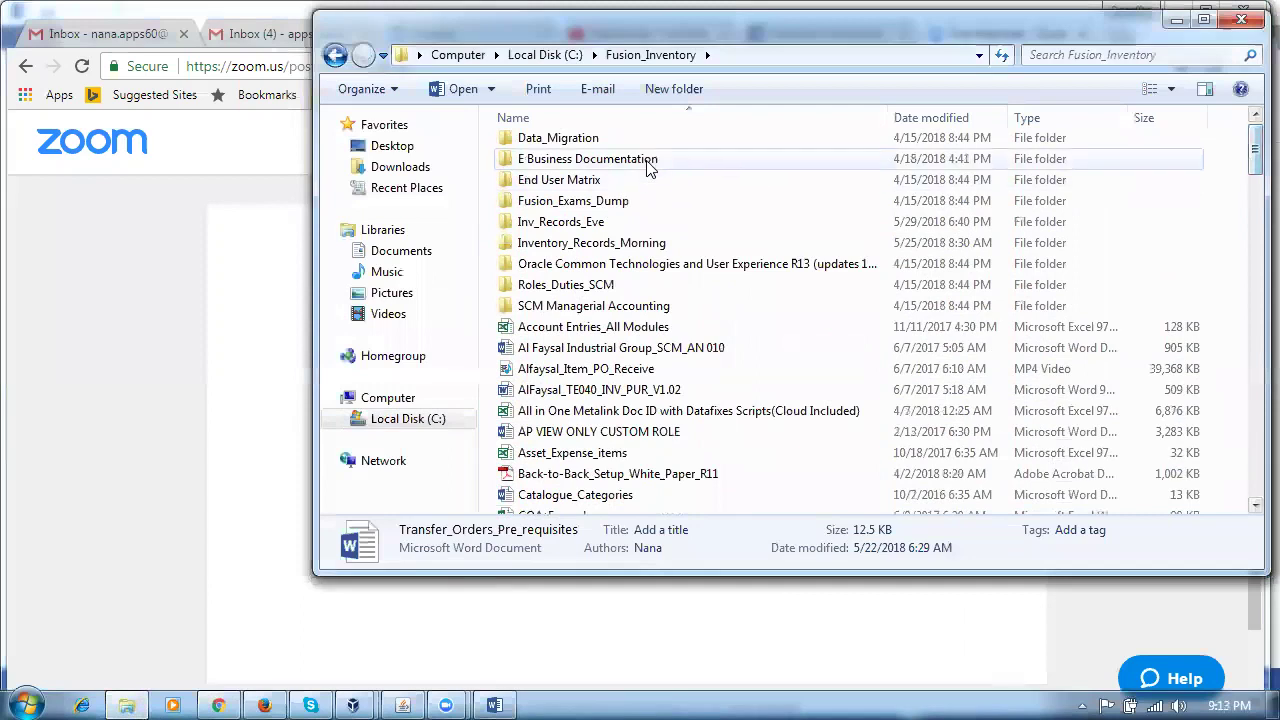
# Step: Open the Shipping_Execution document from the OM > OM_Day4 documentation folder
pyautogui.doubleClick(581, 194)
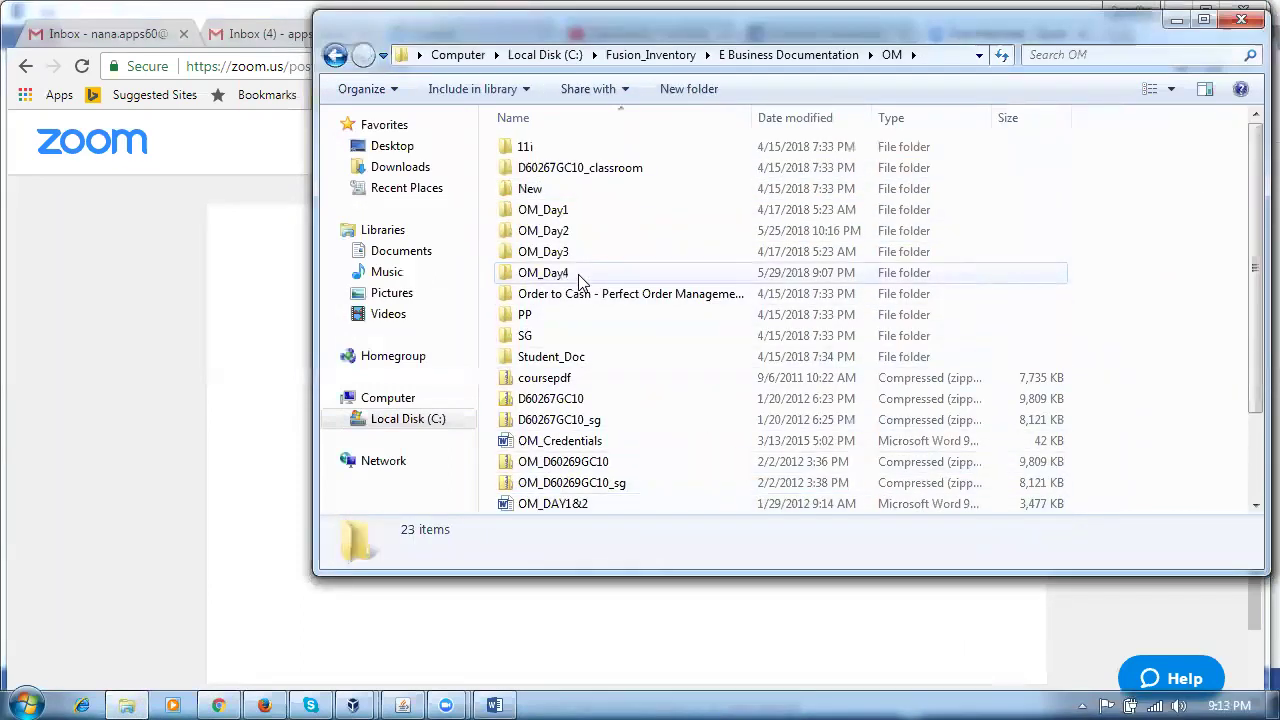
pyautogui.click(585, 280)
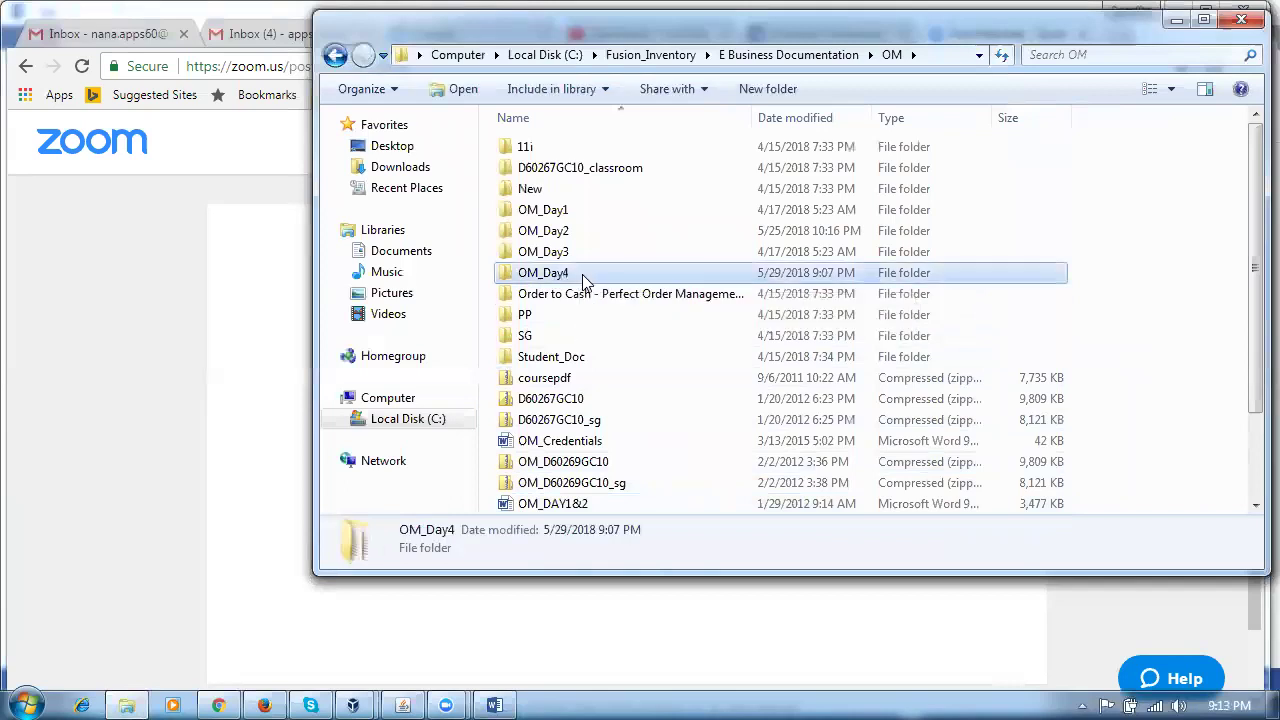
pyautogui.doubleClick(585, 280)
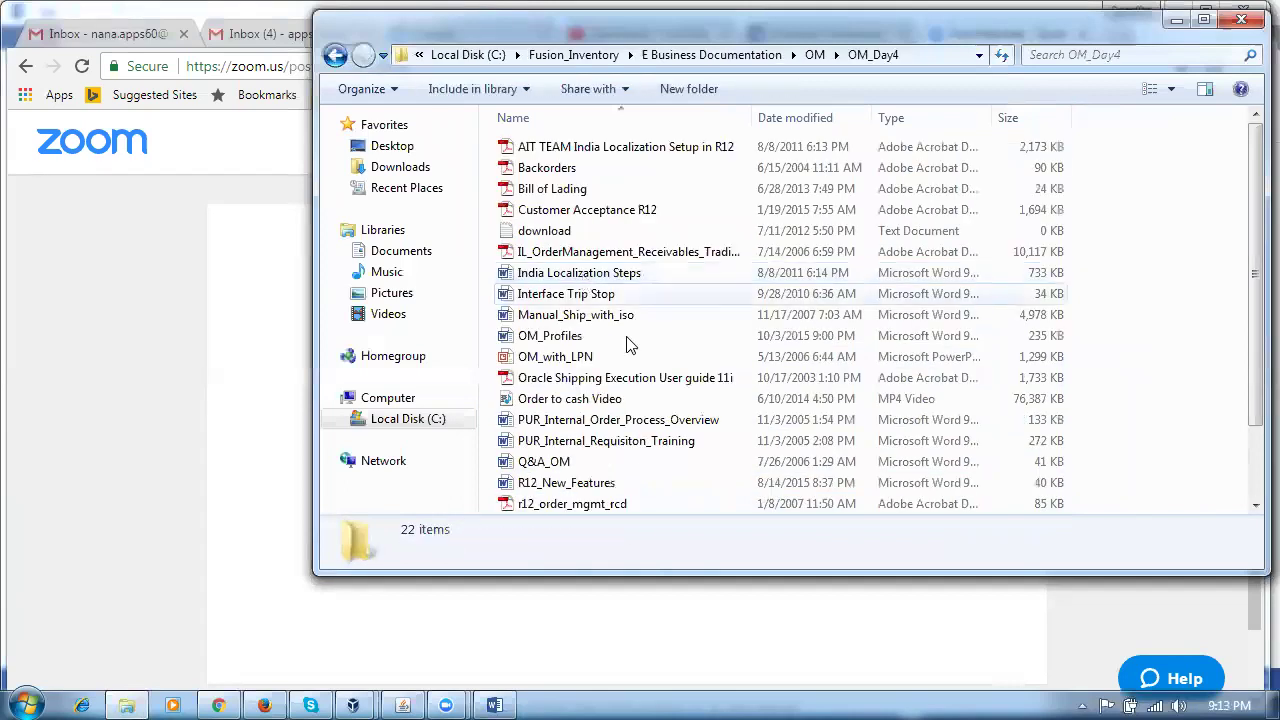
pyautogui.click(622, 481)
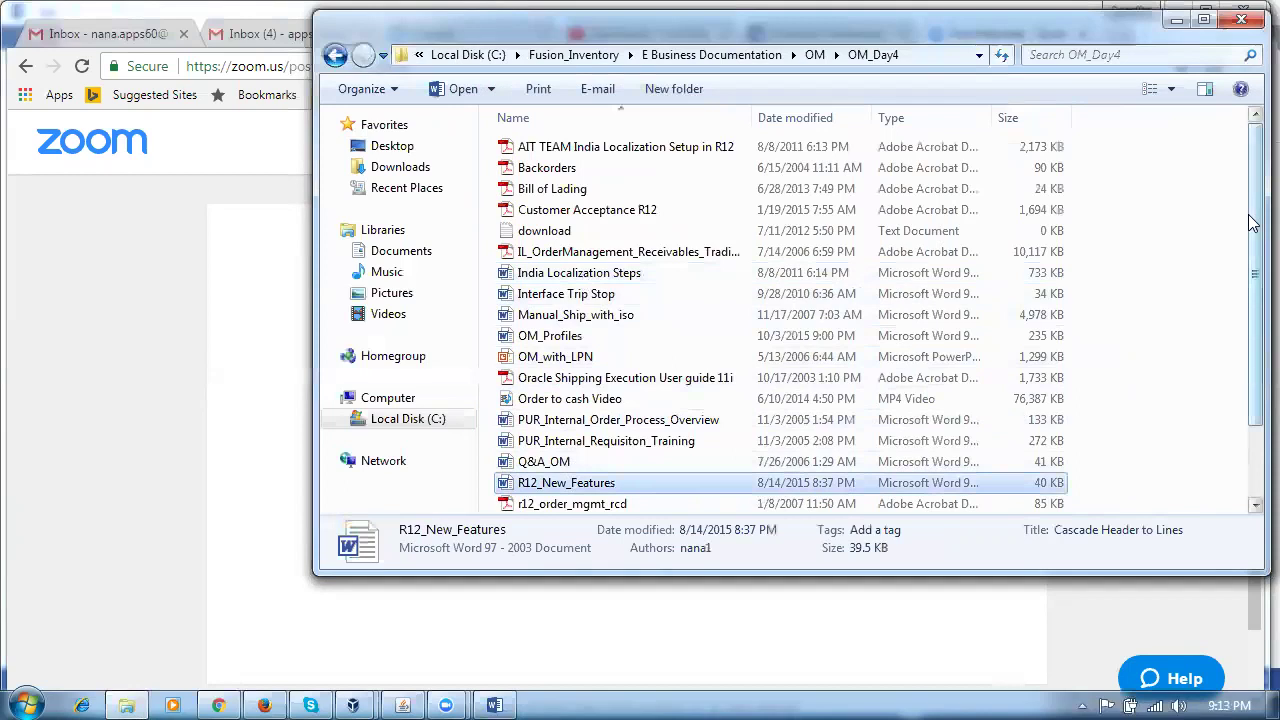
pyautogui.scroll(-2, 1254, 240)
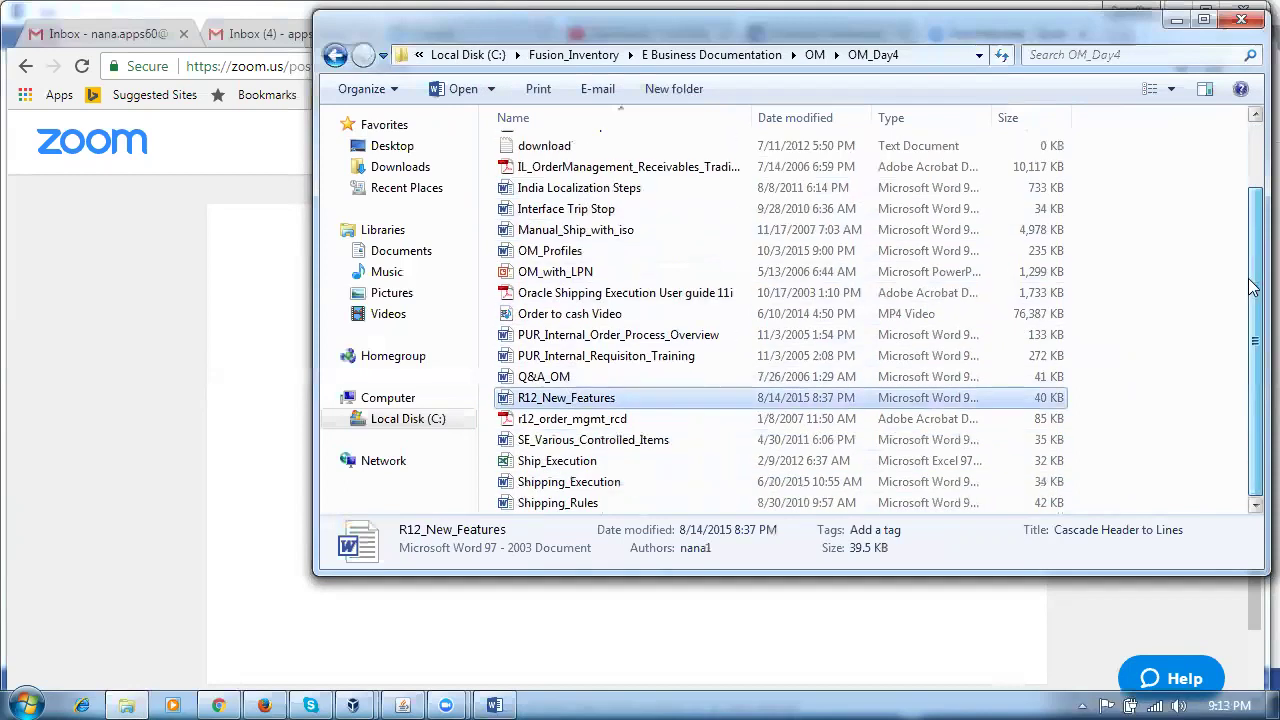
pyautogui.click(610, 482)
pyautogui.doubleClick(612, 484)
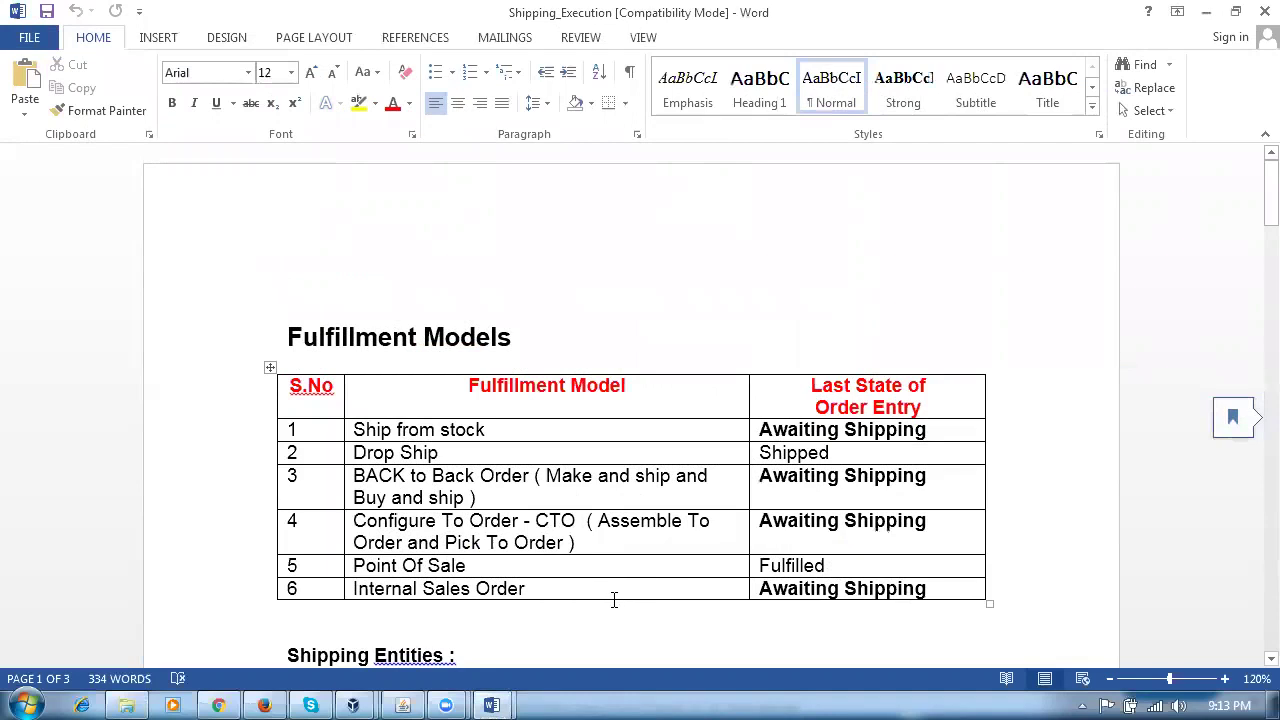
# Step: Review the six fulfillment models and their states in the Fulfillment Models table
pyautogui.moveTo(898, 437); pyautogui.dragTo(898, 431)
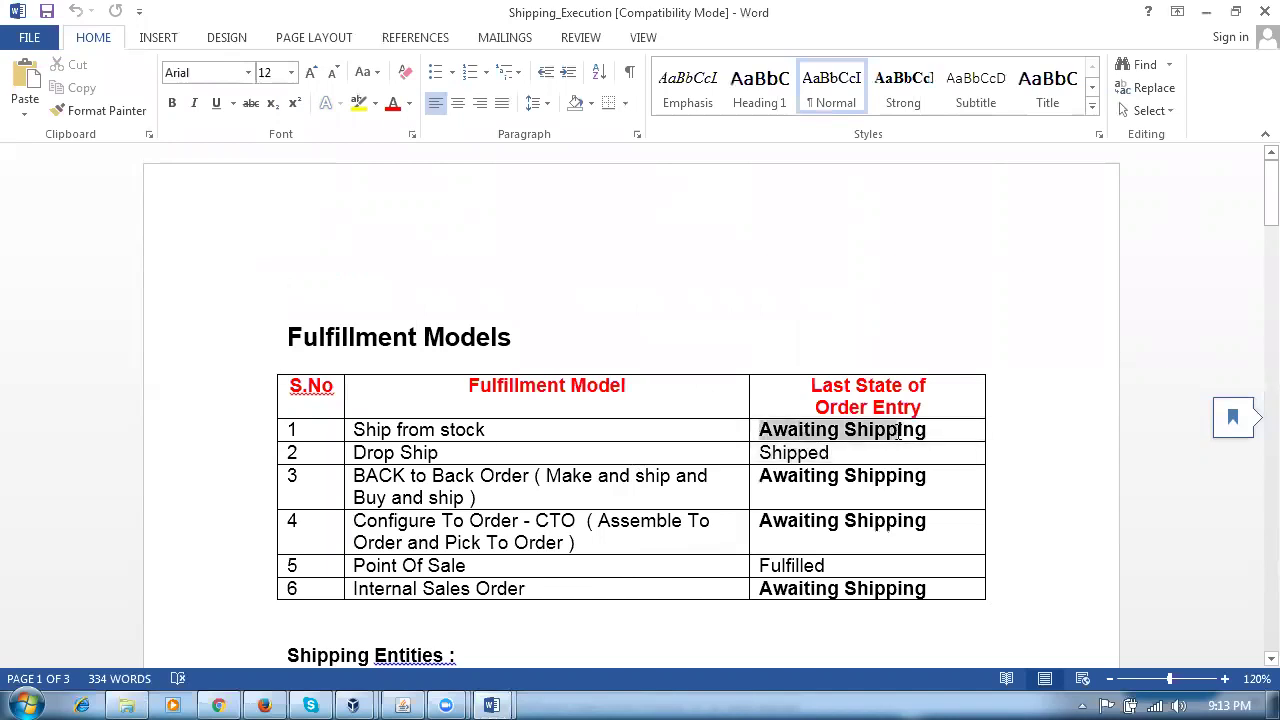
pyautogui.click(870, 476)
pyautogui.click(890, 570)
pyautogui.click(851, 455)
pyautogui.click(493, 567)
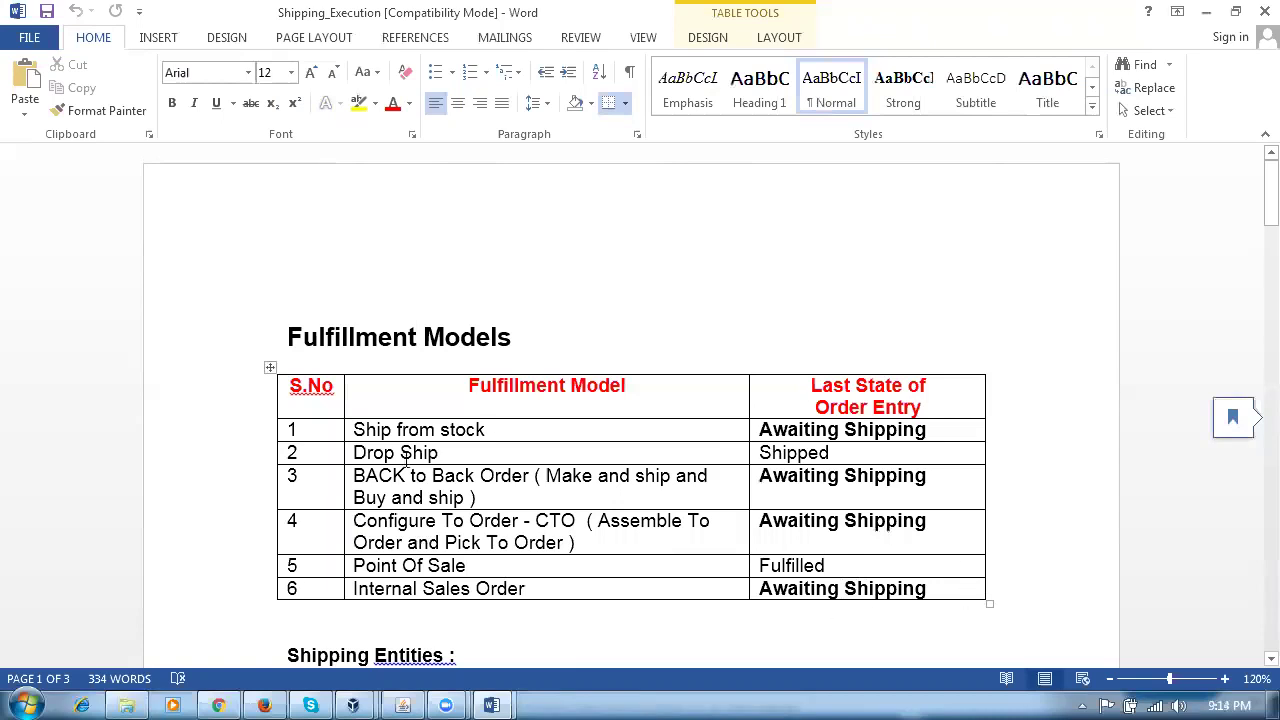
pyautogui.moveTo(546, 431); pyautogui.dragTo(756, 663)
pyautogui.click(654, 667)
# Step: Read the shipping entities and golden rules one to four, then return to Oracle Applications
pyautogui.scroll(-5, 620, 638)
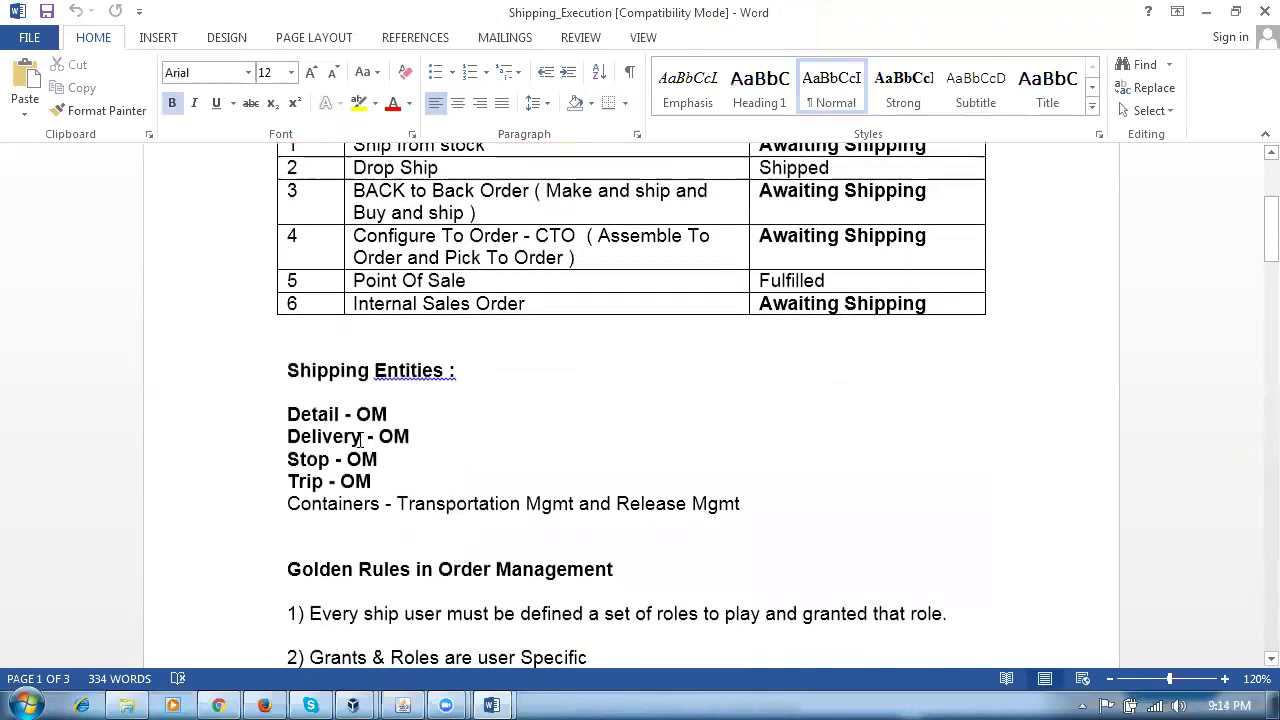
pyautogui.click(302, 508)
pyautogui.click(636, 530)
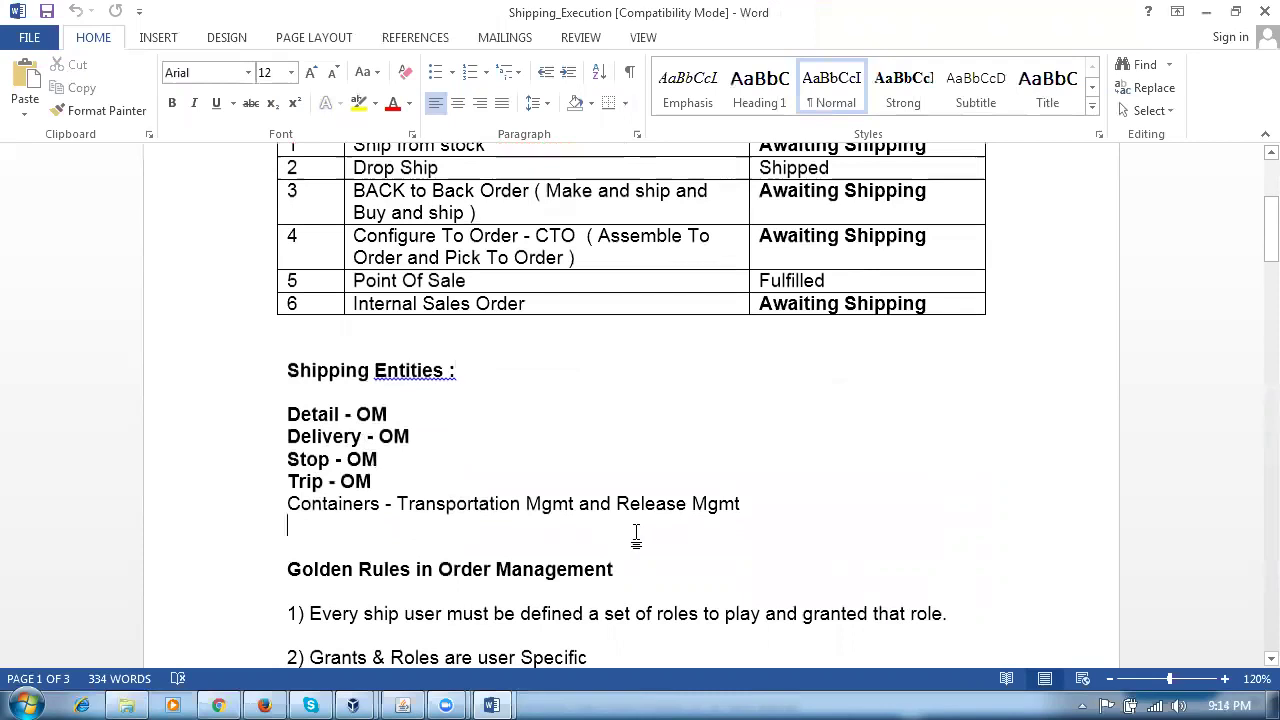
pyautogui.scroll(-4, 636, 532)
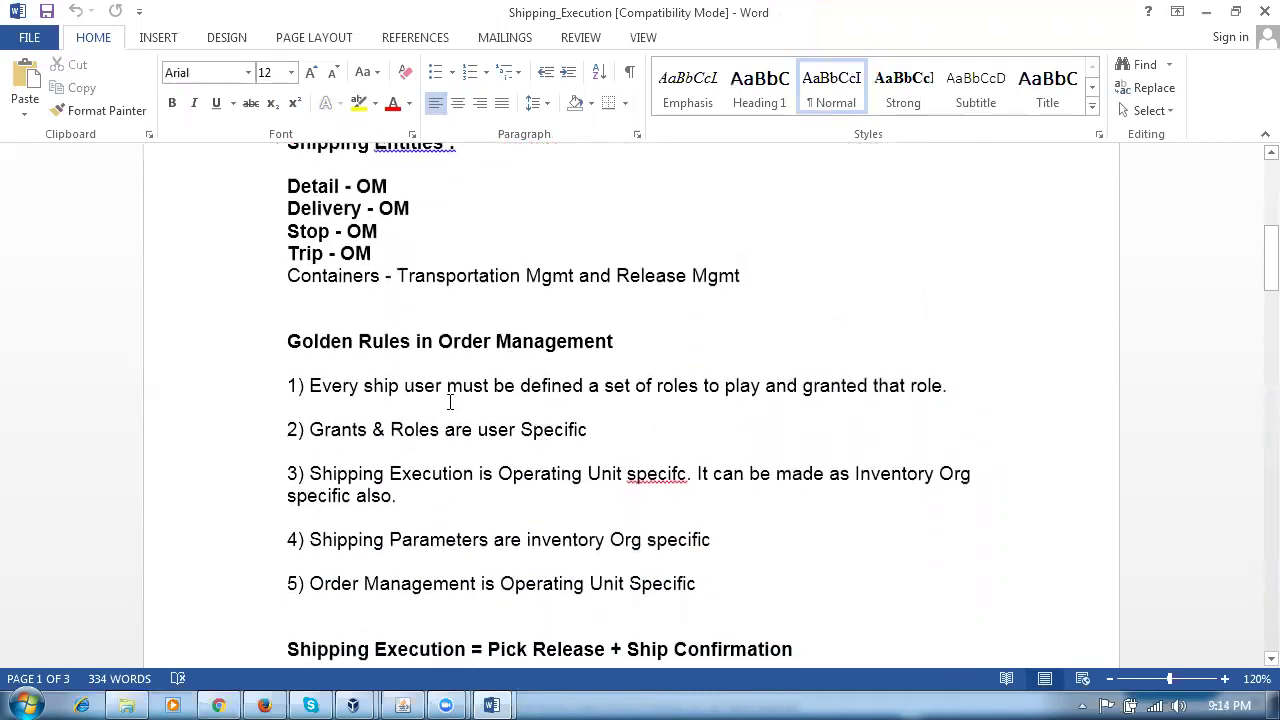
pyautogui.moveTo(552, 395); pyautogui.dragTo(610, 540)
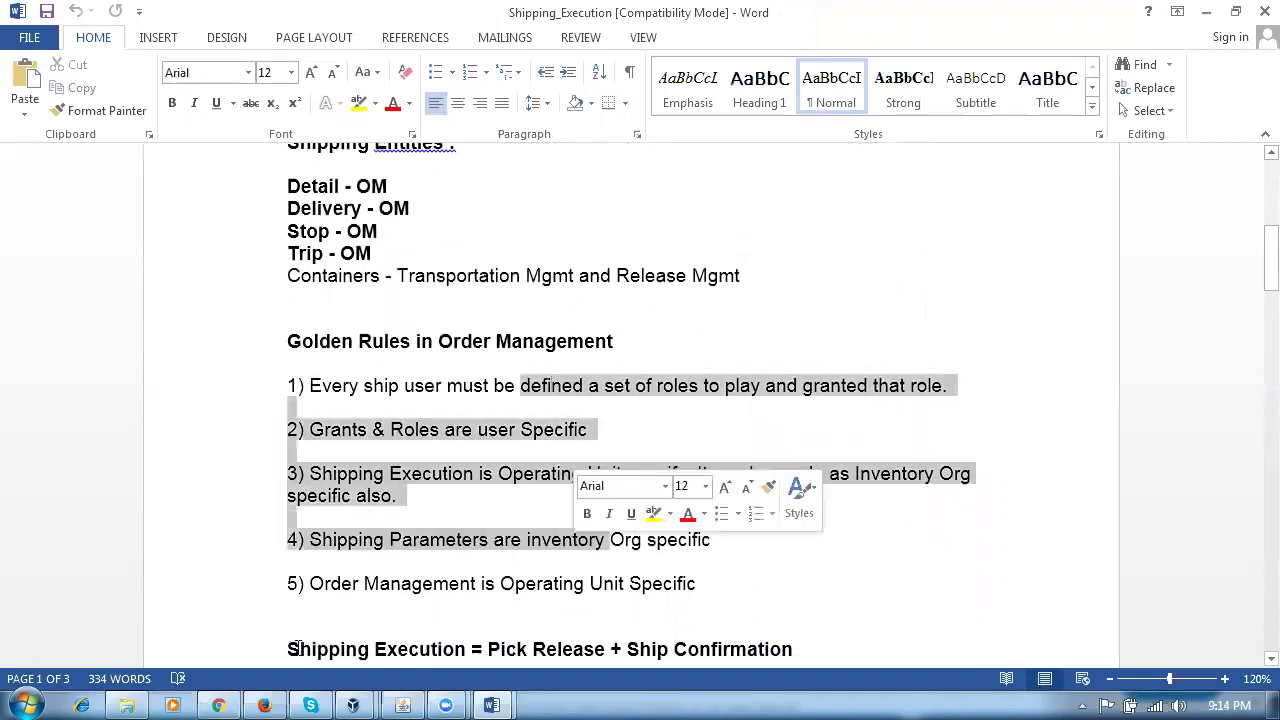
pyautogui.click(404, 703)
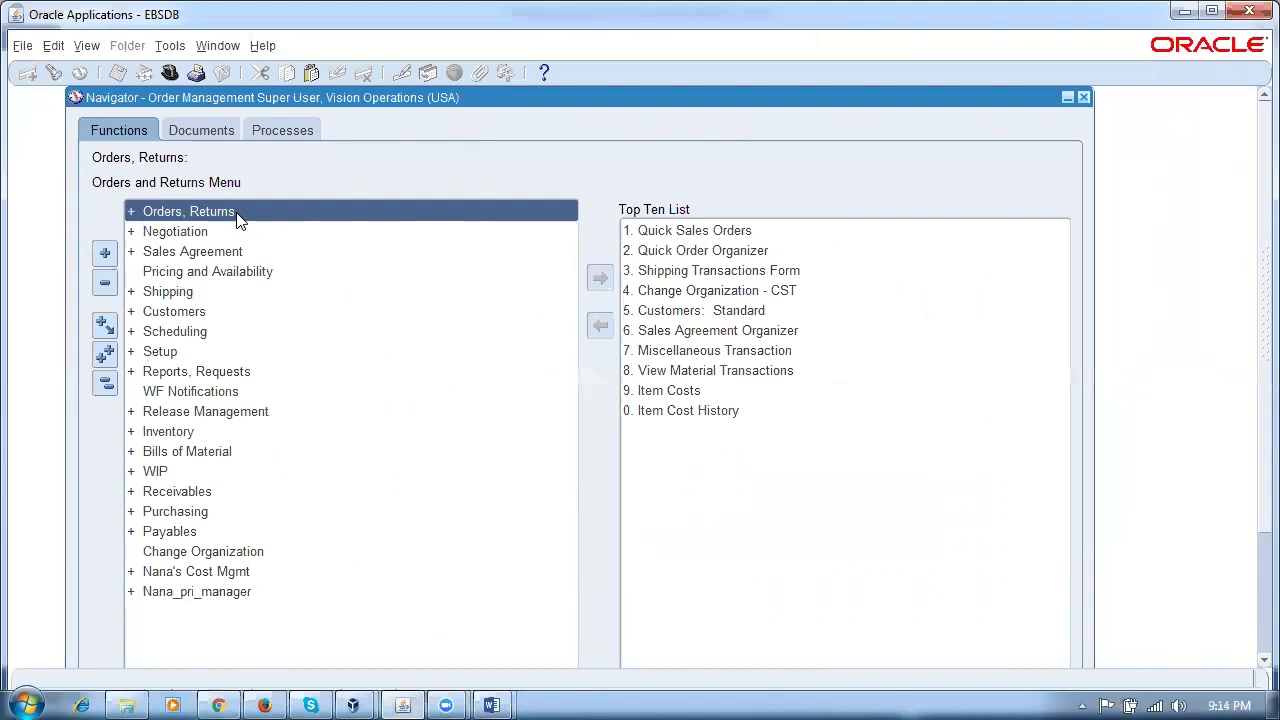
# Step: Open Shipping > Transactions and query all Order Management lines, accepting the long-query caution
pyautogui.doubleClick(220, 292)
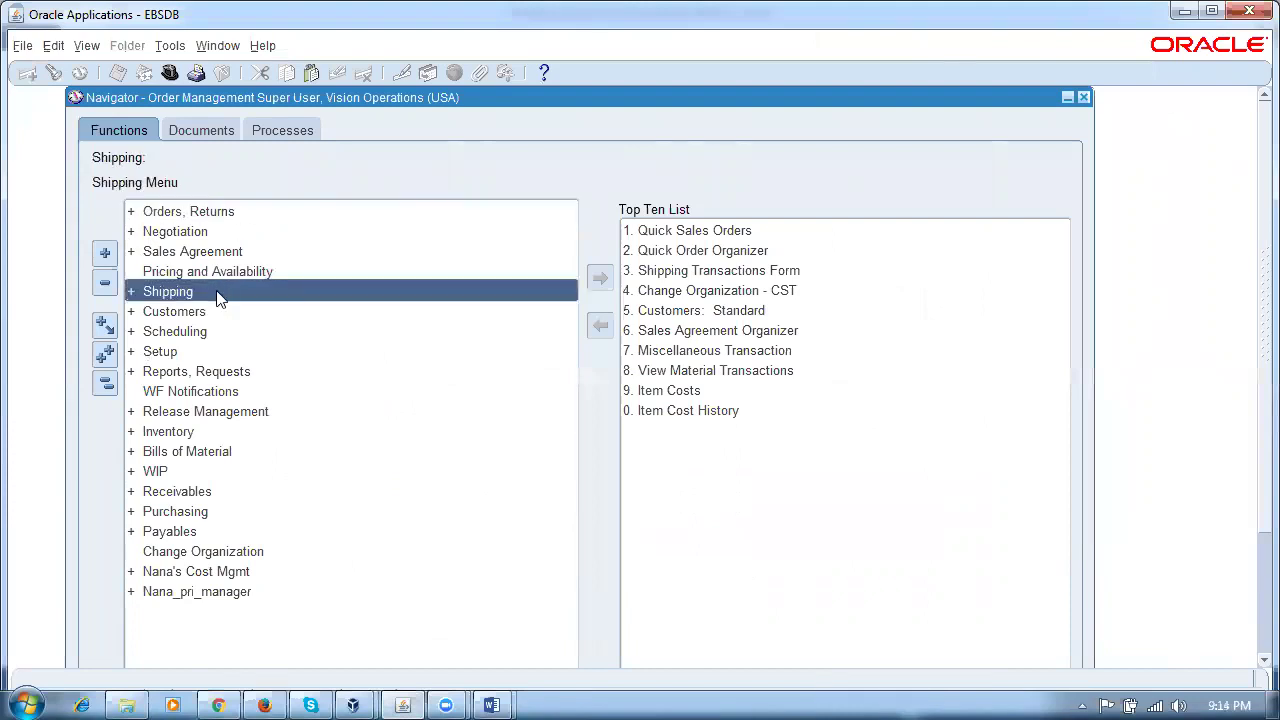
pyautogui.doubleClick(230, 332)
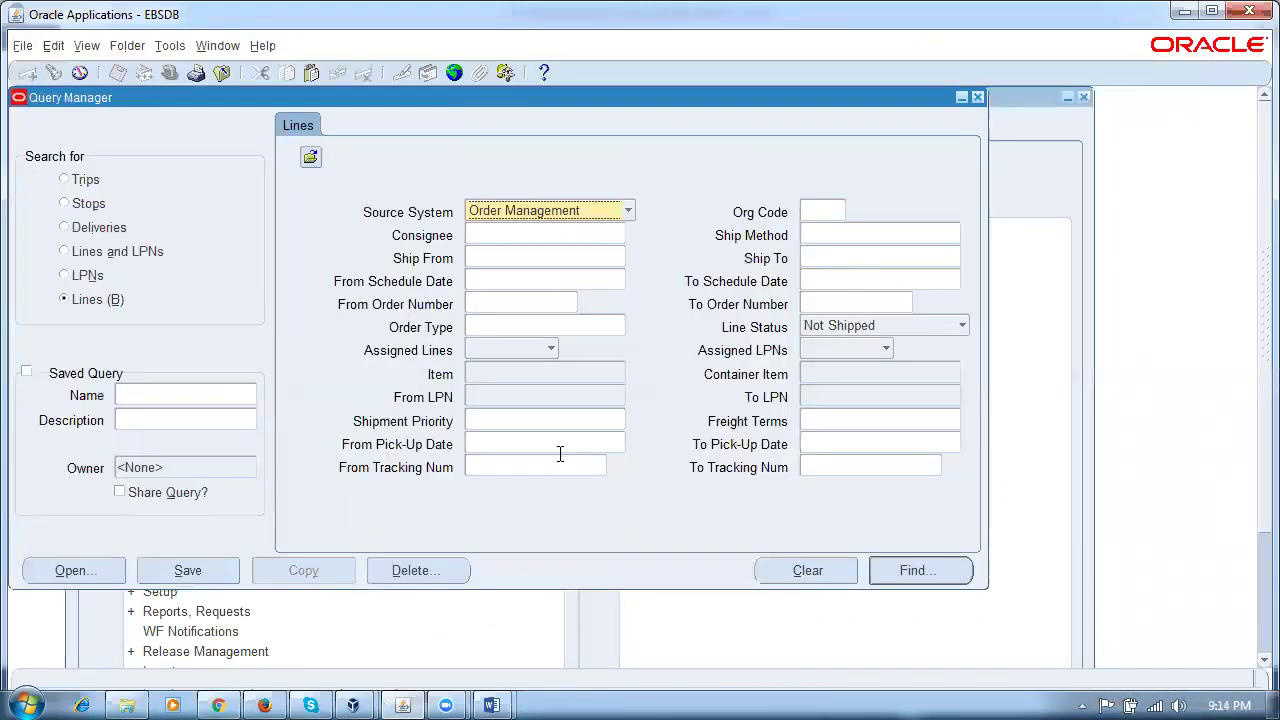
pyautogui.click(923, 568)
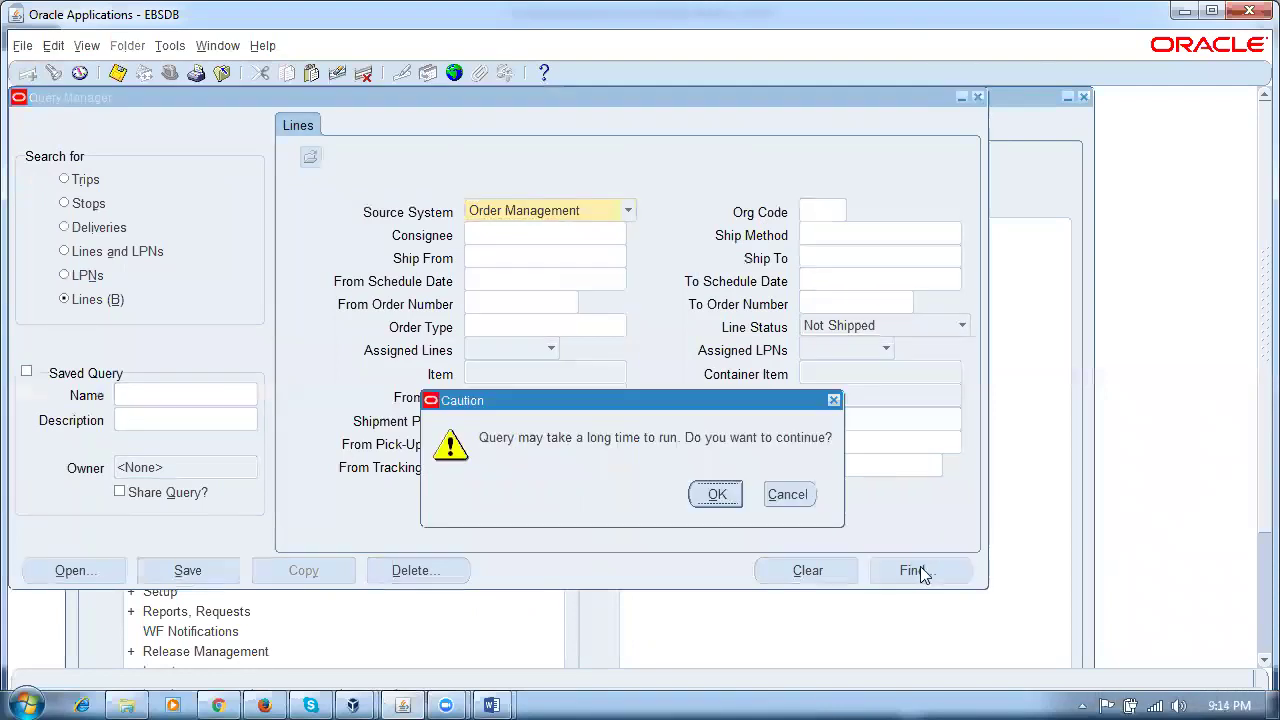
pyautogui.click(719, 498)
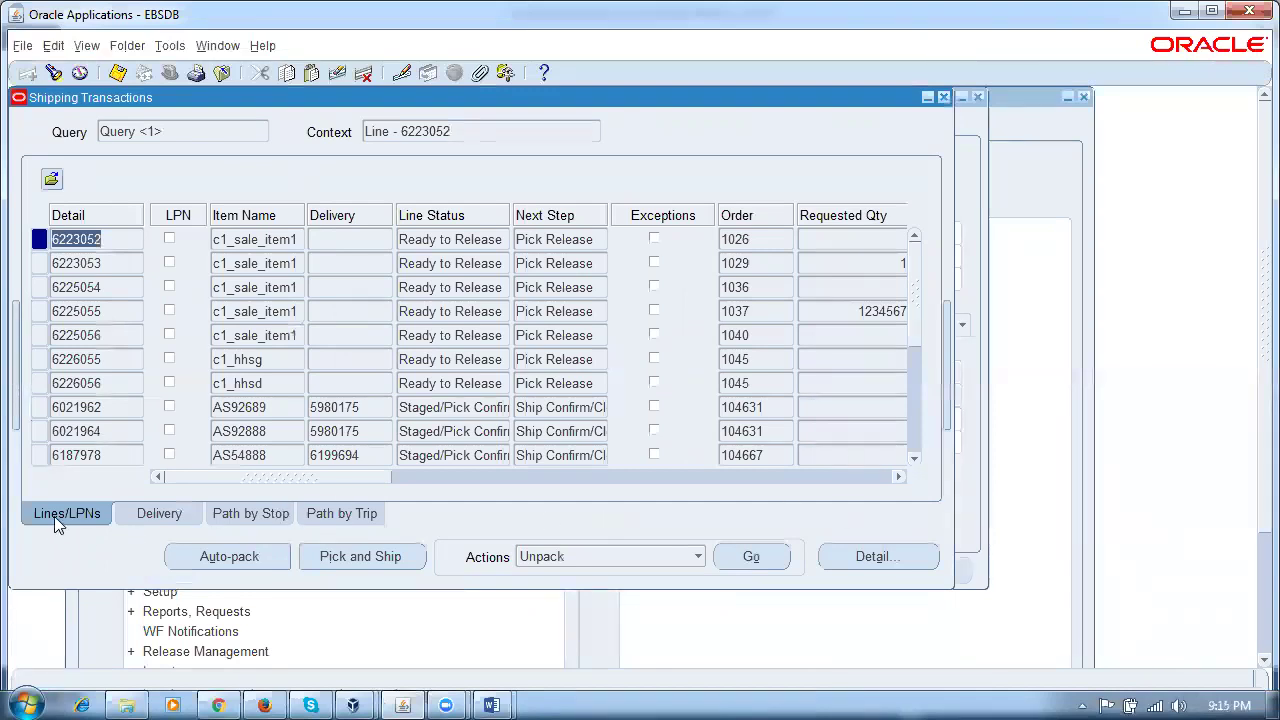
# Step: Inspect the line actions, then the delivery of line 6021962 and its delivery actions
pyautogui.click(614, 558)
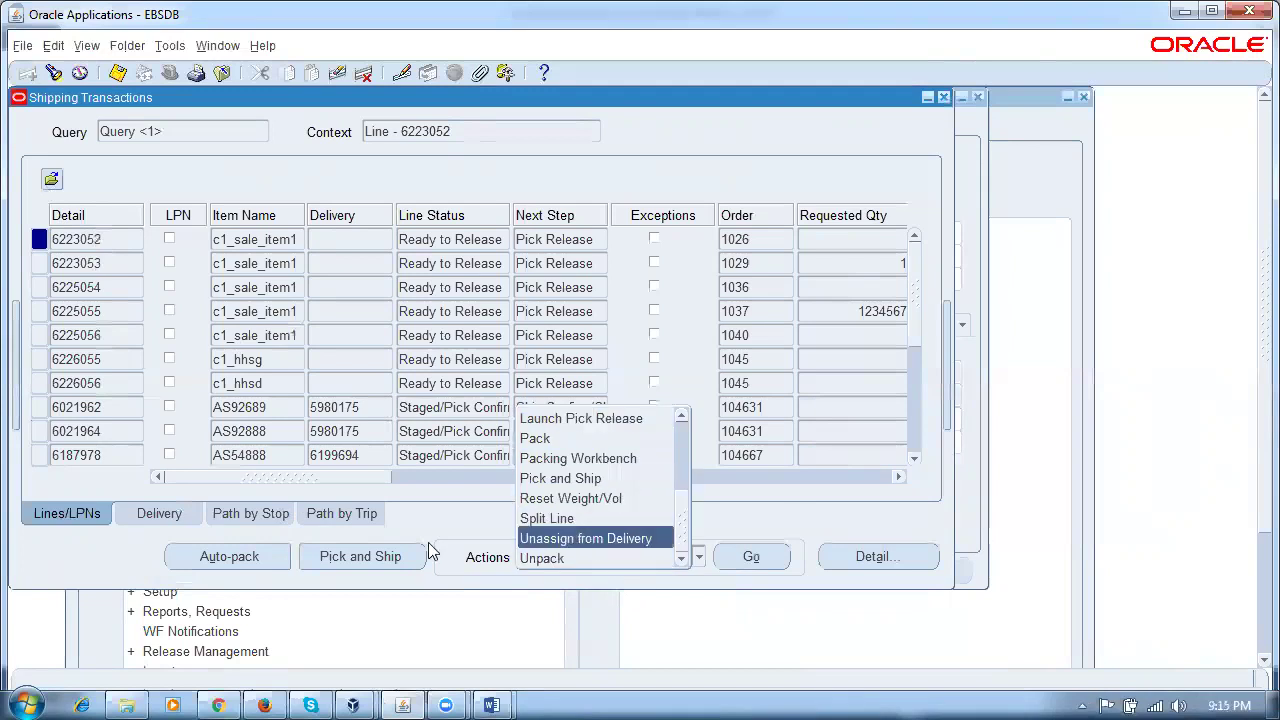
pyautogui.click(162, 518)
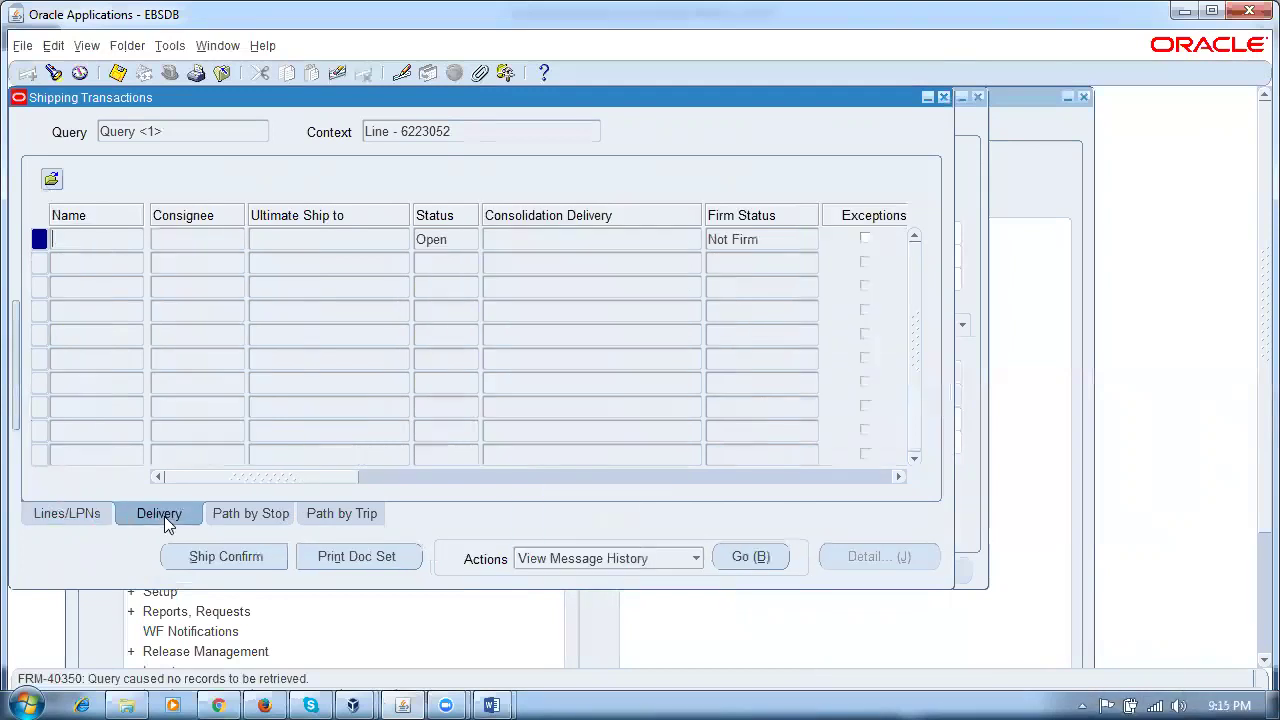
pyautogui.click(80, 518)
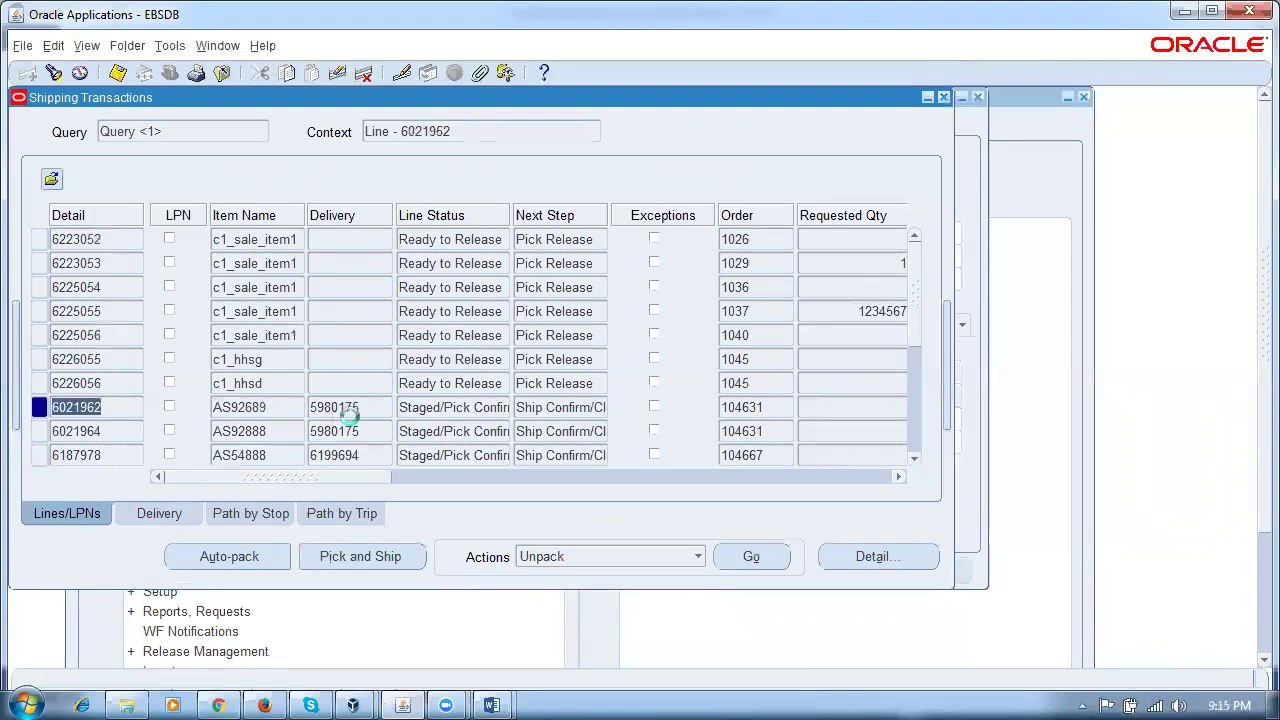
pyautogui.click(345, 410)
pyautogui.click(140, 516)
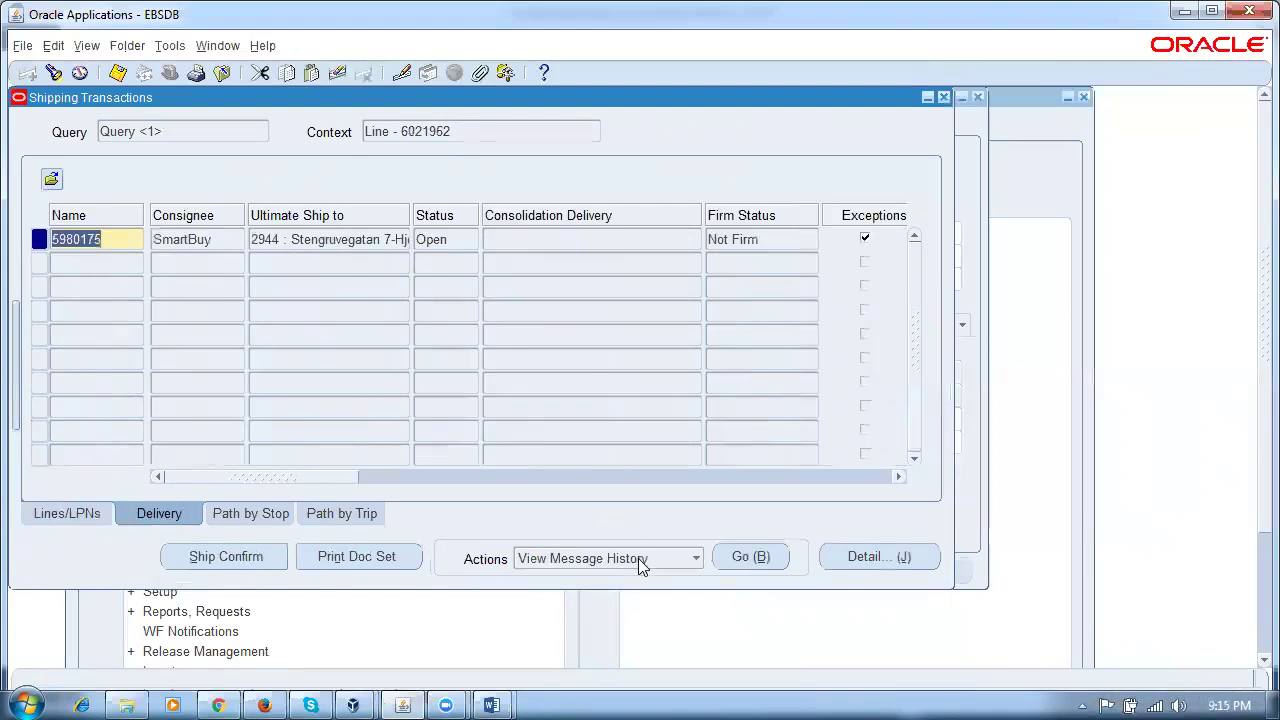
pyautogui.click(641, 566)
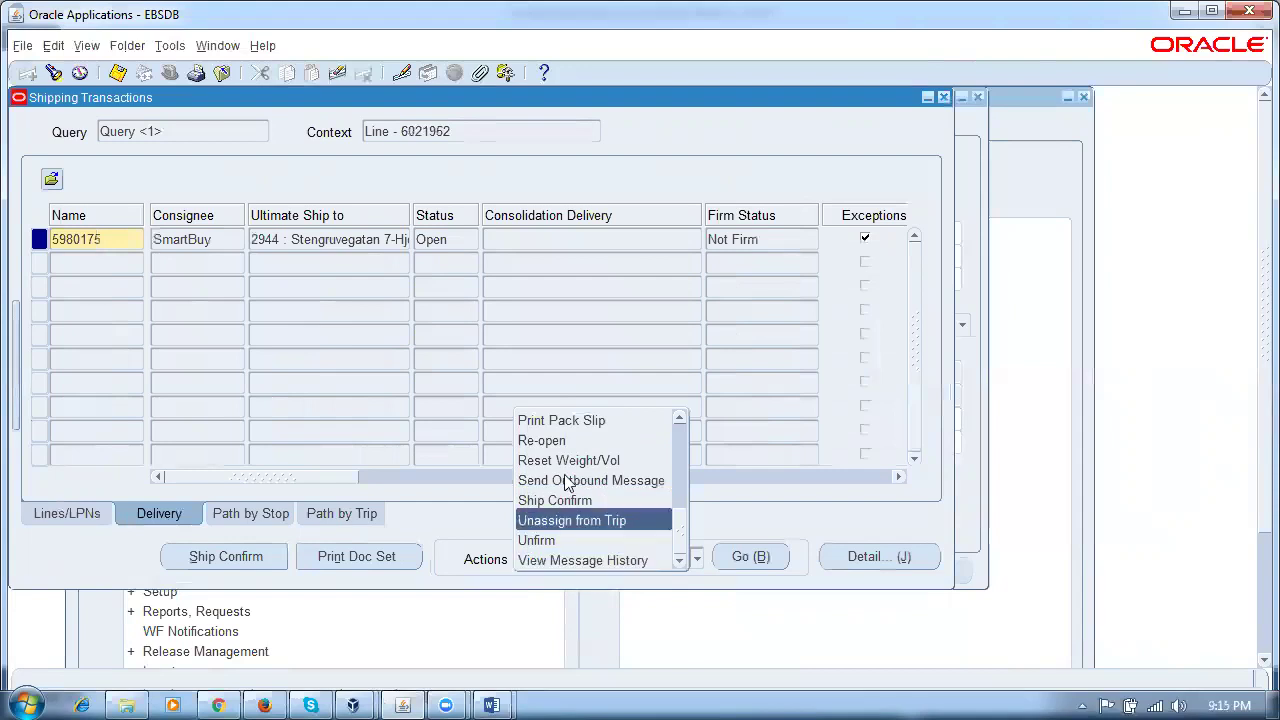
# Step: Check the stop and trip views and their actions, then close Shipping Transactions
pyautogui.click(251, 514)
pyautogui.click(563, 560)
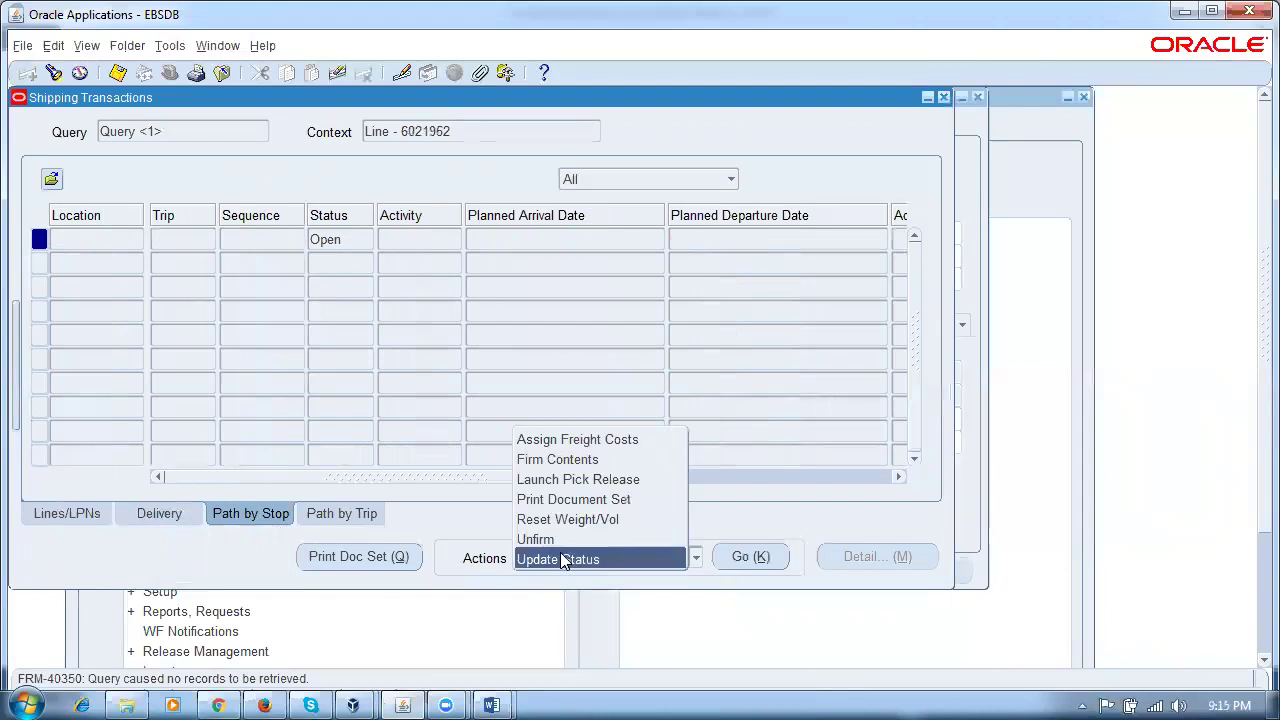
pyautogui.click(560, 557)
pyautogui.click(341, 514)
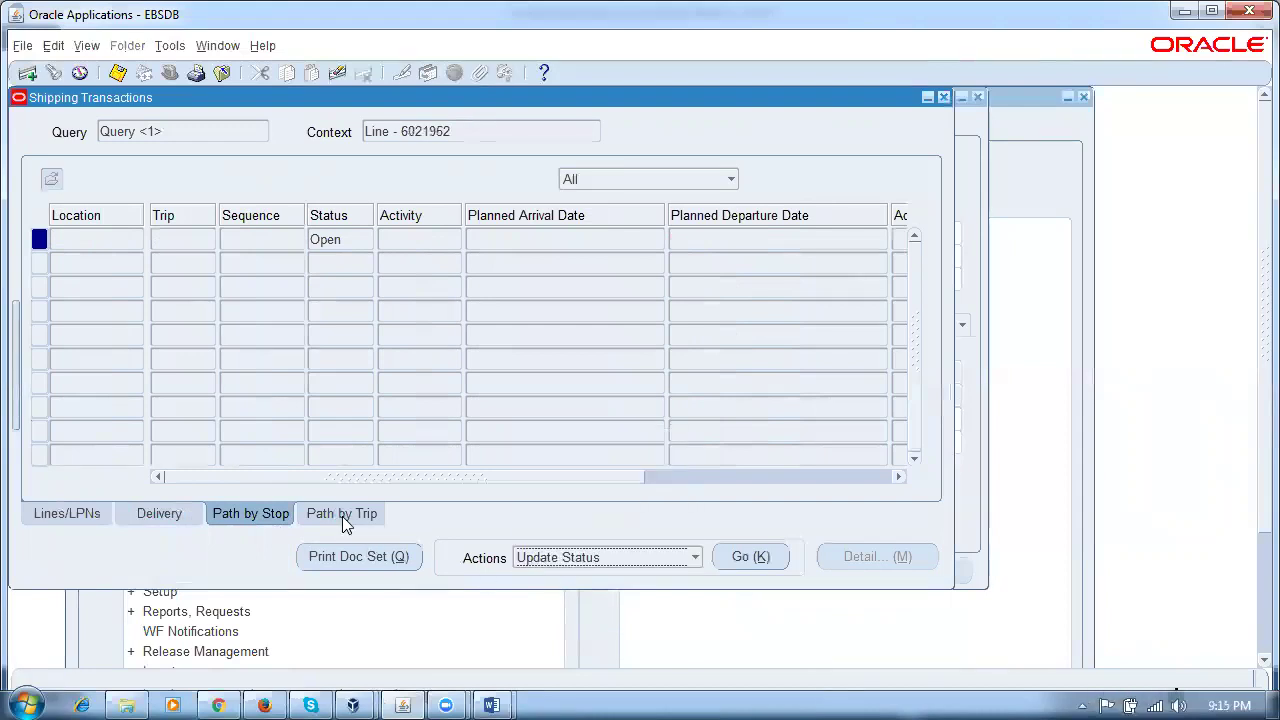
pyautogui.click(648, 558)
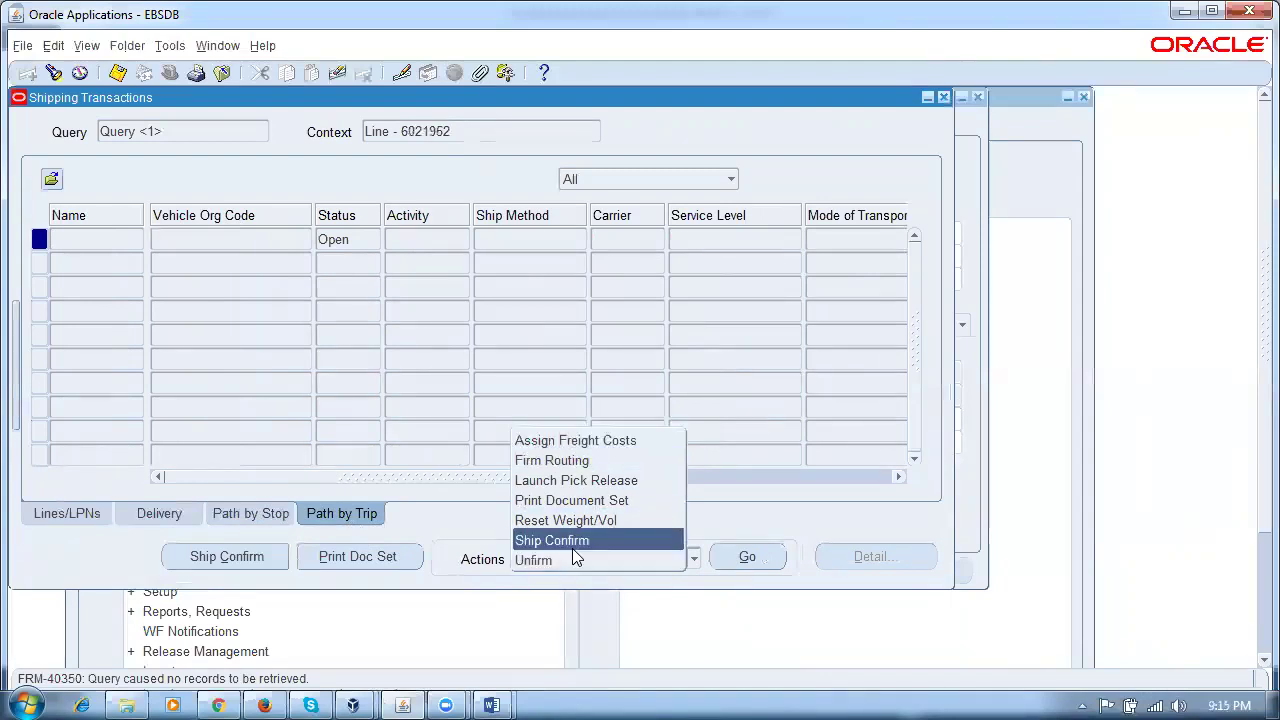
pyautogui.click(944, 97)
# Step: Switch to the System Administrator responsibility and open Security > User > Define
pyautogui.doubleClick(306, 370)
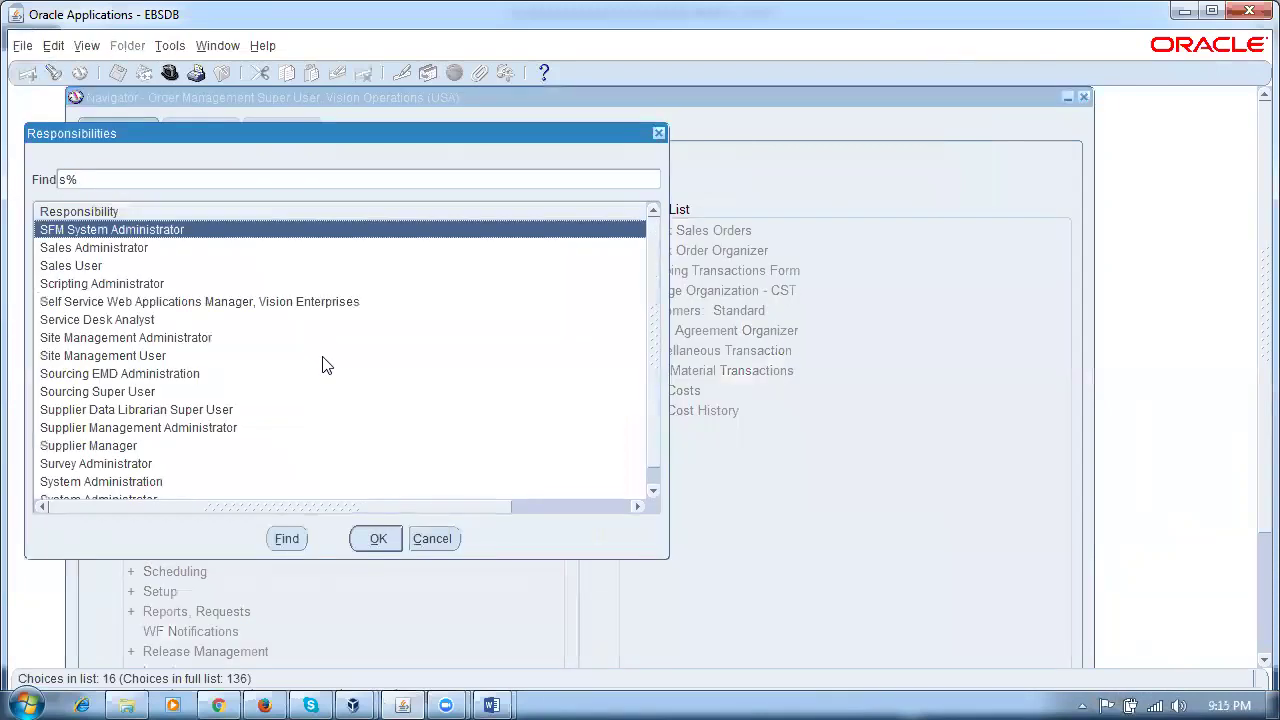
pyautogui.press('End')
pyautogui.press('Return')
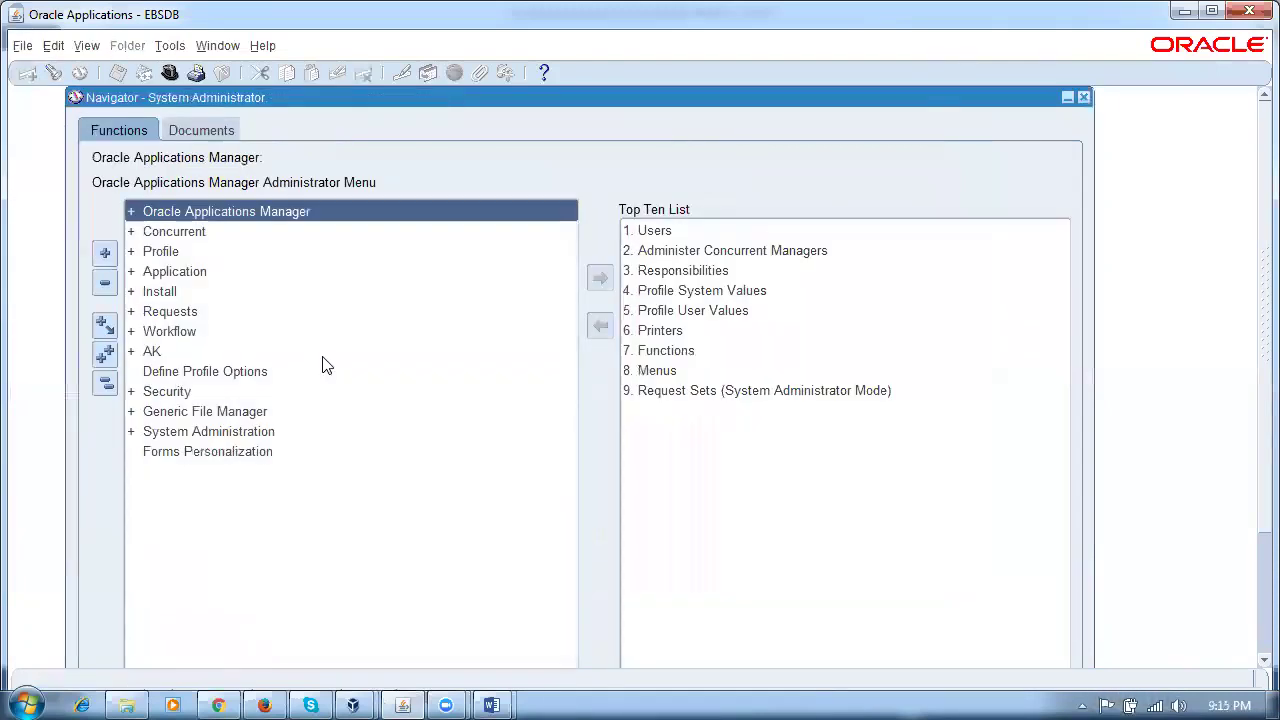
pyautogui.doubleClick(204, 390)
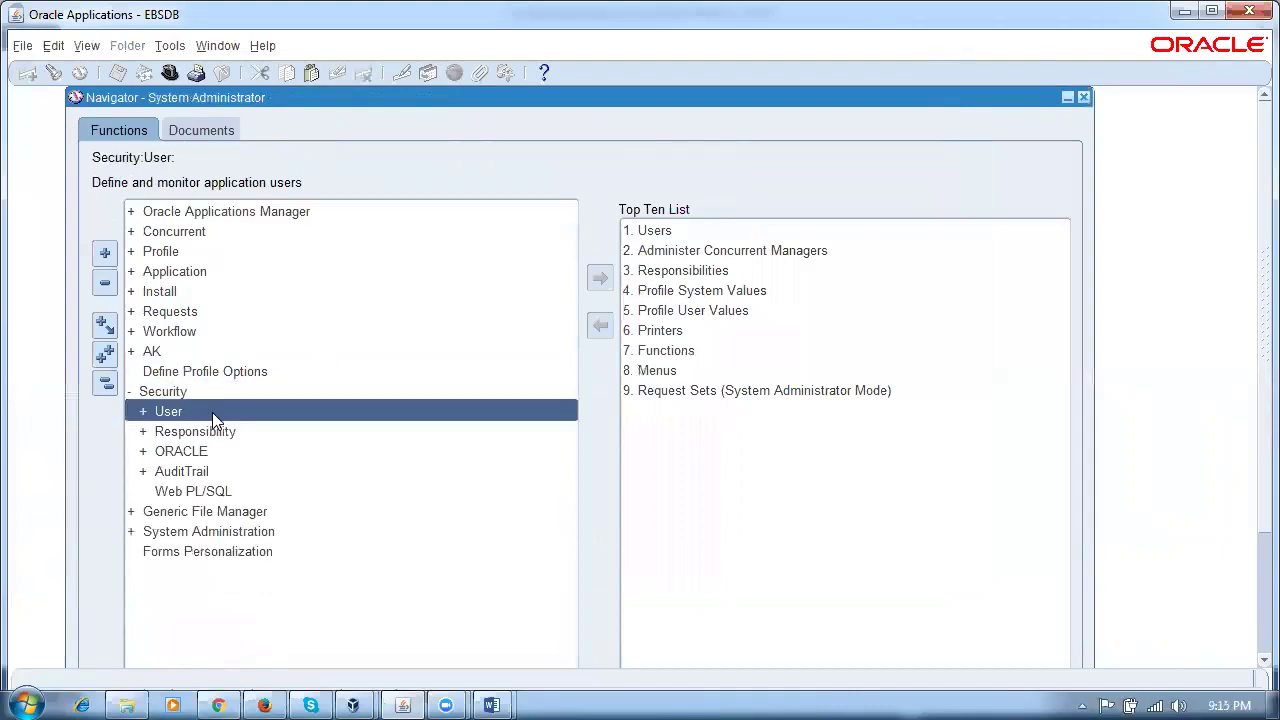
pyautogui.doubleClick(212, 413)
pyautogui.doubleClick(213, 426)
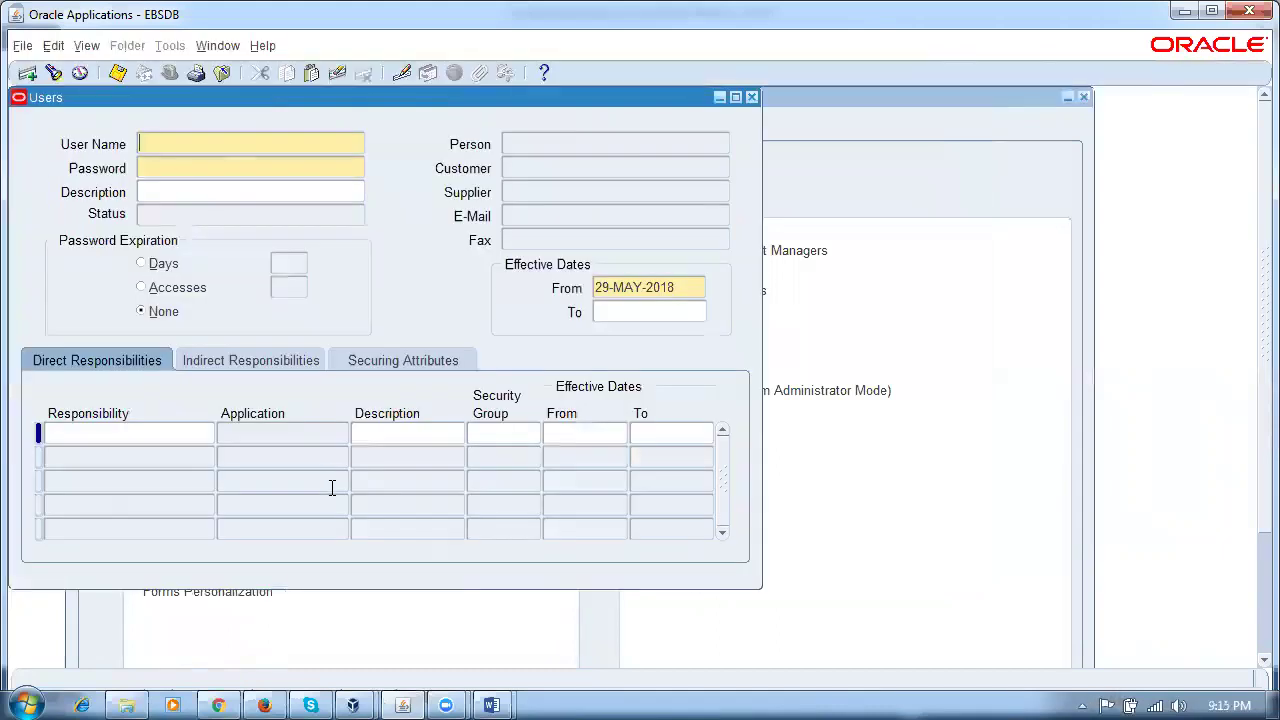
# Step: Name the new user P50_SHIP_USER, then enter and verify its password
pyautogui.write('P50_SHIP_USER')
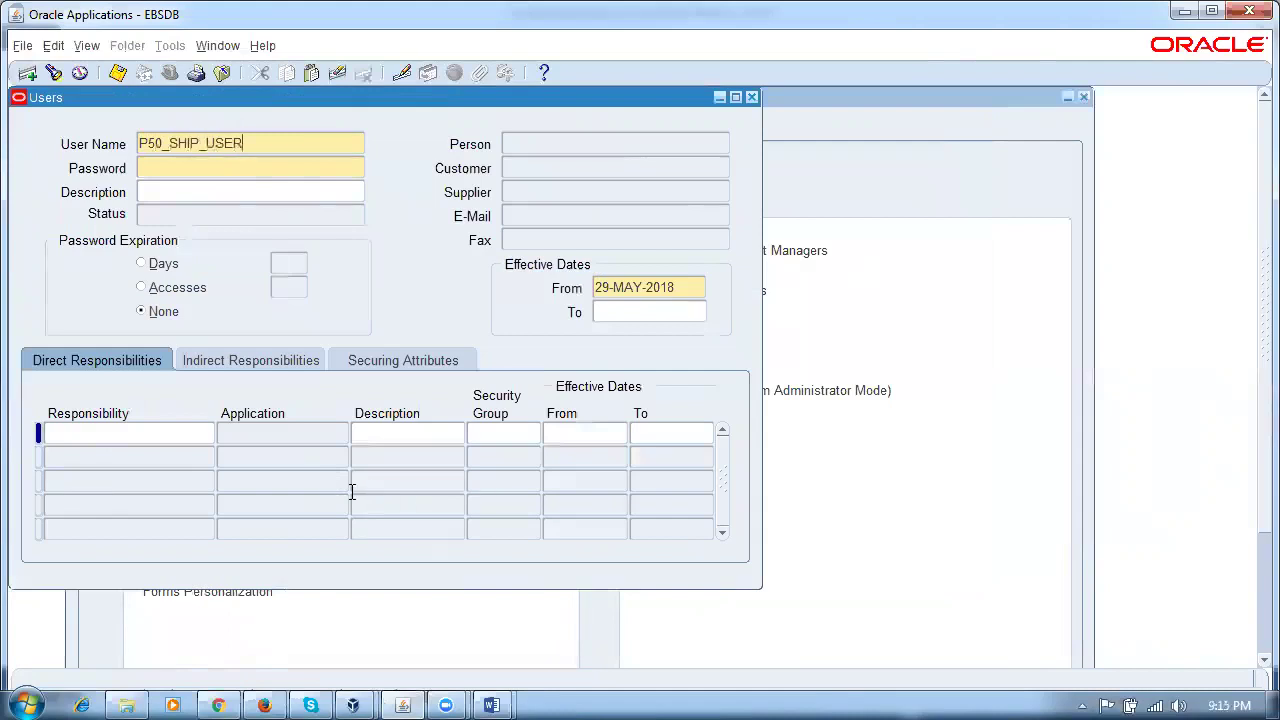
pyautogui.click(228, 169)
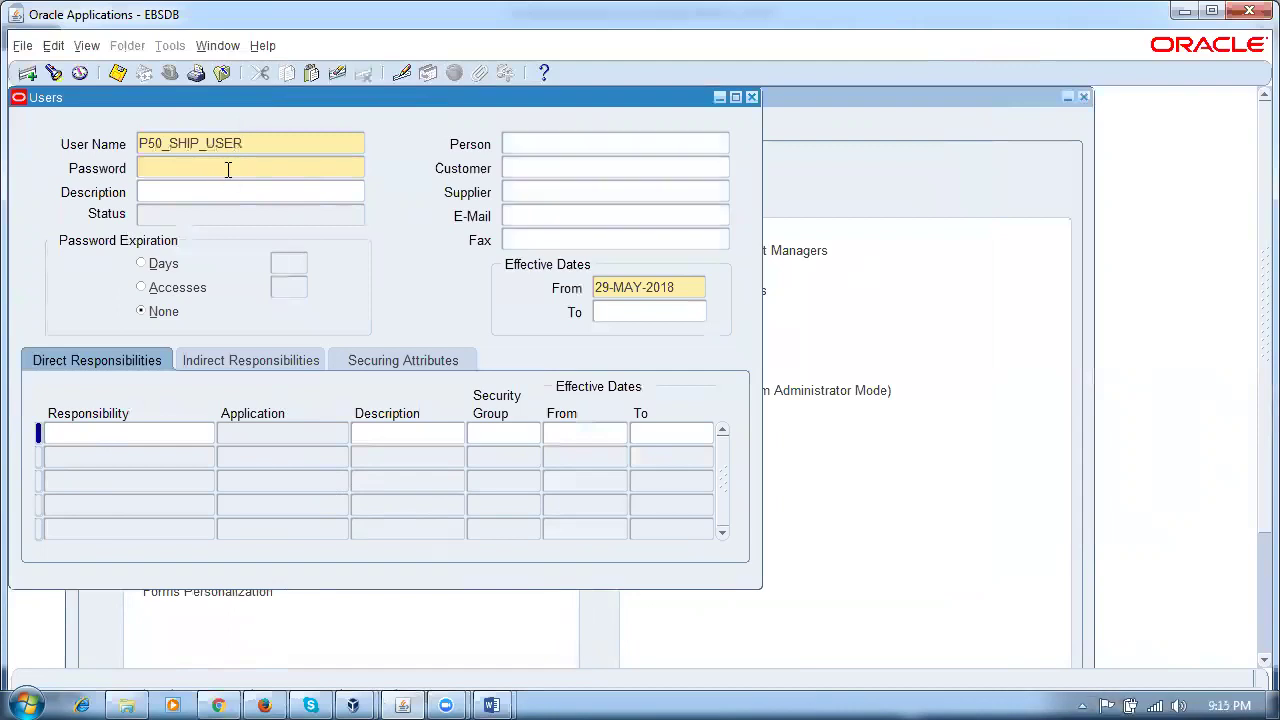
pyautogui.write('******')
pyautogui.press('Tab')
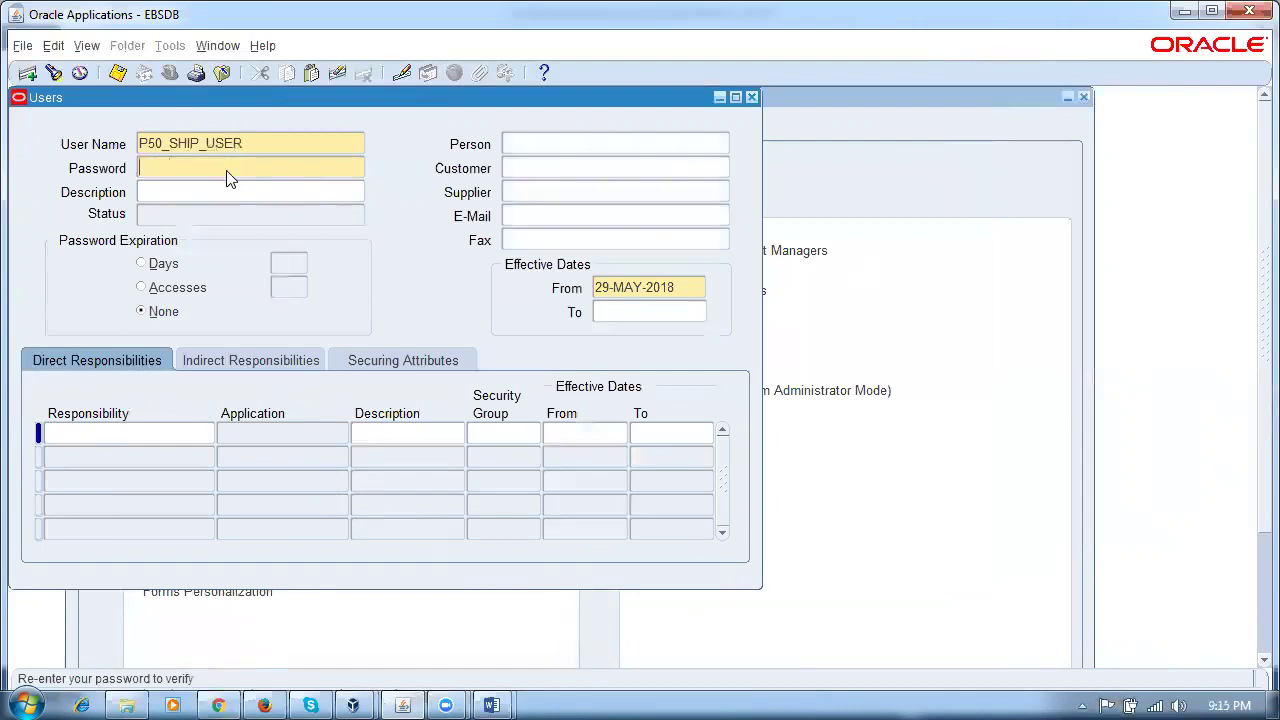
pyautogui.write('******')
pyautogui.press('Tab')
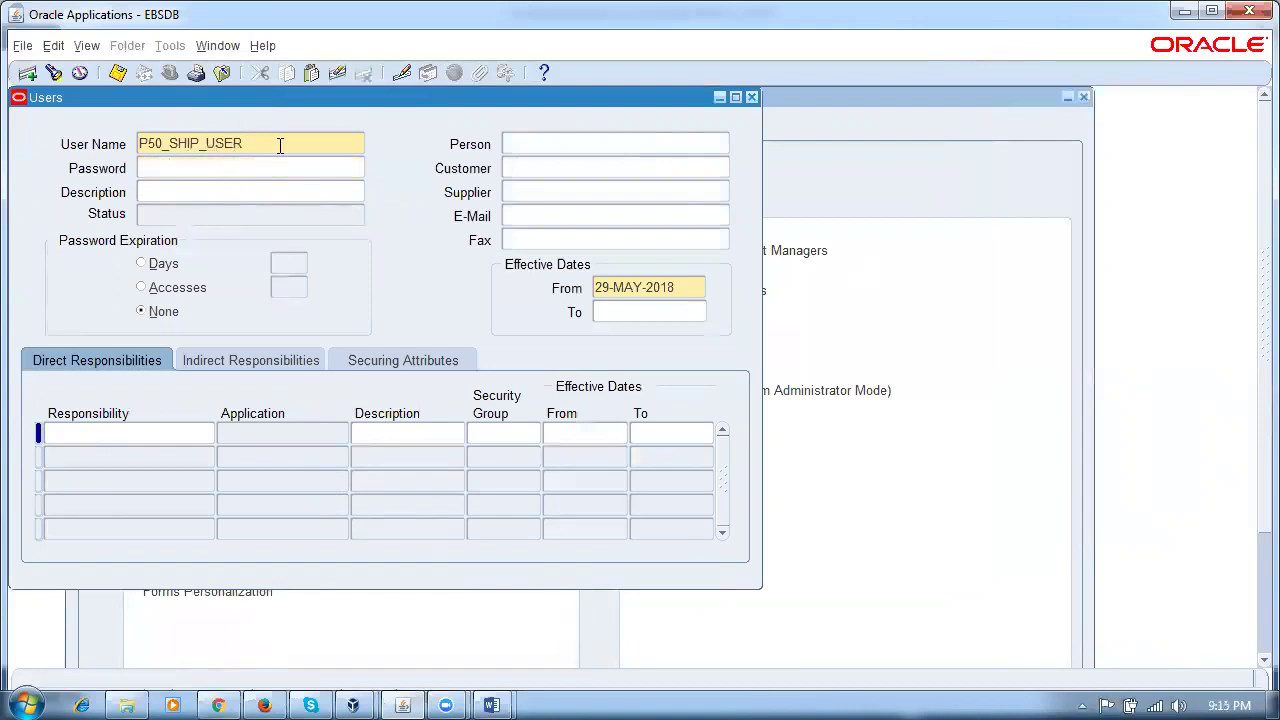
pyautogui.click(534, 151)
# Step: Give the user the Order Management Super User, Vision Operations (USA) responsibility
pyautogui.click(91, 439)
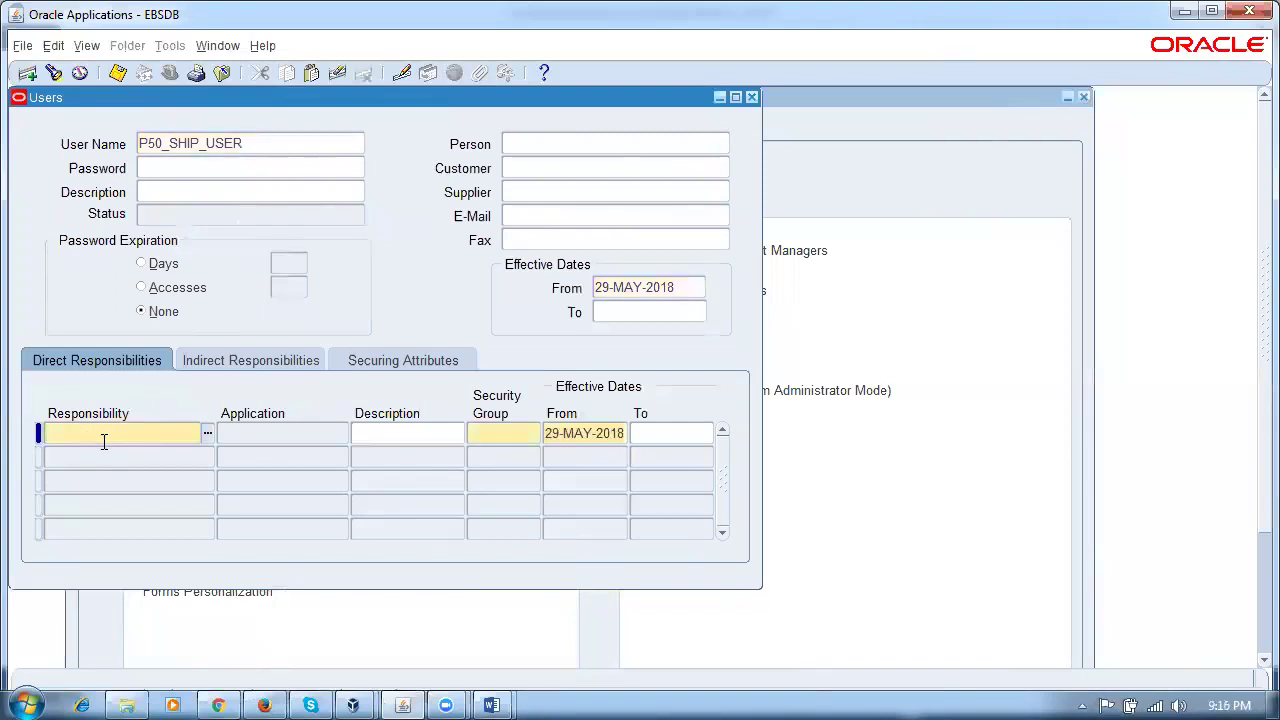
pyautogui.write('order5man%super%usa%')
pyautogui.press('Tab')
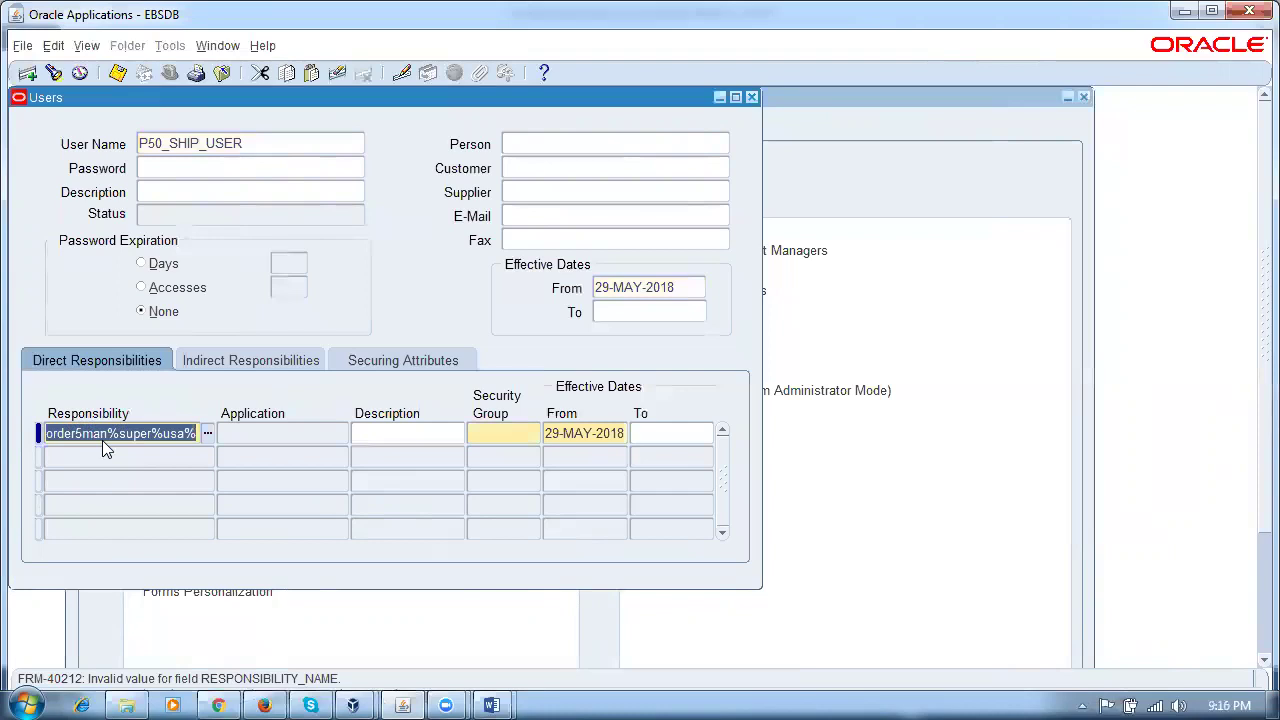
pyautogui.write('order%supe')
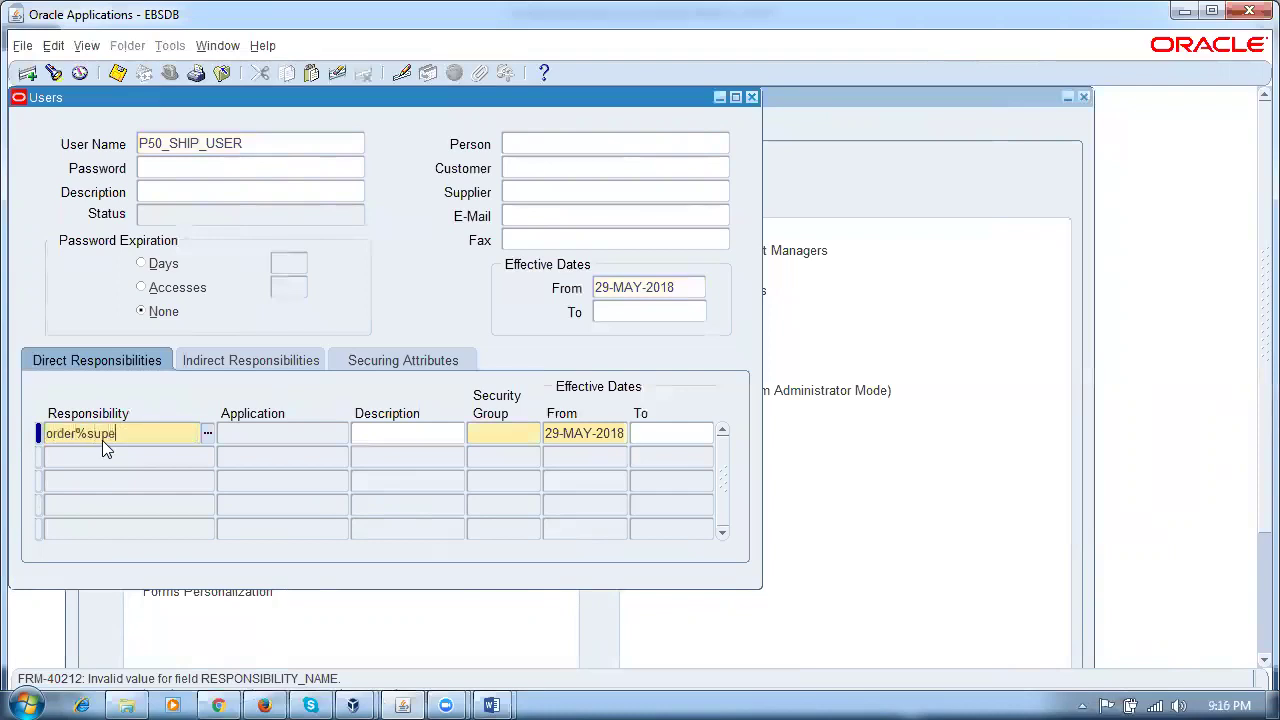
pyautogui.write('r%vis%usa%')
pyautogui.press('Tab')
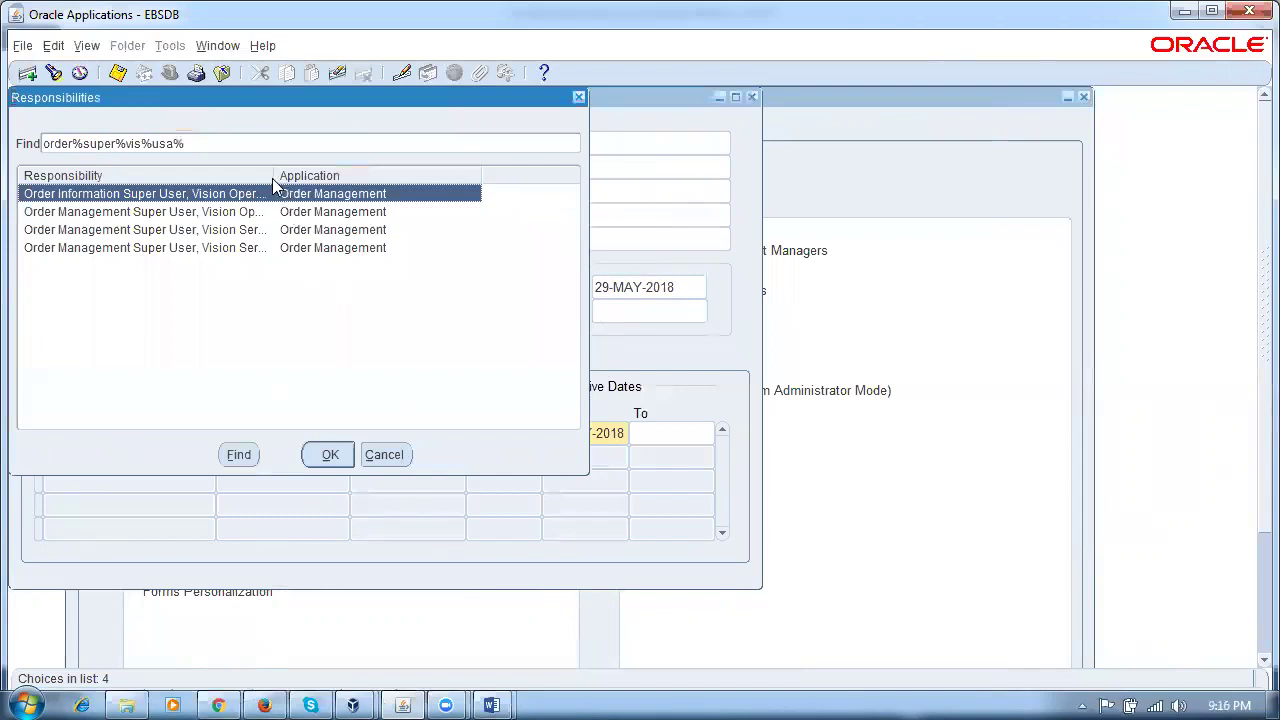
pyautogui.moveTo(274, 177); pyautogui.dragTo(392, 179)
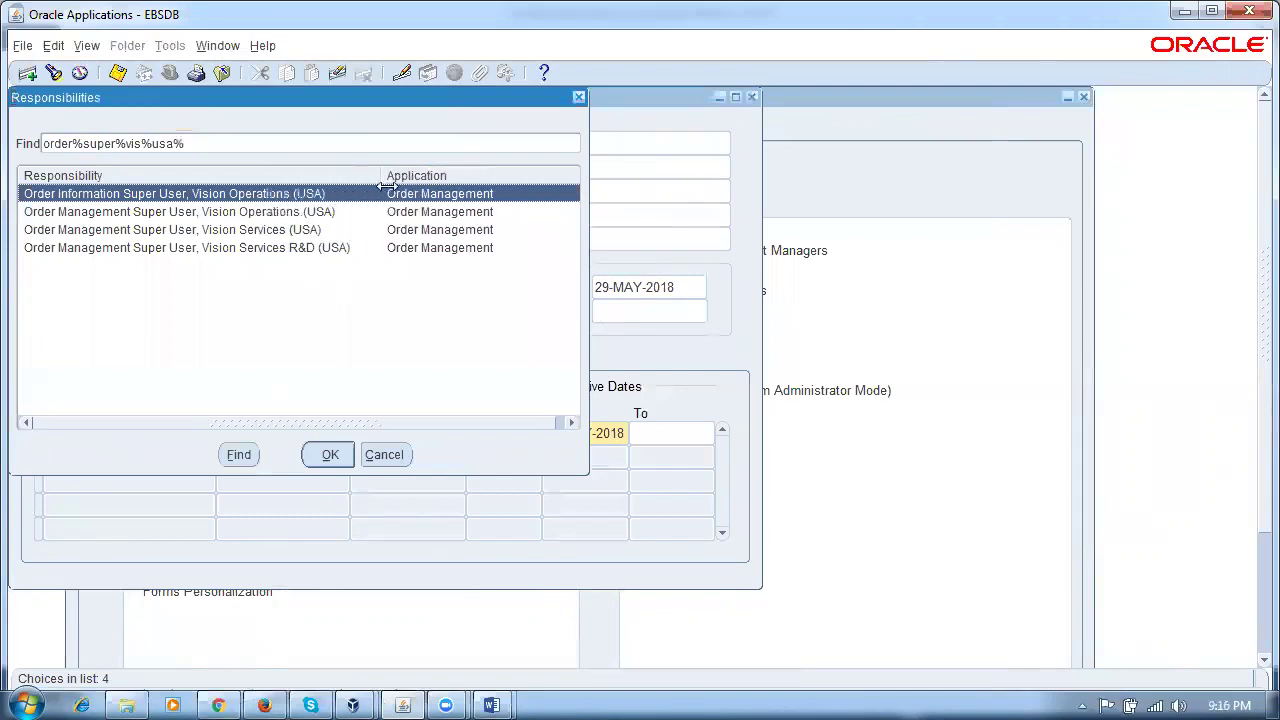
pyautogui.click(302, 214)
pyautogui.click(336, 457)
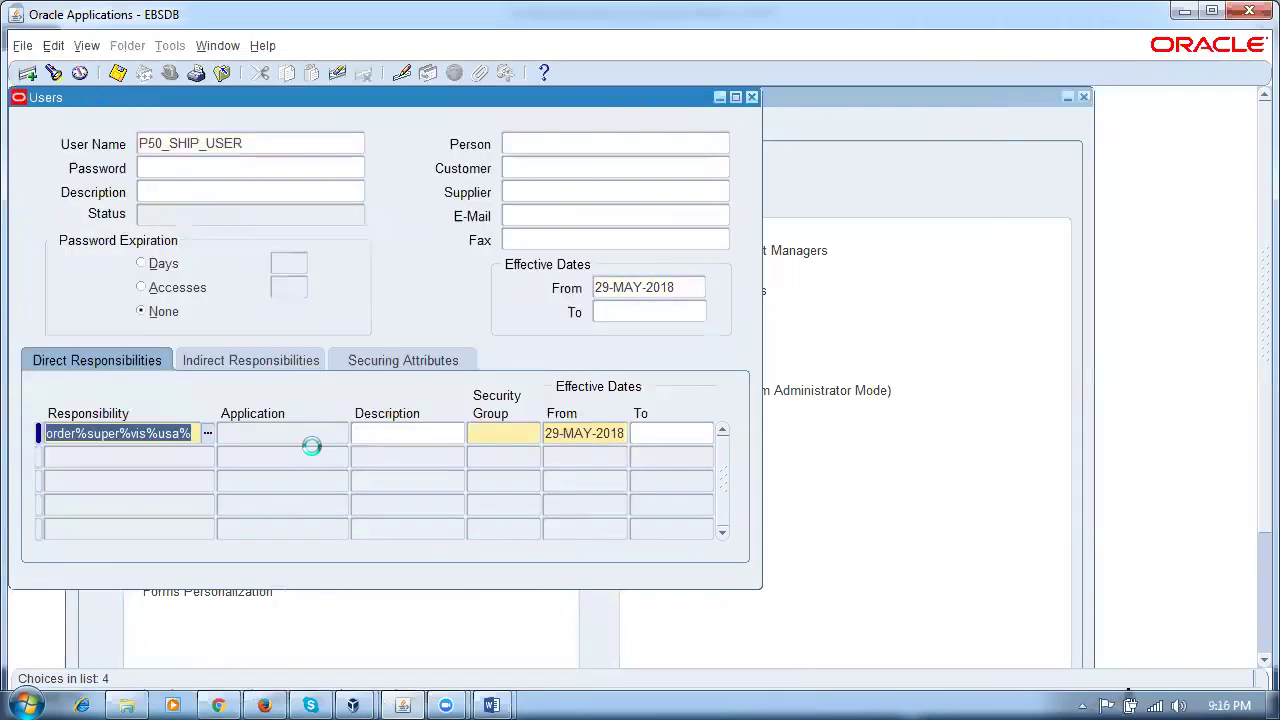
# Step: Add System Administrator as the user's second responsibility
pyautogui.click(170, 459)
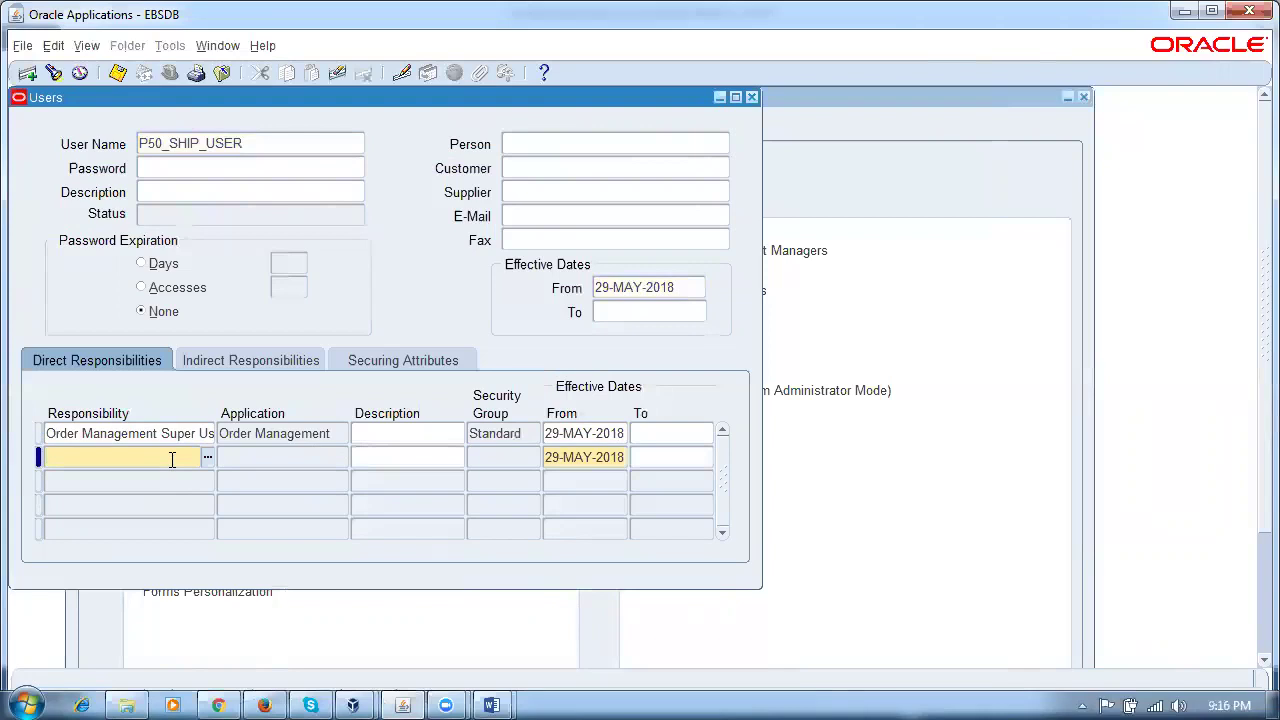
pyautogui.write('sys%to')
pyautogui.press('Tab')
pyautogui.press('Return')
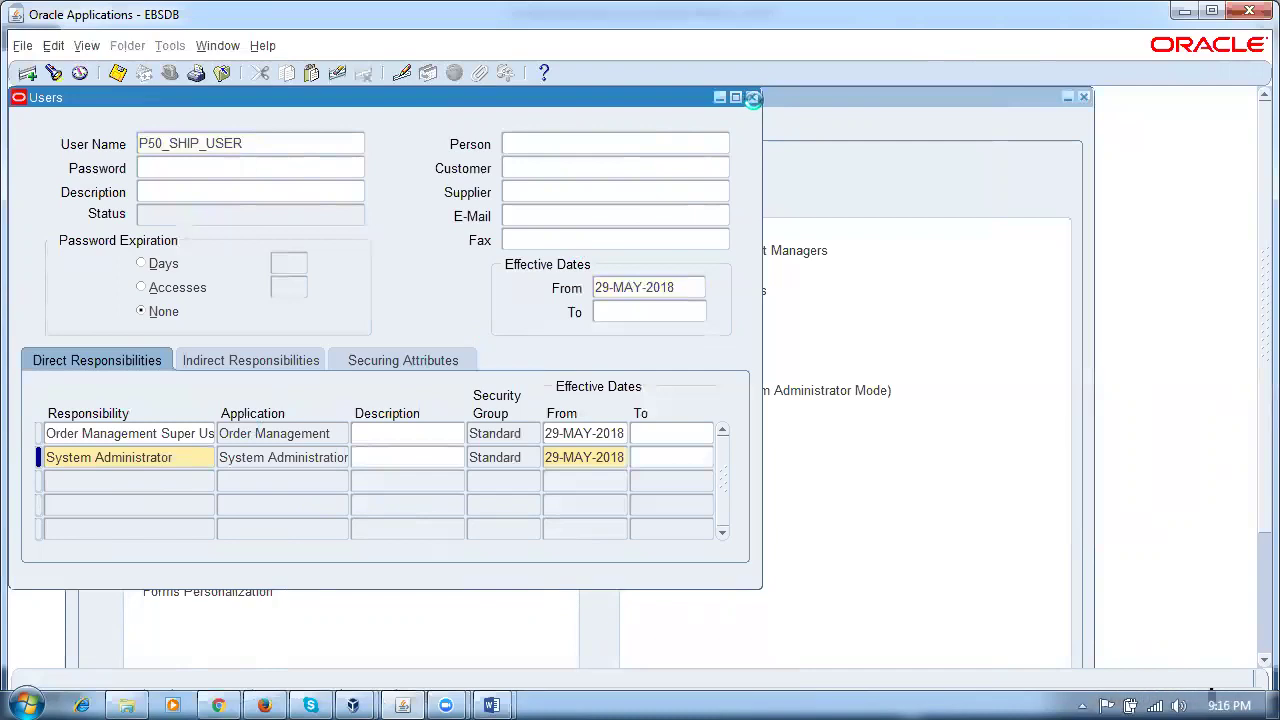
# Step: Save the user record, close the Users form, and exit Oracle Applications
pyautogui.hotkey('ctrl', 's')
pyautogui.click(752, 97)
pyautogui.click(337, 328)
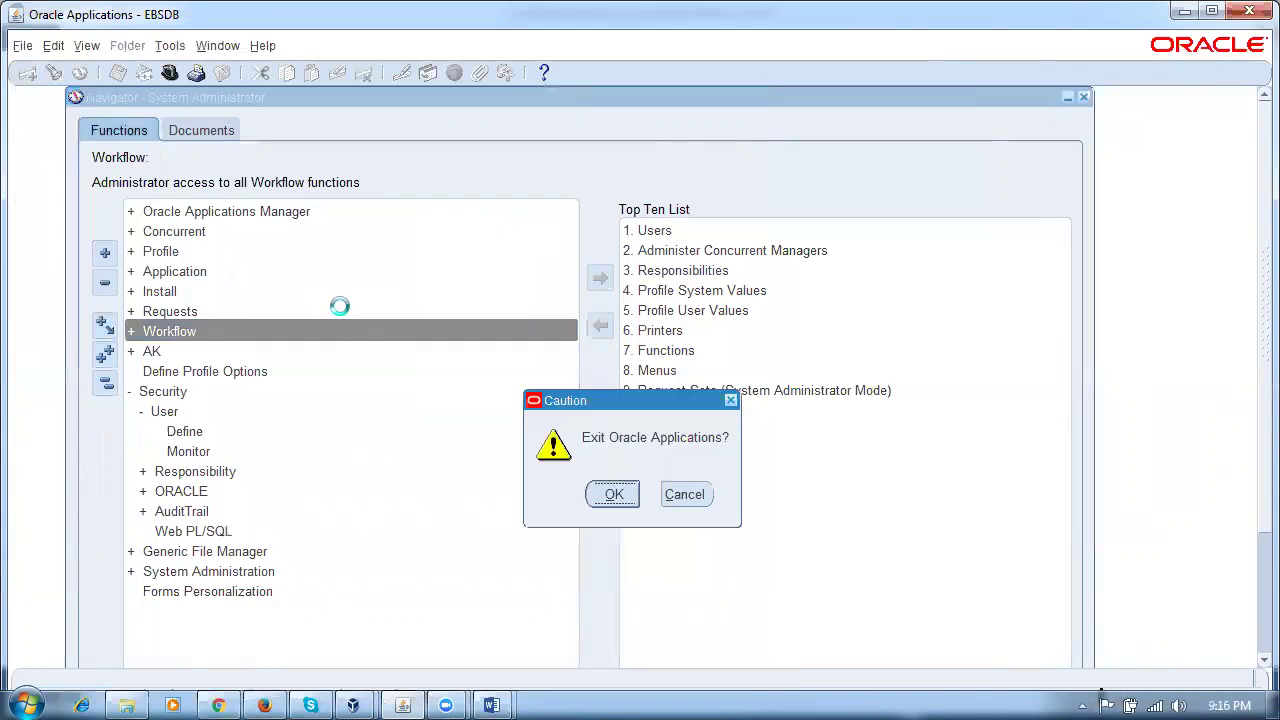
# Step: Confirm the forms exit, close the leftover forms tabs, and log out
pyautogui.press('Return')
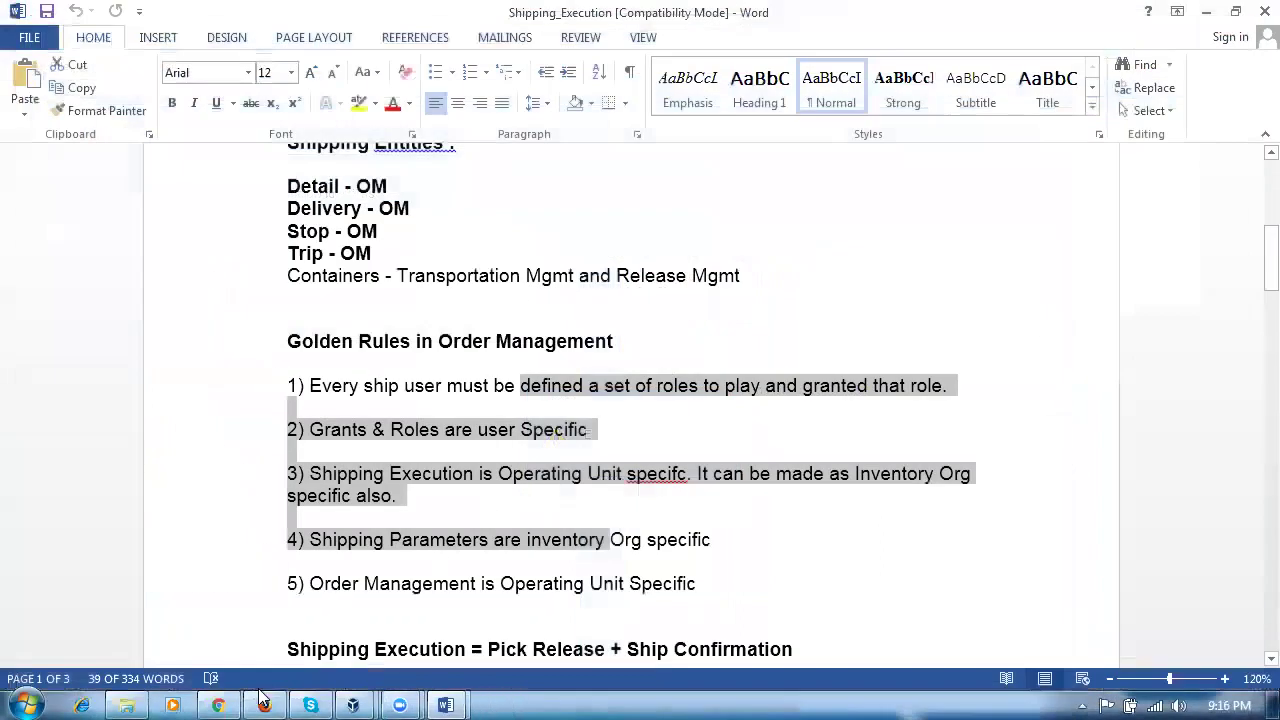
pyautogui.click(264, 705)
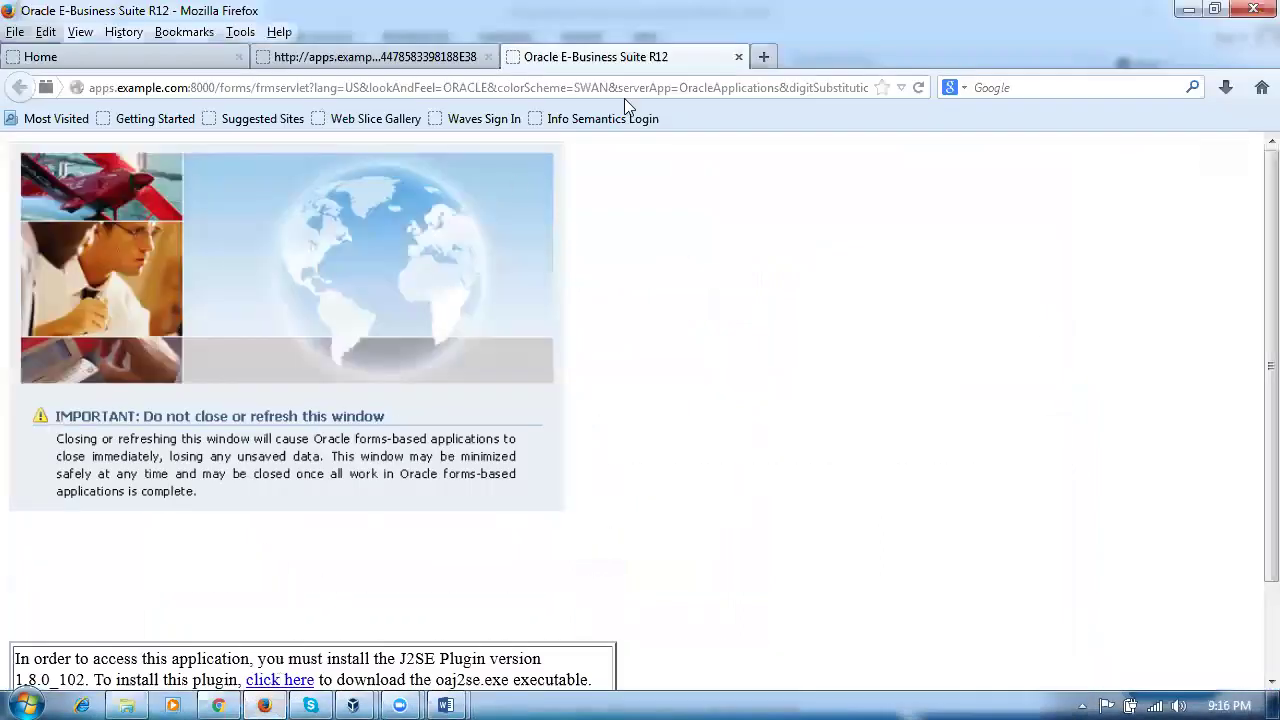
pyautogui.click(738, 58)
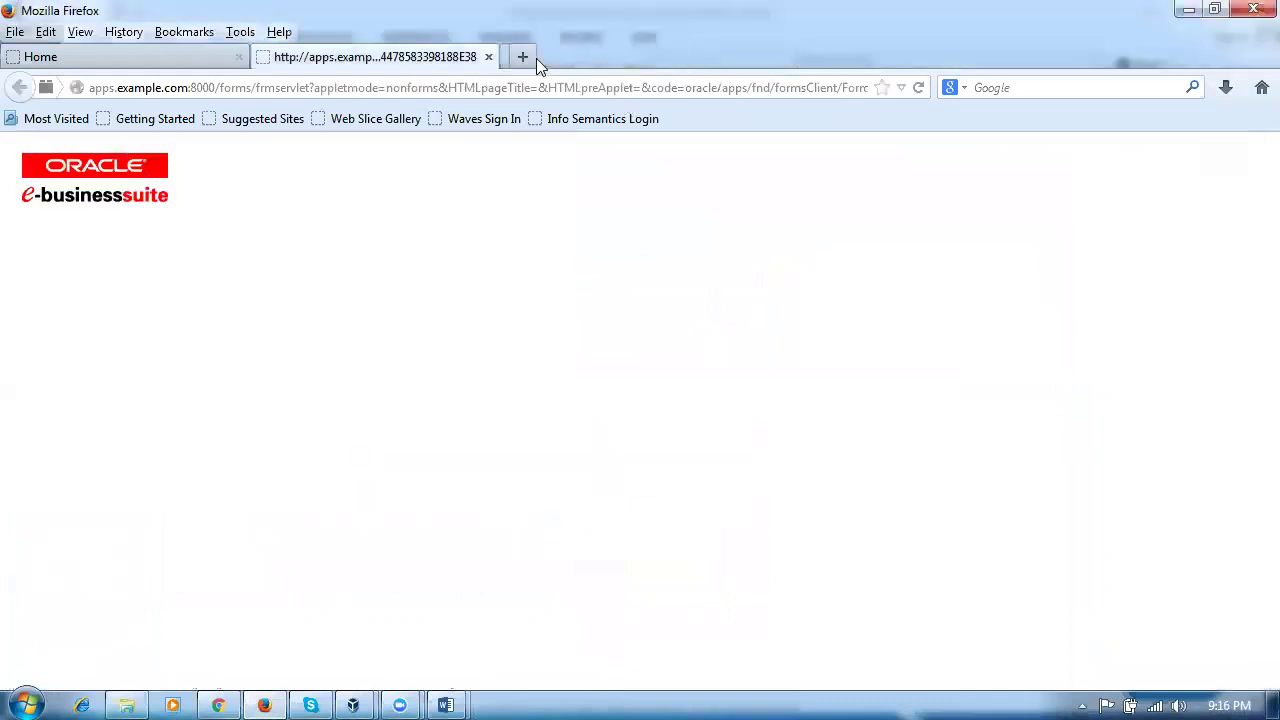
pyautogui.click(488, 57)
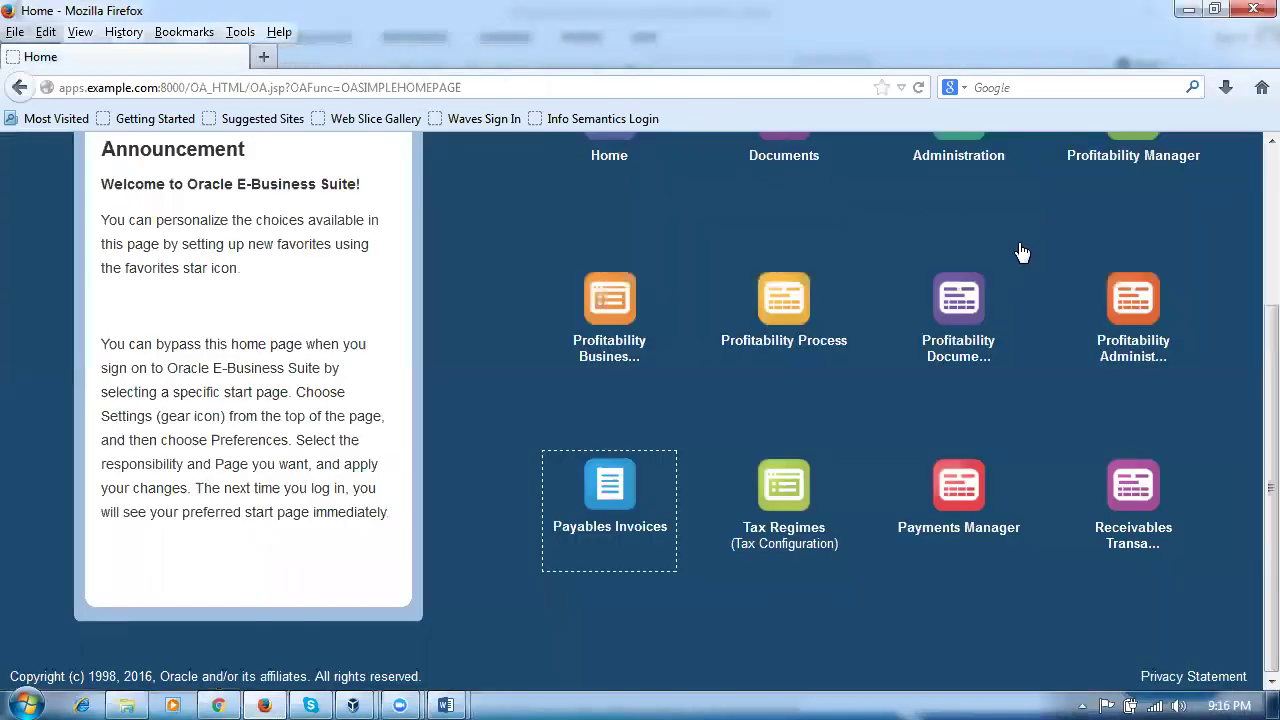
pyautogui.click(1224, 153)
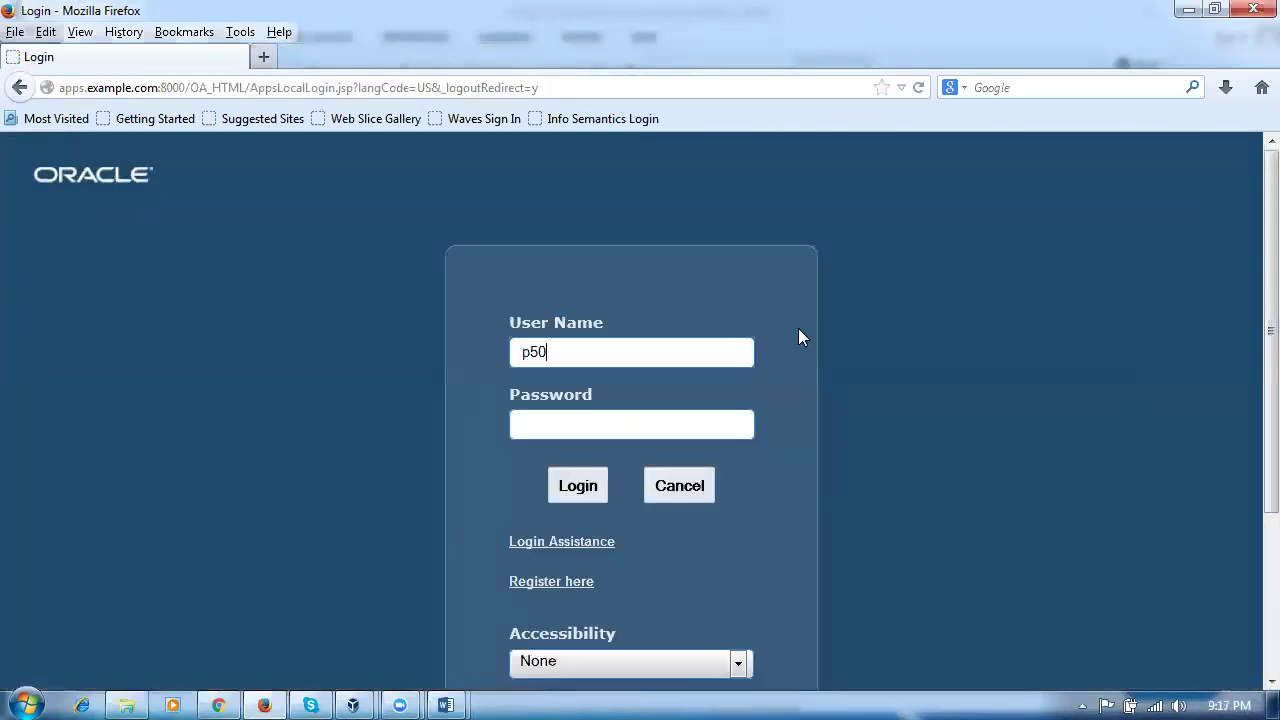
# Step: Log in as p50_ship_user with its initial password
pyautogui.write('_user')
pyautogui.press('Tab')
pyautogui.write('••••••')
pyautogui.press('Return')
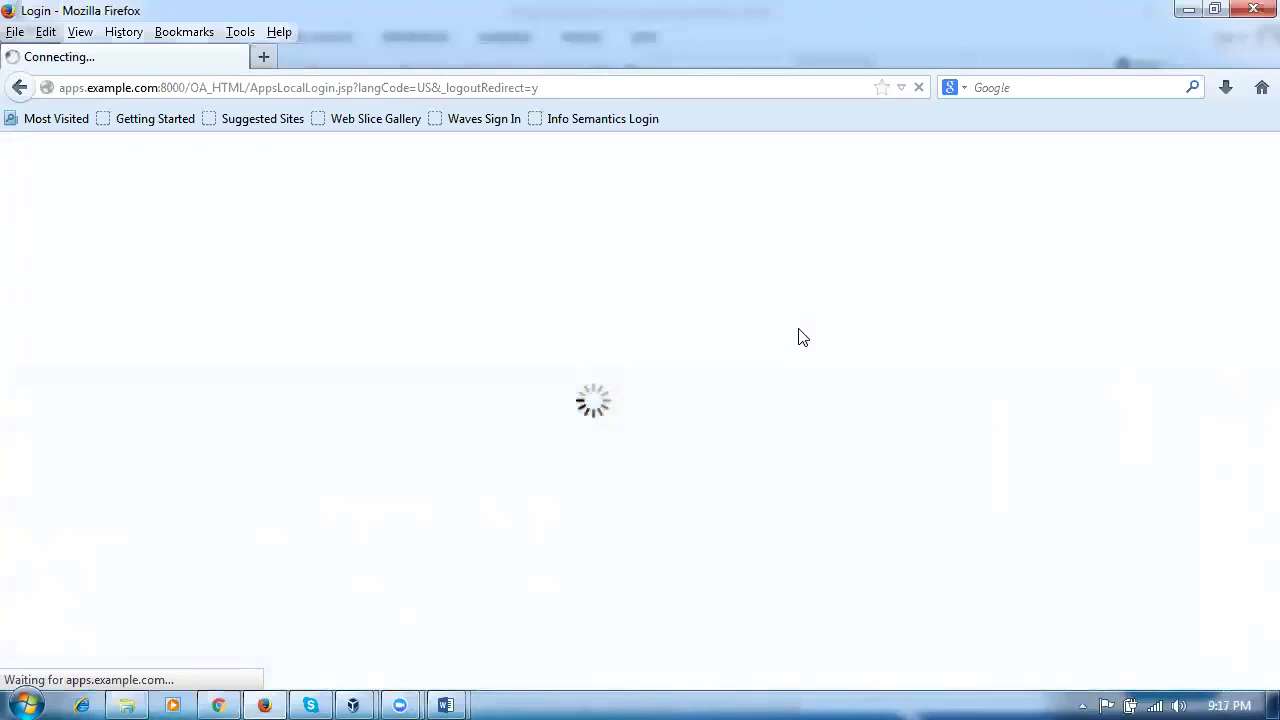
# Step: Enter the old and new passwords and submit the Change Password form
pyautogui.write('•')
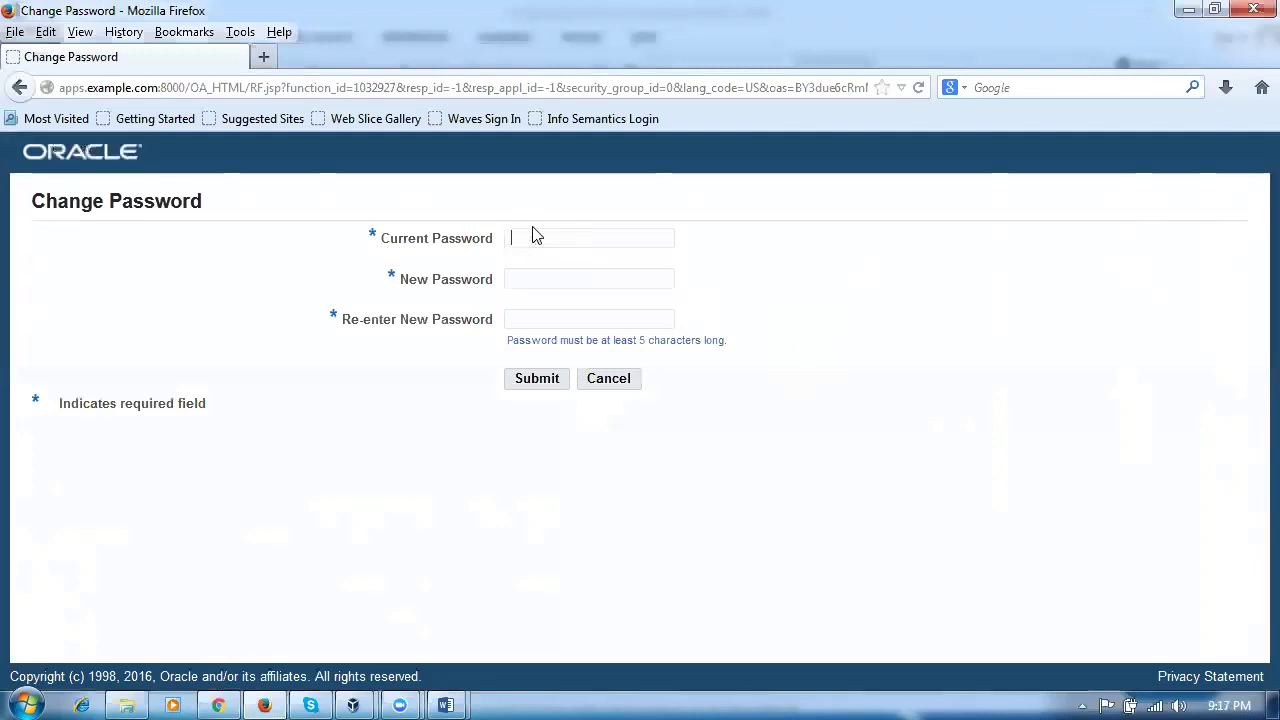
pyautogui.write('•••')
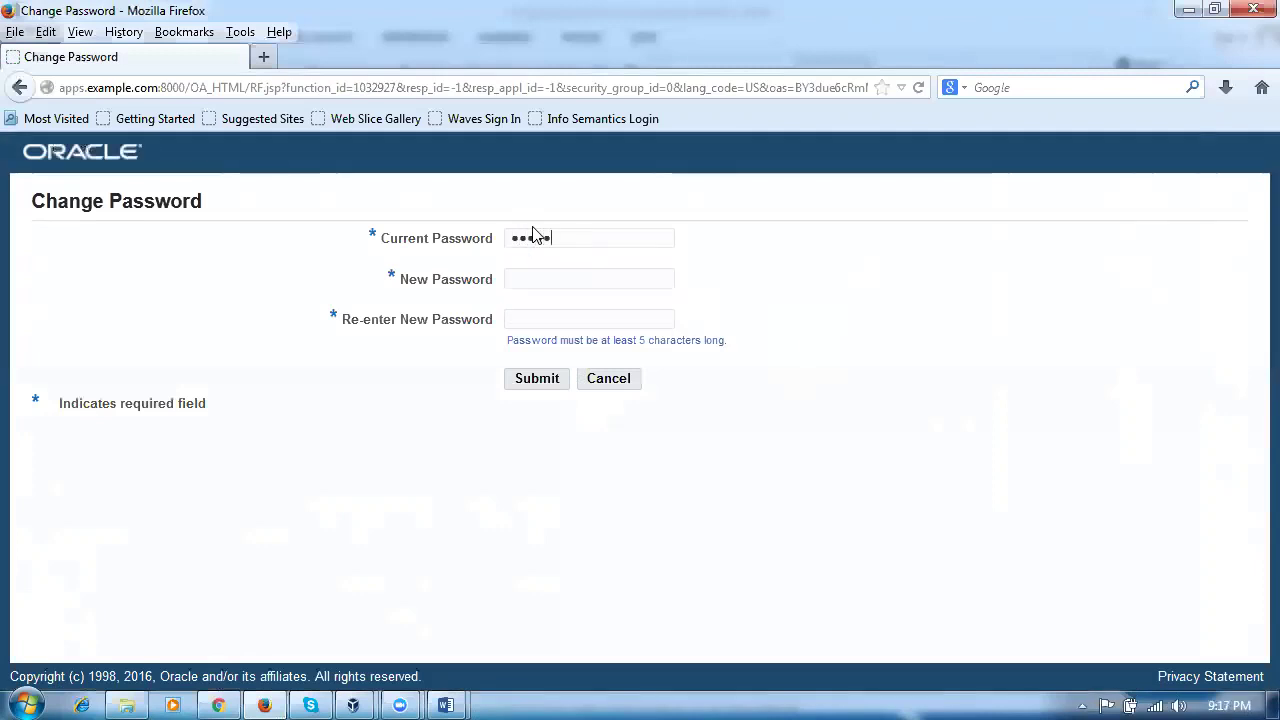
pyautogui.press('Tab')
pyautogui.write('••')
pyautogui.click(536, 384)
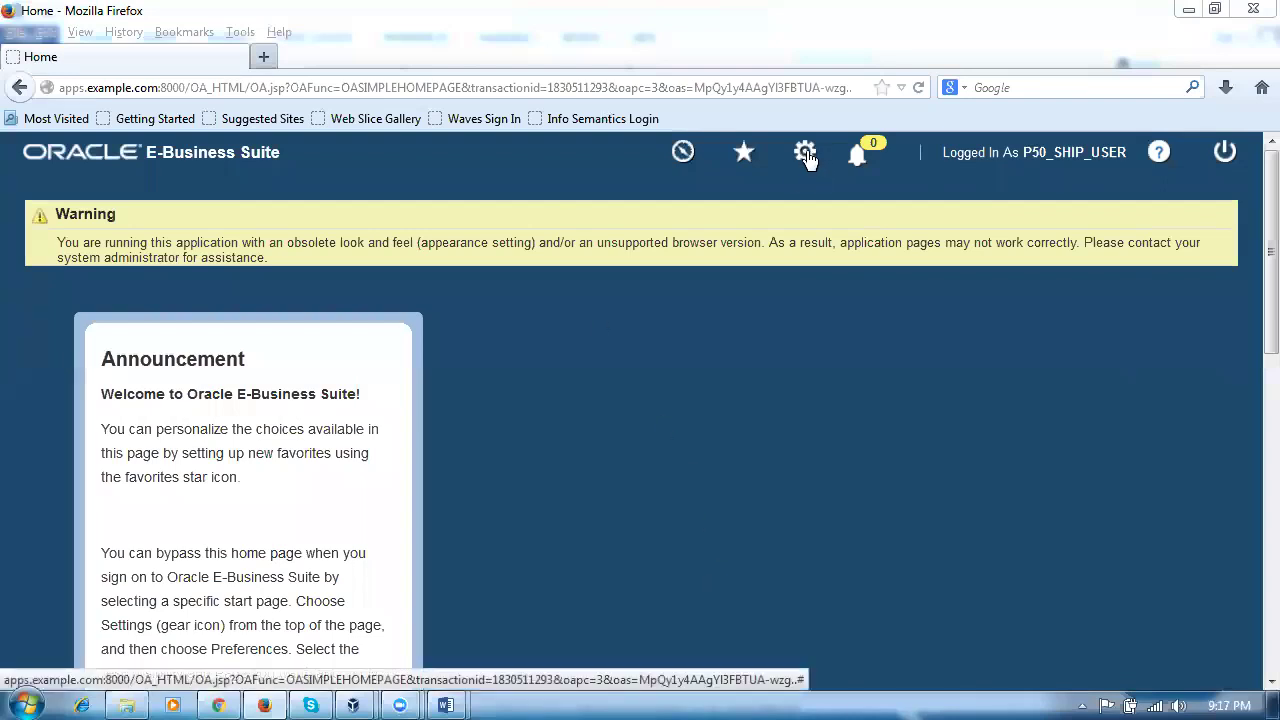
# Step: In Manage Favorites, search Order Management Super User, Vision Operations (USA) functions for 'Change org'
pyautogui.click(740, 152)
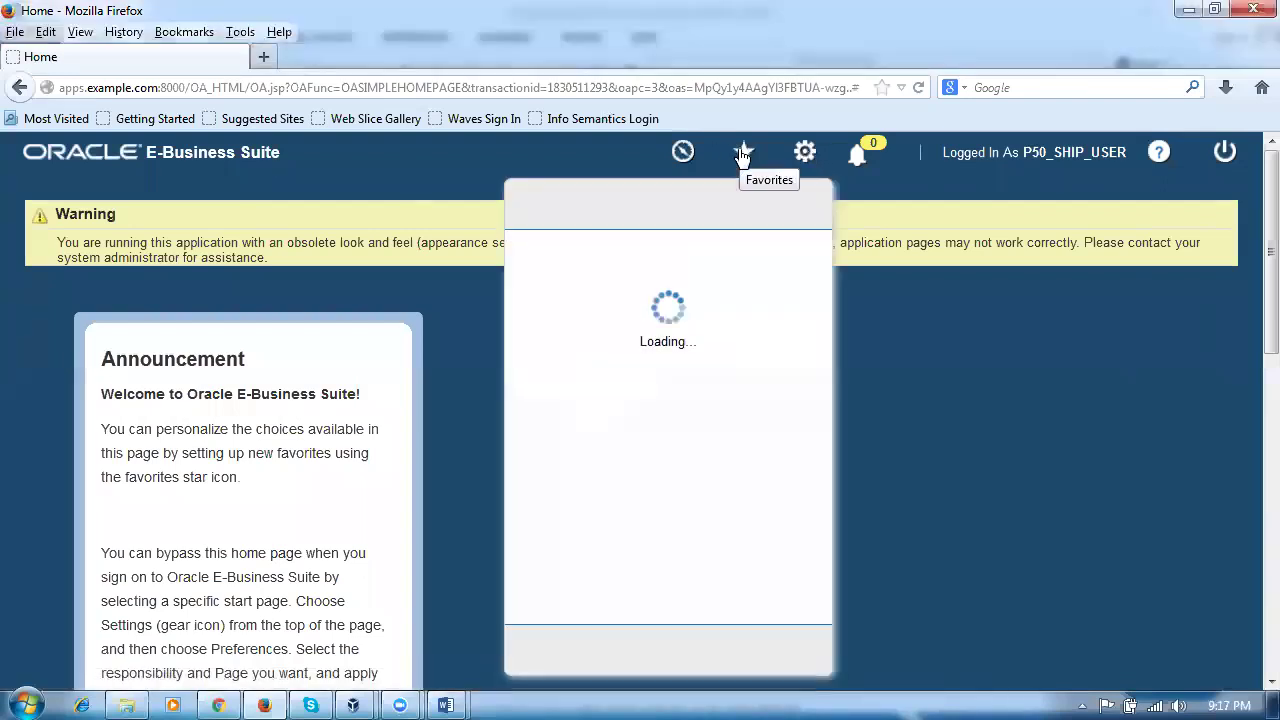
pyautogui.click(526, 652)
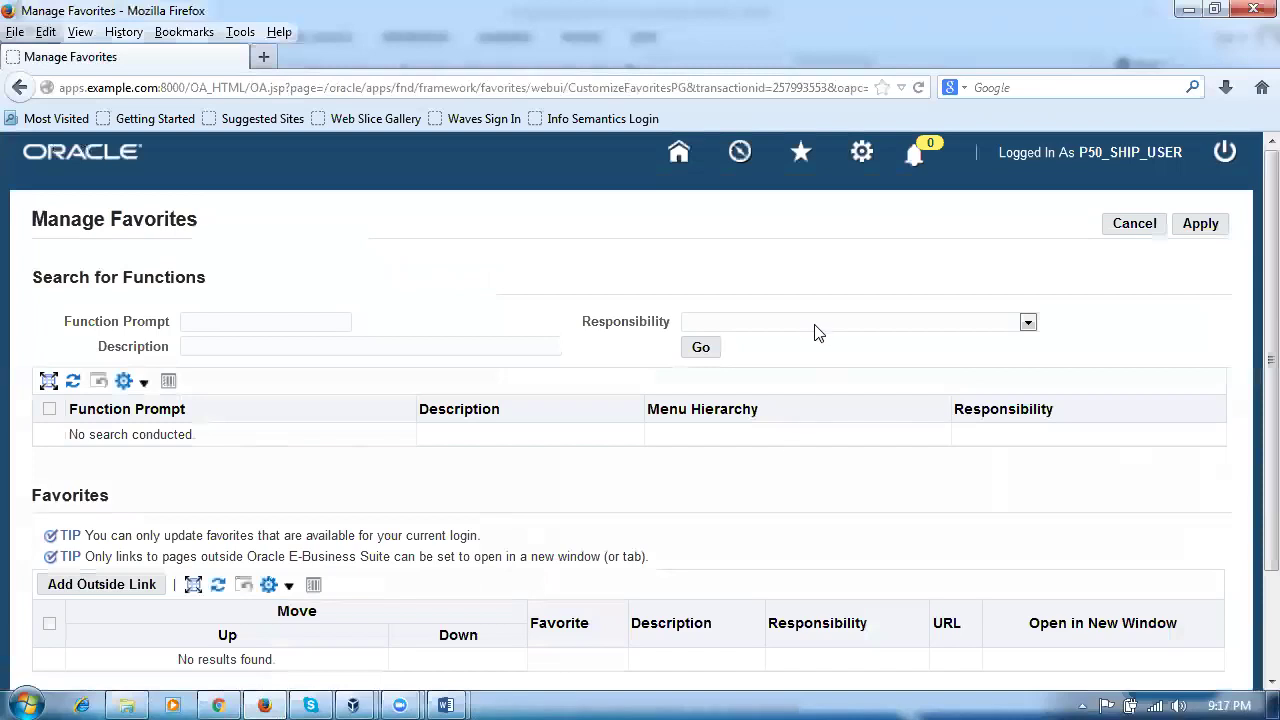
pyautogui.click(816, 321)
pyautogui.click(816, 373)
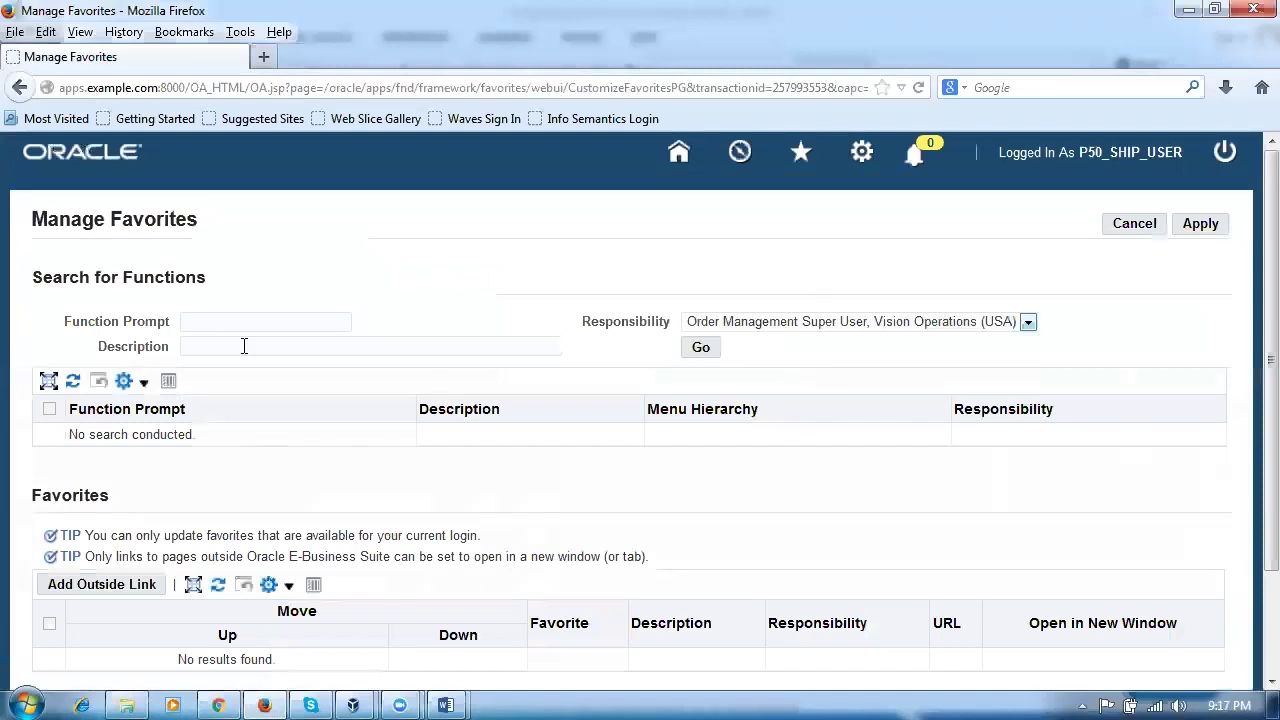
pyautogui.click(238, 345)
pyautogui.write('Change org')
pyautogui.click(701, 348)
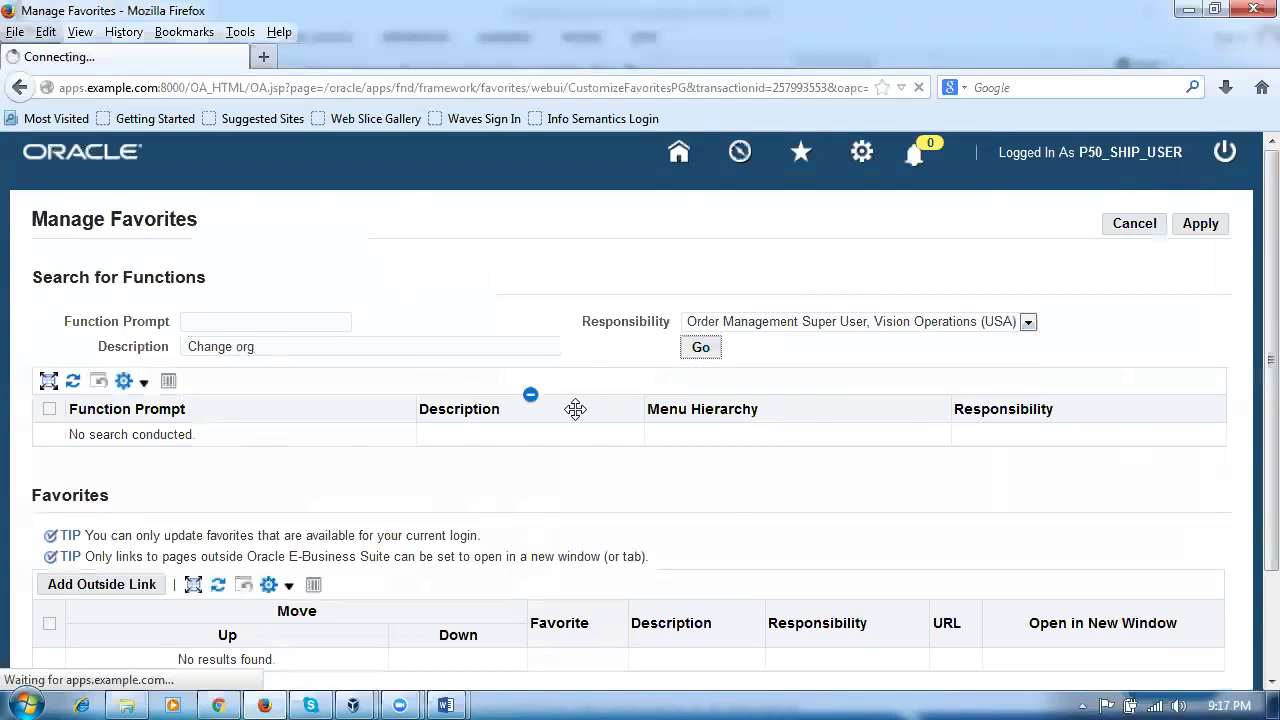
# Step: Retry the function search with description 'Change', going back after each error page
pyautogui.scroll(-3, 495, 455)
pyautogui.scroll(3, 594, 429)
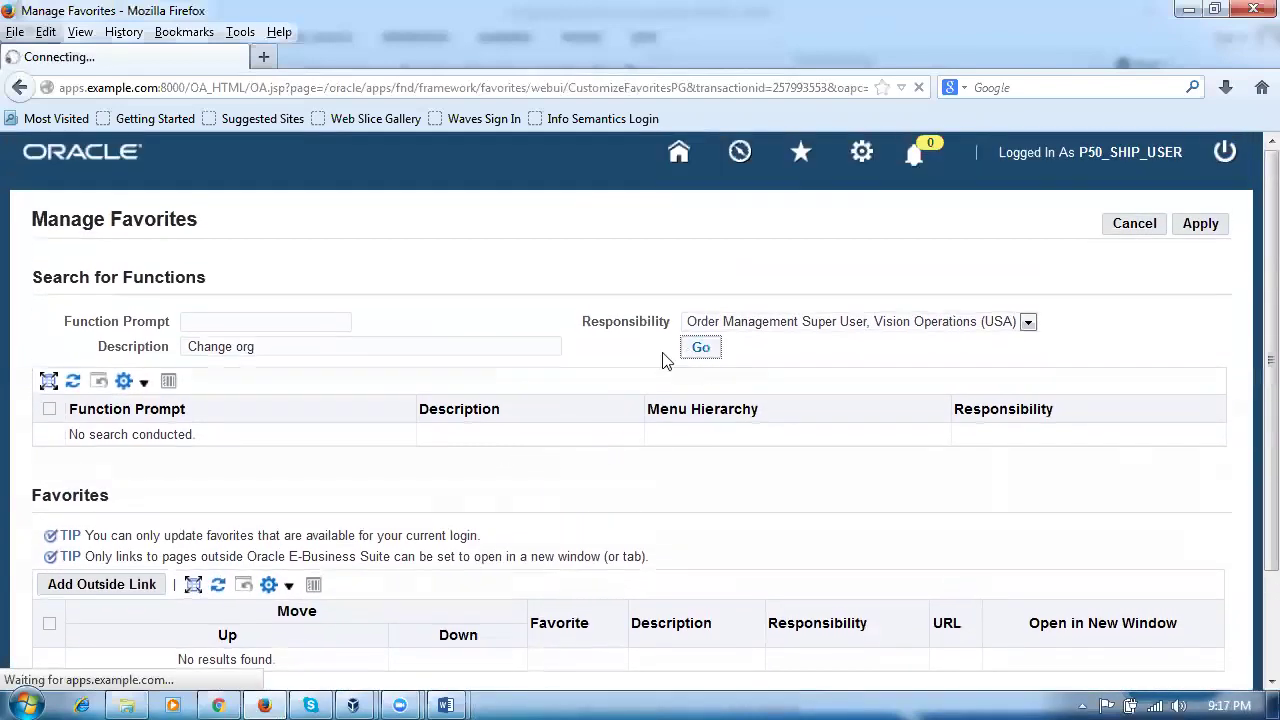
pyautogui.moveTo(285, 347); pyautogui.dragTo(187, 347)
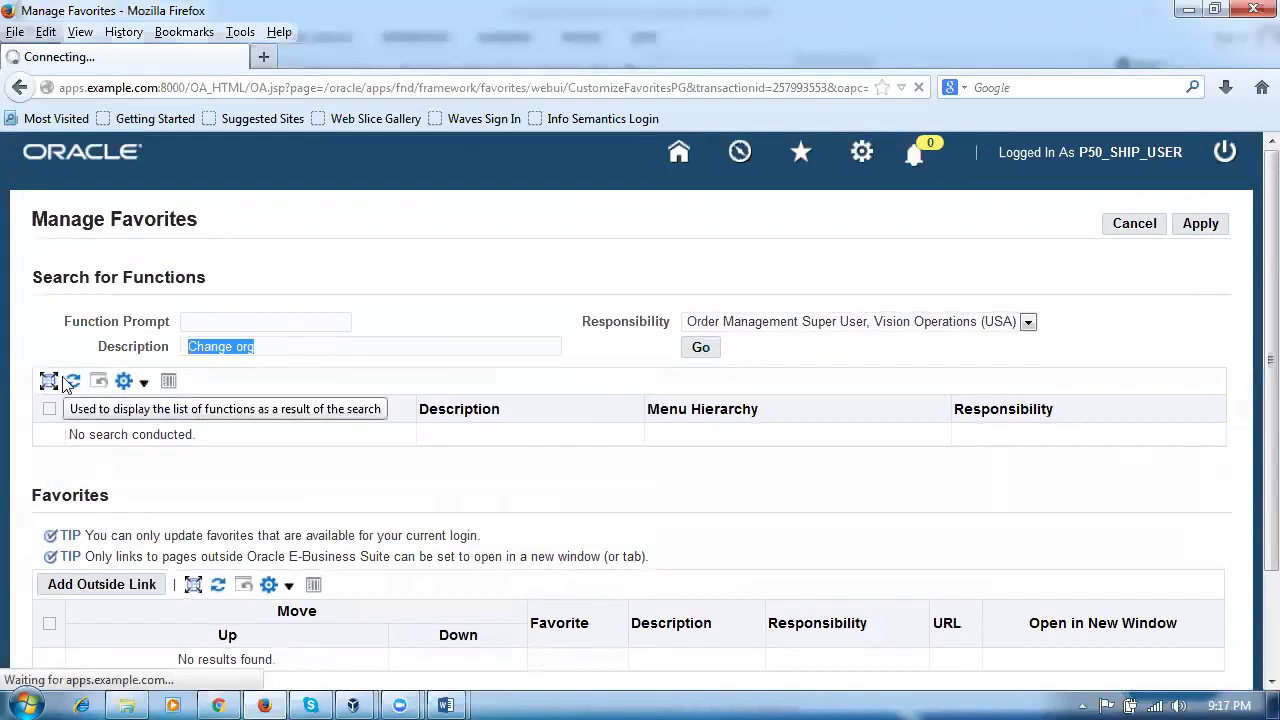
pyautogui.write('C')
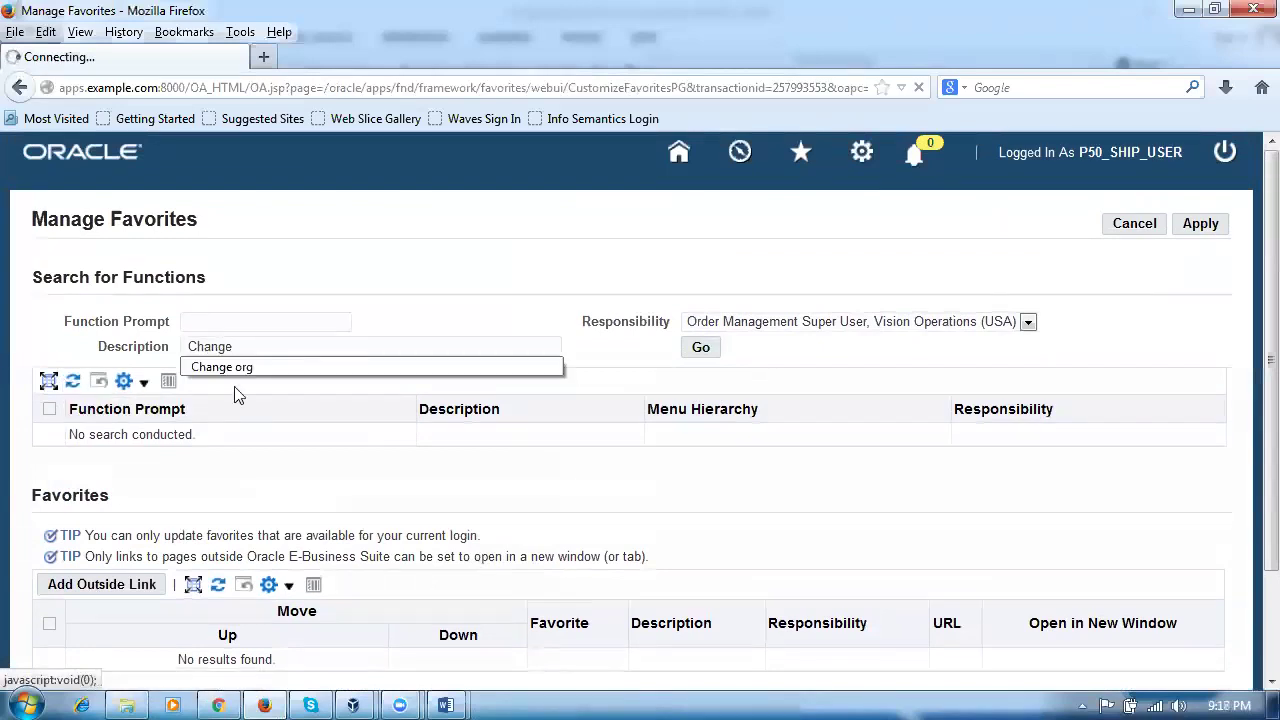
pyautogui.click(697, 352)
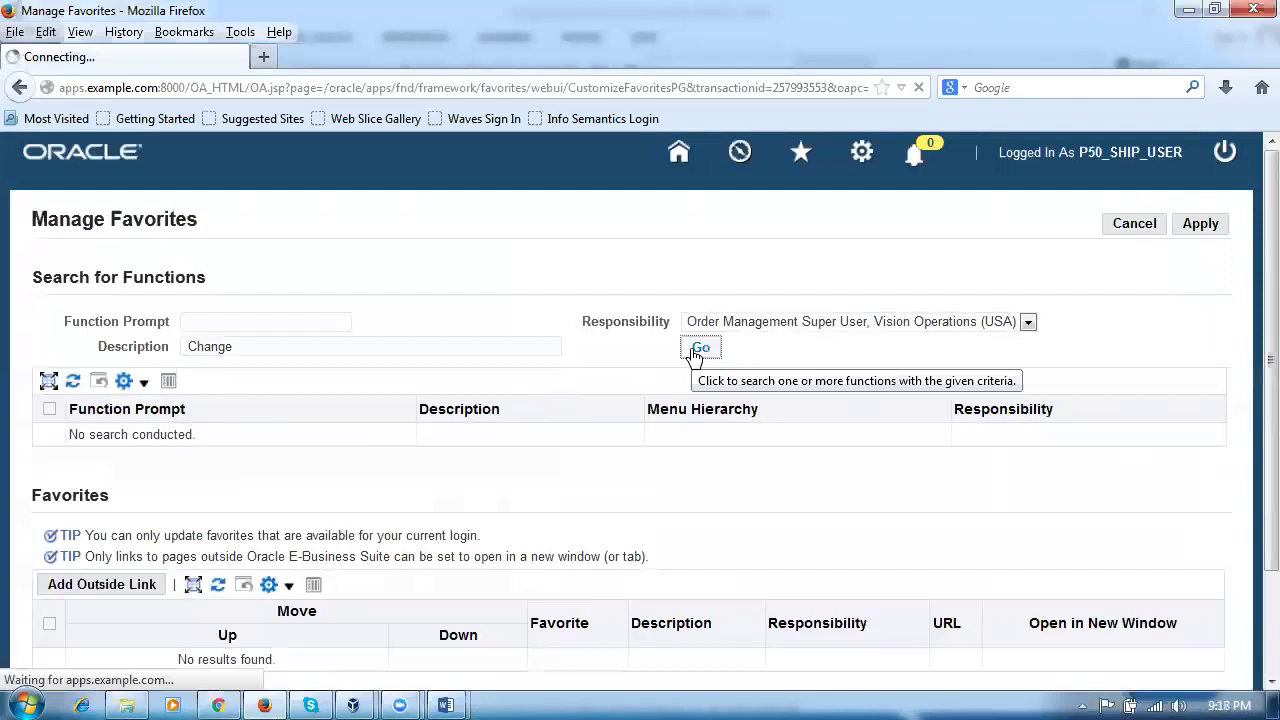
pyautogui.doubleClick(228, 344)
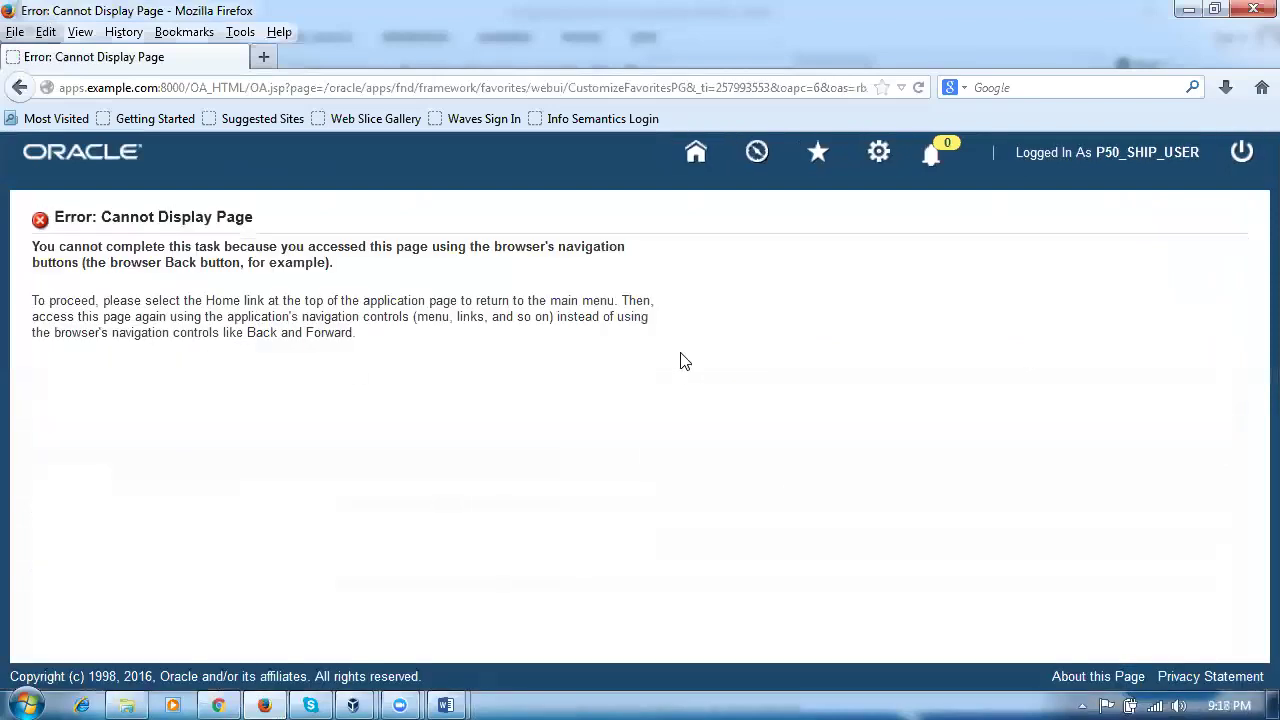
pyautogui.click(18, 88)
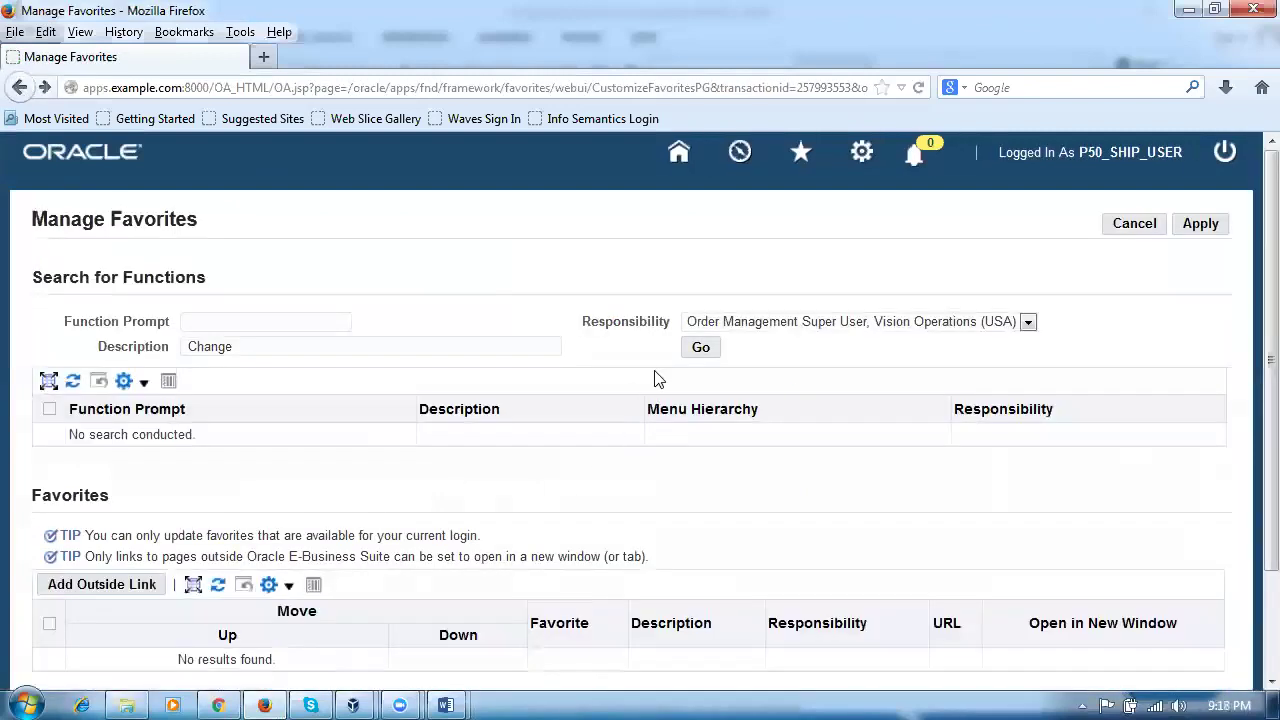
pyautogui.click(699, 349)
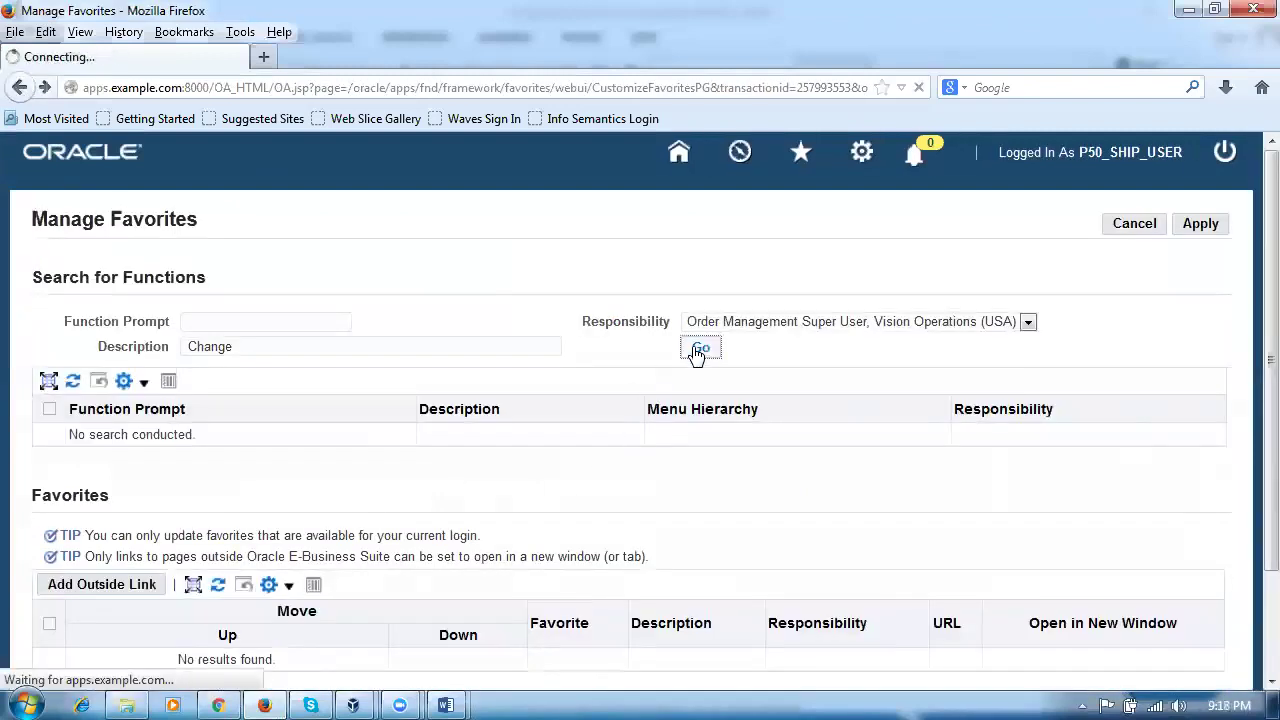
pyautogui.click(18, 88)
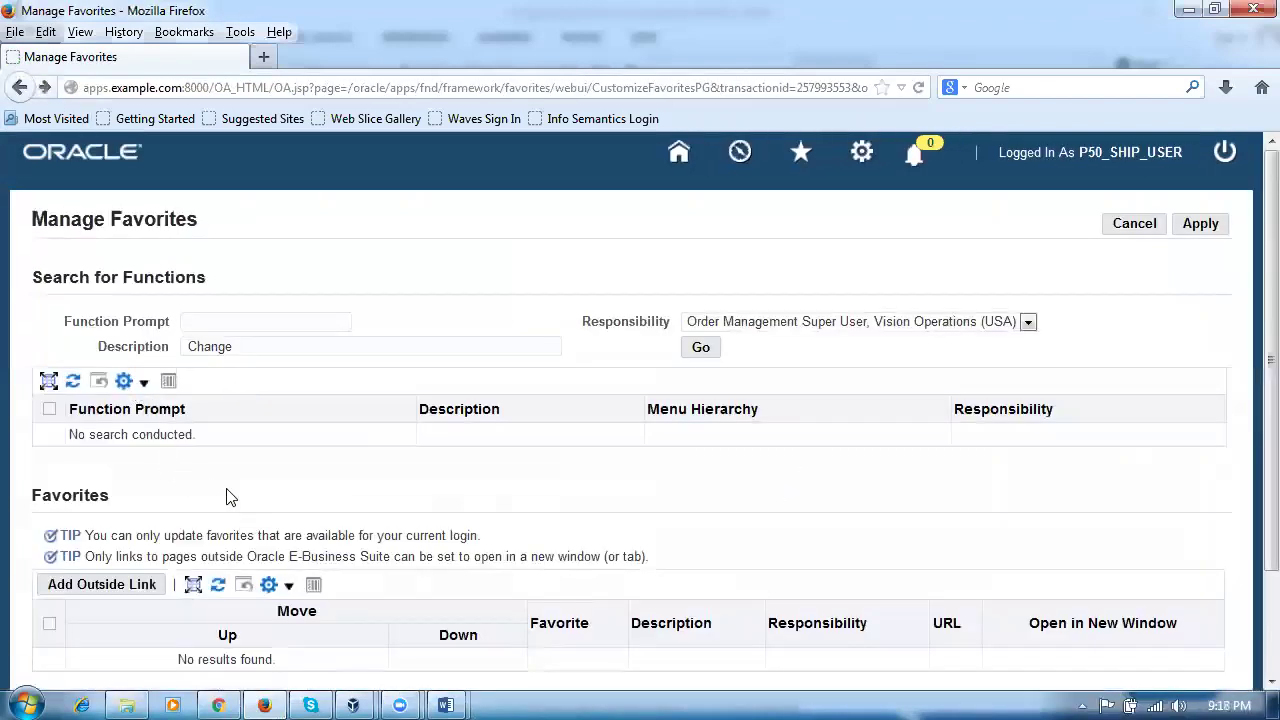
# Step: Search by function prompt 'Change orga' and return from the error page
pyautogui.click(252, 323)
pyautogui.write('Change organisation')
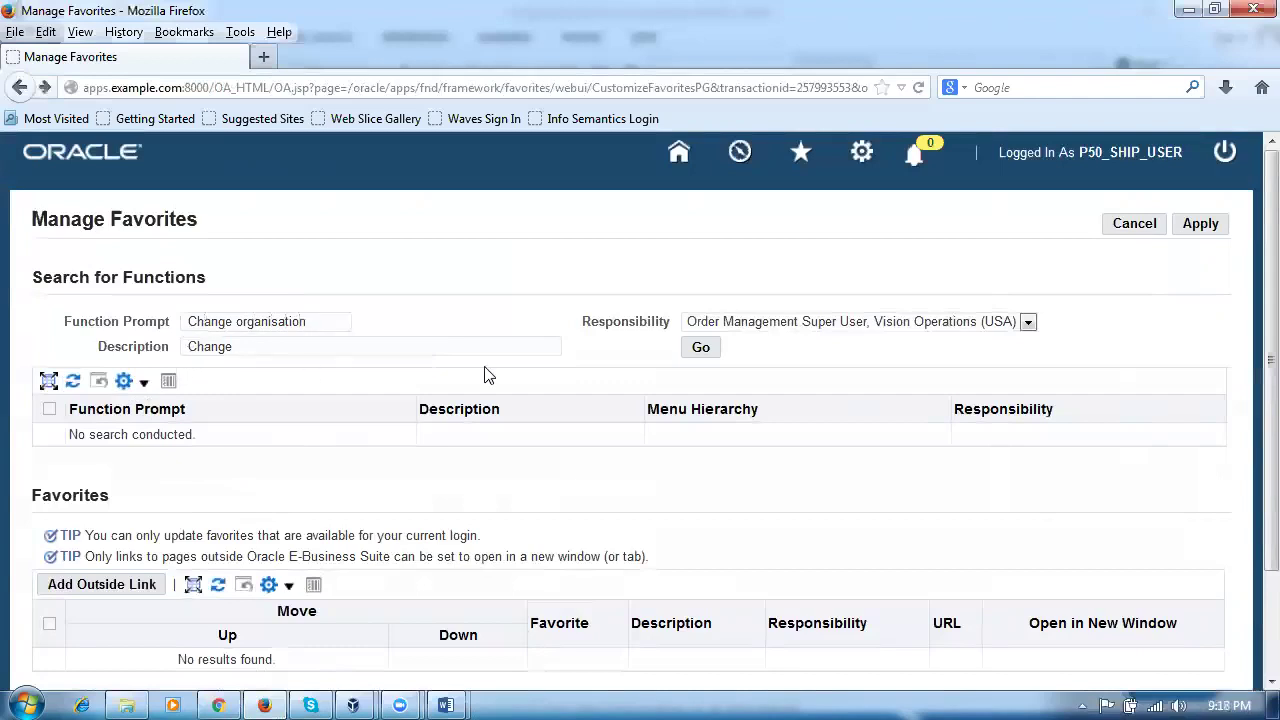
pyautogui.click(712, 351)
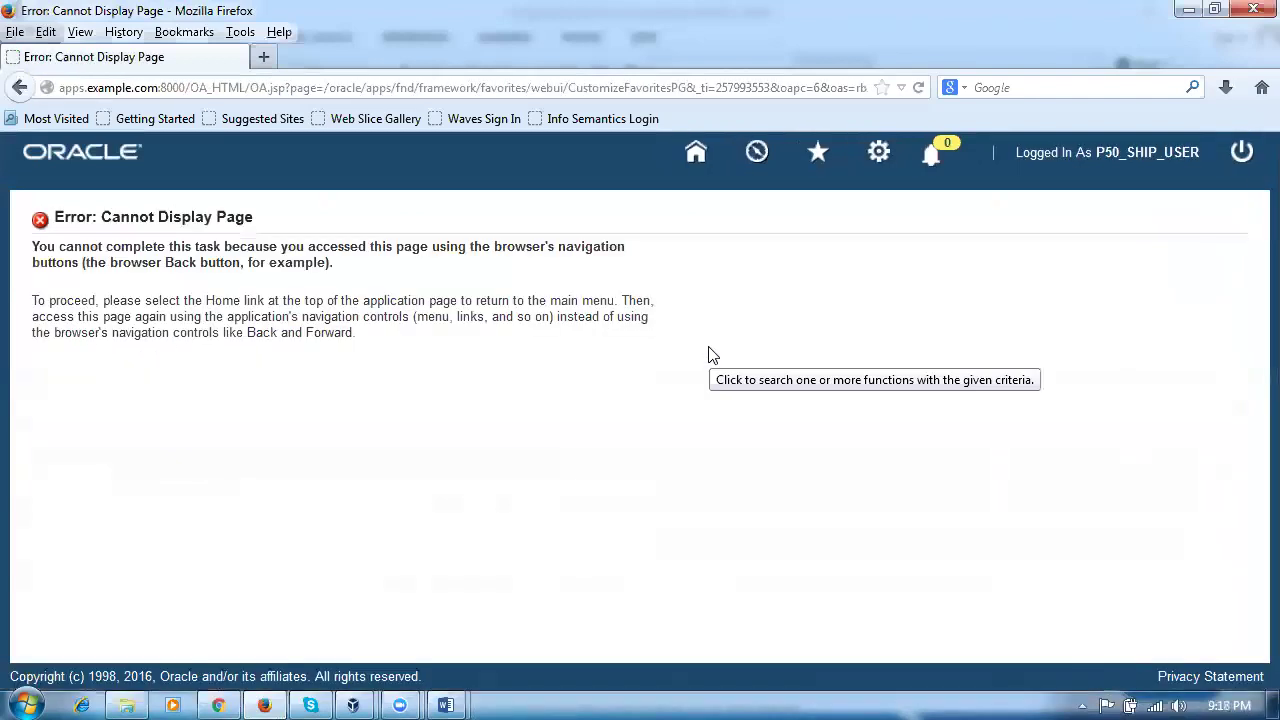
pyautogui.click(19, 87)
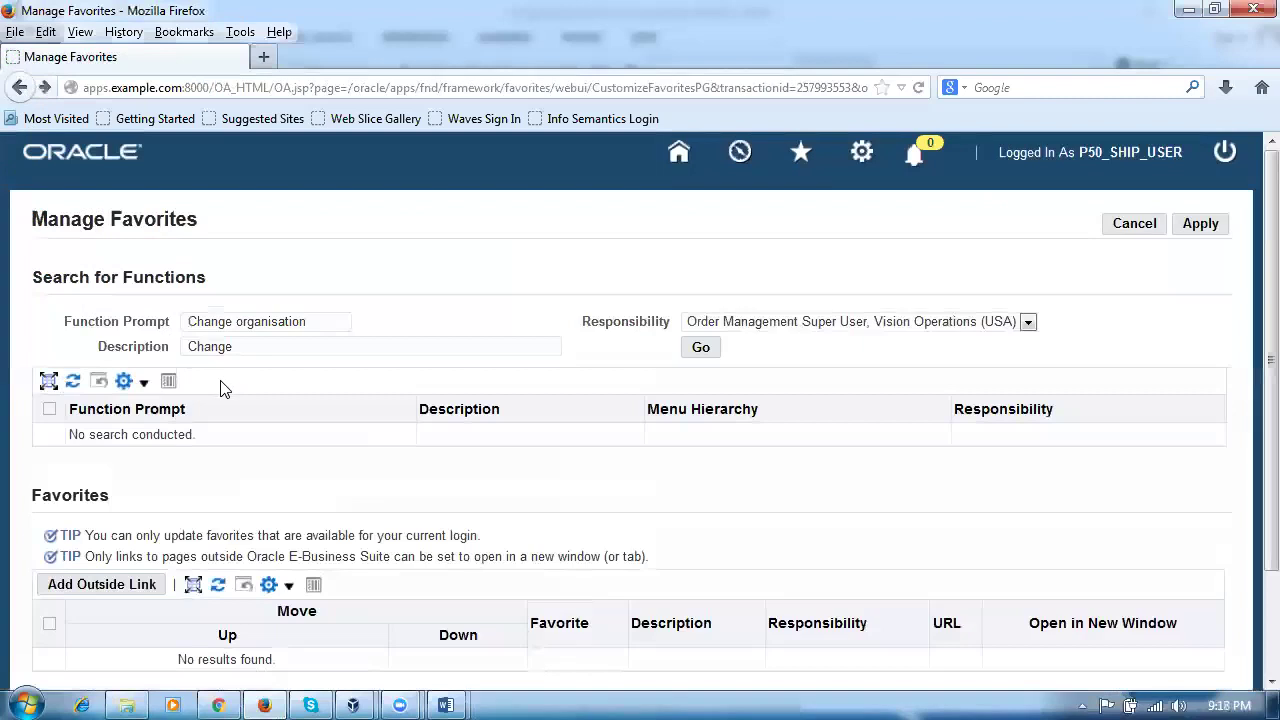
# Step: Clear the description, rerun the search, then return to the home page
pyautogui.scroll(-2, 224, 388)
pyautogui.scroll(2, 224, 388)
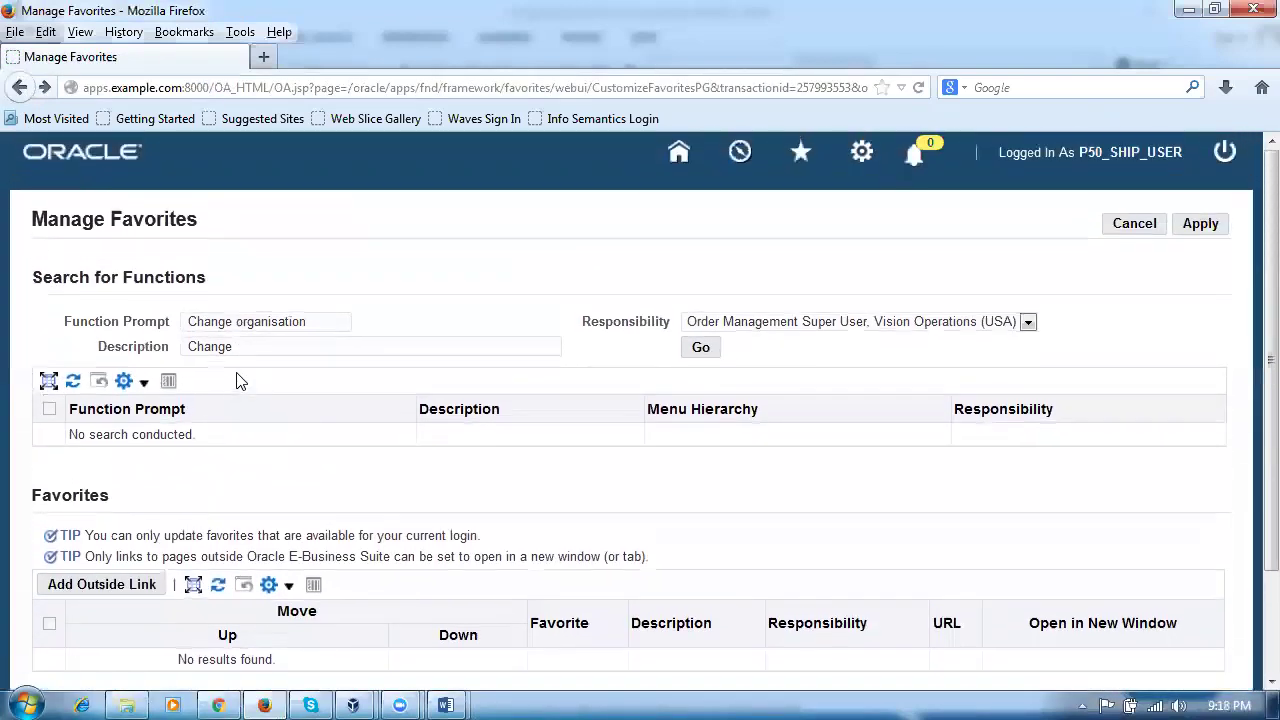
pyautogui.moveTo(254, 346); pyautogui.dragTo(156, 356)
pyautogui.press('BackSpace')
pyautogui.press('BackSpace')
pyautogui.press('BackSpace')
pyautogui.press('BackSpace')
pyautogui.press('BackSpace')
pyautogui.press('BackSpace')
pyautogui.press('BackSpace')
pyautogui.press('BackSpace')
pyautogui.press('BackSpace')
pyautogui.press('BackSpace')
pyautogui.press('BackSpace')
pyautogui.press('BackSpace')
pyautogui.press('BackSpace')
pyautogui.press('BackSpace')
pyautogui.press('BackSpace')
pyautogui.press('BackSpace')
pyautogui.press('BackSpace')
pyautogui.press('BackSpace')
pyautogui.press('BackSpace')
pyautogui.press('BackSpace')
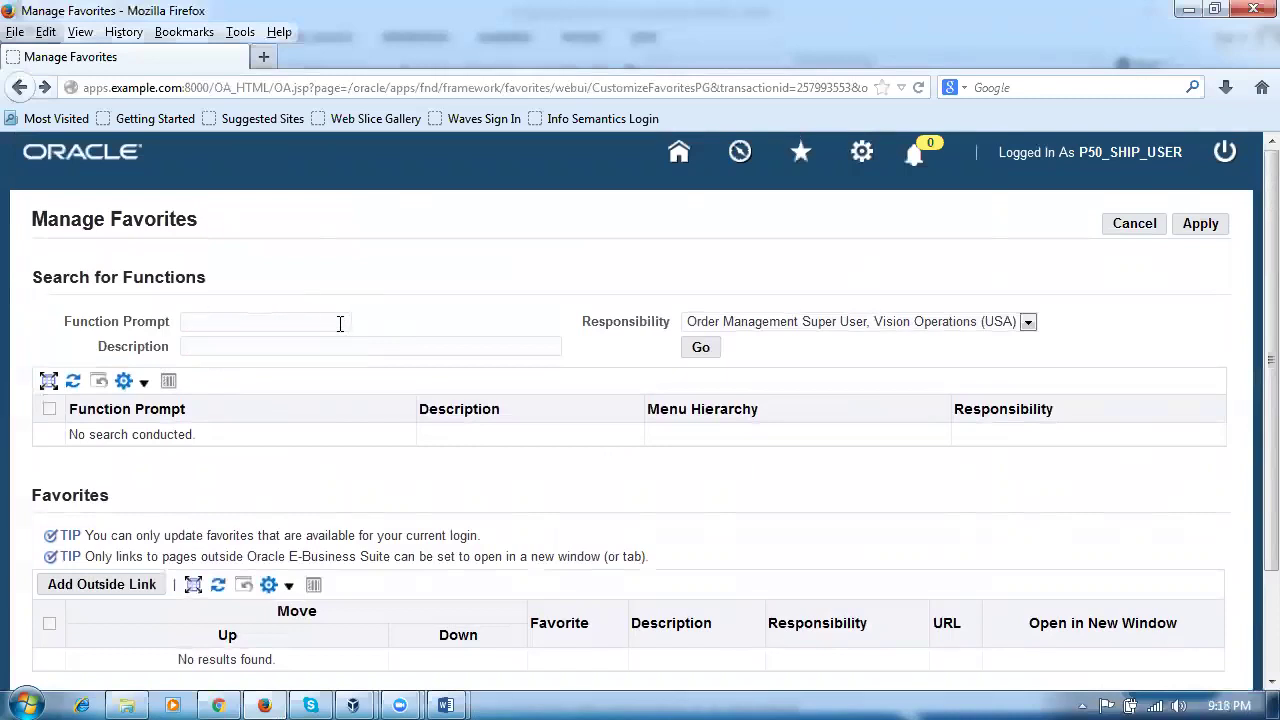
pyautogui.click(697, 348)
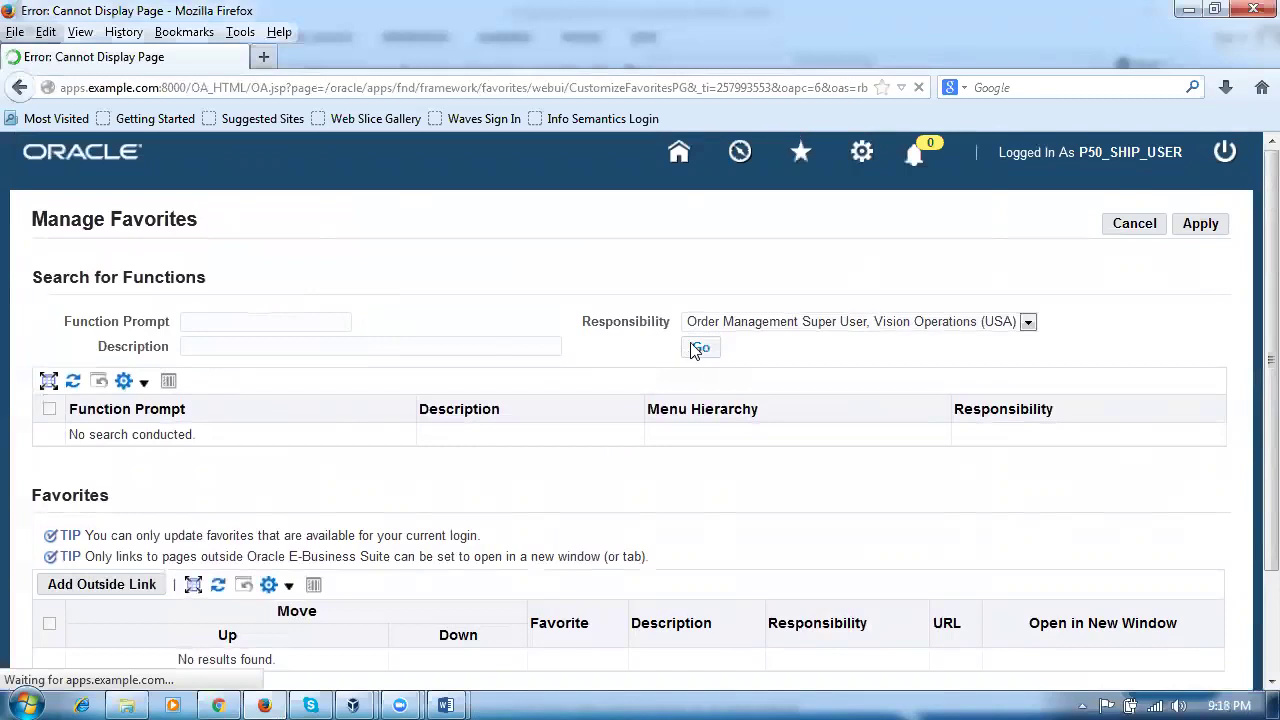
pyautogui.click(19, 87)
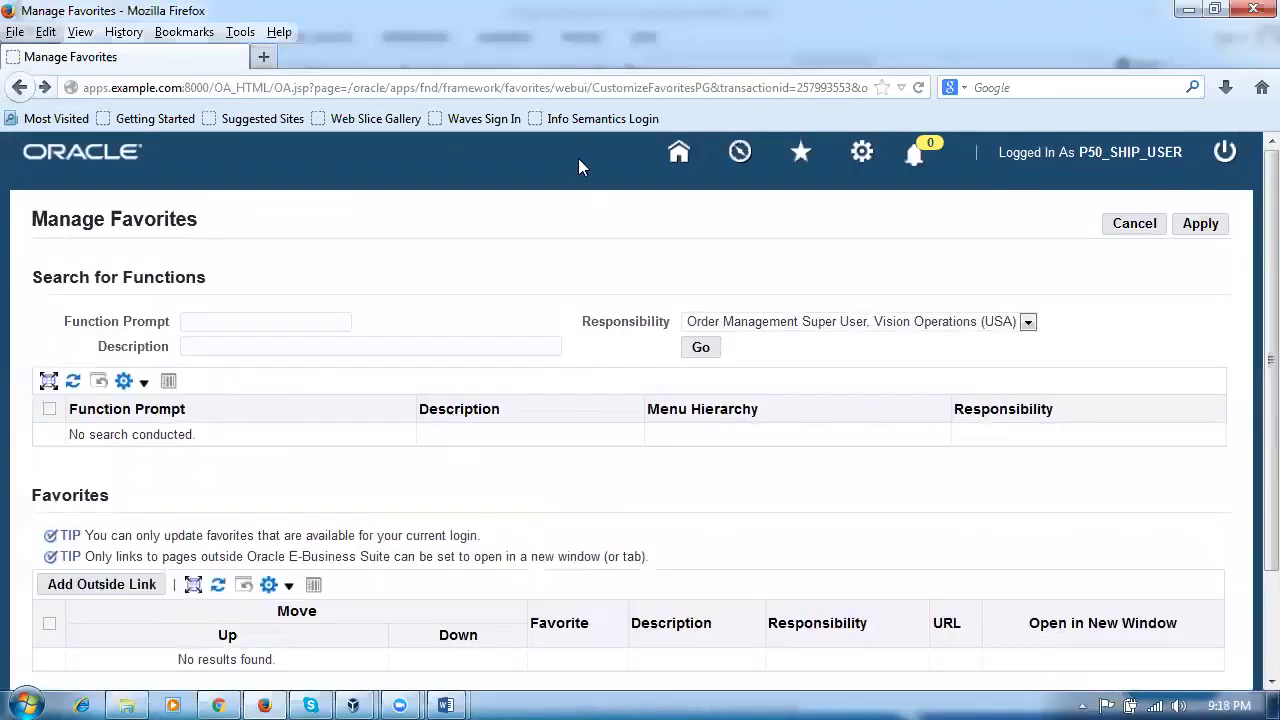
pyautogui.click(678, 158)
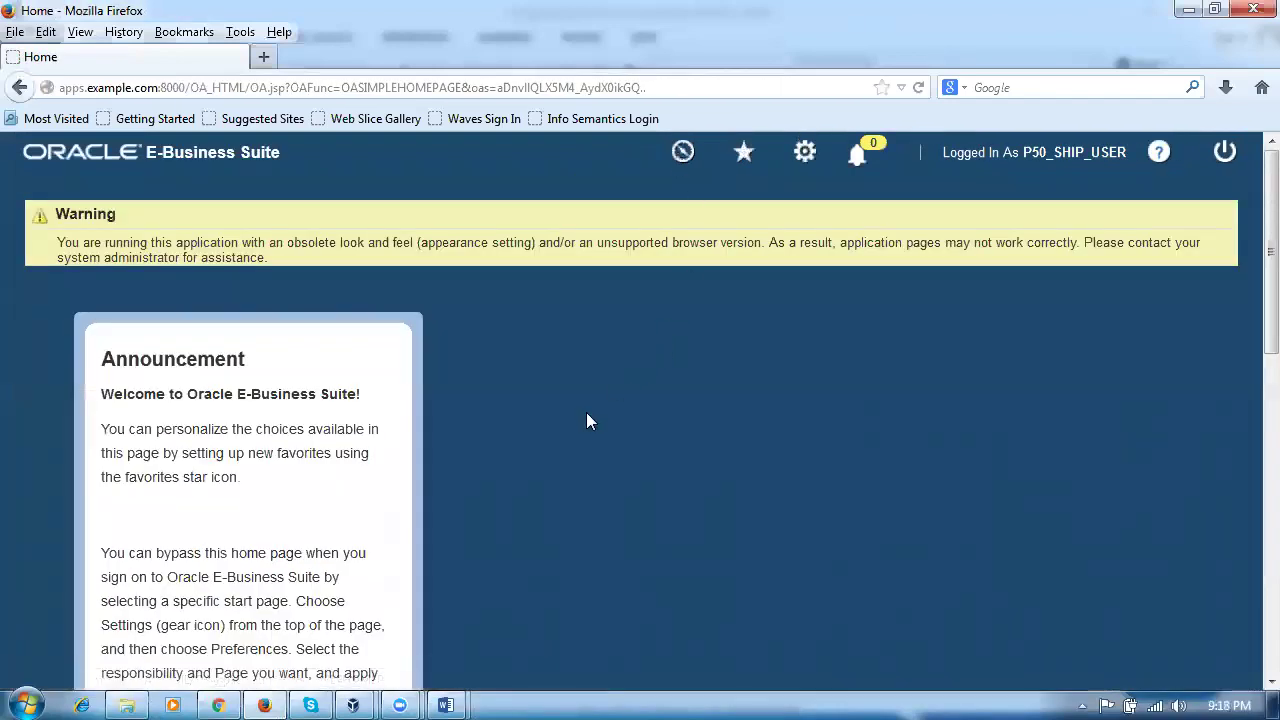
# Step: In Manage Favorites, list all functions of the System Administrator responsibility
pyautogui.scroll(-5, 586, 421)
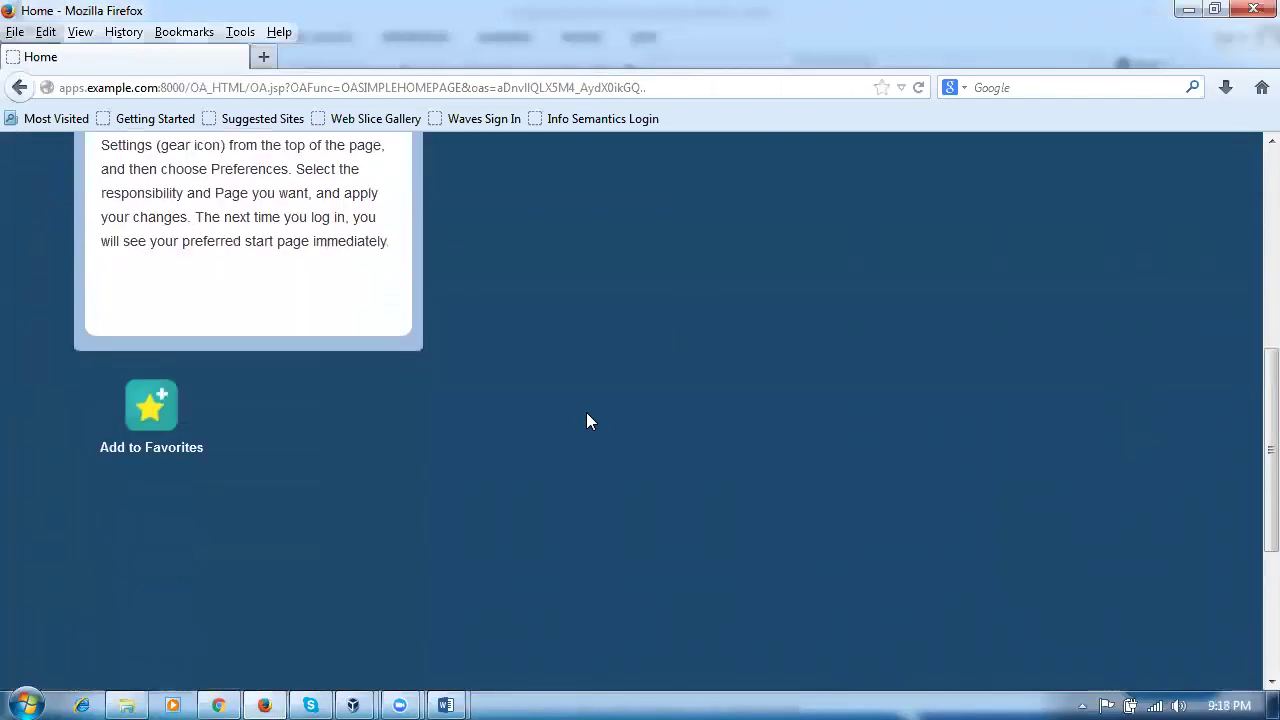
pyautogui.click(151, 405)
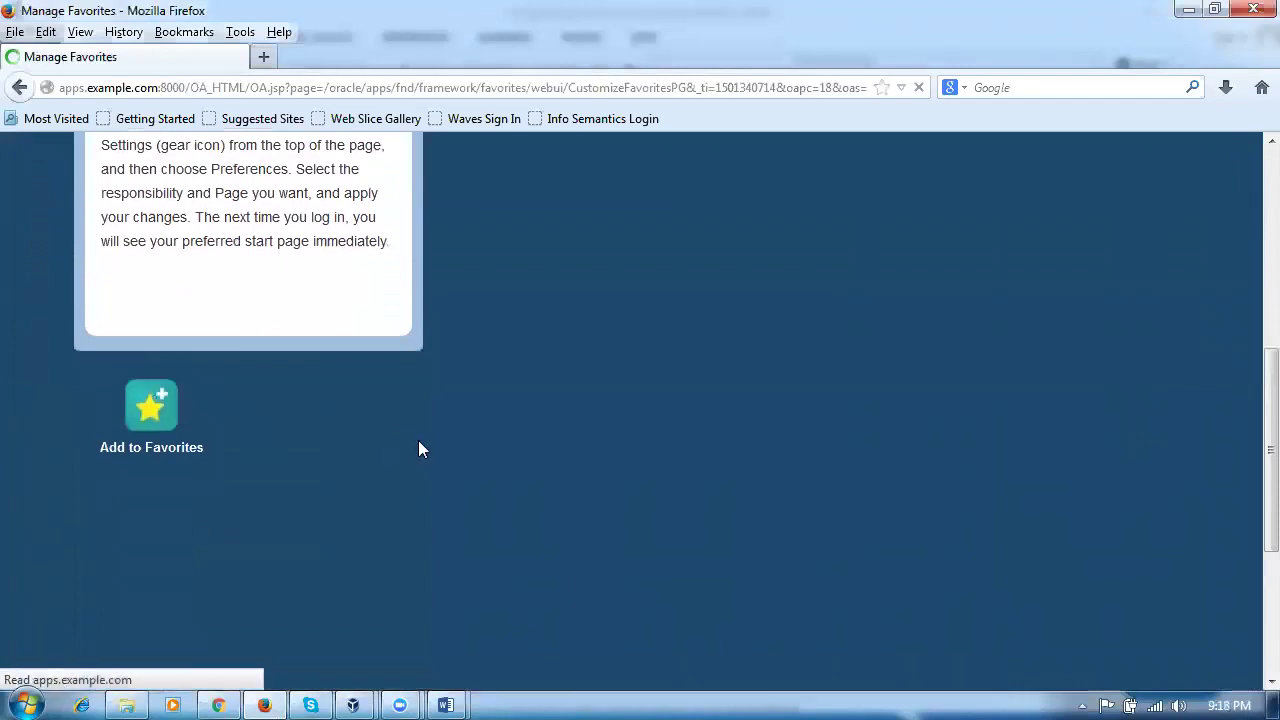
pyautogui.click(868, 322)
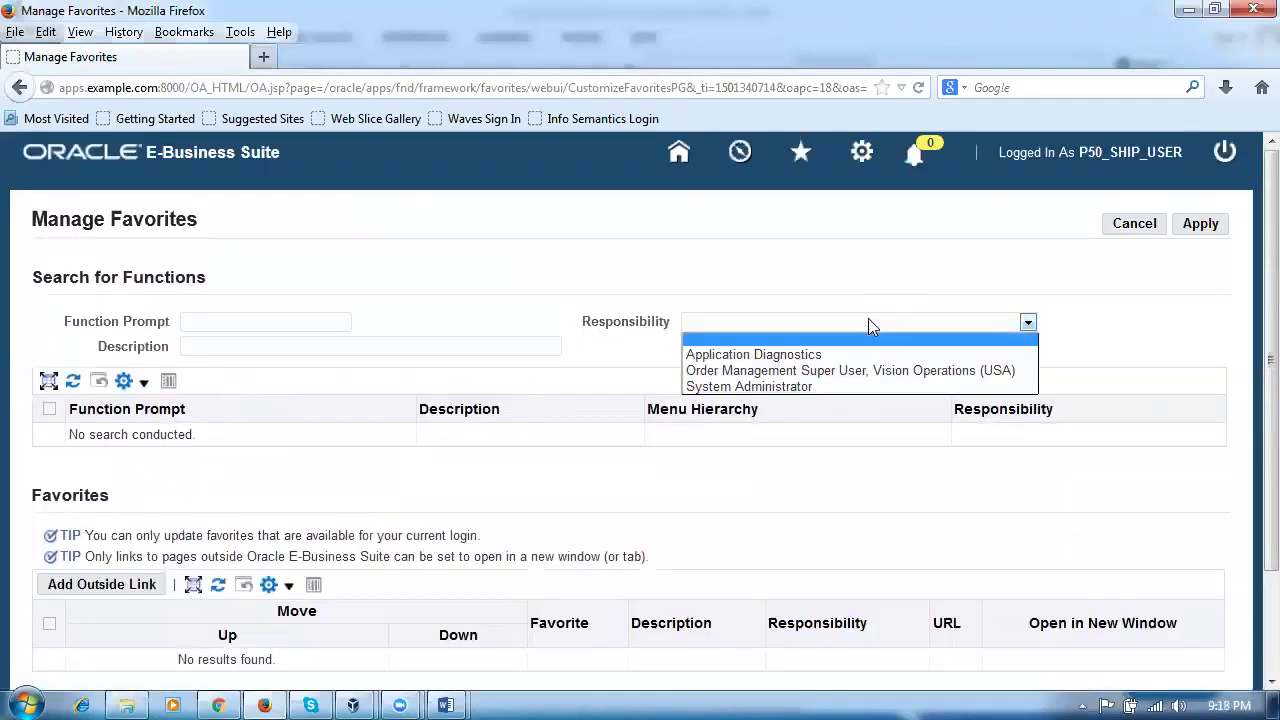
pyautogui.click(794, 387)
pyautogui.click(700, 350)
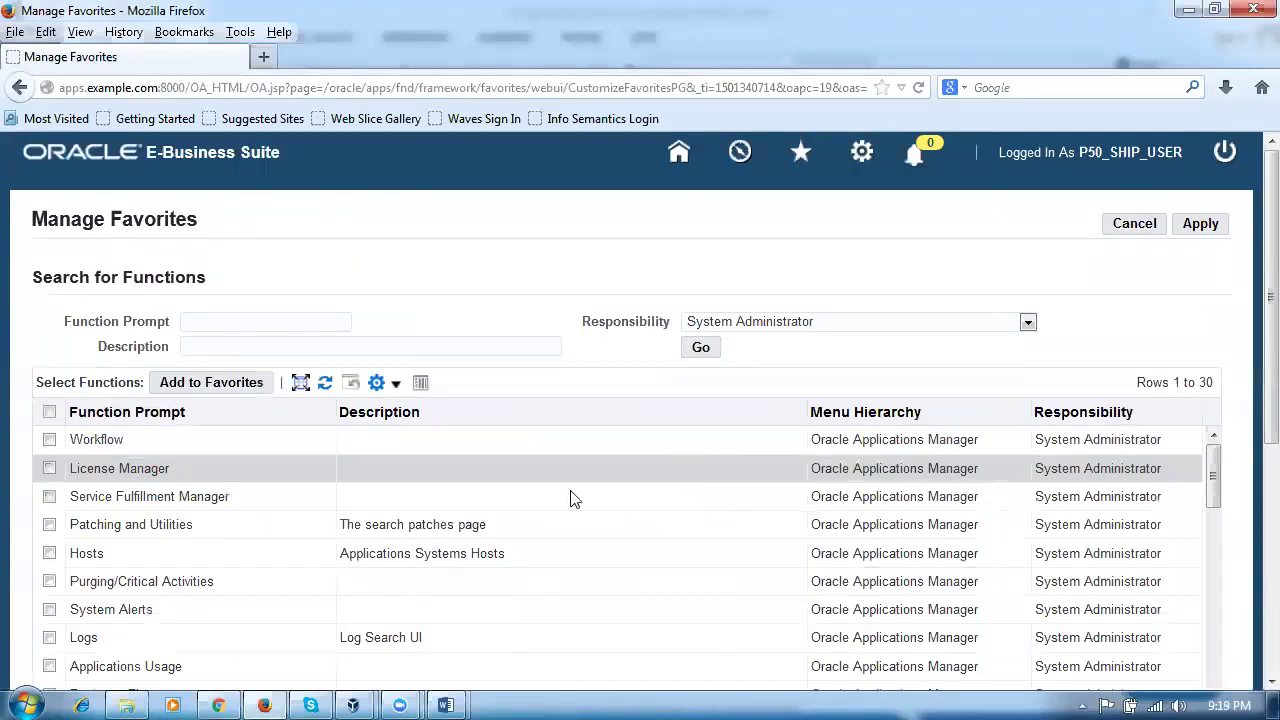
# Step: Page through the System Administrator functions to rows 31–60, then focus the Function Prompt field
pyautogui.scroll(-1, 343, 540)
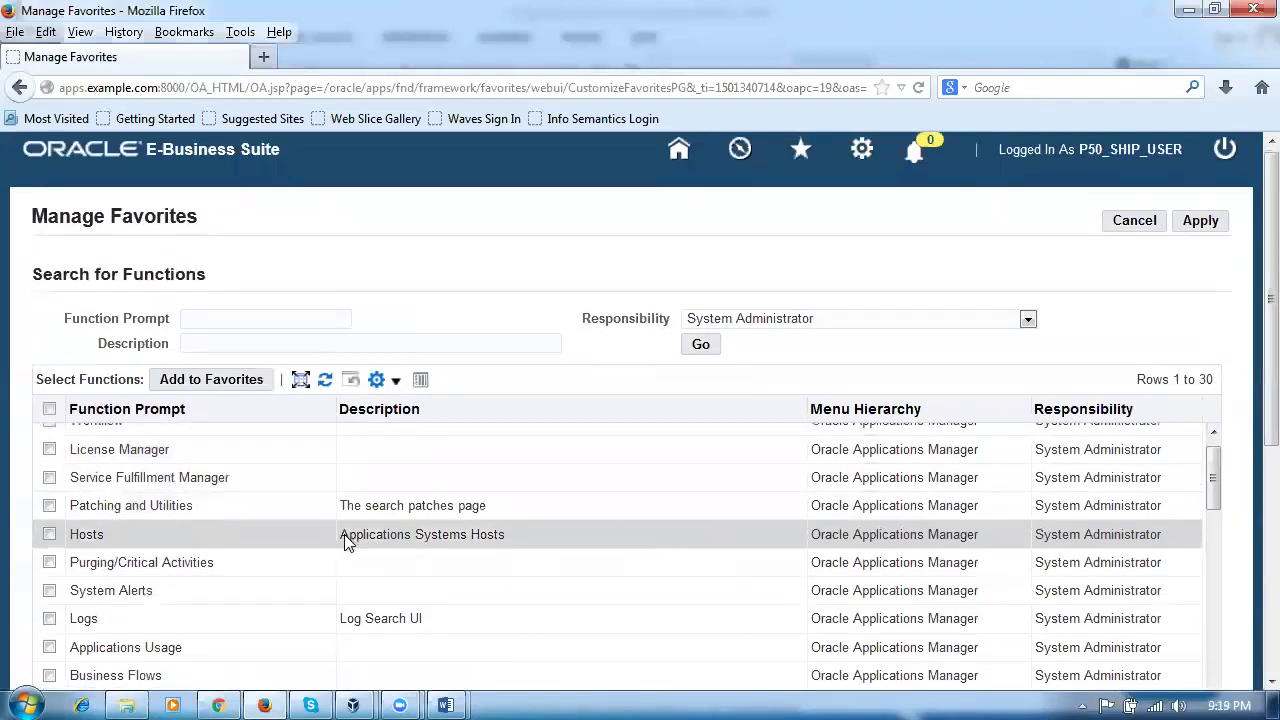
pyautogui.scroll(-3, 344, 540)
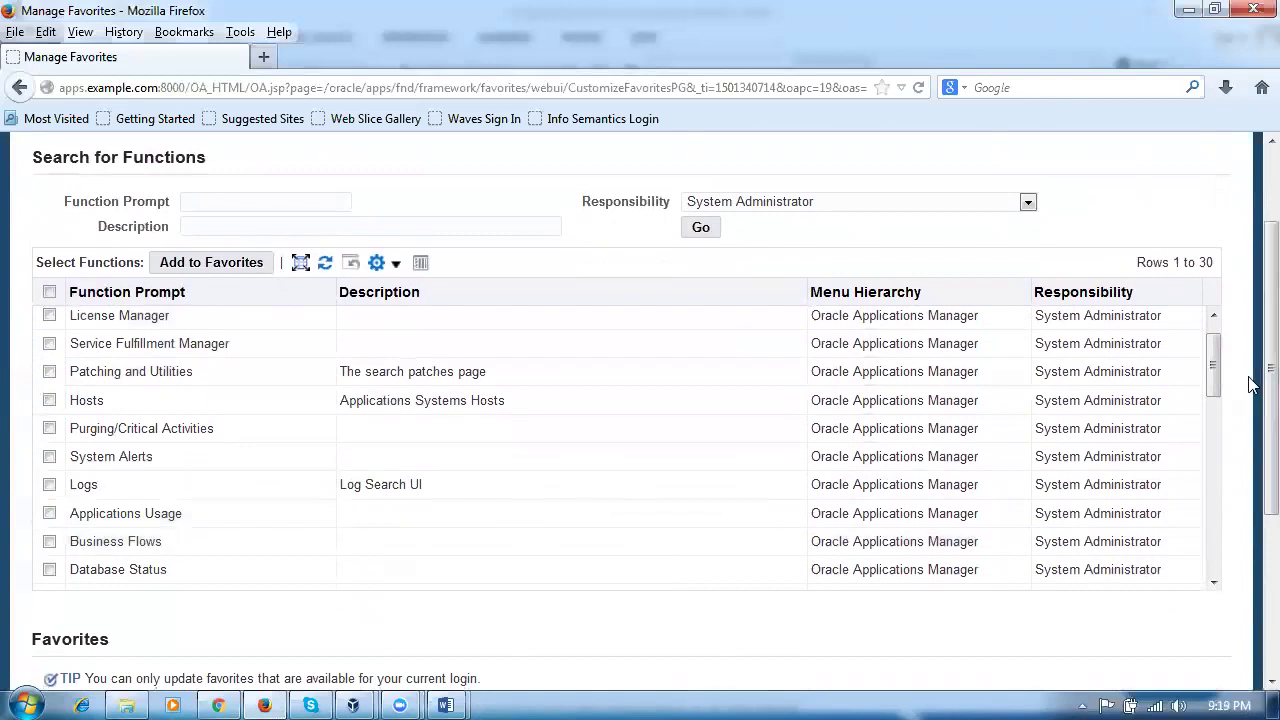
pyautogui.scroll(-2, 1220, 433)
pyautogui.scroll(-3, 1224, 430)
pyautogui.scroll(-2, 1226, 440)
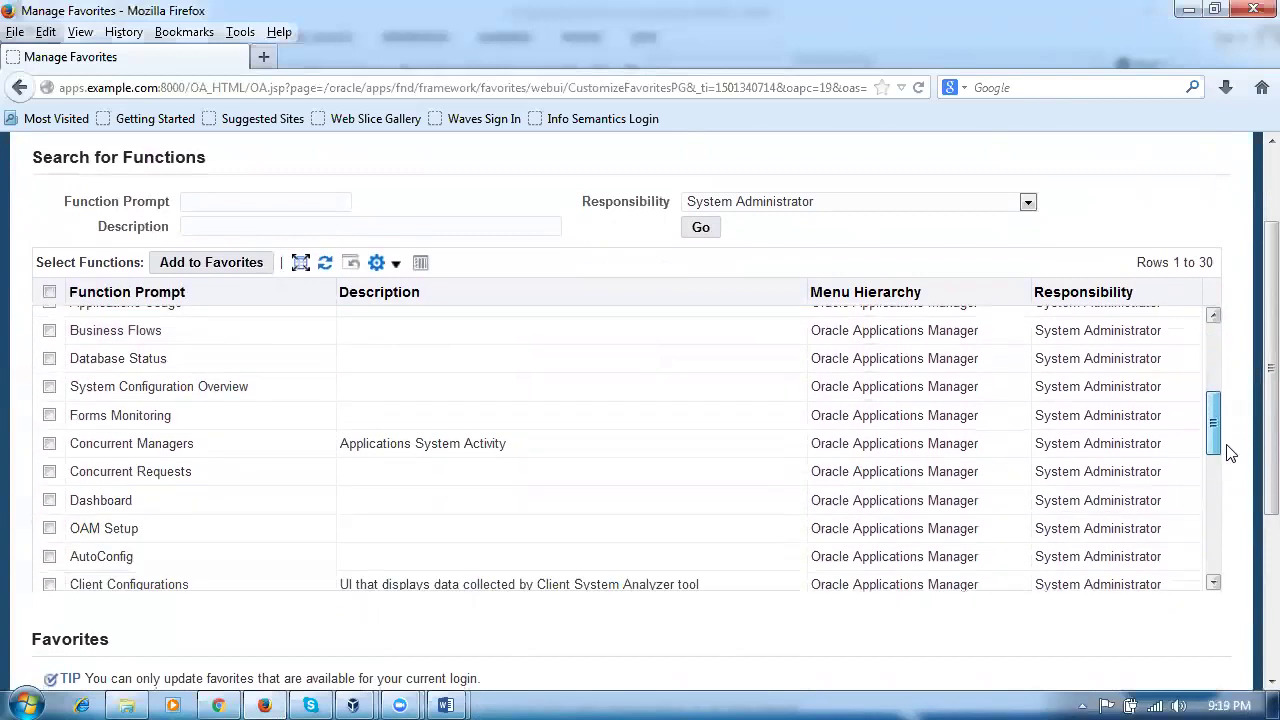
pyautogui.scroll(-2, 1235, 465)
pyautogui.scroll(-3, 1242, 490)
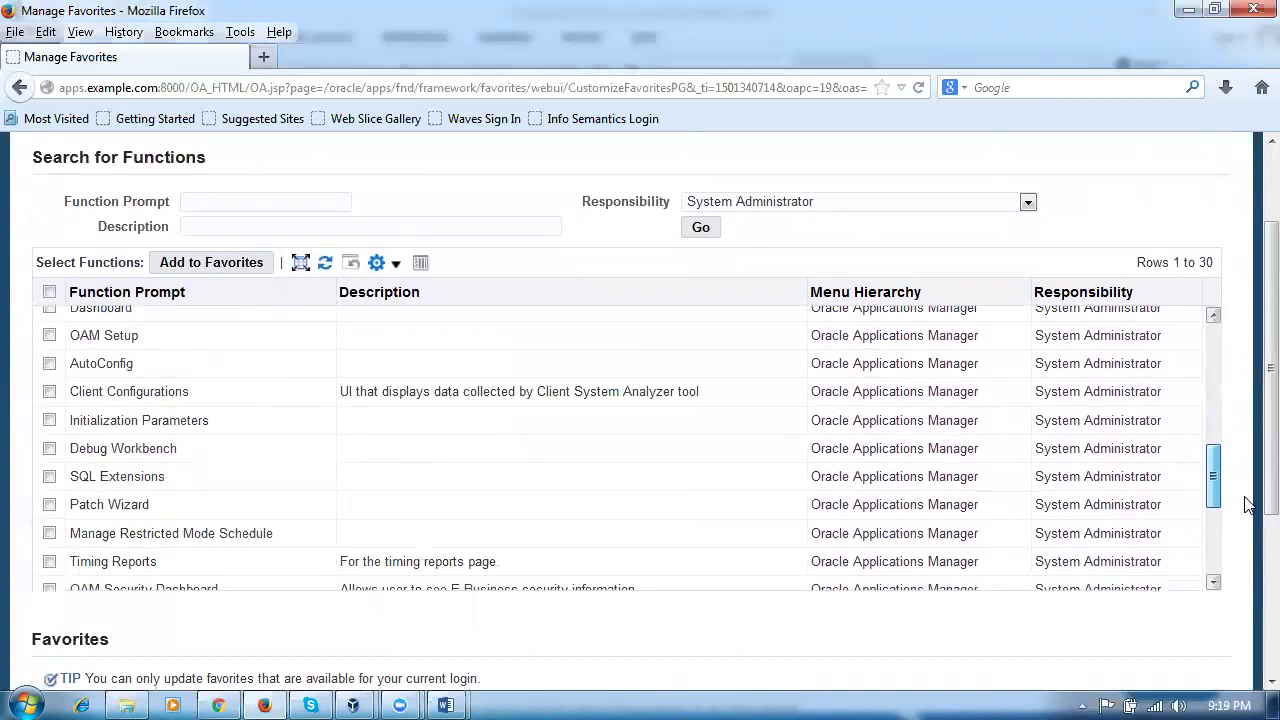
pyautogui.scroll(-6, 1248, 505)
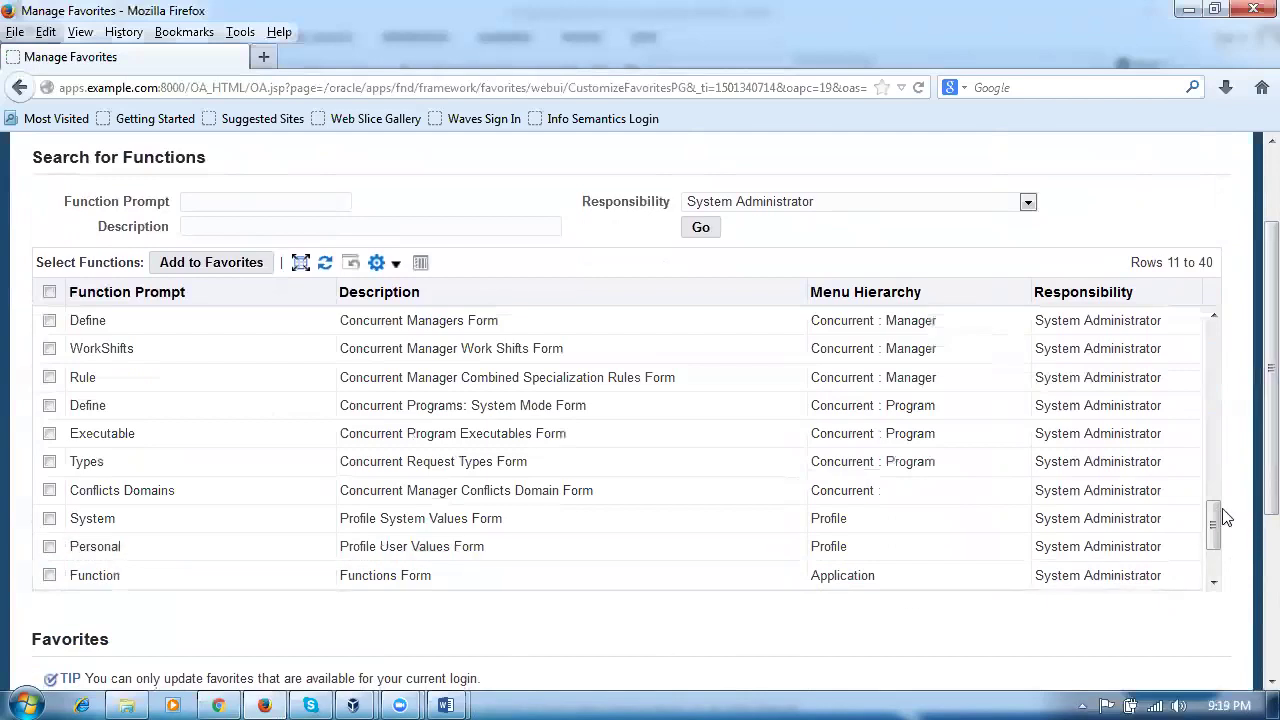
pyautogui.moveTo(1216, 518); pyautogui.dragTo(1230, 545)
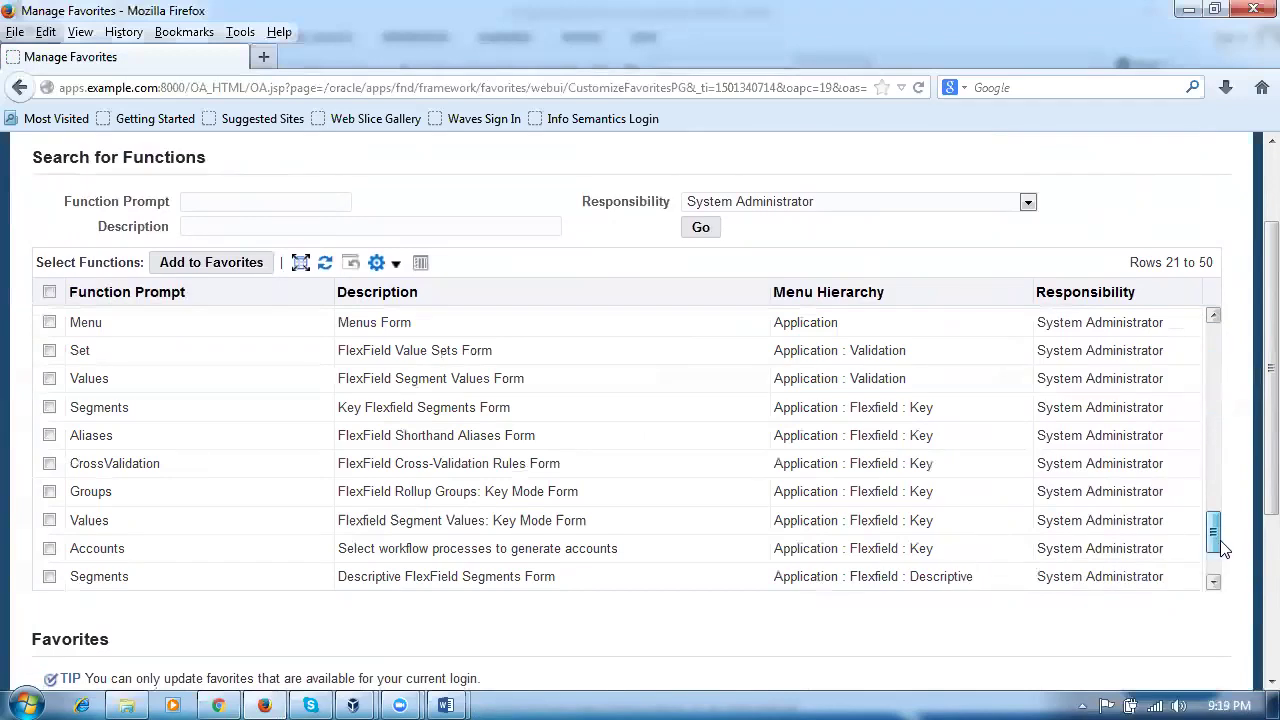
pyautogui.scroll(-5, 1226, 548)
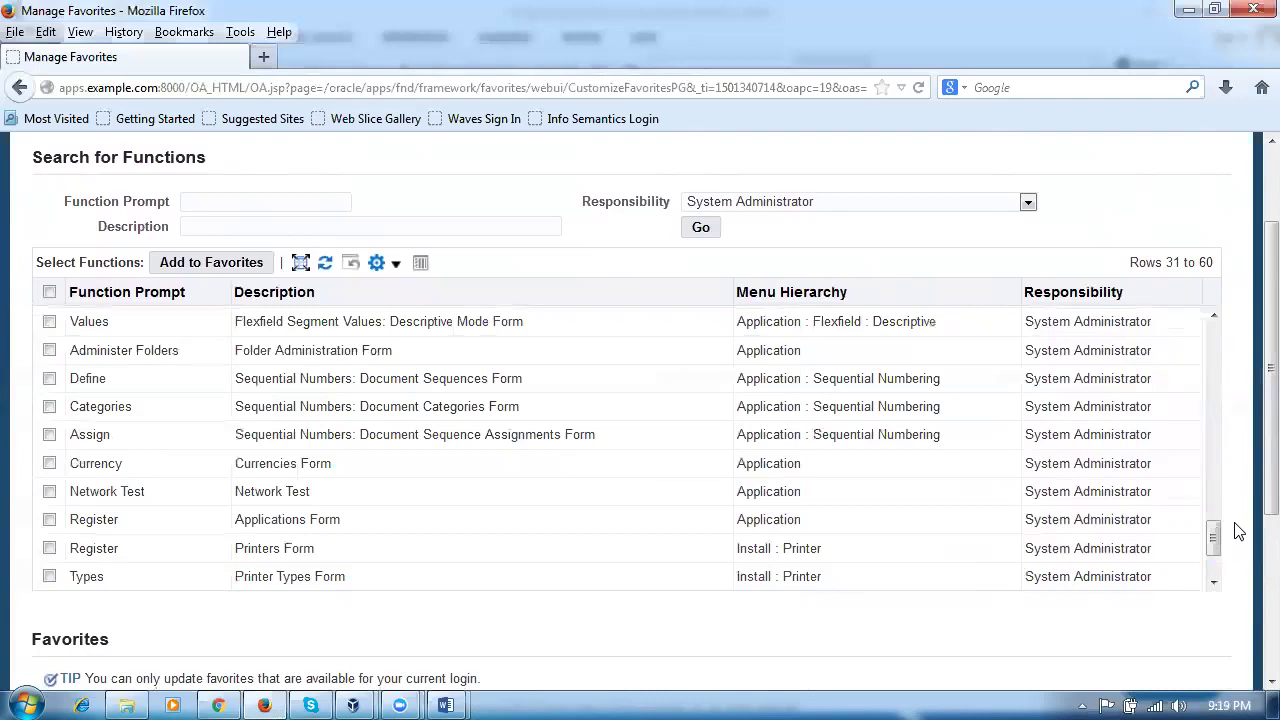
pyautogui.tripleClick(1238, 540)
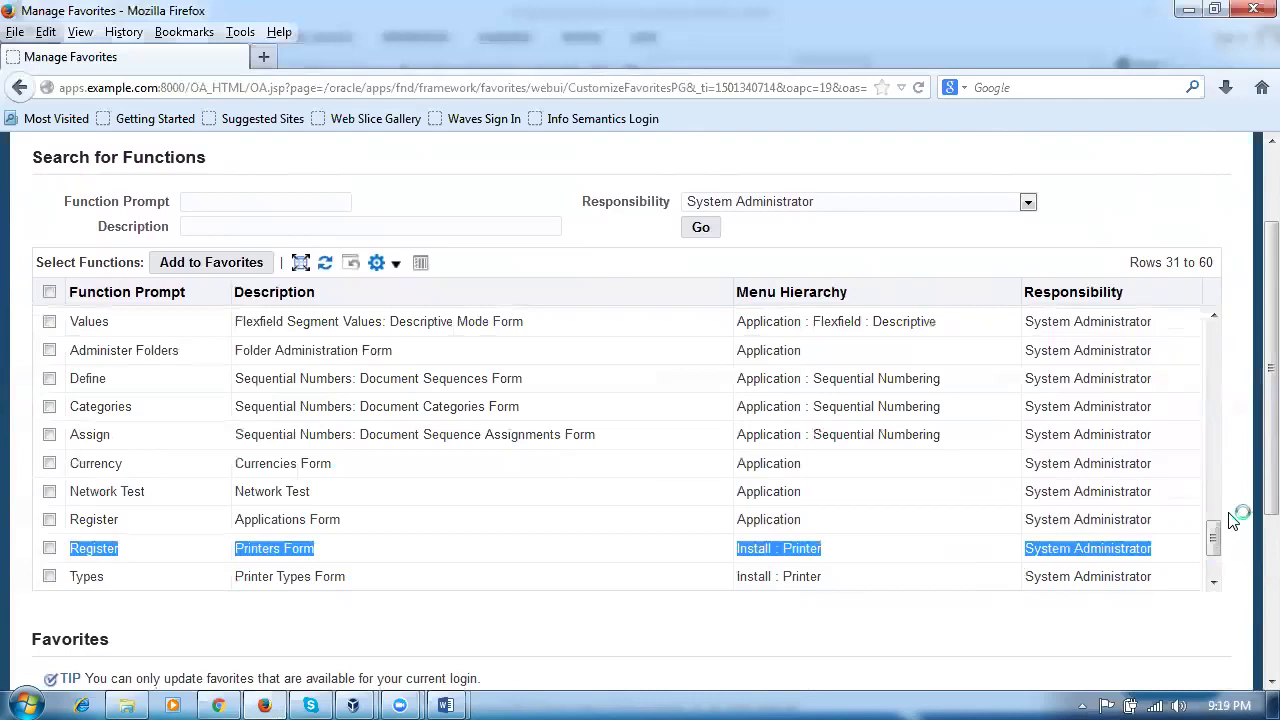
pyautogui.click(297, 205)
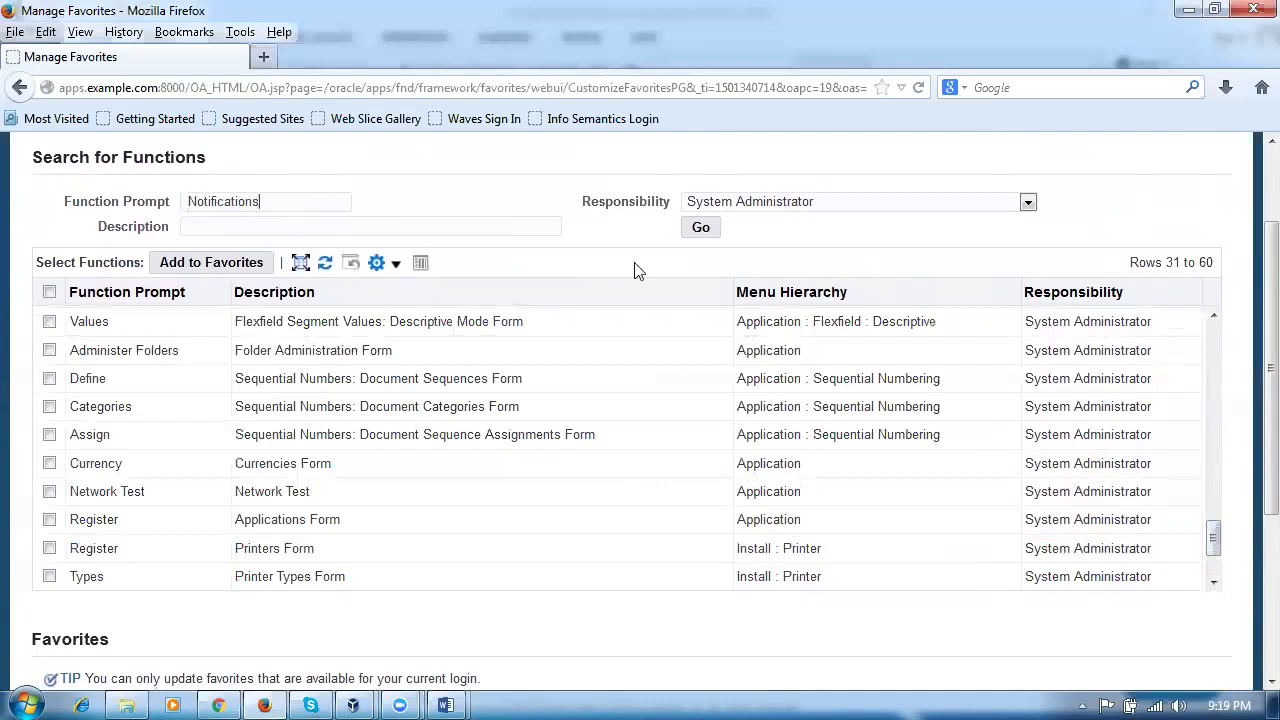
# Step: Search for Notifications and add it to the favorites
pyautogui.click(700, 228)
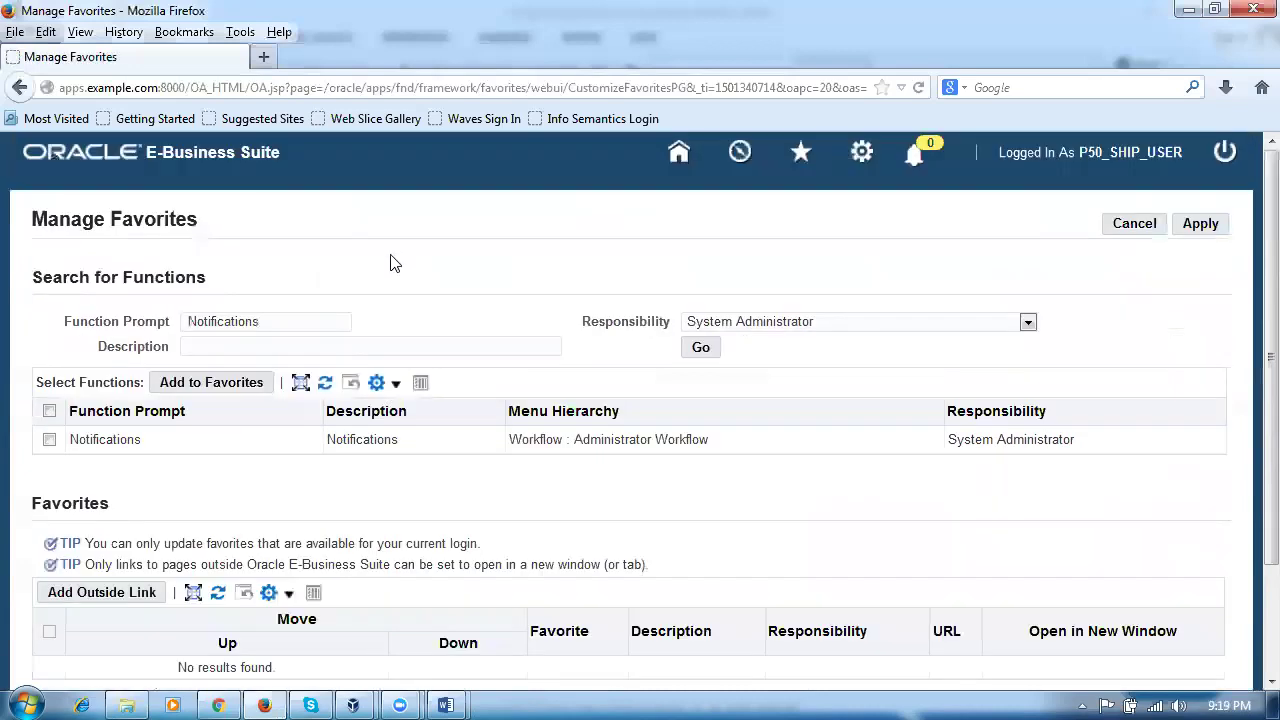
pyautogui.click(49, 441)
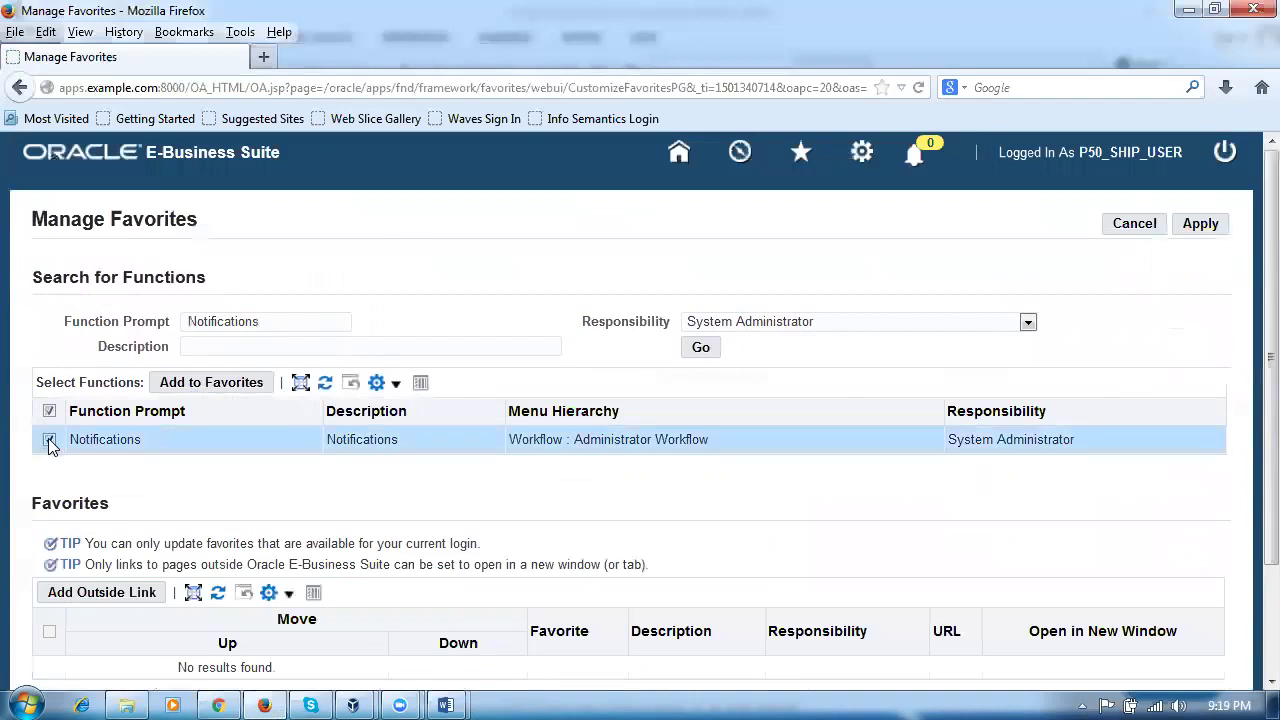
pyautogui.click(232, 384)
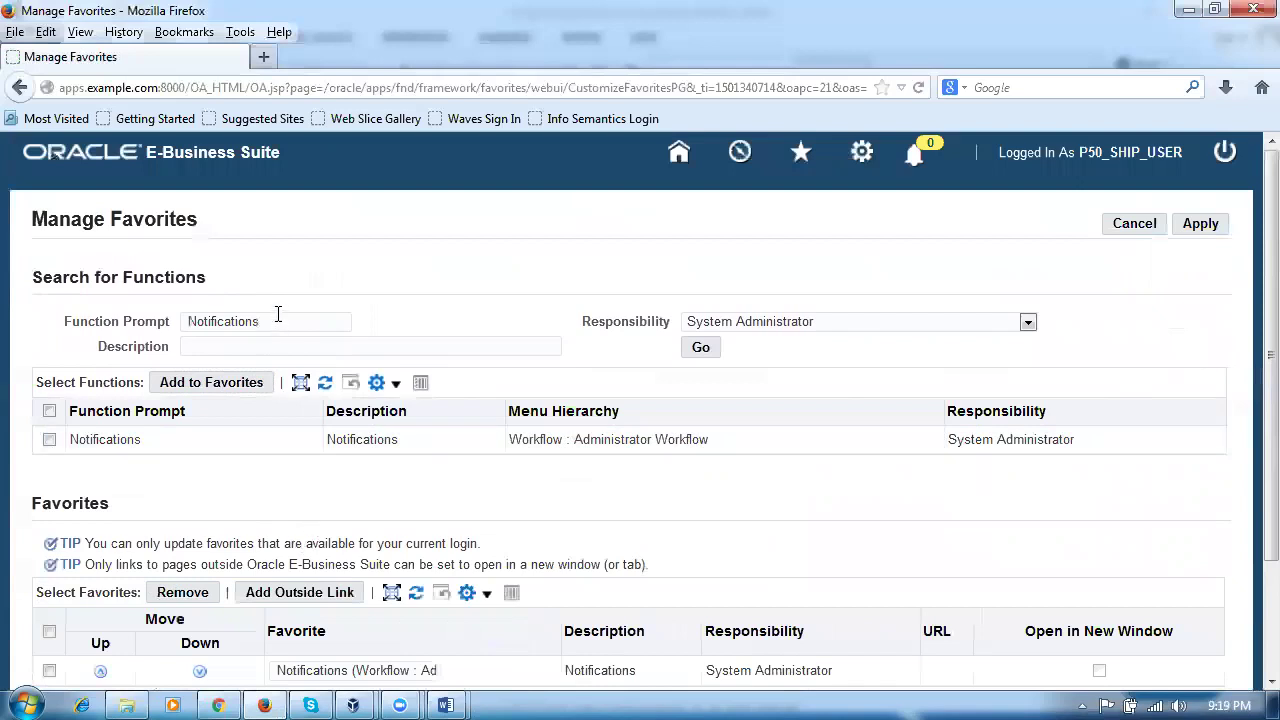
# Step: Clear the prompt, rerun the search, and add the Requests function to favorites
pyautogui.moveTo(278, 314); pyautogui.dragTo(34, 342)
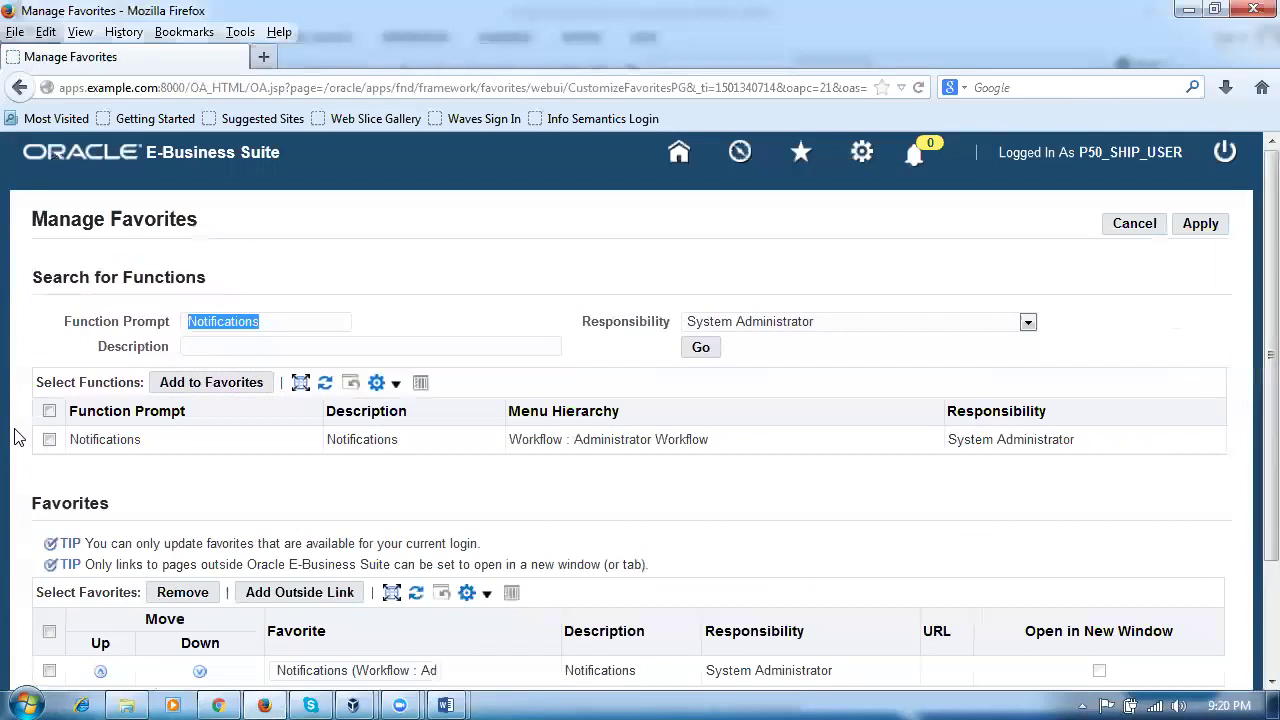
pyautogui.press('Delete')
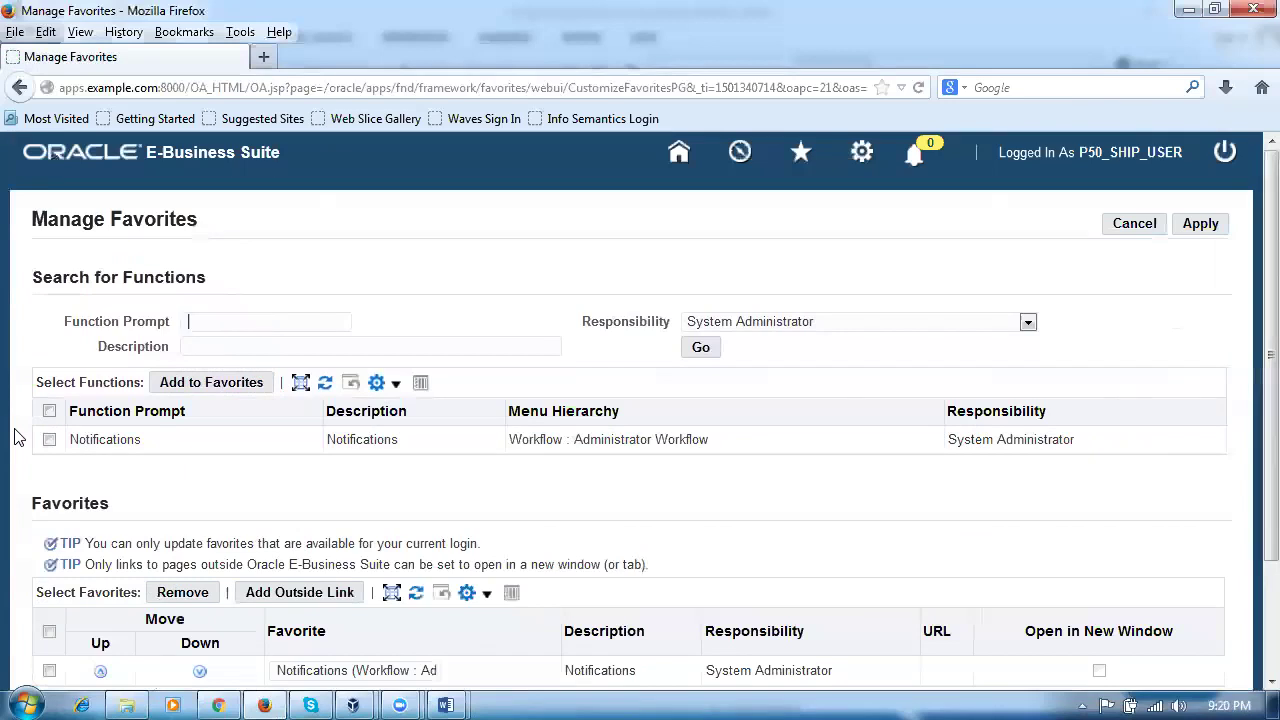
pyautogui.click(697, 348)
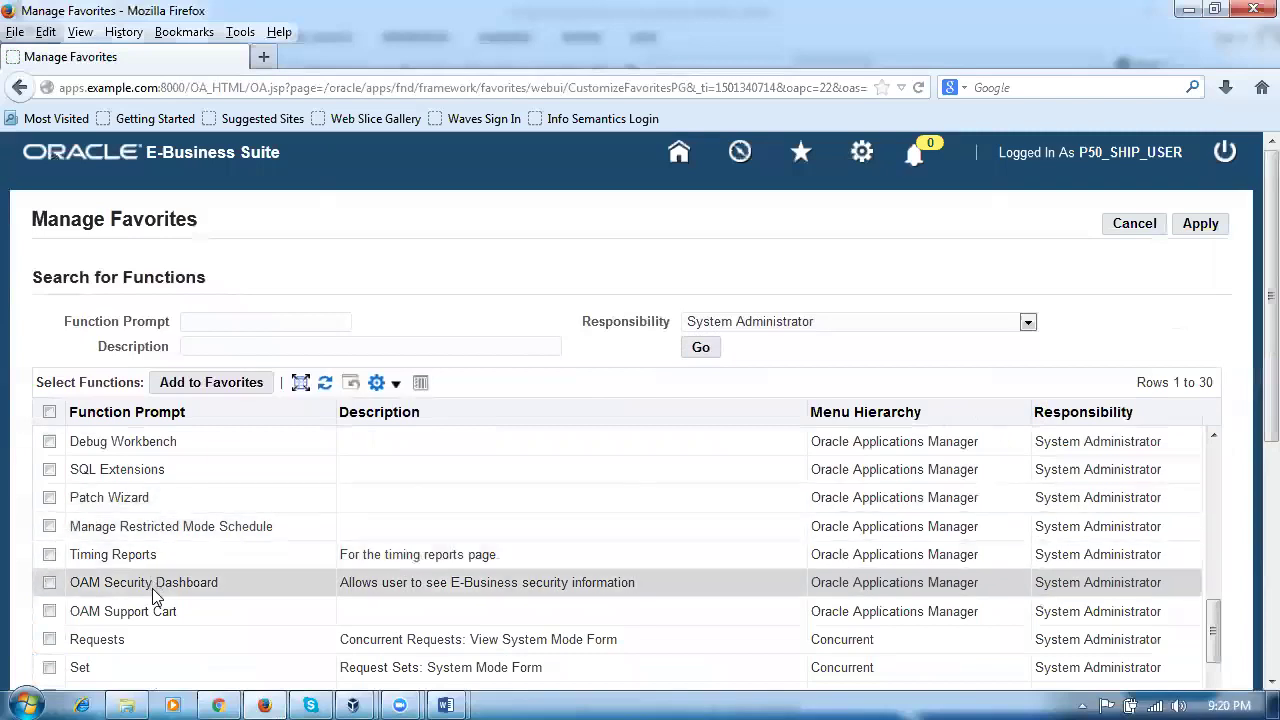
pyautogui.scroll(-2, 153, 590)
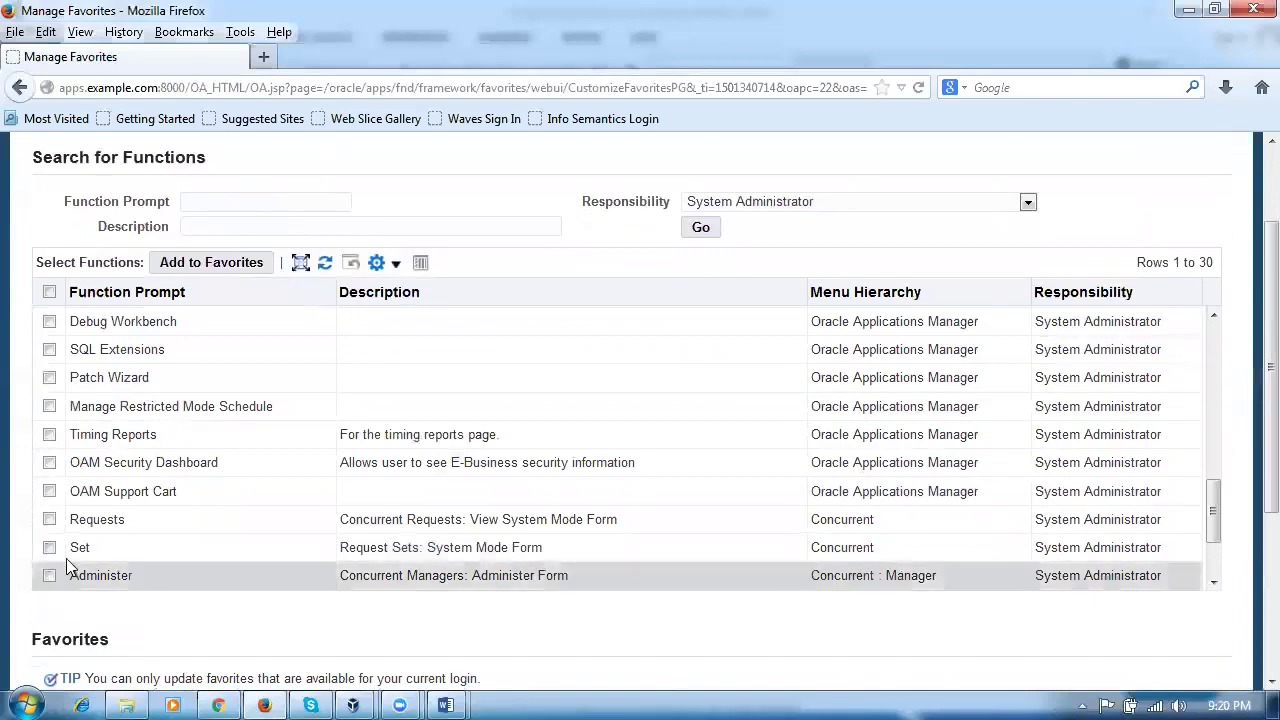
pyautogui.click(50, 520)
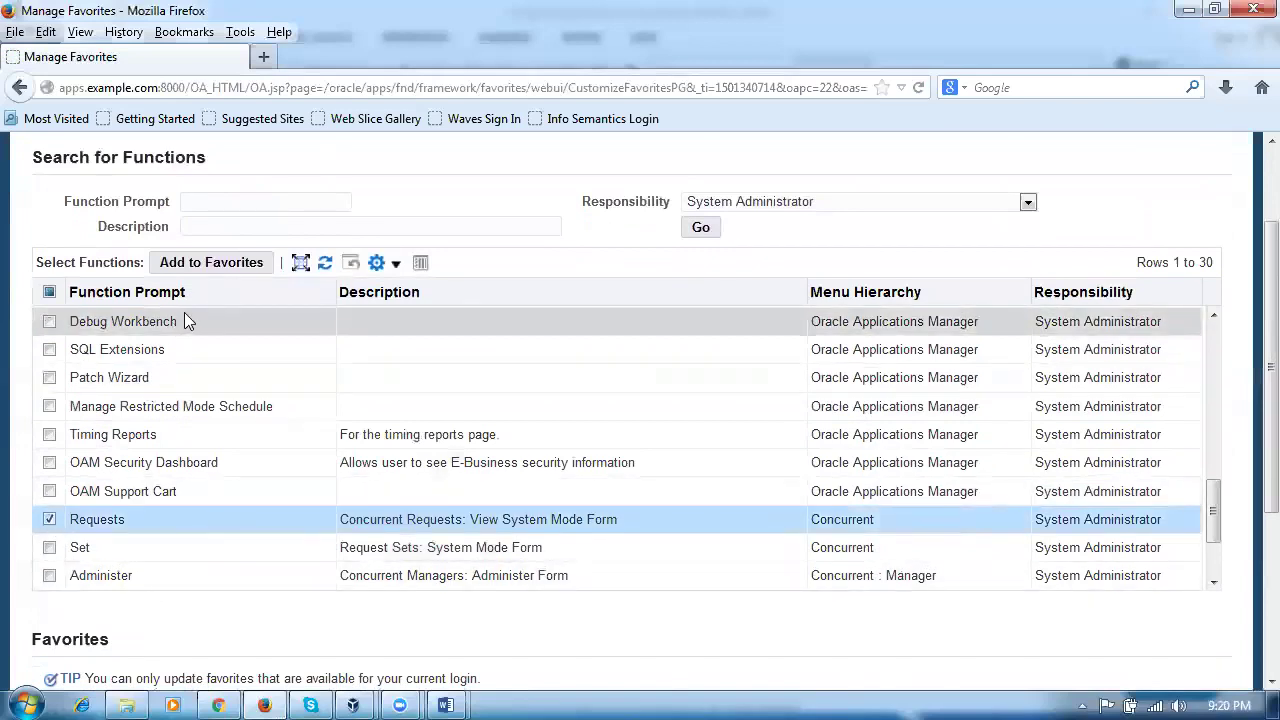
pyautogui.click(211, 262)
# Step: Apply the updated favorites and launch the Requests favorite from the home page
pyautogui.scroll(-3, 278, 466)
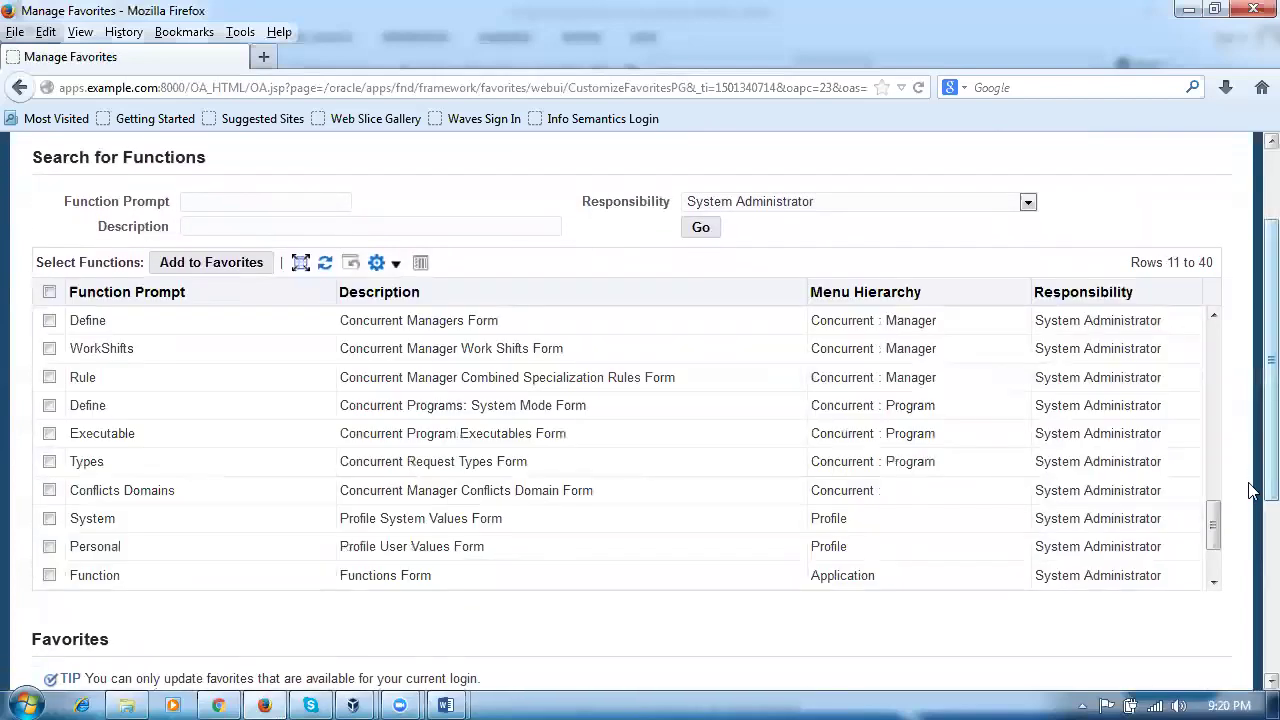
pyautogui.scroll(-5, 1250, 650)
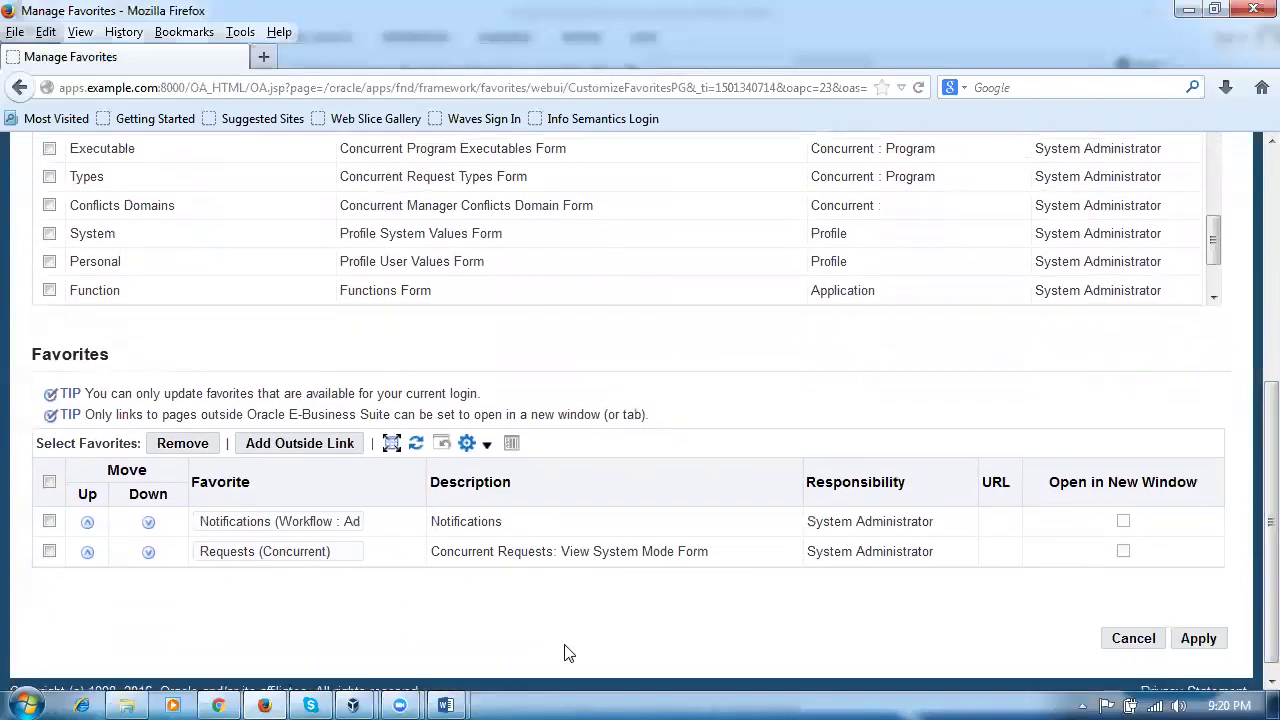
pyautogui.click(1207, 644)
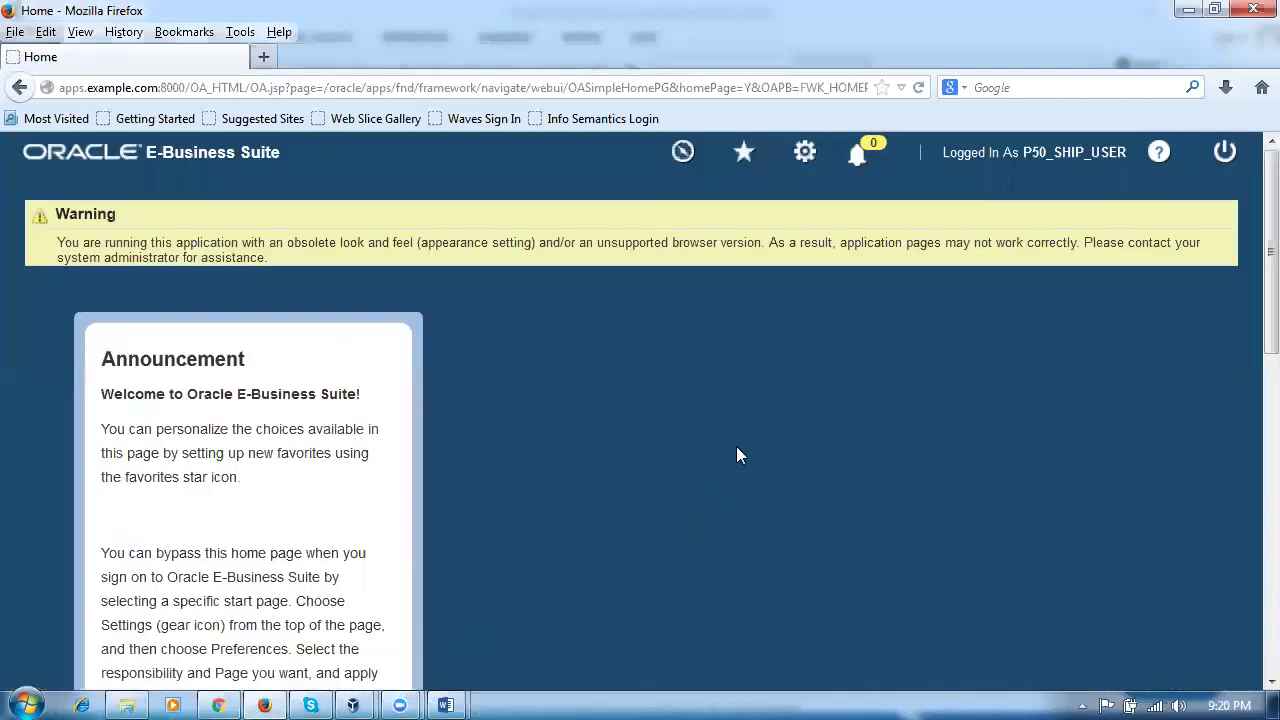
pyautogui.scroll(-5, 734, 454)
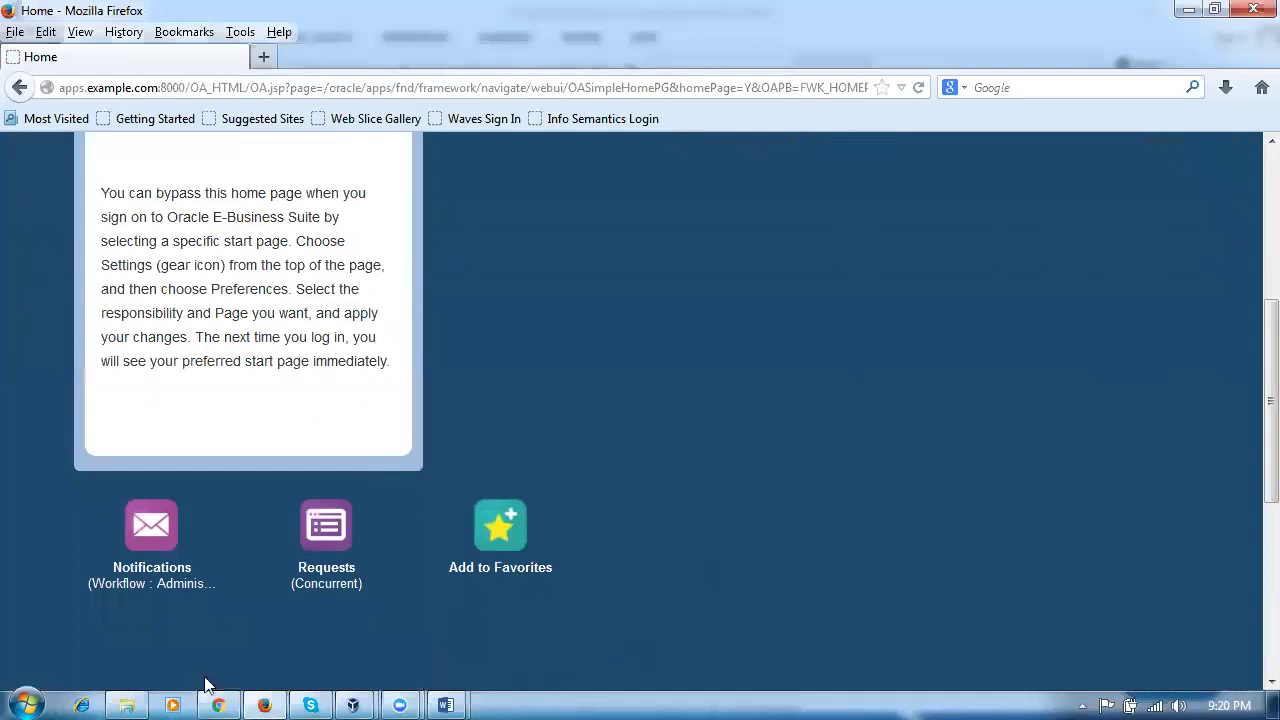
pyautogui.click(328, 528)
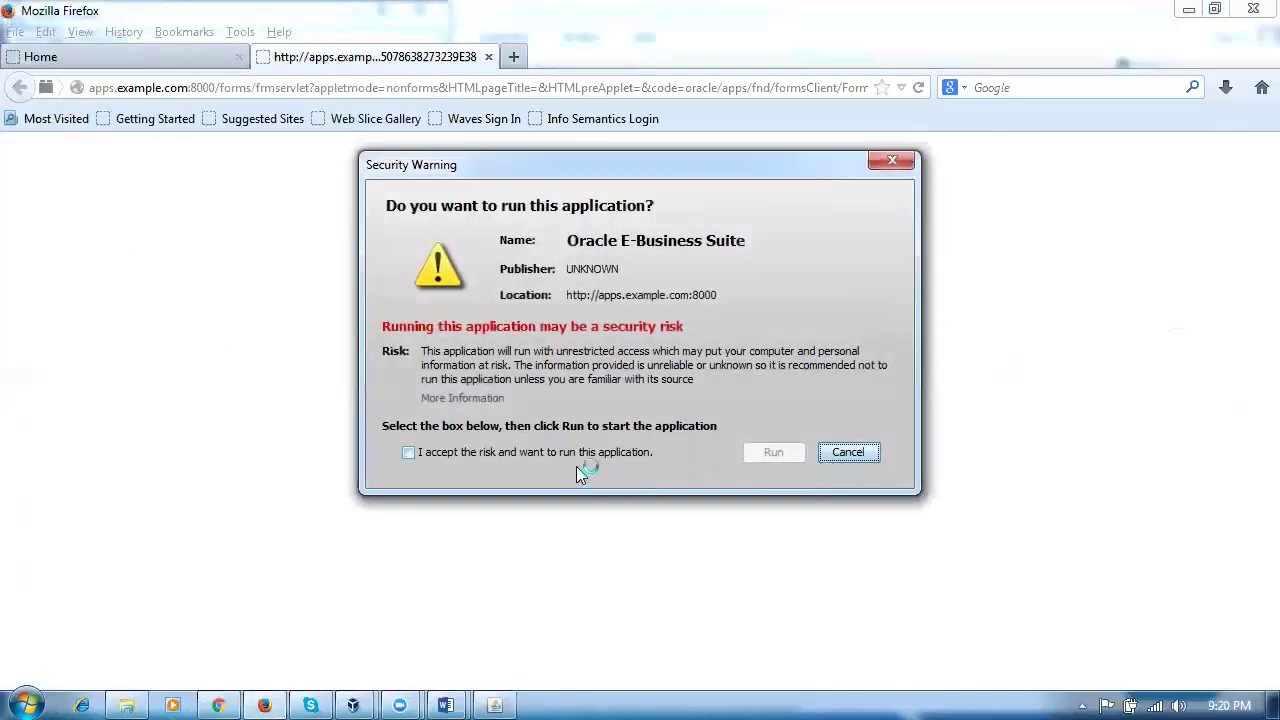
# Step: Accept the security risk and run the Java application in both security warnings
pyautogui.click(575, 456)
pyautogui.click(773, 452)
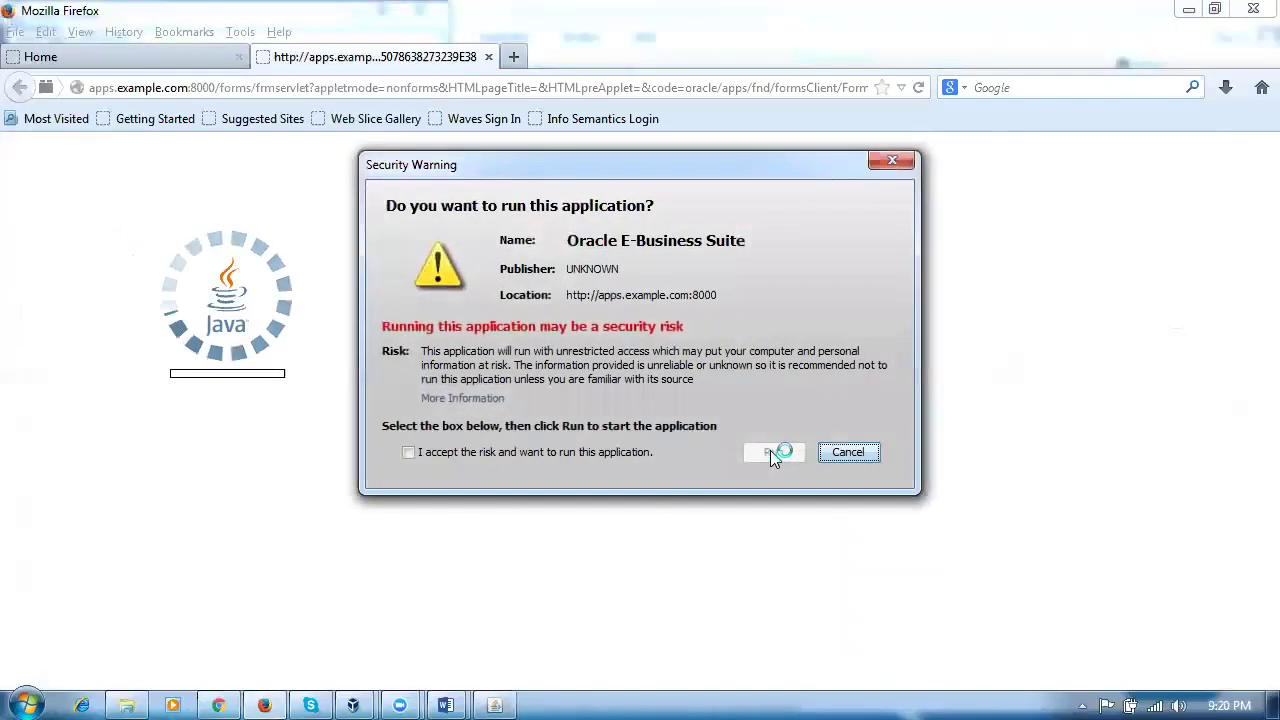
pyautogui.click(488, 456)
pyautogui.click(771, 451)
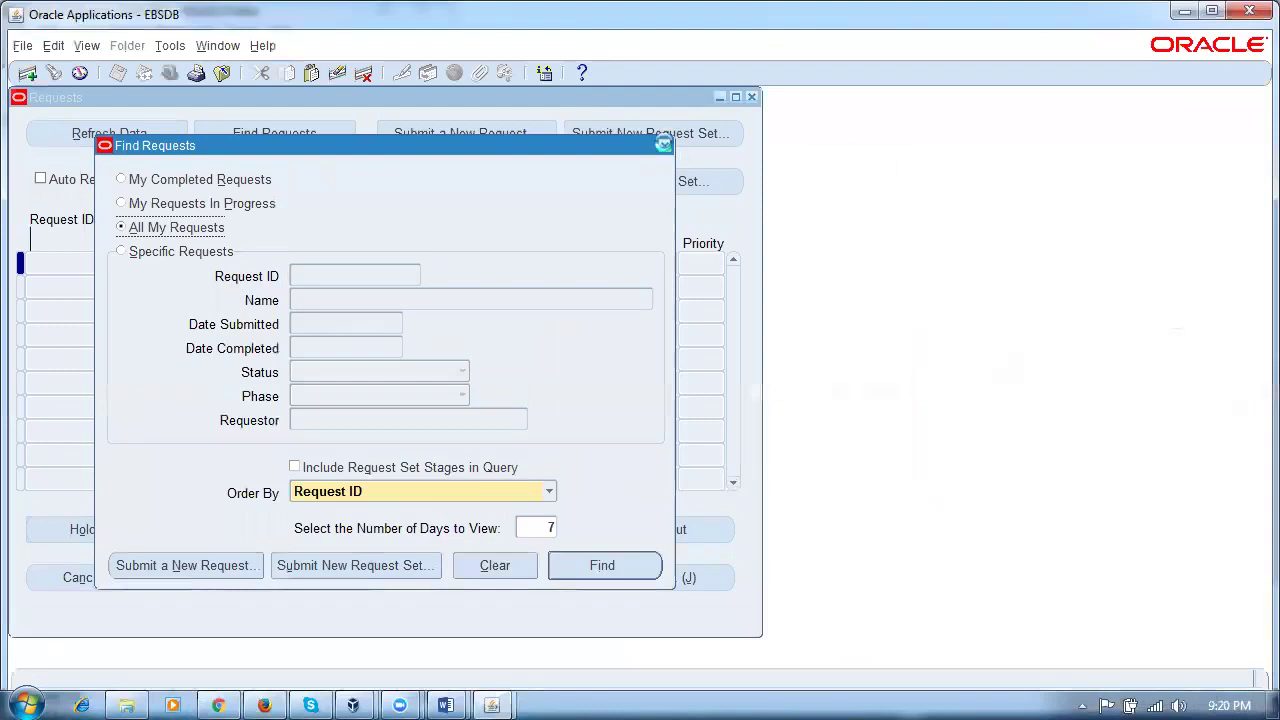
# Step: Close Requests and switch responsibility to Order Management Super User, Vision Operations (USA)
pyautogui.click(751, 97)
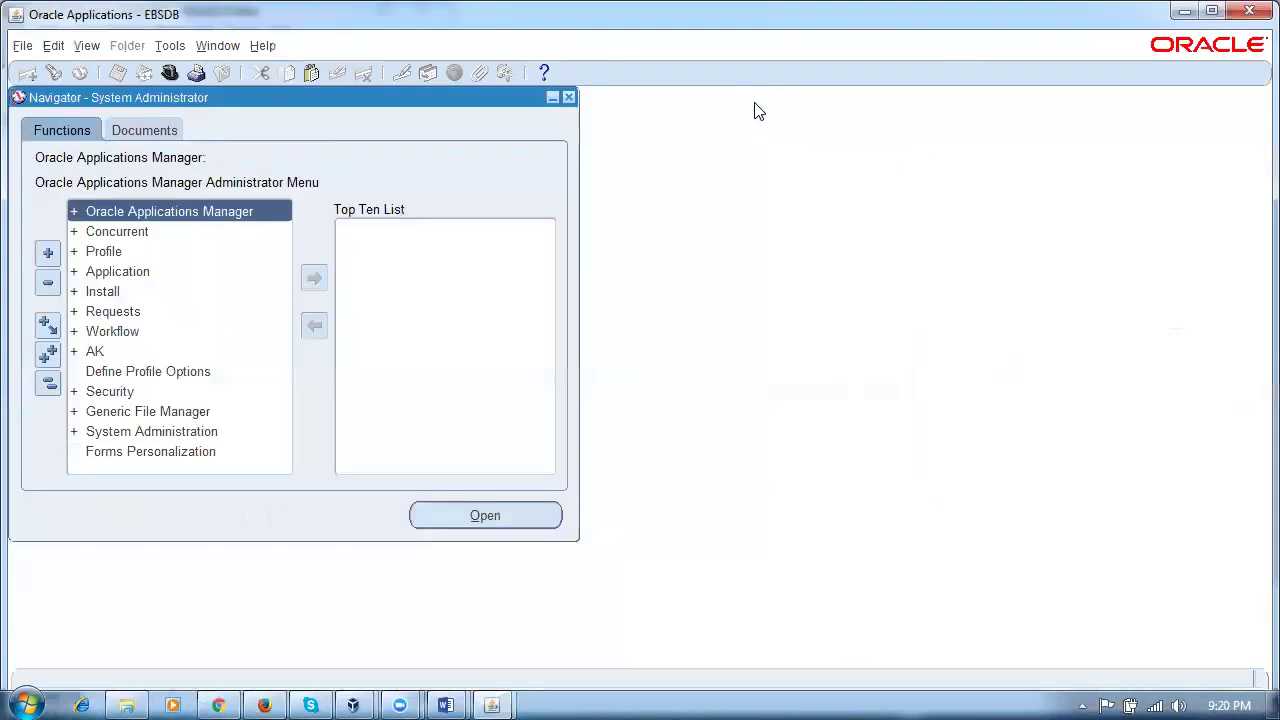
pyautogui.click(226, 338)
pyautogui.hotkey('alt', 'f')
pyautogui.press('w')
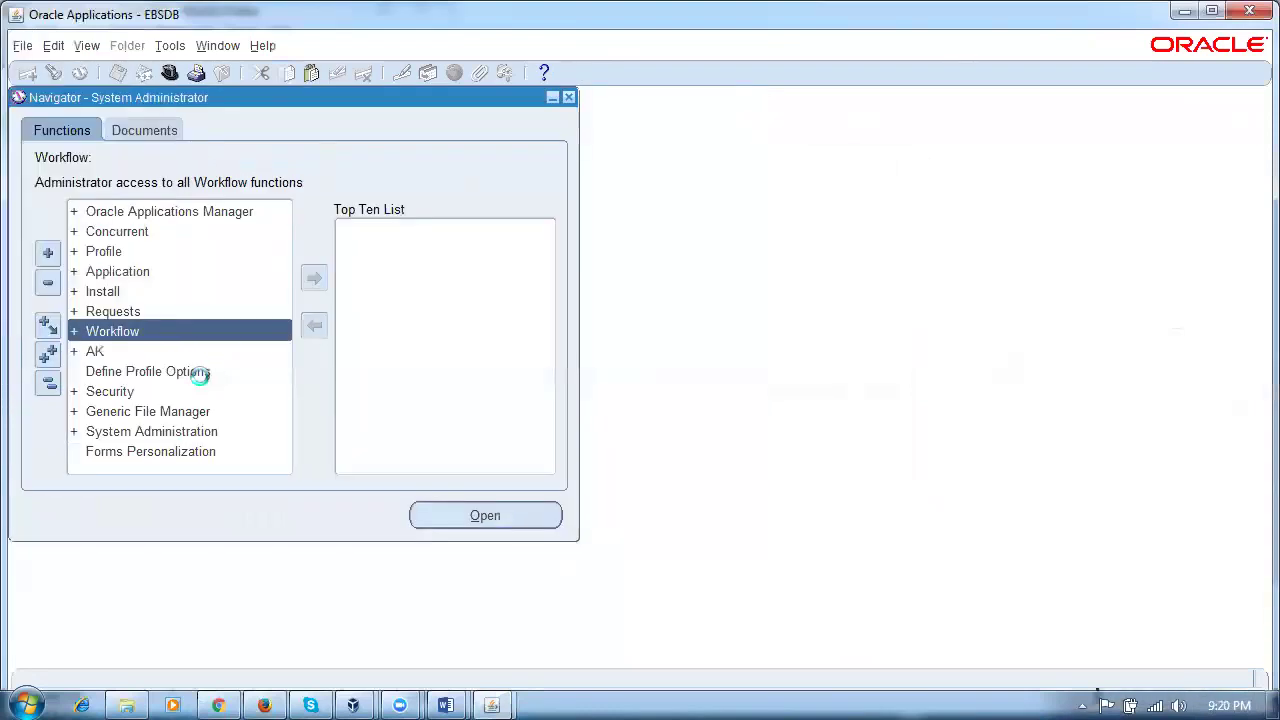
pyautogui.doubleClick(201, 378)
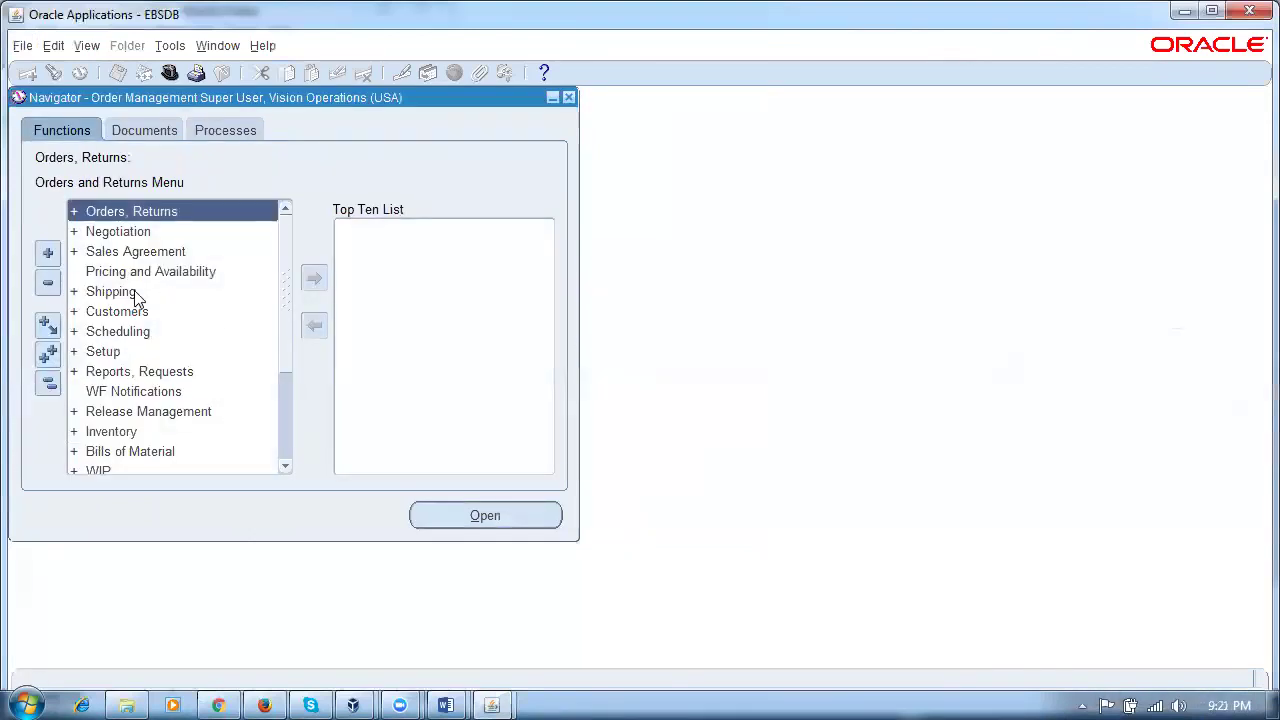
# Step: Open Shipping > Transactions, add it to the Top Ten List, and query shipping lines
pyautogui.doubleClick(134, 294)
pyautogui.click(160, 331)
pyautogui.click(313, 279)
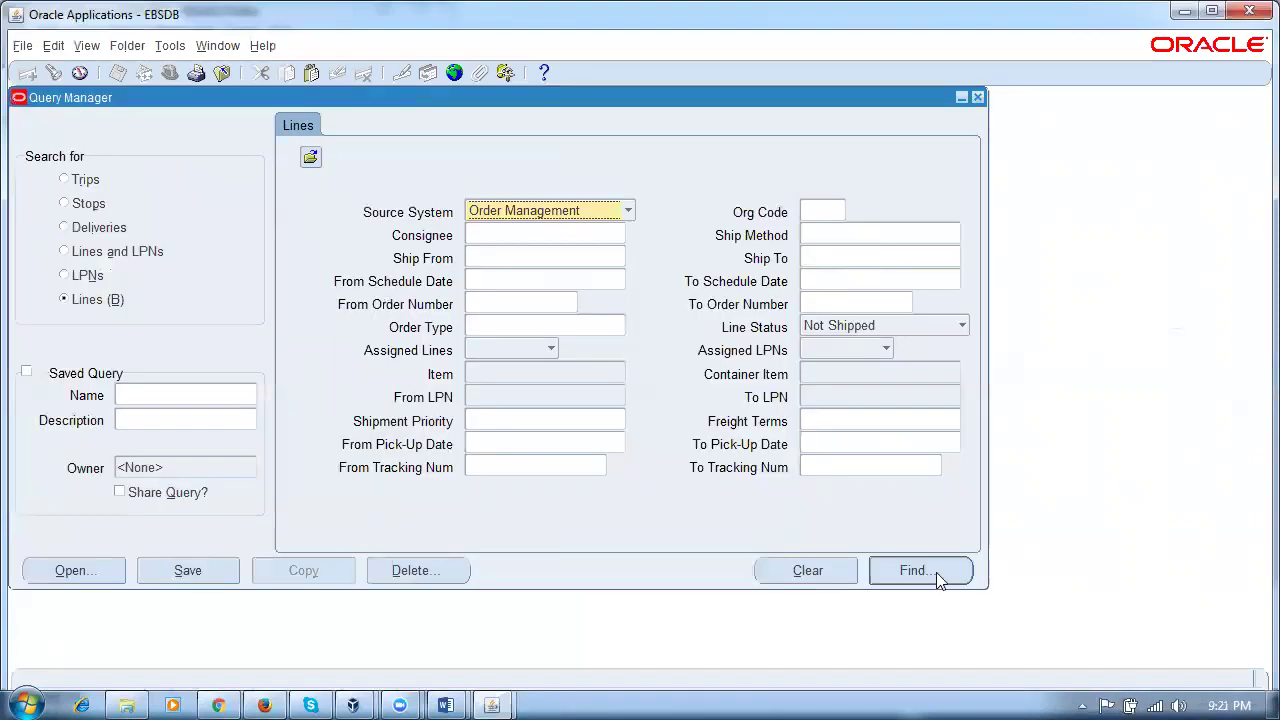
pyautogui.click(912, 571)
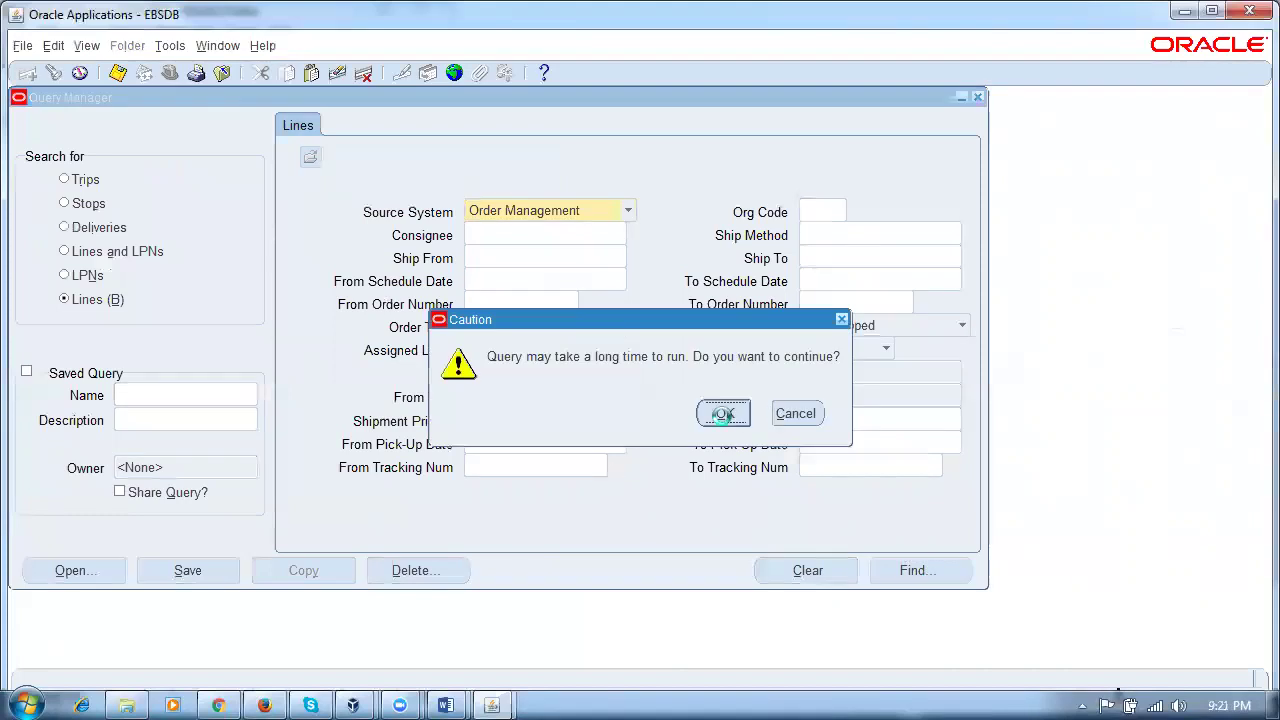
pyautogui.click(724, 416)
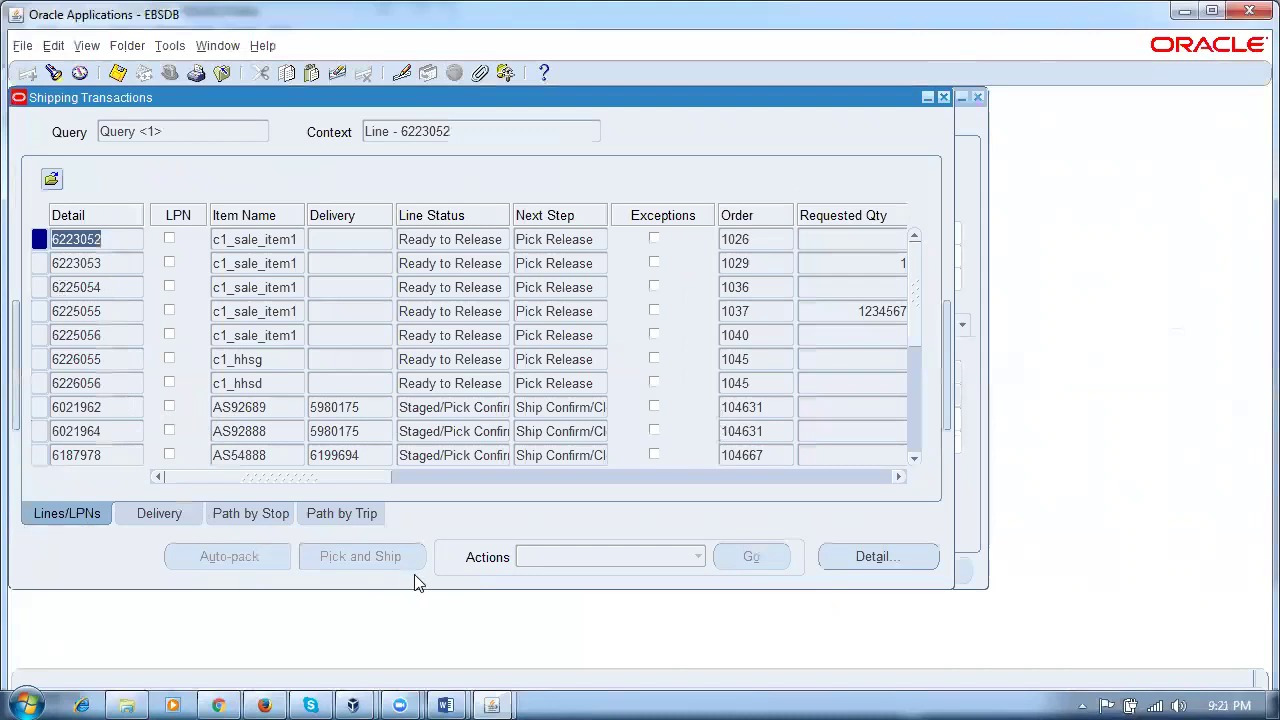
# Step: View line 6021962's delivery and its path by stop and by trip, then close Shipping Transactions
pyautogui.click(560, 556)
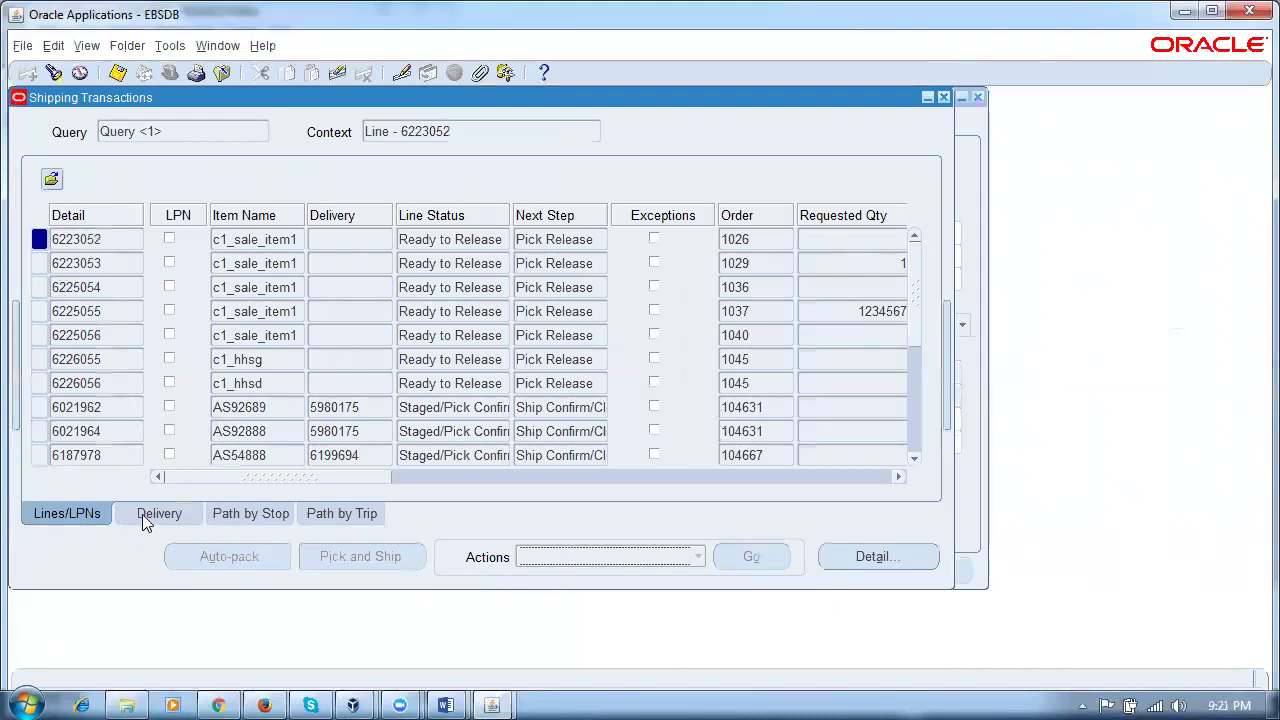
pyautogui.click(262, 410)
pyautogui.click(178, 514)
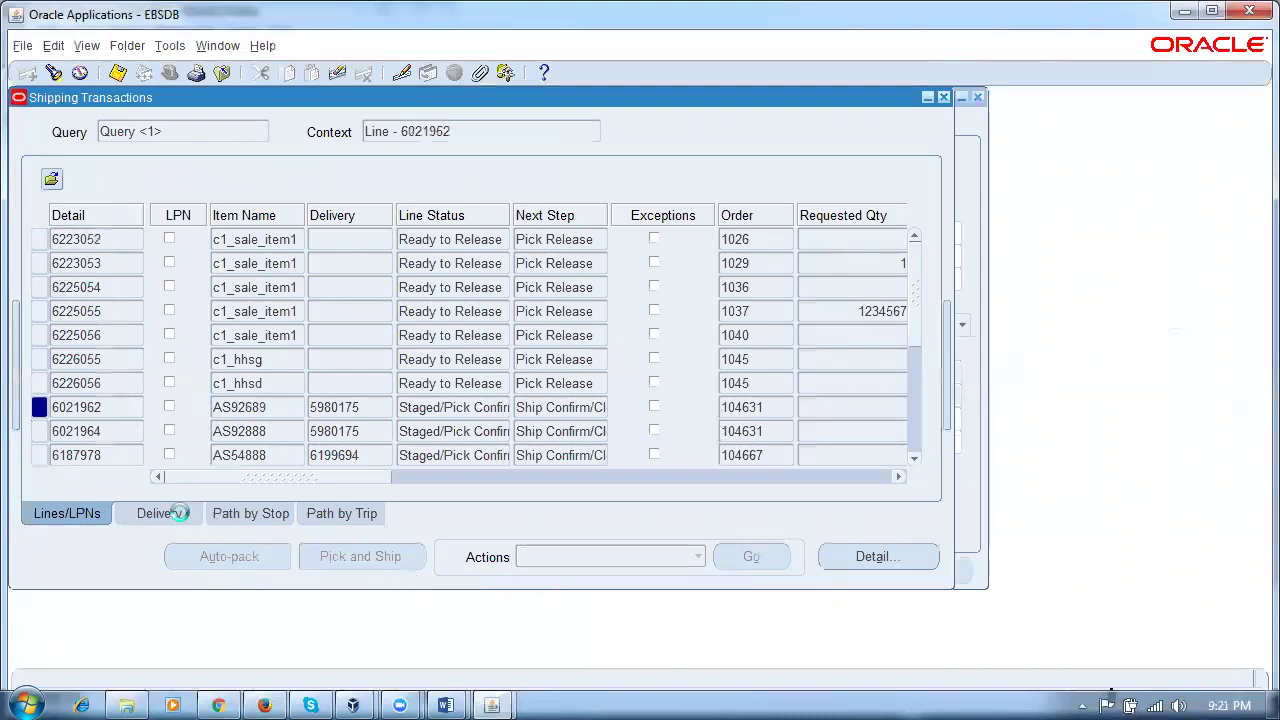
pyautogui.click(596, 562)
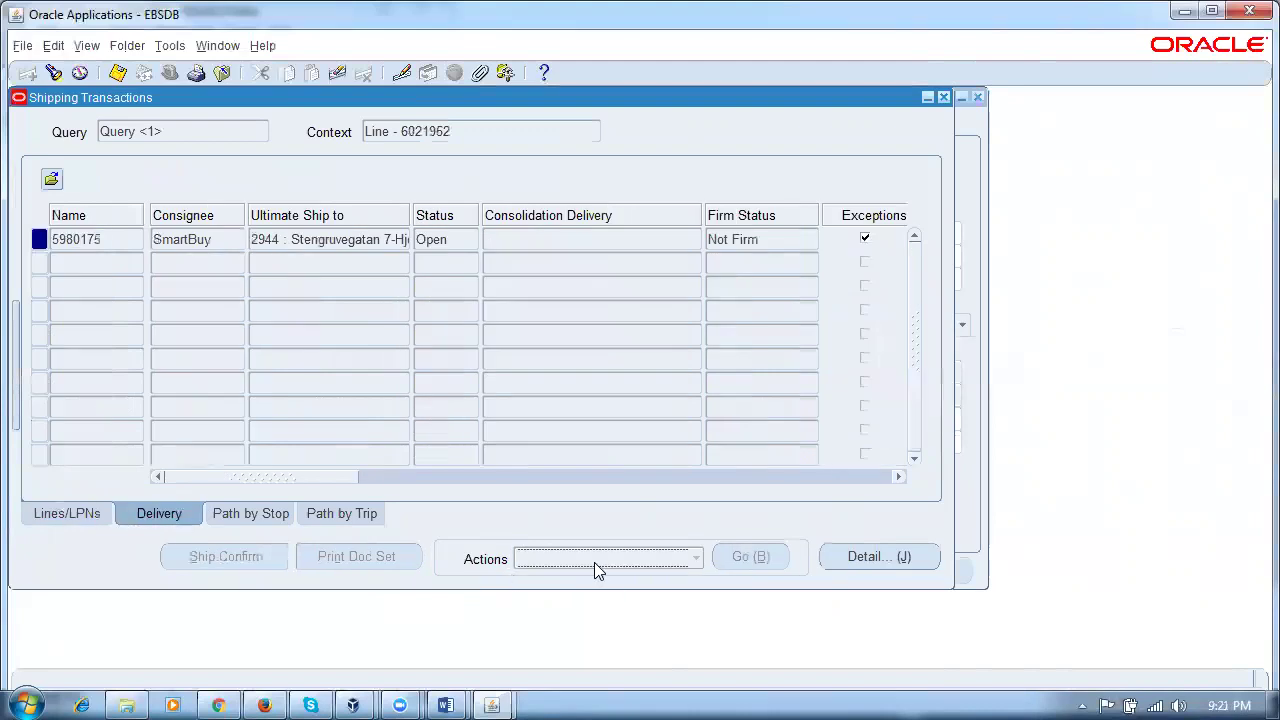
pyautogui.click(232, 514)
pyautogui.click(328, 514)
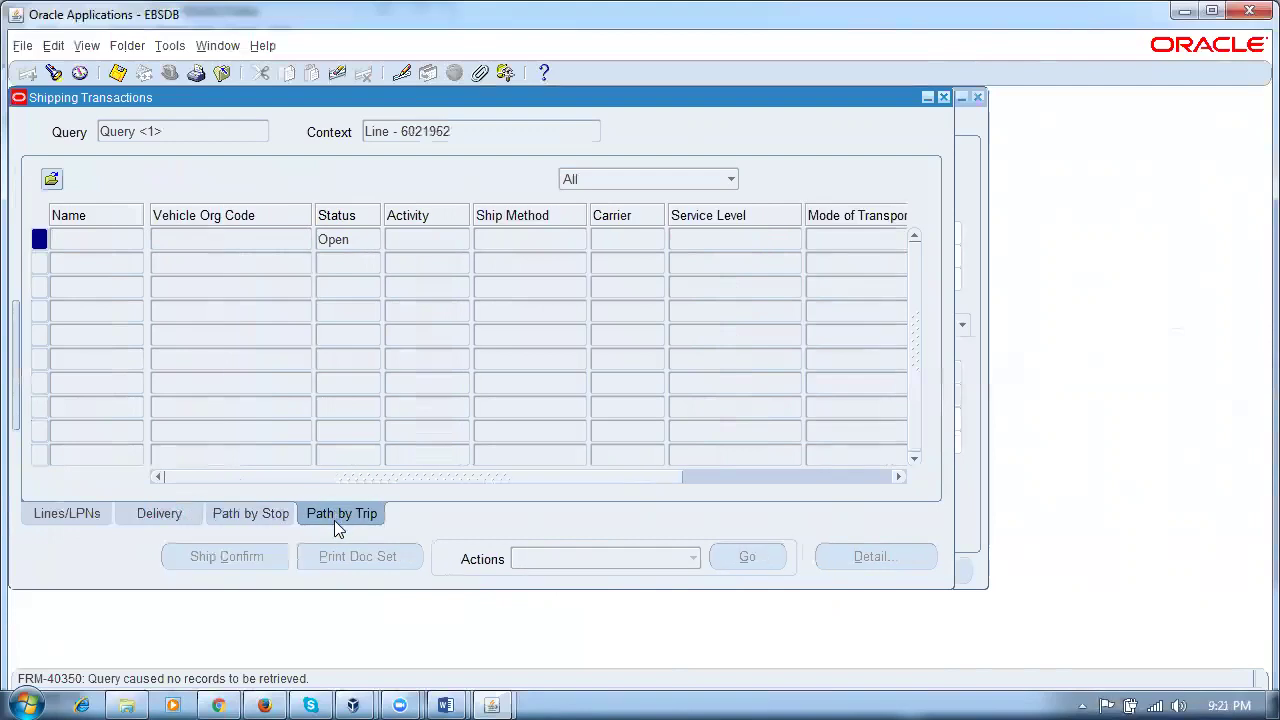
pyautogui.click(944, 97)
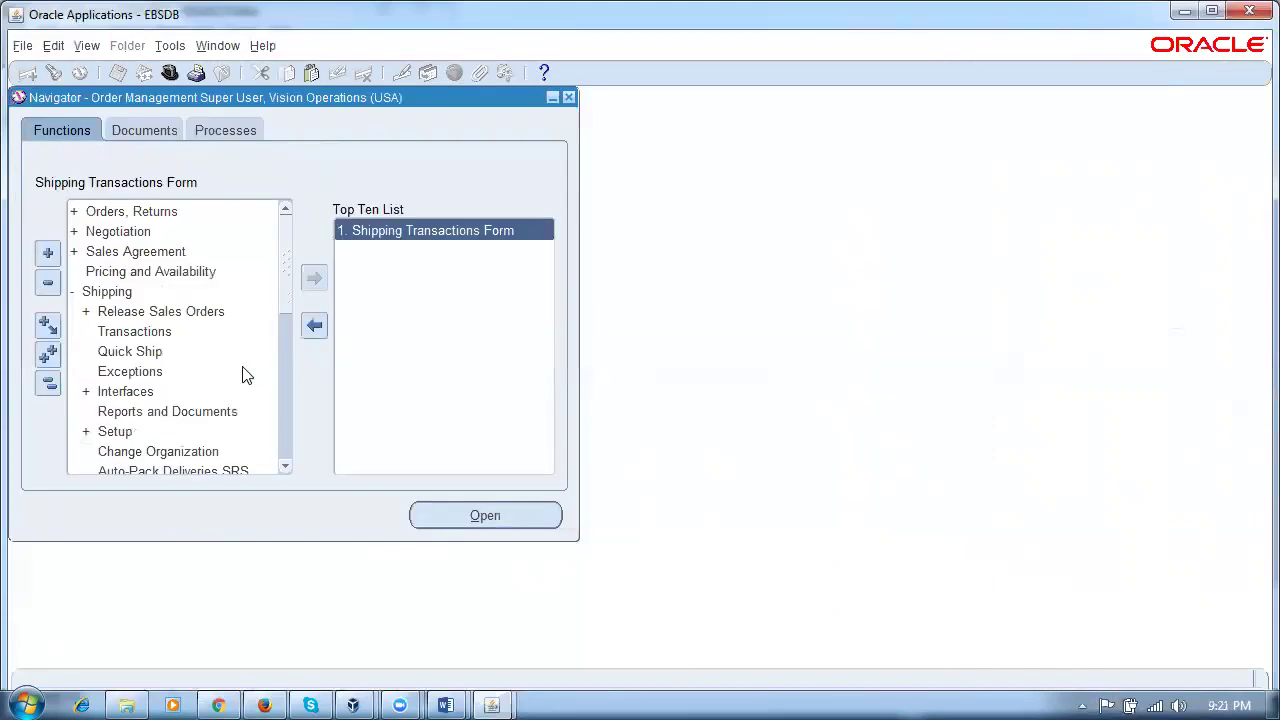
# Step: Open Define Roles under Shipping > Setup > Grants and Role Definitions
pyautogui.click(47, 383)
pyautogui.doubleClick(112, 291)
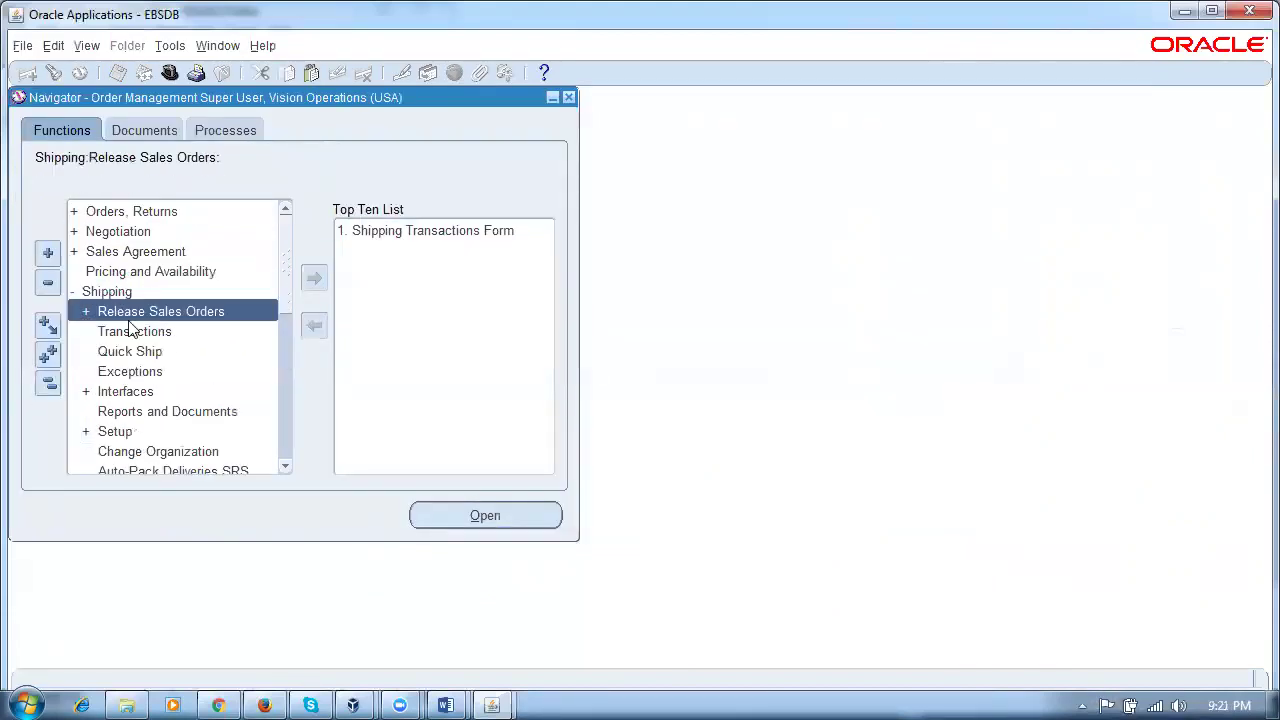
pyautogui.doubleClick(135, 437)
pyautogui.moveTo(282, 264); pyautogui.dragTo(294, 326)
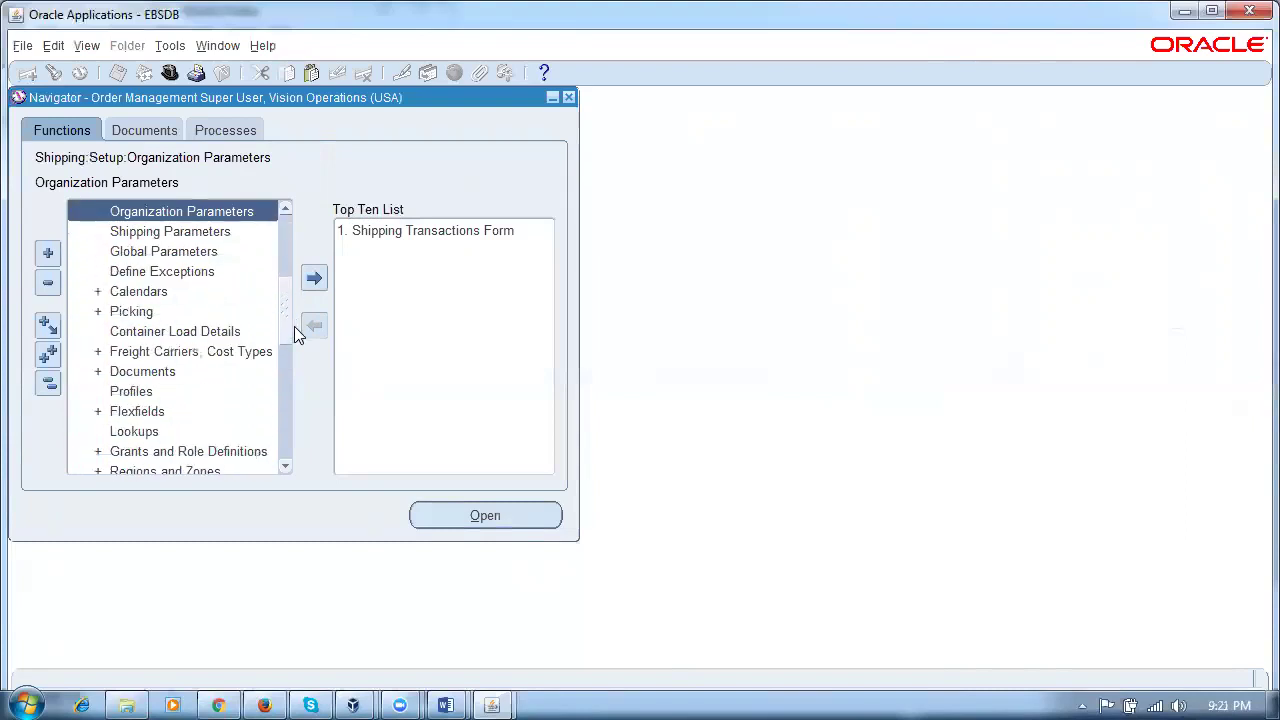
pyautogui.scroll(-3, 294, 326)
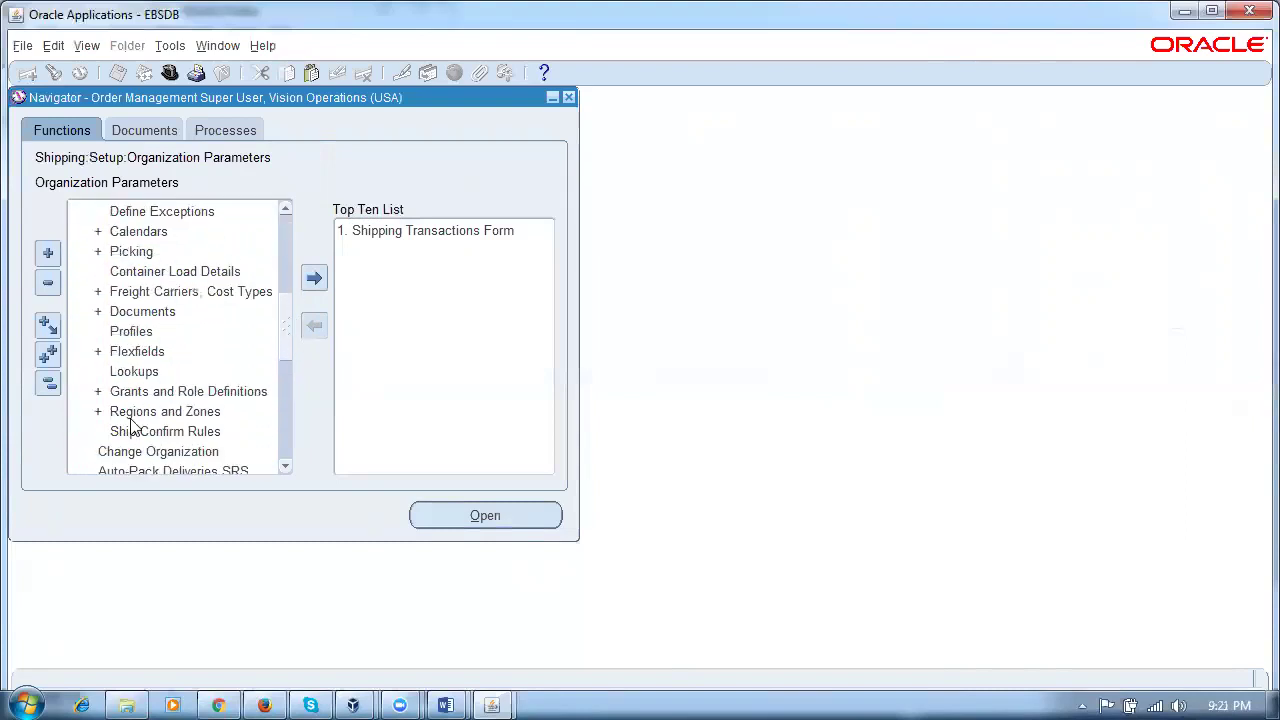
pyautogui.doubleClick(175, 391)
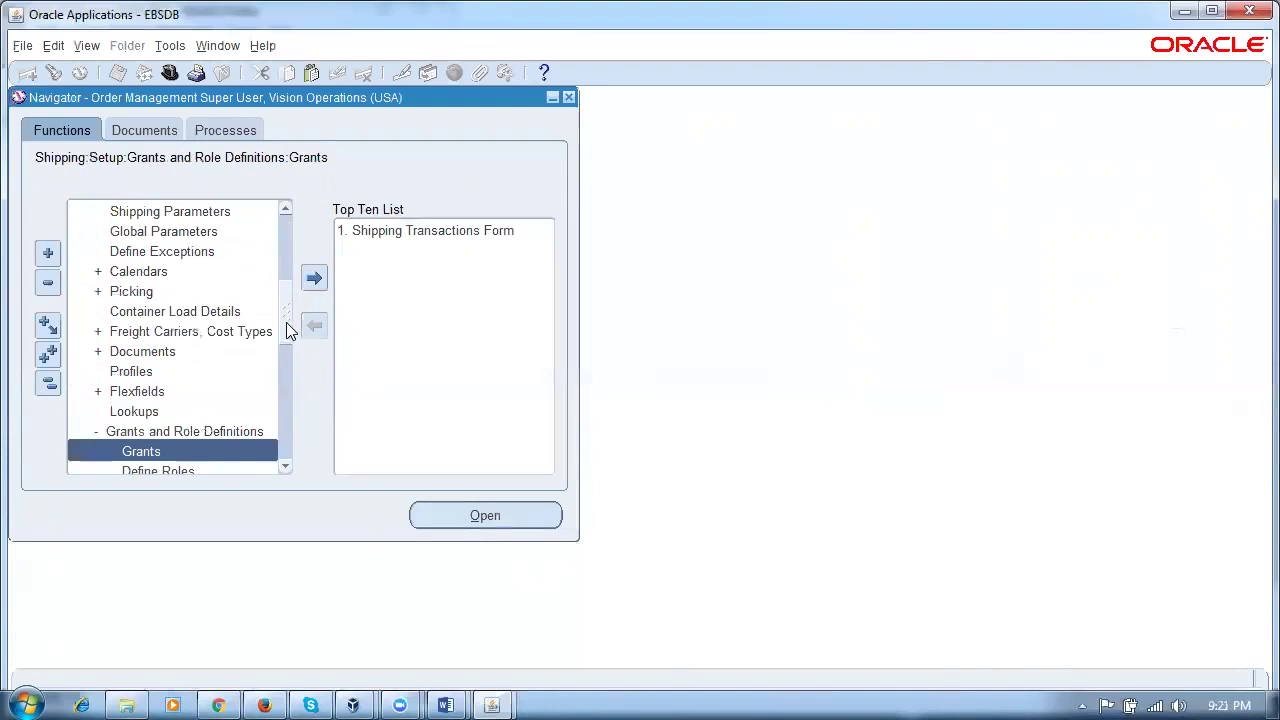
pyautogui.scroll(-4, 290, 336)
pyautogui.click(184, 395)
pyautogui.doubleClick(184, 393)
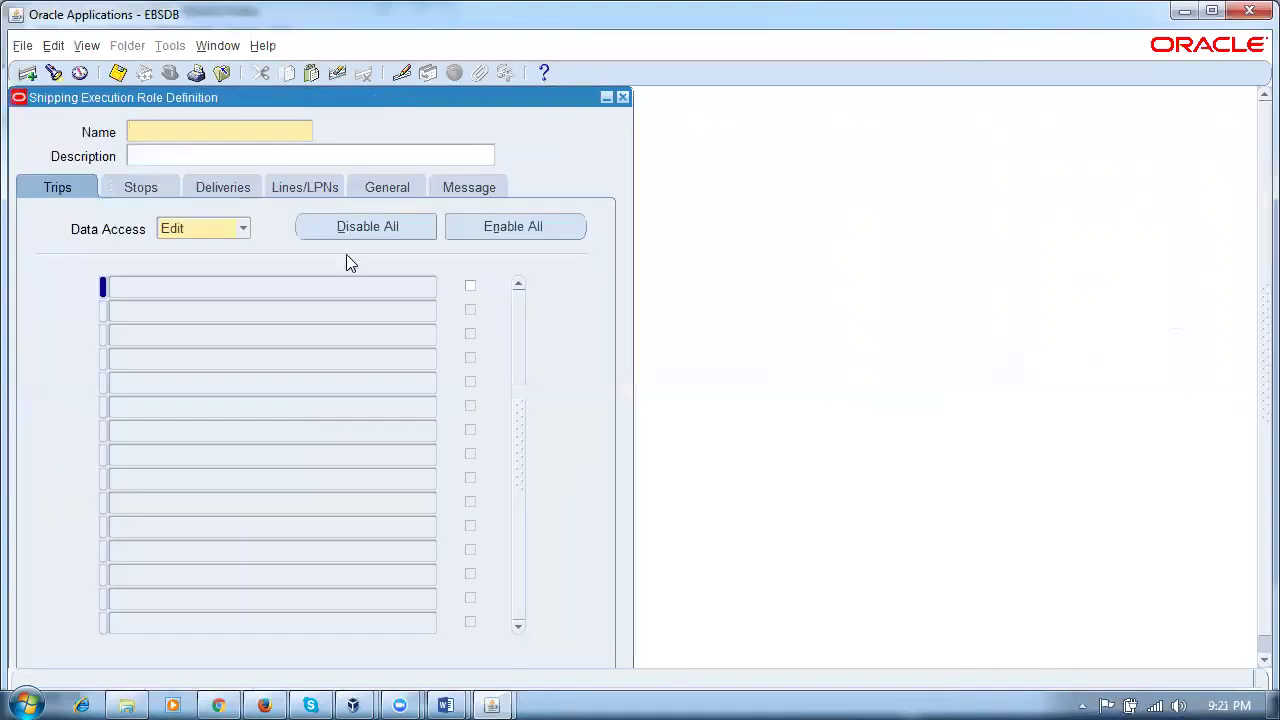
# Step: Name the role p50_ship_role and paste the same name as its description
pyautogui.write('p50_ship_role')
pyautogui.moveTo(228, 140); pyautogui.dragTo(12, 163)
pyautogui.hotkey('ctrl', 'c')
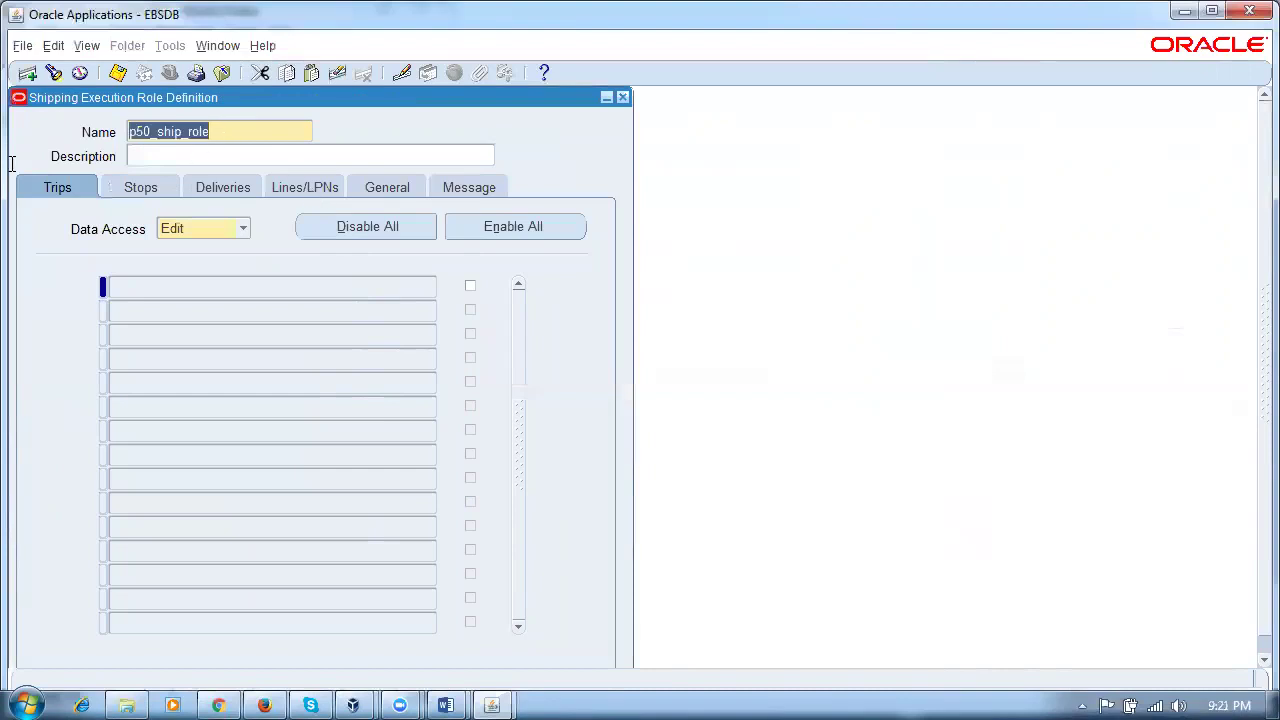
pyautogui.click(151, 156)
pyautogui.hotkey('ctrl', 'v')
# Step: Load the Trips, Stops, Deliveries and Lines/LPNs action lists for the role
pyautogui.click(224, 282)
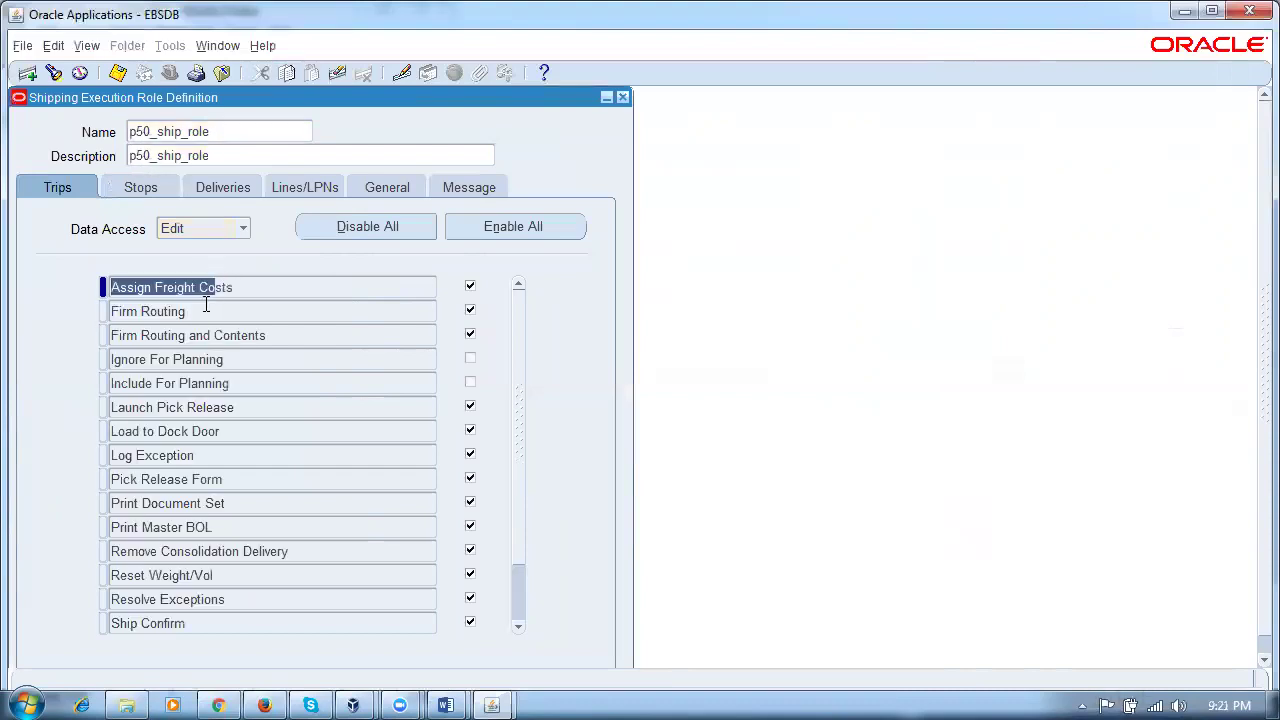
pyautogui.click(150, 186)
pyautogui.click(168, 289)
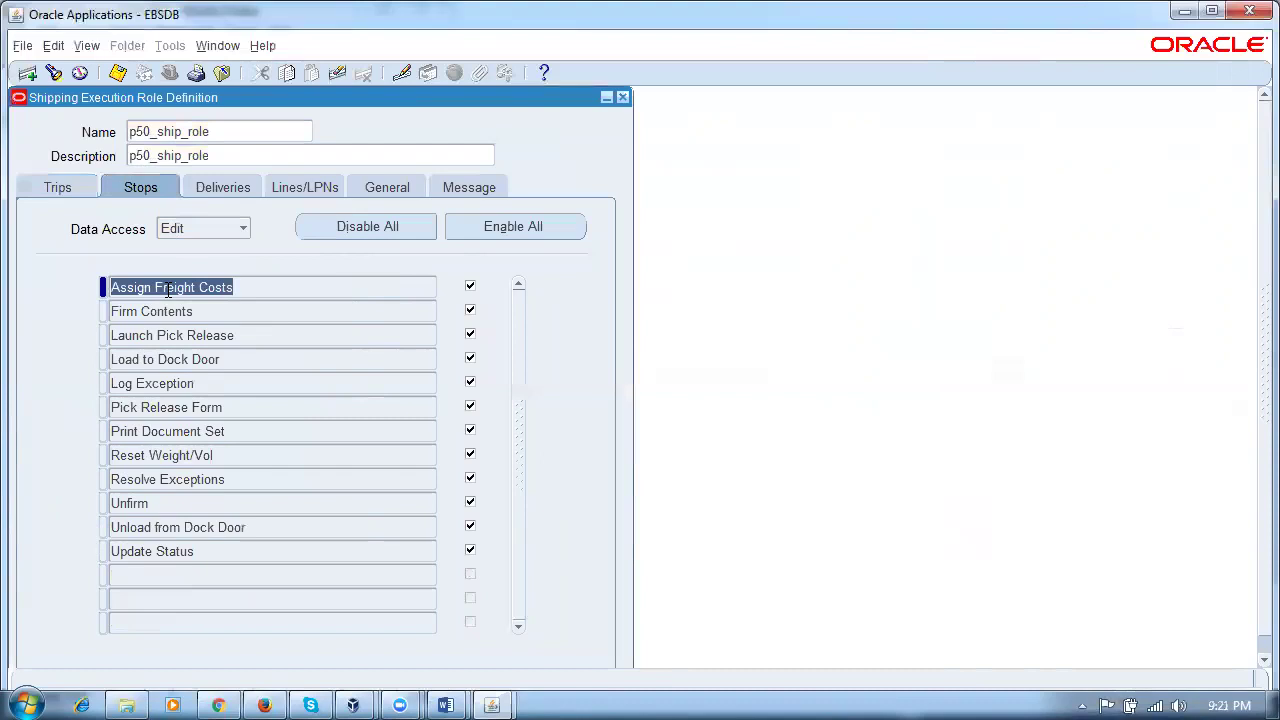
pyautogui.click(234, 190)
pyautogui.click(222, 280)
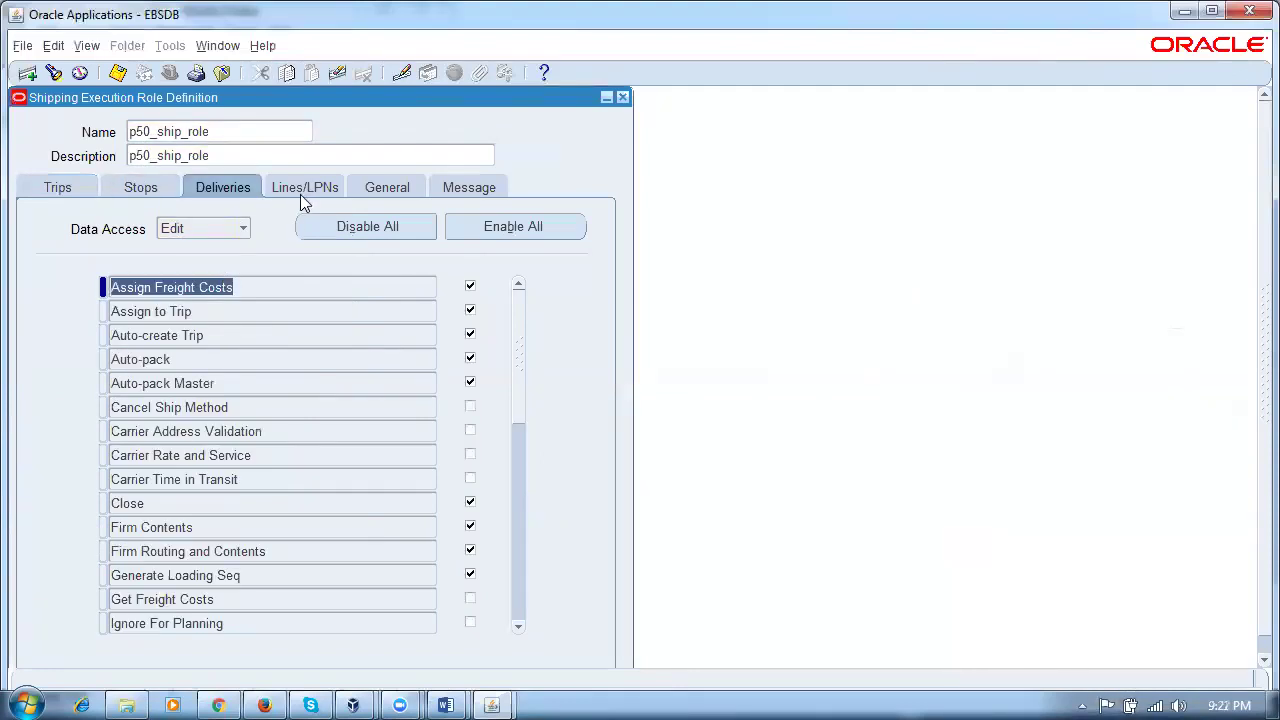
pyautogui.click(301, 192)
pyautogui.click(271, 287)
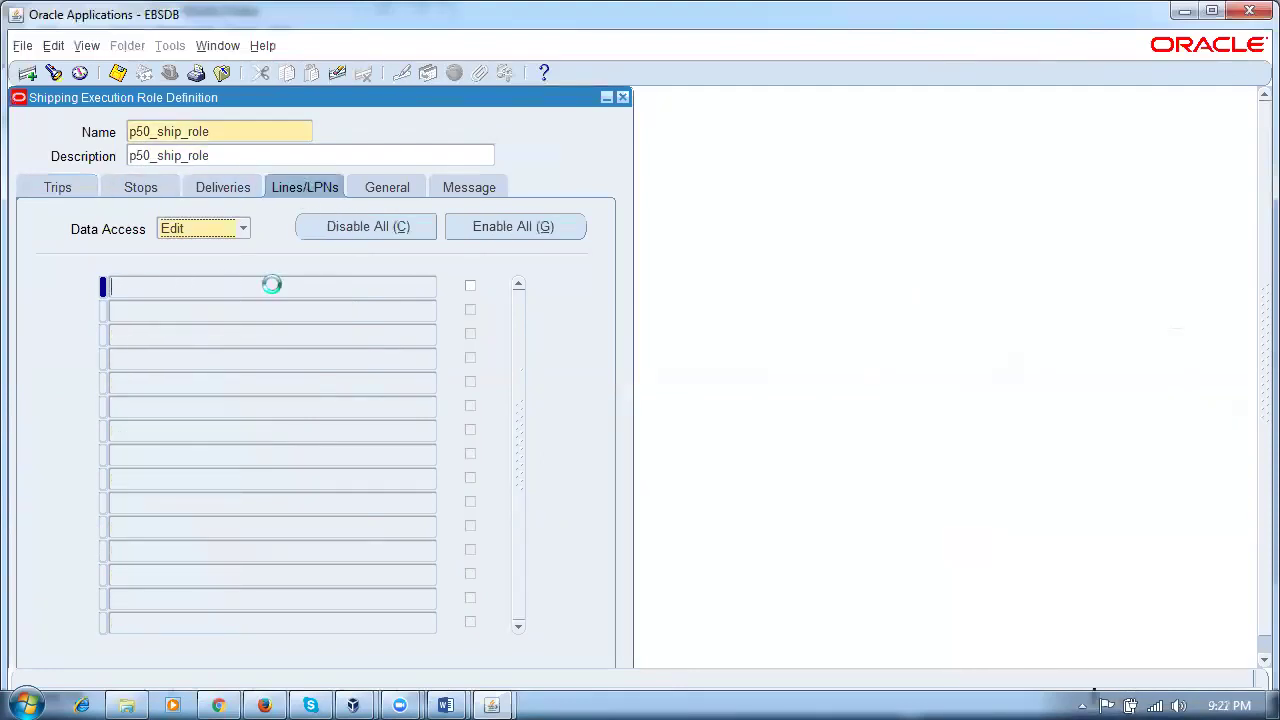
# Step: Review the General and Message settings and save the role definition
pyautogui.click(382, 187)
pyautogui.click(488, 192)
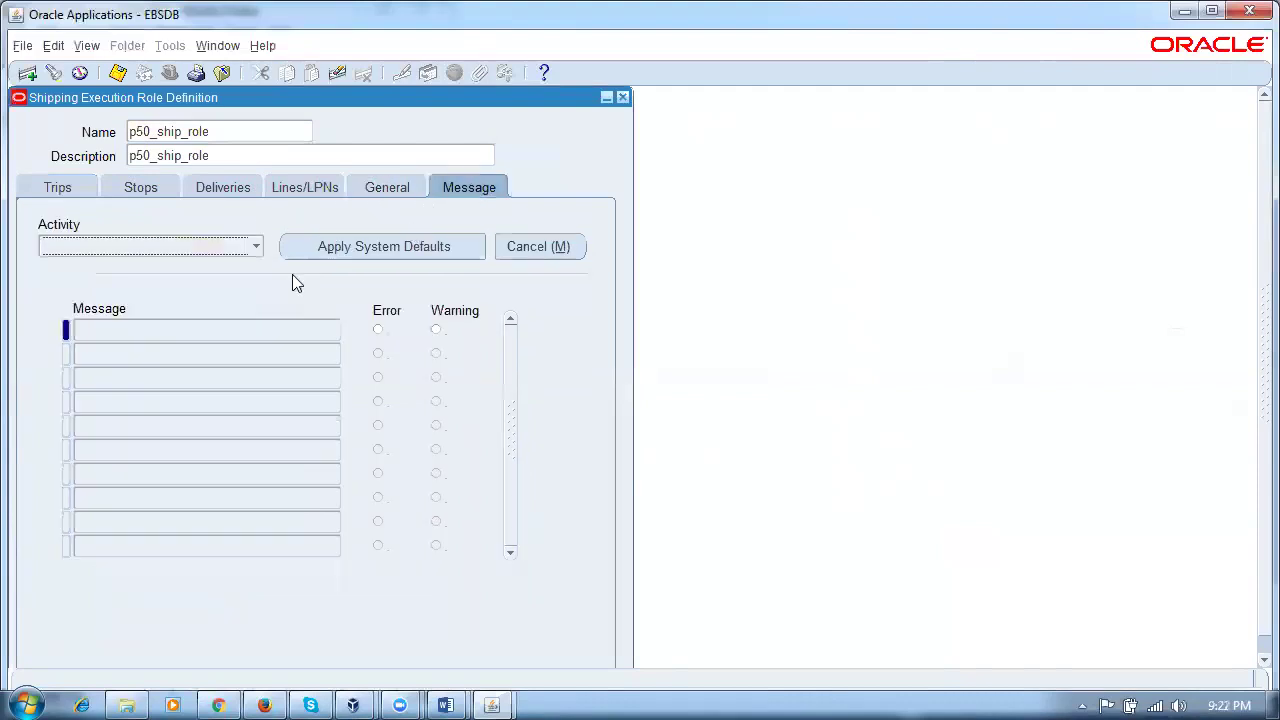
pyautogui.click(138, 346)
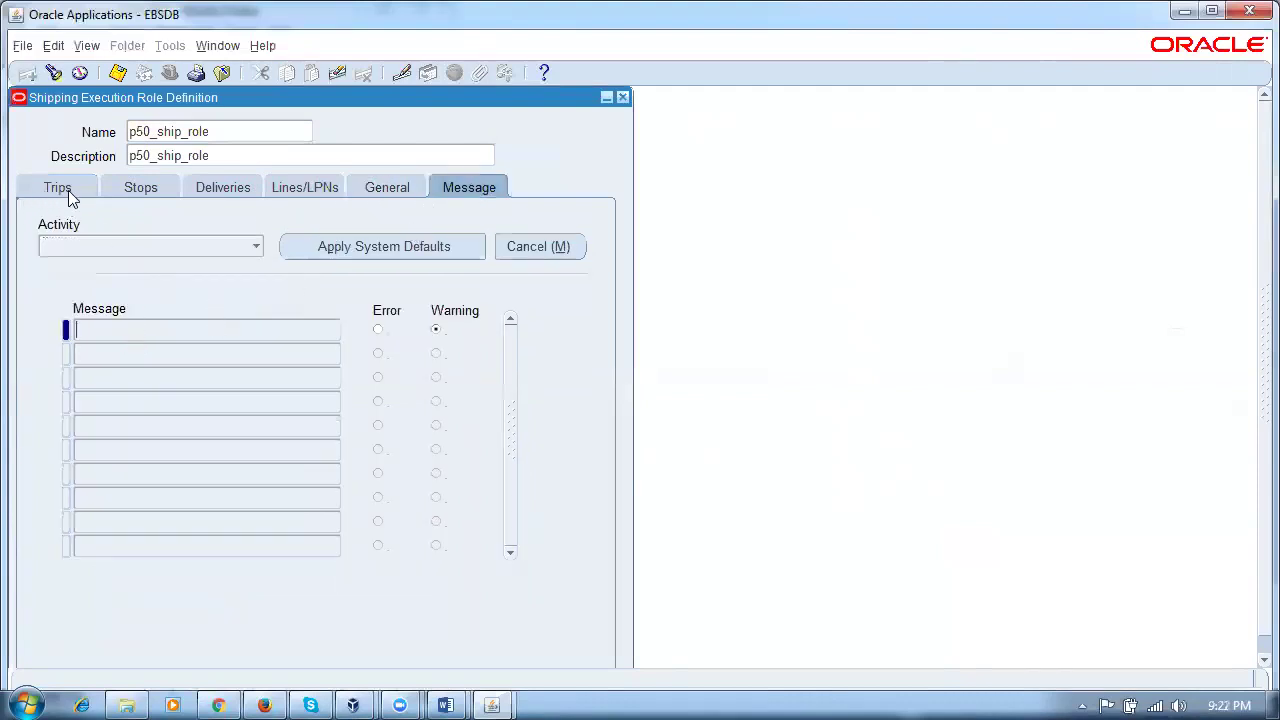
pyautogui.click(66, 190)
pyautogui.hotkey('ctrl', 's')
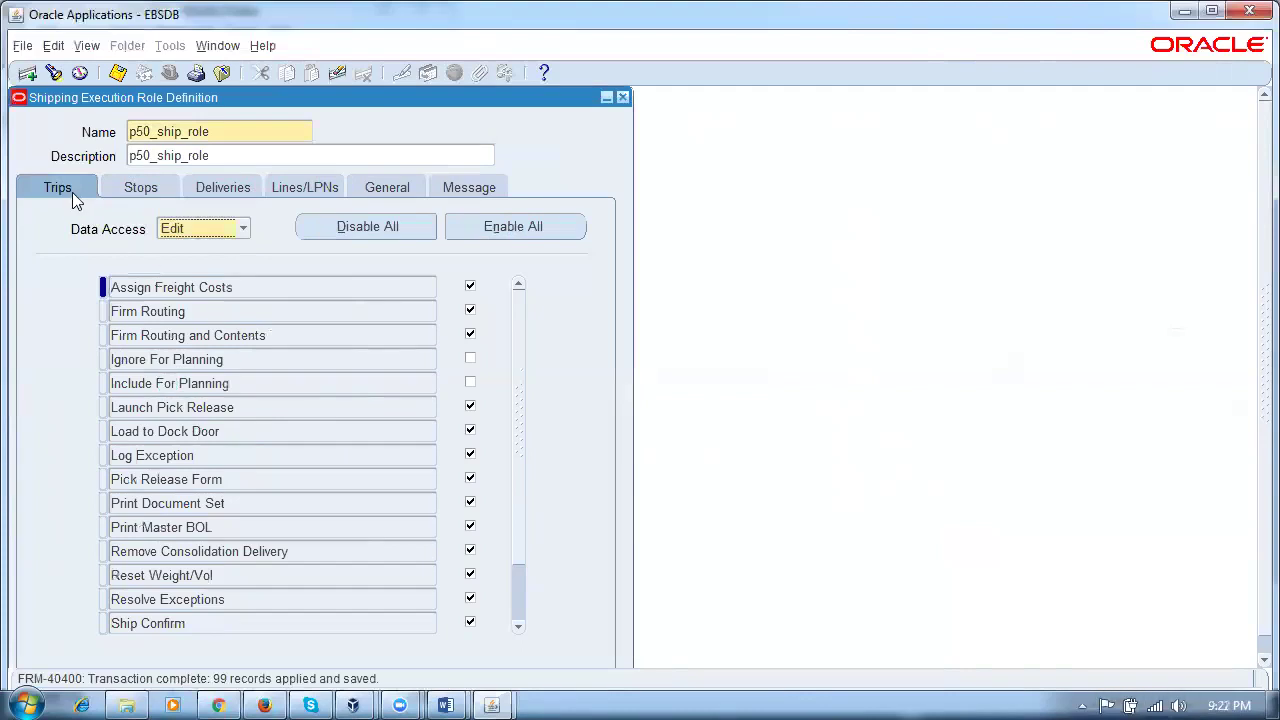
# Step: Review the trip actions list and close the role definition form
pyautogui.click(292, 288)
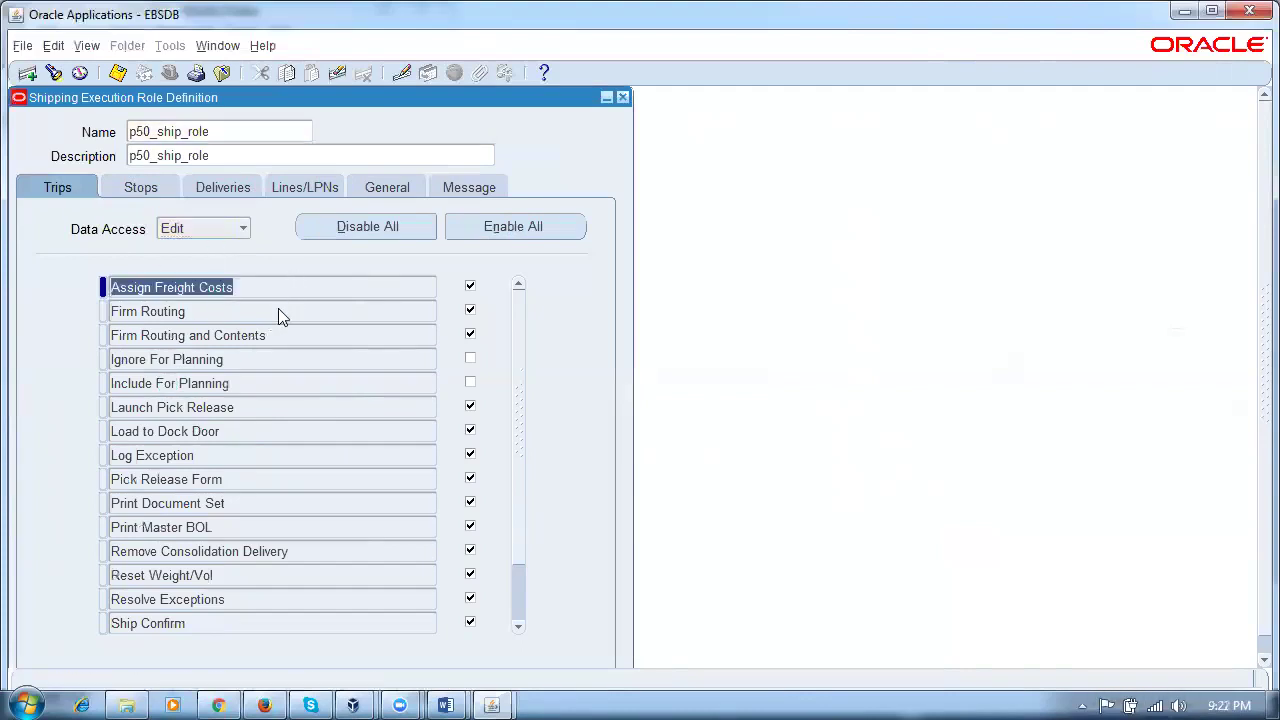
pyautogui.click(278, 311)
pyautogui.click(292, 335)
pyautogui.press('Down')
pyautogui.press('Down')
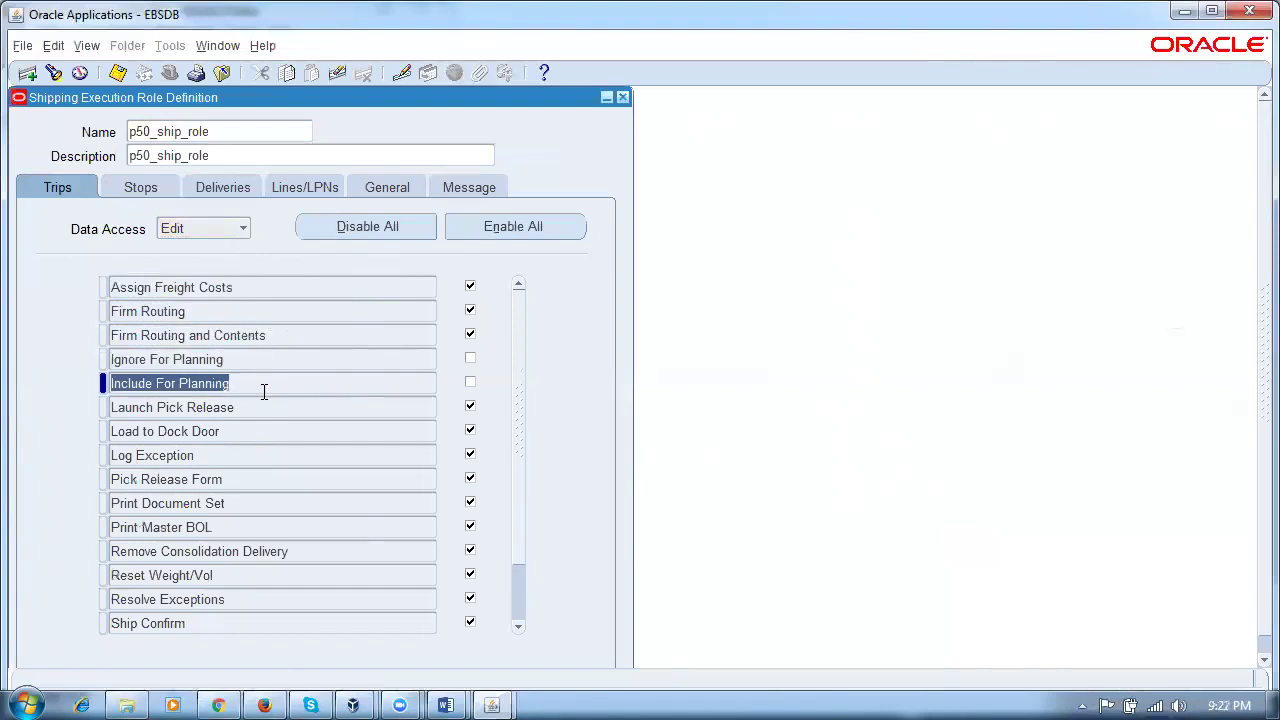
pyautogui.click(624, 97)
pyautogui.click(162, 370)
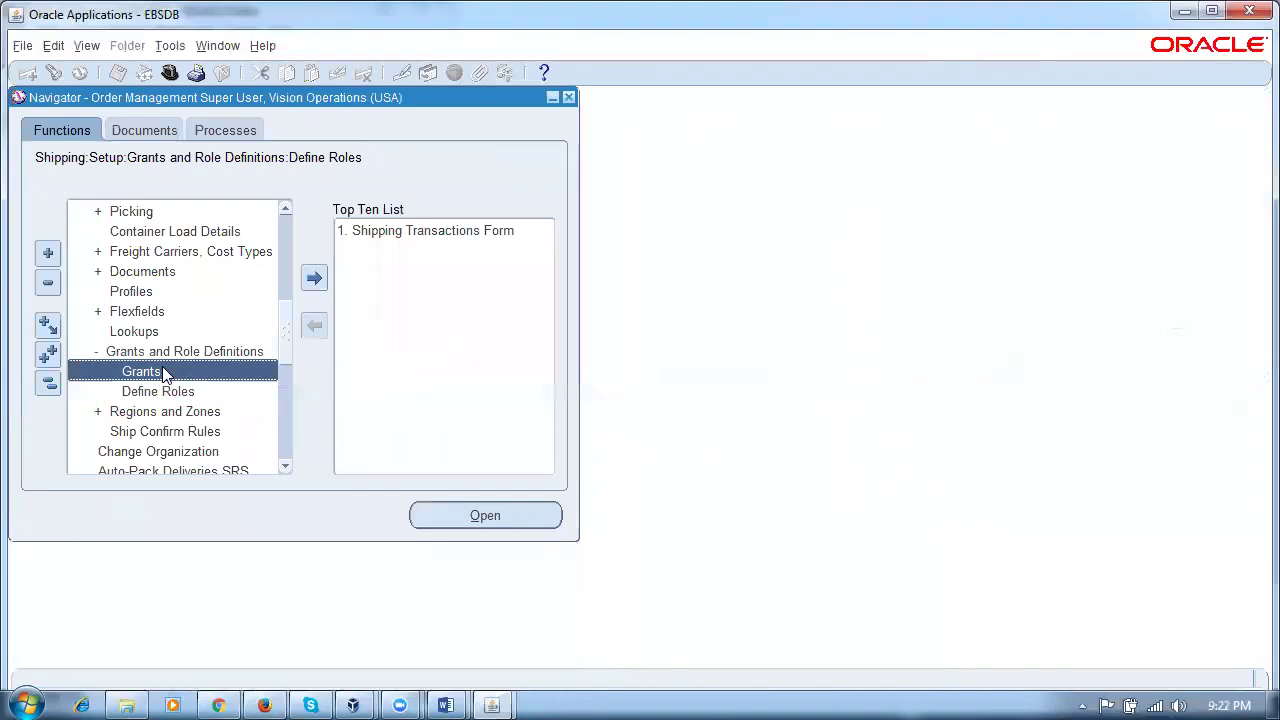
# Step: Grant role p50_ship_role to the p50 shipping user from 29-MAY-2018 and save the grant
pyautogui.click(168, 390)
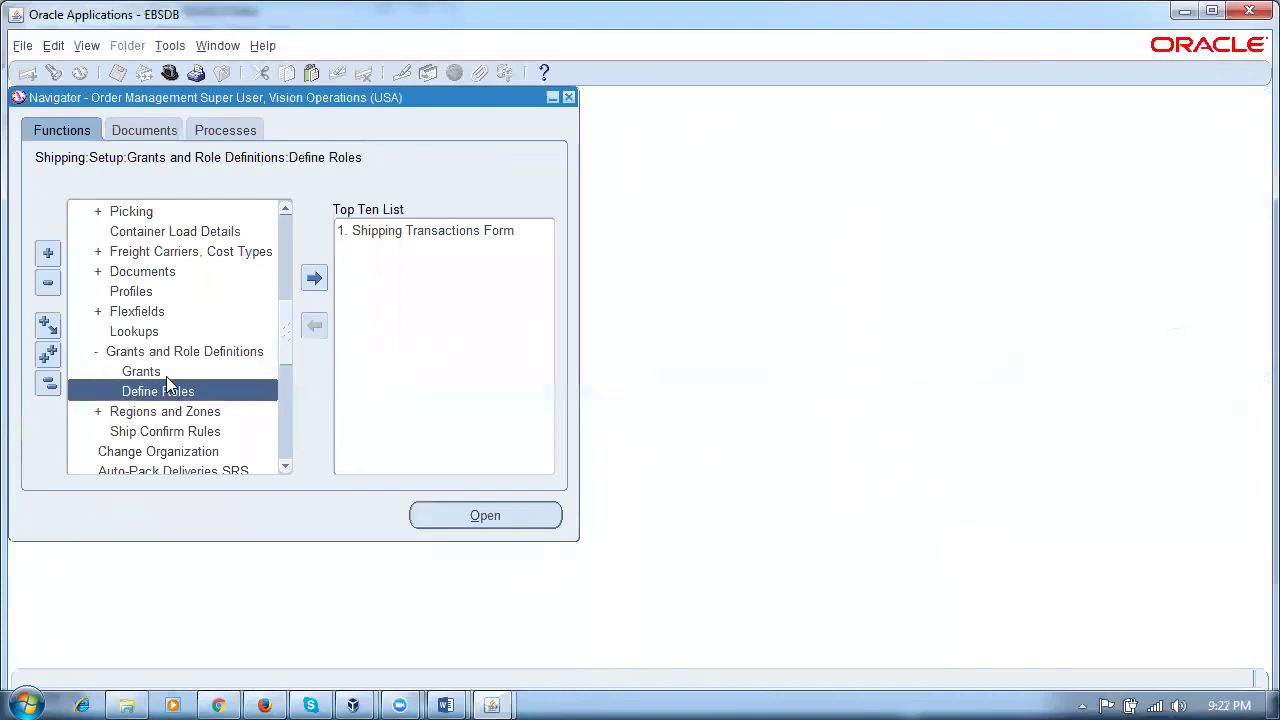
pyautogui.click(168, 372)
pyautogui.doubleClick(168, 372)
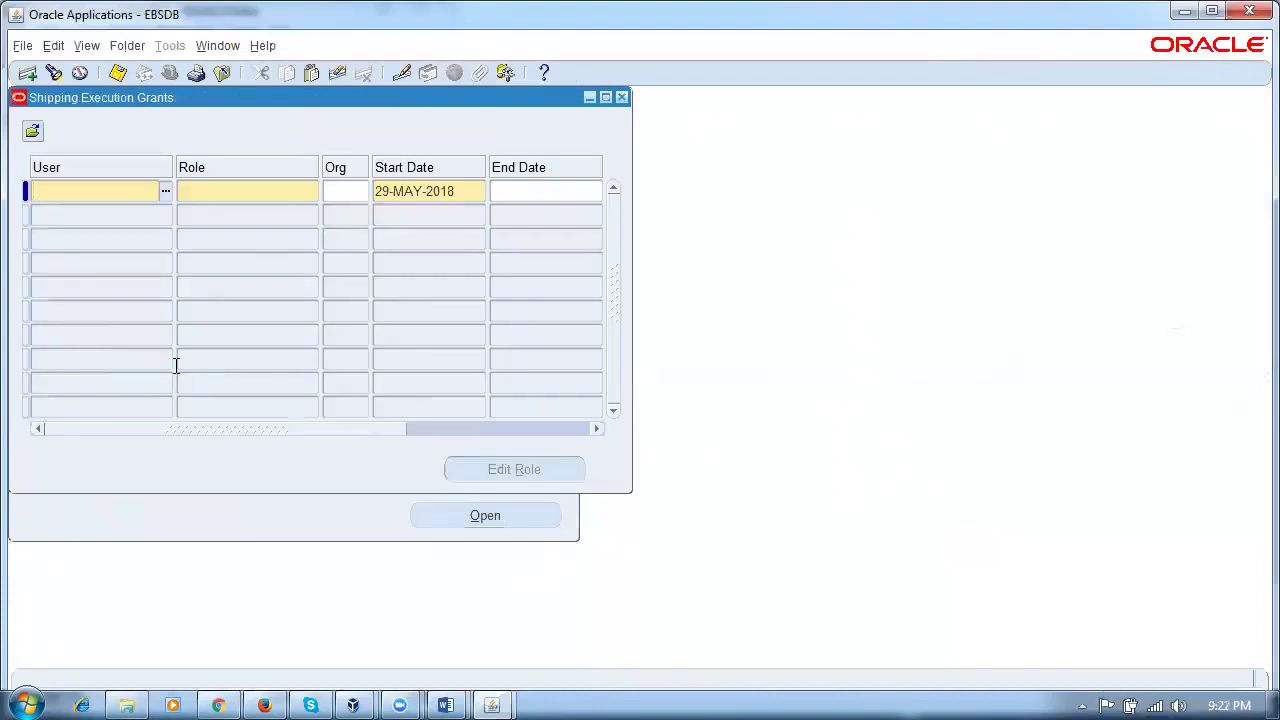
pyautogui.write('p50')
pyautogui.press('Tab')
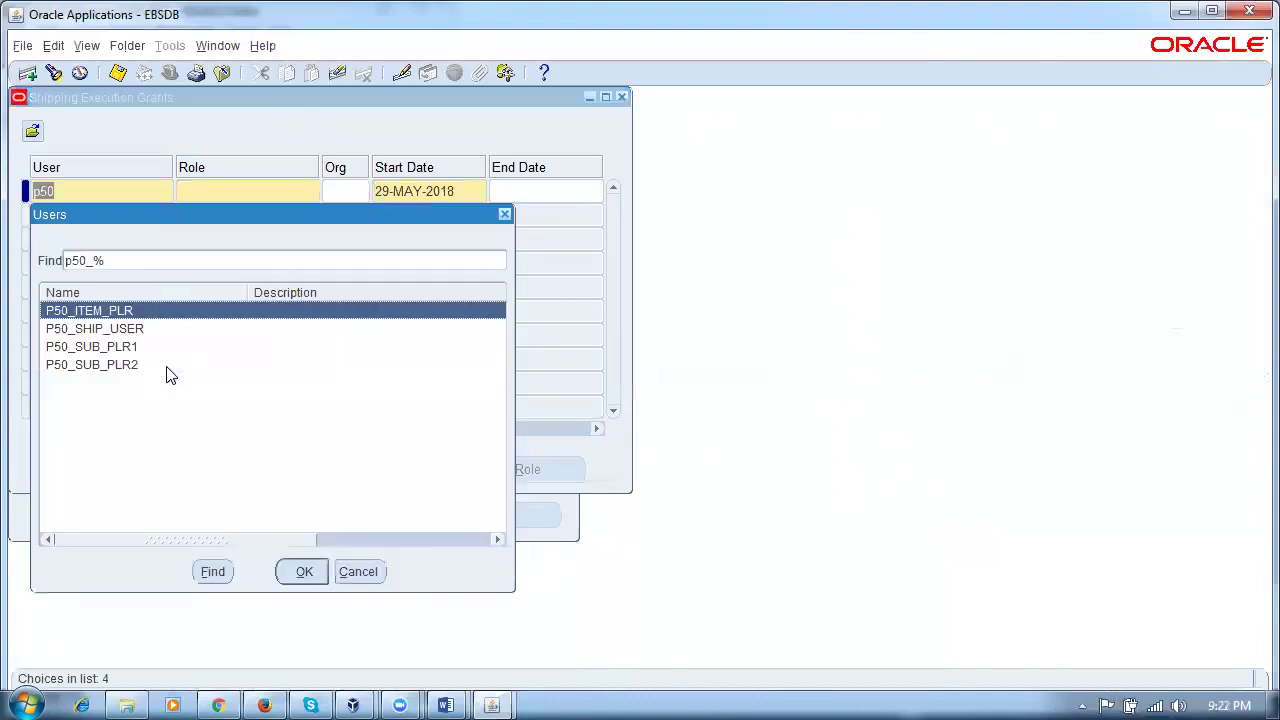
pyautogui.click(145, 330)
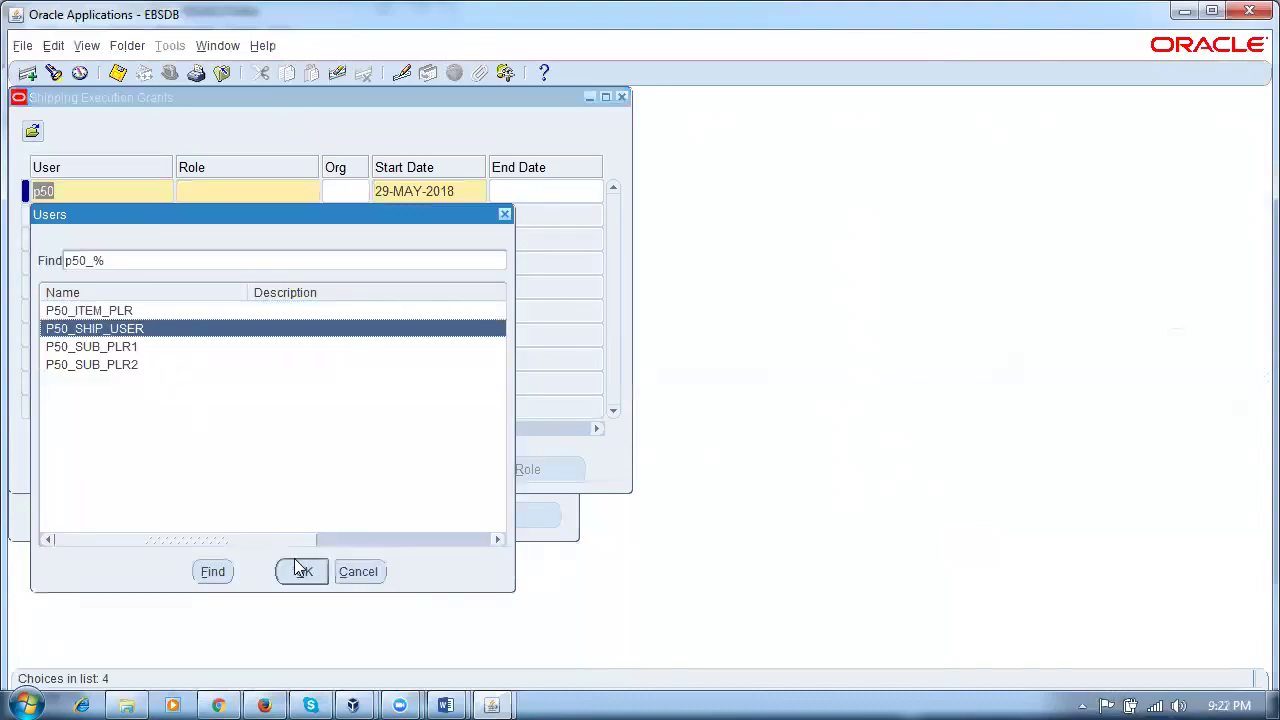
pyautogui.click(299, 570)
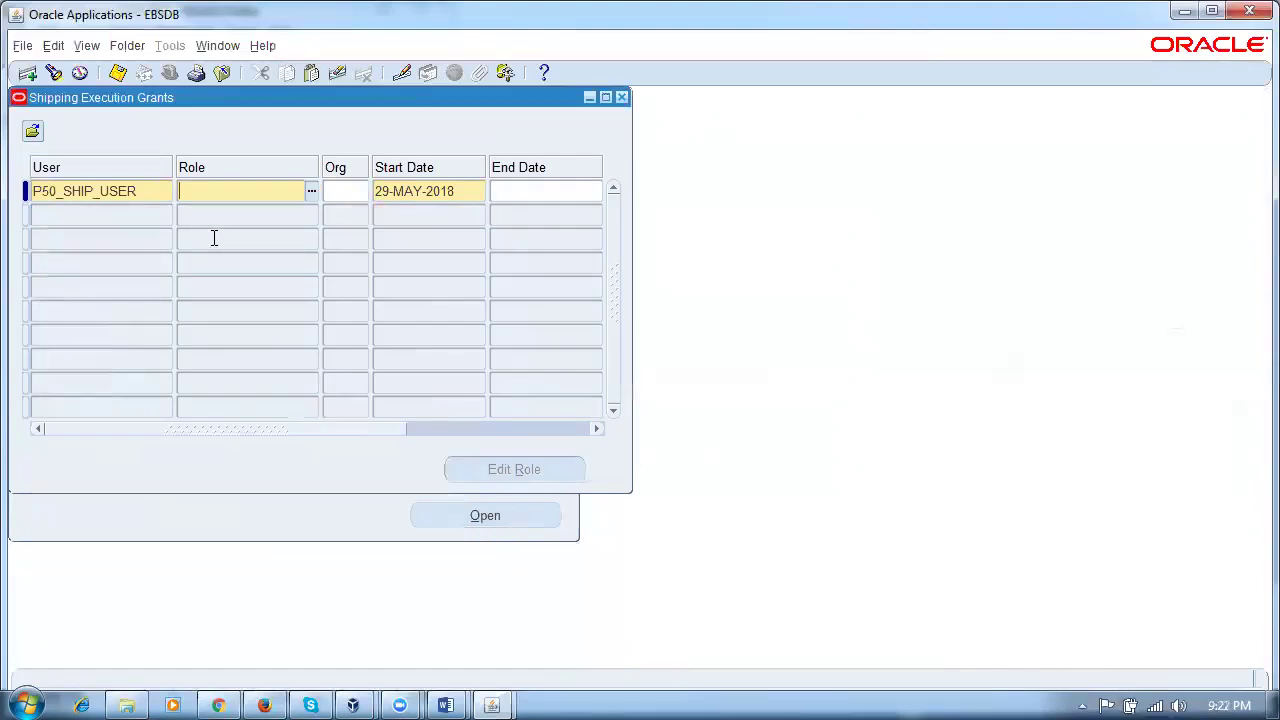
pyautogui.press('Tab')
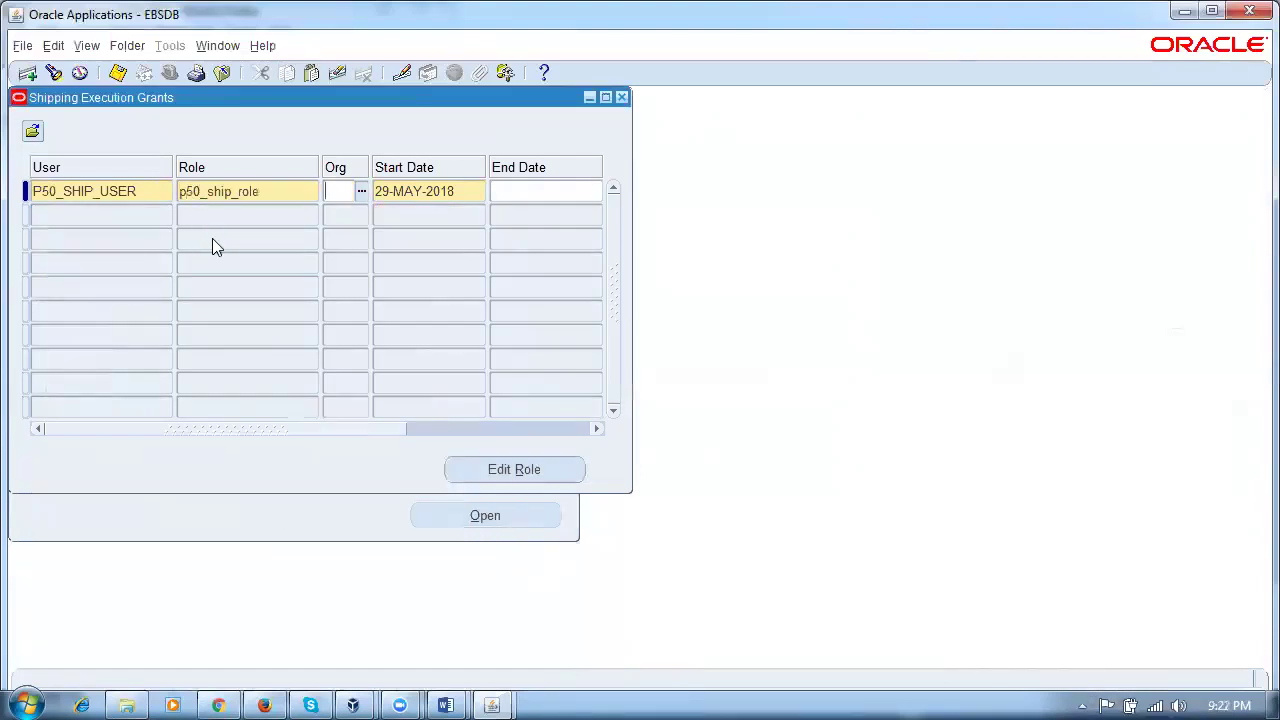
pyautogui.click(294, 191)
pyautogui.hotkey('ctrl', 's')
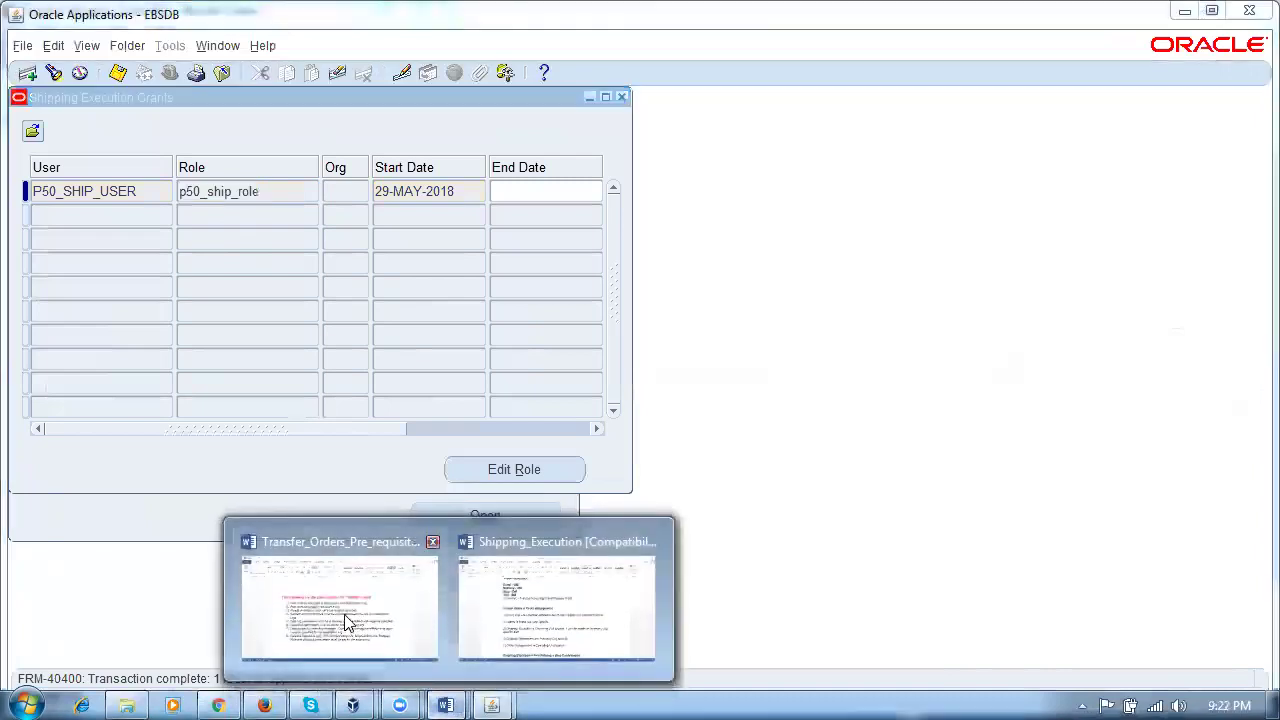
# Step: In the Shipping_Execution notes, highlight golden rules 1 to 3 one by one
pyautogui.click(537, 560)
pyautogui.click(402, 470)
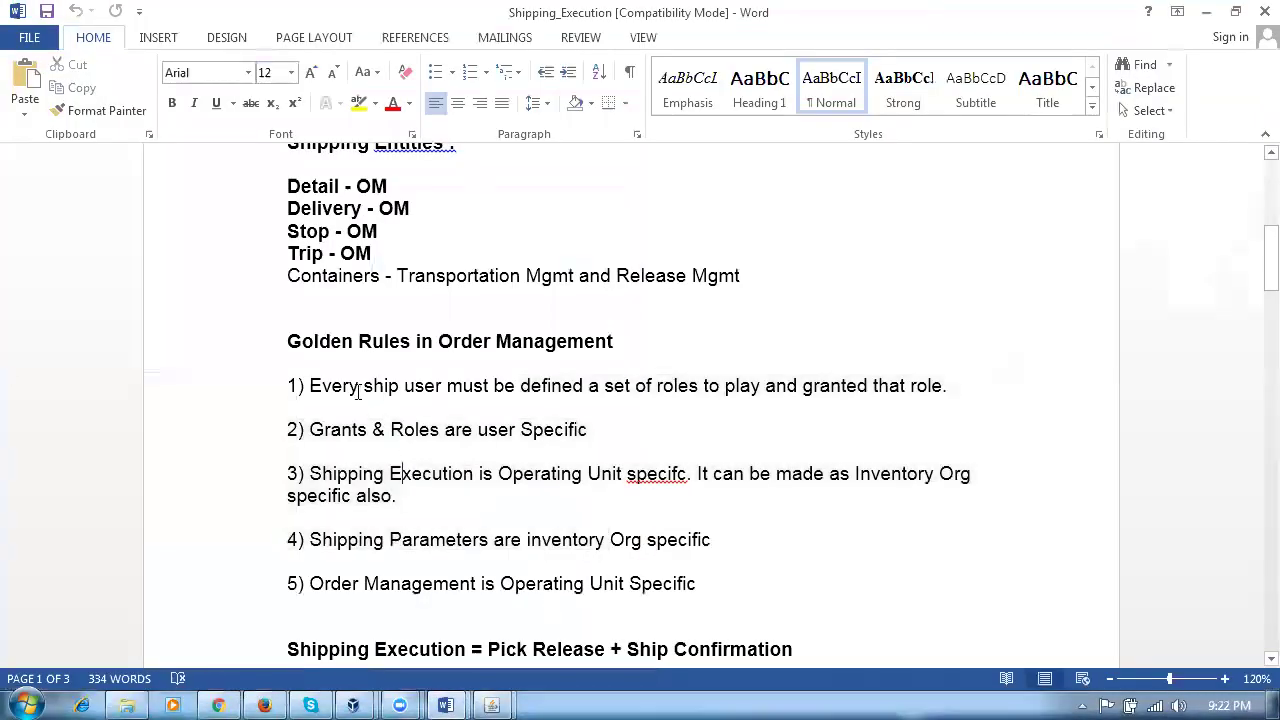
pyautogui.moveTo(352, 386); pyautogui.dragTo(915, 390)
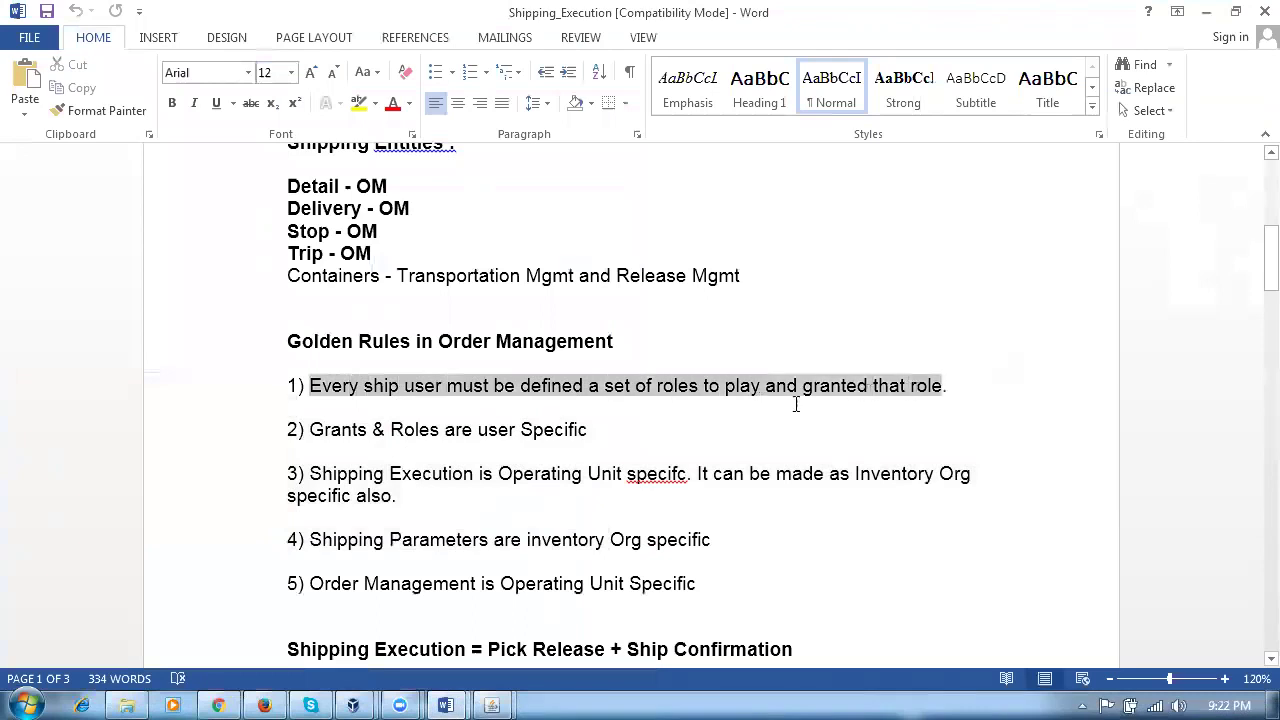
pyautogui.moveTo(310, 430); pyautogui.dragTo(574, 437)
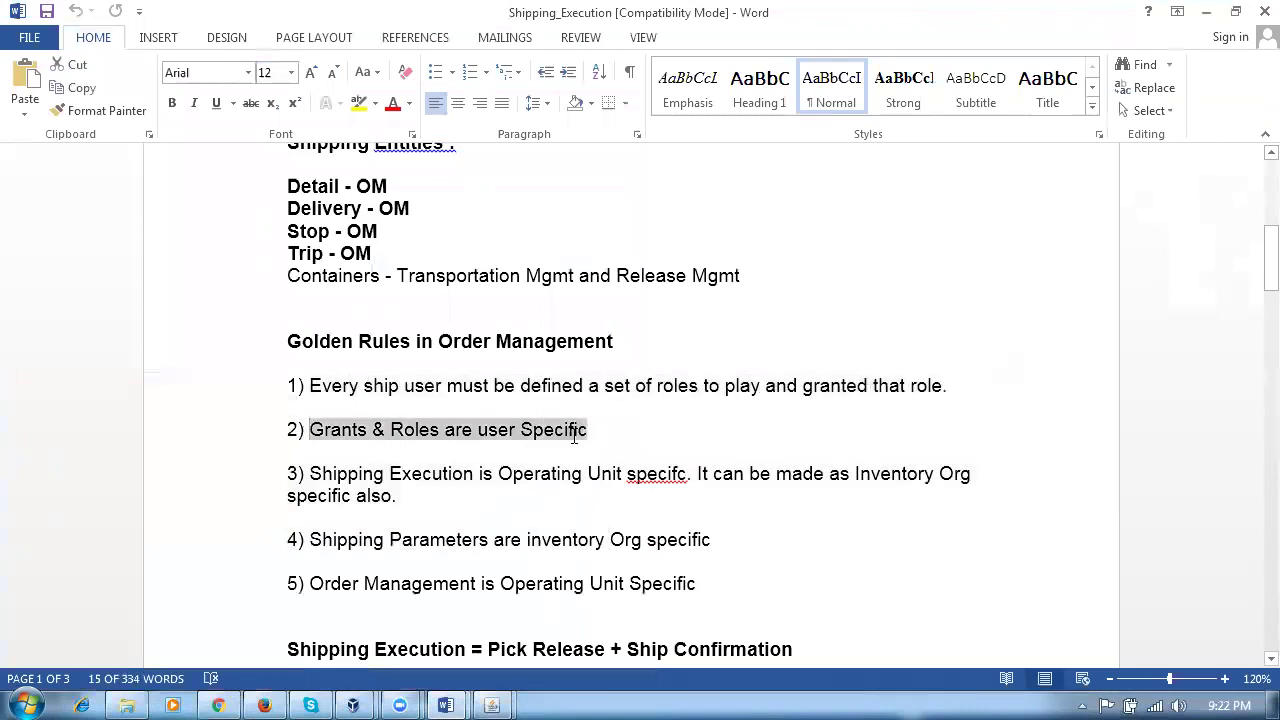
pyautogui.click(540, 512)
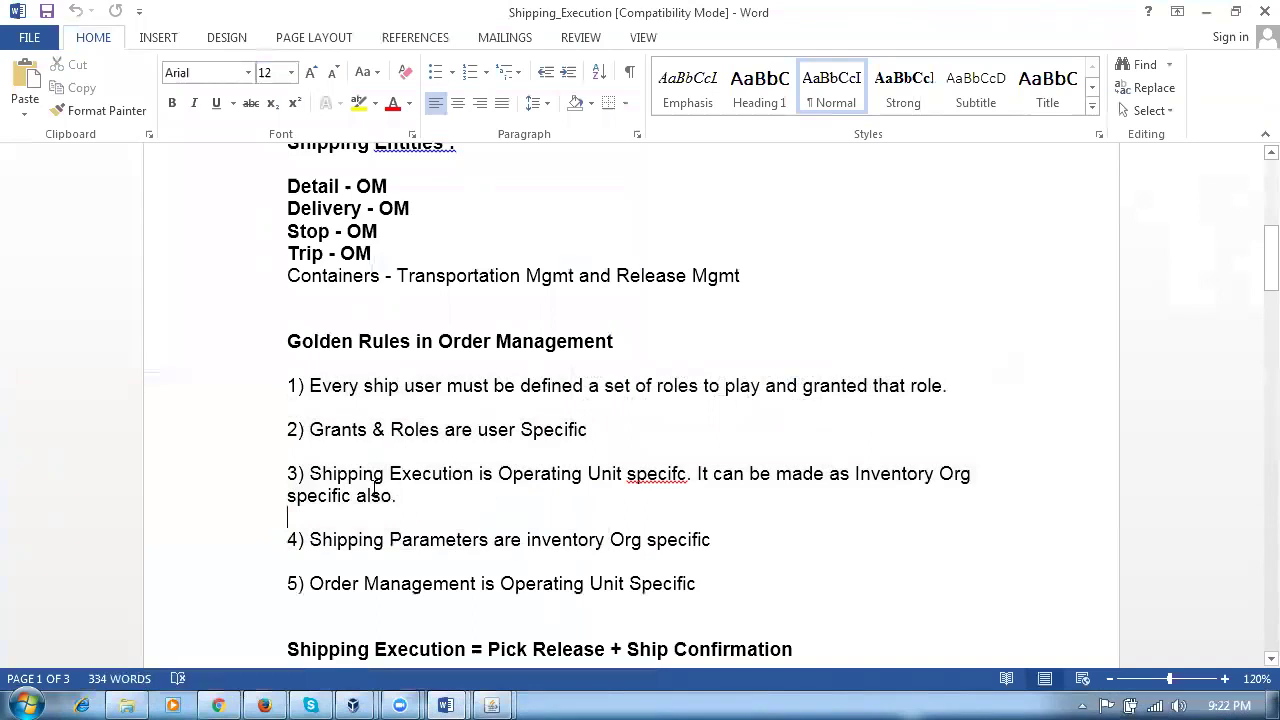
pyautogui.moveTo(415, 474); pyautogui.dragTo(636, 494)
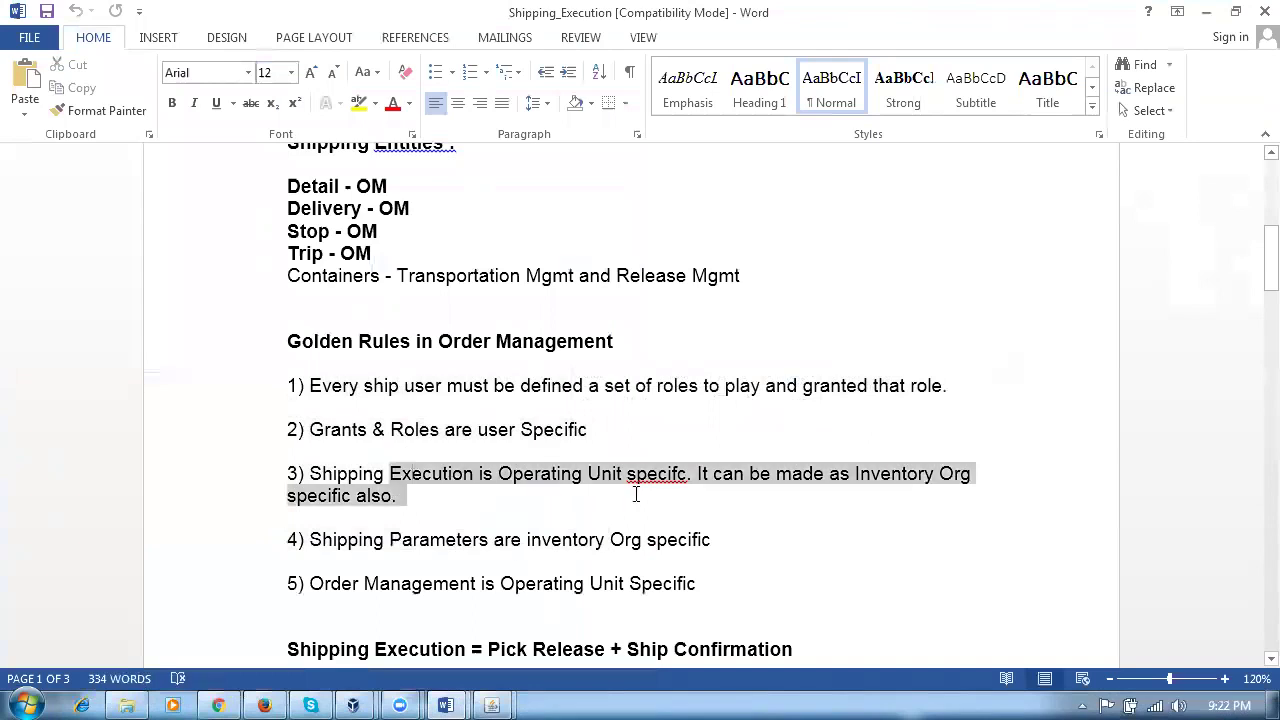
# Step: Point out the empty Org and the granted role in the Oracle grants form
pyautogui.hotkey('alt', 'Tab')
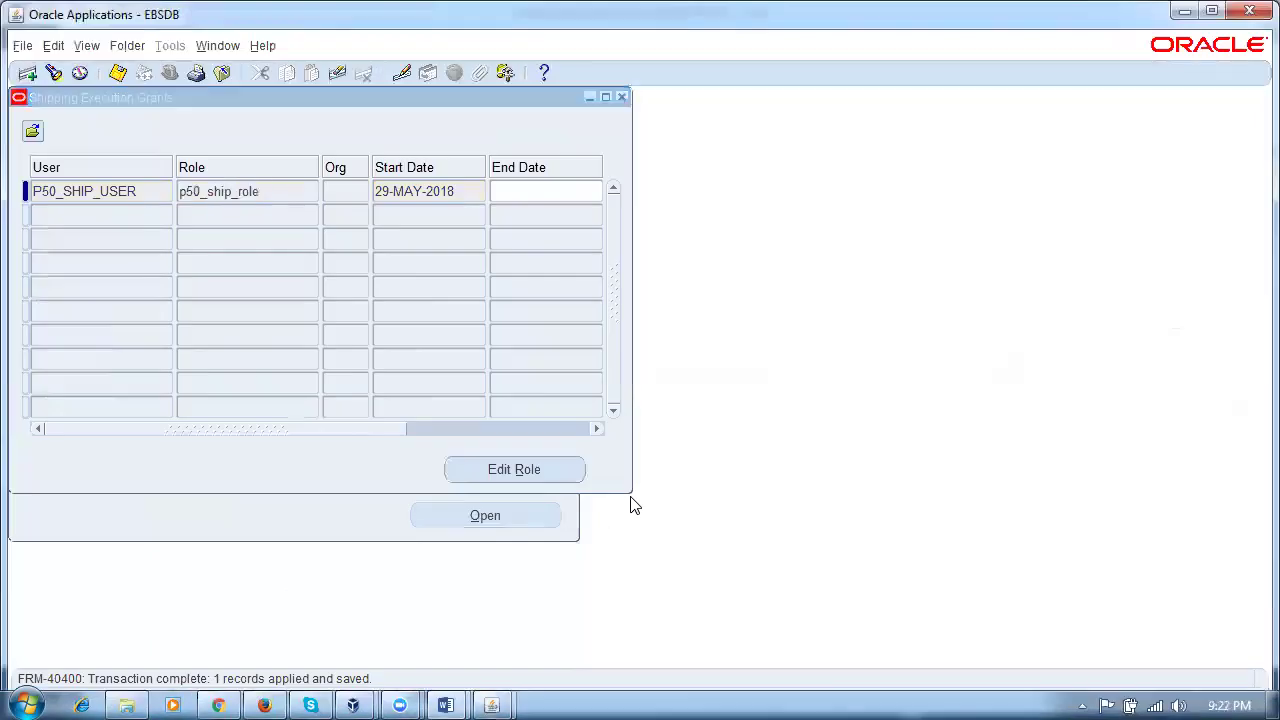
pyautogui.click(354, 193)
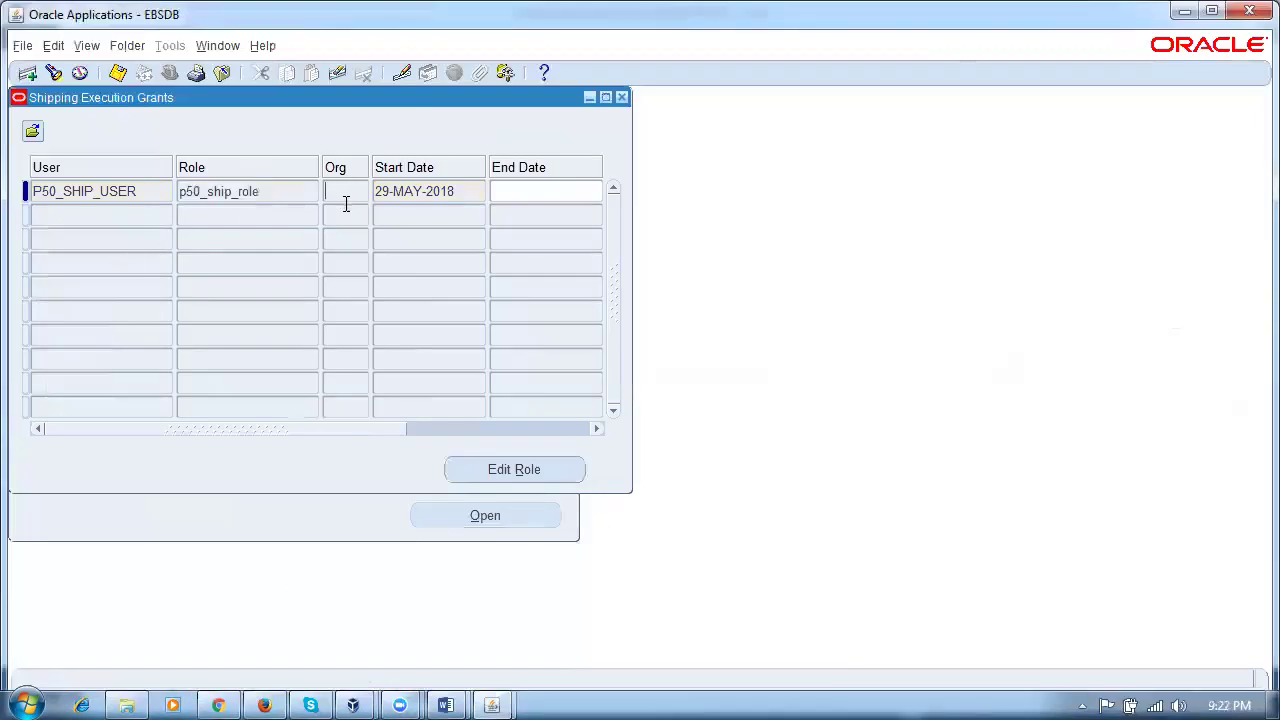
pyautogui.doubleClick(267, 194)
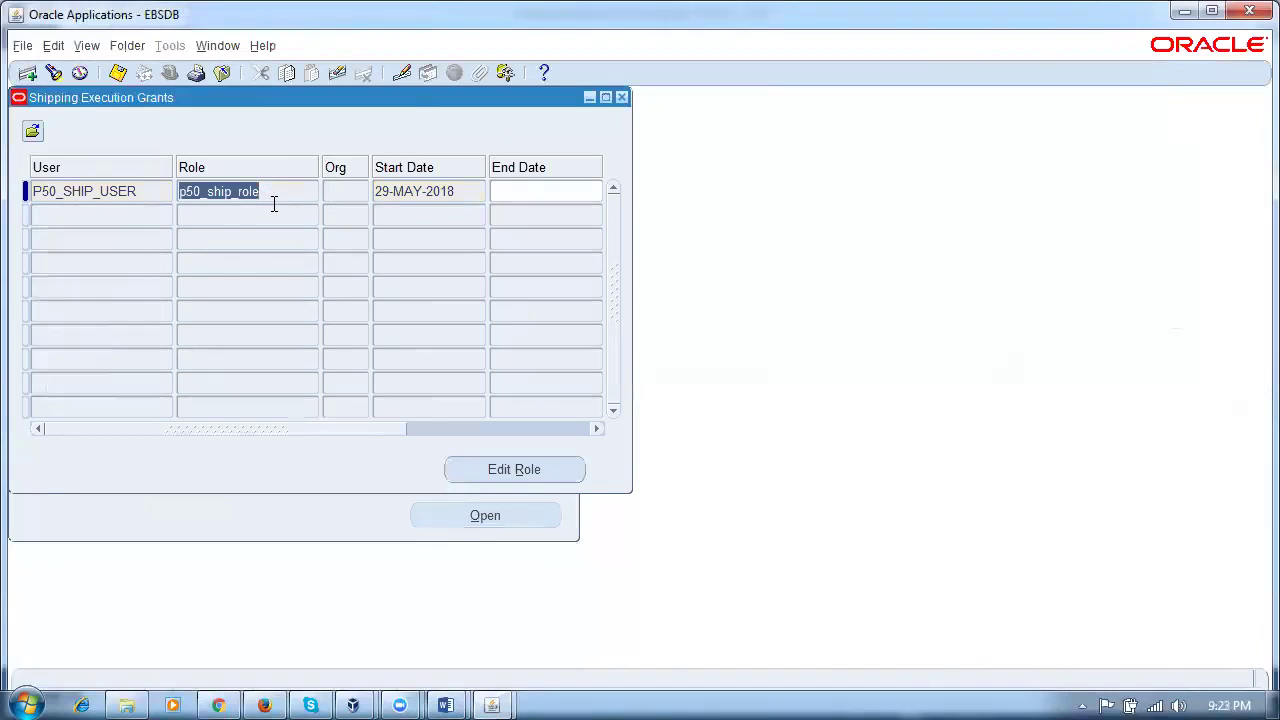
# Step: Highlight golden rules 4 and 5, then rules 1 through 5 together
pyautogui.hotkey('alt', 'Tab')
pyautogui.click(425, 451)
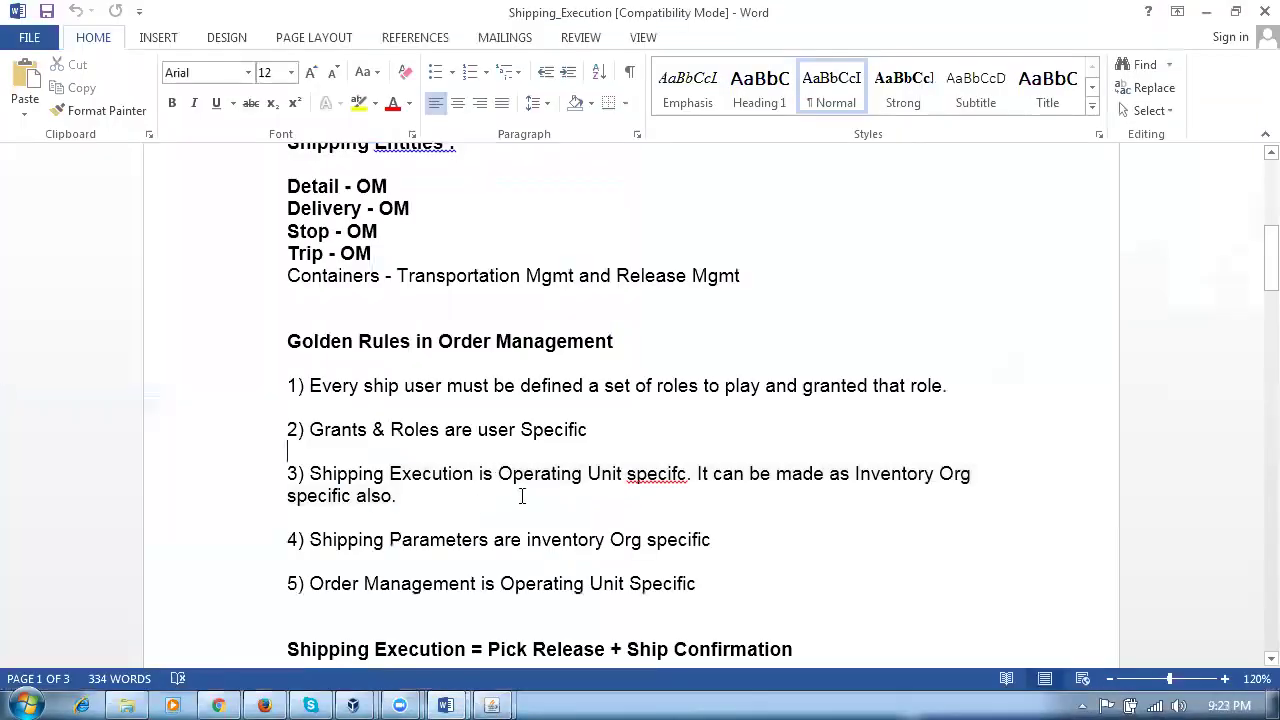
pyautogui.moveTo(377, 541); pyautogui.dragTo(678, 552)
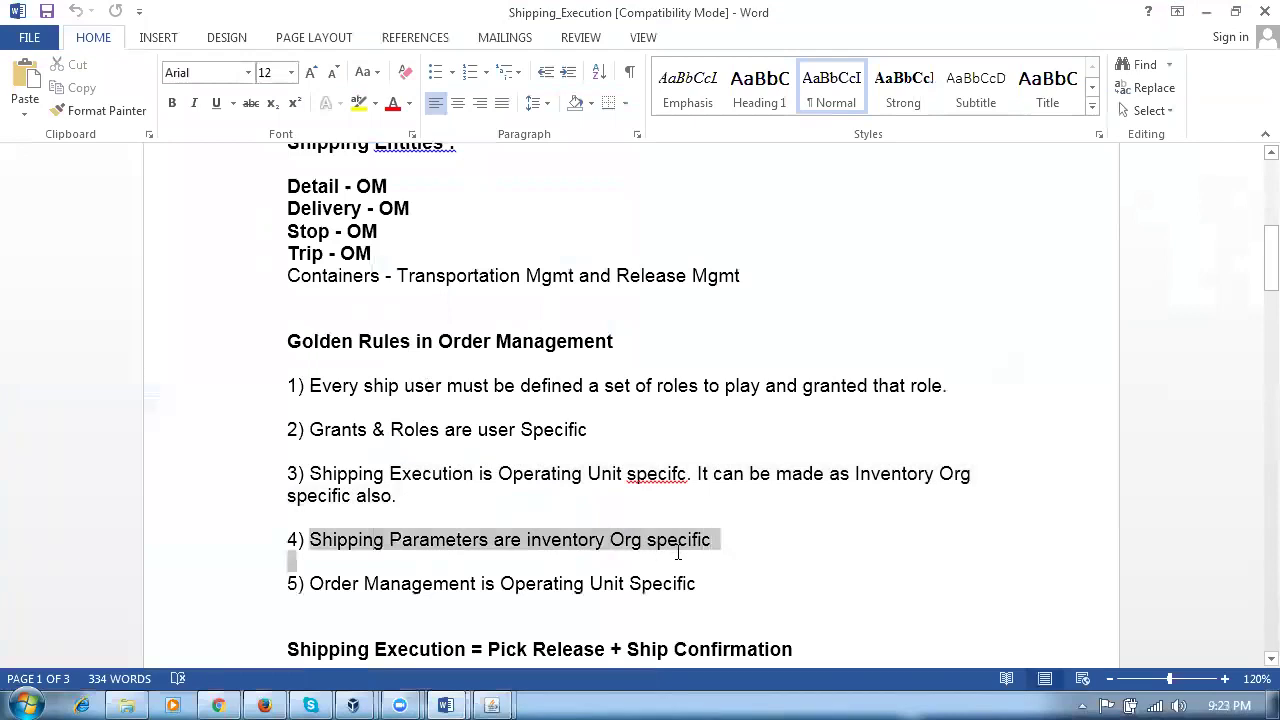
pyautogui.moveTo(348, 583); pyautogui.dragTo(698, 588)
pyautogui.click(620, 620)
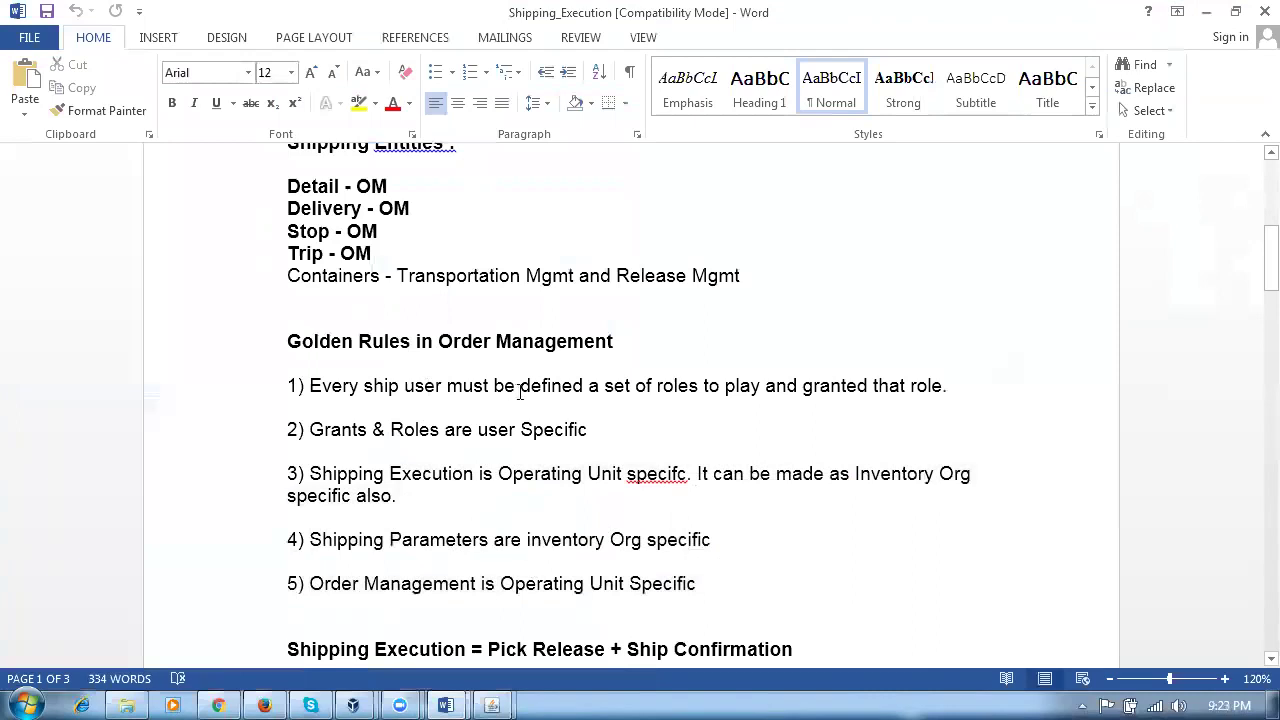
pyautogui.moveTo(566, 392); pyautogui.dragTo(567, 585)
# Step: Close the grants form and expand the Inventory menu in the Navigator
pyautogui.hotkey('alt', 'Tab')
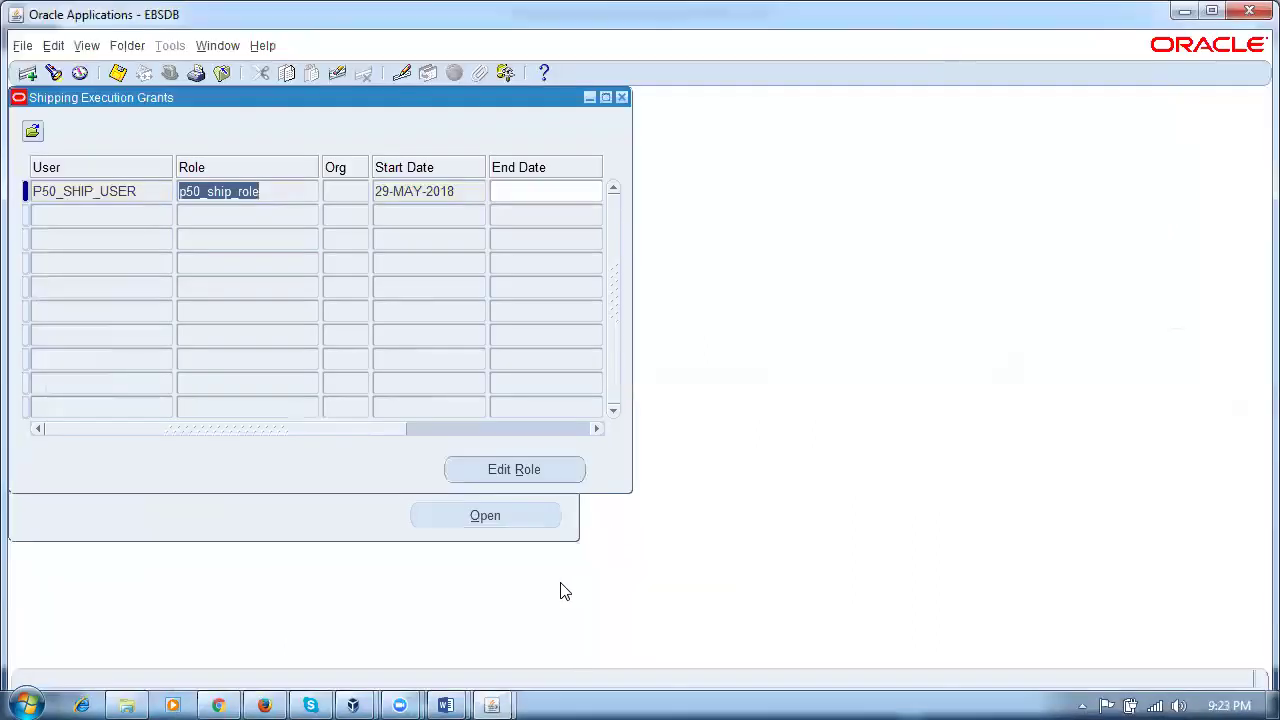
pyautogui.click(621, 97)
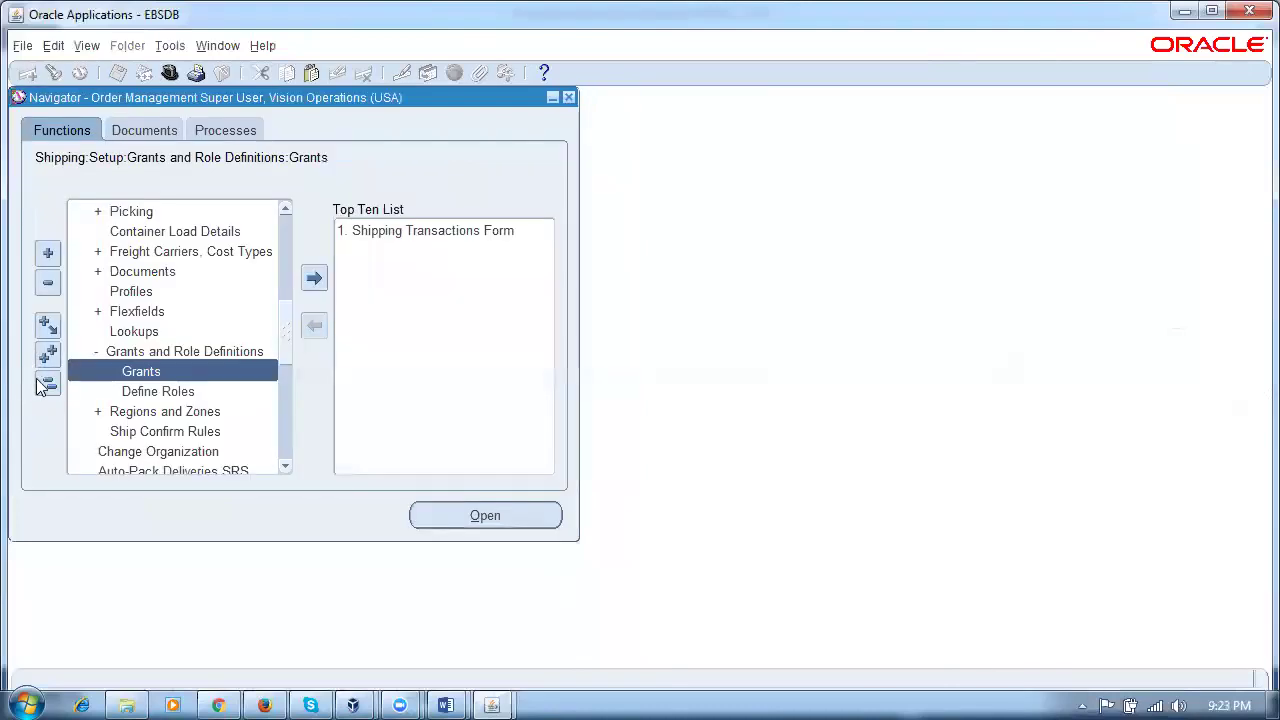
pyautogui.click(44, 384)
pyautogui.click(140, 432)
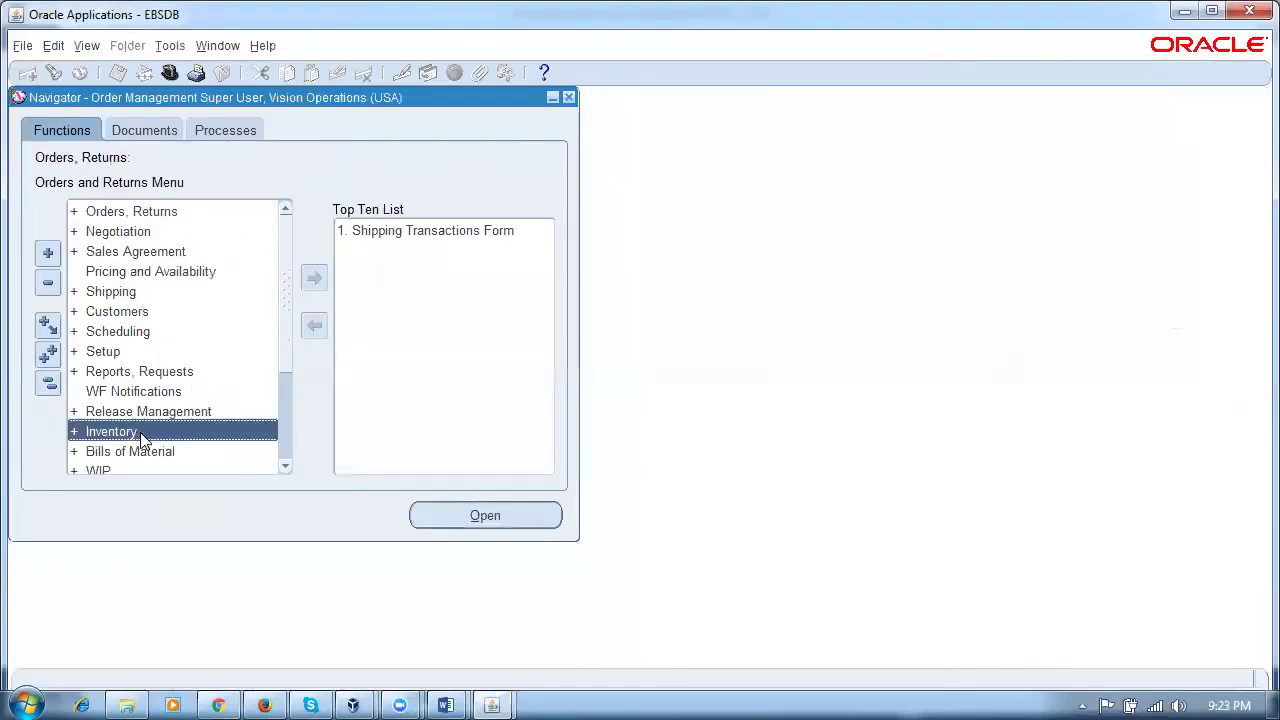
pyautogui.doubleClick(140, 432)
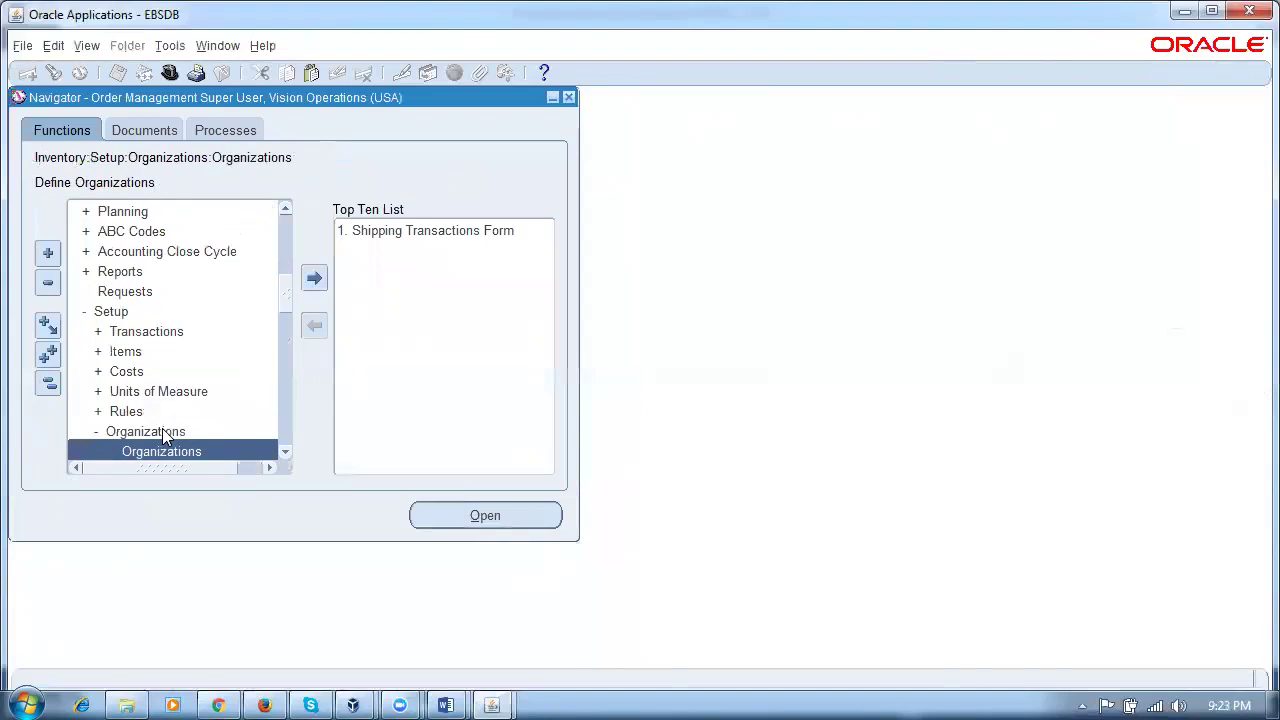
# Step: Open and close the Organizations setup, then re-expand the Inventory functions
pyautogui.press('Return')
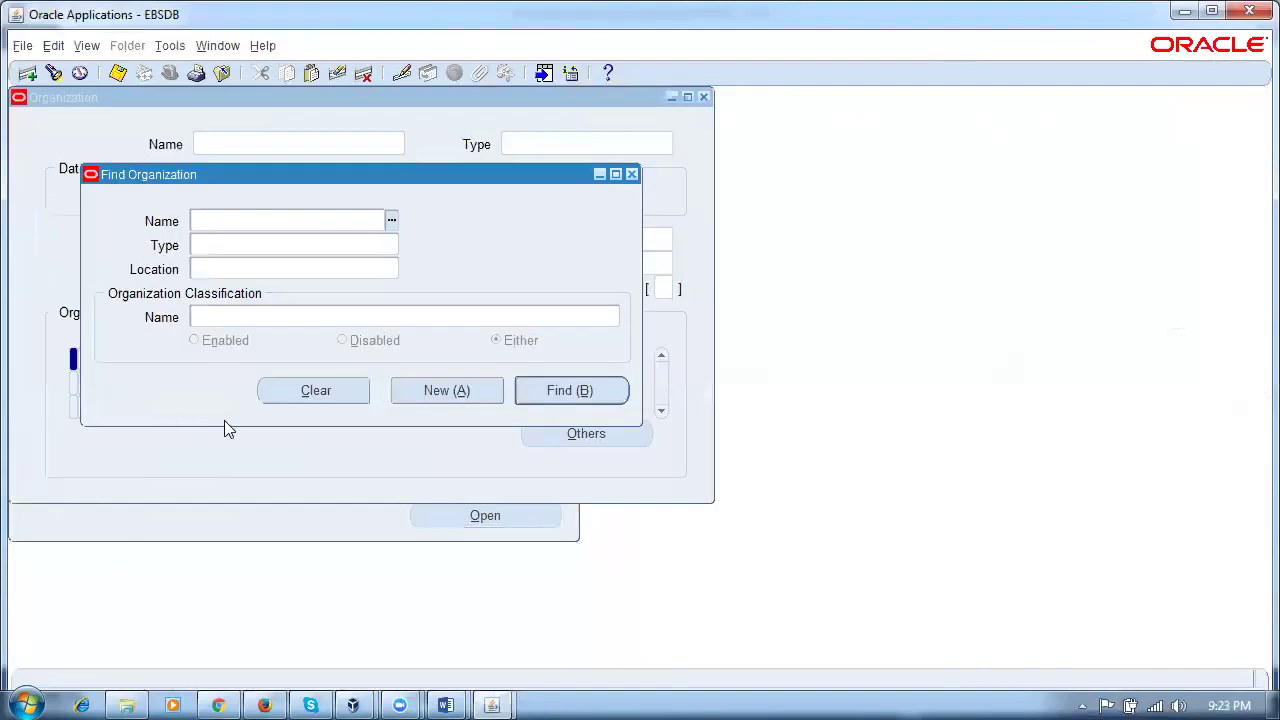
pyautogui.click(631, 175)
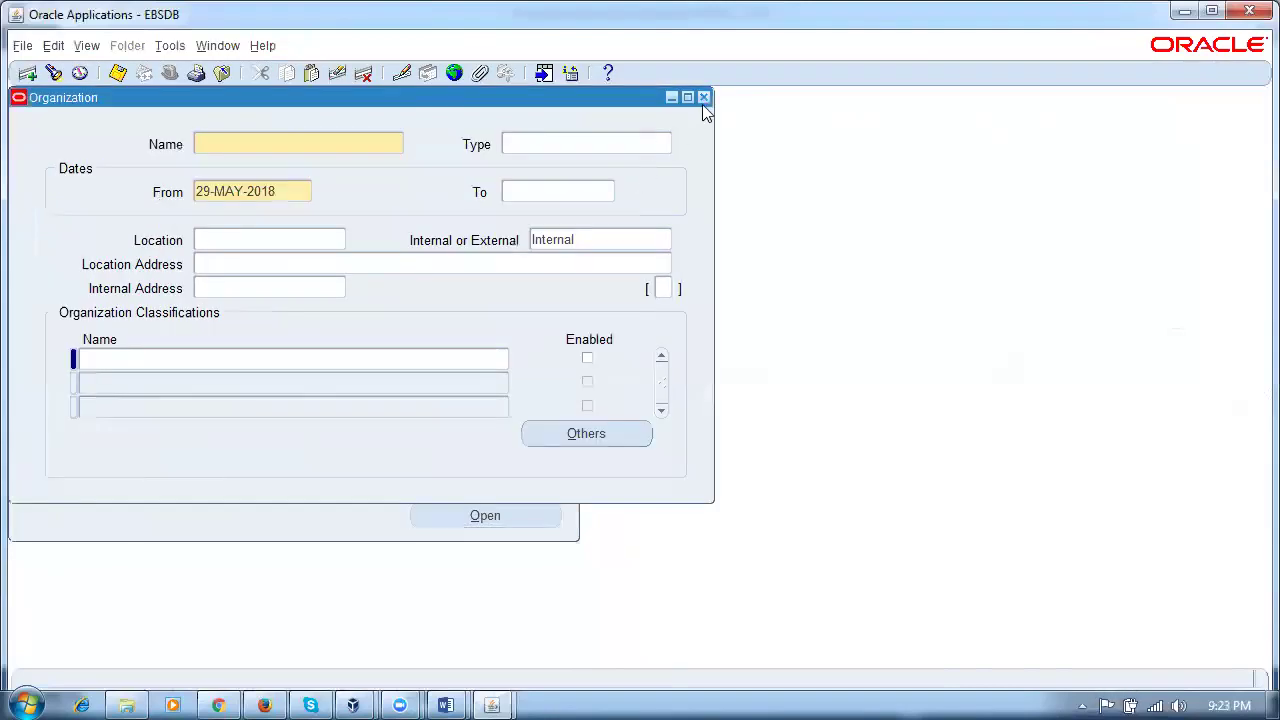
pyautogui.click(704, 97)
pyautogui.click(48, 384)
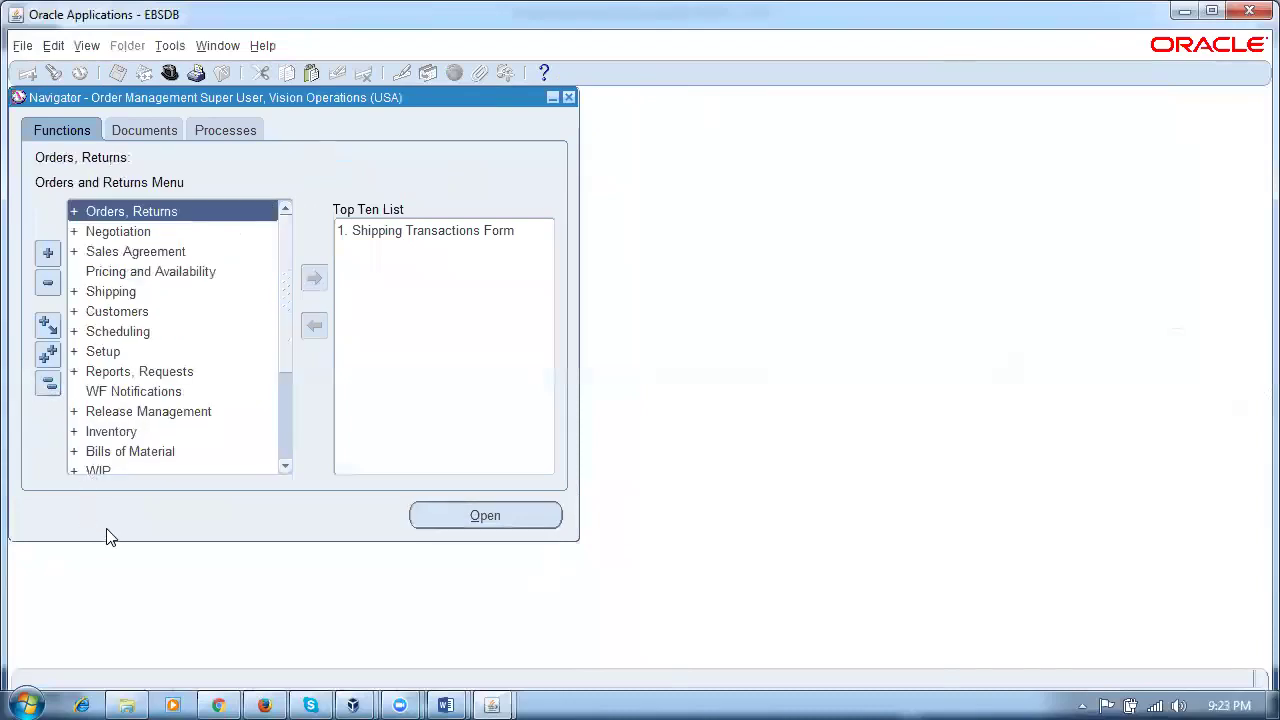
pyautogui.click(160, 431)
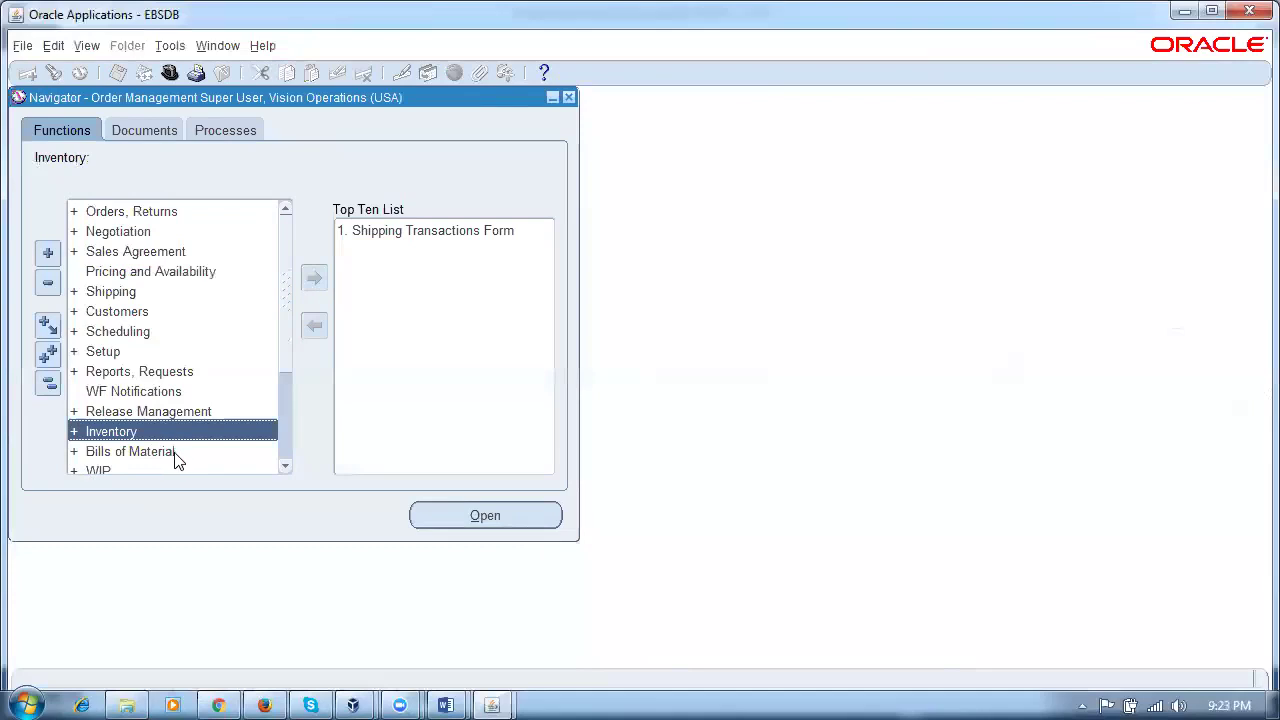
pyautogui.click(176, 455)
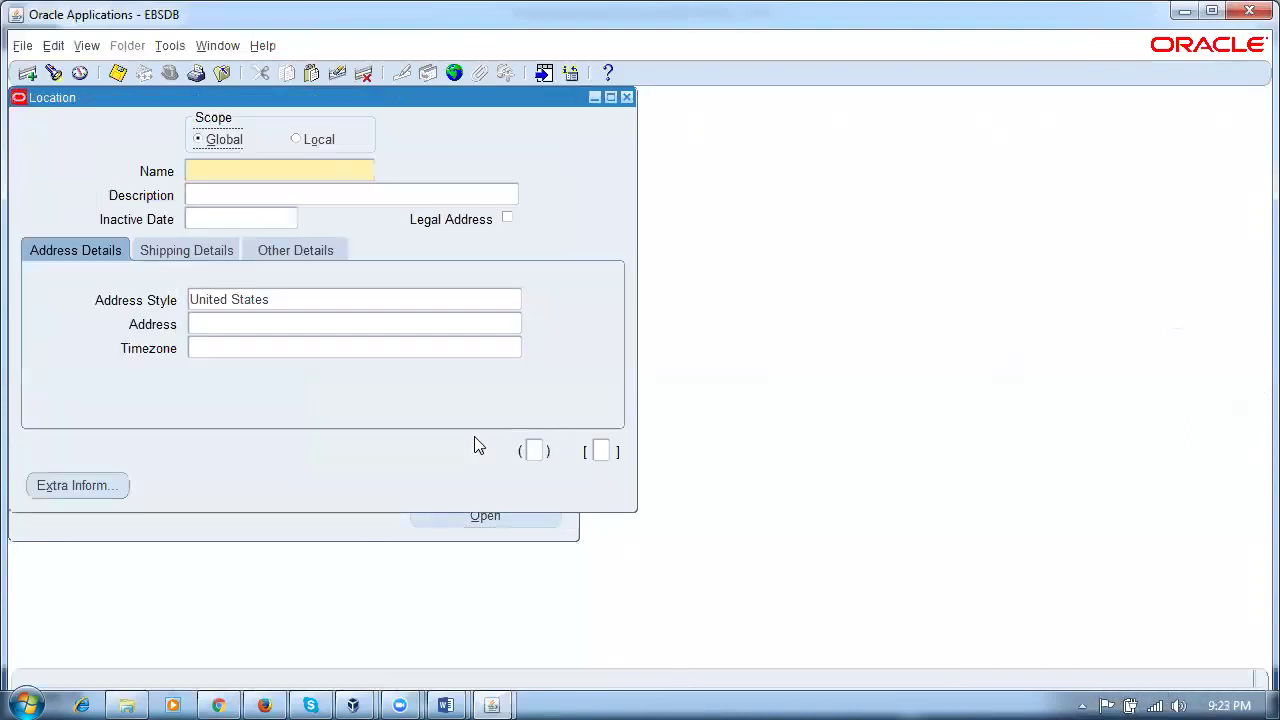
# Step: Name the new location p50_ship_loc1 and set its address style to India
pyautogui.click(242, 173)
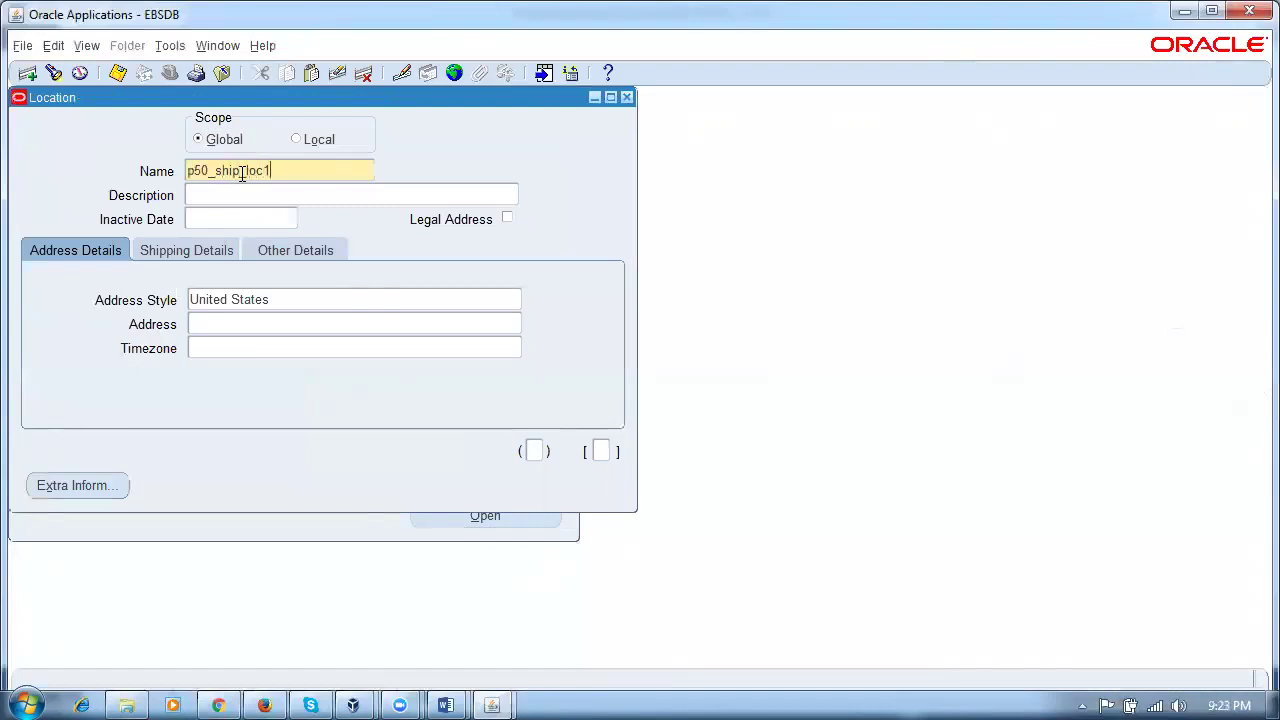
pyautogui.click(288, 296)
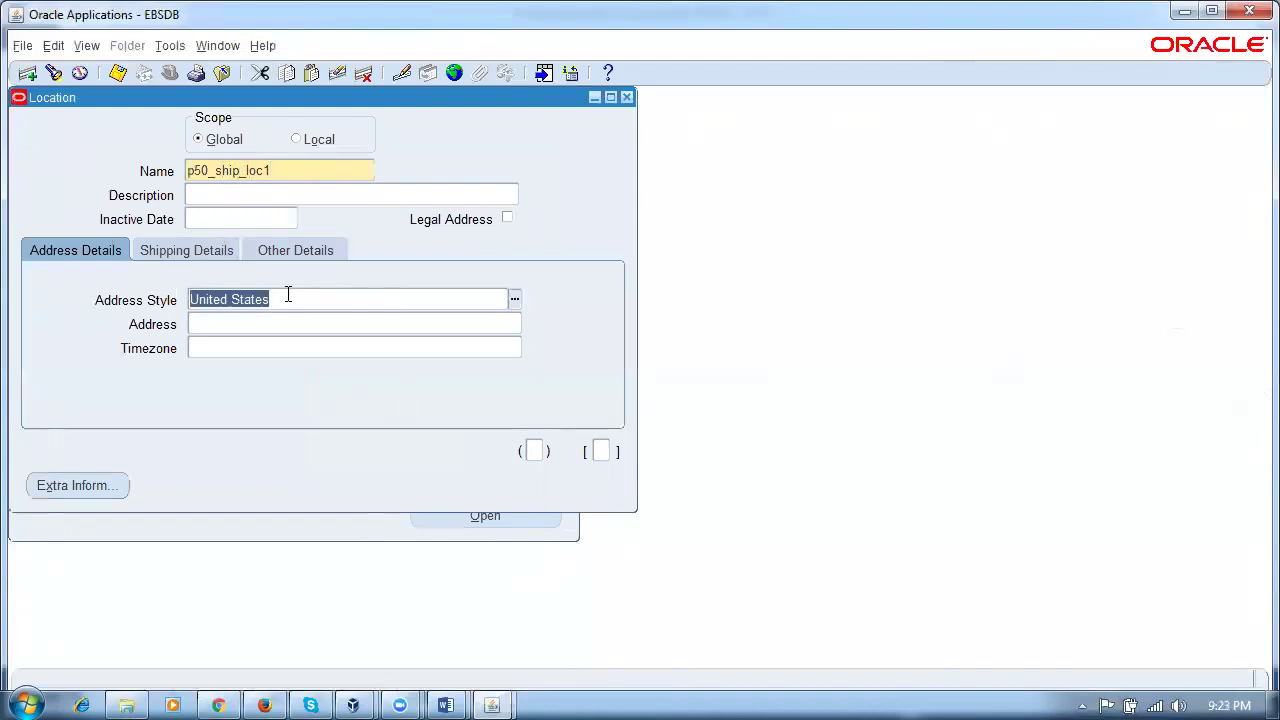
pyautogui.write('india')
pyautogui.press('Tab')
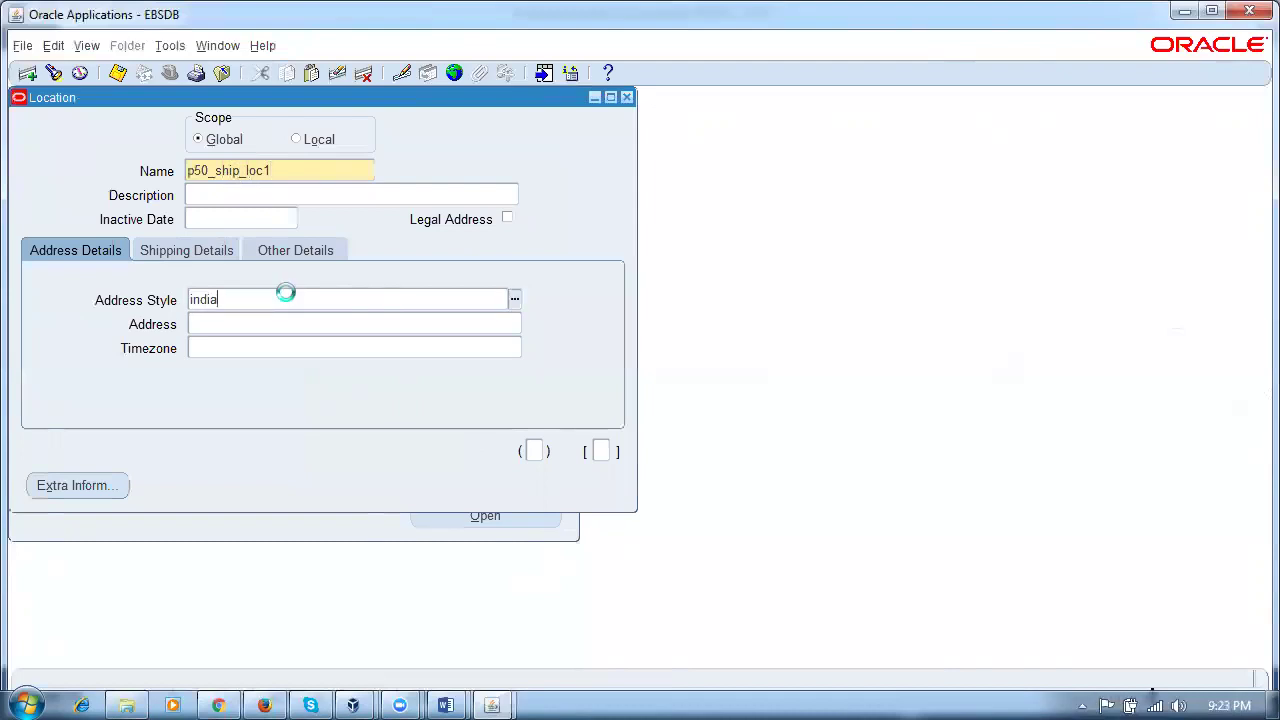
# Step: Enter address lines 'sdgzsd' and 'cfnxfg' and accept the India-style address
pyautogui.write('sdgzsd')
pyautogui.click(565, 304)
pyautogui.write('cfnxfg')
pyautogui.click(687, 576)
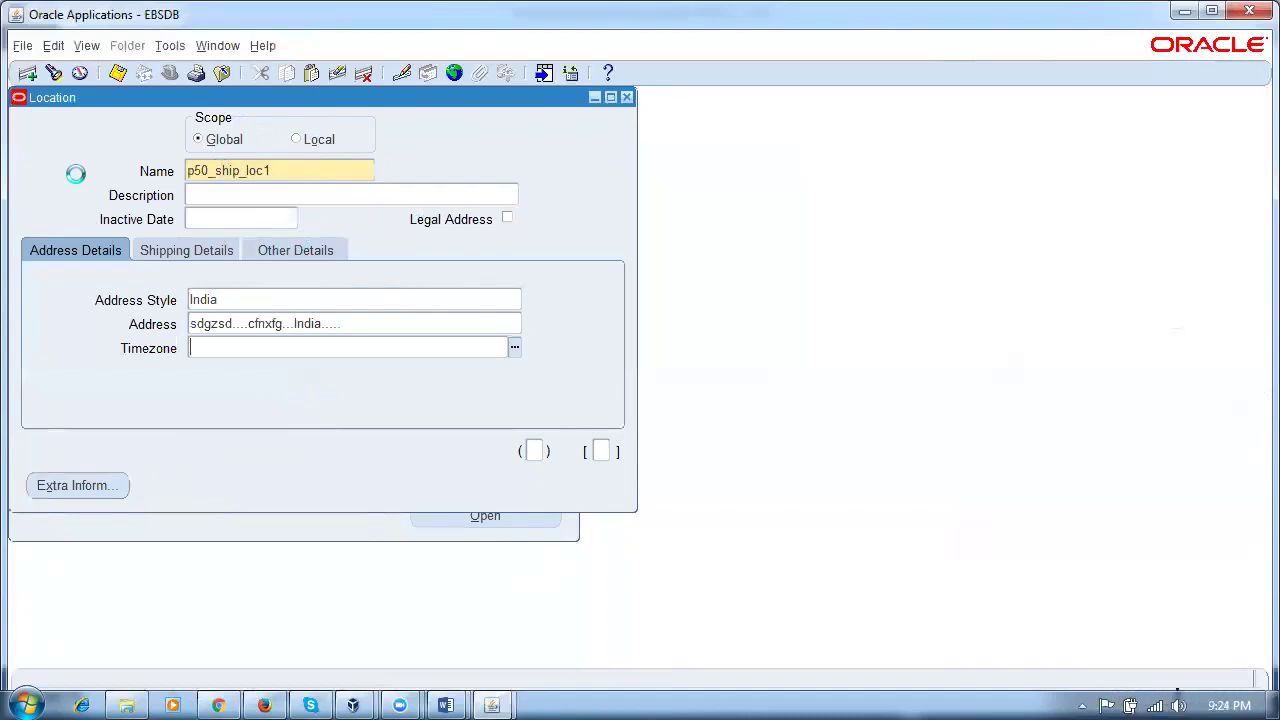
pyautogui.moveTo(330, 112); pyautogui.dragTo(523, 203)
pyautogui.click(217, 45)
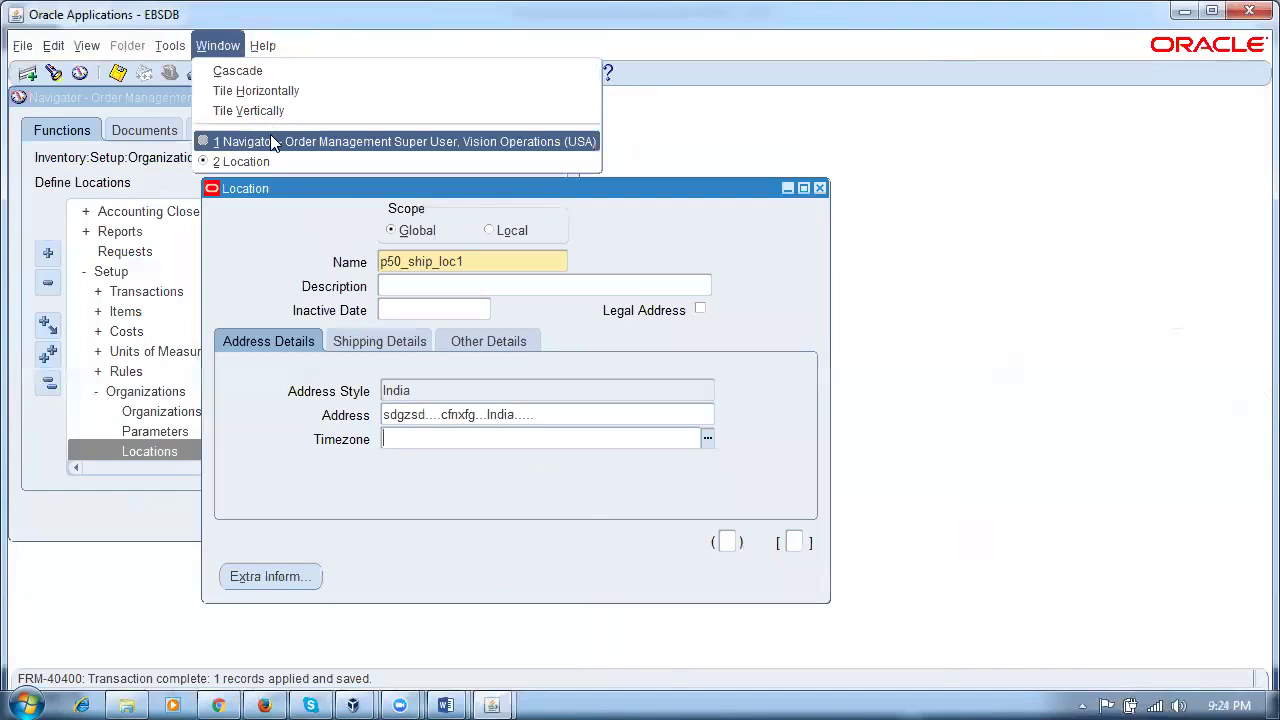
# Step: Open the Organizations form and start a new organization record
pyautogui.click(270, 141)
pyautogui.click(162, 48)
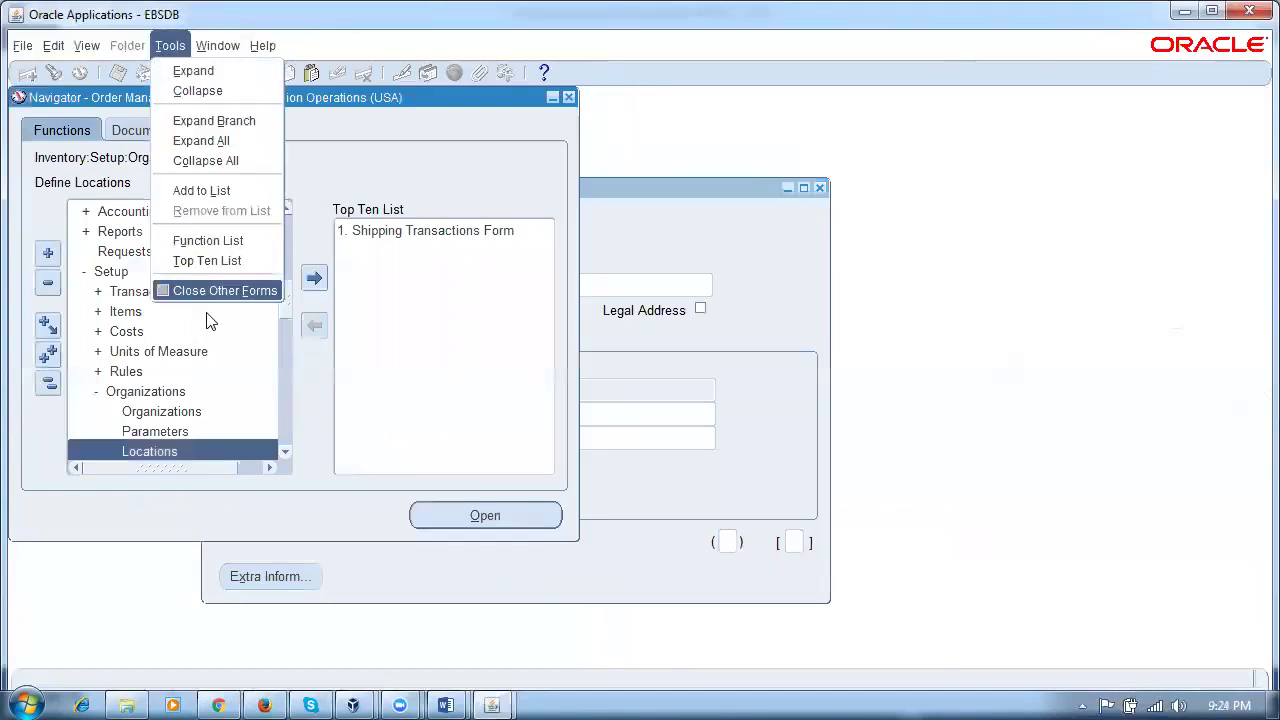
pyautogui.click(50, 385)
pyautogui.doubleClick(192, 413)
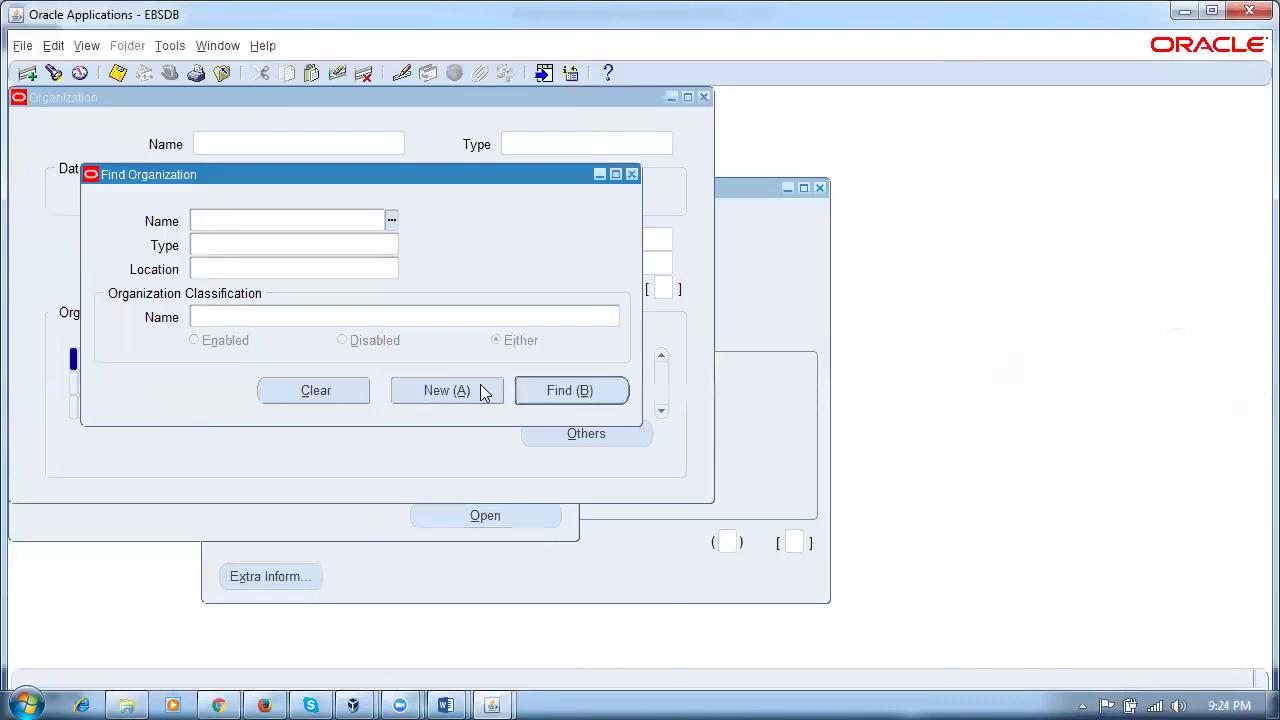
pyautogui.click(472, 394)
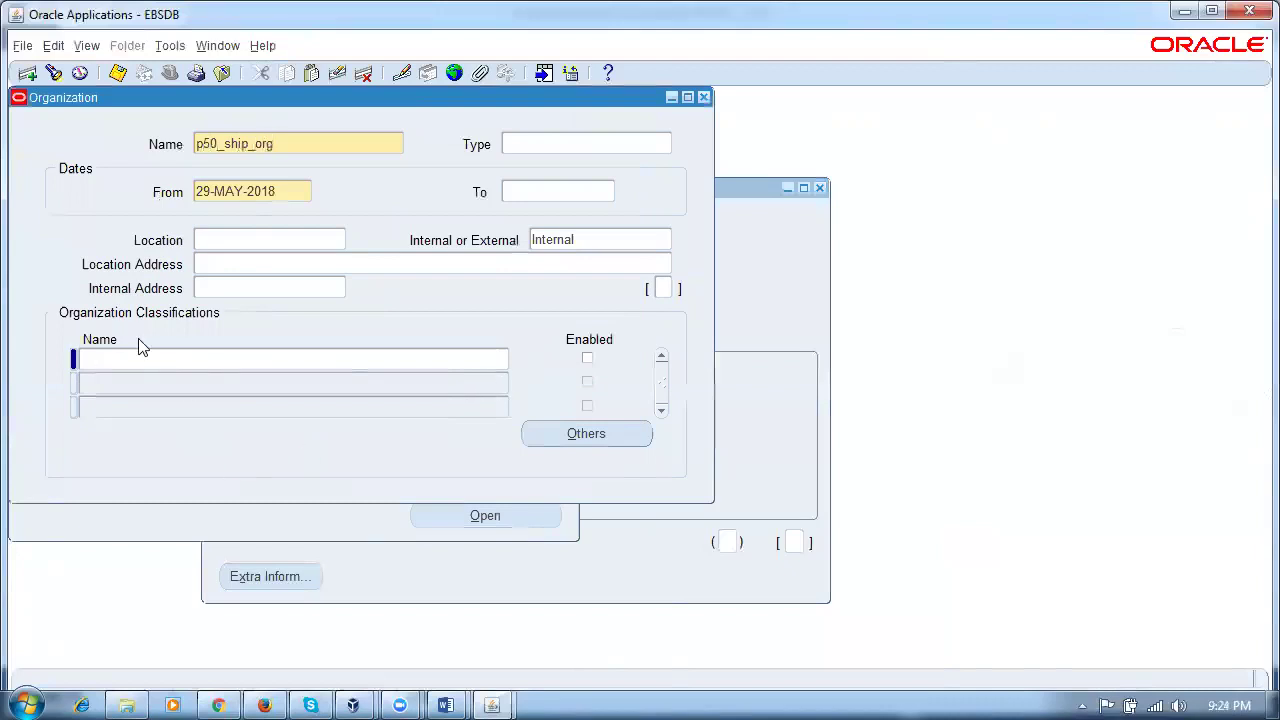
# Step: Set location p50_ship_loc1 and add the Inventory Organization classification
pyautogui.click(257, 245)
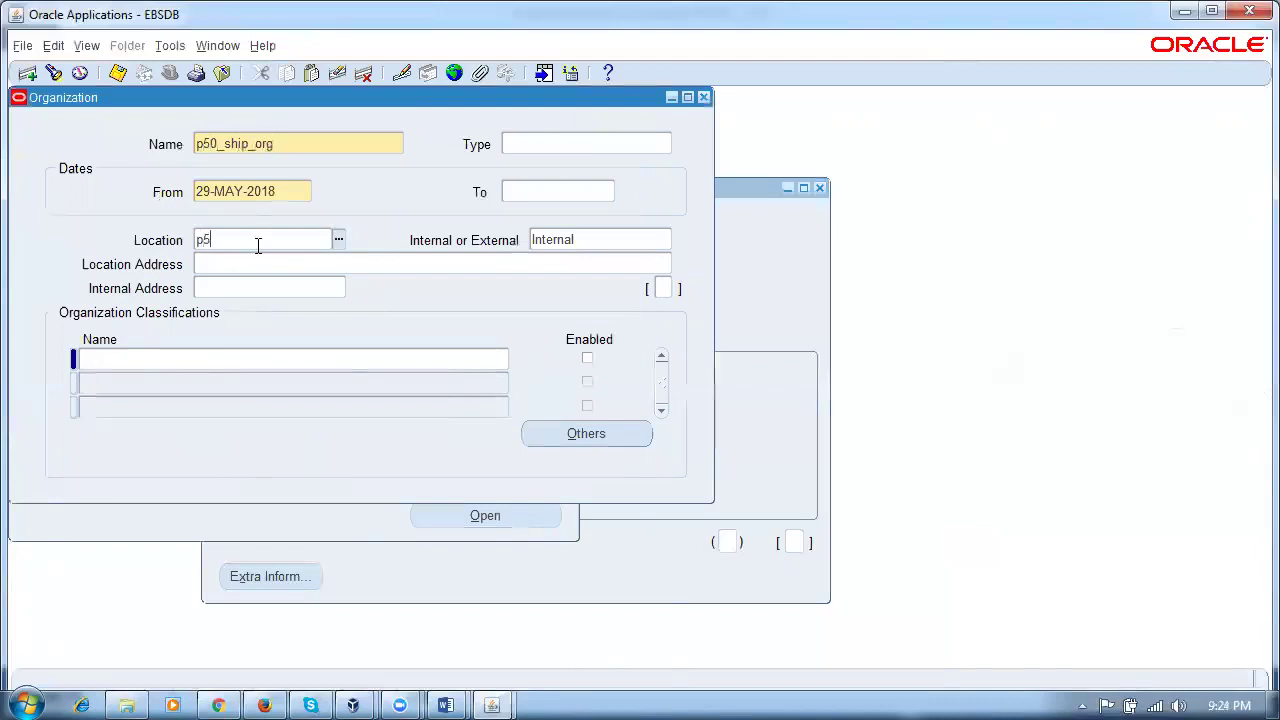
pyautogui.write('p5')
pyautogui.press('Tab')
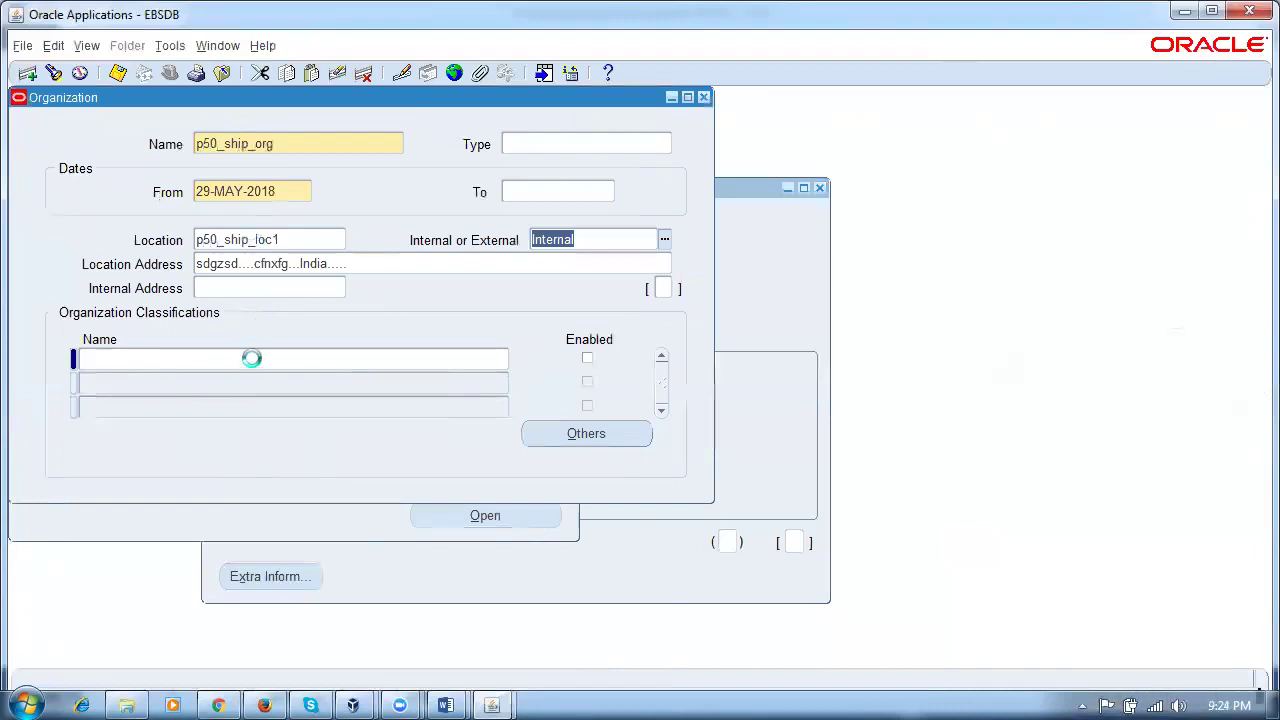
pyautogui.click(254, 358)
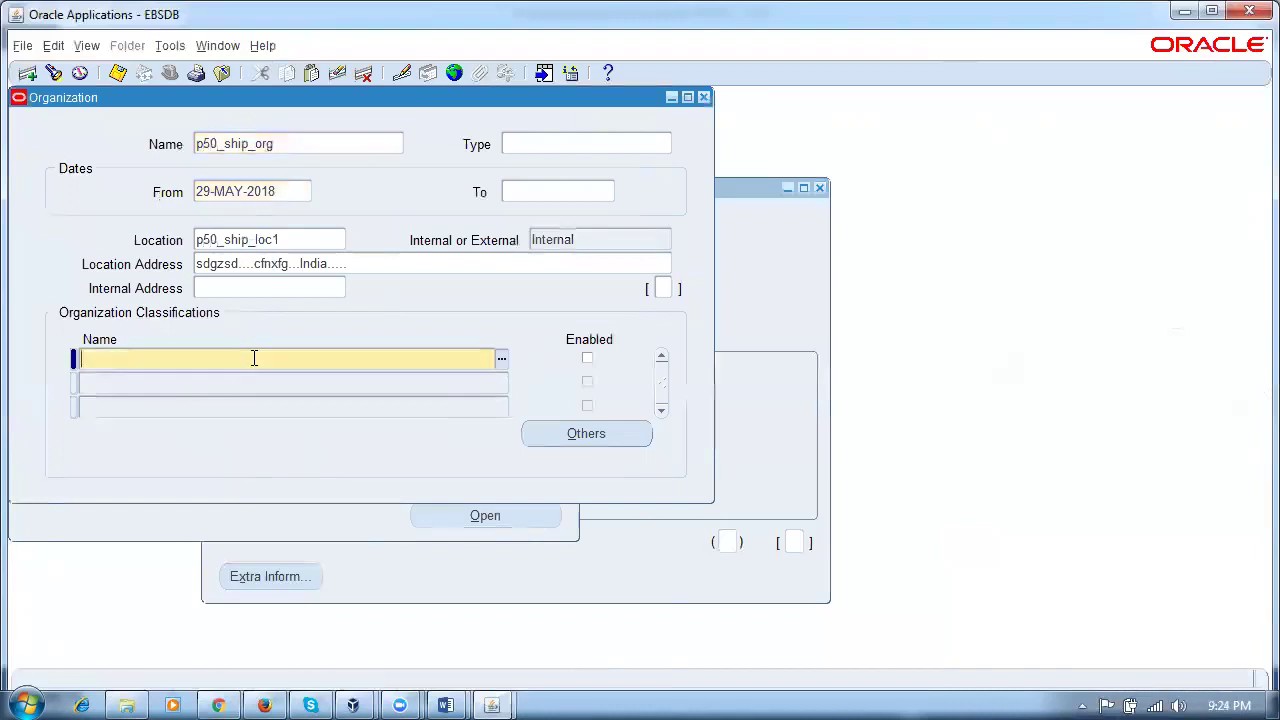
pyautogui.write('in')
pyautogui.press('Tab')
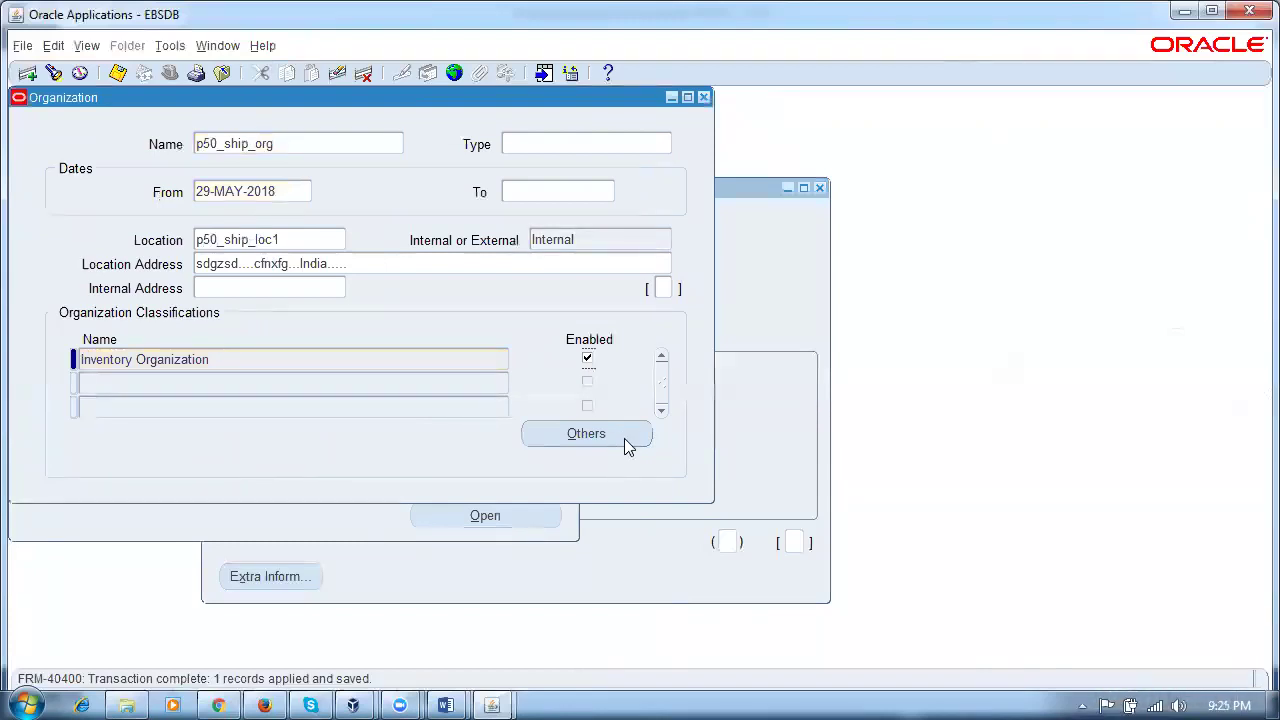
pyautogui.click(624, 438)
# Step: Set primary ledger, legal entity and operating unit to Vision Operations
pyautogui.press('Return')
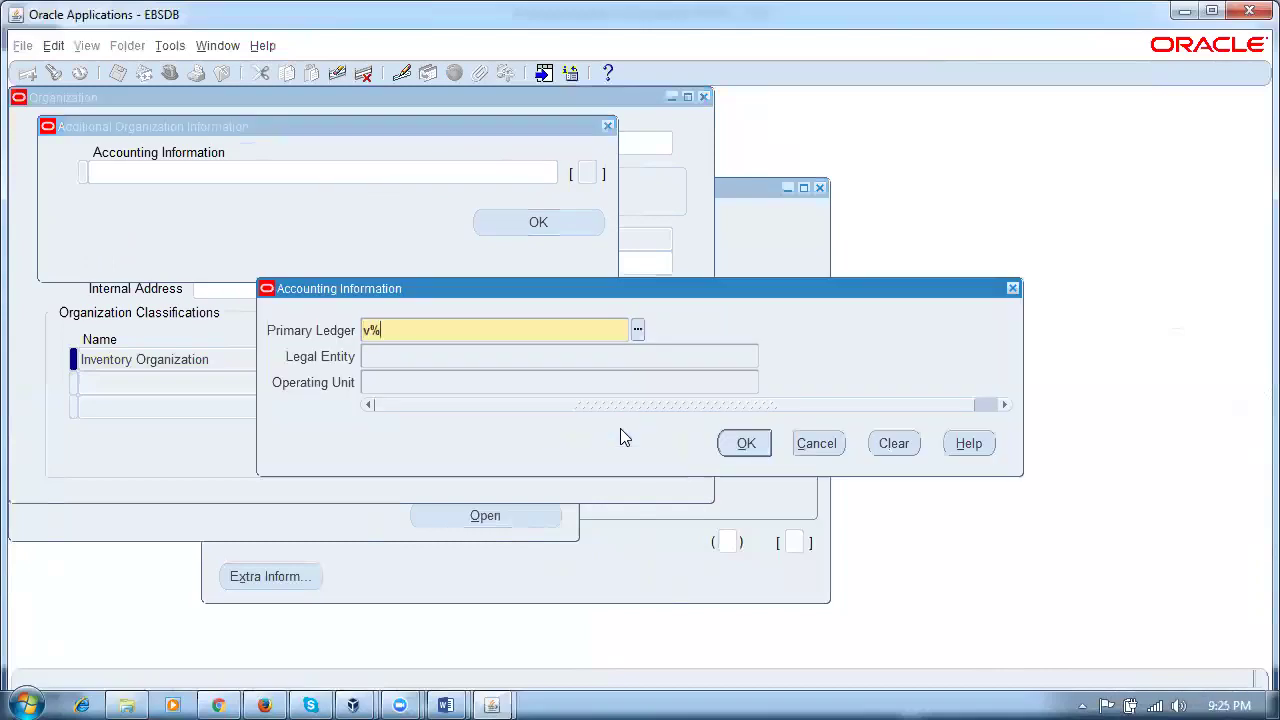
pyautogui.press('BackSpace')
pyautogui.write('e')
pyautogui.press('Tab')
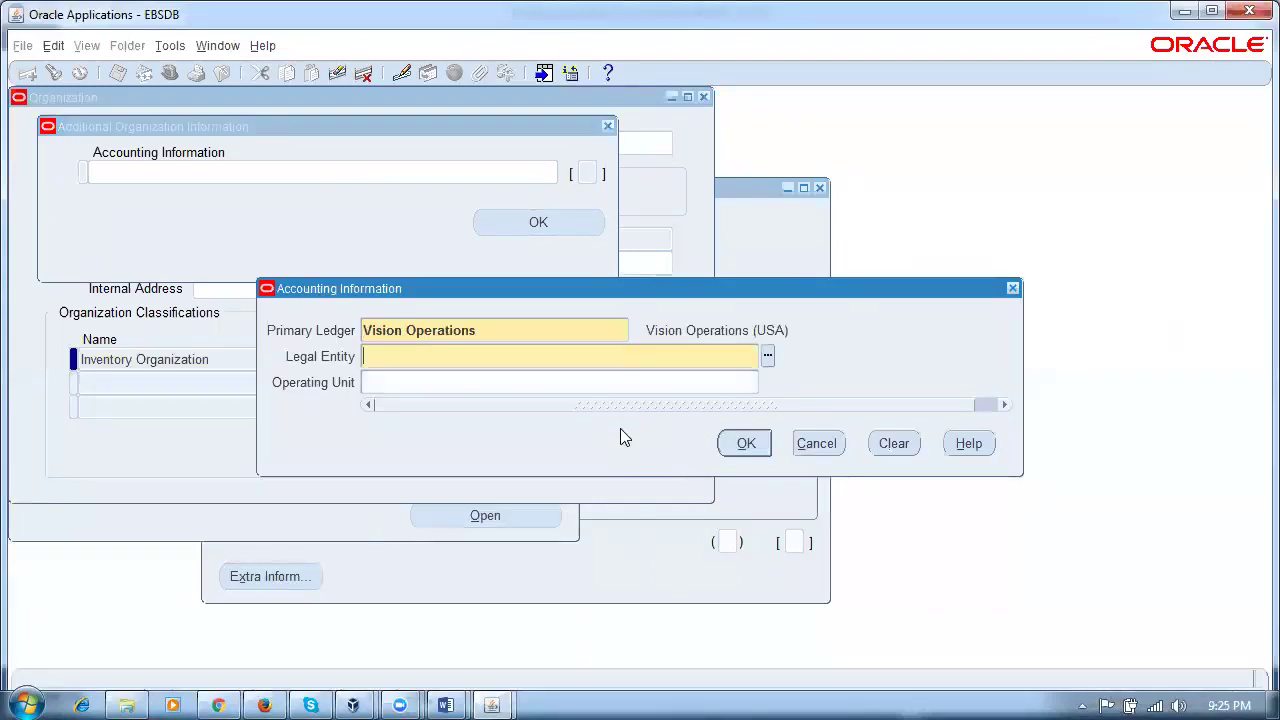
pyautogui.write('v%ope')
pyautogui.press('Tab')
pyautogui.write('v%ope')
pyautogui.press('Tab')
pyautogui.press('Return')
# Step: Save the classification changes and open the organization's Inventory Information
pyautogui.click(620, 437)
pyautogui.click(621, 431)
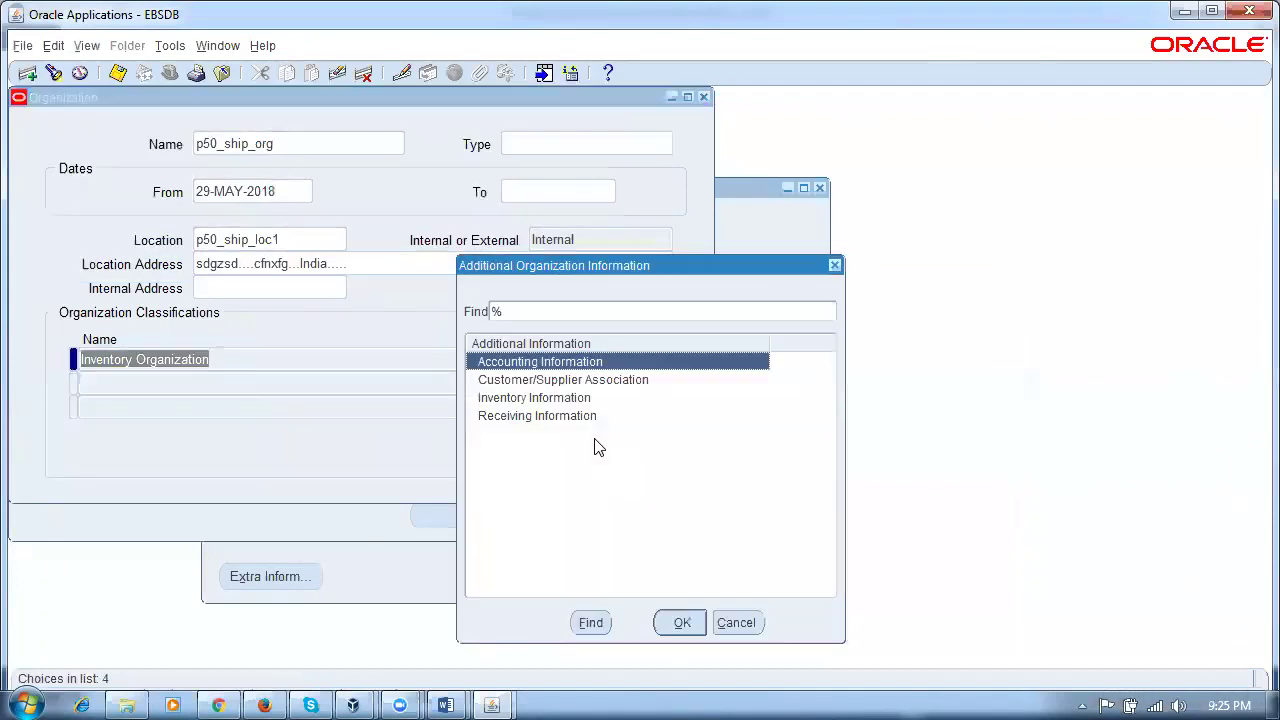
pyautogui.doubleClick(581, 403)
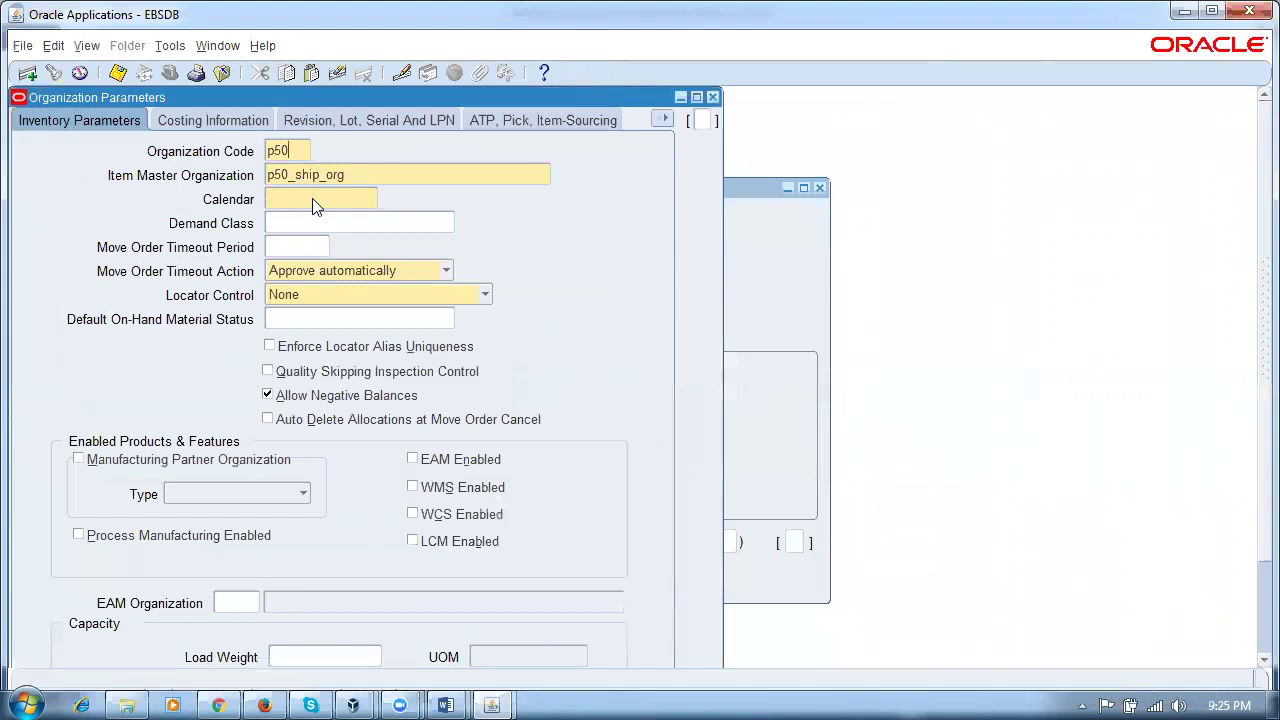
# Step: Confirm code p50, set item master Vision Operations and subinventory-level locator control
pyautogui.press('Tab')
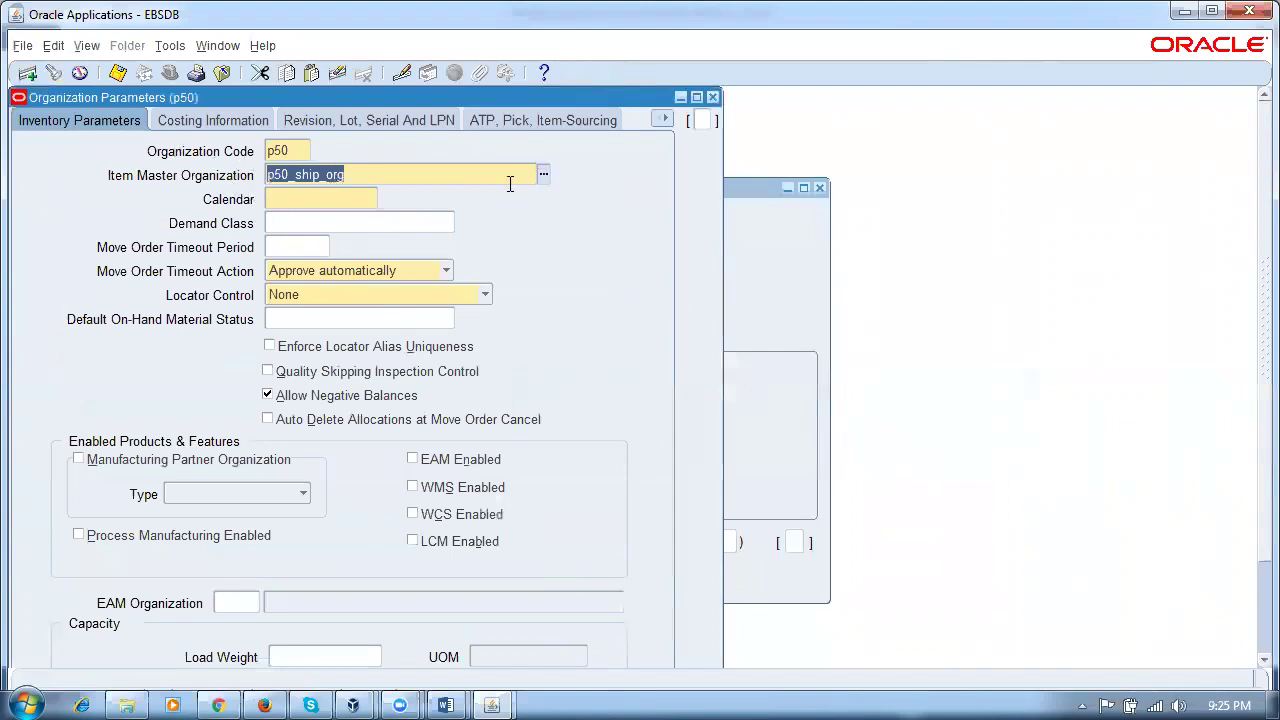
pyautogui.write('v%')
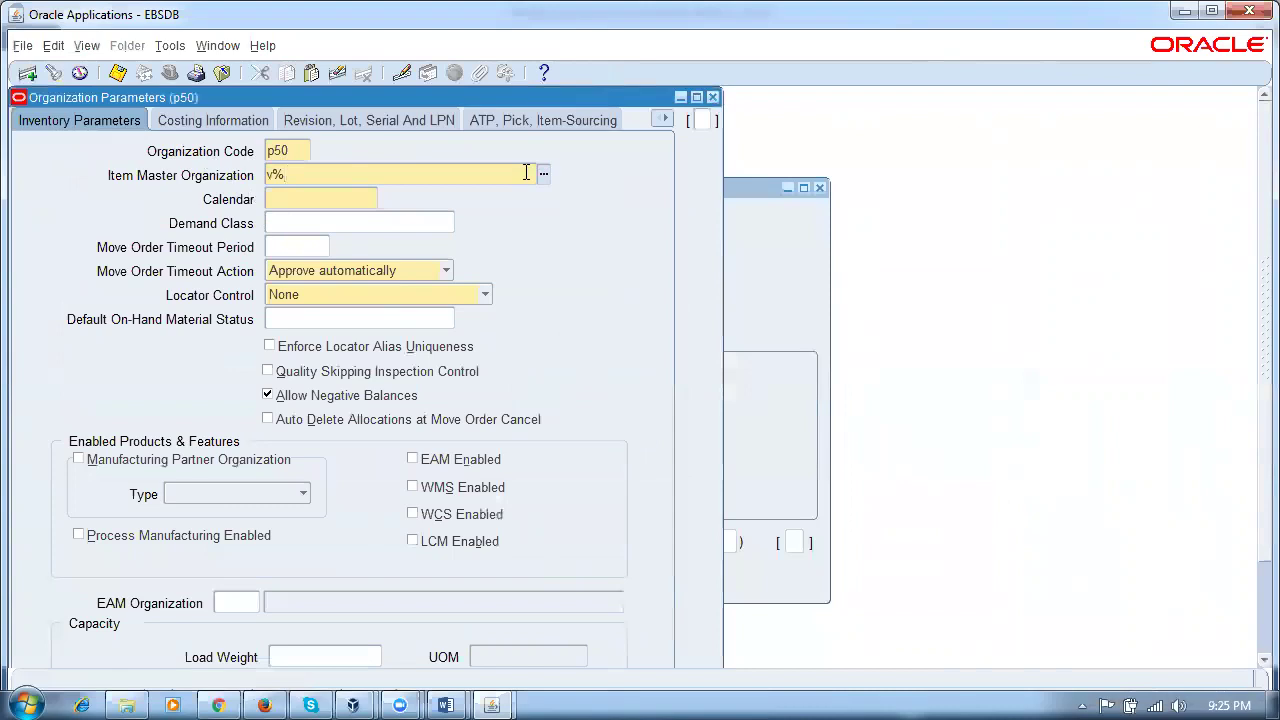
pyautogui.press('Tab')
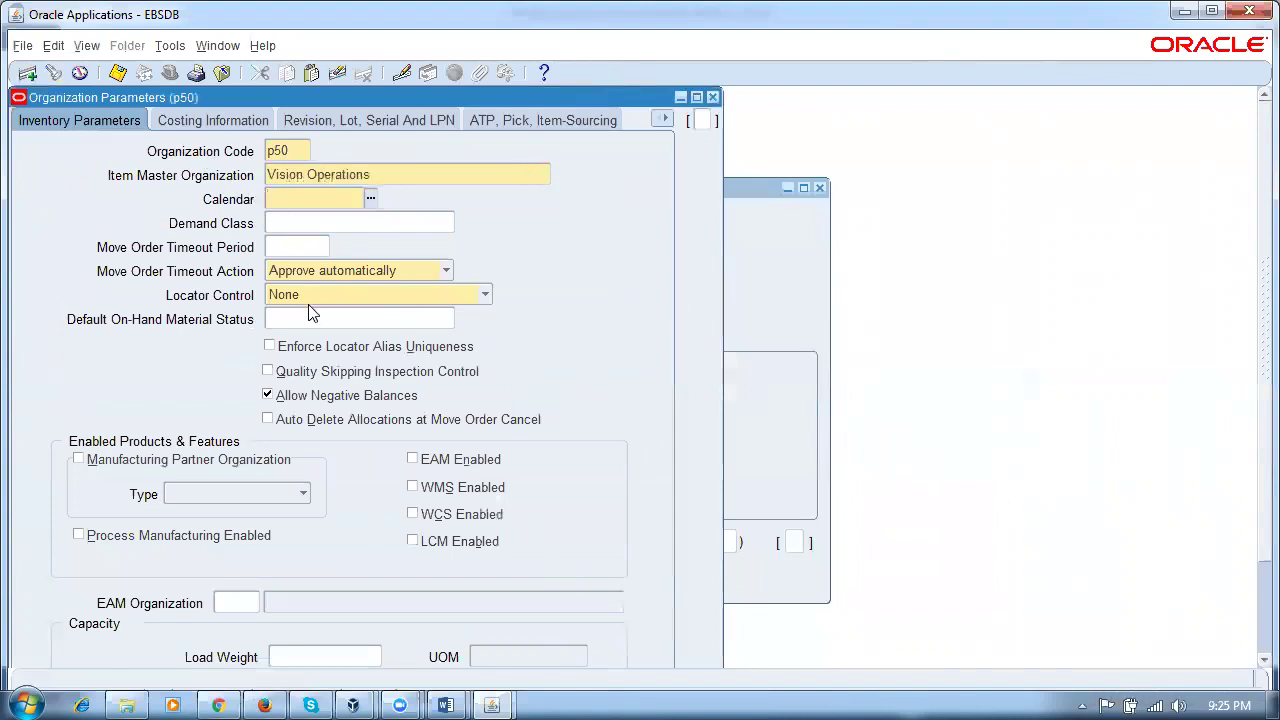
pyautogui.click(308, 300)
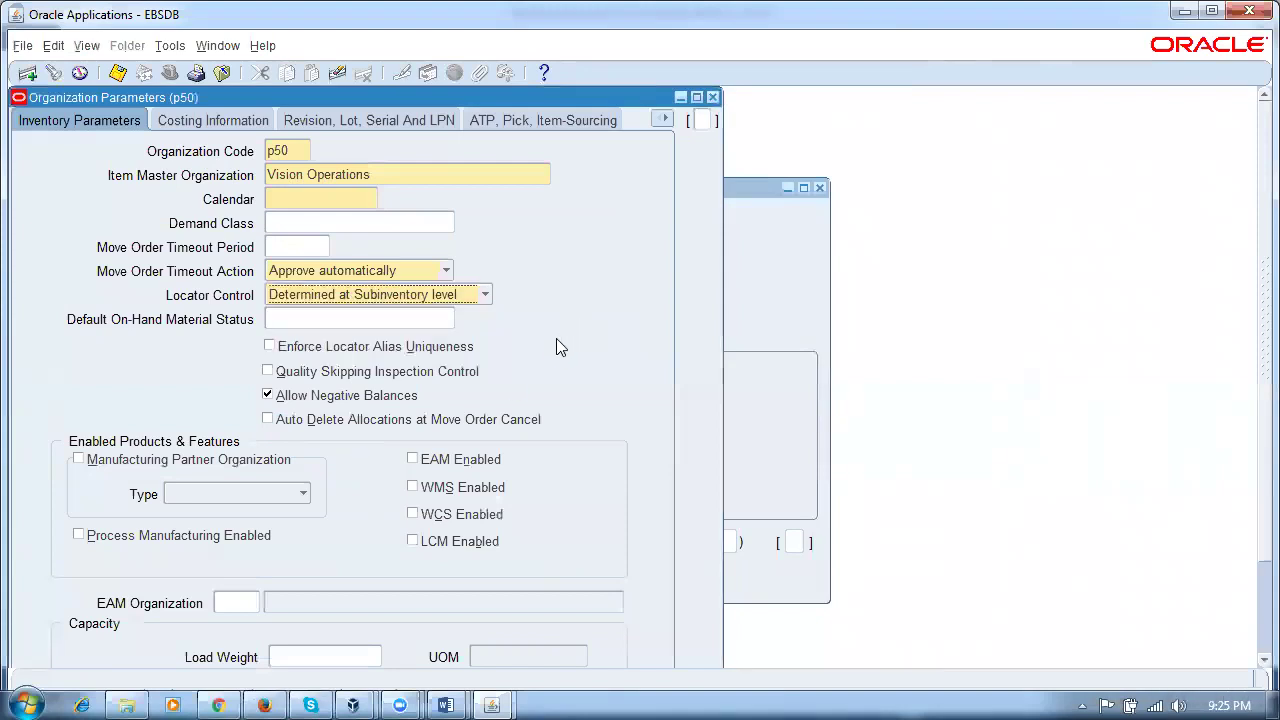
# Step: Set the default picking rule to Absolute LIFO
pyautogui.click(514, 118)
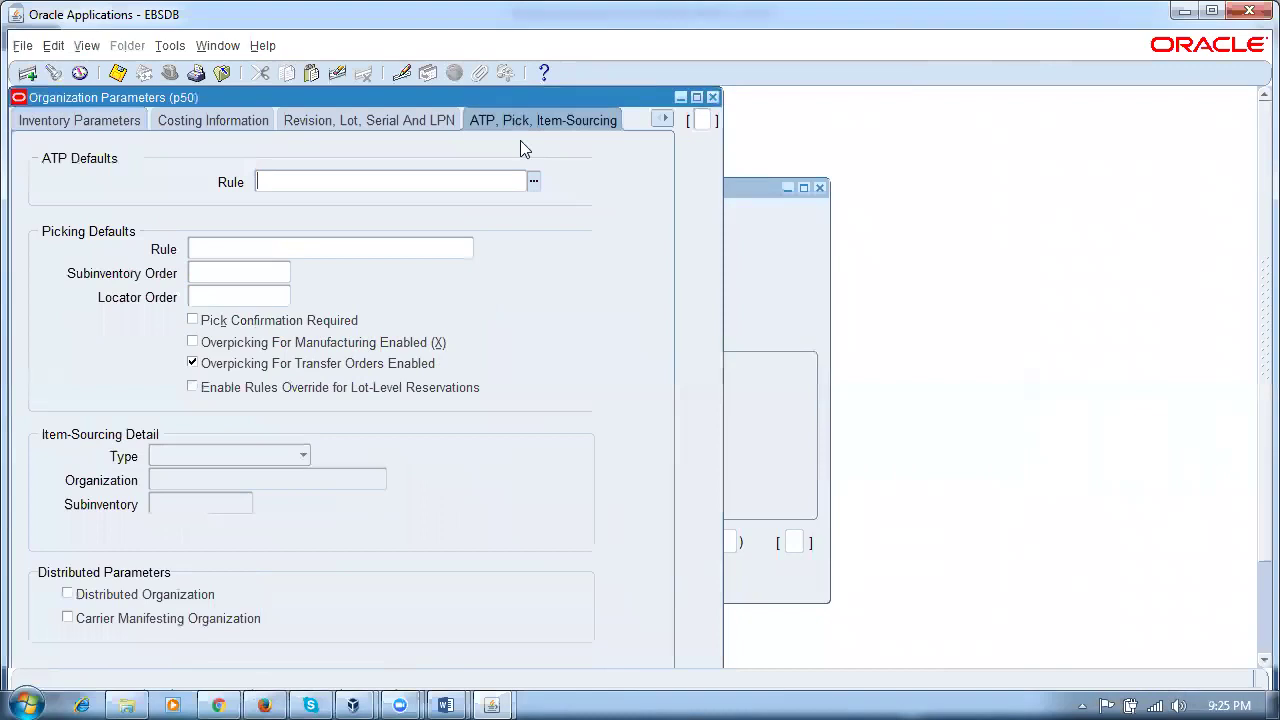
pyautogui.click(246, 252)
pyautogui.write('abso')
pyautogui.press('Tab')
pyautogui.click(318, 248)
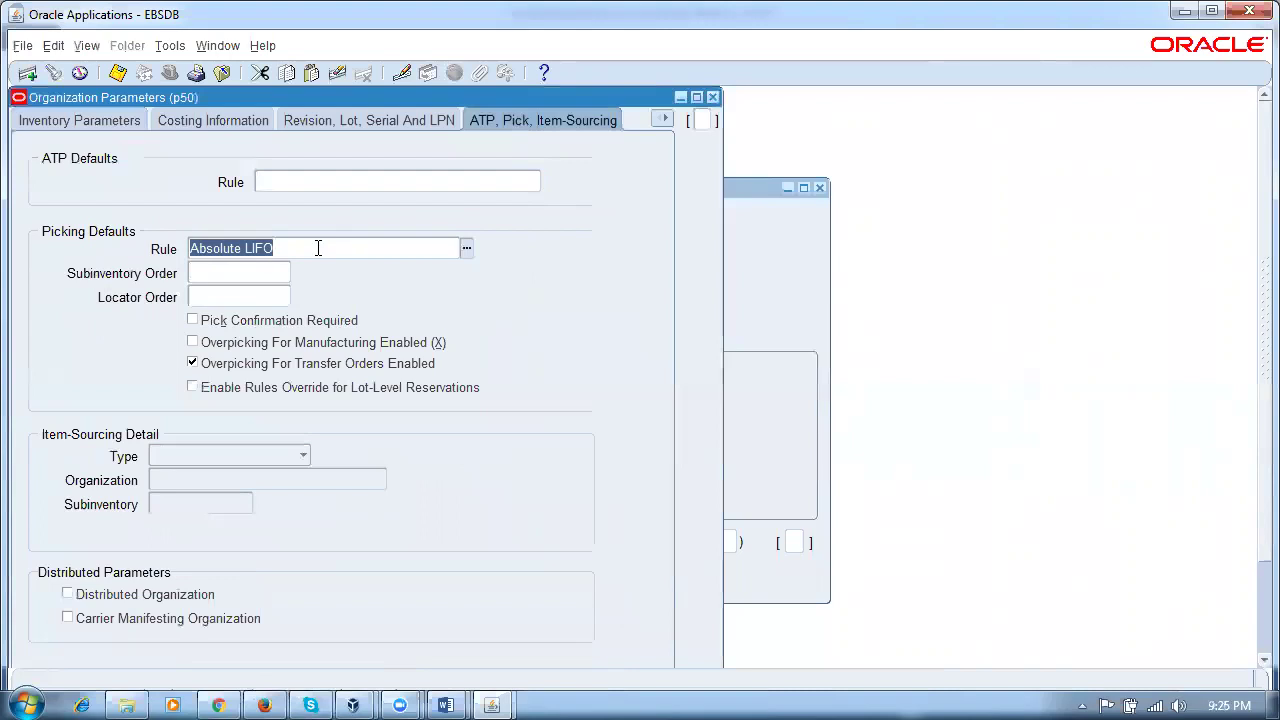
pyautogui.click(38, 120)
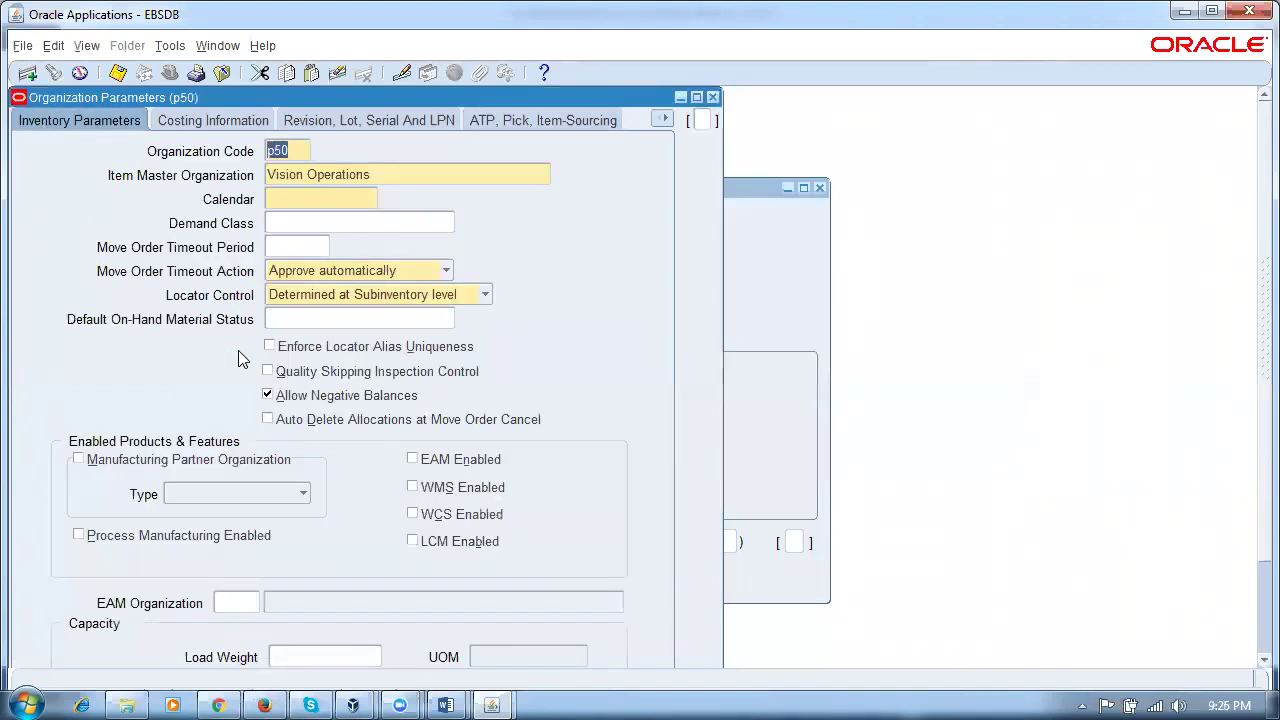
# Step: Set the calendar to Vision01 and save the organization parameters
pyautogui.press('Tab')
pyautogui.press('Tab')
pyautogui.click(712, 97)
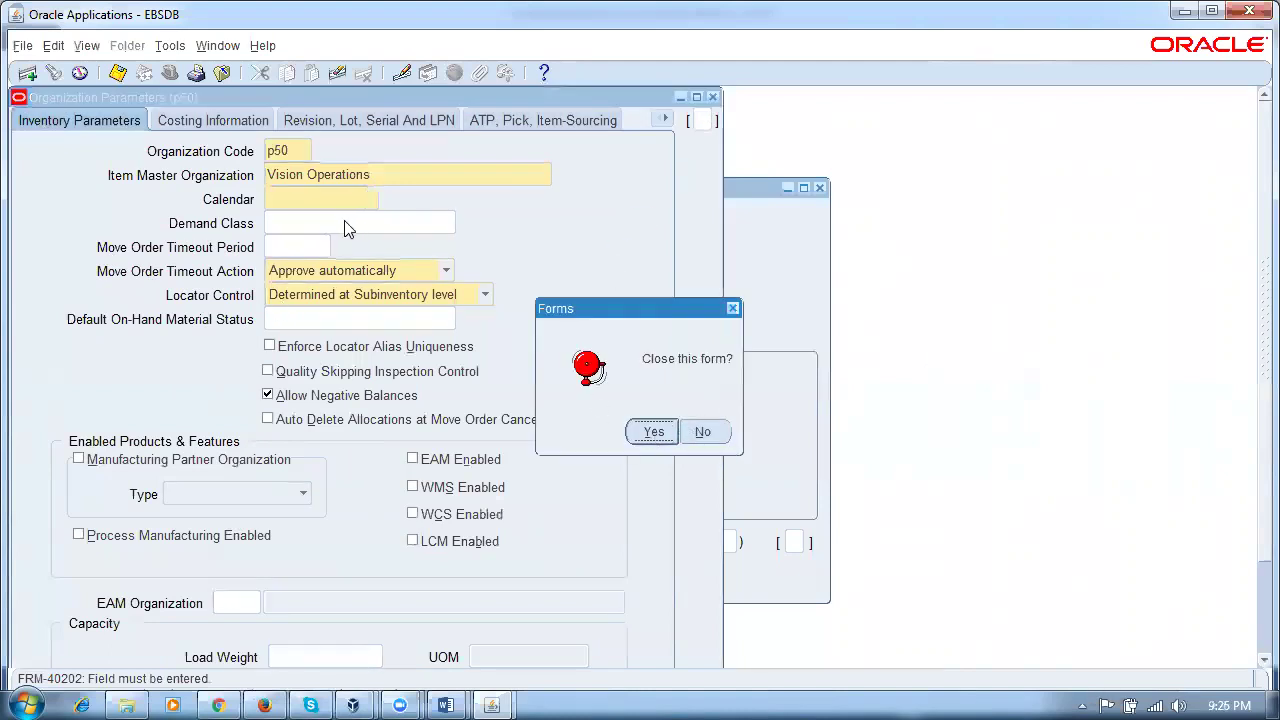
pyautogui.click(705, 432)
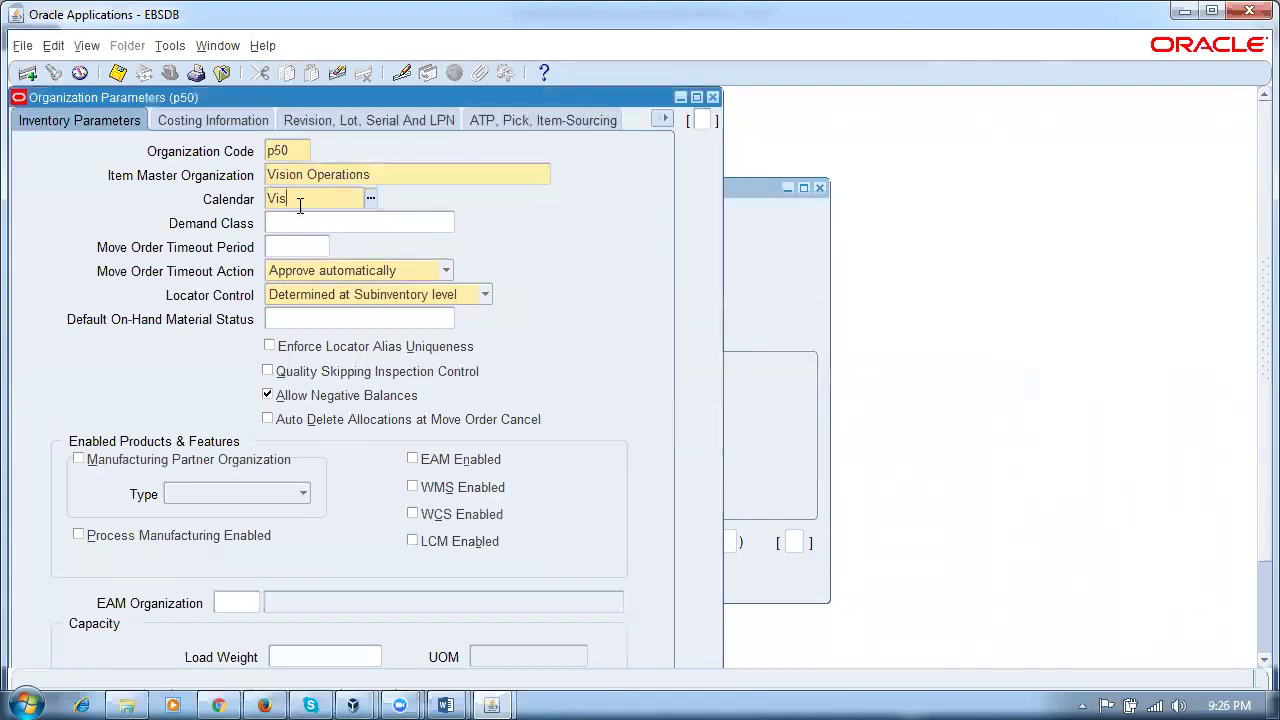
pyautogui.write('io')
pyautogui.press('Tab')
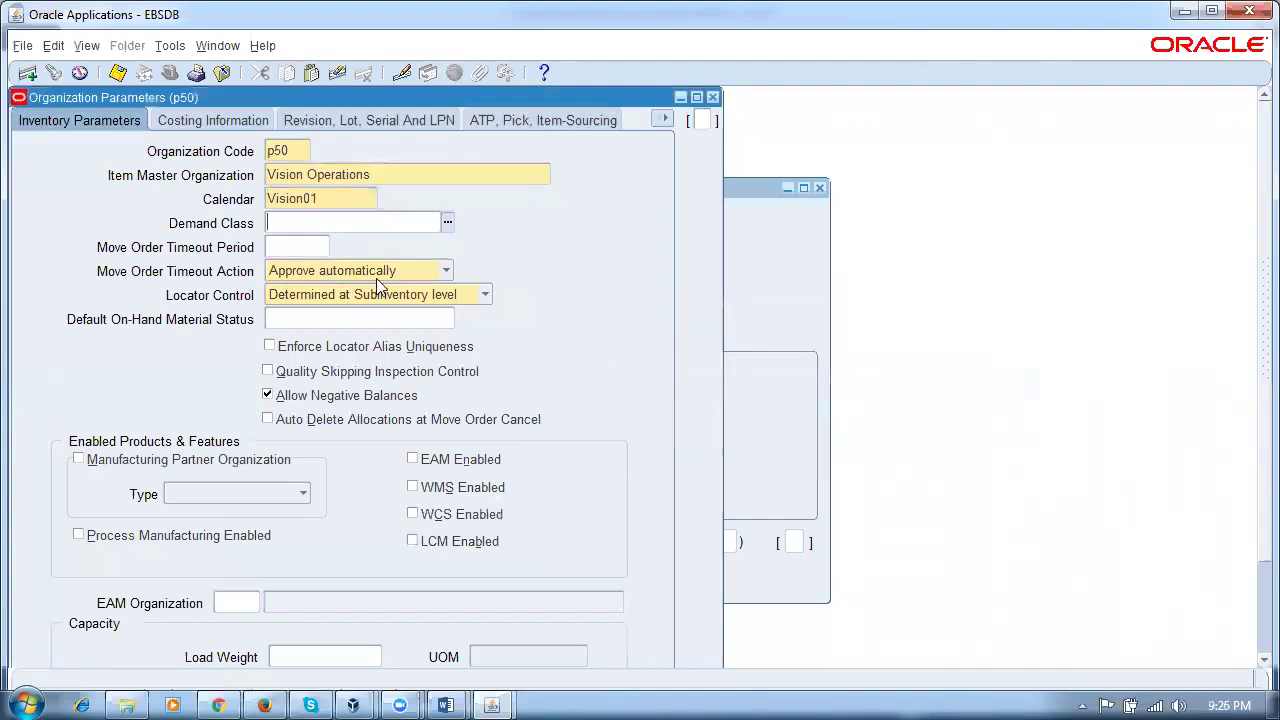
pyautogui.hotkey('ctrl', 's')
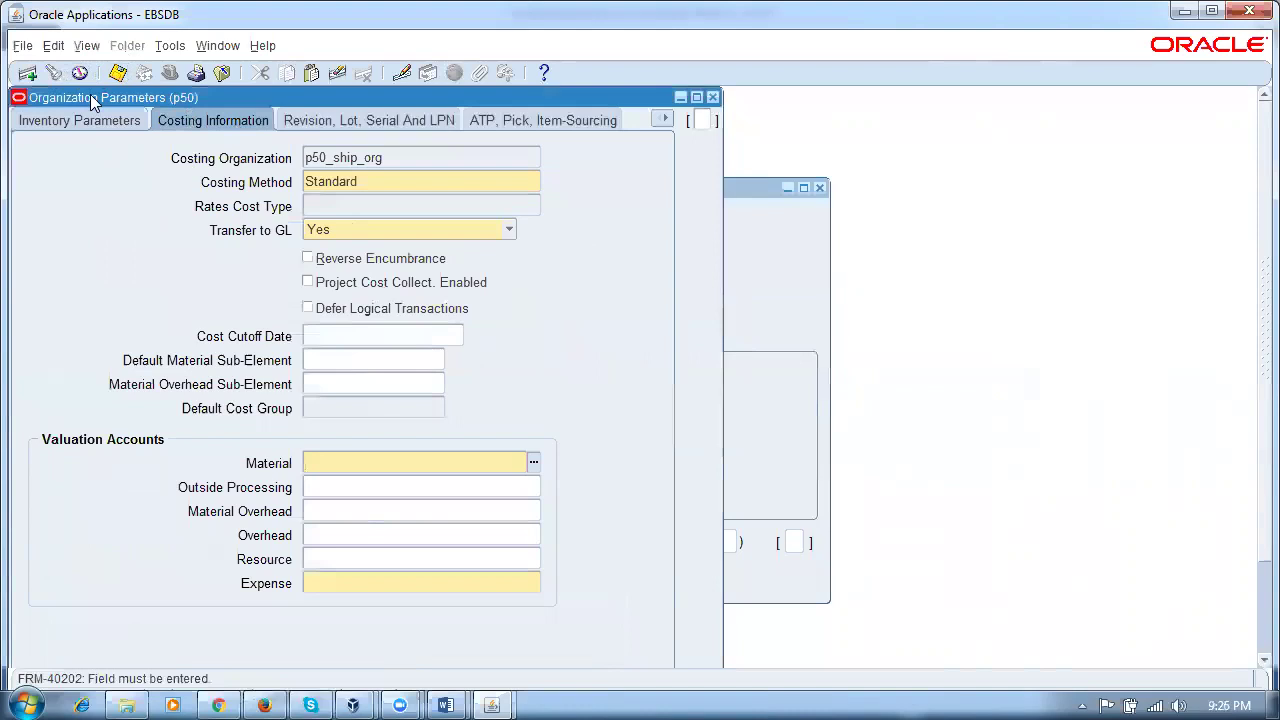
# Step: Copy organization setup from Vision Operations, found with the 'vision %' search
pyautogui.click(168, 45)
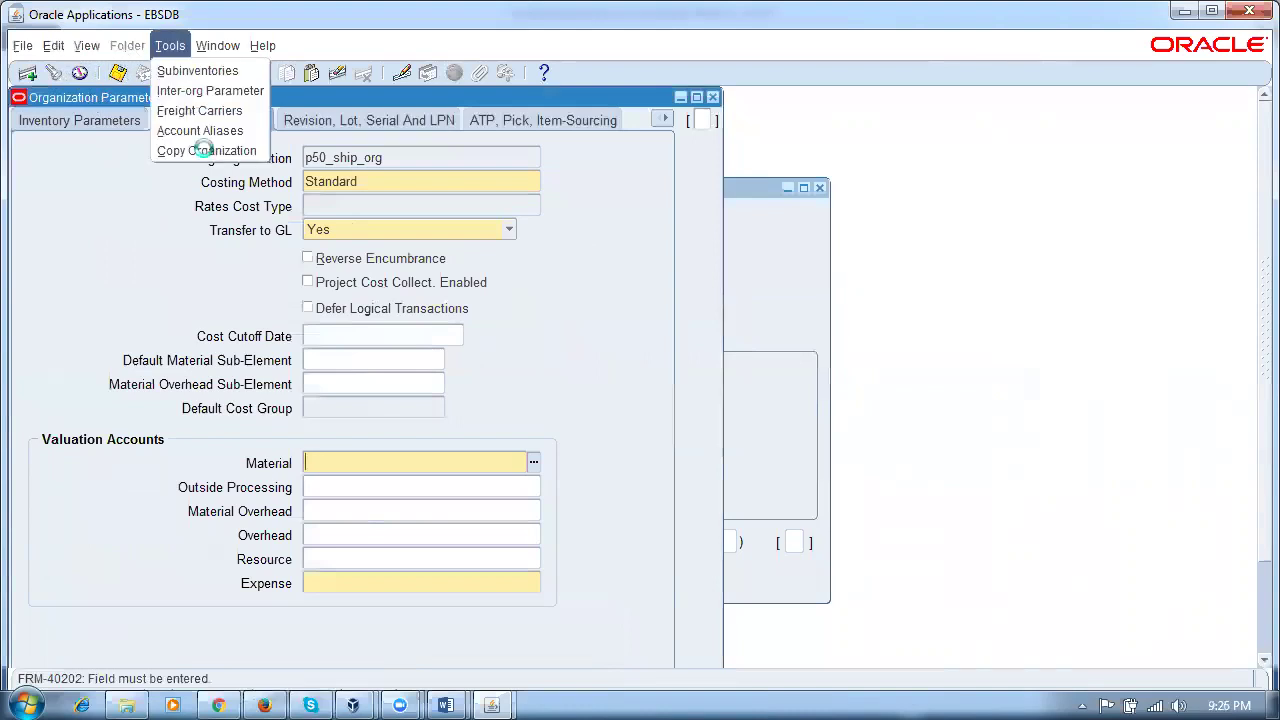
pyautogui.click(204, 150)
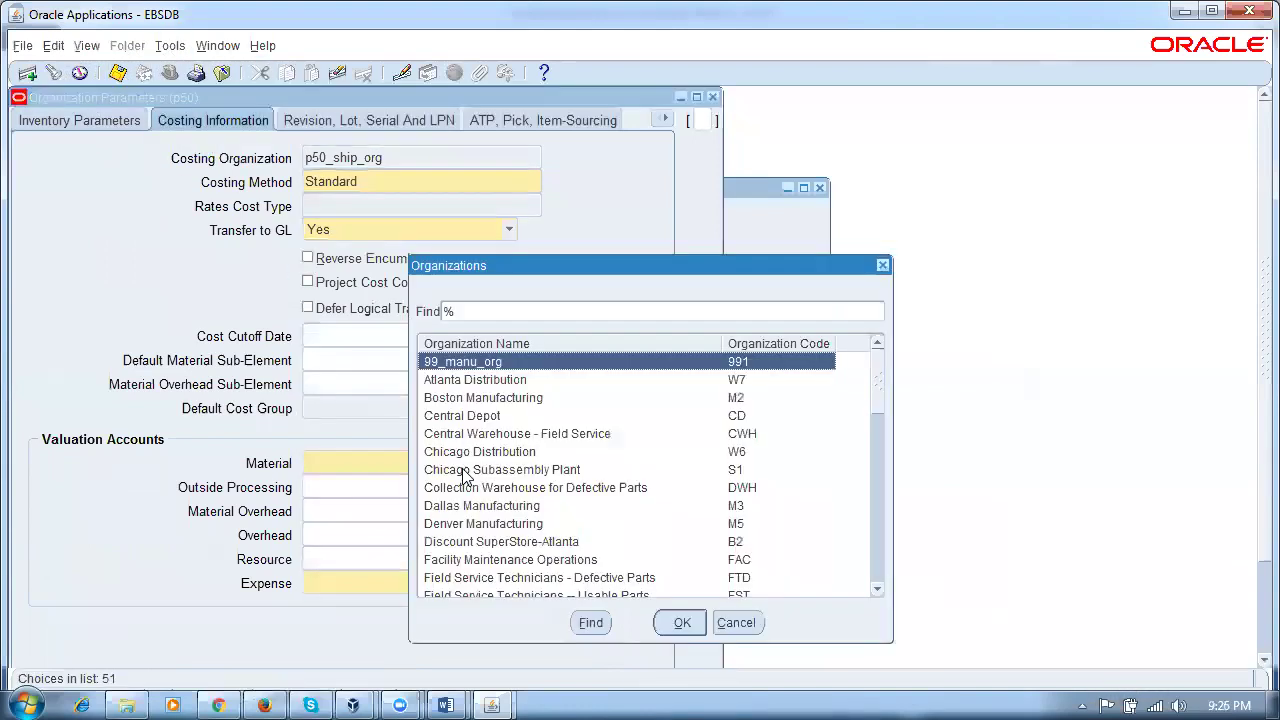
pyautogui.write('vision %')
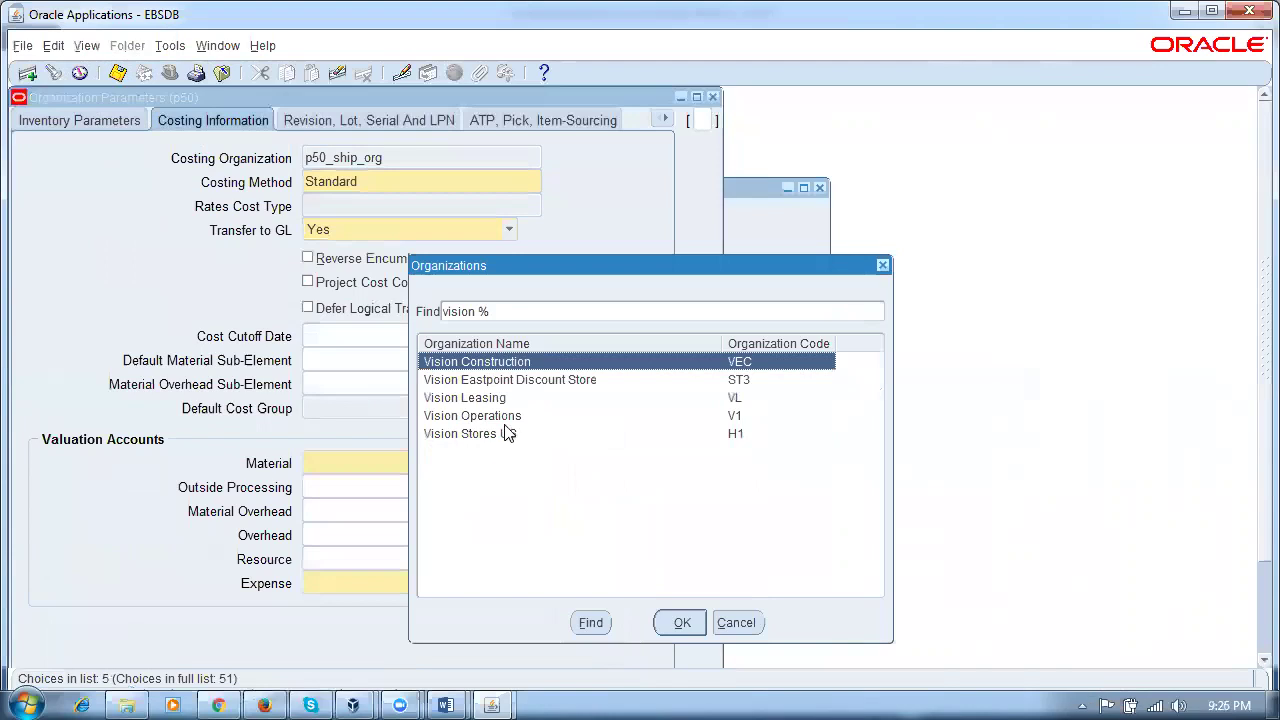
pyautogui.click(505, 415)
pyautogui.click(681, 622)
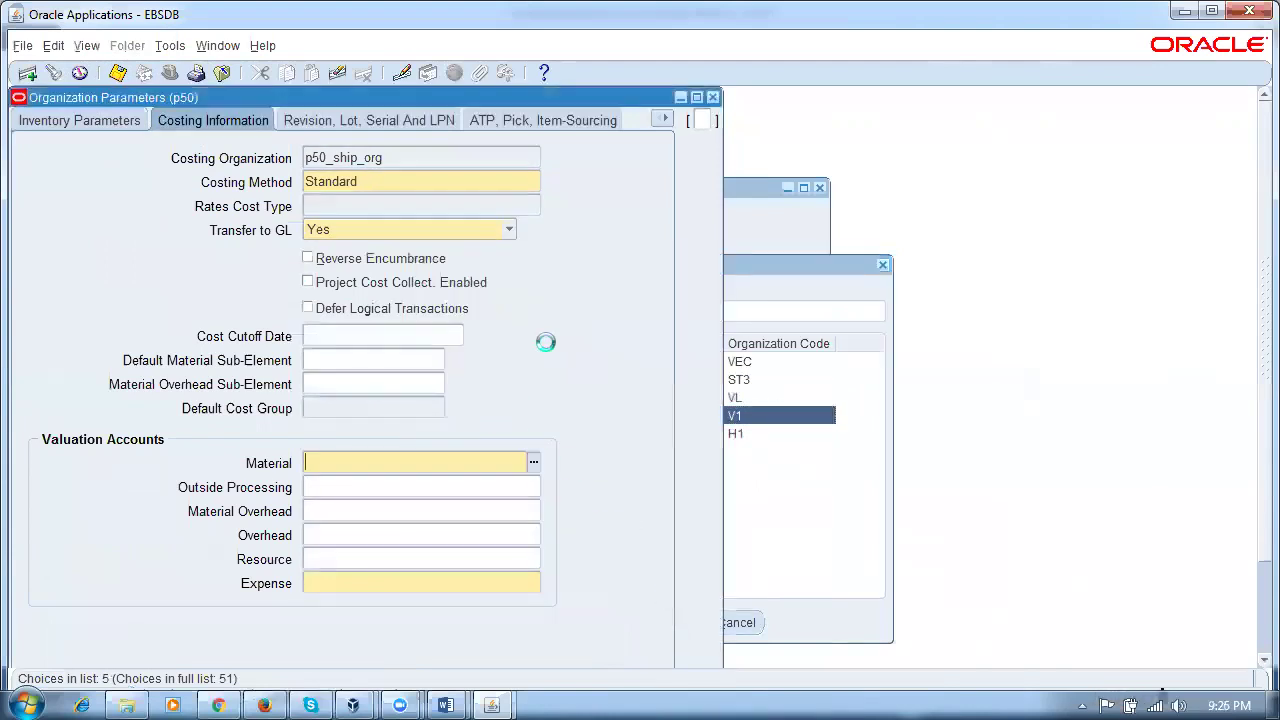
# Step: On Inventory Parameters, set Item Master to Vision Operations and Locator Control to Determined at Subinventory level
pyautogui.click(664, 119)
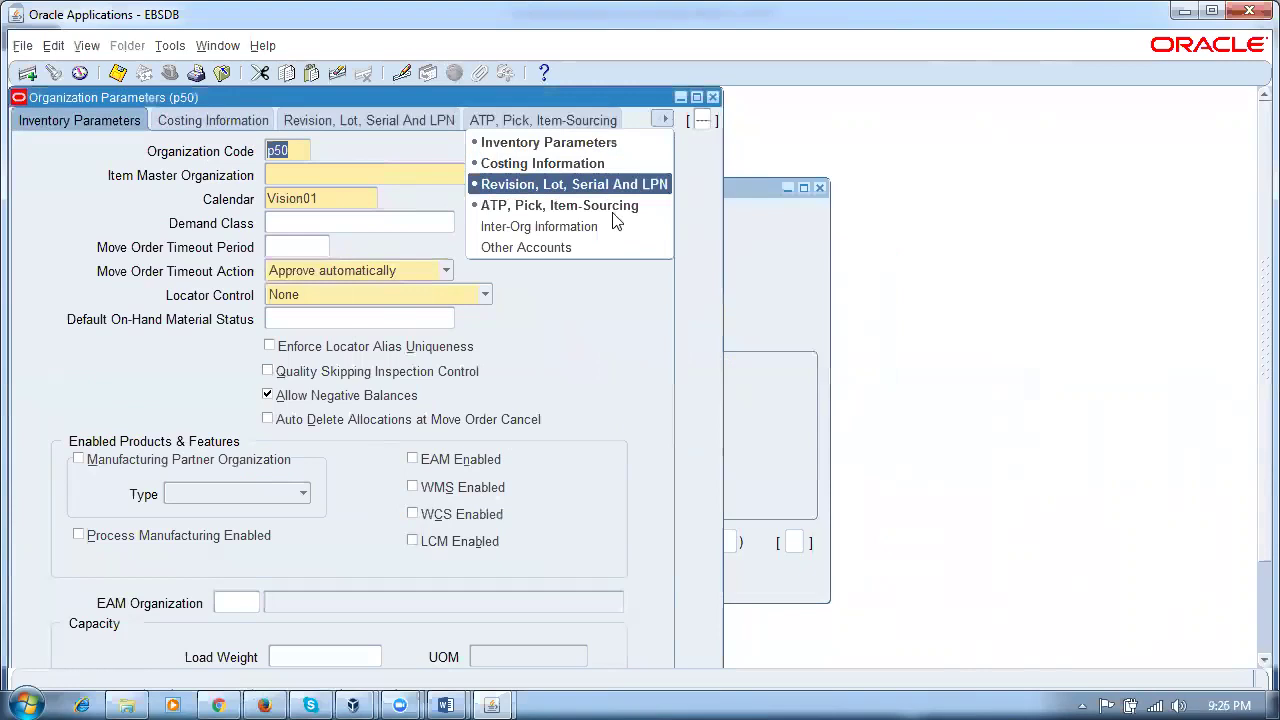
pyautogui.click(586, 247)
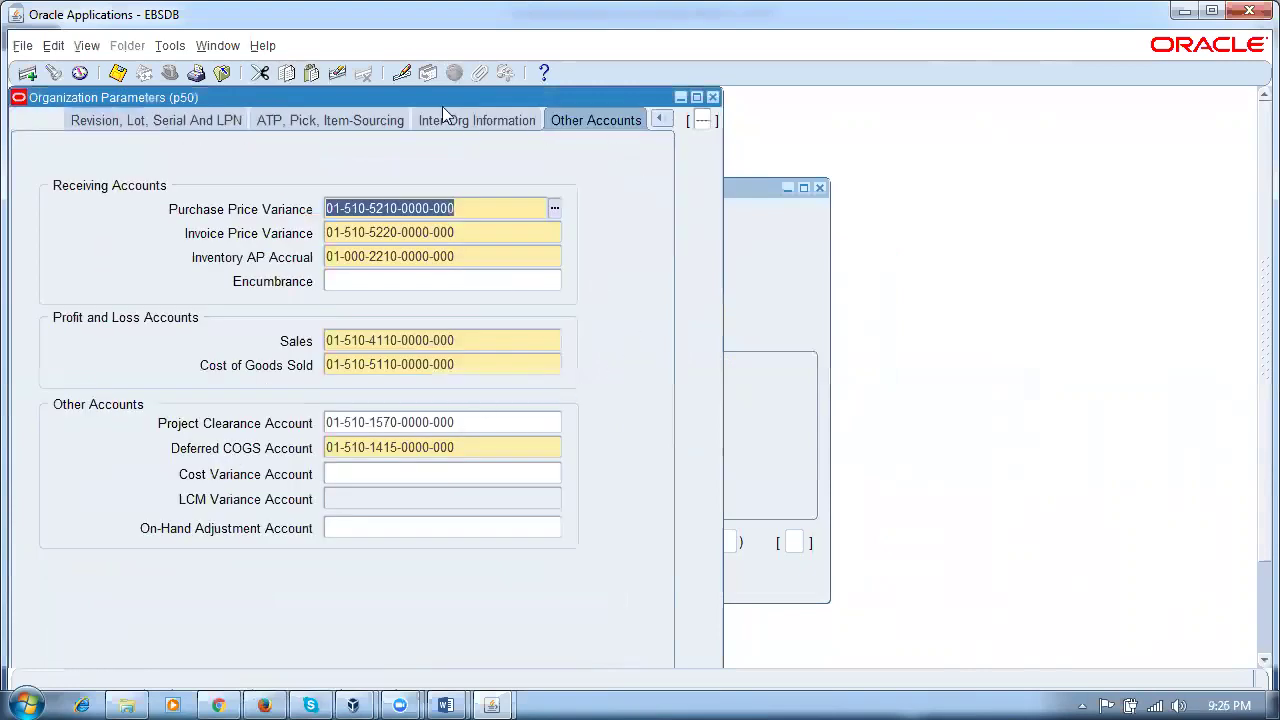
pyautogui.click(664, 119)
pyautogui.click(530, 137)
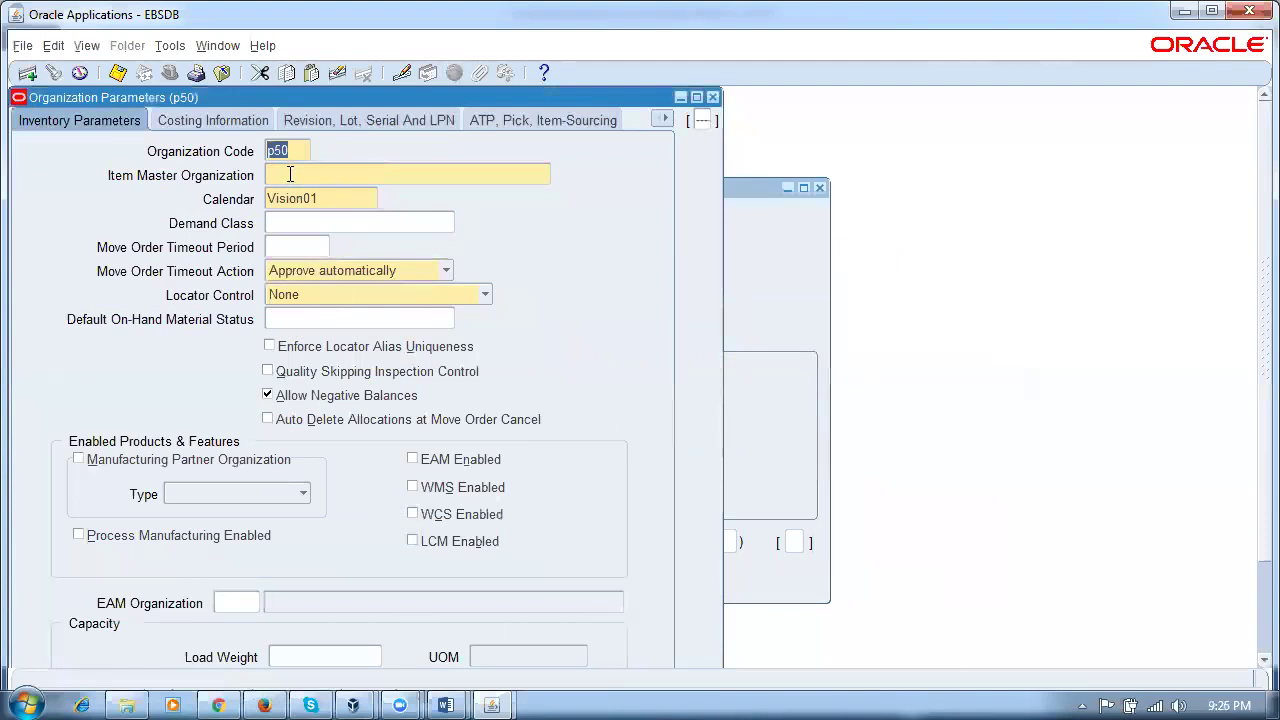
pyautogui.click(290, 175)
pyautogui.write('v%ope')
pyautogui.press('Tab')
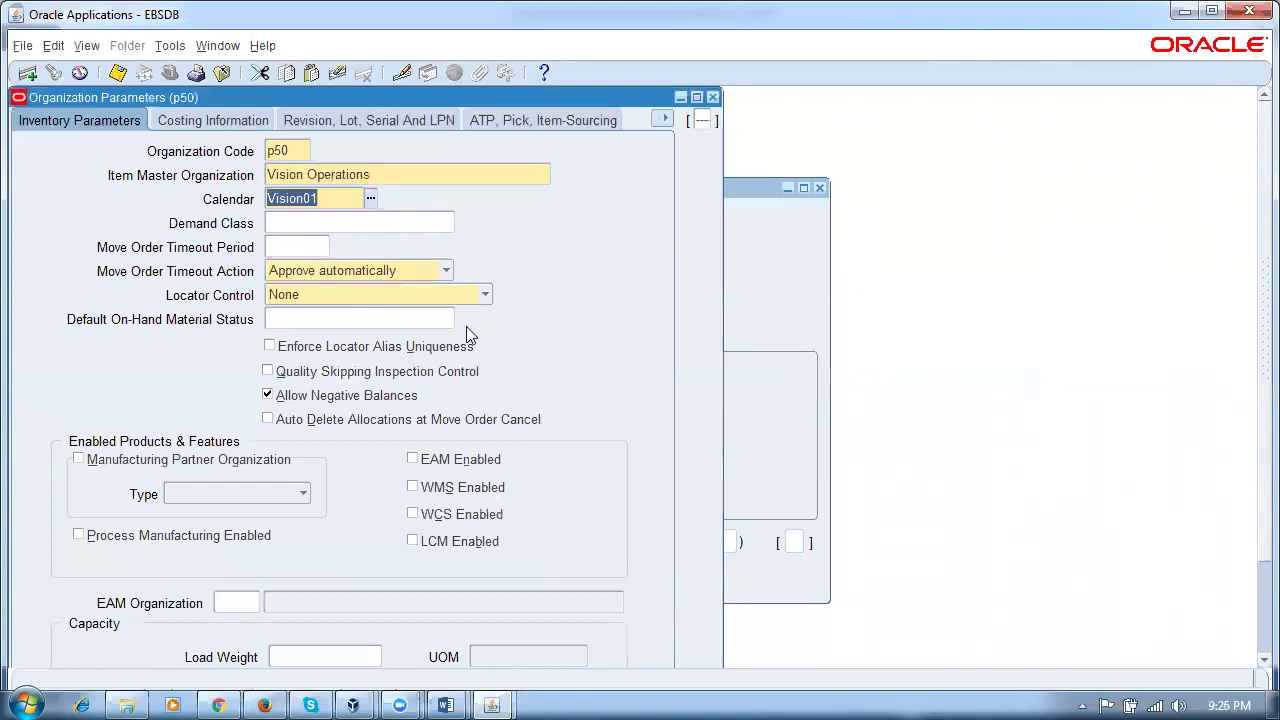
pyautogui.click(447, 296)
pyautogui.click(418, 356)
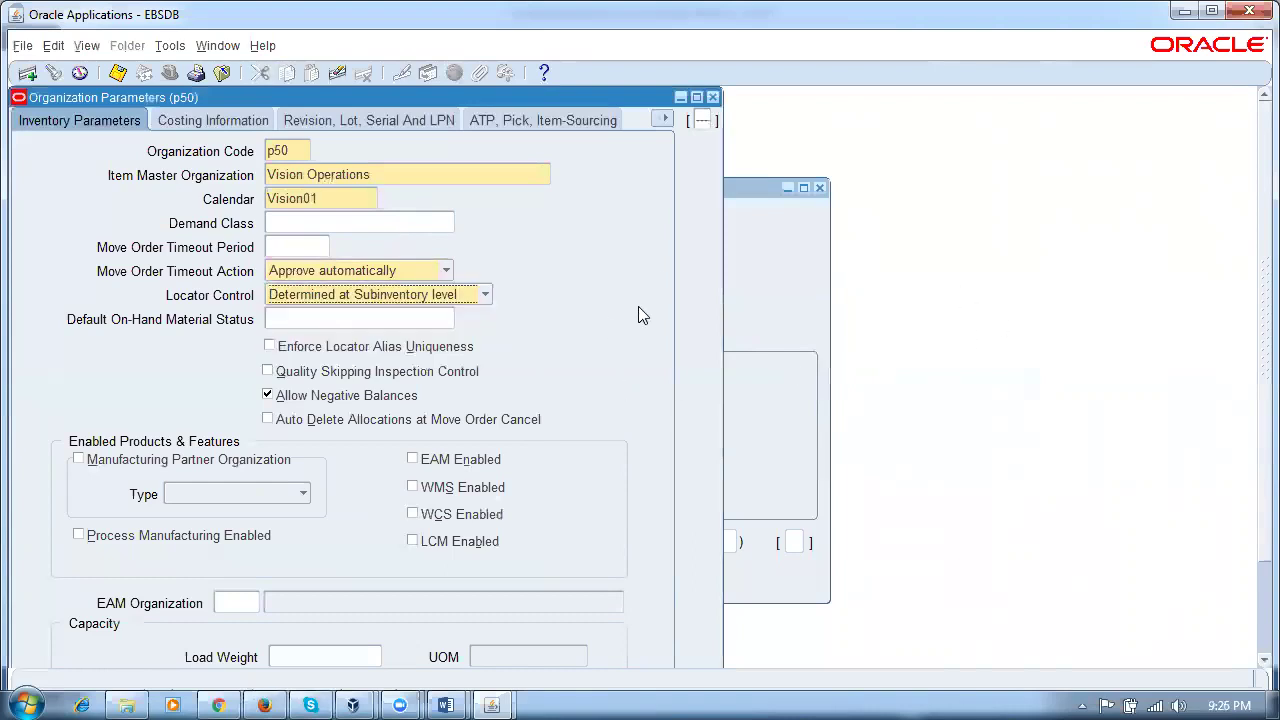
# Step: Save the organization parameters, acknowledge the note, and close the window
pyautogui.hotkey('ctrl', 's')
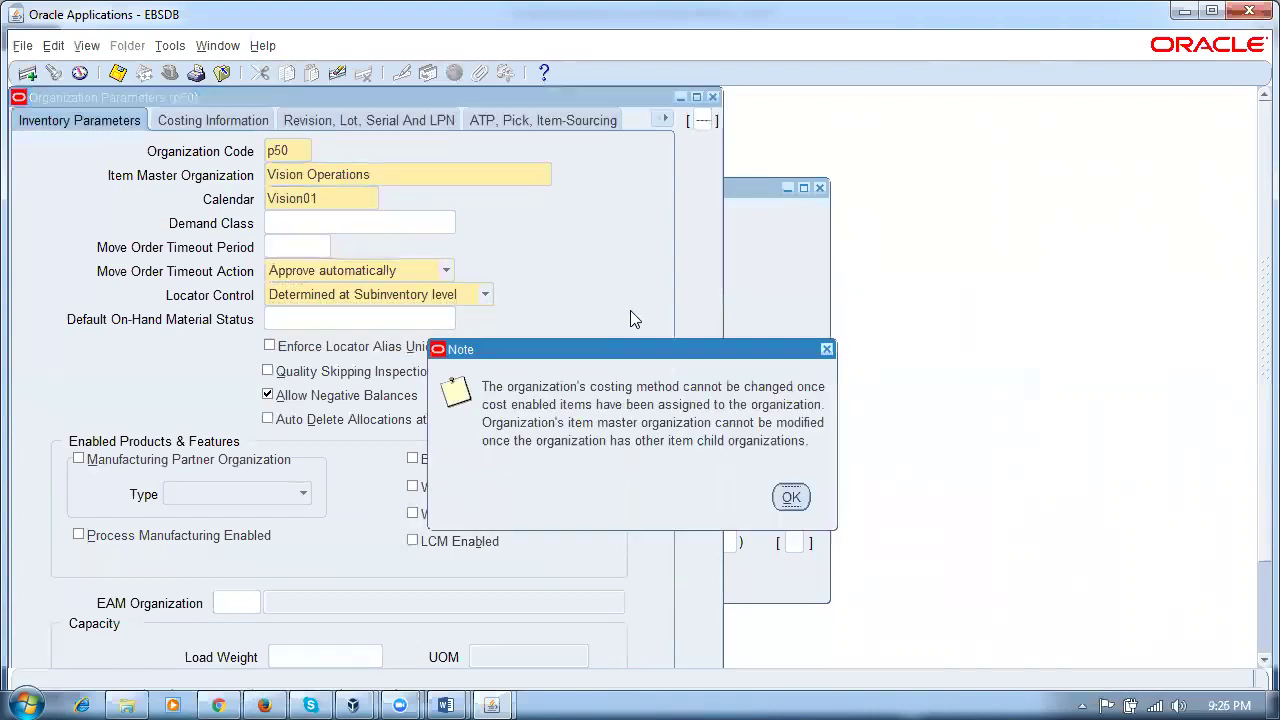
pyautogui.click(788, 496)
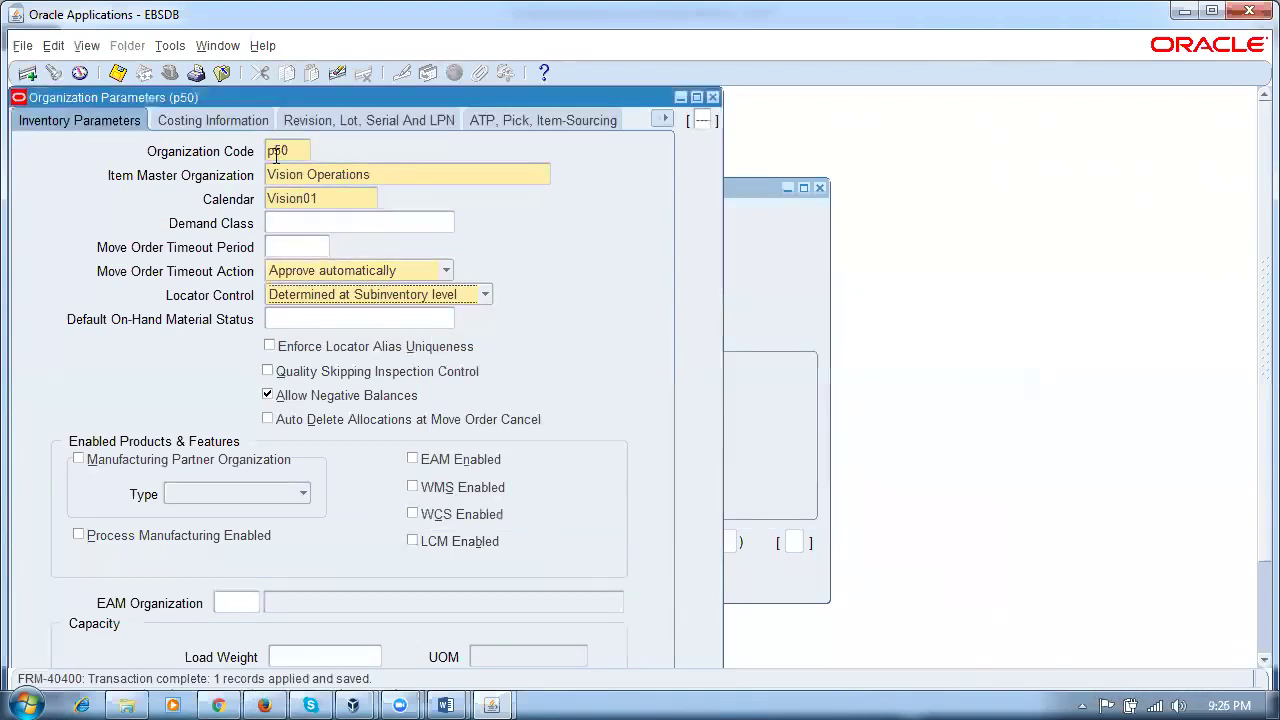
pyautogui.click(712, 97)
# Step: Open Receiving Information for p50_ship_org and enter days early 1, days late 2, tolerance 3
pyautogui.click(614, 430)
pyautogui.click(586, 416)
pyautogui.click(678, 625)
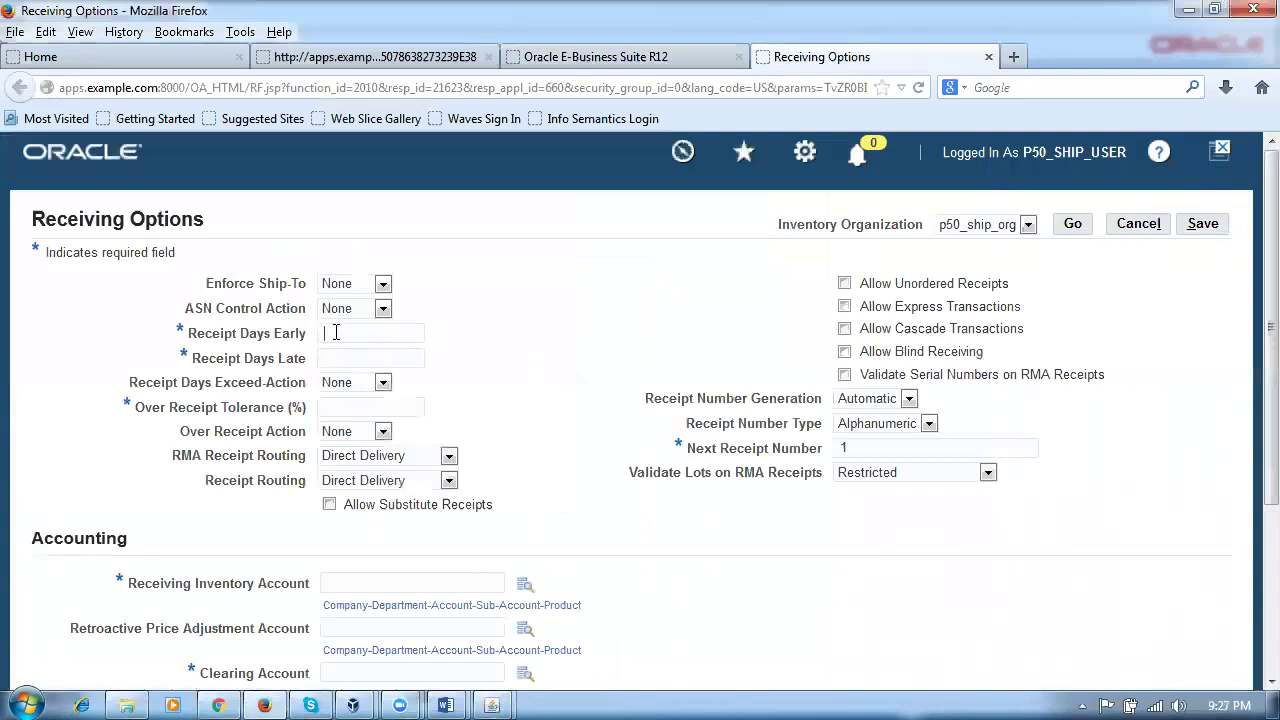
pyautogui.write('1')
pyautogui.press('Tab')
pyautogui.write('2')
pyautogui.press('Tab')
pyautogui.write('3')
pyautogui.click(381, 584)
pyautogui.write('01')
pyautogui.click(374, 601)
pyautogui.moveTo(458, 577); pyautogui.dragTo(268, 585)
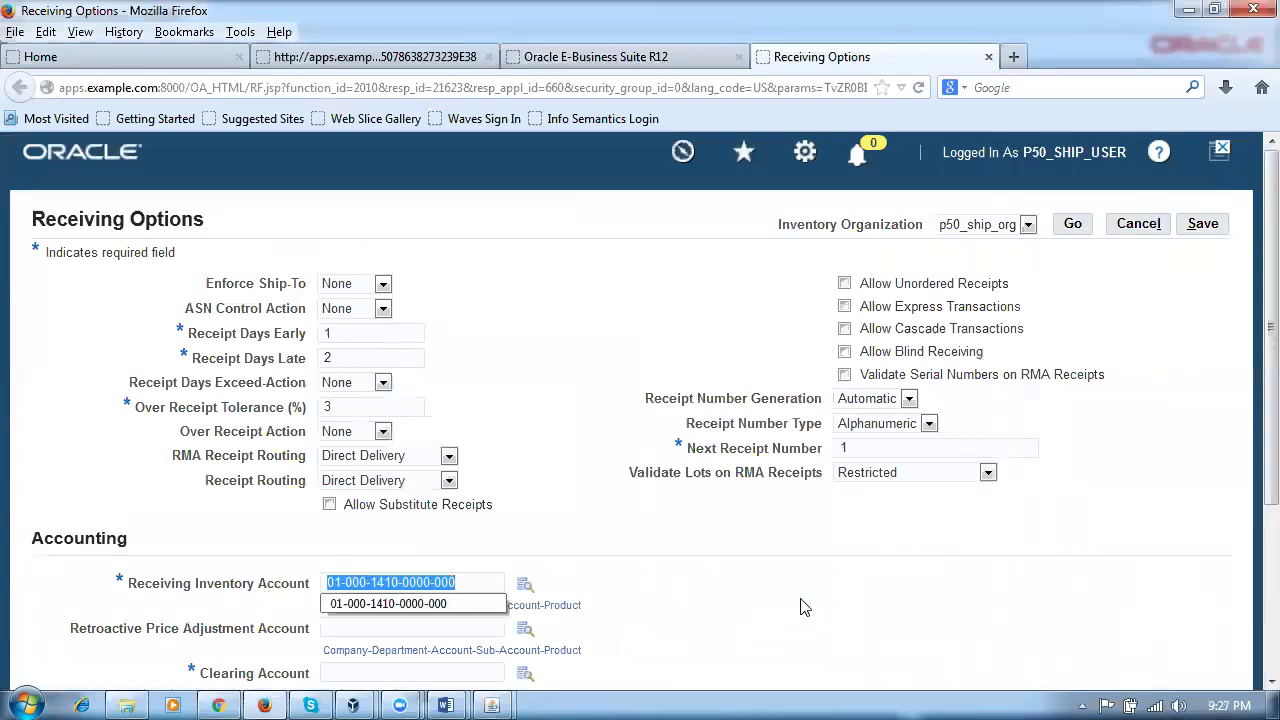
pyautogui.click(830, 615)
pyautogui.scroll(-5, 466, 640)
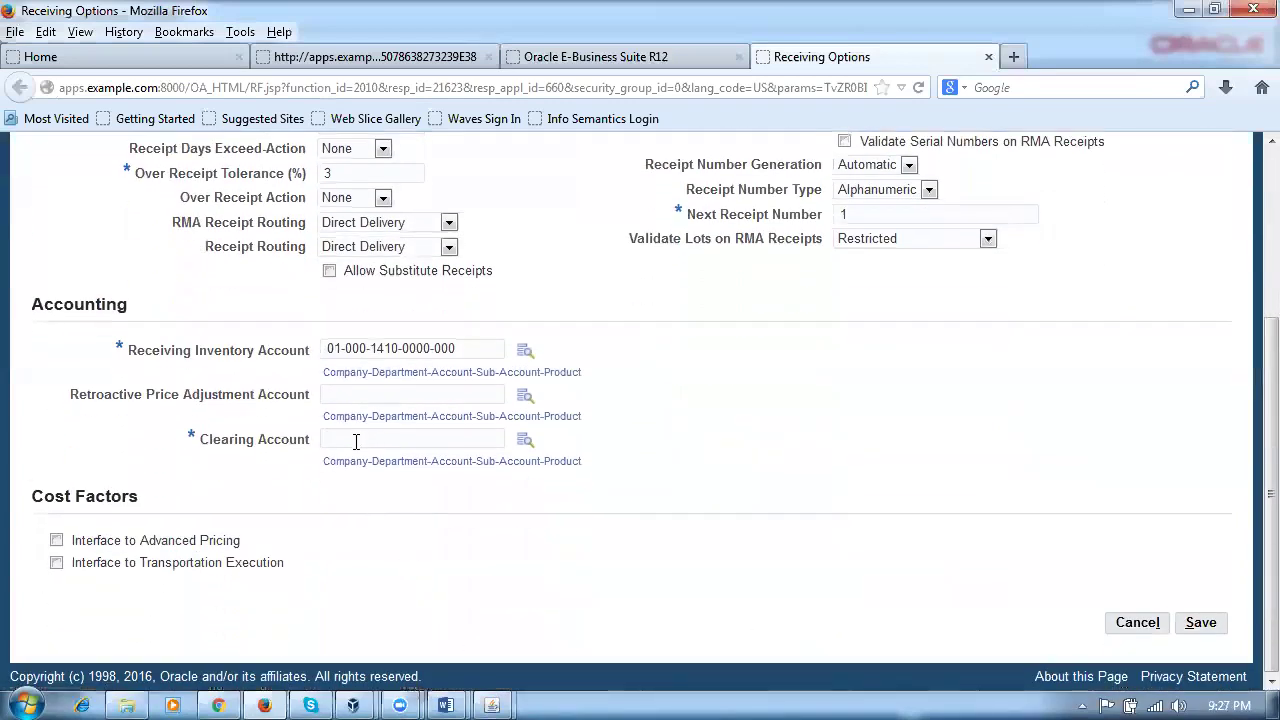
pyautogui.click(355, 441)
pyautogui.press('Down')
pyautogui.press('Return')
pyautogui.scroll(5, 811, 506)
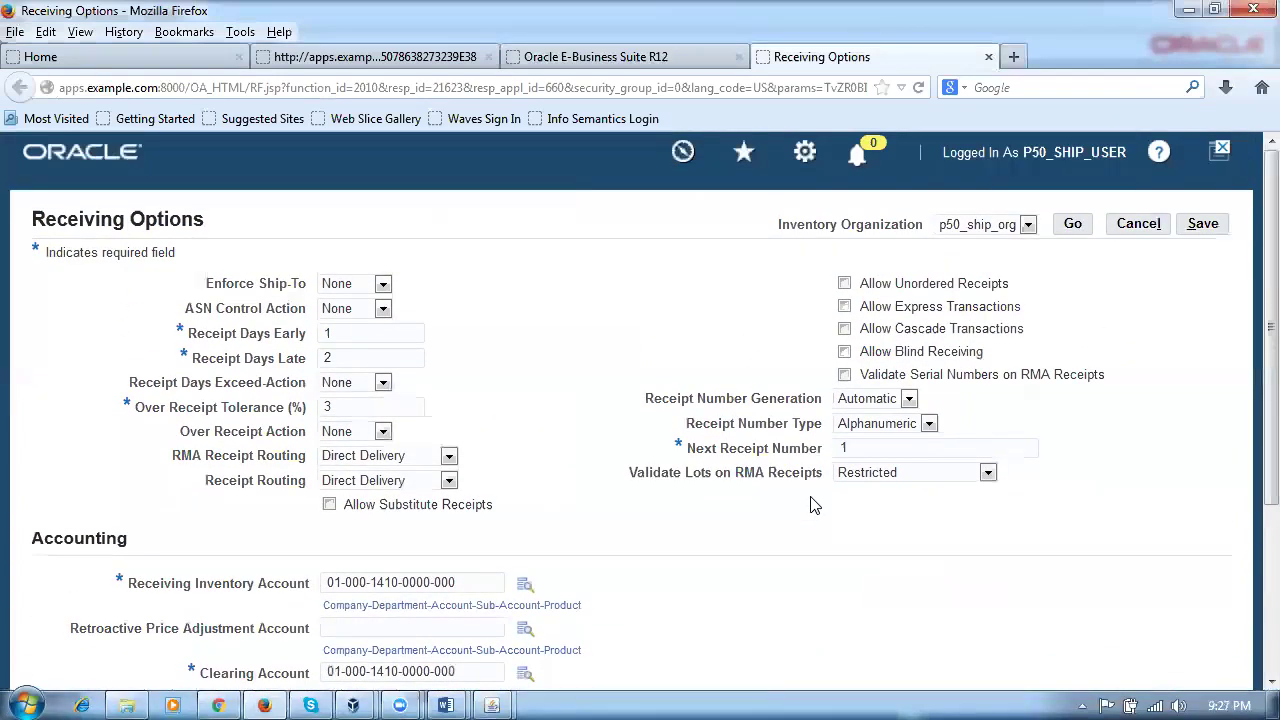
pyautogui.click(1203, 226)
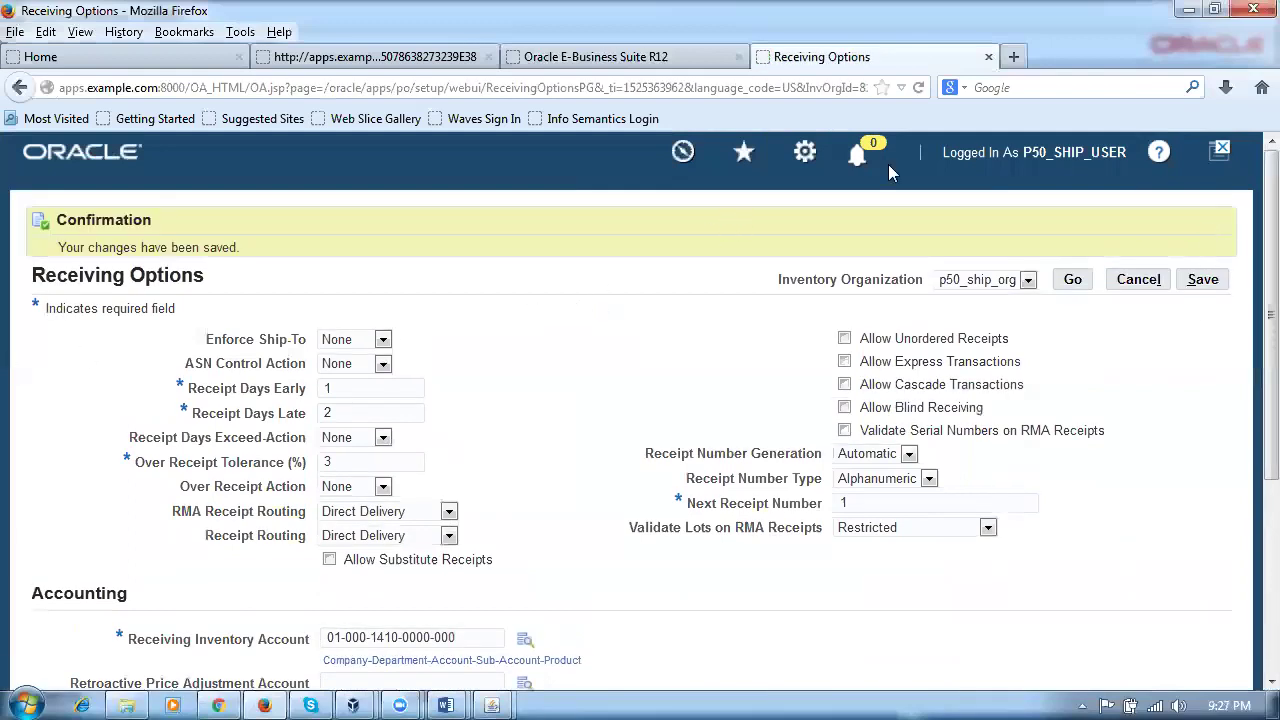
# Step: Close the receiving options page, the Java Console, and the Organization form
pyautogui.click(988, 56)
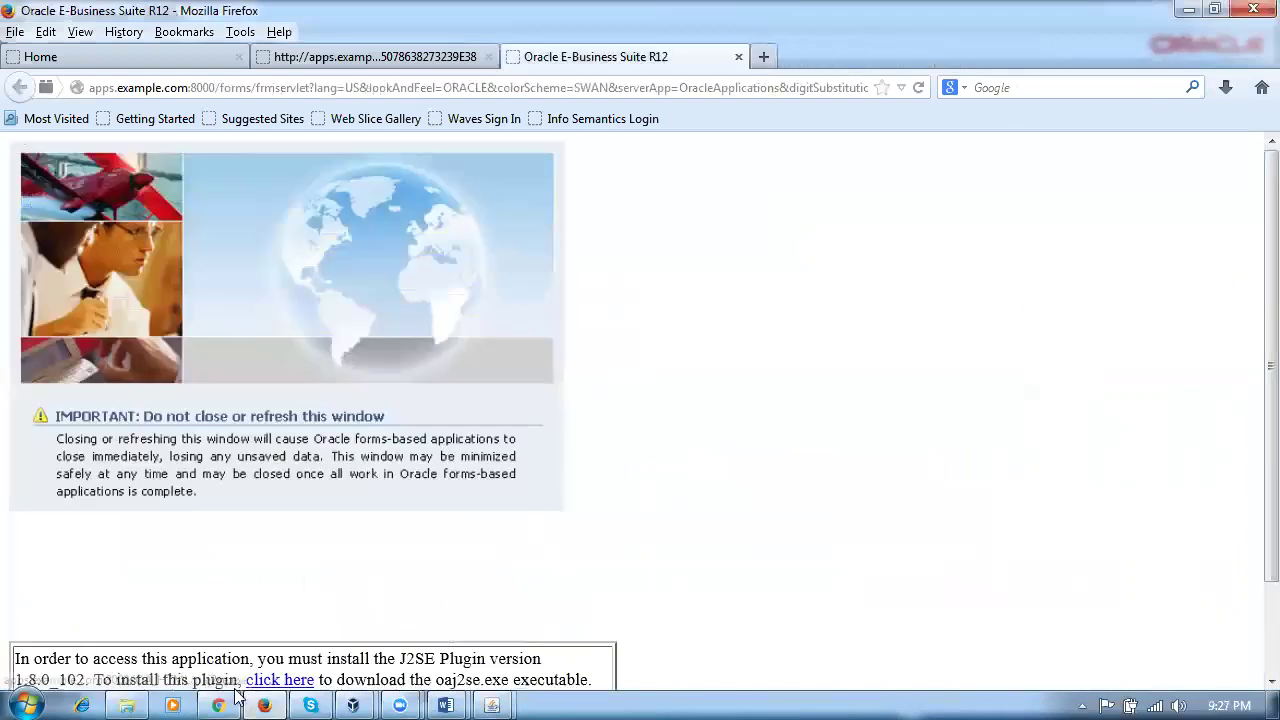
pyautogui.click(493, 703)
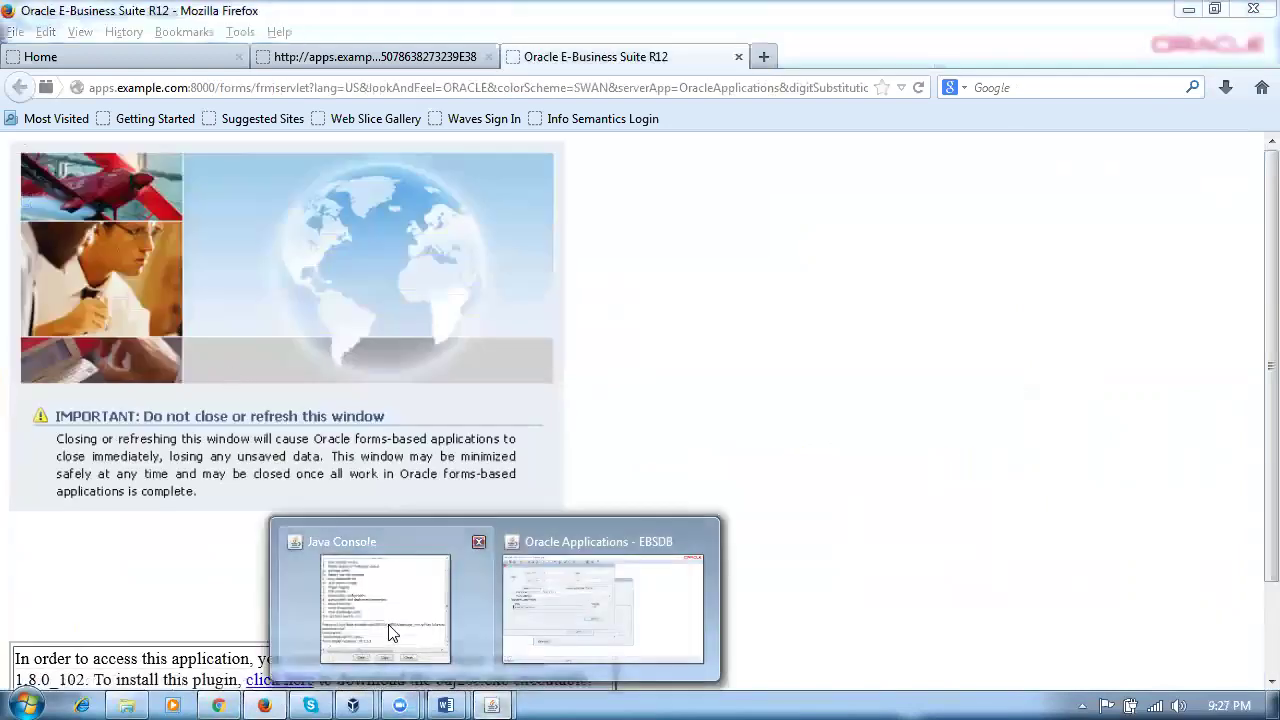
pyautogui.click(406, 594)
pyautogui.click(298, 370)
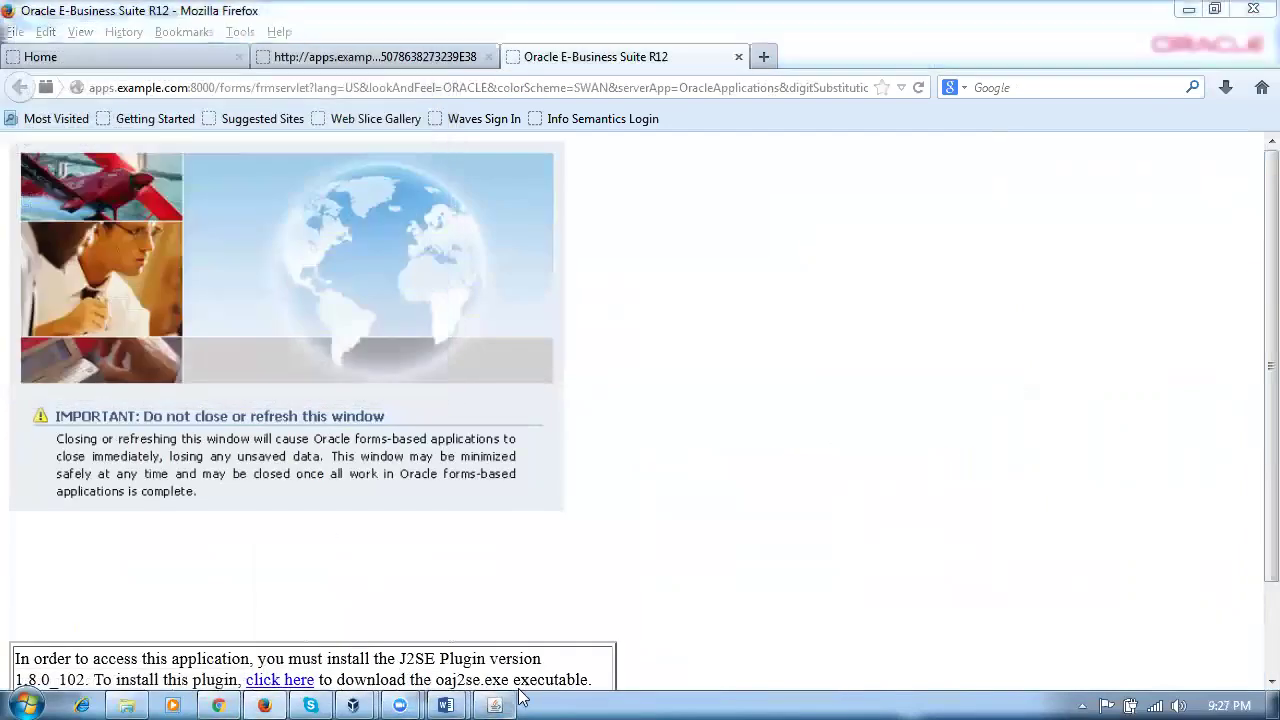
pyautogui.click(494, 705)
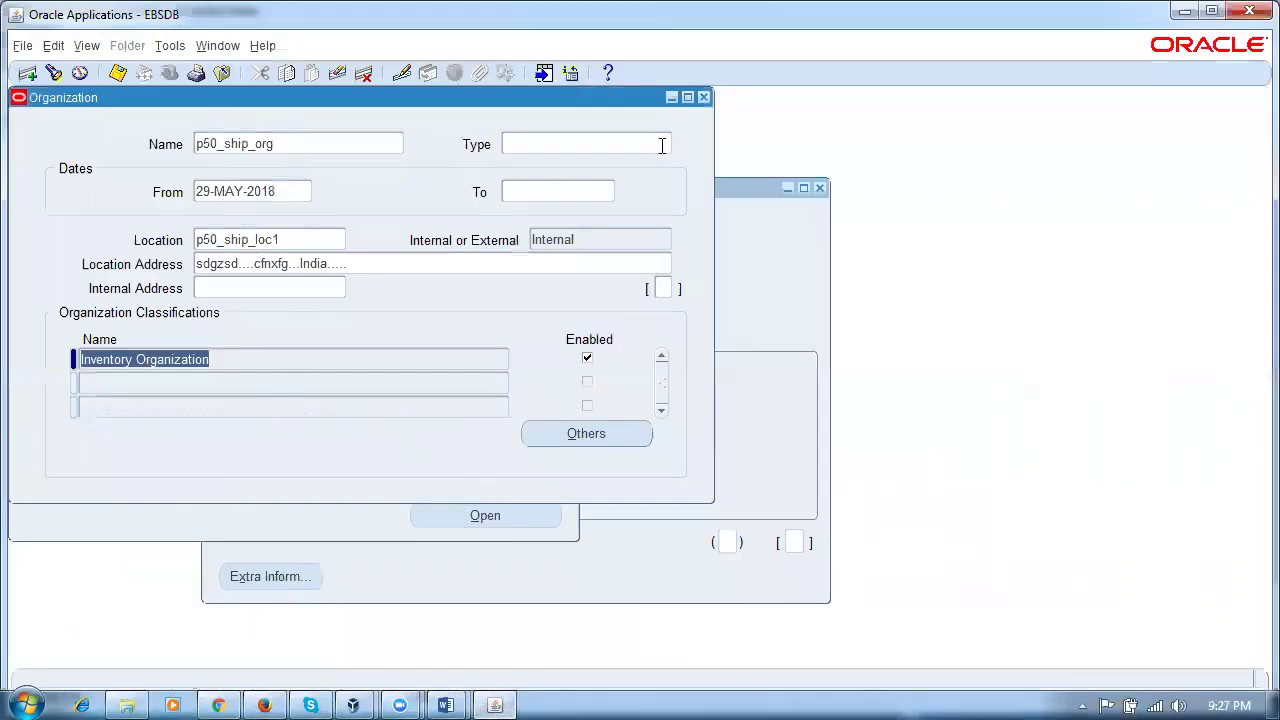
pyautogui.click(704, 97)
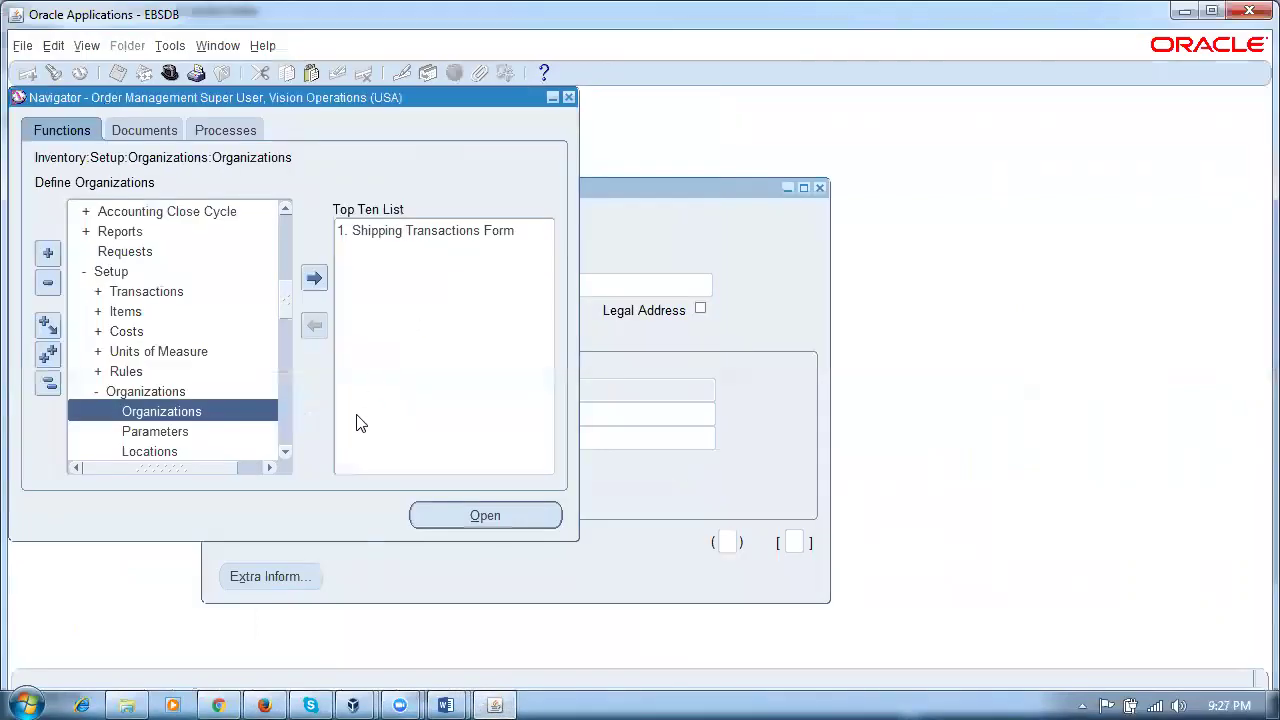
# Step: Set location p50_ship_loc1's Inventory Organization to p50-p50_ship_org and close the Location window
pyautogui.click(512, 342)
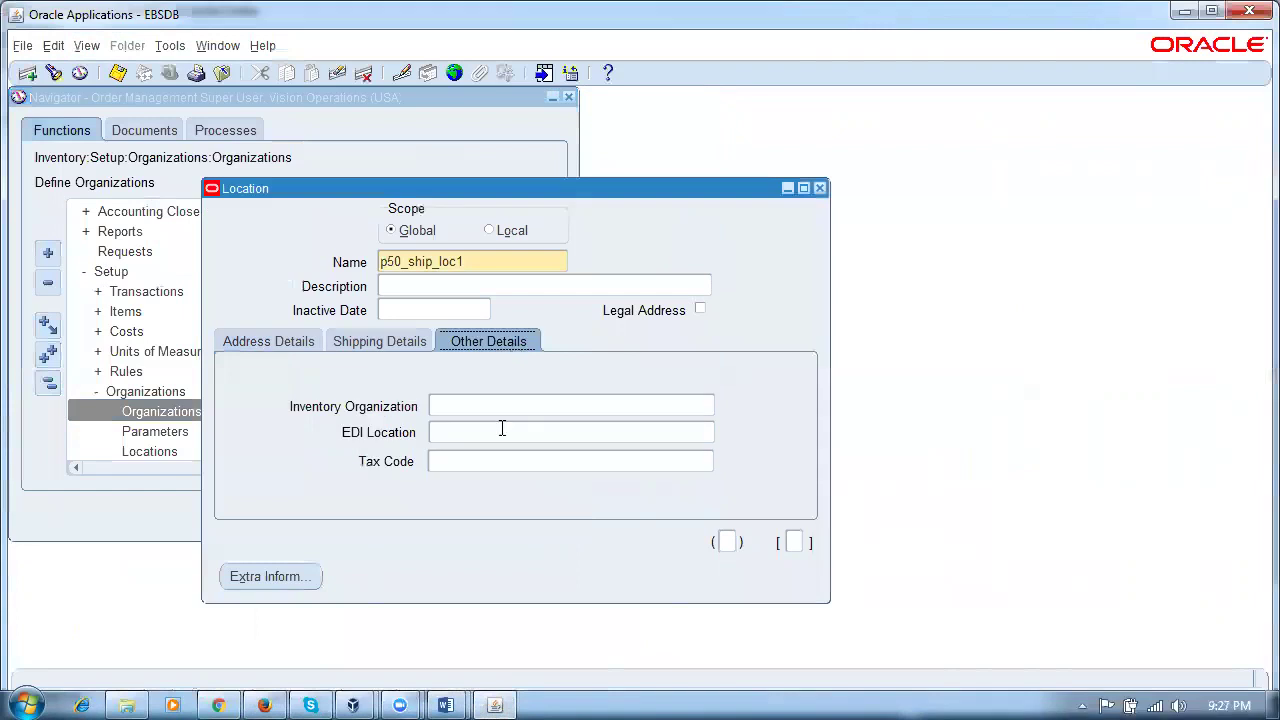
pyautogui.click(511, 409)
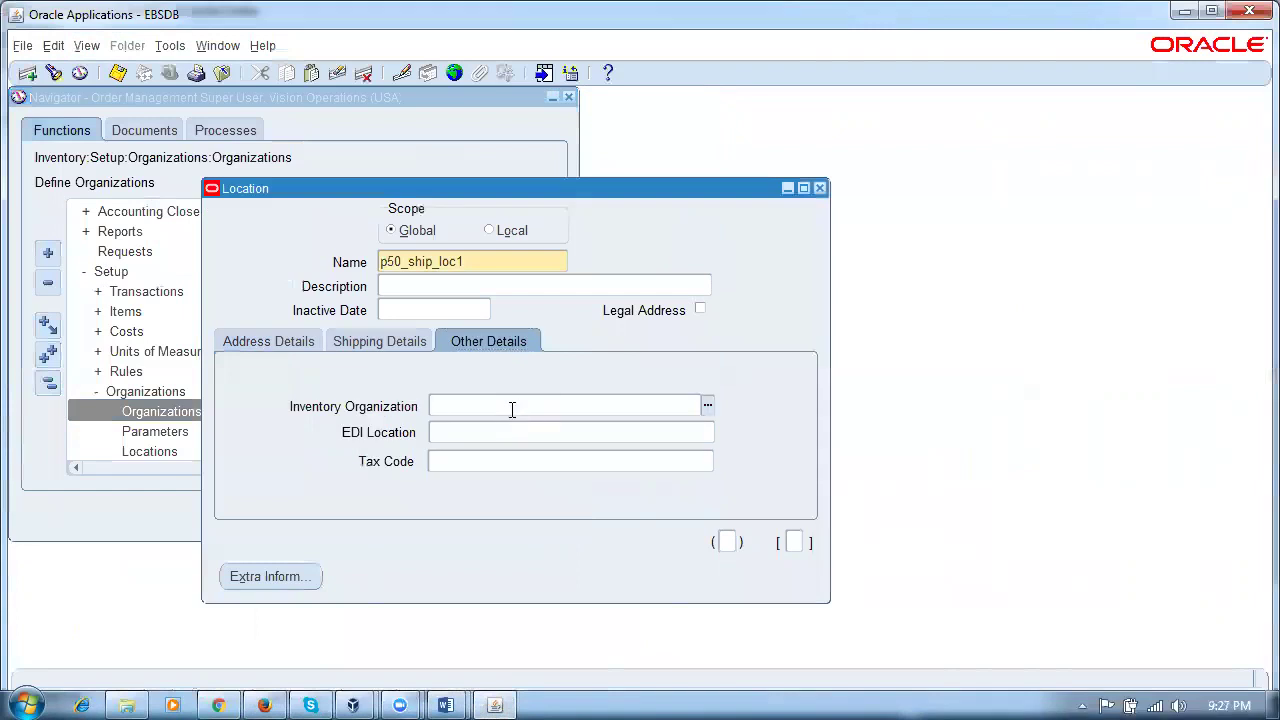
pyautogui.press('Tab')
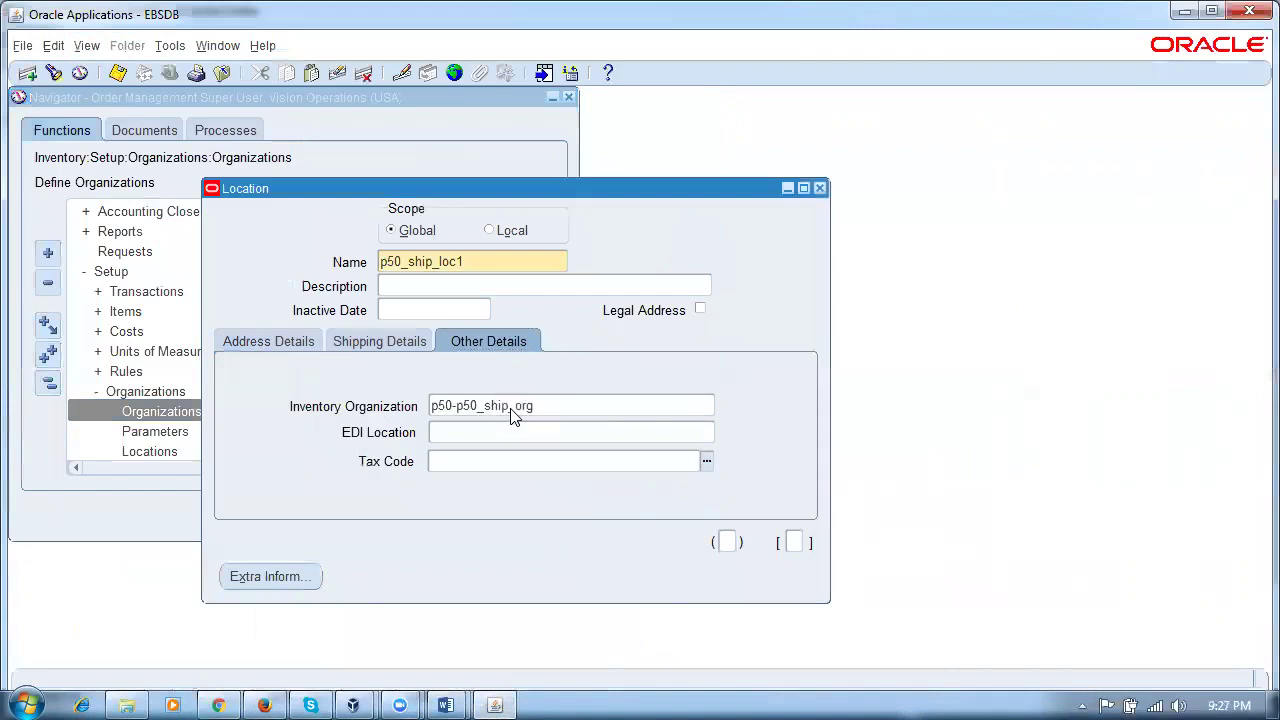
pyautogui.click(560, 413)
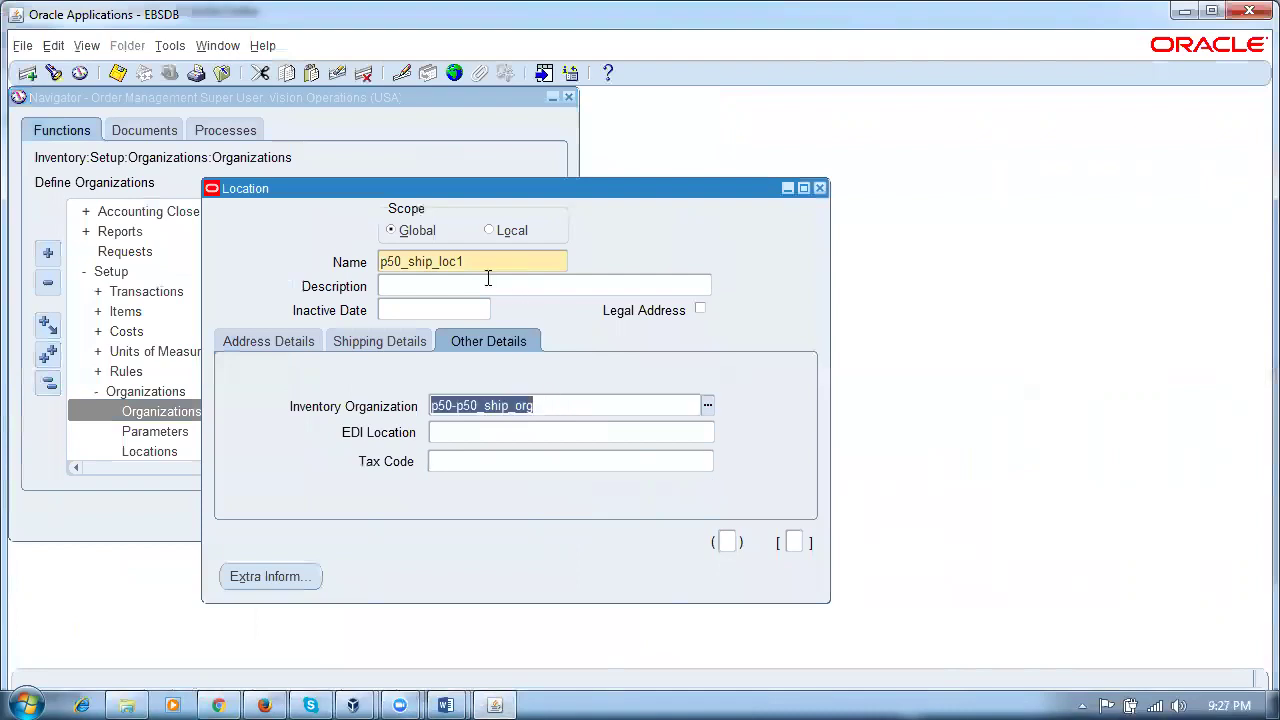
pyautogui.click(474, 262)
pyautogui.click(544, 406)
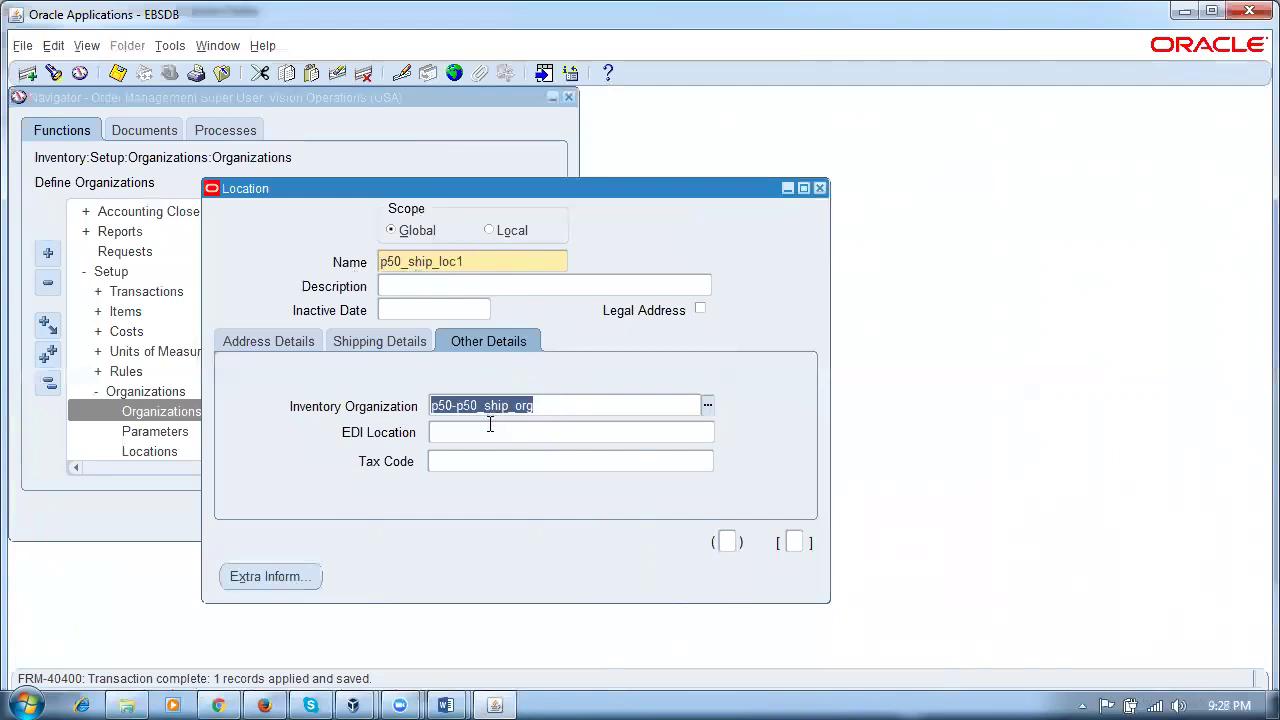
pyautogui.click(819, 189)
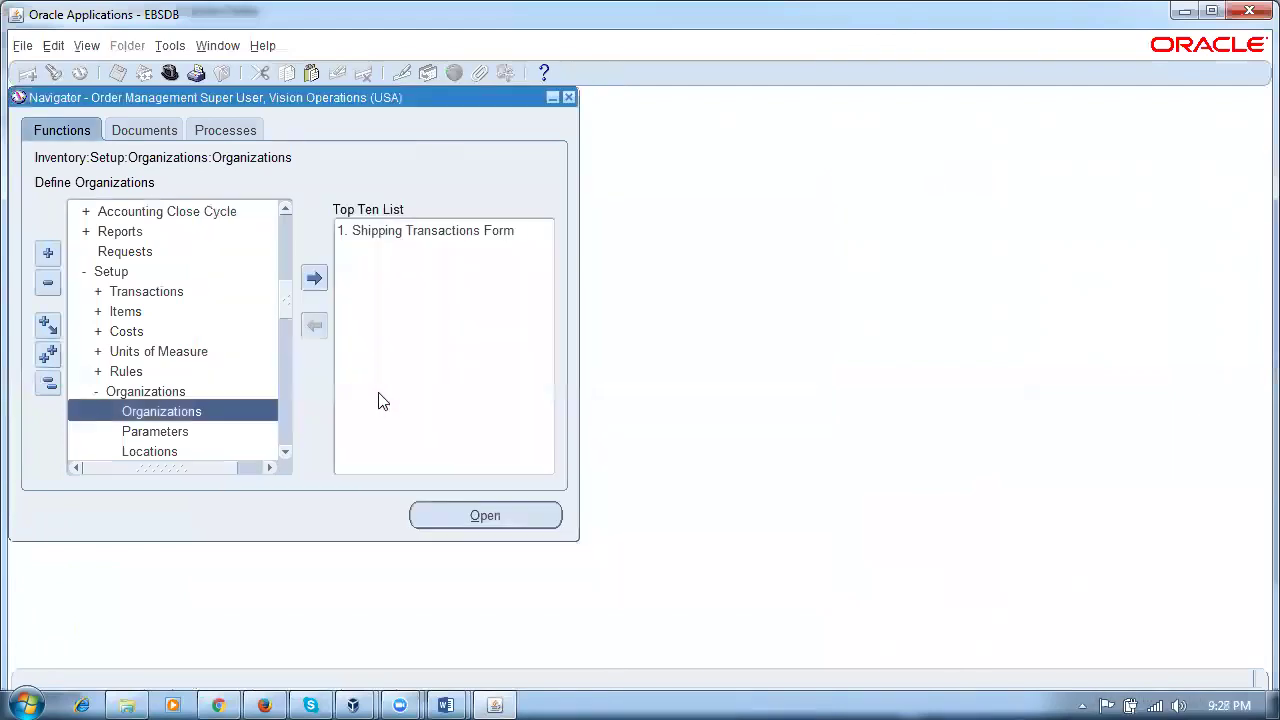
# Step: Open the standard Customers page, search by the account number, and open A. C. Networks' account details
pyautogui.click(57, 382)
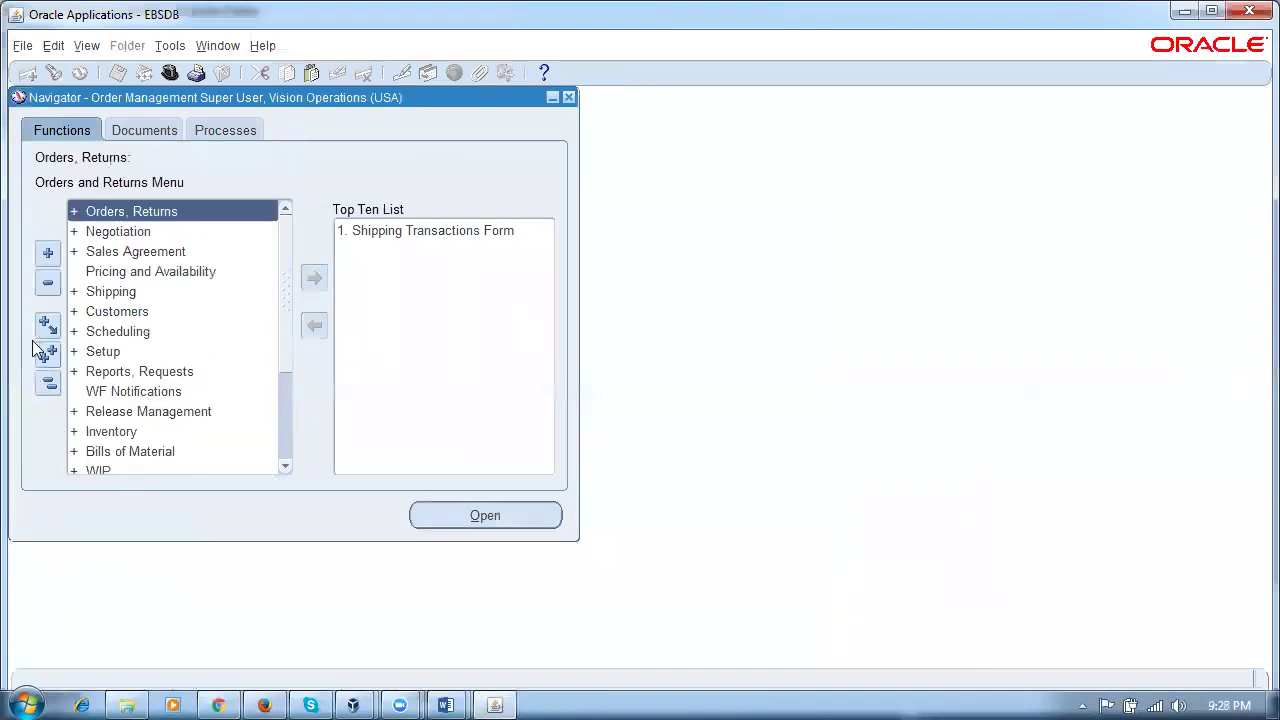
pyautogui.doubleClick(154, 313)
pyautogui.doubleClick(166, 334)
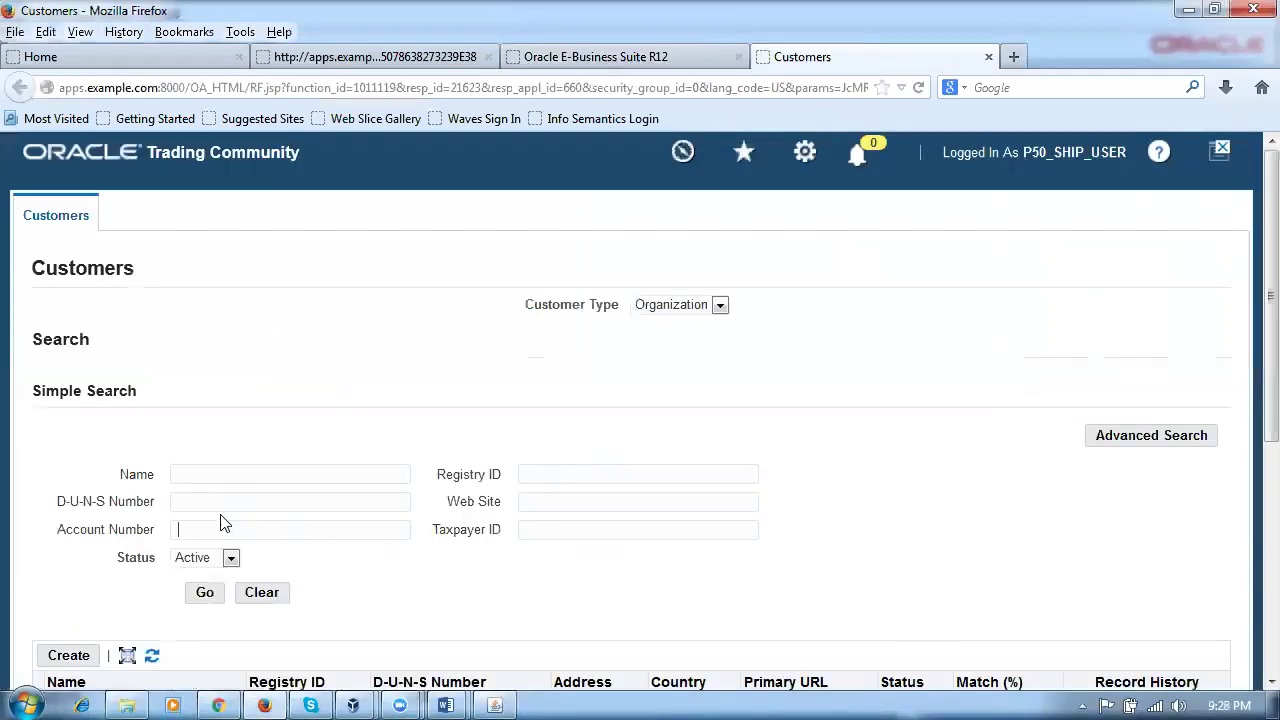
pyautogui.write('1143')
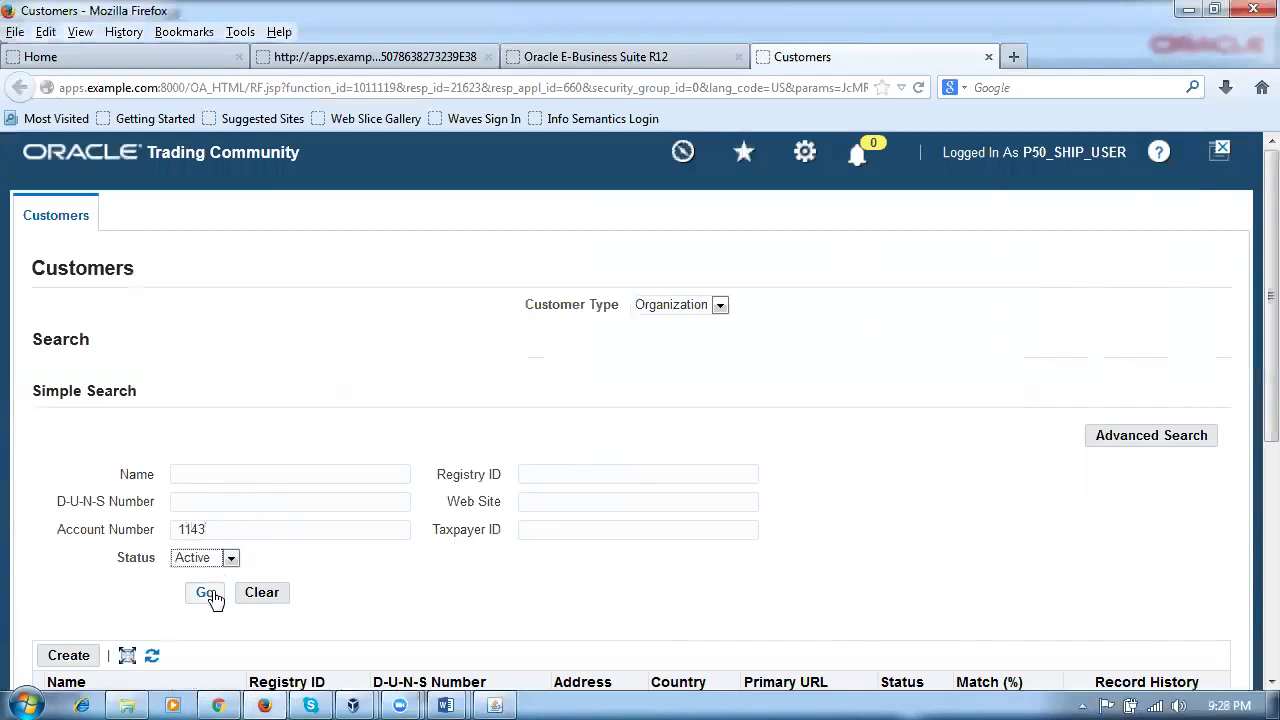
pyautogui.click(204, 592)
pyautogui.scroll(-3, 760, 455)
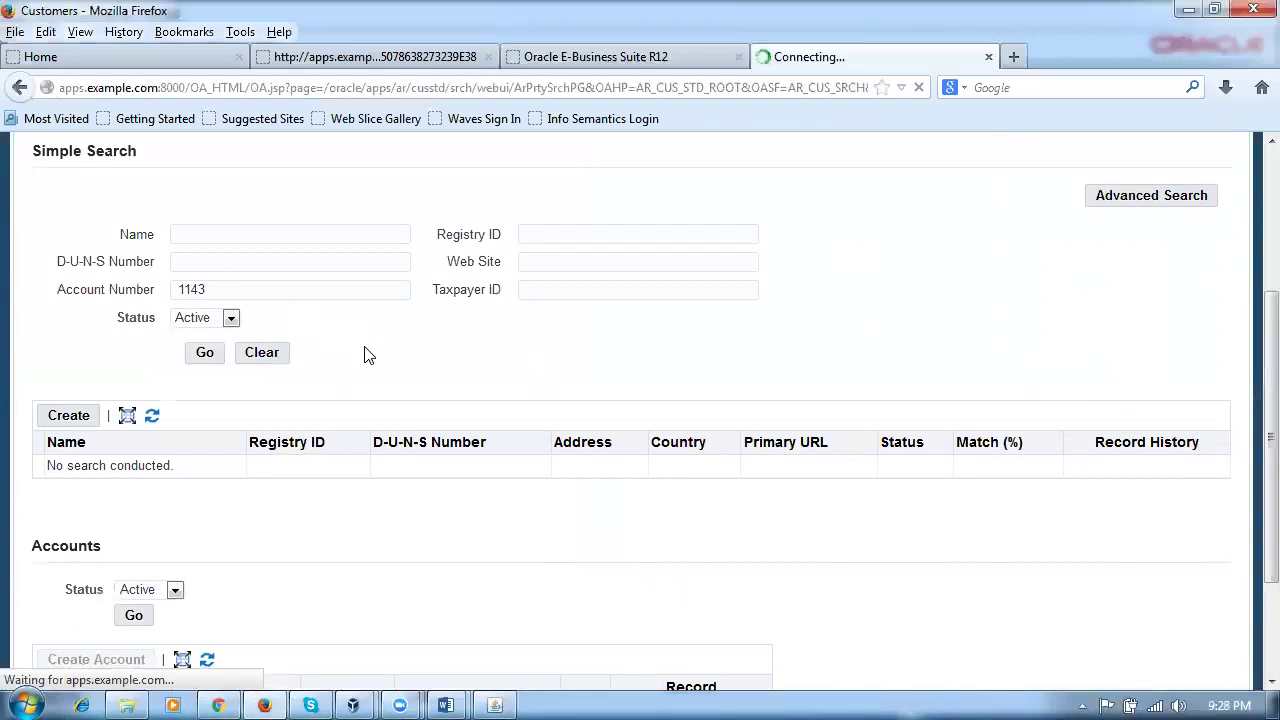
pyautogui.scroll(-4, 366, 354)
pyautogui.scroll(-2, 706, 503)
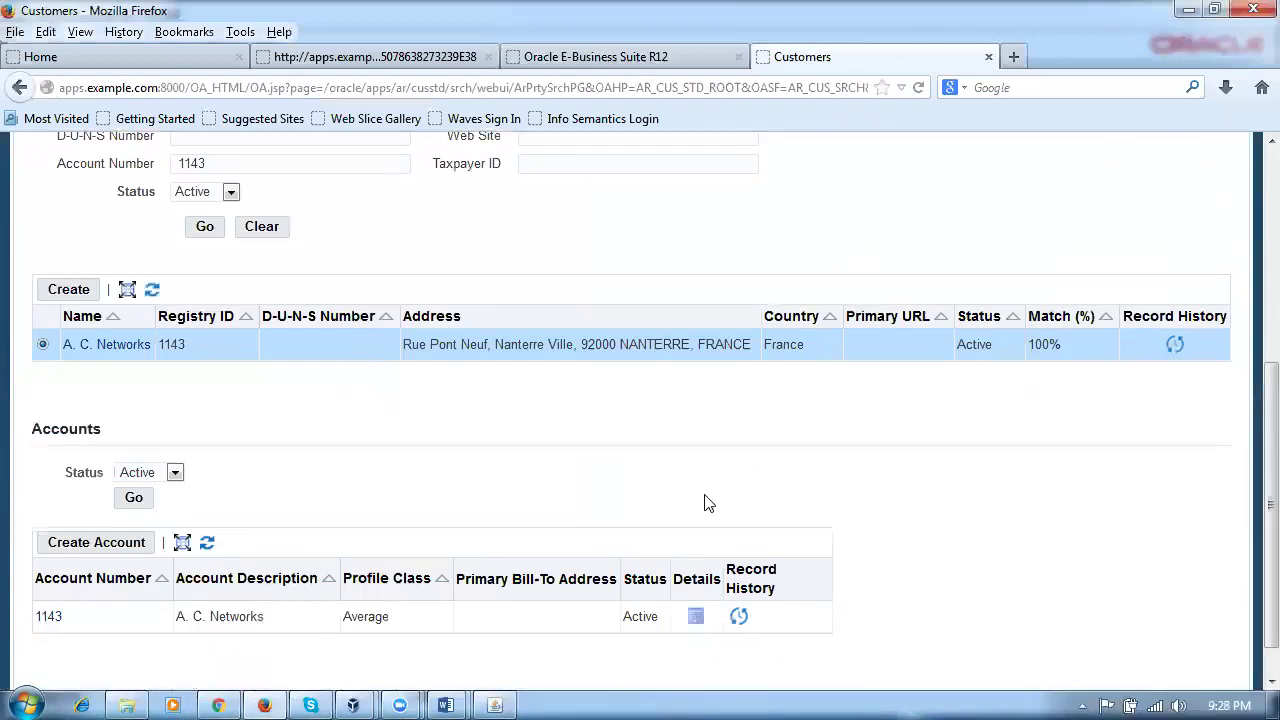
pyautogui.click(696, 580)
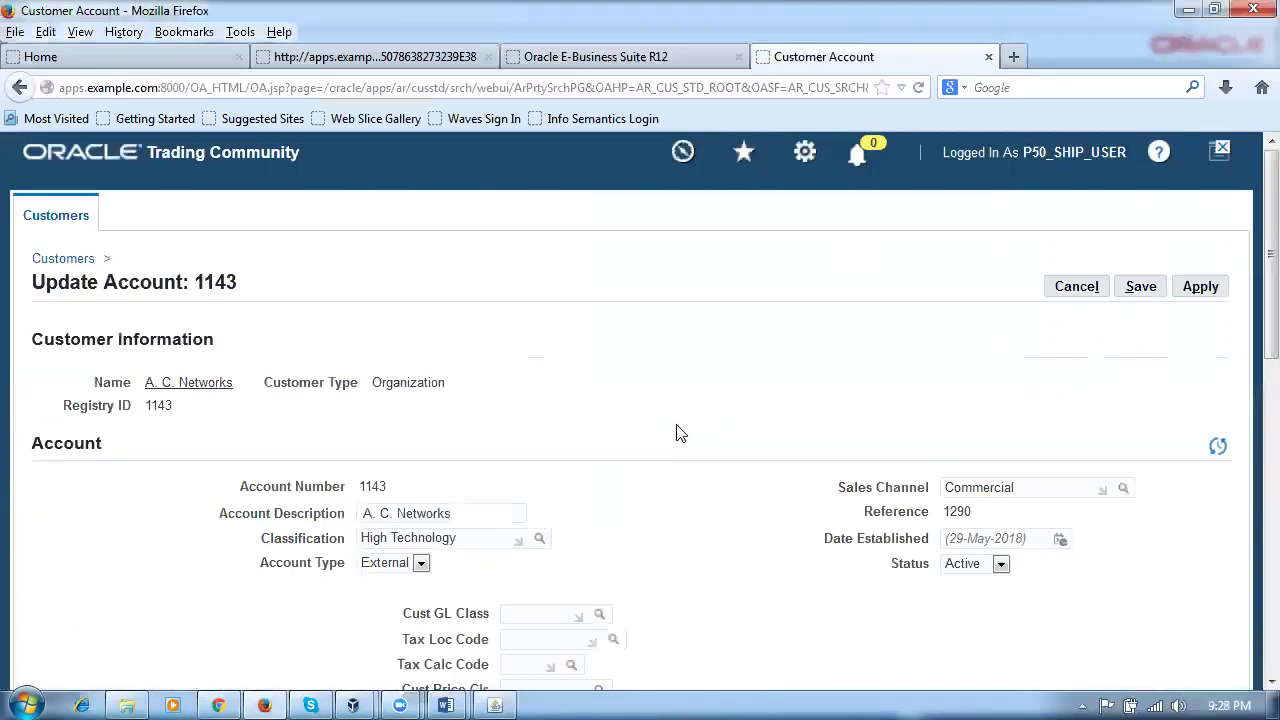
# Step: Open the account site's business purposes and the Ship To purpose details
pyautogui.scroll(-5, 588, 448)
pyautogui.scroll(-10, 588, 448)
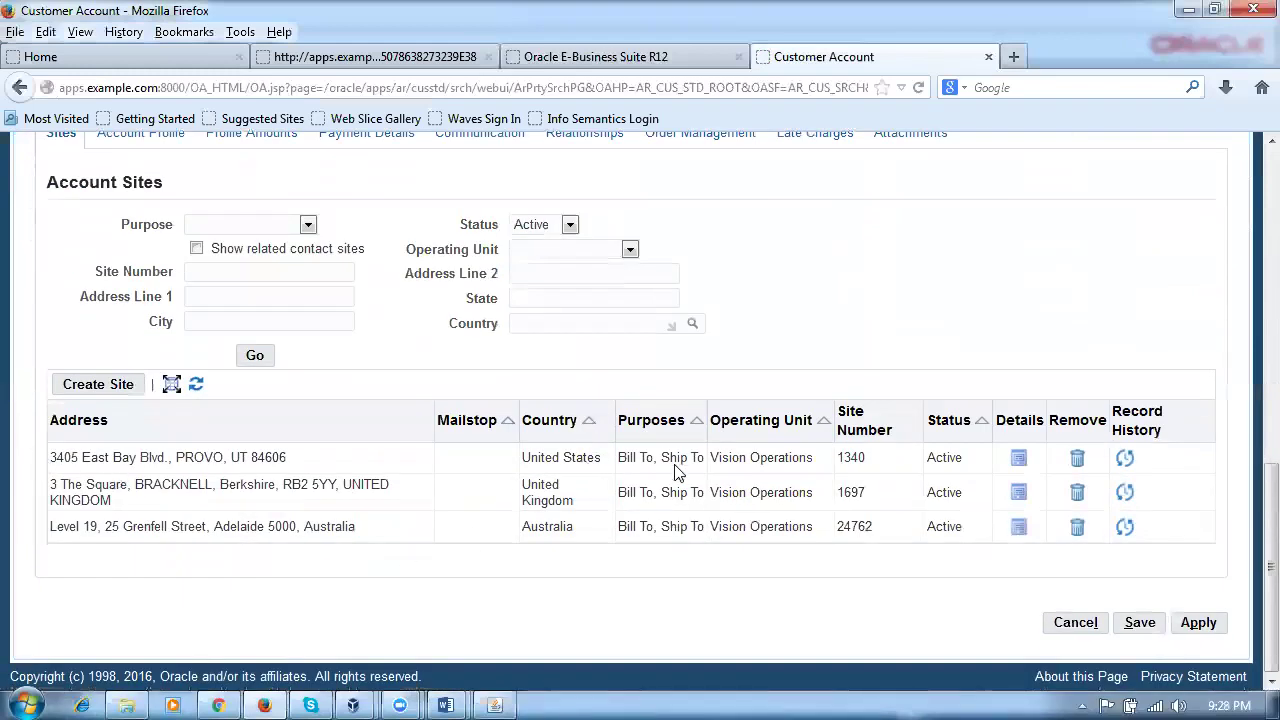
pyautogui.click(1018, 460)
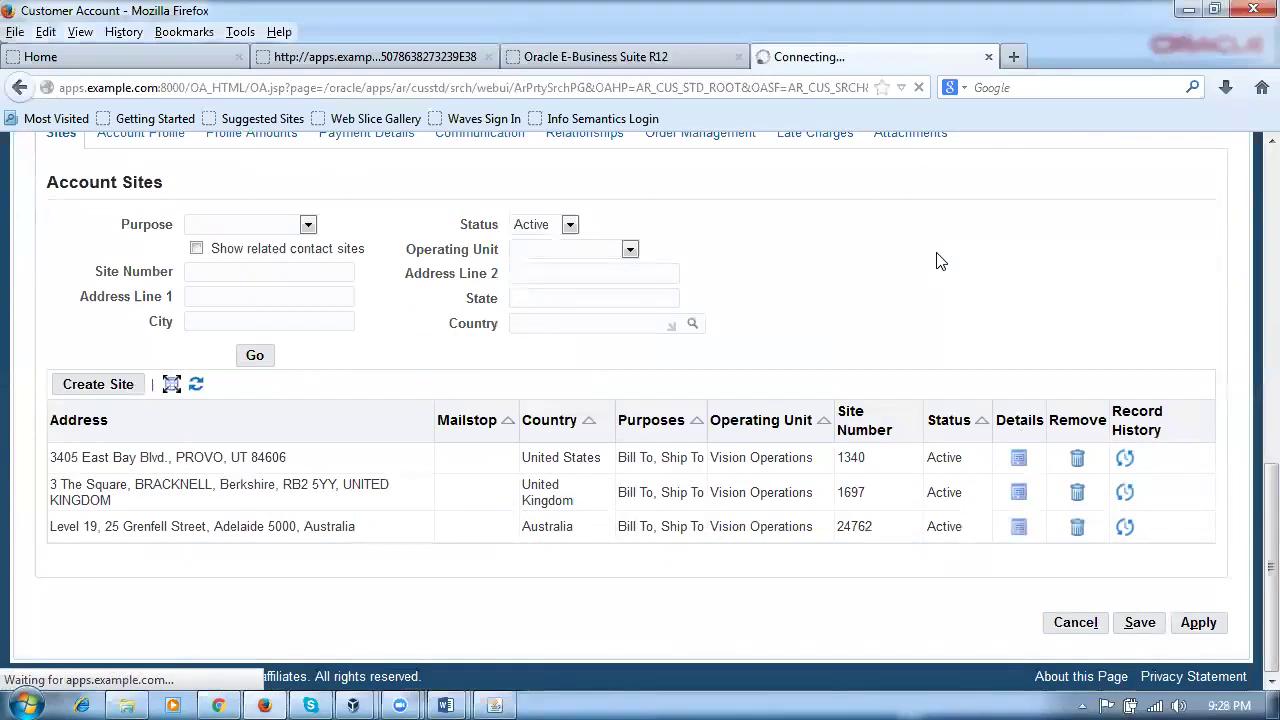
pyautogui.scroll(-4, 500, 371)
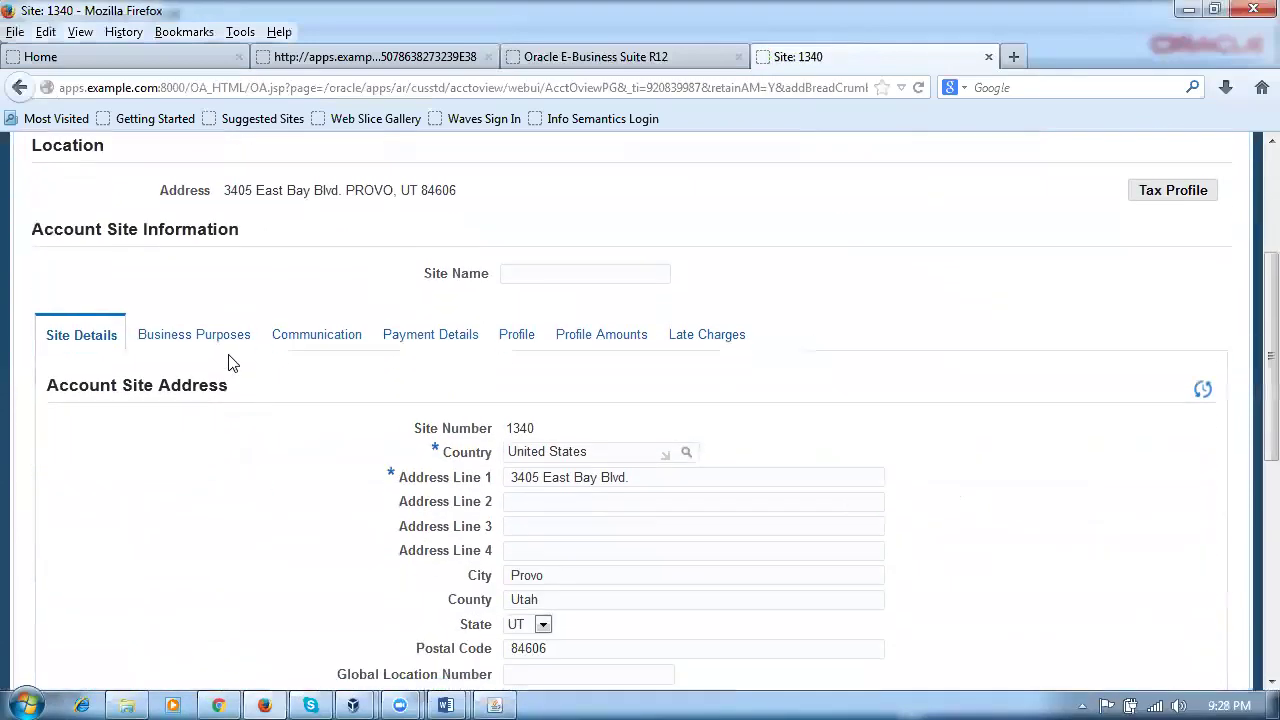
pyautogui.click(204, 338)
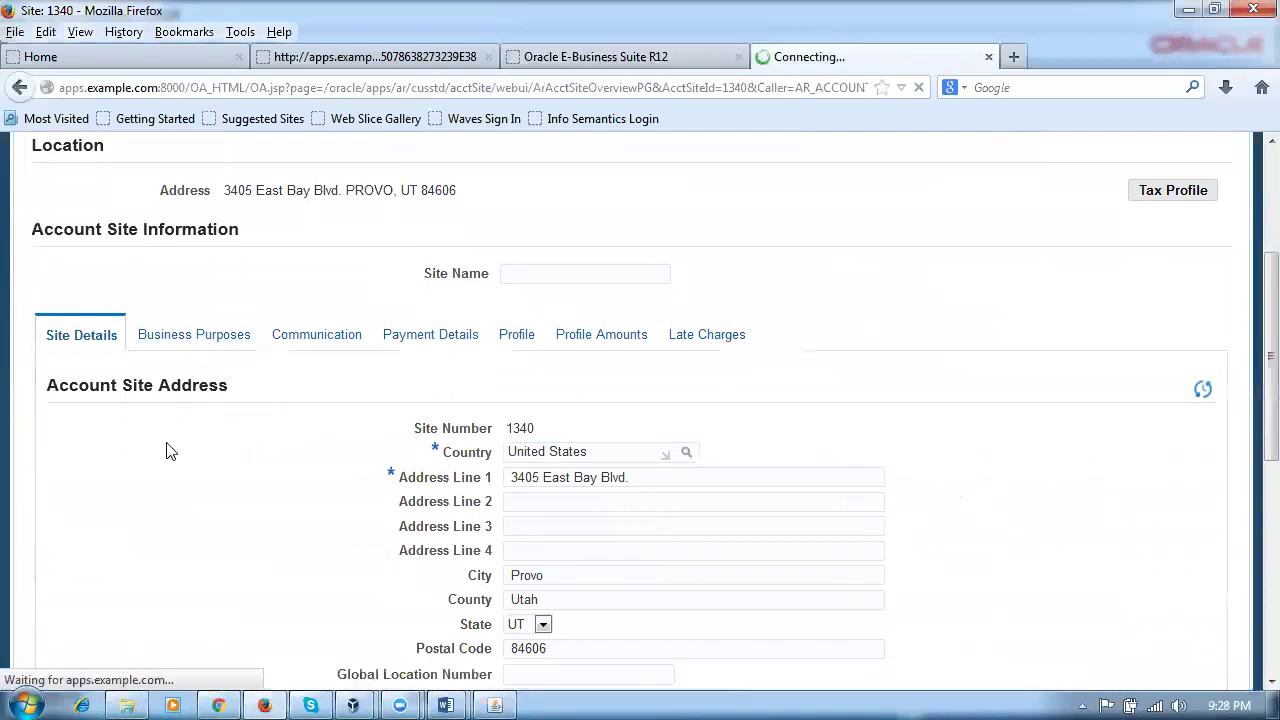
pyautogui.scroll(-5, 170, 460)
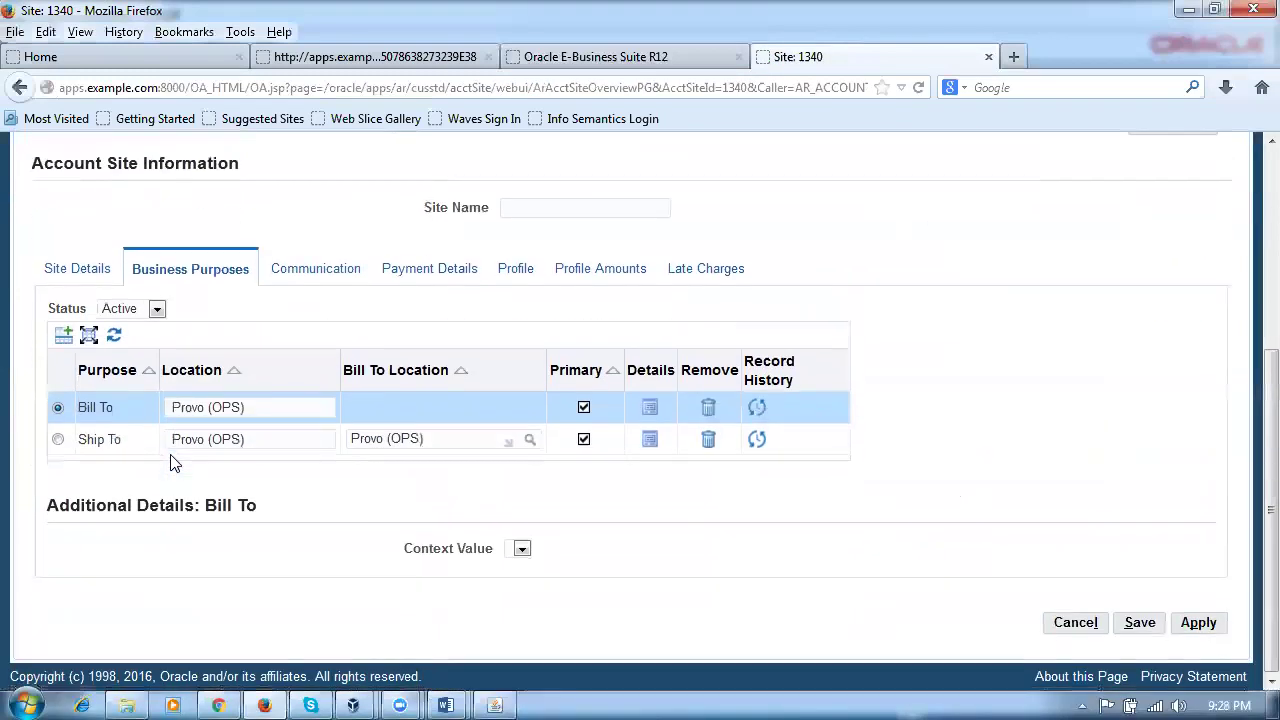
pyautogui.click(58, 439)
pyautogui.scroll(-4, 40, 500)
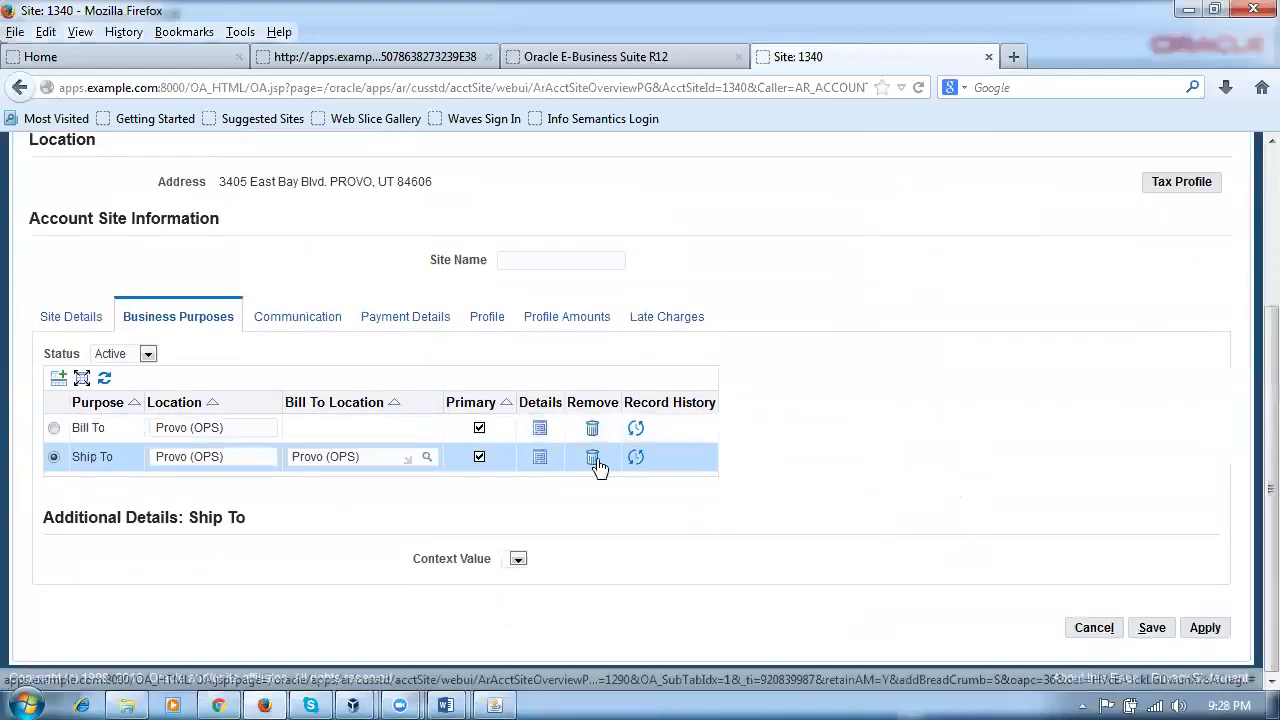
pyautogui.click(539, 458)
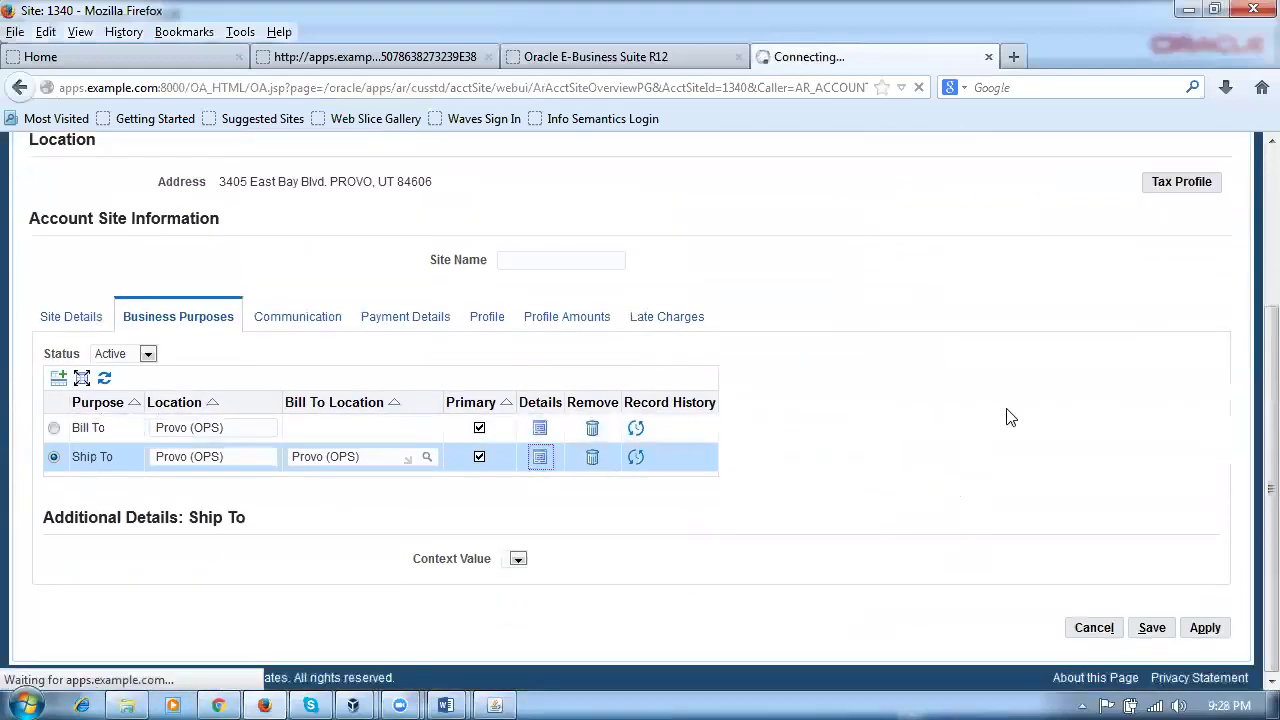
# Step: Replace the Ship To warehouse with p50_ship_org and apply the change
pyautogui.scroll(-4, 1000, 428)
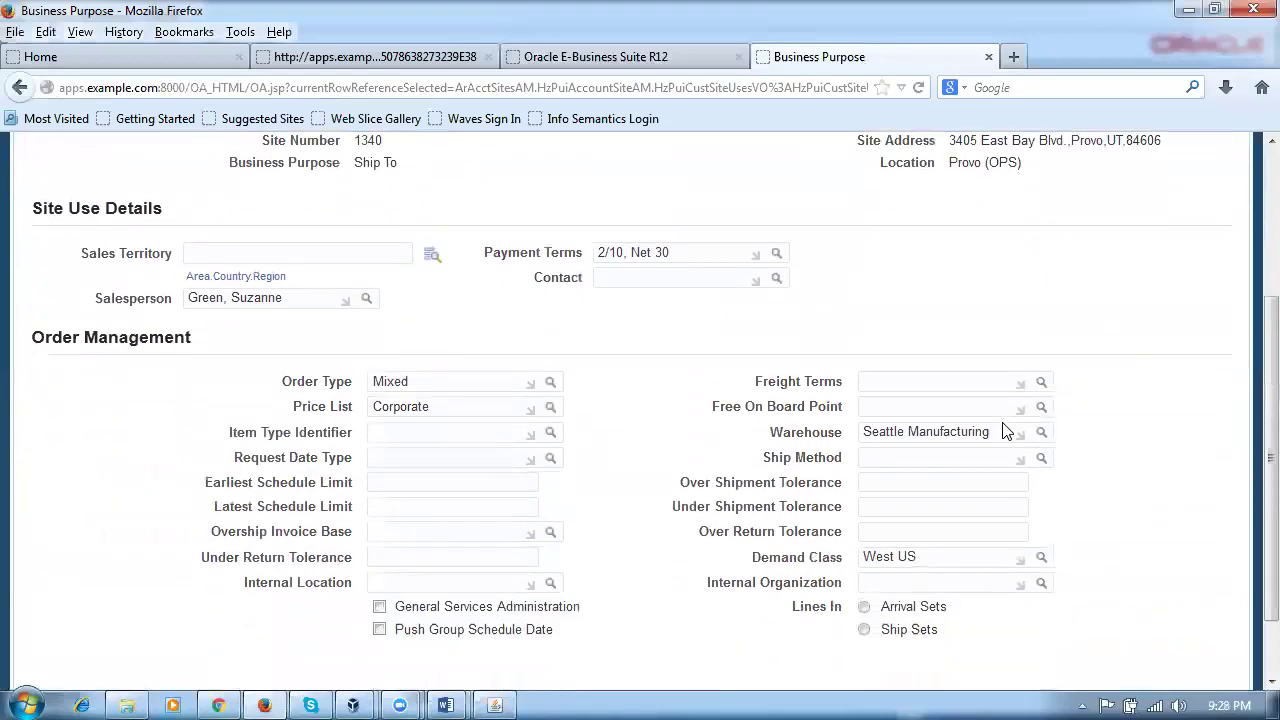
pyautogui.hotkey('ctrl', 'a')
pyautogui.write('p')
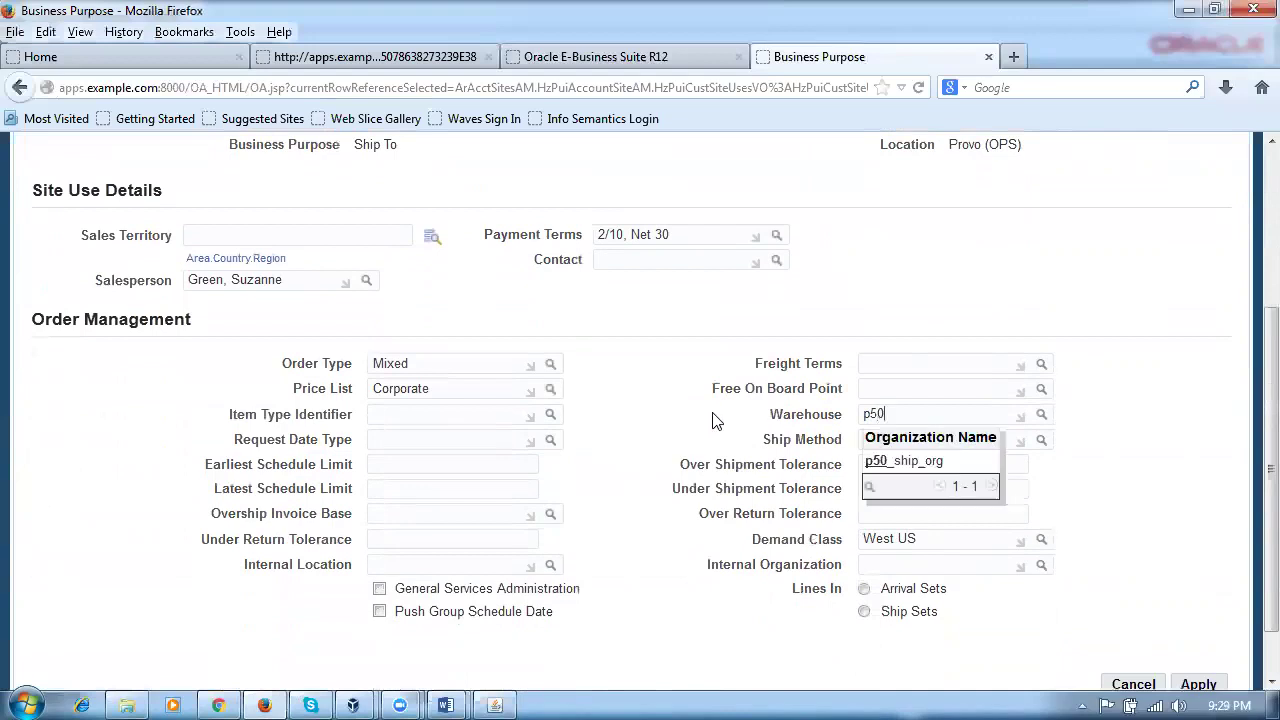
pyautogui.click(917, 465)
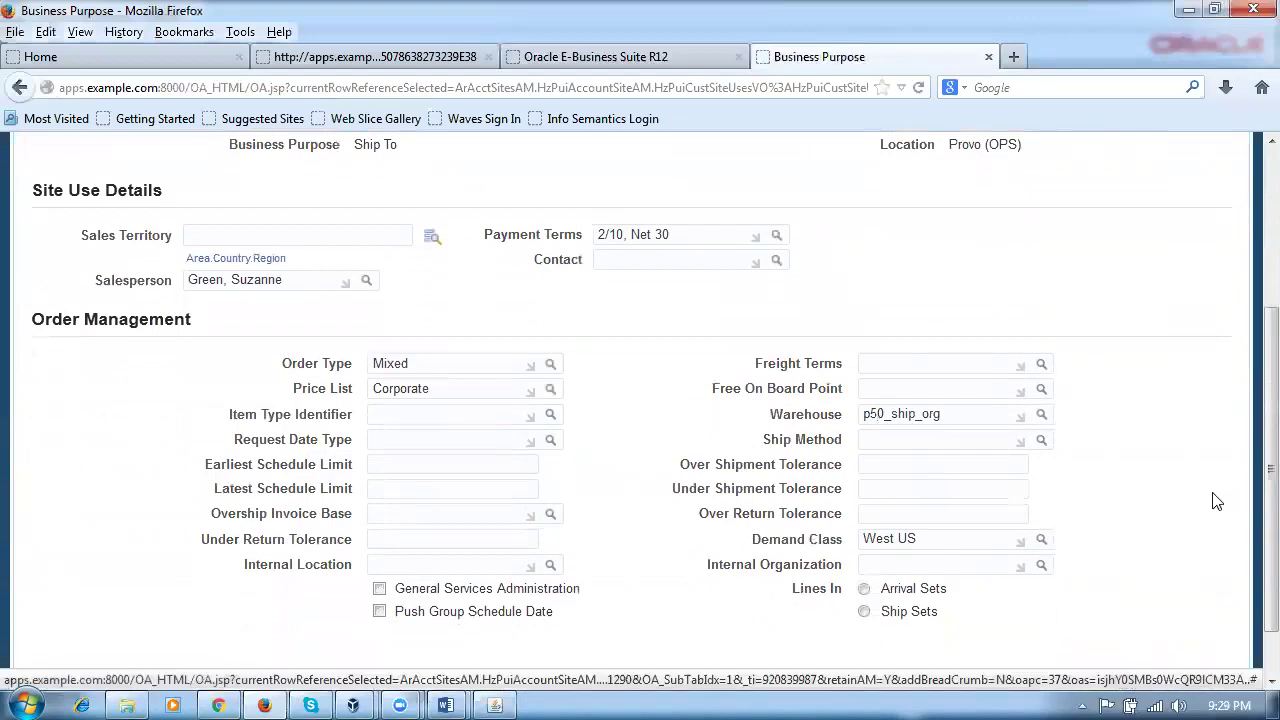
pyautogui.scroll(3, 1201, 511)
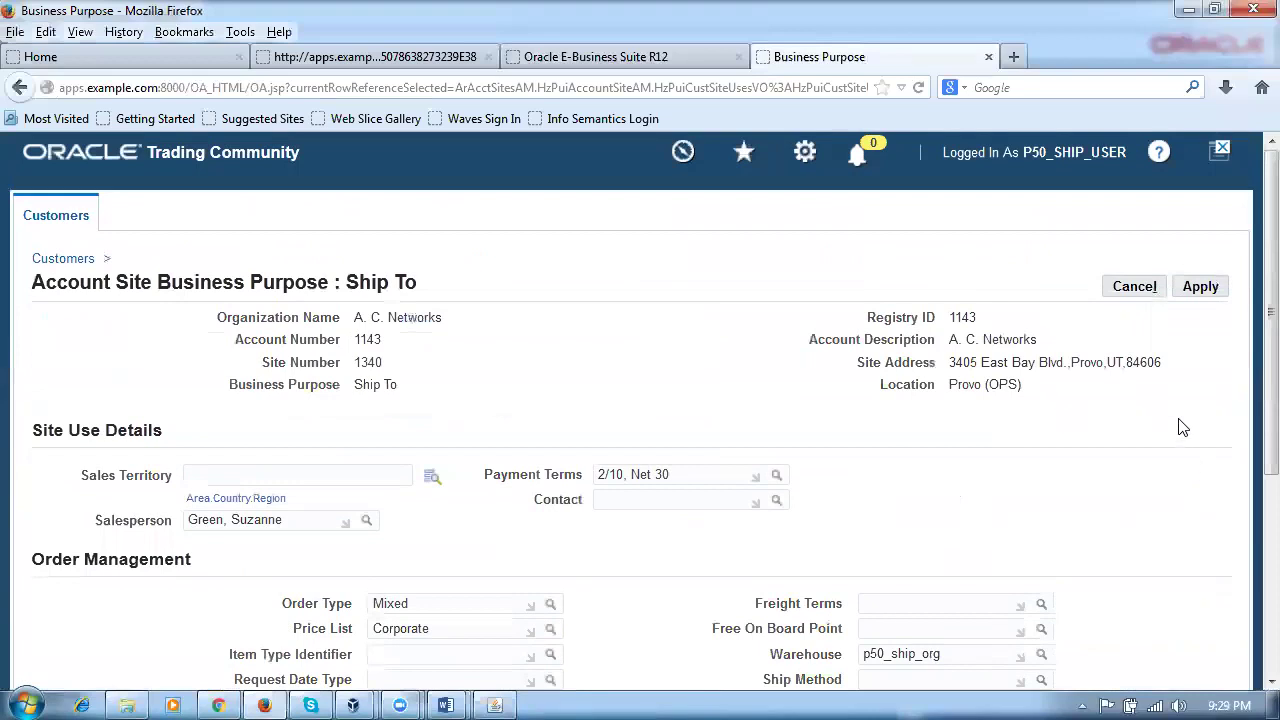
pyautogui.click(1190, 293)
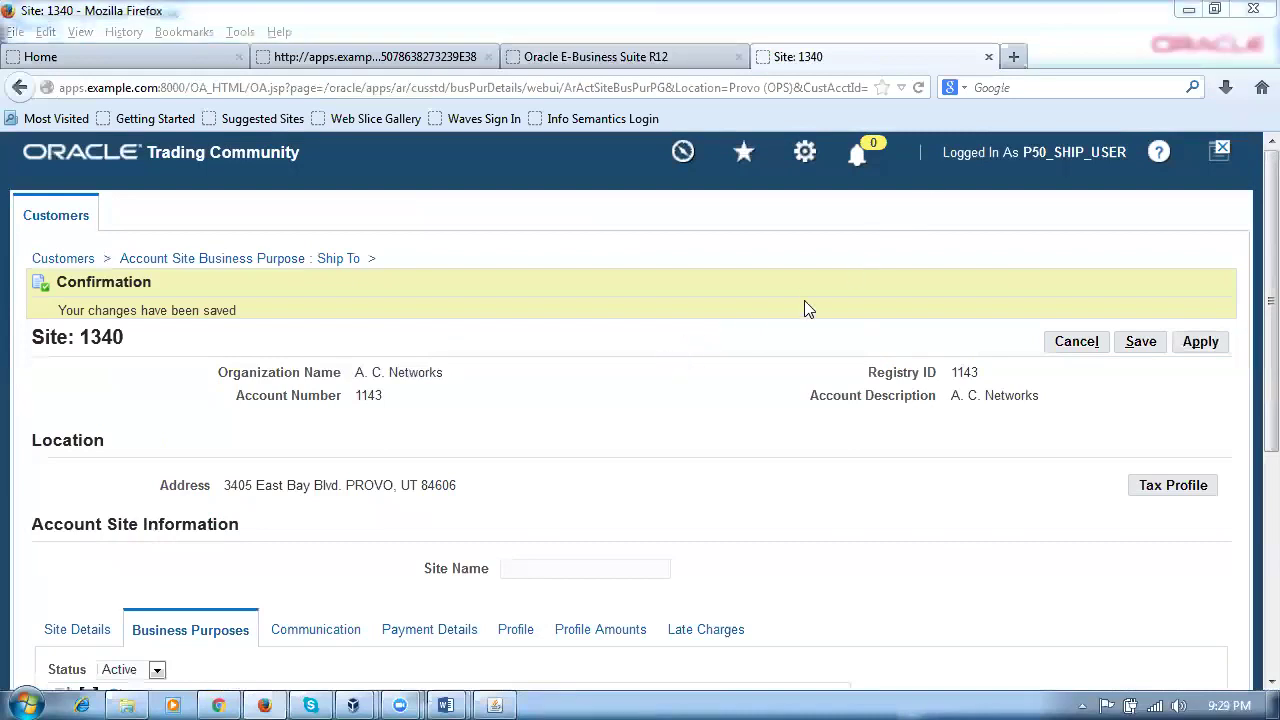
# Step: Close the customer site page and open Inventory's Master Items form from the Navigator
pyautogui.click(988, 56)
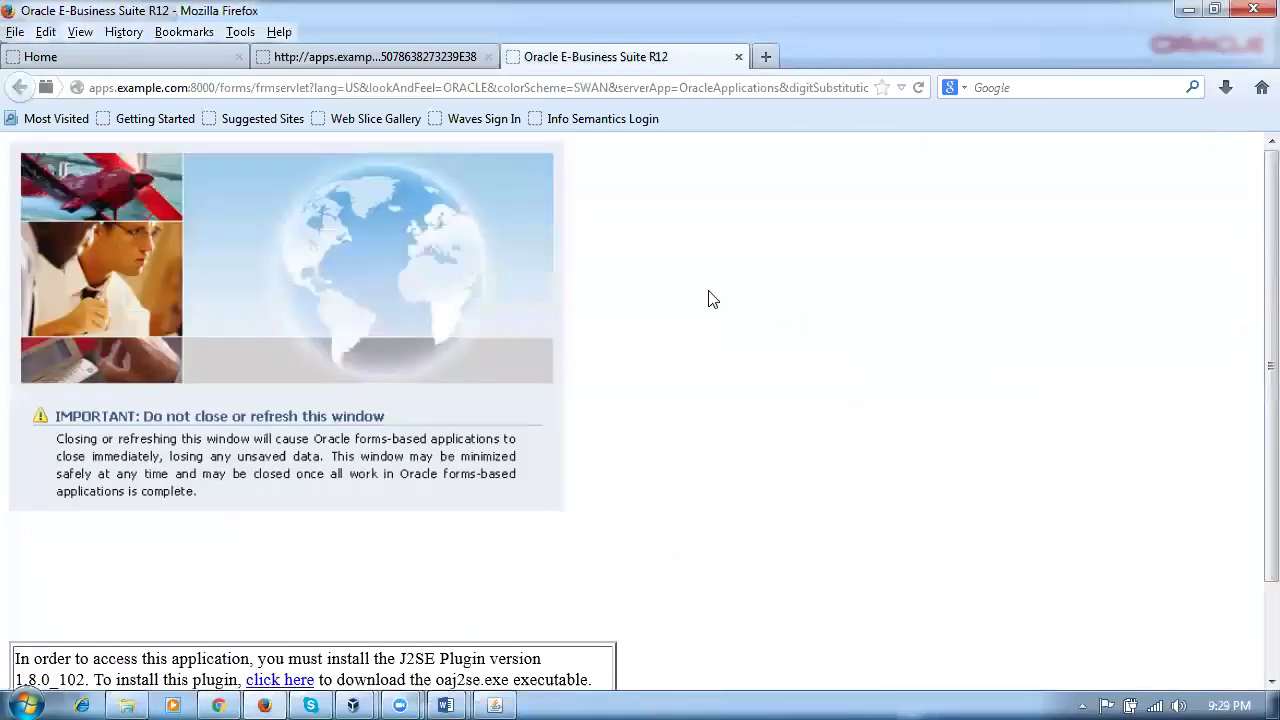
pyautogui.click(497, 705)
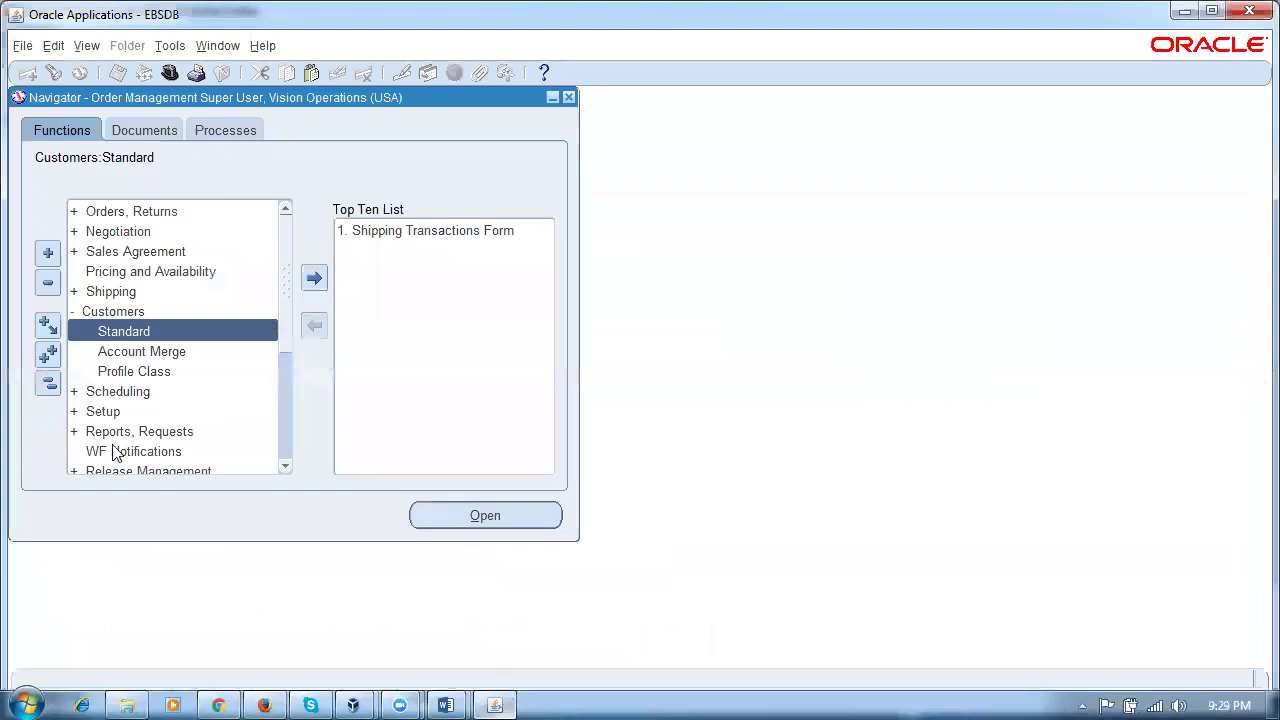
pyautogui.click(50, 388)
pyautogui.write('i')
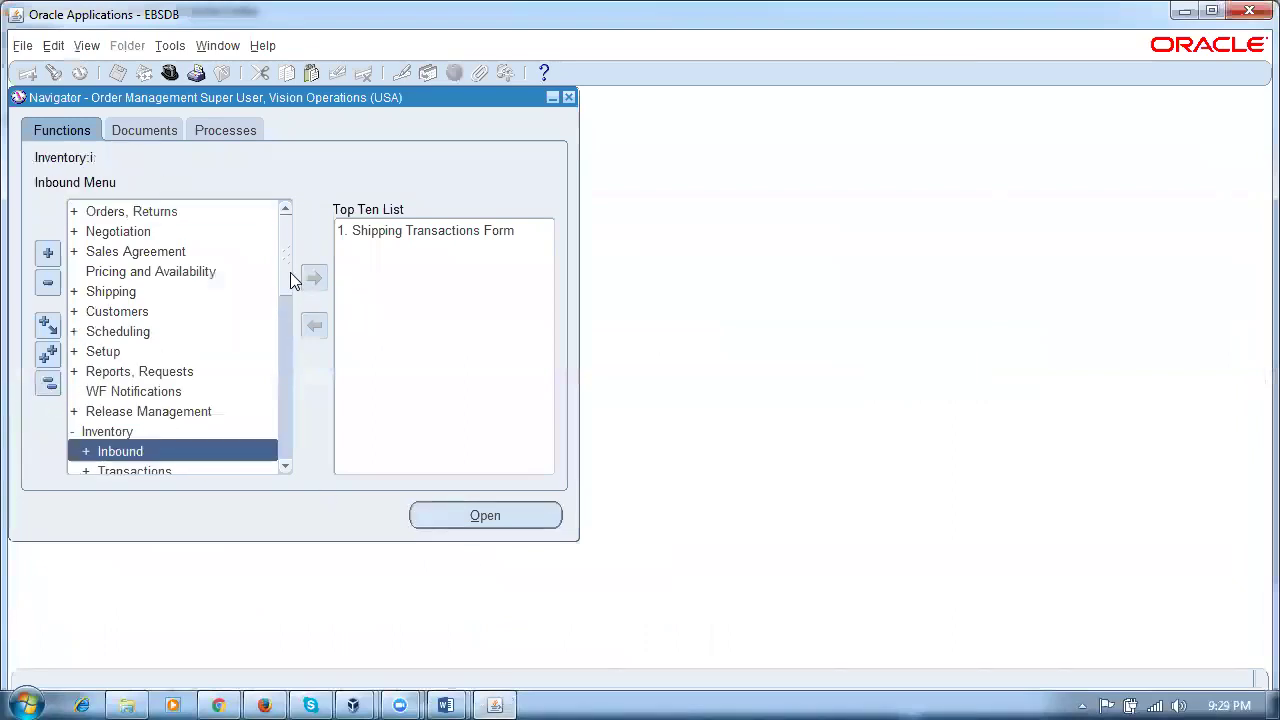
pyautogui.scroll(-3, 290, 280)
pyautogui.doubleClick(108, 351)
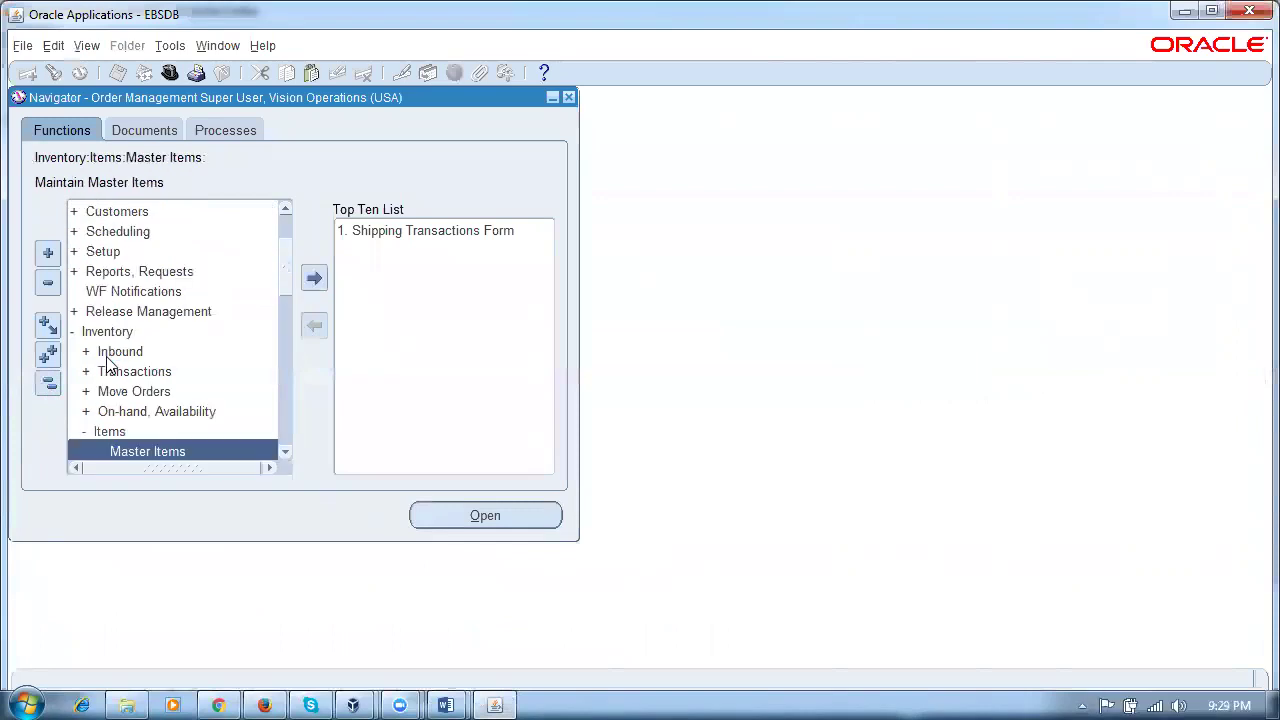
pyautogui.doubleClick(148, 452)
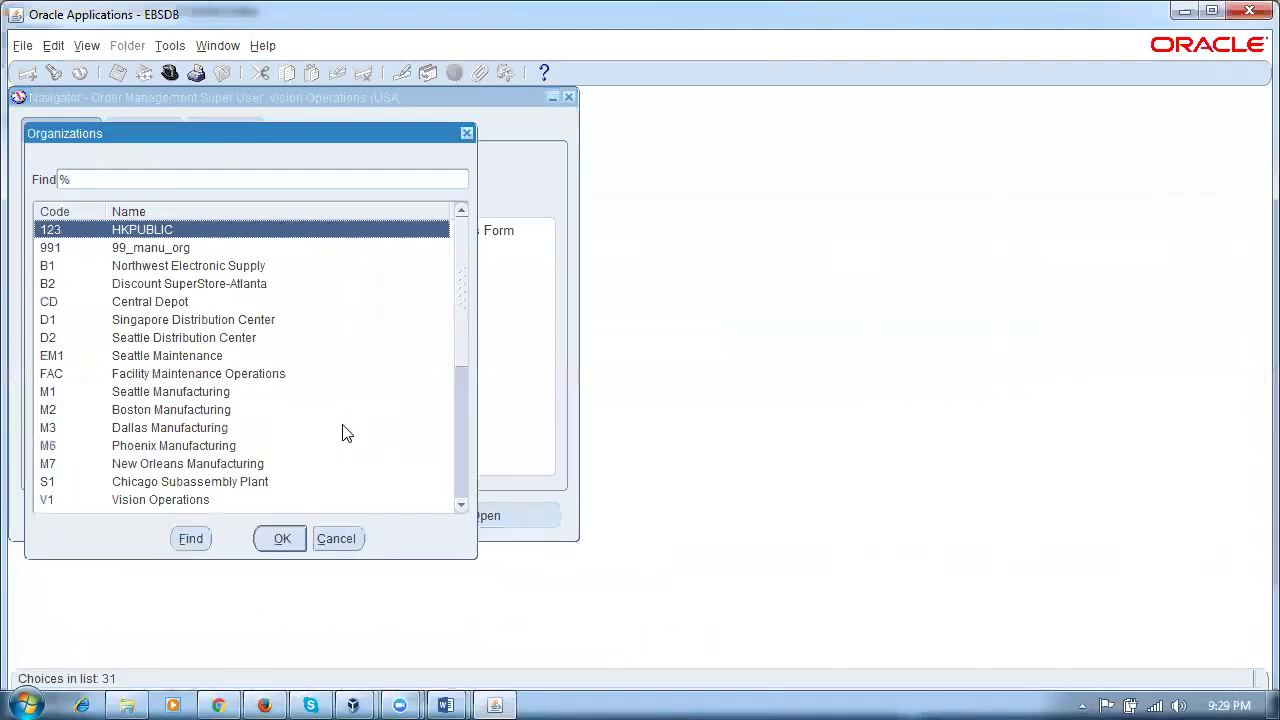
# Step: Choose organization p50 from the 'p' filtered list and confirm it
pyautogui.write('p')
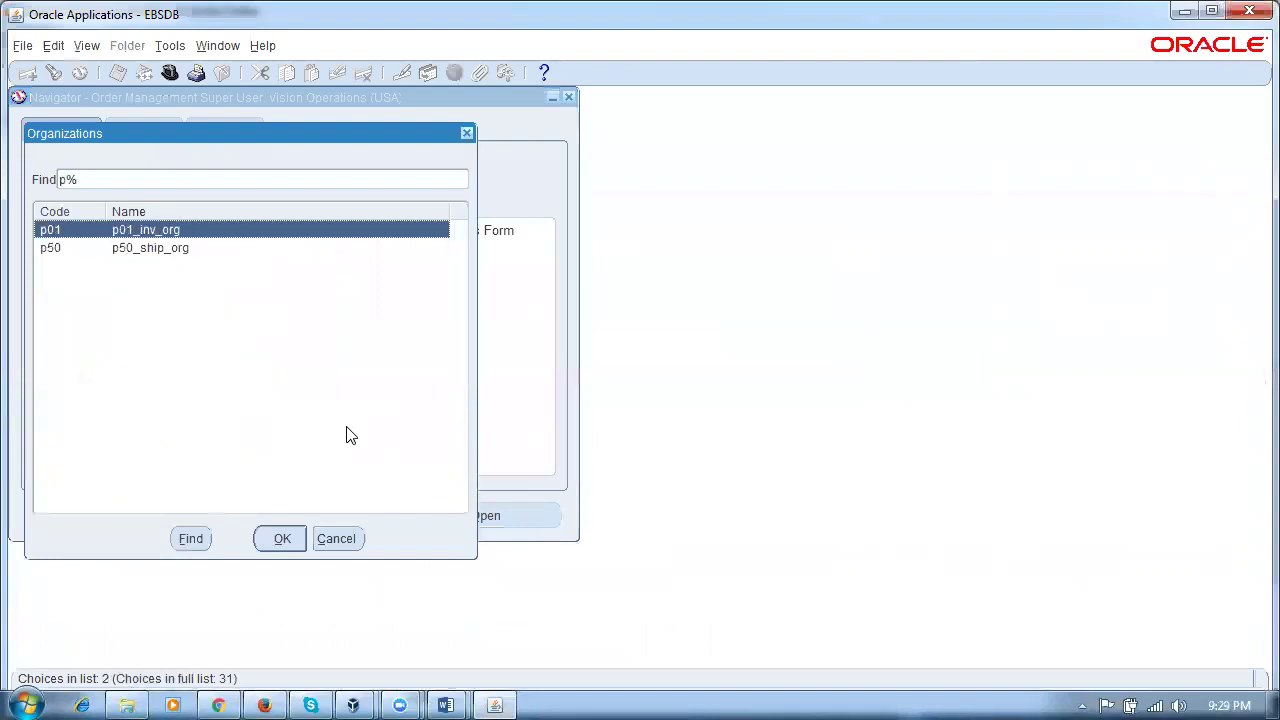
pyautogui.click(92, 257)
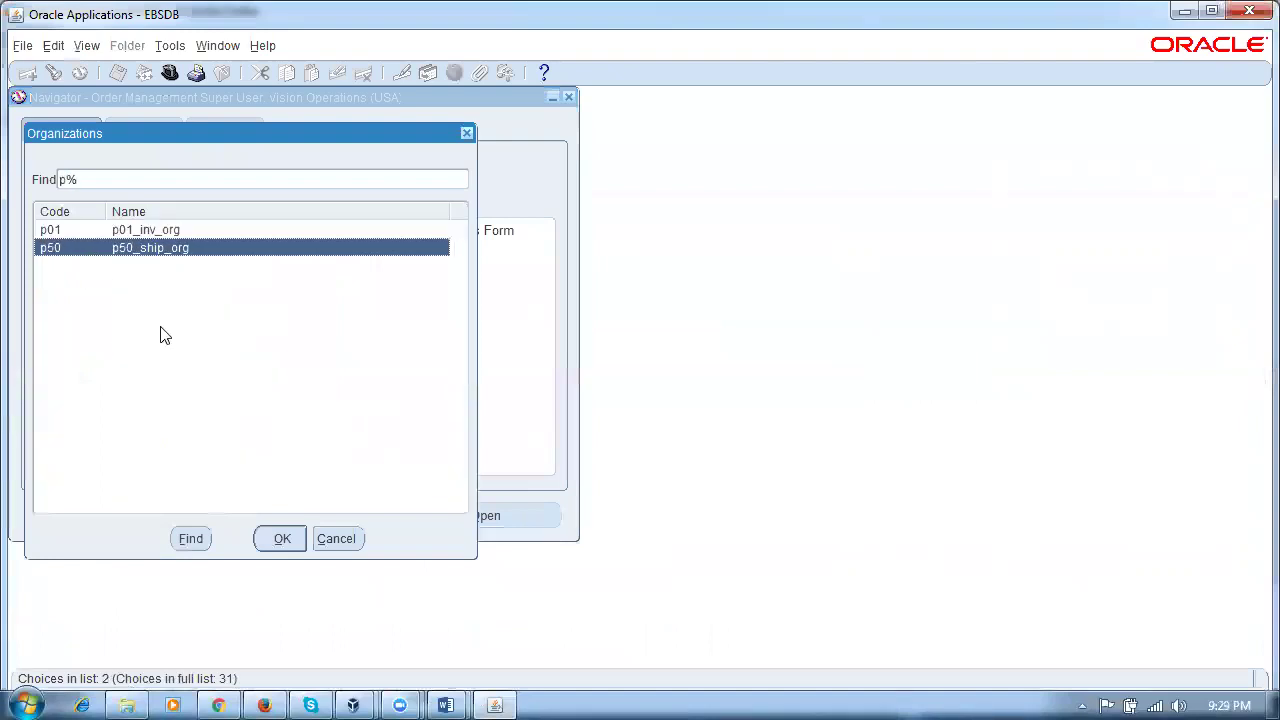
pyautogui.click(264, 542)
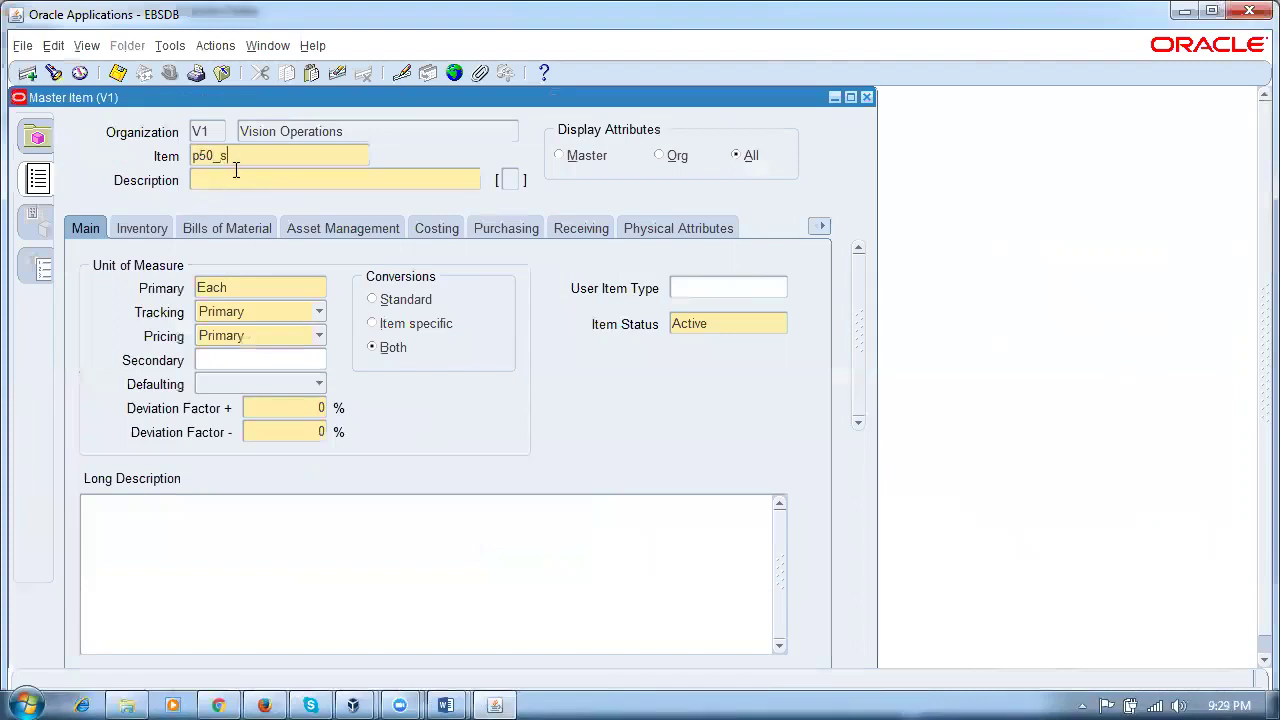
# Step: Enter item p50_ship_item with description 'ship test item'
pyautogui.write('m')
pyautogui.click(234, 172)
pyautogui.write('ship test ite')
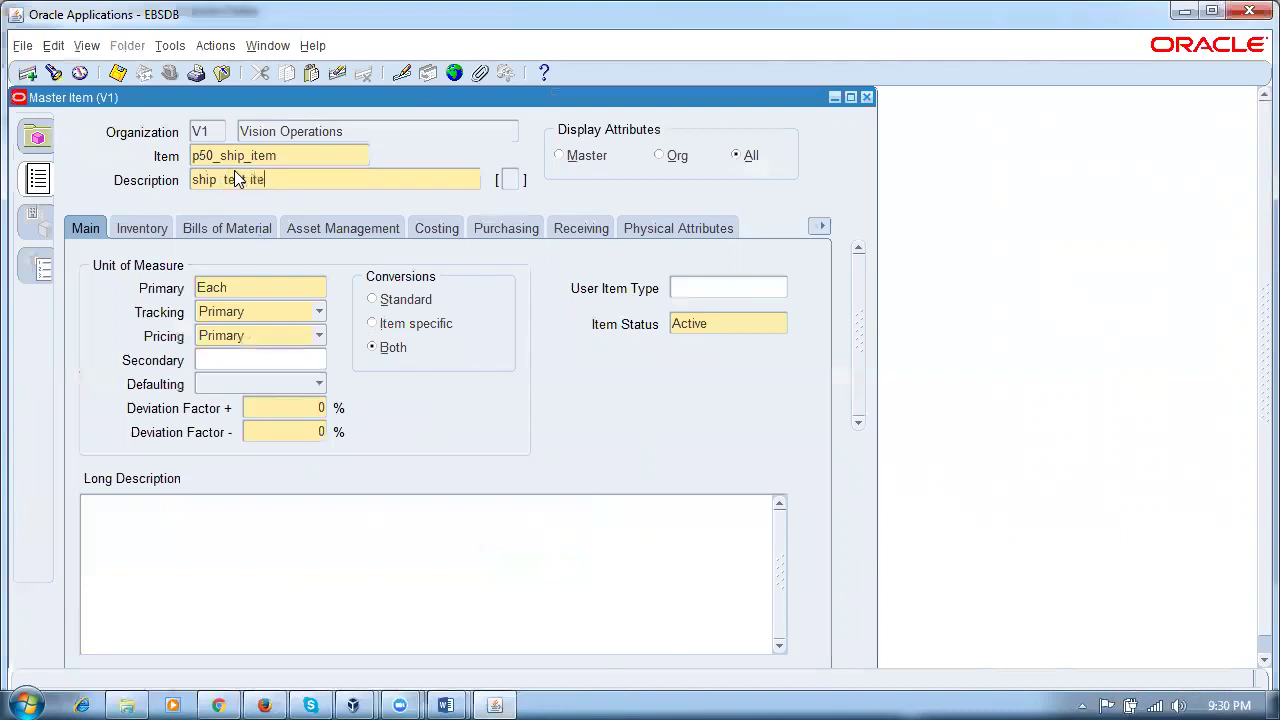
# Step: Copy attributes from the Purchased Item template via Tools > Copy From
pyautogui.hotkey('alt', 't')
pyautogui.press('Up')
pyautogui.press('Up')
pyautogui.press('Return')
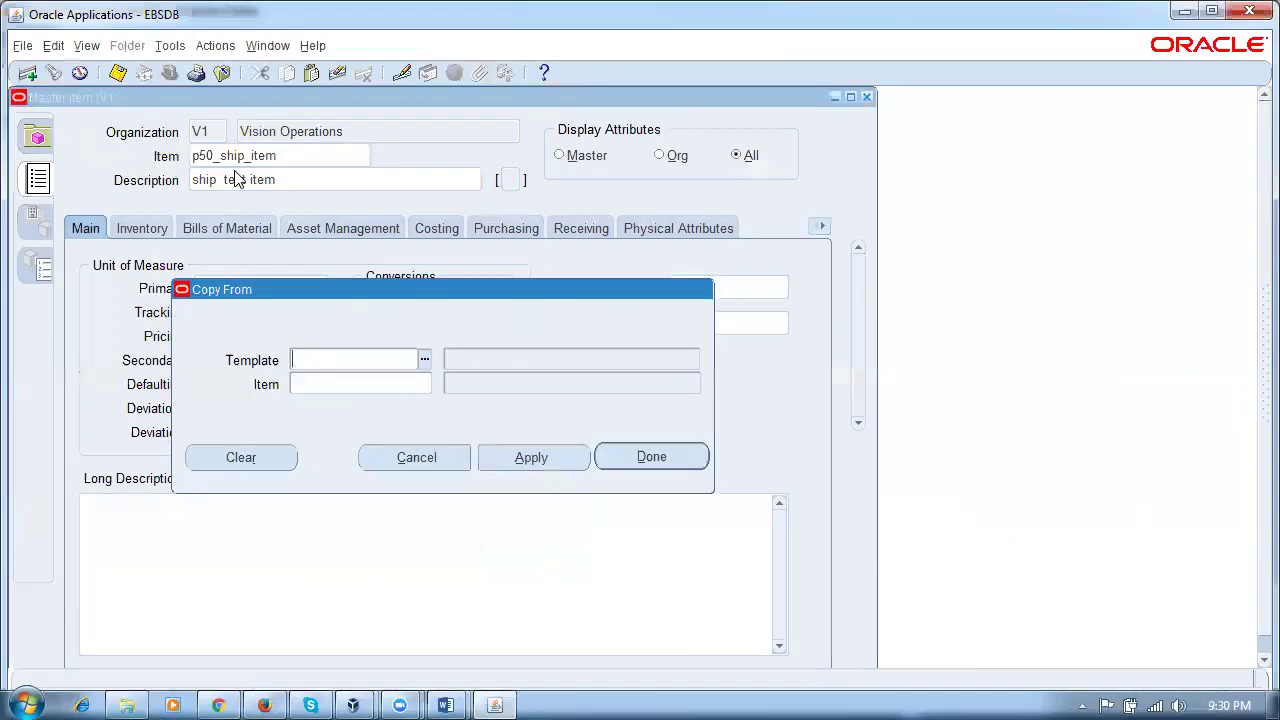
pyautogui.write('pur')
pyautogui.press('Tab')
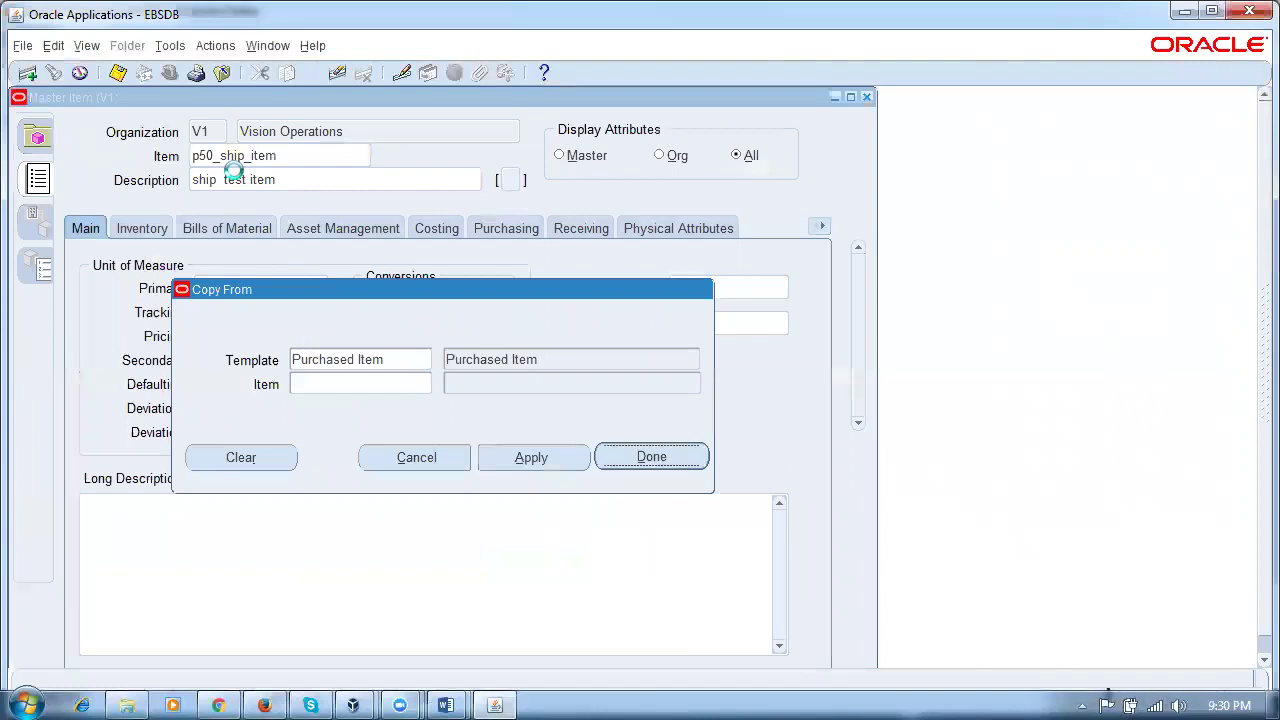
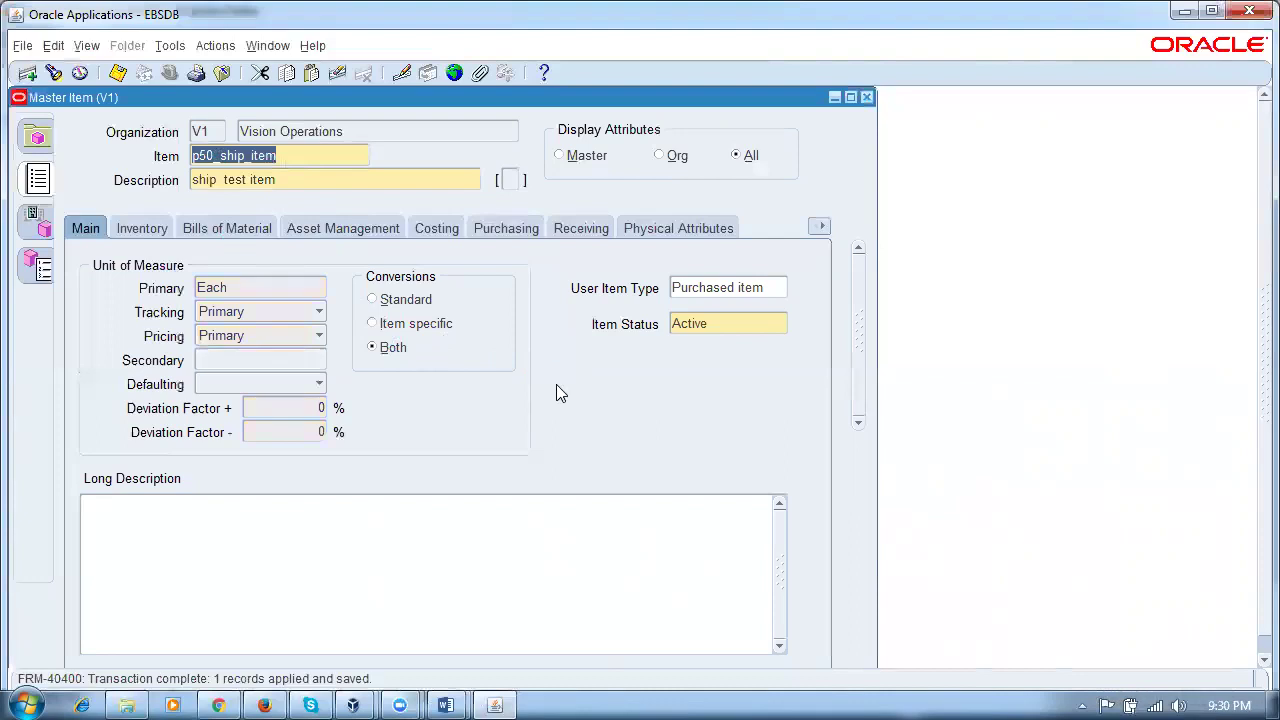
# Step: Assign p50_ship_item to organization p50, save it, and close the Master Item form
pyautogui.click(170, 46)
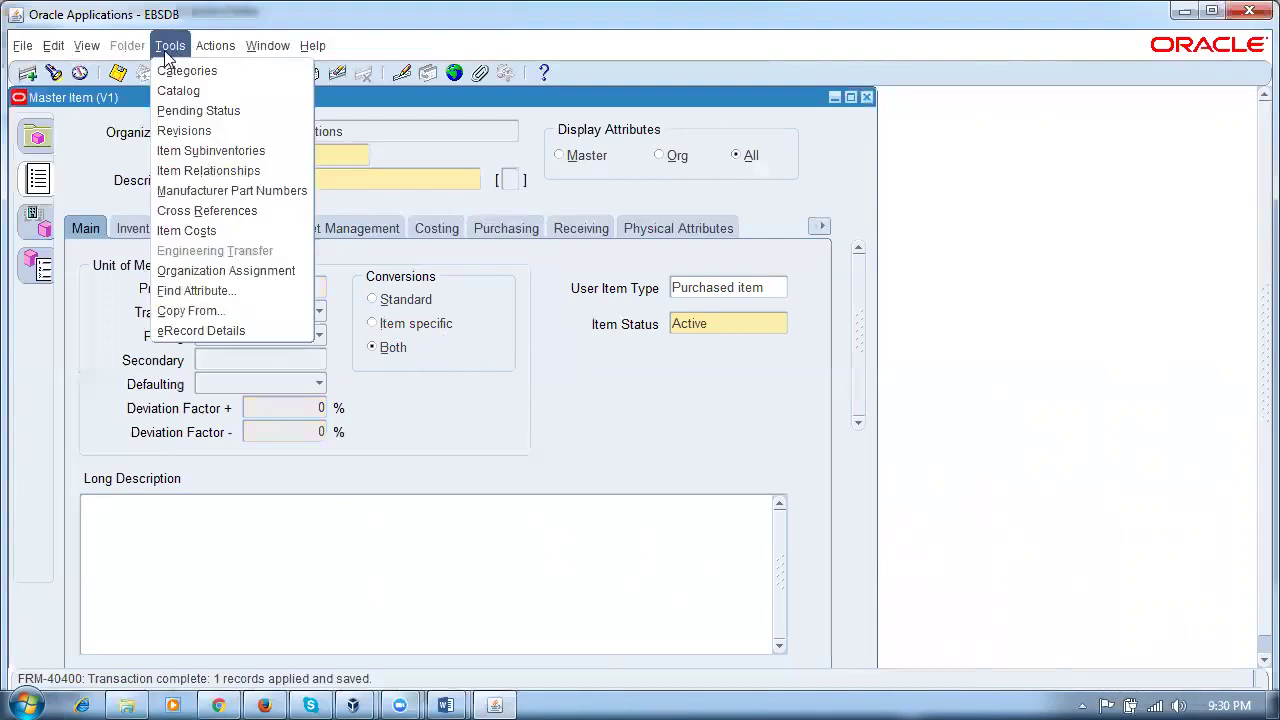
pyautogui.click(226, 271)
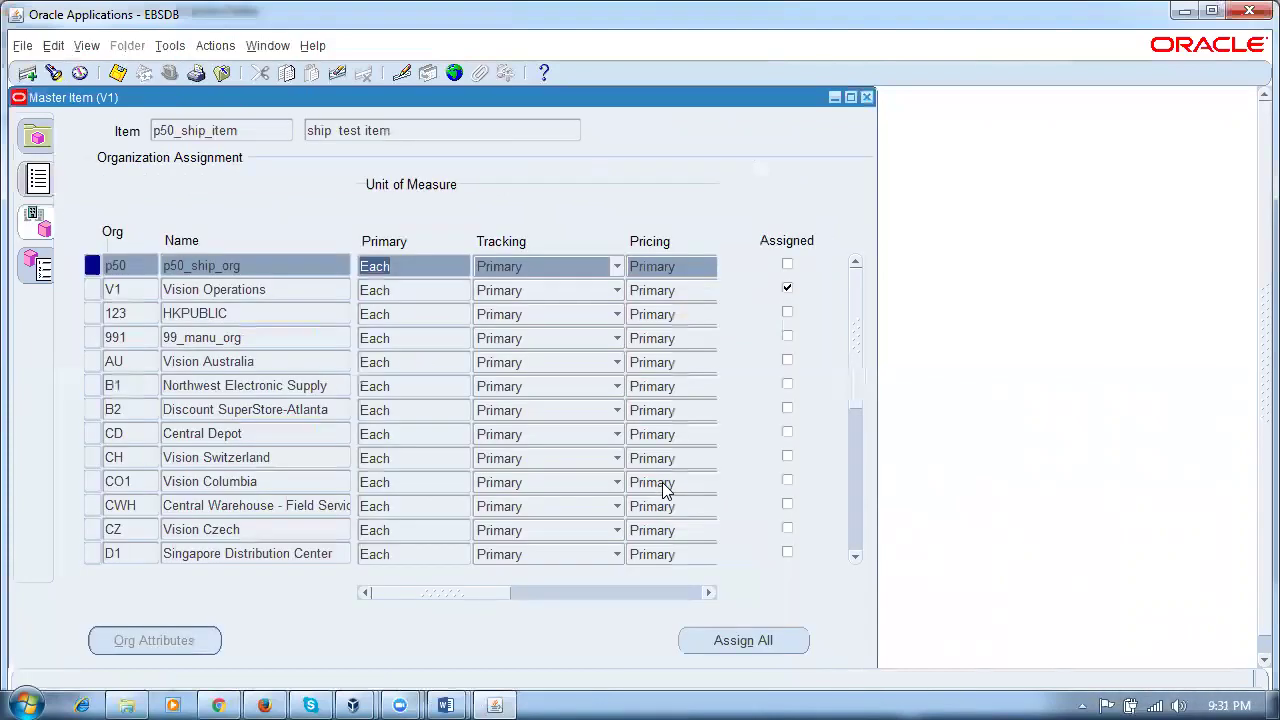
pyautogui.click(787, 264)
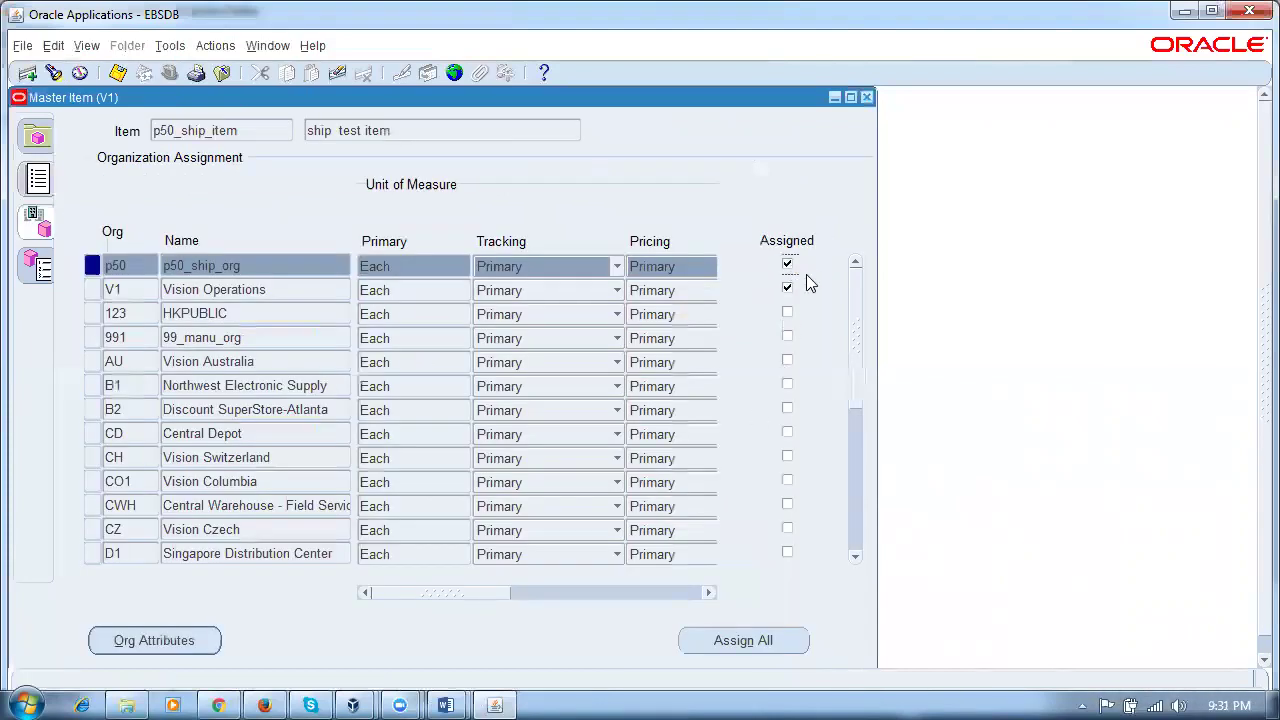
pyautogui.click(867, 98)
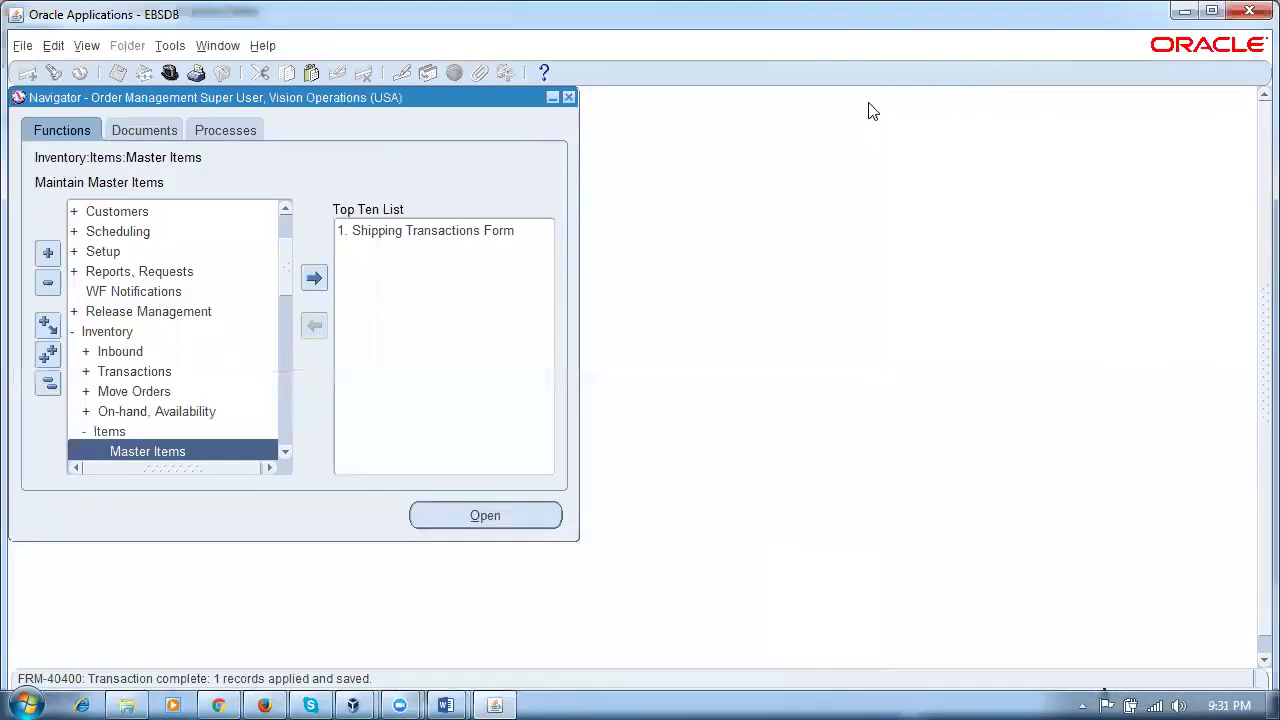
# Step: Open Miscellaneous Transaction, dismiss the no-open-period error, and close the form
pyautogui.click(48, 383)
pyautogui.doubleClick(145, 432)
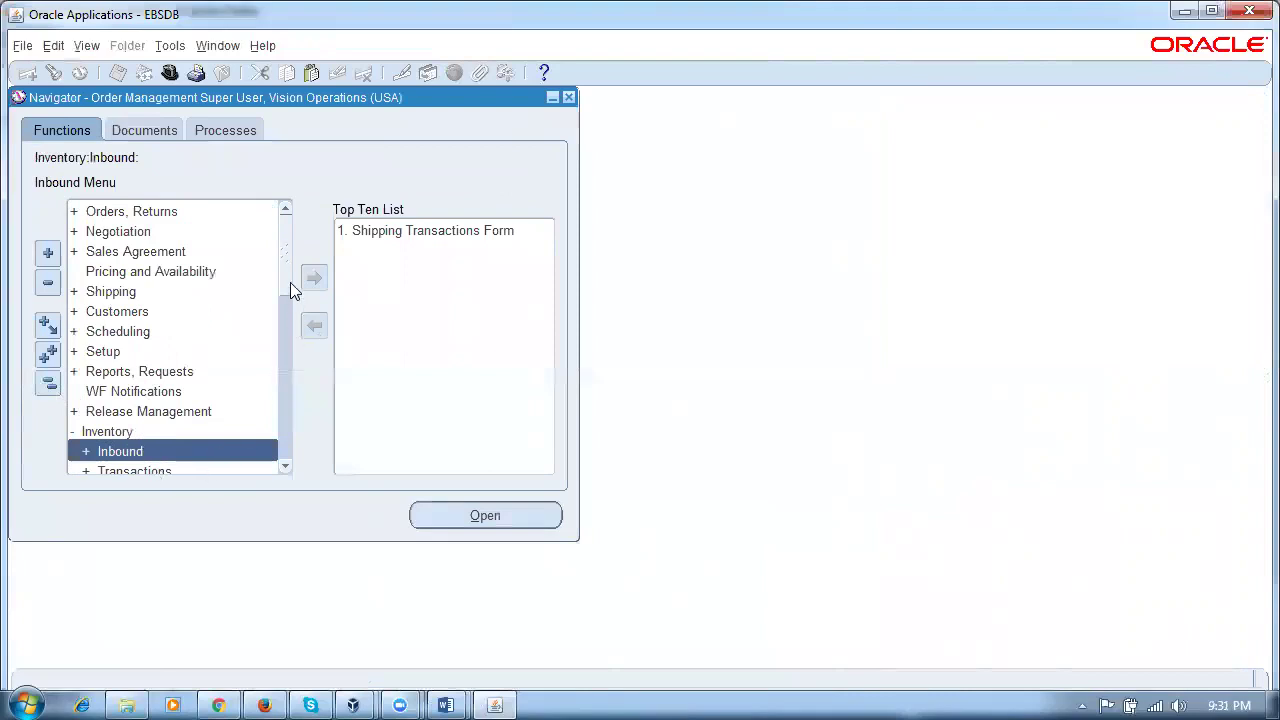
pyautogui.scroll(-2, 290, 282)
pyautogui.click(136, 392)
pyautogui.doubleClick(136, 393)
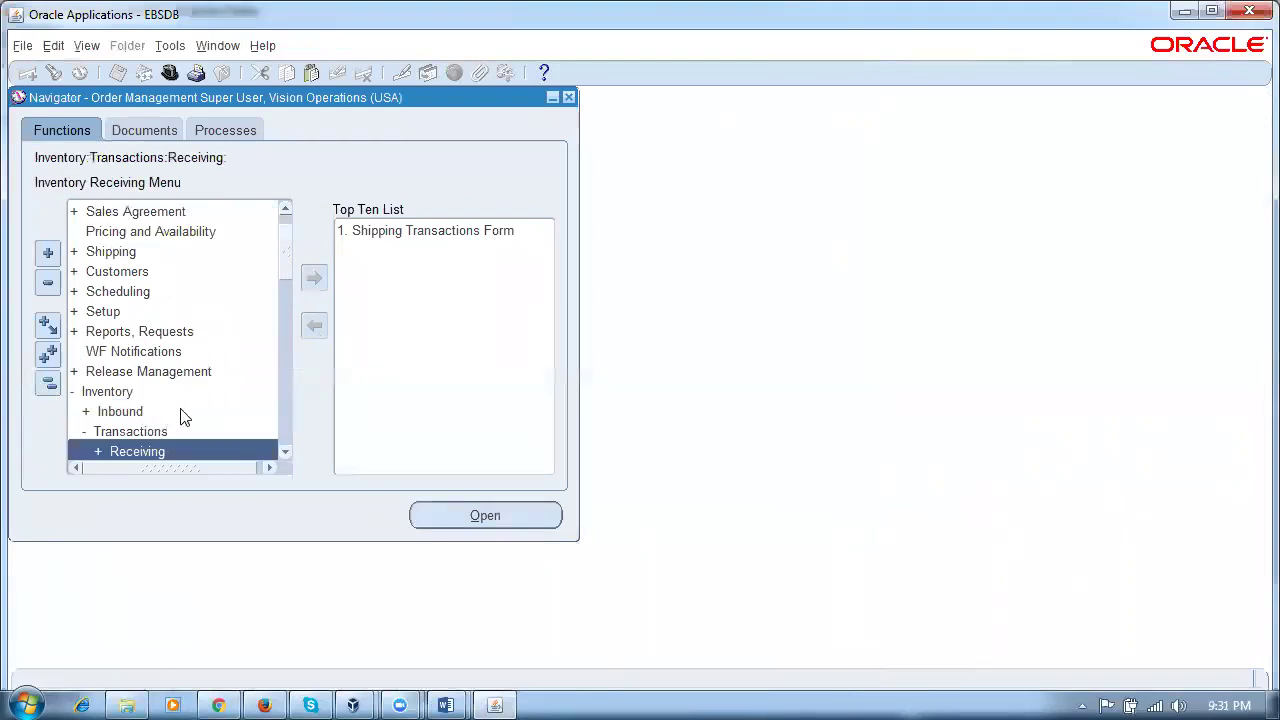
pyautogui.click(286, 454)
pyautogui.click(286, 454)
pyautogui.click(286, 454)
pyautogui.click(286, 454)
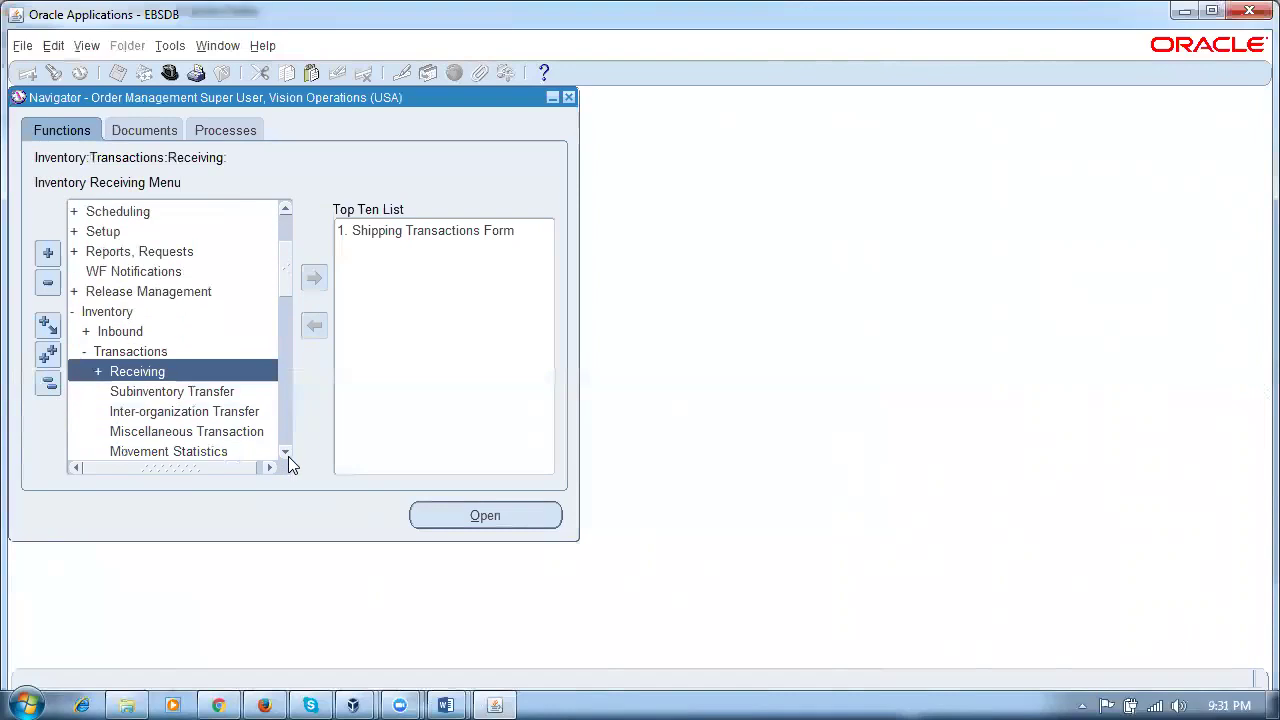
pyautogui.doubleClick(190, 431)
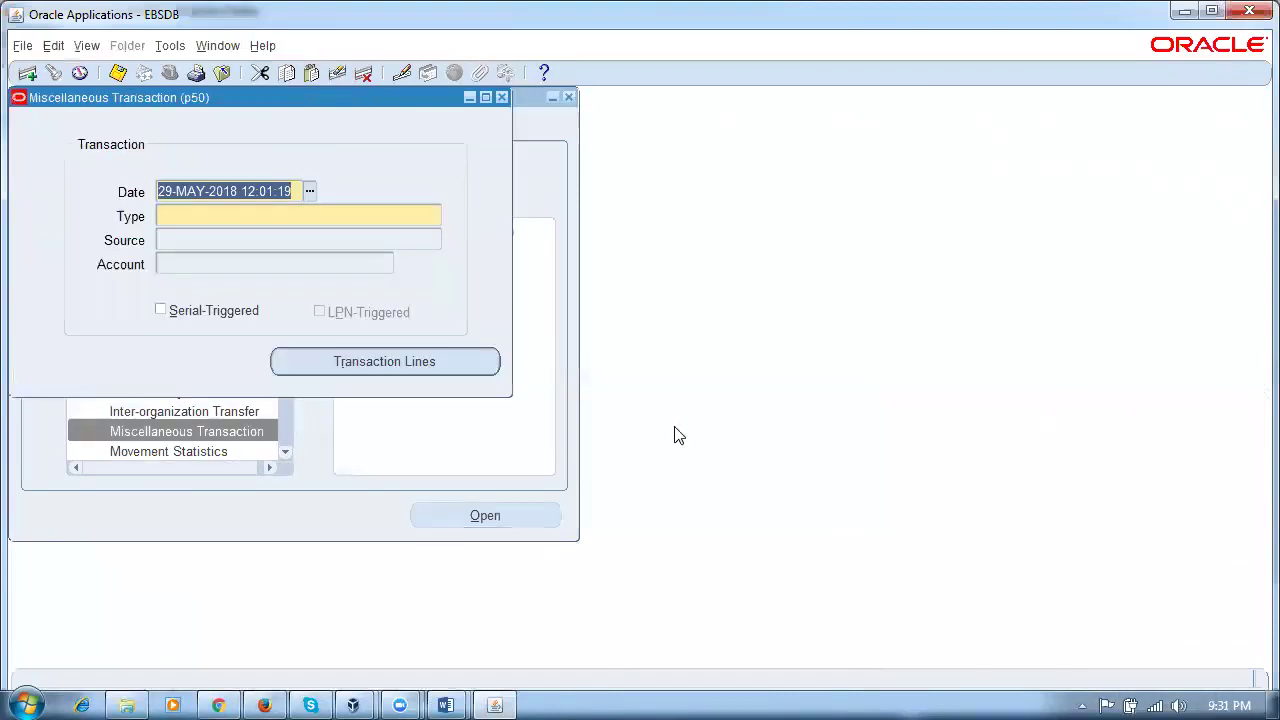
pyautogui.click(246, 212)
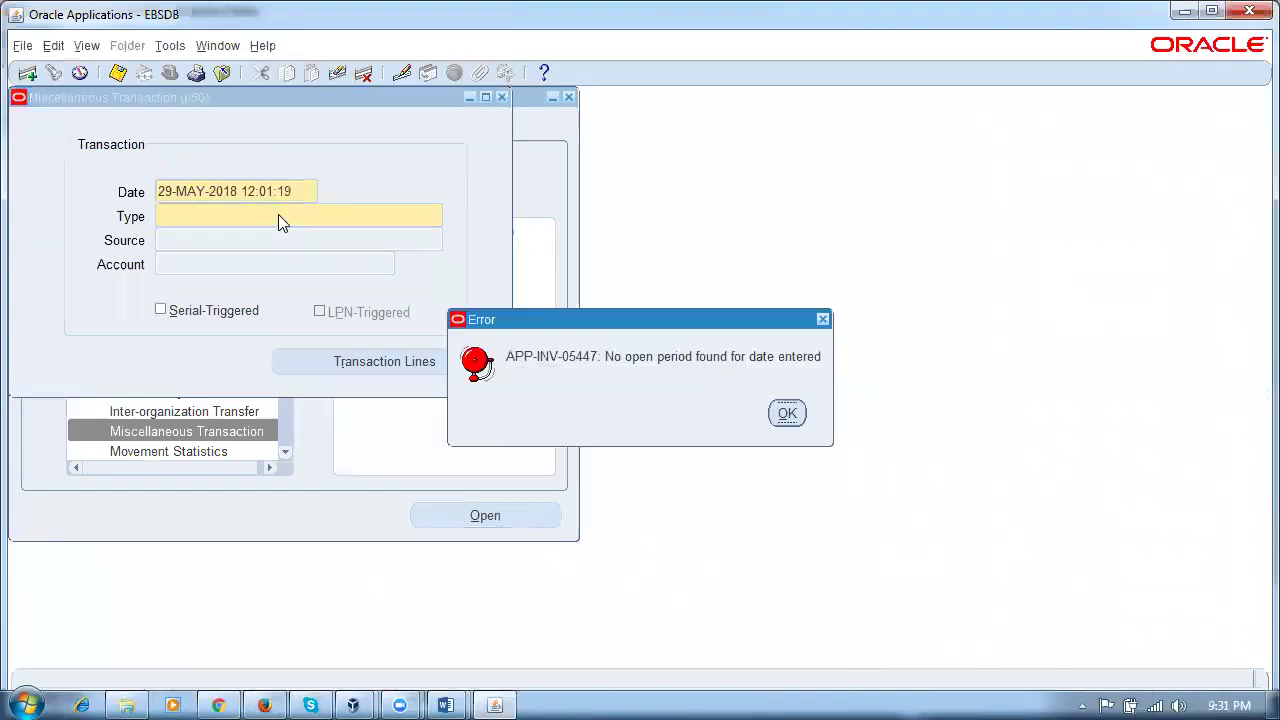
pyautogui.click(787, 414)
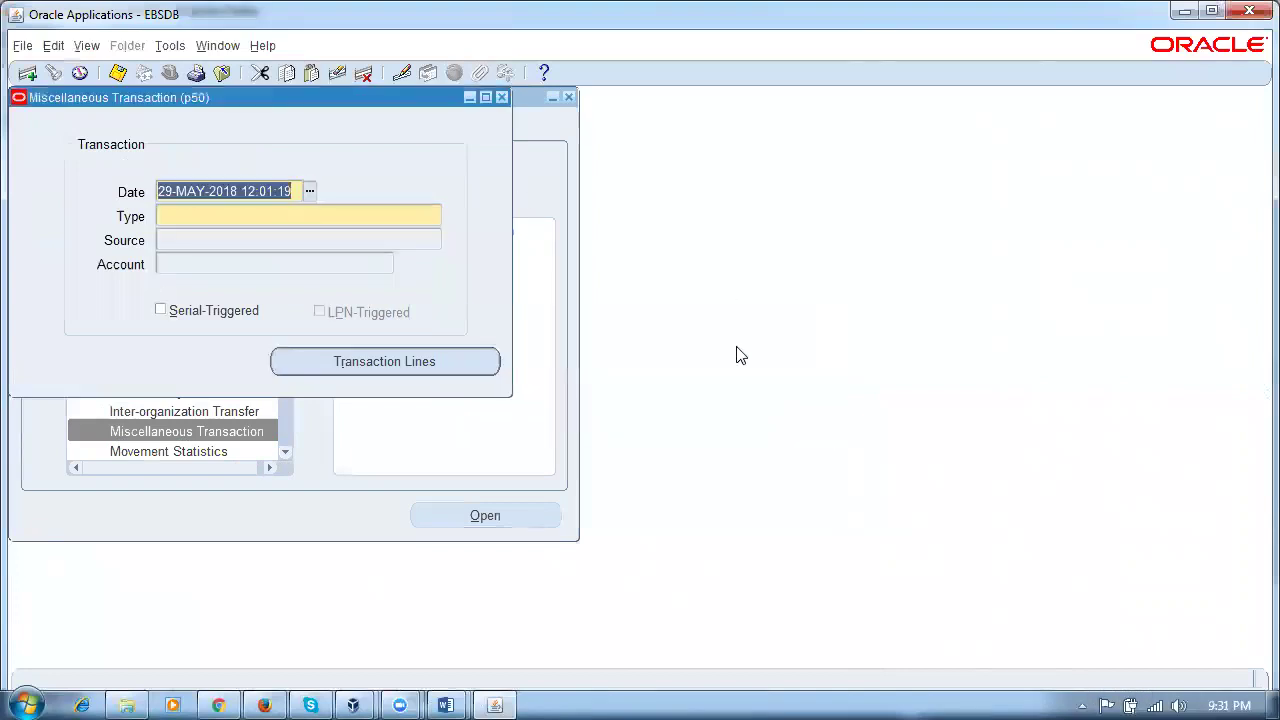
pyautogui.click(500, 97)
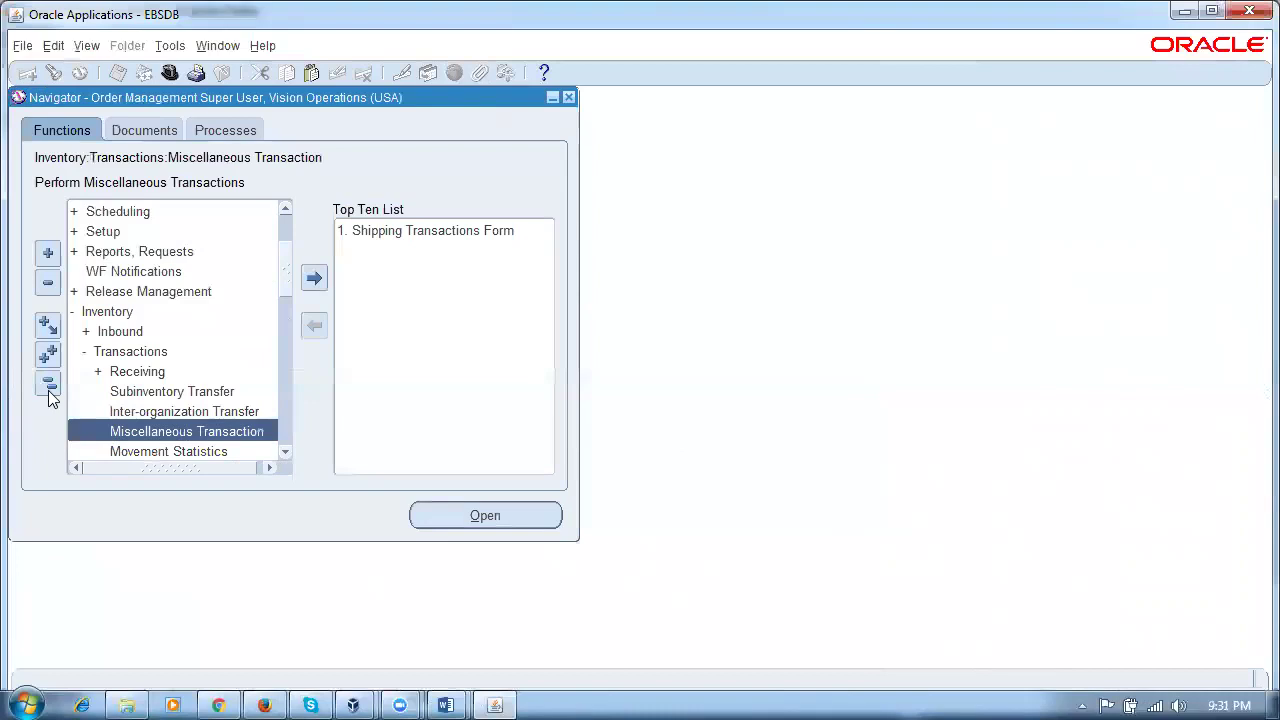
# Step: Open Inventory Accounting Periods for p50 from the Navigator
pyautogui.click(47, 383)
pyautogui.write('inb')
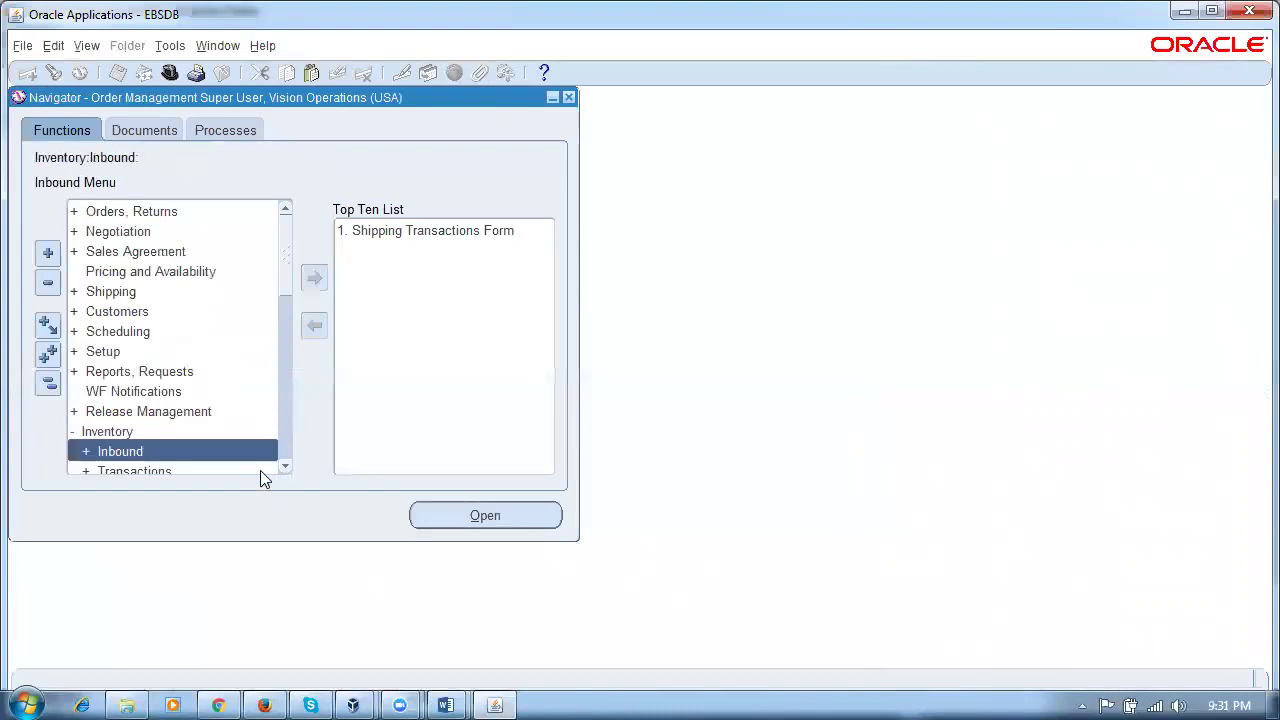
pyautogui.write('inventory a')
pyautogui.press('Return')
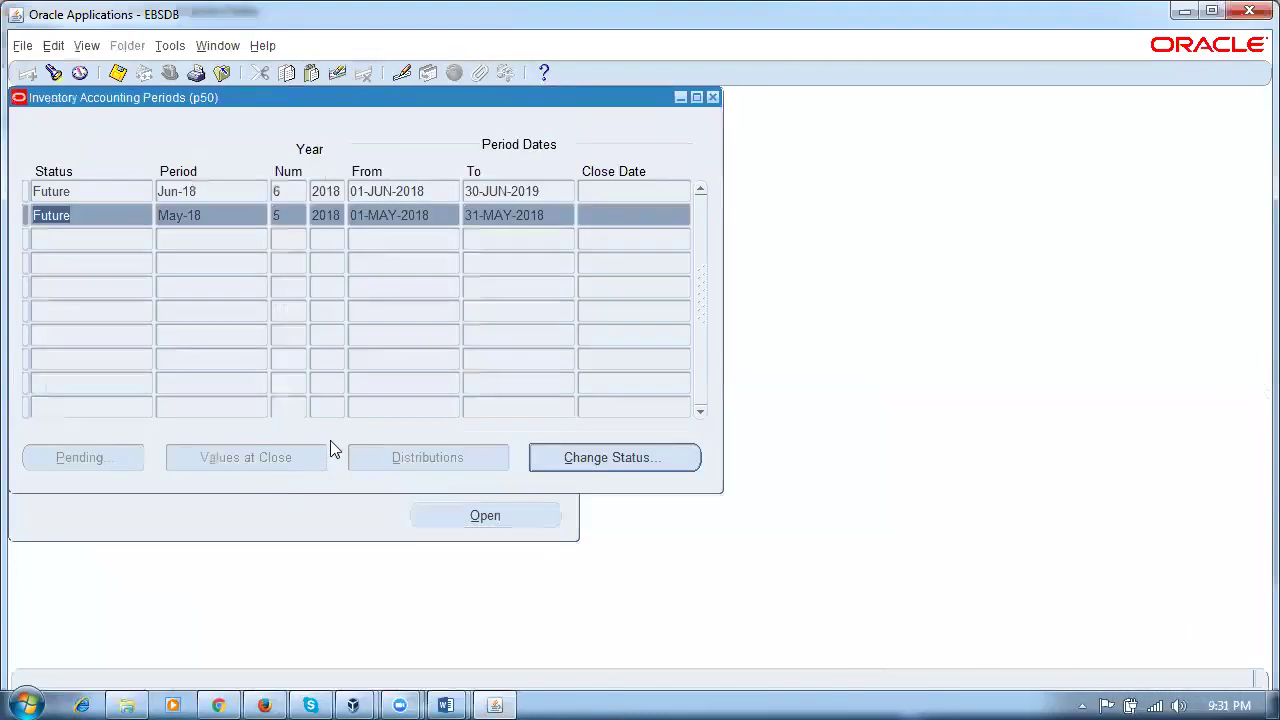
# Step: Change the May-18 period status to Open and close the accounting periods form
pyautogui.click(604, 454)
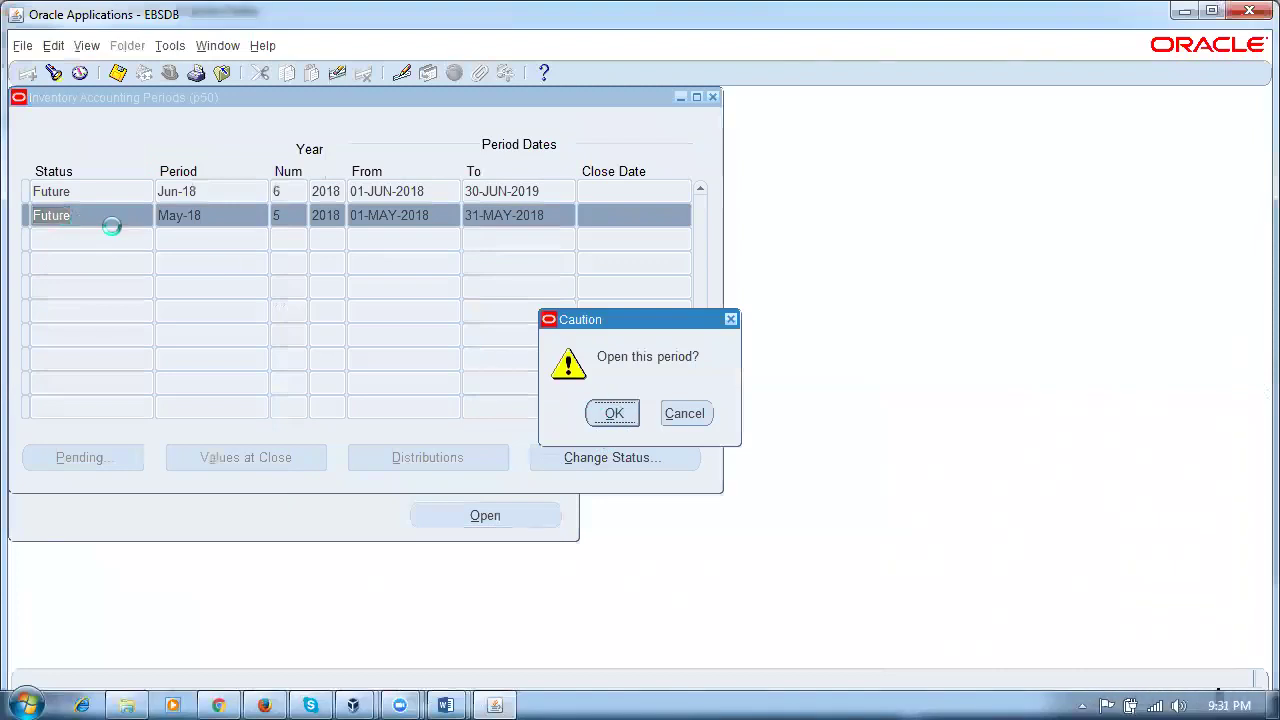
pyautogui.press('Return')
pyautogui.click(712, 97)
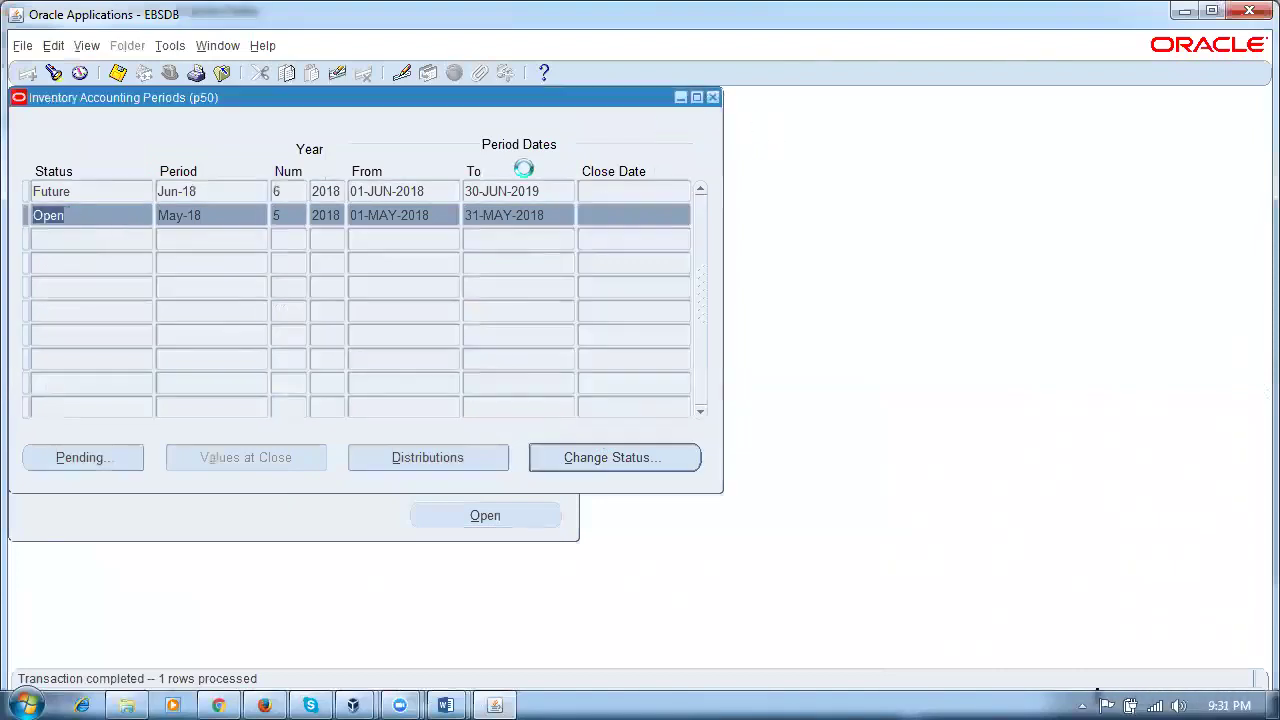
pyautogui.click(50, 384)
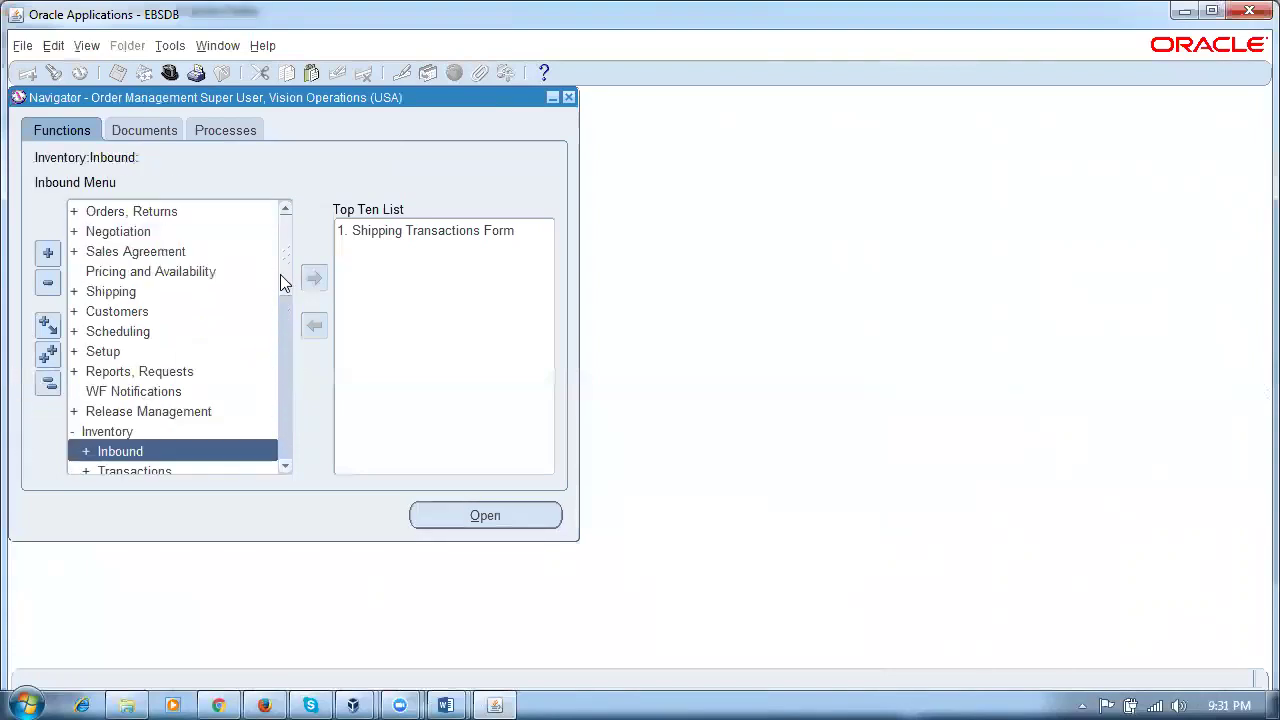
pyautogui.press('r')
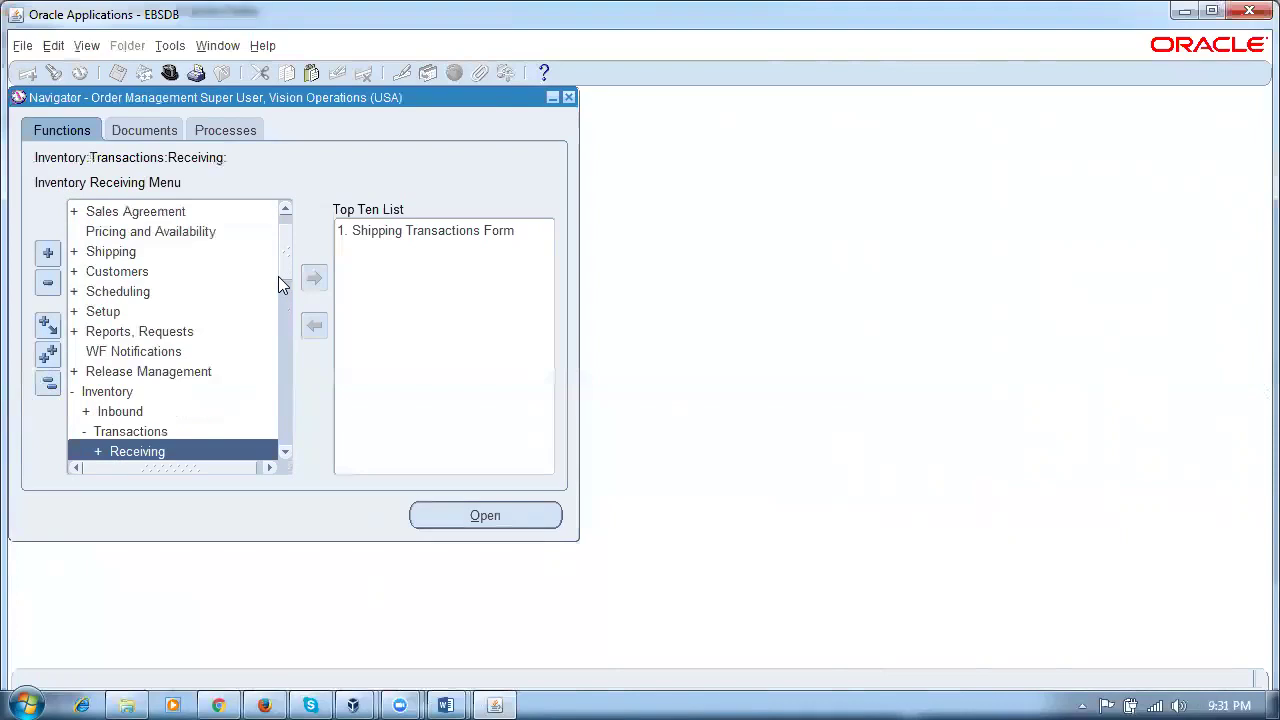
pyautogui.press('m')
pyautogui.press('Return')
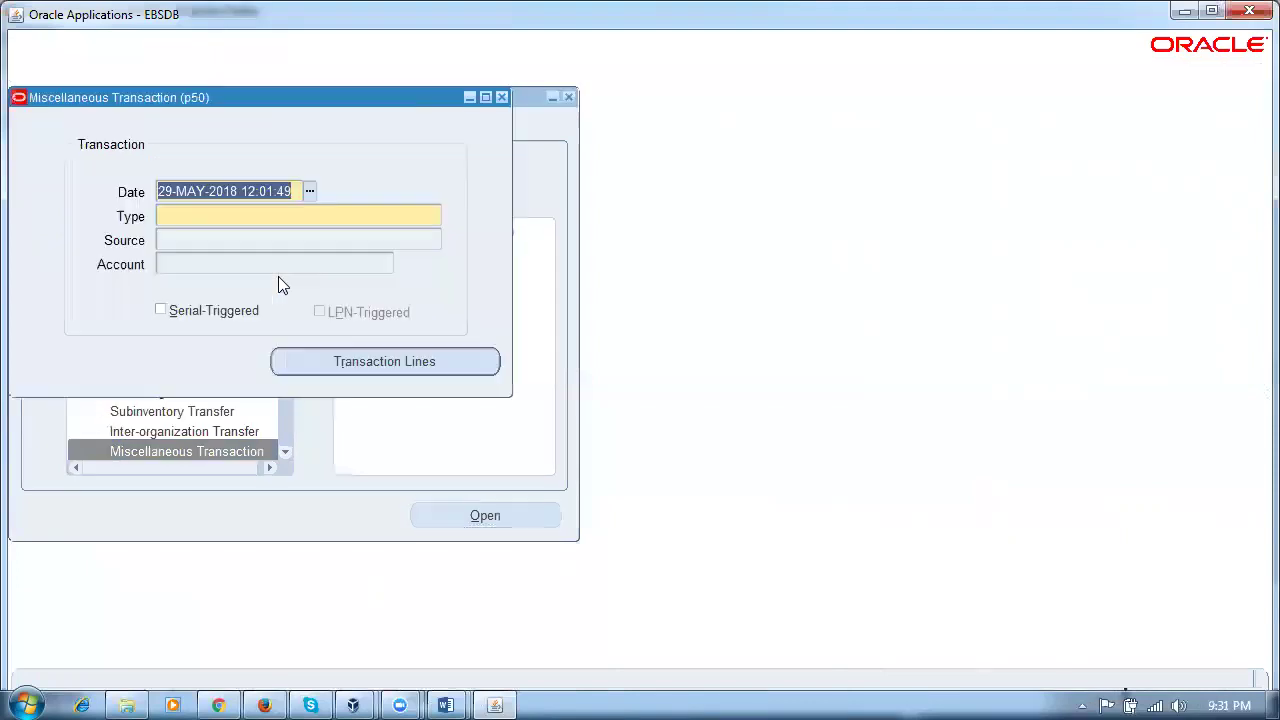
pyautogui.click(286, 217)
pyautogui.write('m%re')
pyautogui.press('Tab')
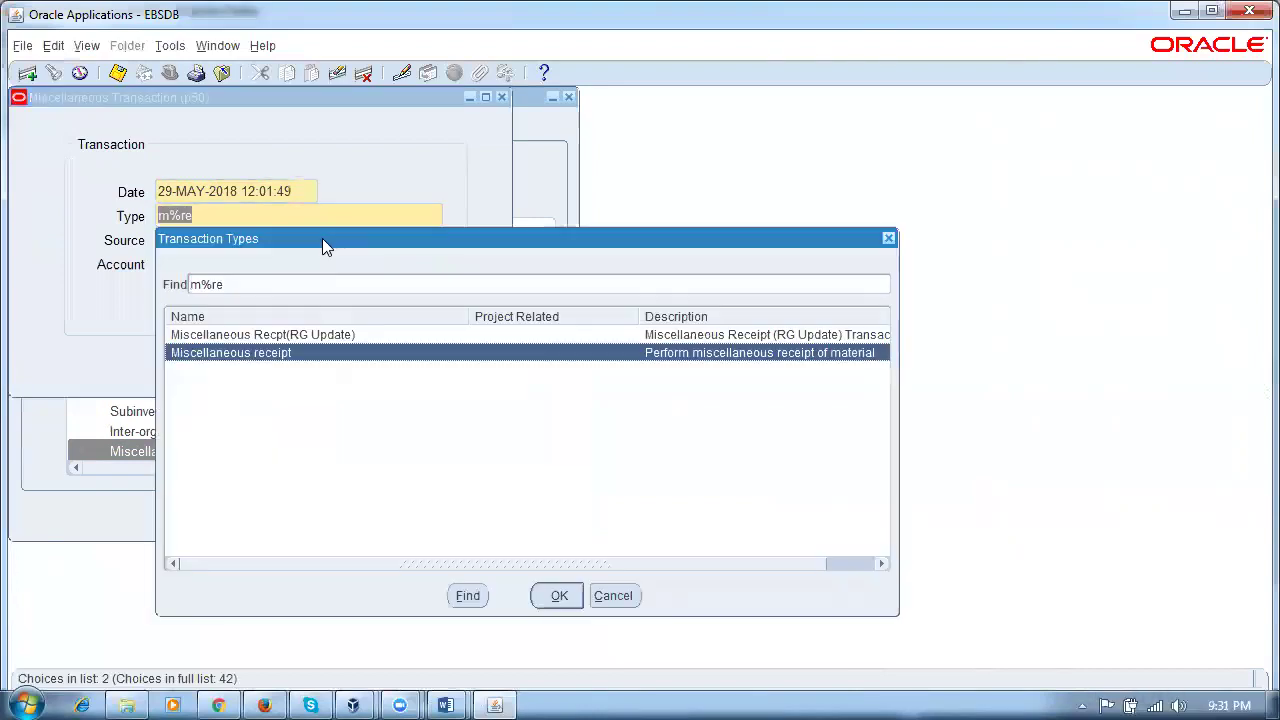
pyautogui.press('Return')
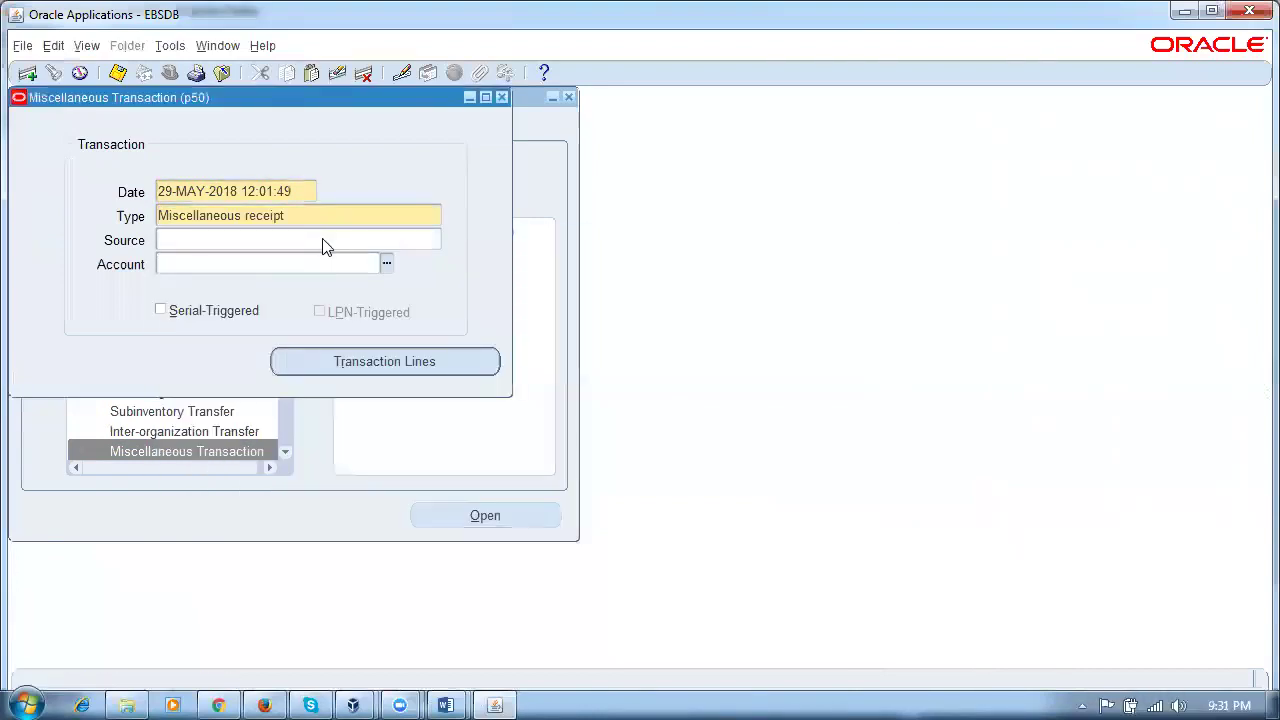
pyautogui.press('Return')
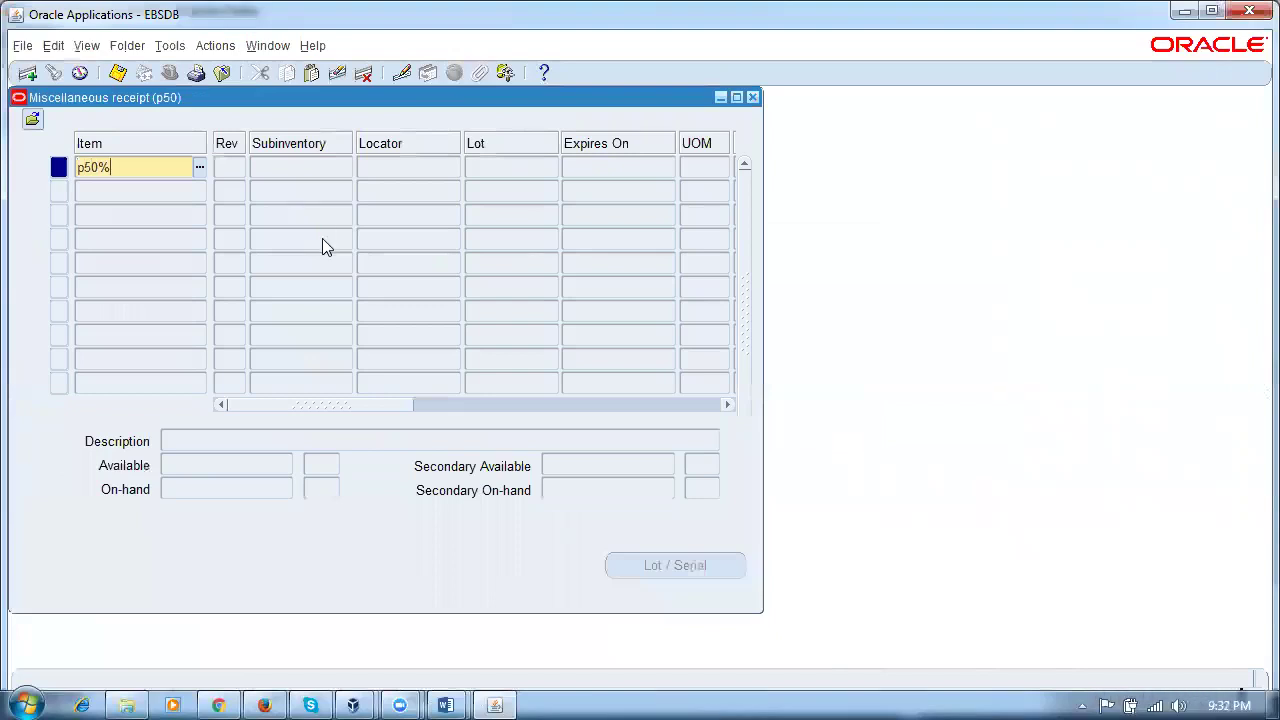
pyautogui.press('Tab')
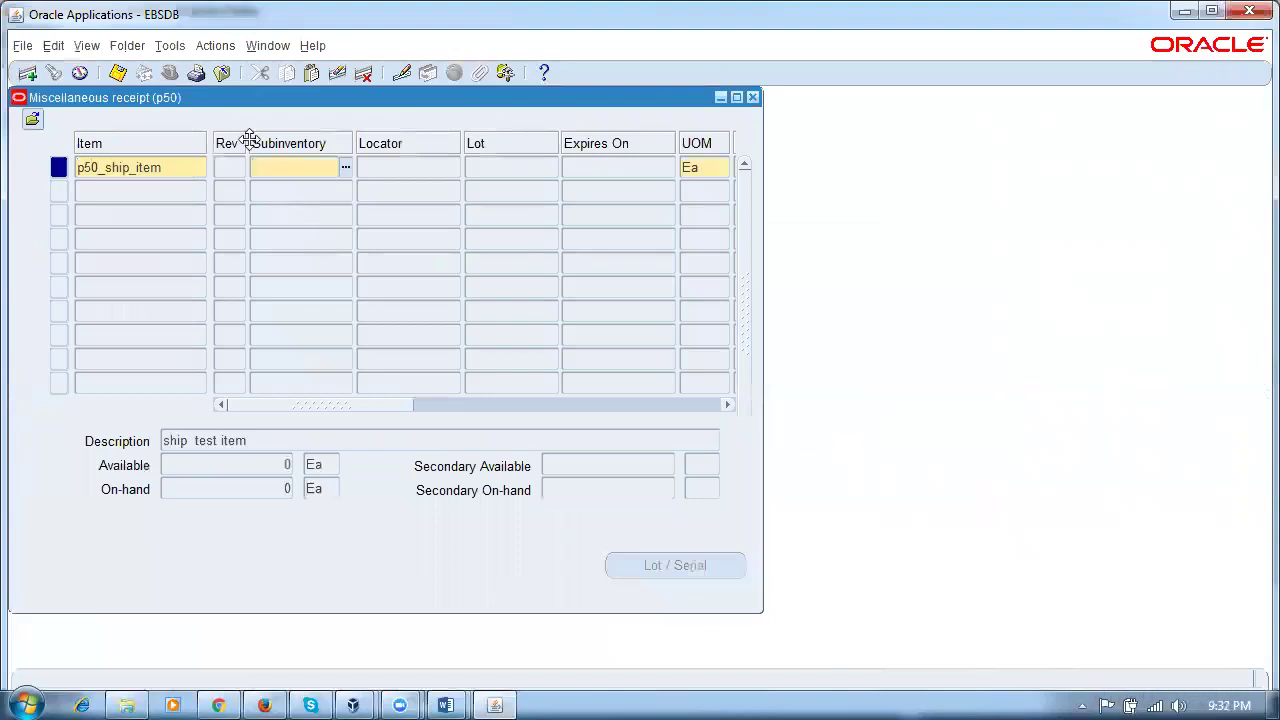
# Step: Bring the Navigator back to the front with its function tree collapsed
pyautogui.click(270, 50)
pyautogui.click(288, 142)
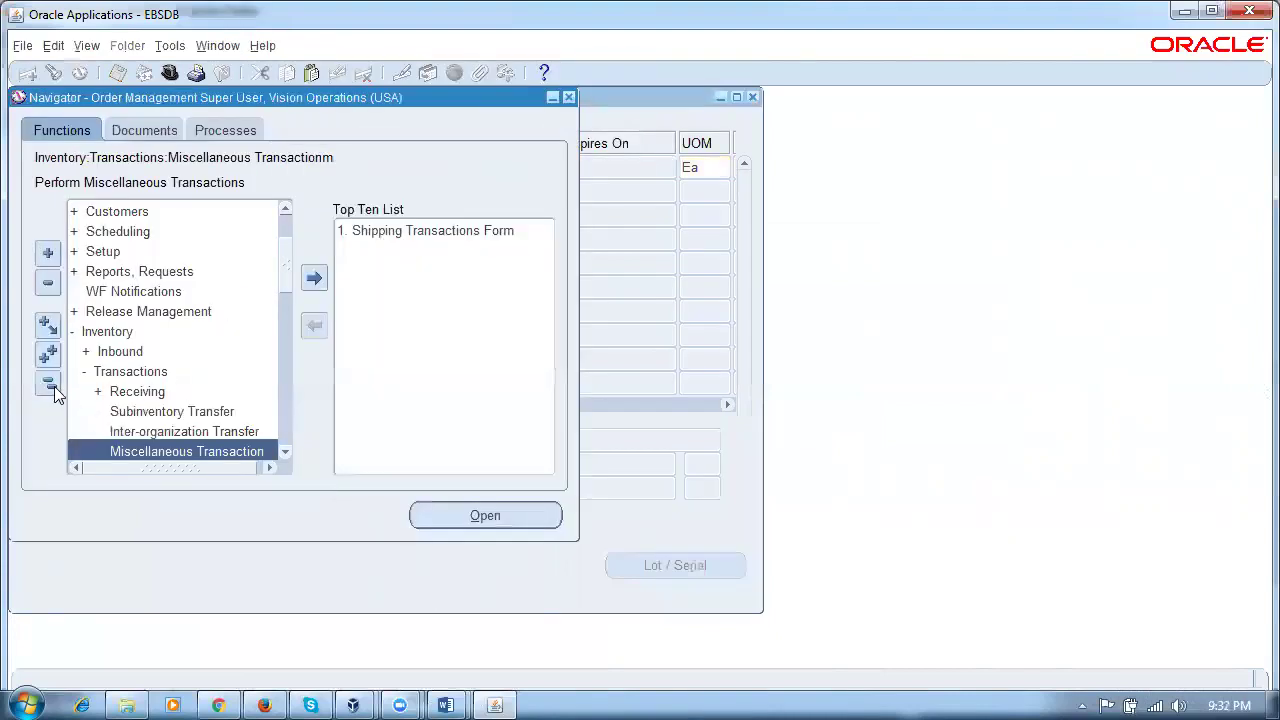
pyautogui.click(52, 386)
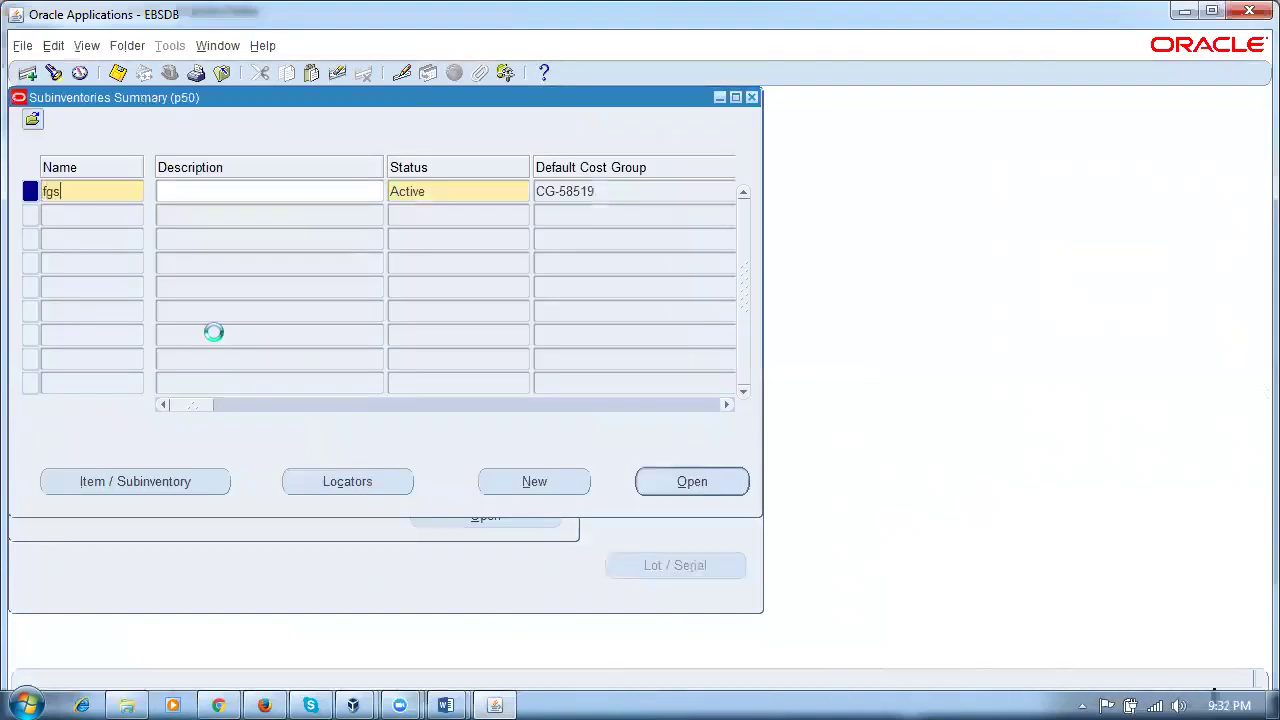
# Step: Save subinventories fgs and stage for p50 and close the Subinventories Summary
pyautogui.press('Down')
pyautogui.write('stage')
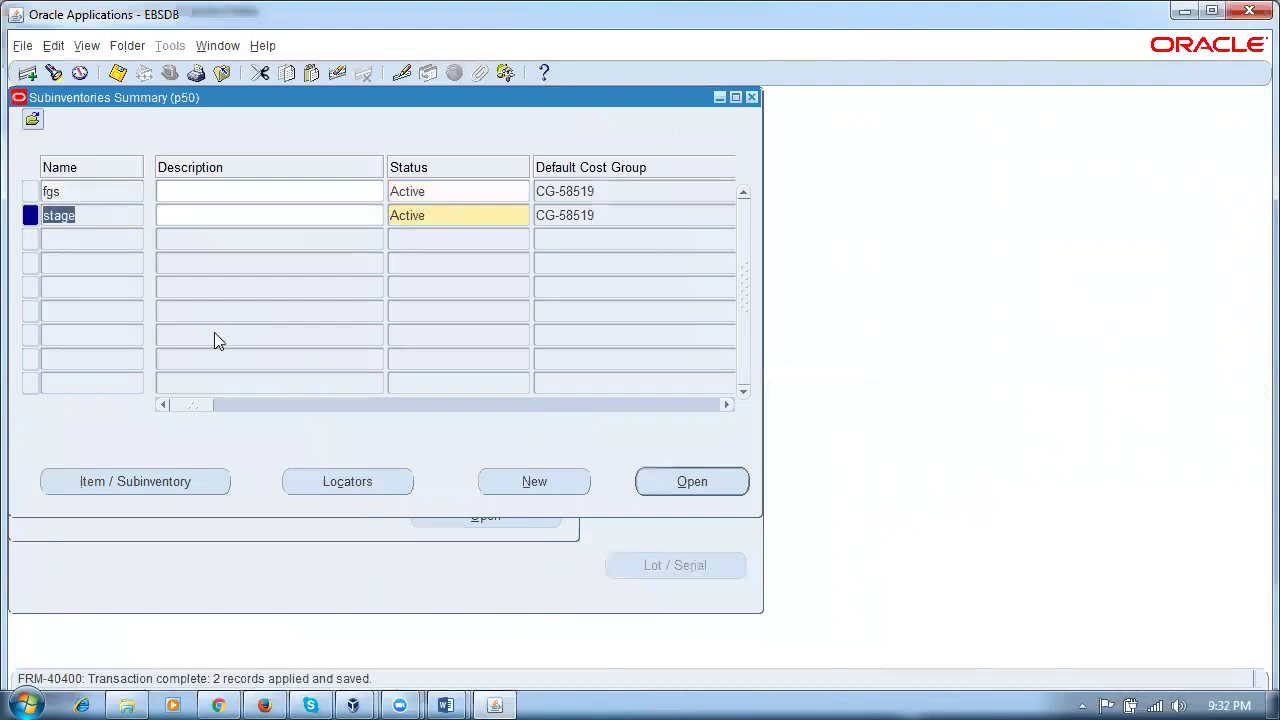
pyautogui.click(89, 214)
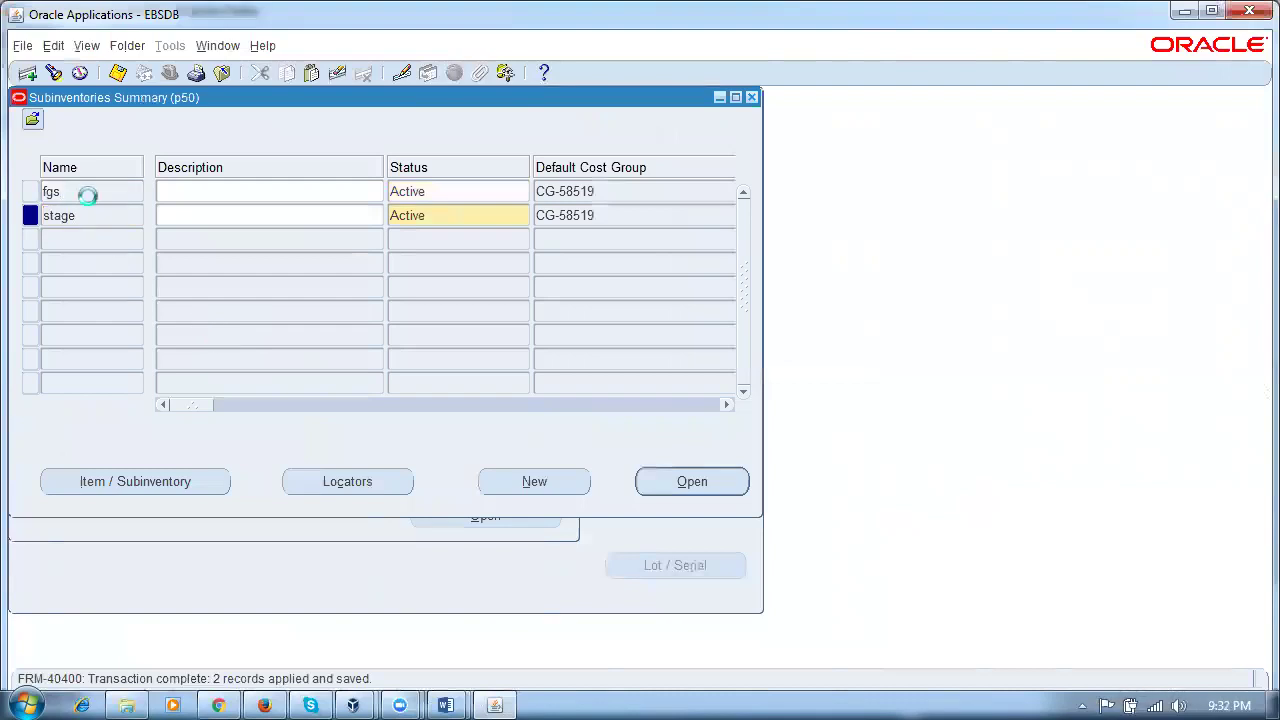
pyautogui.click(94, 215)
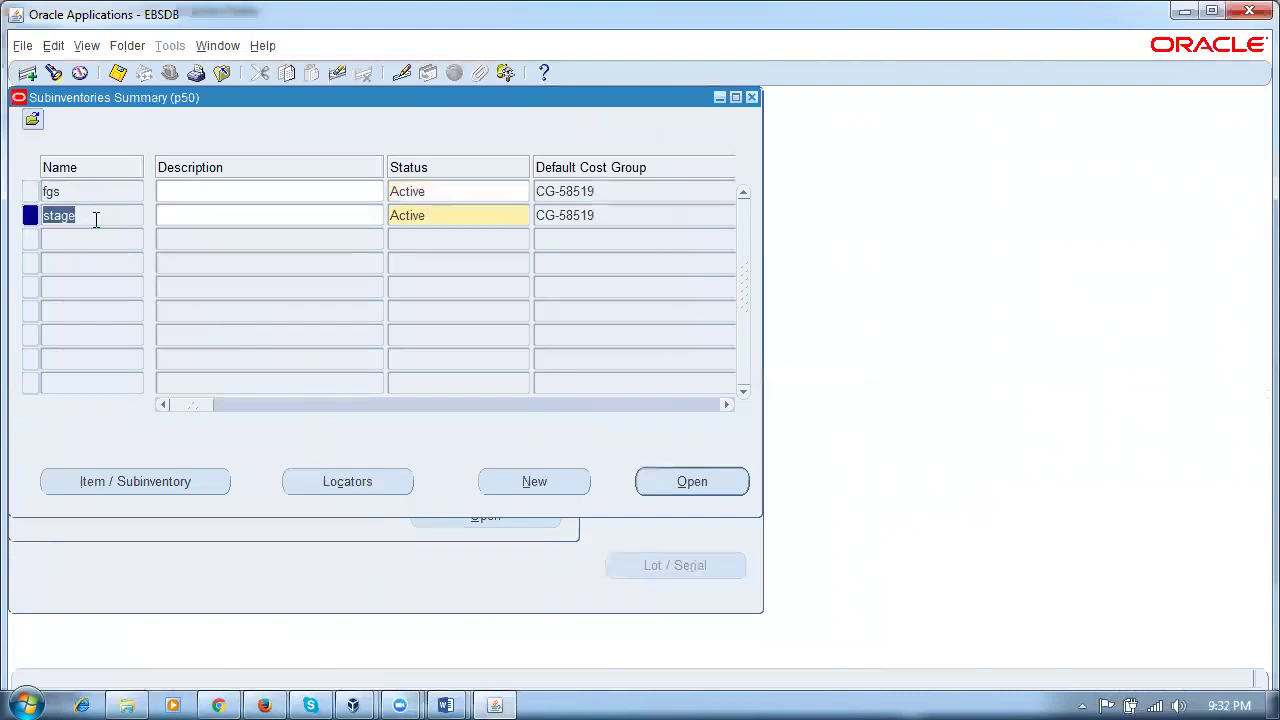
pyautogui.click(752, 97)
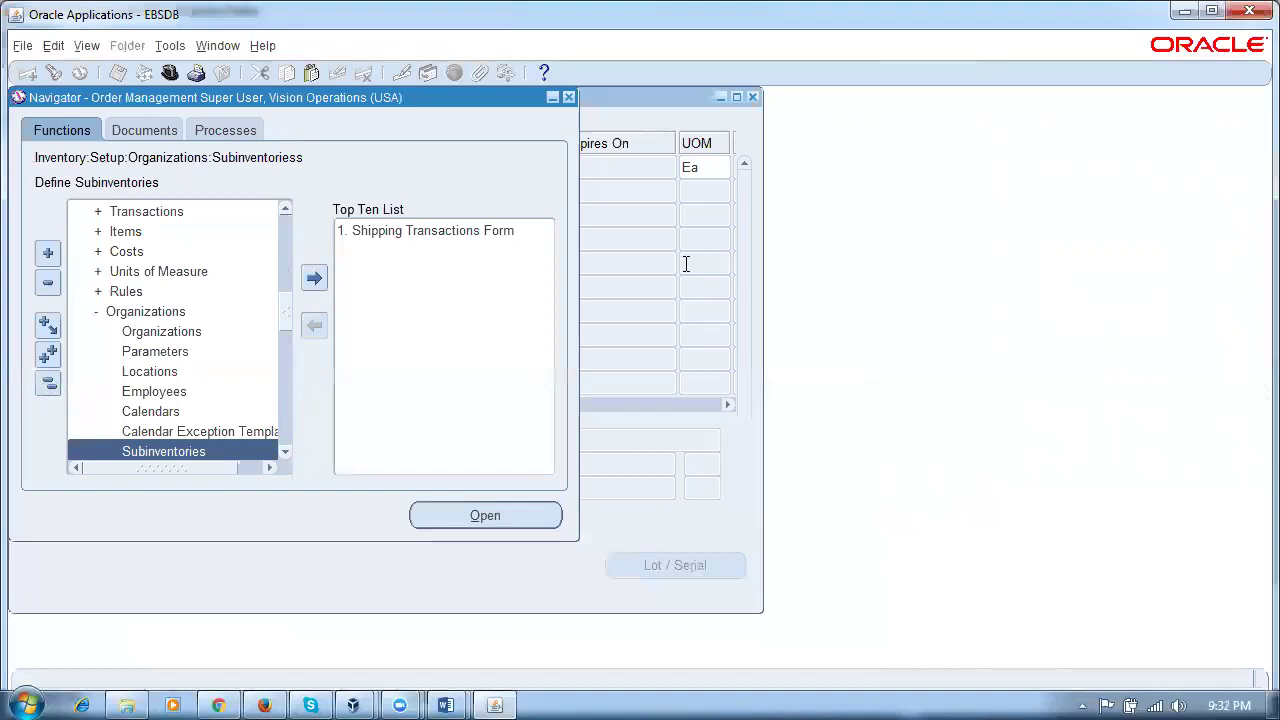
# Step: Complete the receipt of 1000 Ea of p50_ship_item into subinventory fgs and close the forms
pyautogui.click(574, 158)
pyautogui.write('fgs')
pyautogui.press('Tab')
pyautogui.press('Tab')
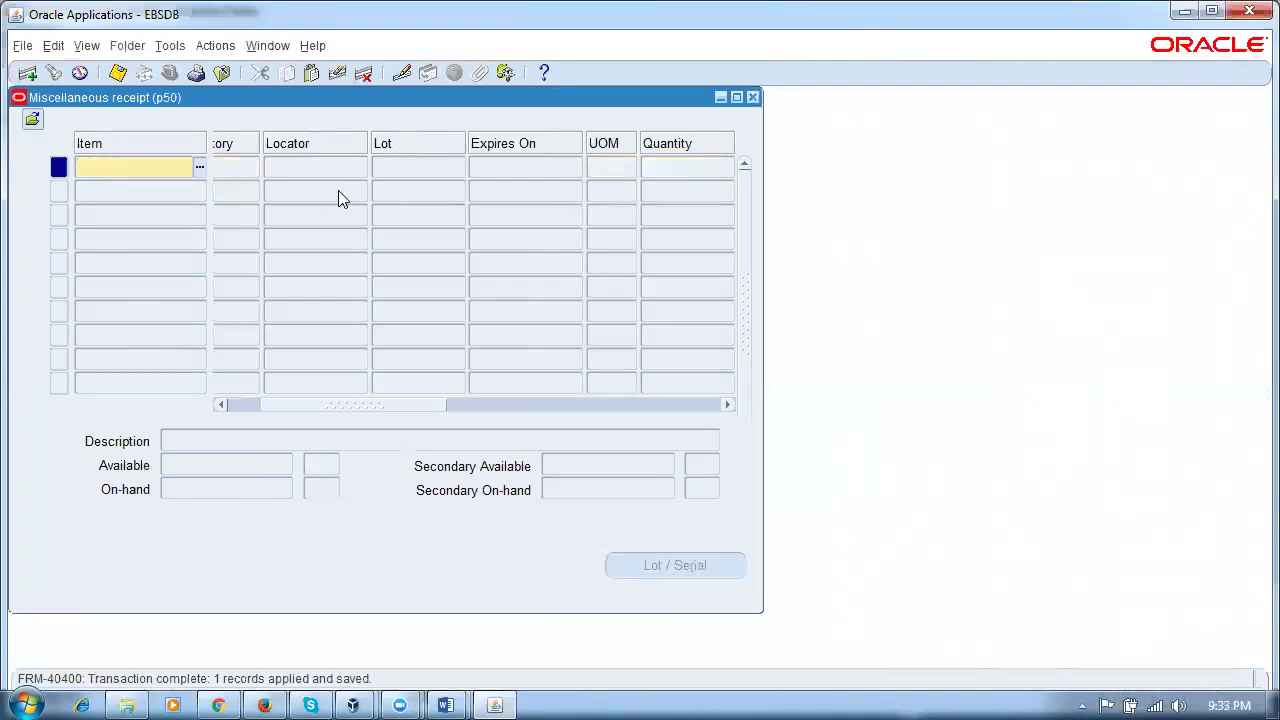
pyautogui.press('F4')
pyautogui.press('F4')
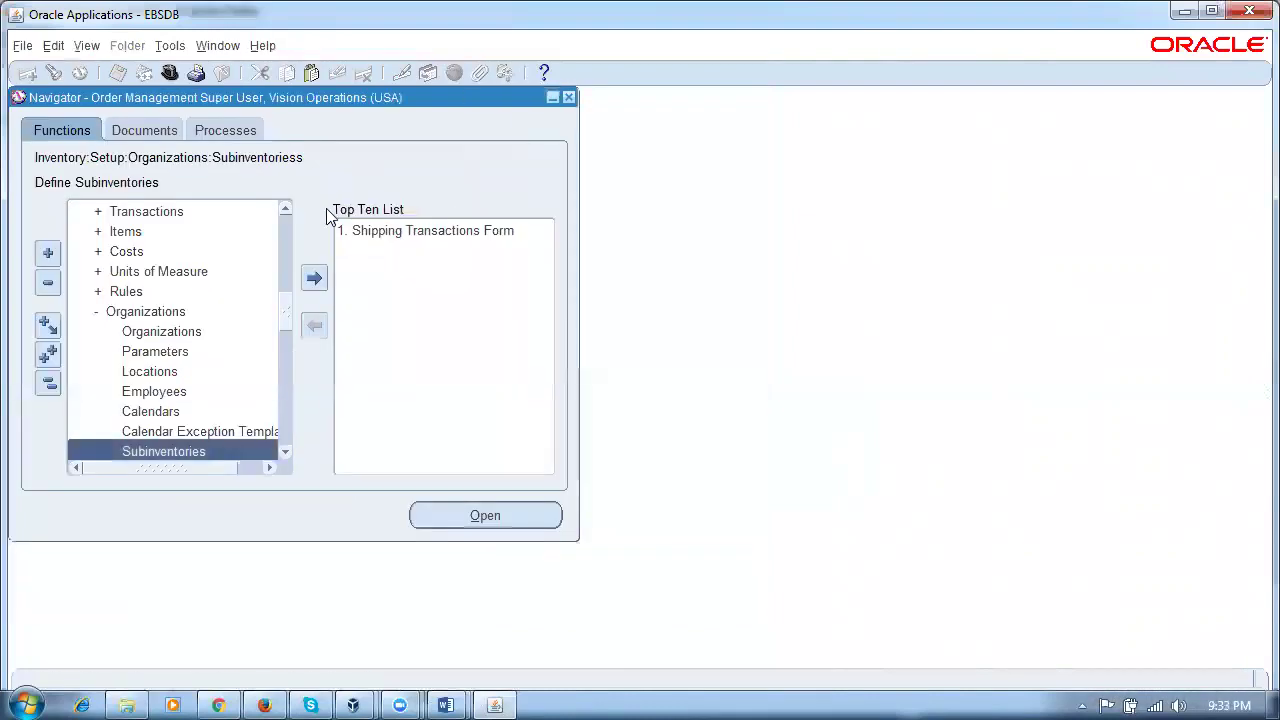
# Step: Open the Sales Orders form under Orders, Returns
pyautogui.click(47, 383)
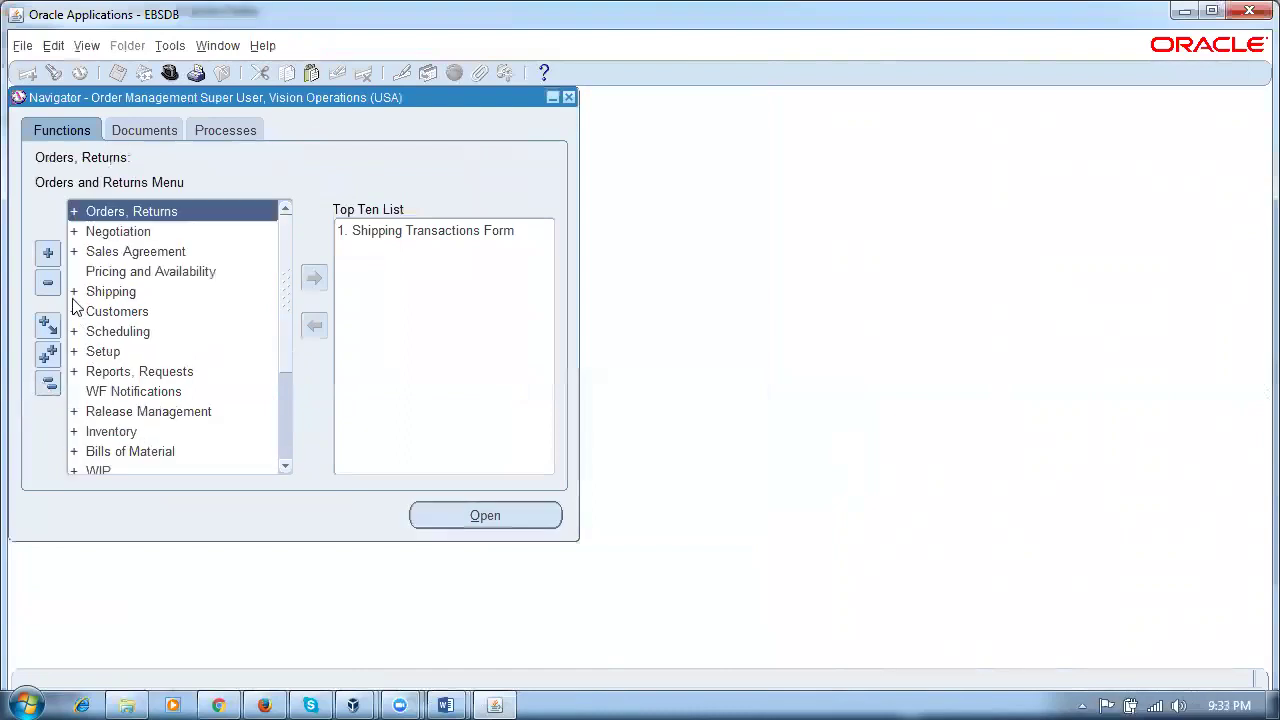
pyautogui.doubleClick(131, 211)
pyautogui.click(142, 272)
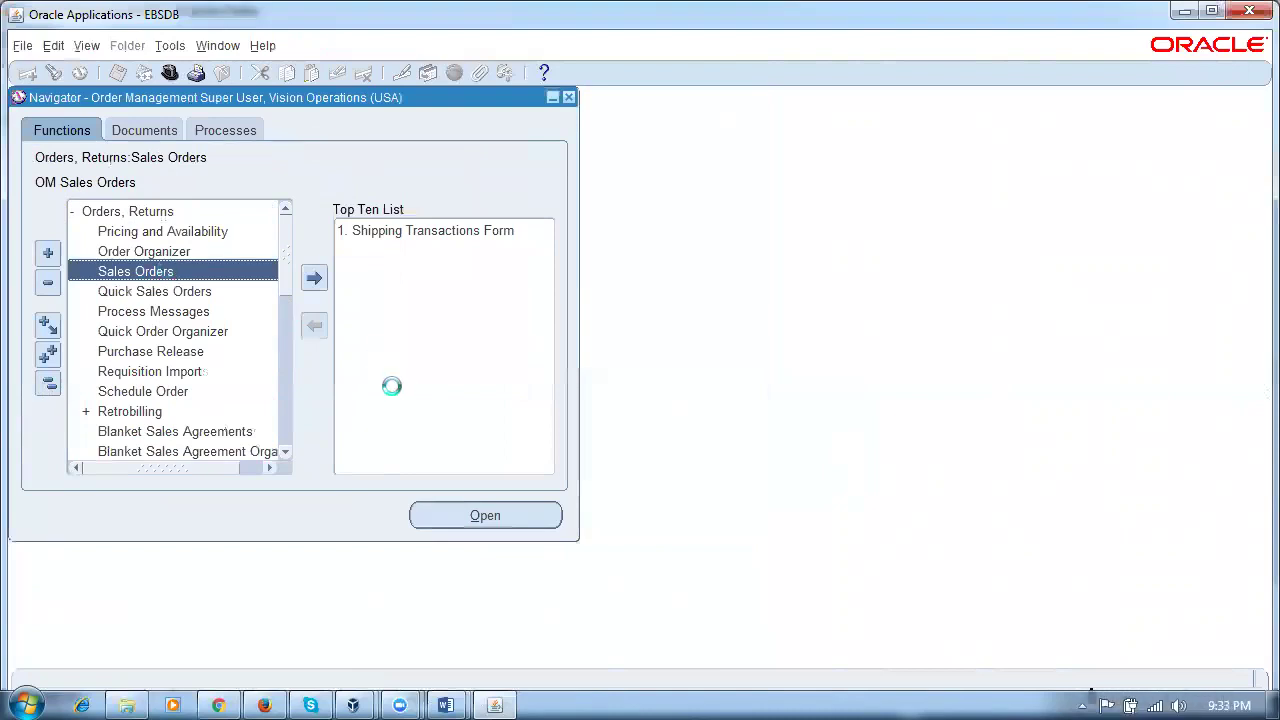
# Step: Enter the customer by number, keep order type Mixed, and set warehouse p50
pyautogui.click(206, 249)
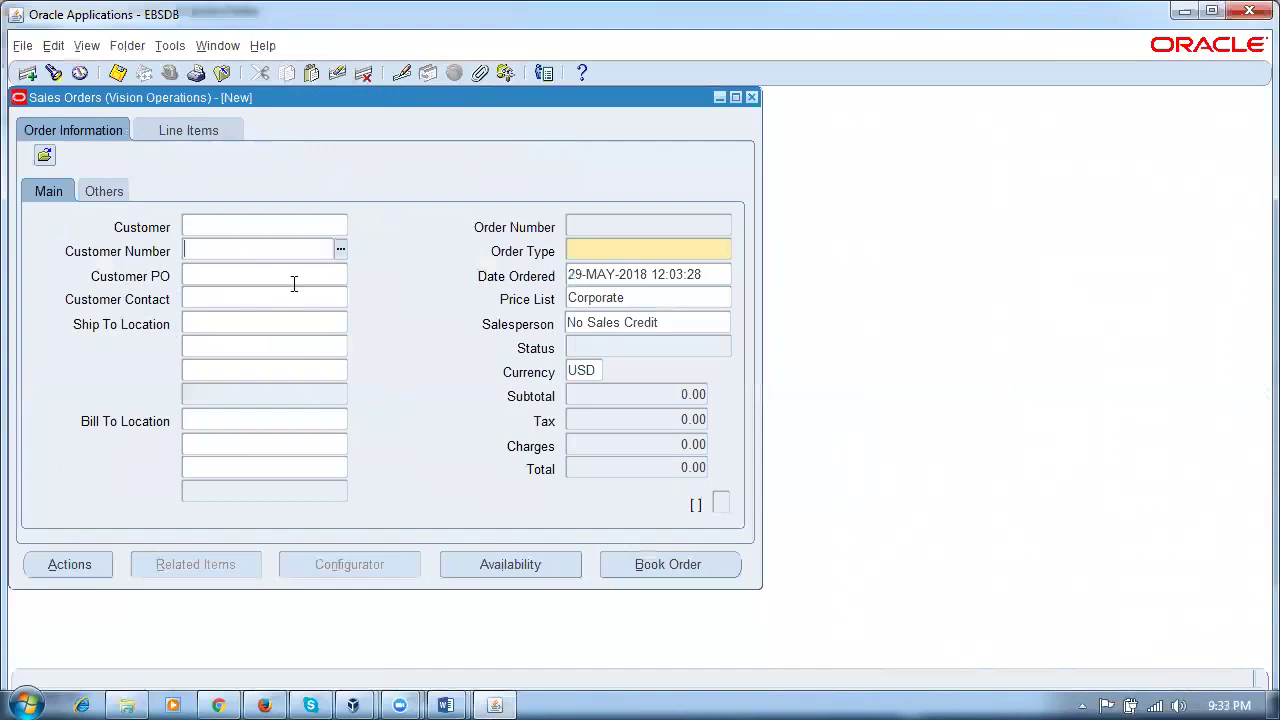
pyautogui.write('1143')
pyautogui.press('Tab')
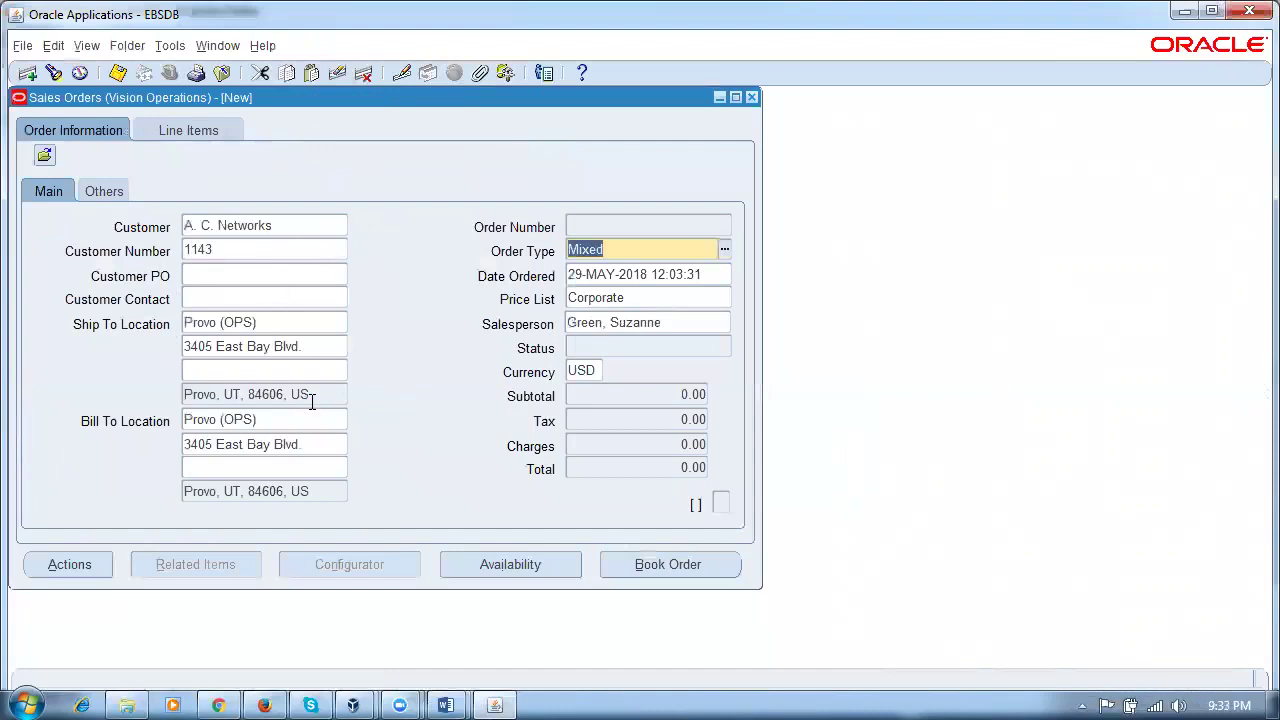
pyautogui.click(100, 190)
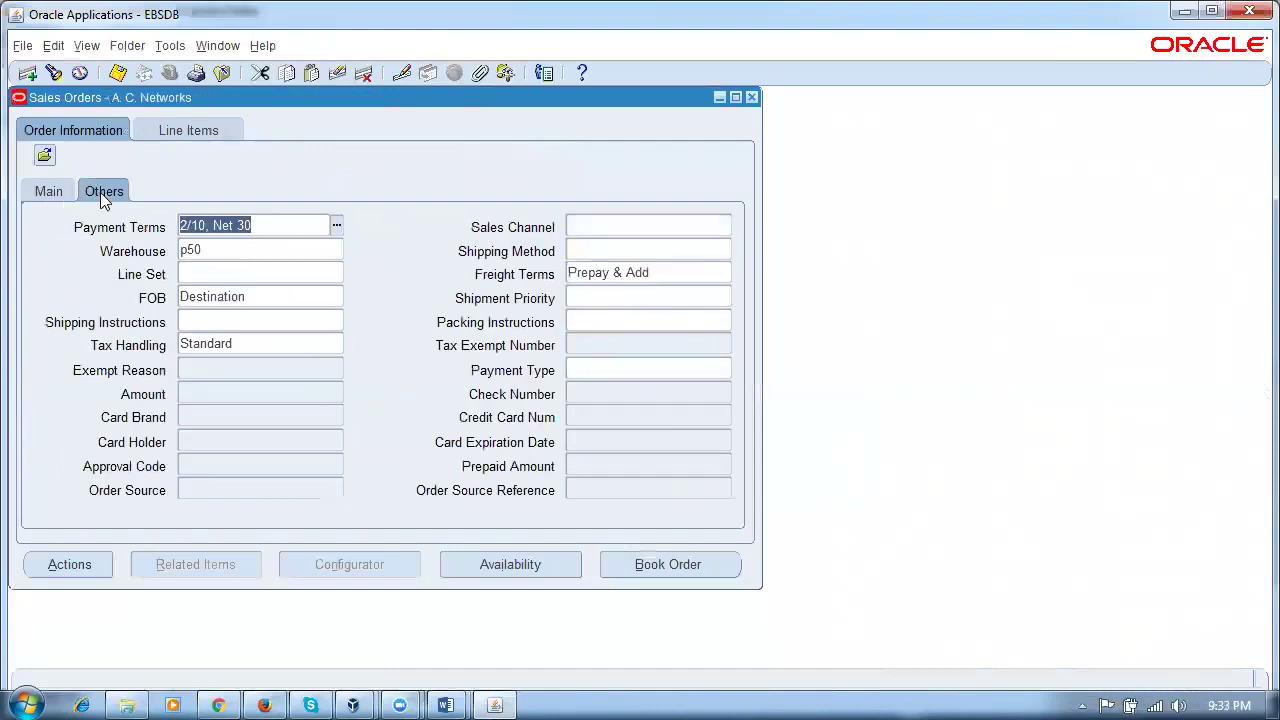
pyautogui.doubleClick(215, 255)
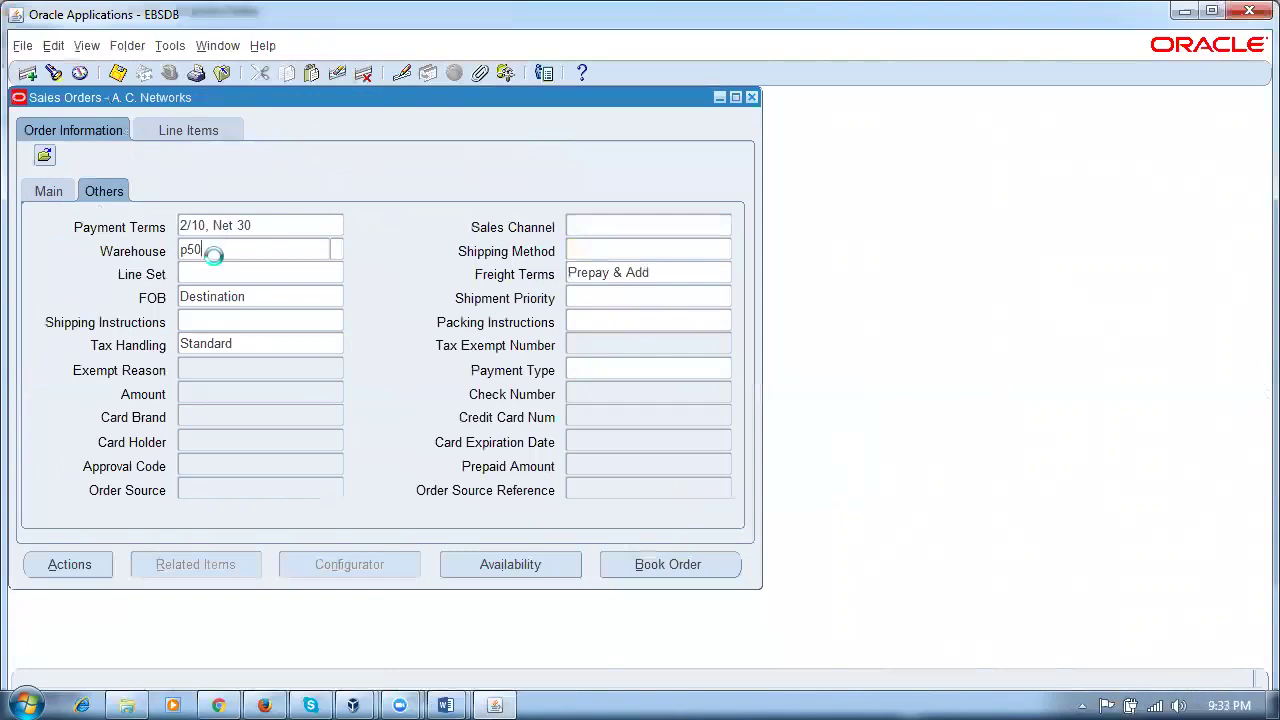
pyautogui.click(184, 132)
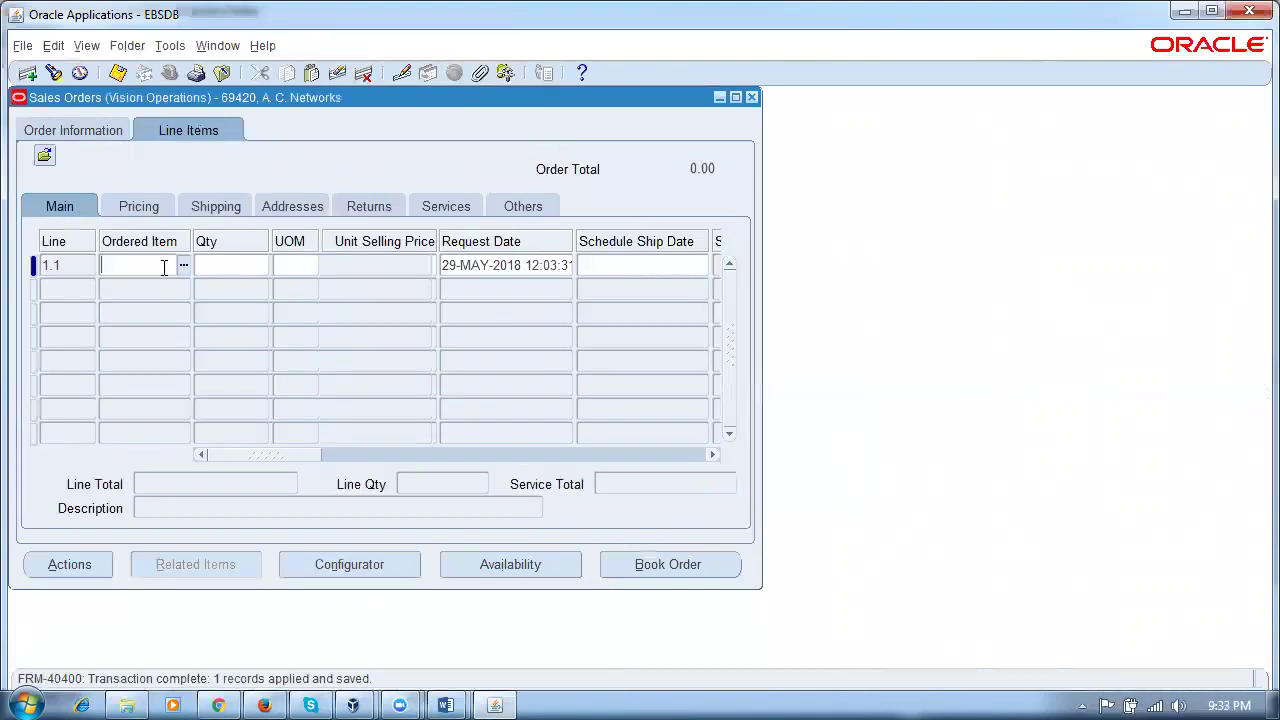
# Step: Add an order line for p50_ship_item with quantity 1
pyautogui.write('p50%')
pyautogui.press('Tab')
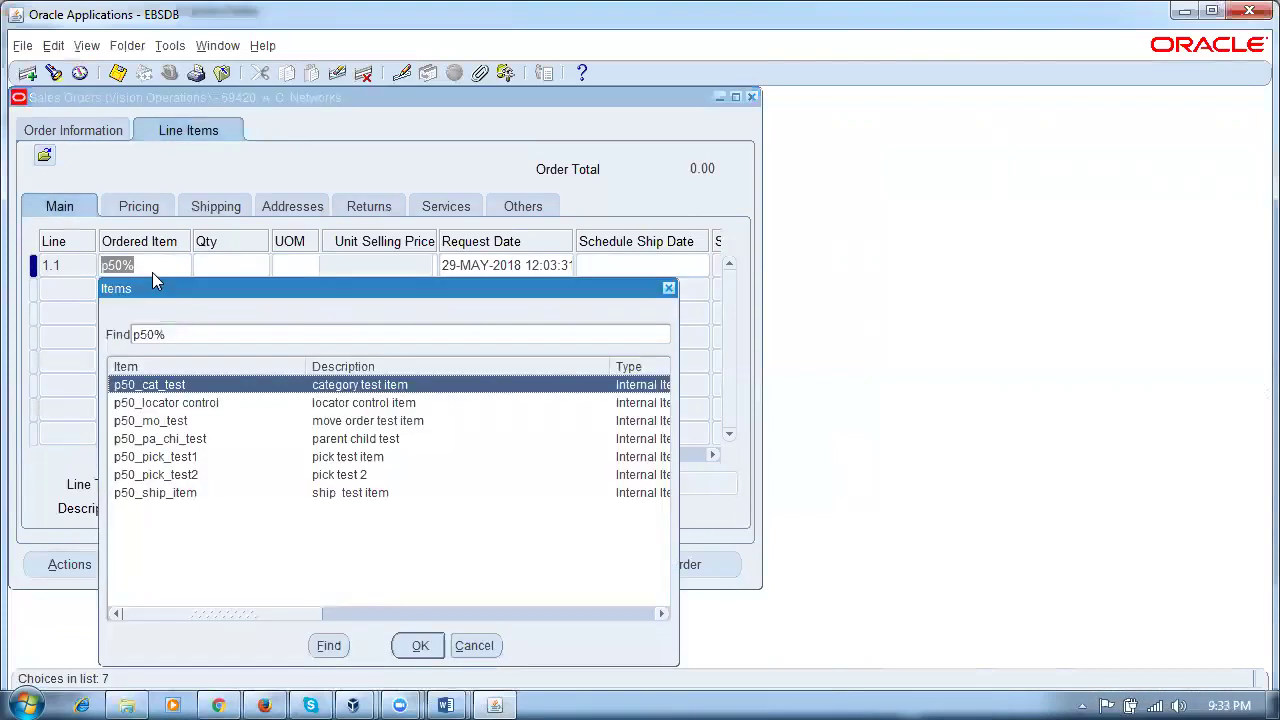
pyautogui.click(207, 494)
pyautogui.click(422, 645)
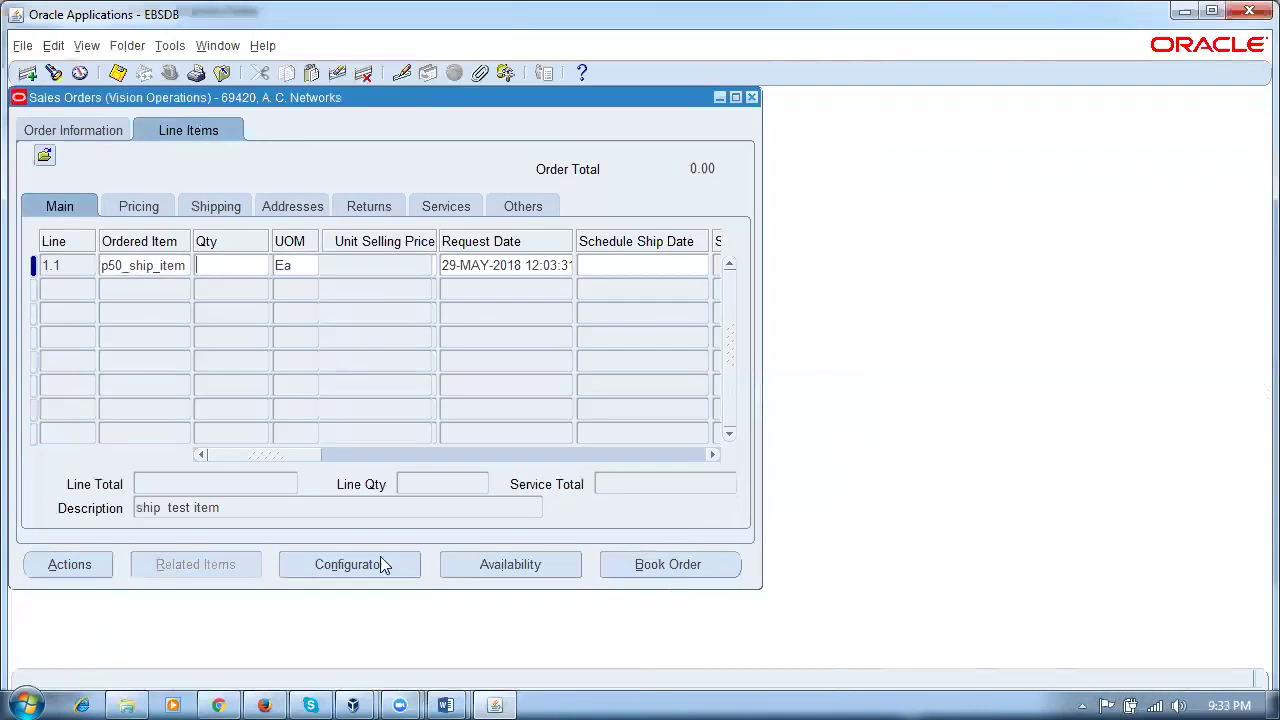
pyautogui.press('Tab')
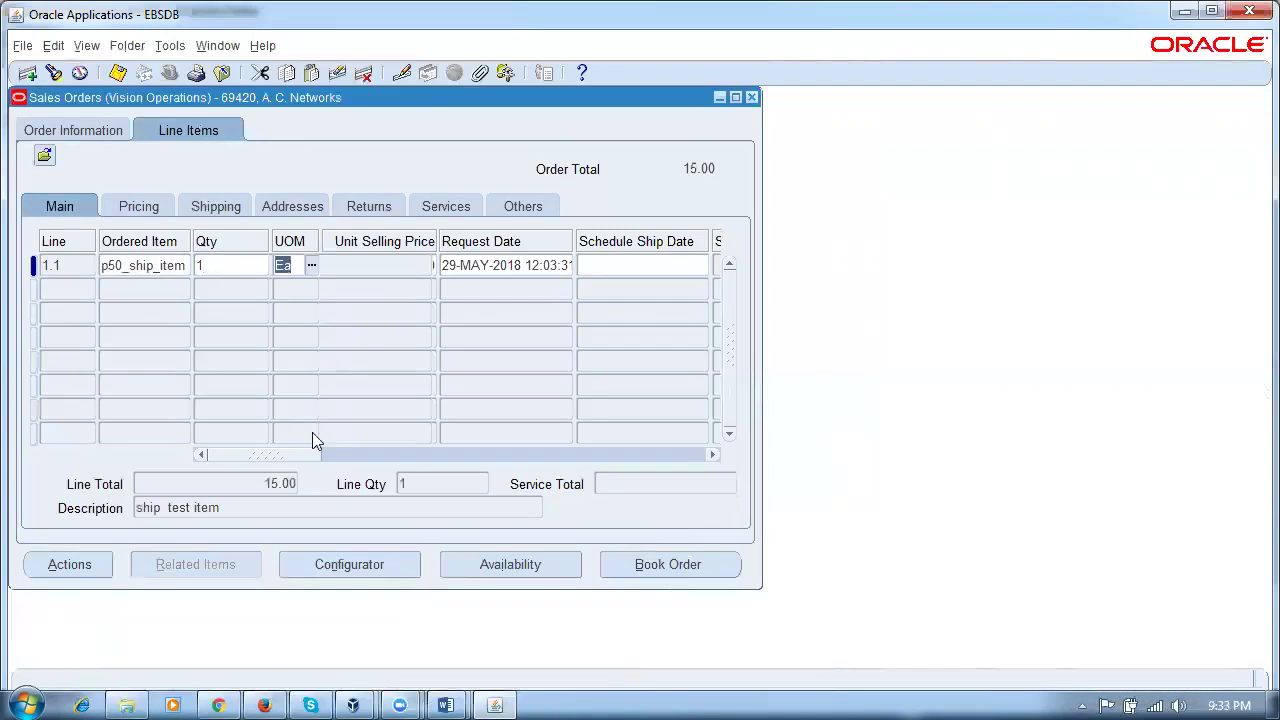
pyautogui.press('Tab')
# Step: Review the line fields and header warehouse p50, then save the sales order
pyautogui.moveTo(308, 456); pyautogui.dragTo(95, 473)
pyautogui.click(212, 266)
pyautogui.click(164, 272)
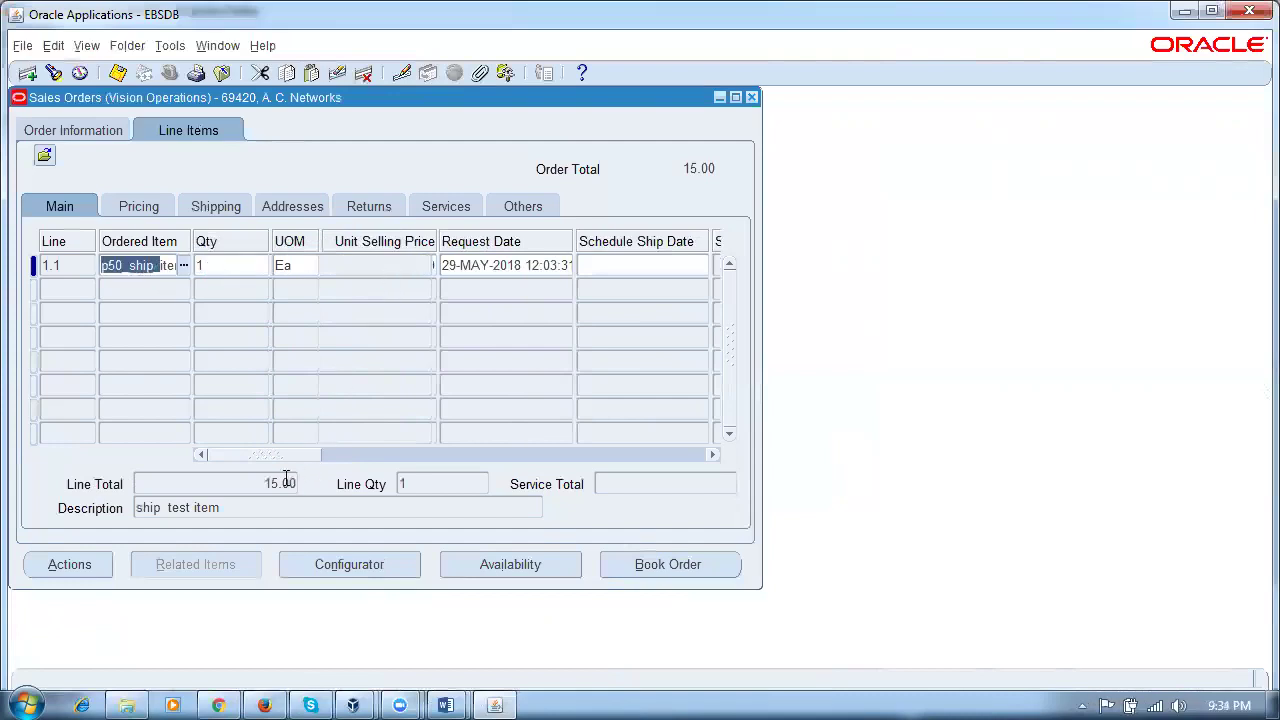
pyautogui.moveTo(268, 458); pyautogui.dragTo(258, 472)
pyautogui.click(224, 265)
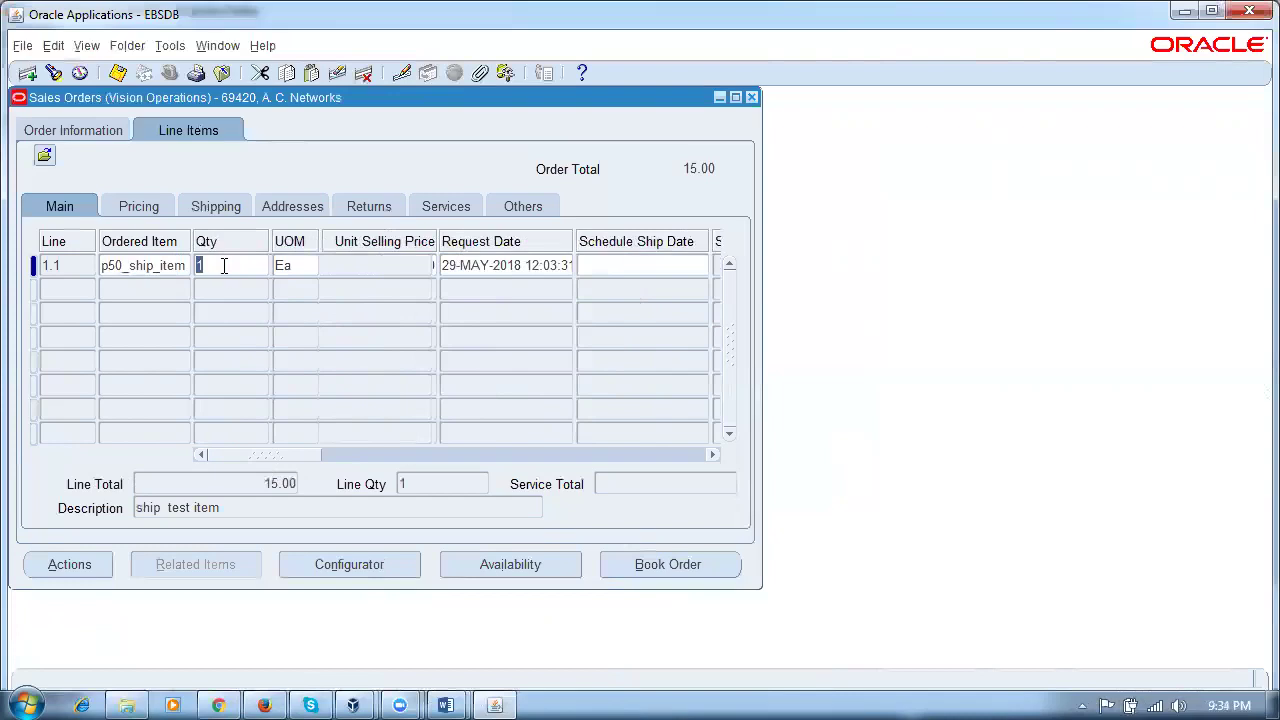
pyautogui.click(374, 267)
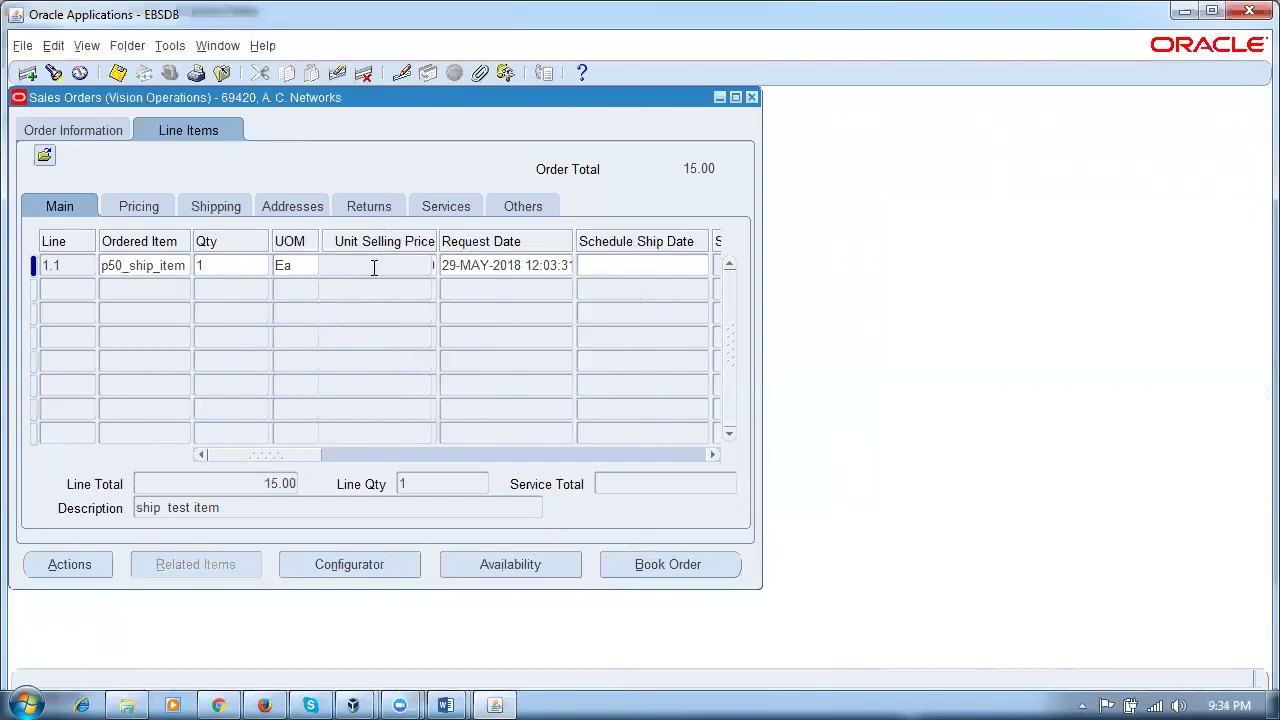
pyautogui.click(503, 268)
pyautogui.click(664, 268)
pyautogui.click(64, 128)
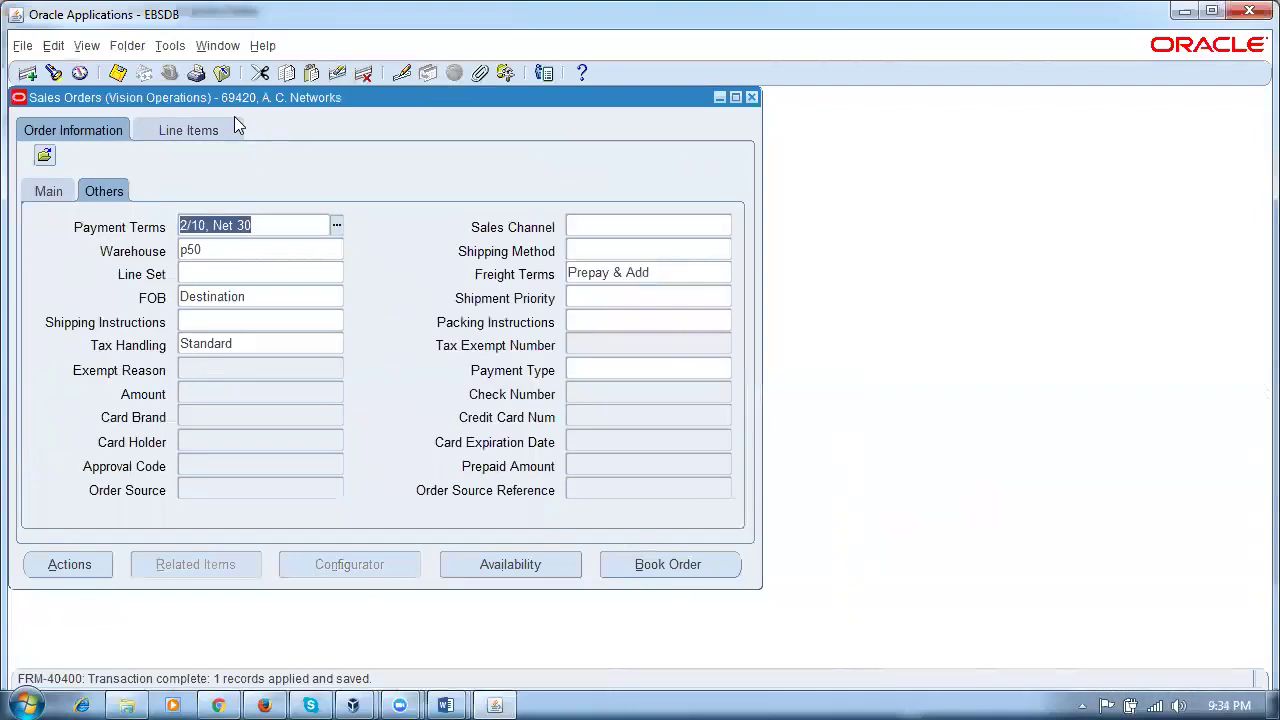
pyautogui.click(218, 251)
pyautogui.click(45, 193)
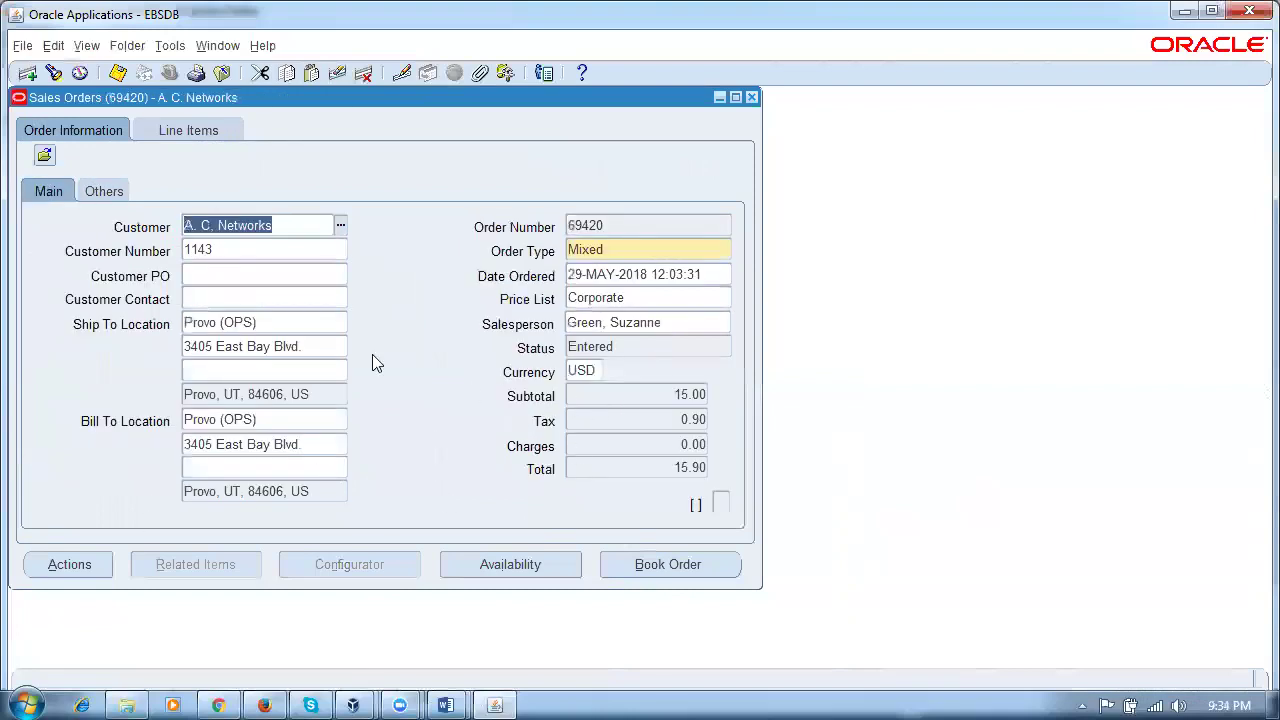
pyautogui.click(200, 130)
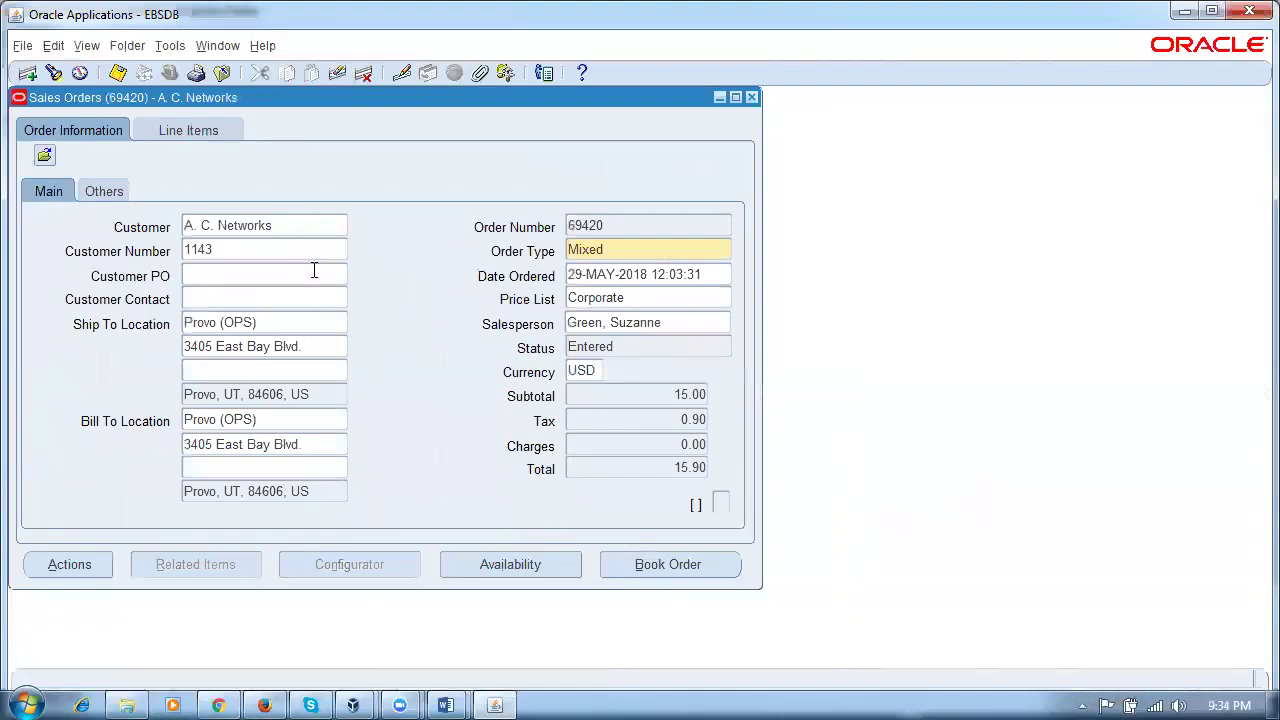
pyautogui.hotkey('ctrl', 's')
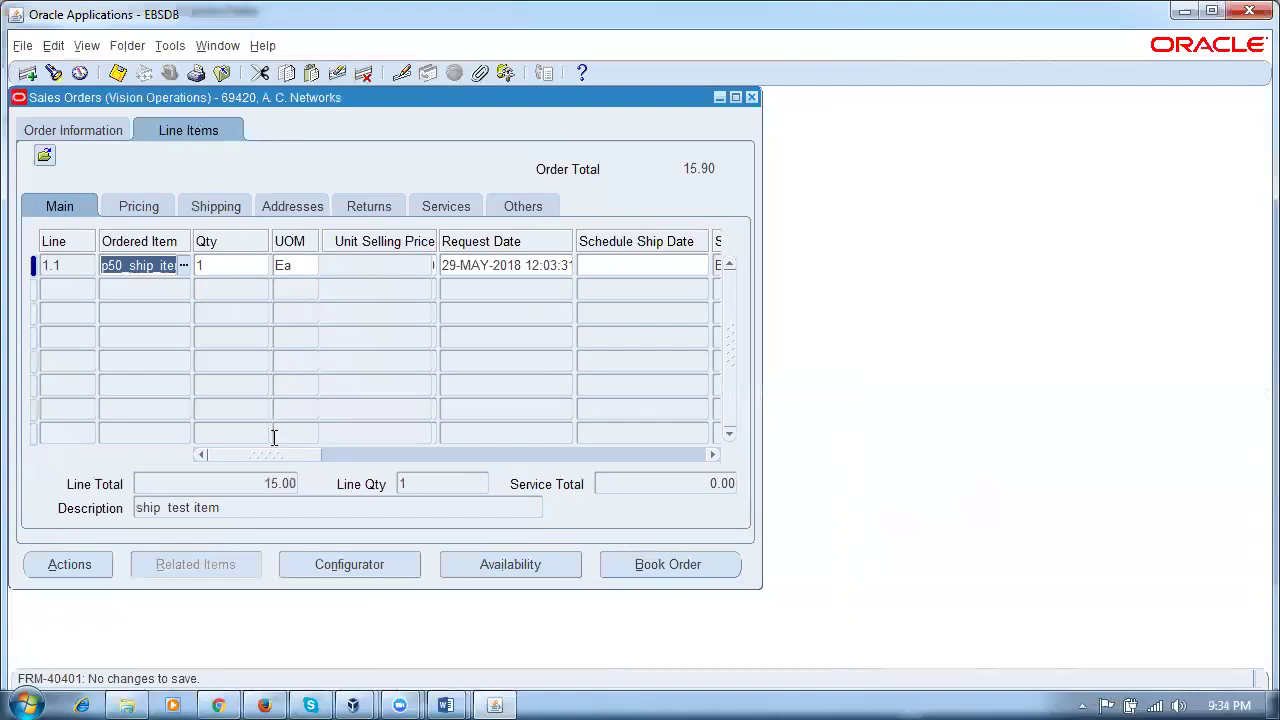
# Step: Recheck the line fields and browse the saved line layouts without changing anything
pyautogui.moveTo(266, 459); pyautogui.dragTo(214, 459)
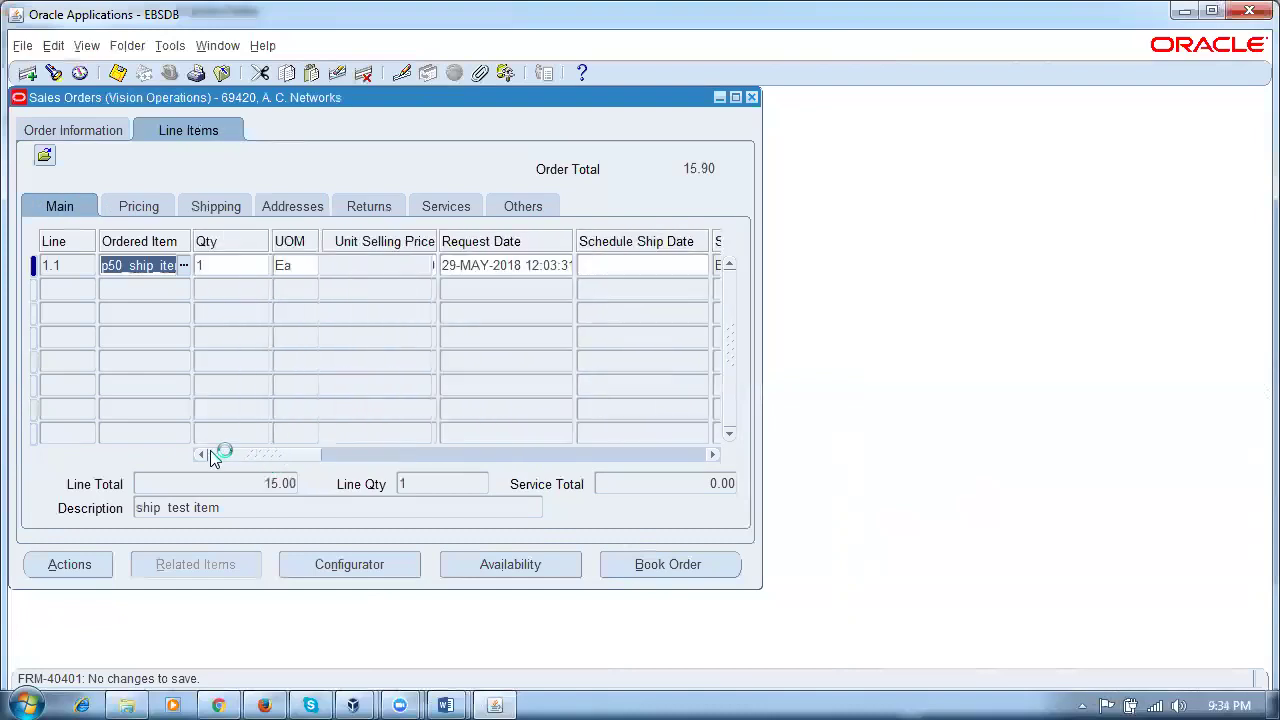
pyautogui.click(370, 262)
pyautogui.click(480, 264)
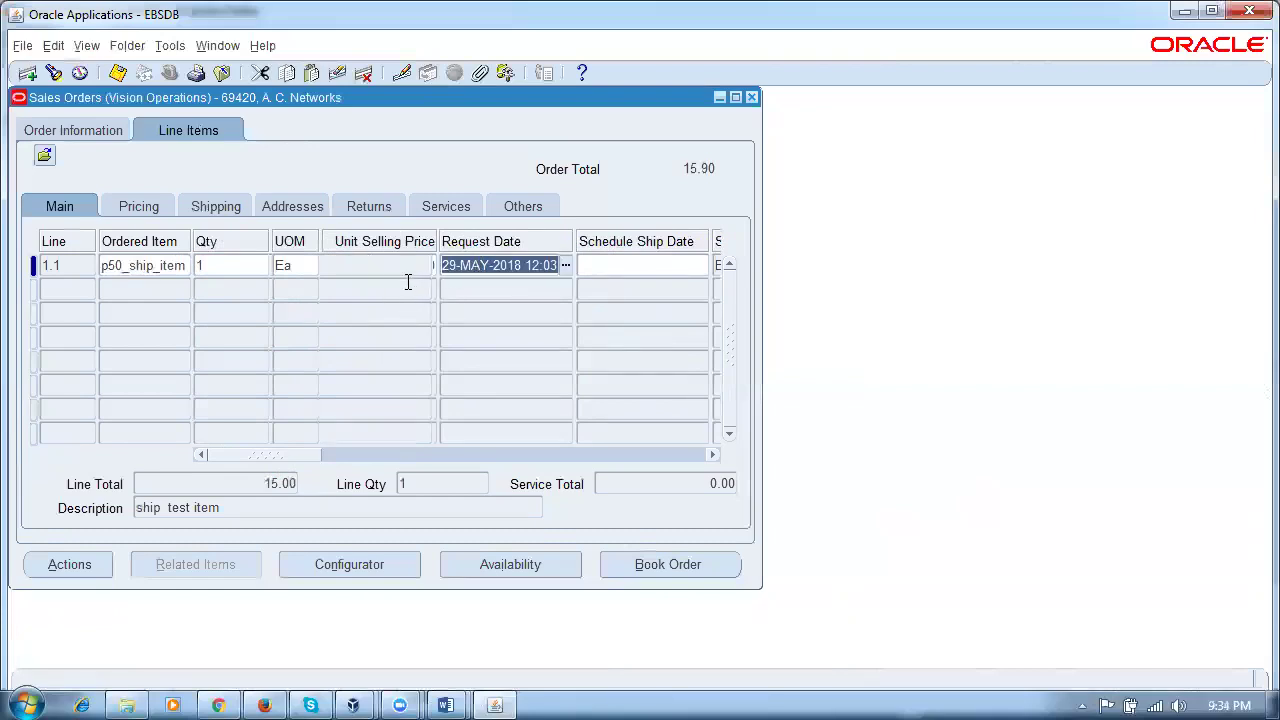
pyautogui.click(352, 272)
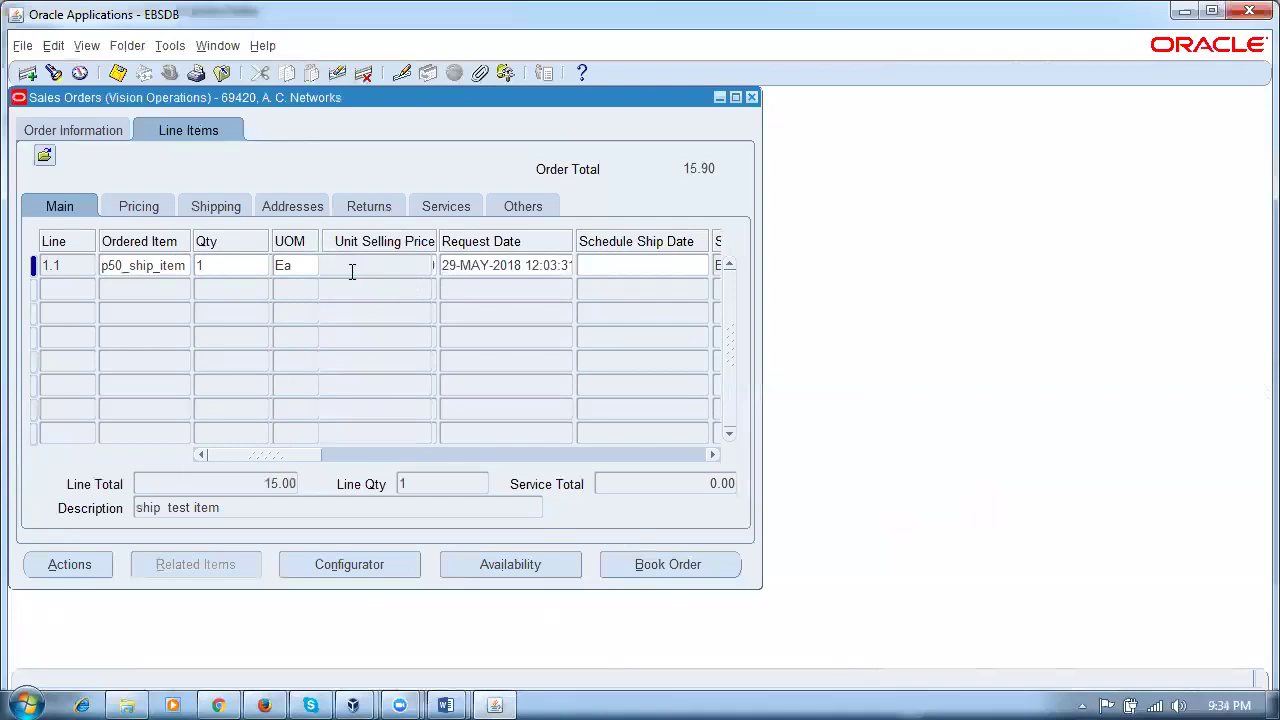
pyautogui.click(45, 158)
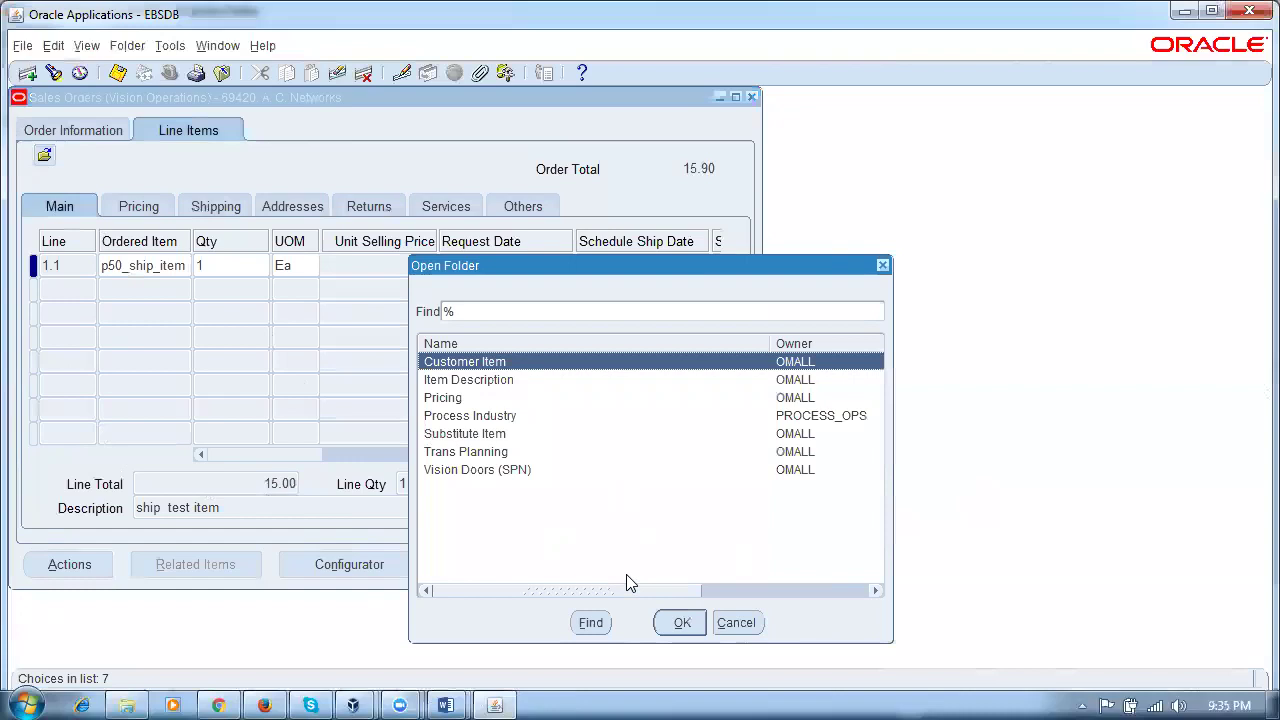
pyautogui.click(736, 622)
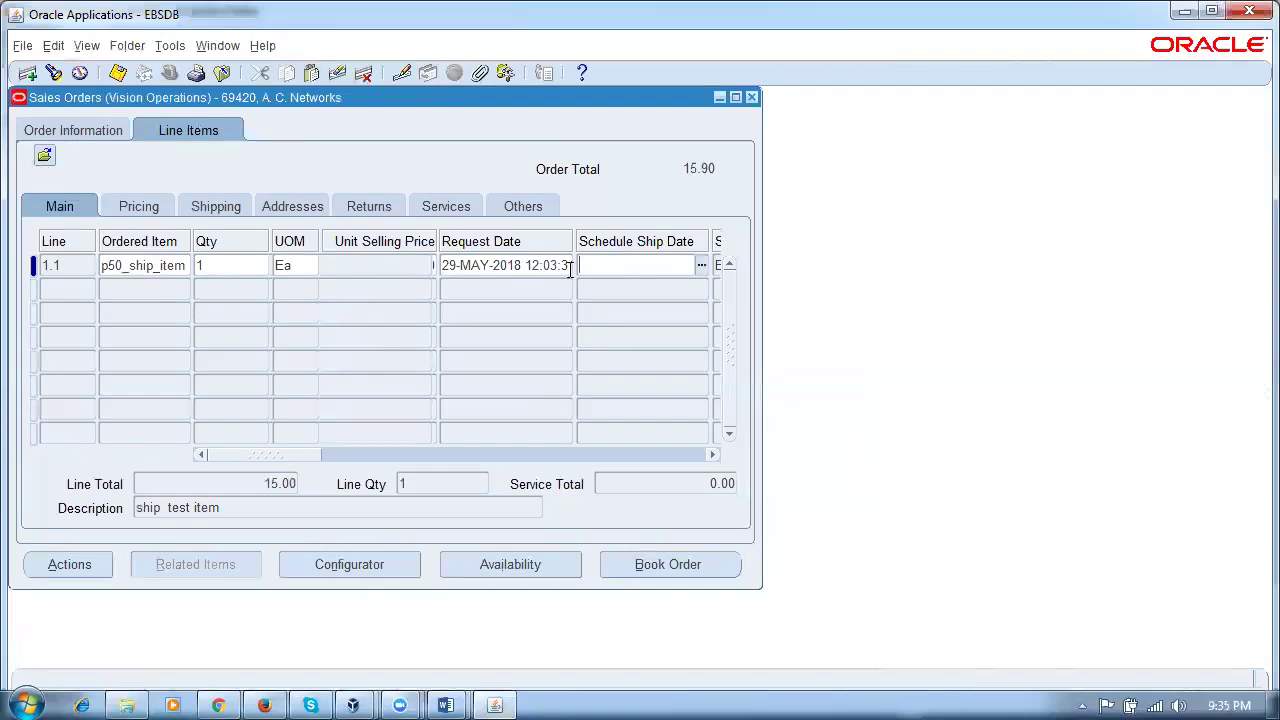
# Step: Review the line's pricing: p50_ship_item at unit and extended price 15.00
pyautogui.click(135, 206)
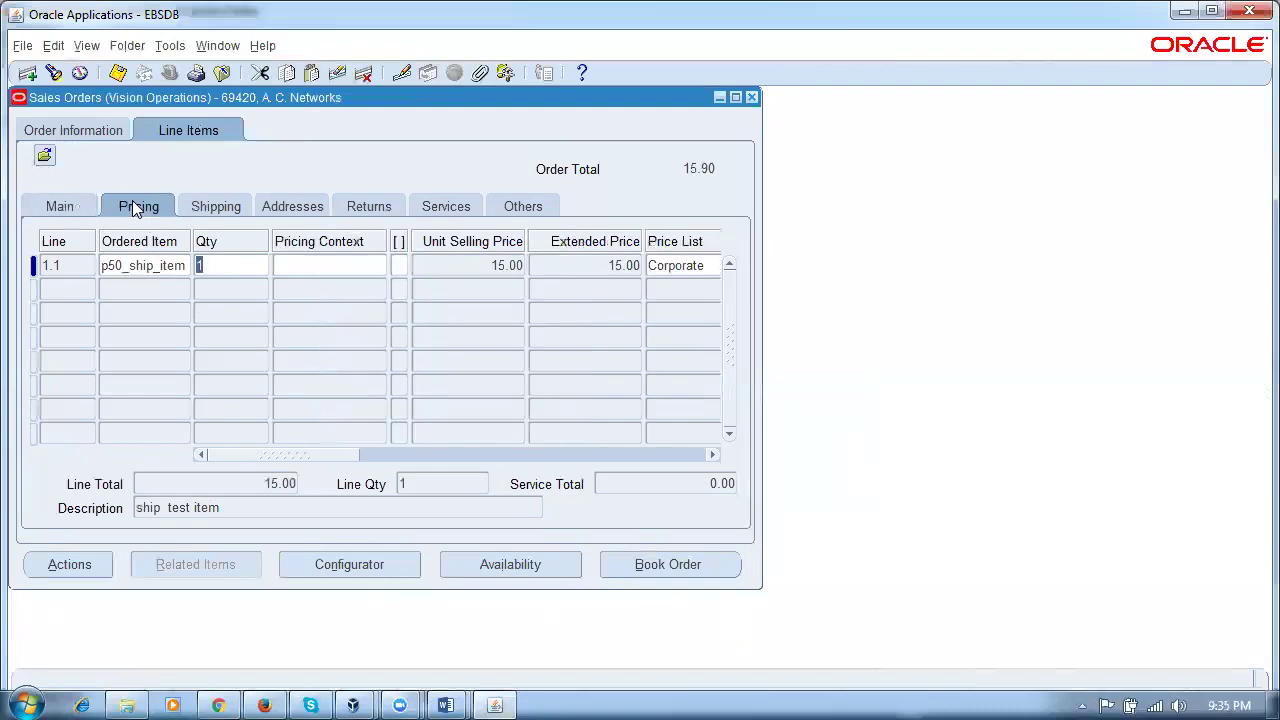
pyautogui.click(484, 268)
pyautogui.click(594, 260)
pyautogui.click(482, 266)
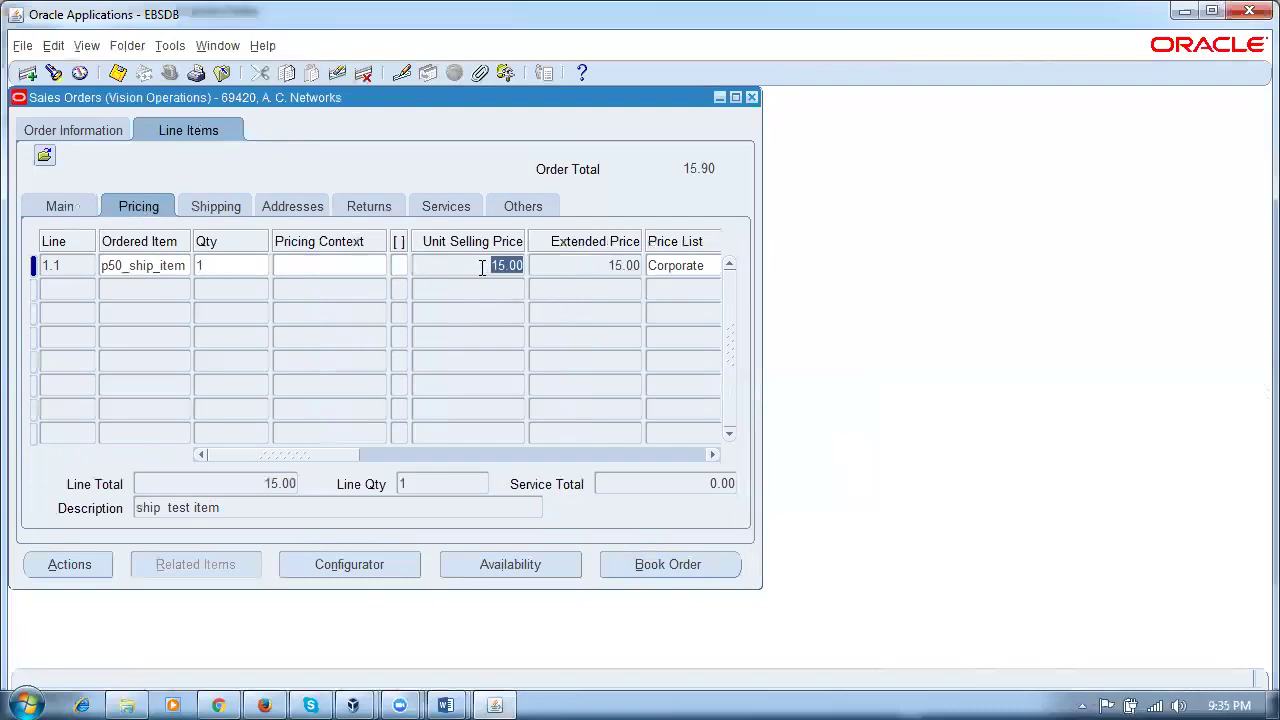
pyautogui.click(572, 264)
pyautogui.click(314, 262)
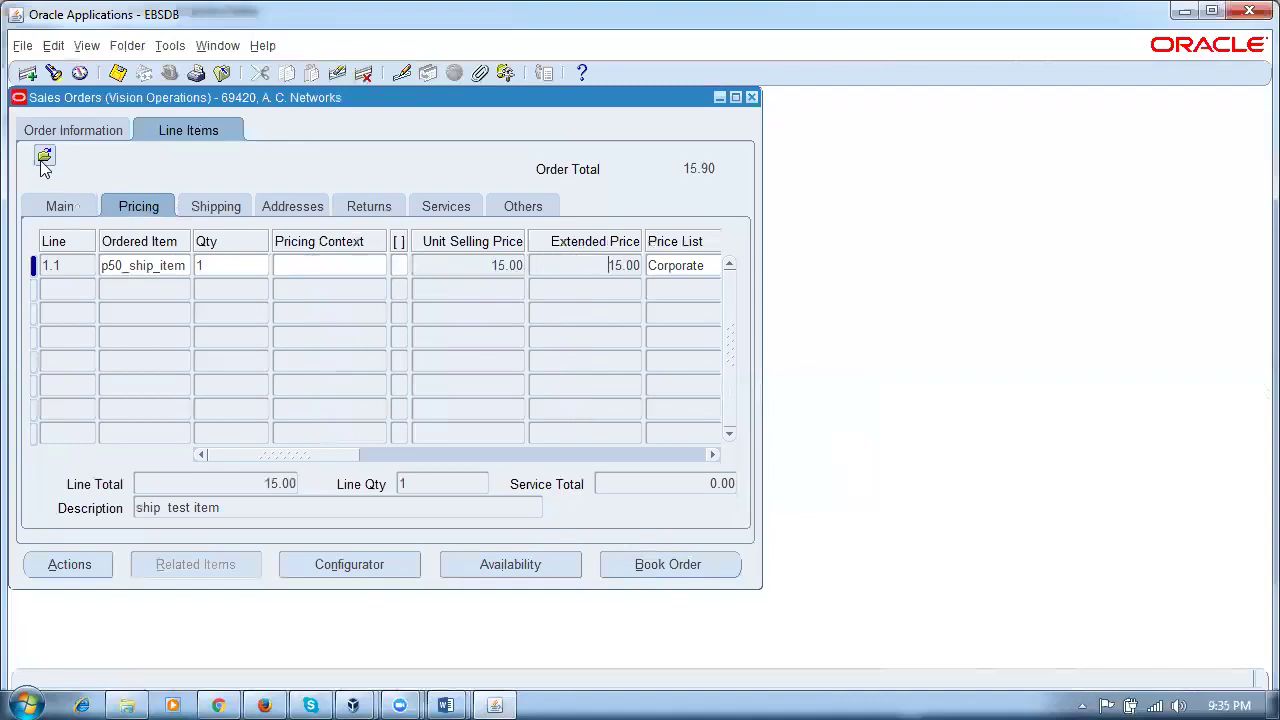
pyautogui.click(480, 264)
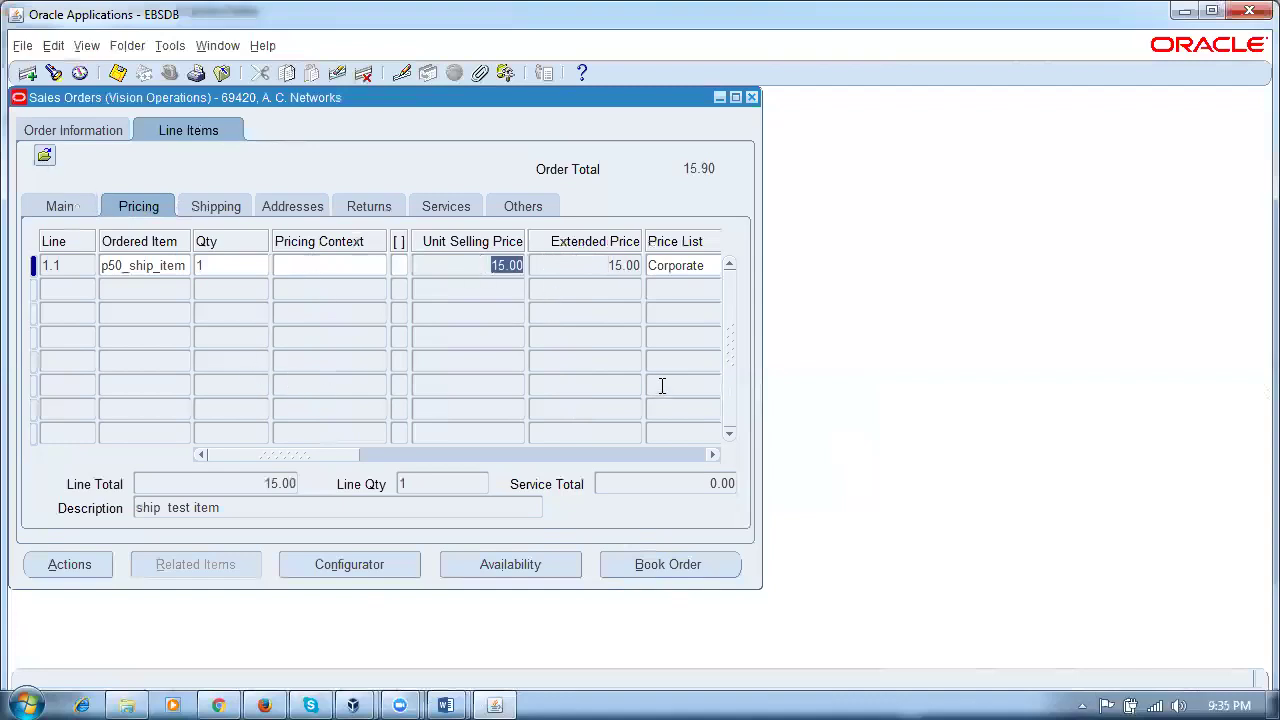
pyautogui.click(604, 268)
pyautogui.click(456, 265)
pyautogui.click(138, 264)
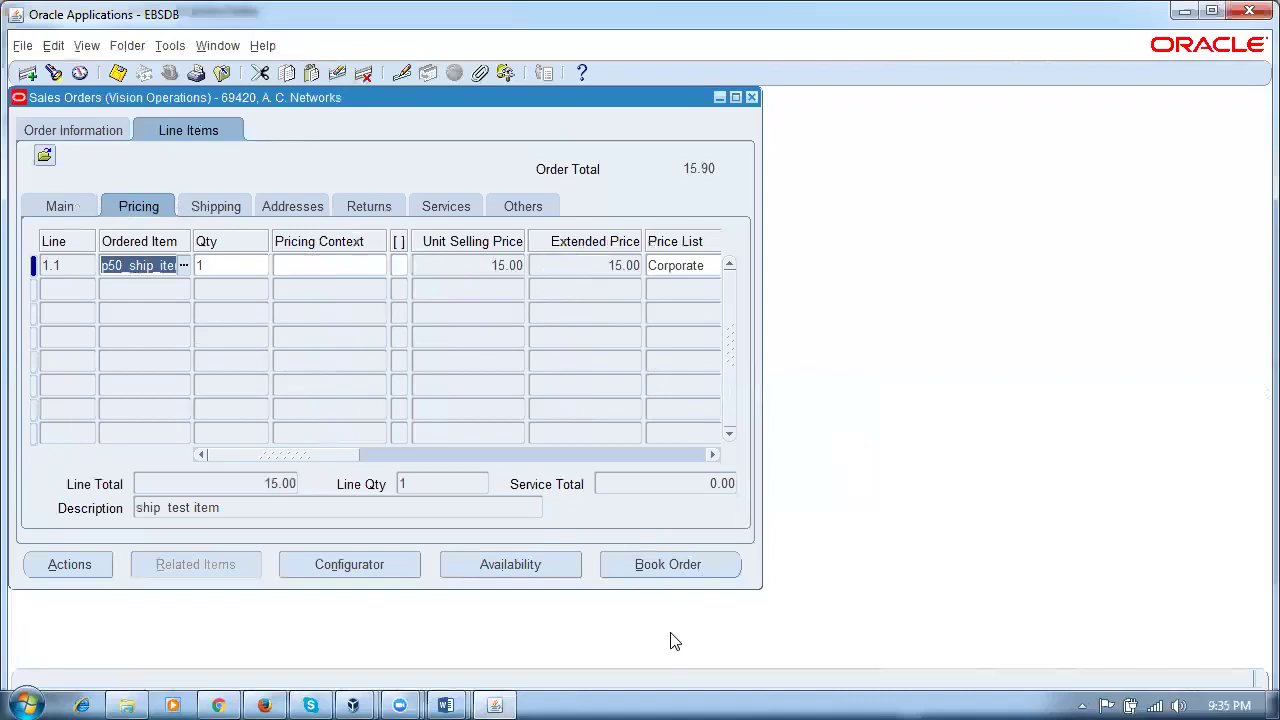
# Step: Book the sales order, which reports shipping parameters undefined for p50_ship_org
pyautogui.click(676, 565)
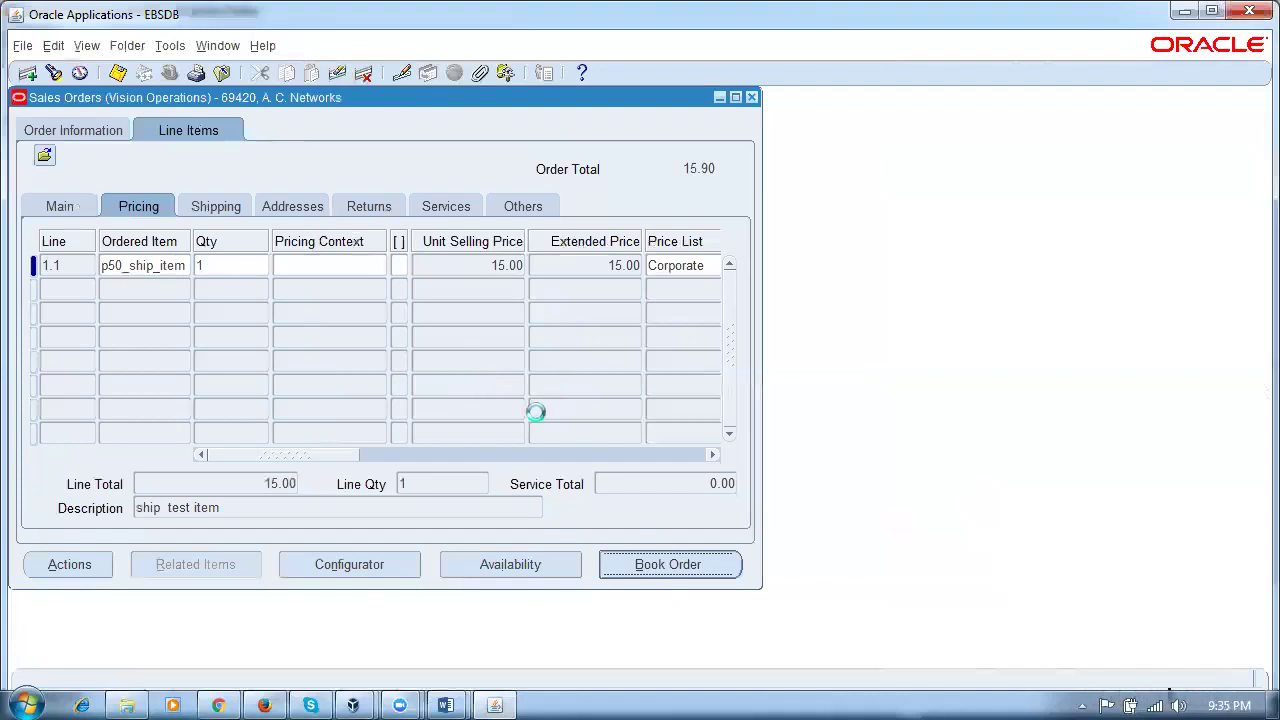
pyautogui.moveTo(445, 697)
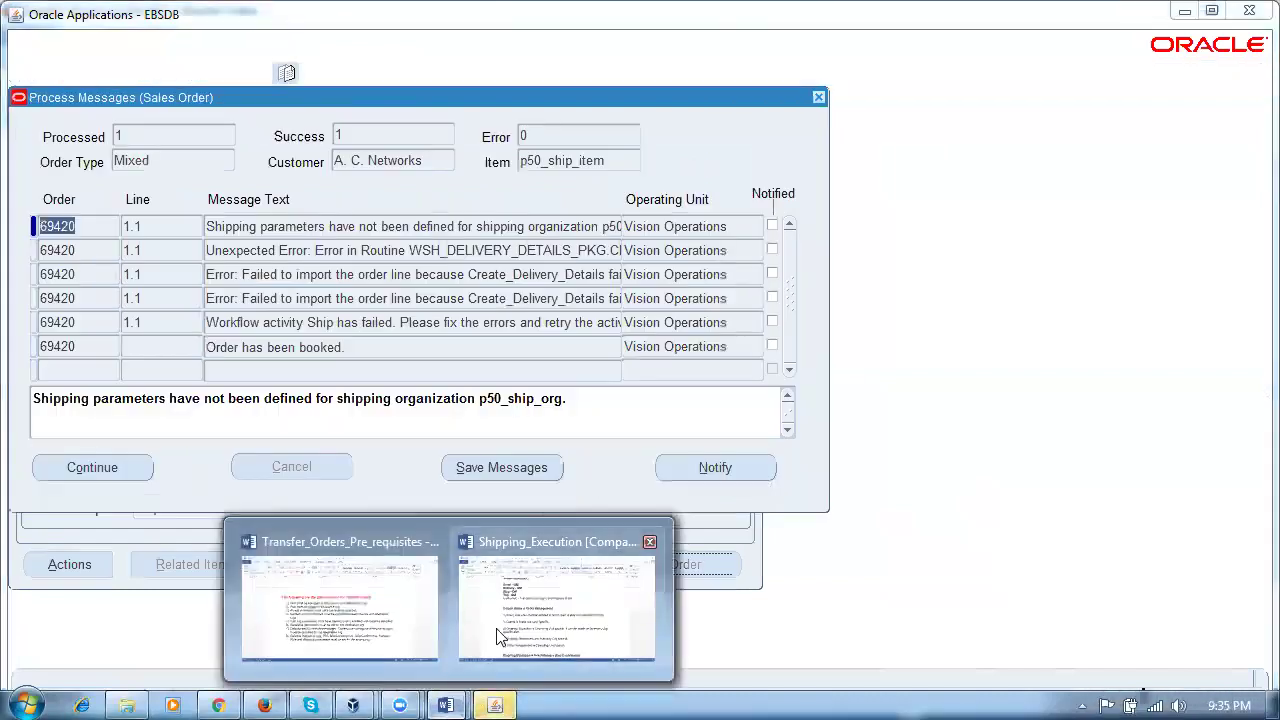
pyautogui.click(508, 605)
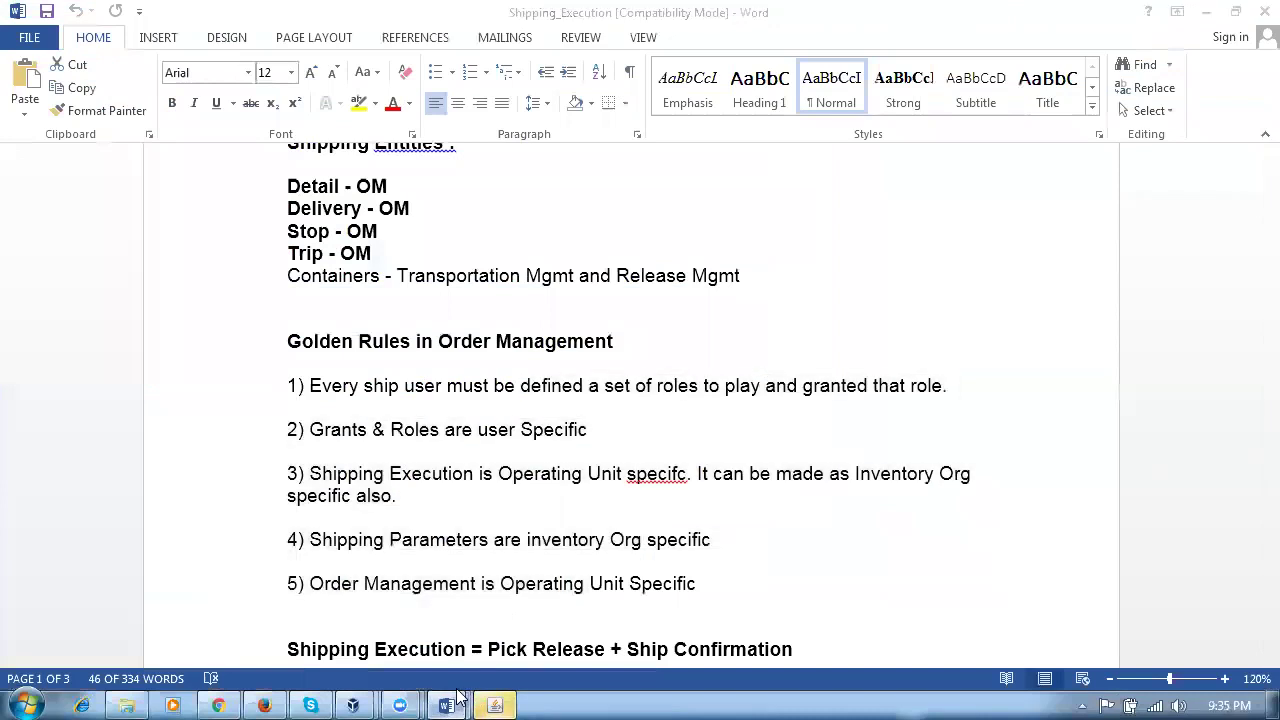
# Step: Review item 8 of Transfer_Orders_Pre_requisites on Release Sequence and Shipping parameters, then return to Oracle
pyautogui.moveTo(455, 700)
pyautogui.click(310, 640)
pyautogui.moveTo(398, 522); pyautogui.dragTo(847, 522)
pyautogui.click(381, 548)
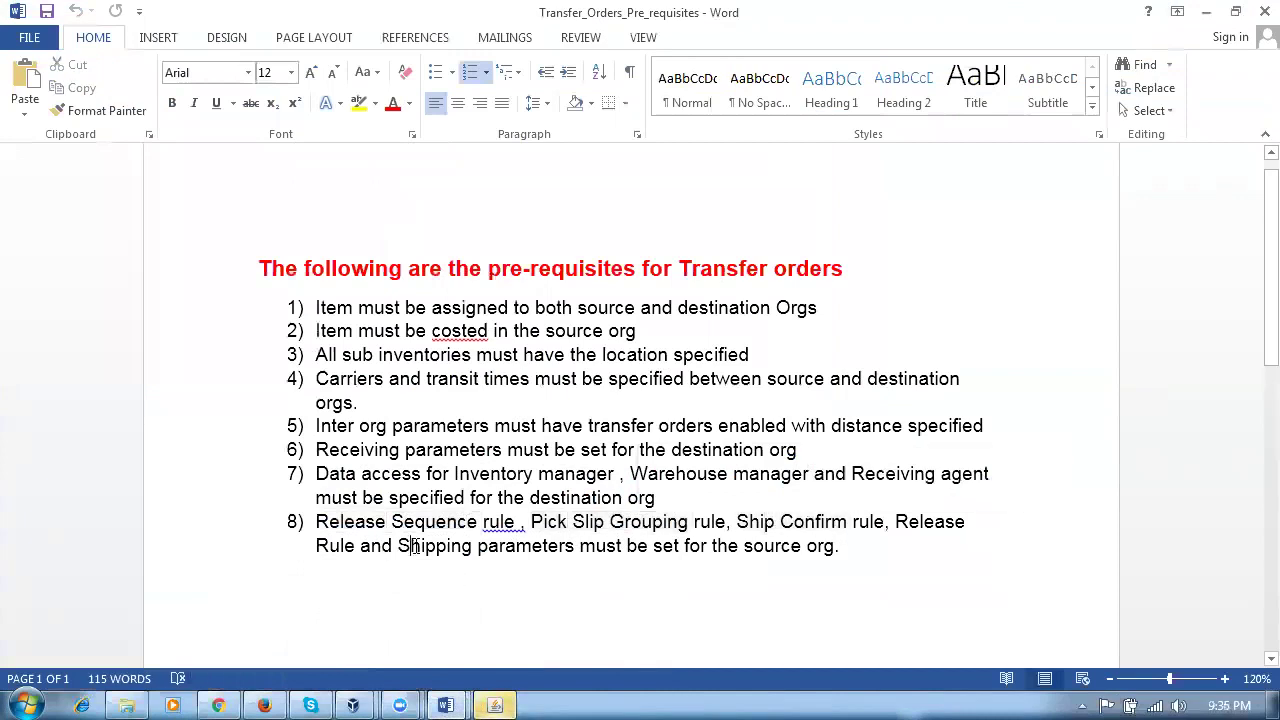
pyautogui.moveTo(408, 545); pyautogui.dragTo(538, 546)
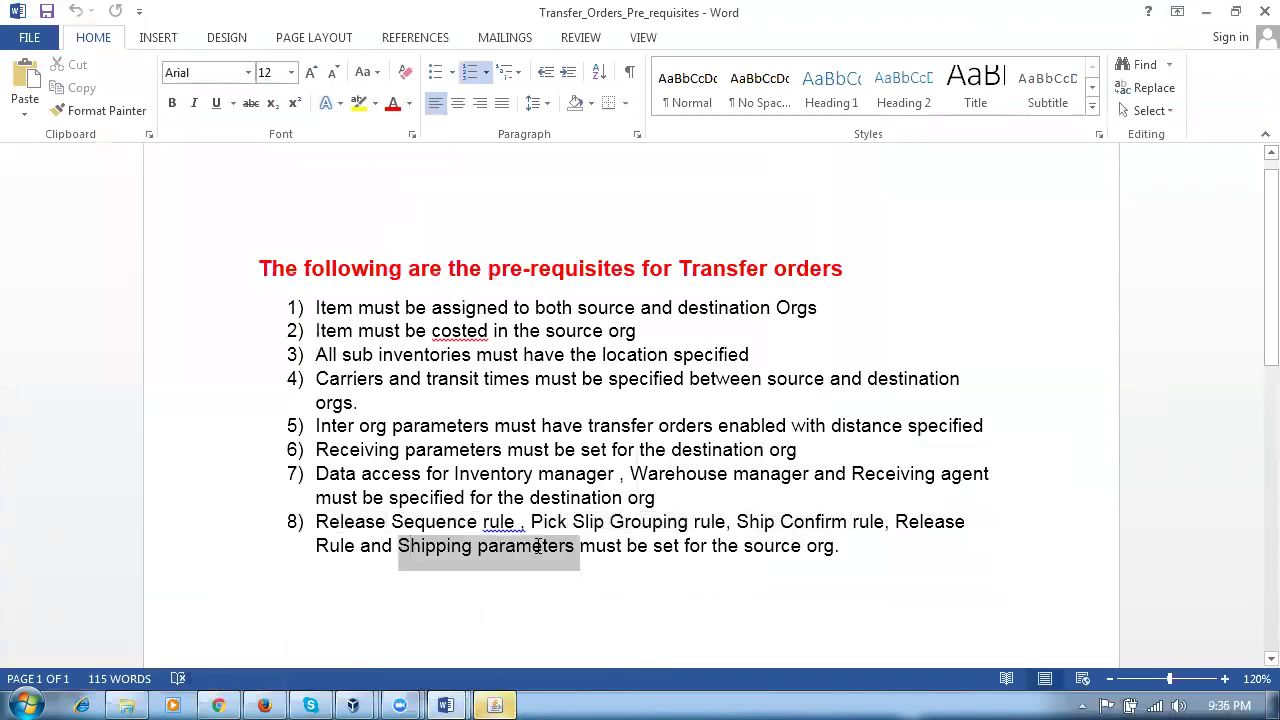
pyautogui.click(533, 572)
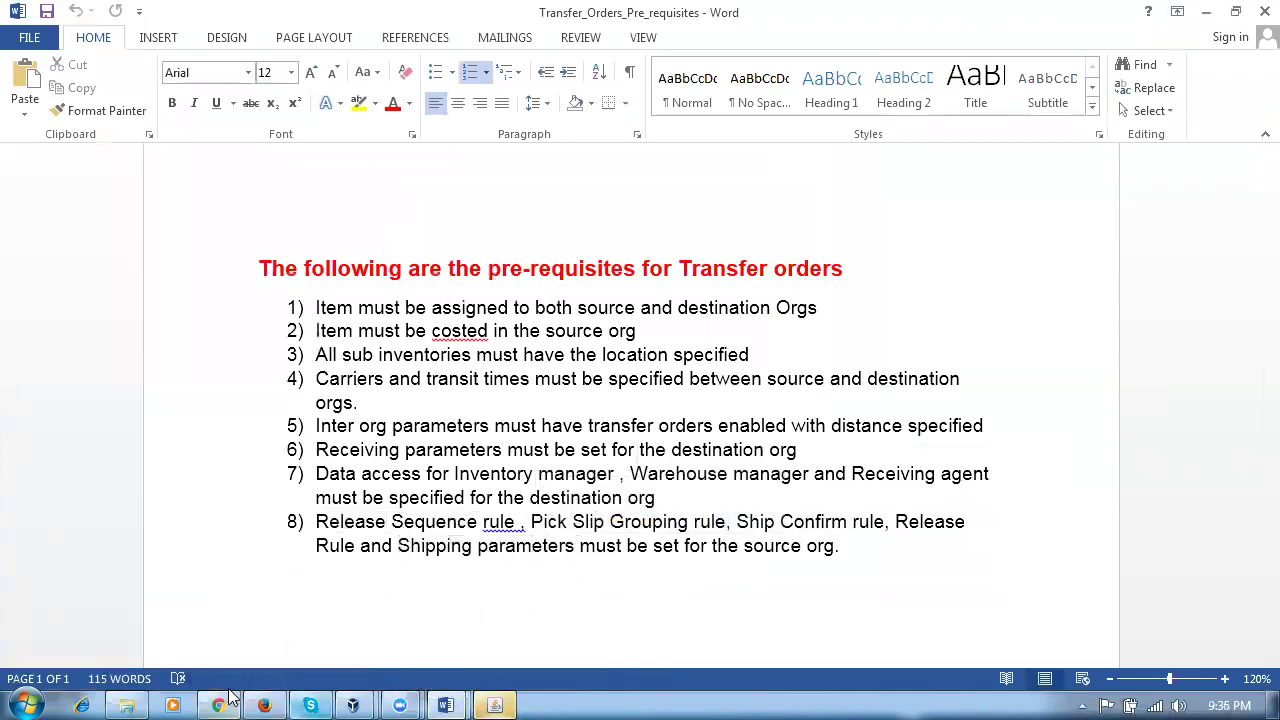
pyautogui.click(508, 700)
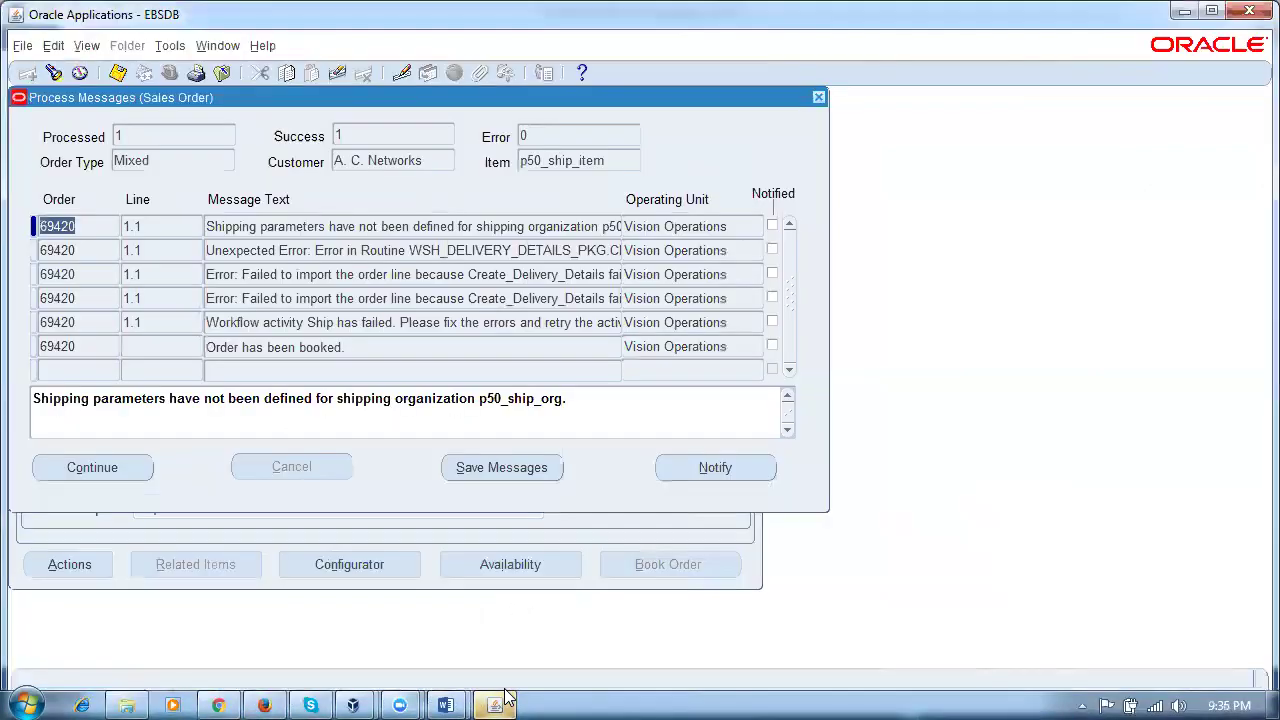
# Step: Step to 'Order has been booked.', continue past the messages, and close the booked order
pyautogui.click(252, 248)
pyautogui.click(284, 274)
pyautogui.click(284, 298)
pyautogui.click(285, 322)
pyautogui.click(293, 347)
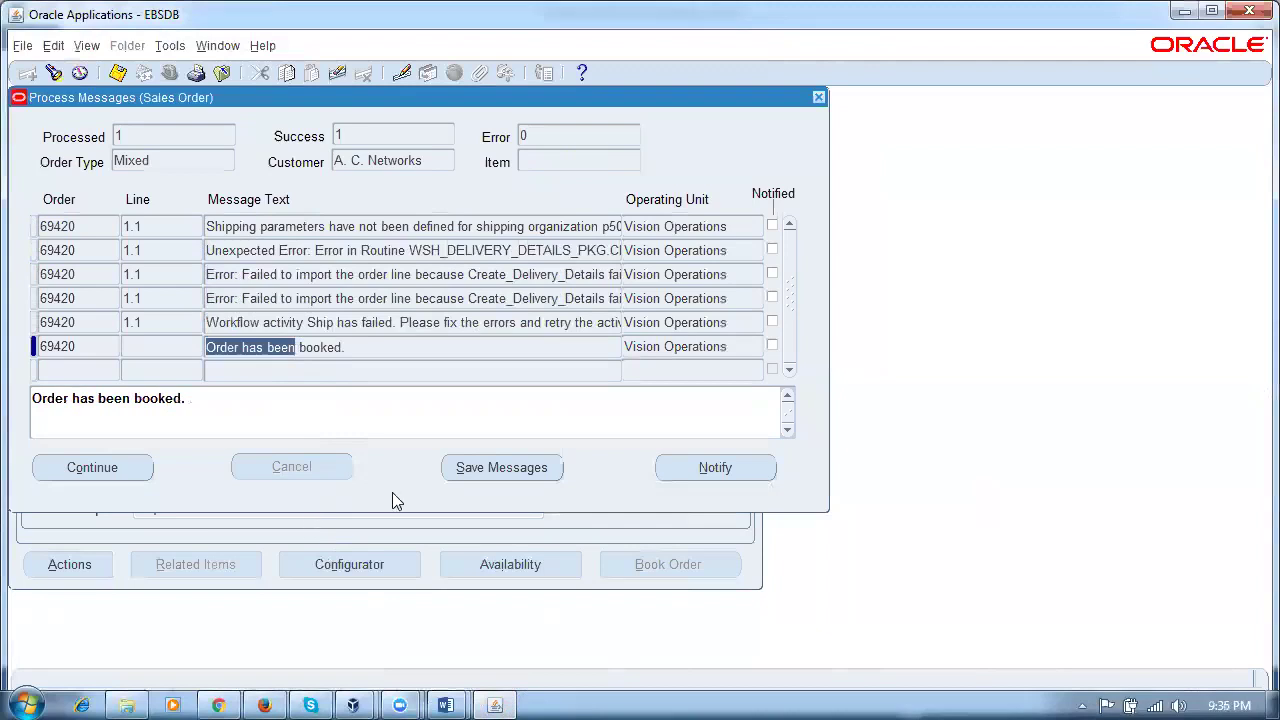
pyautogui.click(90, 466)
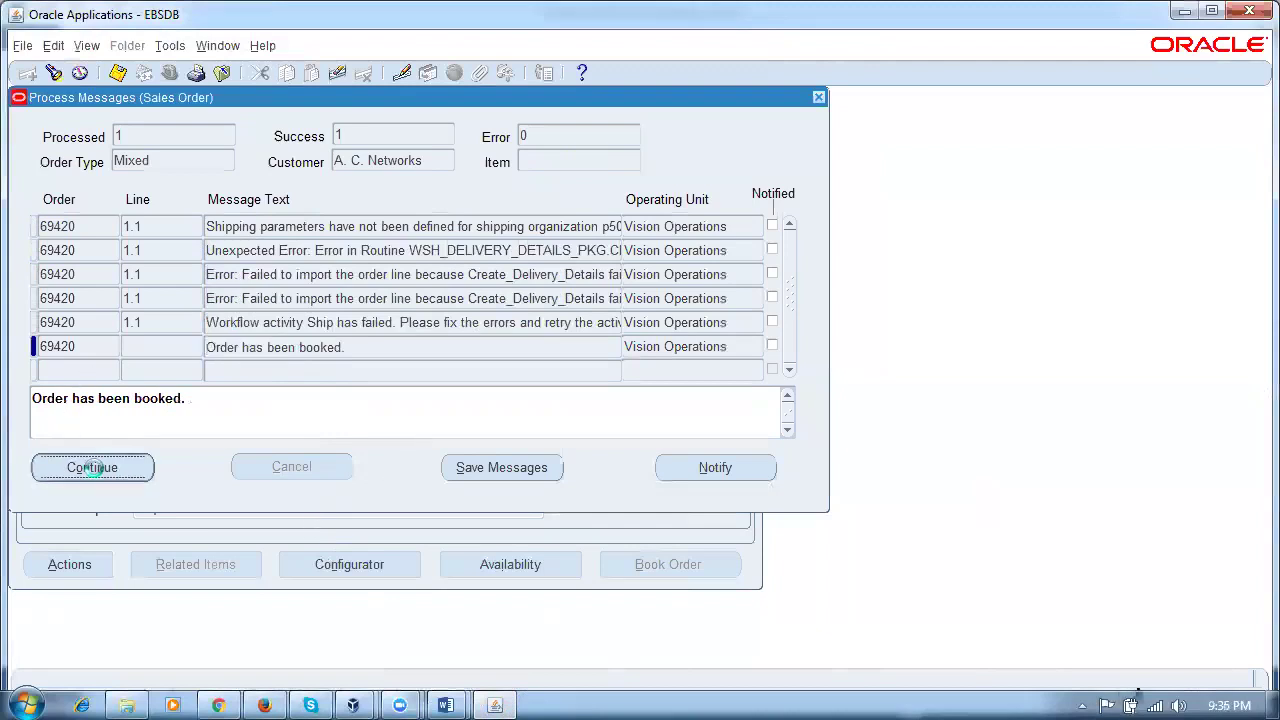
pyautogui.click(753, 97)
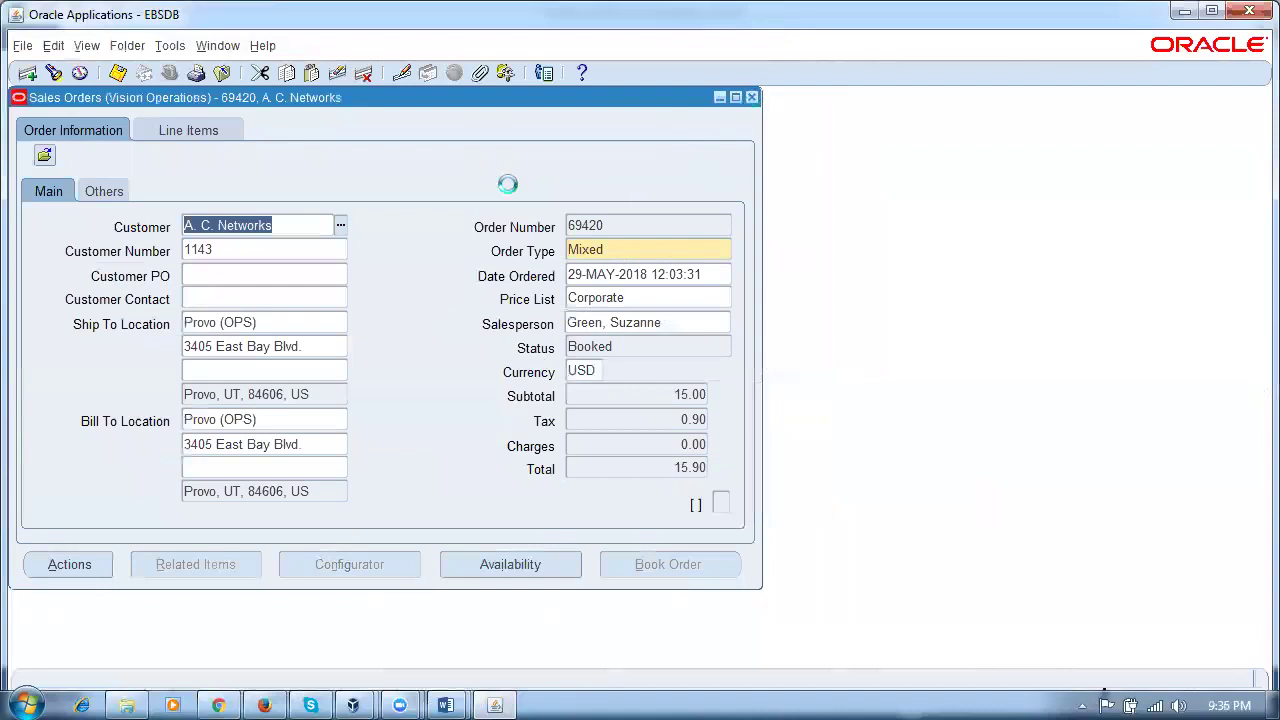
# Step: Open the Shipping Parameters form for p50 from Shipping > Setup in the Navigator
pyautogui.click(50, 387)
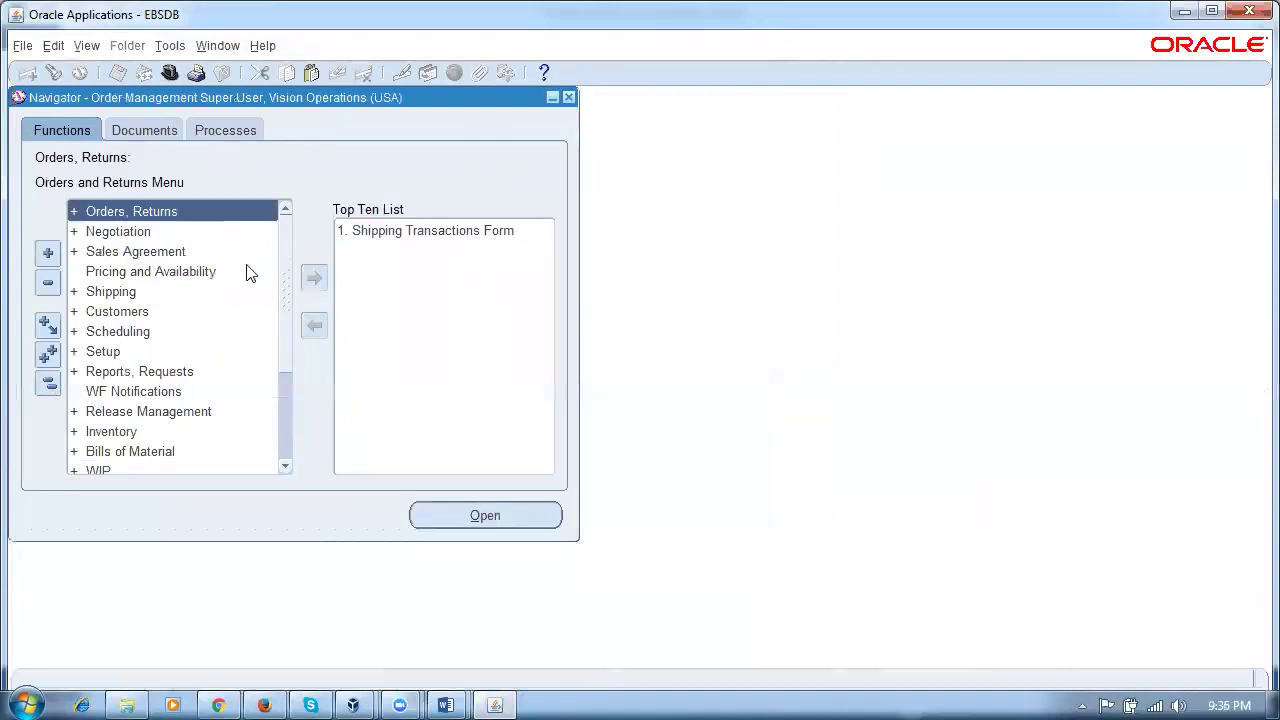
pyautogui.doubleClick(162, 287)
pyautogui.doubleClick(166, 430)
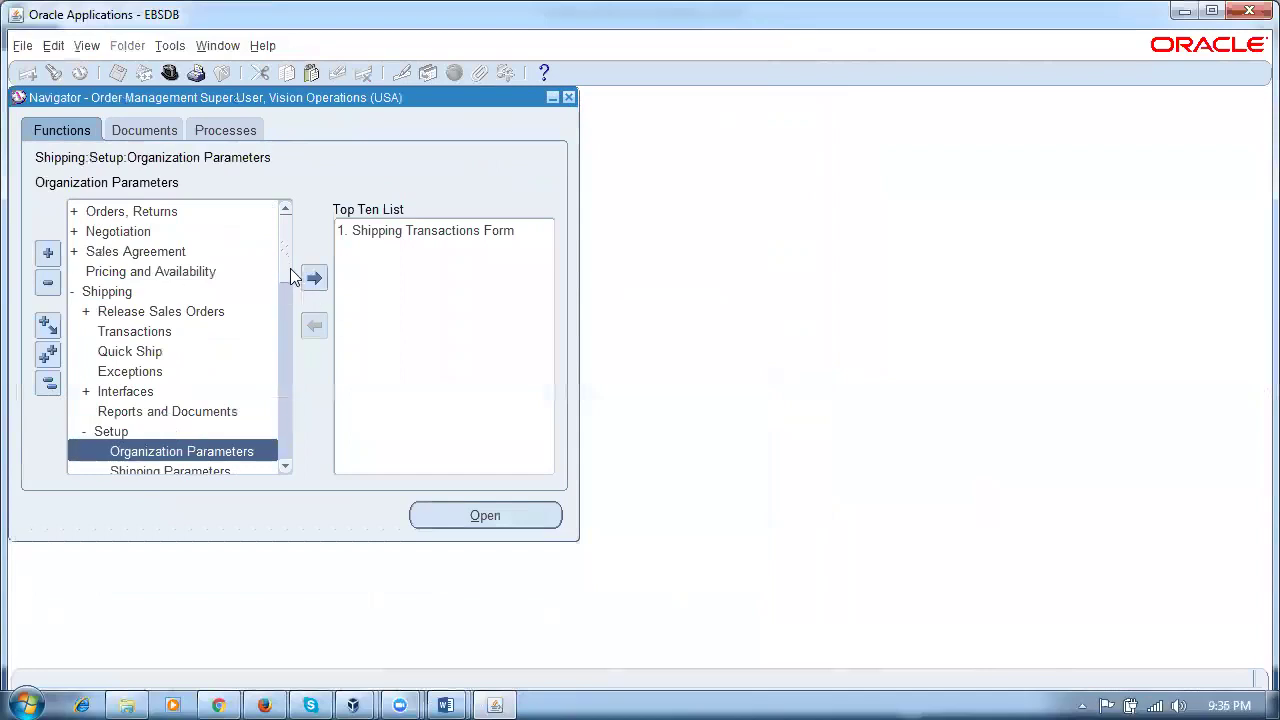
pyautogui.scroll(-2, 290, 268)
pyautogui.click(156, 395)
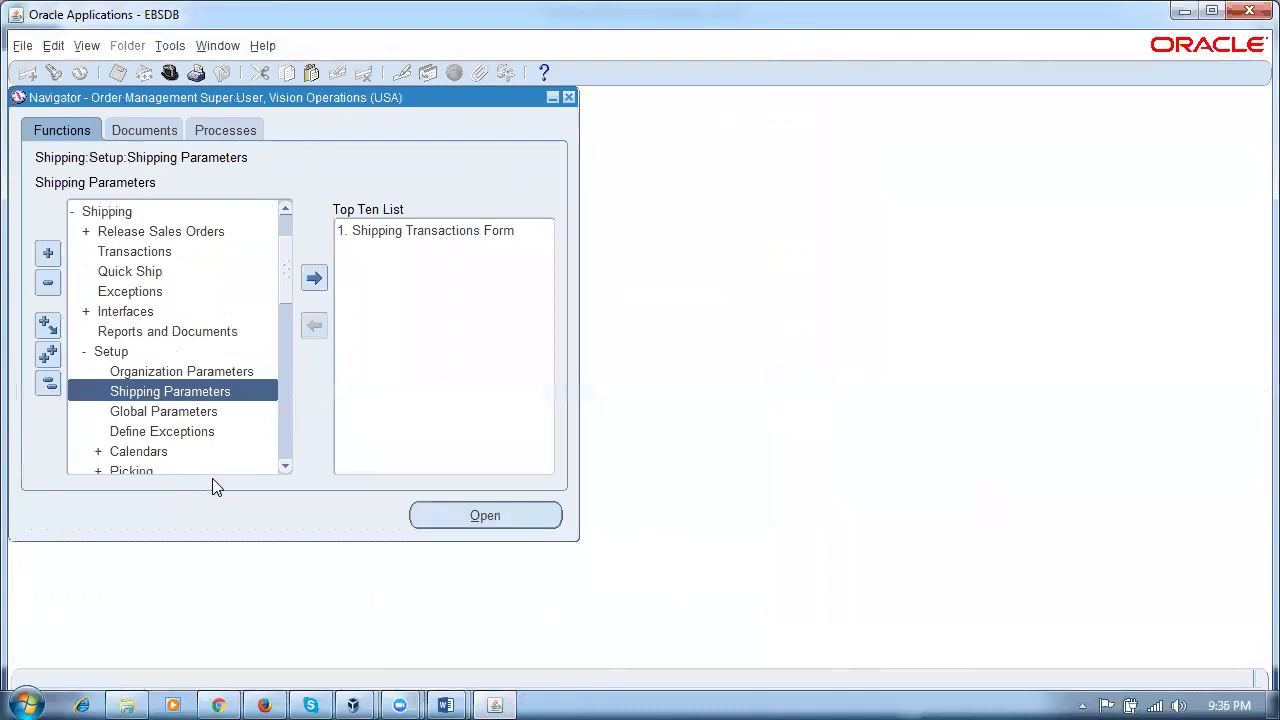
pyautogui.doubleClick(222, 393)
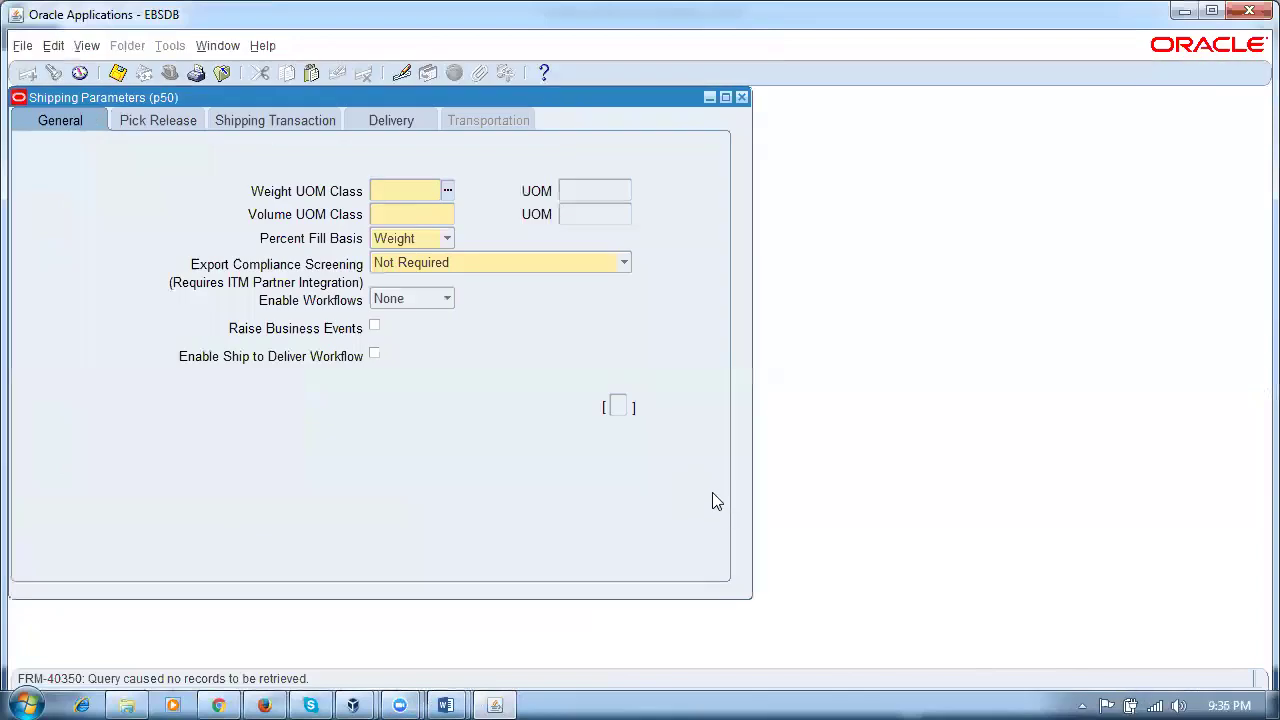
# Step: Set weight class Weight with Kilogram and volume class Volume with Cubic meter
pyautogui.write('ight')
pyautogui.press('Tab')
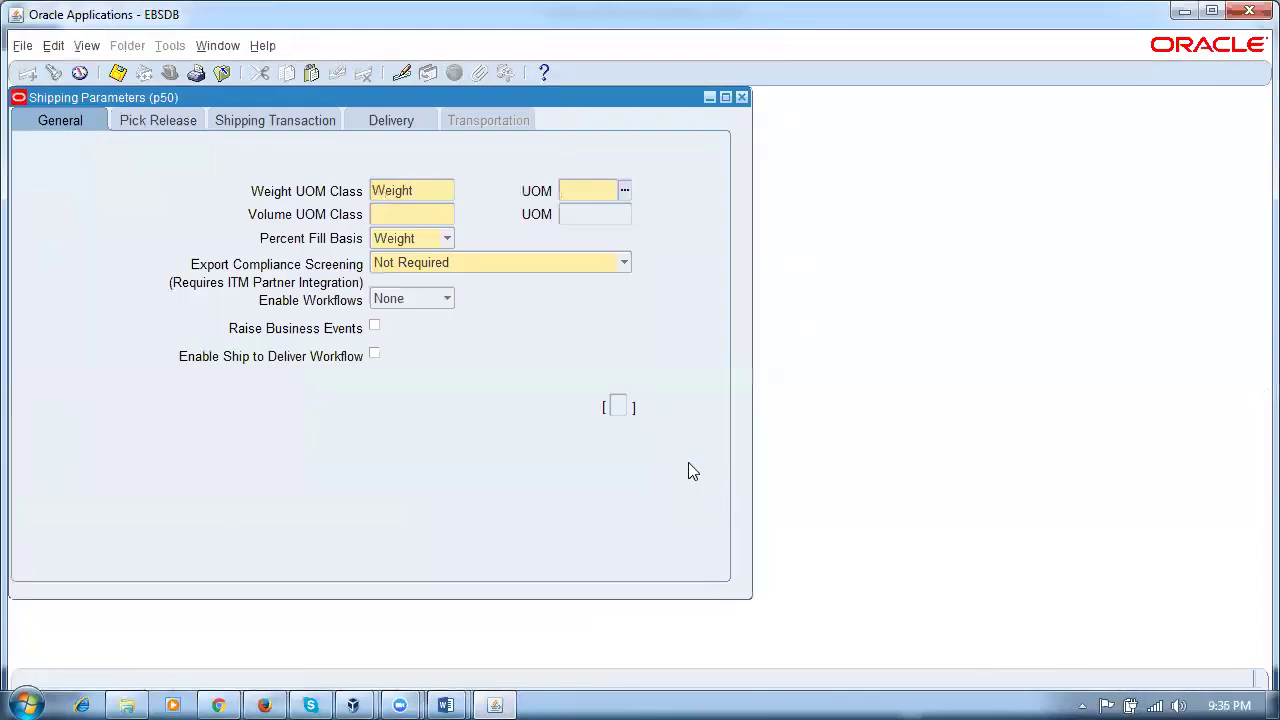
pyautogui.write('kilo')
pyautogui.press('Tab')
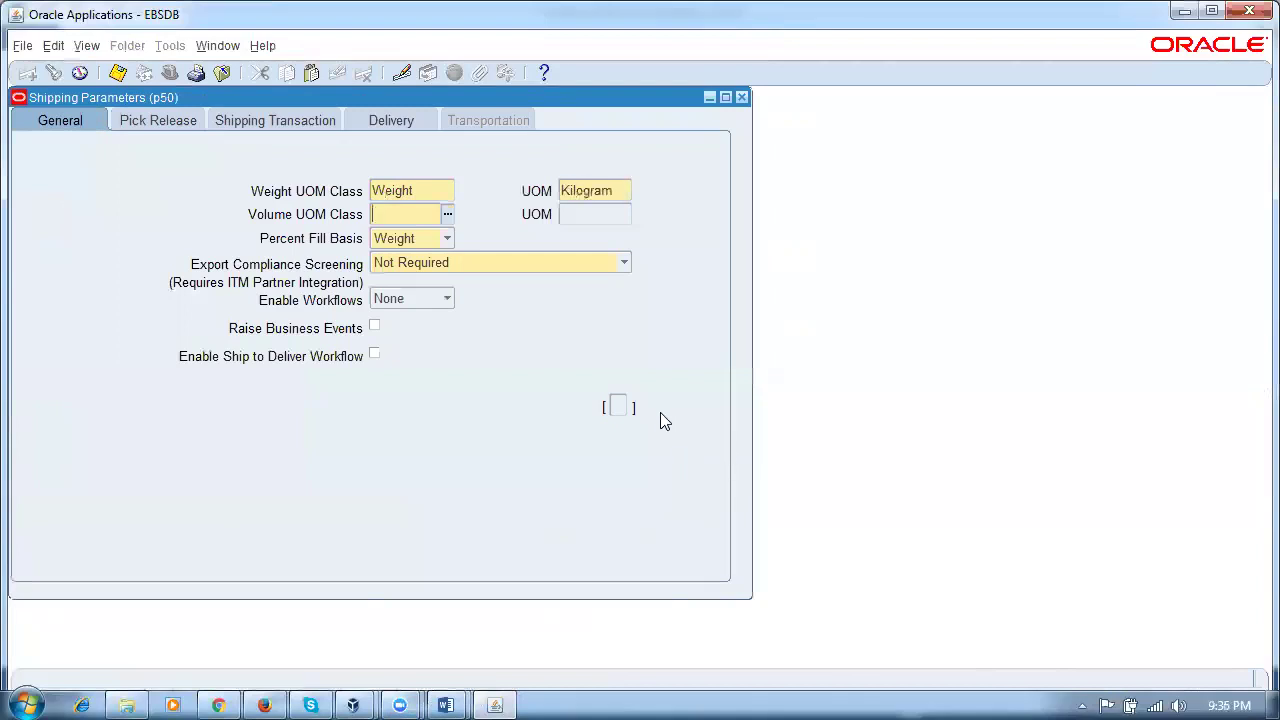
pyautogui.write('volu')
pyautogui.write('ume')
pyautogui.press('Tab')
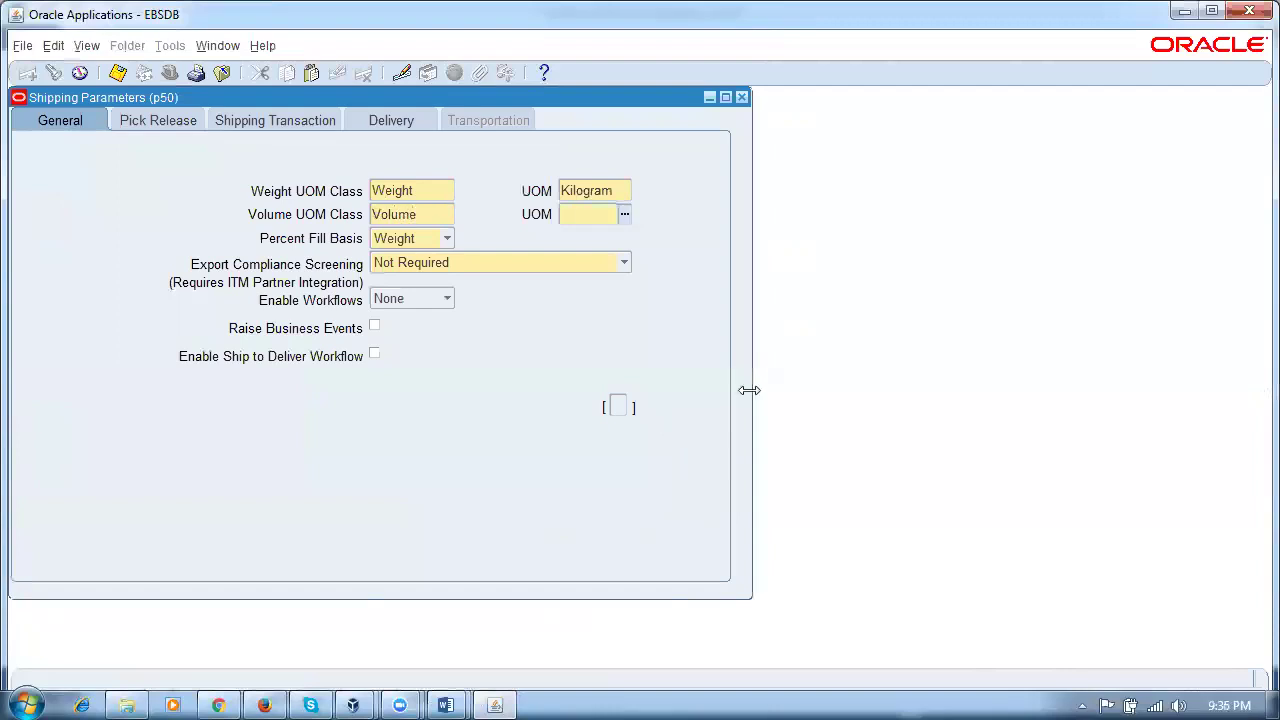
pyautogui.write('cubic')
pyautogui.press('Tab')
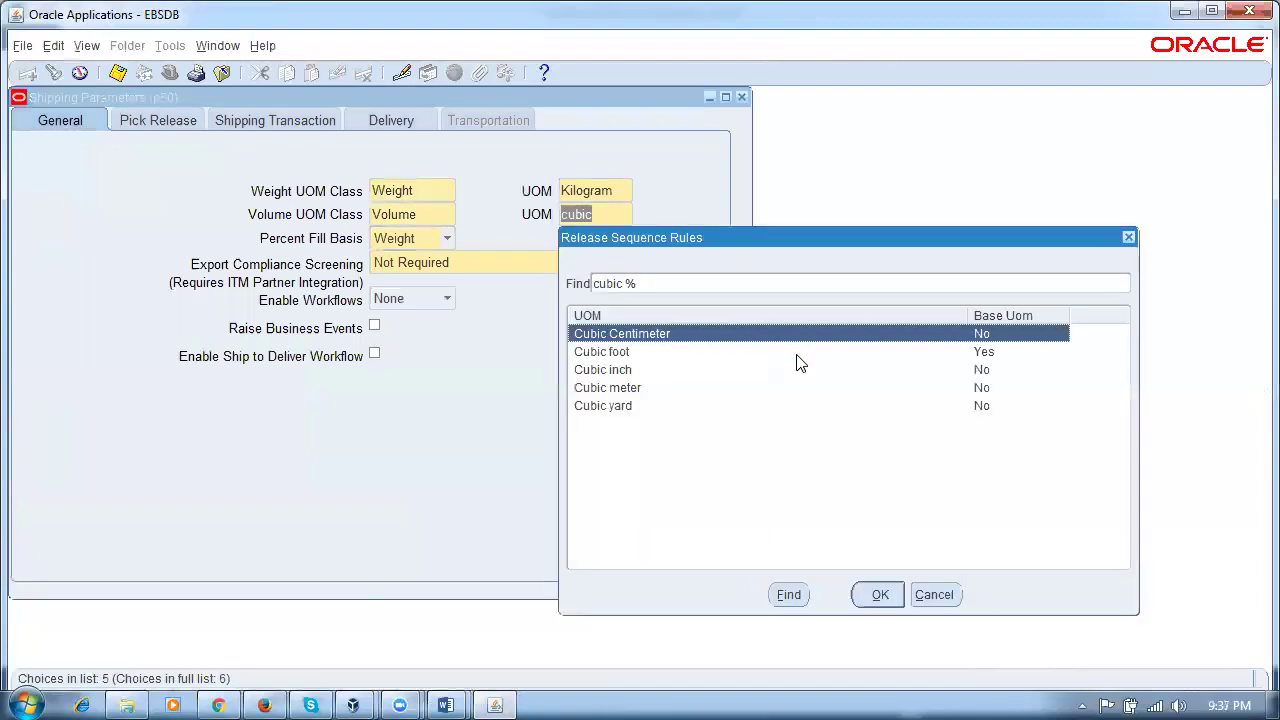
pyautogui.click(662, 389)
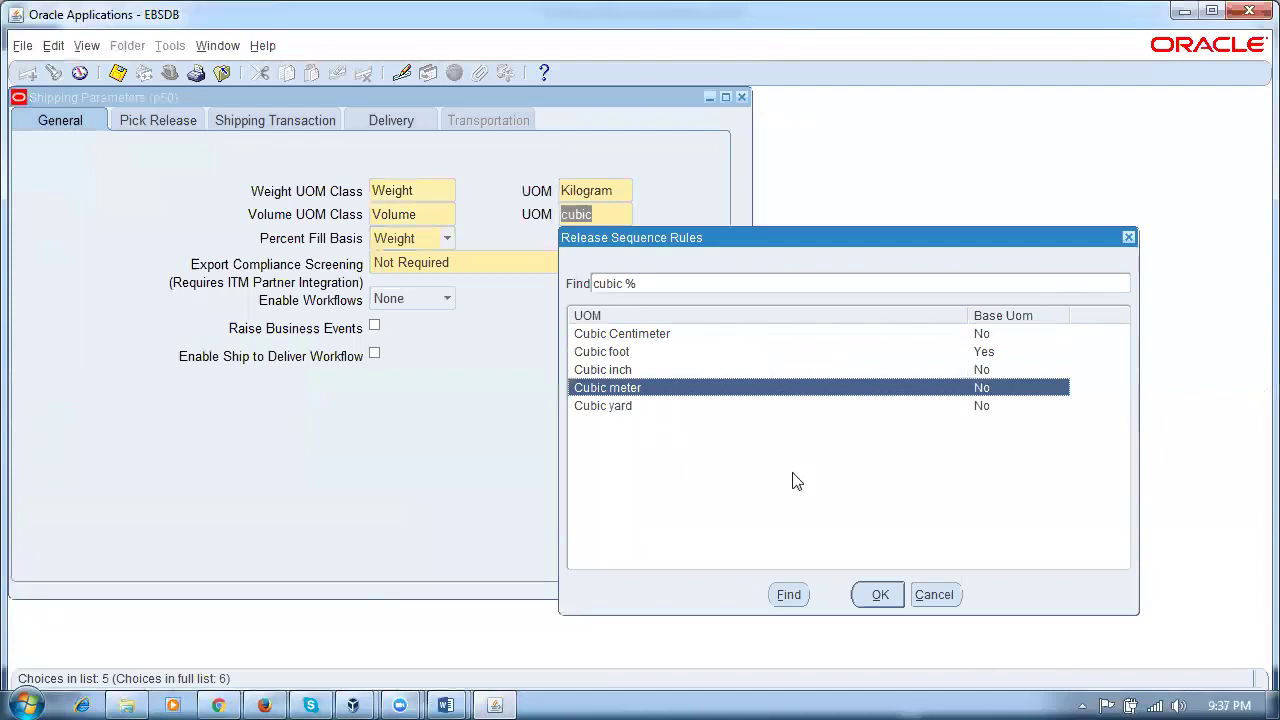
pyautogui.click(880, 595)
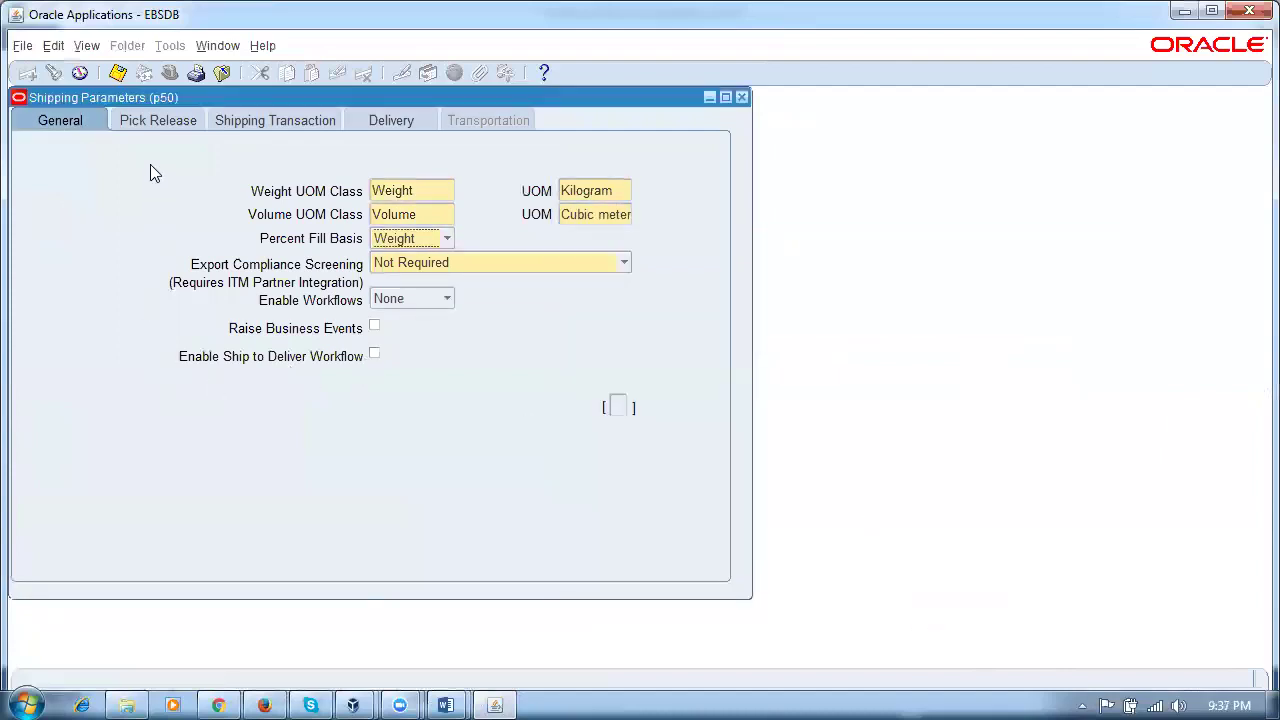
pyautogui.click(153, 122)
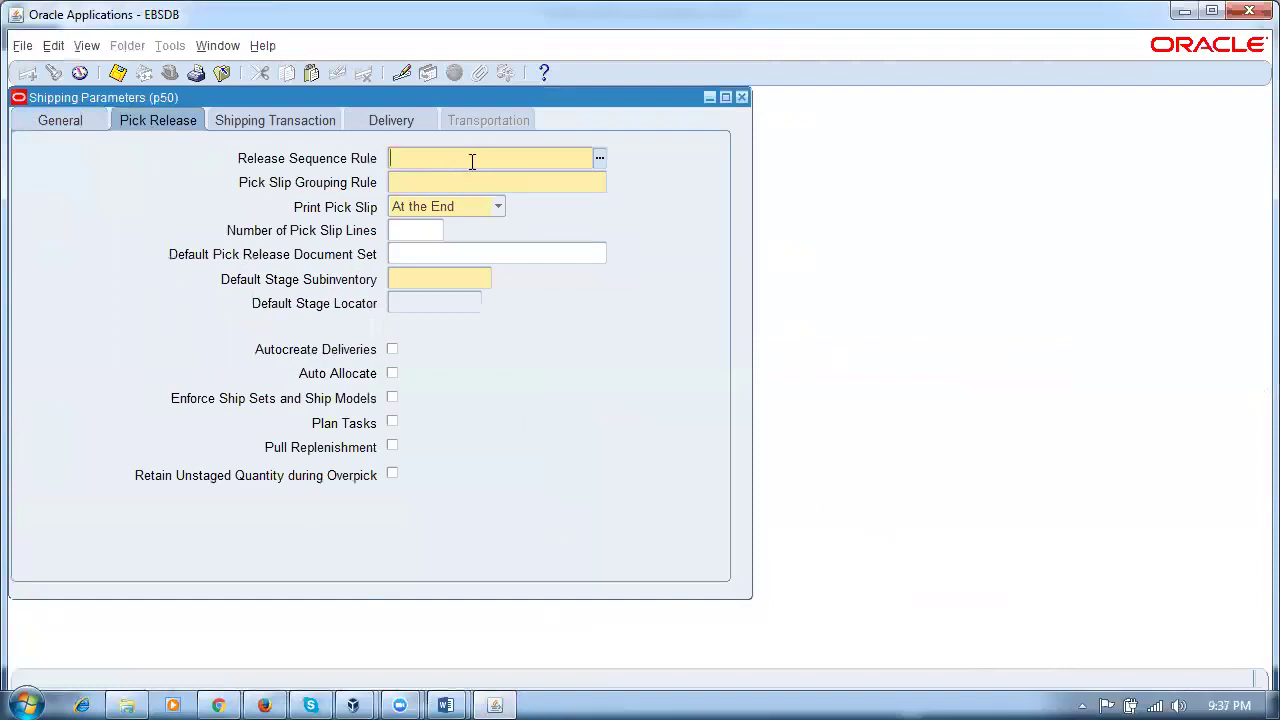
# Step: Set release sequence All Standard Orders, grouping rule Bulk Picking, and default stage subinventory 'stage'
pyautogui.doubleClick(472, 160)
pyautogui.press('Return')
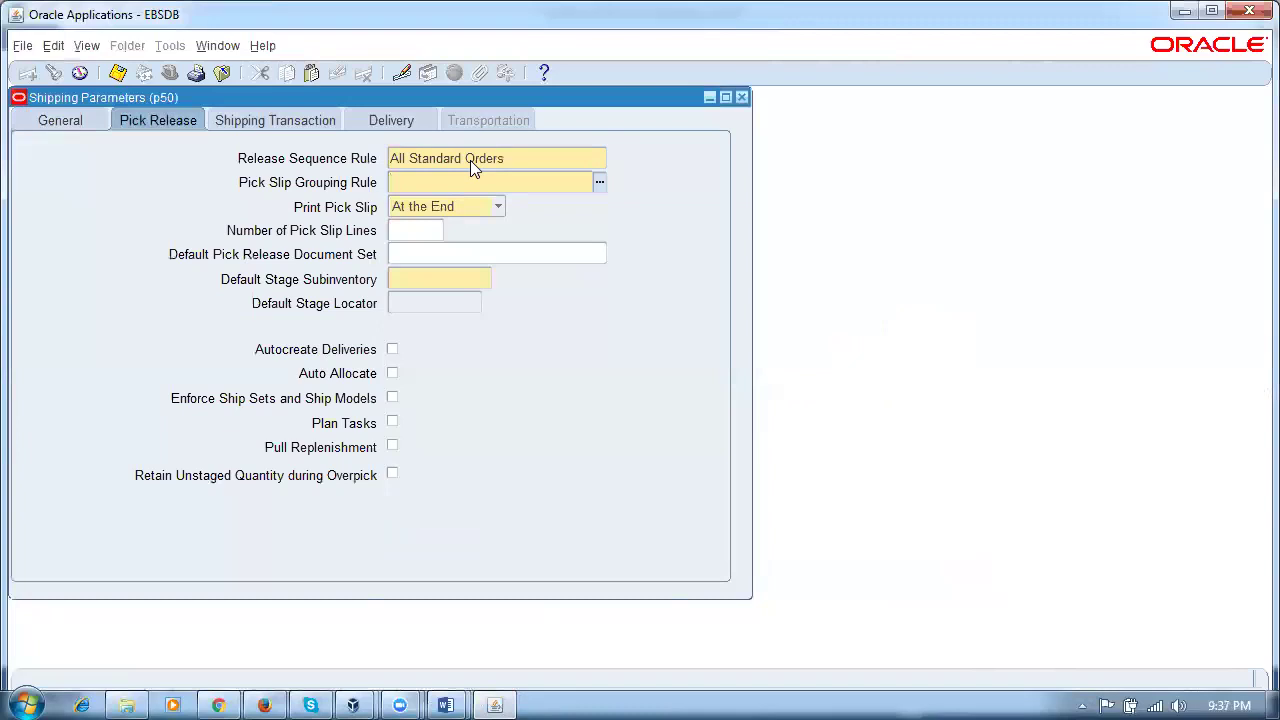
pyautogui.hotkey('ctrl', 'l')
pyautogui.press('Return')
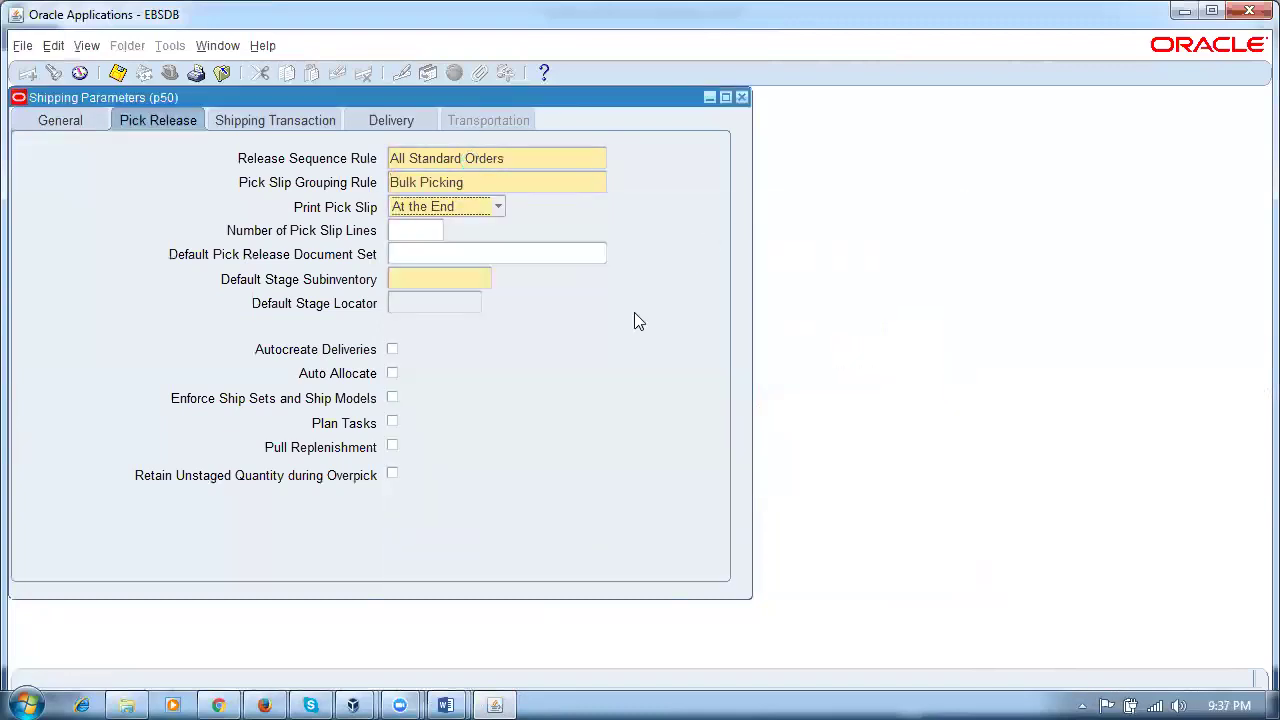
pyautogui.click(466, 280)
pyautogui.write('stage')
pyautogui.press('Tab')
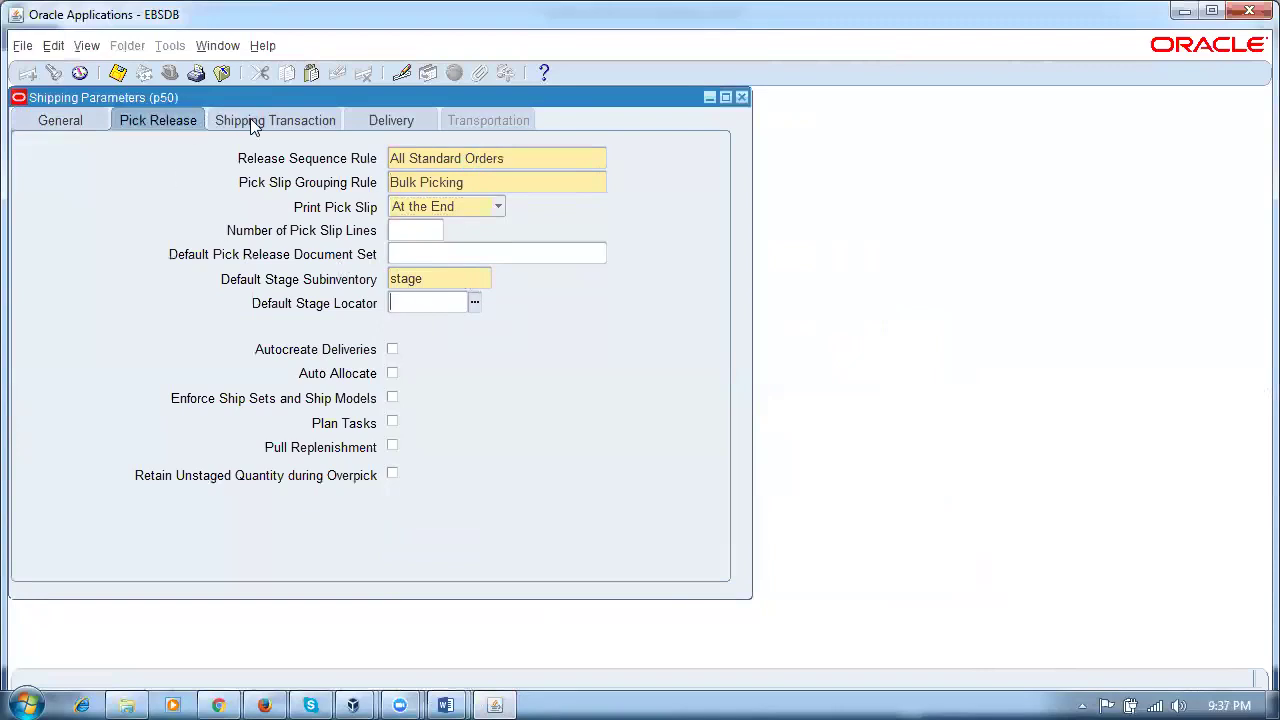
pyautogui.click(250, 120)
pyautogui.click(443, 219)
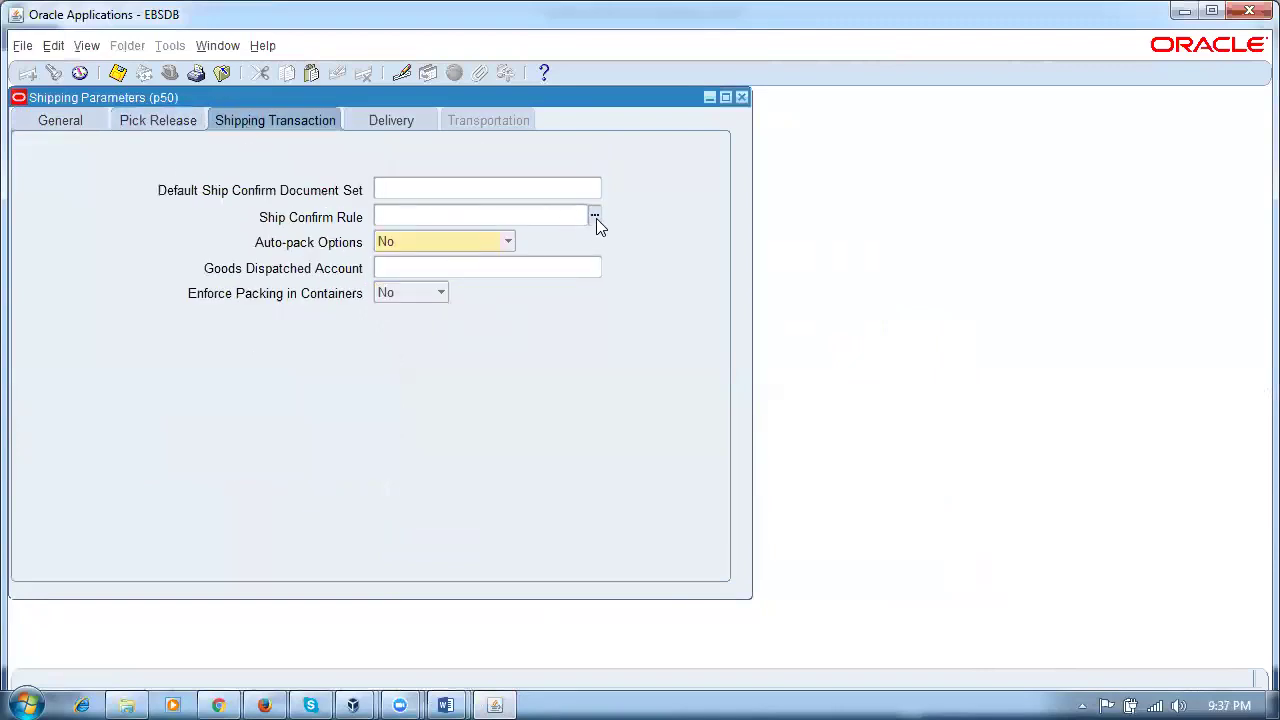
# Step: Choose Auto Ship as the ship confirm rule and review the Pick Release and General tabs
pyautogui.click(595, 217)
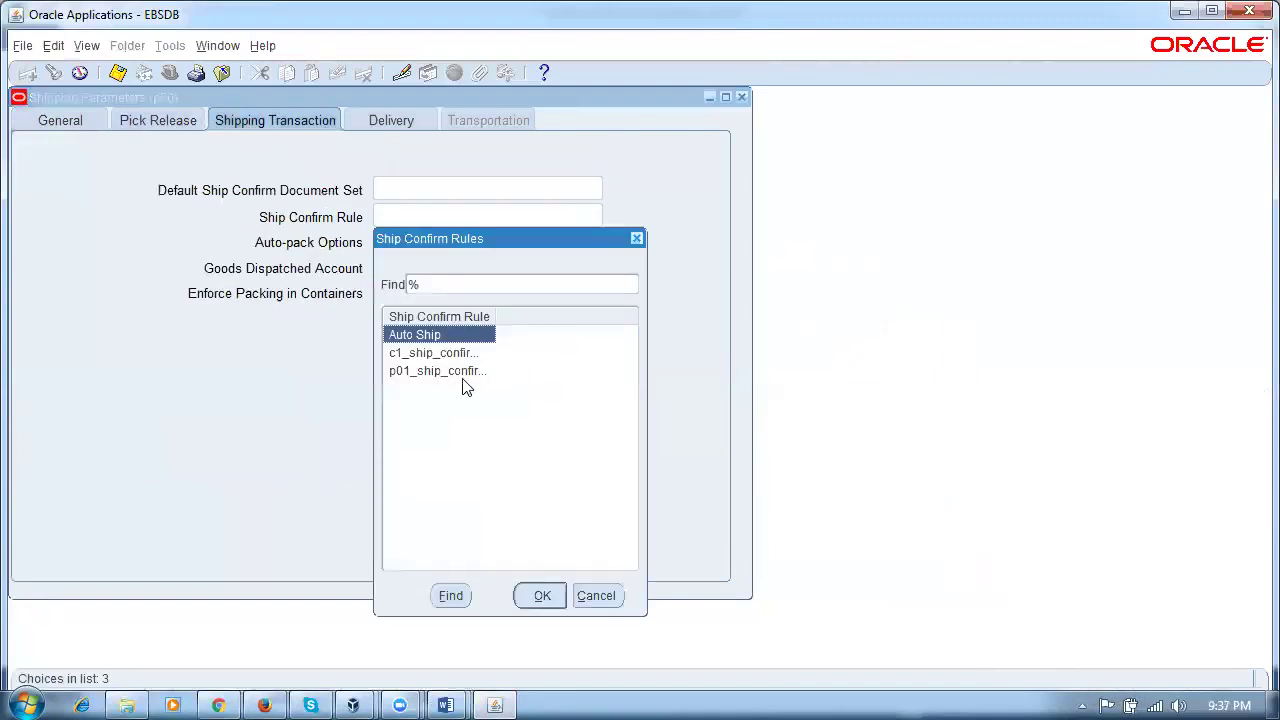
pyautogui.click(545, 596)
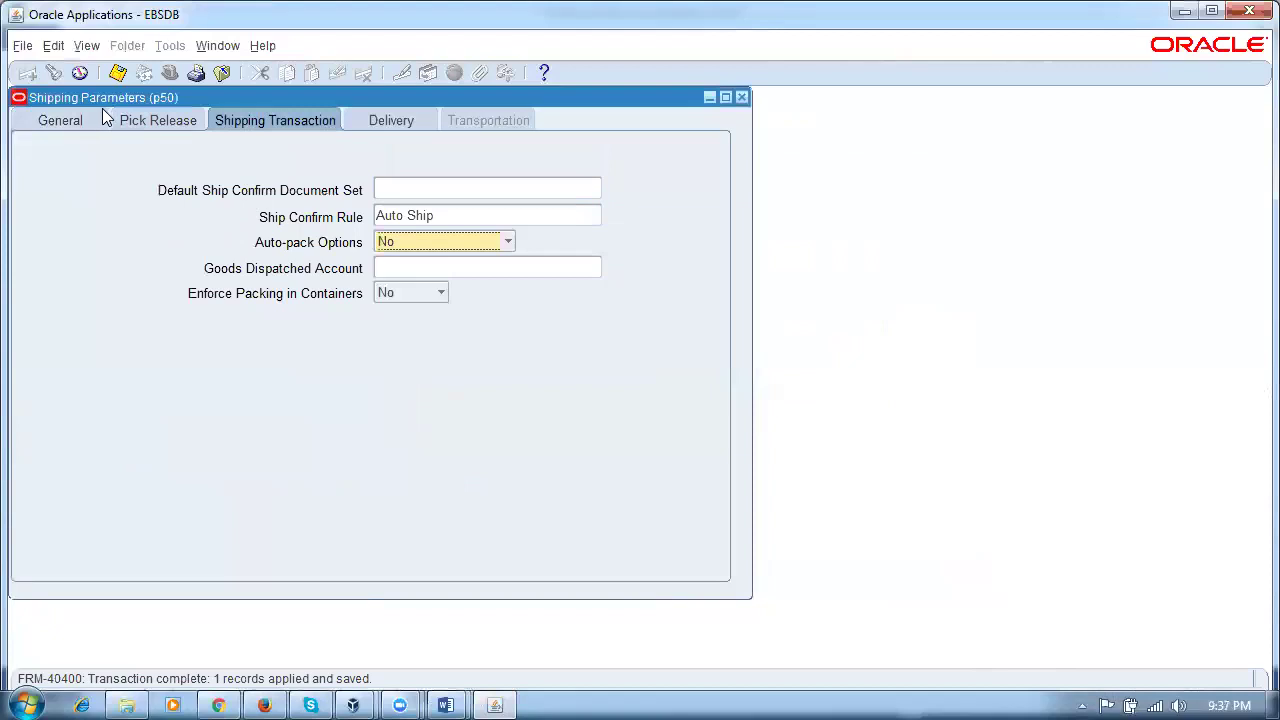
pyautogui.click(152, 128)
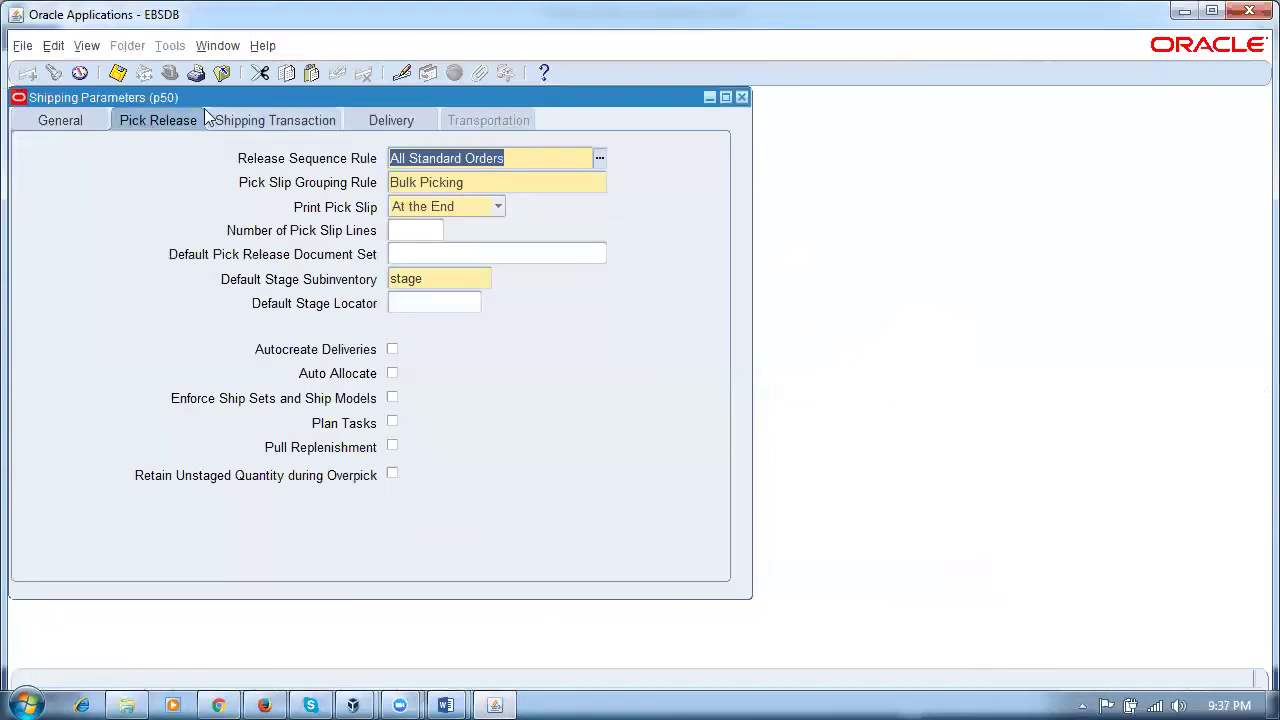
pyautogui.click(277, 124)
pyautogui.click(145, 120)
pyautogui.click(52, 124)
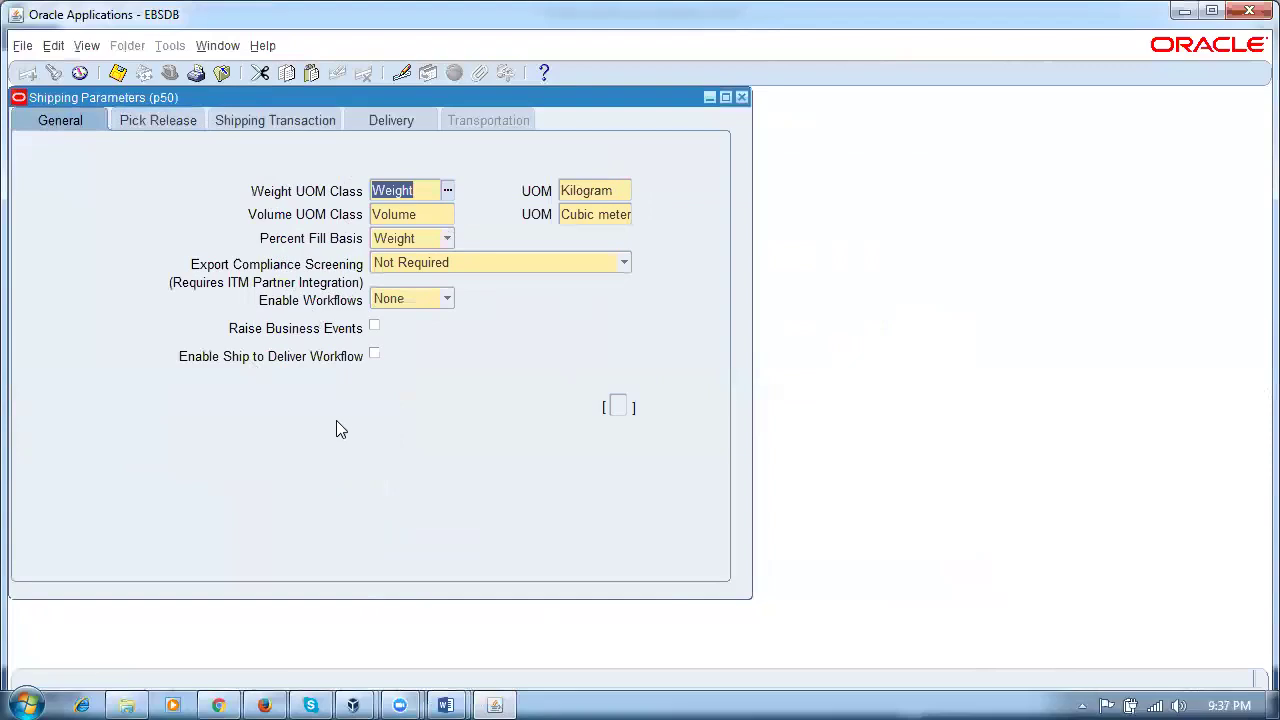
# Step: Review the Delivery, Pick Release and Shipping Transaction tabs, then close Shipping Parameters
pyautogui.click(394, 122)
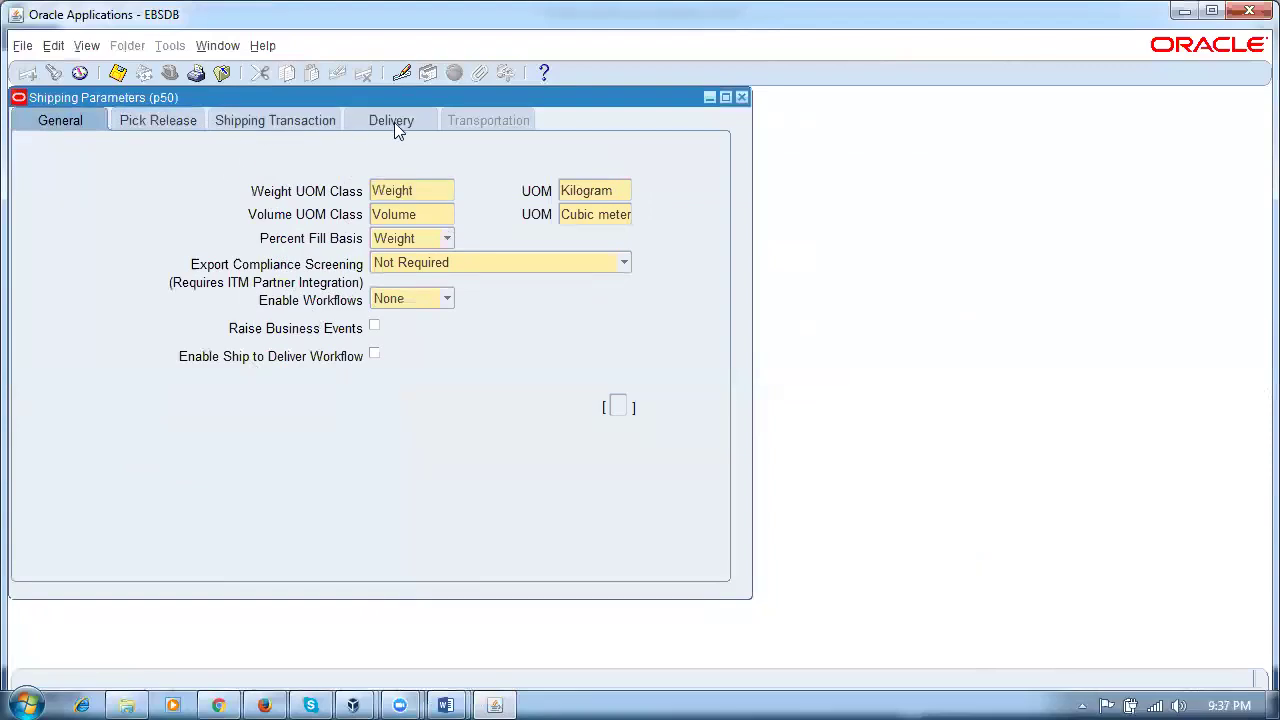
pyautogui.click(157, 122)
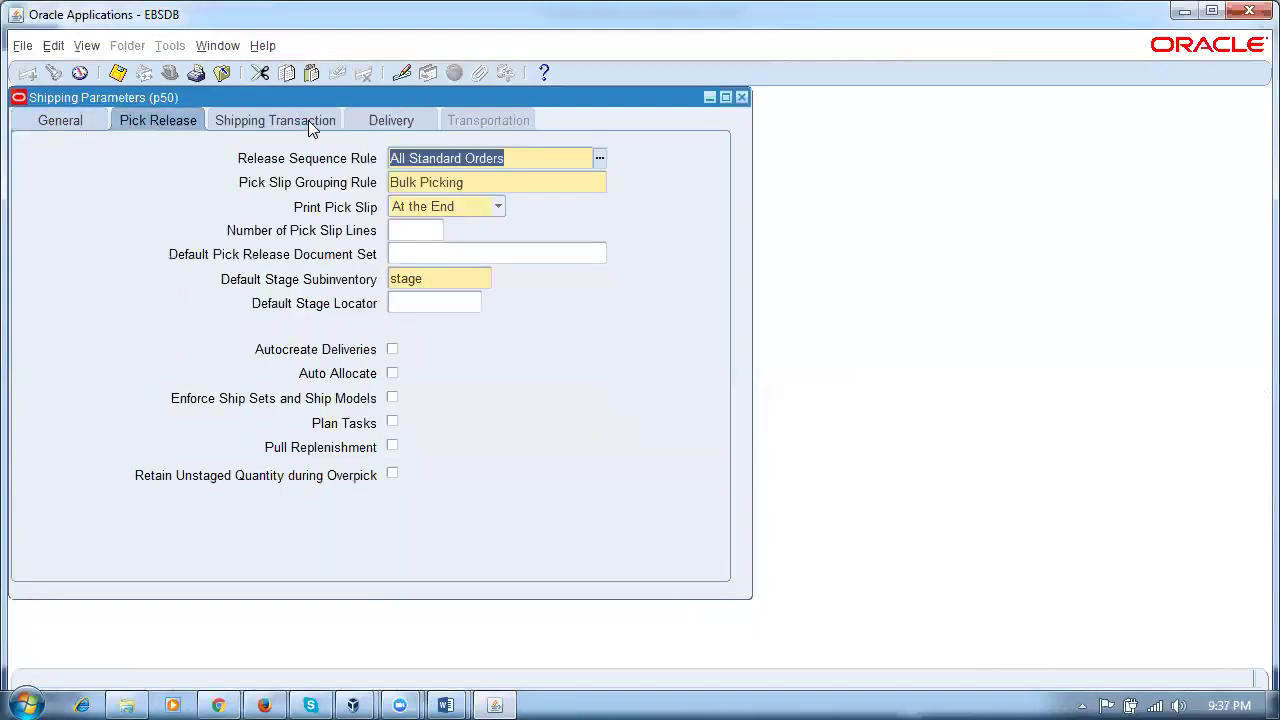
pyautogui.click(312, 124)
pyautogui.click(164, 122)
pyautogui.click(294, 122)
pyautogui.click(390, 124)
pyautogui.click(320, 128)
pyautogui.click(148, 126)
pyautogui.click(44, 120)
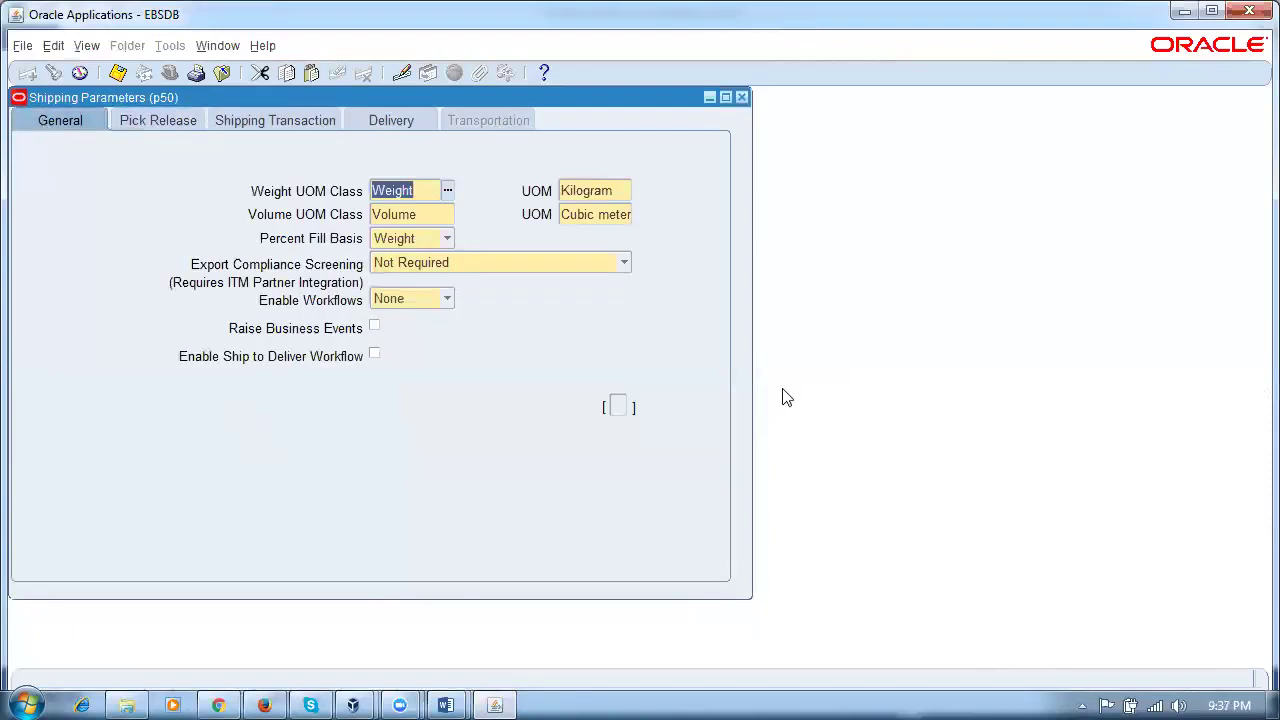
pyautogui.click(741, 98)
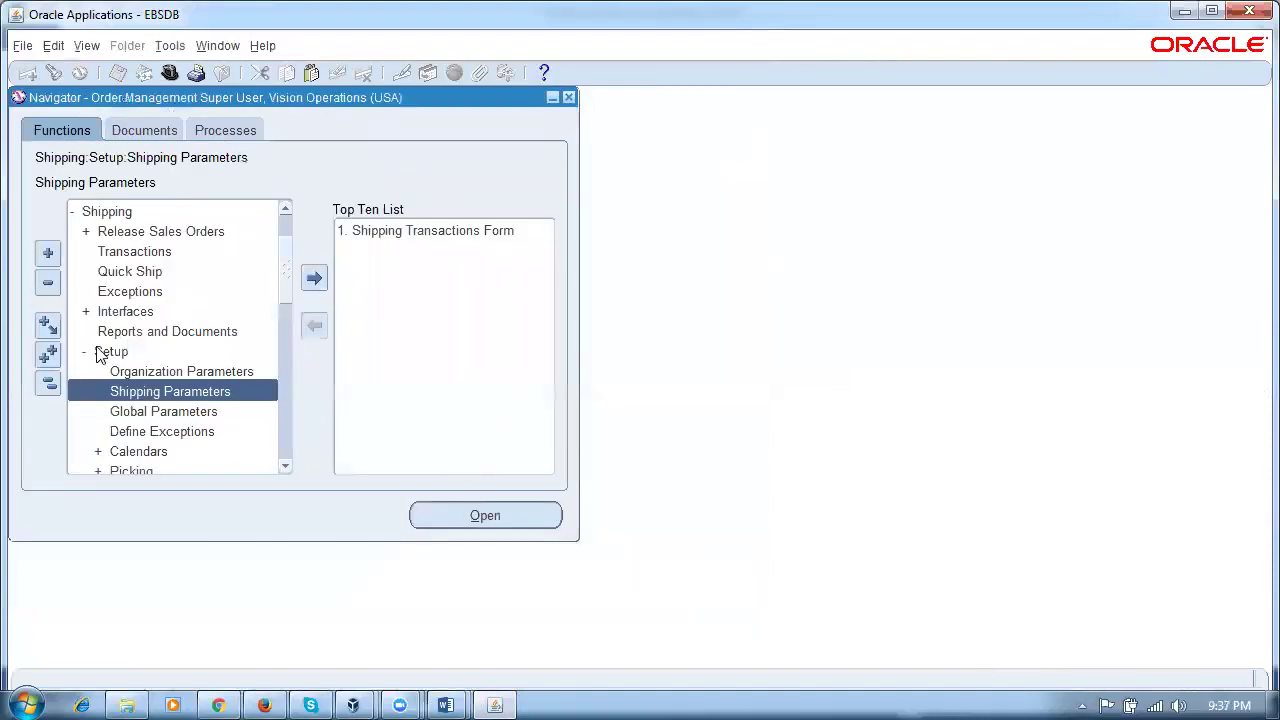
# Step: Open the Sales Orders form from Orders, Returns, adding it to the top ten list
pyautogui.click(47, 382)
pyautogui.doubleClick(158, 217)
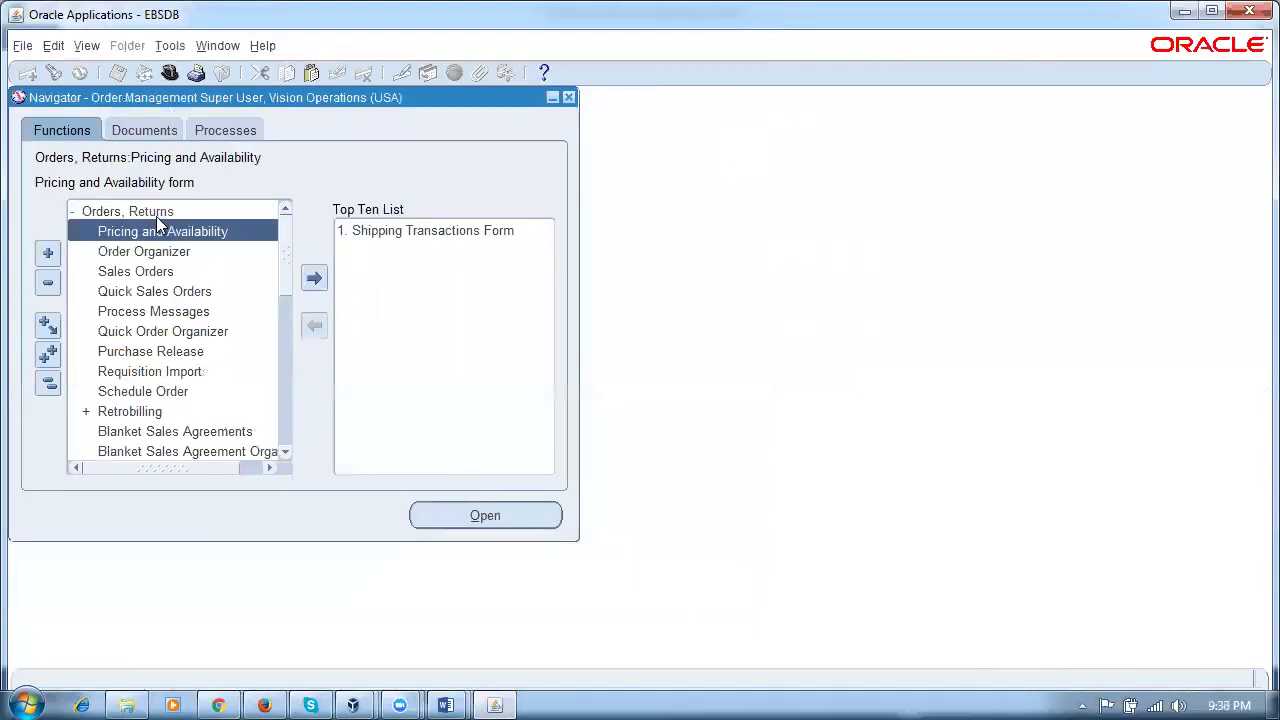
pyautogui.click(125, 271)
pyautogui.click(314, 277)
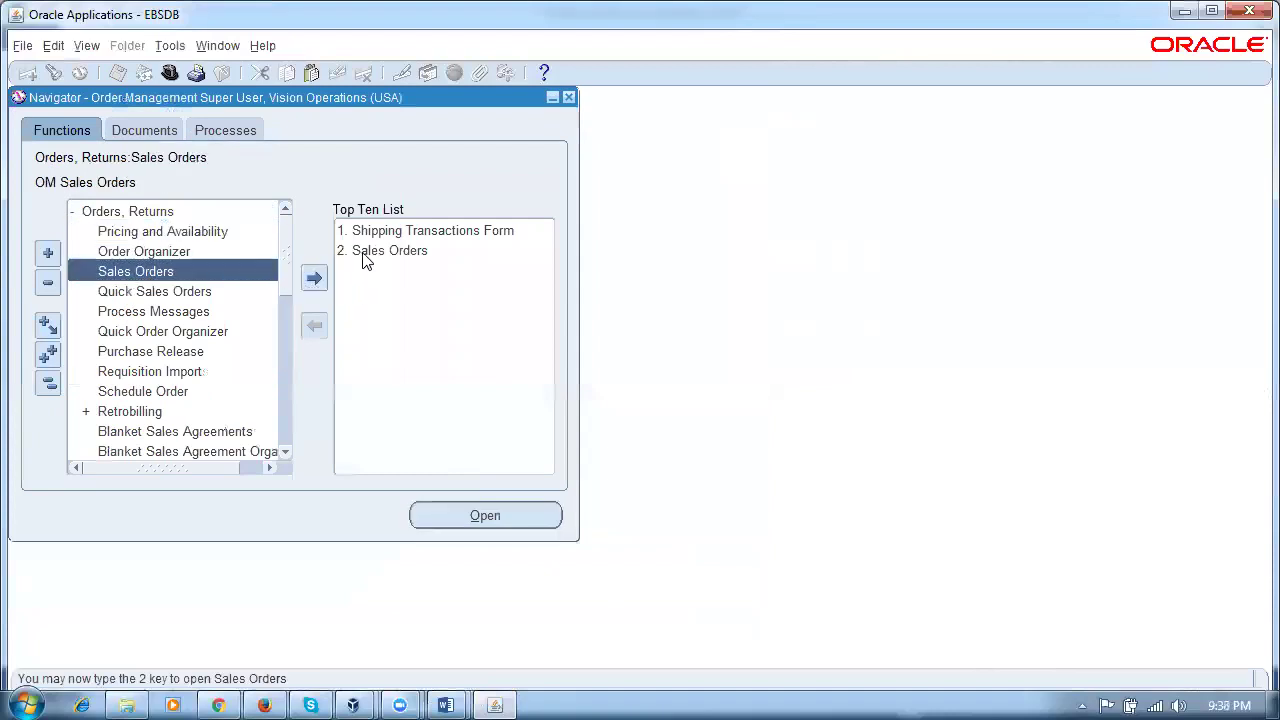
pyautogui.click(360, 251)
# Step: Enter the customer number and an order line for p50_ship_item, quantity 2
pyautogui.click(240, 250)
pyautogui.write('1143')
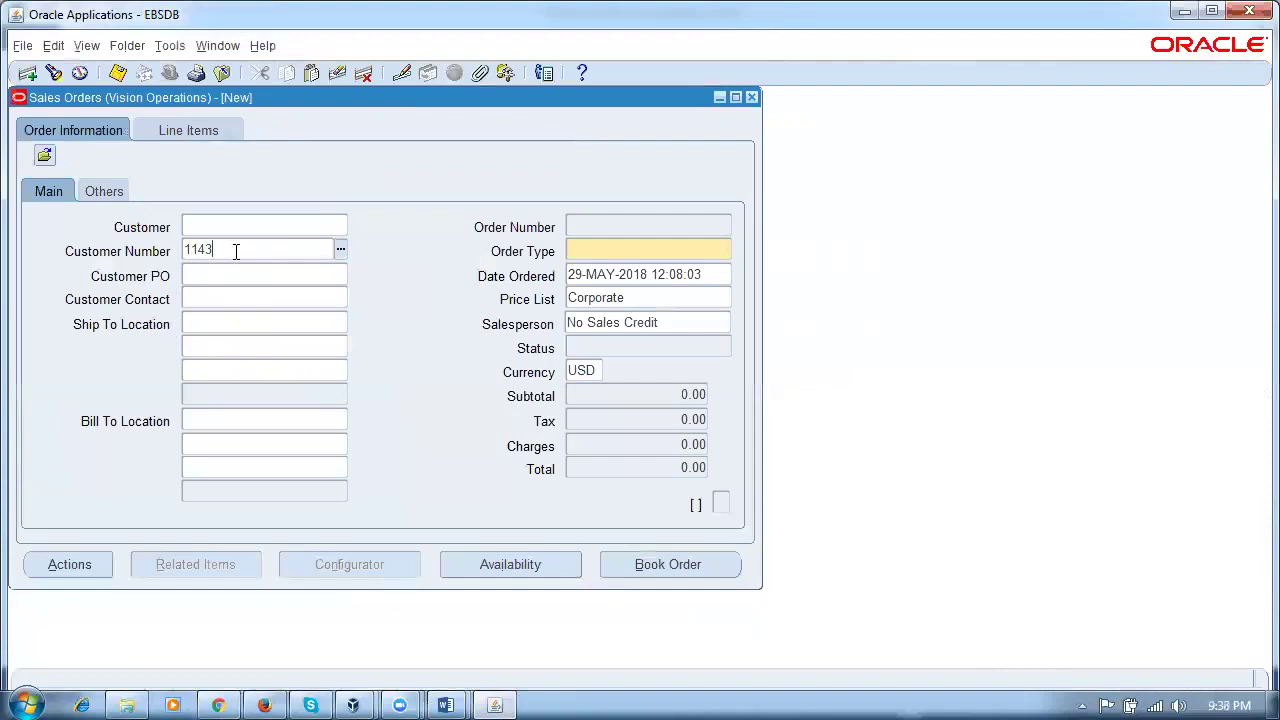
pyautogui.press('Tab')
pyautogui.click(90, 195)
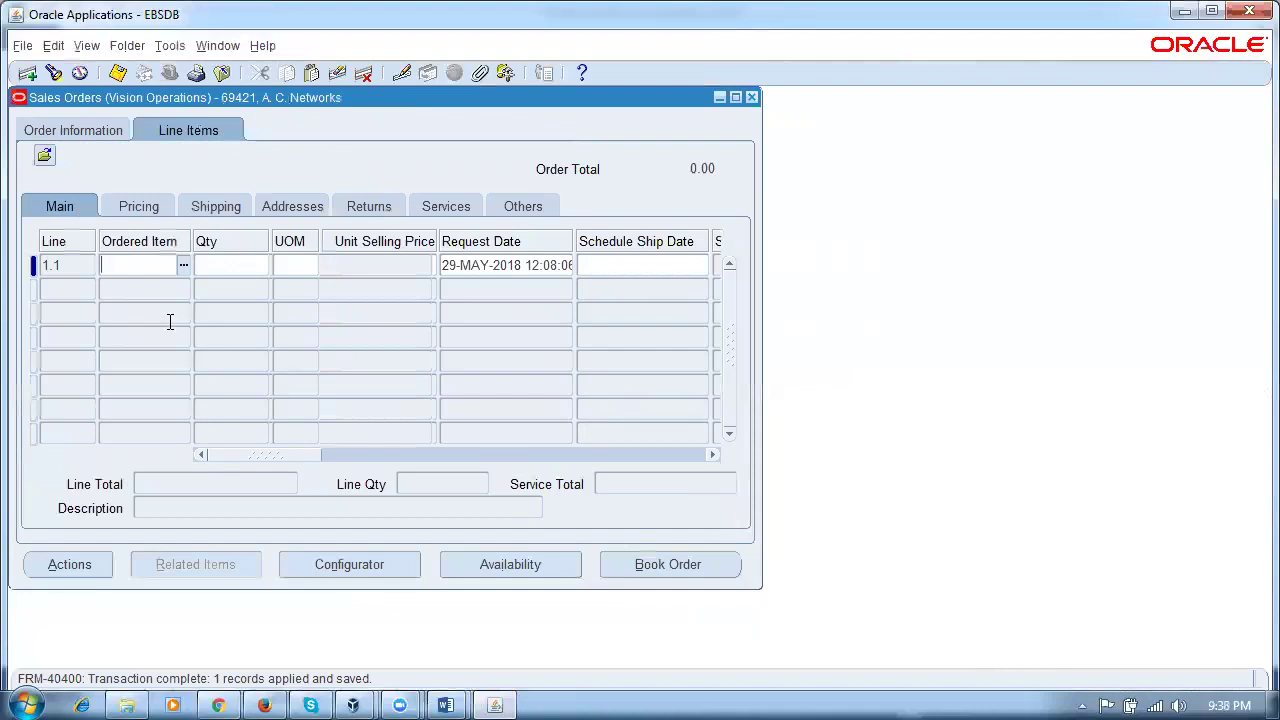
pyautogui.write('p50%sh%')
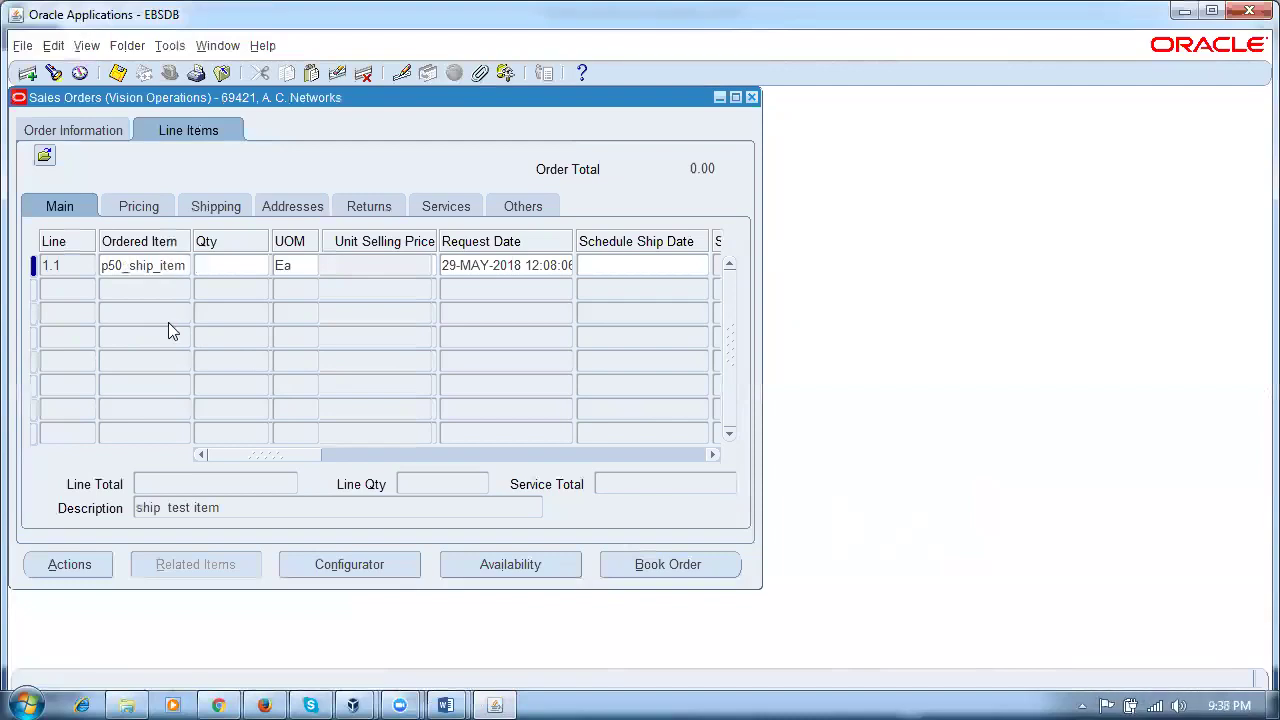
pyautogui.write('2')
pyautogui.press('Tab')
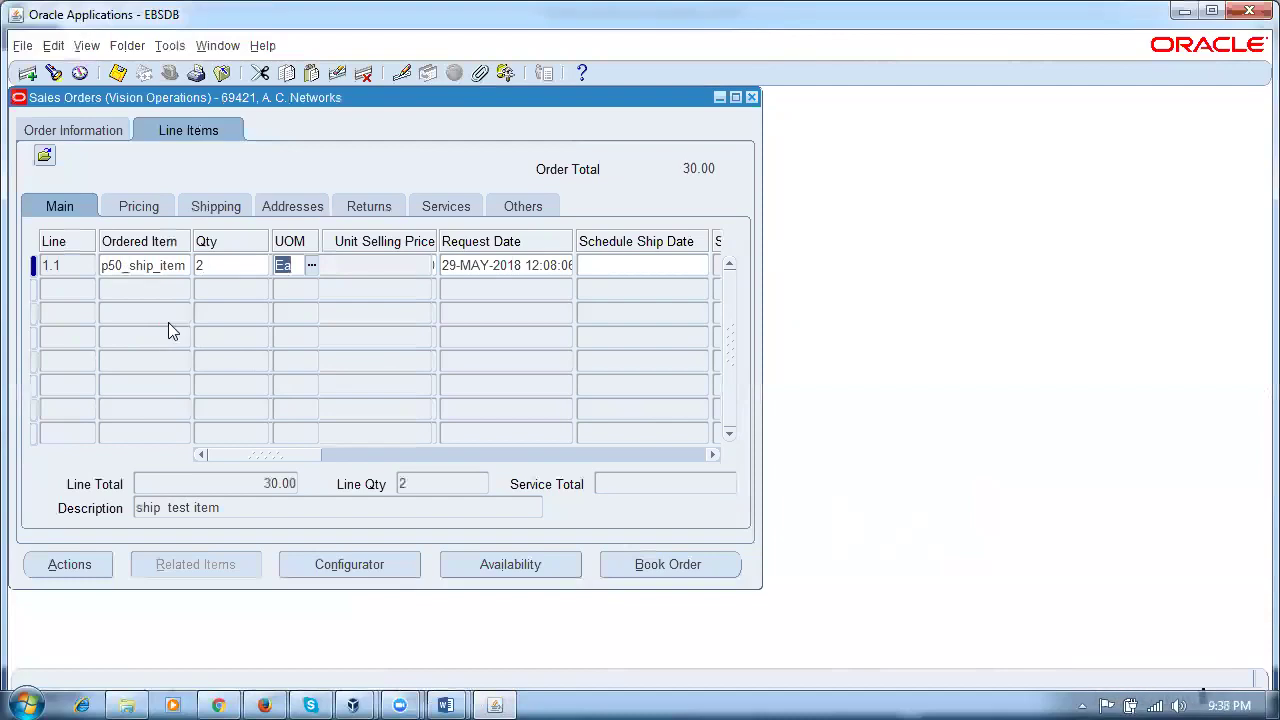
# Step: Save the sales order and book it
pyautogui.hotkey('ctrl', 's')
pyautogui.click(688, 565)
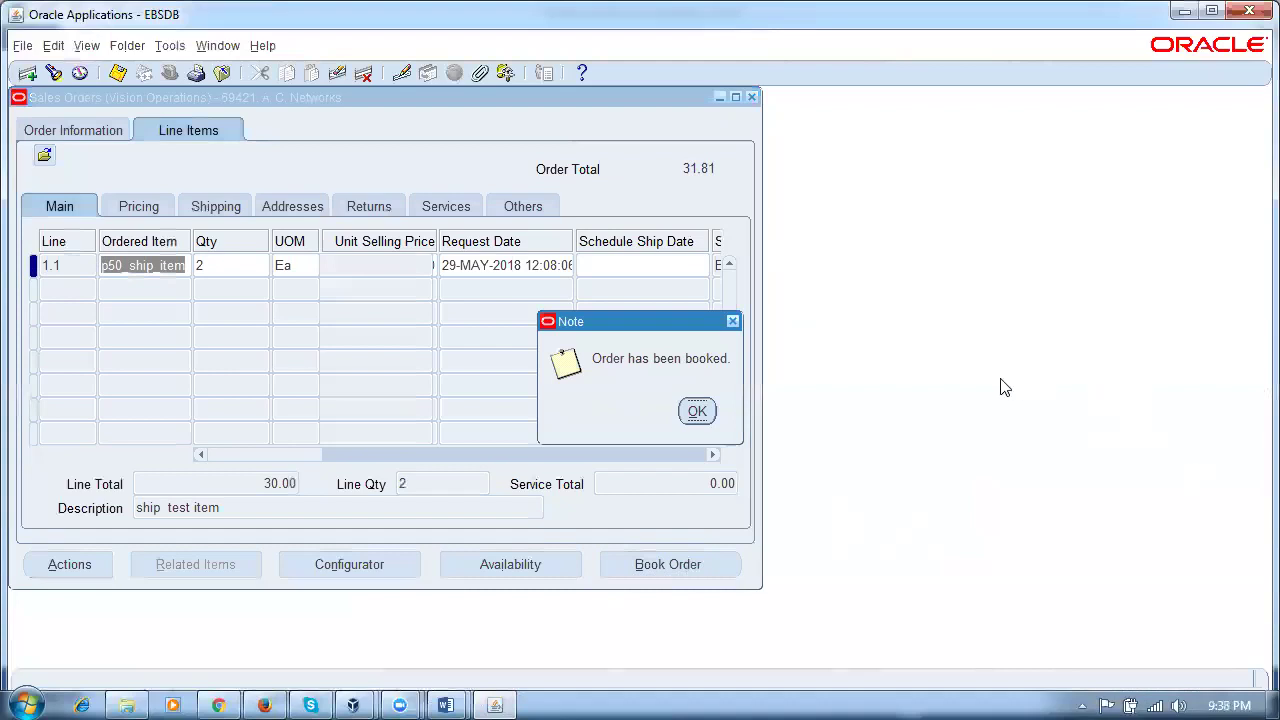
pyautogui.click(697, 414)
# Step: Review the booked line: item p50_ship_item, quantity 2, unit Ea
pyautogui.click(208, 134)
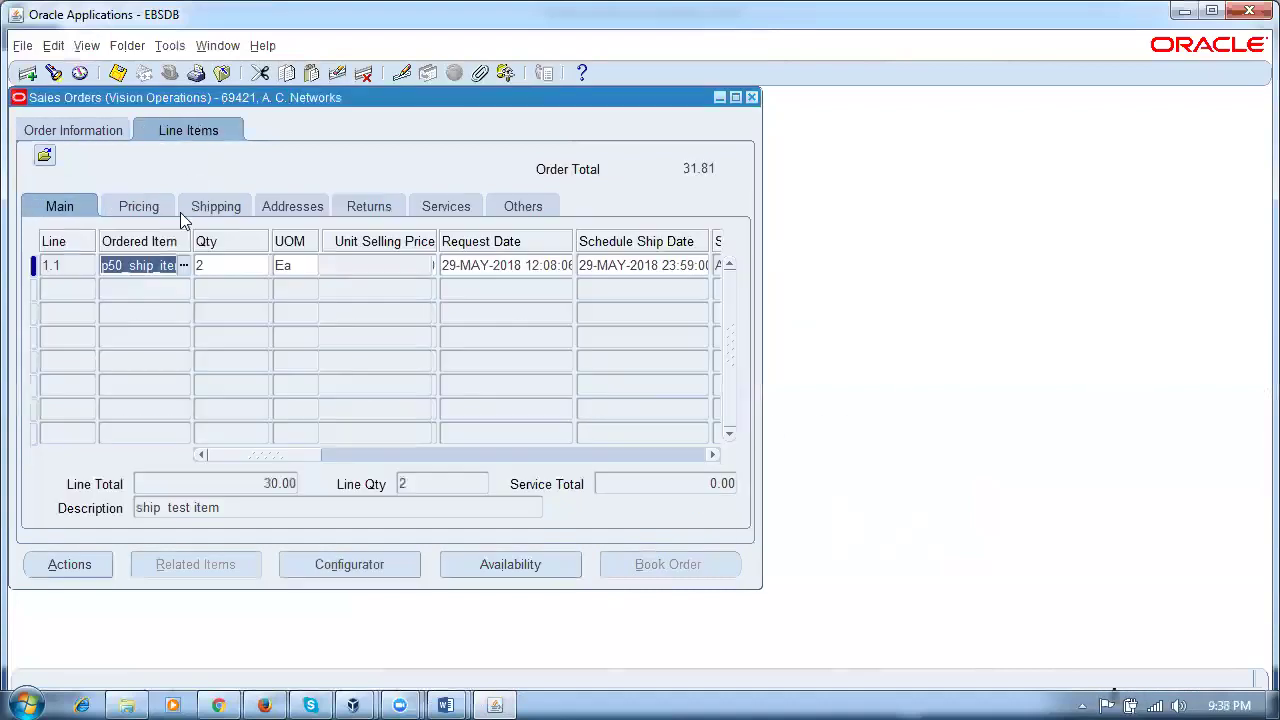
pyautogui.click(208, 266)
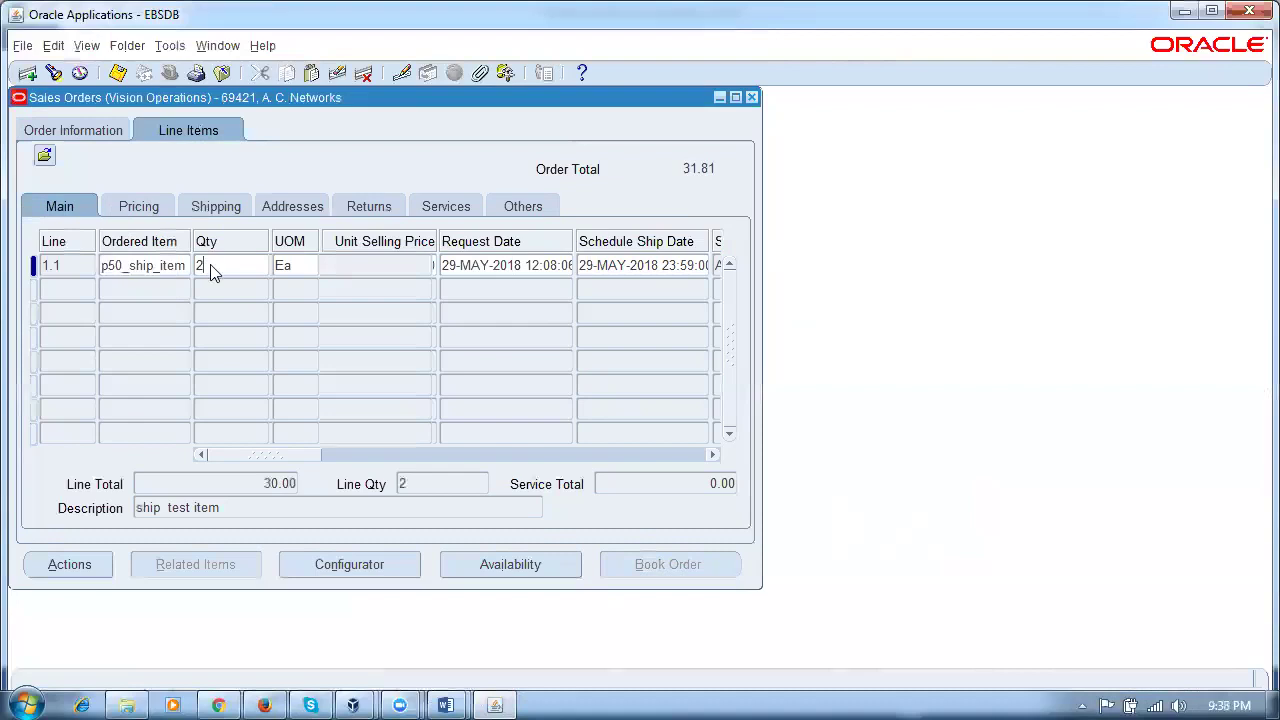
pyautogui.click(131, 270)
pyautogui.click(302, 272)
pyautogui.click(222, 268)
pyautogui.click(152, 268)
pyautogui.click(262, 264)
pyautogui.click(299, 267)
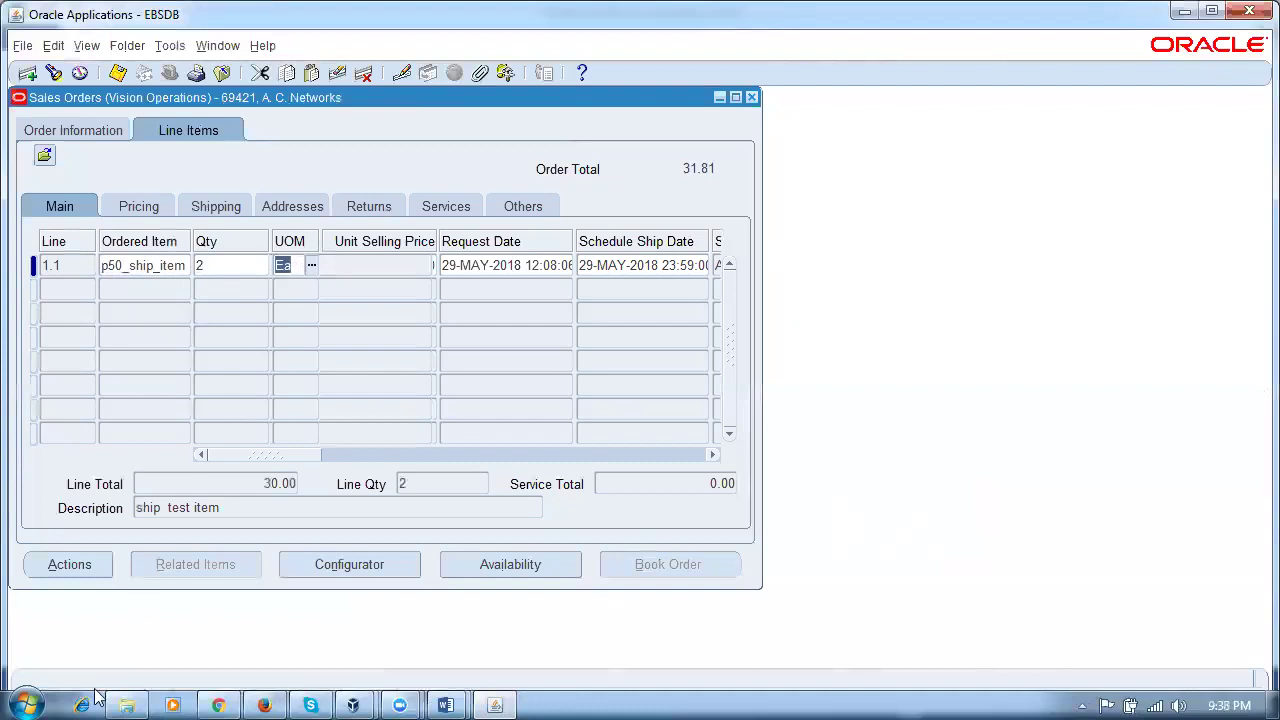
# Step: Open the Shipping_Rules Word document from the shipping documentation folder
pyautogui.click(127, 705)
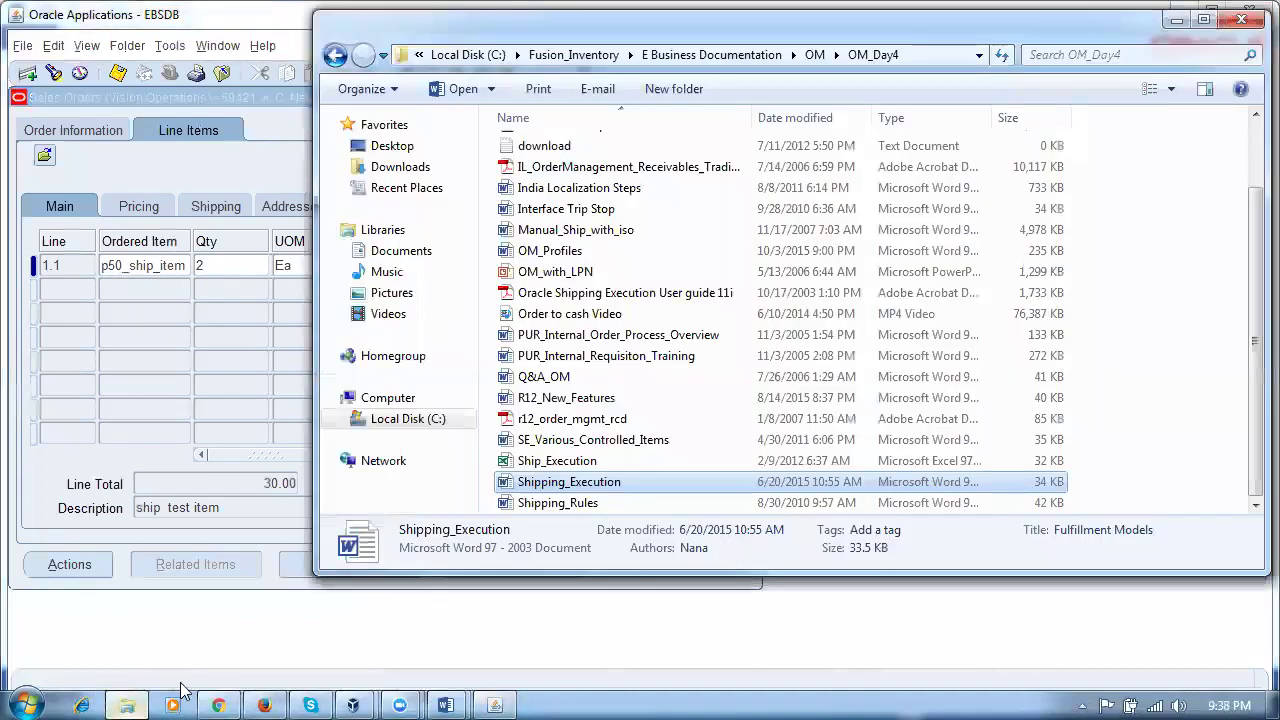
pyautogui.click(612, 505)
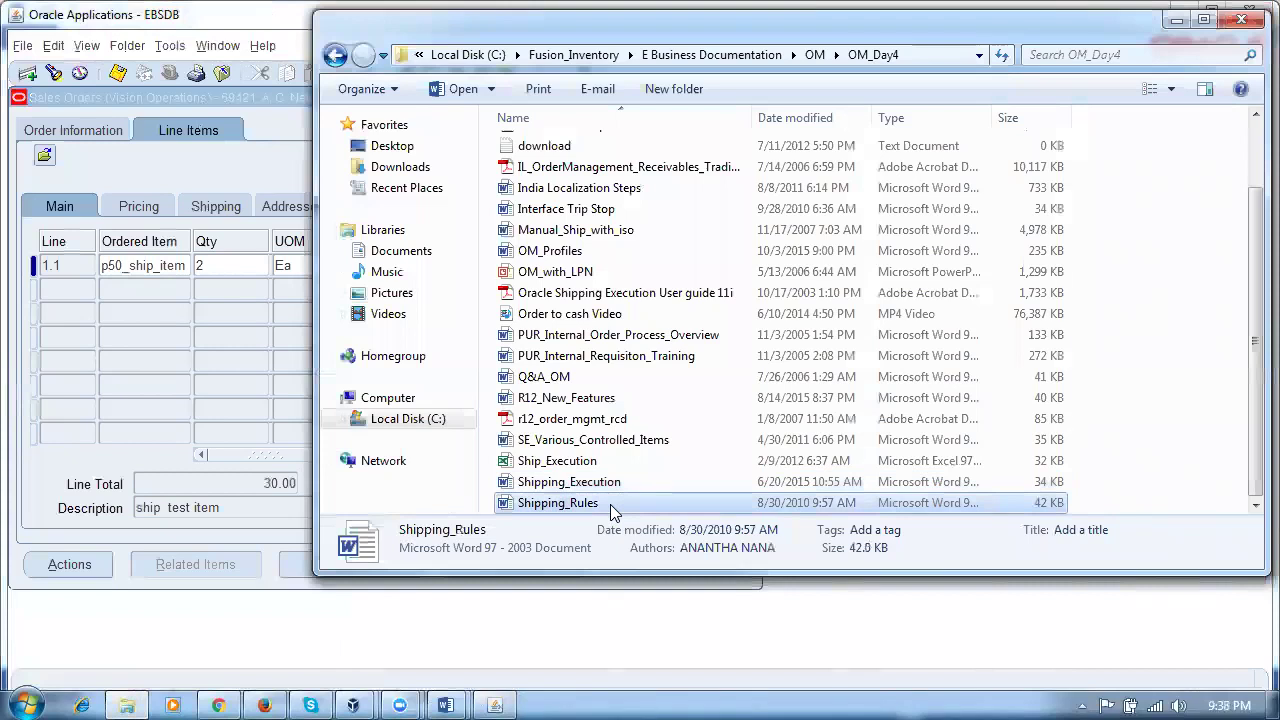
pyautogui.hotkey('alt', 'Tab')
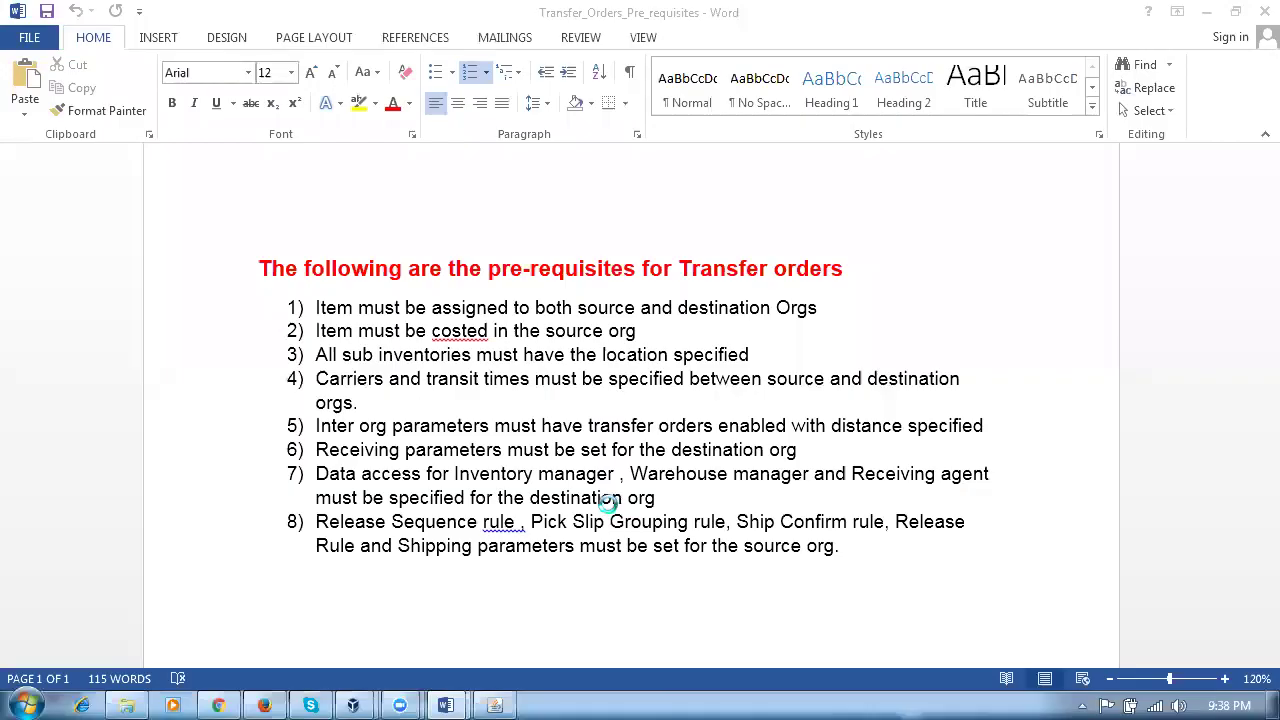
# Step: Clear the RSR and PR Recommendation cells in rows 3, 2 and 1 of the table
pyautogui.scroll(-5, 614, 509)
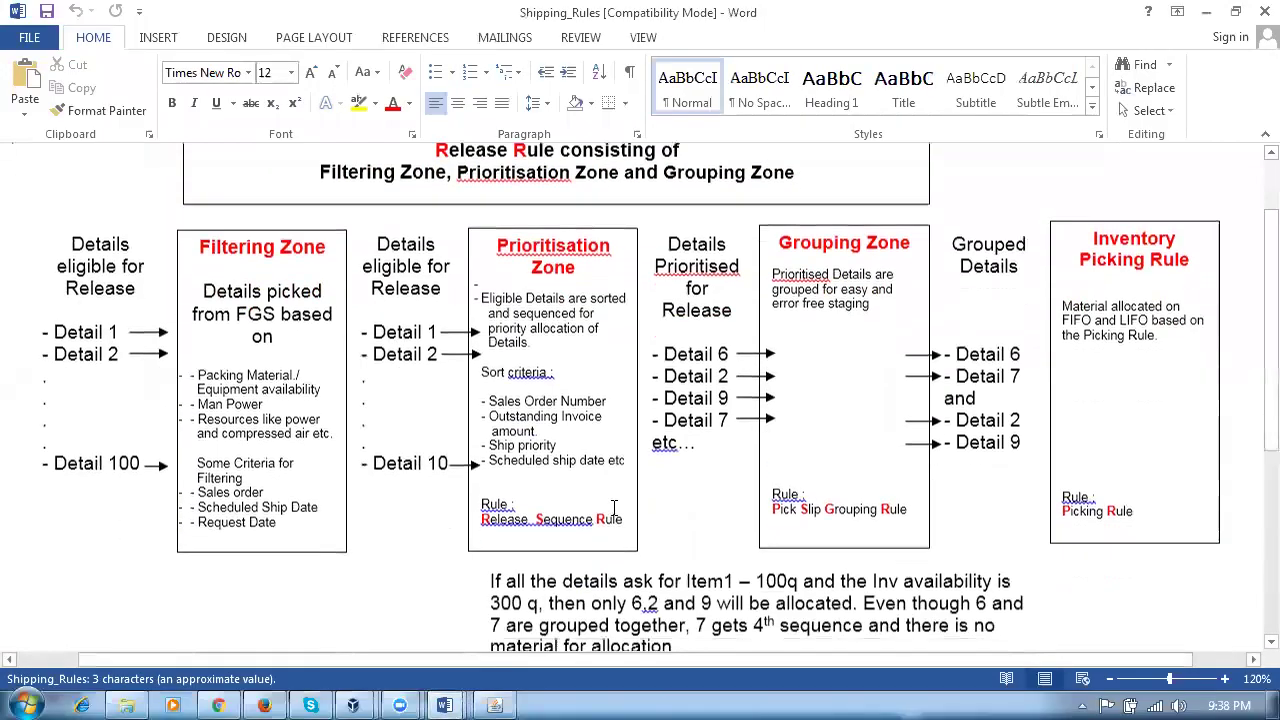
pyautogui.scroll(-1, 614, 510)
pyautogui.click(688, 536)
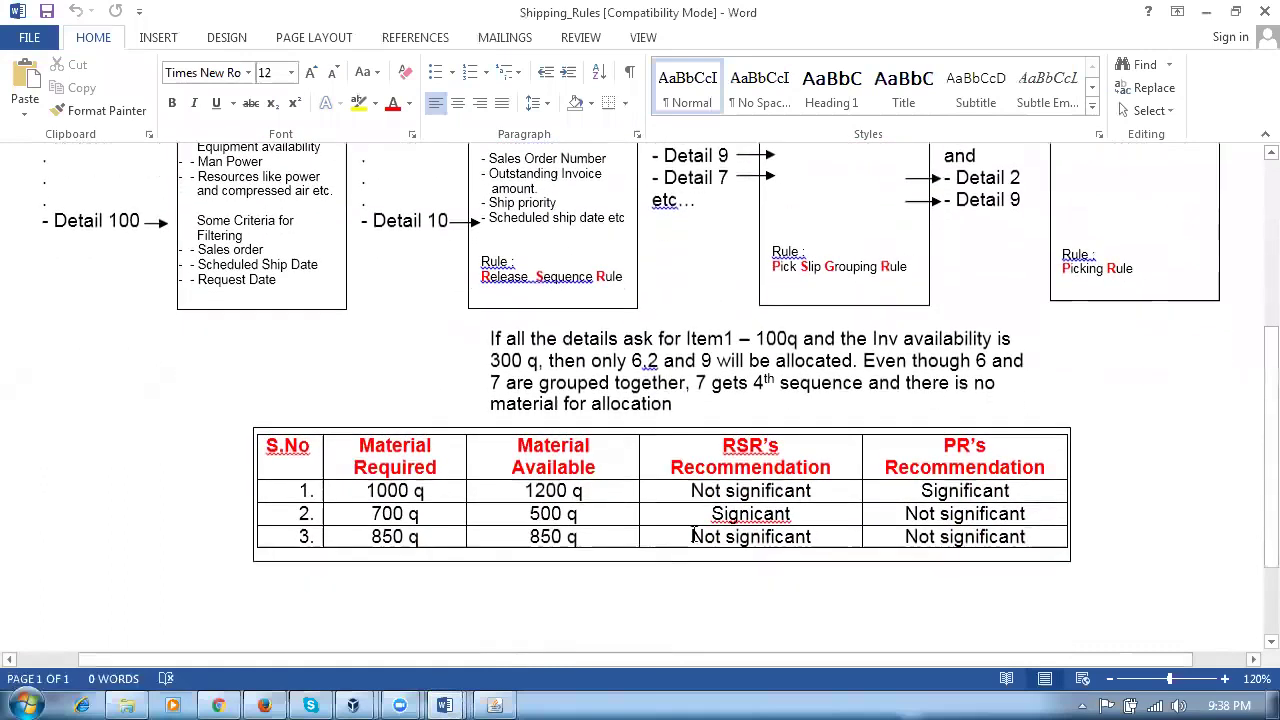
pyautogui.moveTo(848, 536); pyautogui.dragTo(905, 540)
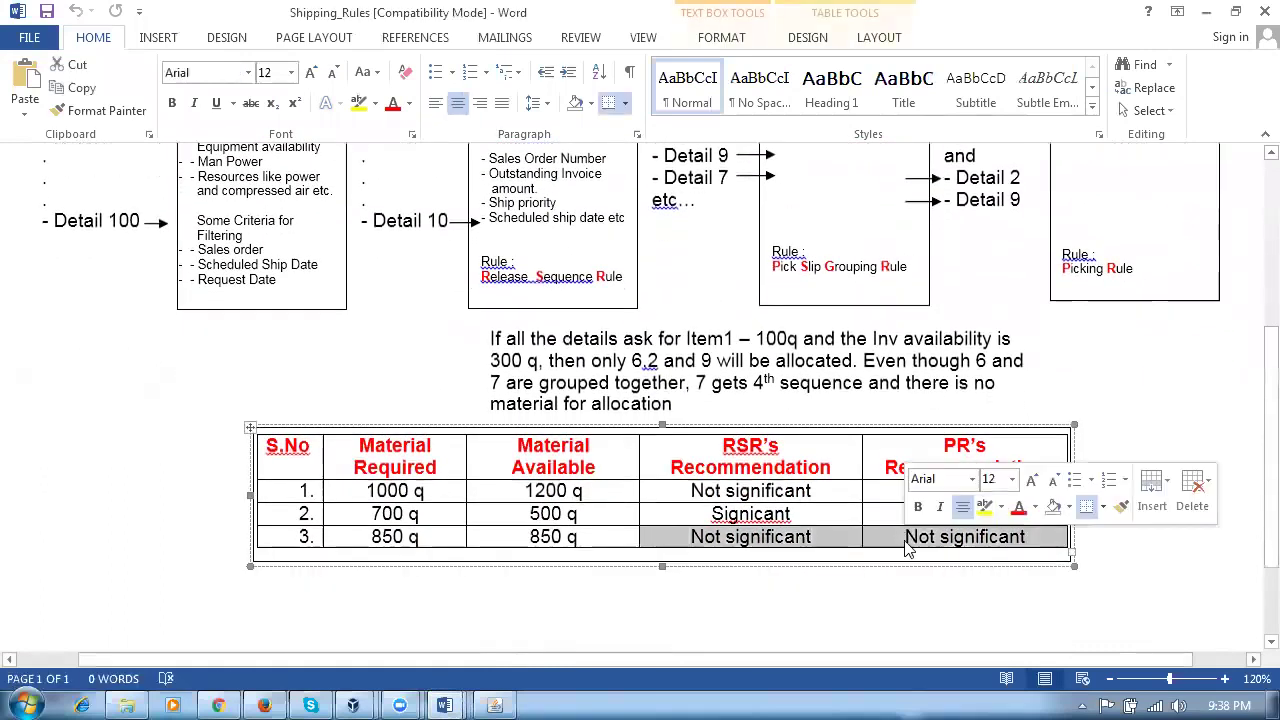
pyautogui.press('Delete')
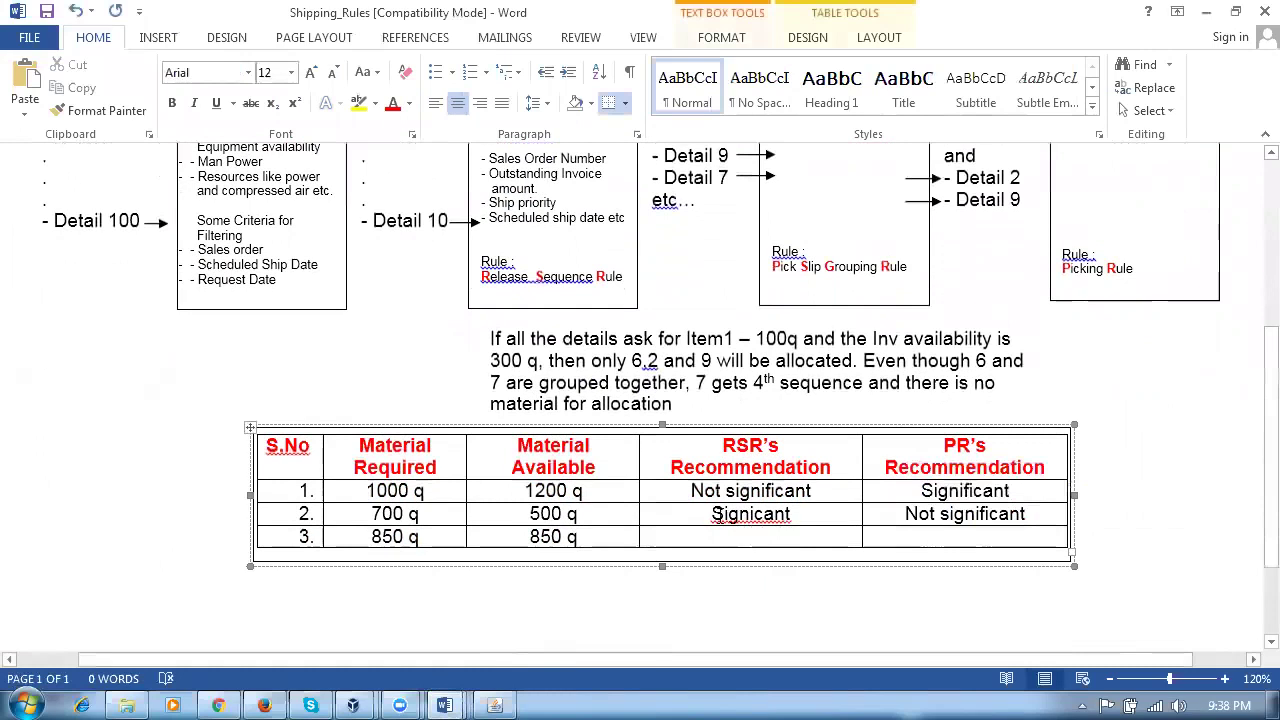
pyautogui.moveTo(712, 513); pyautogui.dragTo(912, 528)
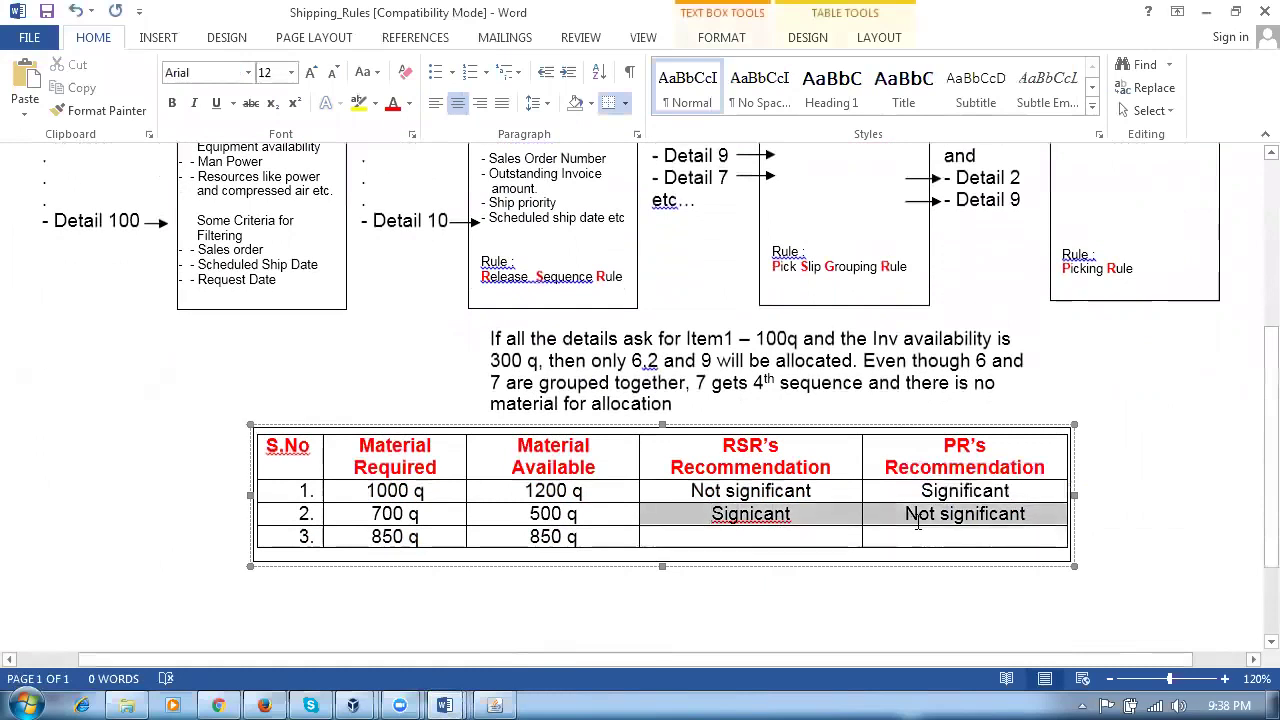
pyautogui.press('Delete')
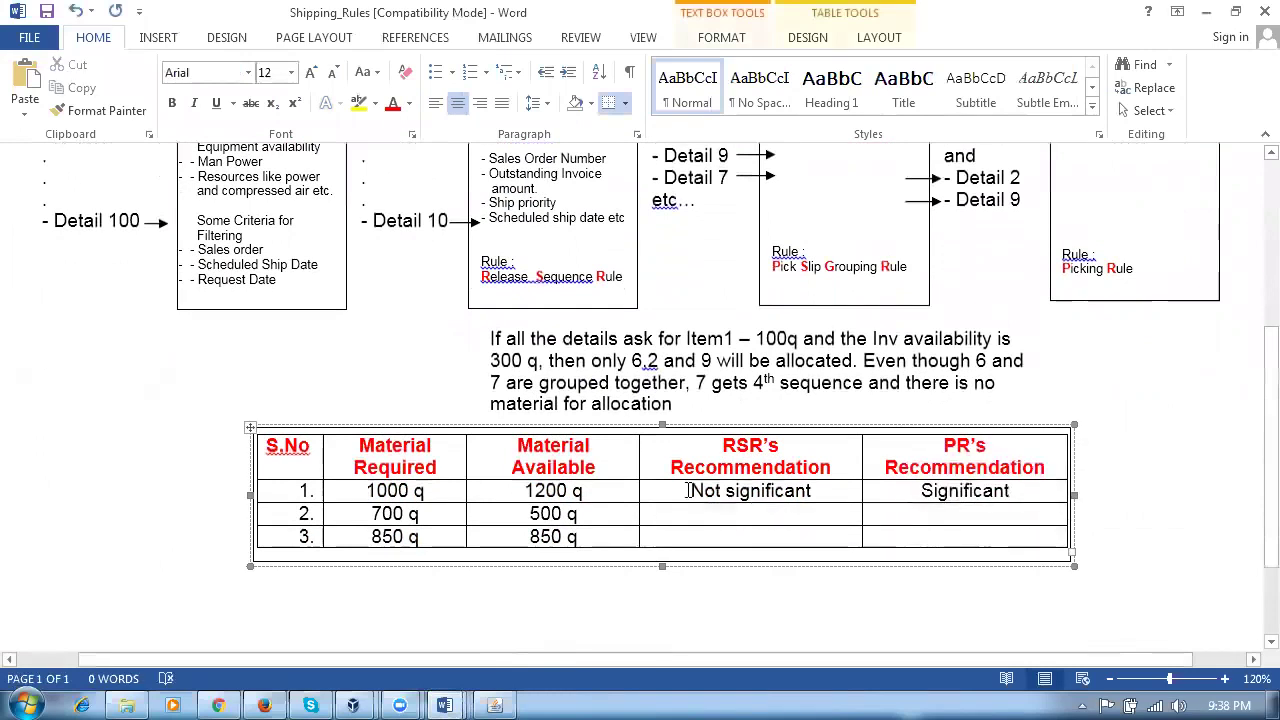
pyautogui.moveTo(686, 491); pyautogui.dragTo(922, 492)
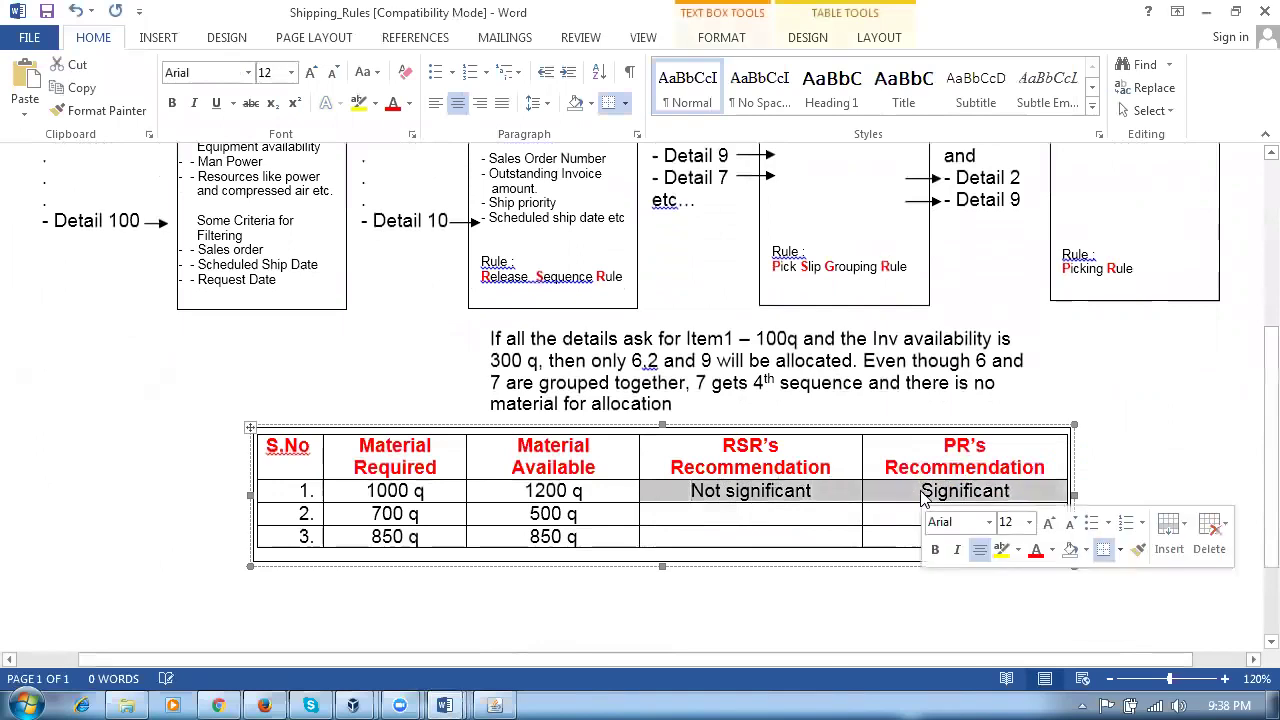
pyautogui.press('Delete')
pyautogui.click(443, 586)
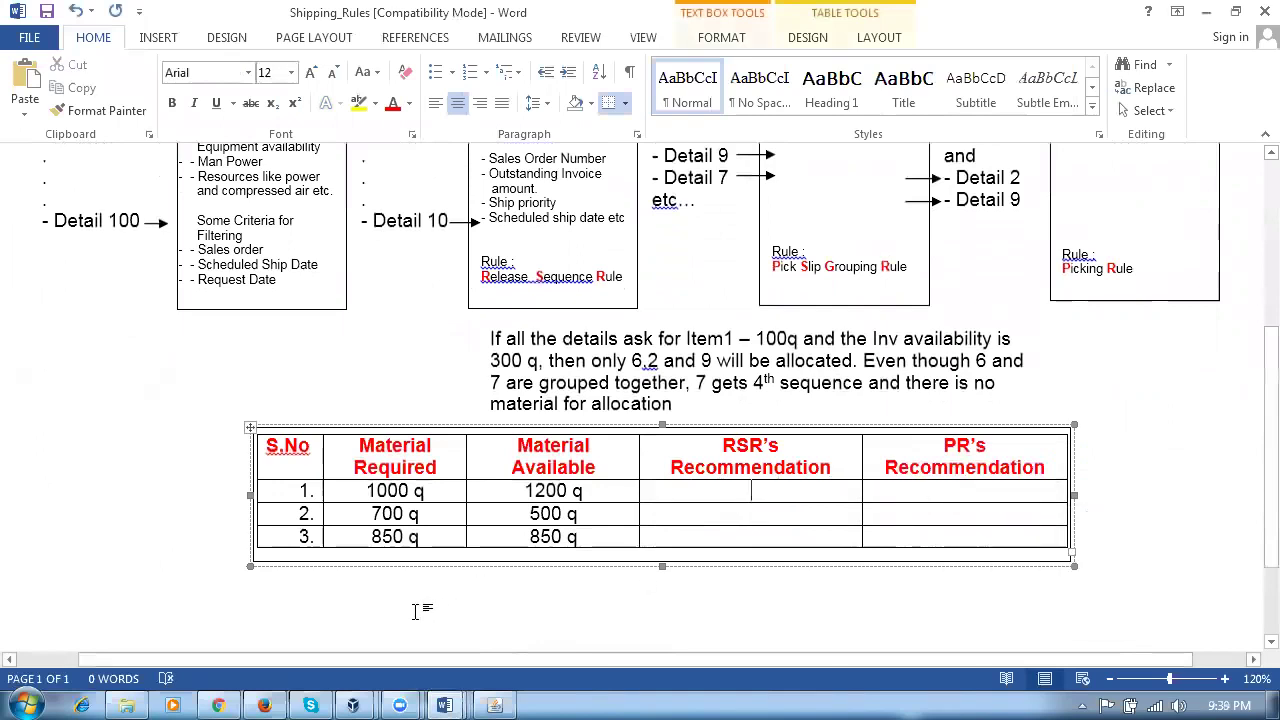
# Step: Scroll back up to the diagram and return to the Oracle sales order
pyautogui.scroll(5, 426, 606)
pyautogui.scroll(1, 439, 588)
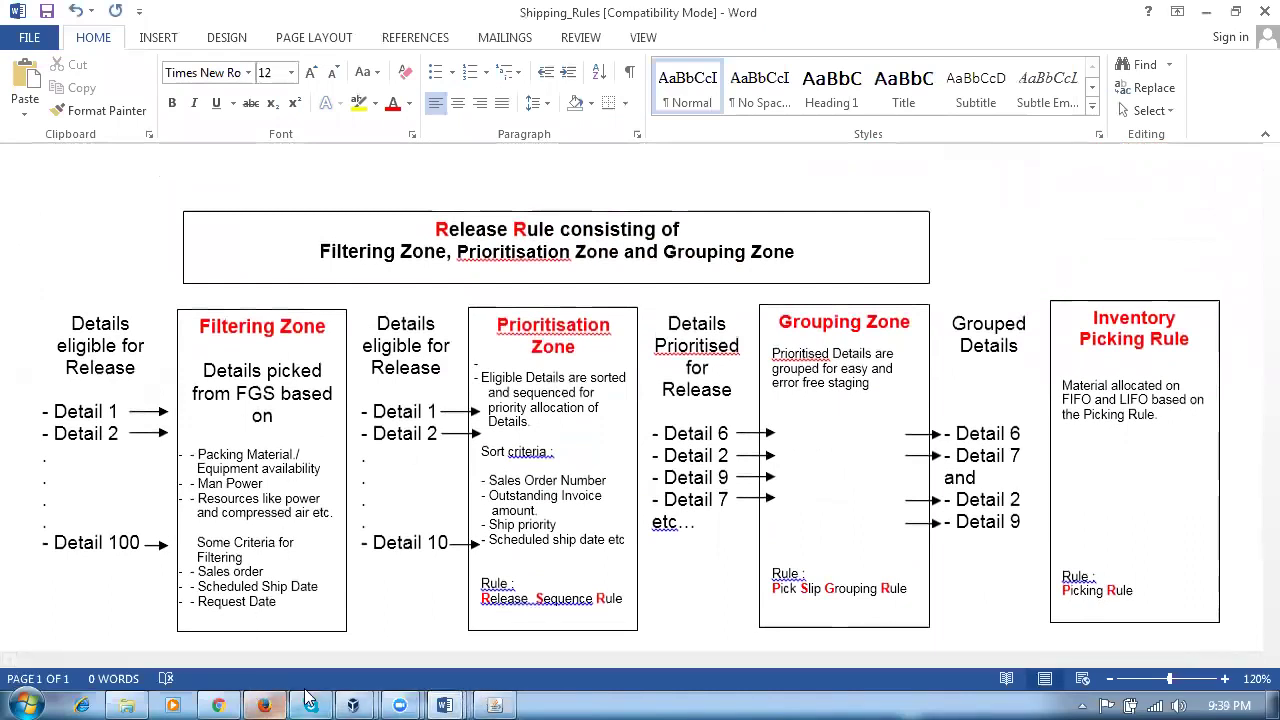
pyautogui.click(507, 697)
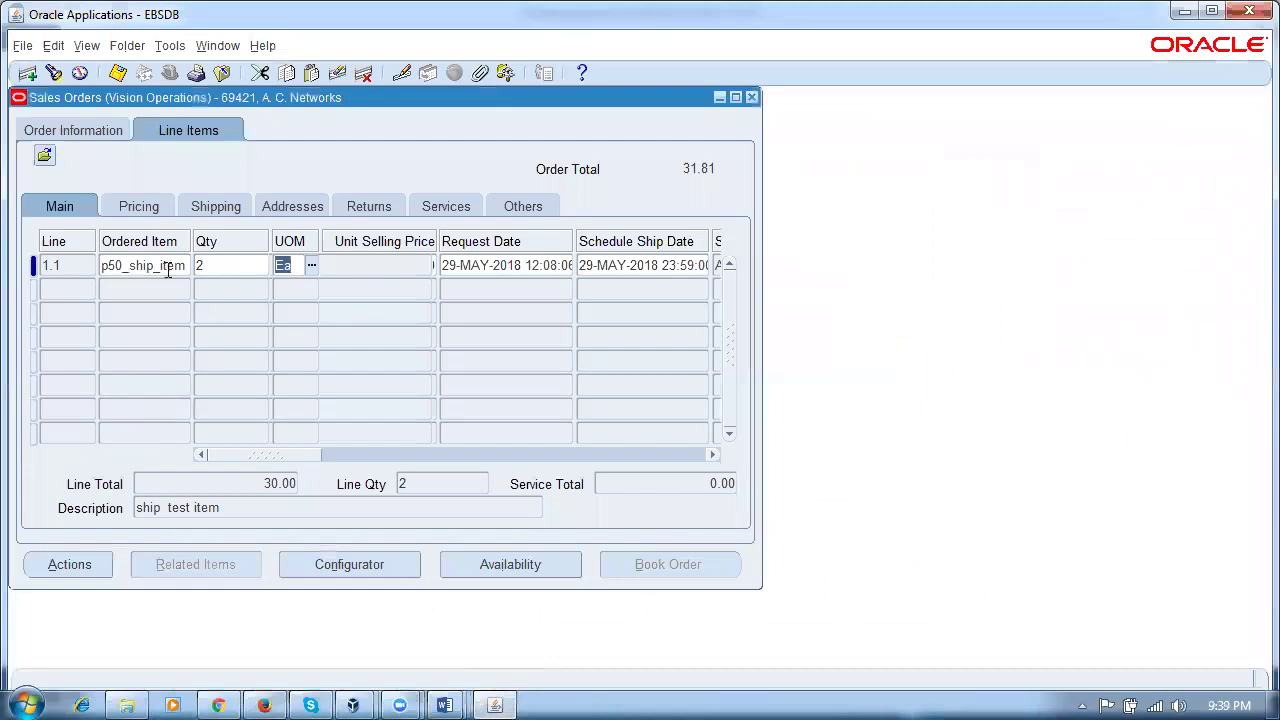
# Step: Note order number 69421, then launch Shipping > Transactions from the Navigator
pyautogui.click(90, 132)
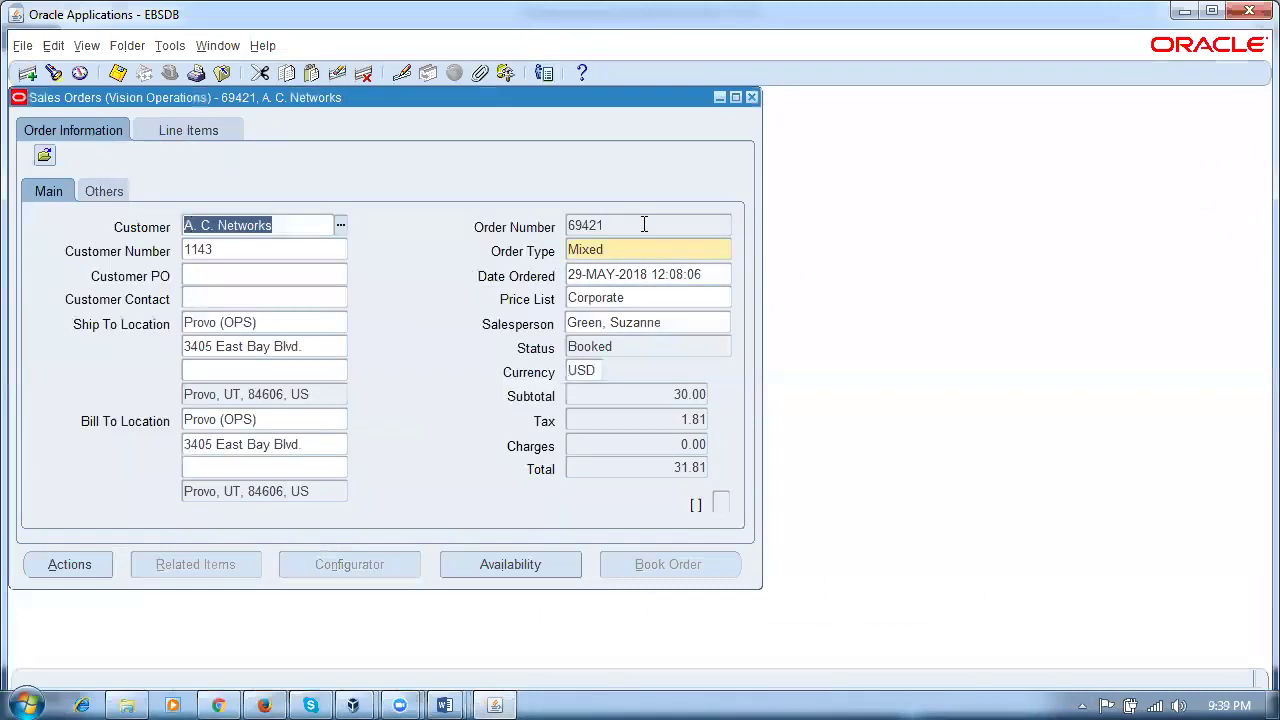
pyautogui.click(644, 224)
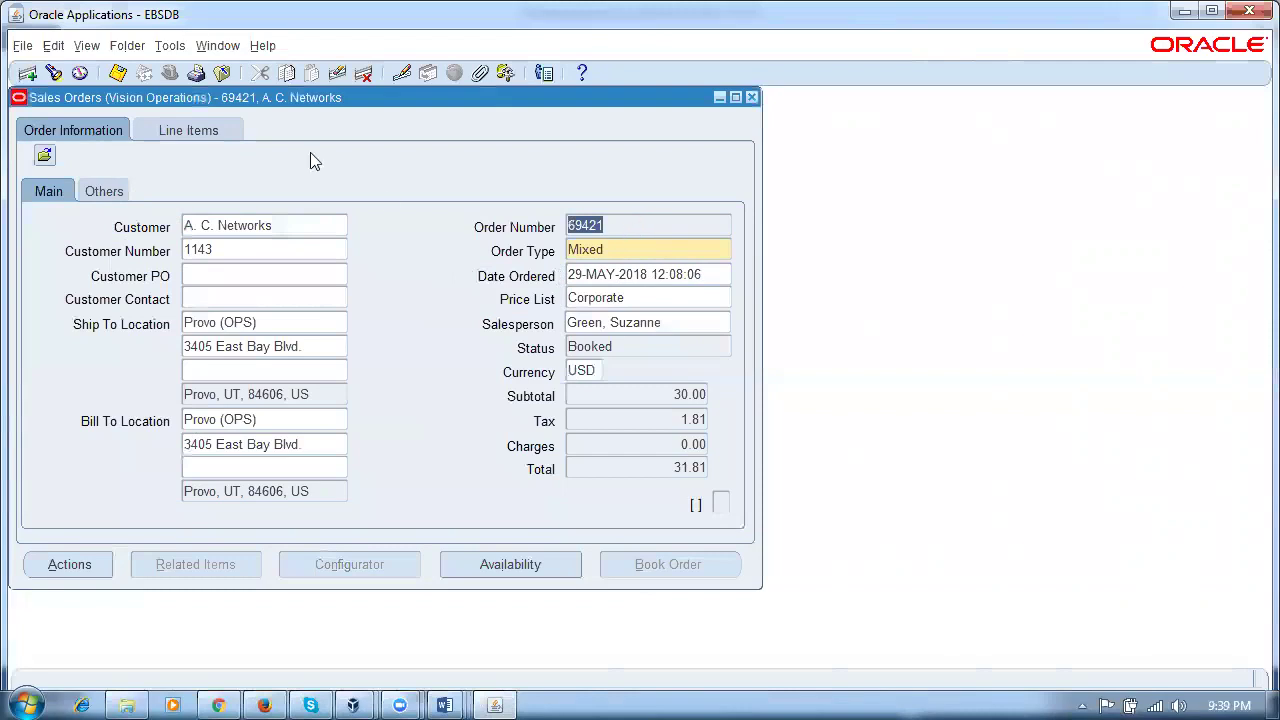
pyautogui.click(226, 50)
pyautogui.click(230, 141)
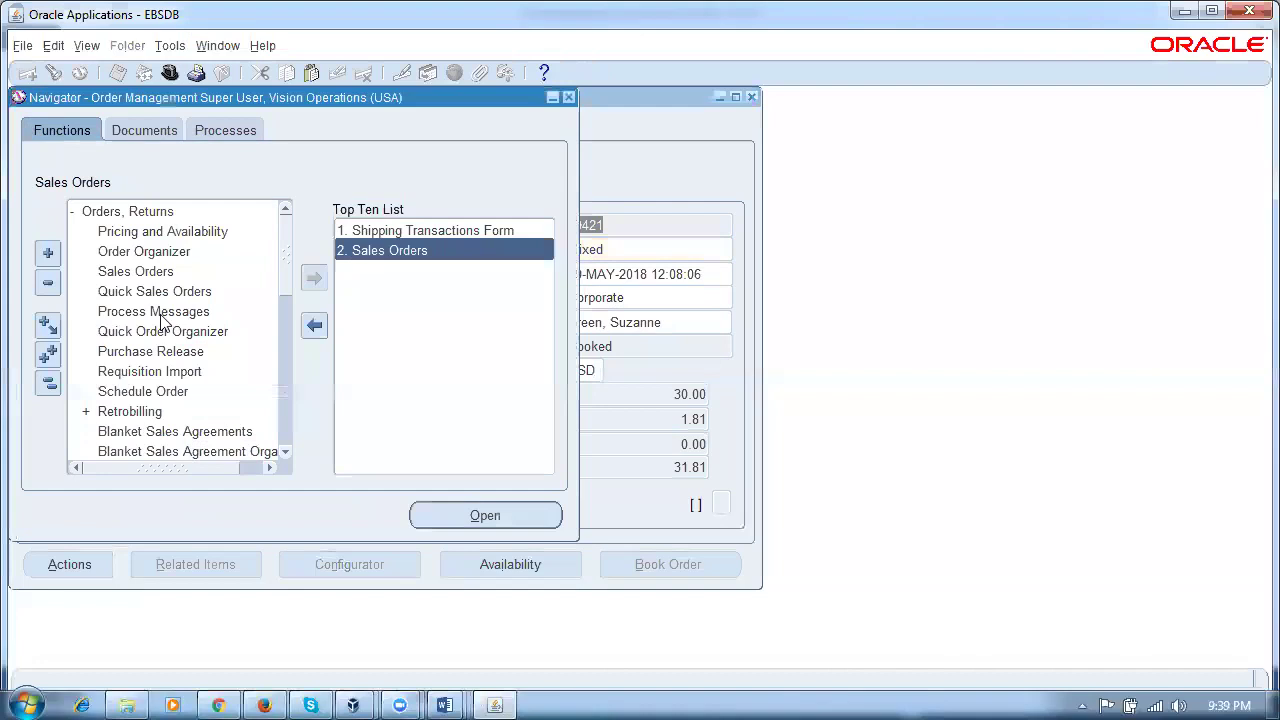
pyautogui.click(48, 382)
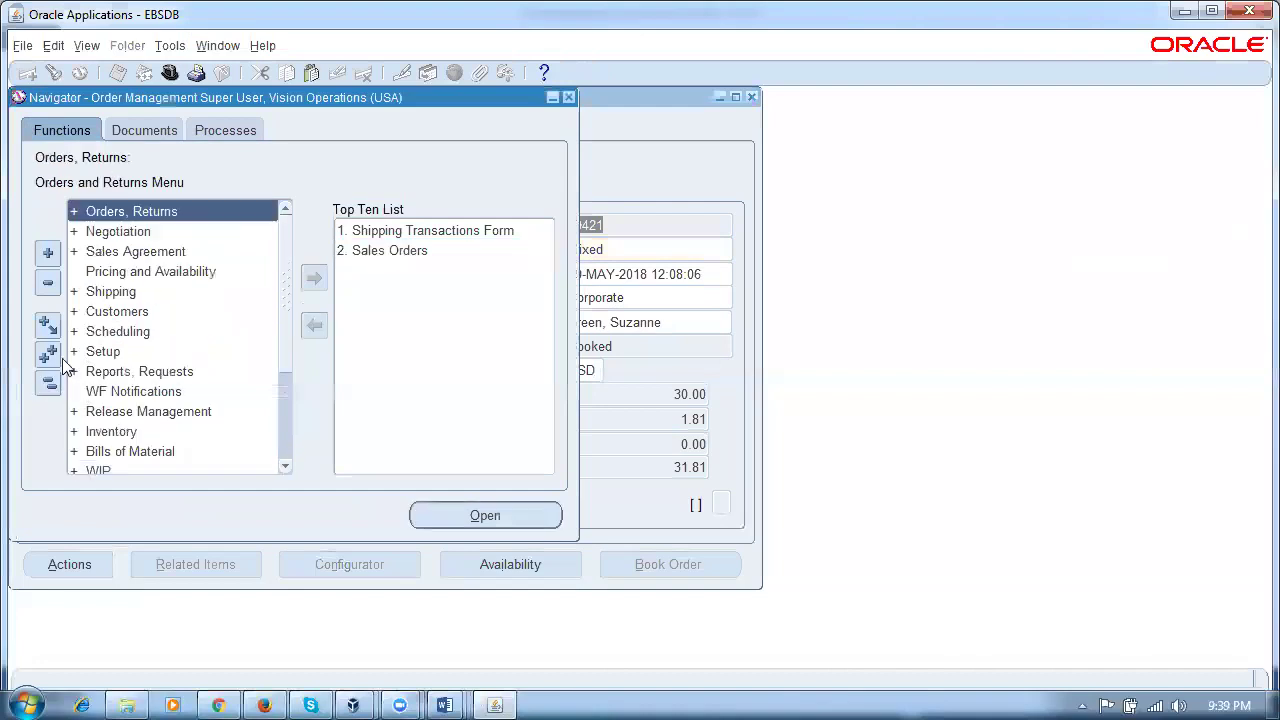
pyautogui.doubleClick(143, 297)
pyautogui.doubleClick(165, 331)
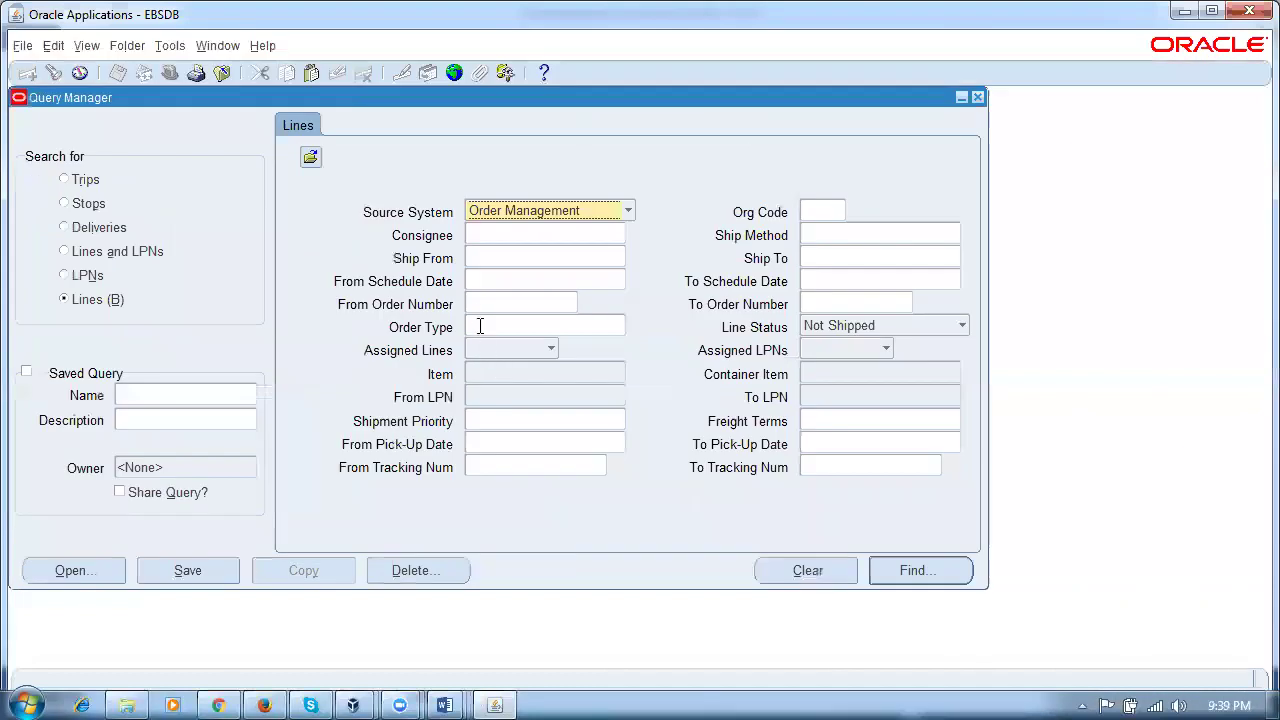
# Step: Find shipping lines for From Order Number 69421 with the Line Status filter blanked
pyautogui.click(496, 304)
pyautogui.write('69421')
pyautogui.press('Tab')
pyautogui.click(852, 330)
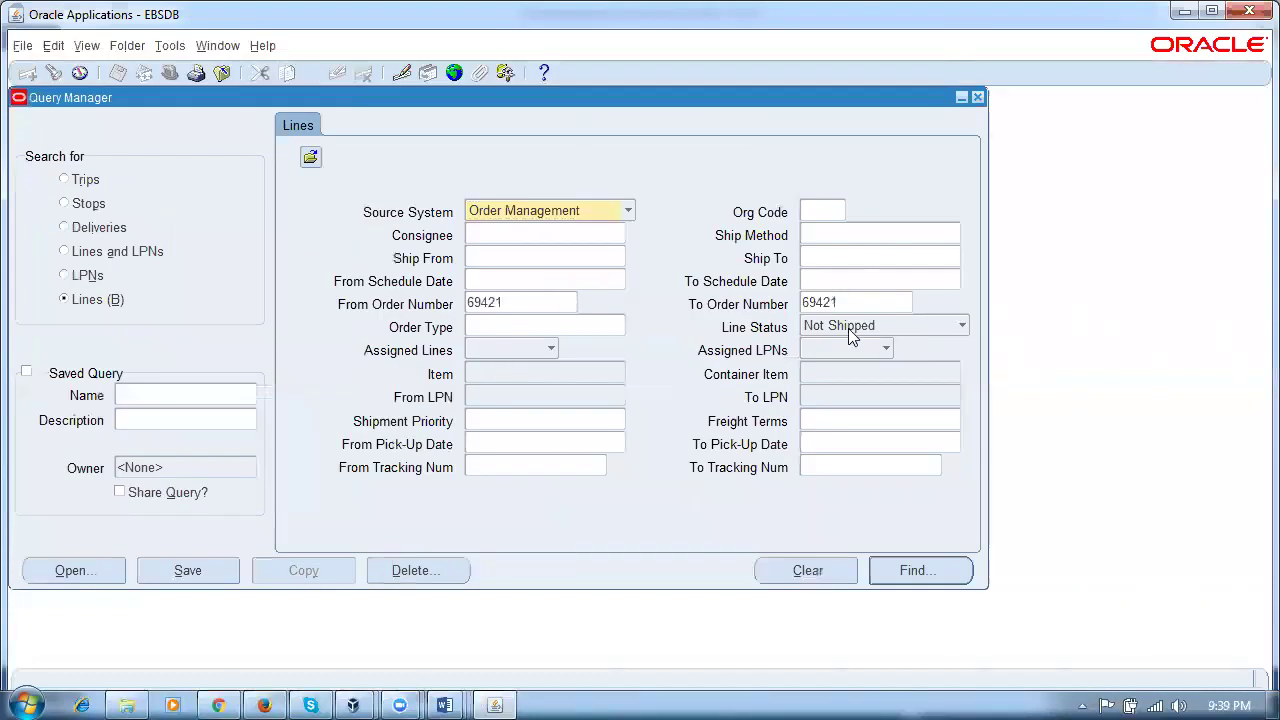
pyautogui.moveTo(945, 322); pyautogui.dragTo(966, 371)
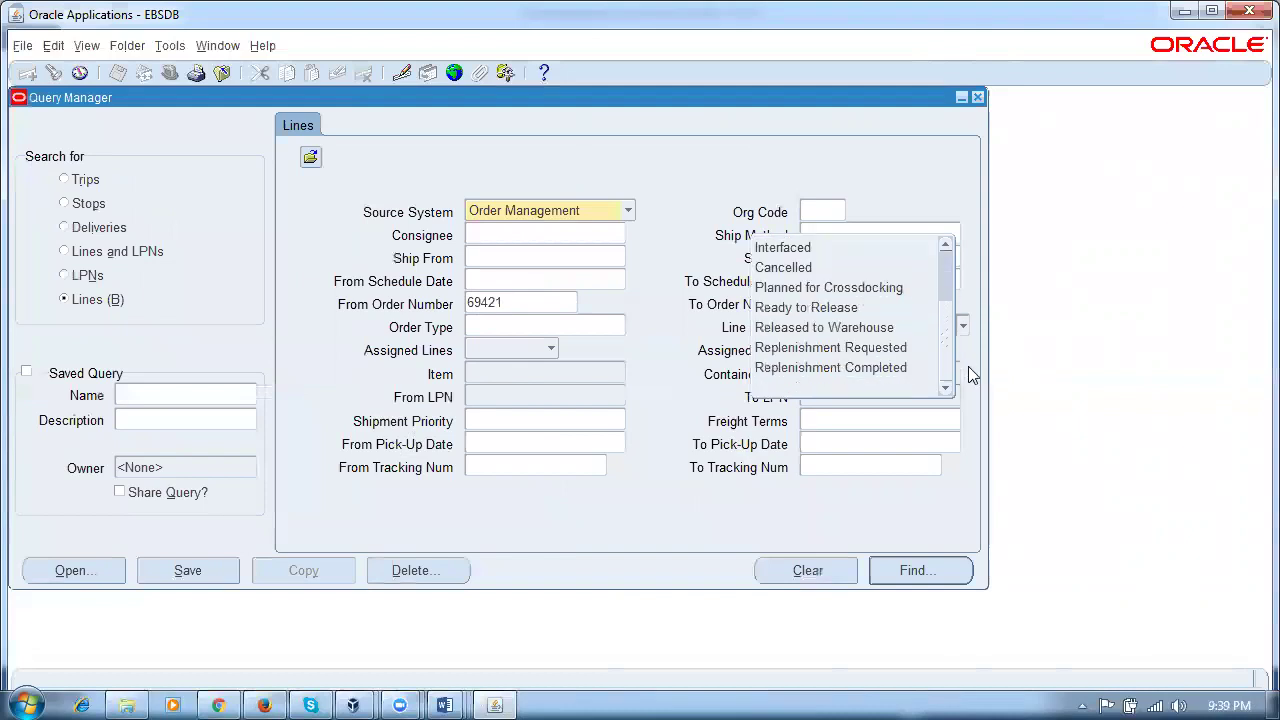
pyautogui.click(903, 395)
pyautogui.click(920, 570)
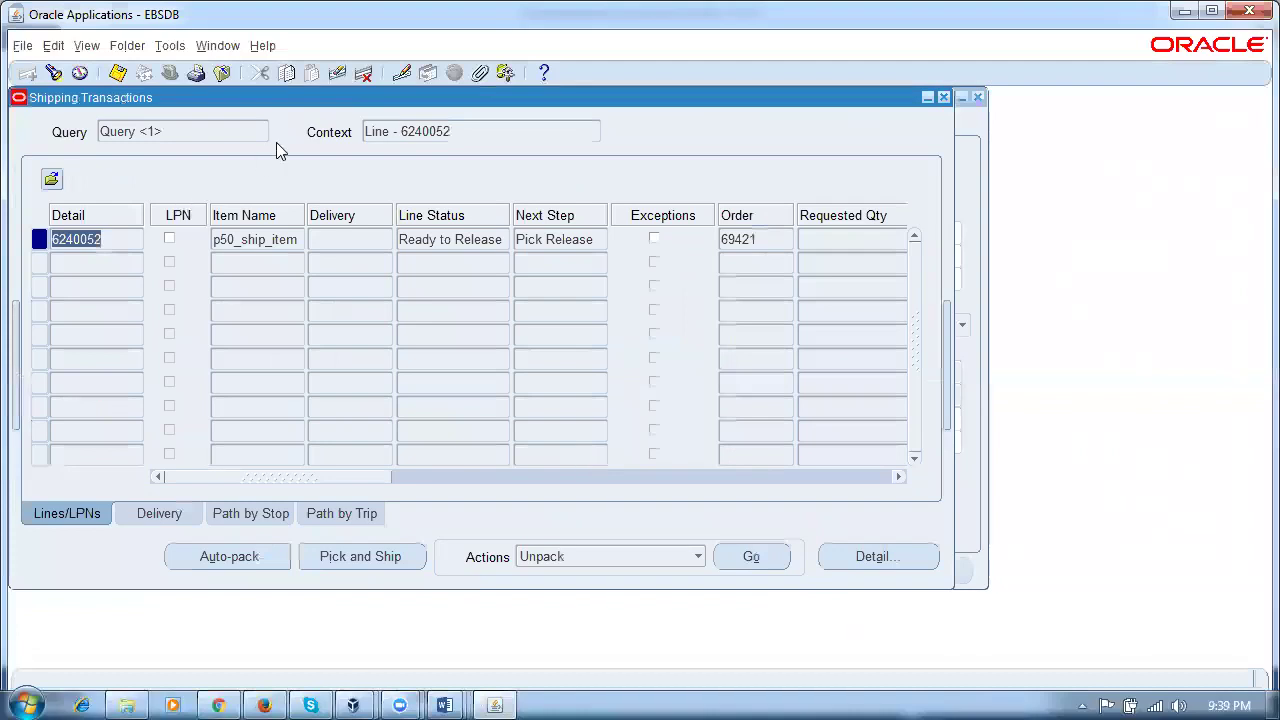
# Step: Review line 6240052 for p50_ship_item at Ready to Release, then preview the open Word documents
pyautogui.click(480, 241)
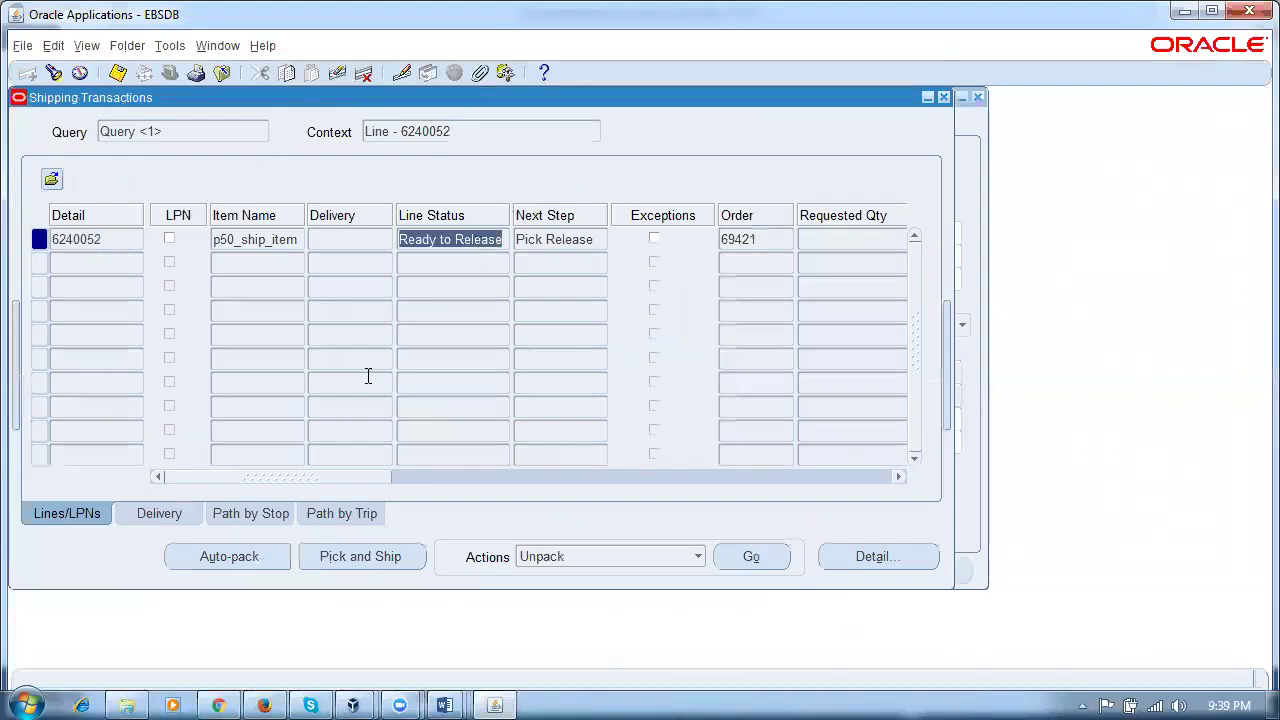
pyautogui.click(253, 248)
pyautogui.click(70, 240)
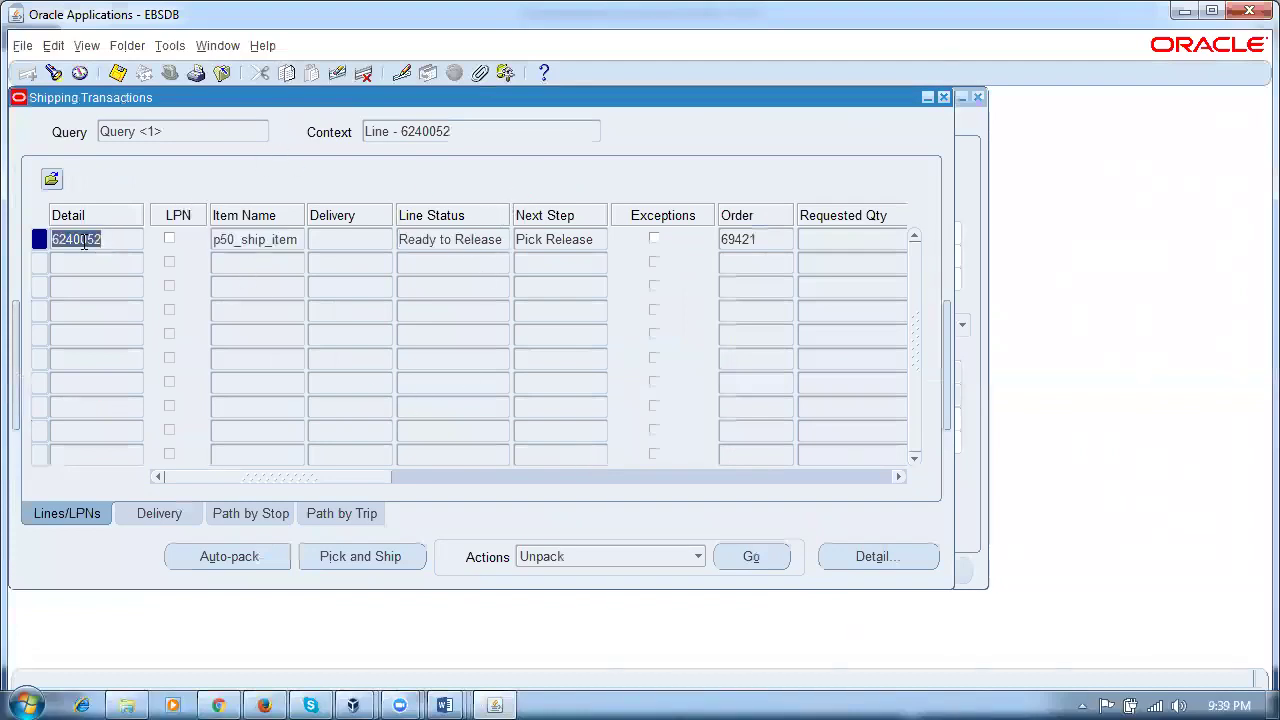
pyautogui.click(256, 248)
pyautogui.click(451, 245)
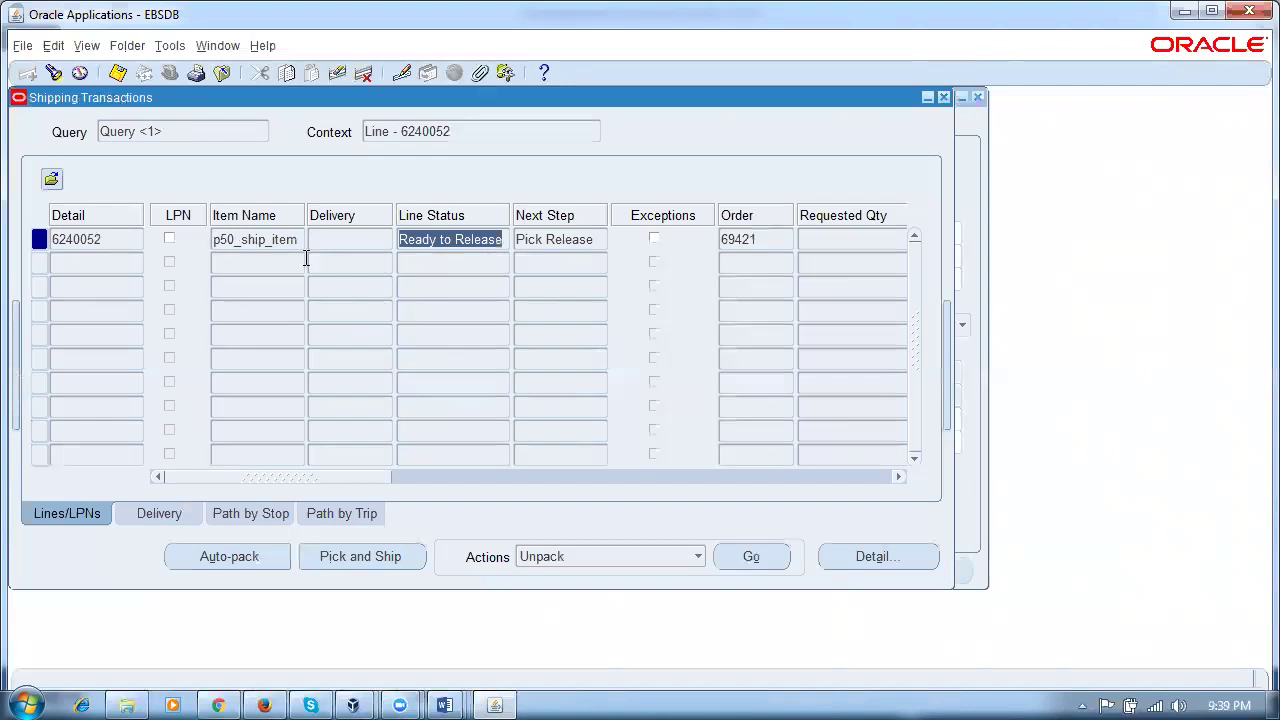
pyautogui.click(256, 250)
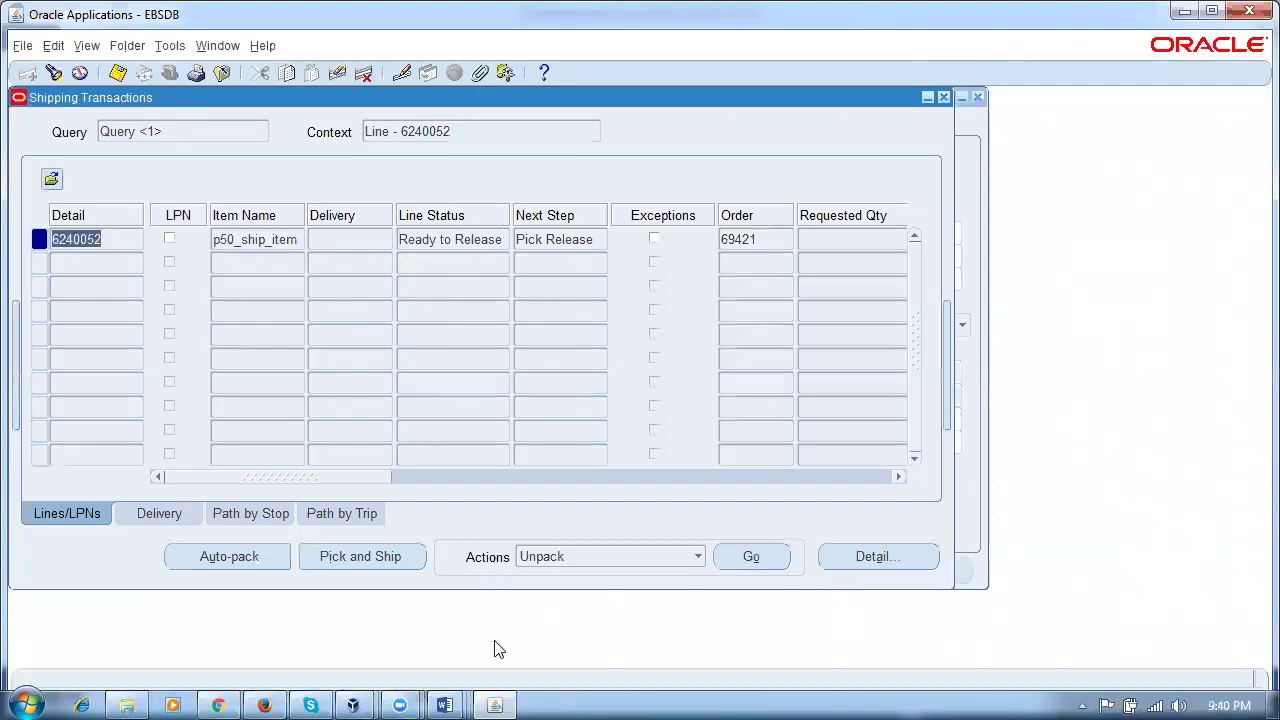
pyautogui.click(445, 705)
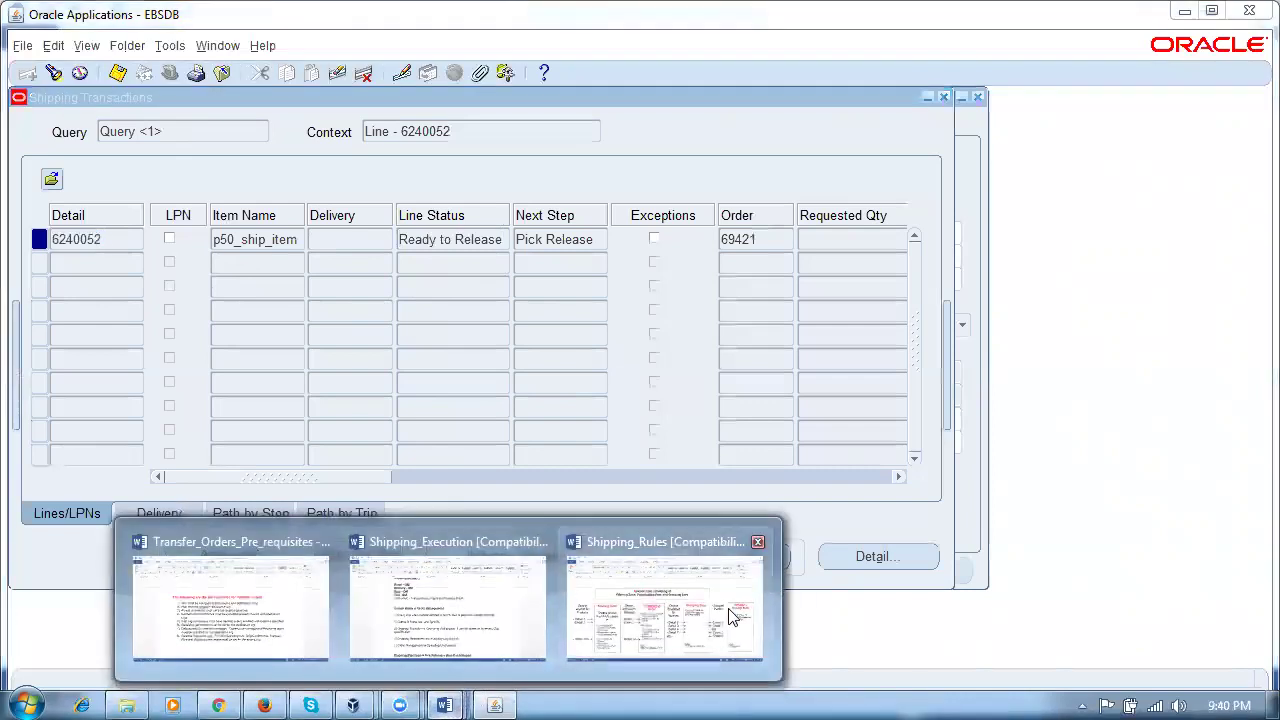
# Step: Show Shipping_Rules and highlight the Filtering, Prioritisation and Grouping zone headings and Inventory
pyautogui.click(731, 616)
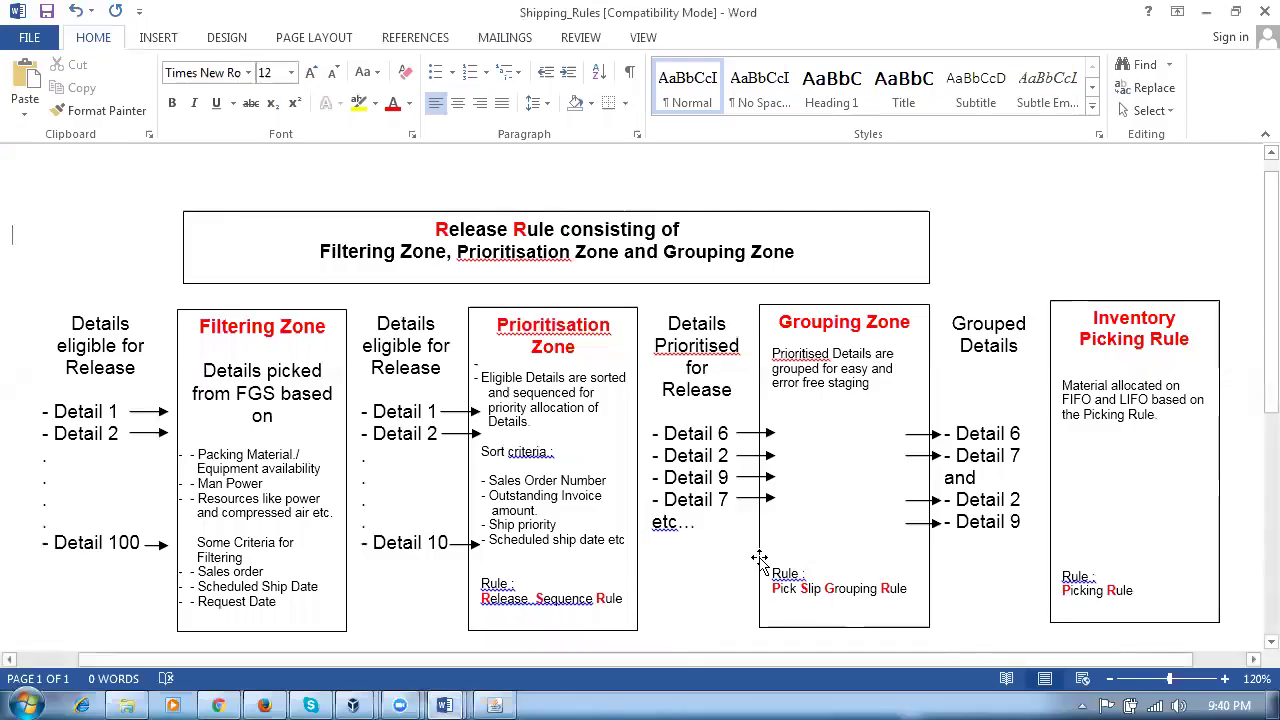
pyautogui.scroll(1, 762, 570)
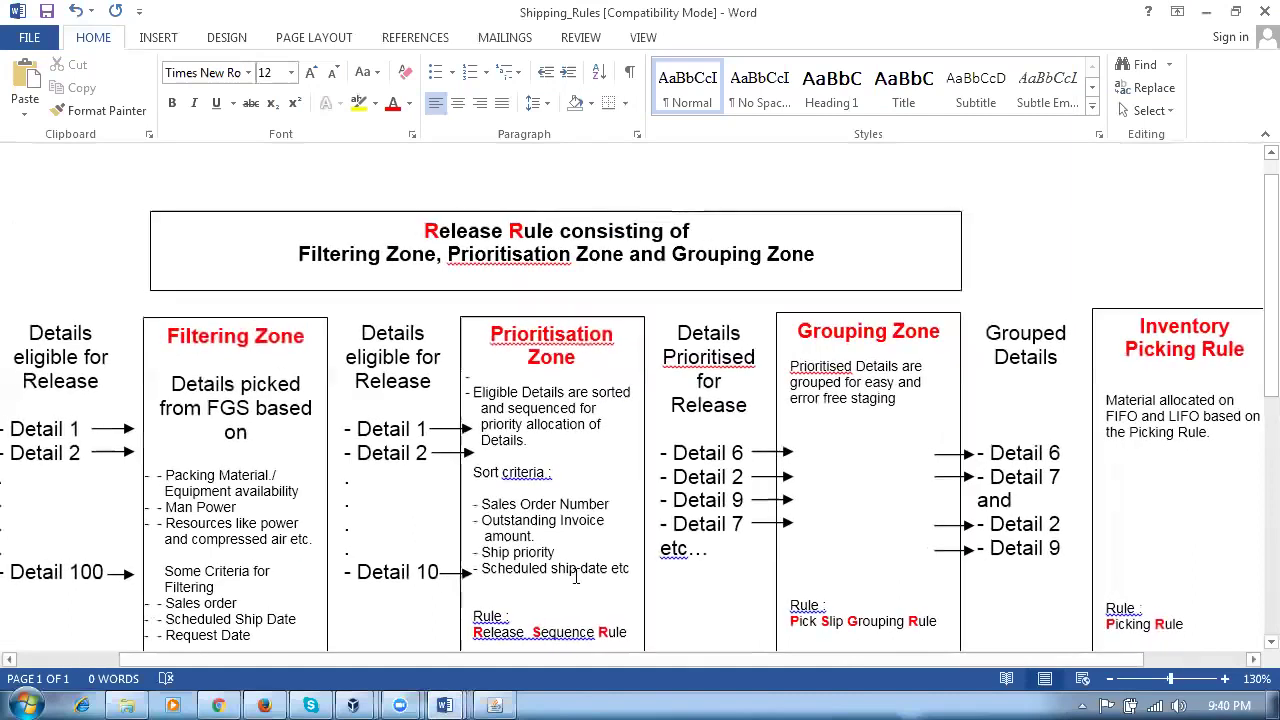
pyautogui.moveTo(220, 337); pyautogui.dragTo(292, 338)
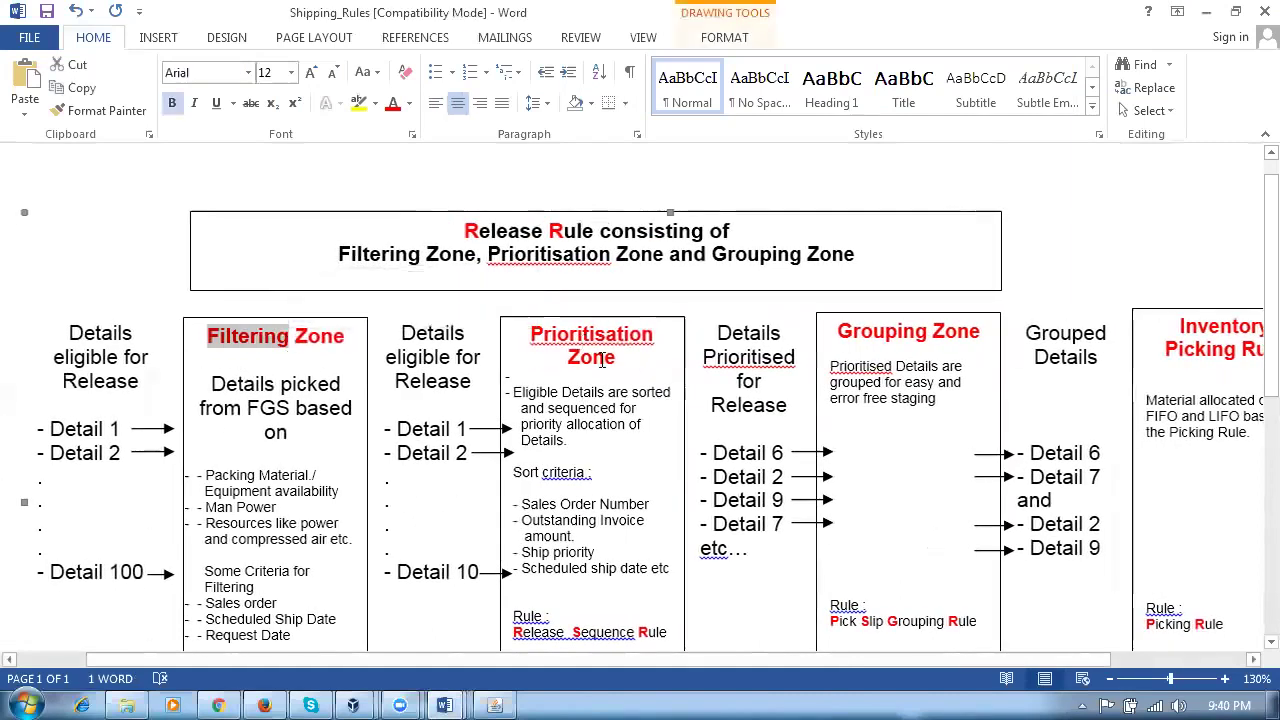
pyautogui.moveTo(583, 341); pyautogui.dragTo(615, 362)
pyautogui.moveTo(950, 332); pyautogui.dragTo(836, 332)
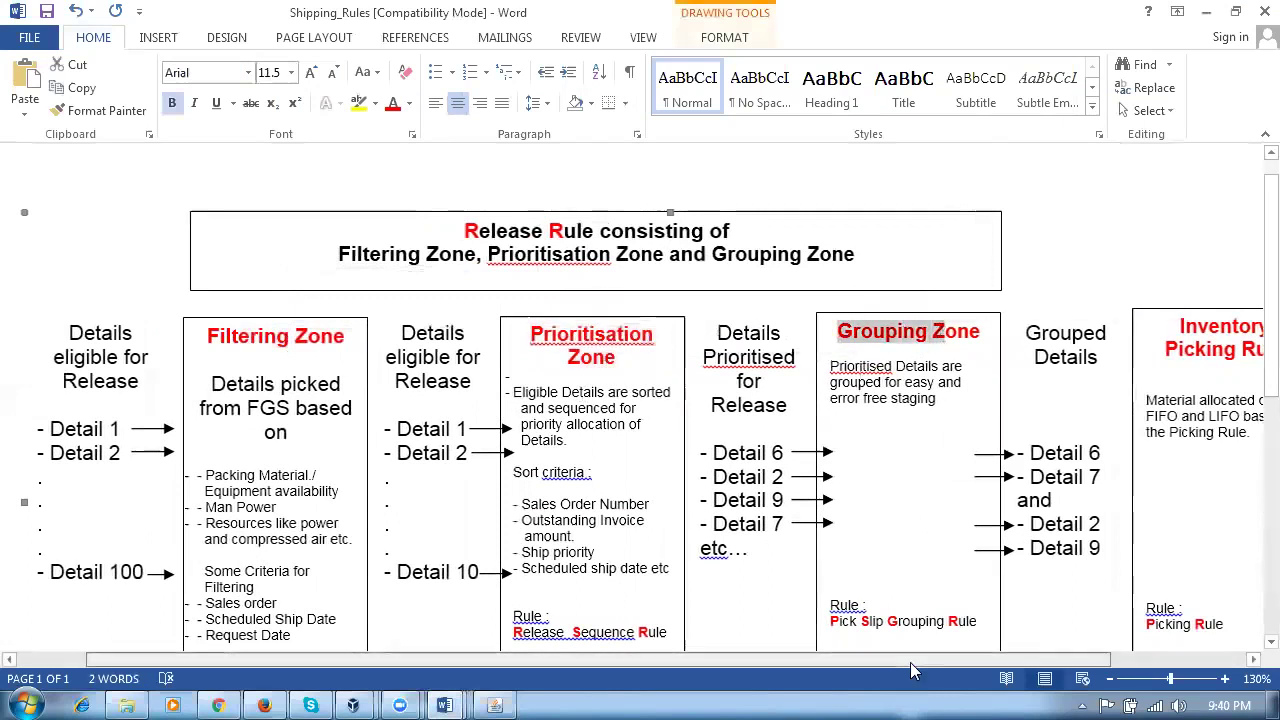
pyautogui.moveTo(910, 662); pyautogui.dragTo(1040, 662)
pyautogui.doubleClick(1076, 326)
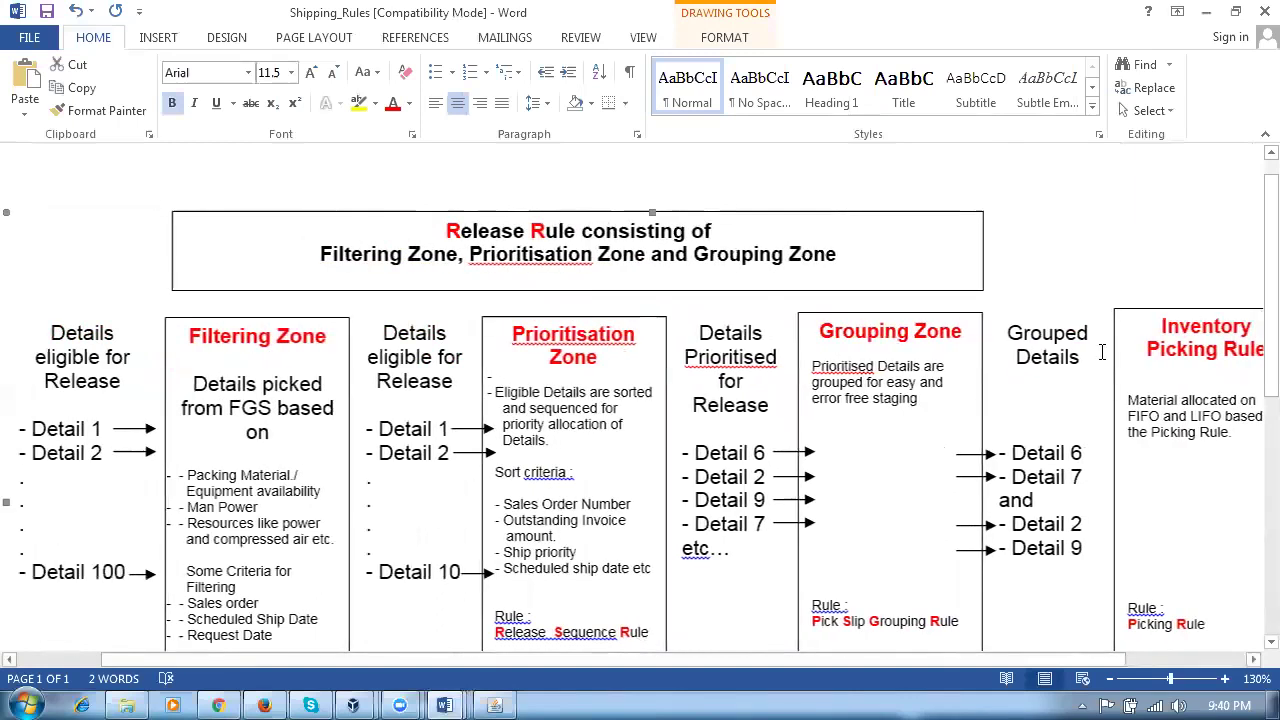
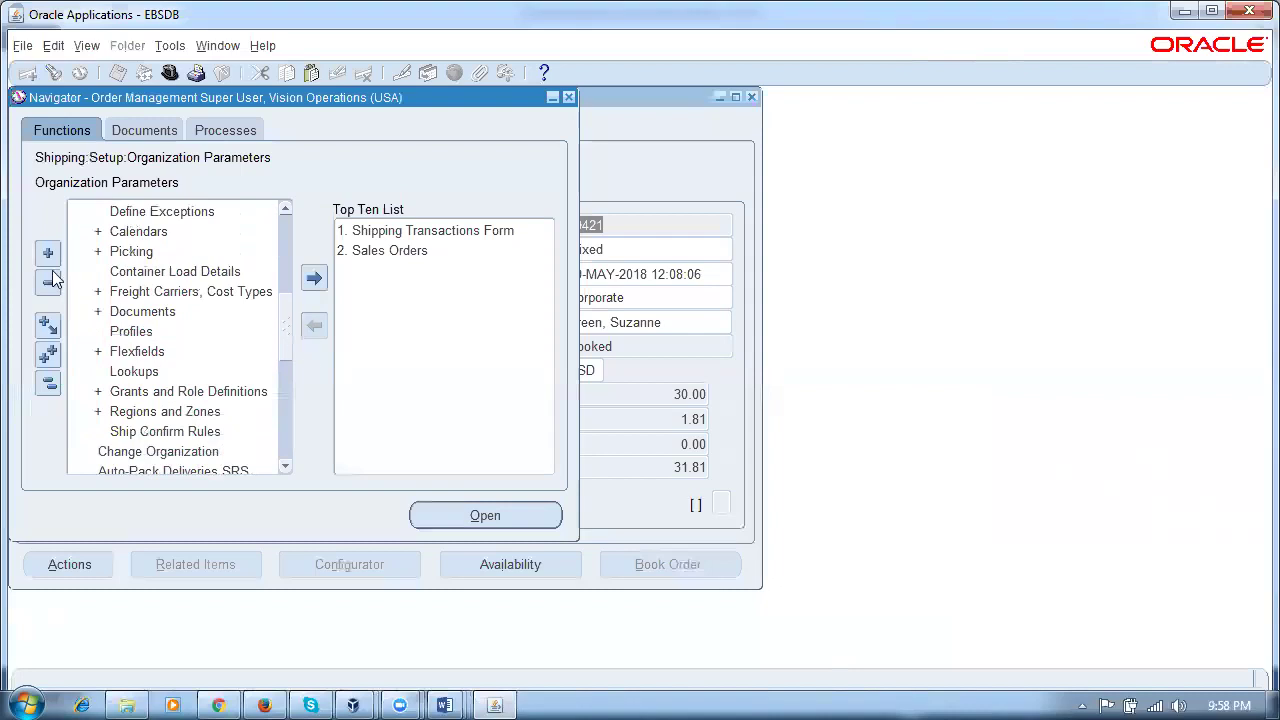
# Step: Open Define Release Sequence Rules under Shipping > Setup > Picking and start rule p50_rsr
pyautogui.doubleClick(104, 251)
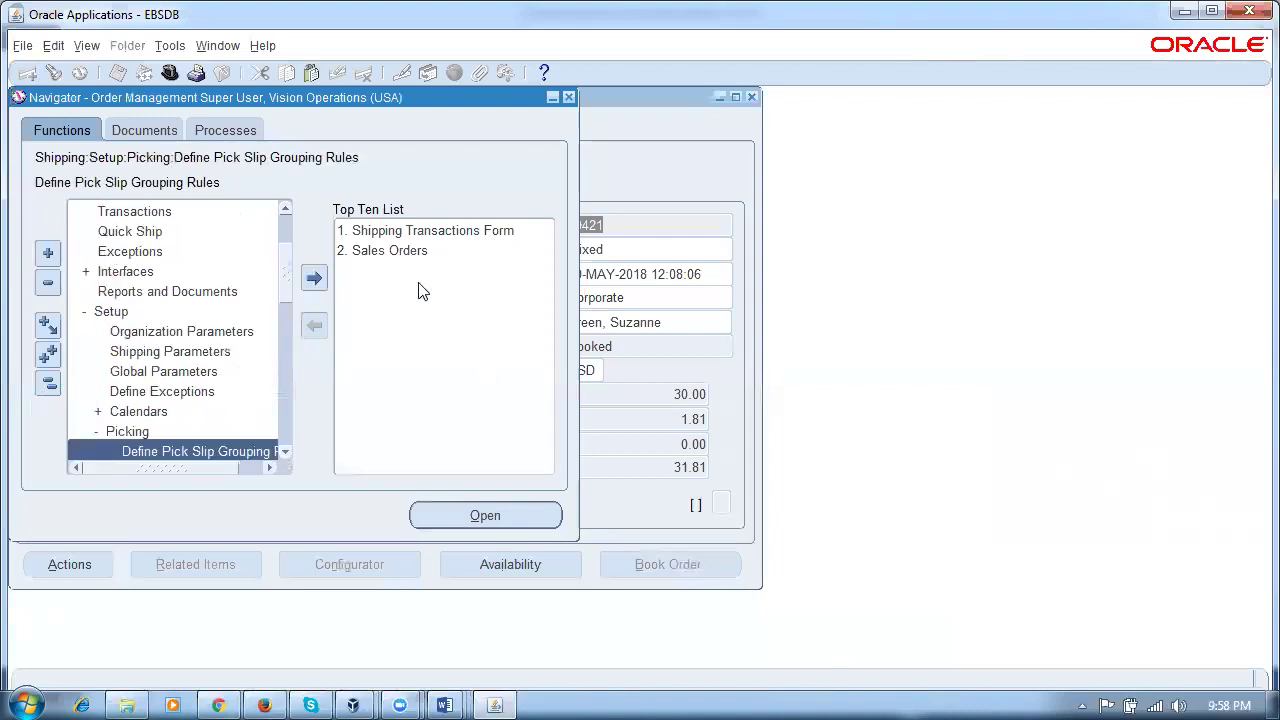
pyautogui.moveTo(288, 292); pyautogui.dragTo(303, 320)
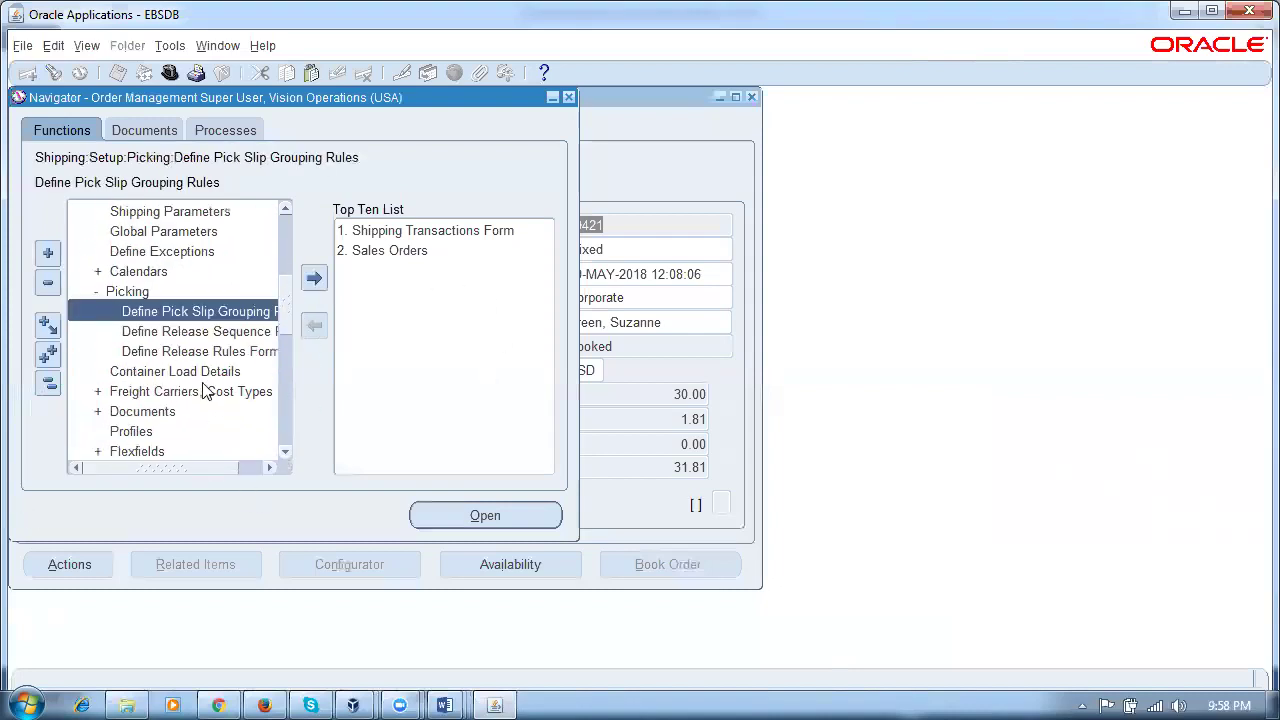
pyautogui.click(199, 333)
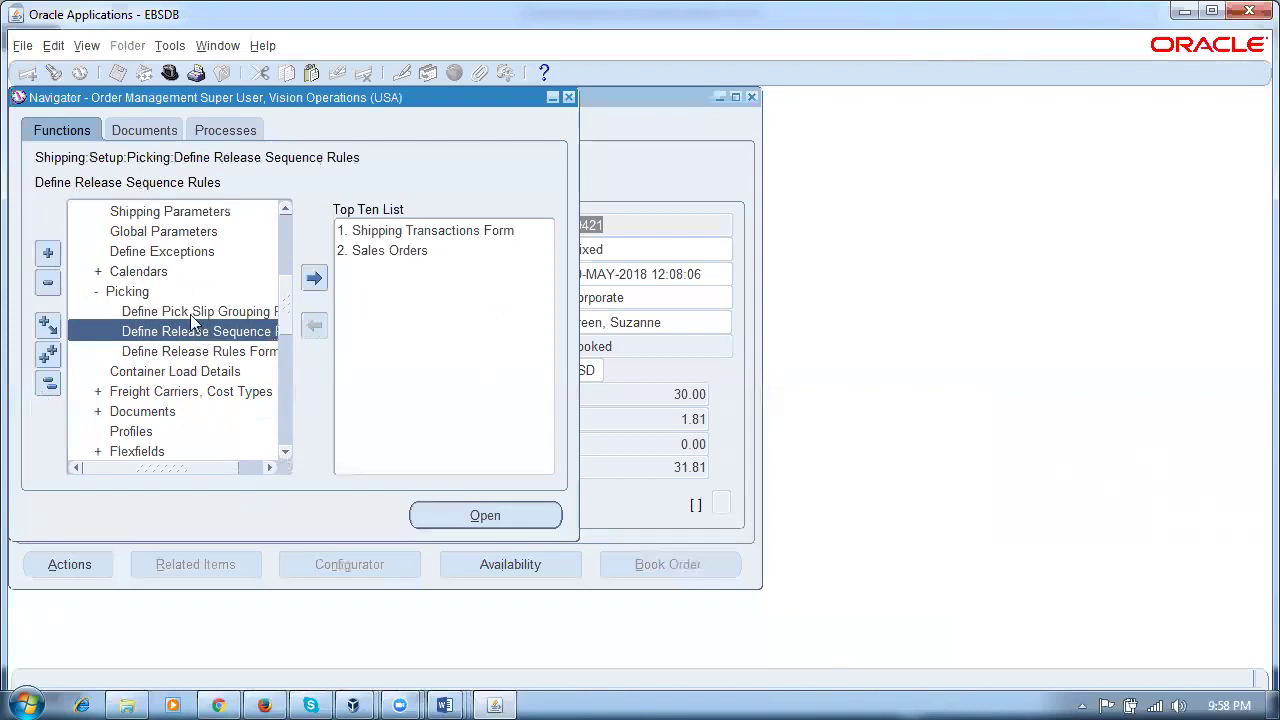
pyautogui.doubleClick(190, 332)
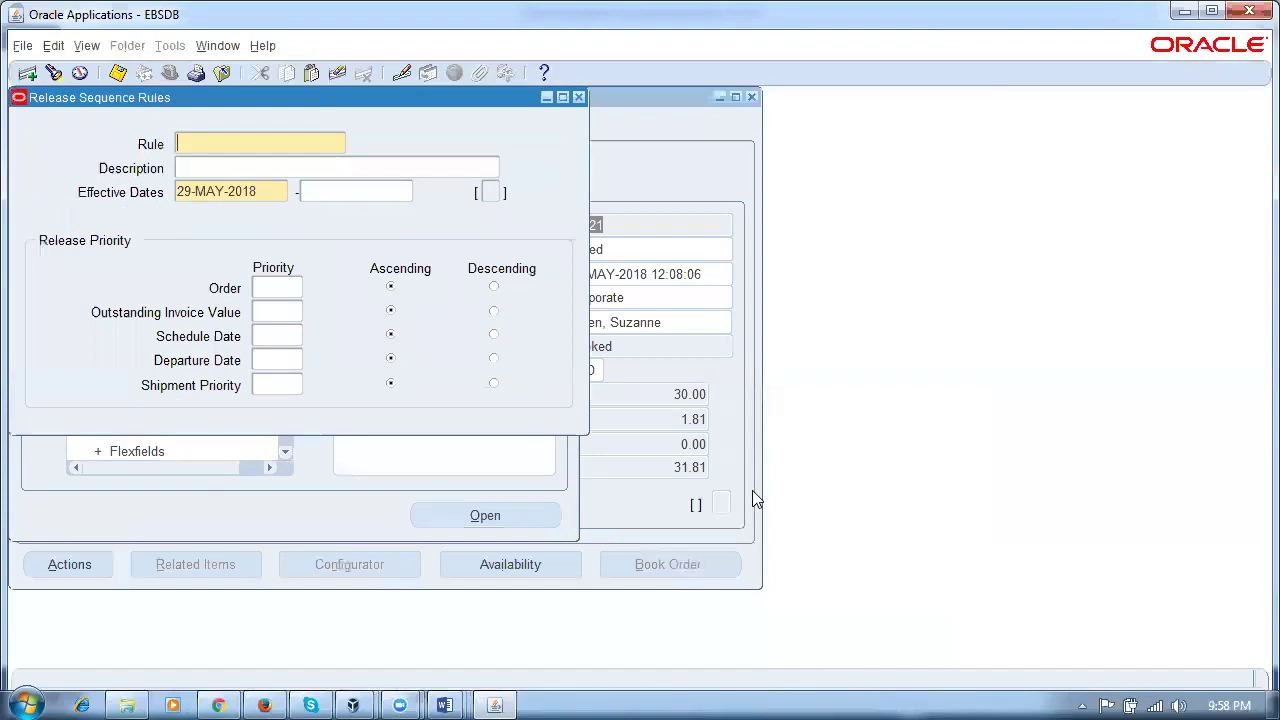
pyautogui.write('p50_rsr')
# Step: Give Outstanding Invoice Value priority 1 and Schedule Date priority 2
pyautogui.click(286, 337)
pyautogui.write('1')
pyautogui.moveTo(280, 336); pyautogui.dragTo(229, 337)
pyautogui.press('BackSpace')
pyautogui.click(273, 311)
pyautogui.write('1')
pyautogui.click(299, 337)
pyautogui.write('2')
# Step: Try priority 5 on Order and on Outstanding Invoice Value, raising caution APP-OE-26319
pyautogui.click(281, 290)
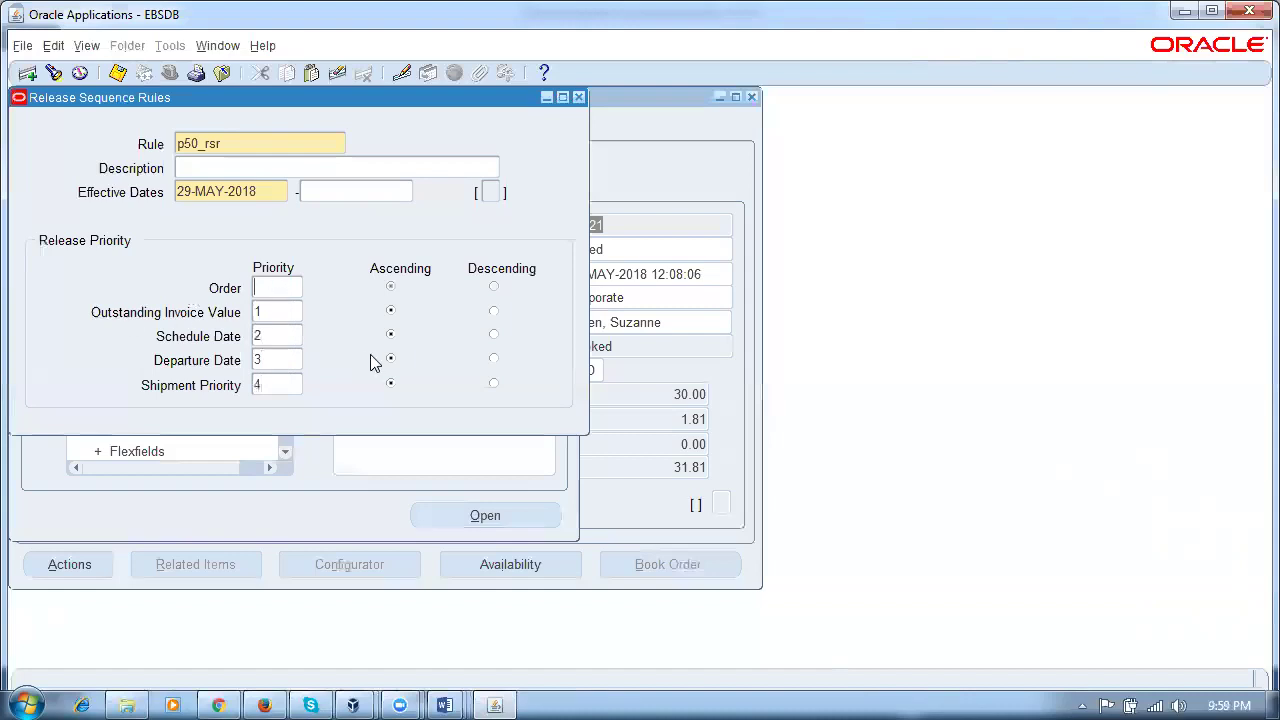
pyautogui.write('5')
pyautogui.press('Tab')
pyautogui.click(279, 311)
pyautogui.write('1')
pyautogui.press('Tab')
pyautogui.click(258, 313)
pyautogui.moveTo(276, 311); pyautogui.dragTo(233, 318)
pyautogui.write('5')
pyautogui.press('Tab')
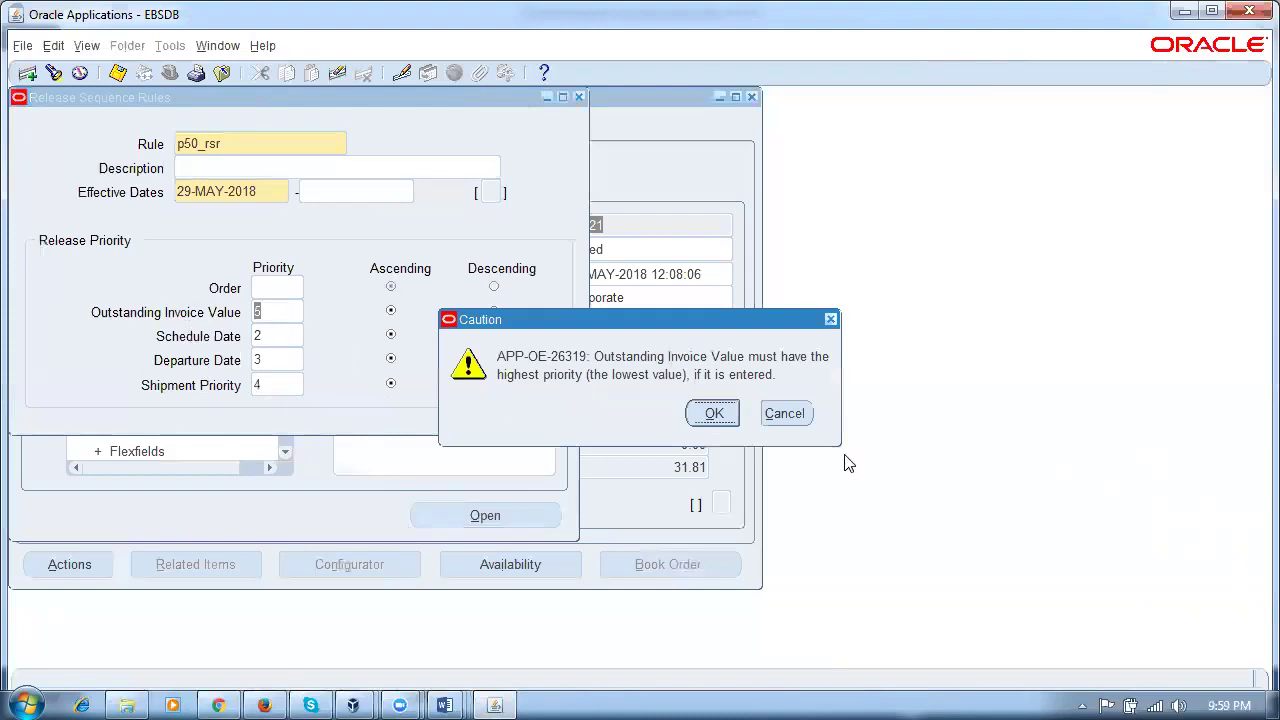
# Step: Dismiss the caution, restore Outstanding Invoice Value priority to 1 and save the rule
pyautogui.click(714, 418)
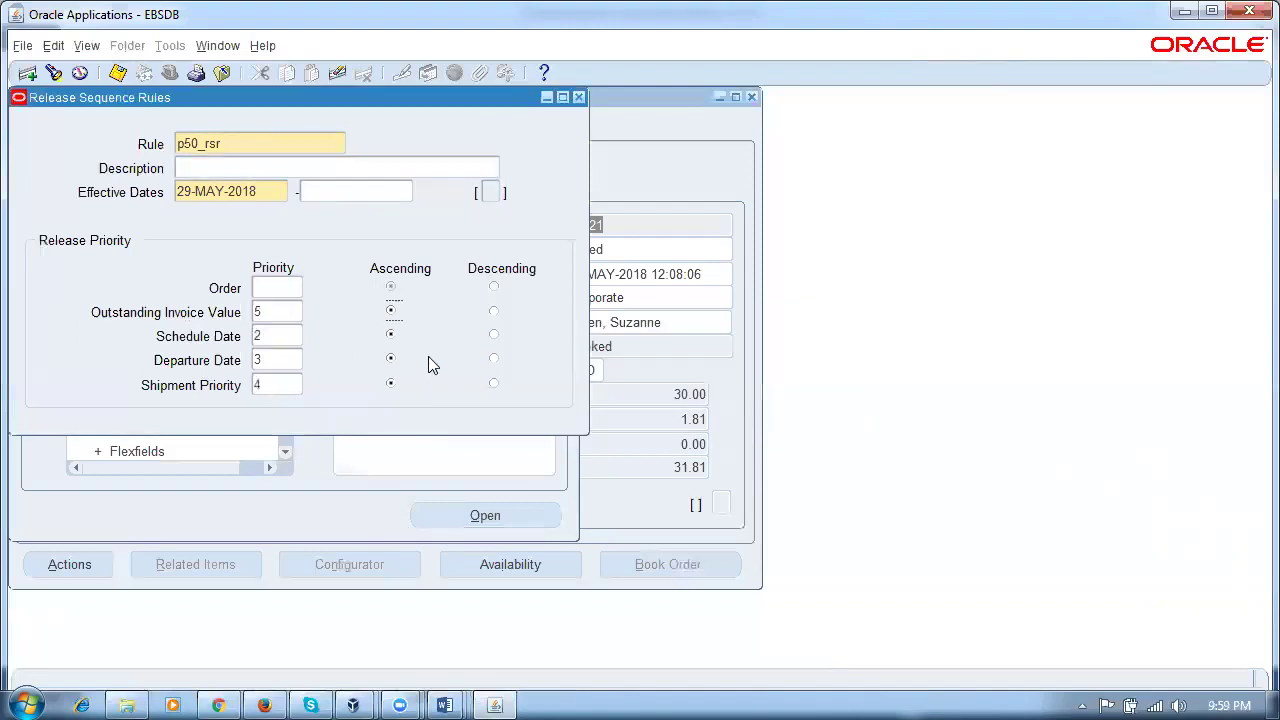
pyautogui.hotkey('shift', 'Left')
pyautogui.write('1')
pyautogui.hotkey('ctrl', 's')
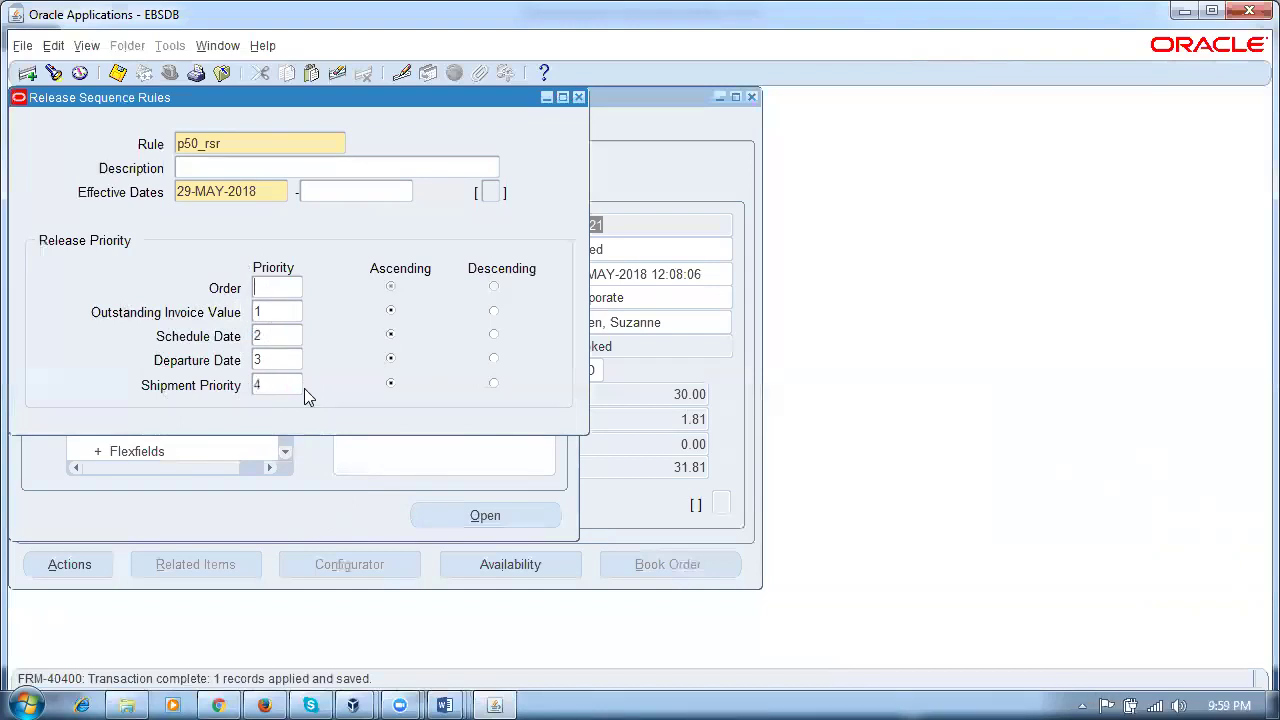
# Step: Set Order priority to 1, clear Schedule Date, Departure Date and Shipment Priority, save, and close
pyautogui.write('1')
pyautogui.press('Tab')
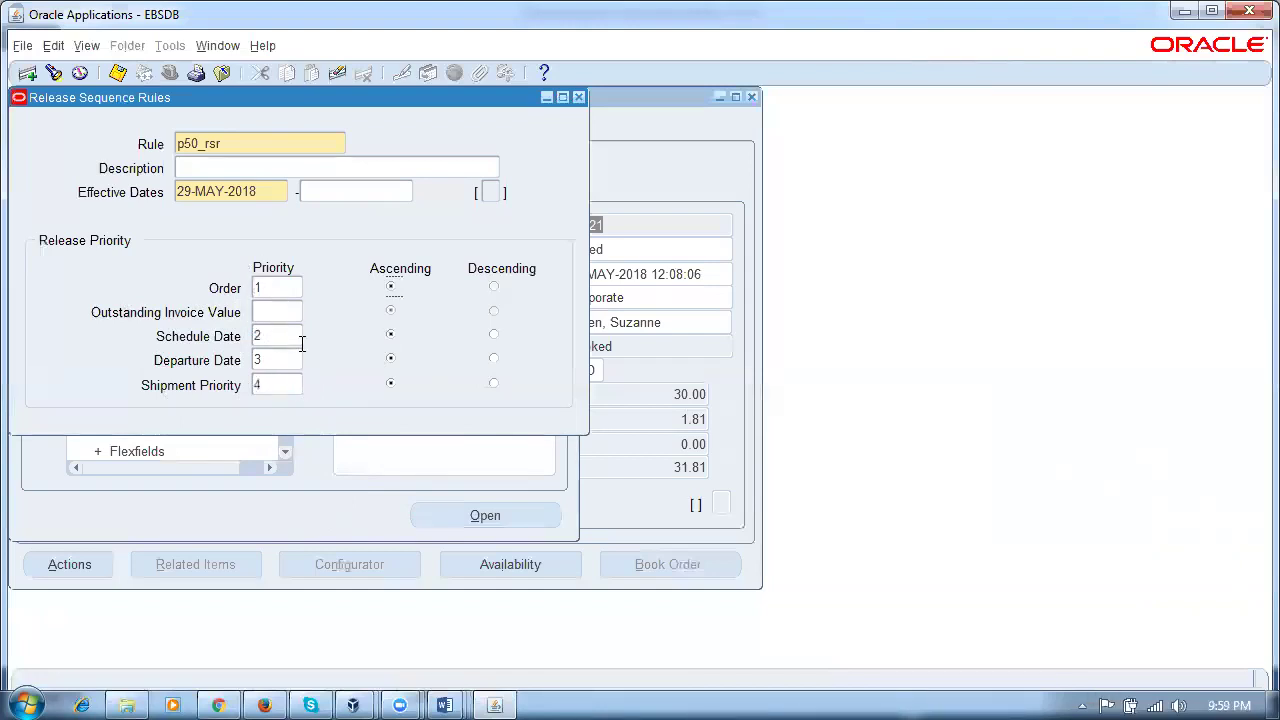
pyautogui.doubleClick(289, 336)
pyautogui.press('BackSpace')
pyautogui.doubleClick(294, 355)
pyautogui.press('BackSpace')
pyautogui.doubleClick(287, 383)
pyautogui.press('BackSpace')
pyautogui.hotkey('ctrl', 's')
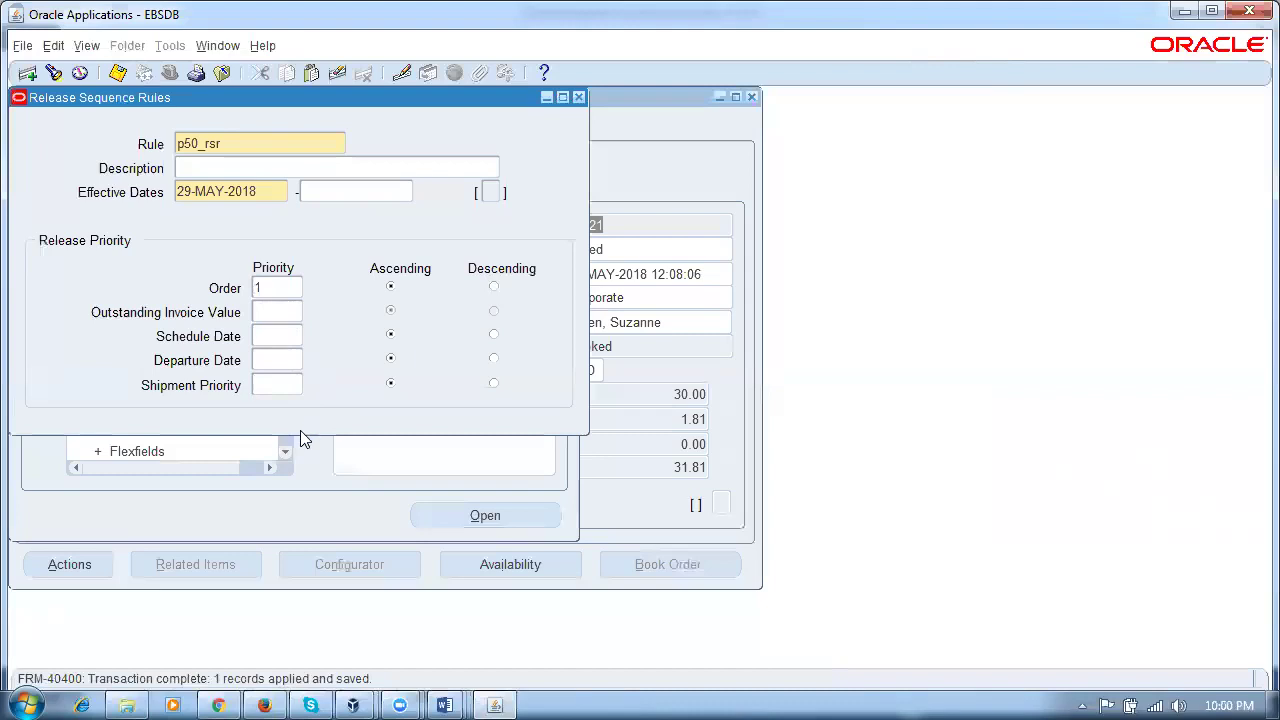
pyautogui.click(579, 97)
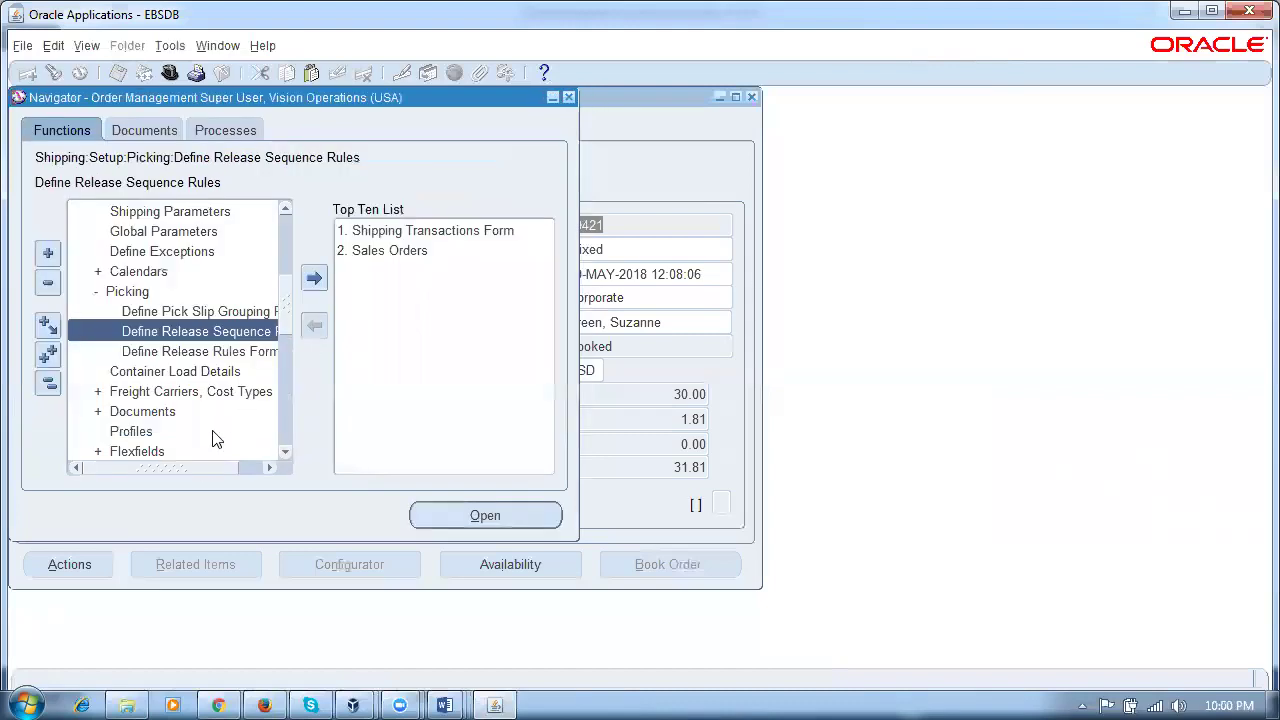
# Step: Create pick slip grouping rule p50_psgr grouped by Order Number, Customer and Ship To, save and close it
pyautogui.click(187, 314)
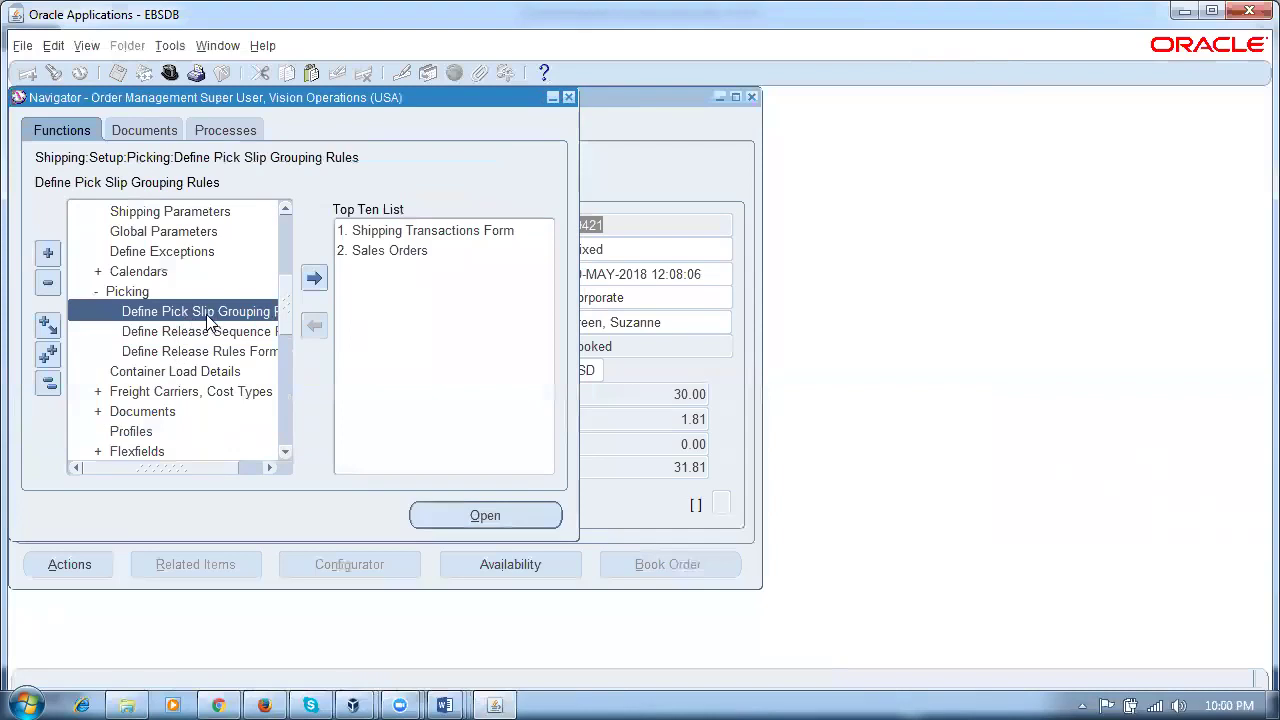
pyautogui.click(195, 315)
pyautogui.doubleClick(193, 315)
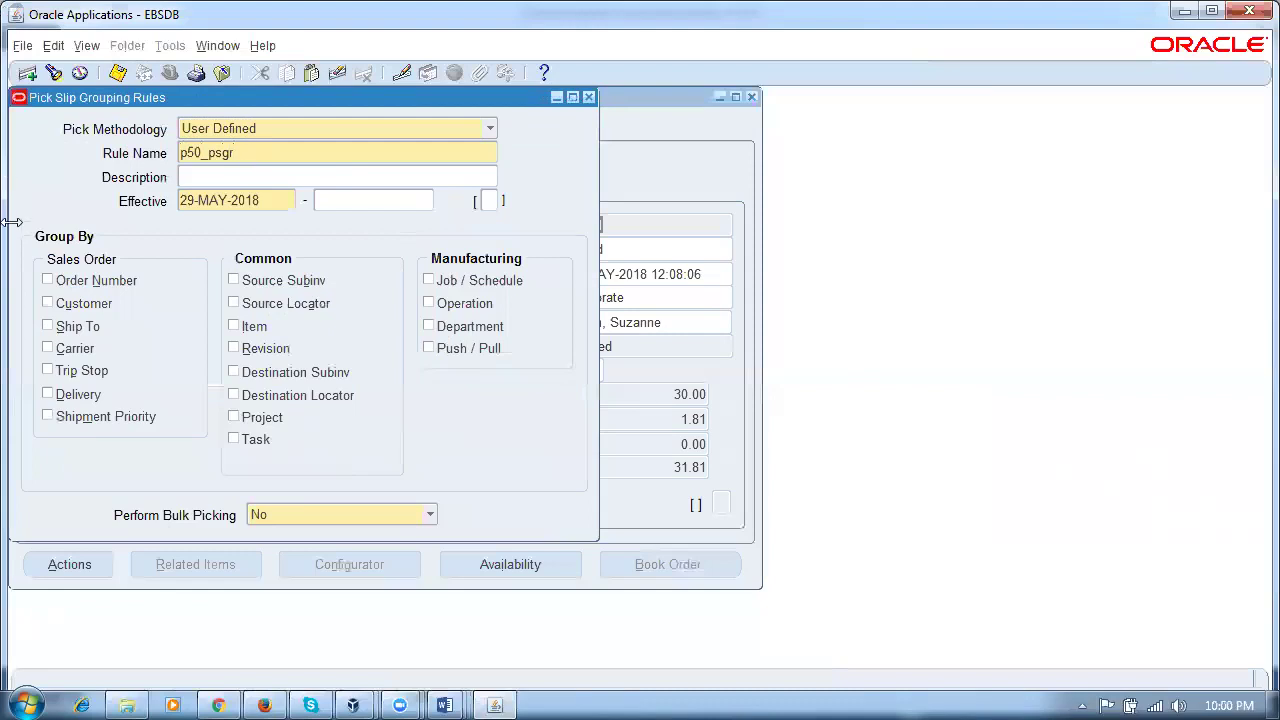
pyautogui.click(93, 282)
pyautogui.click(84, 306)
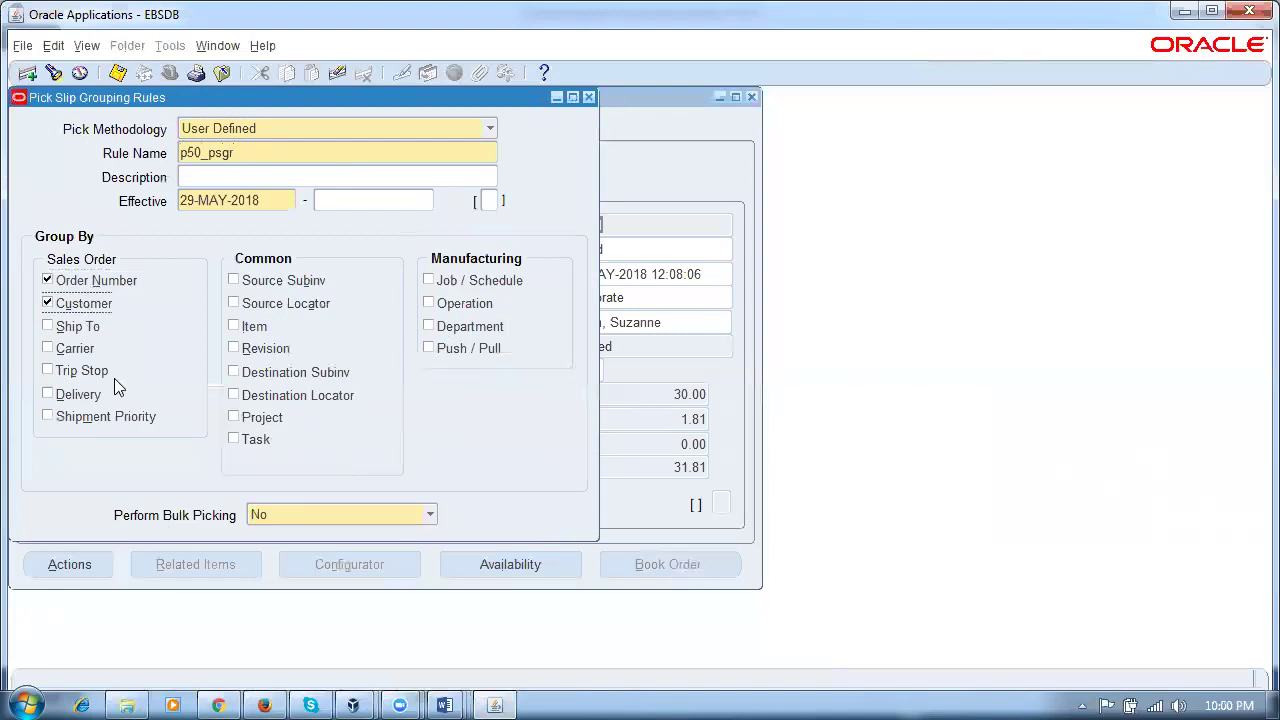
pyautogui.click(74, 330)
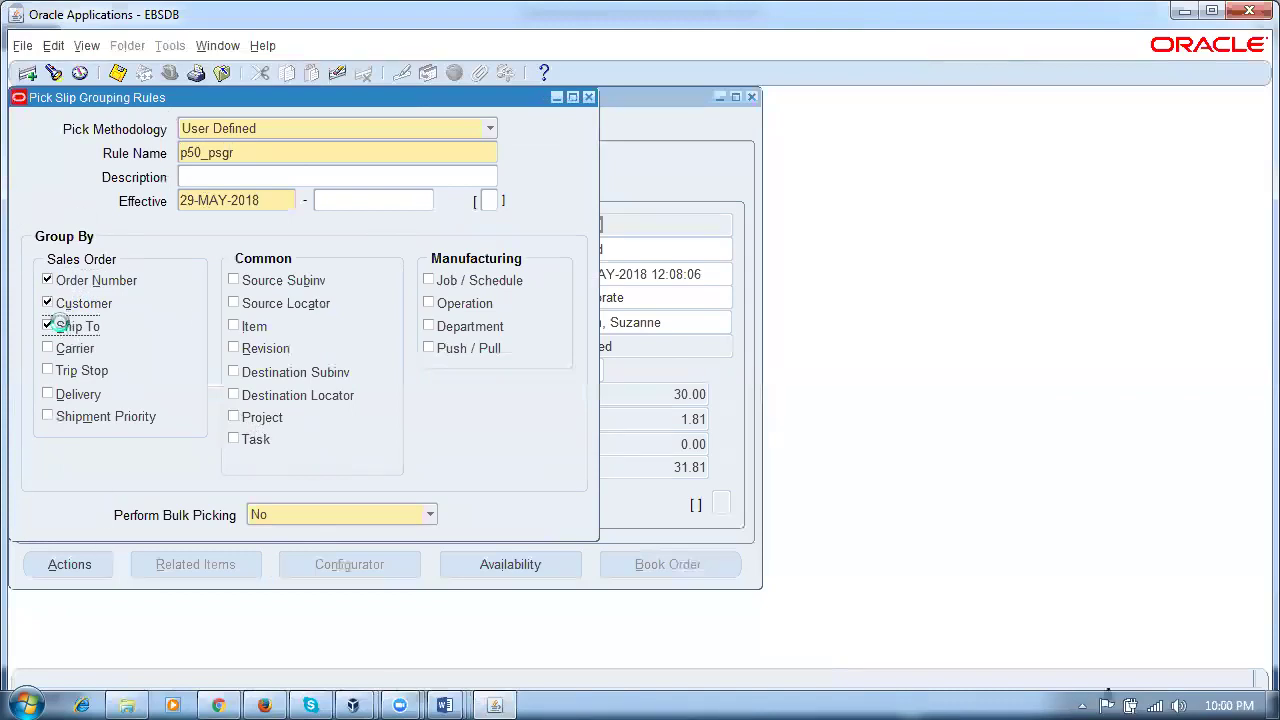
pyautogui.hotkey('ctrl', 's')
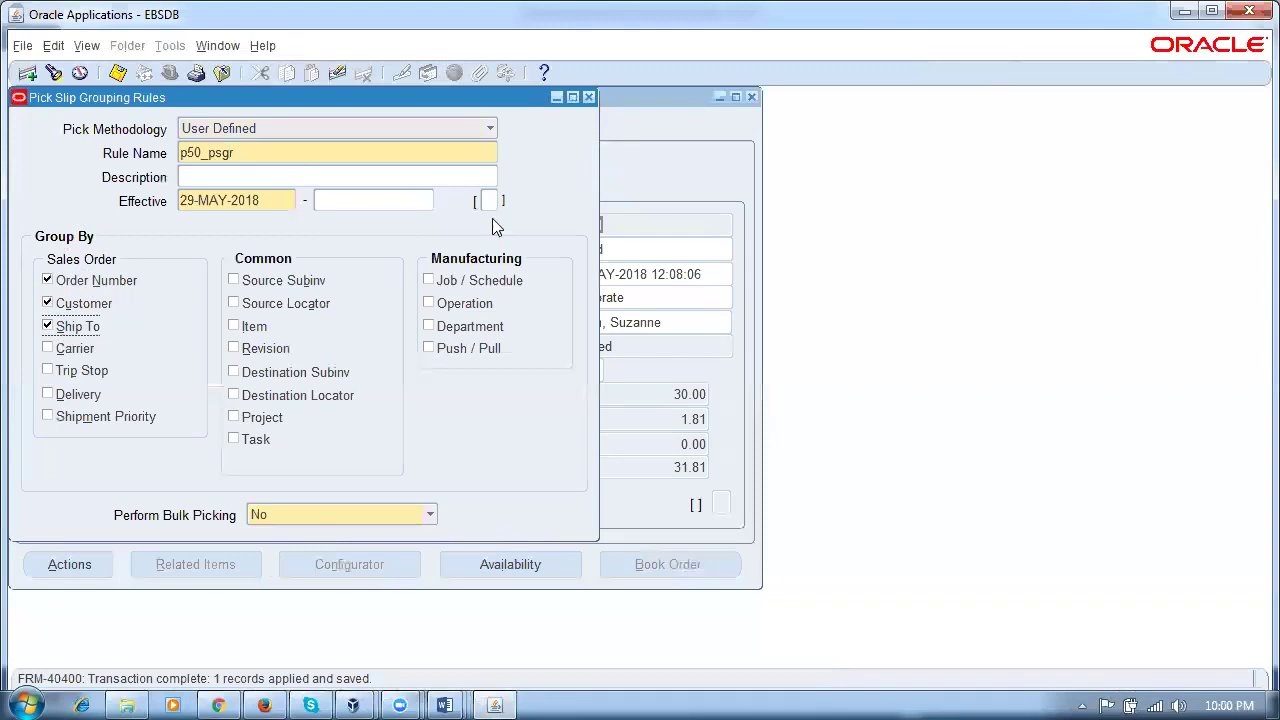
pyautogui.click(589, 97)
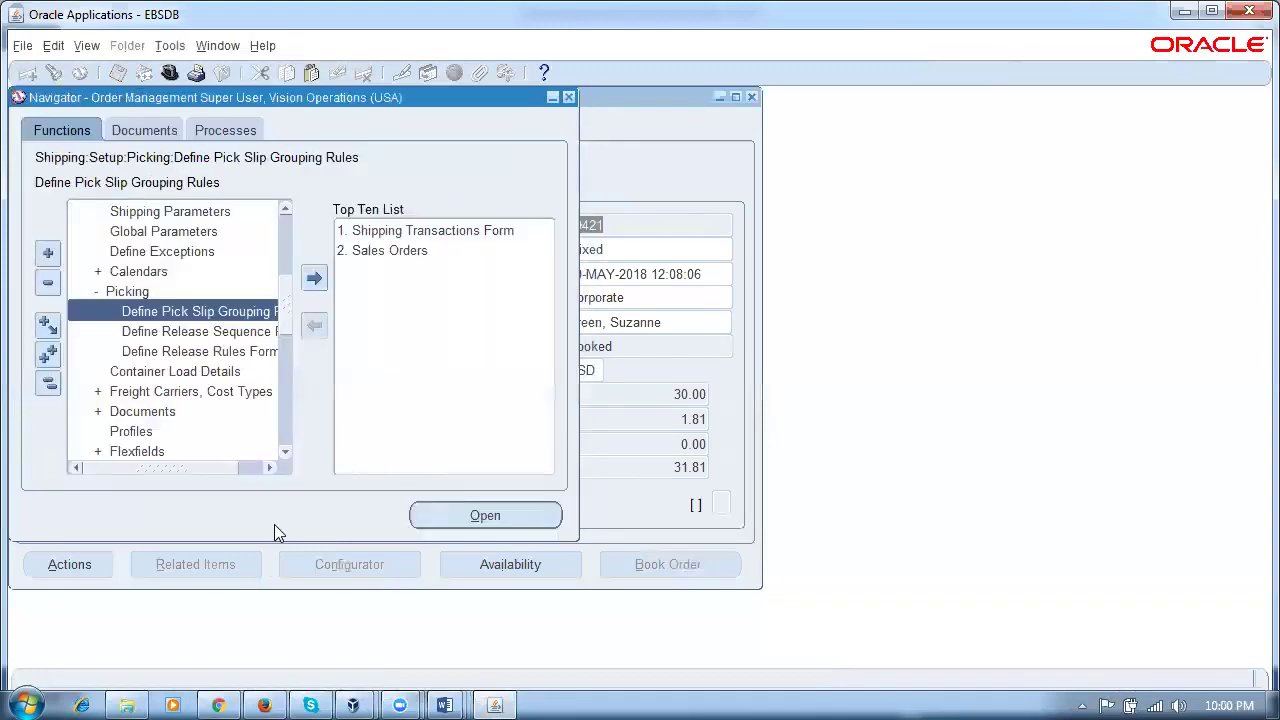
pyautogui.click(210, 333)
pyautogui.click(210, 316)
# Step: Open the Oracle Applications Cloud site in a new Firefox tab
pyautogui.click(266, 704)
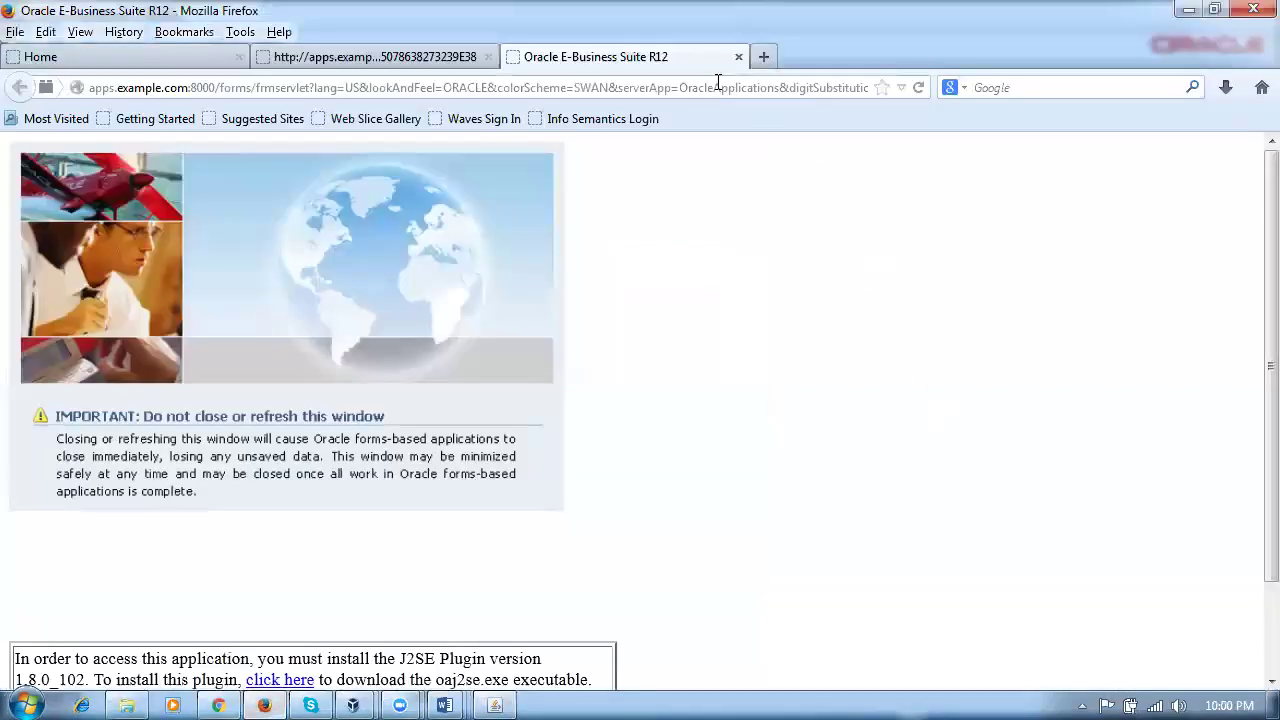
pyautogui.click(763, 57)
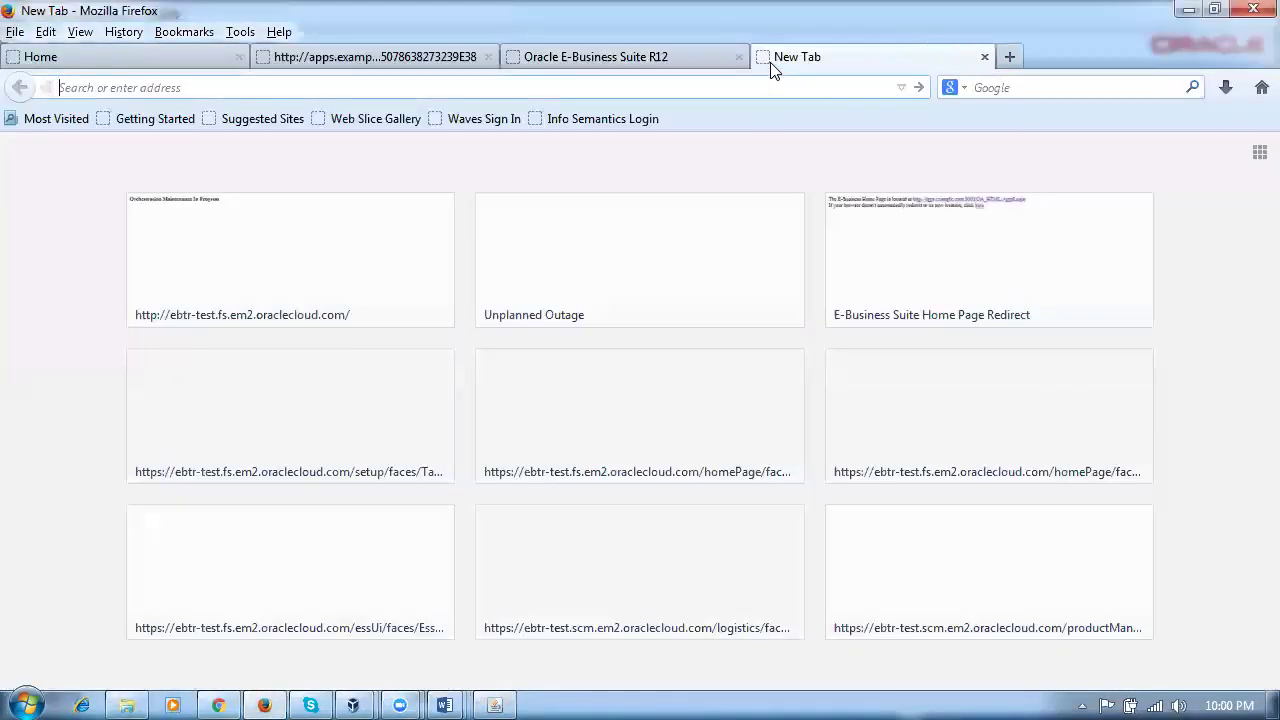
pyautogui.write('e')
pyautogui.press('Return')
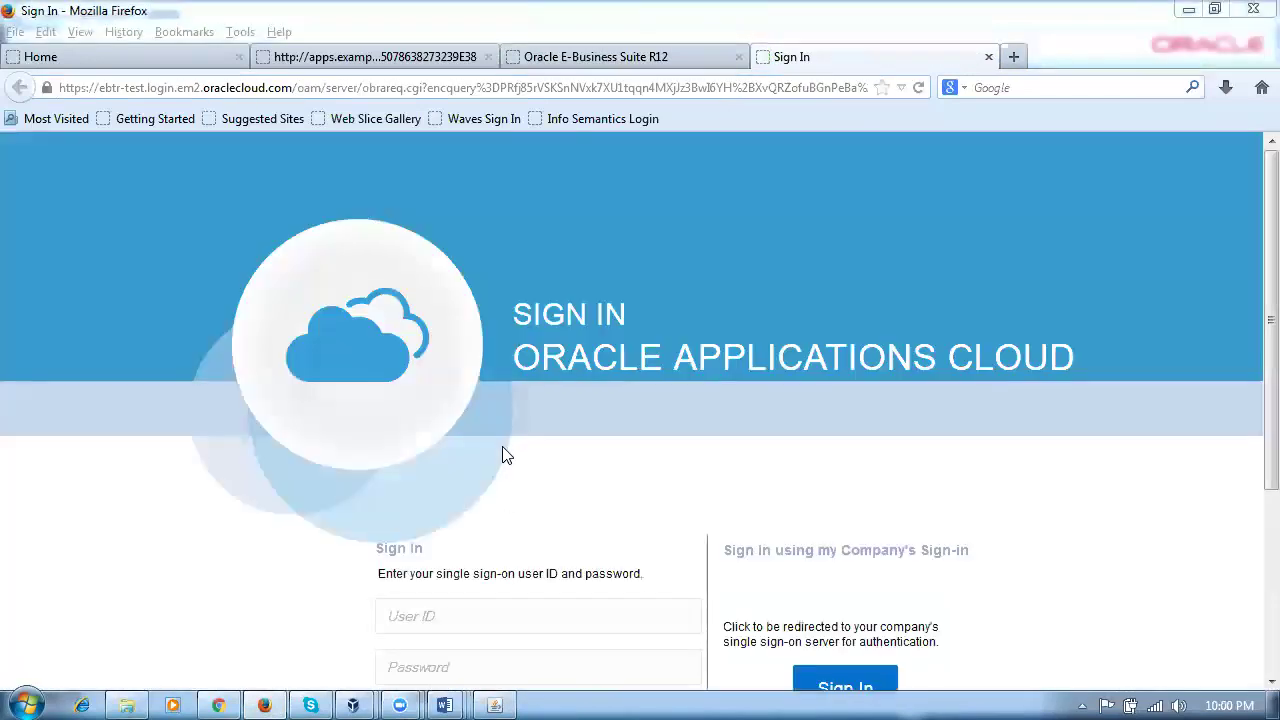
# Step: Sign in, open Setup and Maintenance and search tasks for %rel%seq%rule%
pyautogui.click(447, 614)
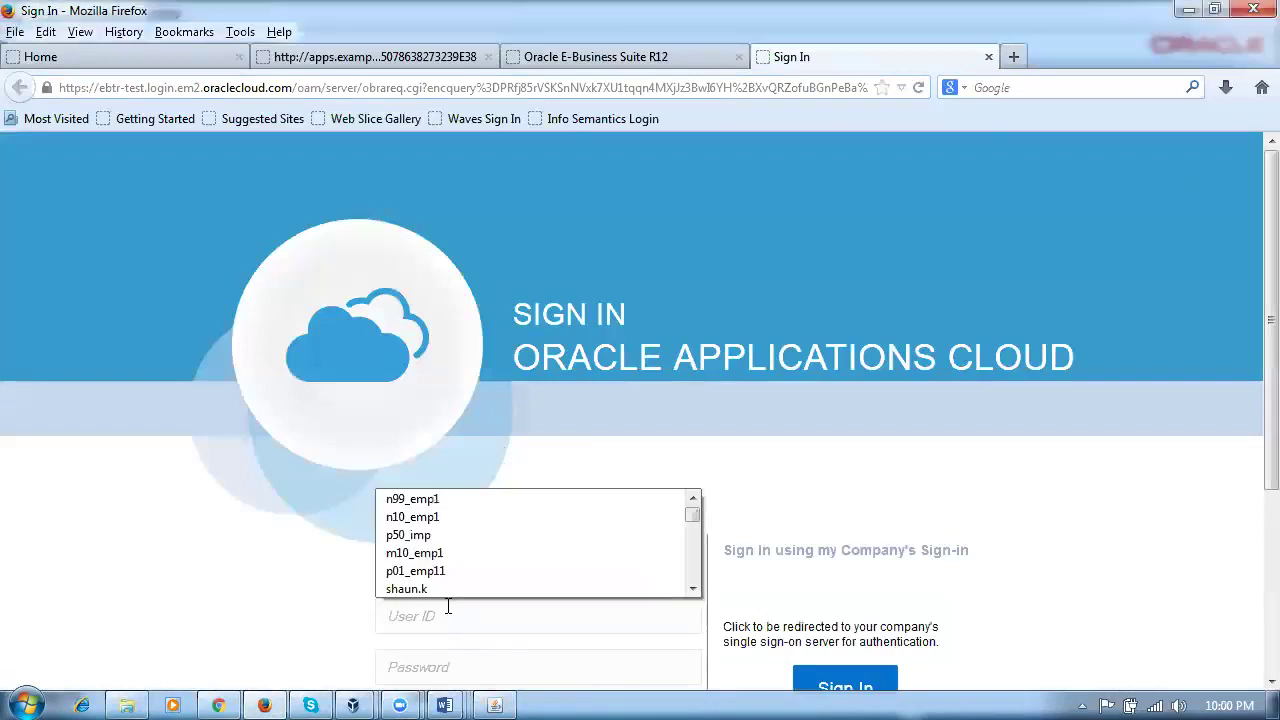
pyautogui.write('p50')
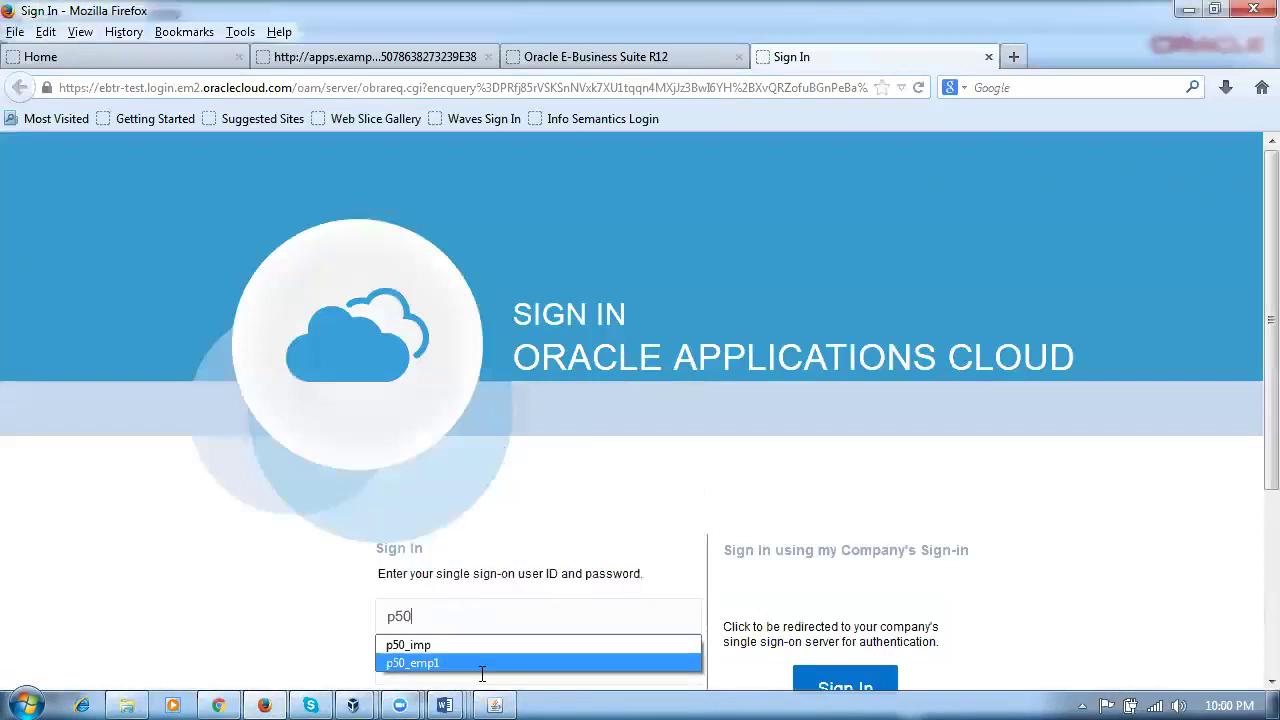
pyautogui.click(446, 661)
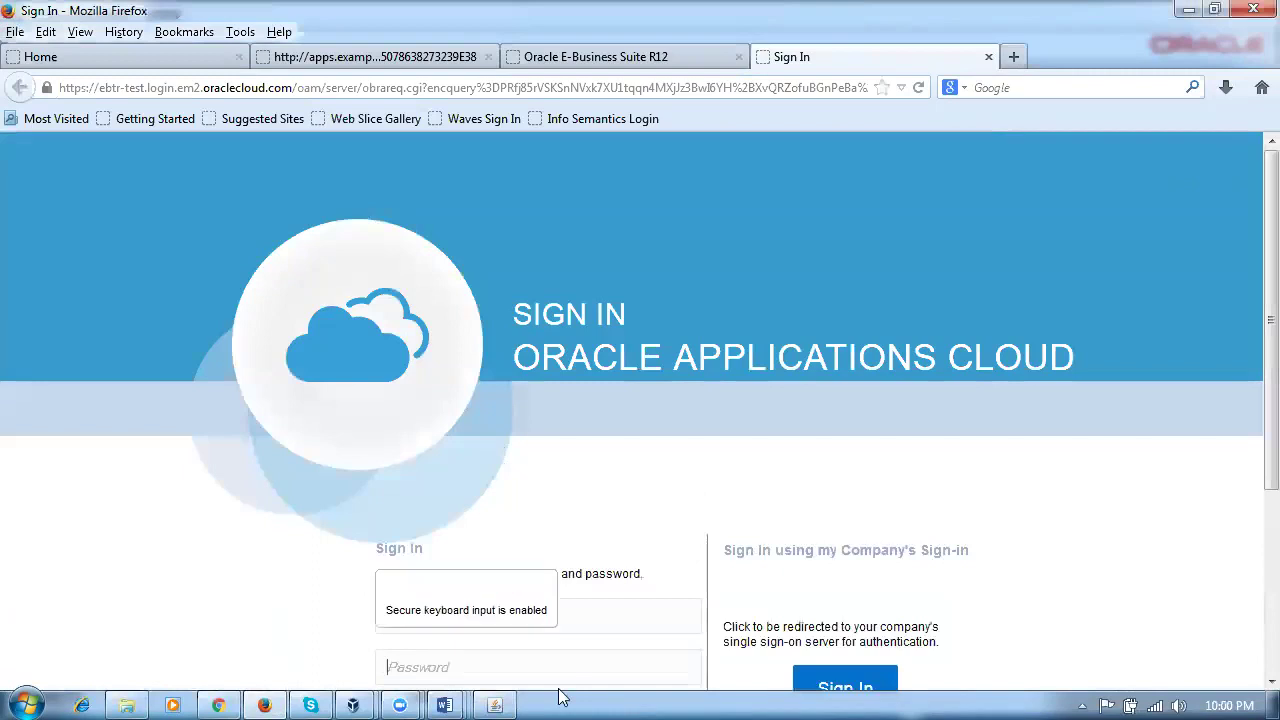
pyautogui.write('•••••••••')
pyautogui.press('Return')
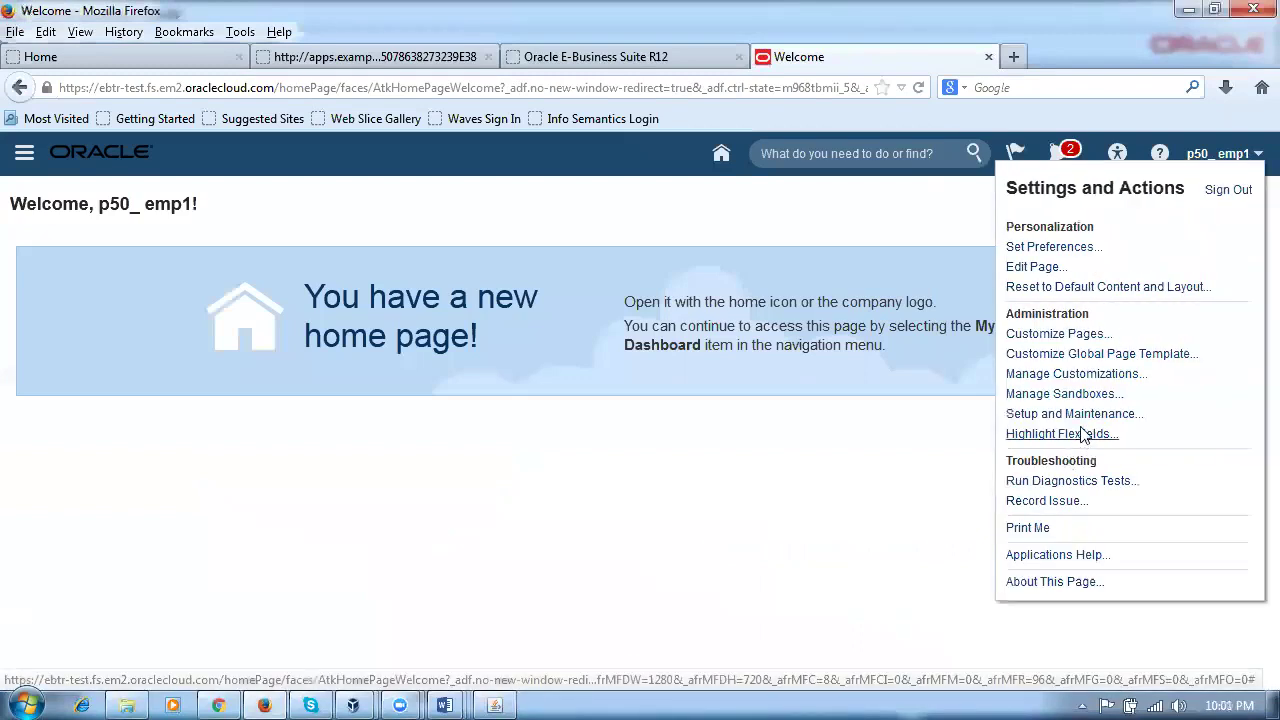
pyautogui.click(1087, 416)
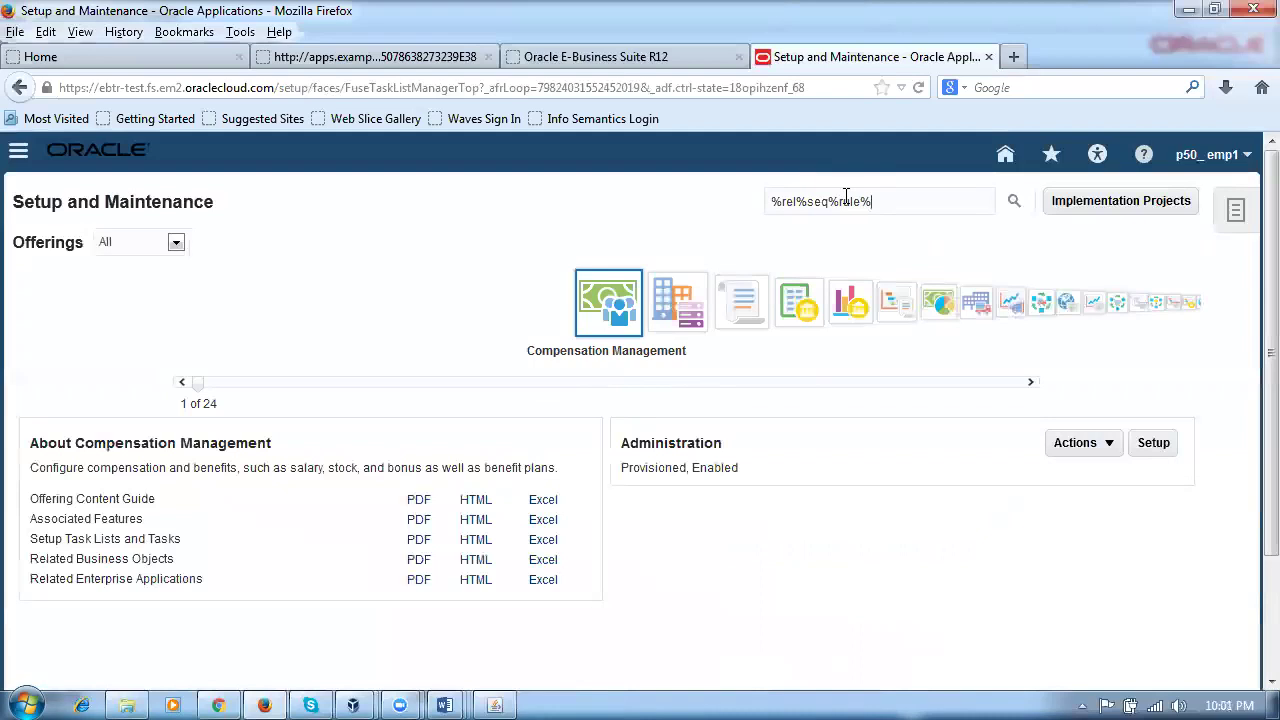
pyautogui.press('Return')
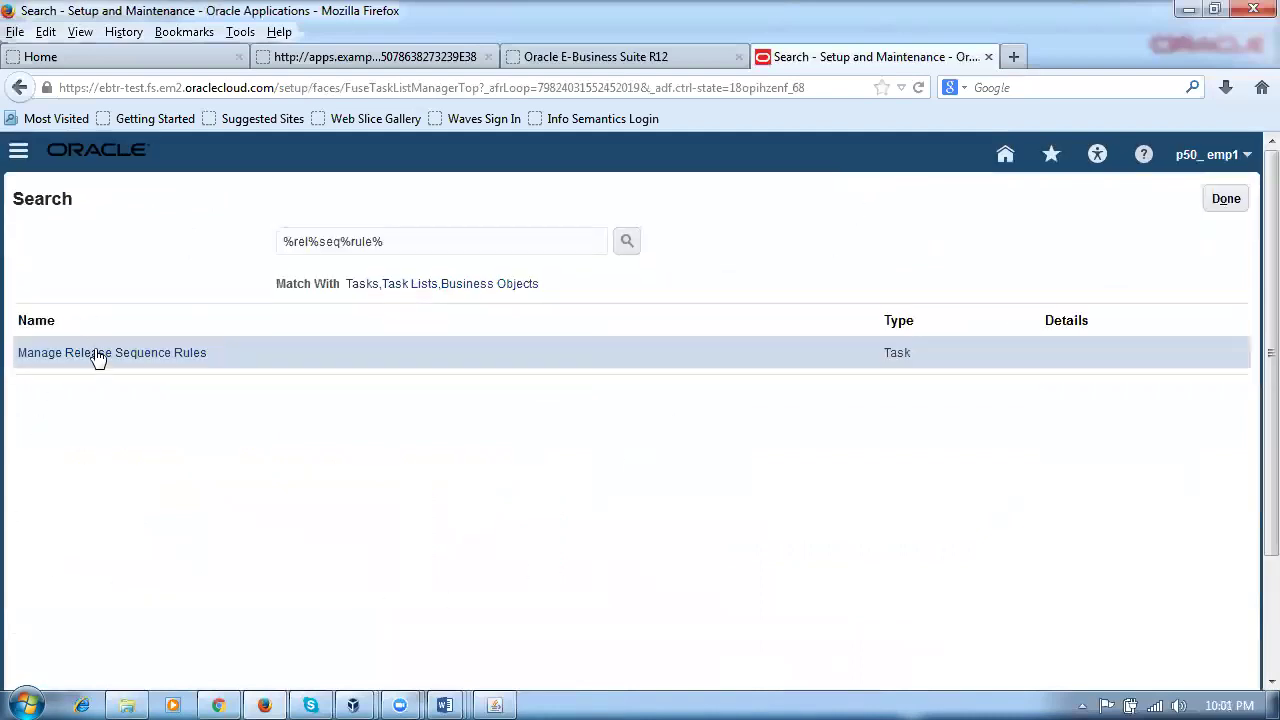
# Step: Create a release sequence rule with Priority 1 Sales order and description p50_rsr
pyautogui.click(100, 362)
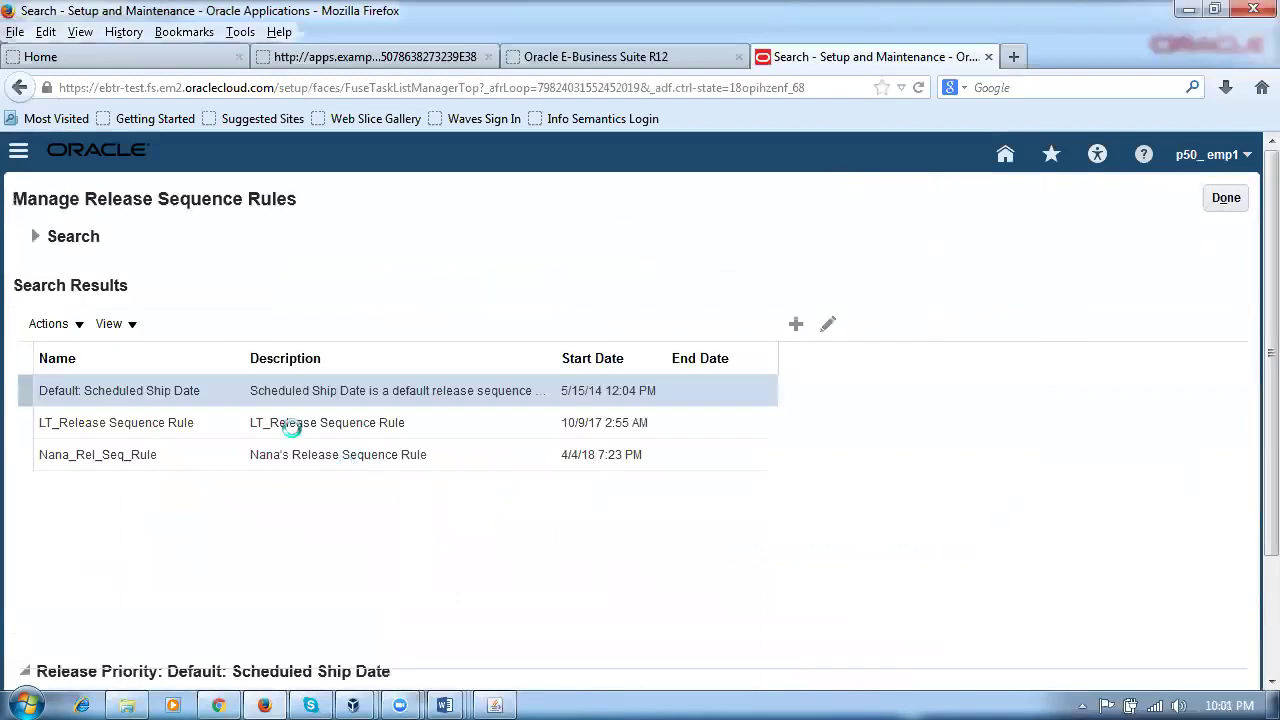
pyautogui.click(172, 327)
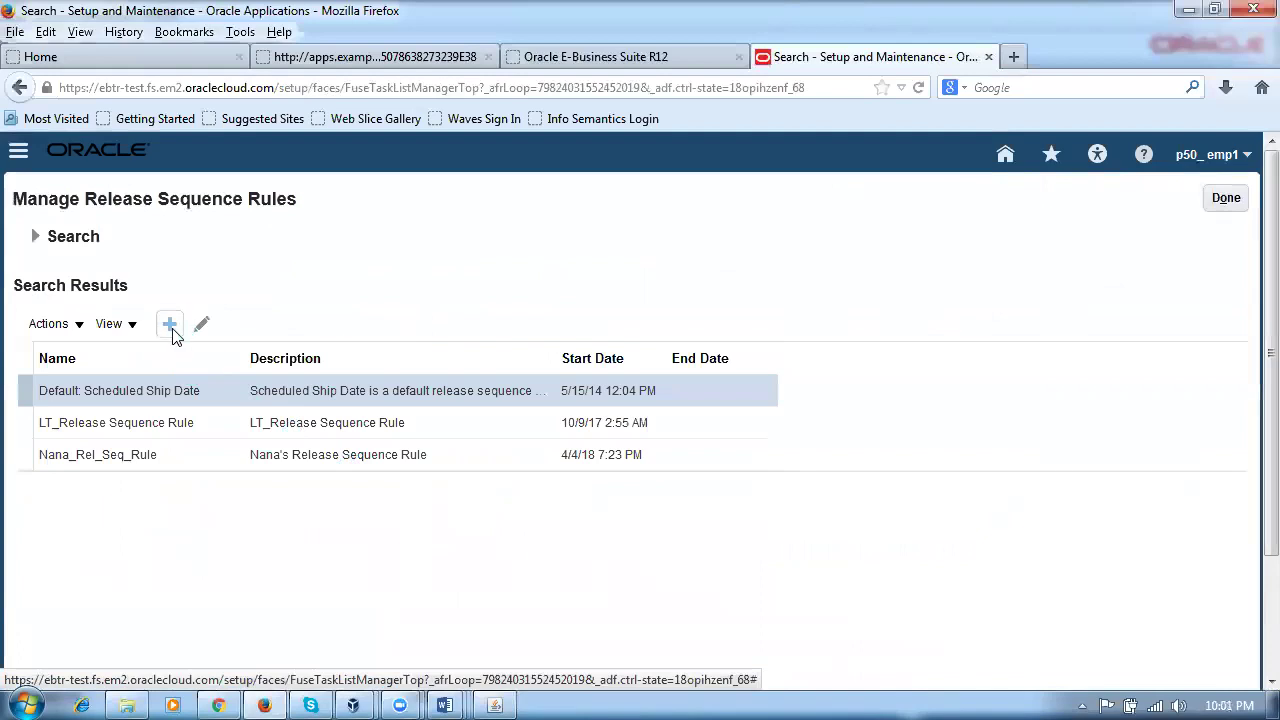
pyautogui.click(170, 326)
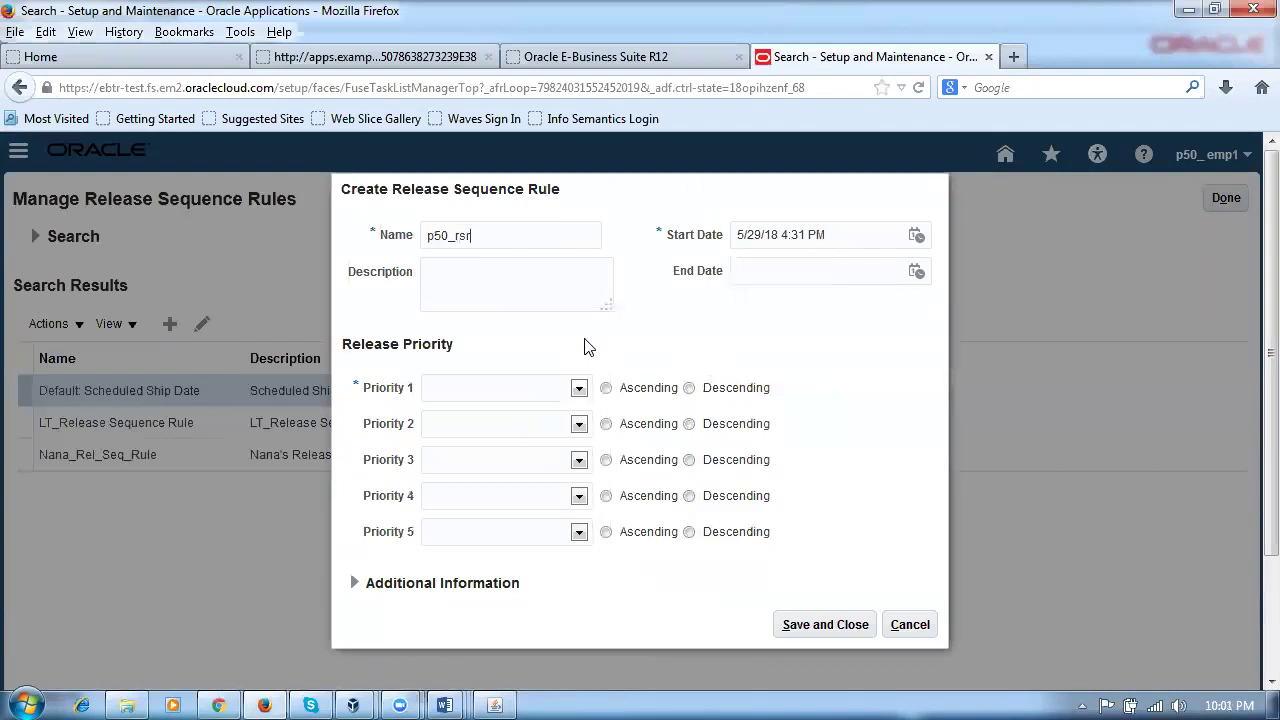
pyautogui.click(477, 396)
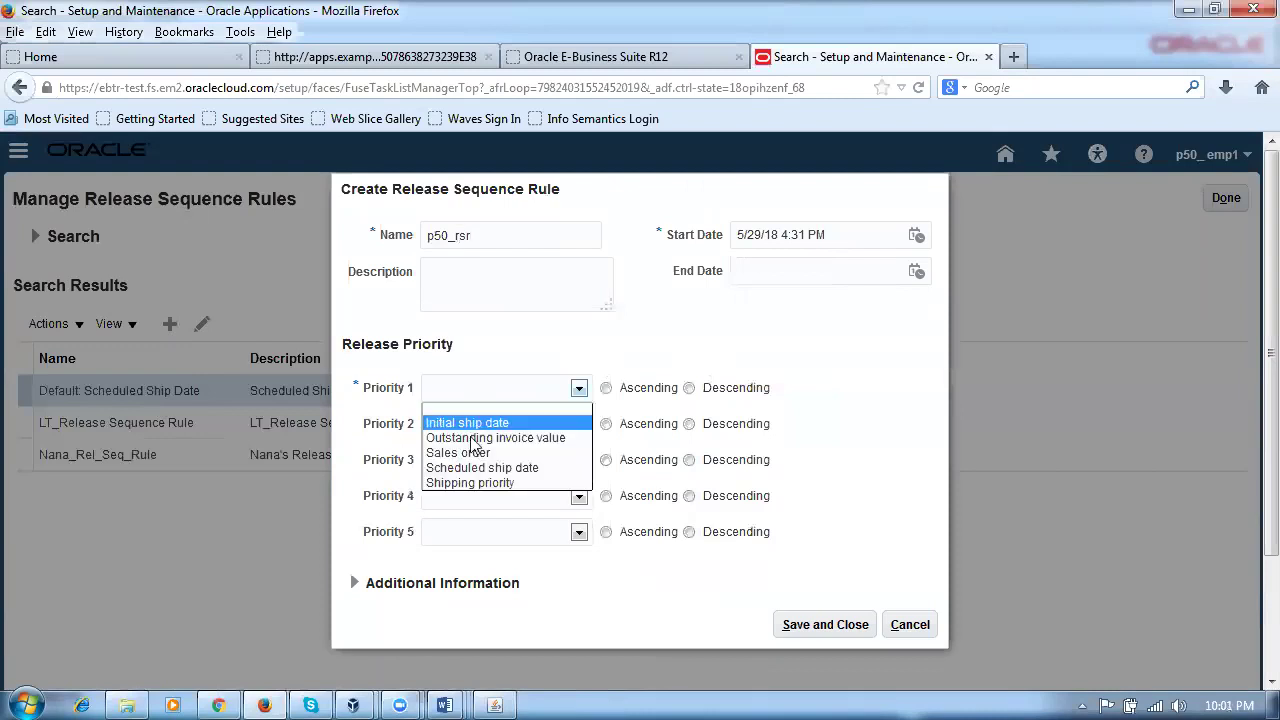
pyautogui.click(565, 452)
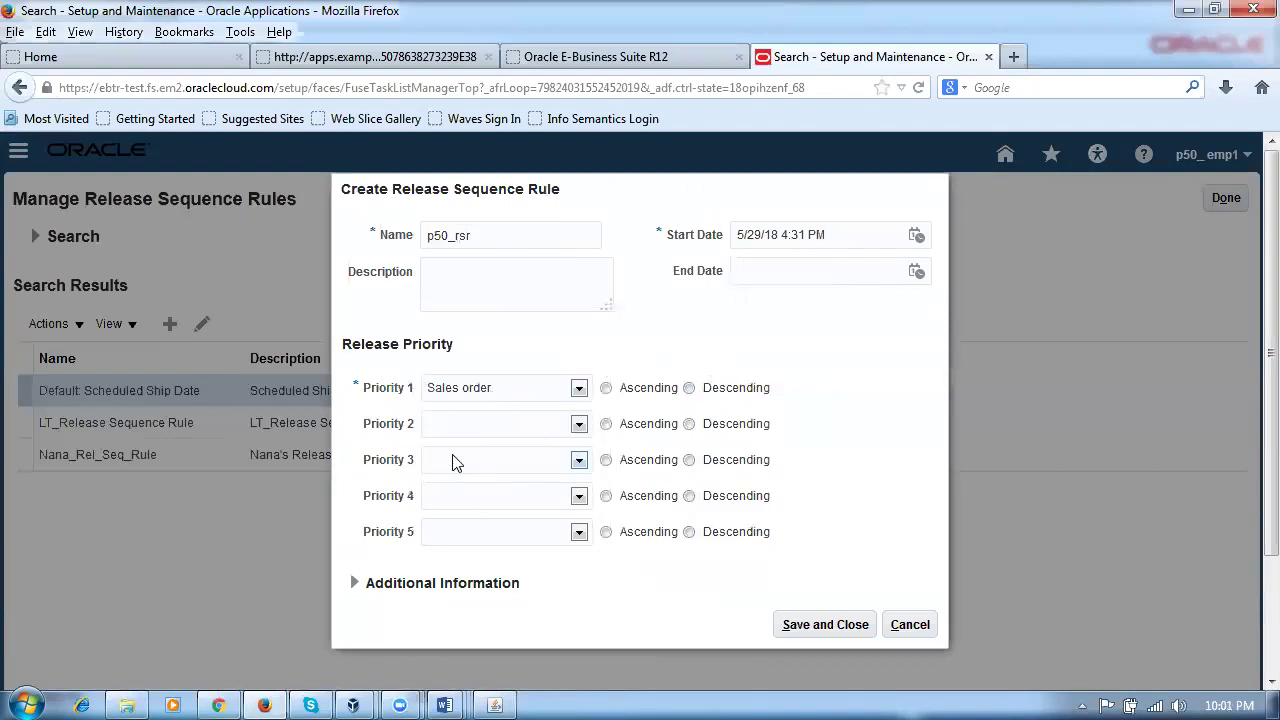
pyautogui.click(471, 427)
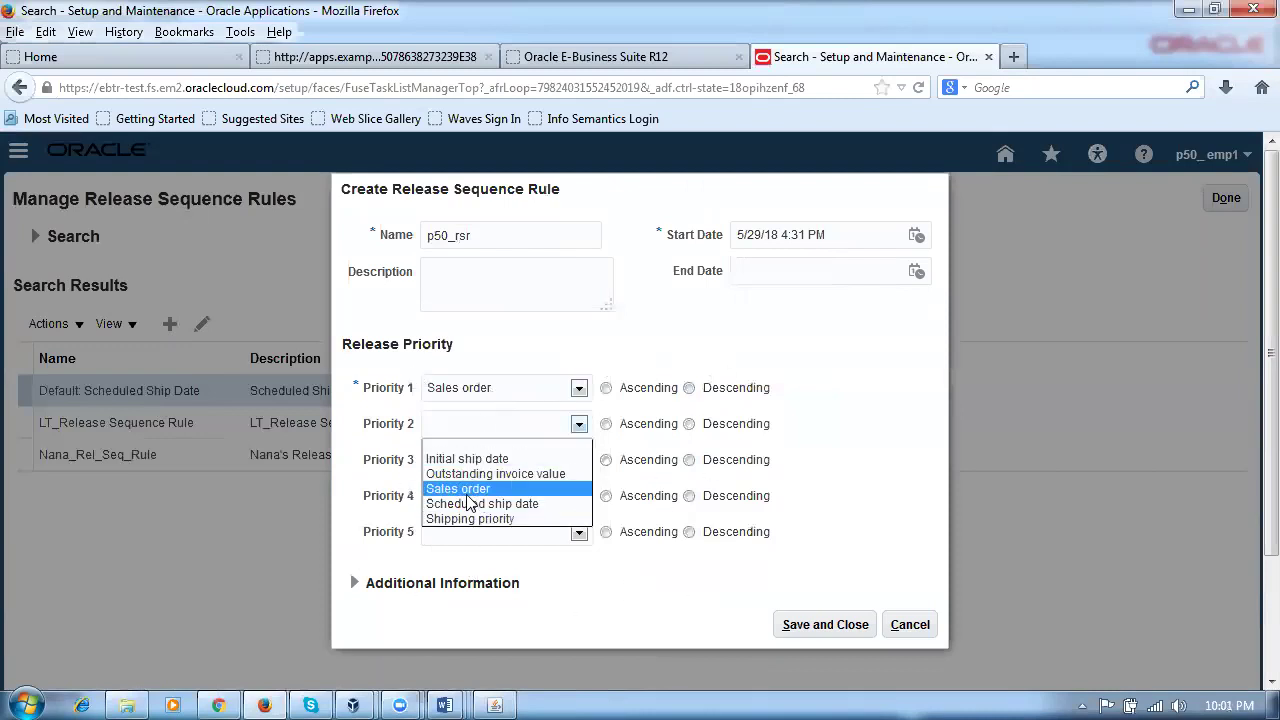
pyautogui.click(850, 450)
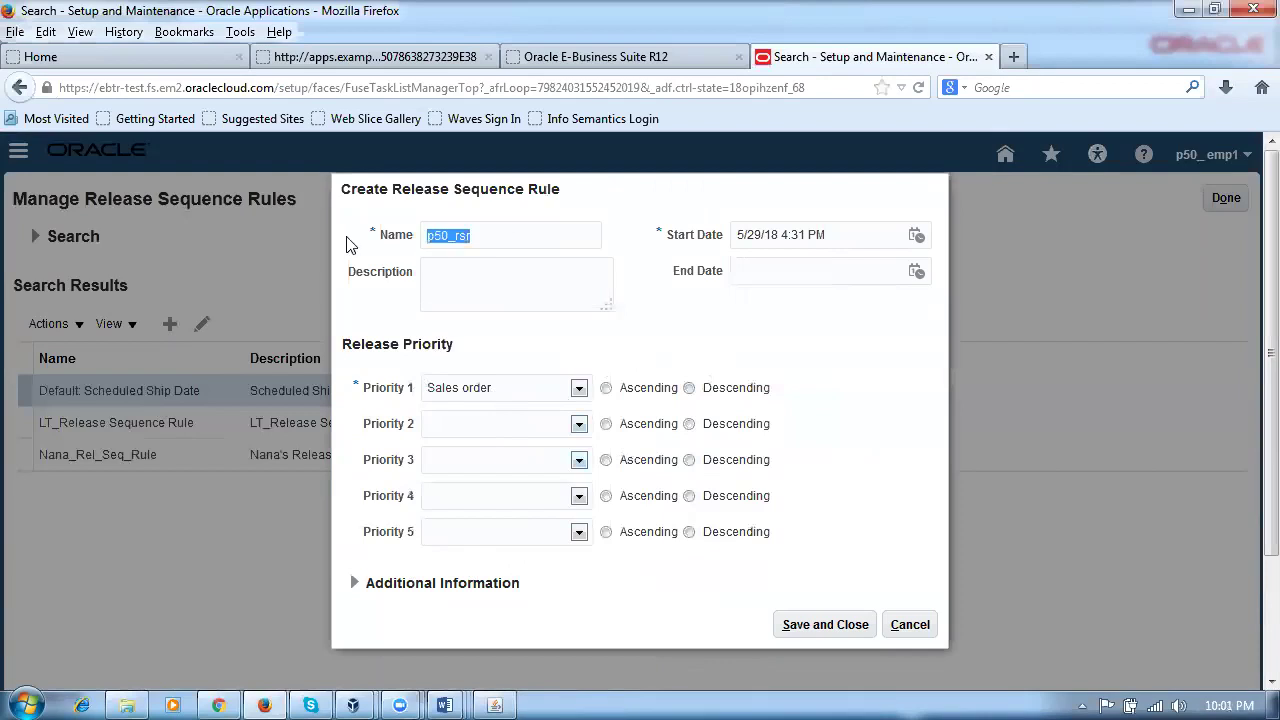
pyautogui.click(490, 286)
pyautogui.write('p50_rsr')
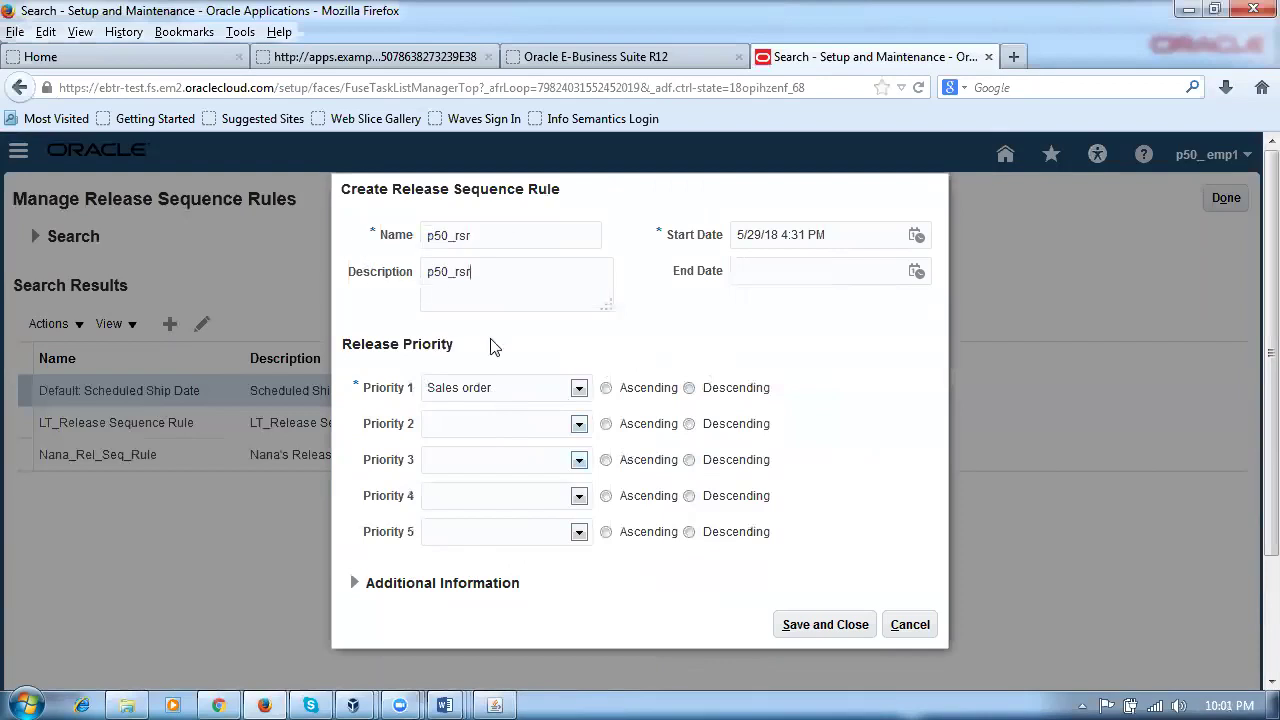
# Step: Clear the save errors by setting Sales order to Ascending, then save and close the rule
pyautogui.click(800, 624)
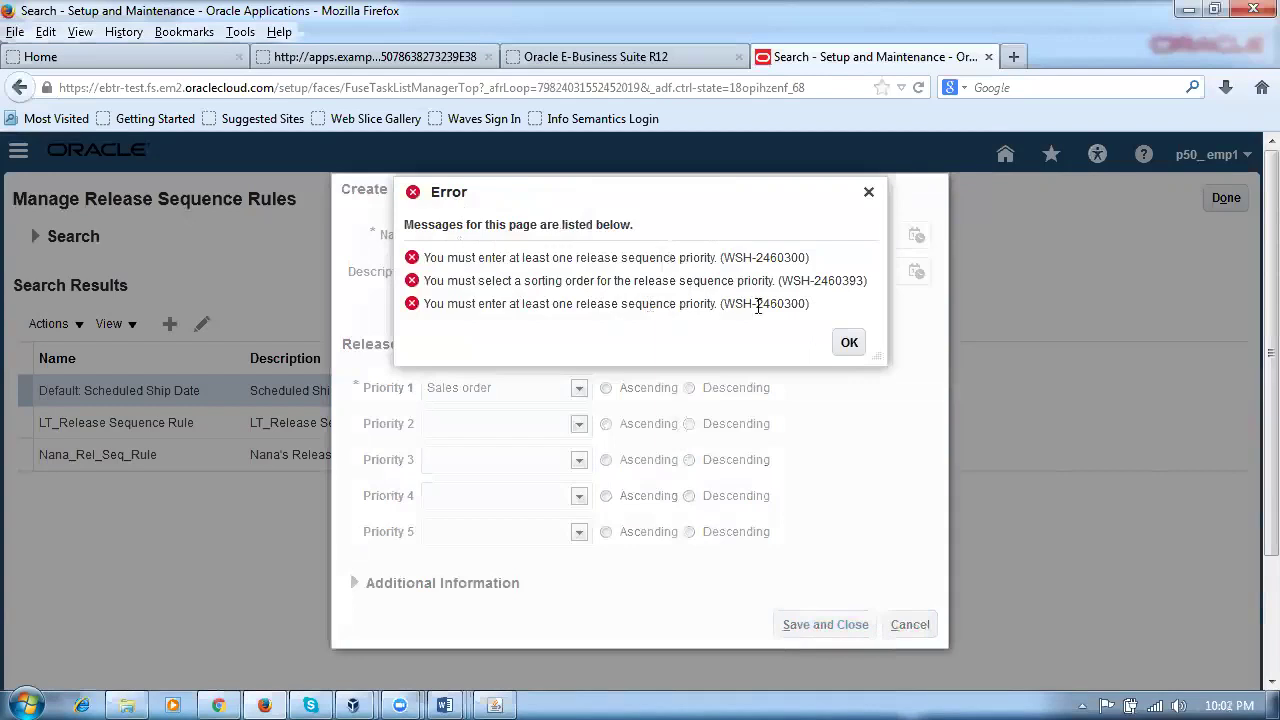
pyautogui.click(850, 344)
pyautogui.click(850, 344)
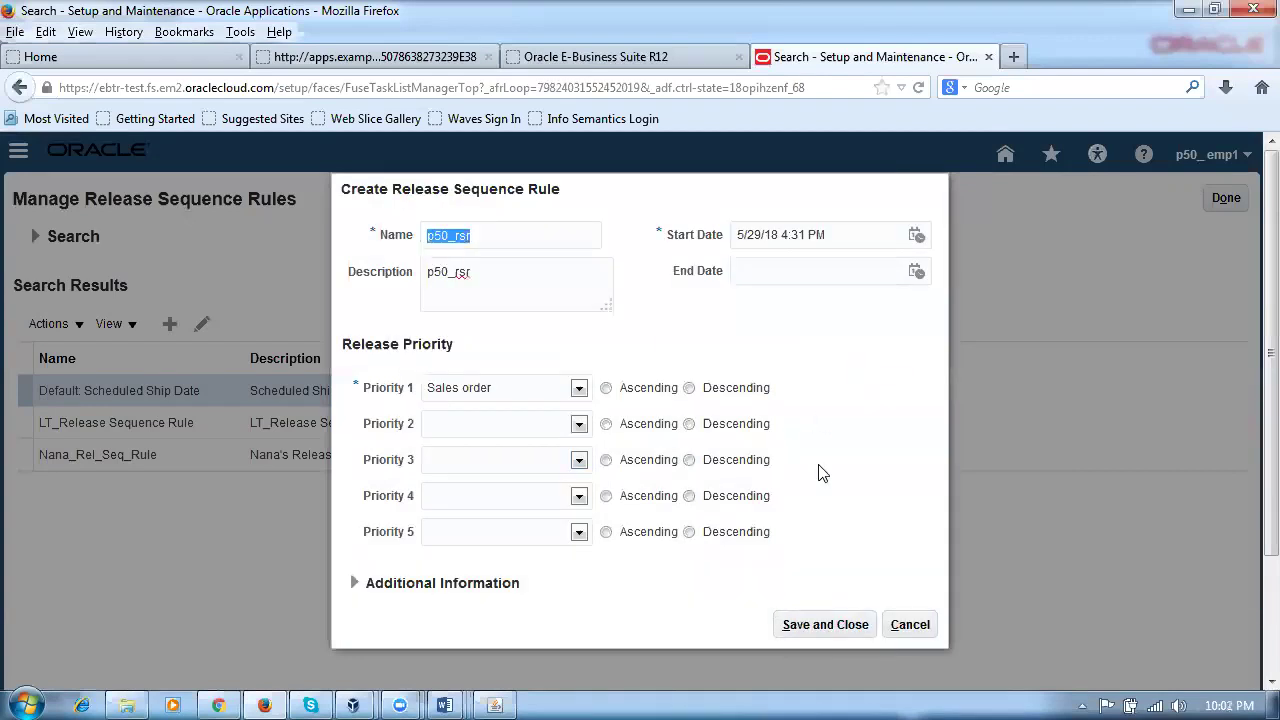
pyautogui.click(607, 388)
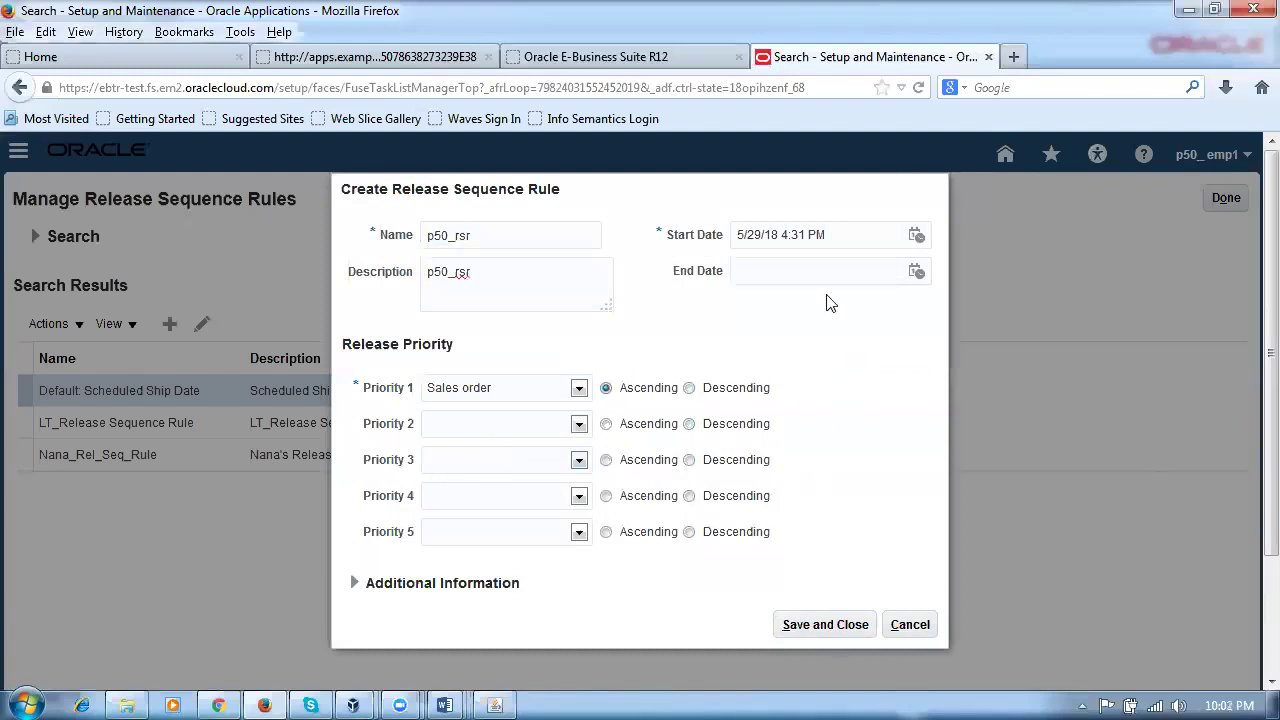
pyautogui.click(796, 620)
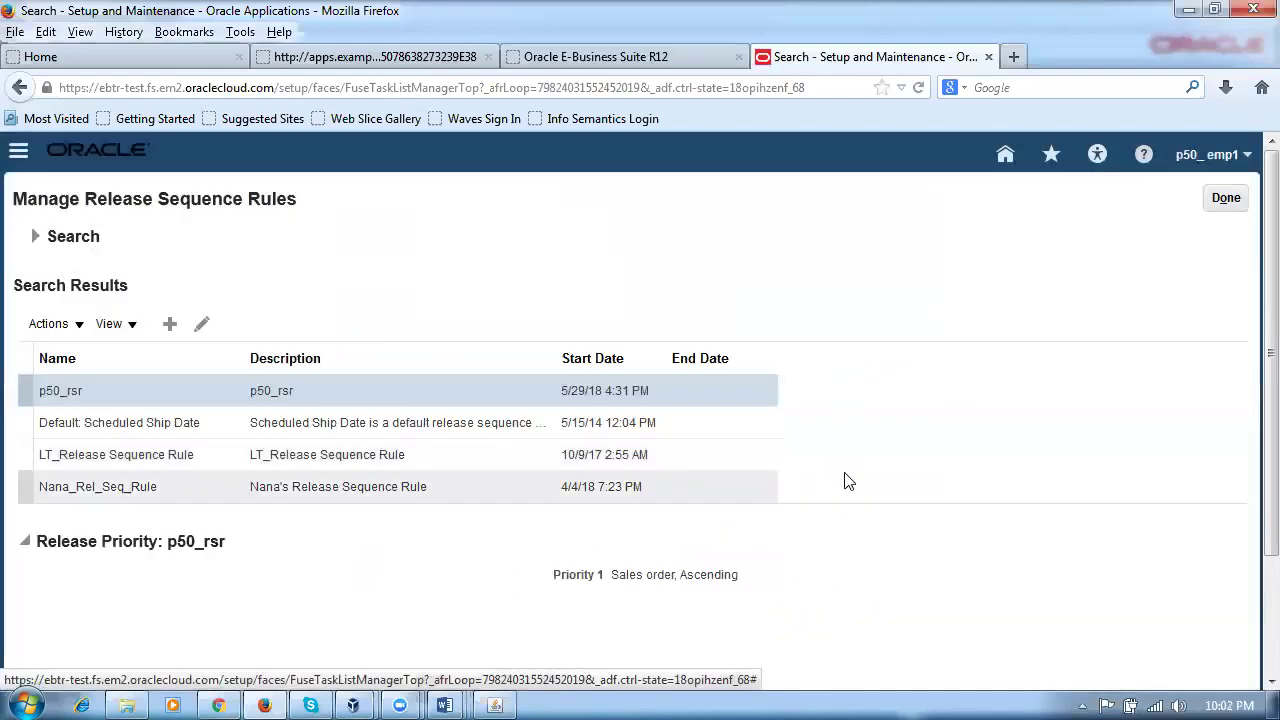
# Step: Search tasks for %pick%slip%grou% and start a new rule in Manage Pick Slip Grouping Rules
pyautogui.click(1234, 210)
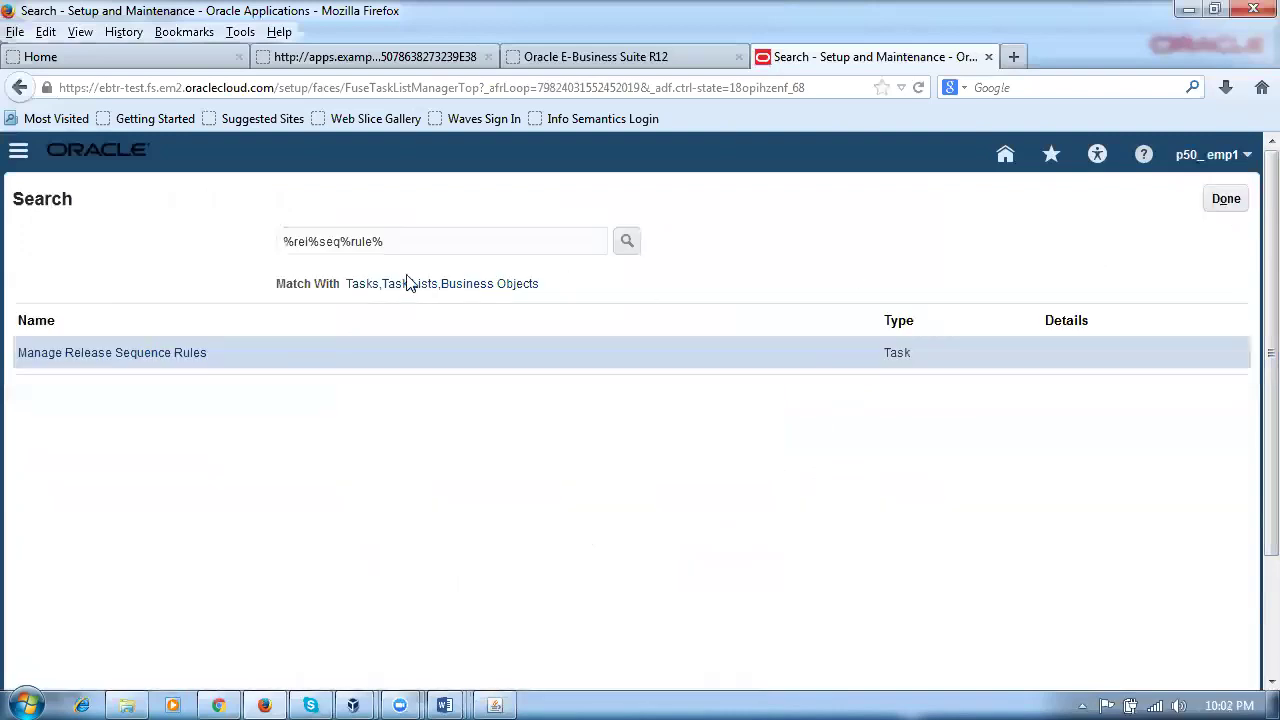
pyautogui.moveTo(428, 245); pyautogui.dragTo(94, 229)
pyautogui.write('%pick%')
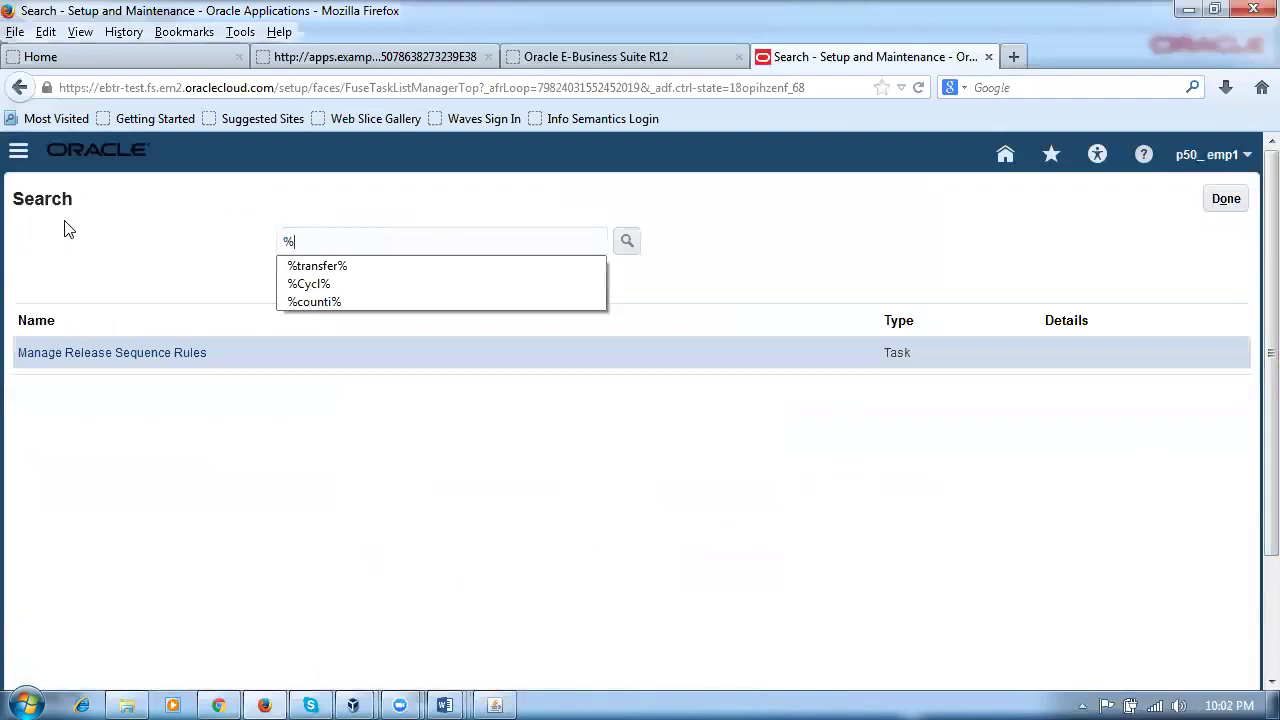
pyautogui.write('s')
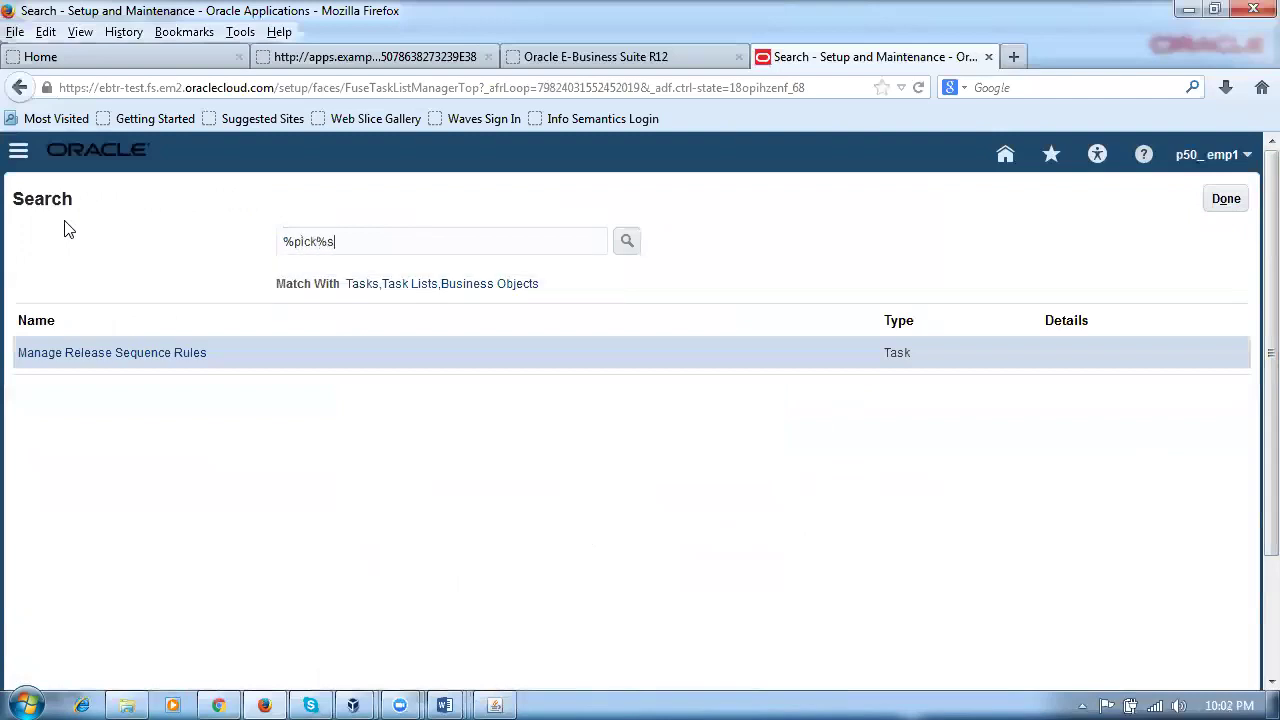
pyautogui.write('lip%grou%')
pyautogui.press('Return')
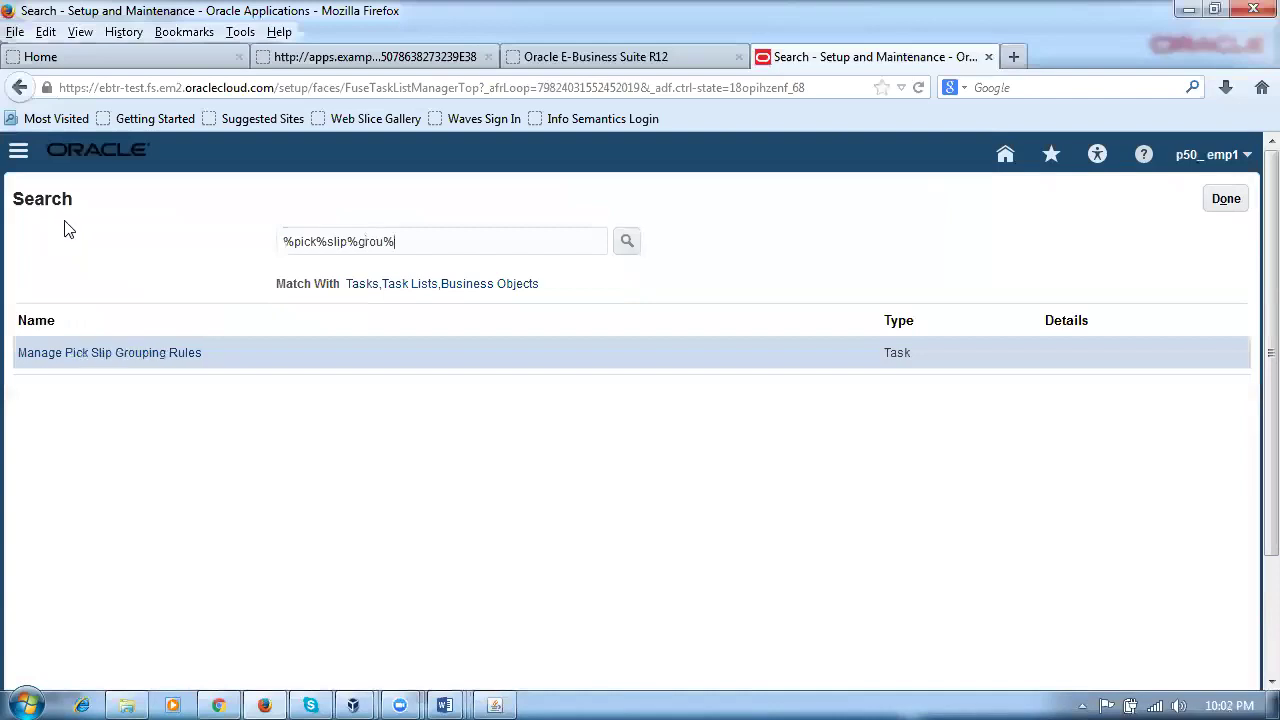
pyautogui.click(69, 358)
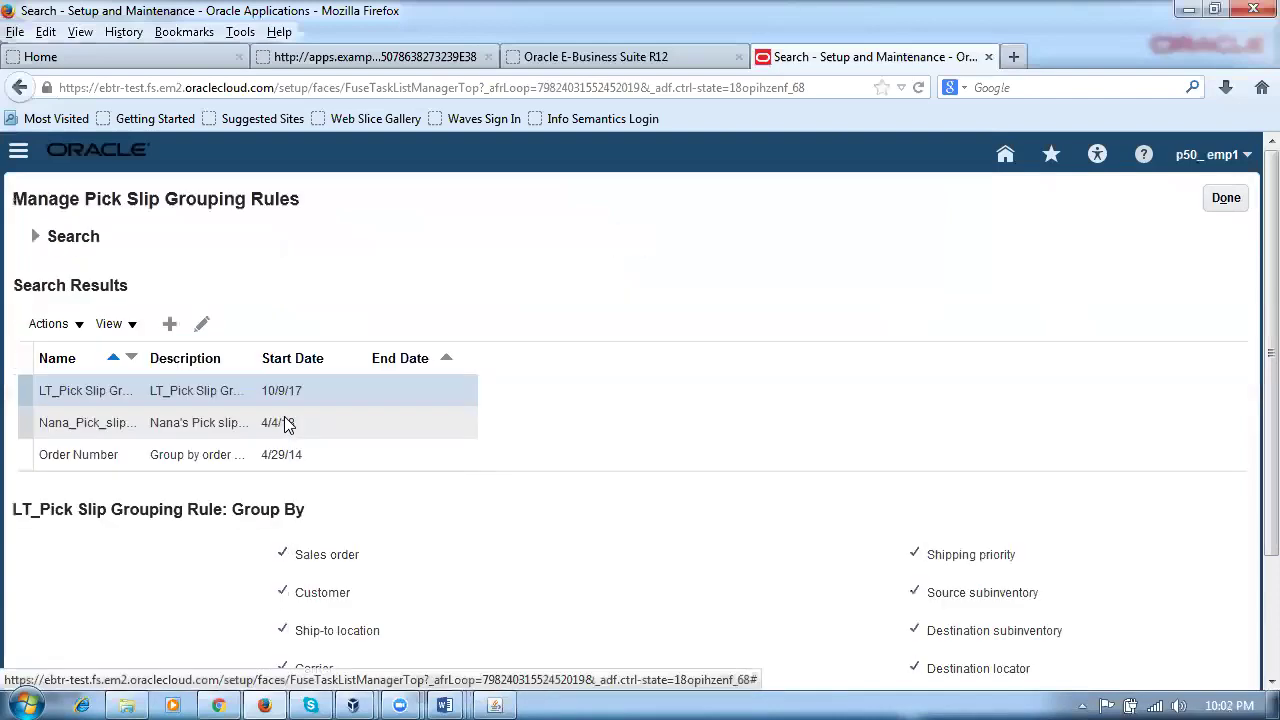
pyautogui.click(168, 326)
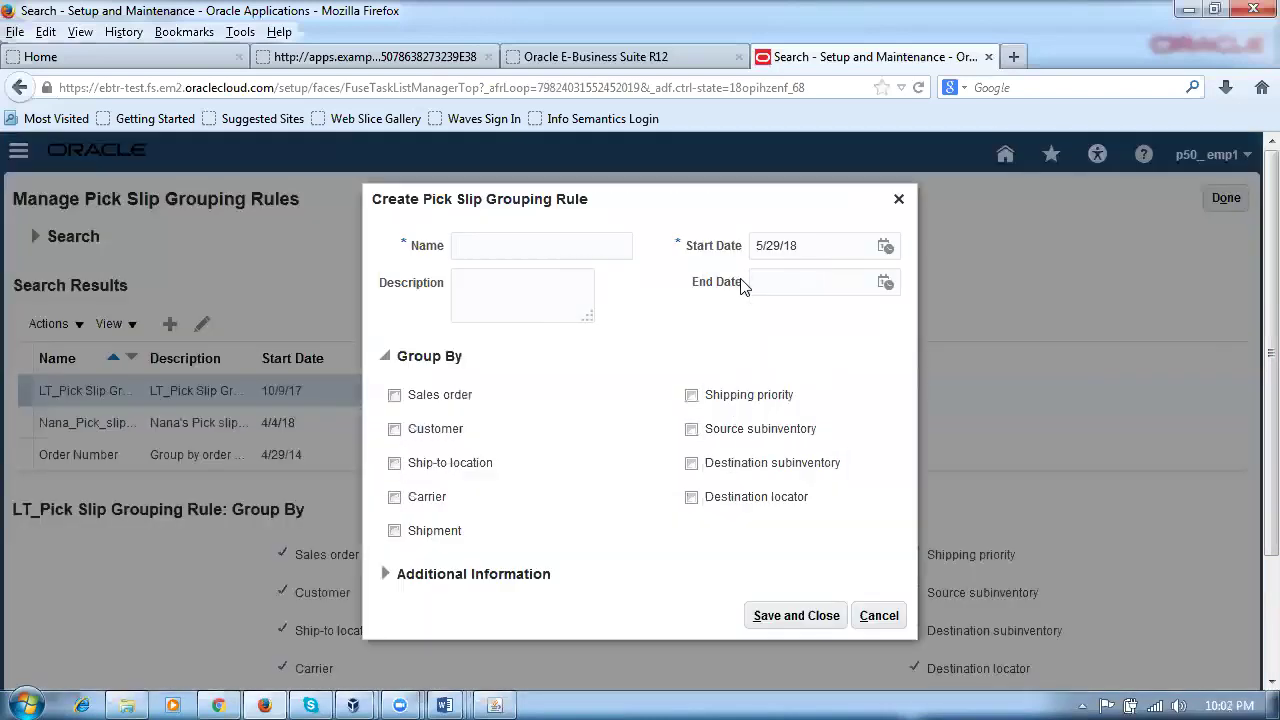
# Step: Group rule p50_psgr by Sales order, save it, and finish the task with Done
pyautogui.click(395, 395)
pyautogui.click(795, 617)
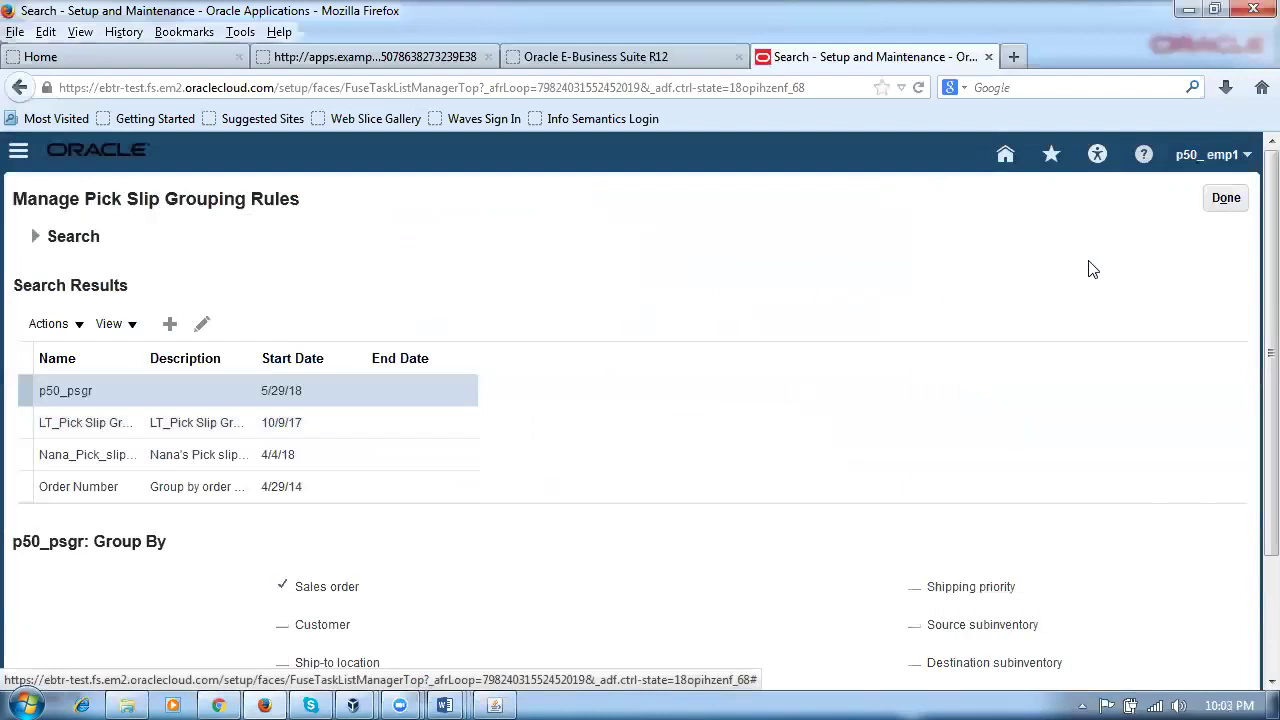
pyautogui.click(1226, 199)
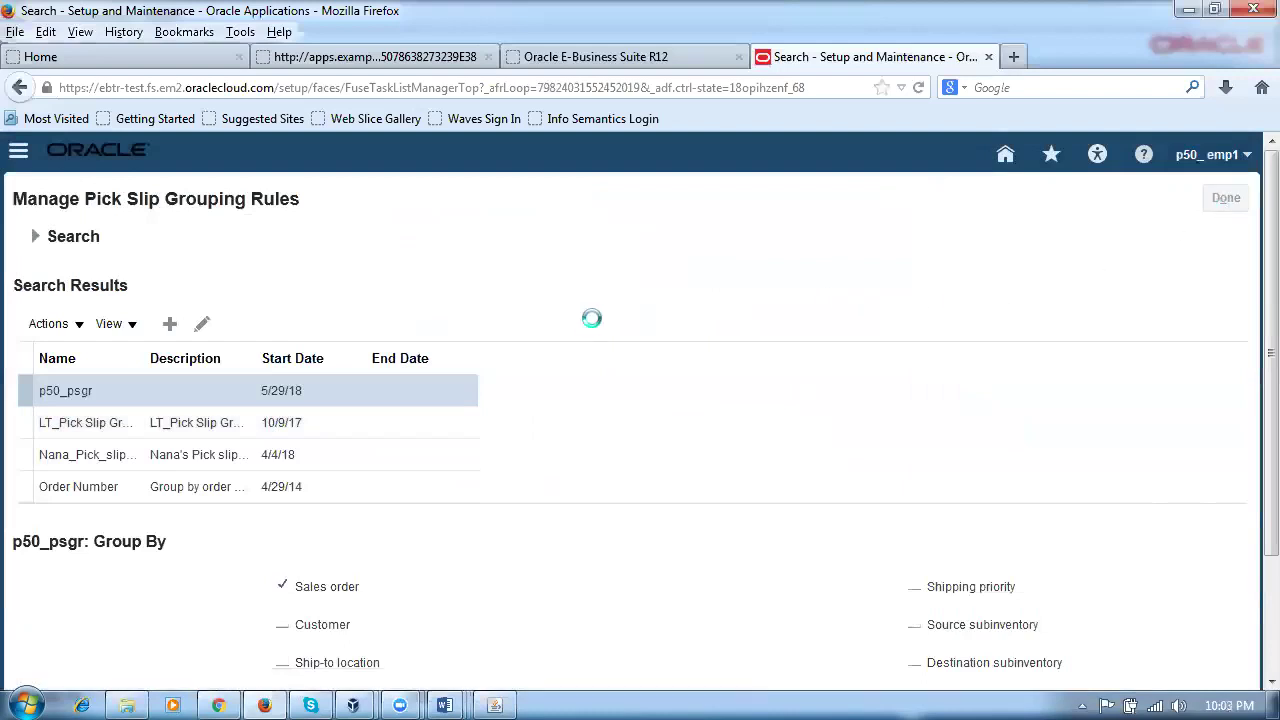
# Step: Back in E-Business Suite, close the old sales order and collapse the Navigator
pyautogui.click(494, 705)
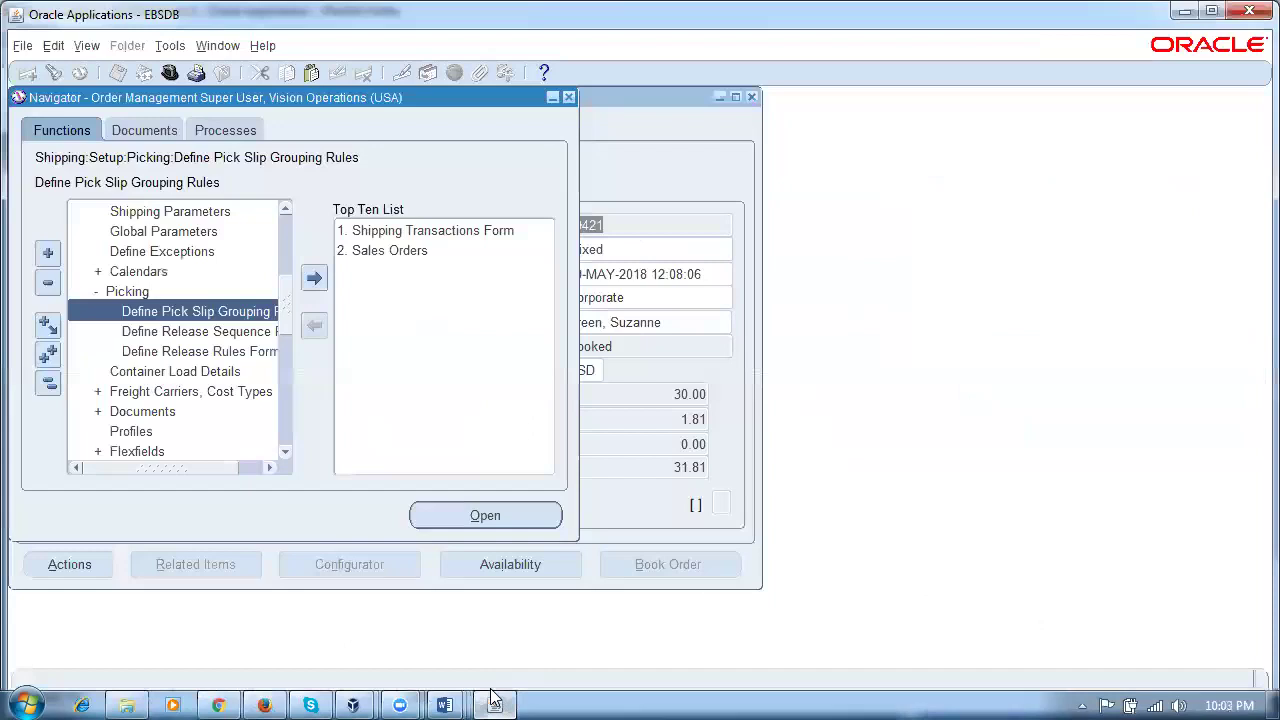
pyautogui.click(648, 175)
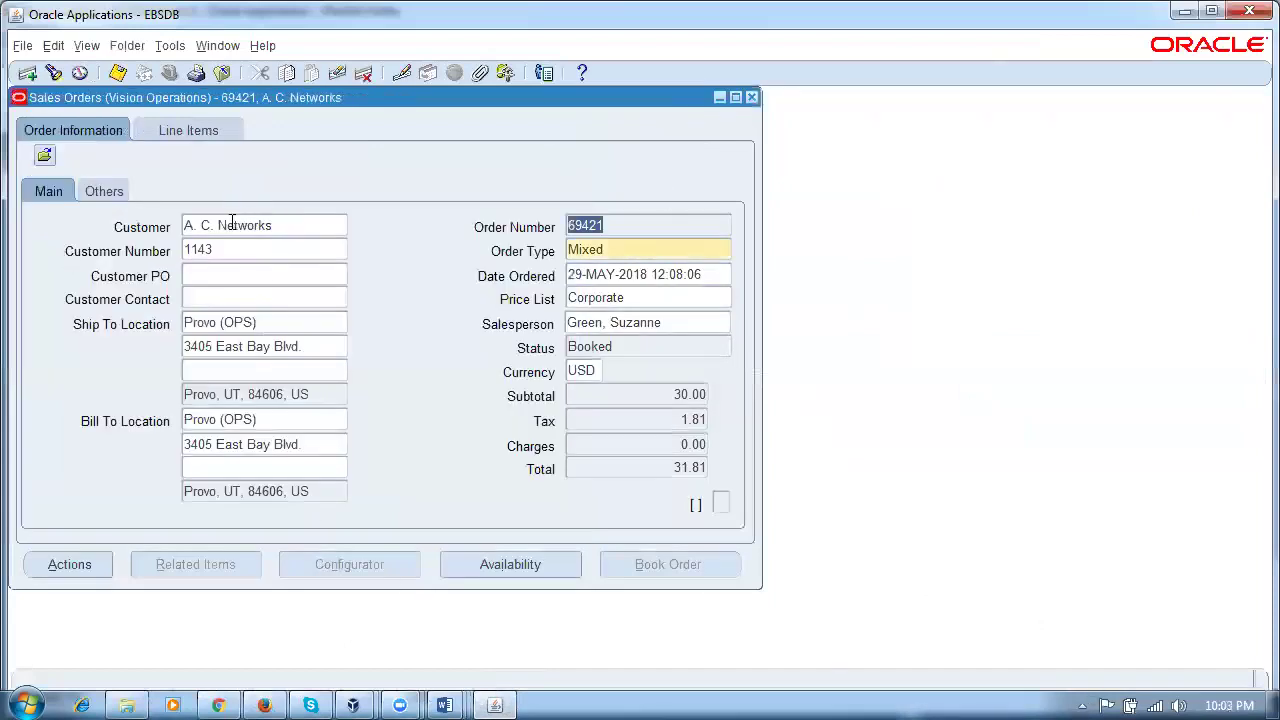
pyautogui.click(752, 97)
pyautogui.click(48, 381)
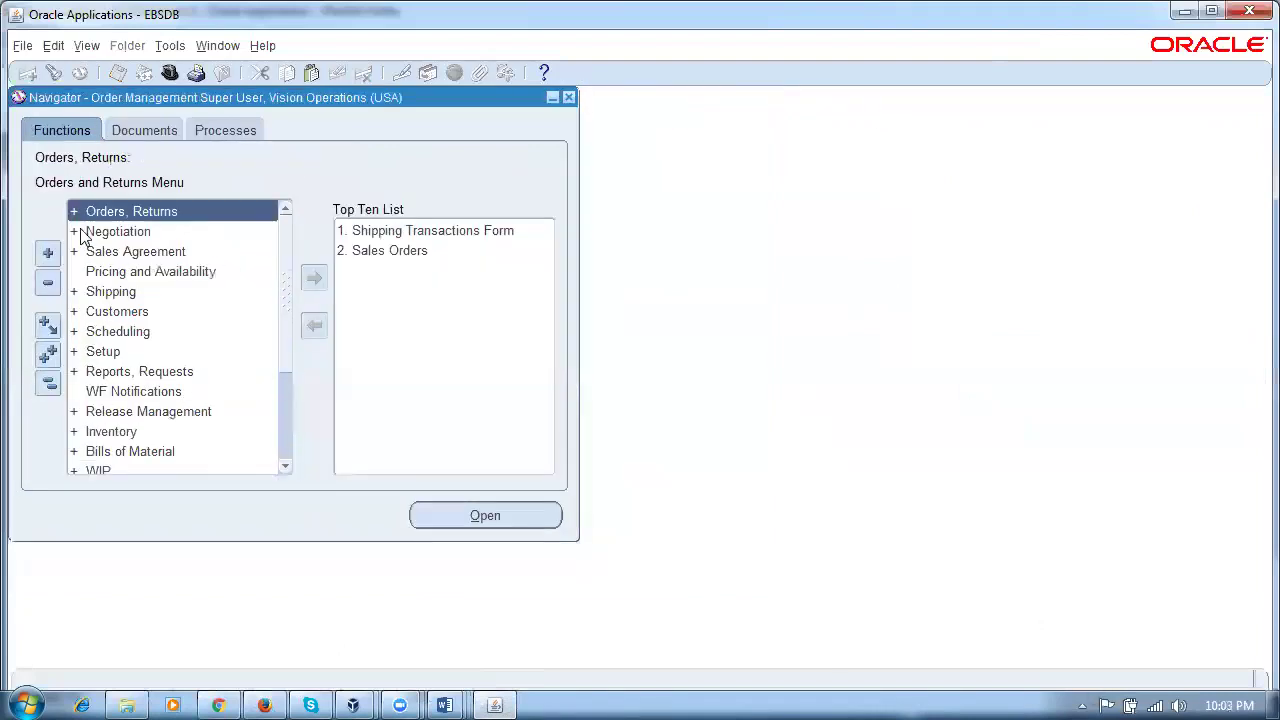
# Step: Open a new sales order and enter the A. C. Networks customer number, defaulting order type Mixed
pyautogui.doubleClick(176, 204)
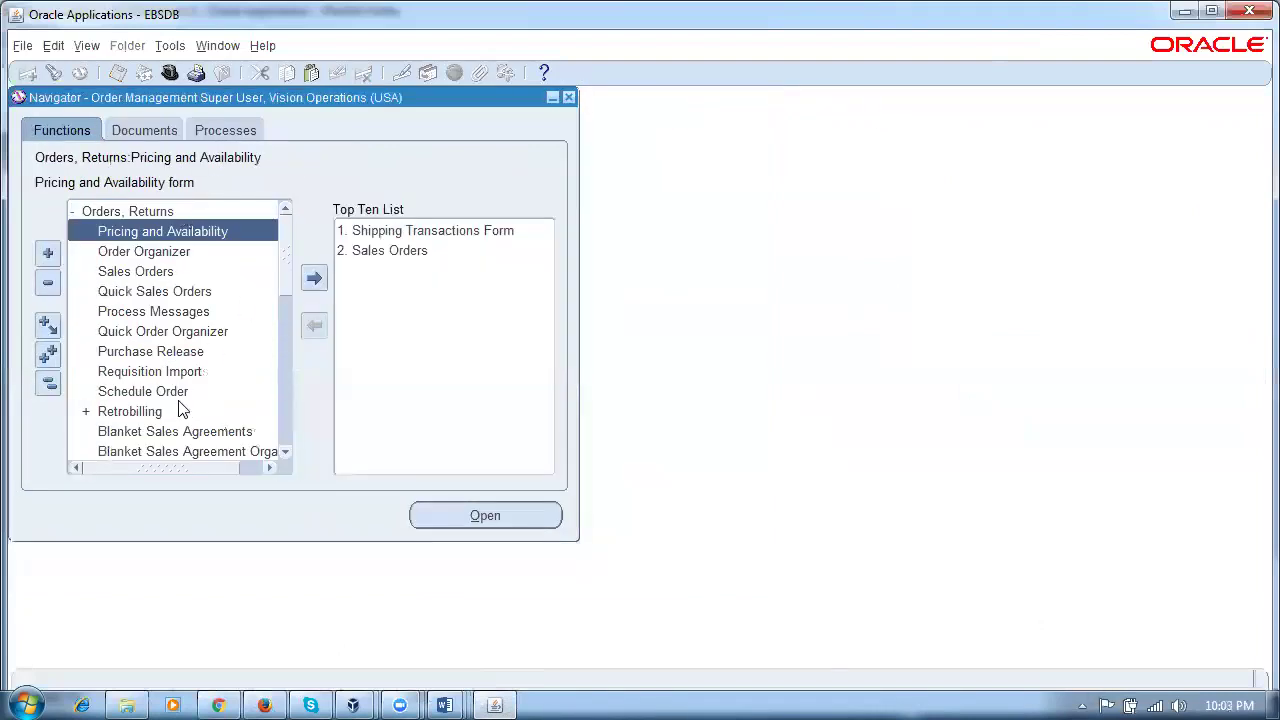
pyautogui.doubleClick(188, 273)
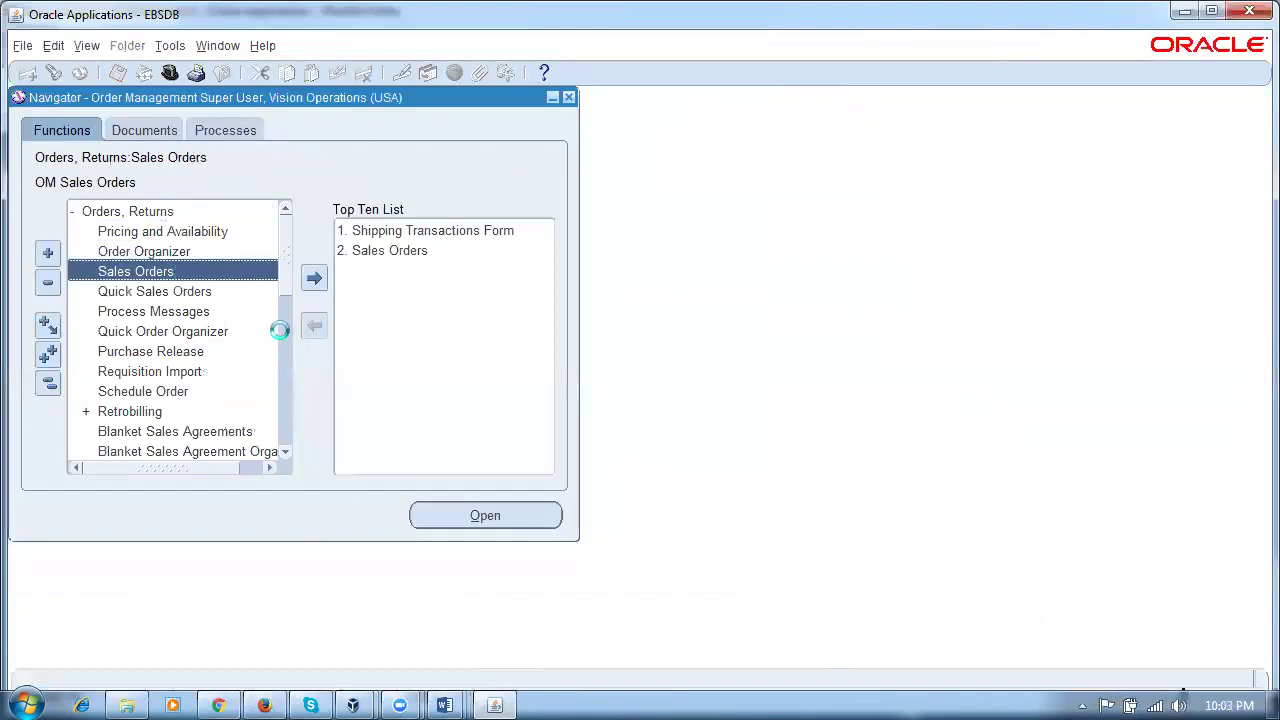
pyautogui.click(304, 248)
pyautogui.write('1143')
pyautogui.press('Tab')
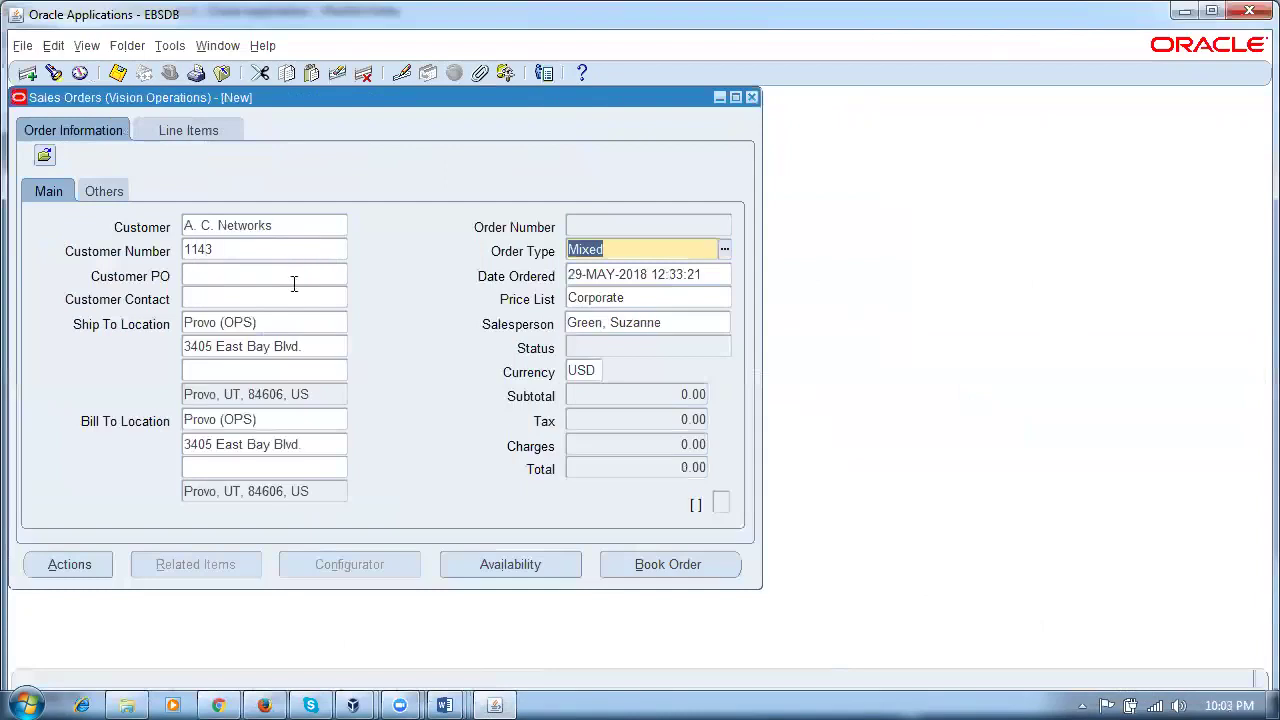
# Step: Add order line 1.1 for p50_ship_item (searched as p50%sh%) with quantity 1
pyautogui.click(196, 136)
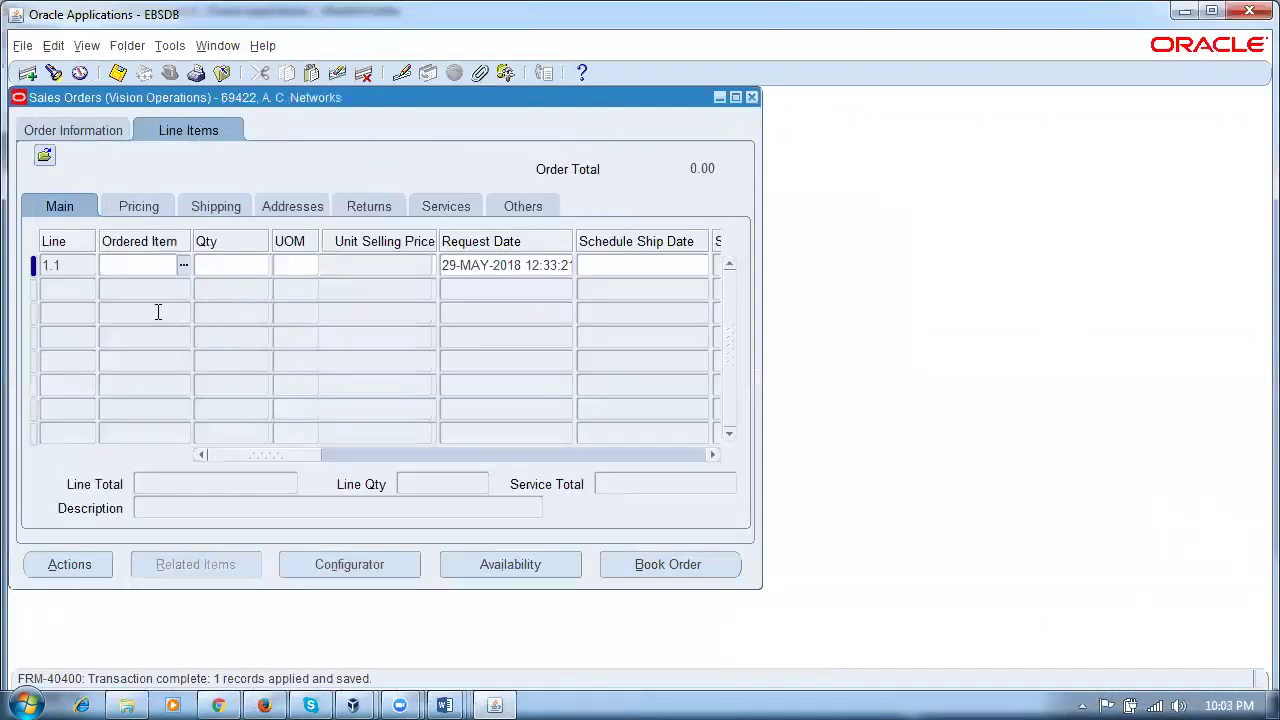
pyautogui.write('p50%sh%')
pyautogui.press('Tab')
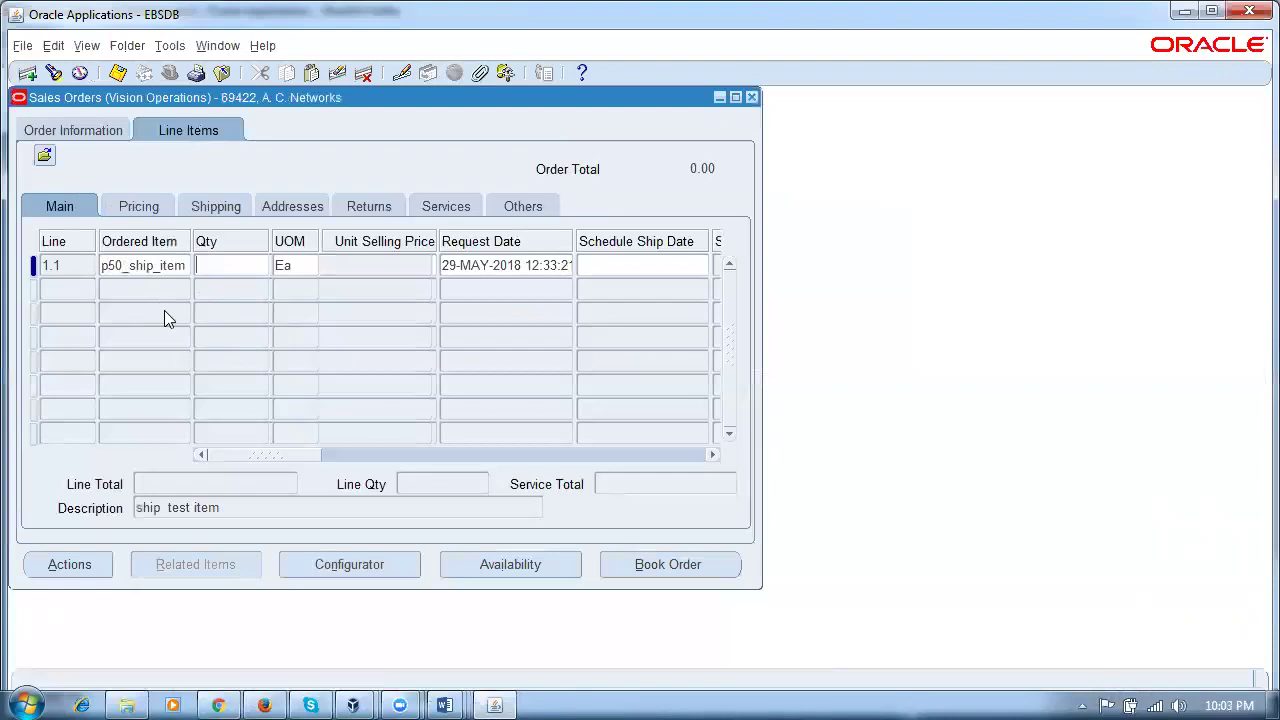
pyautogui.write('1')
pyautogui.press('Tab')
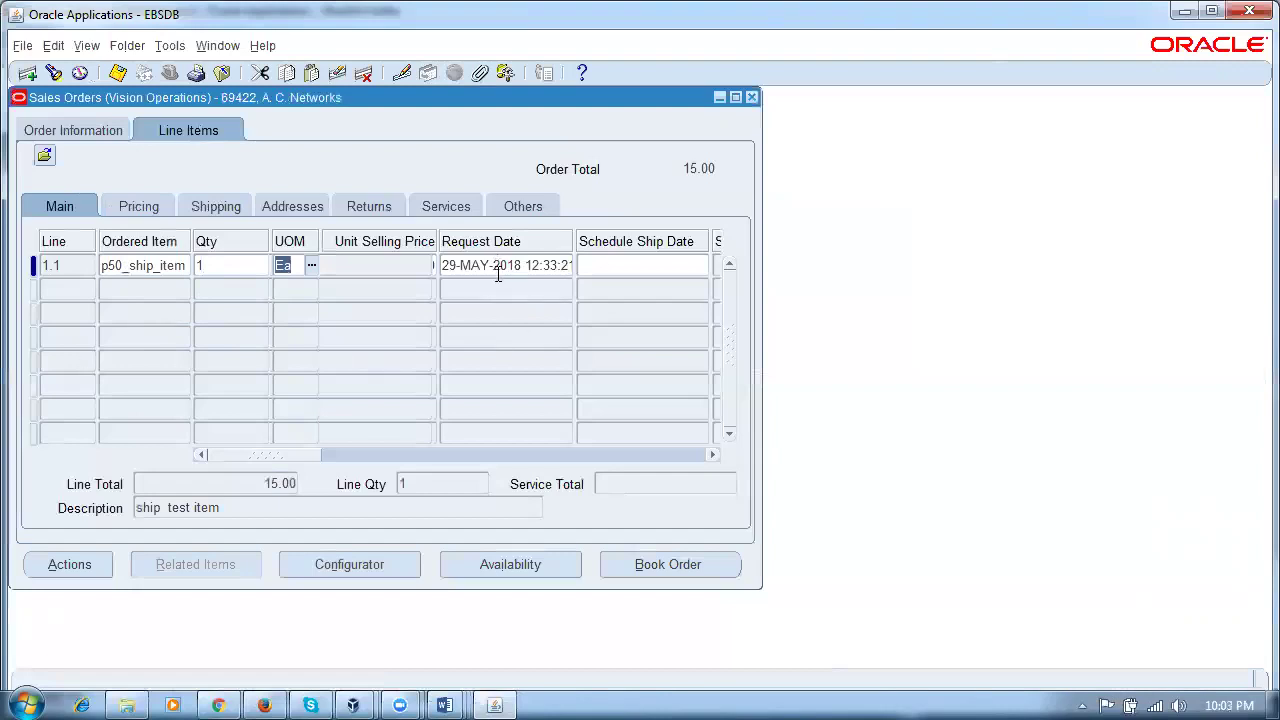
pyautogui.click(1250, 700)
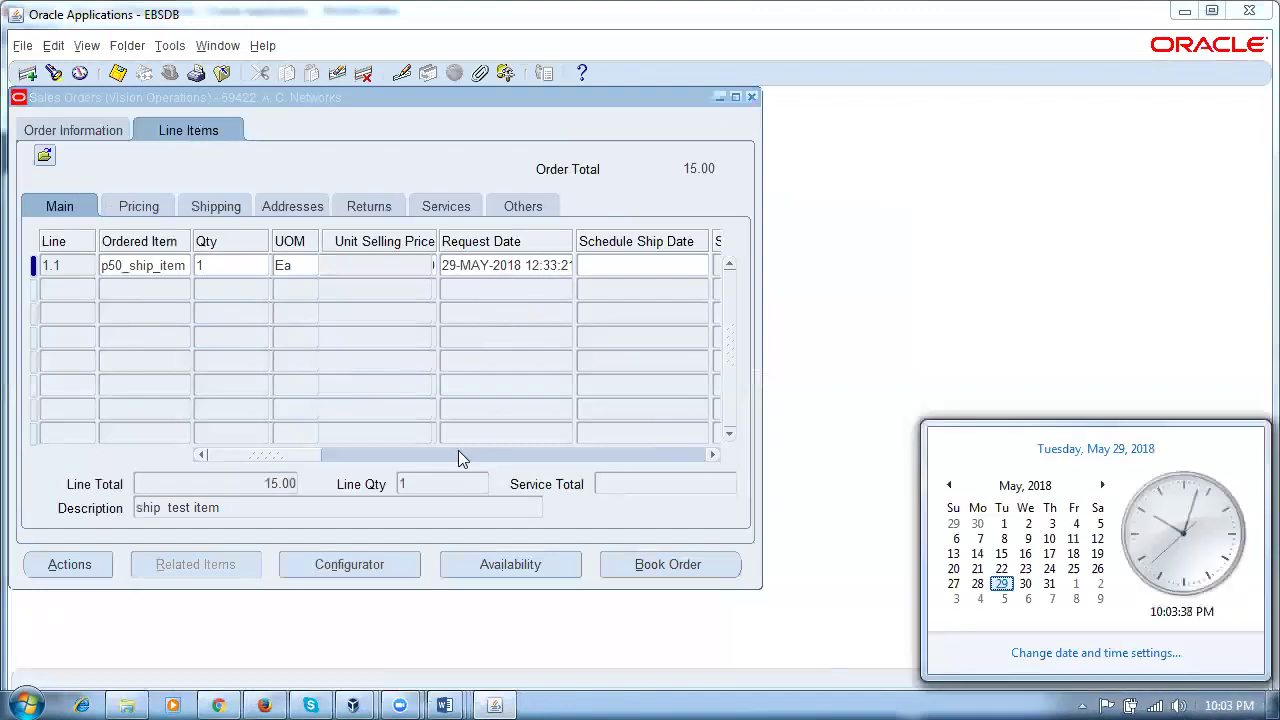
pyautogui.click(57, 289)
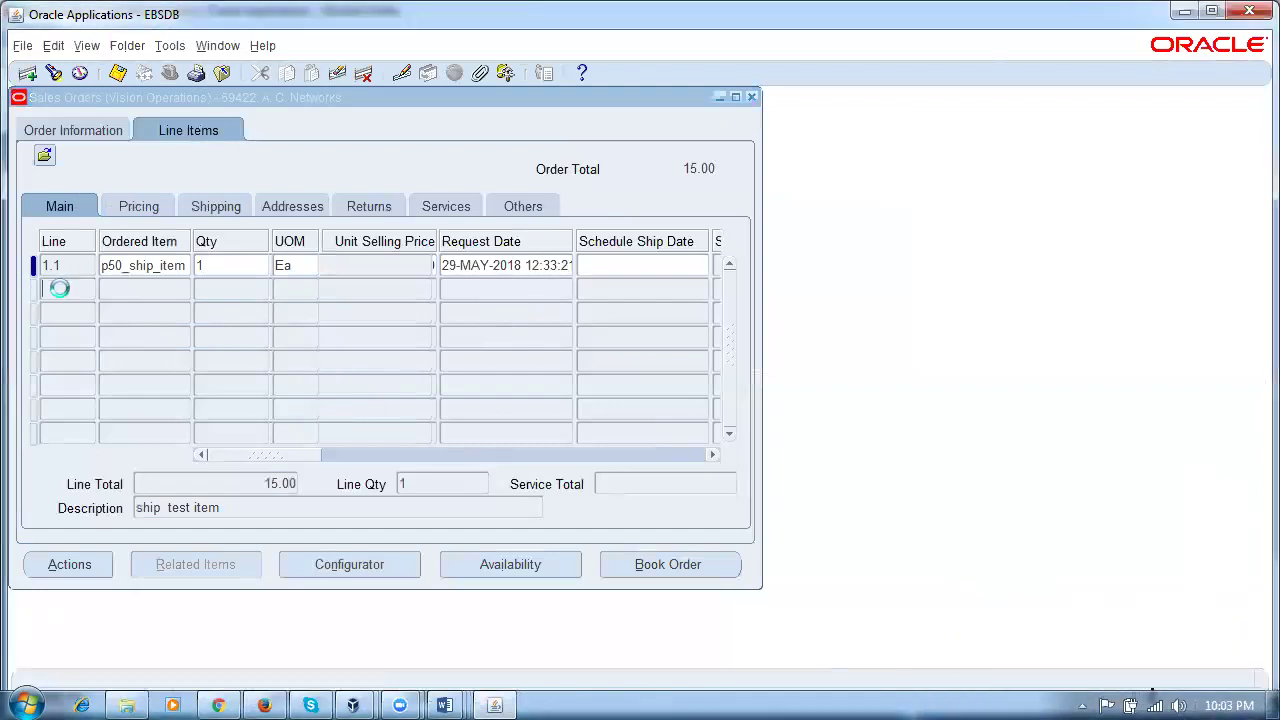
# Step: Copy p50_ship_item down to lines 2.1–5.1, with quantities 2 on 2.1, 3 on 4.1, 4 on 5.1
pyautogui.hotkey('shift', 'F5')
pyautogui.press('Tab')
pyautogui.write('2')
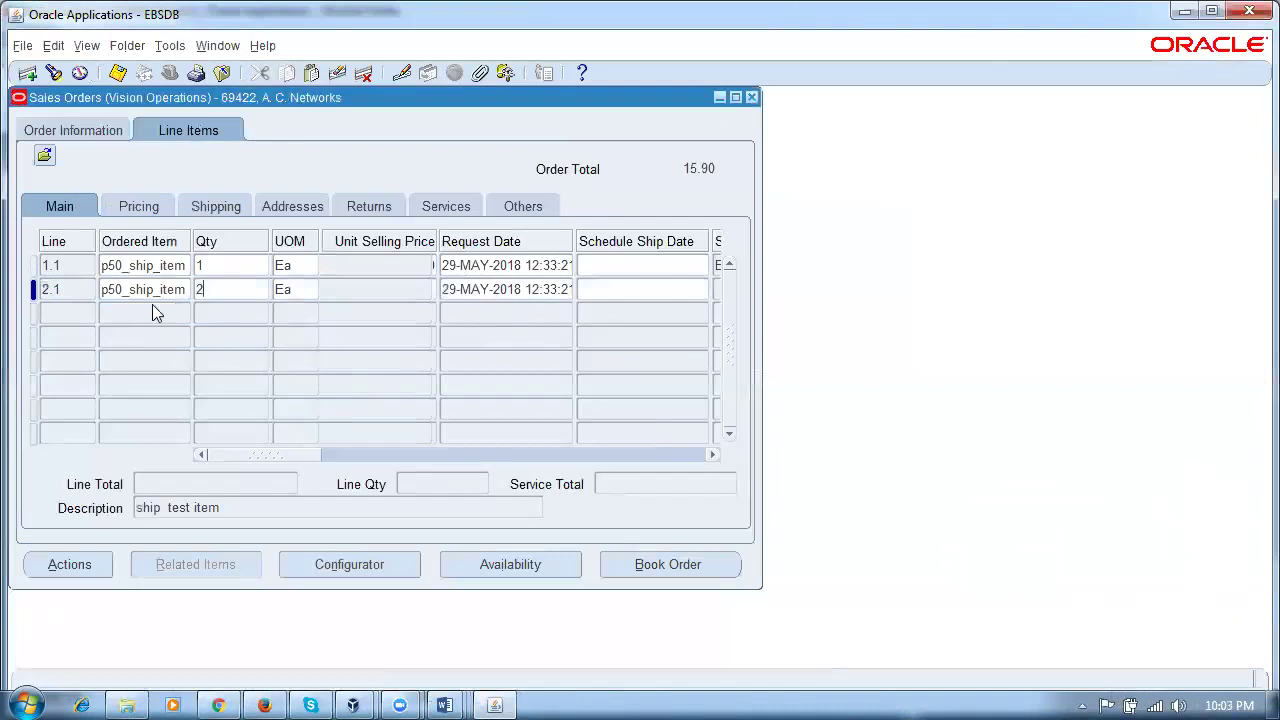
pyautogui.click(153, 307)
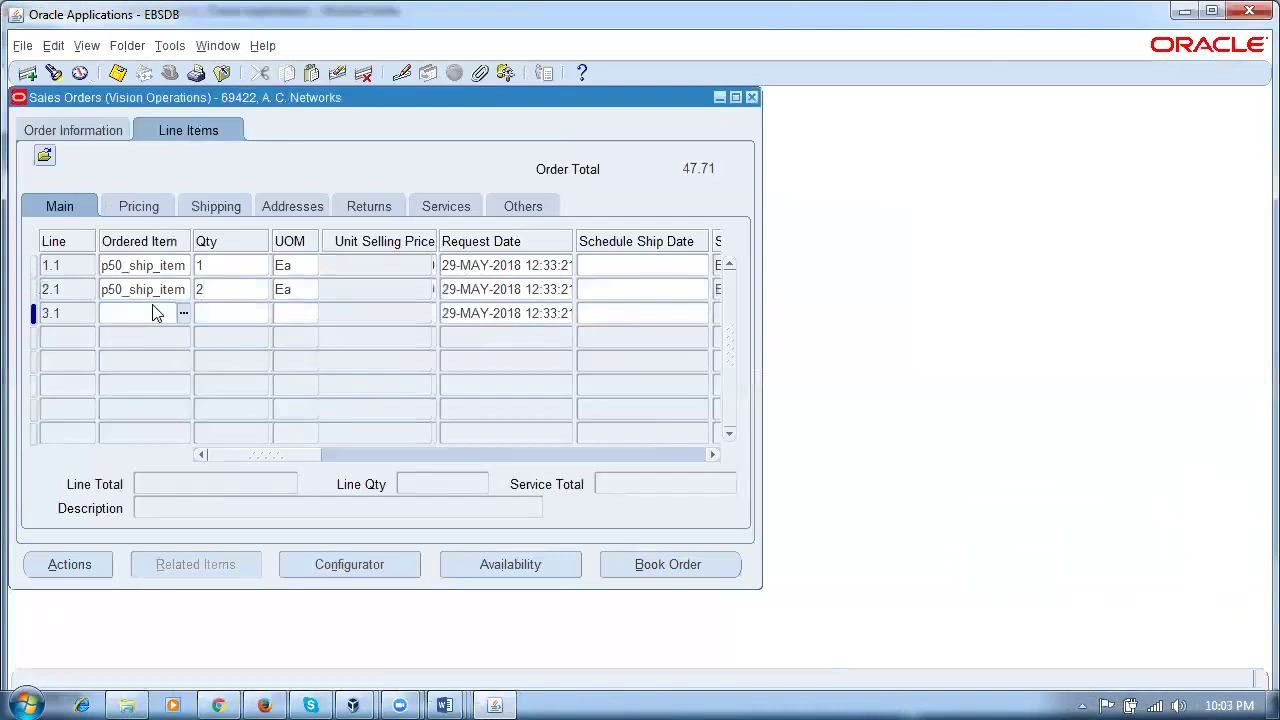
pyautogui.hotkey('shift', 'F5')
pyautogui.press('Tab')
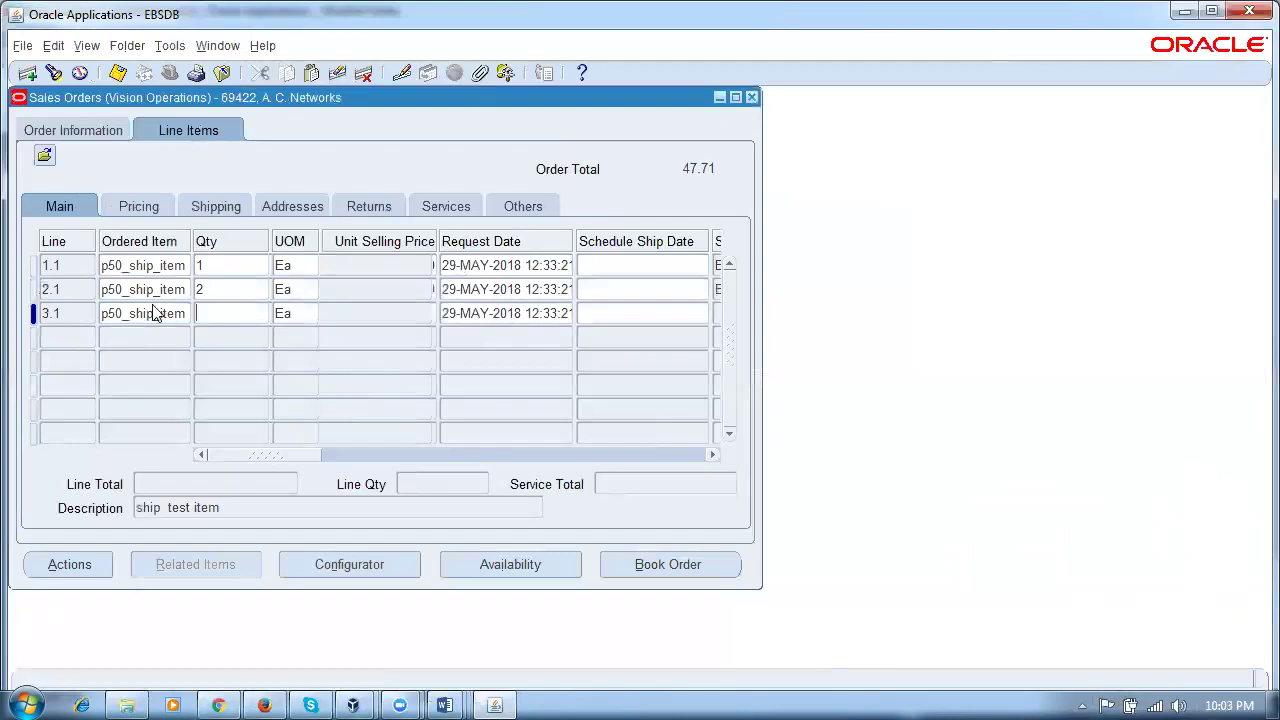
pyautogui.press('Down')
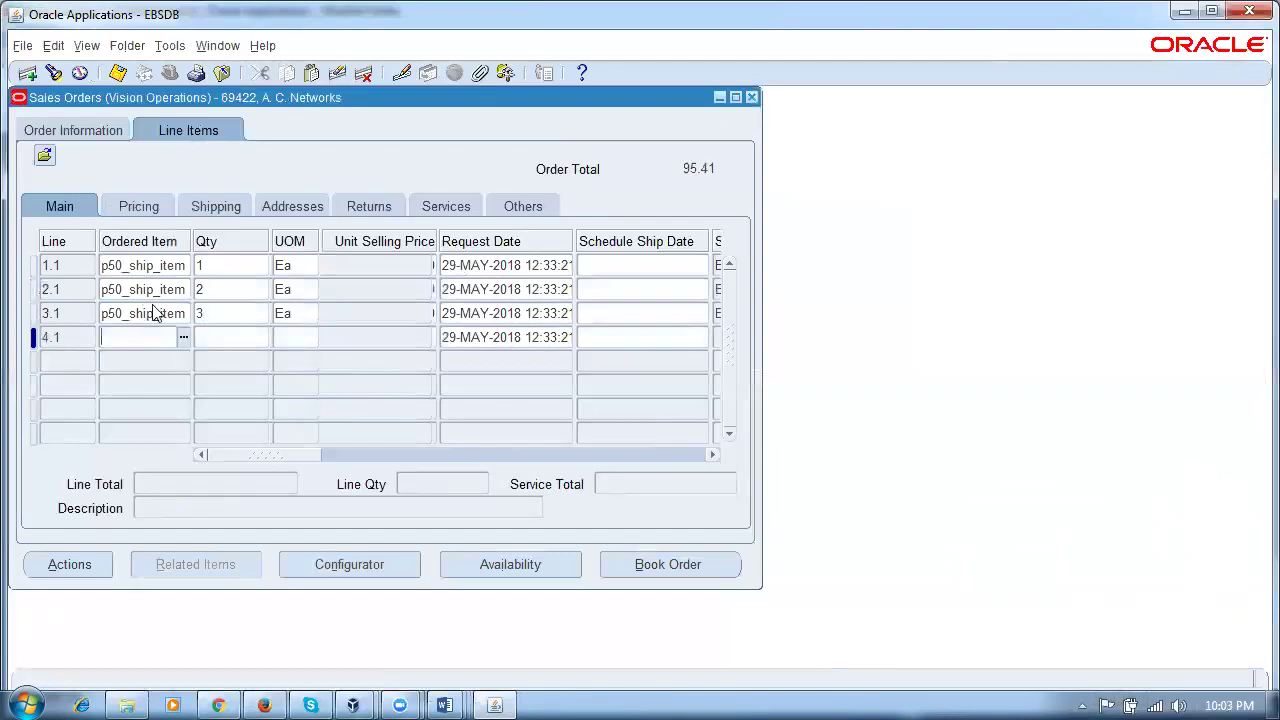
pyautogui.hotkey('shift', 'F5')
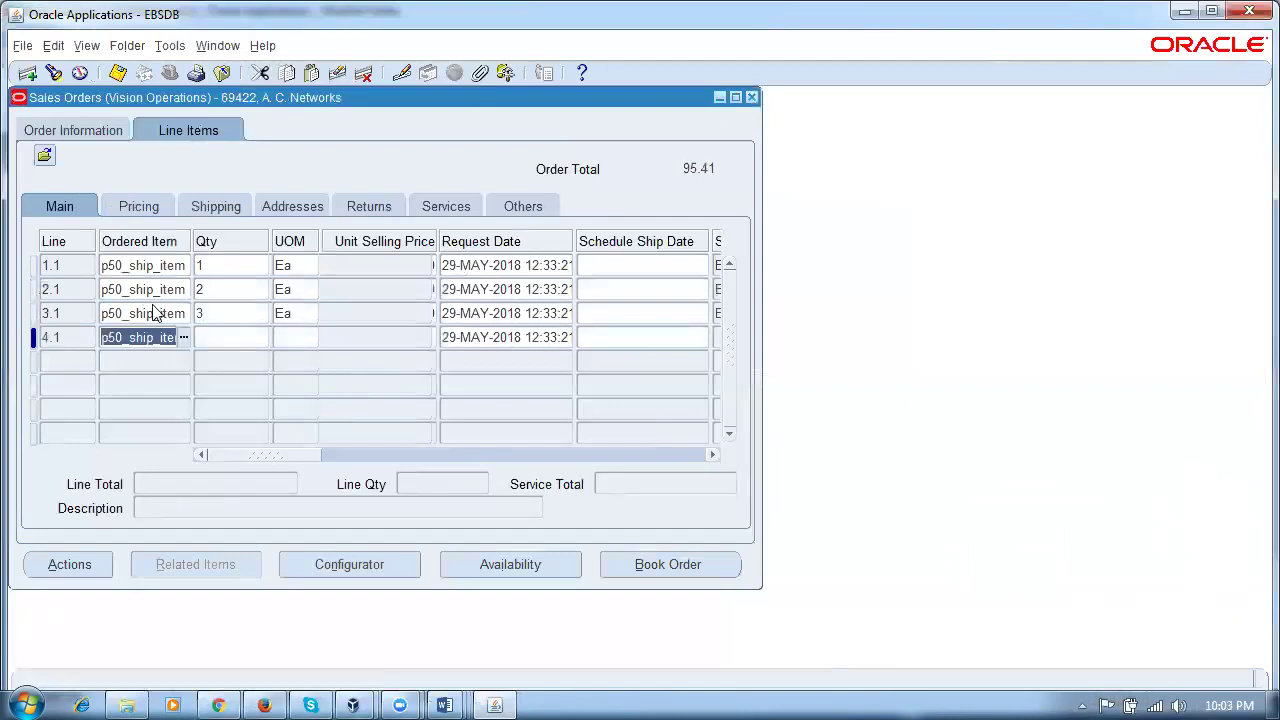
pyautogui.press('Tab')
pyautogui.write('3')
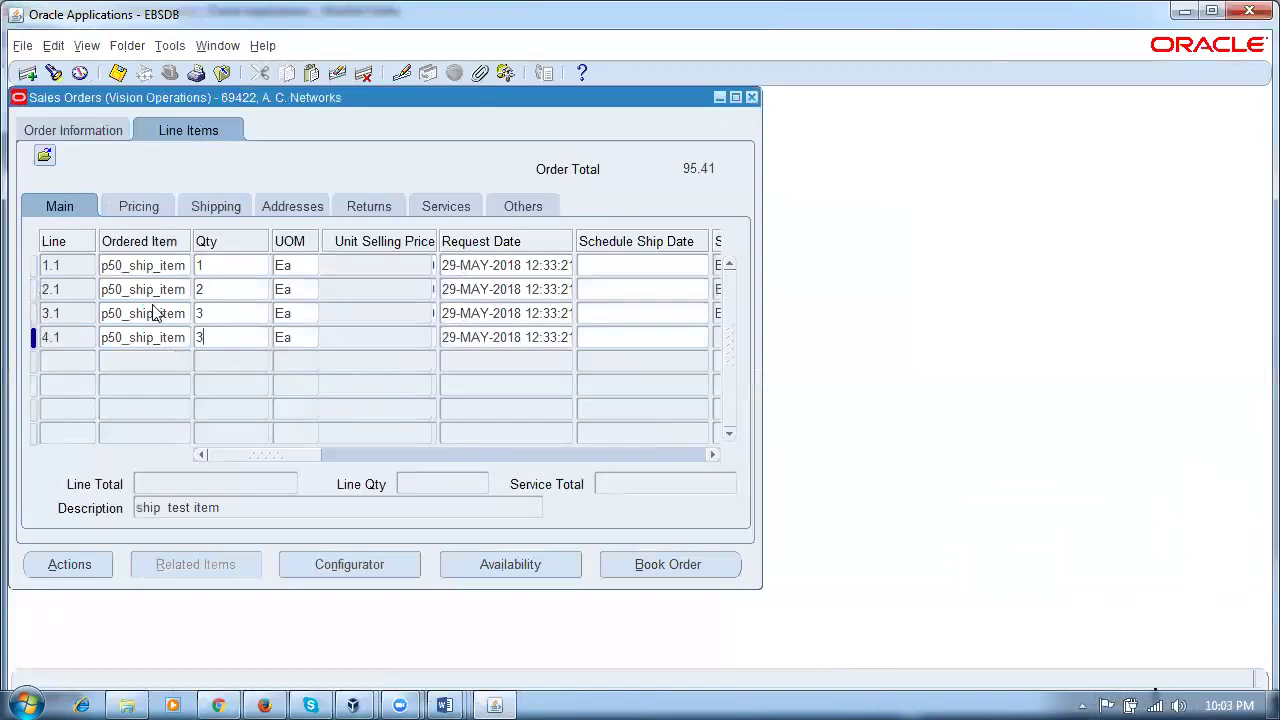
pyautogui.press('Down')
pyautogui.hotkey('shift', 'F5')
pyautogui.press('Tab')
pyautogui.write('4')
pyautogui.press('Down')
# Step: Add p50_ship_item lines 6.1, 7.1 and 8.1 with quantities 5, 6 and 7
pyautogui.hotkey('shift', 'F5')
pyautogui.press('Tab')
pyautogui.write('5')
pyautogui.press('Down')
pyautogui.hotkey('shift', 'F5')
pyautogui.press('Tab')
pyautogui.write('6')
pyautogui.press('Down')
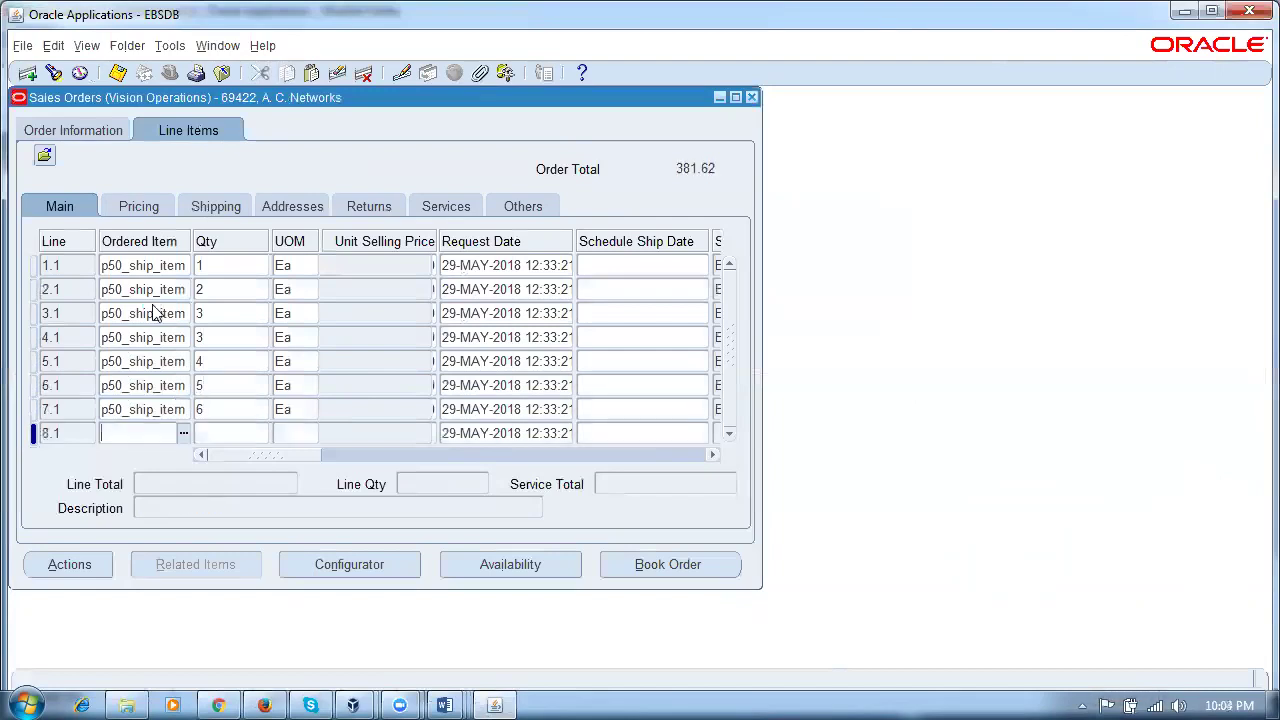
pyautogui.hotkey('shift', 'F5')
pyautogui.press('Tab')
pyautogui.write('7')
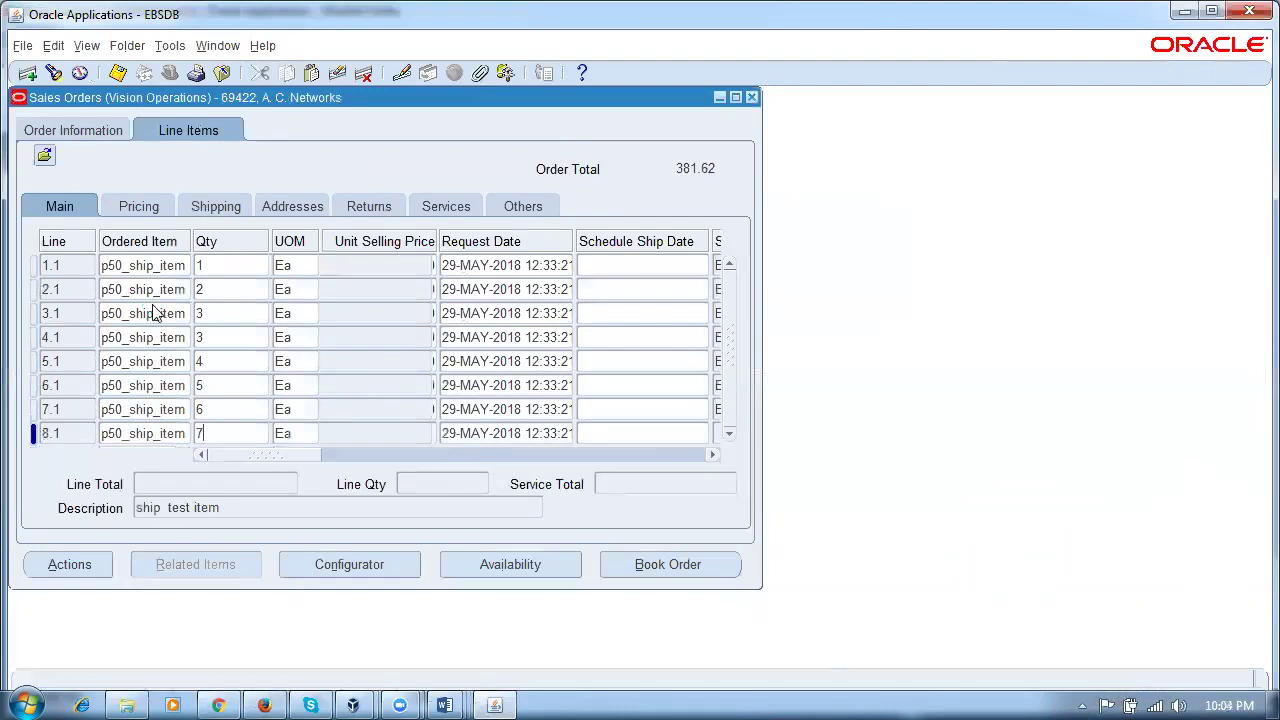
pyautogui.press('Down')
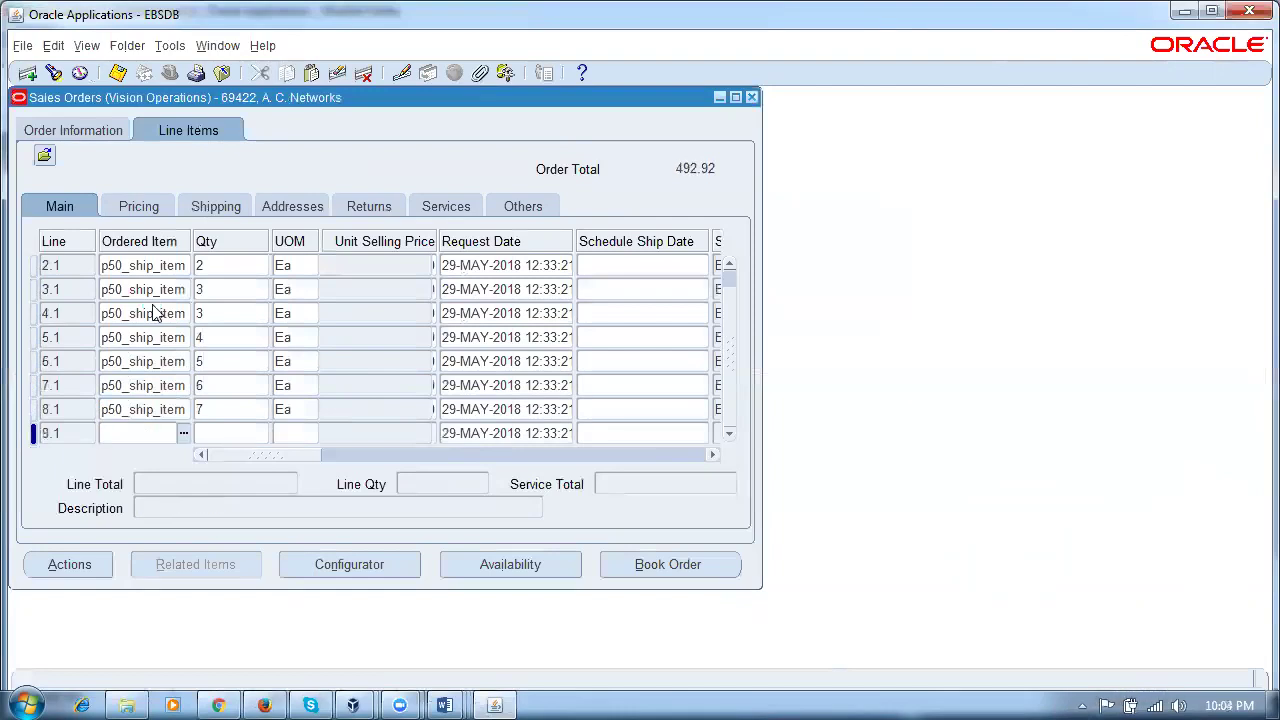
# Step: Add p50_ship_item lines 9.1, 10.1 and 11.1 with quantities 8, 9 and 10
pyautogui.hotkey('shift', 'F5')
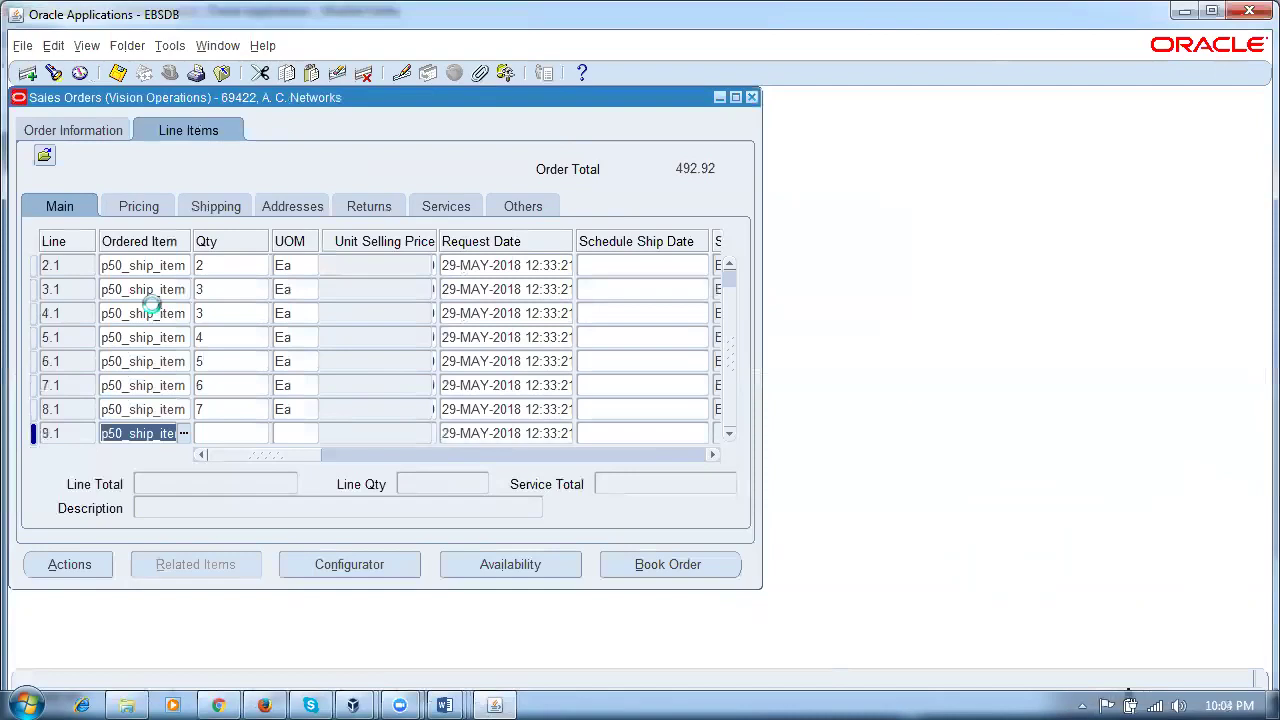
pyautogui.press('Tab')
pyautogui.write('8')
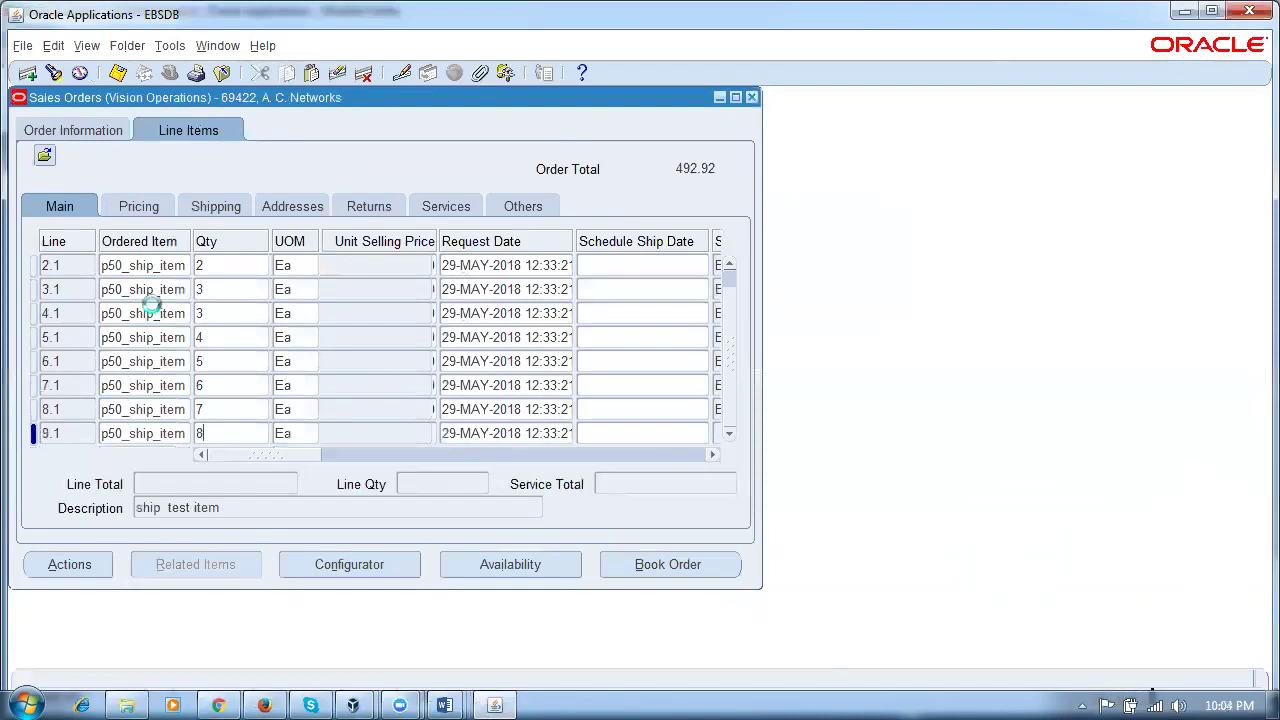
pyautogui.press('Down')
pyautogui.hotkey('shift', 'F5')
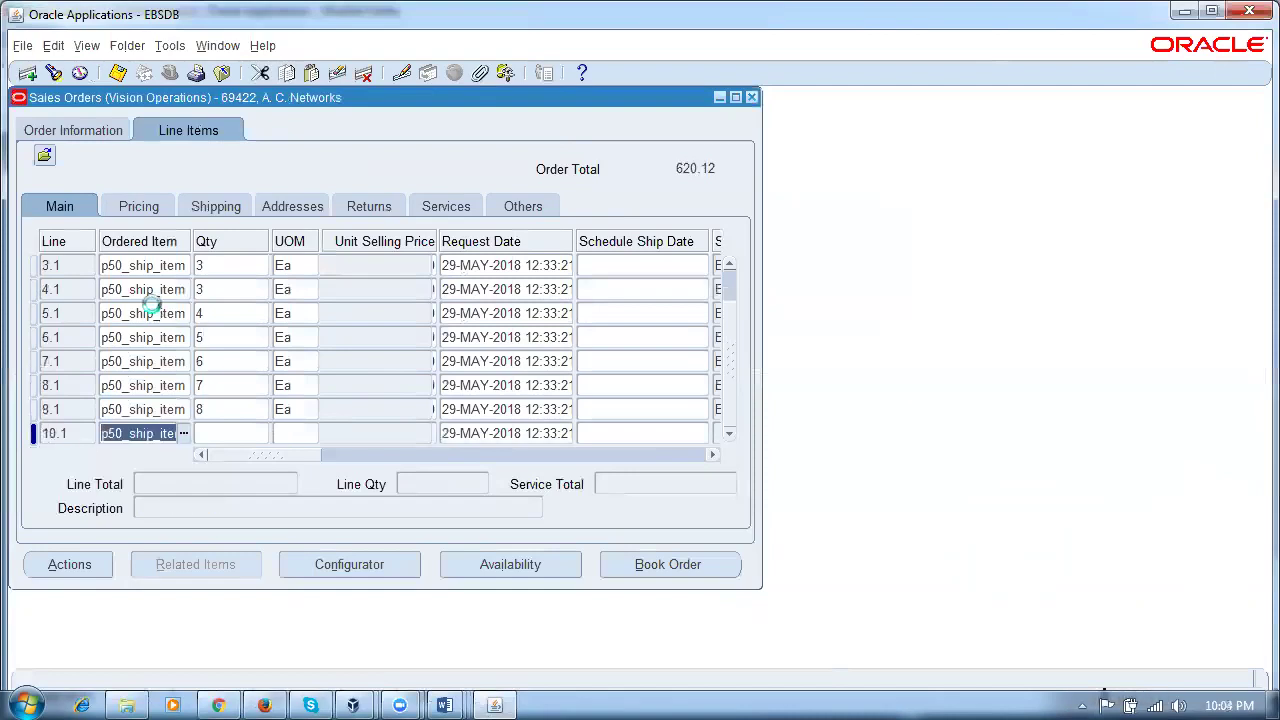
pyautogui.press('Tab')
pyautogui.write('9')
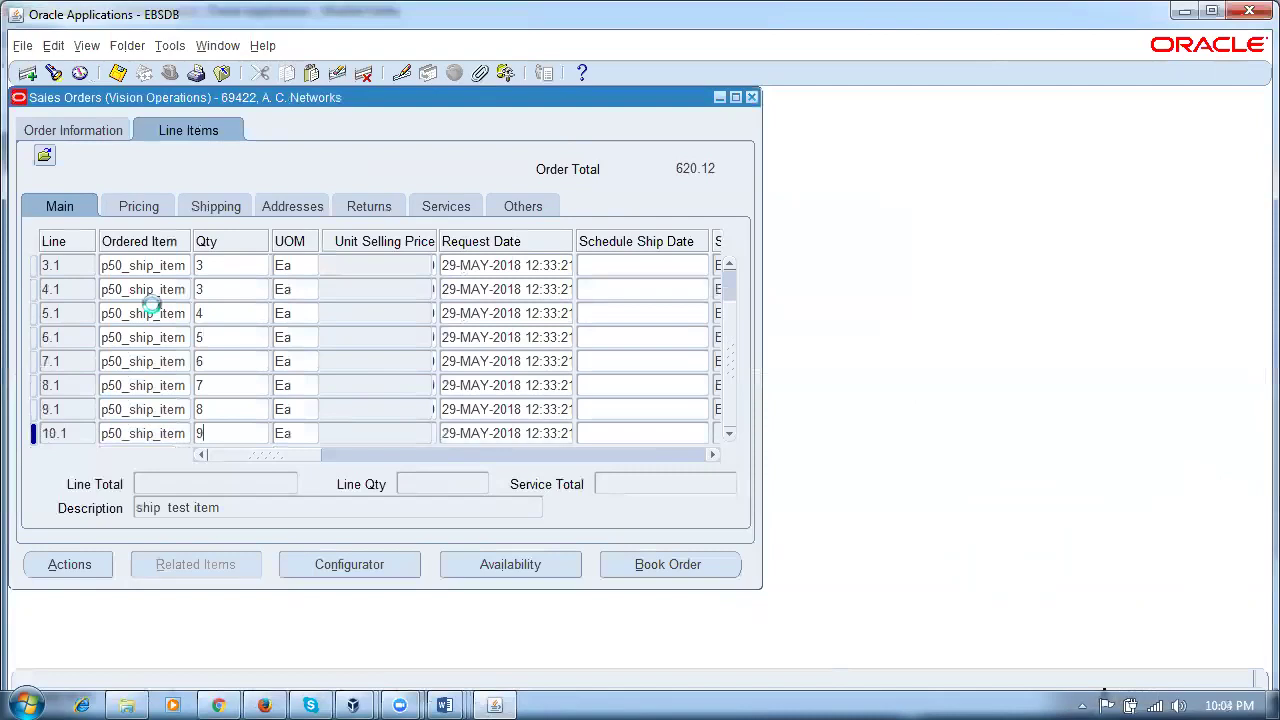
pyautogui.press('Down')
pyautogui.hotkey('shift', 'F5')
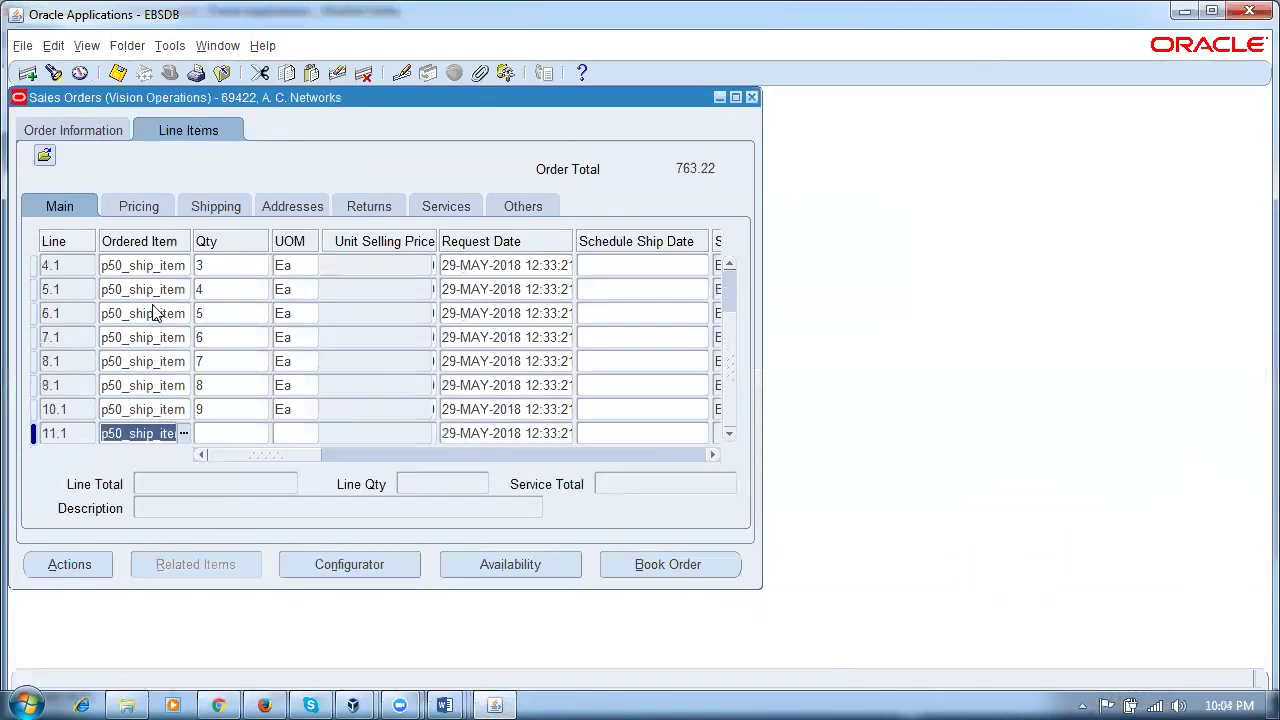
pyautogui.press('Tab')
pyautogui.write('10')
pyautogui.press('Tab')
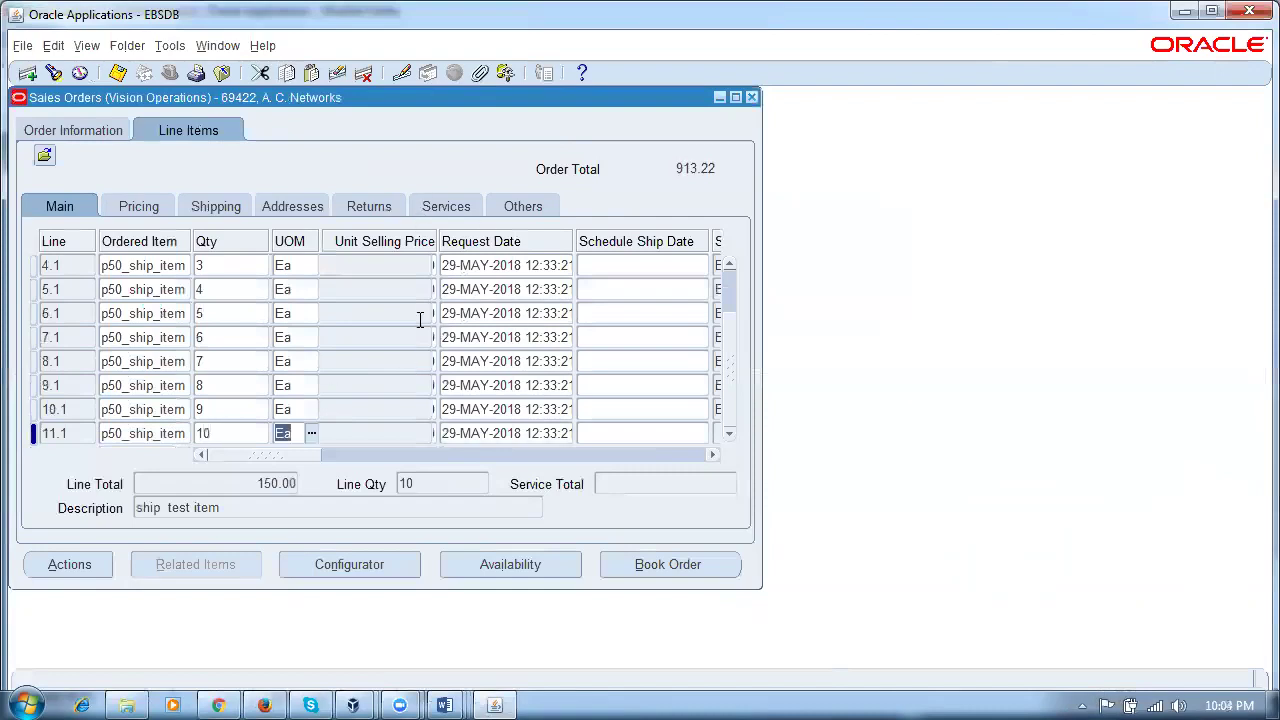
# Step: Change the request dates of lines 2.1–4.1 to 30-MAY, 31-MAY and 01-JUN-2018
pyautogui.scroll(3, 432, 335)
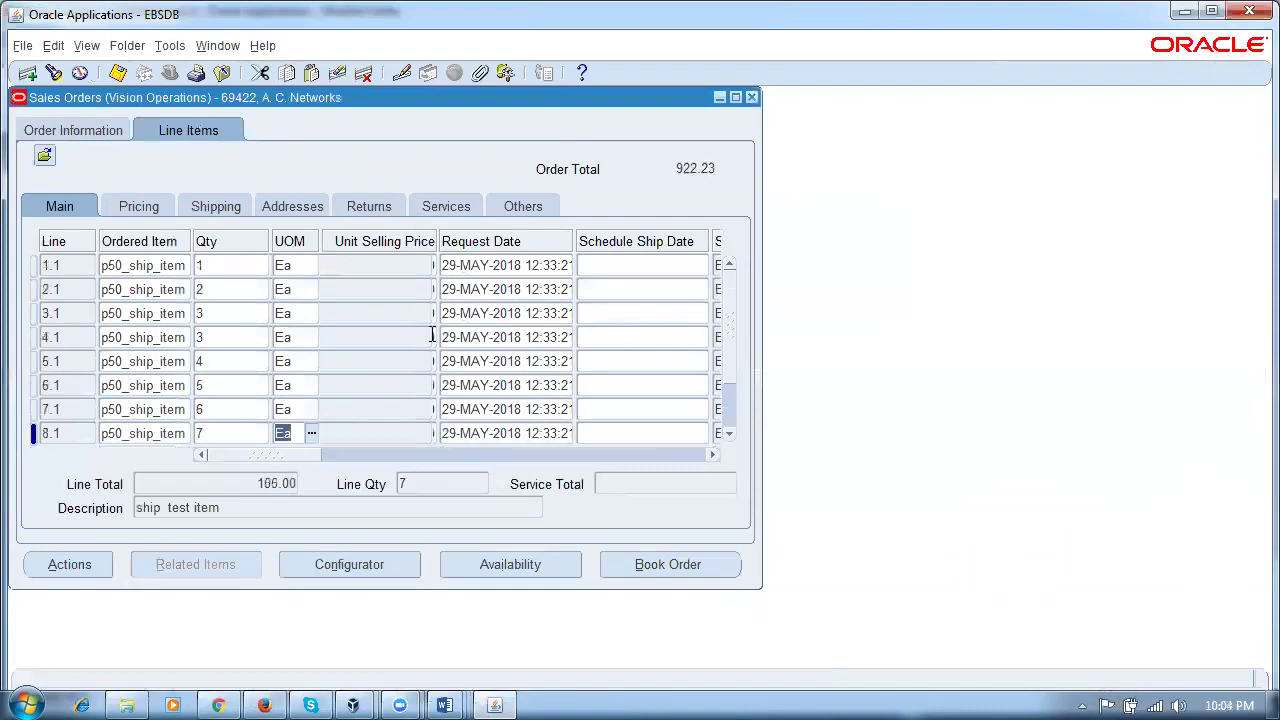
pyautogui.click(500, 289)
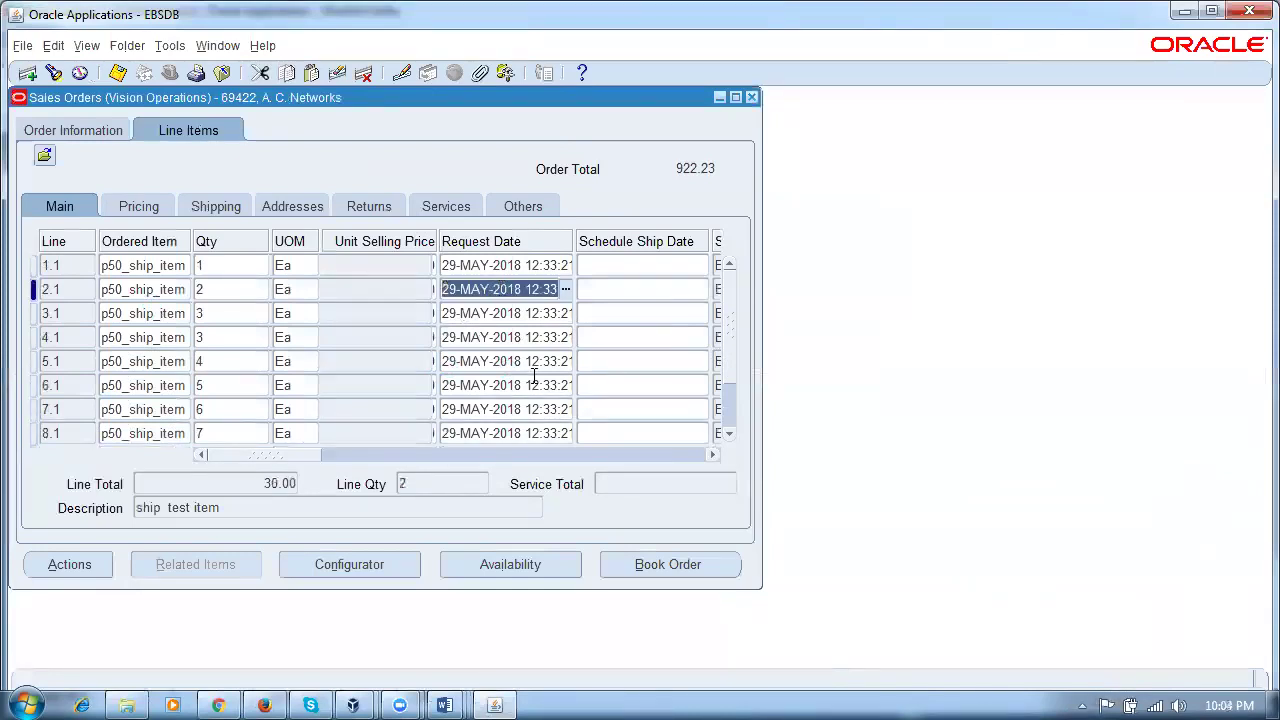
pyautogui.press('Home')
pyautogui.press('Delete')
pyautogui.press('Delete')
pyautogui.write('3')
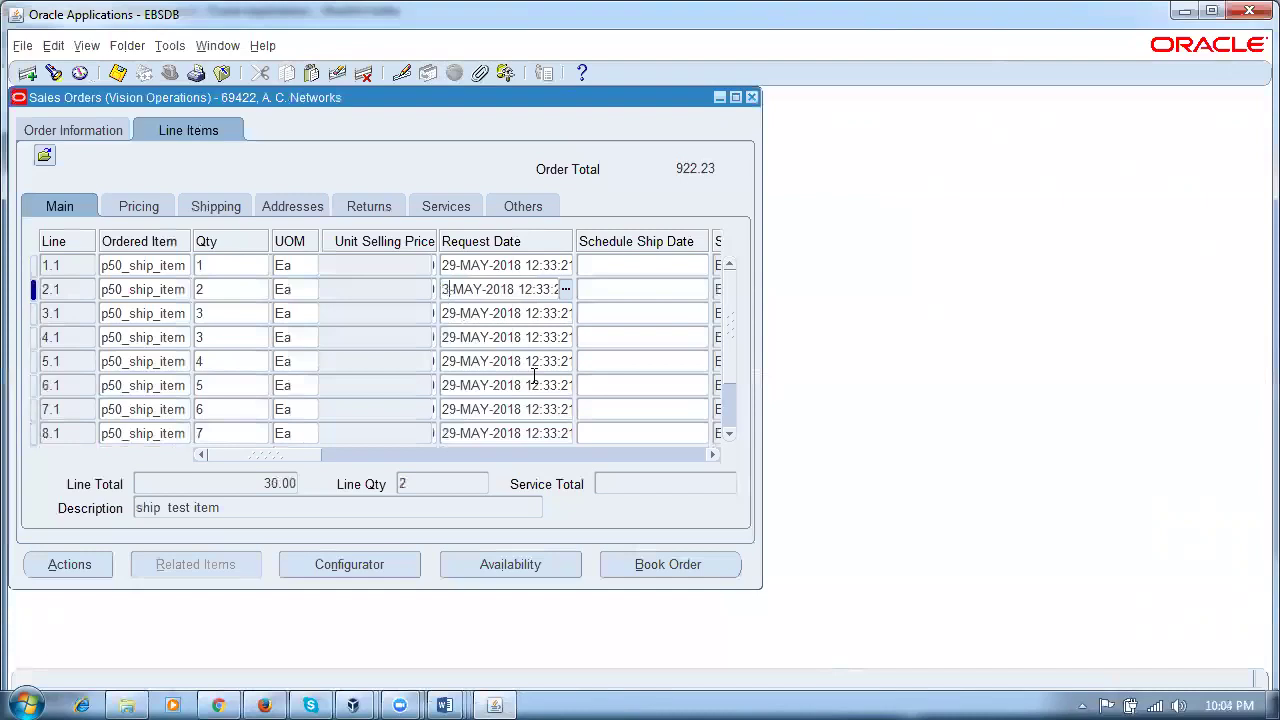
pyautogui.write('0')
pyautogui.press('Down')
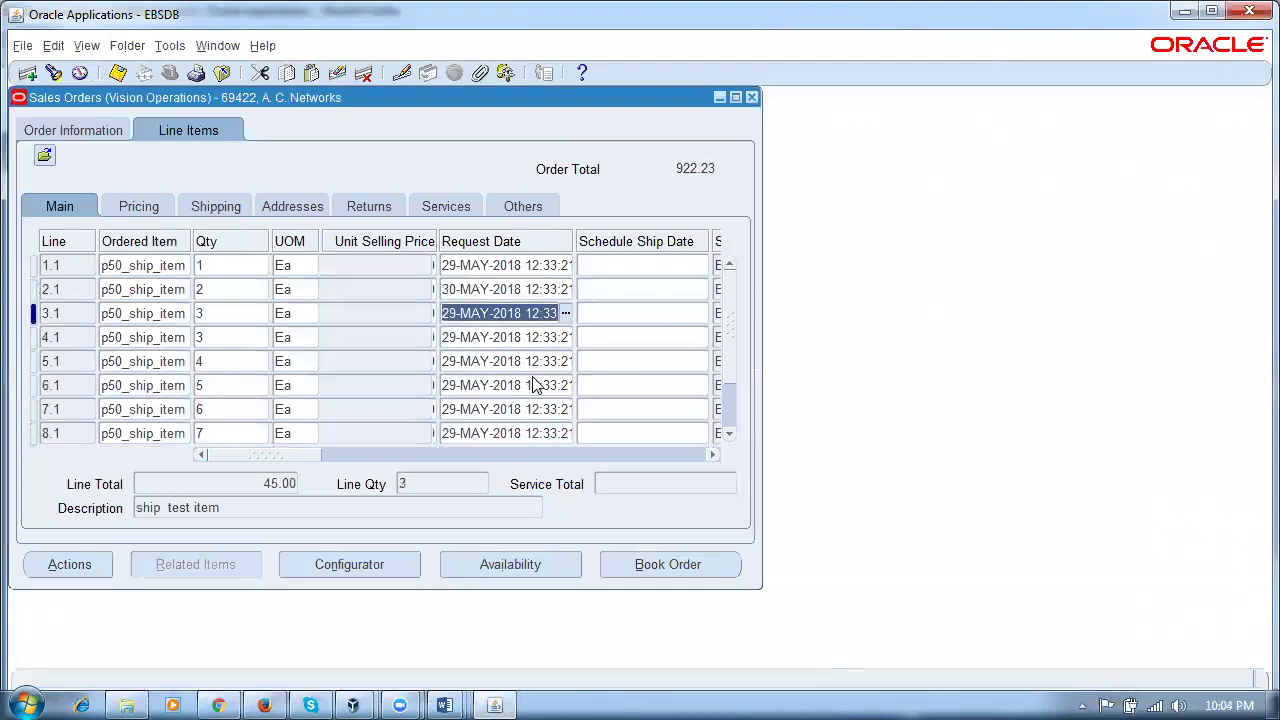
pyautogui.press('Home')
pyautogui.press('Delete')
pyautogui.press('Delete')
pyautogui.write('31')
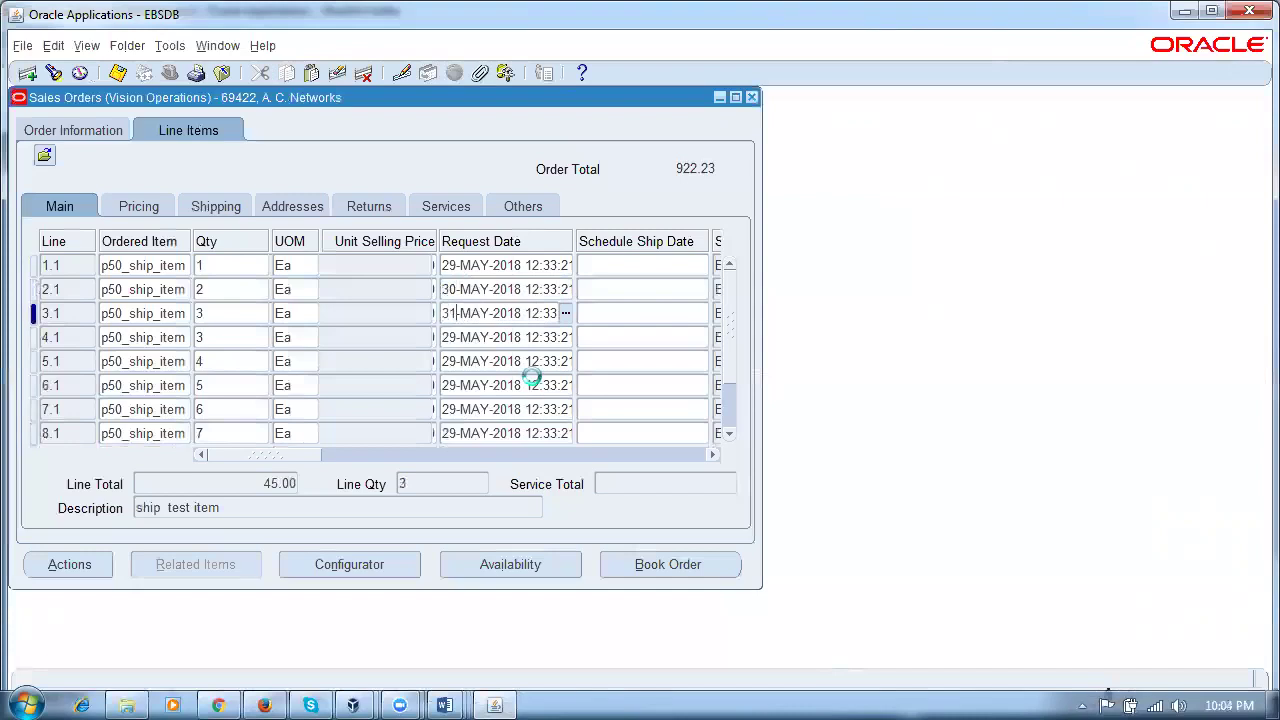
pyautogui.press('Down')
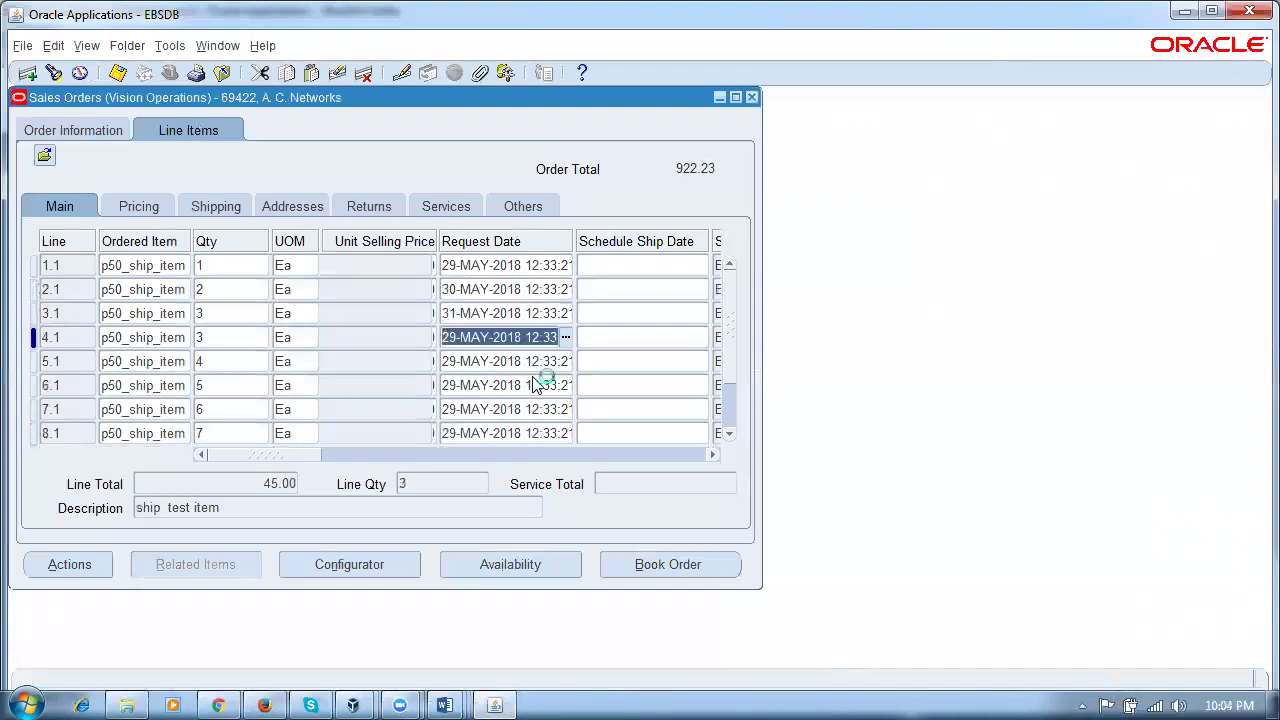
pyautogui.press('Home')
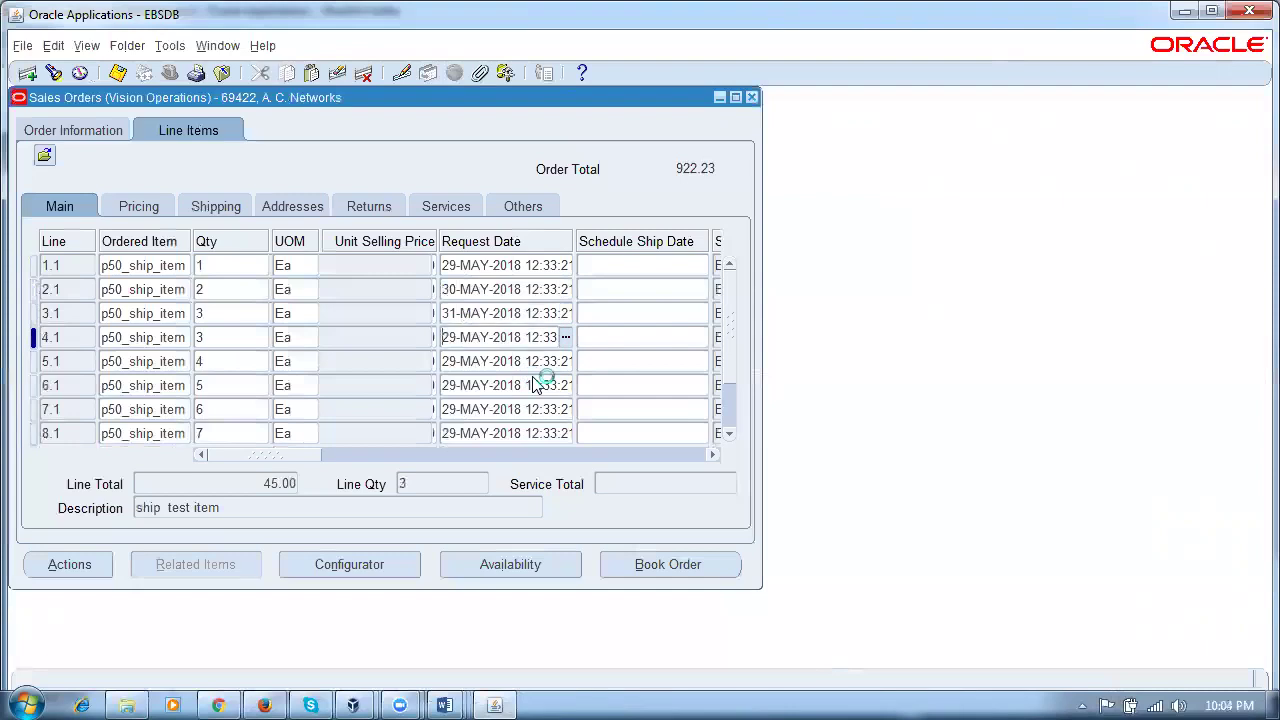
pyautogui.press('Delete')
pyautogui.press('Delete')
pyautogui.press('Delete')
pyautogui.press('Delete')
pyautogui.press('Delete')
pyautogui.press('Delete')
pyautogui.write('01-JUN')
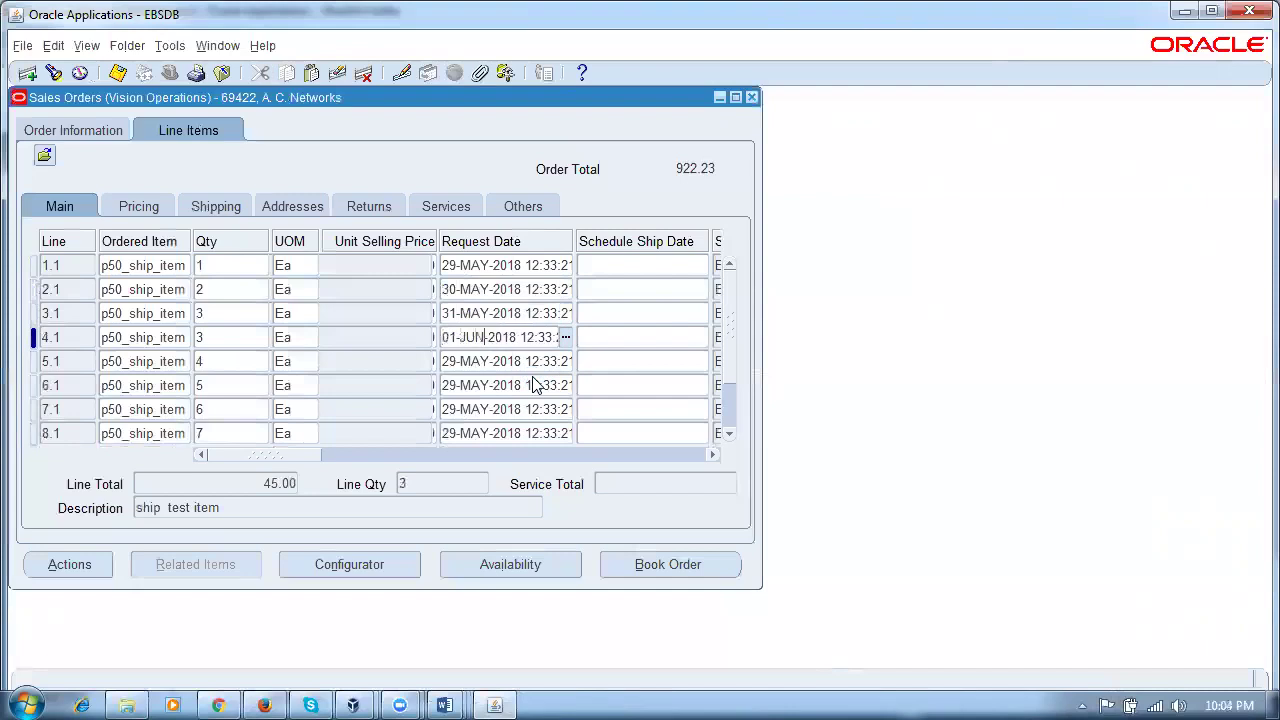
# Step: Copy the 01-JUN-2018 date into lines 5.1–7.1 and set them to 02, 03 and 04-JUN-2018
pyautogui.press('Down')
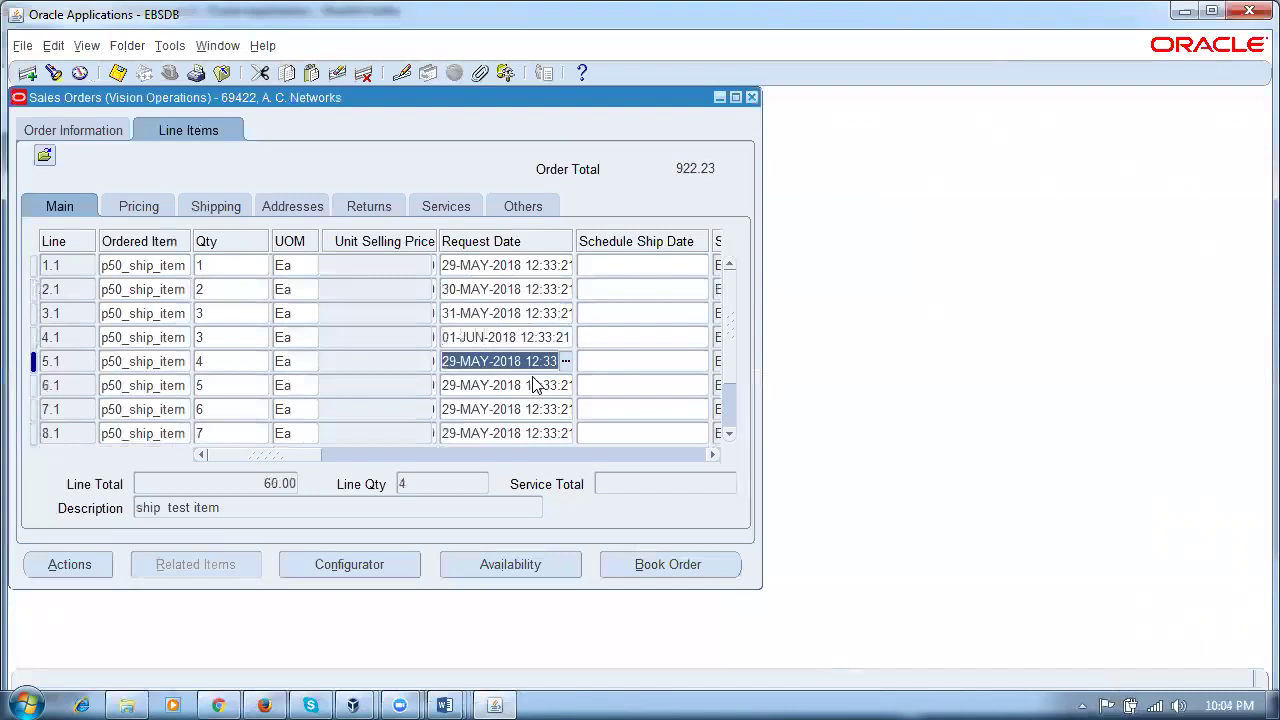
pyautogui.click(530, 338)
pyautogui.hotkey('ctrl', 'c')
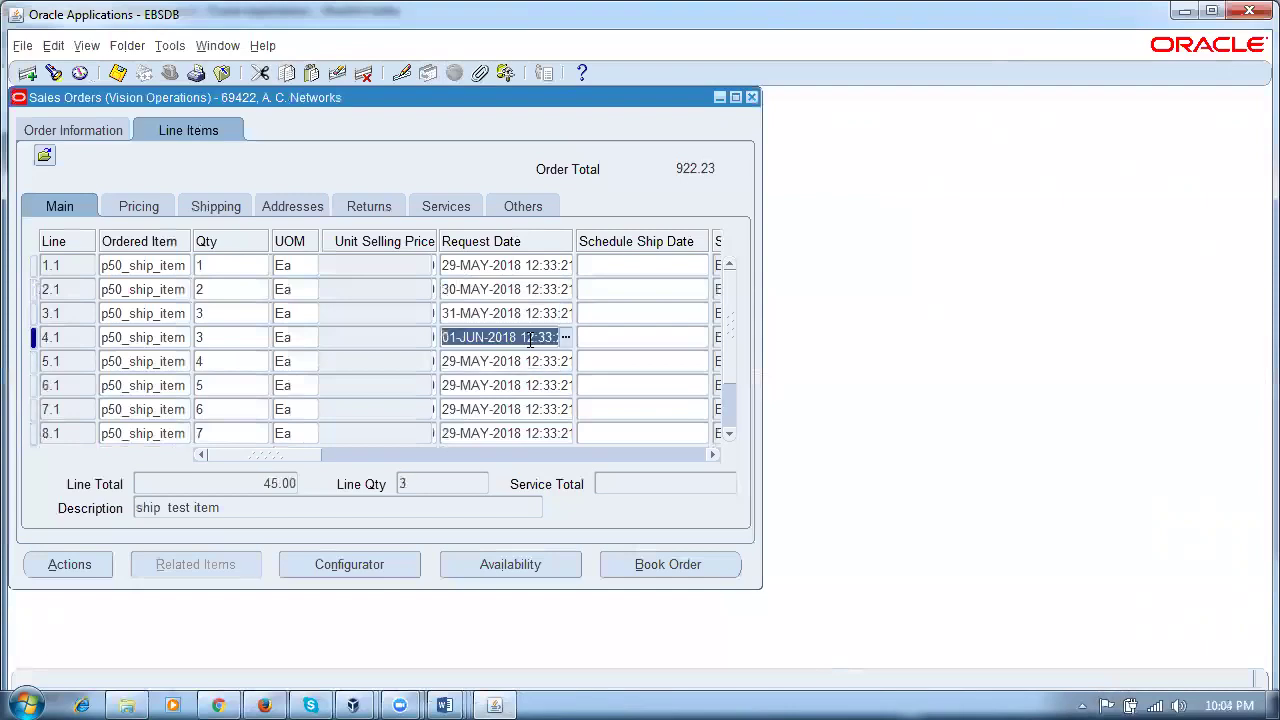
pyautogui.click(531, 362)
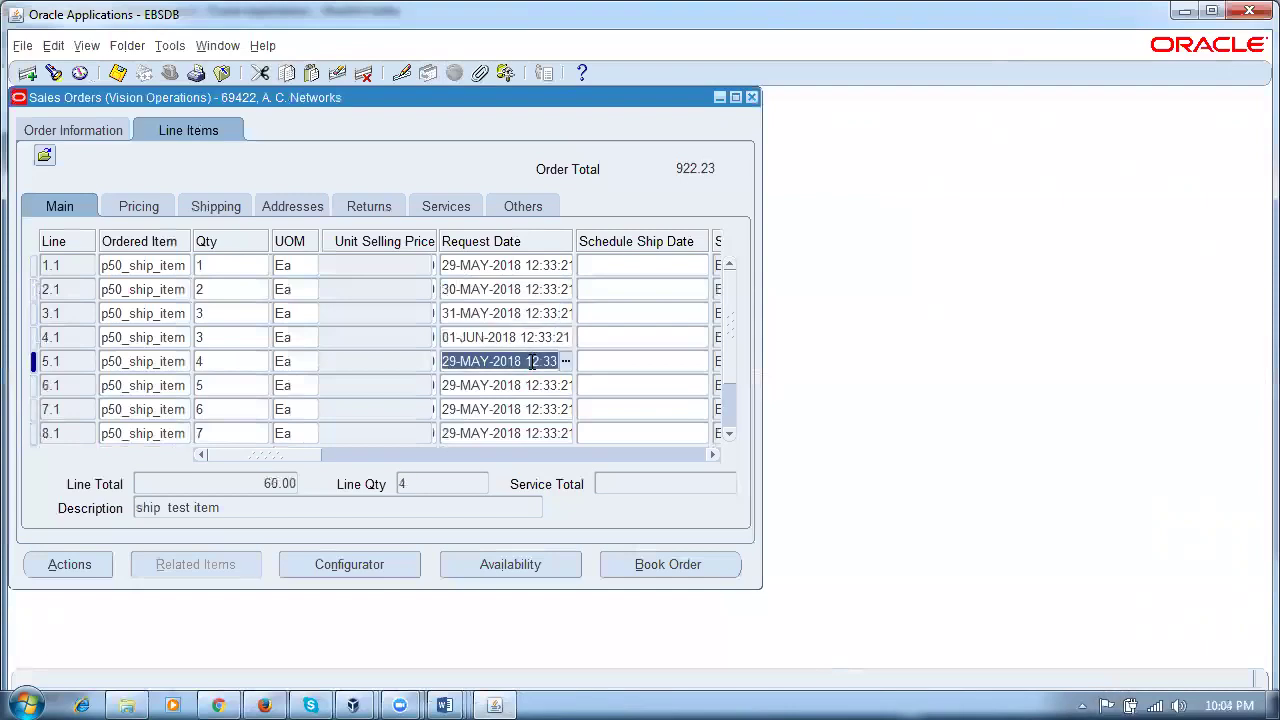
pyautogui.hotkey('ctrl', 'v')
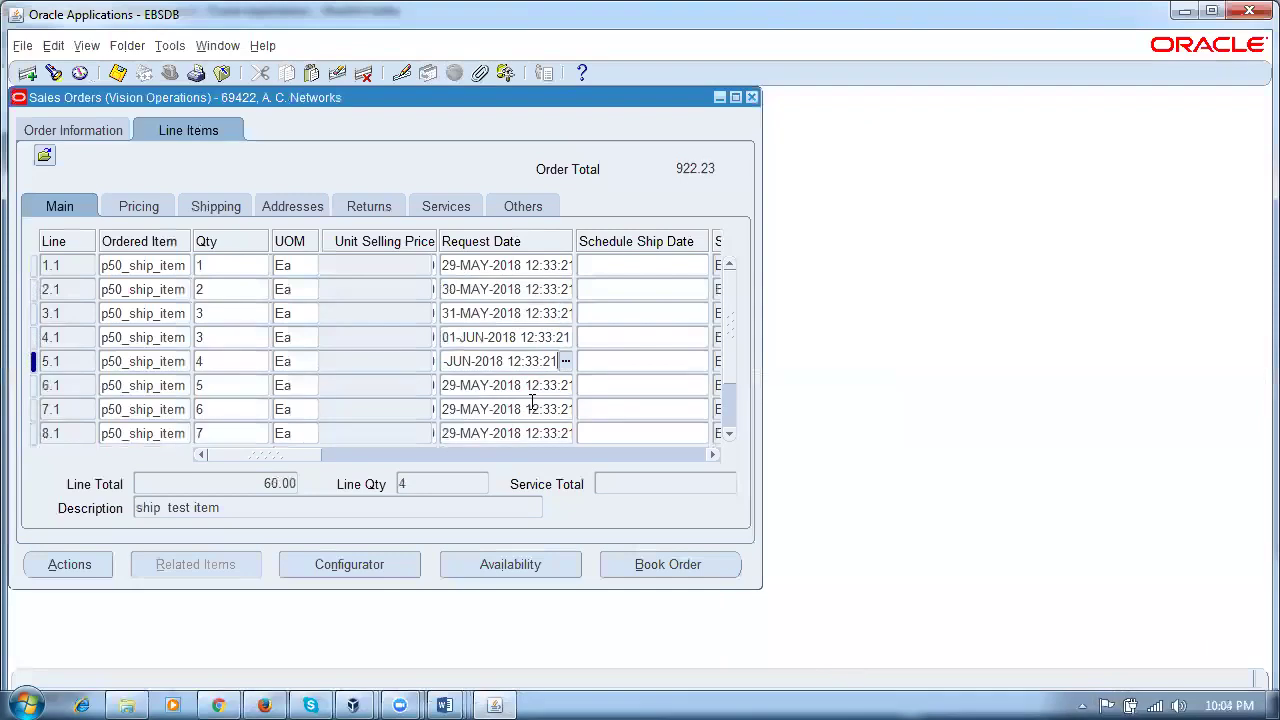
pyautogui.press('Home')
pyautogui.press('Delete')
pyautogui.press('Delete')
pyautogui.write('02')
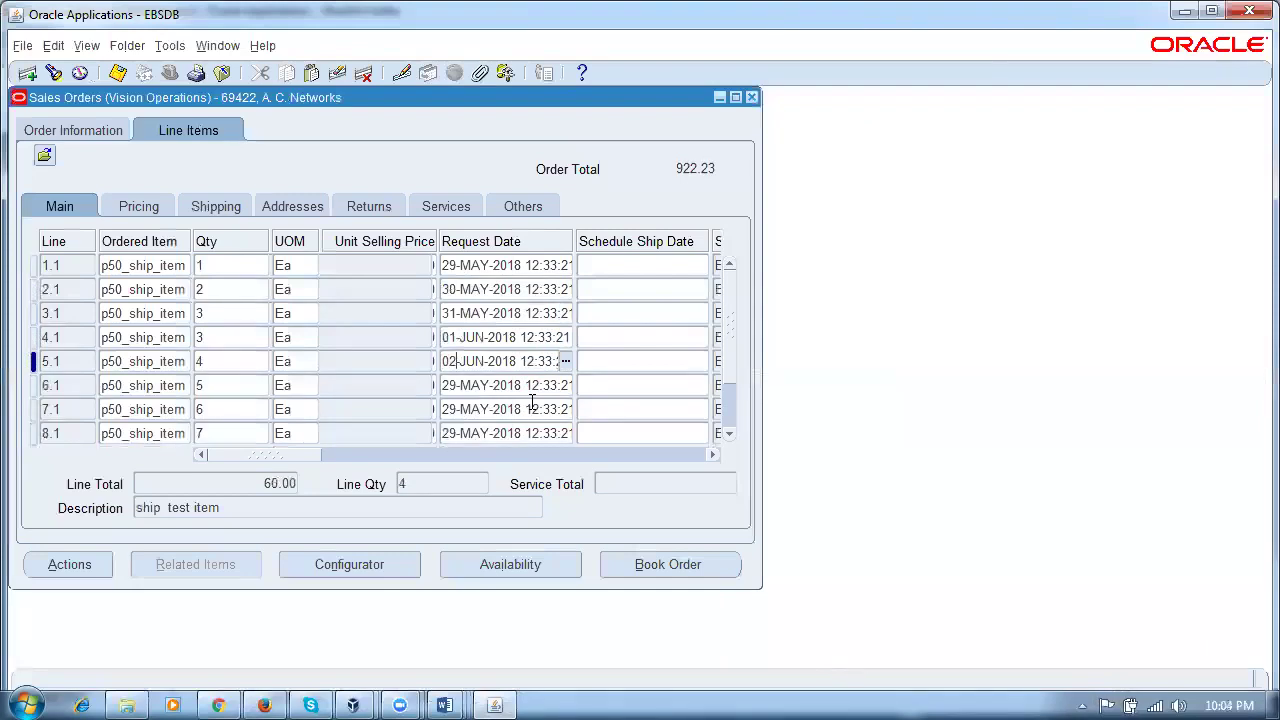
pyautogui.press('Down')
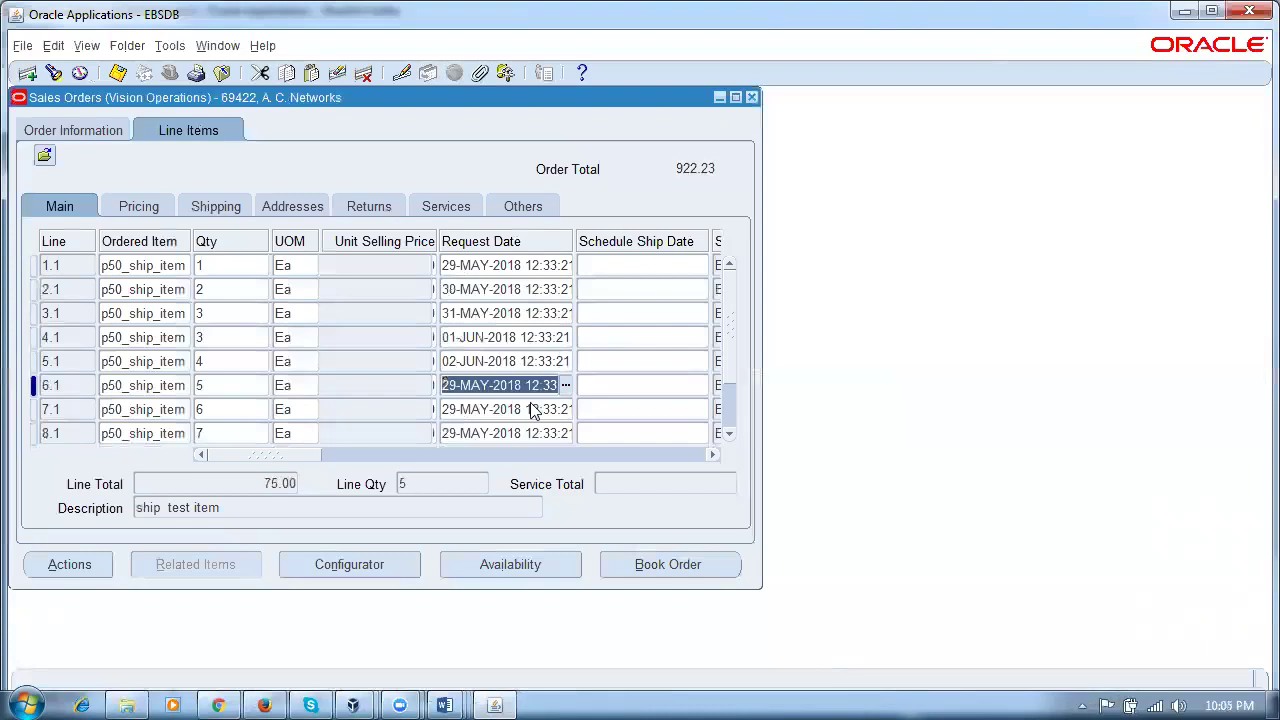
pyautogui.hotkey('ctrl', 'v')
pyautogui.press('Home')
pyautogui.press('Delete')
pyautogui.press('Delete')
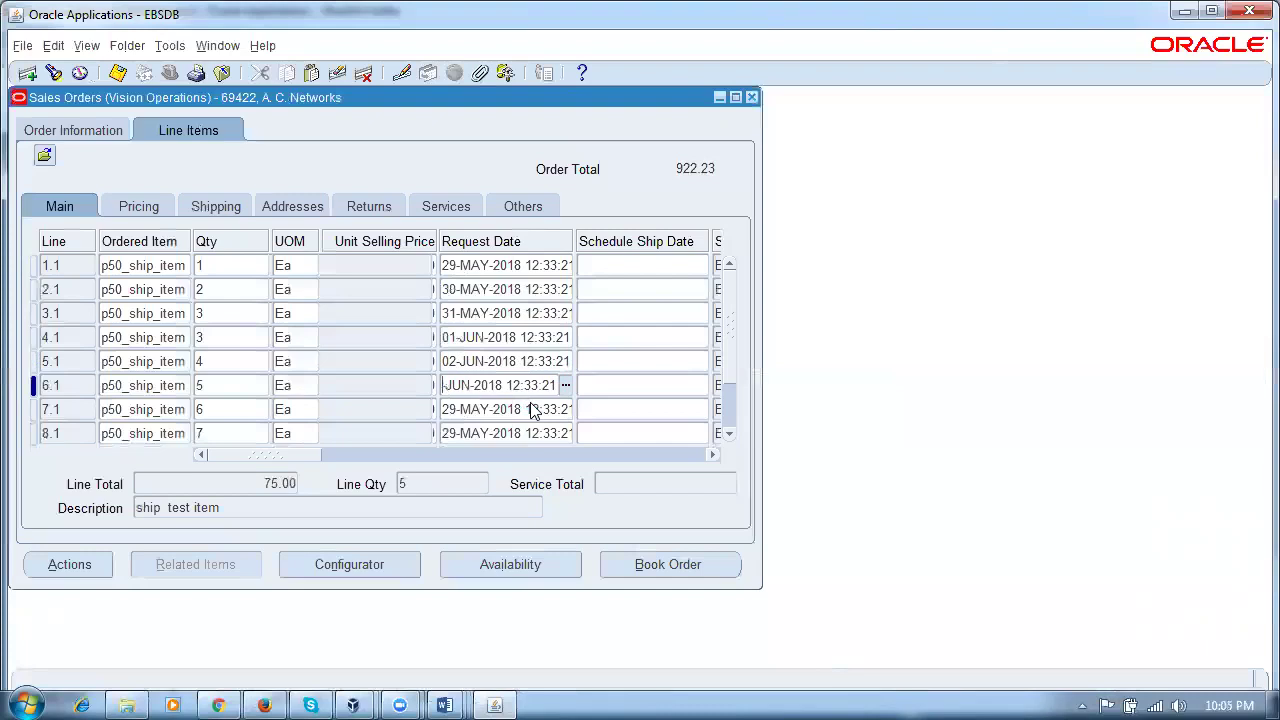
pyautogui.write('03')
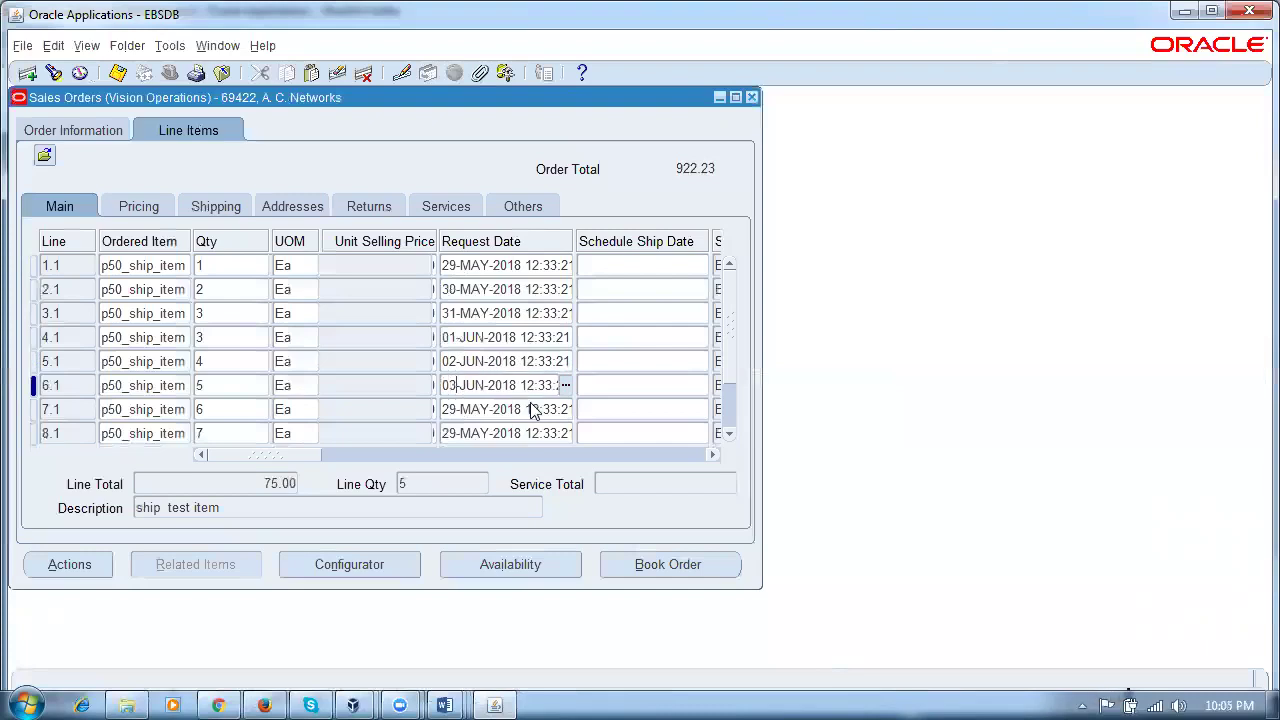
pyautogui.click(534, 410)
pyautogui.hotkey('ctrl', 'v')
pyautogui.press('Home')
pyautogui.write('04')
pyautogui.press('Down')
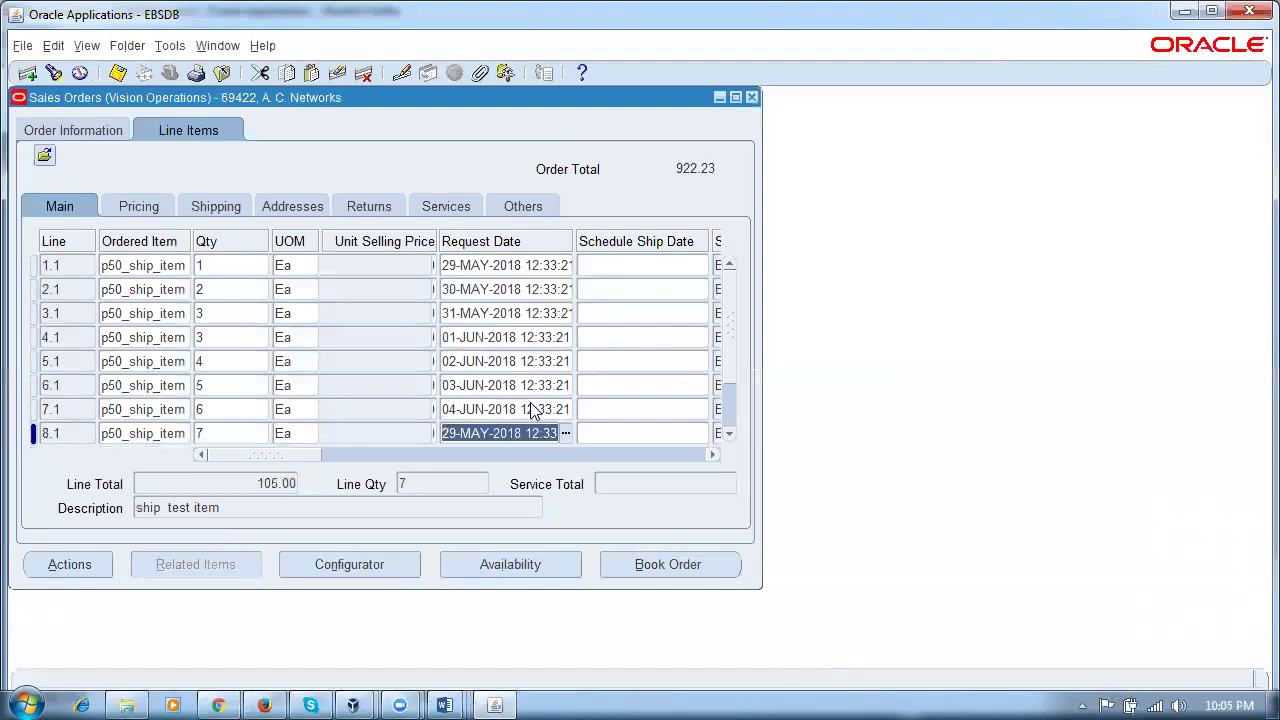
# Step: Give new lines 8.1–10.1 request dates of 05, 06 and 07-JUN-2018
pyautogui.hotkey('shift', 'F5')
pyautogui.press('Home')
pyautogui.press('Delete')
pyautogui.press('Delete')
pyautogui.press('Delete')
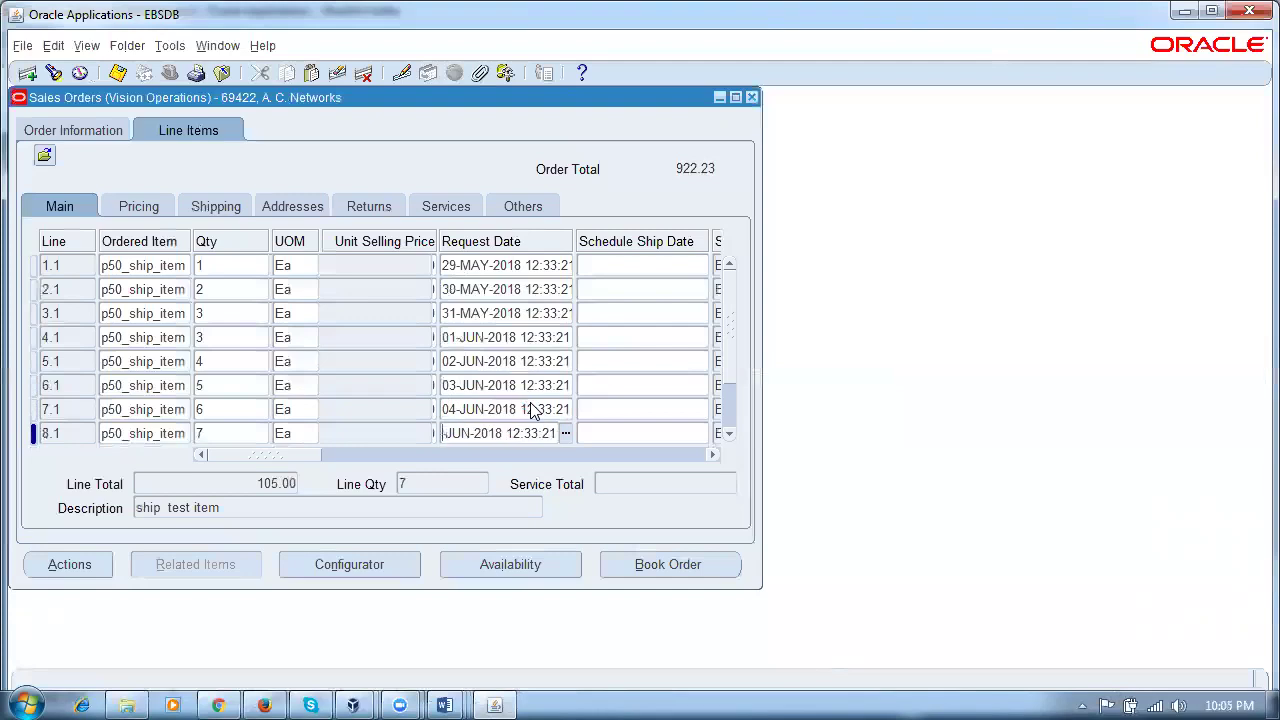
pyautogui.write('05')
pyautogui.press('Down')
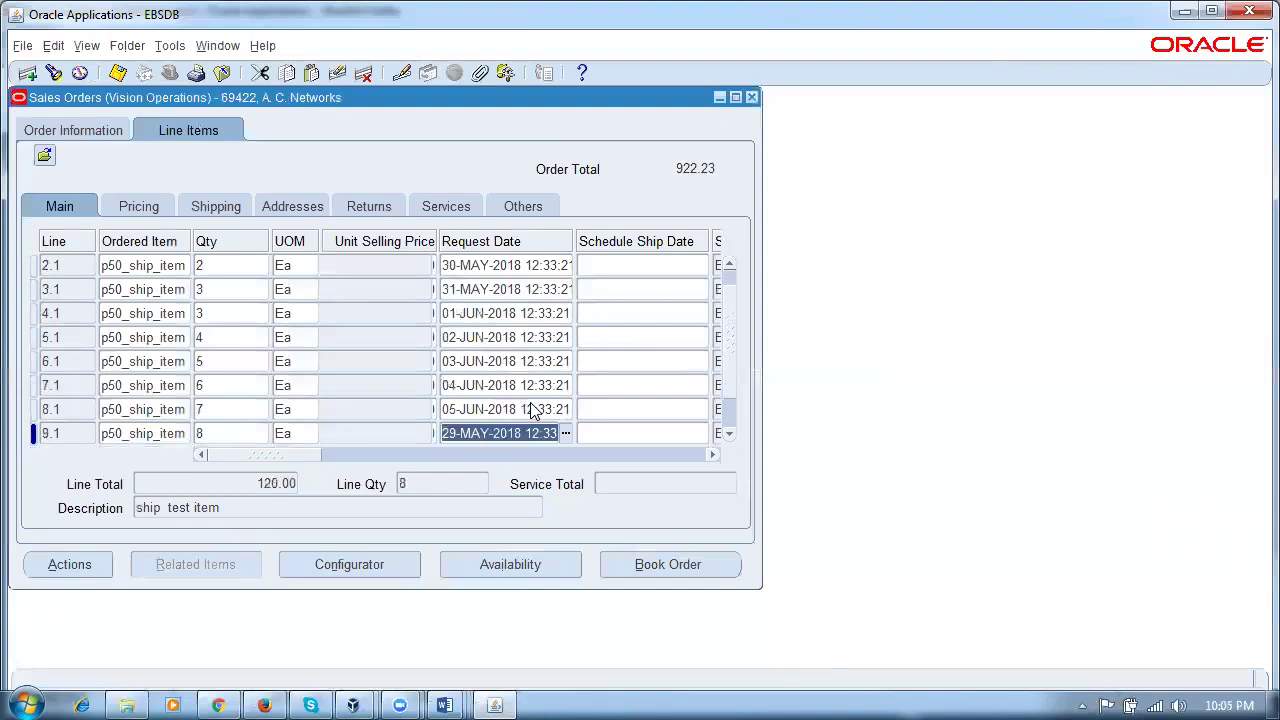
pyautogui.hotkey('ctrl', 'v')
pyautogui.press('Home')
pyautogui.press('Delete')
pyautogui.press('Delete')
pyautogui.press('Delete')
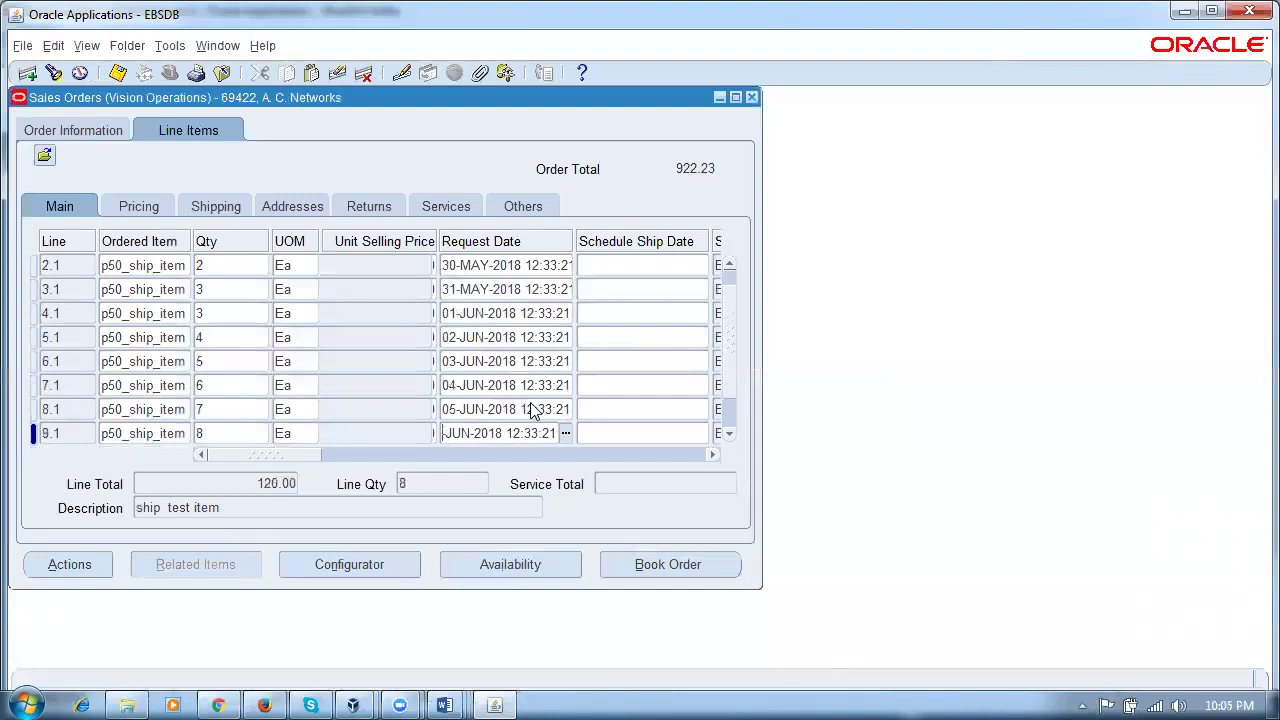
pyautogui.write('06')
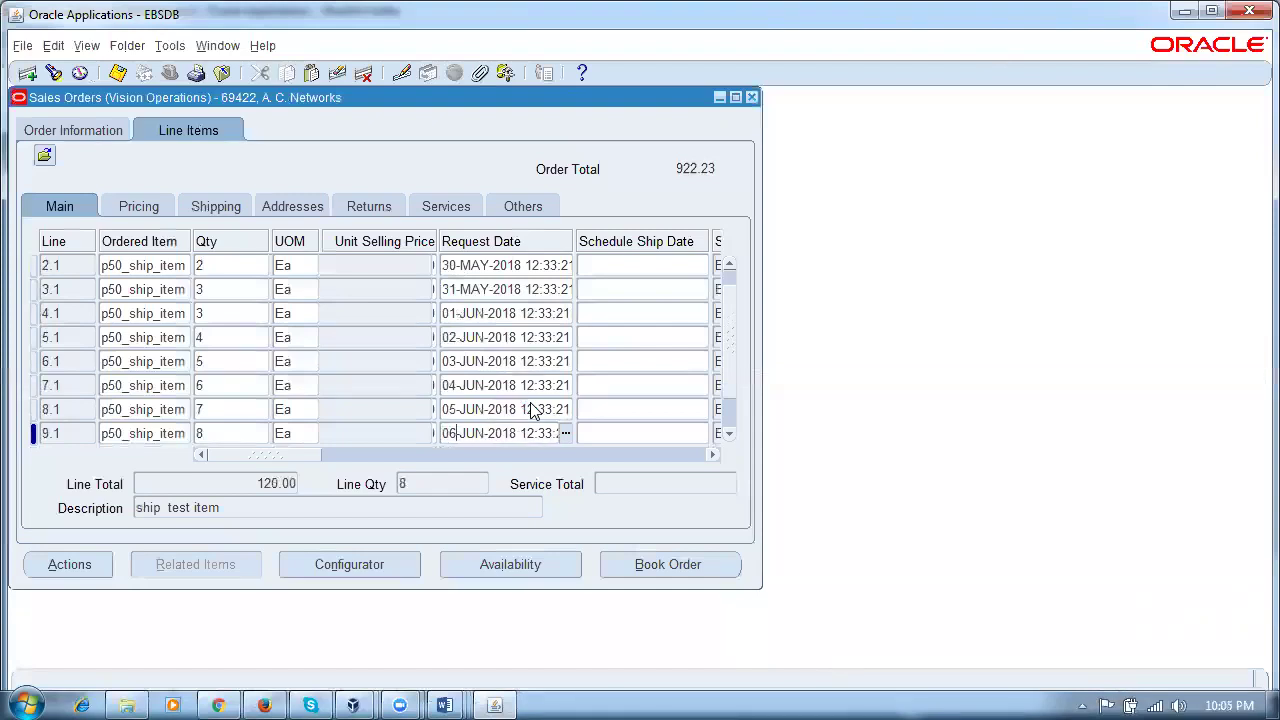
pyautogui.press('Down')
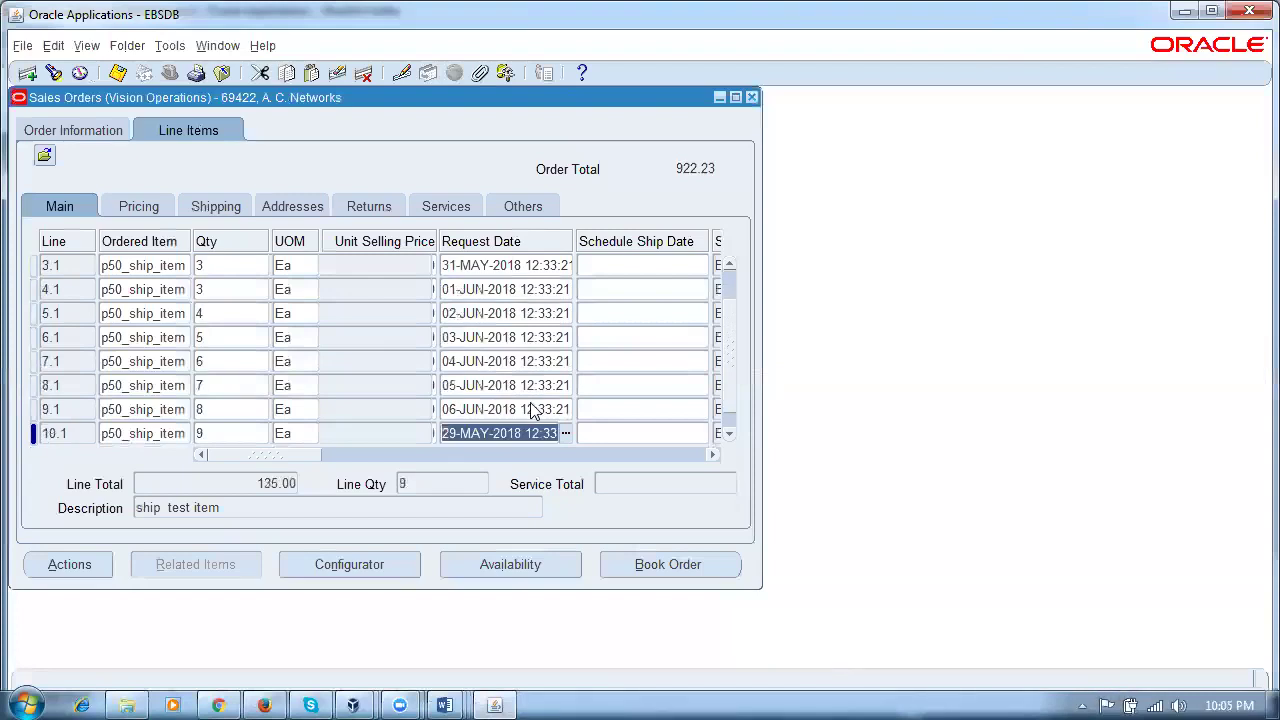
pyautogui.hotkey('ctrl', 'v')
pyautogui.press('Home')
pyautogui.press('Delete')
pyautogui.press('Delete')
pyautogui.press('Delete')
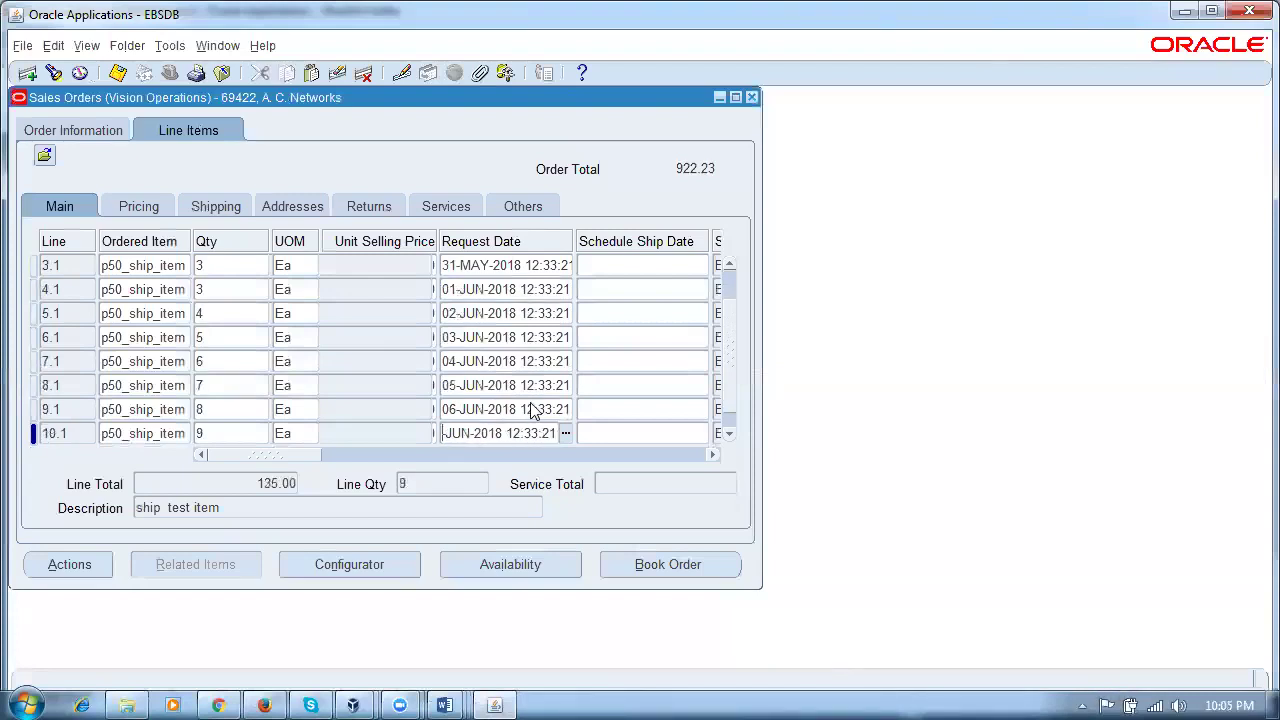
pyautogui.write('07-')
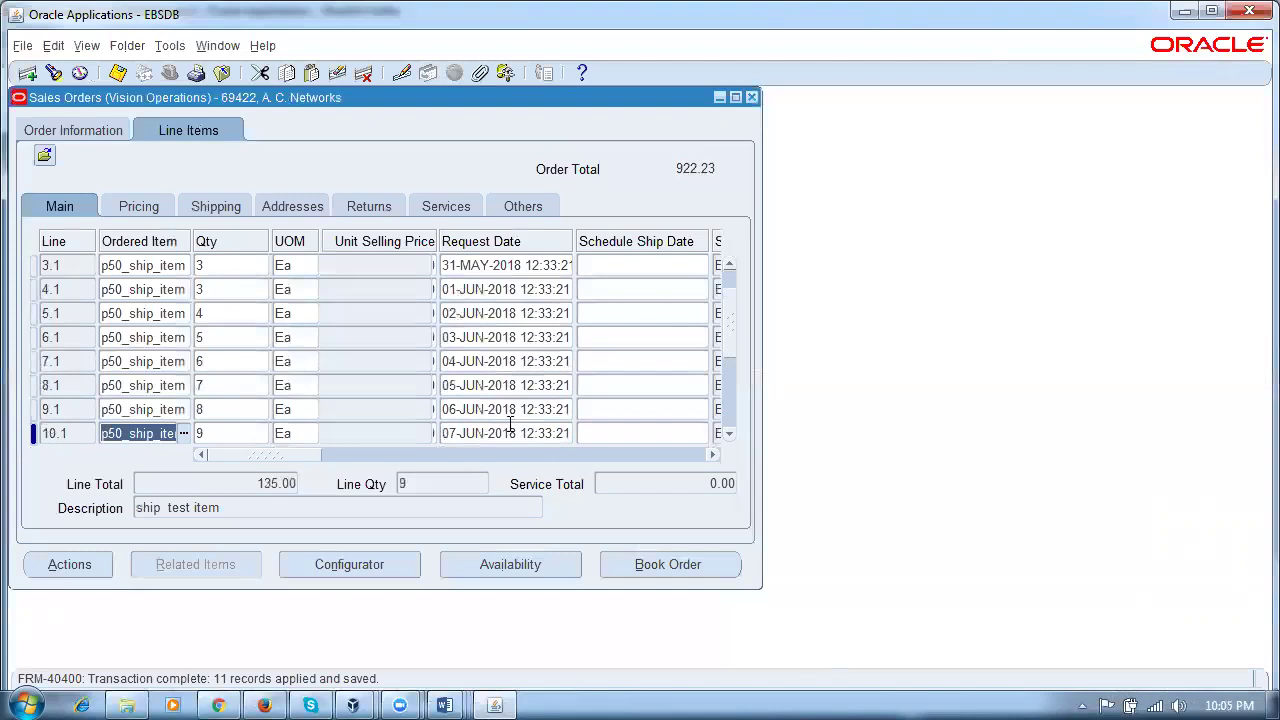
# Step: Check the request dates on lines 10.1 back through 6.1 and line 1.1
pyautogui.click(514, 433)
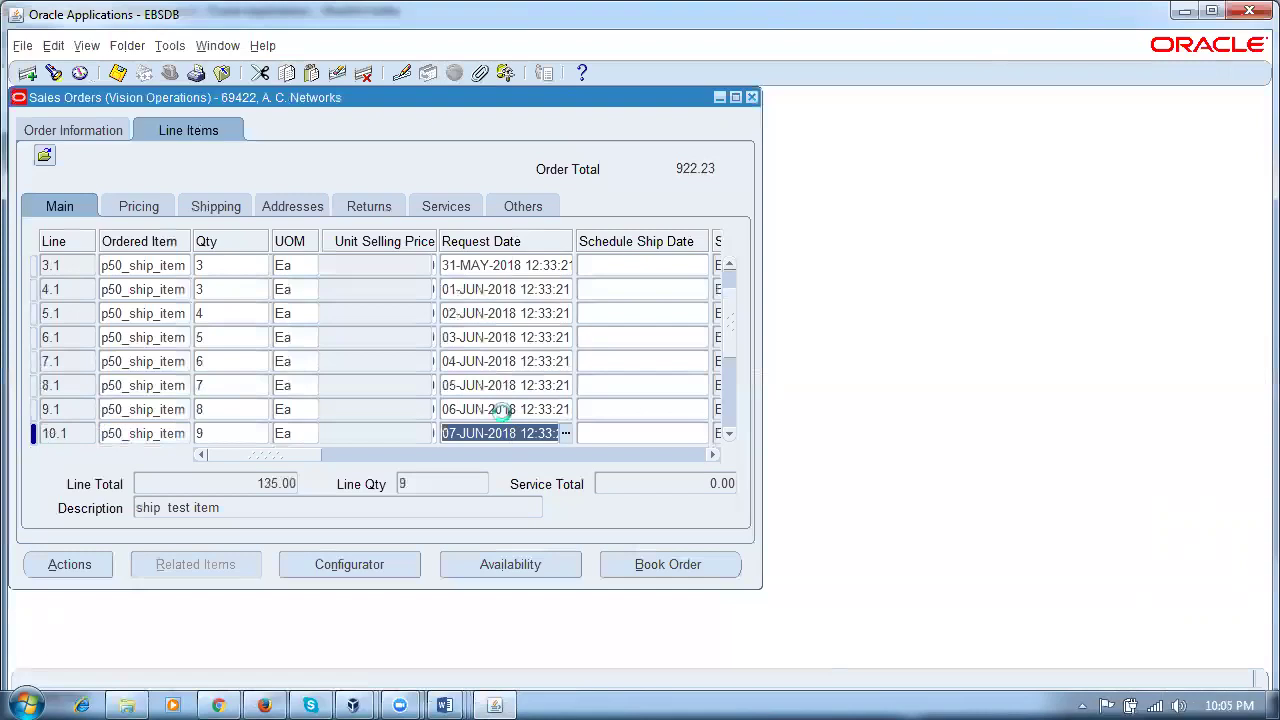
pyautogui.click(500, 409)
pyautogui.click(493, 388)
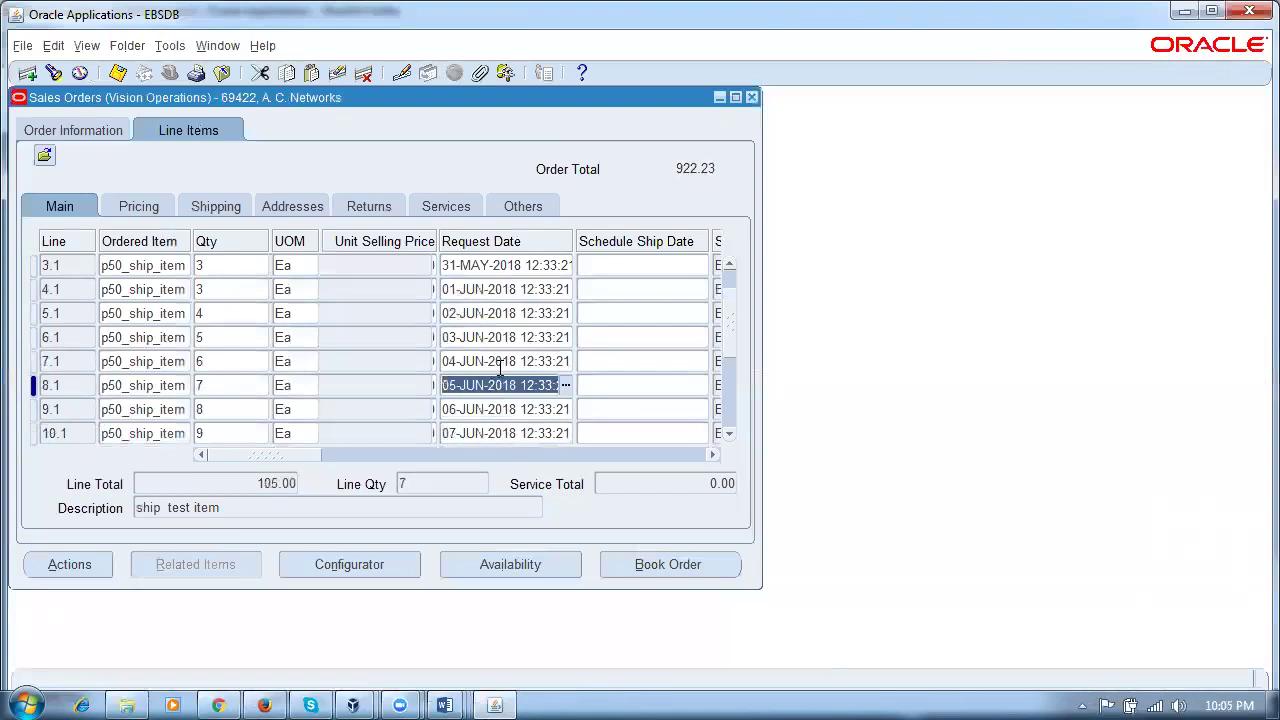
pyautogui.click(500, 364)
pyautogui.click(510, 342)
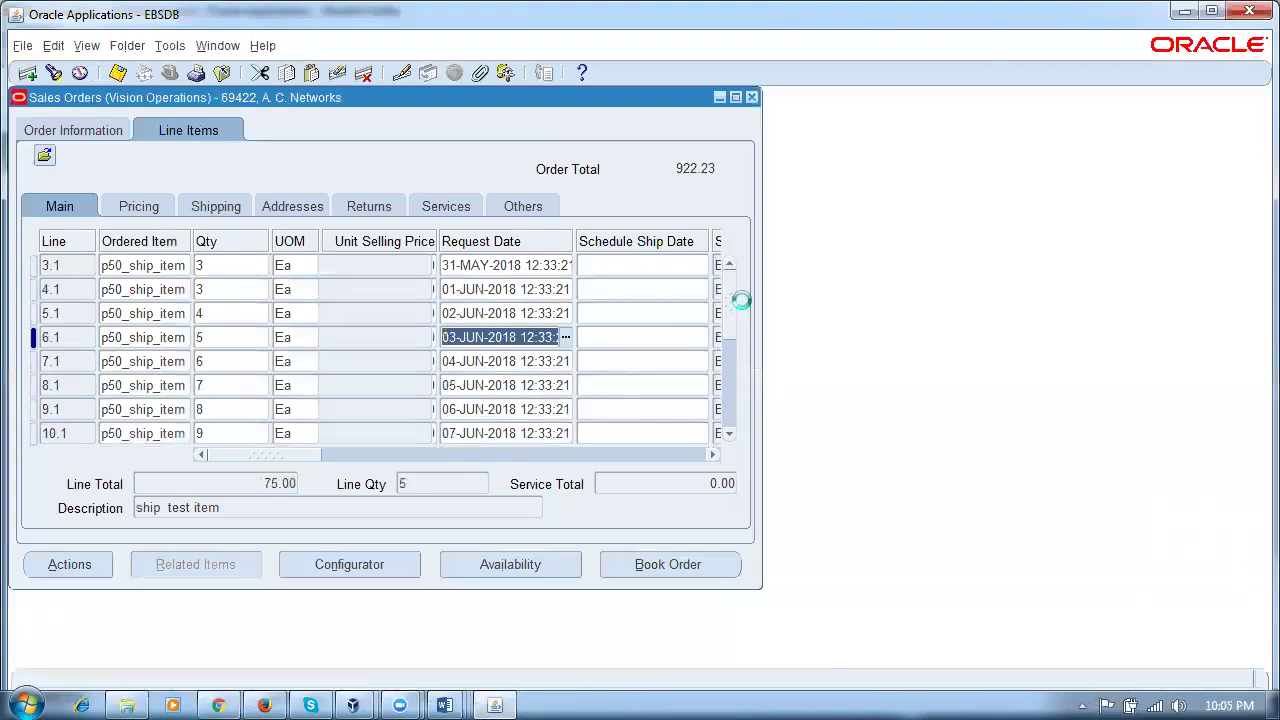
pyautogui.scroll(2, 740, 300)
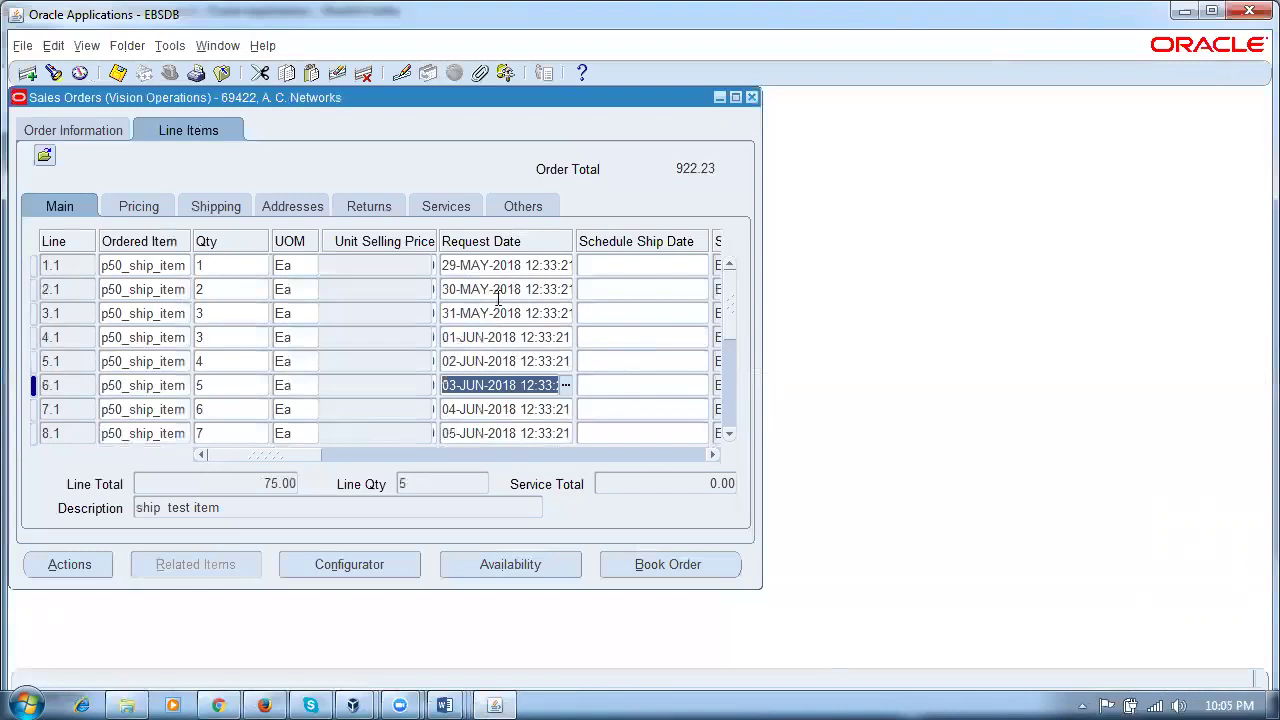
pyautogui.click(496, 267)
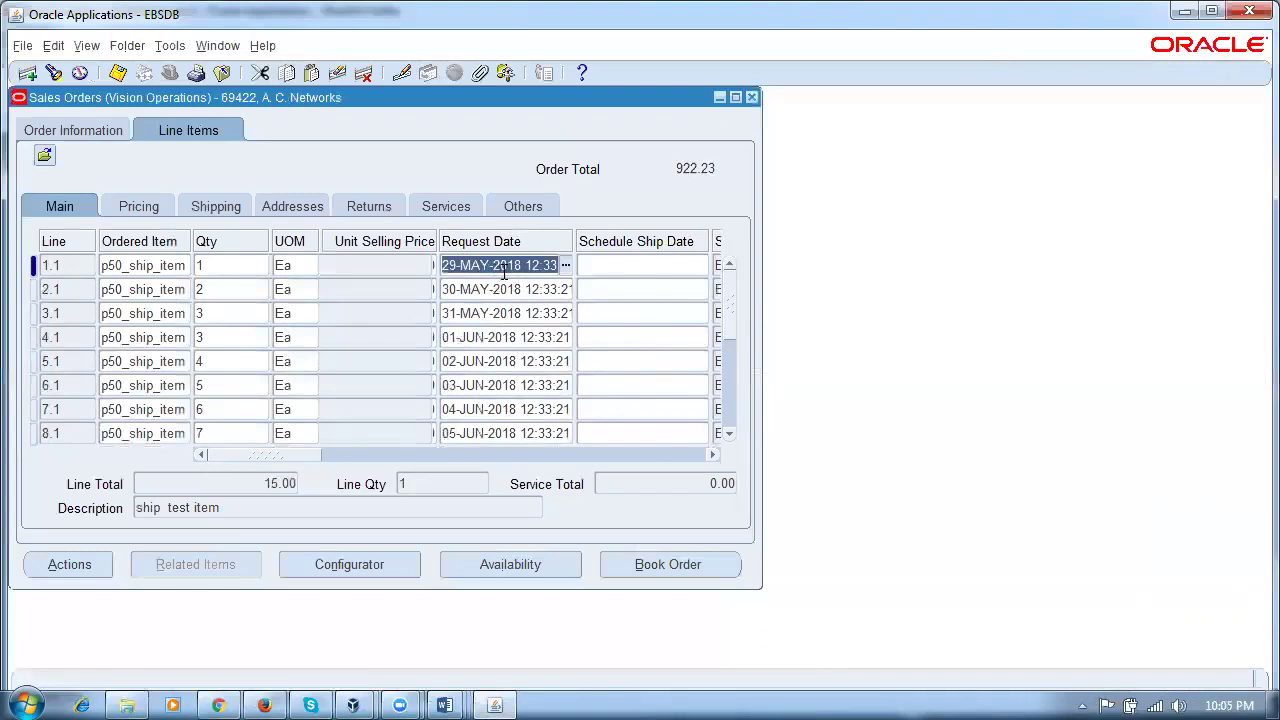
# Step: From the Navigator, open Inventory > Setup > Organizations > Calendars
pyautogui.click(221, 49)
pyautogui.click(272, 142)
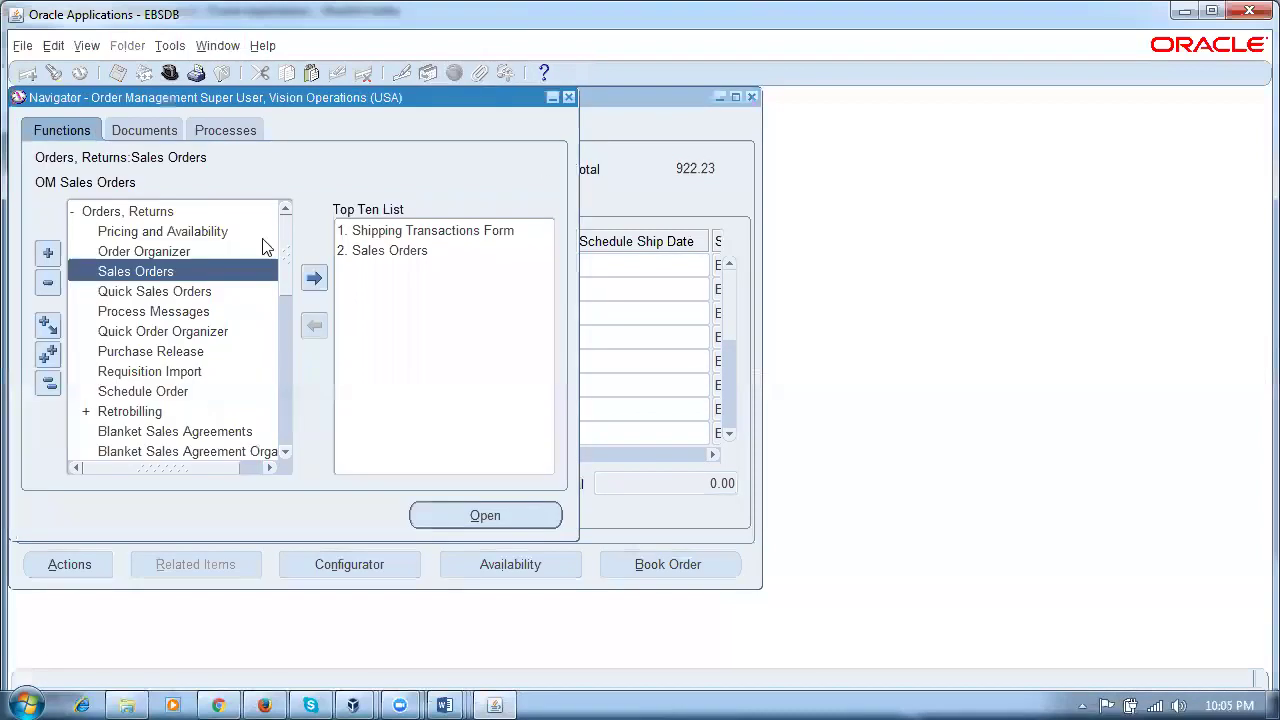
pyautogui.click(48, 382)
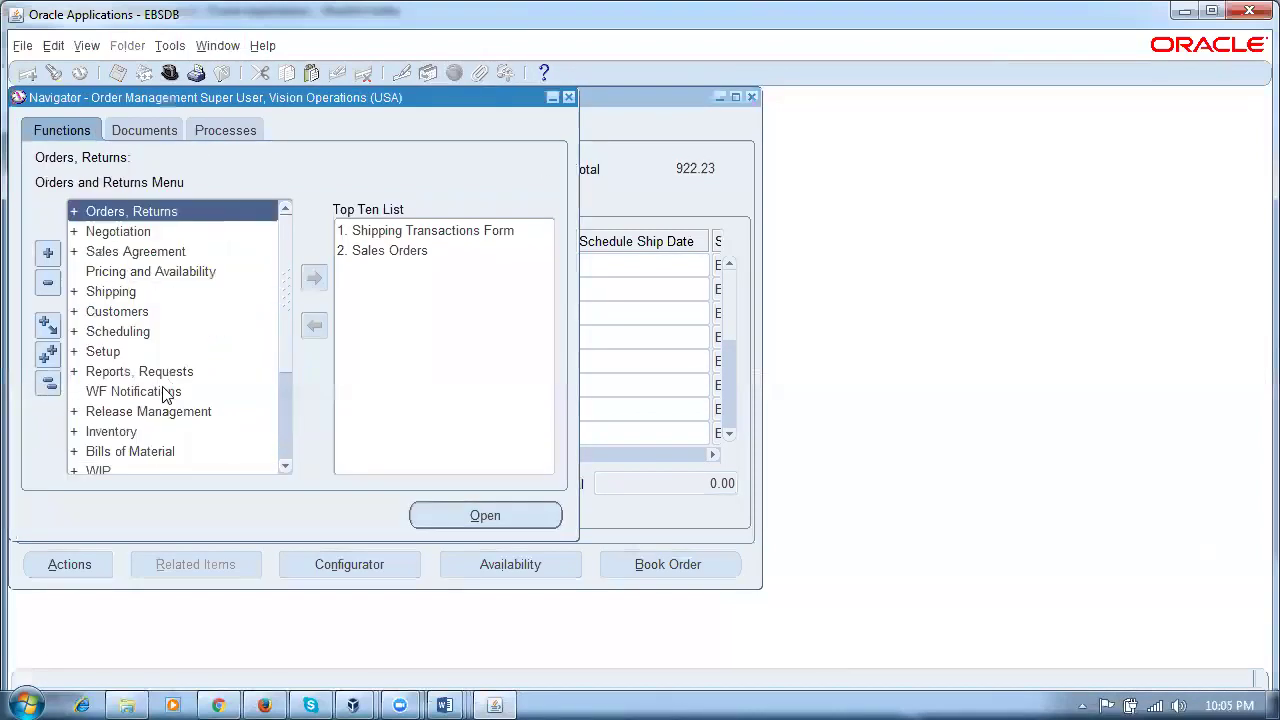
pyautogui.doubleClick(160, 431)
pyautogui.moveTo(284, 268); pyautogui.dragTo(292, 306)
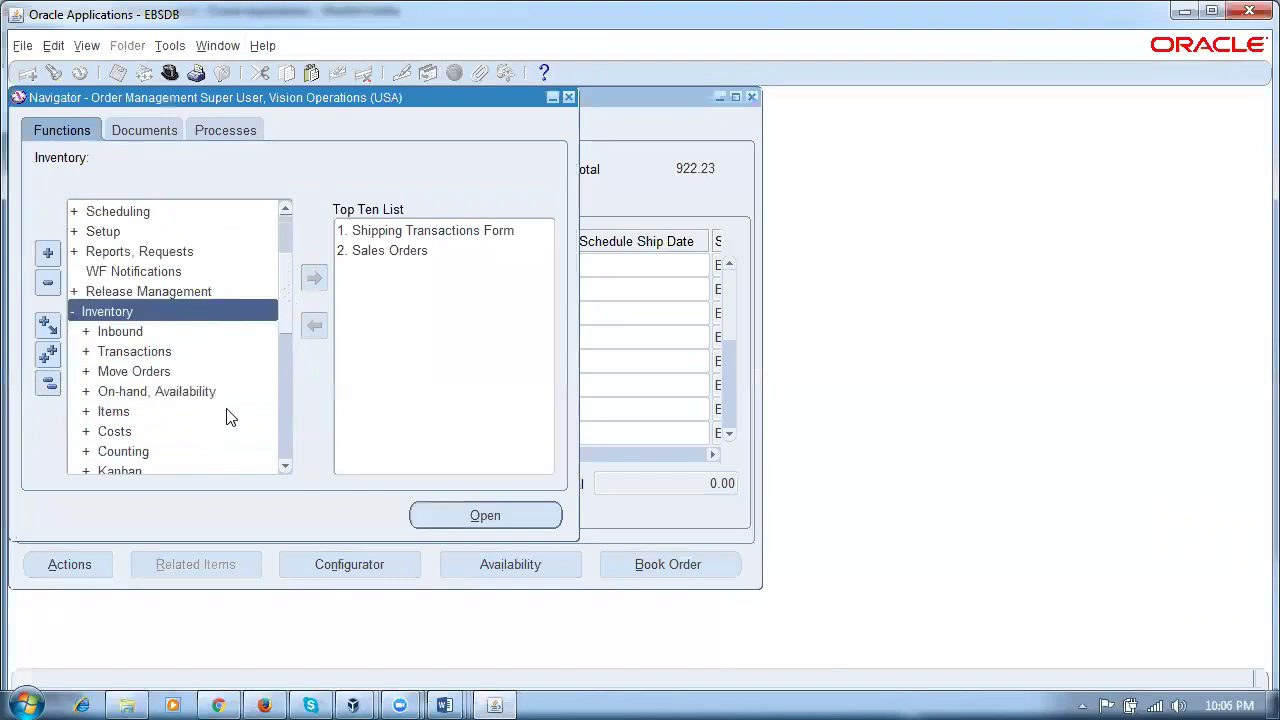
pyautogui.press('Down')
pyautogui.press('Down')
pyautogui.press('Down')
pyautogui.press('Down')
pyautogui.press('Down')
pyautogui.press('Down')
pyautogui.press('Down')
pyautogui.press('Down')
pyautogui.press('Down')
pyautogui.press('Down')
pyautogui.press('Down')
pyautogui.press('Down')
pyautogui.press('Down')
pyautogui.press('Down')
pyautogui.press('Right')
pyautogui.press('Down')
pyautogui.press('Down')
pyautogui.press('Down')
pyautogui.press('Down')
pyautogui.press('Down')
pyautogui.press('Down')
pyautogui.press('Right')
pyautogui.press('Down')
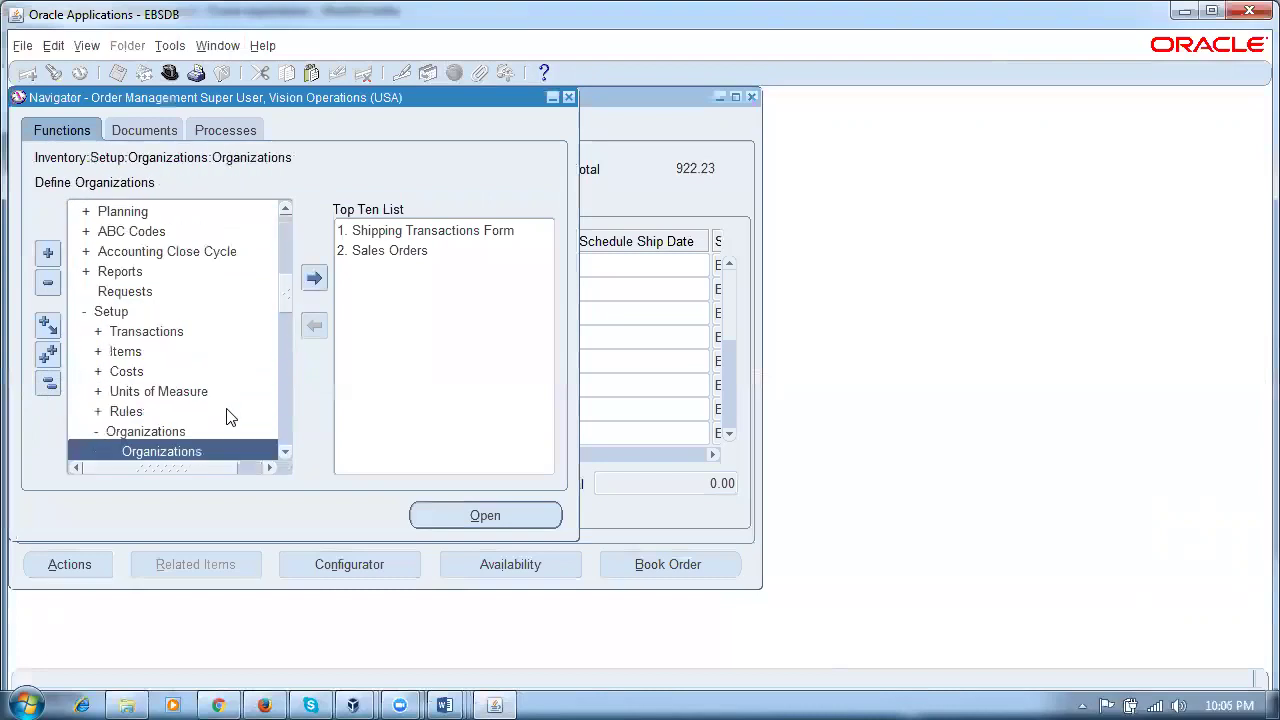
pyautogui.press('c')
pyautogui.press('Return')
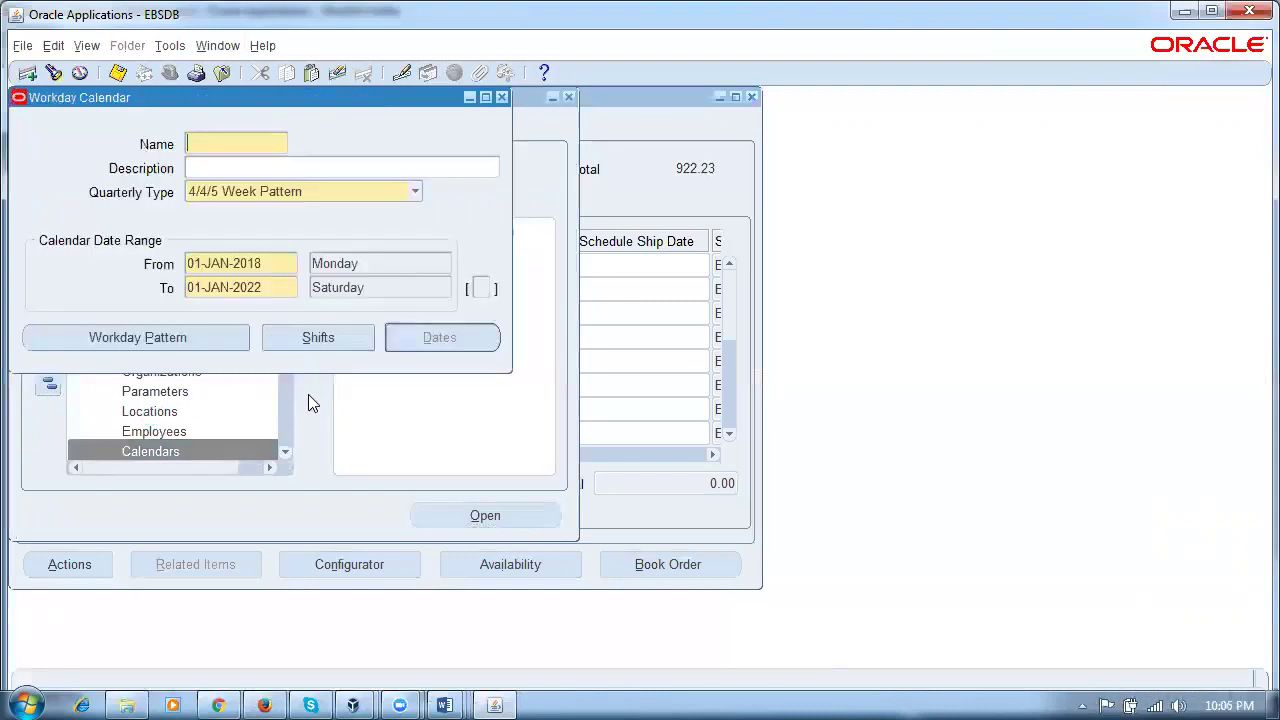
# Step: Query the Vision01 calendar with Vis% and view its working dates for June 2018
pyautogui.press('F11')
pyautogui.write('Vis%')
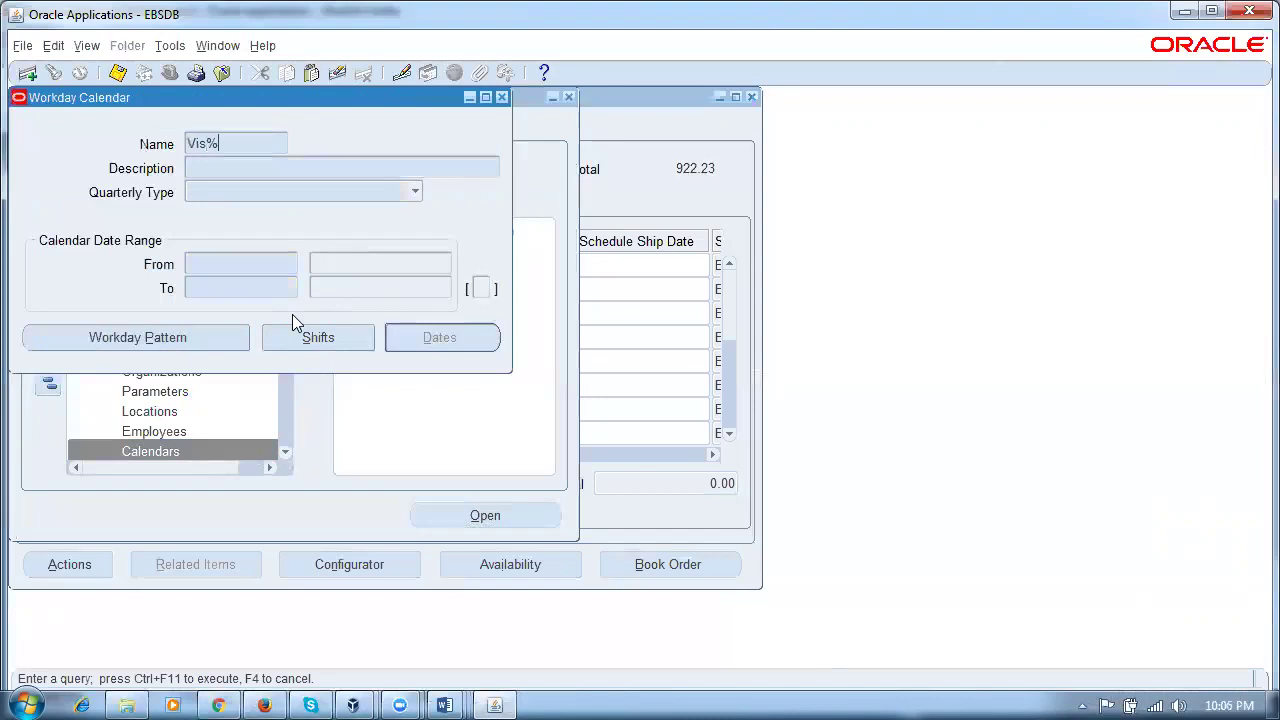
pyautogui.hotkey('ctrl', 'F11')
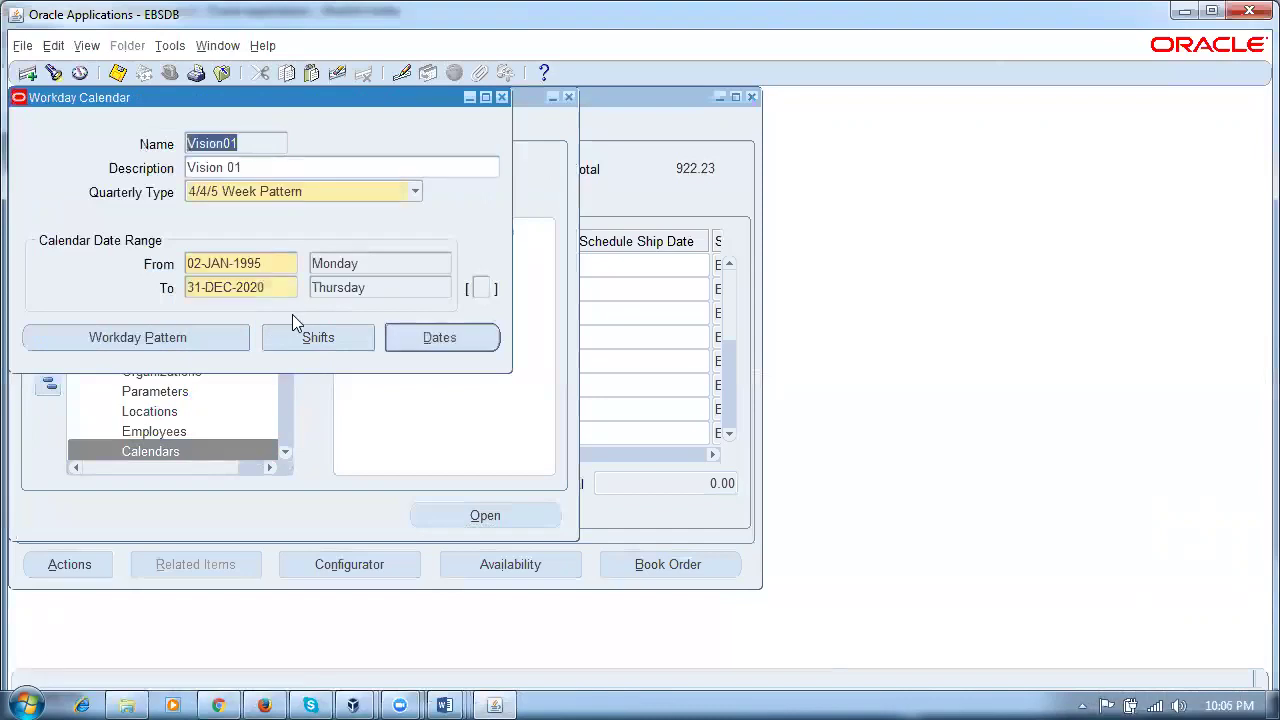
pyautogui.click(440, 339)
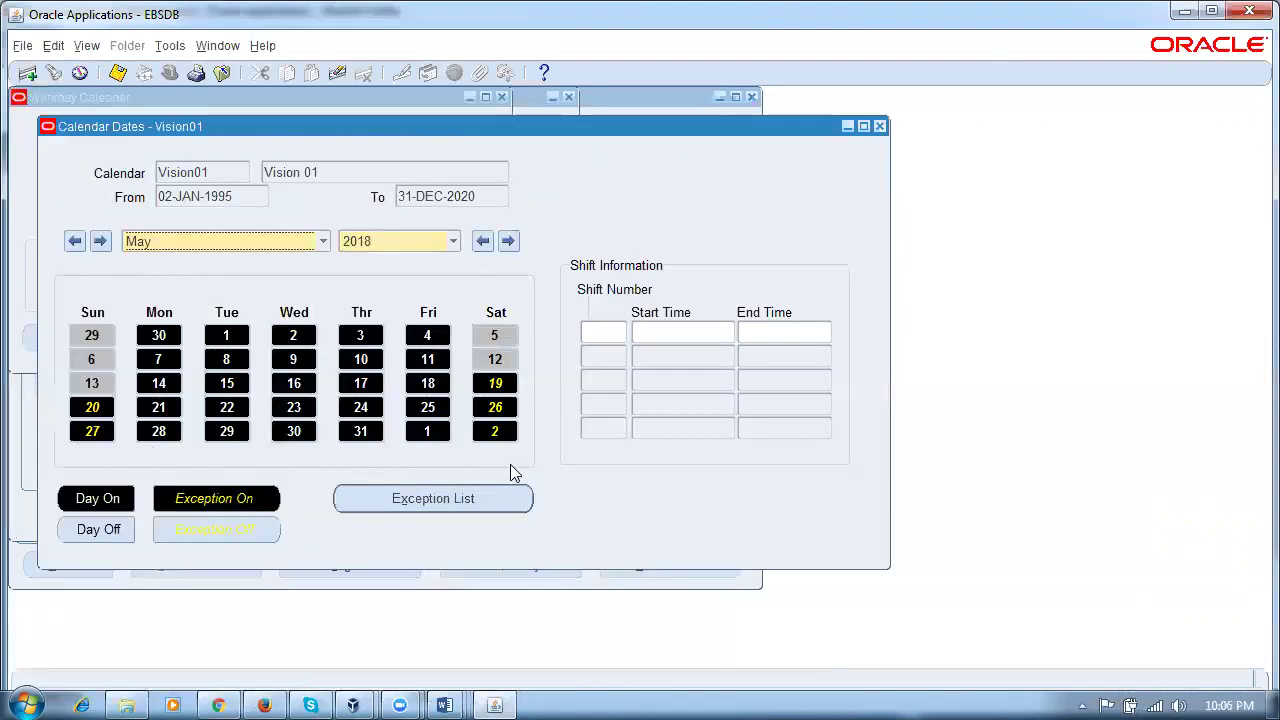
pyautogui.click(222, 244)
pyautogui.click(212, 261)
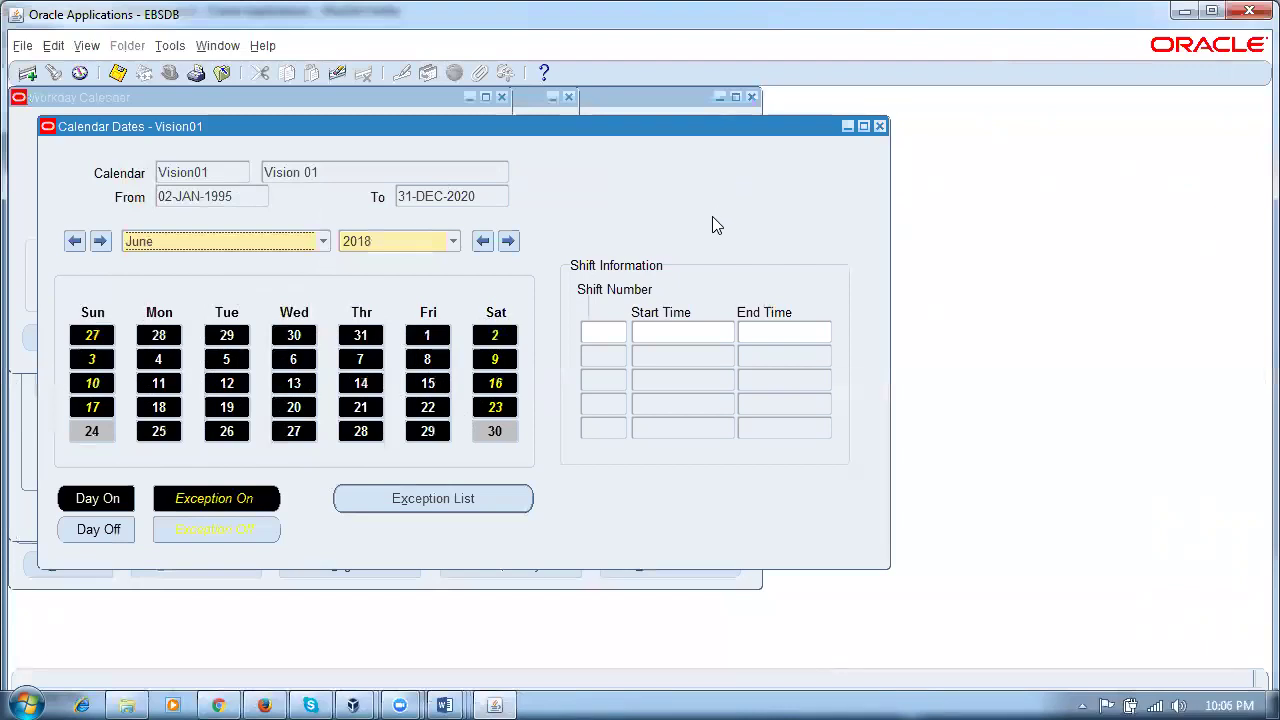
# Step: Close the calendar dates and workday calendar windows, acknowledging the rebuild note
pyautogui.click(879, 126)
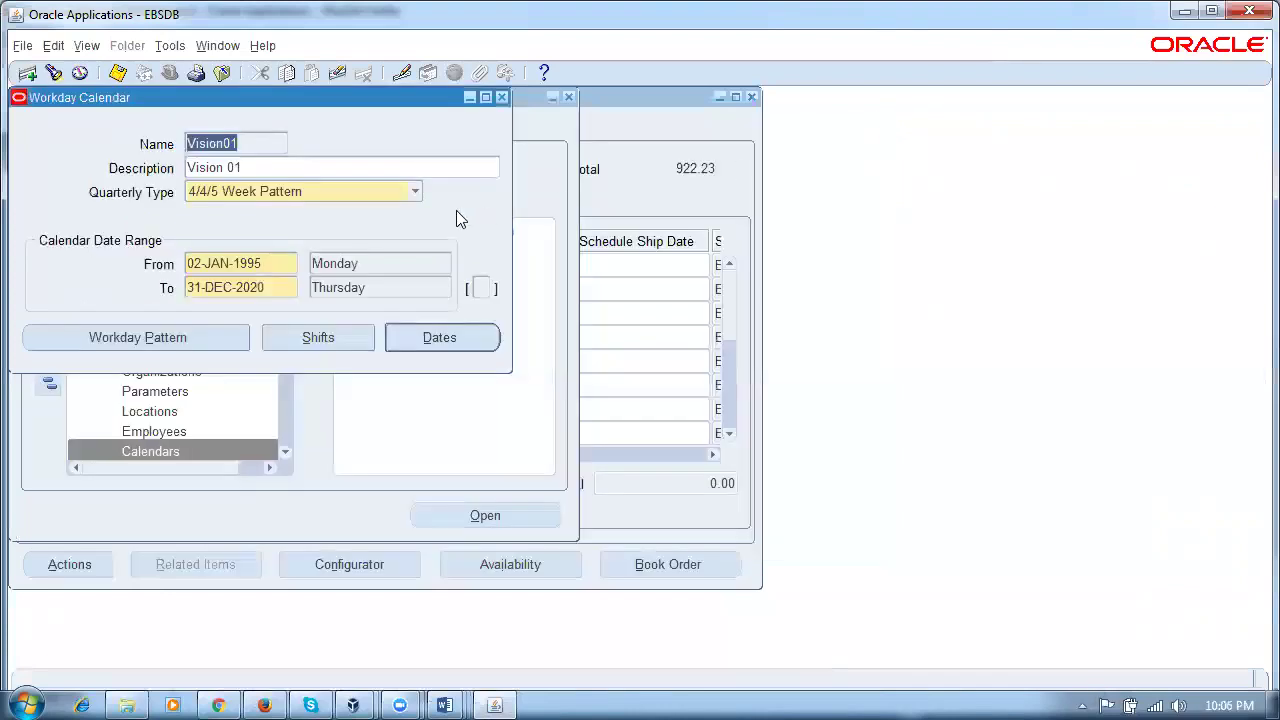
pyautogui.click(501, 97)
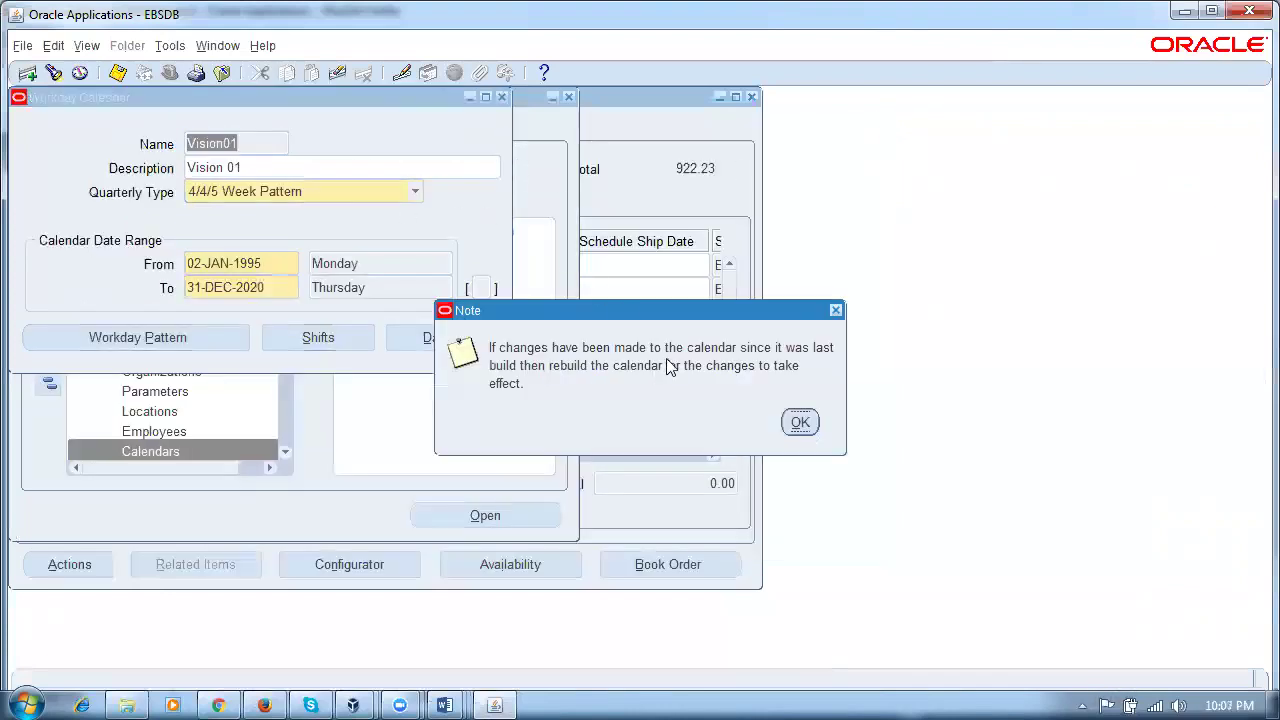
pyautogui.click(800, 422)
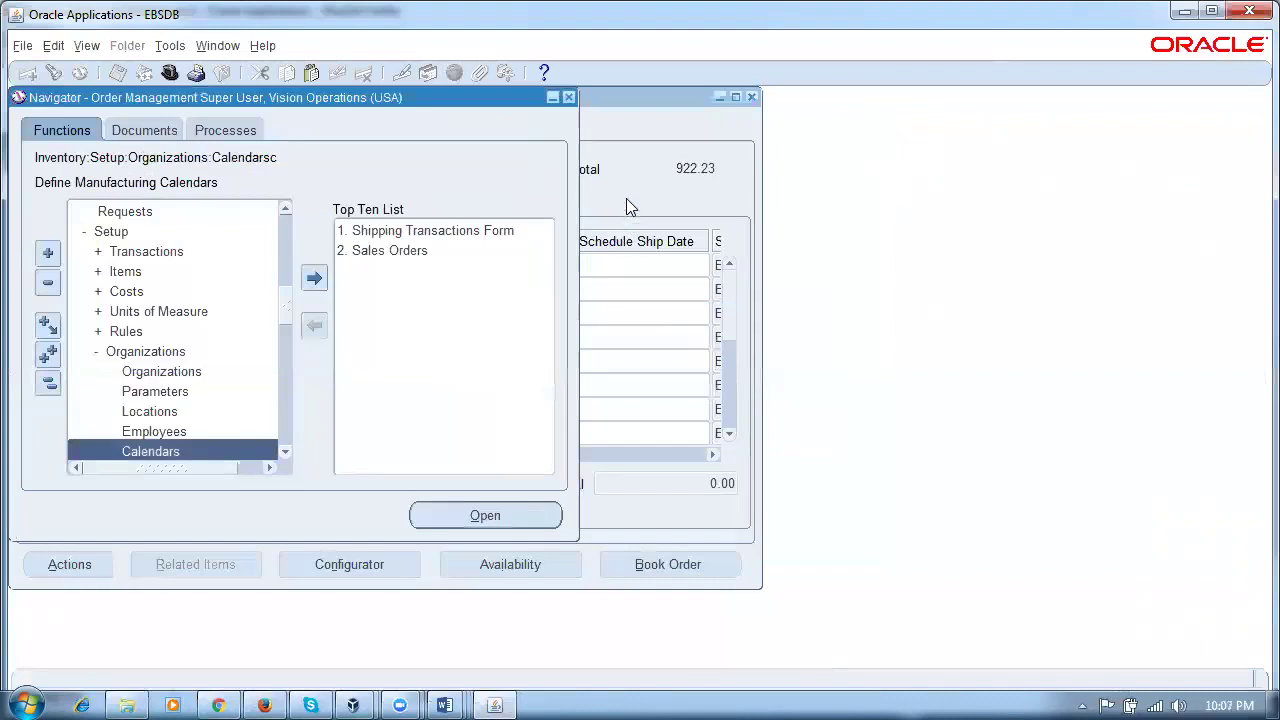
# Step: Book sales order 69422 and dismiss the booking confirmation
pyautogui.click(626, 198)
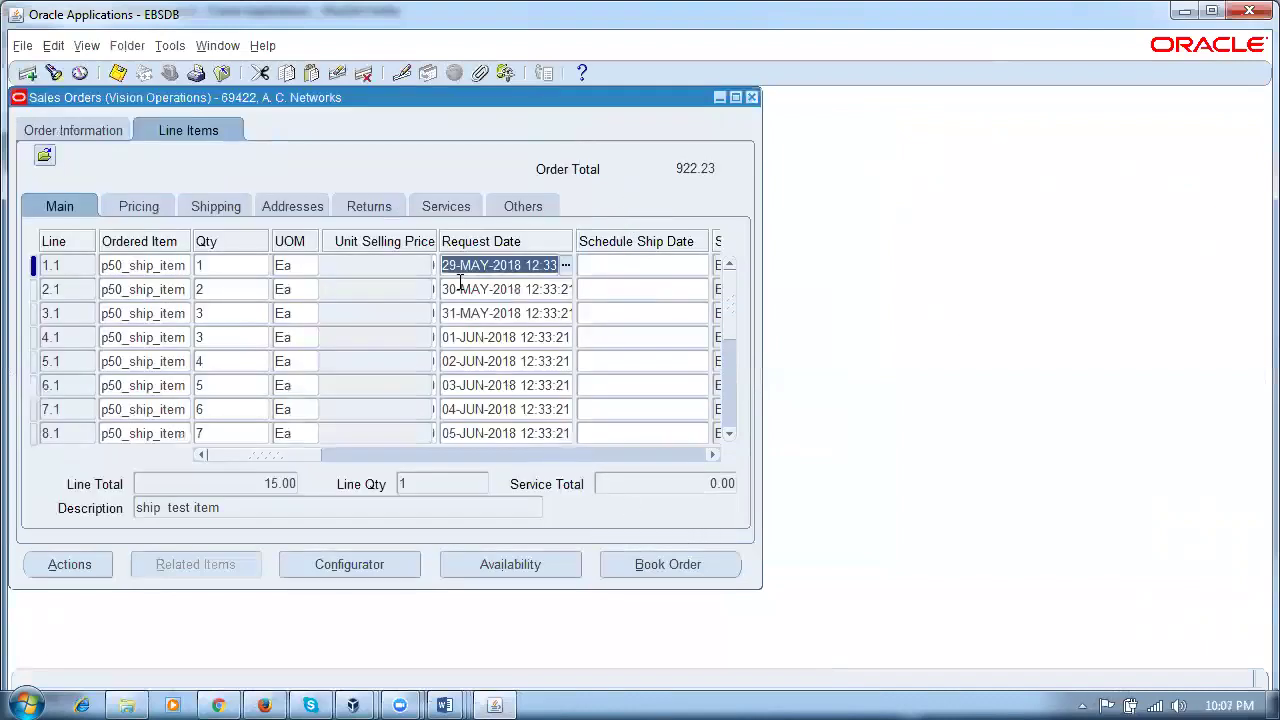
pyautogui.click(730, 436)
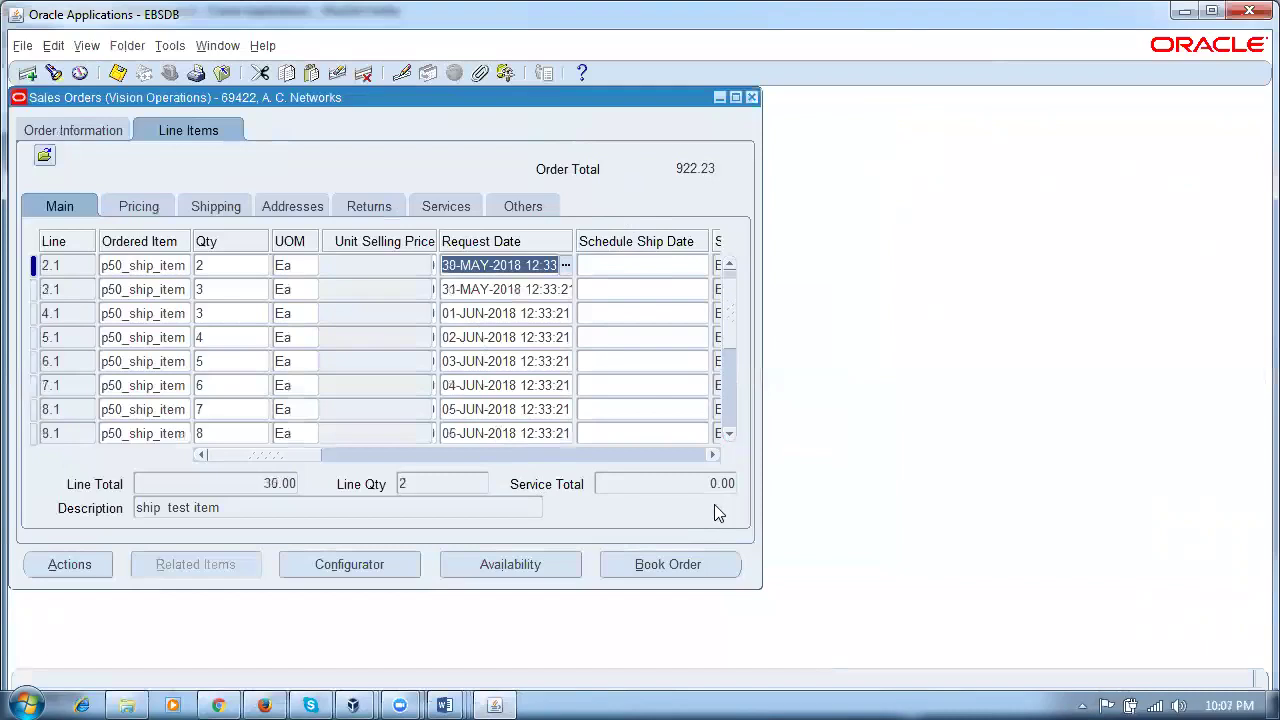
pyautogui.click(682, 564)
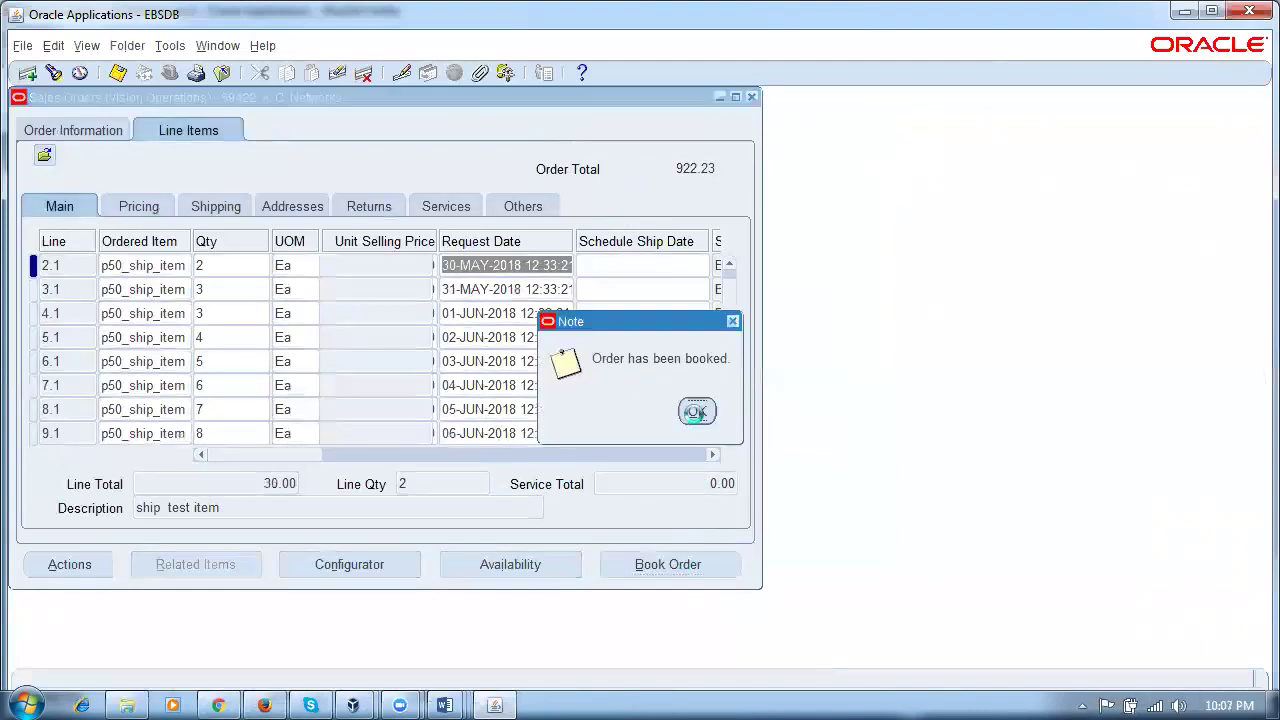
pyautogui.click(697, 411)
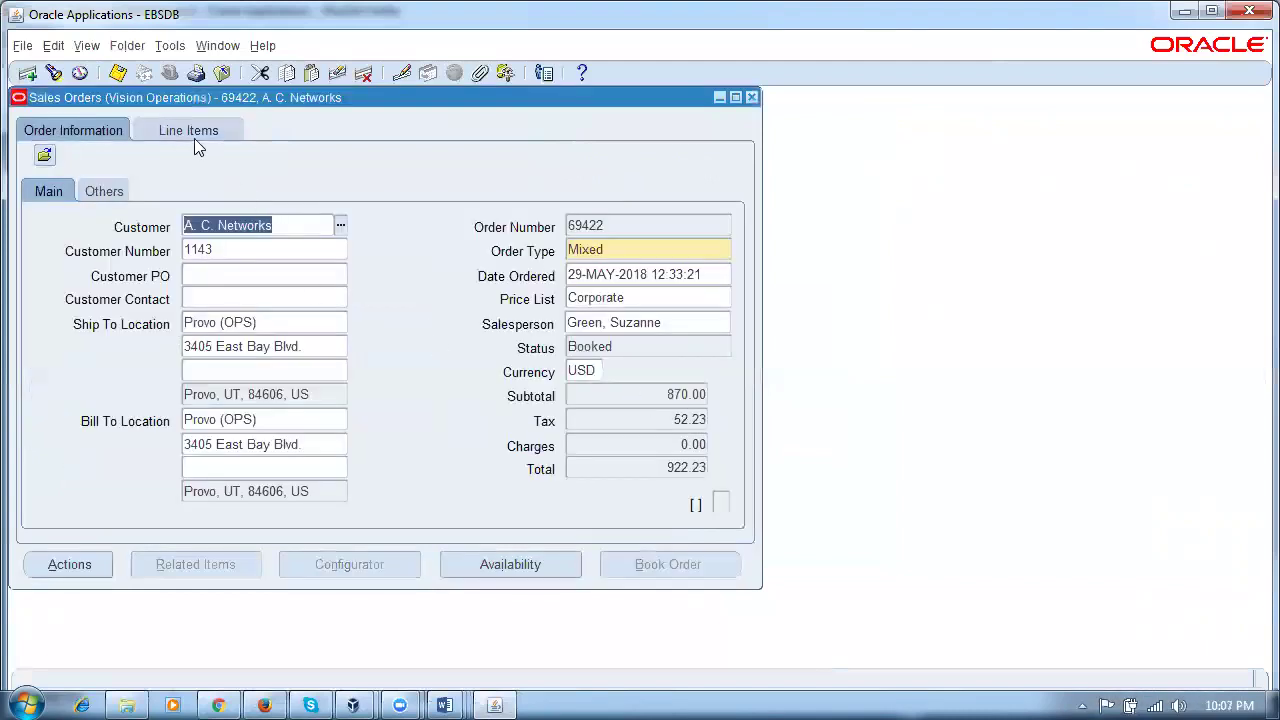
# Step: Compare request and schedule ship dates on lines 1.1–4.1, then view the order header details
pyautogui.click(194, 134)
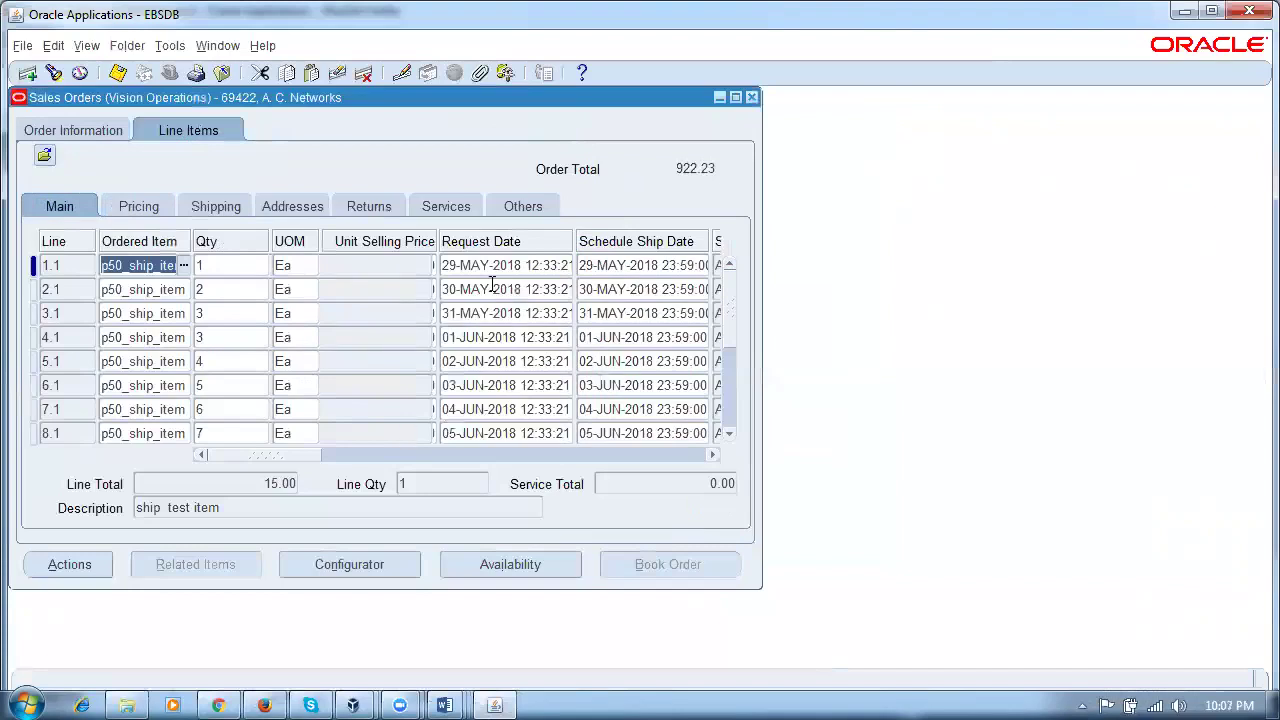
pyautogui.click(664, 266)
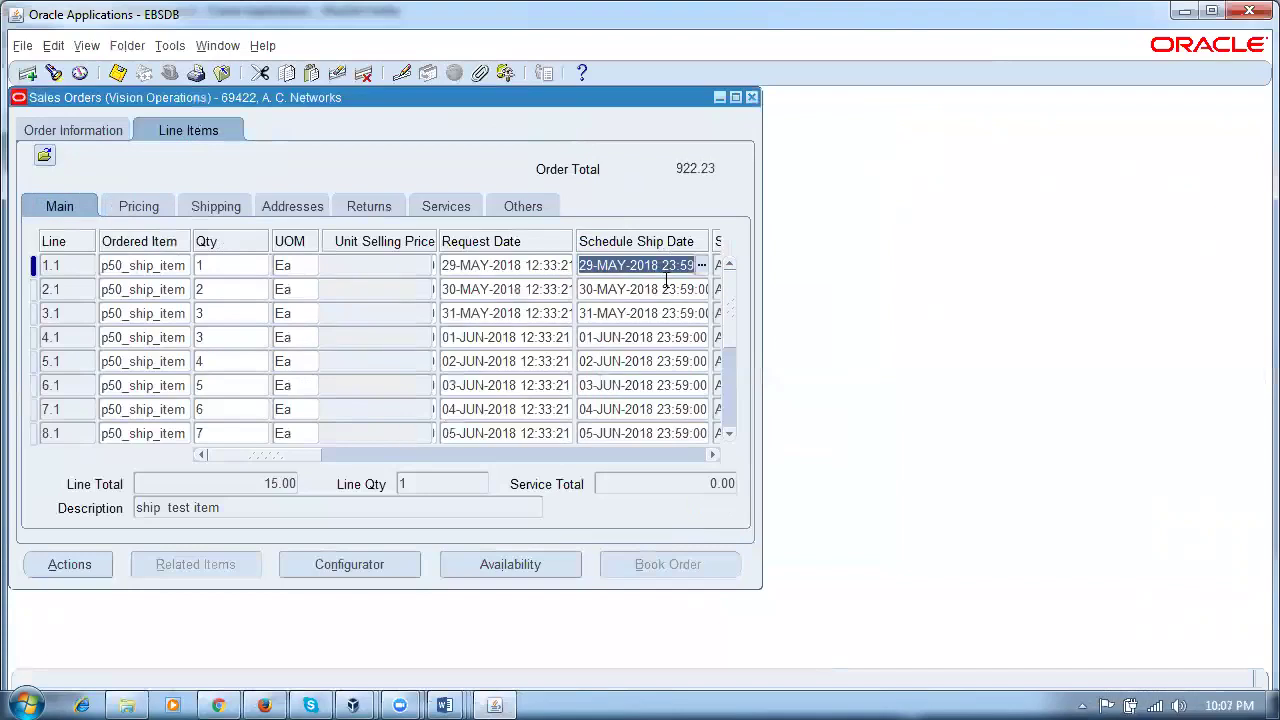
pyautogui.click(546, 288)
pyautogui.click(640, 290)
pyautogui.click(507, 316)
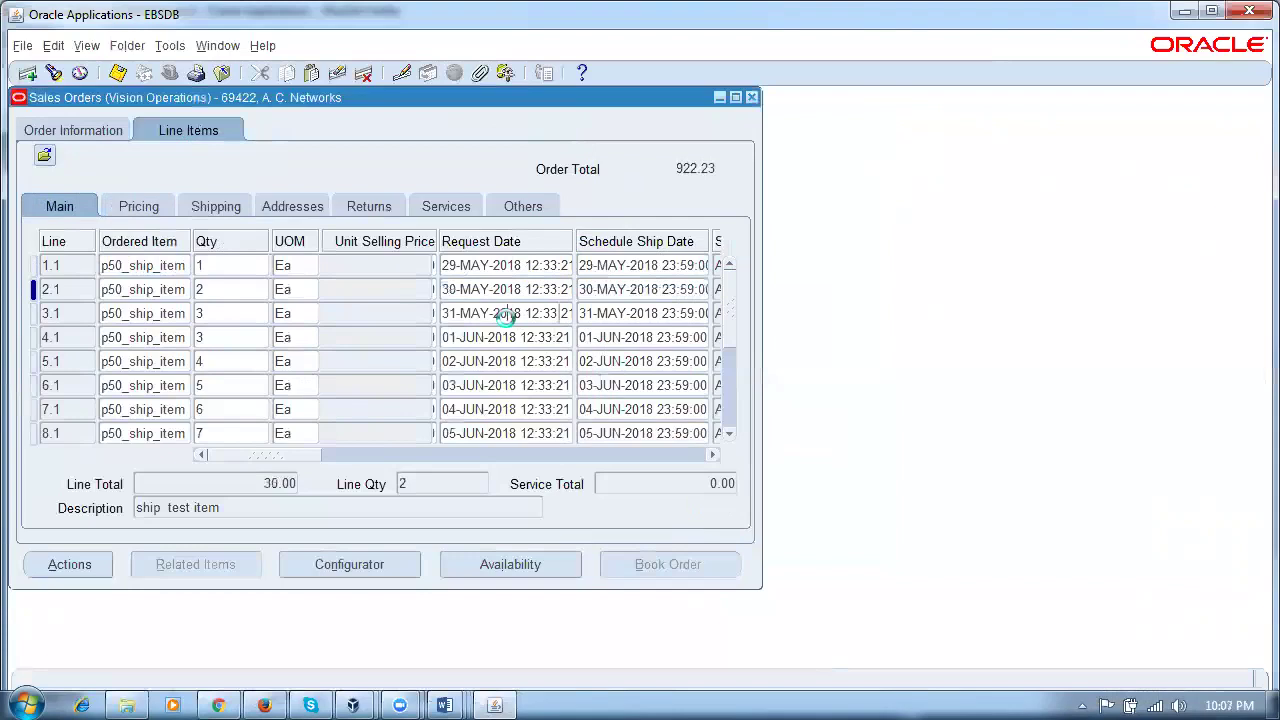
pyautogui.click(608, 313)
pyautogui.click(520, 337)
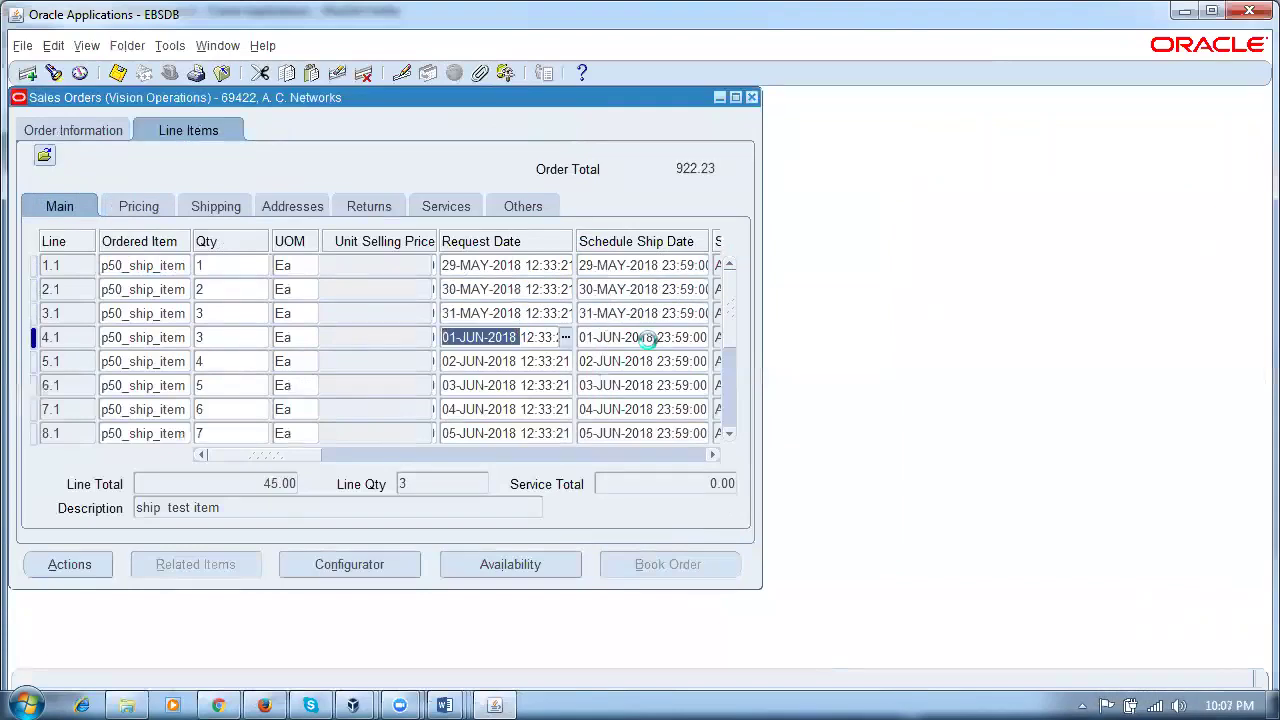
pyautogui.click(648, 338)
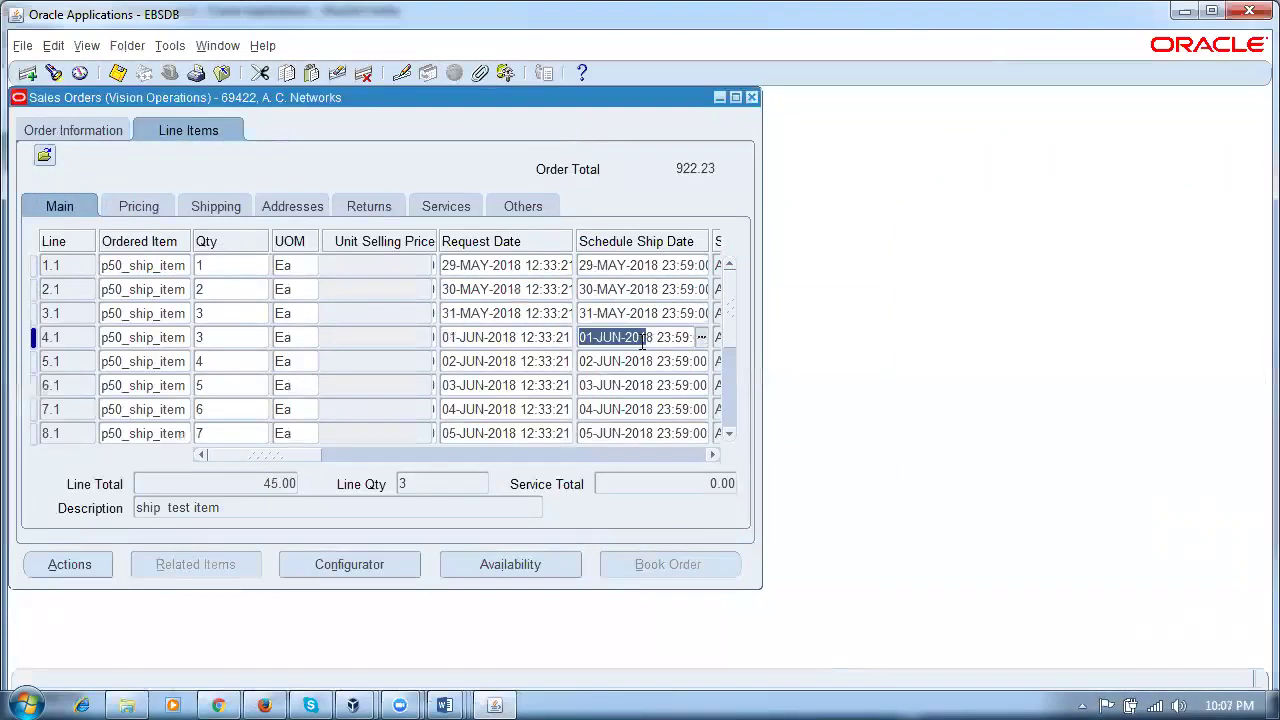
pyautogui.moveTo(644, 342); pyautogui.dragTo(660, 346)
pyautogui.click(80, 128)
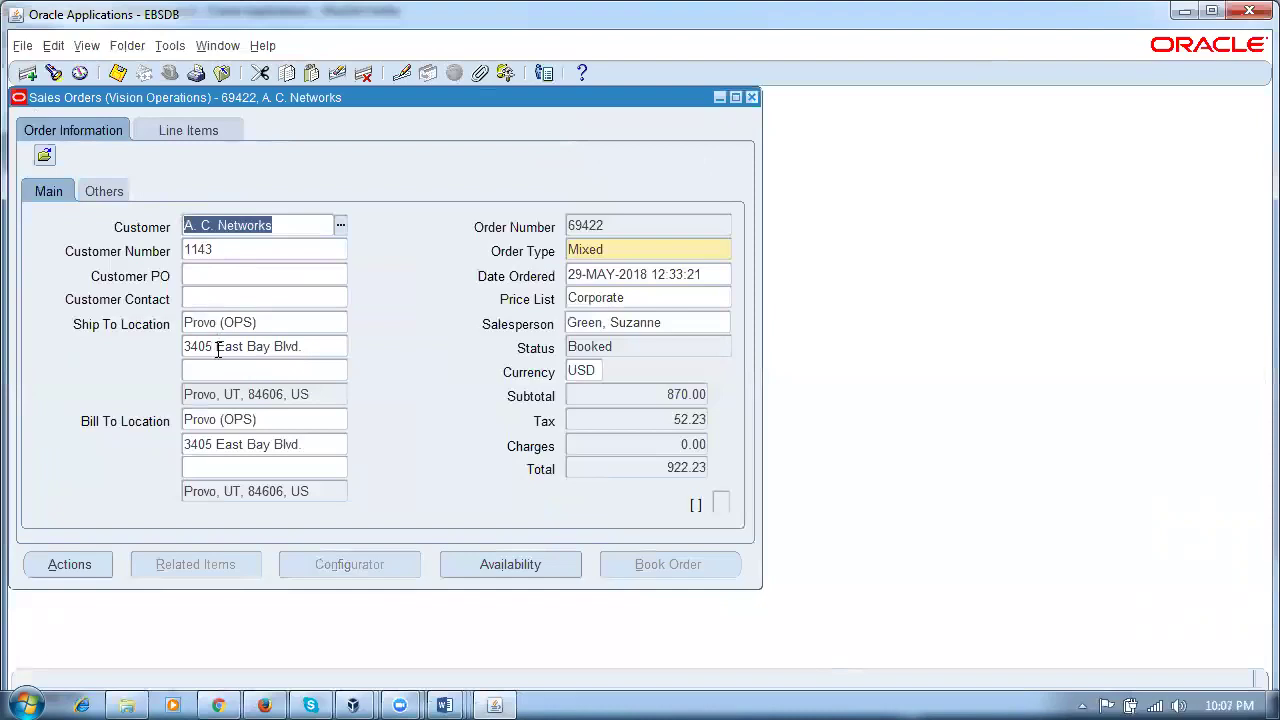
# Step: Note order number 69422, close Sales Orders and open Shipping Transactions
pyautogui.click(652, 227)
pyautogui.hotkey('ctrl', 'c')
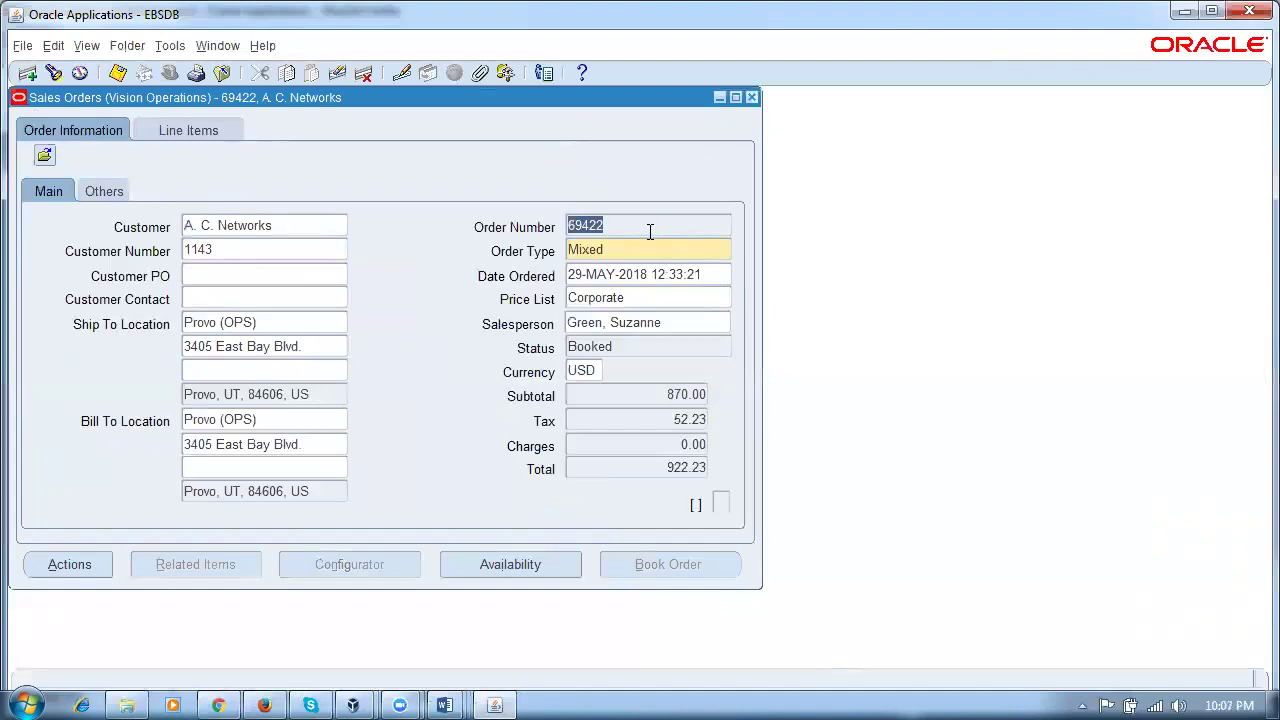
pyautogui.click(753, 97)
pyautogui.click(47, 384)
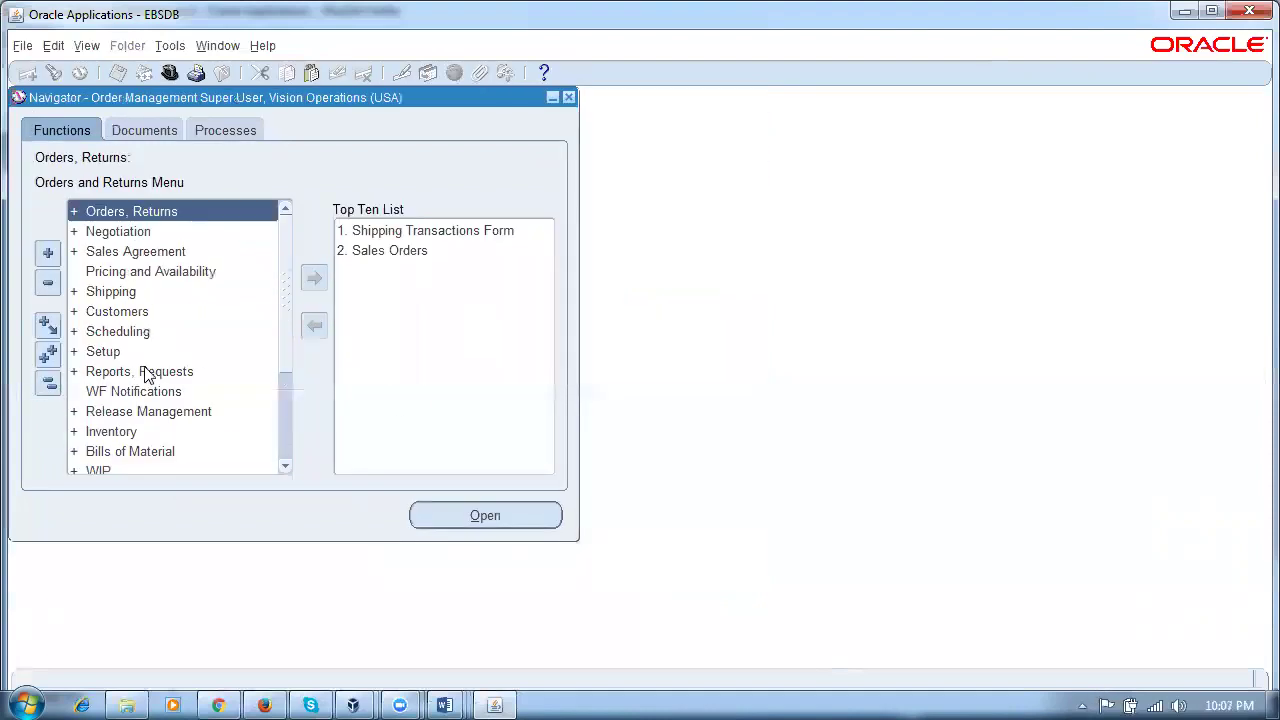
pyautogui.doubleClick(108, 291)
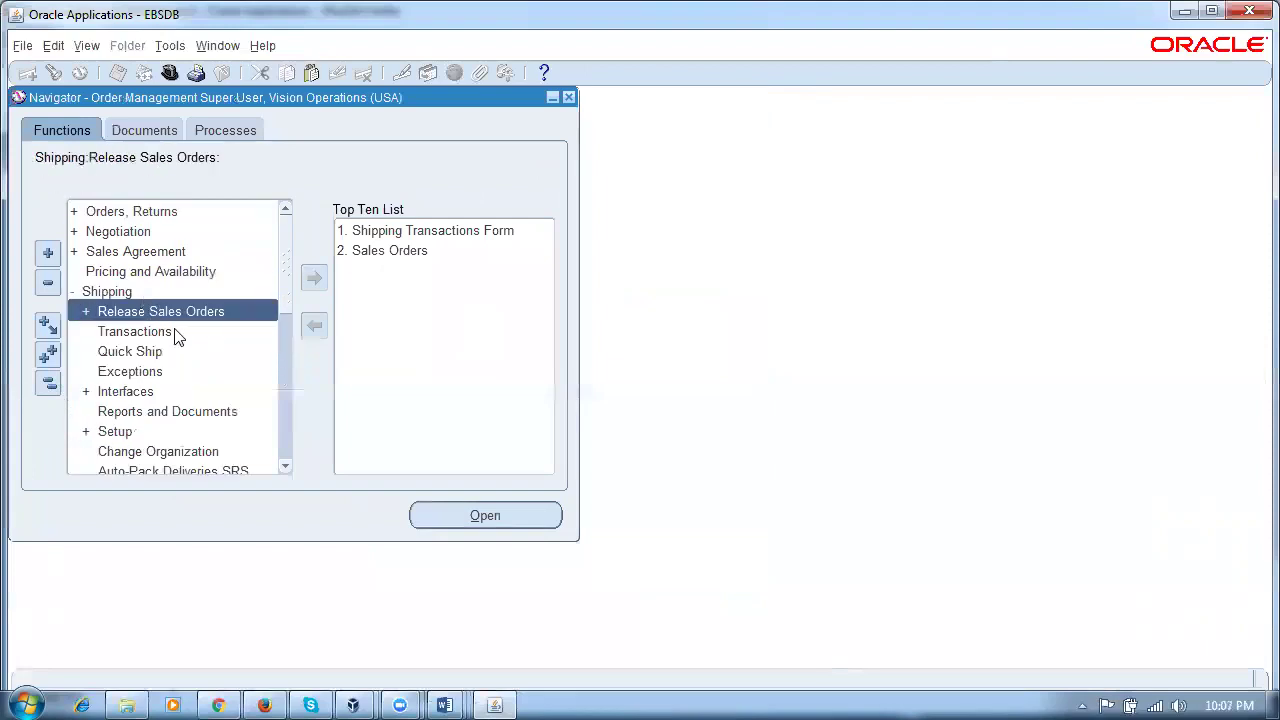
pyautogui.doubleClick(176, 333)
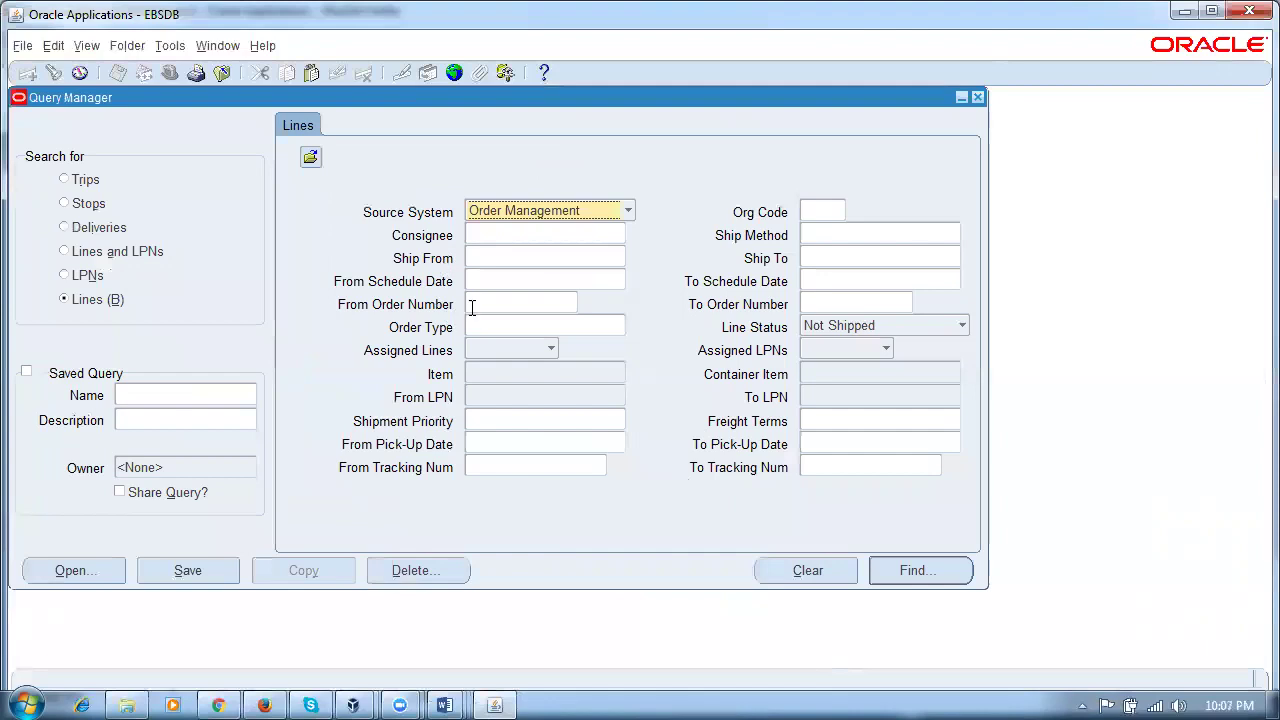
# Step: Find order 69422's shipping lines with no line status filter and inspect delivery detail 6240053
pyautogui.click(472, 305)
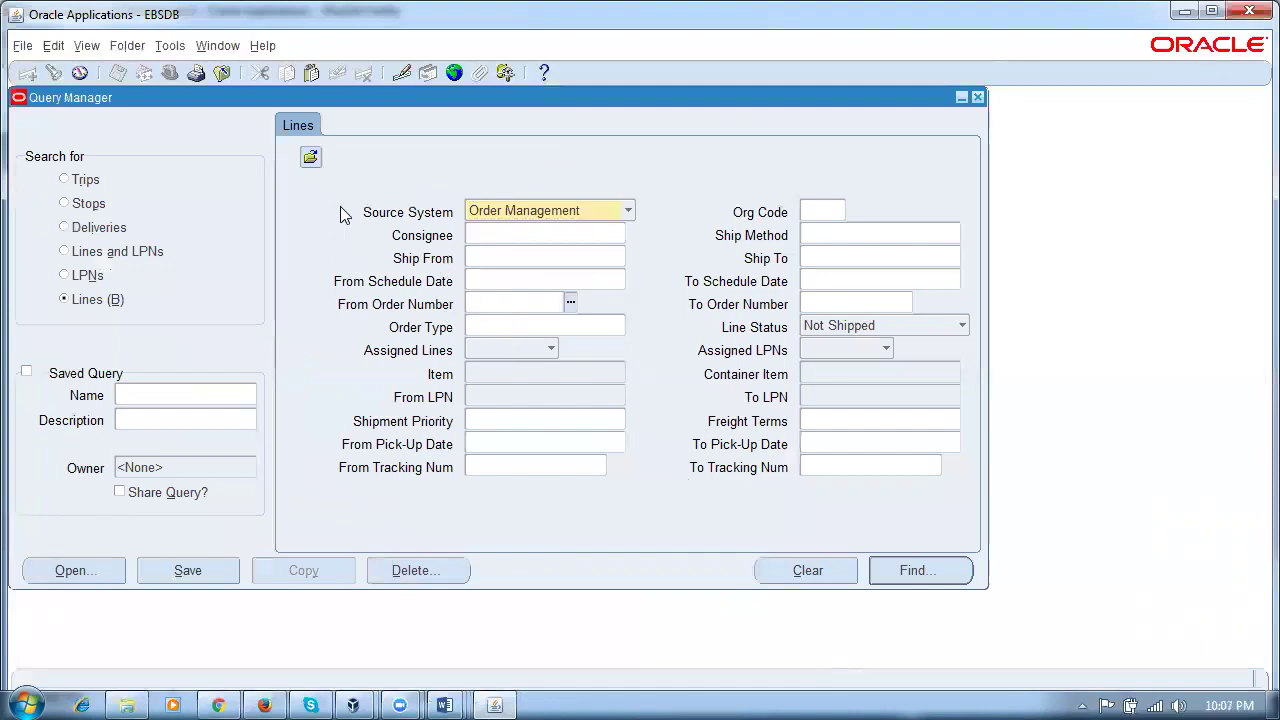
pyautogui.hotkey('ctrl', 'v')
pyautogui.press('Tab')
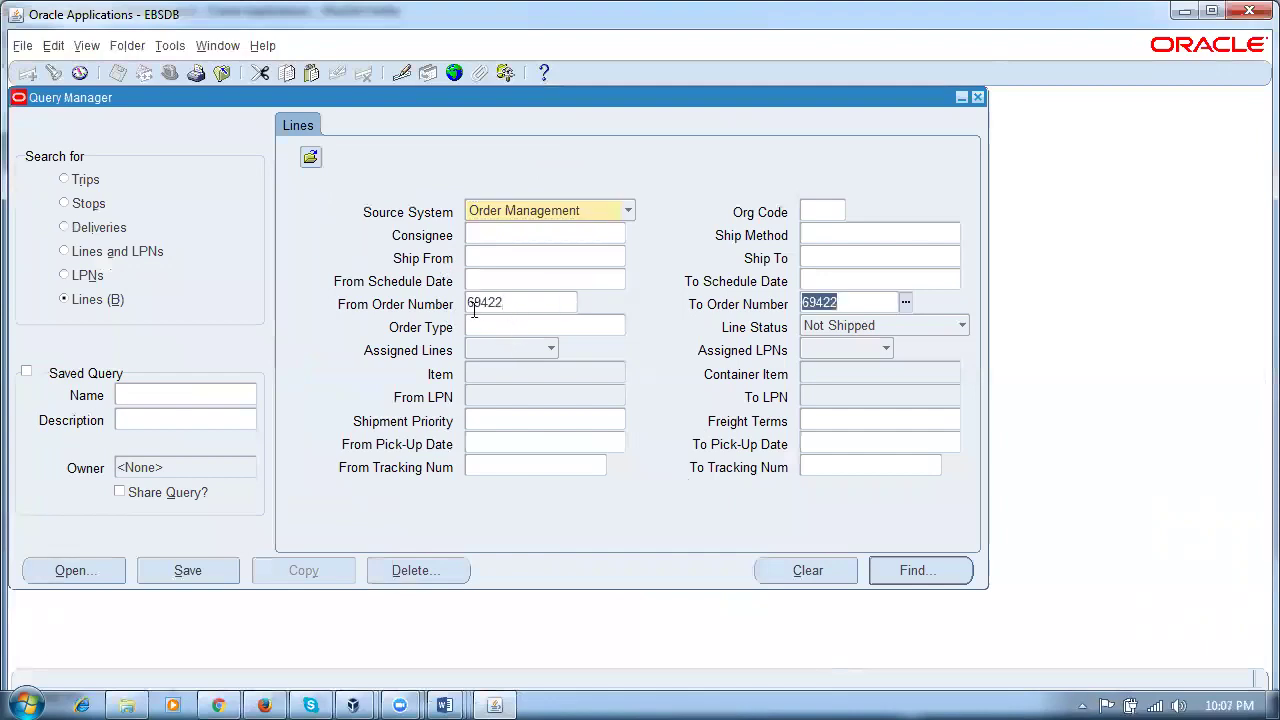
pyautogui.click(940, 330)
pyautogui.scroll(-2, 940, 332)
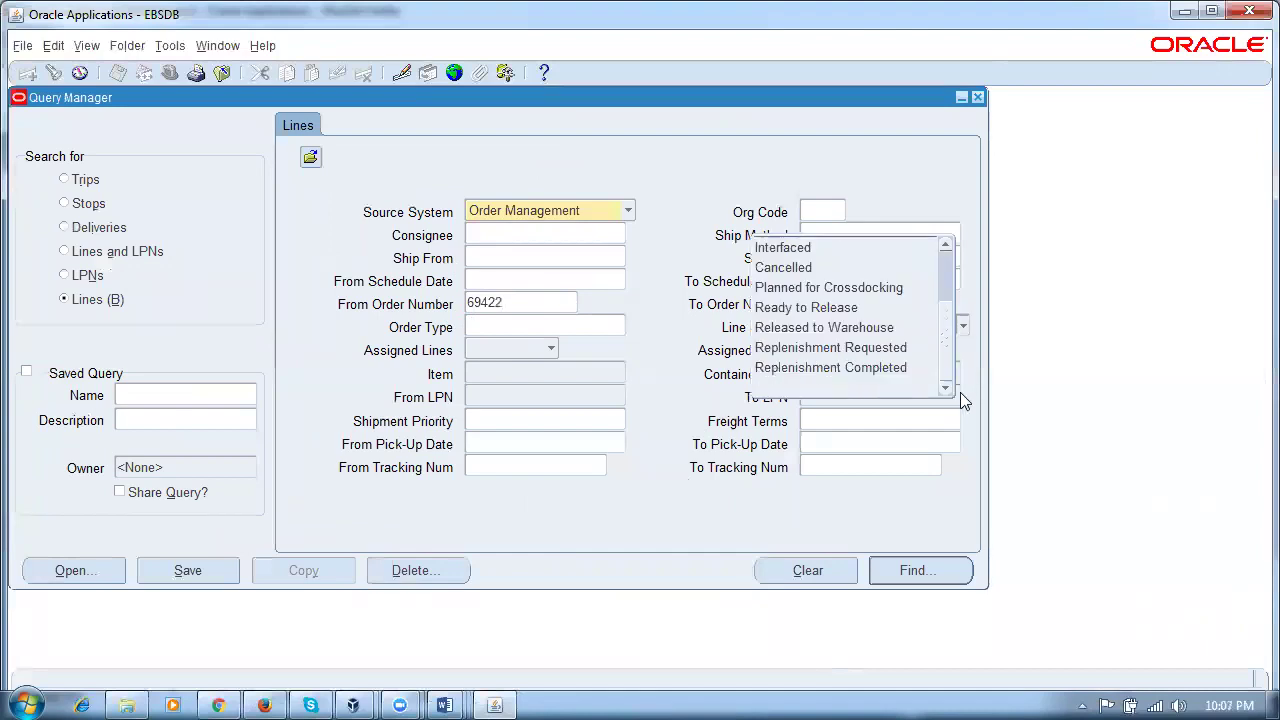
pyautogui.click(932, 388)
pyautogui.click(915, 570)
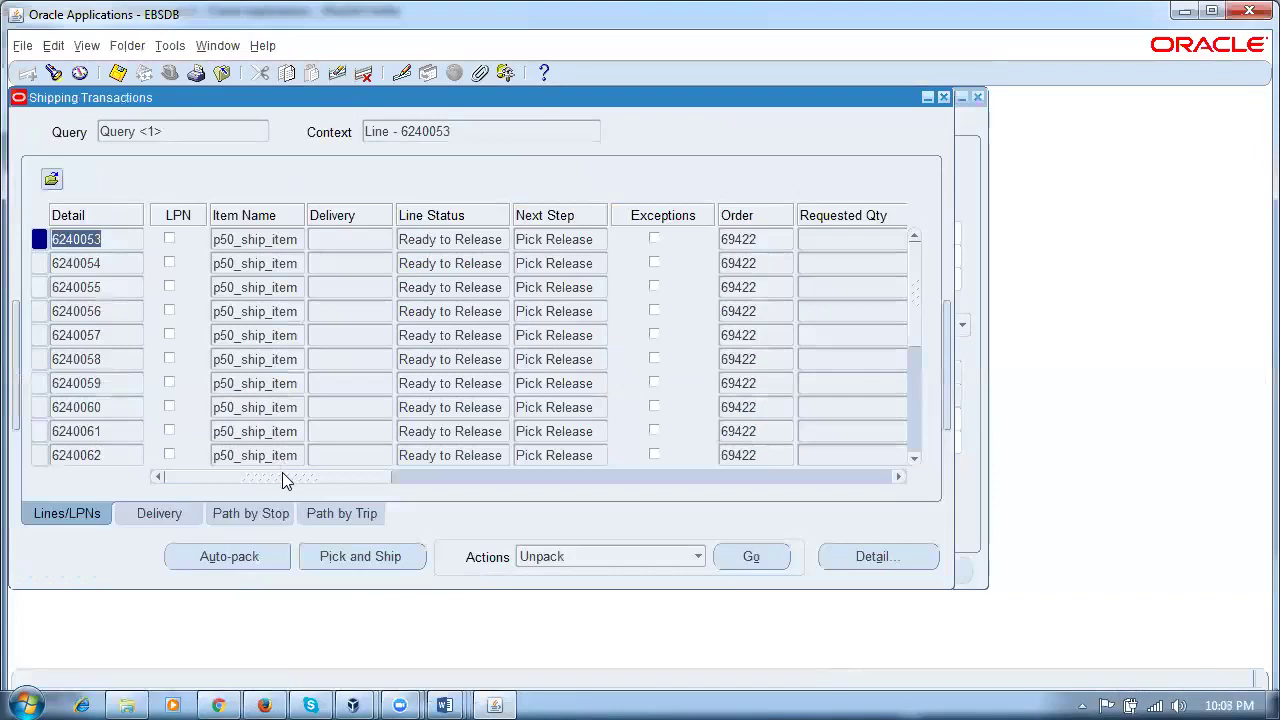
pyautogui.click(282, 245)
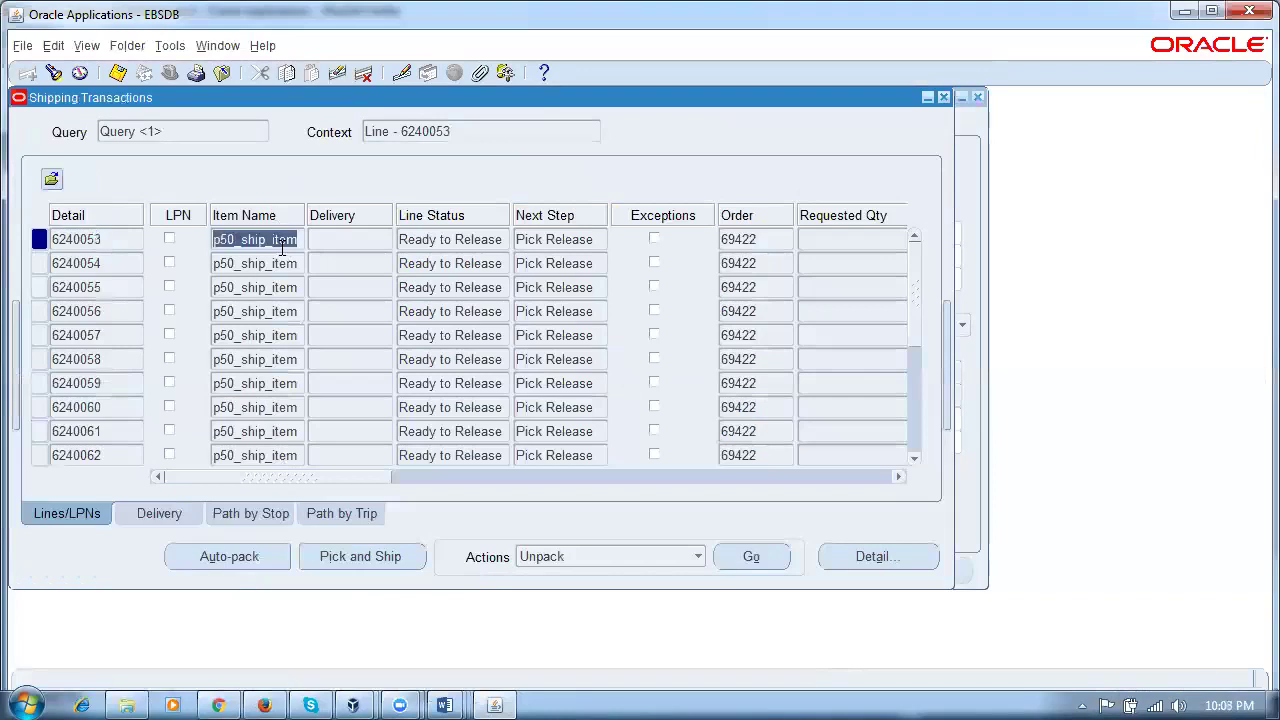
pyautogui.click(120, 244)
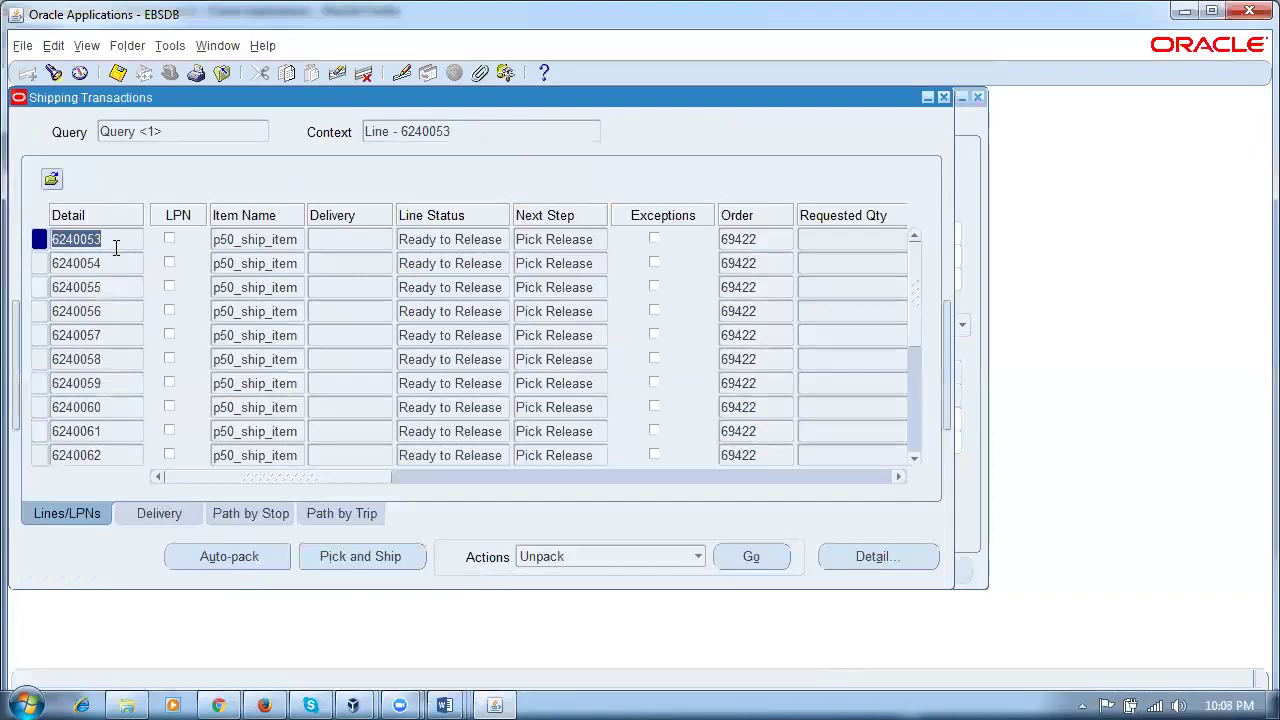
pyautogui.click(180, 50)
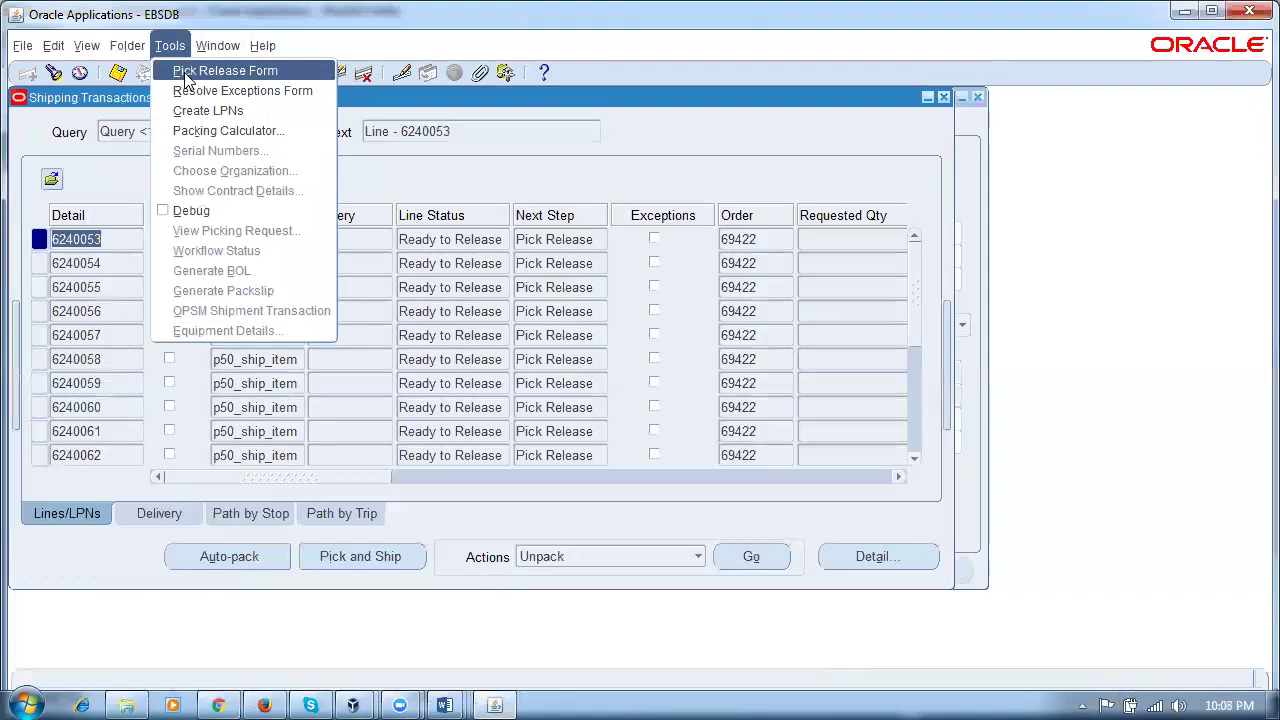
pyautogui.click(187, 74)
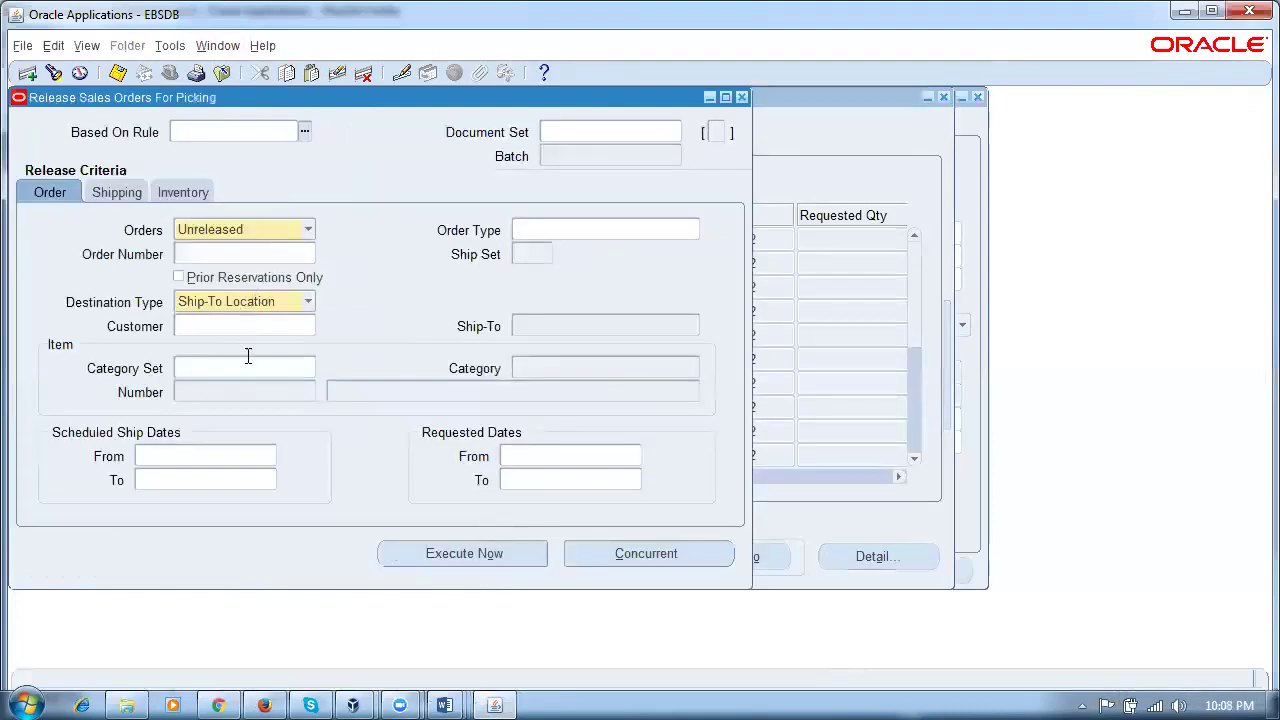
pyautogui.click(106, 192)
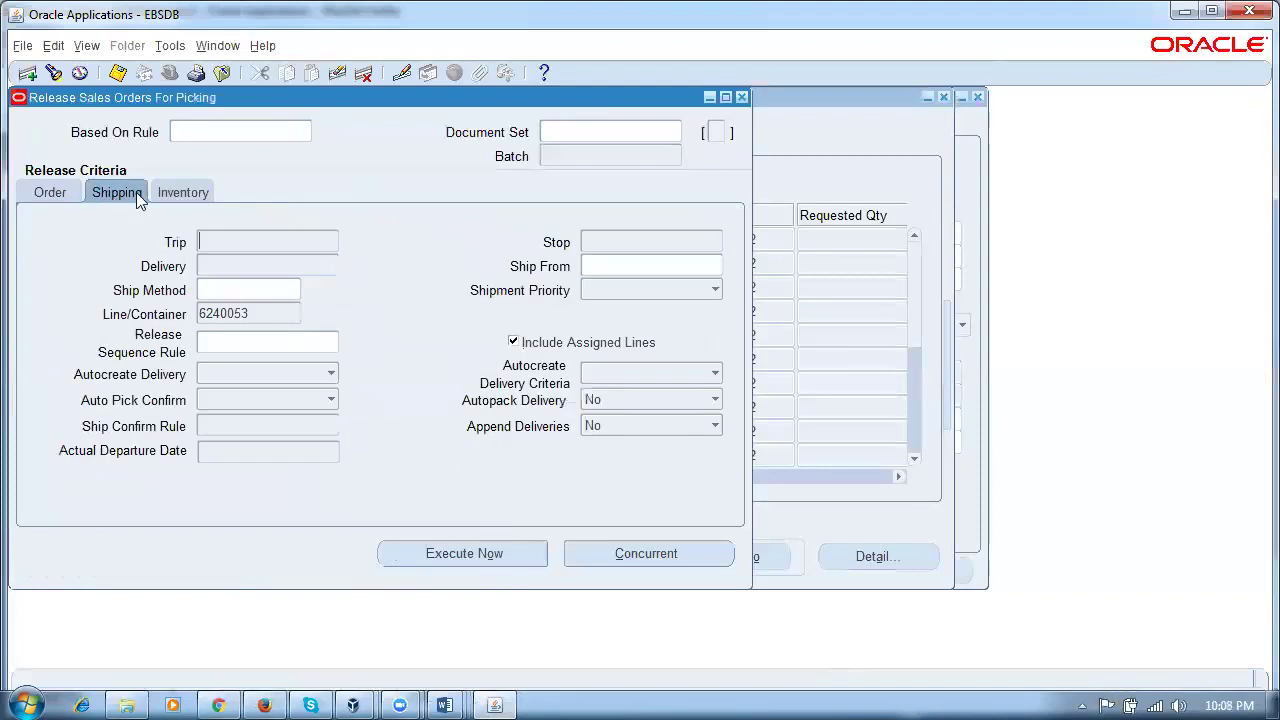
pyautogui.click(176, 192)
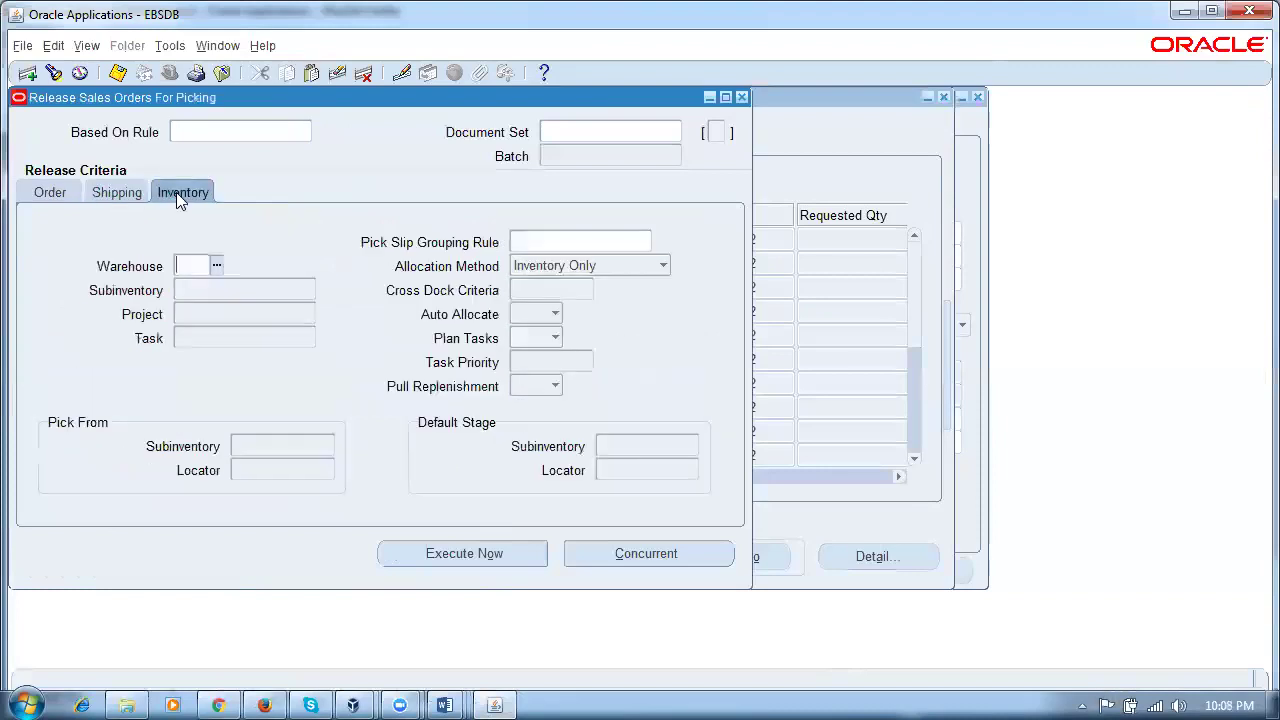
pyautogui.click(105, 193)
pyautogui.click(50, 193)
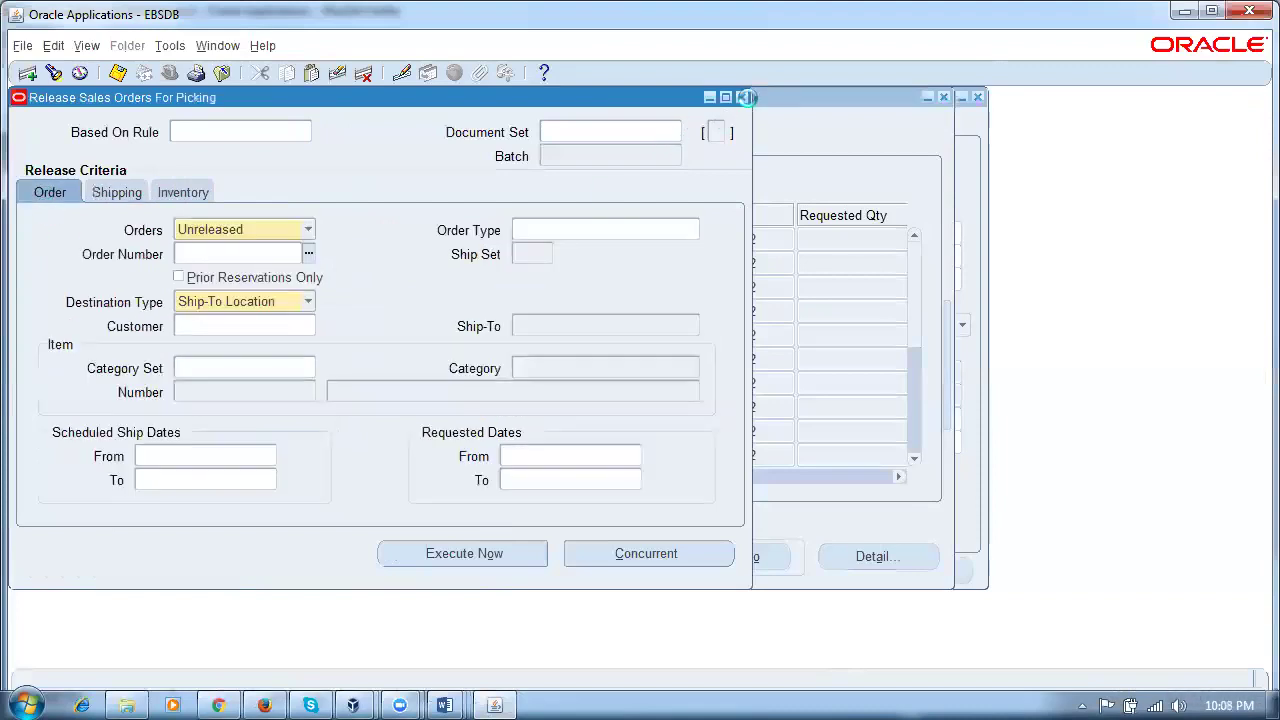
pyautogui.click(746, 98)
pyautogui.click(217, 45)
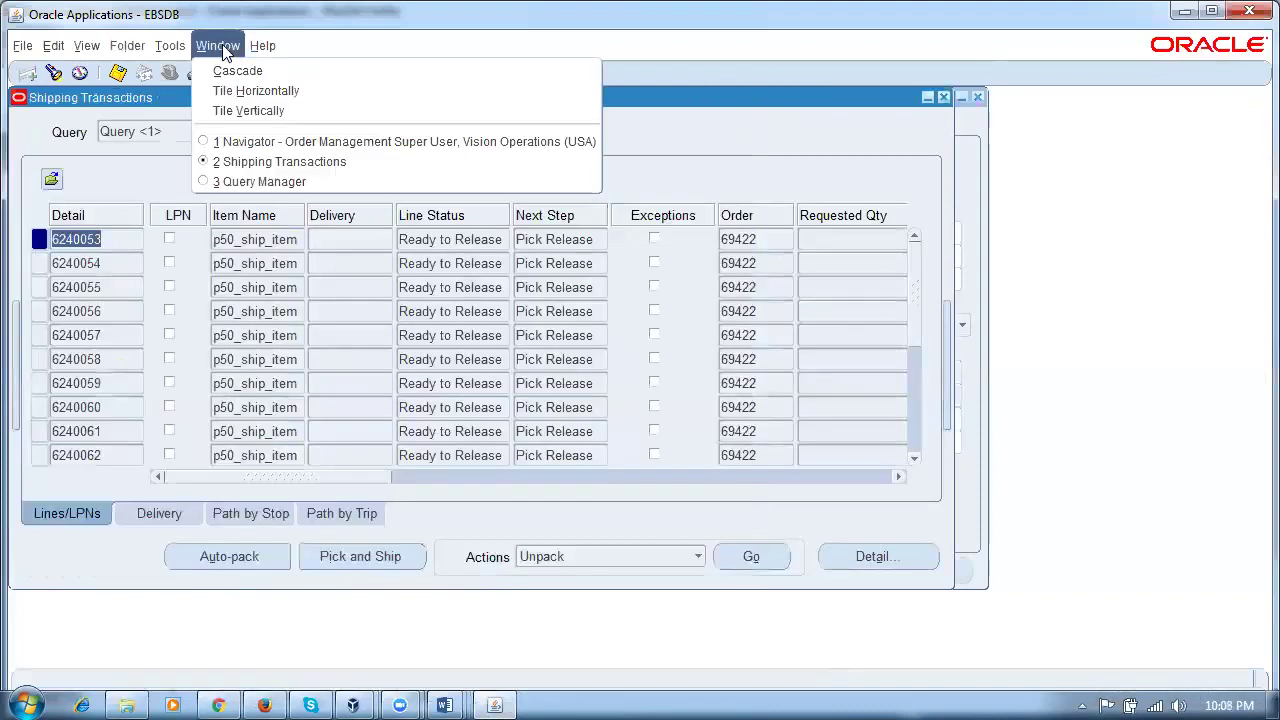
# Step: Open Shipping > Setup > Shipping Parameters from the Navigator
pyautogui.click(251, 142)
pyautogui.click(48, 384)
pyautogui.doubleClick(92, 294)
pyautogui.doubleClick(133, 431)
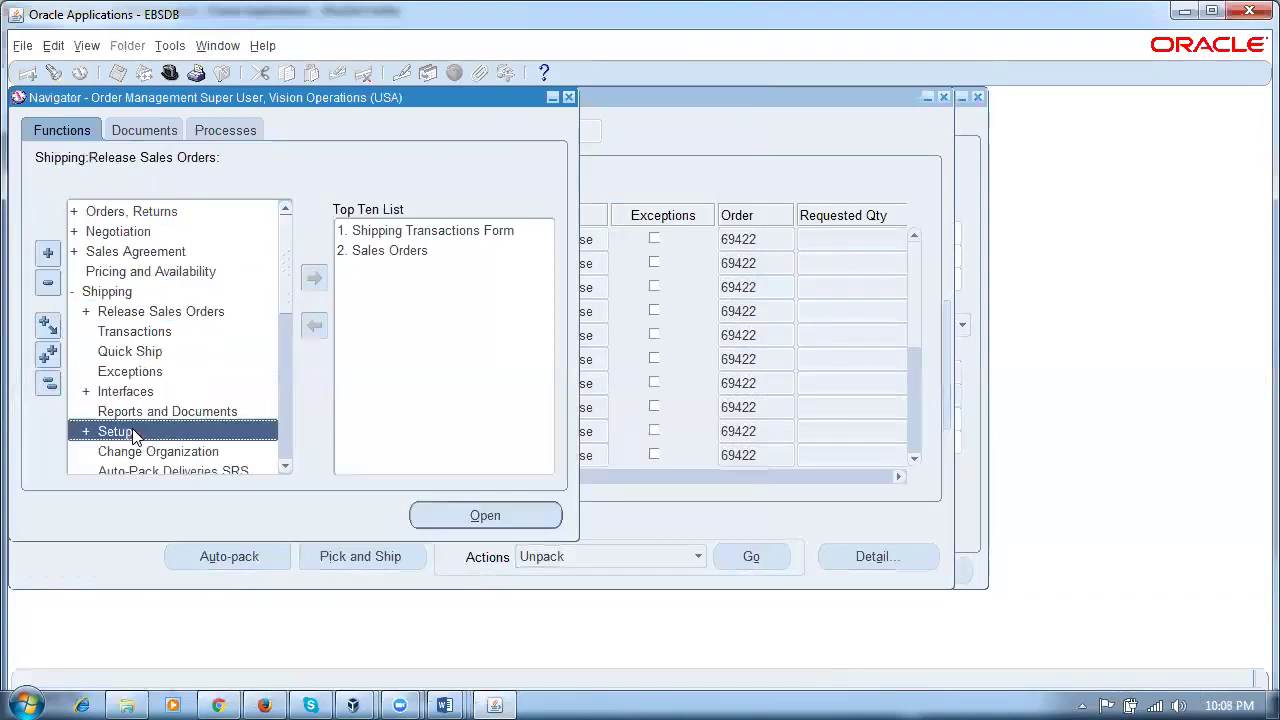
pyautogui.click(286, 466)
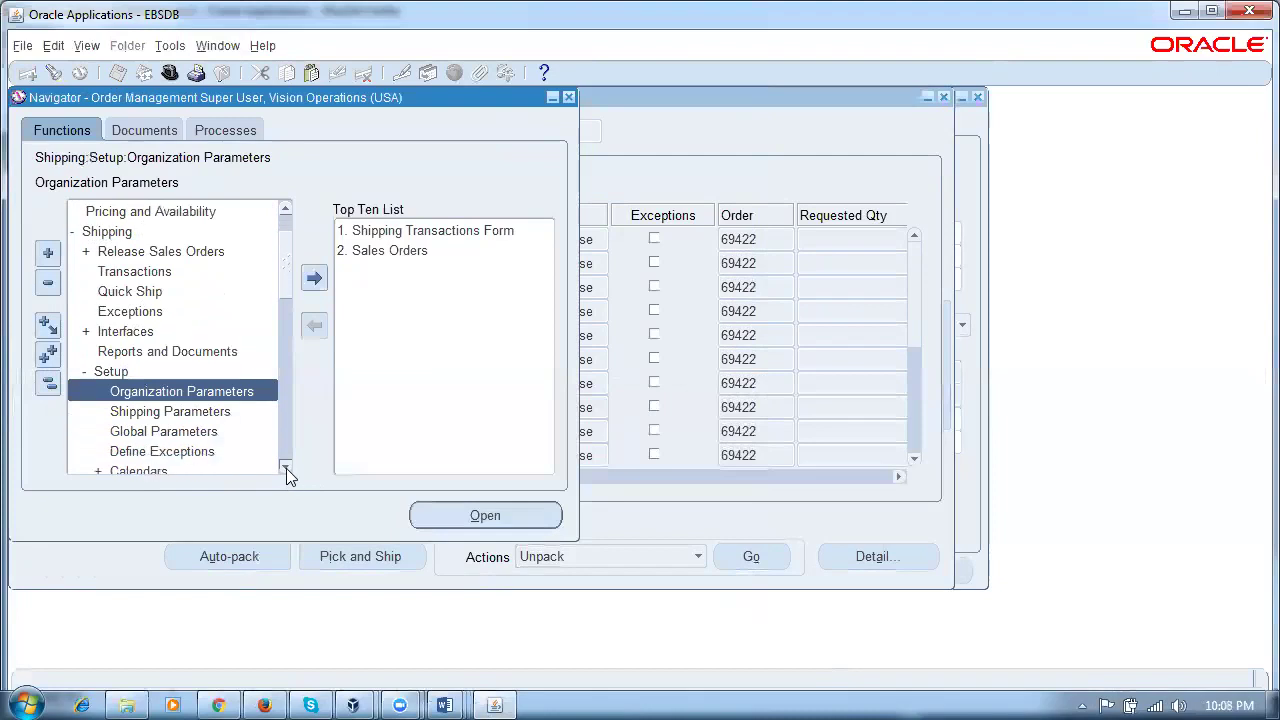
pyautogui.click(286, 466)
pyautogui.click(180, 391)
pyautogui.doubleClick(180, 391)
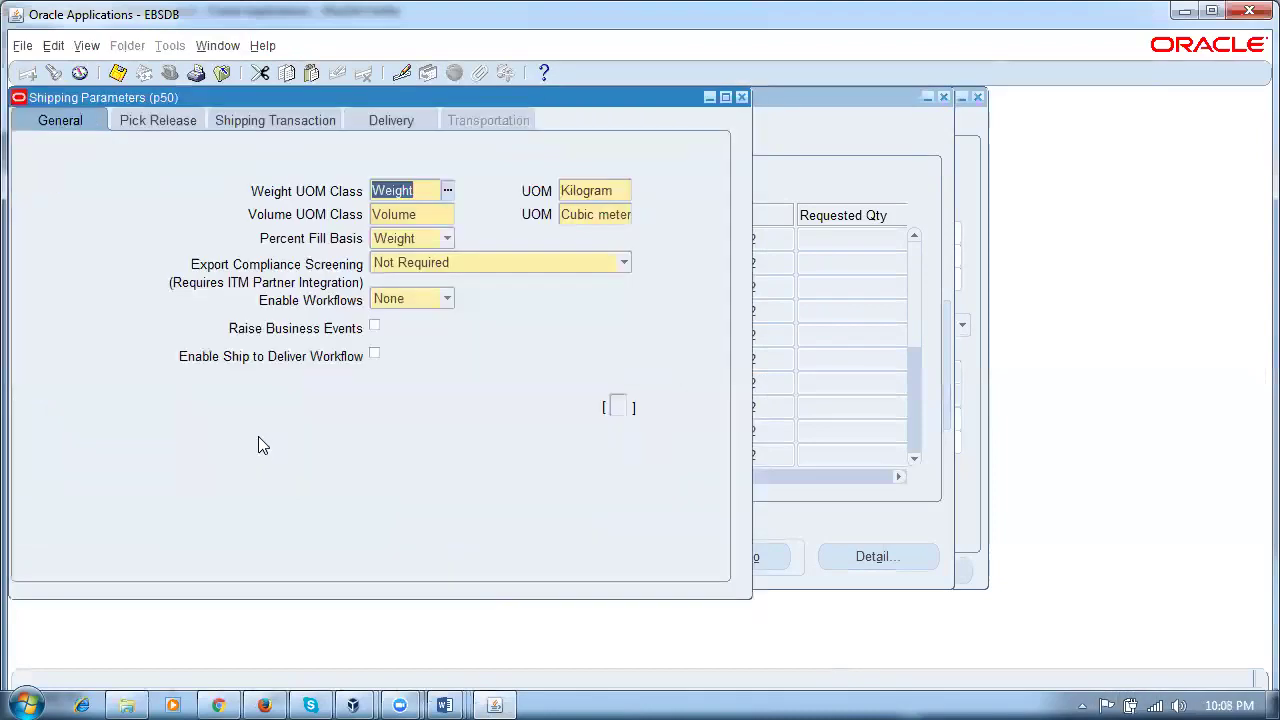
# Step: Set Release Sequence Rule p50_rsr and Pick Slip Grouping Rule p50_psgr, then return to Shipping Transactions
pyautogui.click(147, 119)
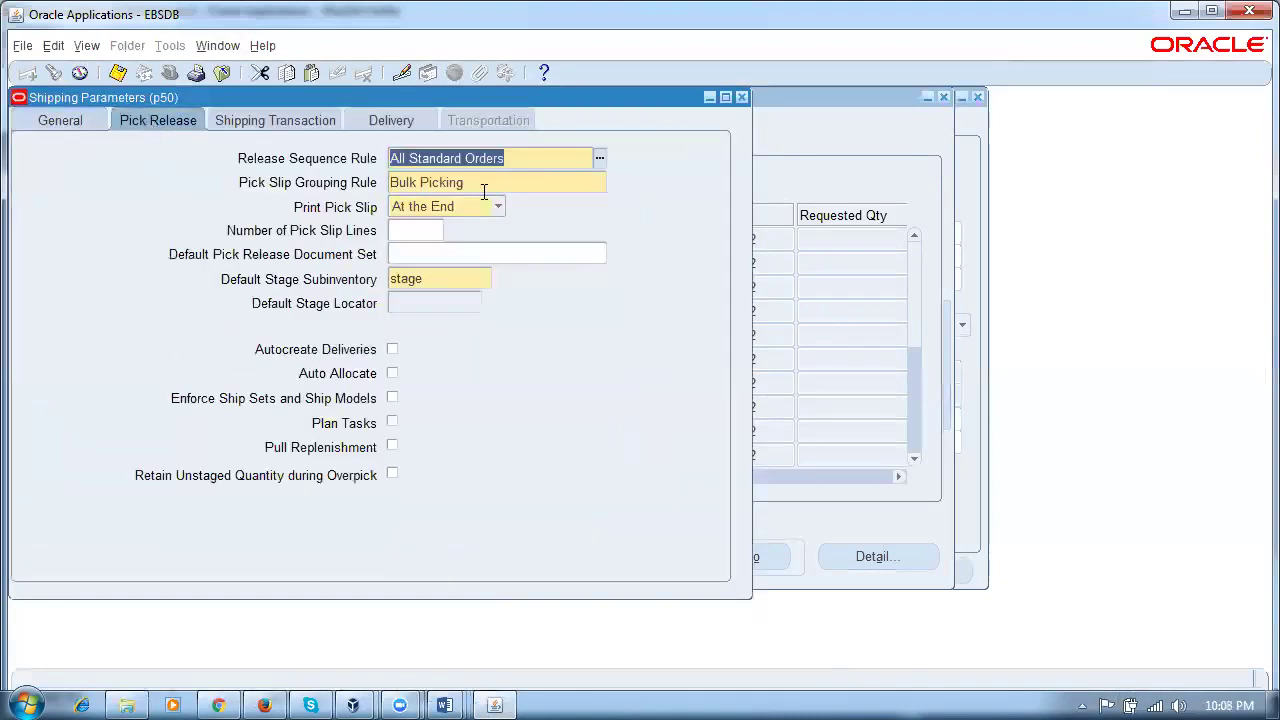
pyautogui.write('p50')
pyautogui.press('Tab')
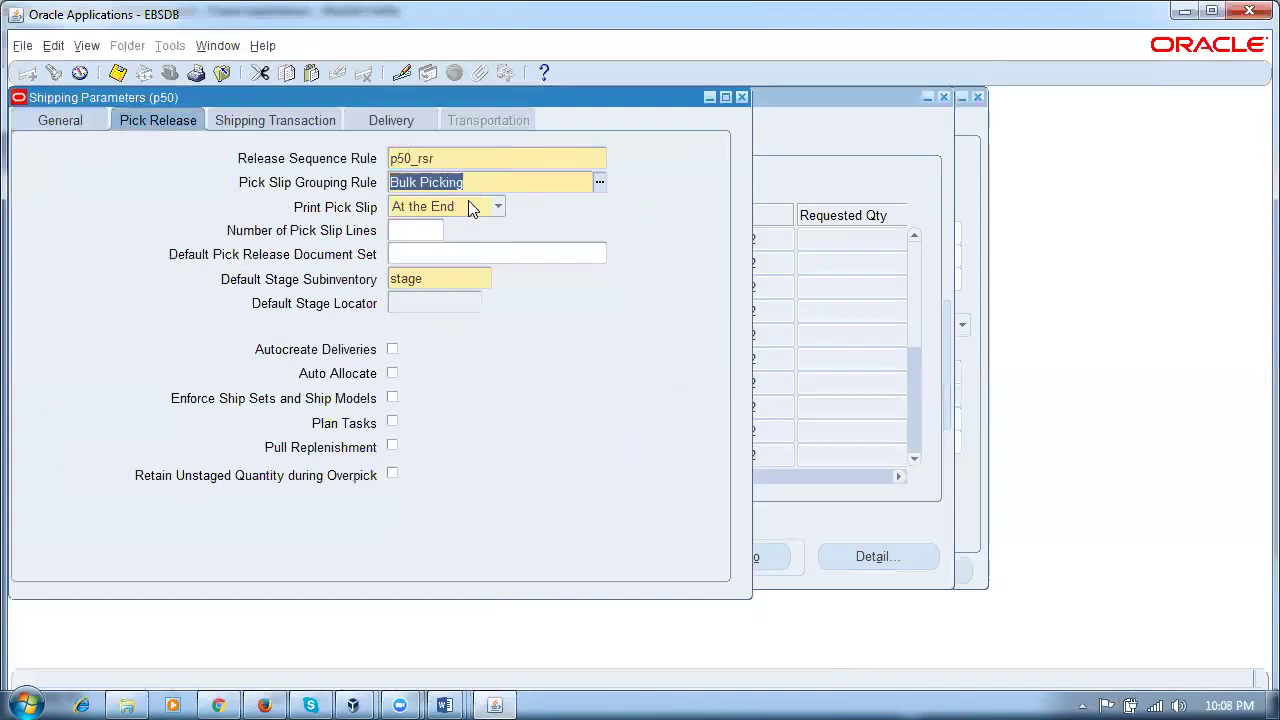
pyautogui.write('p50')
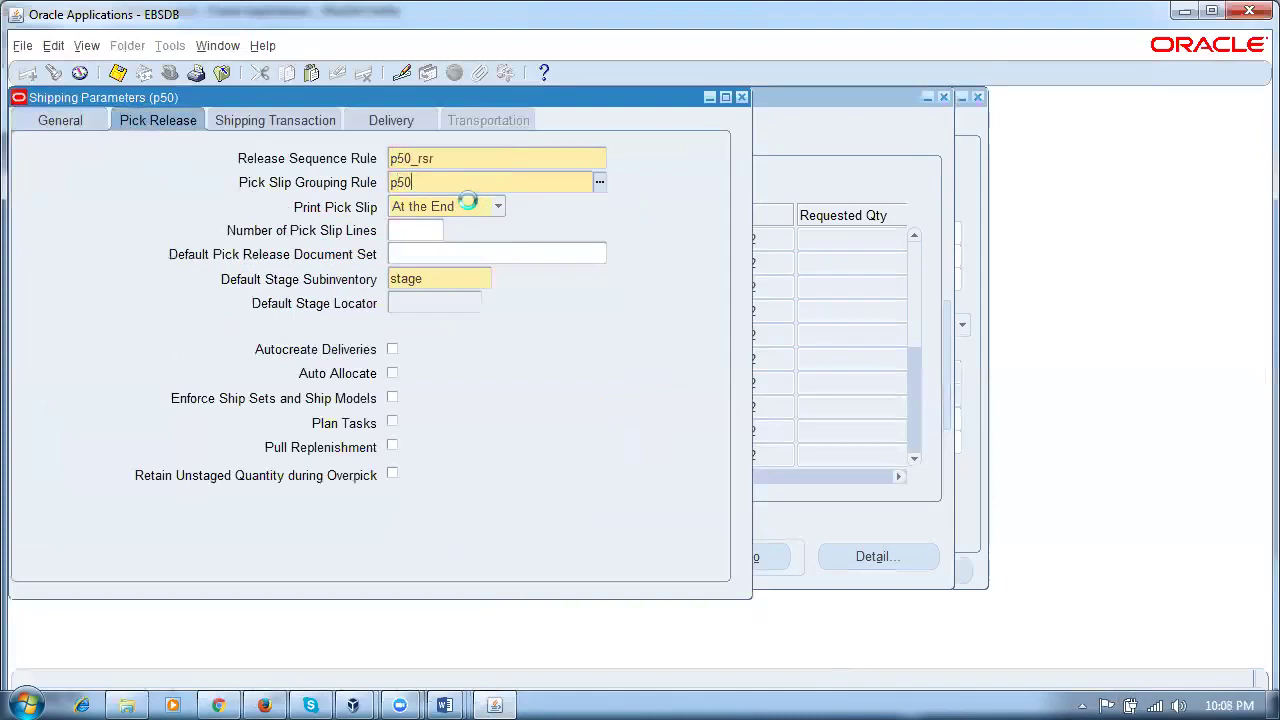
pyautogui.press('Tab')
pyautogui.click(455, 159)
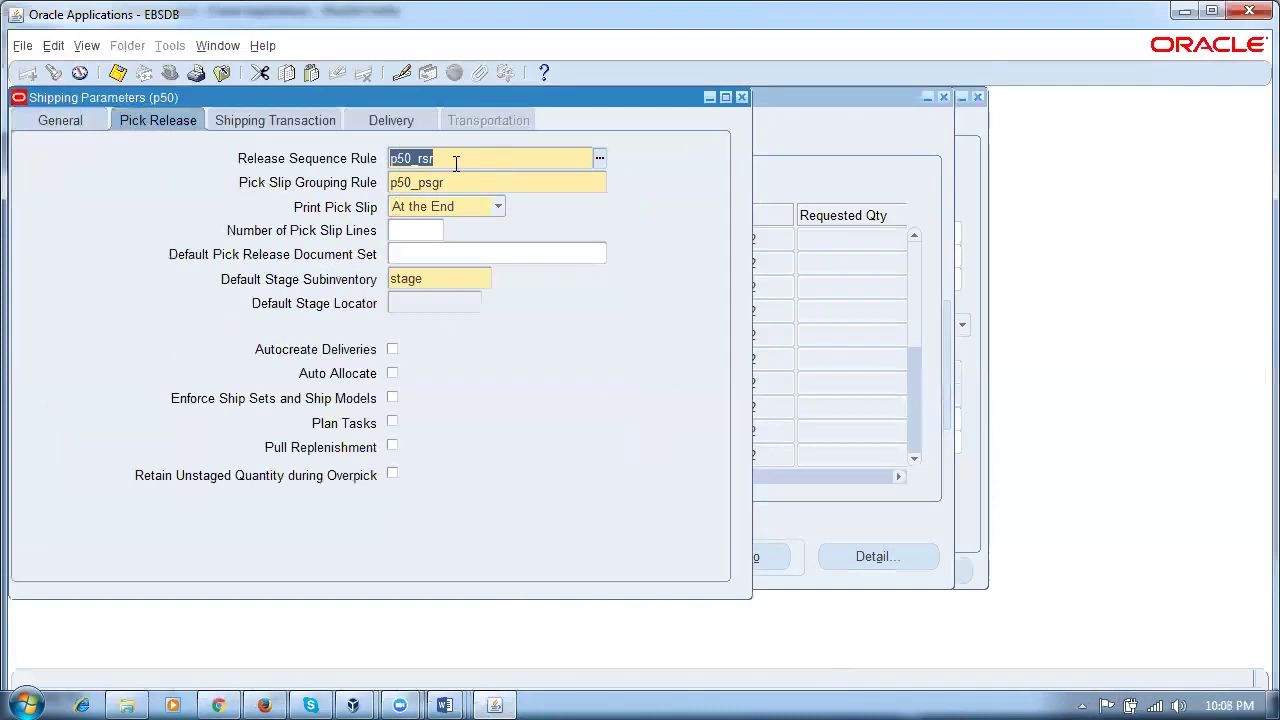
pyautogui.click(471, 186)
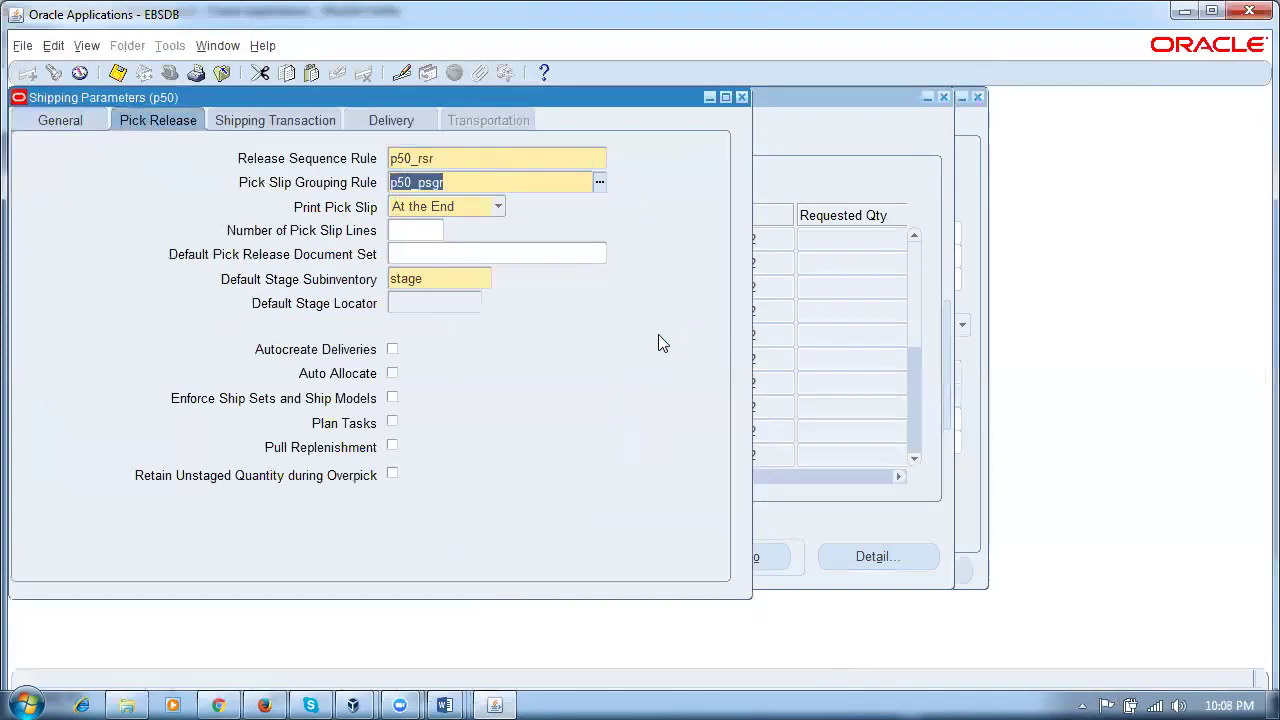
pyautogui.click(742, 98)
pyautogui.click(632, 208)
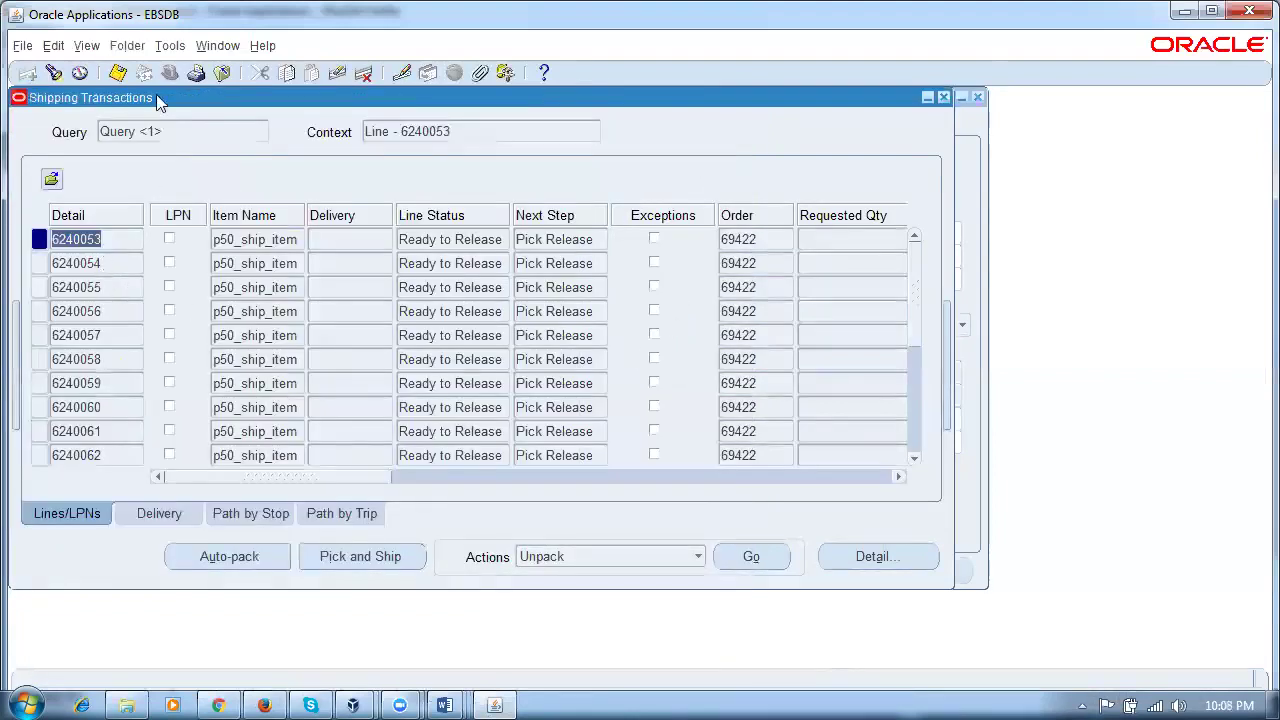
# Step: In the pick release form, enter scheduled ship dates 01-MAY-2018 to 25-MAY-2018
pyautogui.click(170, 45)
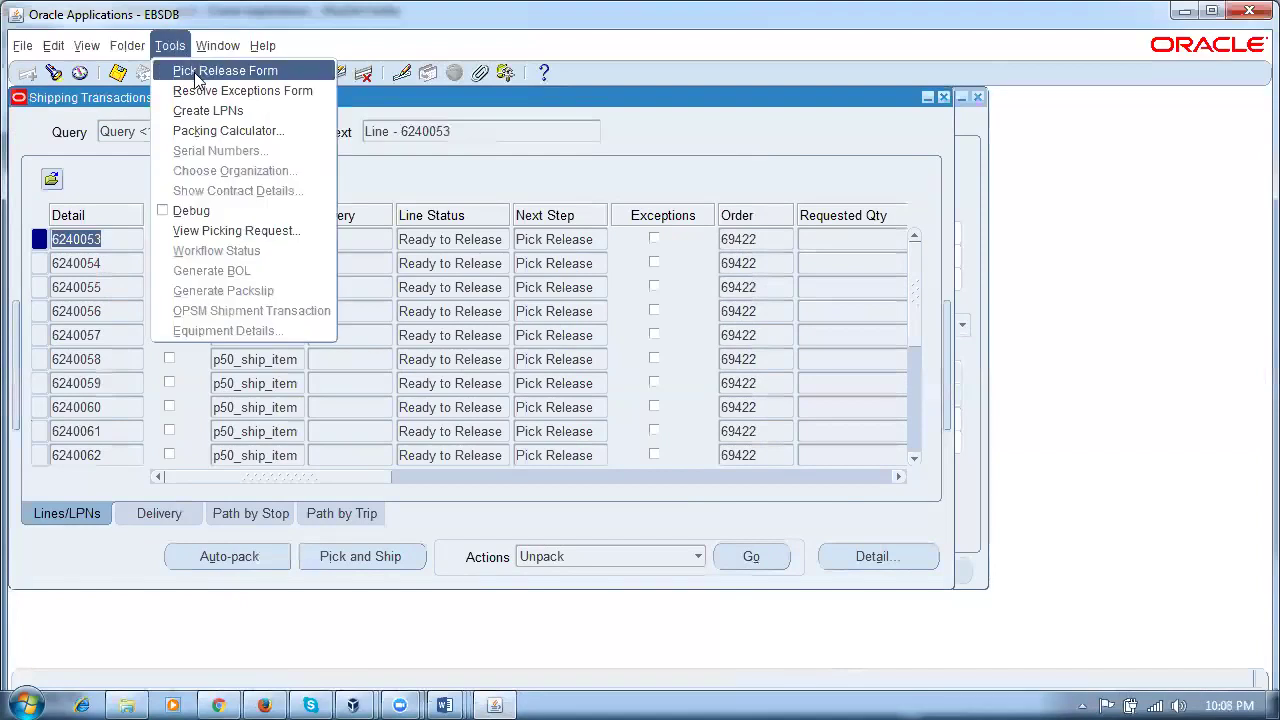
pyautogui.click(197, 71)
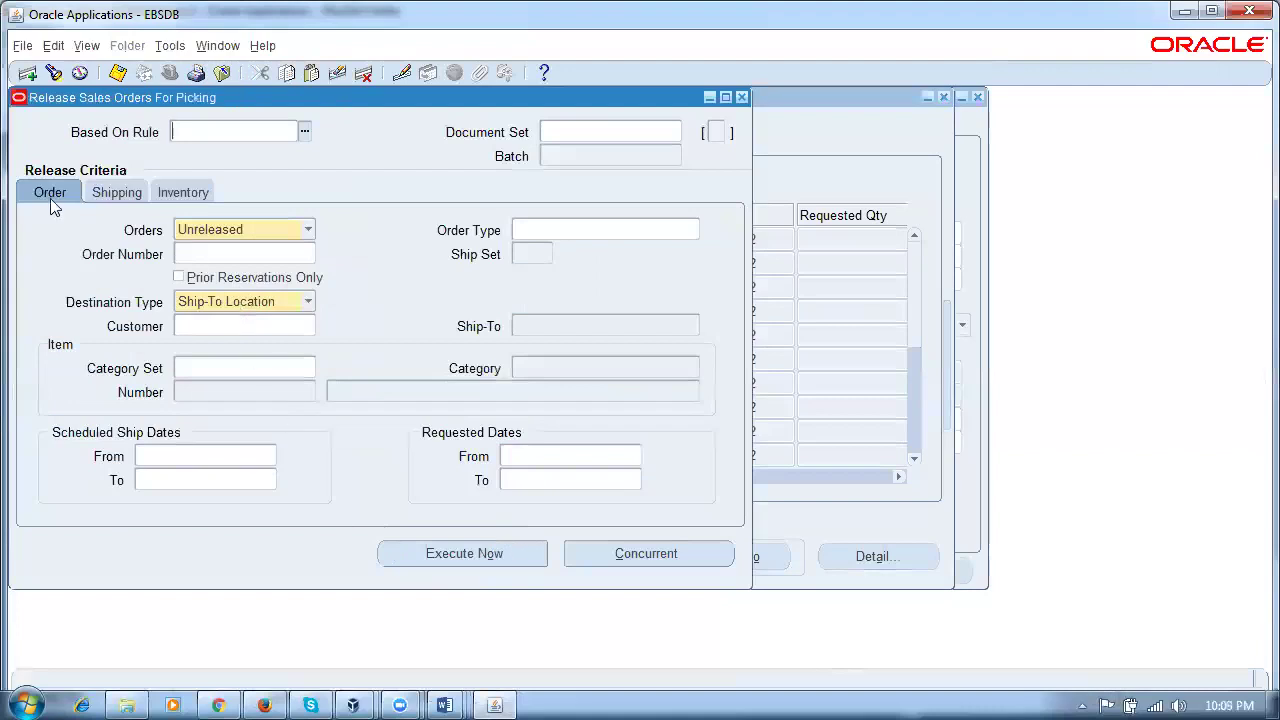
pyautogui.click(215, 461)
pyautogui.write('01-MAY-20')
pyautogui.write('18')
pyautogui.press('Tab')
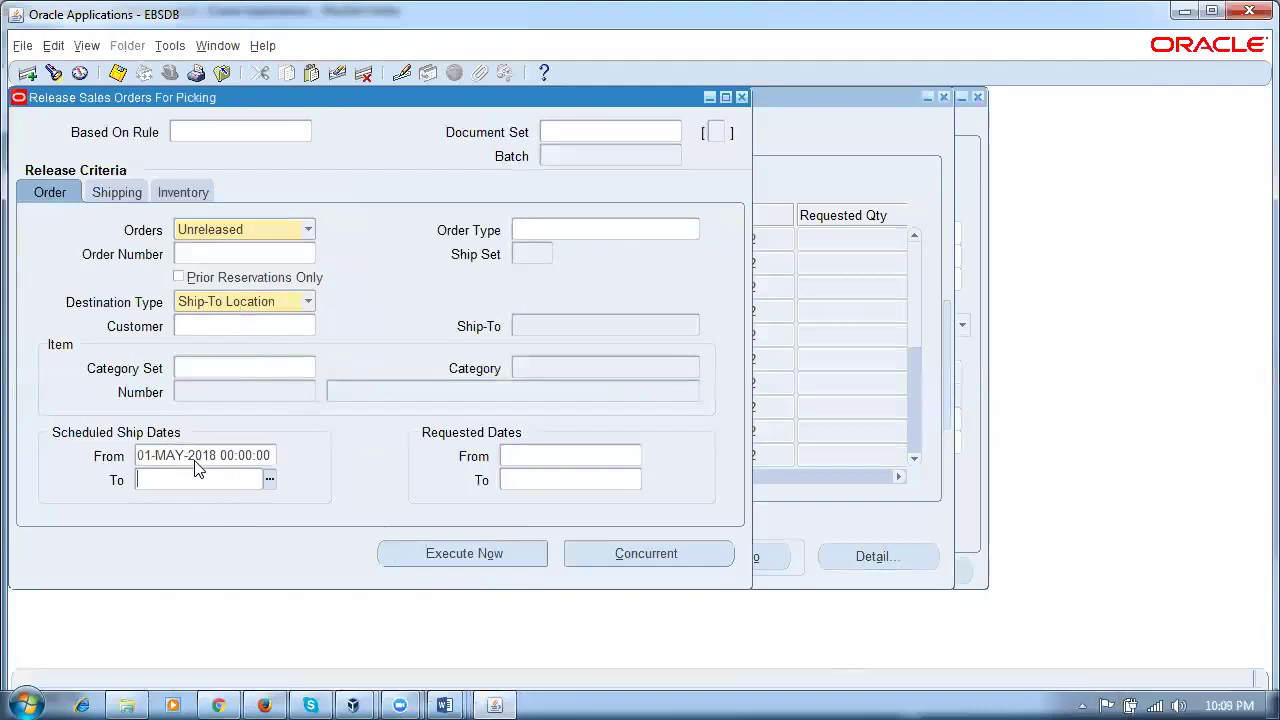
pyautogui.write('25MAY18')
pyautogui.press('Tab')
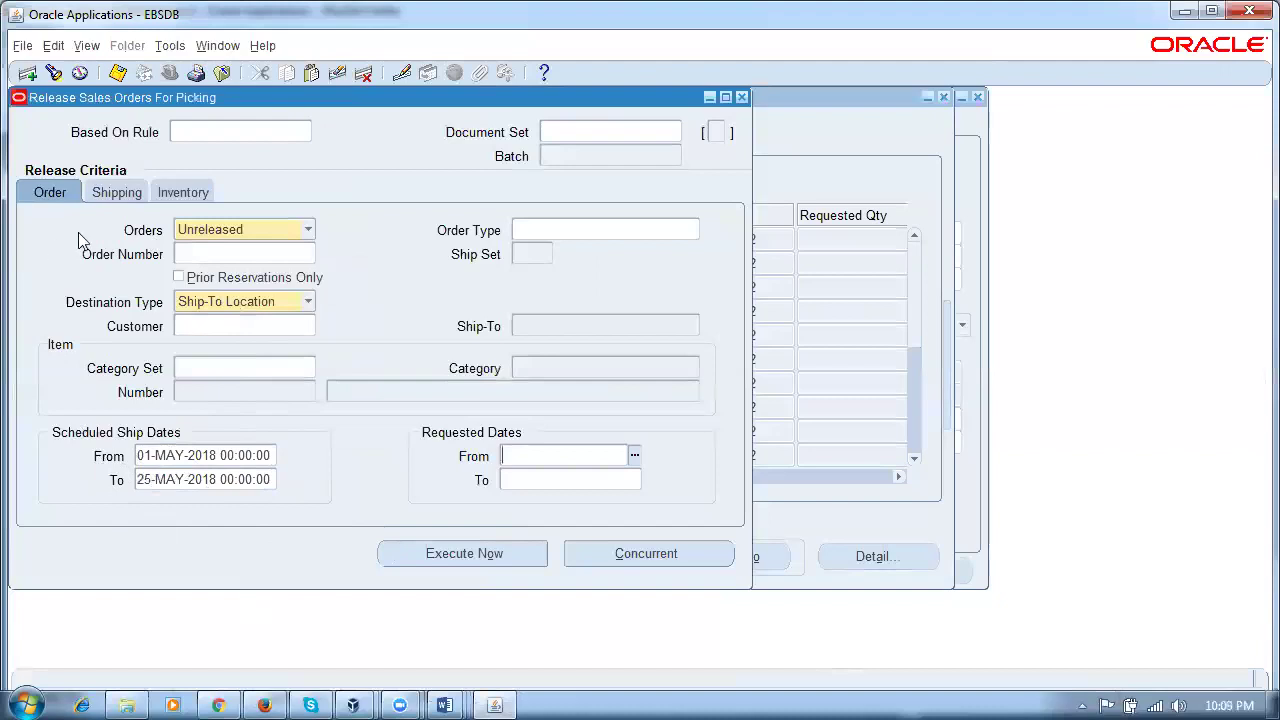
# Step: Set warehouse p50 and confirm the p50_psgr and p50_rsr rules defaulted
pyautogui.click(194, 194)
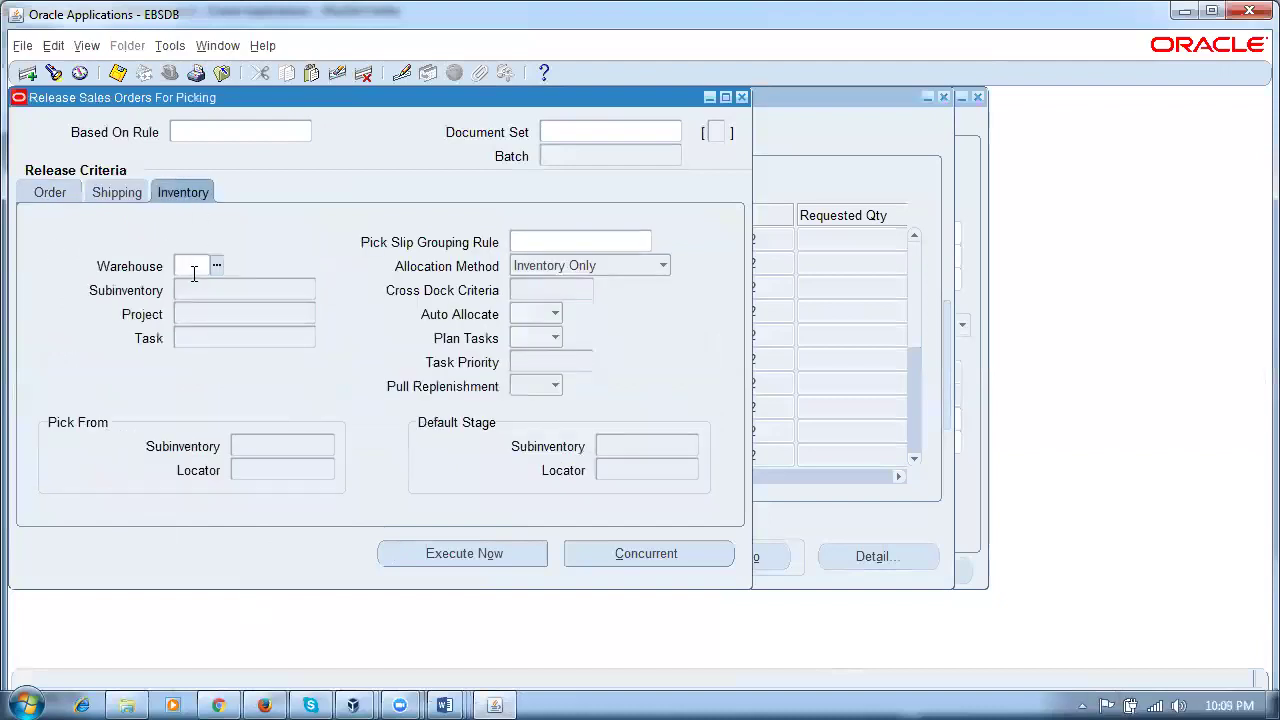
pyautogui.write('p50')
pyautogui.click(178, 296)
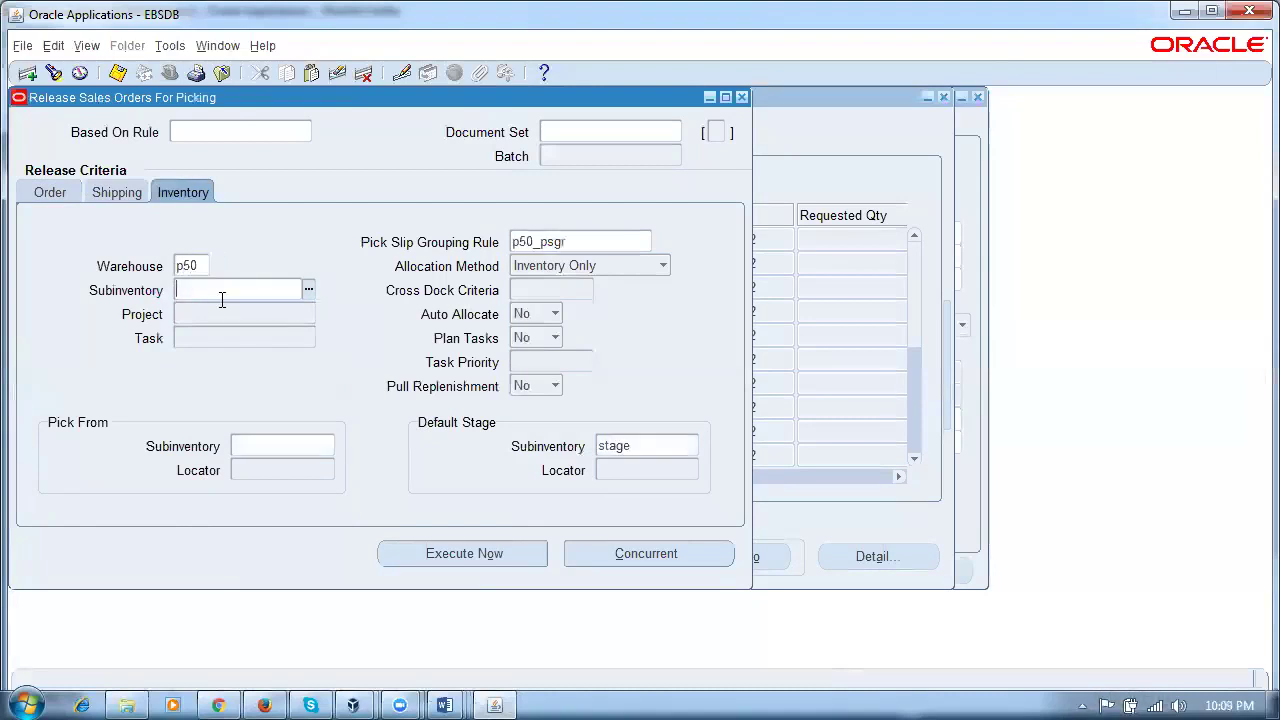
pyautogui.click(609, 242)
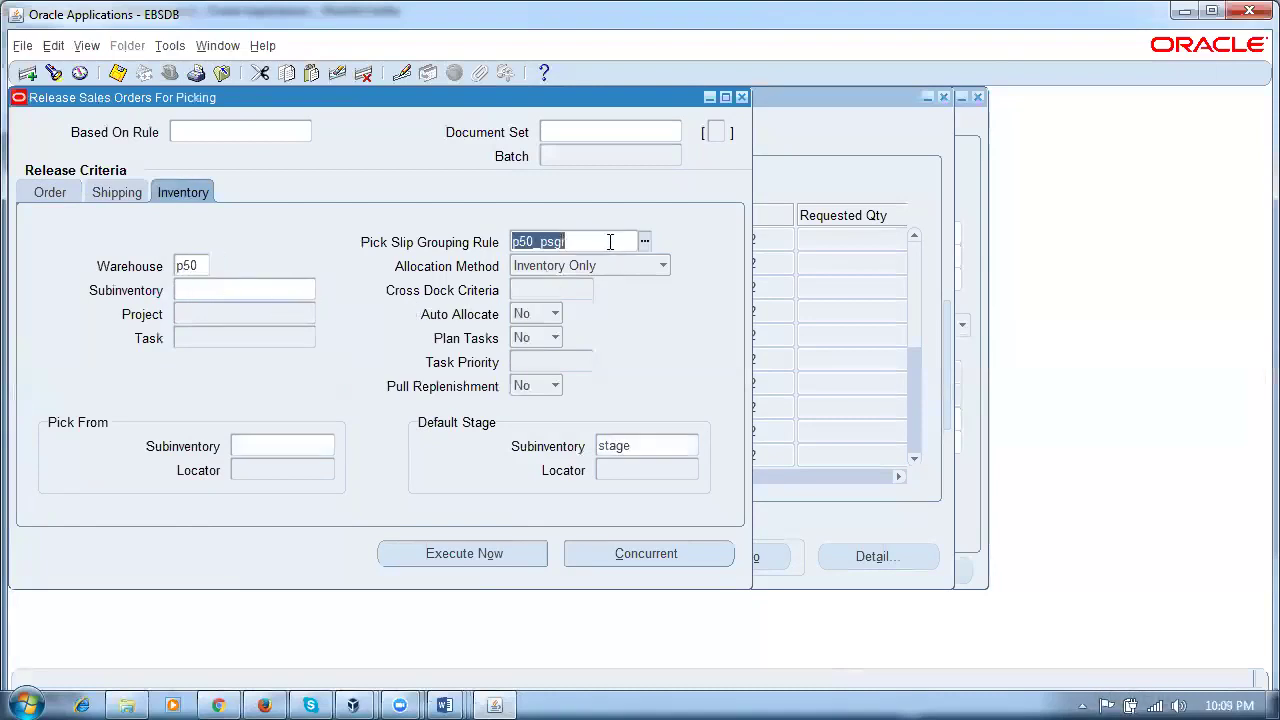
pyautogui.click(106, 192)
pyautogui.click(273, 345)
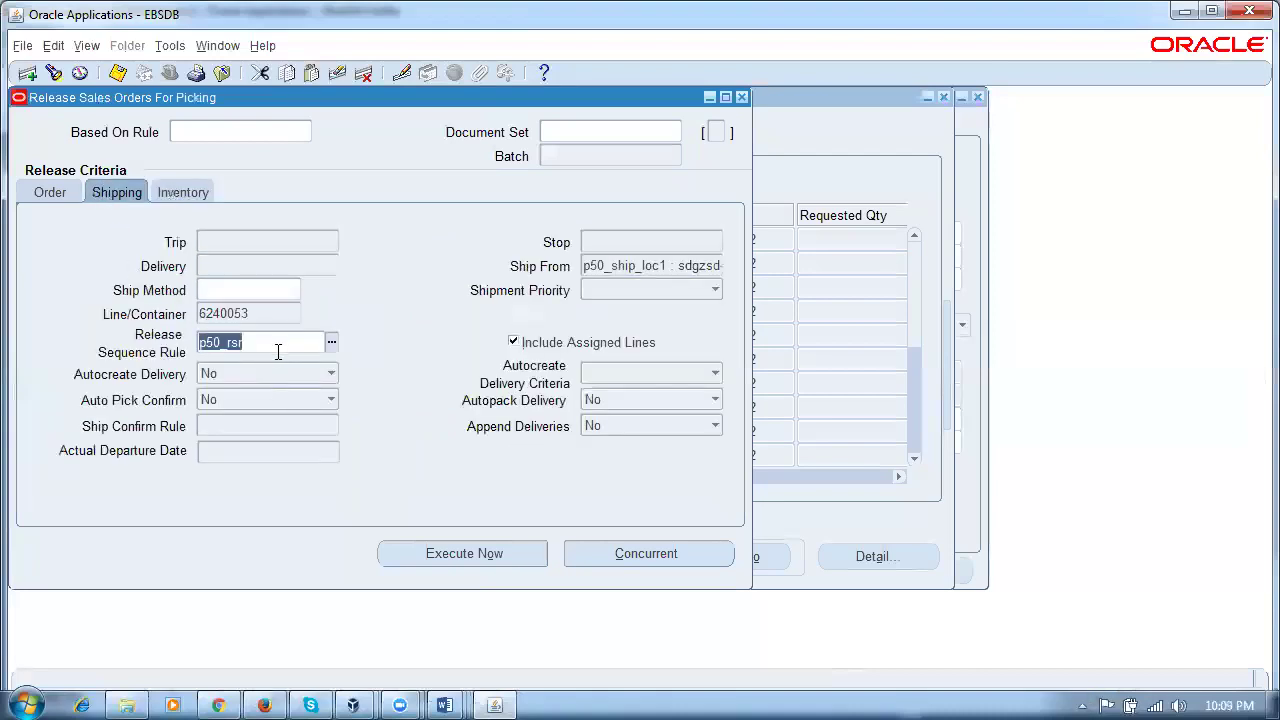
pyautogui.click(450, 700)
pyautogui.click(600, 628)
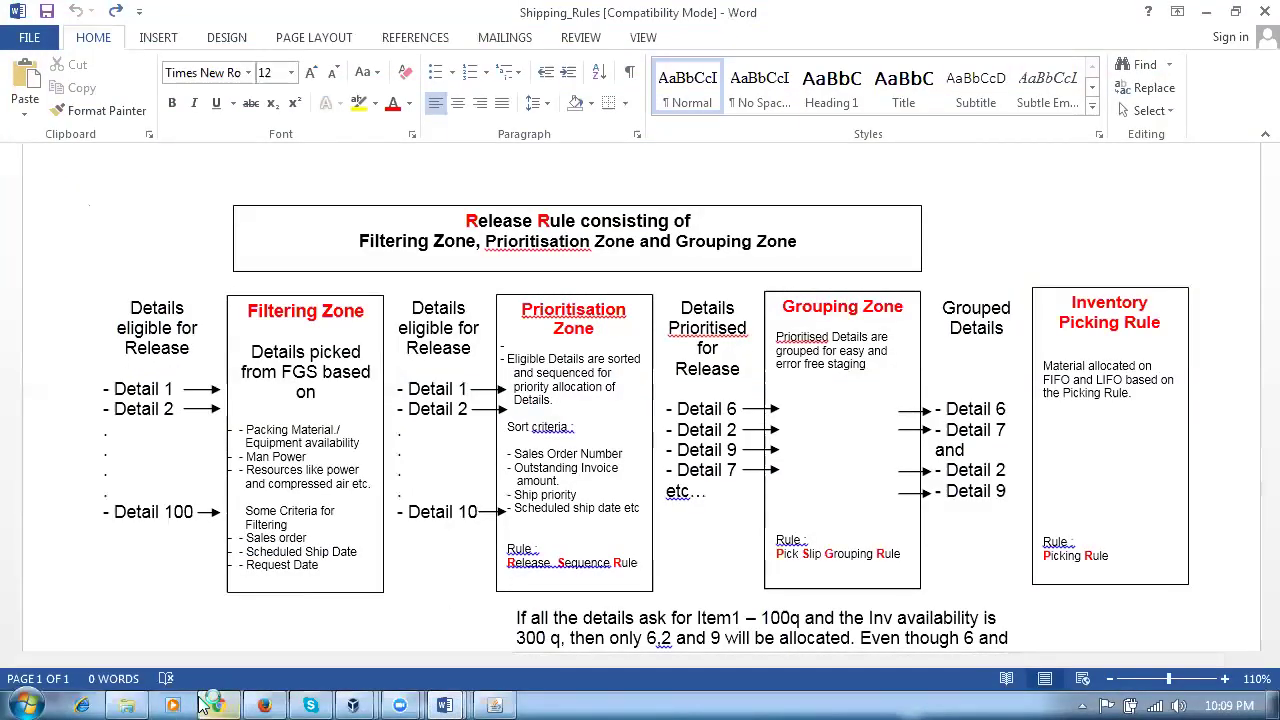
pyautogui.moveTo(203, 702)
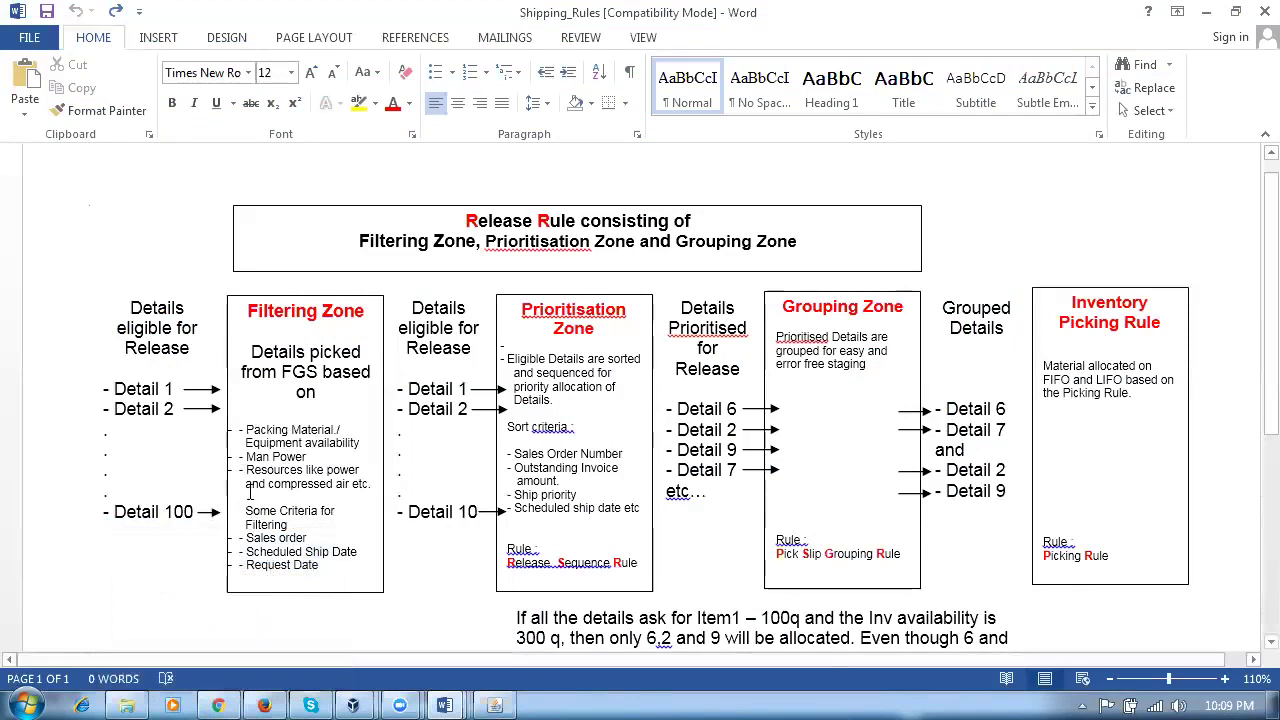
pyautogui.click(493, 702)
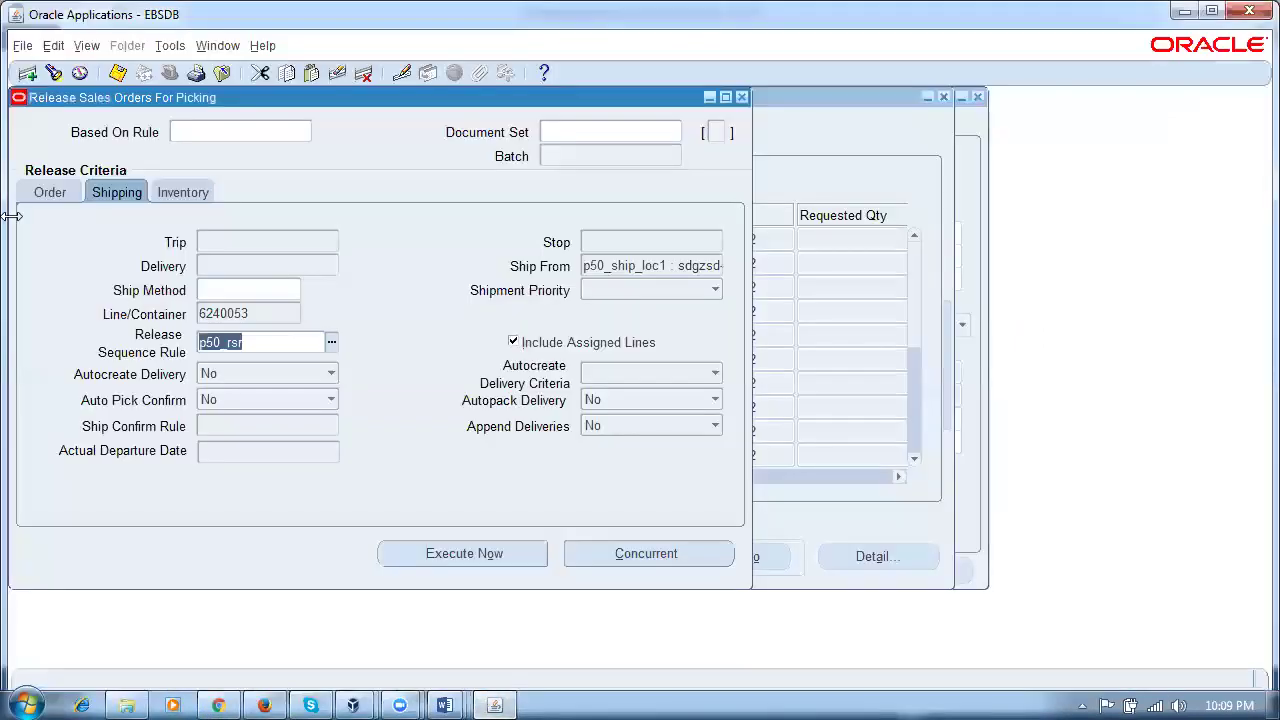
# Step: Move the Release Sales Orders form beside the delivery lines and review its Order, Shipping and Inventory criteria
pyautogui.click(35, 197)
pyautogui.moveTo(337, 104); pyautogui.dragTo(734, 300)
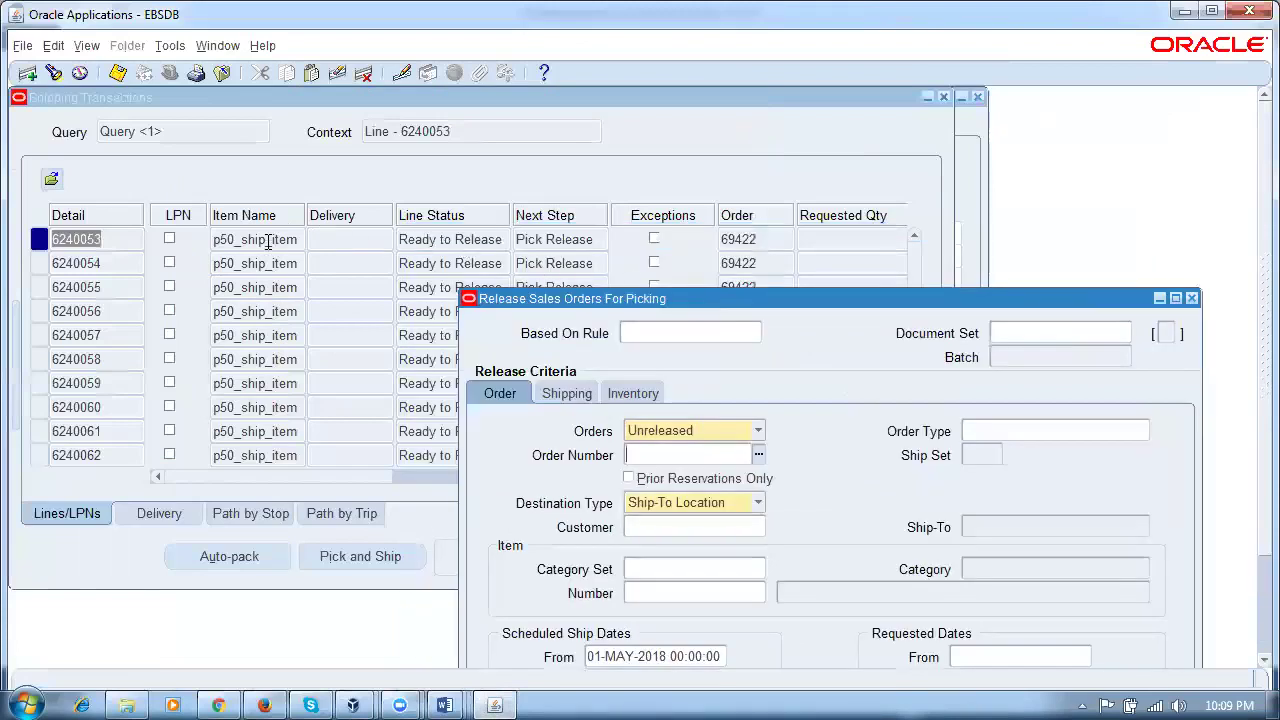
pyautogui.moveTo(843, 297); pyautogui.dragTo(787, 145)
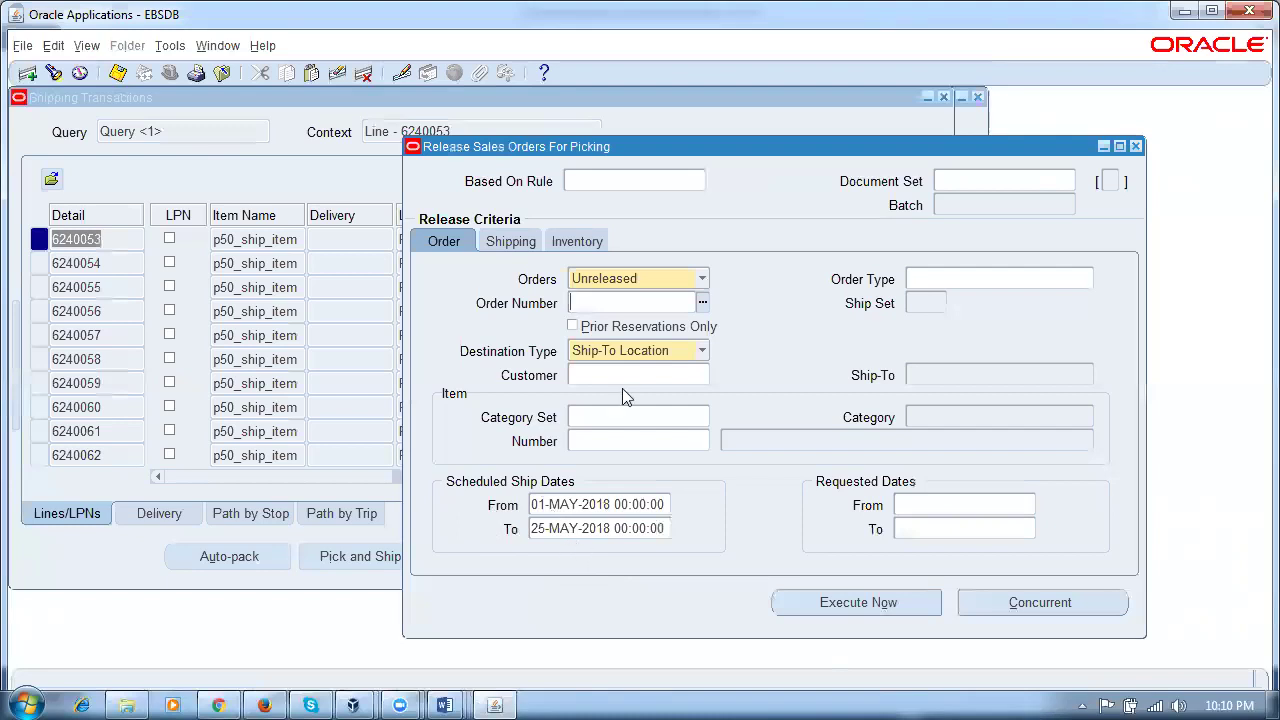
pyautogui.click(506, 244)
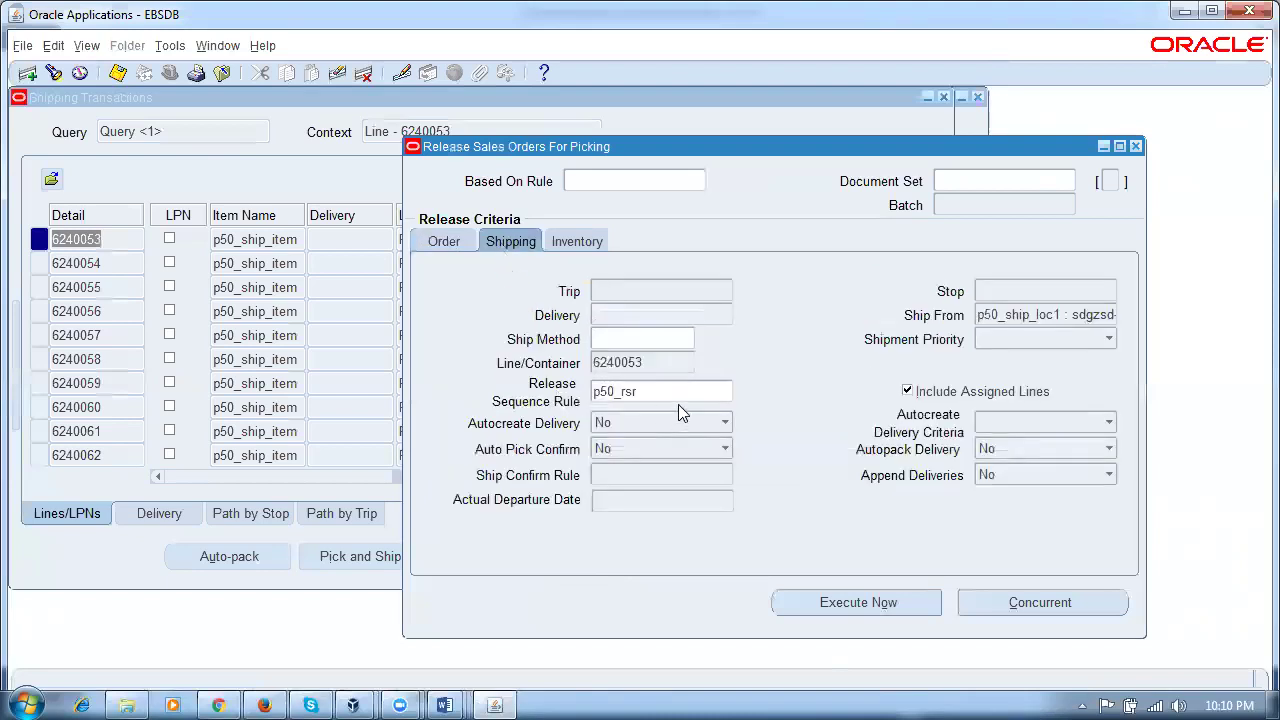
pyautogui.click(573, 248)
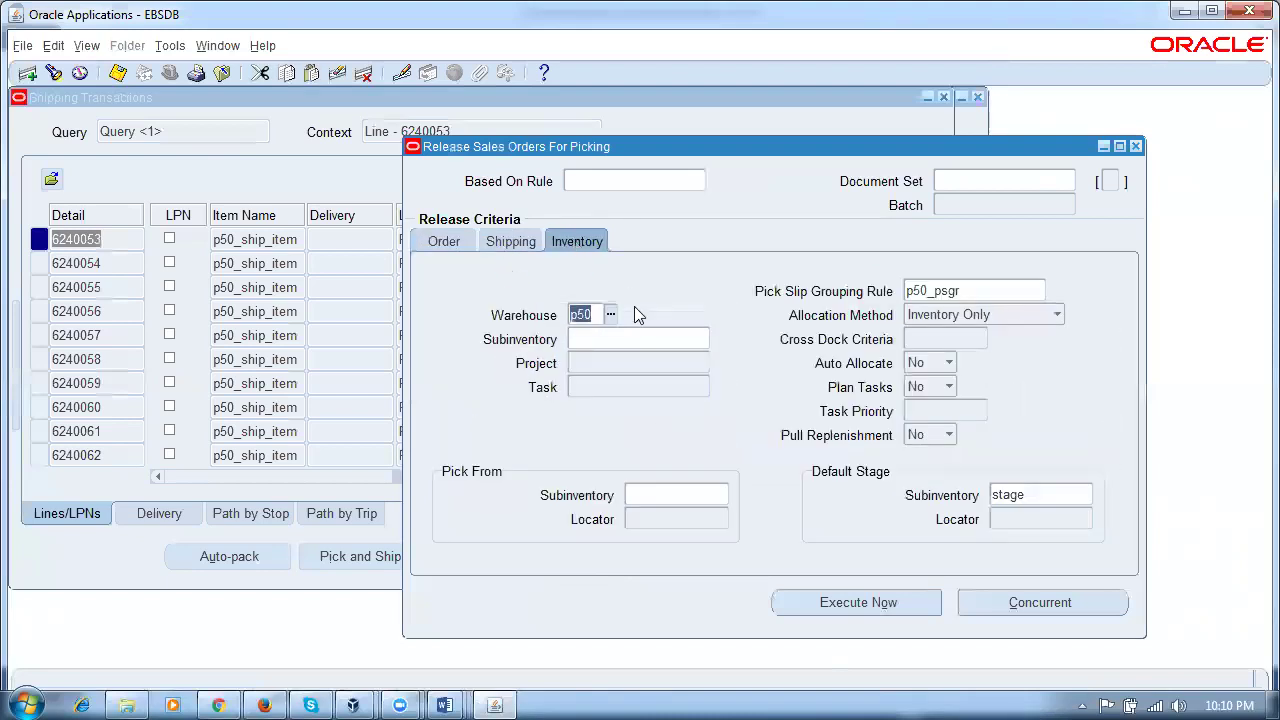
pyautogui.click(441, 244)
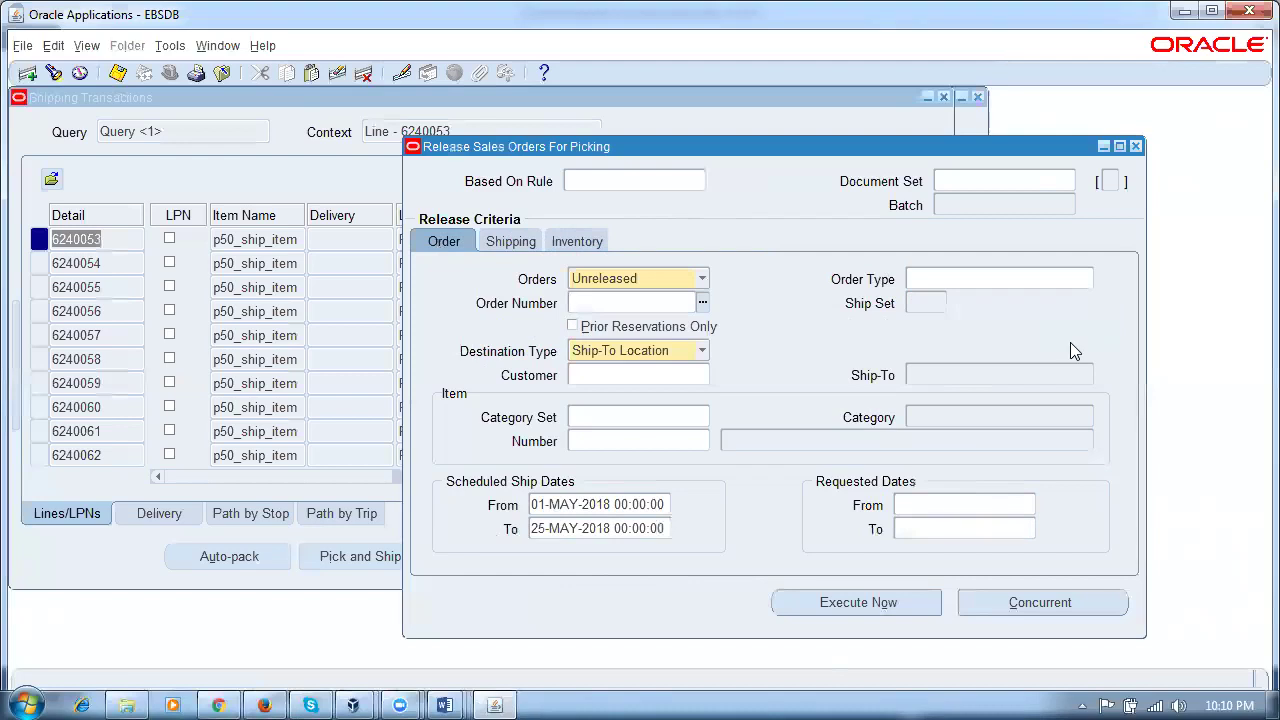
# Step: Check the scheduled ship end date, then submit the release as concurrent request 7725937 for batch 6449349
pyautogui.click(594, 530)
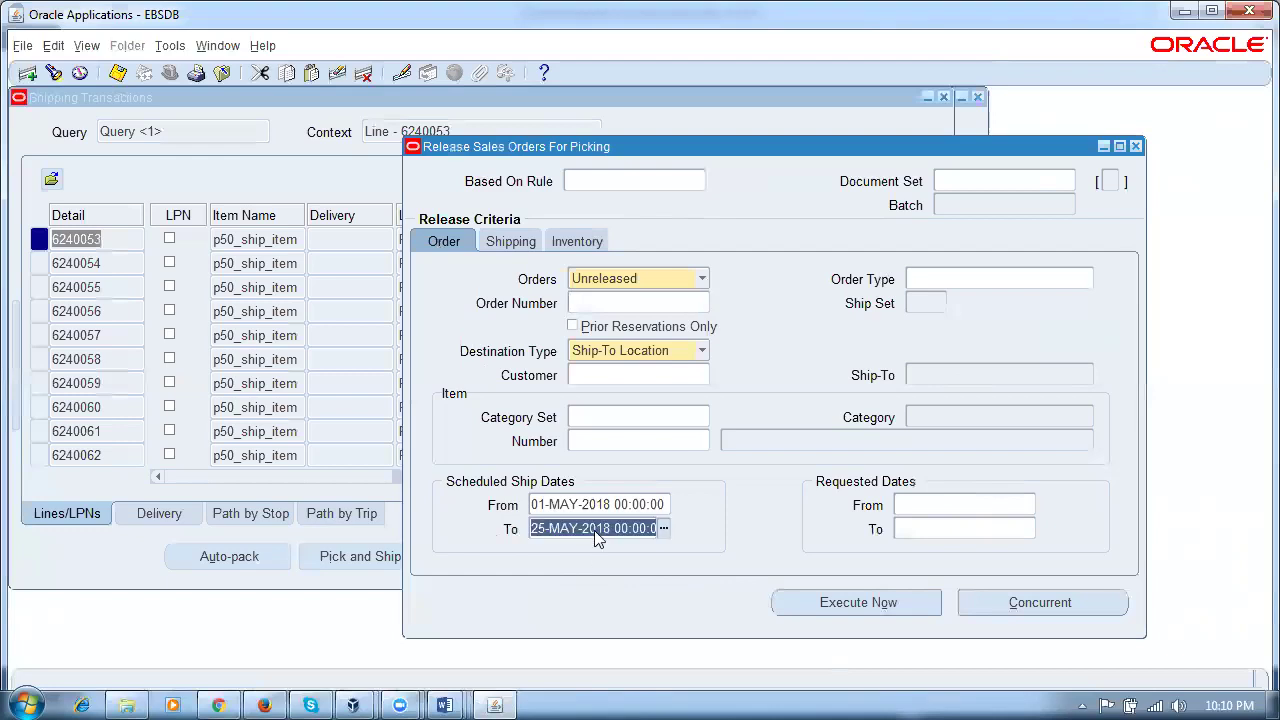
pyautogui.click(512, 243)
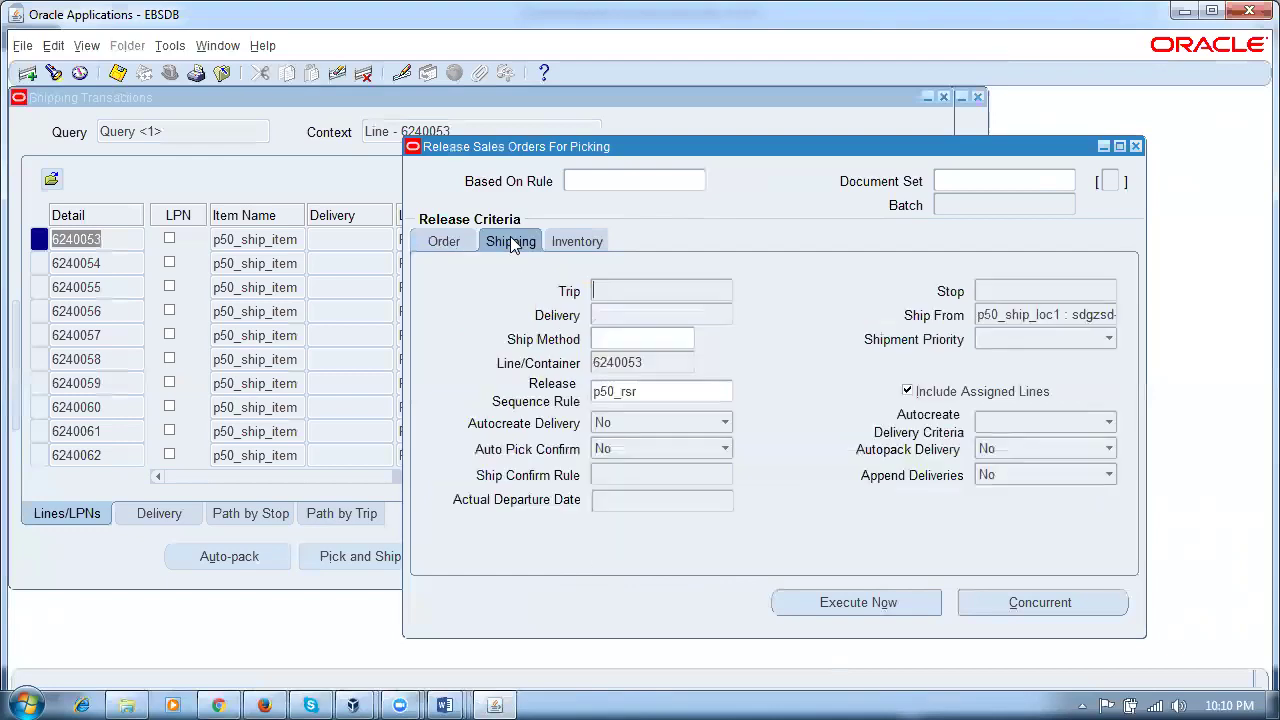
pyautogui.click(588, 241)
pyautogui.click(518, 246)
pyautogui.click(1034, 592)
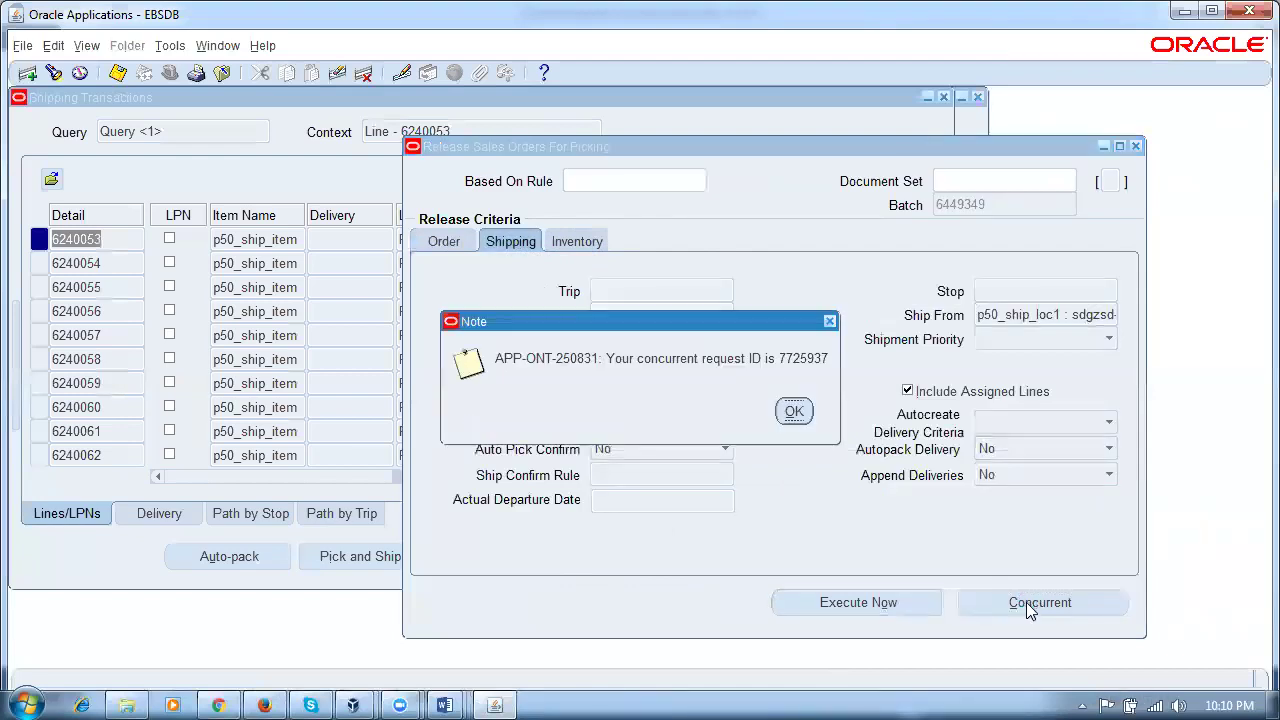
# Step: Dismiss the request note, close the release form and find recent requests in the Requests window
pyautogui.click(792, 412)
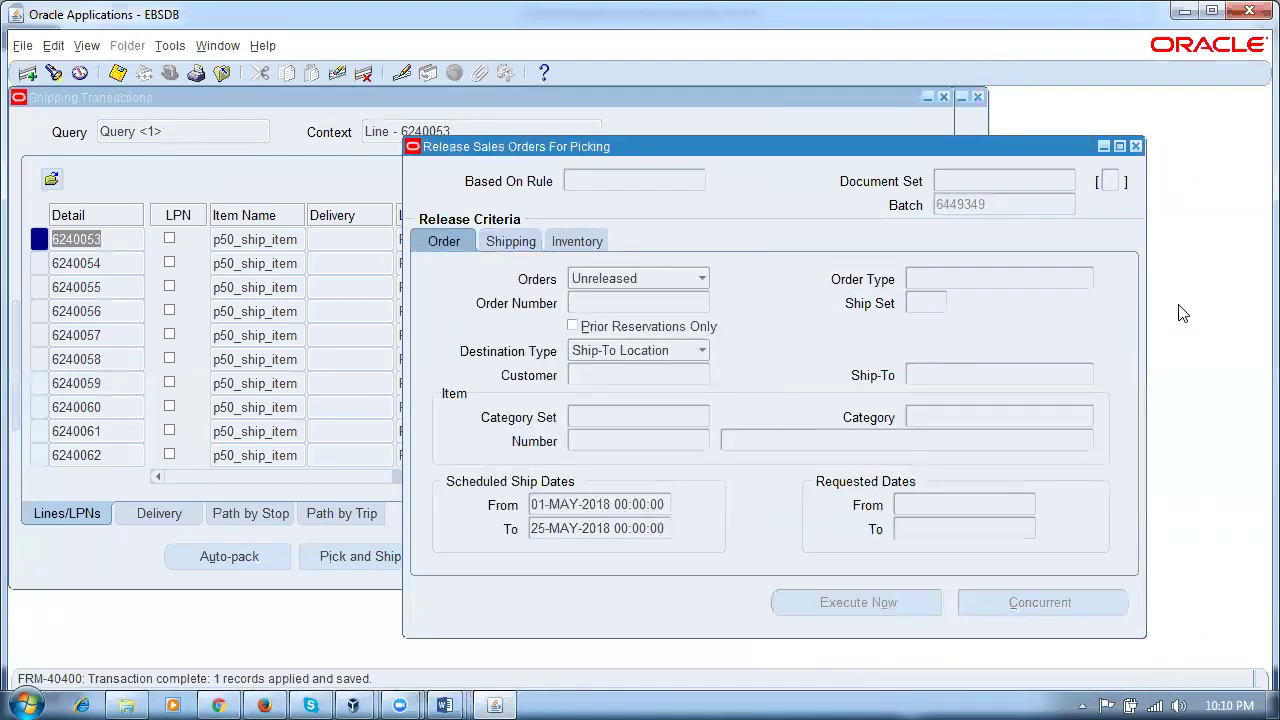
pyautogui.click(1135, 149)
pyautogui.hotkey('alt', 'v')
pyautogui.press('r')
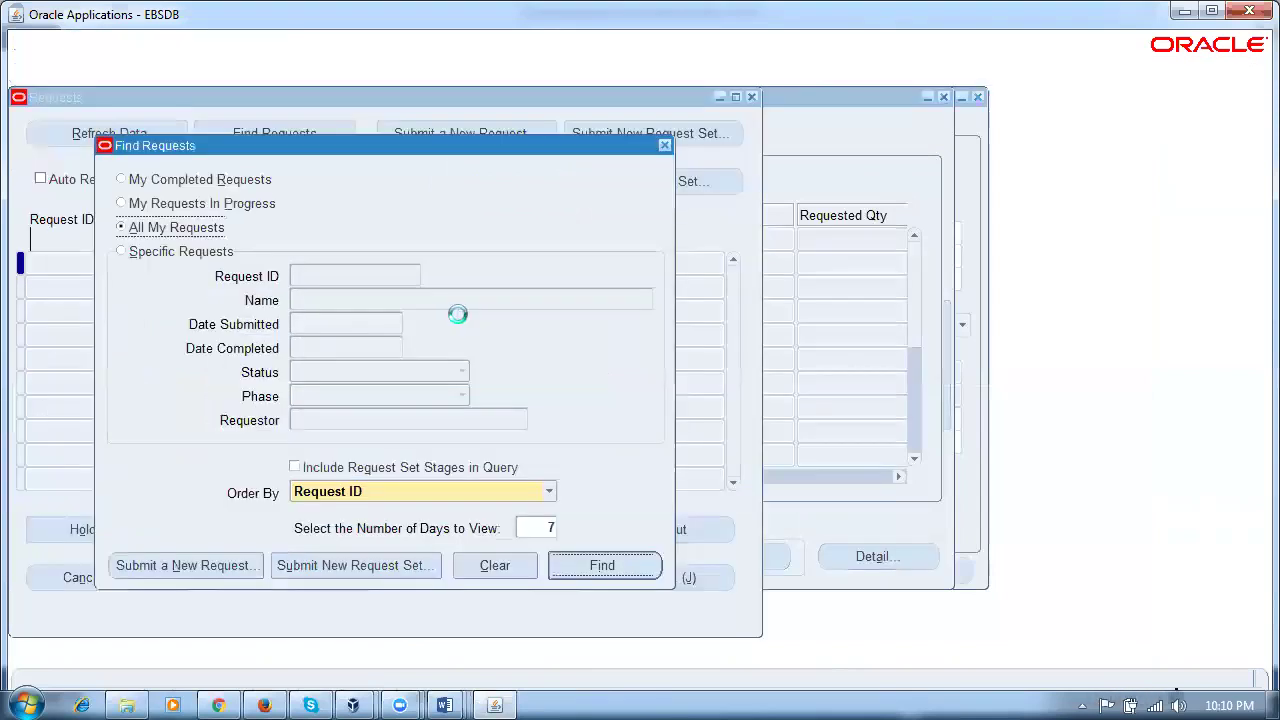
pyautogui.click(596, 562)
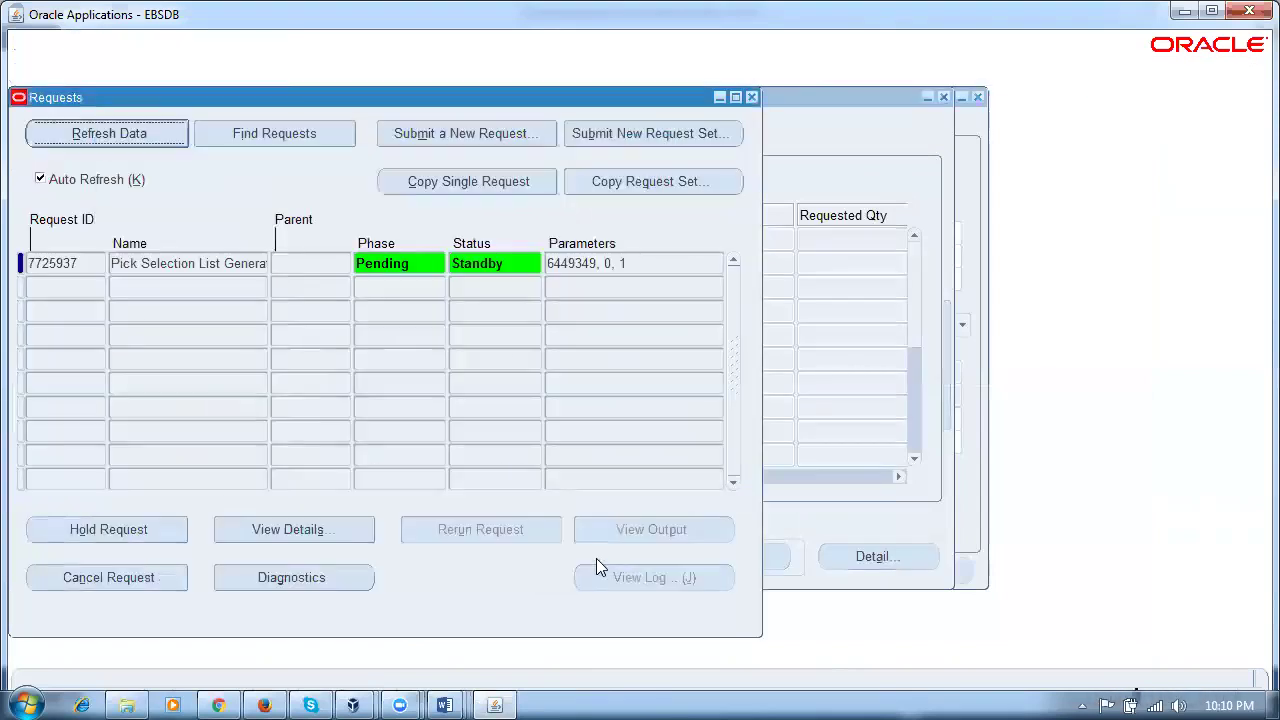
# Step: Refresh request 7725937 until it shows Completed, Normal, then return to the Shipping Transactions lines
pyautogui.click(162, 262)
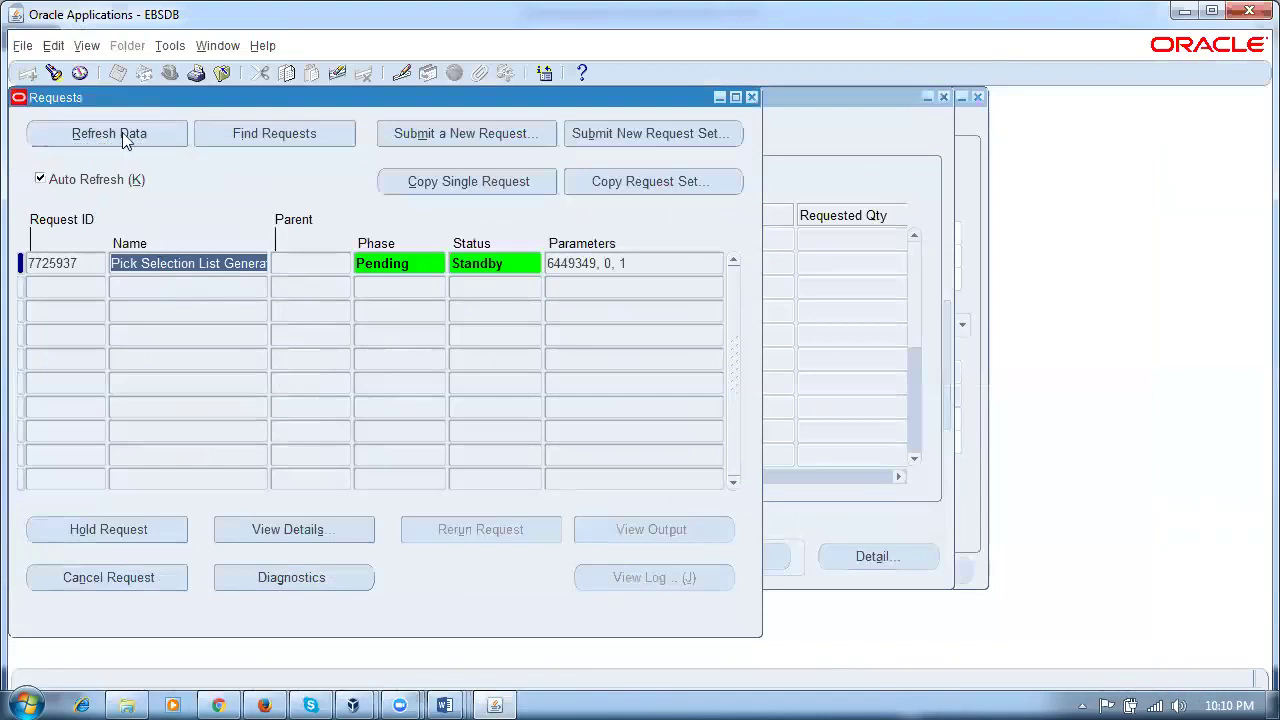
pyautogui.click(122, 138)
pyautogui.click(124, 140)
pyautogui.click(123, 142)
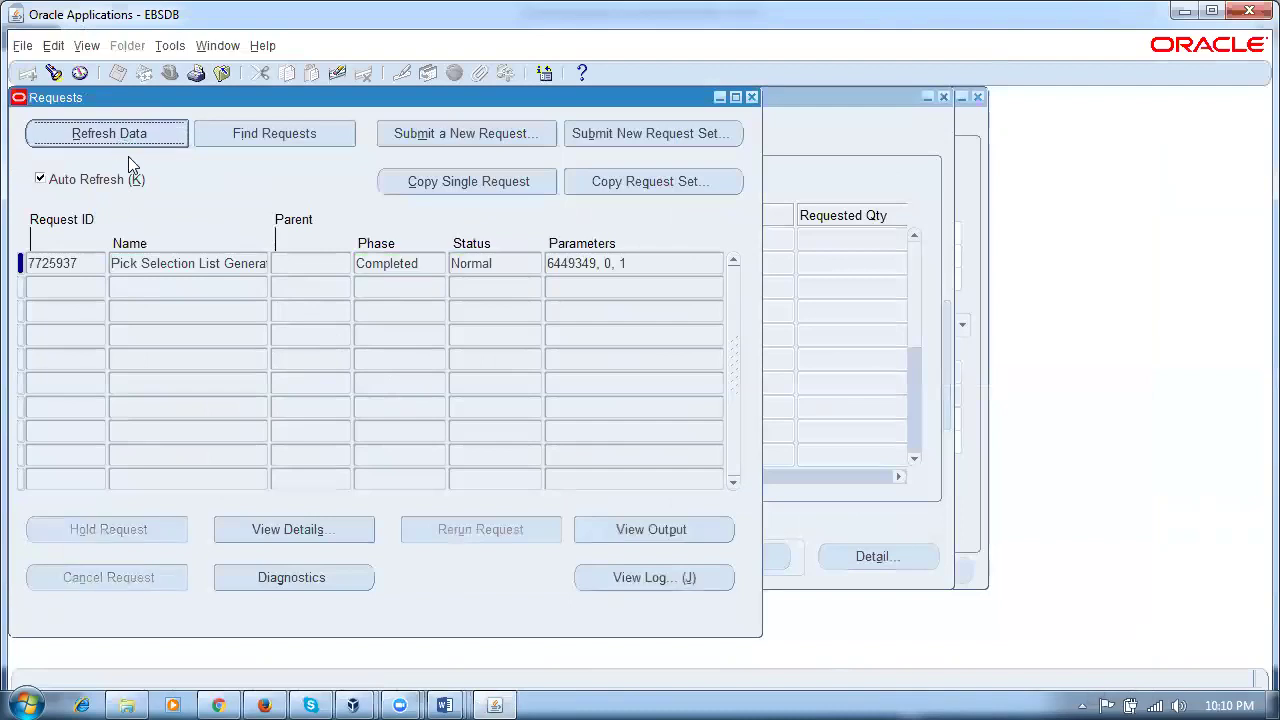
pyautogui.click(751, 97)
pyautogui.click(250, 240)
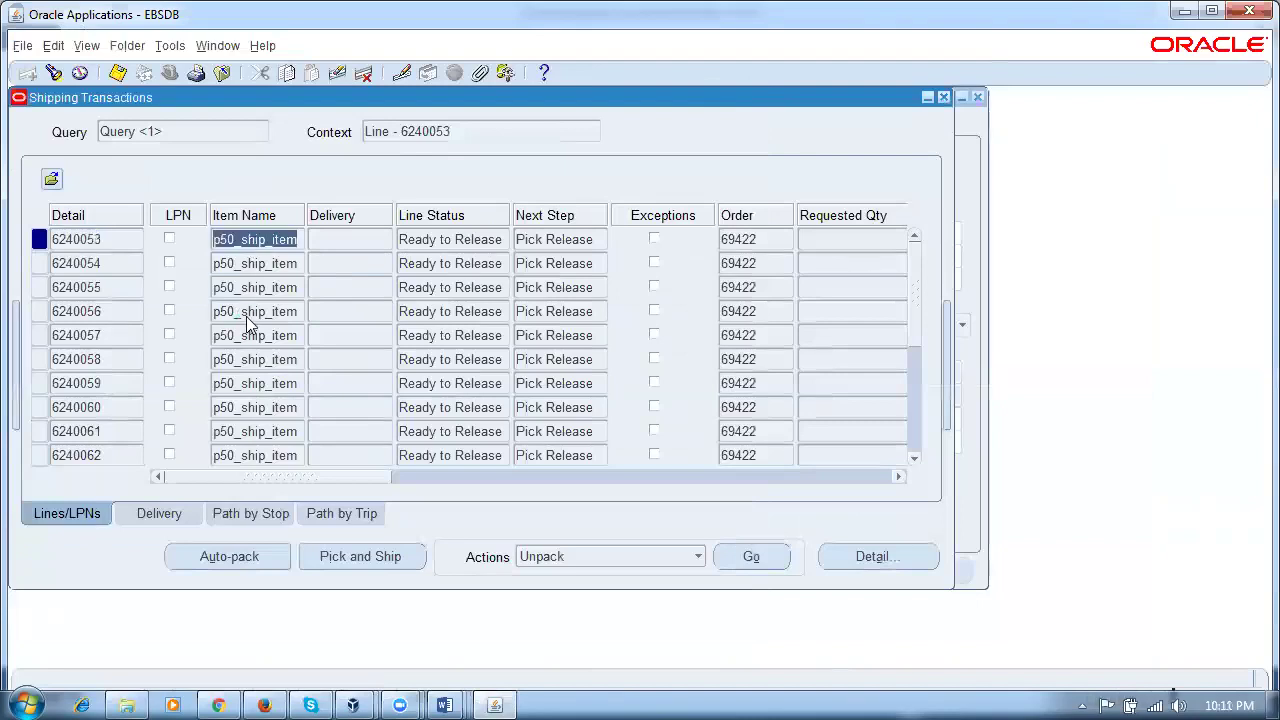
# Step: Ctrl-select delivery lines 6240054 and 6240057 in the Lines/LPNs grid
pyautogui.hotkey('shift', 'Tab')
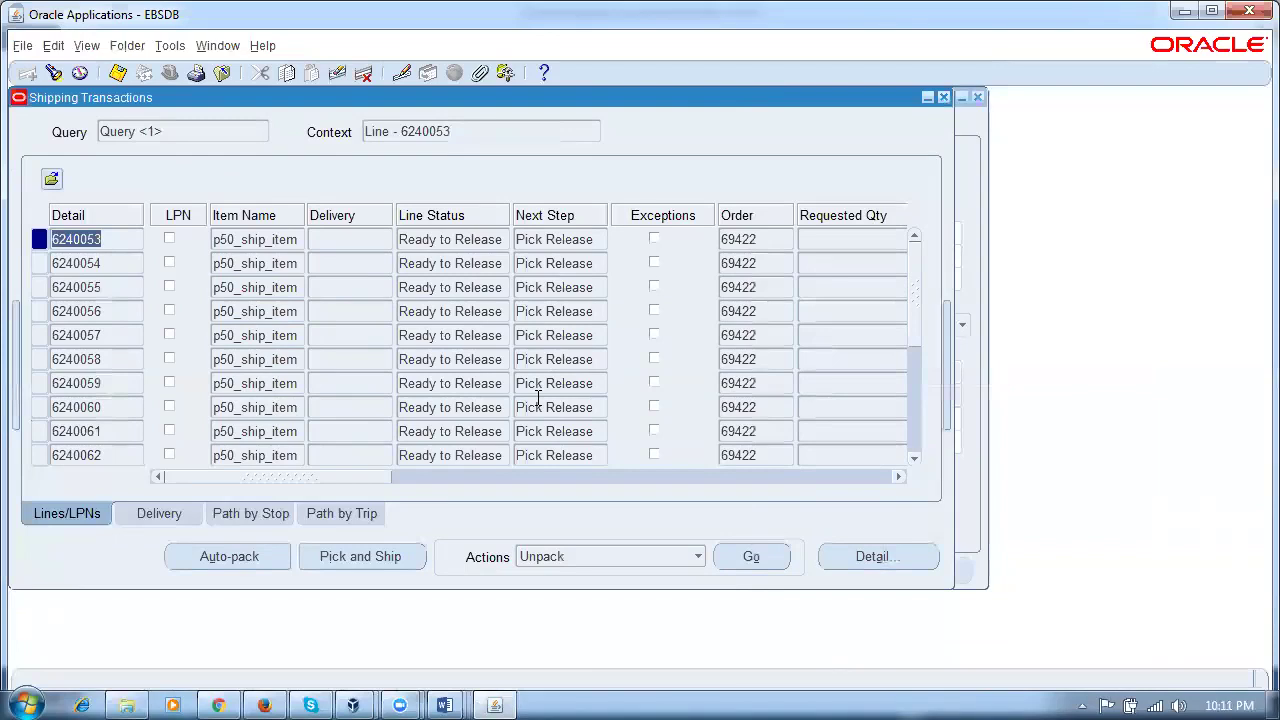
pyautogui.click(120, 262)
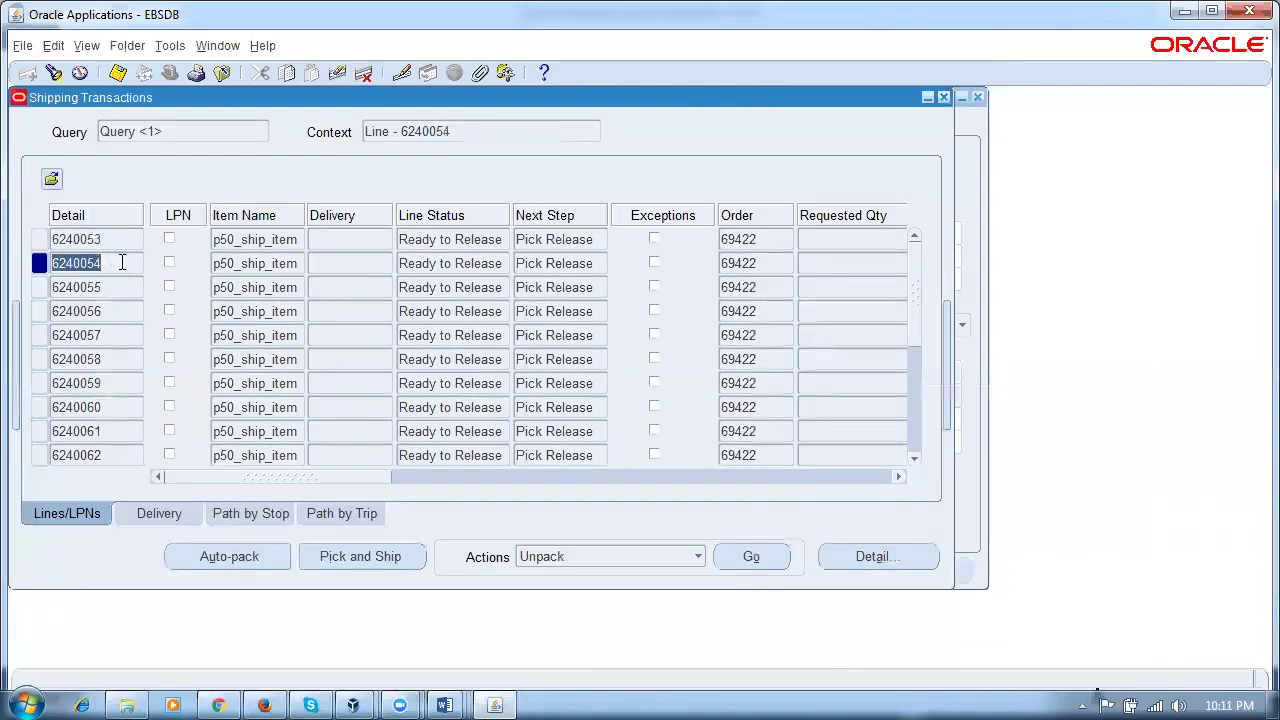
pyautogui.keyDown('ctrl'); pyautogui.click(120, 335); pyautogui.keyUp('ctrl')
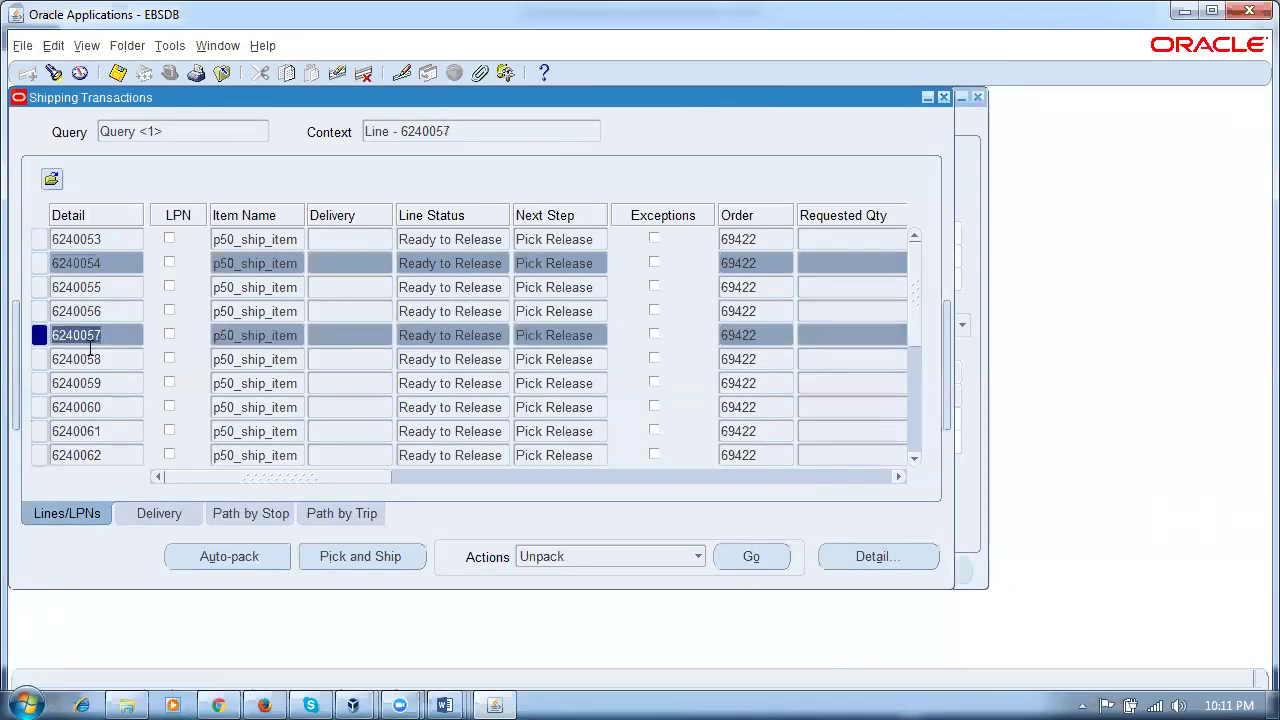
# Step: Attempt Pick Release on the selected lines, dismiss the APP-WSH-228468 multiple-selection error and return to line 6240053
pyautogui.click(169, 46)
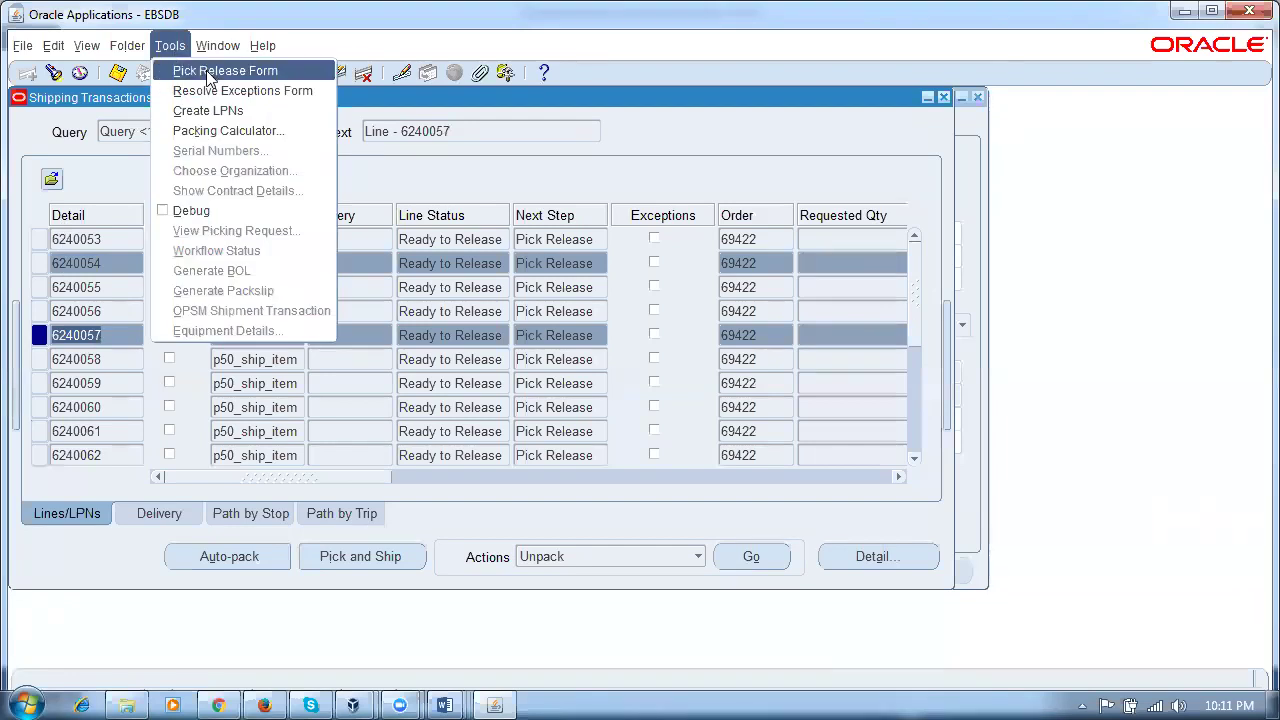
pyautogui.click(208, 71)
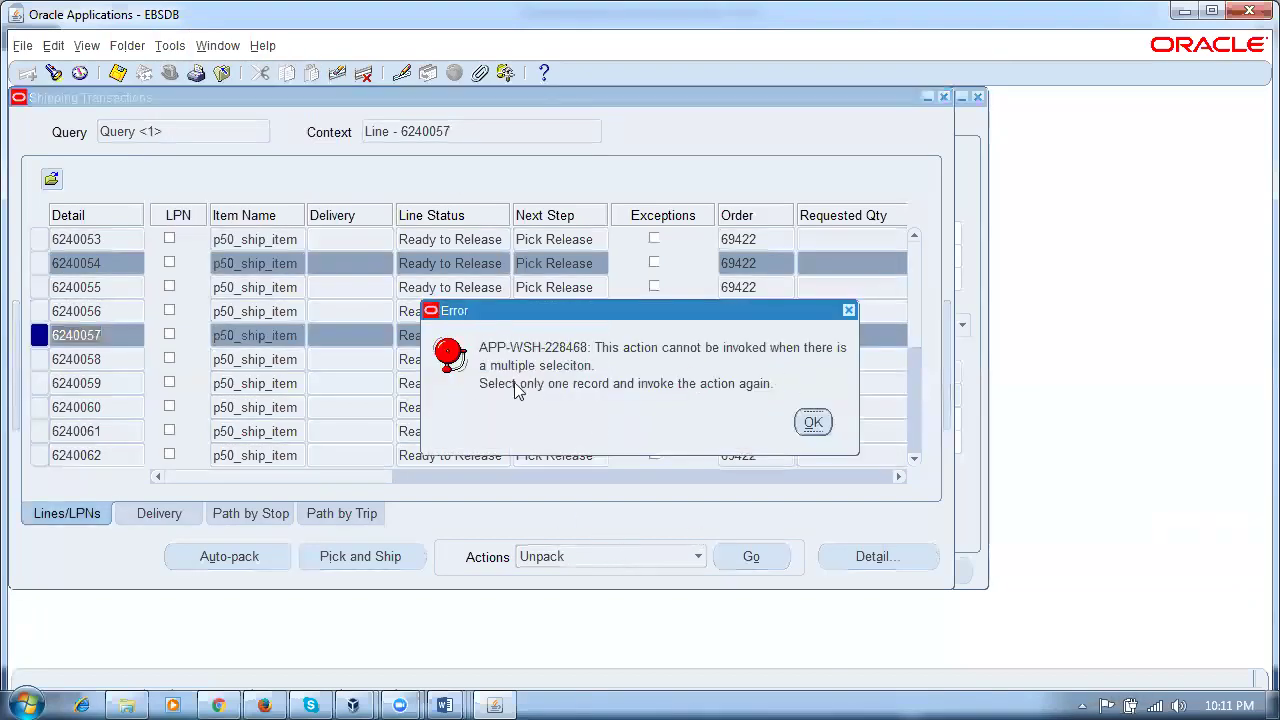
pyautogui.click(812, 423)
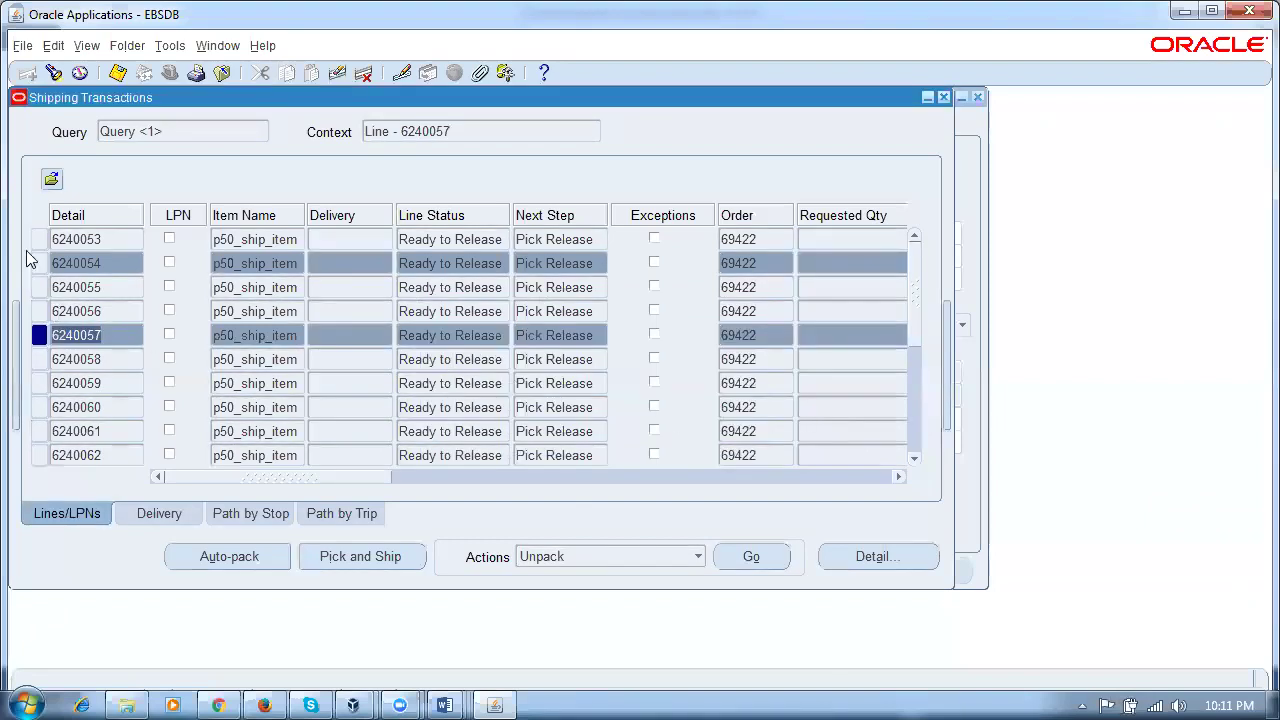
pyautogui.click(105, 238)
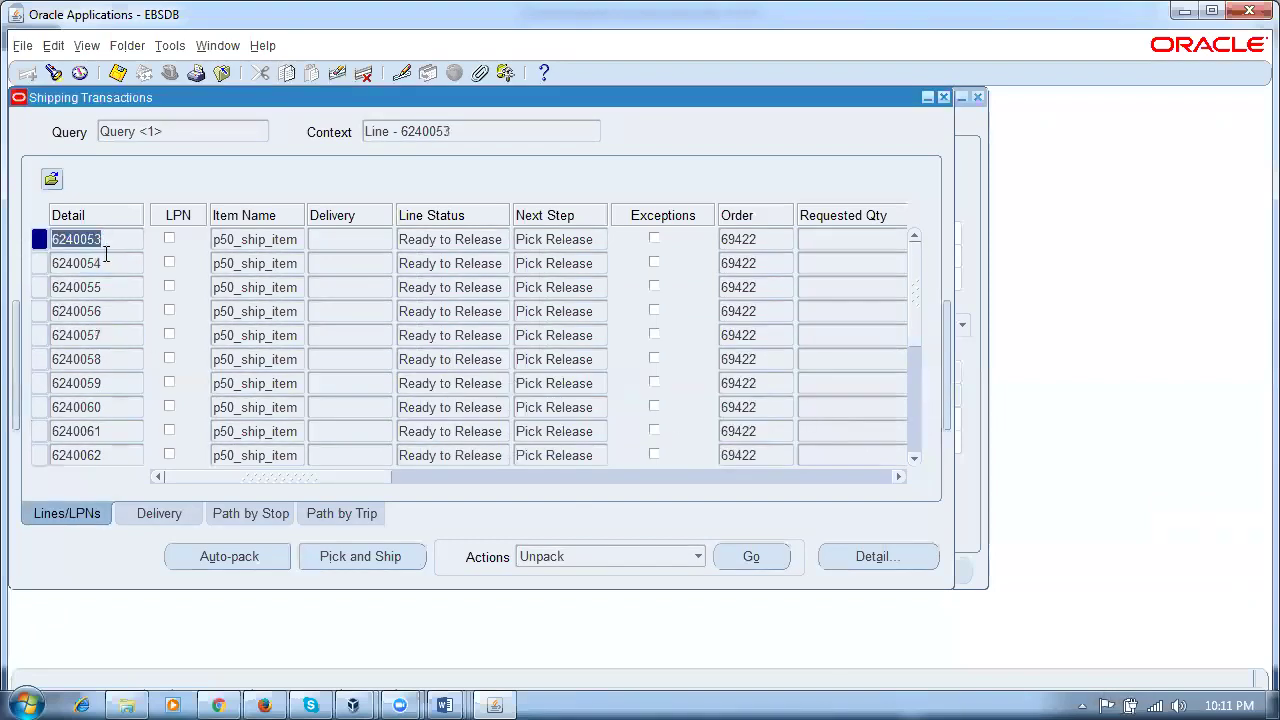
pyautogui.click(444, 705)
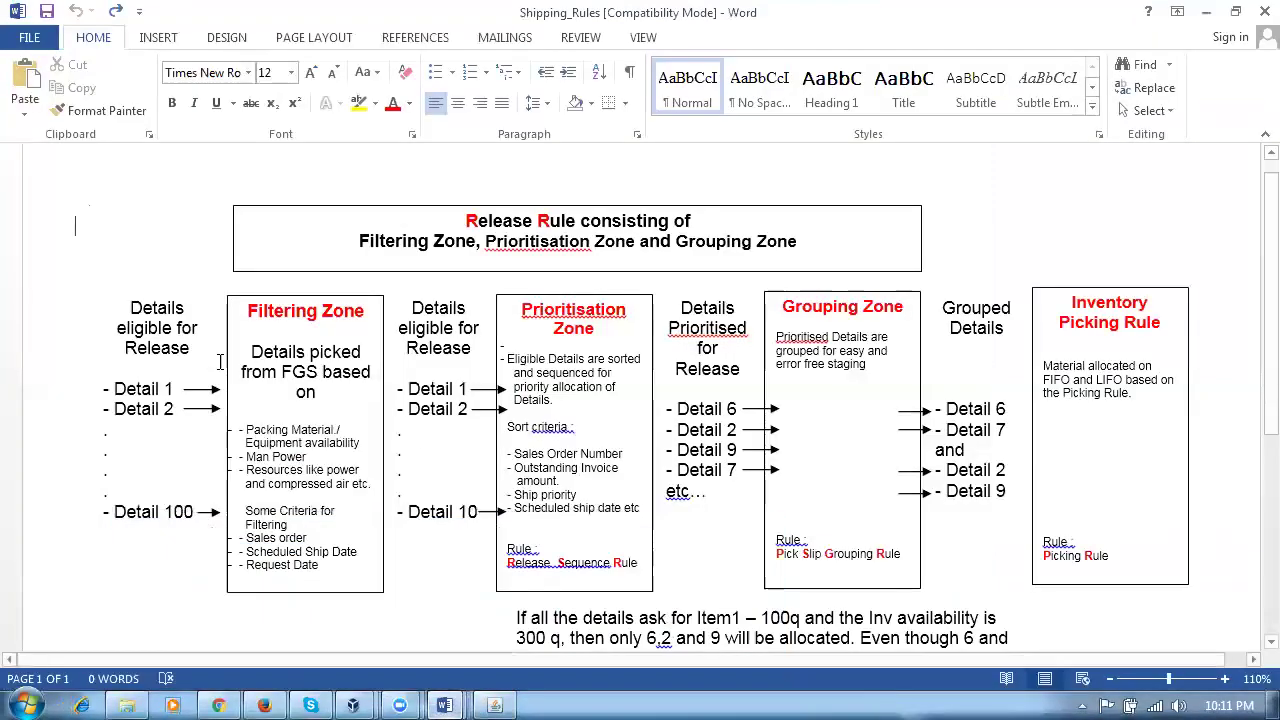
pyautogui.click(672, 648)
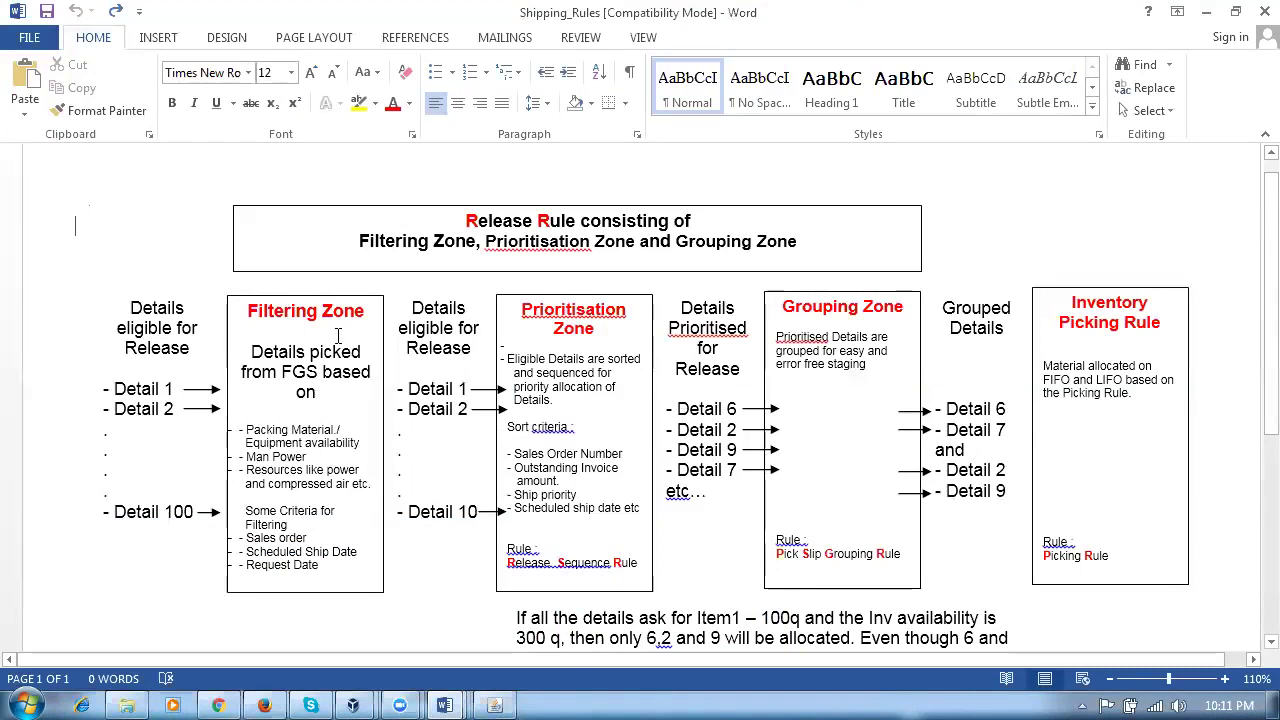
pyautogui.hotkey('alt', 'Tab')
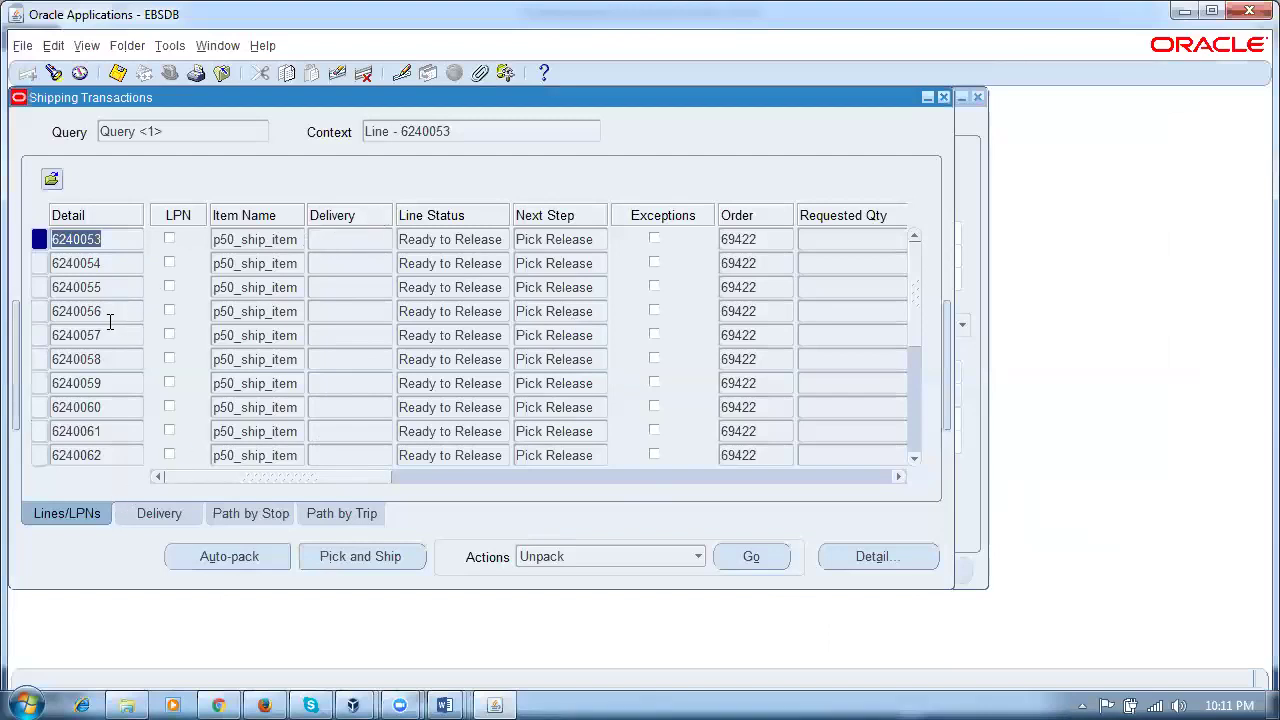
# Step: Select lines 6240053 and 6240054 and choose Launch Pick Release from the Actions list
pyautogui.click(114, 241)
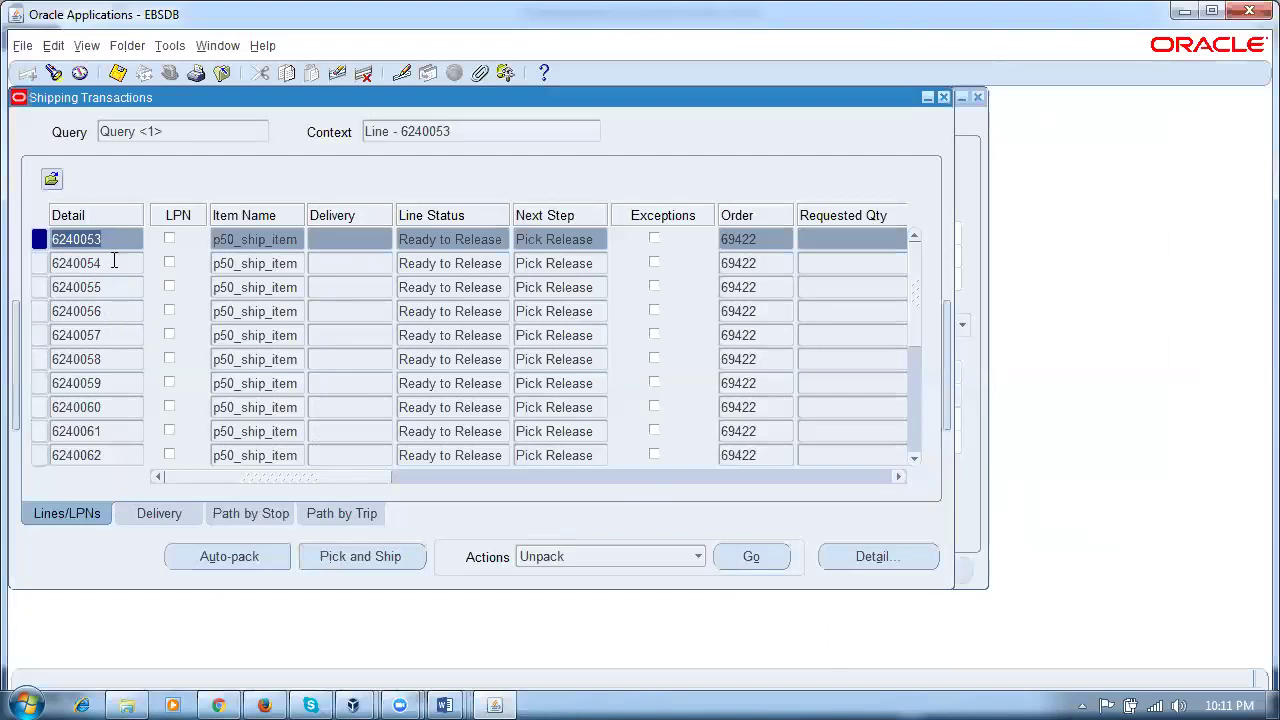
pyautogui.keyDown('shift'); pyautogui.click(114, 262); pyautogui.keyUp('shift')
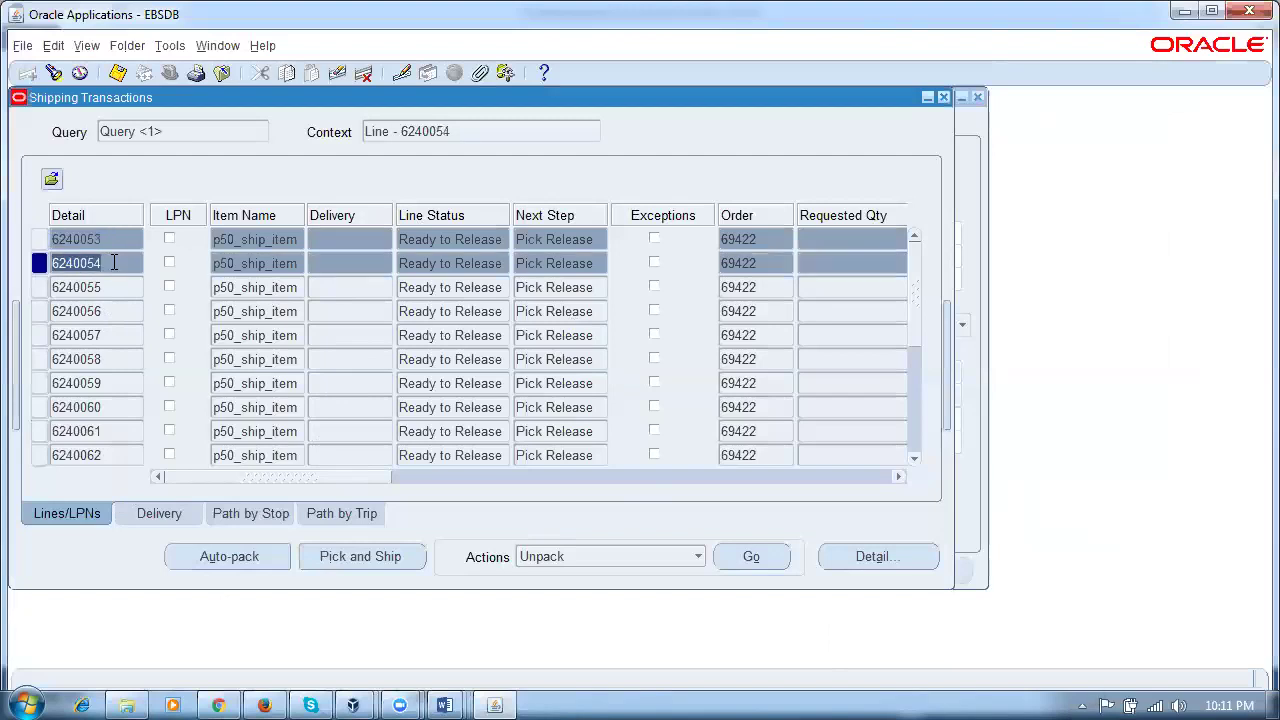
pyautogui.click(632, 557)
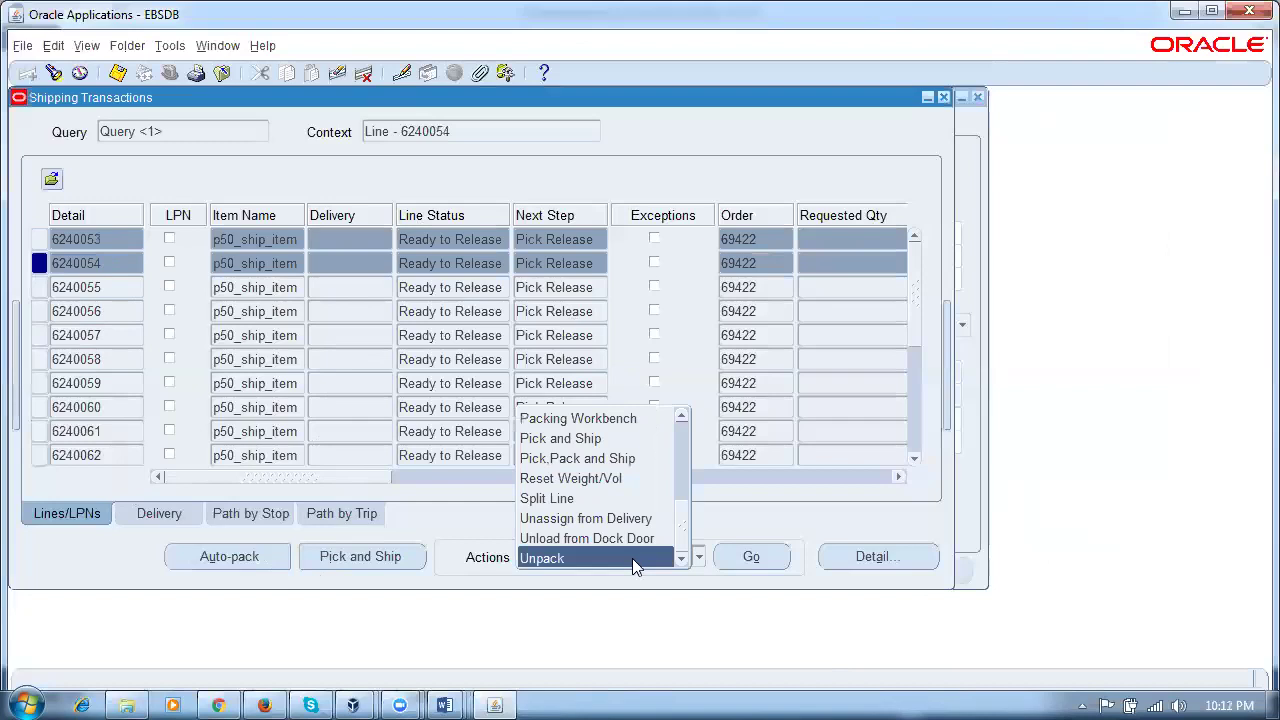
pyautogui.scroll(2, 632, 558)
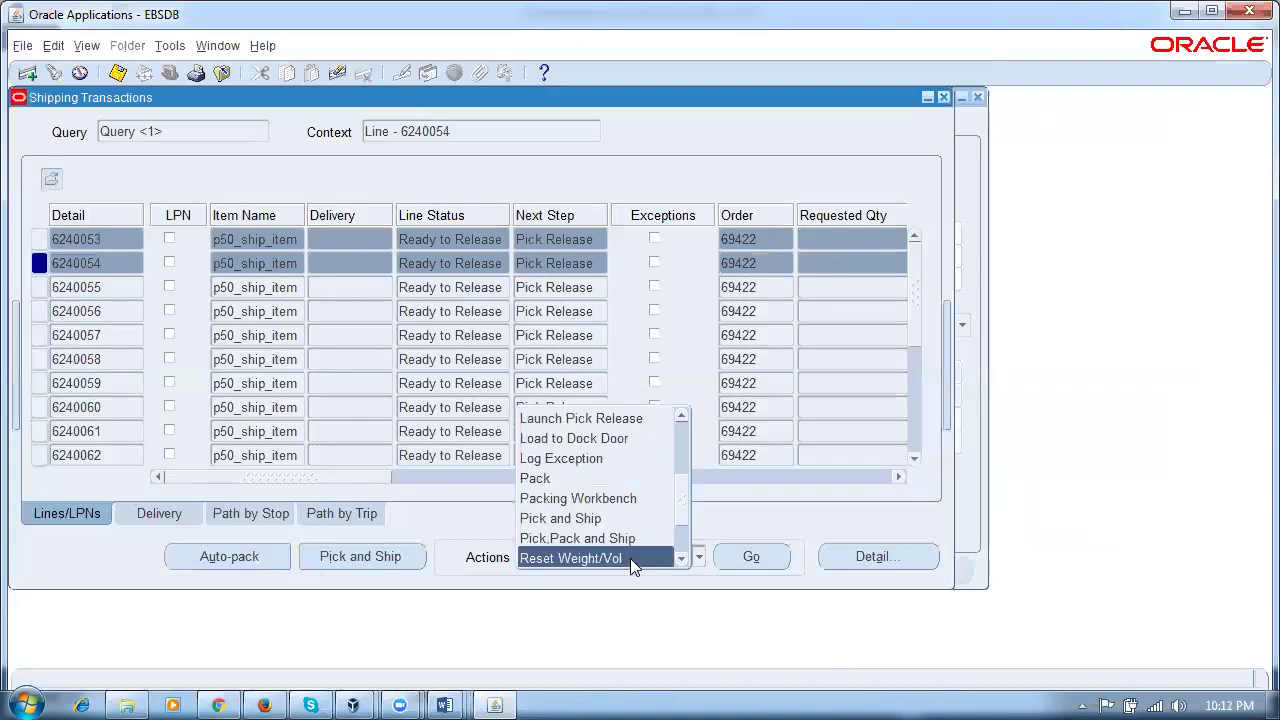
pyautogui.click(605, 420)
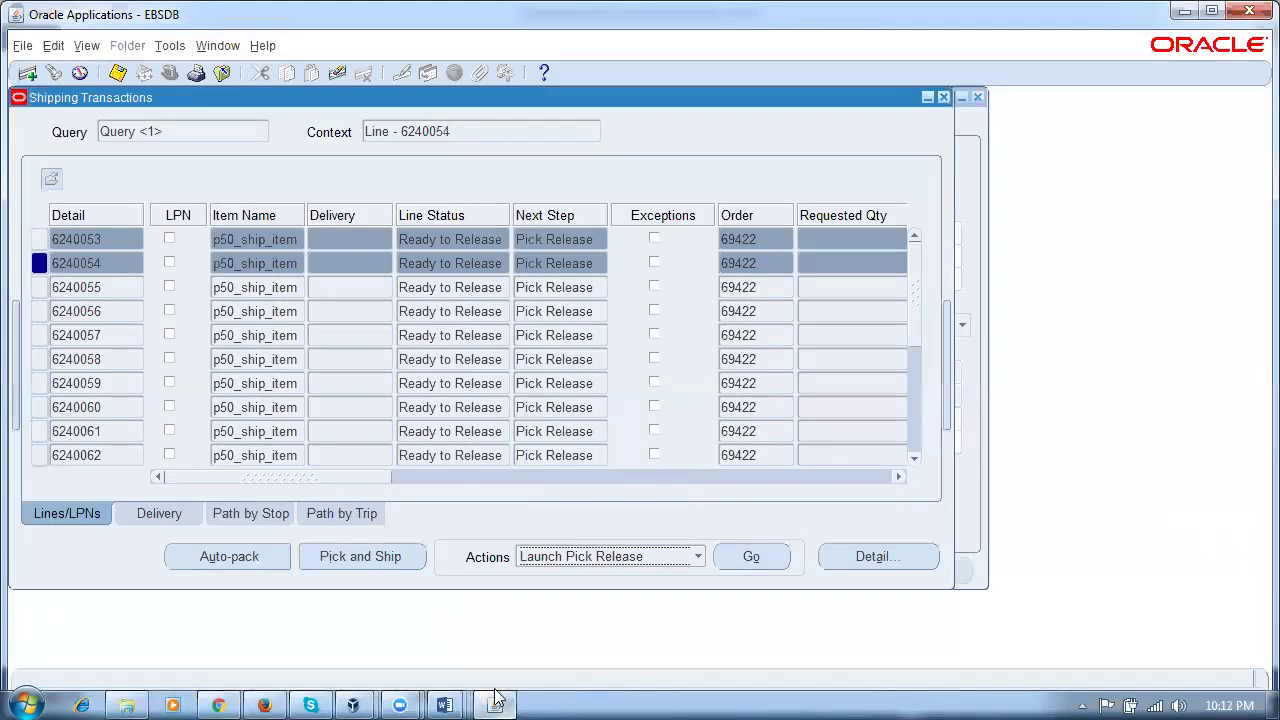
pyautogui.moveTo(447, 697)
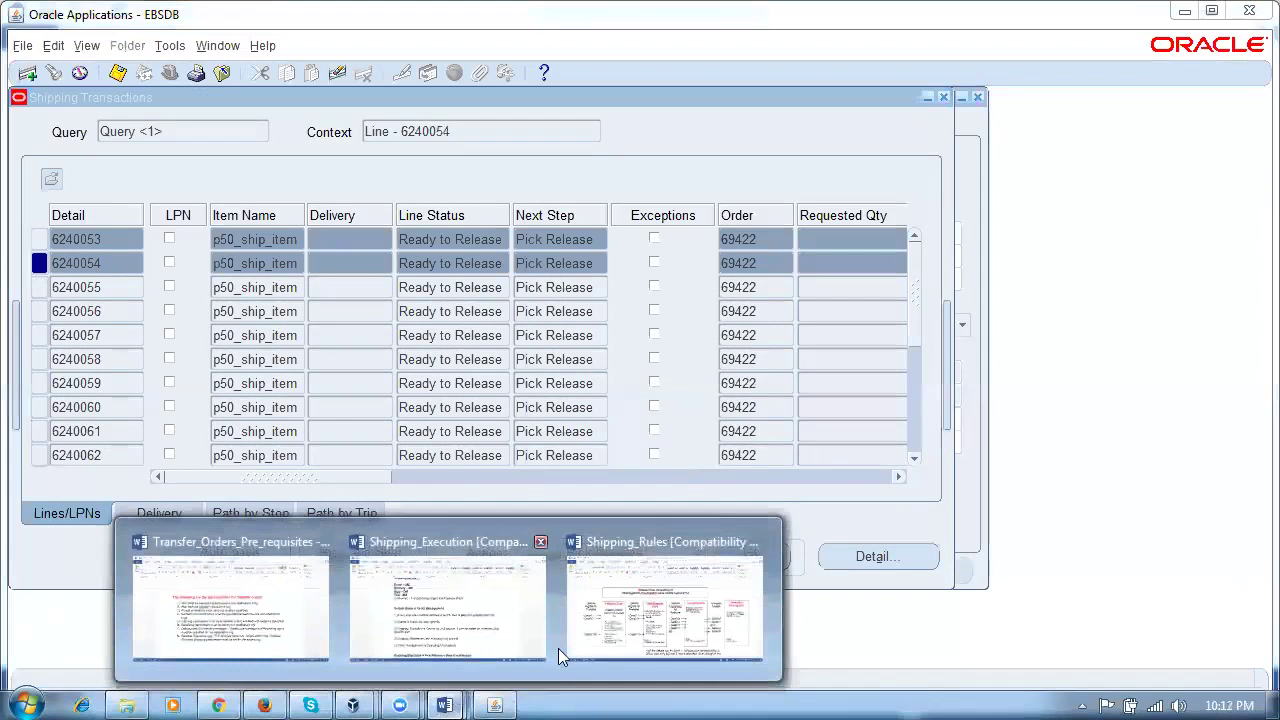
pyautogui.click(578, 655)
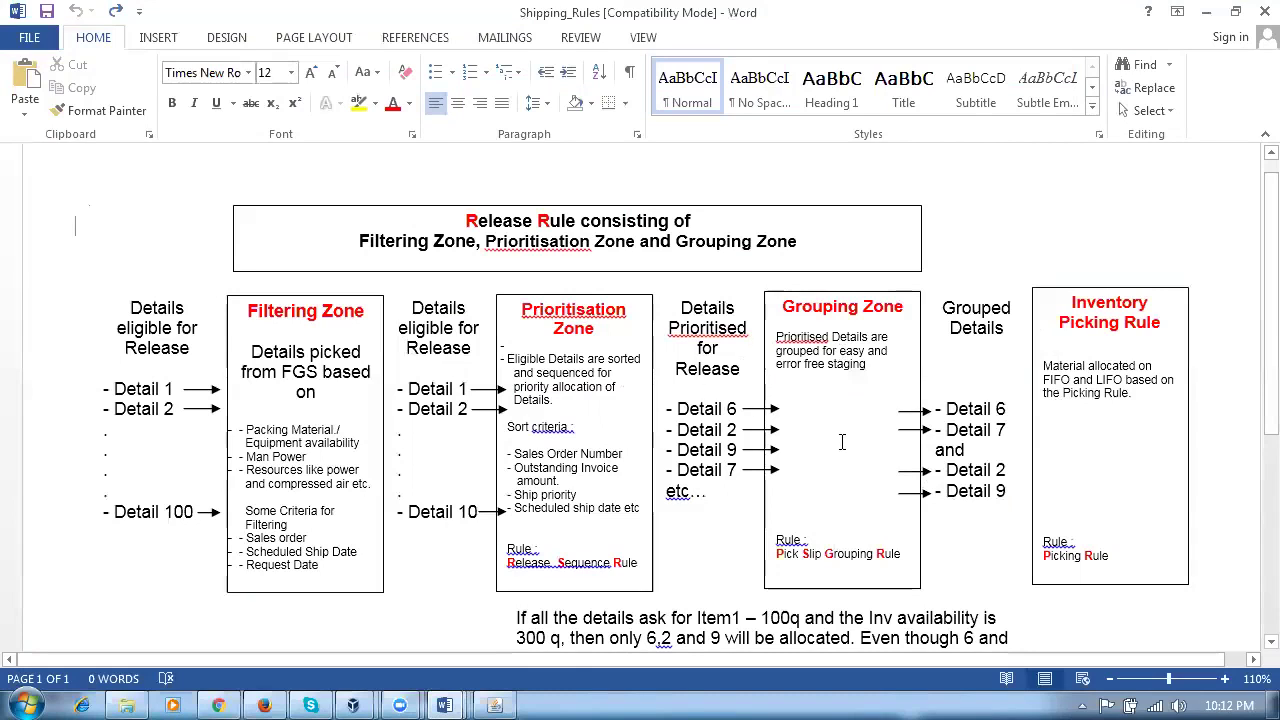
pyautogui.click(494, 705)
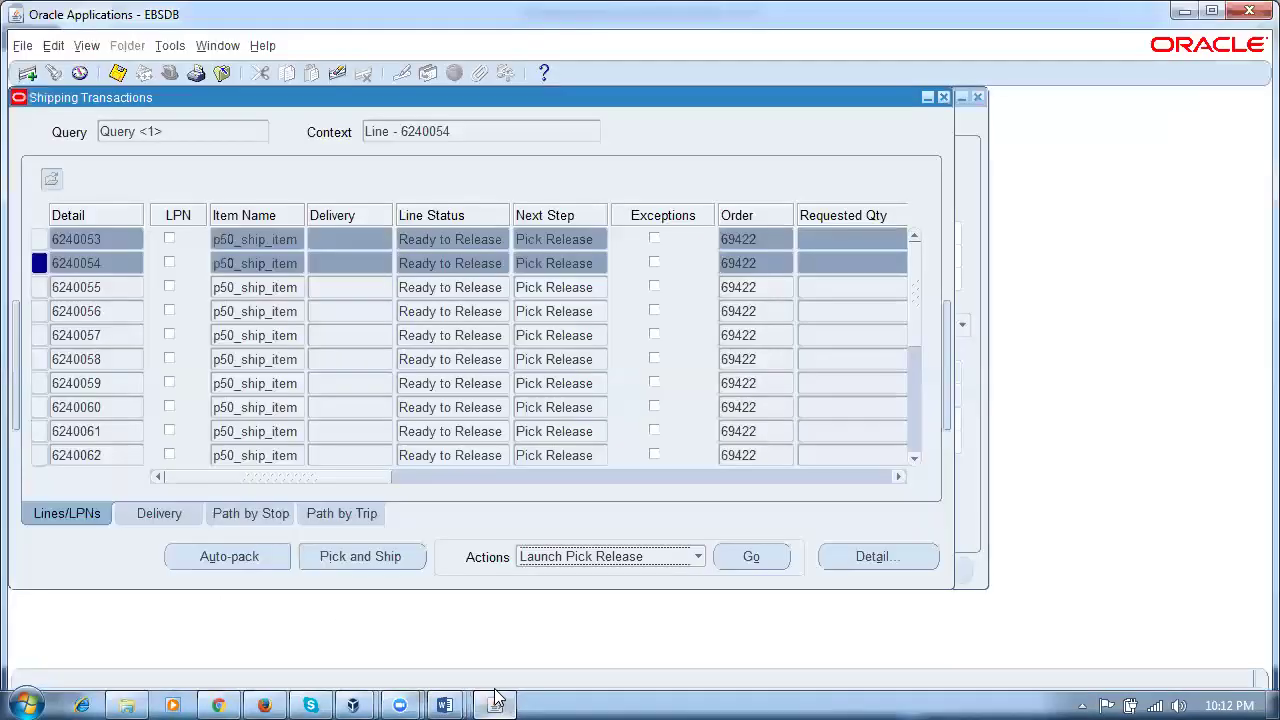
# Step: Open the Shipping Parameters form under Shipping > Setup in the Navigator
pyautogui.click(217, 45)
pyautogui.click(248, 140)
pyautogui.click(48, 385)
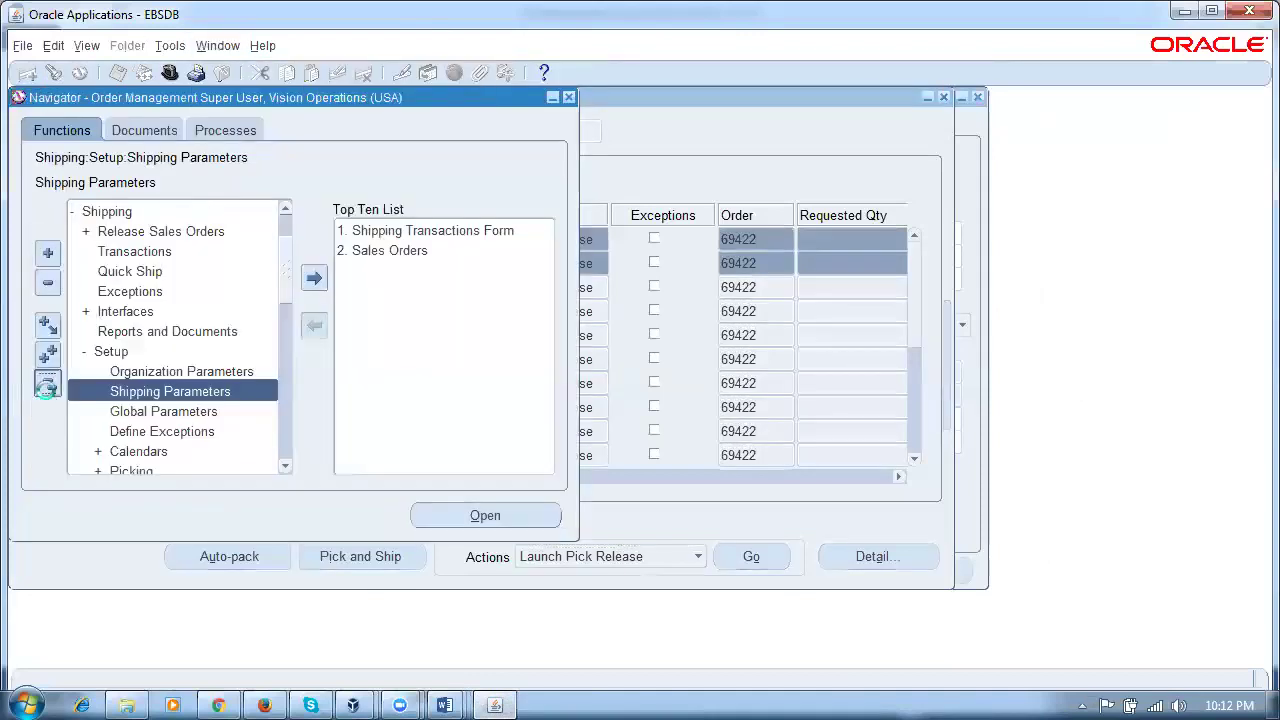
pyautogui.doubleClick(133, 294)
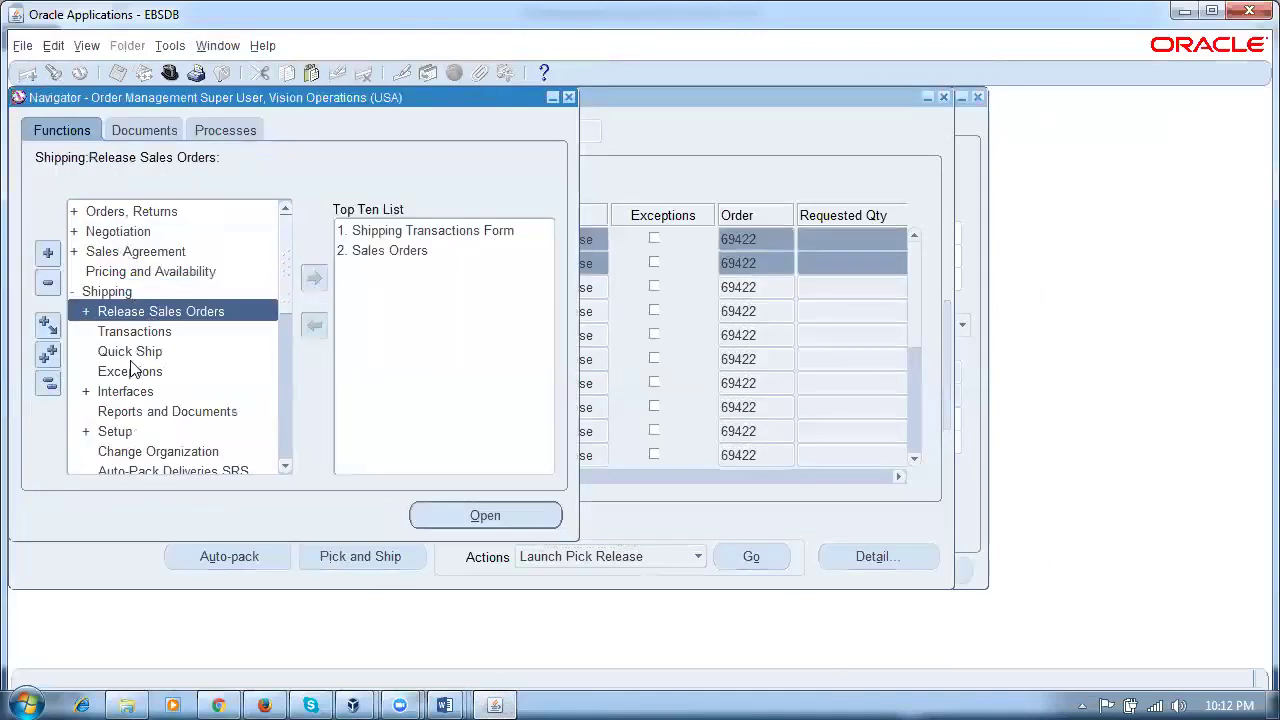
pyautogui.doubleClick(134, 432)
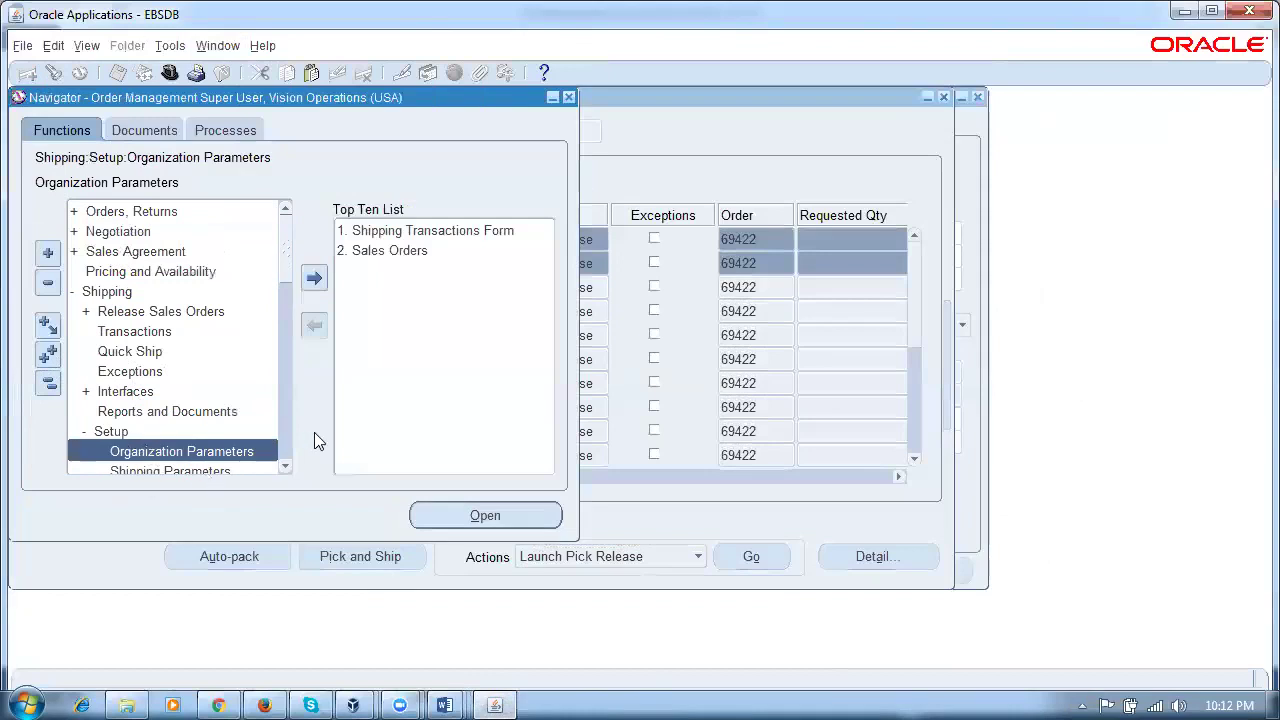
pyautogui.click(280, 468)
pyautogui.click(280, 468)
pyautogui.doubleClick(249, 434)
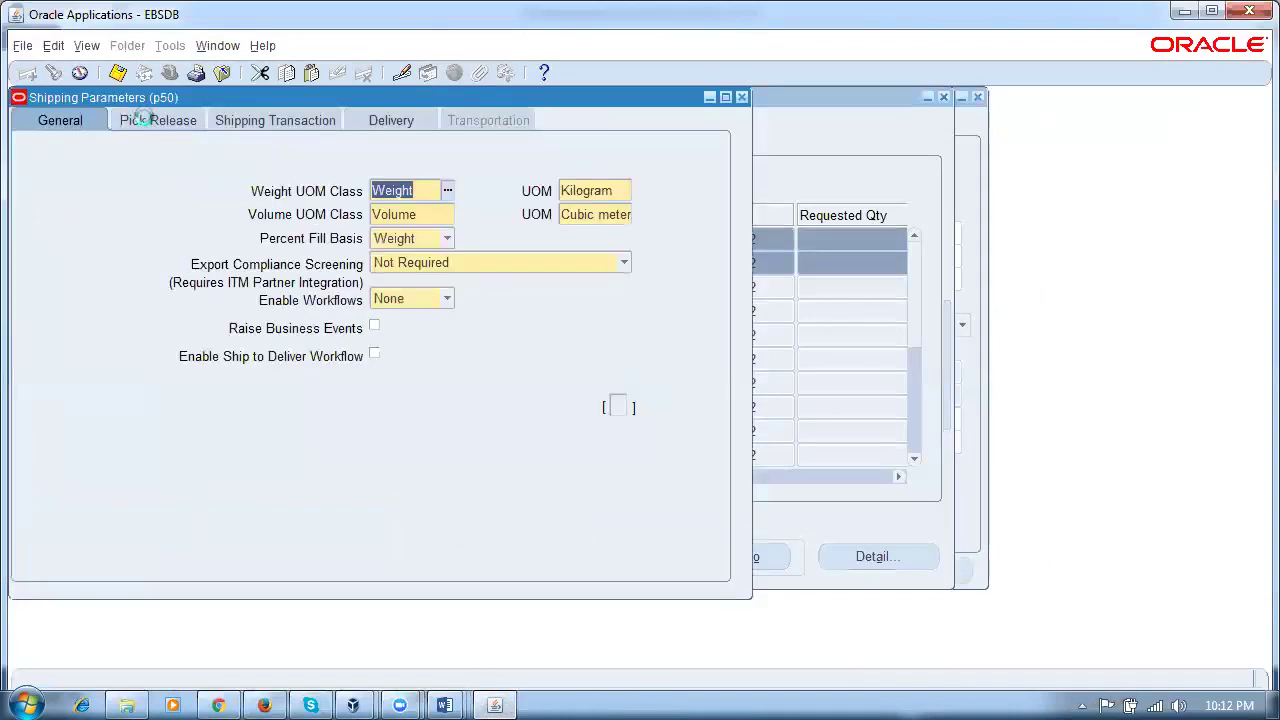
# Step: Check Autocreate Deliveries and Auto Allocate on the Pick Release tab, save, and return to Shipping Transactions
pyautogui.click(140, 120)
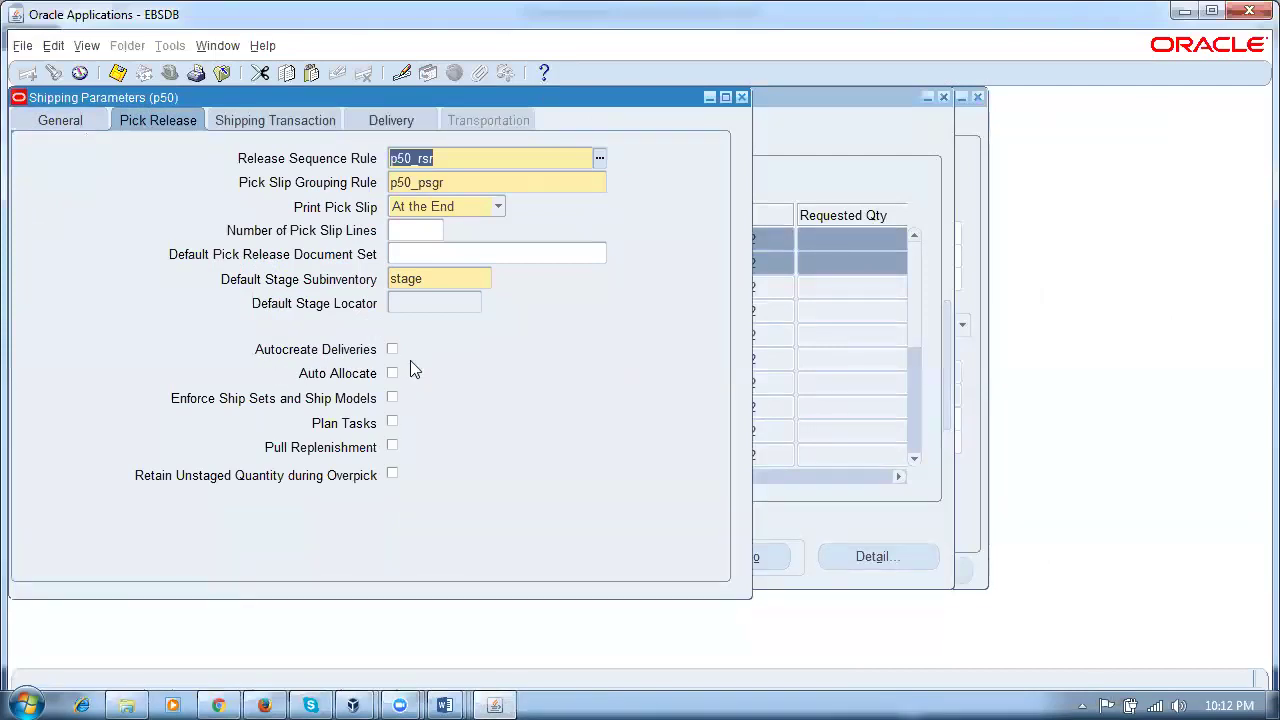
pyautogui.click(392, 350)
pyautogui.click(392, 375)
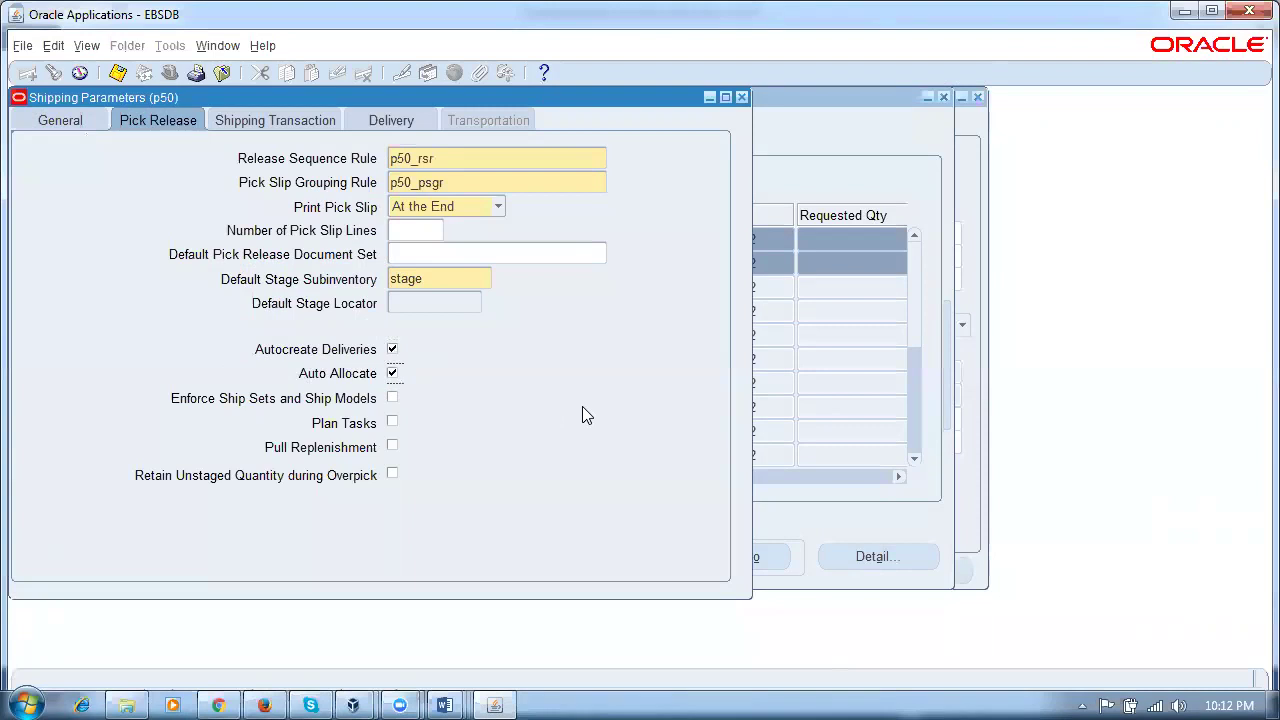
pyautogui.hotkey('ctrl', 's')
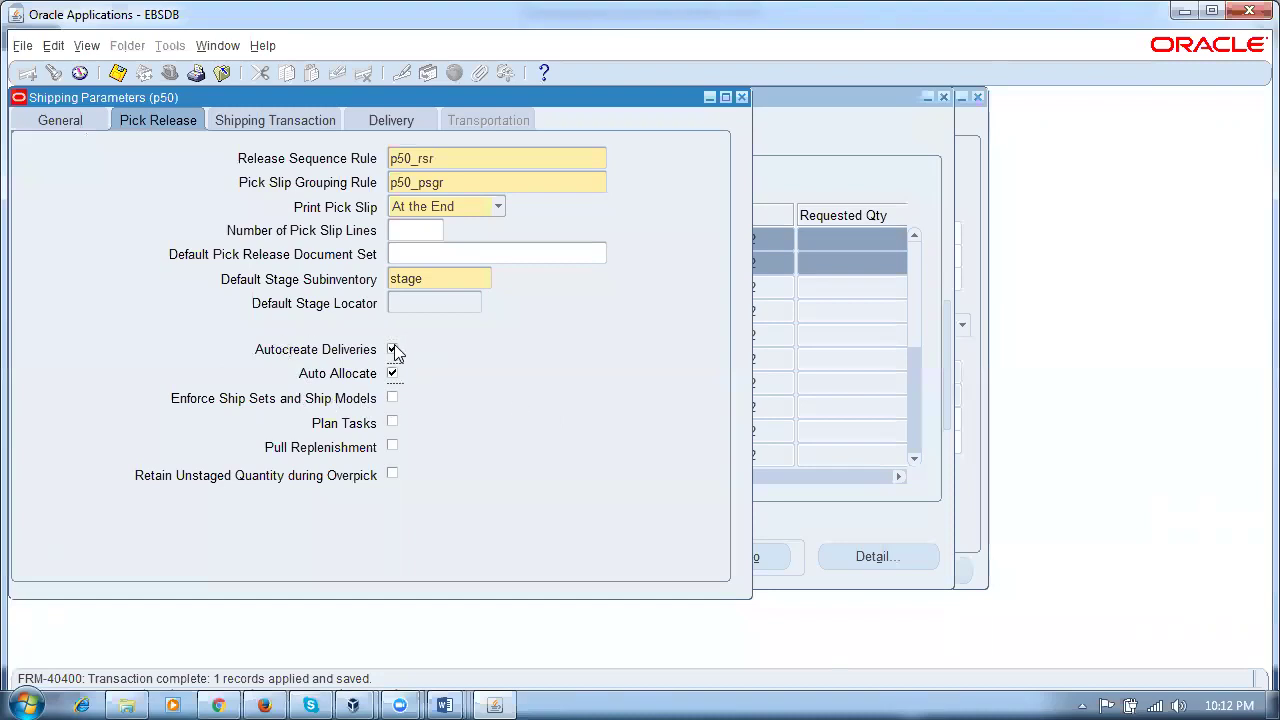
pyautogui.click(742, 97)
pyautogui.click(870, 132)
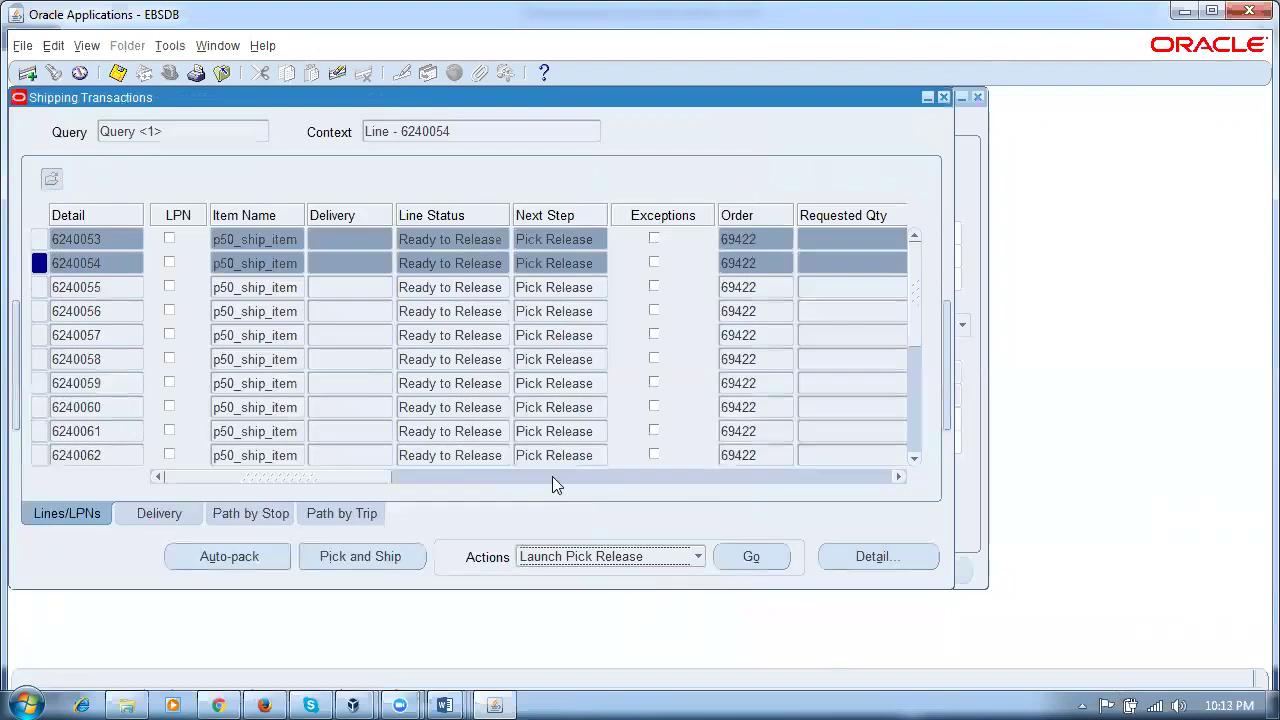
# Step: Run Launch Pick Release for lines 6240053 and 6240054 and confirm request 7725939 (batch 6449351) completed Normal
pyautogui.click(744, 560)
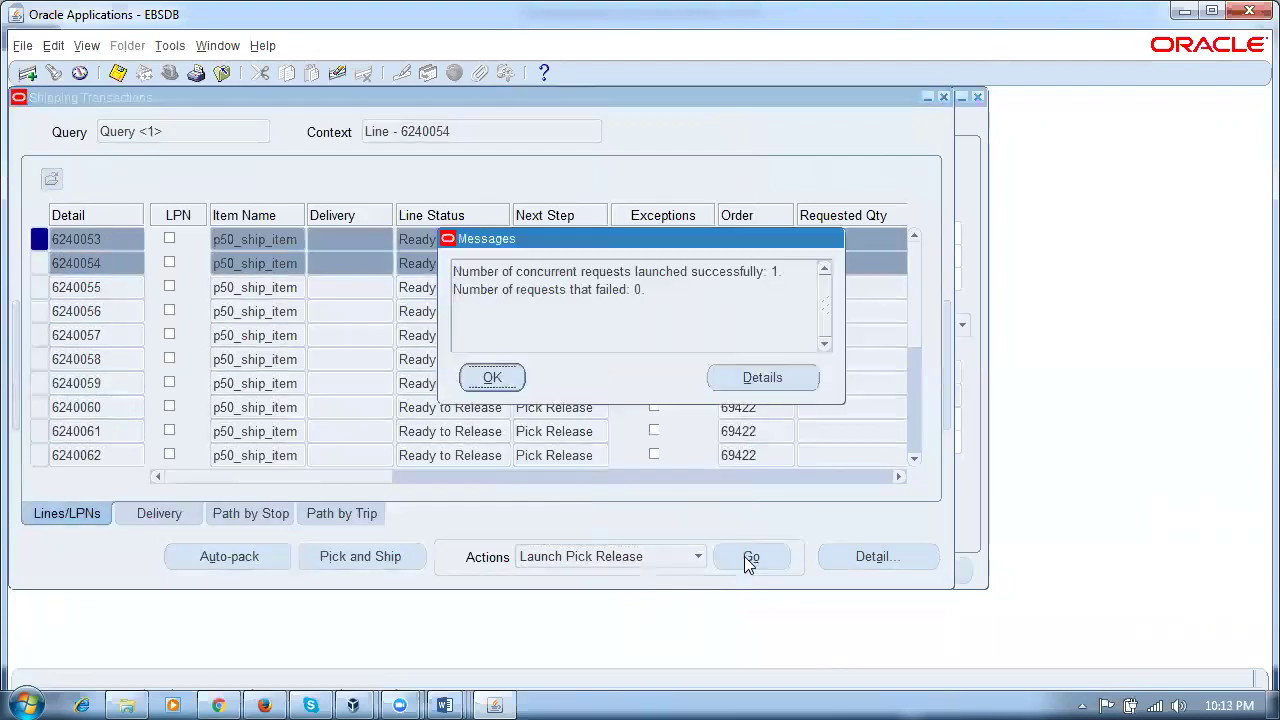
pyautogui.click(490, 376)
pyautogui.hotkey('alt', 'v')
pyautogui.press('r')
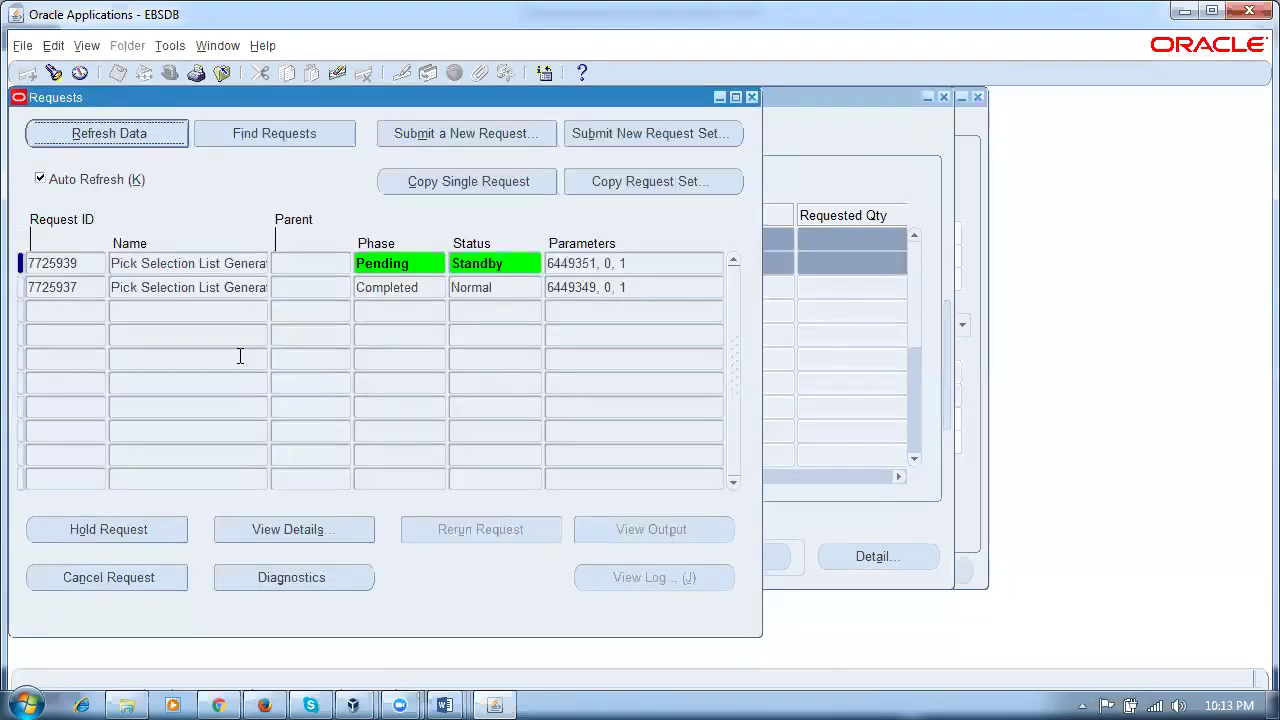
pyautogui.click(201, 264)
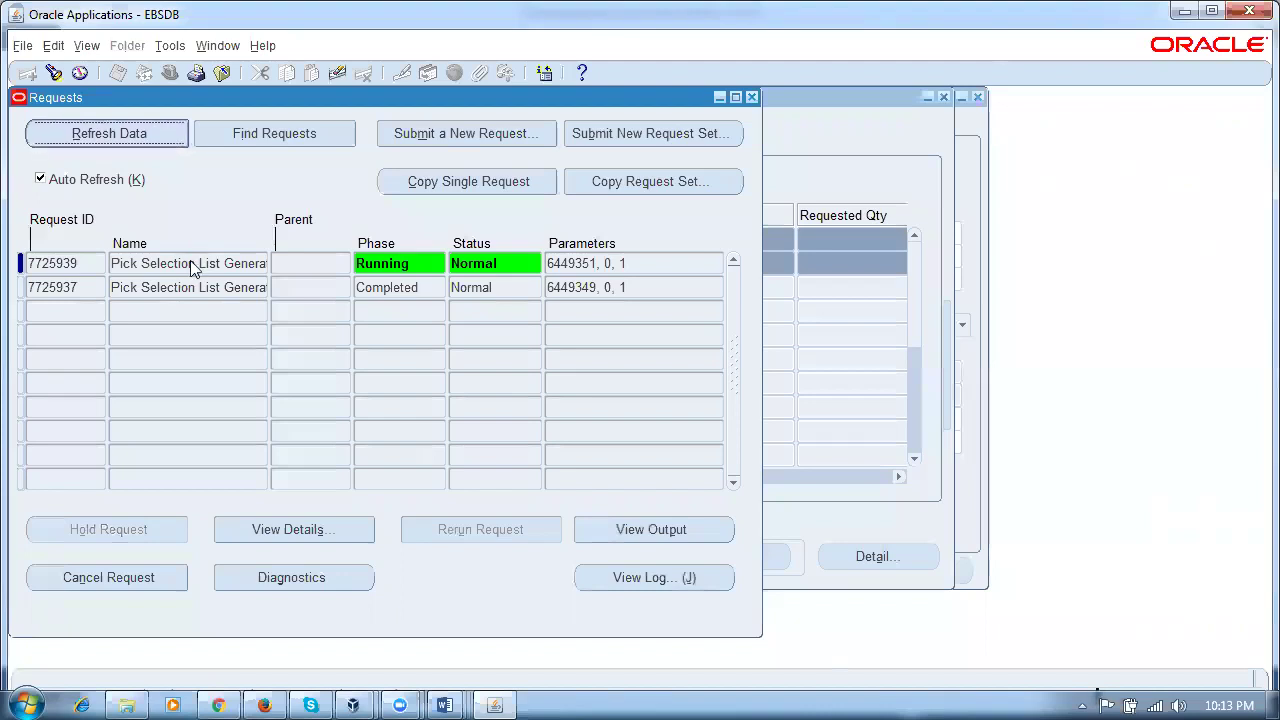
pyautogui.moveTo(111, 263); pyautogui.dragTo(188, 260)
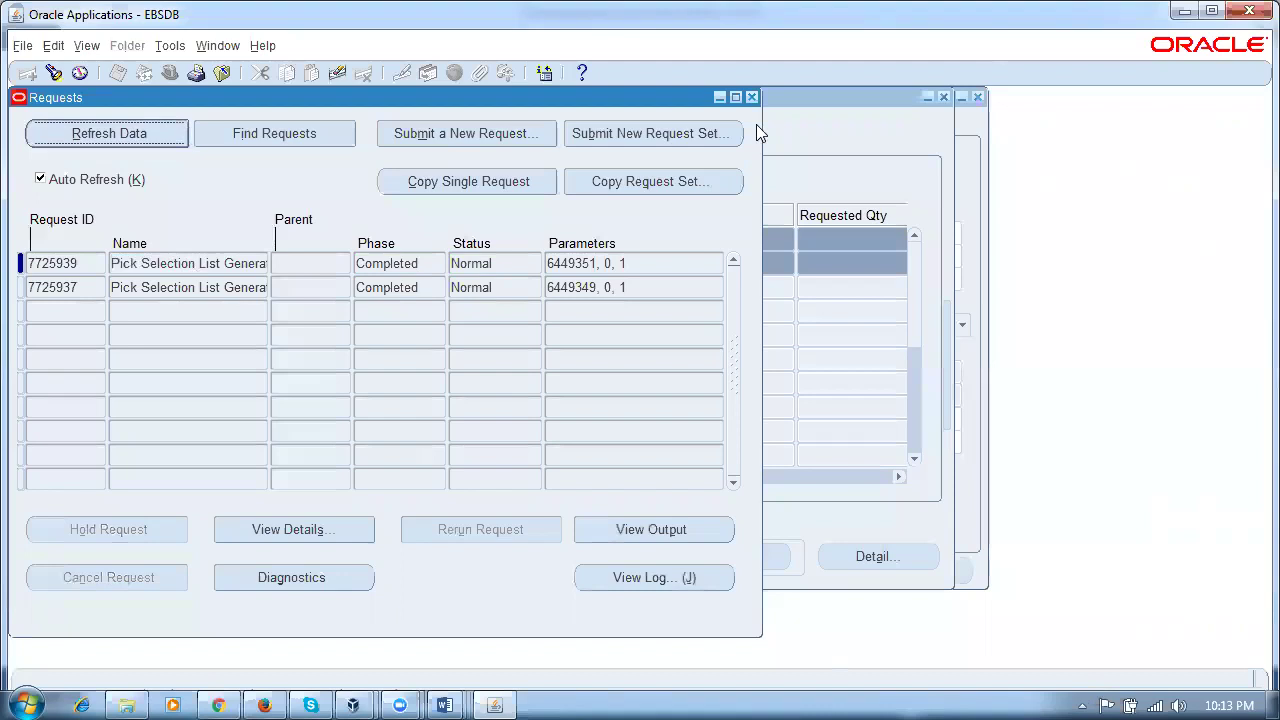
# Step: Requery Shipping Transactions and confirm lines 6240053 and 6240054 are Staged on delivery 6249831
pyautogui.click(752, 97)
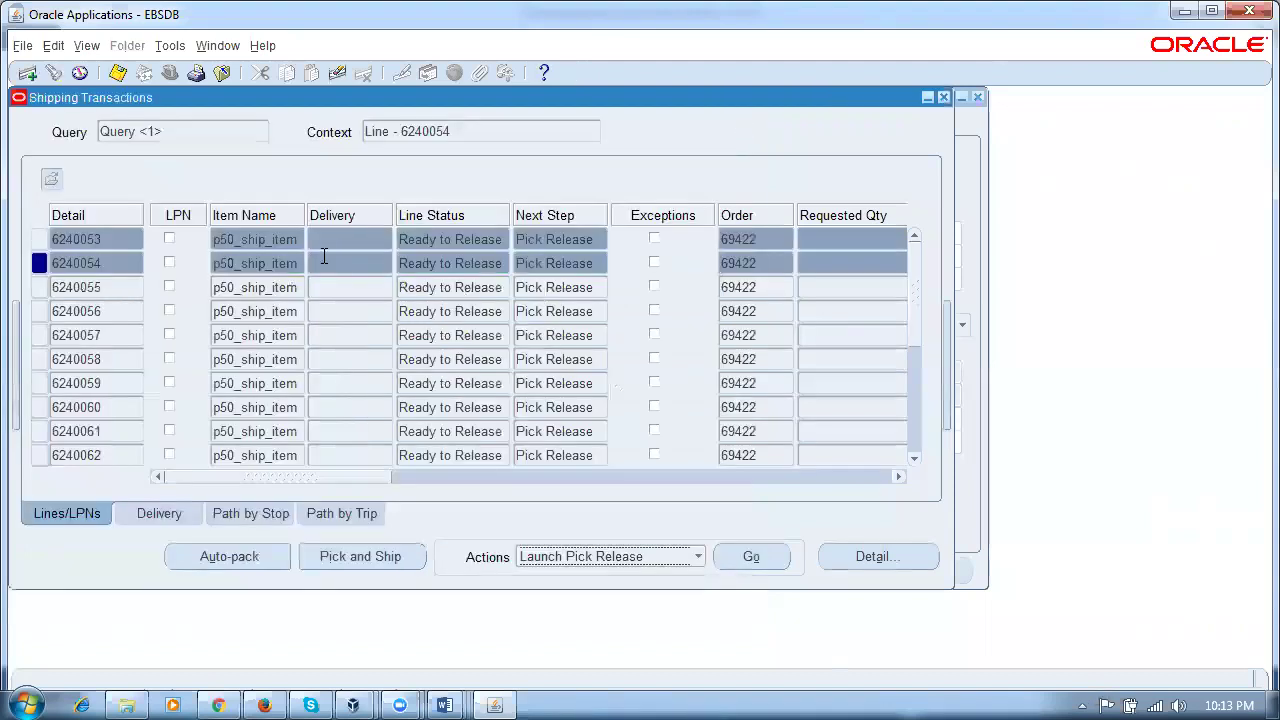
pyautogui.click(283, 242)
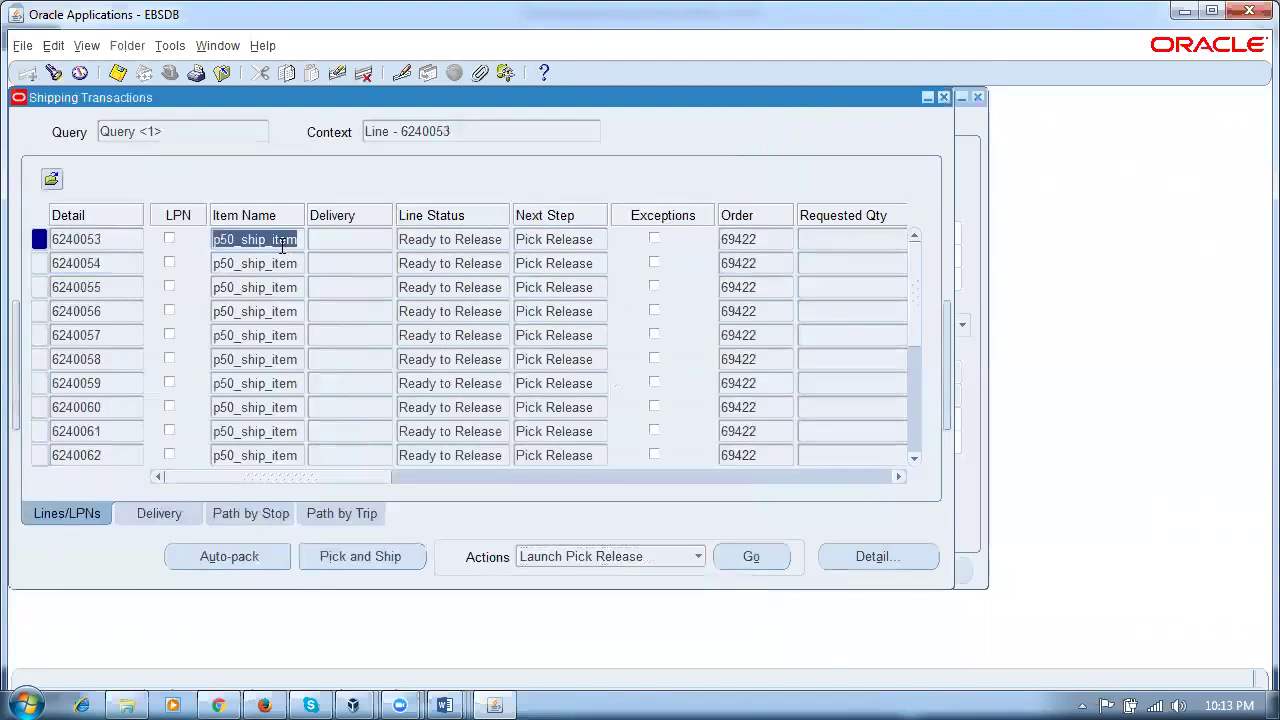
pyautogui.hotkey('ctrl', 'F11')
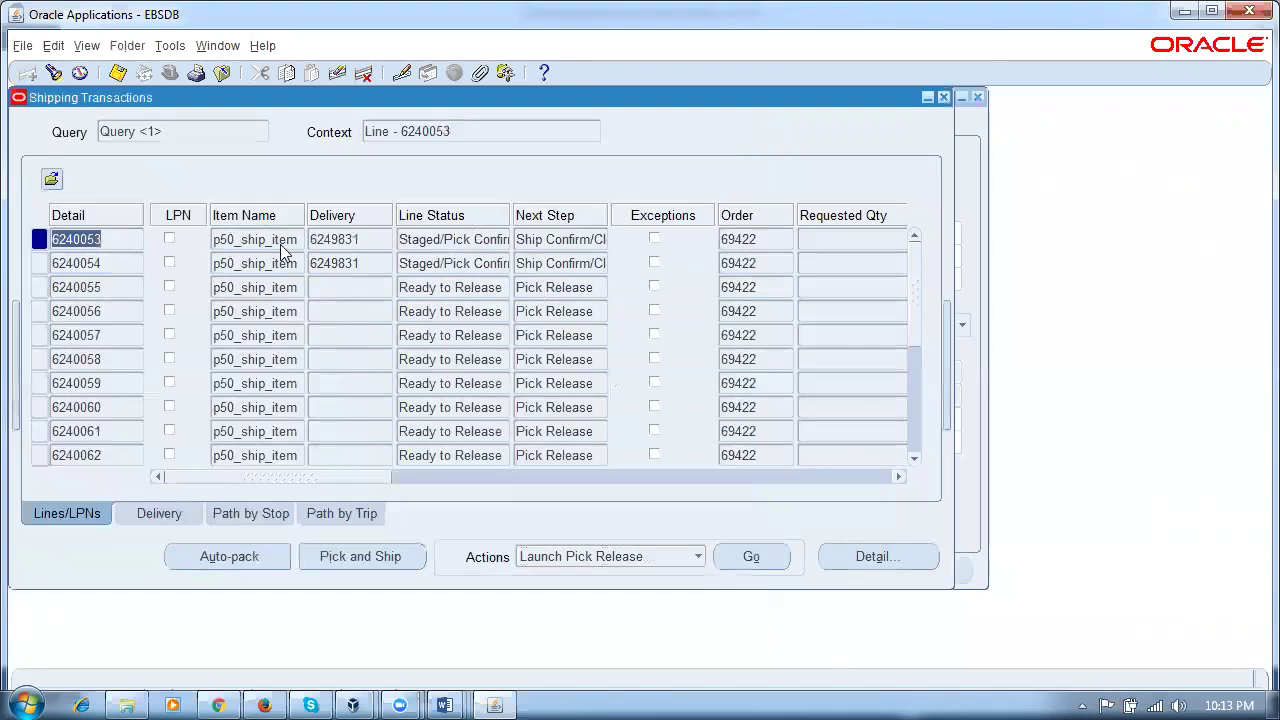
pyautogui.click(436, 239)
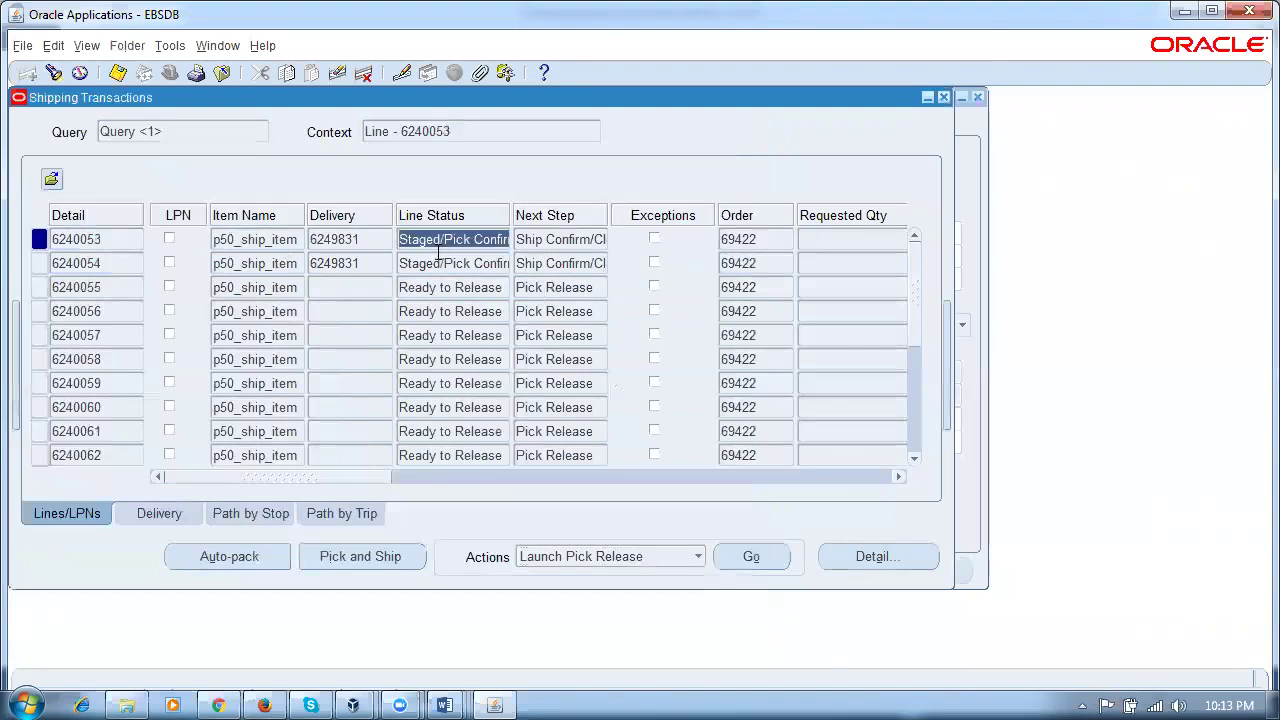
pyautogui.click(341, 241)
pyautogui.click(356, 264)
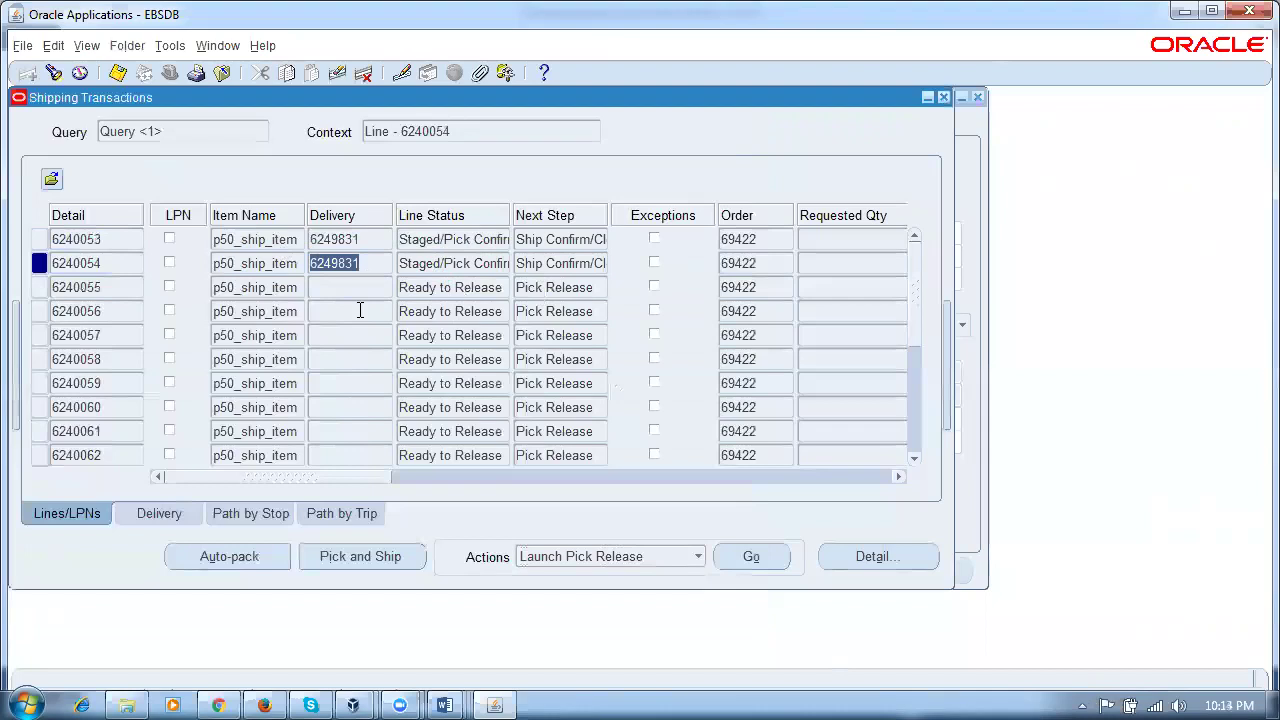
# Step: Open the Release Sales Orders form from Shipping > Release Sales Orders in the Navigator
pyautogui.click(220, 47)
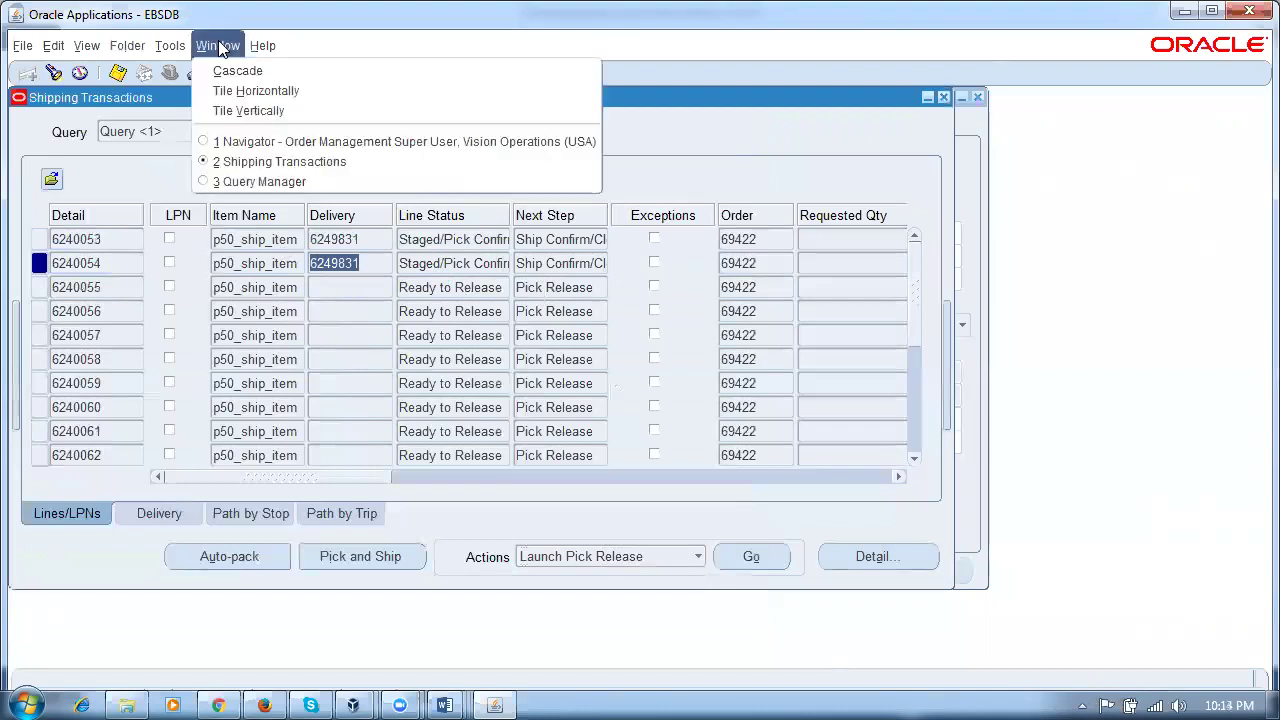
pyautogui.click(228, 146)
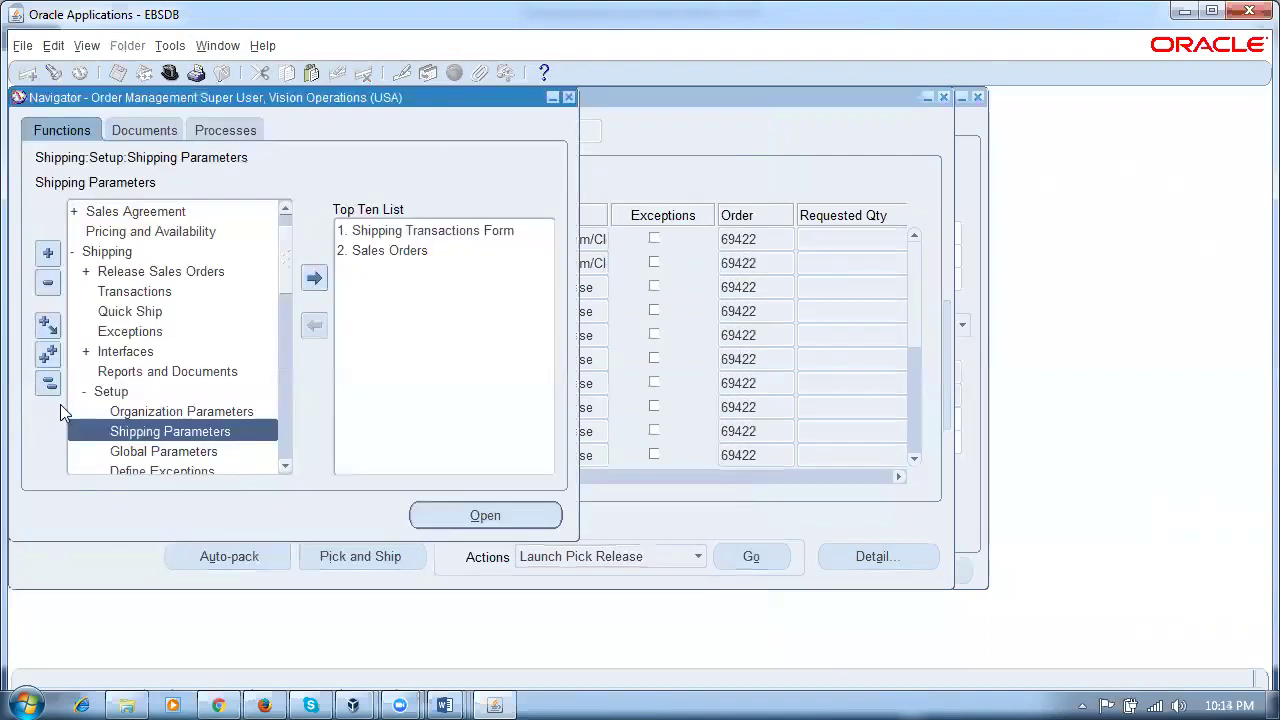
pyautogui.click(48, 383)
pyautogui.doubleClick(125, 291)
pyautogui.click(130, 311)
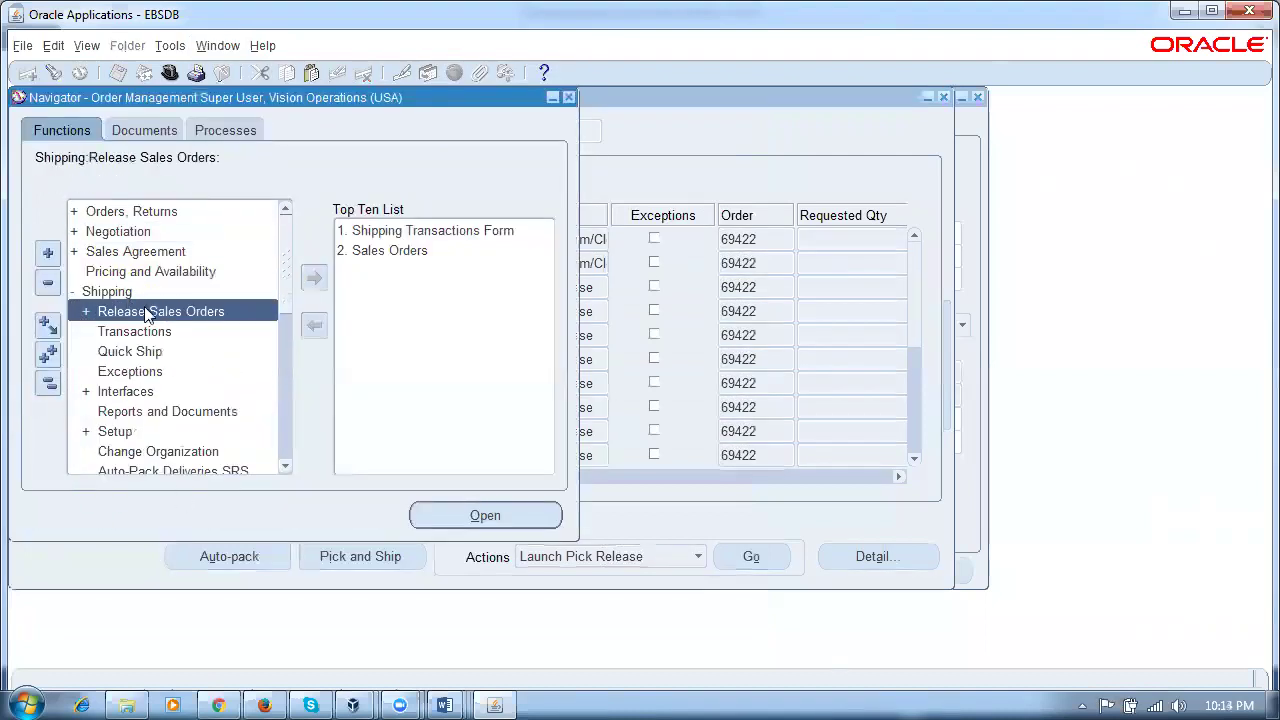
pyautogui.doubleClick(152, 317)
pyautogui.click(155, 333)
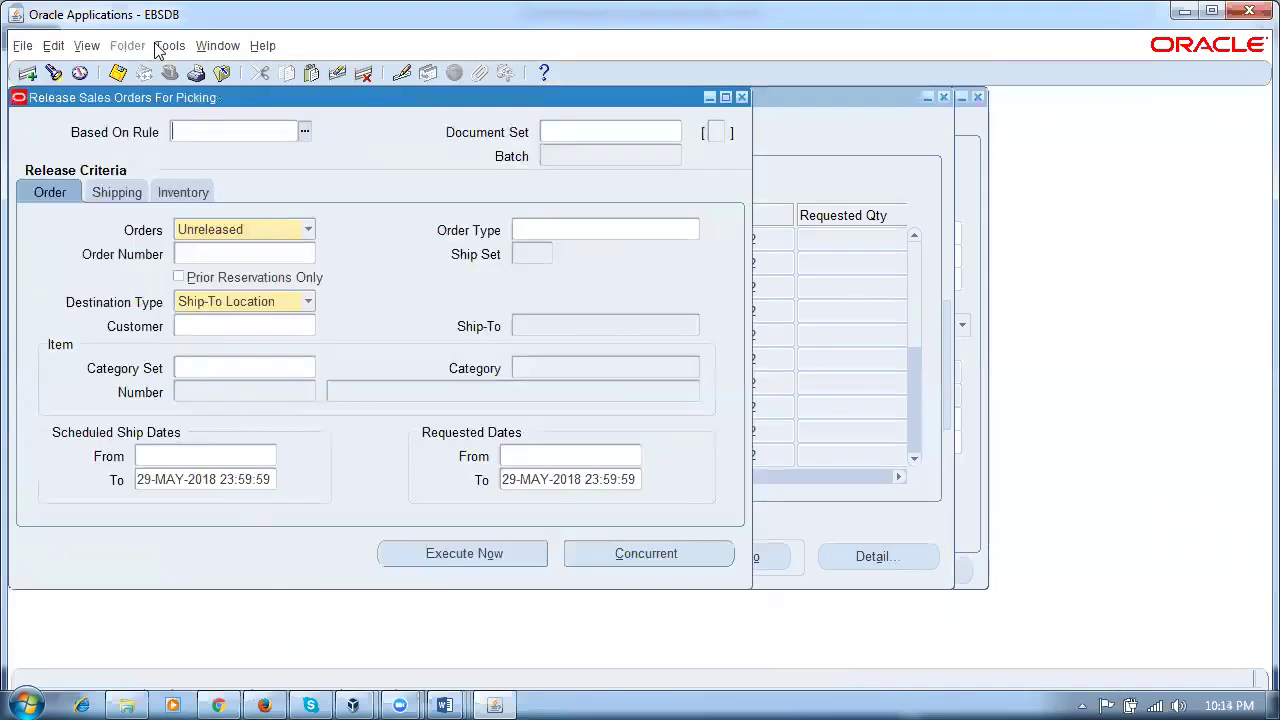
# Step: Move the release form aside and examine the existing scheduled ship and requested To dates
pyautogui.moveTo(180, 98); pyautogui.dragTo(536, 134)
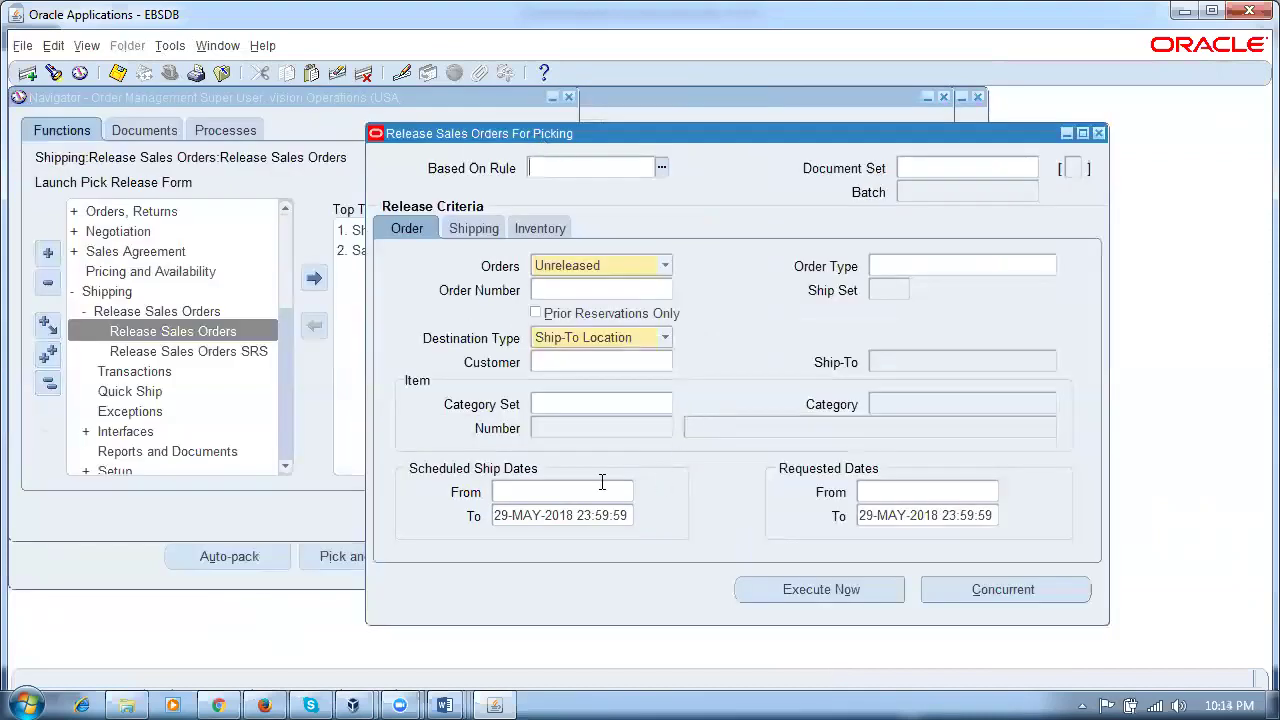
pyautogui.click(560, 515)
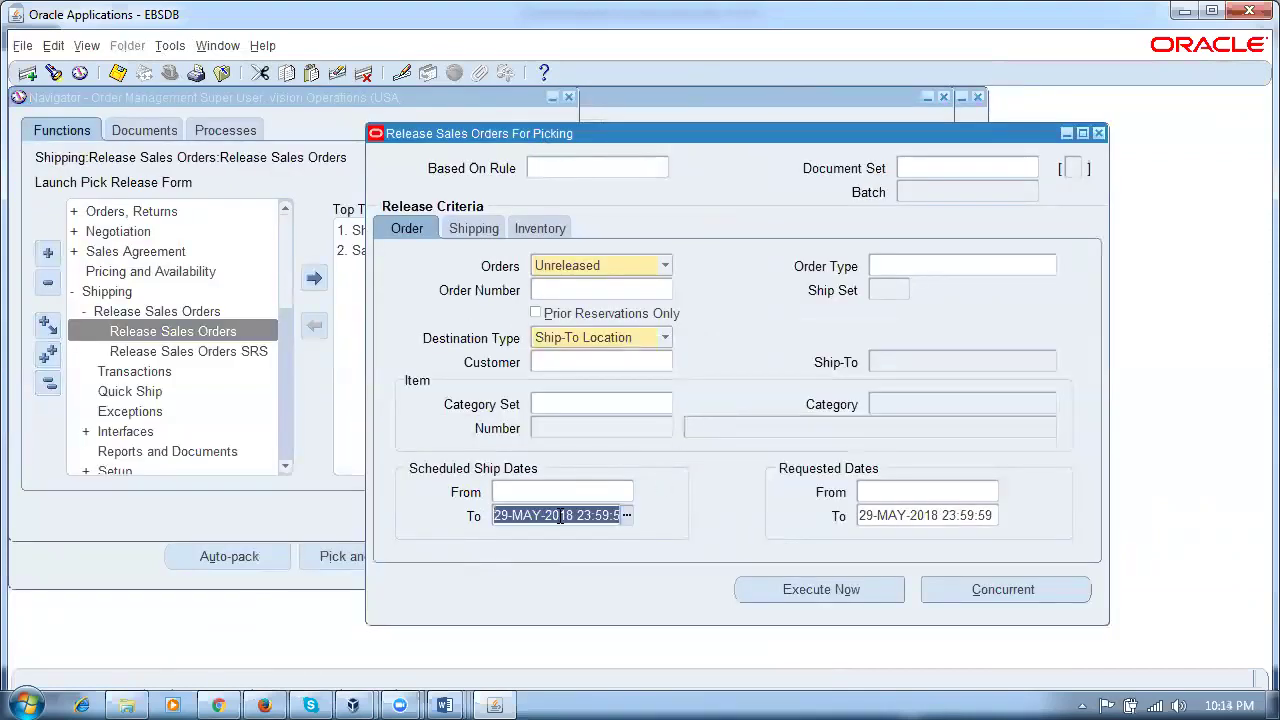
pyautogui.click(926, 518)
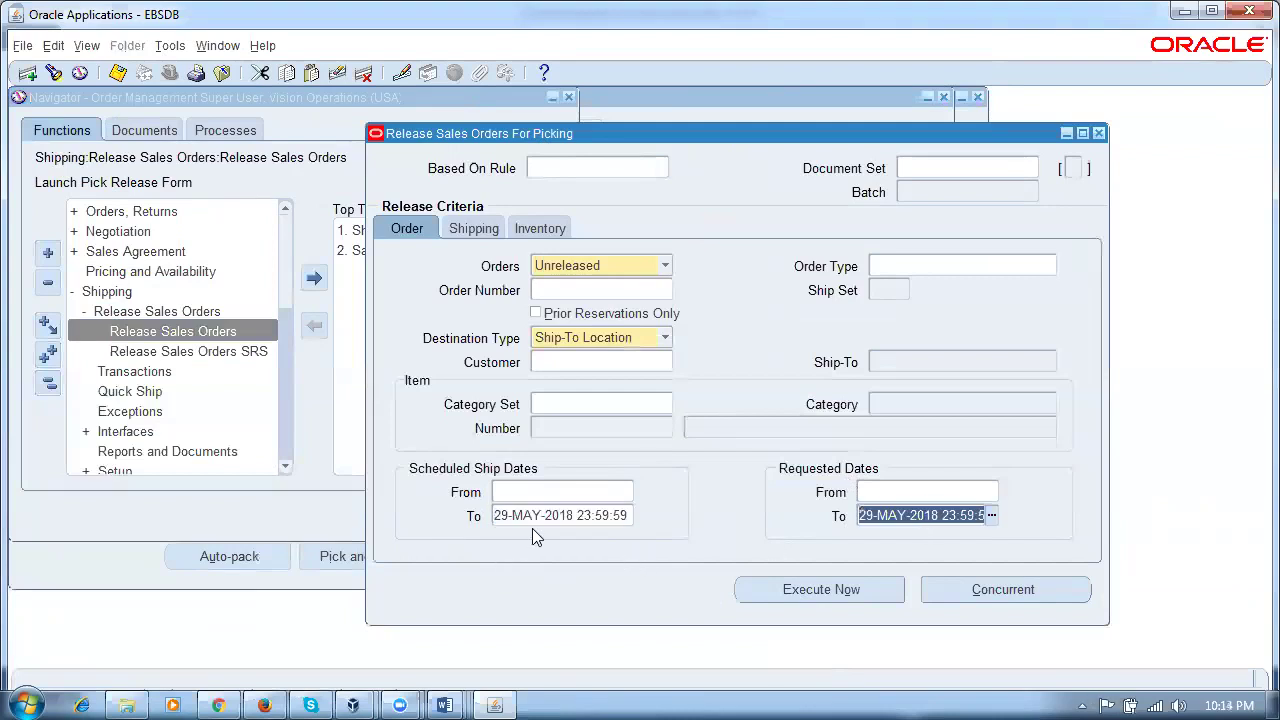
pyautogui.moveTo(494, 515); pyautogui.dragTo(546, 516)
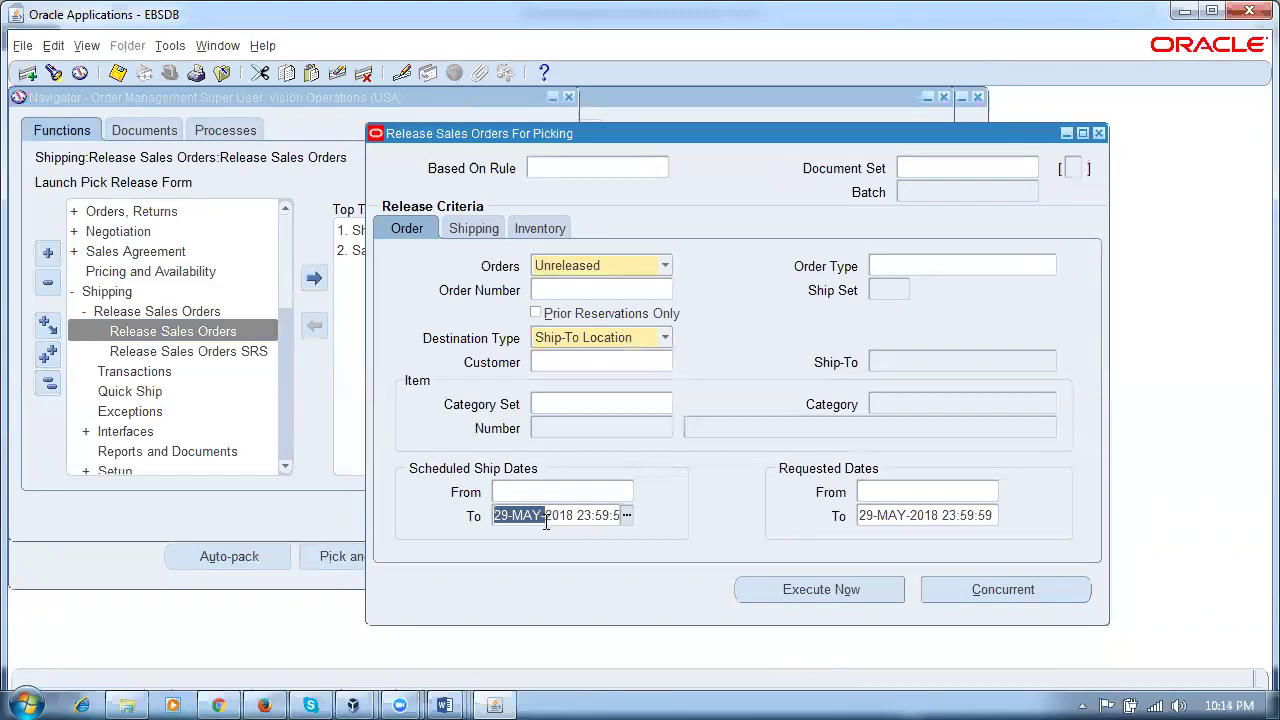
pyautogui.click(931, 519)
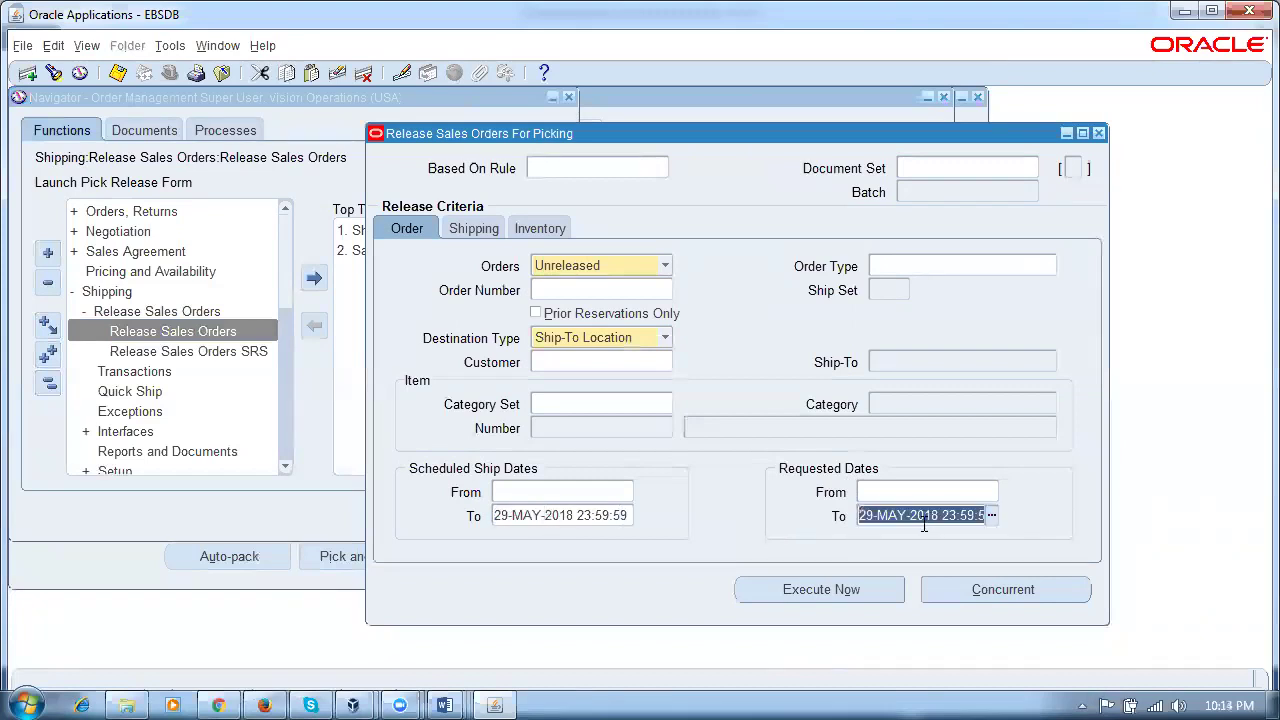
pyautogui.click(560, 515)
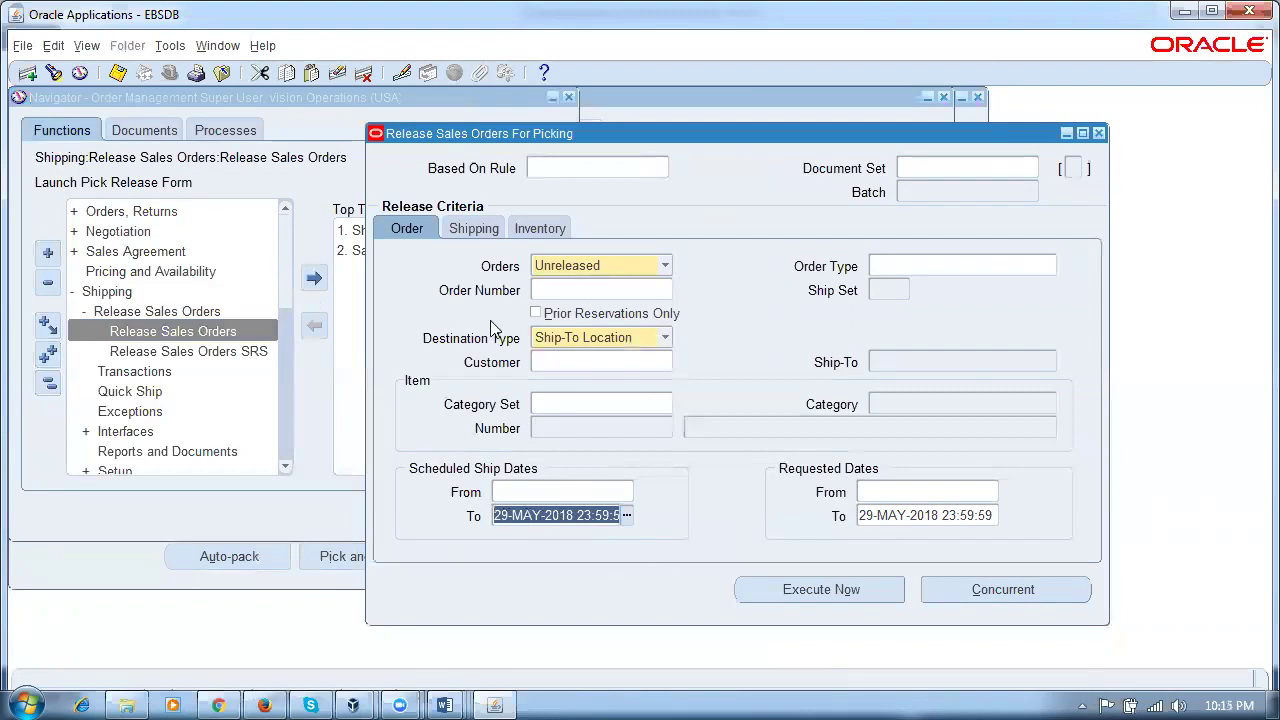
# Step: Set Warehouse to p50 and verify the p50_psgr pick slip grouping and p50_rsr release sequence rules
pyautogui.click(541, 228)
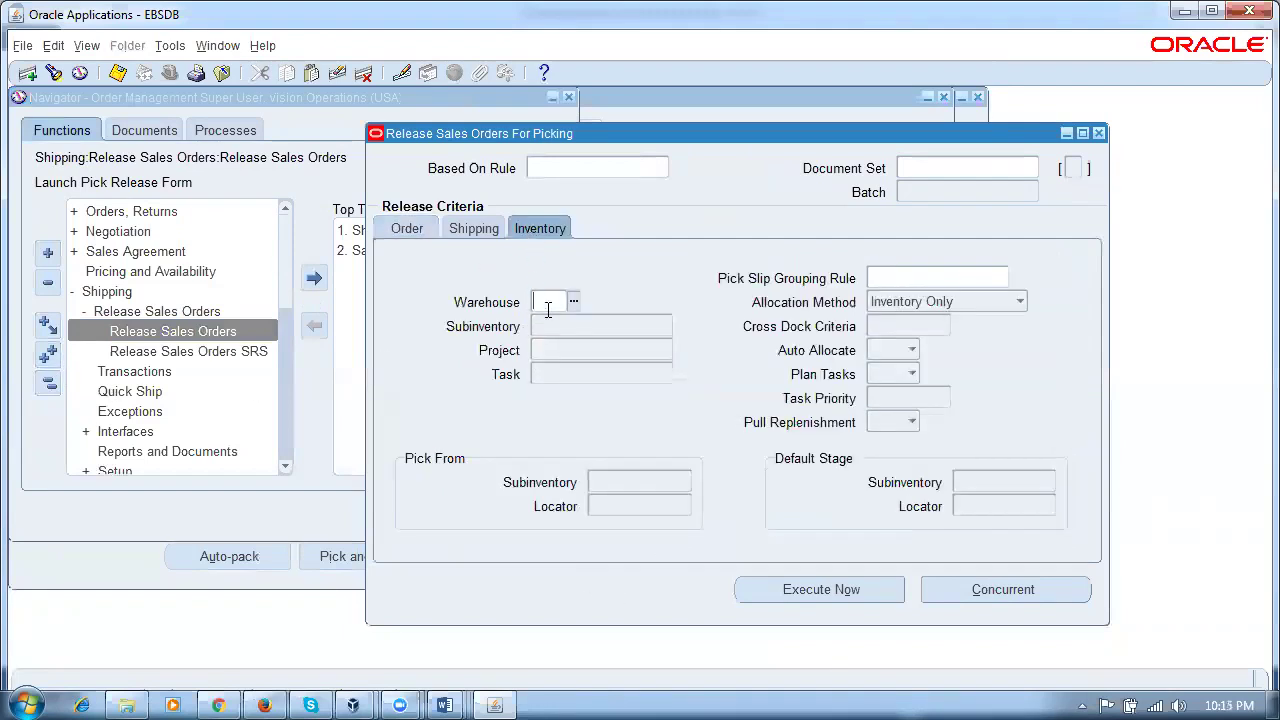
pyautogui.write('p50')
pyautogui.press('Tab')
pyautogui.click(973, 283)
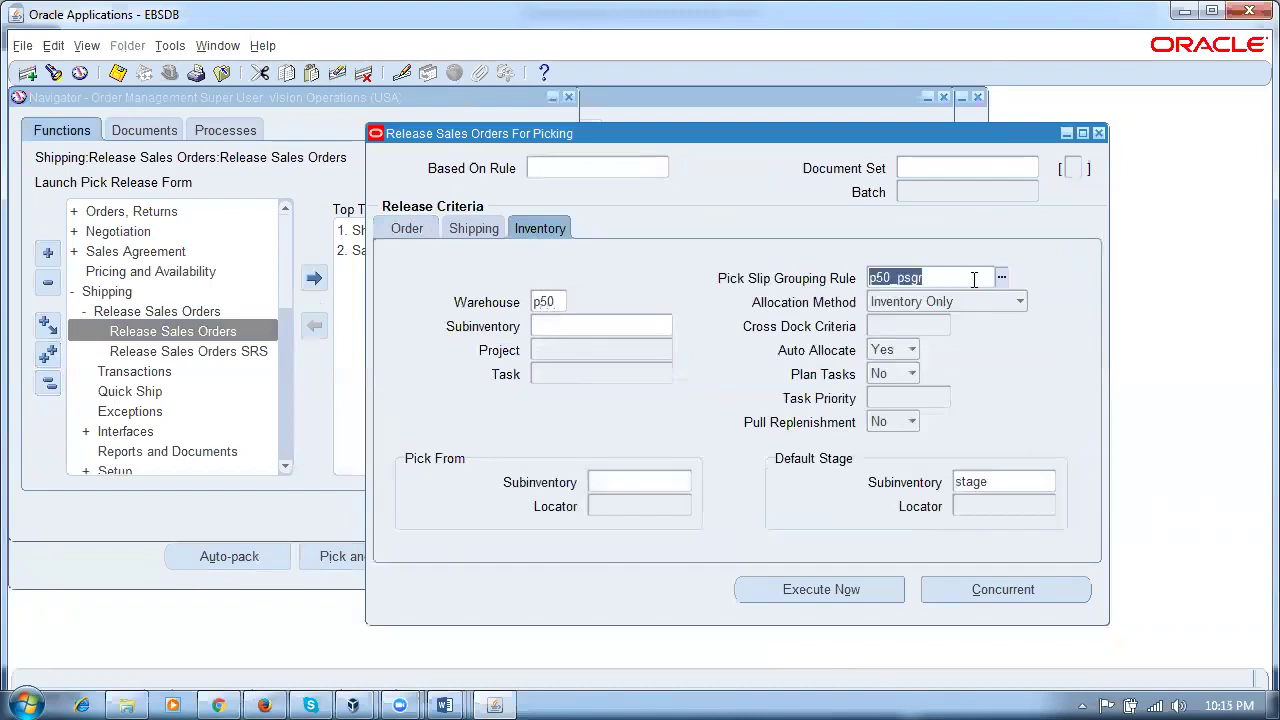
pyautogui.click(497, 230)
pyautogui.click(654, 380)
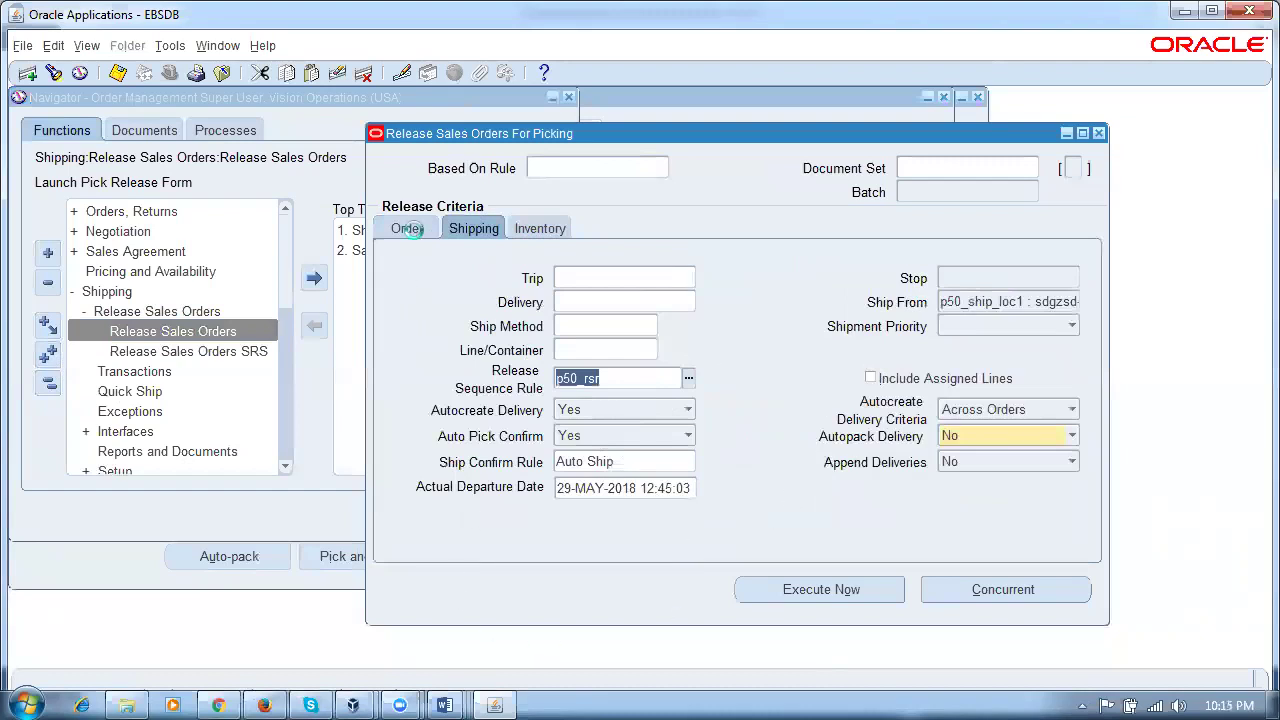
pyautogui.click(612, 515)
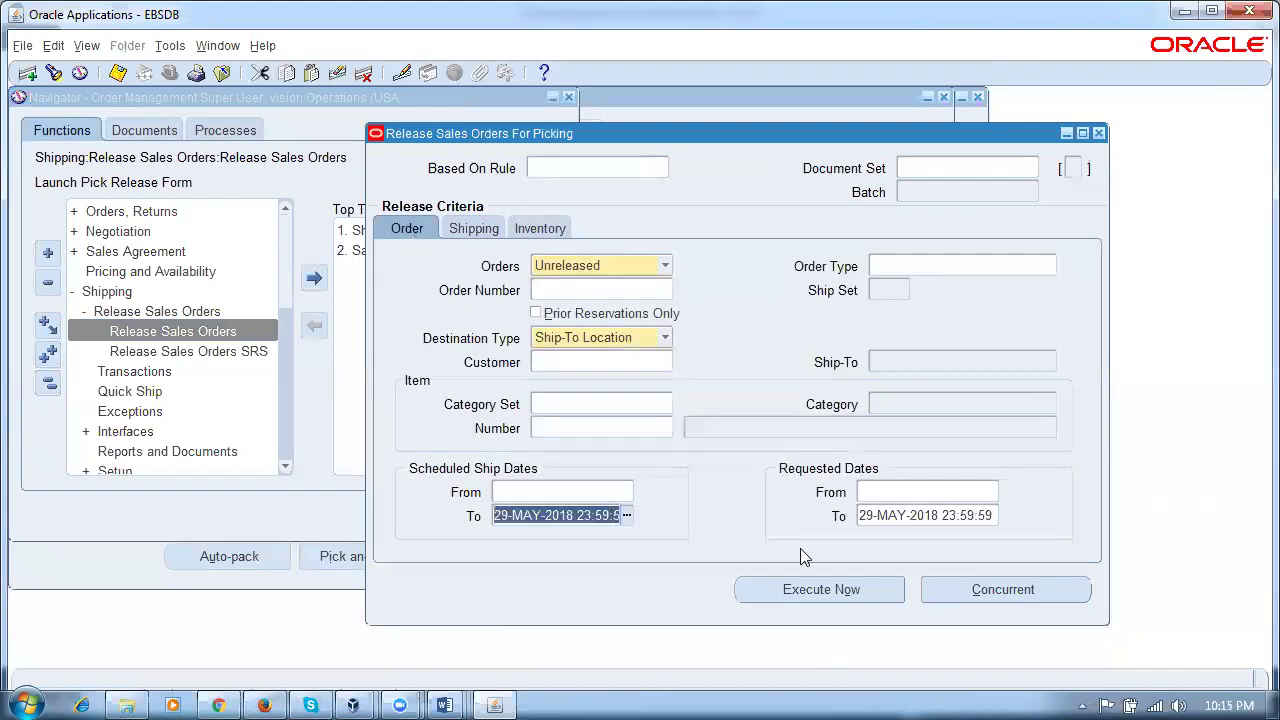
pyautogui.click(930, 516)
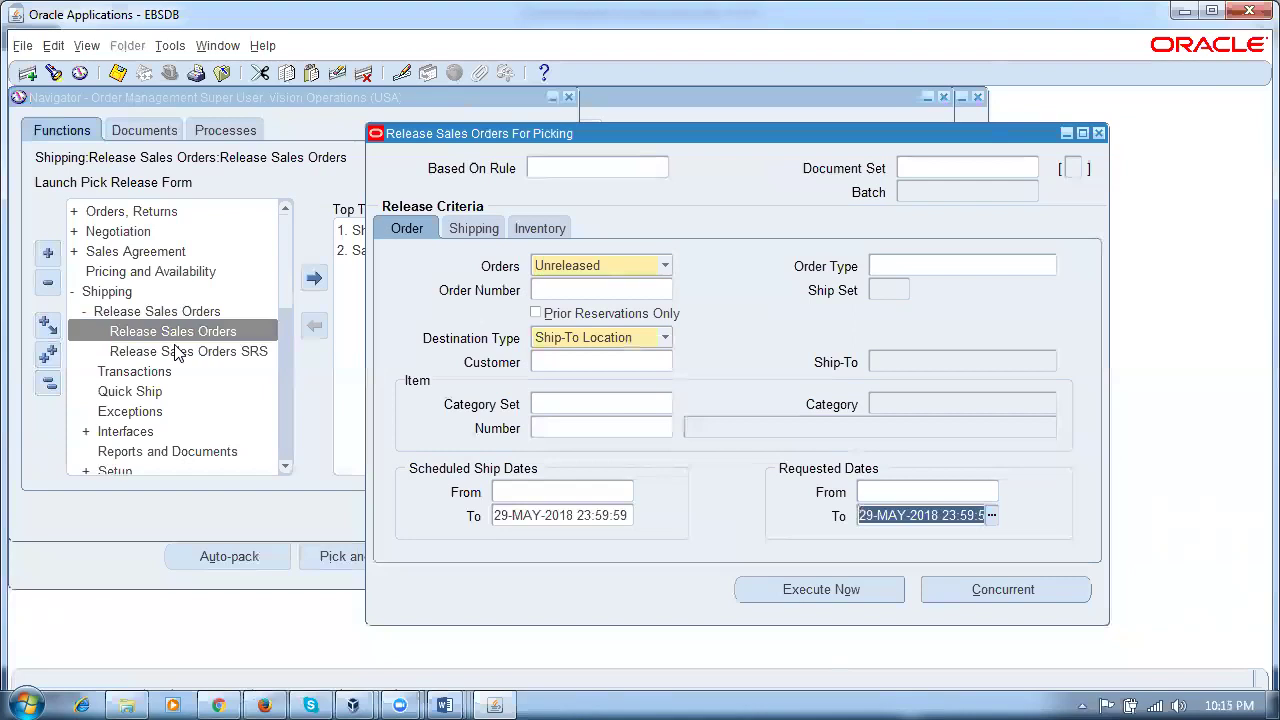
# Step: Enter scheduled ship dates 01-JUN-2018 to 02-JUN-2018 and clear the requested To date
pyautogui.click(530, 495)
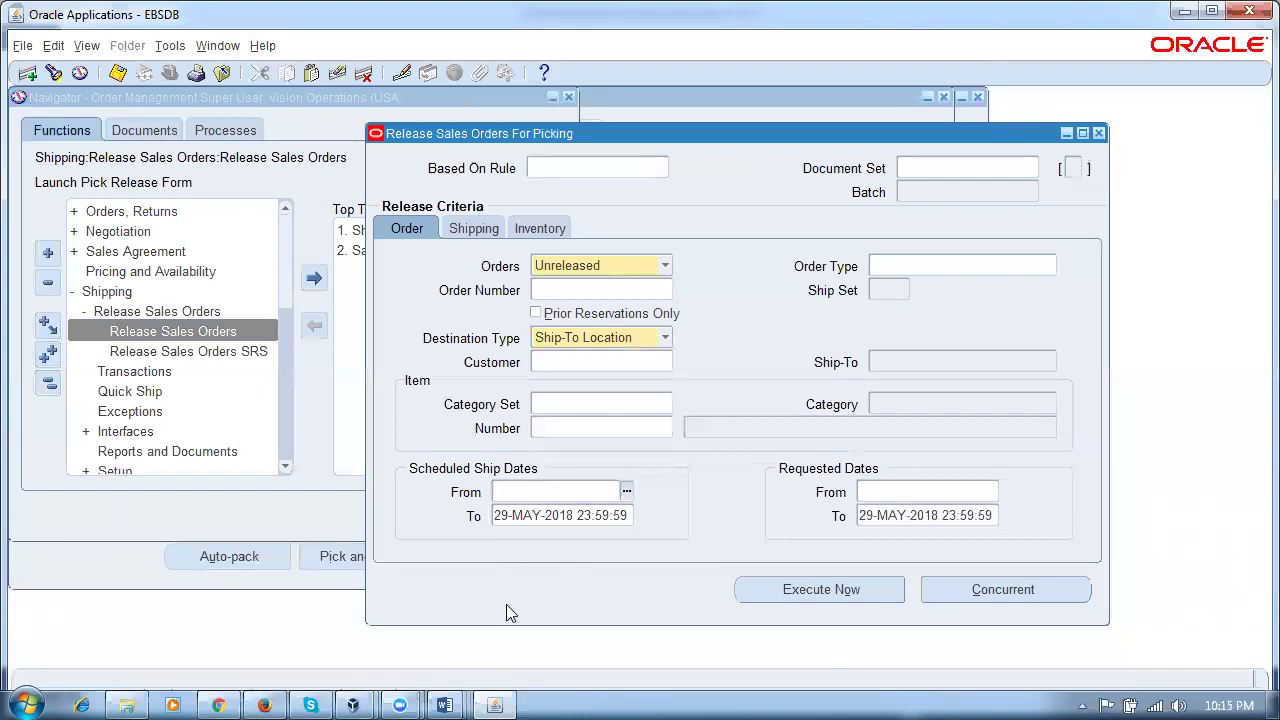
pyautogui.write('01-JU')
pyautogui.write('N-2018')
pyautogui.press('Tab')
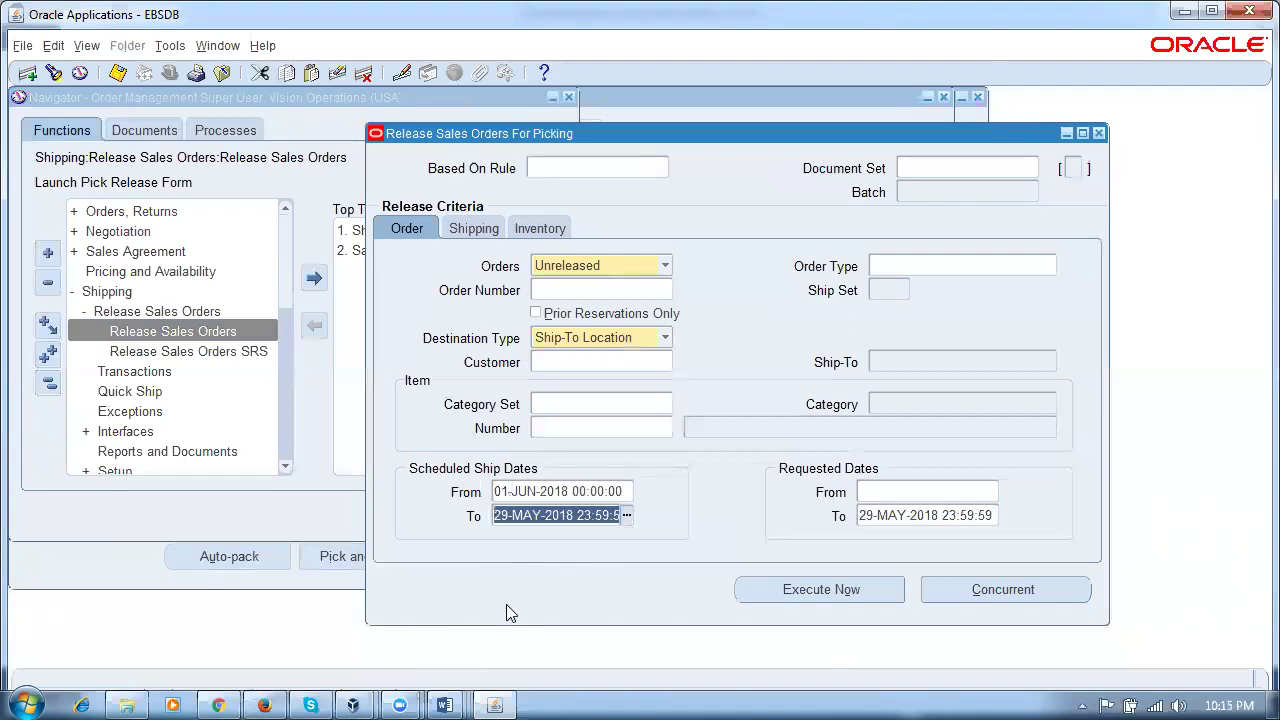
pyautogui.write('02')
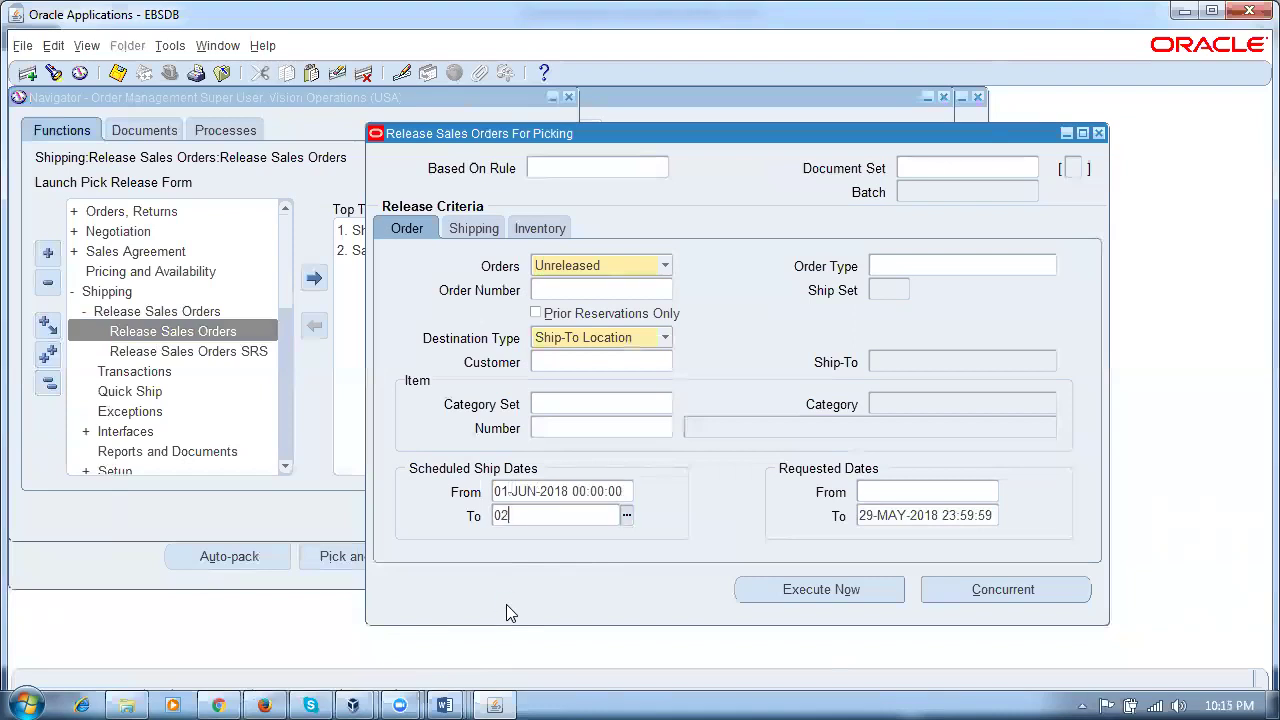
pyautogui.write('-JUN-2018')
pyautogui.press('Tab')
pyautogui.press('Tab')
pyautogui.press('Delete')
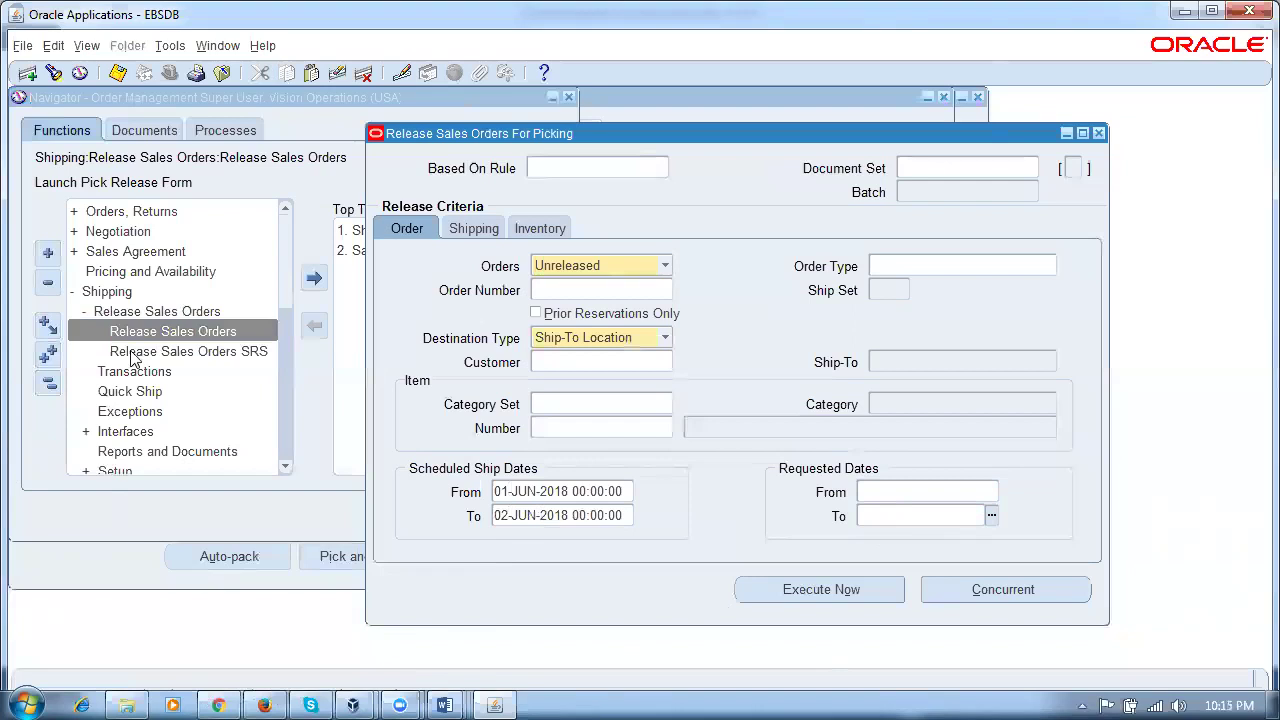
pyautogui.click(528, 232)
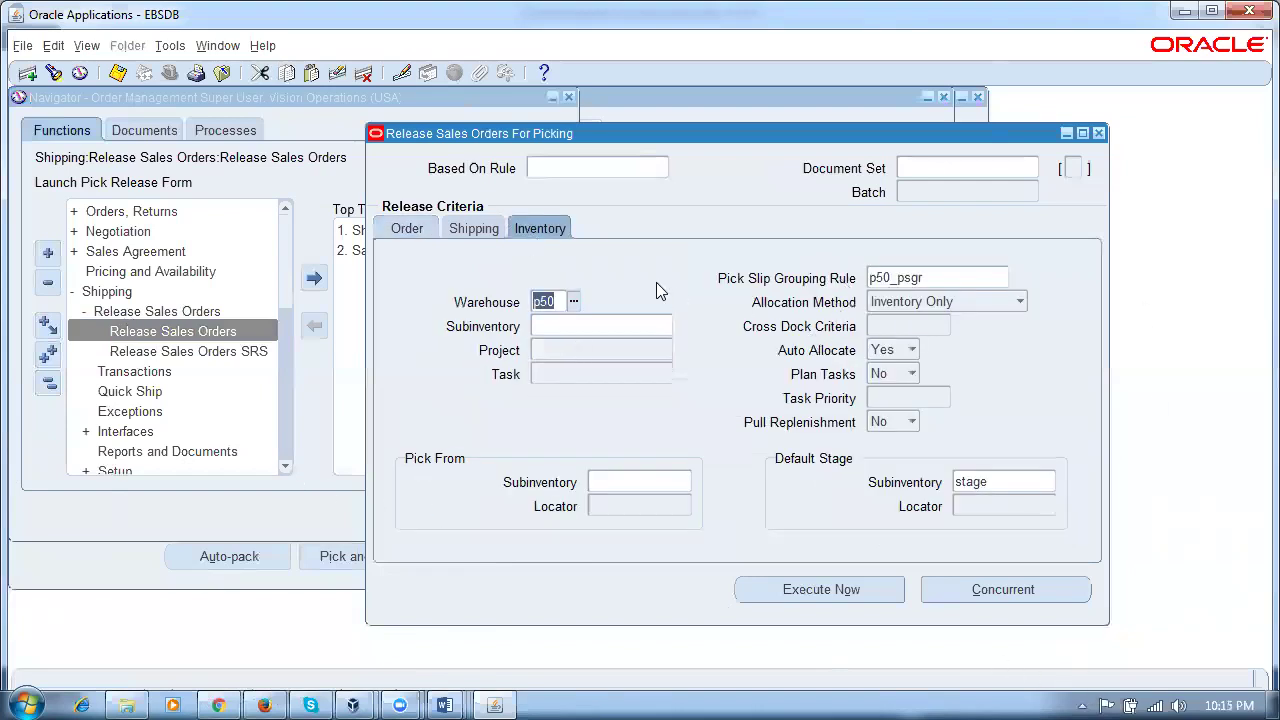
pyautogui.click(408, 230)
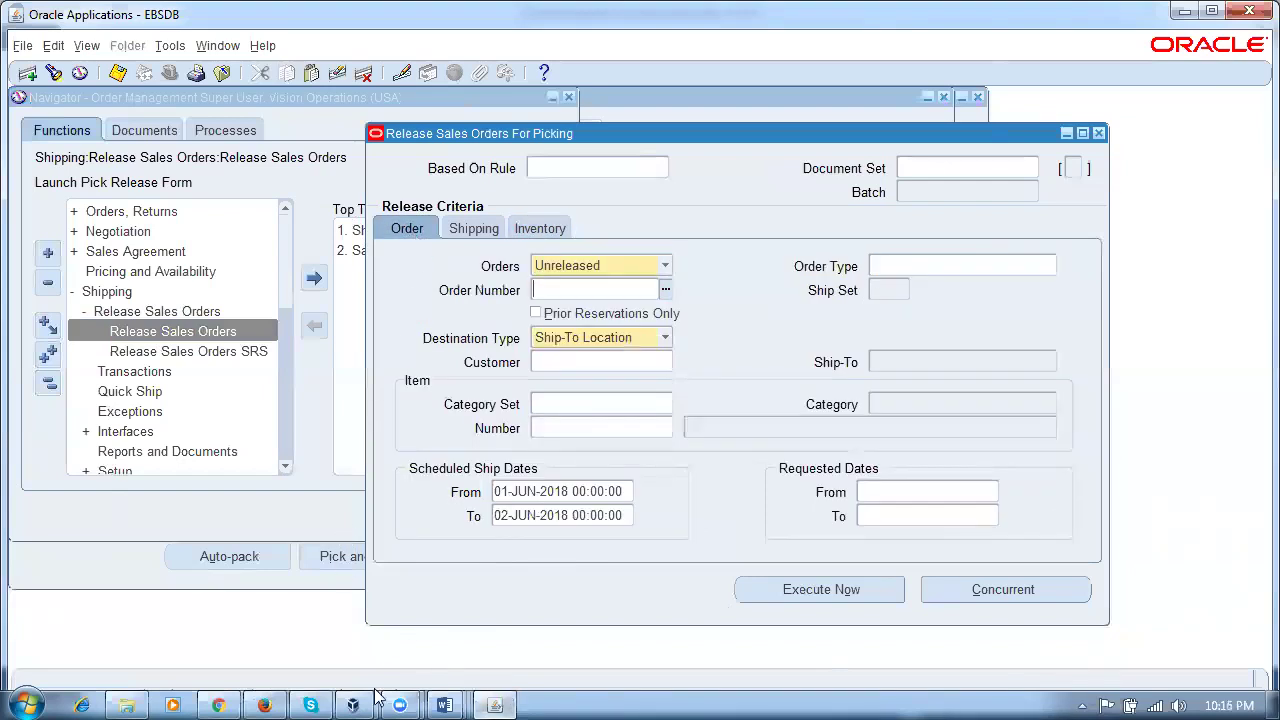
pyautogui.click(210, 50)
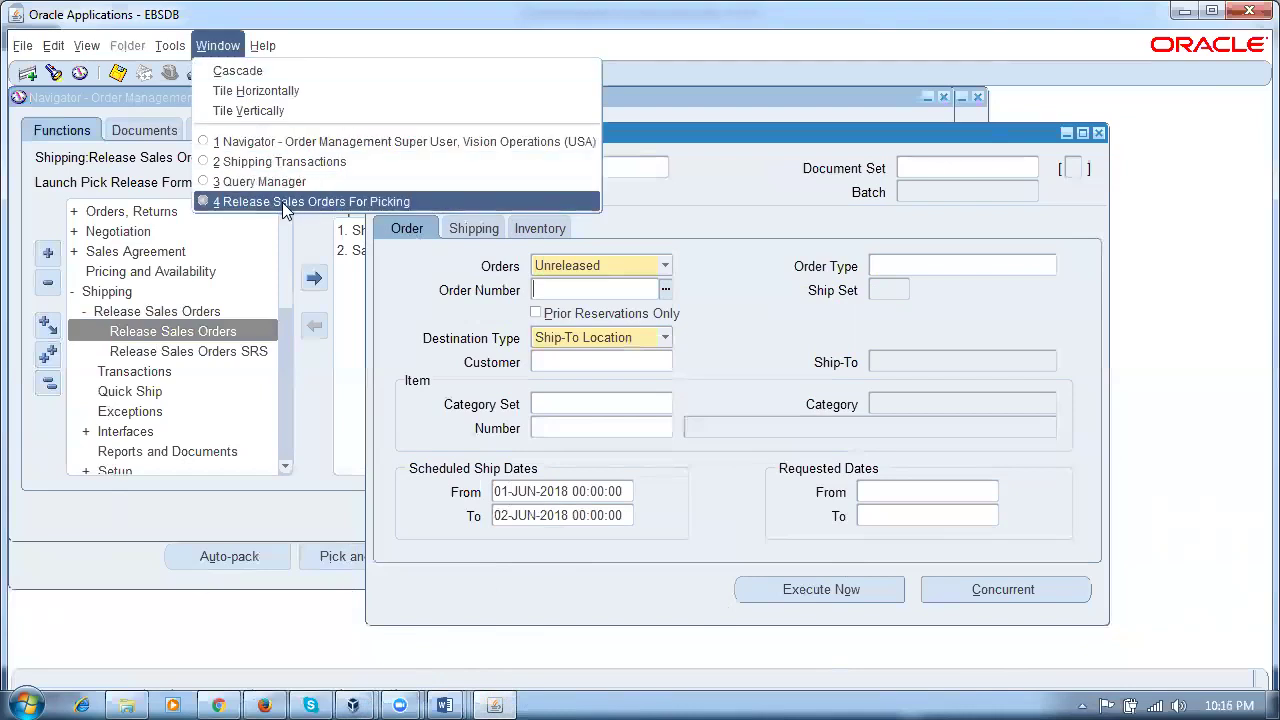
# Step: Switch to Shipping Transactions and review order 69422's line statuses, with 6240054 staged on delivery 6249831
pyautogui.click(283, 168)
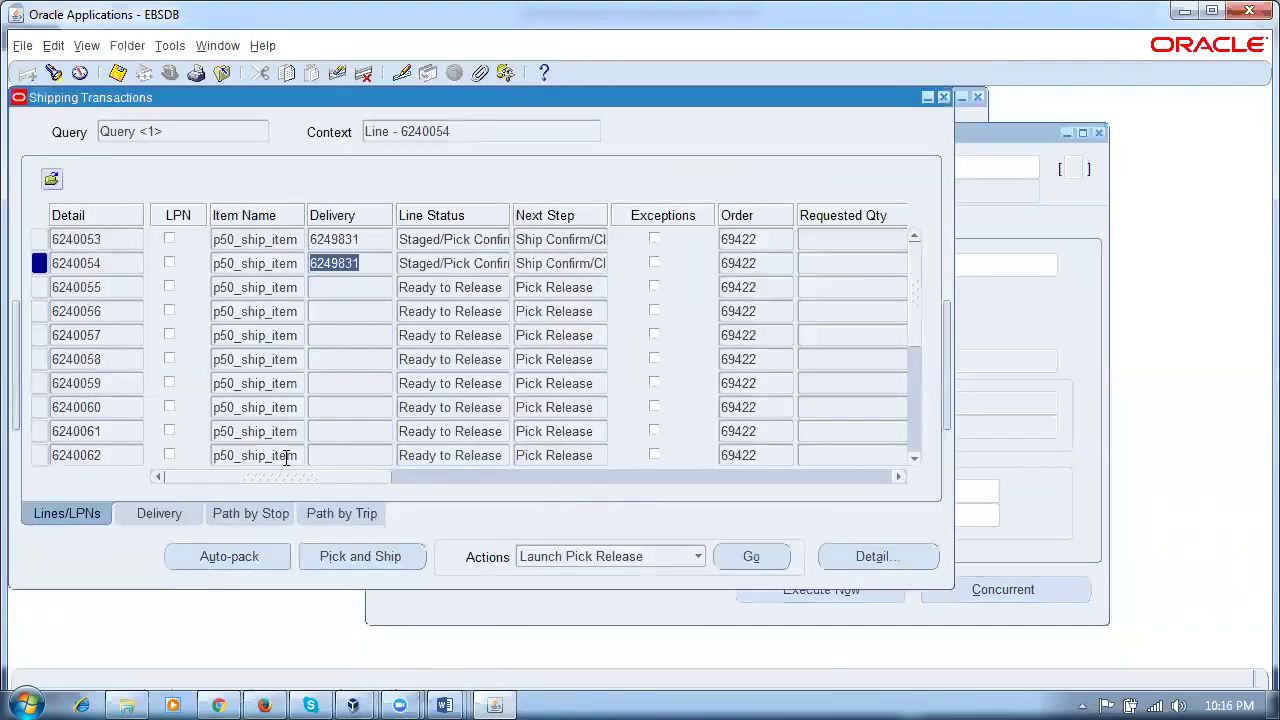
pyautogui.click(283, 455)
pyautogui.scroll(-1, 890, 432)
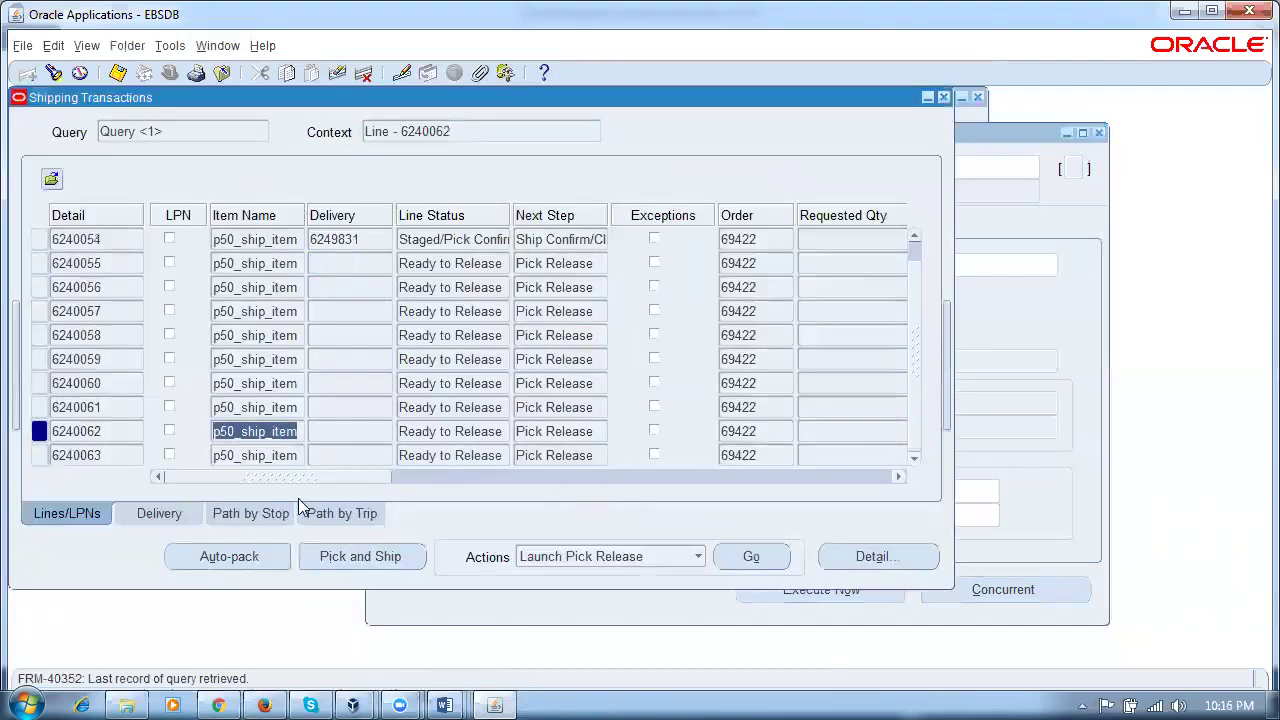
pyautogui.moveTo(290, 481); pyautogui.dragTo(128, 488)
pyautogui.doubleClick(468, 240)
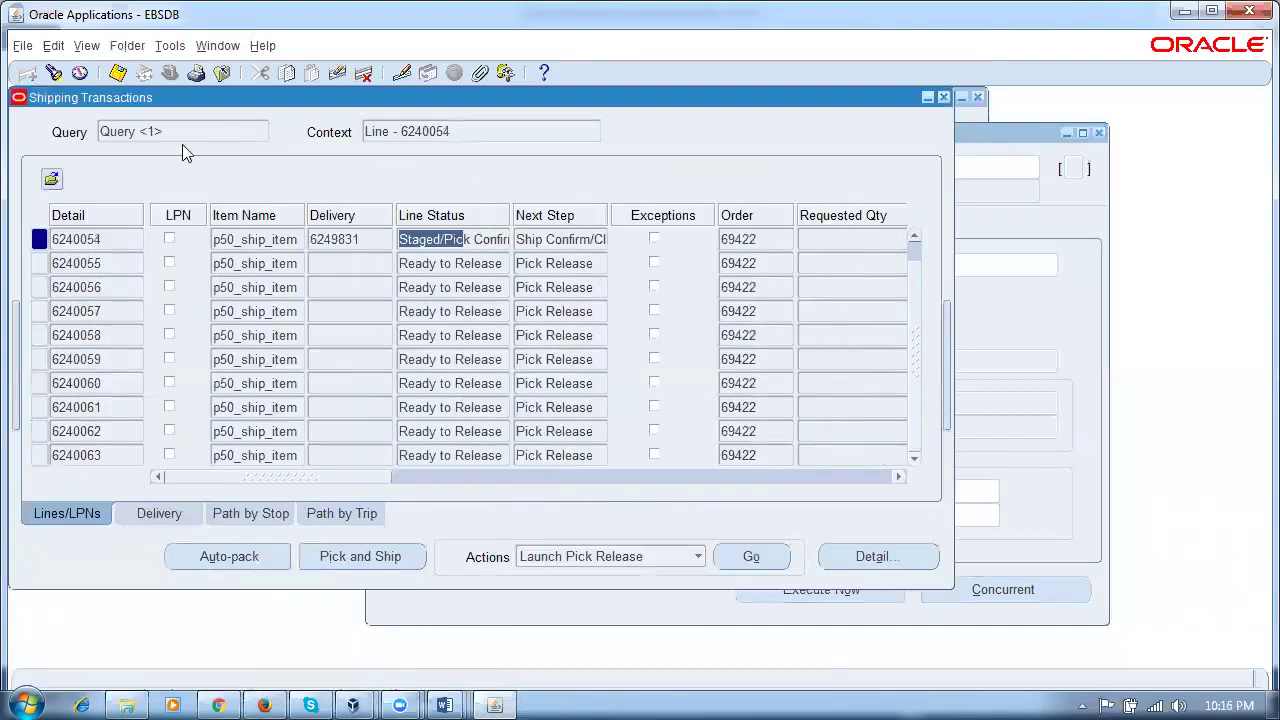
pyautogui.click(126, 50)
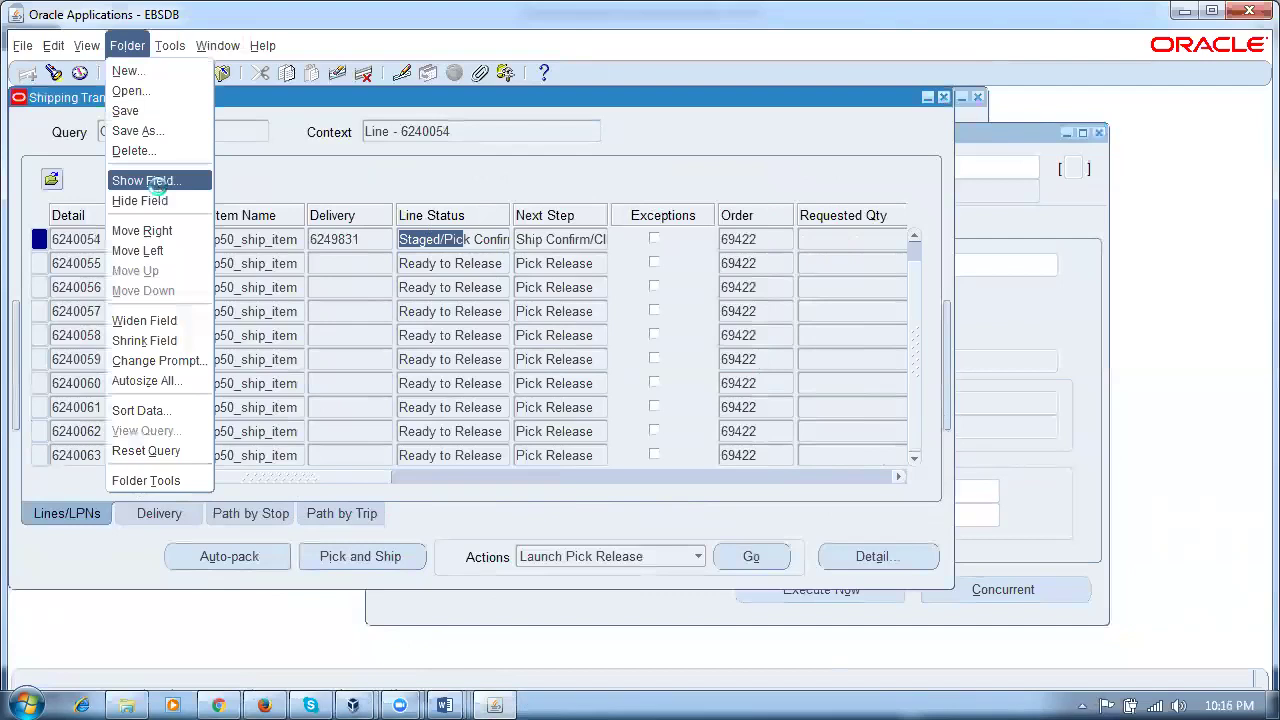
# Step: Add the Date Requested column to the lines via Show Field, searching fields for date%
pyautogui.click(152, 182)
pyautogui.write('s%')
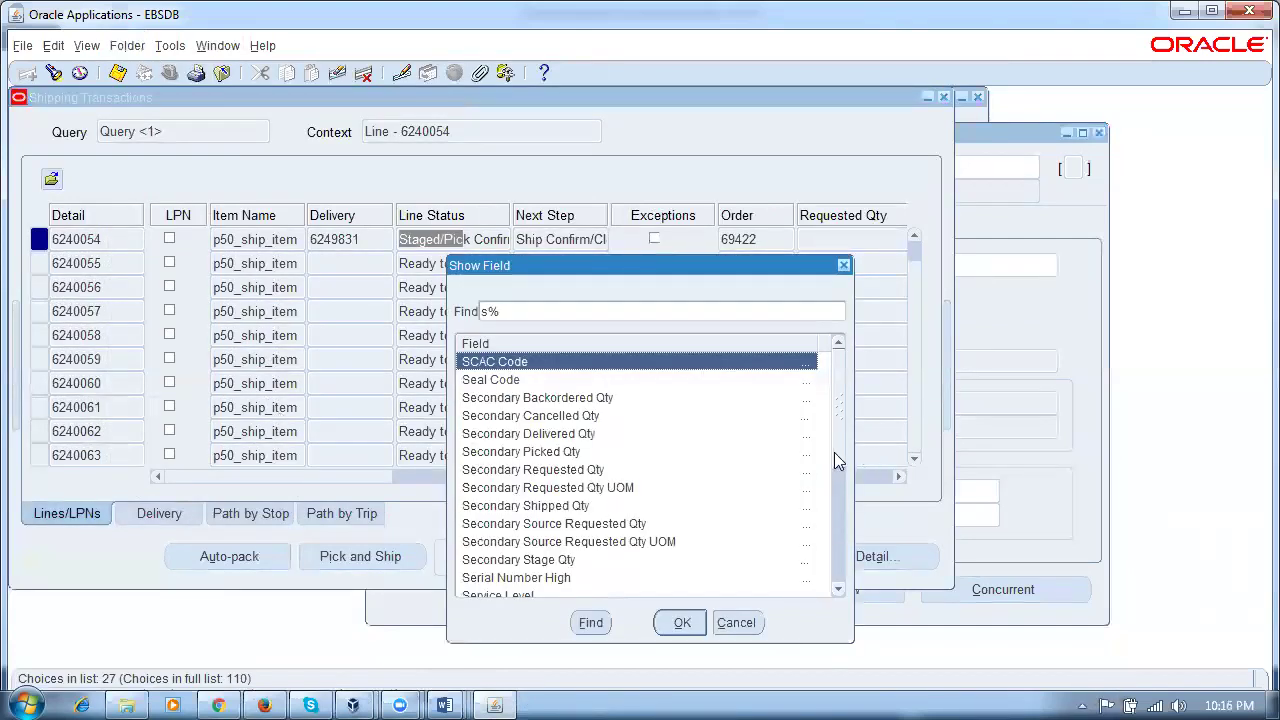
pyautogui.moveTo(832, 457); pyautogui.dragTo(870, 578)
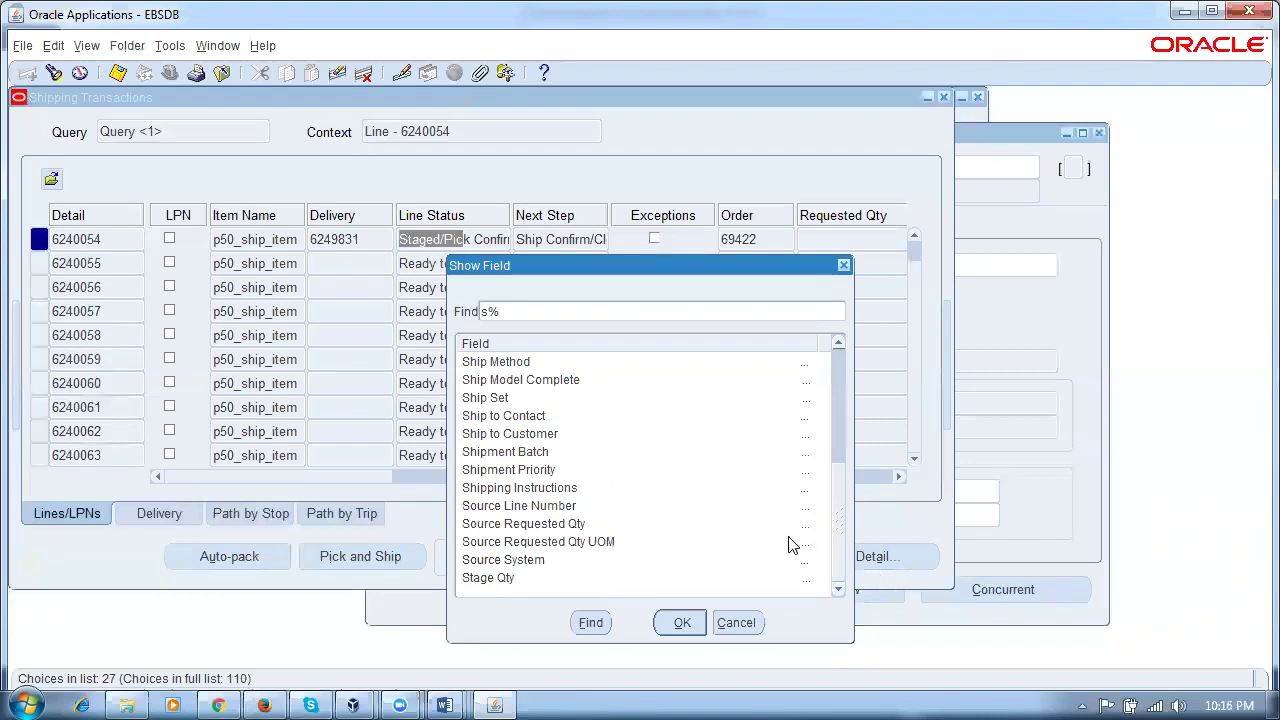
pyautogui.scroll(5, 836, 553)
pyautogui.click(585, 360)
pyautogui.moveTo(522, 318); pyautogui.dragTo(424, 325)
pyautogui.write('req%')
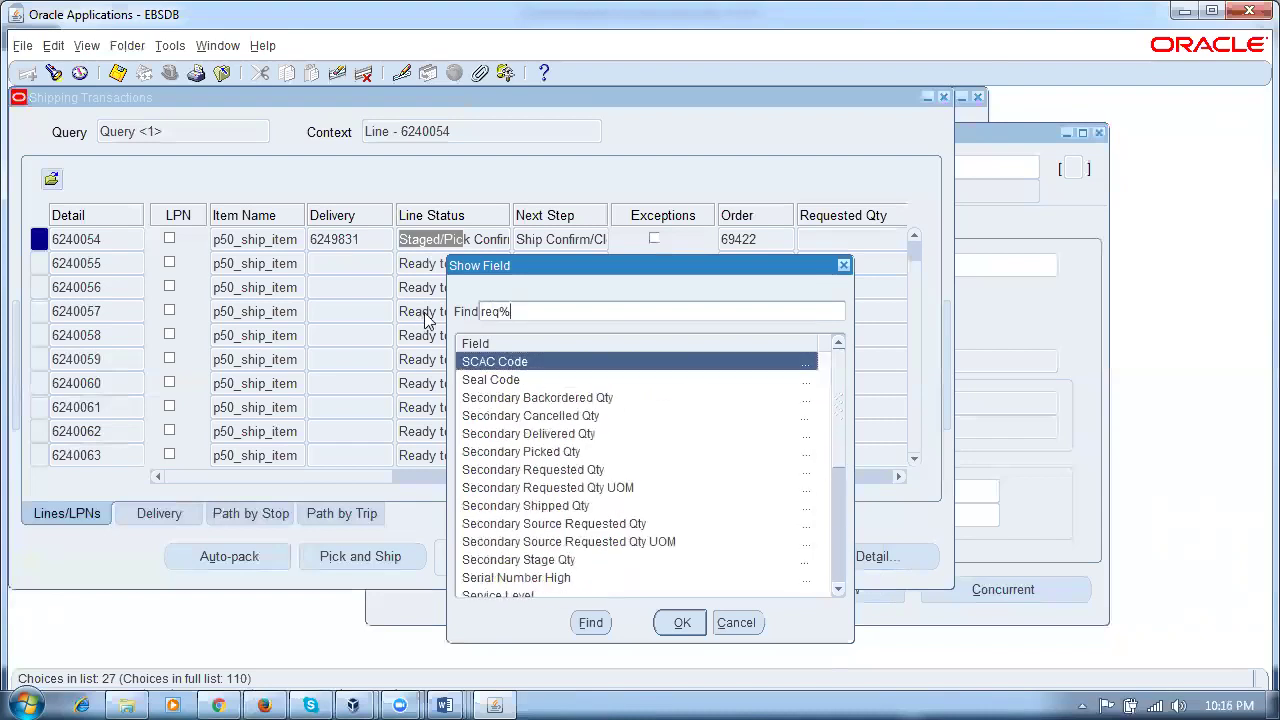
pyautogui.press('Return')
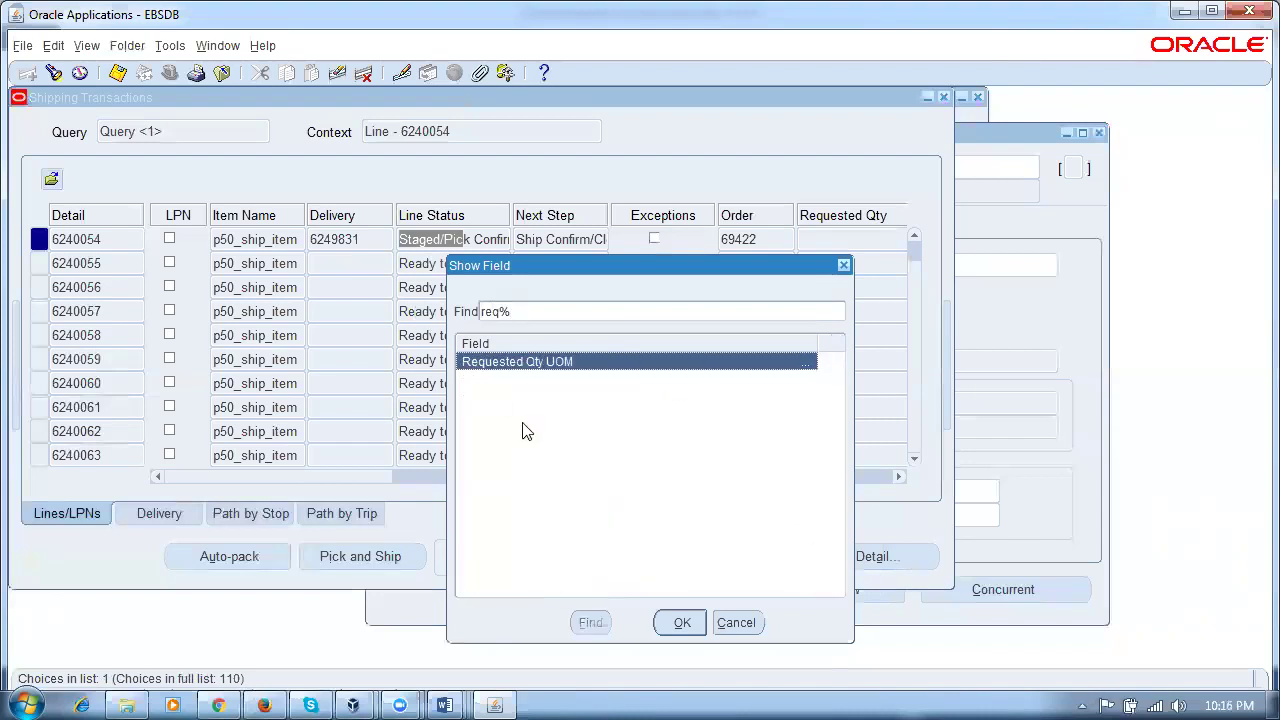
pyautogui.moveTo(518, 317); pyautogui.dragTo(392, 320)
pyautogui.write('d')
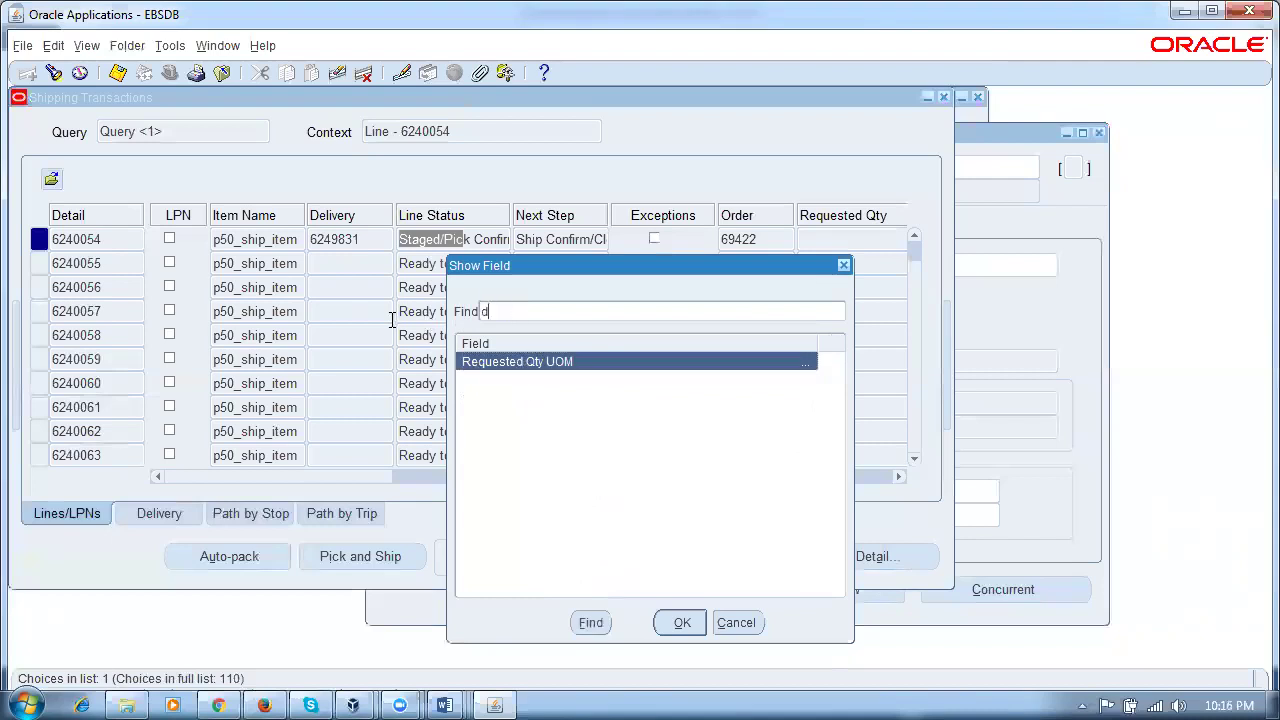
pyautogui.write('ate%date%')
pyautogui.press('Return')
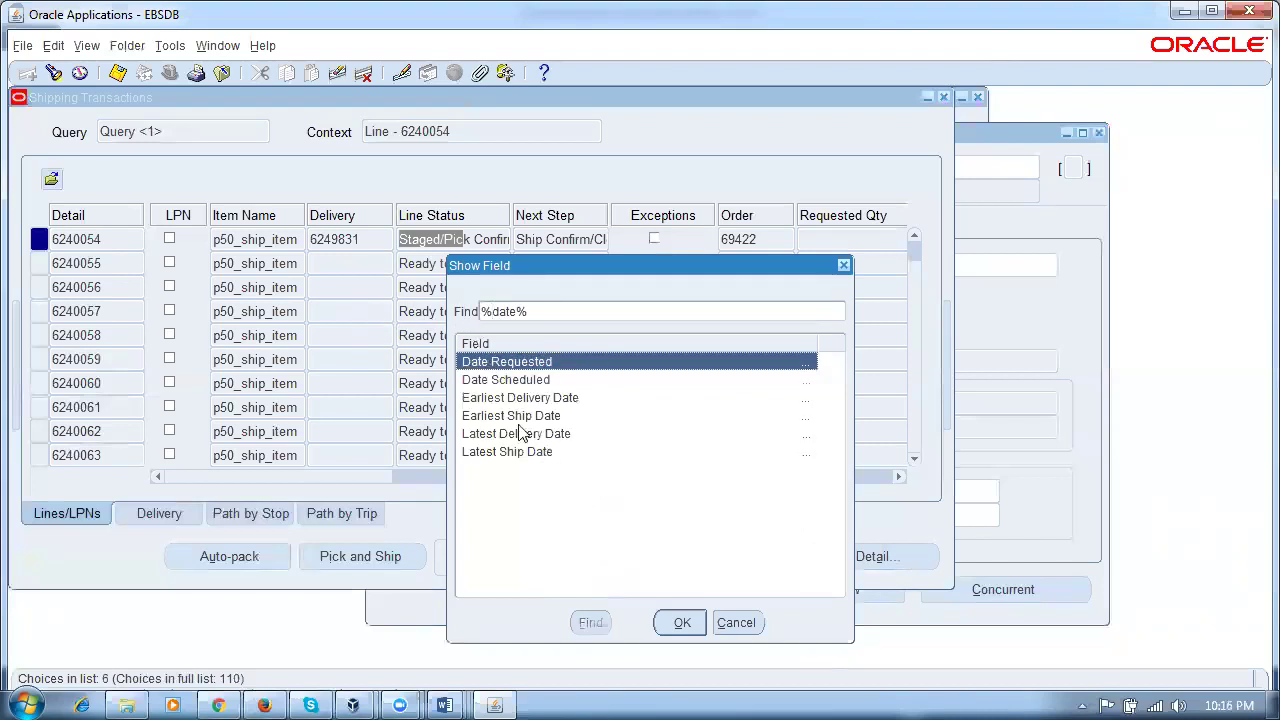
pyautogui.click(683, 623)
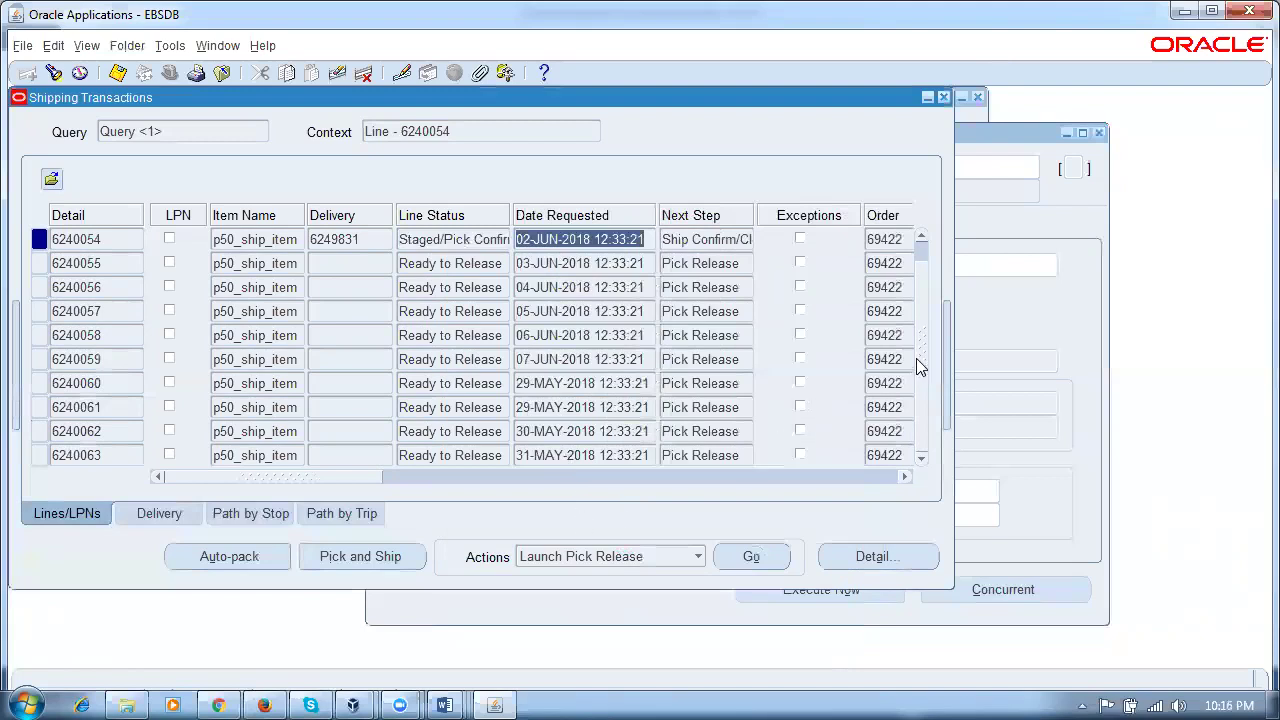
# Step: Compare the requested dates of lines 6240056 and 6240057
pyautogui.scroll(1, 916, 340)
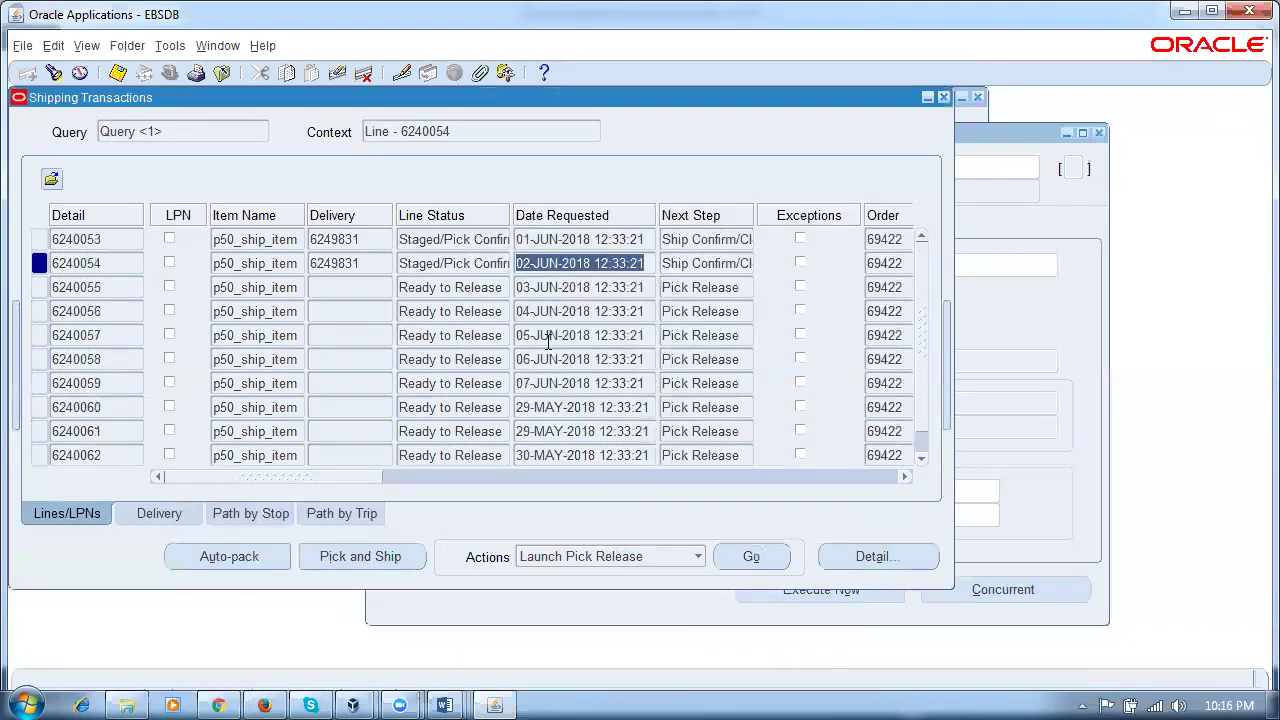
pyautogui.click(612, 311)
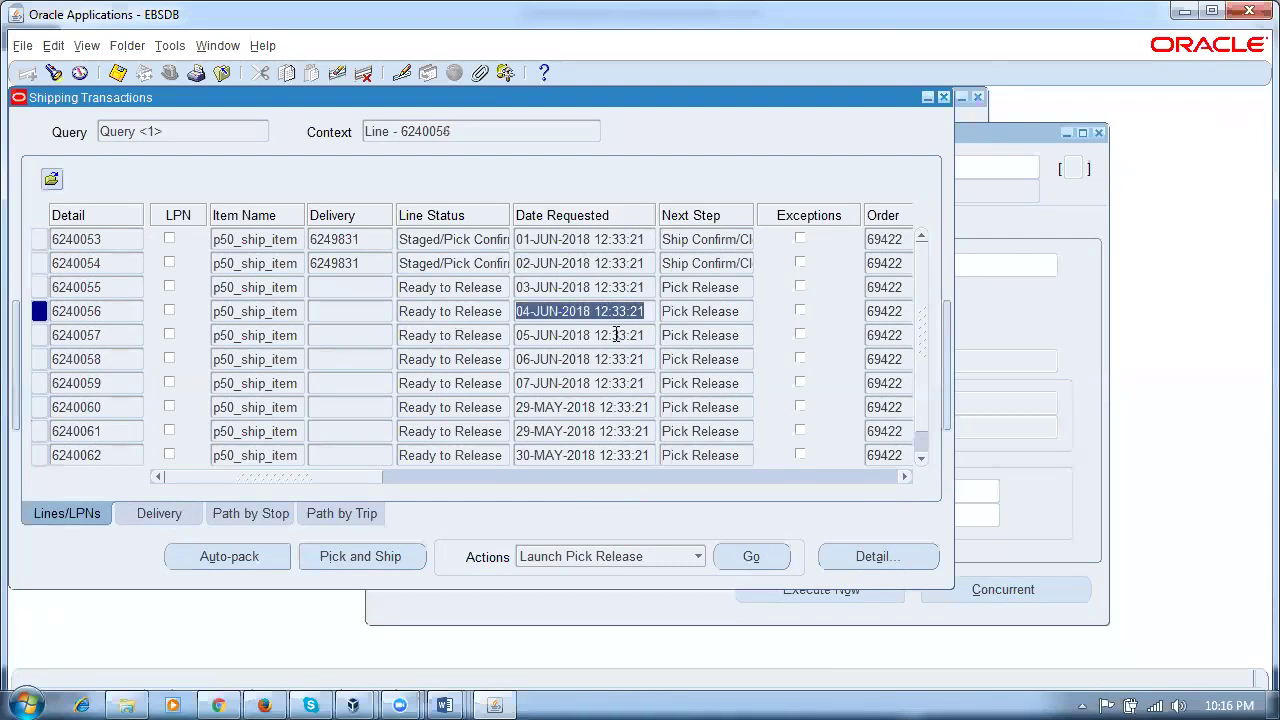
pyautogui.click(616, 335)
pyautogui.click(600, 311)
pyautogui.click(614, 336)
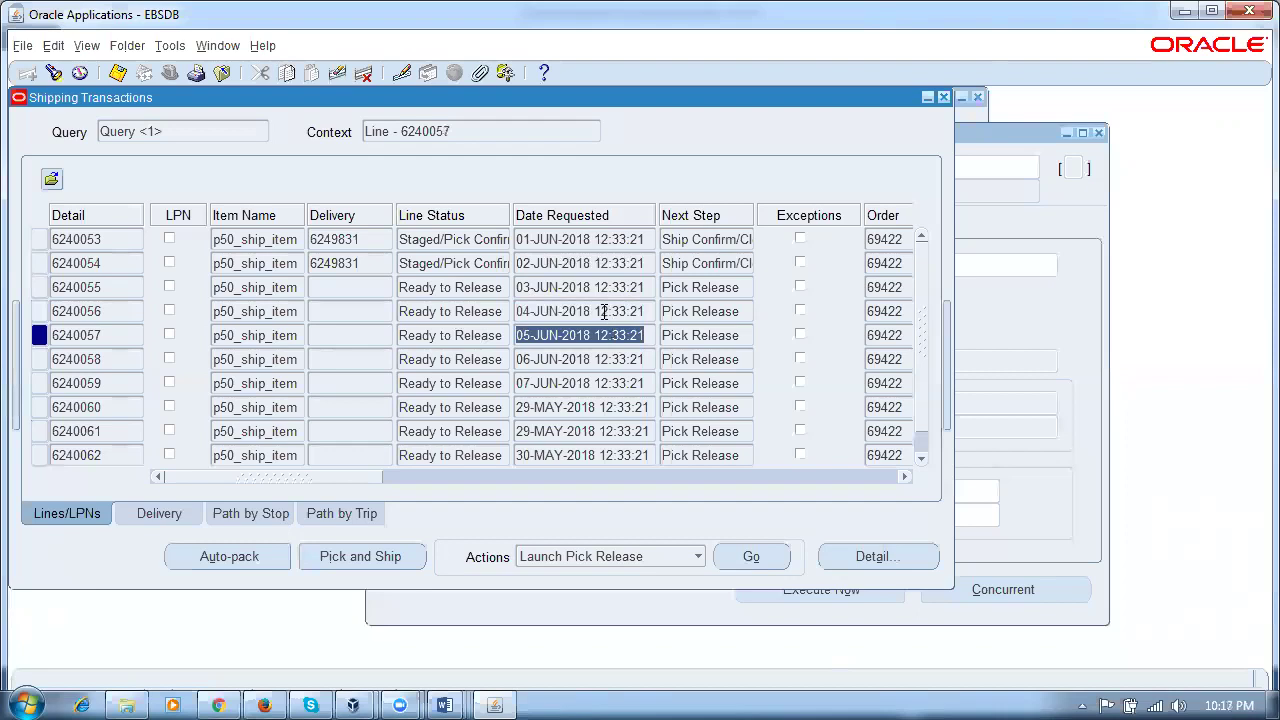
pyautogui.click(604, 311)
pyautogui.click(607, 335)
pyautogui.click(205, 49)
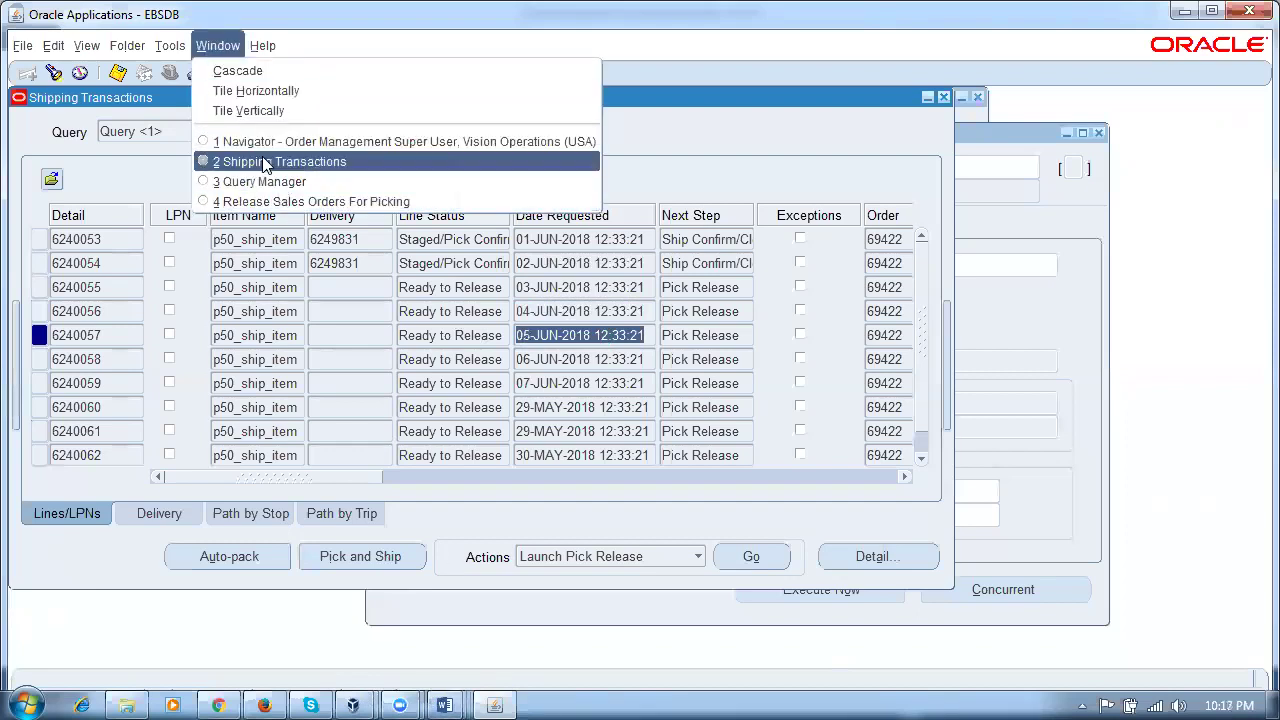
# Step: In Release Sales Orders For Picking, change Scheduled Ship Dates to 04-JUN-2018 through 05-JUN-2018
pyautogui.click(270, 162)
pyautogui.click(215, 47)
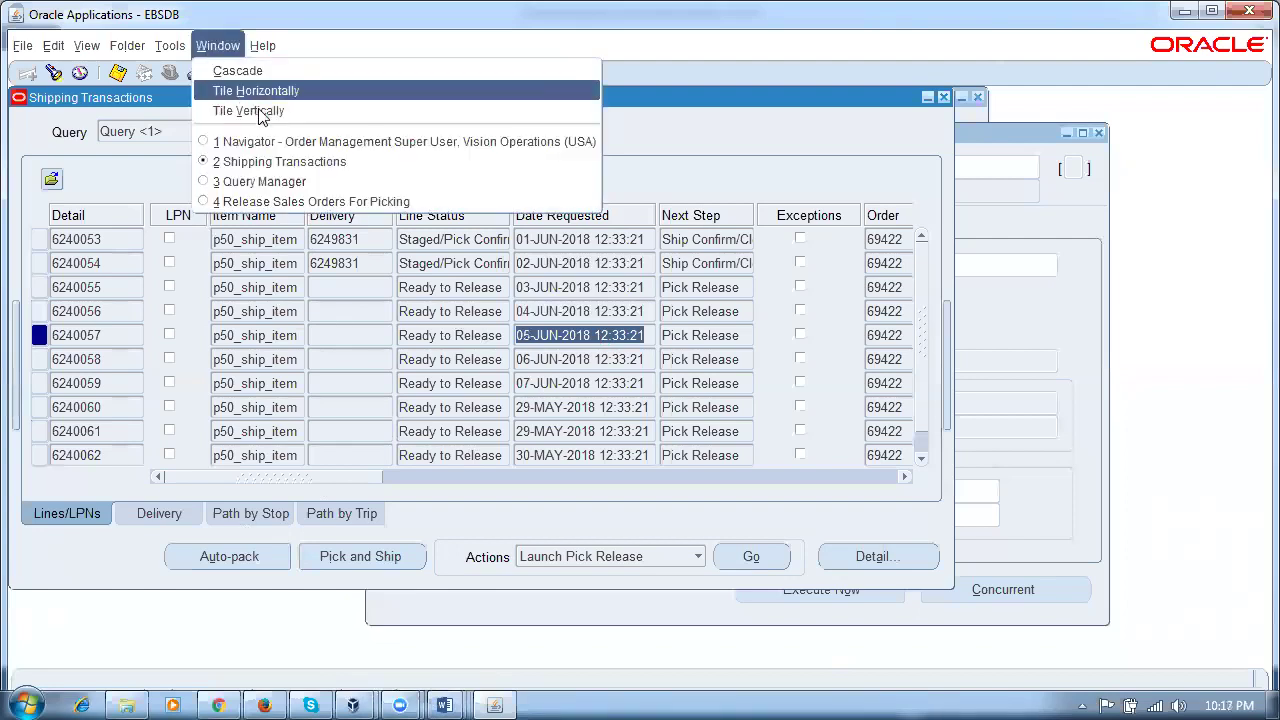
pyautogui.click(292, 205)
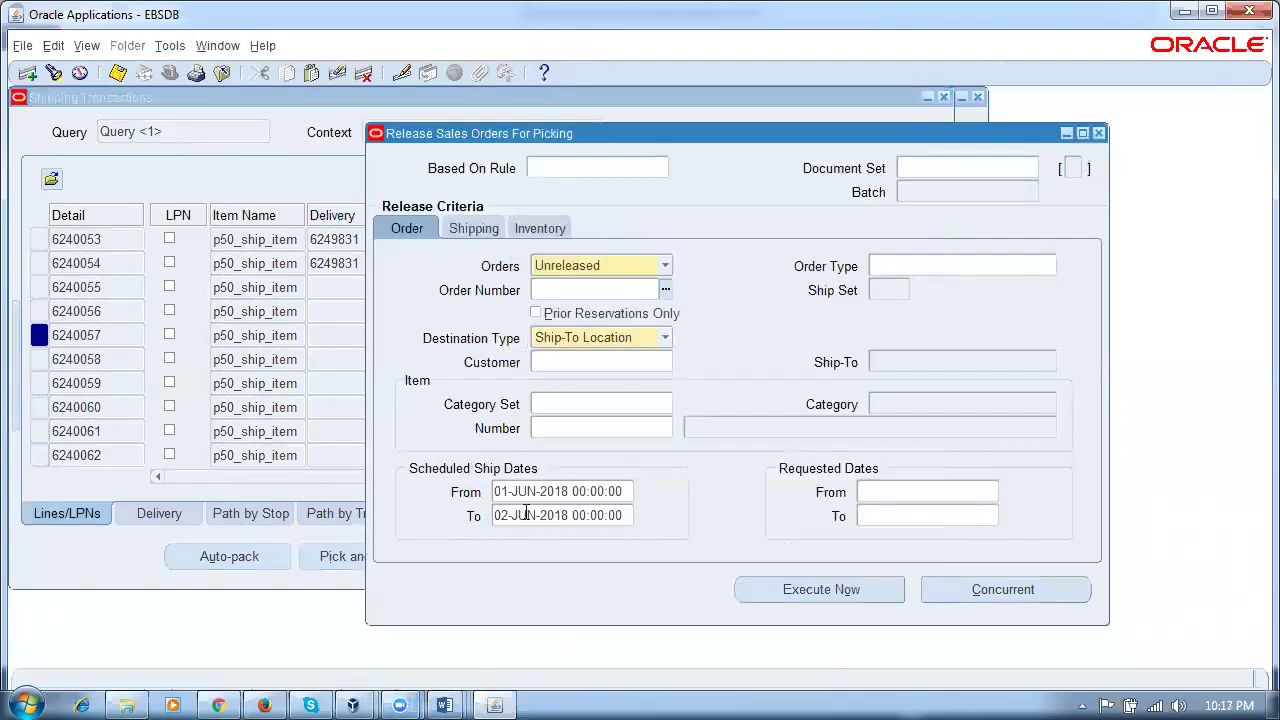
pyautogui.moveTo(495, 491); pyautogui.dragTo(527, 492)
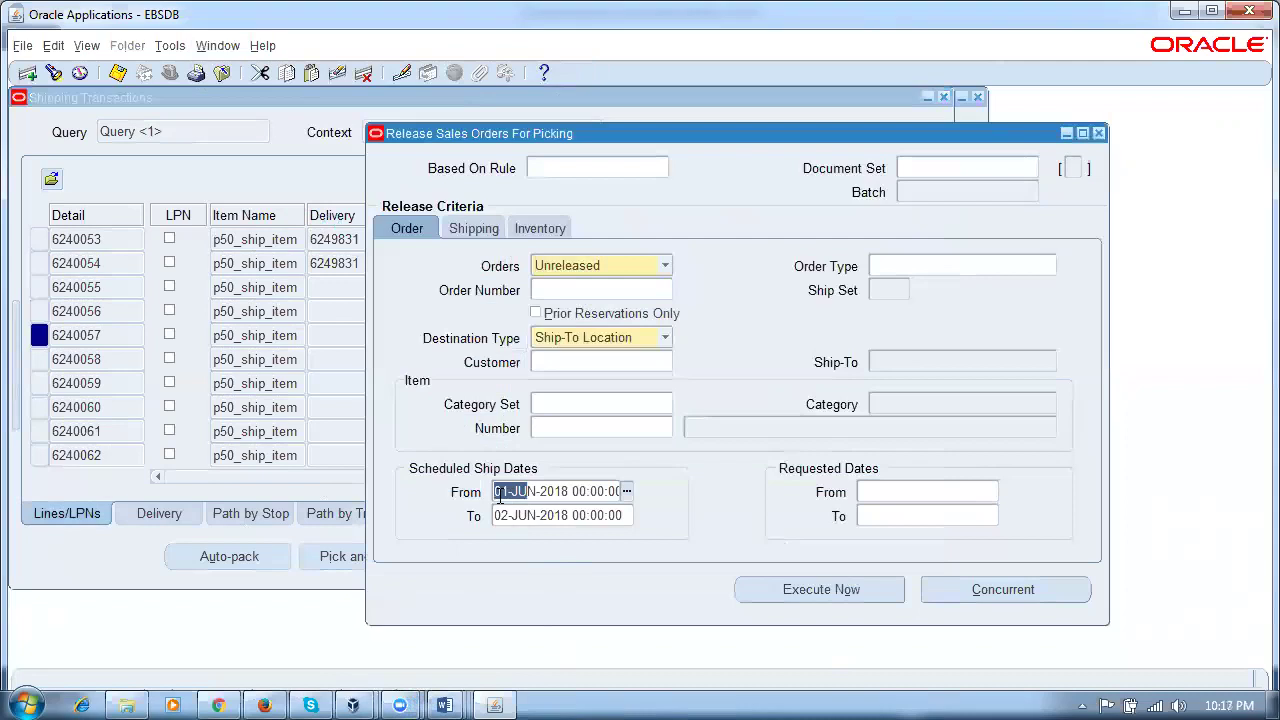
pyautogui.moveTo(554, 136); pyautogui.dragTo(635, 171)
pyautogui.click(590, 531)
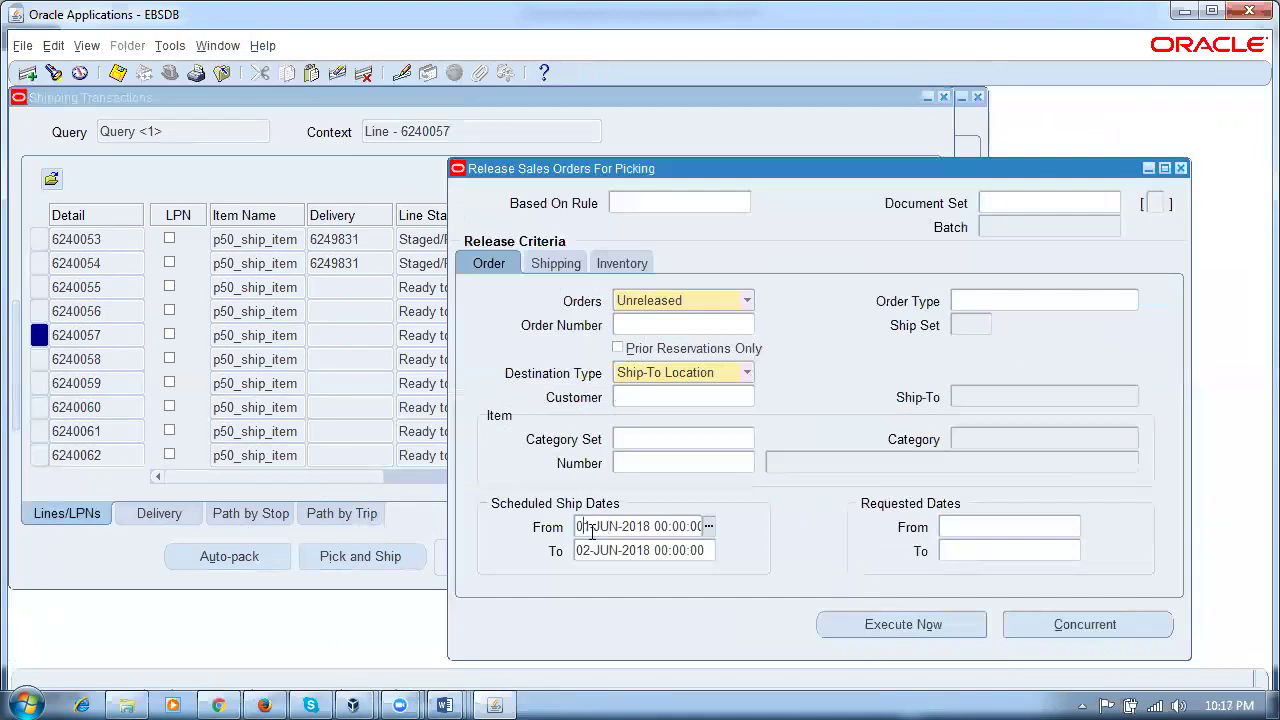
pyautogui.press('BackSpace')
pyautogui.press('Delete')
pyautogui.write('04')
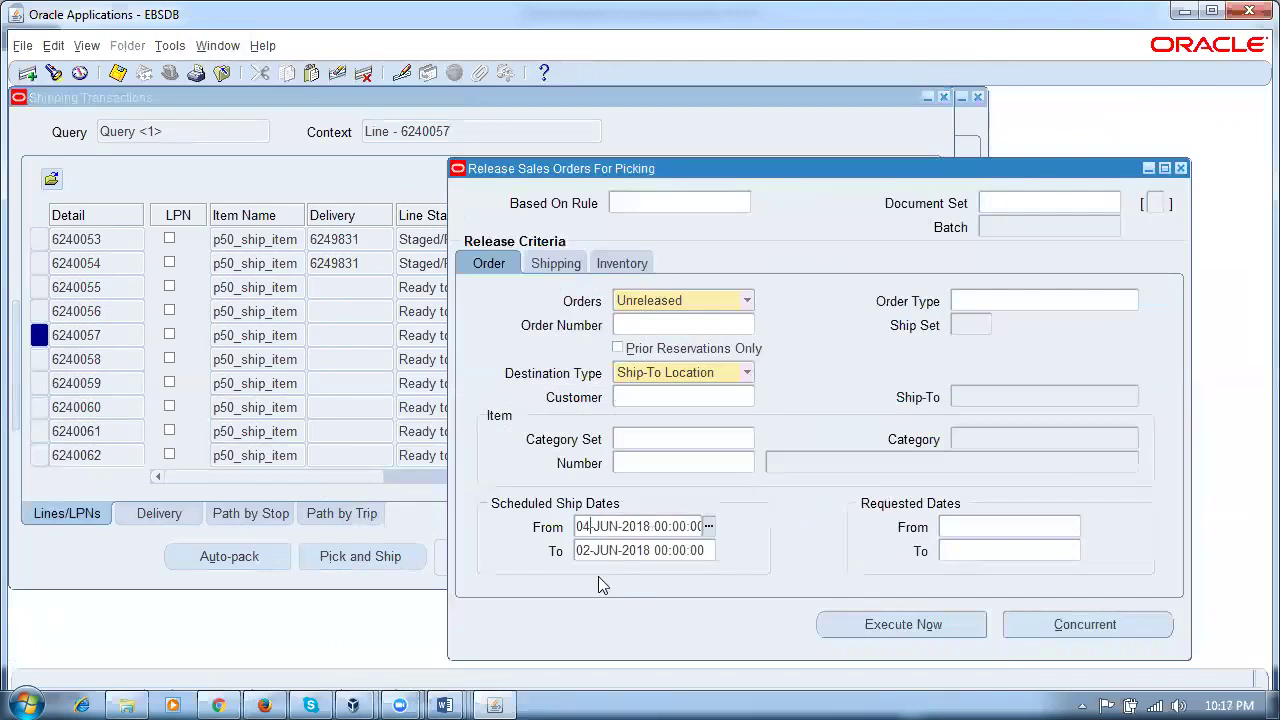
pyautogui.click(582, 551)
pyautogui.click(582, 551)
pyautogui.press('Delete')
pyautogui.write('5')
# Step: Review the Inventory tab's warehouse and pick slip grouping rule, then return to the Order tab
pyautogui.moveTo(602, 171); pyautogui.dragTo(798, 166)
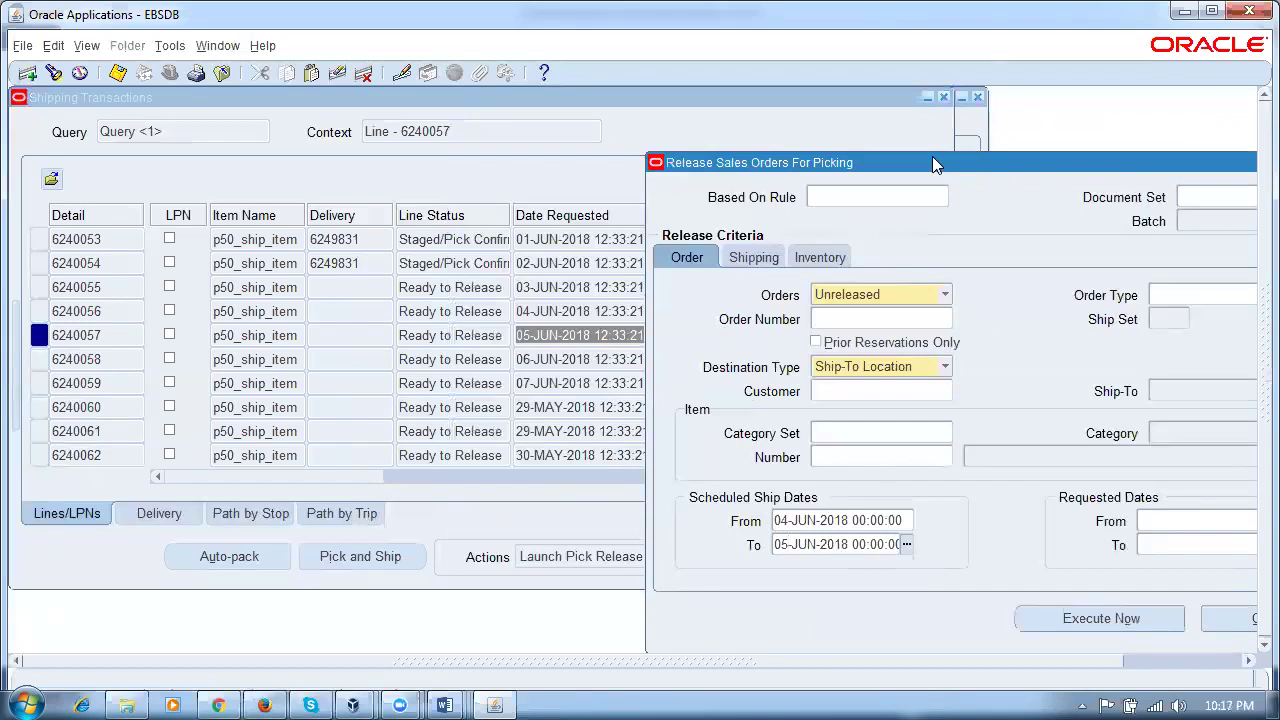
pyautogui.moveTo(932, 156); pyautogui.dragTo(764, 167)
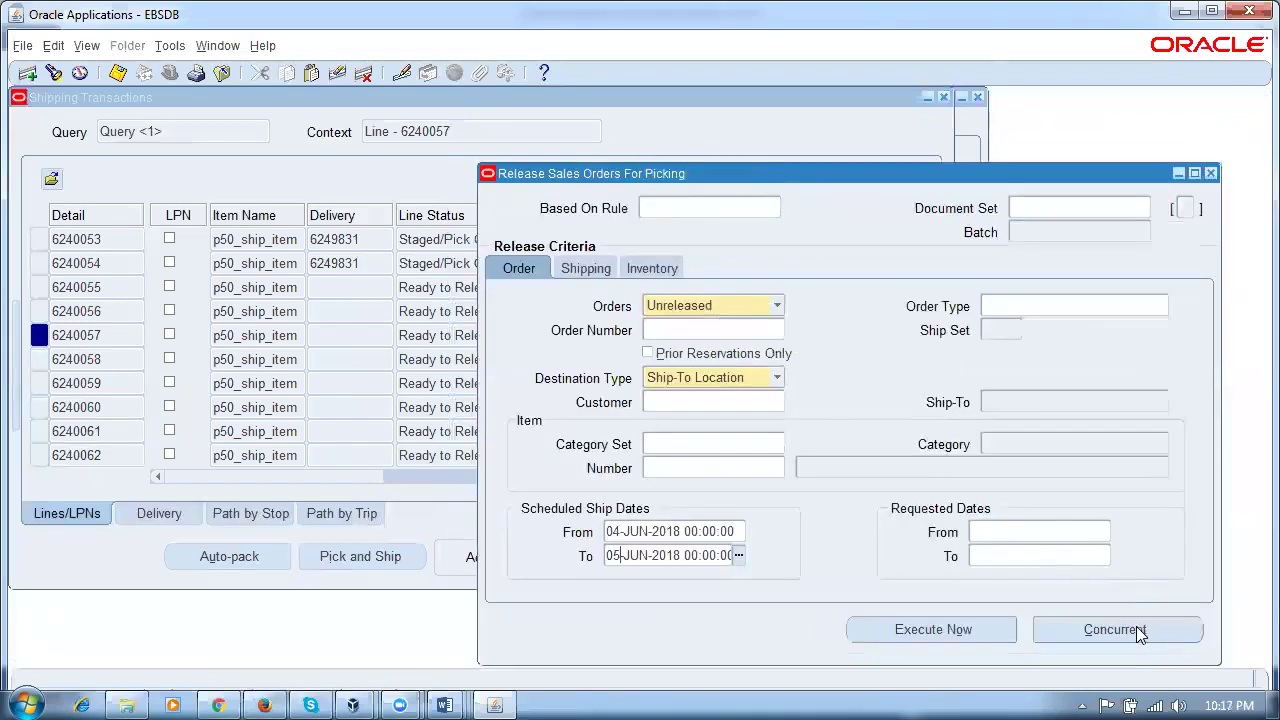
pyautogui.click(648, 270)
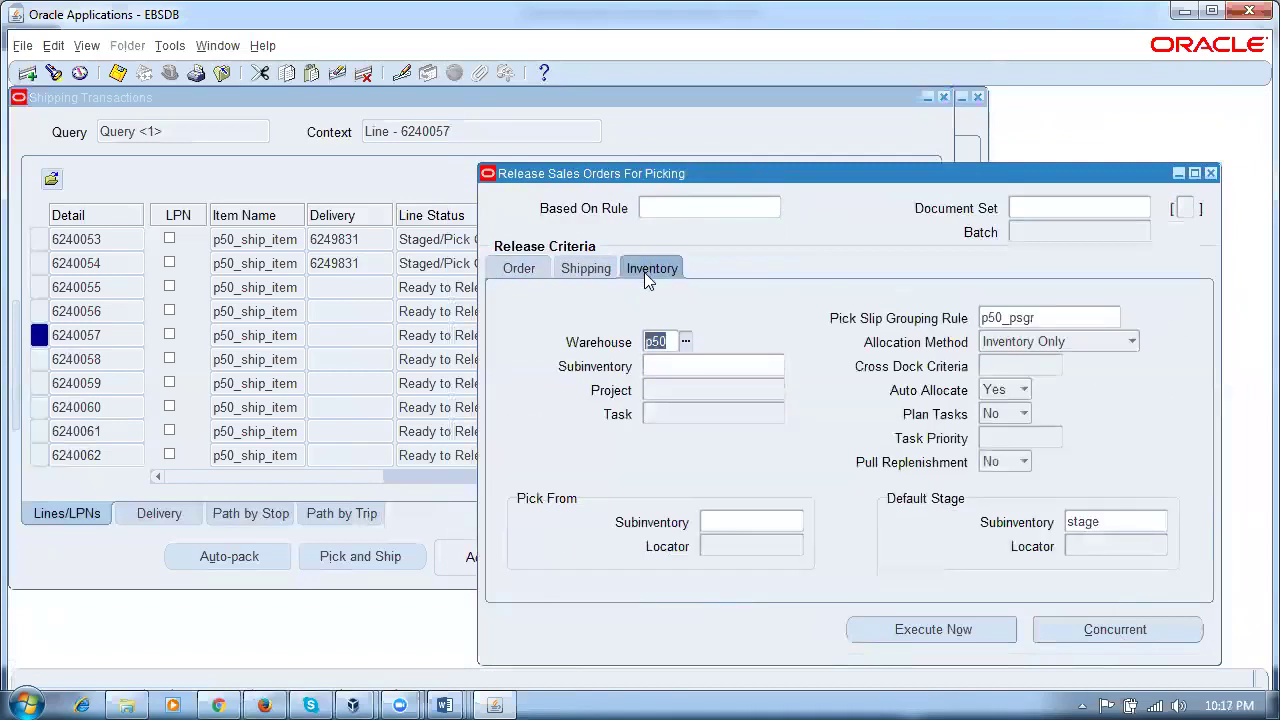
pyautogui.click(517, 270)
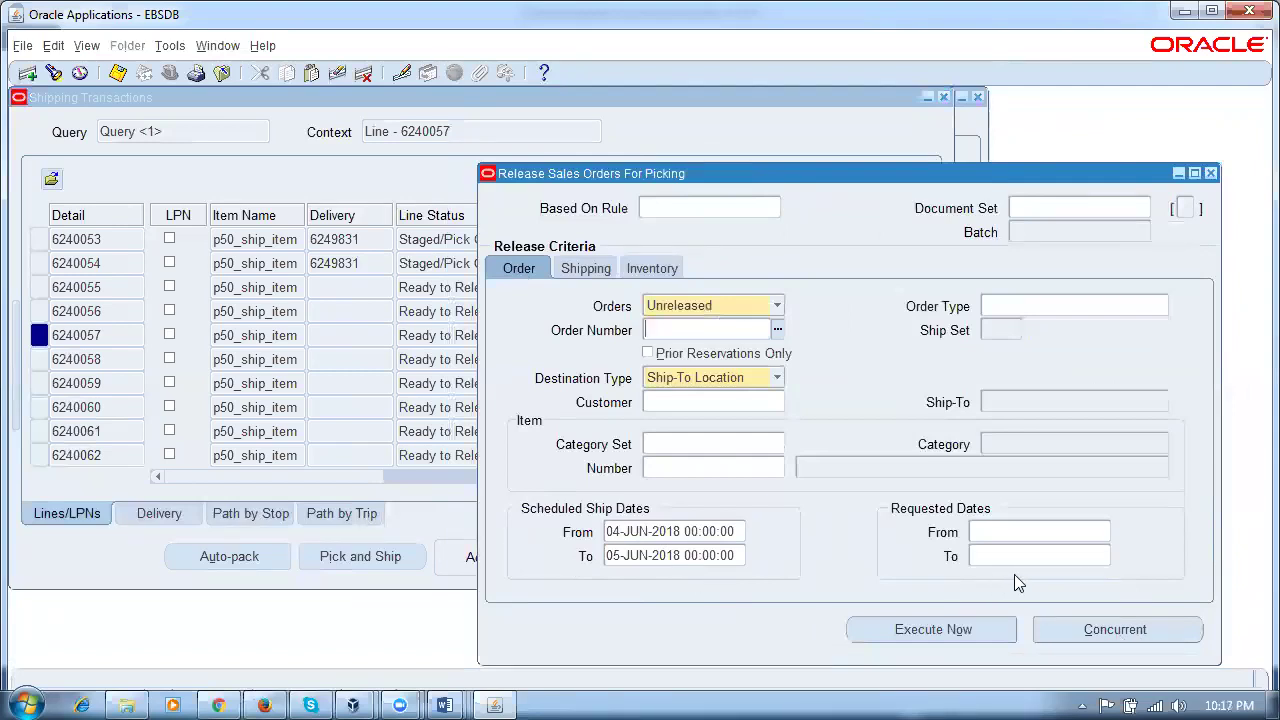
# Step: Submit the release concurrently, accepting the warning and request 7725941 notice, then close the window
pyautogui.click(1117, 630)
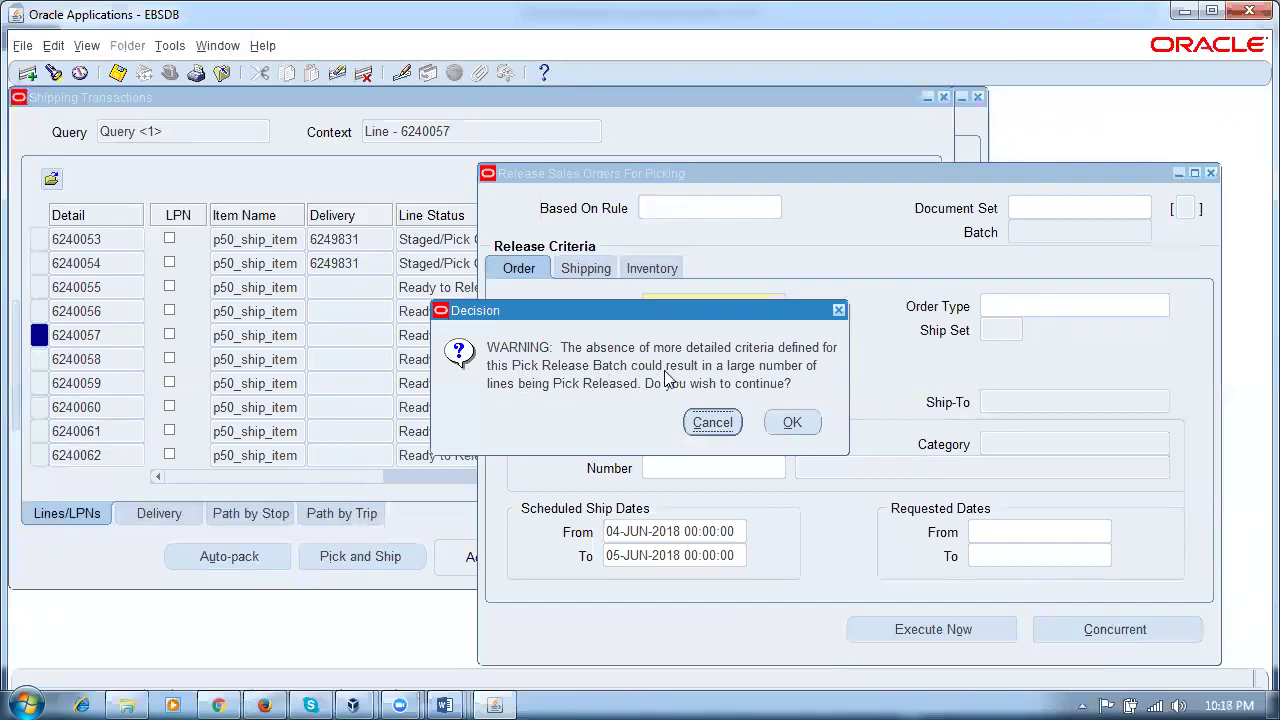
pyautogui.click(789, 423)
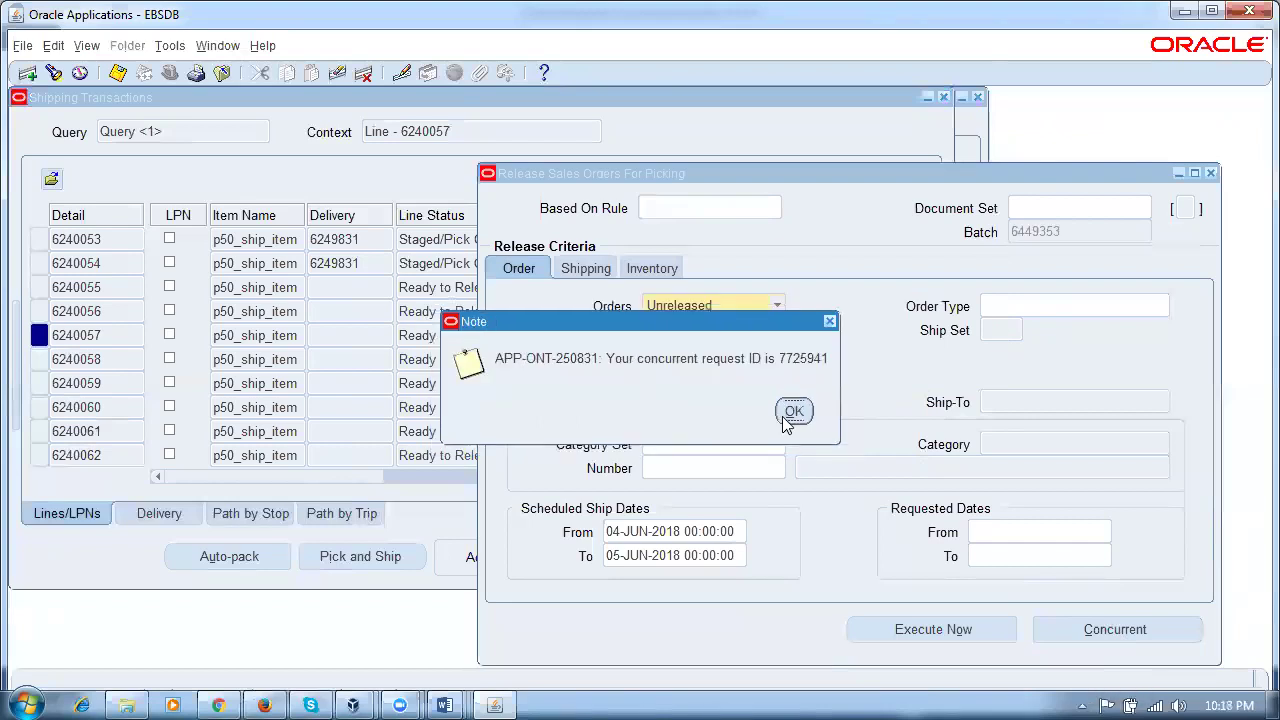
pyautogui.click(792, 414)
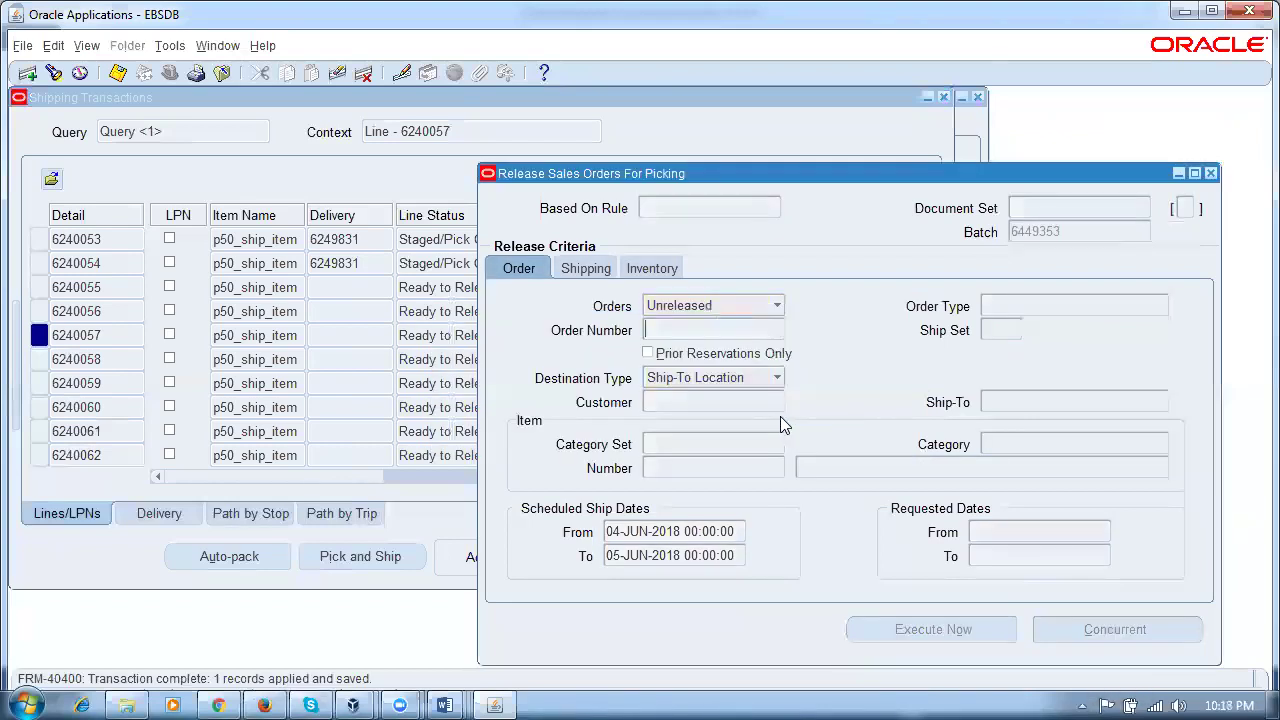
pyautogui.click(1210, 174)
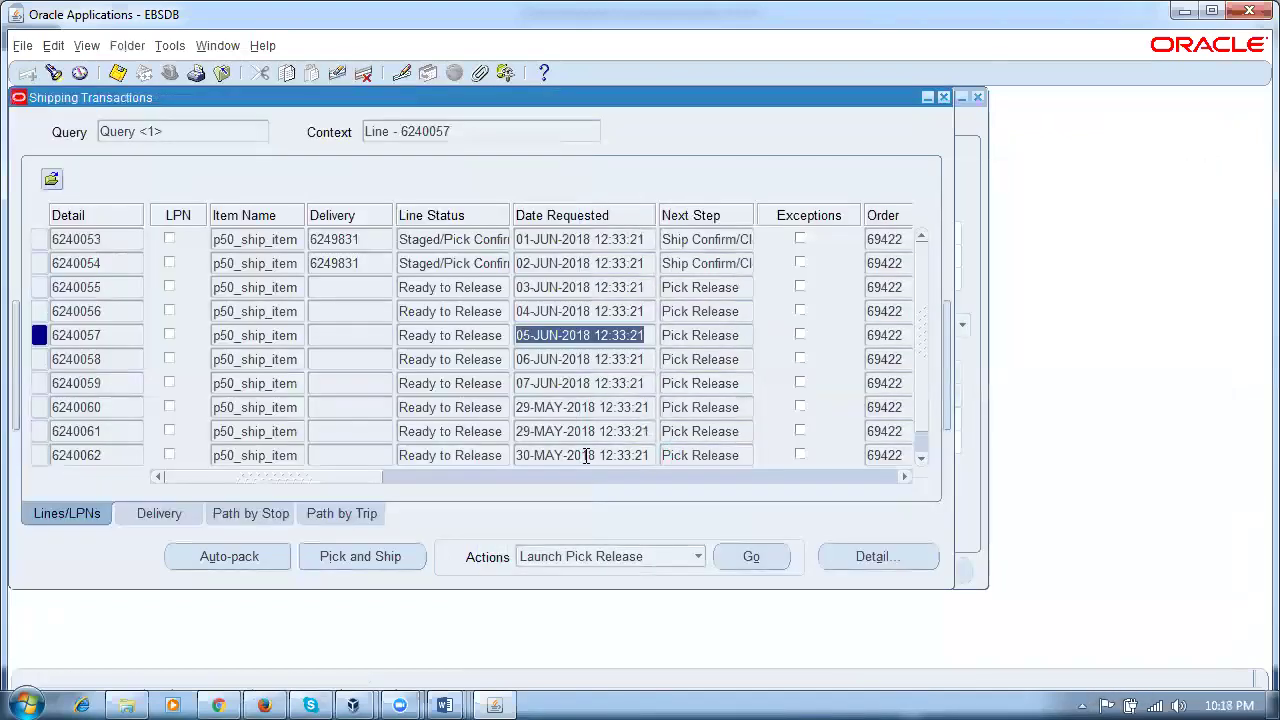
# Step: Open the Requests window with Alt+V, R and refresh until request 7725941 leaves Standby
pyautogui.hotkey('alt', 'v')
pyautogui.press('r')
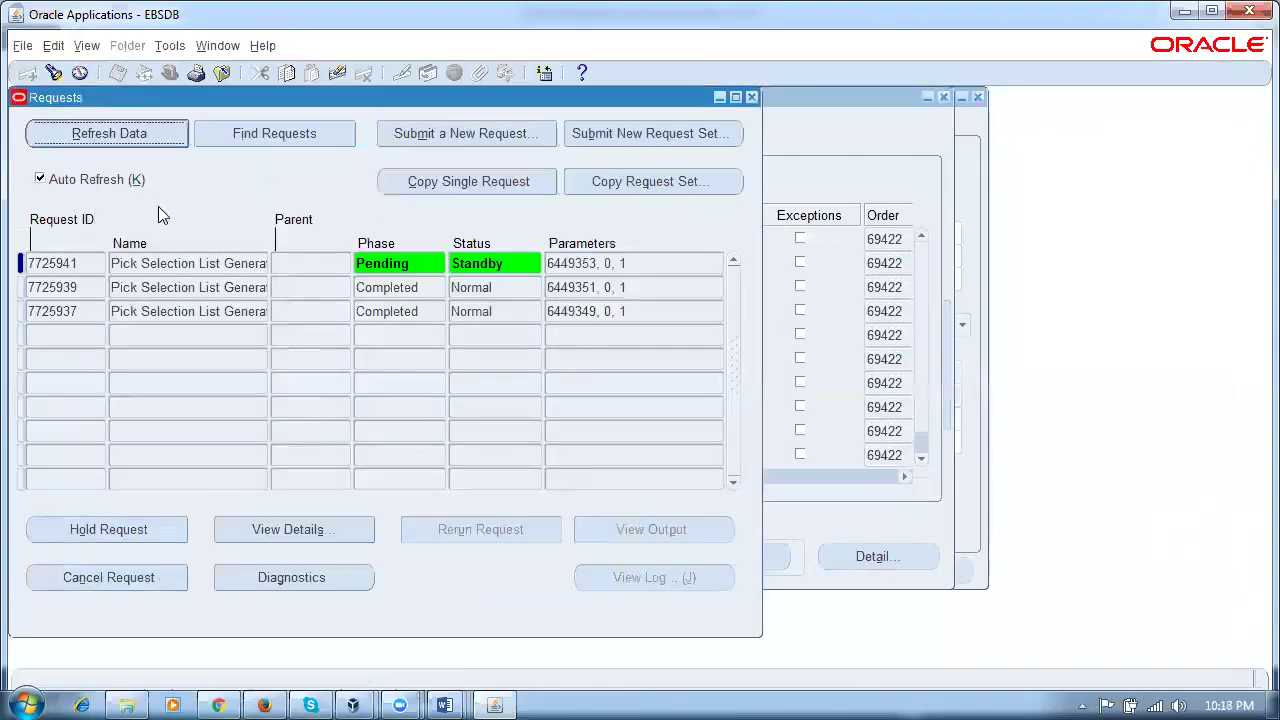
pyautogui.click(113, 140)
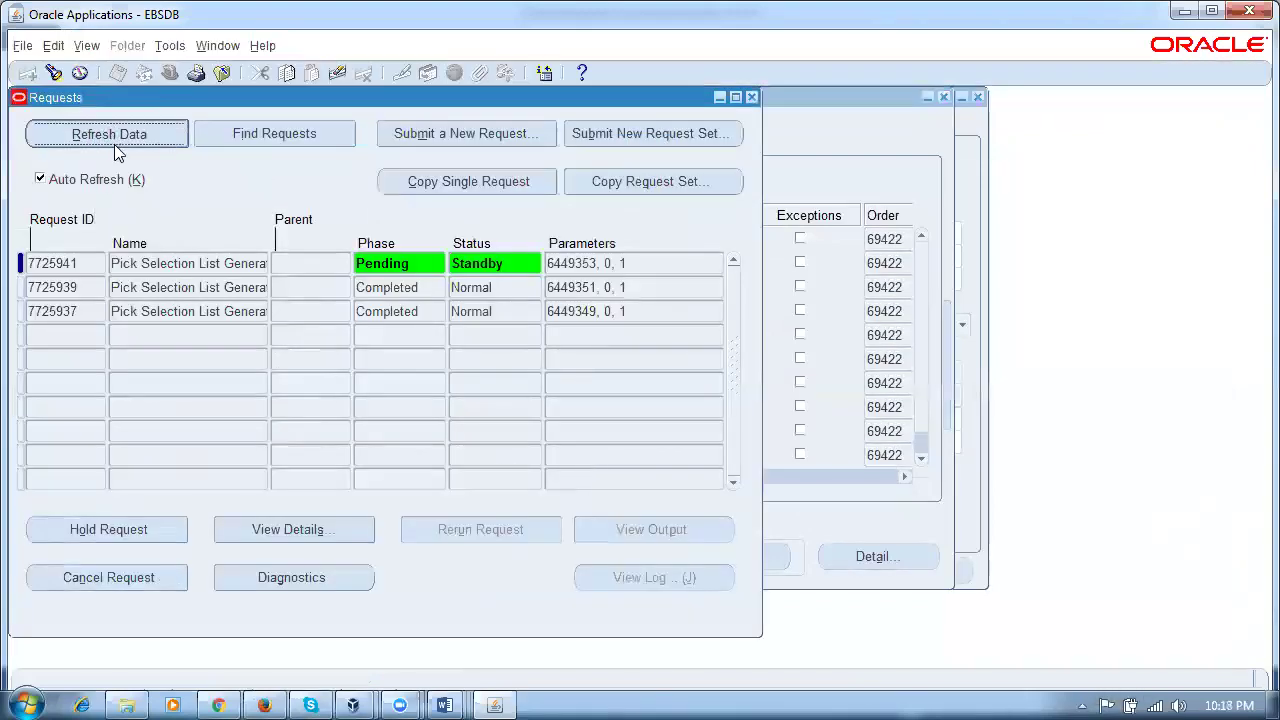
pyautogui.click(117, 147)
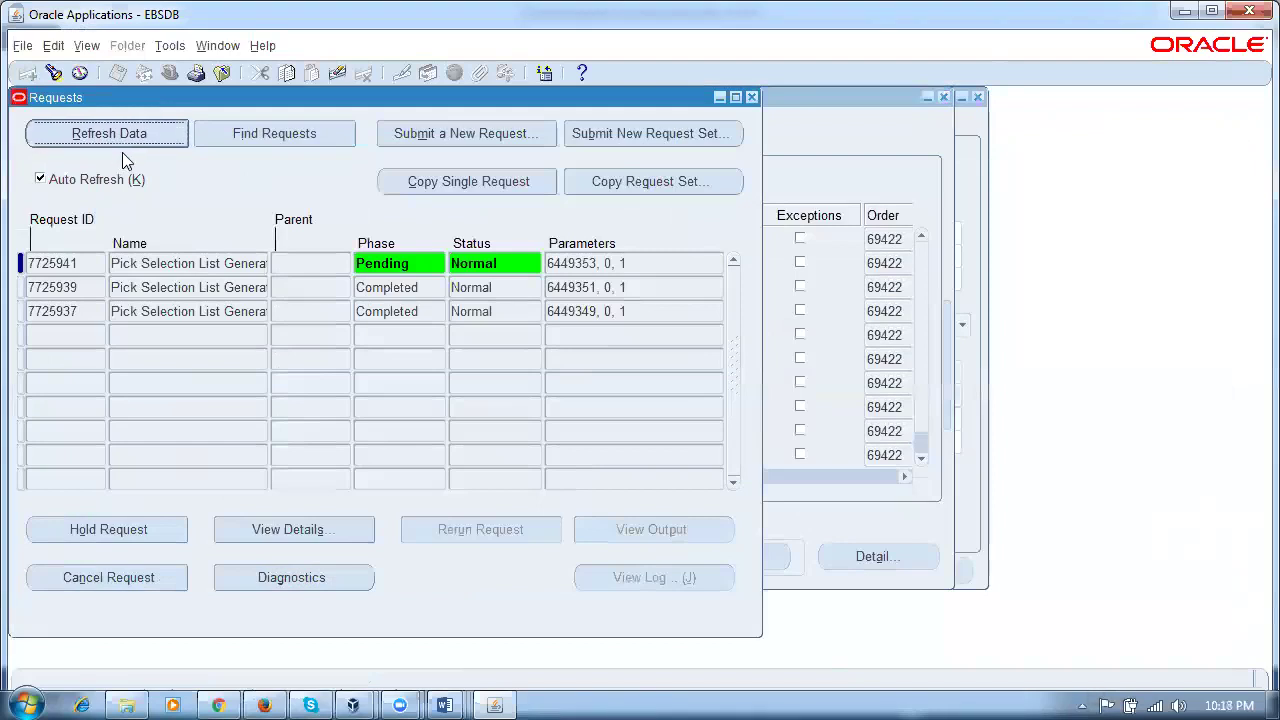
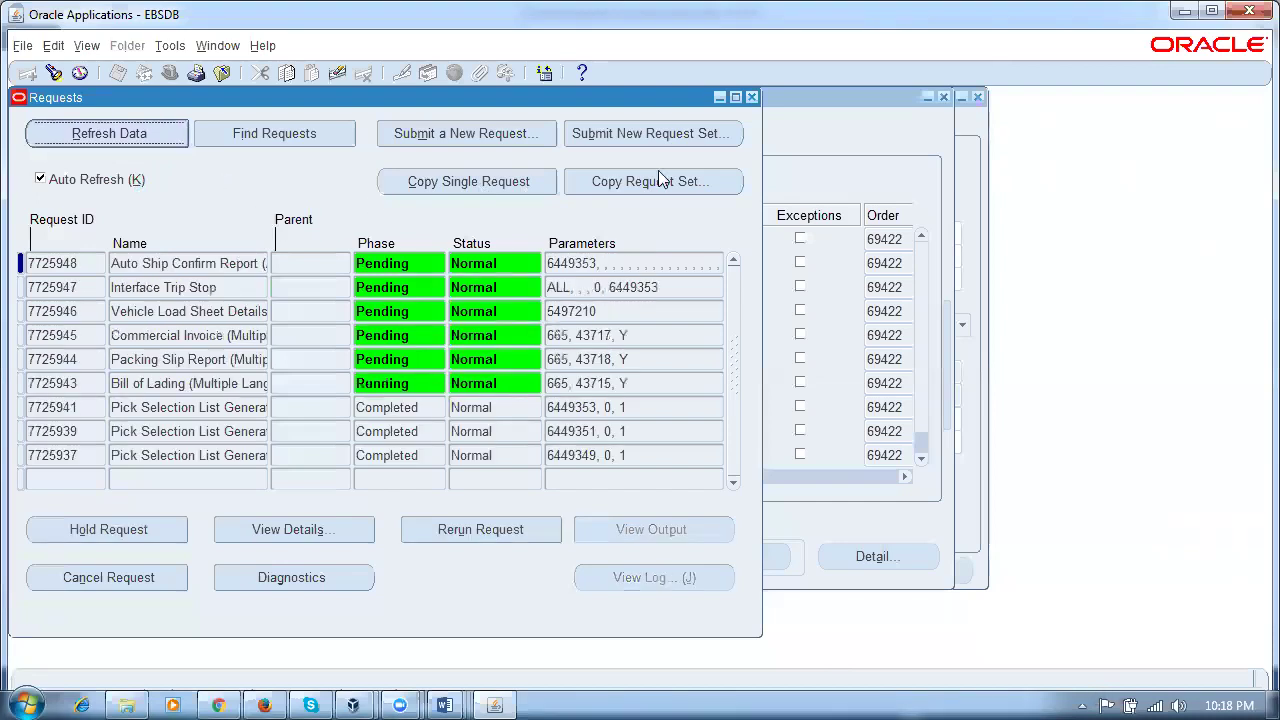
# Step: Close the Requests list, requery shipping lines, and check line 6240056's delivery and Shipped status
pyautogui.click(751, 97)
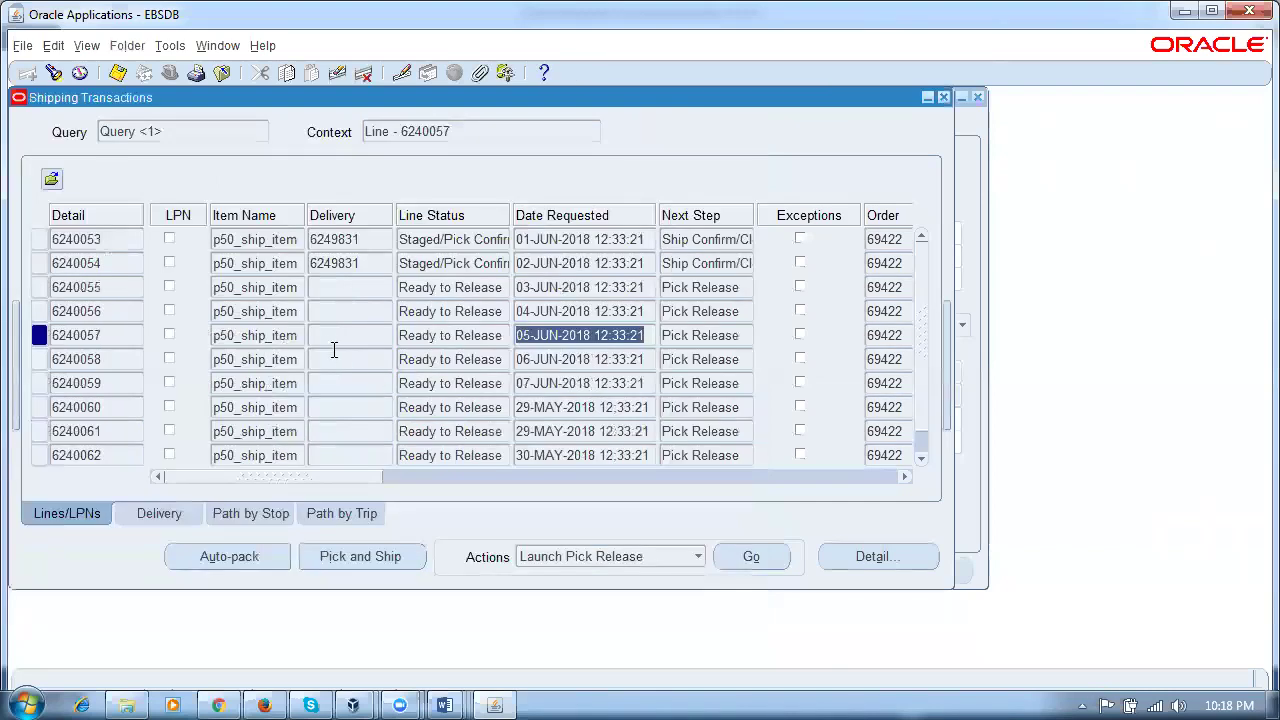
pyautogui.click(292, 335)
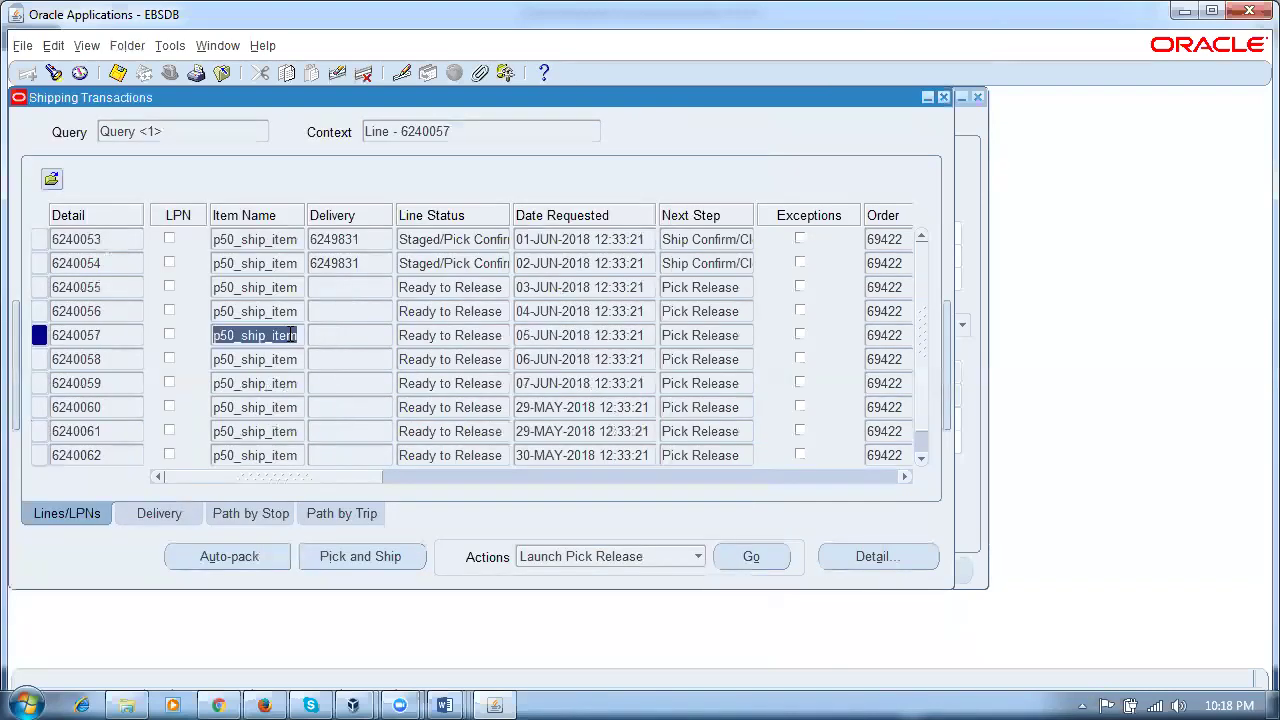
pyautogui.hotkey('ctrl', 'F11')
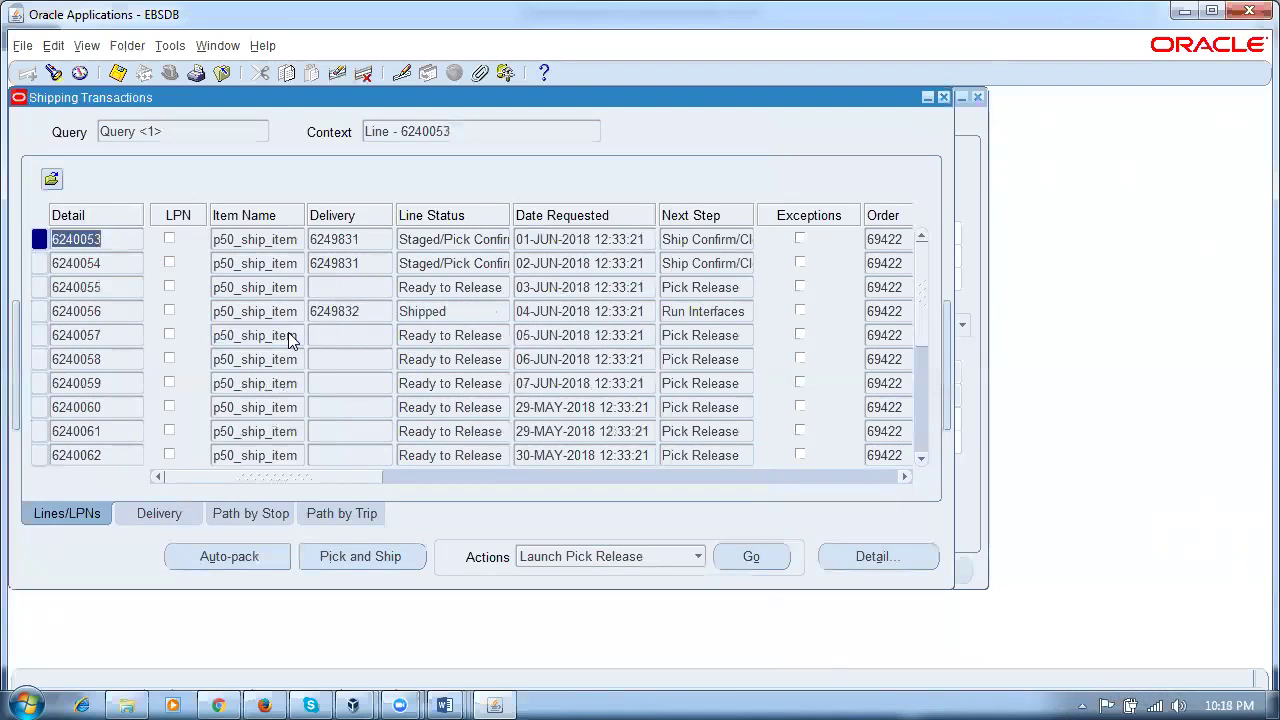
pyautogui.click(366, 311)
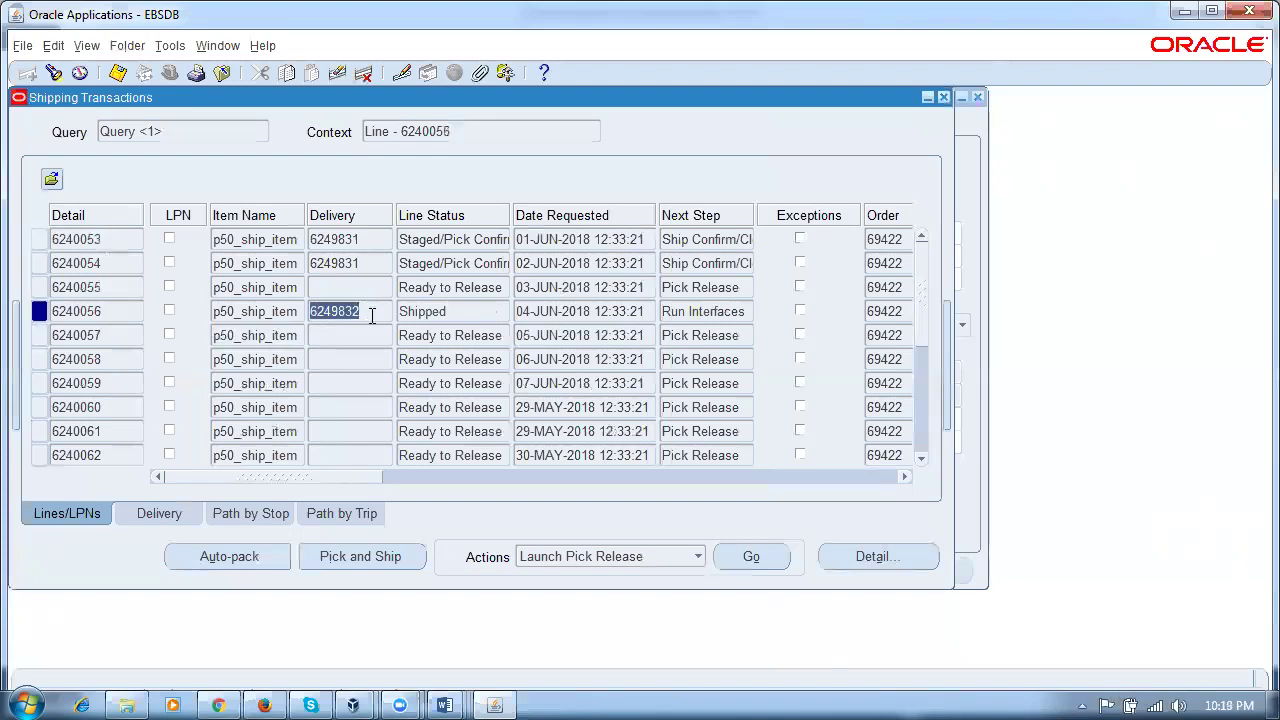
pyautogui.click(462, 316)
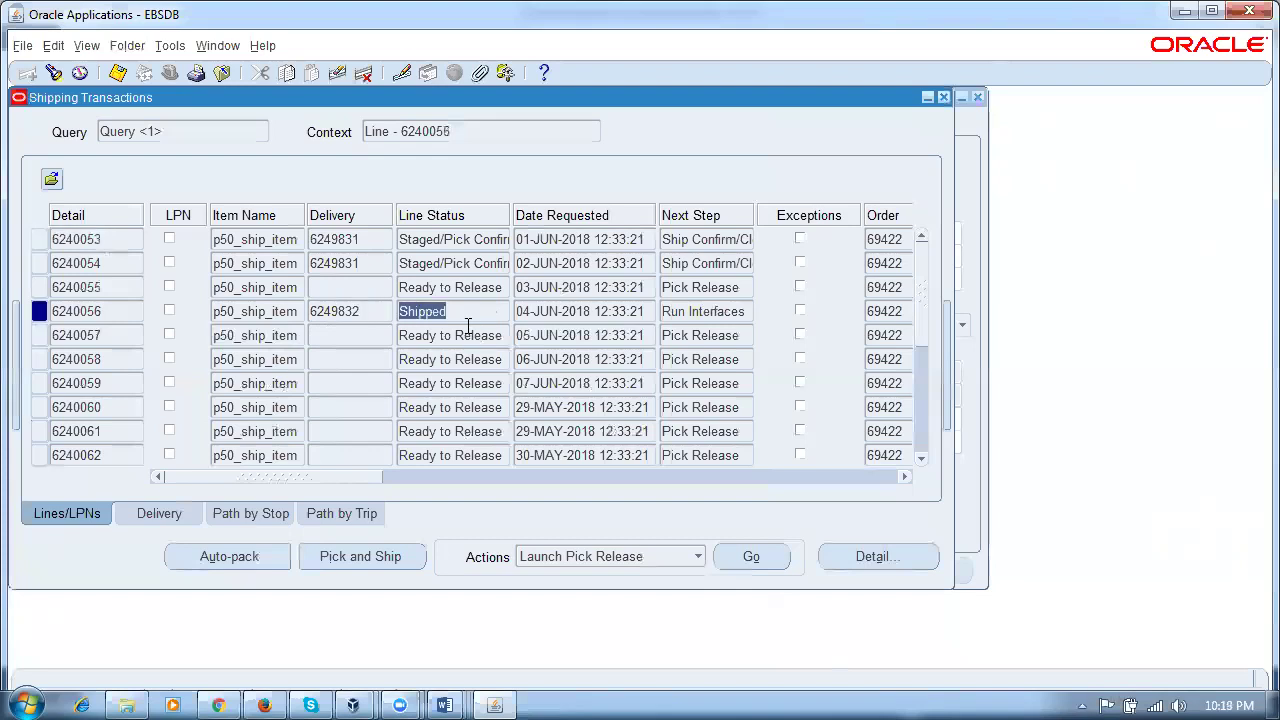
# Step: Review line 6240057's Ready to Release status, requested date and item, then revisit line 6240056
pyautogui.click(476, 338)
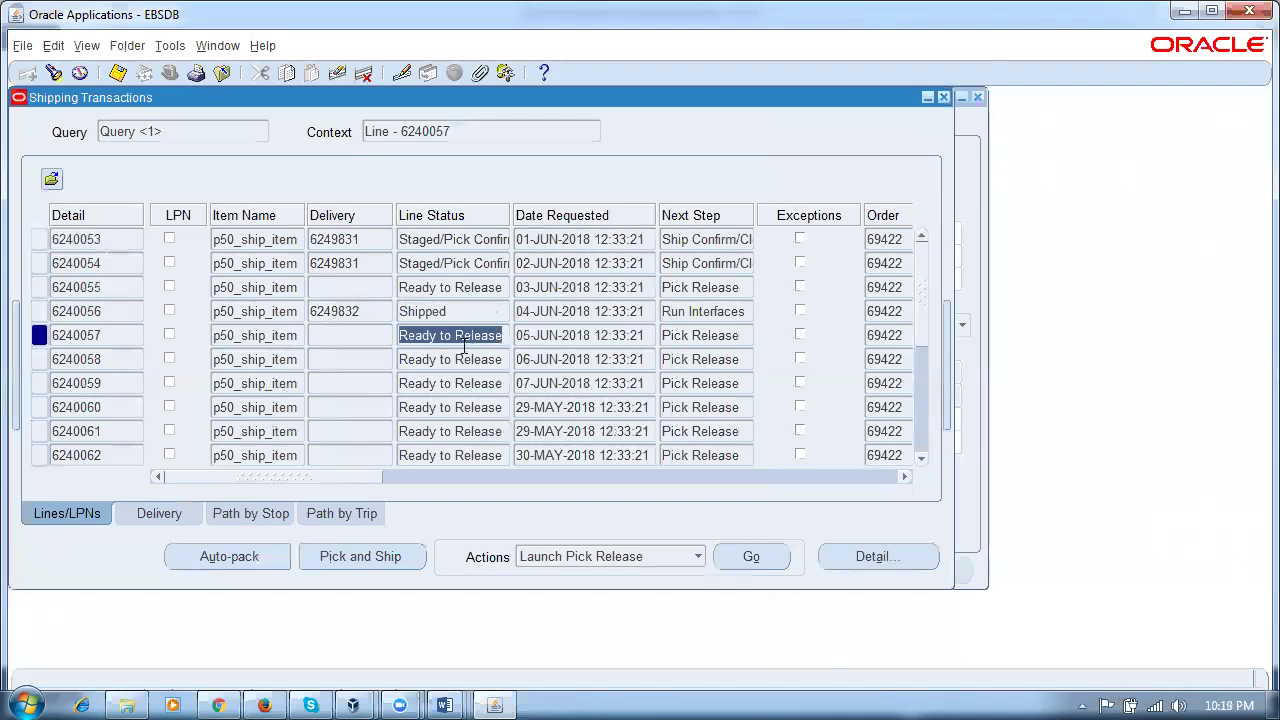
pyautogui.click(620, 338)
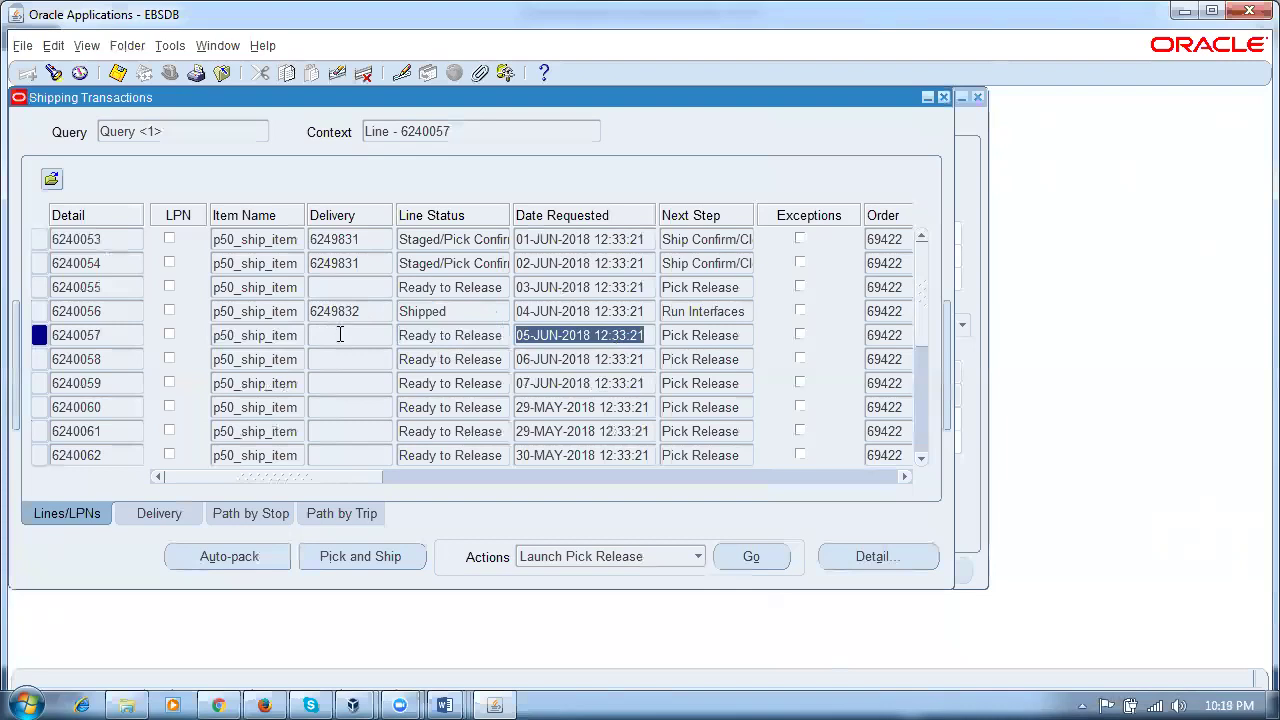
pyautogui.click(490, 336)
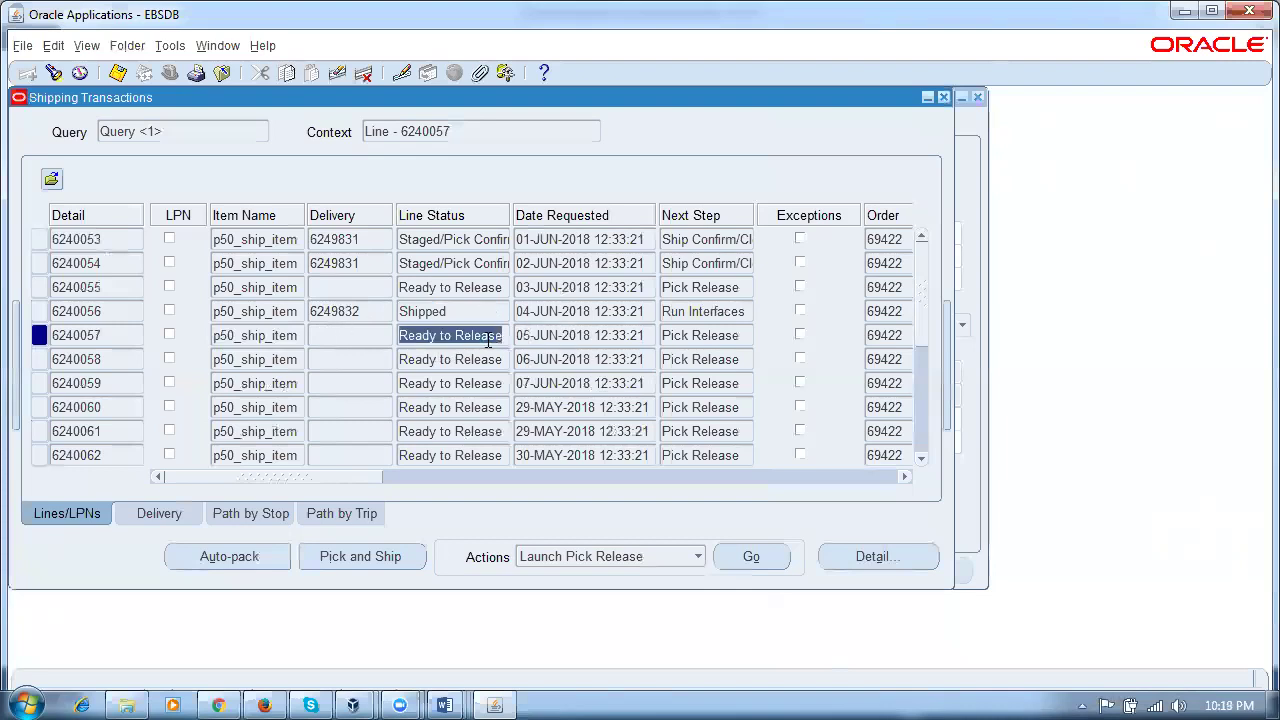
pyautogui.click(300, 340)
pyautogui.click(440, 311)
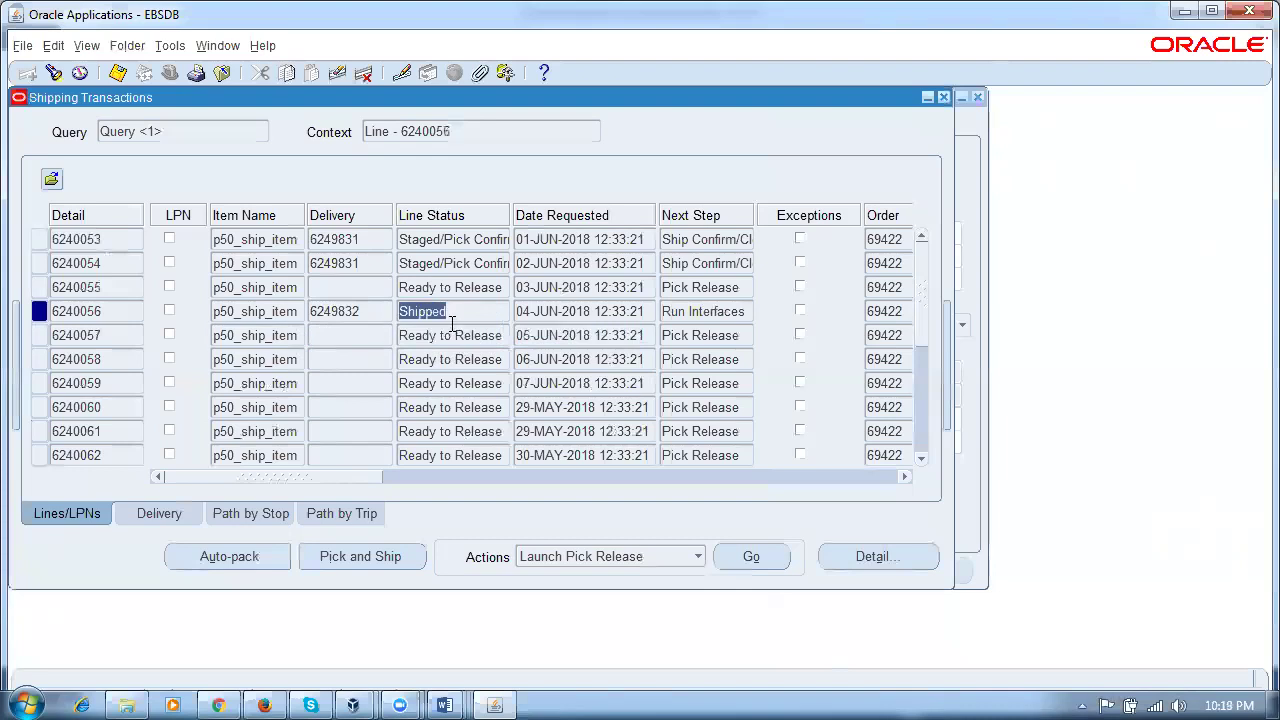
pyautogui.press('BackSpace')
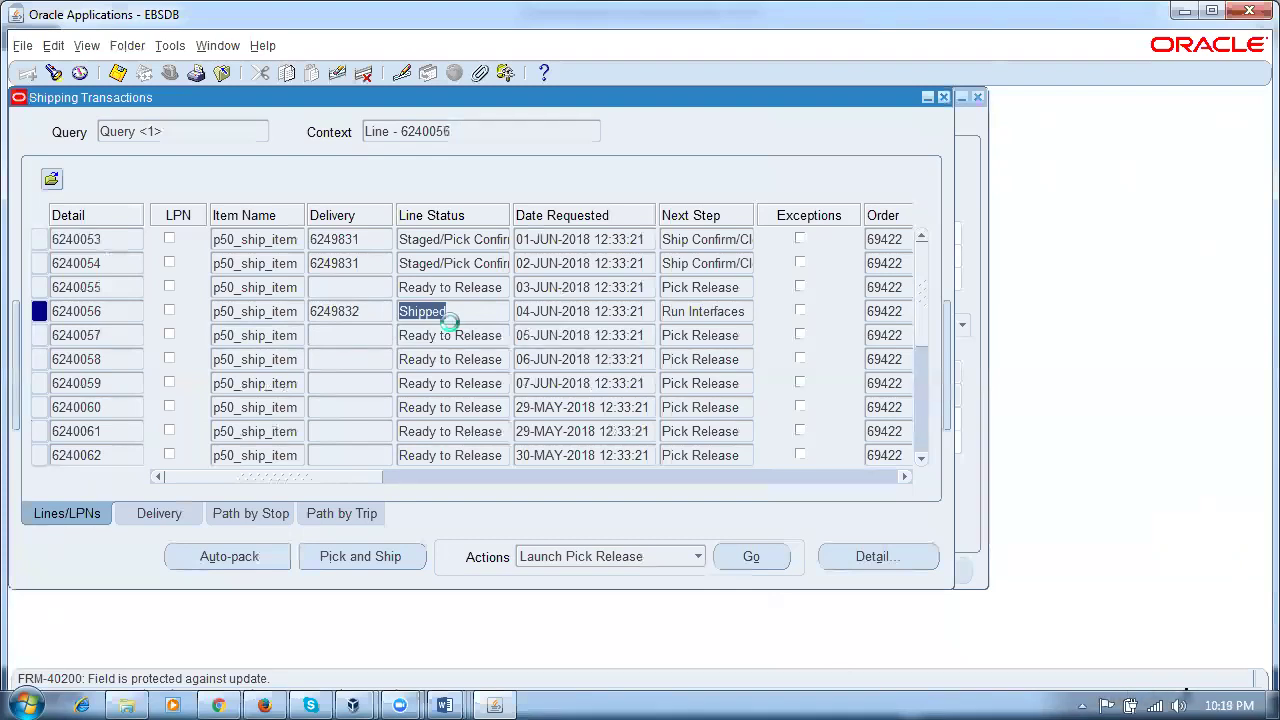
# Step: Requery again and highlight delivery 6249832 and the Shipped status on line 6240056
pyautogui.hotkey('ctrl', 'F11')
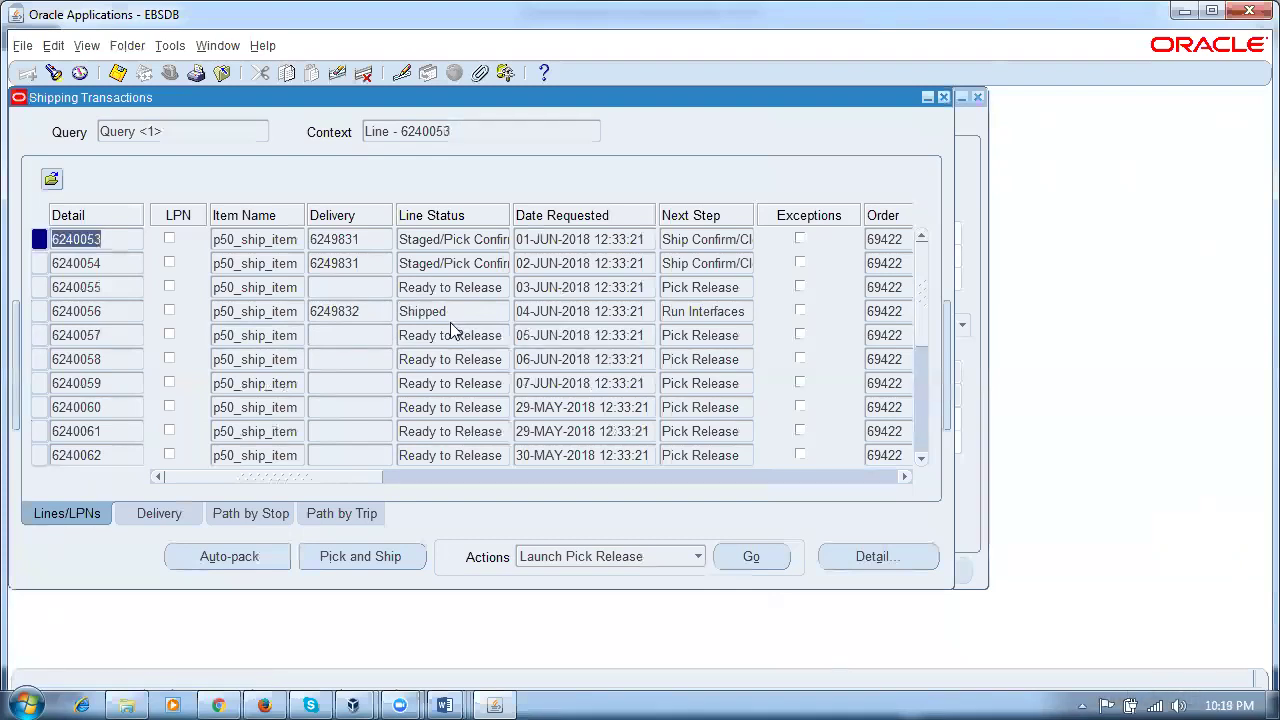
pyautogui.click(386, 316)
pyautogui.click(456, 316)
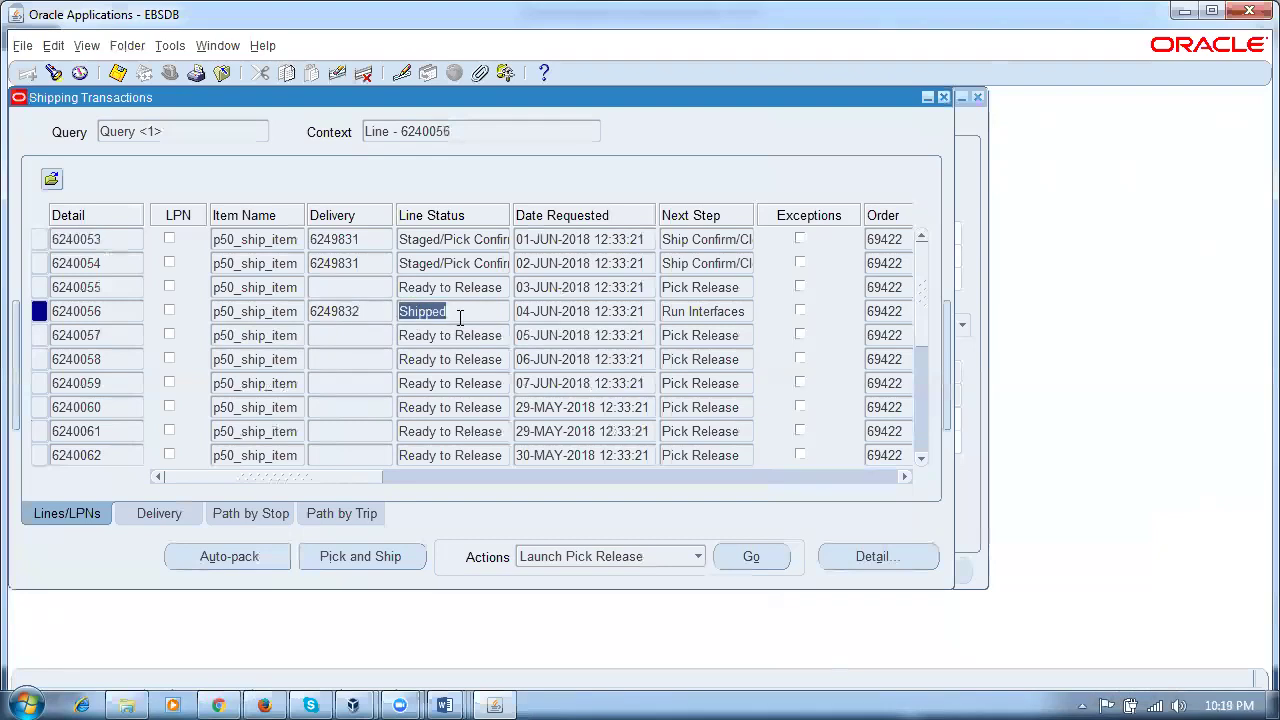
pyautogui.click(383, 316)
pyautogui.click(485, 314)
pyautogui.click(368, 318)
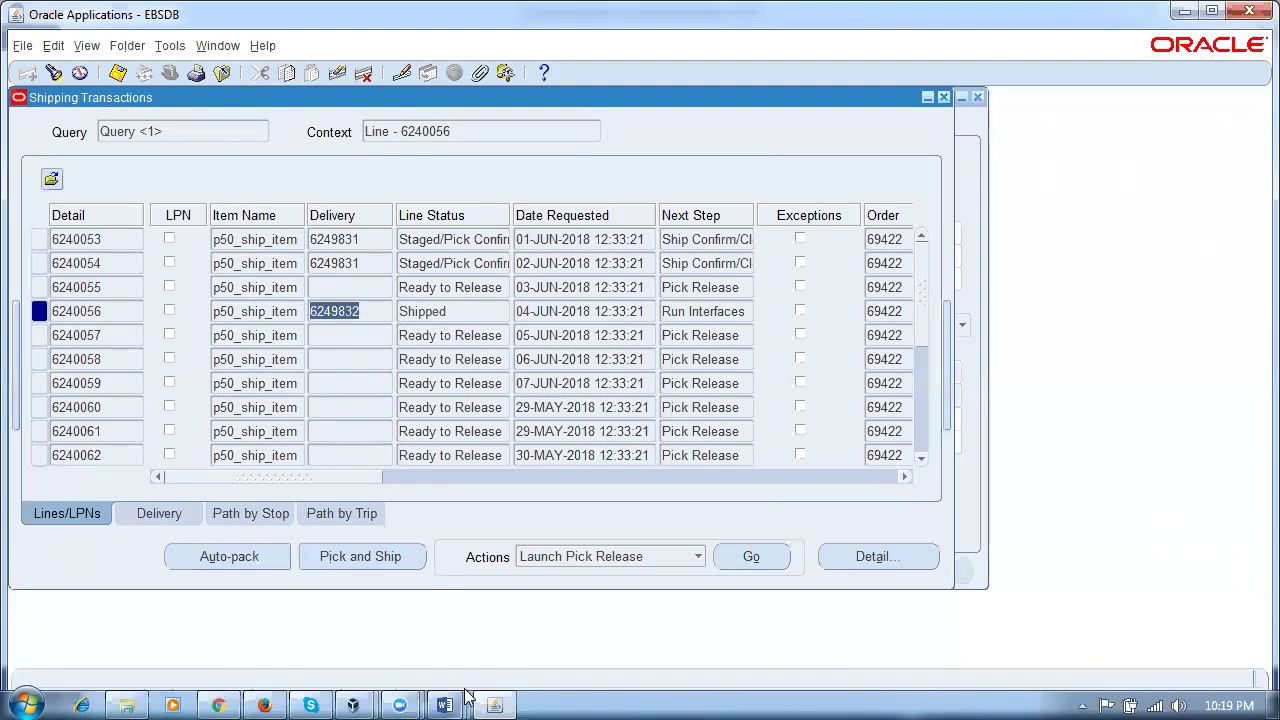
# Step: Highlight the Release Rule title in the Shipping_Rules document's diagram
pyautogui.moveTo(444, 705)
pyautogui.click(664, 614)
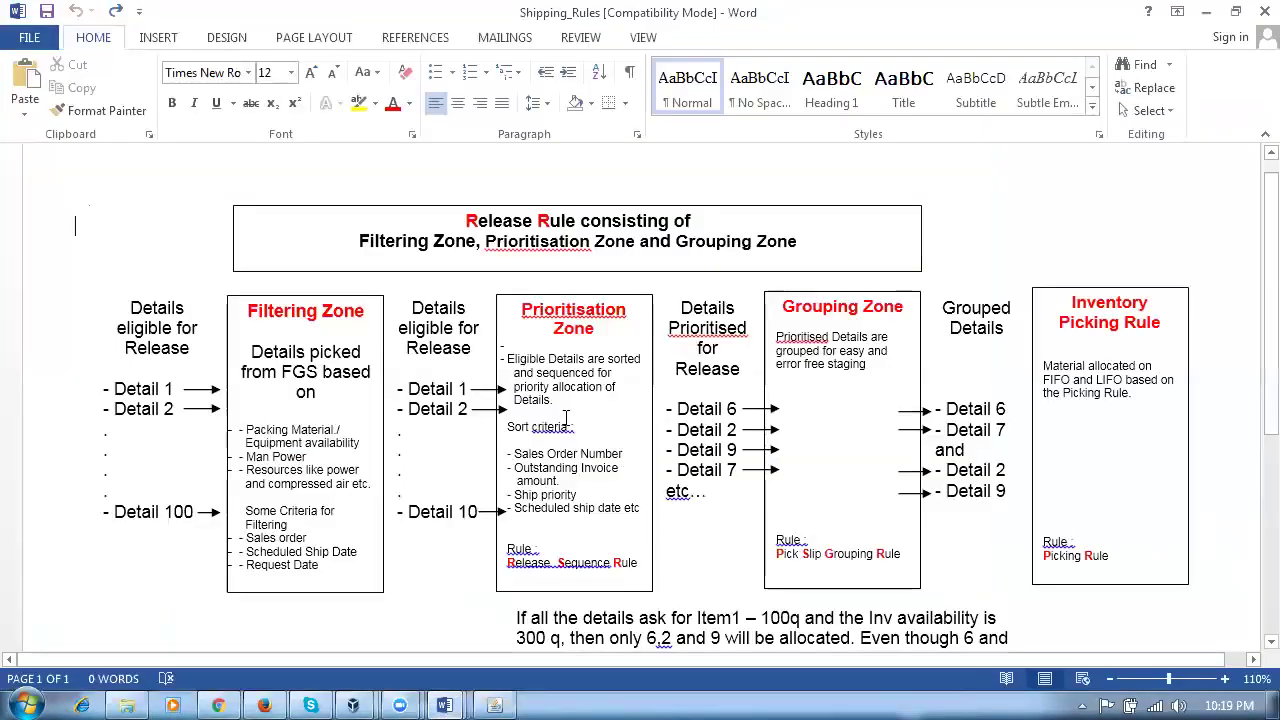
pyautogui.click(494, 216)
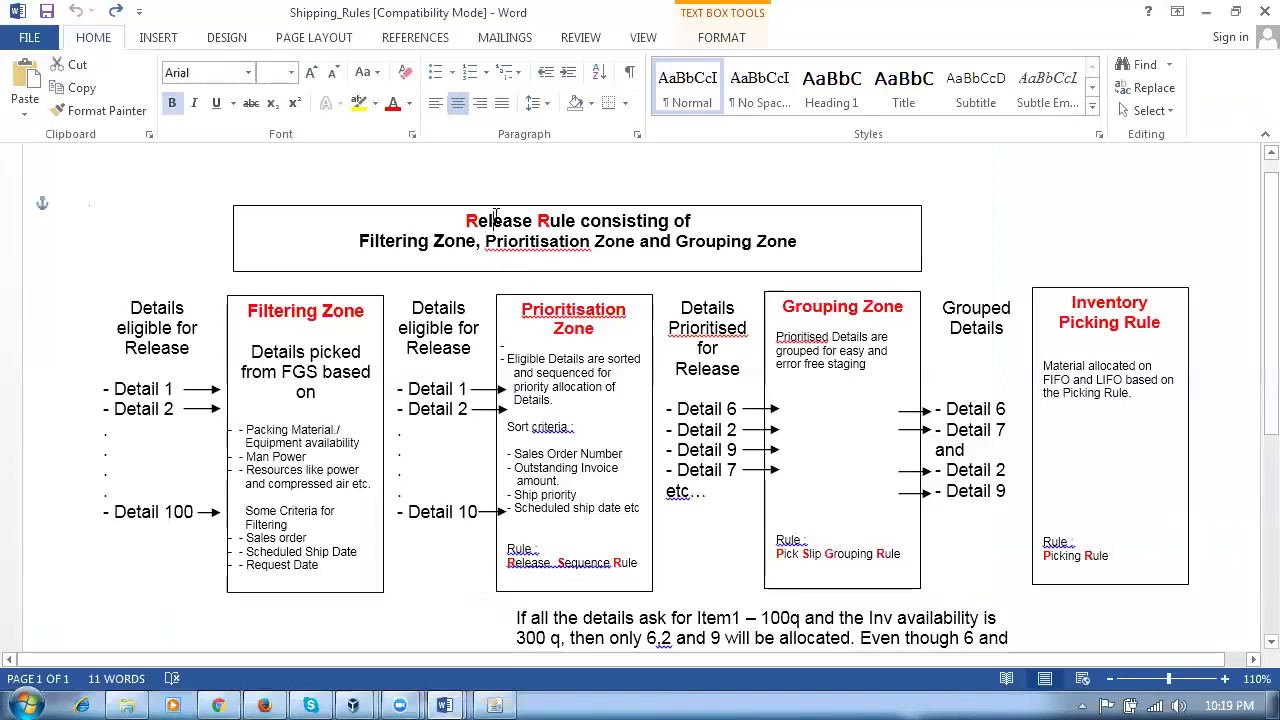
pyautogui.moveTo(494, 216); pyautogui.dragTo(538, 232)
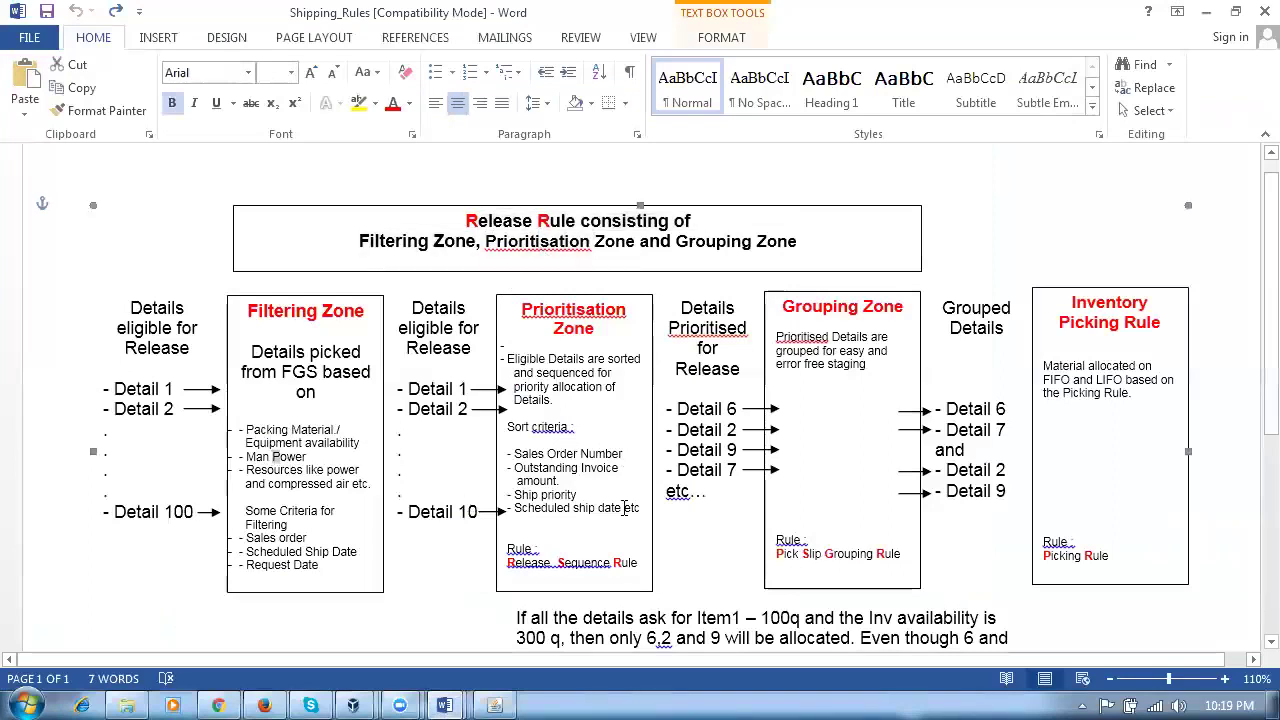
pyautogui.click(812, 481)
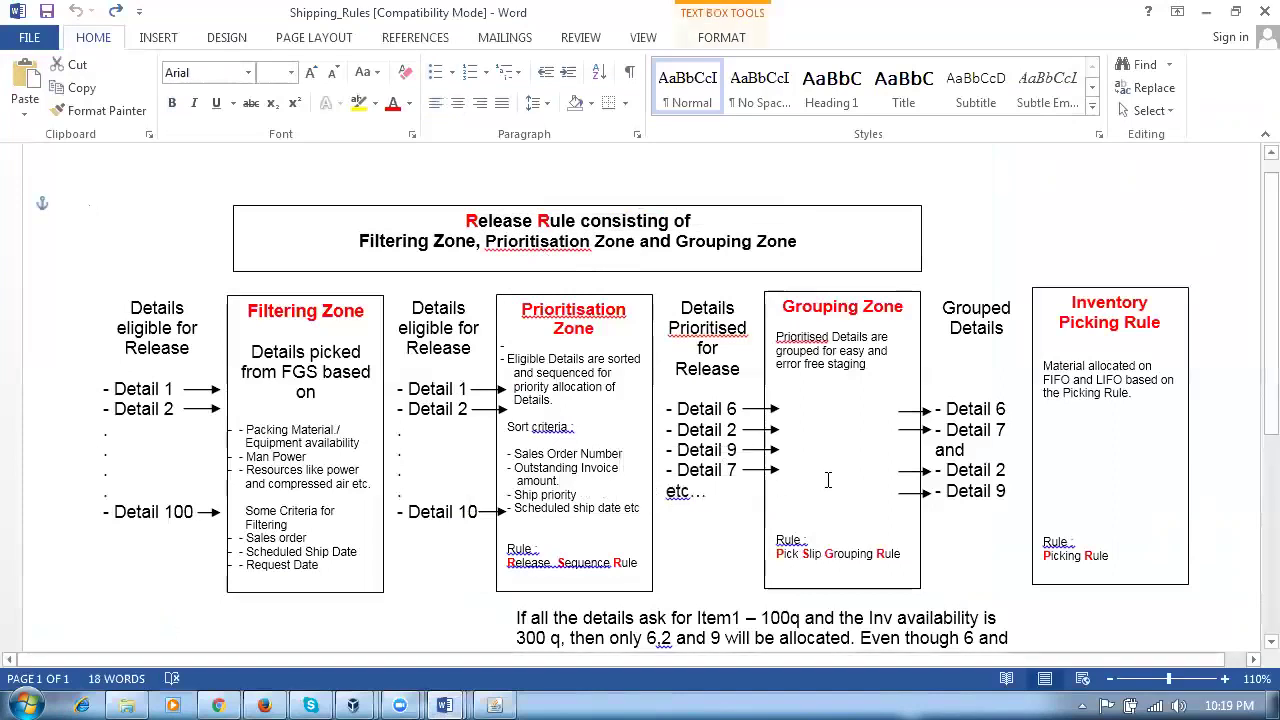
pyautogui.moveTo(533, 224); pyautogui.dragTo(558, 240)
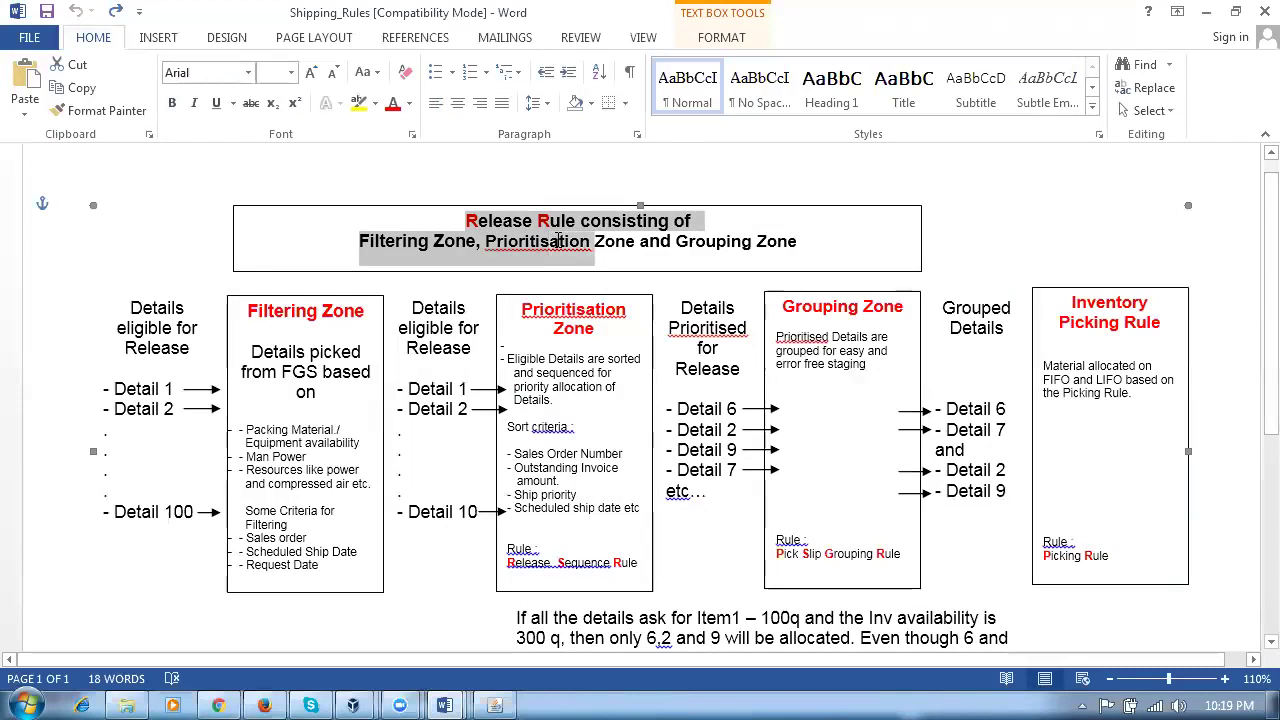
# Step: In Transfer_Orders_Pre_requisites, highlight item 8's Release Sequence, Pick Slip, Release Rule and Ship Confirm names
pyautogui.click(445, 703)
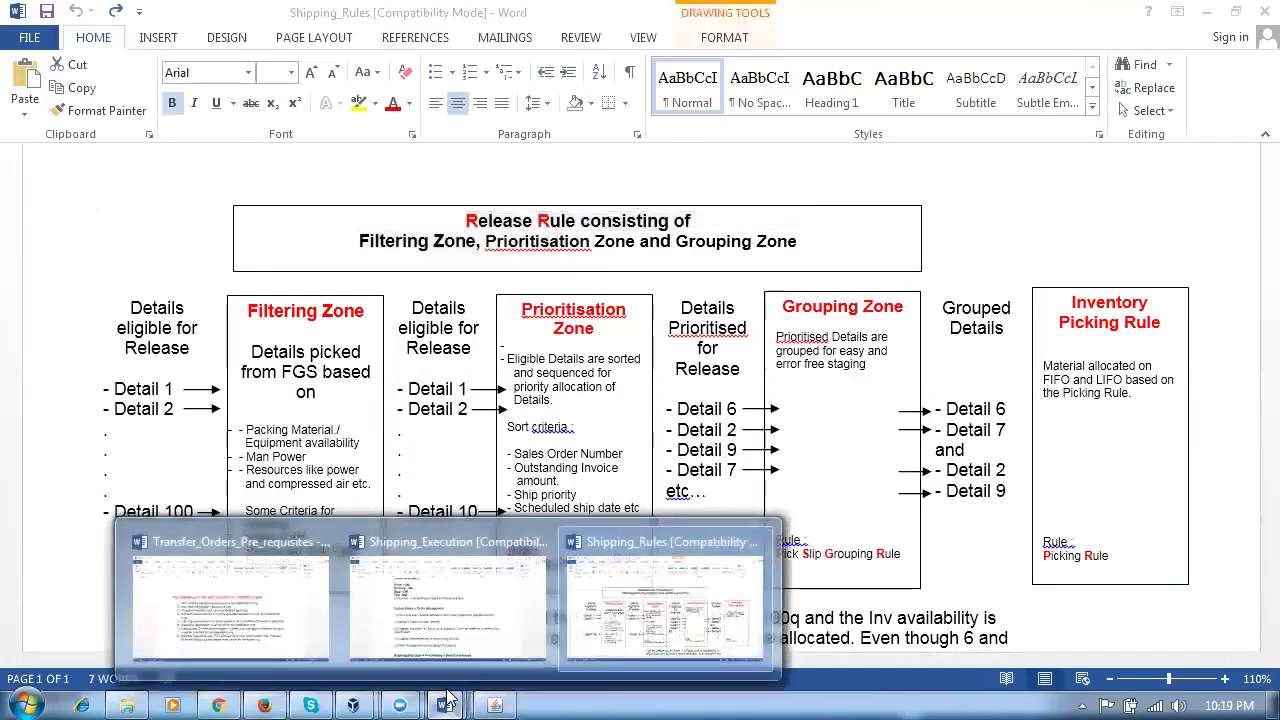
pyautogui.click(232, 620)
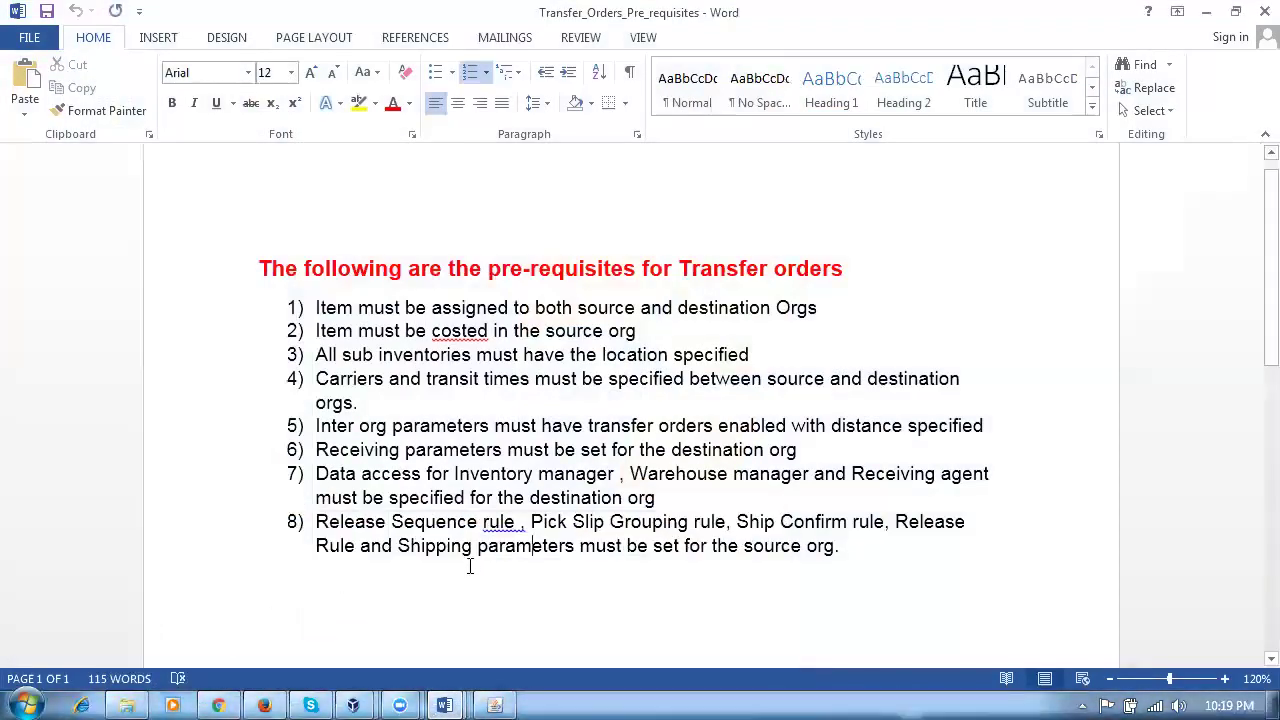
pyautogui.moveTo(362, 526); pyautogui.dragTo(490, 526)
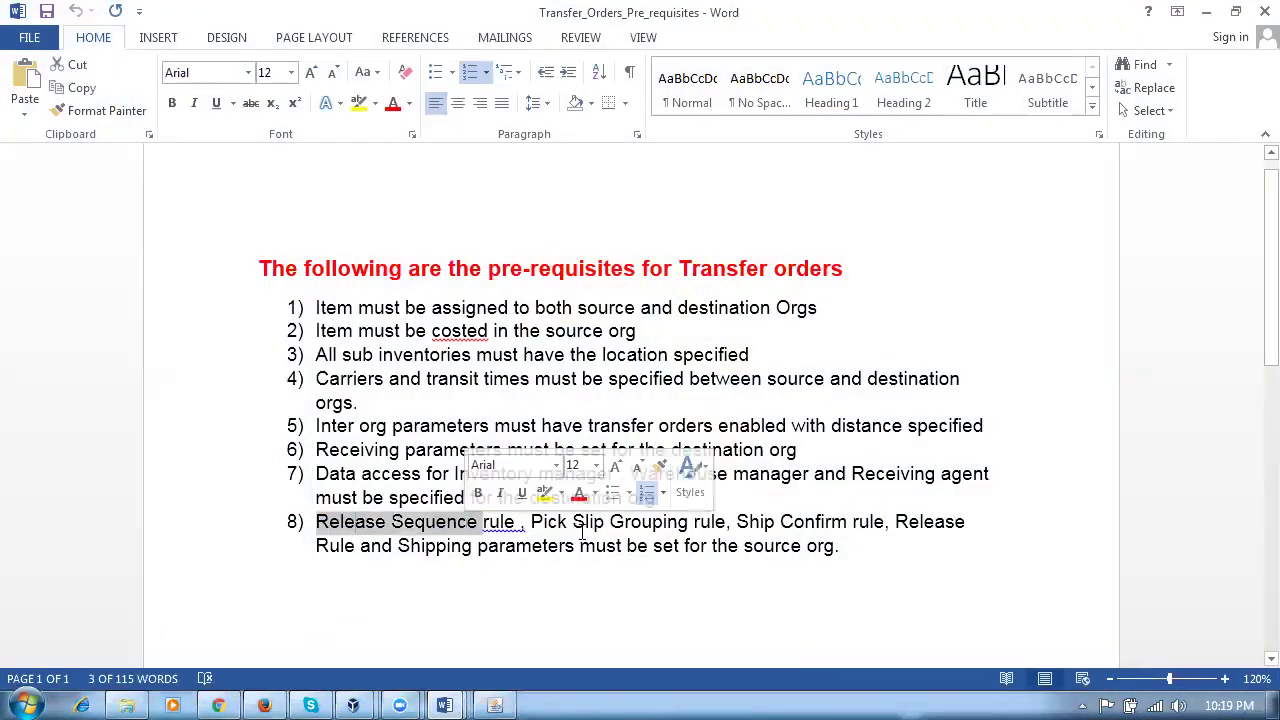
pyautogui.click(587, 532)
pyautogui.doubleClick(587, 530)
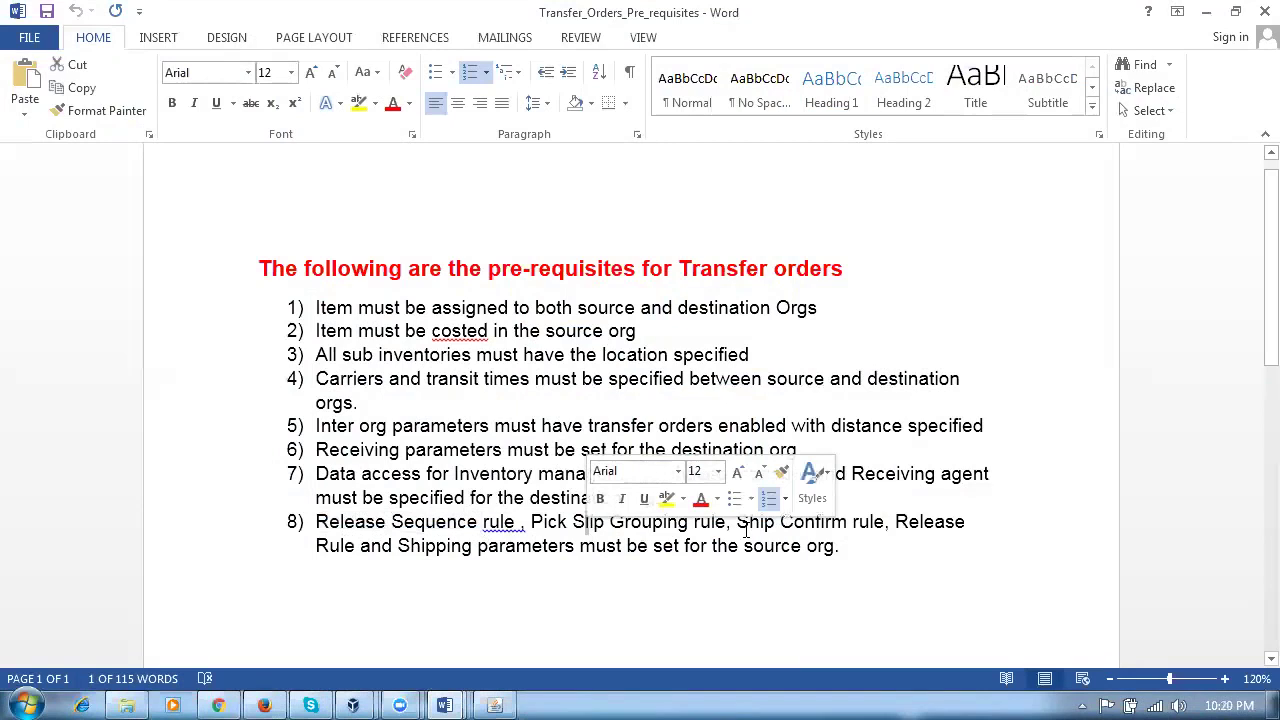
pyautogui.moveTo(740, 523); pyautogui.dragTo(336, 563)
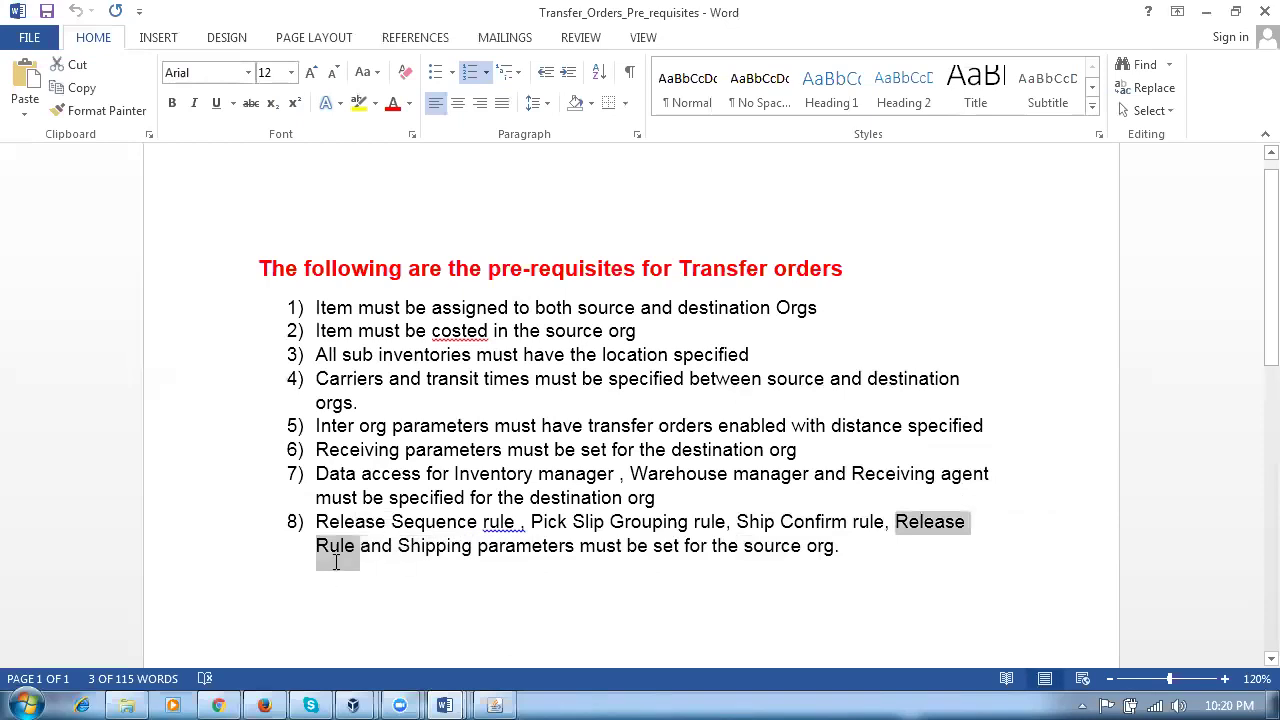
pyautogui.moveTo(338, 564); pyautogui.dragTo(338, 564)
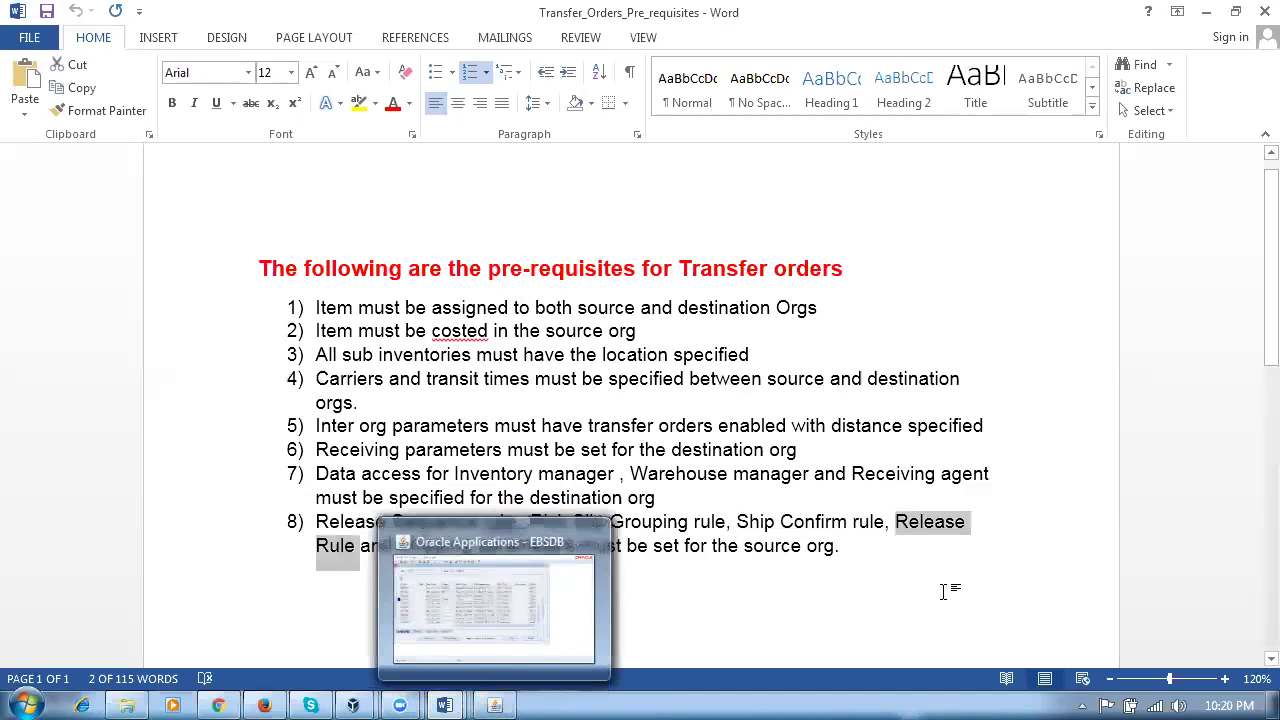
pyautogui.click(752, 521)
pyautogui.moveTo(752, 521); pyautogui.dragTo(356, 558)
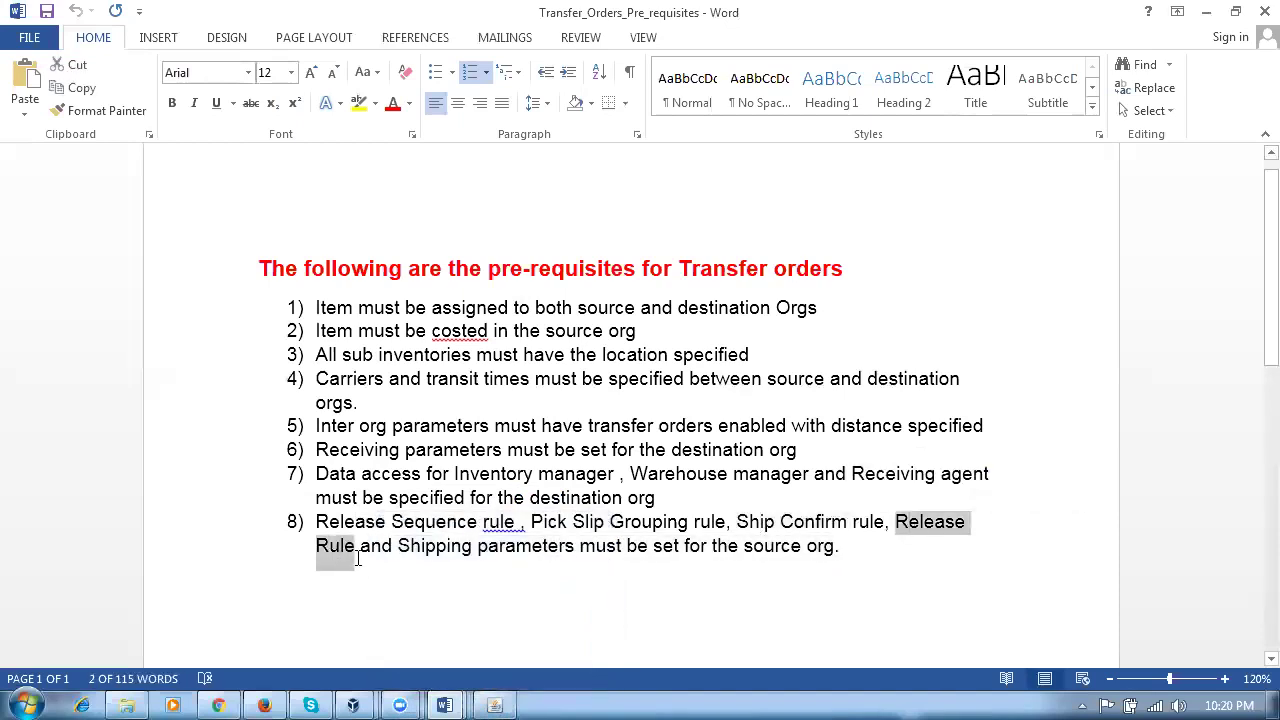
pyautogui.click(495, 704)
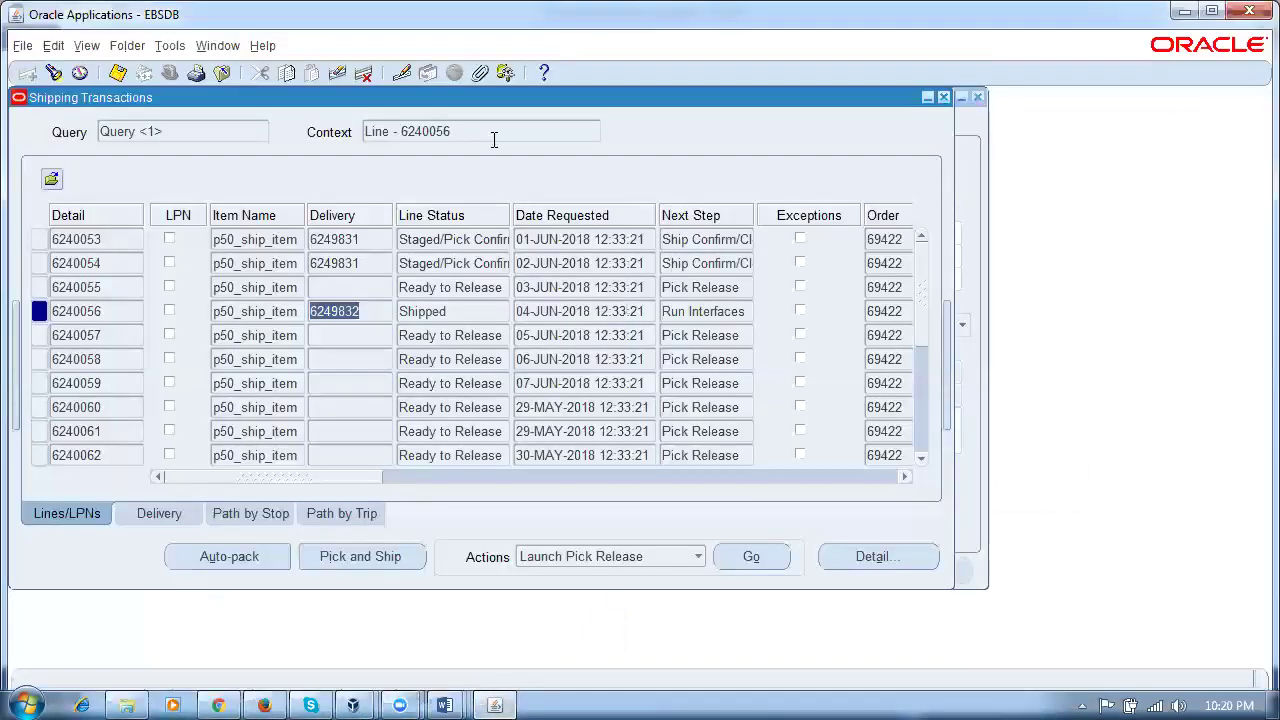
# Step: Bring the Navigator forward and expand the Shipping functions and their Setup group
pyautogui.click(226, 45)
pyautogui.click(251, 160)
pyautogui.click(217, 45)
pyautogui.click(240, 138)
pyautogui.click(48, 386)
pyautogui.click(109, 296)
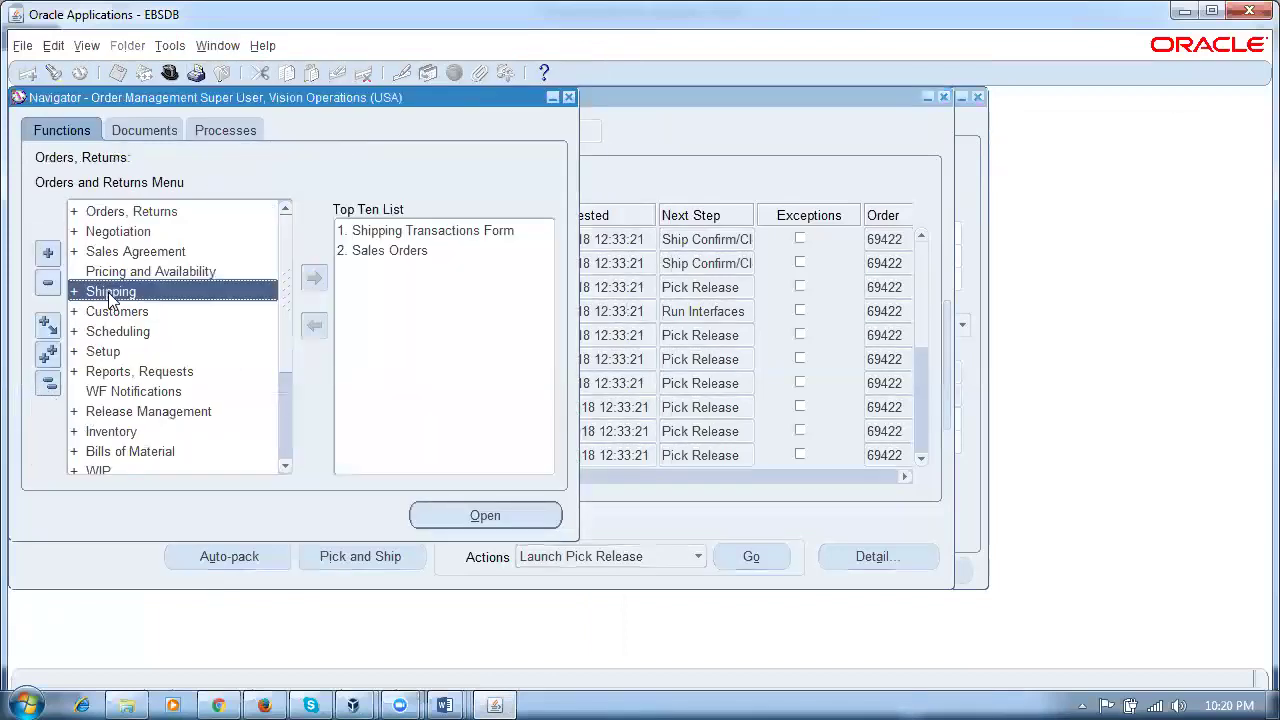
pyautogui.doubleClick(110, 294)
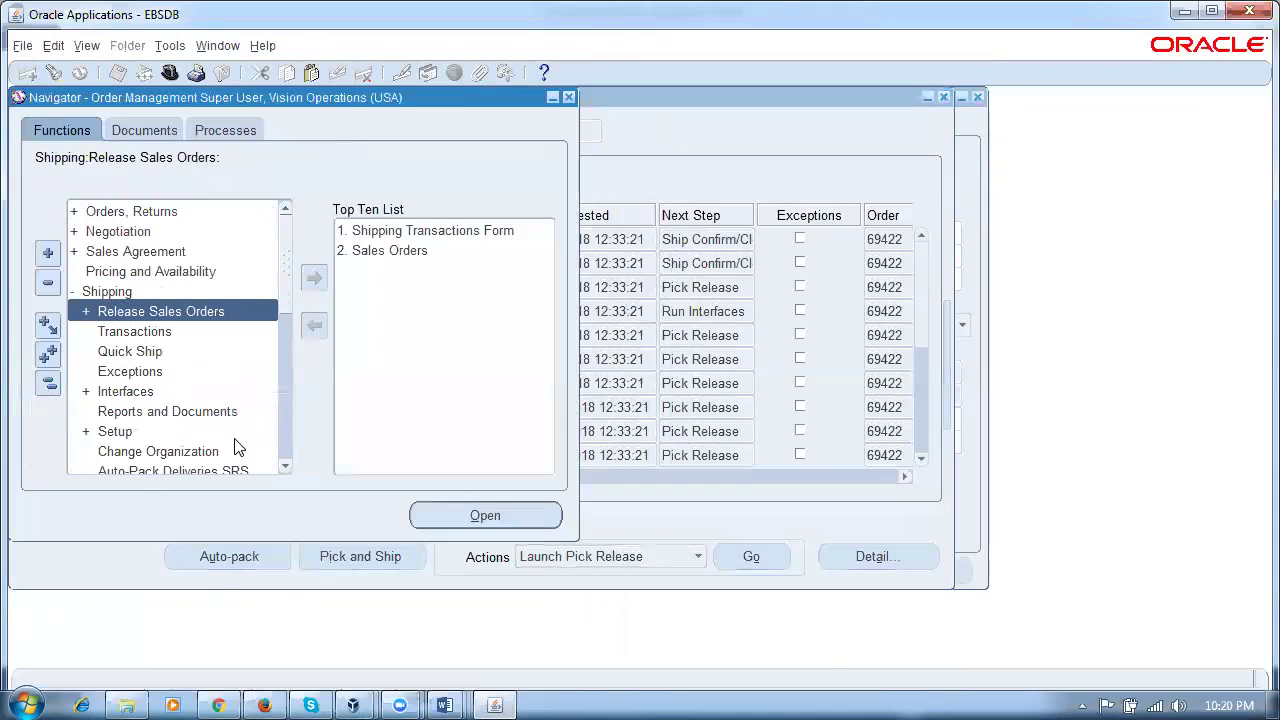
pyautogui.doubleClick(110, 432)
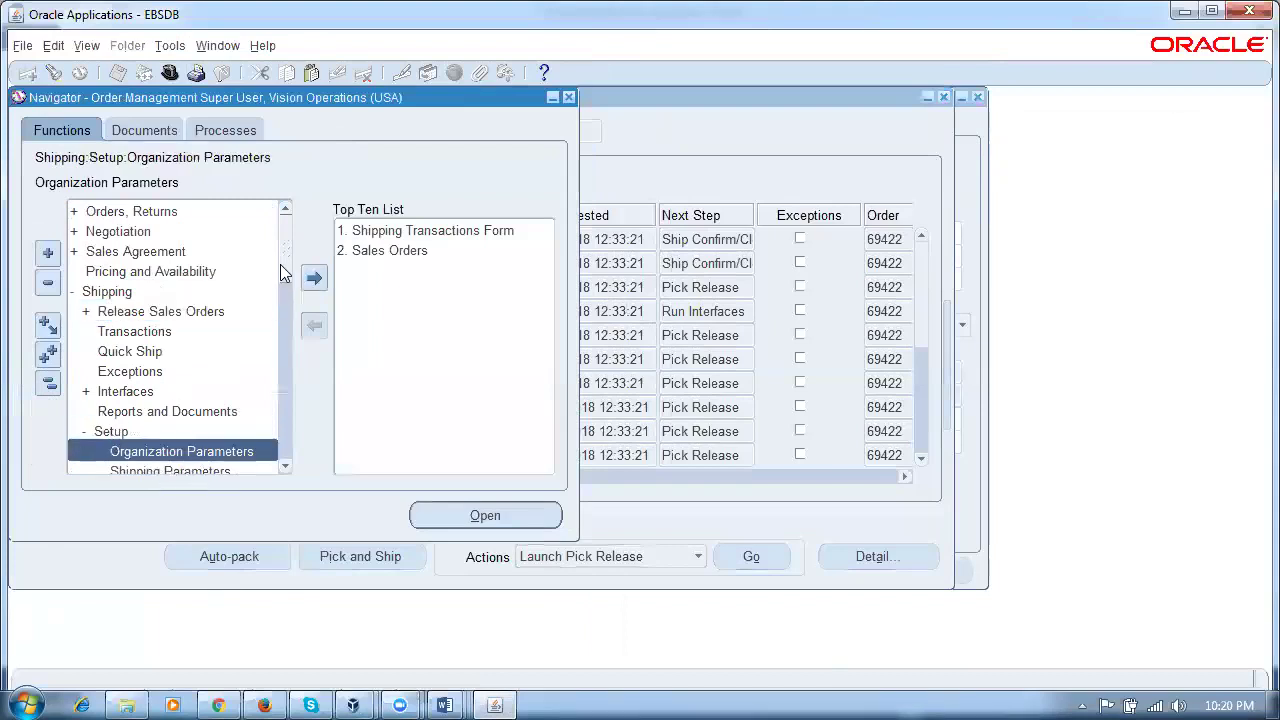
# Step: Expand Setup > Picking and open the Define Release Rules Form
pyautogui.click(270, 271)
pyautogui.click(272, 353)
pyautogui.click(272, 390)
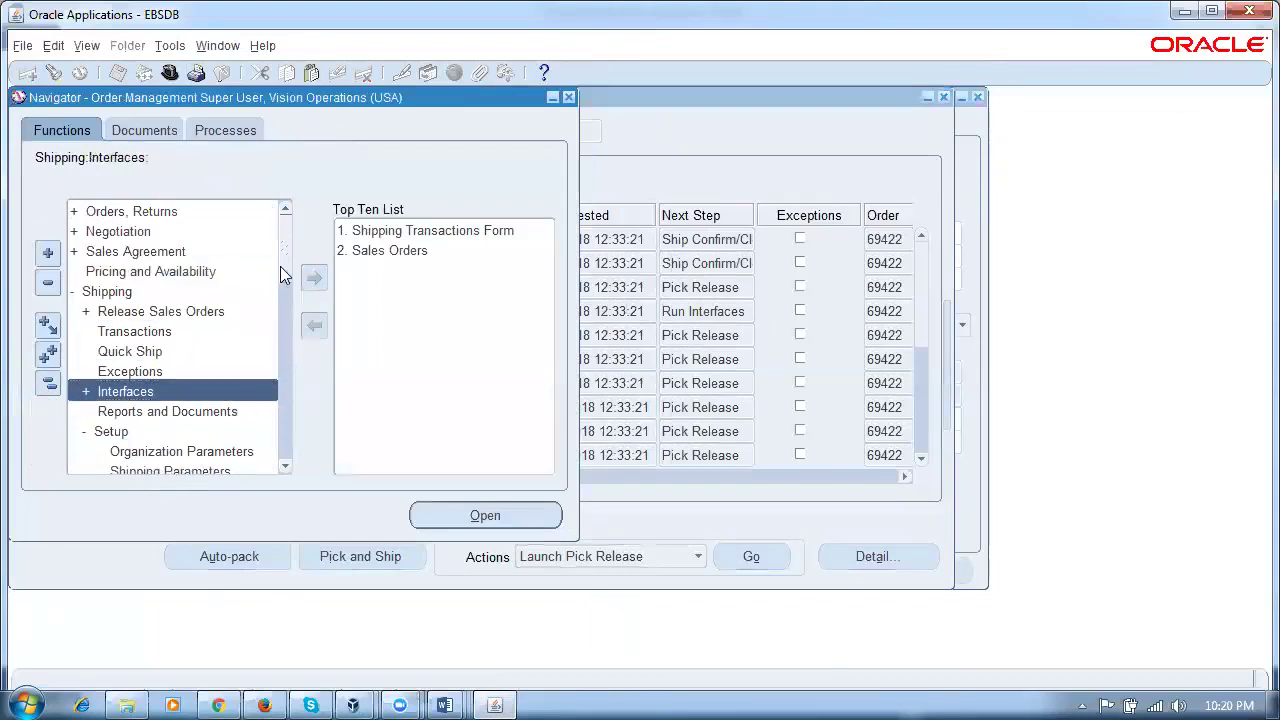
pyautogui.moveTo(280, 266); pyautogui.dragTo(290, 324)
pyautogui.click(148, 212)
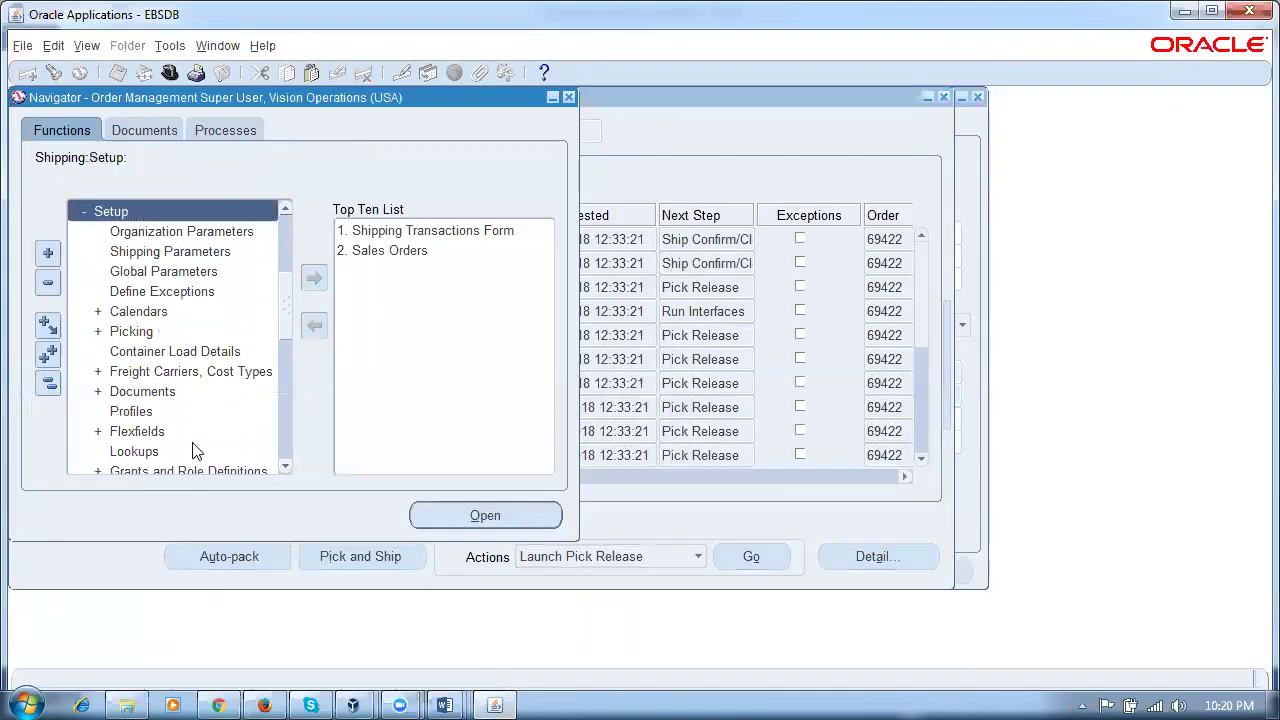
pyautogui.click(155, 337)
pyautogui.doubleClick(160, 340)
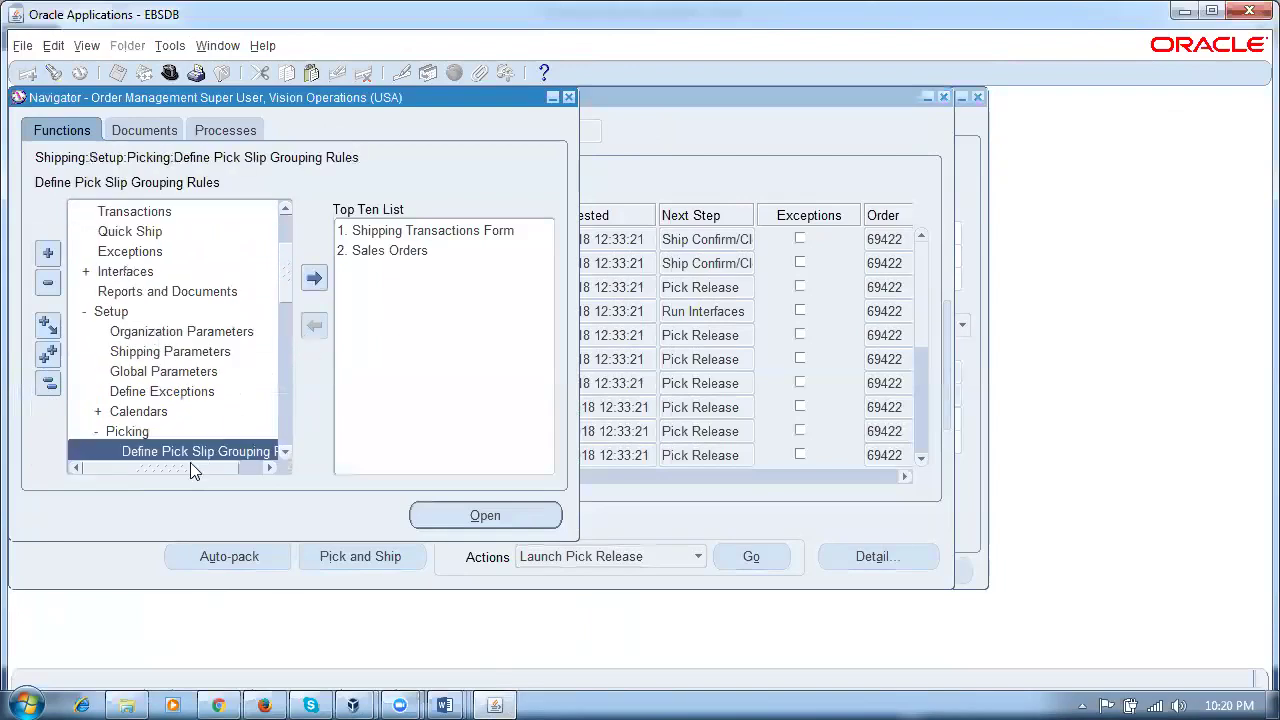
pyautogui.click(284, 454)
pyautogui.click(284, 454)
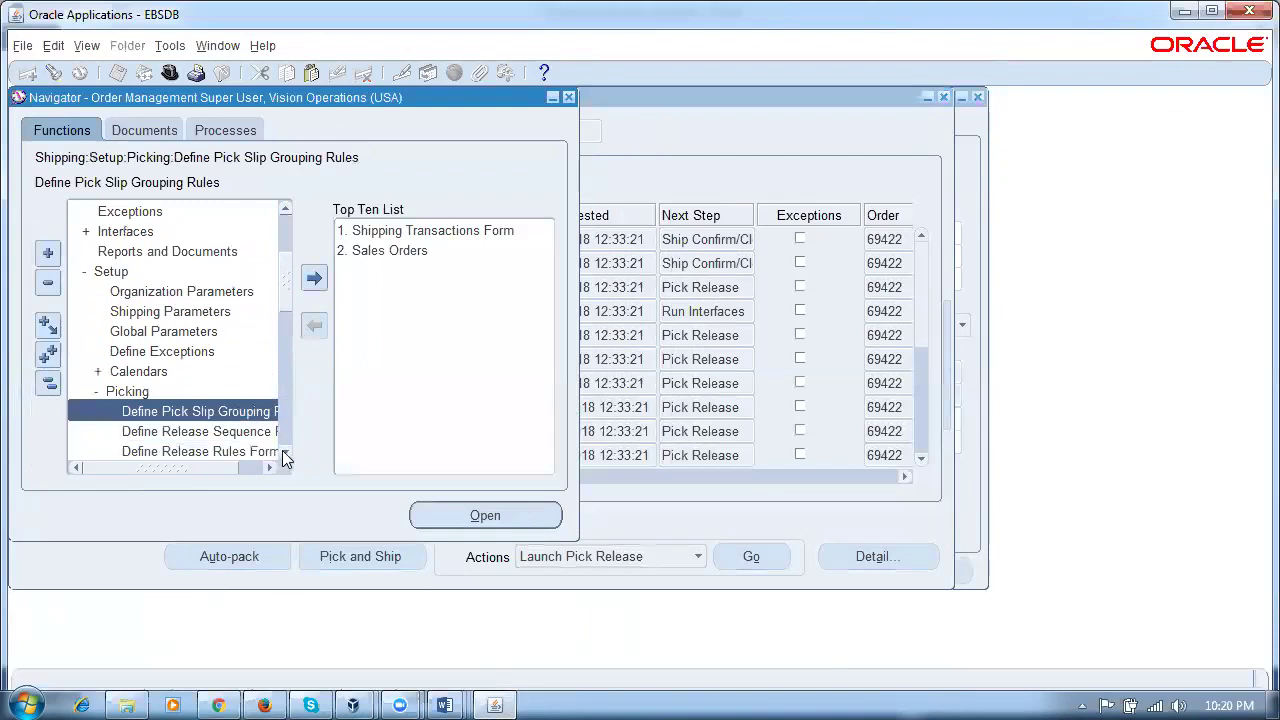
pyautogui.click(285, 453)
pyautogui.click(285, 453)
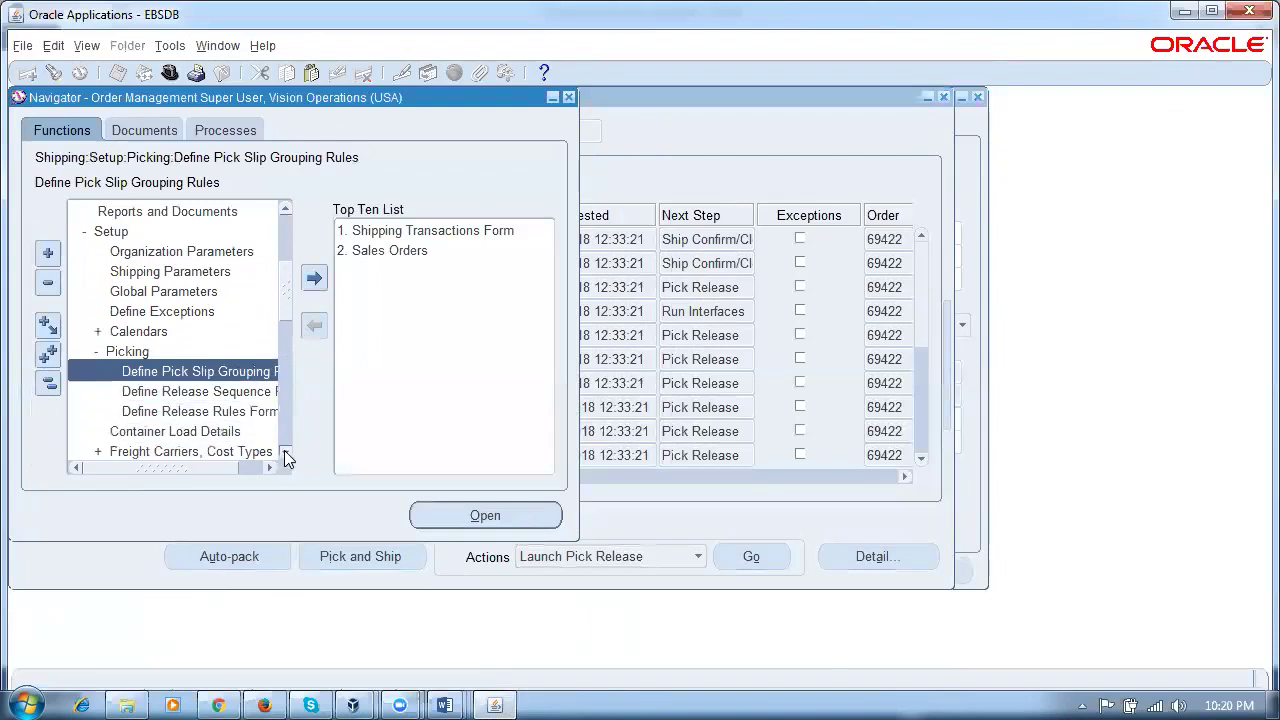
pyautogui.click(205, 415)
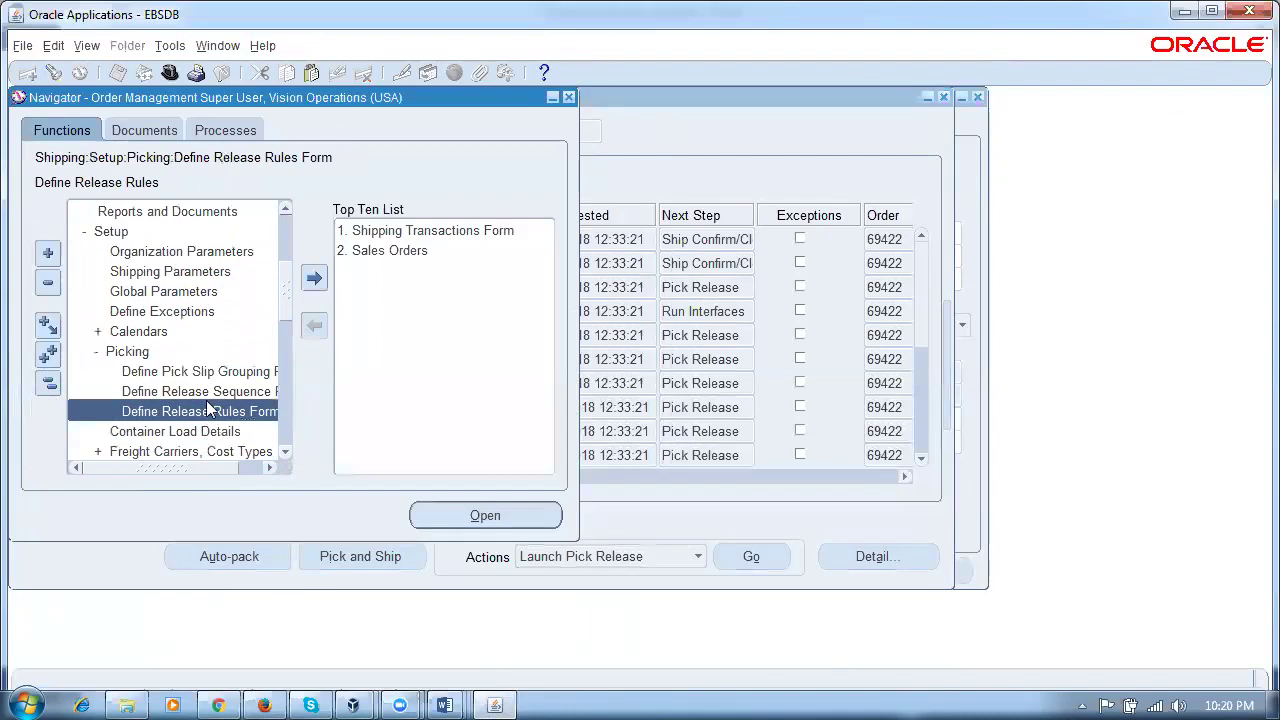
pyautogui.doubleClick(208, 416)
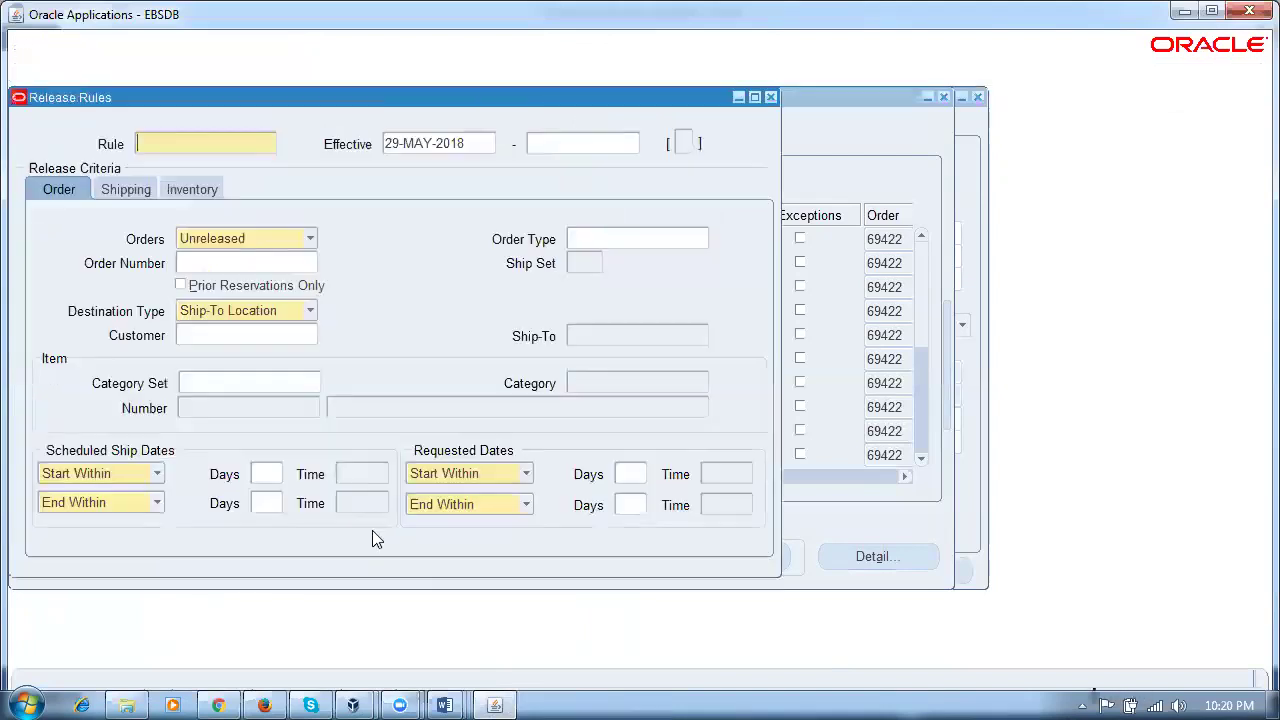
# Step: Name the rule p50_rr with scheduled ship dates 0 to 2 days, both at 23:59
pyautogui.write('p50_rr')
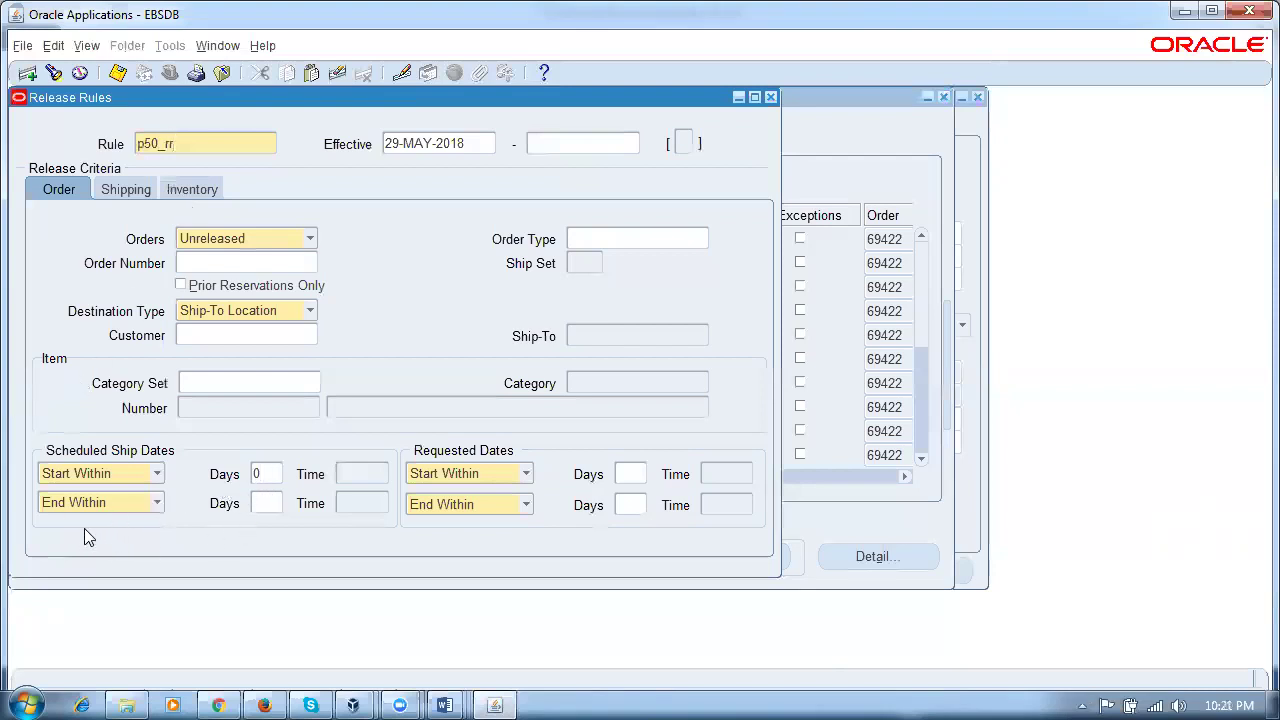
pyautogui.click(346, 477)
pyautogui.write('23:59')
pyautogui.click(348, 505)
pyautogui.write('2')
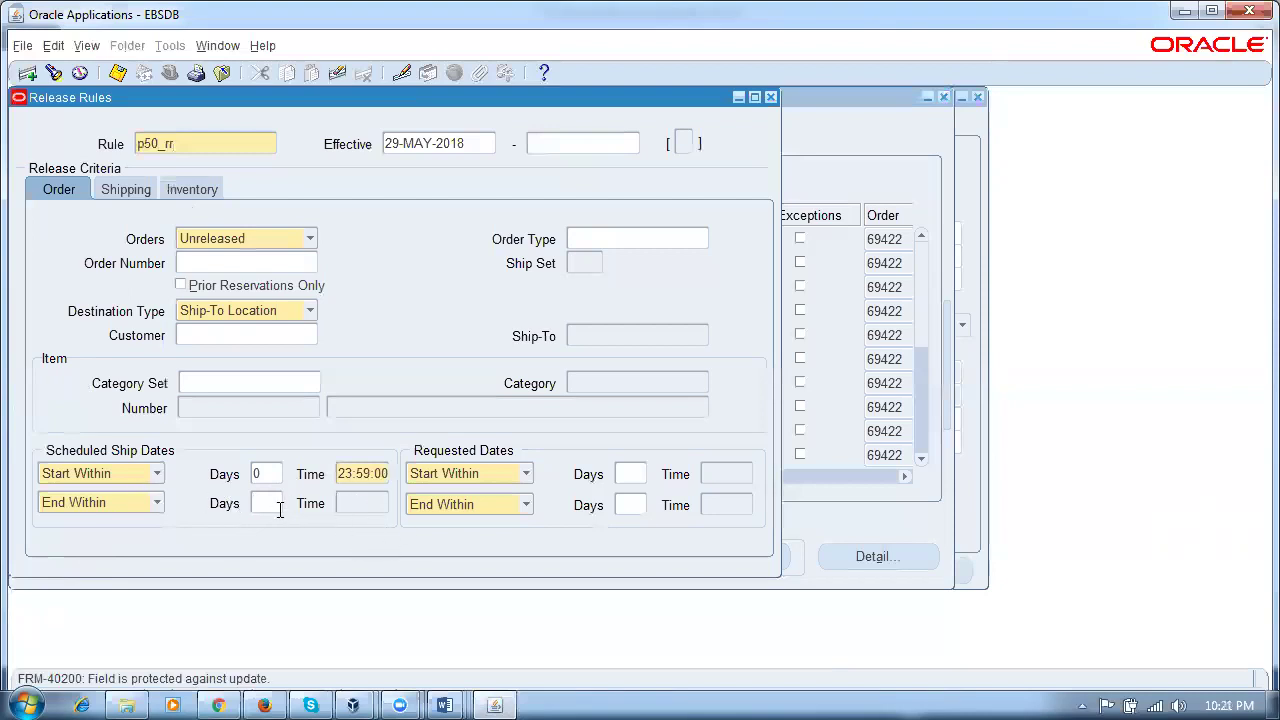
pyautogui.click(270, 504)
pyautogui.write('2')
pyautogui.click(349, 505)
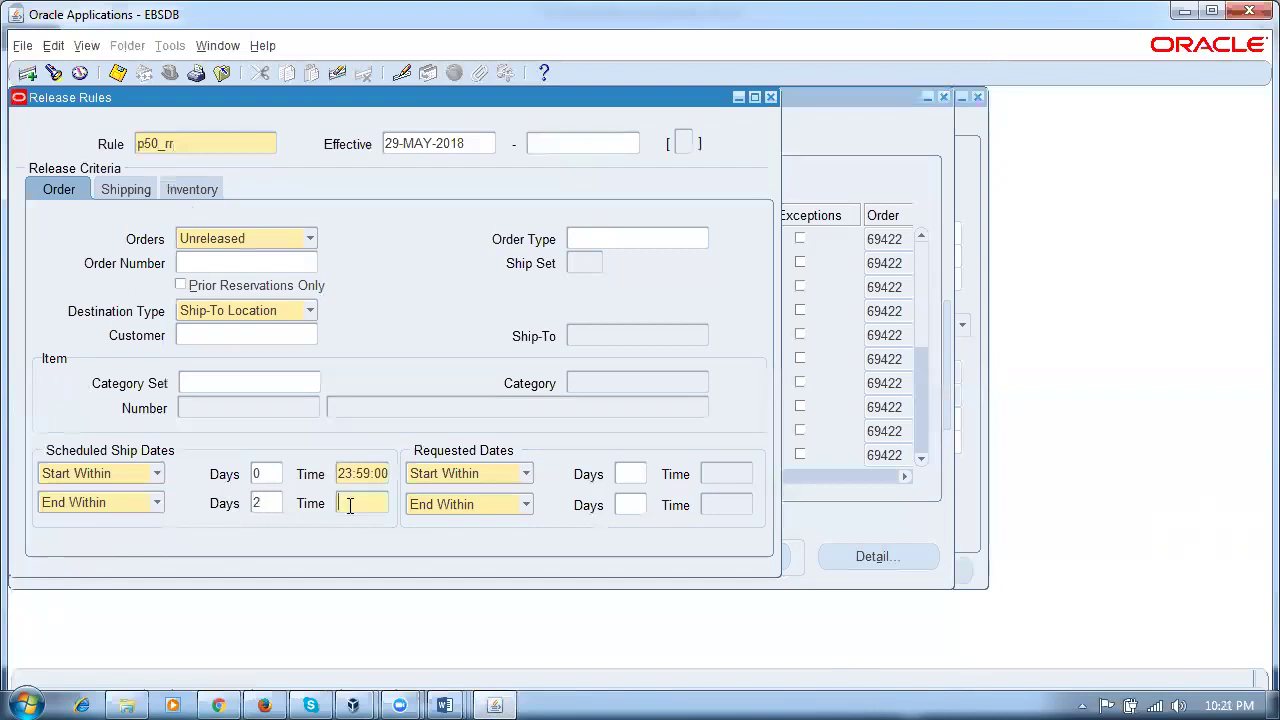
pyautogui.write('23:59')
pyautogui.click(259, 472)
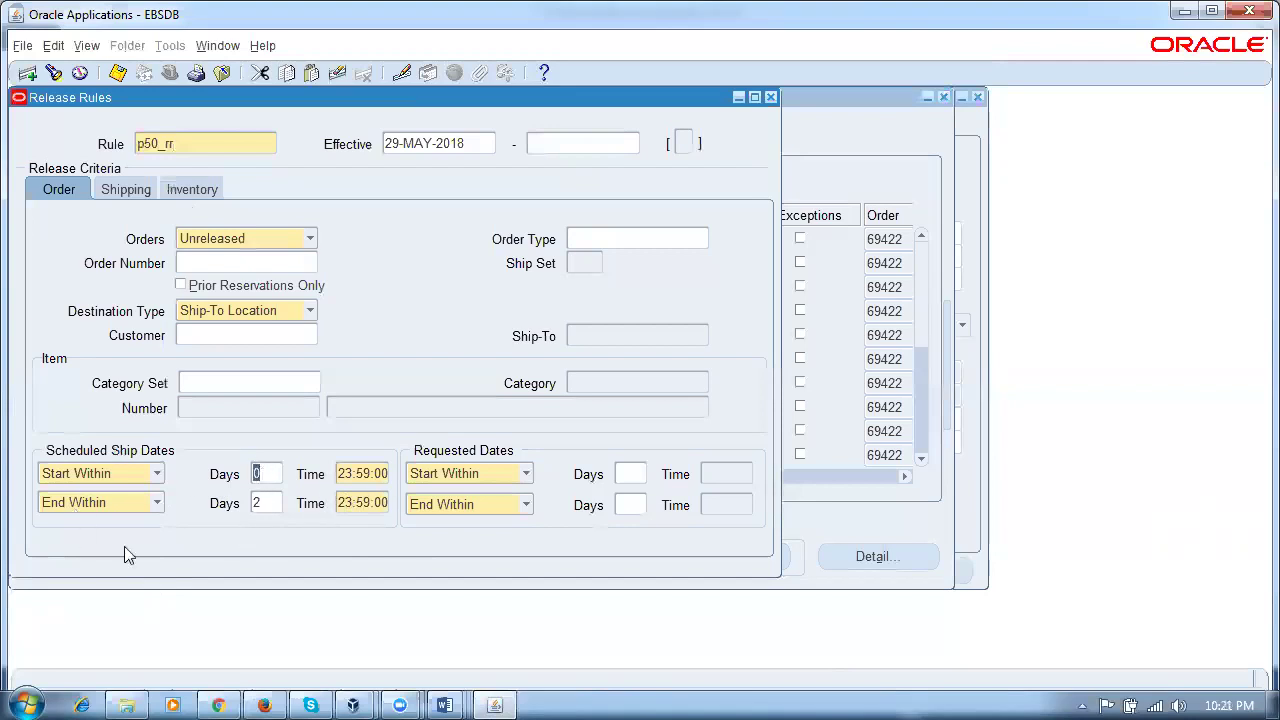
# Step: Set warehouse p50 on the Inventory tab, recheck the ship times, and save the rule
pyautogui.click(186, 192)
pyautogui.write('p50')
pyautogui.press('Tab')
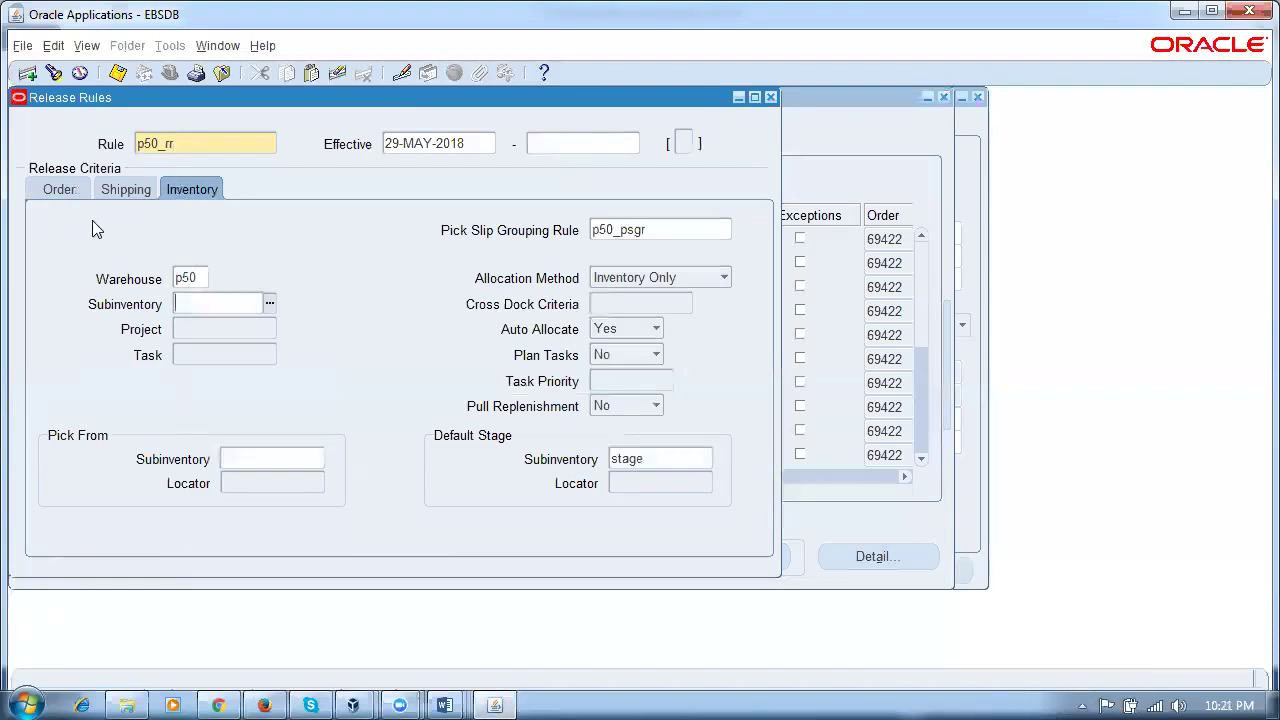
pyautogui.click(59, 194)
pyautogui.click(352, 484)
pyautogui.click(354, 508)
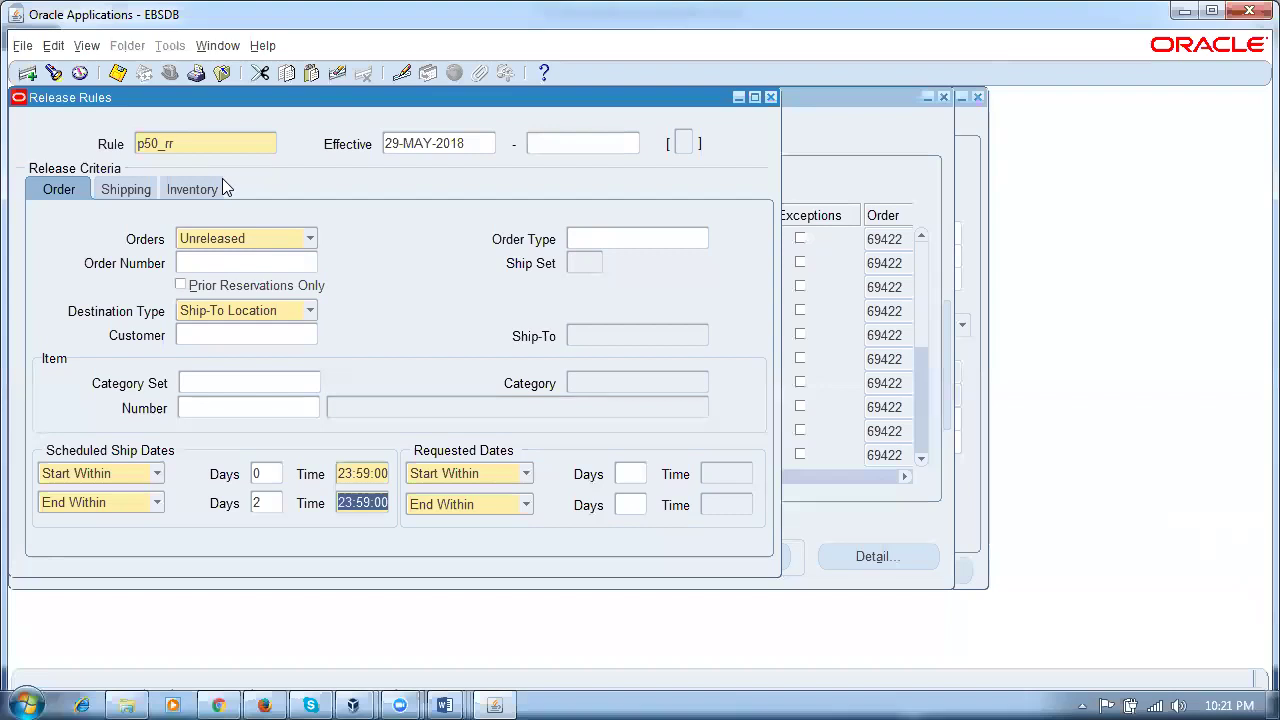
pyautogui.hotkey('ctrl', 's')
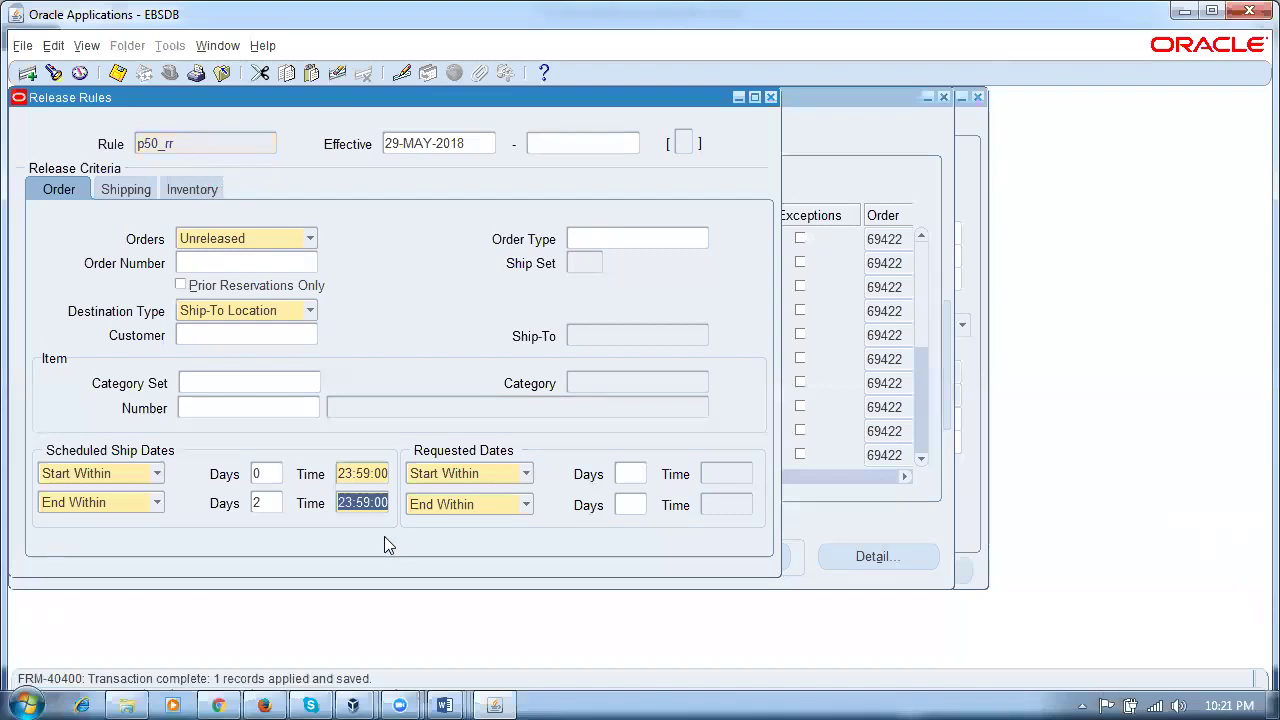
pyautogui.click(888, 155)
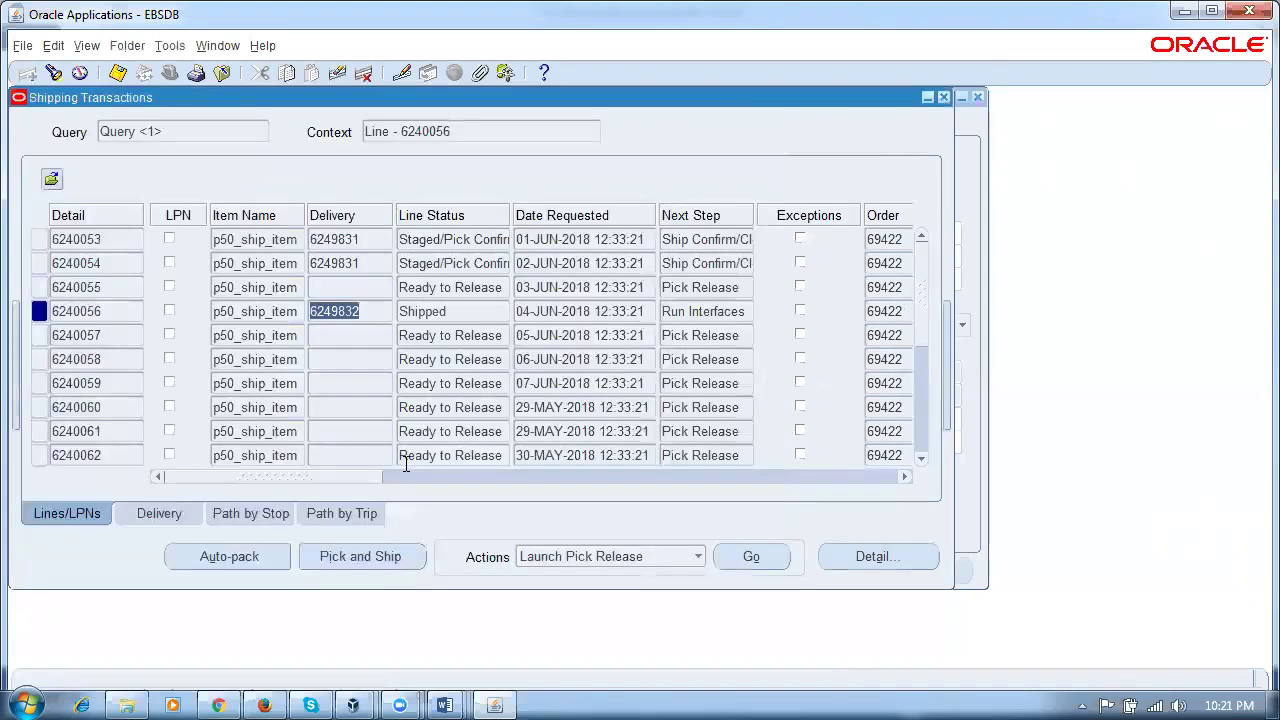
pyautogui.click(583, 239)
pyautogui.click(594, 263)
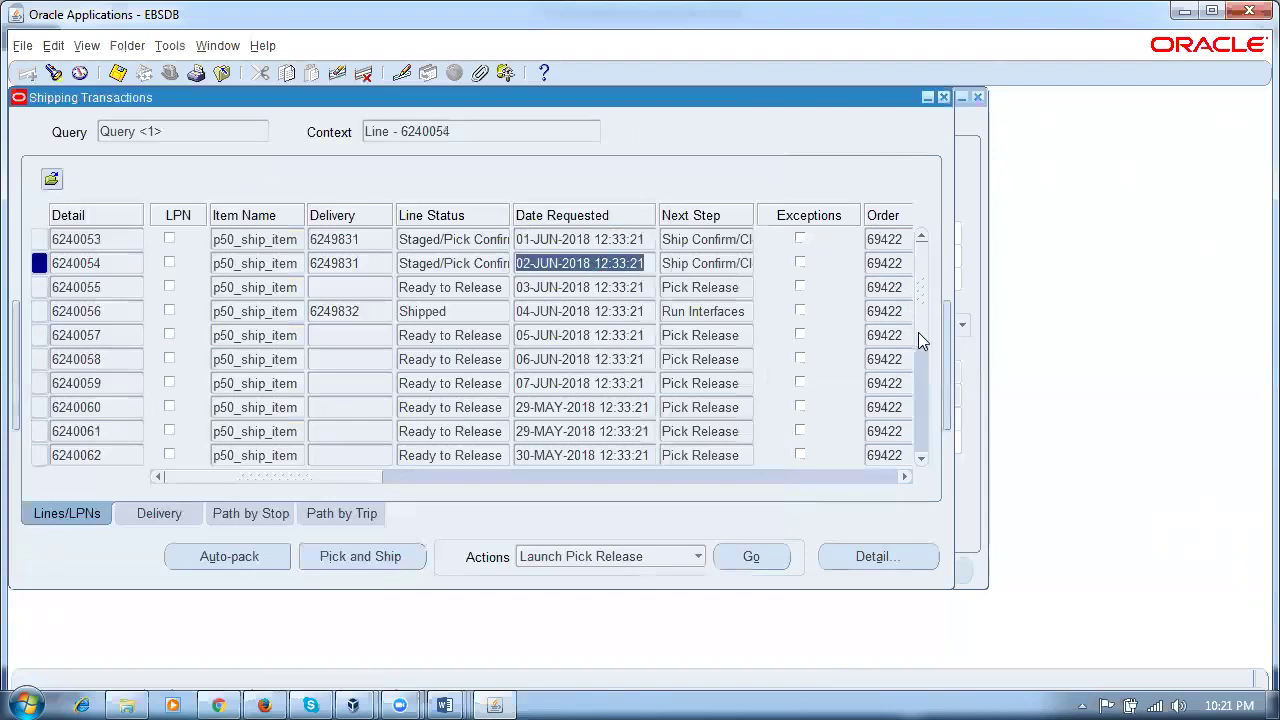
pyautogui.click(921, 458)
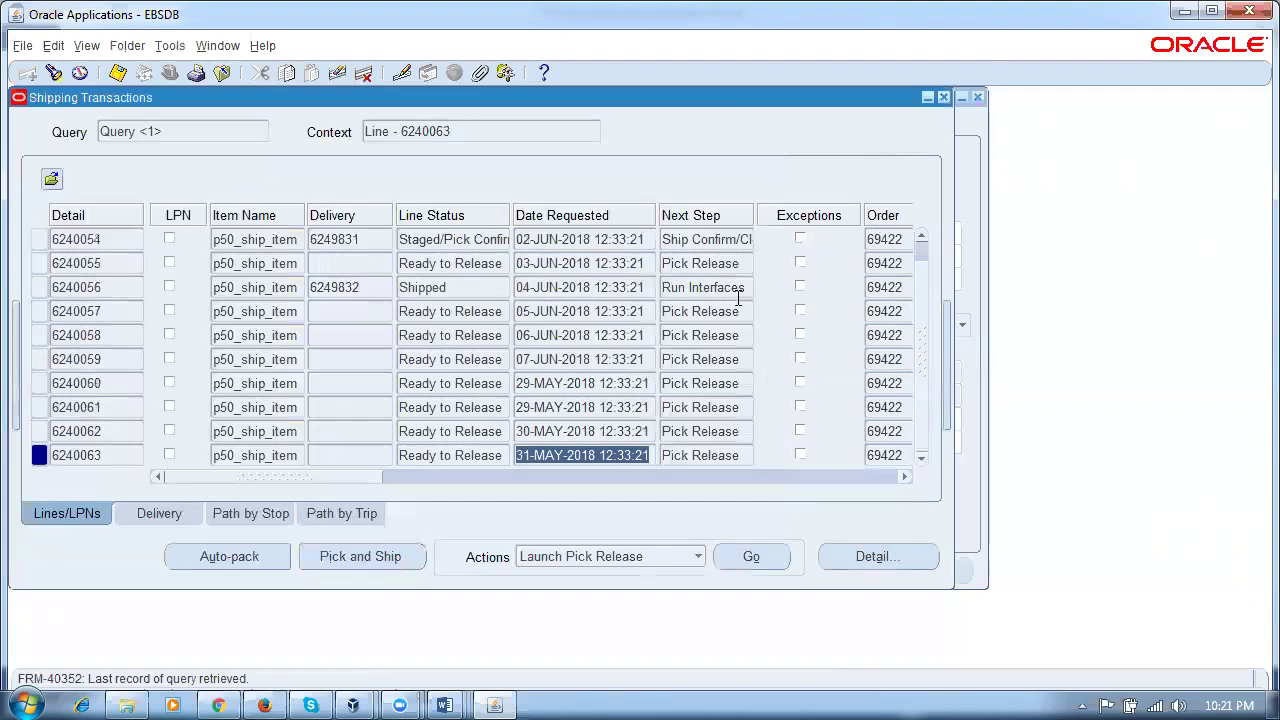
pyautogui.click(917, 263)
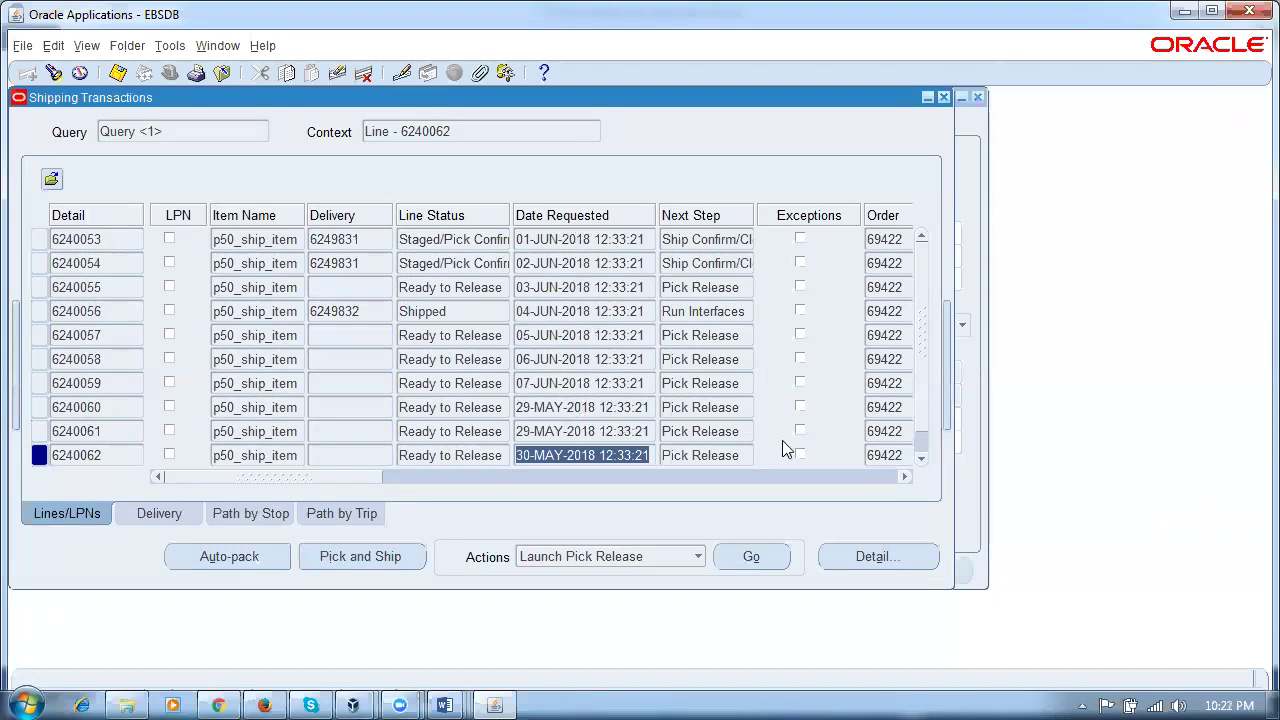
pyautogui.click(921, 461)
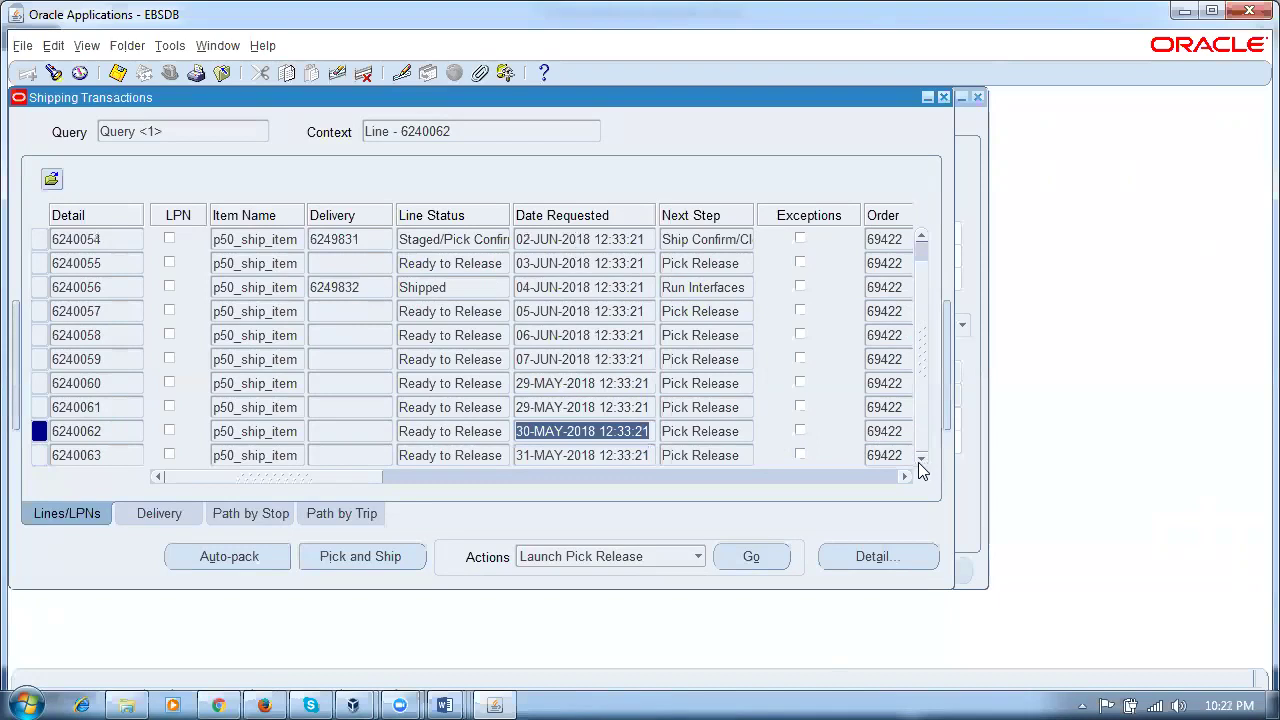
pyautogui.click(422, 244)
pyautogui.scroll(1, 913, 358)
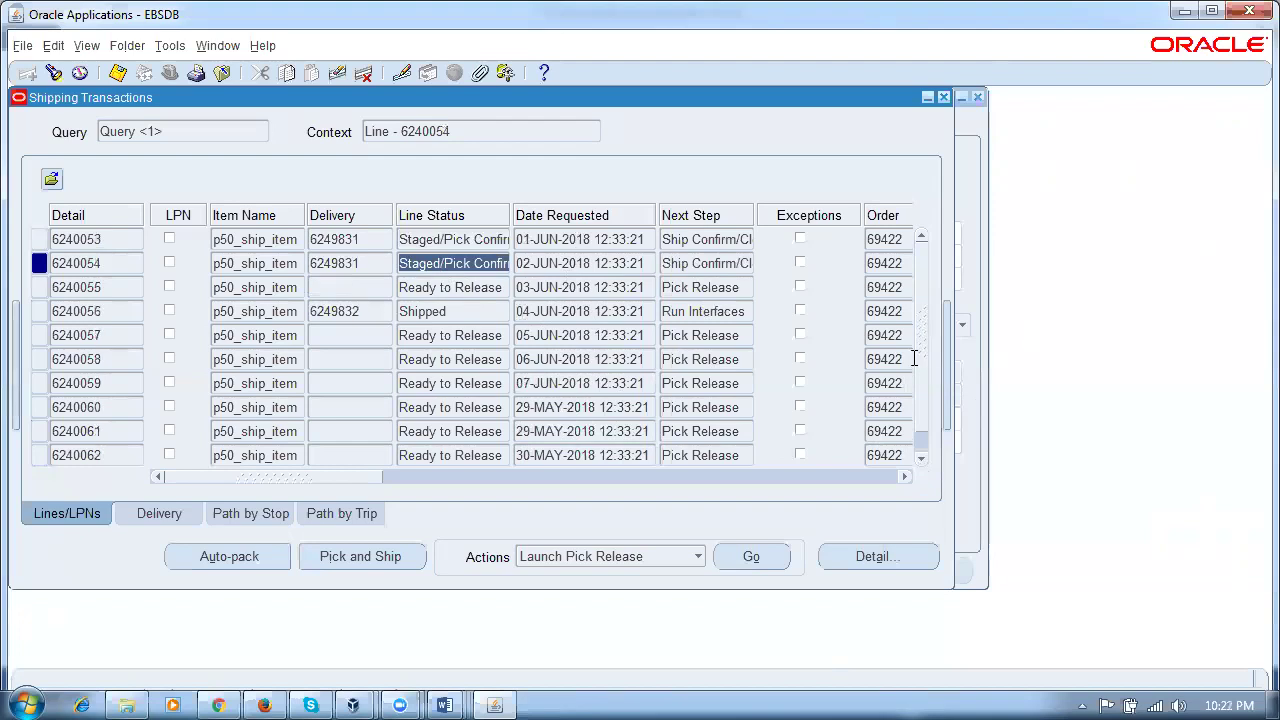
pyautogui.click(497, 245)
pyautogui.click(501, 265)
pyautogui.click(468, 408)
pyautogui.click(487, 240)
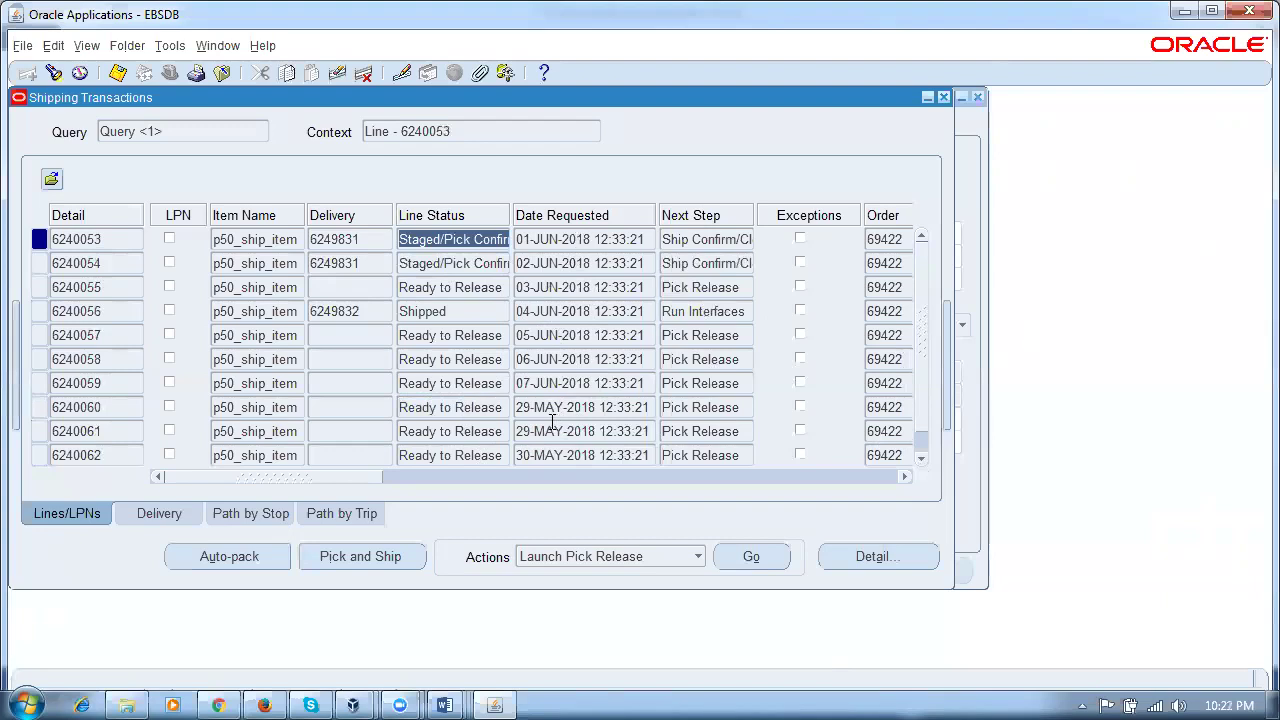
pyautogui.click(430, 360)
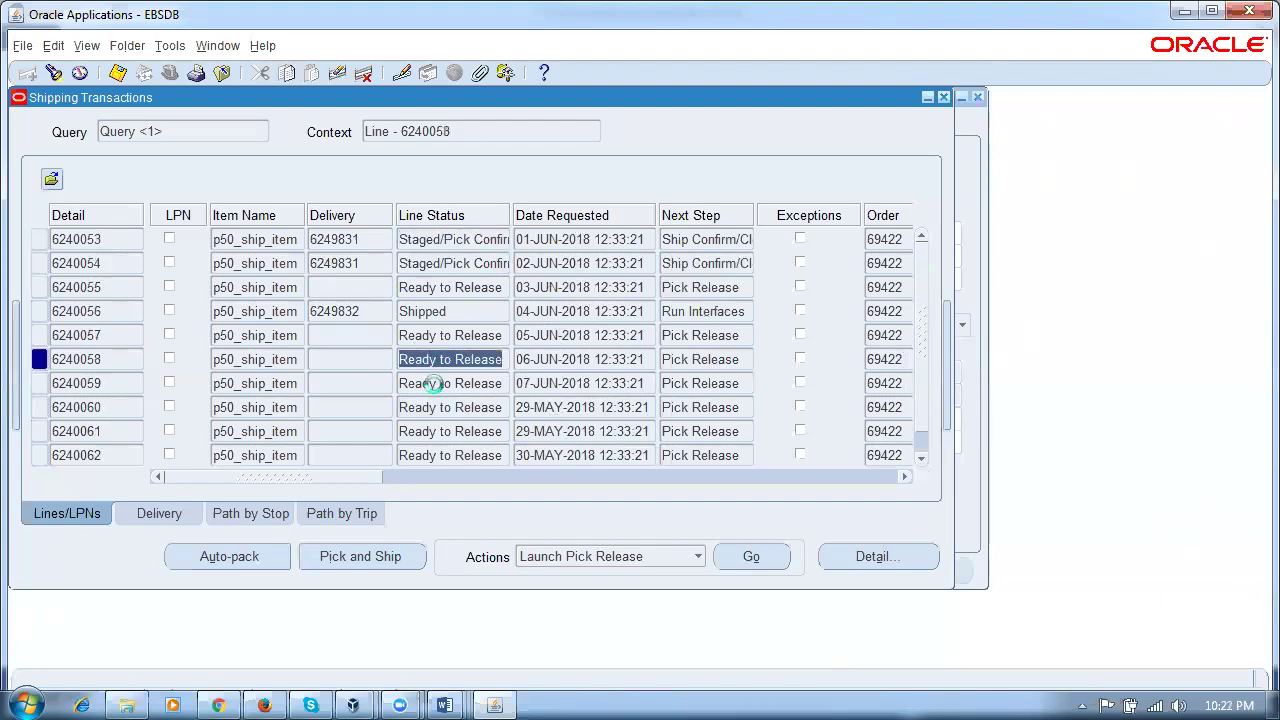
pyautogui.click(432, 383)
pyautogui.click(434, 362)
pyautogui.click(436, 386)
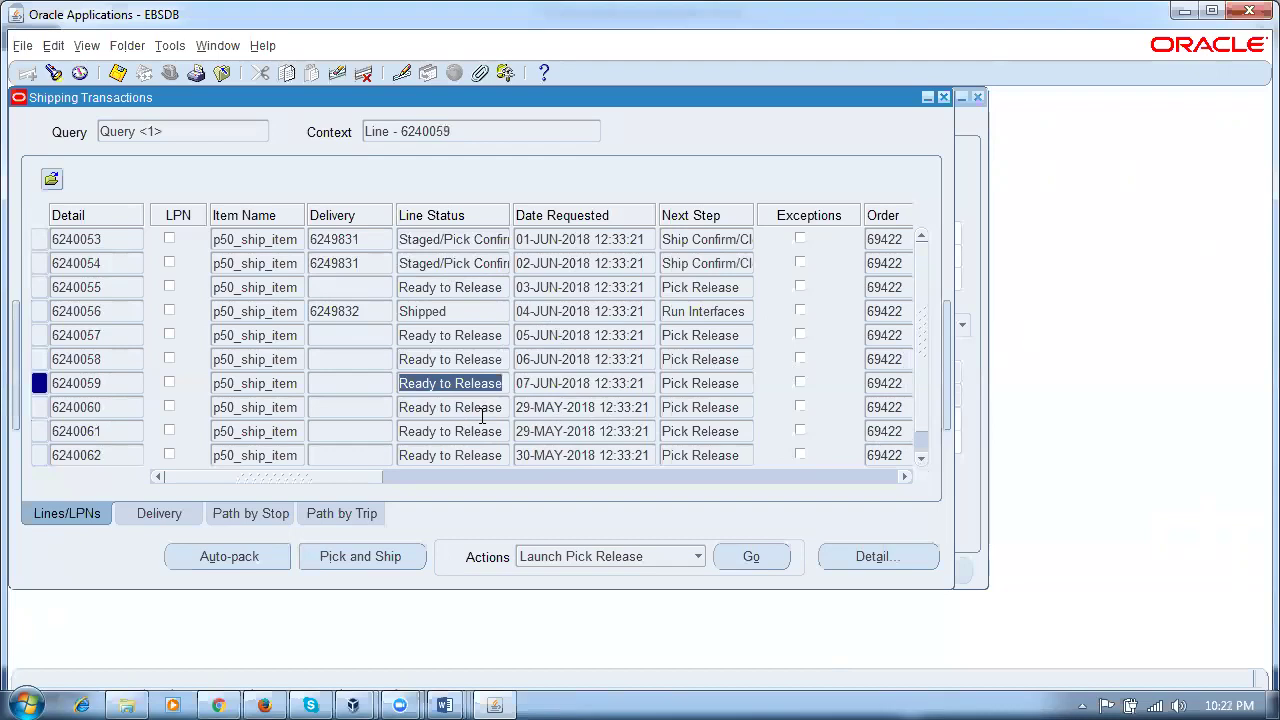
pyautogui.click(482, 410)
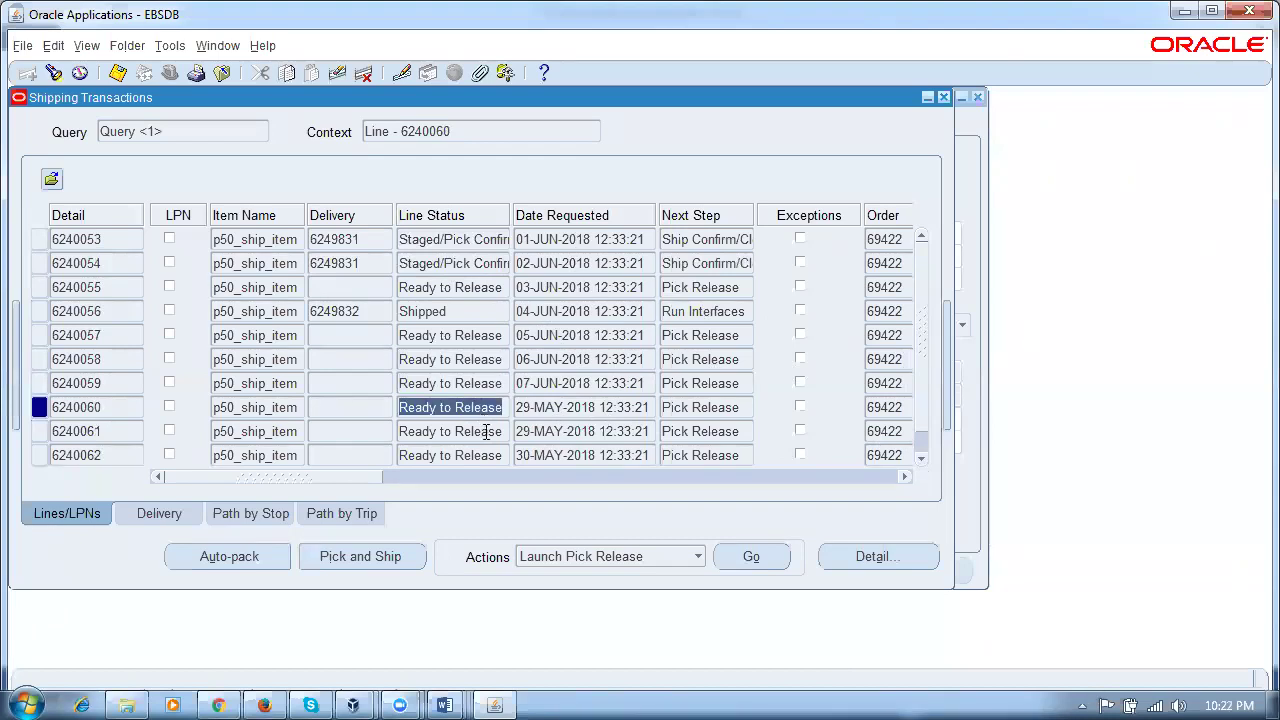
pyautogui.click(490, 433)
pyautogui.click(492, 455)
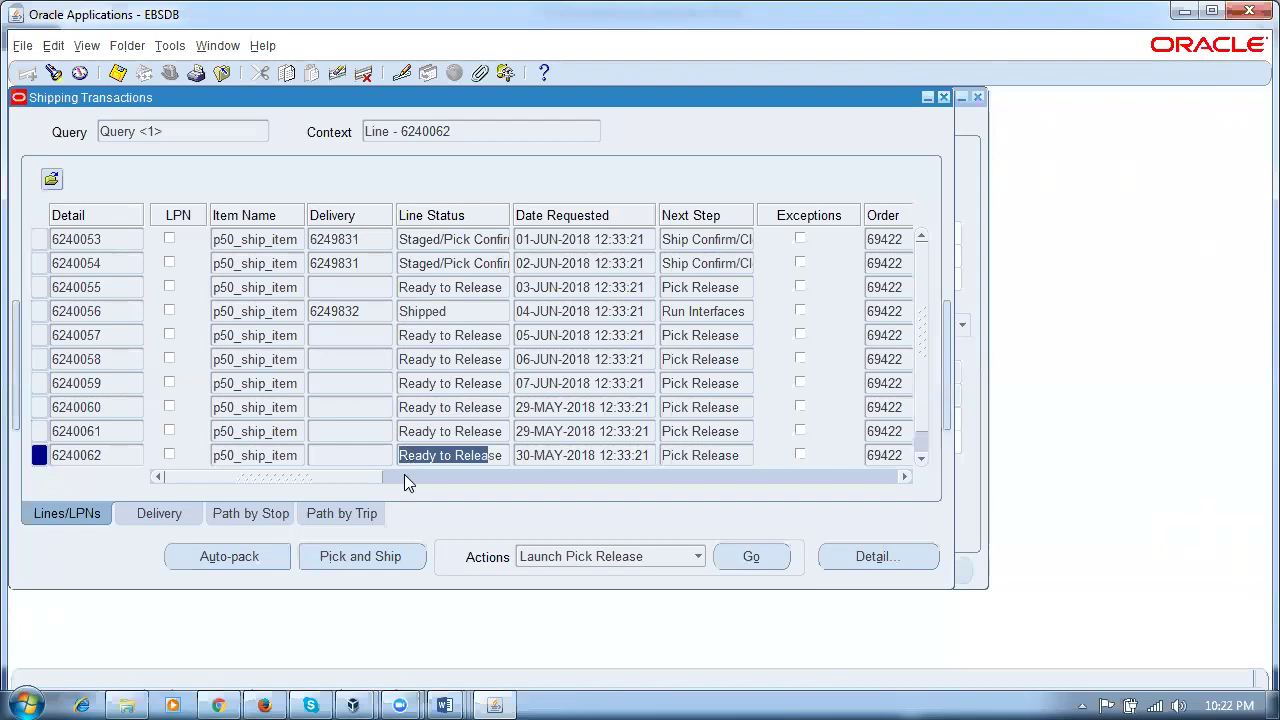
pyautogui.click(420, 359)
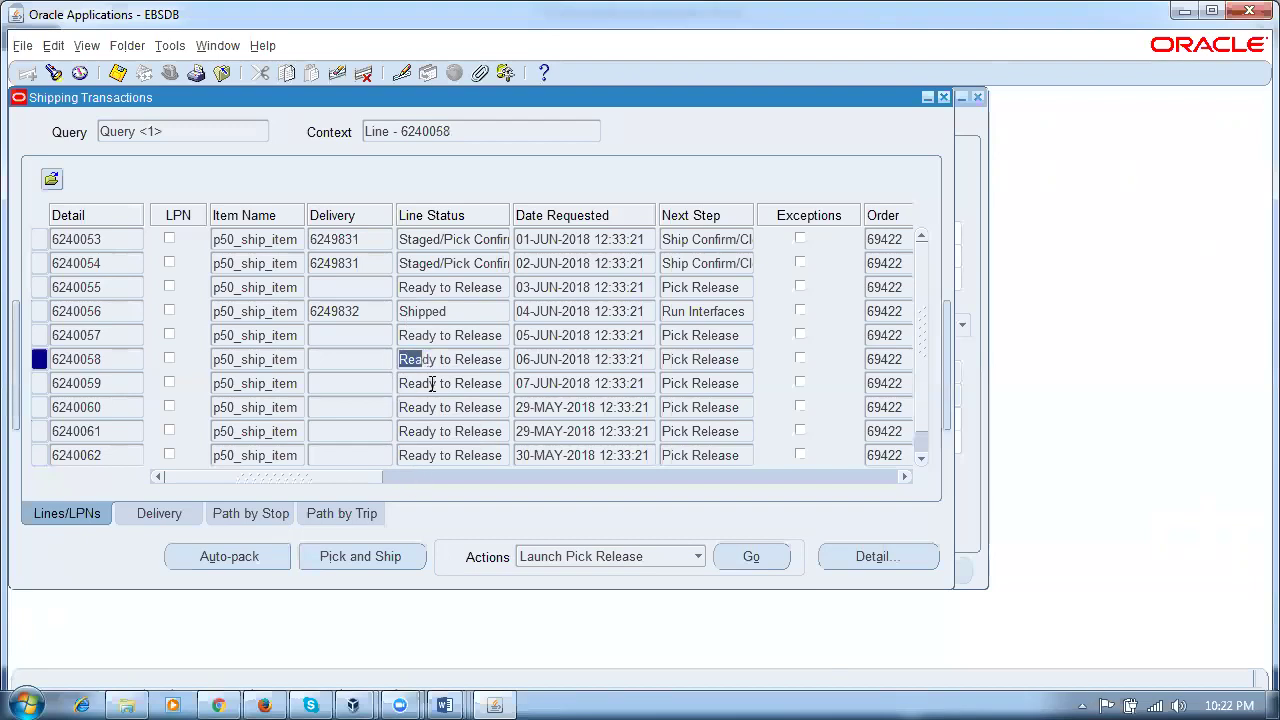
pyautogui.click(425, 383)
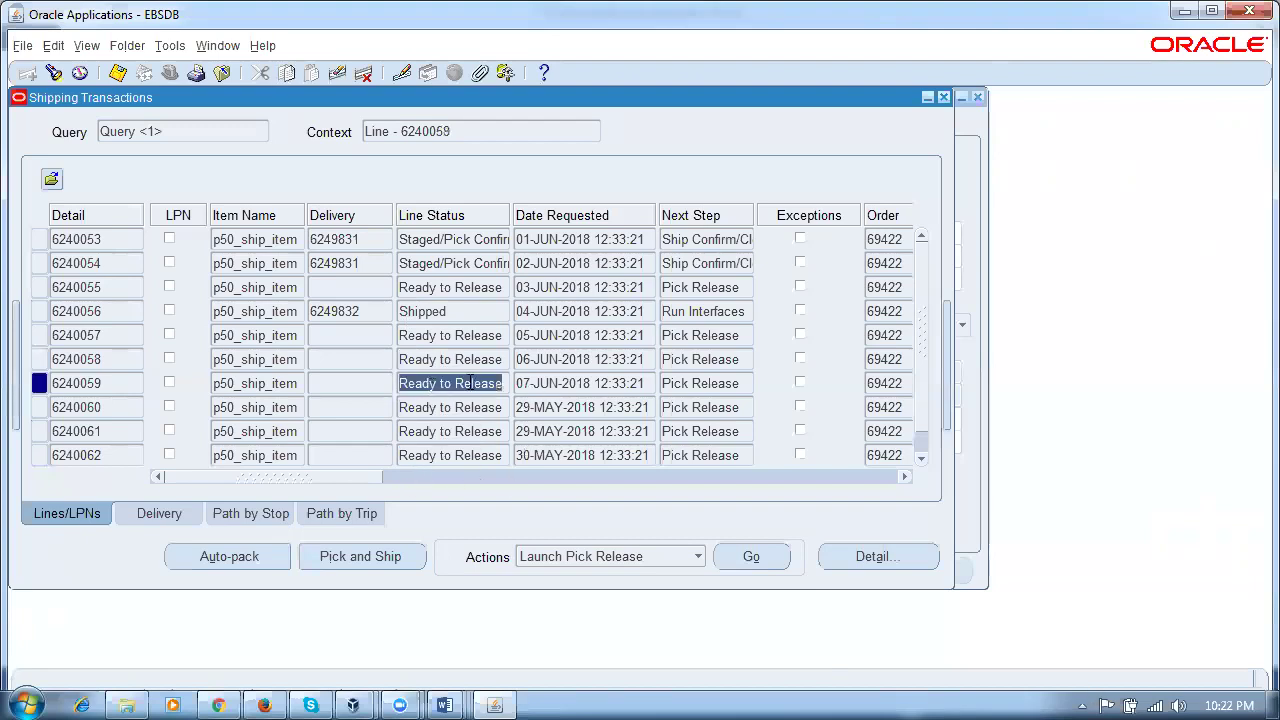
pyautogui.click(475, 360)
pyautogui.click(482, 383)
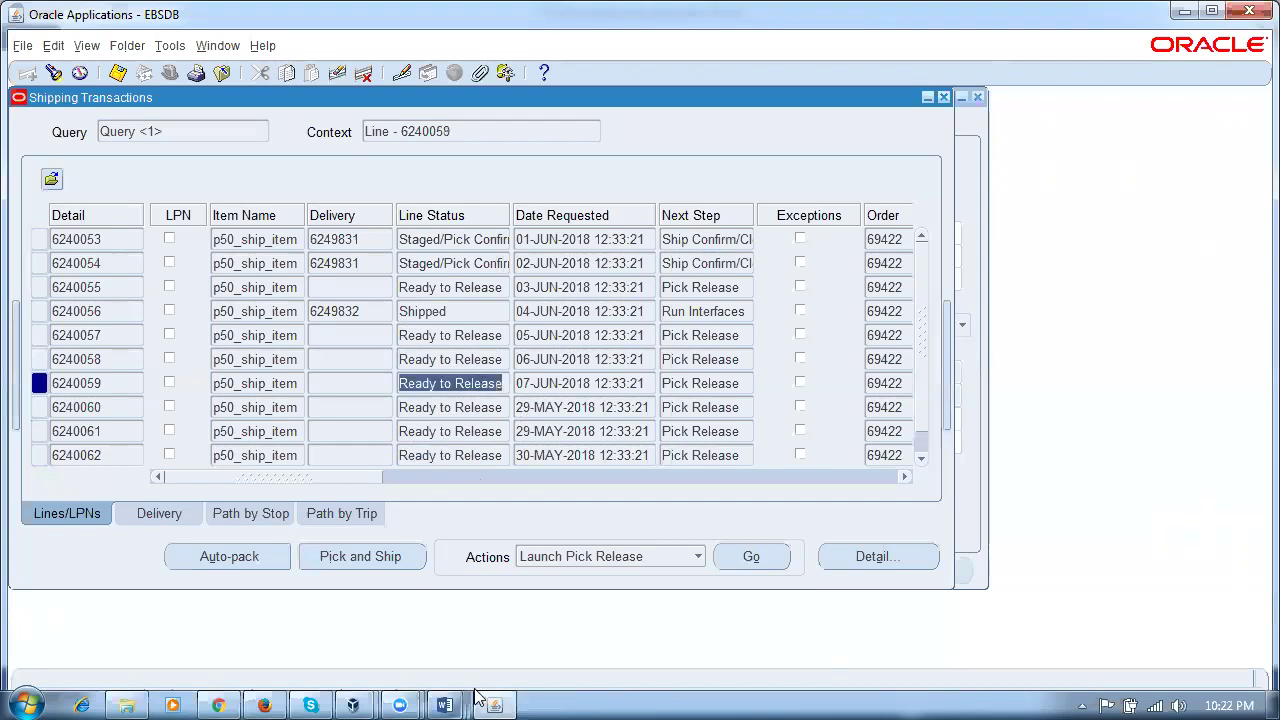
pyautogui.click(214, 45)
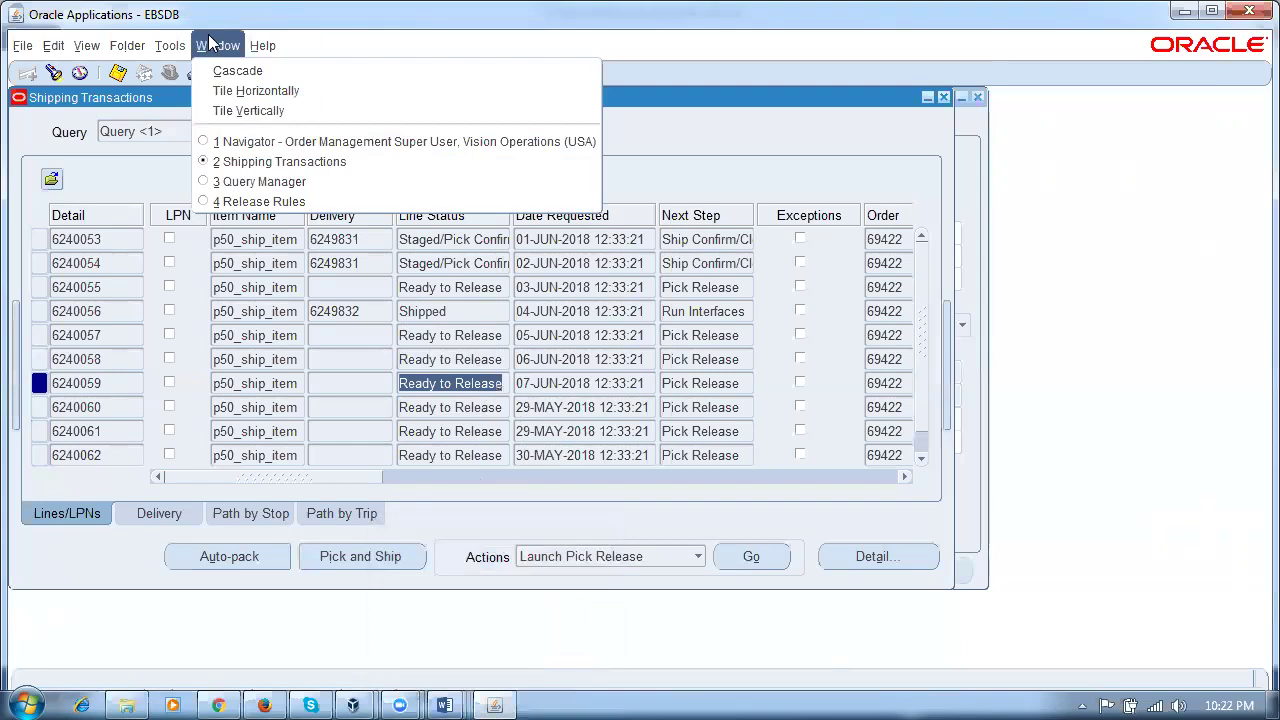
# Step: Change p50_rr's start-within days to 9, clearing the invalid date range error
pyautogui.click(255, 201)
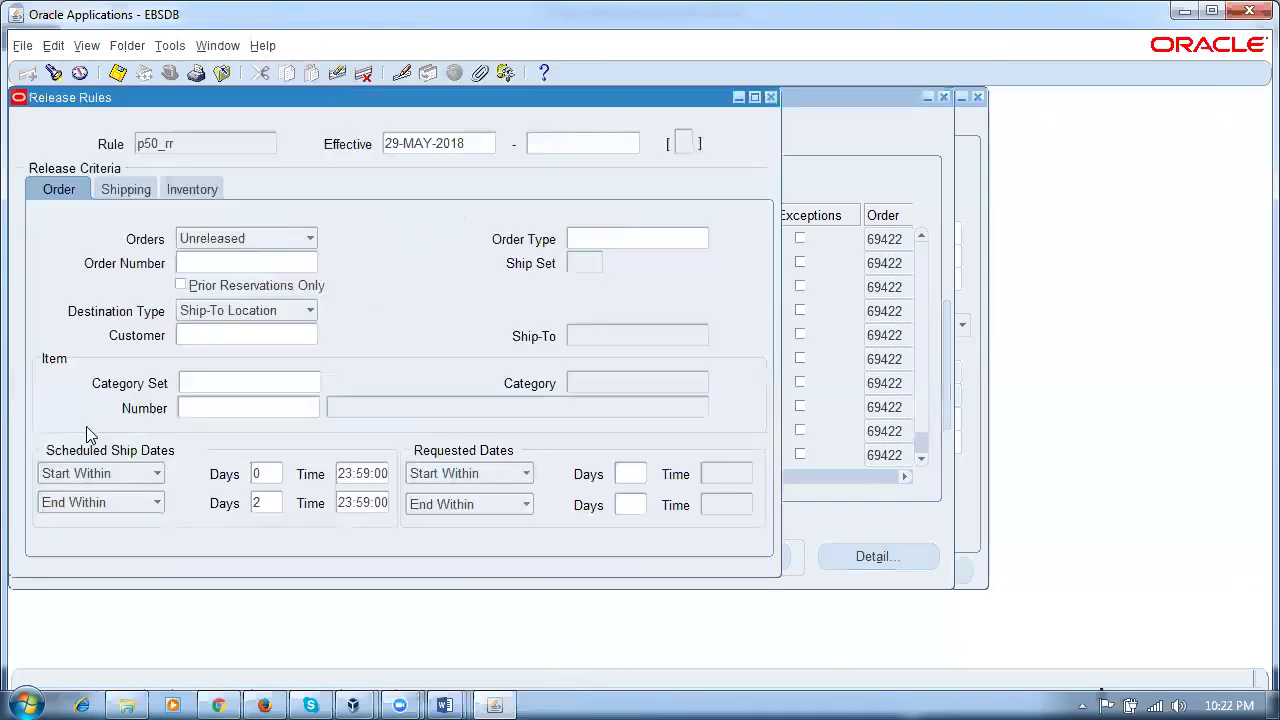
pyautogui.click(271, 476)
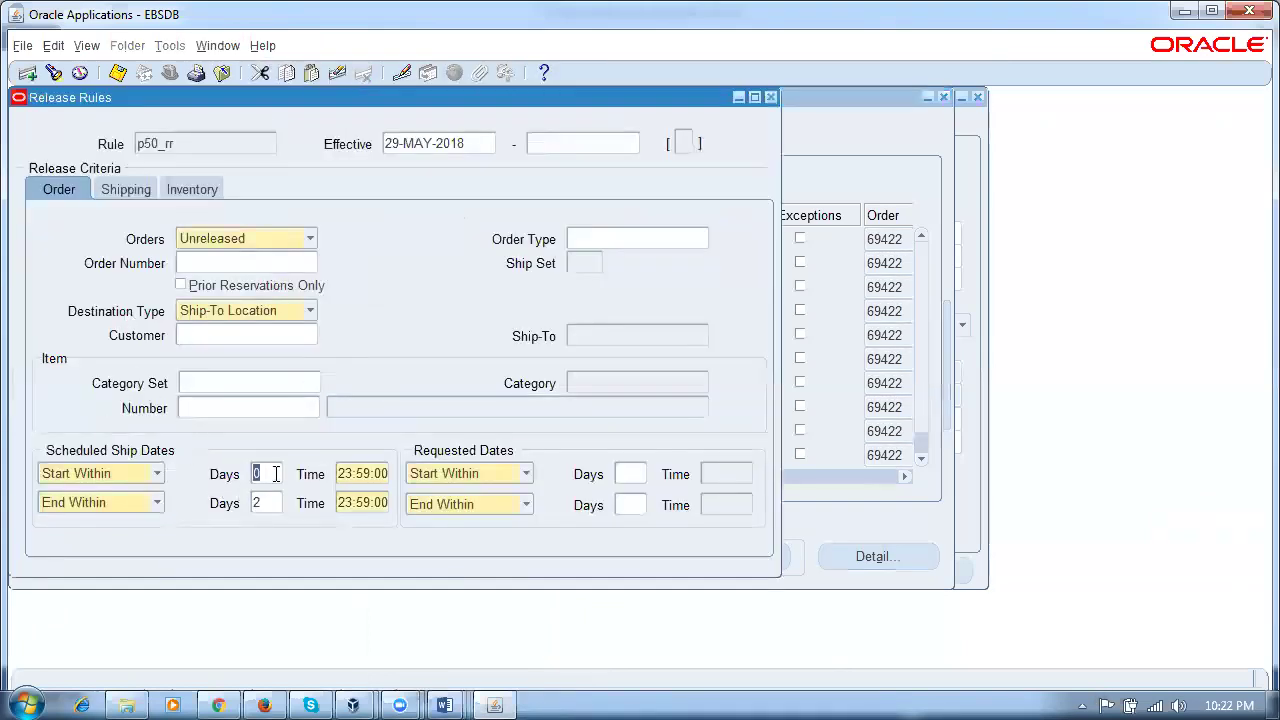
pyautogui.write('9')
pyautogui.press('Tab')
pyautogui.click(732, 413)
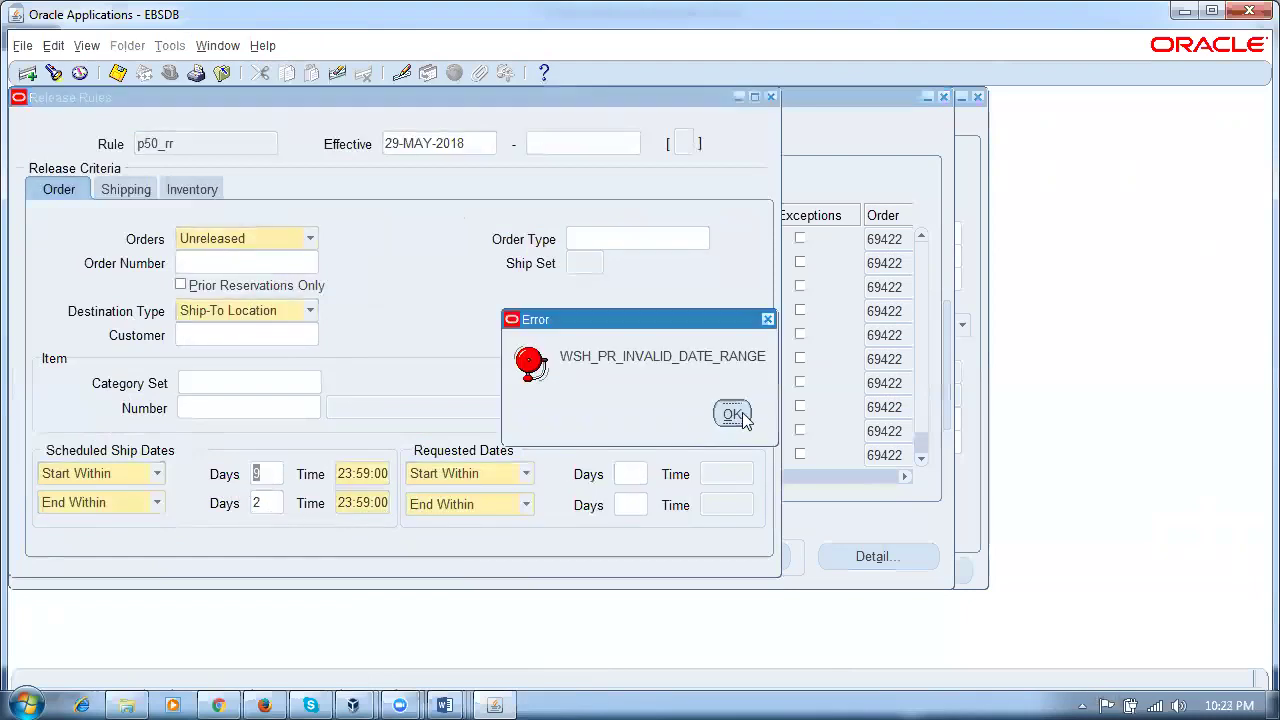
pyautogui.press('BackSpace')
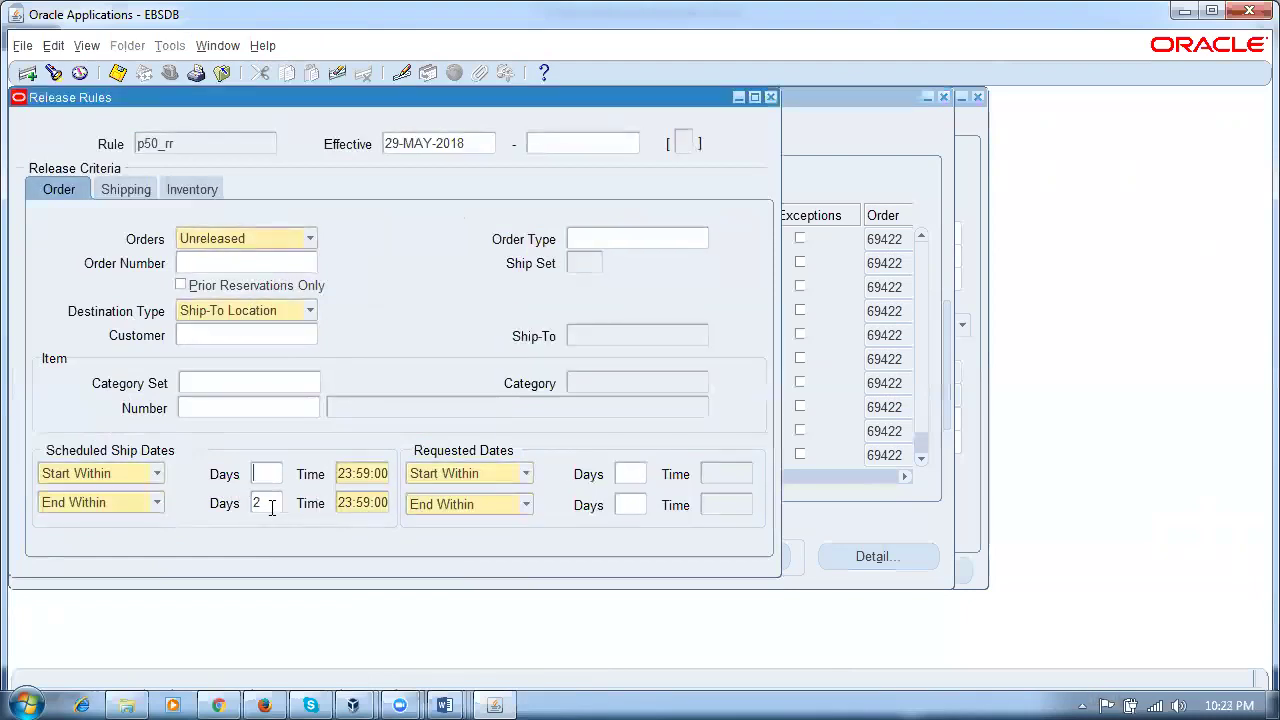
pyautogui.click(271, 508)
pyautogui.press('BackSpace')
pyautogui.click(267, 476)
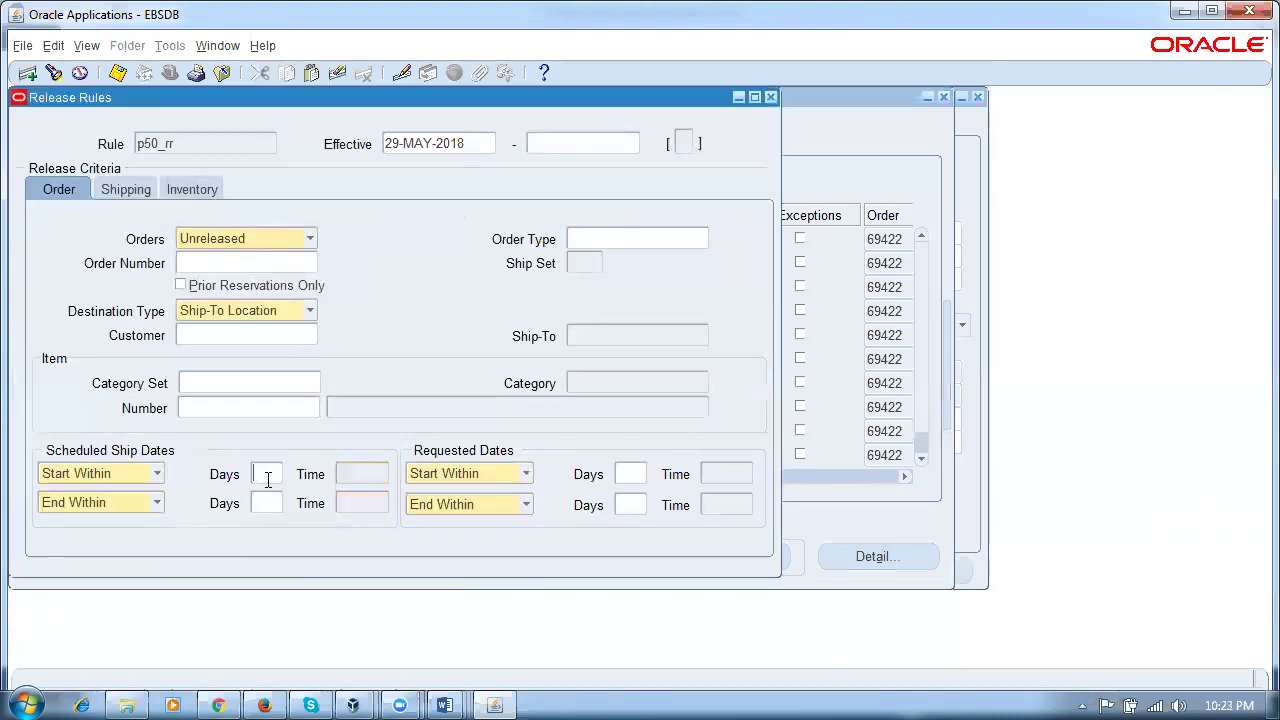
pyautogui.press('Tab')
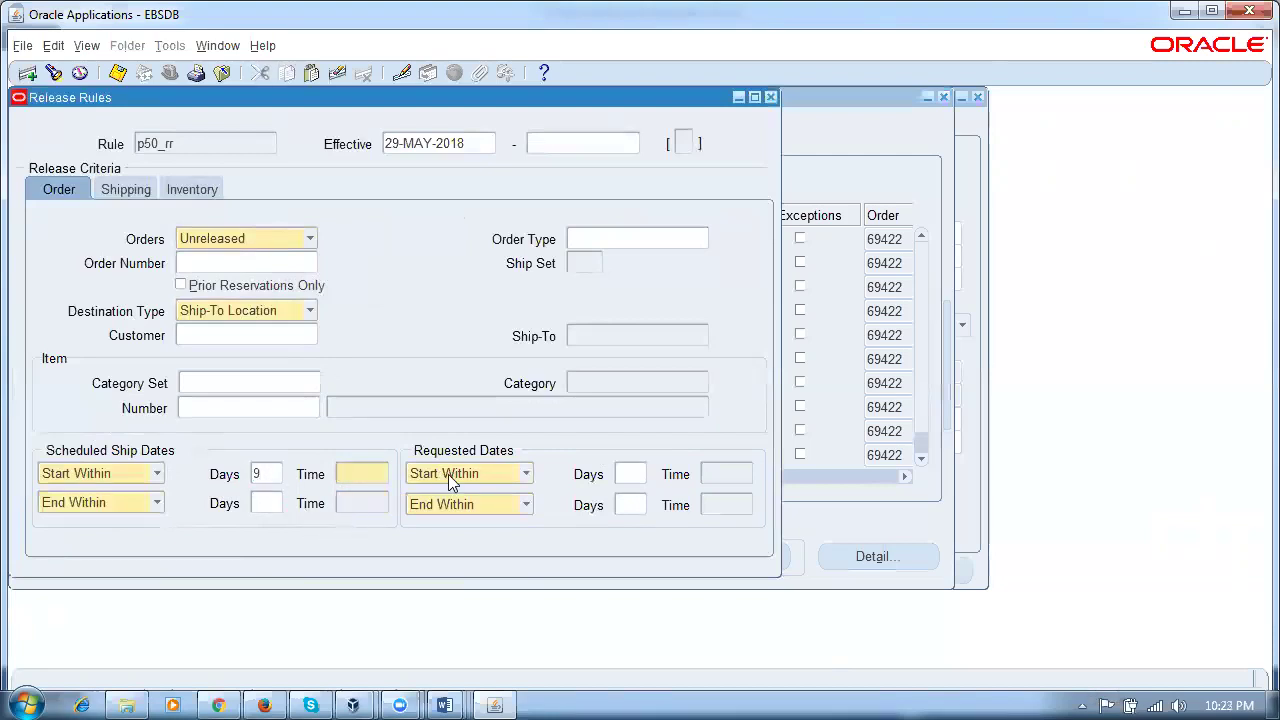
# Step: Set end-within to 10 days with 23:59:00 start and end times, and save the rule
pyautogui.write('23:59')
pyautogui.press('Tab')
pyautogui.press('Tab')
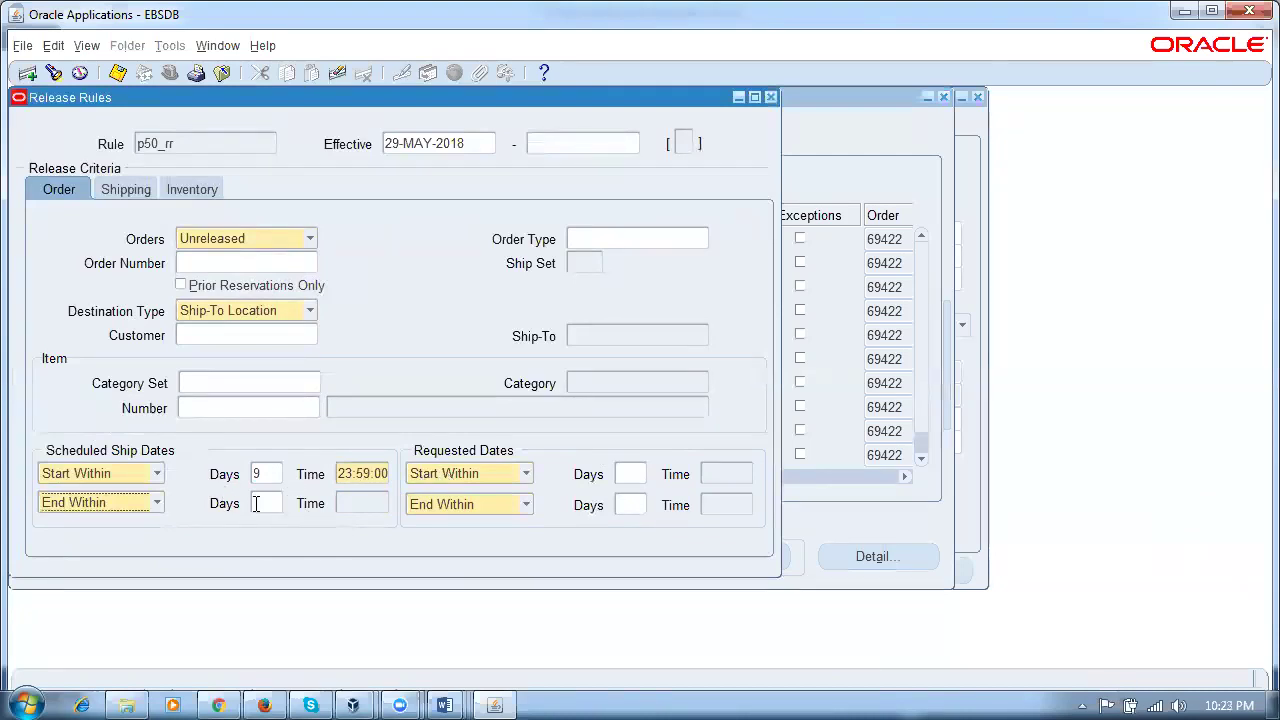
pyautogui.write('10')
pyautogui.press('Tab')
pyautogui.write('23:59')
pyautogui.press('Tab')
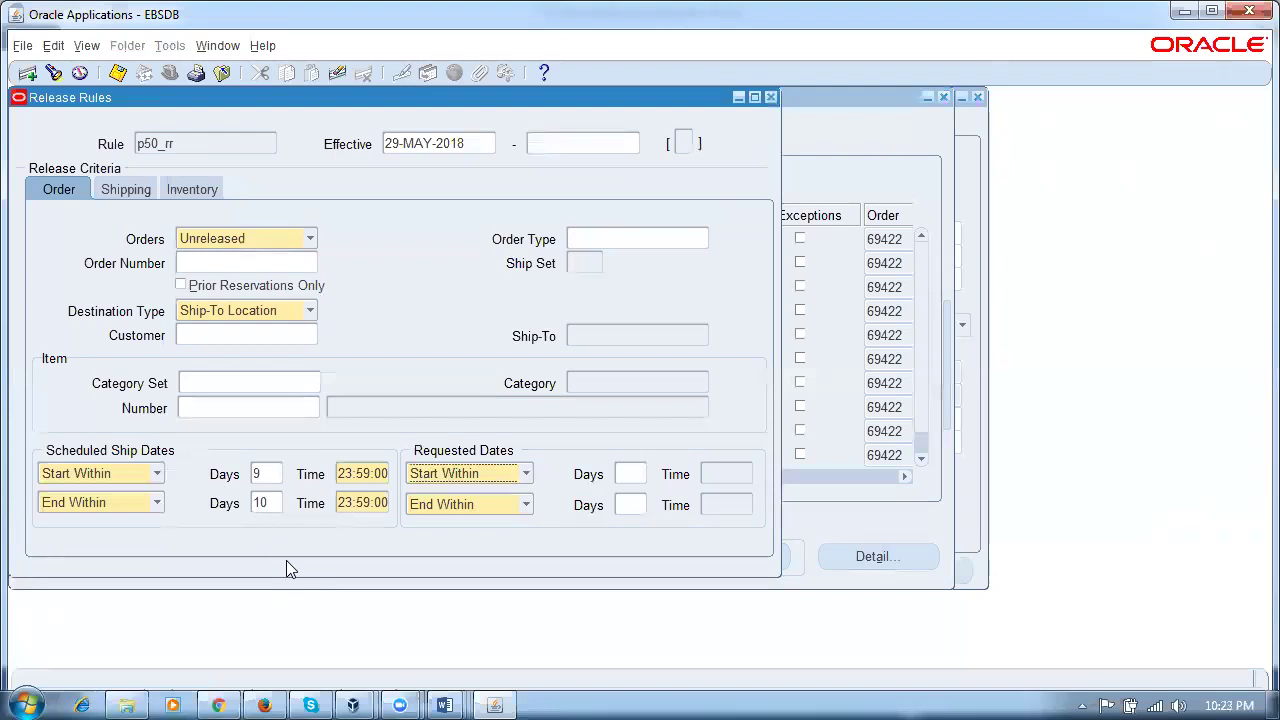
pyautogui.hotkey('ctrl', 's')
pyautogui.click(188, 143)
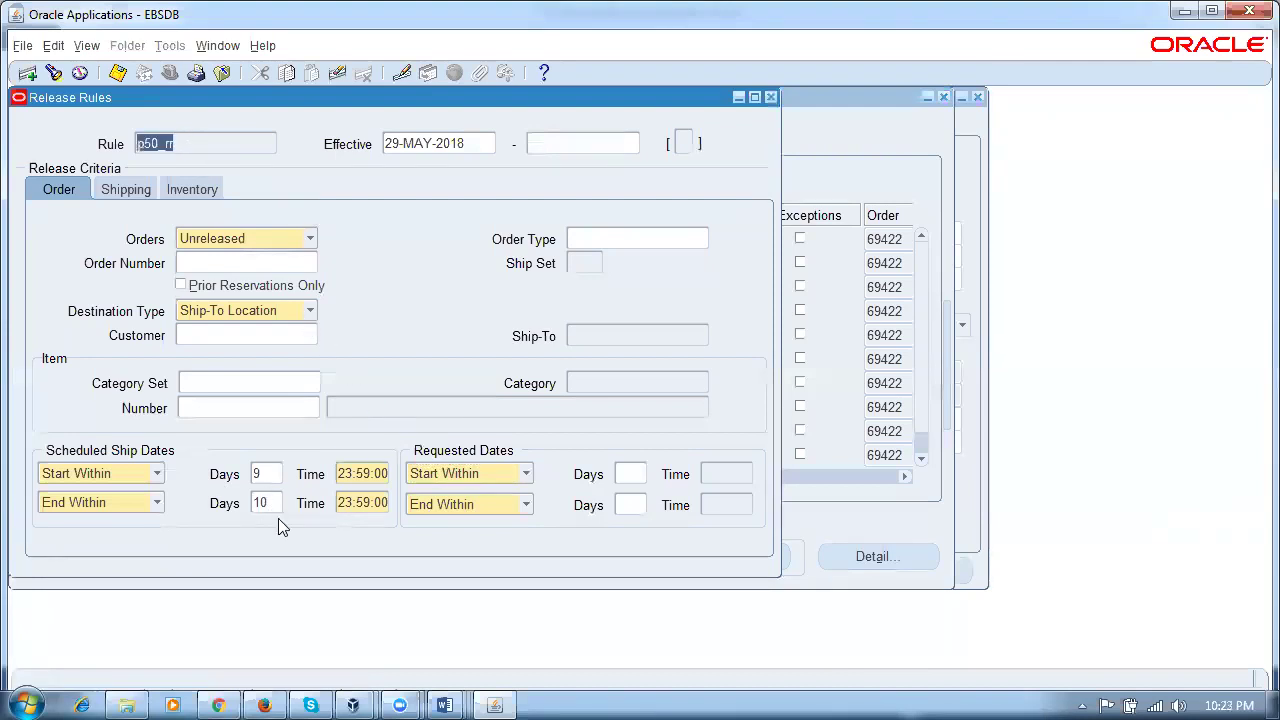
pyautogui.click(771, 98)
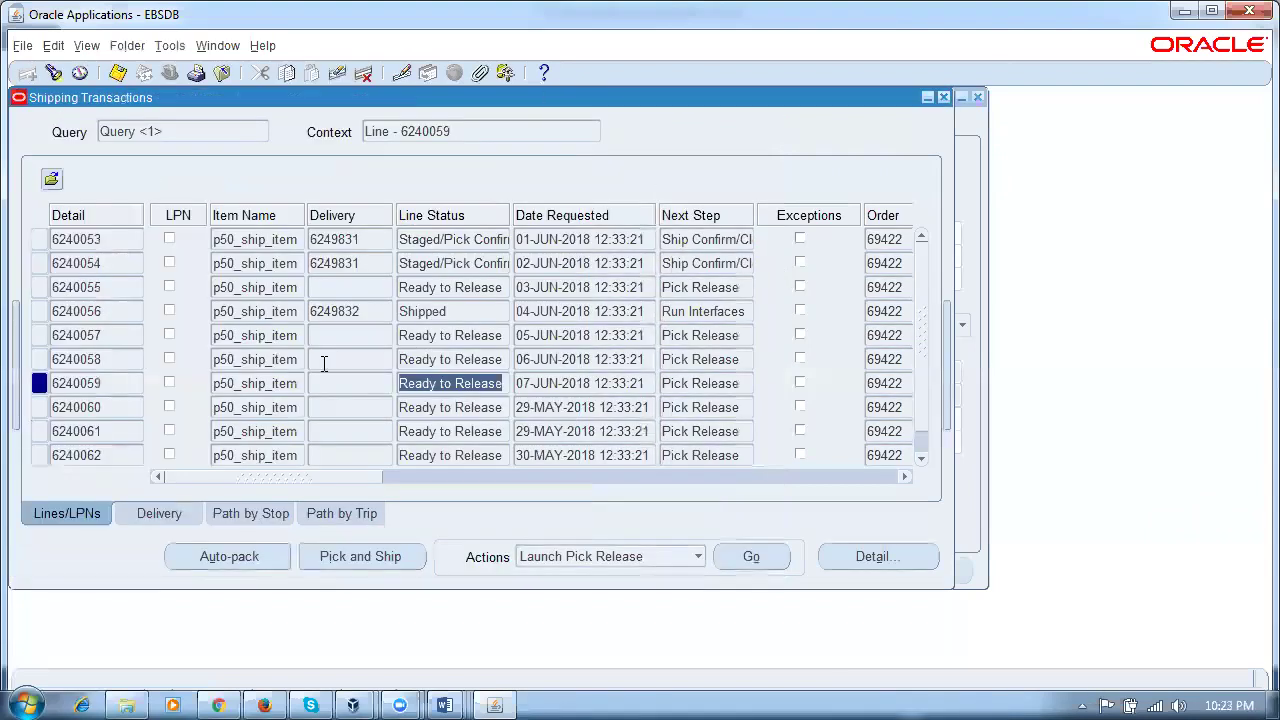
# Step: Open Shipping > Release Sales Orders > Release Sales Orders from the Navigator
pyautogui.click(220, 47)
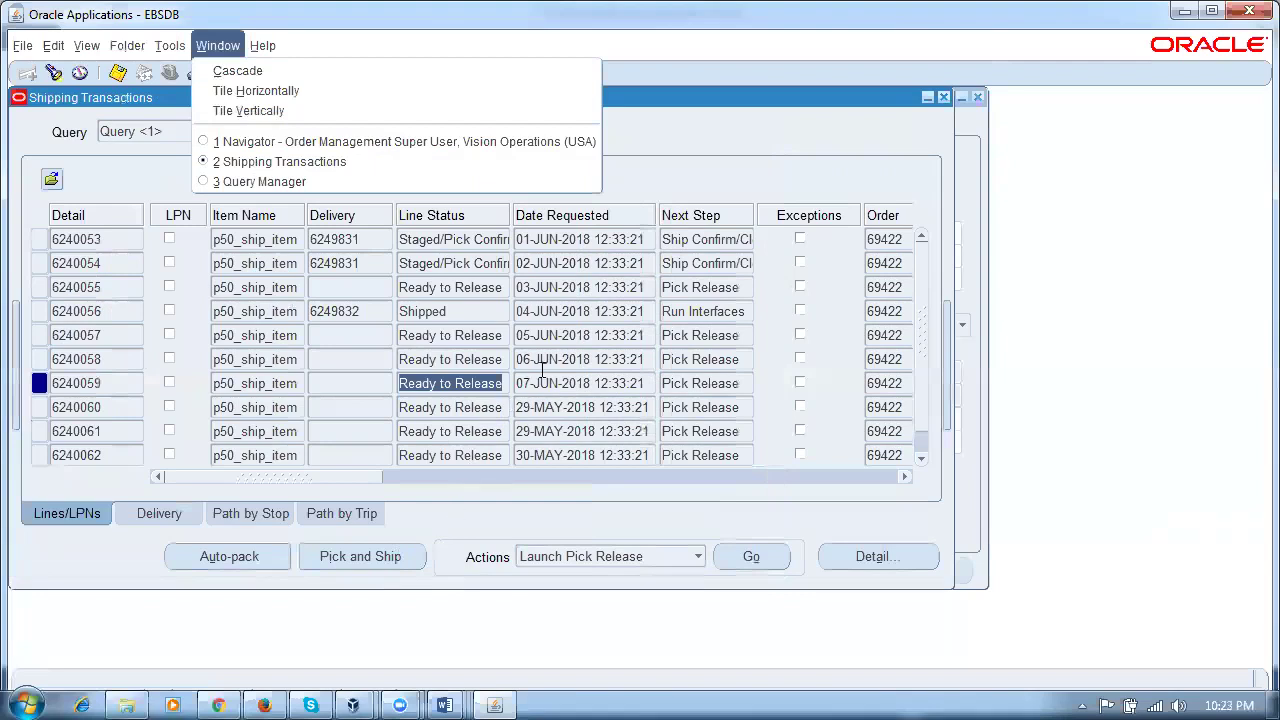
pyautogui.click(272, 143)
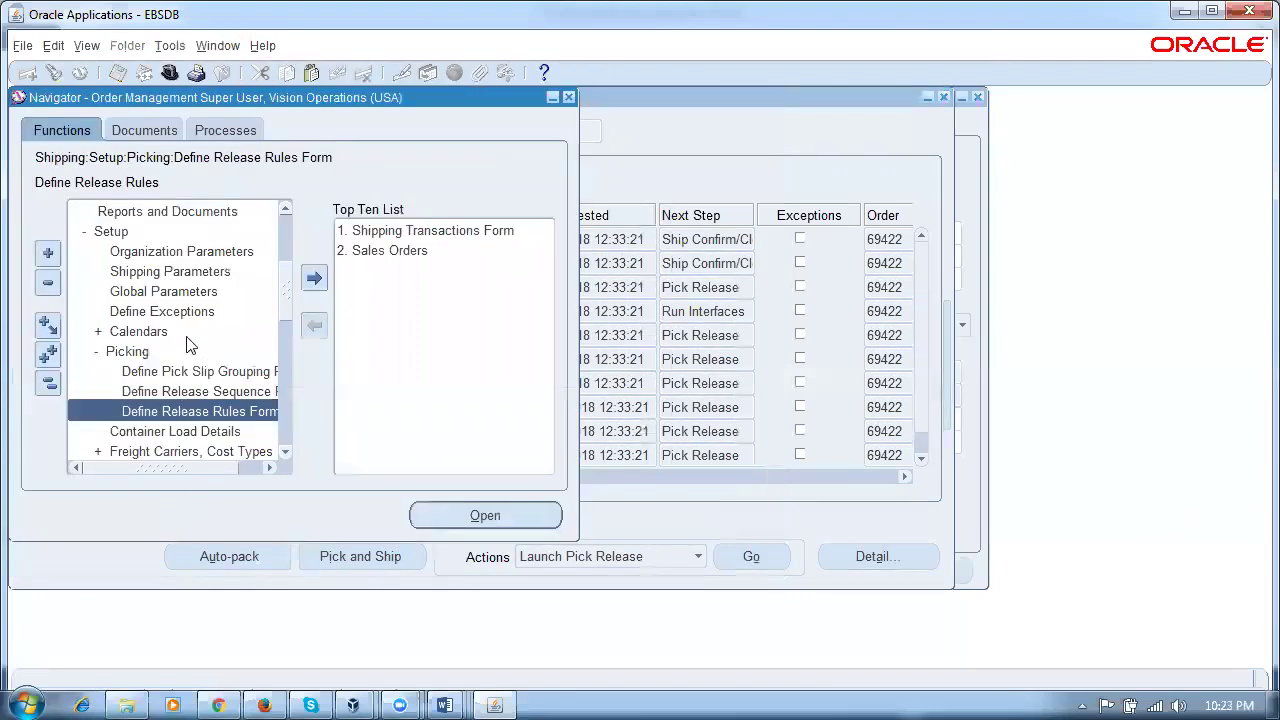
pyautogui.click(48, 382)
pyautogui.doubleClick(108, 292)
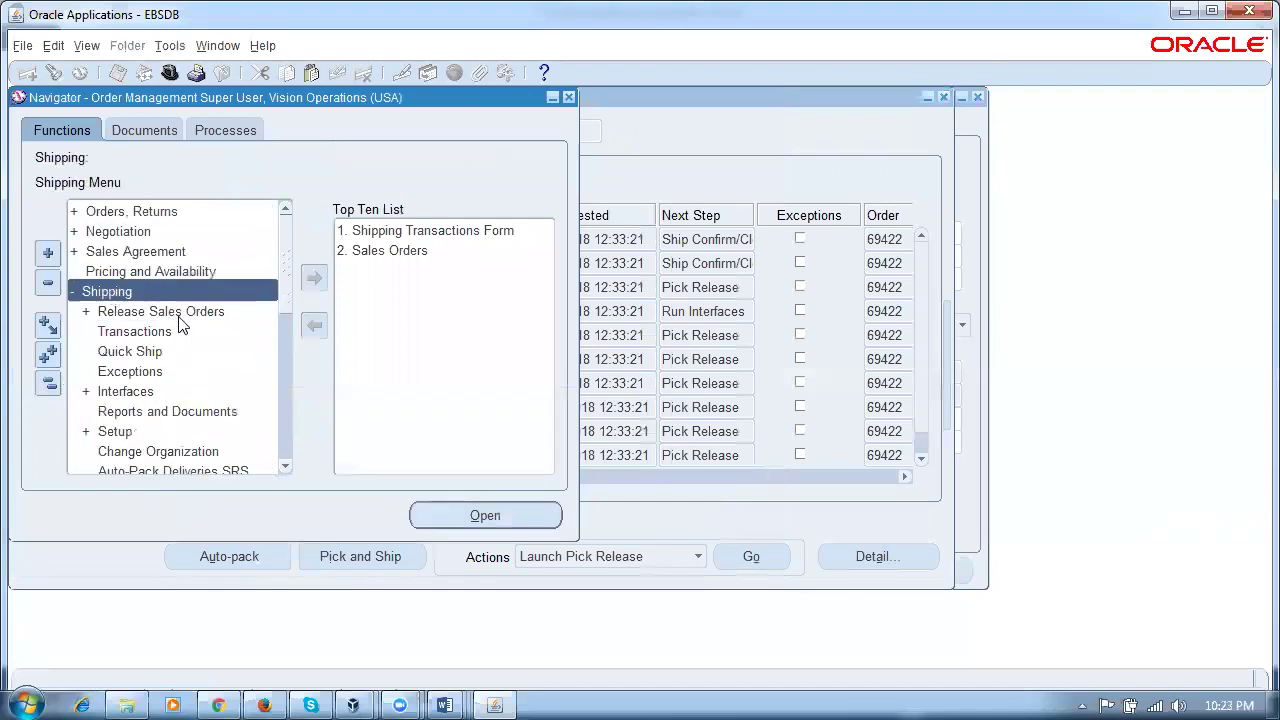
pyautogui.doubleClick(176, 316)
pyautogui.doubleClick(193, 333)
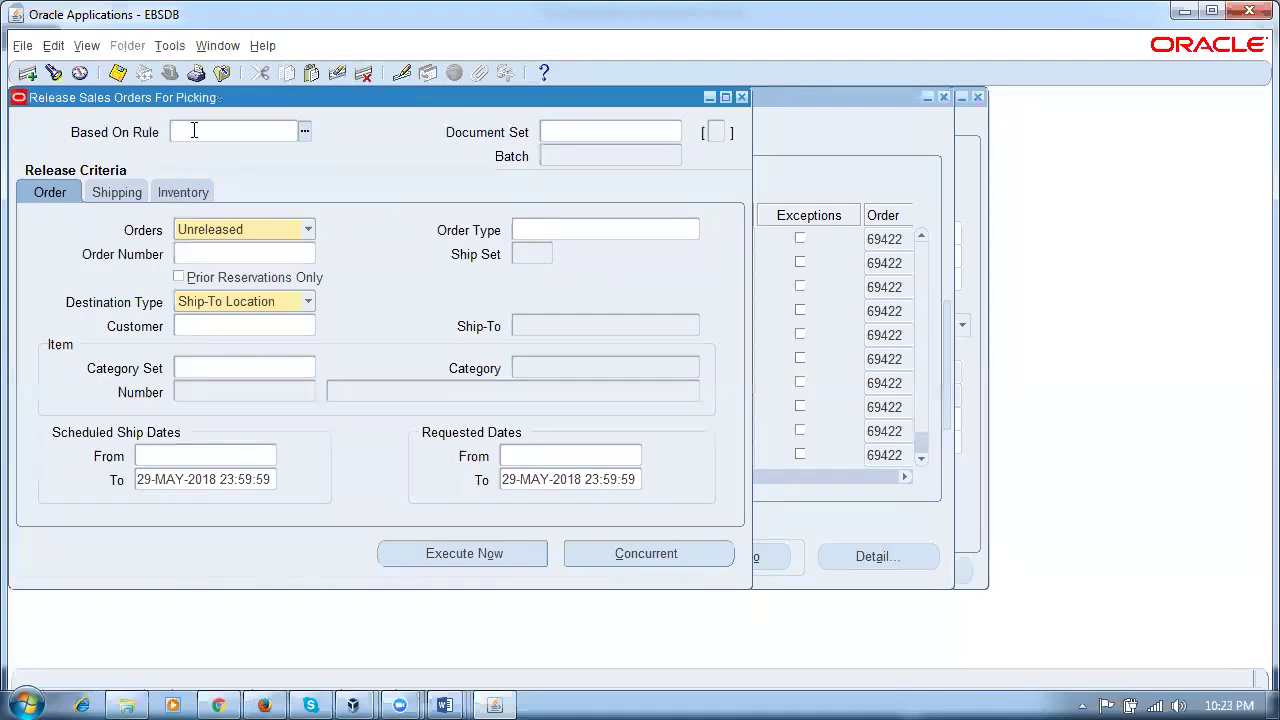
# Step: Apply rule p50_rr and review its 07-JUN-2018 to 08-JUN-2018 ship dates and inventory criteria
pyautogui.write('ps0')
pyautogui.press('Tab')
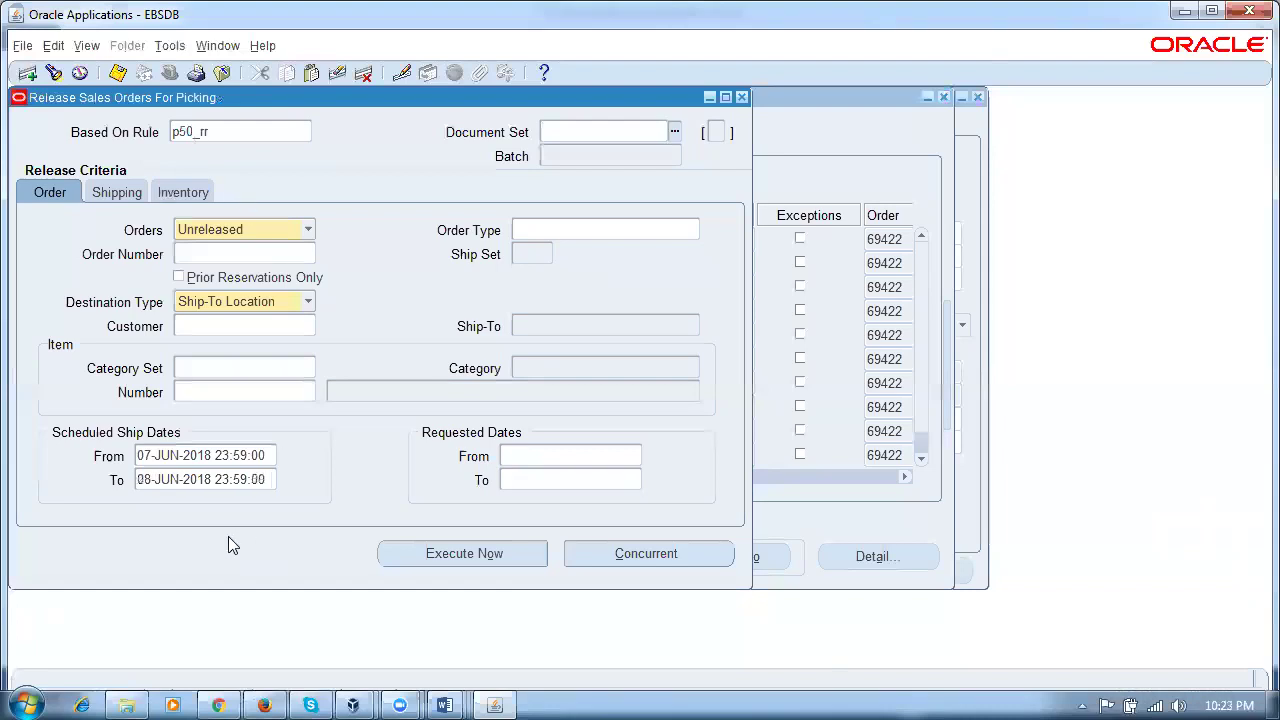
pyautogui.click(198, 458)
pyautogui.click(196, 481)
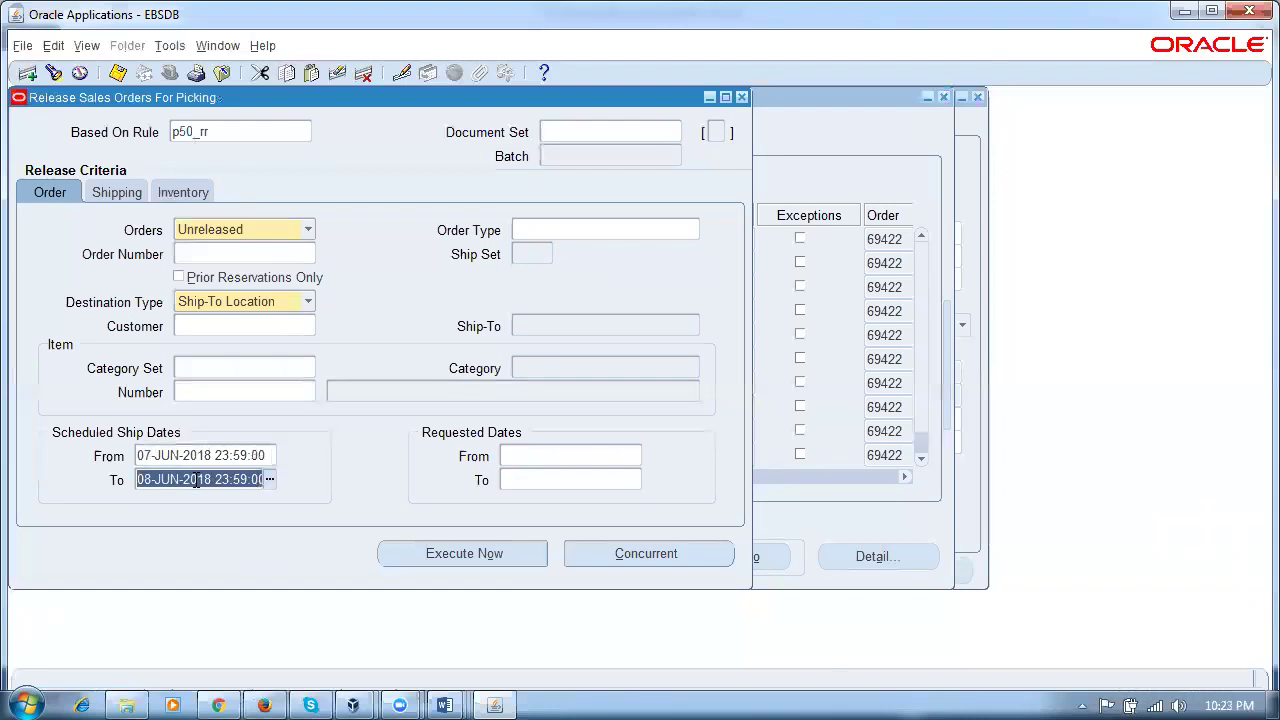
pyautogui.click(198, 464)
pyautogui.click(198, 480)
pyautogui.moveTo(322, 697)
pyautogui.click(190, 191)
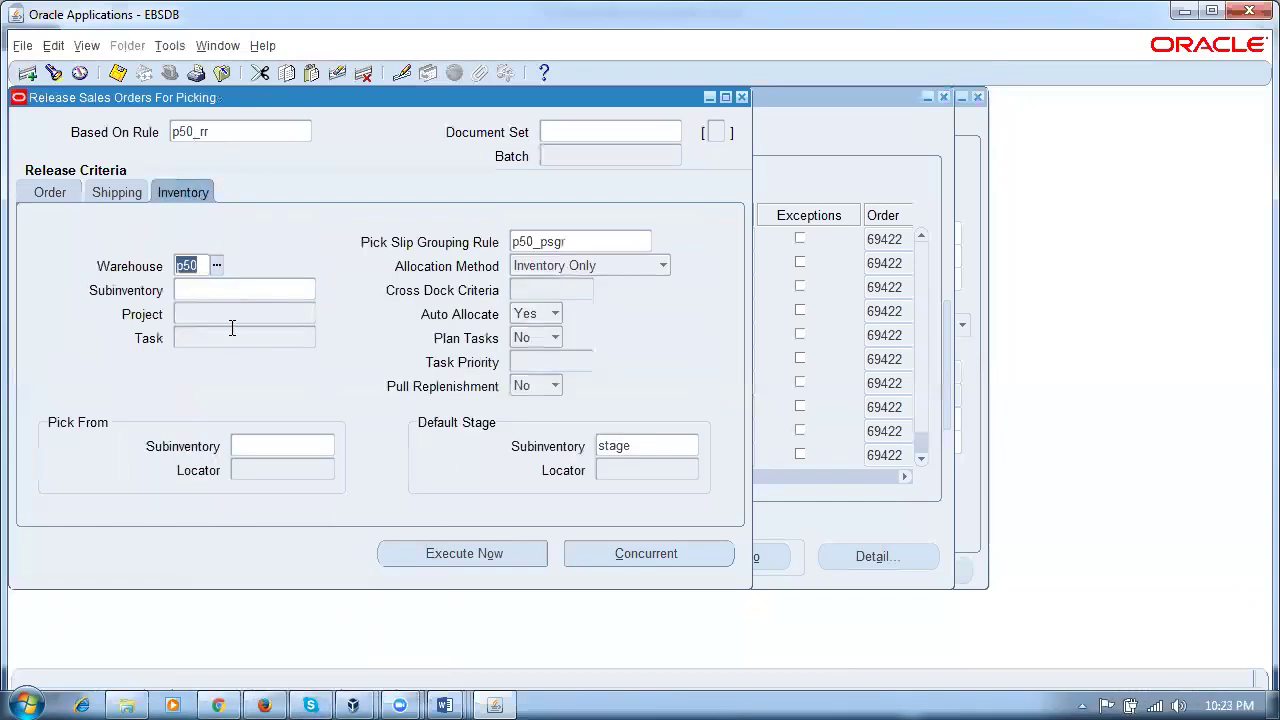
pyautogui.hotkey('shift', 'Tab')
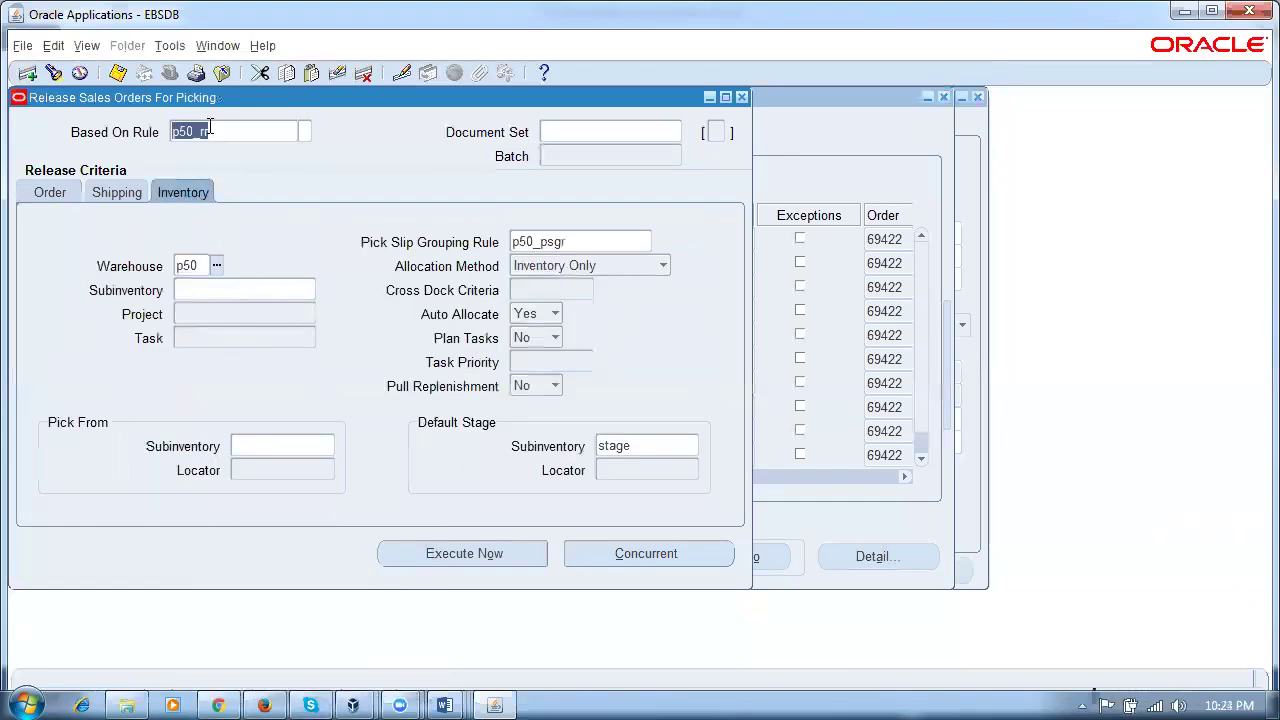
pyautogui.click(48, 192)
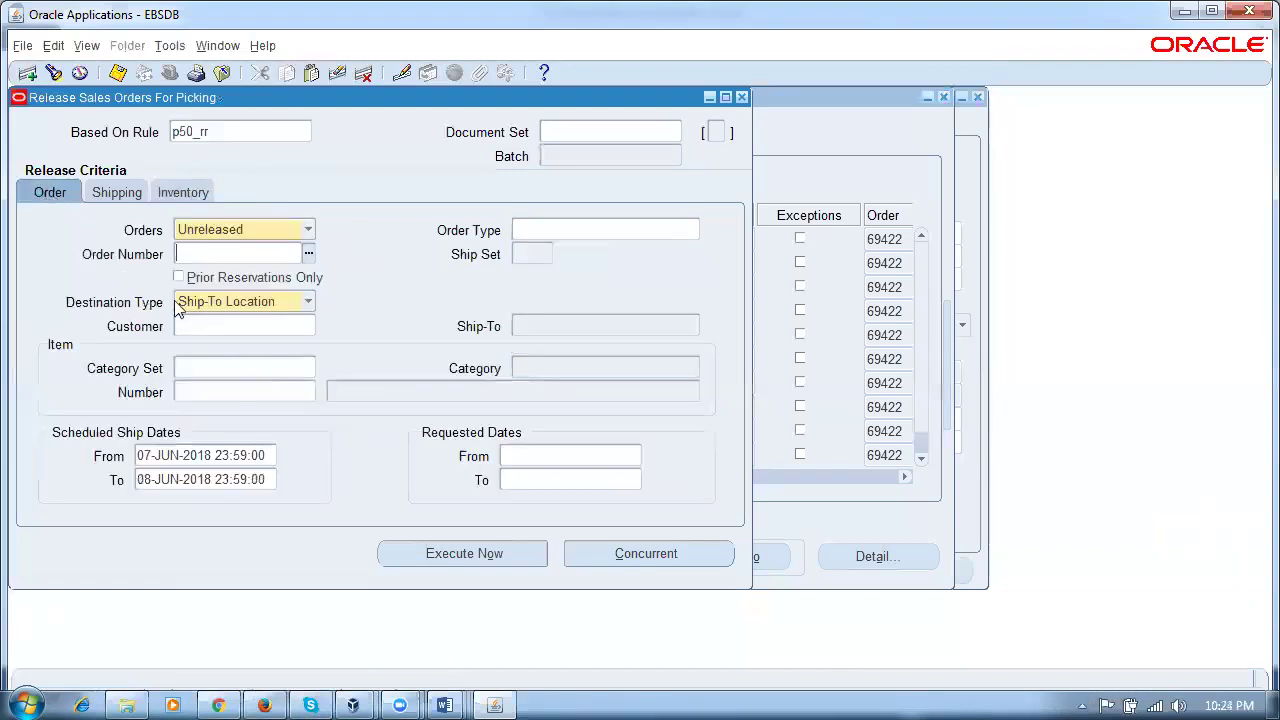
pyautogui.click(188, 458)
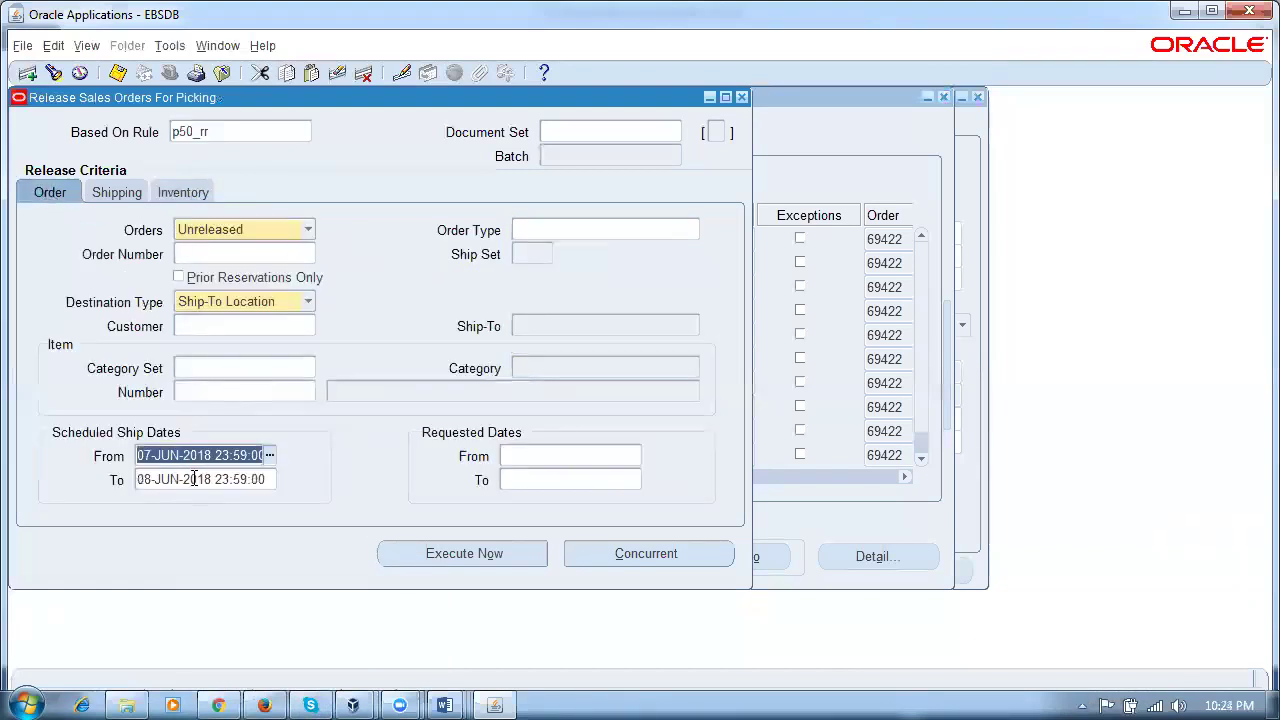
pyautogui.click(194, 480)
# Step: Submit the pick release concurrently, accepting the warning and request 7725956 notice, then close the form
pyautogui.click(628, 557)
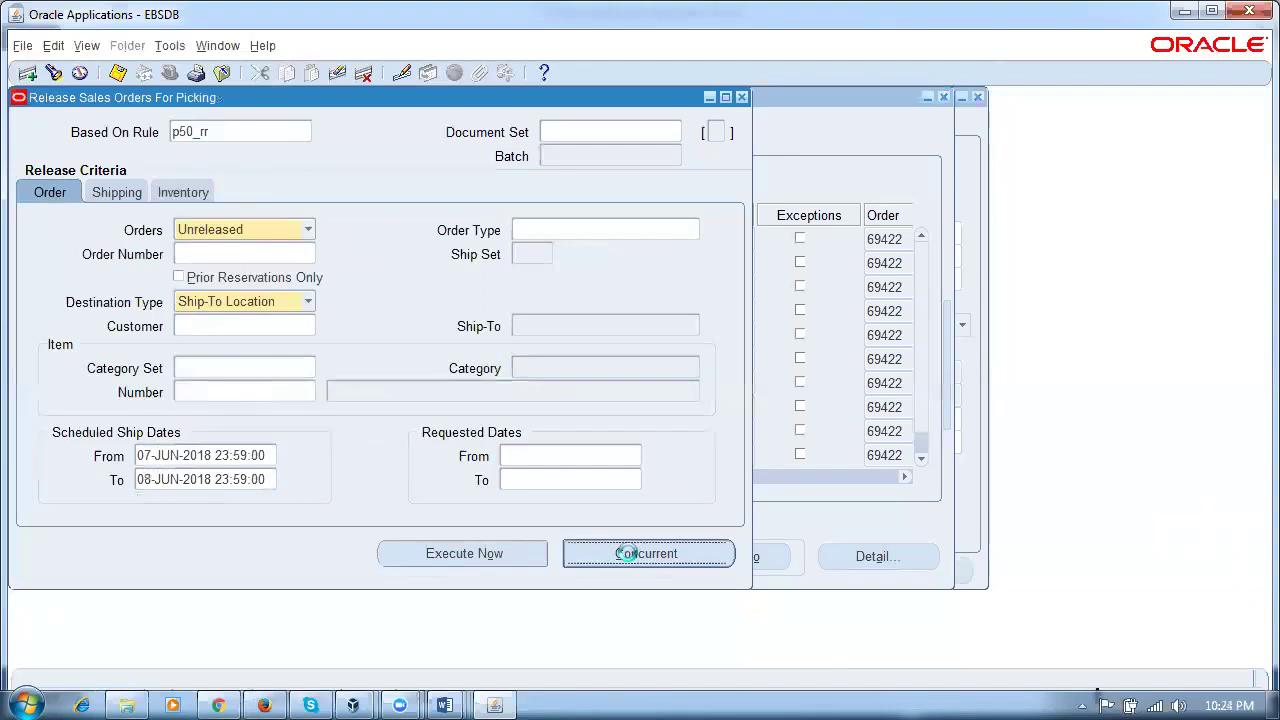
pyautogui.click(801, 421)
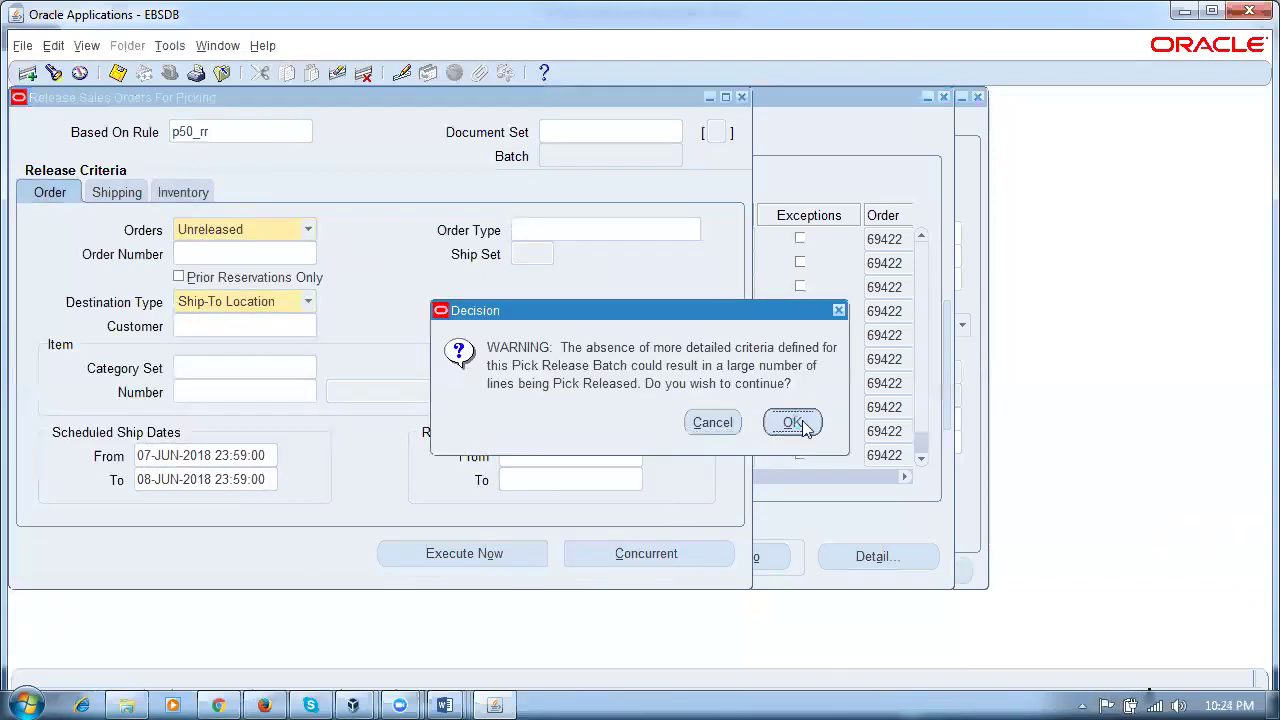
pyautogui.click(793, 411)
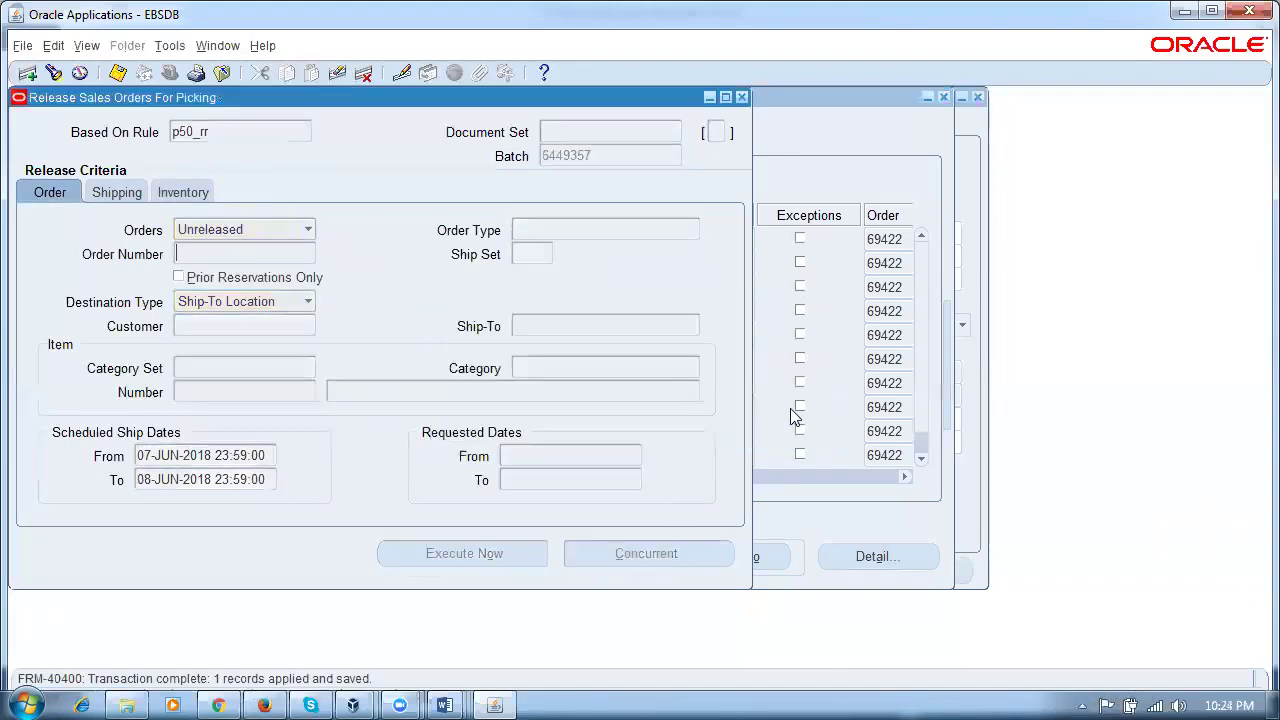
pyautogui.click(742, 97)
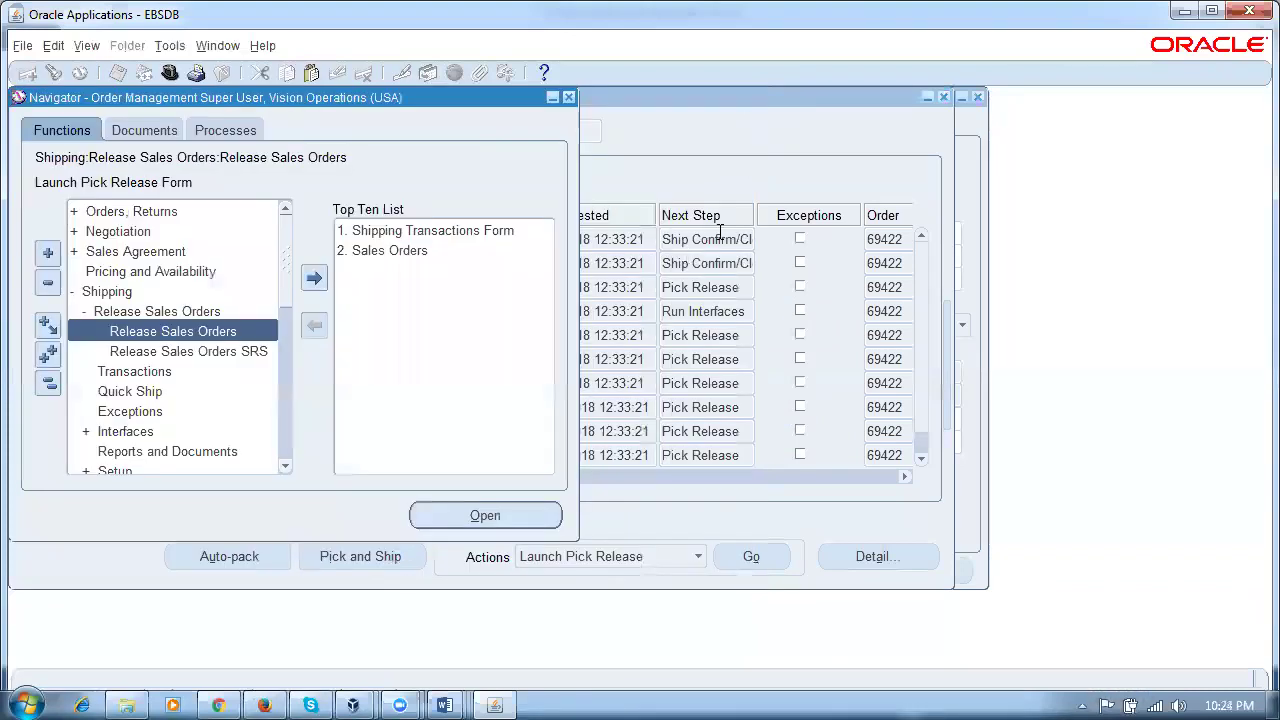
# Step: Find submitted requests with Alt+V, R and select the newest pick selection request
pyautogui.hotkey('alt', 'v')
pyautogui.press('r')
pyautogui.press('Return')
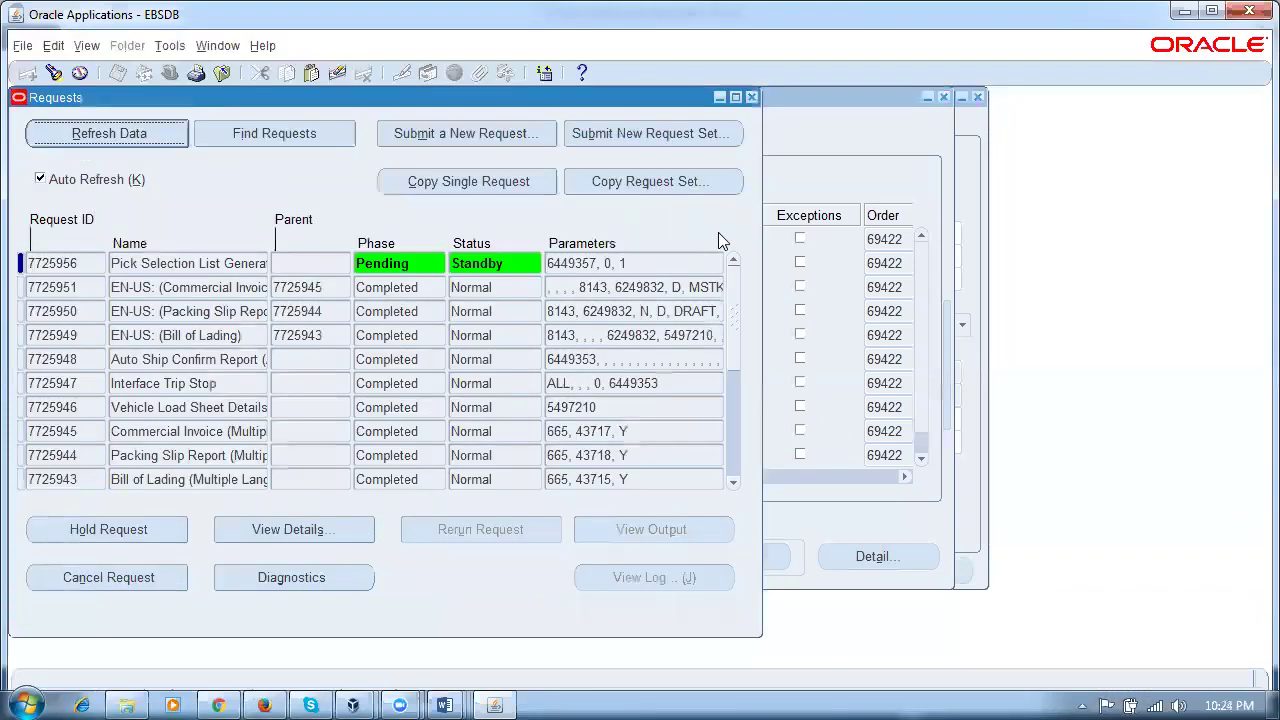
pyautogui.click(205, 264)
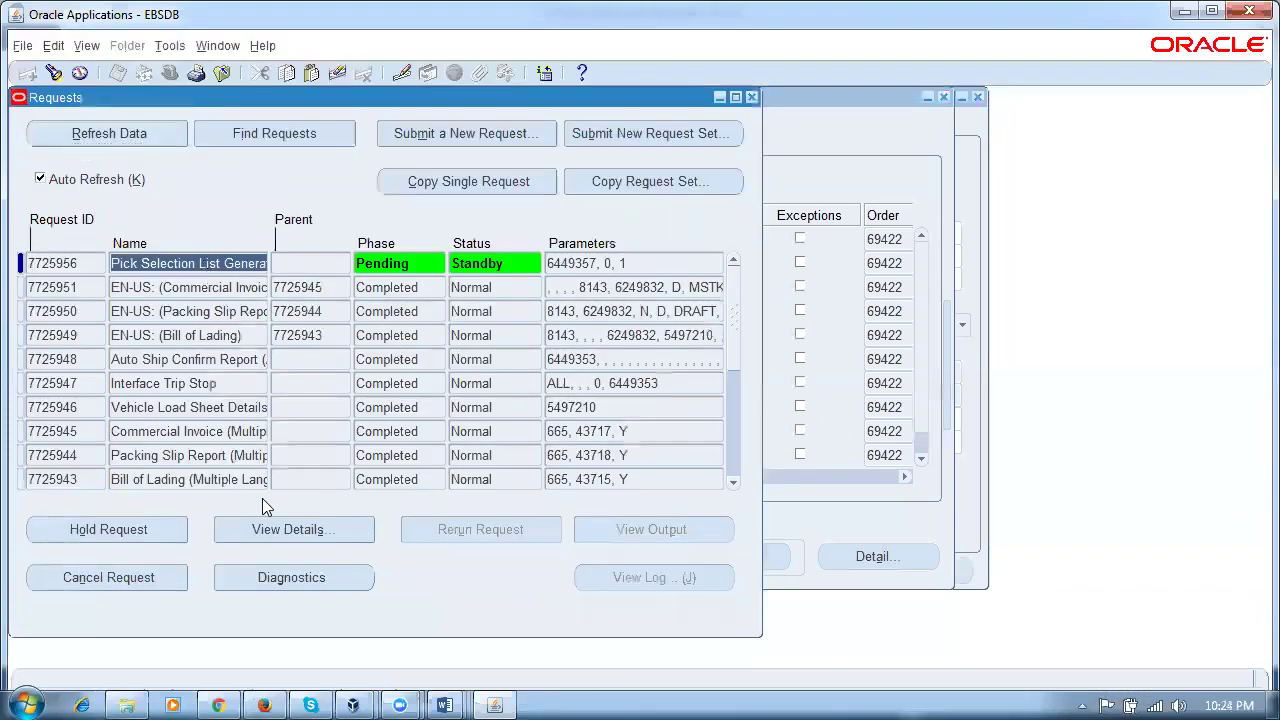
pyautogui.click(264, 705)
# Step: Search tasks for %rel%rule%, open Manage Pick Wave Release Rules, and create rule p50_rel_rule
pyautogui.moveTo(416, 244); pyautogui.dragTo(63, 275)
pyautogui.write('%rel%rule%')
pyautogui.press('Return')
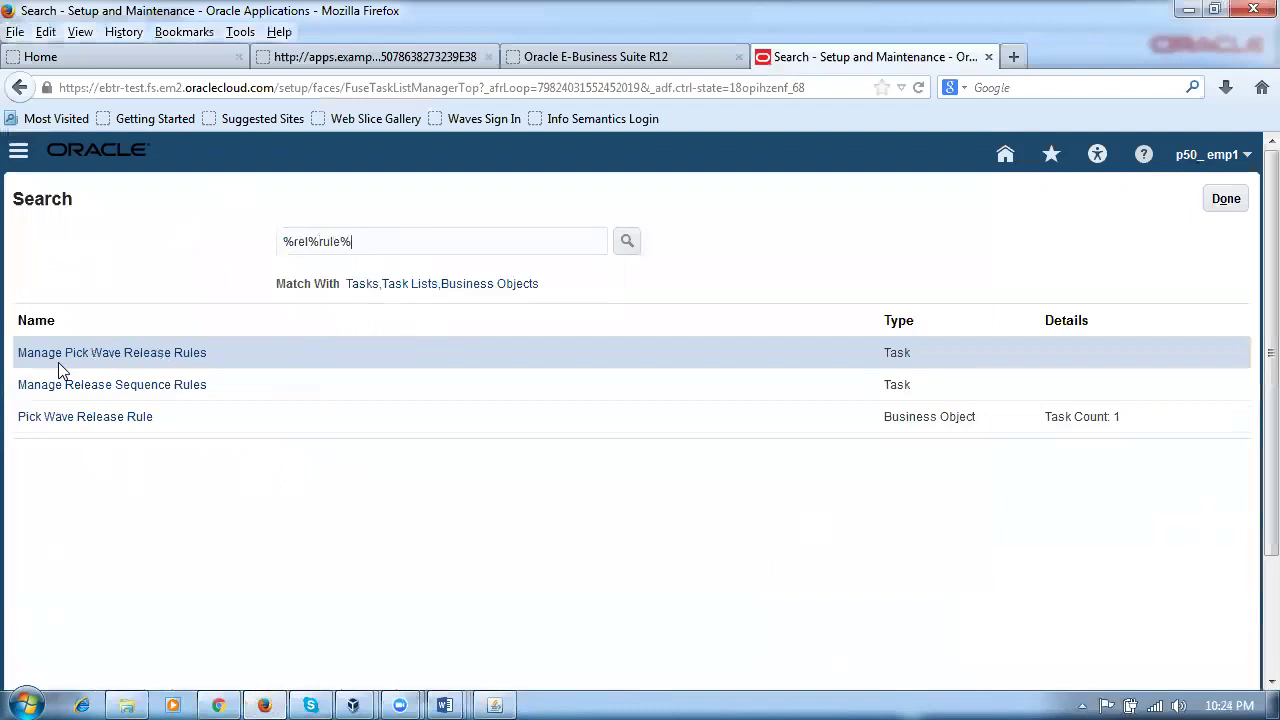
pyautogui.click(112, 355)
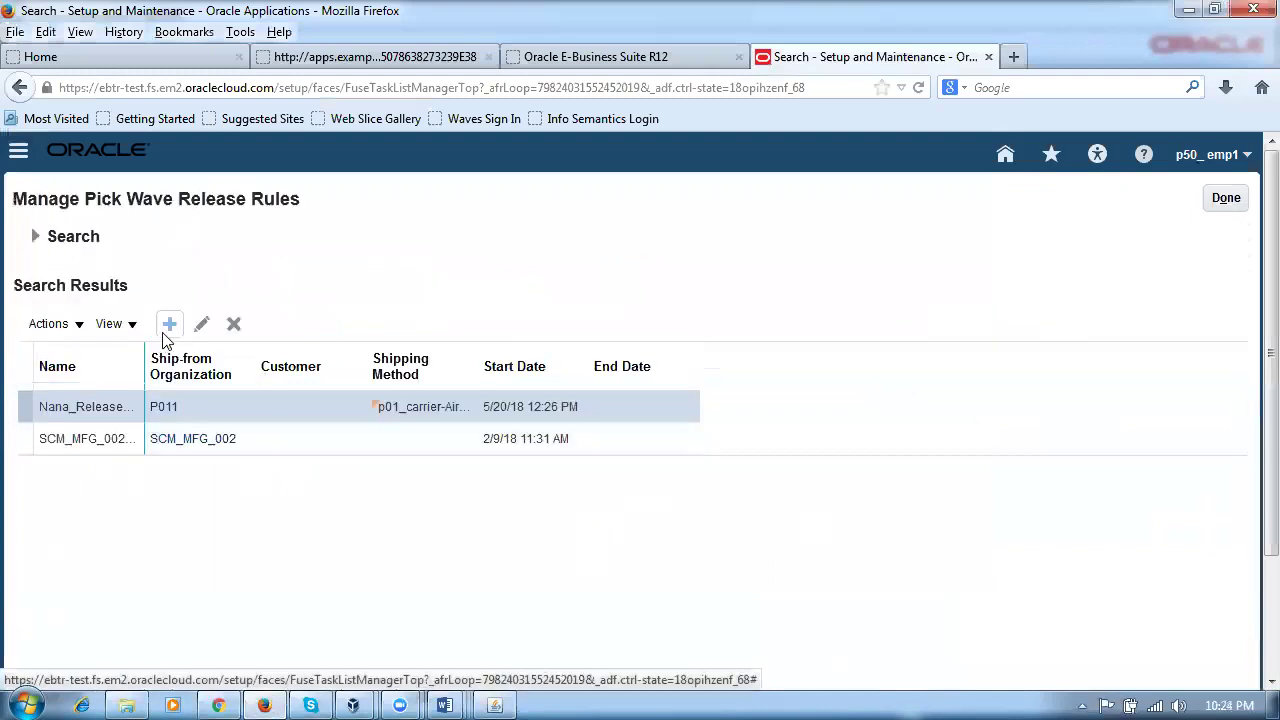
pyautogui.click(169, 326)
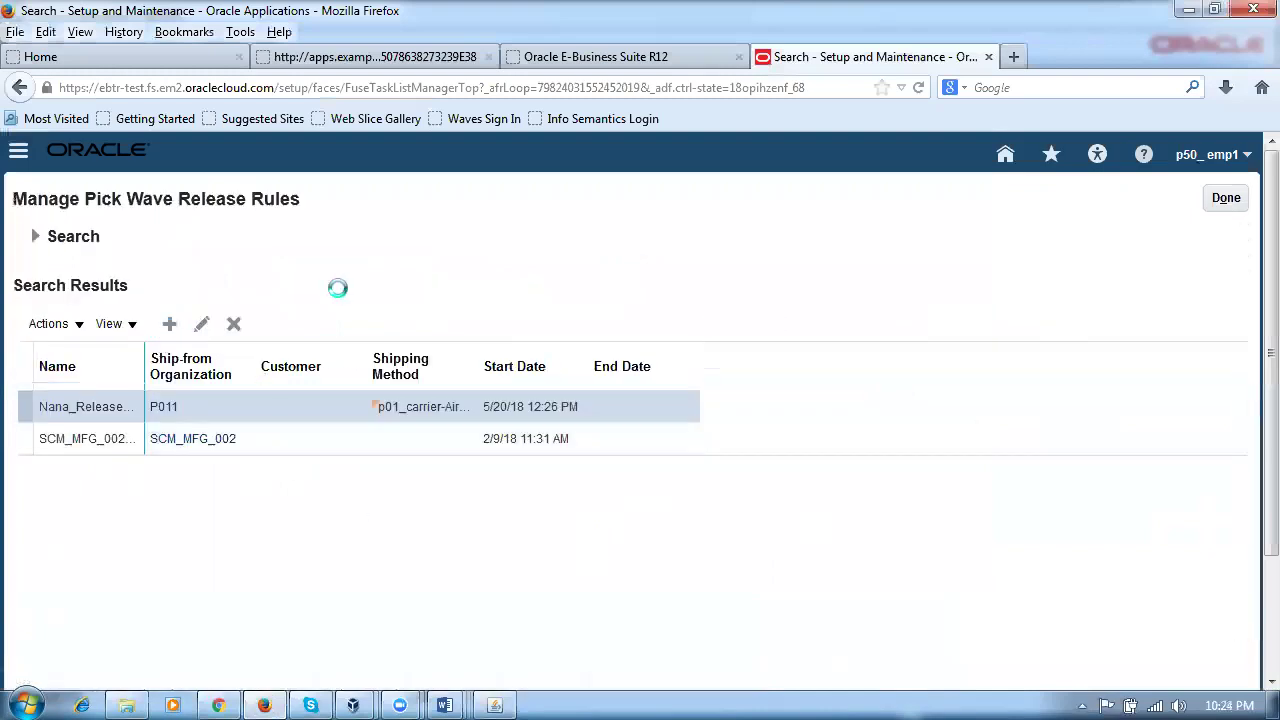
pyautogui.write('p50_rel_rule')
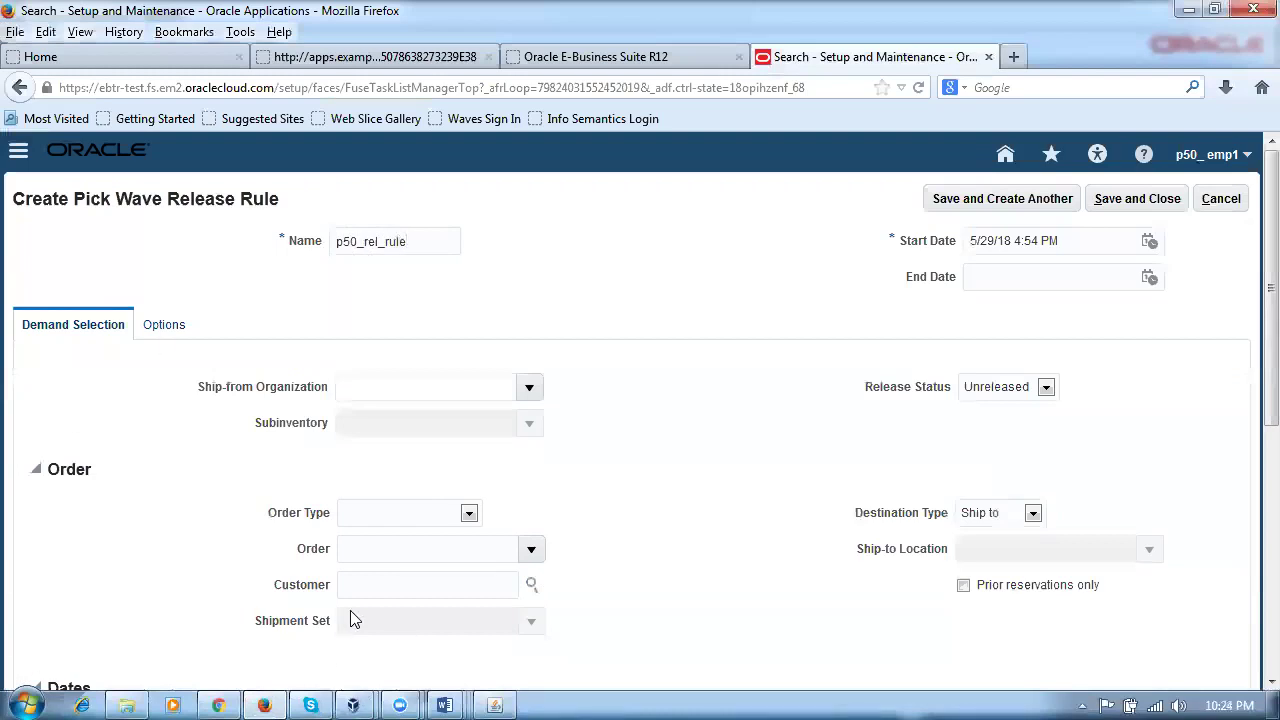
# Step: Set the Scheduled Ship Date start option to a number of days and verify the name p50_rel_rule
pyautogui.scroll(-5, 754, 489)
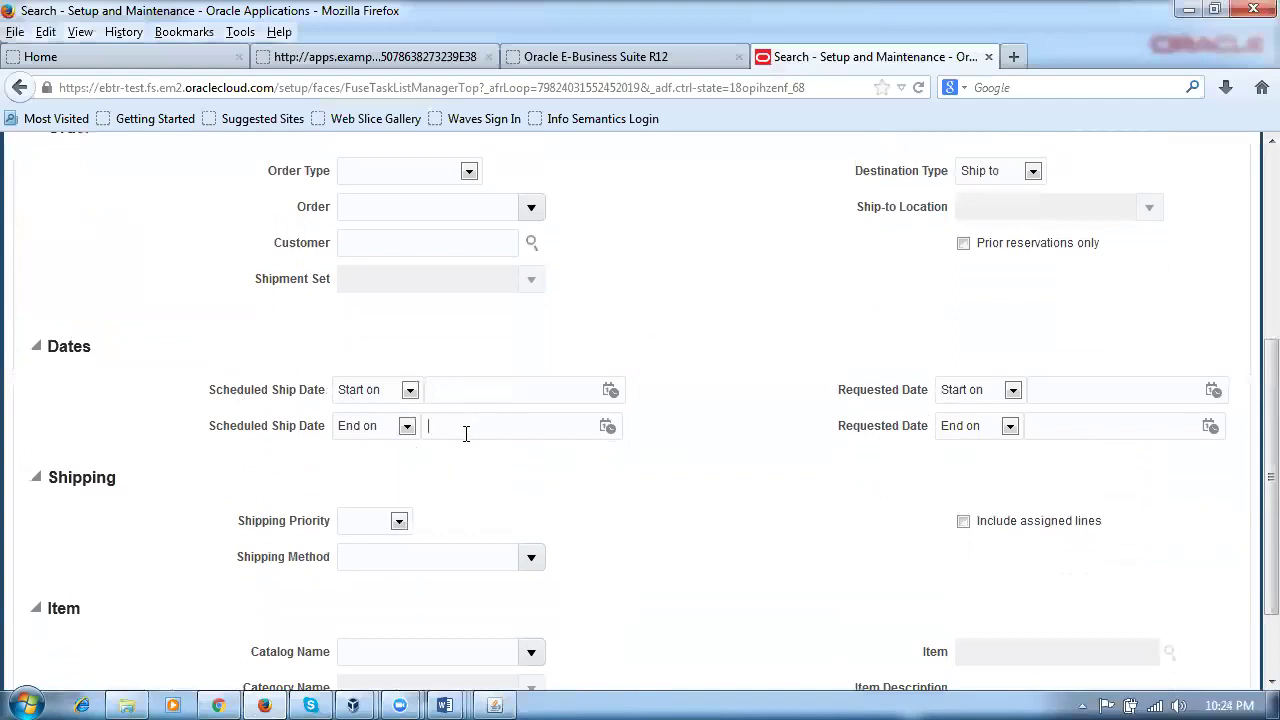
pyautogui.click(471, 393)
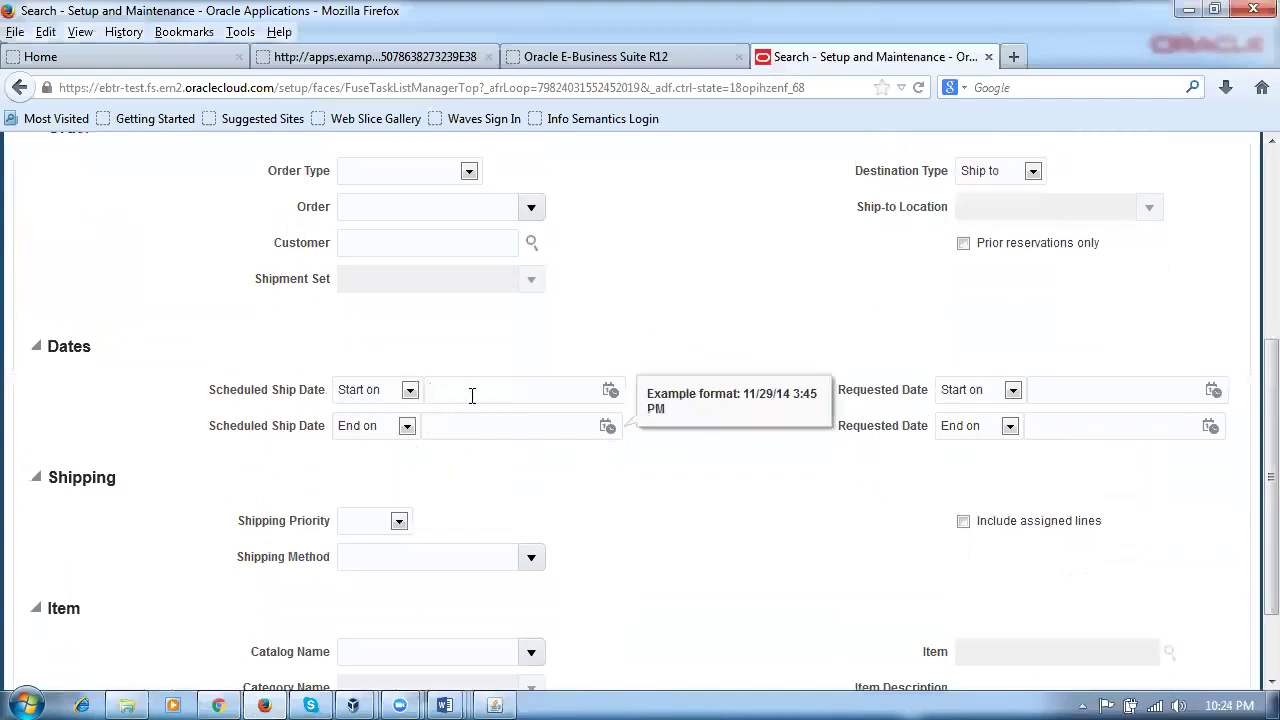
pyautogui.click(372, 392)
pyautogui.click(388, 434)
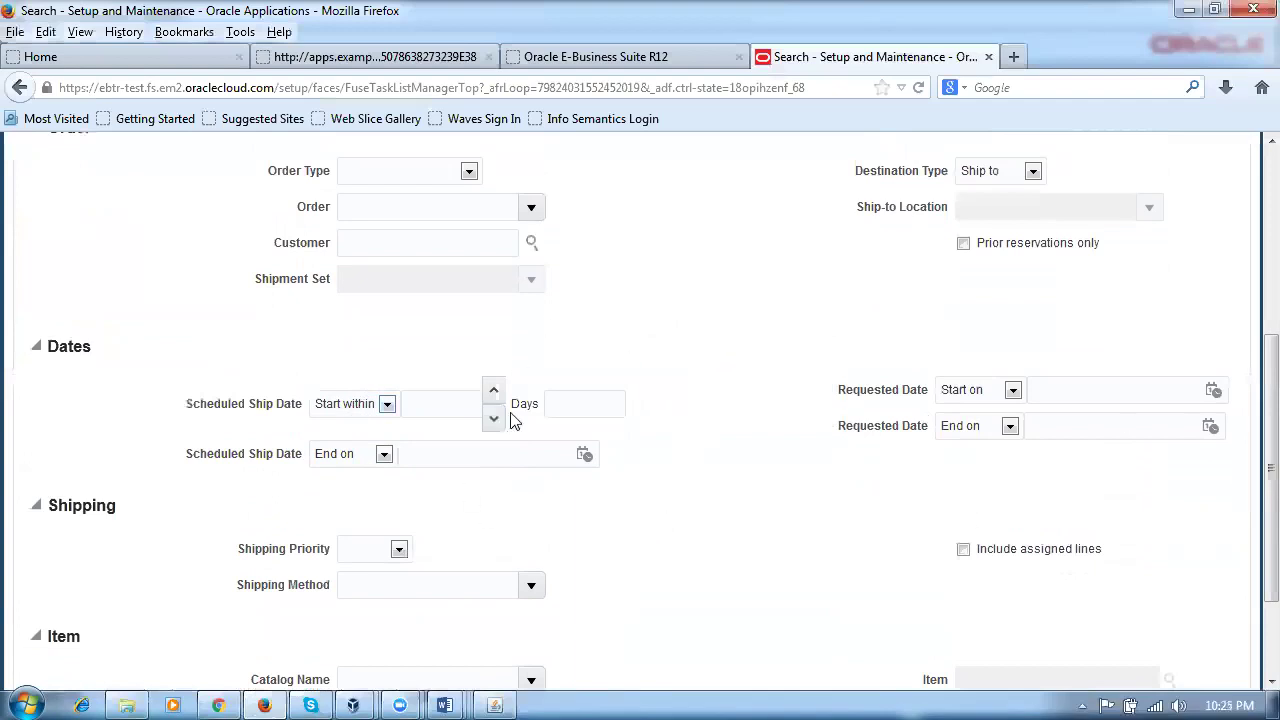
pyautogui.scroll(-1, 246, 481)
pyautogui.scroll(-3, 246, 481)
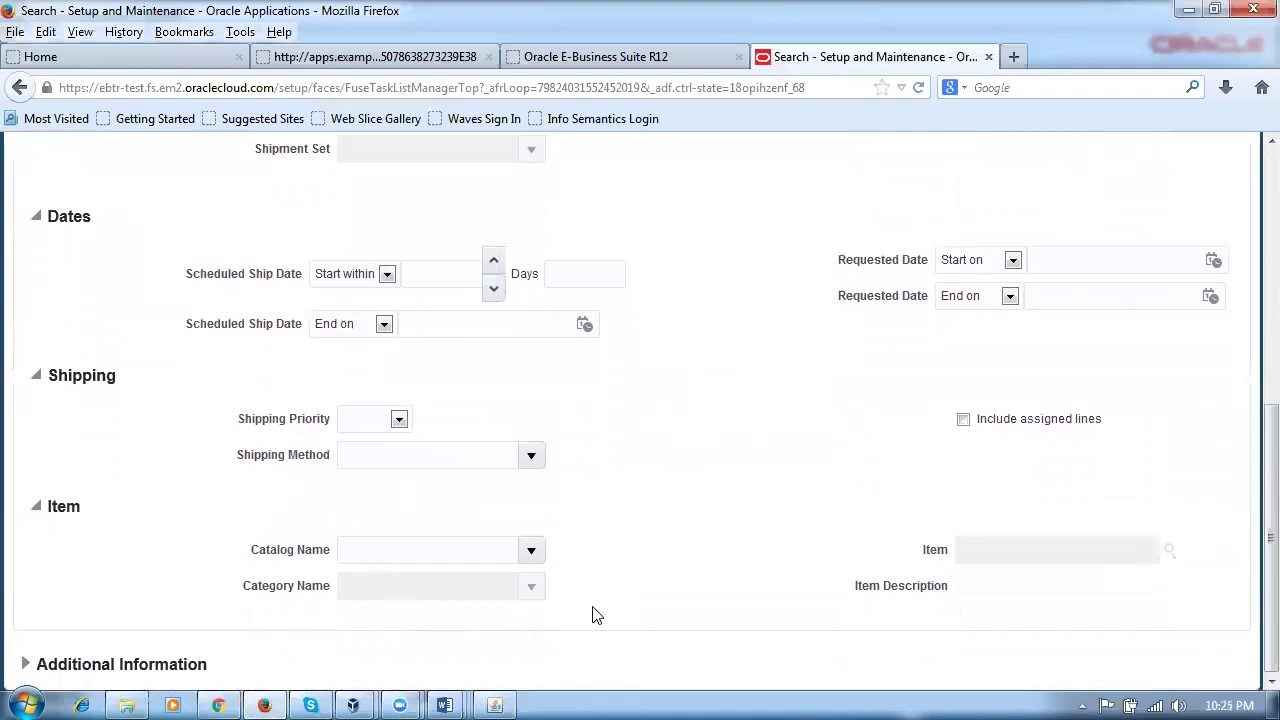
pyautogui.scroll(10, 594, 611)
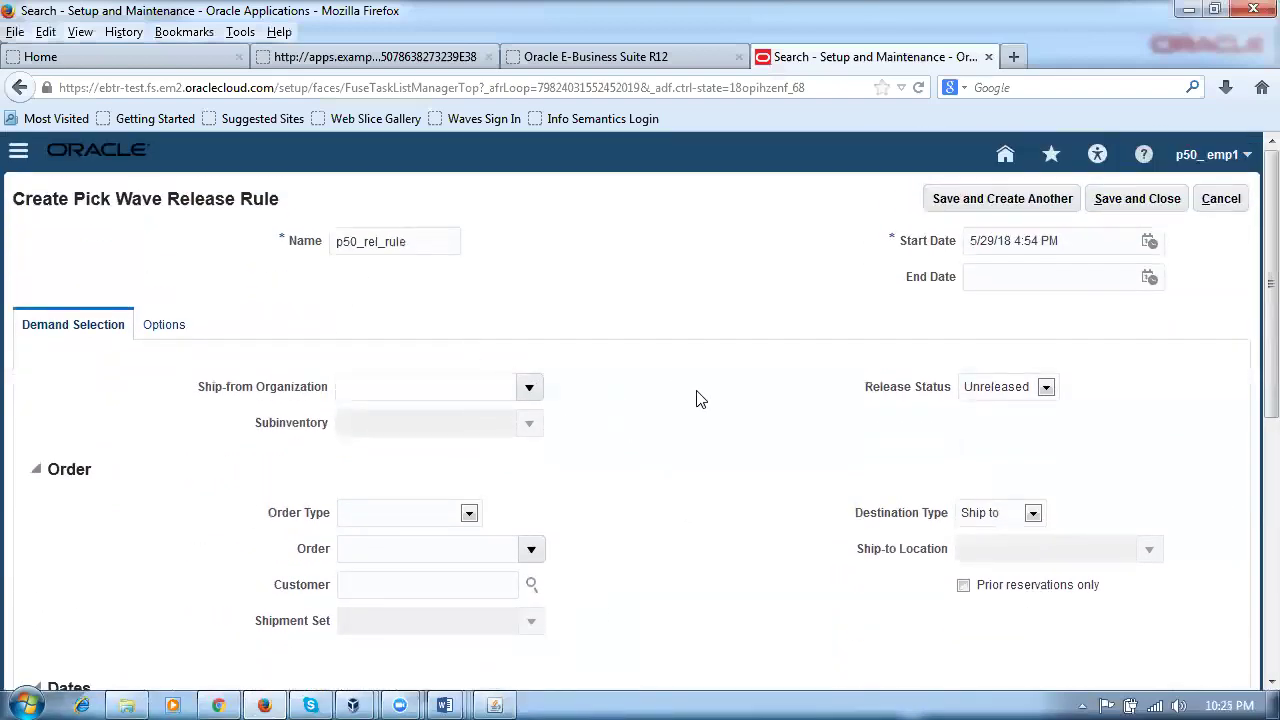
pyautogui.doubleClick(404, 243)
pyautogui.click(690, 332)
pyautogui.scroll(-5, 695, 353)
pyautogui.scroll(-3, 695, 353)
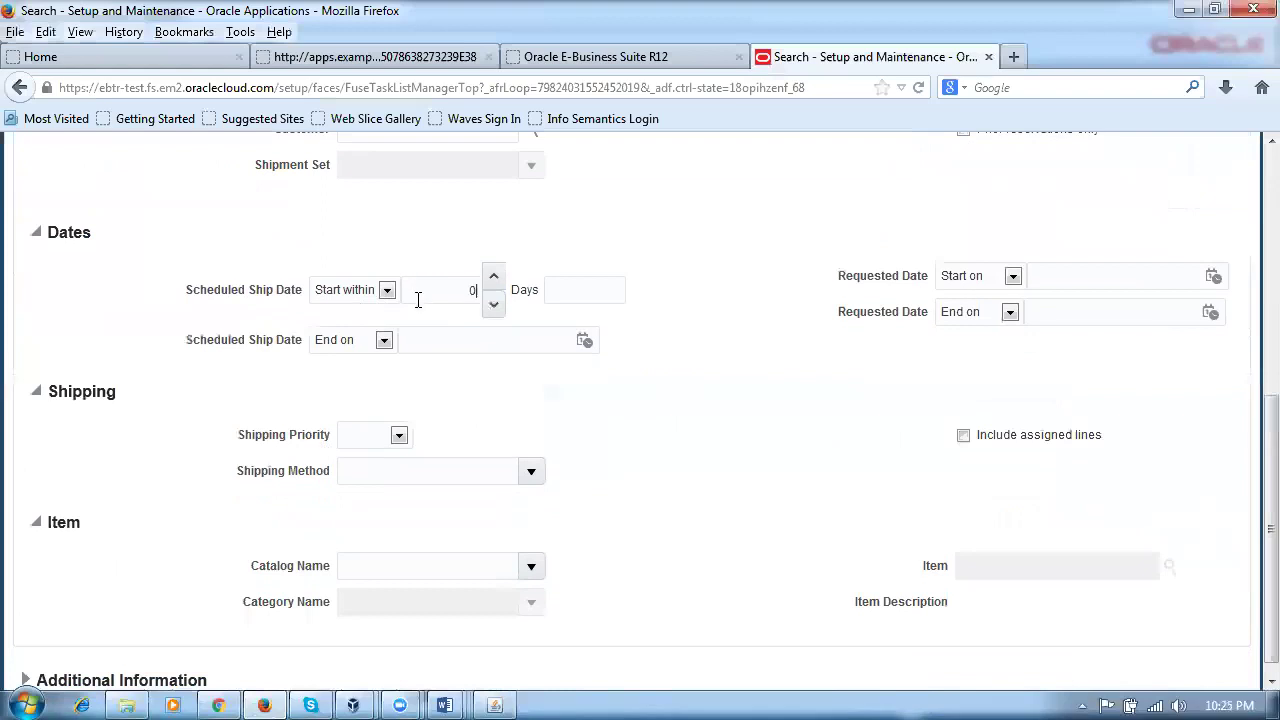
# Step: Enter 0 start days and End within 2 days, then save and close the rule
pyautogui.click(588, 295)
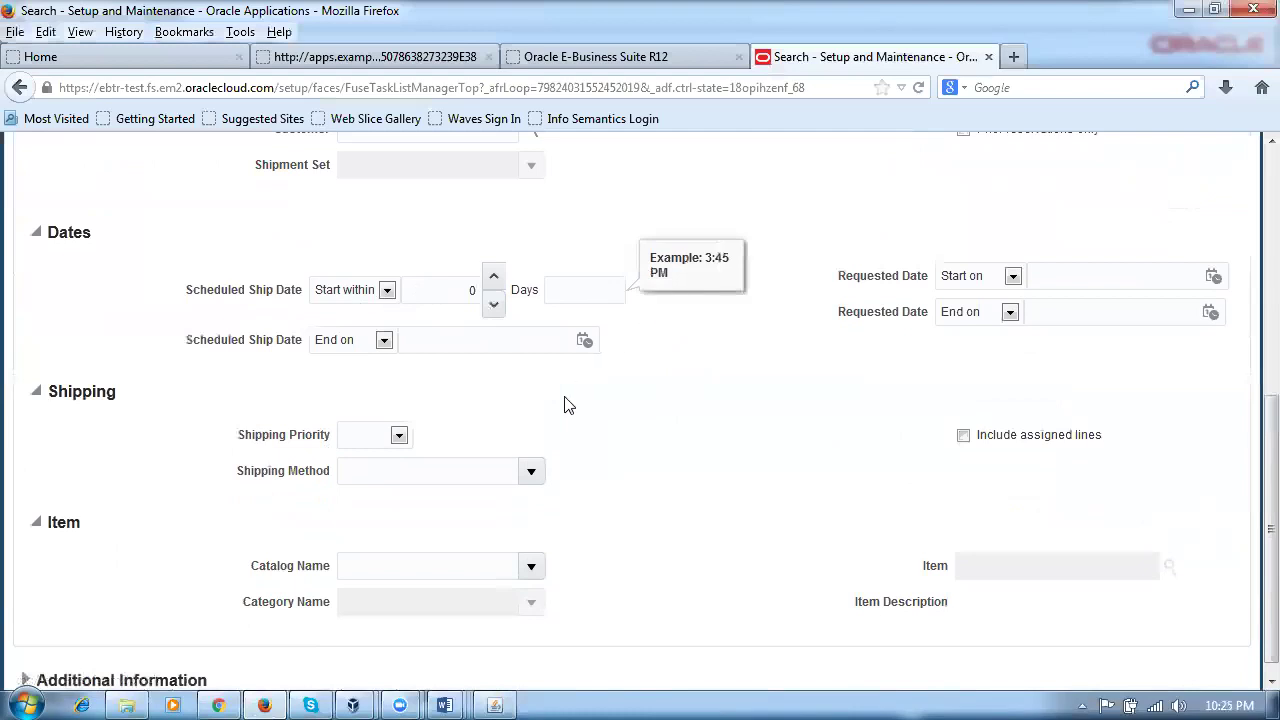
pyautogui.click(384, 340)
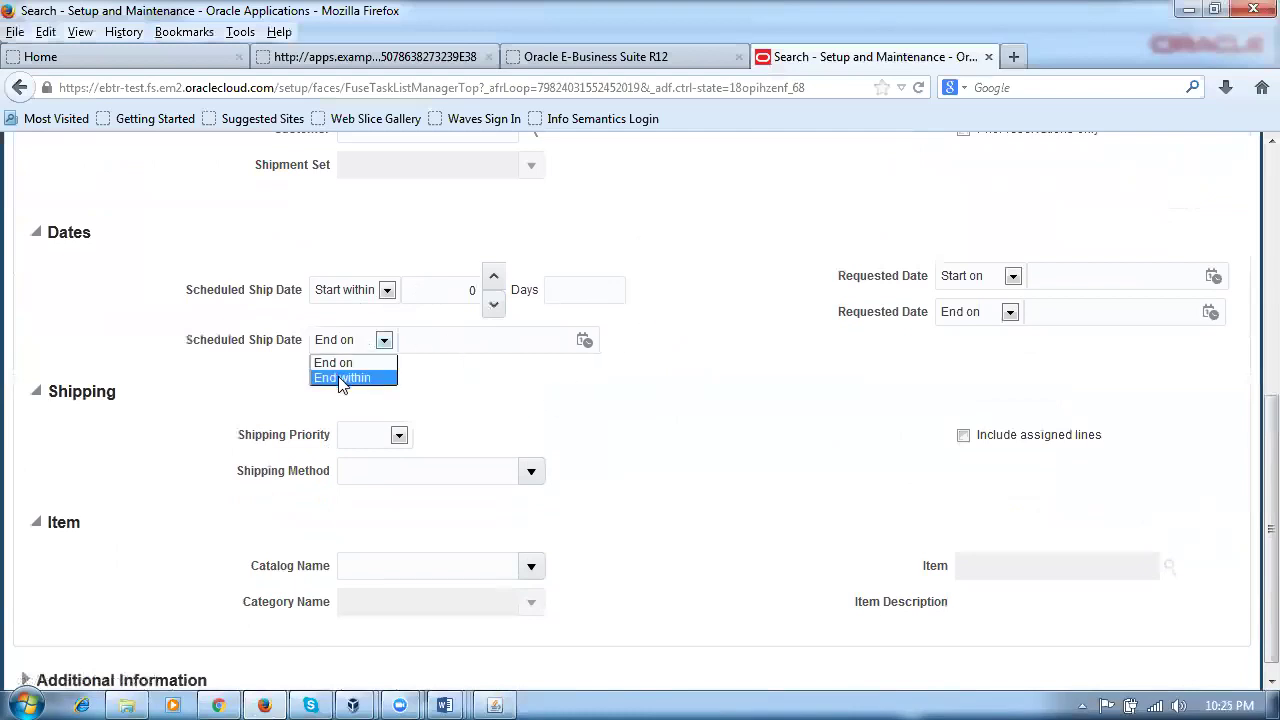
pyautogui.click(343, 379)
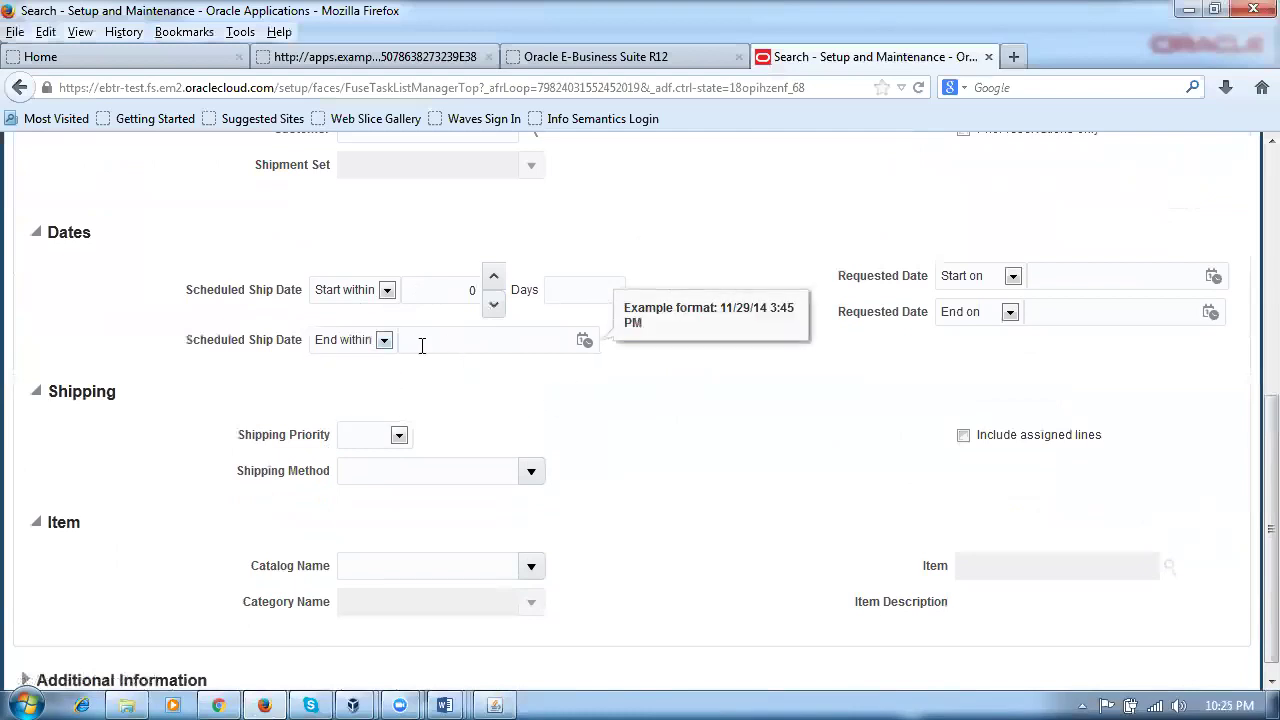
pyautogui.write('2')
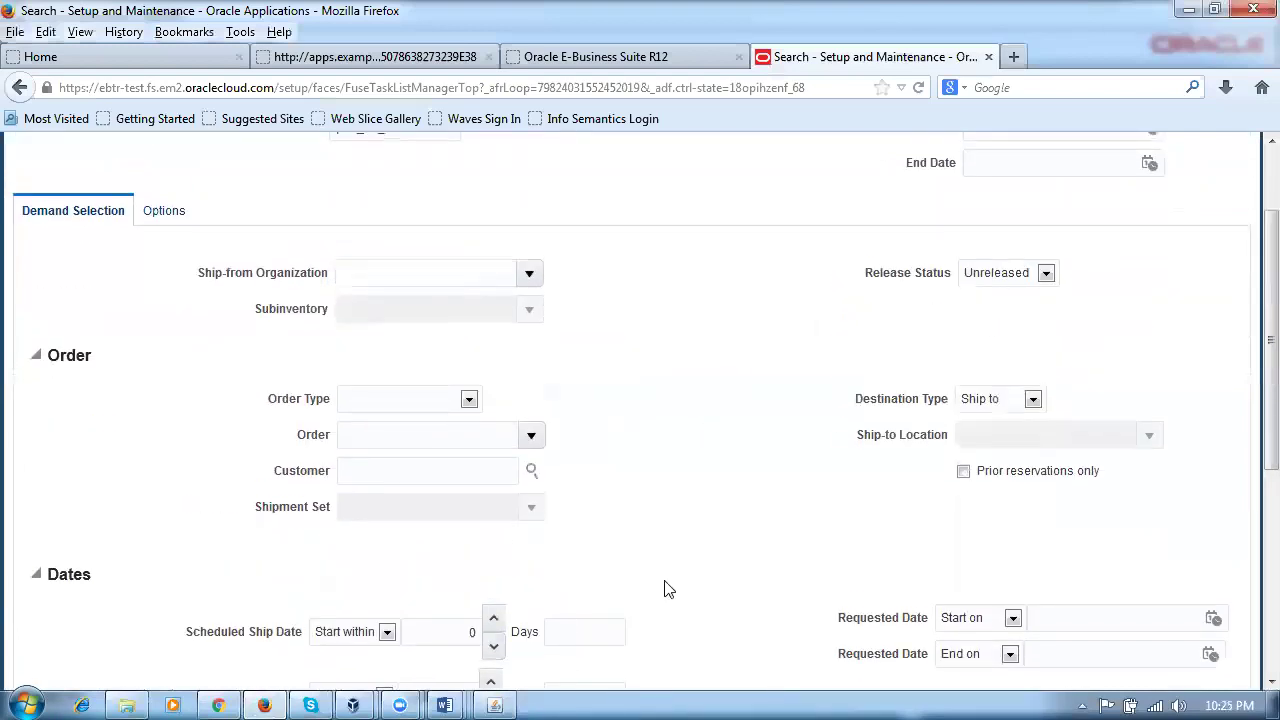
pyautogui.scroll(2, 963, 280)
pyautogui.click(1110, 197)
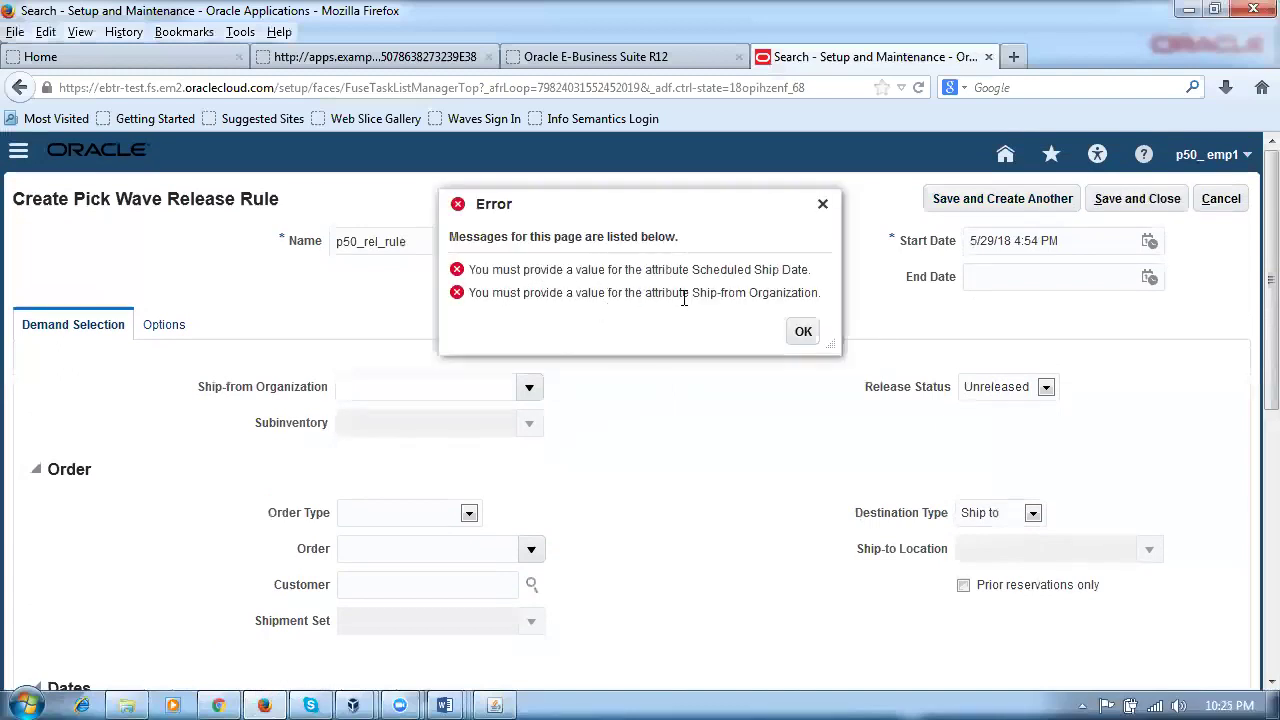
# Step: Clear the required-values error and set both scheduled ship date times to 11:59 PM
pyautogui.click(803, 335)
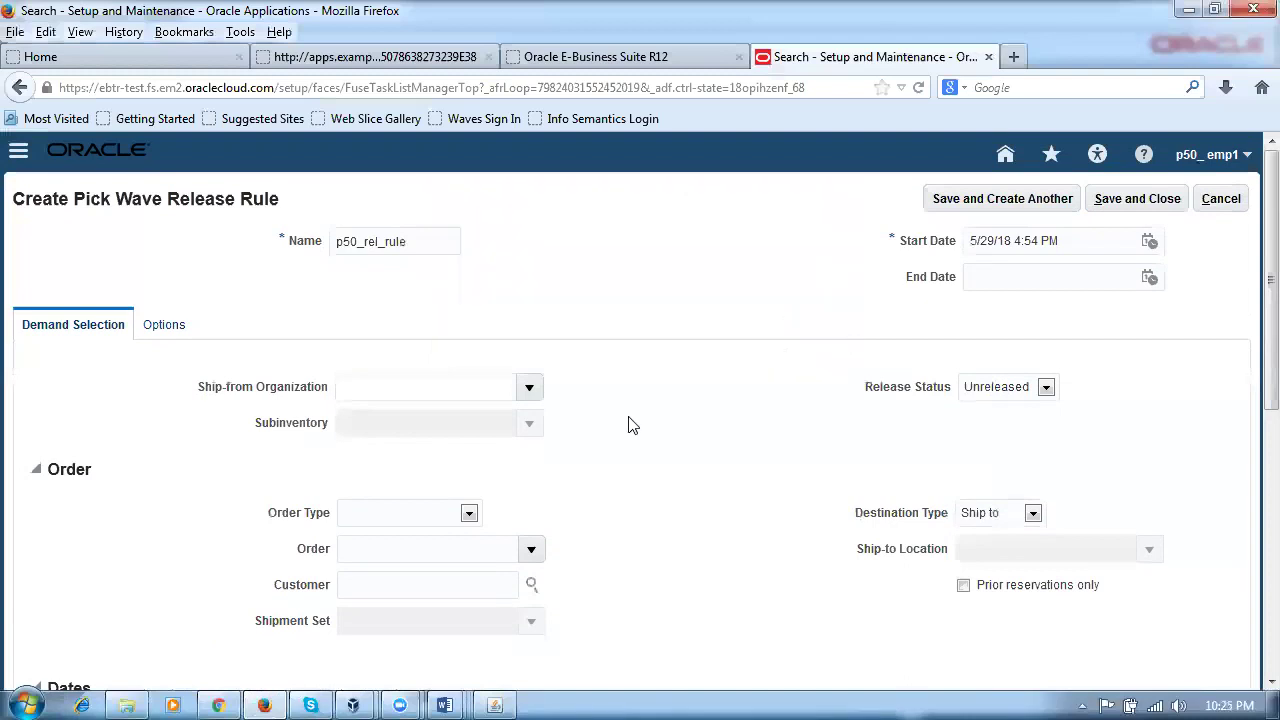
pyautogui.scroll(-4, 634, 434)
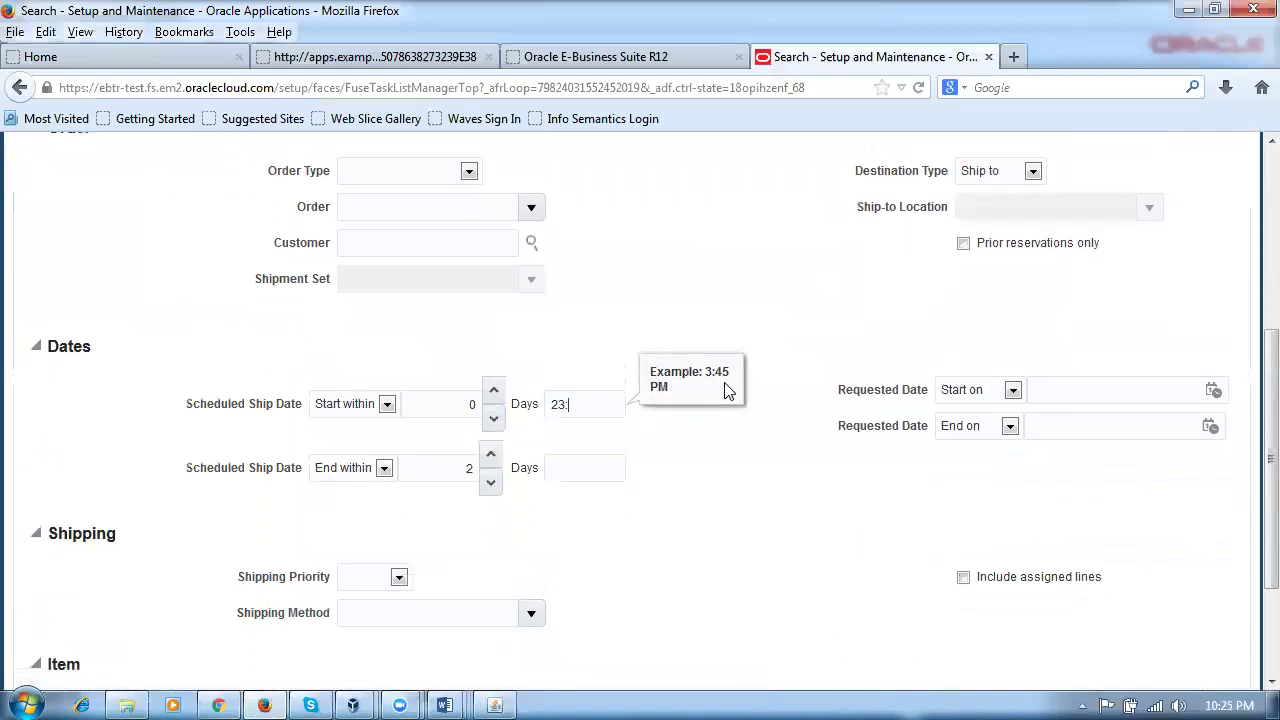
pyautogui.click(597, 458)
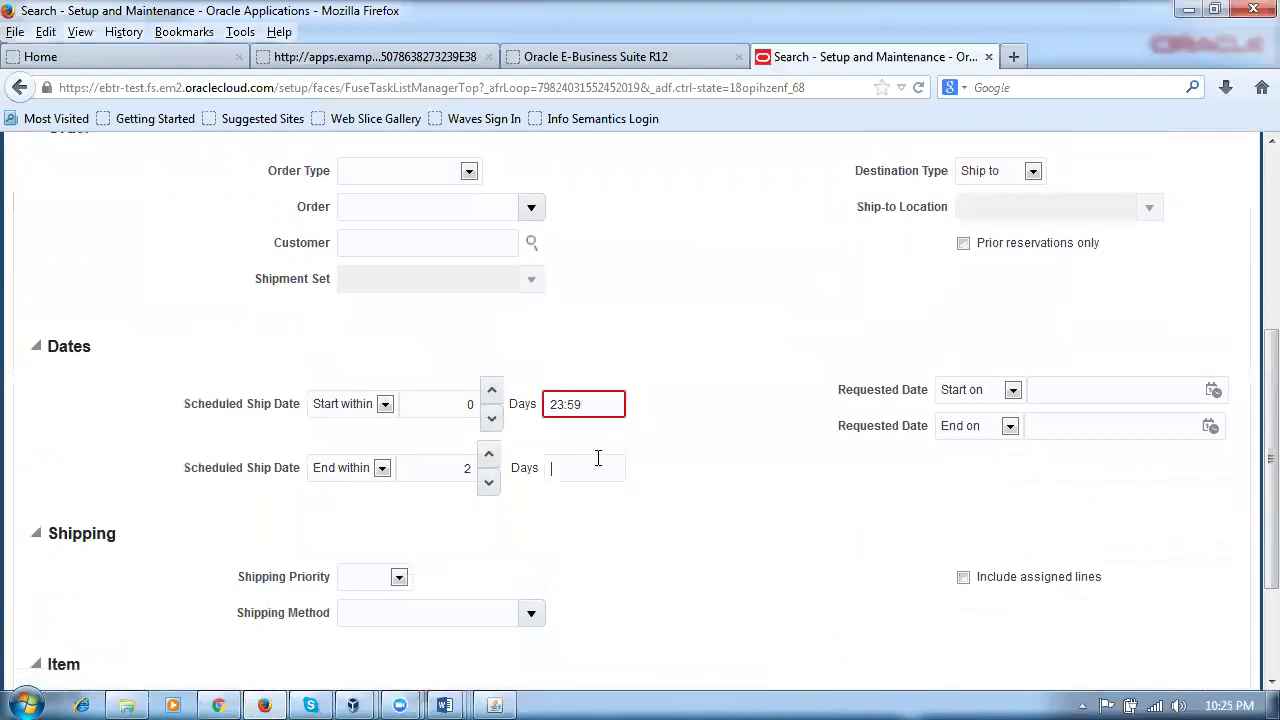
pyautogui.click(602, 404)
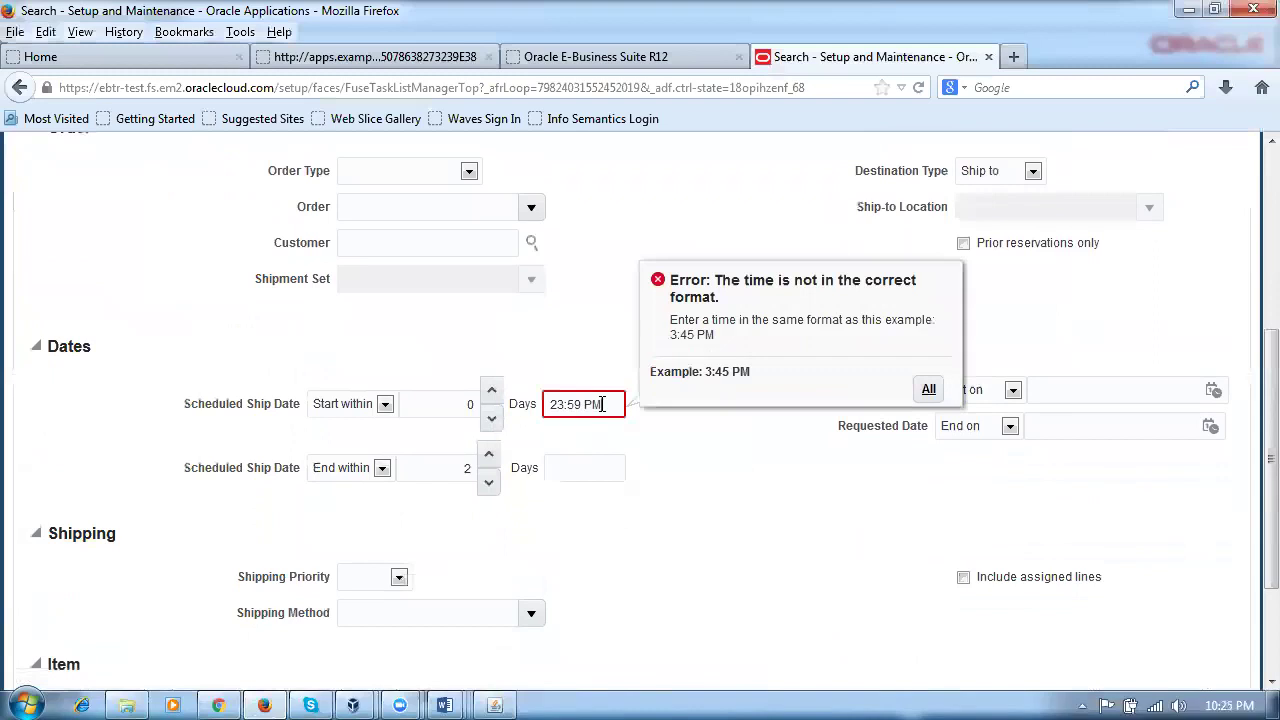
pyautogui.click(568, 472)
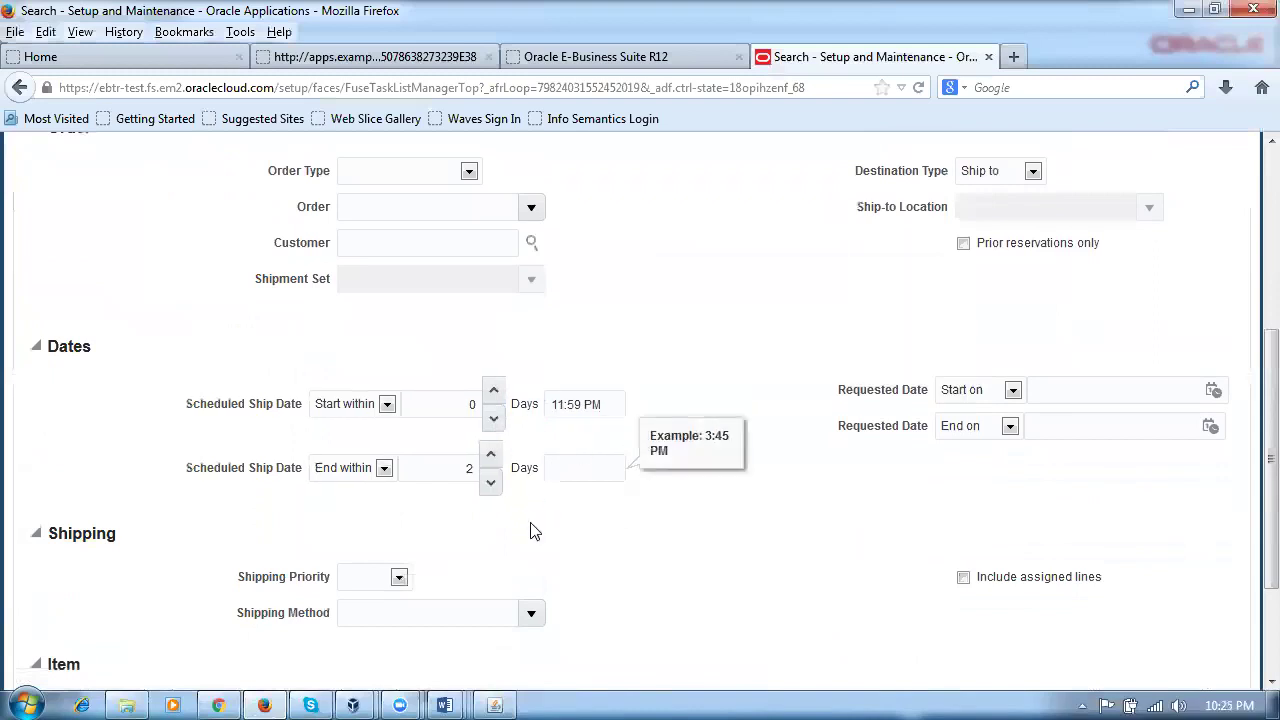
pyautogui.write('11:59 PM')
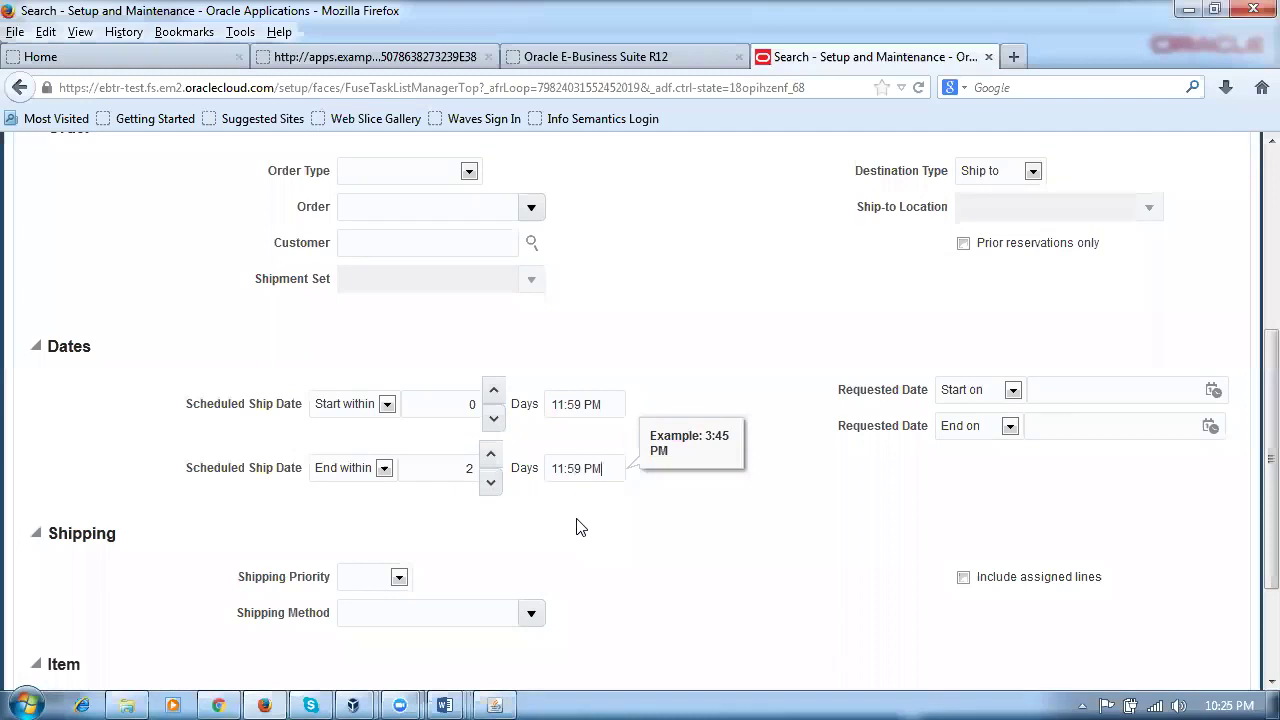
pyautogui.click(580, 527)
# Step: Set the ship-from organization to P501 on rule p50_rel_rule
pyautogui.scroll(4, 537, 375)
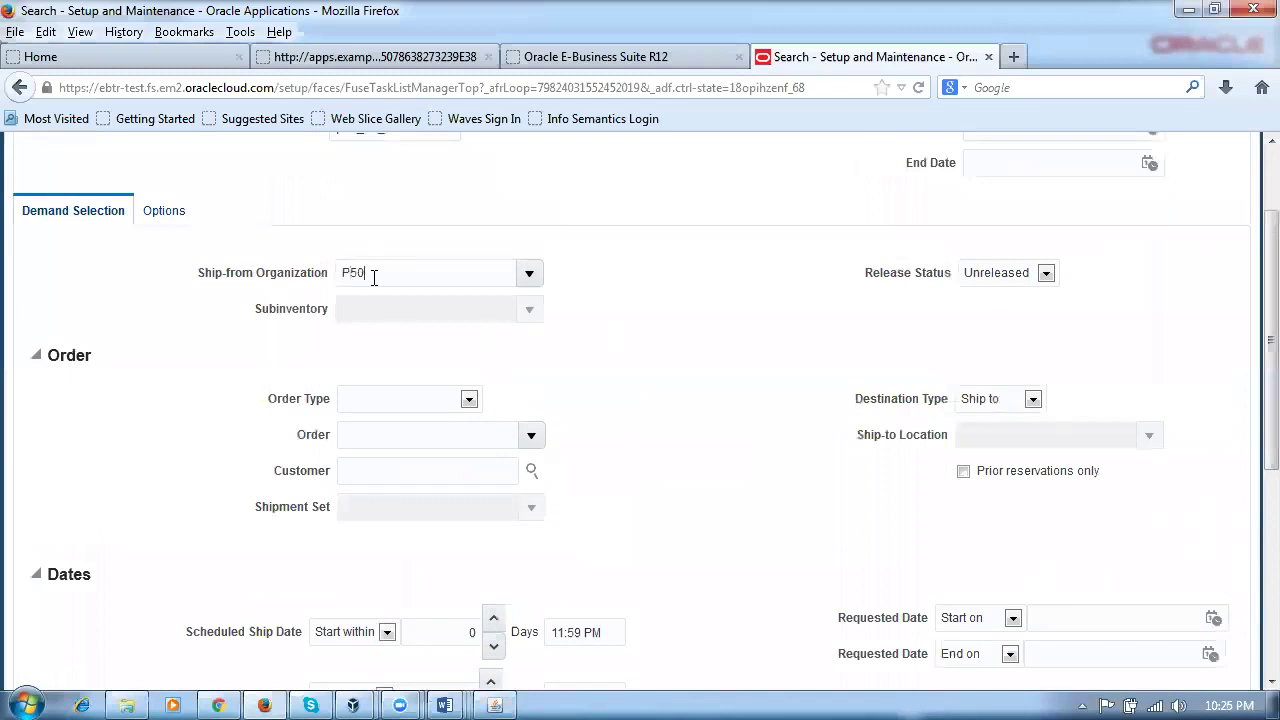
pyautogui.press('Tab')
pyautogui.scroll(-3, 688, 377)
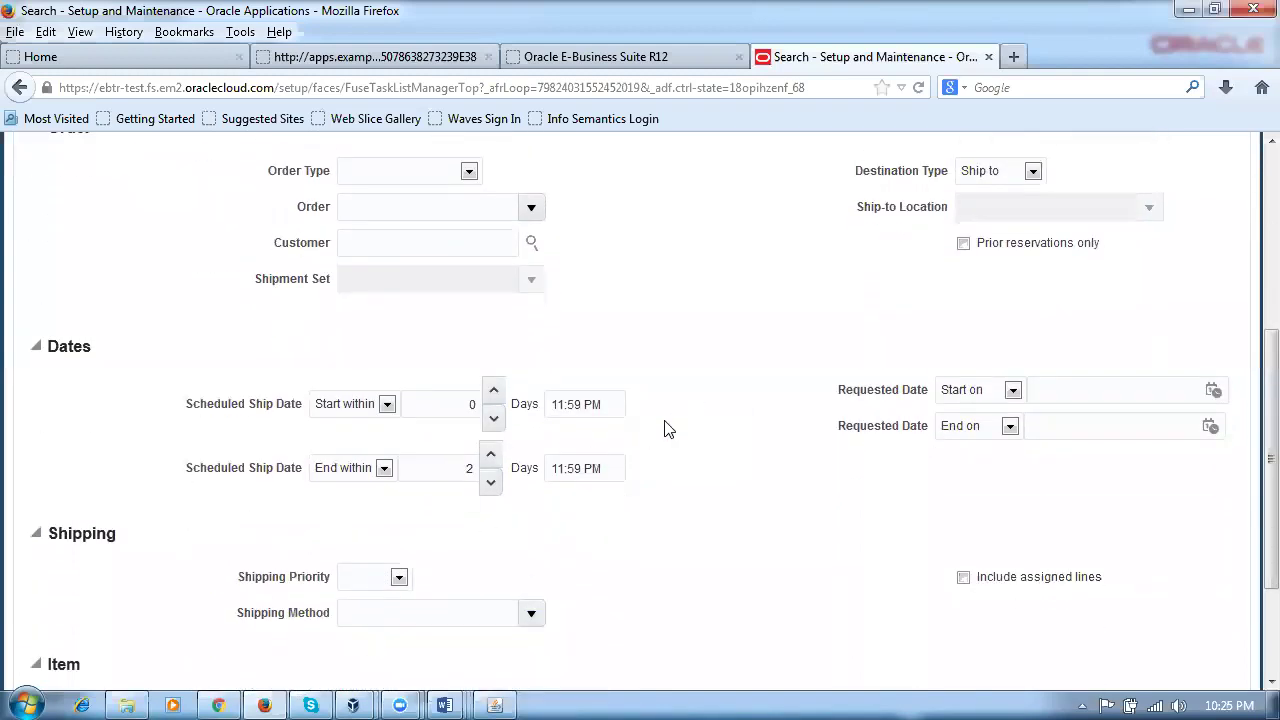
pyautogui.scroll(4, 668, 431)
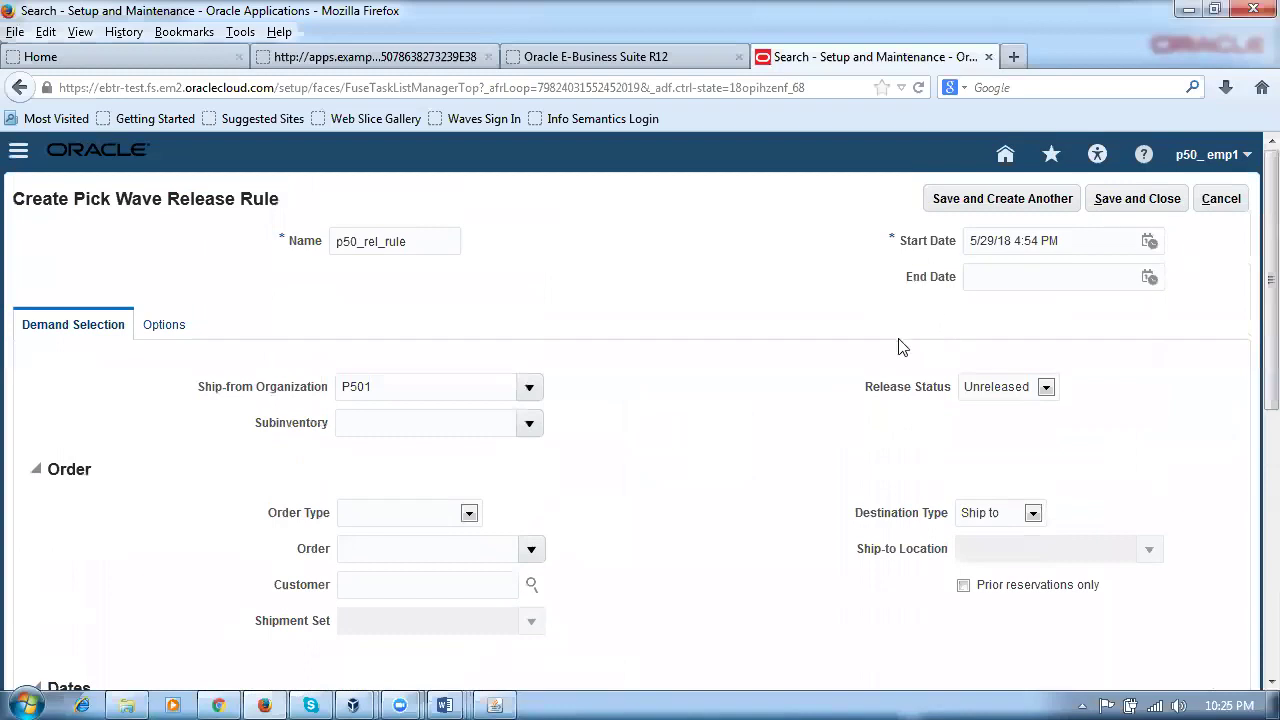
pyautogui.click(494, 705)
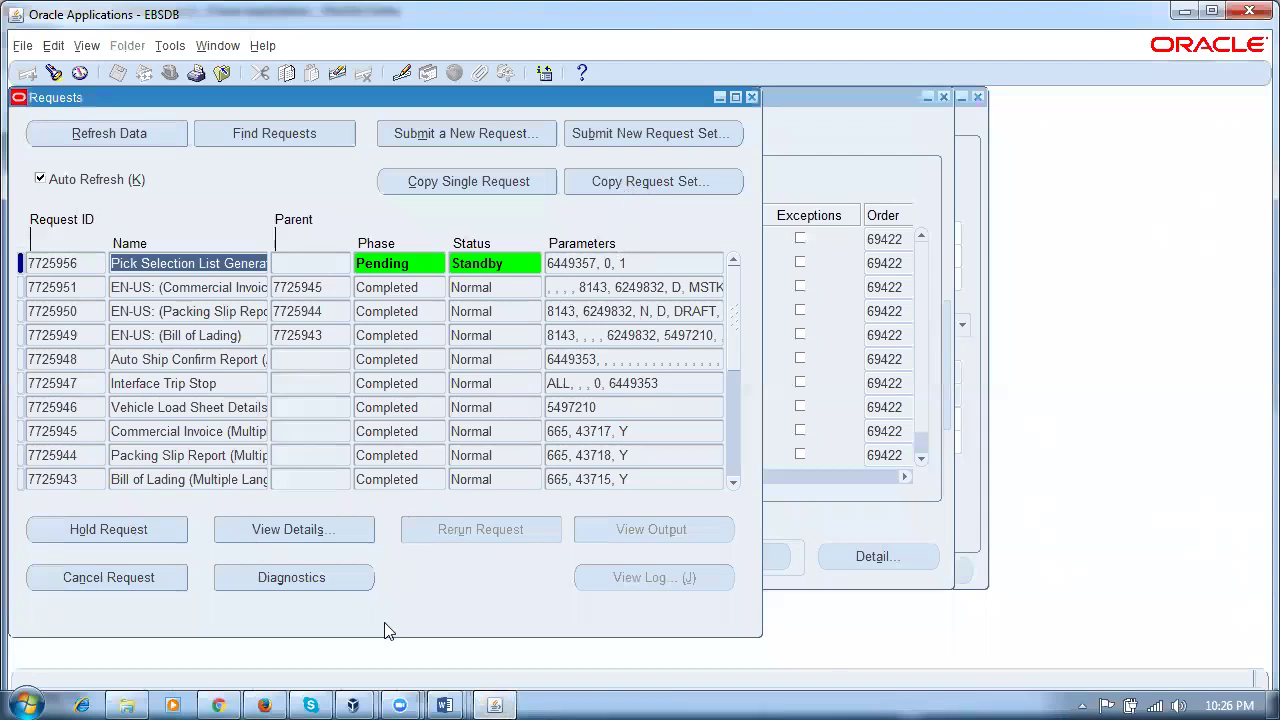
pyautogui.click(212, 45)
pyautogui.click(238, 143)
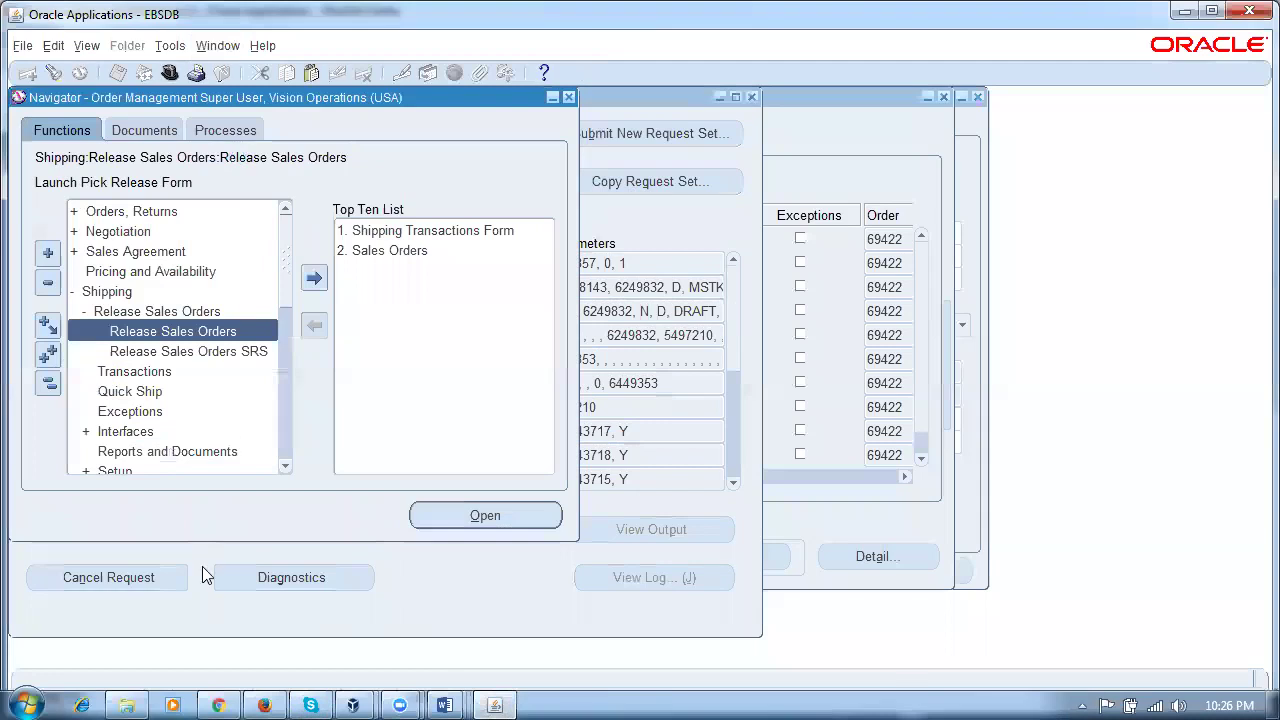
pyautogui.click(145, 331)
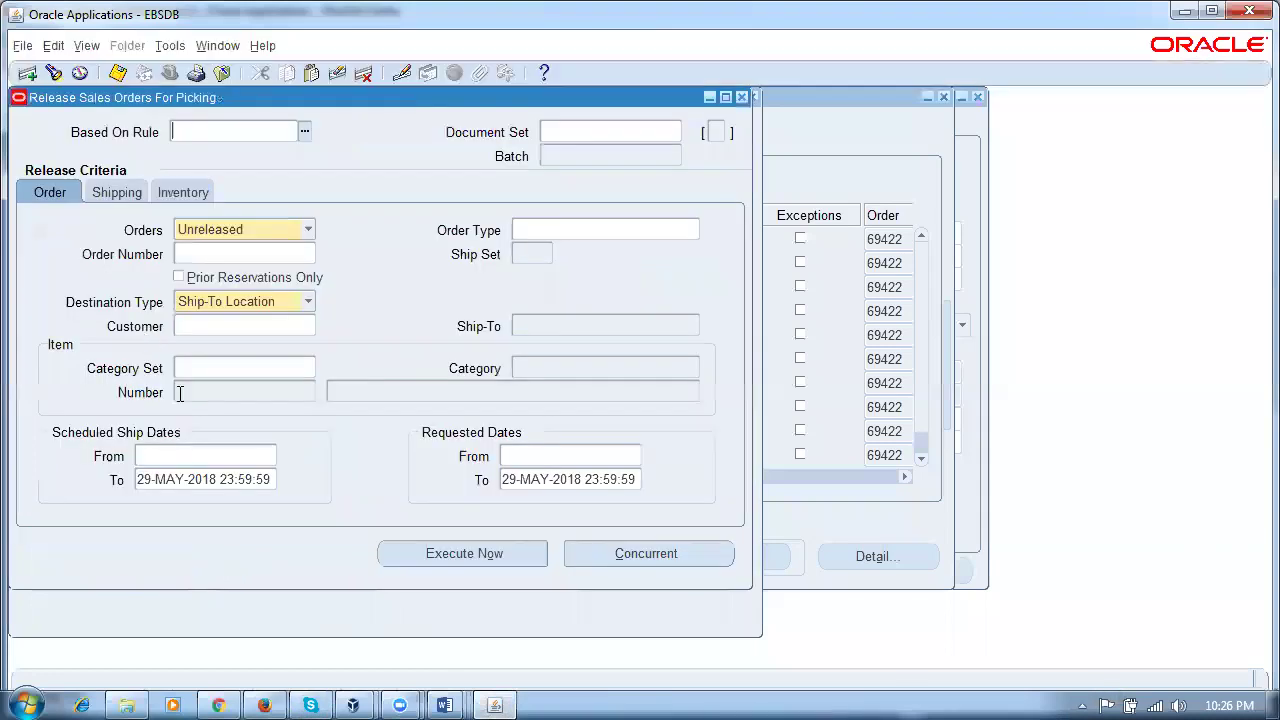
pyautogui.click(186, 192)
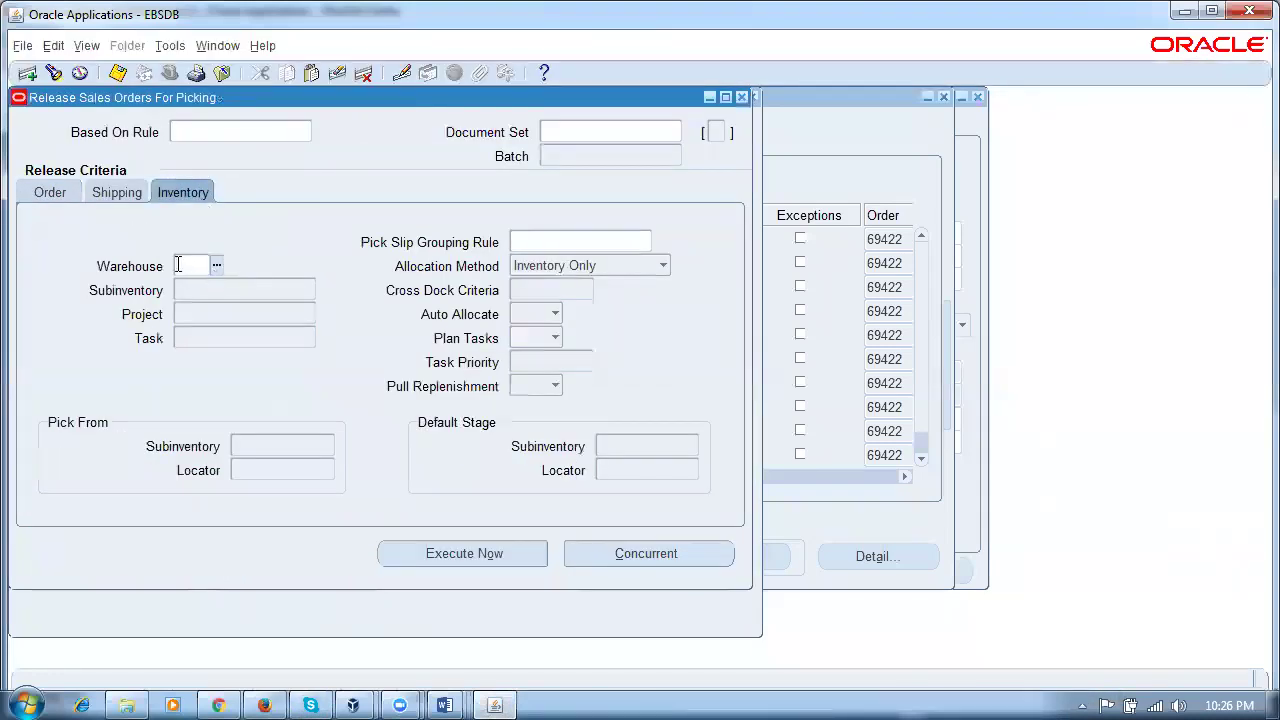
pyautogui.click(741, 97)
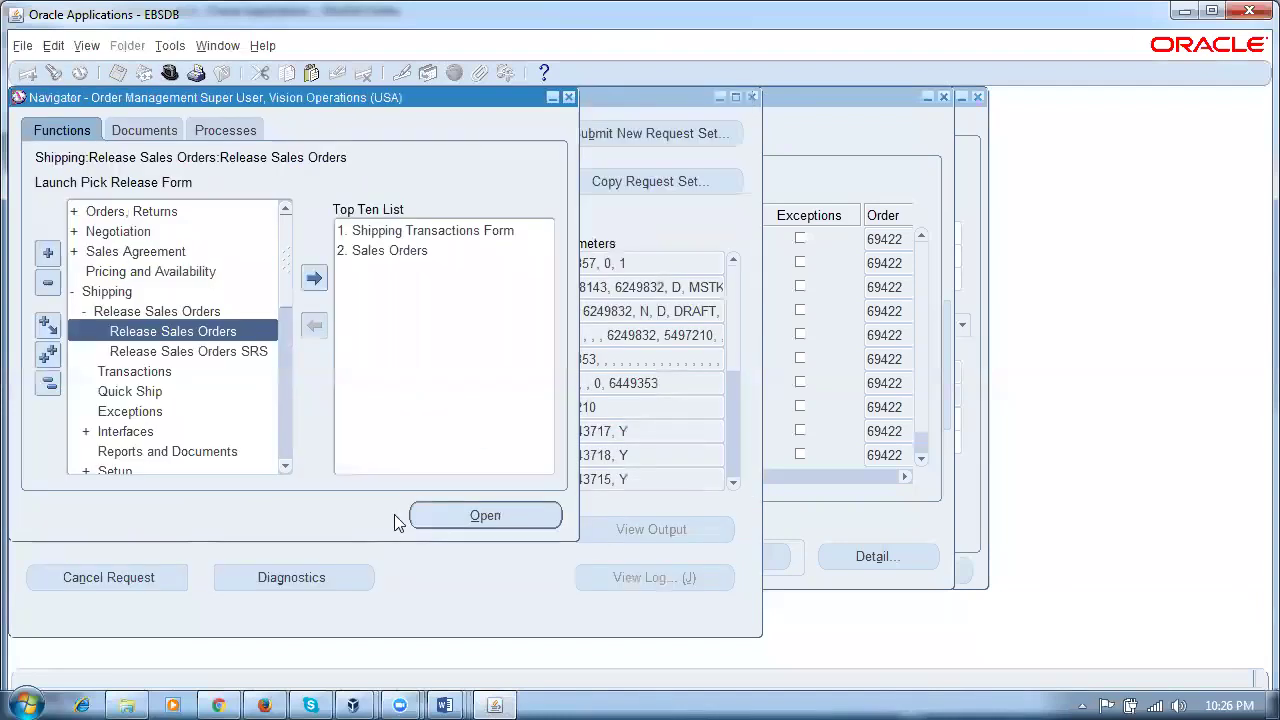
pyautogui.click(278, 698)
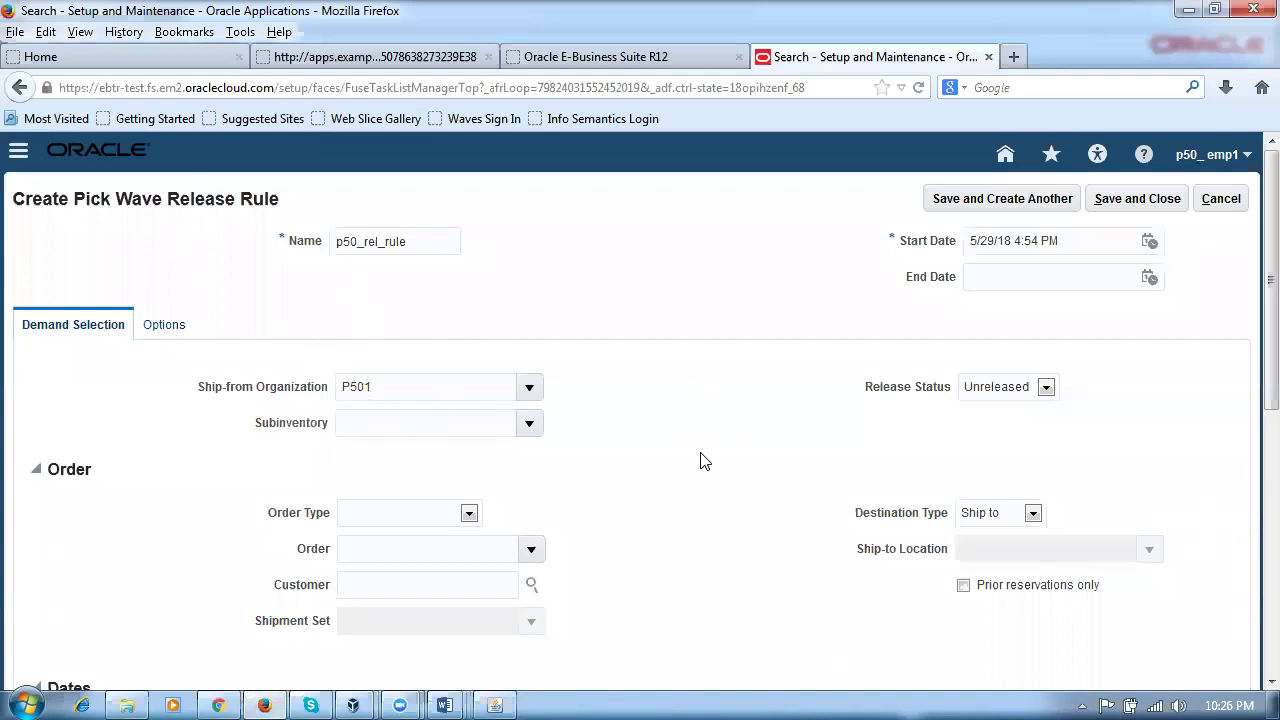
# Step: Save and close the p50_rel_rule pick wave release rule for P501
pyautogui.scroll(-4, 700, 457)
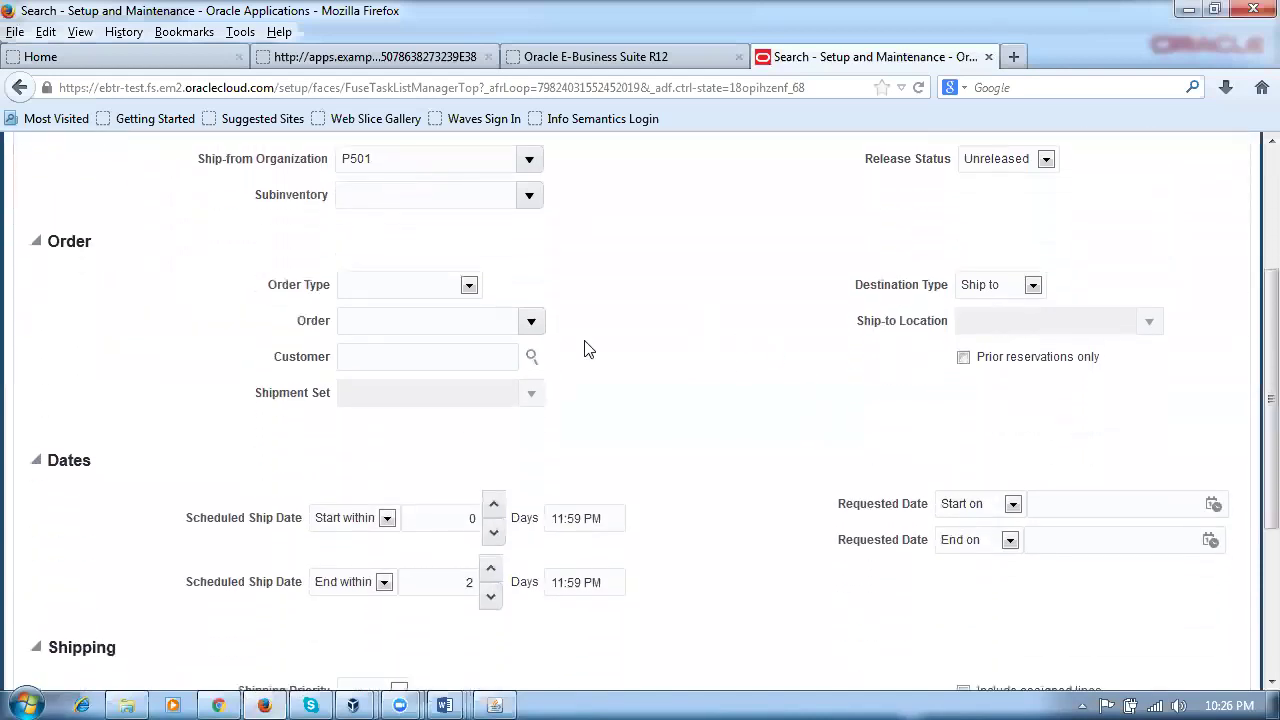
pyautogui.scroll(4, 800, 440)
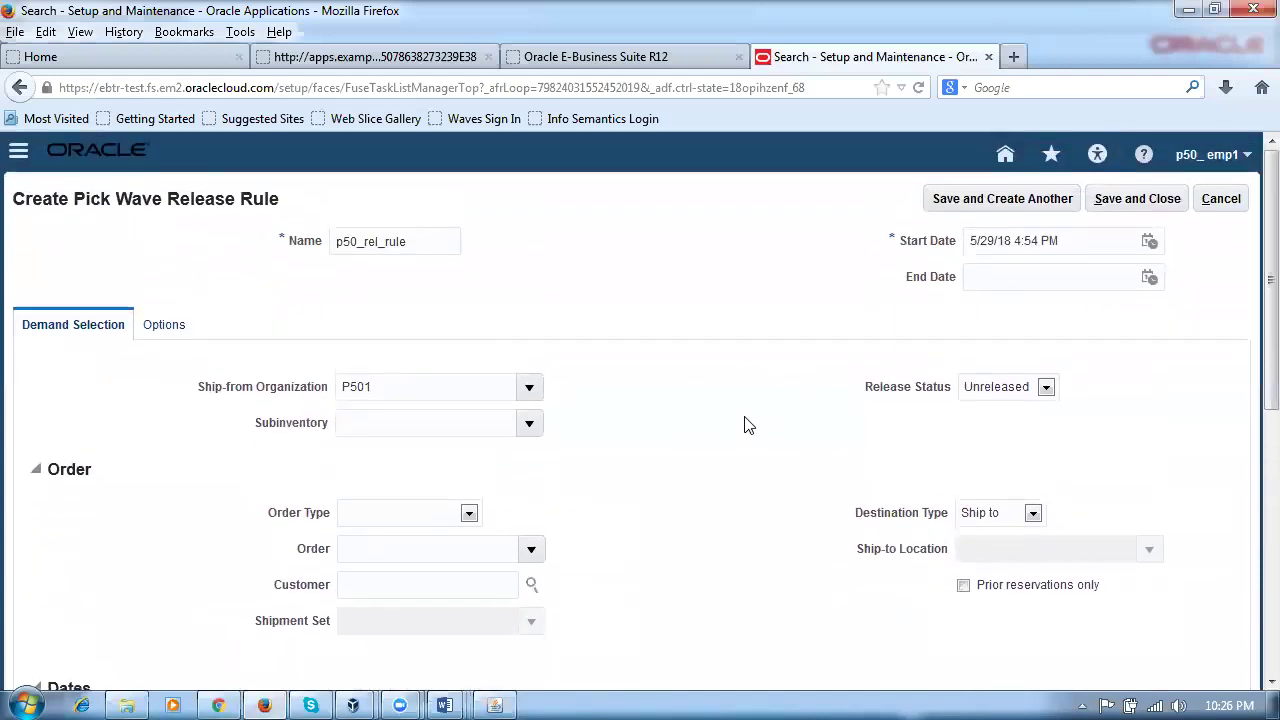
pyautogui.click(1152, 199)
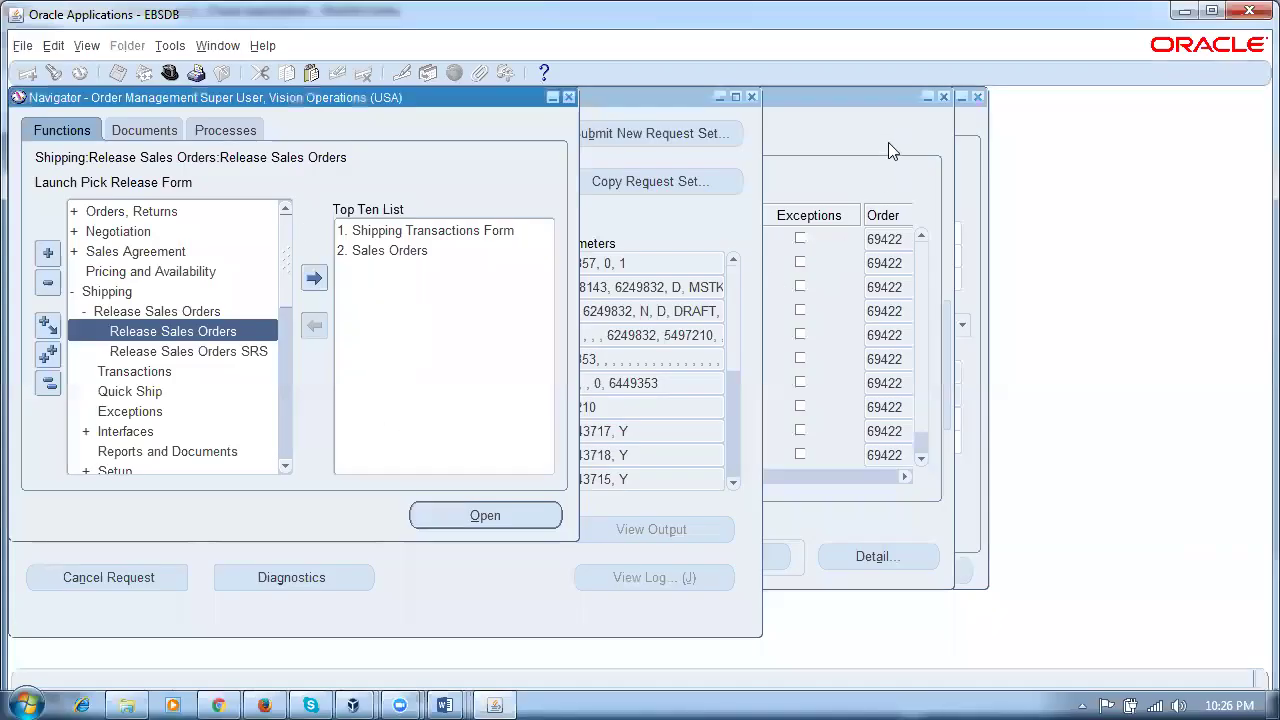
# Step: Re-query the Shipping Transactions lines to refresh statuses and return to line 6240059
pyautogui.click(892, 150)
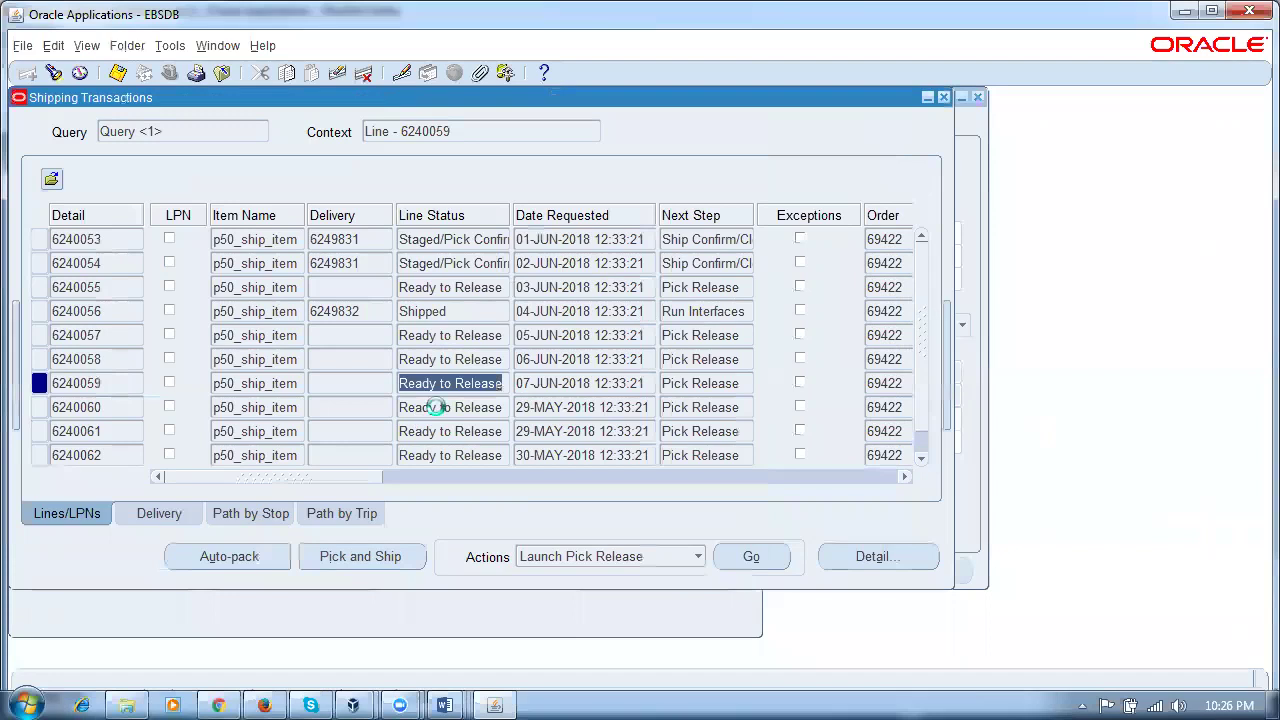
pyautogui.hotkey('ctrl', 'F11')
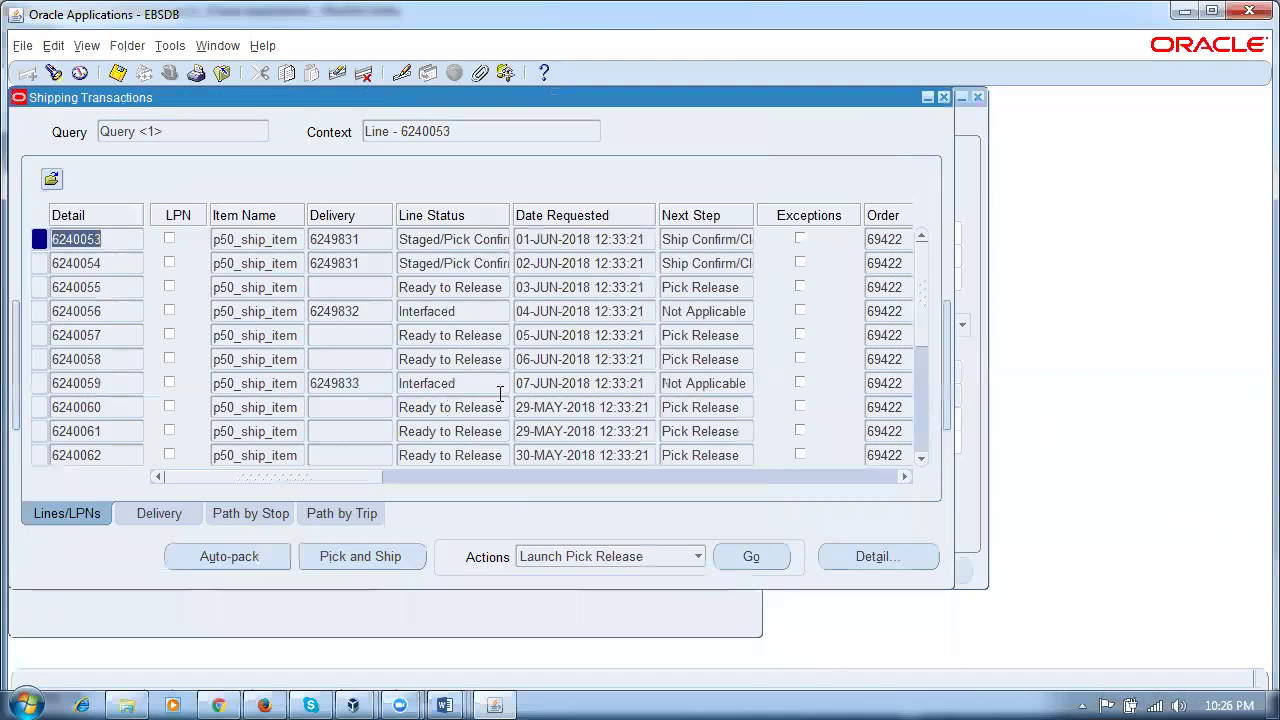
pyautogui.click(537, 381)
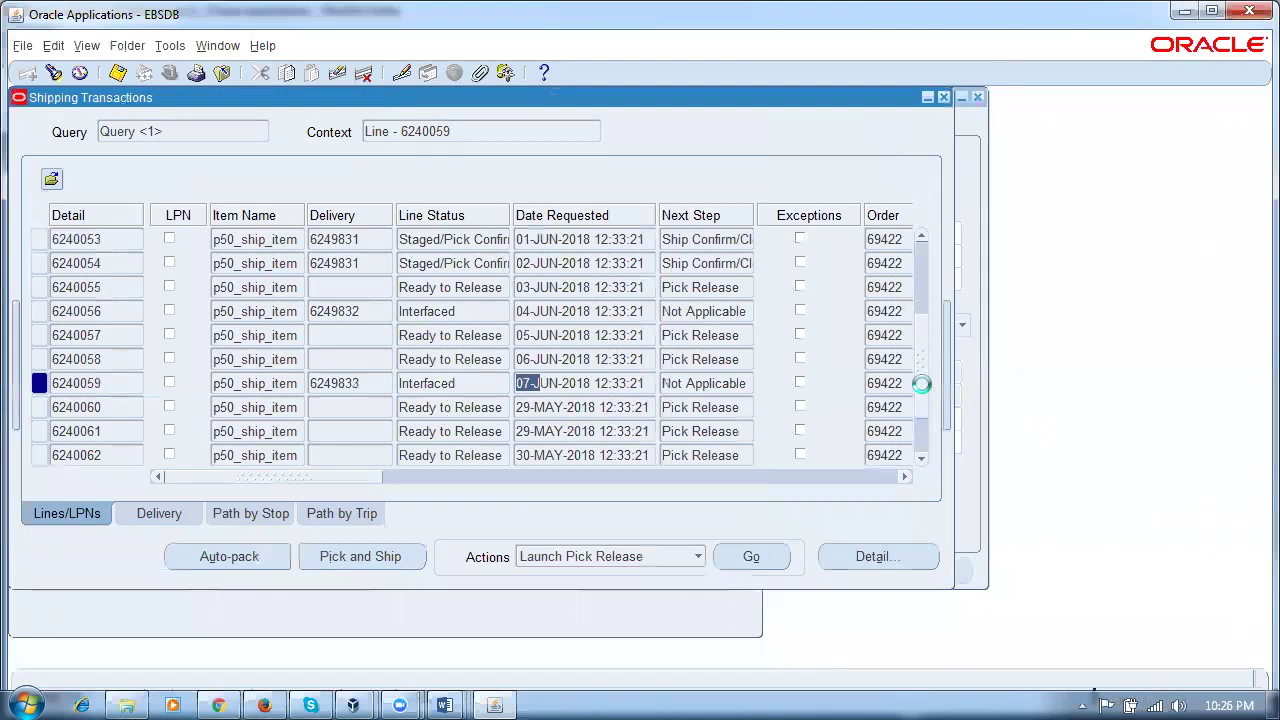
pyautogui.press('Down')
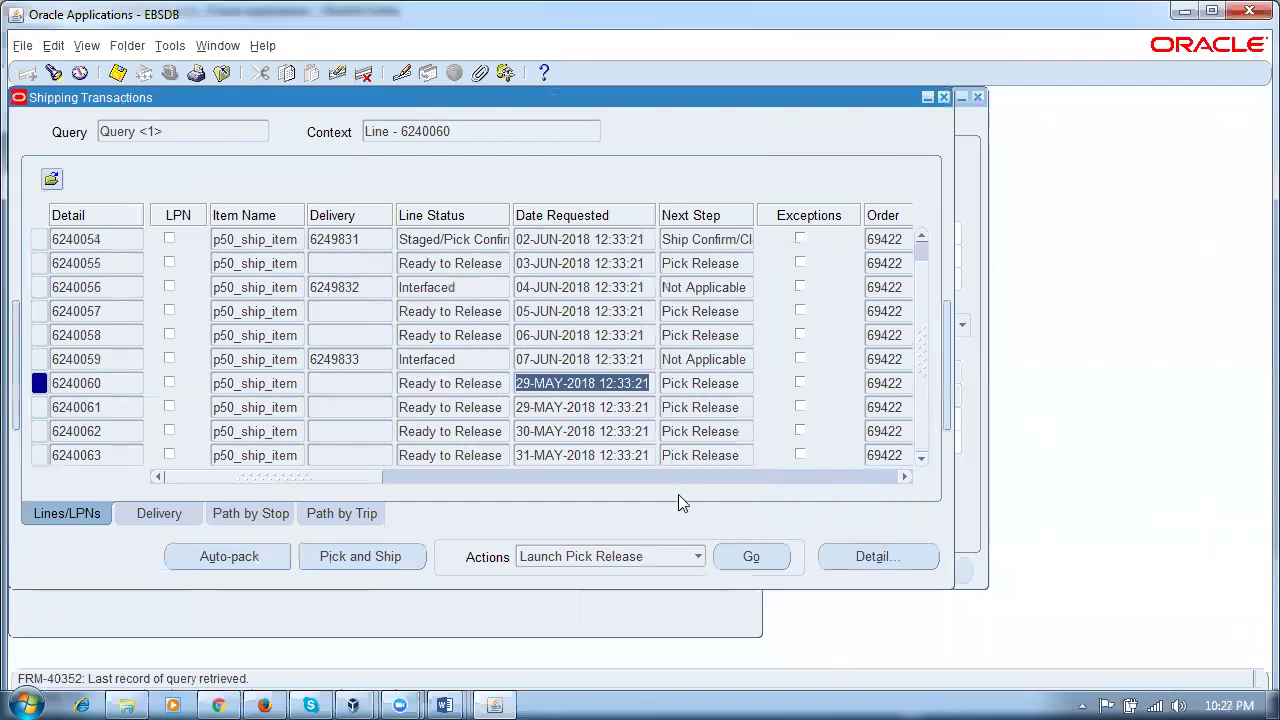
pyautogui.click(539, 360)
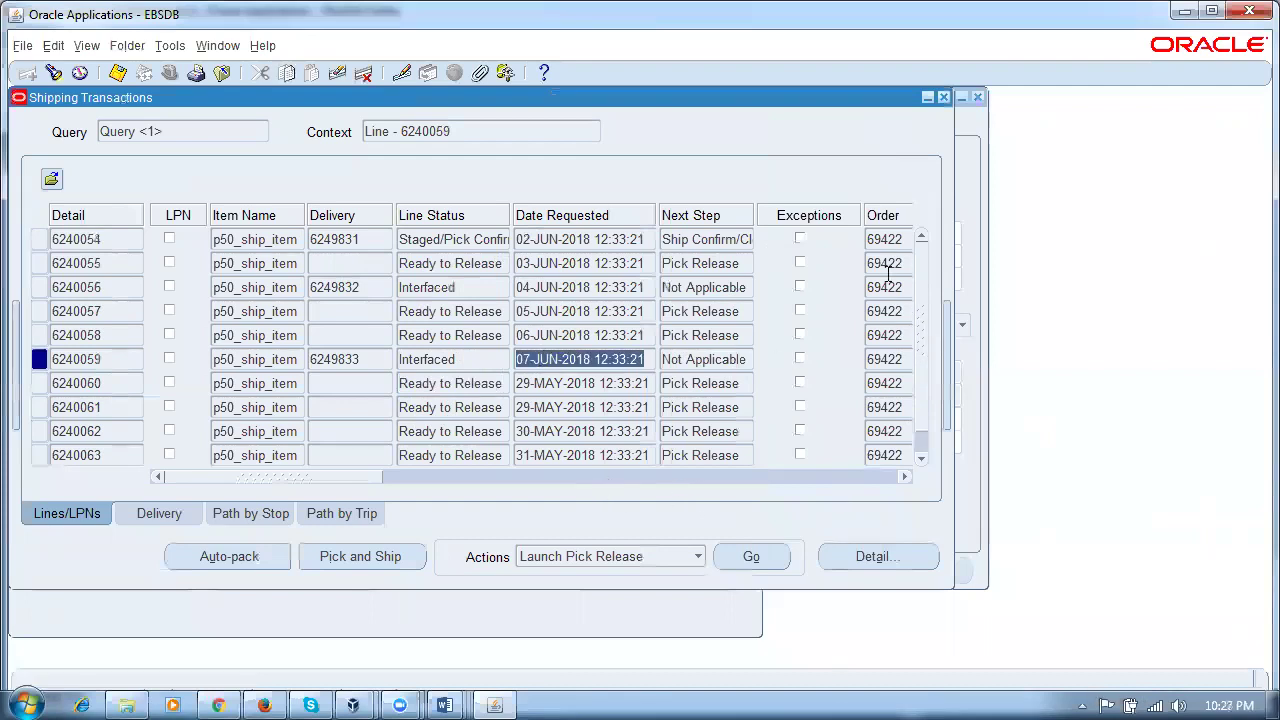
pyautogui.scroll(1, 880, 290)
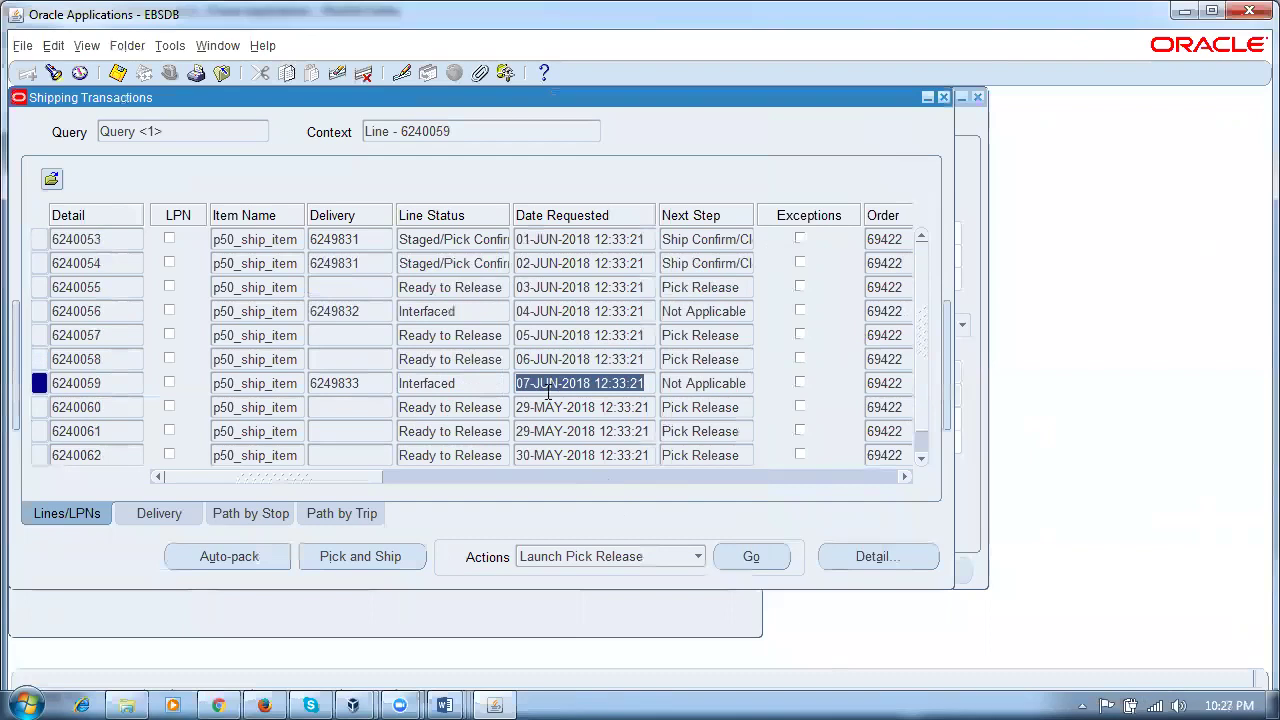
# Step: Verify line 6240059 shows Interfaced status on delivery 6249833
pyautogui.click(453, 383)
pyautogui.click(562, 386)
pyautogui.click(361, 385)
pyautogui.click(468, 391)
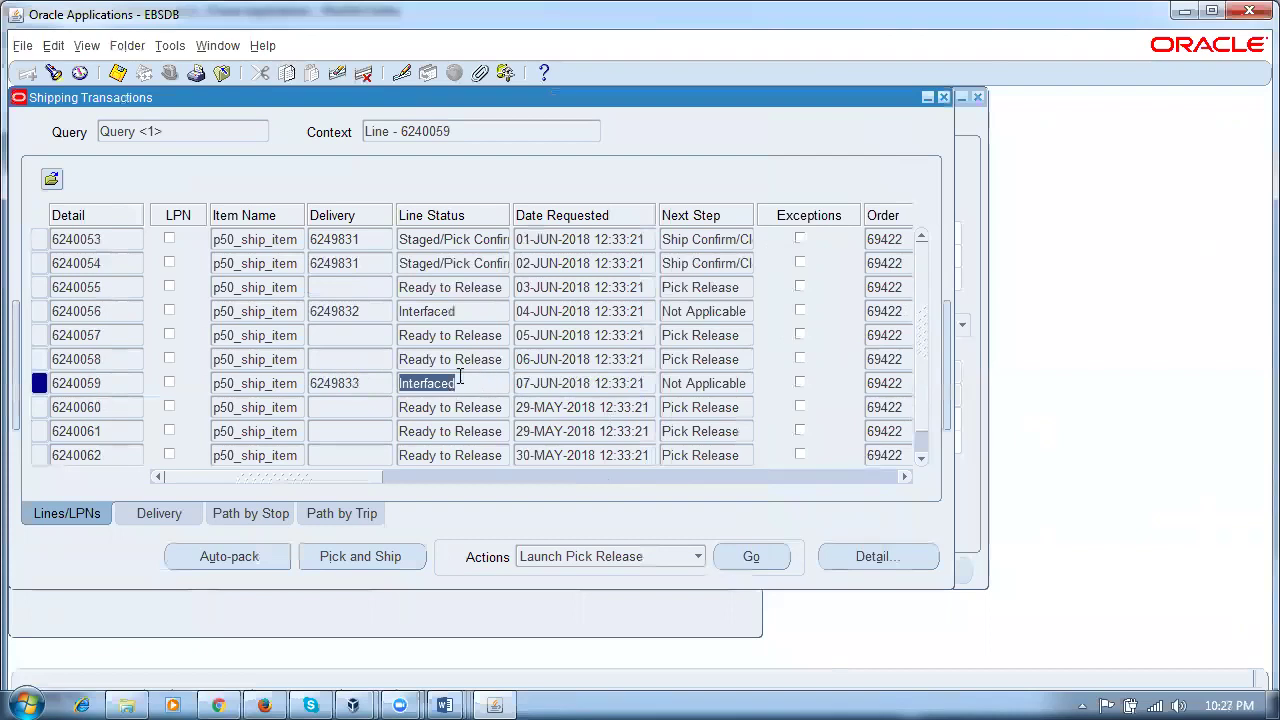
pyautogui.click(386, 388)
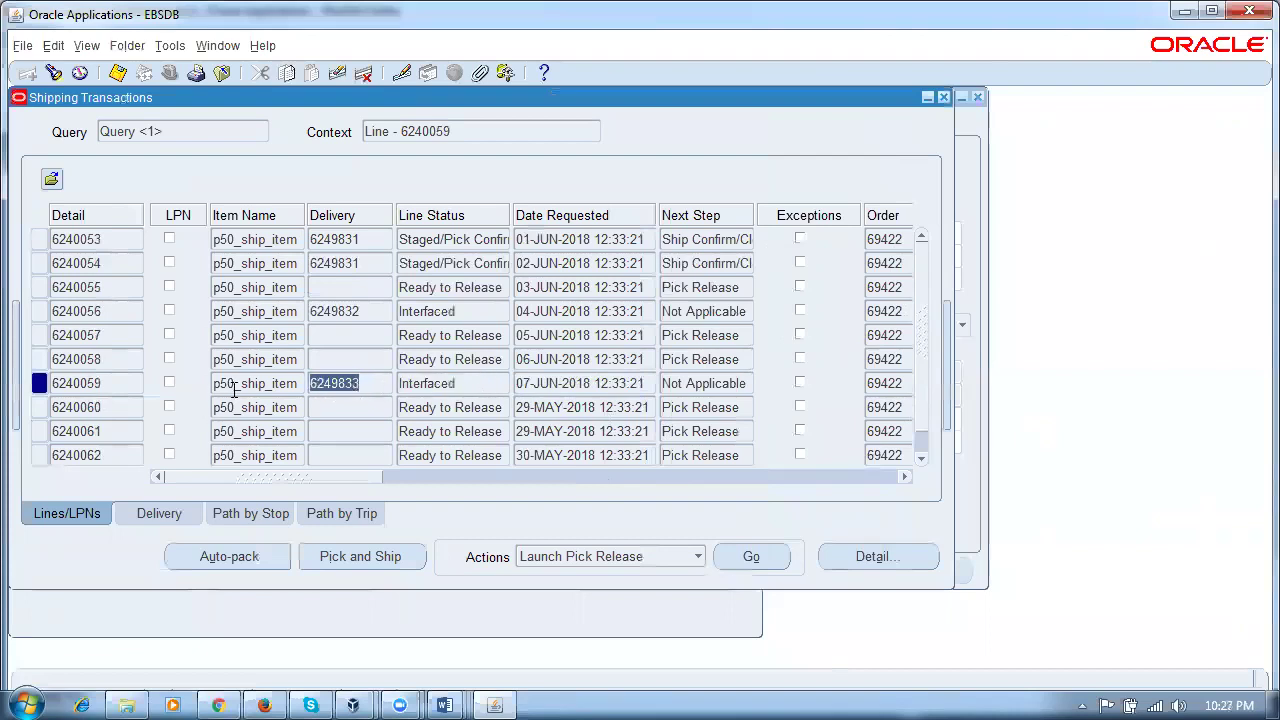
pyautogui.click(232, 392)
pyautogui.click(366, 390)
pyautogui.click(460, 387)
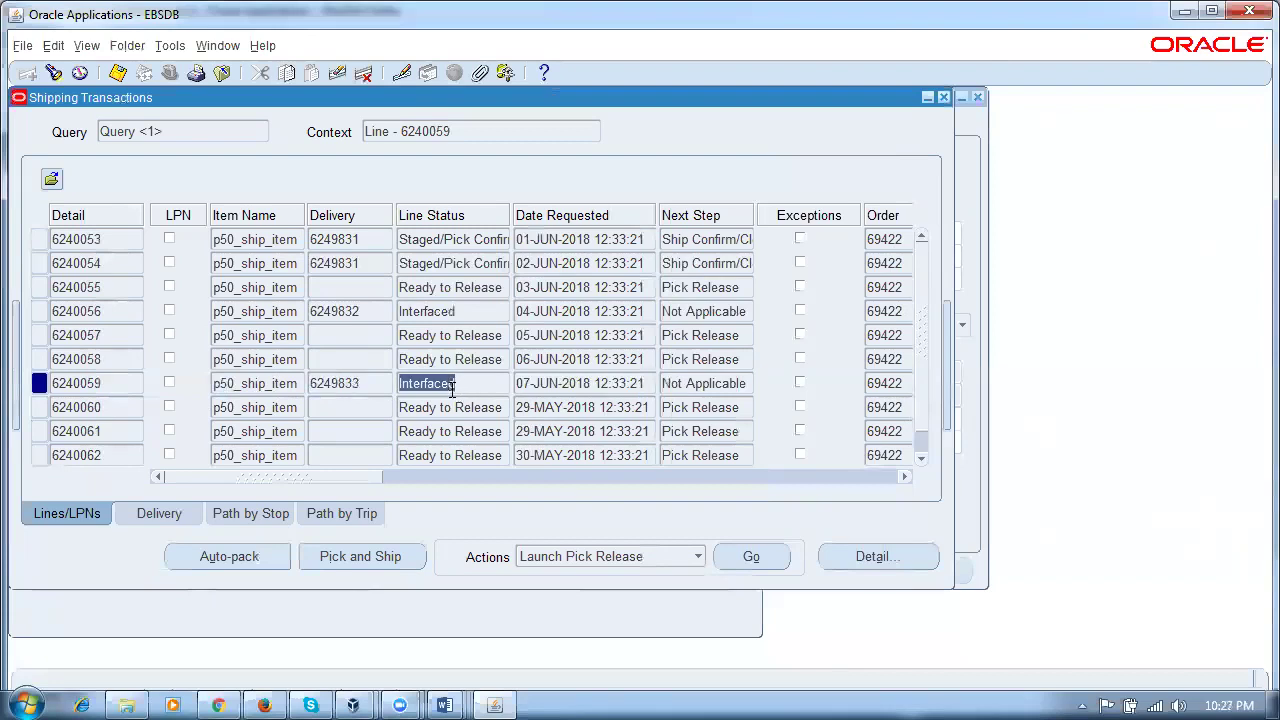
pyautogui.click(324, 383)
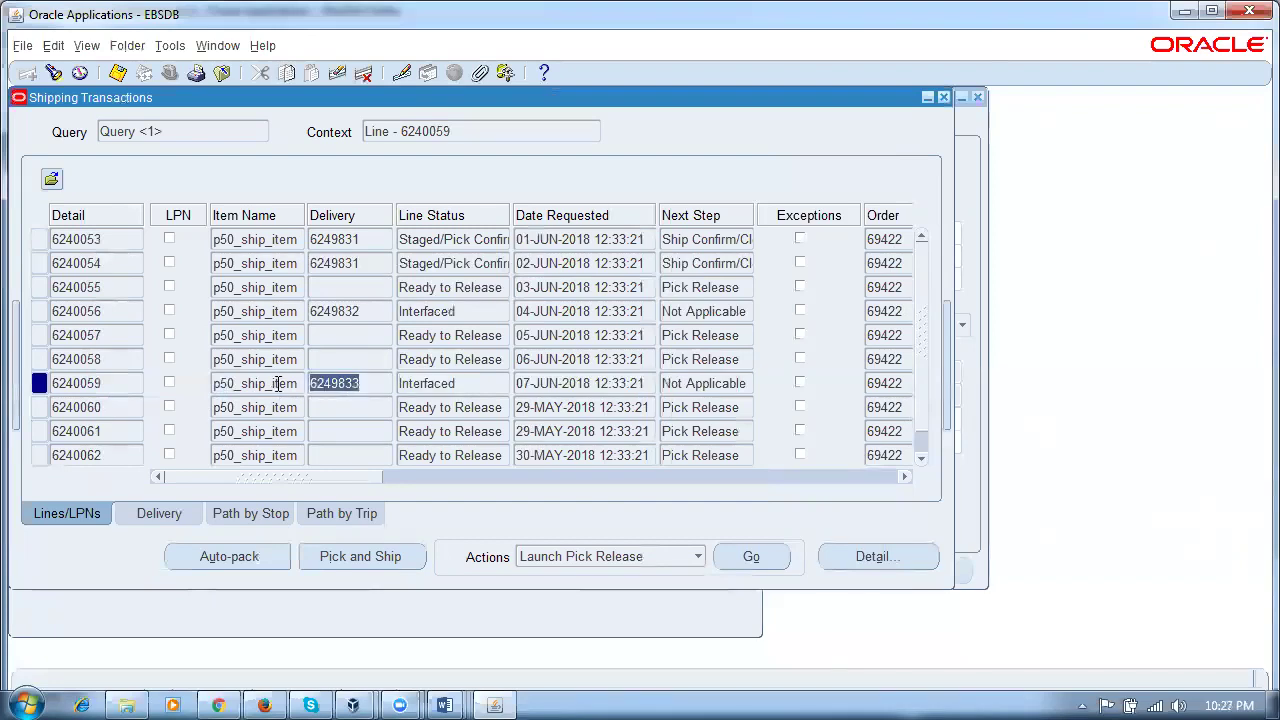
pyautogui.moveTo(276, 383); pyautogui.dragTo(212, 383)
pyautogui.click(376, 383)
pyautogui.click(445, 705)
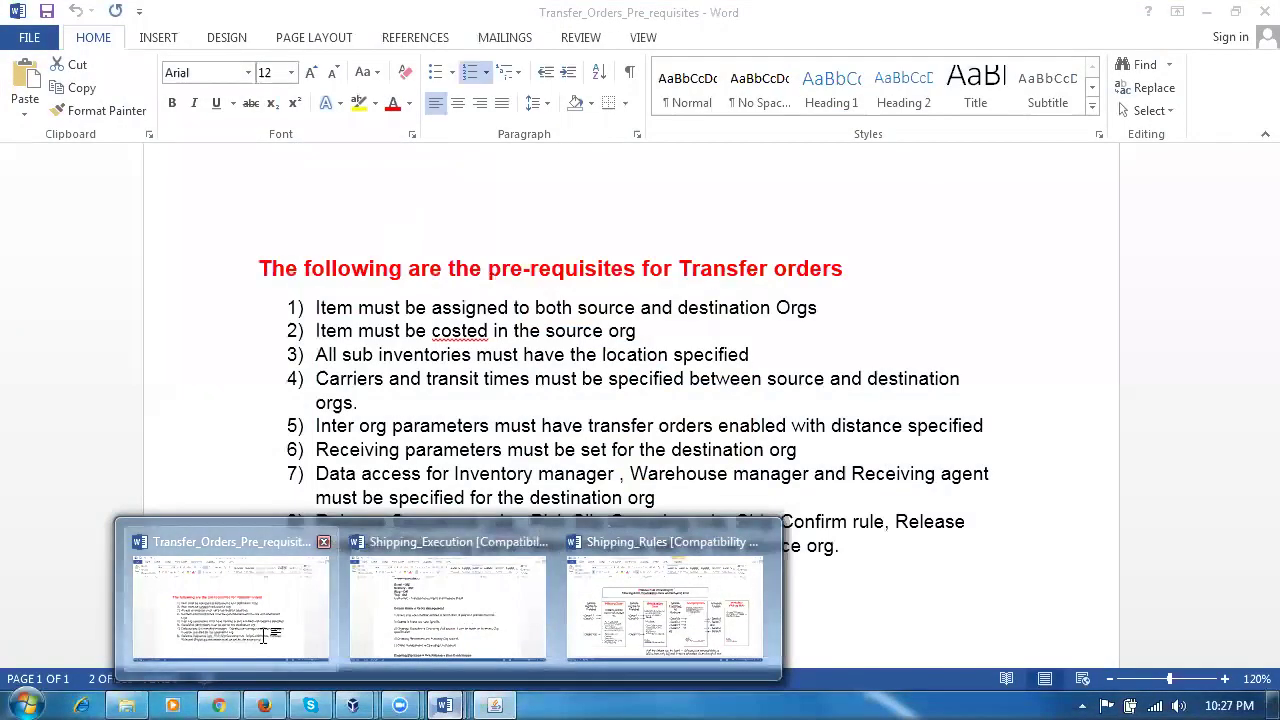
pyautogui.click(230, 610)
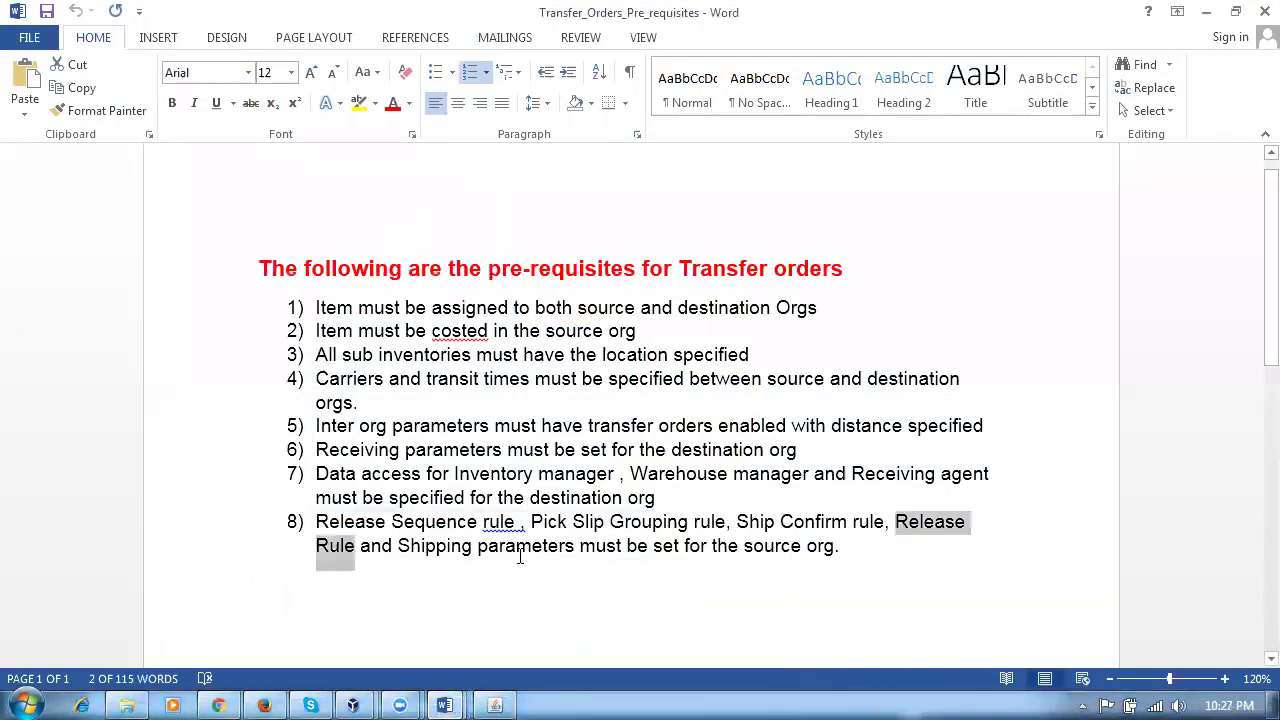
pyautogui.moveTo(351, 521); pyautogui.dragTo(648, 531)
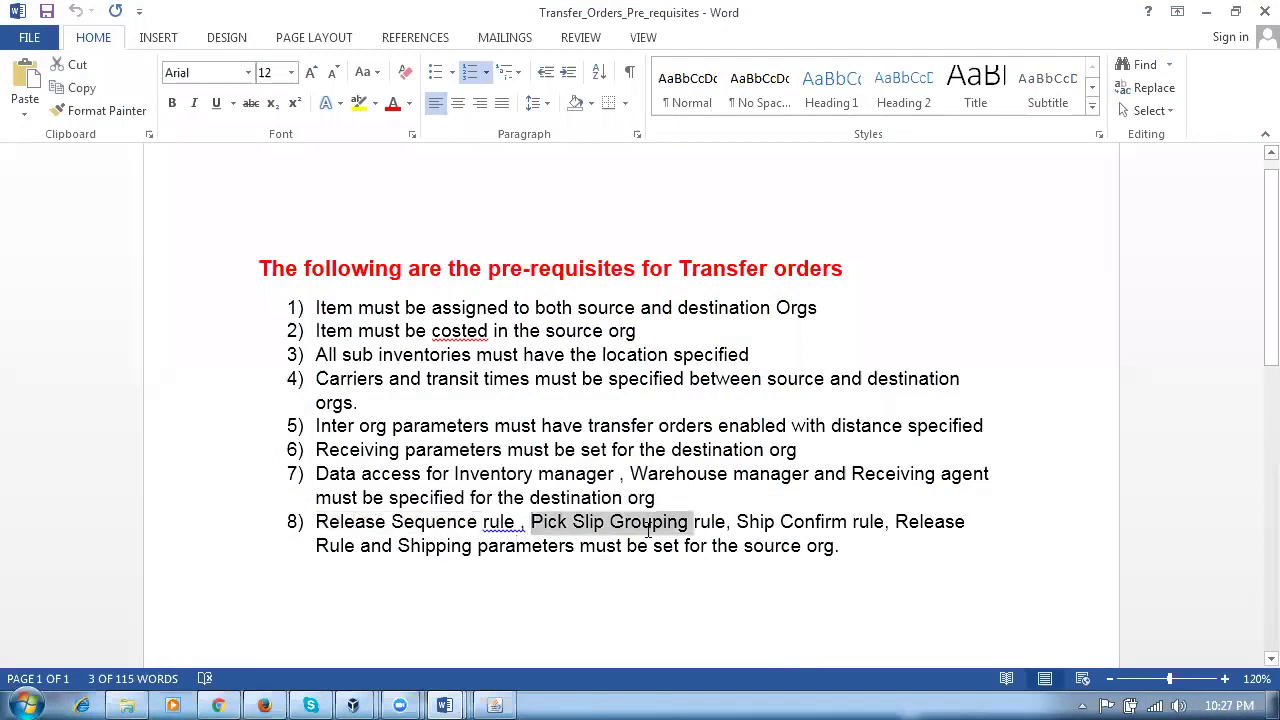
pyautogui.moveTo(896, 522); pyautogui.dragTo(340, 596)
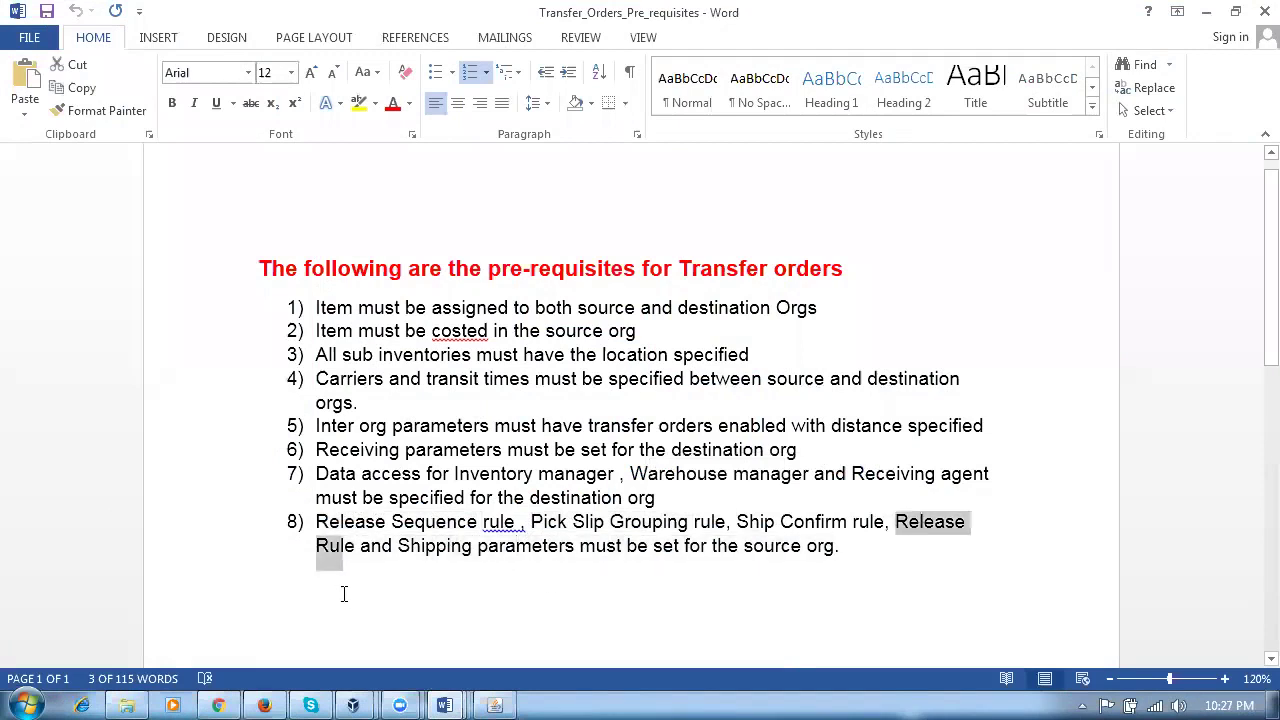
pyautogui.click(606, 545)
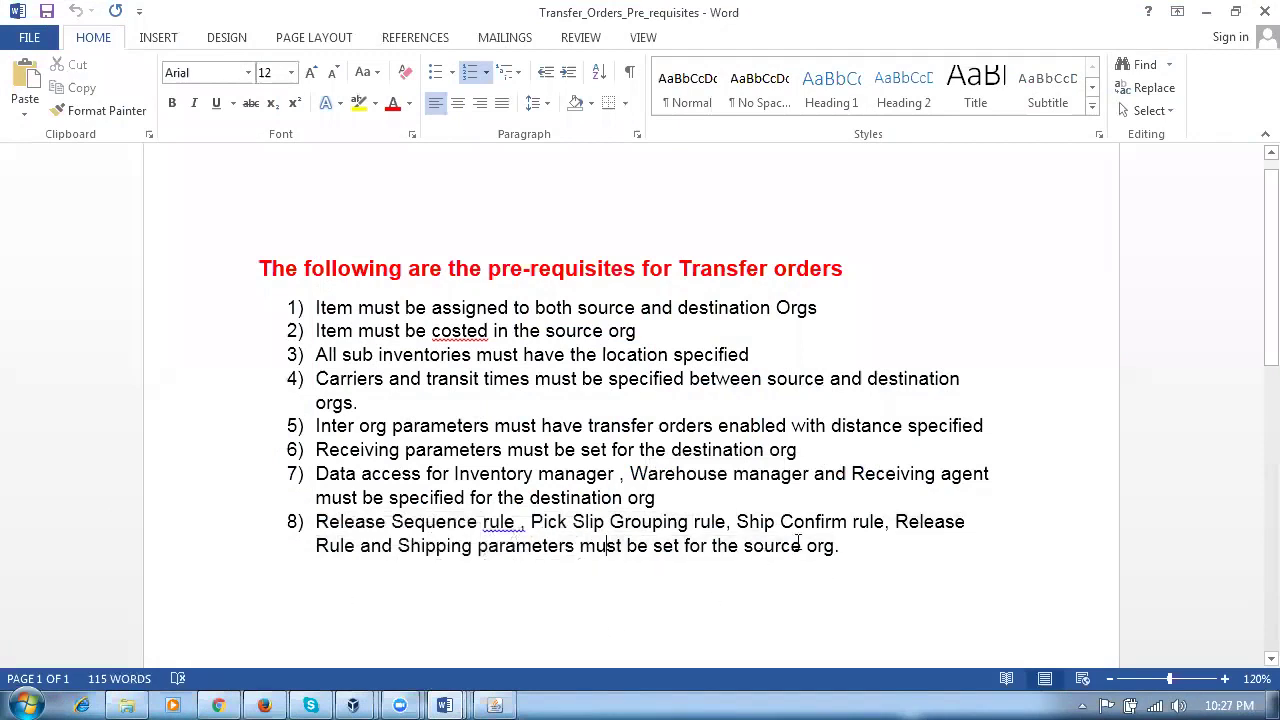
pyautogui.moveTo(735, 525); pyautogui.dragTo(850, 525)
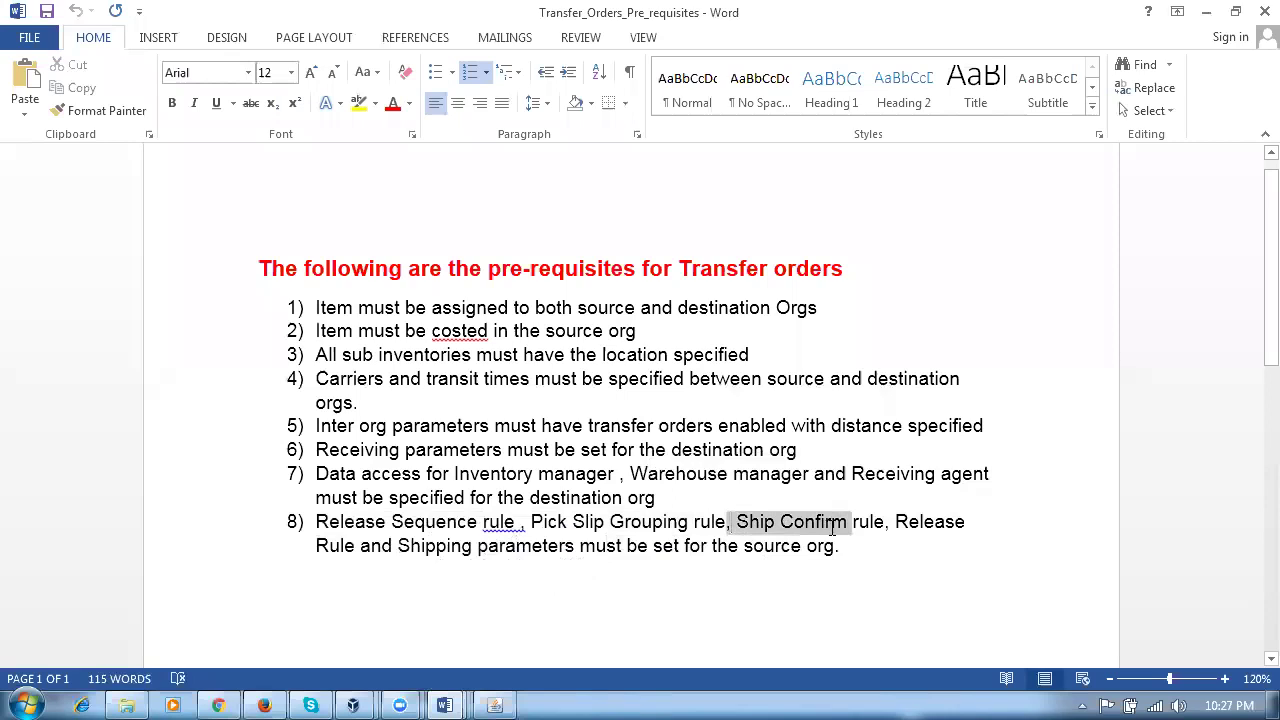
pyautogui.moveTo(400, 557); pyautogui.dragTo(532, 572)
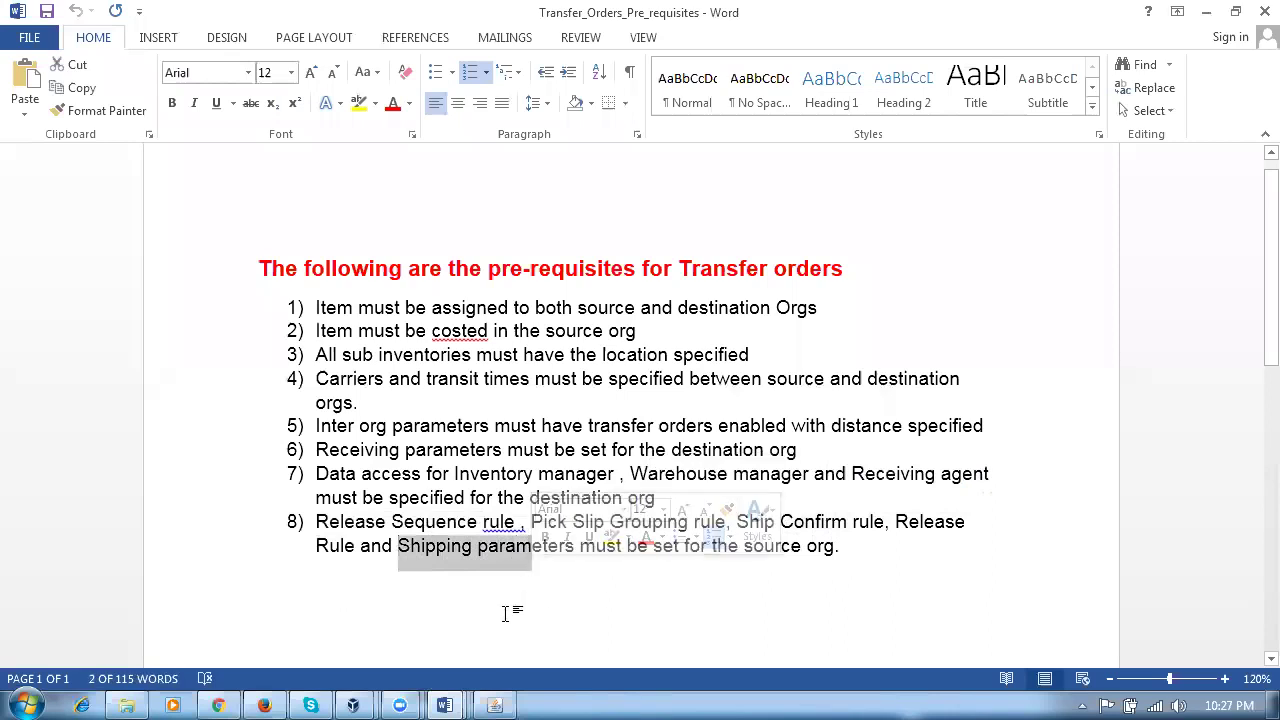
pyautogui.click(508, 608)
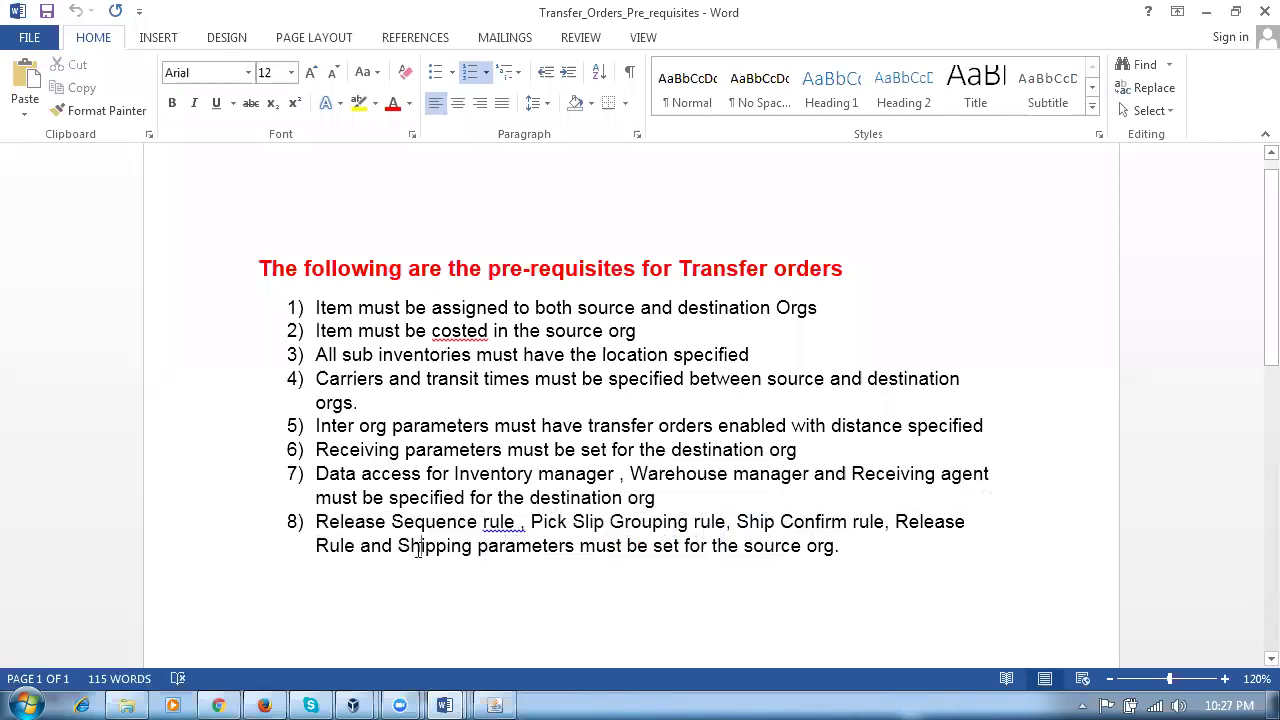
pyautogui.moveTo(418, 550); pyautogui.dragTo(514, 563)
pyautogui.click(789, 575)
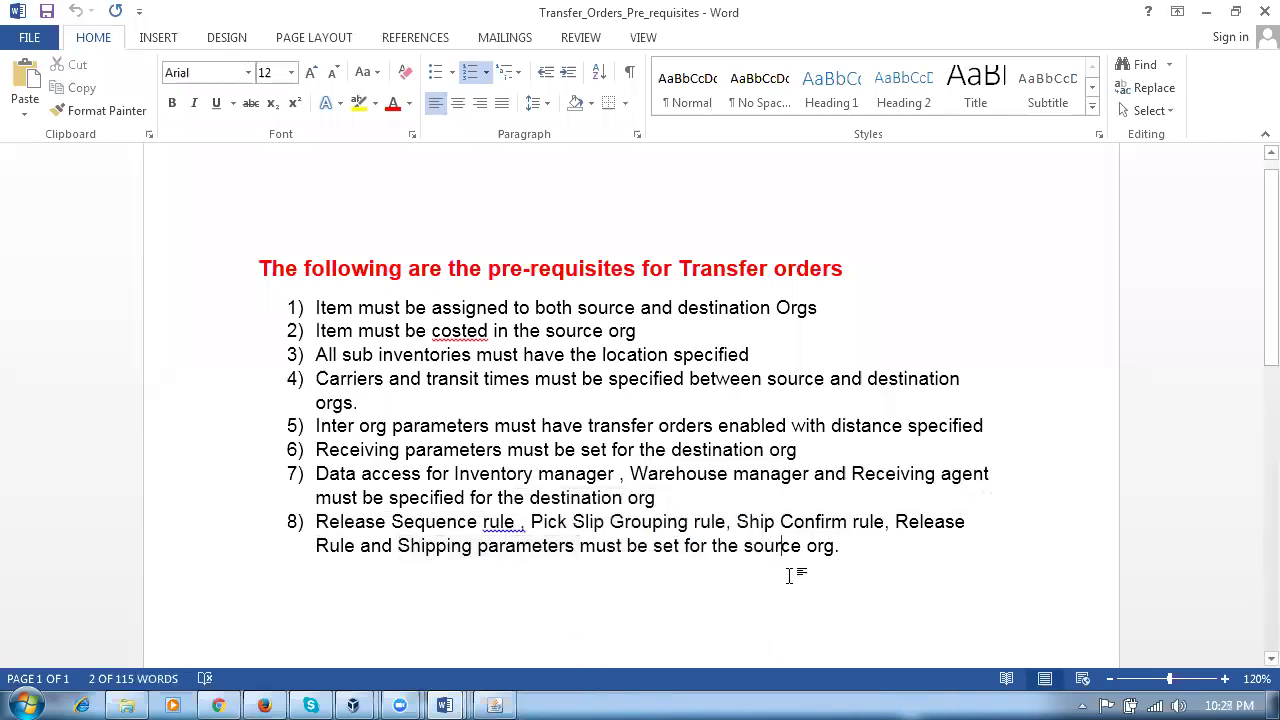
pyautogui.moveTo(822, 530); pyautogui.dragTo(543, 580)
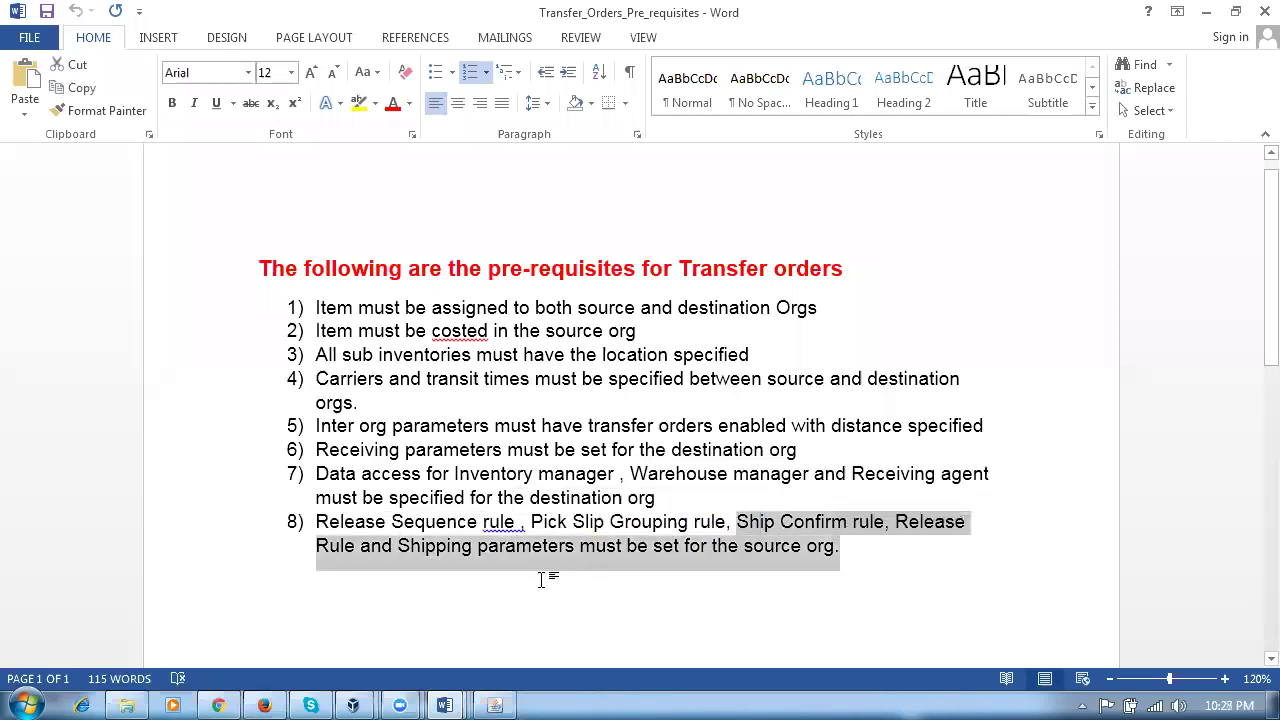
pyautogui.click(518, 615)
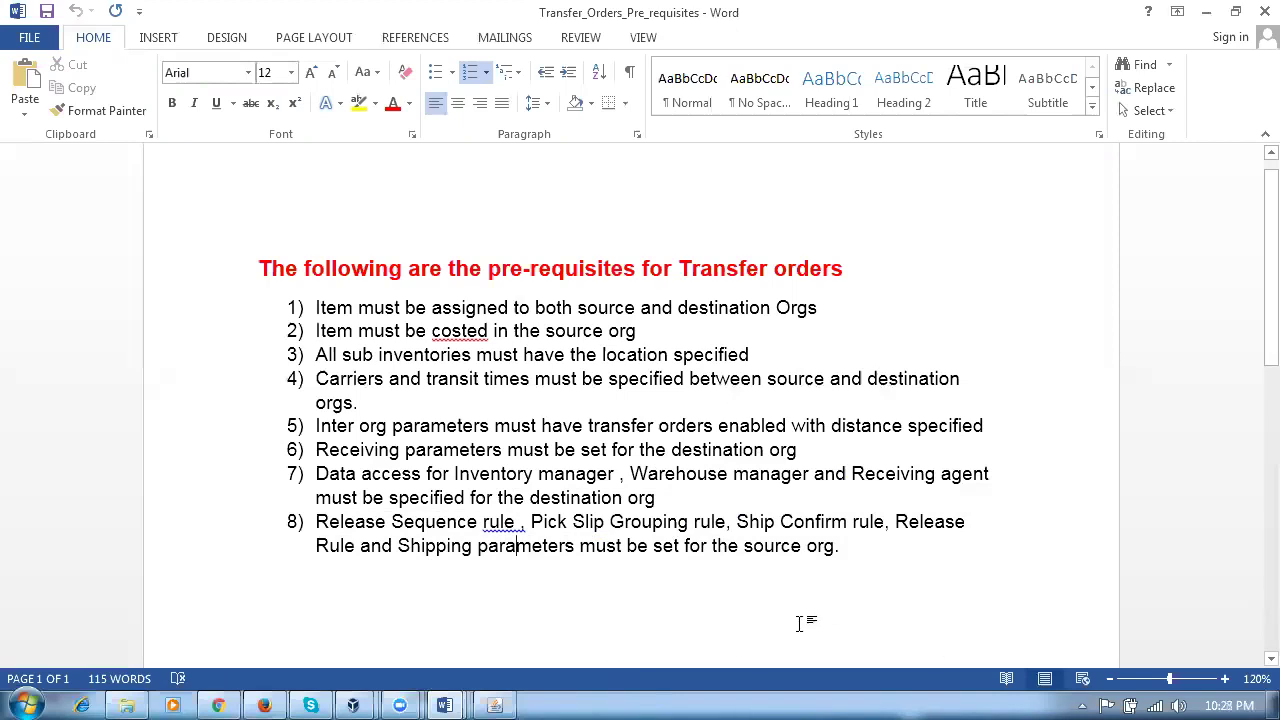
pyautogui.click(796, 545)
pyautogui.moveTo(754, 519); pyautogui.dragTo(864, 517)
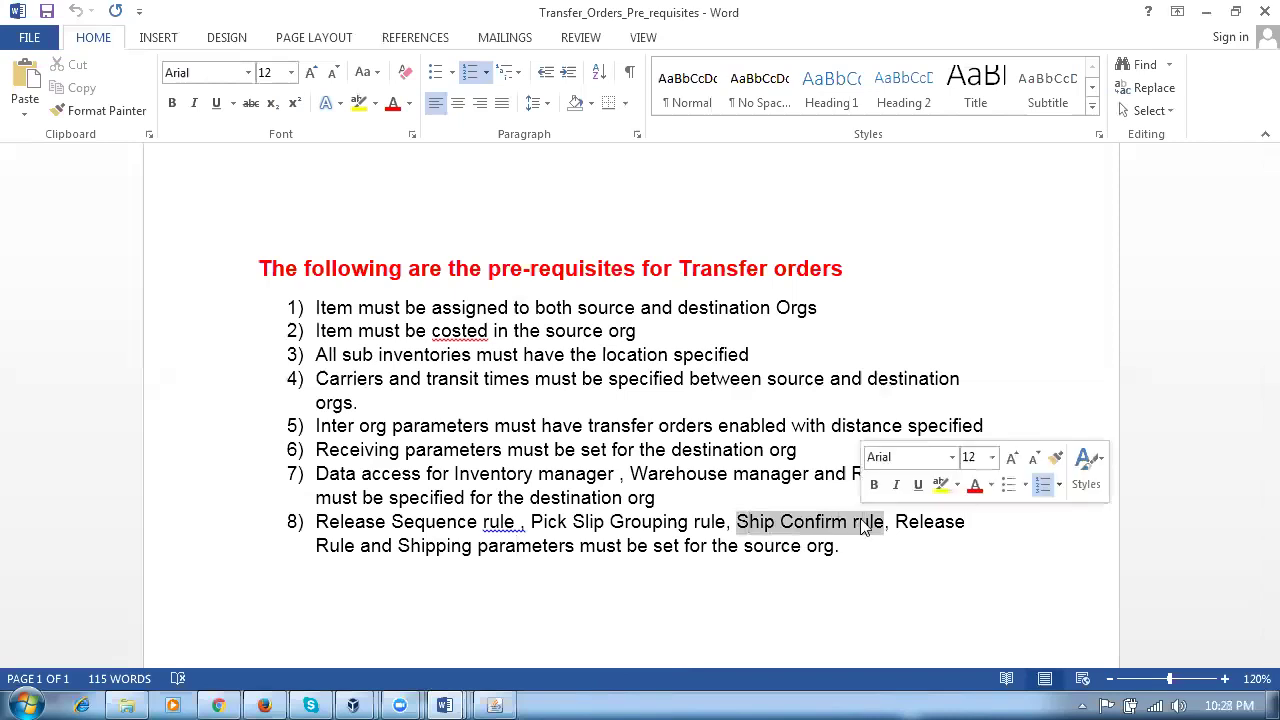
pyautogui.click(849, 620)
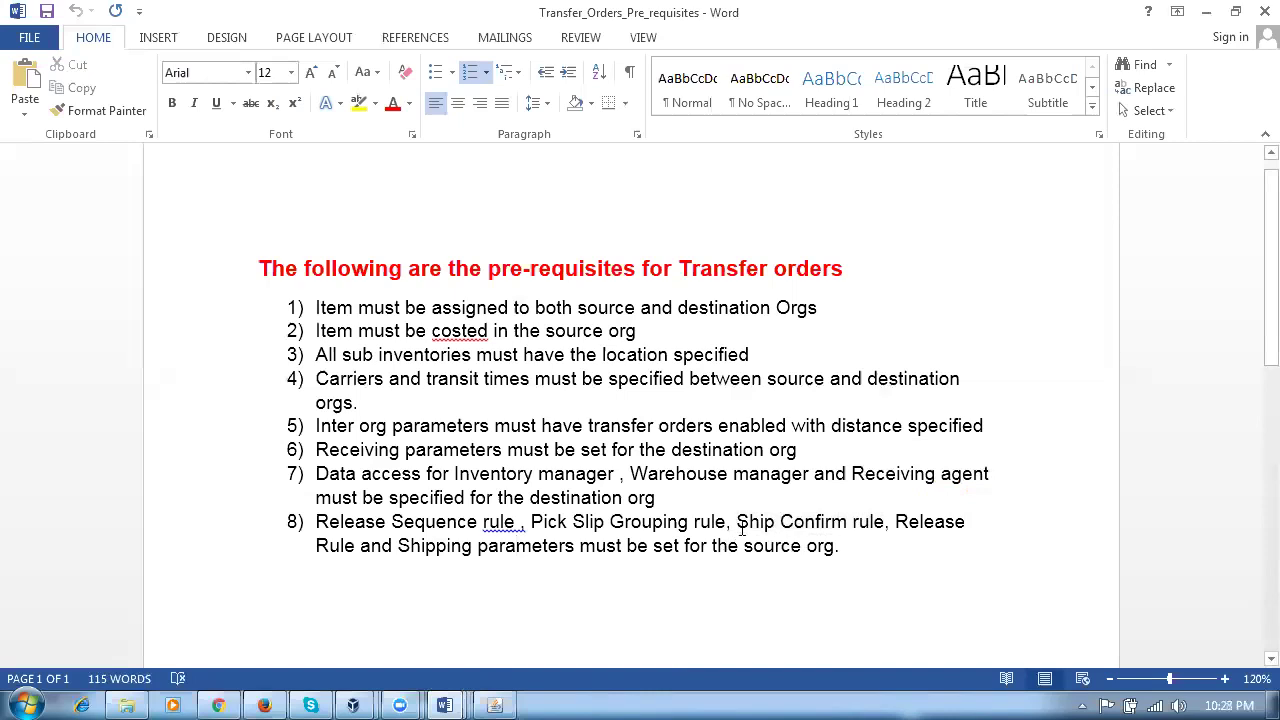
pyautogui.moveTo(742, 521); pyautogui.dragTo(853, 528)
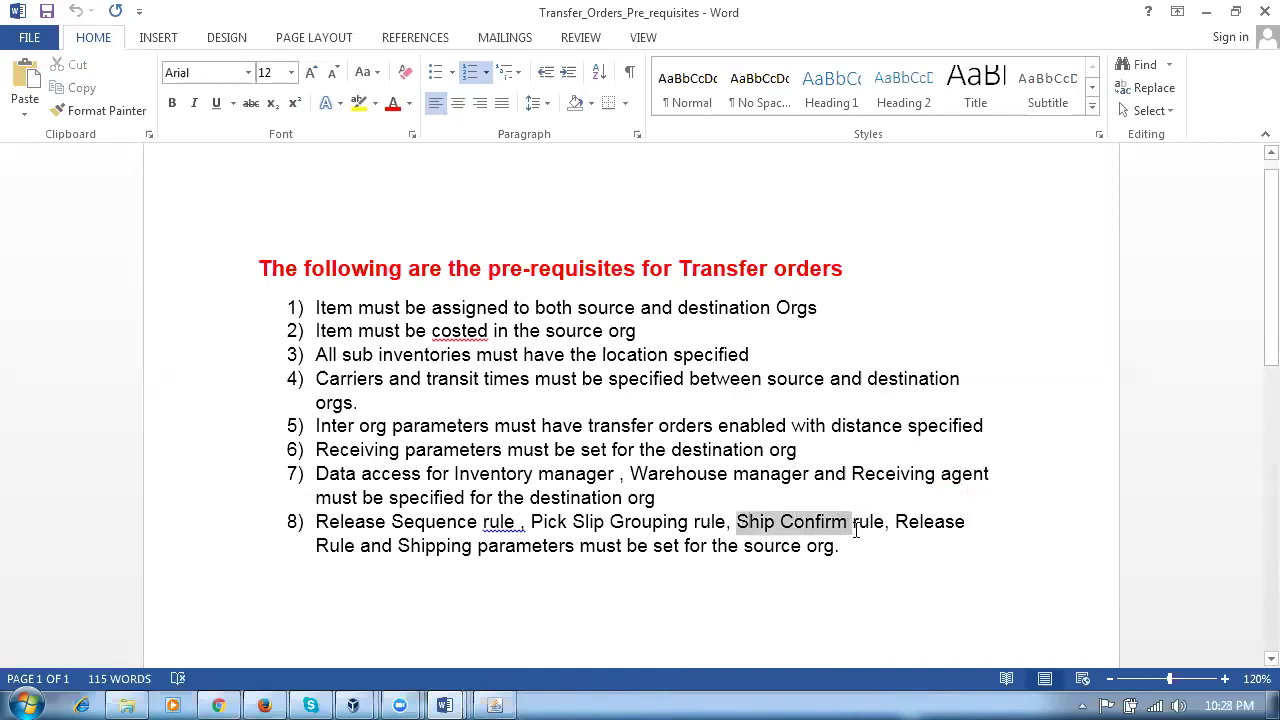
pyautogui.moveTo(420, 548); pyautogui.dragTo(523, 556)
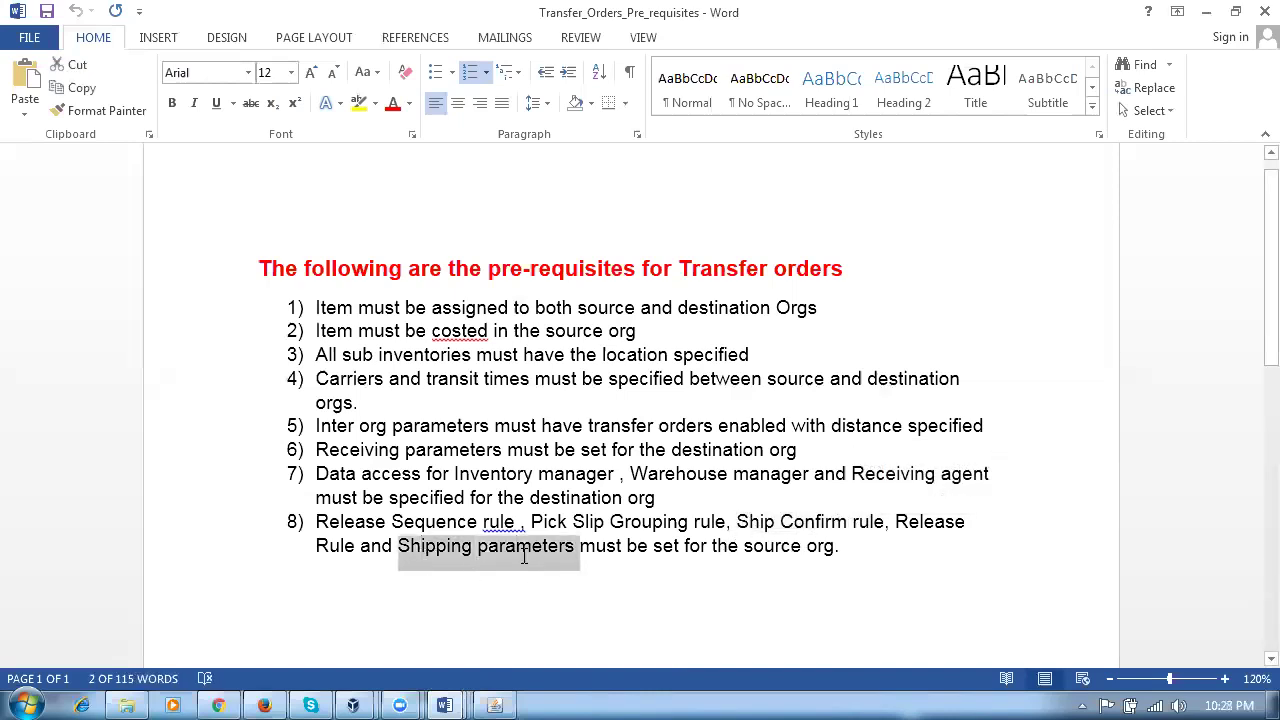
pyautogui.click(523, 630)
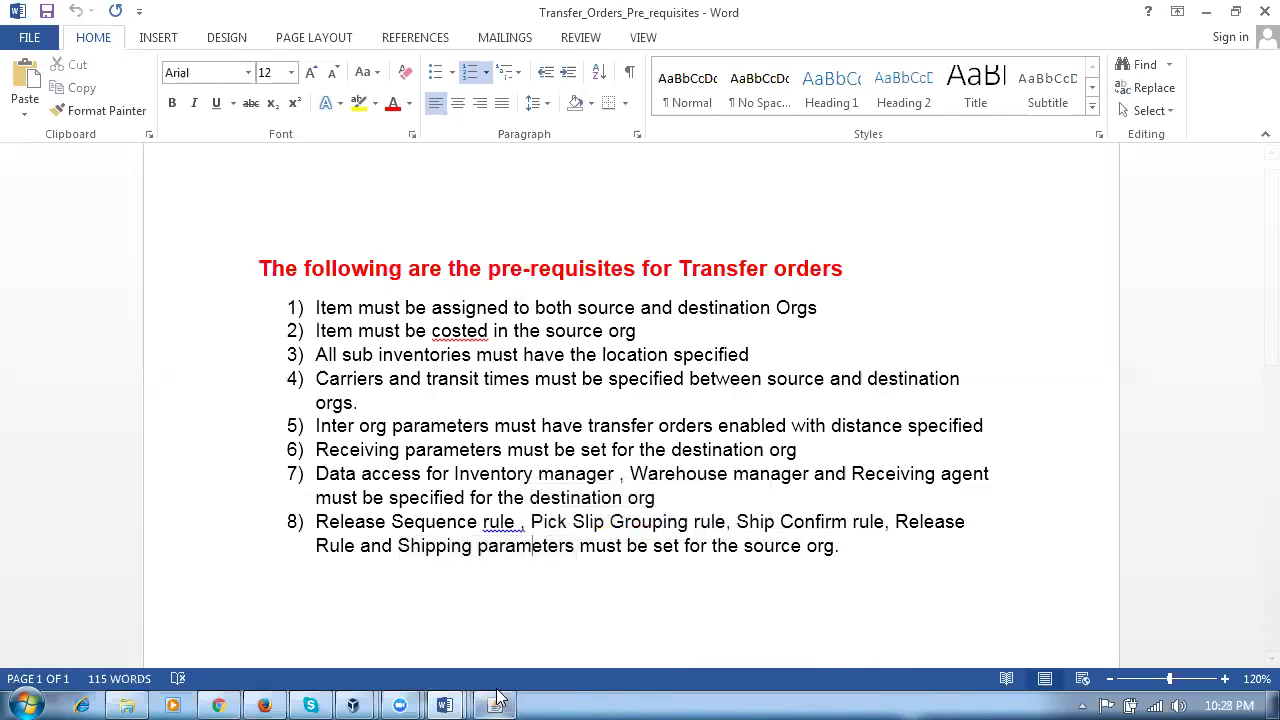
pyautogui.click(497, 697)
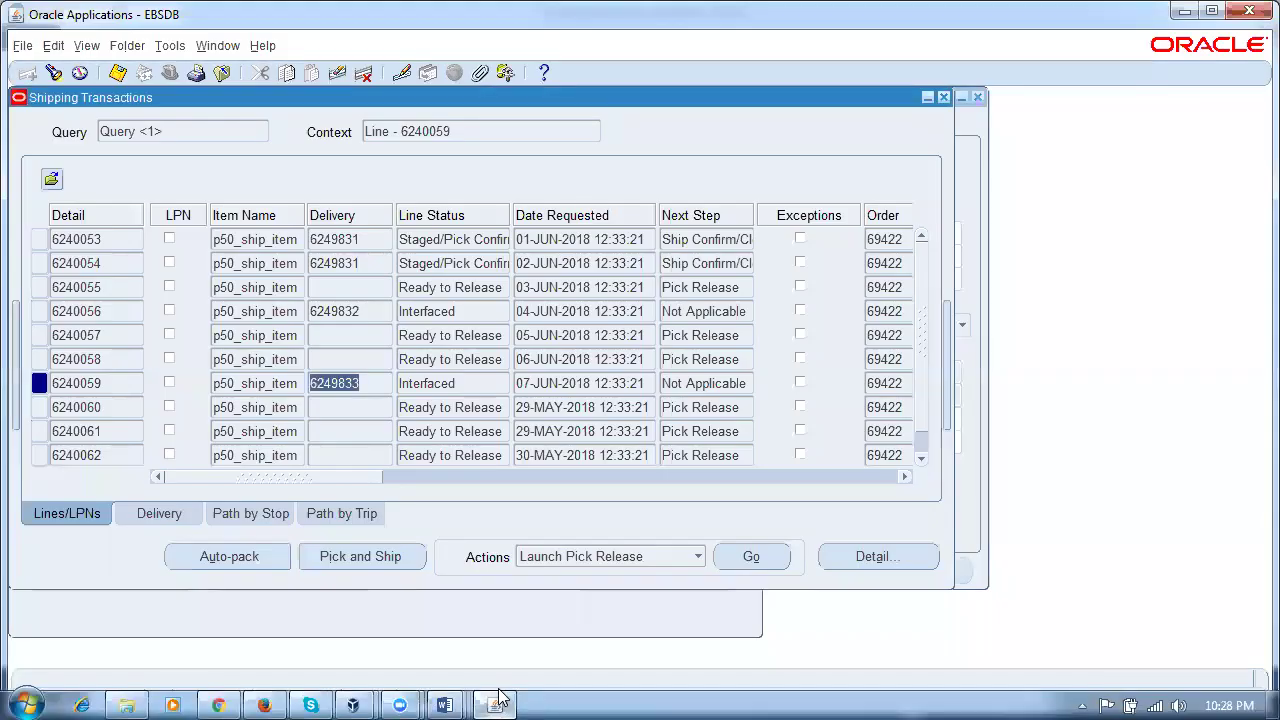
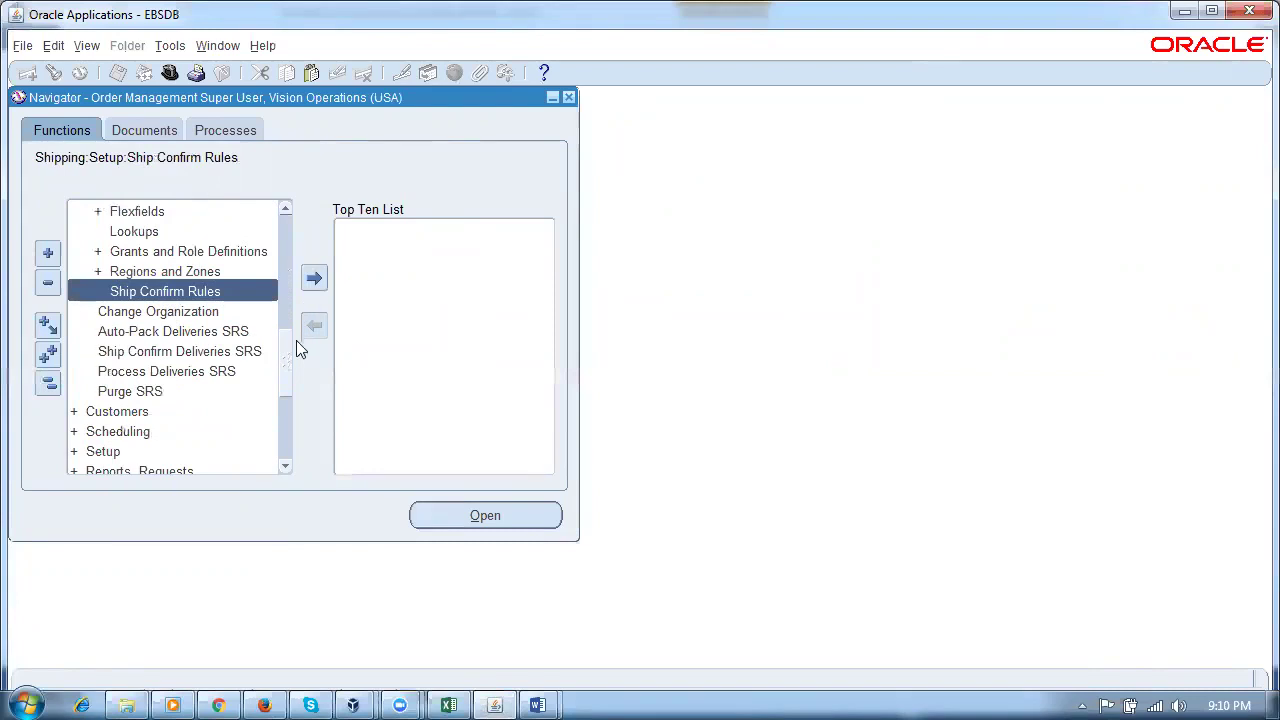
# Step: Save ship confirm rule p50_ship_confirm_rule: Ship Entered Quantities, Ship unspecified, Set Delivery In-Transit off
pyautogui.doubleClick(202, 290)
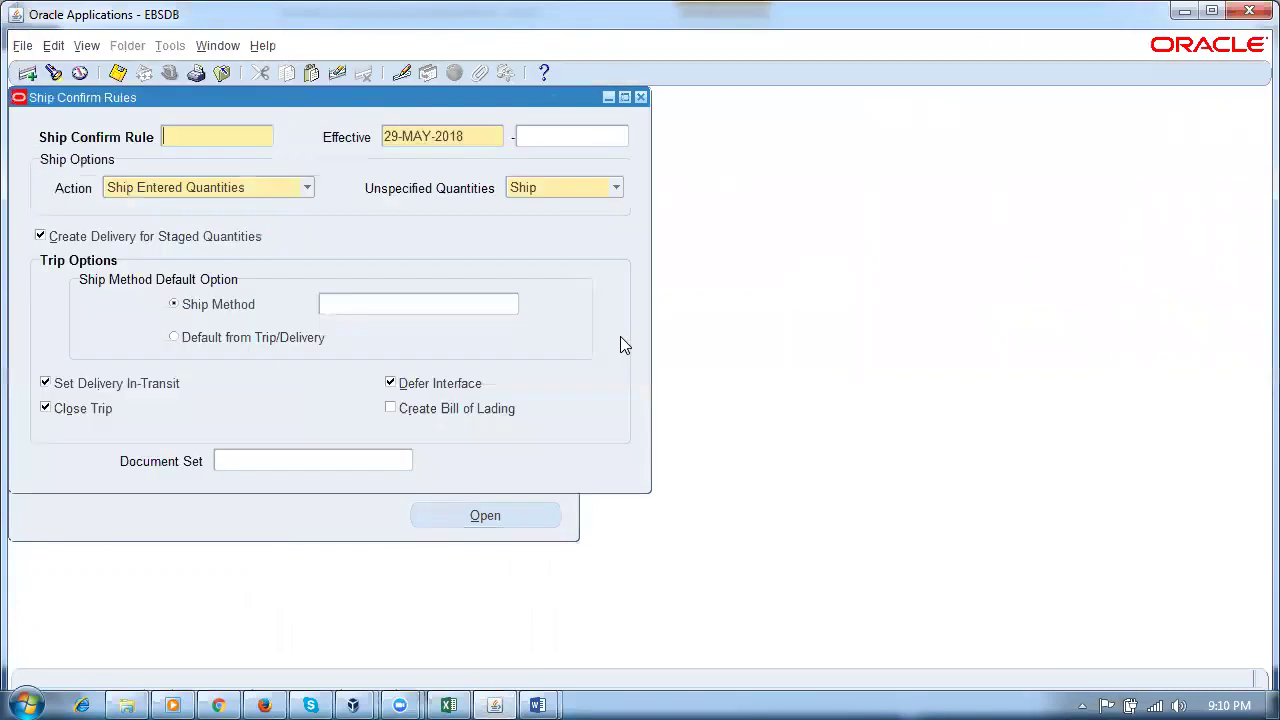
pyautogui.write('p50')
pyautogui.write('_sh')
pyautogui.write('ip_confirm_rule')
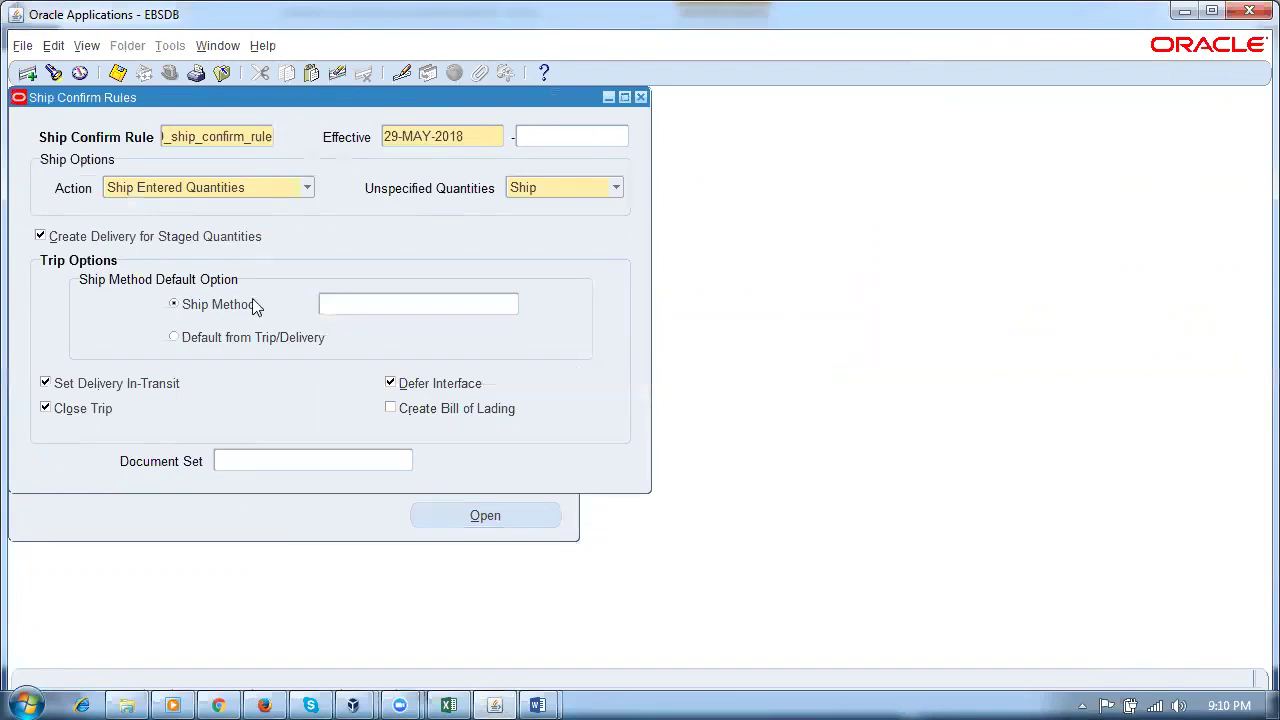
pyautogui.click(193, 191)
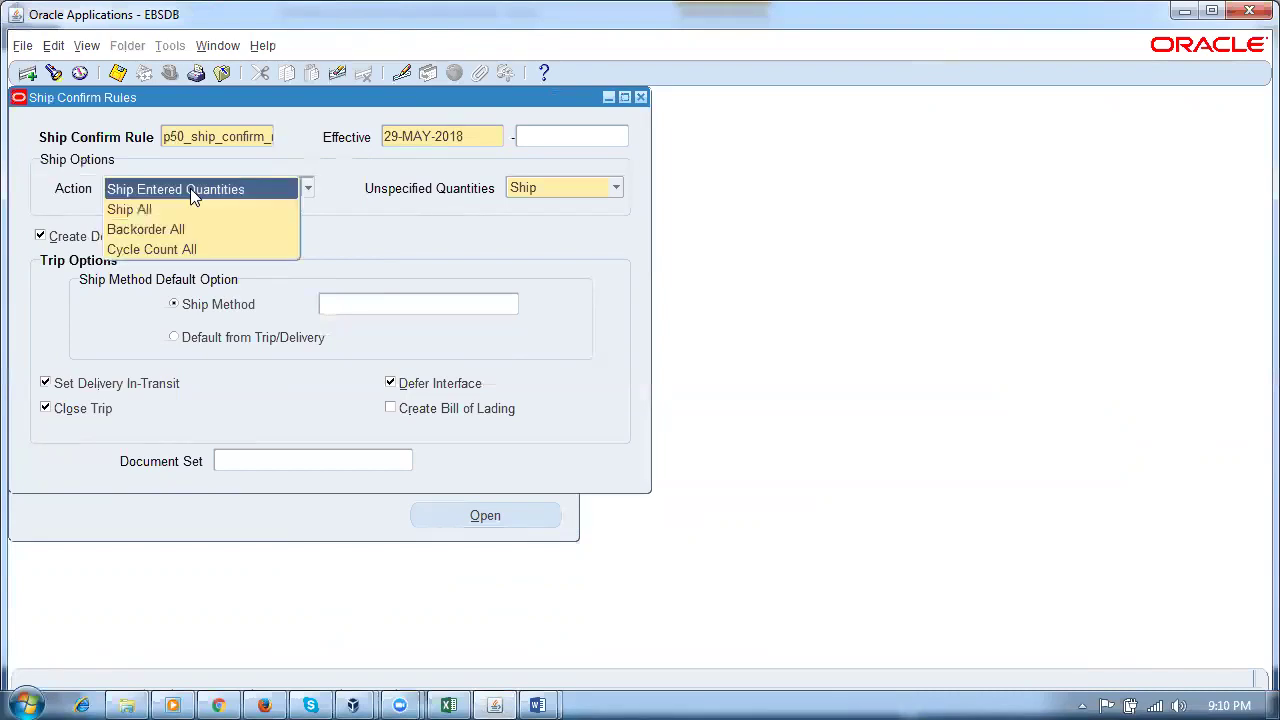
pyautogui.click(190, 189)
pyautogui.click(566, 187)
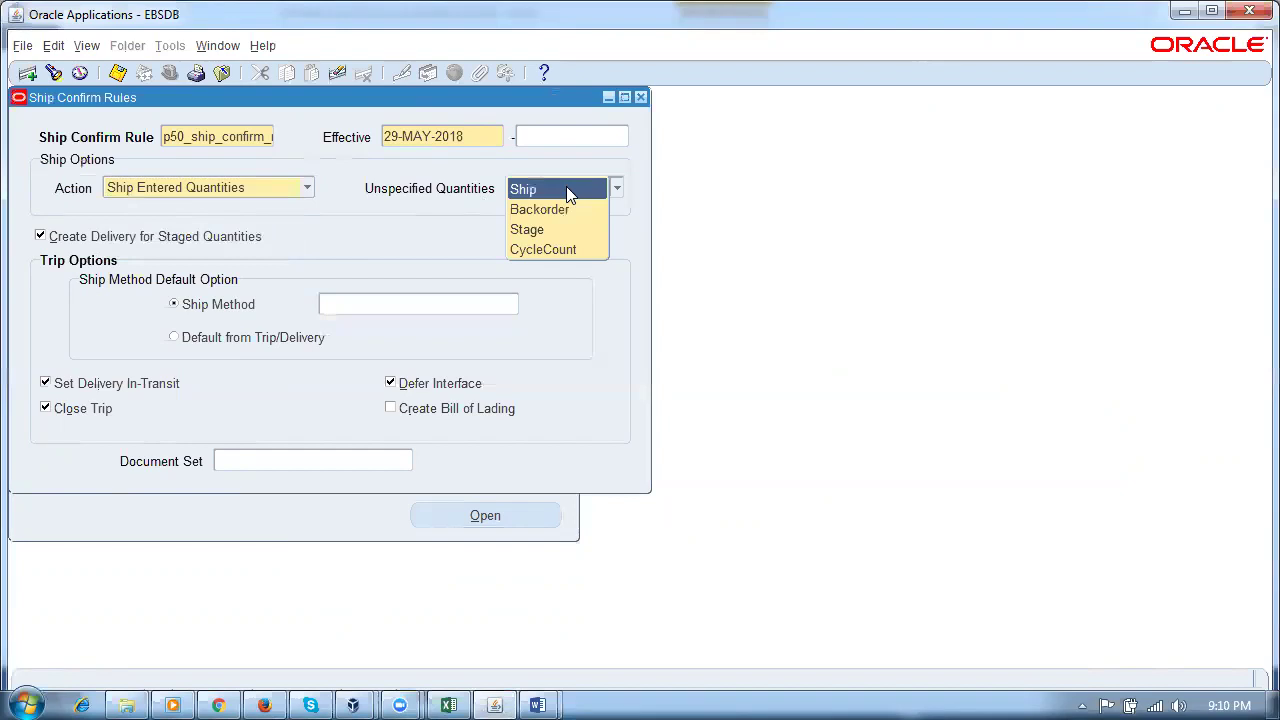
pyautogui.click(566, 190)
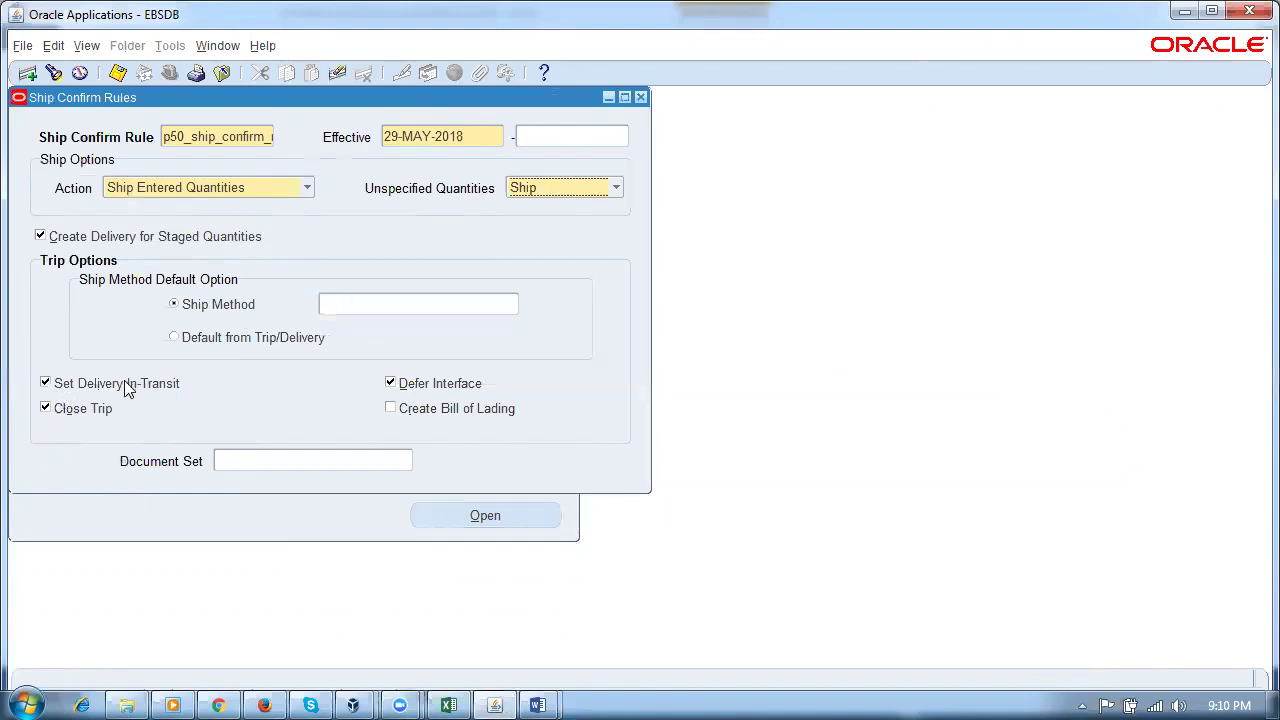
pyautogui.click(44, 384)
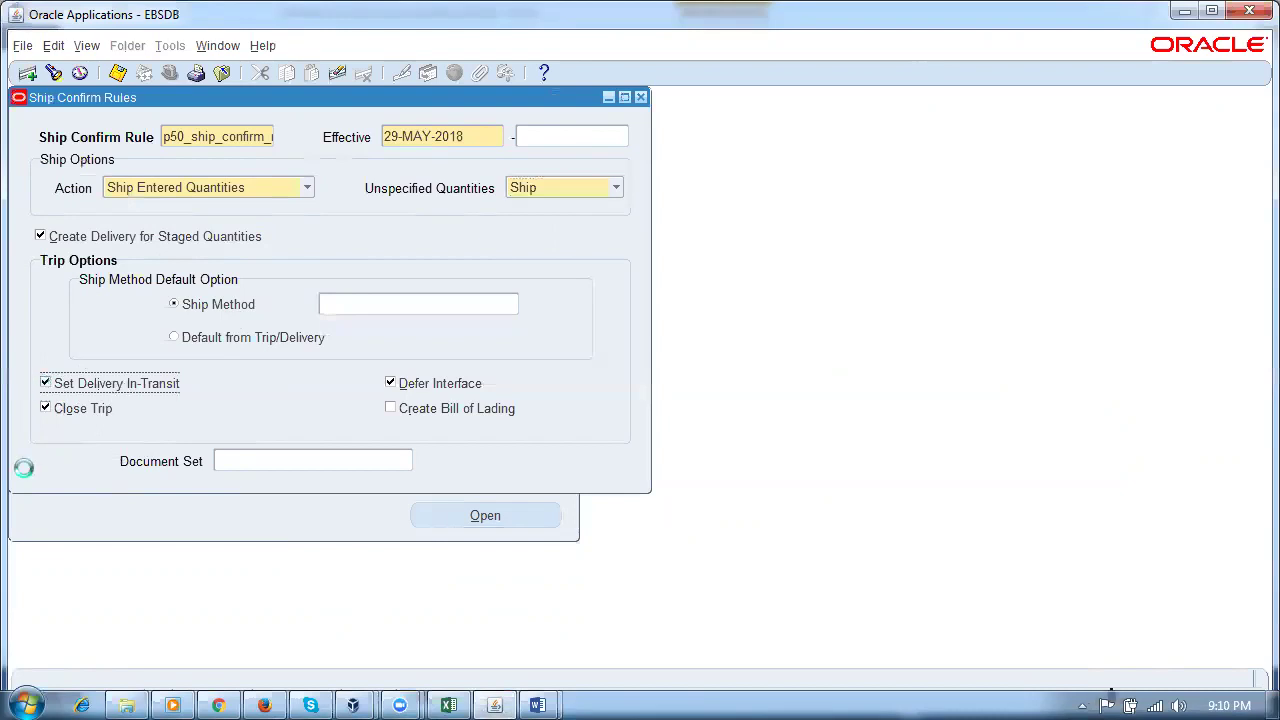
pyautogui.click(795, 414)
pyautogui.hotkey('ctrl', 's')
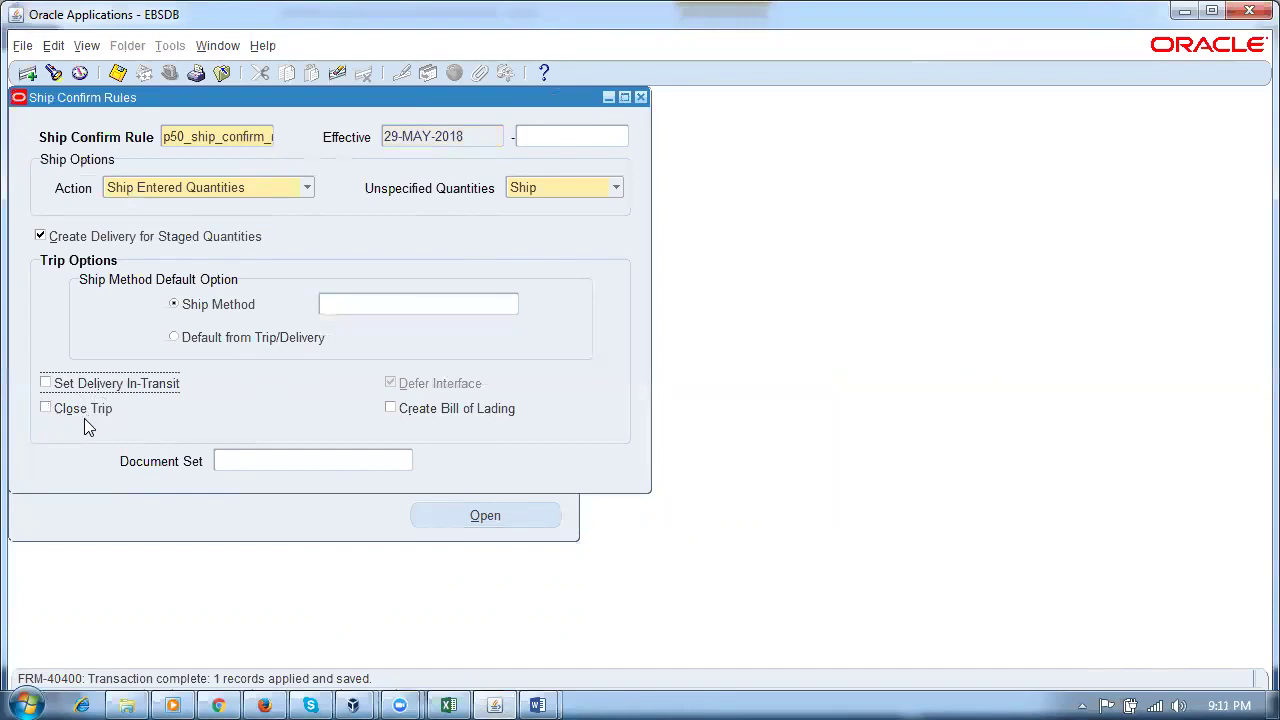
pyautogui.click(641, 98)
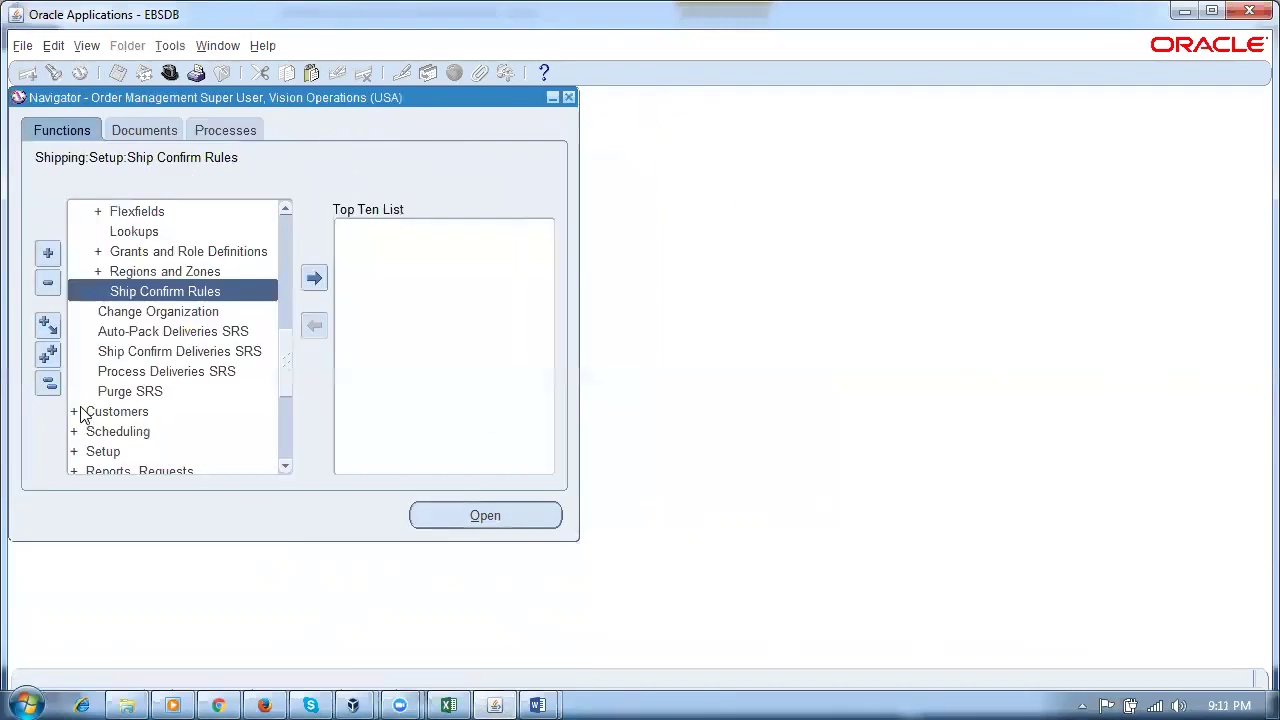
# Step: Open Shipping Parameters from Shipping > Setup for the p50_ship_org organization
pyautogui.click(47, 382)
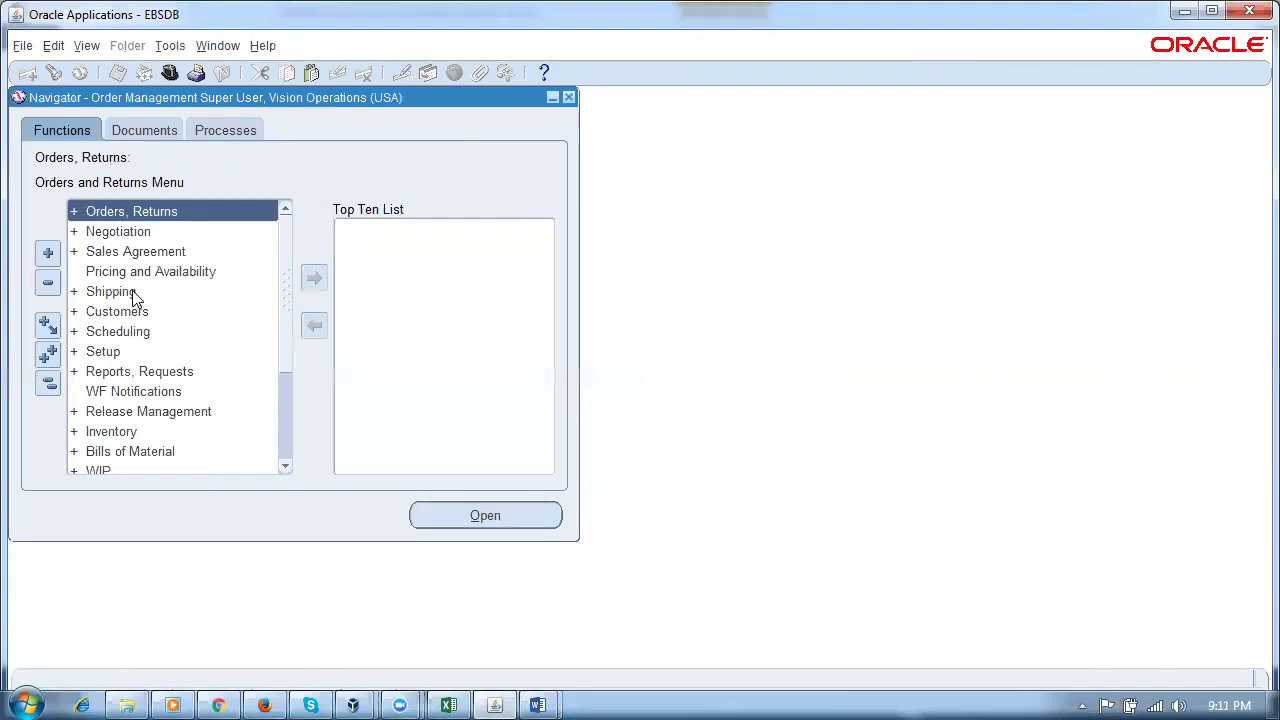
pyautogui.doubleClick(135, 295)
pyautogui.doubleClick(136, 435)
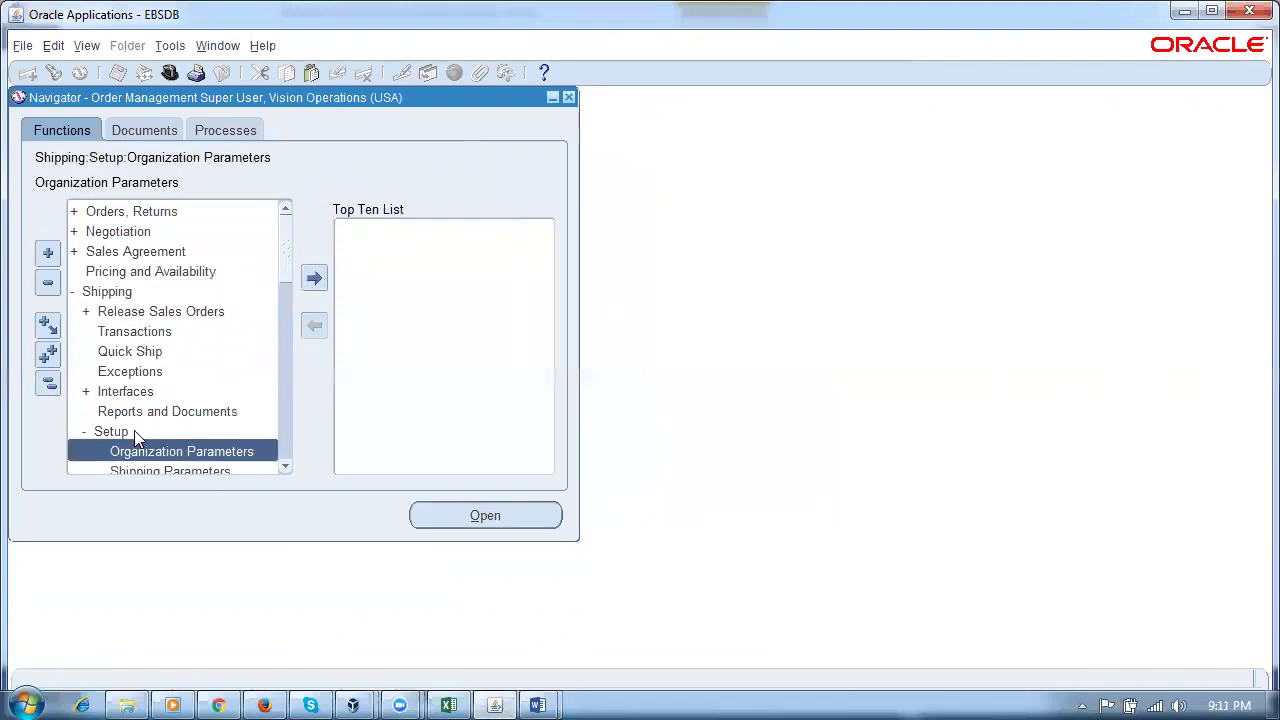
pyautogui.click(285, 465)
pyautogui.click(285, 465)
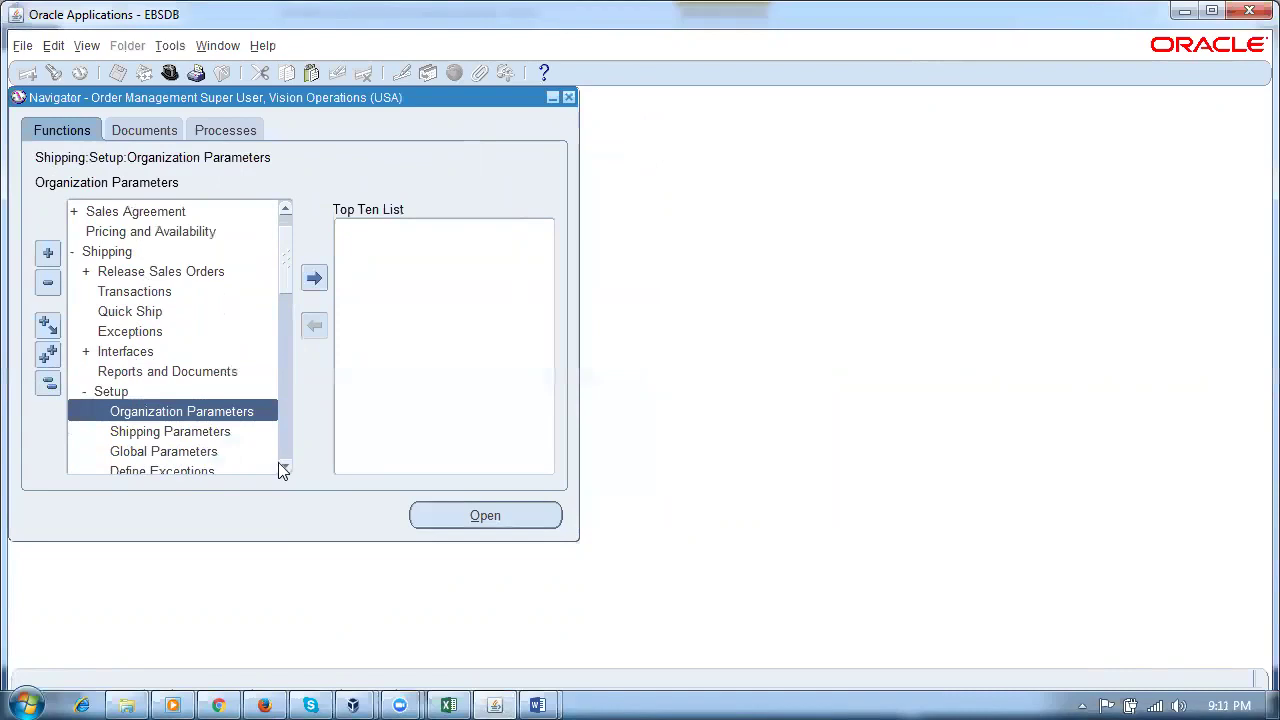
pyautogui.doubleClick(183, 431)
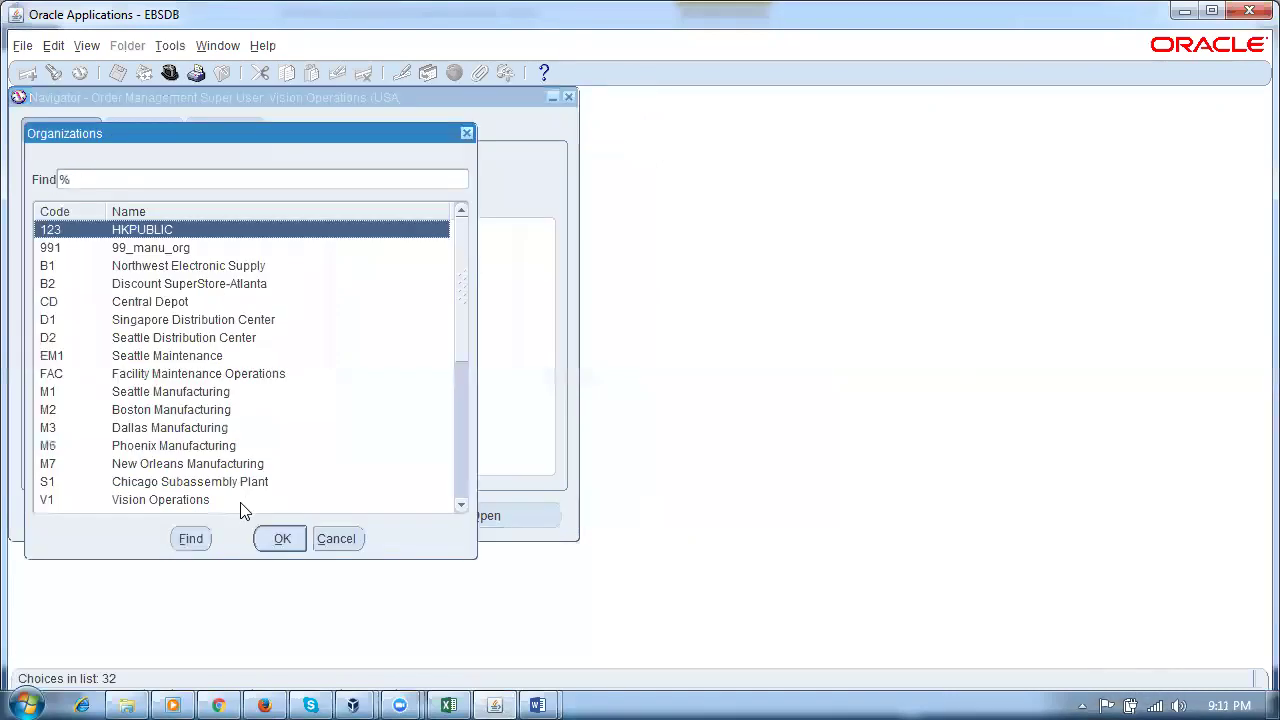
pyautogui.write('p')
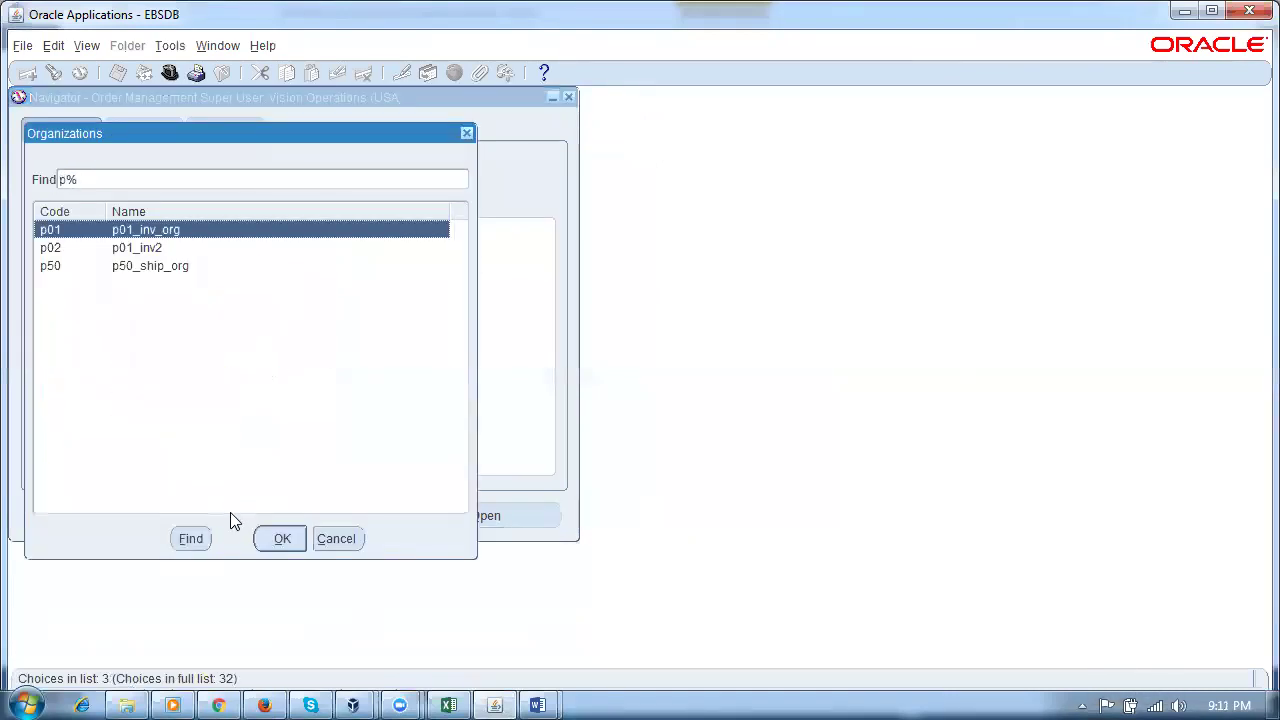
pyautogui.click(164, 267)
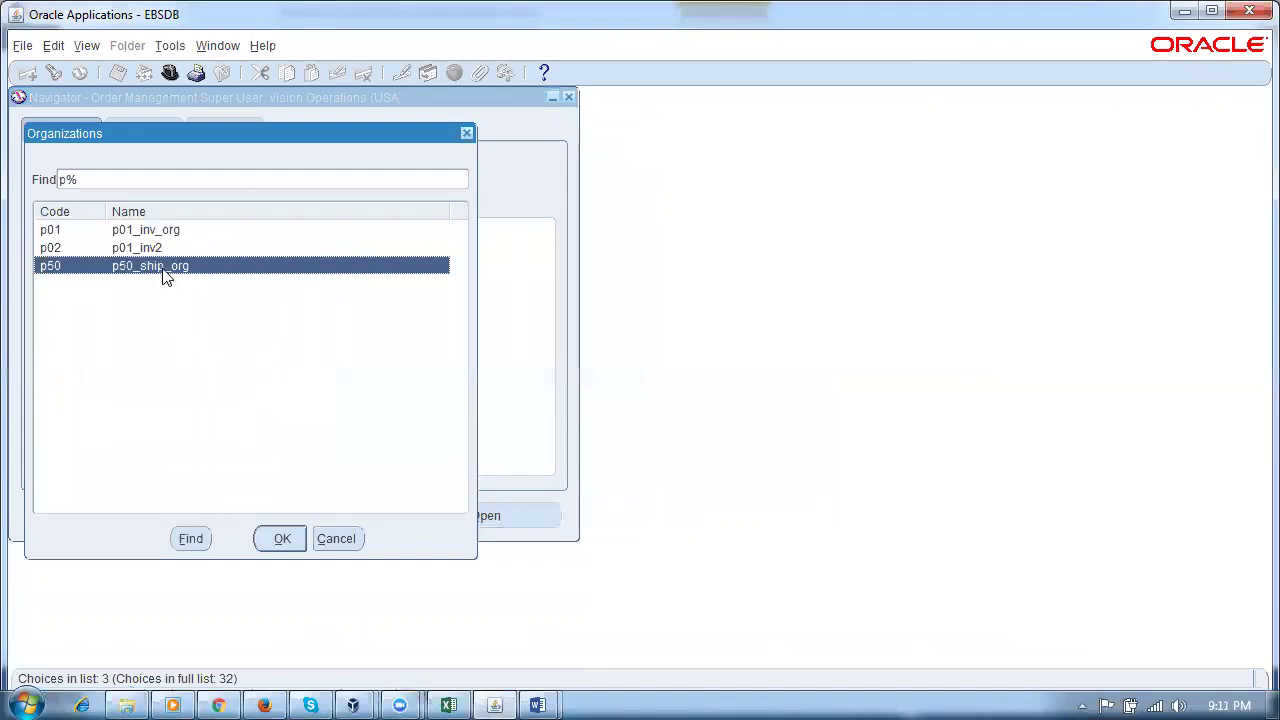
pyautogui.click(277, 539)
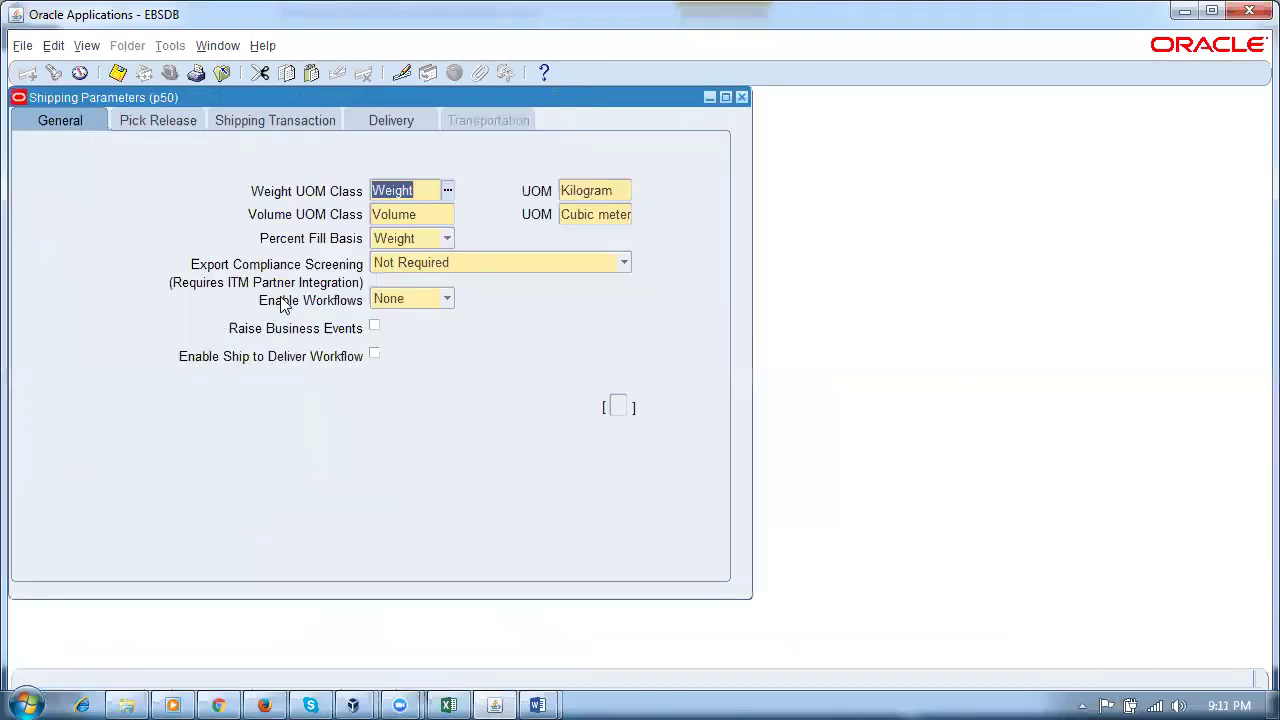
# Step: On the Shipping Transaction tab, replace the Ship Confirm Rule with p50_ship_confirm_rule and save
pyautogui.click(280, 120)
pyautogui.click(459, 218)
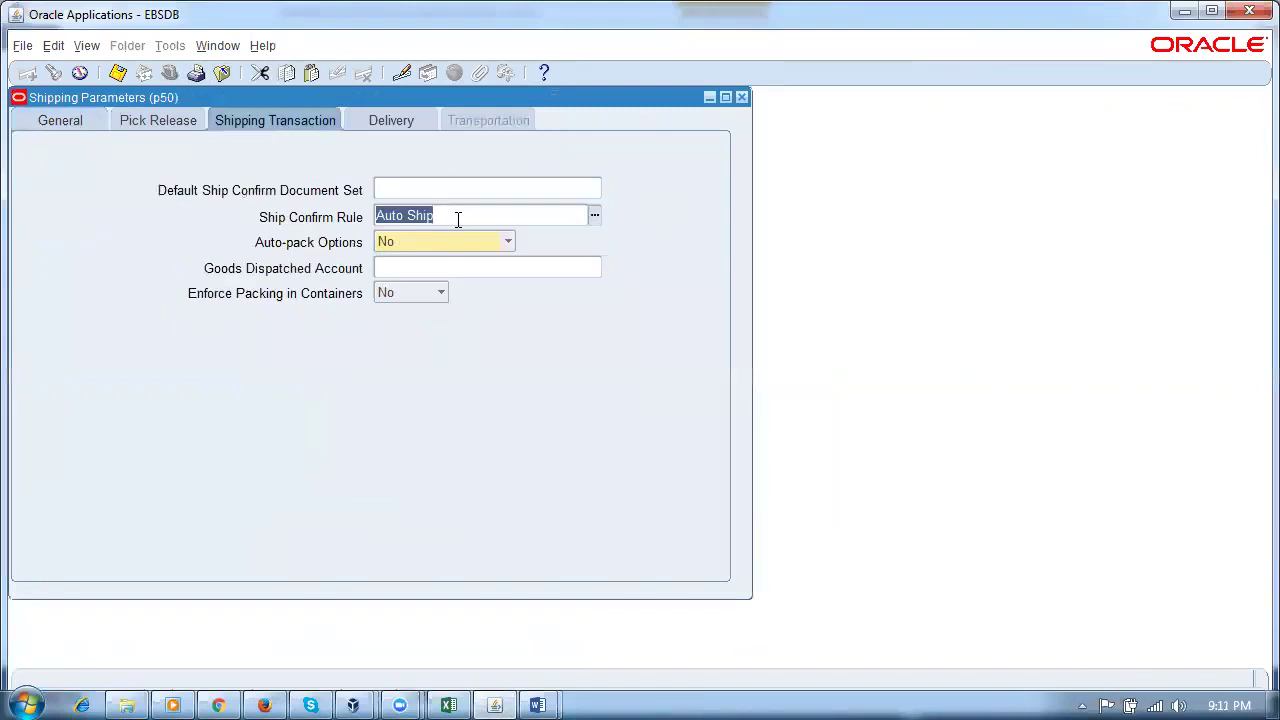
pyautogui.write('p50')
pyautogui.press('Tab')
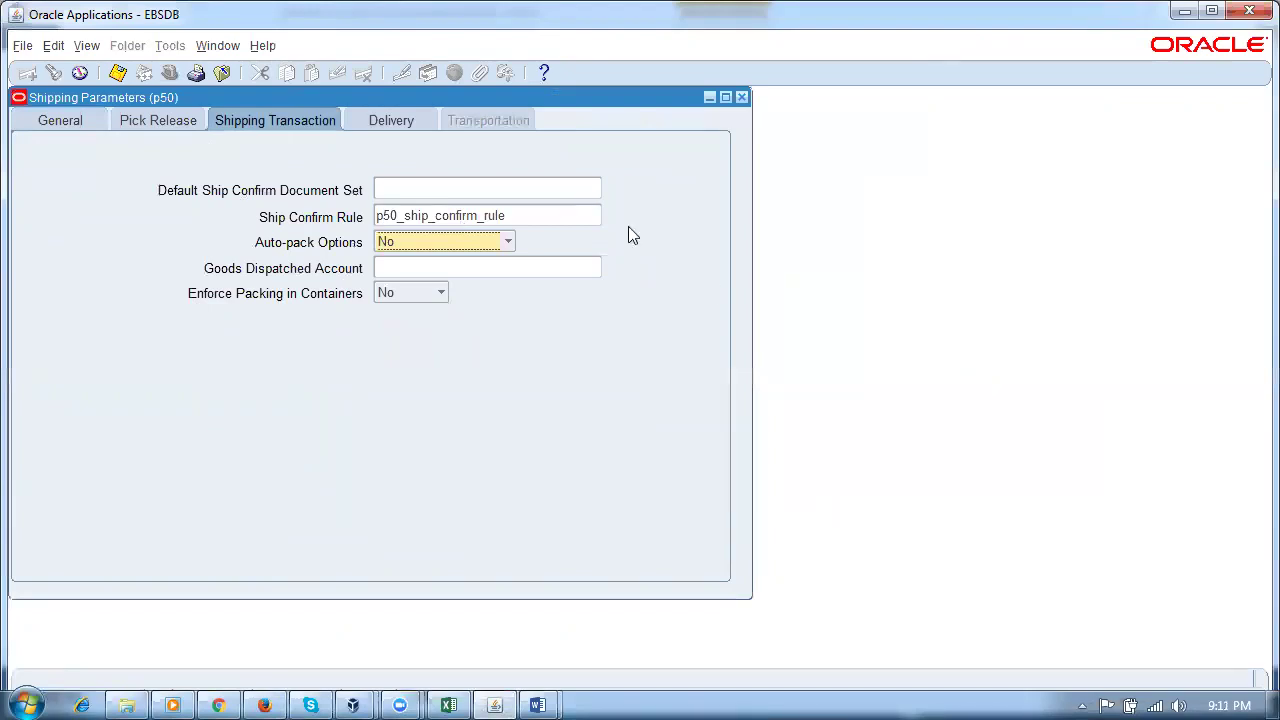
pyautogui.click(550, 217)
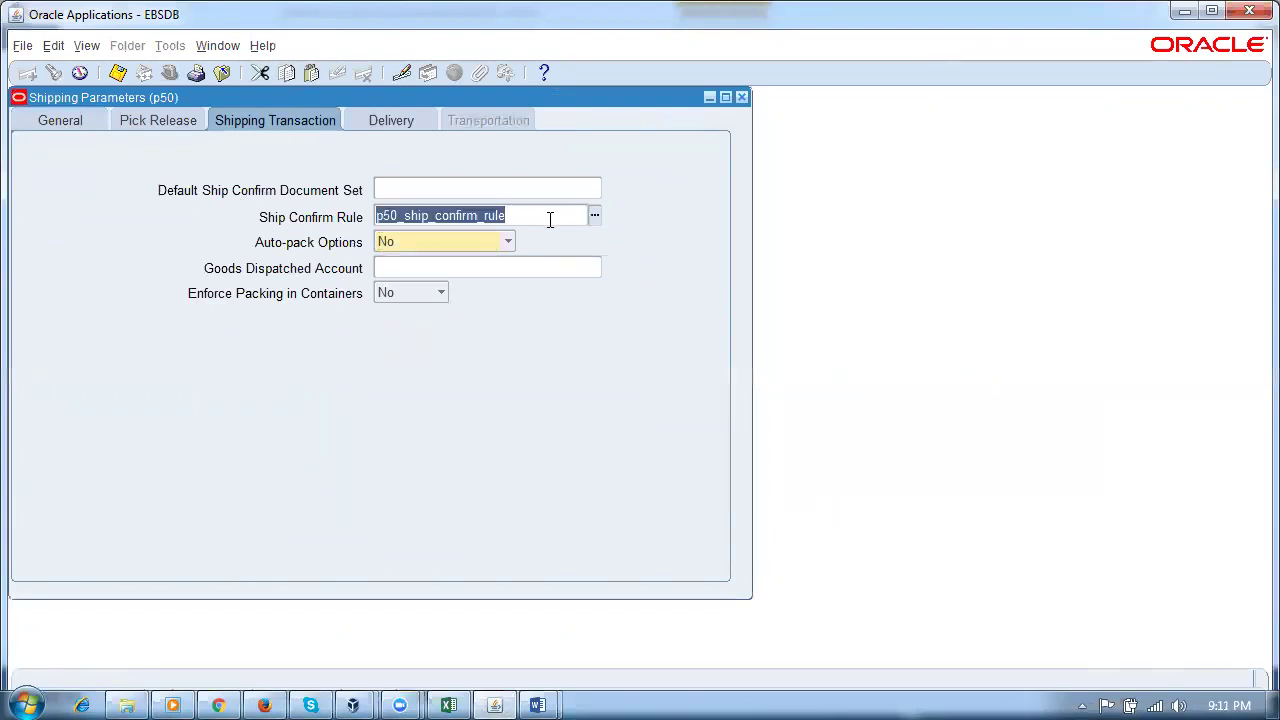
pyautogui.hotkey('ctrl', 's')
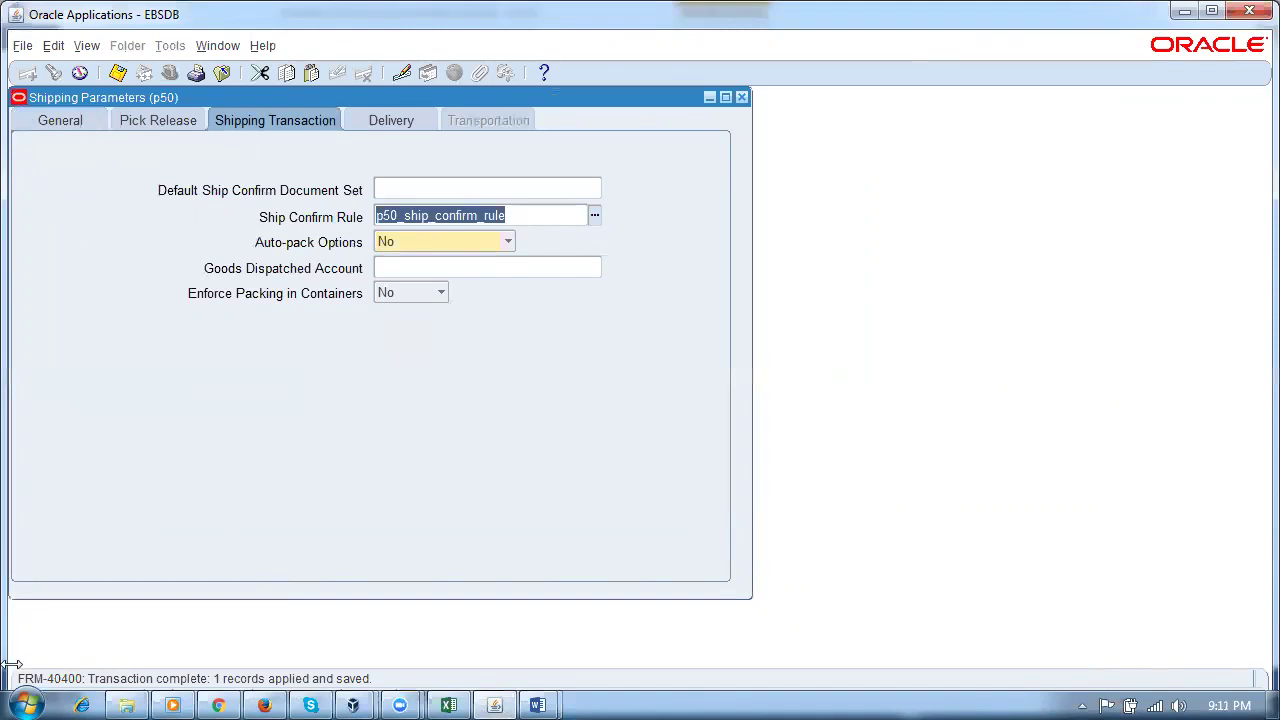
pyautogui.click(127, 705)
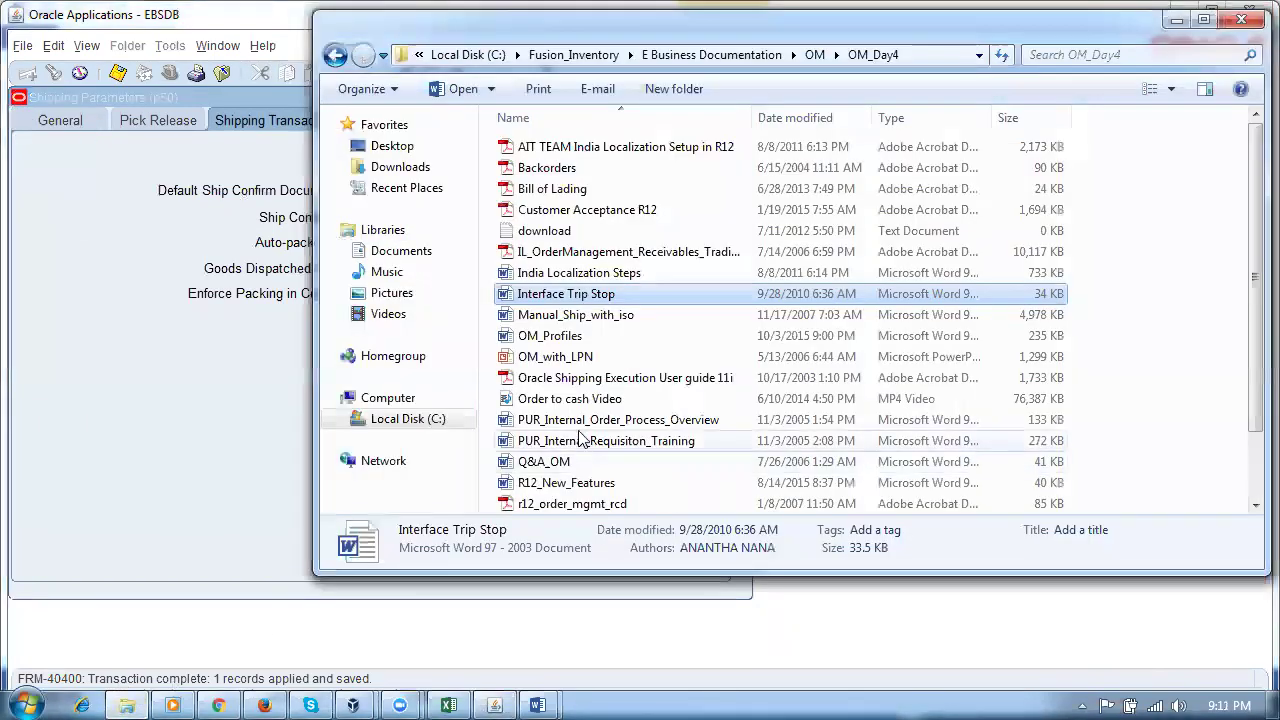
# Step: Go back to the Fusion_Inventory folder and open the Shipping Word document
pyautogui.click(335, 56)
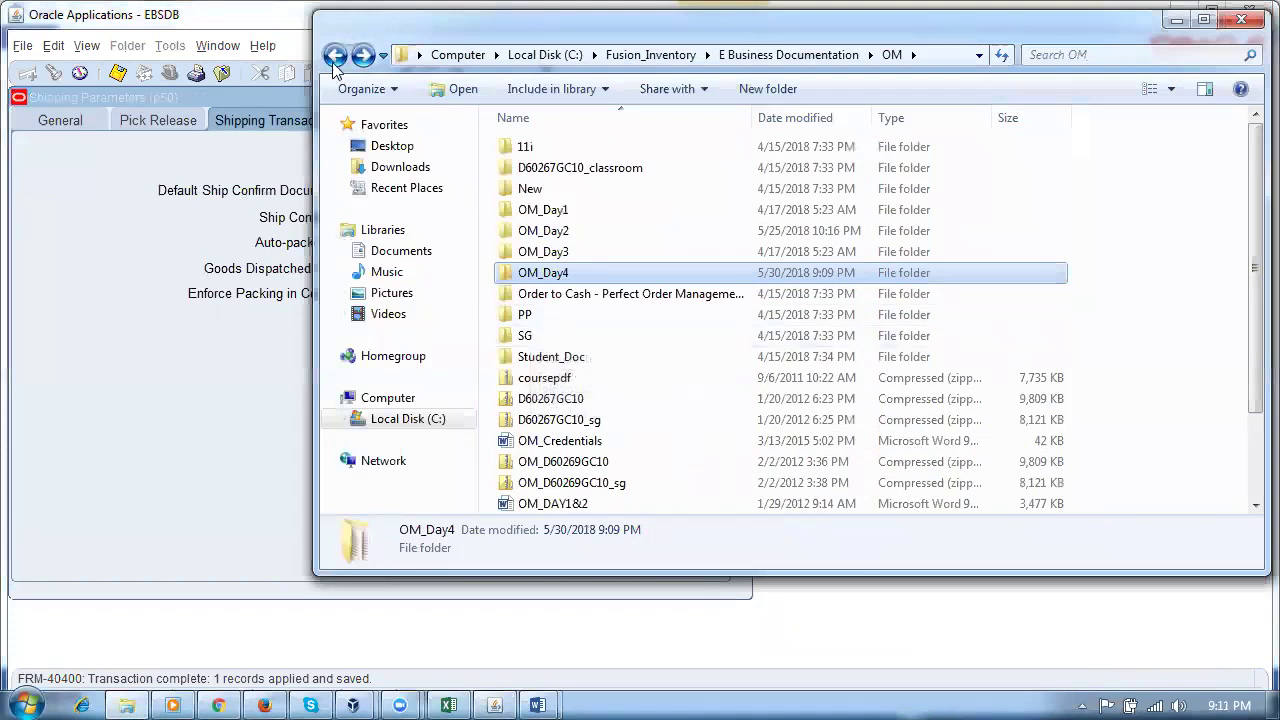
pyautogui.click(335, 56)
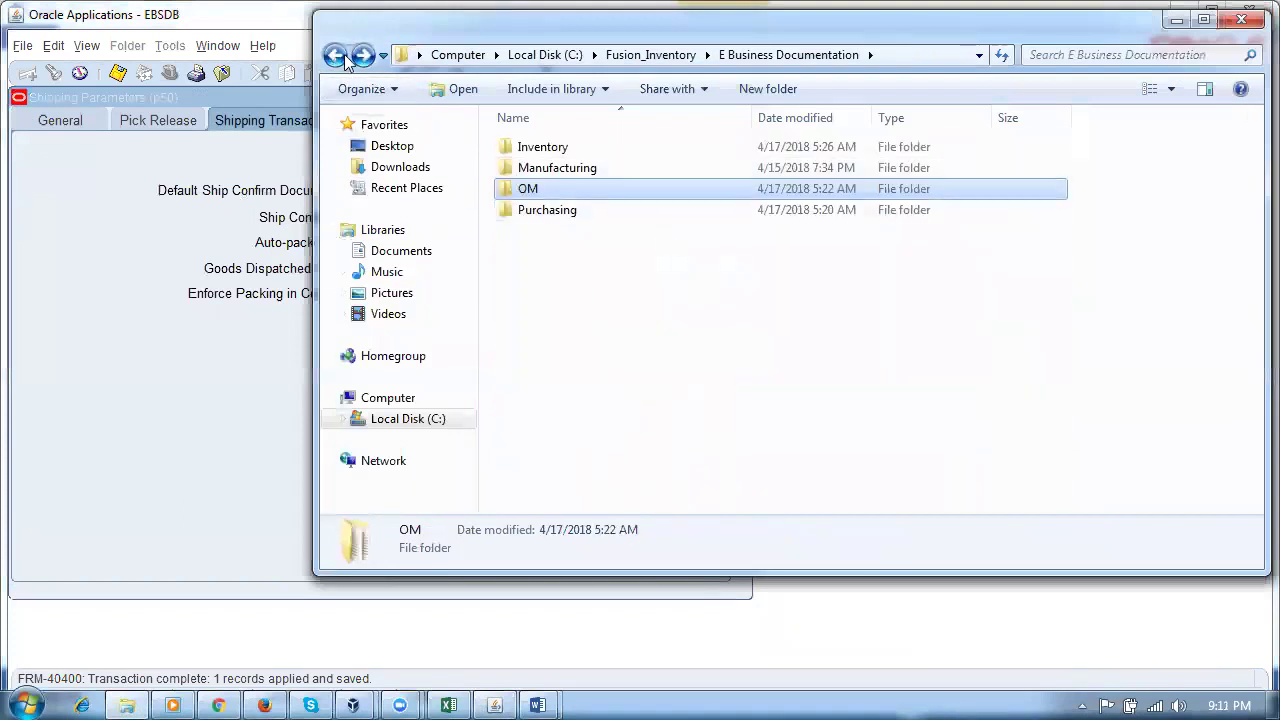
pyautogui.click(335, 56)
pyautogui.click(650, 357)
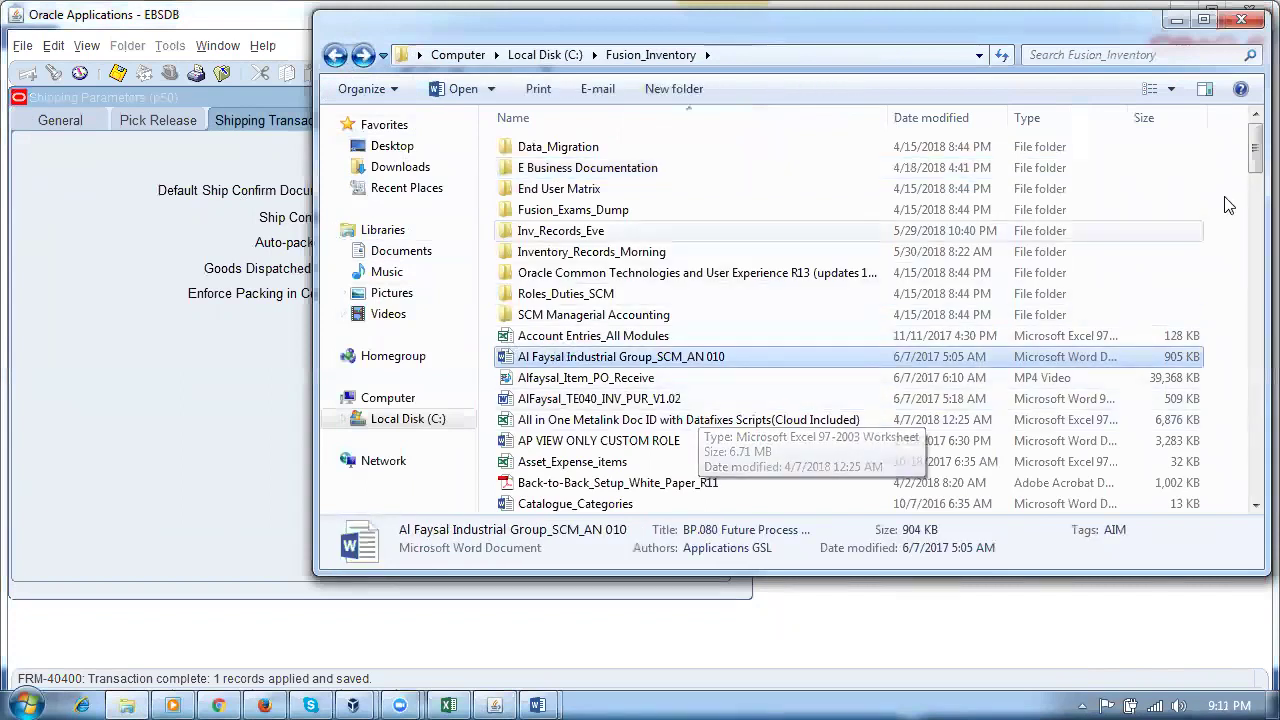
pyautogui.moveTo(1254, 168); pyautogui.dragTo(1253, 460)
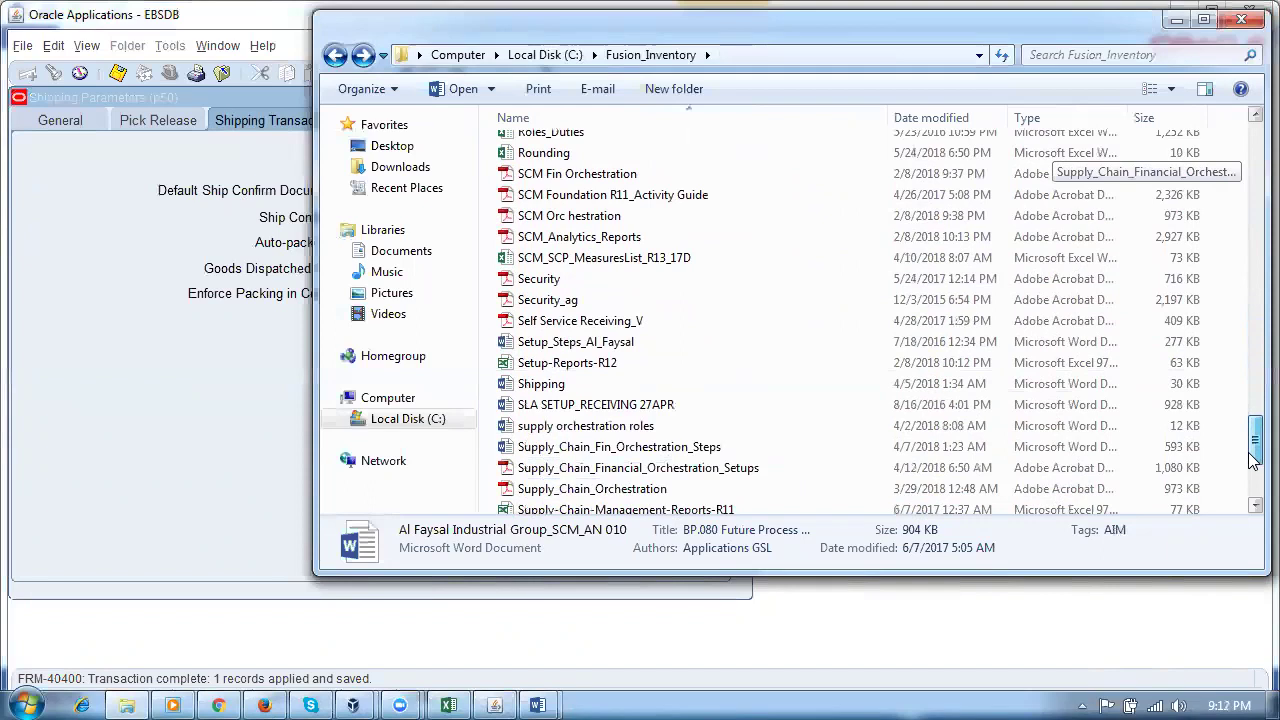
pyautogui.moveTo(1253, 460); pyautogui.dragTo(1253, 495)
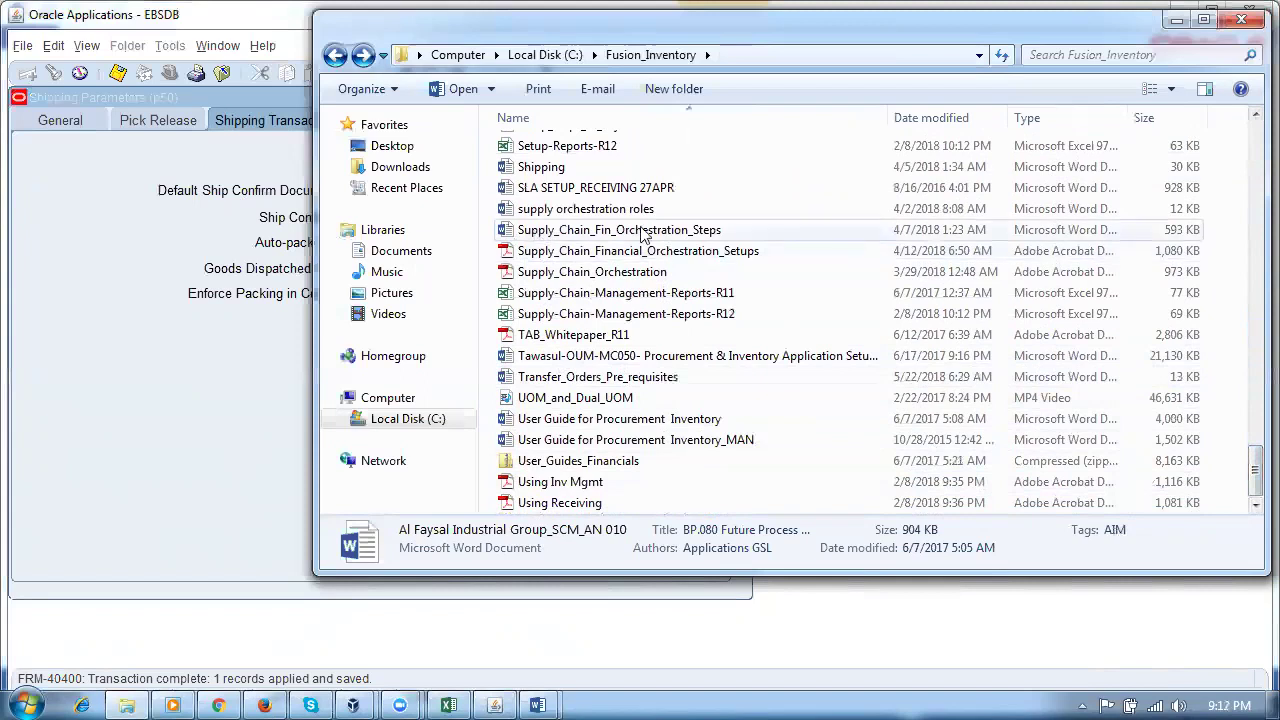
pyautogui.click(563, 190)
pyautogui.click(559, 168)
pyautogui.doubleClick(559, 168)
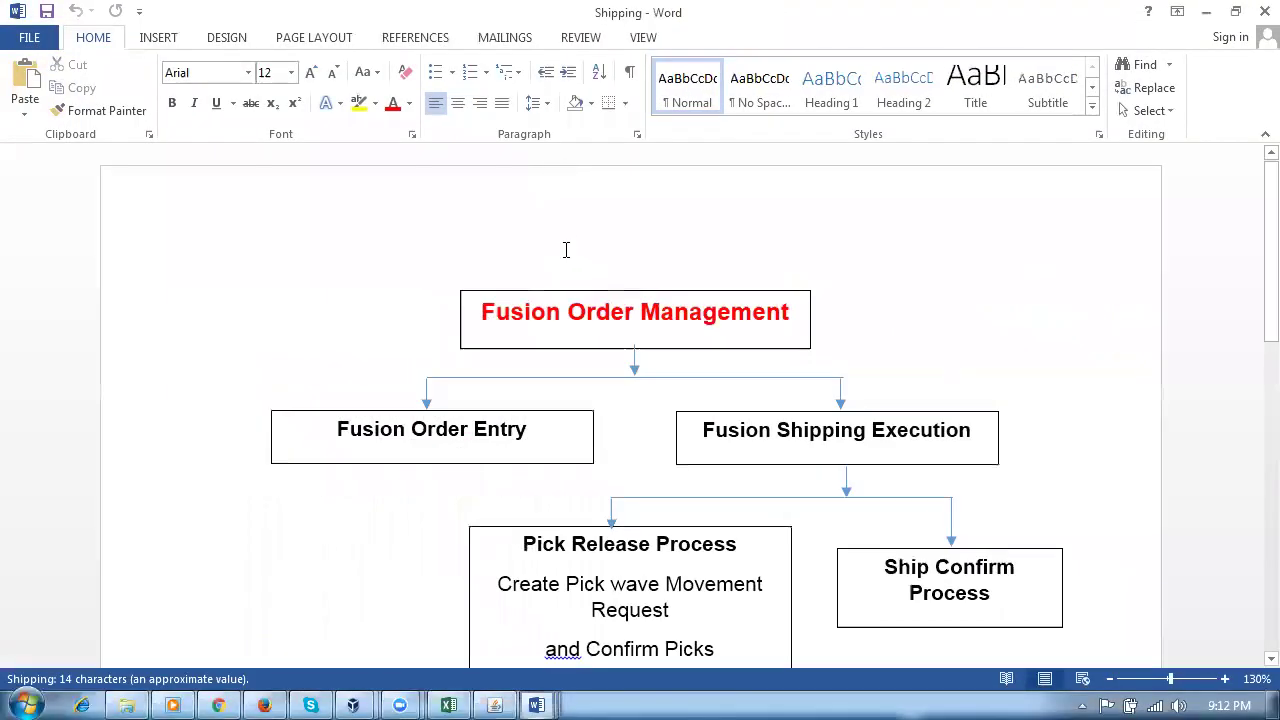
pyautogui.click(587, 586)
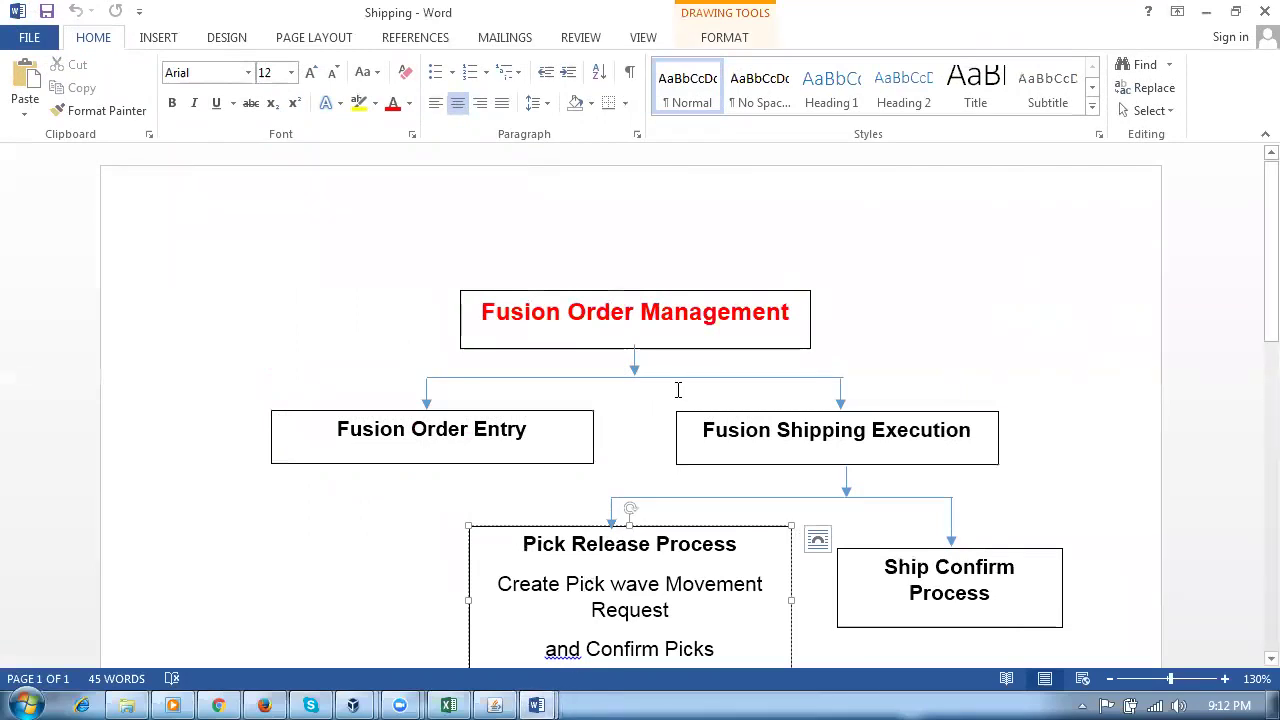
pyautogui.click(450, 432)
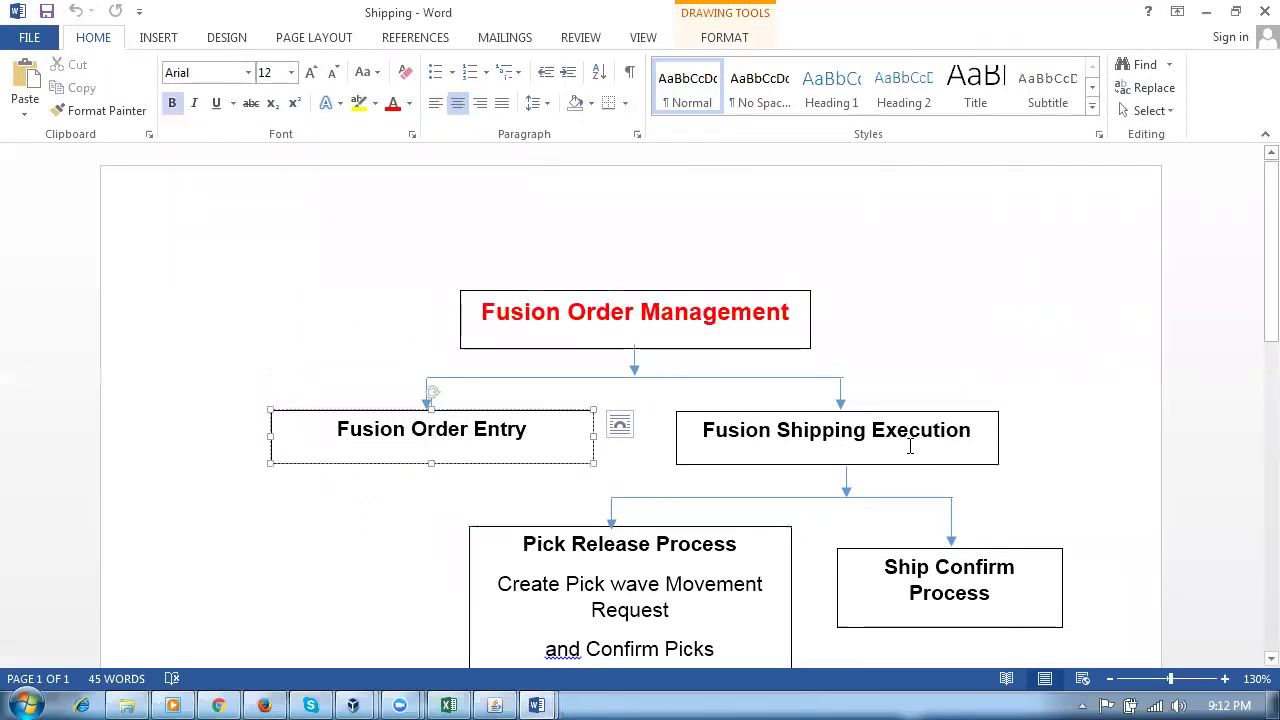
pyautogui.click(910, 447)
pyautogui.click(716, 584)
pyautogui.scroll(-2, 721, 611)
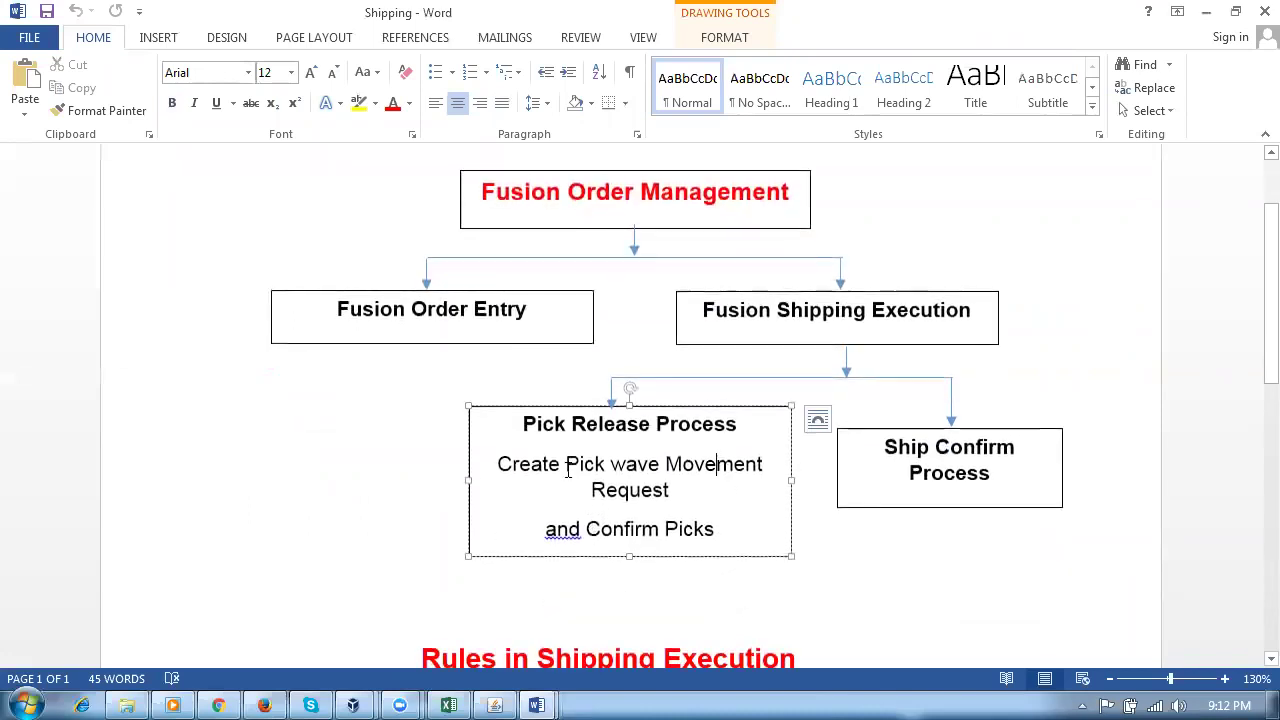
pyautogui.moveTo(567, 470); pyautogui.dragTo(640, 530)
pyautogui.click(613, 529)
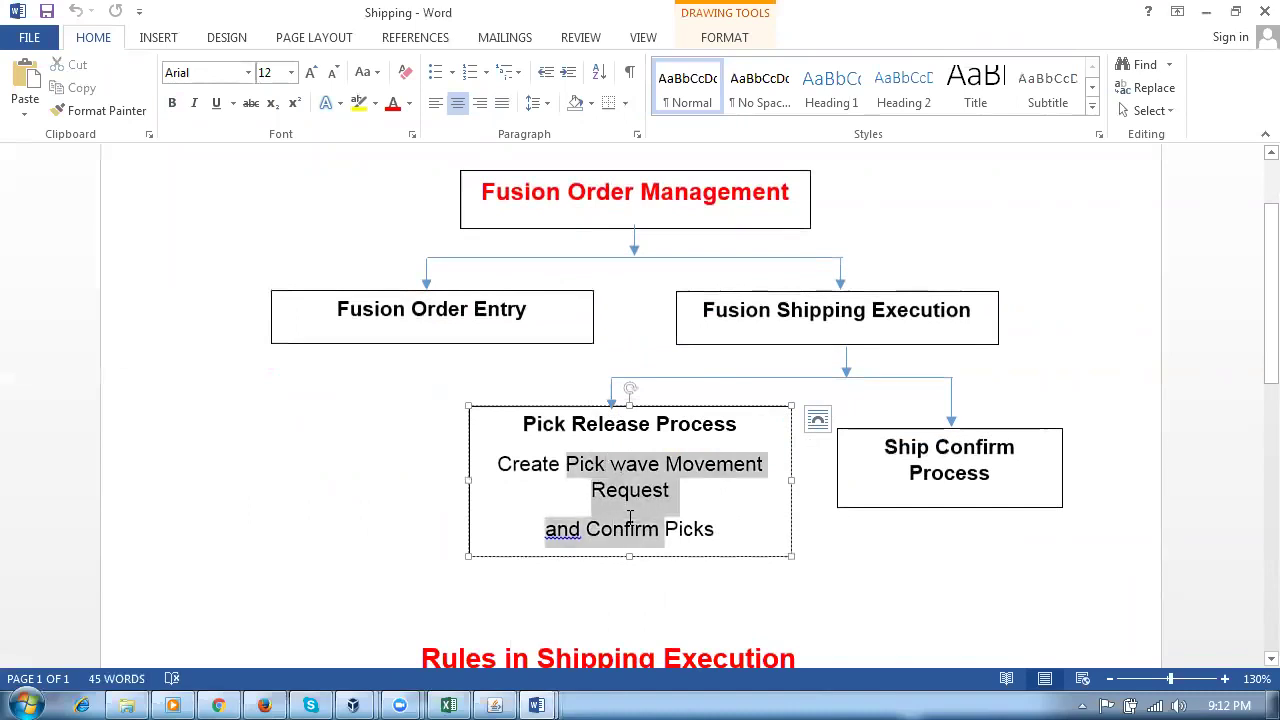
pyautogui.click(966, 457)
pyautogui.moveTo(967, 457); pyautogui.dragTo(968, 472)
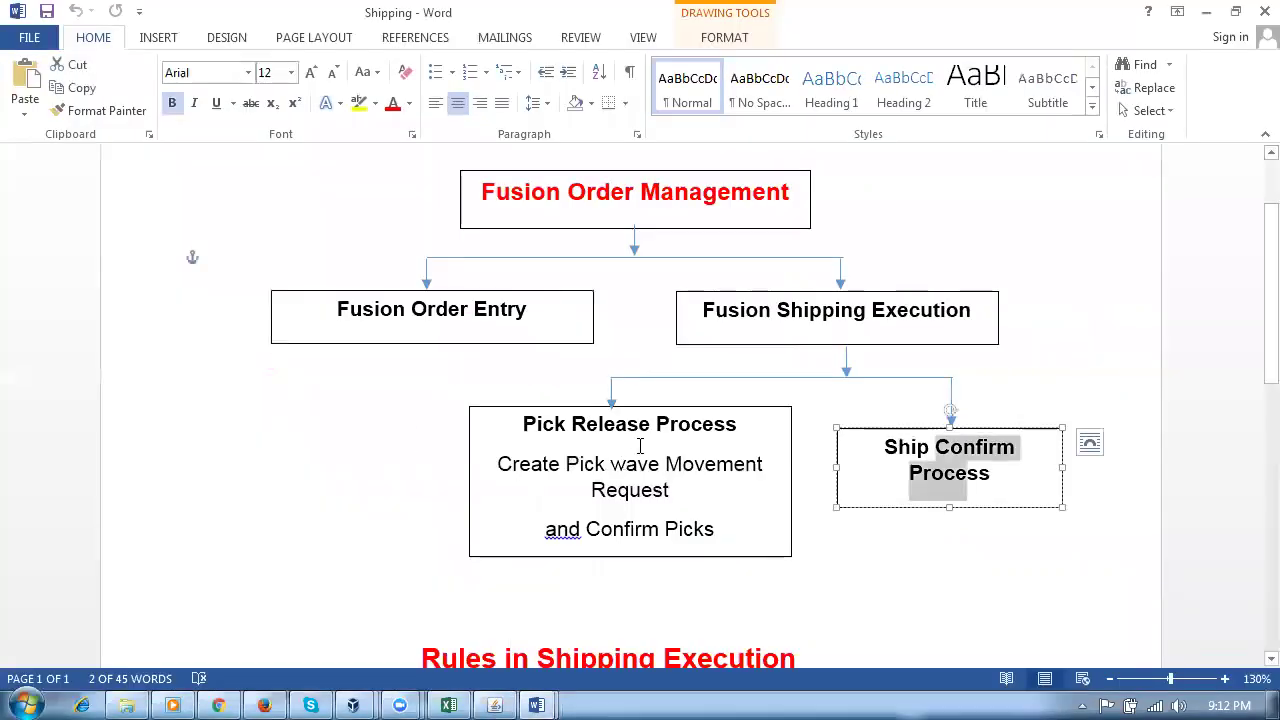
pyautogui.moveTo(628, 424); pyautogui.dragTo(662, 530)
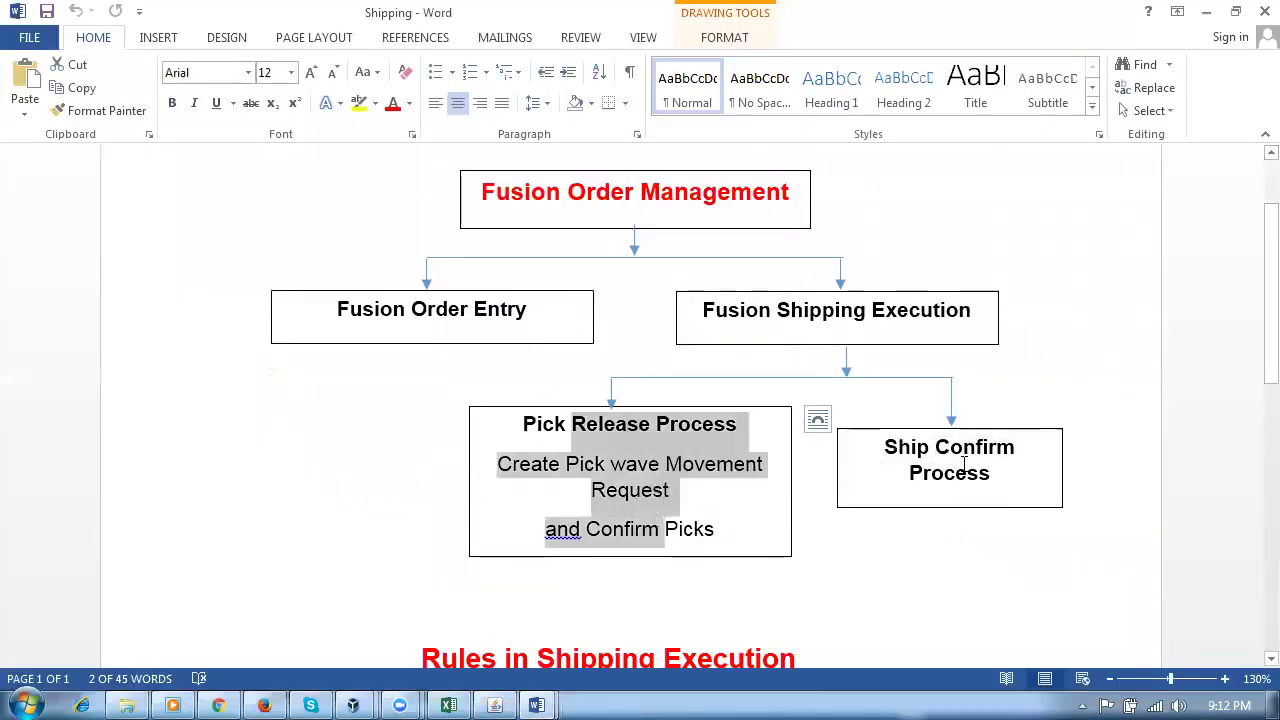
pyautogui.moveTo(960, 450); pyautogui.dragTo(967, 462)
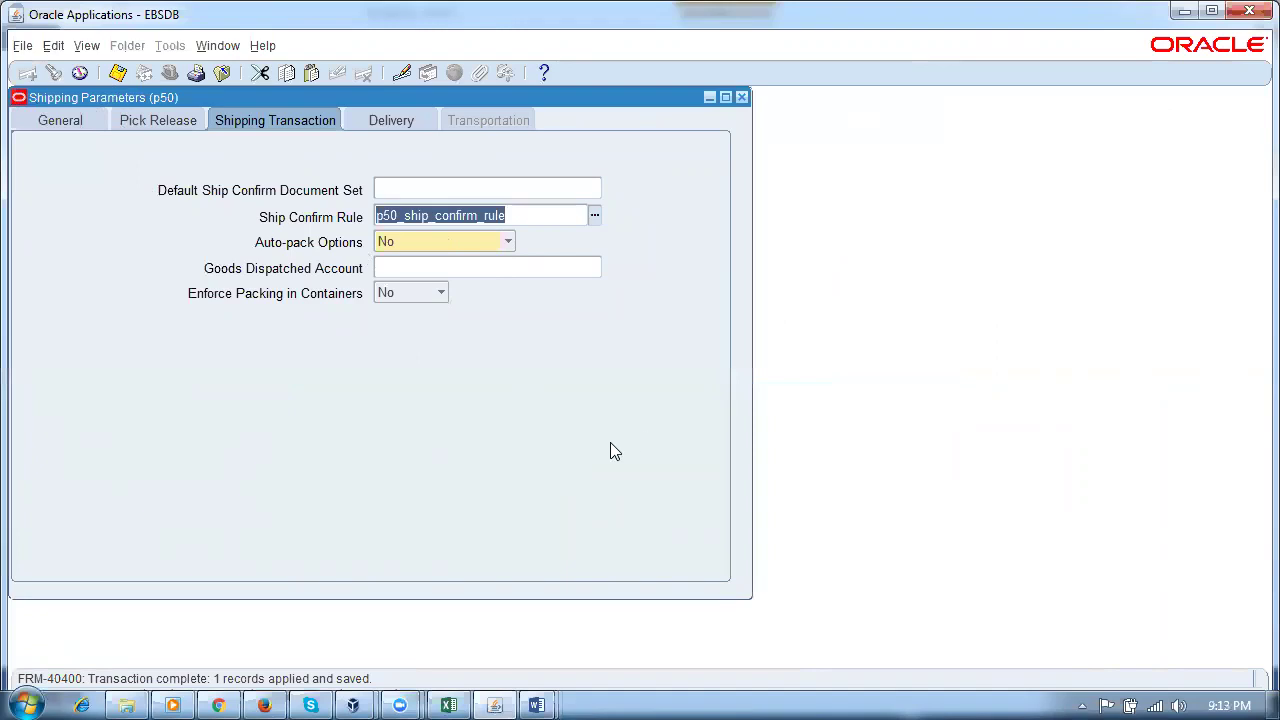
pyautogui.hotkey('alt', 'Tab')
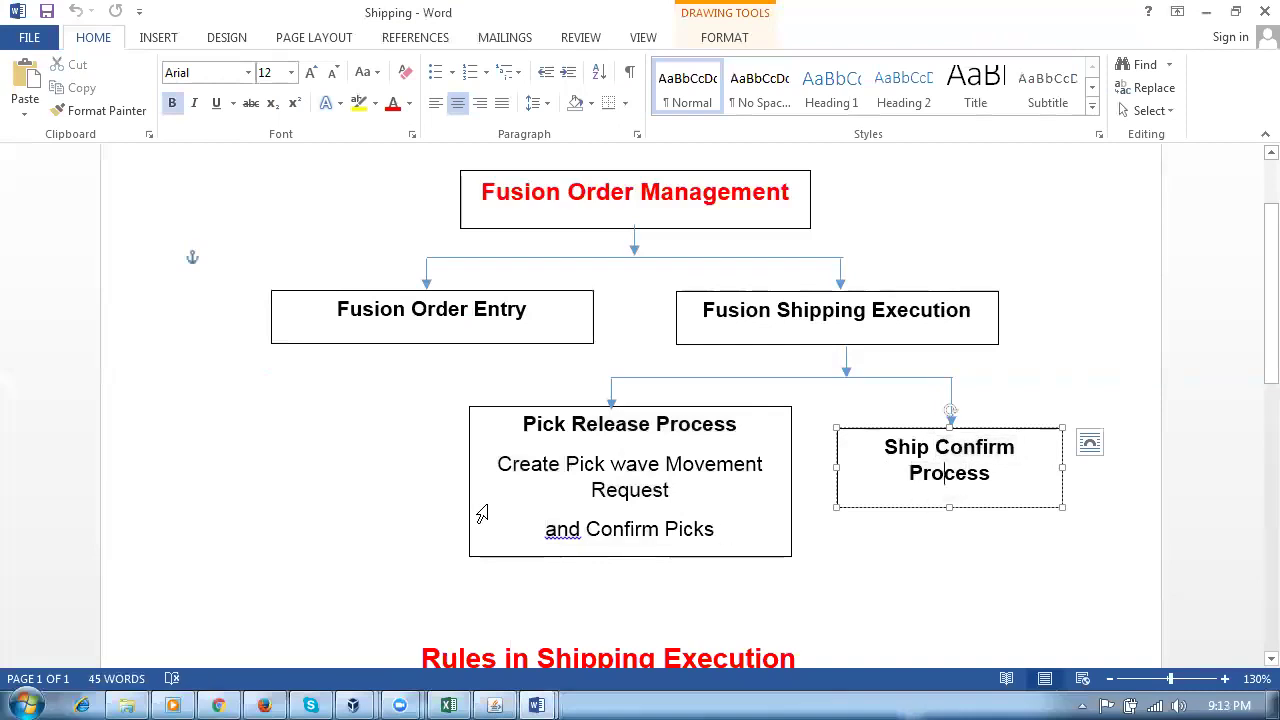
pyautogui.scroll(-3, 560, 494)
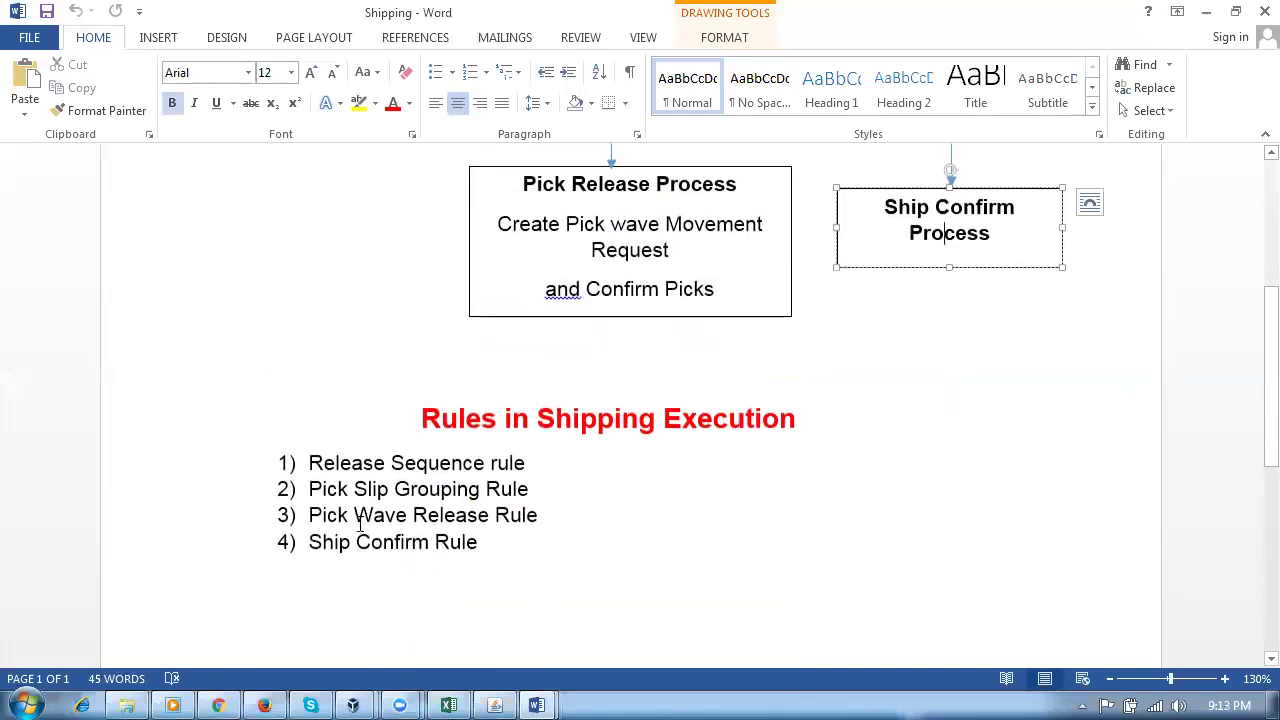
pyautogui.moveTo(348, 465); pyautogui.dragTo(494, 515)
pyautogui.moveTo(337, 541); pyautogui.dragTo(491, 541)
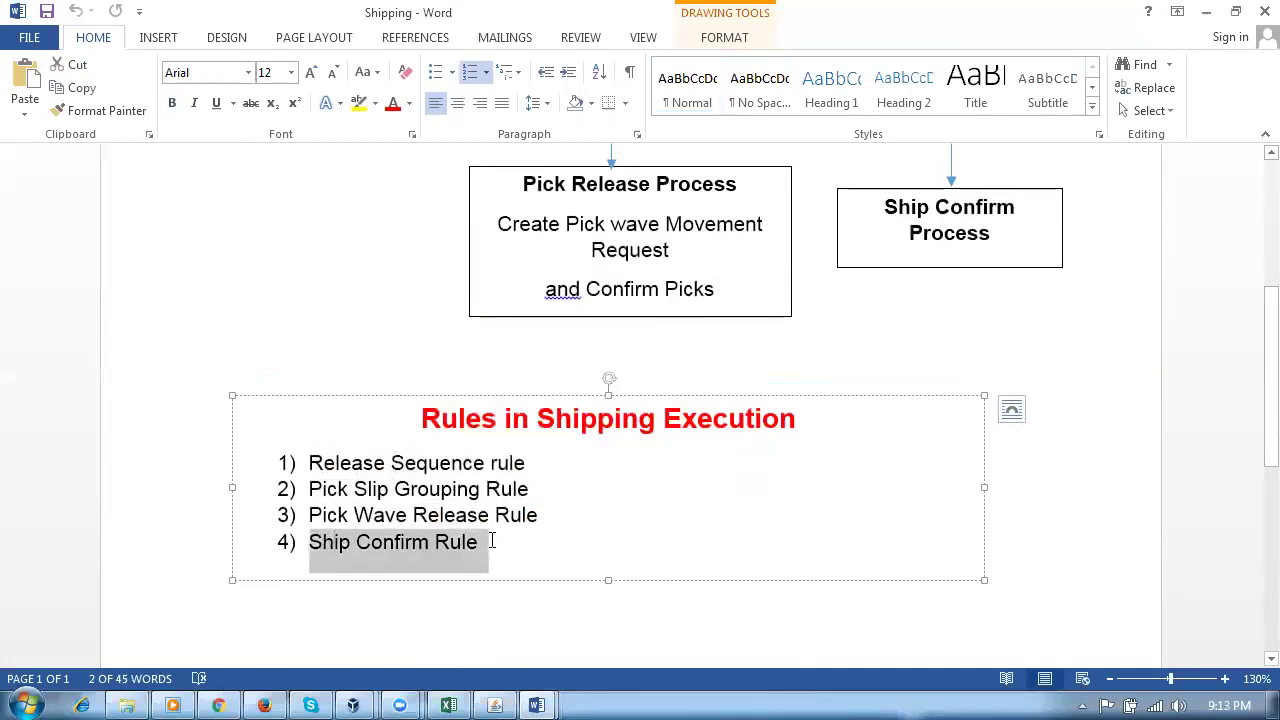
pyautogui.click(1050, 552)
pyautogui.scroll(3, 1050, 552)
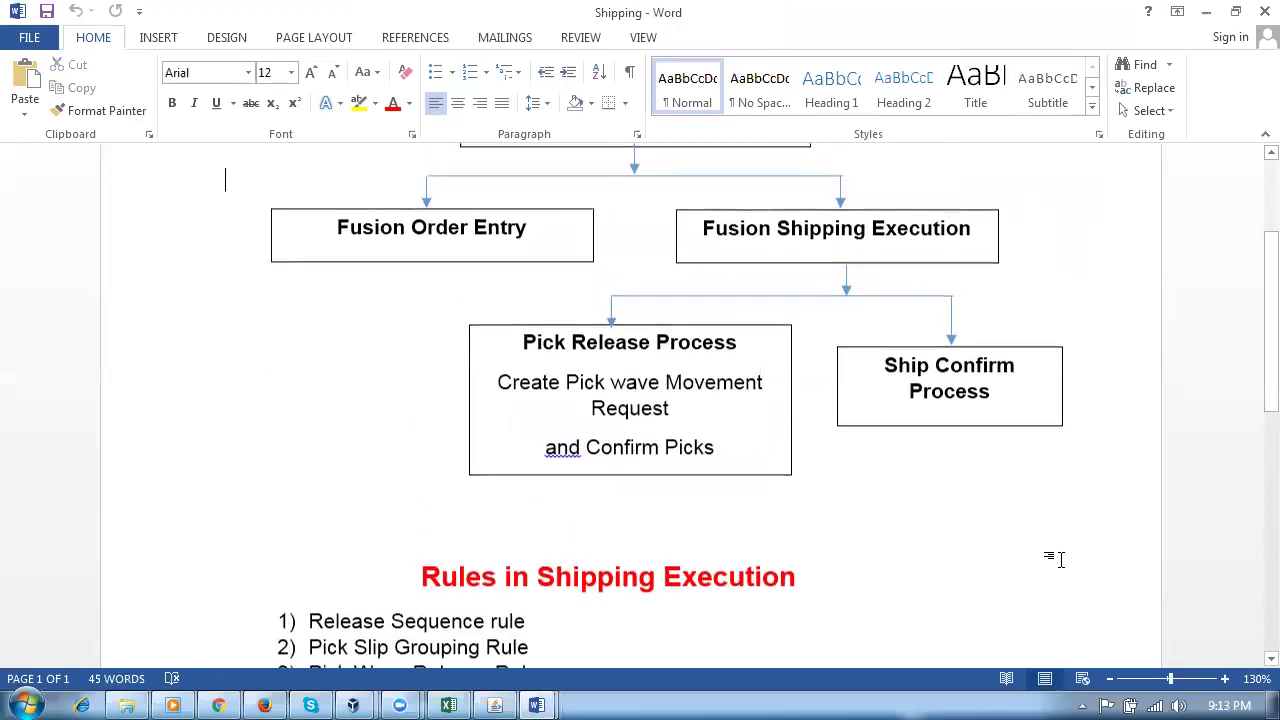
pyautogui.scroll(2, 1030, 620)
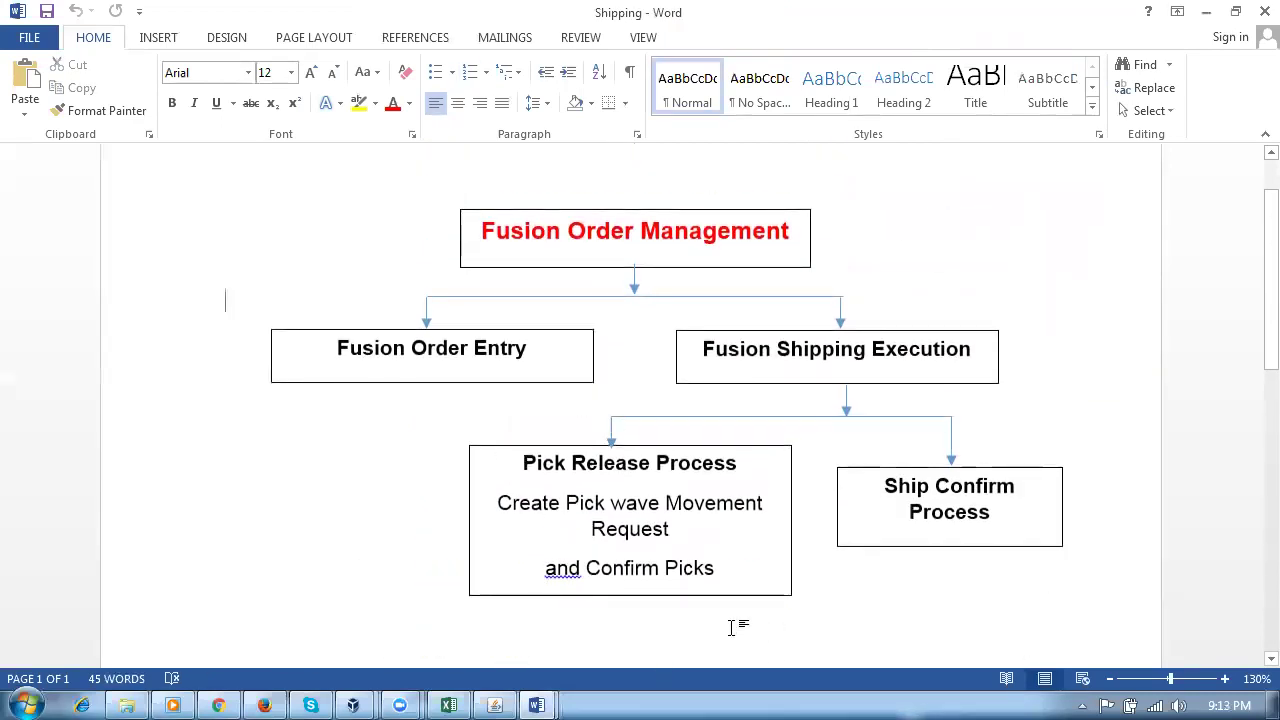
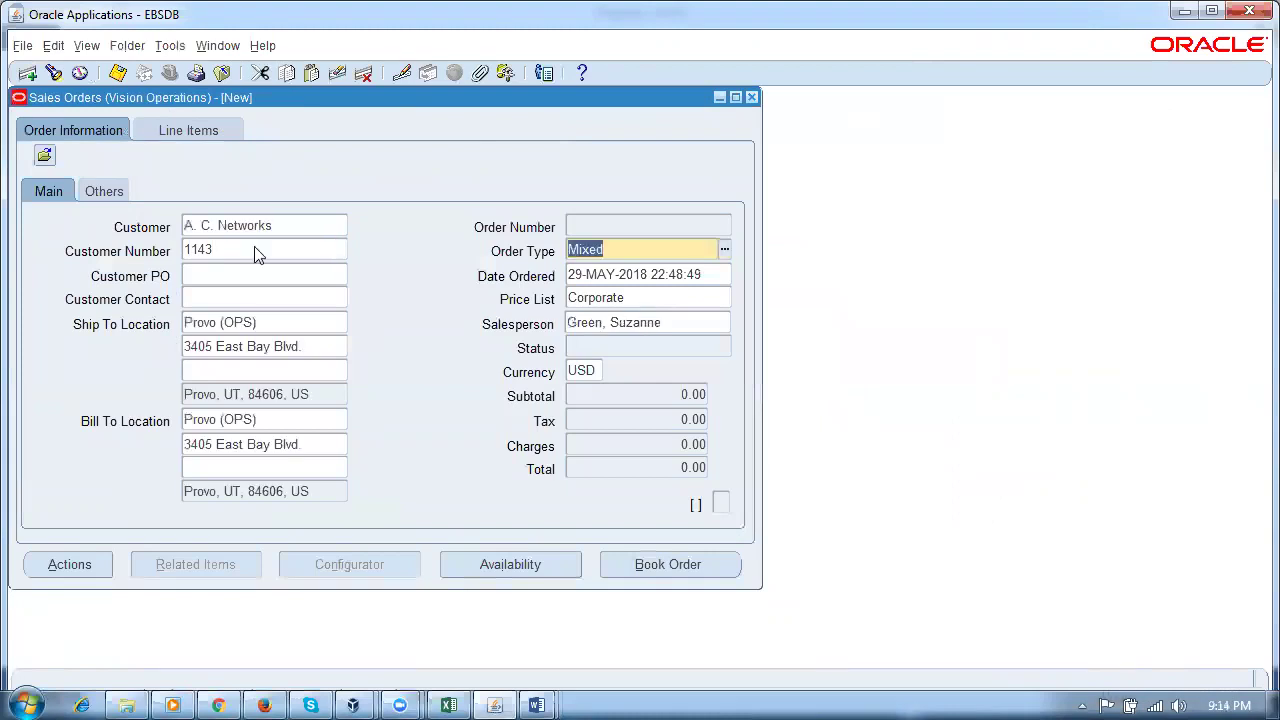
# Step: Review the Others tab, then add line 1.1 for 1 Ea of p50_ship_item, totalling 15.90
pyautogui.click(90, 190)
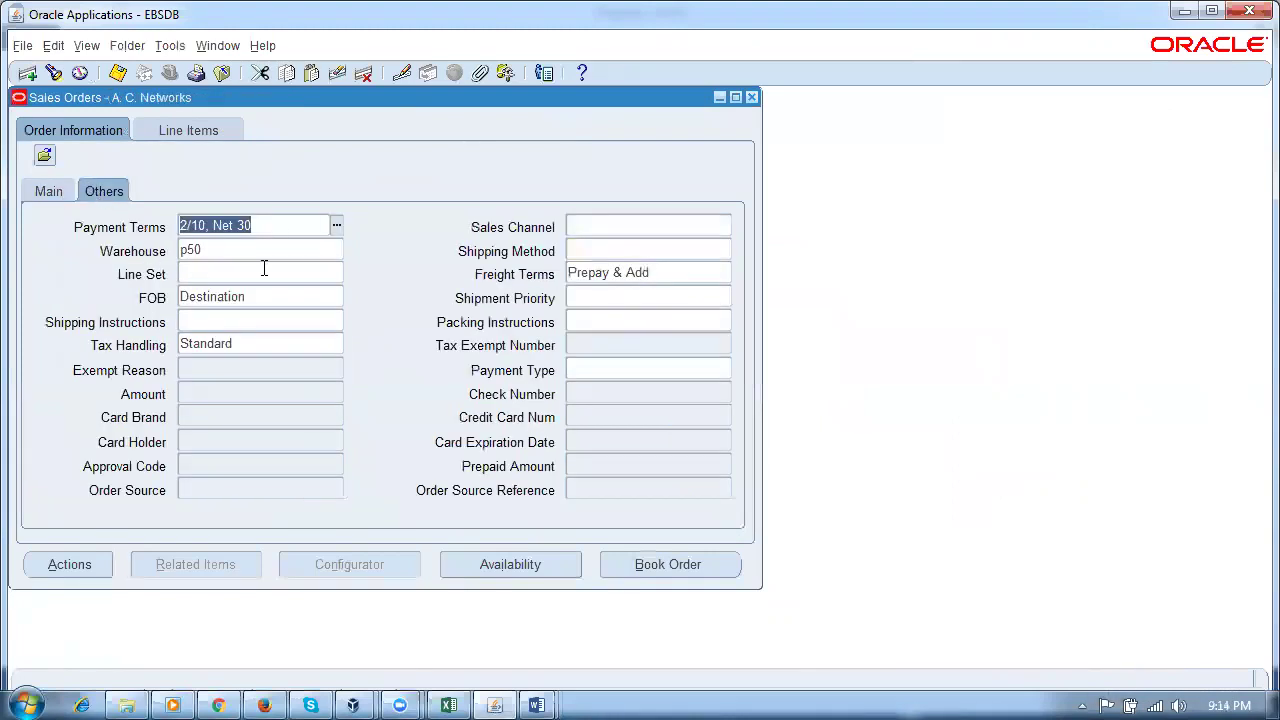
pyautogui.click(198, 134)
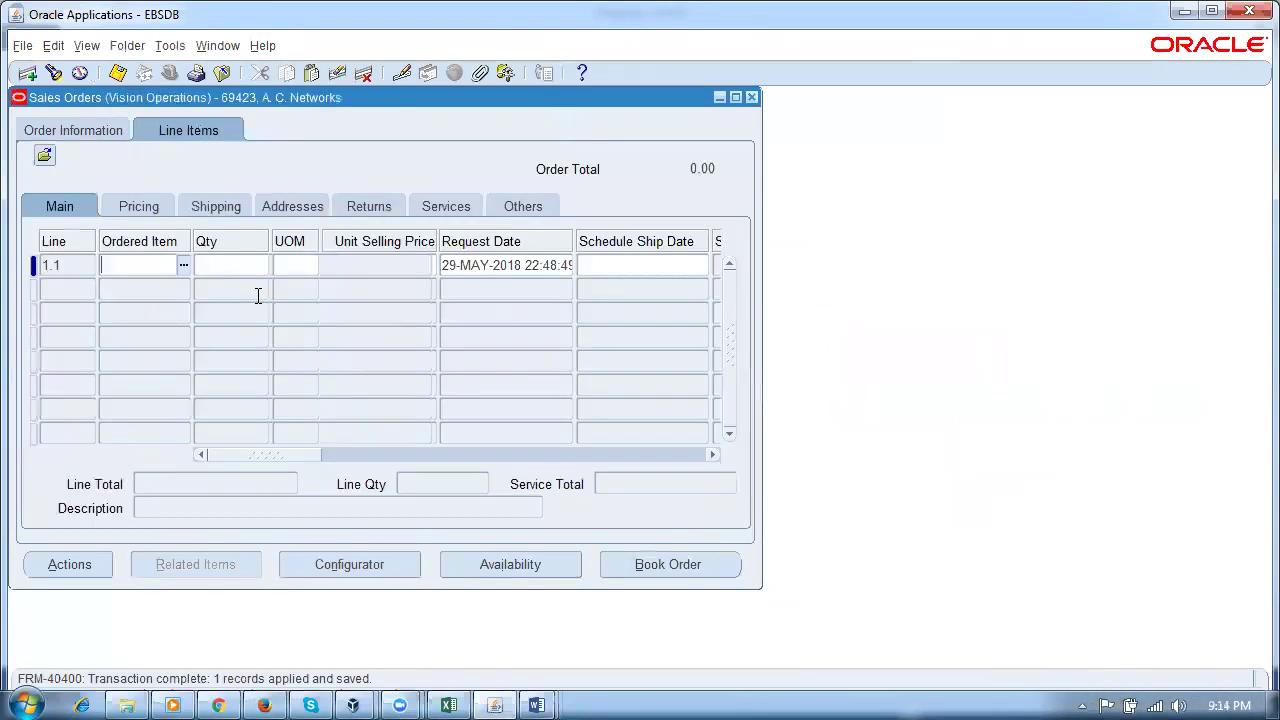
pyautogui.write('p50%sh%')
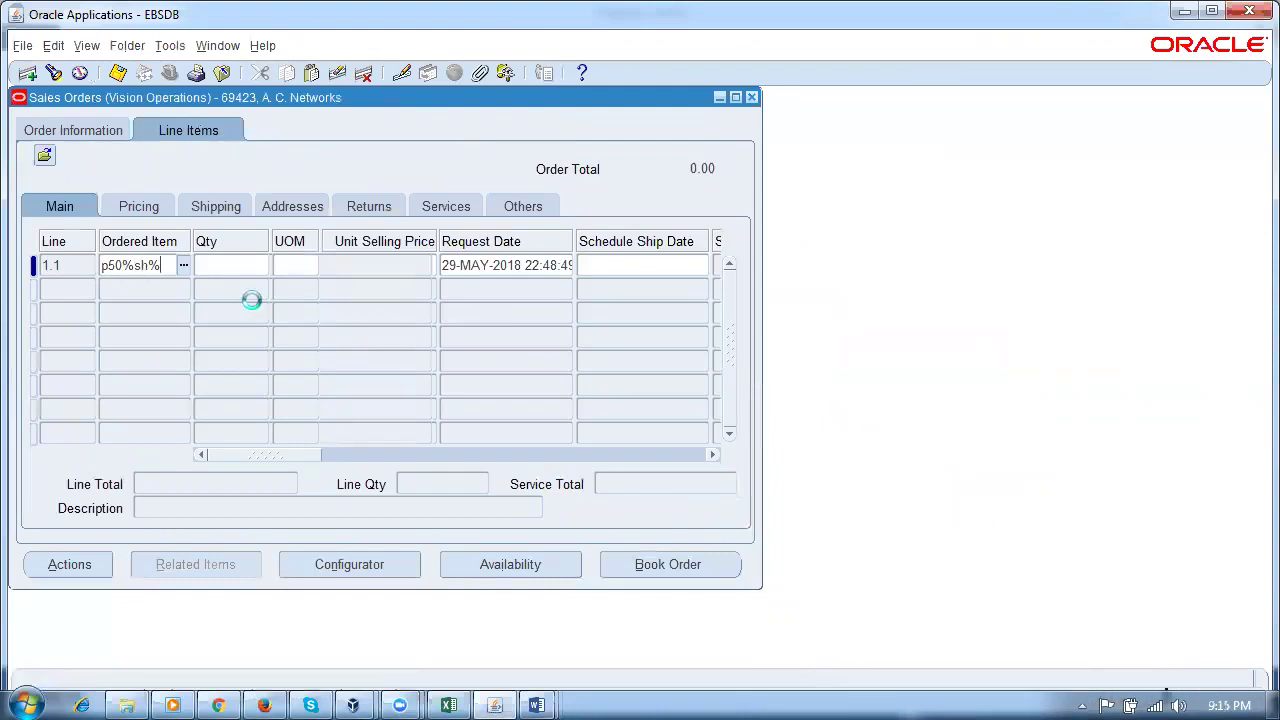
pyautogui.write('1')
pyautogui.press('Tab')
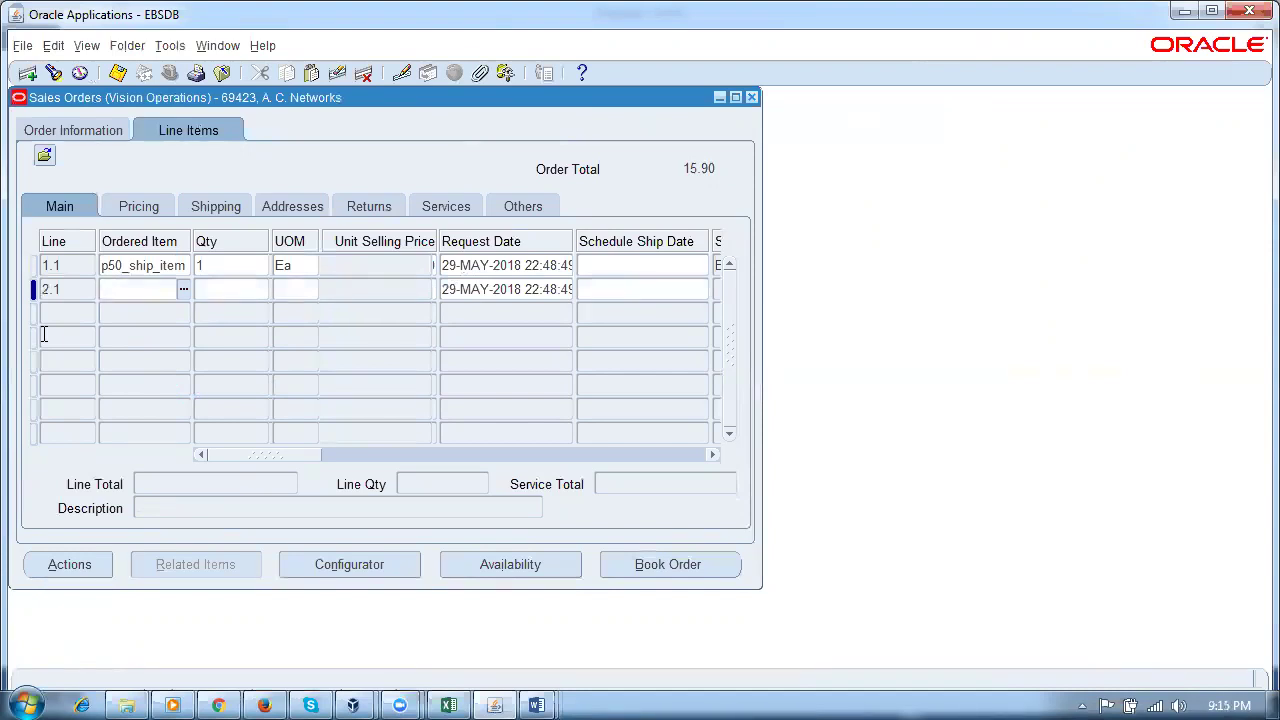
# Step: Add lines 2.1 and 3.1 for p50_ship_item with quantities 2 and 3
pyautogui.hotkey('shift', 'F5')
pyautogui.press('Tab')
pyautogui.write('2')
pyautogui.click(43, 334)
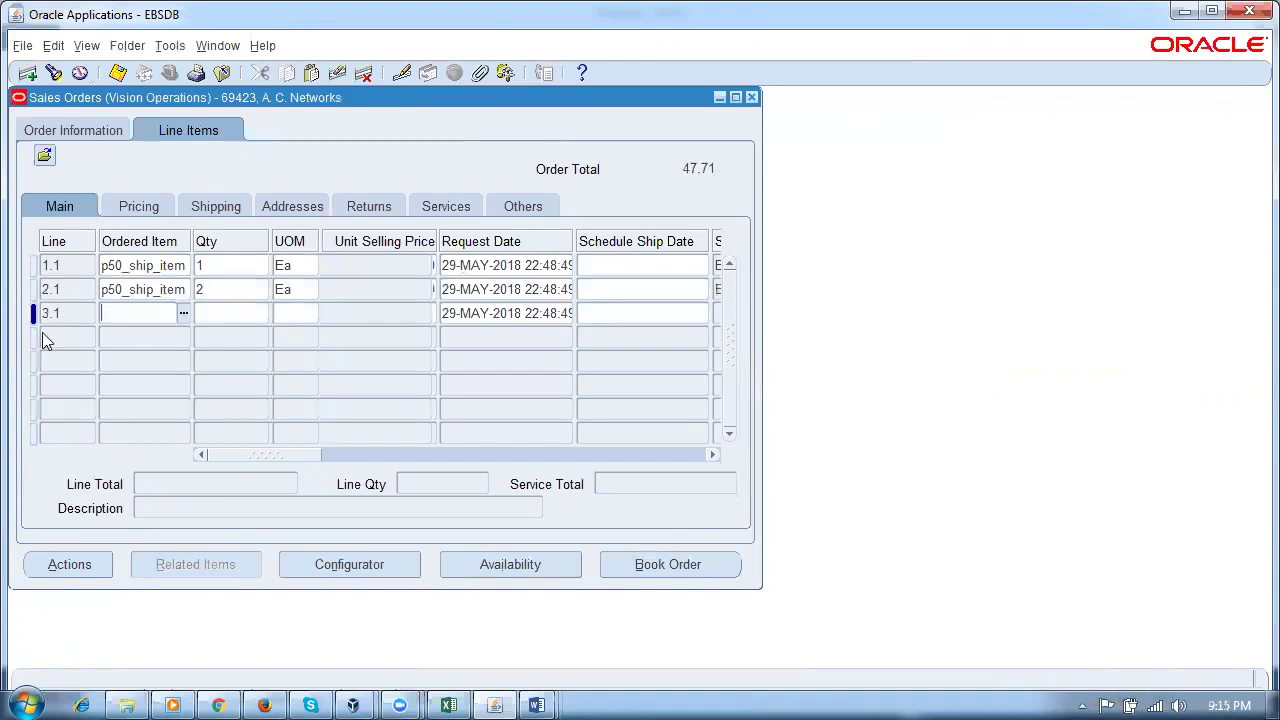
pyautogui.hotkey('shift', 'F5')
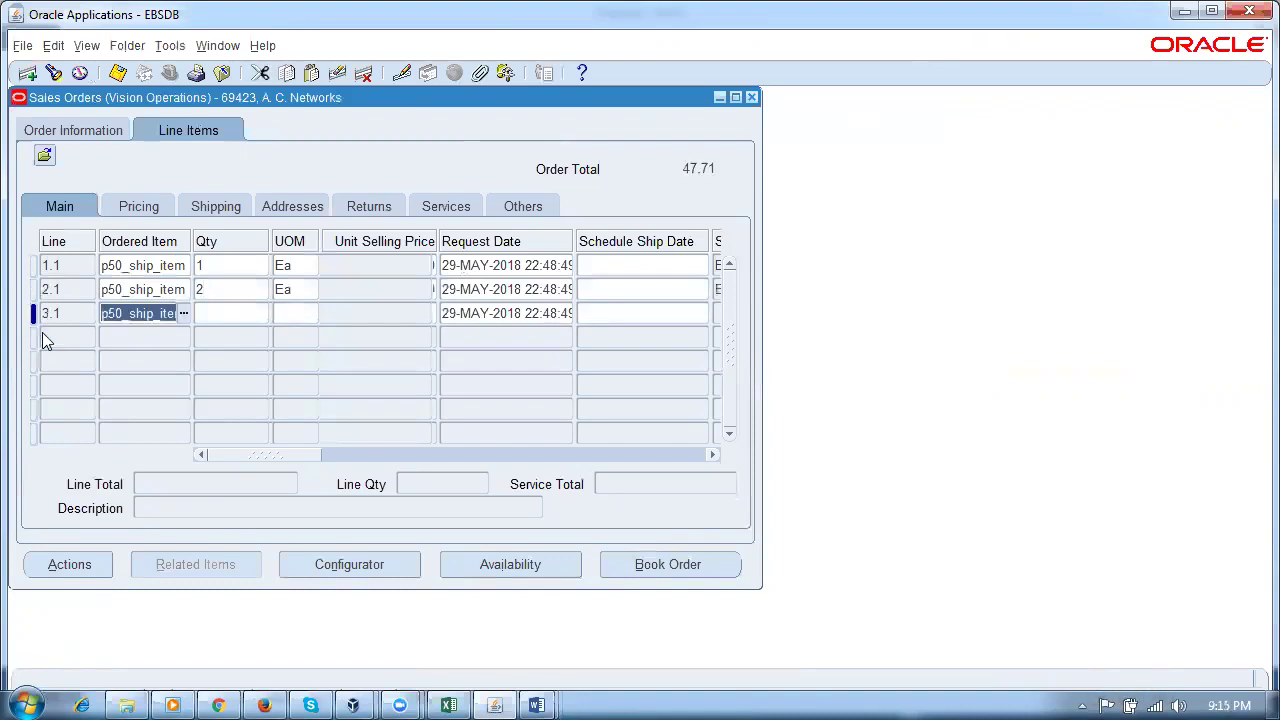
pyautogui.press('Tab')
pyautogui.write('3')
pyautogui.press('Tab')
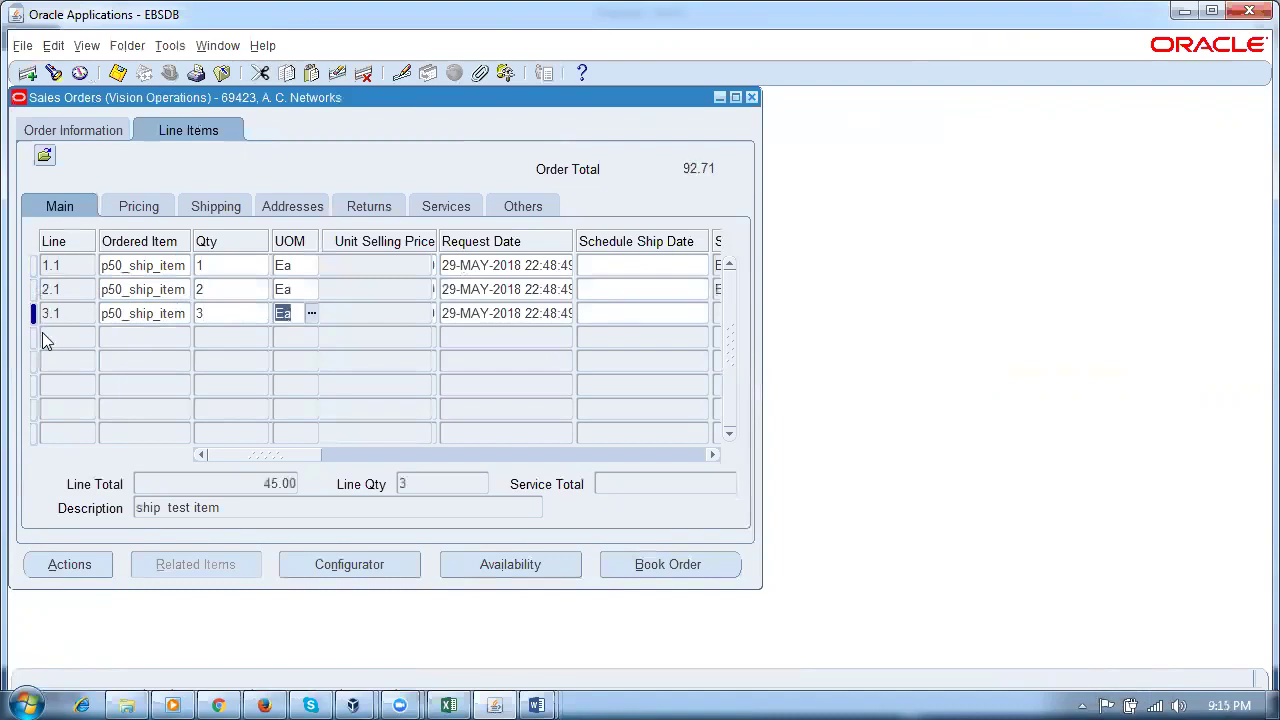
# Step: Add line 4.1 for 4 Ea of p50_ship_item and book the order at 159.01
pyautogui.click(43, 335)
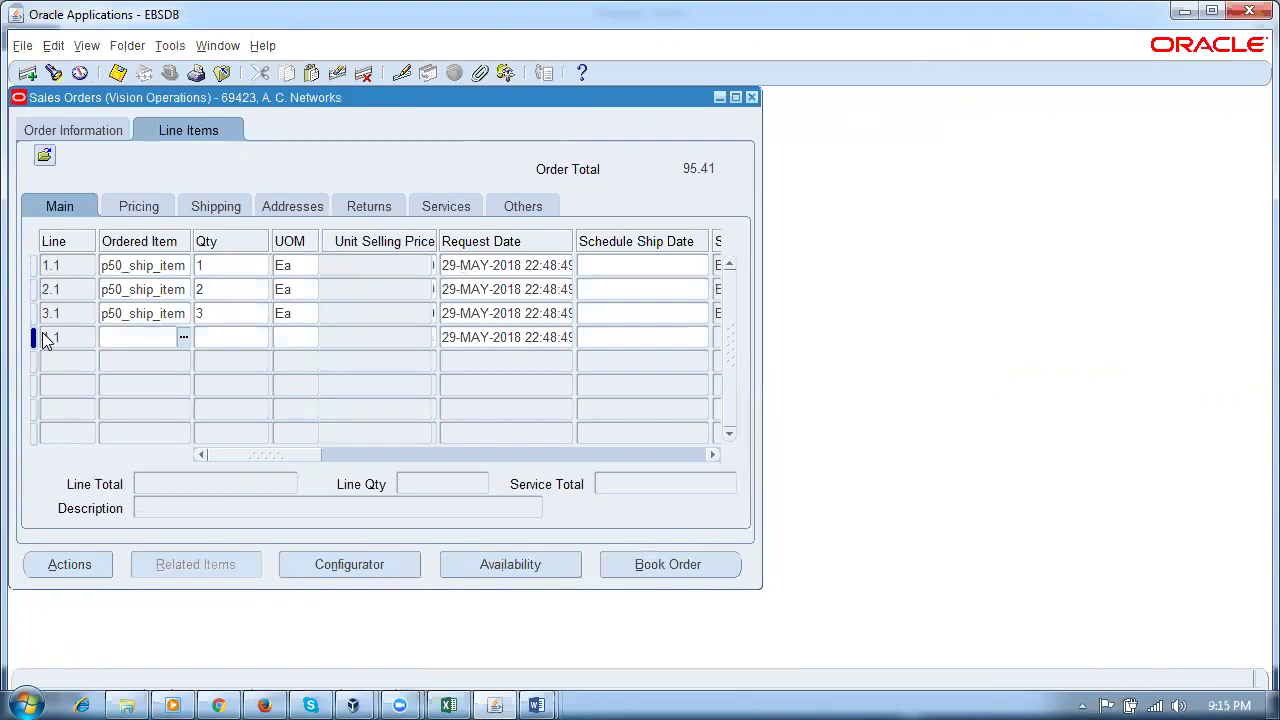
pyautogui.write('p50_ship_item')
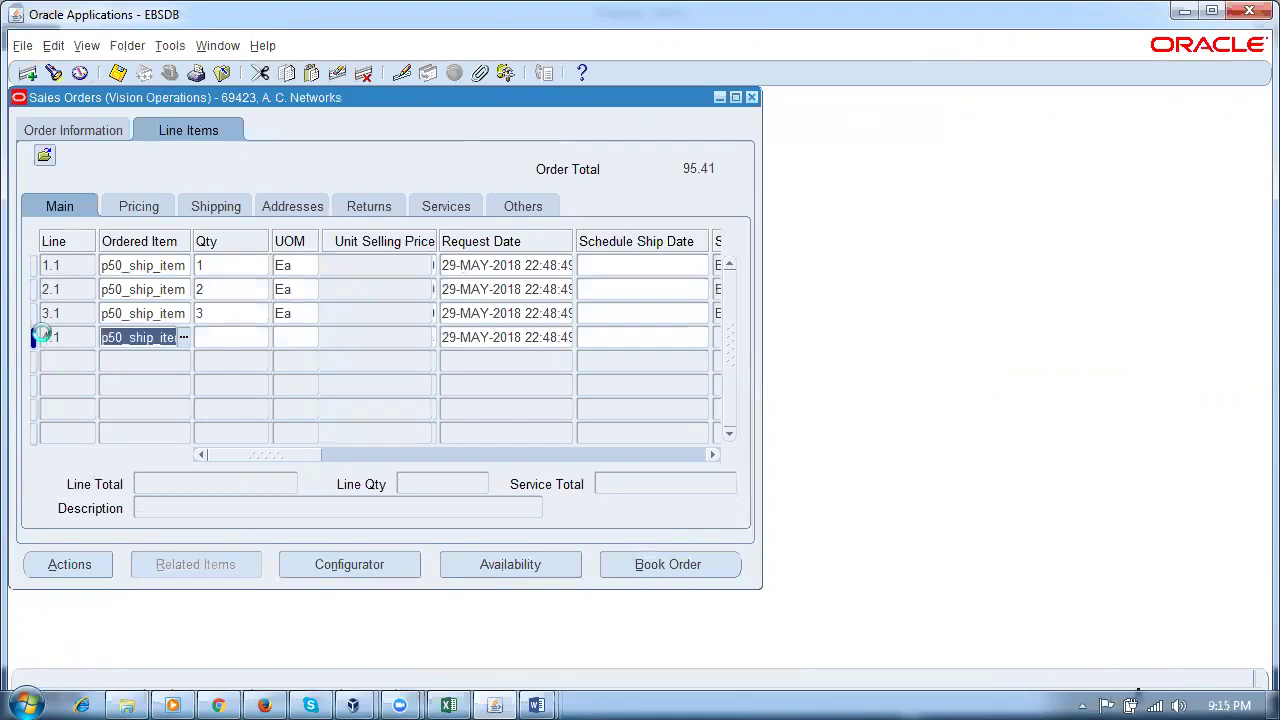
pyautogui.press('Tab')
pyautogui.write('4')
pyautogui.press('Tab')
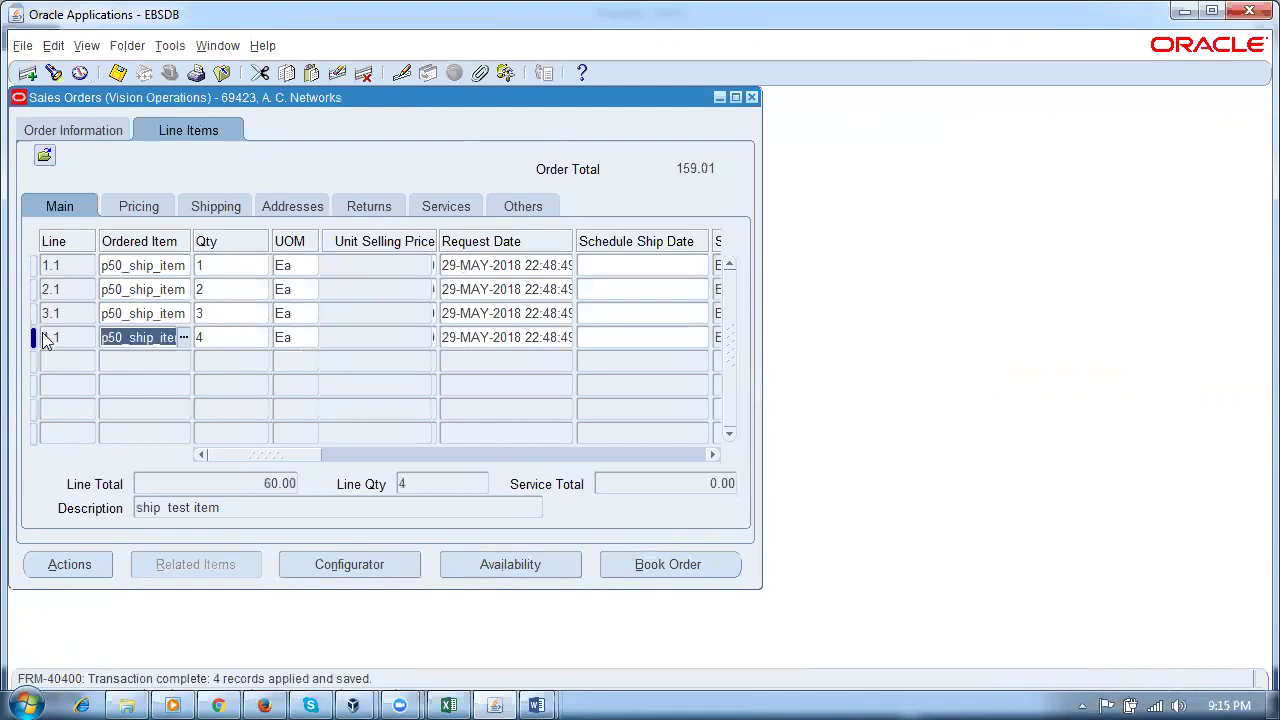
pyautogui.click(673, 566)
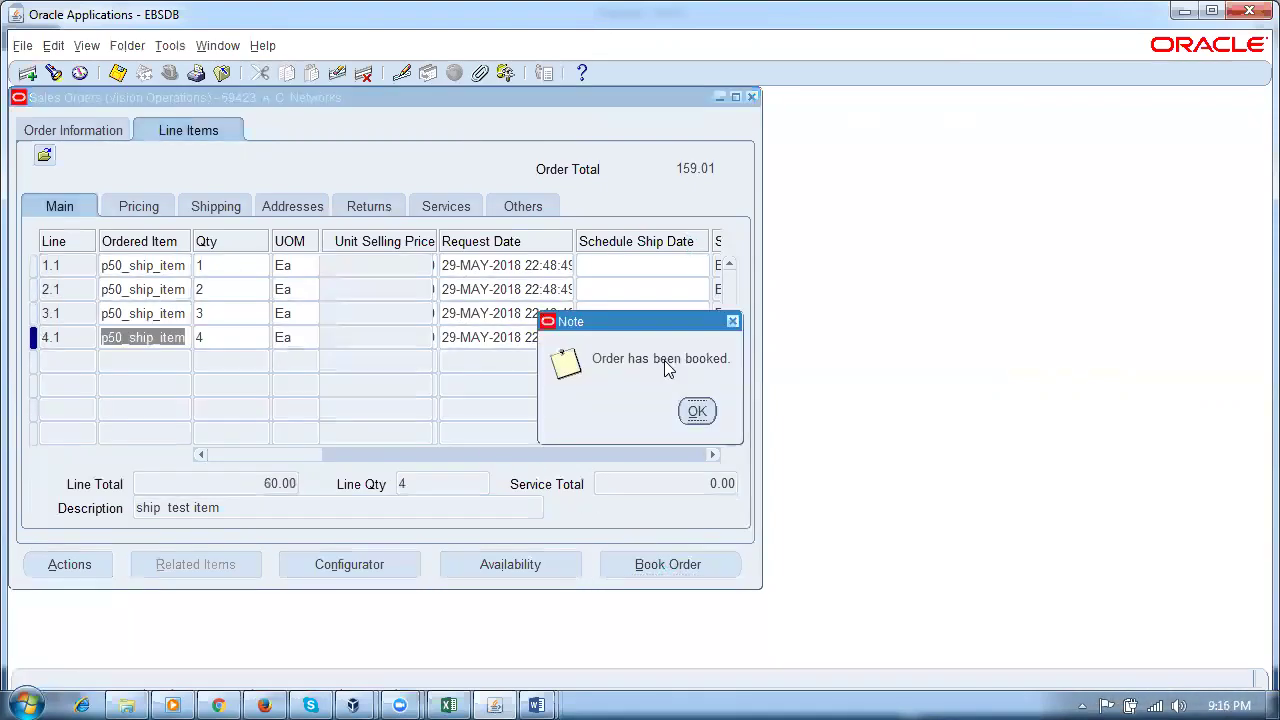
# Step: Acknowledge the booking, then verify line 1.1's scheduled ship date and the Booked status
pyautogui.click(696, 412)
pyautogui.click(185, 130)
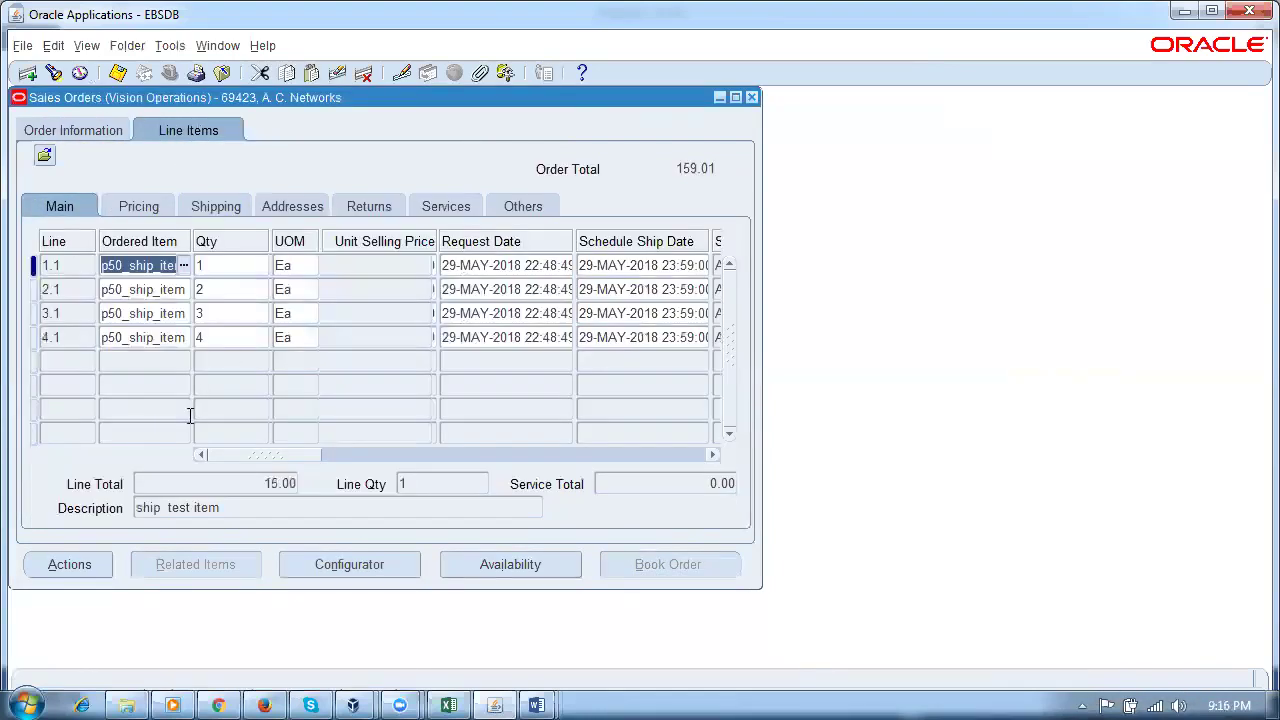
pyautogui.click(655, 268)
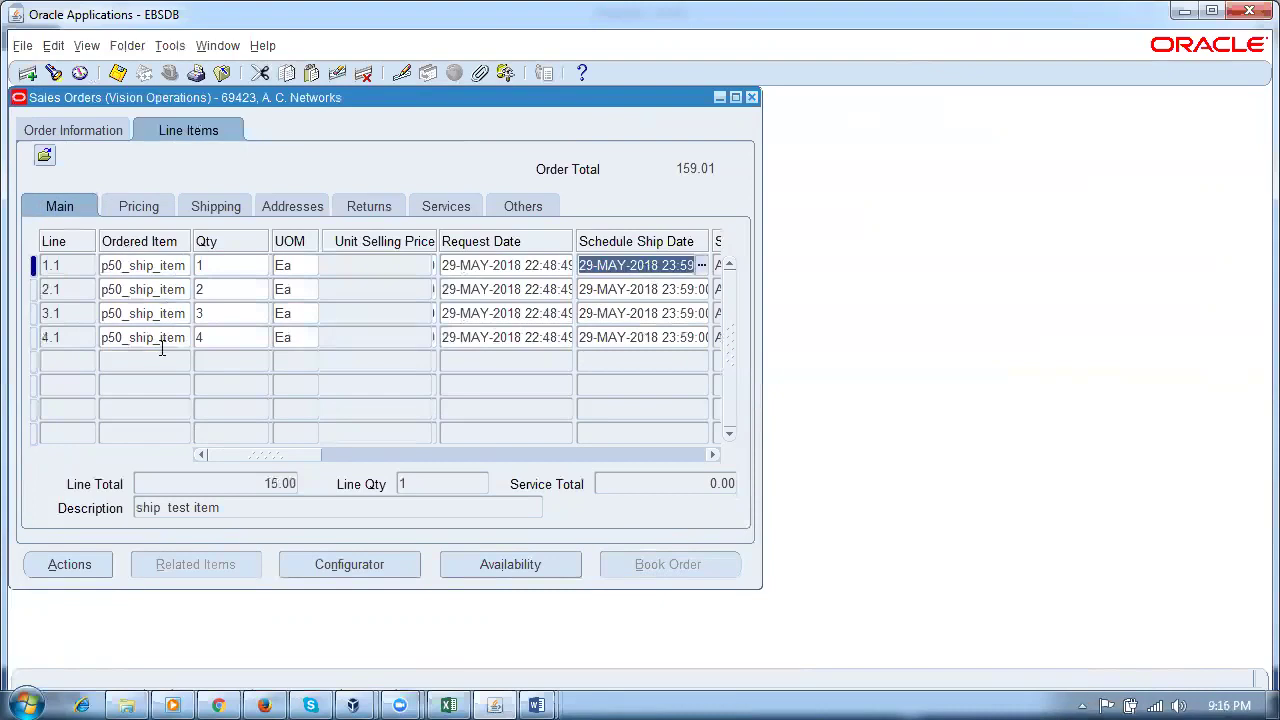
pyautogui.click(75, 132)
pyautogui.click(624, 231)
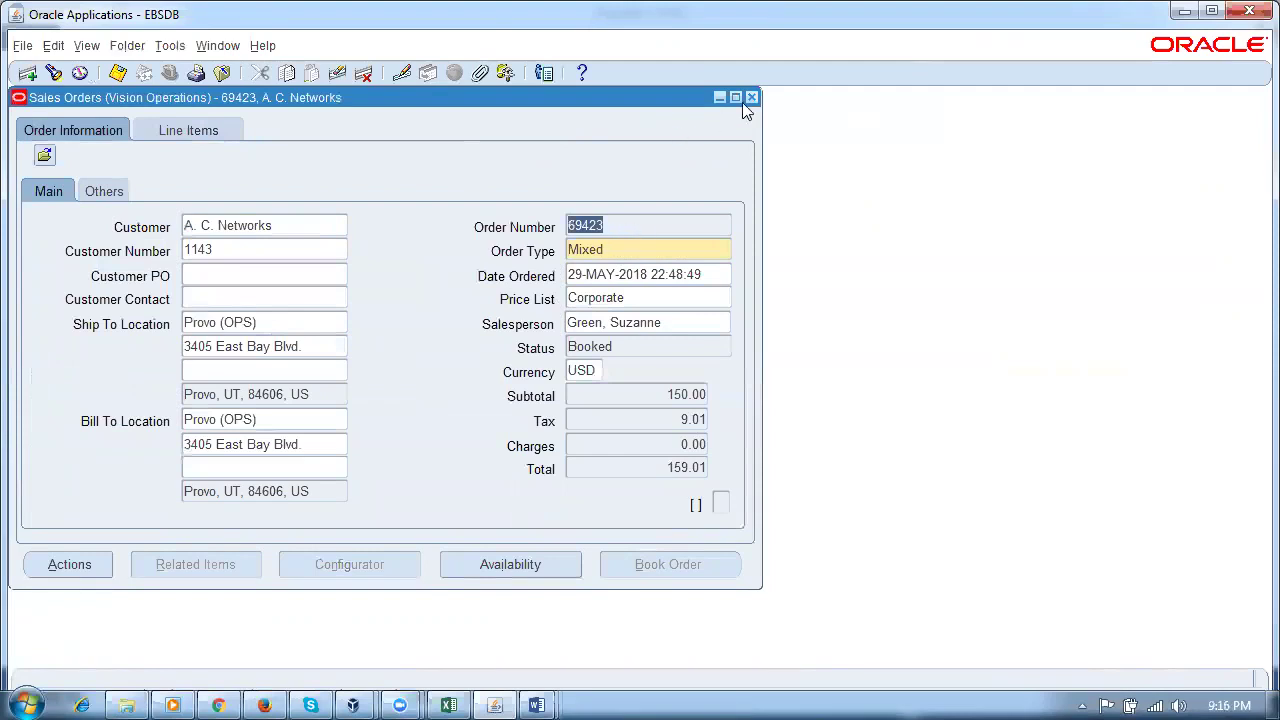
# Step: Bring the function Navigator back over booked order 69423
pyautogui.click(240, 46)
pyautogui.click(262, 46)
pyautogui.click(218, 46)
pyautogui.click(215, 137)
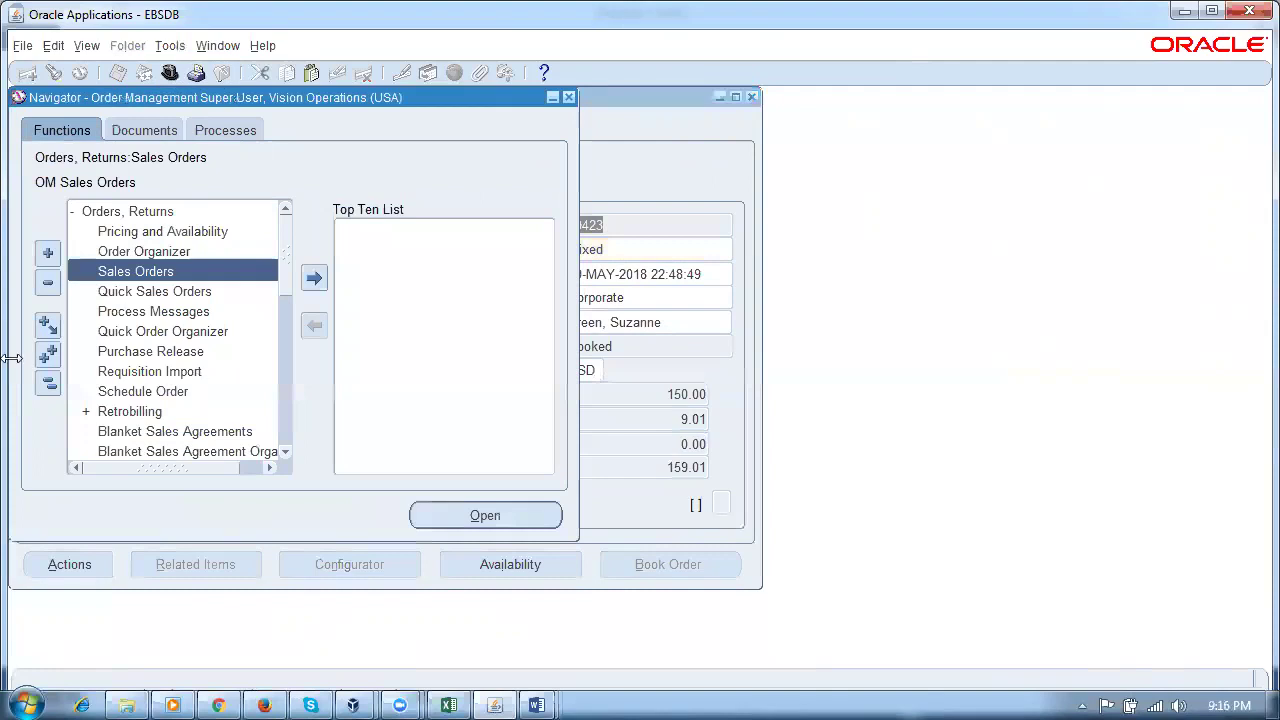
# Step: Open the Shipping Transactions form from the Shipping functions
pyautogui.click(48, 382)
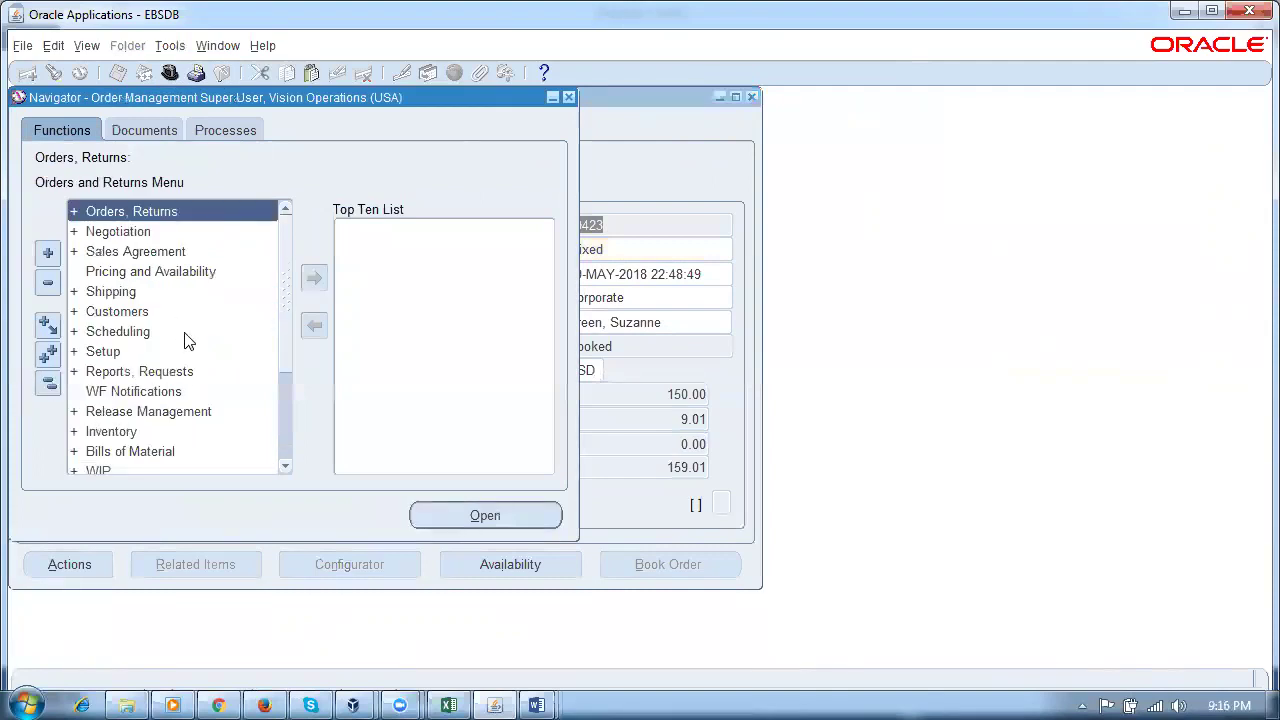
pyautogui.click(134, 292)
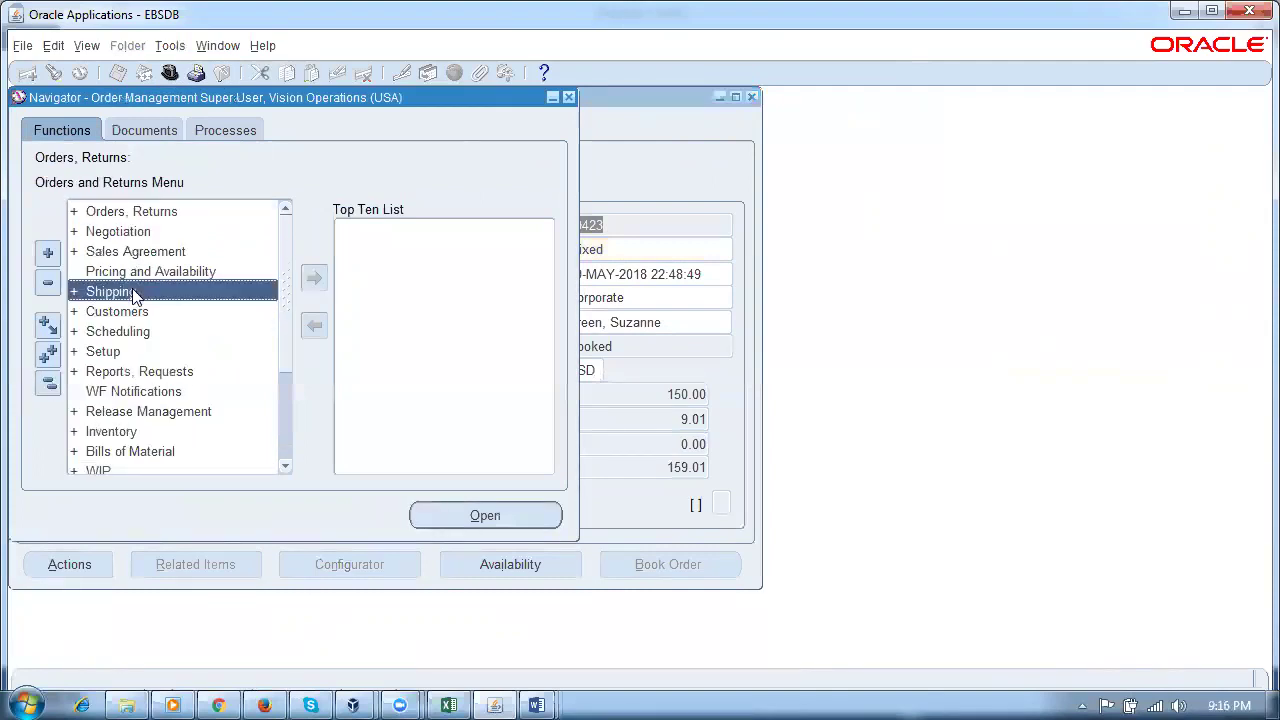
pyautogui.doubleClick(134, 292)
pyautogui.doubleClick(137, 331)
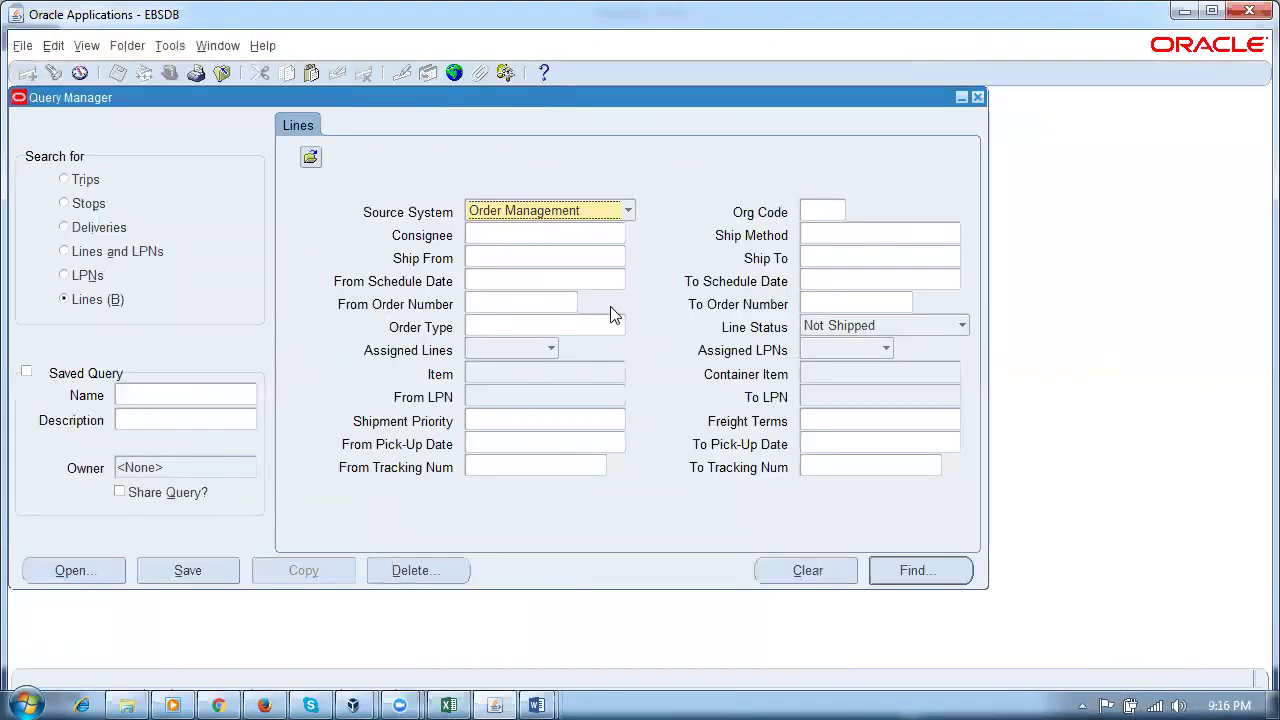
# Step: Find order 69423's shipping lines with the Line Status filter cleared
pyautogui.click(524, 303)
pyautogui.write('69423')
pyautogui.press('Tab')
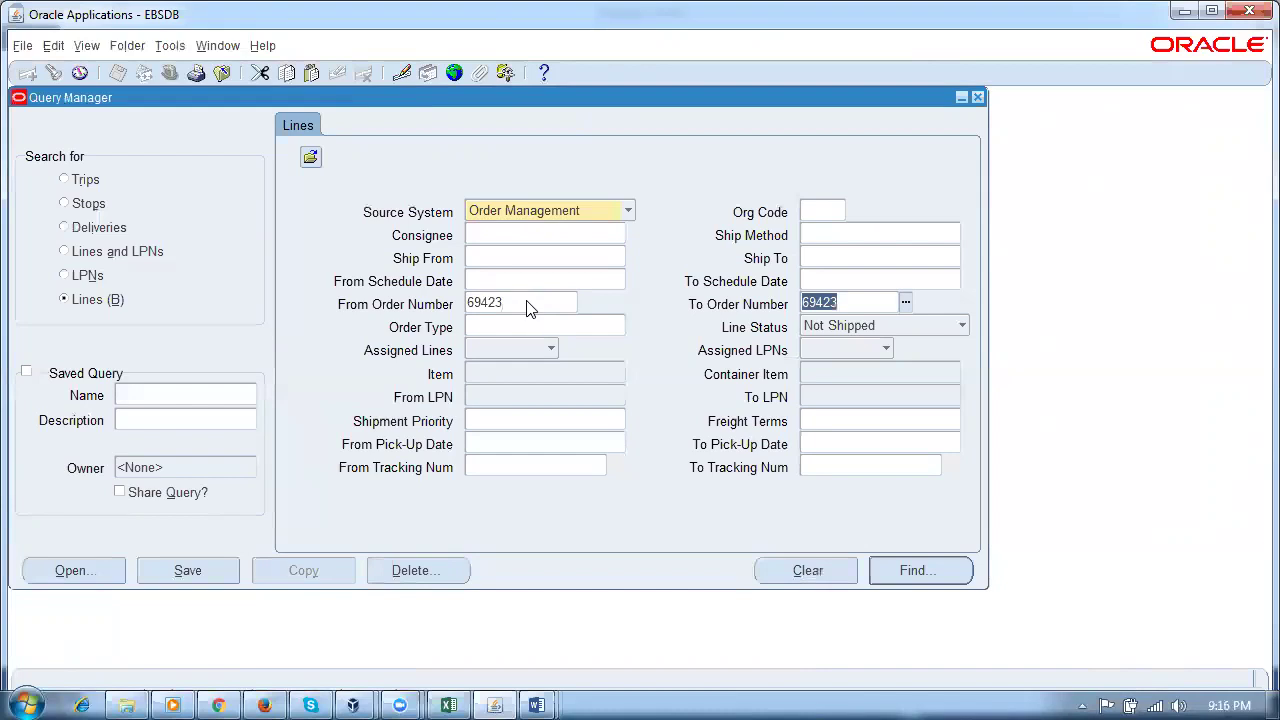
pyautogui.click(907, 328)
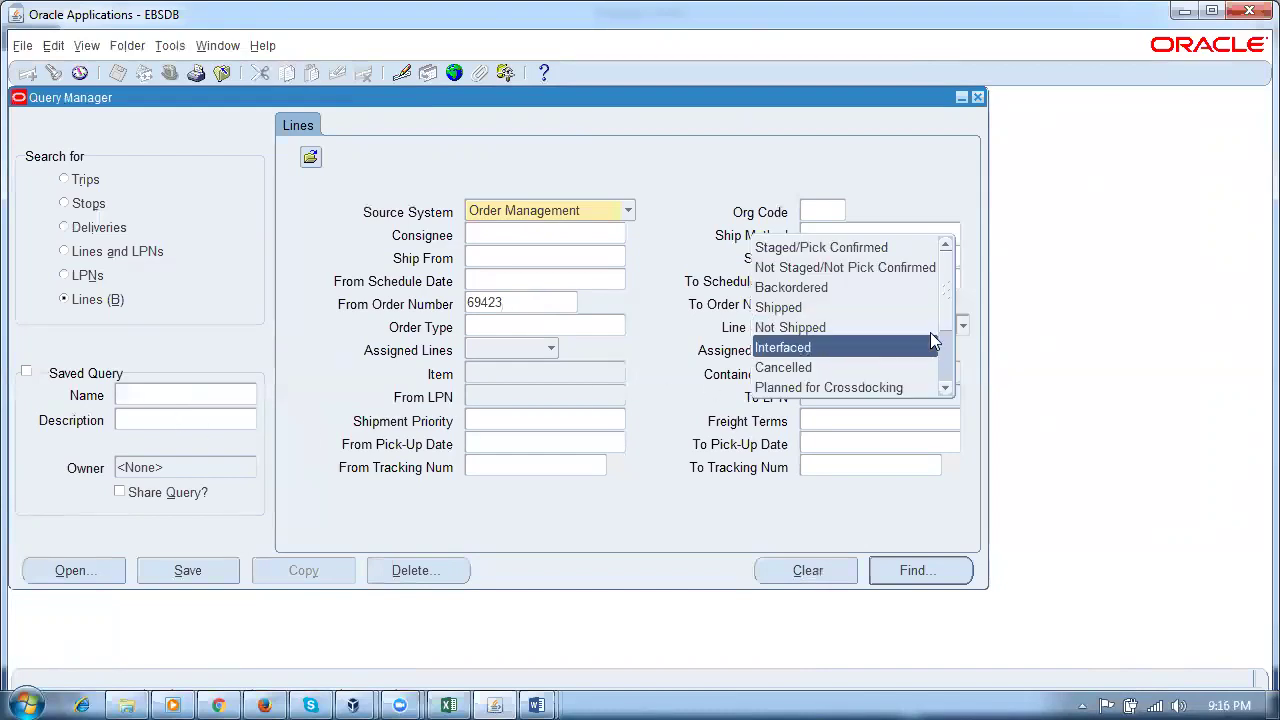
pyautogui.scroll(-5, 940, 330)
pyautogui.click(917, 388)
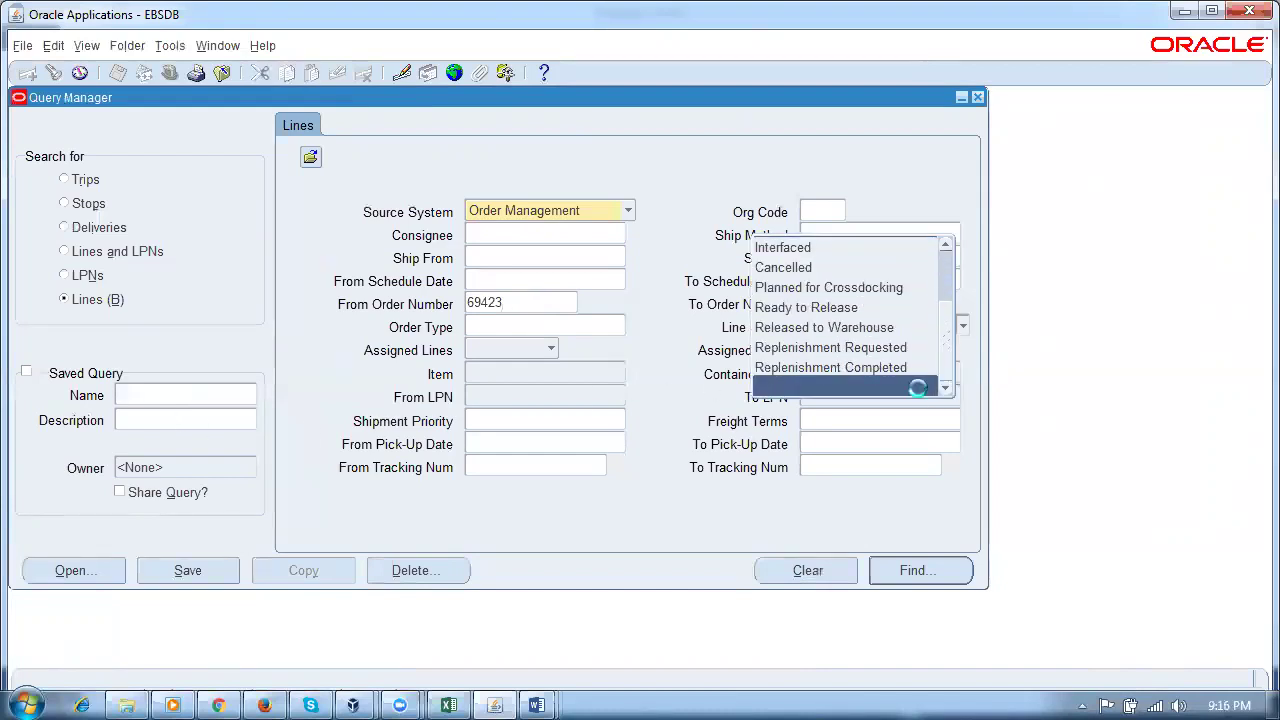
pyautogui.click(893, 570)
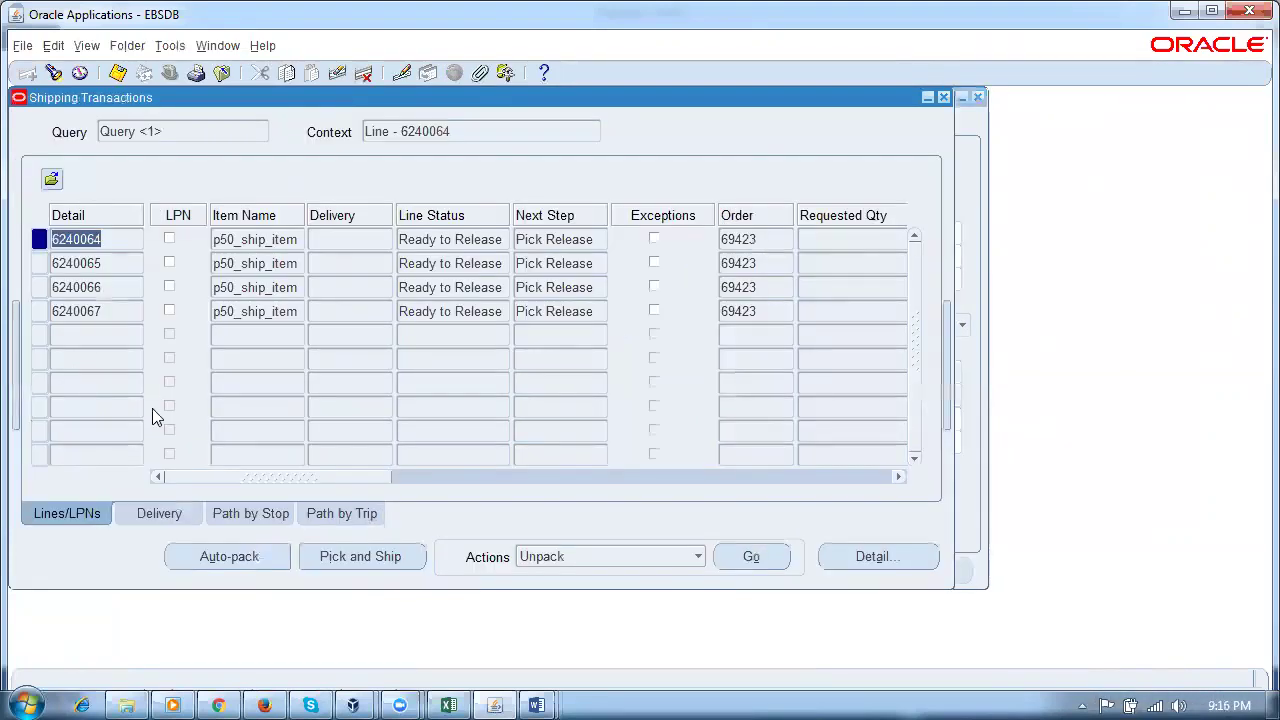
# Step: Launch Pick Release for all four shipping lines of order 69423
pyautogui.click(124, 244)
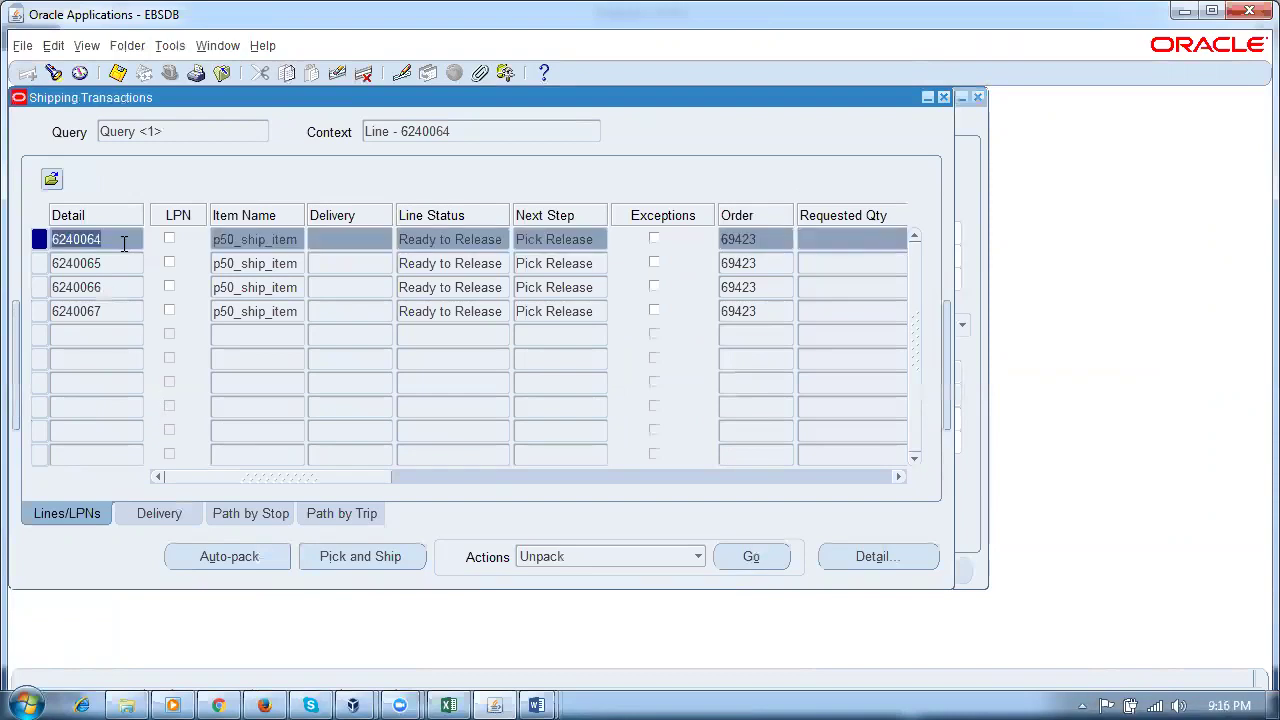
pyautogui.keyDown('shift'); pyautogui.click(118, 312); pyautogui.keyUp('shift')
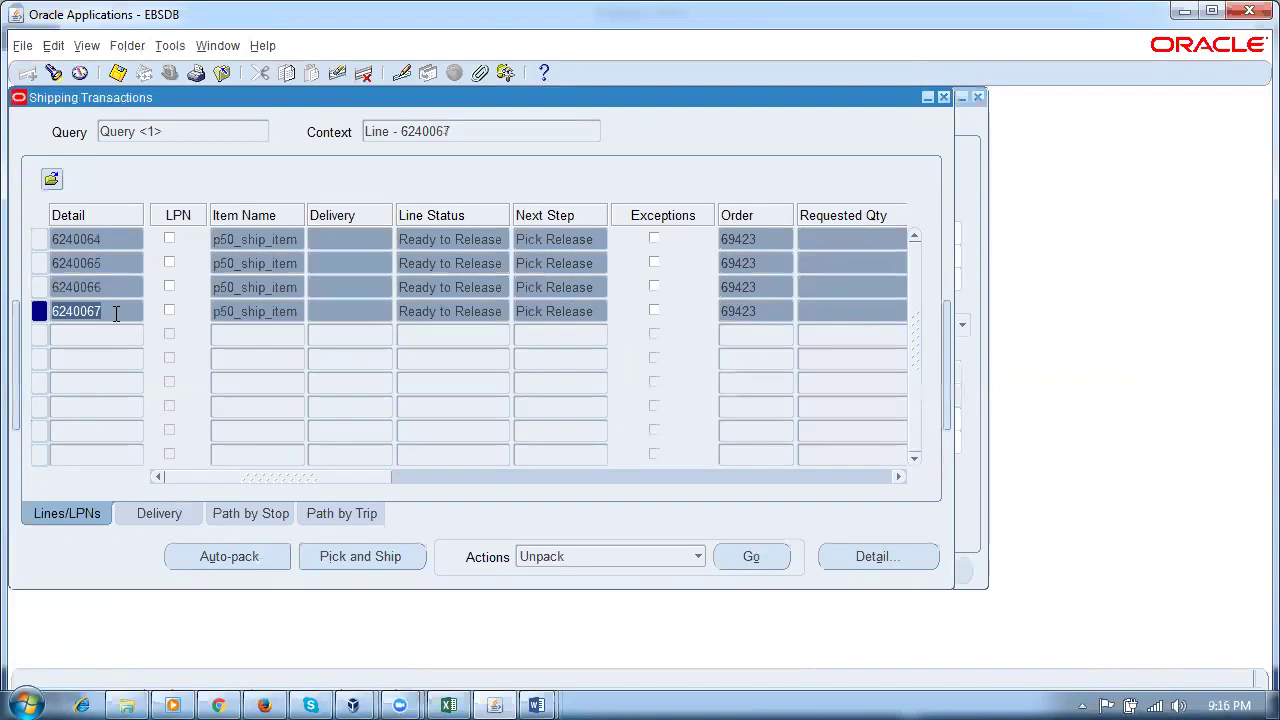
pyautogui.click(658, 564)
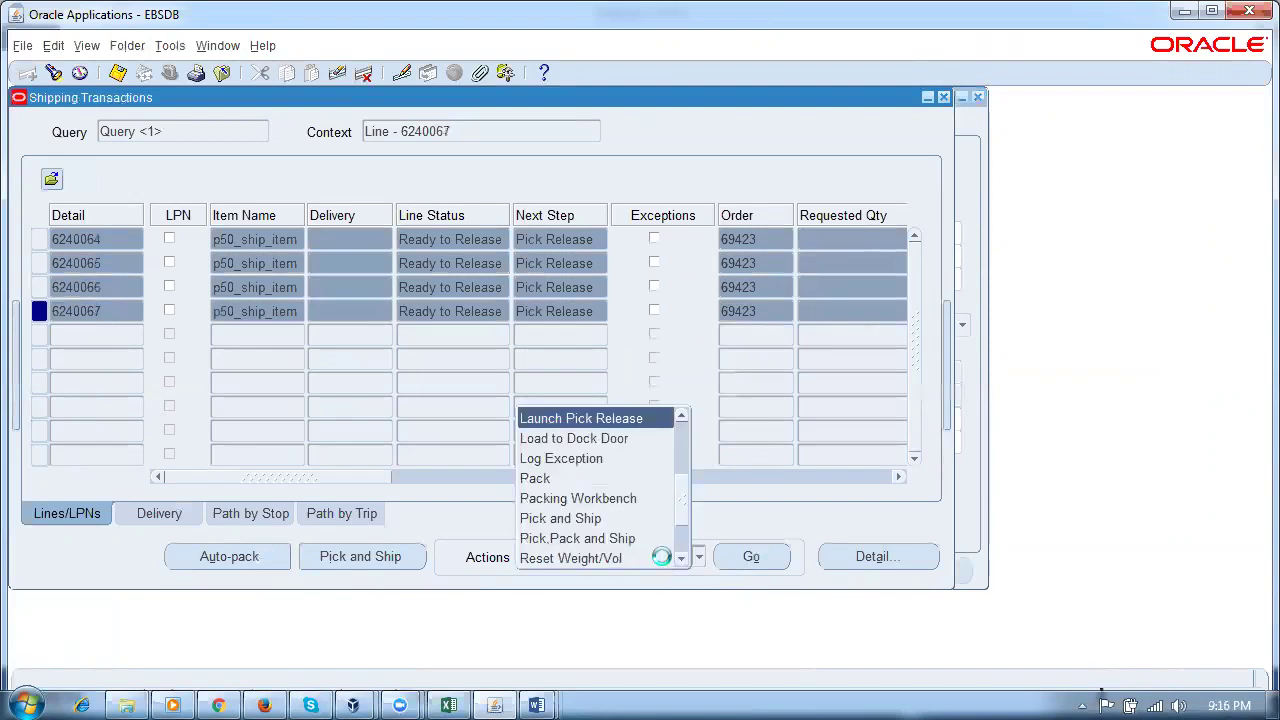
pyautogui.press('l')
pyautogui.click(610, 418)
pyautogui.click(762, 558)
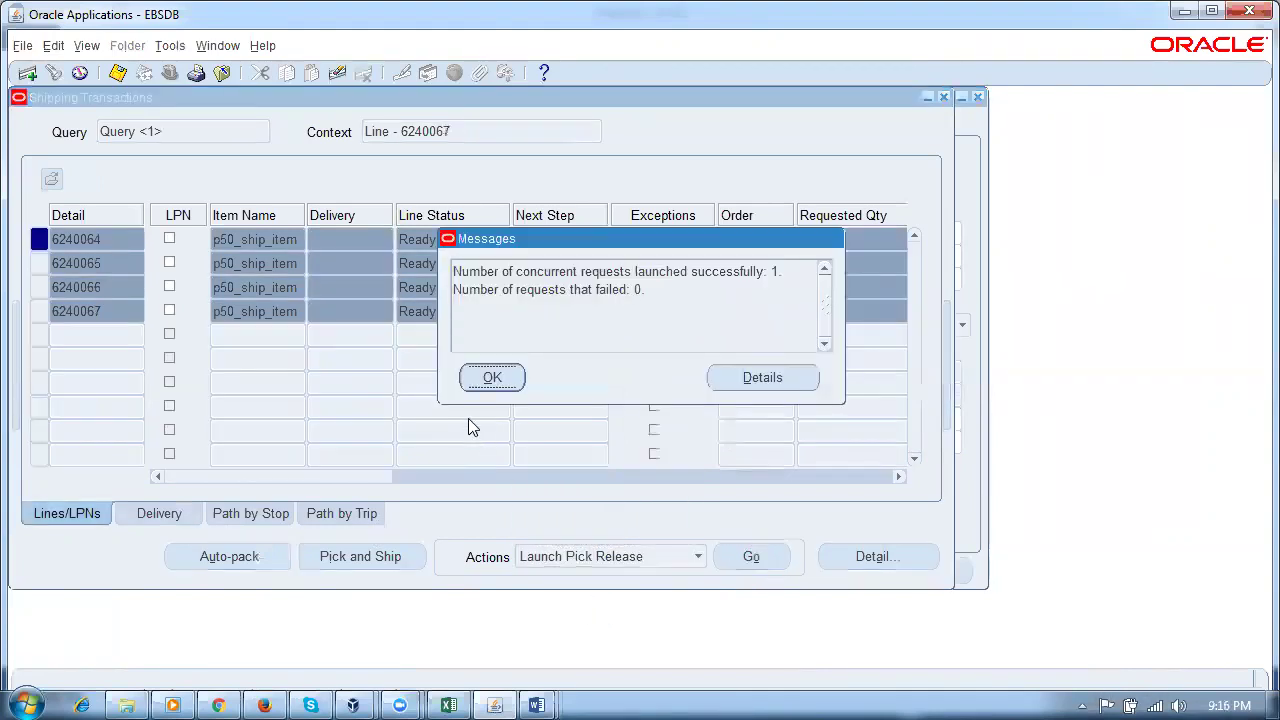
pyautogui.click(486, 384)
# Step: List the recent requests to see pick release request 7726051 pending
pyautogui.hotkey('alt', 'v')
pyautogui.press('r')
pyautogui.press('Return')
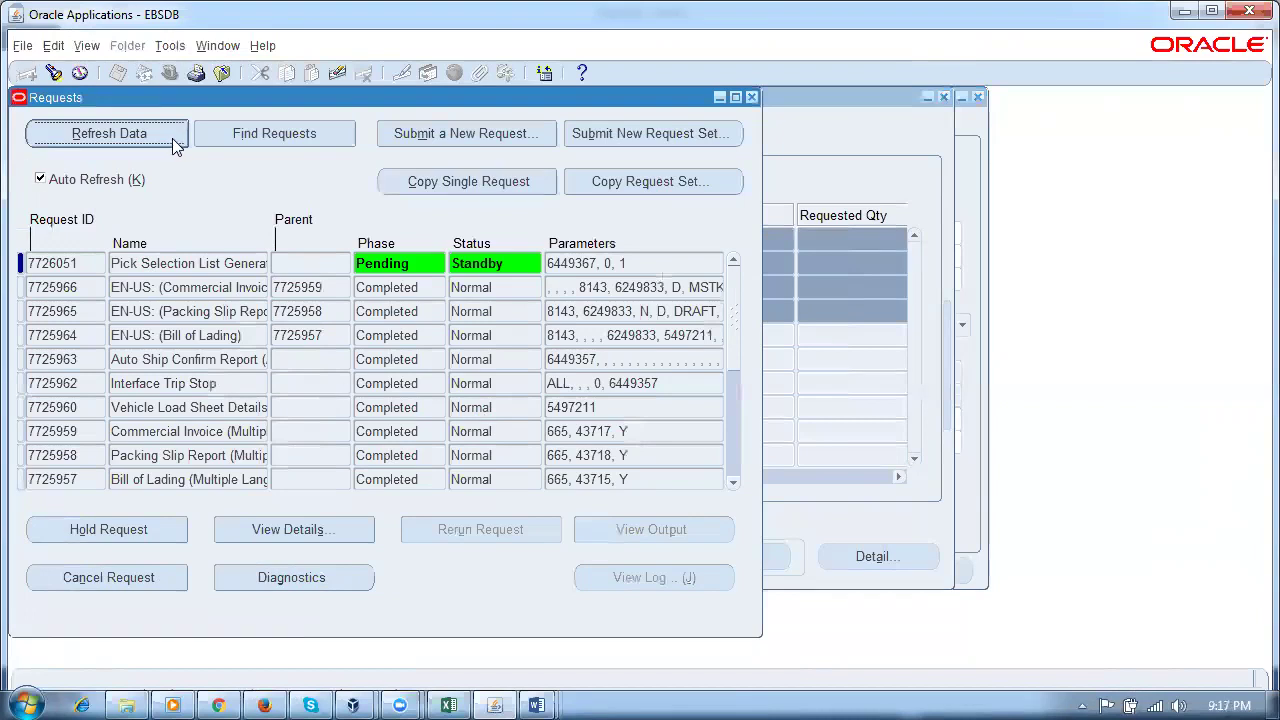
# Step: Refresh request 7726051 until it completes, then re-query order 69423's lines on delivery 6249834
pyautogui.click(109, 143)
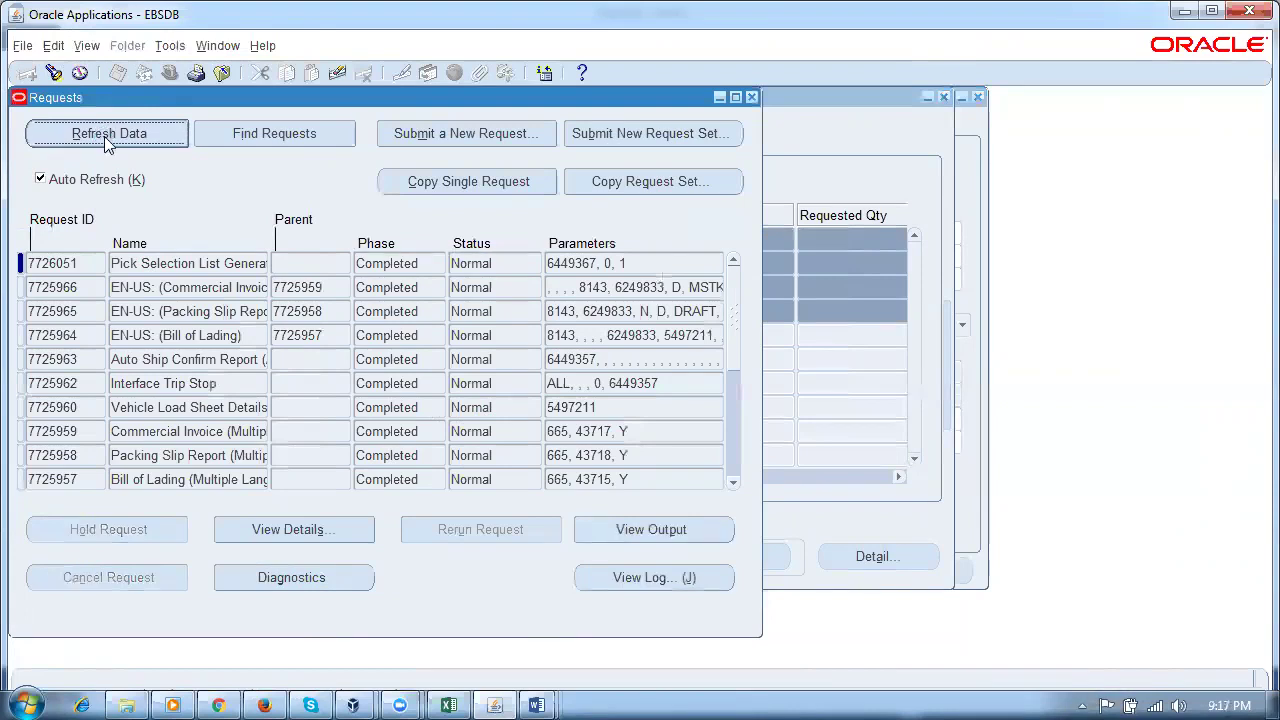
pyautogui.click(751, 98)
pyautogui.click(136, 289)
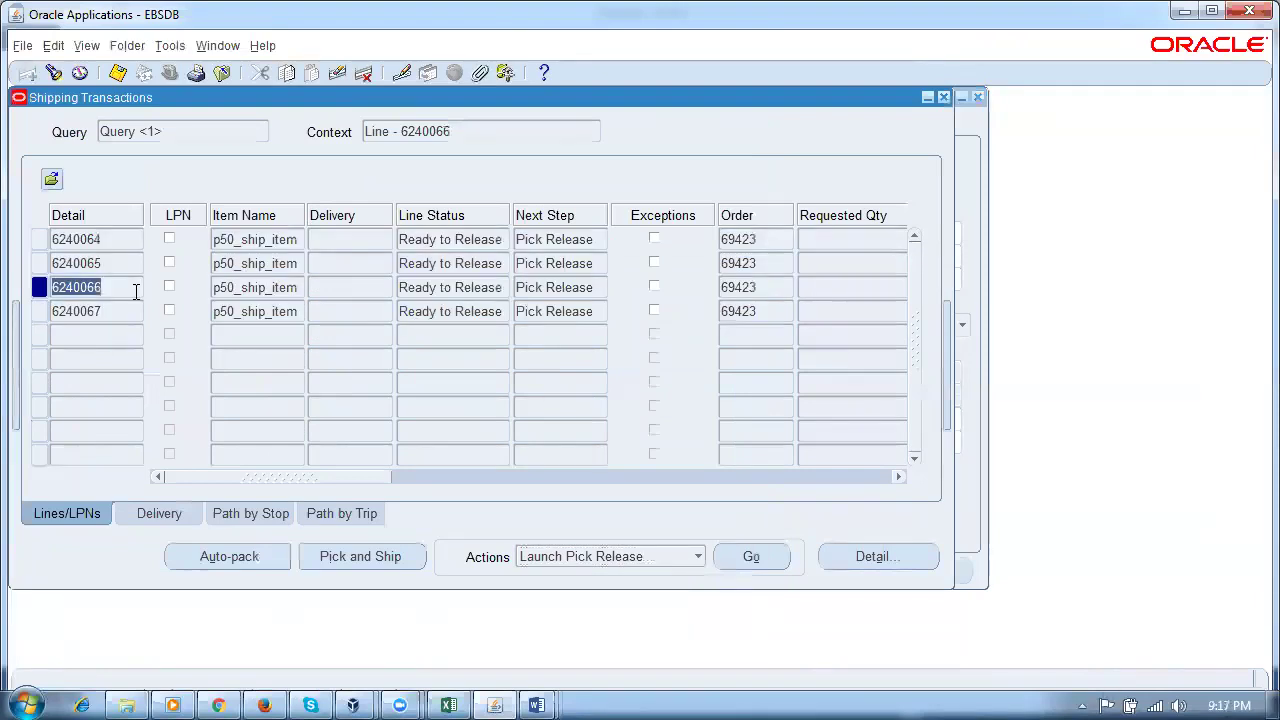
pyautogui.hotkey('ctrl', 'F11')
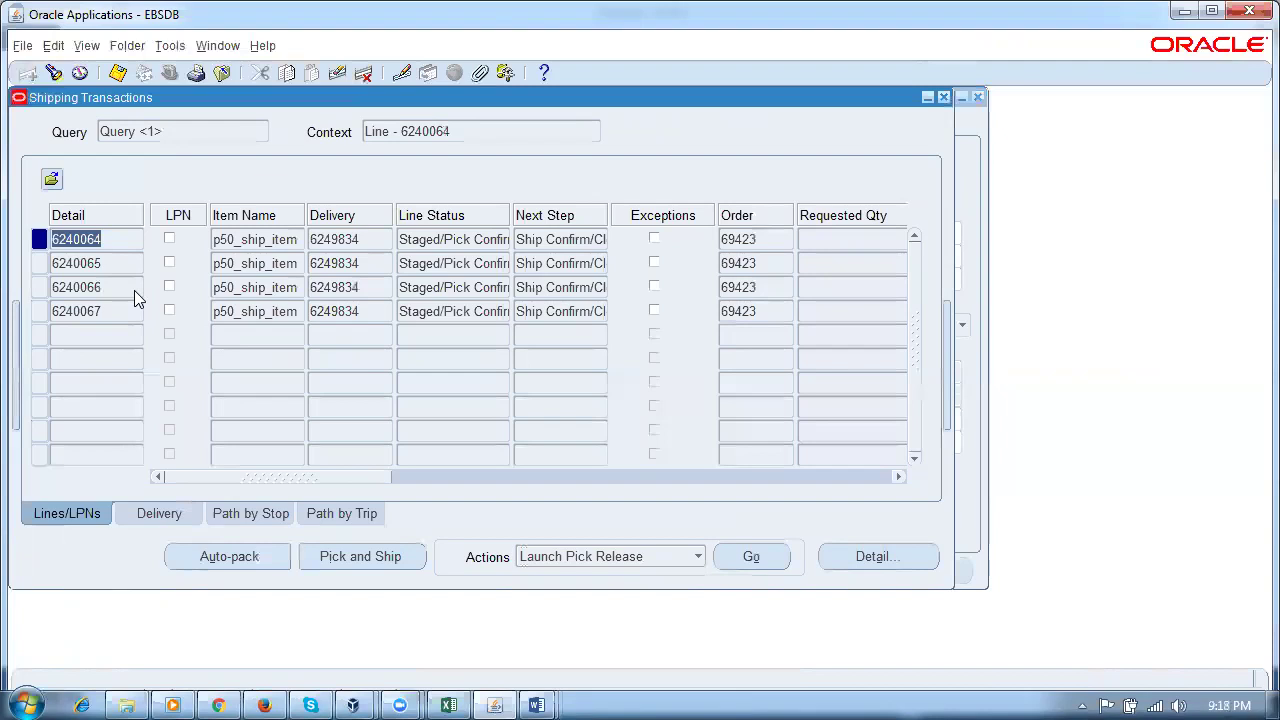
# Step: Open a new sales order and enter customer A. C. Networks by customer number
pyautogui.click(216, 46)
pyautogui.click(245, 141)
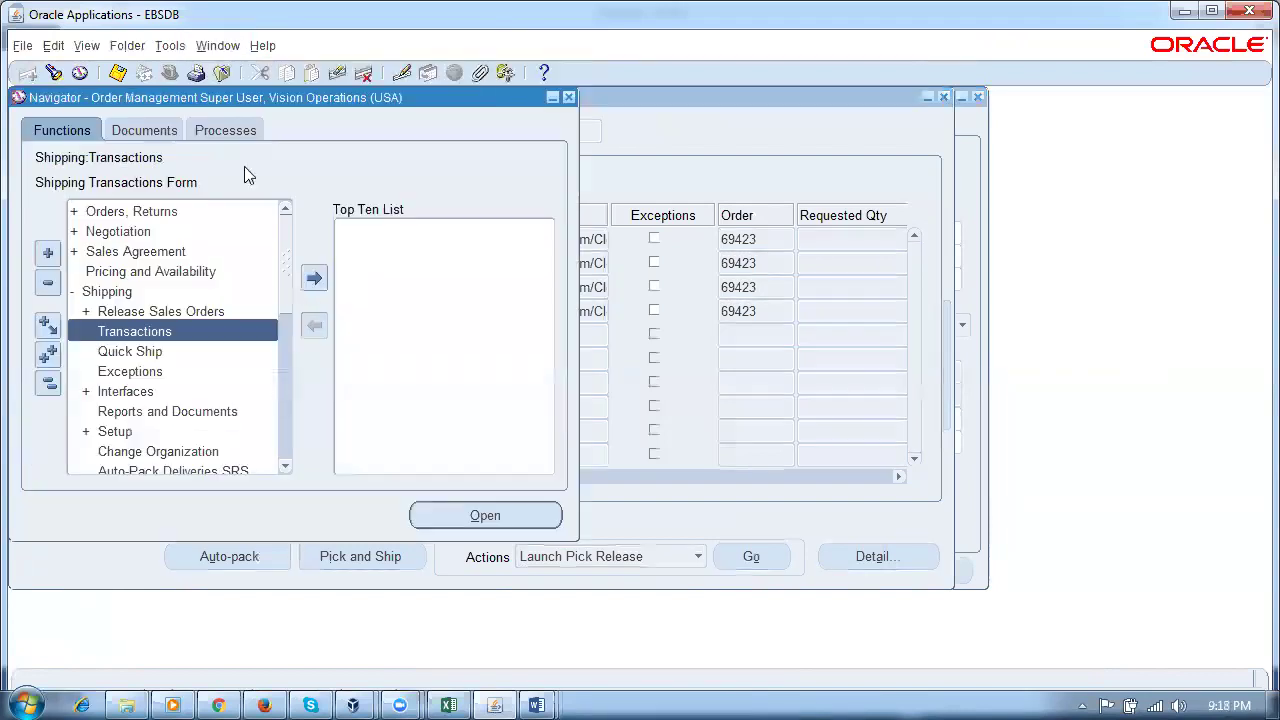
pyautogui.click(58, 388)
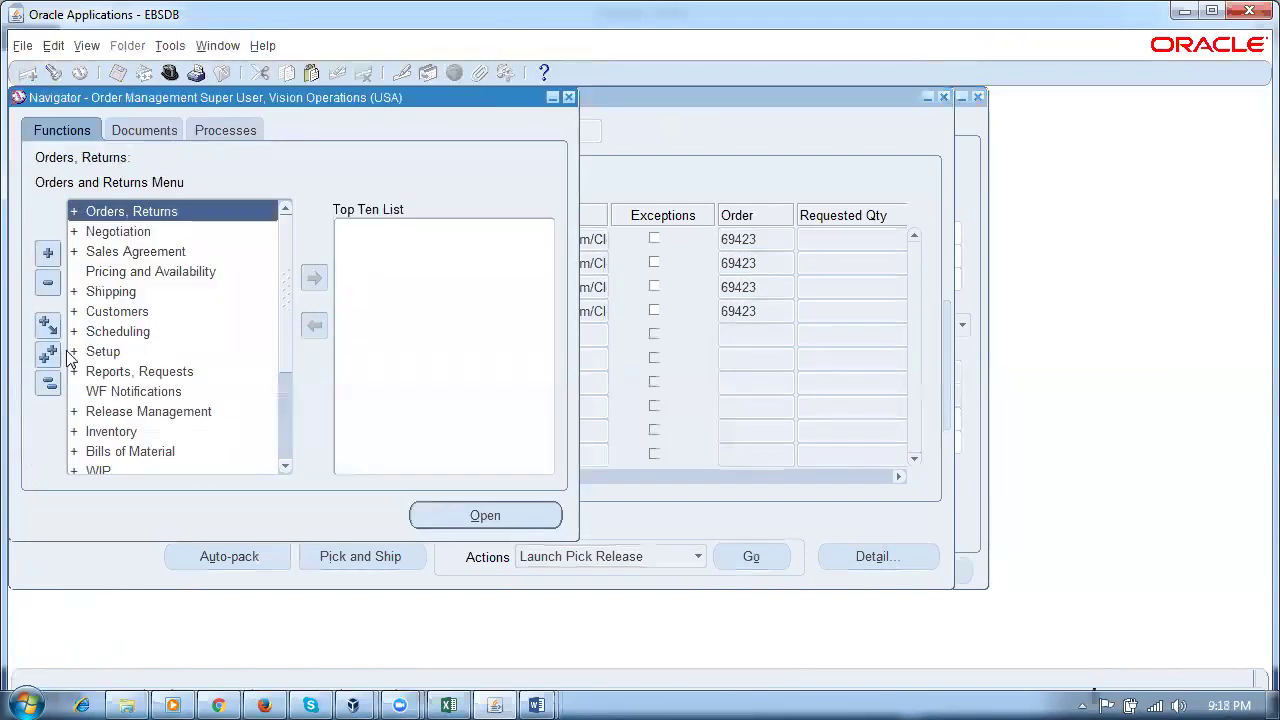
pyautogui.doubleClick(118, 213)
pyautogui.doubleClick(114, 272)
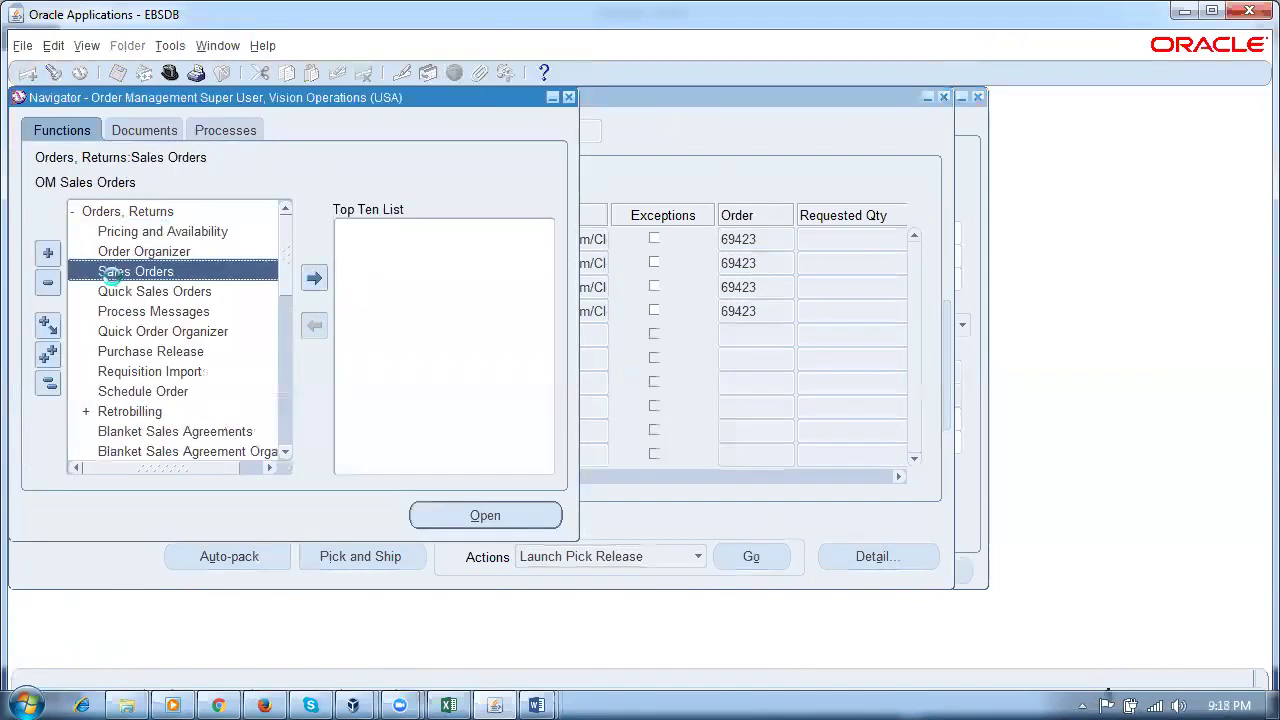
pyautogui.click(248, 248)
pyautogui.write('1143')
pyautogui.press('Tab')
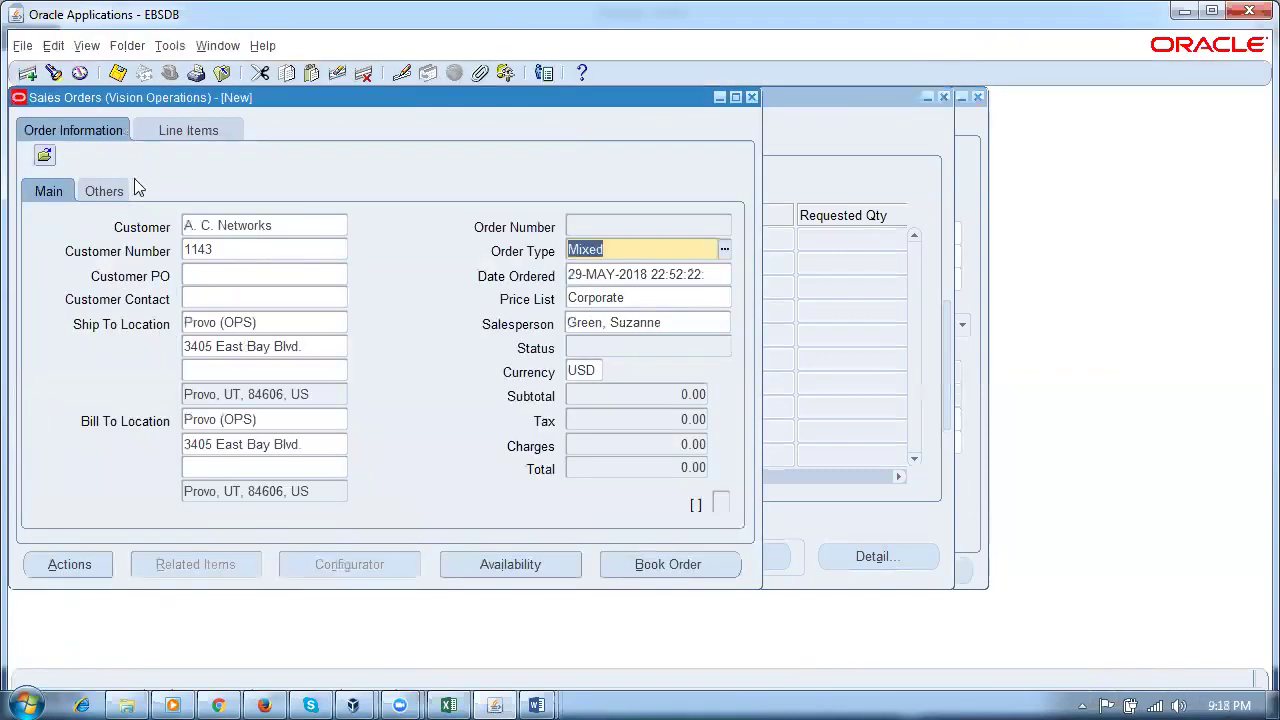
# Step: Add line 1.1 for 2 Ea of p50_ship_item, save, and book the order at 31.81
pyautogui.click(157, 130)
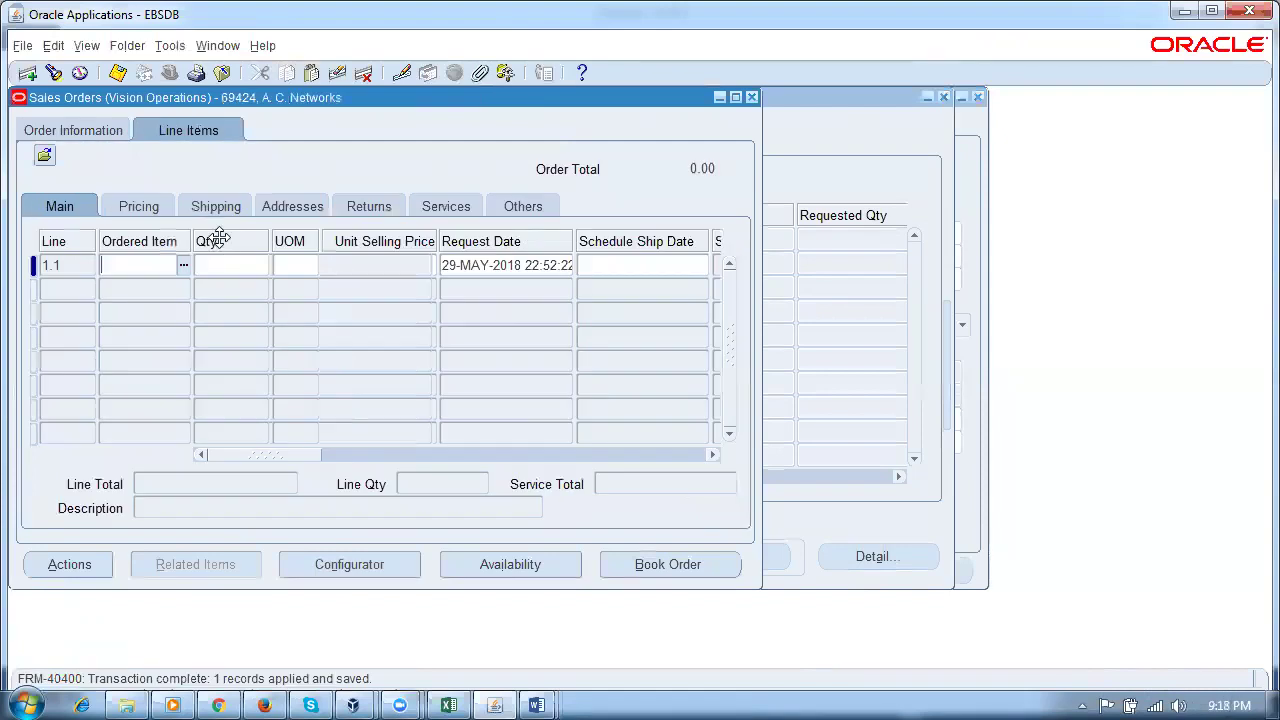
pyautogui.write('p50%')
pyautogui.write('item')
pyautogui.press('Tab')
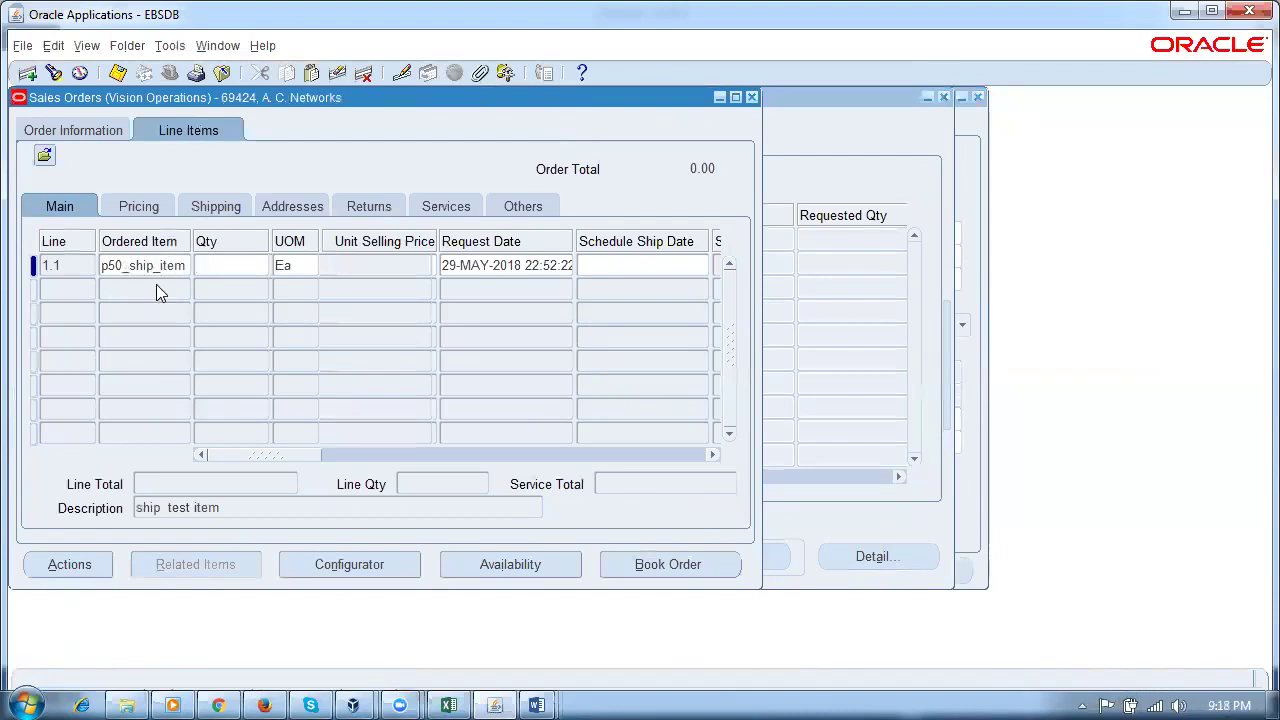
pyautogui.write('2')
pyautogui.press('Tab')
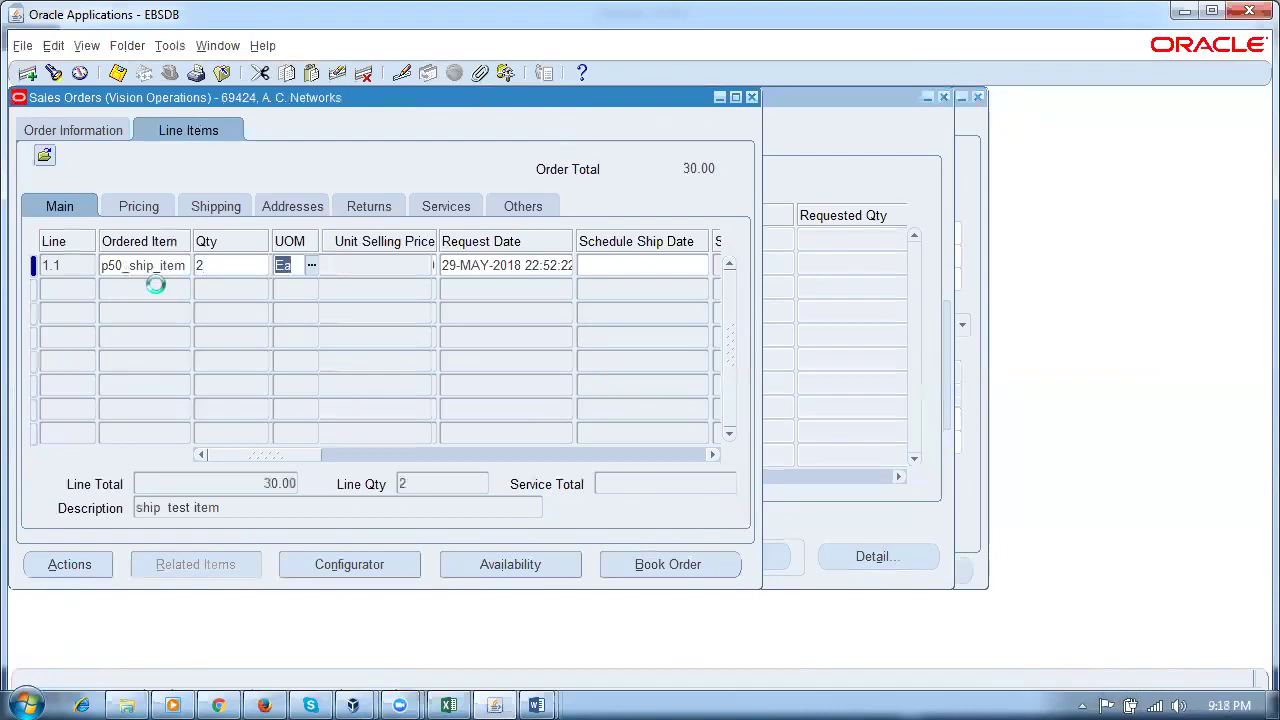
pyautogui.hotkey('ctrl', 's')
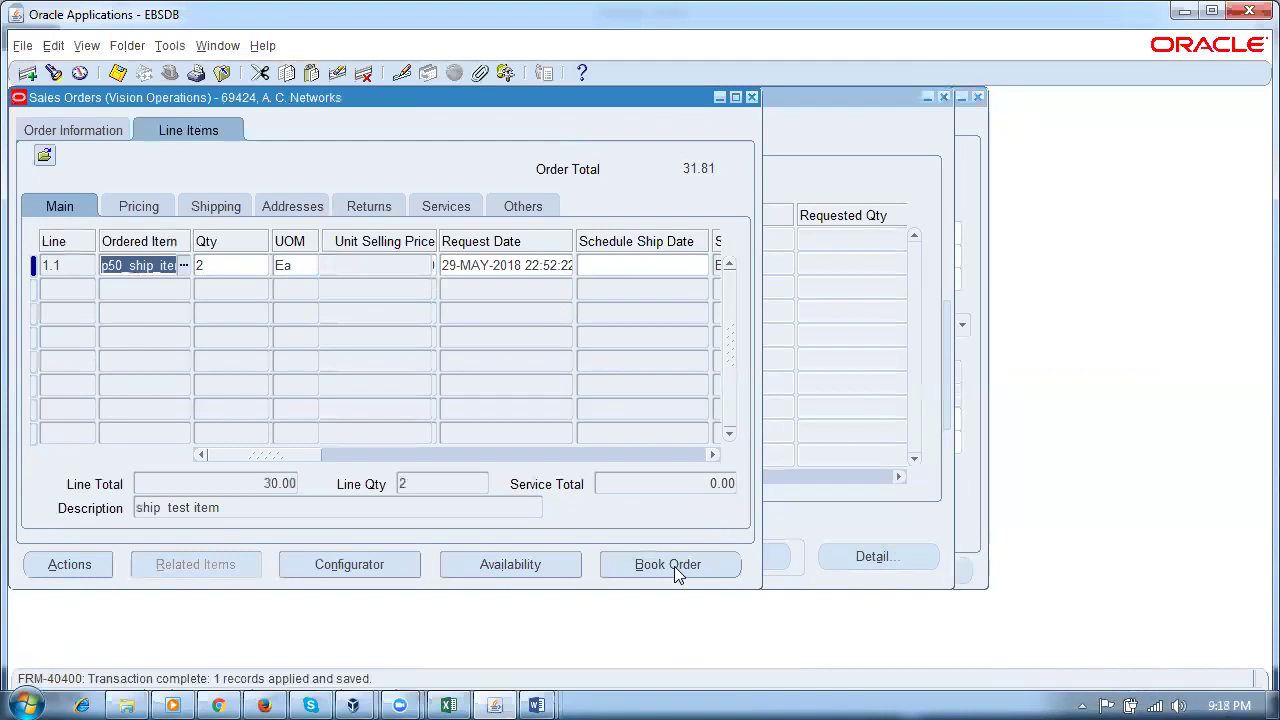
pyautogui.click(674, 566)
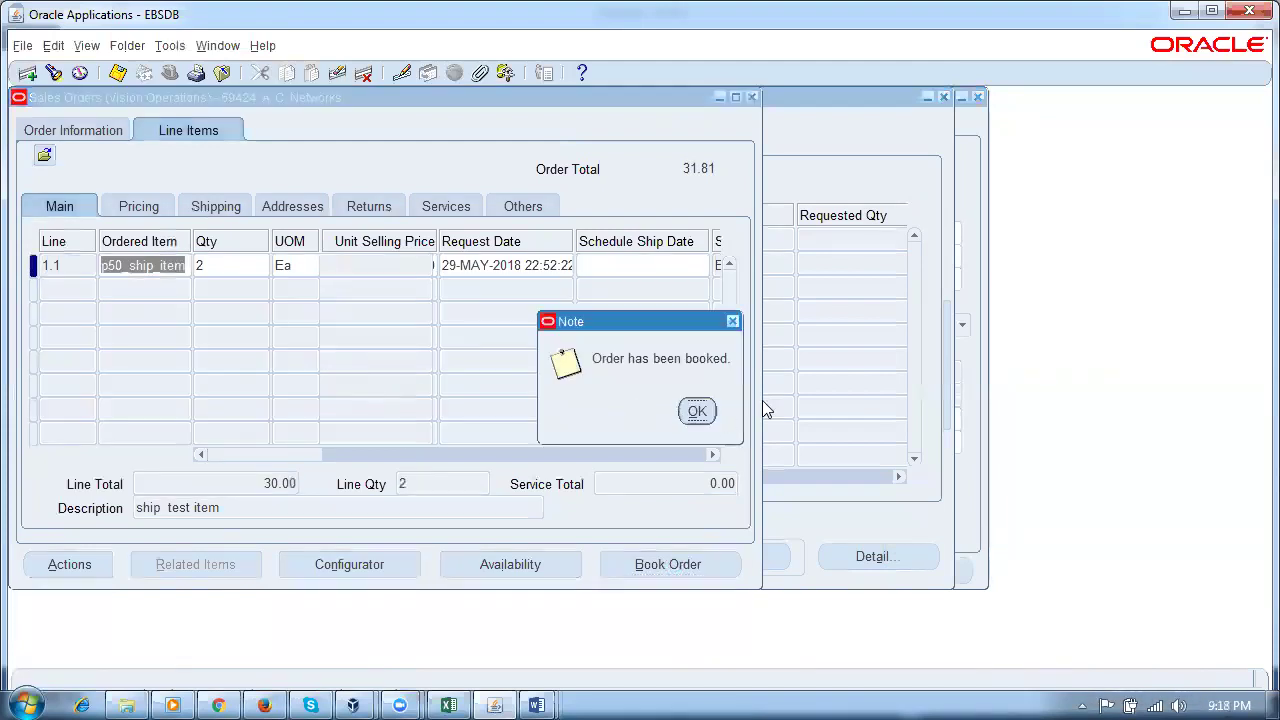
pyautogui.click(697, 412)
# Step: Review the booked order's header and lines, noting order number 69424
pyautogui.click(76, 134)
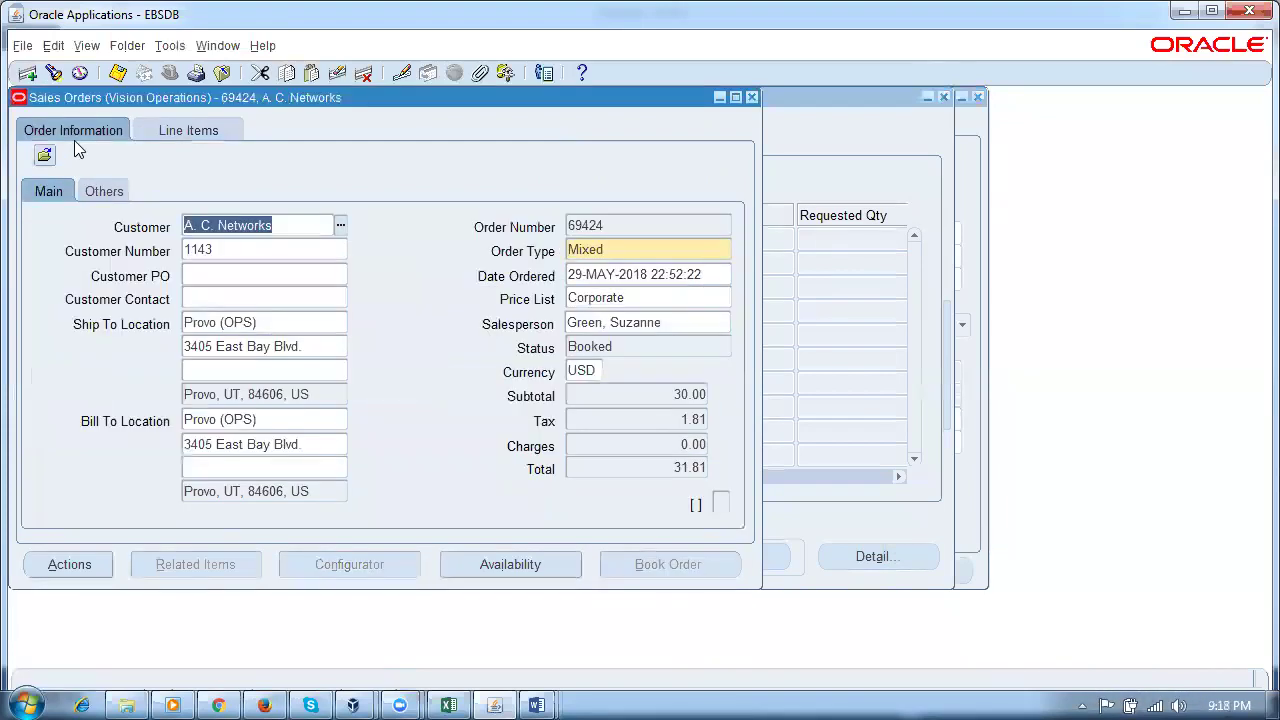
pyautogui.click(186, 129)
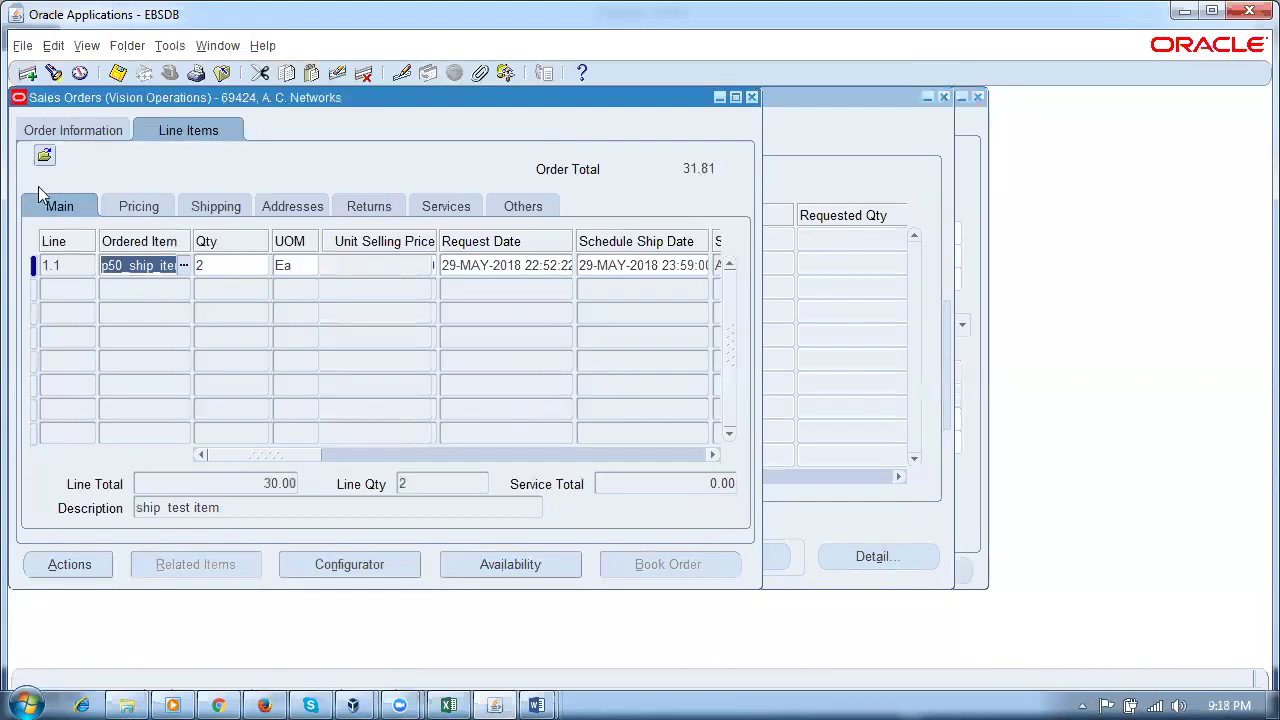
pyautogui.click(57, 125)
pyautogui.click(604, 226)
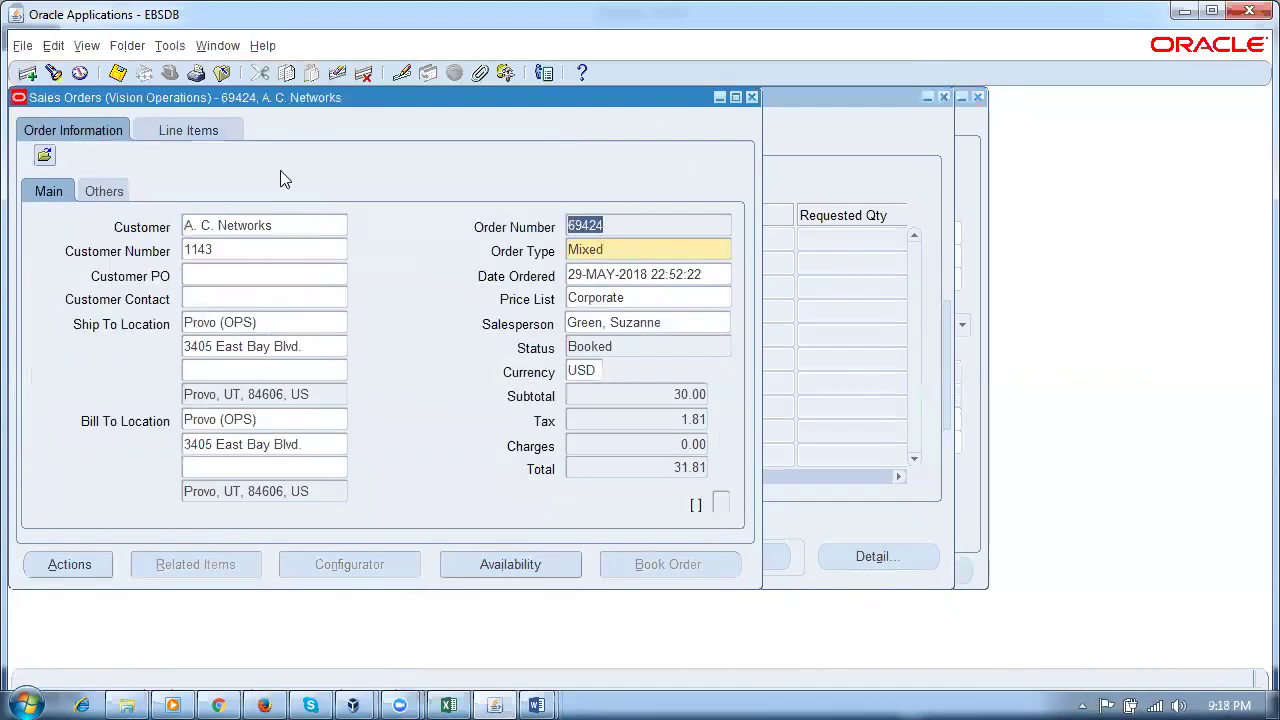
# Step: Open Shipping Parameters from Shipping > Setup in the Navigator
pyautogui.click(212, 47)
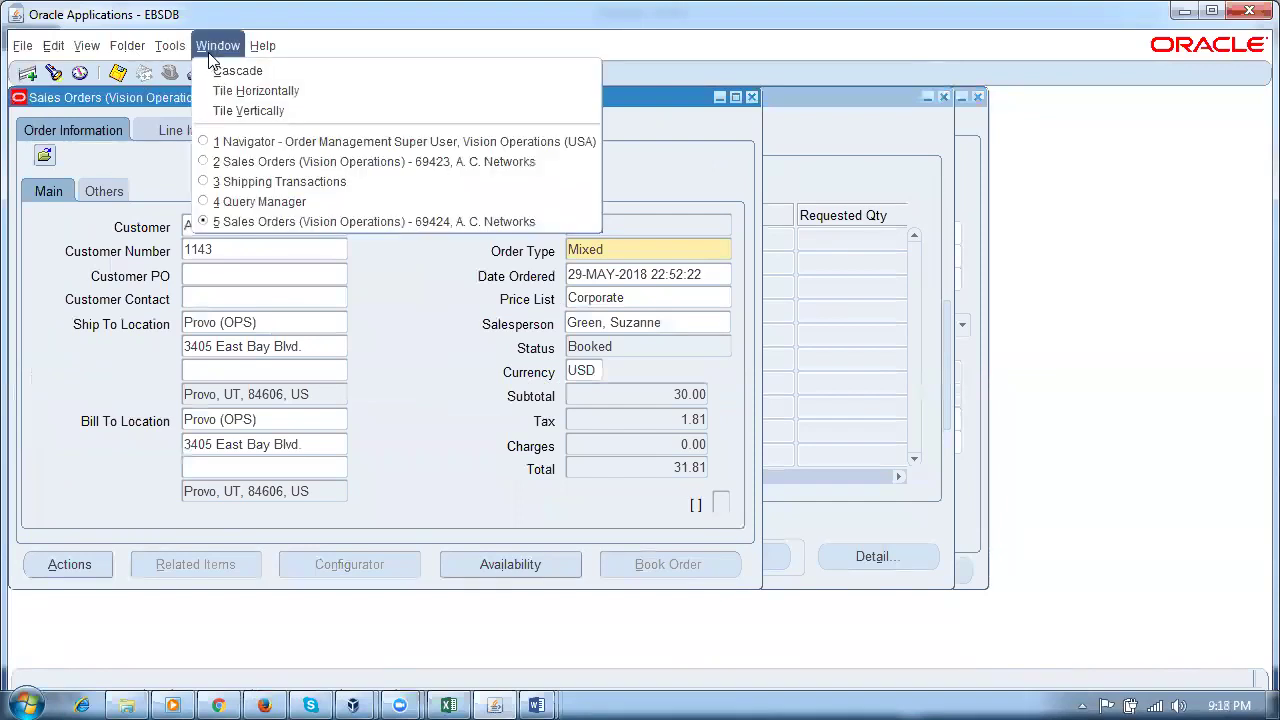
pyautogui.click(265, 145)
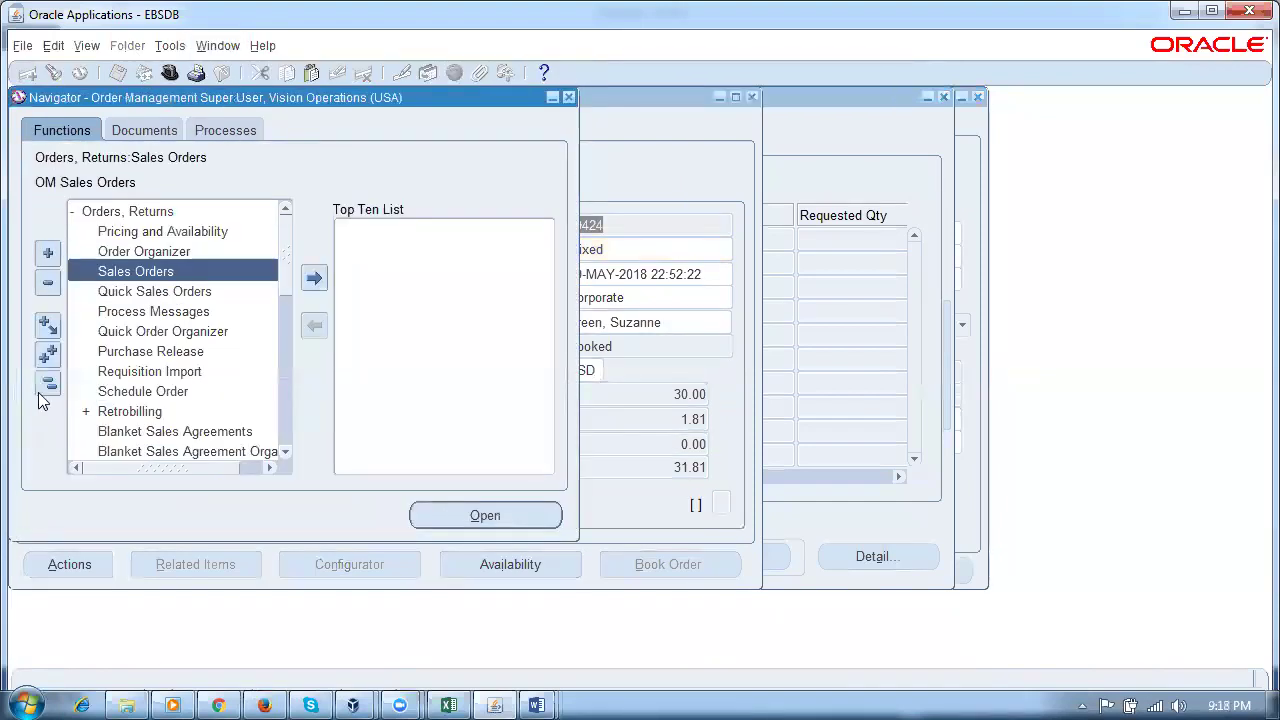
pyautogui.click(47, 386)
pyautogui.doubleClick(138, 294)
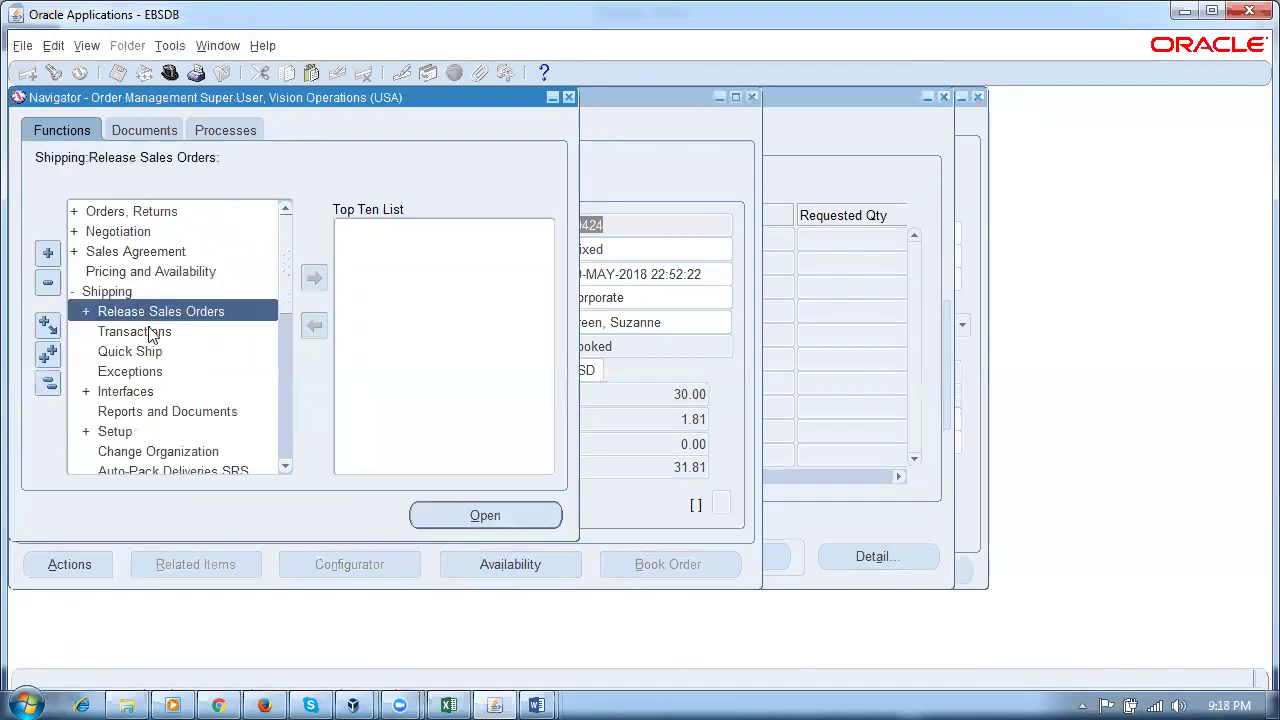
pyautogui.doubleClick(118, 436)
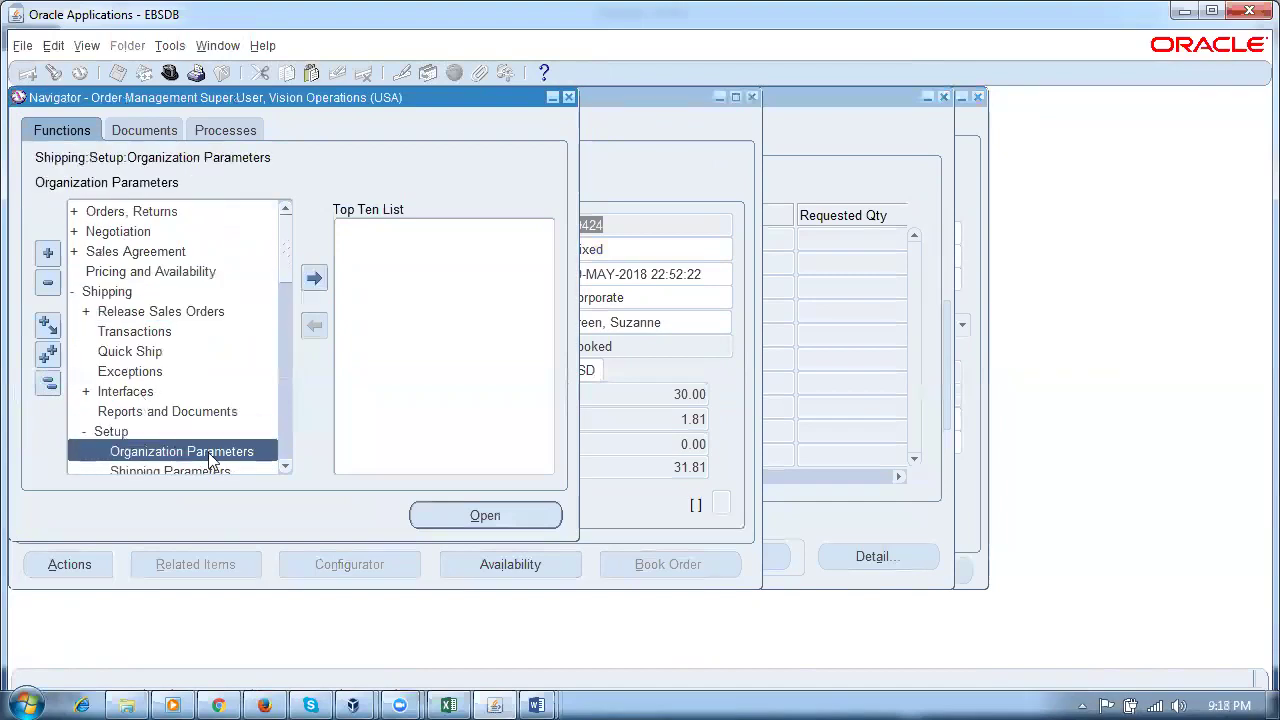
pyautogui.click(285, 466)
pyautogui.click(285, 466)
pyautogui.doubleClick(187, 432)
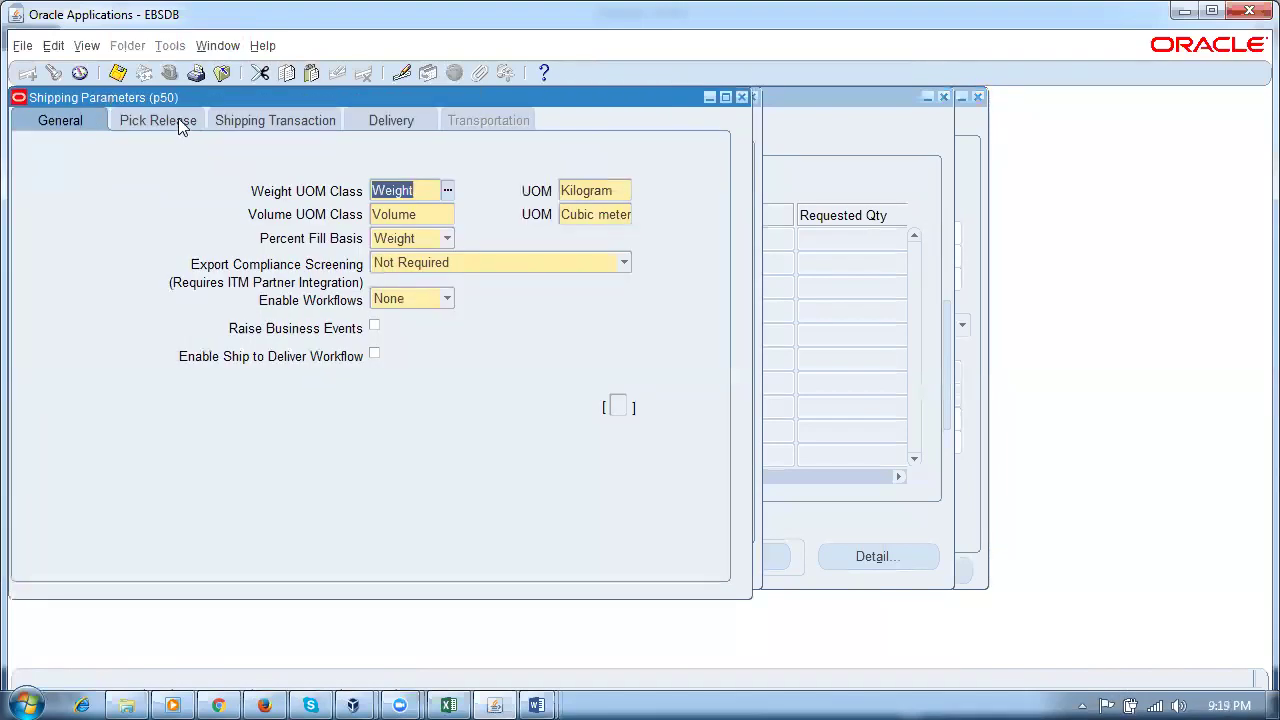
# Step: Uncheck Auto Allocate on the Pick Release tab and save, returning to Shipping Transactions
pyautogui.click(180, 120)
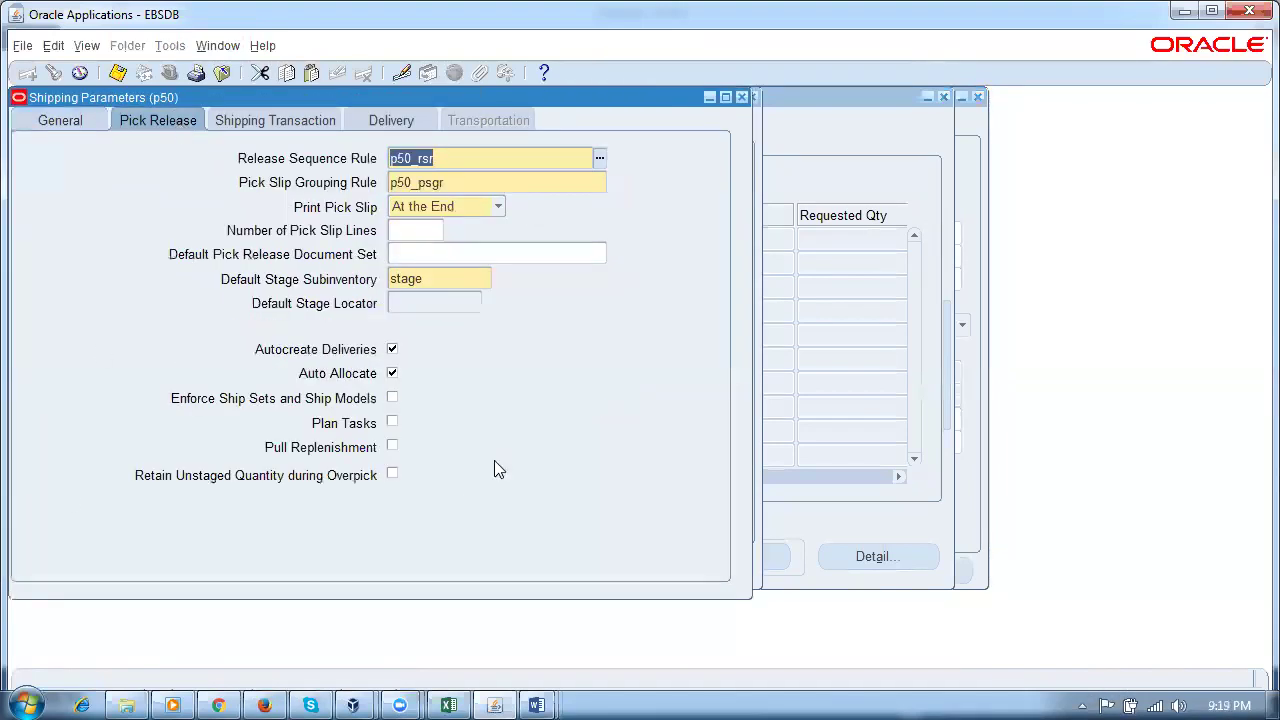
pyautogui.click(393, 376)
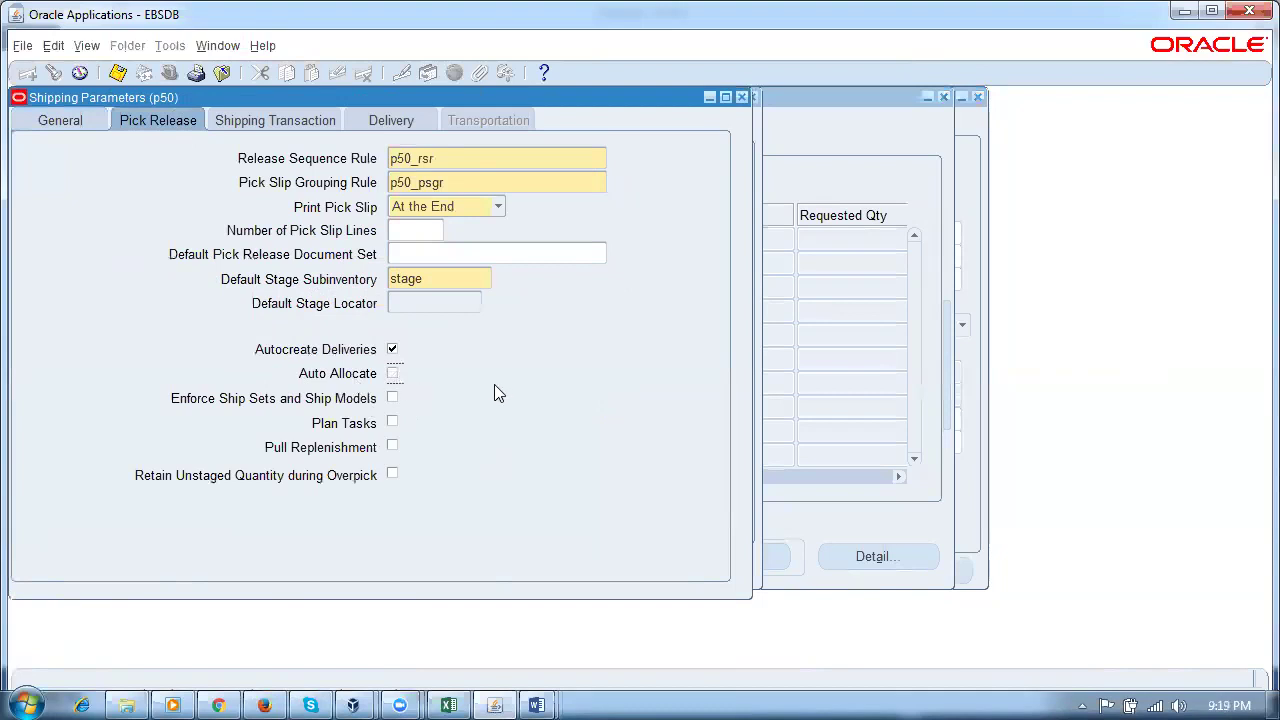
pyautogui.hotkey('ctrl', 's')
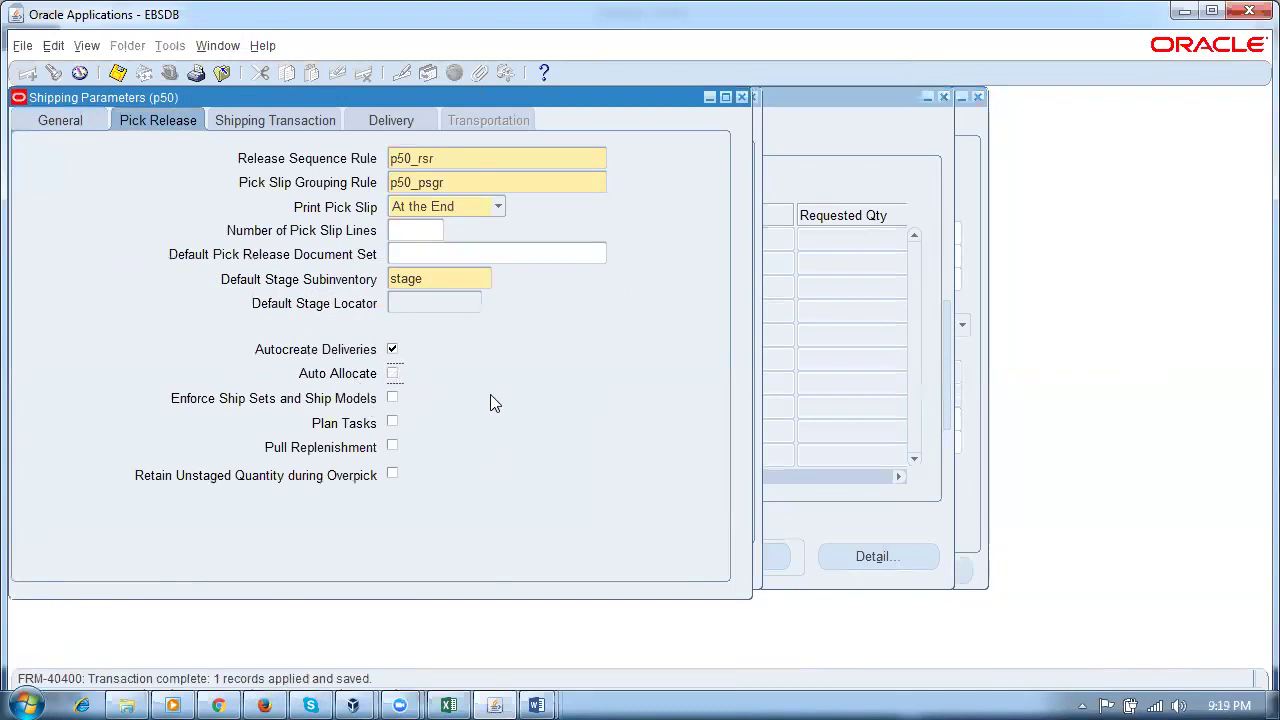
pyautogui.click(878, 143)
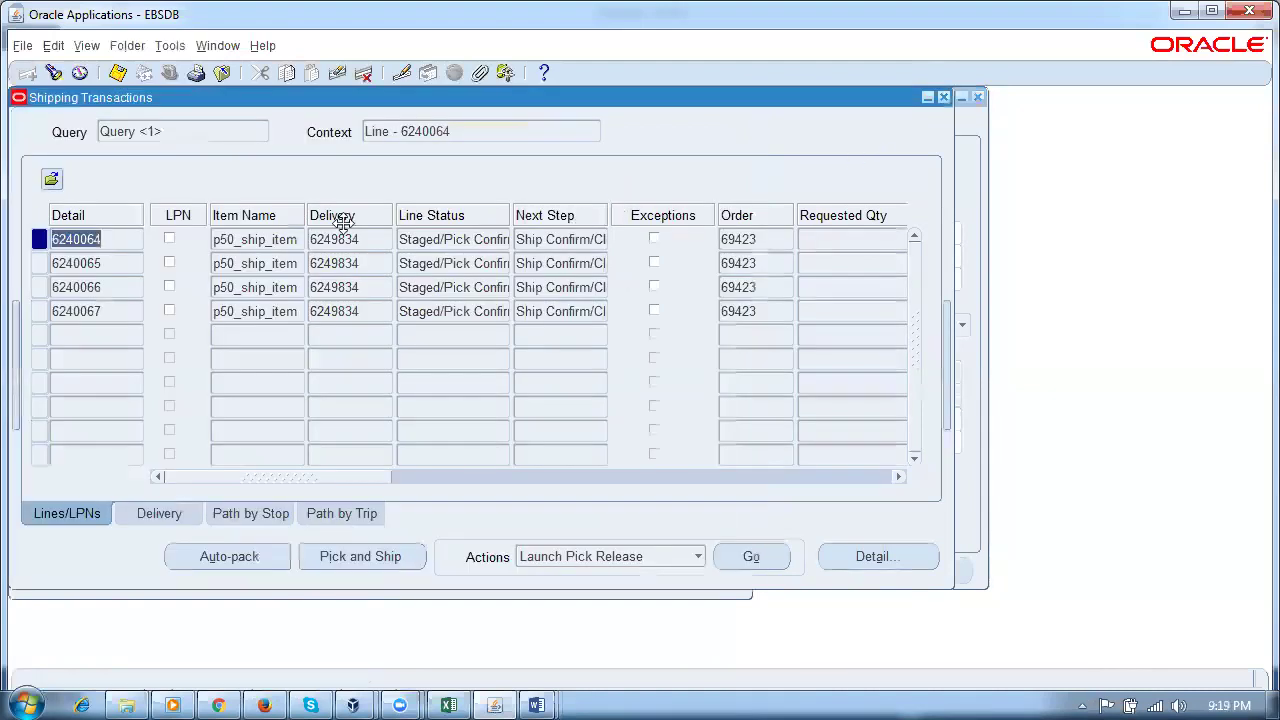
# Step: Query Shipping Transactions for order 69424's lines
pyautogui.click(220, 45)
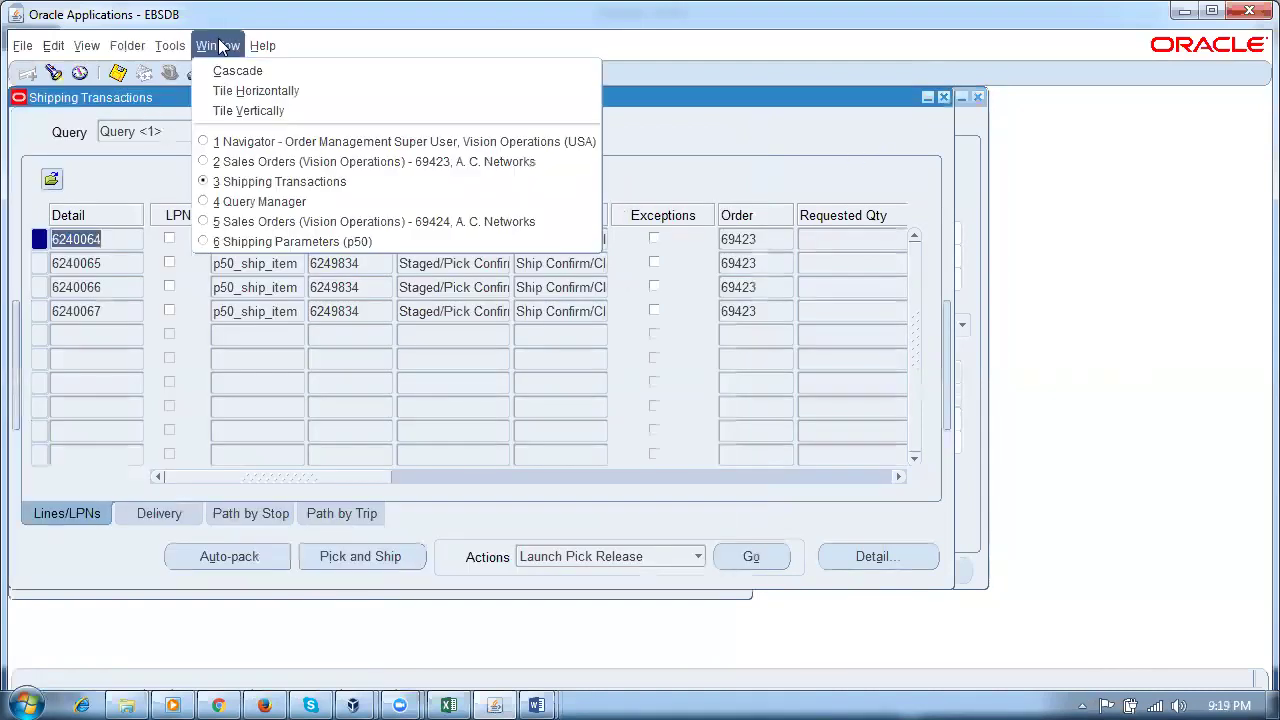
pyautogui.click(255, 181)
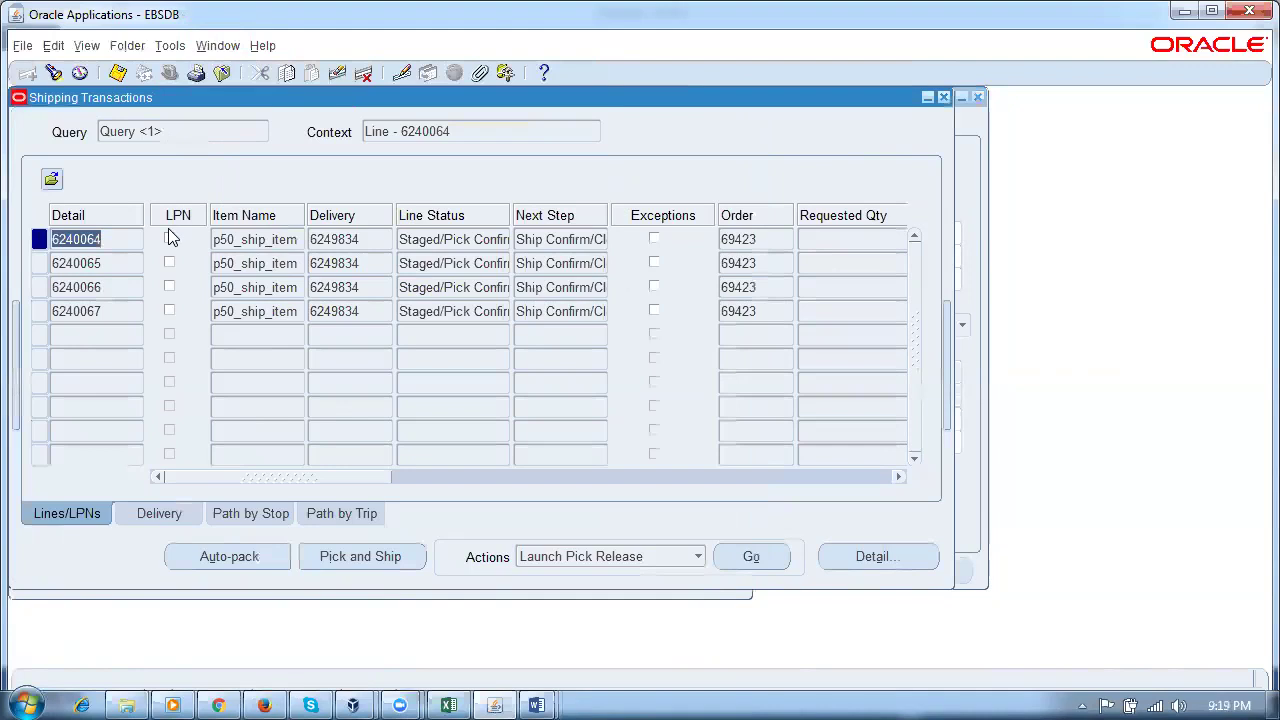
pyautogui.hotkey('ctrl', 'f')
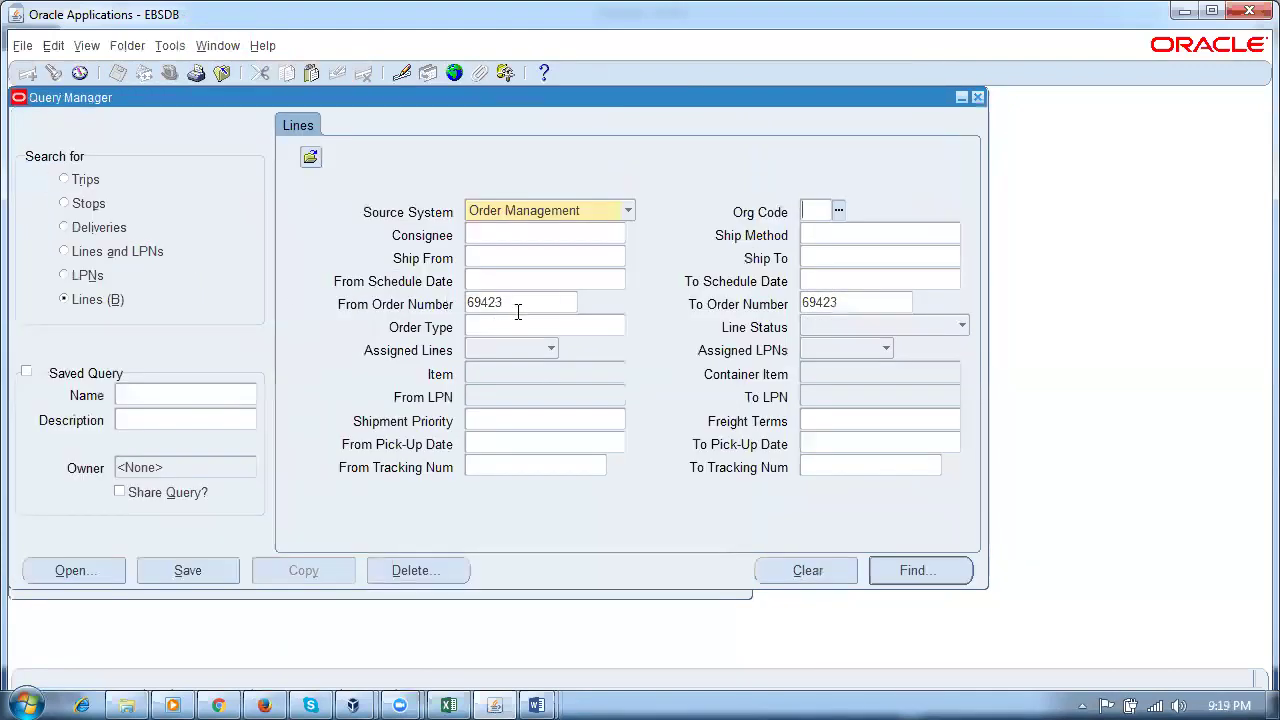
pyautogui.doubleClick(518, 305)
pyautogui.write('69424')
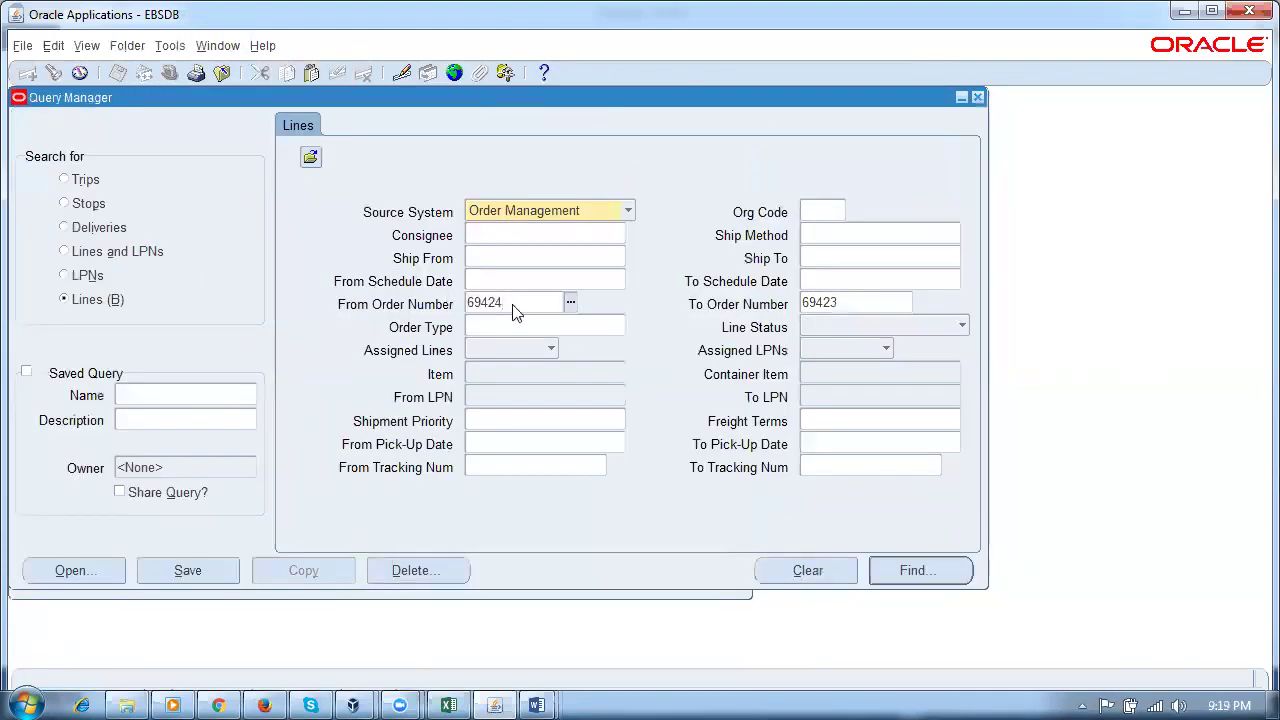
pyautogui.press('Tab')
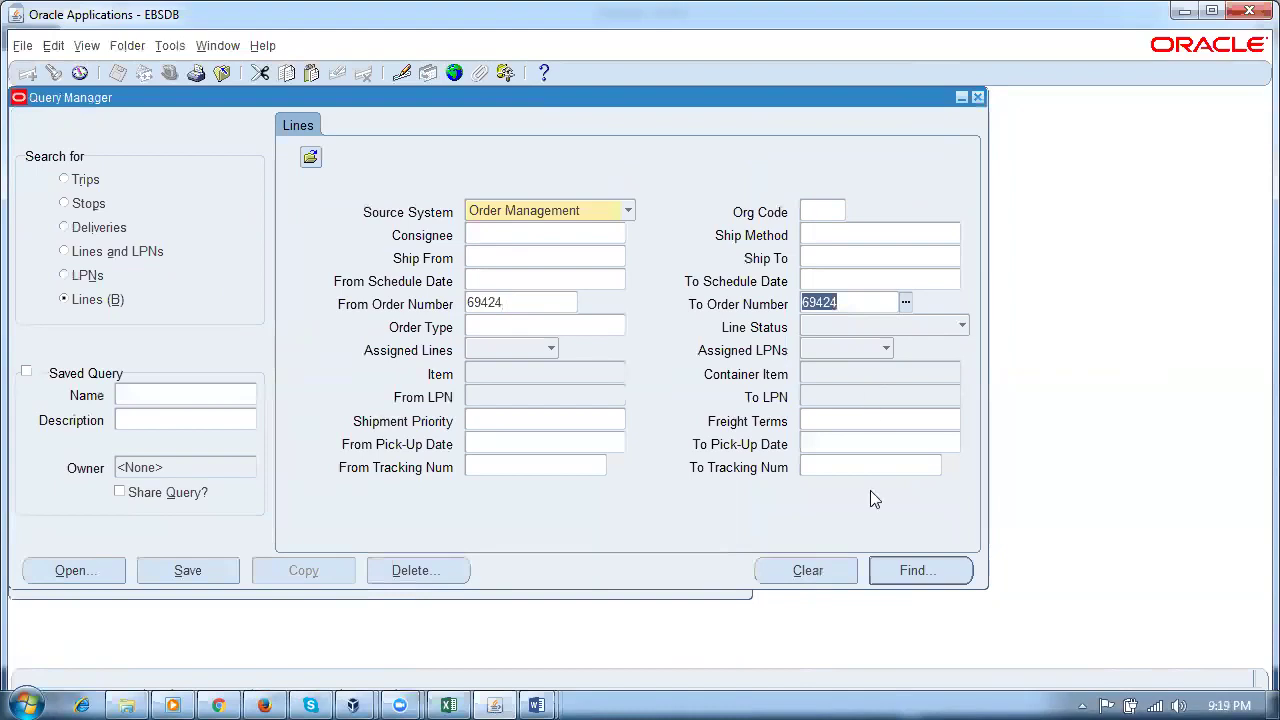
pyautogui.click(895, 572)
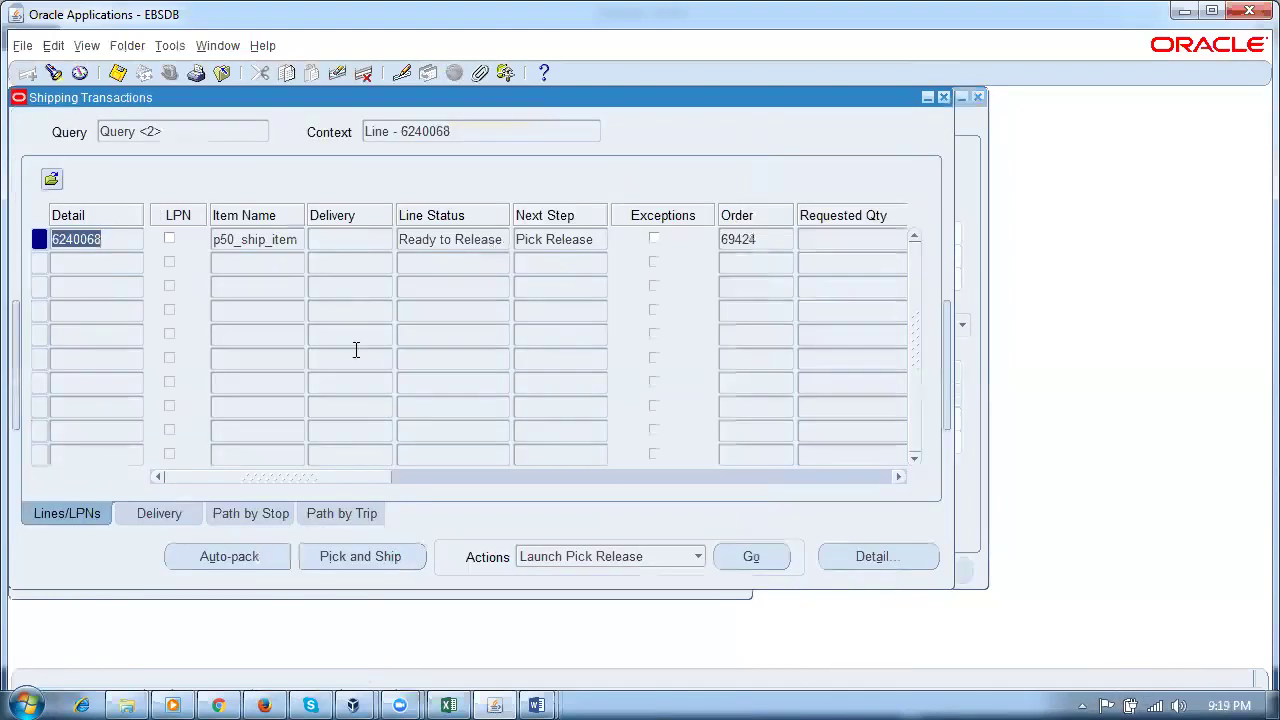
# Step: Launch pick release for order 69424's Ready to Release line
pyautogui.moveTo(213, 239); pyautogui.dragTo(246, 242)
pyautogui.click(471, 243)
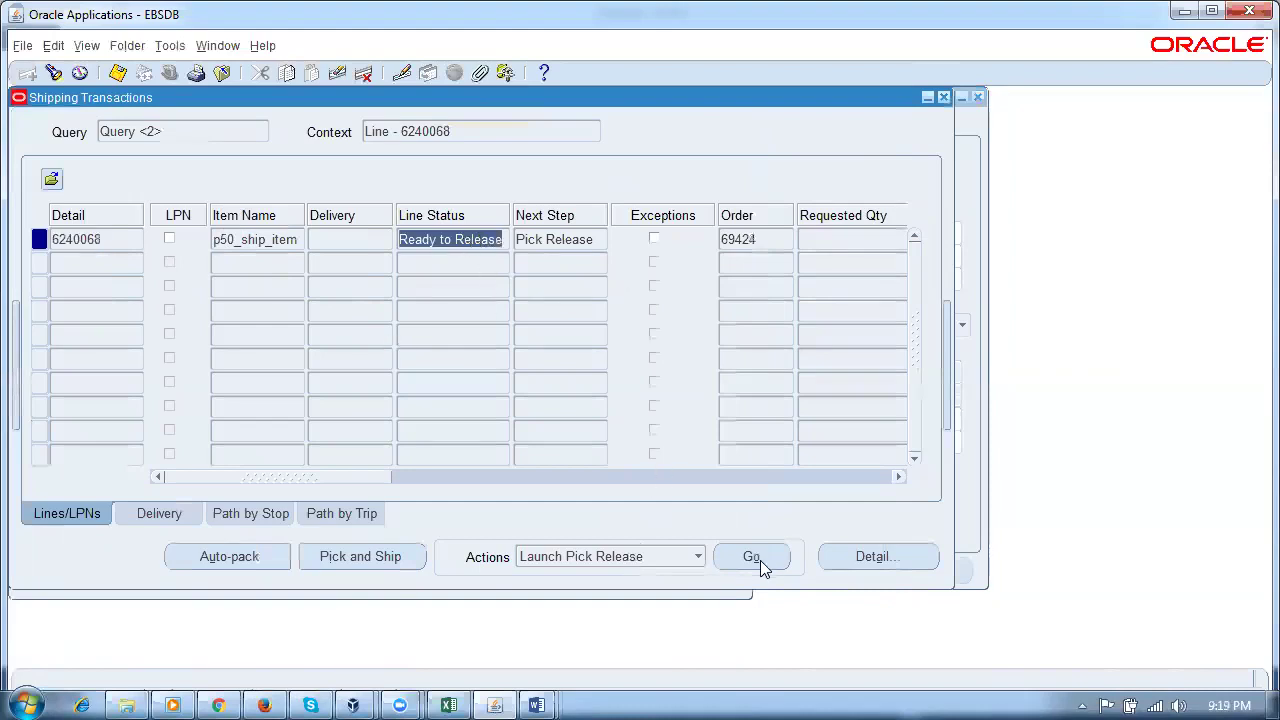
pyautogui.click(758, 562)
pyautogui.click(488, 379)
# Step: Refresh the concurrent requests until the pick release completes, then close the list
pyautogui.hotkey('alt', 'v')
pyautogui.press('q')
pyautogui.press('Return')
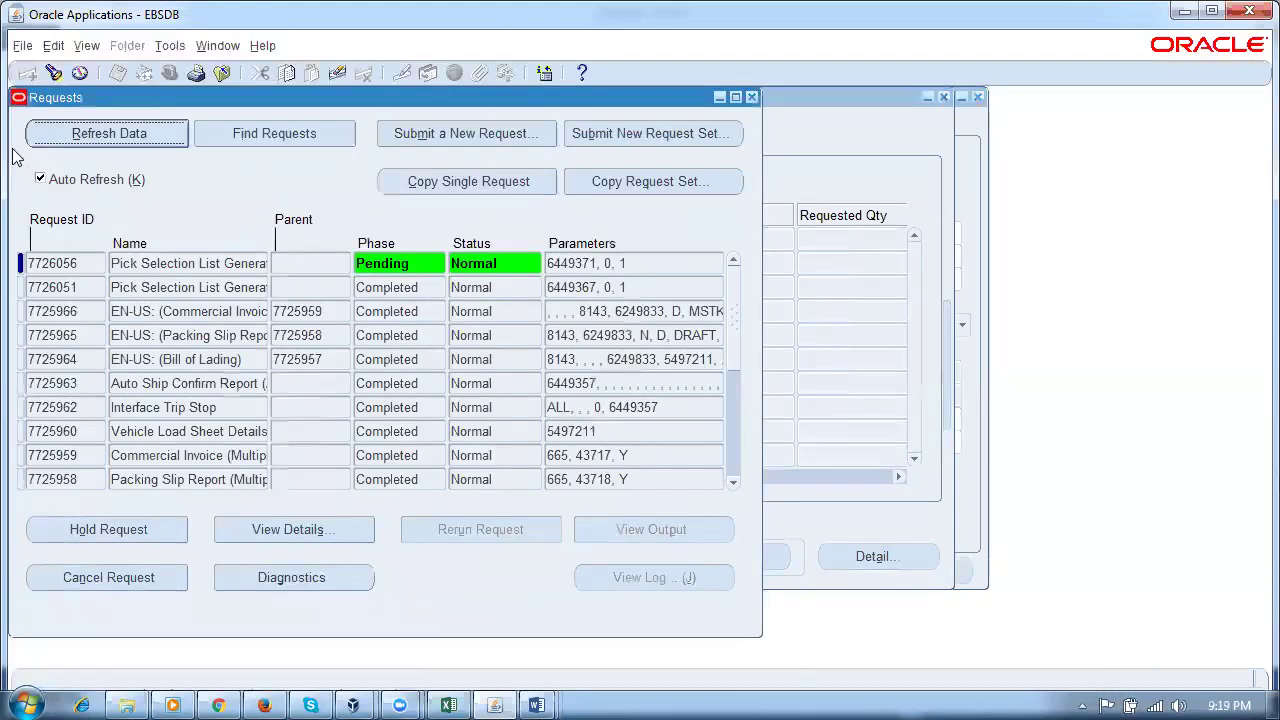
pyautogui.click(118, 138)
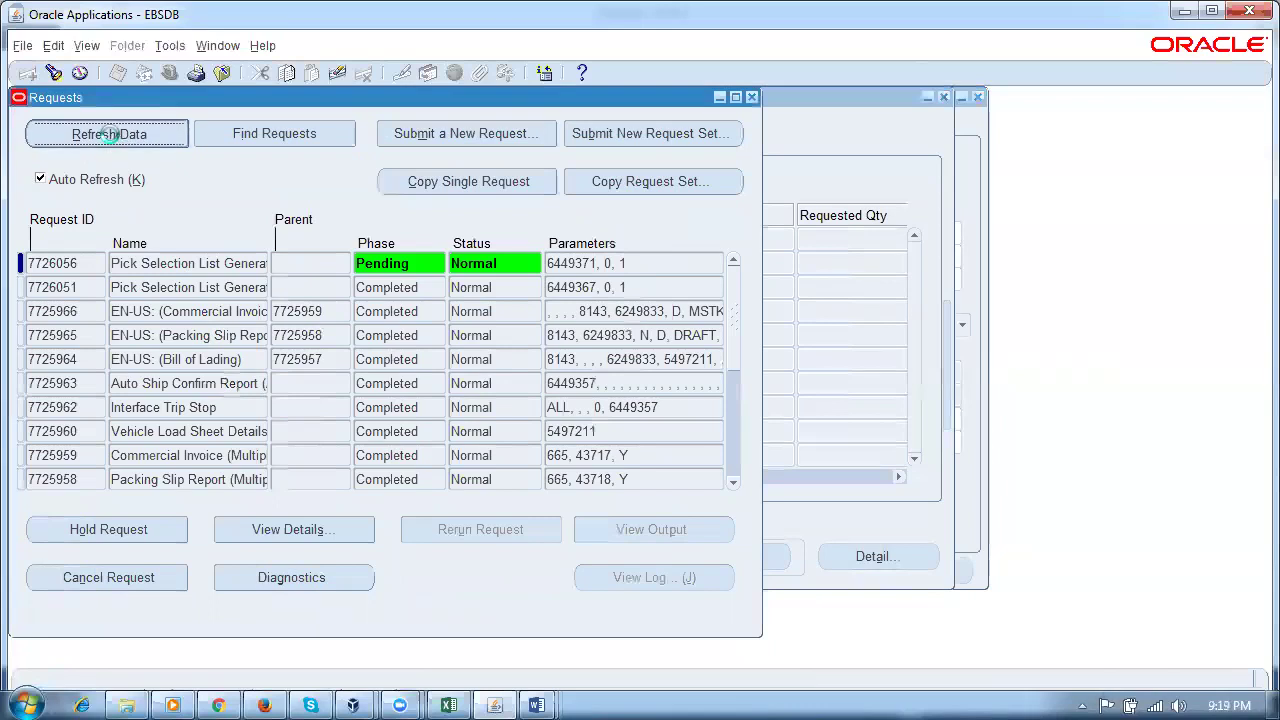
pyautogui.click(112, 138)
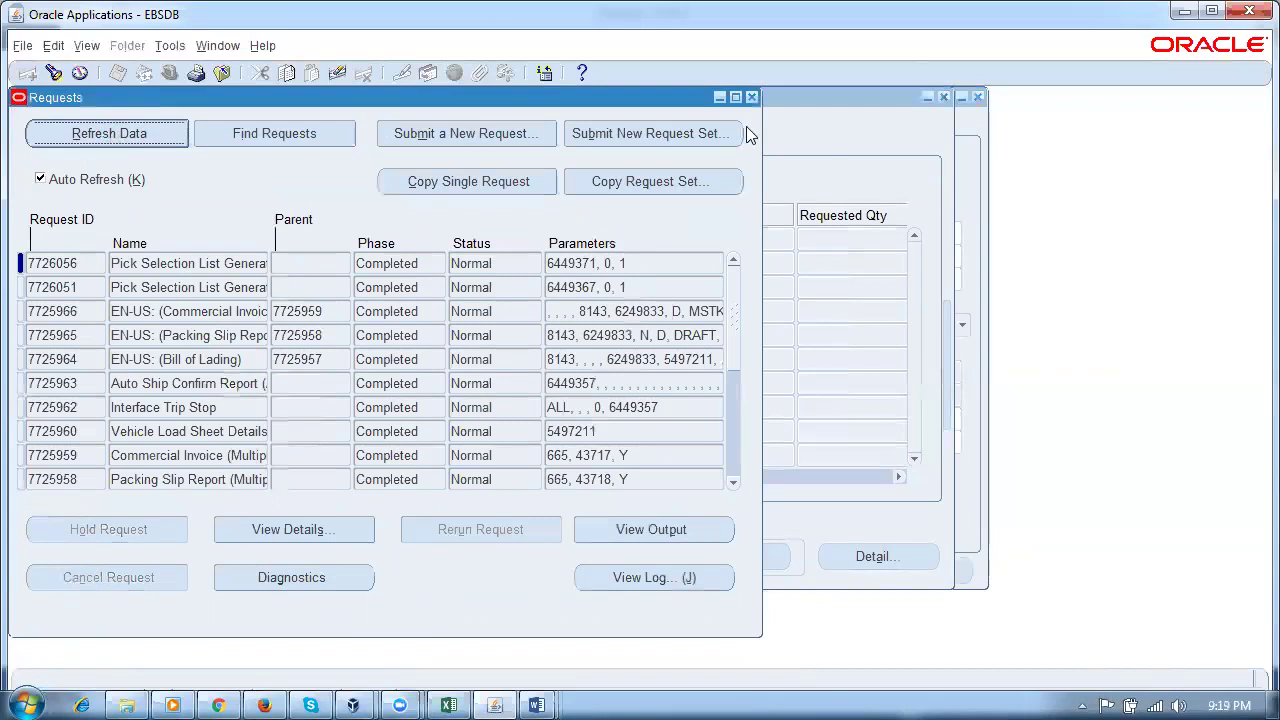
pyautogui.click(752, 97)
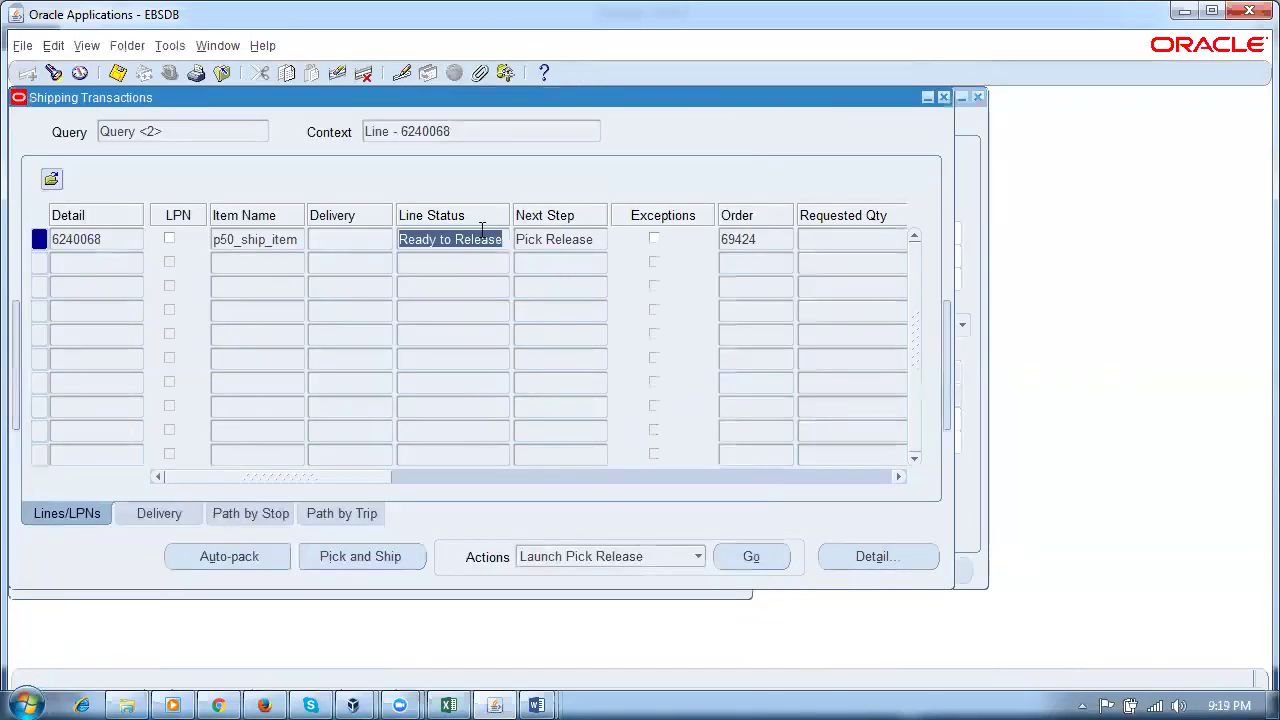
# Step: Re-query line 6240068 to confirm Released to Warehouse on delivery 6249835, move order 6449371
pyautogui.hotkey('ctrl', 'F11')
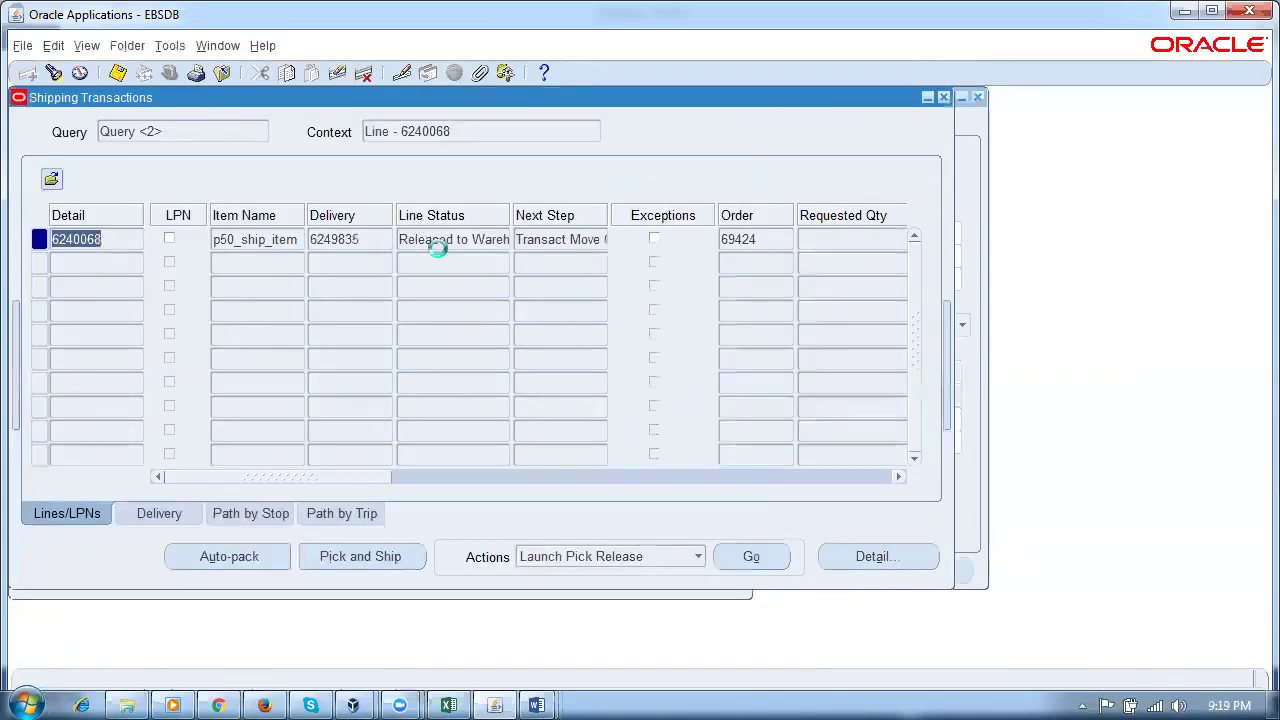
pyautogui.click(440, 246)
pyautogui.moveTo(307, 484); pyautogui.dragTo(738, 492)
pyautogui.click(824, 239)
pyautogui.hotkey('ctrl', 'c')
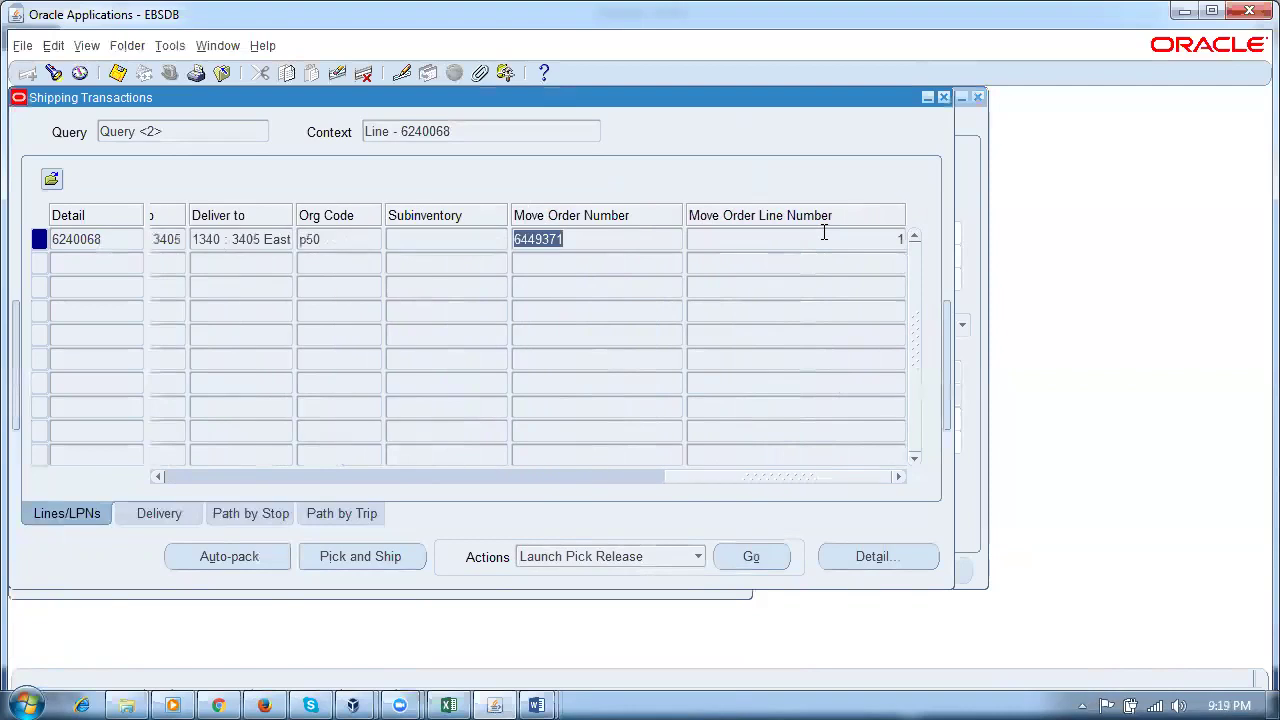
# Step: Open Transact Move Orders under Inventory > Move Orders in the Navigator
pyautogui.click(217, 45)
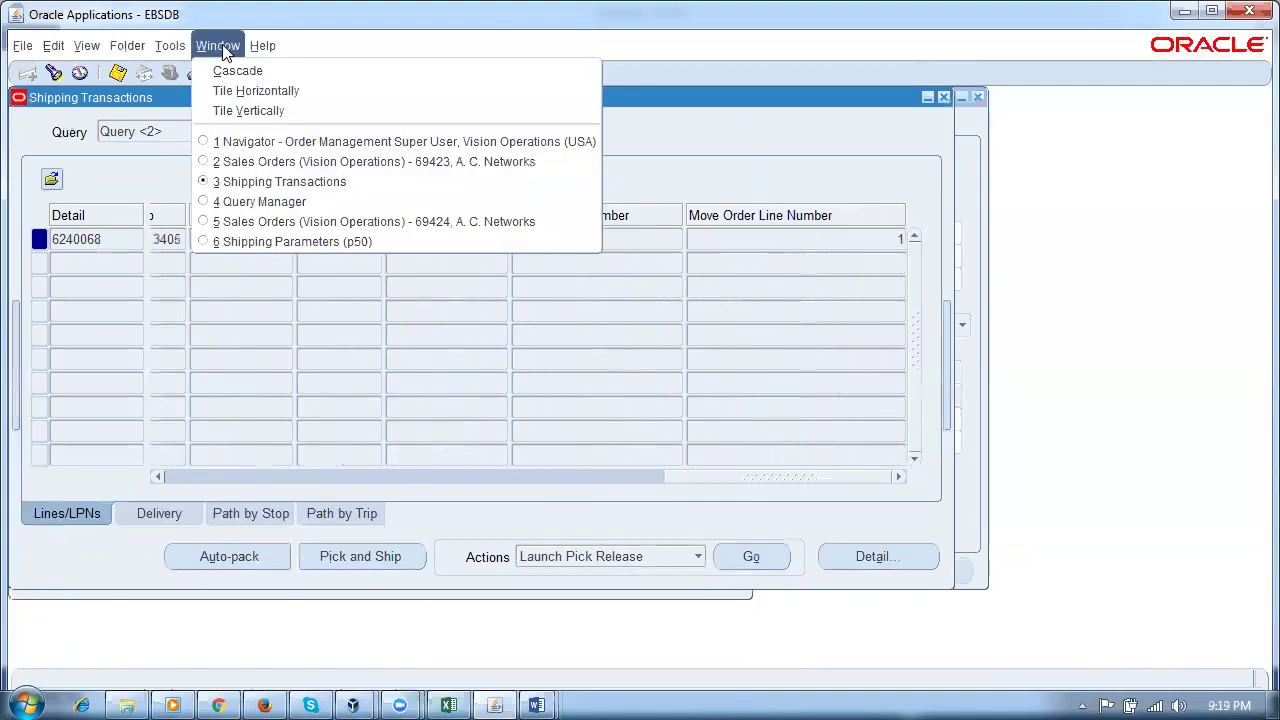
pyautogui.click(255, 137)
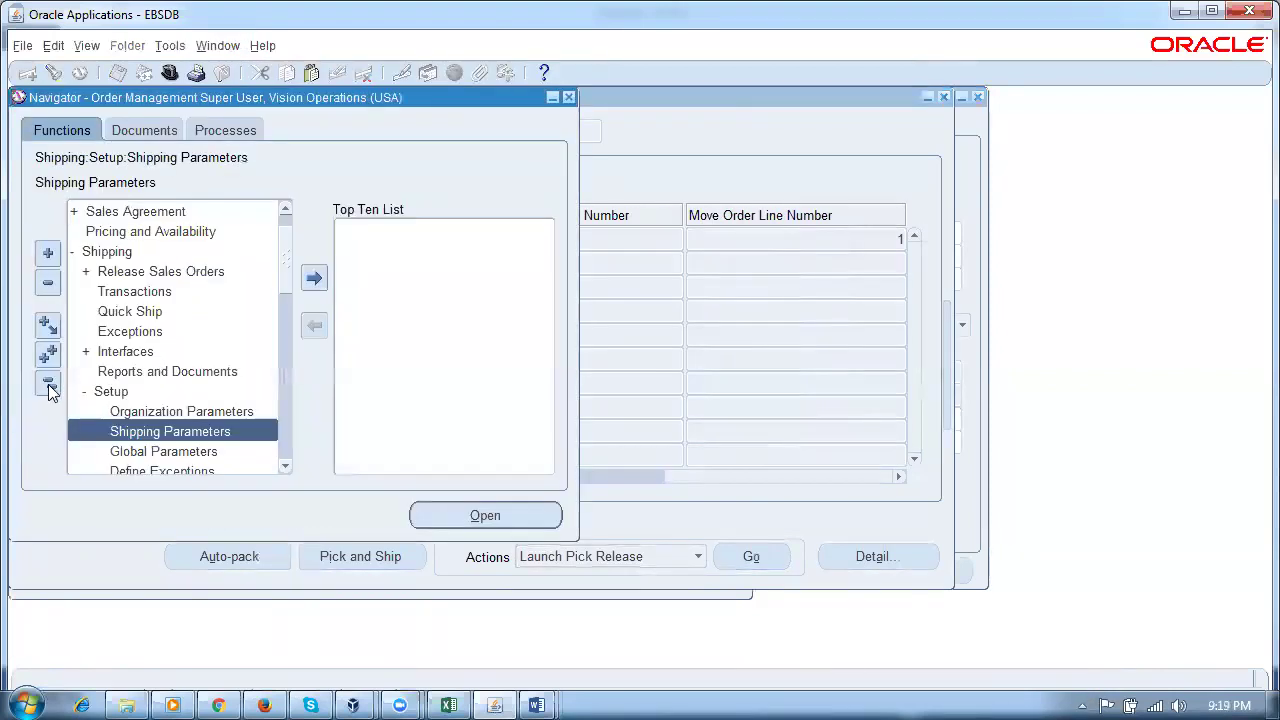
pyautogui.click(48, 384)
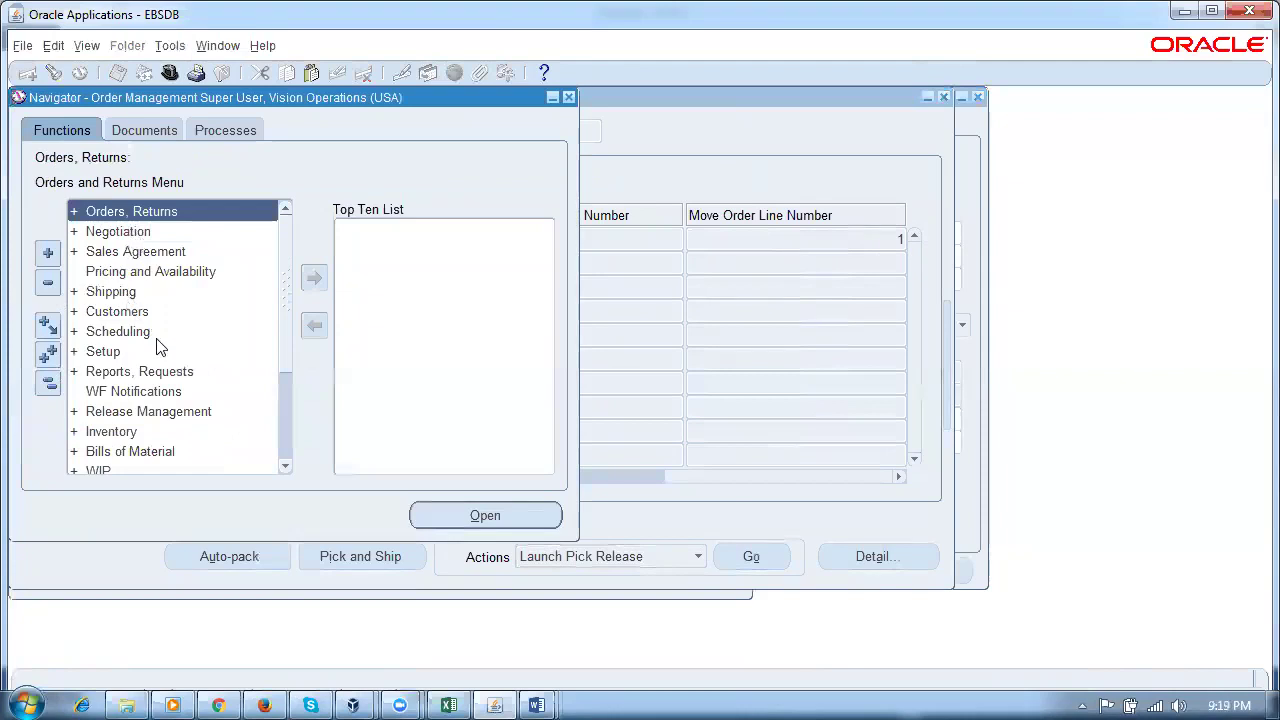
pyautogui.doubleClick(107, 433)
pyautogui.scroll(-3, 292, 300)
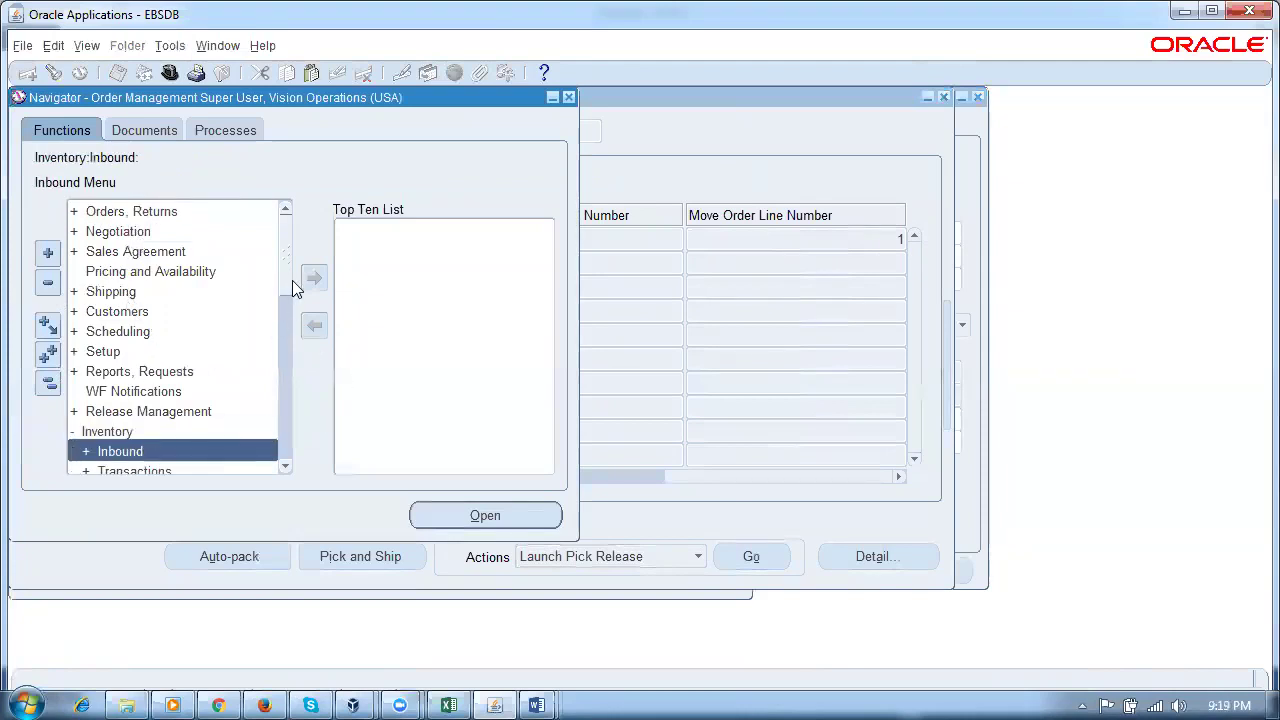
pyautogui.click(163, 334)
pyautogui.doubleClick(163, 334)
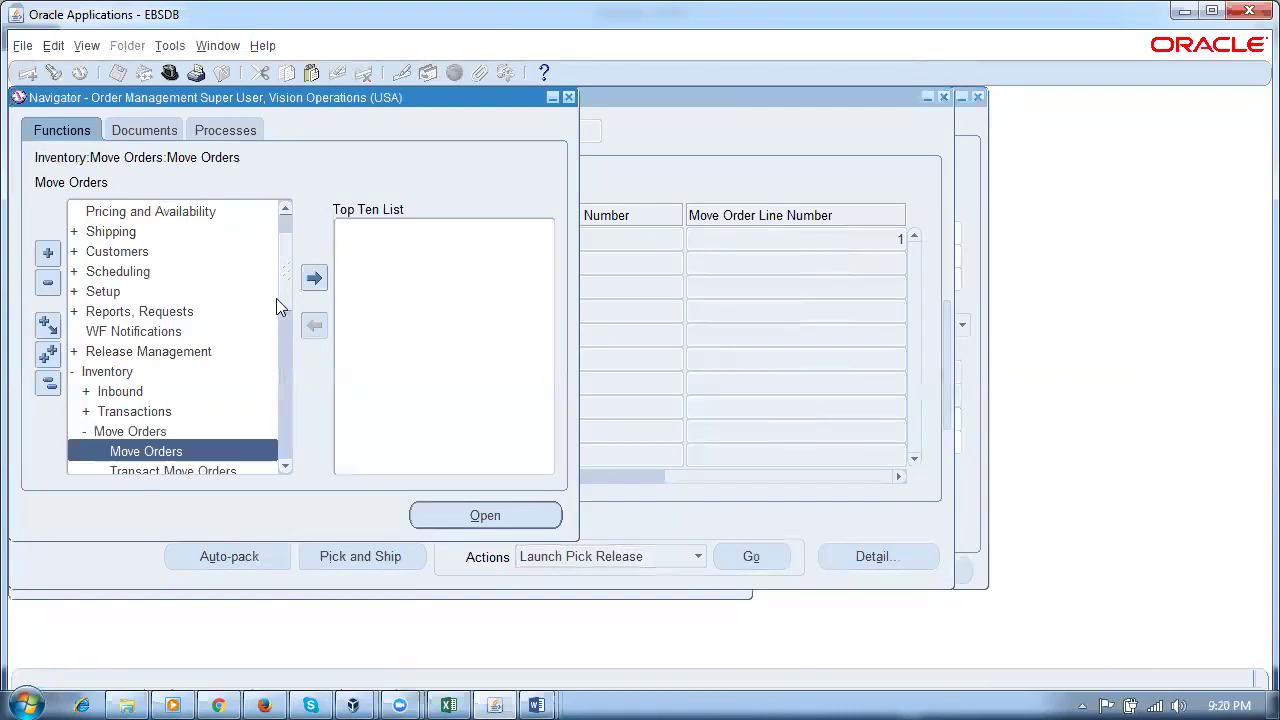
pyautogui.scroll(-1, 285, 295)
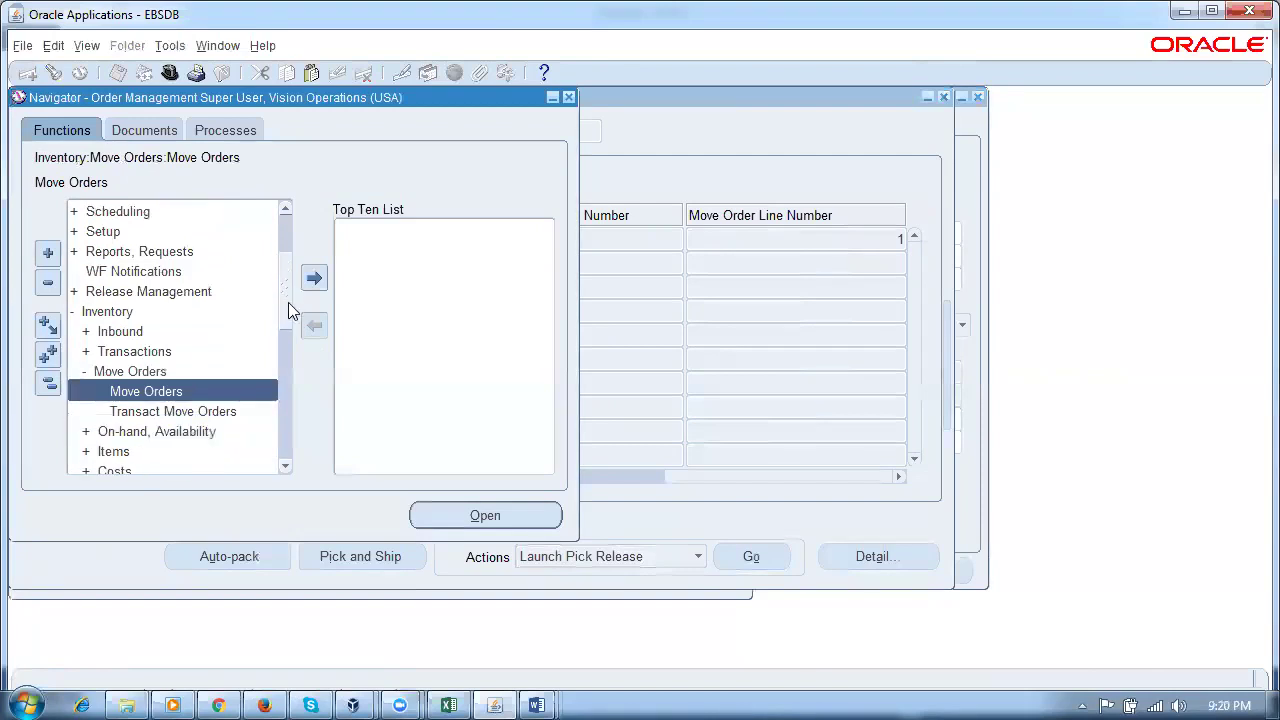
pyautogui.doubleClick(184, 414)
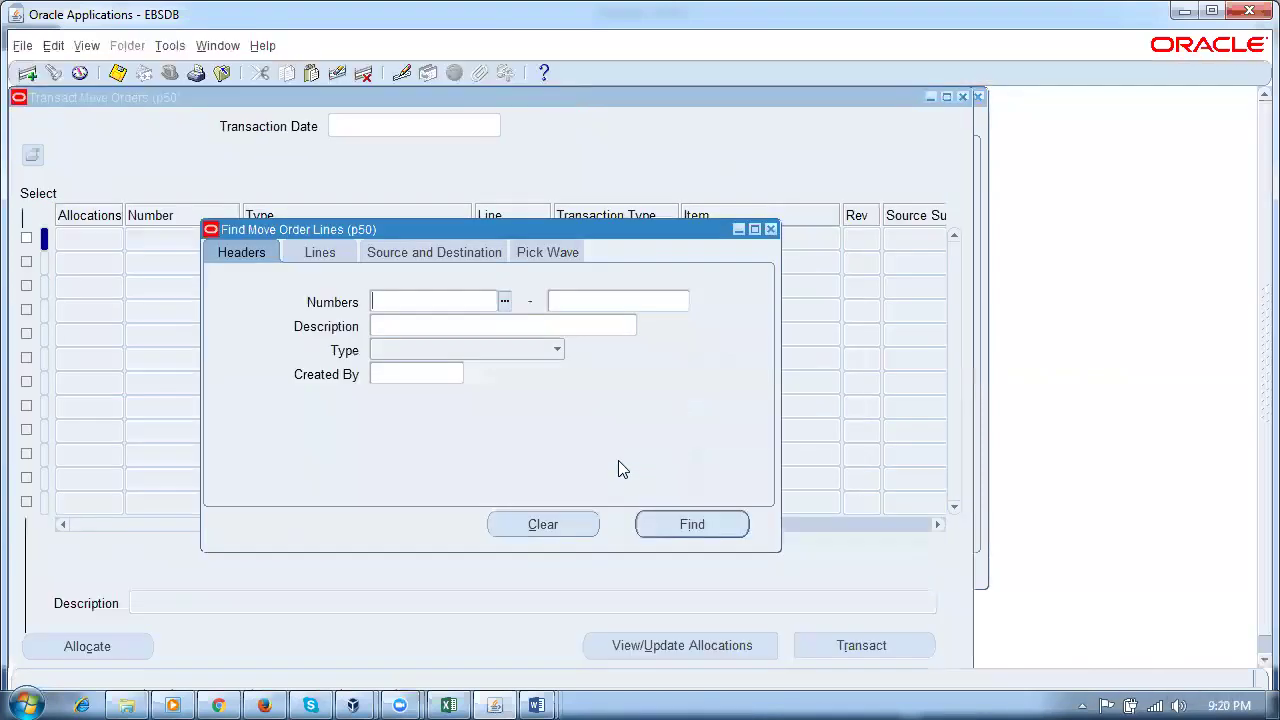
# Step: Search for move order 6449371 to list its p50_ship_item pick line
pyautogui.hotkey('ctrl', 'v')
pyautogui.press('Tab')
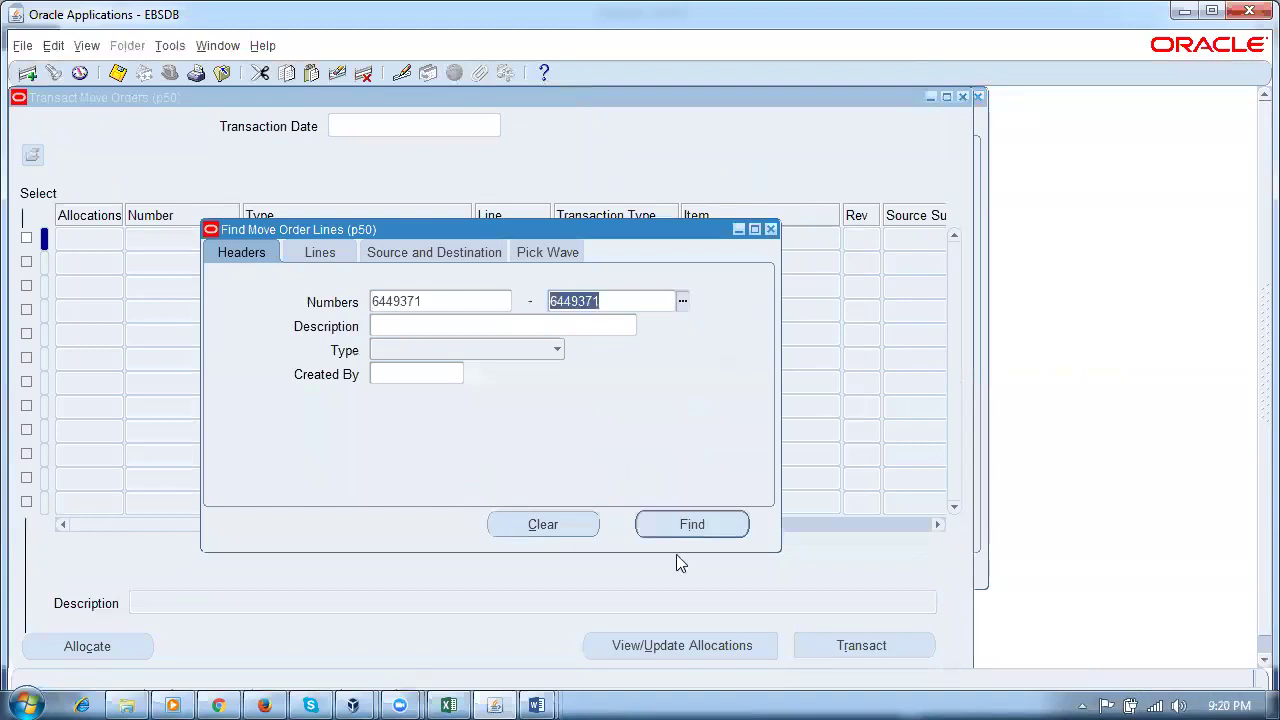
pyautogui.click(695, 524)
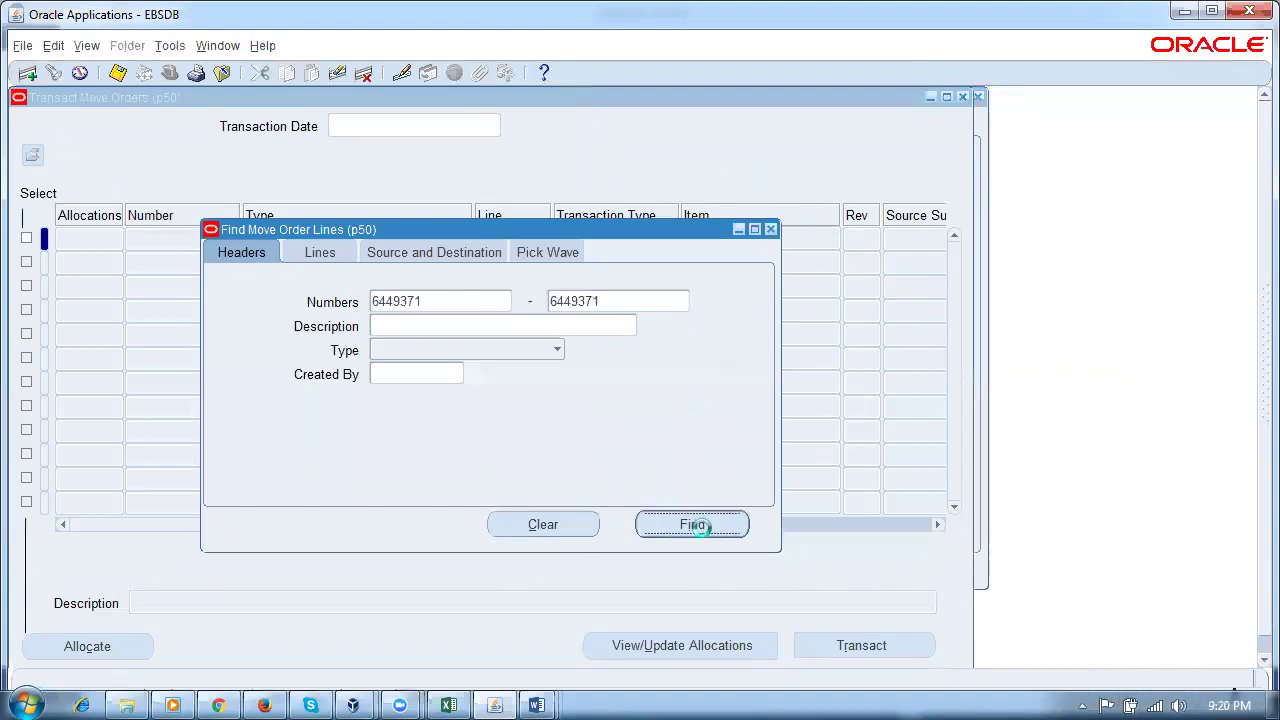
# Step: Pick confirm move order line 6449371, acknowledge the messages, and close the Transact Move Orders form
pyautogui.click(26, 240)
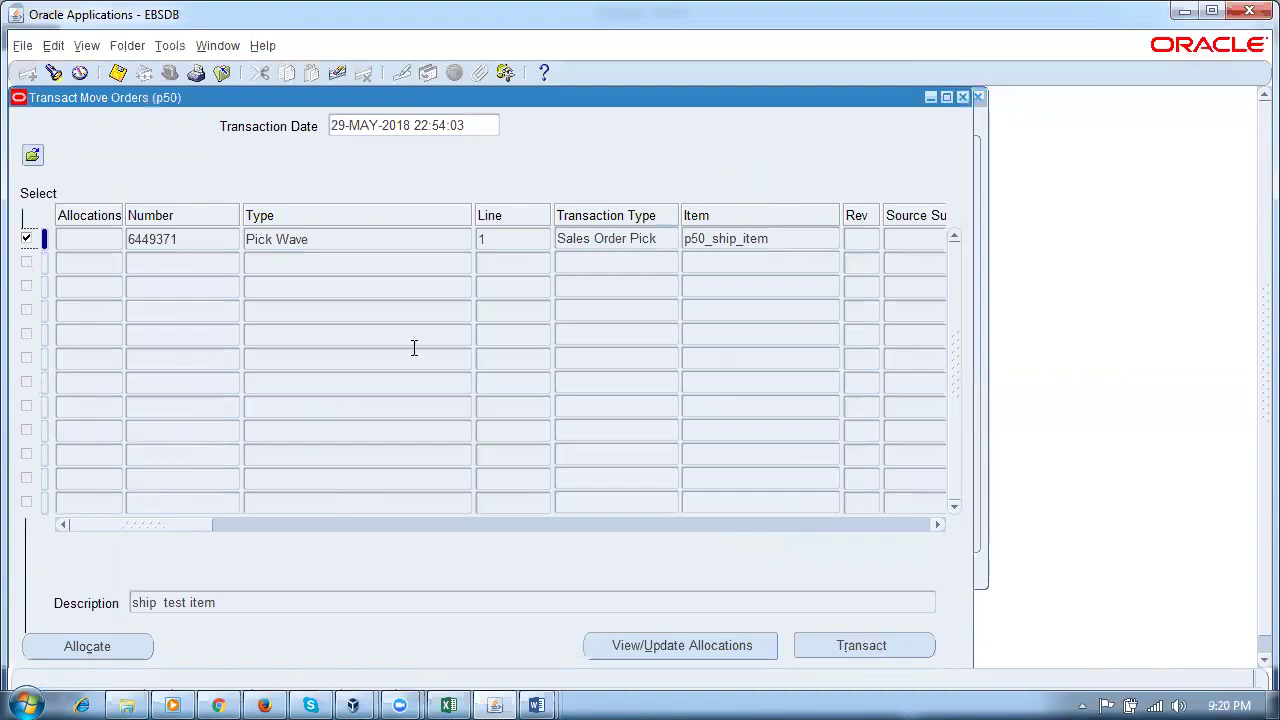
pyautogui.click(323, 248)
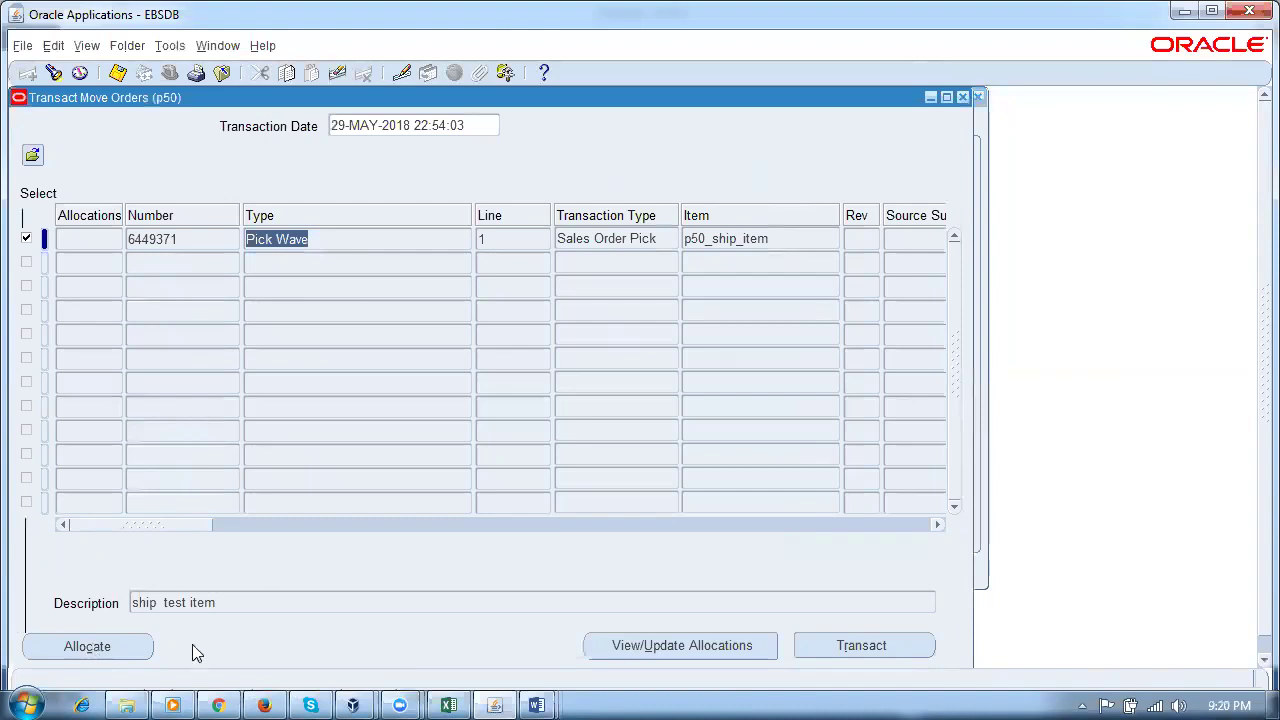
pyautogui.click(84, 652)
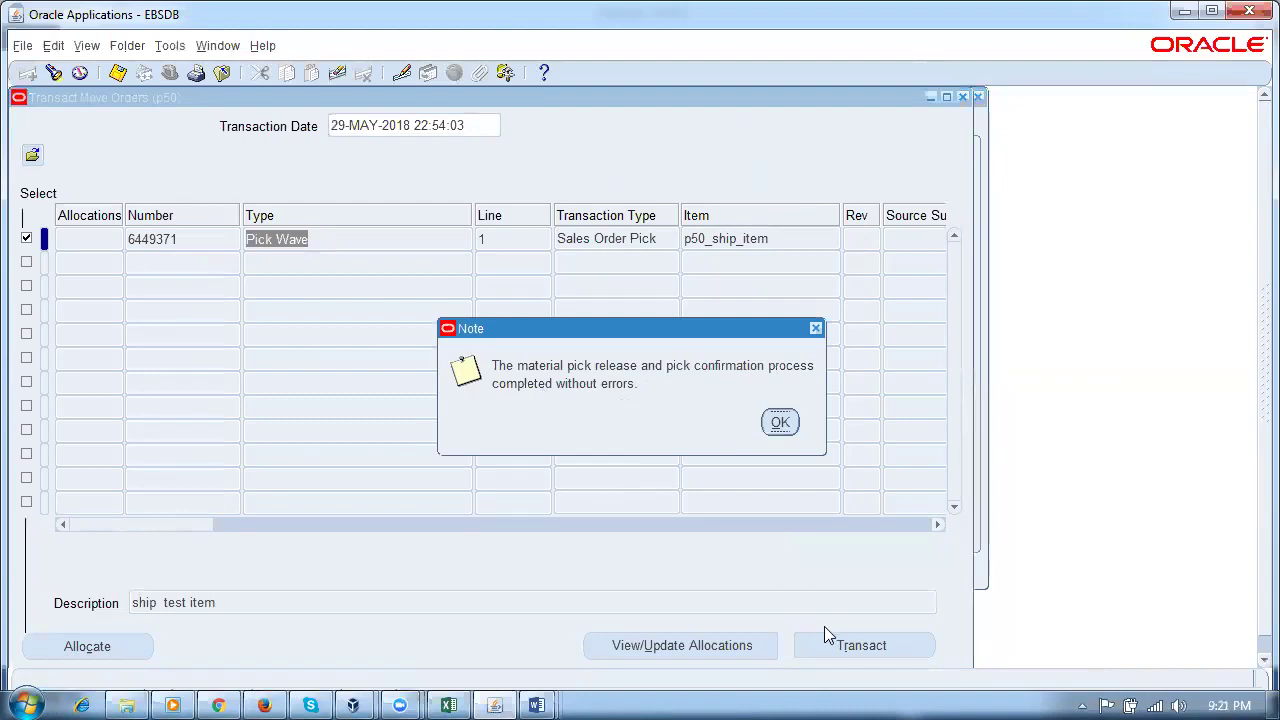
pyautogui.click(780, 424)
pyautogui.click(807, 432)
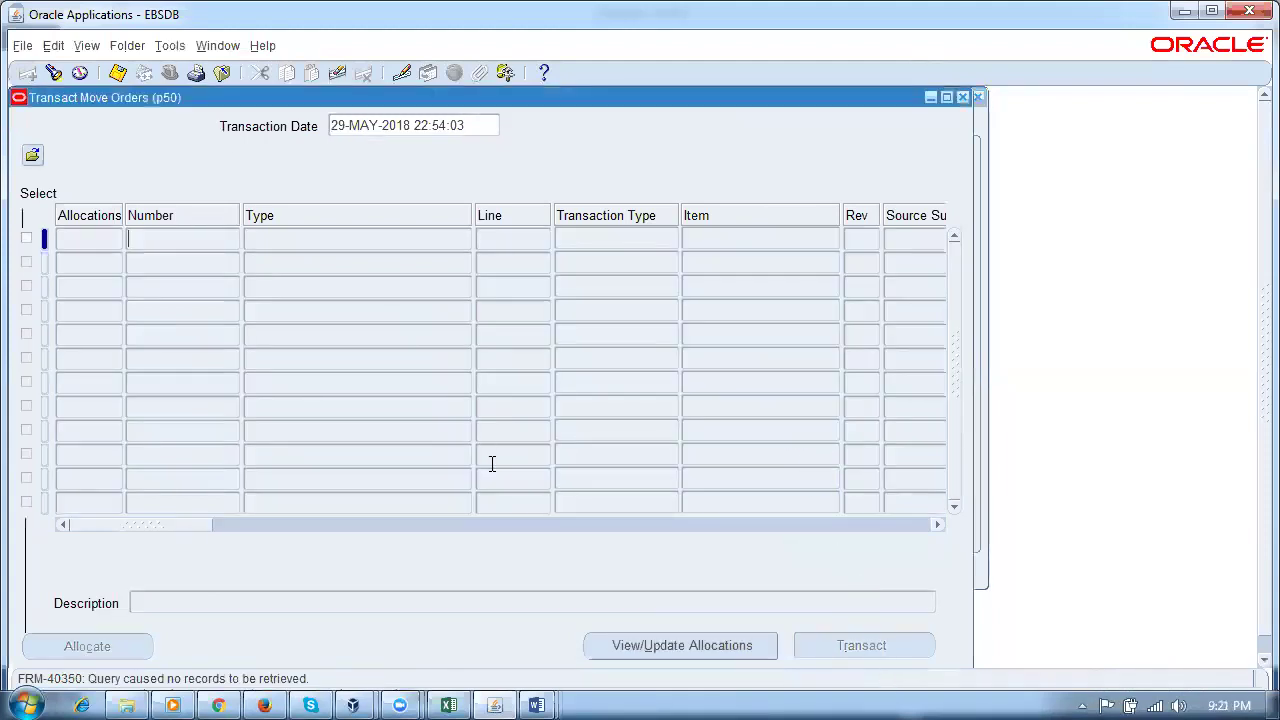
pyautogui.click(962, 97)
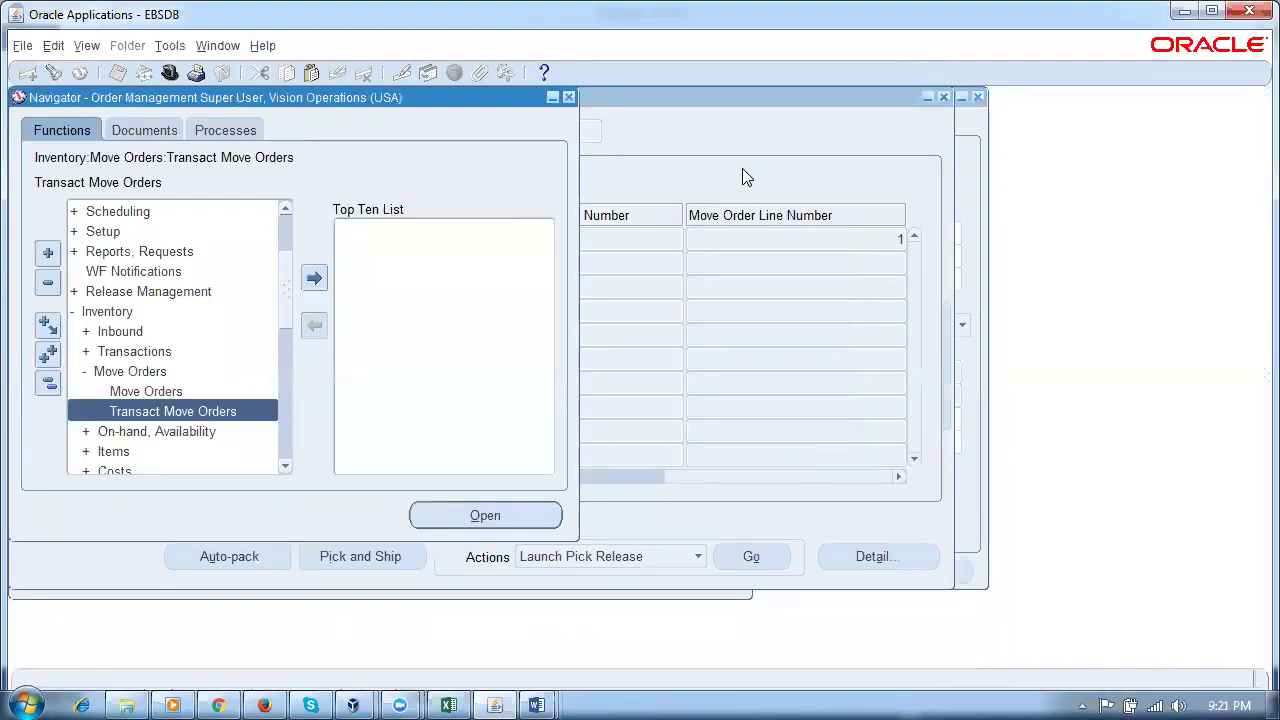
# Step: Back in Shipping Transactions, re-query line 6240068 so it shows Staged/Pick Confirmed
pyautogui.click(749, 177)
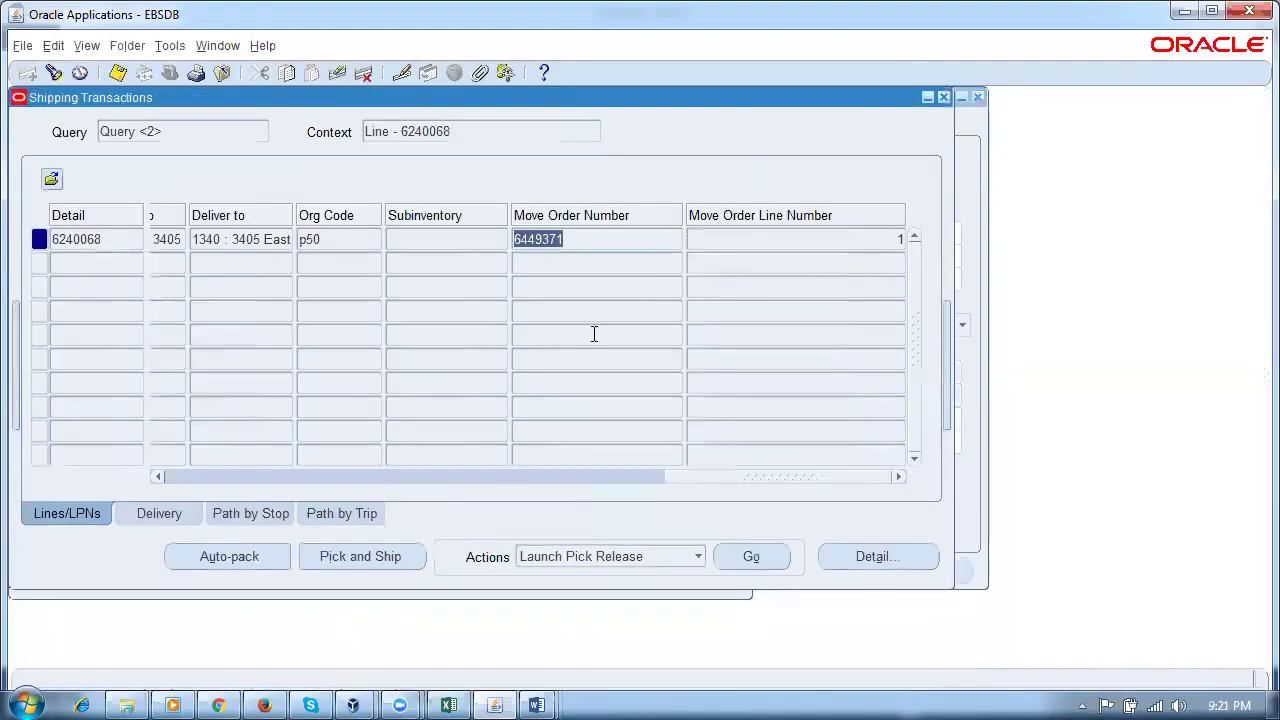
pyautogui.click(258, 242)
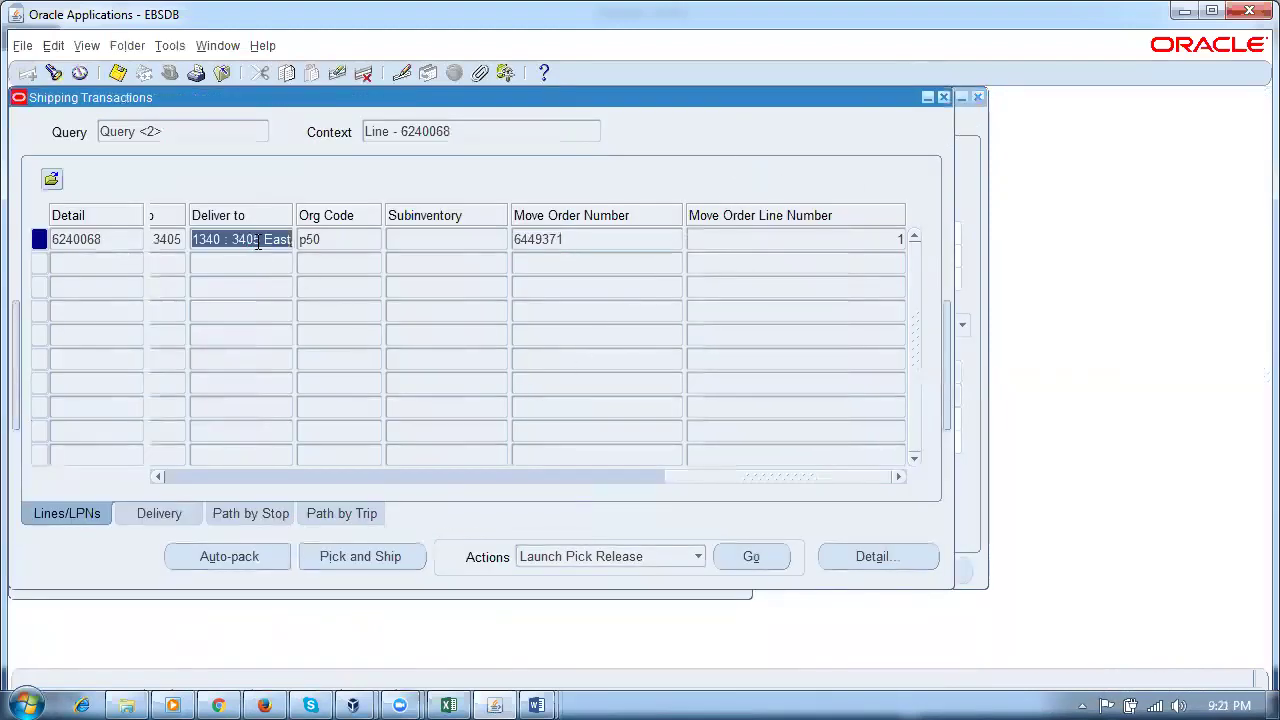
pyautogui.click(594, 240)
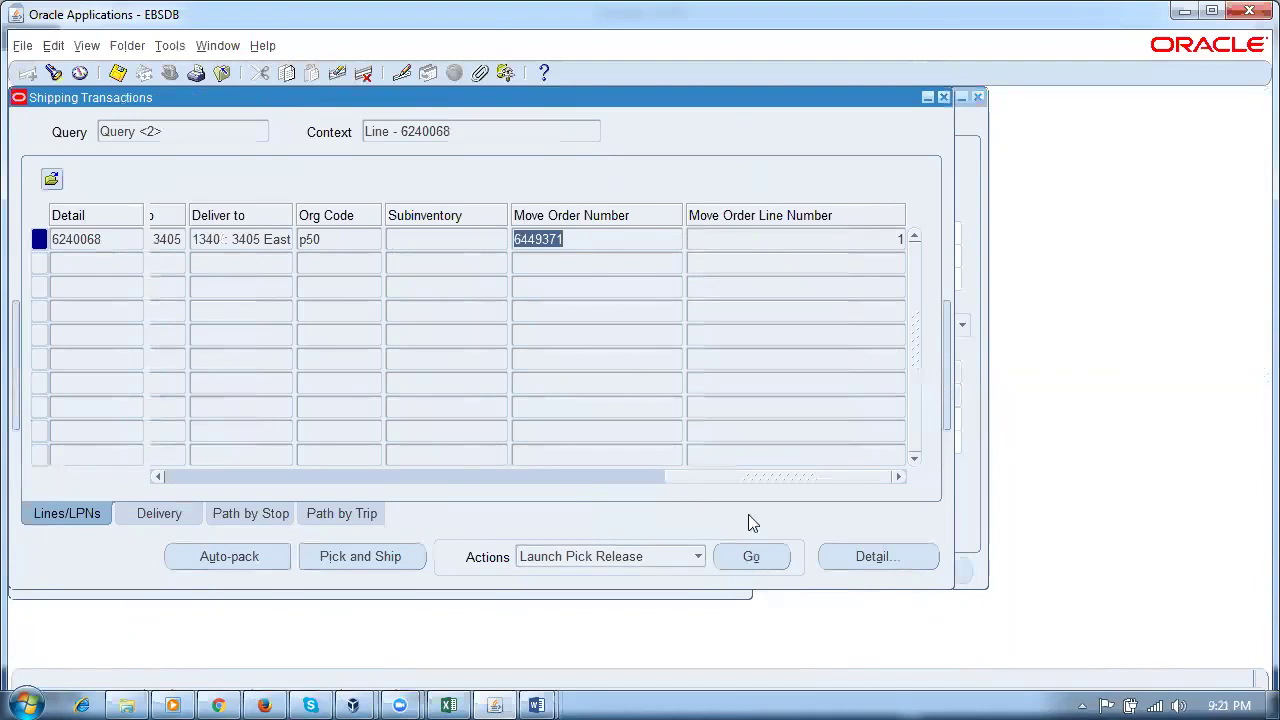
pyautogui.moveTo(730, 476); pyautogui.dragTo(500, 500)
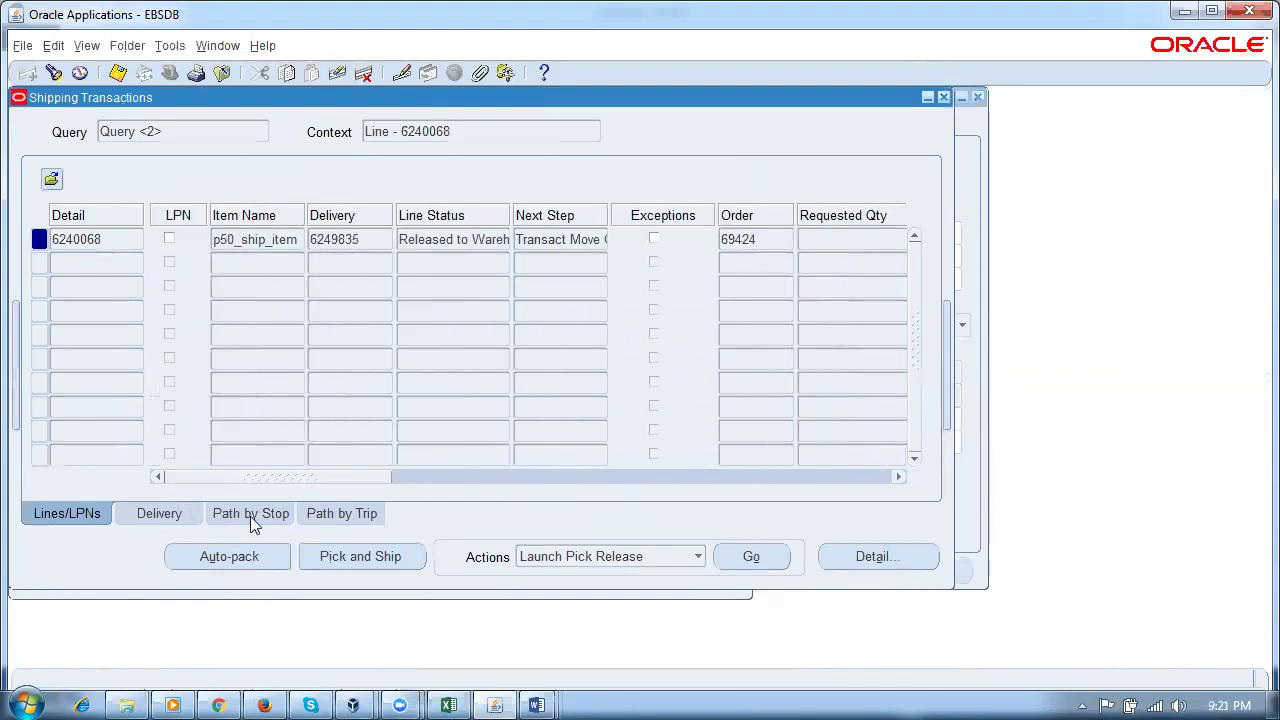
pyautogui.doubleClick(114, 240)
pyautogui.click(474, 243)
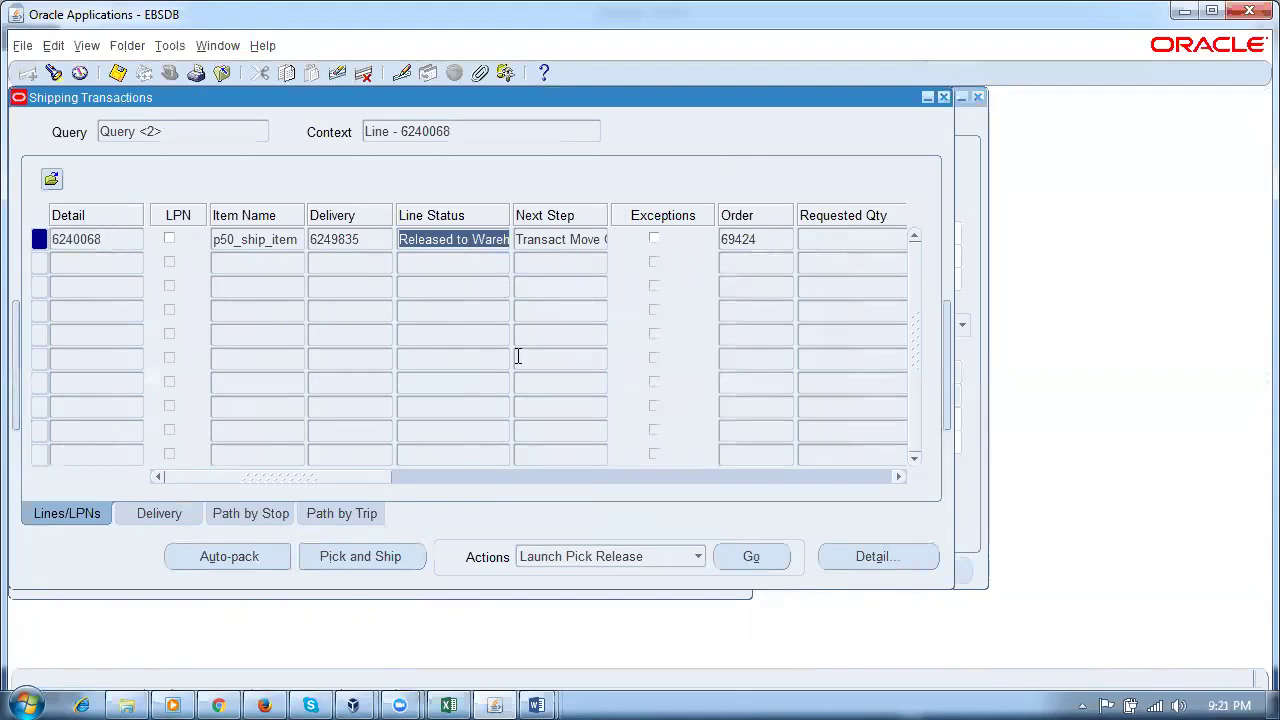
pyautogui.hotkey('ctrl', 'F11')
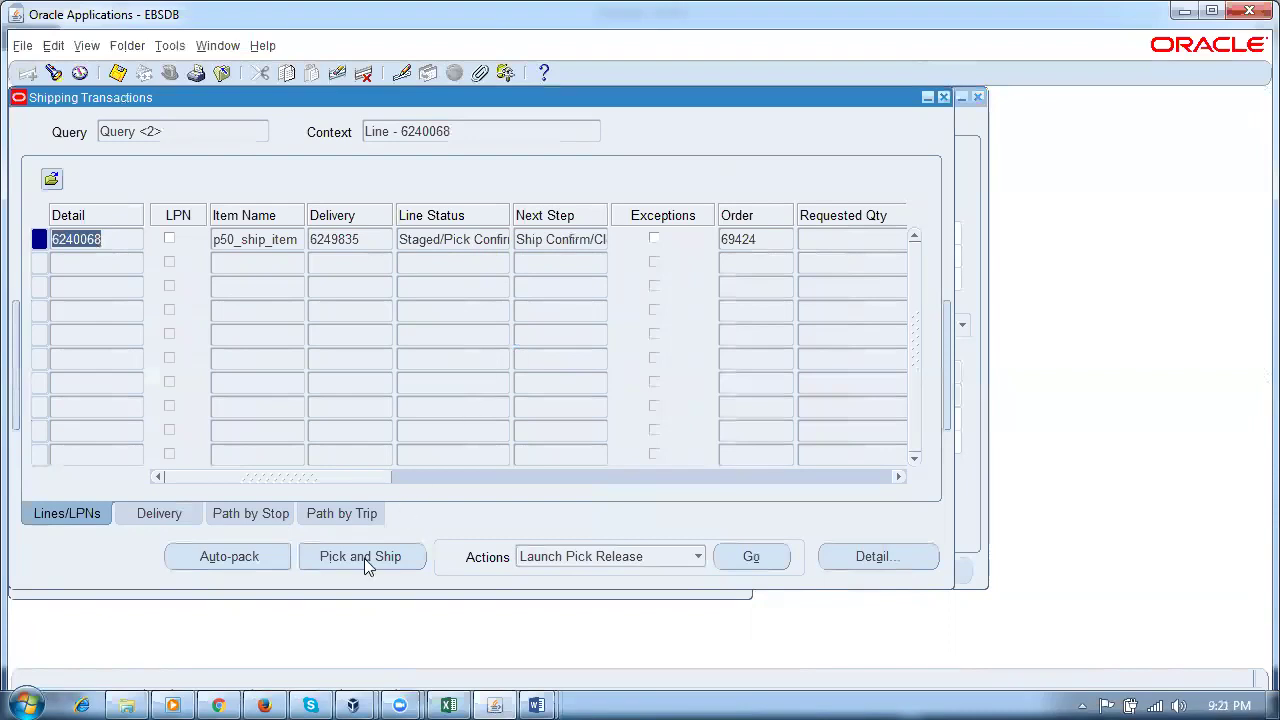
pyautogui.click(450, 239)
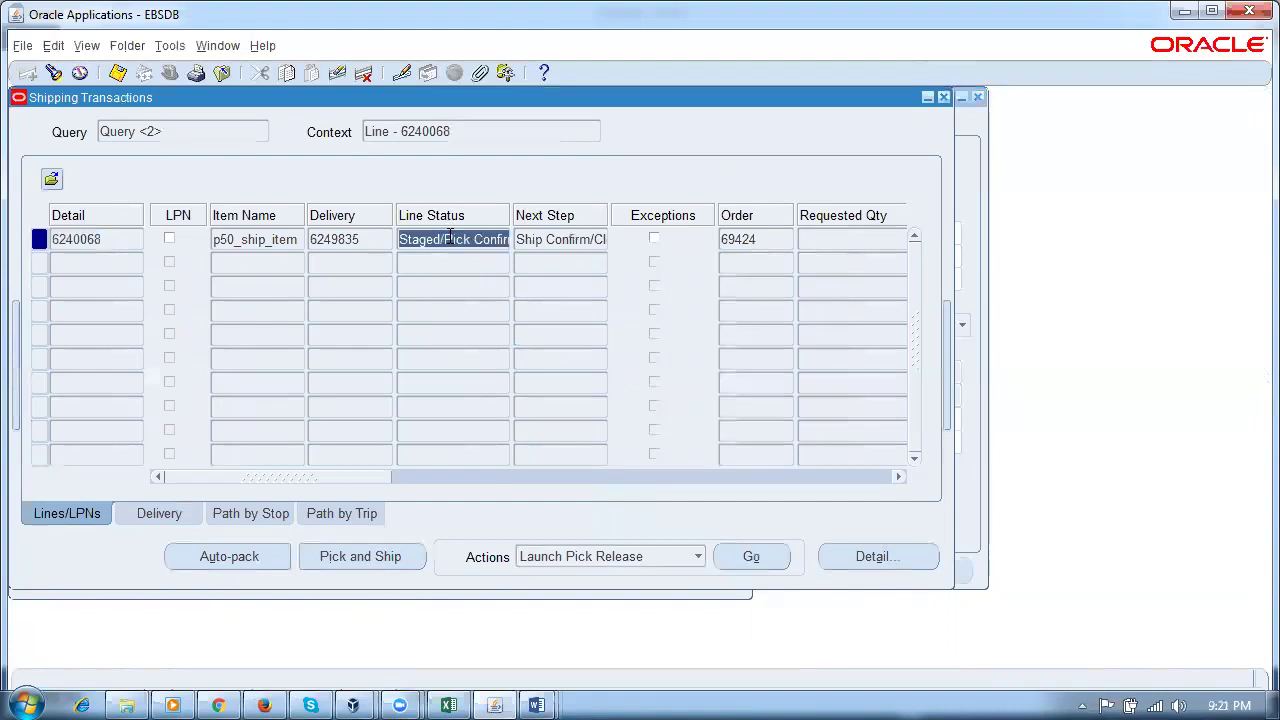
pyautogui.click(370, 243)
pyautogui.click(265, 240)
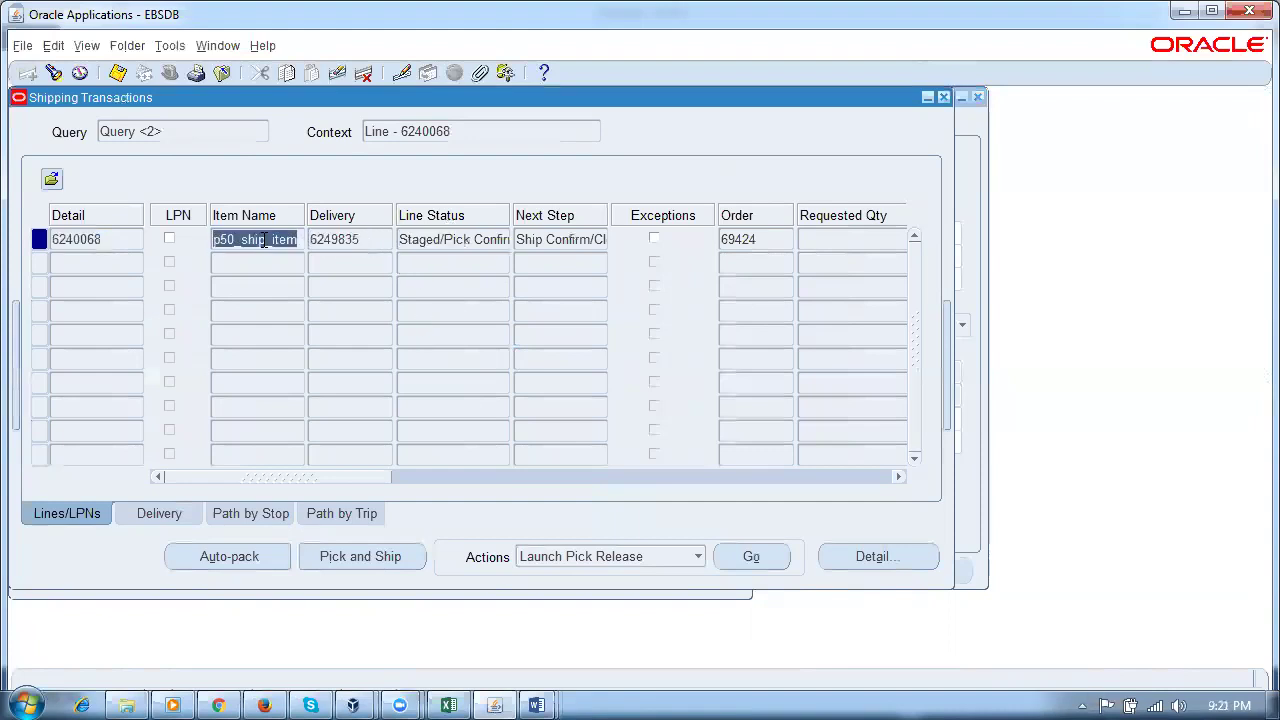
pyautogui.click(368, 239)
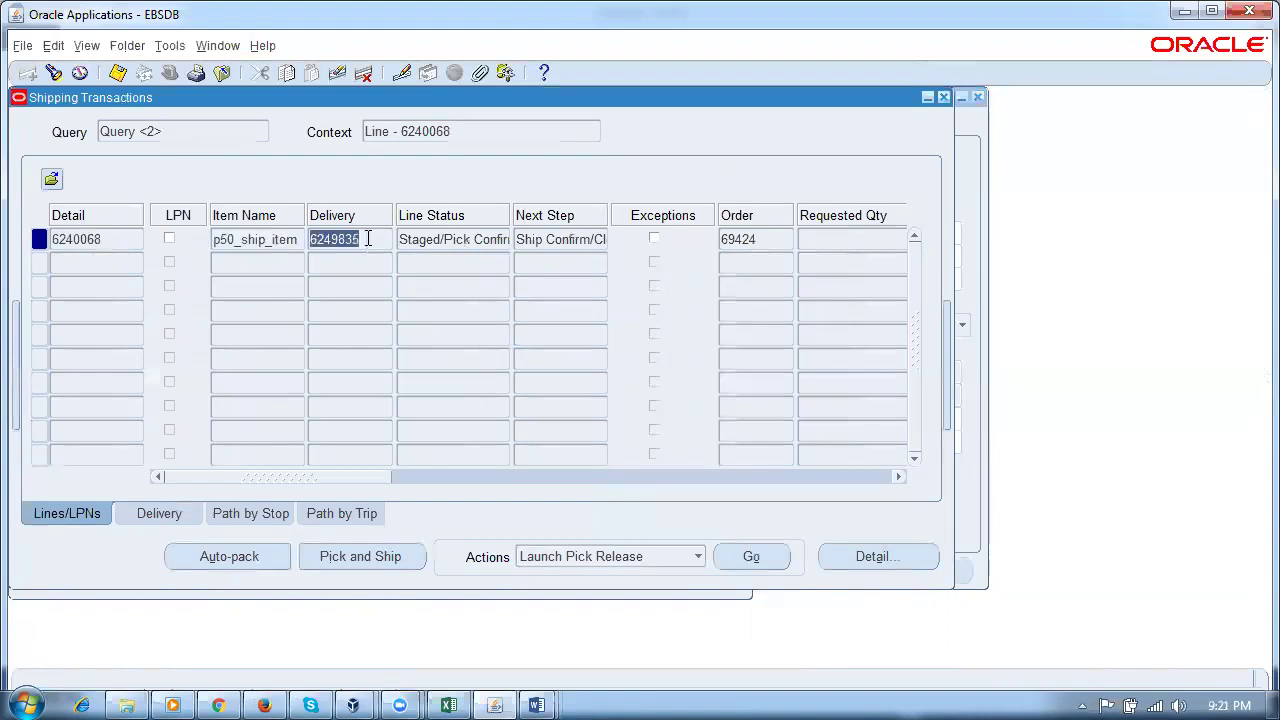
pyautogui.click(488, 242)
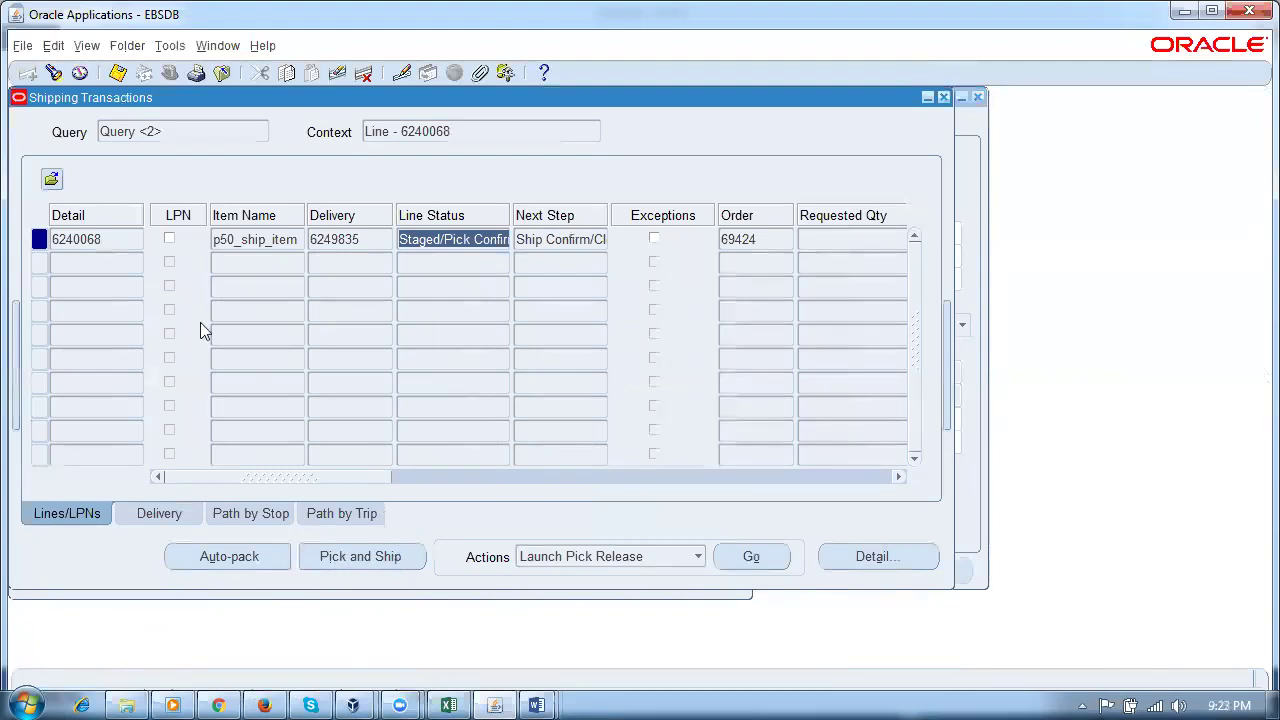
# Step: Switch to the p50 Shipping Parameters and review the ship confirm rule setting
pyautogui.click(216, 46)
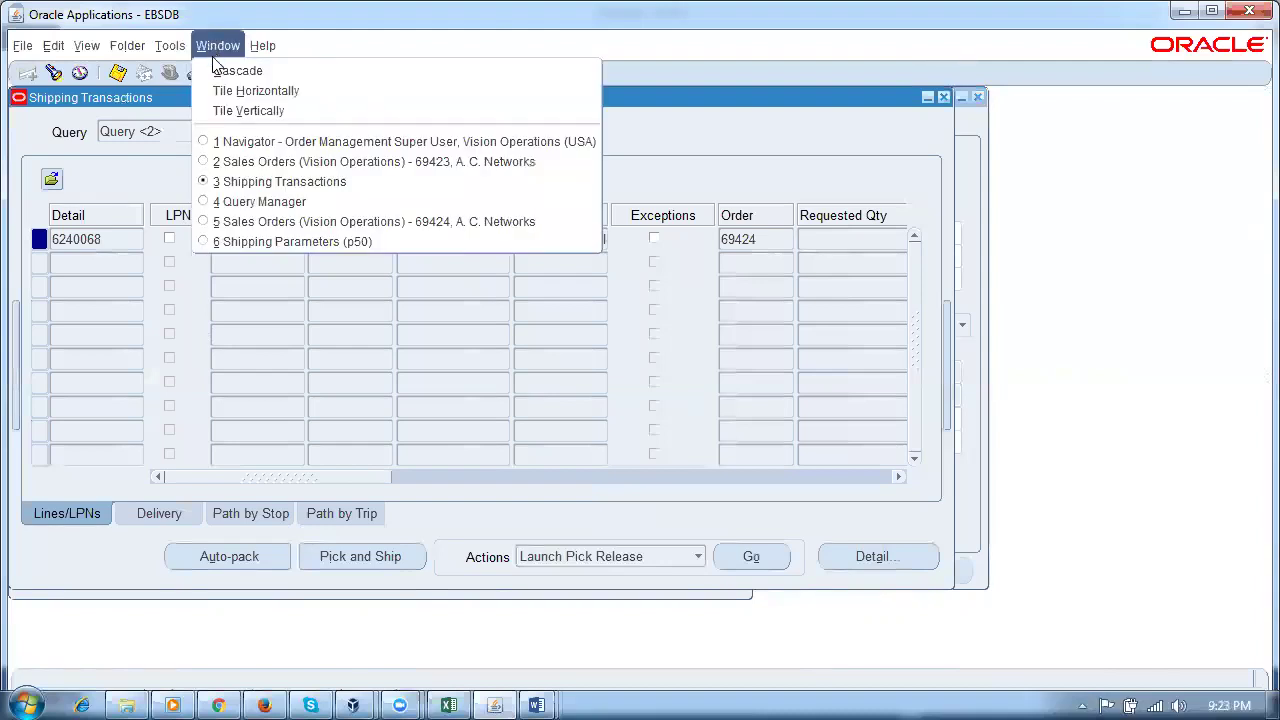
pyautogui.click(318, 244)
pyautogui.click(266, 122)
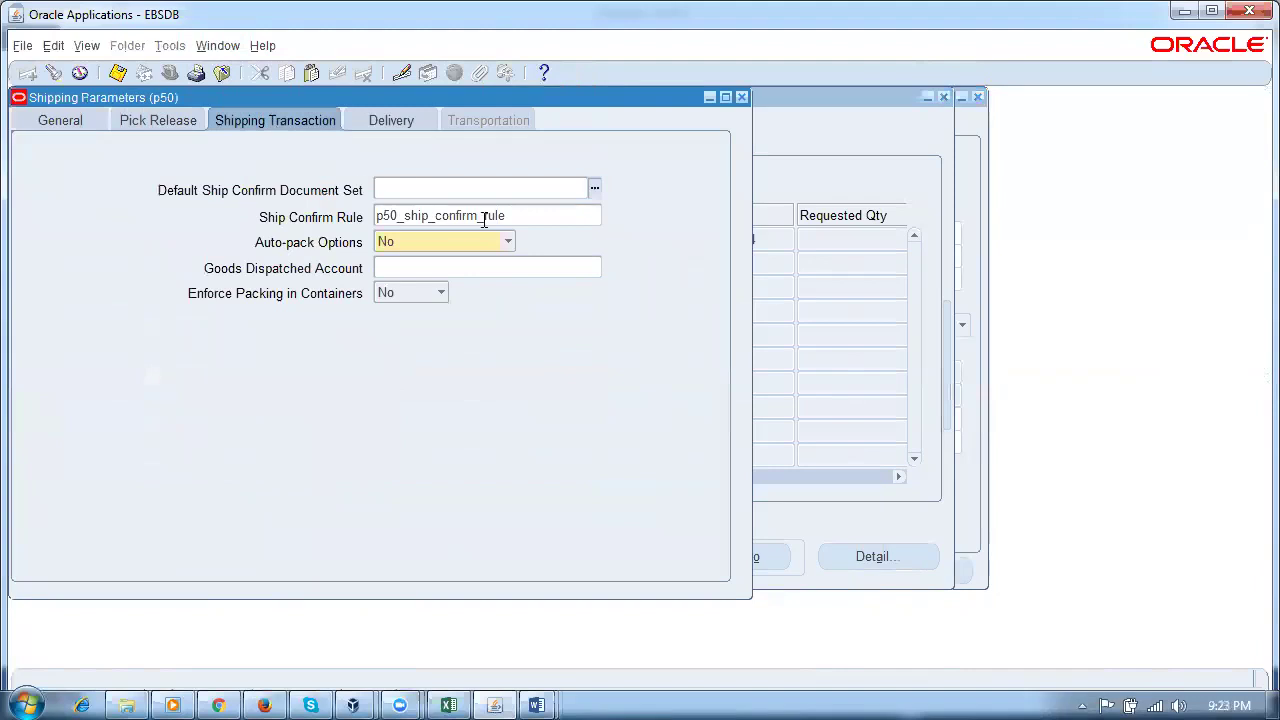
pyautogui.click(486, 215)
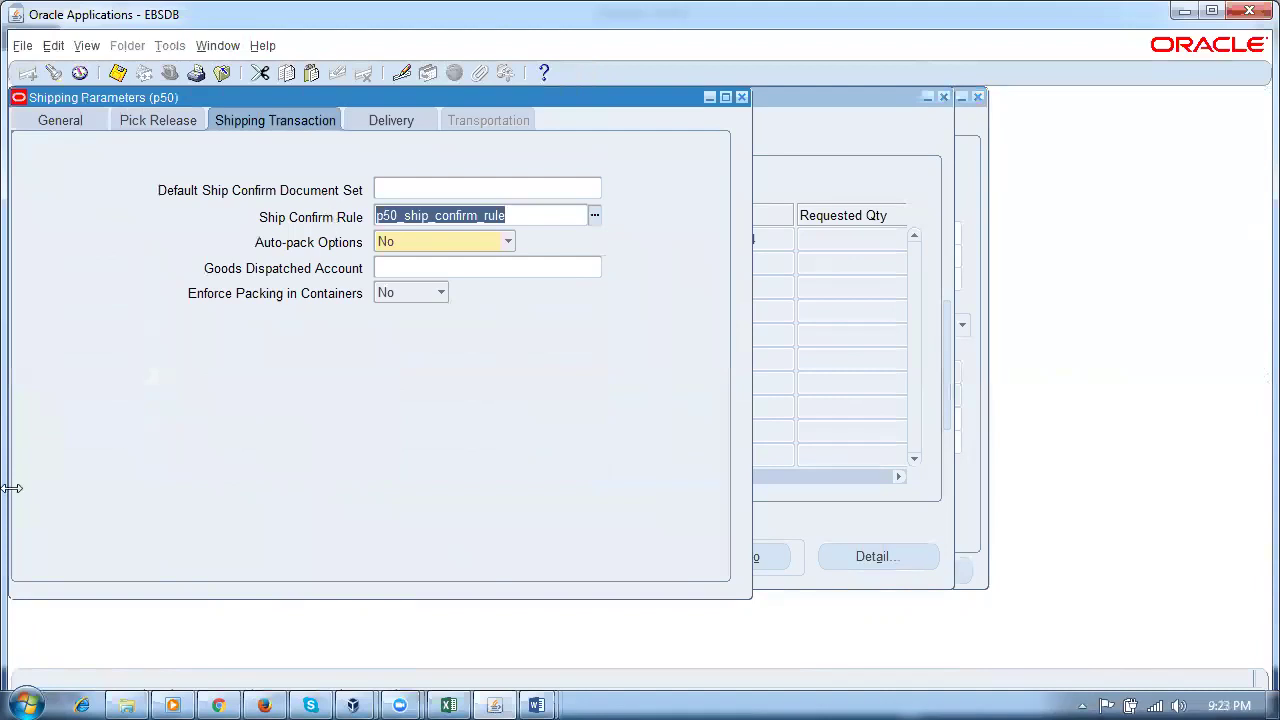
# Step: Turn on Auto Allocate under Pick Release, save the parameters, and close the window
pyautogui.click(146, 120)
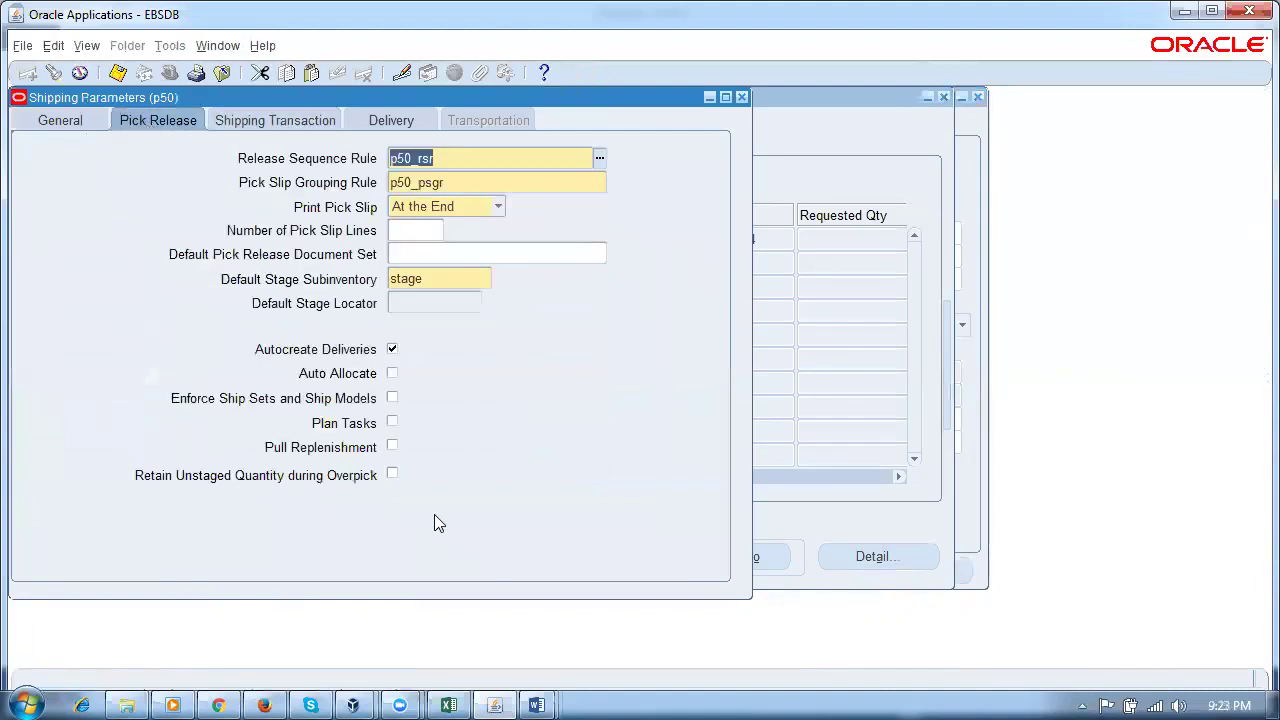
pyautogui.click(391, 373)
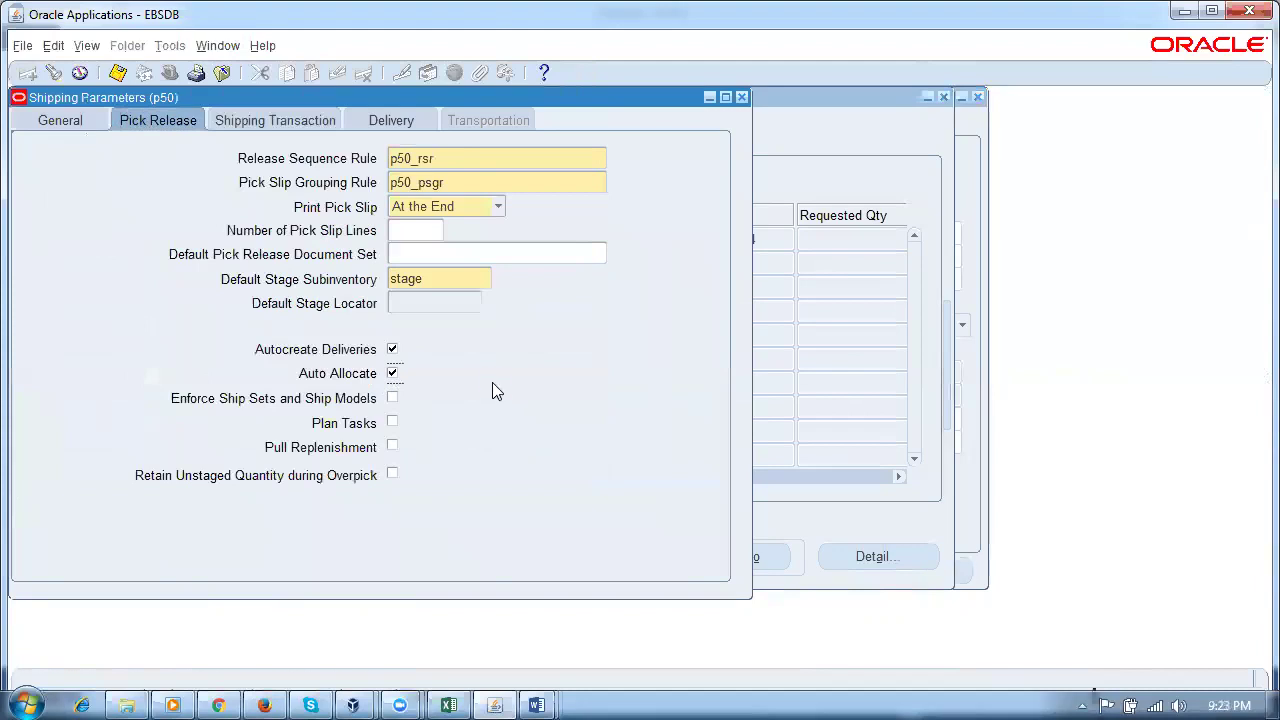
pyautogui.hotkey('ctrl', 's')
pyautogui.click(741, 97)
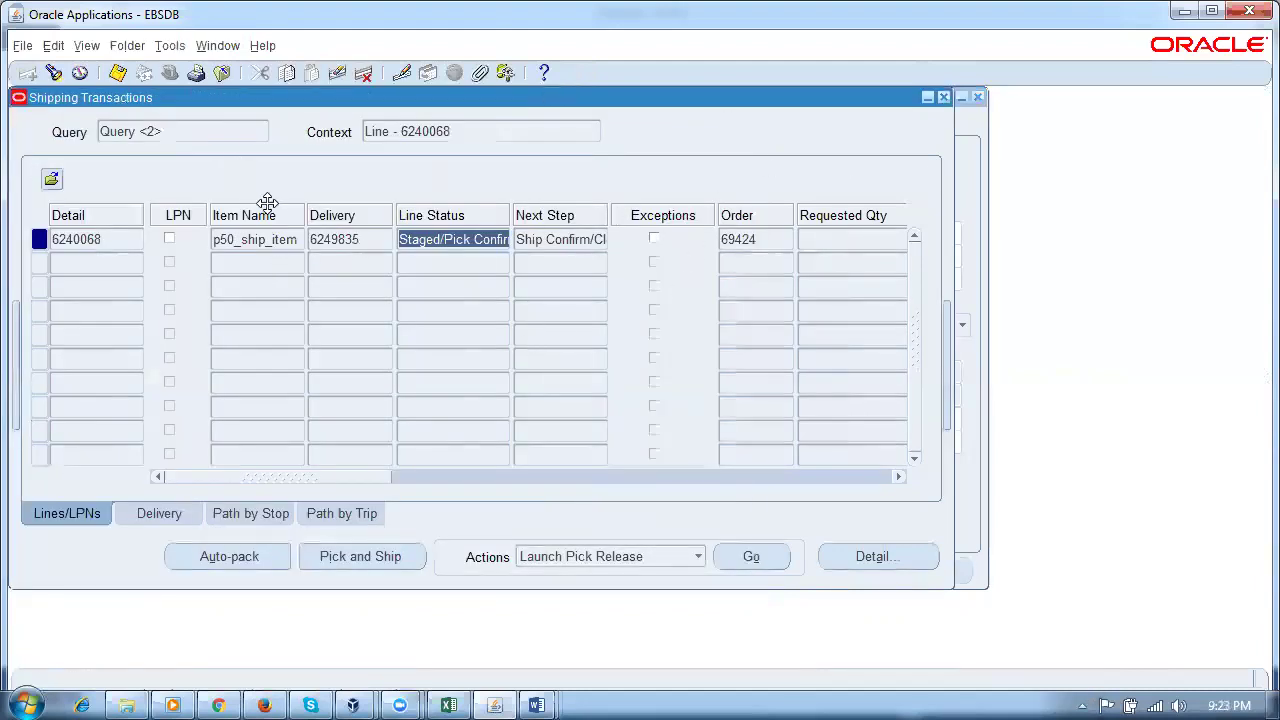
# Step: Query shipping lines with From and To Order Number both set to 69423
pyautogui.press('F11')
pyautogui.doubleClick(530, 304)
pyautogui.click(530, 304)
pyautogui.press('BackSpace')
pyautogui.write('3')
pyautogui.press('Tab')
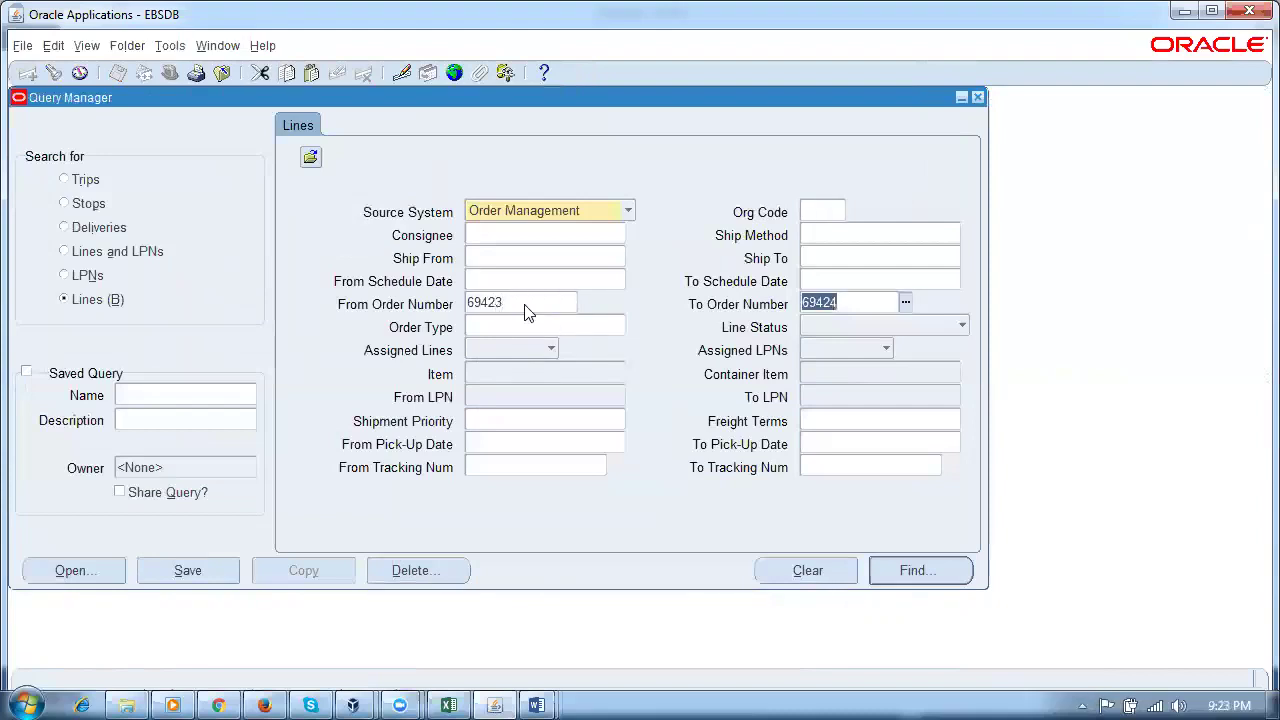
pyautogui.click(870, 302)
pyautogui.press('BackSpace')
pyautogui.write('3')
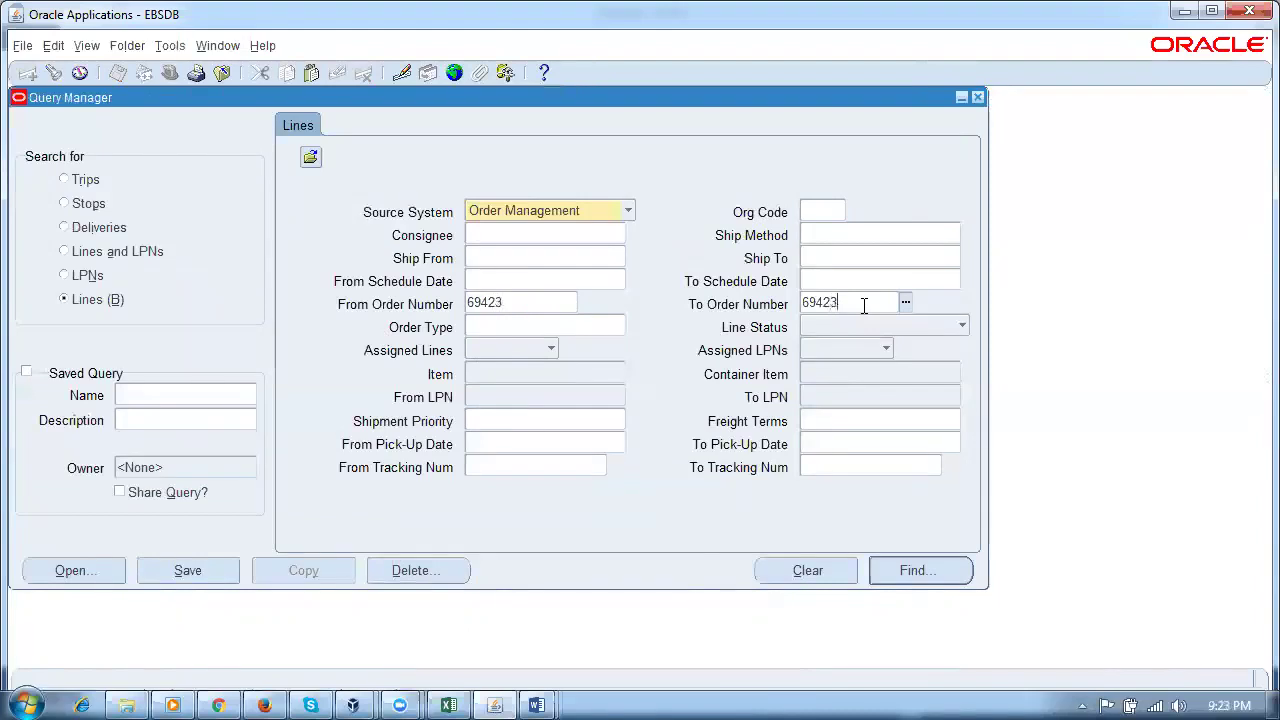
pyautogui.click(915, 571)
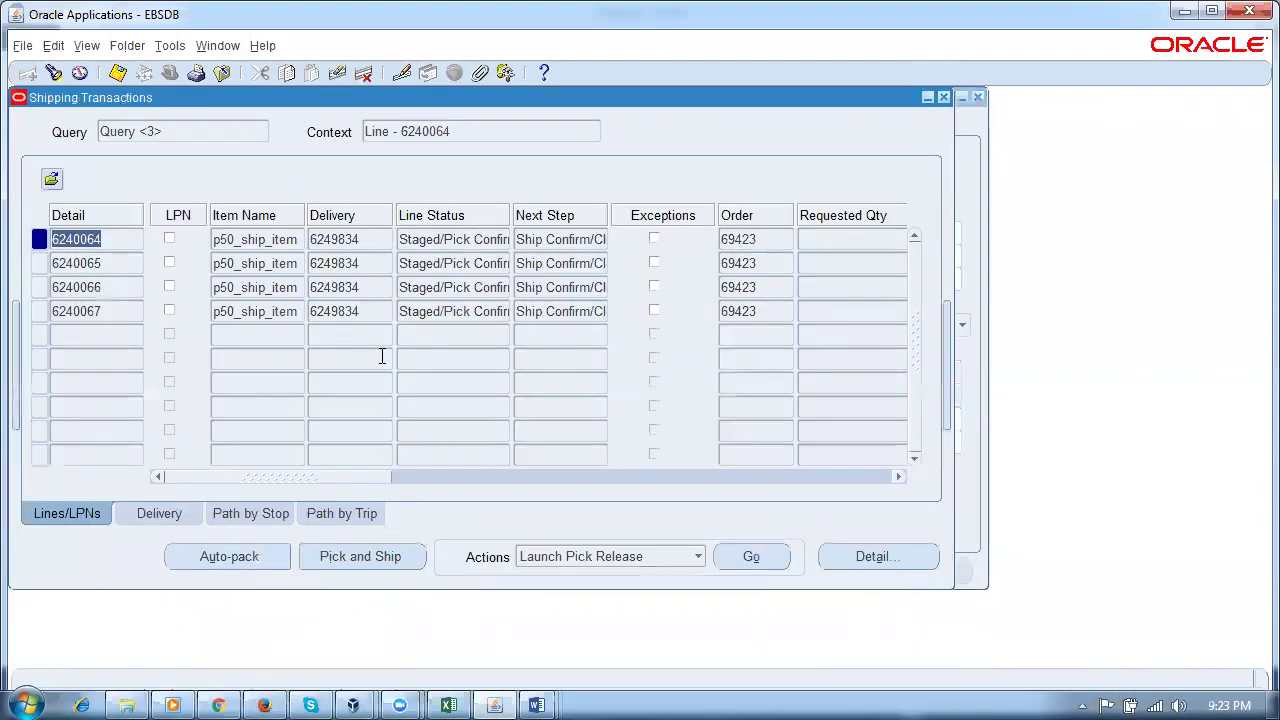
# Step: Unassign lines 6240065–6240067 from delivery 6249834, leaving line 6240064 selected
pyautogui.click(120, 262)
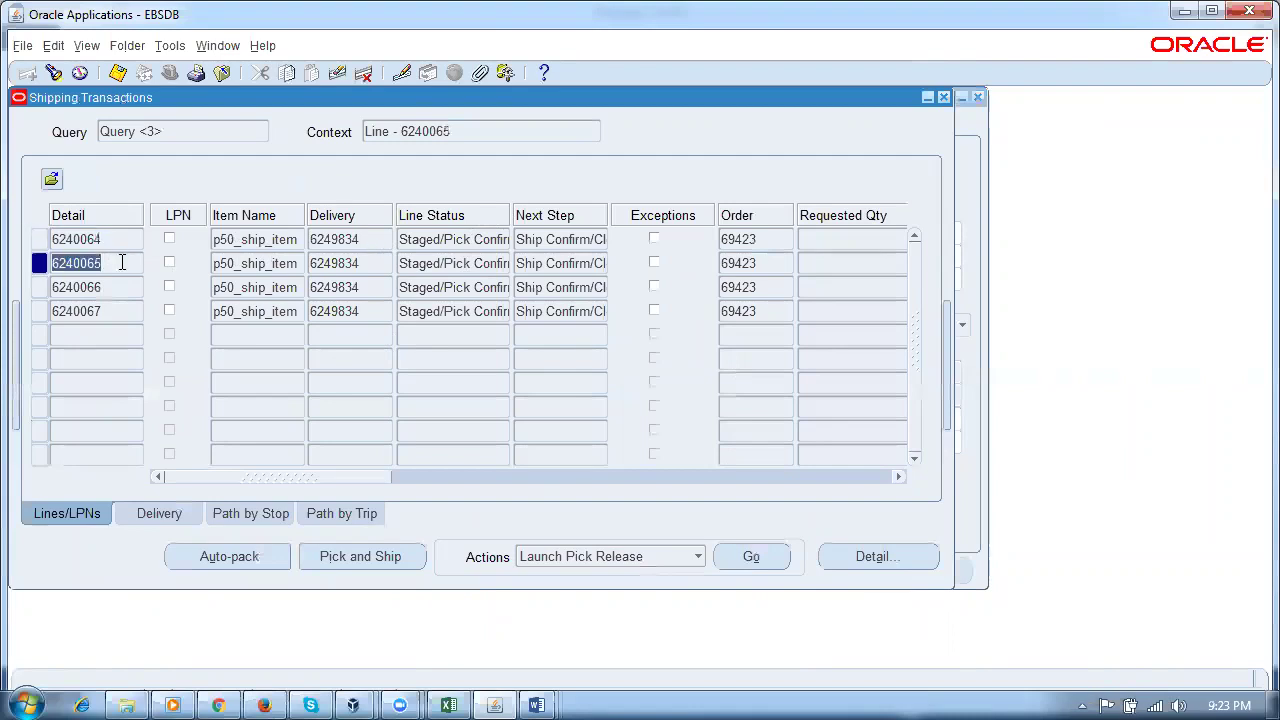
pyautogui.keyDown('shift'); pyautogui.click(136, 311); pyautogui.keyUp('shift')
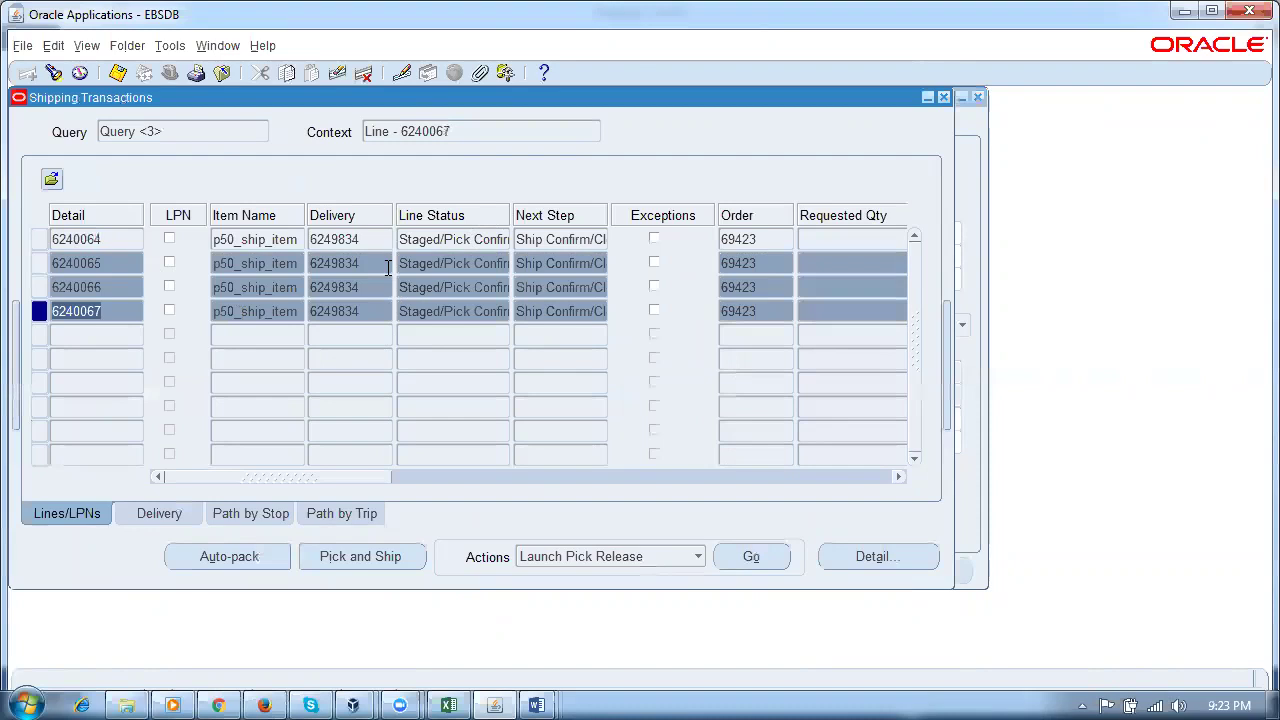
pyautogui.click(566, 554)
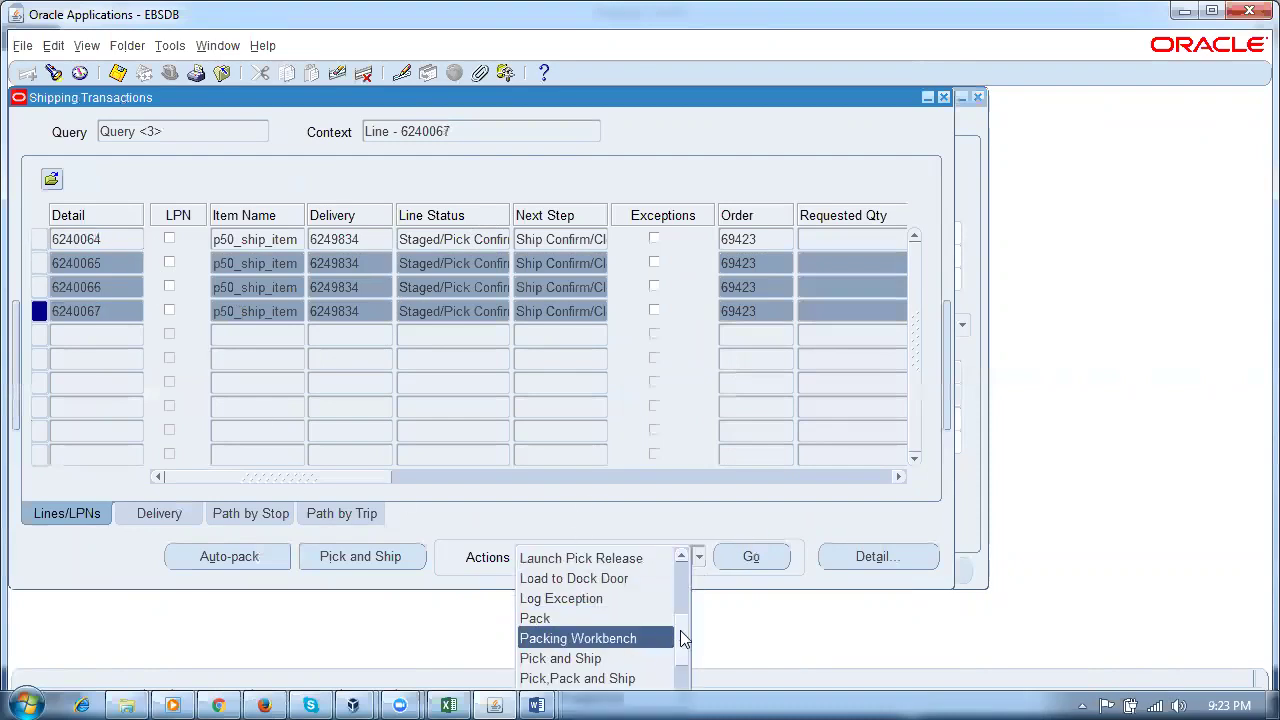
pyautogui.scroll(-1, 680, 636)
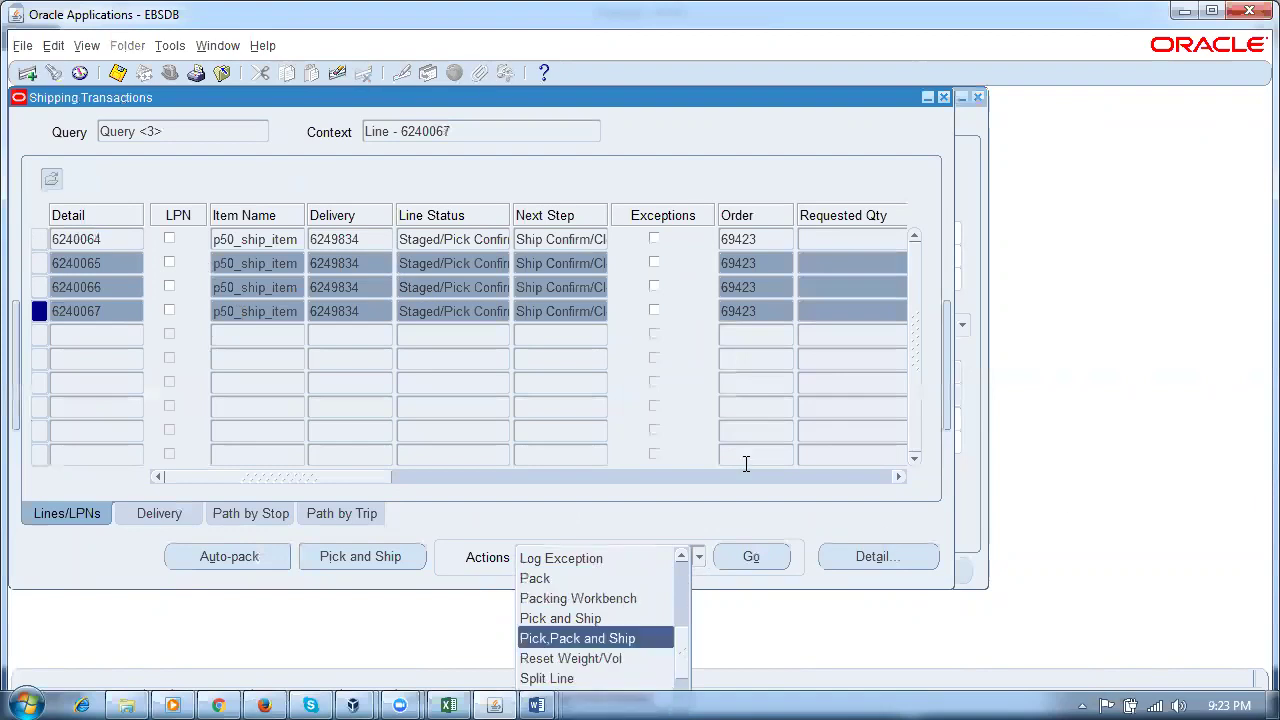
pyautogui.click(718, 514)
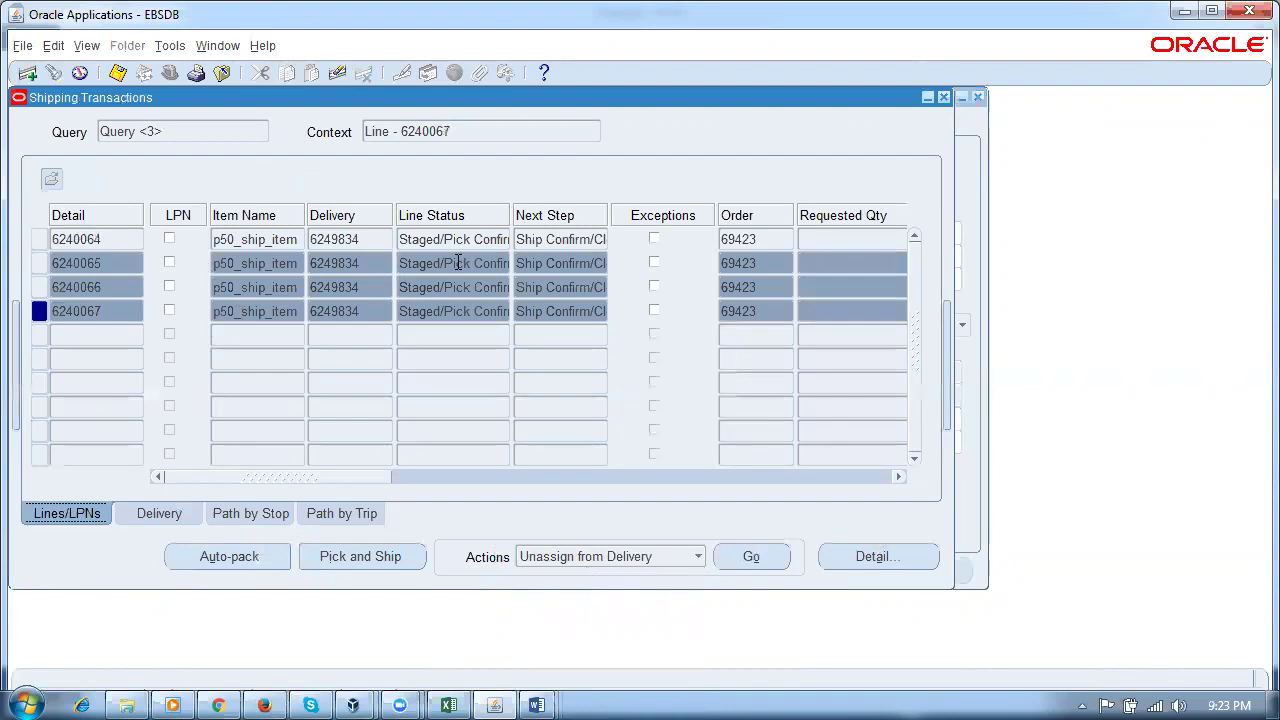
pyautogui.click(740, 553)
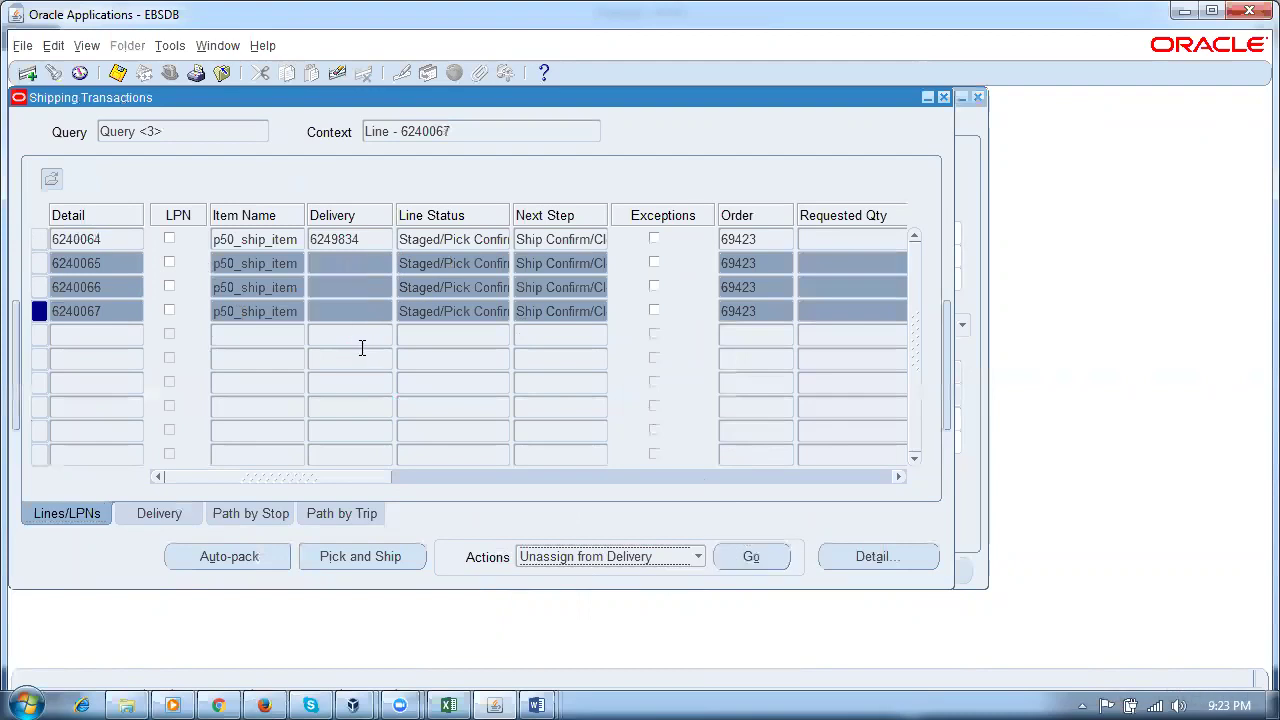
pyautogui.click(118, 263)
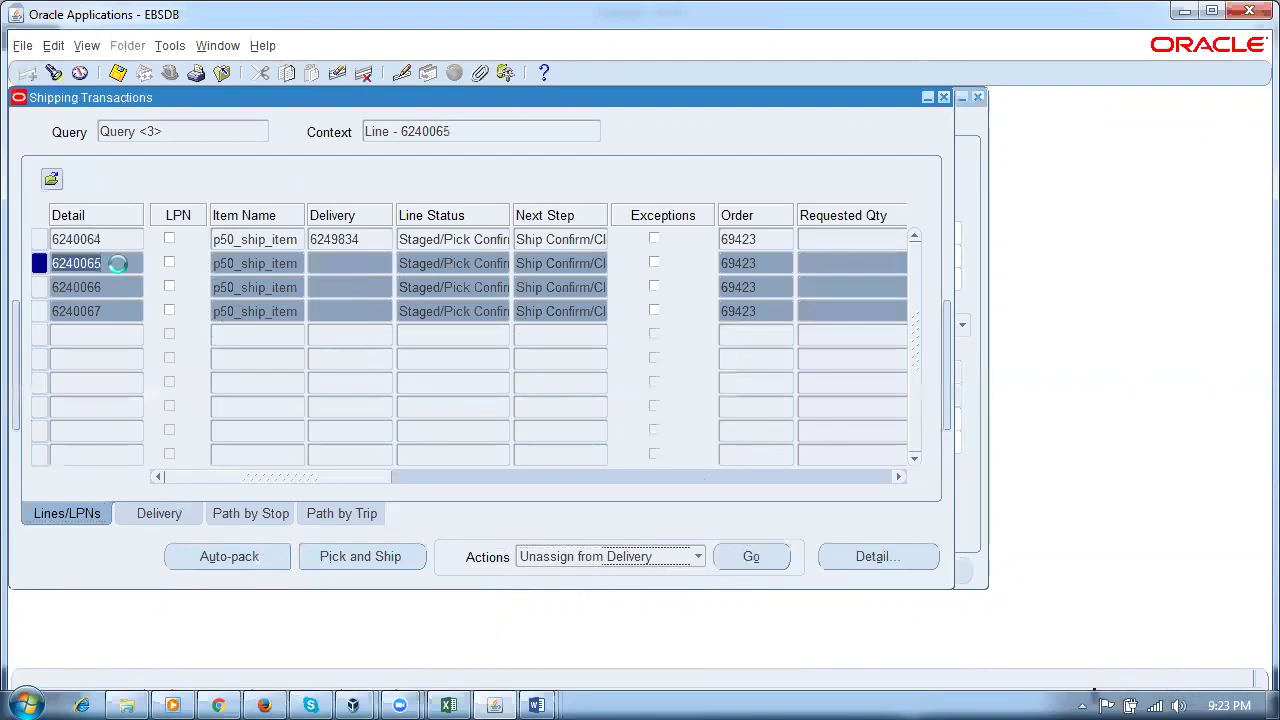
pyautogui.click(108, 238)
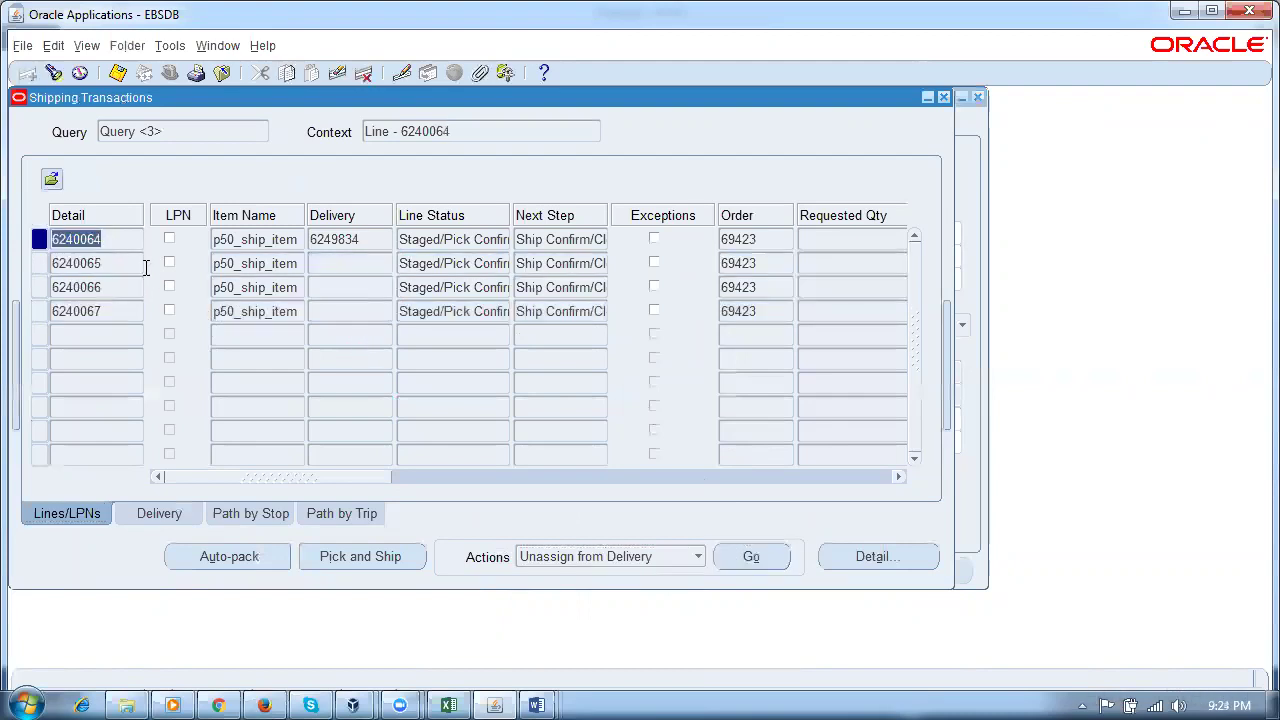
# Step: Open Confirm Delivery for delivery 6249834 with Defer Interface checked under p50_ship_confirm_rule
pyautogui.click(159, 514)
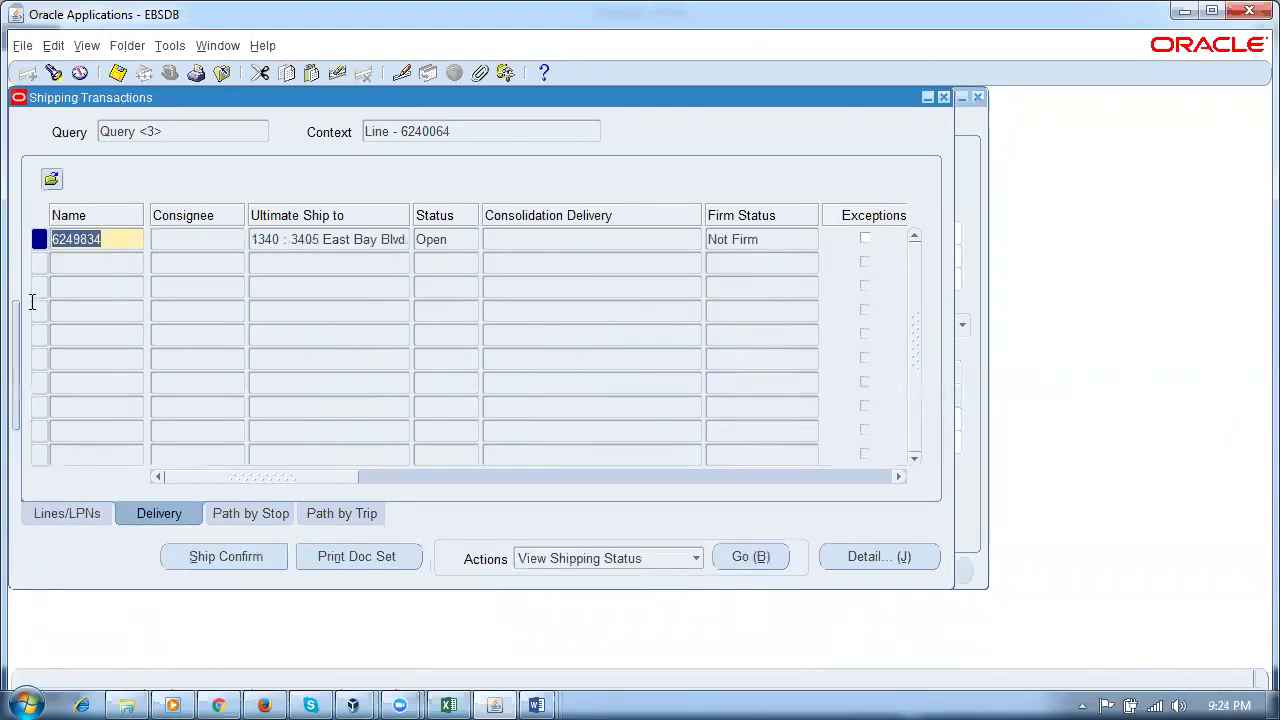
pyautogui.click(204, 562)
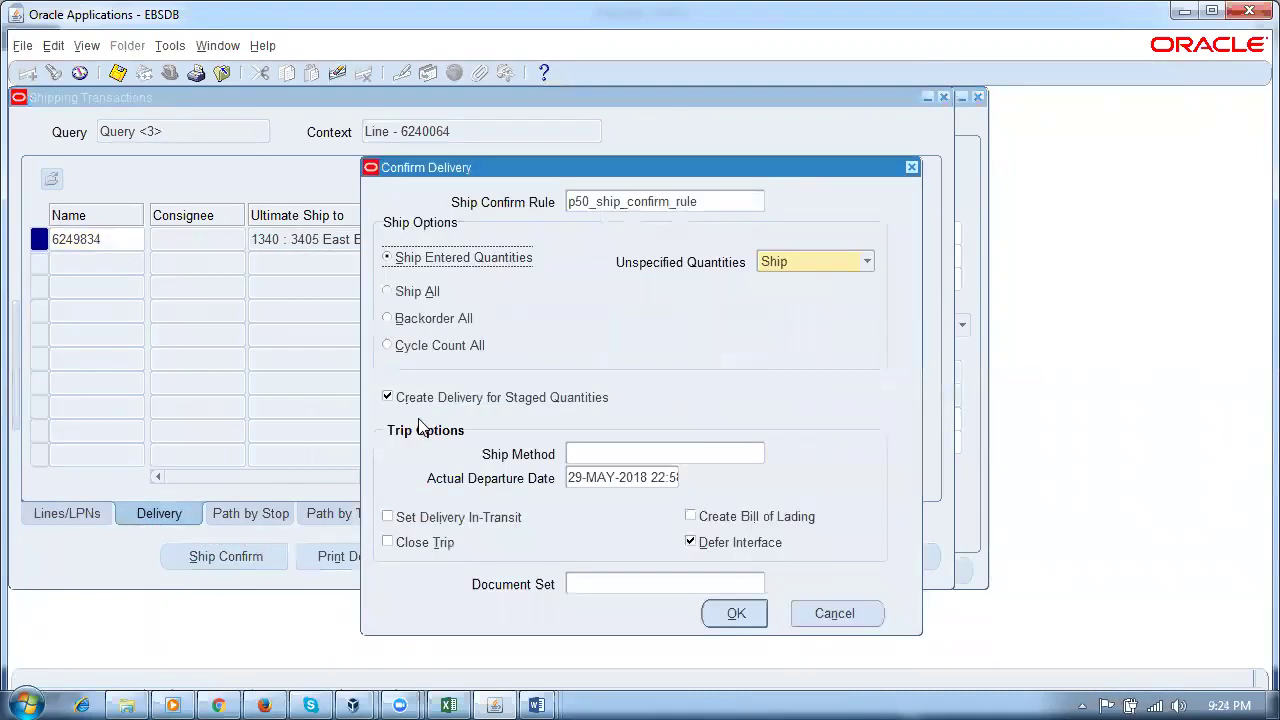
pyautogui.click(618, 205)
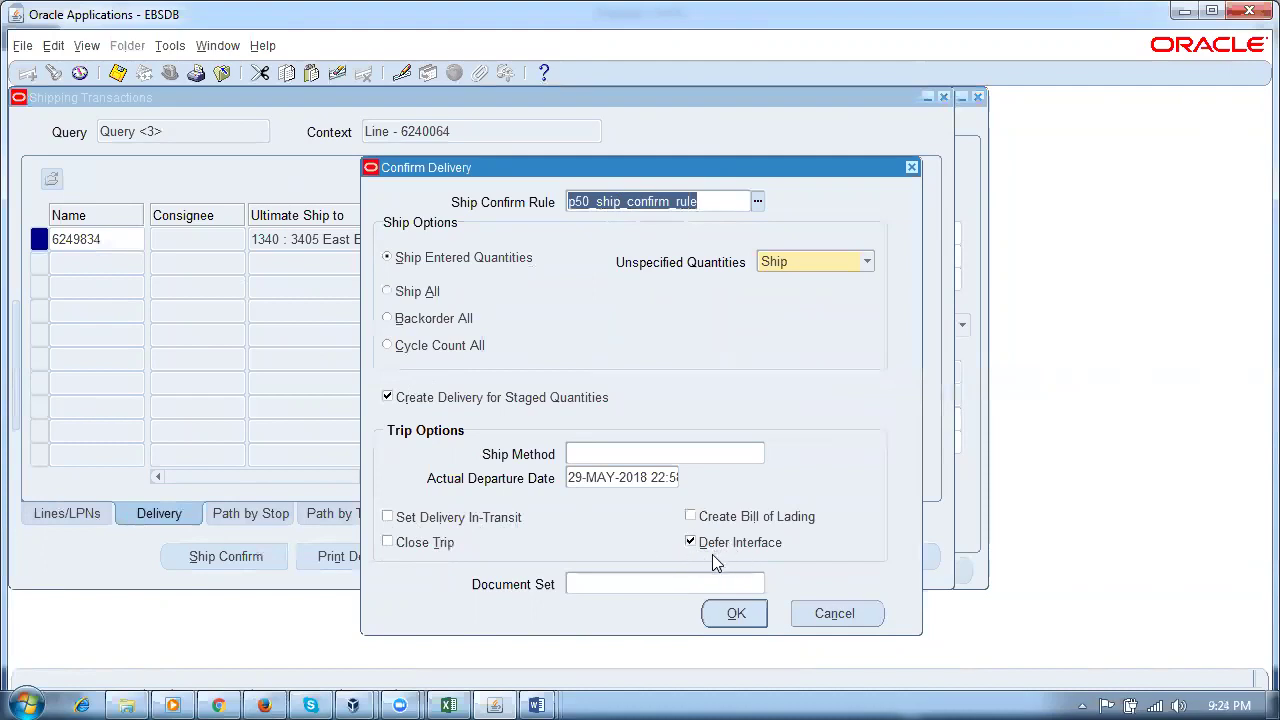
pyautogui.click(537, 705)
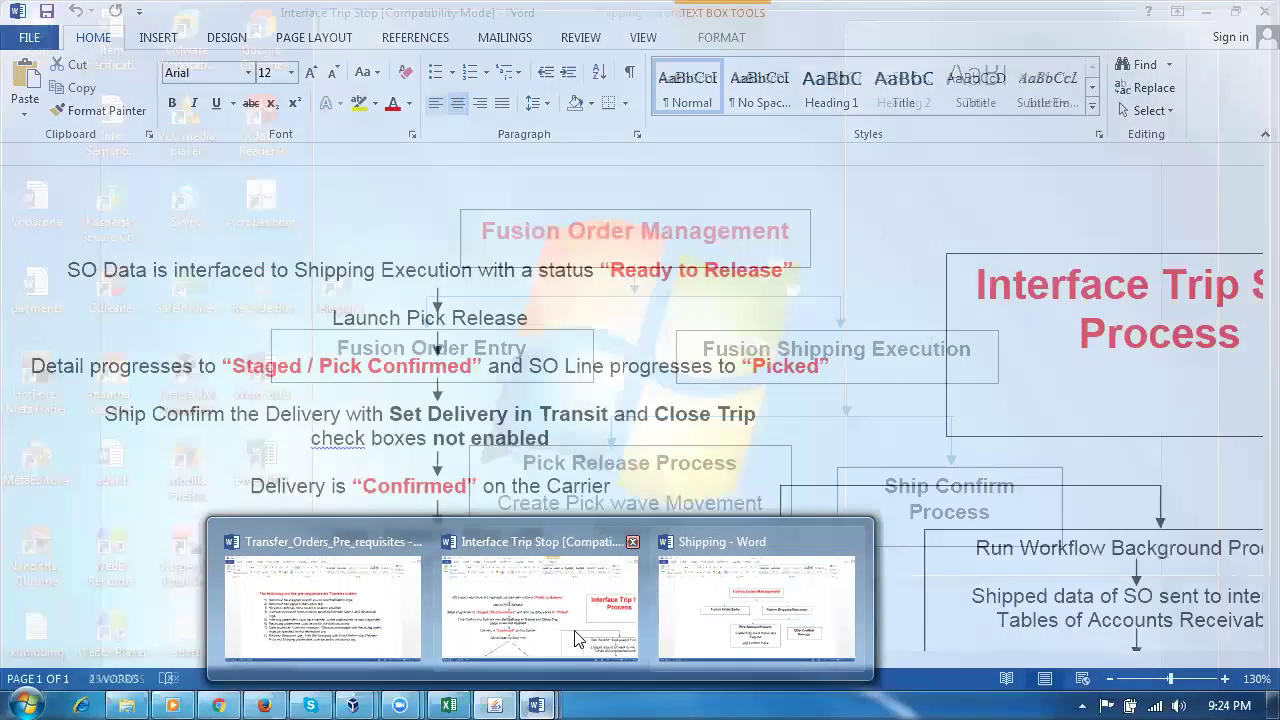
pyautogui.click(560, 610)
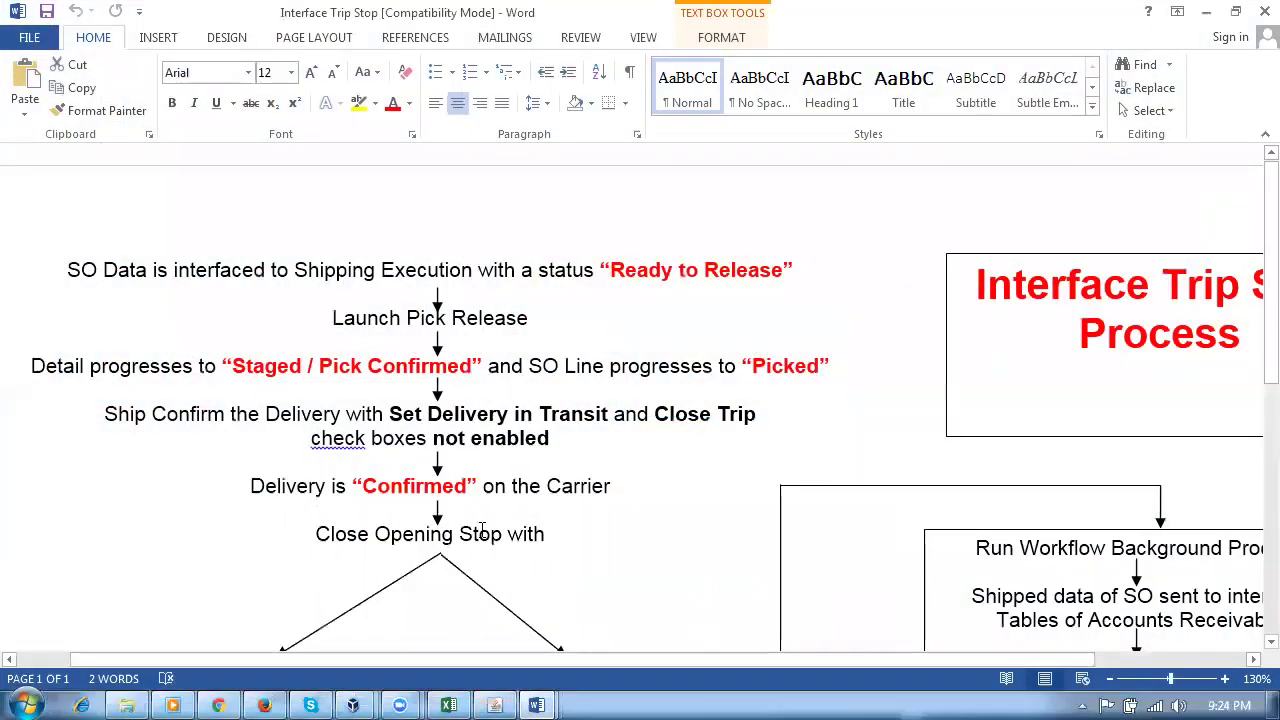
pyautogui.moveTo(340, 486); pyautogui.dragTo(250, 486)
pyautogui.click(545, 411)
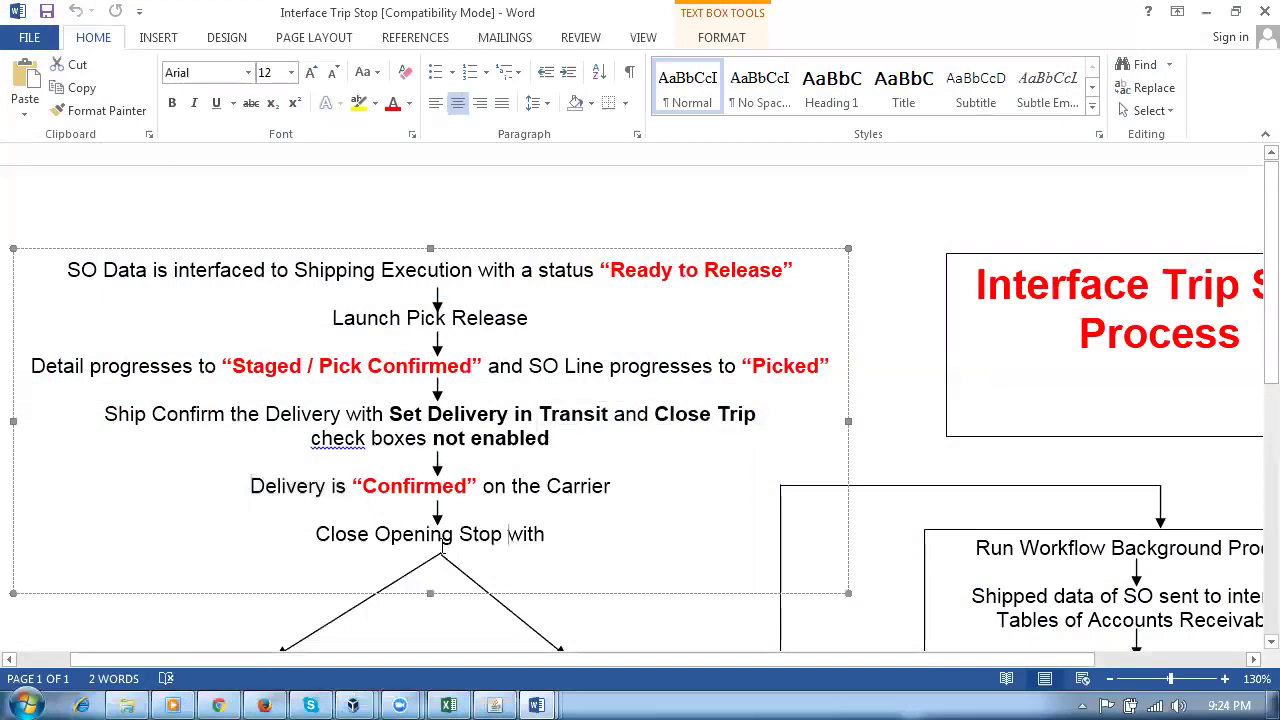
pyautogui.scroll(-3, 384, 533)
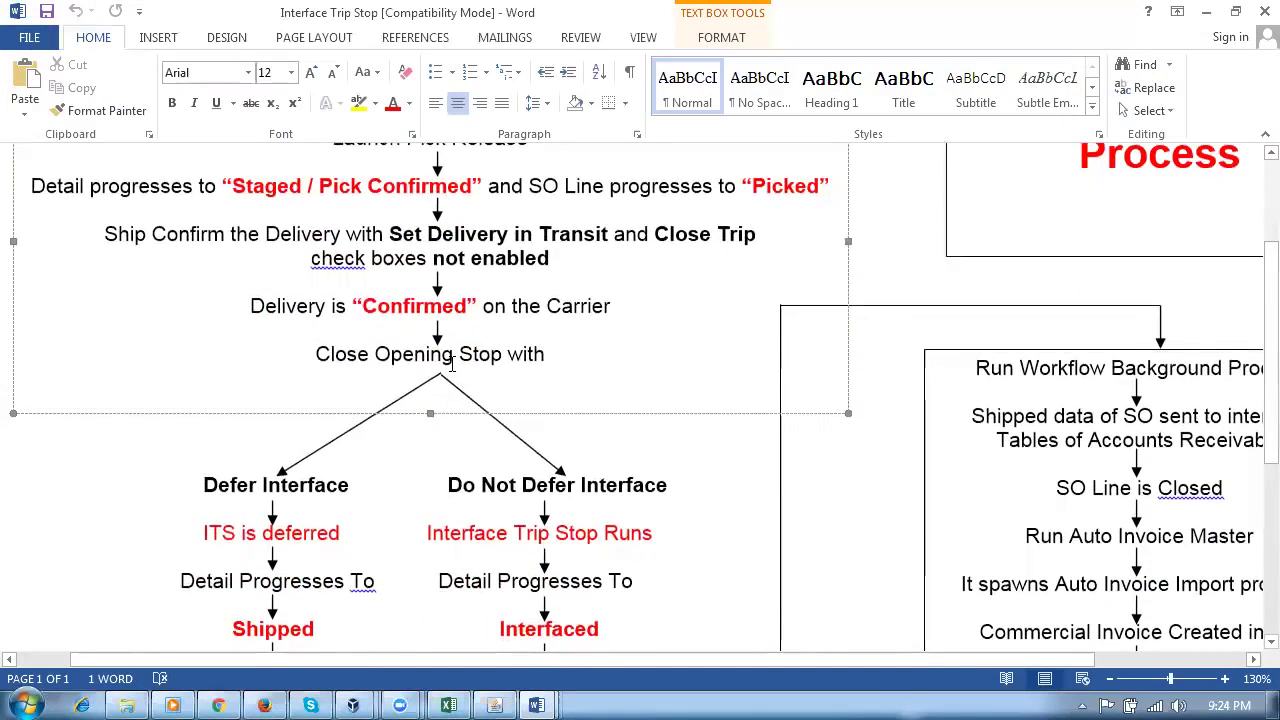
pyautogui.scroll(-2, 360, 411)
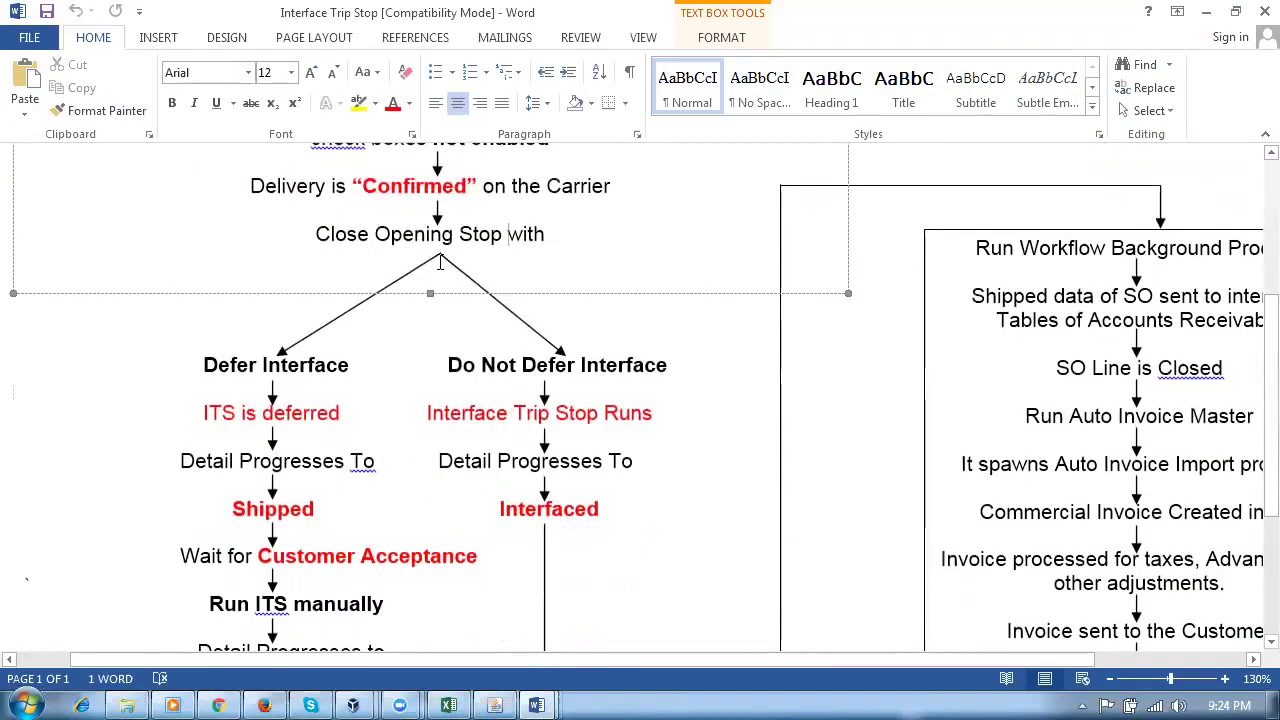
pyautogui.click(404, 233)
pyautogui.moveTo(407, 233); pyautogui.dragTo(541, 233)
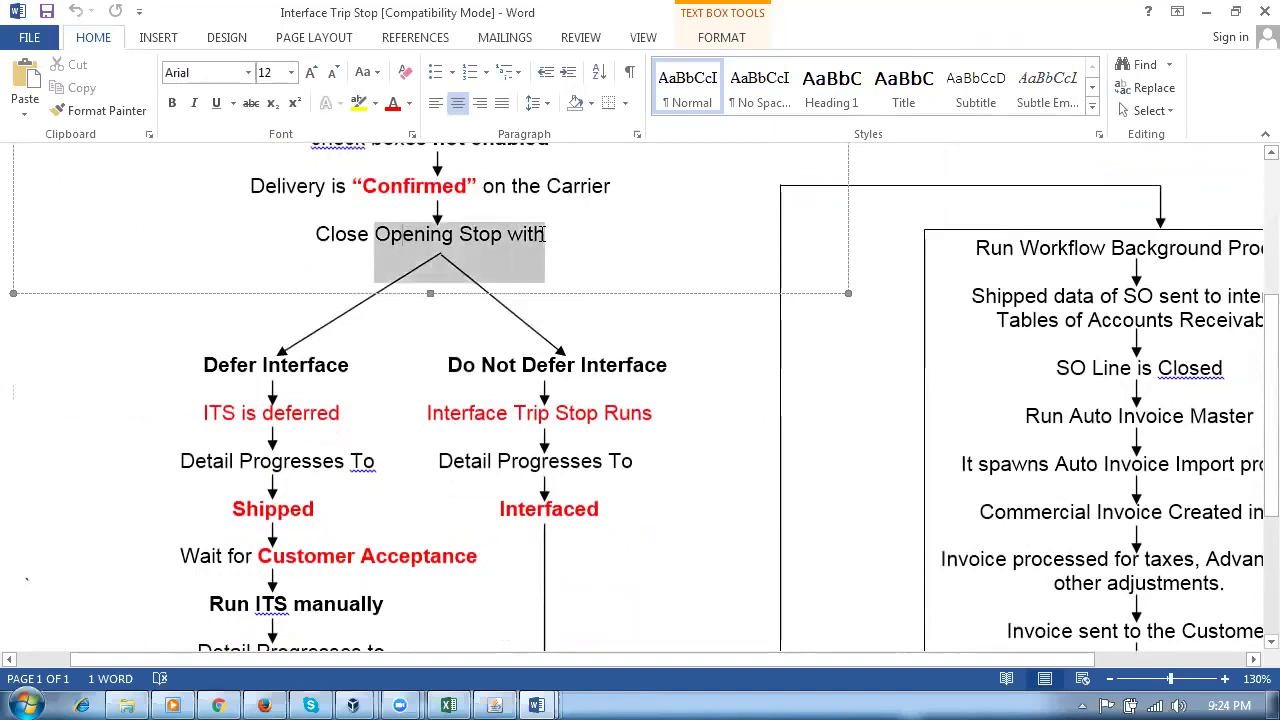
pyautogui.click(325, 366)
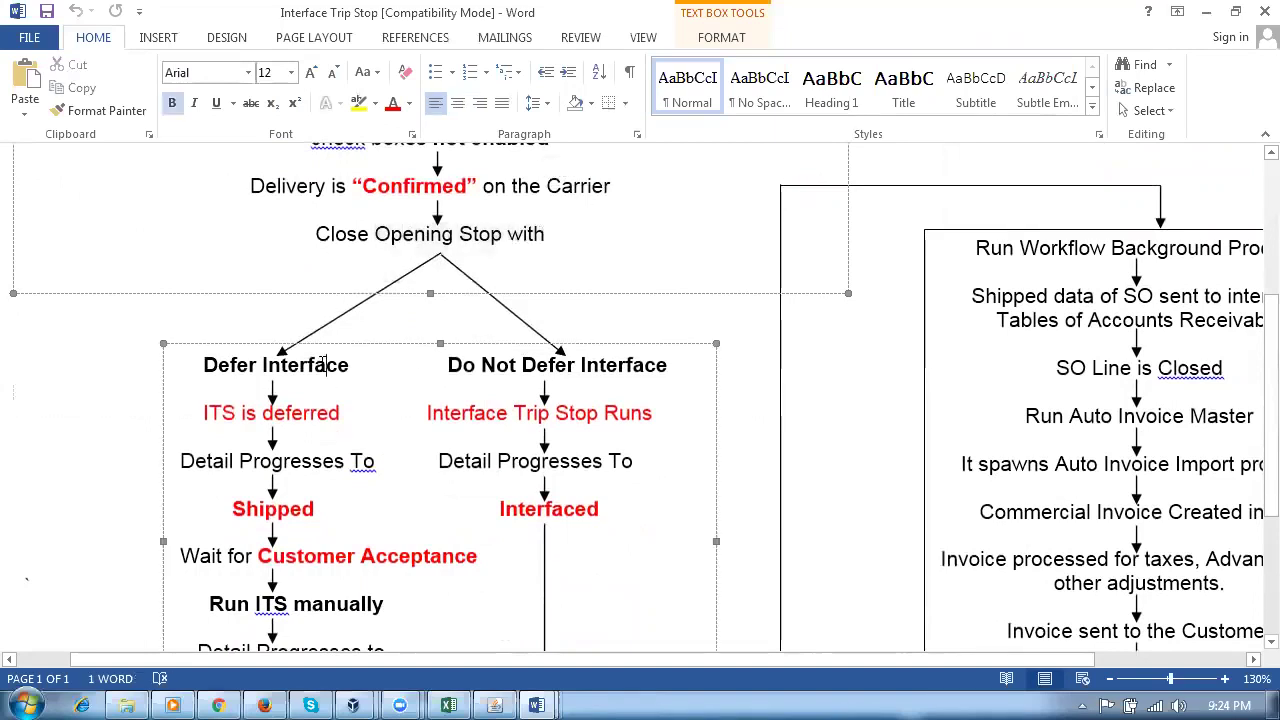
pyautogui.hotkey('alt', 'Tab')
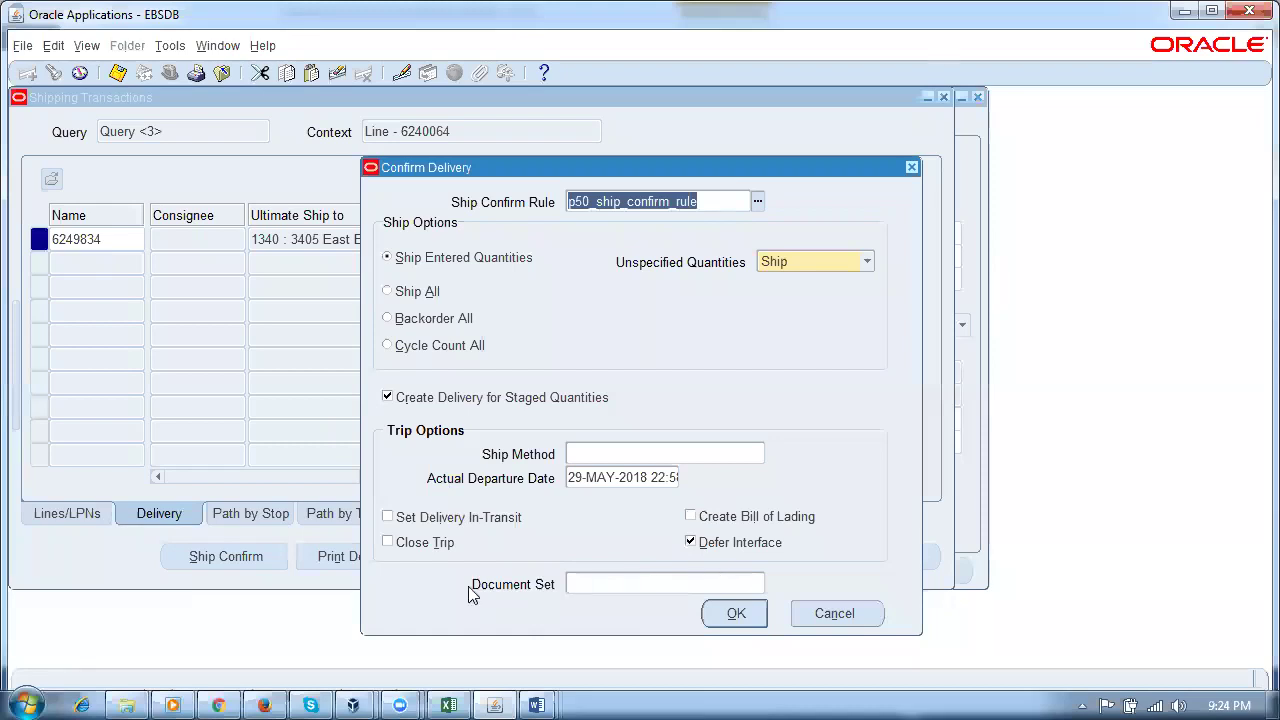
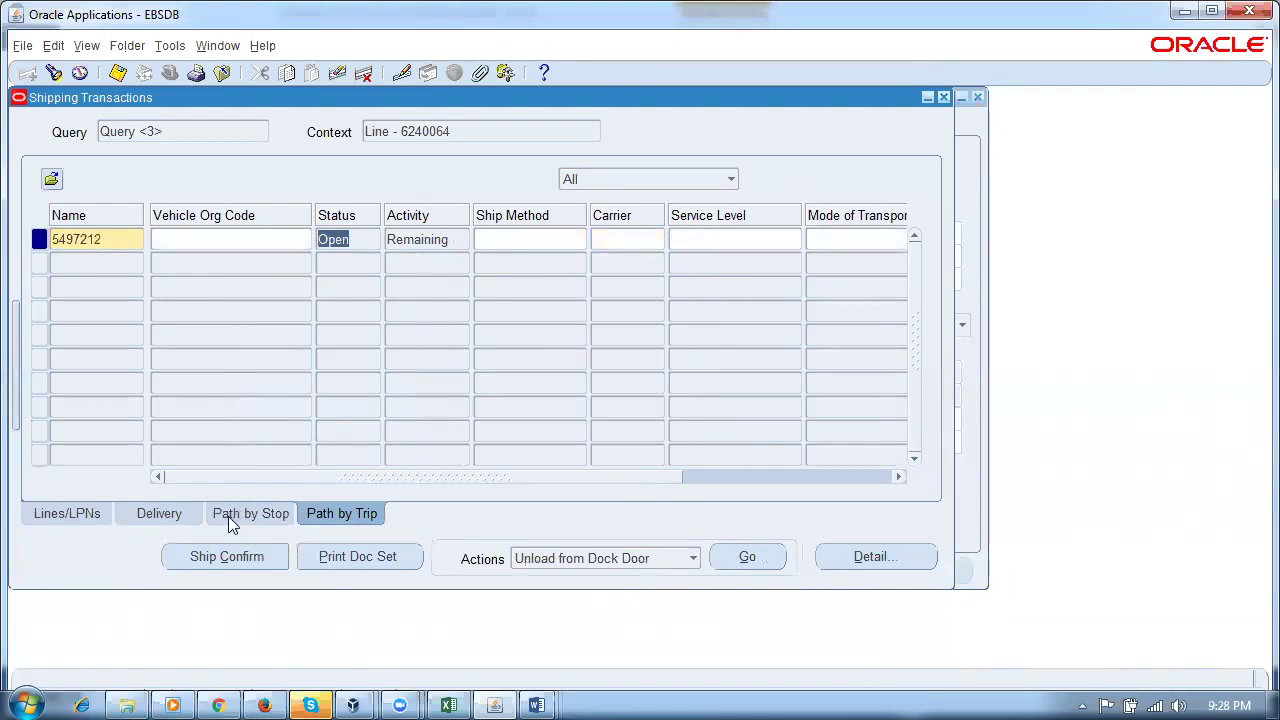
# Step: Close pickup stop 10 of trip 5497212 with Defer Interface checked, accepting the warning
pyautogui.click(348, 238)
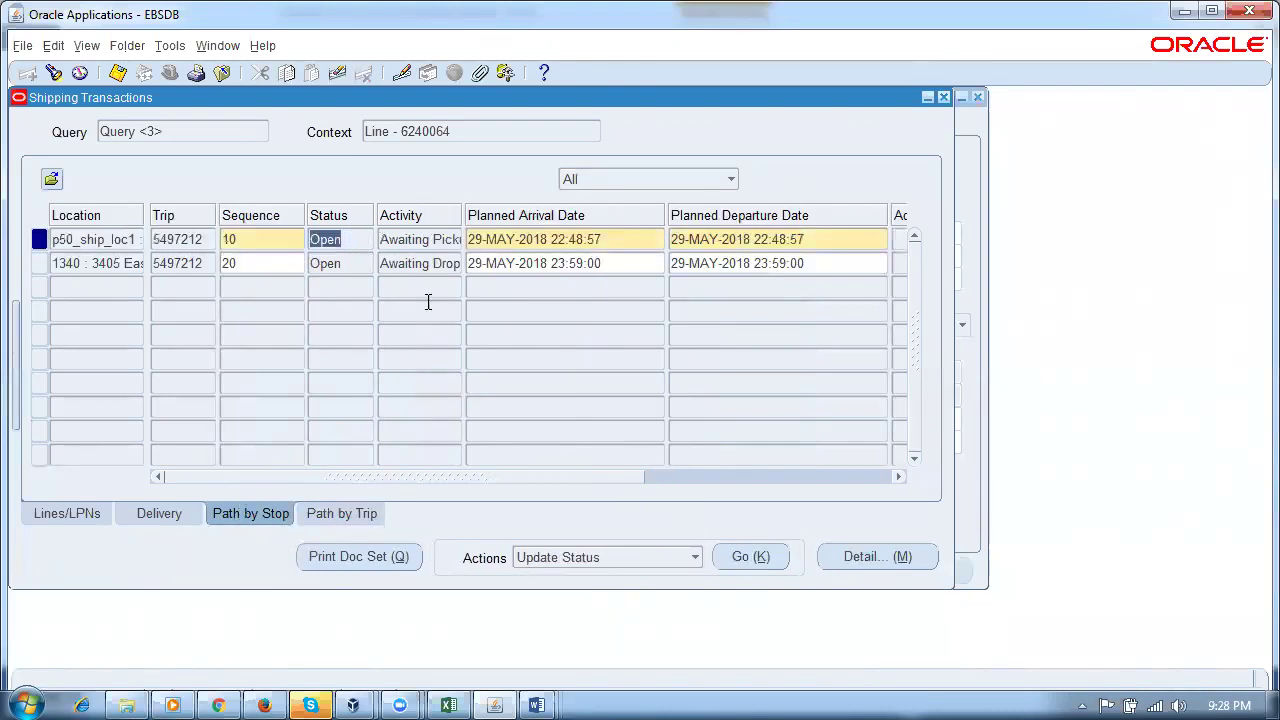
pyautogui.click(750, 558)
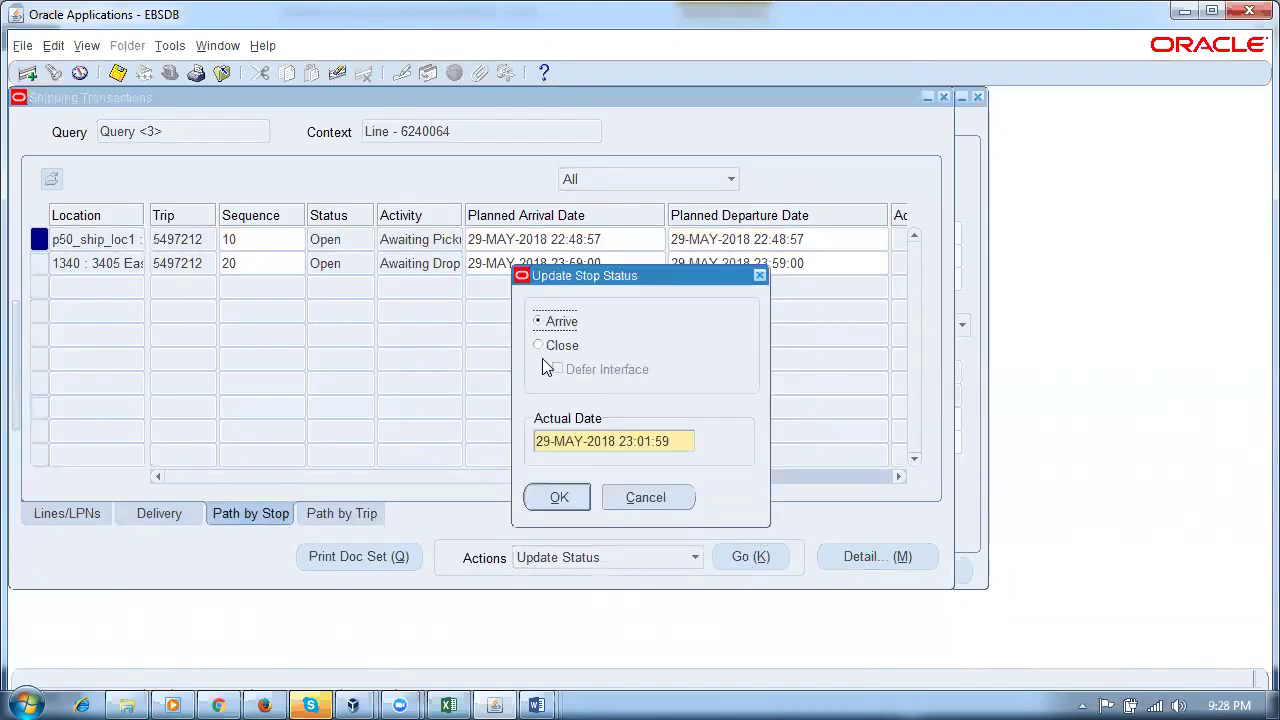
pyautogui.click(541, 349)
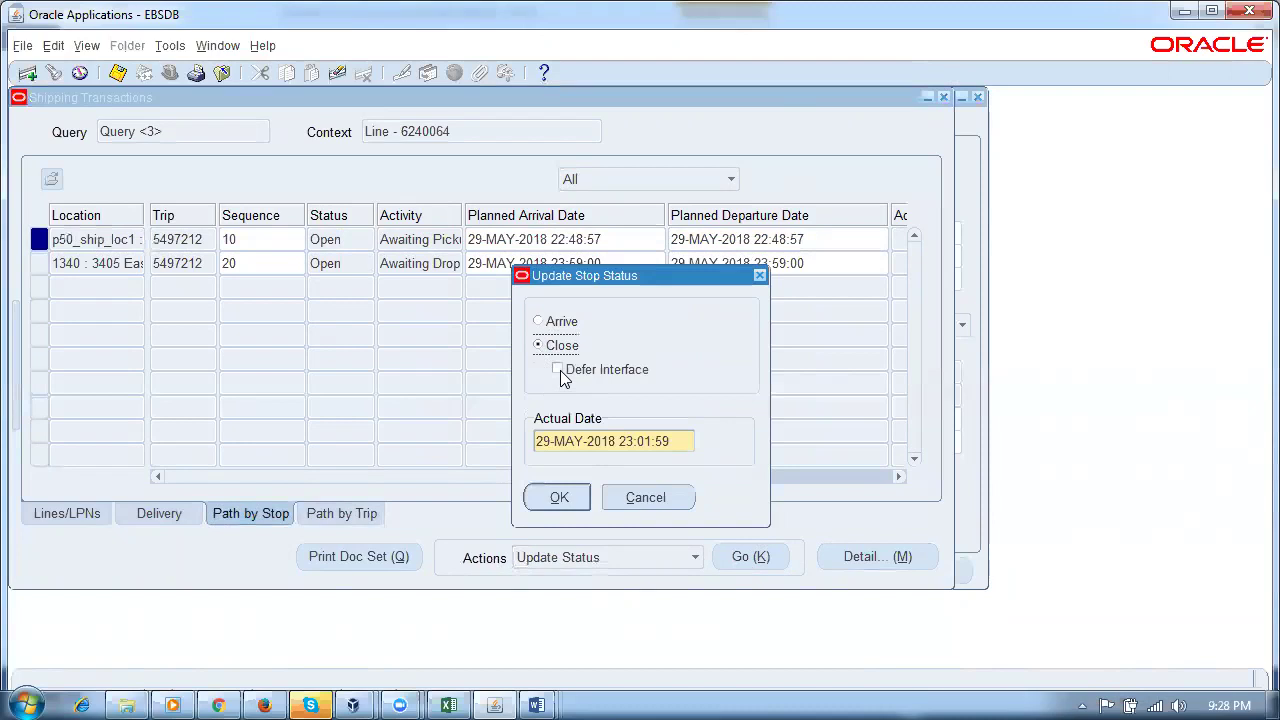
pyautogui.click(561, 376)
pyautogui.click(560, 498)
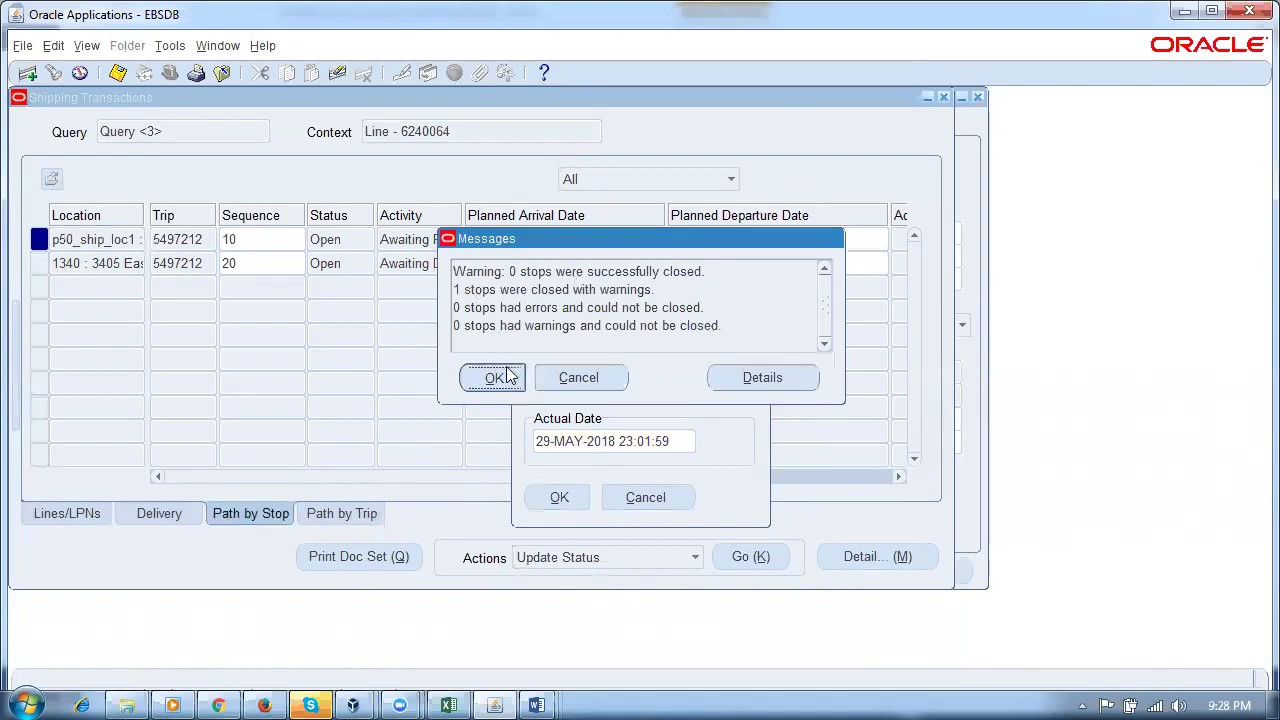
pyautogui.click(494, 376)
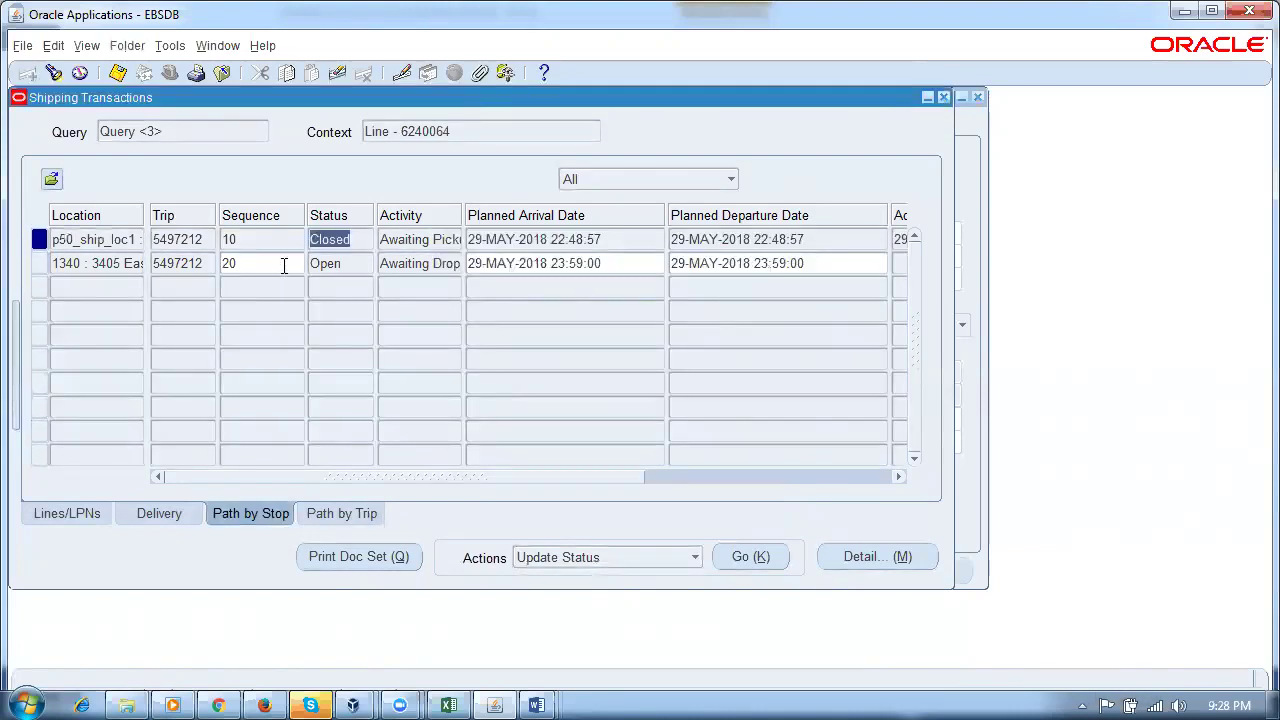
# Step: Refresh the delivery lines and confirm line 6240064 on delivery 6249834 shows Shipped
pyautogui.click(98, 514)
pyautogui.doubleClick(362, 240)
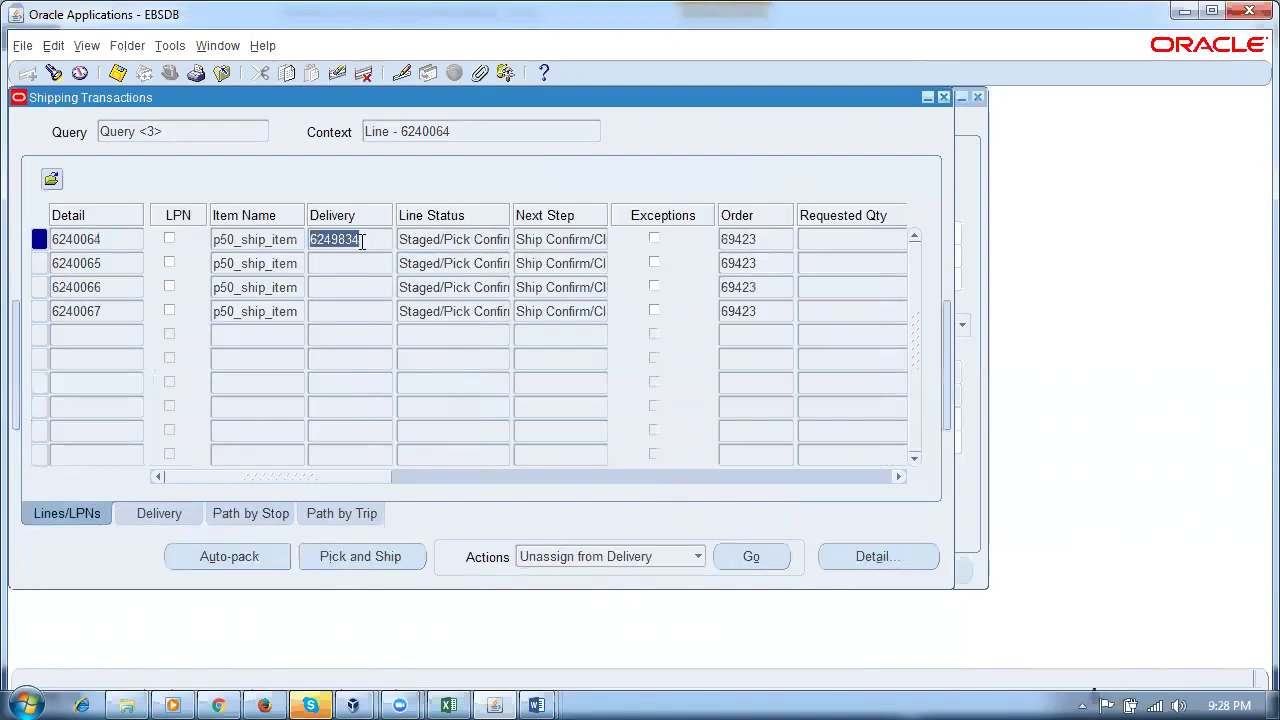
pyautogui.click(384, 224)
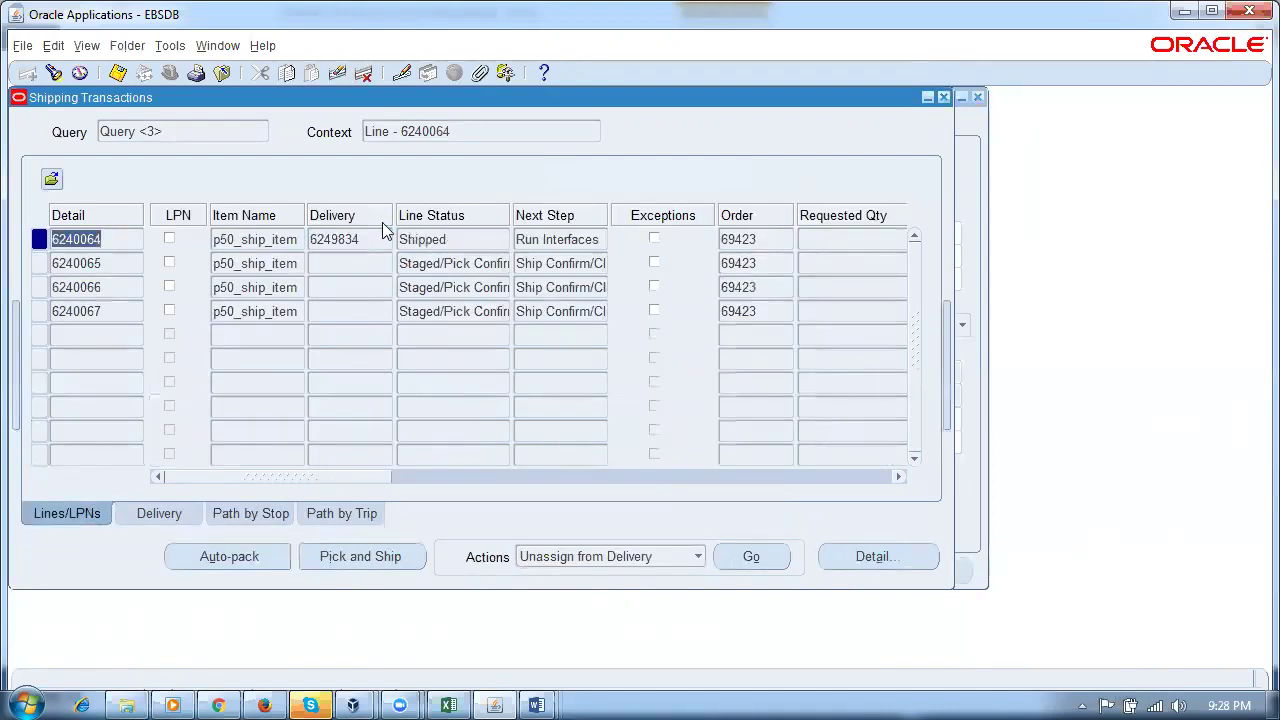
pyautogui.doubleClick(448, 240)
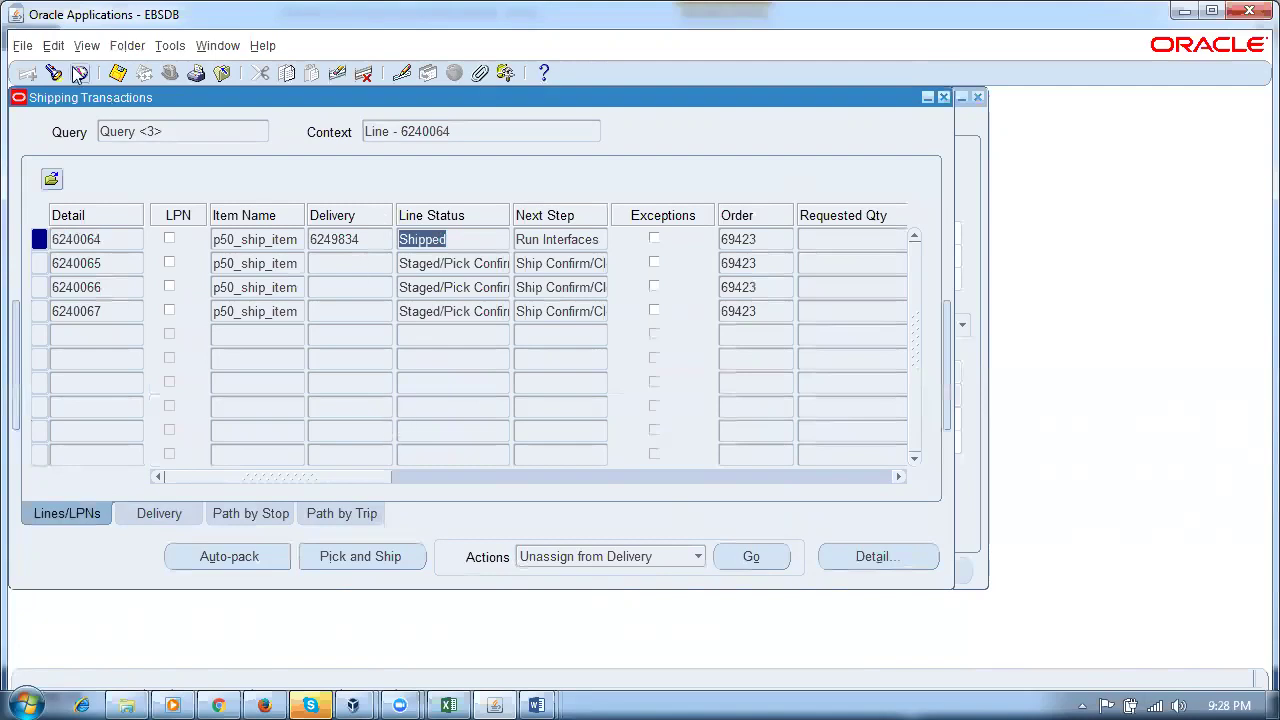
# Step: Check that sales order 69423's line 1.1 still reads Picked, then return to Shipping Transactions
pyautogui.click(215, 46)
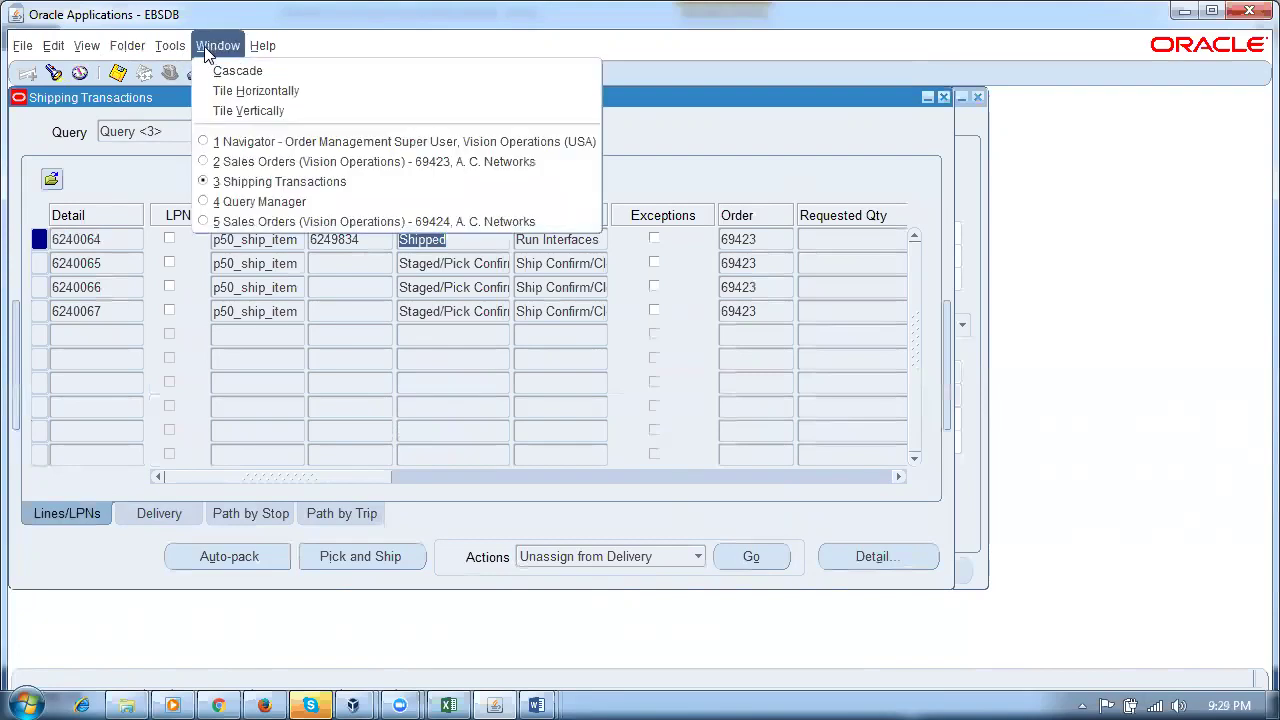
pyautogui.click(213, 165)
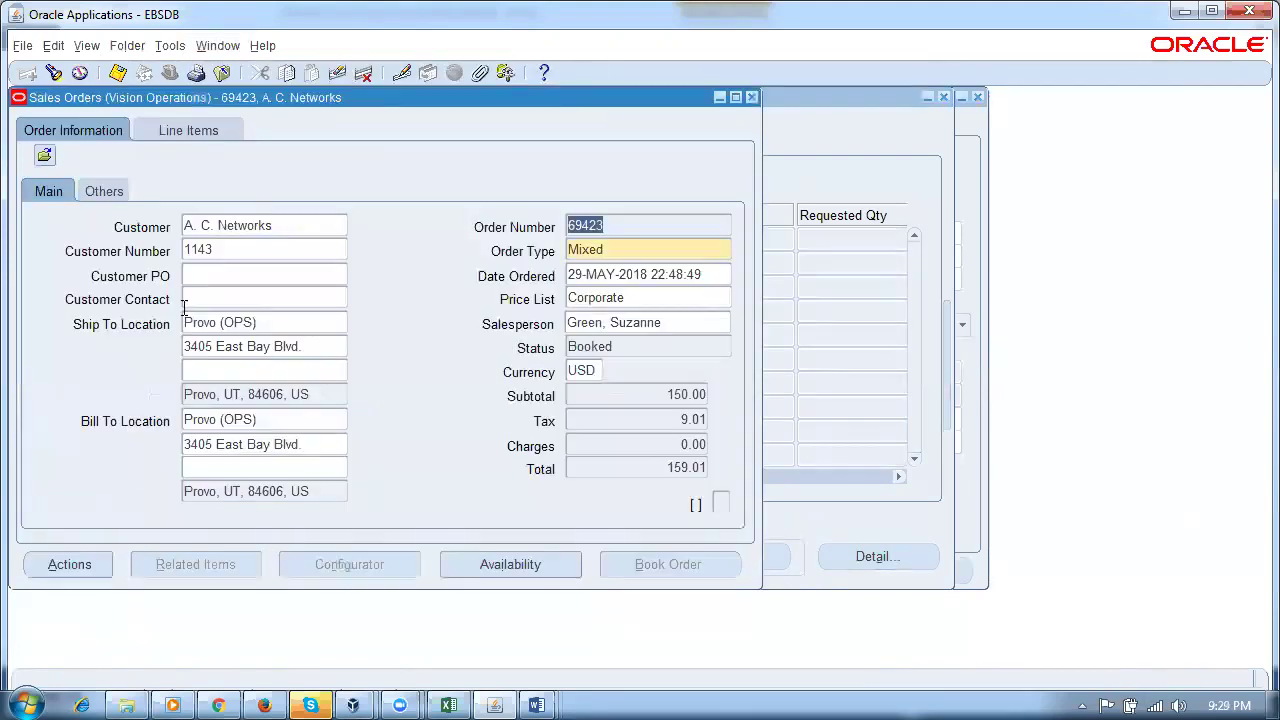
pyautogui.click(178, 132)
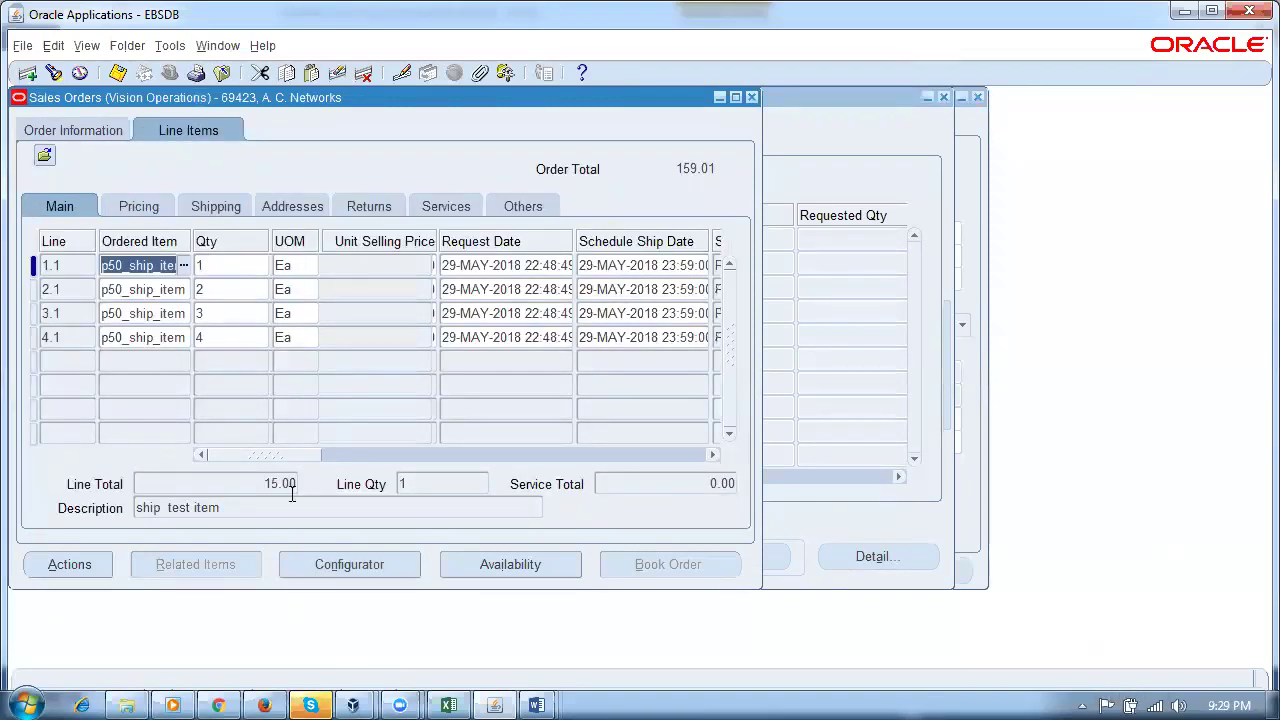
pyautogui.moveTo(264, 462); pyautogui.dragTo(308, 468)
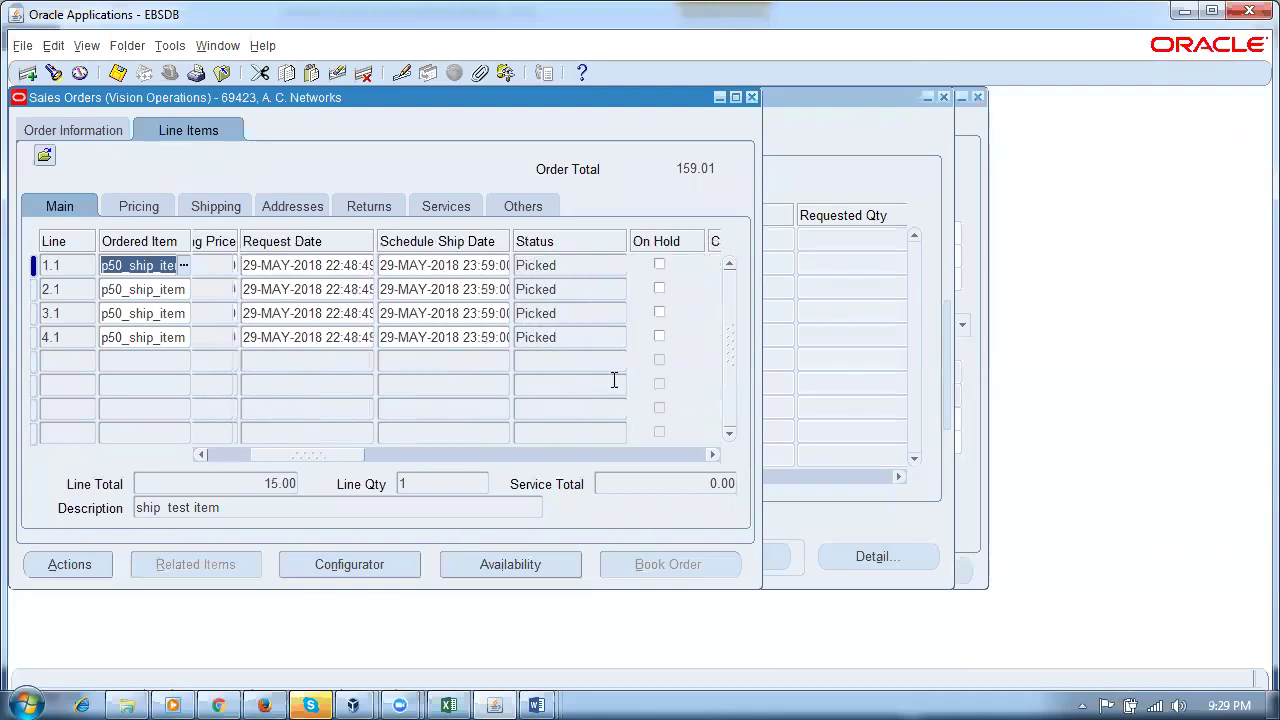
pyautogui.click(584, 265)
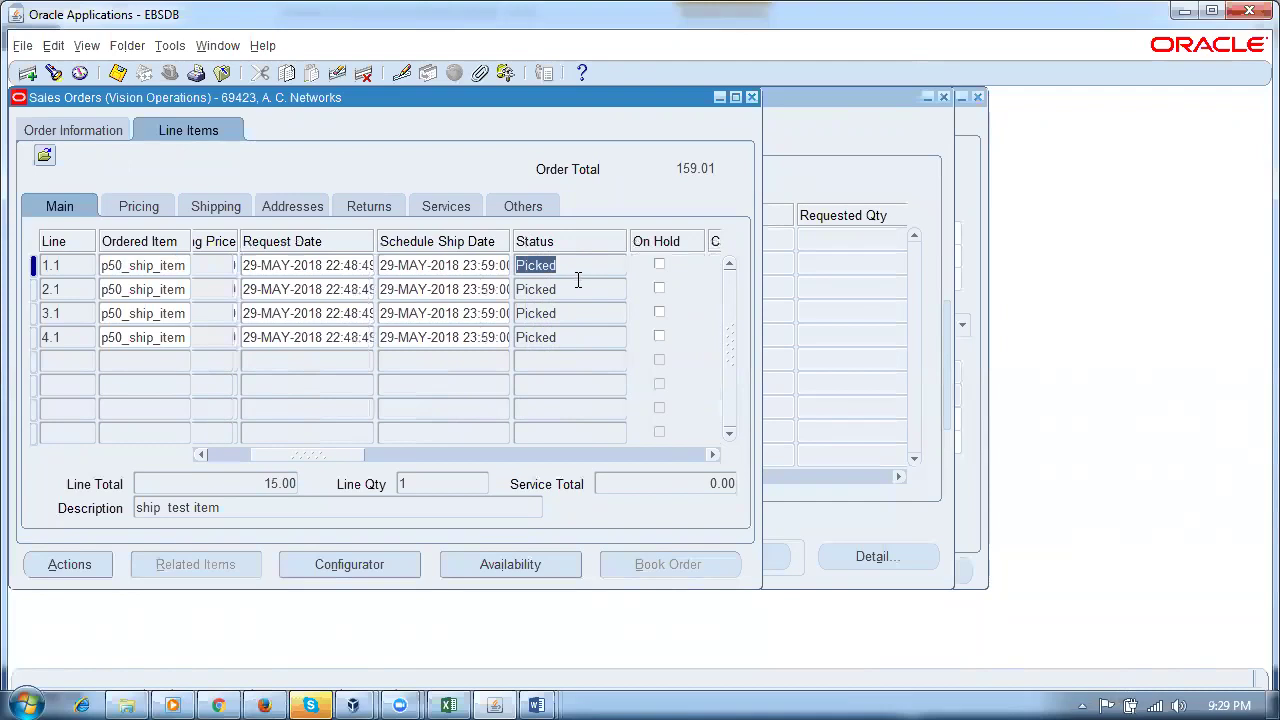
pyautogui.click(932, 91)
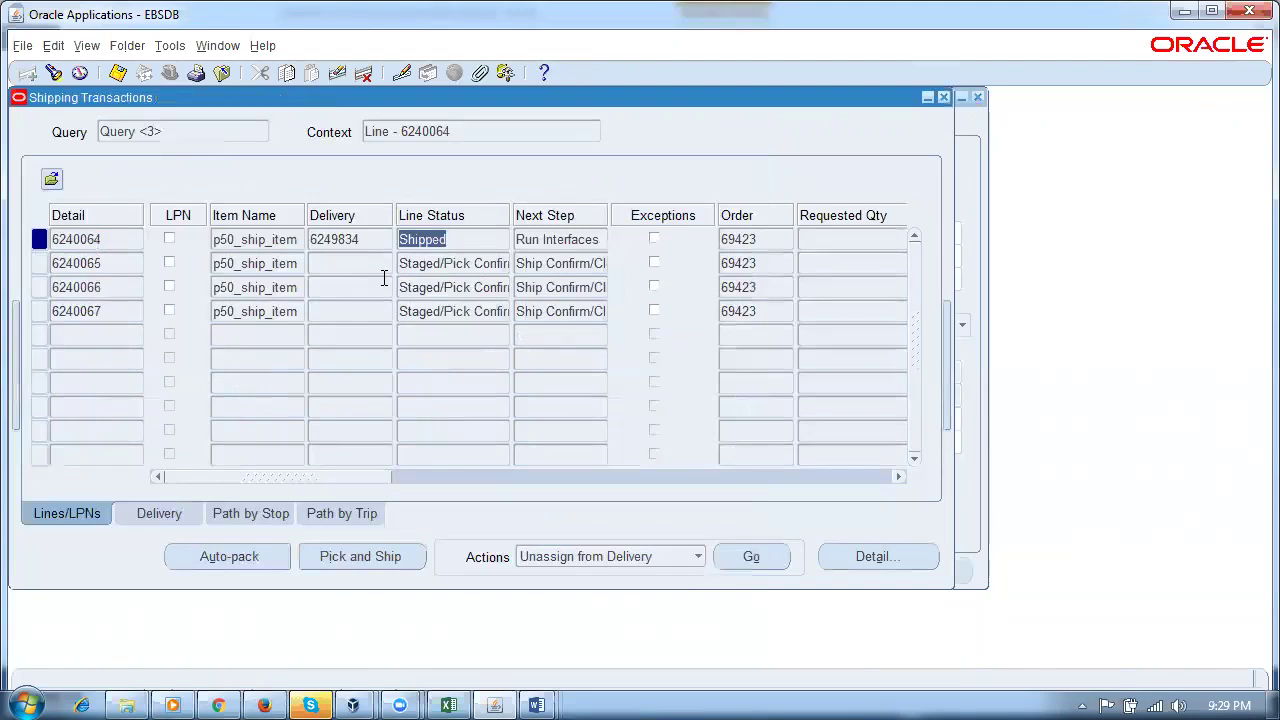
# Step: Verify stop 10 Closed, trip and delivery In-Transit, and line 6240064 Shipped
pyautogui.click(244, 514)
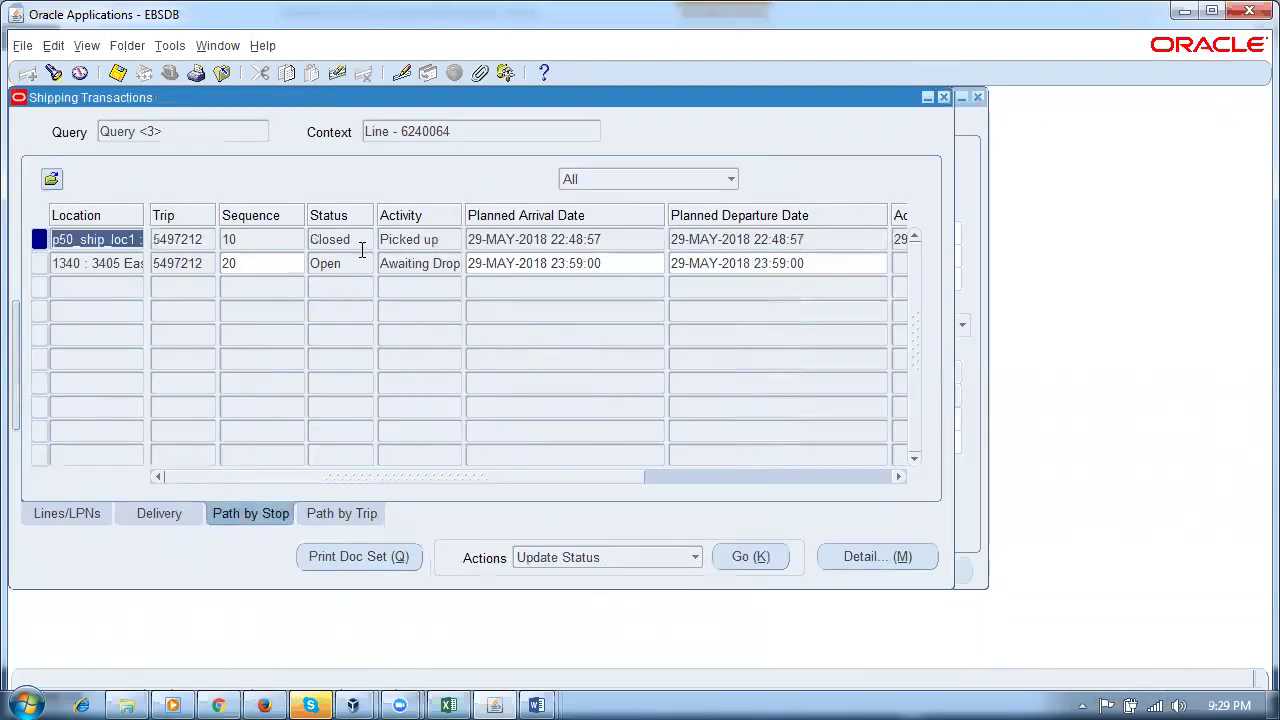
pyautogui.click(345, 240)
pyautogui.click(340, 514)
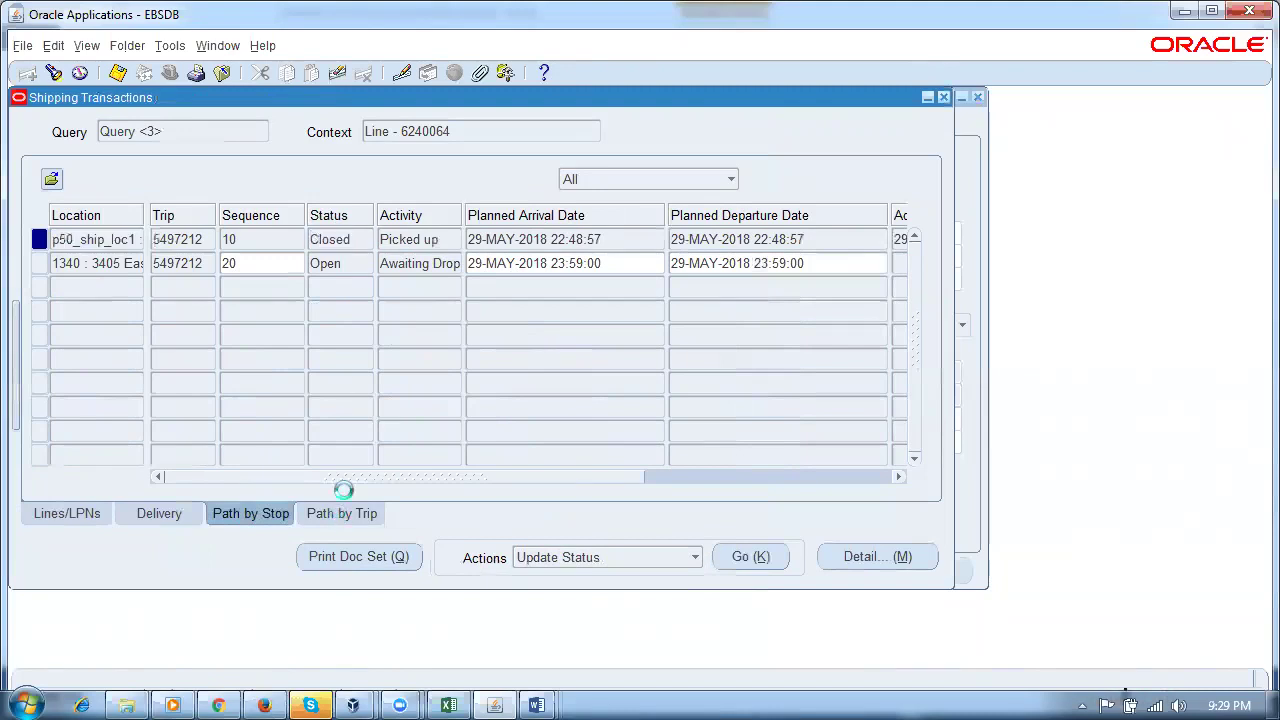
pyautogui.click(362, 242)
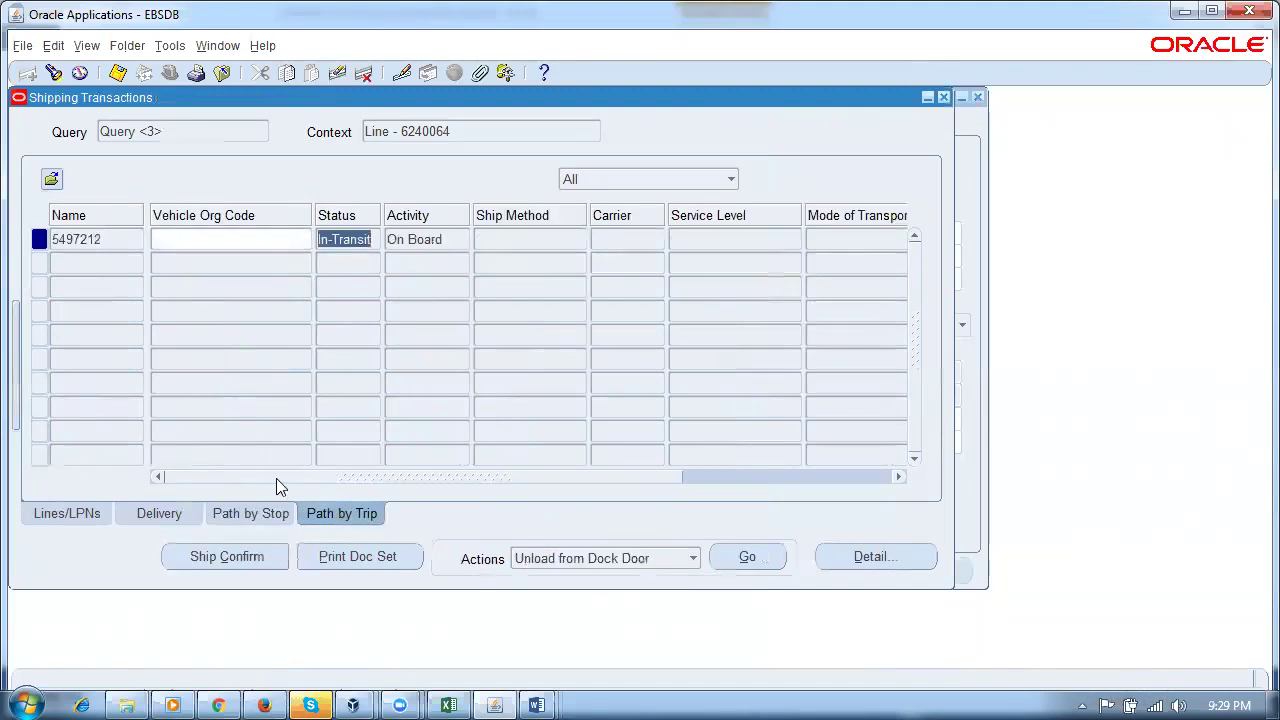
pyautogui.click(228, 512)
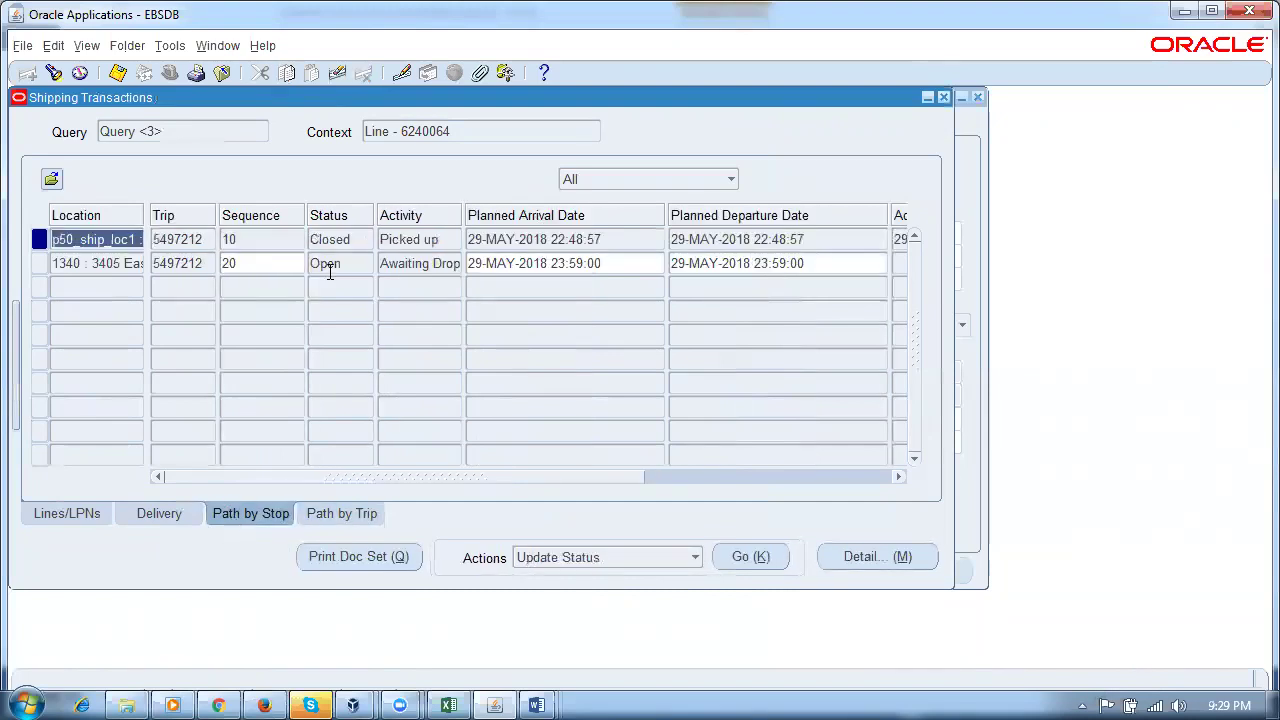
pyautogui.click(175, 513)
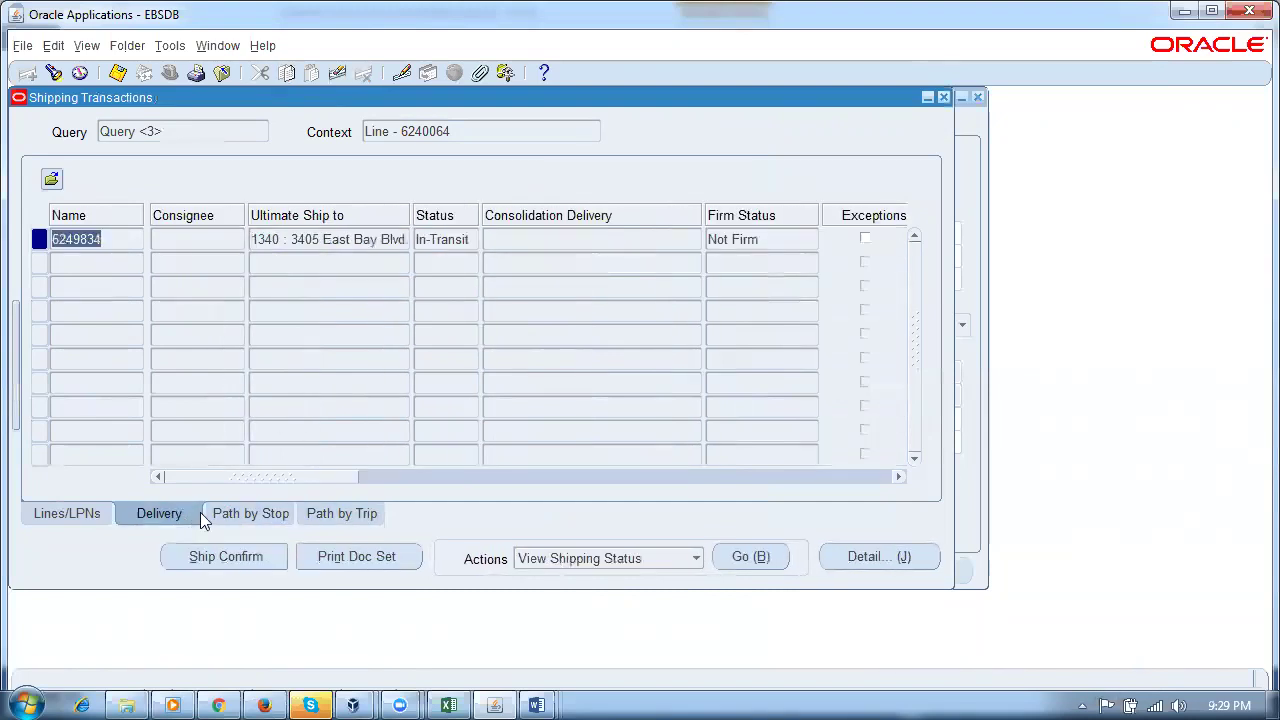
pyautogui.click(449, 241)
pyautogui.click(50, 514)
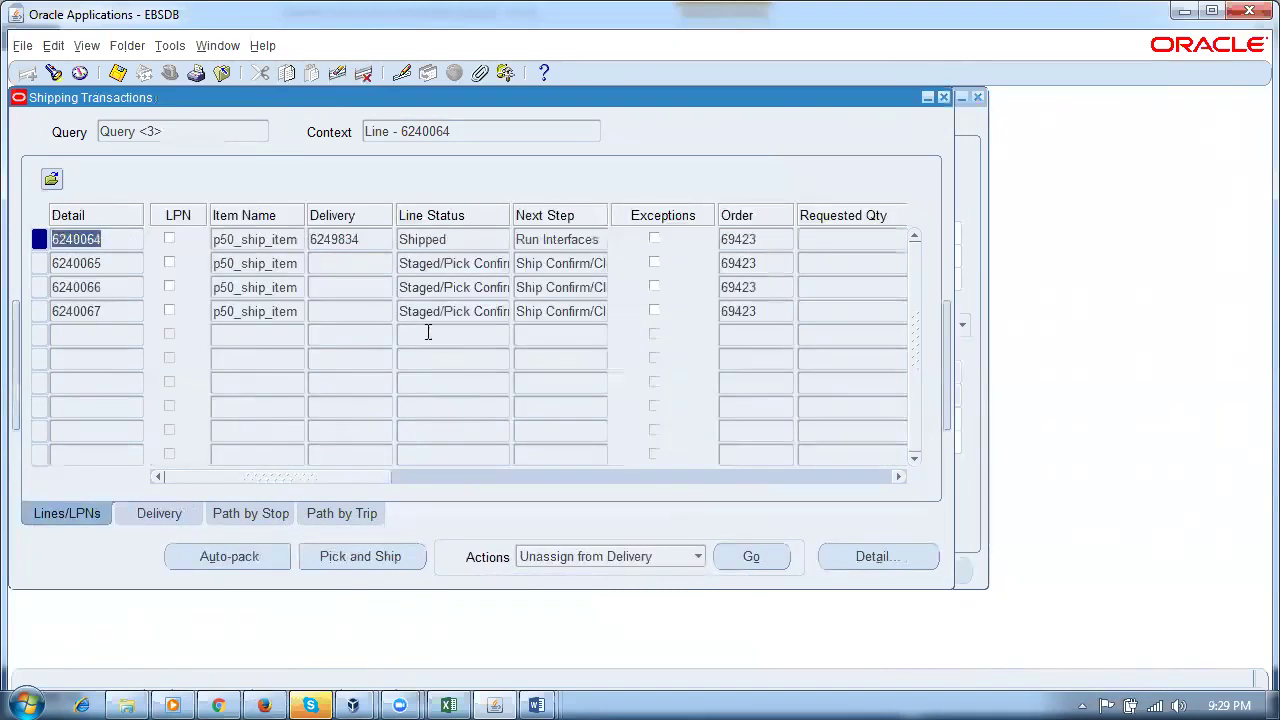
pyautogui.click(467, 241)
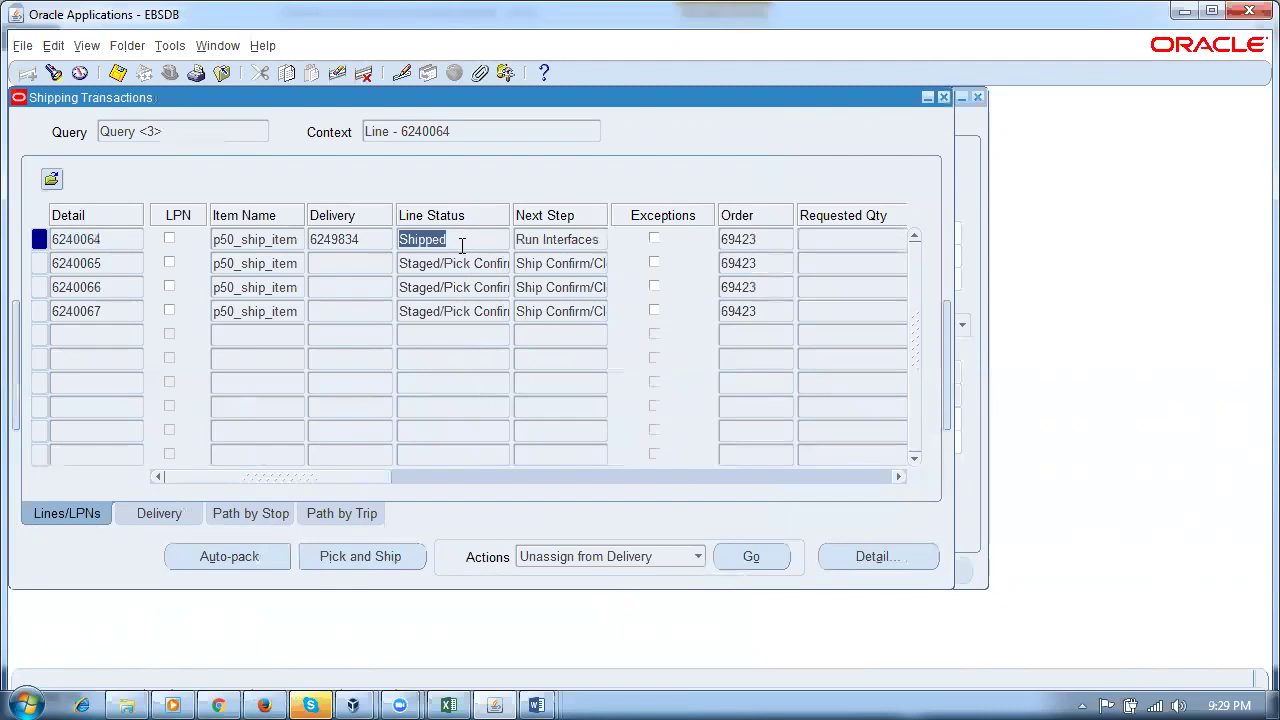
pyautogui.click(238, 518)
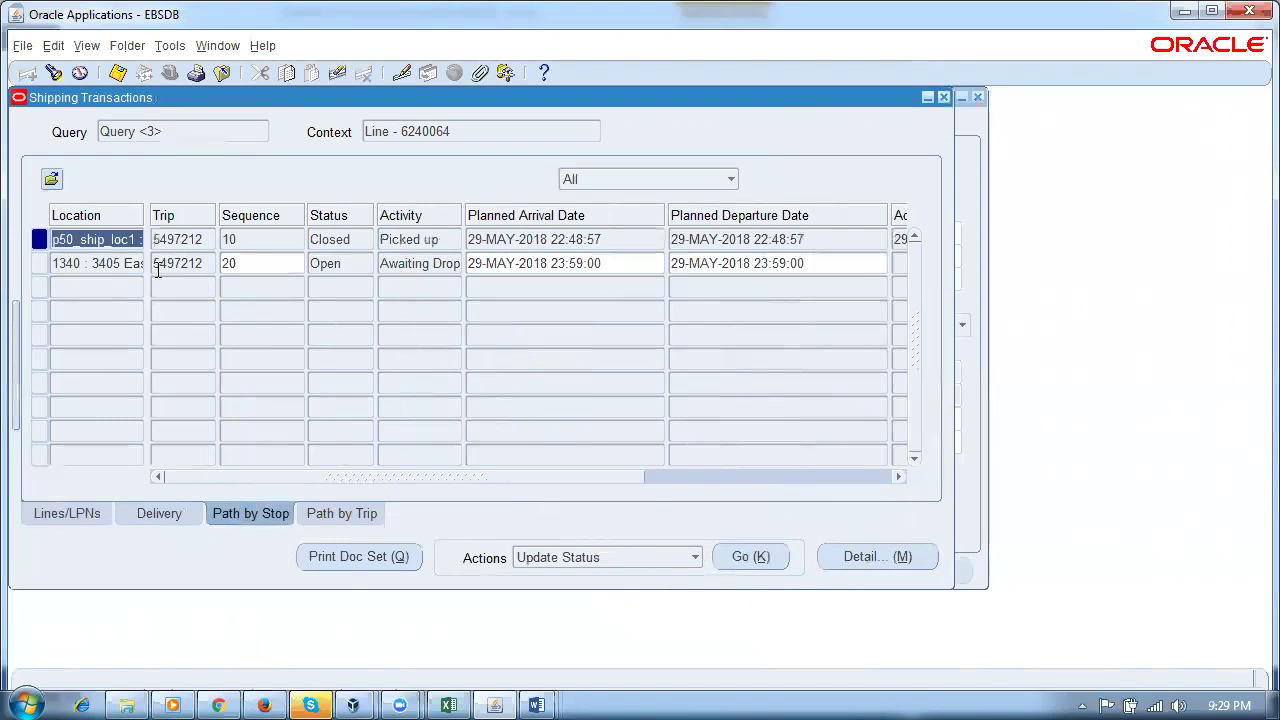
# Step: Select drop-off stop 20, still Open, and start Update Status for it
pyautogui.click(127, 263)
pyautogui.click(347, 264)
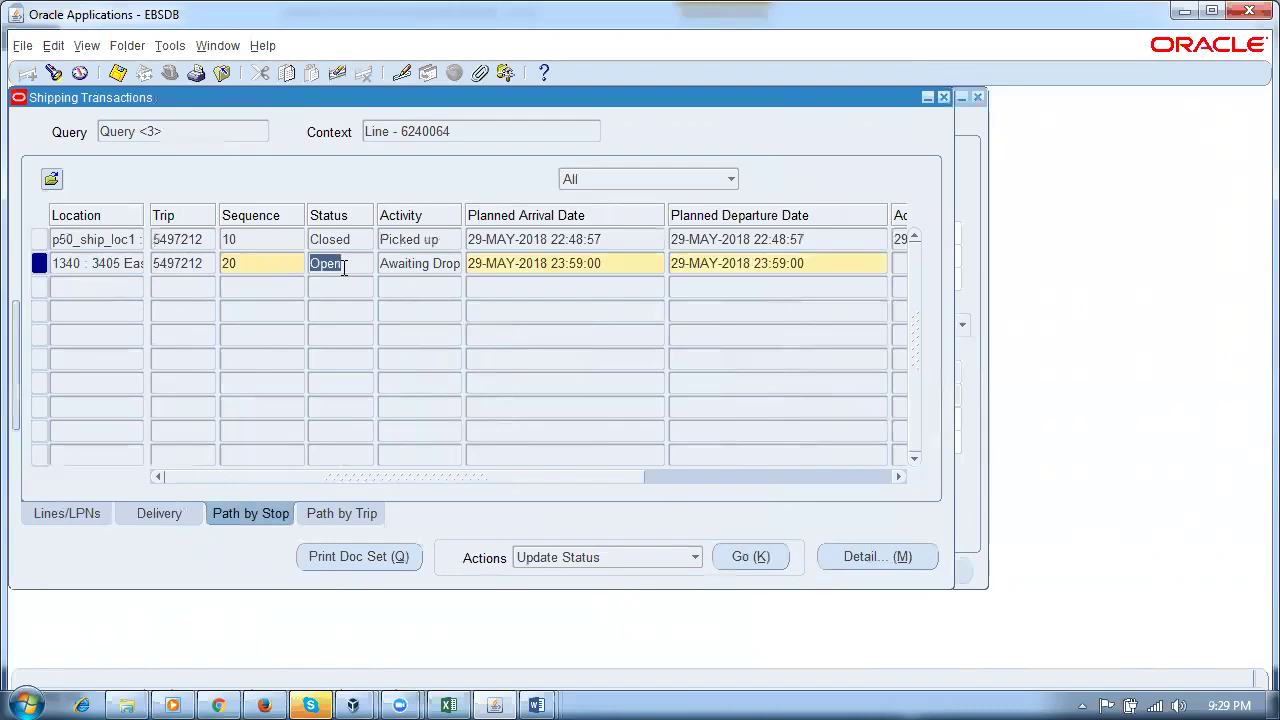
pyautogui.click(158, 514)
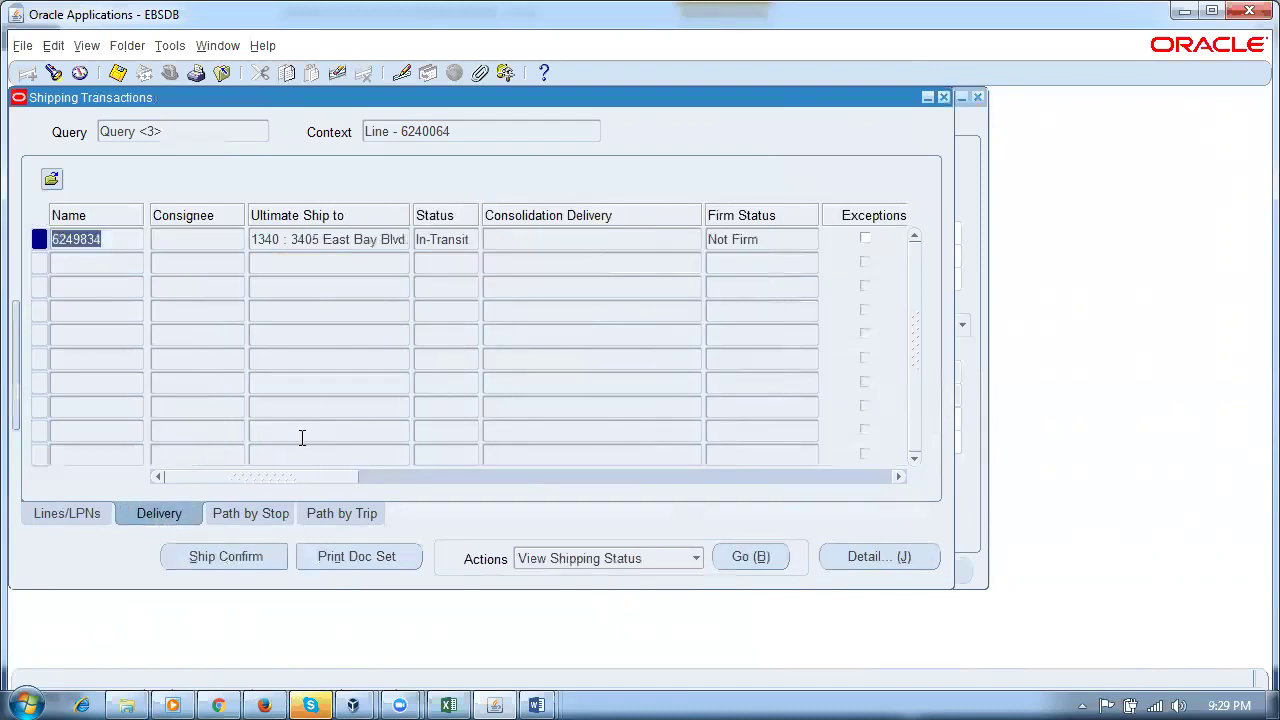
pyautogui.click(476, 240)
pyautogui.click(248, 514)
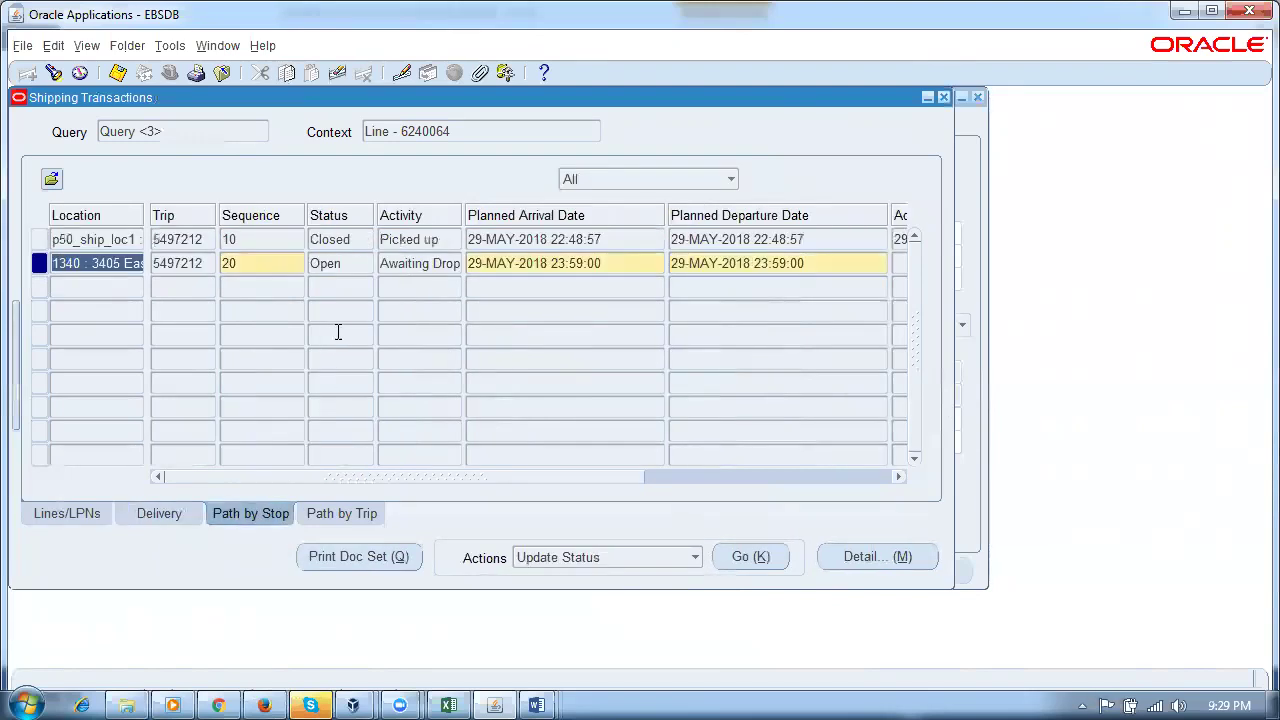
pyautogui.click(357, 264)
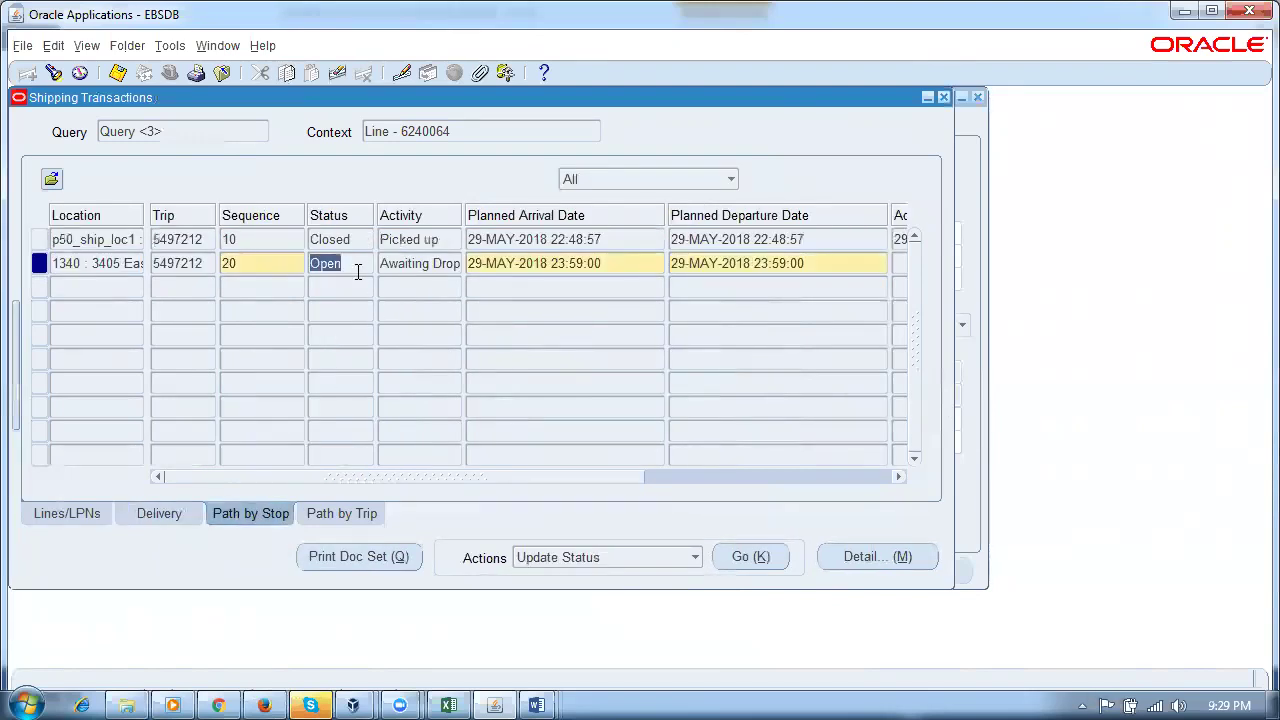
pyautogui.click(745, 557)
# Step: Close stop 20 with Defer Interface checked
pyautogui.click(540, 347)
pyautogui.click(557, 370)
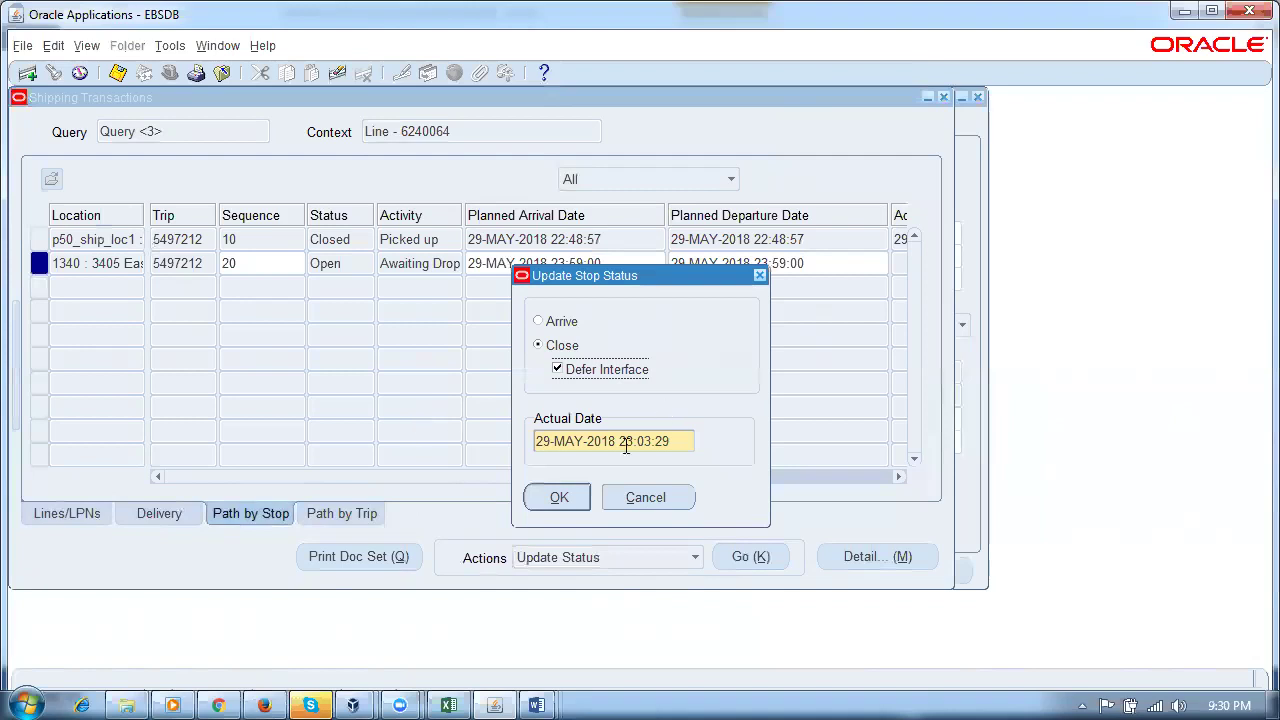
pyautogui.click(562, 503)
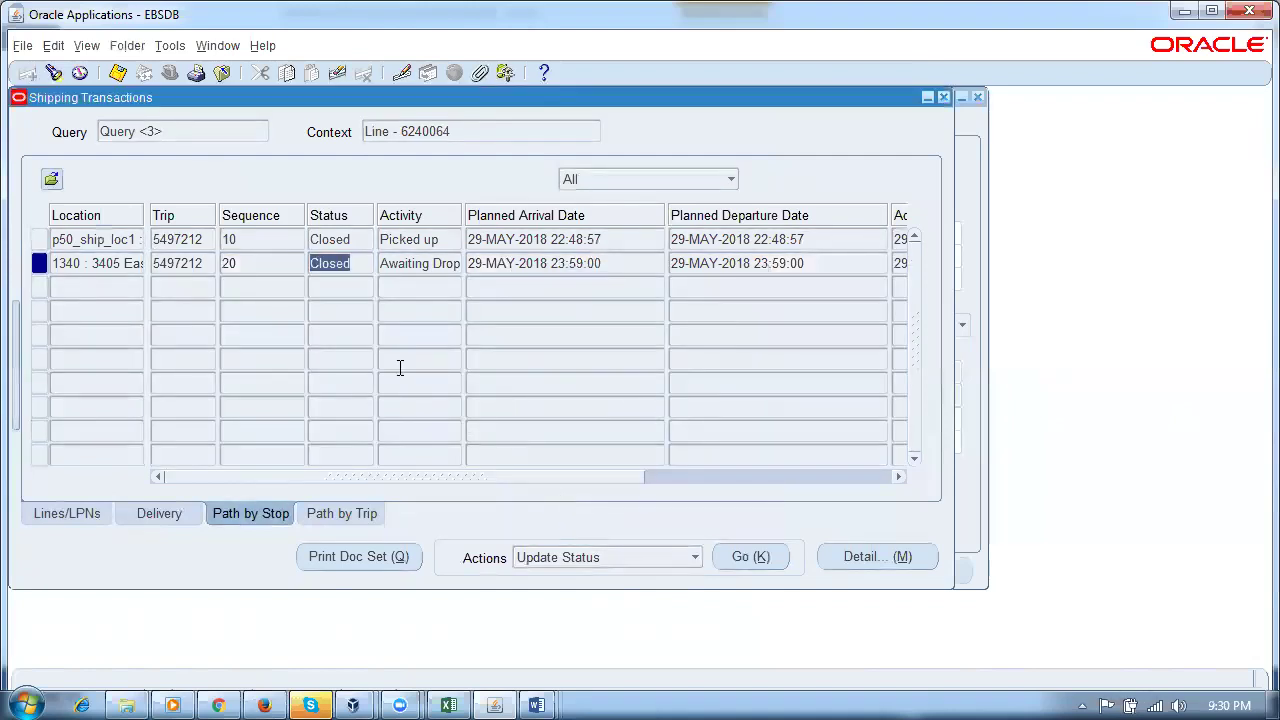
# Step: Verify delivery 6249834 now reads Closed and line 6240064 remains Shipped
pyautogui.click(159, 515)
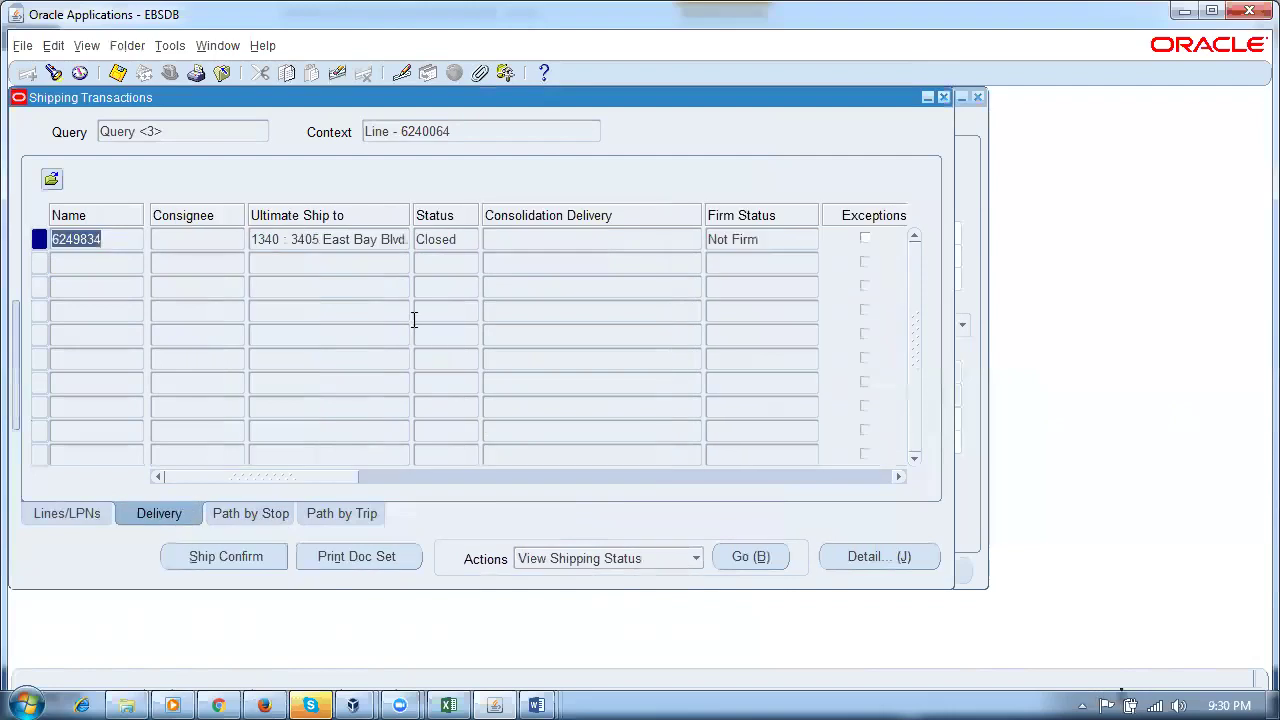
pyautogui.click(456, 244)
pyautogui.click(67, 513)
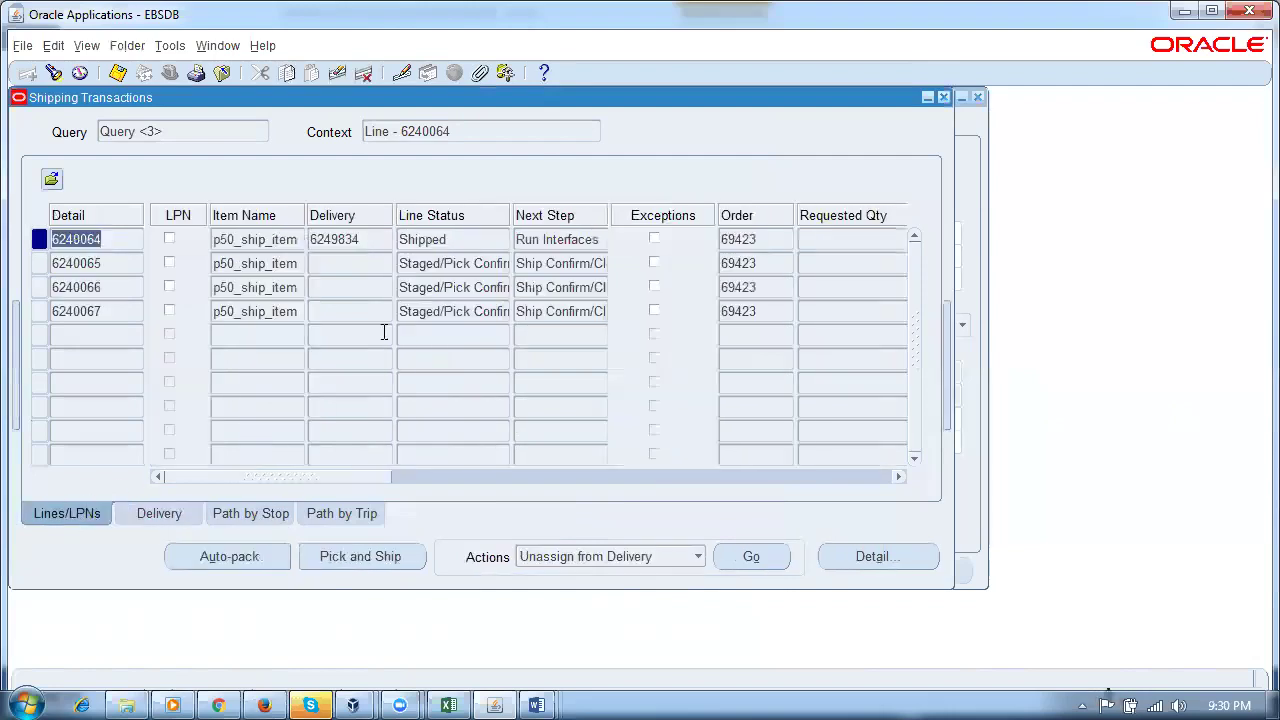
pyautogui.click(460, 240)
# Step: Check trip 5497212 reads Closed and the line's delivery number and shipping status
pyautogui.click(314, 513)
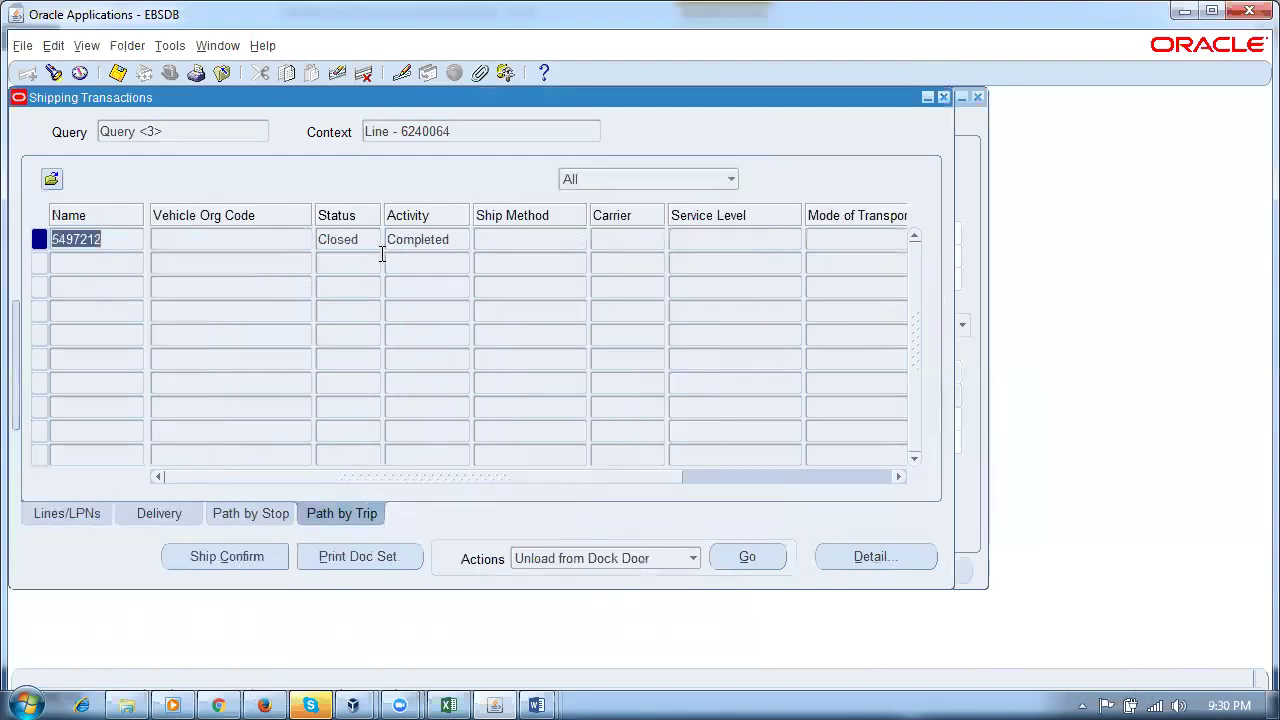
pyautogui.click(370, 239)
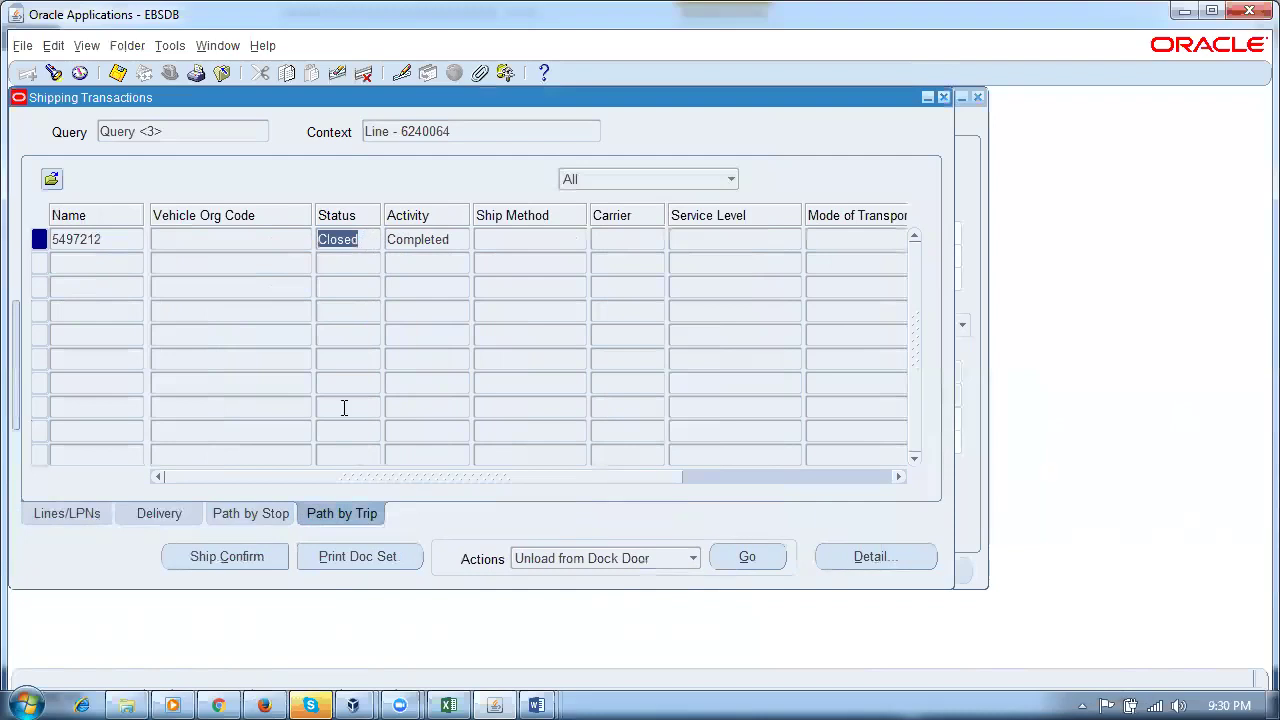
pyautogui.click(266, 520)
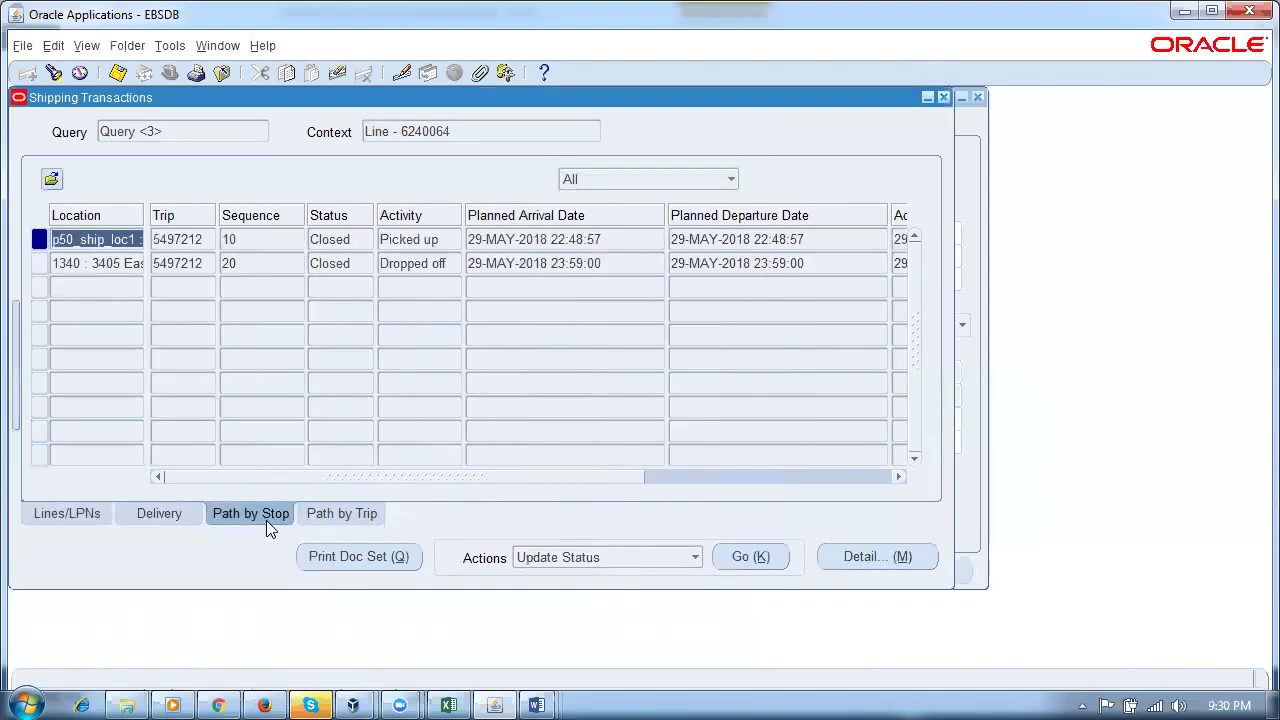
pyautogui.click(158, 514)
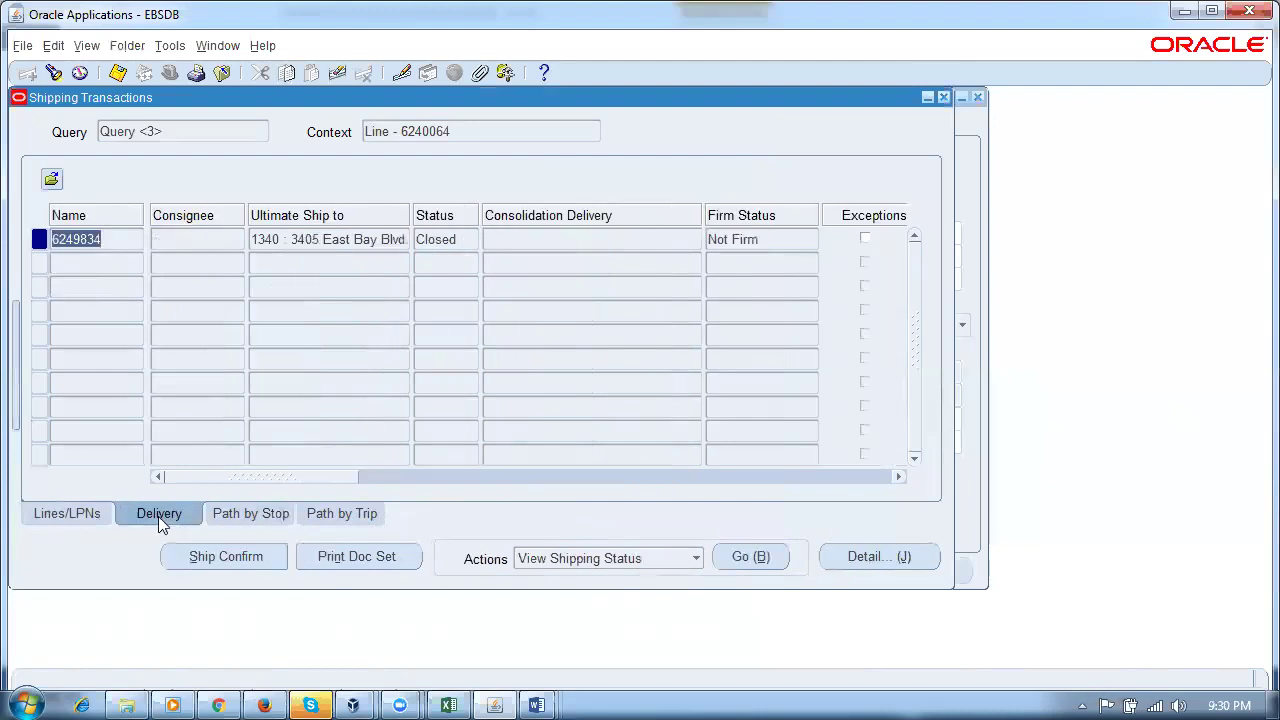
pyautogui.click(64, 514)
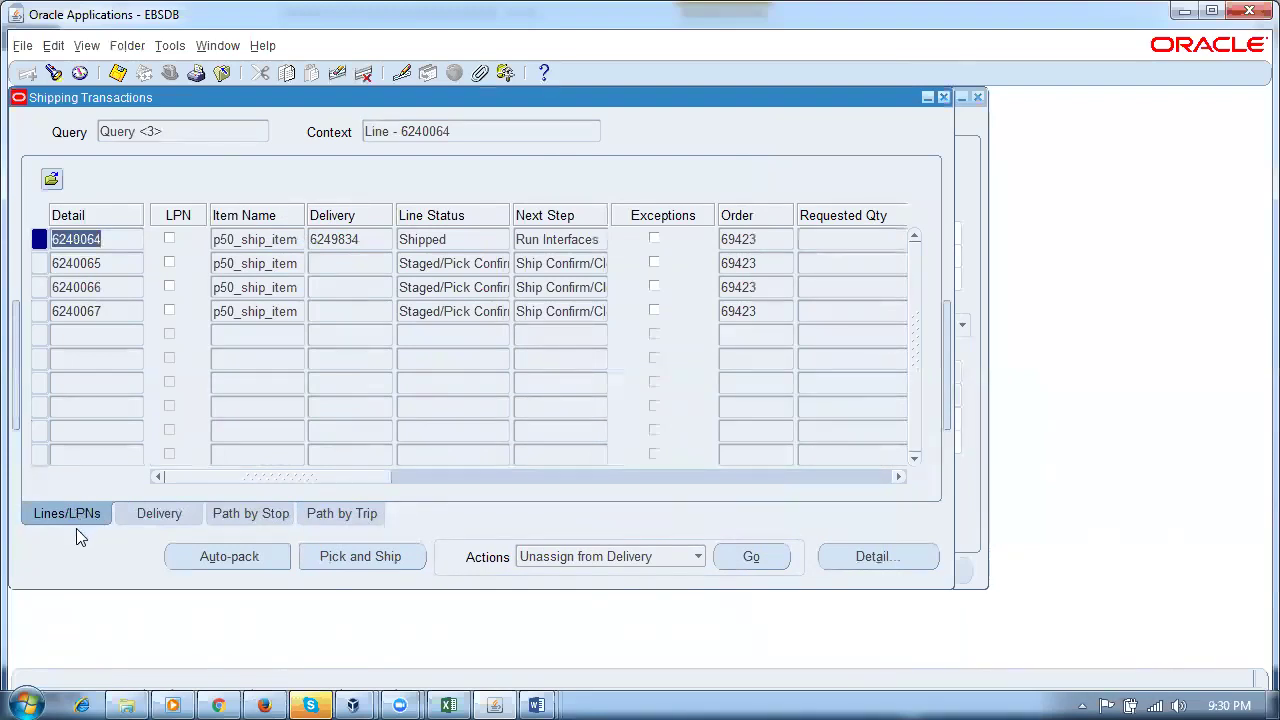
pyautogui.click(357, 245)
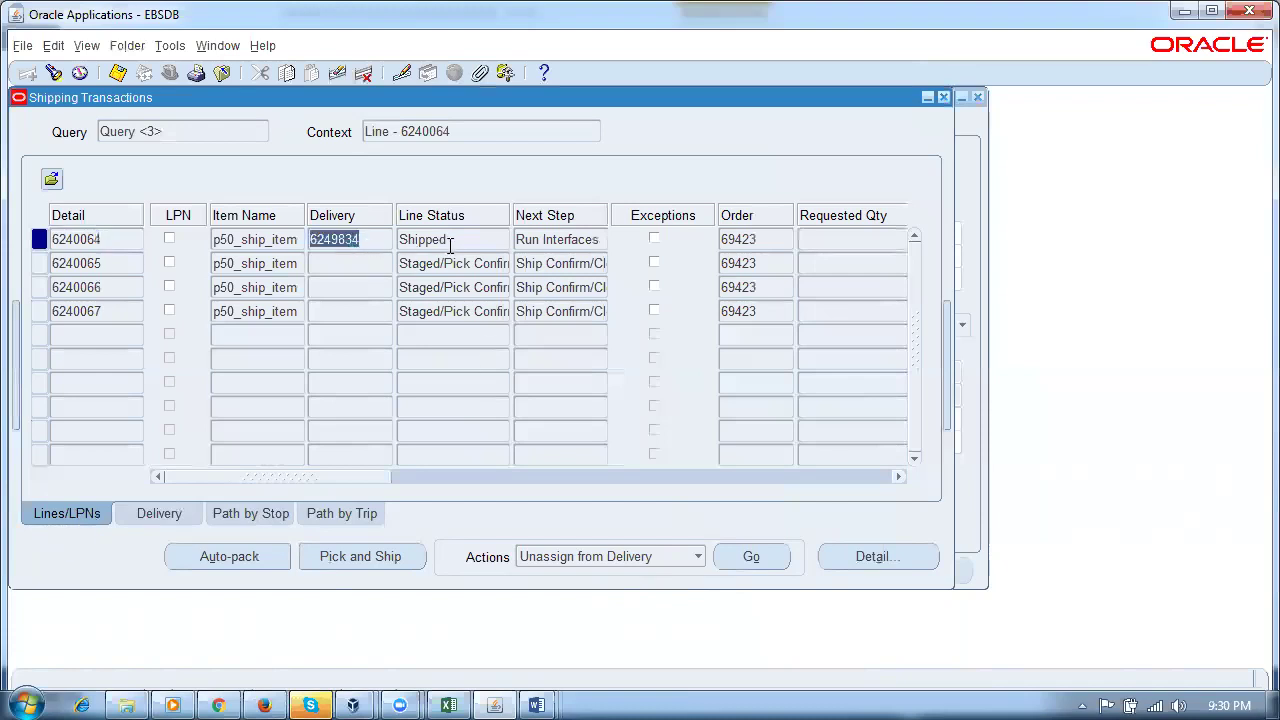
pyautogui.click(450, 245)
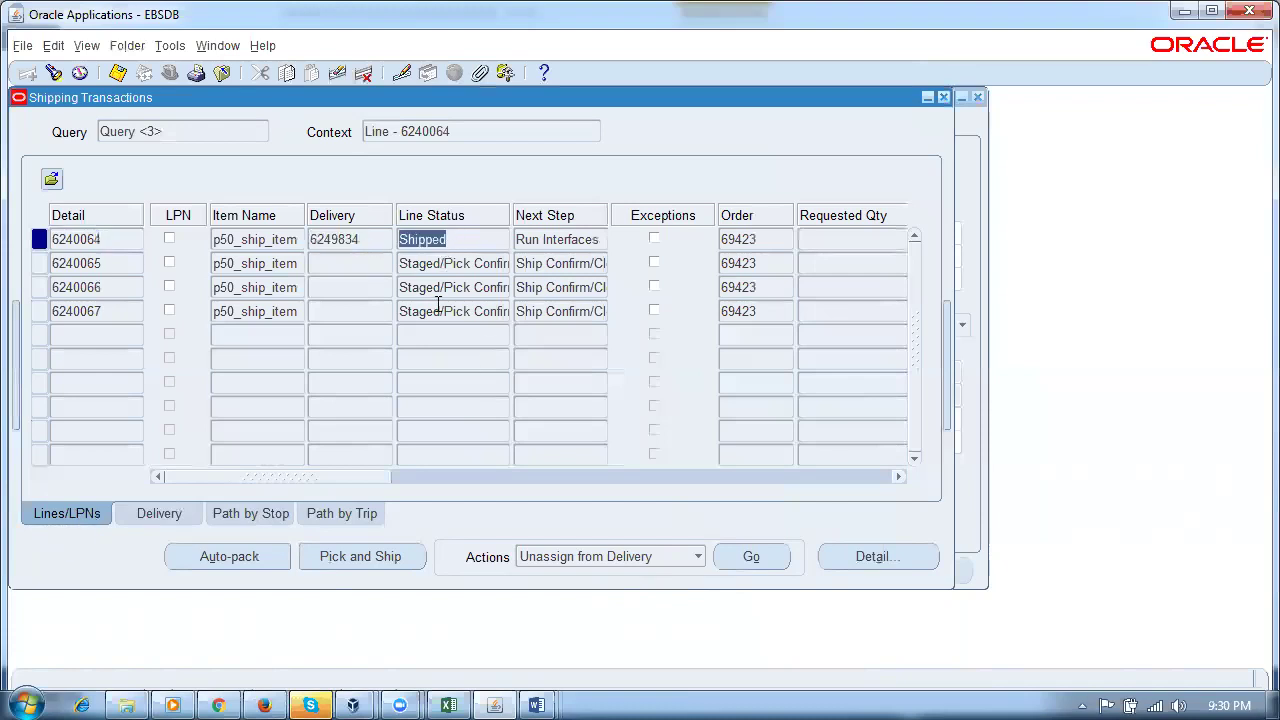
# Step: Review the stops, delivery and sales order 69423, then return to Shipping Transactions
pyautogui.click(224, 516)
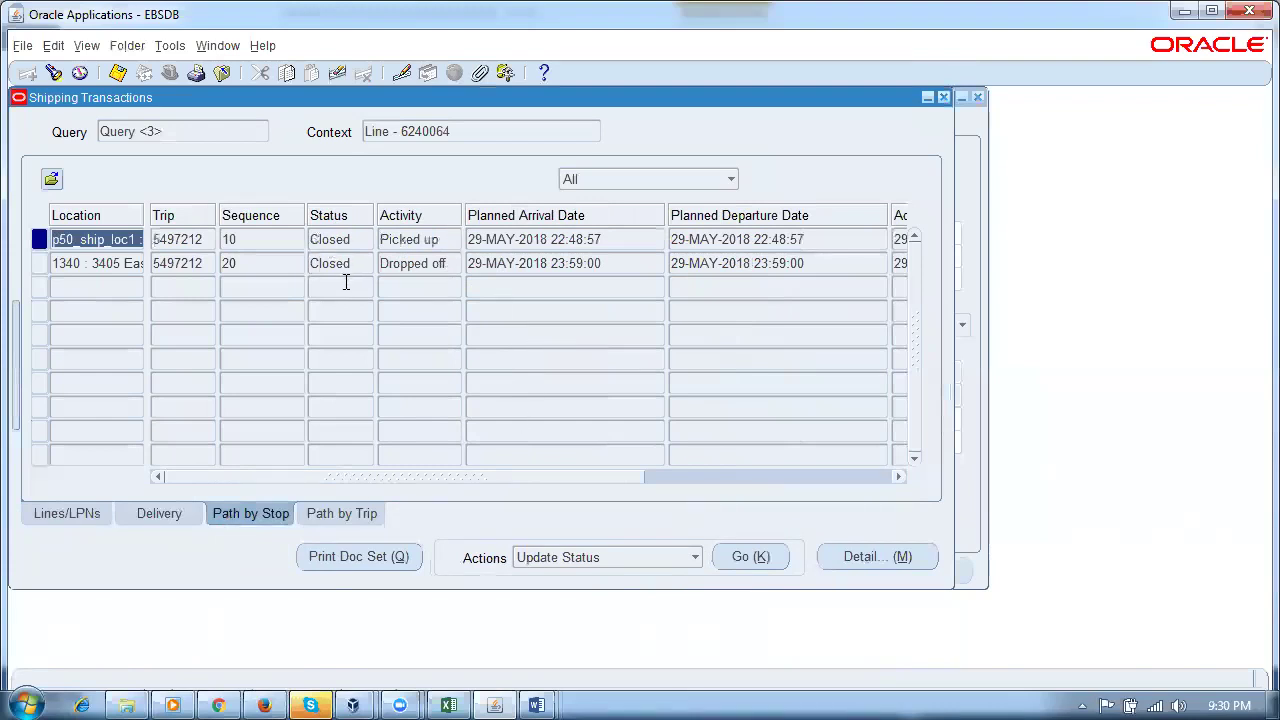
pyautogui.click(166, 515)
pyautogui.hotkey('ctrl', 'c')
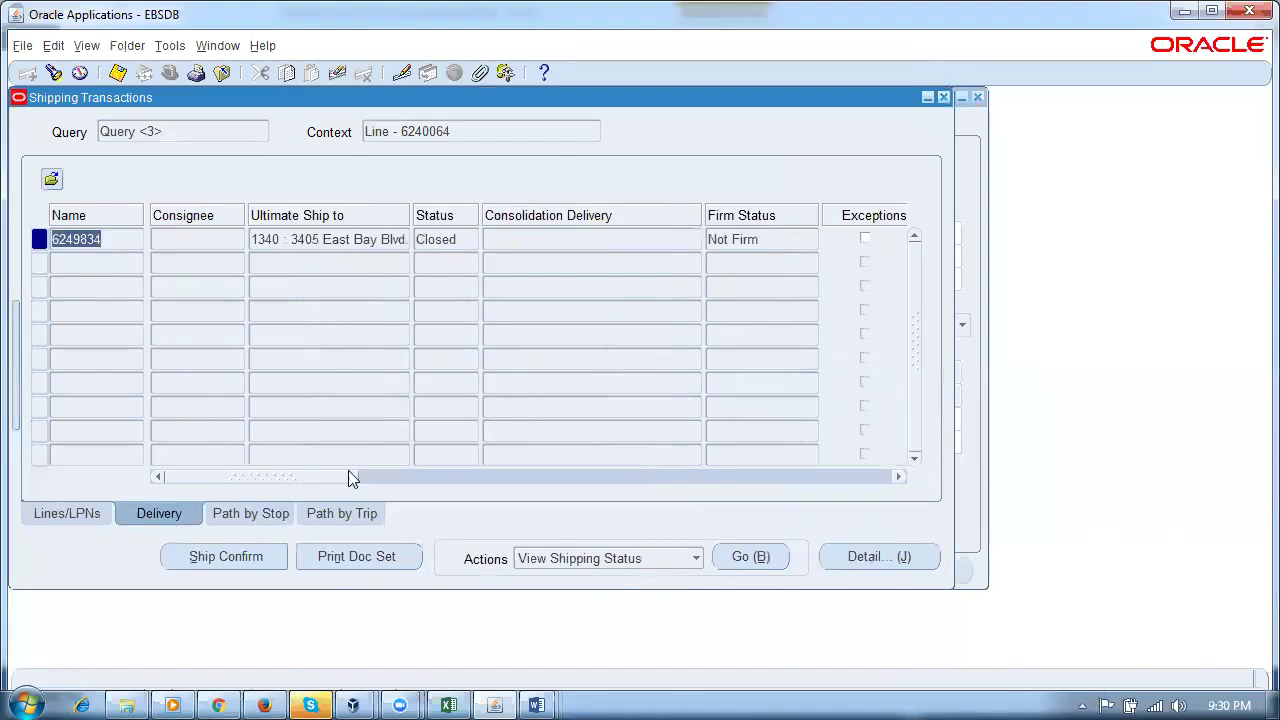
pyautogui.click(212, 46)
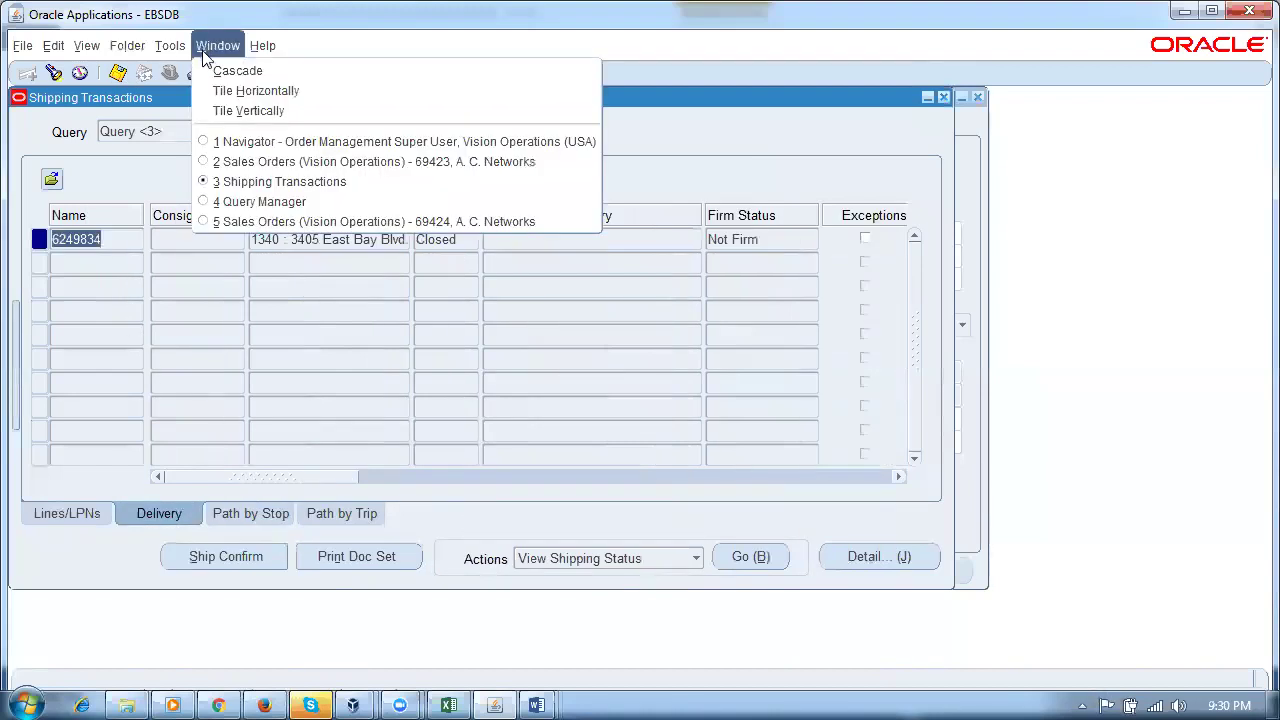
pyautogui.click(230, 162)
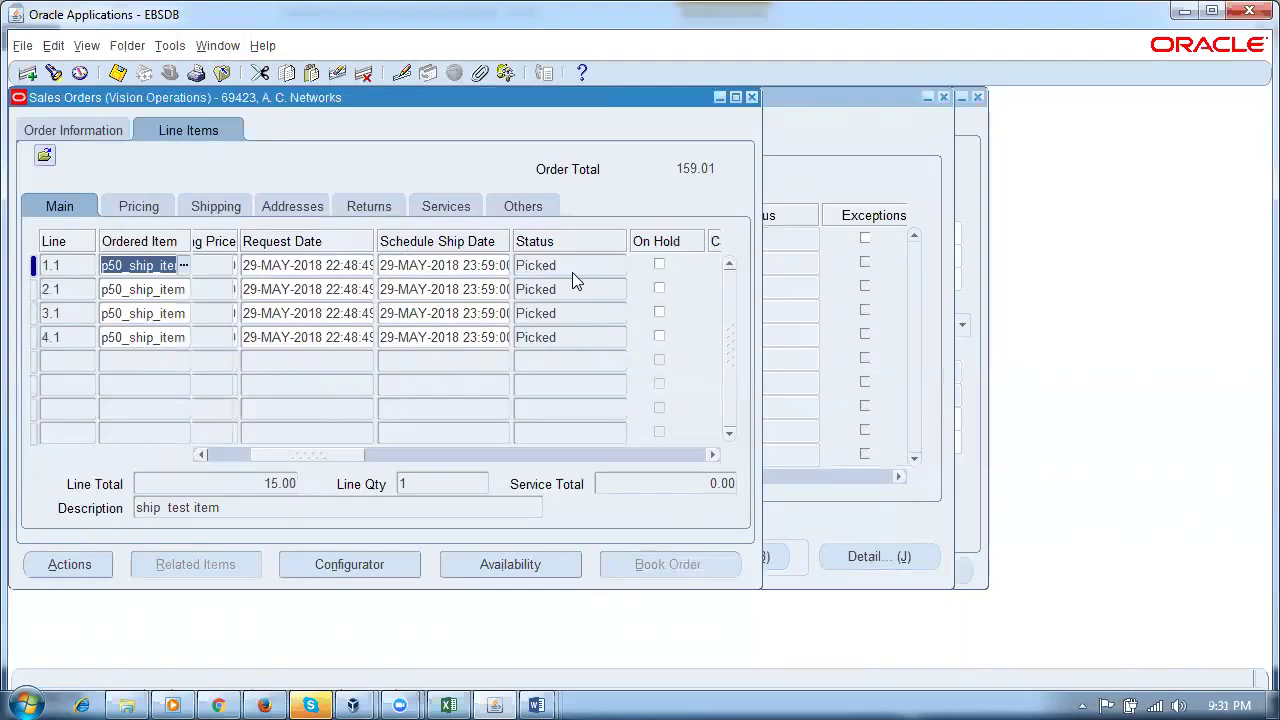
pyautogui.click(834, 176)
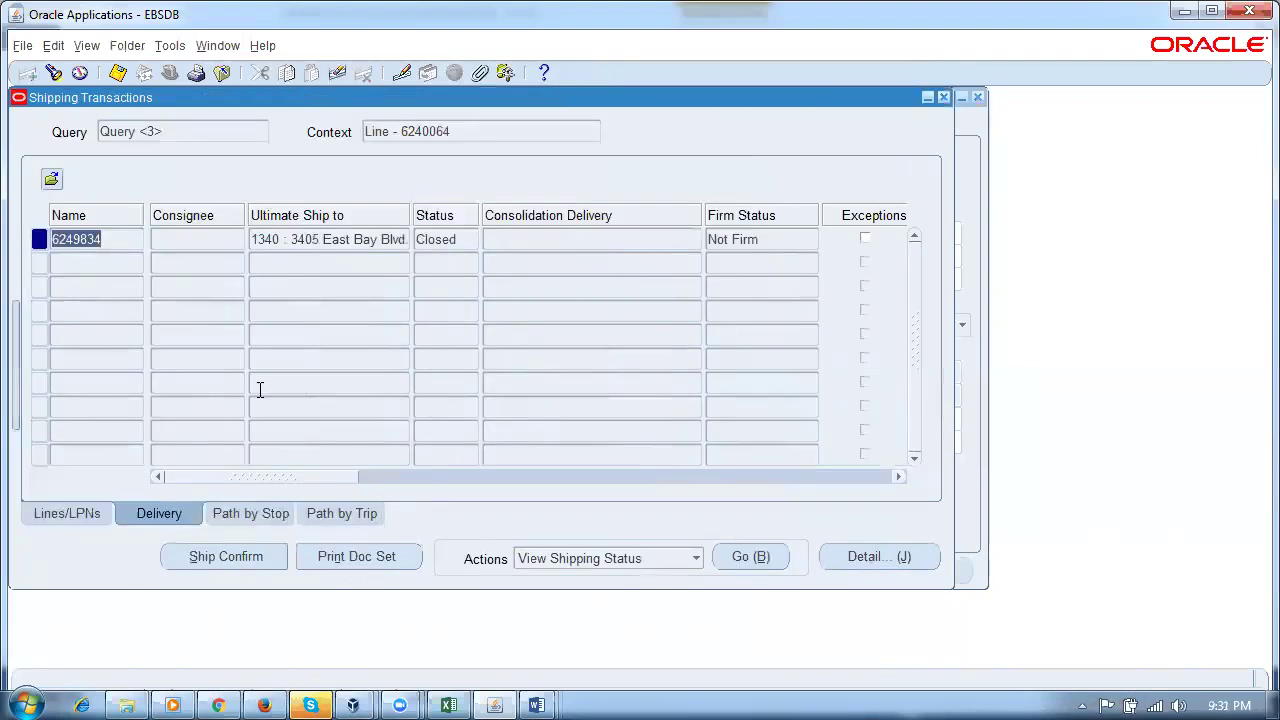
# Step: Set up an Interface Trip Stop - SRS request with Delivery parameter 6249834
pyautogui.hotkey('alt', 'v')
pyautogui.press('r')
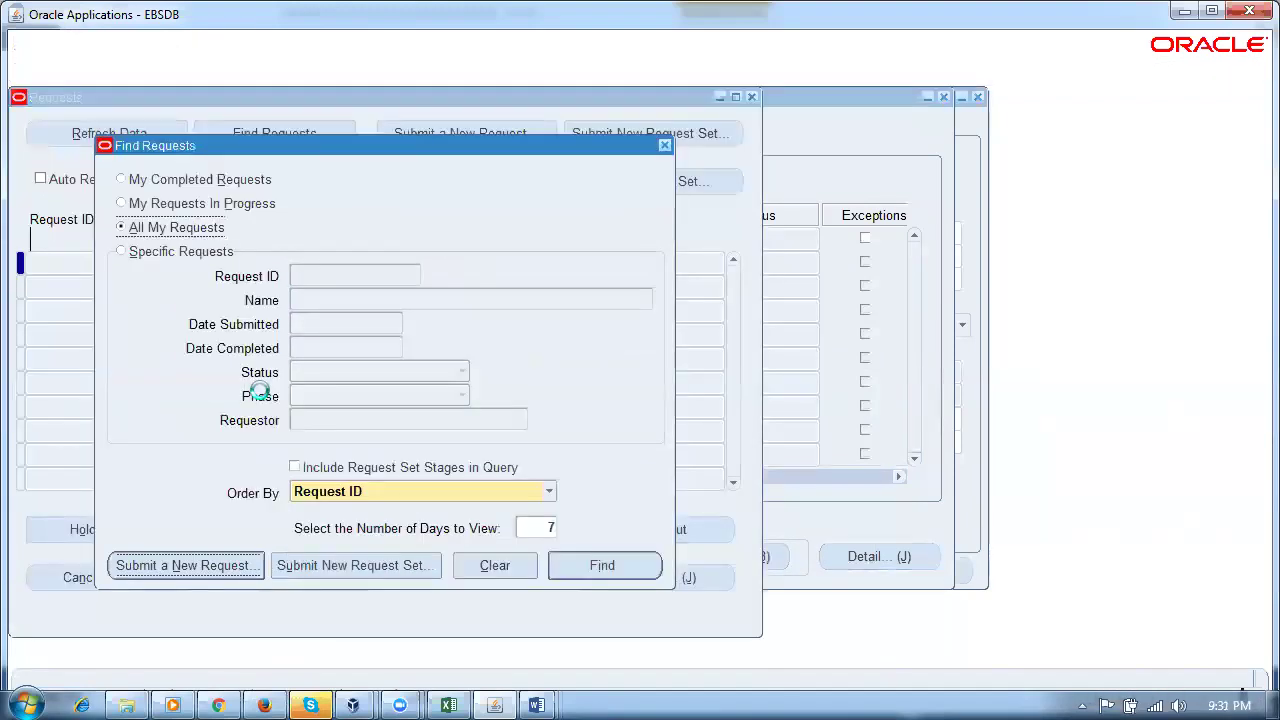
pyautogui.hotkey('alt', 'n')
pyautogui.write('interf')
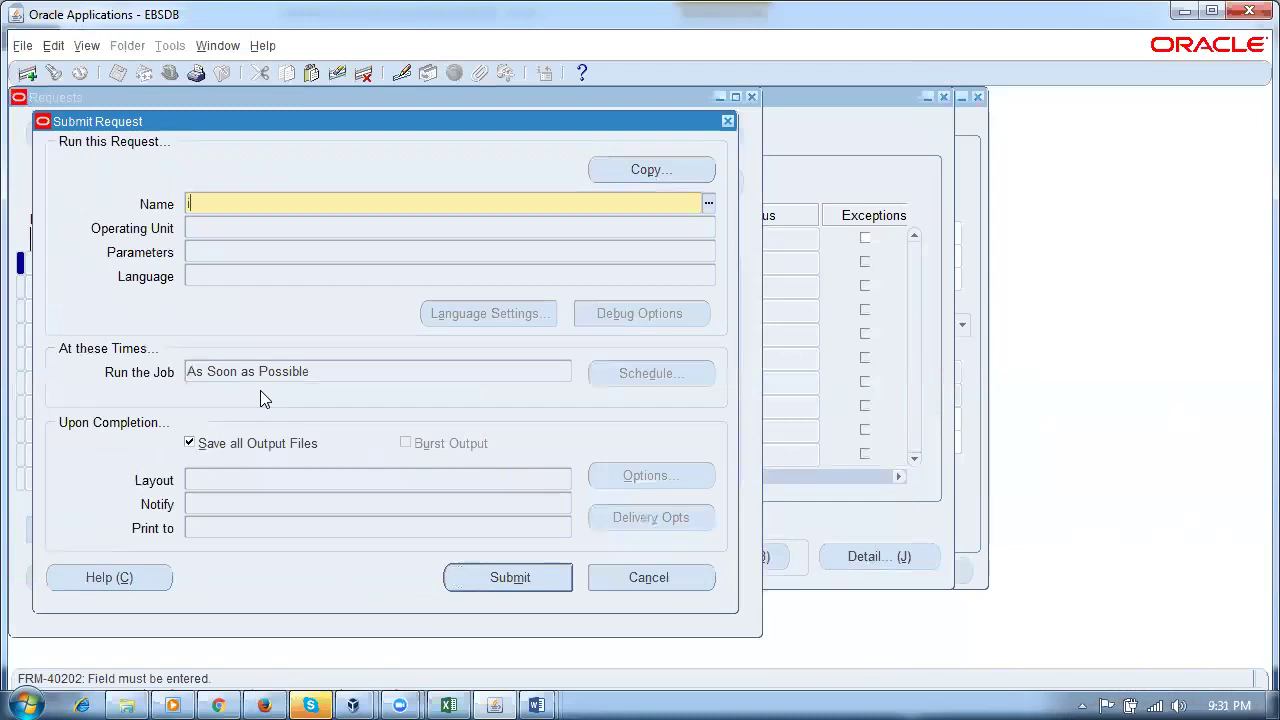
pyautogui.write('ace')
pyautogui.press('Tab')
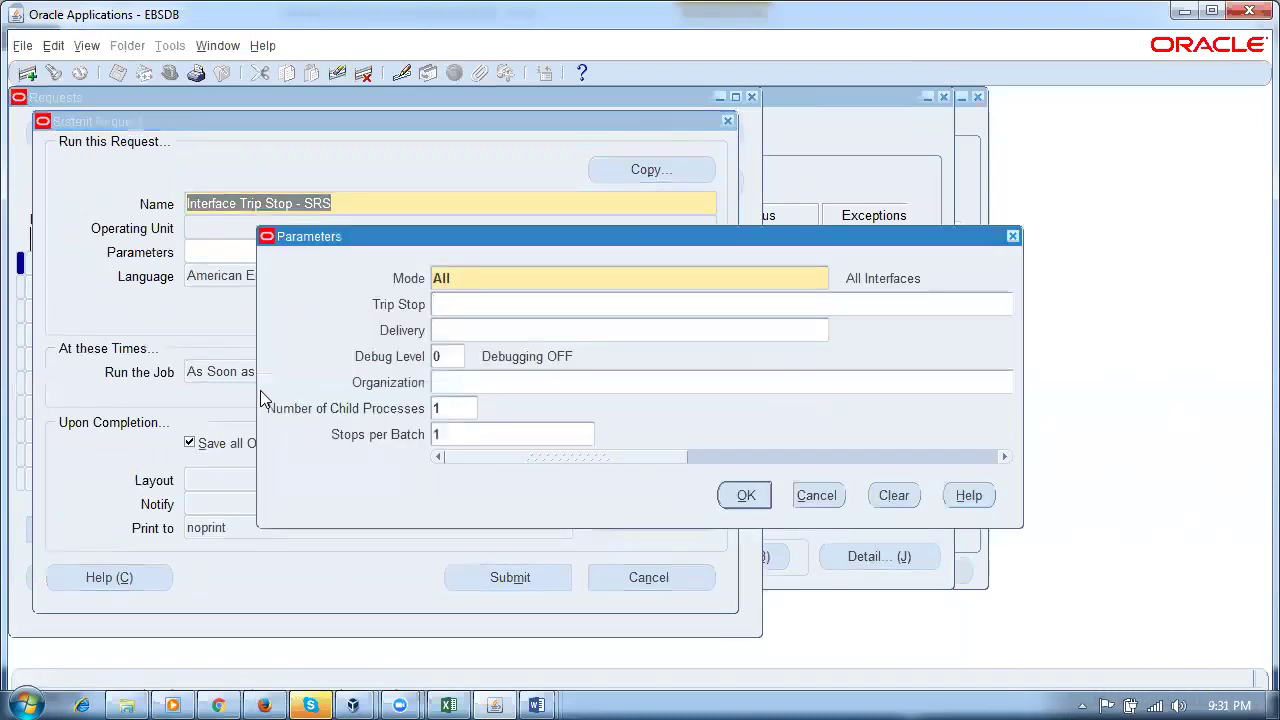
pyautogui.click(508, 330)
pyautogui.hotkey('ctrl', 'v')
pyautogui.press('Tab')
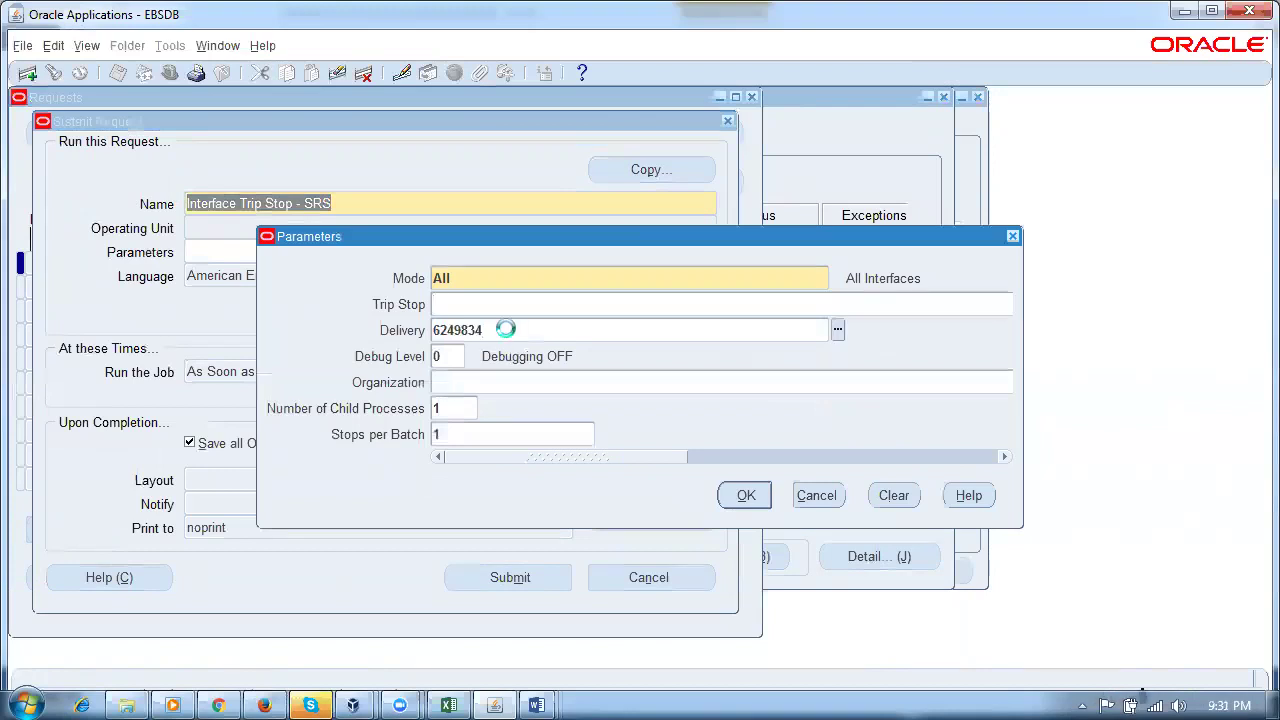
pyautogui.click(735, 495)
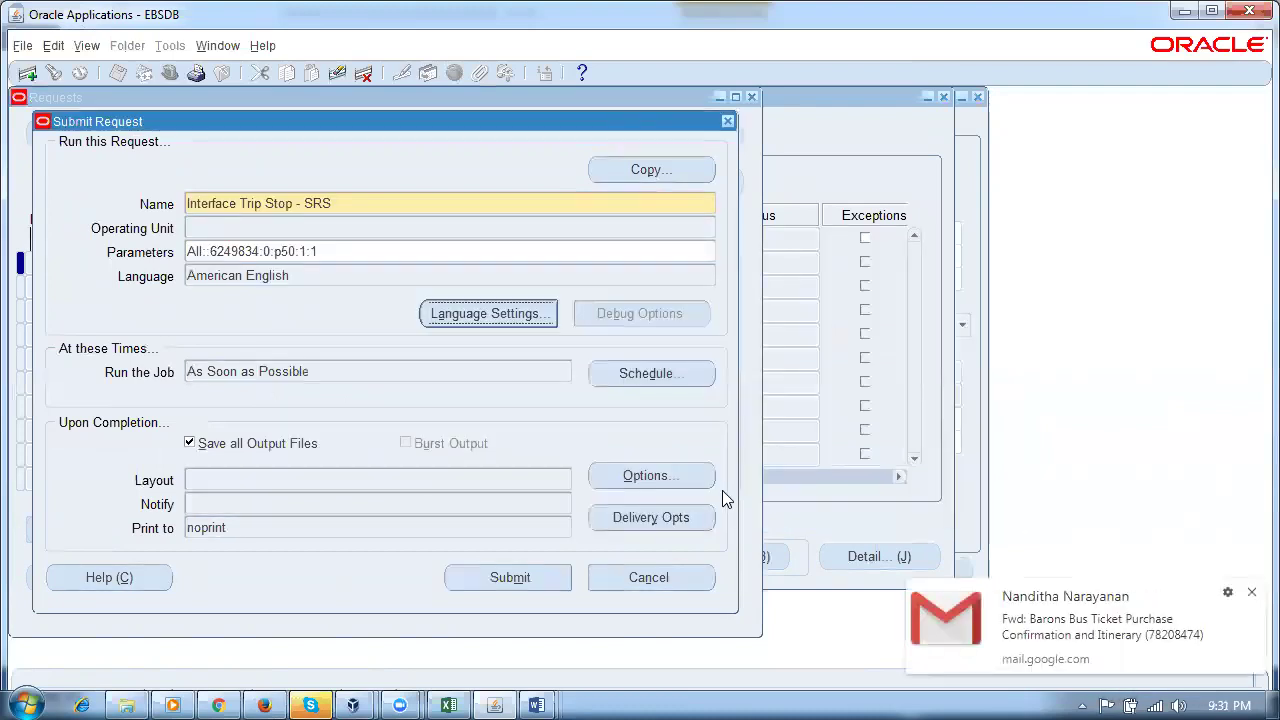
pyautogui.click(1251, 592)
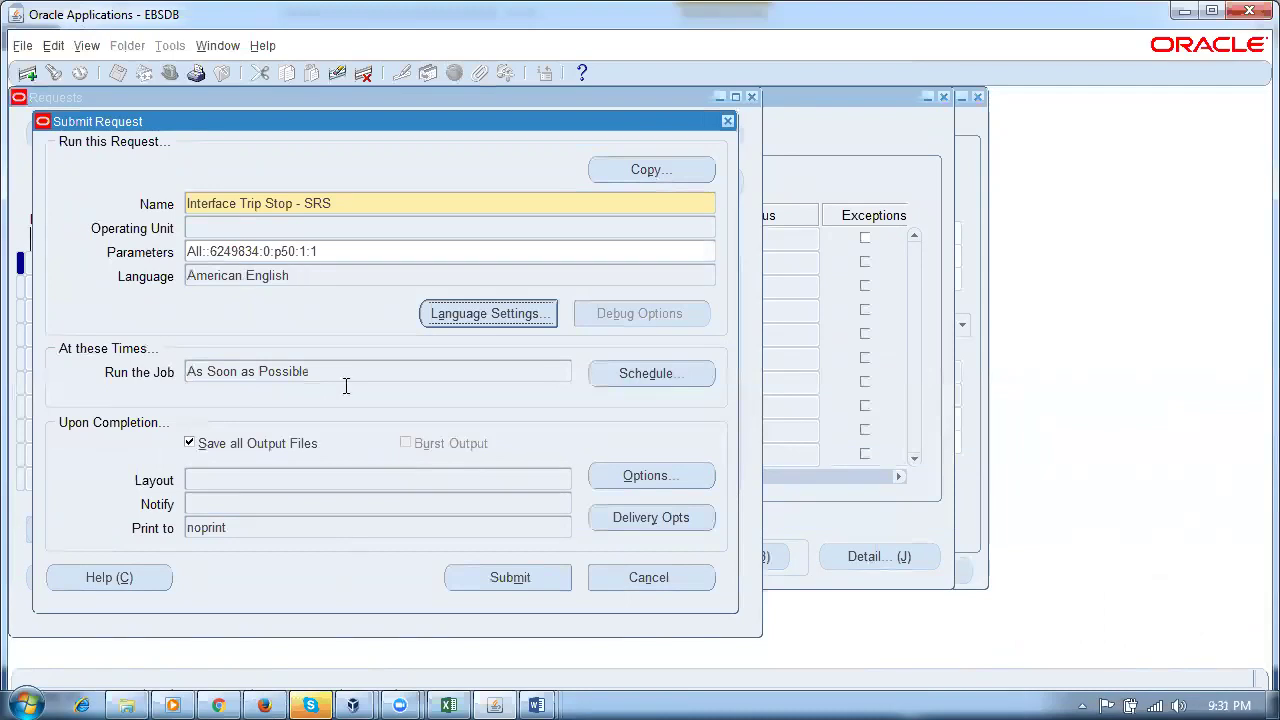
# Step: Submit the request and list recent requests to see it complete
pyautogui.click(481, 579)
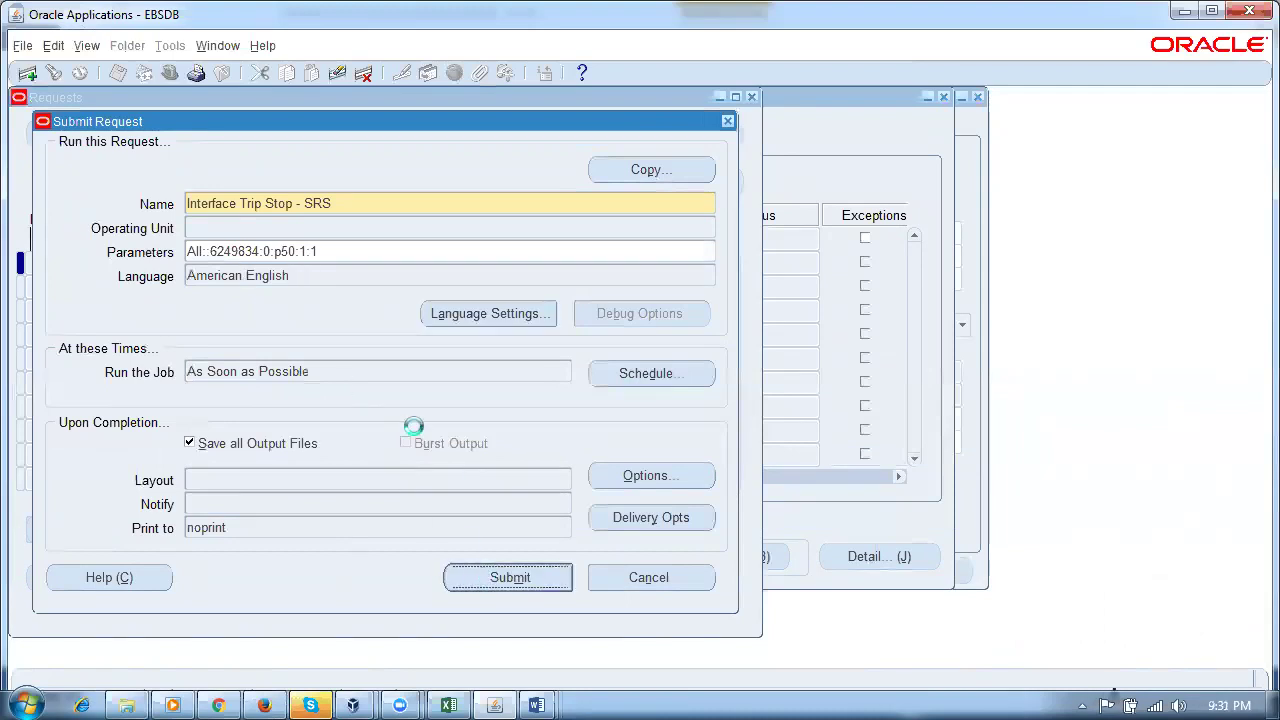
pyautogui.click(697, 431)
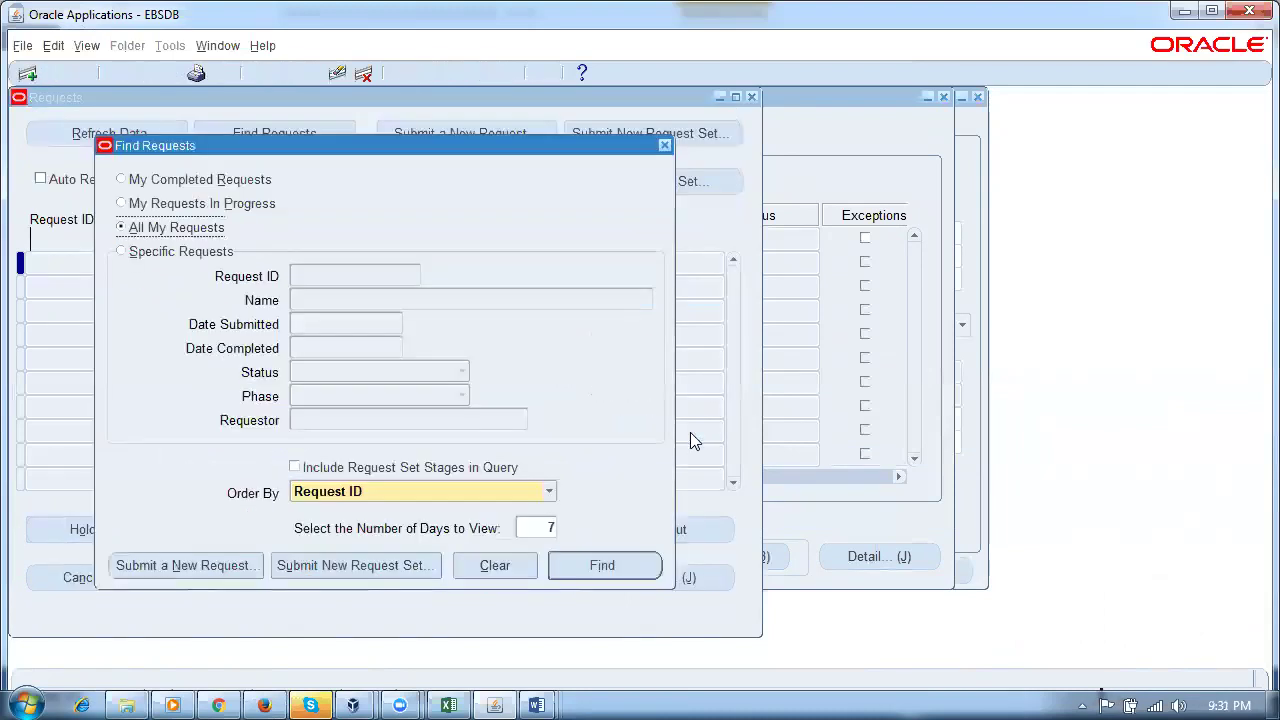
pyautogui.click(592, 562)
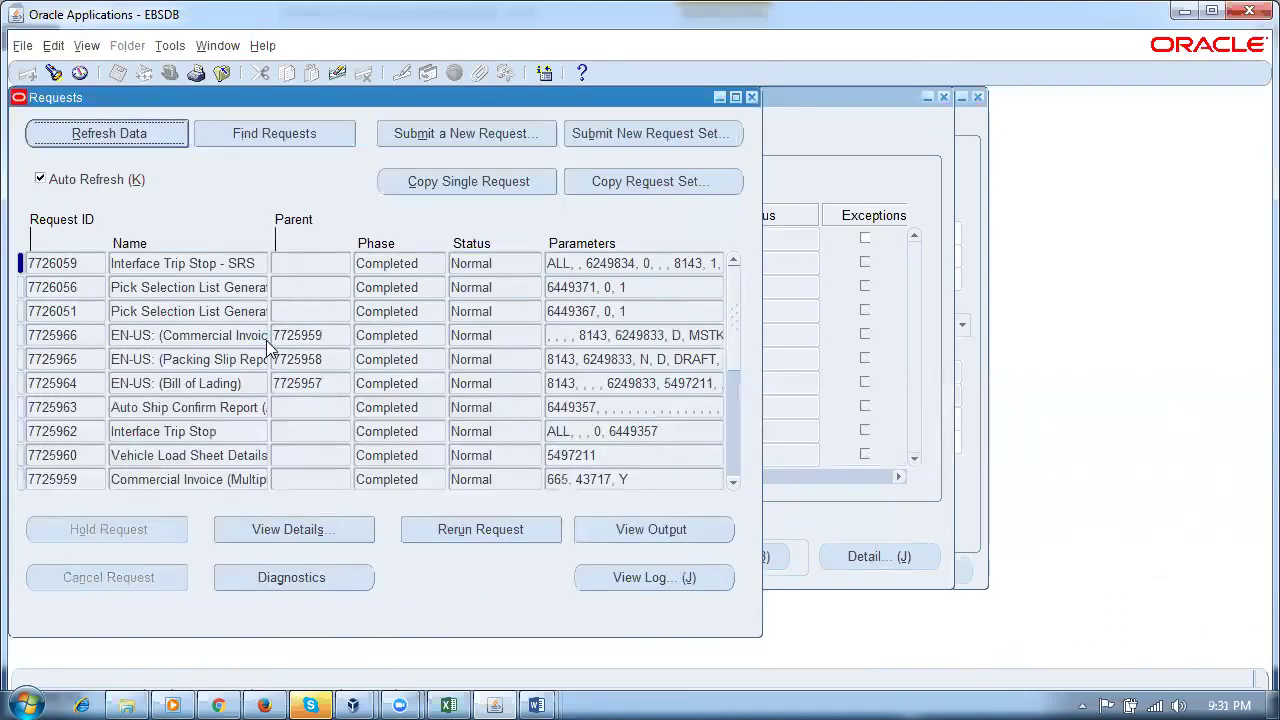
# Step: Close Requests and requery the lines to confirm line 6240064 reads Interfaced
pyautogui.click(753, 97)
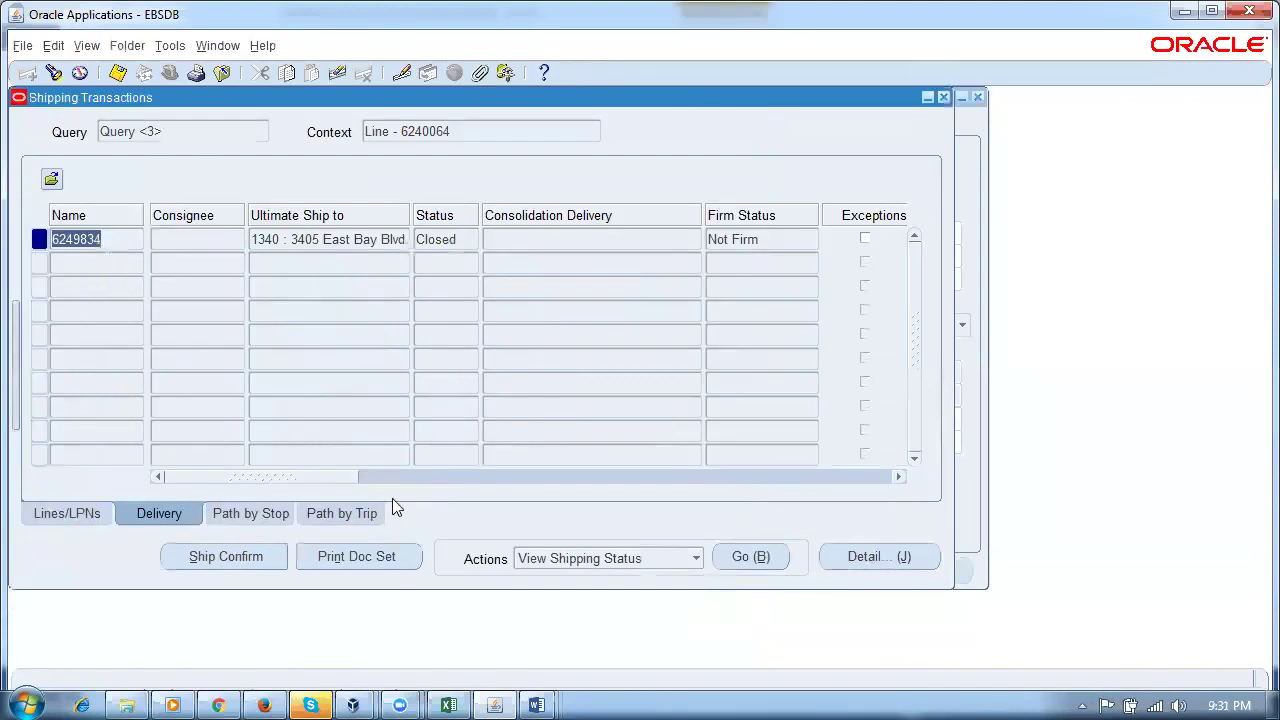
pyautogui.click(64, 513)
pyautogui.click(445, 242)
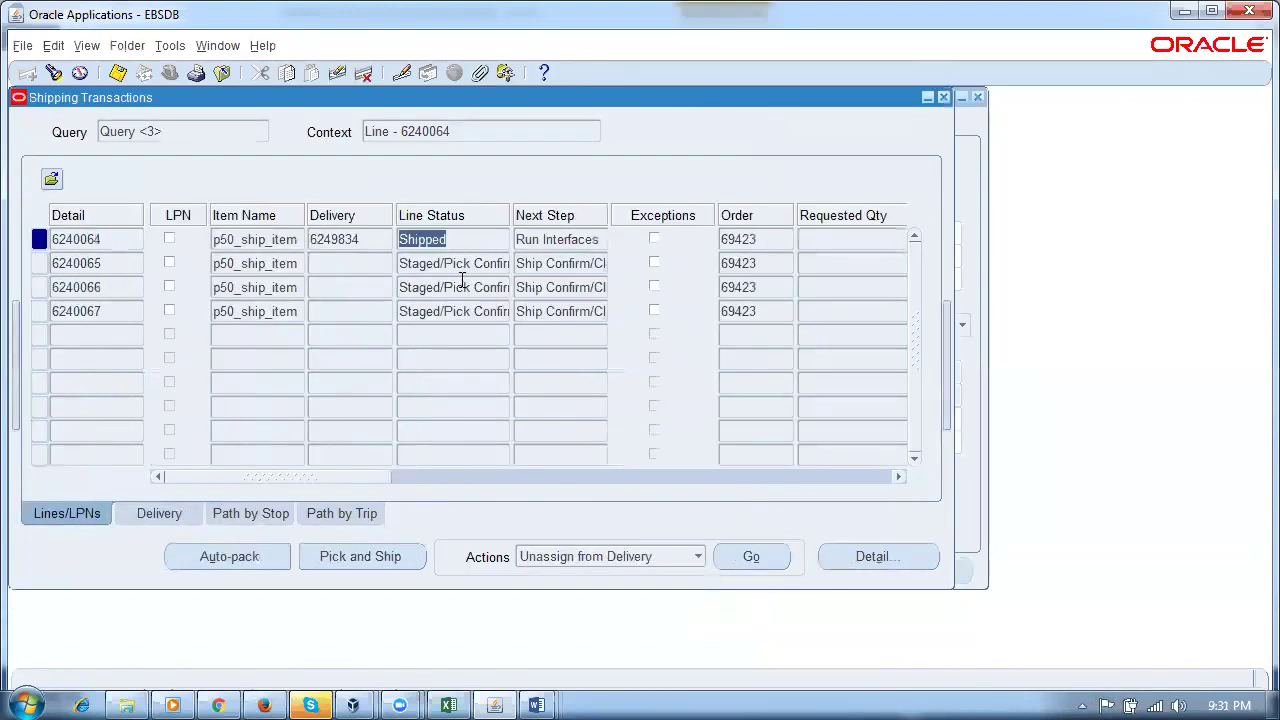
pyautogui.hotkey('ctrl', 'F11')
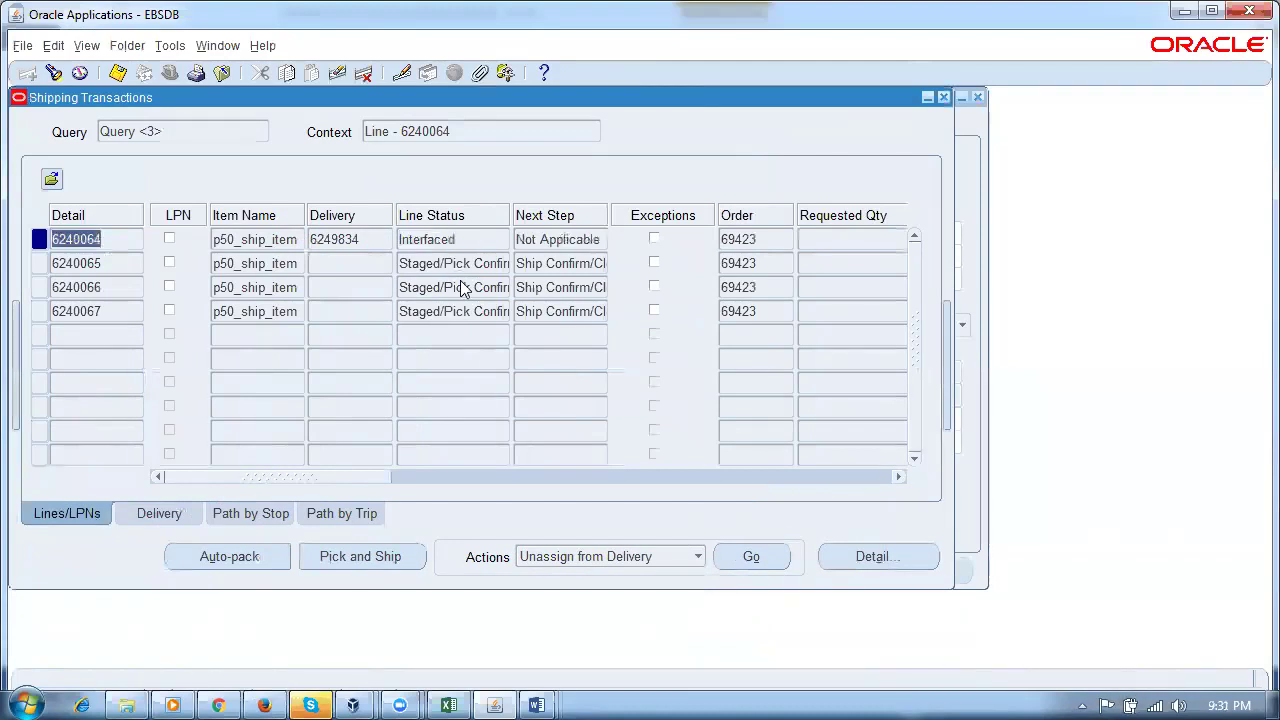
pyautogui.click(467, 242)
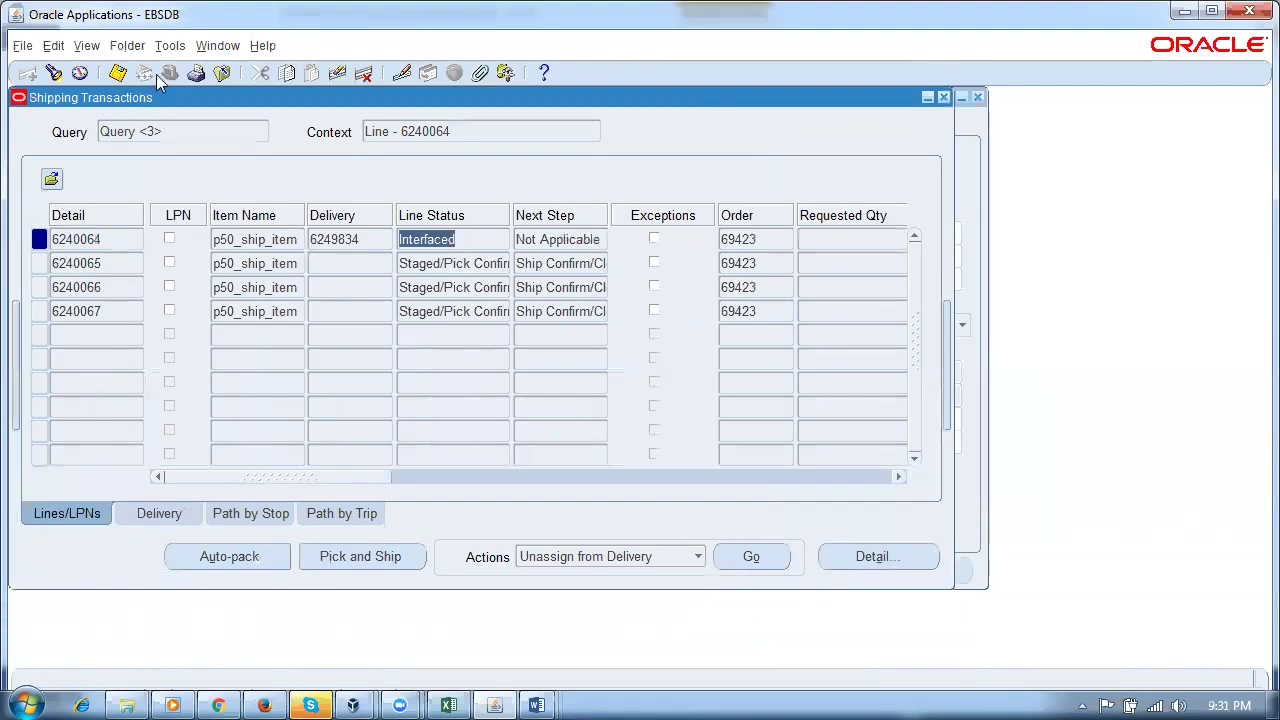
# Step: Requery sales order 69423 and confirm line 1.1 now reads Shipped
pyautogui.click(220, 48)
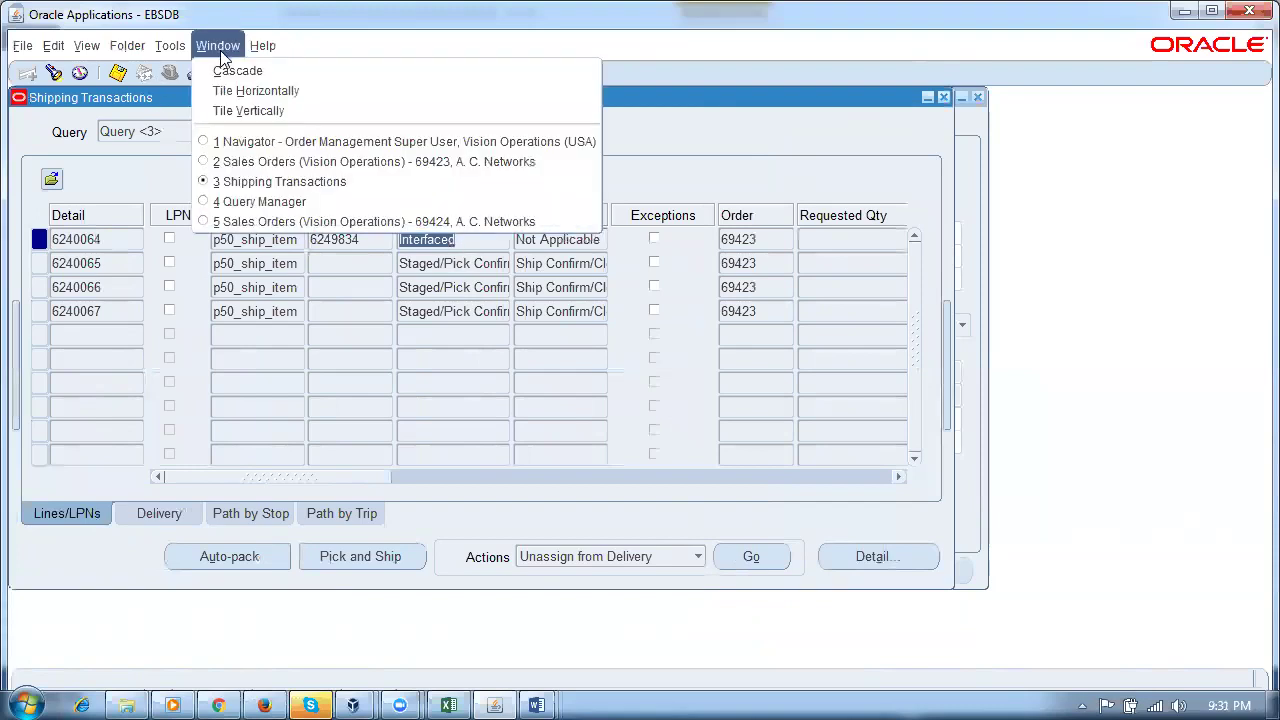
pyautogui.click(240, 162)
pyautogui.click(556, 265)
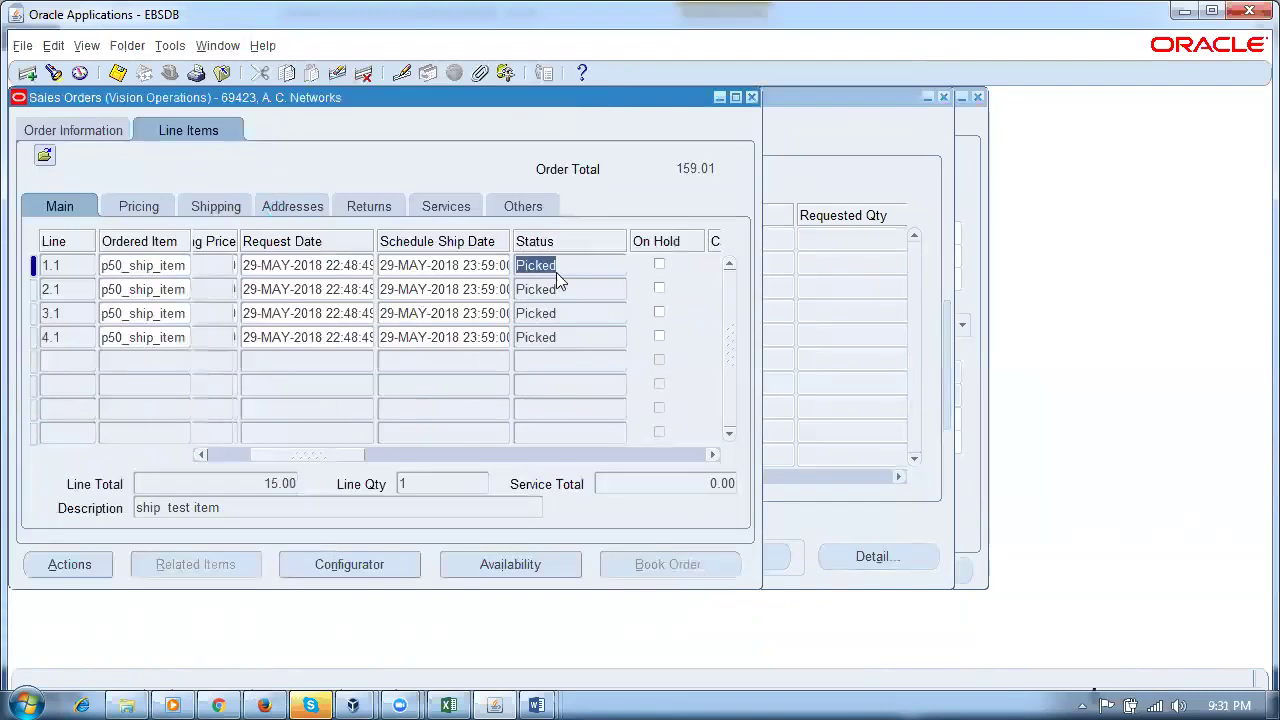
pyautogui.hotkey('ctrl', 'F11')
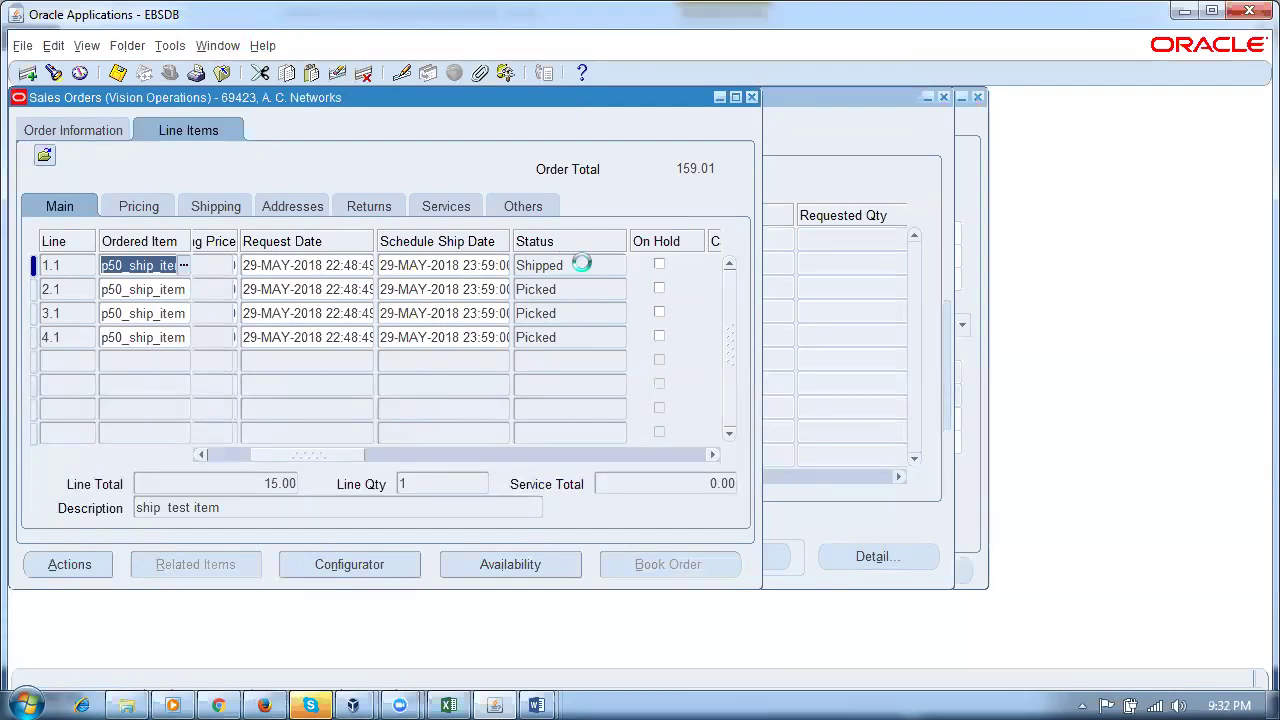
pyautogui.click(591, 263)
# Step: Start a new request with program name 'workflow' via View > Requests
pyautogui.hotkey('alt', 'v')
pyautogui.press('r')
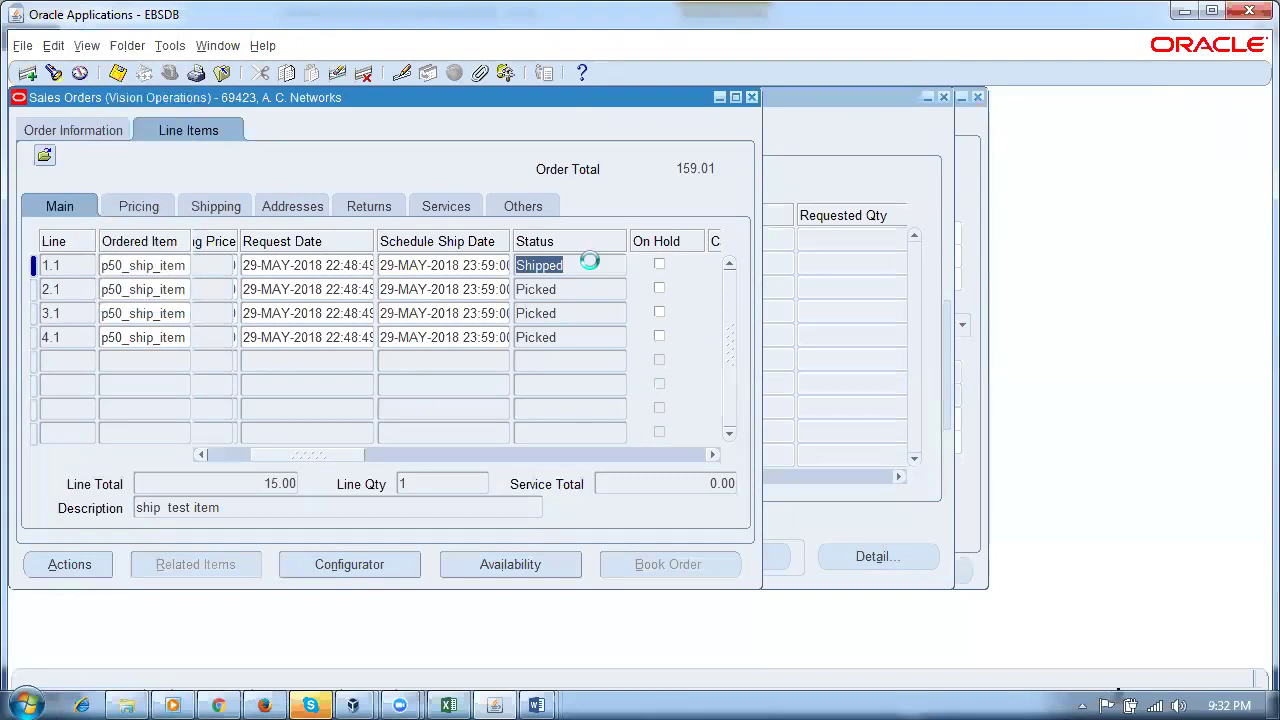
pyautogui.write('workflow')
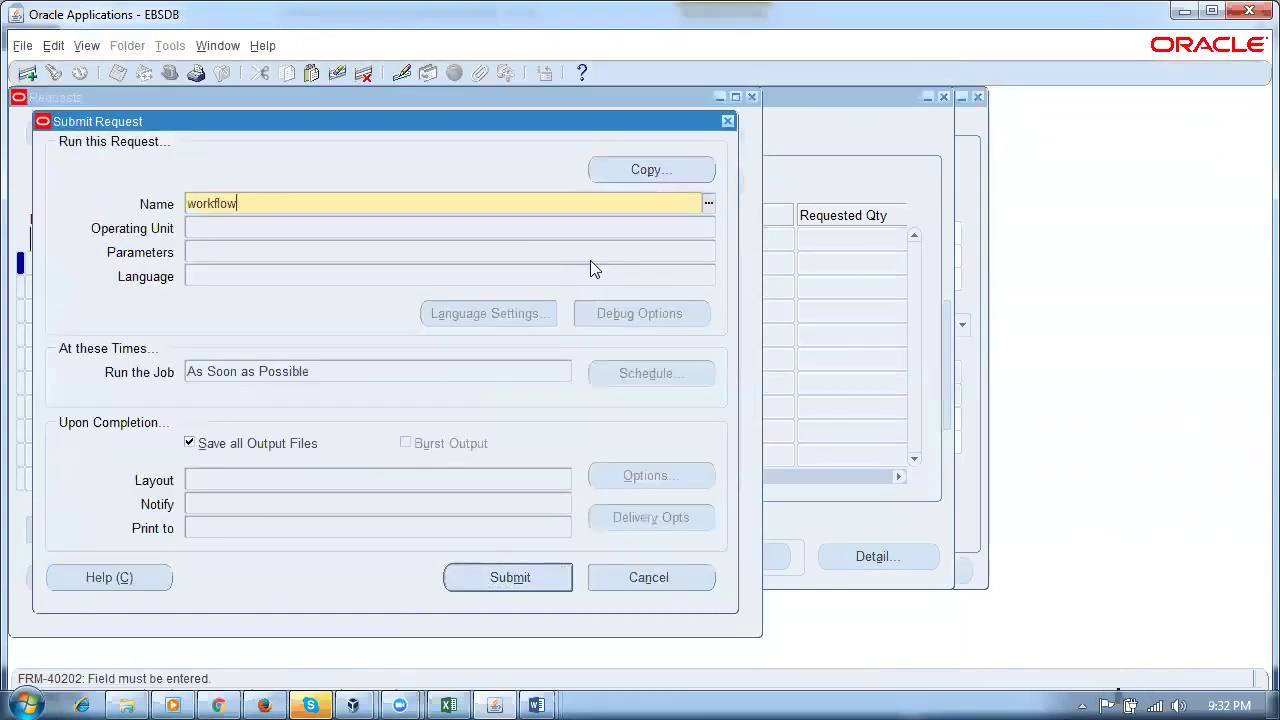
# Step: Choose Workflow Background Process with Item Type OM Order Line, Process Deferred Yes, Process Timeout No
pyautogui.press('Tab')
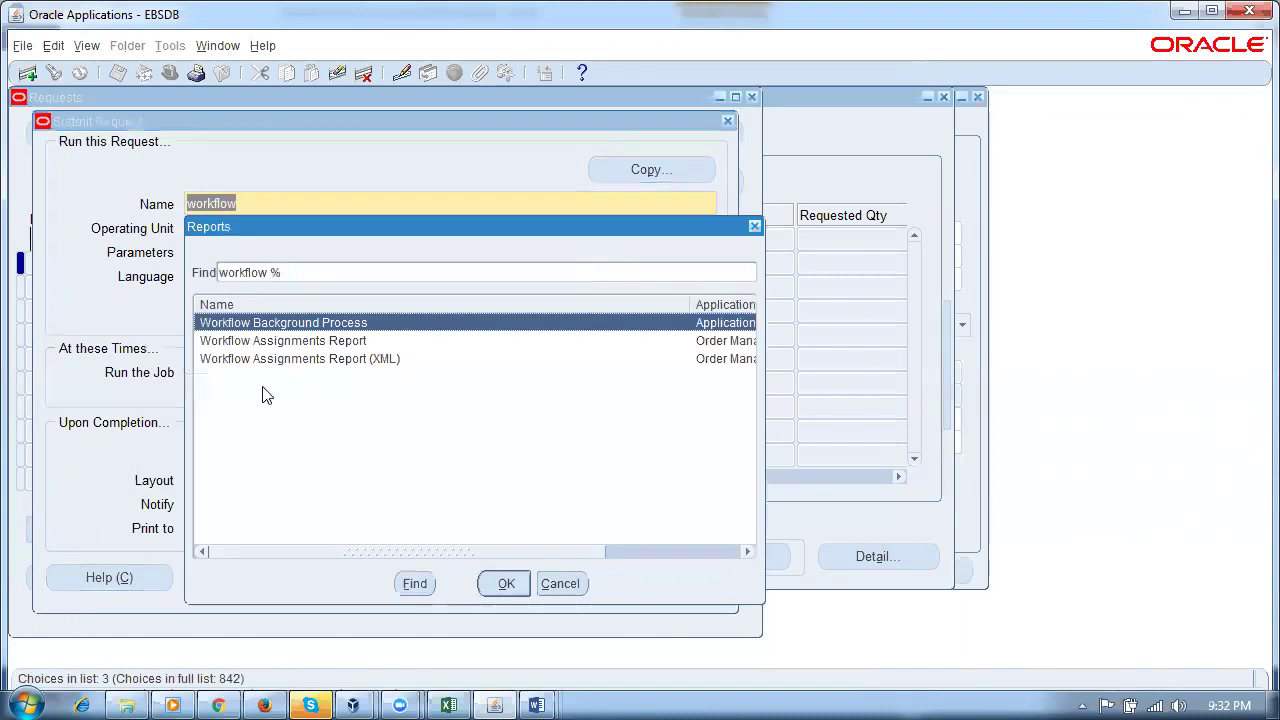
pyautogui.click(504, 583)
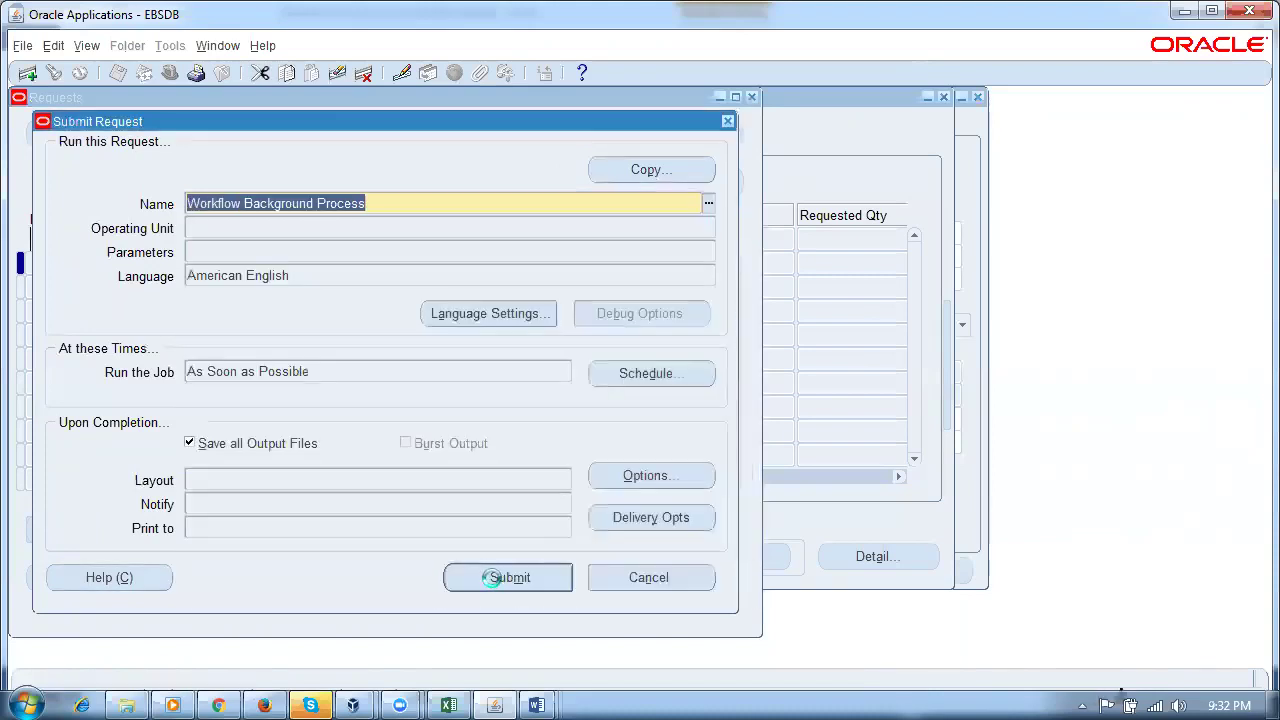
pyautogui.write('om order')
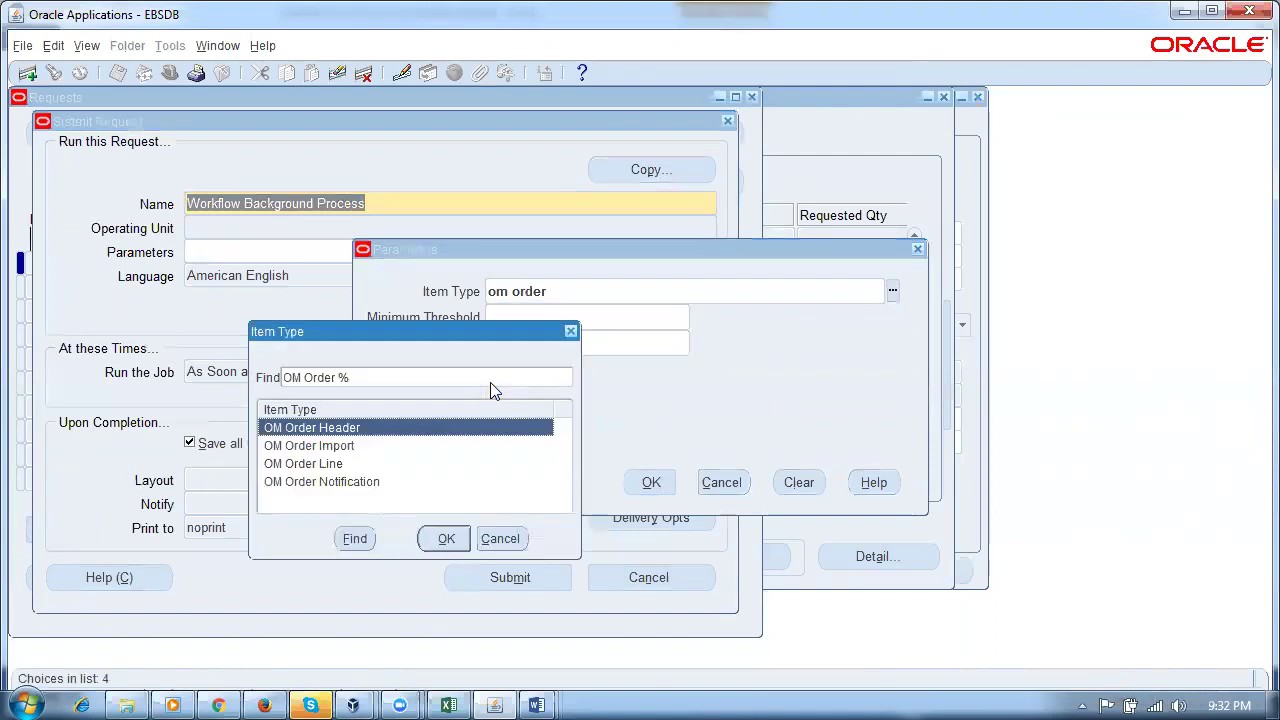
pyautogui.press('Down')
pyautogui.press('Down')
pyautogui.press('Return')
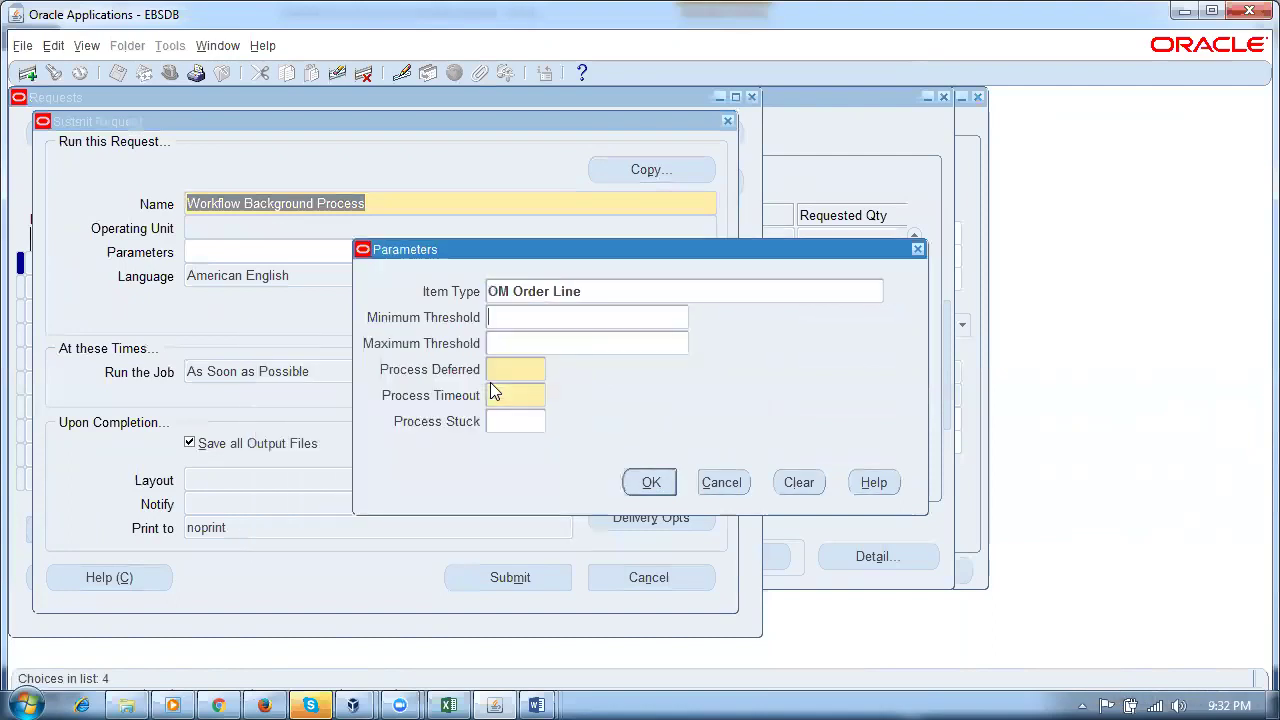
pyautogui.click(532, 372)
pyautogui.write('Yes')
pyautogui.press('Tab')
pyautogui.write('No')
pyautogui.press('Tab')
# Step: Submit the Workflow Background Process request without submitting another
pyautogui.click(648, 482)
pyautogui.click(509, 577)
pyautogui.click(697, 432)
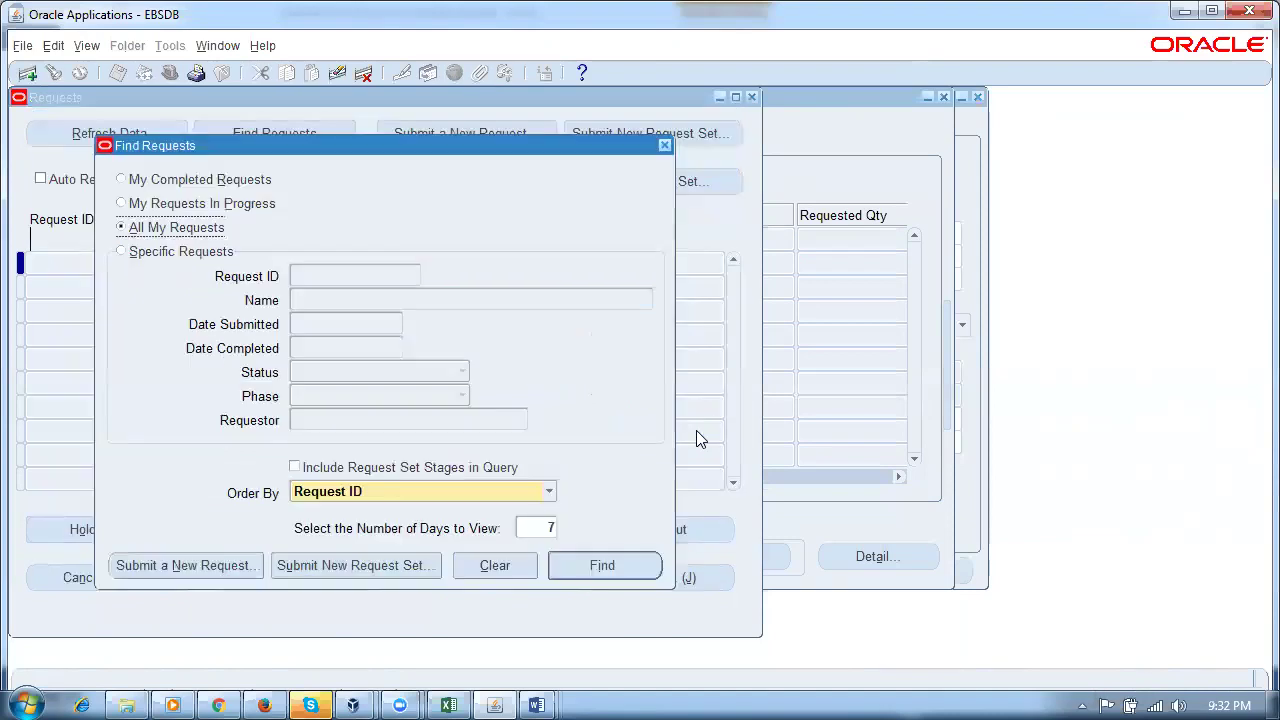
# Step: Review recent requests, seeing request 7726061 completed Normal, then close the list
pyautogui.click(590, 568)
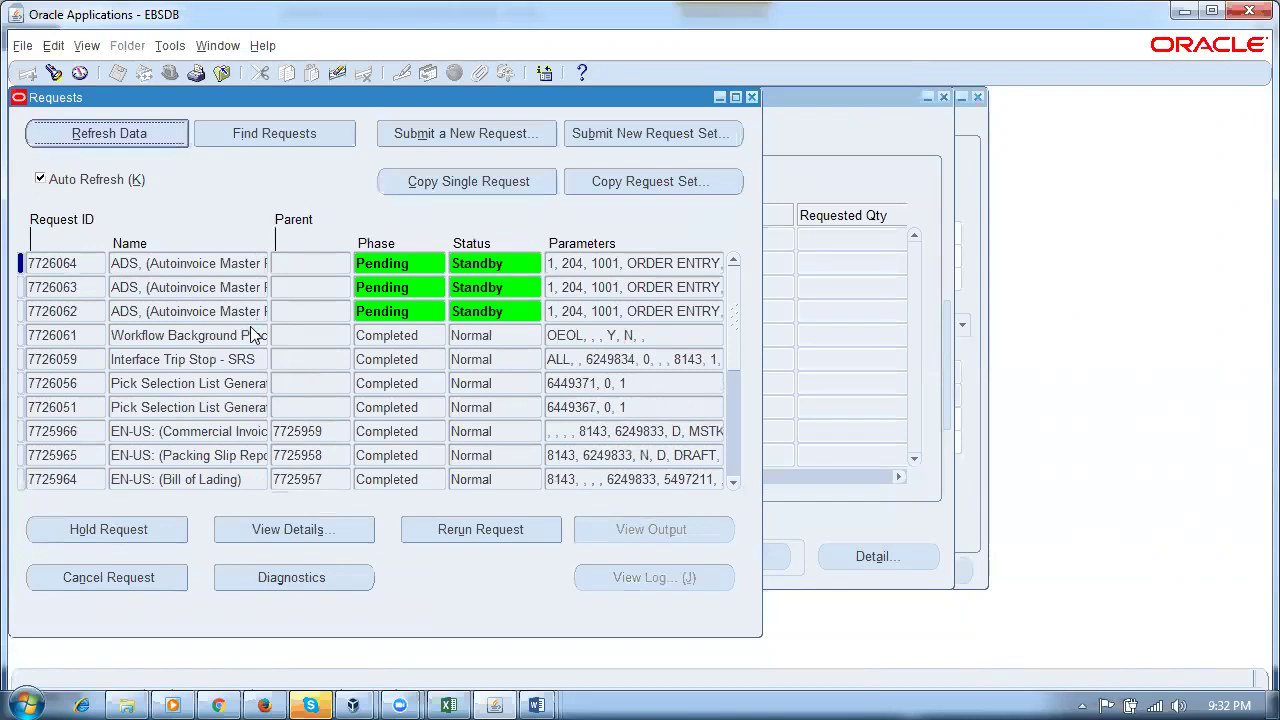
pyautogui.hotkey('alt', 'e')
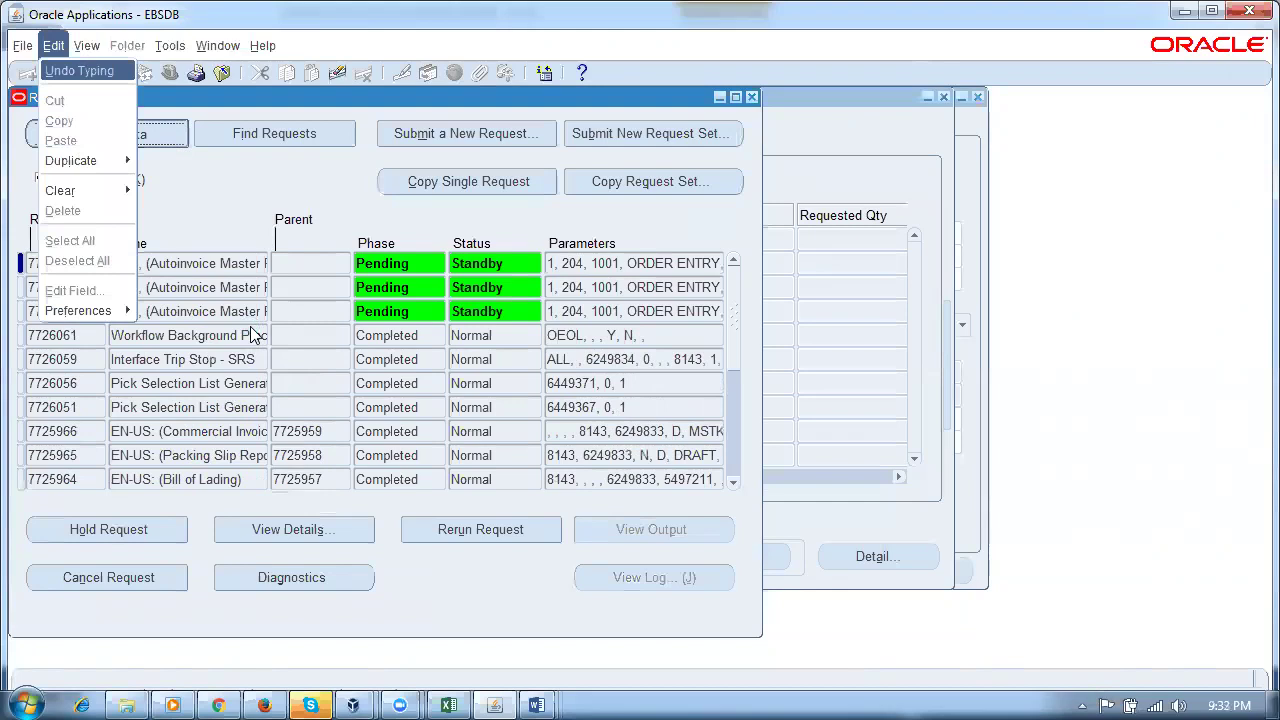
pyautogui.press('Escape')
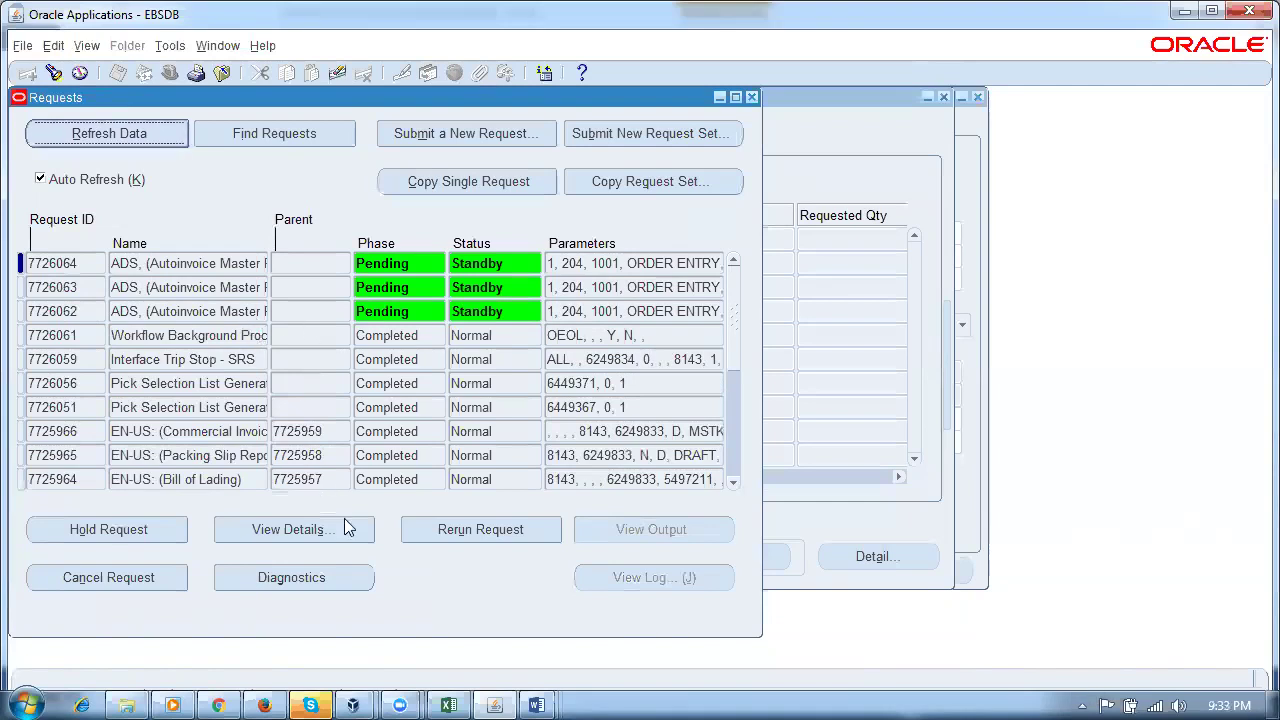
pyautogui.click(753, 98)
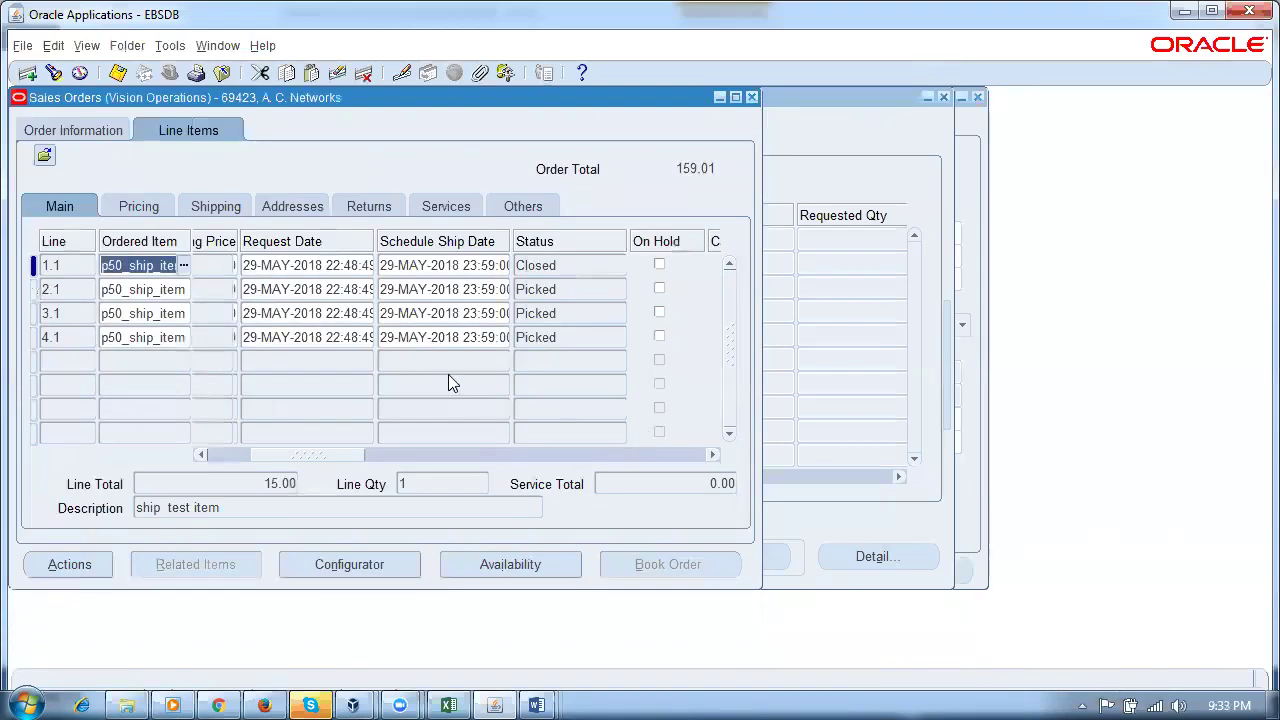
# Step: Check line 1.1's status, then view the order header showing Booked and a 159.01 total
pyautogui.click(597, 267)
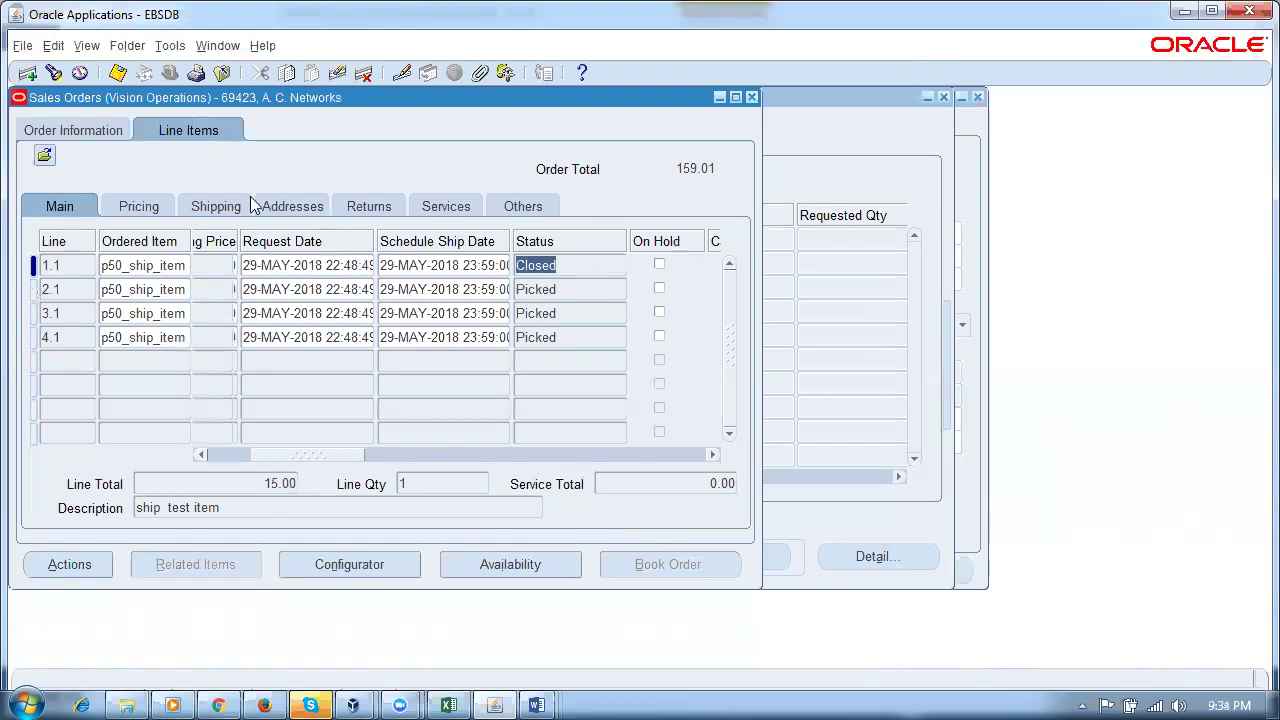
pyautogui.click(82, 132)
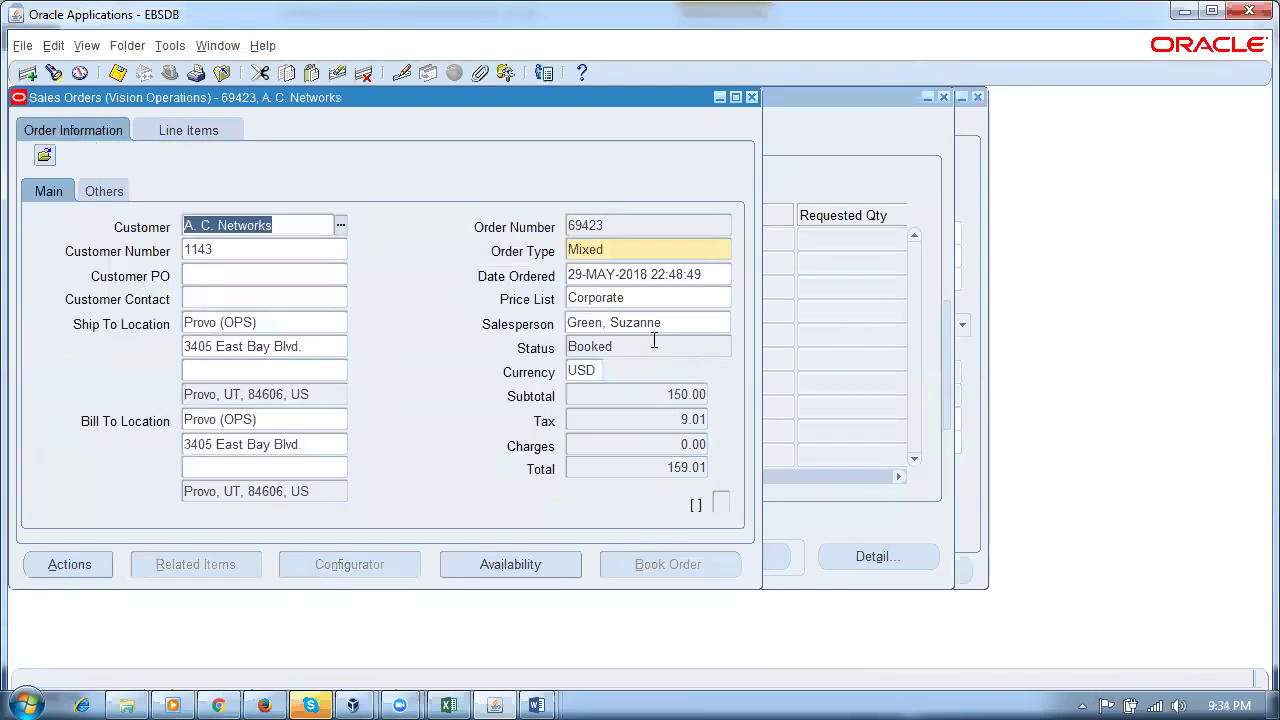
pyautogui.click(651, 344)
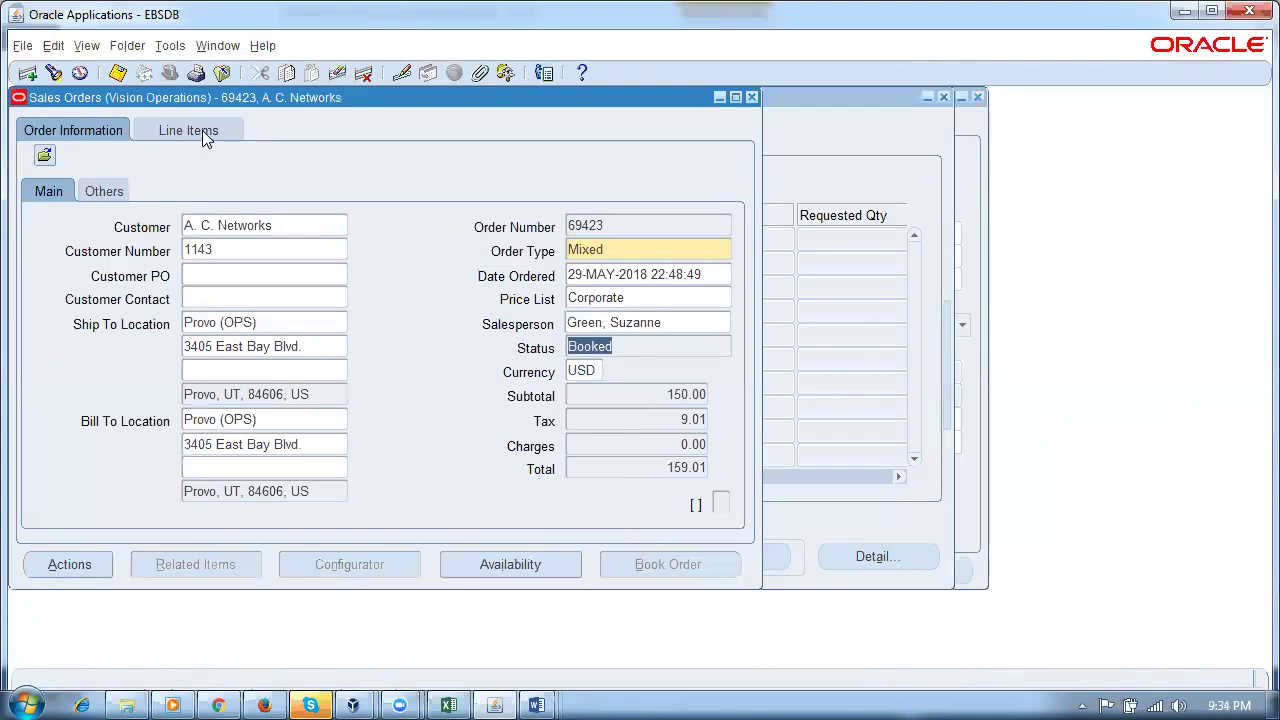
# Step: Check the ordered item and status of order line 1.1 on the Line Items tab
pyautogui.click(202, 130)
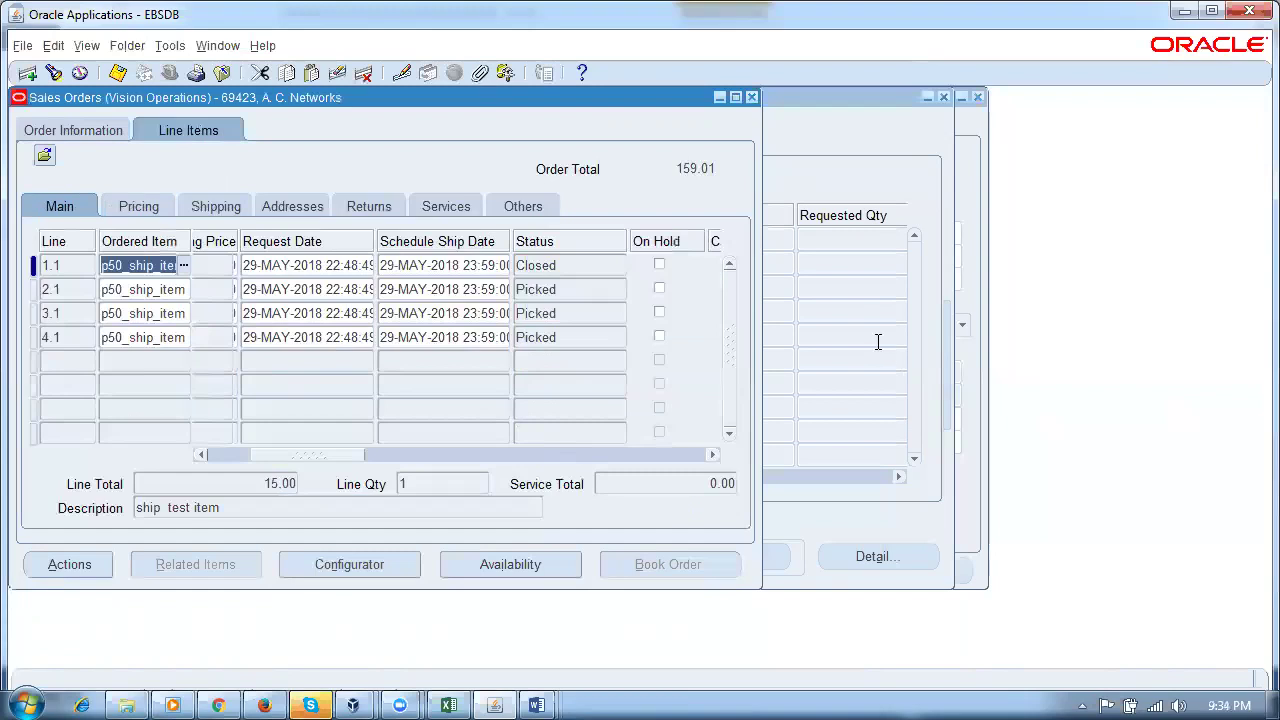
pyautogui.click(583, 266)
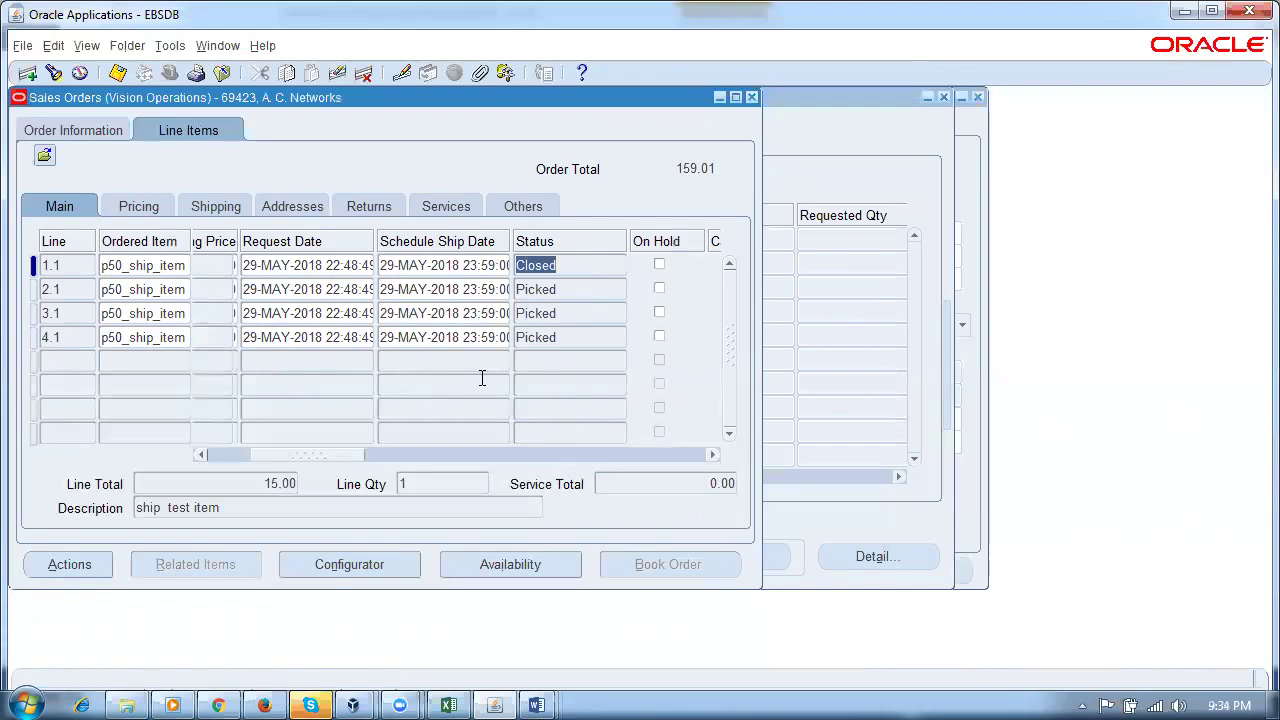
pyautogui.click(168, 265)
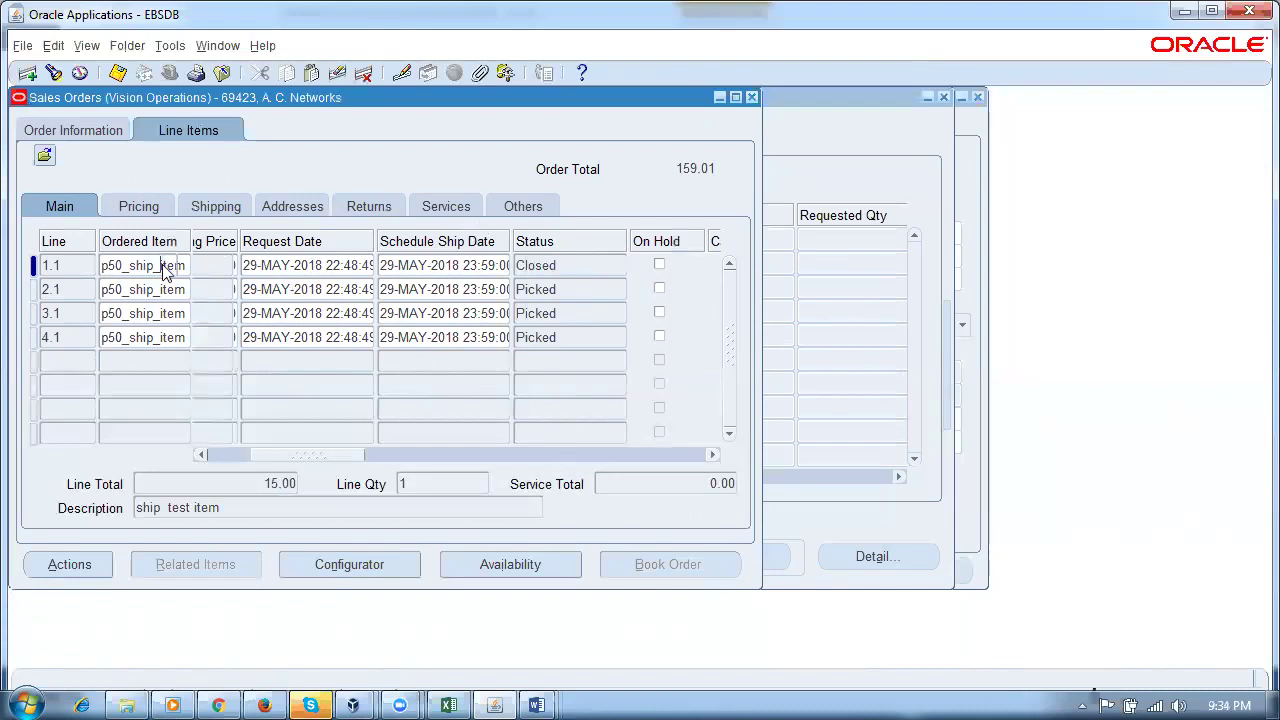
pyautogui.click(584, 269)
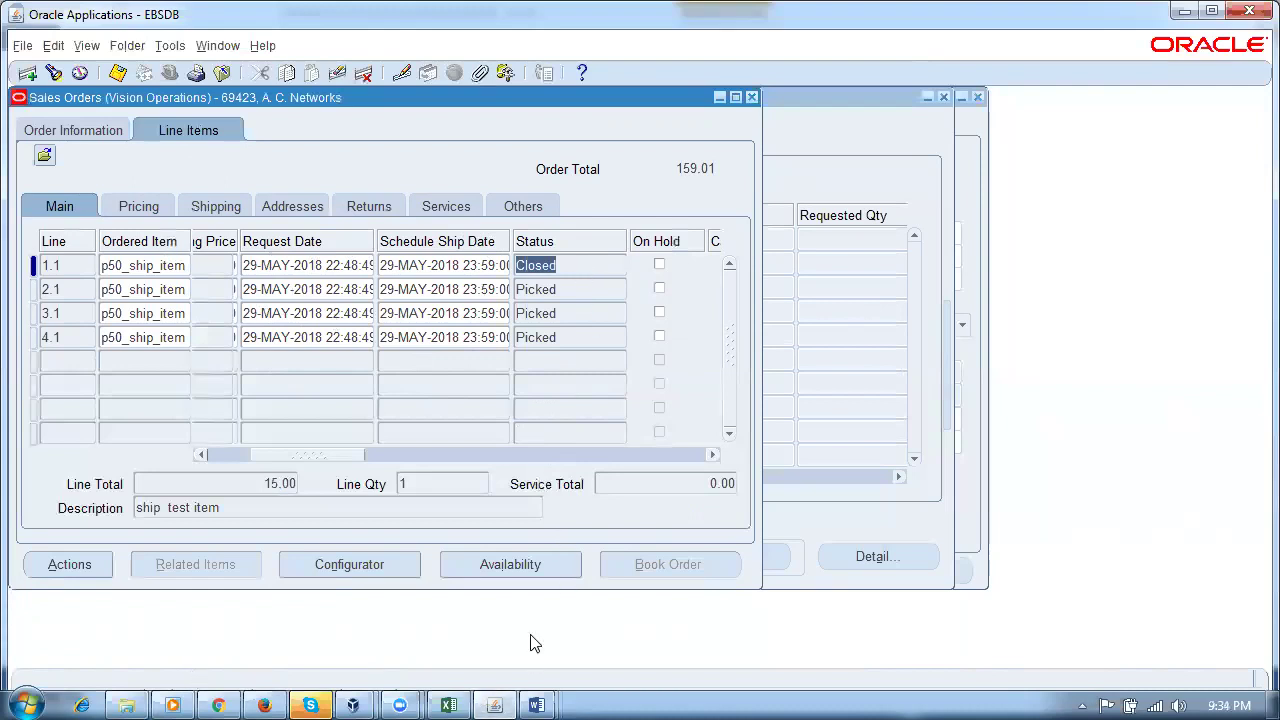
# Step: In Shipping Transactions, compare detail 6240065's status with detail 6240064's Interfaced status
pyautogui.click(803, 170)
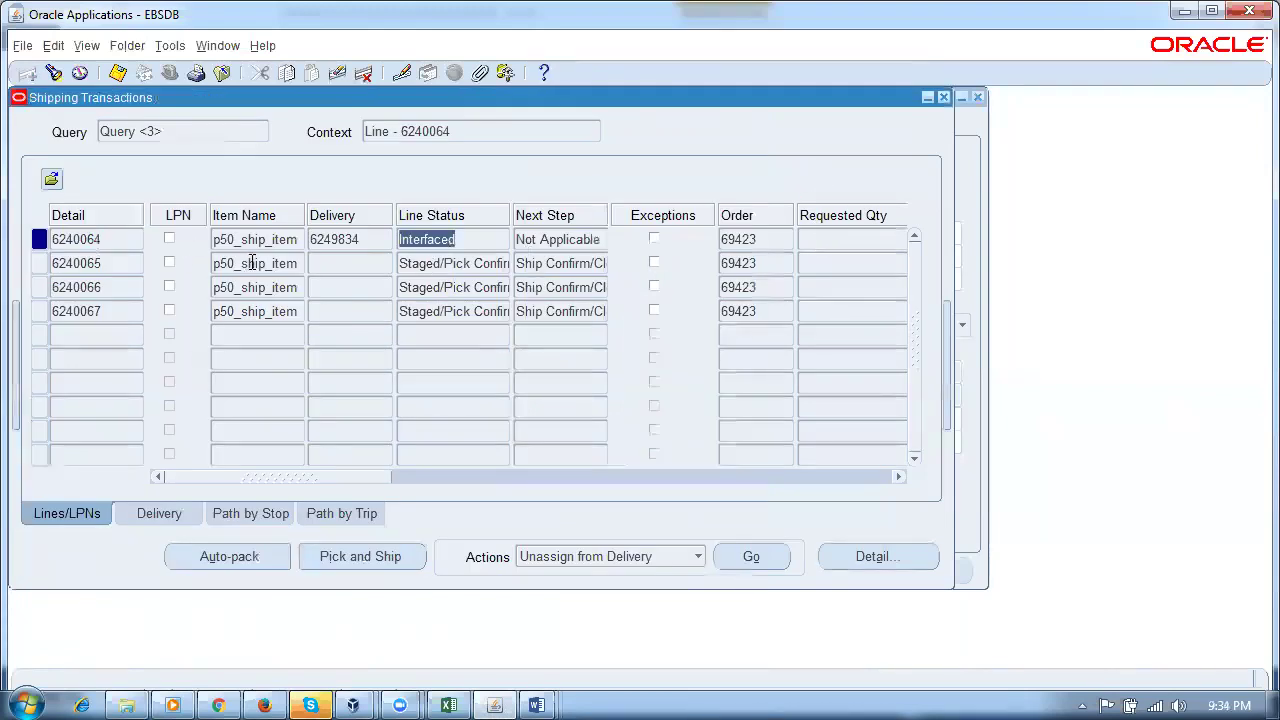
pyautogui.click(252, 263)
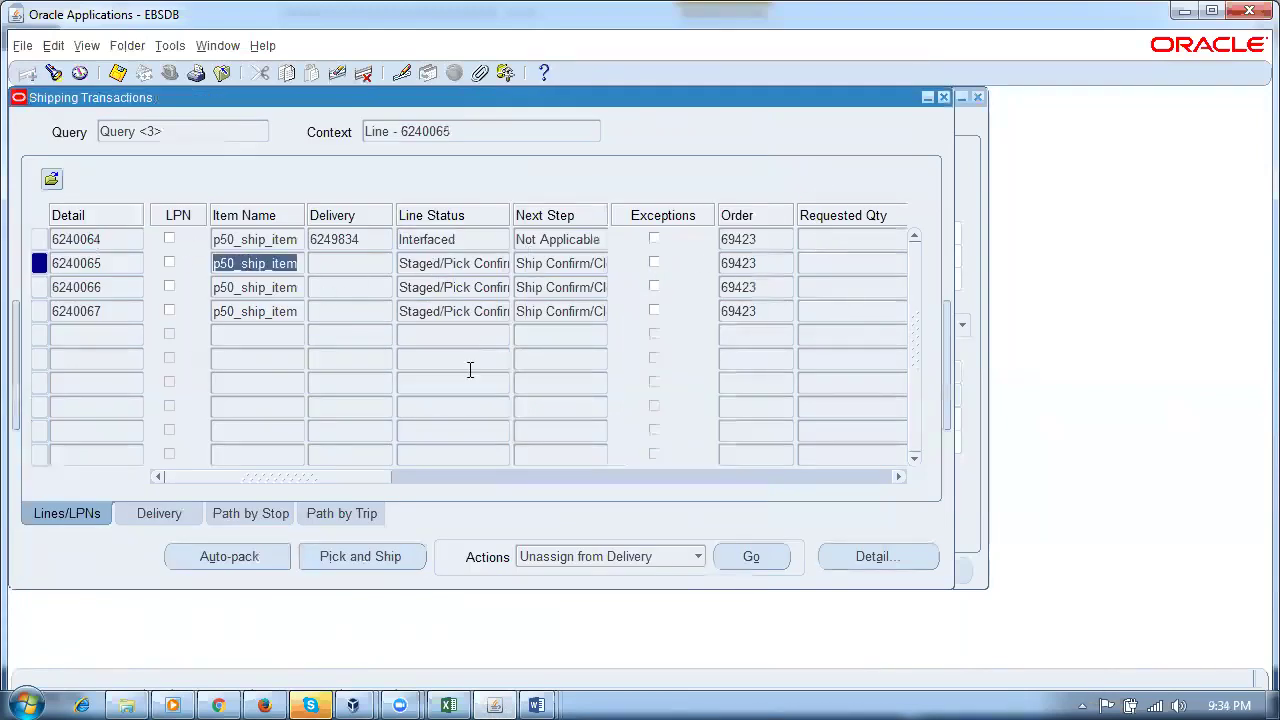
pyautogui.click(457, 263)
pyautogui.click(476, 238)
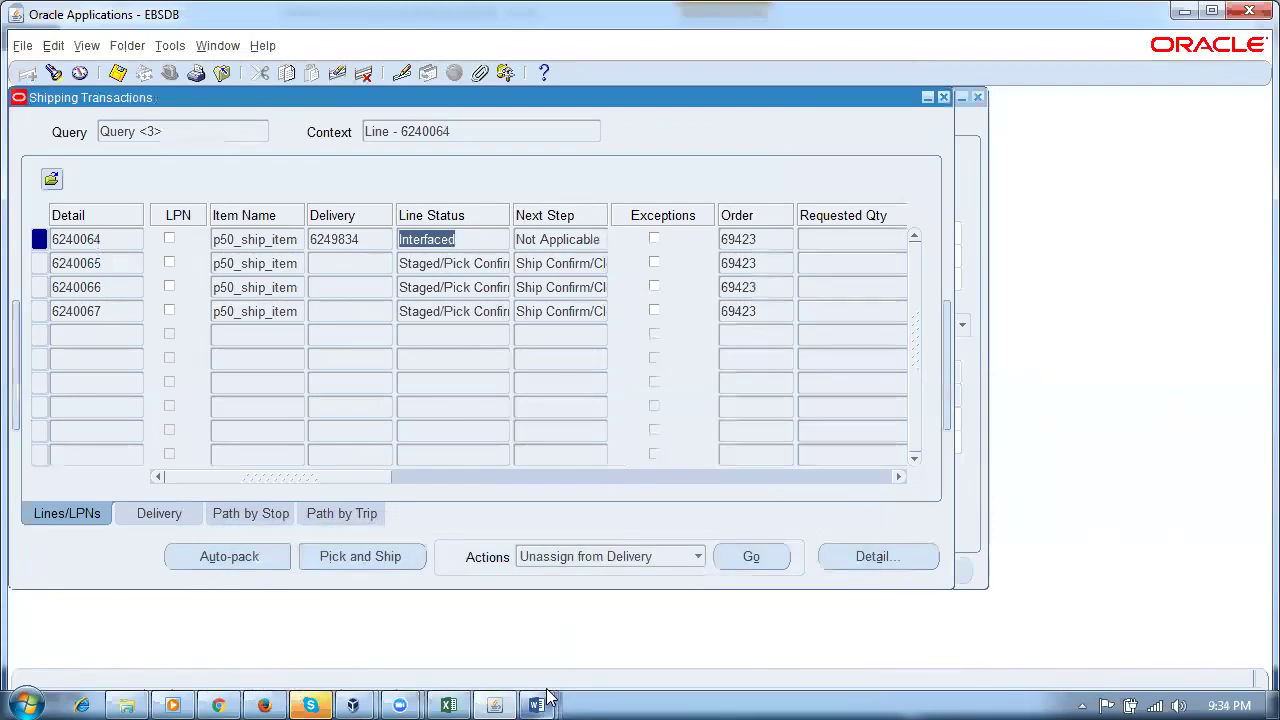
pyautogui.moveTo(537, 705)
pyautogui.click(491, 634)
# Step: Review the Interface Trip Stop flowchart, highlighting the Customer Acceptance step, then return to Firefox
pyautogui.scroll(-3, 437, 562)
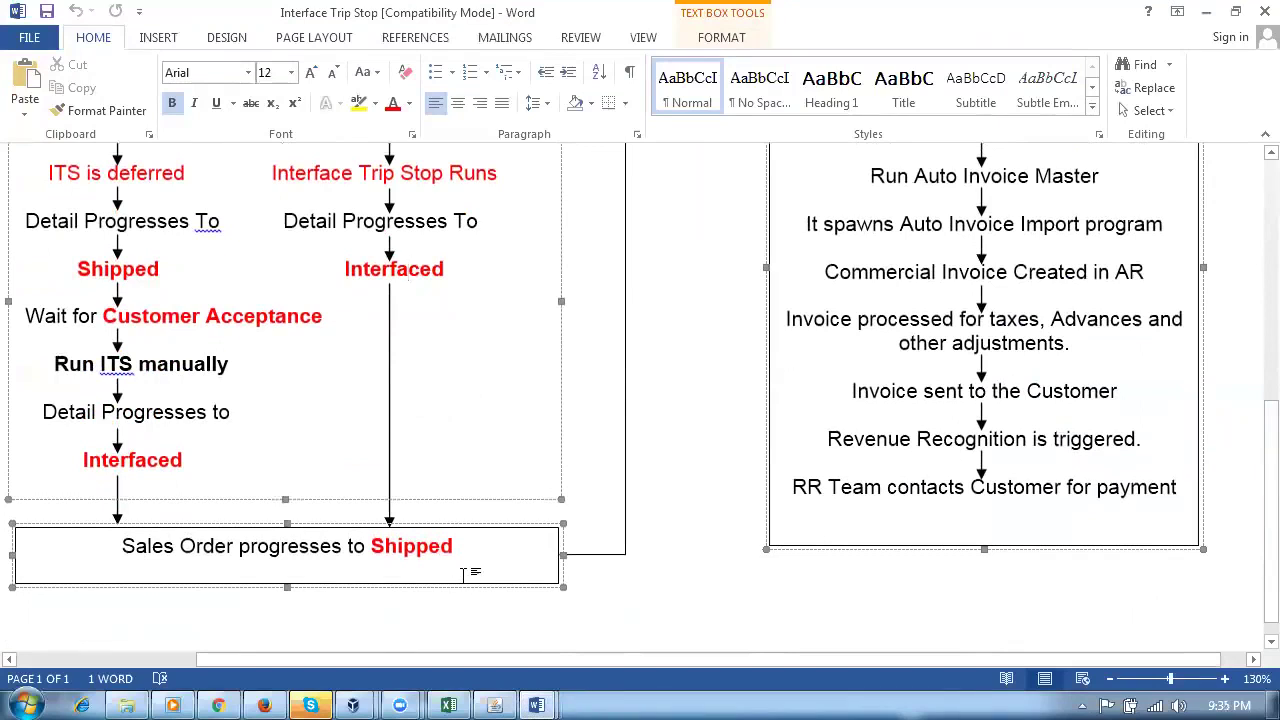
pyautogui.scroll(3, 464, 575)
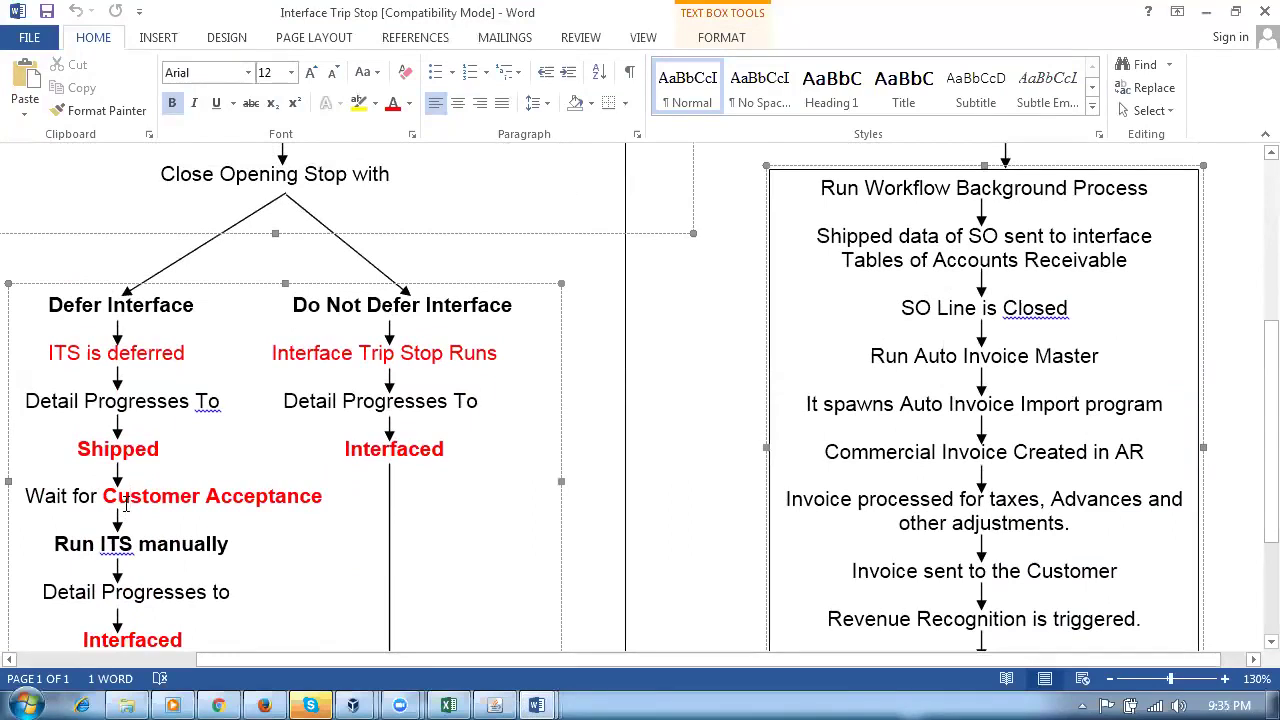
pyautogui.moveTo(104, 496); pyautogui.dragTo(322, 496)
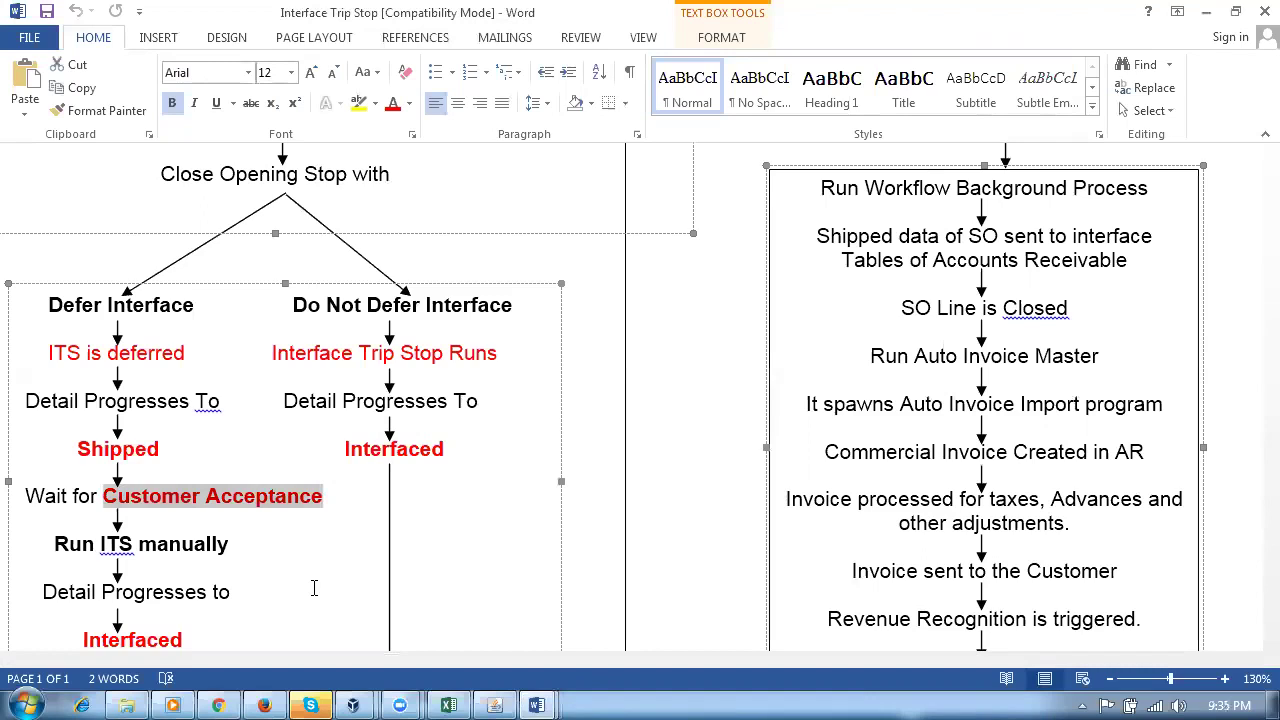
pyautogui.click(745, 512)
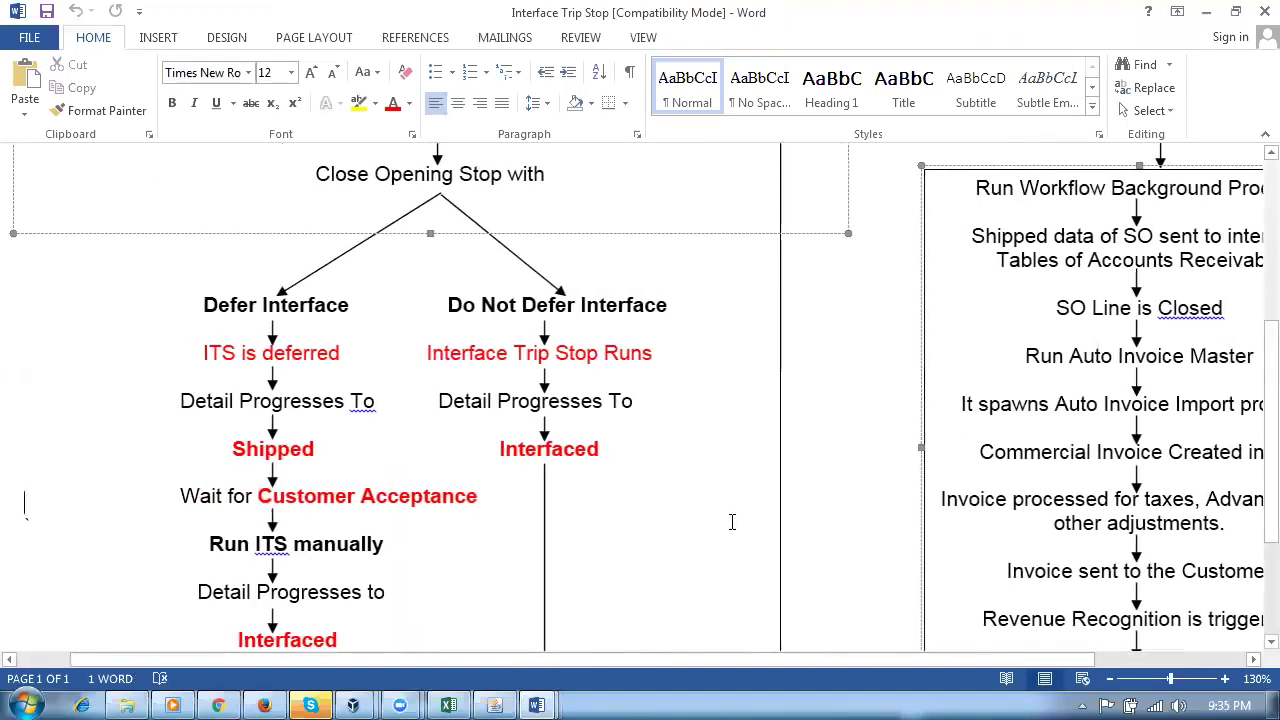
pyautogui.scroll(-2, 731, 523)
pyautogui.scroll(6, 732, 526)
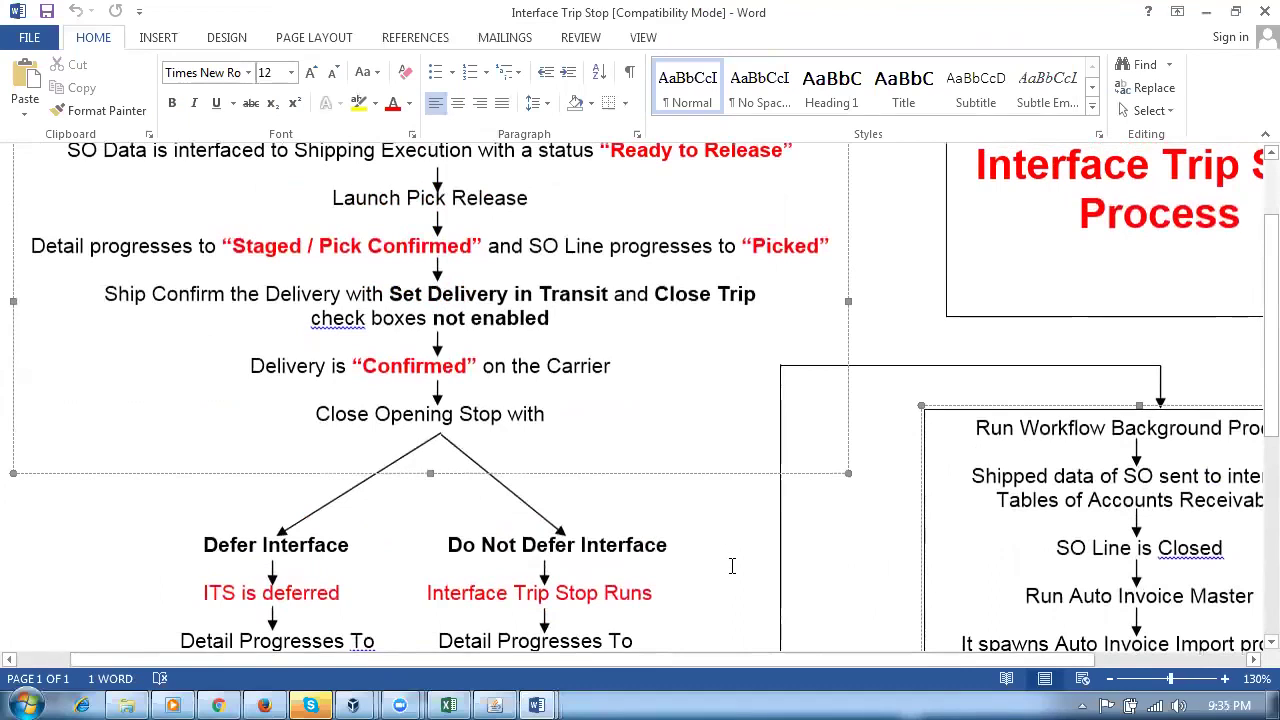
pyautogui.scroll(2, 733, 568)
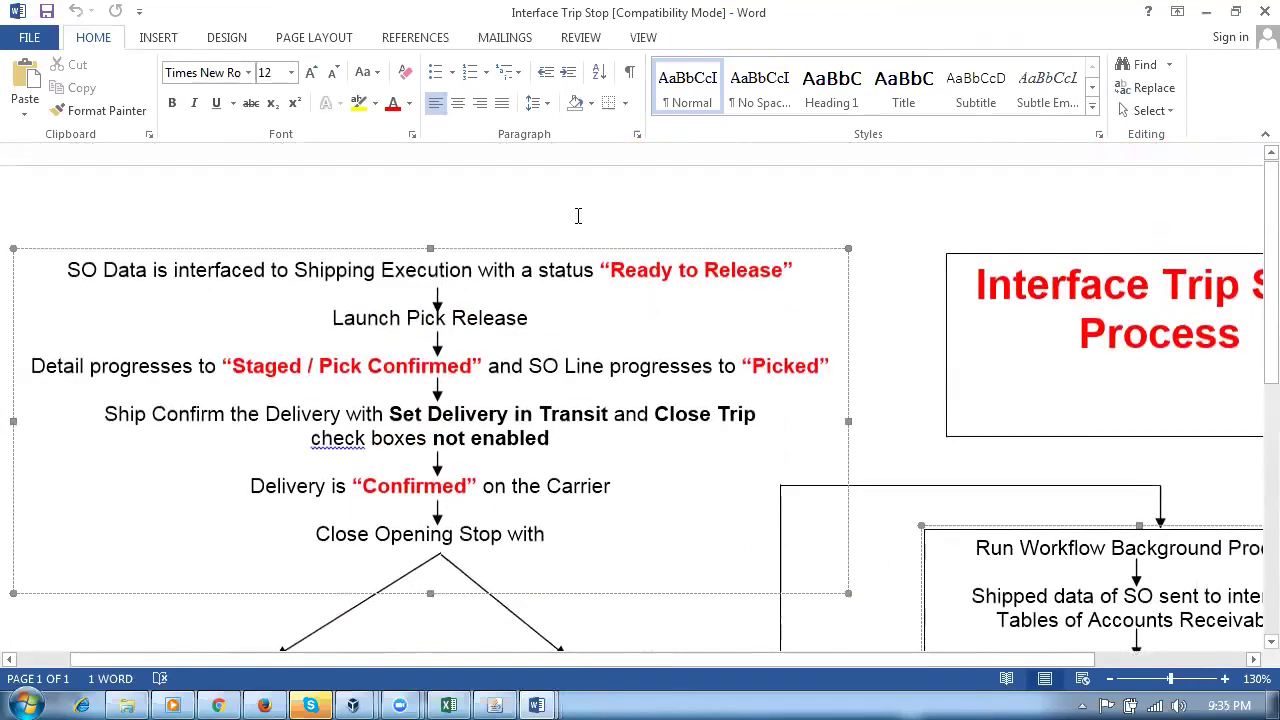
pyautogui.scroll(-3, 630, 467)
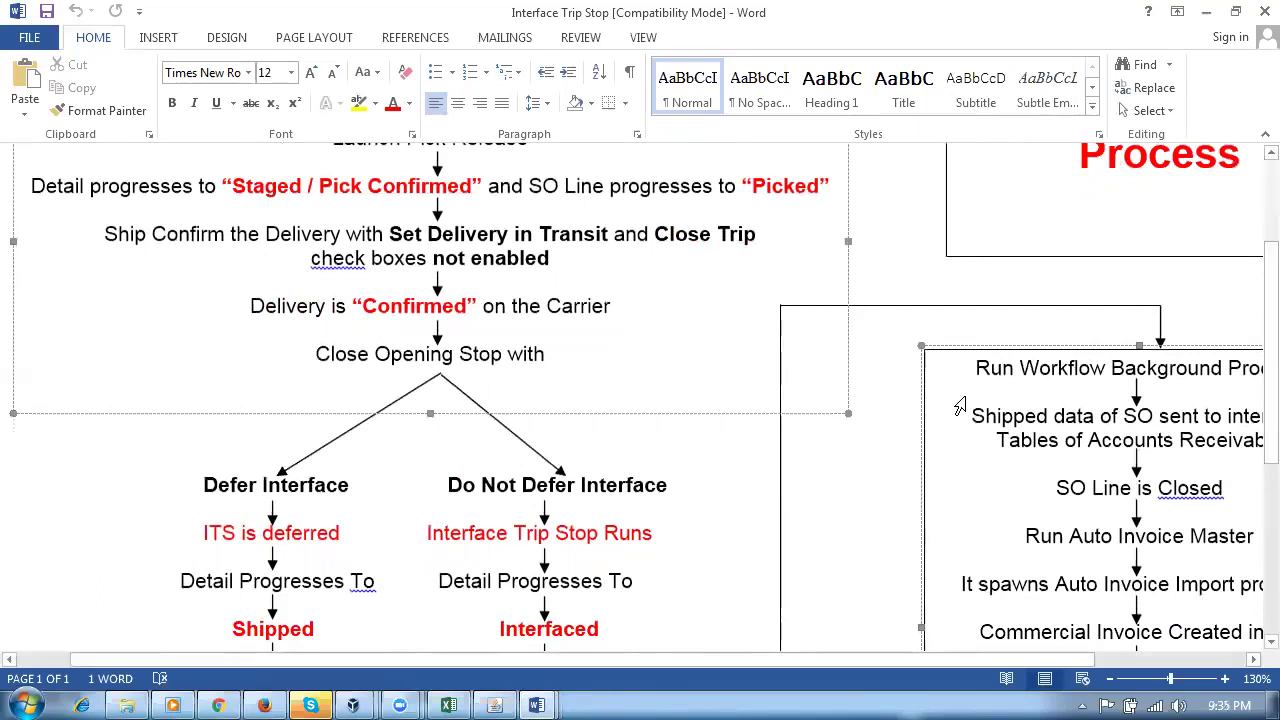
pyautogui.scroll(-2, 690, 525)
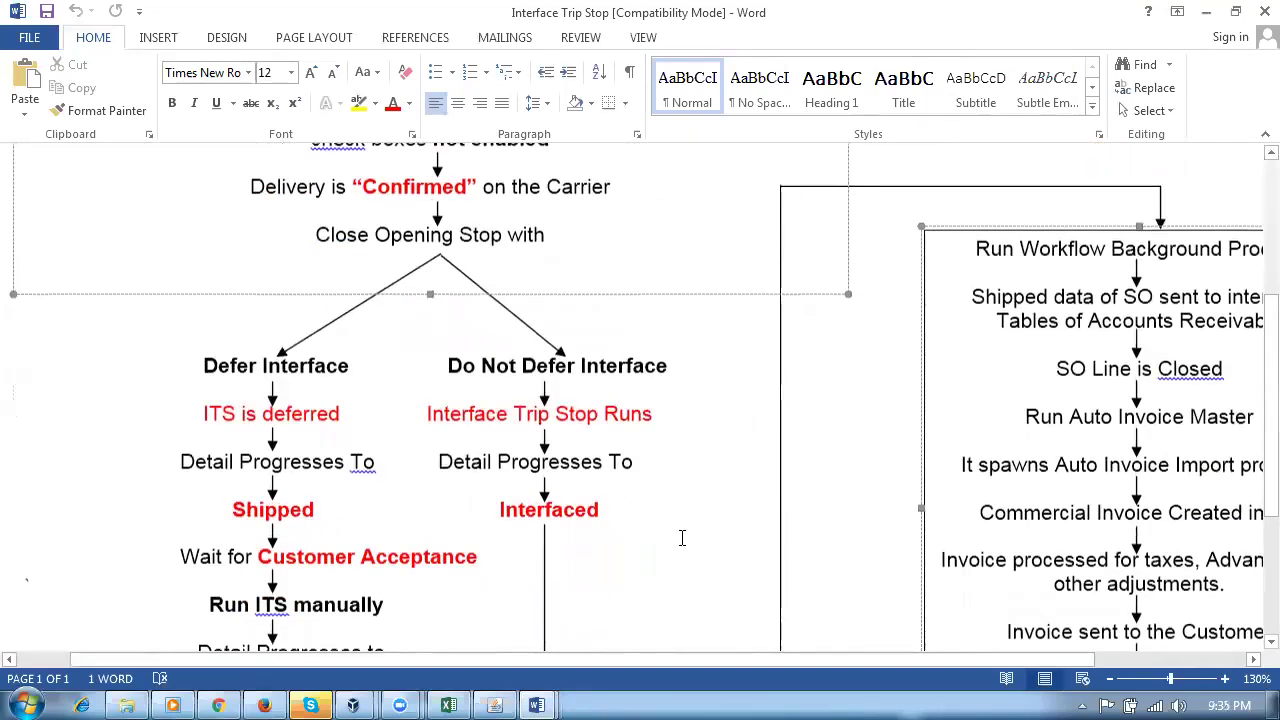
pyautogui.scroll(-1, 610, 556)
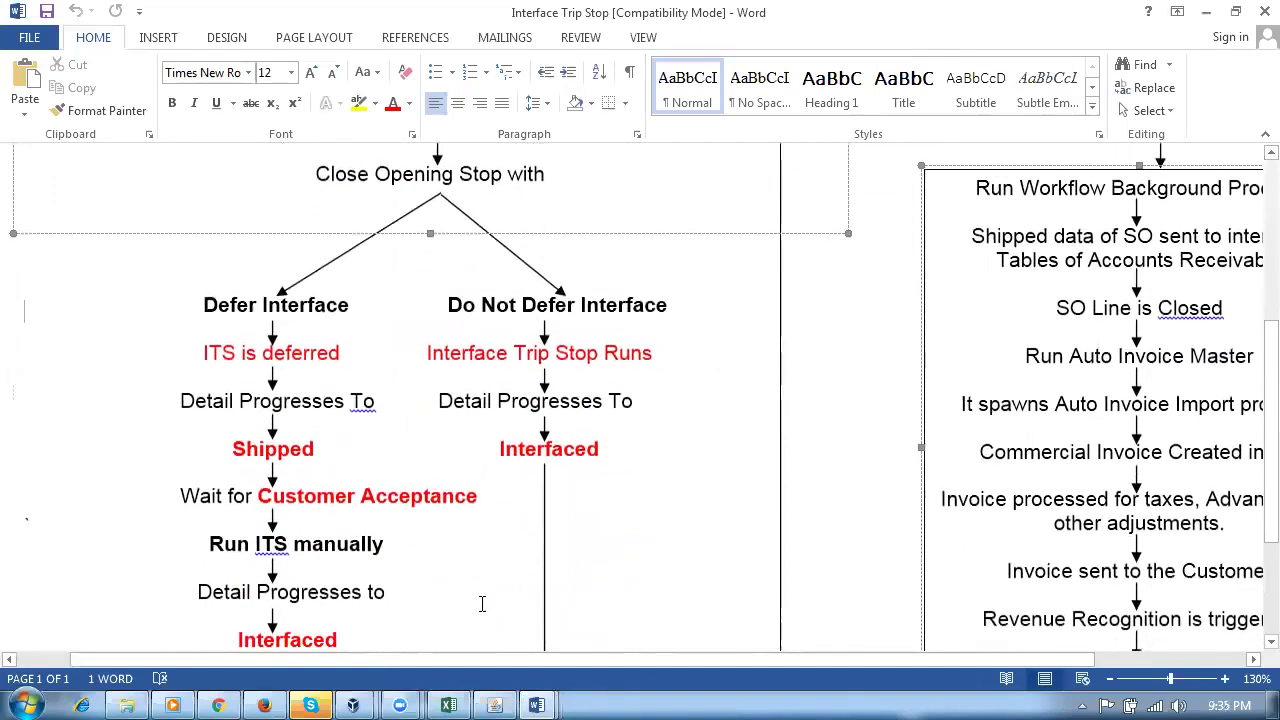
pyautogui.click(264, 705)
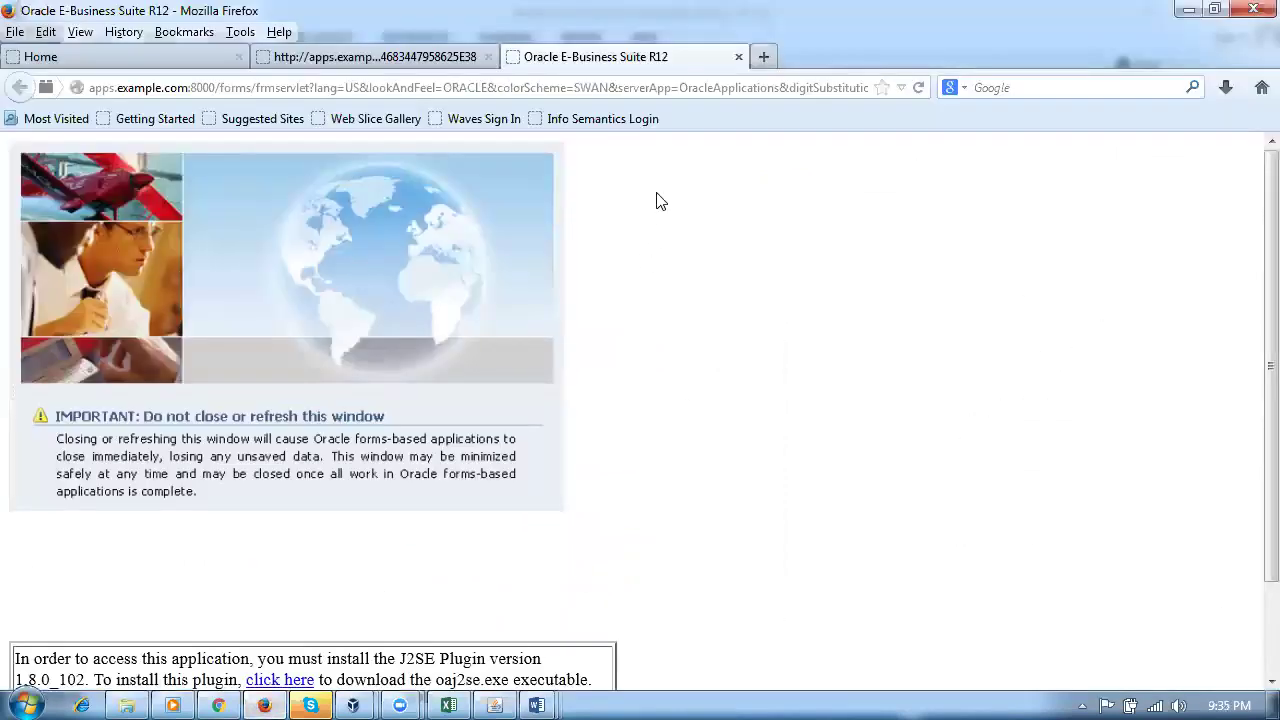
# Step: Open the Oracle Cloud sign-in page in a new Firefox tab
pyautogui.click(764, 57)
pyautogui.write('e')
pyautogui.press('Return')
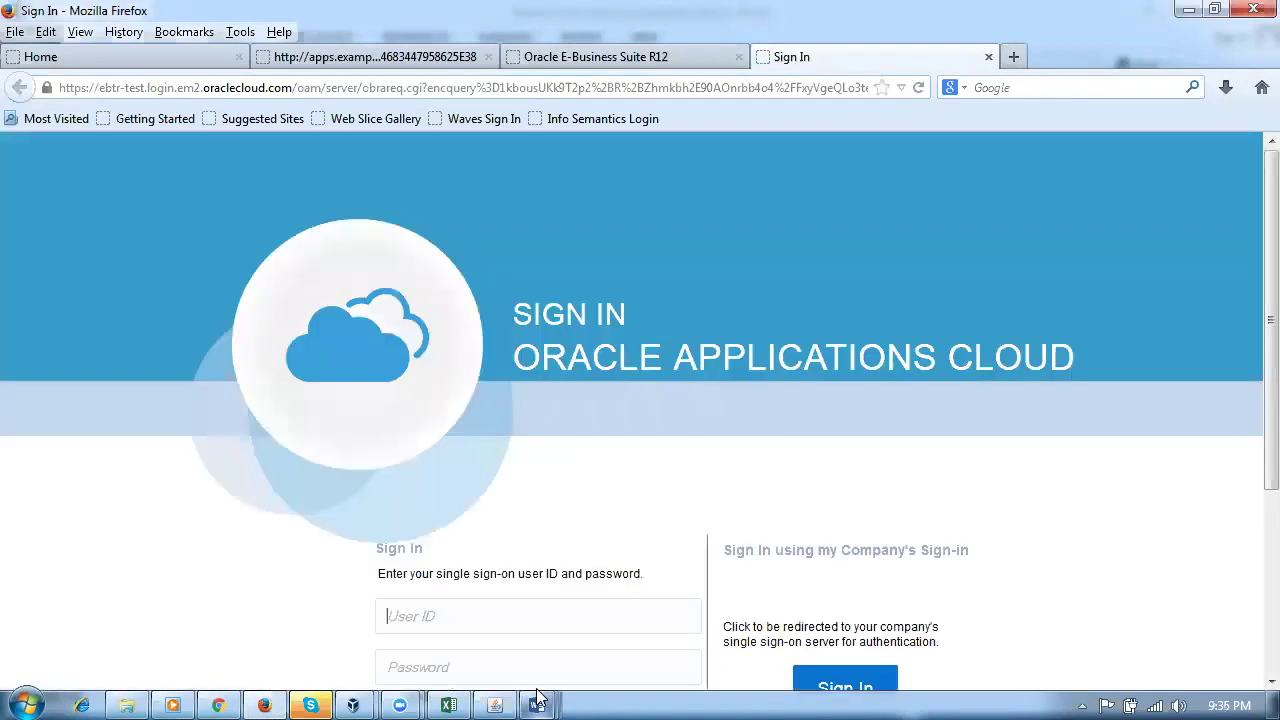
# Step: Sign in with the saved user ID and the account password
pyautogui.moveTo(537, 705)
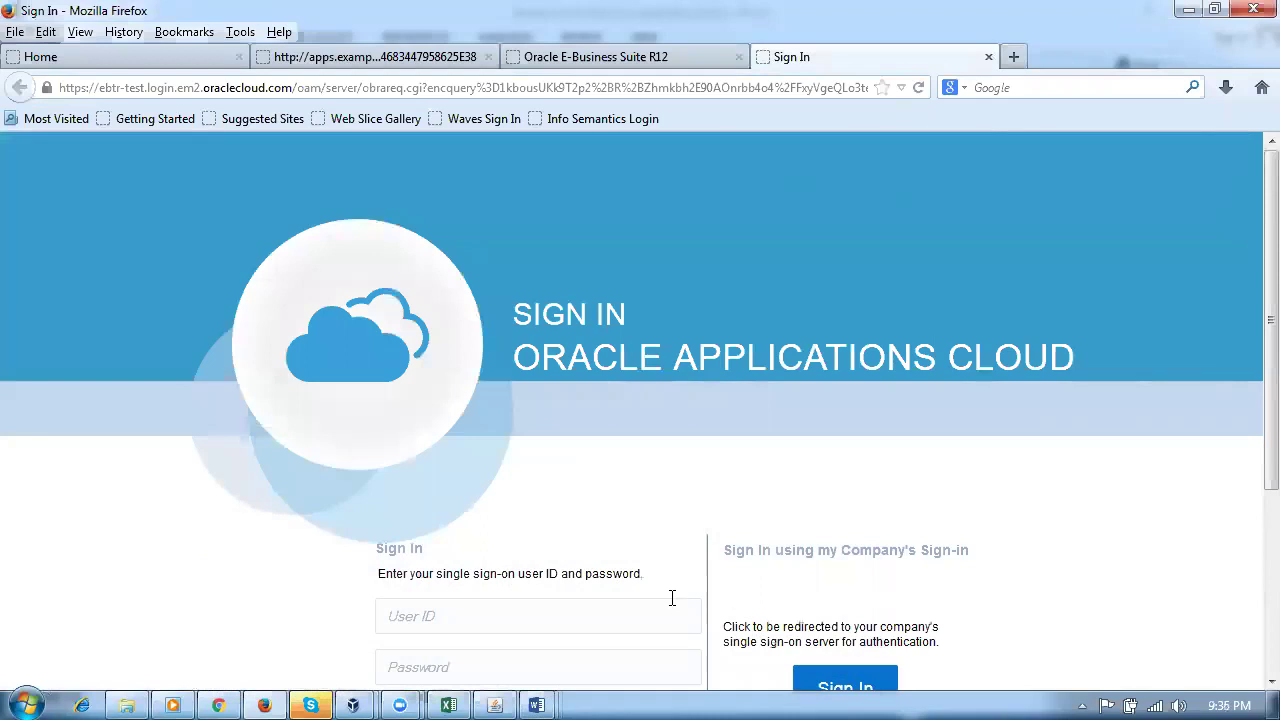
pyautogui.click(514, 614)
pyautogui.write('p50')
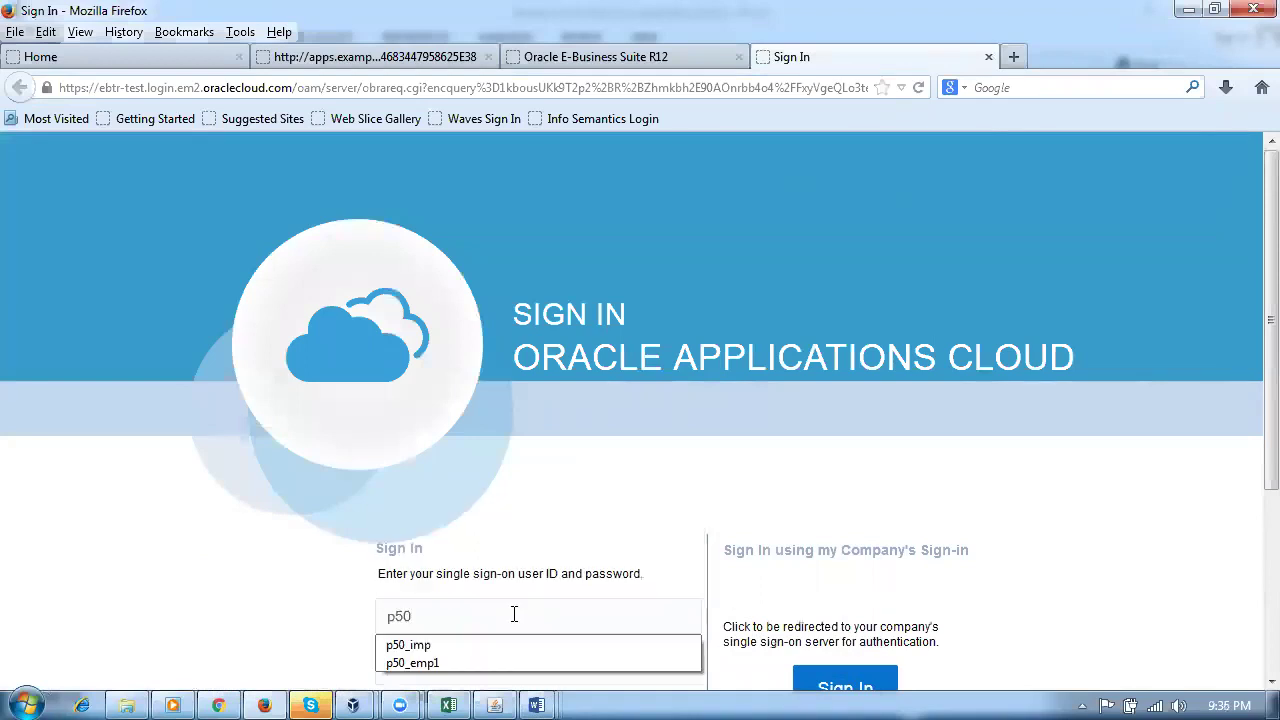
pyautogui.click(464, 660)
pyautogui.click(455, 670)
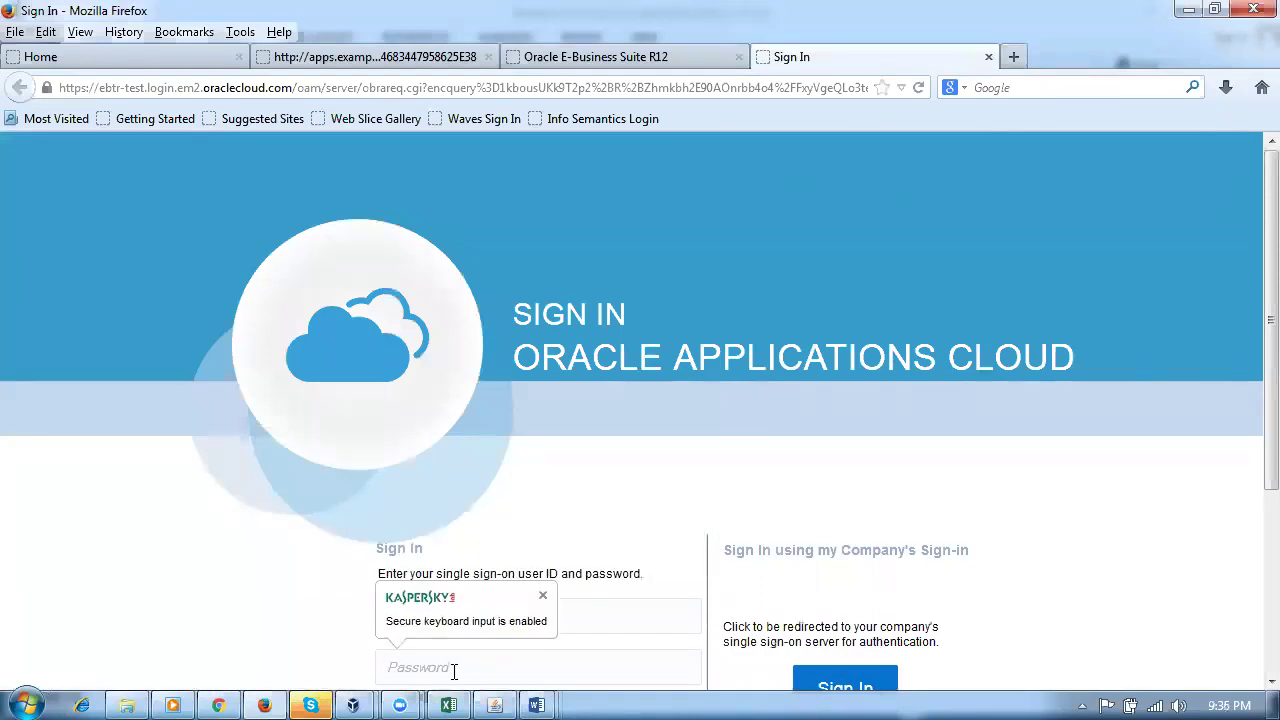
pyautogui.write('•••••••••')
pyautogui.press('Return')
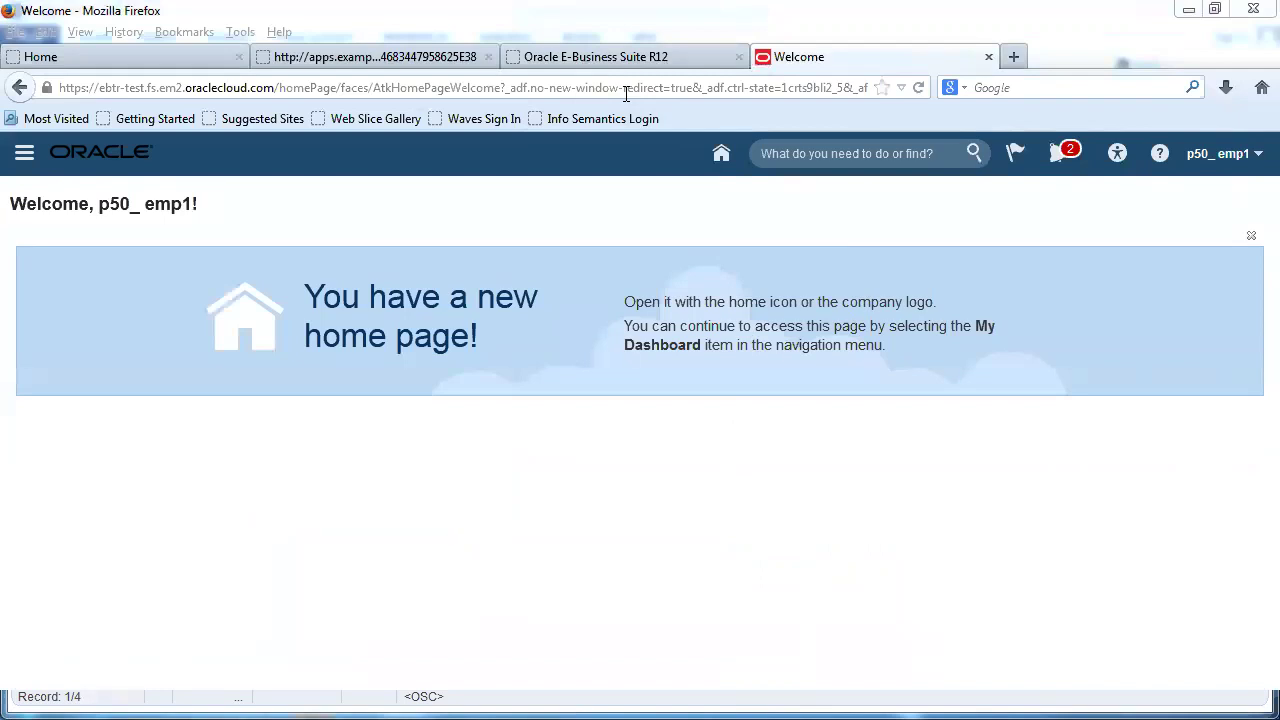
# Step: Go to the Setup and Maintenance work area from the user menu
pyautogui.click(1210, 158)
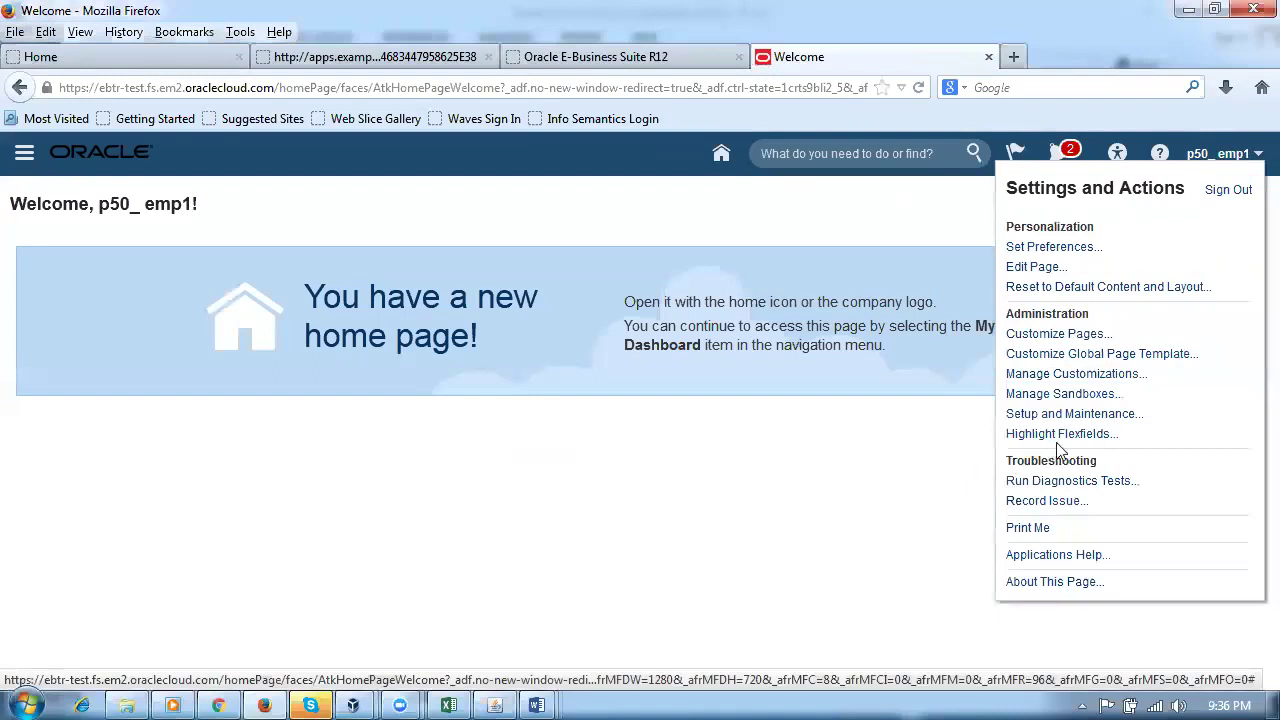
pyautogui.click(1062, 413)
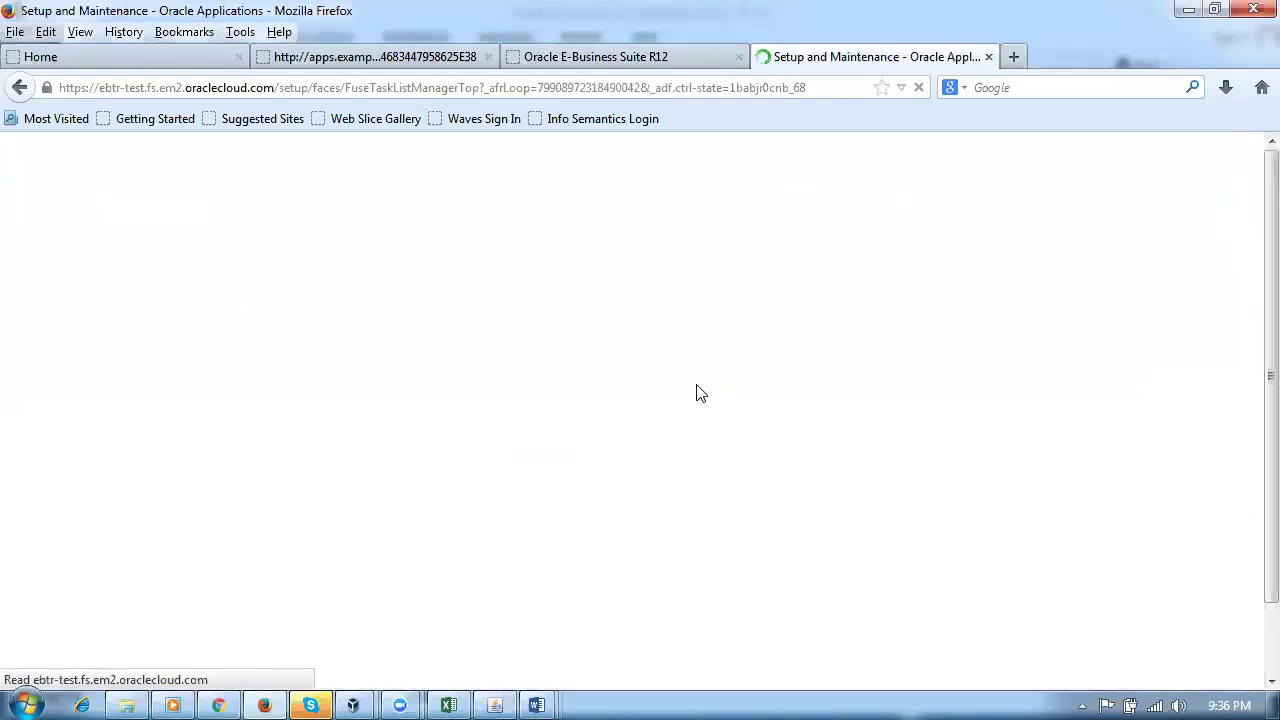
# Step: Search setup tasks for %ship%confirm% and open Manage Ship Confirm Rules
pyautogui.click(802, 205)
pyautogui.write('%ship%')
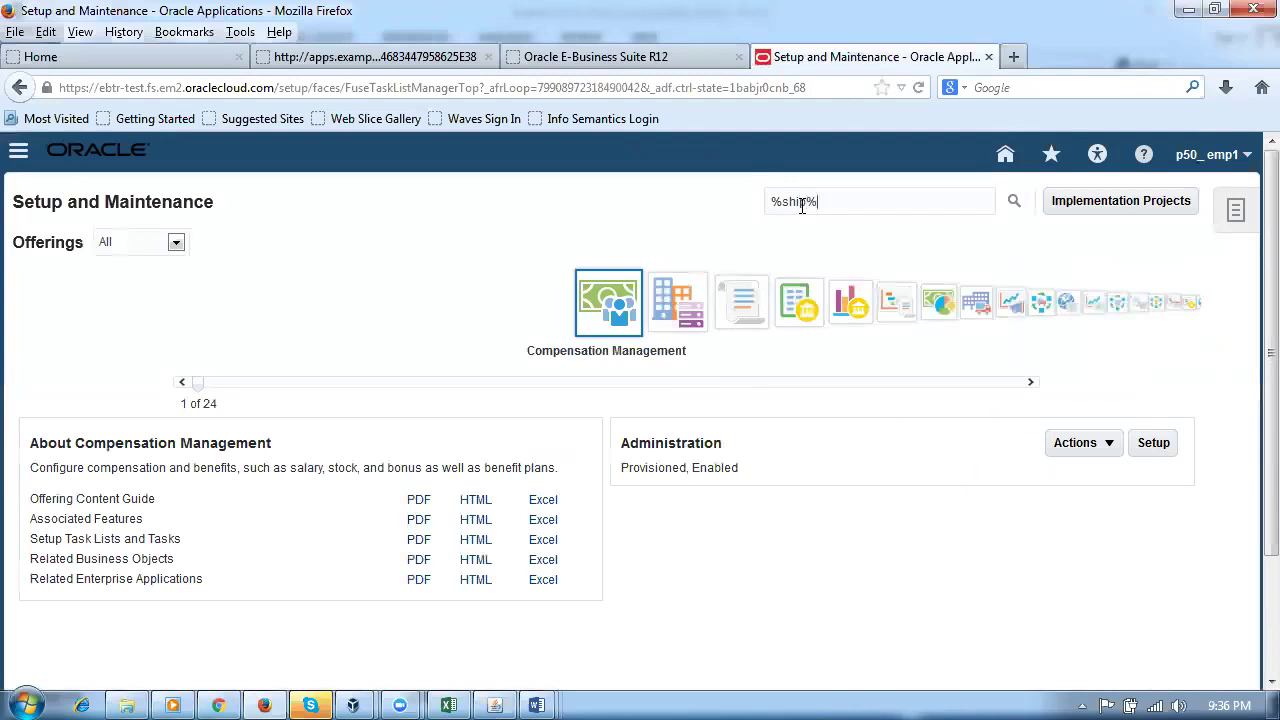
pyautogui.write('confirm%')
pyautogui.press('Return')
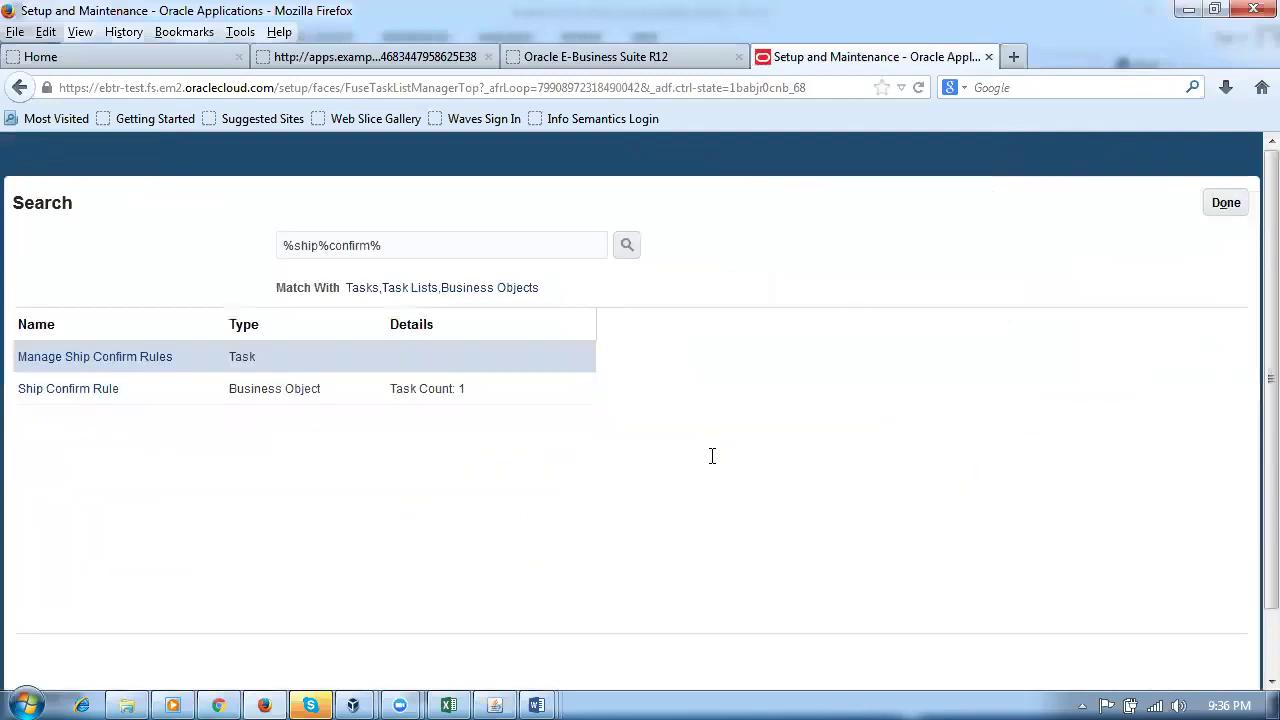
pyautogui.click(98, 355)
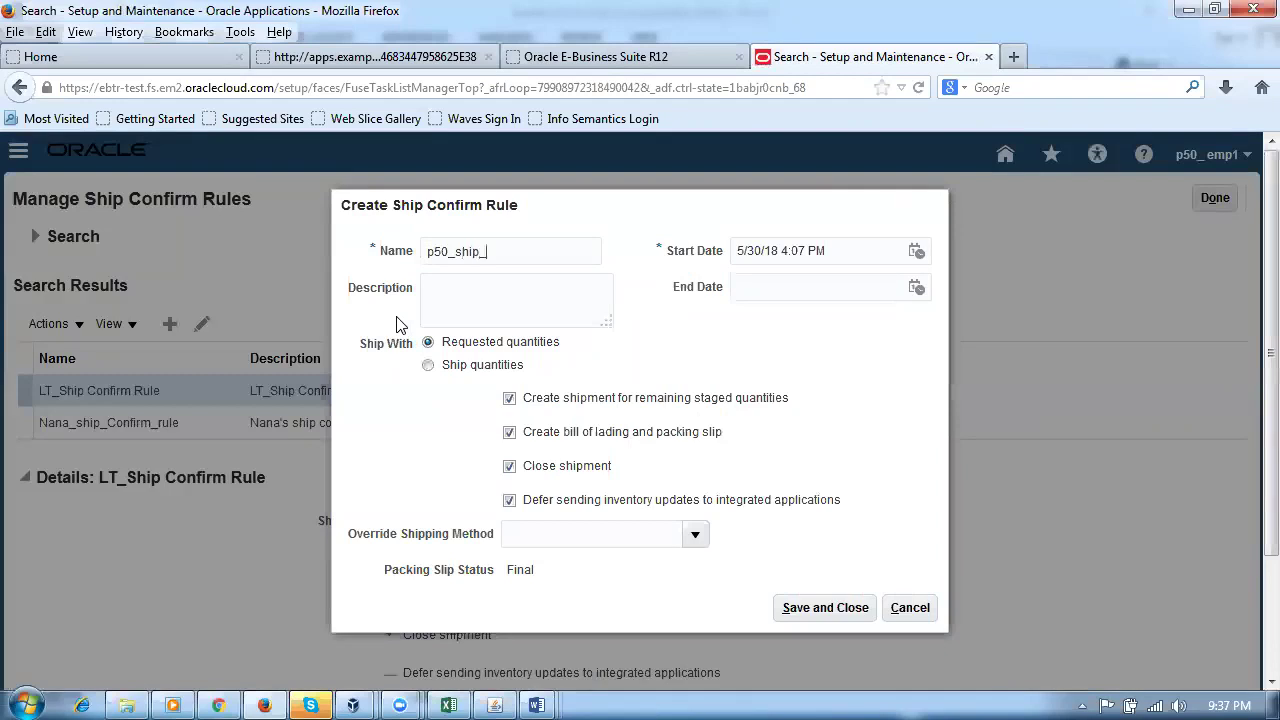
# Step: Name the rule p50_ship_confirm_rule, paste the name as description, and uncheck deferred inventory updates
pyautogui.write('onfirm_rule')
pyautogui.moveTo(574, 248); pyautogui.dragTo(515, 252)
pyautogui.click(510, 286)
pyautogui.doubleClick(458, 252)
pyautogui.hotkey('ctrl', 'c')
pyautogui.click(468, 299)
pyautogui.hotkey('ctrl', 'v')
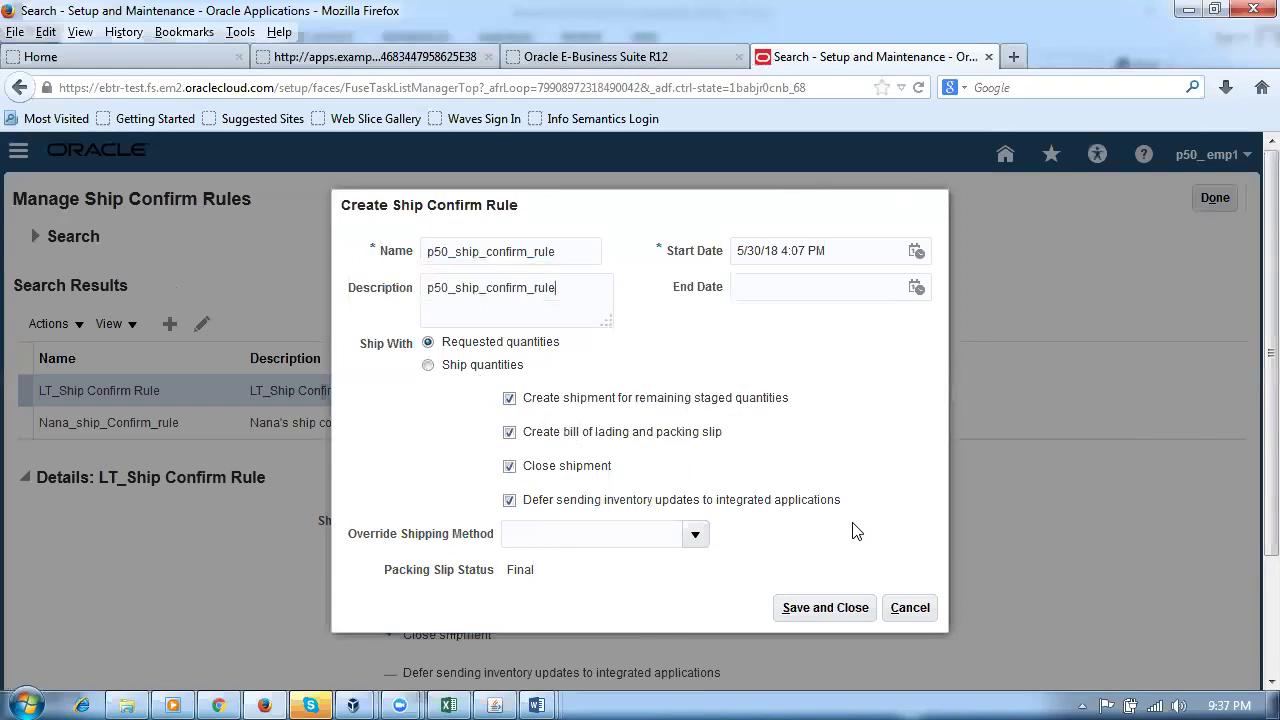
pyautogui.click(511, 503)
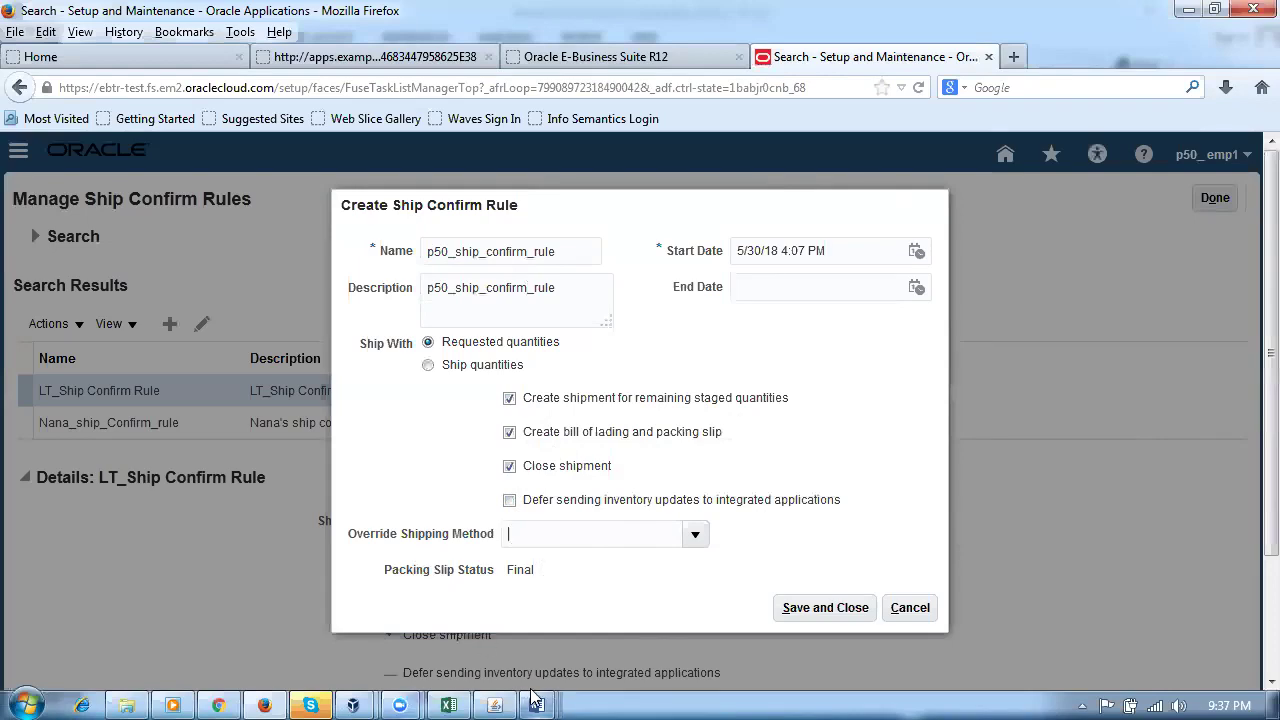
# Step: In the EBS Navigator, open Shipping > Setup > Ship Confirm Rules and check its ship method option
pyautogui.click(500, 700)
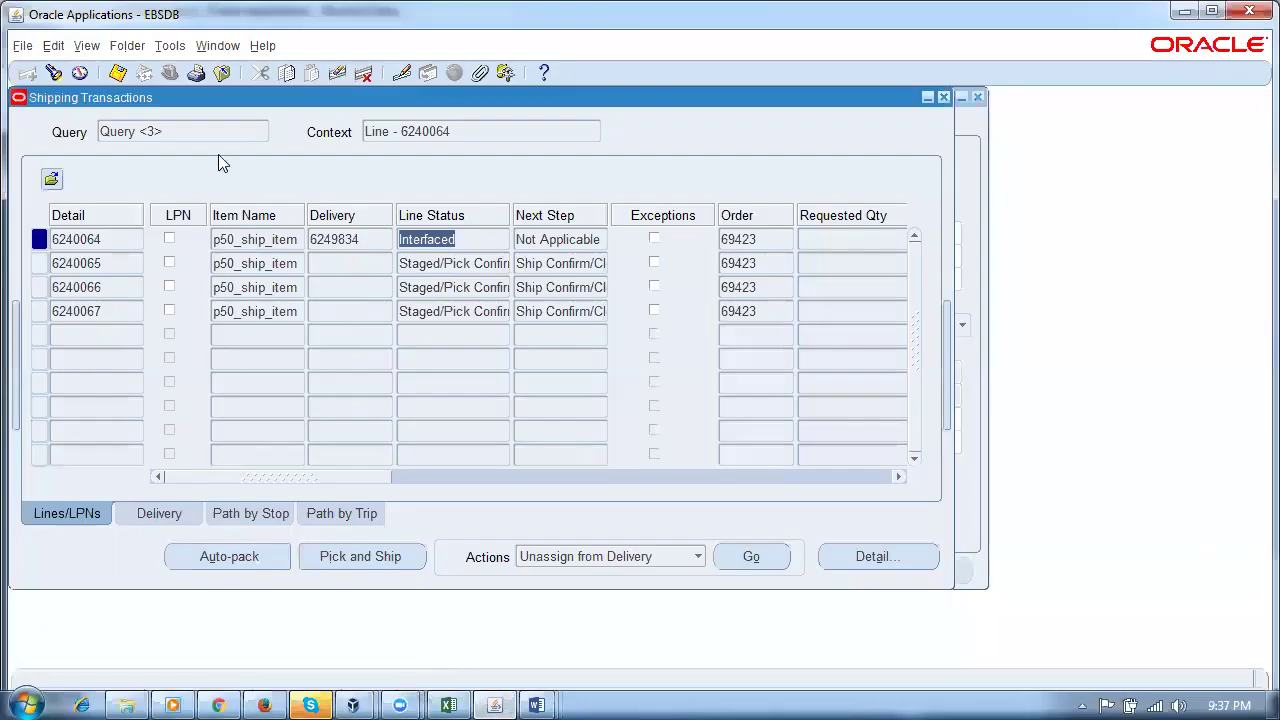
pyautogui.click(222, 50)
pyautogui.click(248, 141)
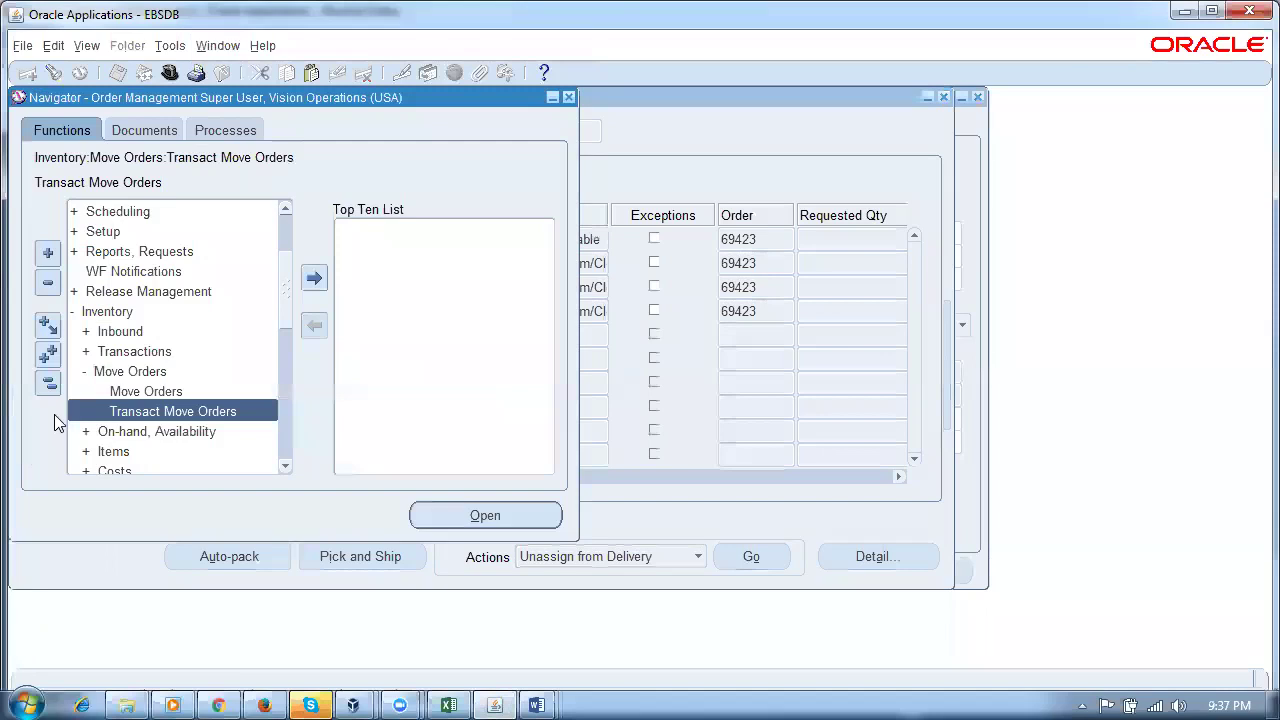
pyautogui.click(48, 386)
pyautogui.doubleClick(118, 291)
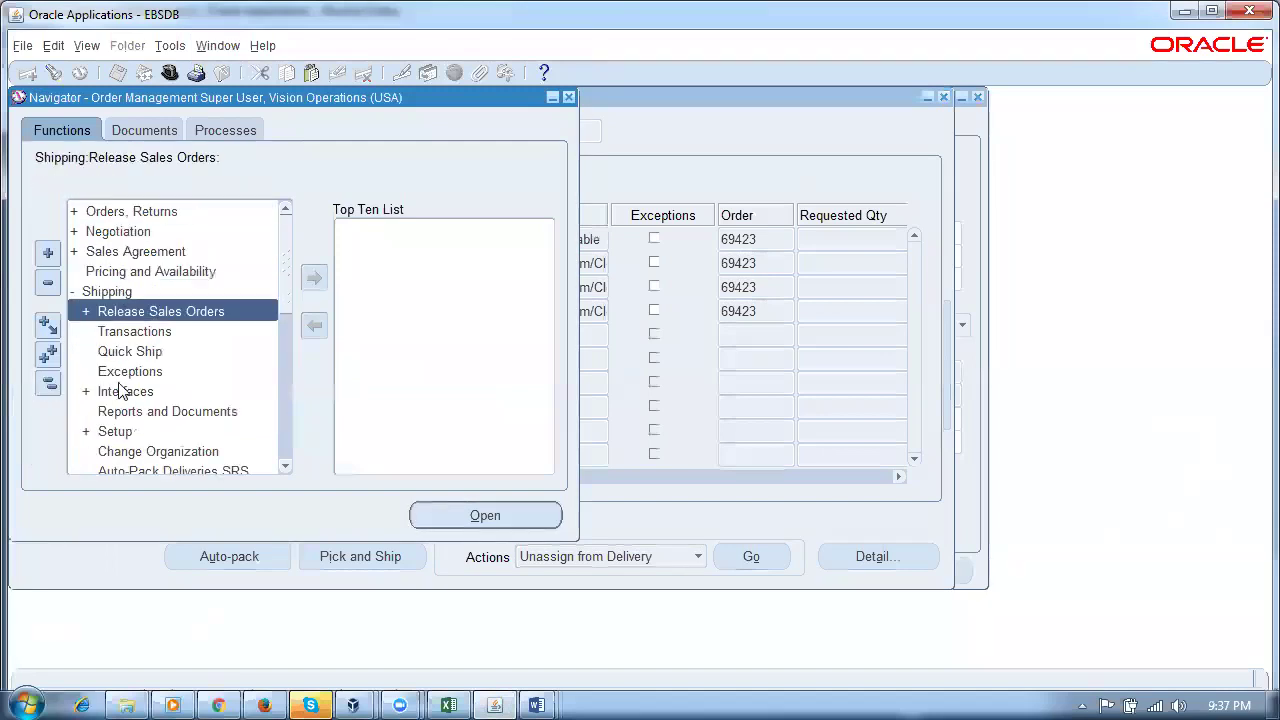
pyautogui.doubleClick(125, 438)
pyautogui.scroll(-2, 296, 346)
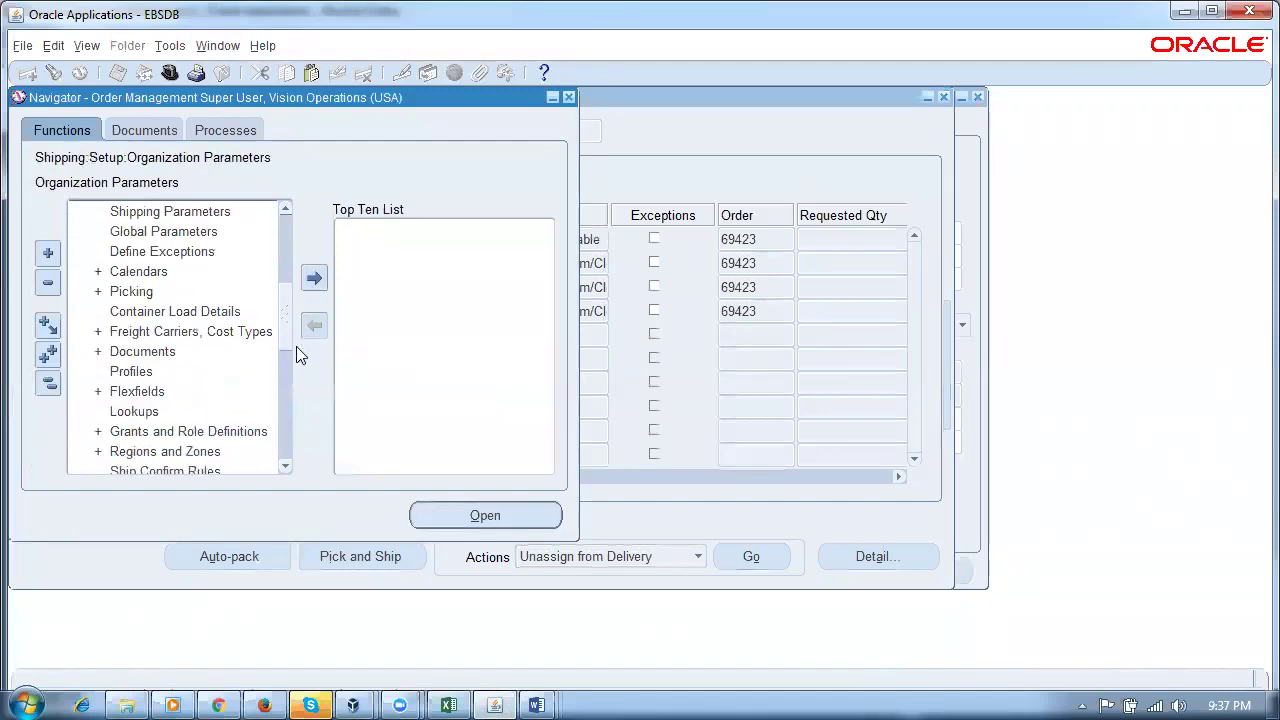
pyautogui.scroll(-3, 298, 354)
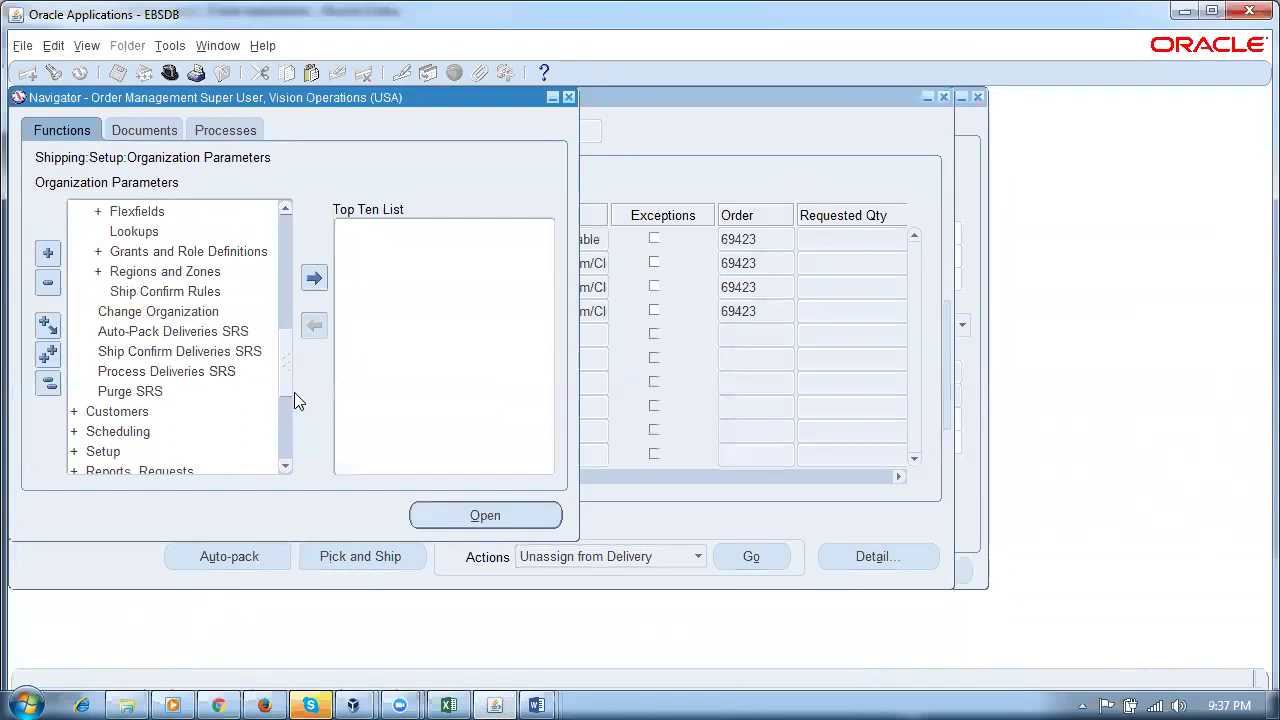
pyautogui.doubleClick(165, 291)
pyautogui.click(386, 308)
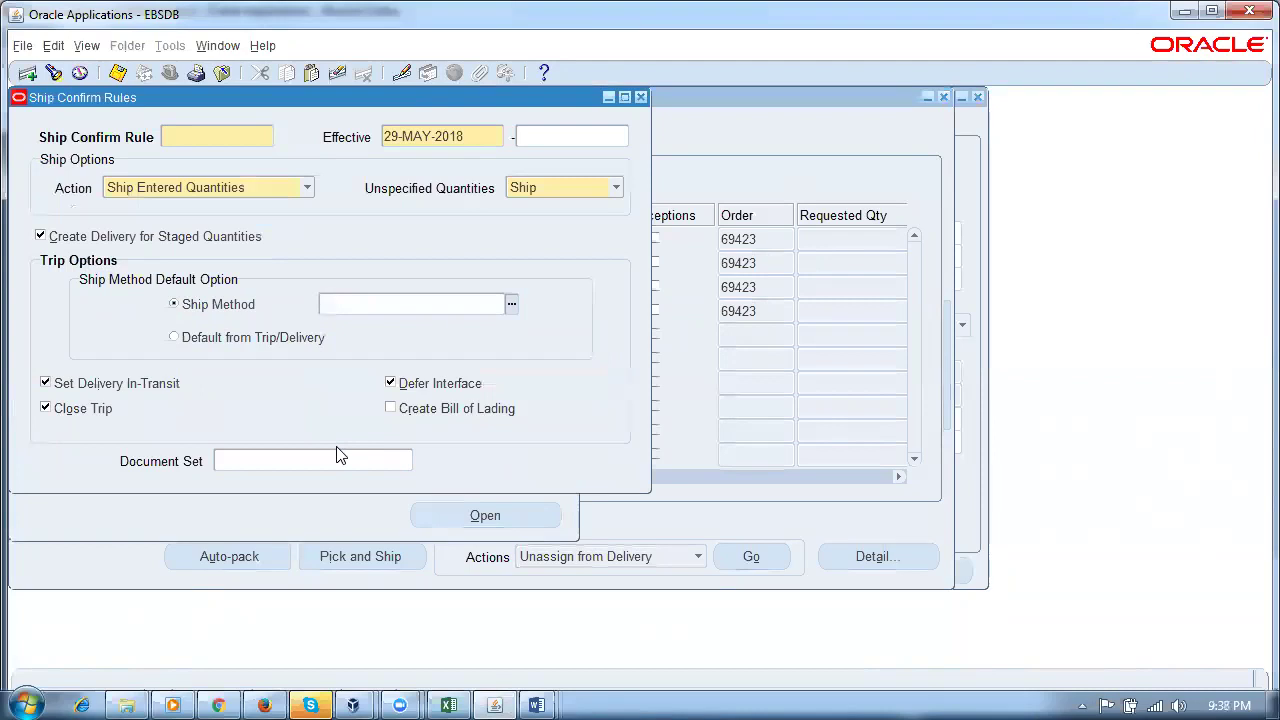
pyautogui.click(264, 705)
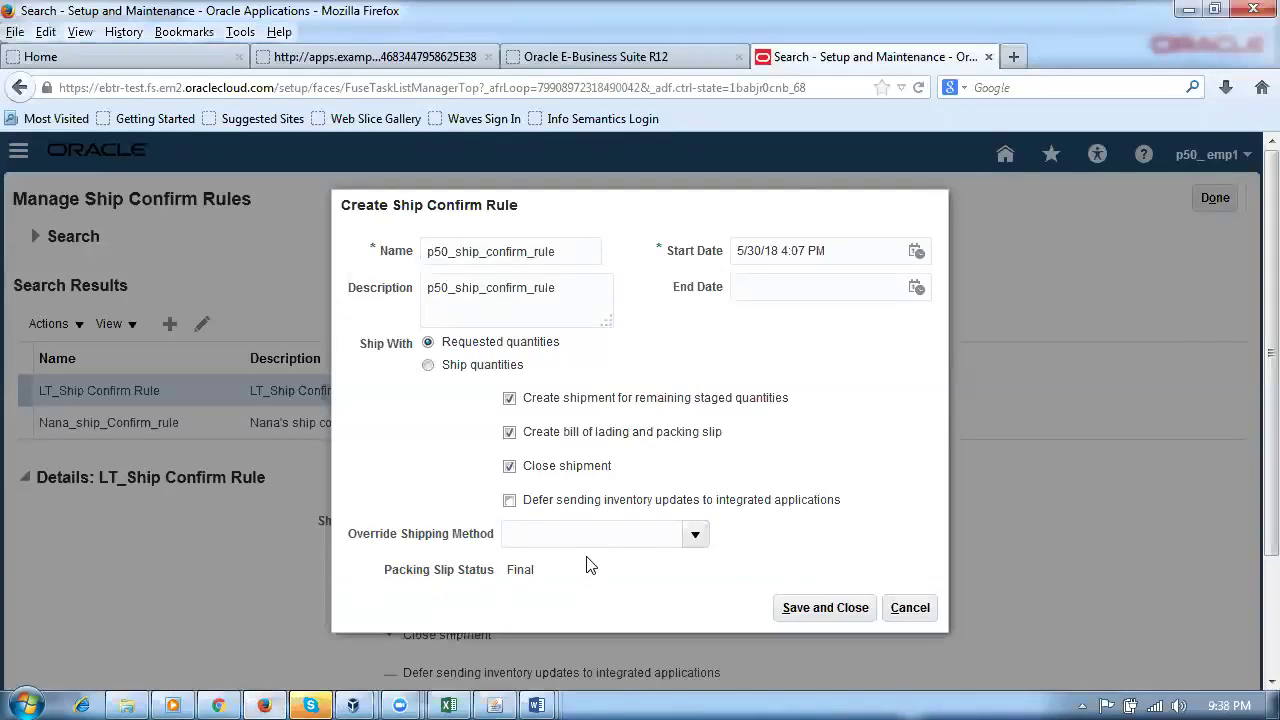
# Step: Choose p50_carrier-Air-Next day air as Override Shipping Method, then save and close the rule
pyautogui.write('p50_carrier-Air-Next day air')
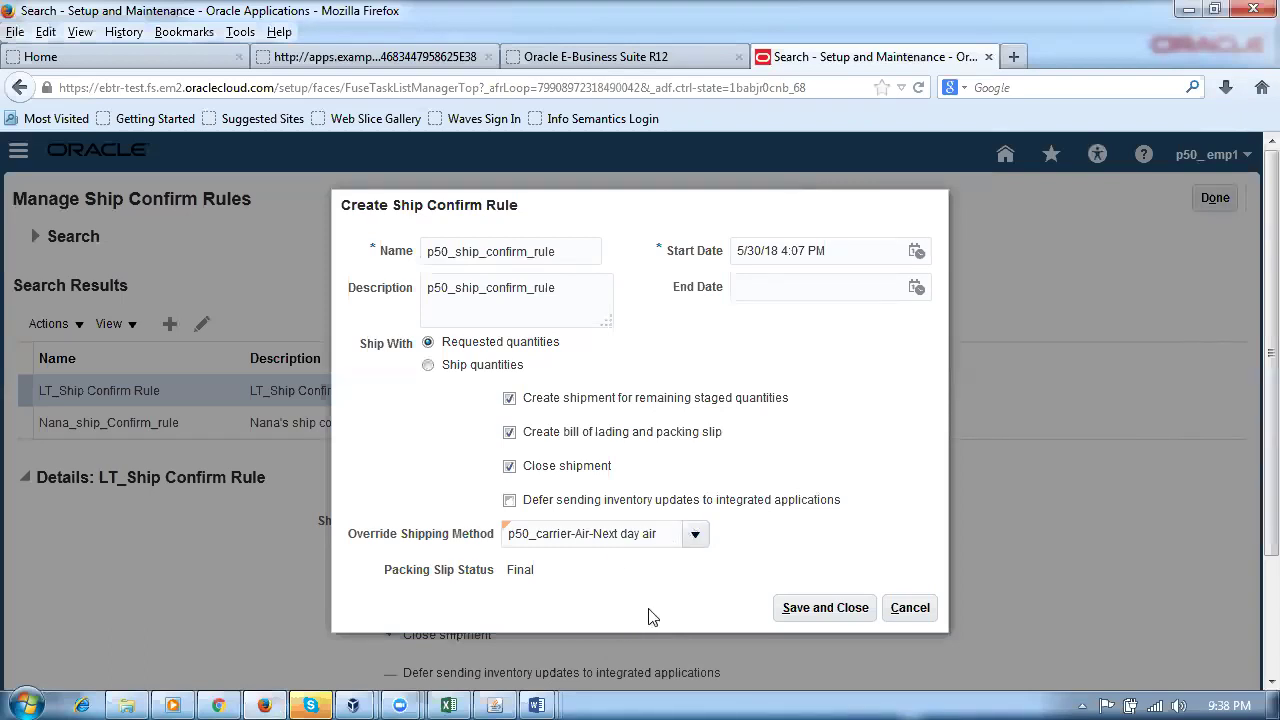
pyautogui.moveTo(668, 537); pyautogui.dragTo(506, 536)
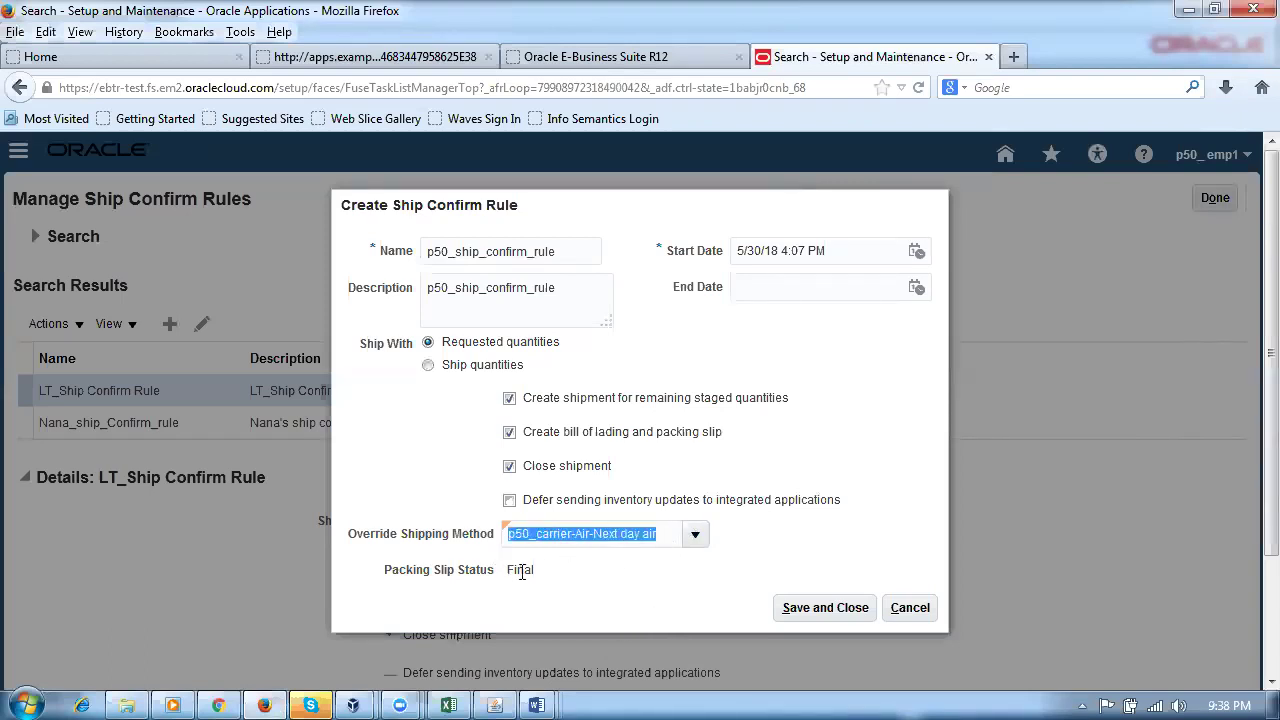
pyautogui.click(570, 605)
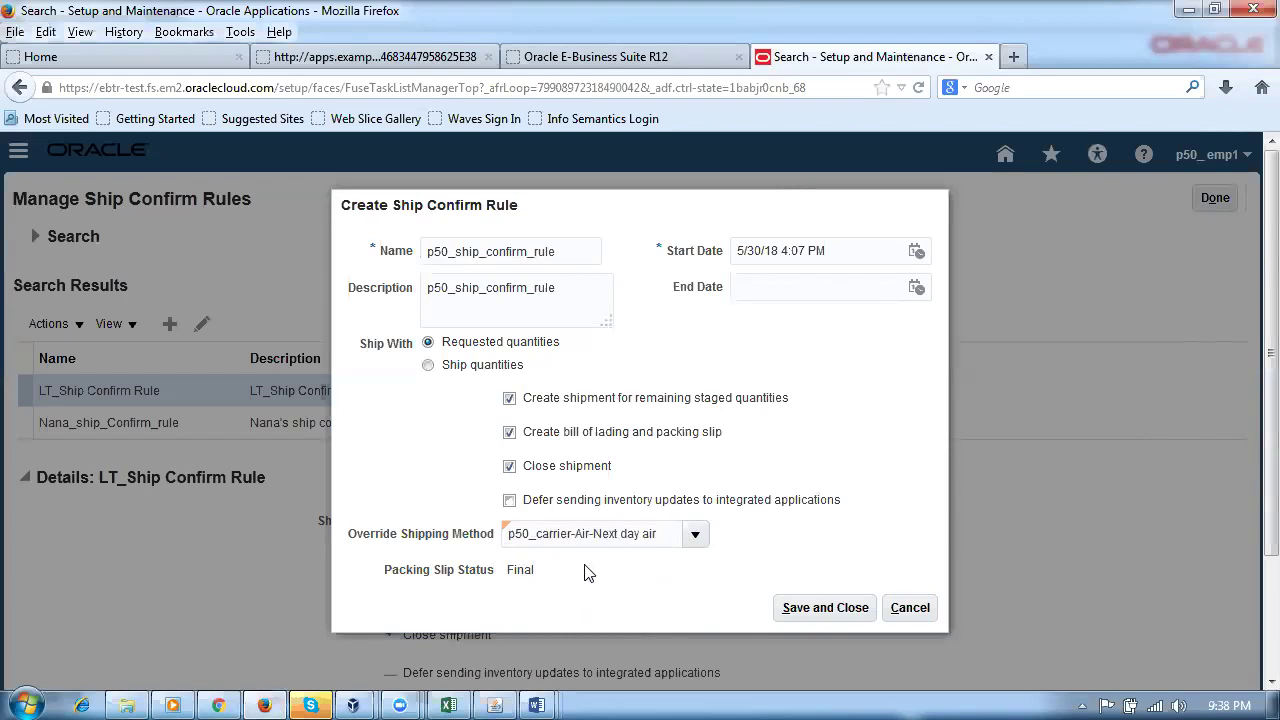
pyautogui.click(823, 616)
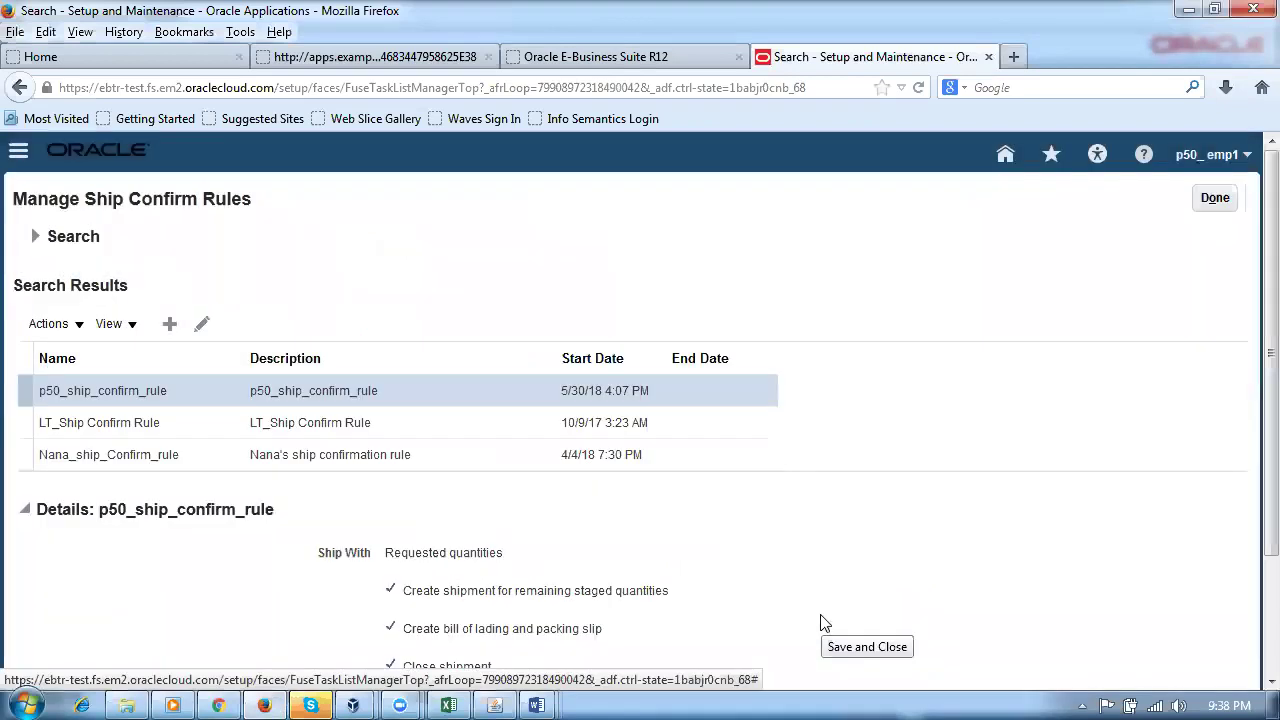
pyautogui.click(1214, 200)
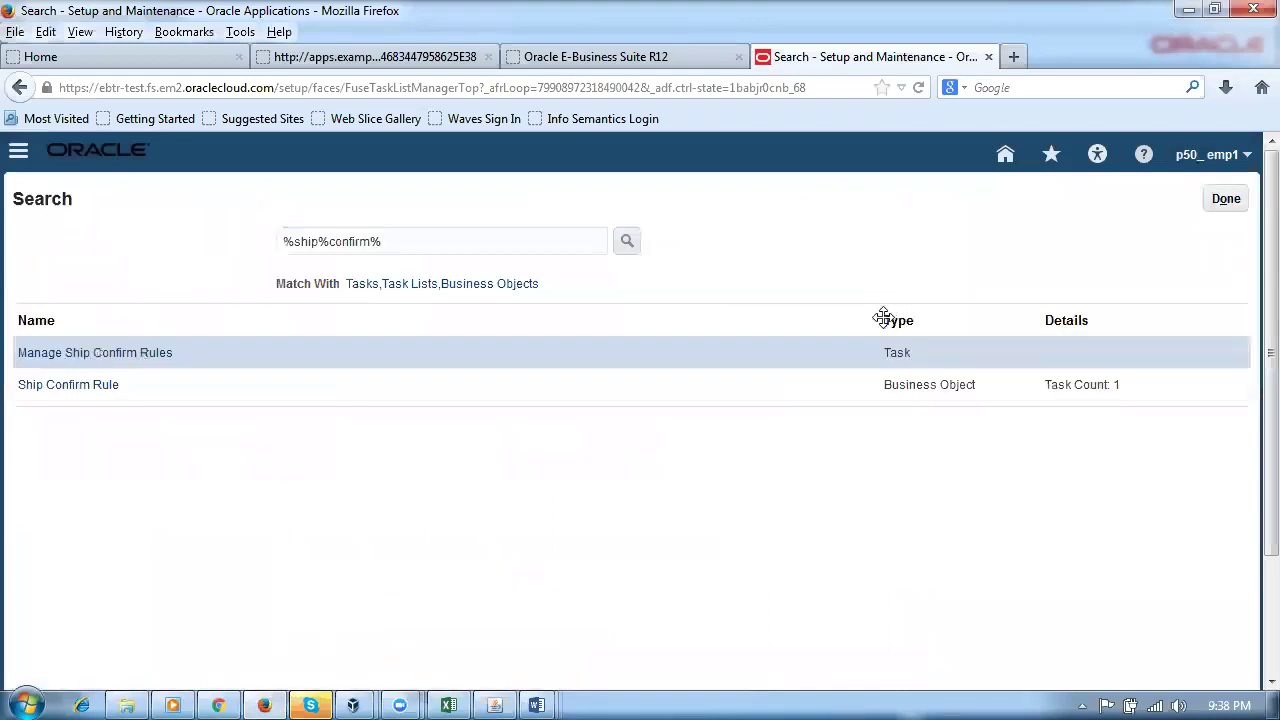
pyautogui.moveTo(536, 700)
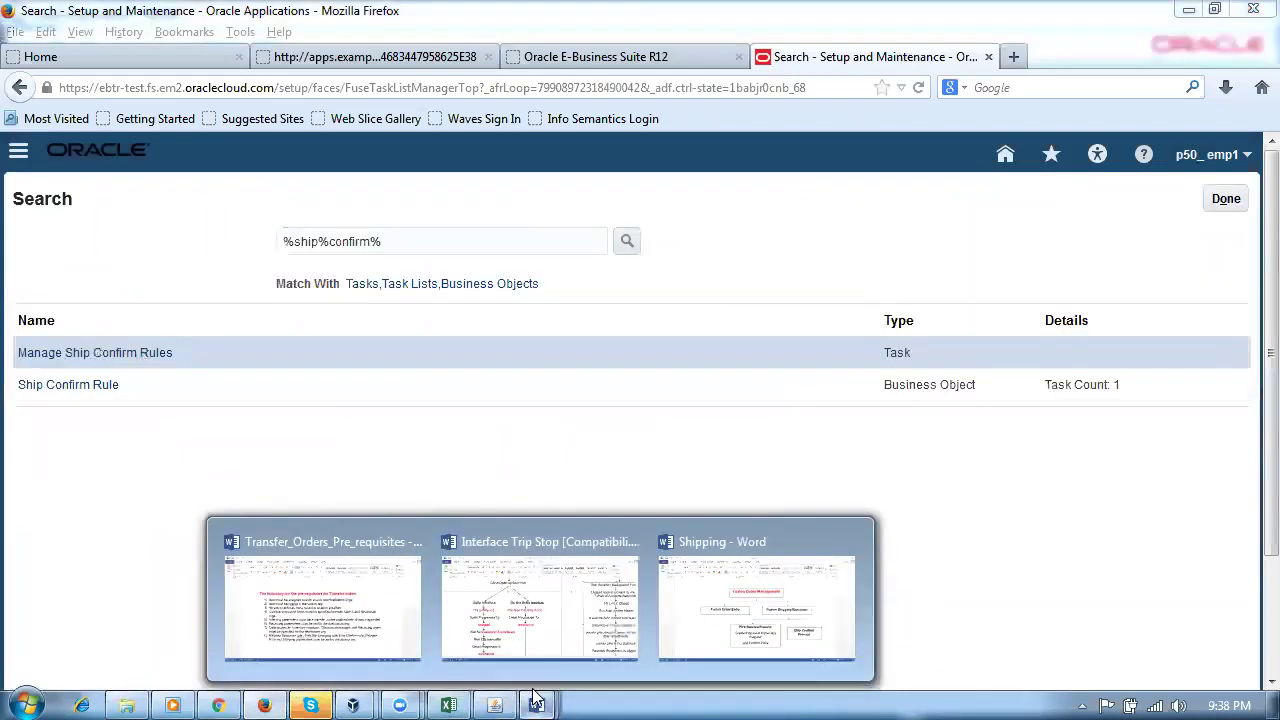
pyautogui.click(322, 600)
pyautogui.moveTo(857, 545); pyautogui.dragTo(288, 545)
pyautogui.click(566, 558)
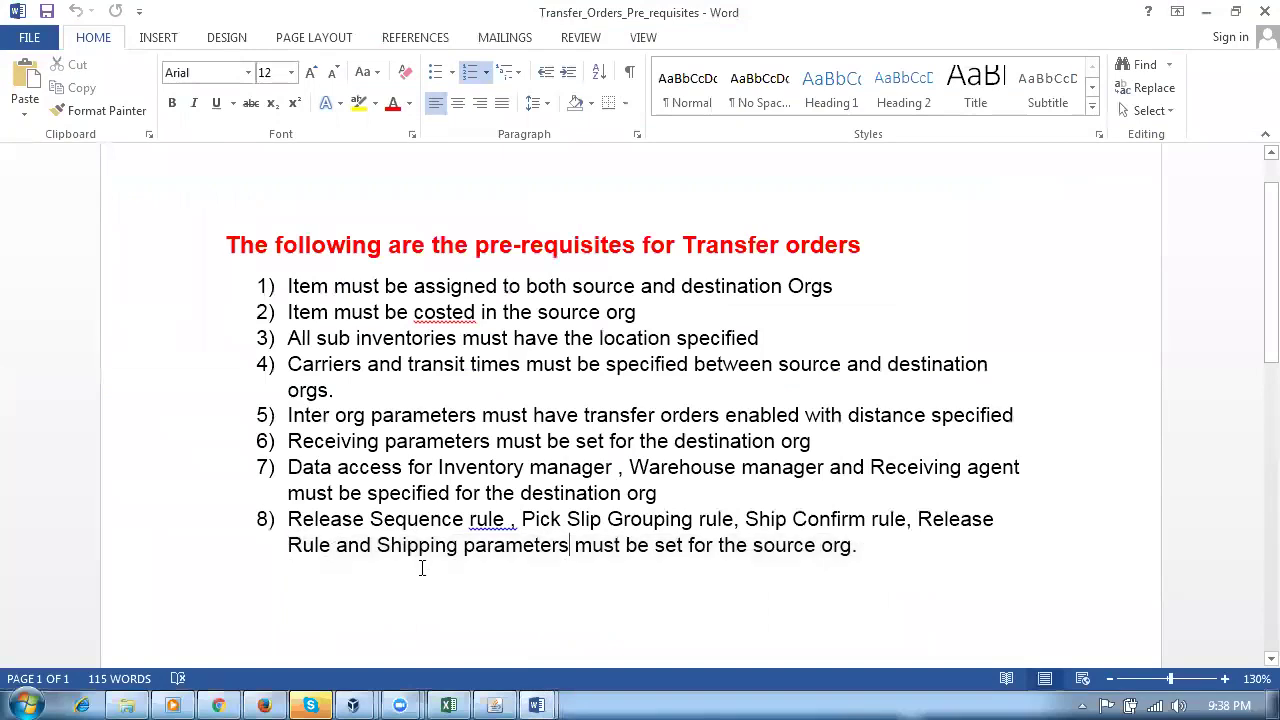
pyautogui.moveTo(379, 545); pyautogui.dragTo(497, 550)
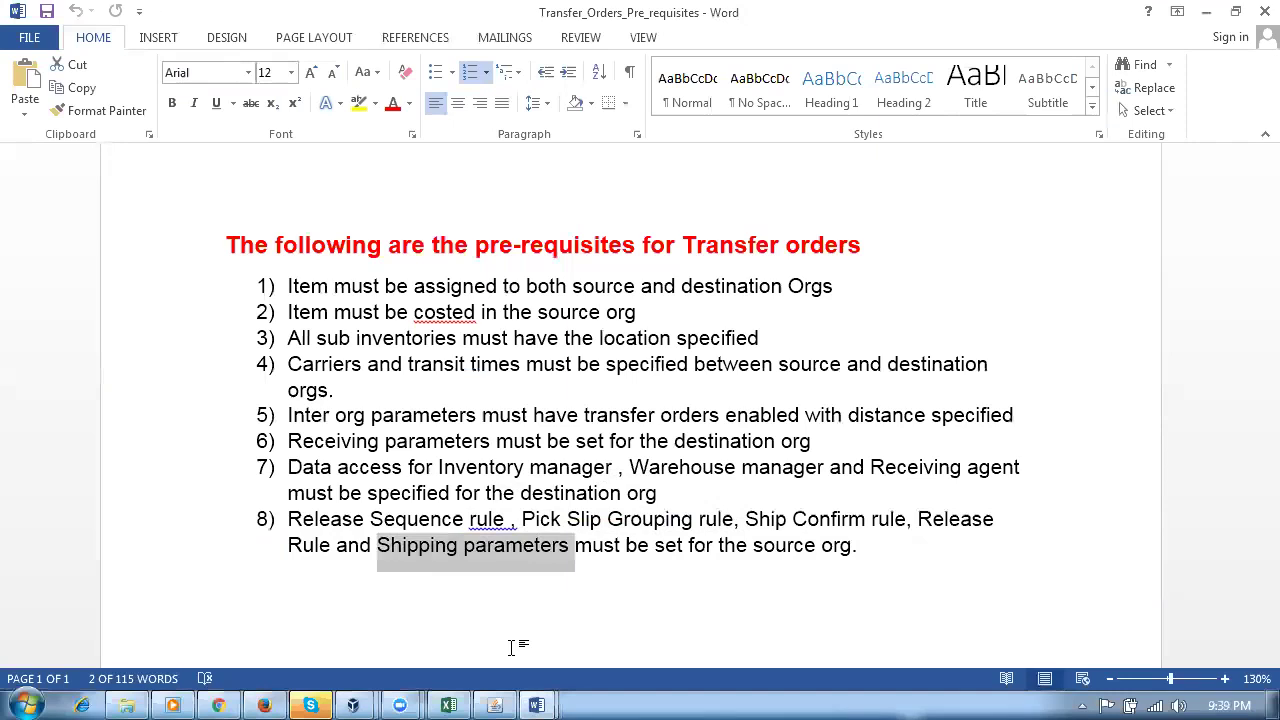
pyautogui.click(264, 705)
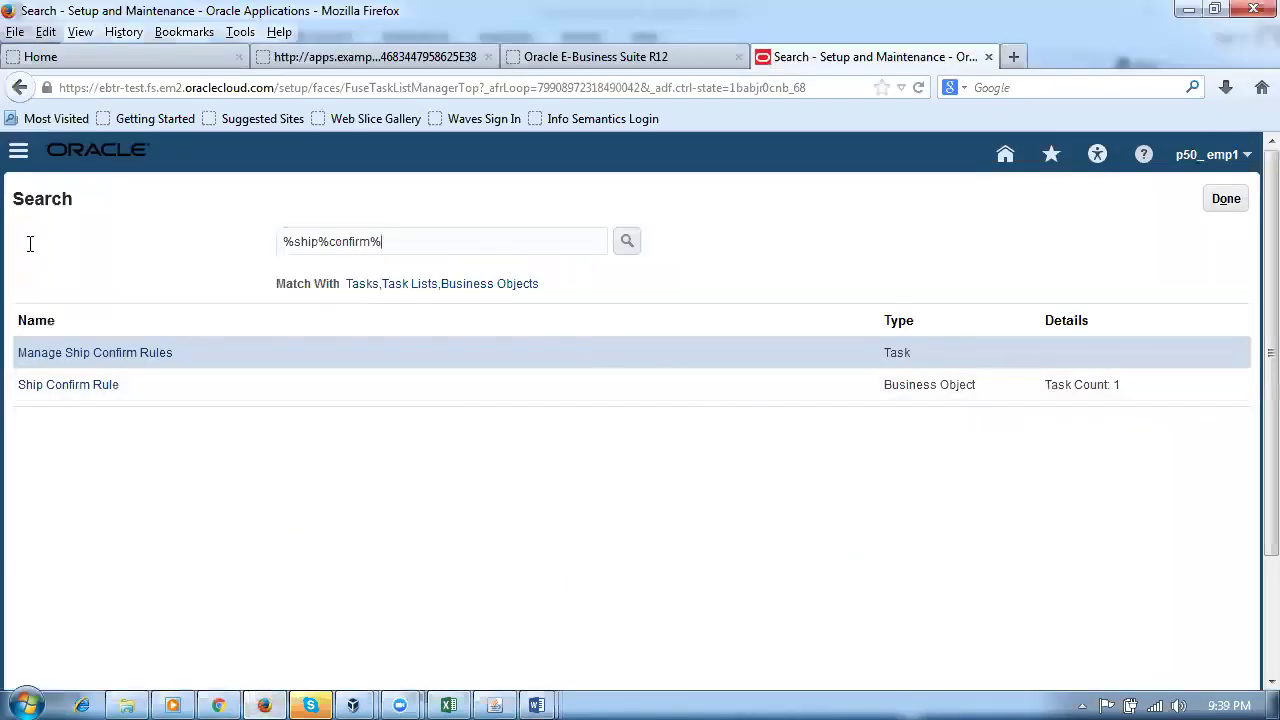
# Step: Search setup tasks for %ship%para% and open Manage Shipping Parameters
pyautogui.hotkey('ctrl', 'a')
pyautogui.write('%ship%')
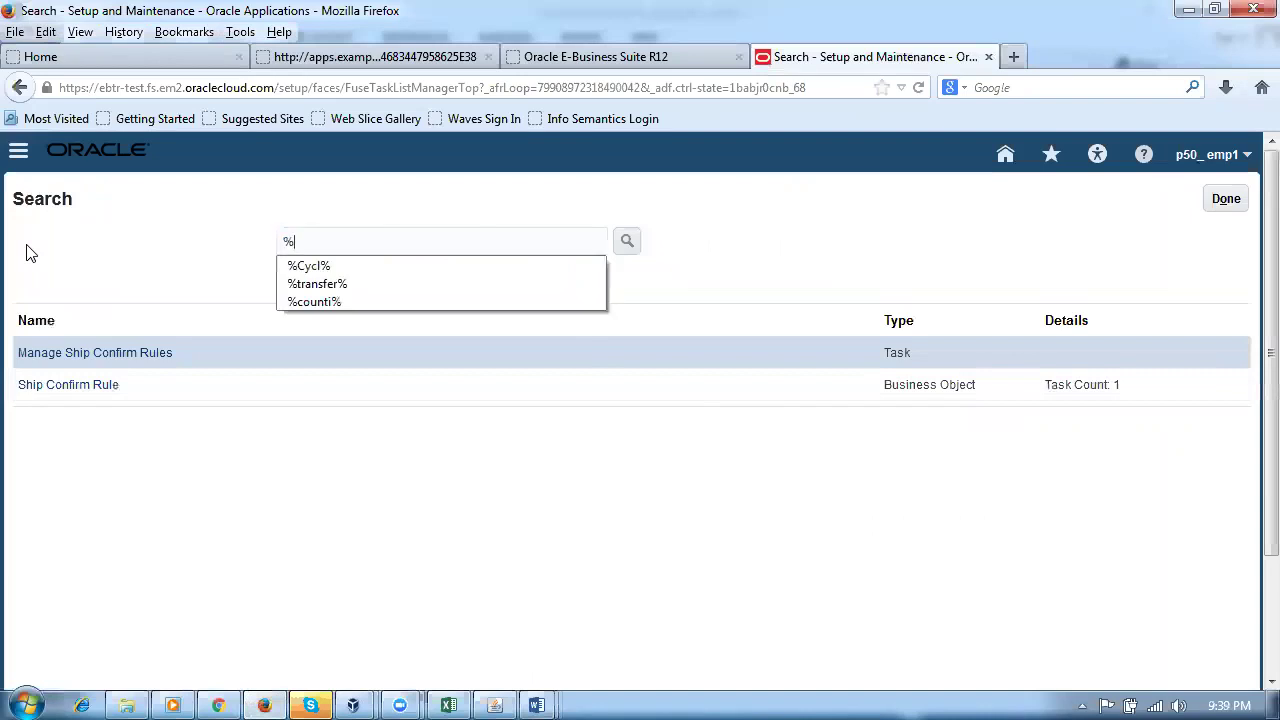
pyautogui.write('para%')
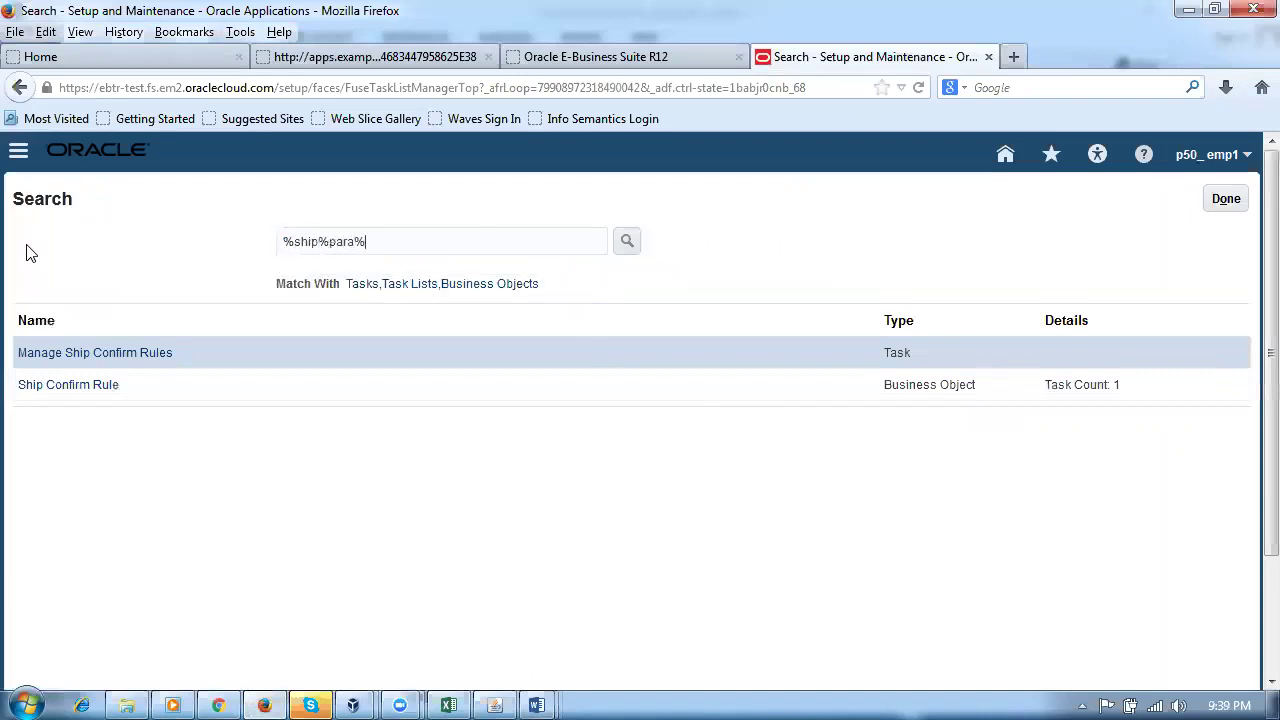
pyautogui.press('Return')
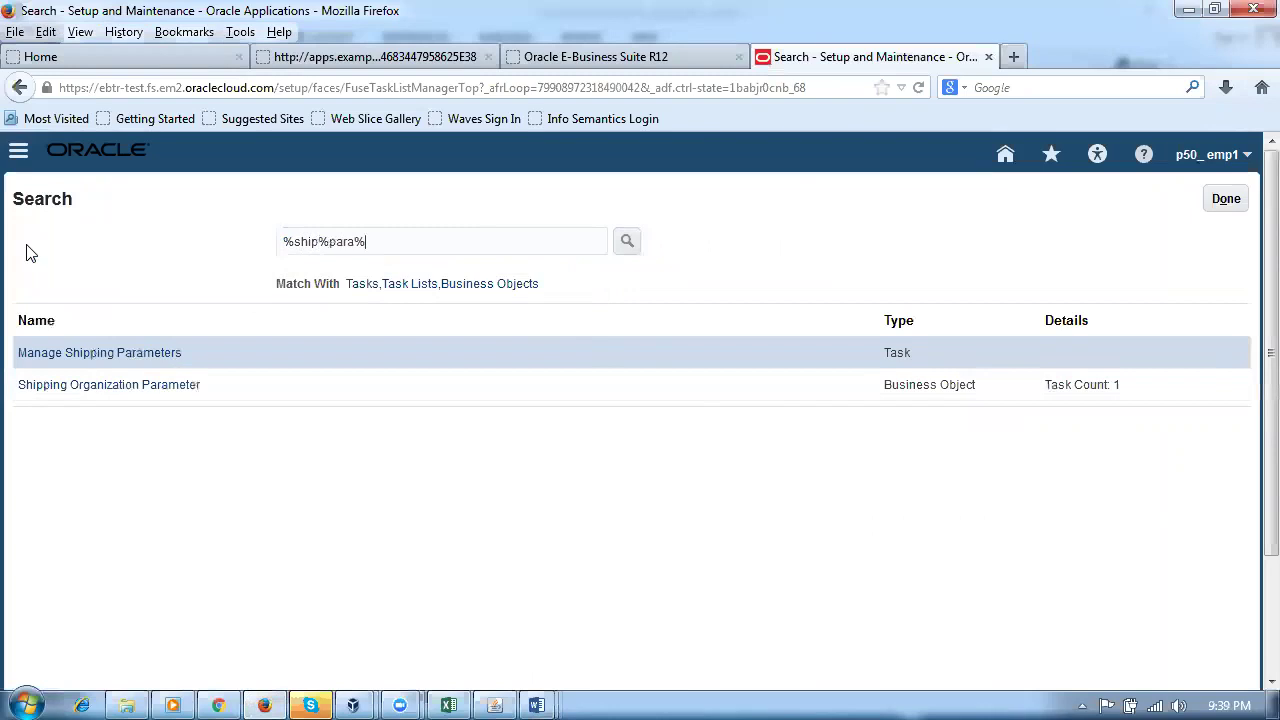
pyautogui.click(86, 354)
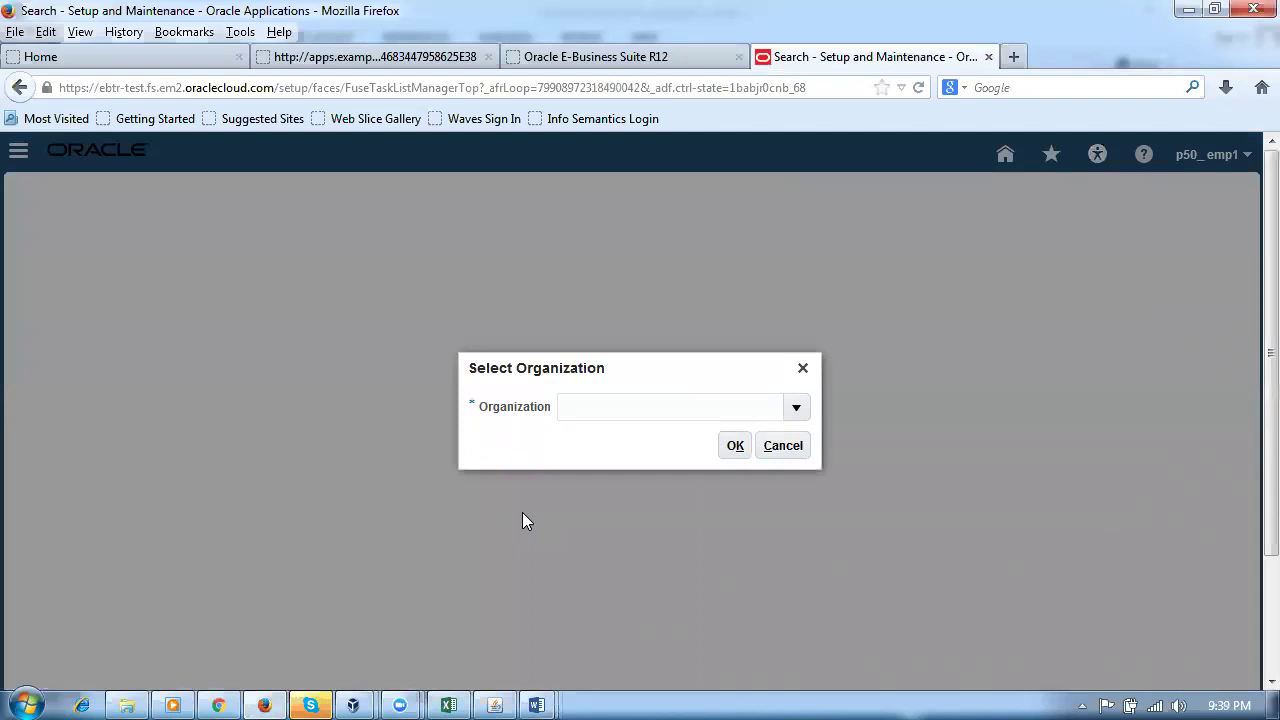
# Step: Select inventory organization P501 for the shipping parameters
pyautogui.write('P501')
pyautogui.click(736, 445)
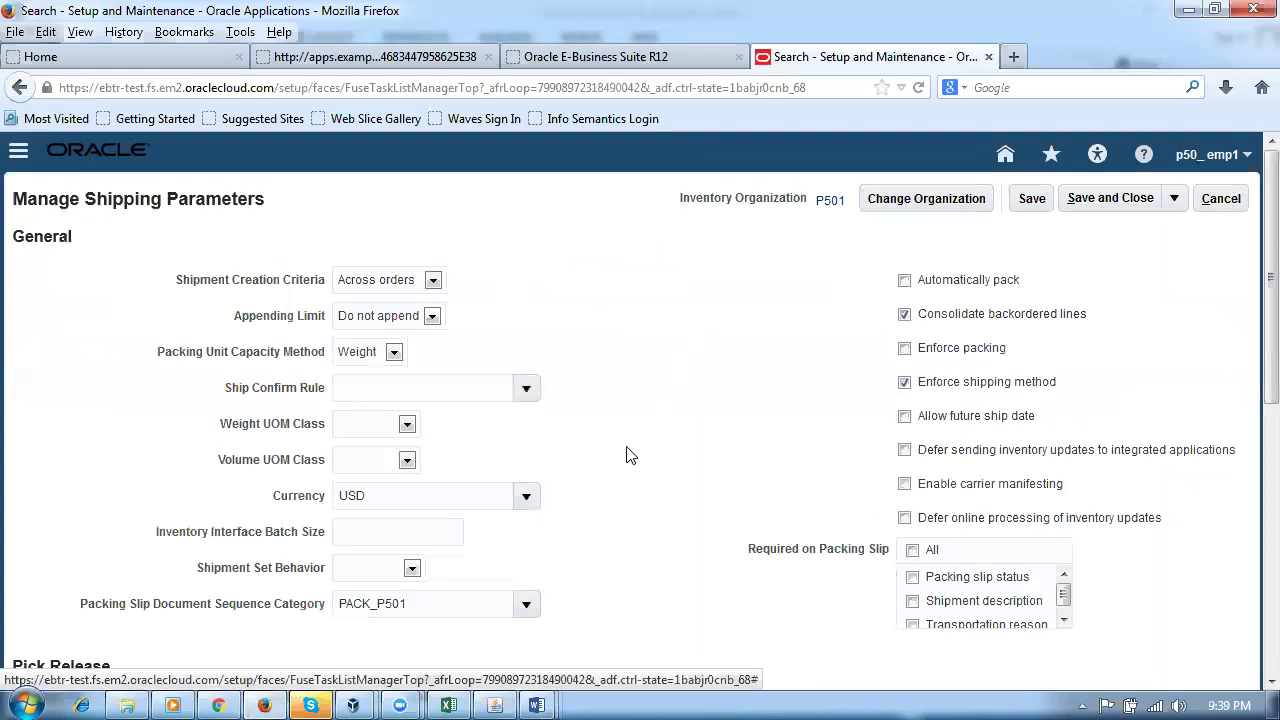
pyautogui.click(493, 697)
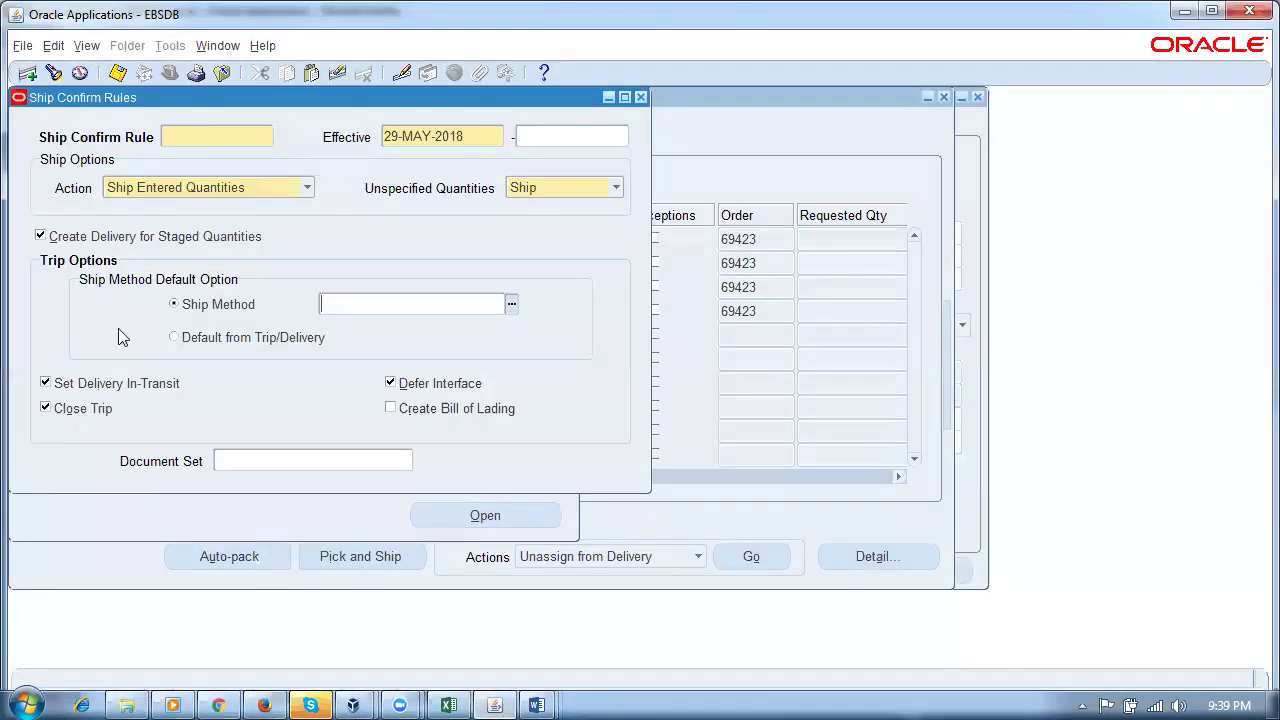
# Step: Close EBS Ship Confirm Rules and open Shipping > Setup > Shipping Parameters to review UOM classes
pyautogui.click(641, 99)
pyautogui.click(666, 434)
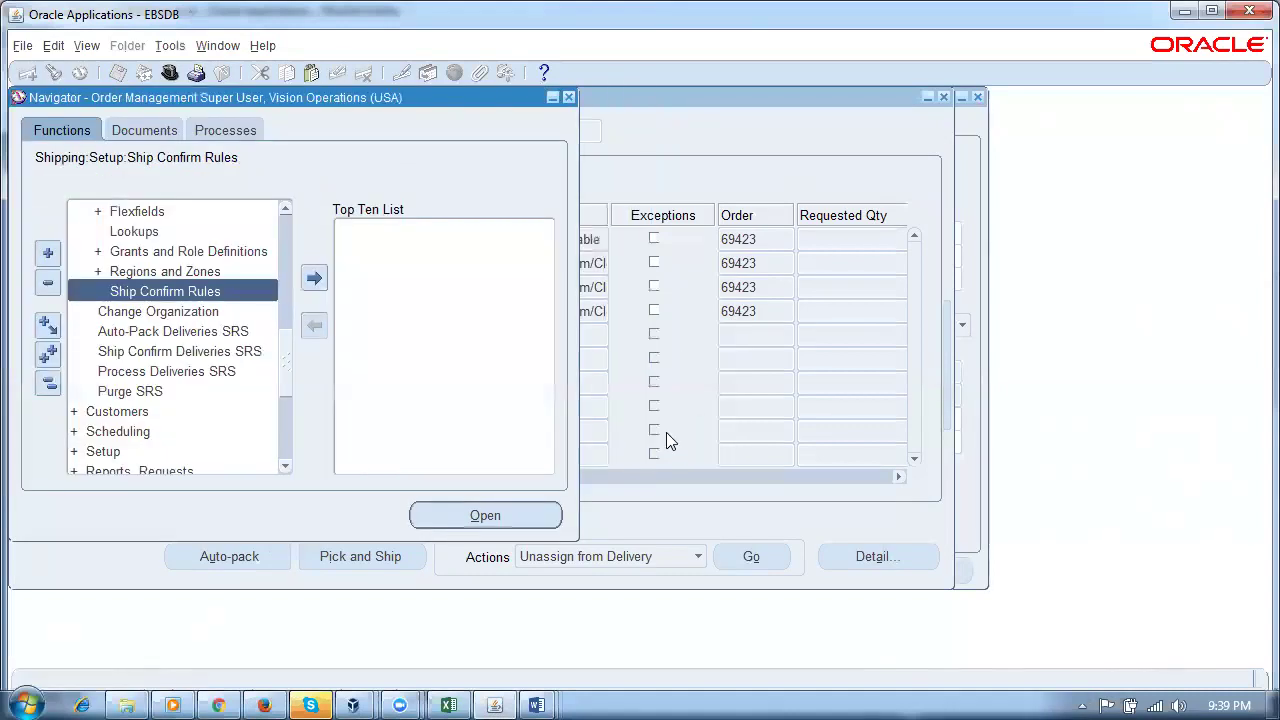
pyautogui.click(47, 383)
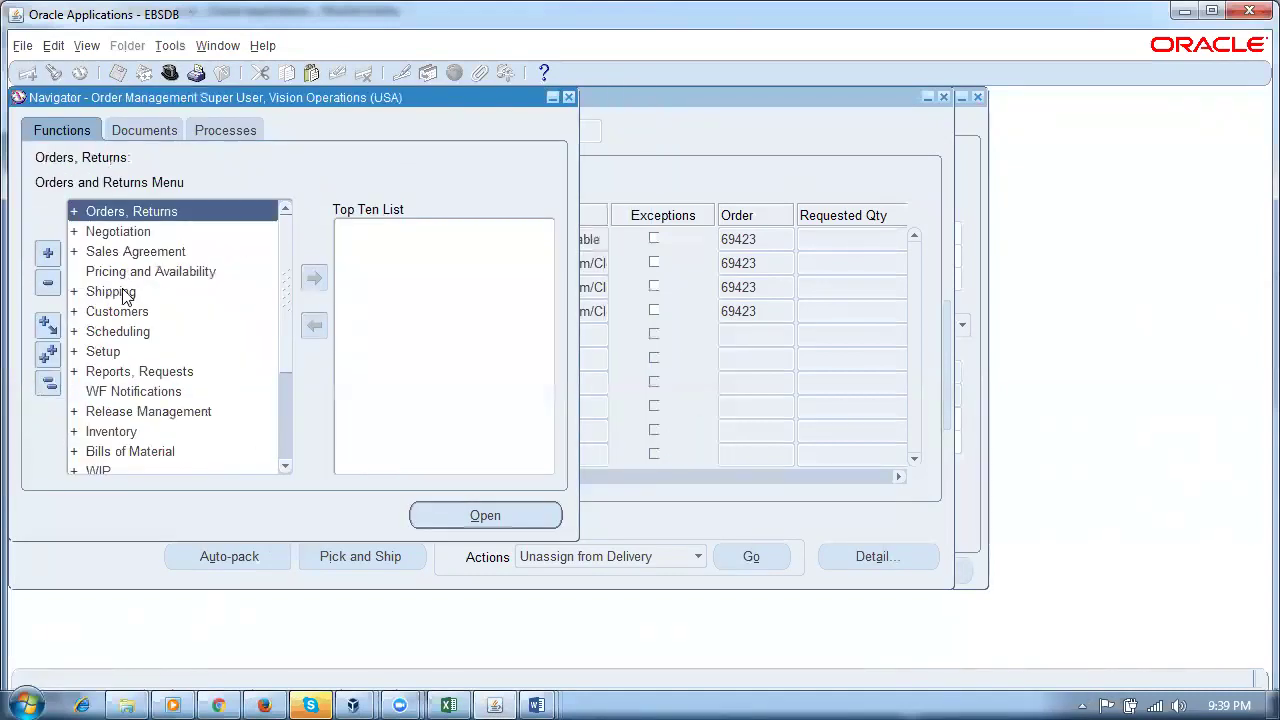
pyautogui.doubleClick(125, 297)
pyautogui.doubleClick(152, 430)
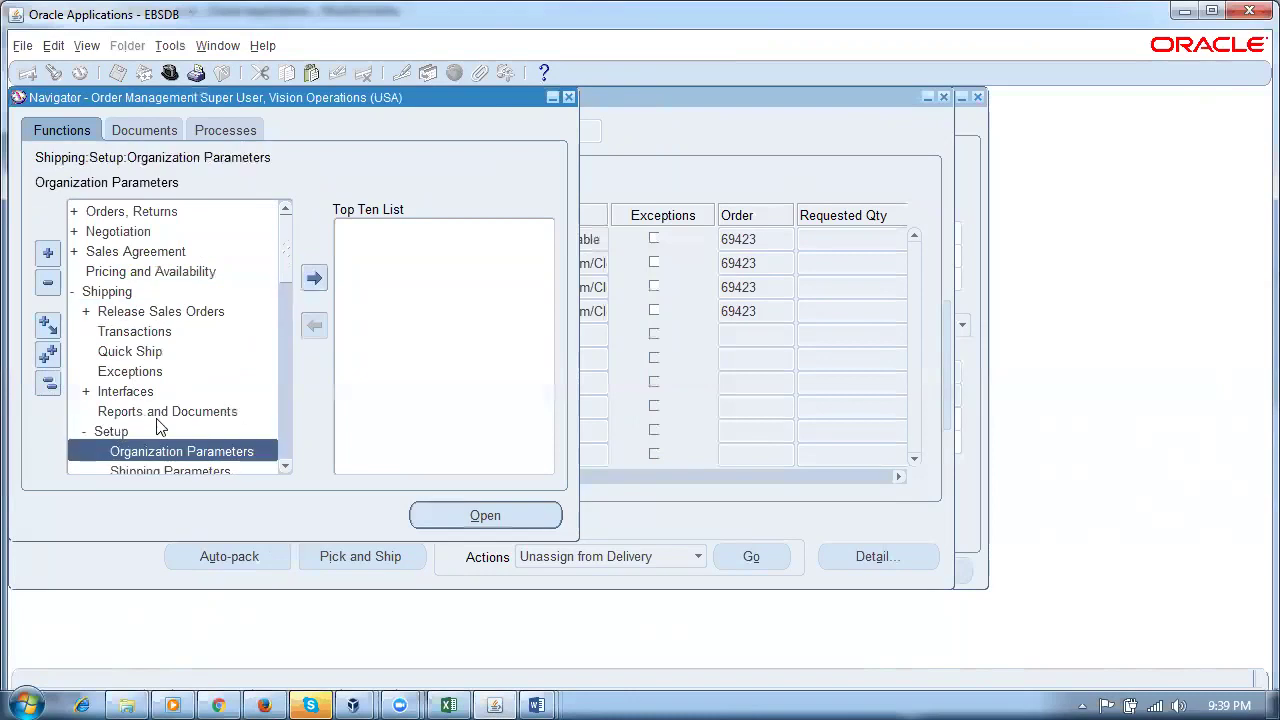
pyautogui.moveTo(283, 265); pyautogui.dragTo(280, 304)
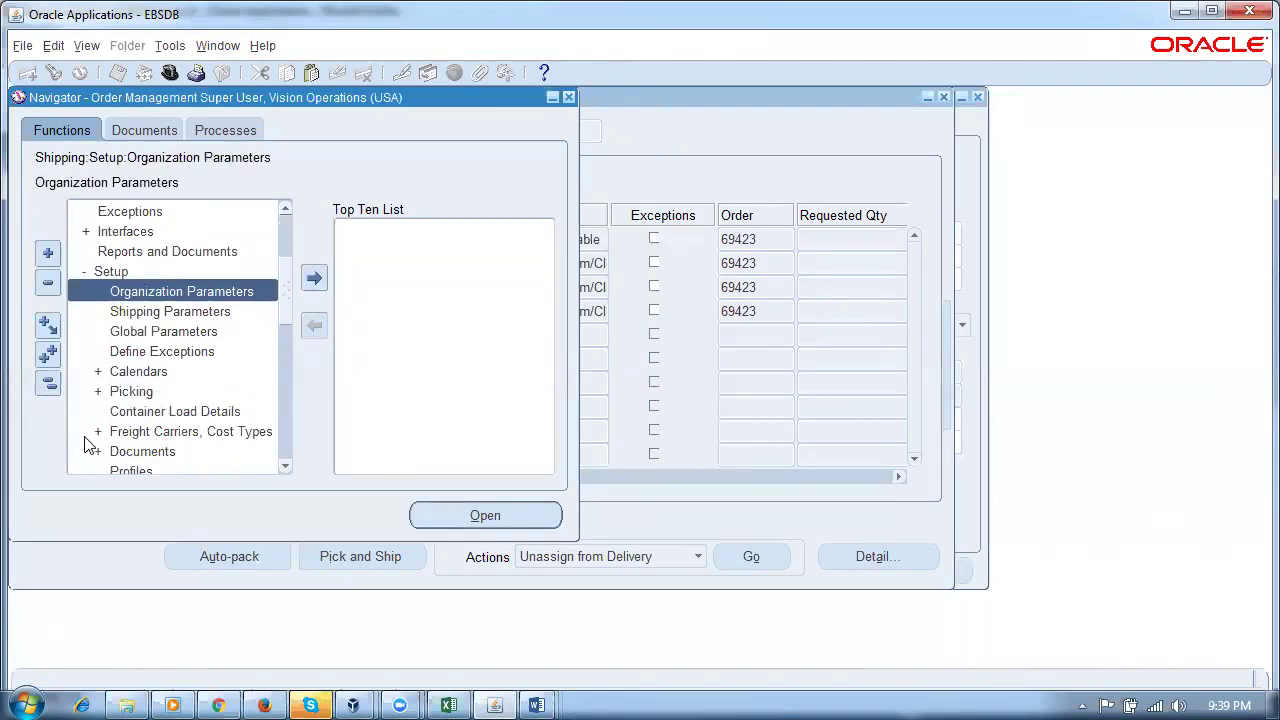
pyautogui.doubleClick(140, 313)
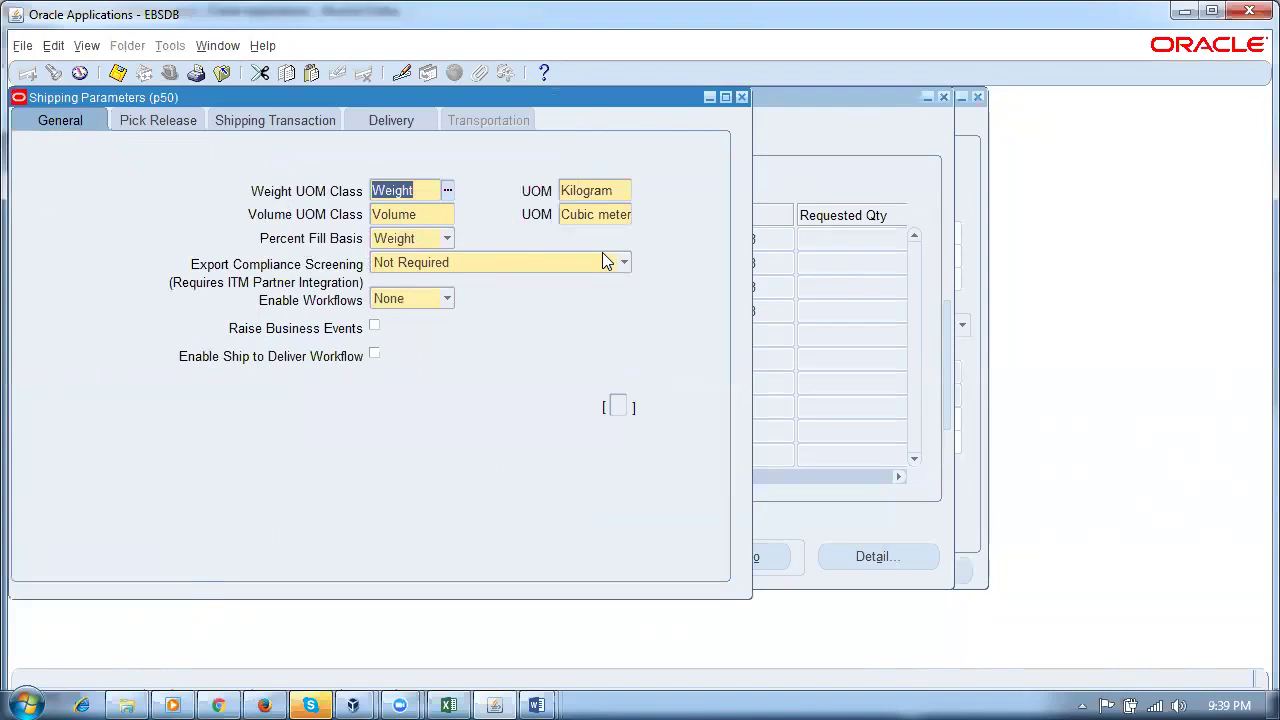
pyautogui.click(266, 703)
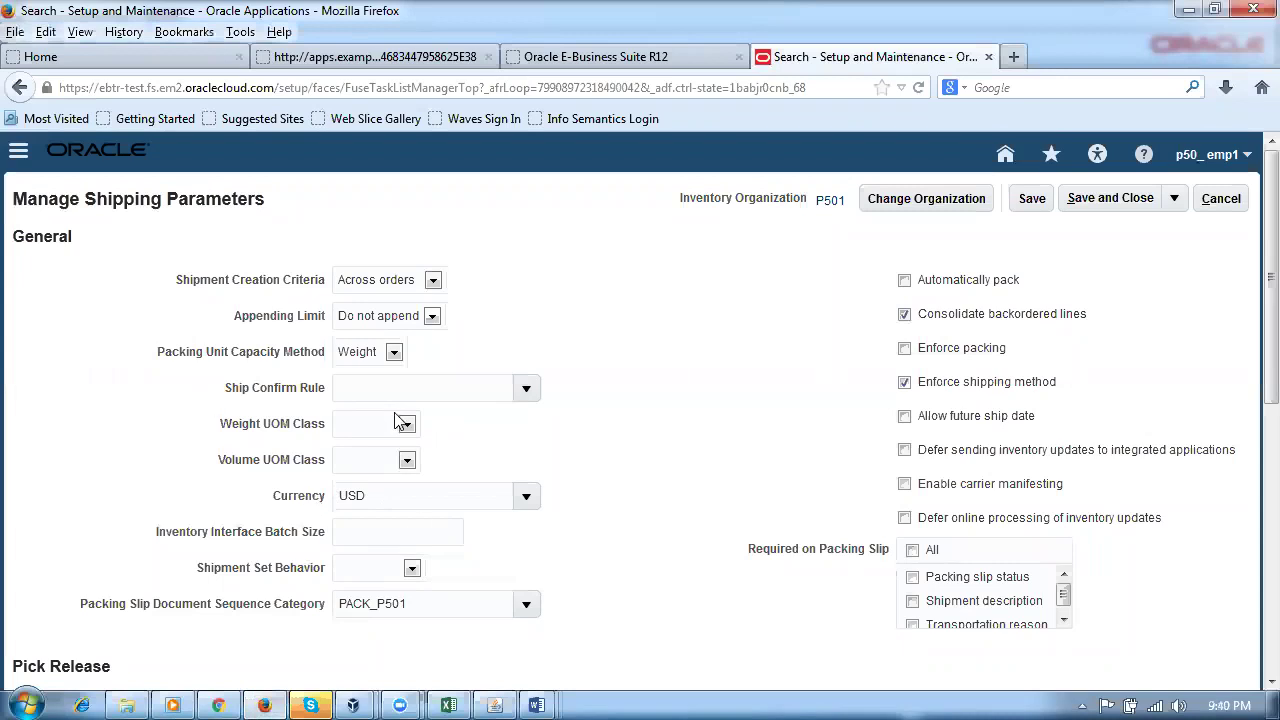
# Step: Enter p50 as the Ship Confirm Rule so it completes to p50_ship_confirm_rule
pyautogui.click(384, 380)
pyautogui.write('p50')
pyautogui.press('Tab')
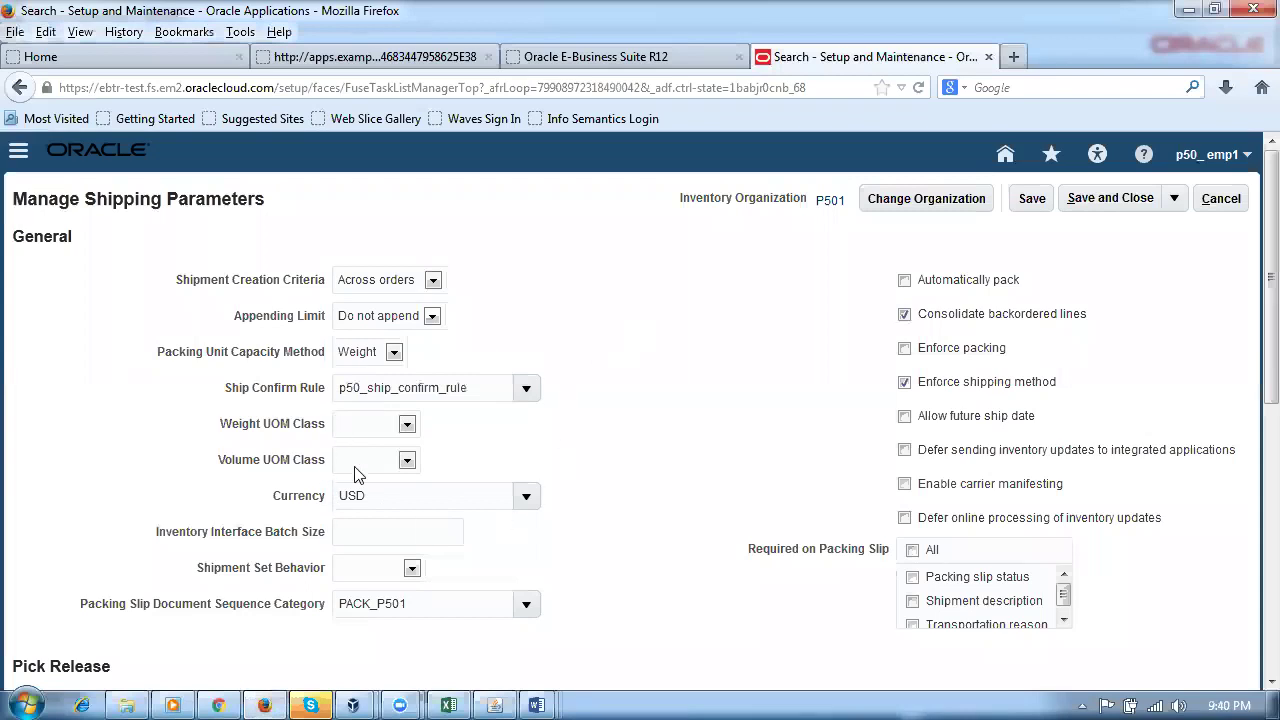
pyautogui.scroll(-1, 566, 547)
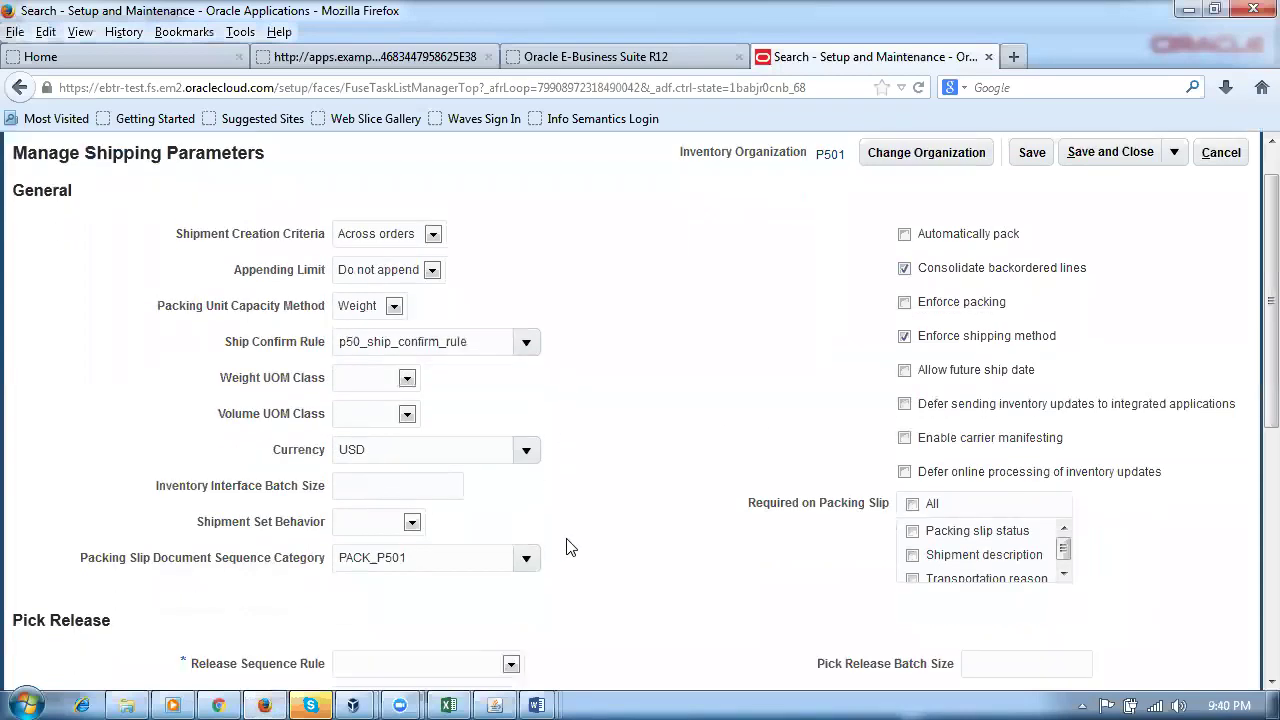
pyautogui.scroll(-1, 566, 547)
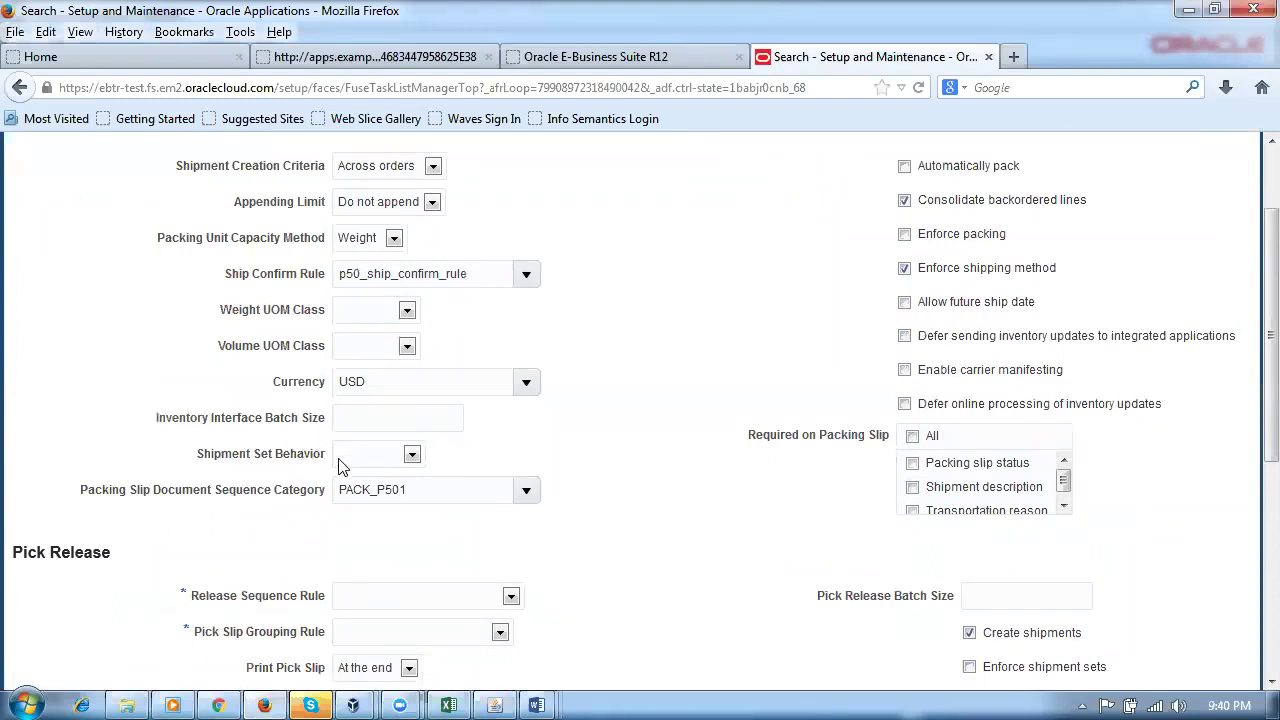
pyautogui.click(366, 458)
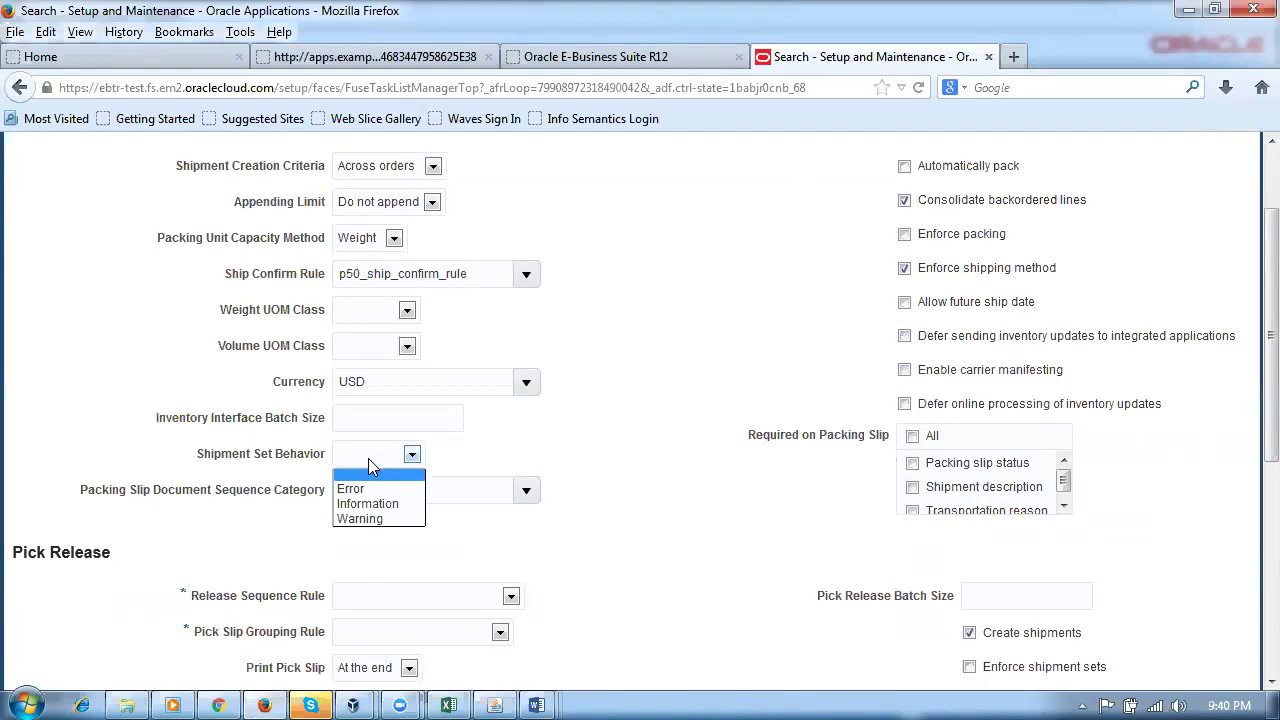
pyautogui.click(369, 464)
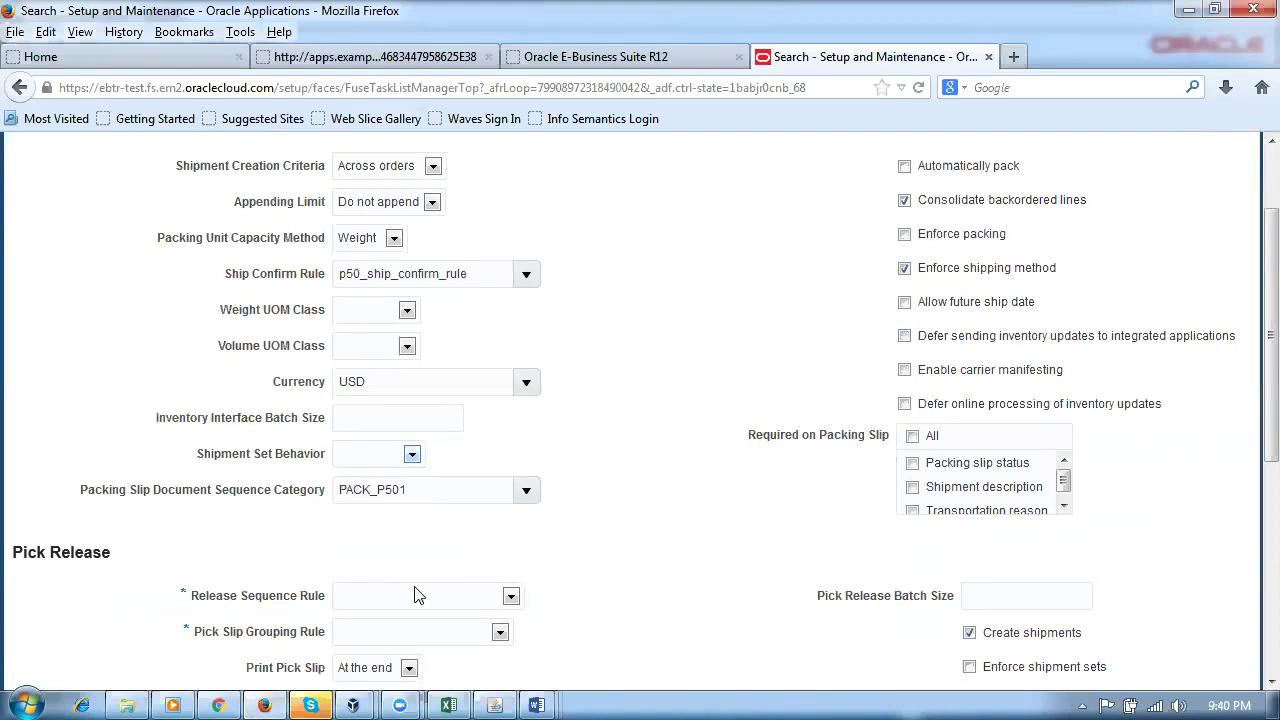
pyautogui.scroll(-4, 497, 578)
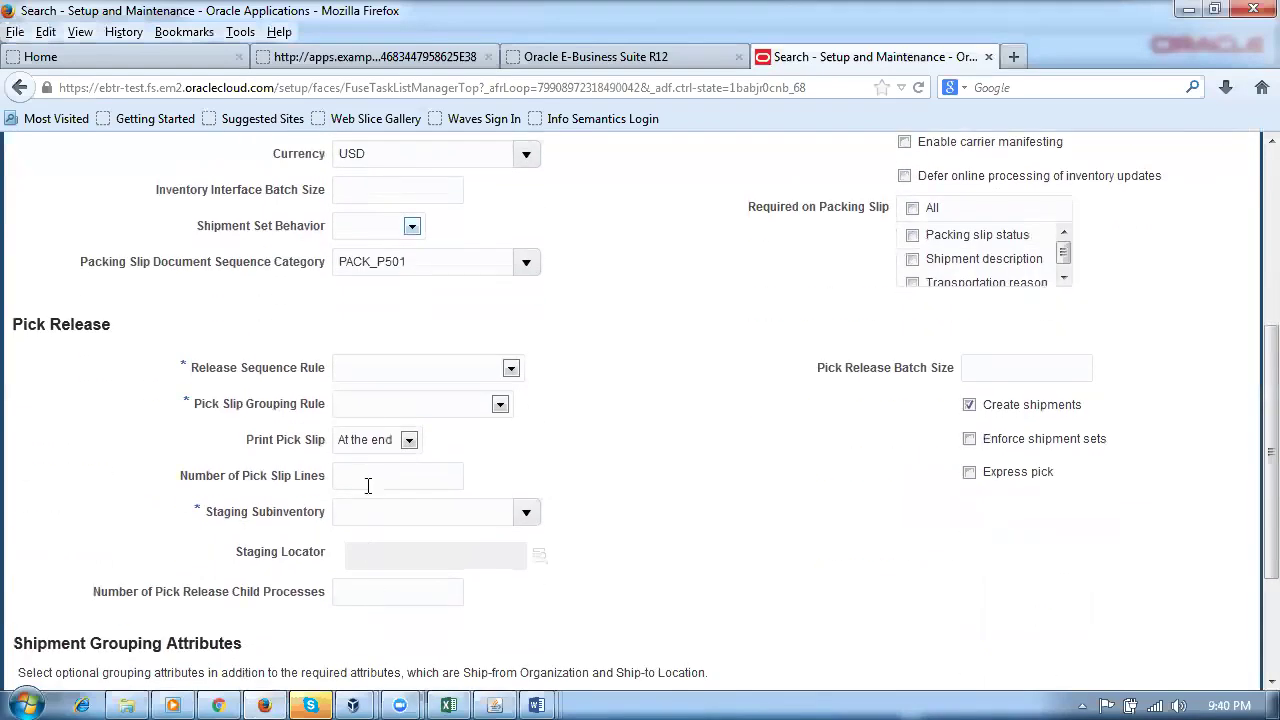
# Step: Choose p50_rsr as the Release Sequence Rule and p50_psgr as the Pick Slip Grouping Rule
pyautogui.click(360, 370)
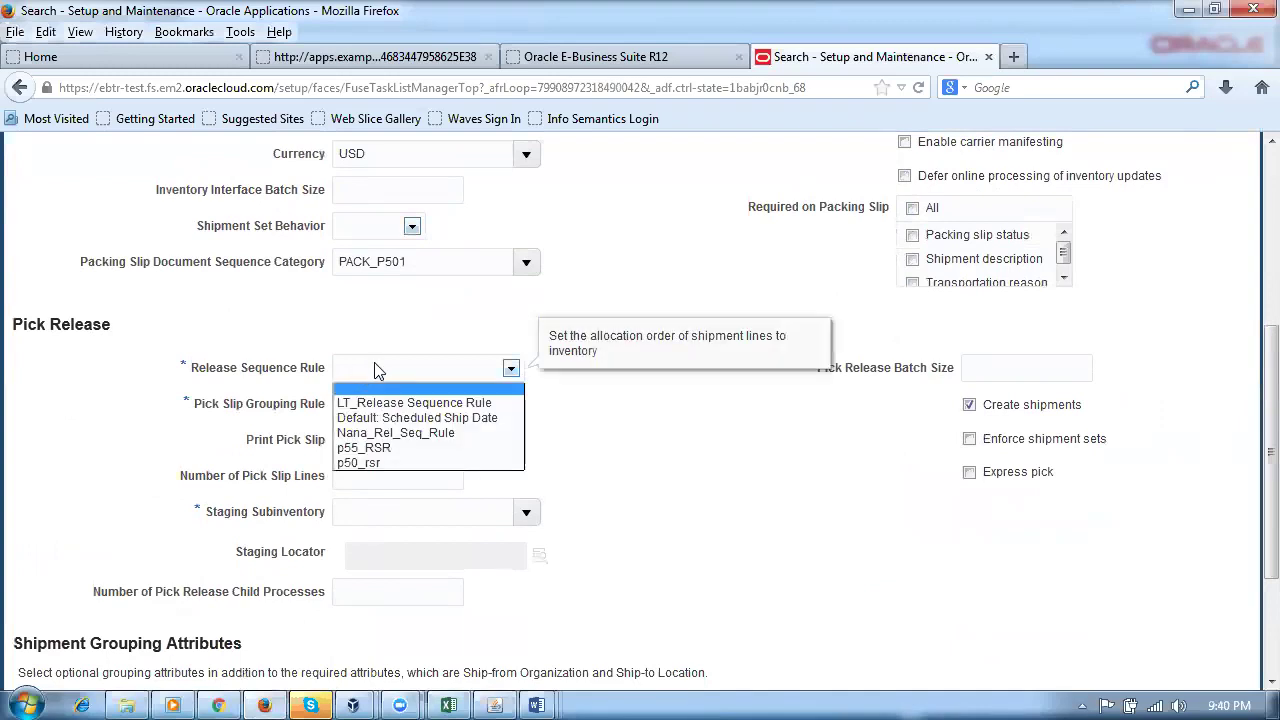
pyautogui.click(366, 463)
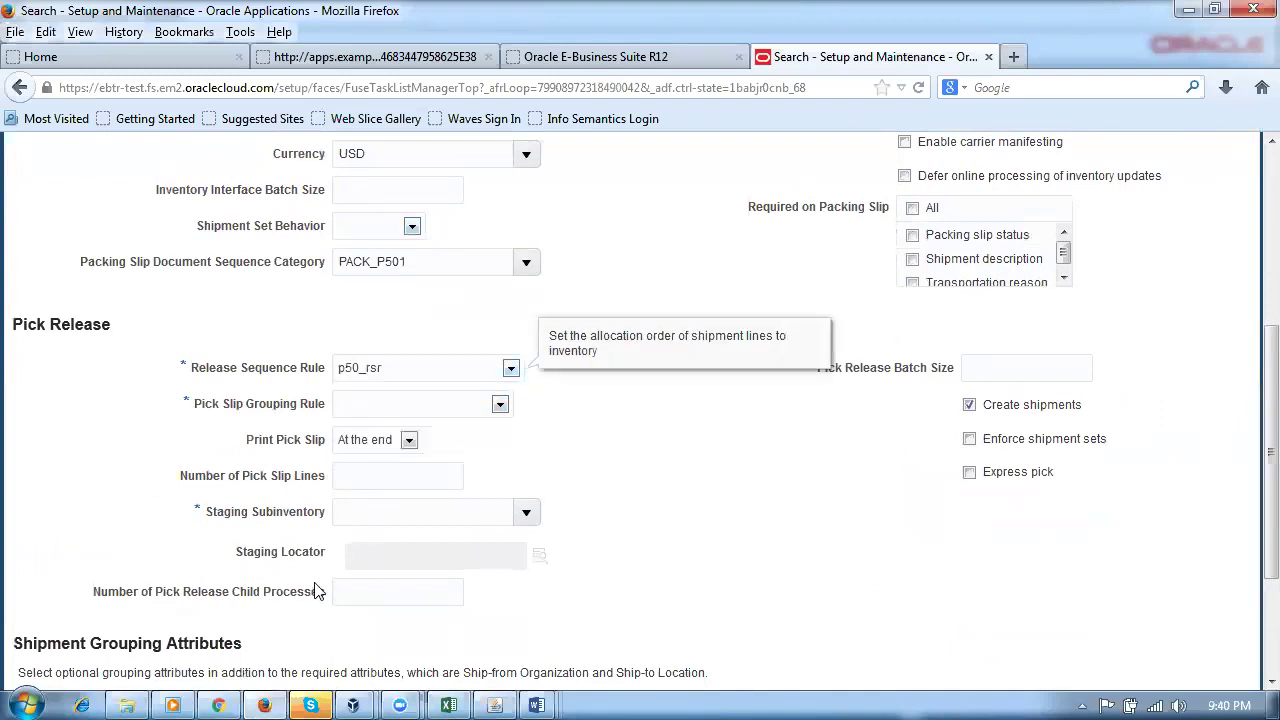
pyautogui.click(384, 402)
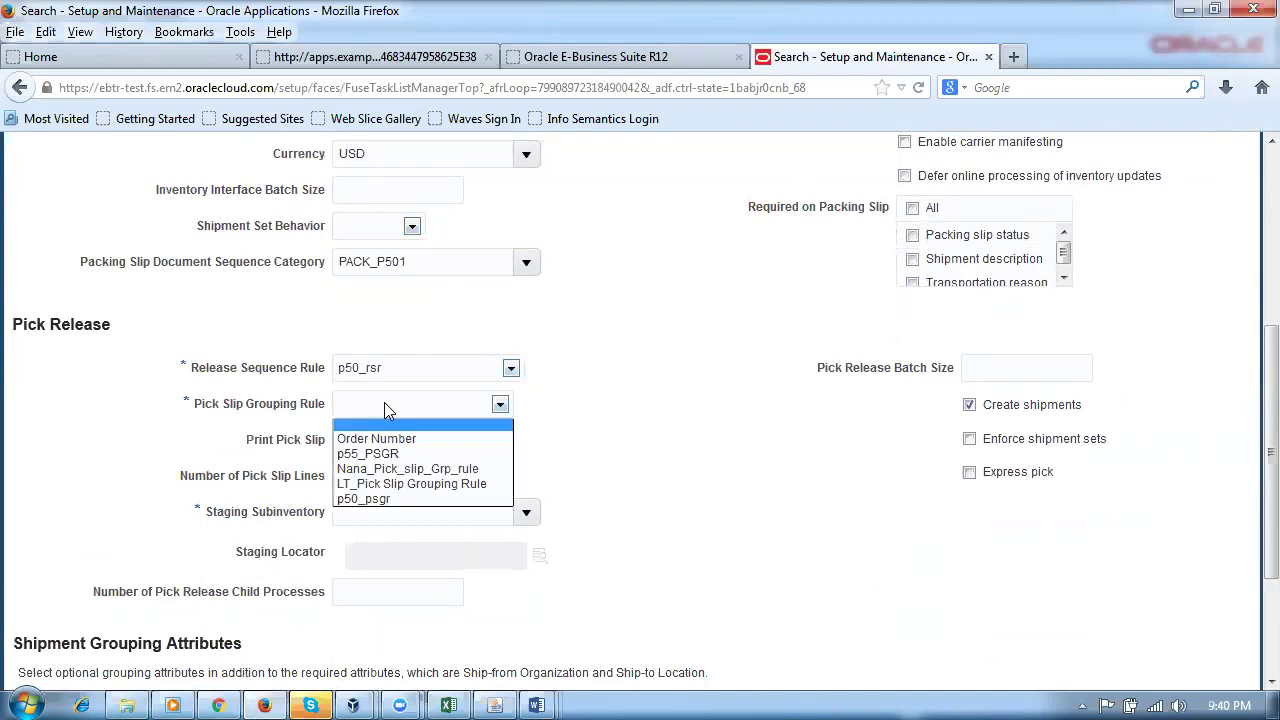
pyautogui.click(386, 512)
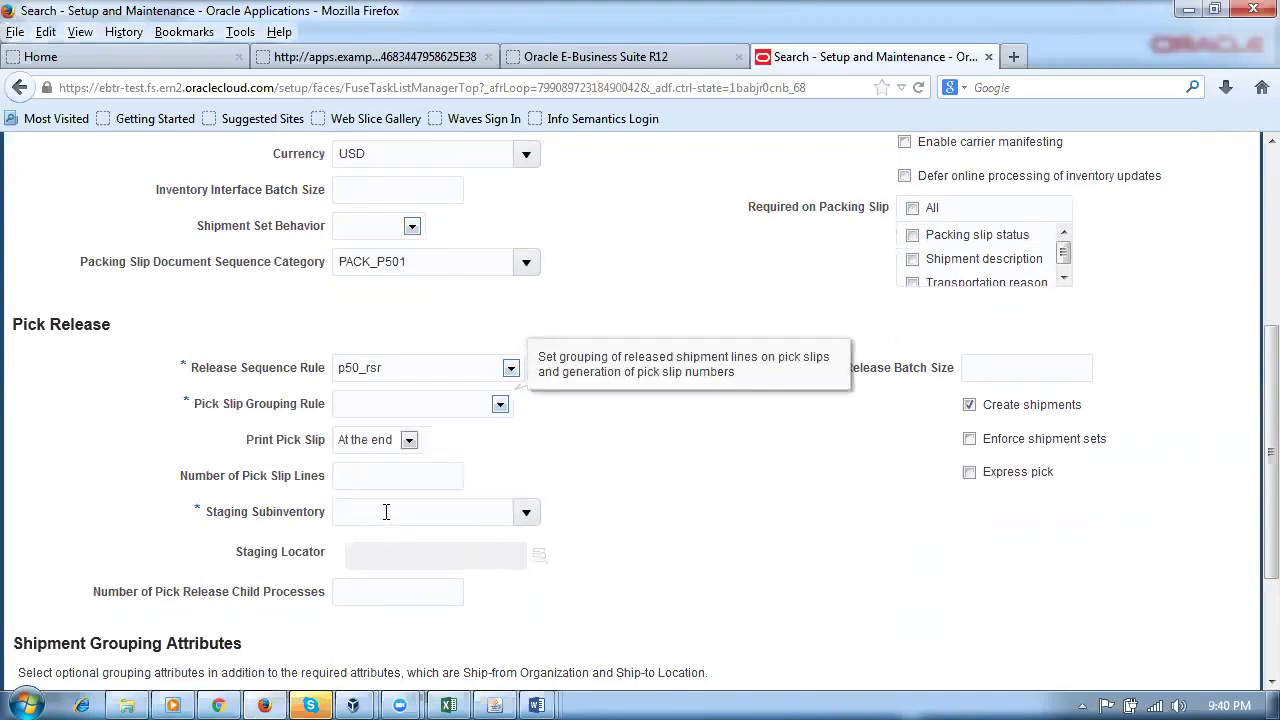
pyautogui.click(410, 414)
pyautogui.click(372, 499)
pyautogui.click(500, 701)
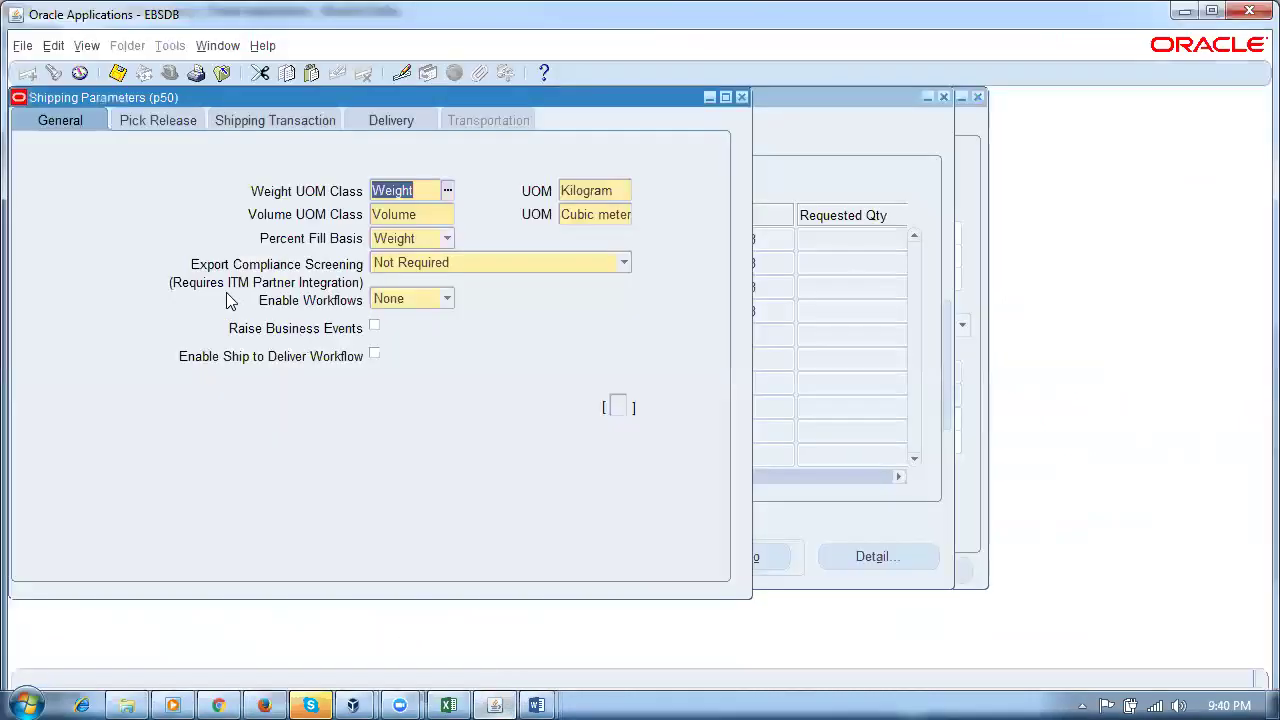
# Step: Review the E-Business Suite Pick Release parameters, then go back to the cloud shipping parameters
pyautogui.click(162, 122)
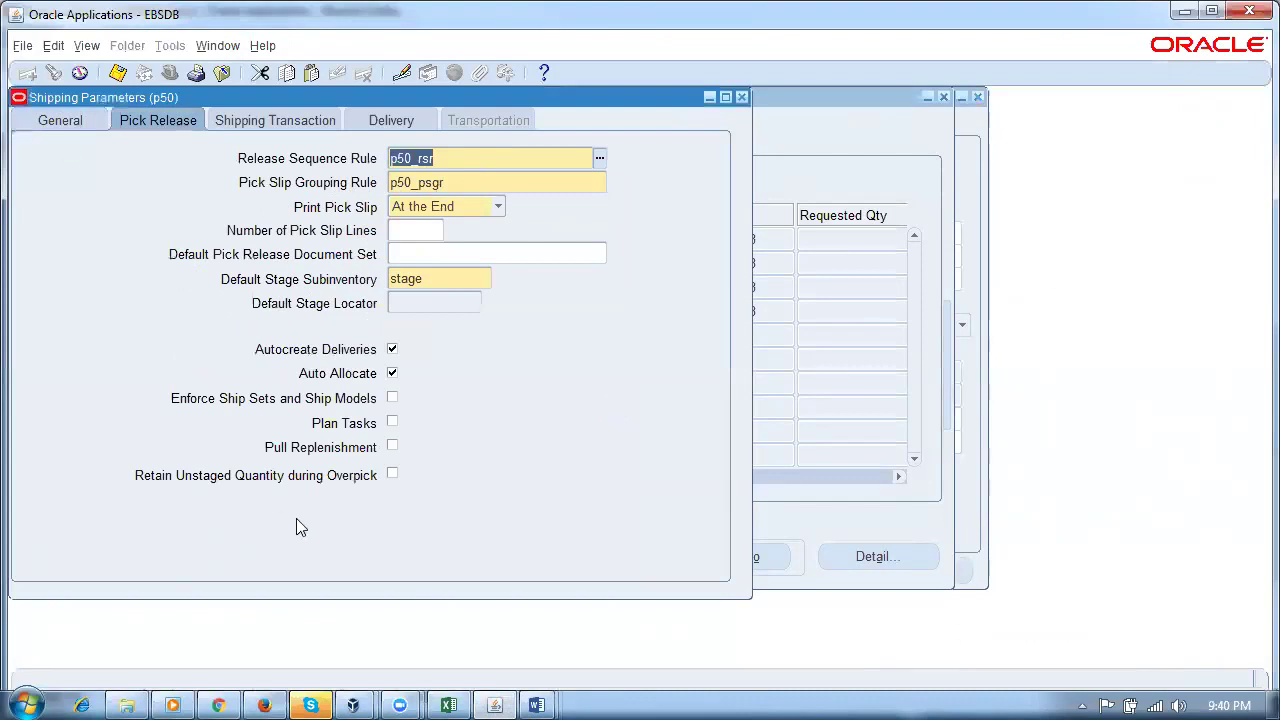
pyautogui.click(266, 702)
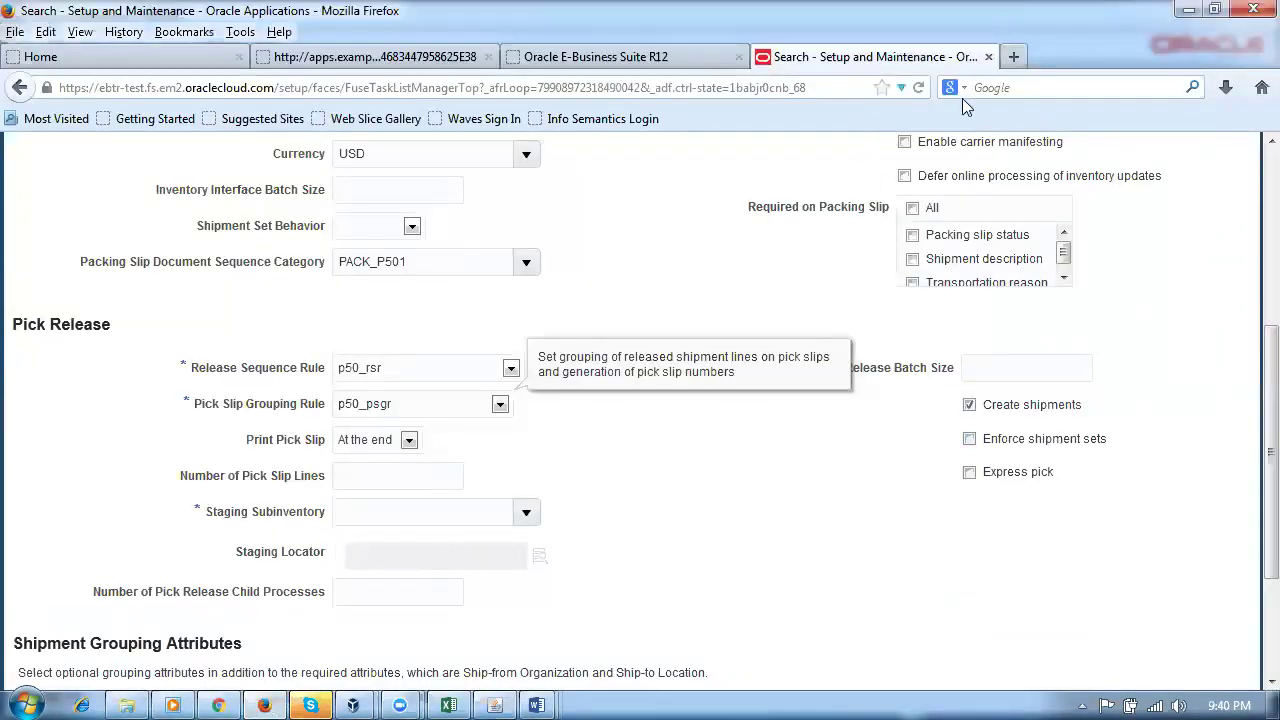
# Step: In a new tab, go to Setup and Maintenance and search tasks for 'man%sub%loca%'
pyautogui.click(1013, 57)
pyautogui.write('e')
pyautogui.press('Return')
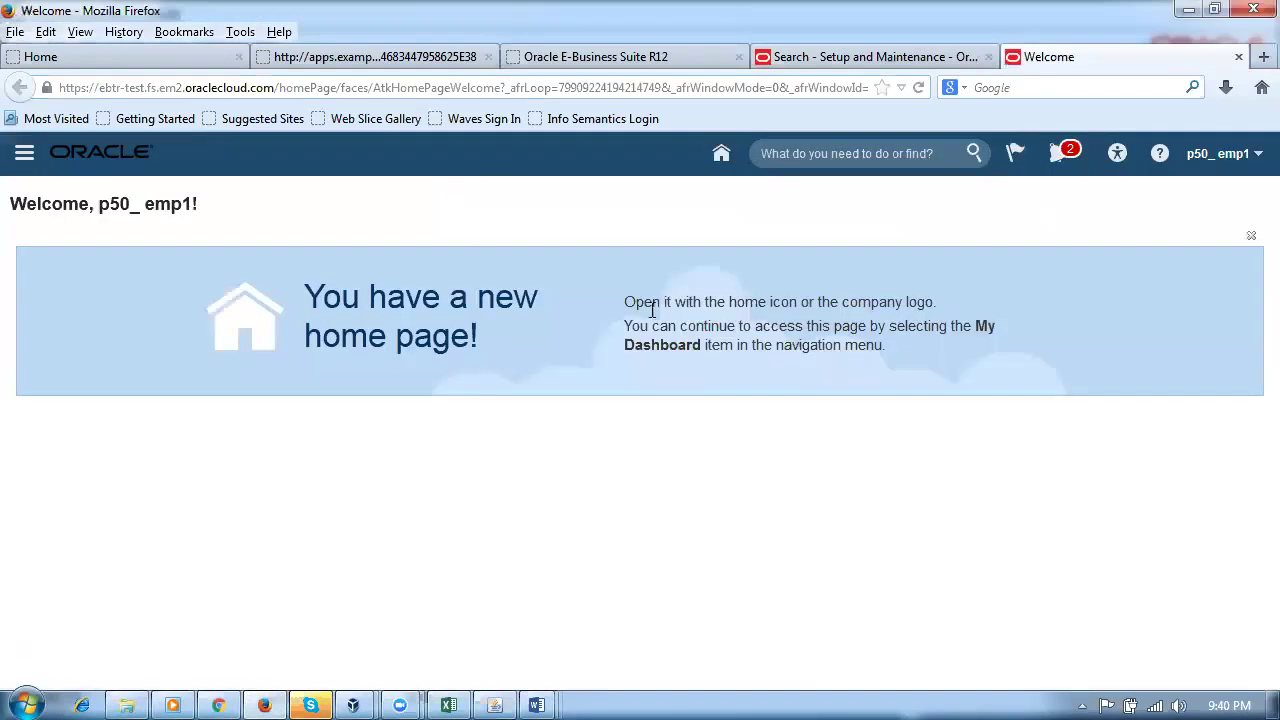
pyautogui.click(1201, 164)
pyautogui.click(1055, 415)
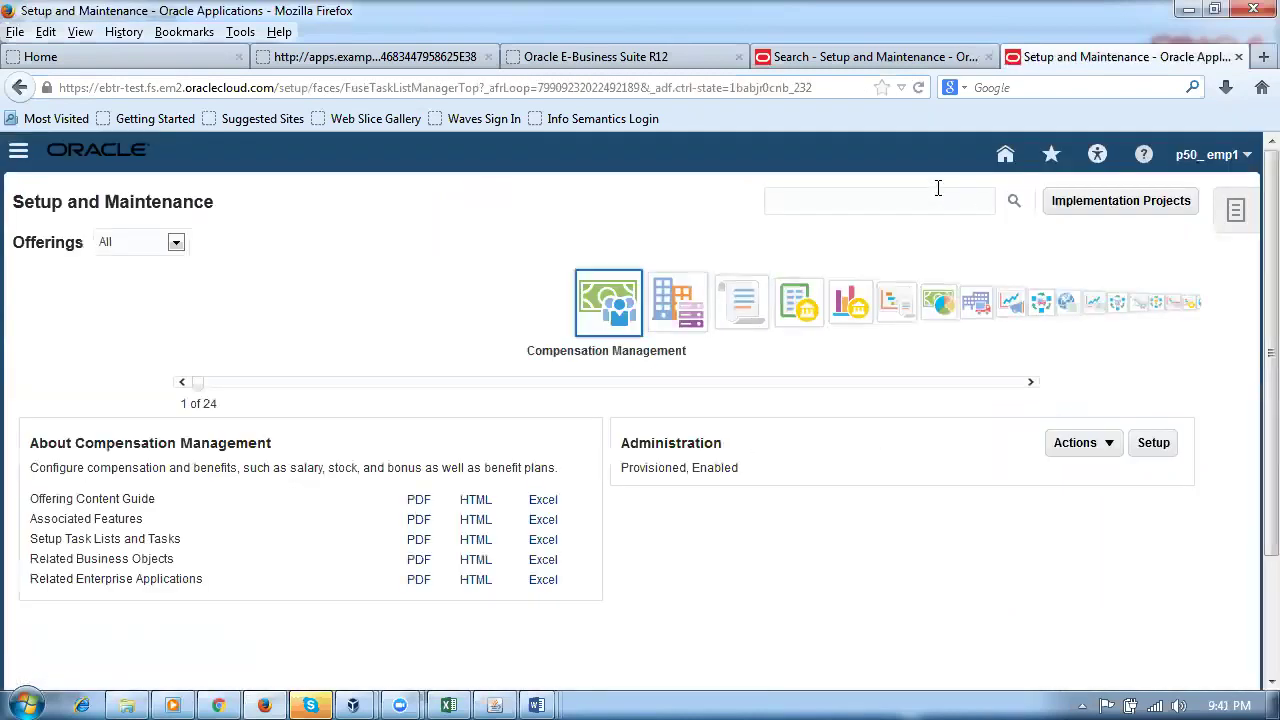
pyautogui.click(938, 188)
pyautogui.write('man%sub%loca%')
pyautogui.press('Return')
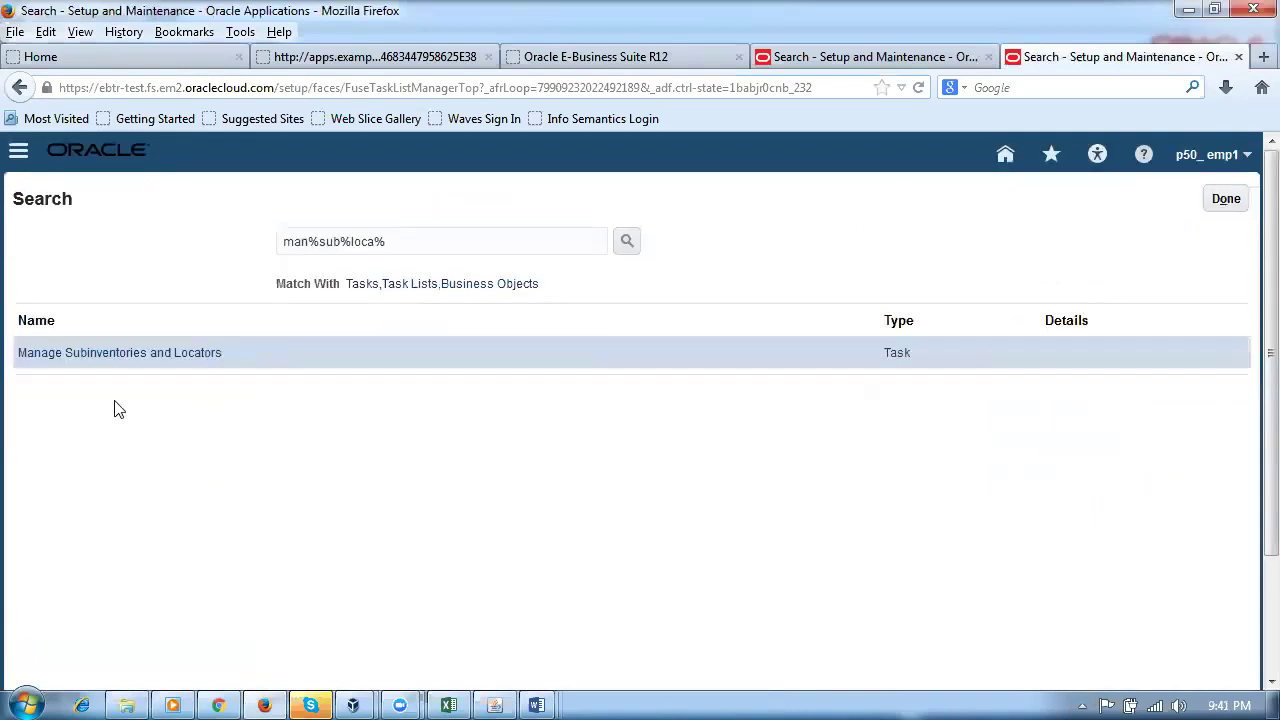
# Step: Create subinventory Stage with description Stage at location p50_loc_1 and save it
pyautogui.click(127, 360)
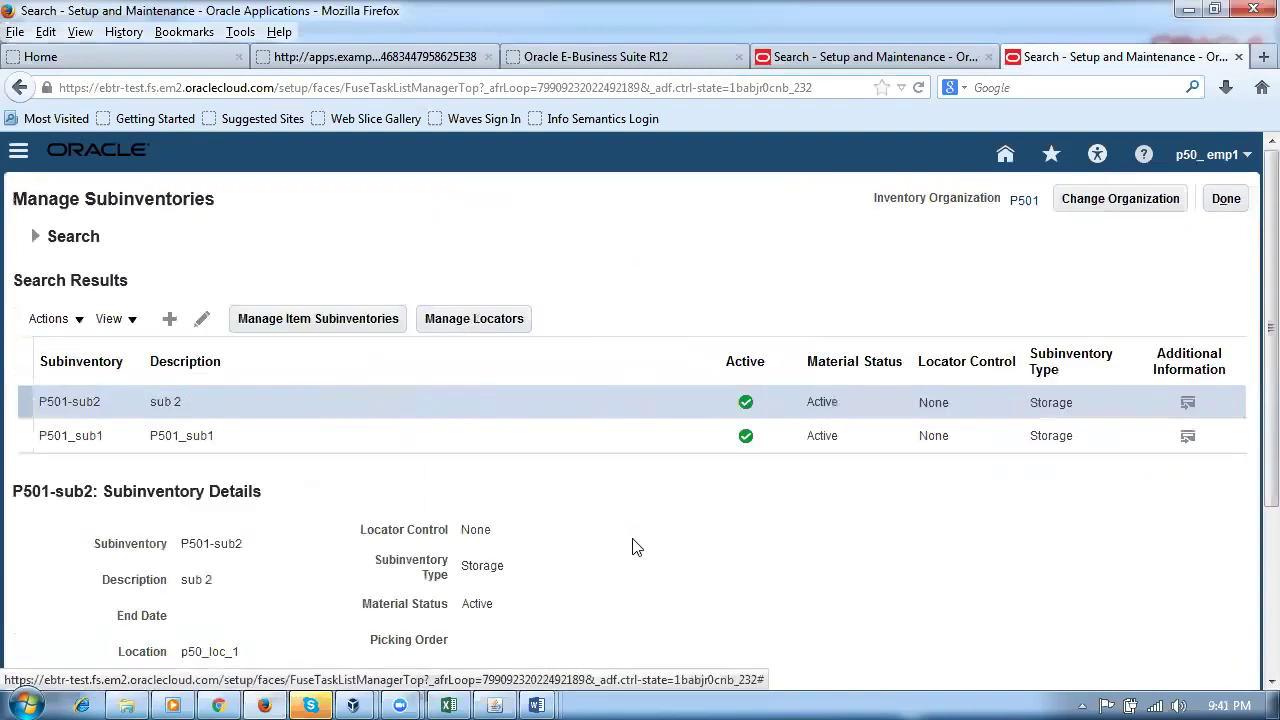
pyautogui.click(169, 322)
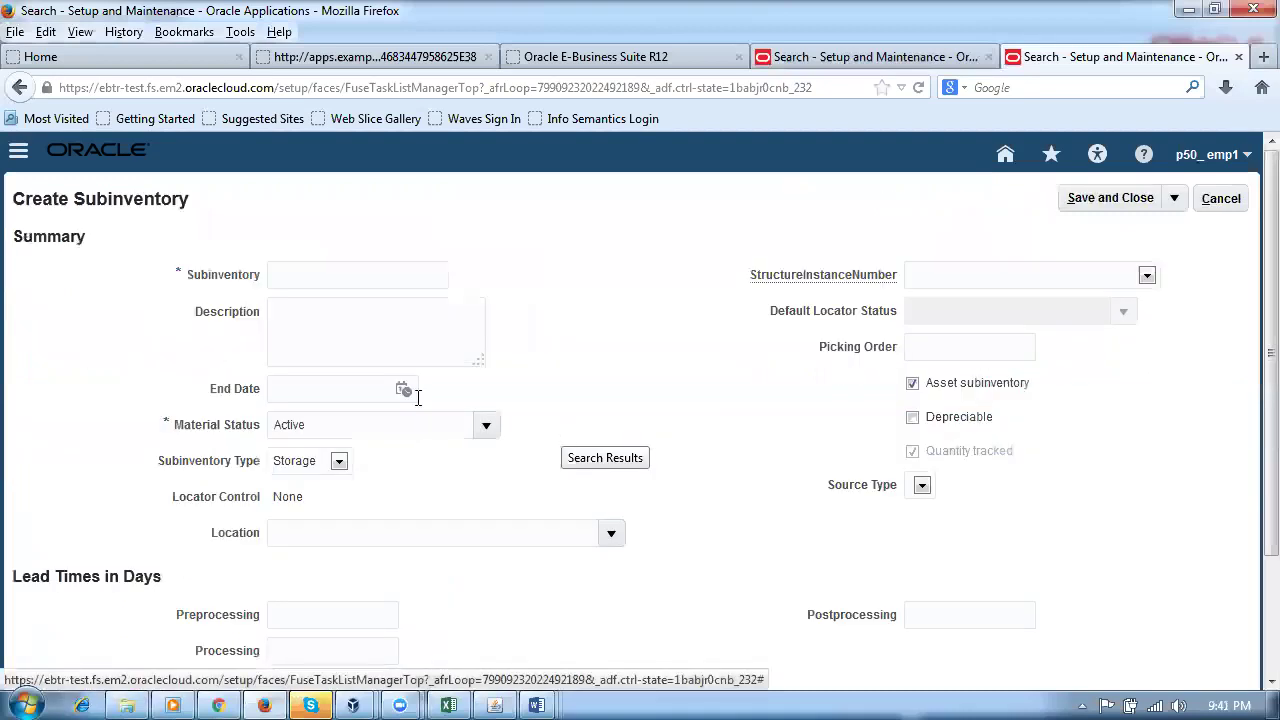
pyautogui.click(336, 281)
pyautogui.write('Stage')
pyautogui.doubleClick(336, 281)
pyautogui.hotkey('ctrl', 'c')
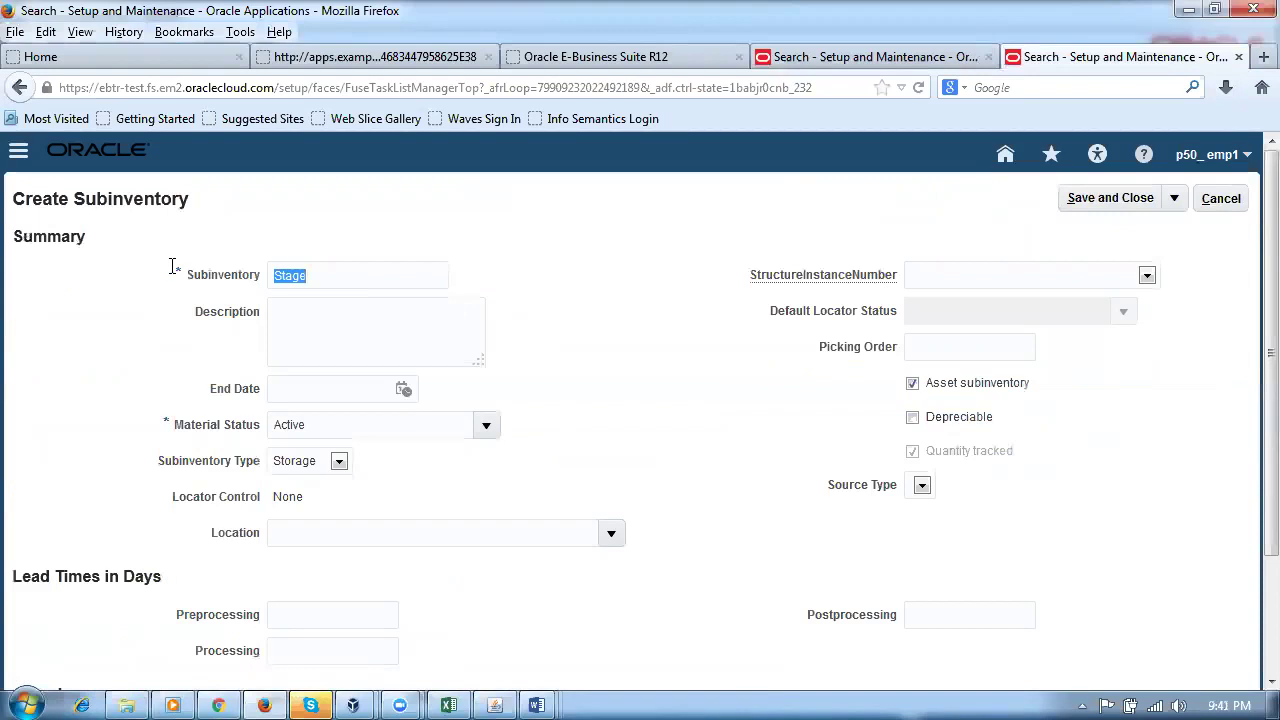
pyautogui.click(280, 336)
pyautogui.hotkey('ctrl', 'v')
pyautogui.click(334, 530)
pyautogui.write('p50_loc_1')
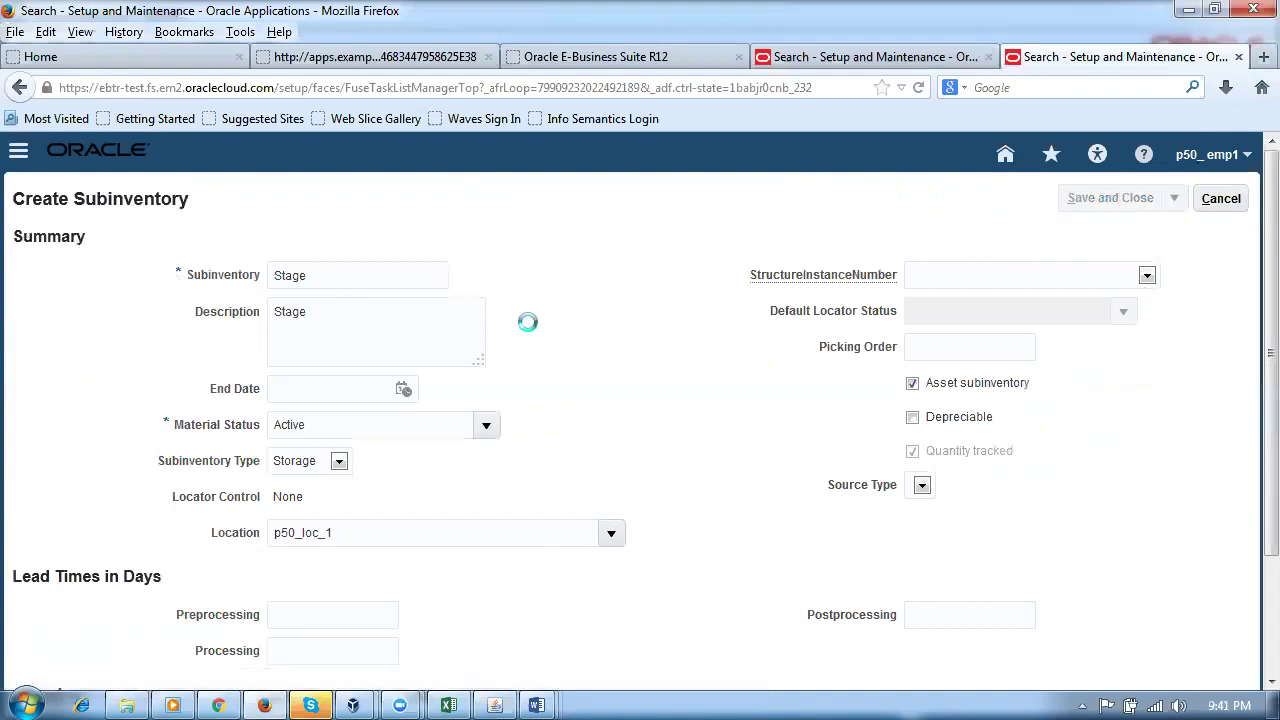
pyautogui.click(692, 309)
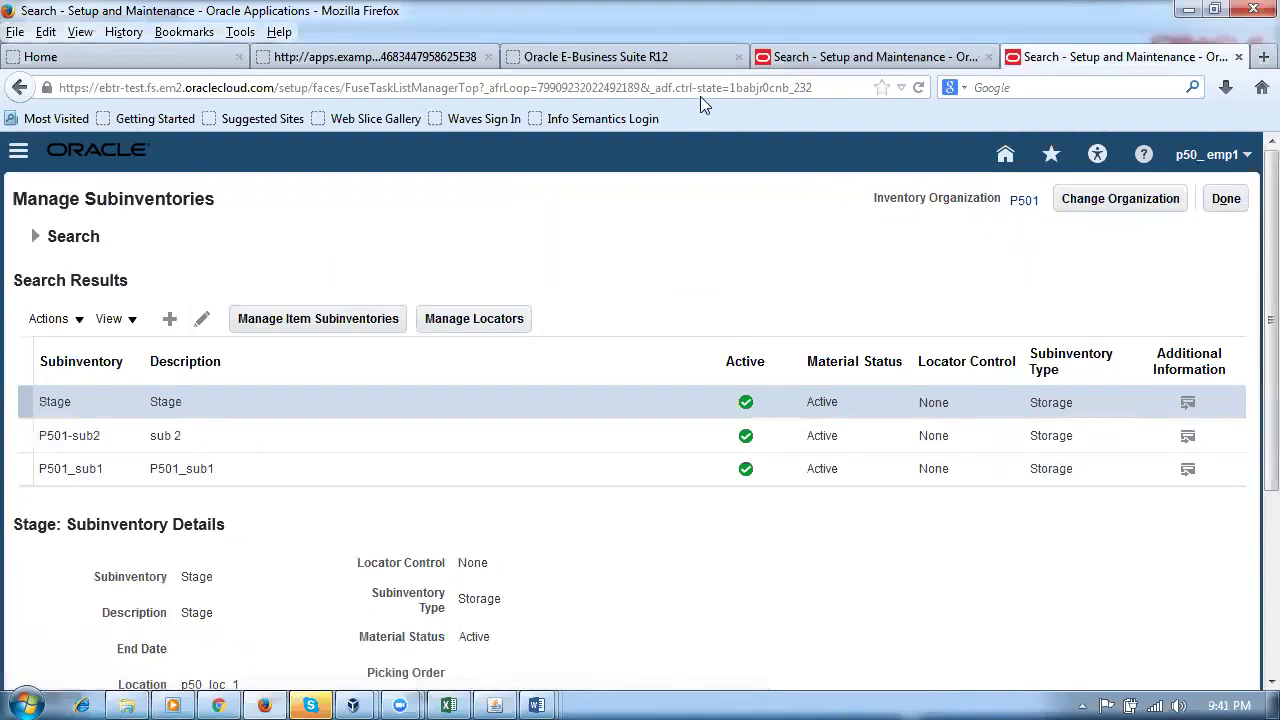
# Step: On the shipping parameters page, enter Sta in Staging Subinventory so it completes to Stage
pyautogui.hotkey('ctrl', 'pageup')
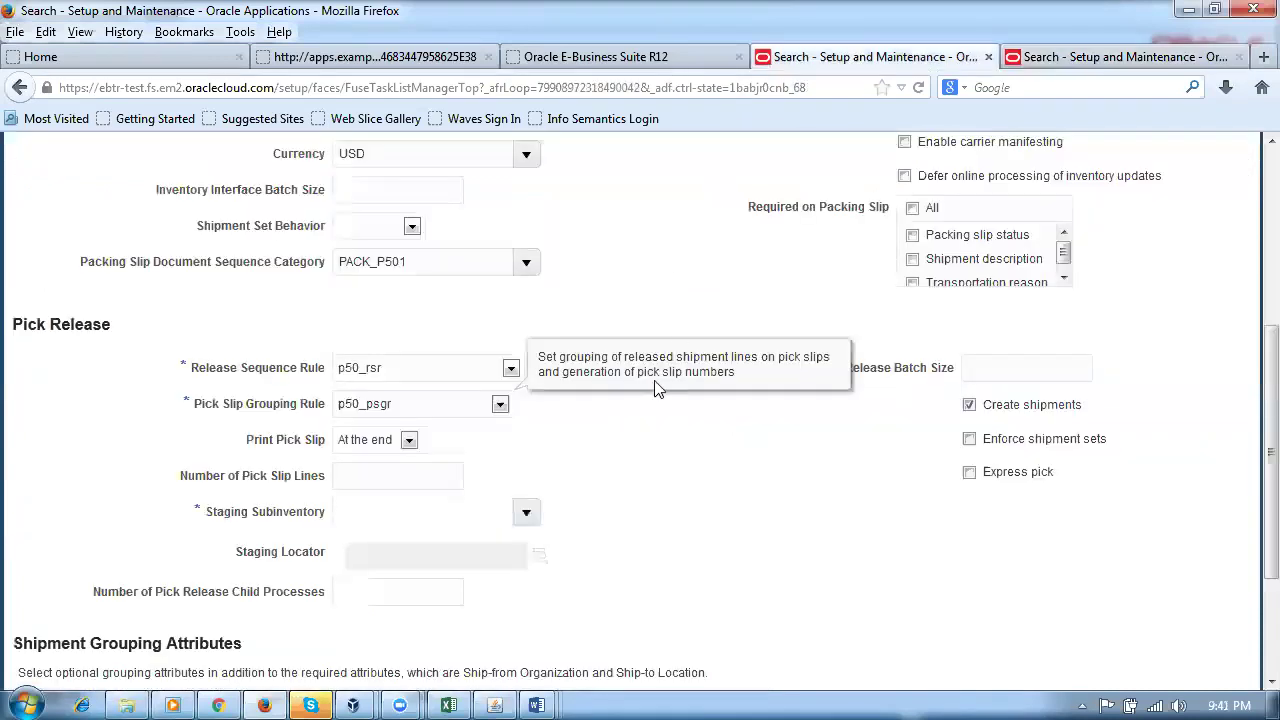
pyautogui.click(378, 513)
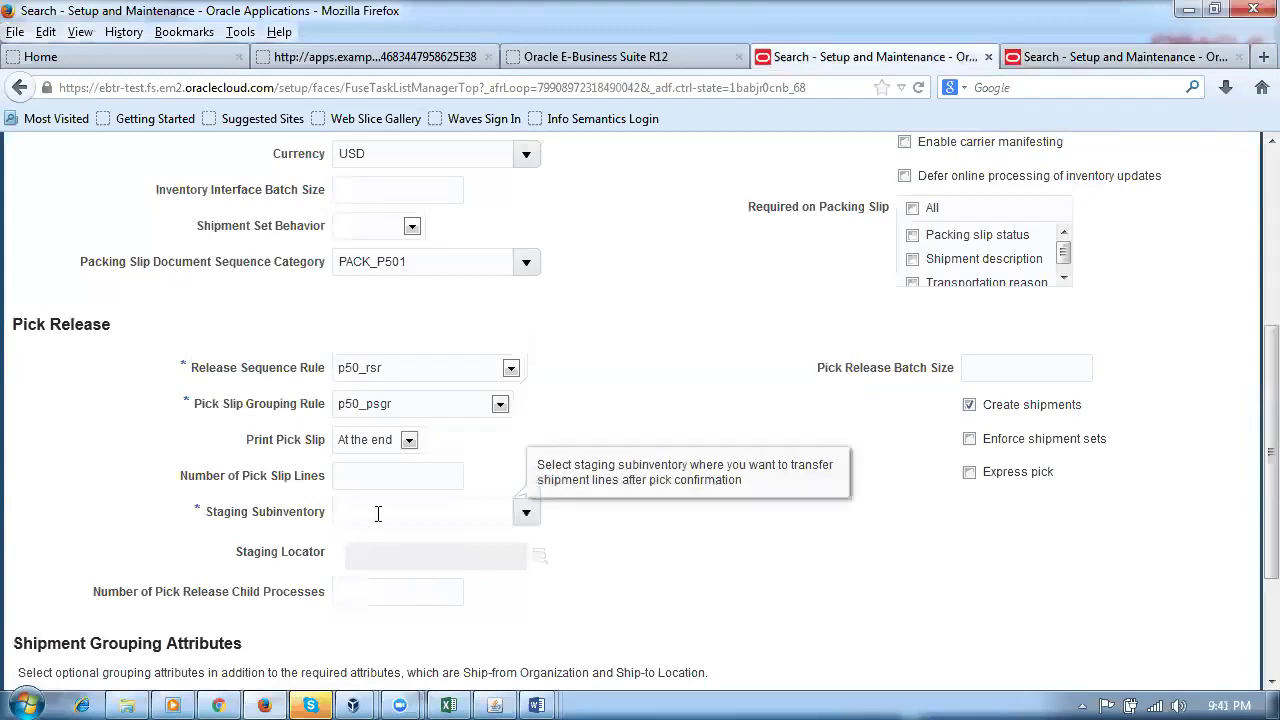
pyautogui.write('Sta')
pyautogui.press('Tab')
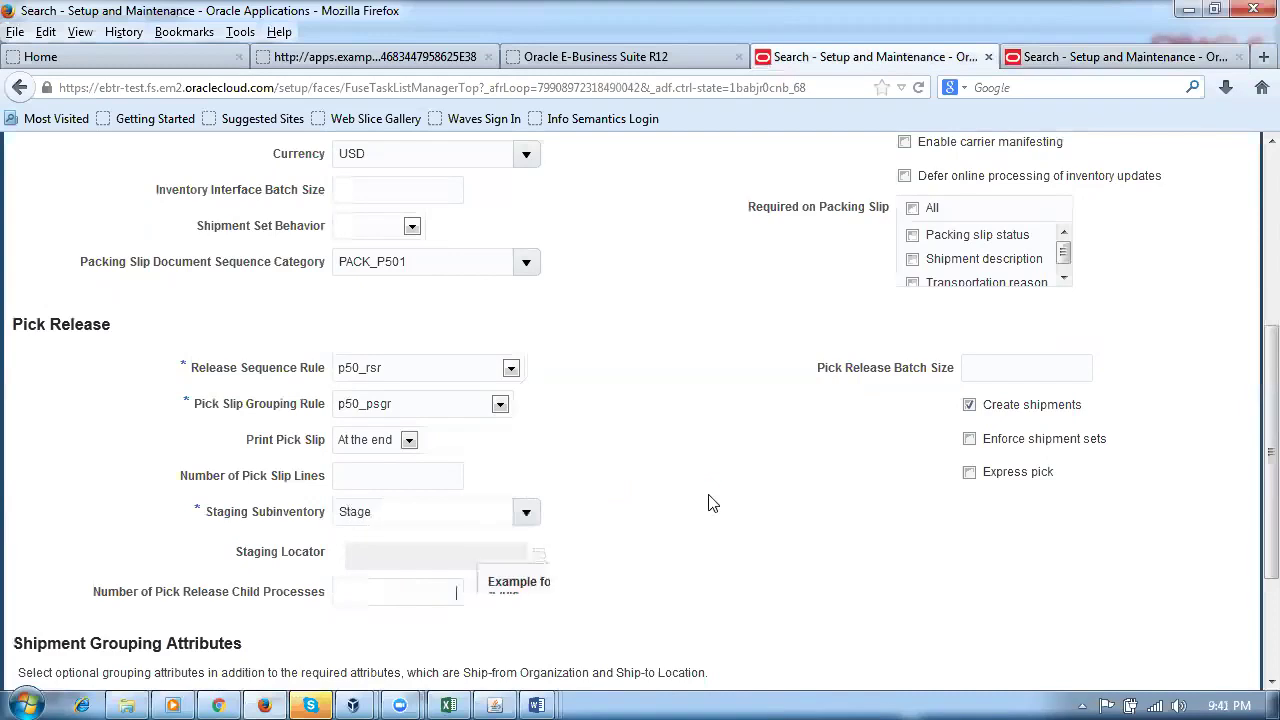
pyautogui.scroll(-3, 710, 500)
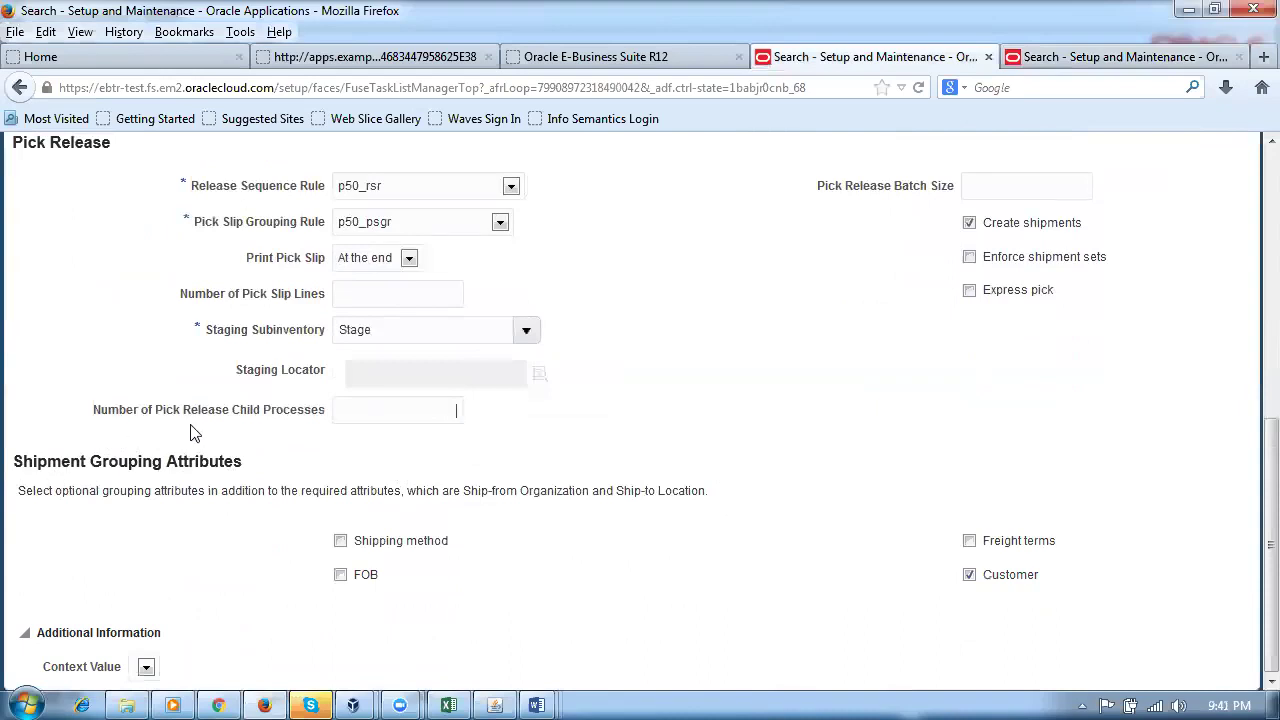
pyautogui.click(350, 413)
pyautogui.moveTo(45, 463); pyautogui.dragTo(234, 480)
# Step: Compare the E-Business Suite Delivery parameters, then return to the cloud page and scroll further down
pyautogui.click(495, 705)
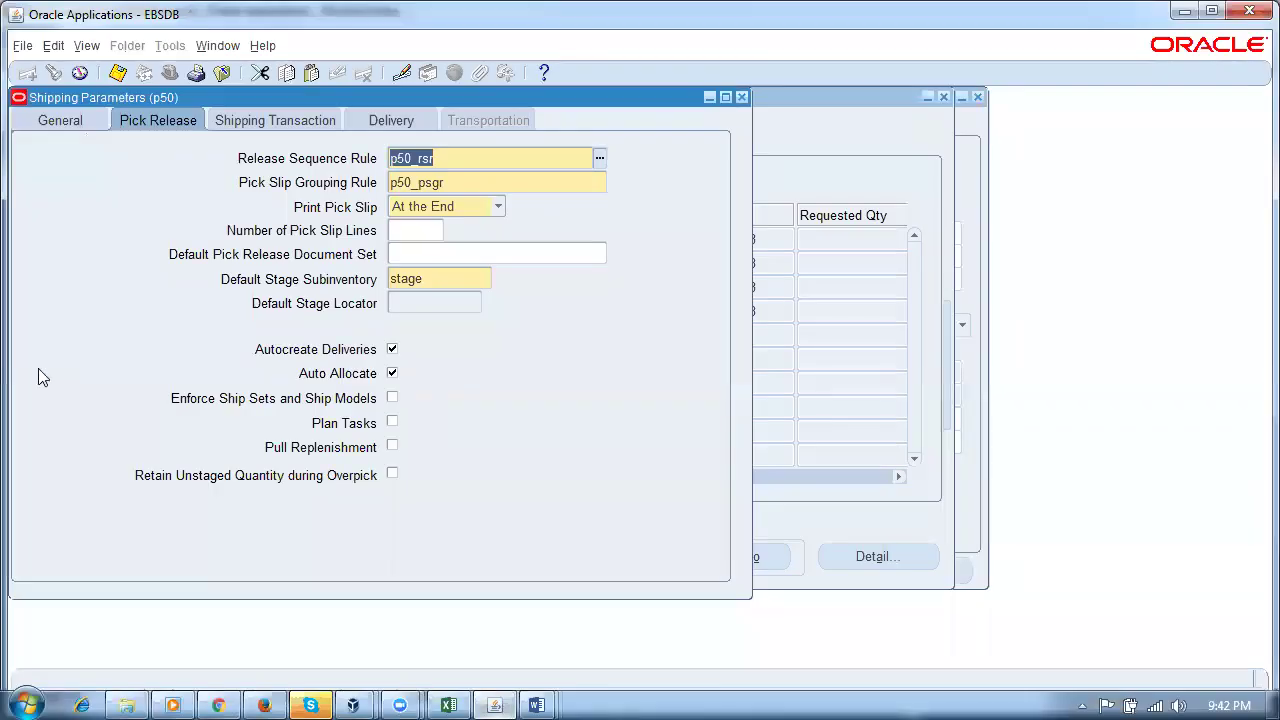
pyautogui.click(386, 120)
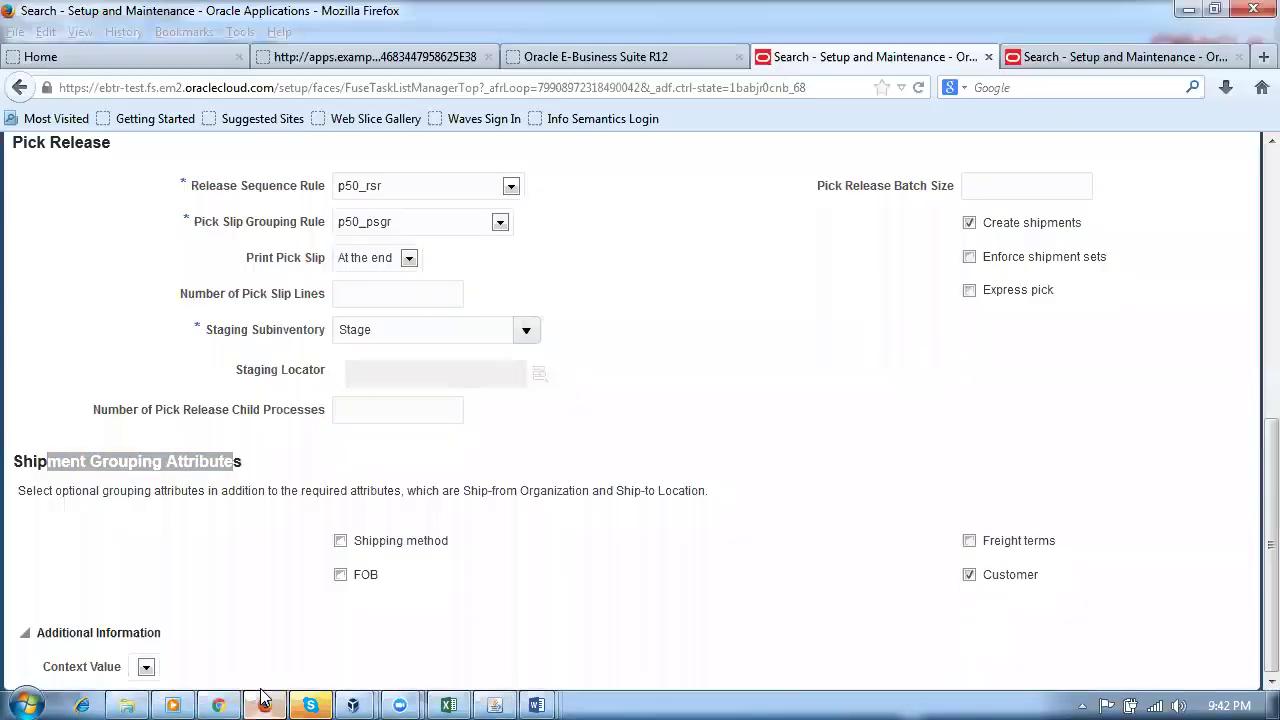
pyautogui.click(264, 703)
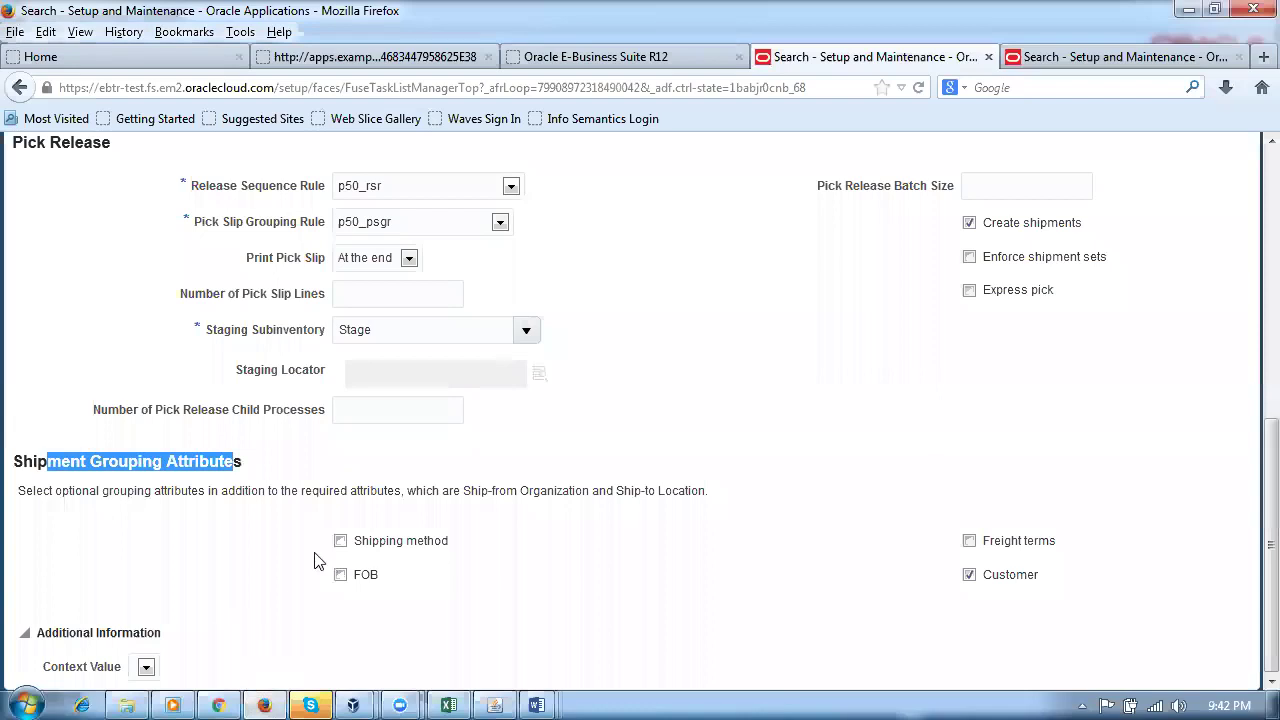
pyautogui.click(795, 510)
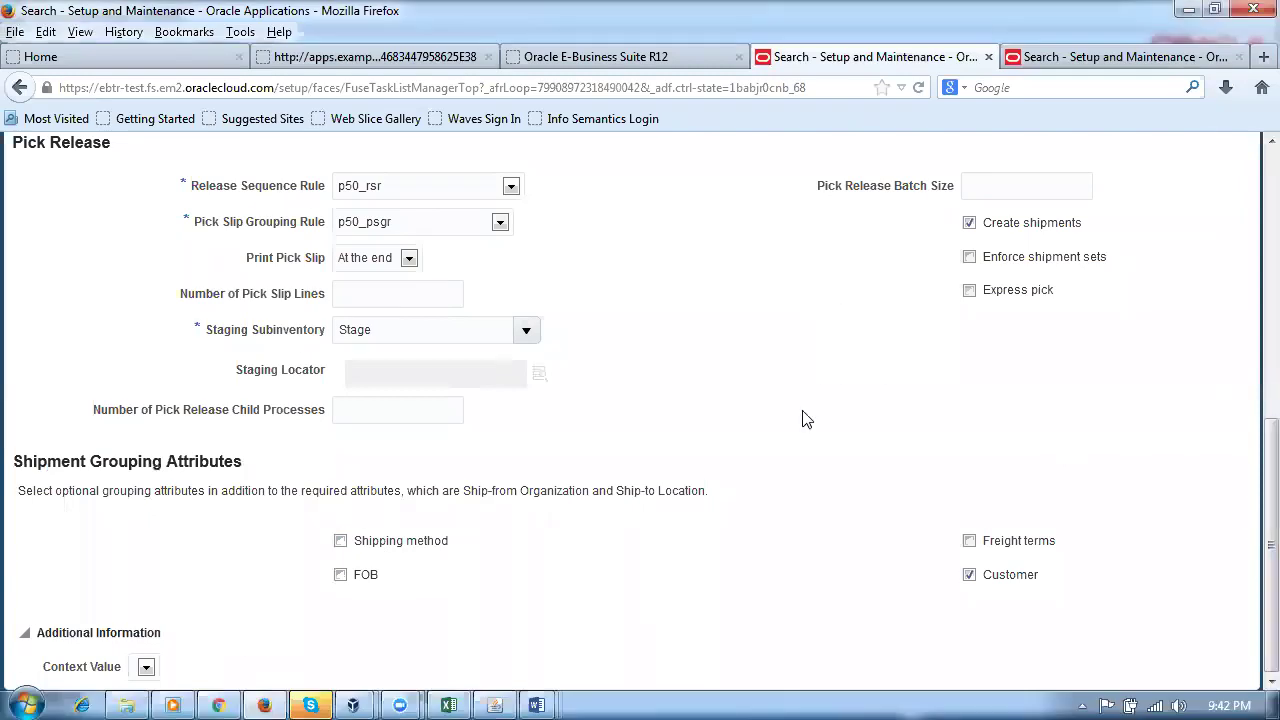
pyautogui.moveTo(1250, 540); pyautogui.dragTo(1250, 439)
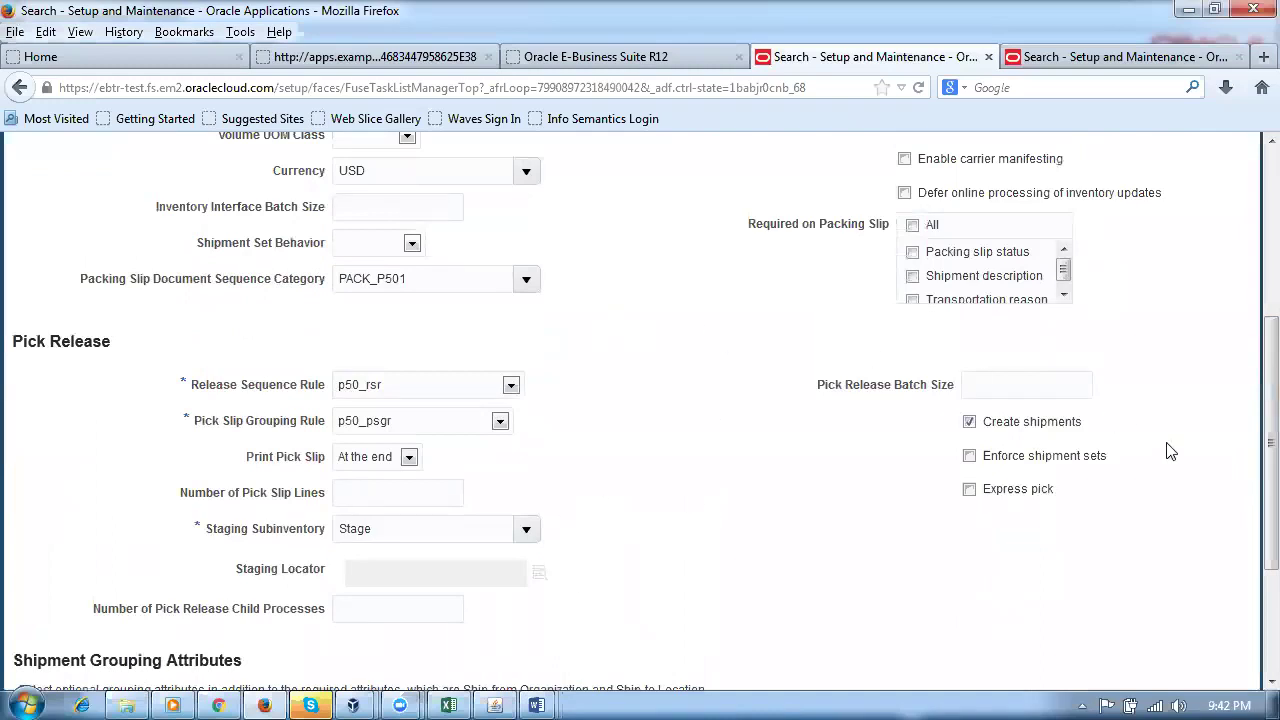
pyautogui.moveTo(1254, 517); pyautogui.dragTo(1251, 371)
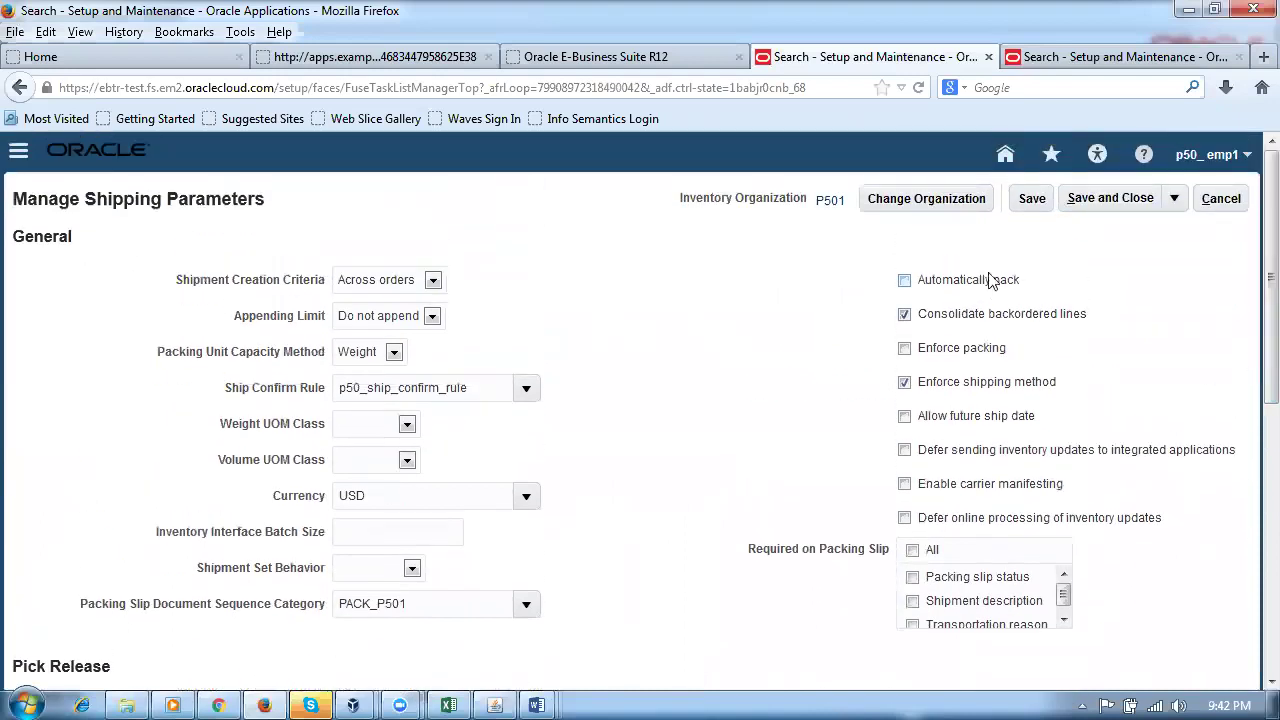
pyautogui.click(1032, 198)
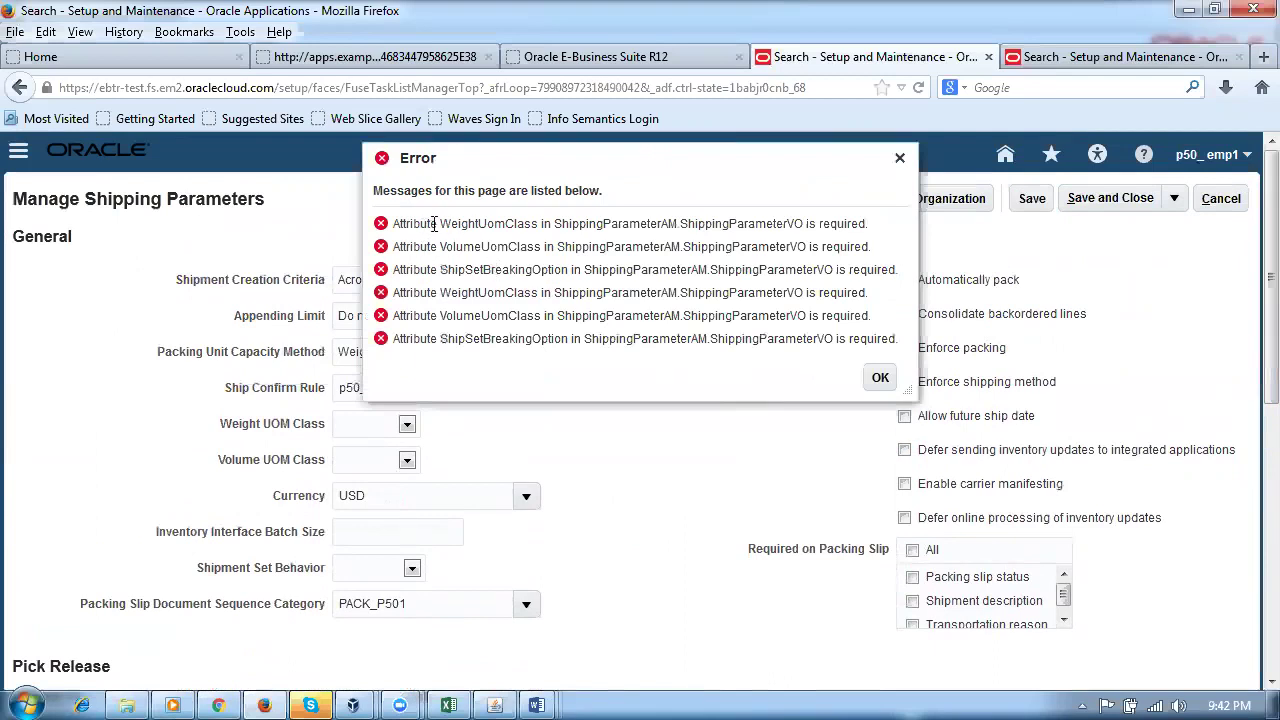
pyautogui.moveTo(431, 224); pyautogui.dragTo(549, 225)
pyautogui.click(498, 240)
pyautogui.moveTo(431, 270); pyautogui.dragTo(569, 272)
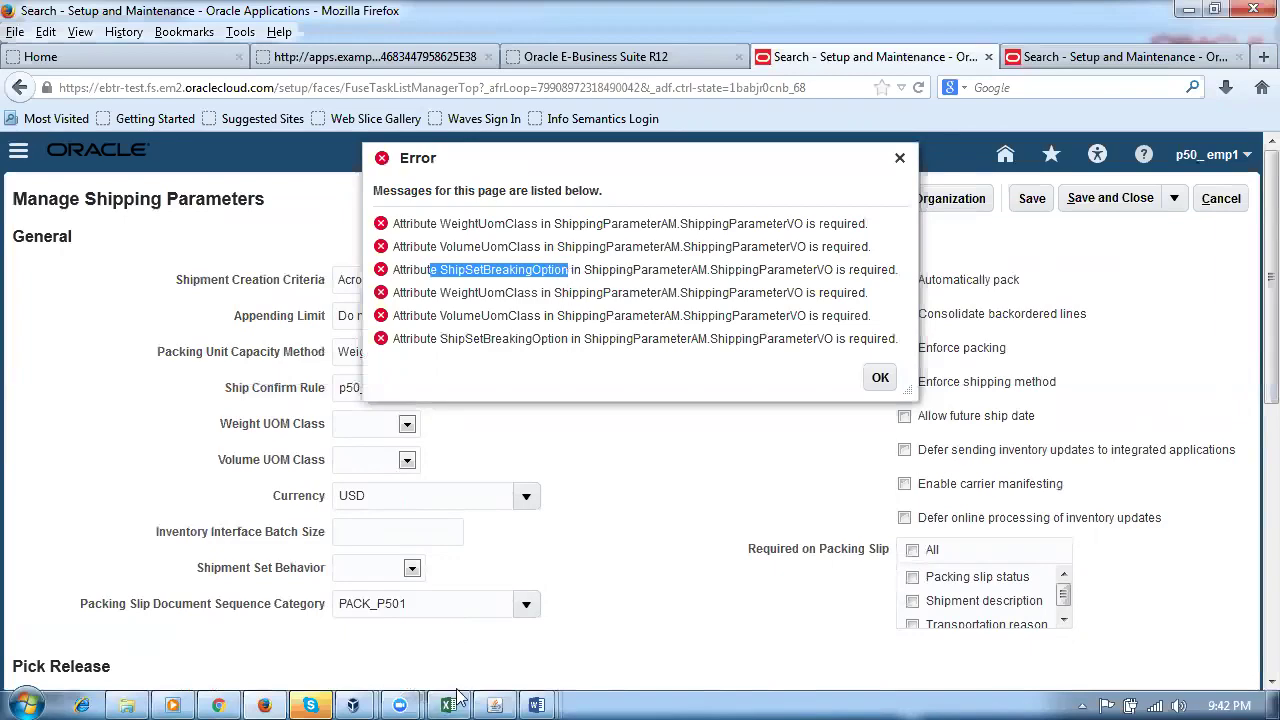
pyautogui.click(492, 702)
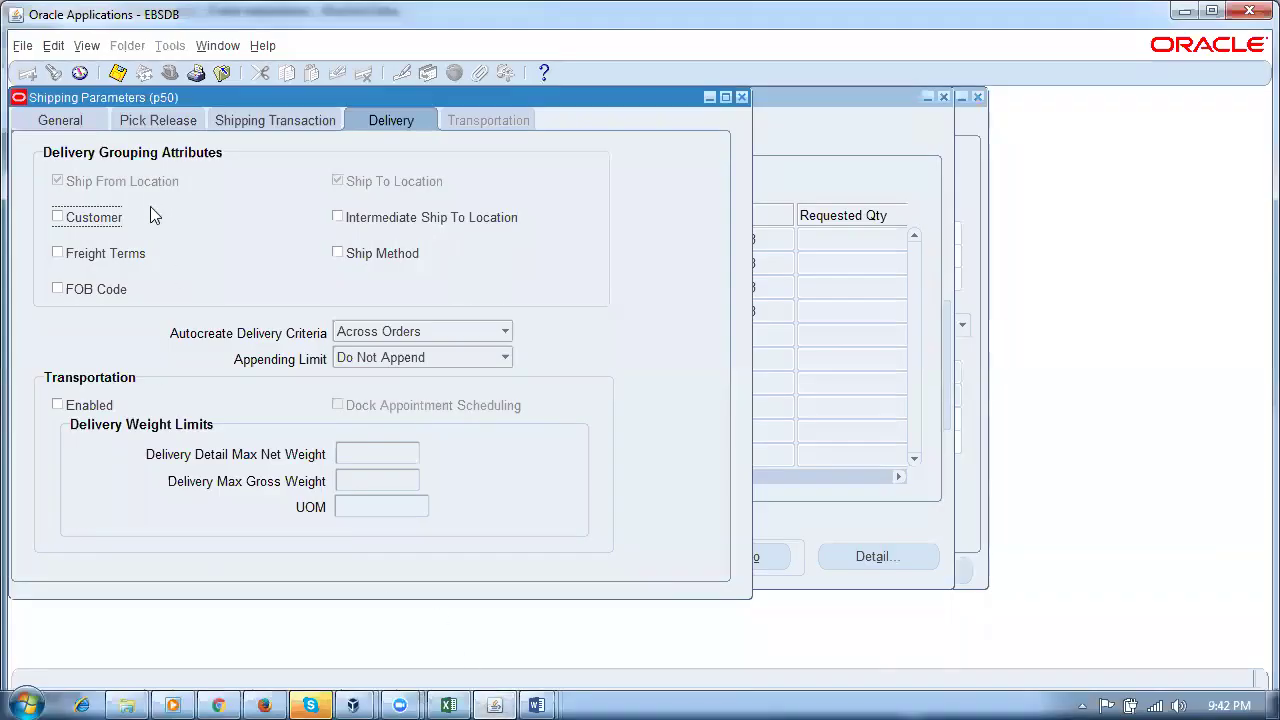
pyautogui.click(130, 123)
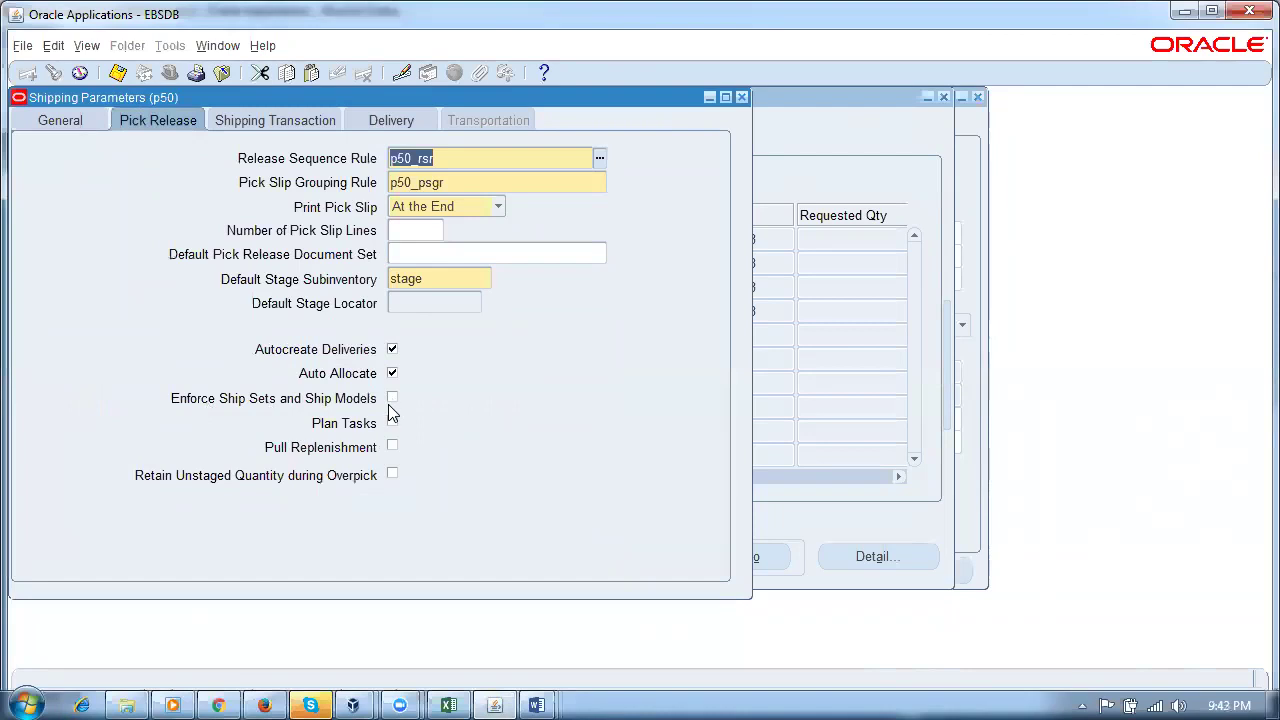
pyautogui.click(264, 705)
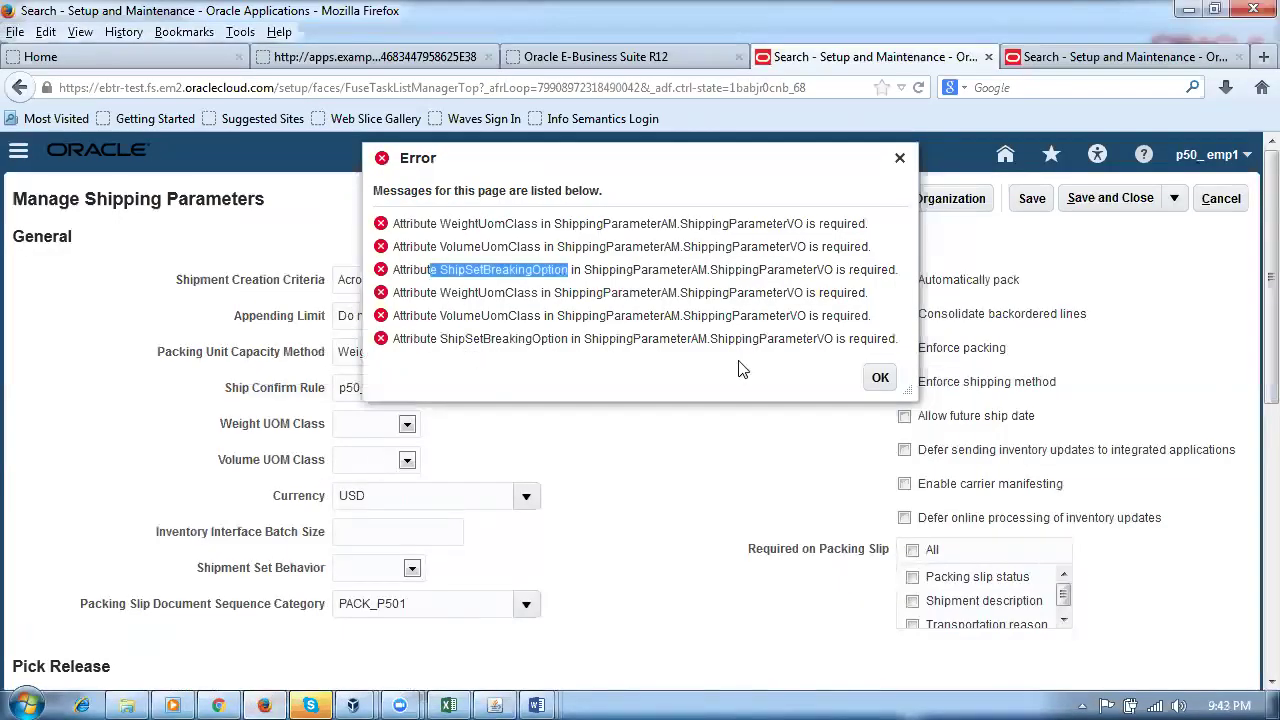
pyautogui.click(880, 377)
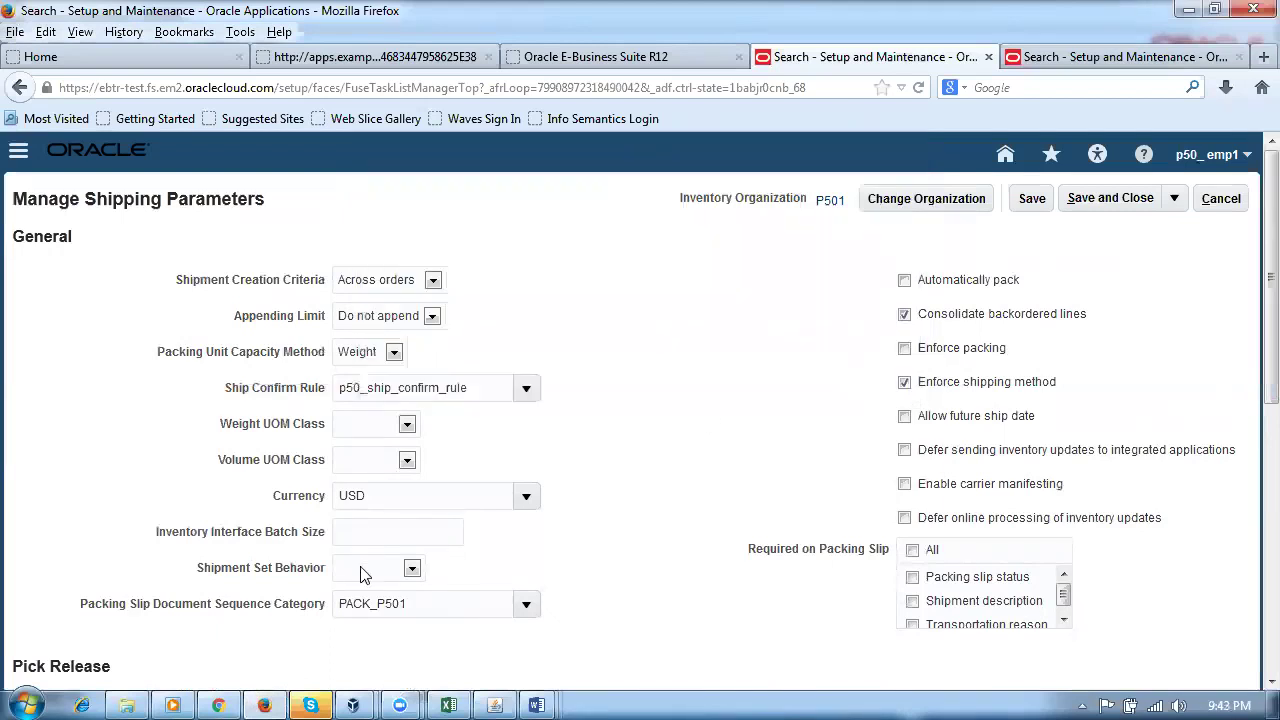
# Step: Set Weight UOM Class to LTWeight and Volume UOM Class to Volume, then attempt a save
pyautogui.click(378, 428)
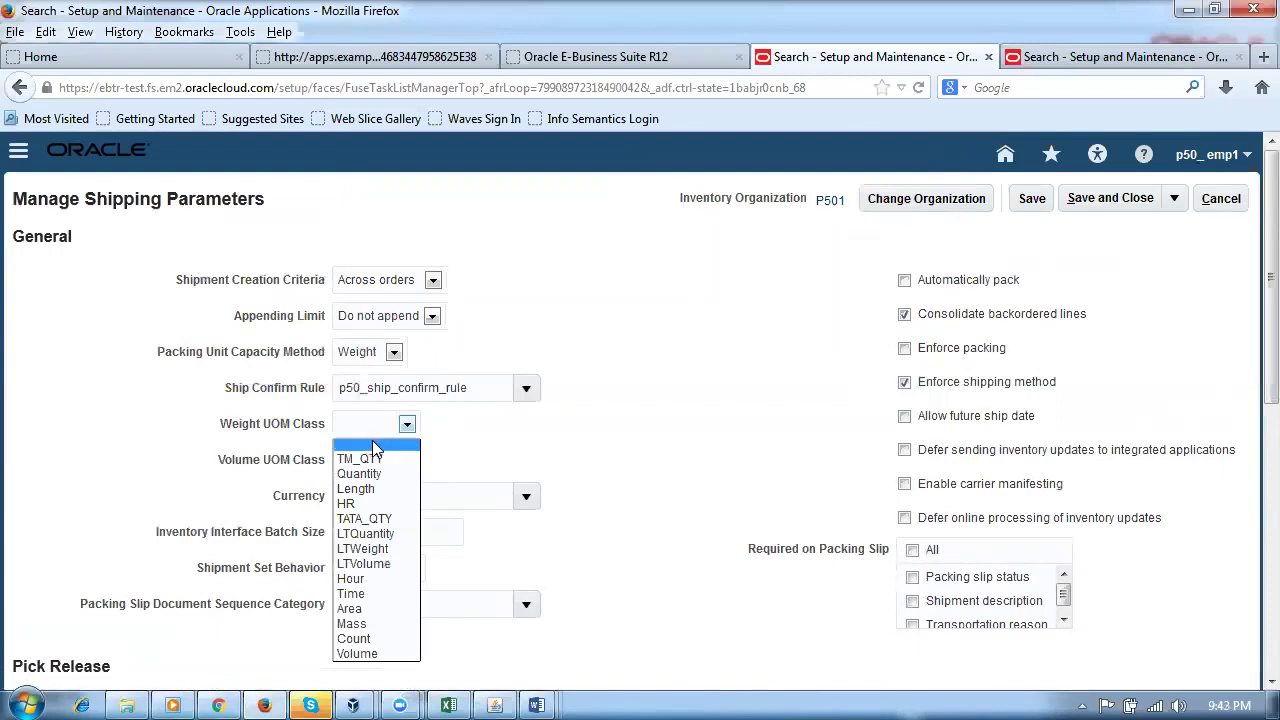
pyautogui.click(380, 549)
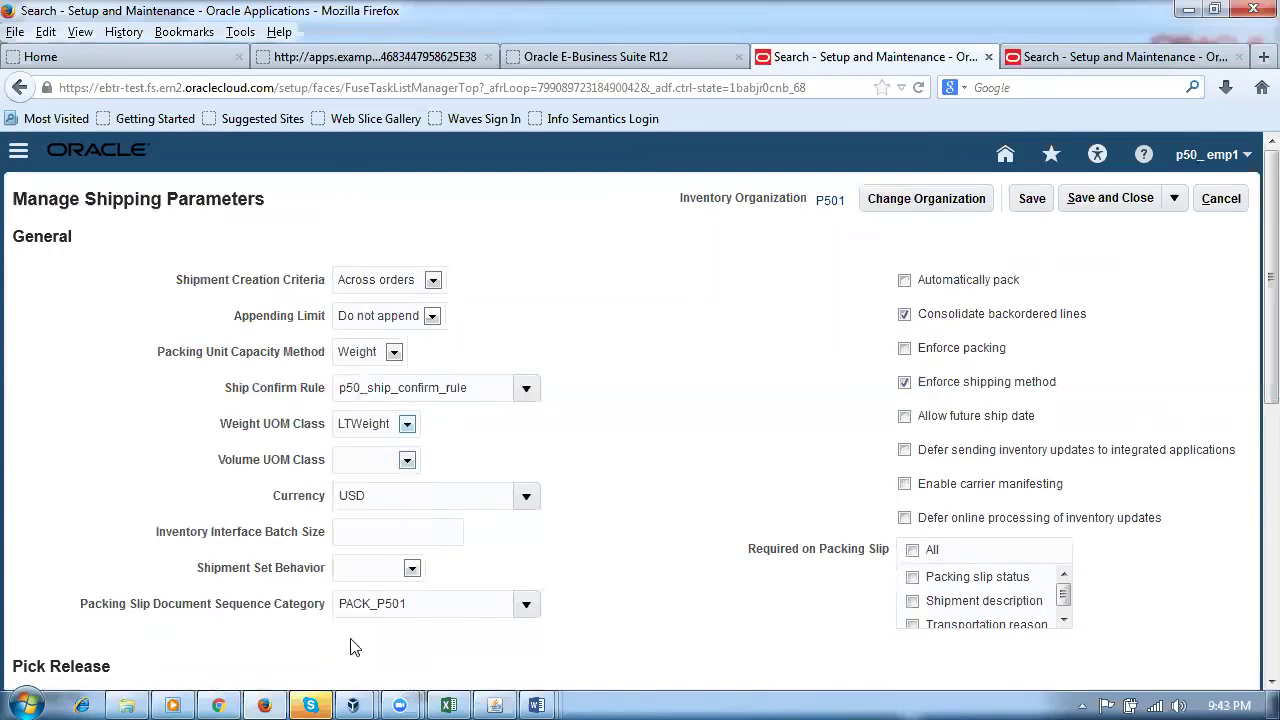
pyautogui.click(375, 462)
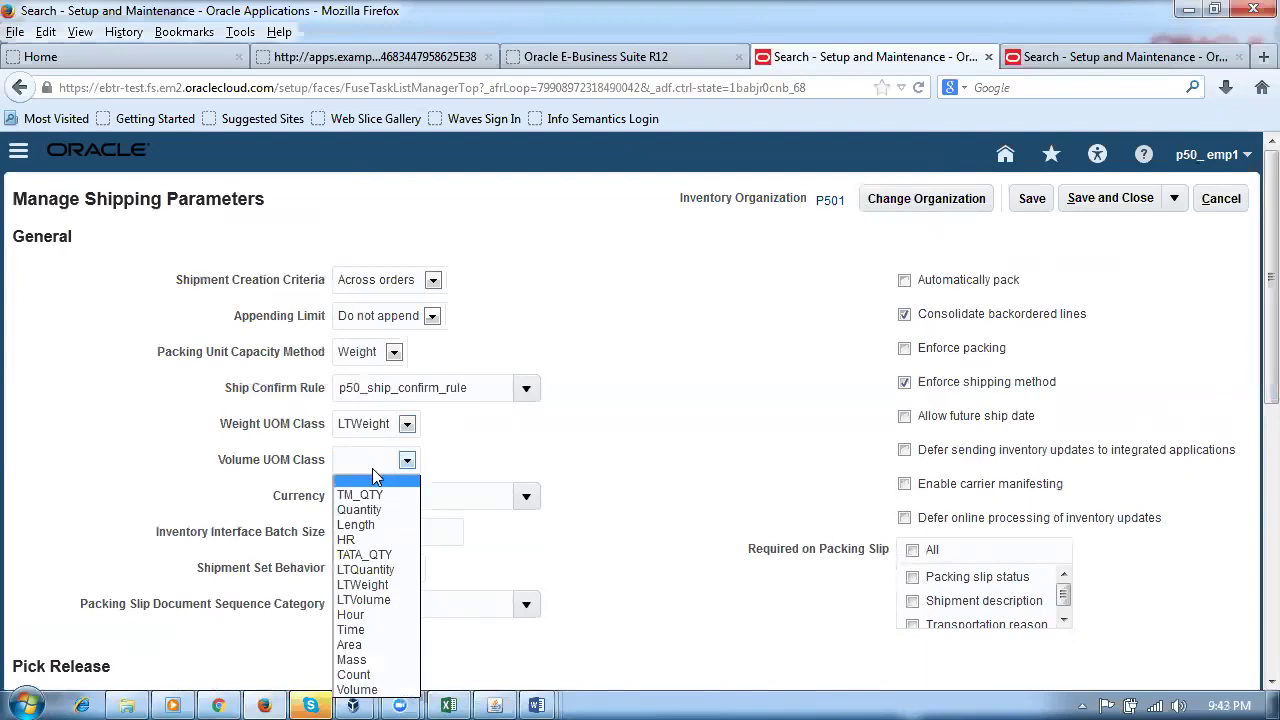
pyautogui.click(360, 689)
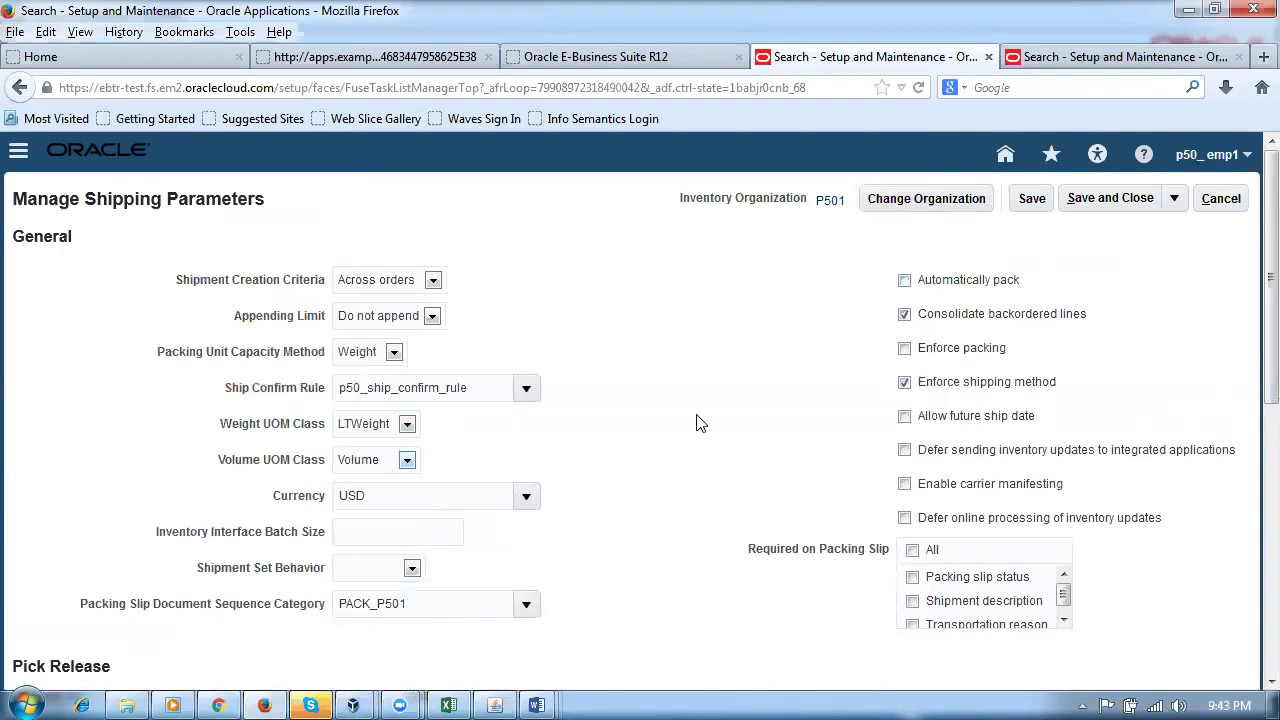
pyautogui.click(1040, 203)
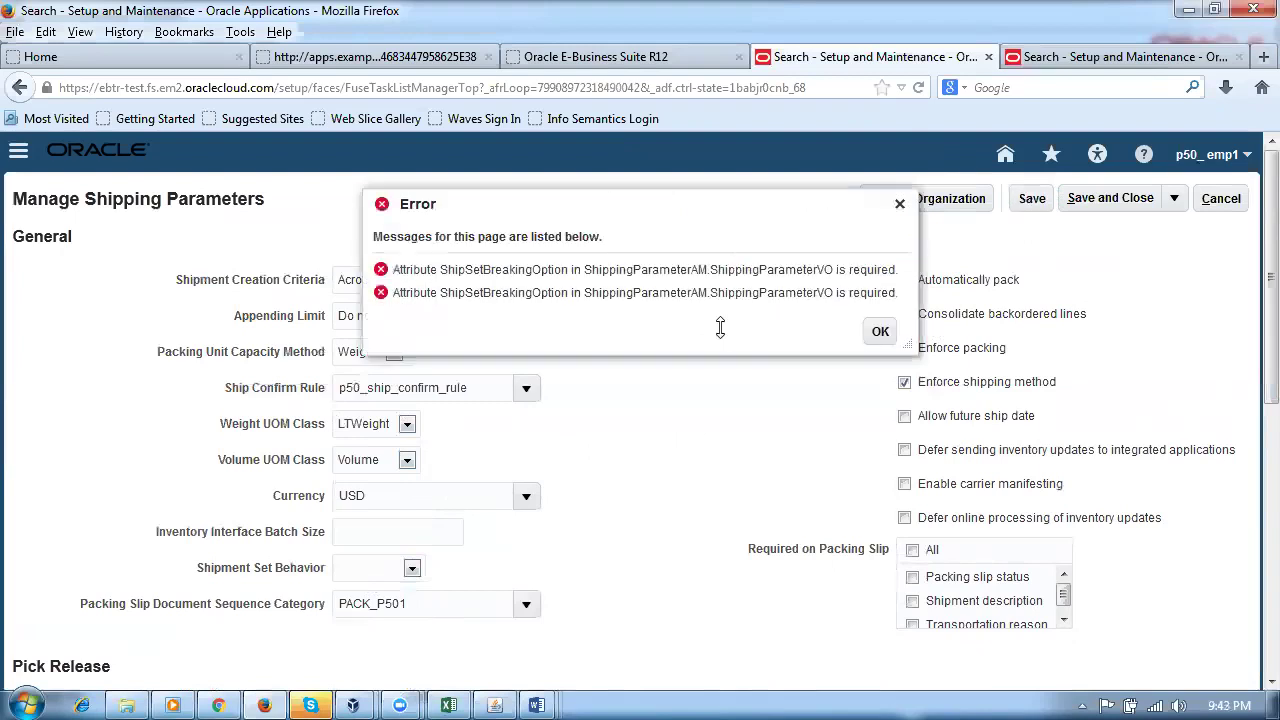
pyautogui.moveTo(440, 269); pyautogui.dragTo(697, 292)
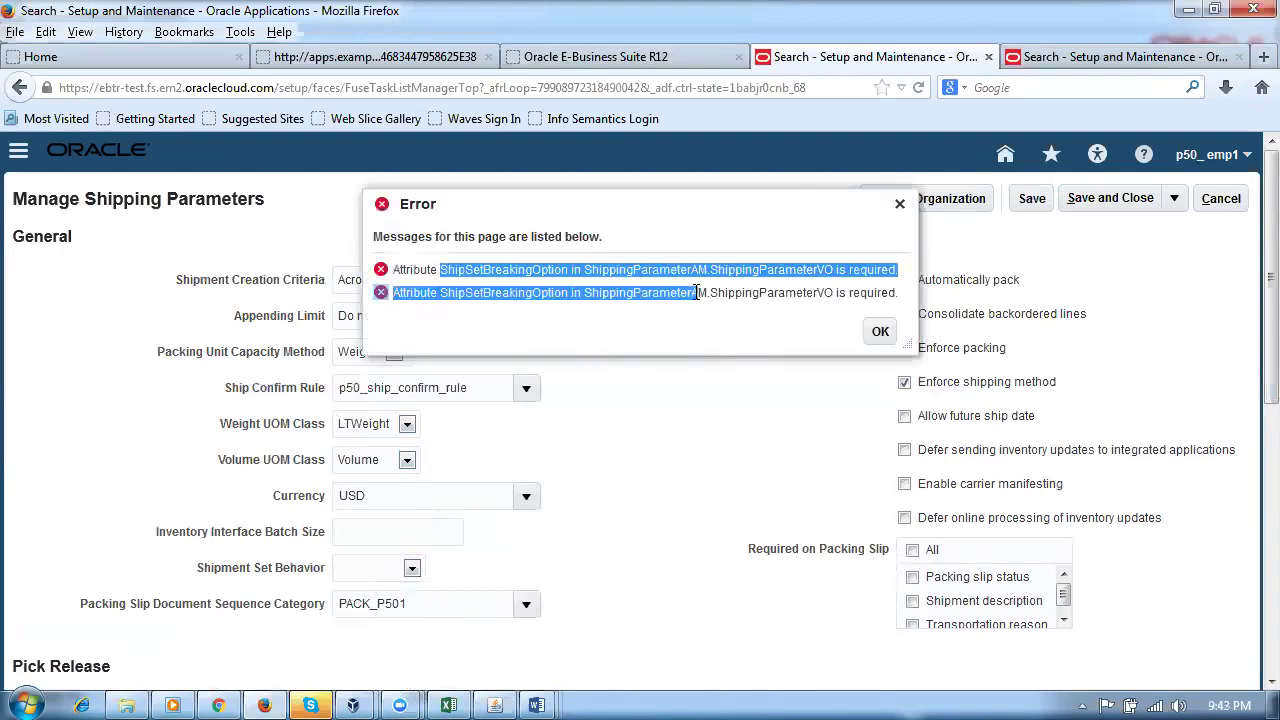
pyautogui.click(879, 331)
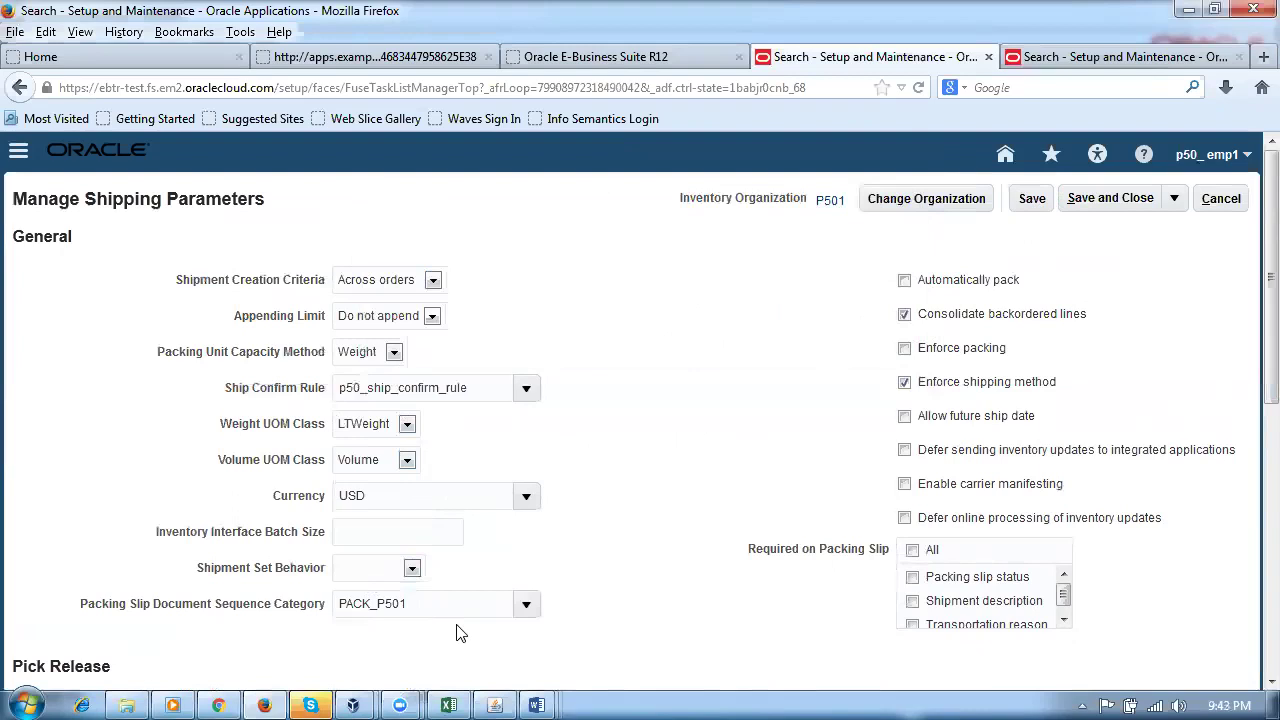
# Step: Set Shipment Set Behavior to Warning and save the shipping parameters
pyautogui.click(411, 568)
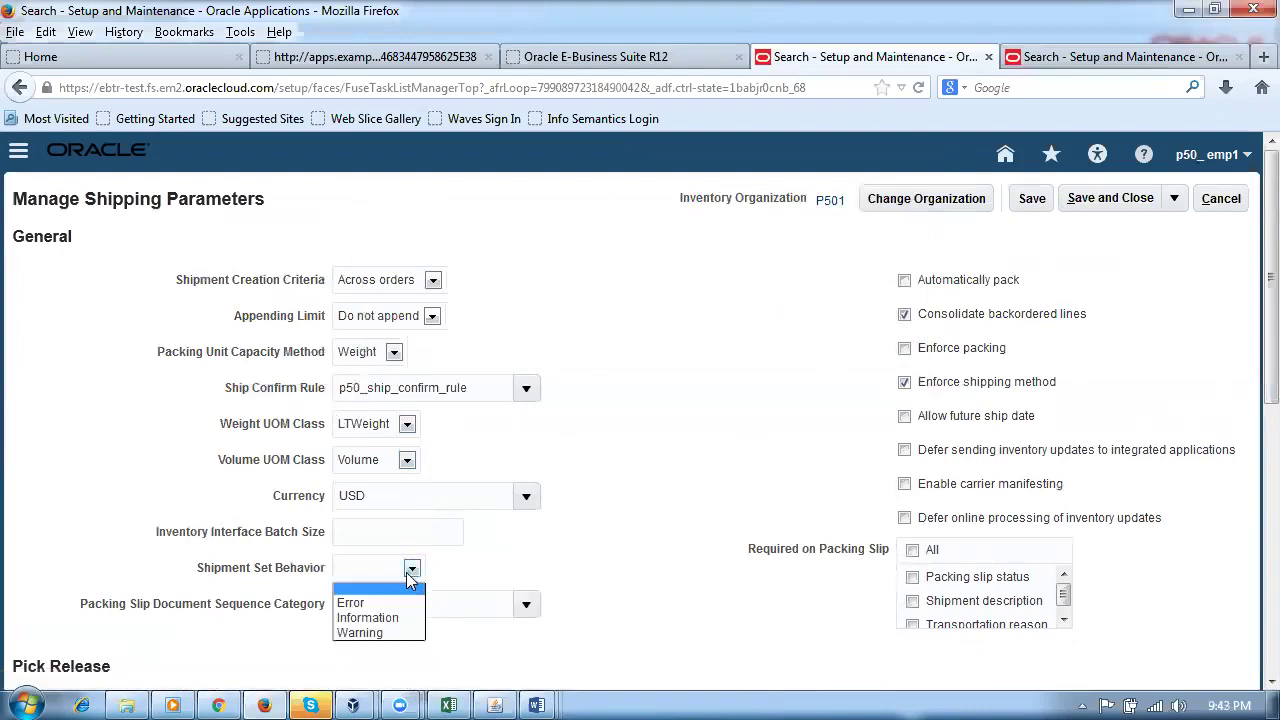
pyautogui.click(386, 633)
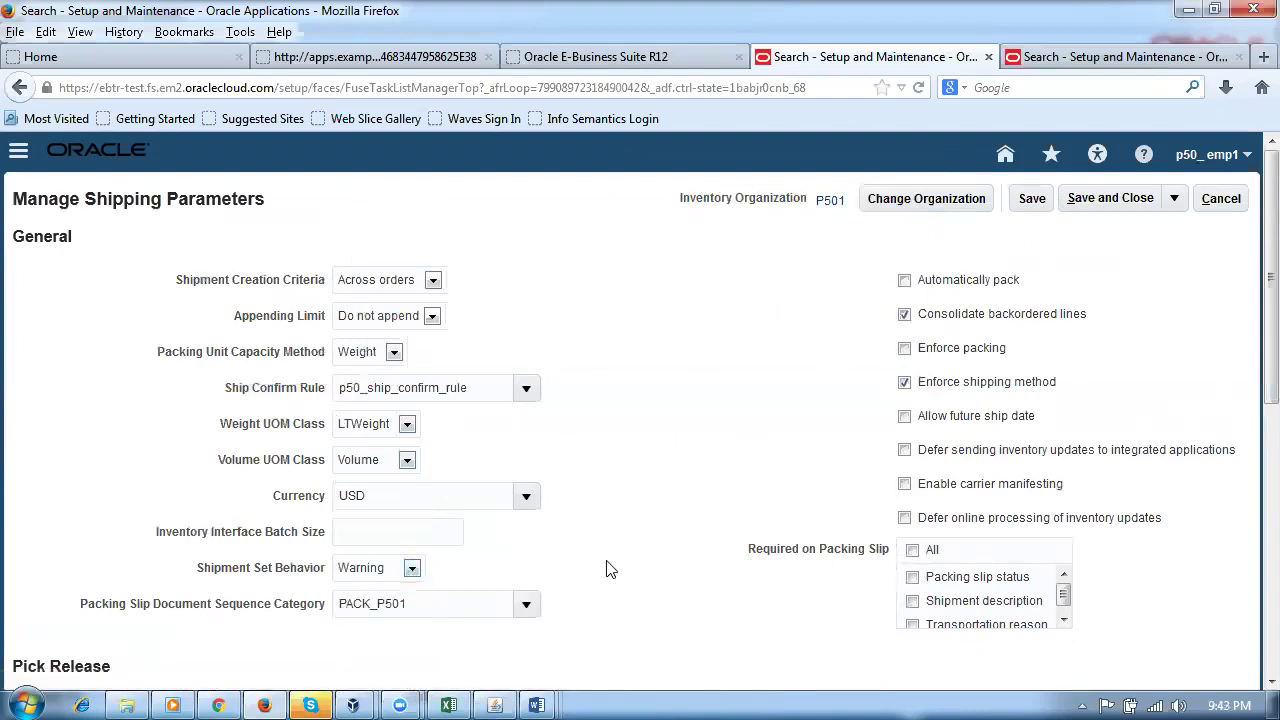
pyautogui.click(1036, 200)
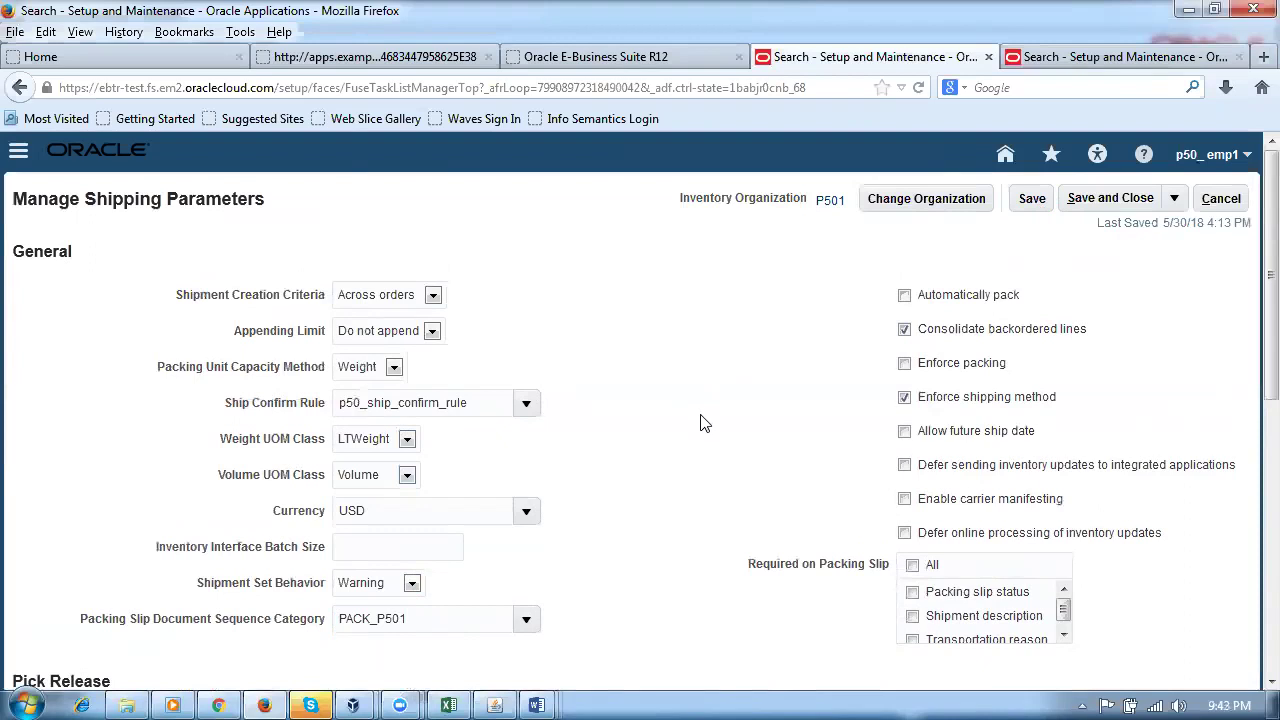
pyautogui.scroll(-5, 698, 425)
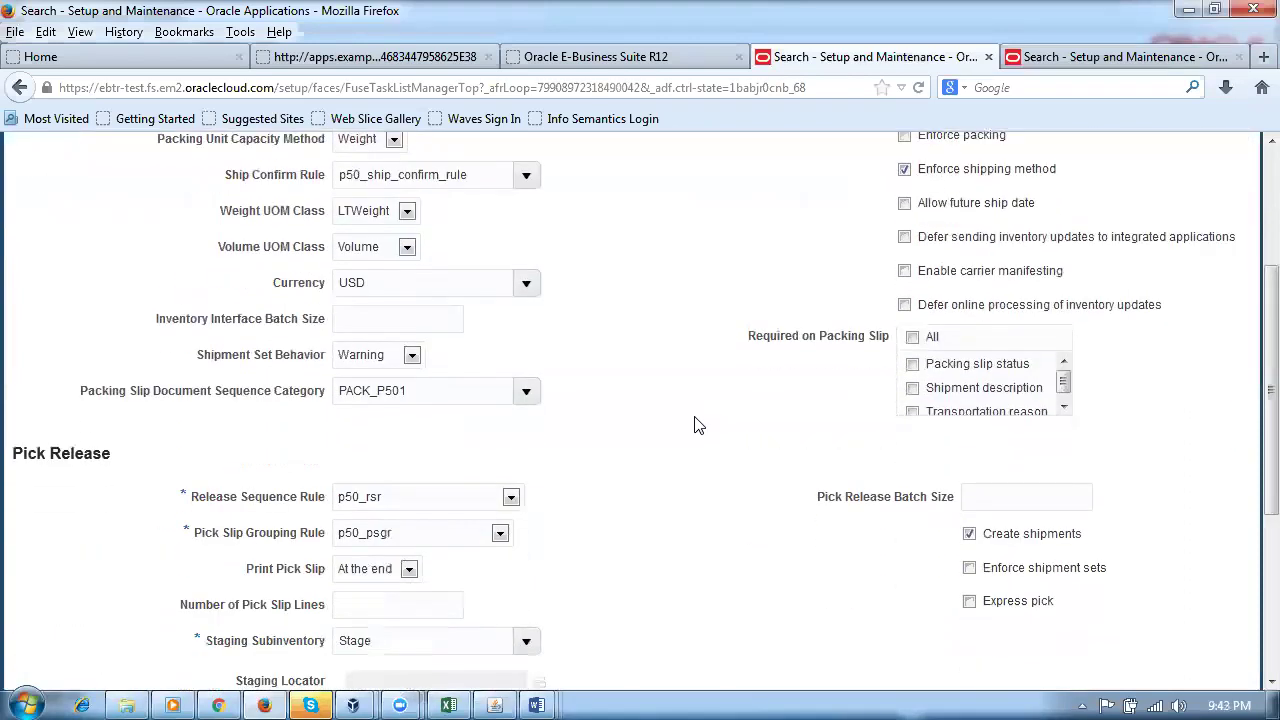
pyautogui.scroll(-5, 698, 425)
pyautogui.scroll(-2, 698, 427)
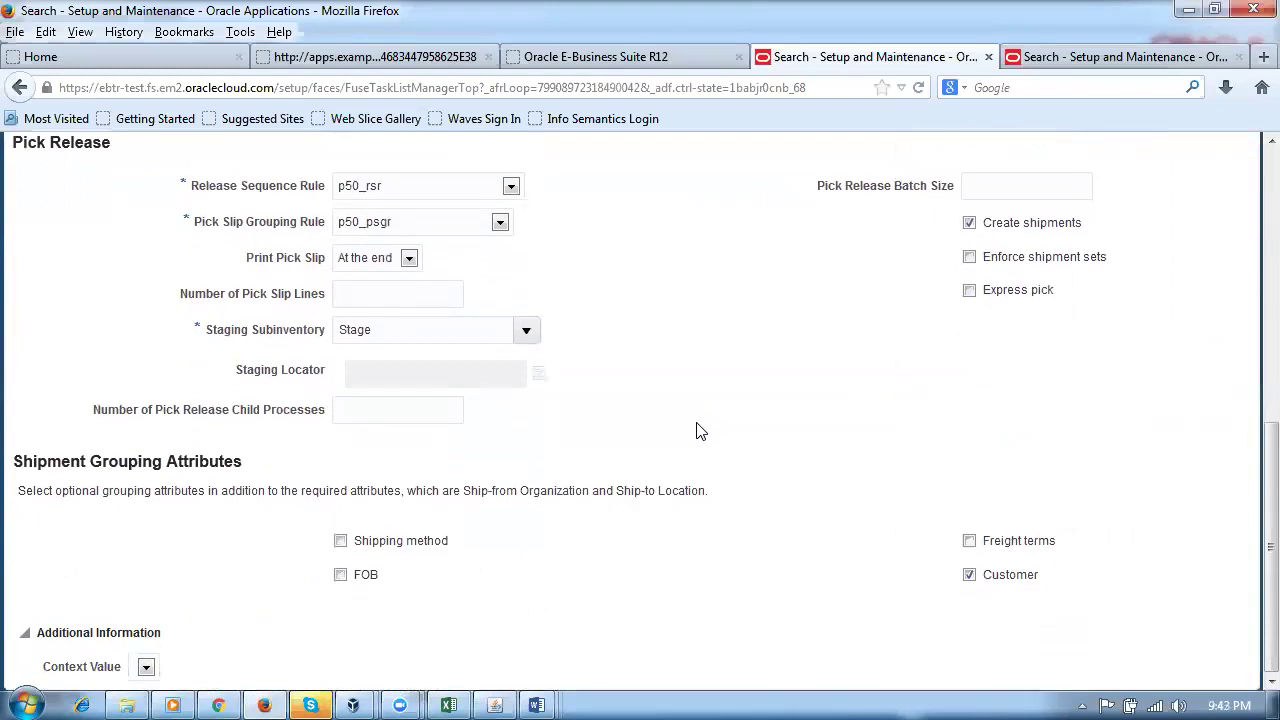
pyautogui.scroll(8, 698, 430)
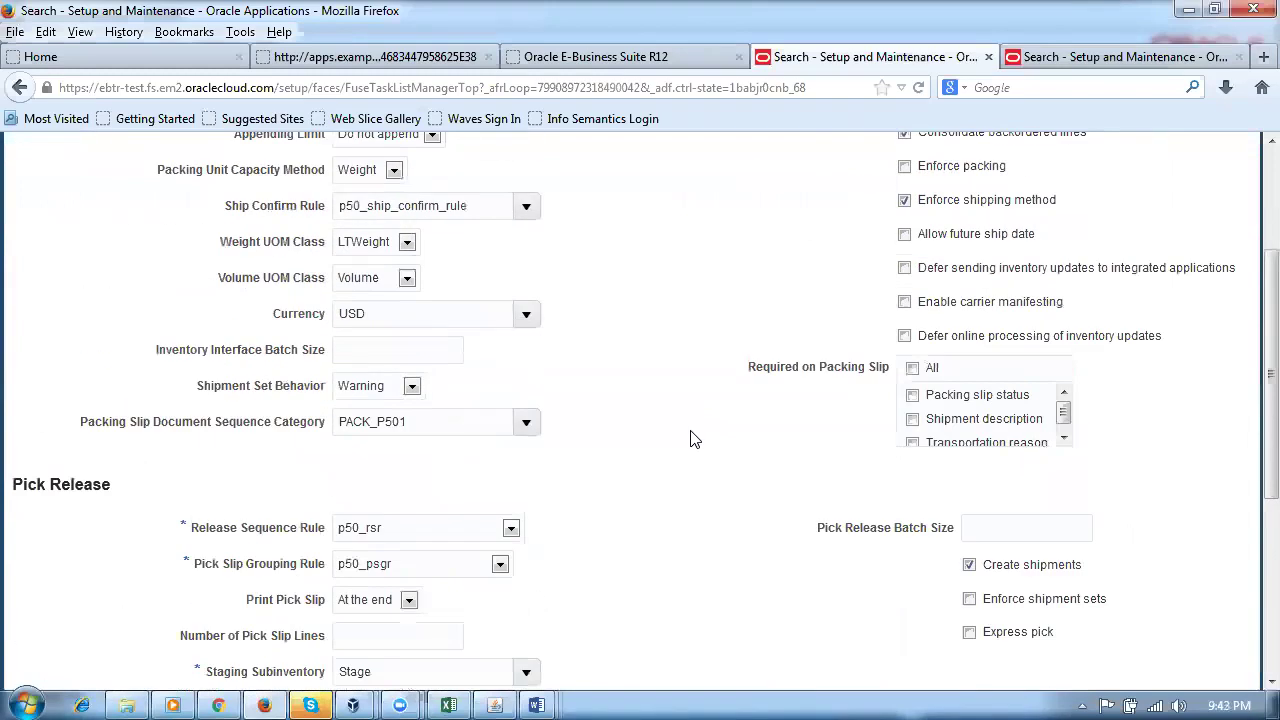
pyautogui.click(436, 700)
pyautogui.click(445, 700)
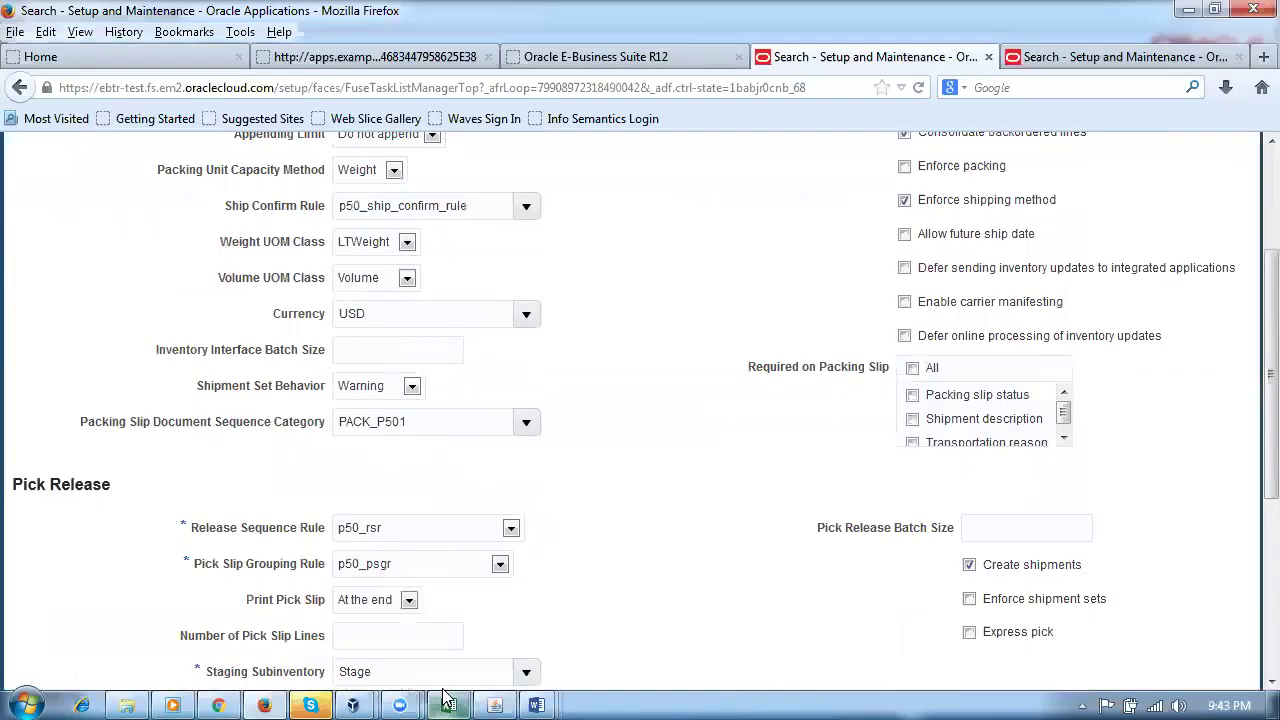
# Step: In Transfer_Orders_Pre_requisites, highlight item 8's Release Sequence, Pick Slip Grouping and Shipping parameters
pyautogui.click(537, 704)
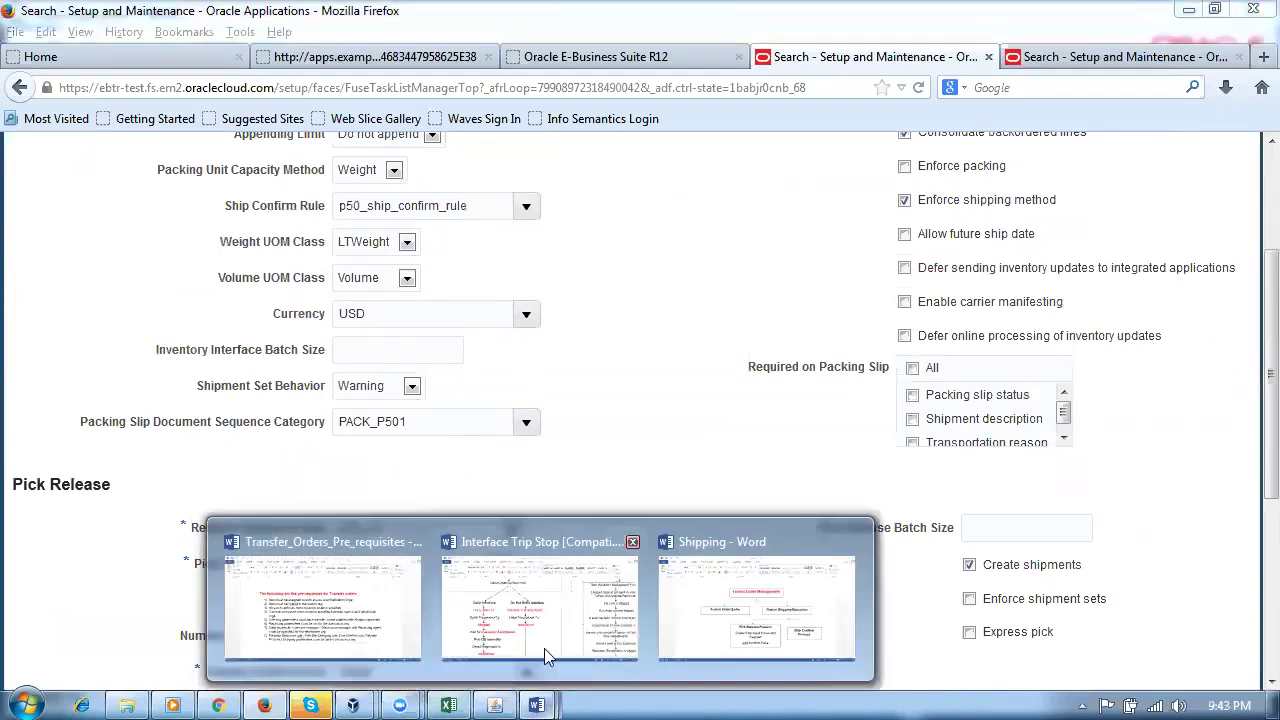
pyautogui.click(371, 574)
pyautogui.press('Left')
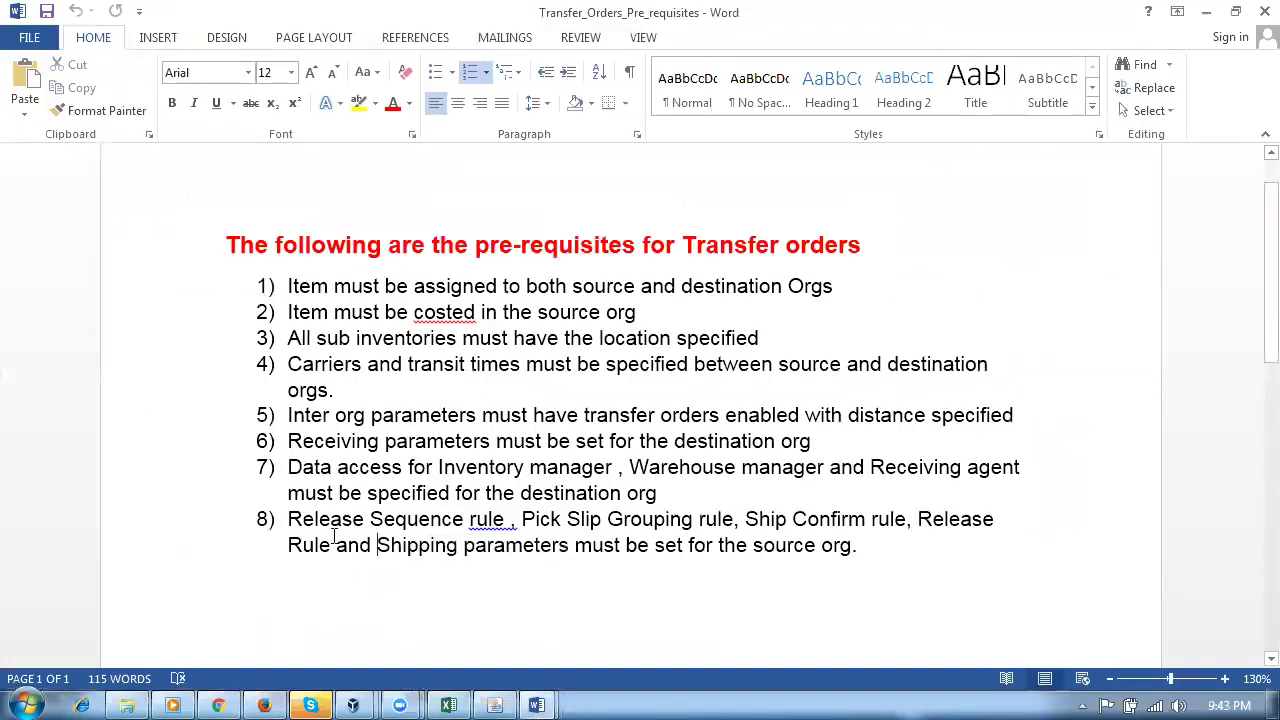
pyautogui.moveTo(330, 527); pyautogui.dragTo(852, 560)
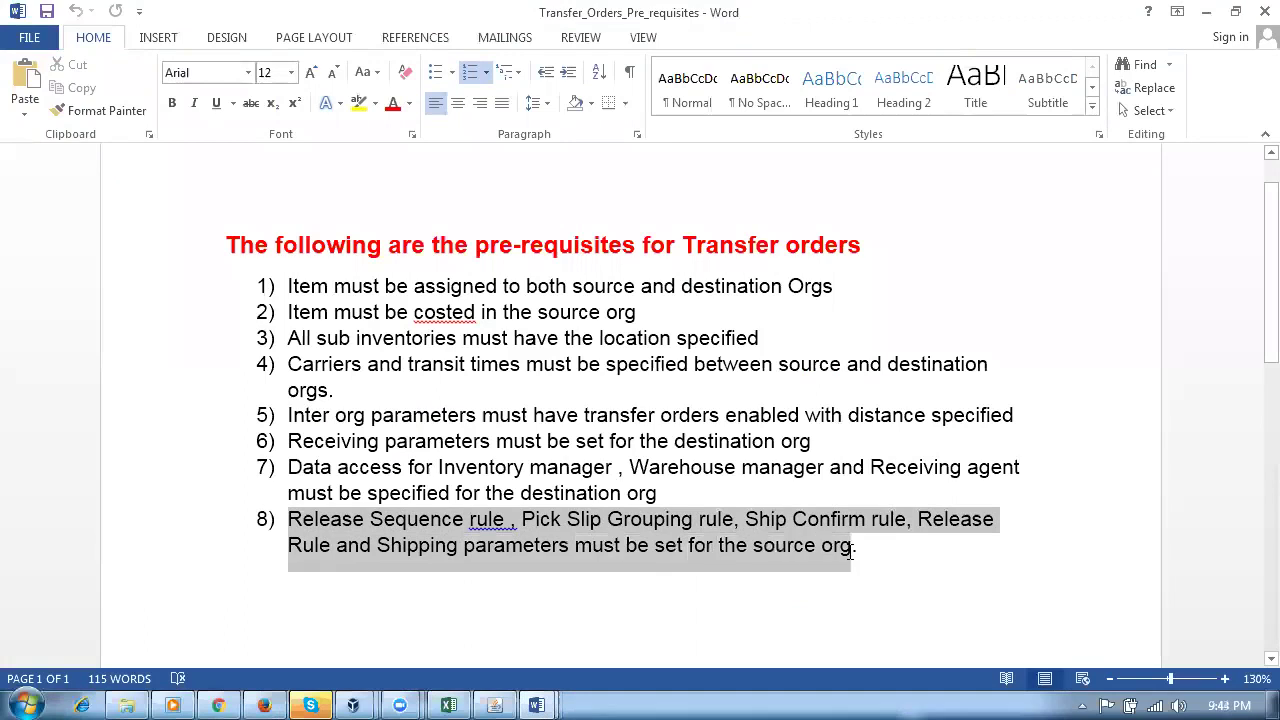
pyautogui.click(507, 625)
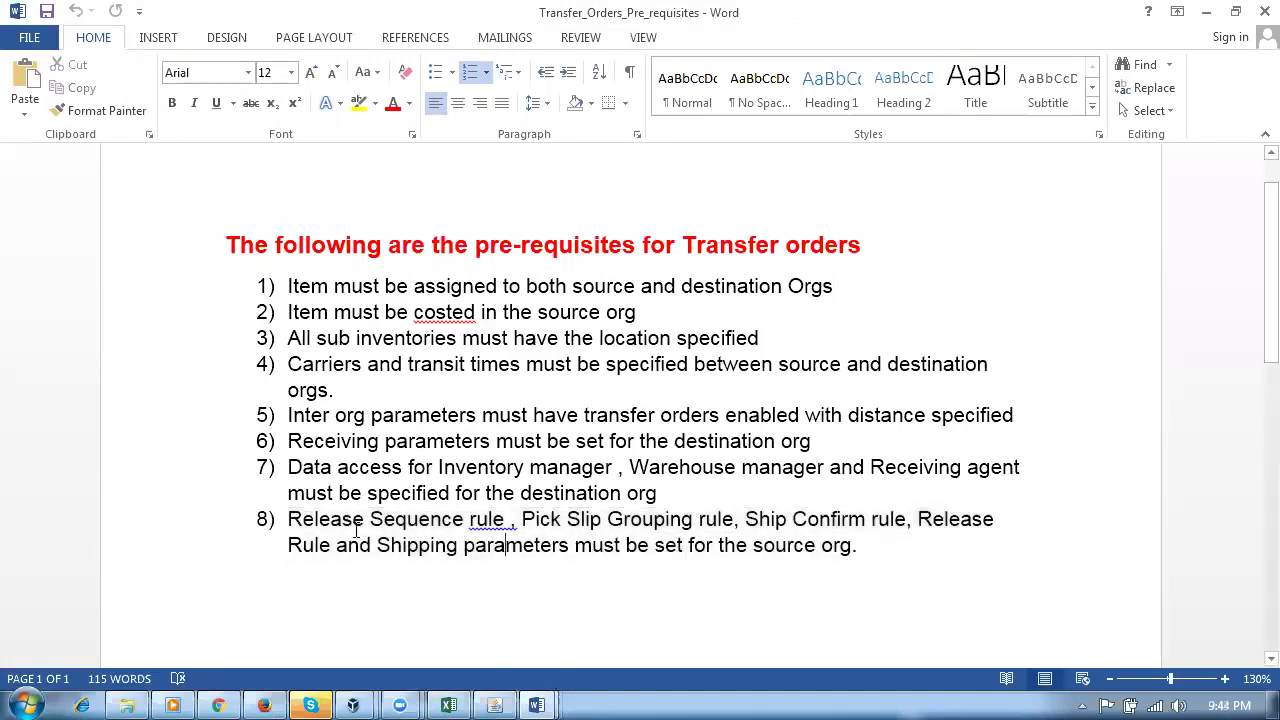
pyautogui.moveTo(290, 519); pyautogui.dragTo(462, 519)
pyautogui.moveTo(543, 519); pyautogui.dragTo(868, 519)
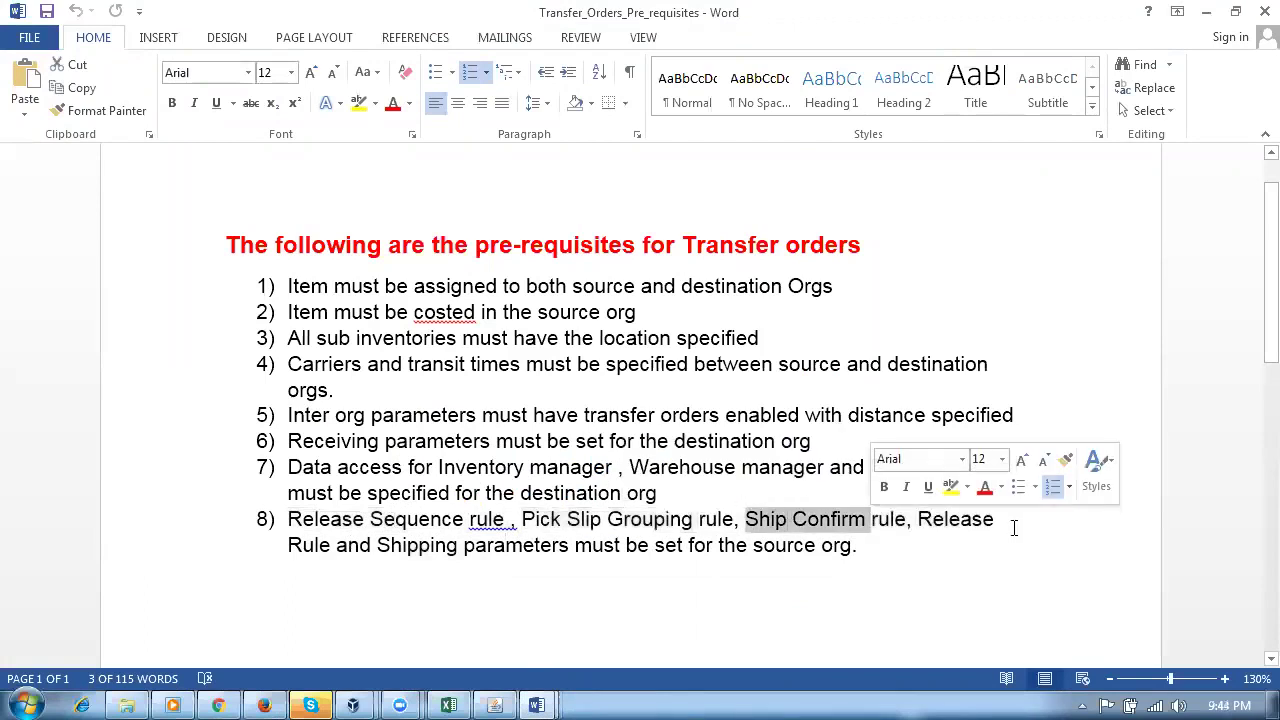
pyautogui.moveTo(392, 556); pyautogui.dragTo(570, 556)
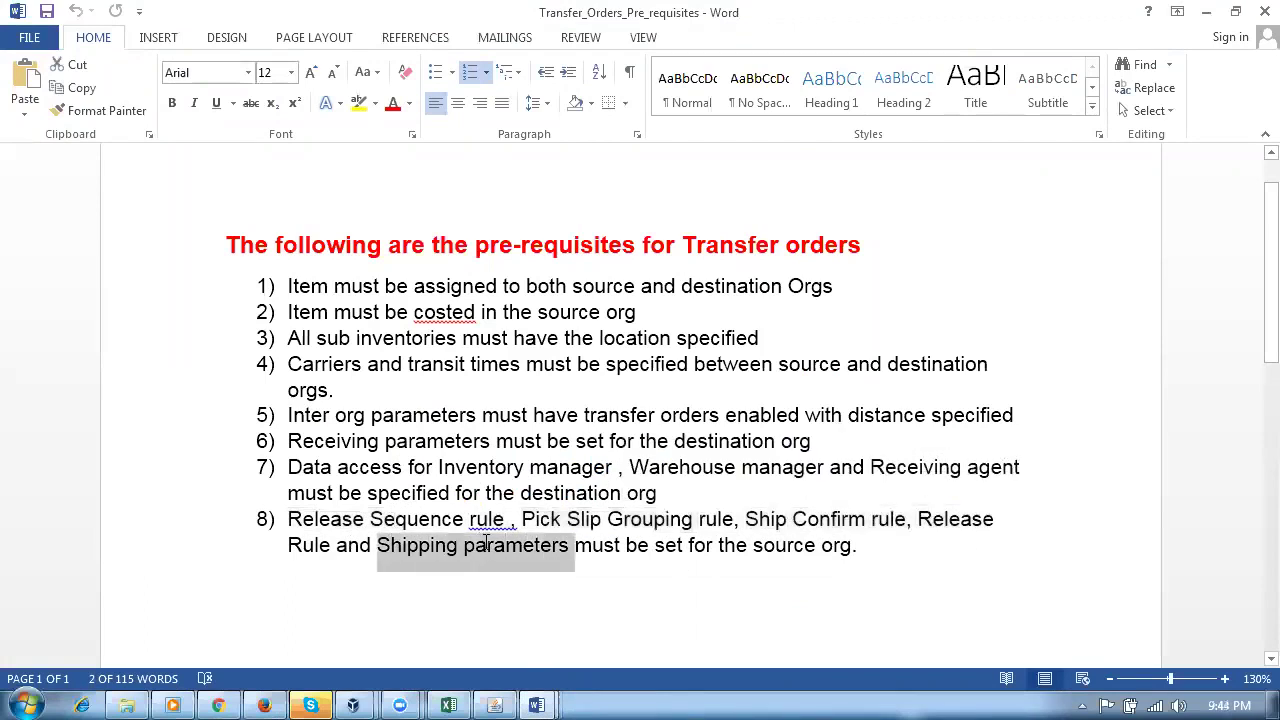
pyautogui.click(523, 591)
pyautogui.moveTo(384, 520); pyautogui.dragTo(715, 556)
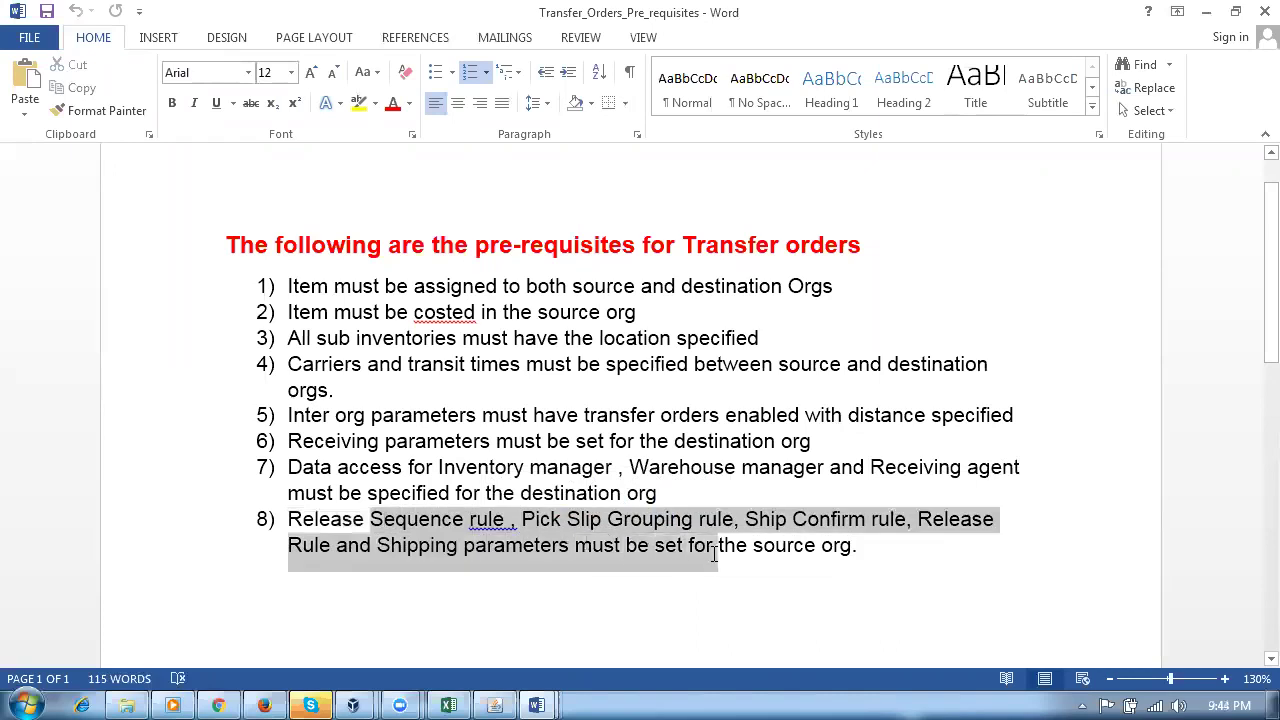
pyautogui.click(624, 641)
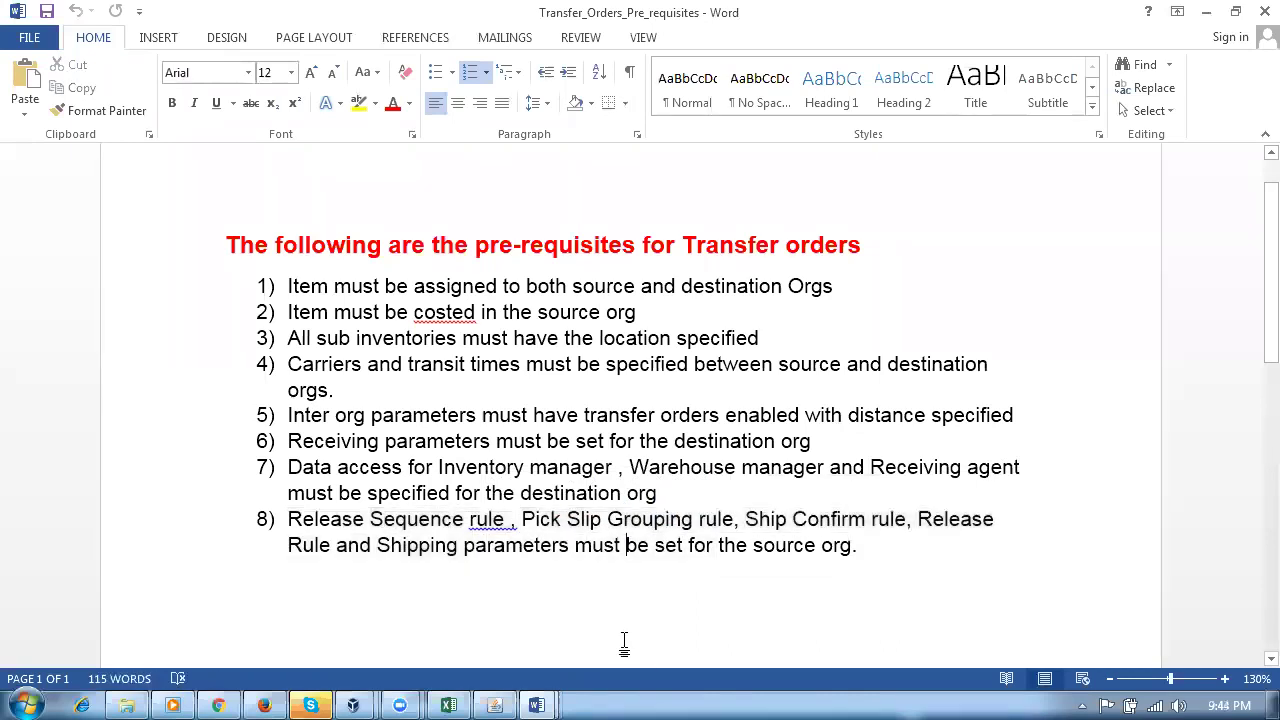
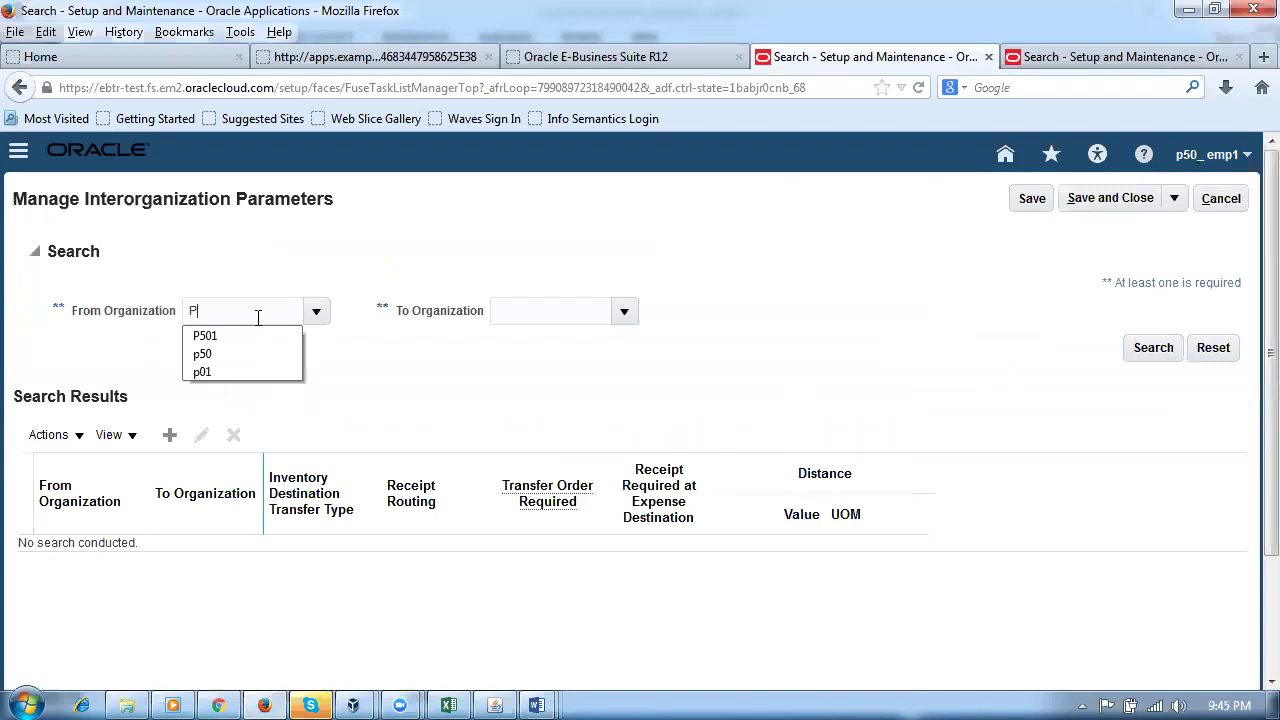
# Step: Require a transfer order for P501-to-P502 transfers and save the interorganization parameters
pyautogui.press('Tab')
pyautogui.click(1152, 352)
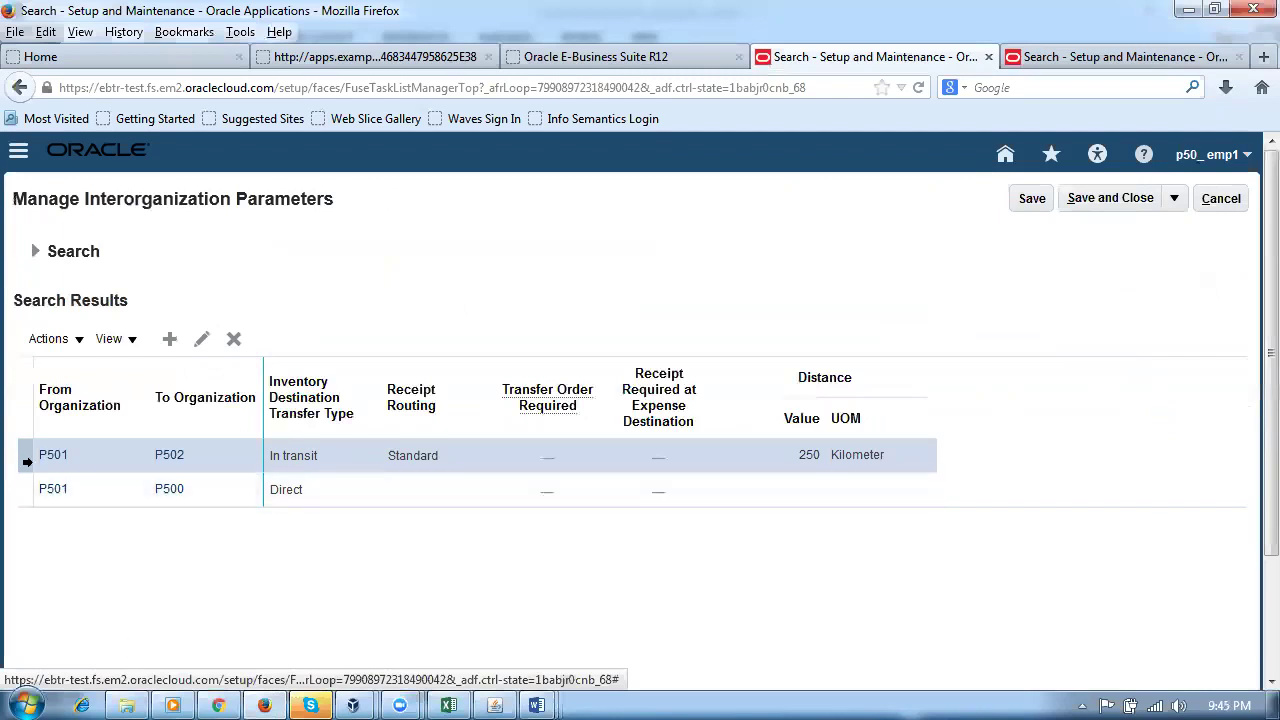
pyautogui.click(201, 348)
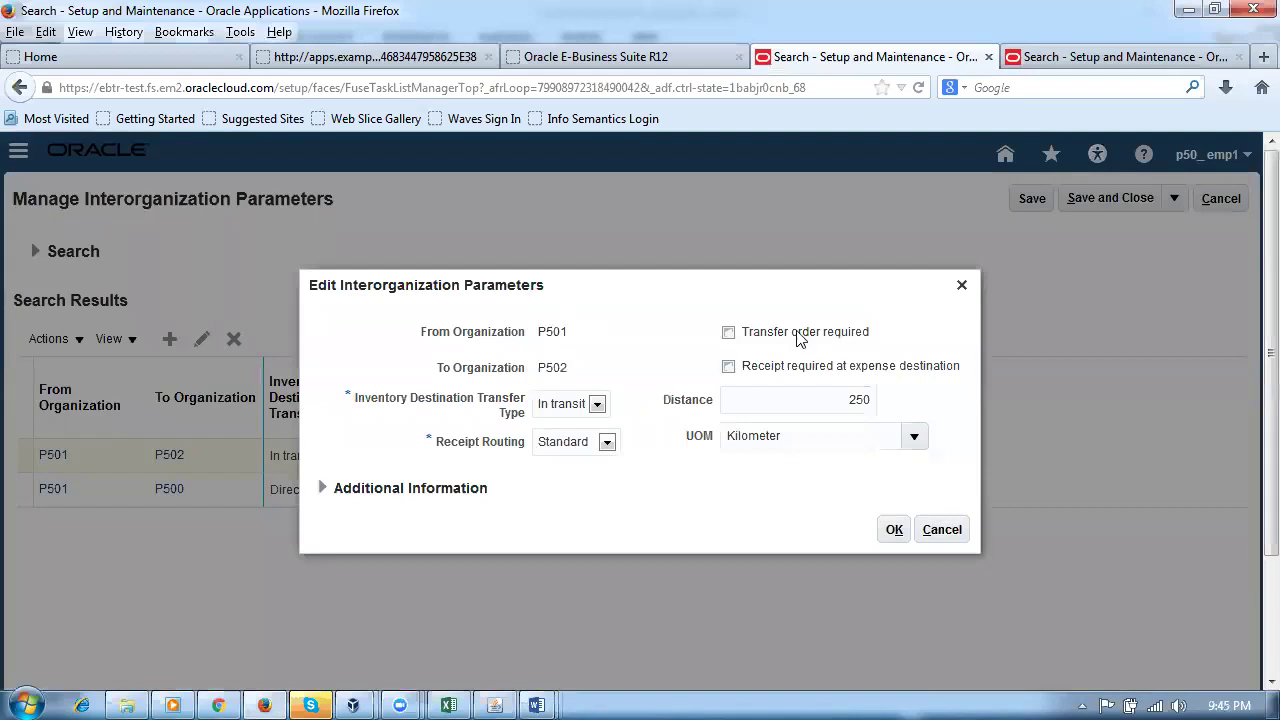
pyautogui.click(731, 336)
pyautogui.click(895, 532)
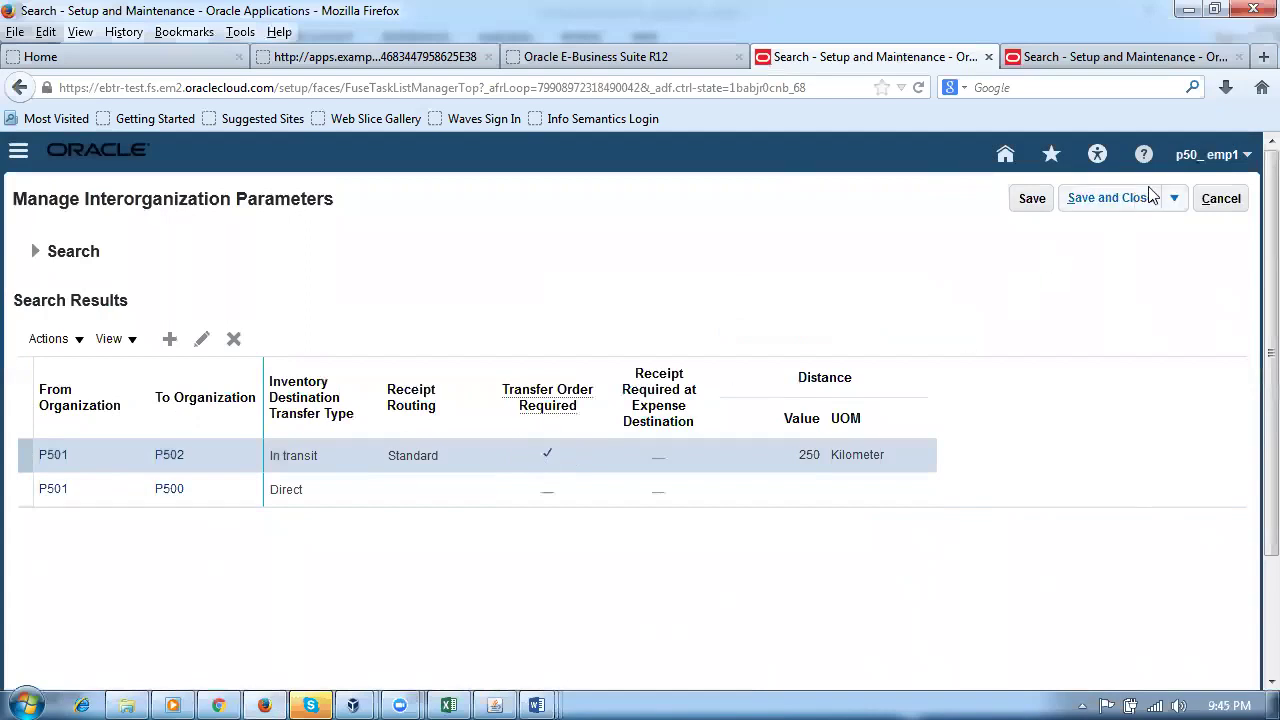
pyautogui.click(1115, 197)
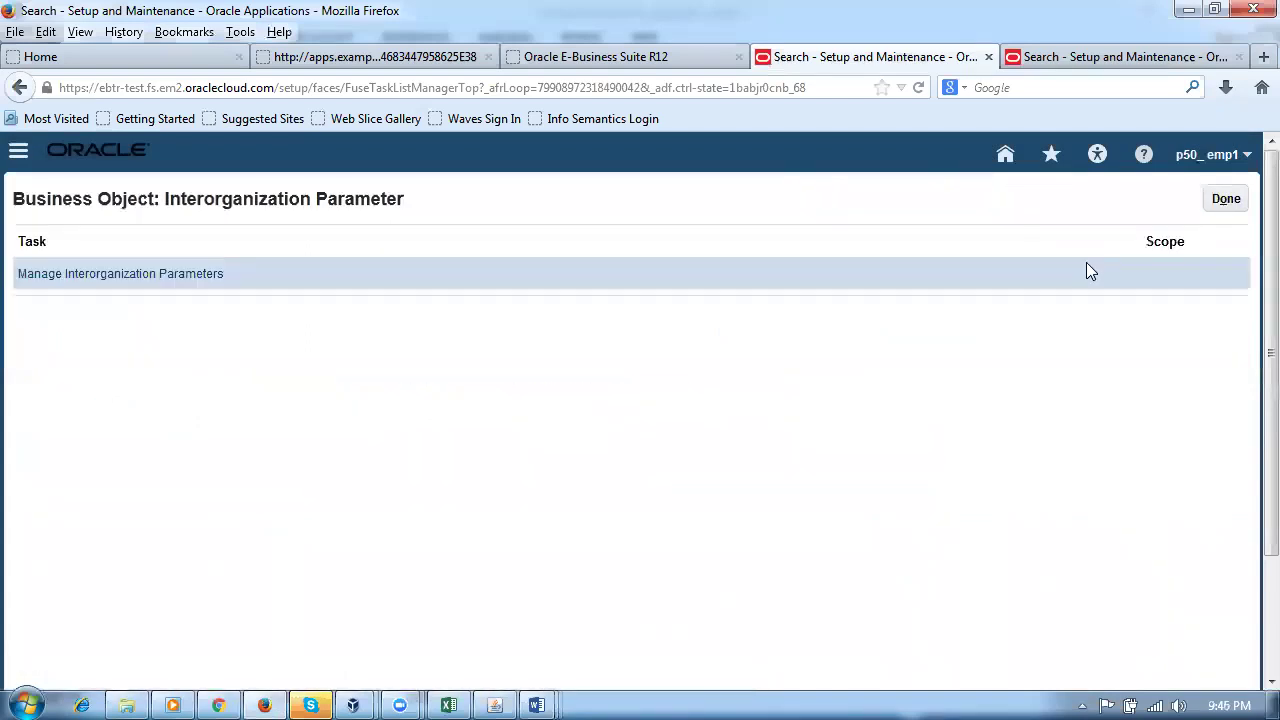
# Step: Leave the setup pages and go to the Warehouse Operations Inventory work area
pyautogui.click(1216, 205)
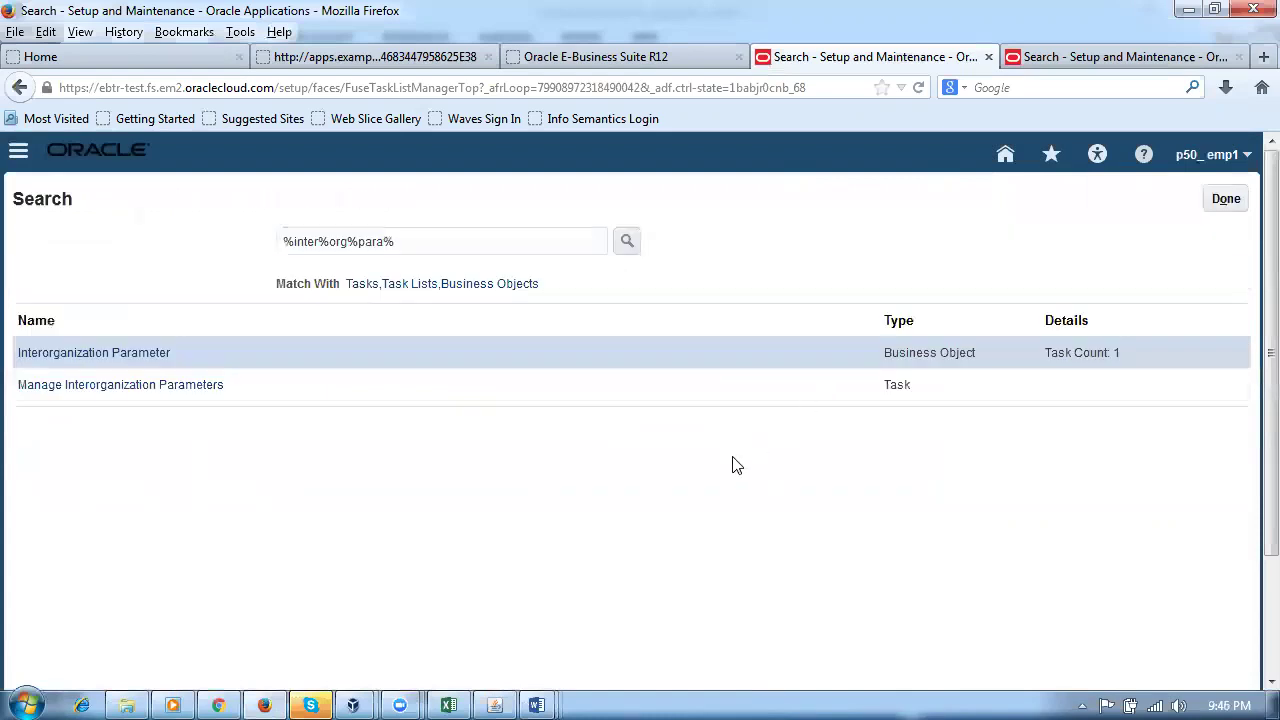
pyautogui.click(1228, 200)
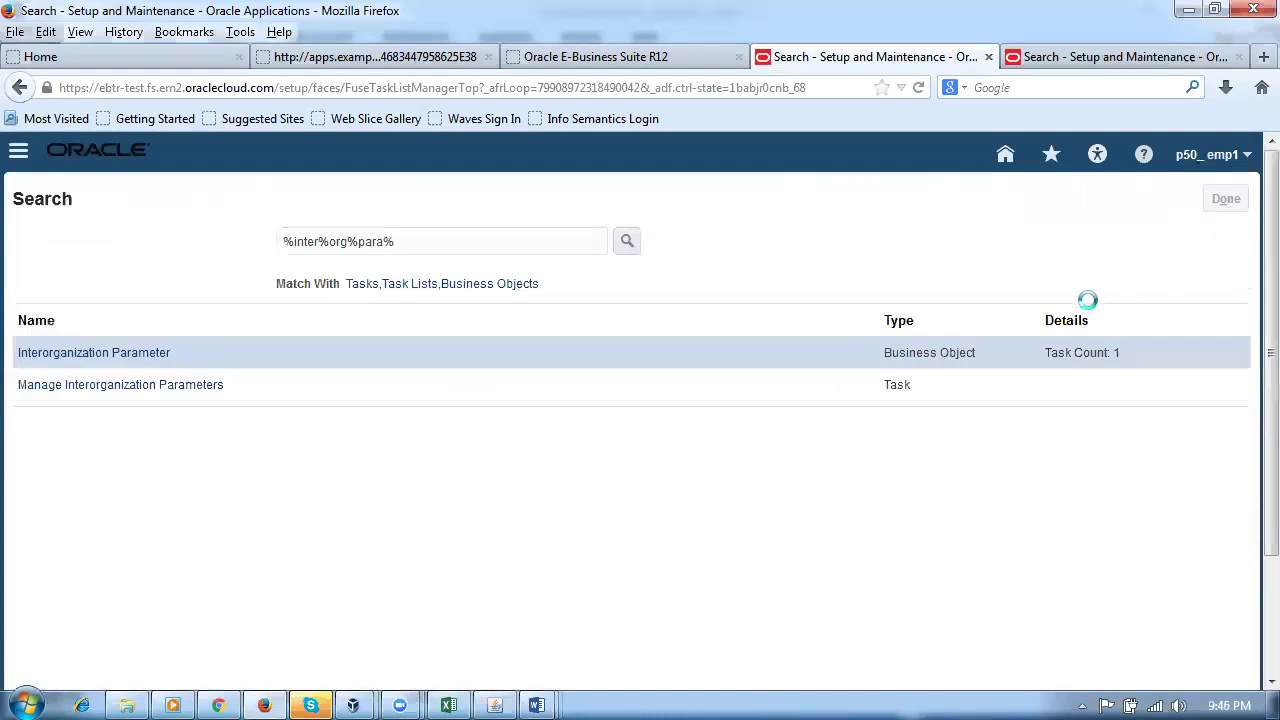
pyautogui.click(1003, 160)
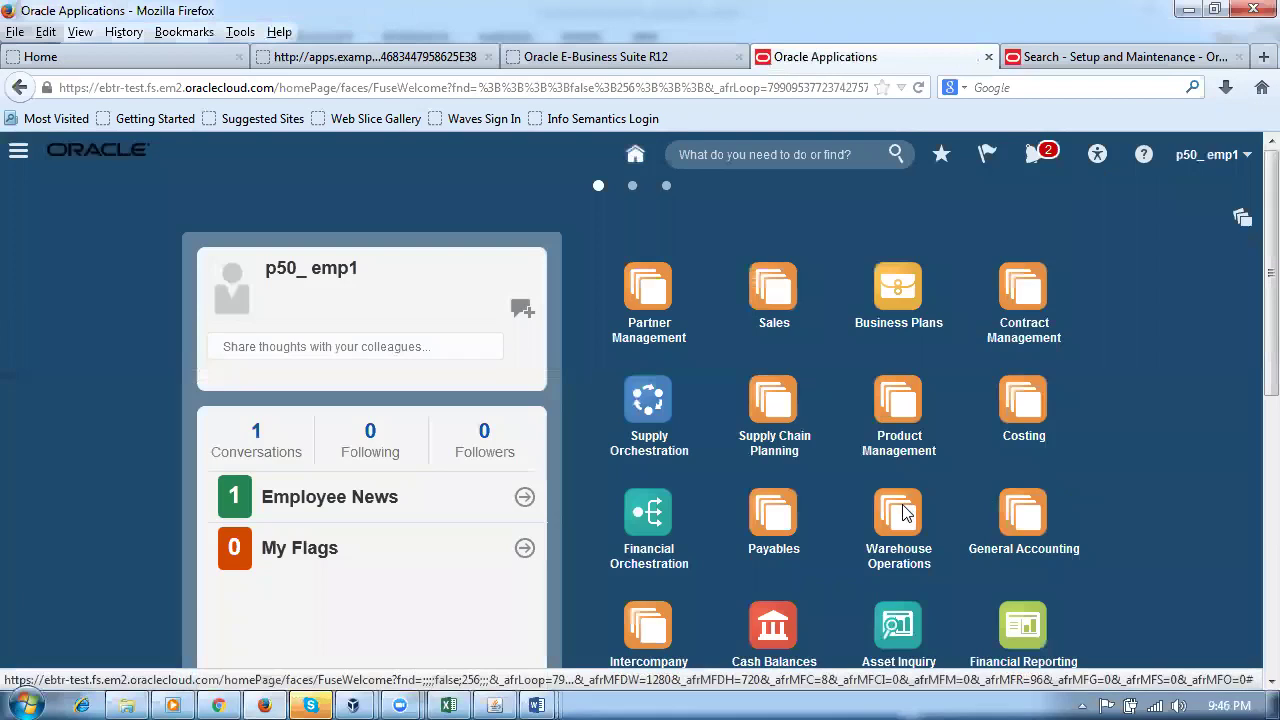
pyautogui.click(902, 516)
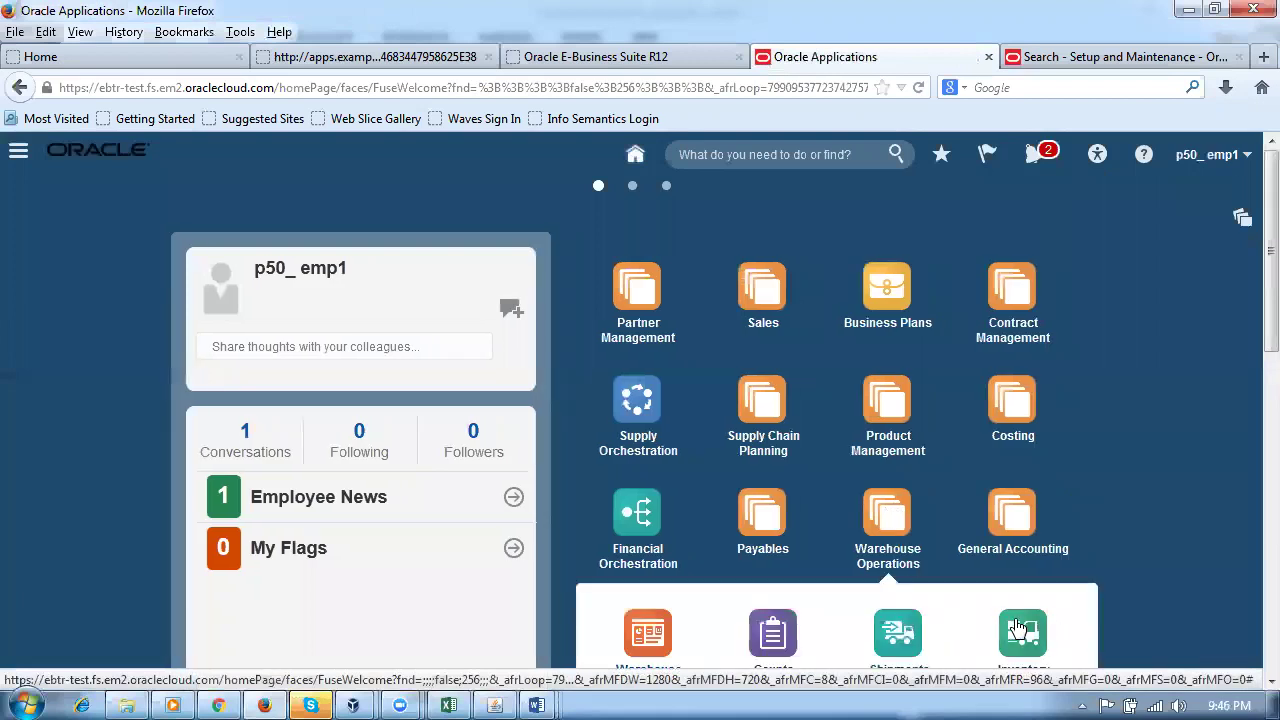
pyautogui.click(1020, 630)
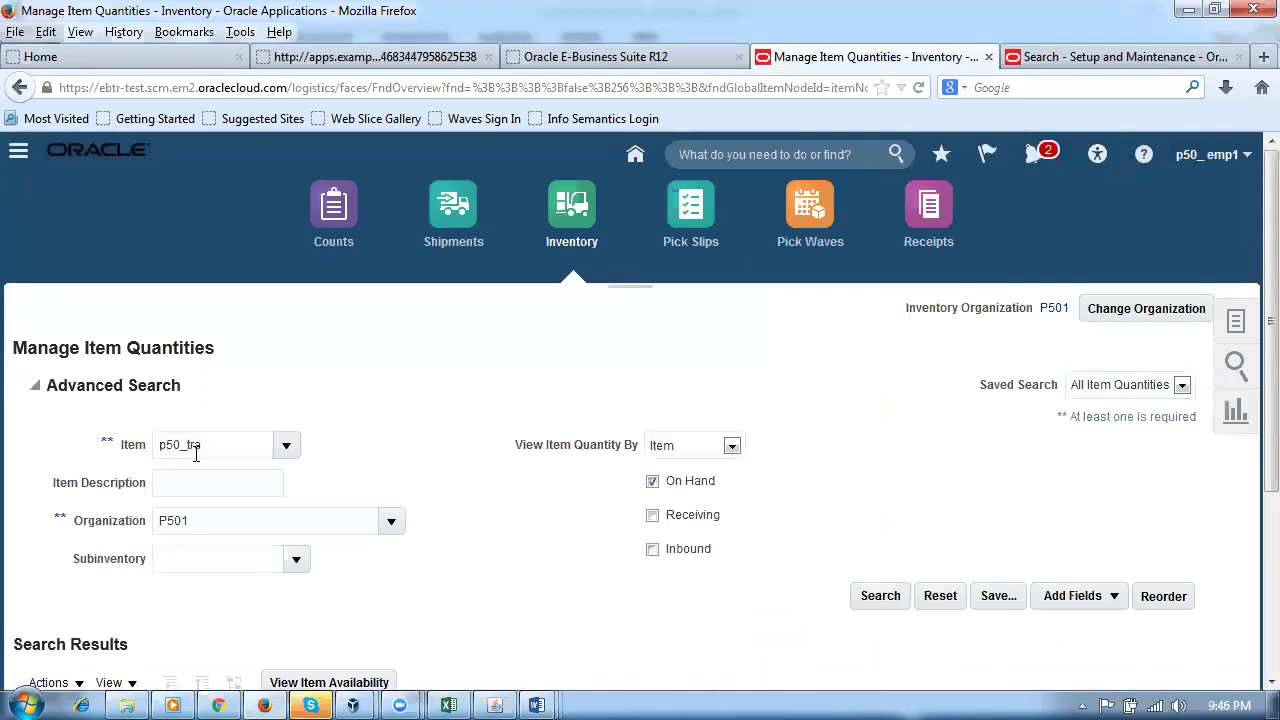
# Step: Look up quantities for p50_transfer_test and expand P501 down to subinventory P501_sub1
pyautogui.press('Tab')
pyautogui.click(856, 600)
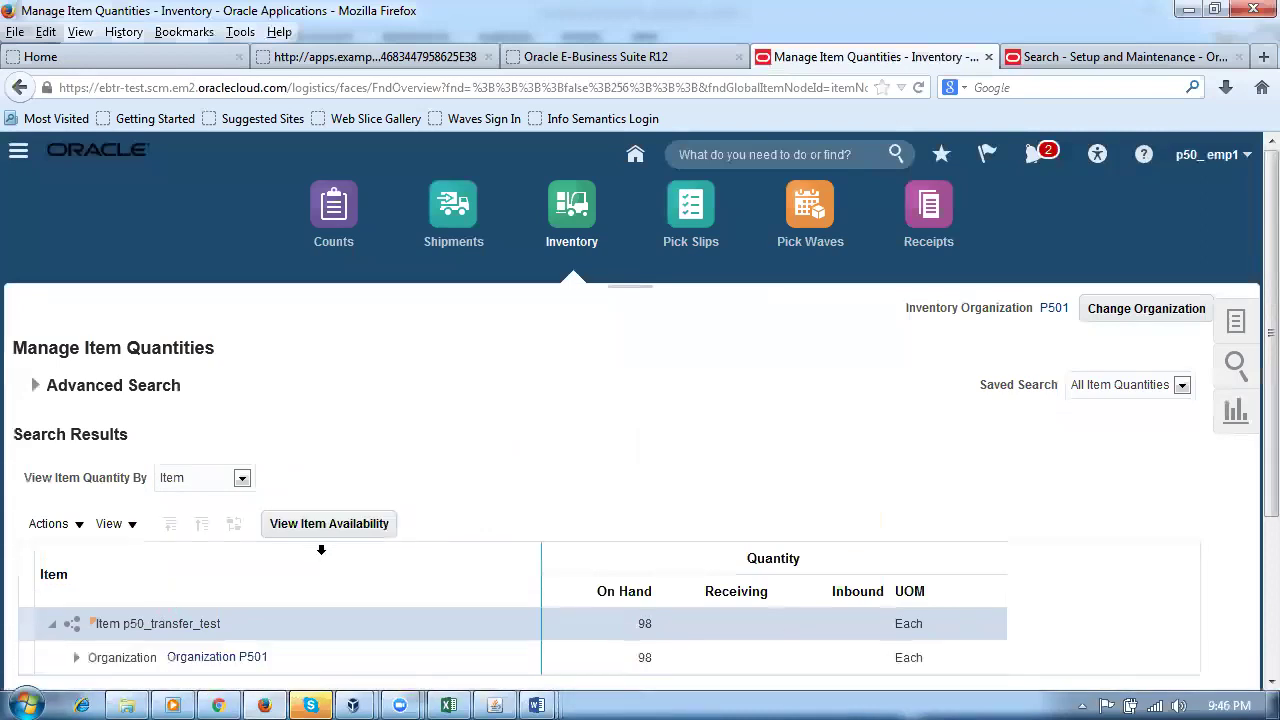
pyautogui.scroll(-4, 321, 548)
pyautogui.click(76, 446)
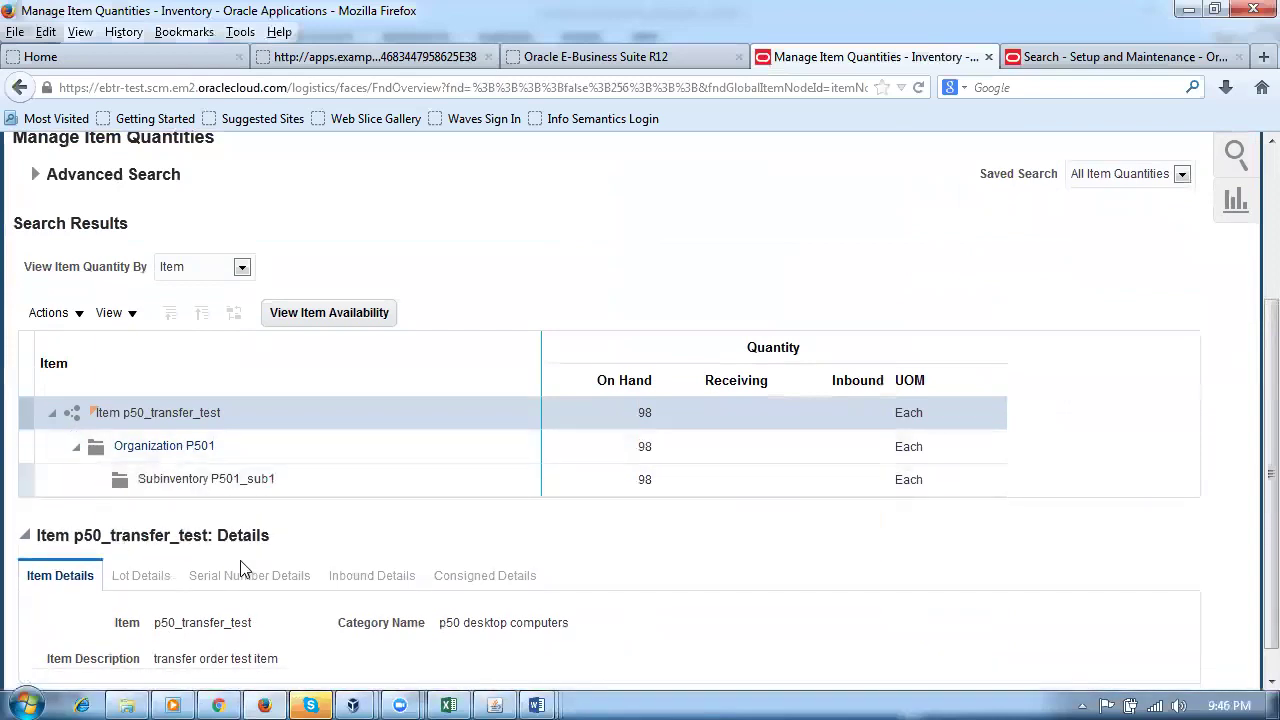
pyautogui.click(300, 479)
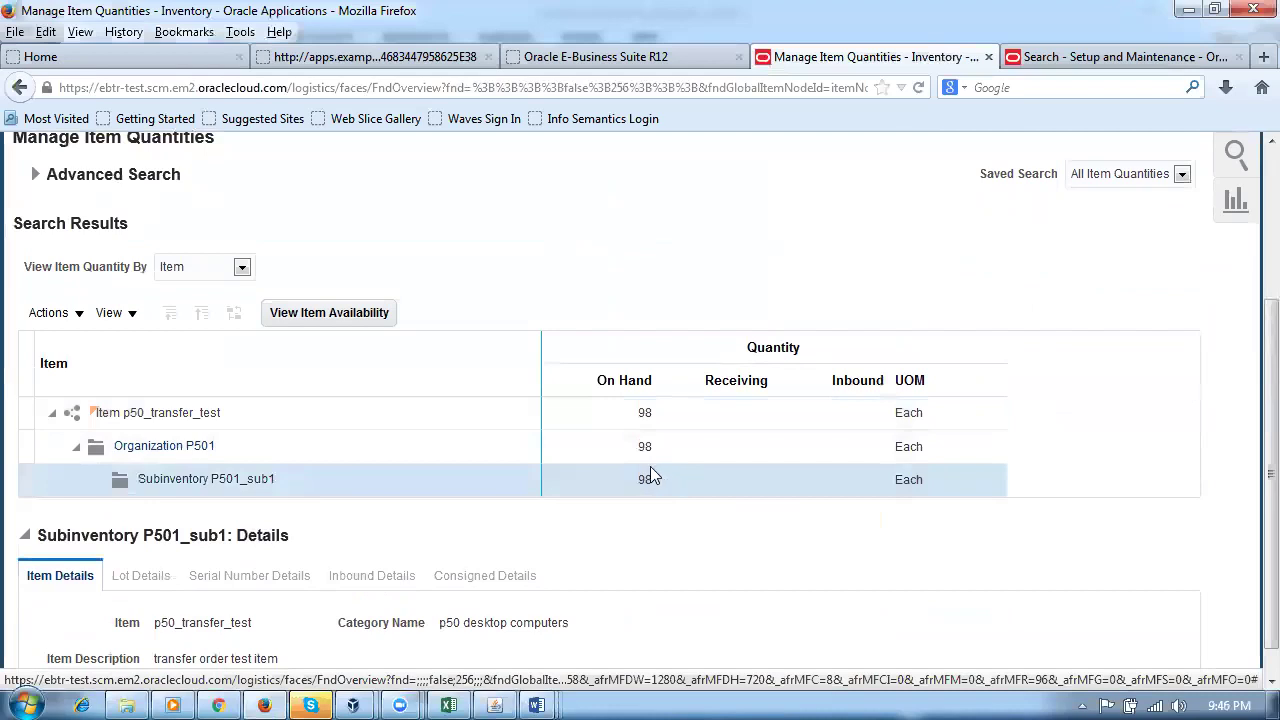
pyautogui.moveTo(1272, 430); pyautogui.dragTo(1250, 152)
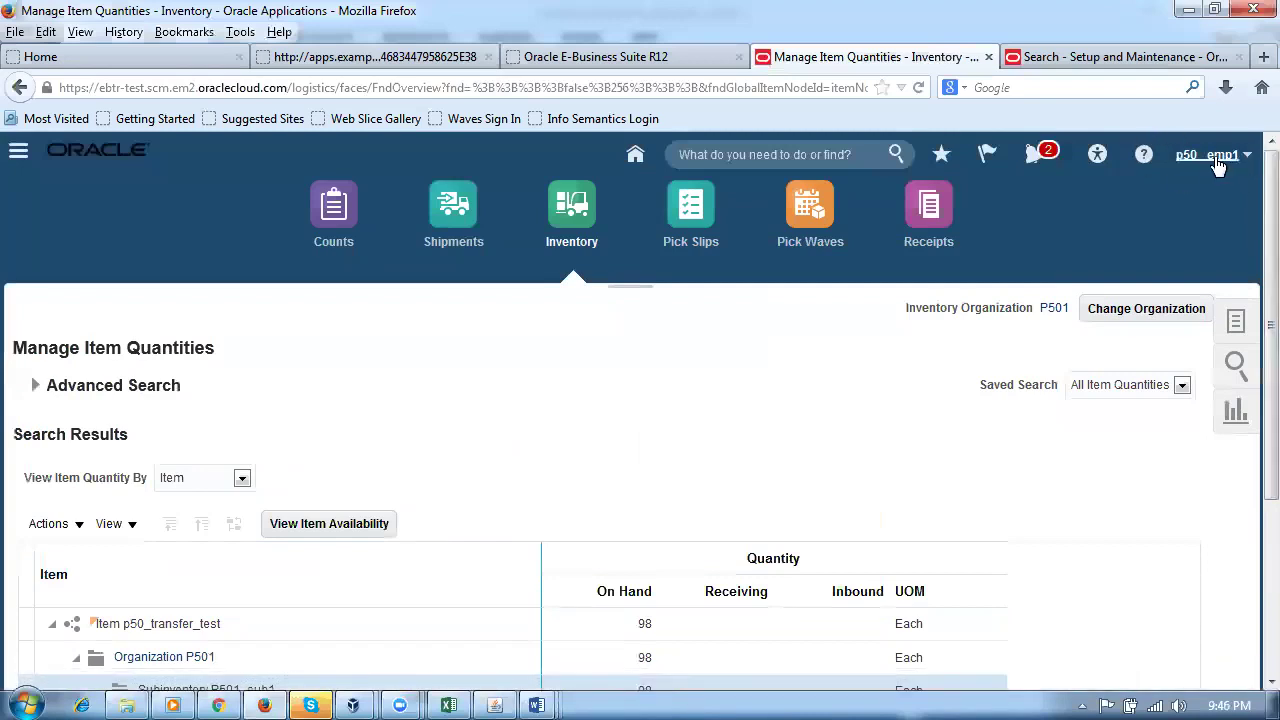
# Step: In Setup and Maintenance, search tasks for sub%loc% and open Manage Subinventories and Locators
pyautogui.click(1216, 163)
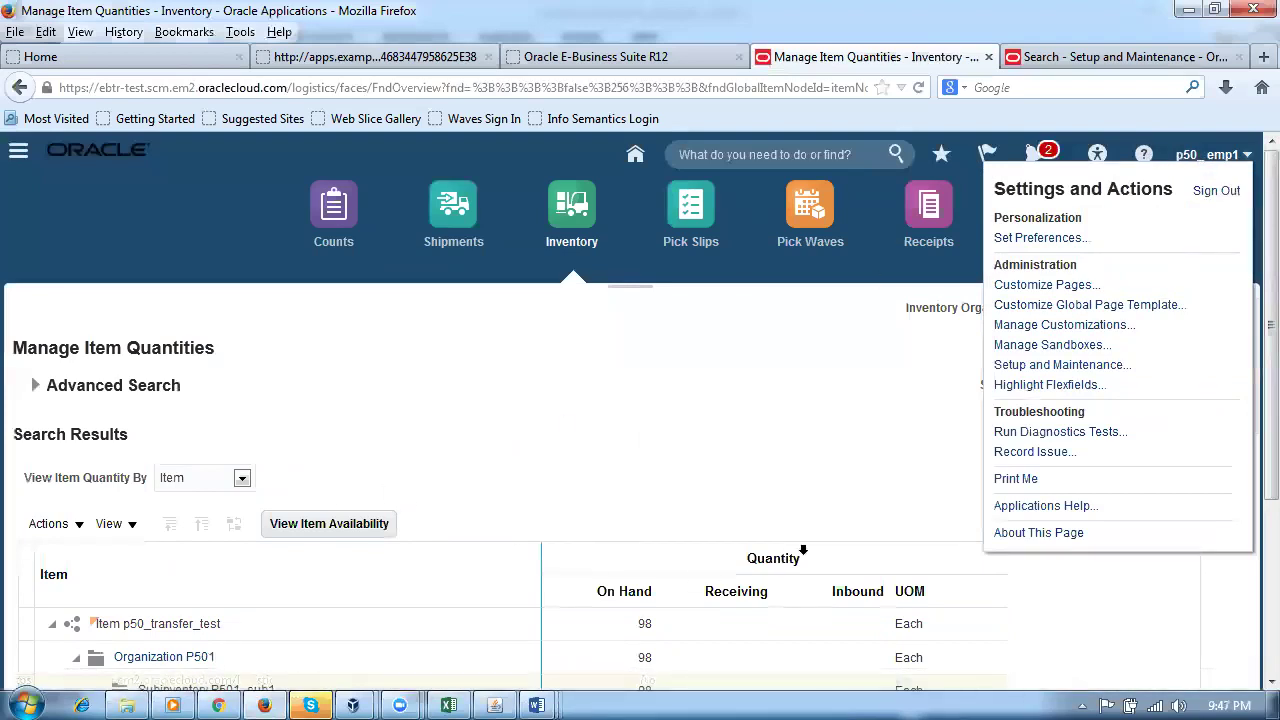
pyautogui.click(1012, 370)
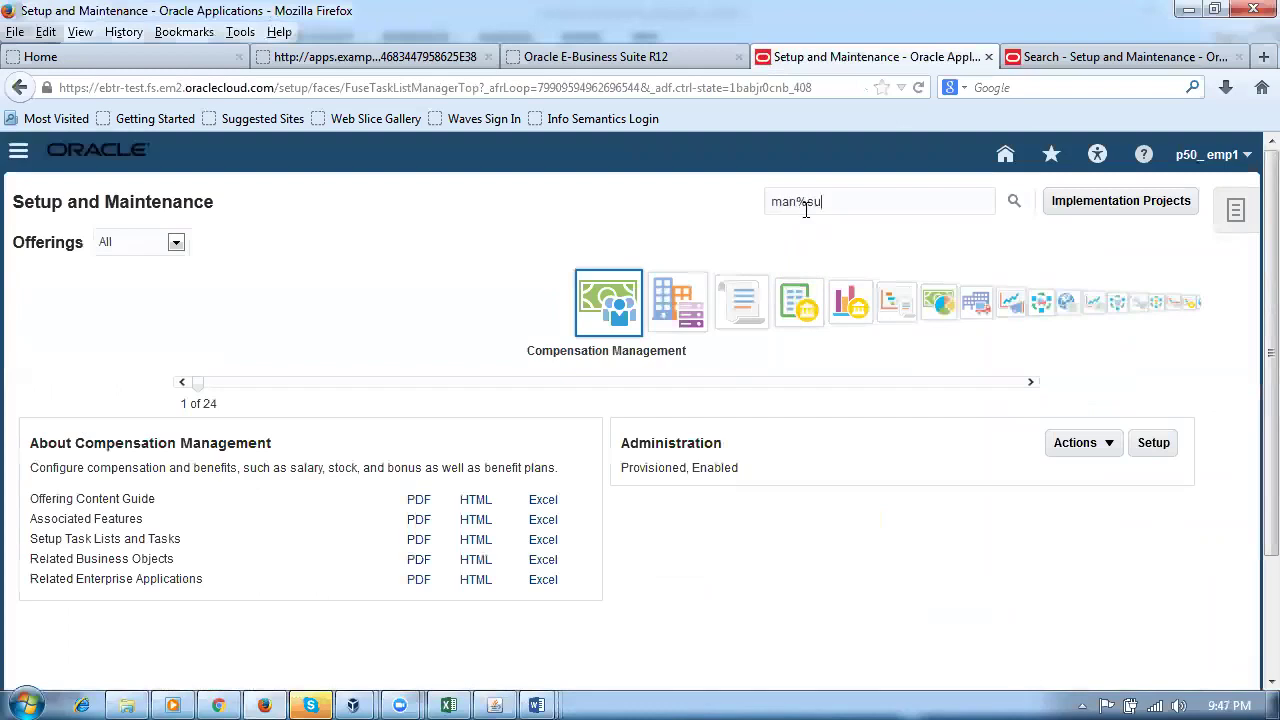
pyautogui.click(806, 205)
pyautogui.write('loc%')
pyautogui.press('Return')
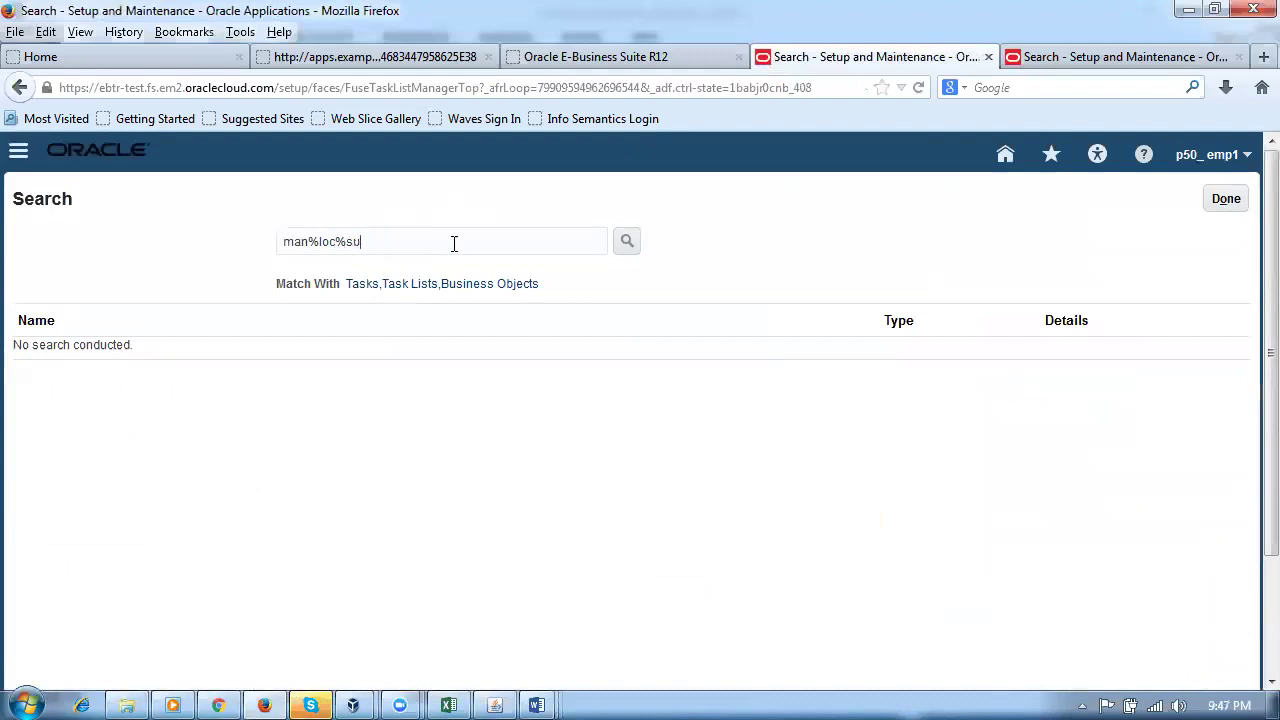
pyautogui.press('BackSpace')
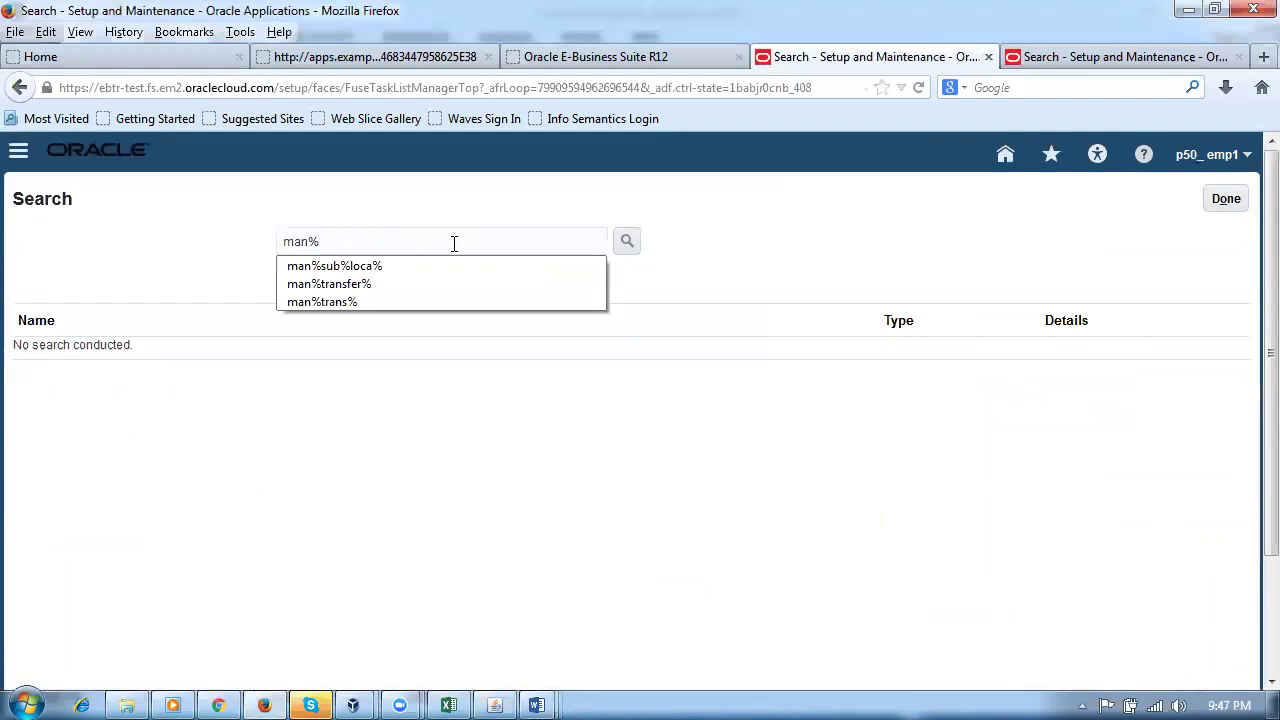
pyautogui.write('sub%loc')
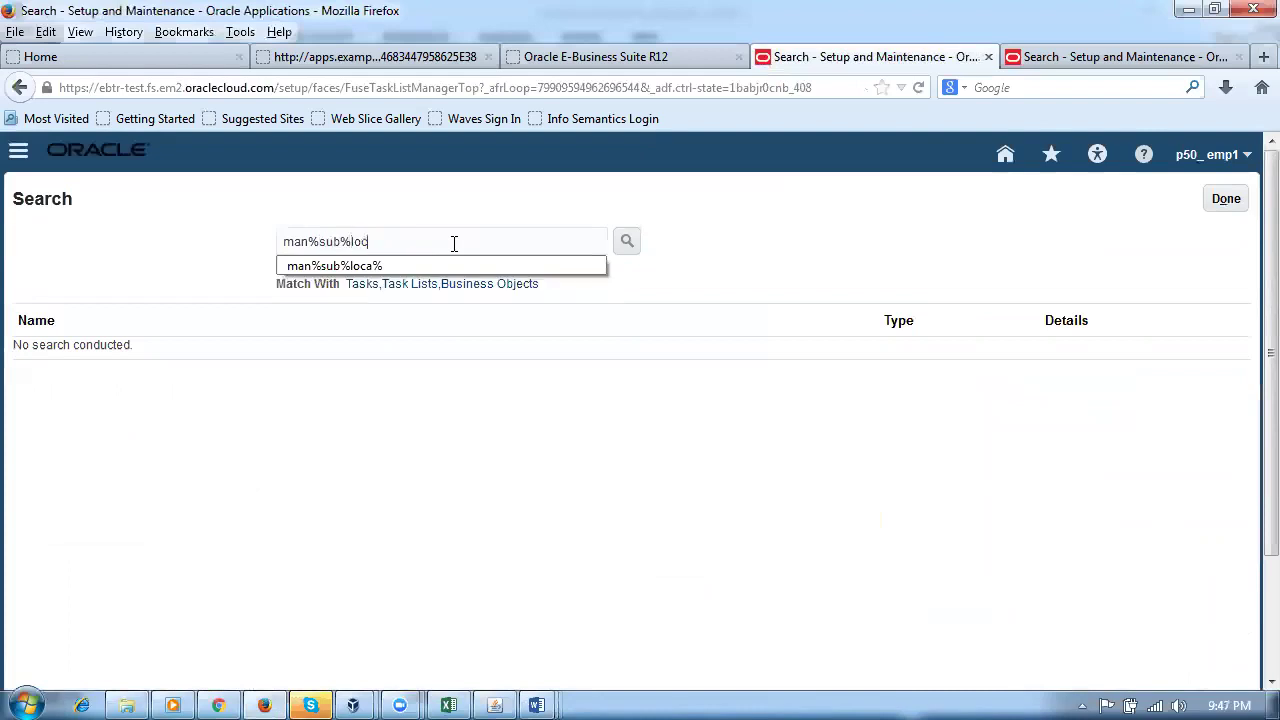
pyautogui.write('%')
pyautogui.press('Return')
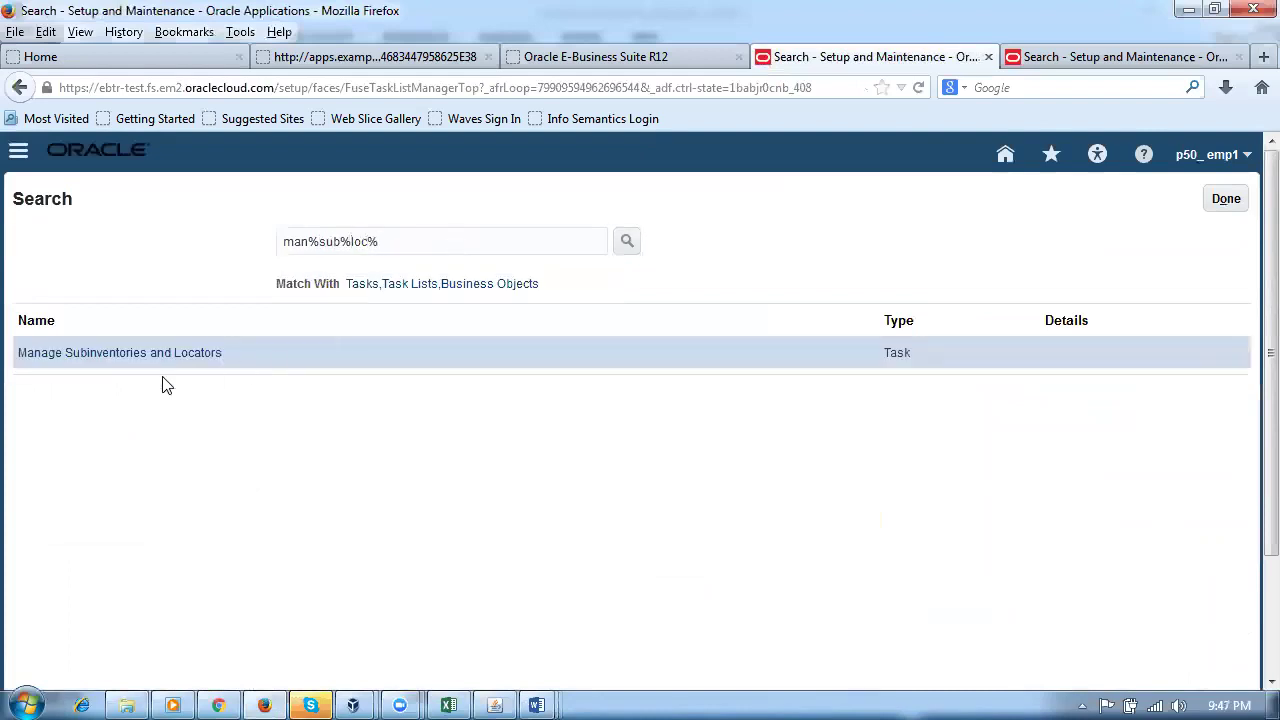
pyautogui.click(166, 356)
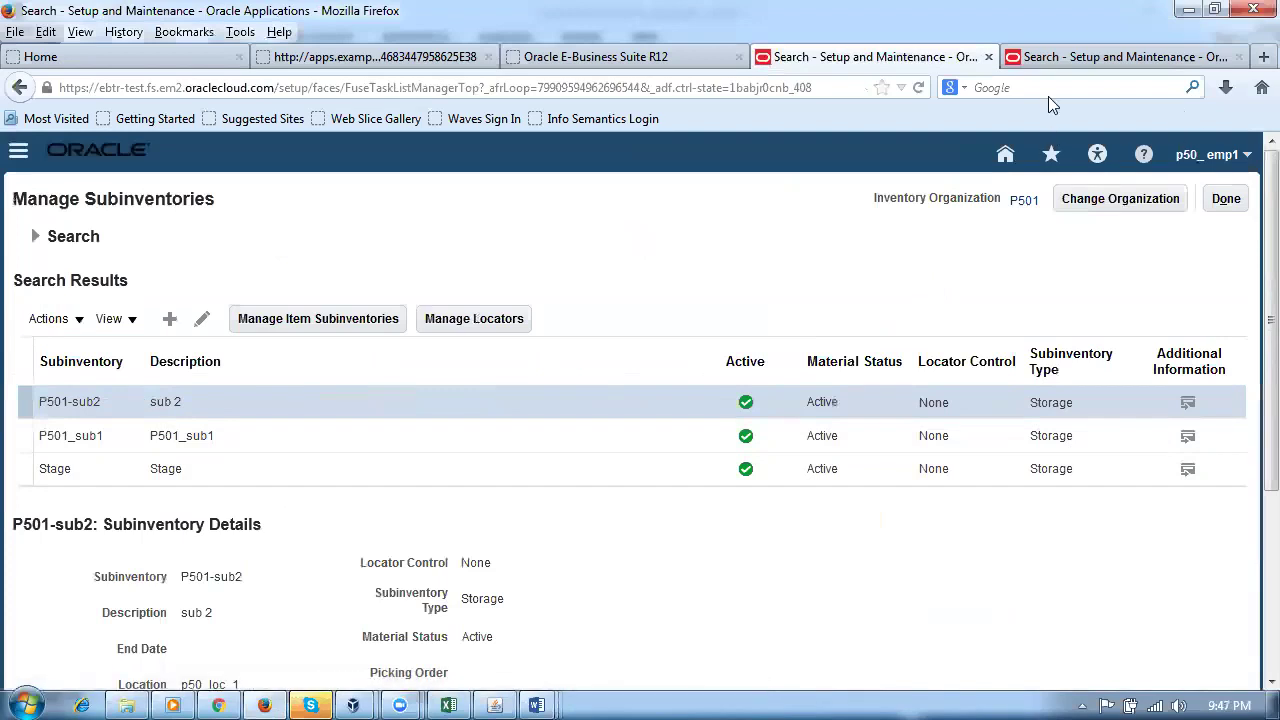
# Step: Open the Inventory work area in a new browser tab
pyautogui.click(1060, 57)
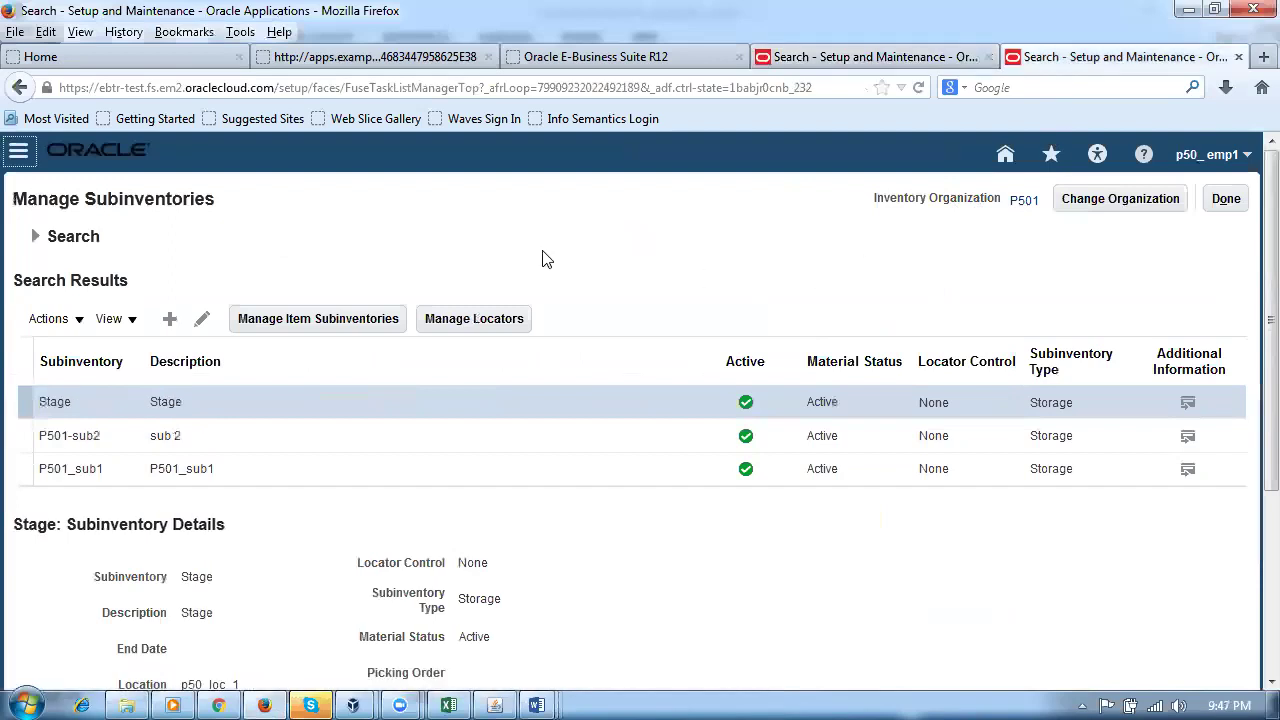
pyautogui.click(1264, 57)
pyautogui.click(492, 205)
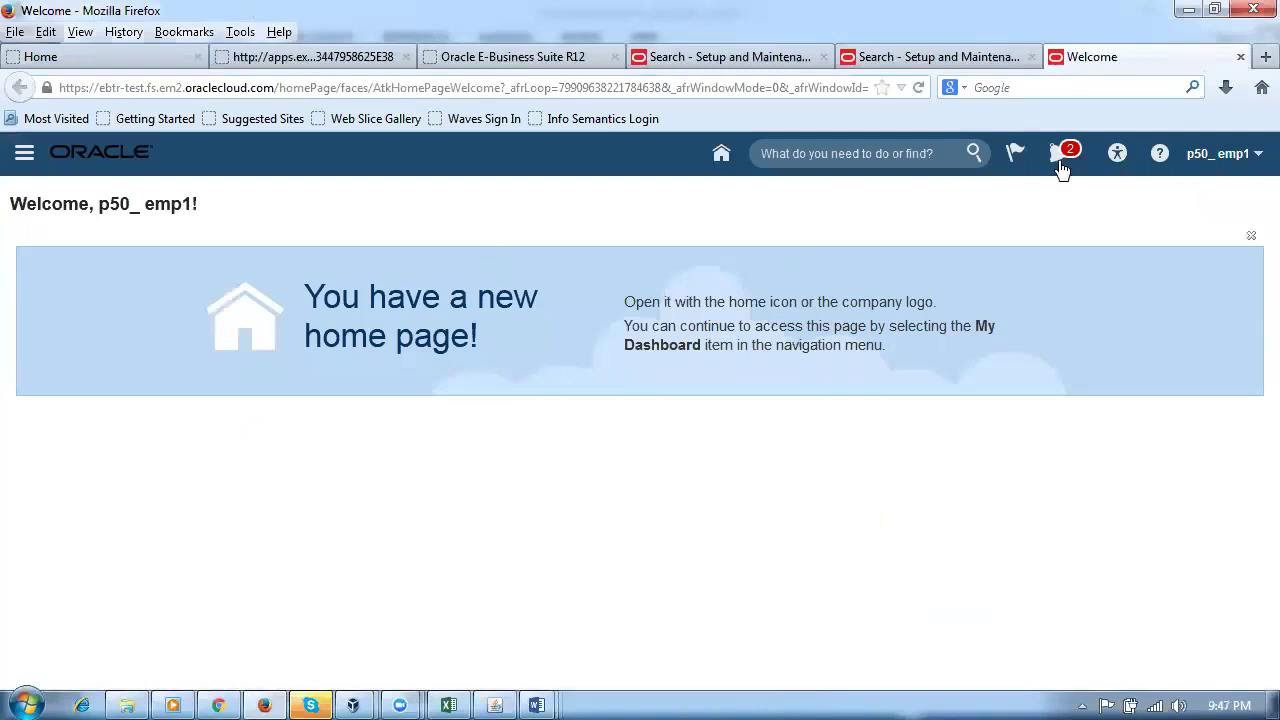
pyautogui.click(724, 152)
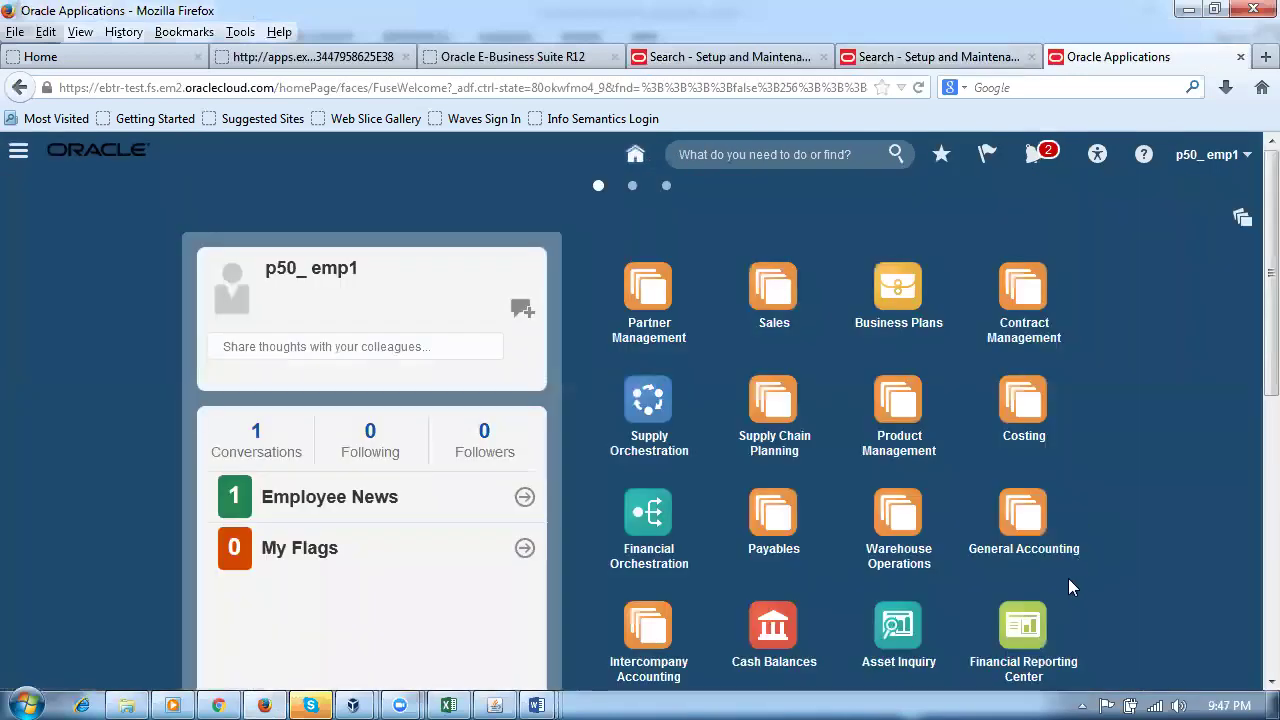
pyautogui.click(893, 515)
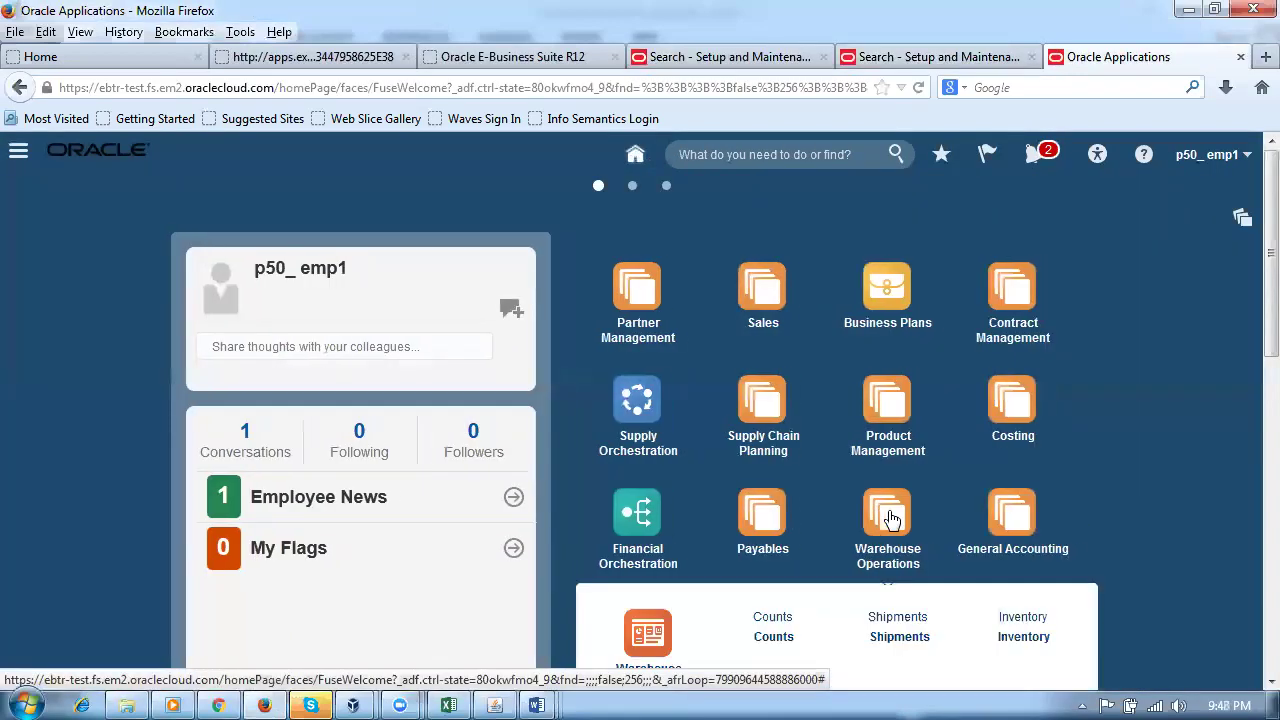
pyautogui.click(1022, 626)
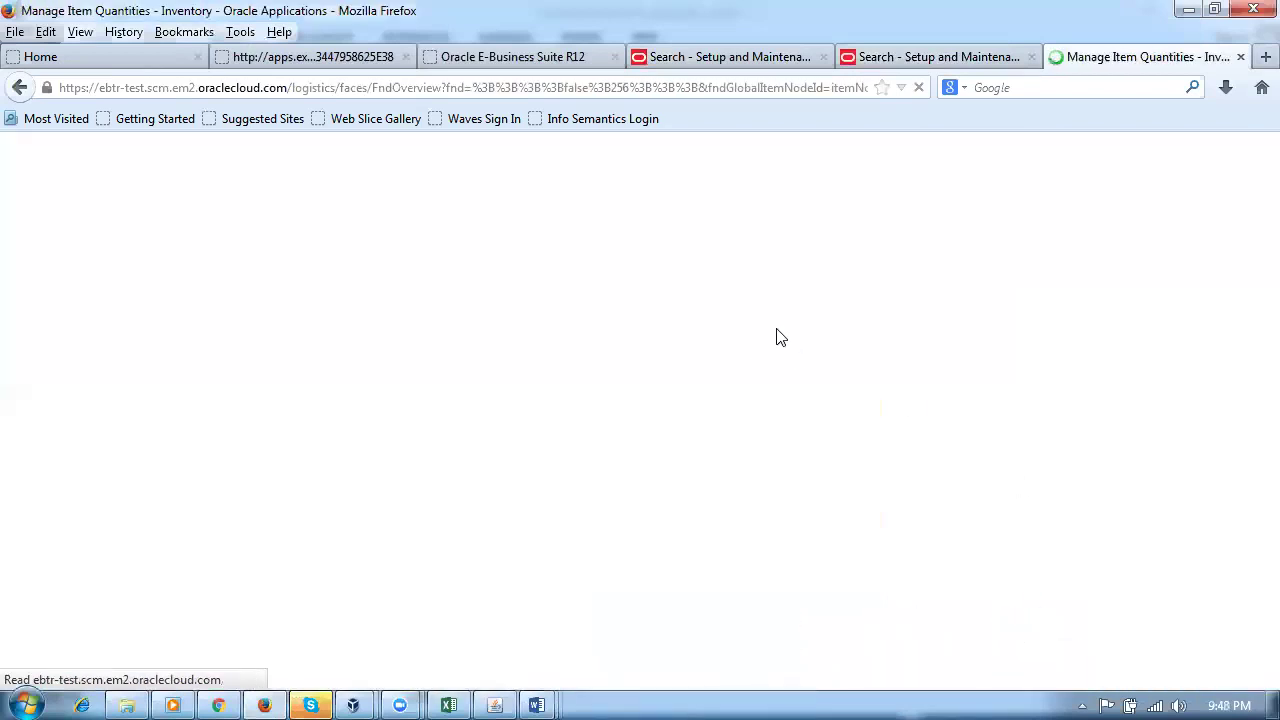
# Step: Search on-hand quantities for p50_transfer_test in organization P502, then return to Manage Subinventories
pyautogui.click(1120, 308)
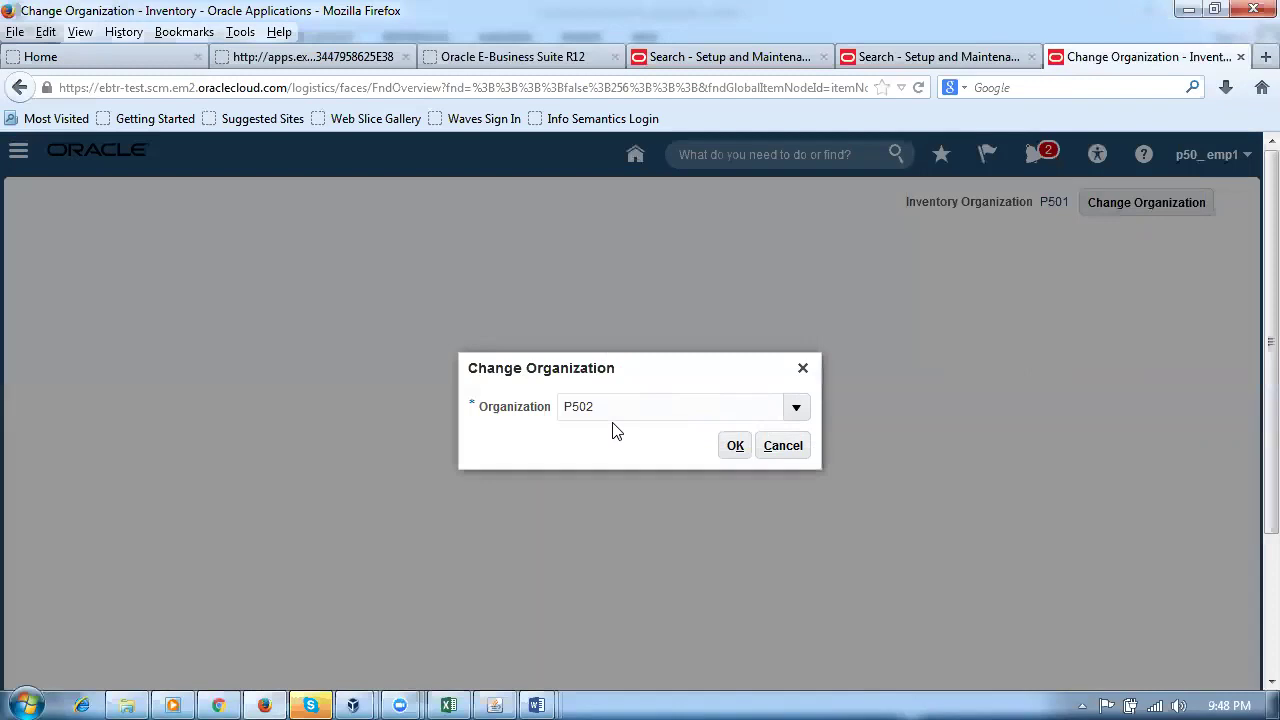
pyautogui.click(735, 445)
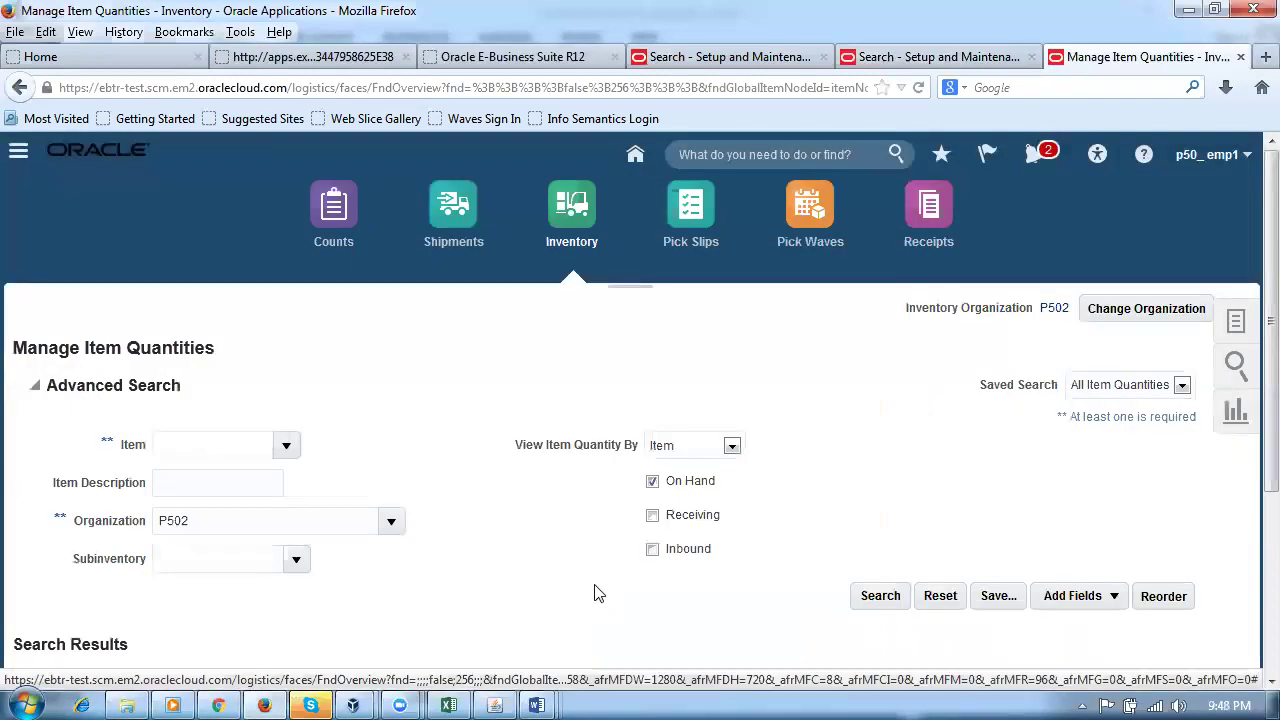
pyautogui.click(184, 445)
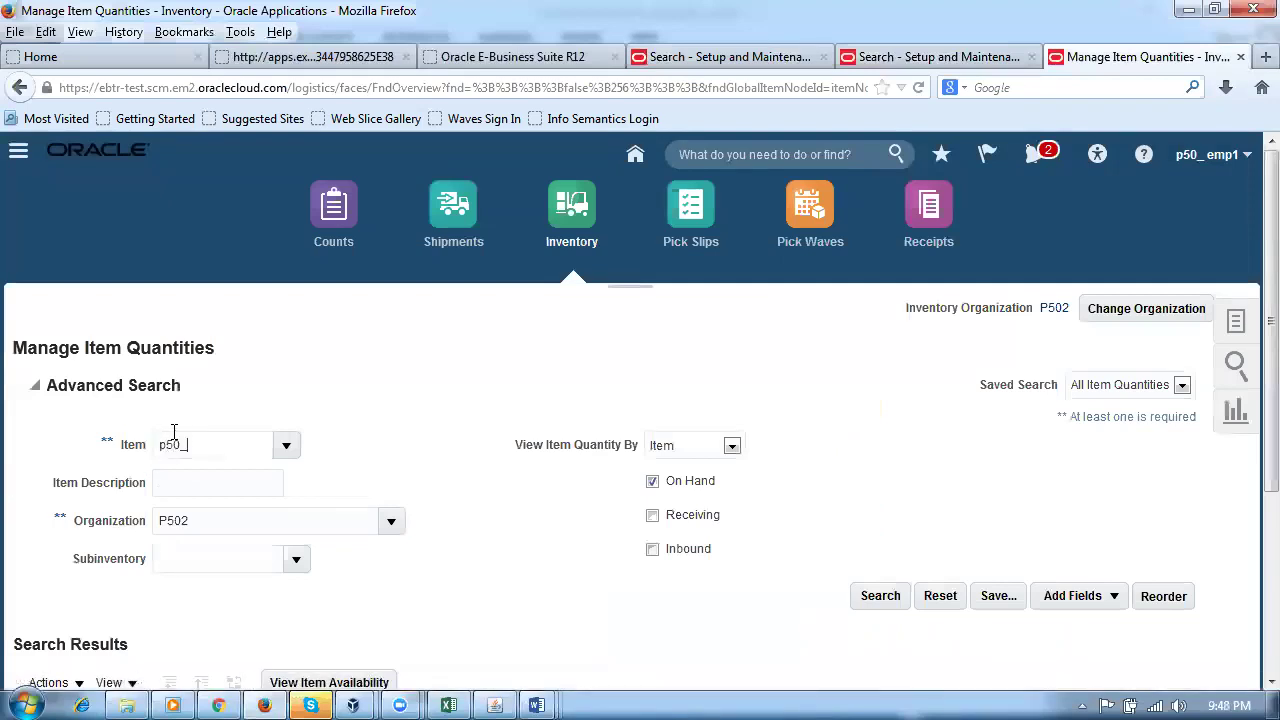
pyautogui.write('p50_tra')
pyautogui.click(877, 594)
pyautogui.click(883, 594)
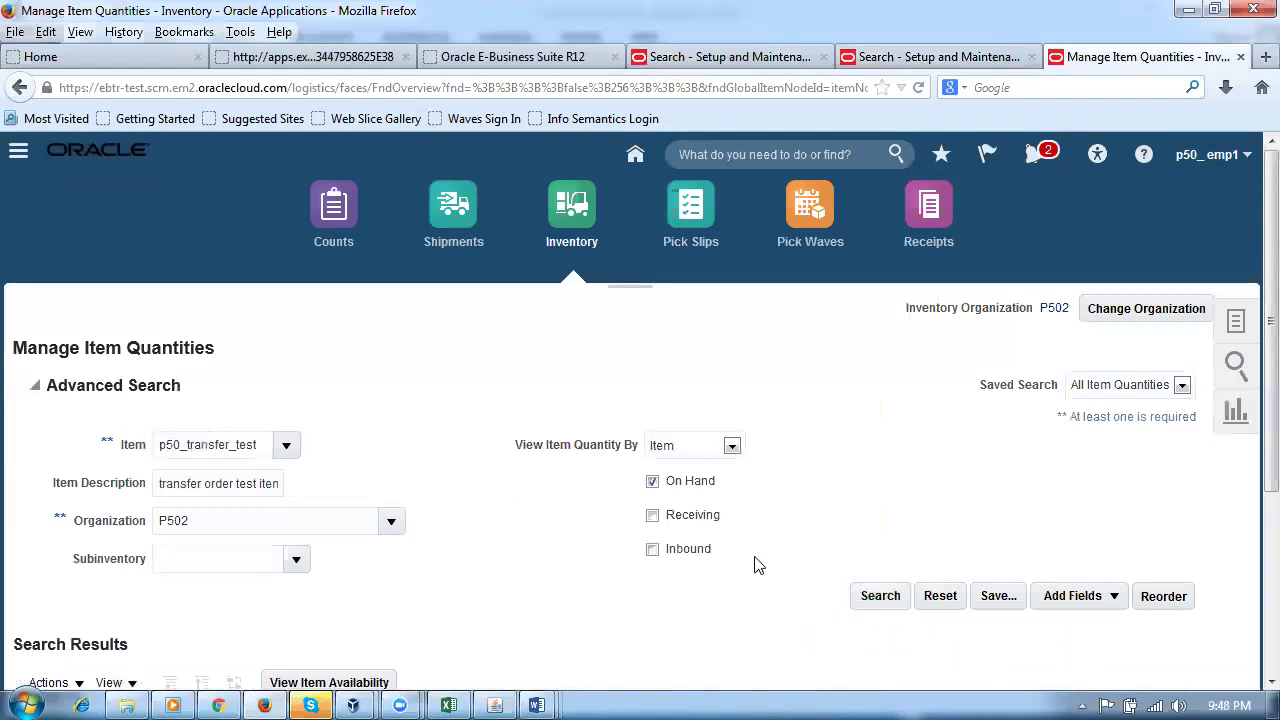
pyautogui.scroll(-4, 757, 564)
pyautogui.click(870, 375)
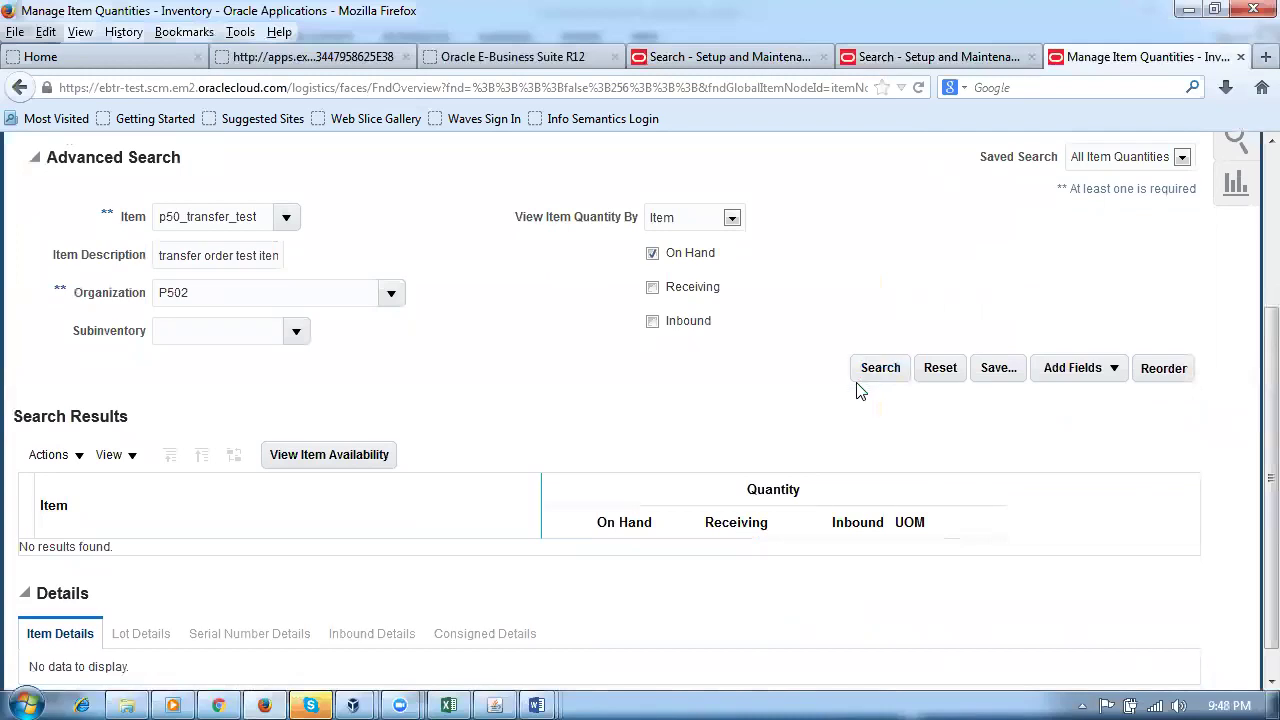
pyautogui.scroll(4, 857, 390)
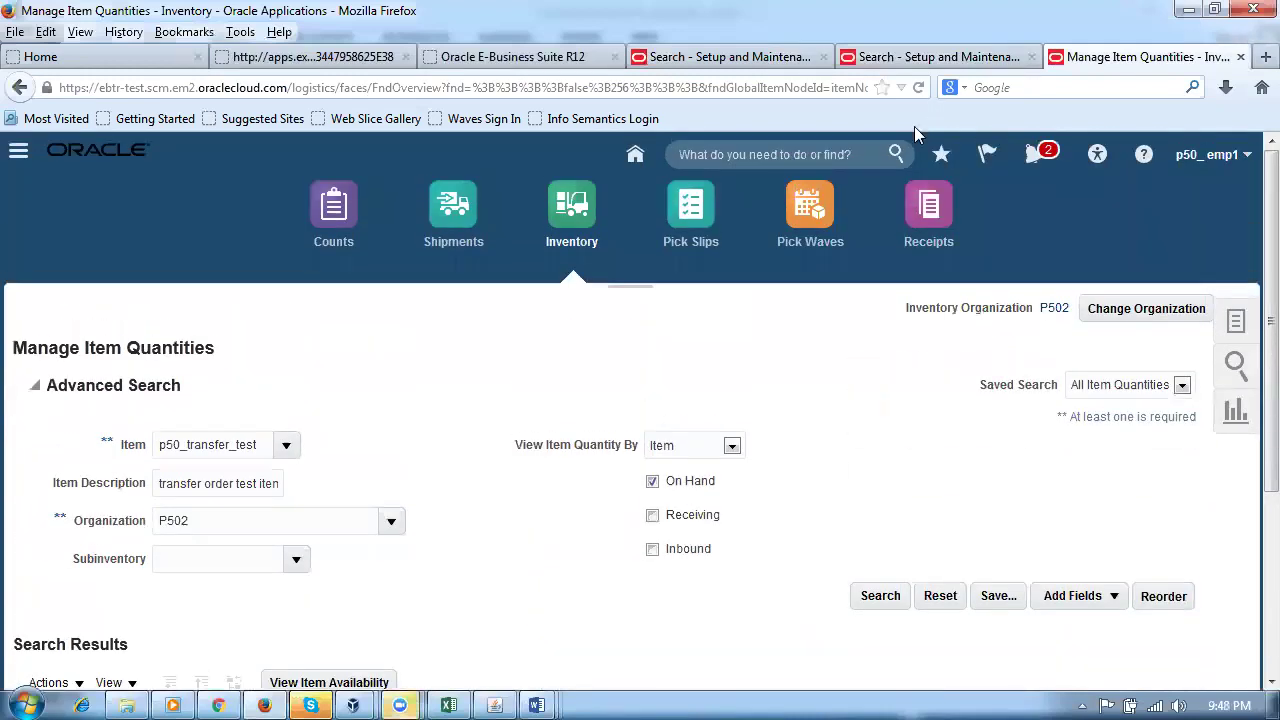
pyautogui.click(984, 58)
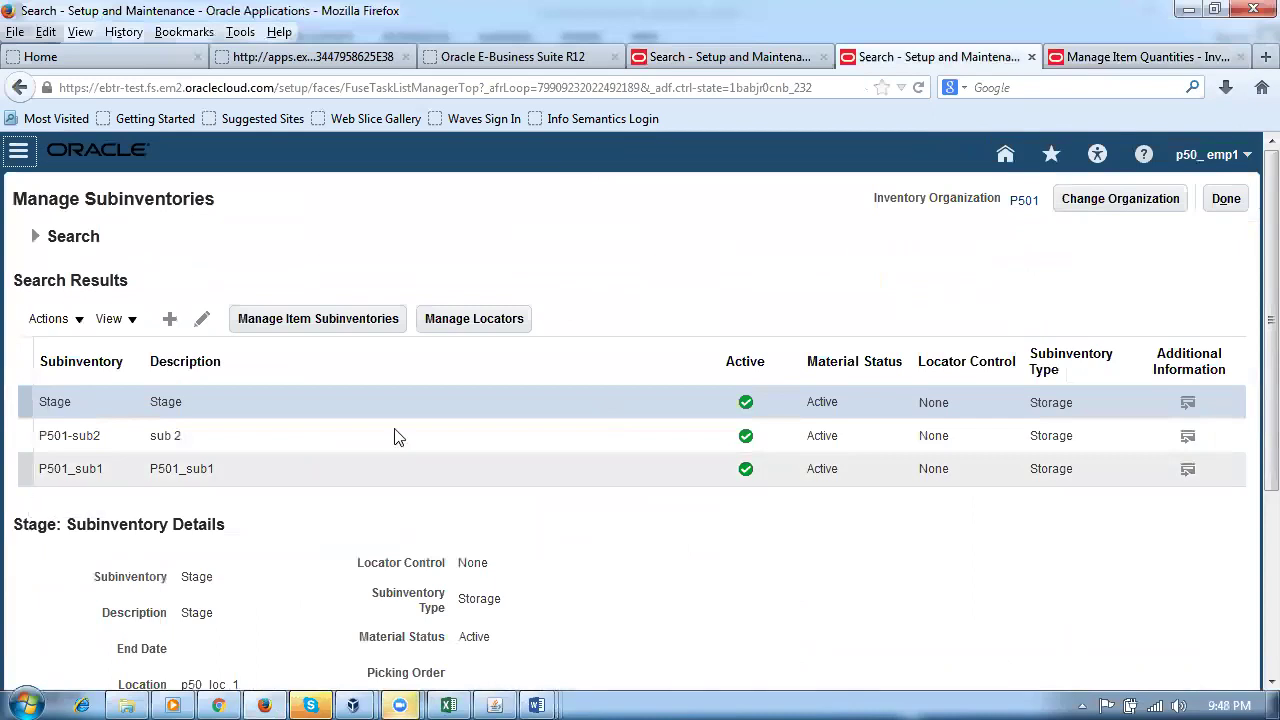
# Step: Switch Manage Subinventories to organization P502 and select the SFSI subinventory
pyautogui.click(1115, 205)
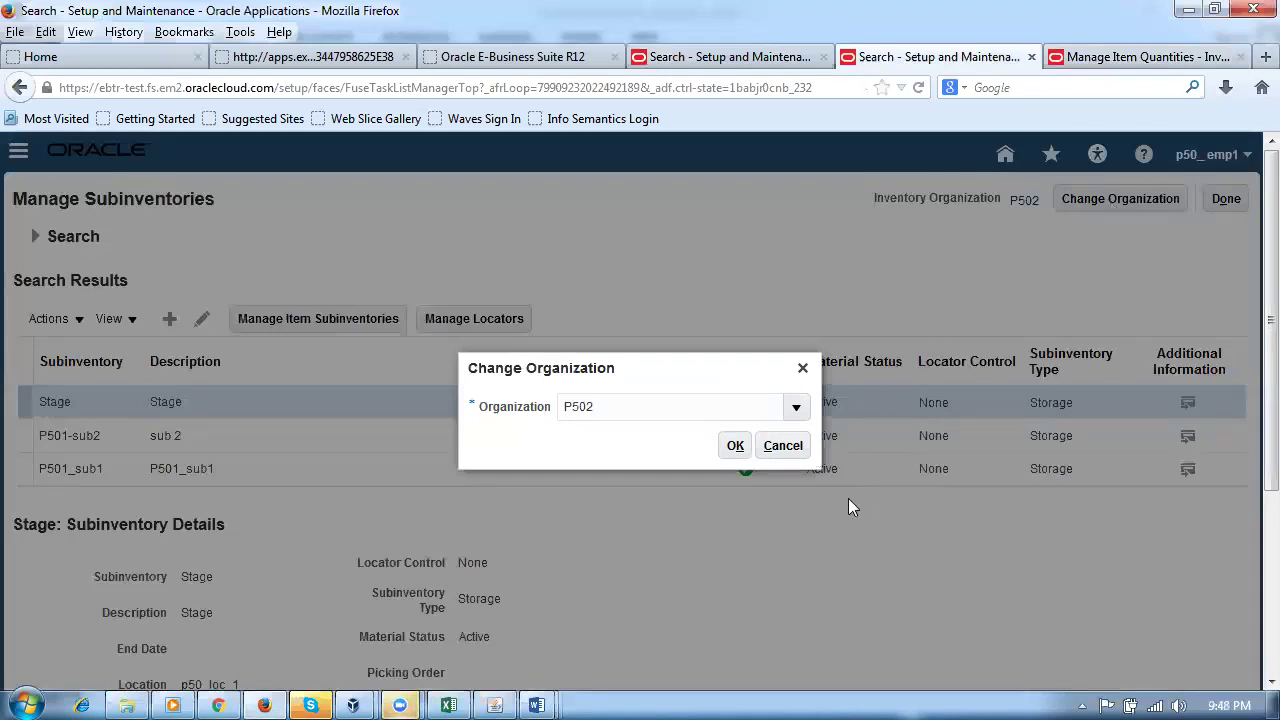
pyautogui.click(735, 445)
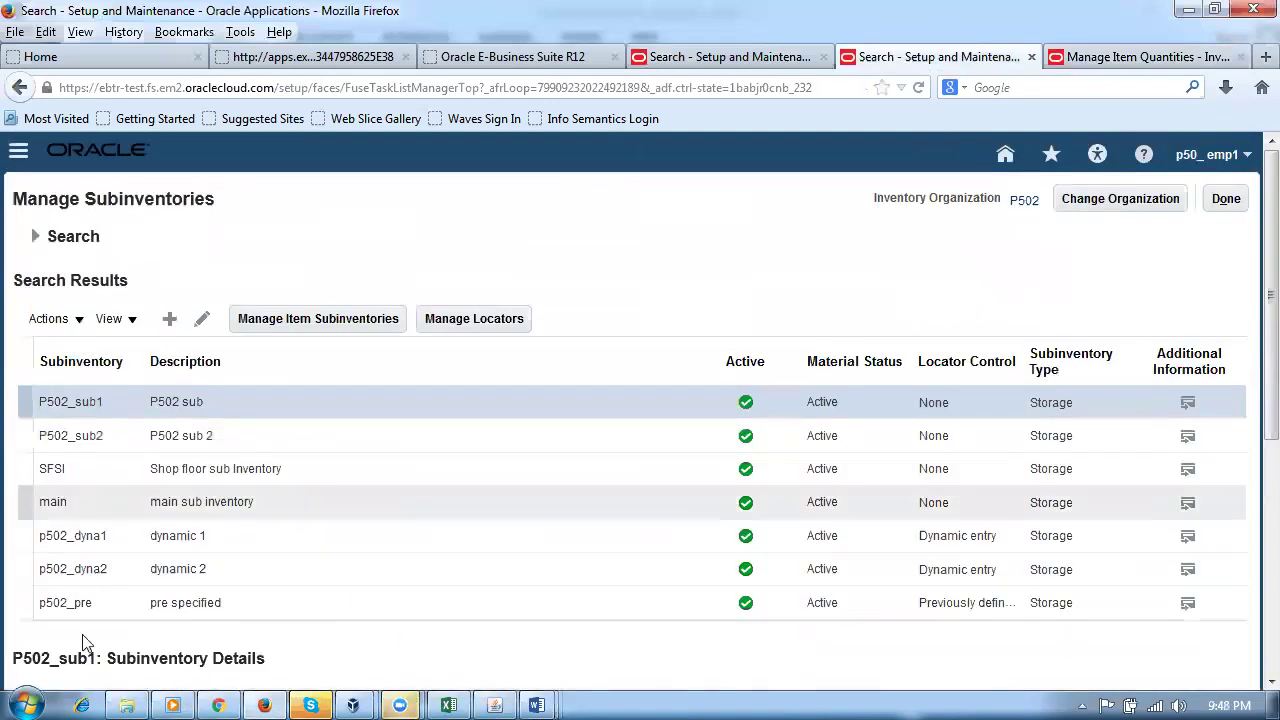
pyautogui.click(17, 471)
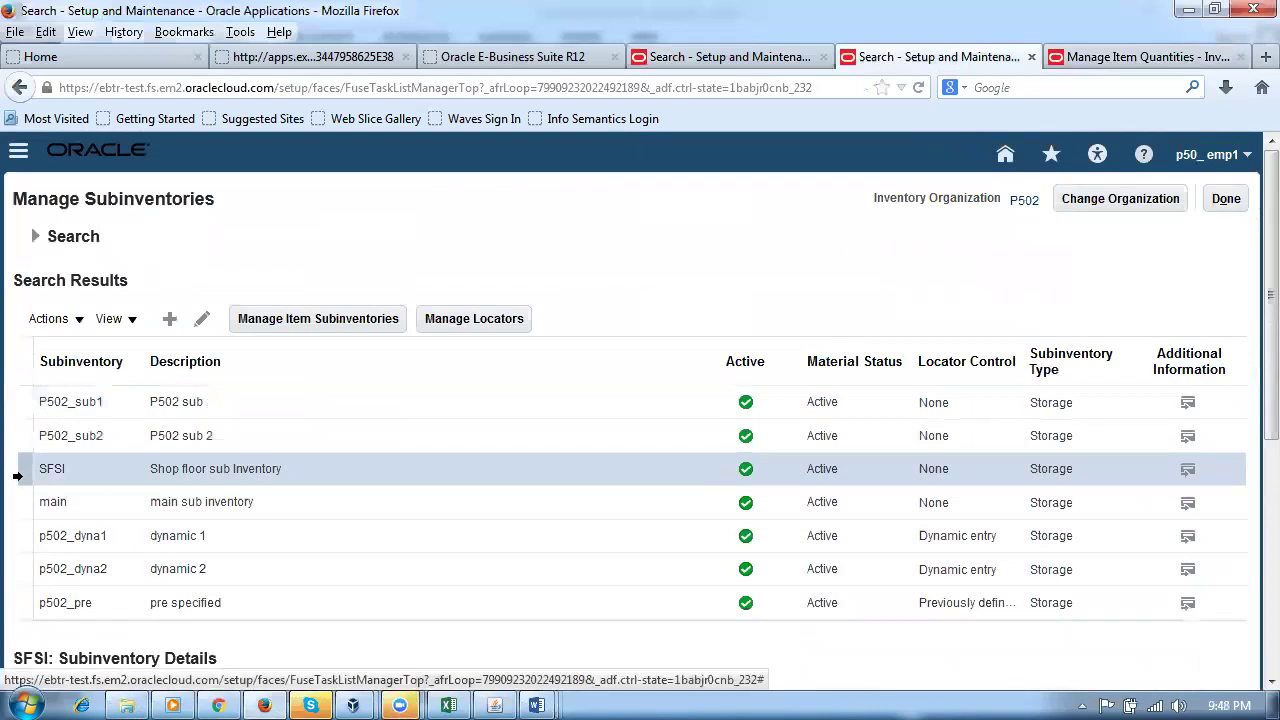
# Step: Delete the p50min_max test item assignment from subinventory SFSI
pyautogui.click(322, 325)
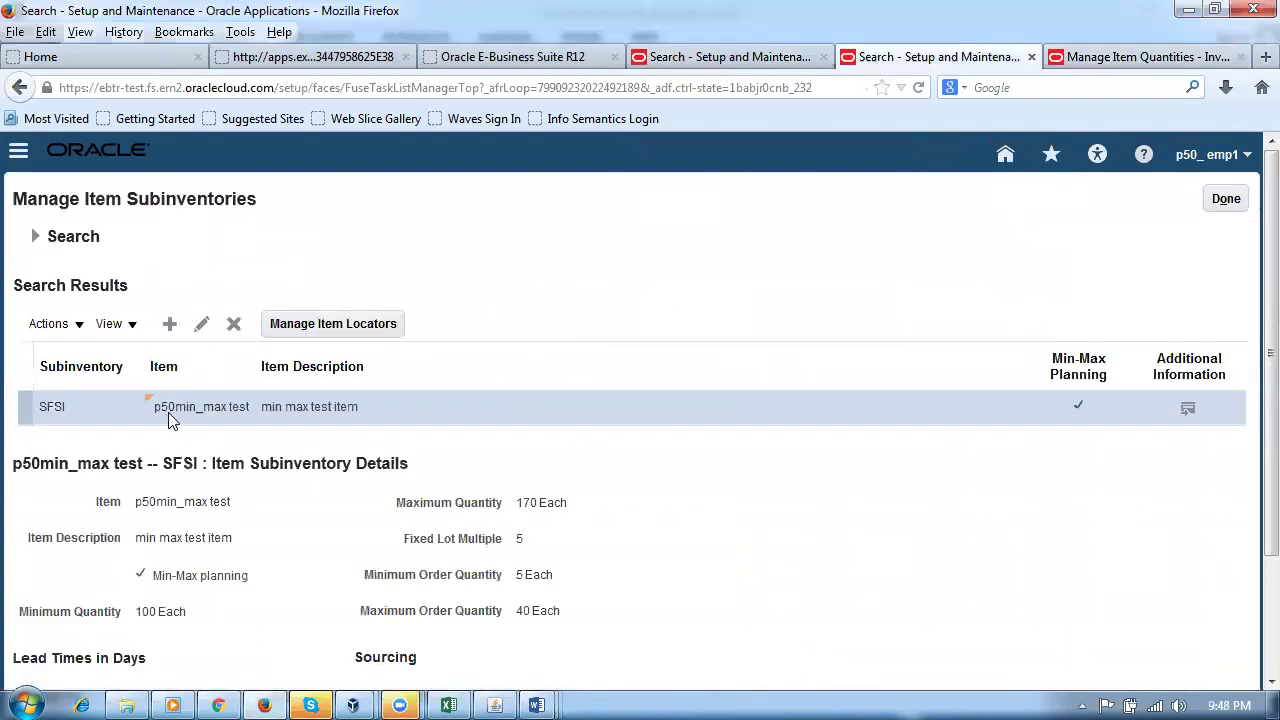
pyautogui.click(20, 413)
pyautogui.click(233, 323)
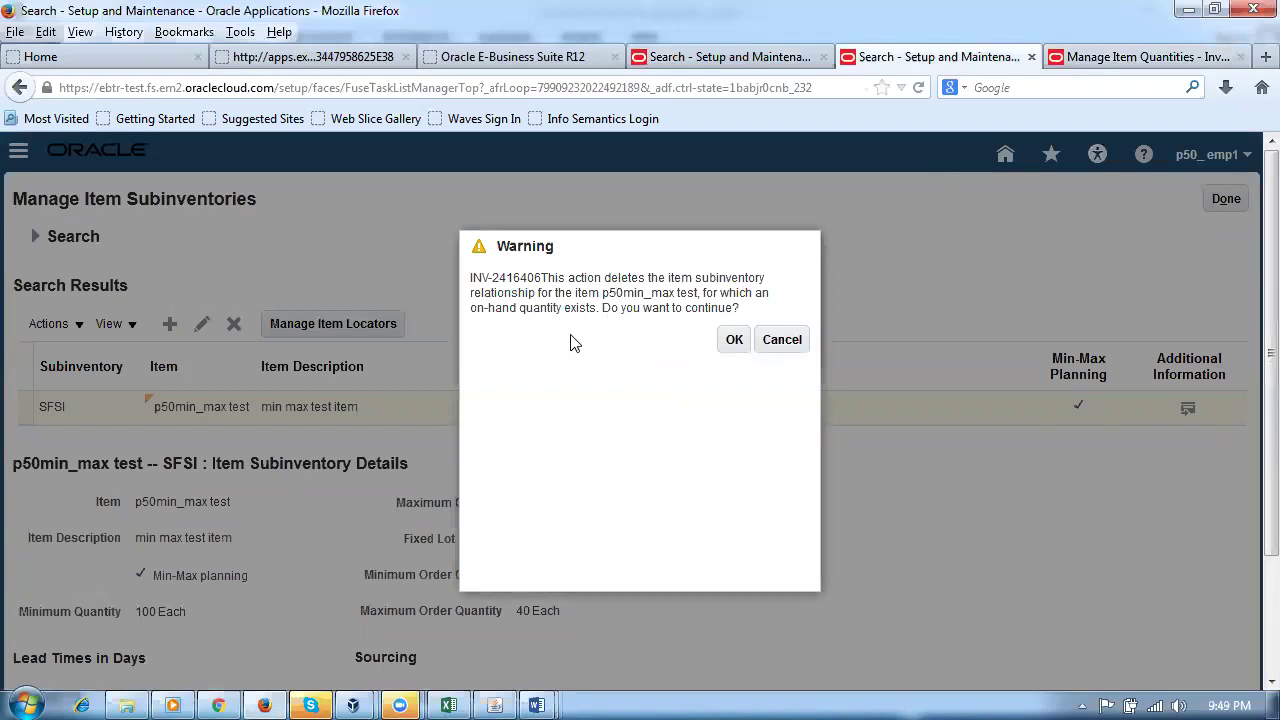
pyautogui.moveTo(574, 290); pyautogui.dragTo(586, 308)
pyautogui.click(731, 343)
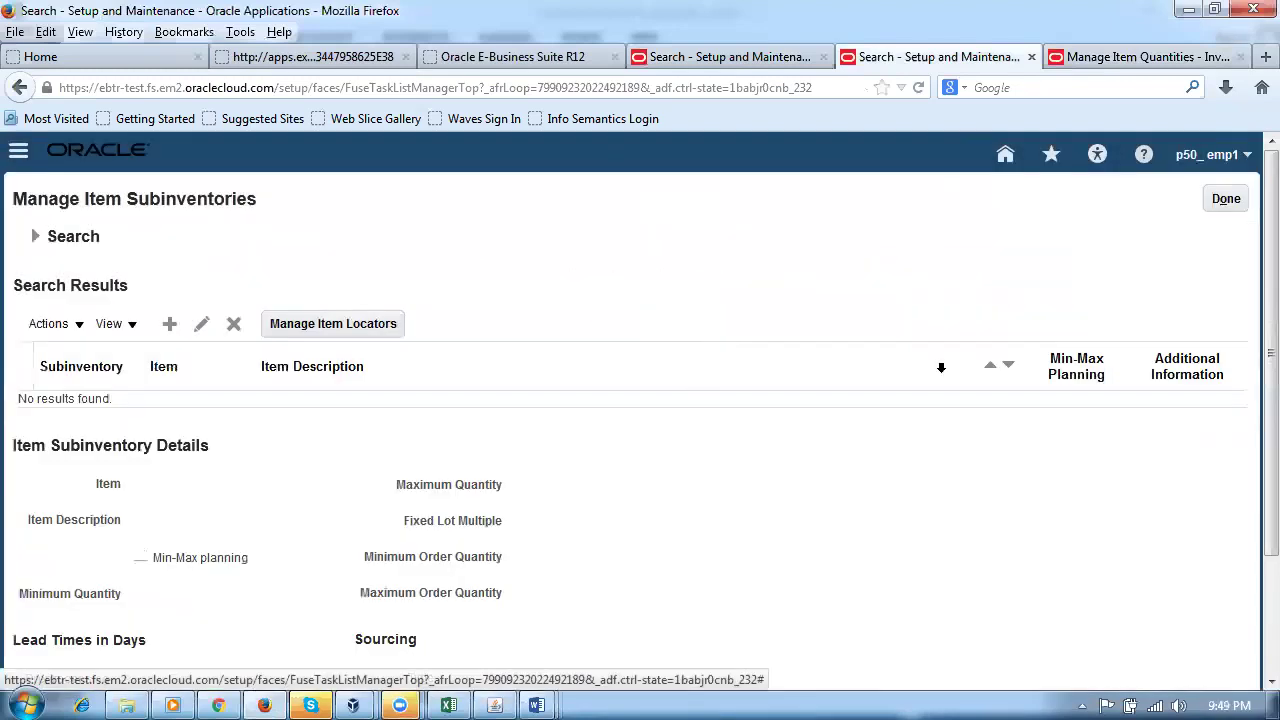
pyautogui.click(1212, 204)
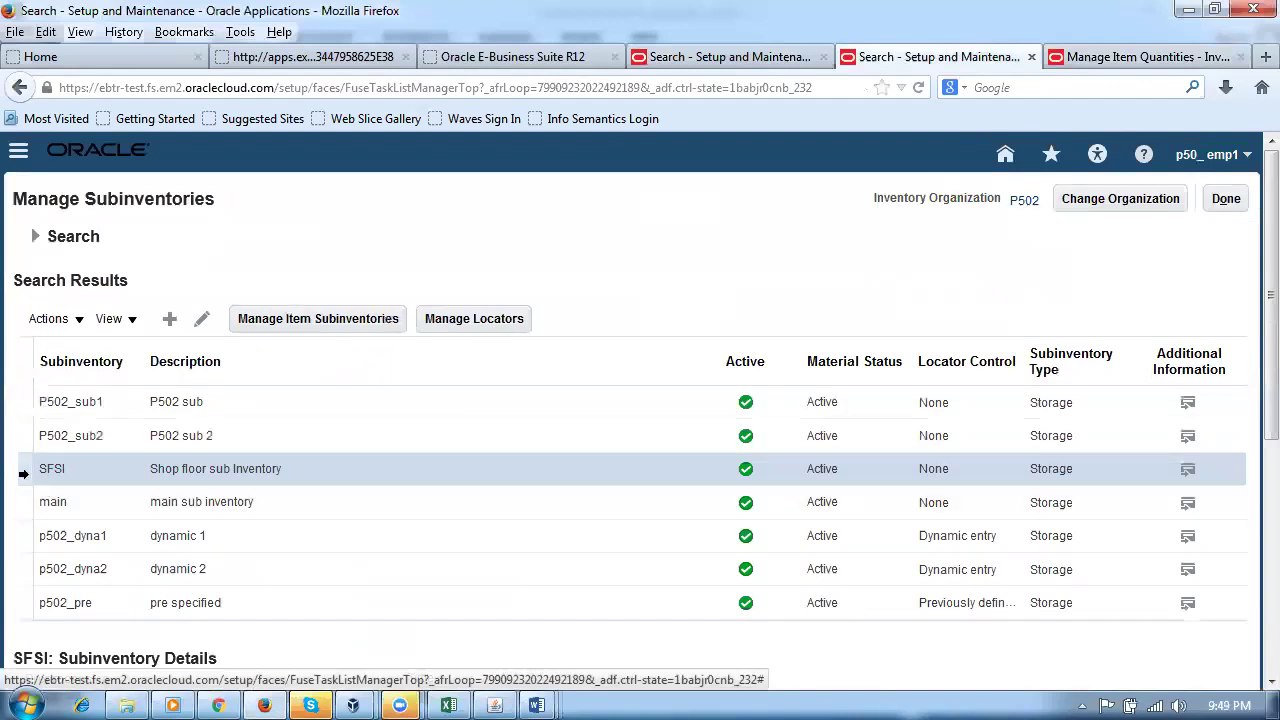
pyautogui.click(300, 318)
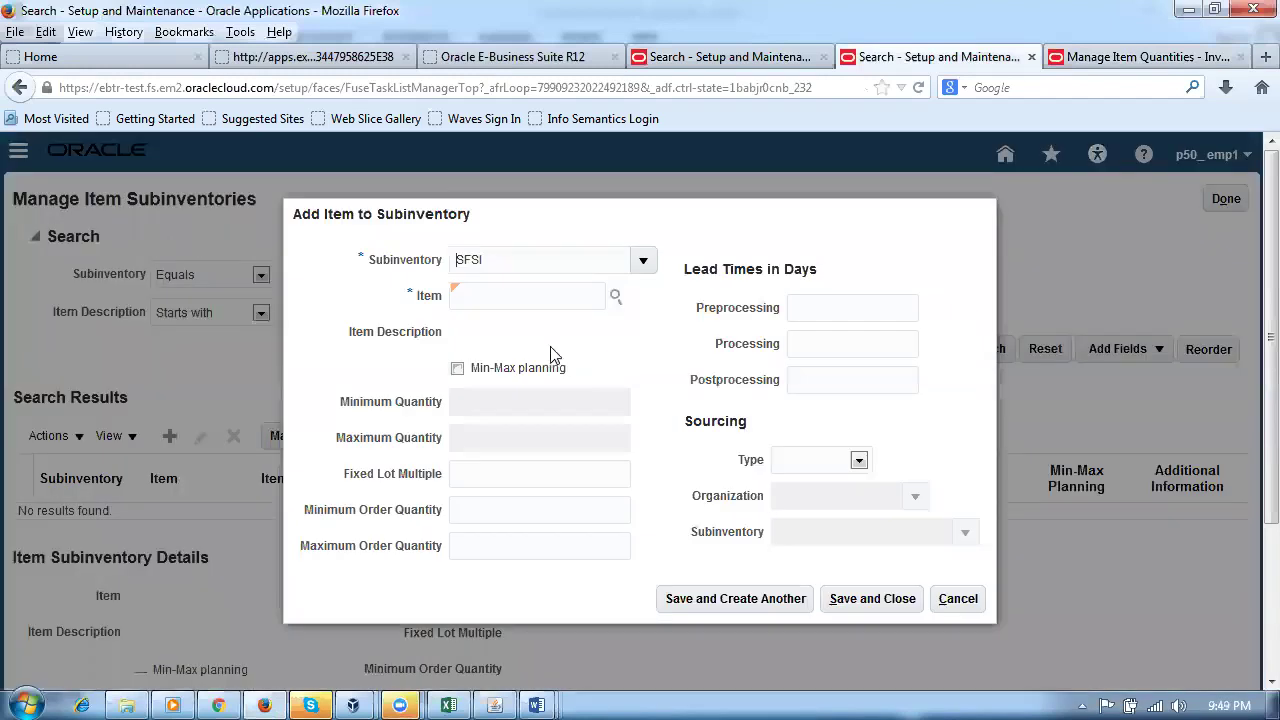
# Step: Add item p50_transfer_test to SFSI with Min-Max planning enabled
pyautogui.write('50_transfer_test')
pyautogui.press('Tab')
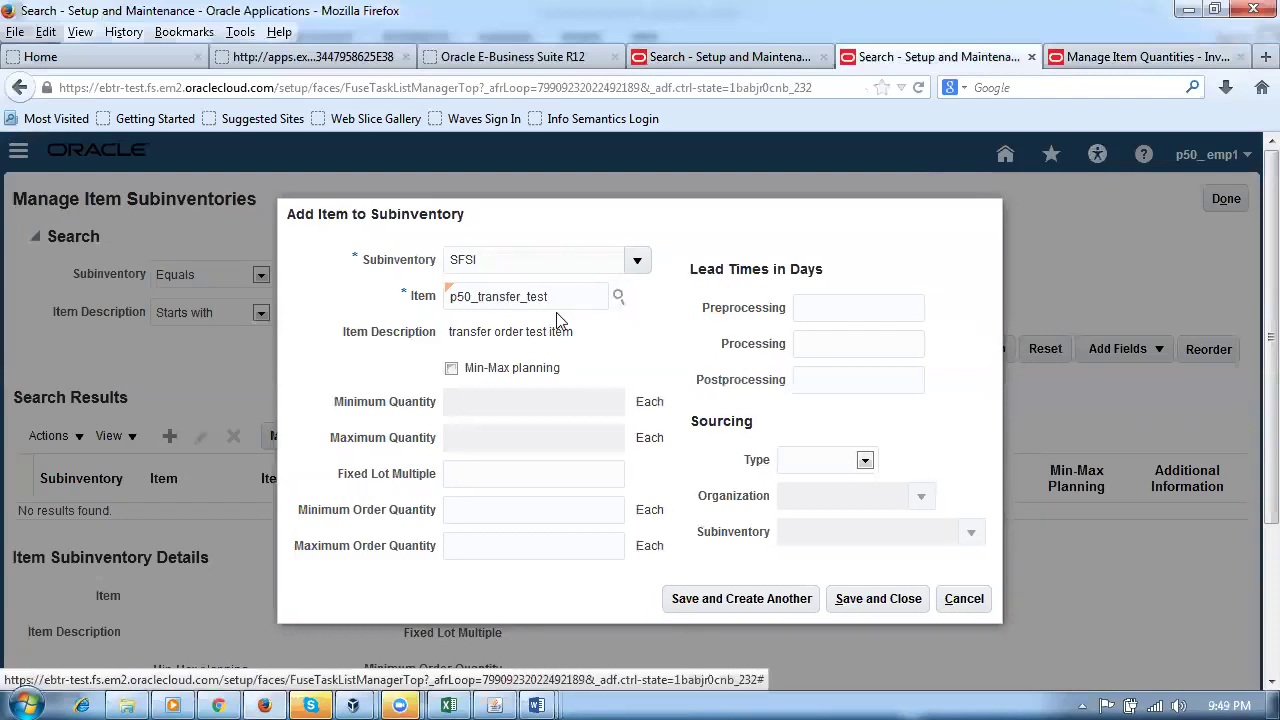
pyautogui.click(452, 370)
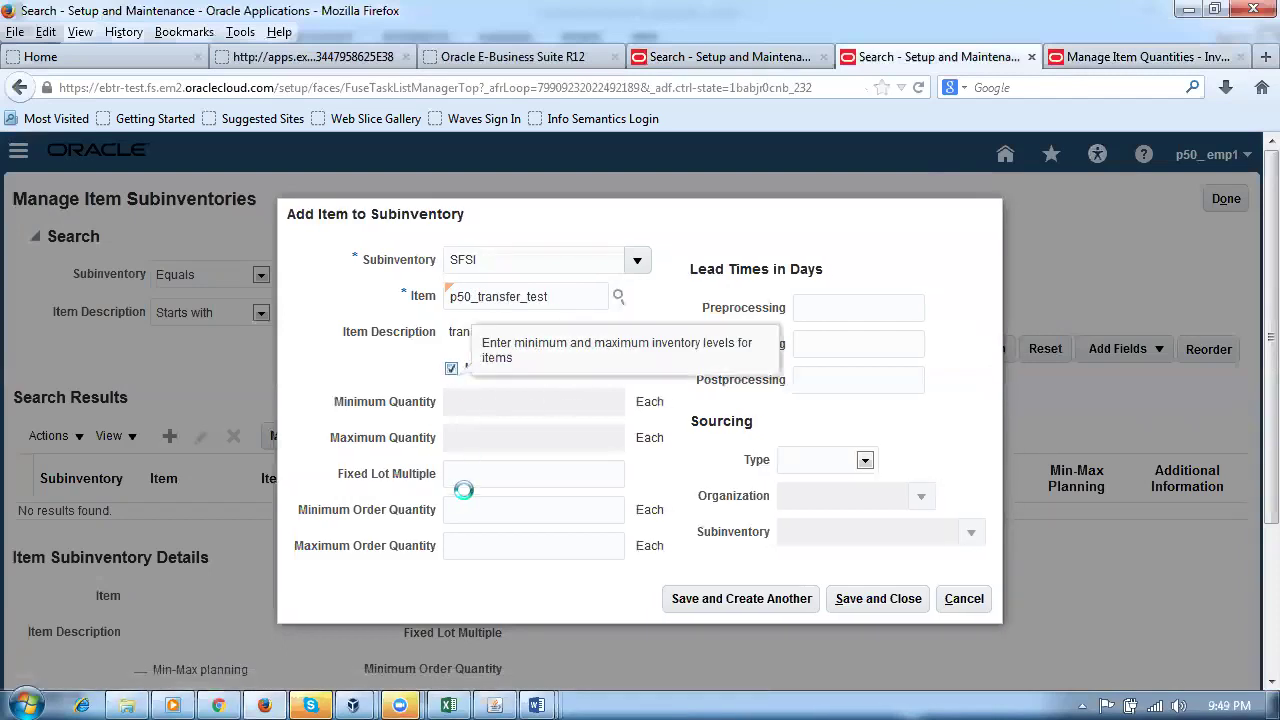
# Step: Enter minimum 10, maximum 50, fixed lot multiple 5, and order quantities 5 to 40
pyautogui.click(558, 403)
pyautogui.write('10')
pyautogui.press('Tab')
pyautogui.write('50')
pyautogui.press('Tab')
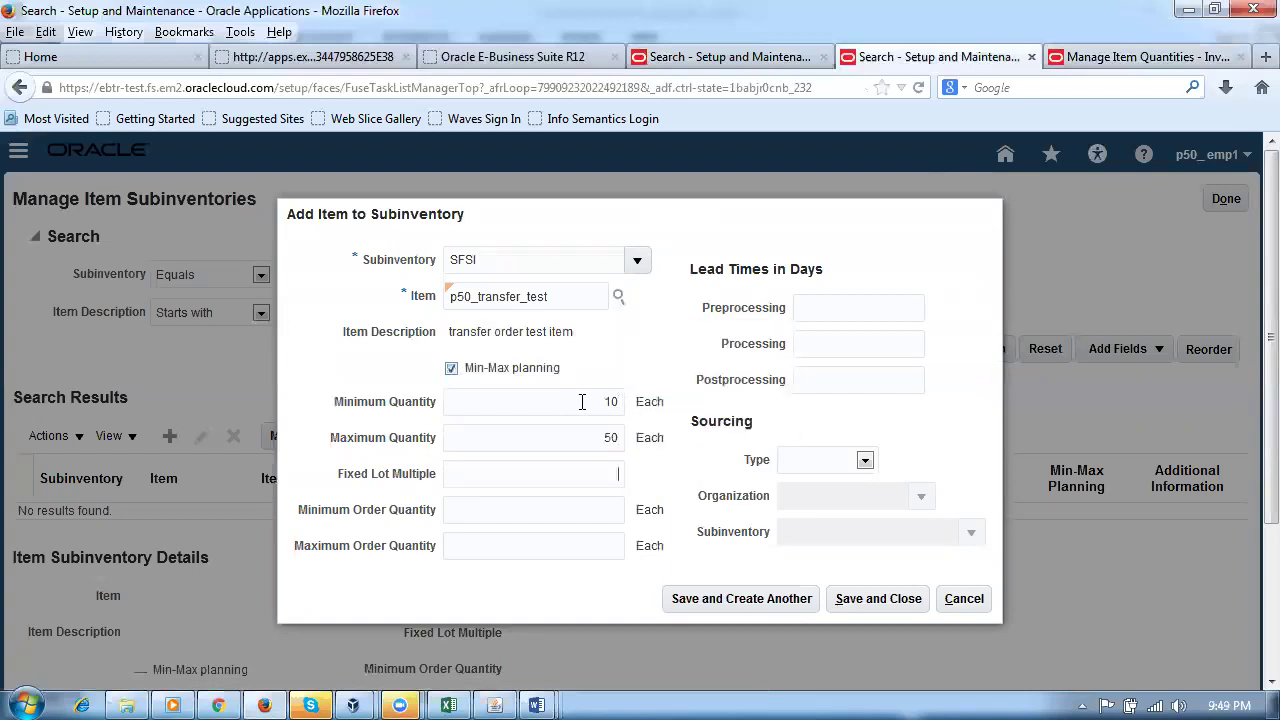
pyautogui.write('5')
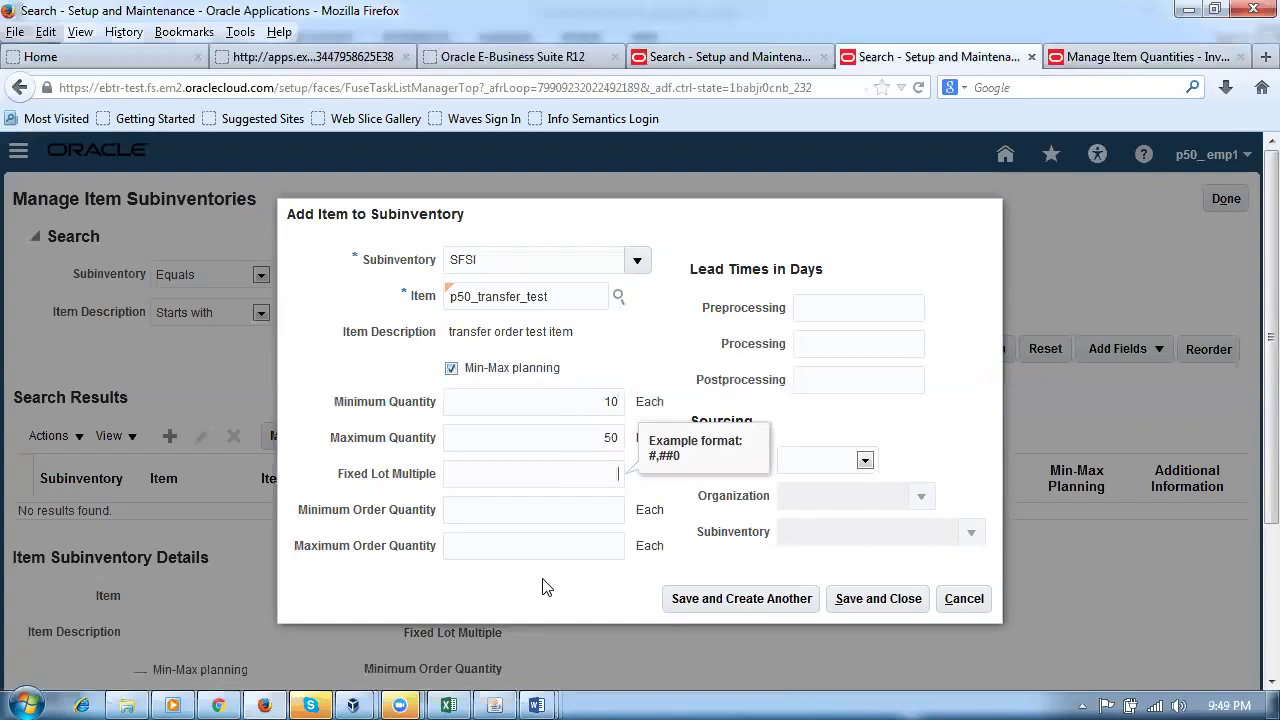
pyautogui.press('Tab')
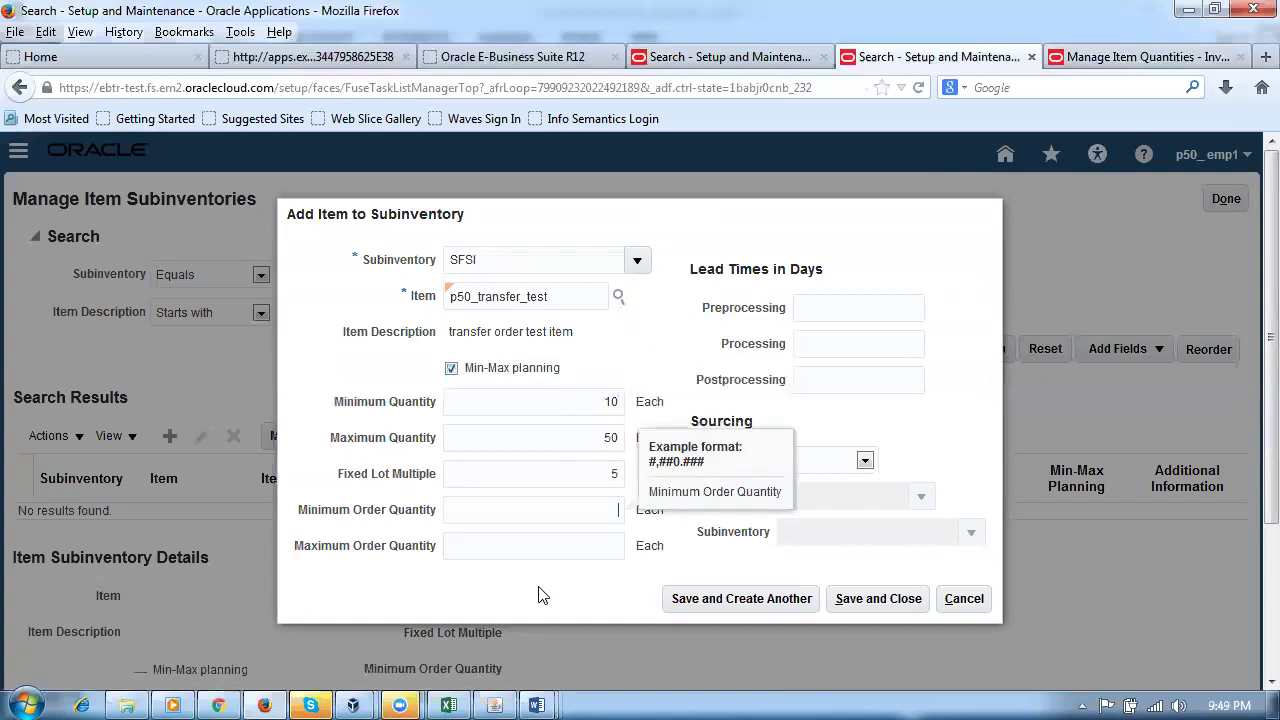
pyautogui.write('5')
pyautogui.press('Tab')
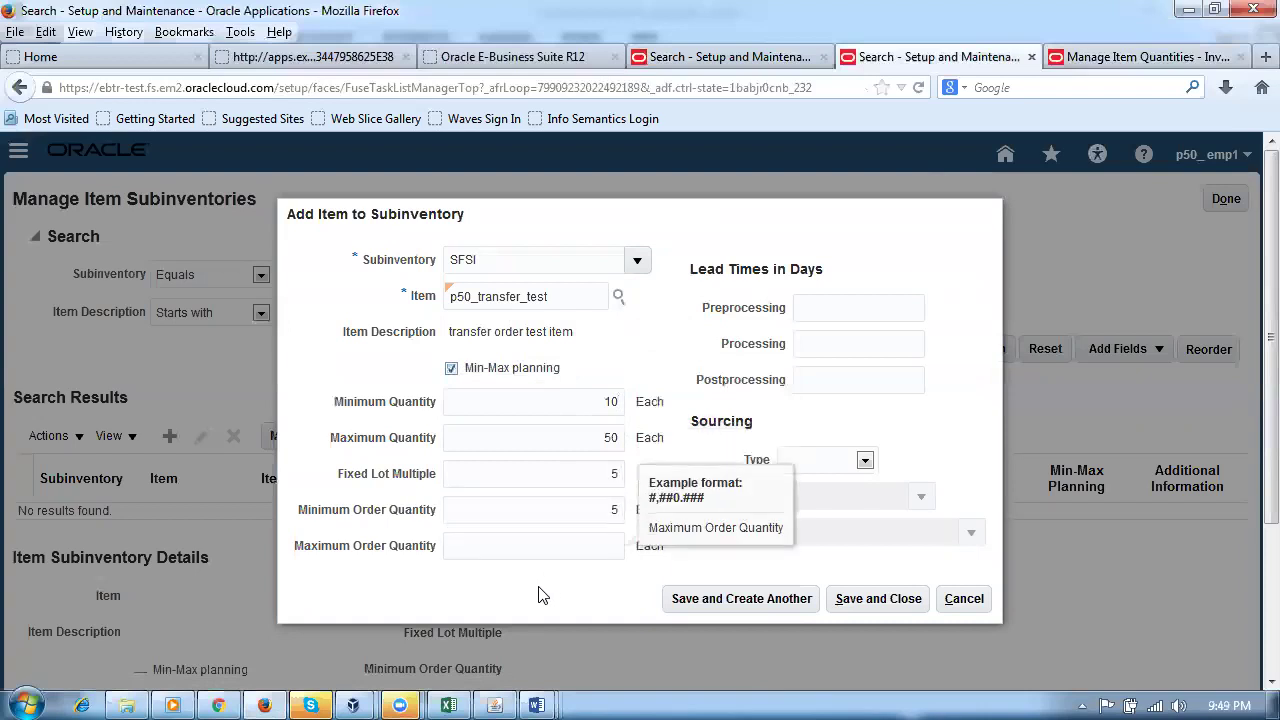
pyautogui.write('40')
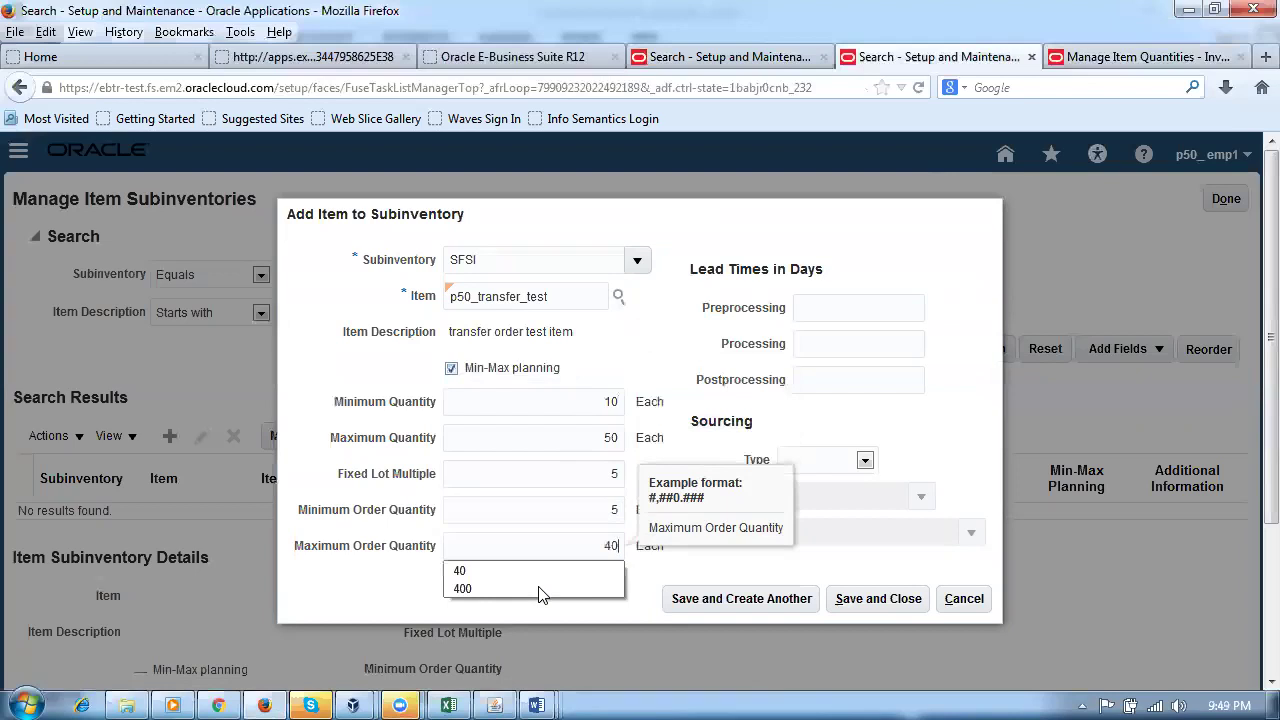
pyautogui.click(365, 585)
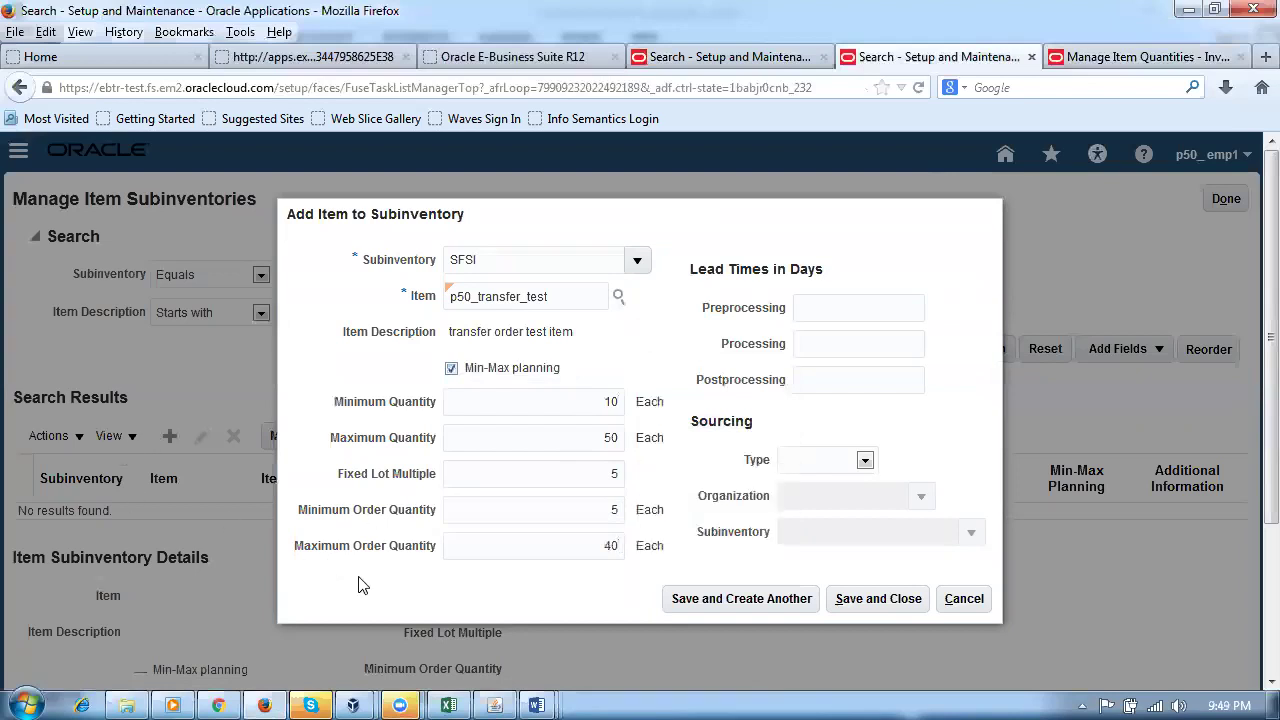
pyautogui.click(828, 462)
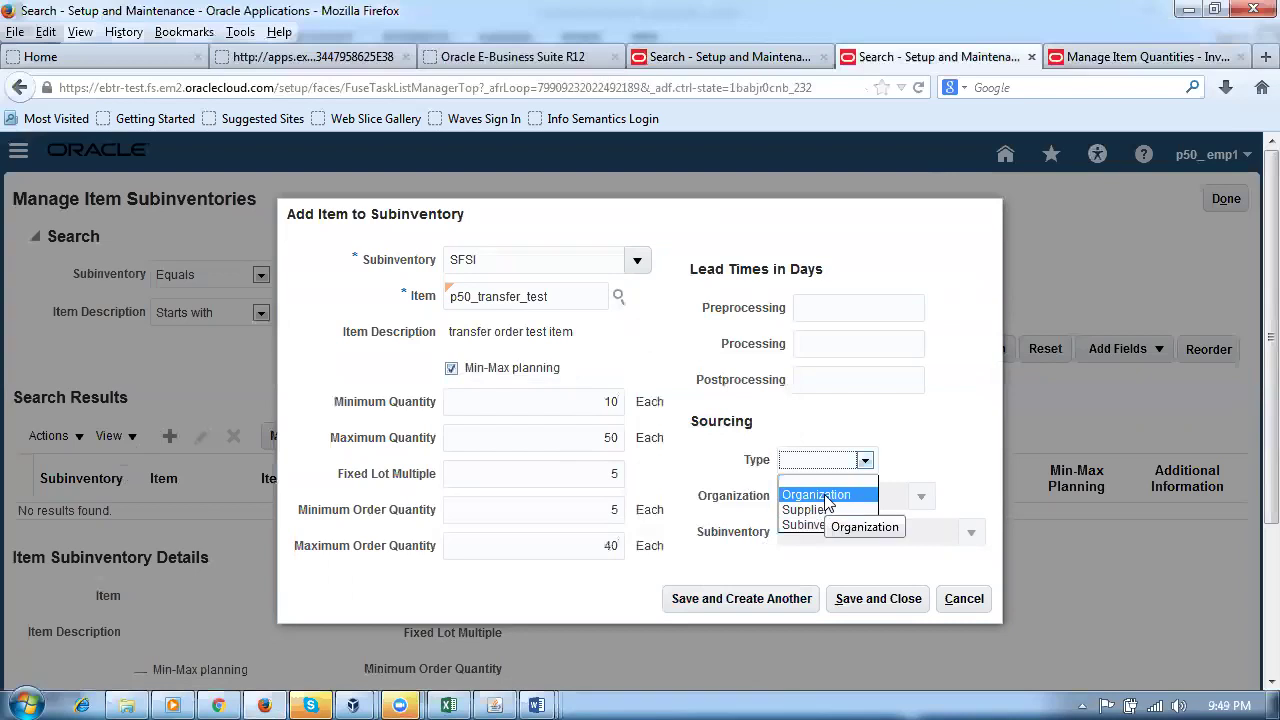
# Step: Set Sourcing Type to Organization with P501 as the source organization
pyautogui.click(826, 496)
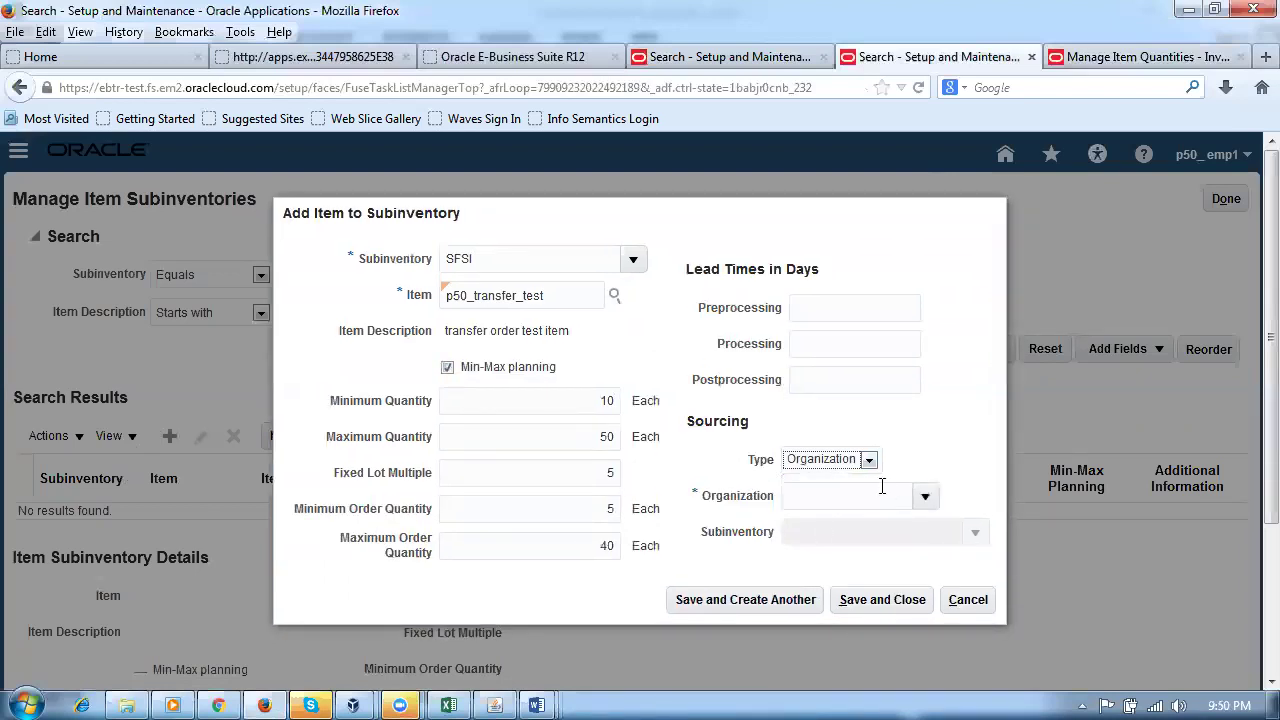
pyautogui.click(814, 502)
pyautogui.write('P50')
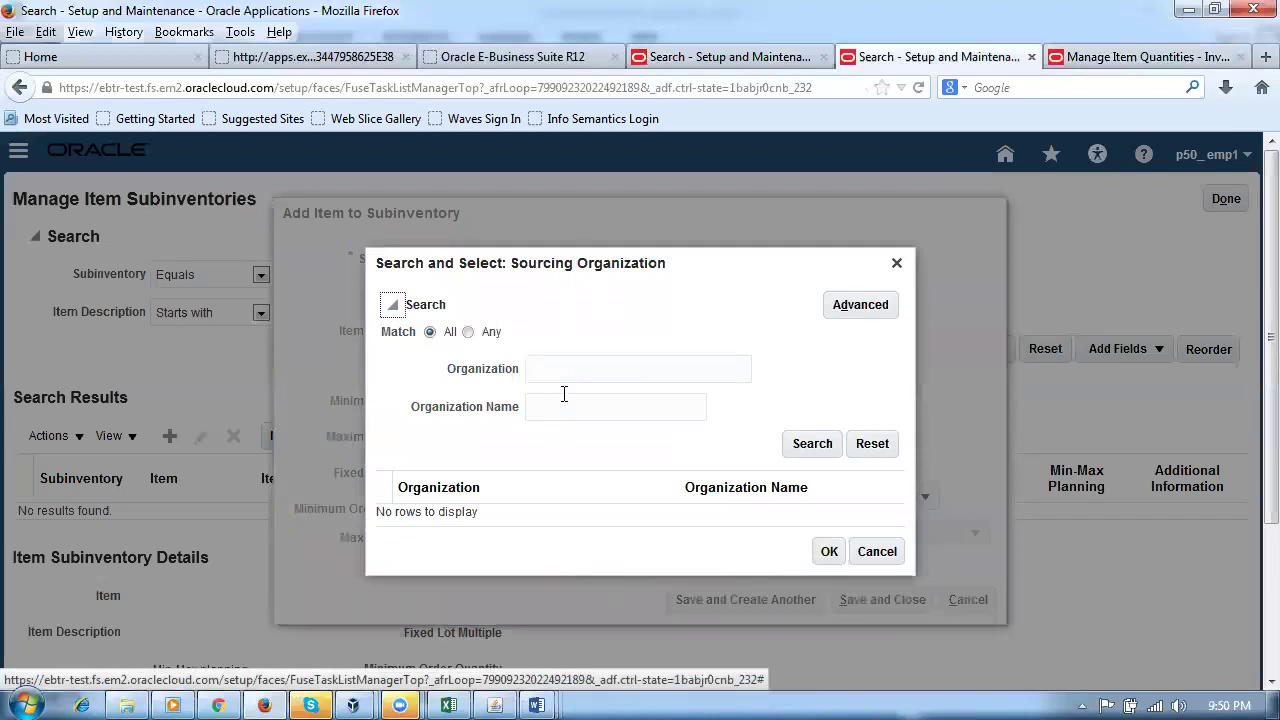
pyautogui.click(576, 377)
pyautogui.write('P50')
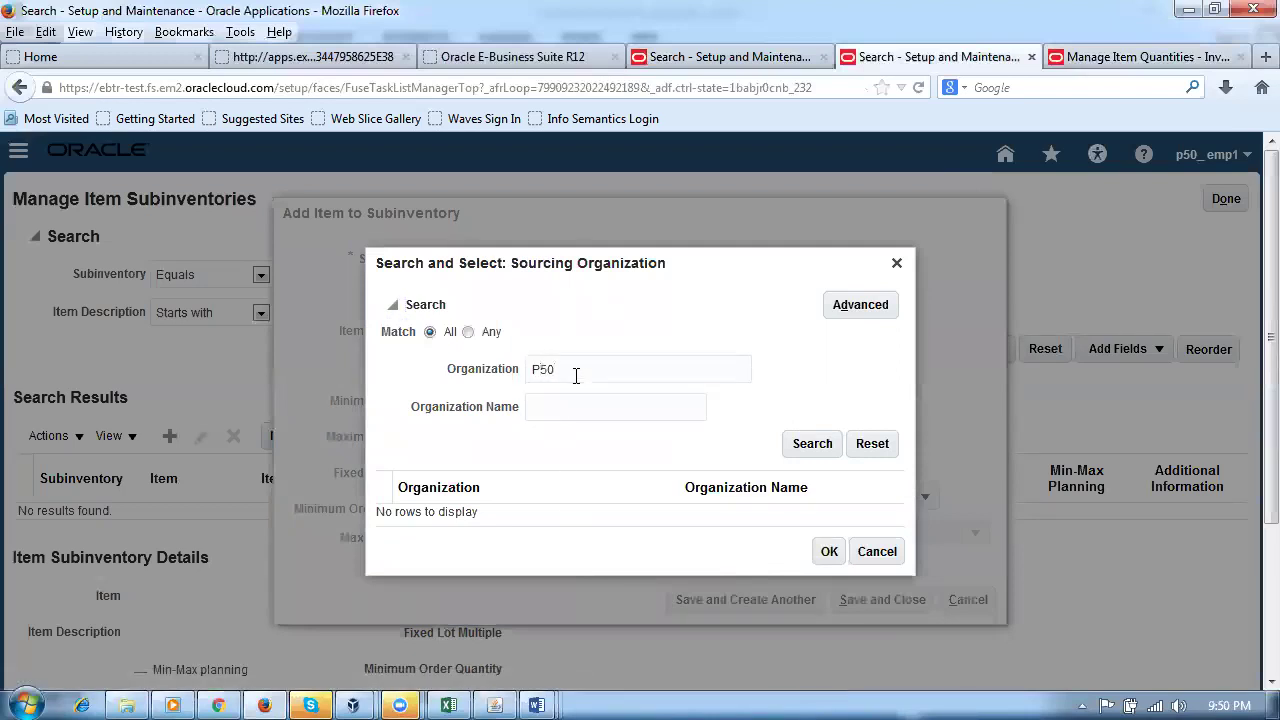
pyautogui.press('Return')
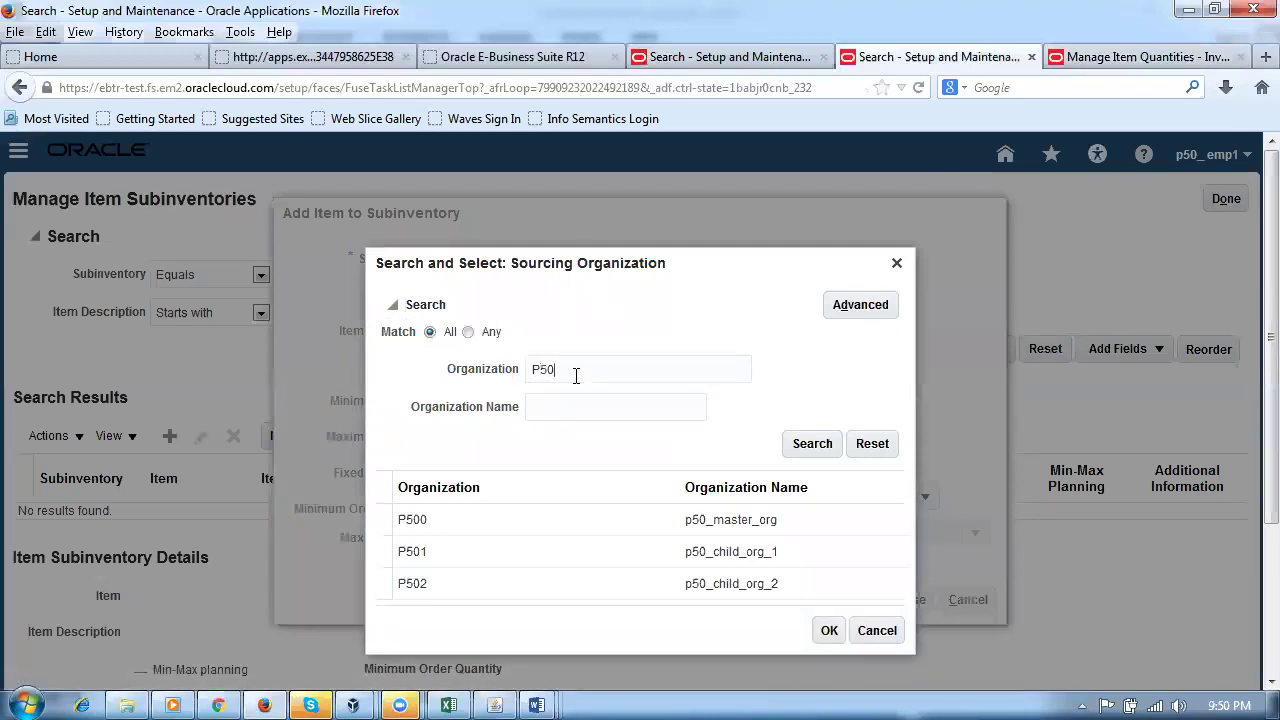
pyautogui.click(540, 520)
pyautogui.click(833, 592)
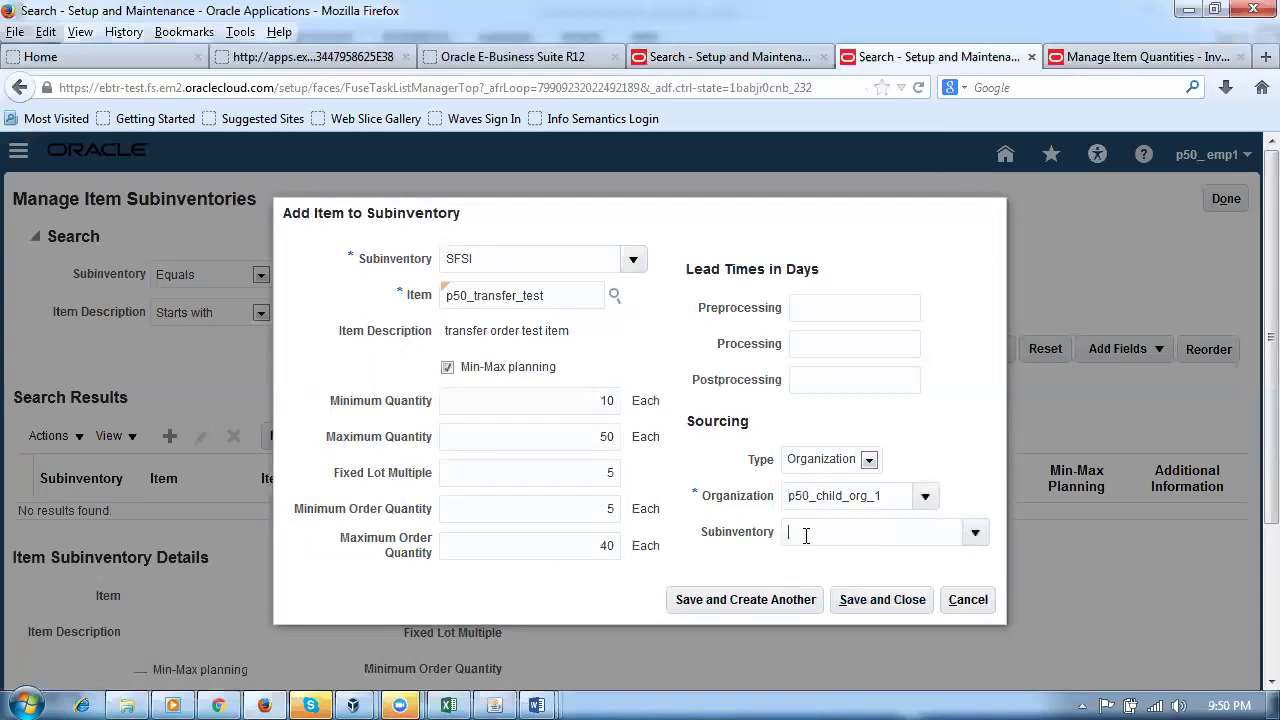
# Step: Leave the source subinventory blank and keep the maximum order quantity at 40
pyautogui.click(786, 606)
pyautogui.click(976, 533)
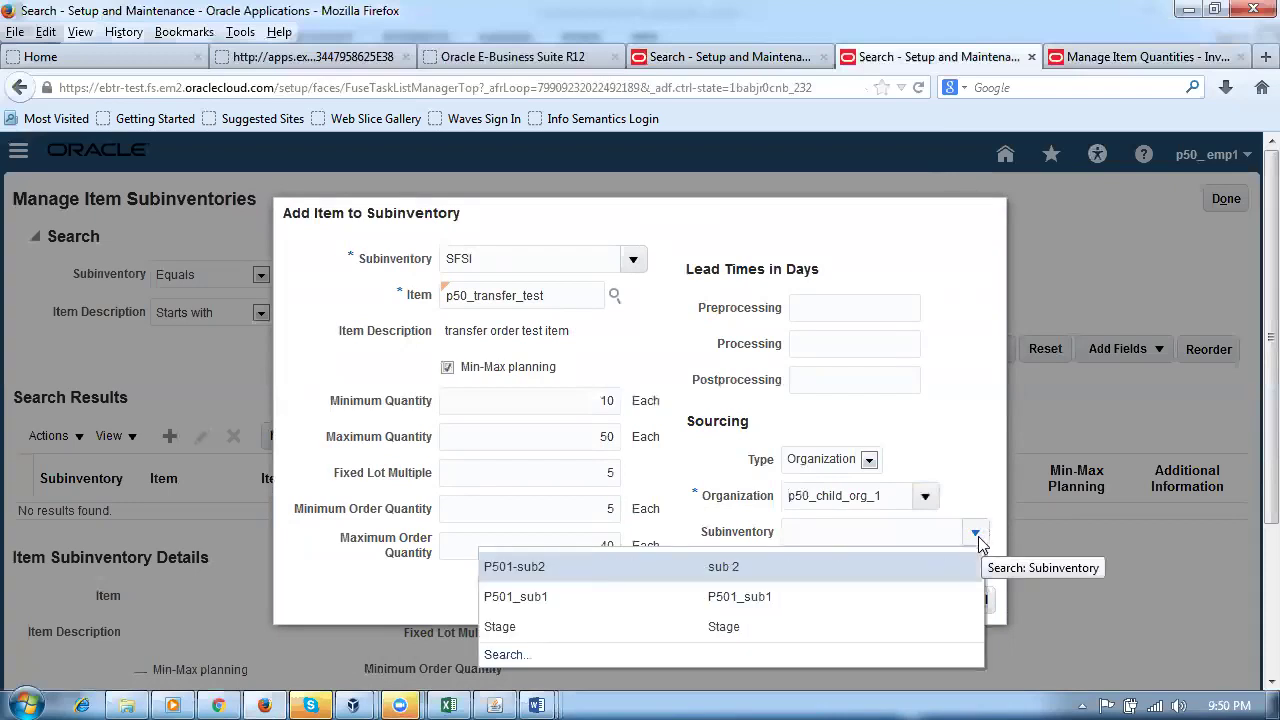
pyautogui.click(952, 428)
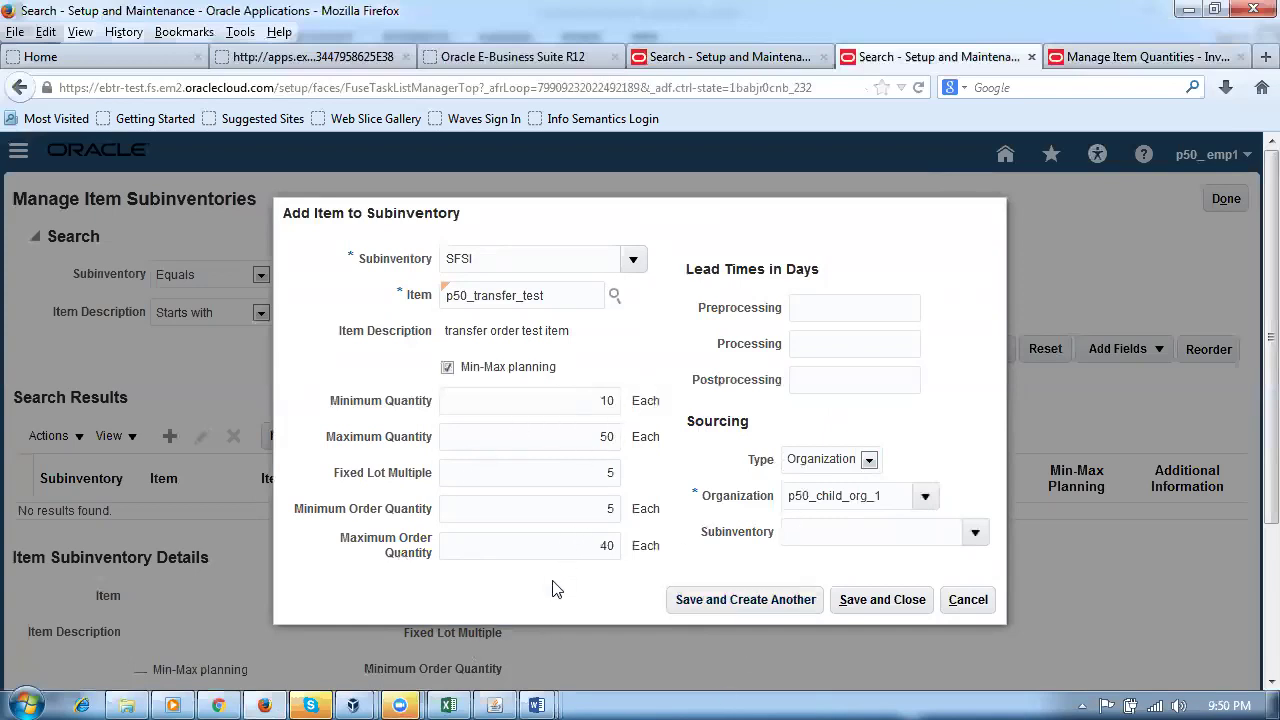
pyautogui.doubleClick(570, 547)
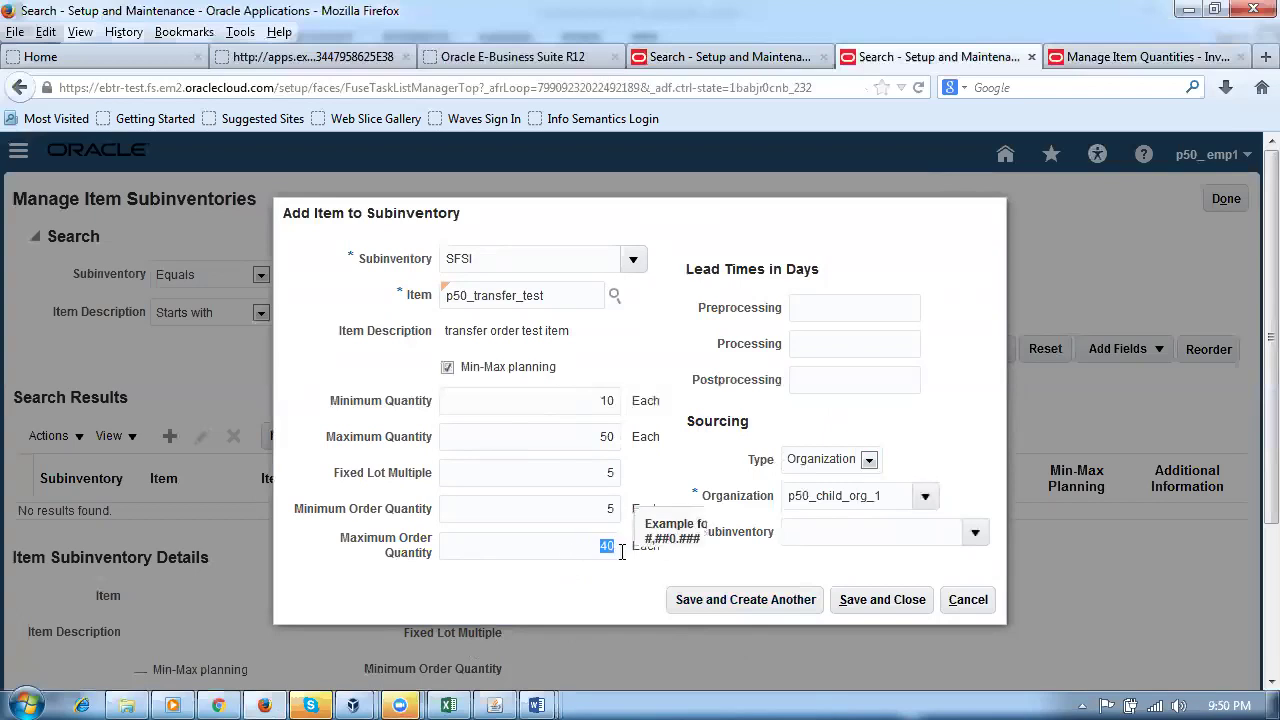
pyautogui.click(599, 611)
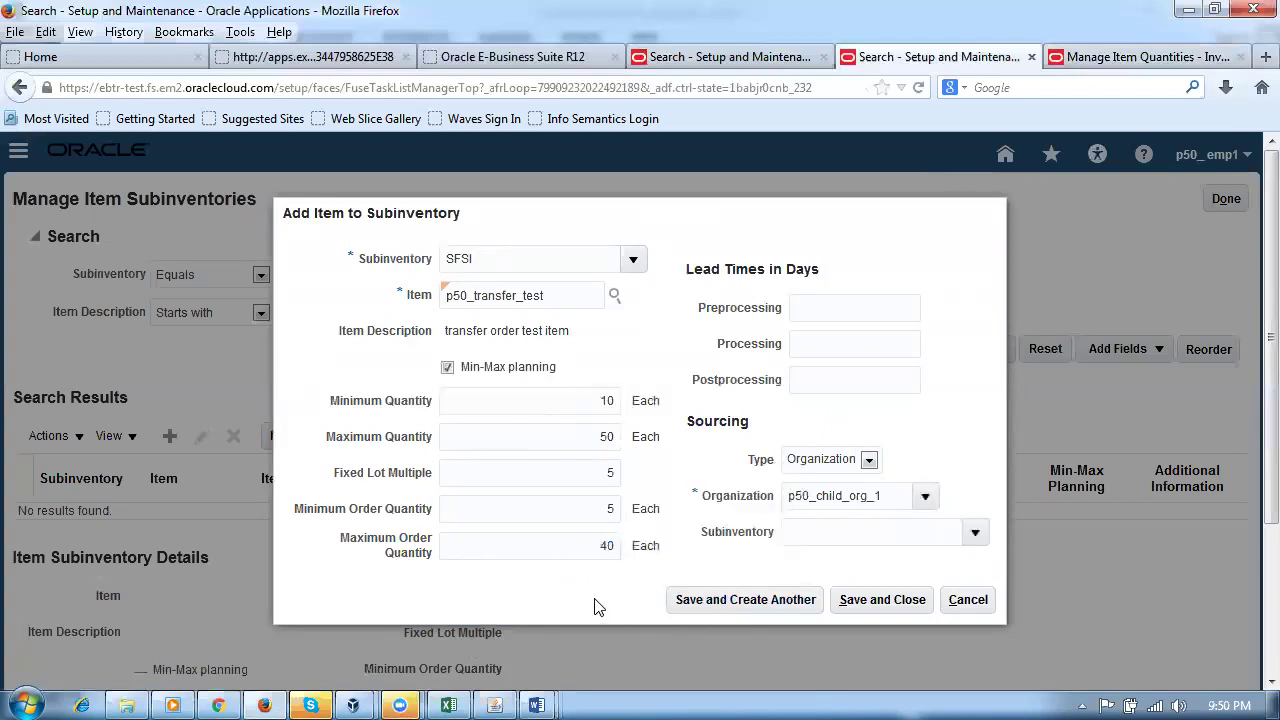
# Step: Save the SFSI item assignment, then start a new process in Scheduled Processes
pyautogui.click(868, 606)
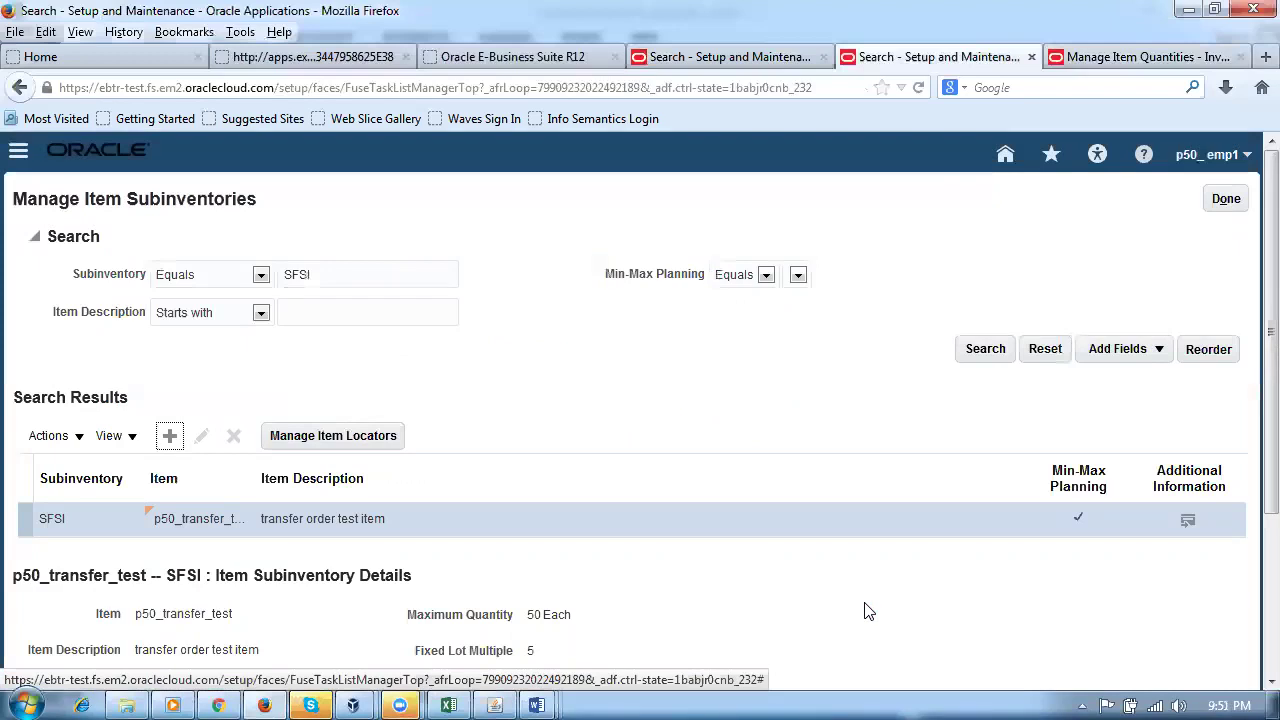
pyautogui.click(1228, 198)
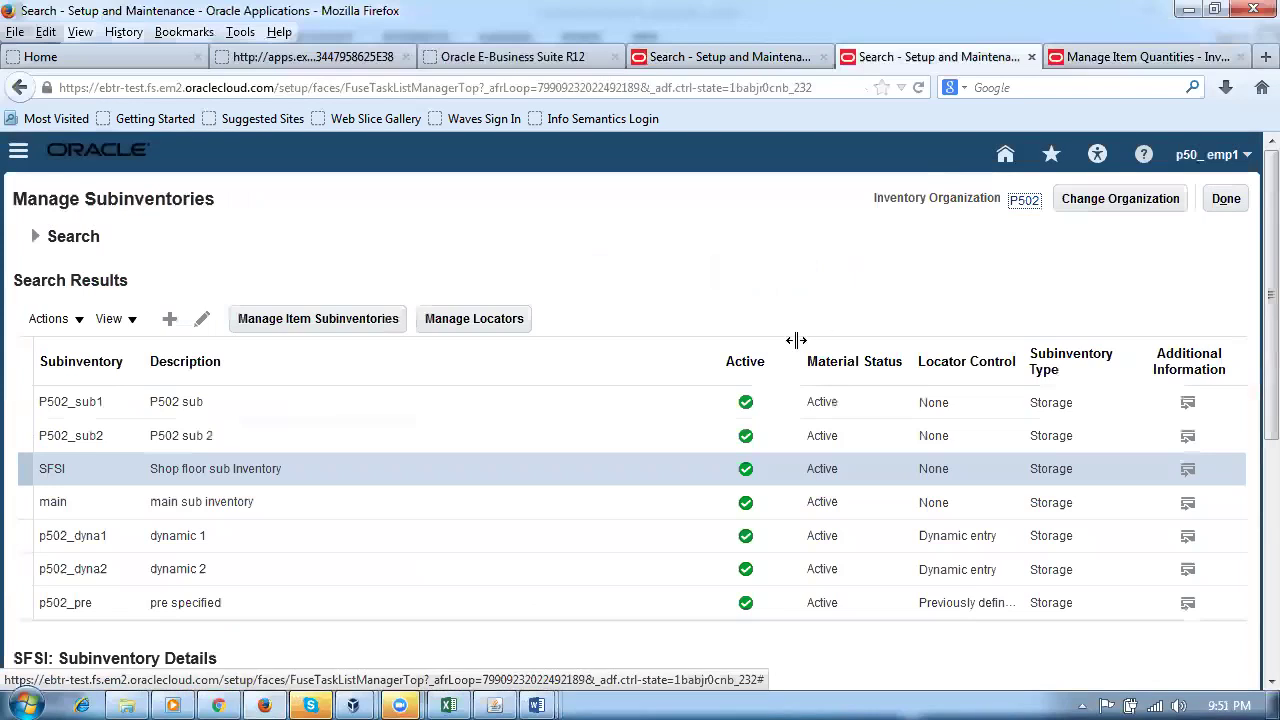
pyautogui.click(18, 150)
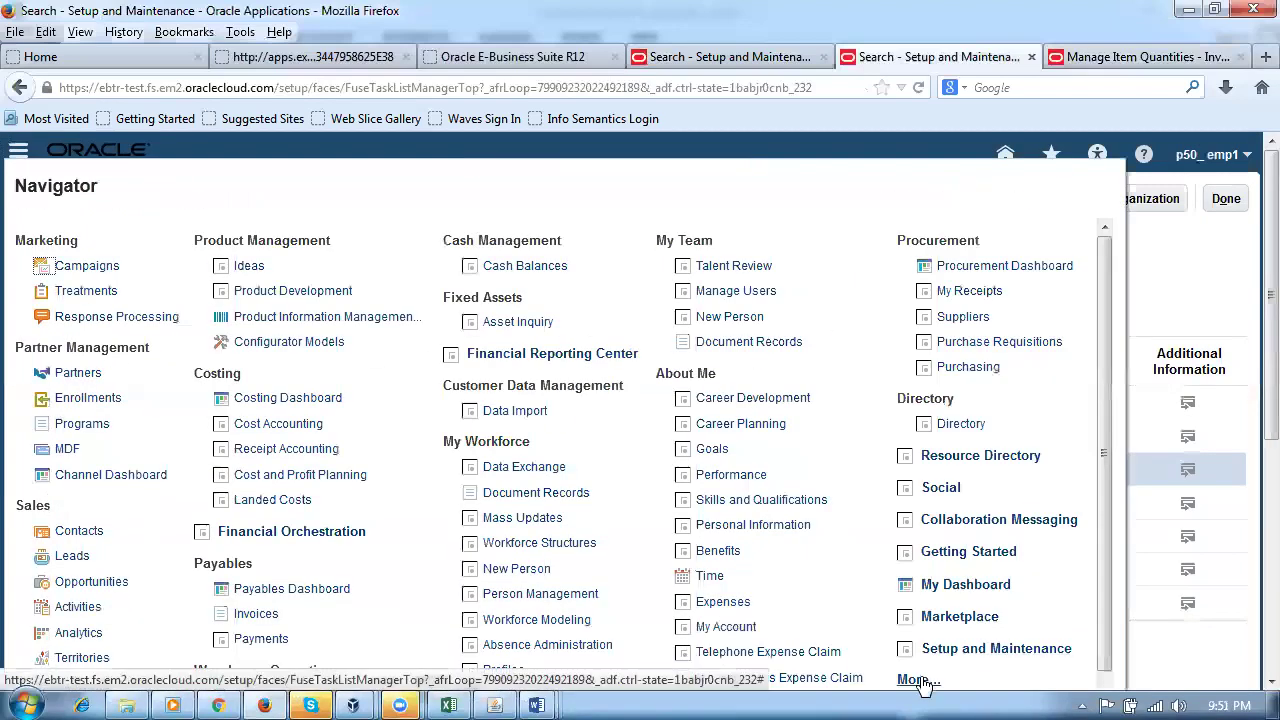
pyautogui.click(918, 679)
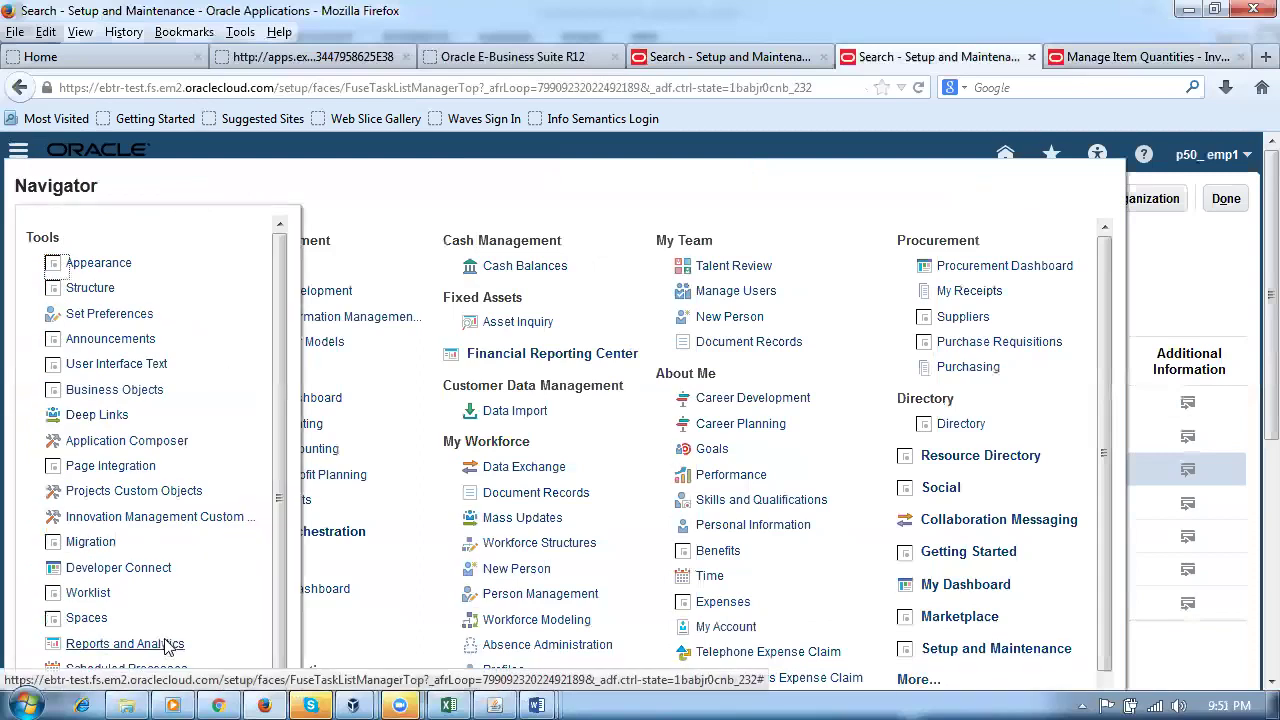
pyautogui.scroll(-1, 168, 645)
pyautogui.click(157, 630)
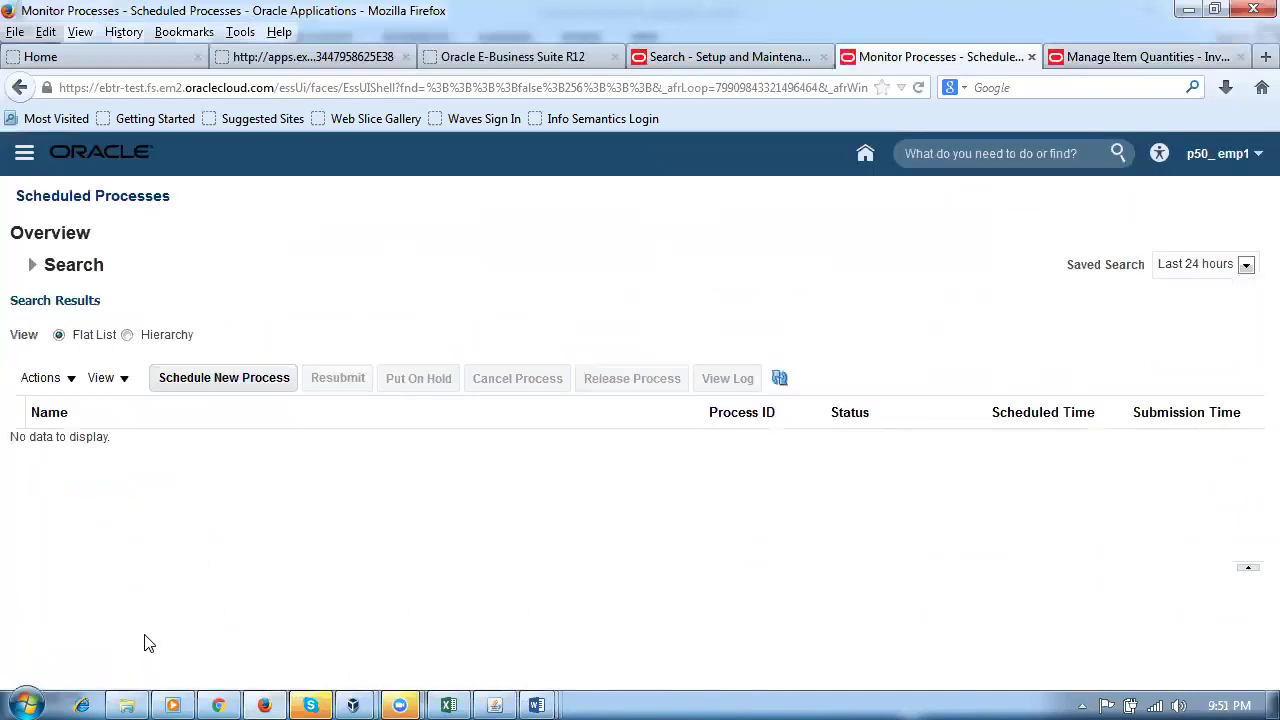
pyautogui.click(258, 382)
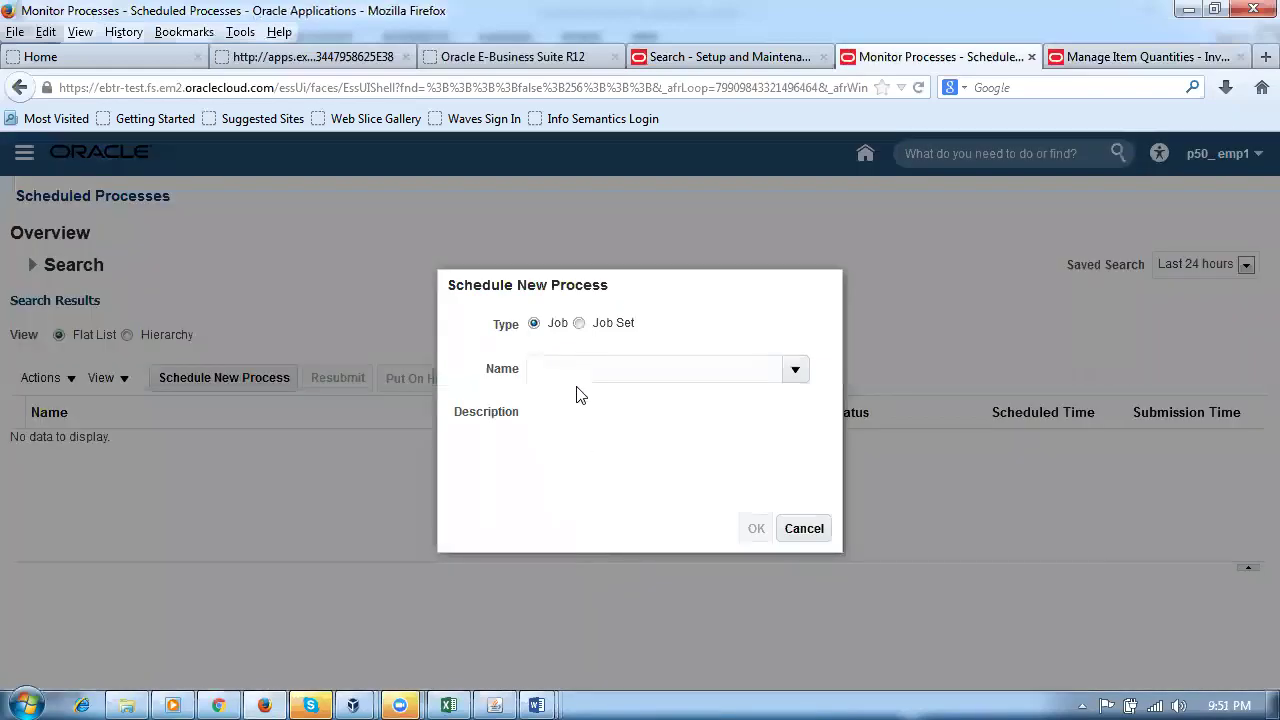
# Step: Choose Print Min-Max Planning Report as the new process to schedule
pyautogui.click(578, 375)
pyautogui.write('print min')
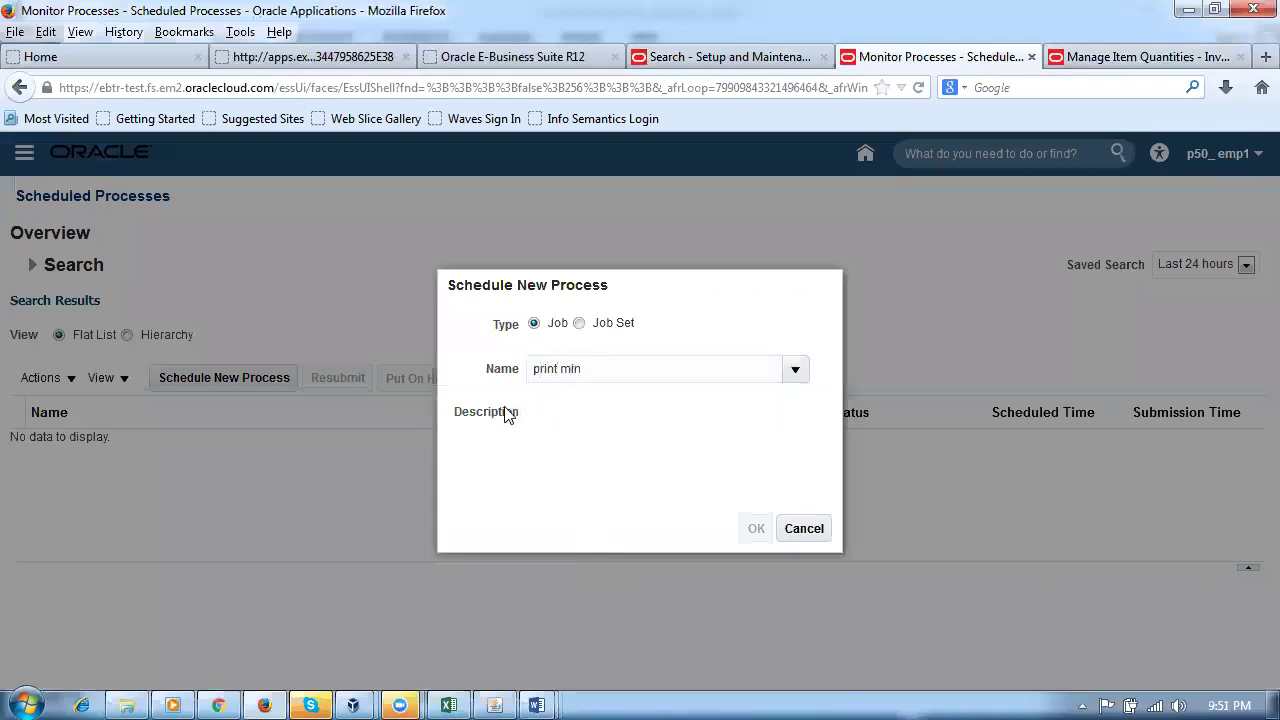
pyautogui.click(634, 466)
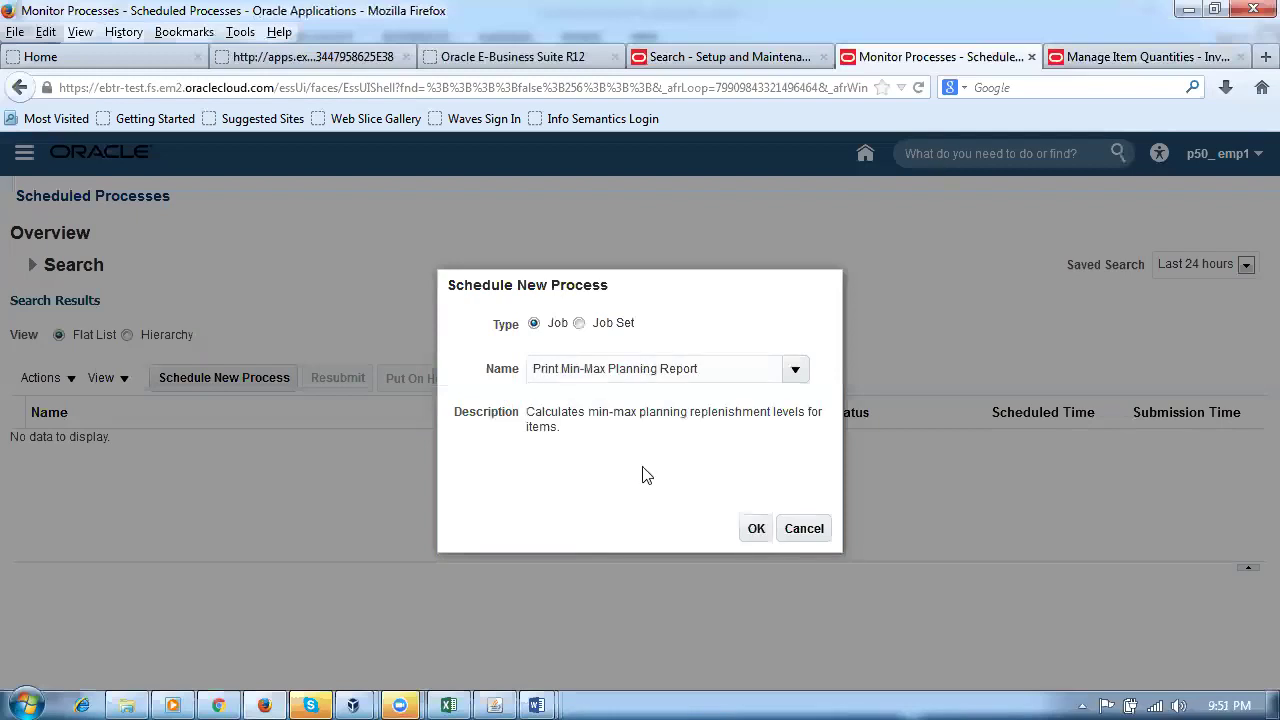
pyautogui.click(756, 530)
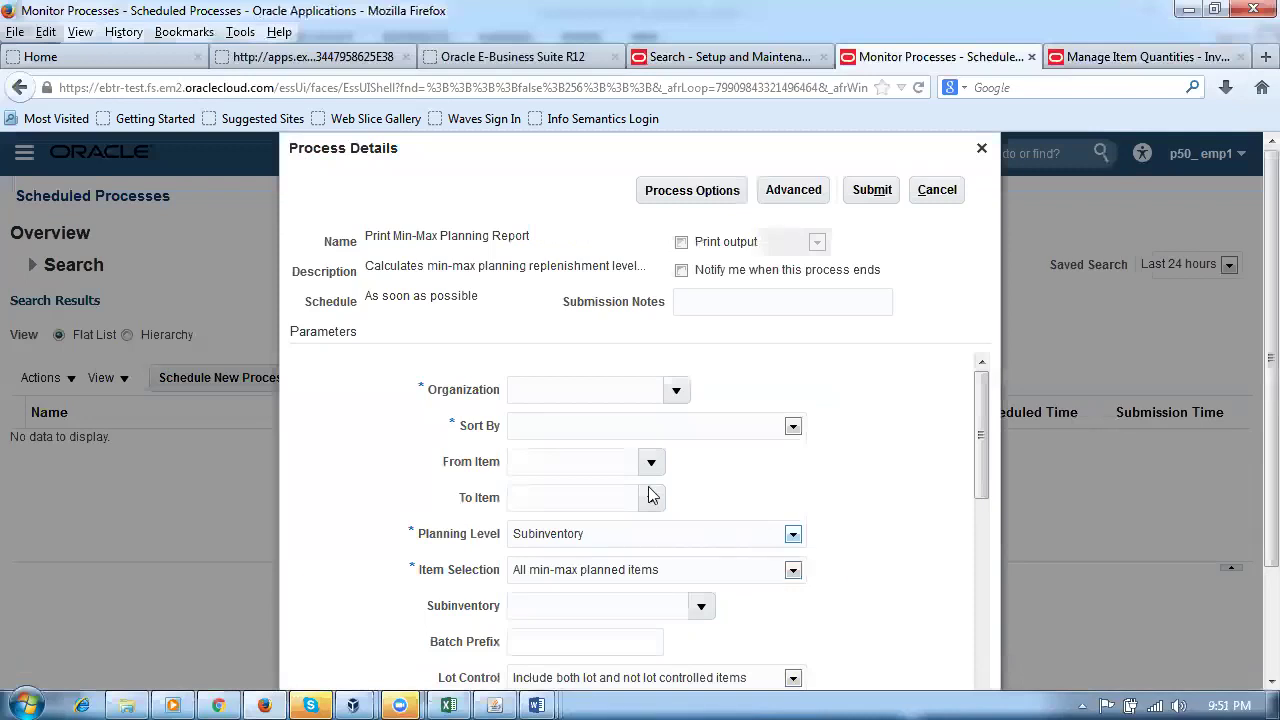
# Step: Set organization P502, sort by inventory item, planning level Subinventory, and subinventory SFSI
pyautogui.click(548, 393)
pyautogui.click(592, 431)
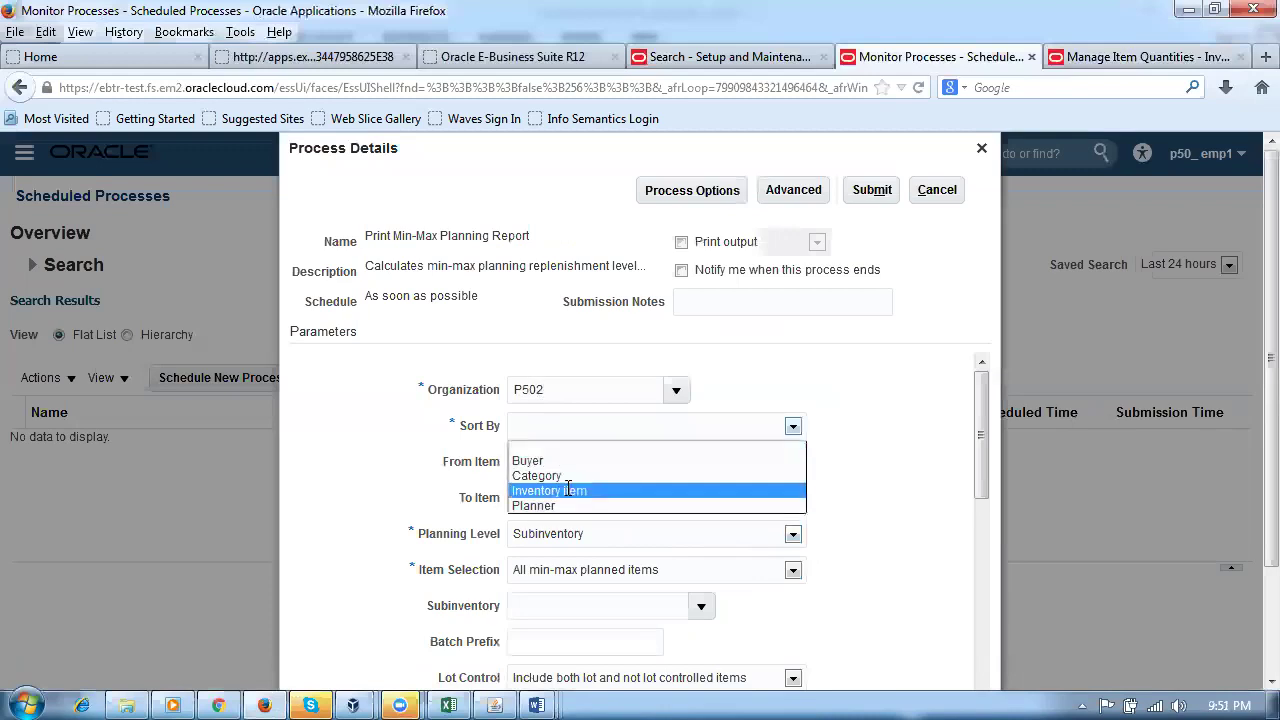
pyautogui.click(567, 489)
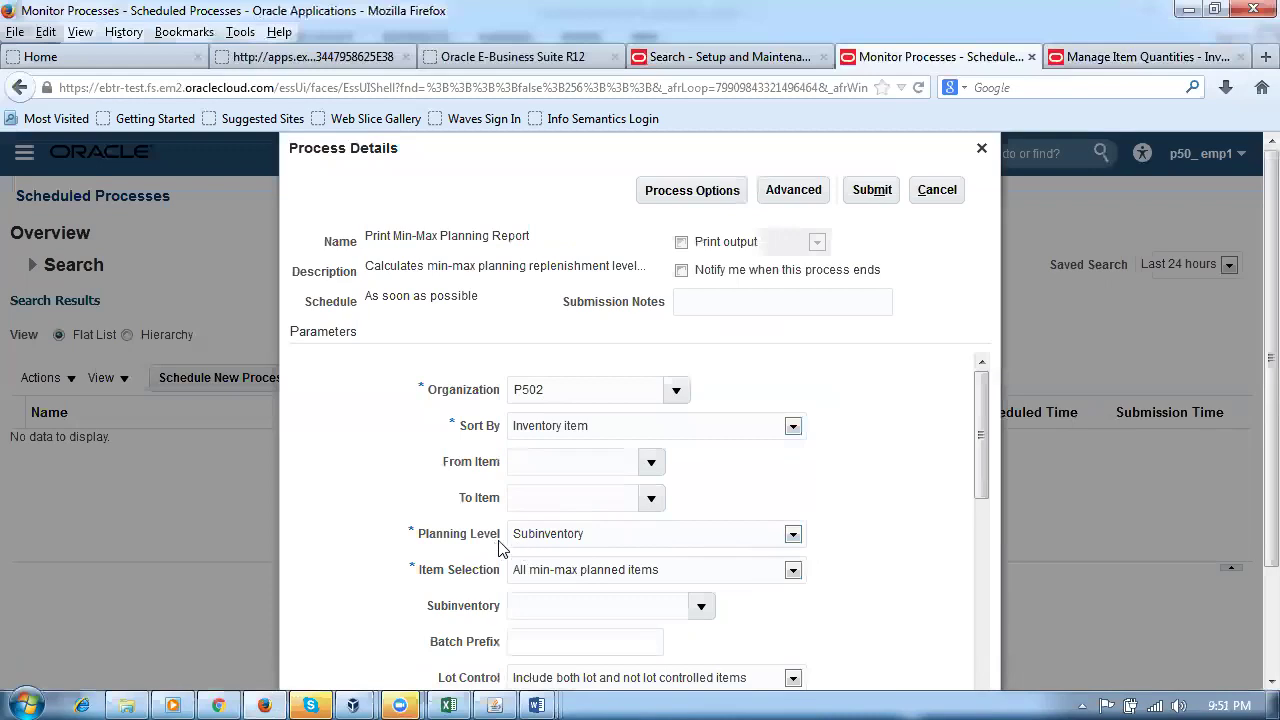
pyautogui.click(567, 540)
pyautogui.click(567, 540)
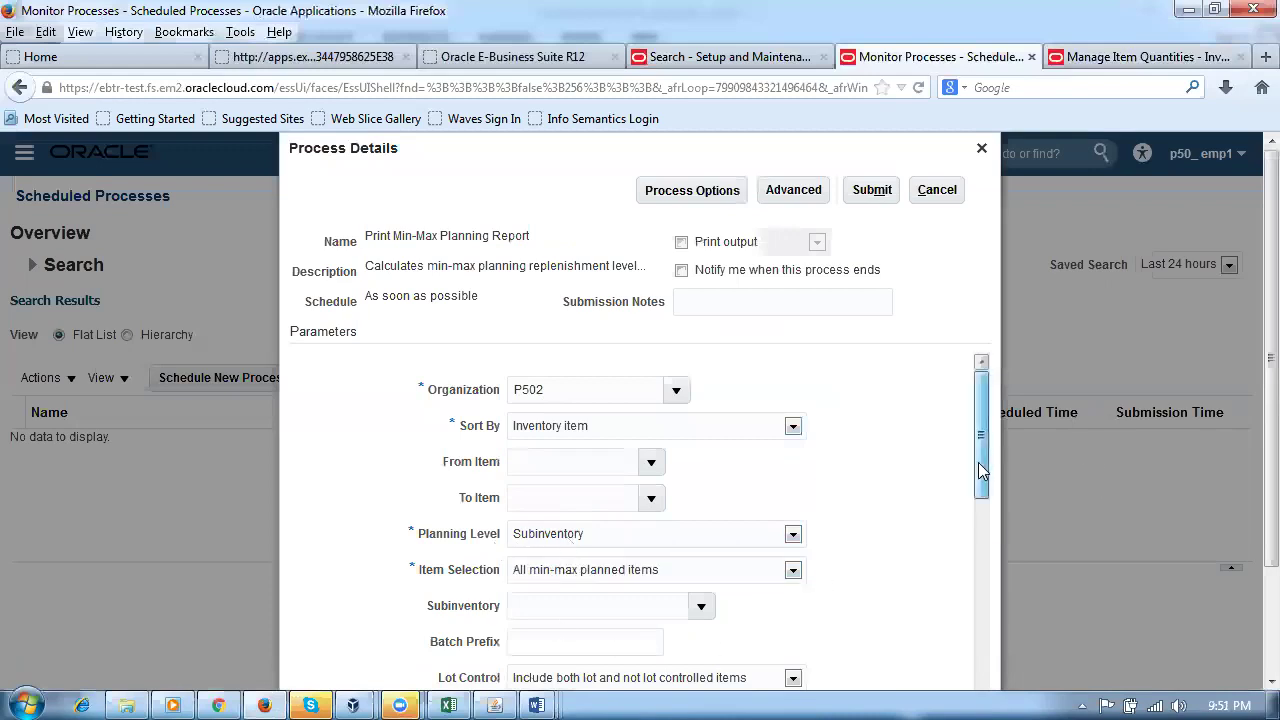
pyautogui.moveTo(977, 462); pyautogui.dragTo(977, 510)
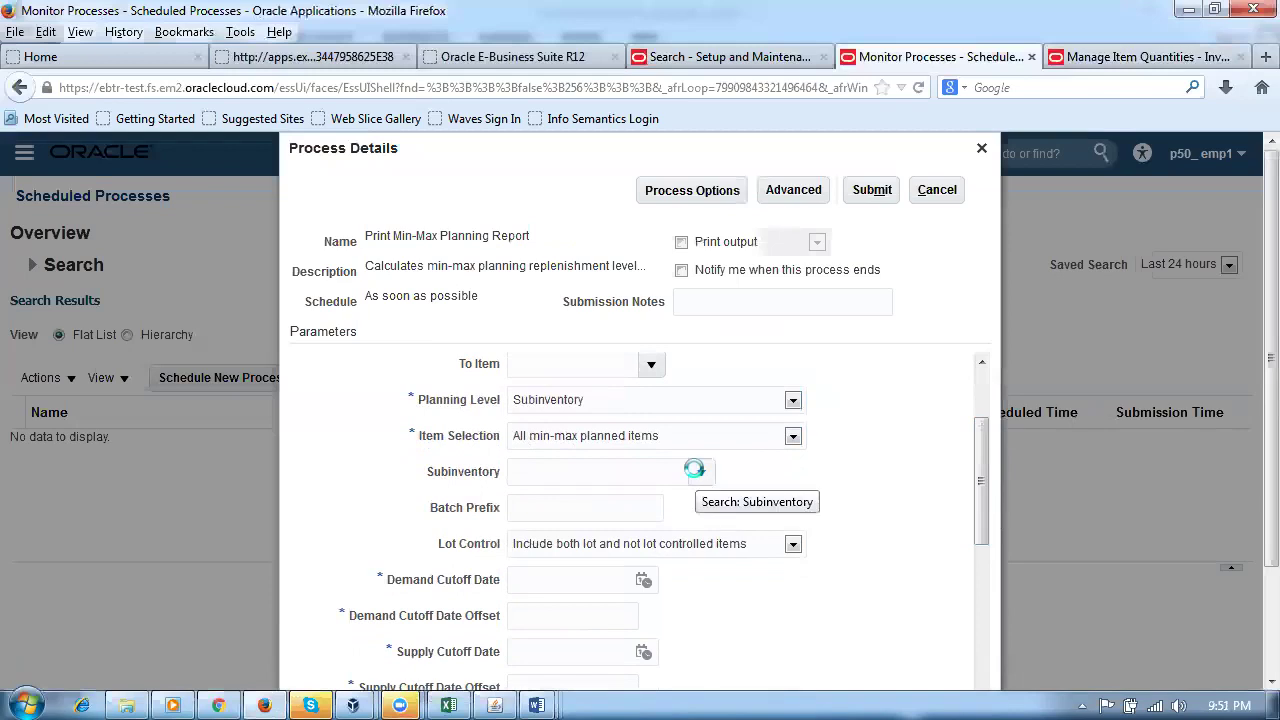
pyautogui.click(699, 475)
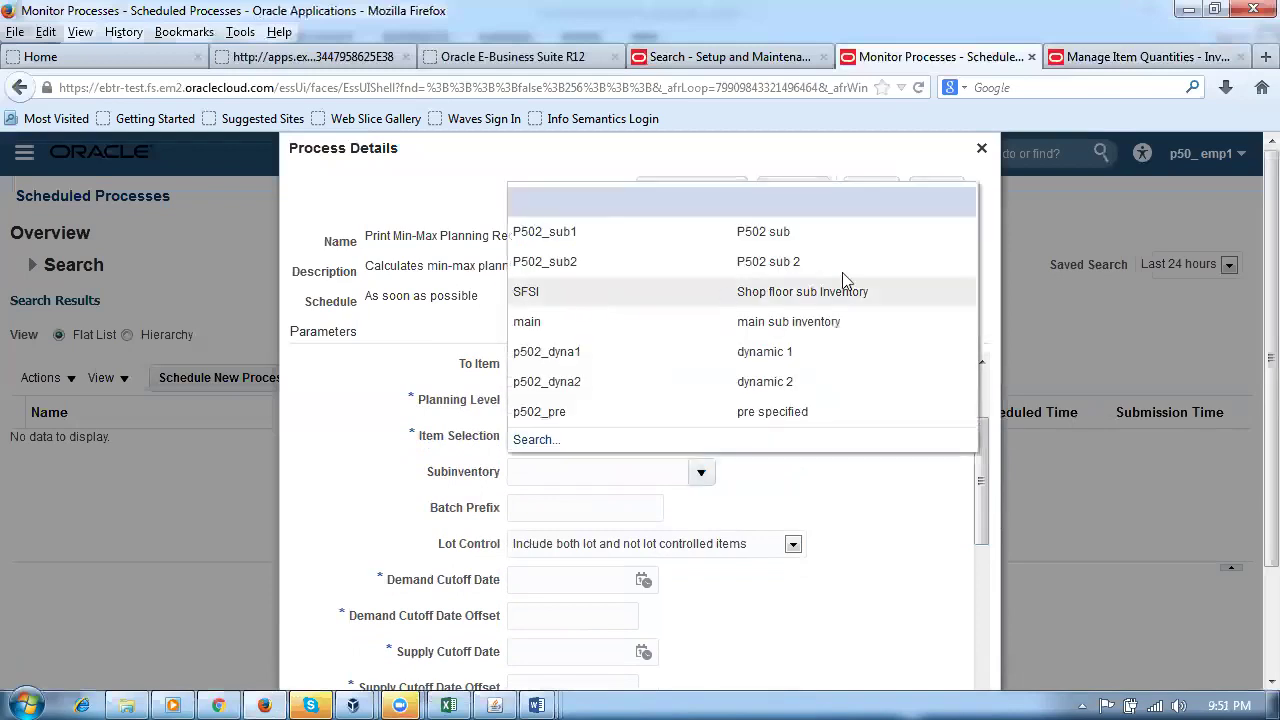
pyautogui.click(780, 300)
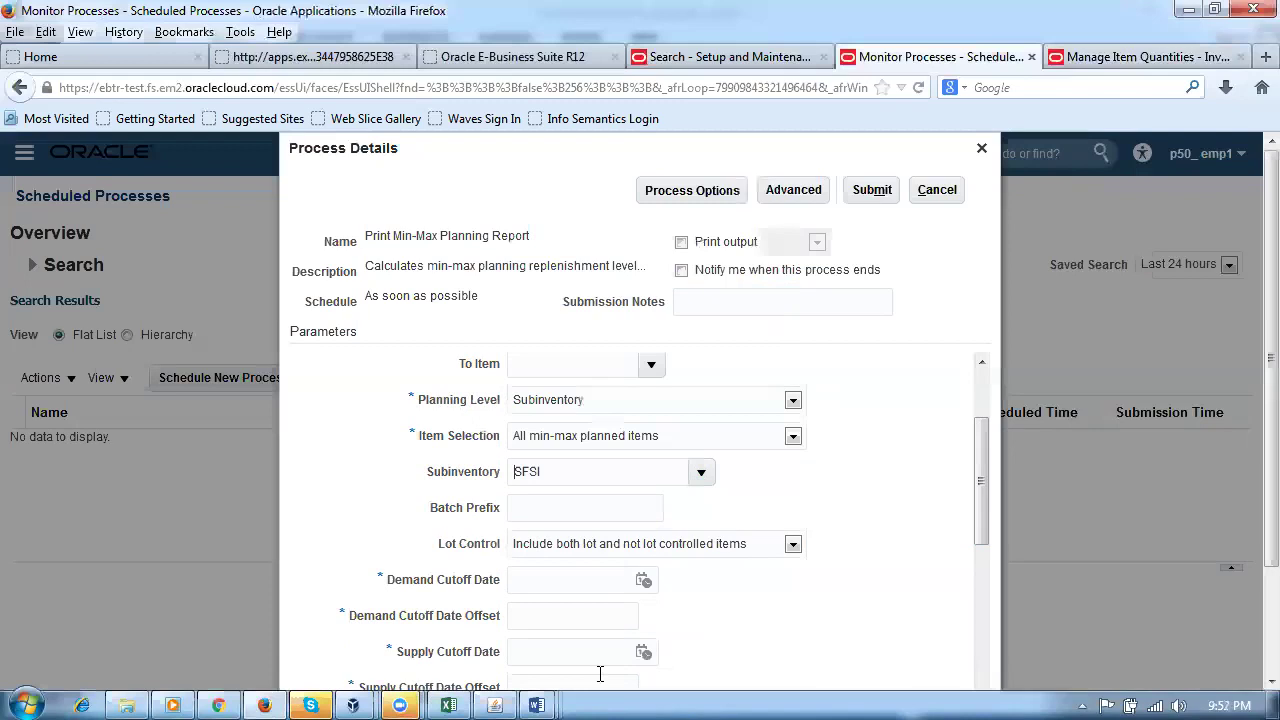
# Step: Set the demand and supply cutoff dates to 5/30/18 with offsets of 0
pyautogui.moveTo(984, 452); pyautogui.dragTo(984, 488)
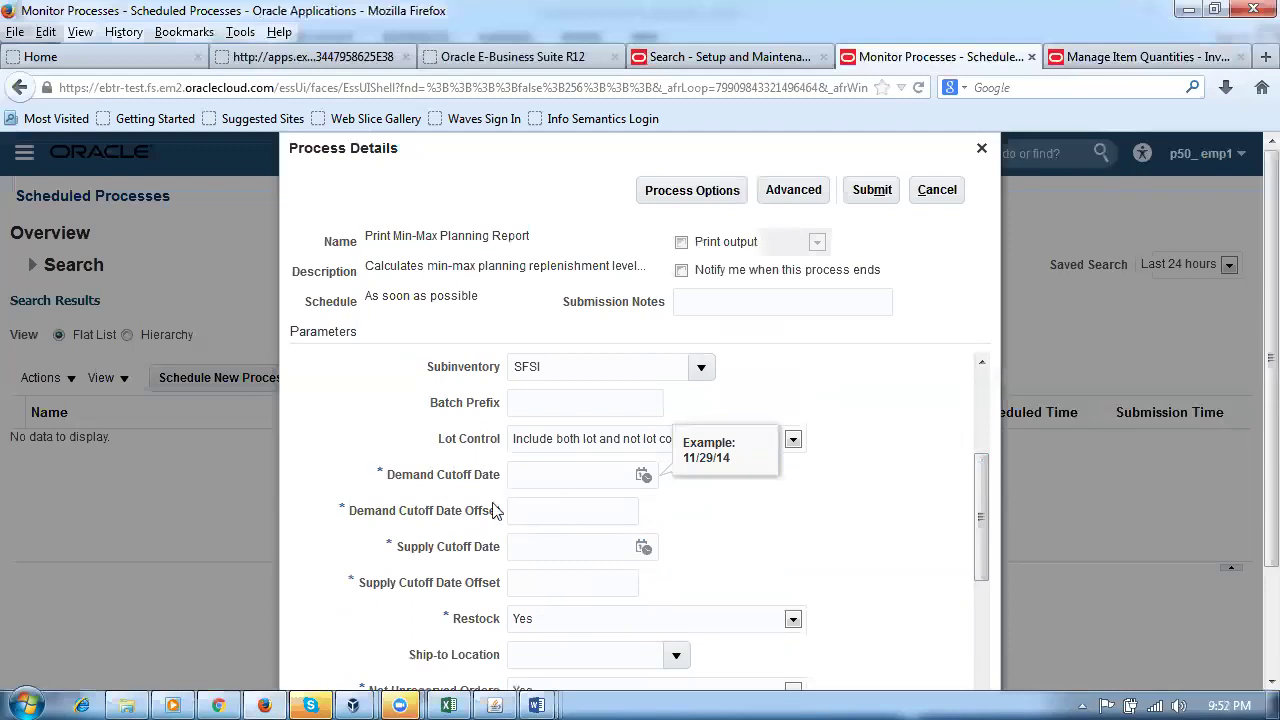
pyautogui.click(643, 476)
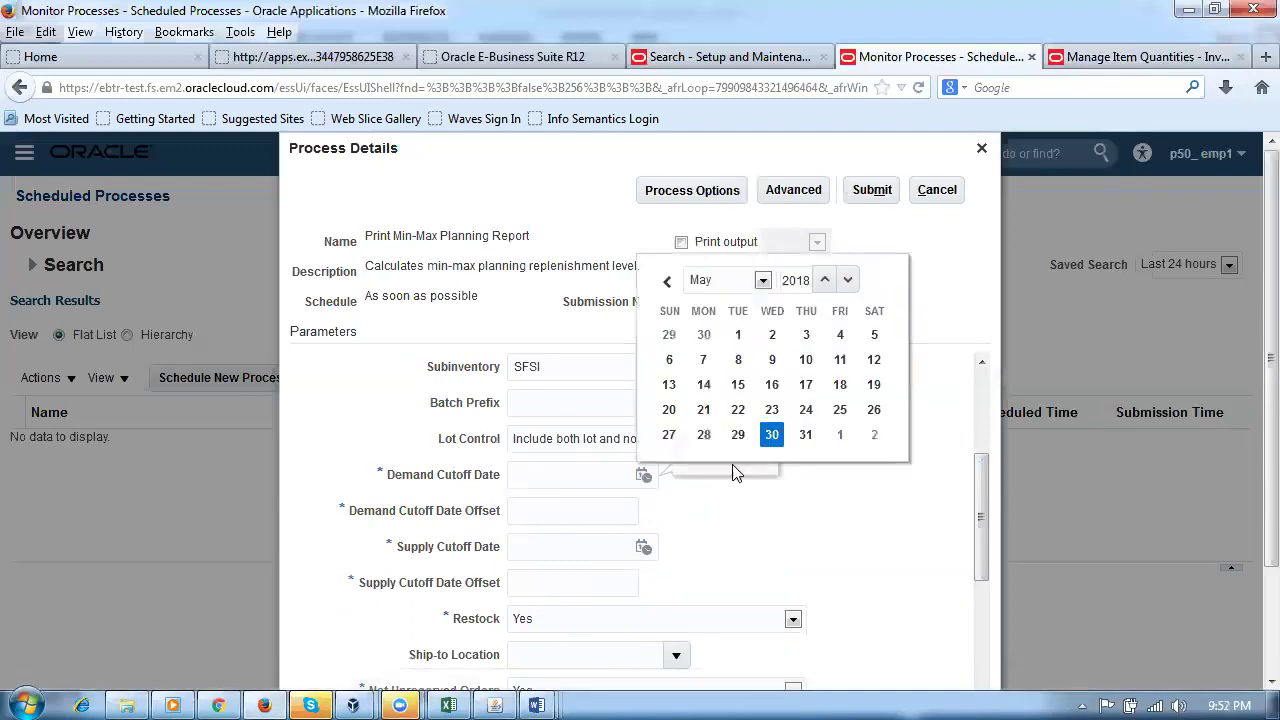
pyautogui.click(772, 434)
pyautogui.click(540, 548)
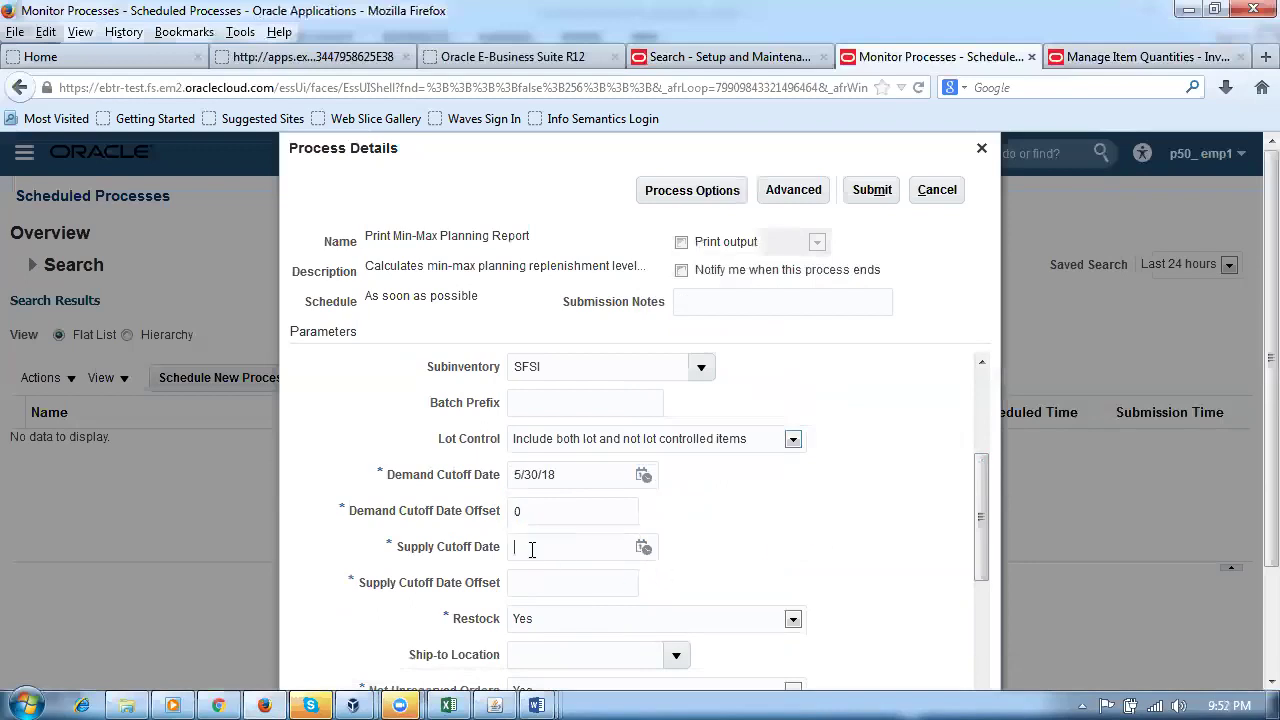
pyautogui.click(643, 548)
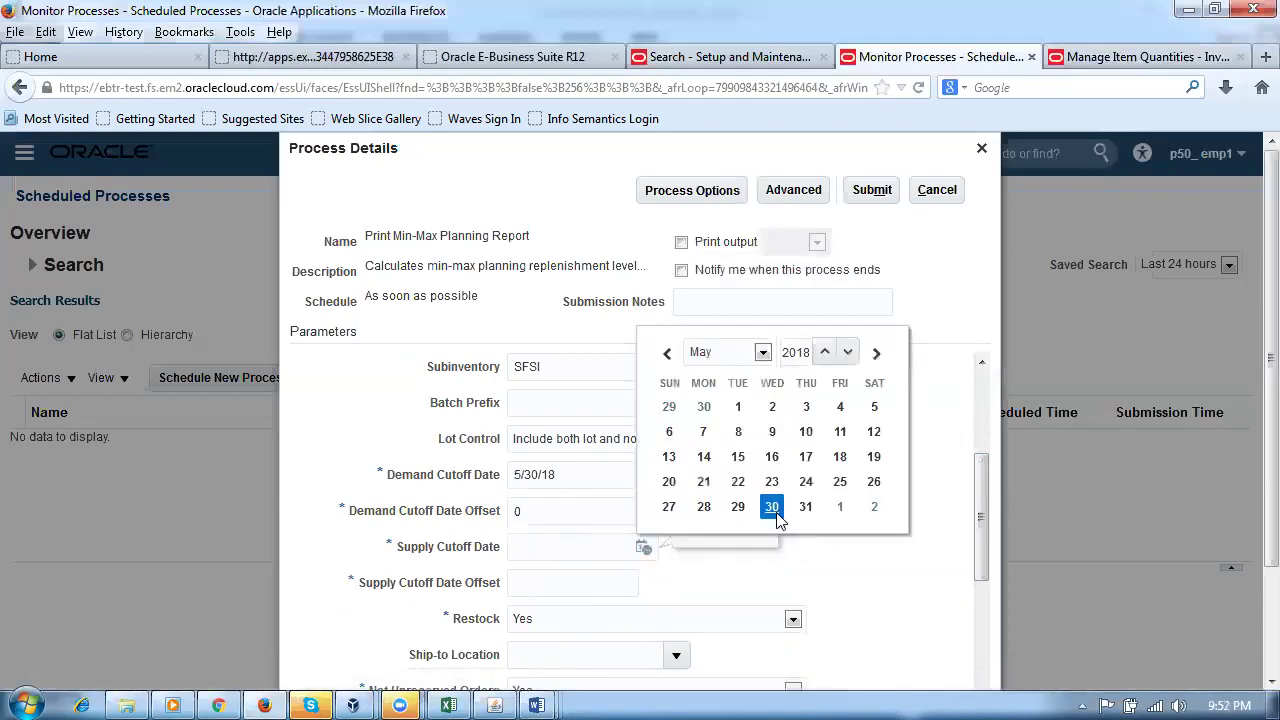
pyautogui.click(772, 507)
pyautogui.click(580, 580)
pyautogui.write('0')
pyautogui.click(771, 566)
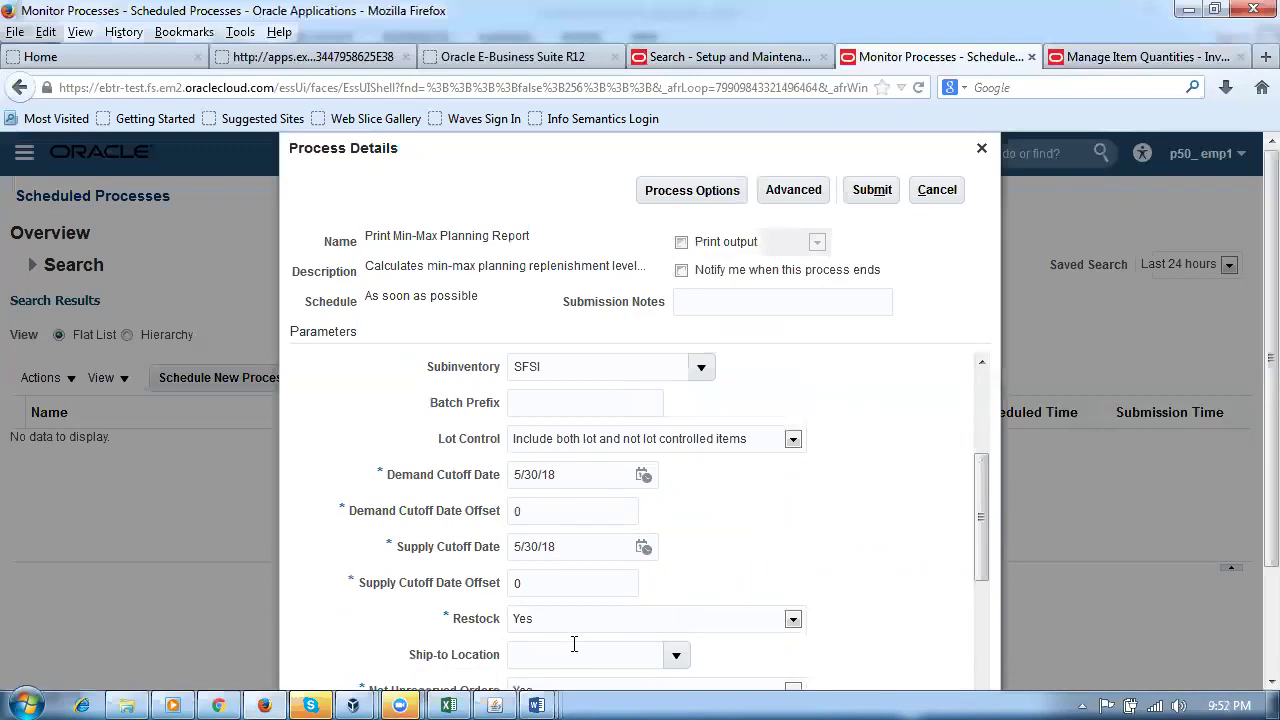
# Step: Set Include PO Supply to No
pyautogui.moveTo(980, 560); pyautogui.dragTo(1008, 658)
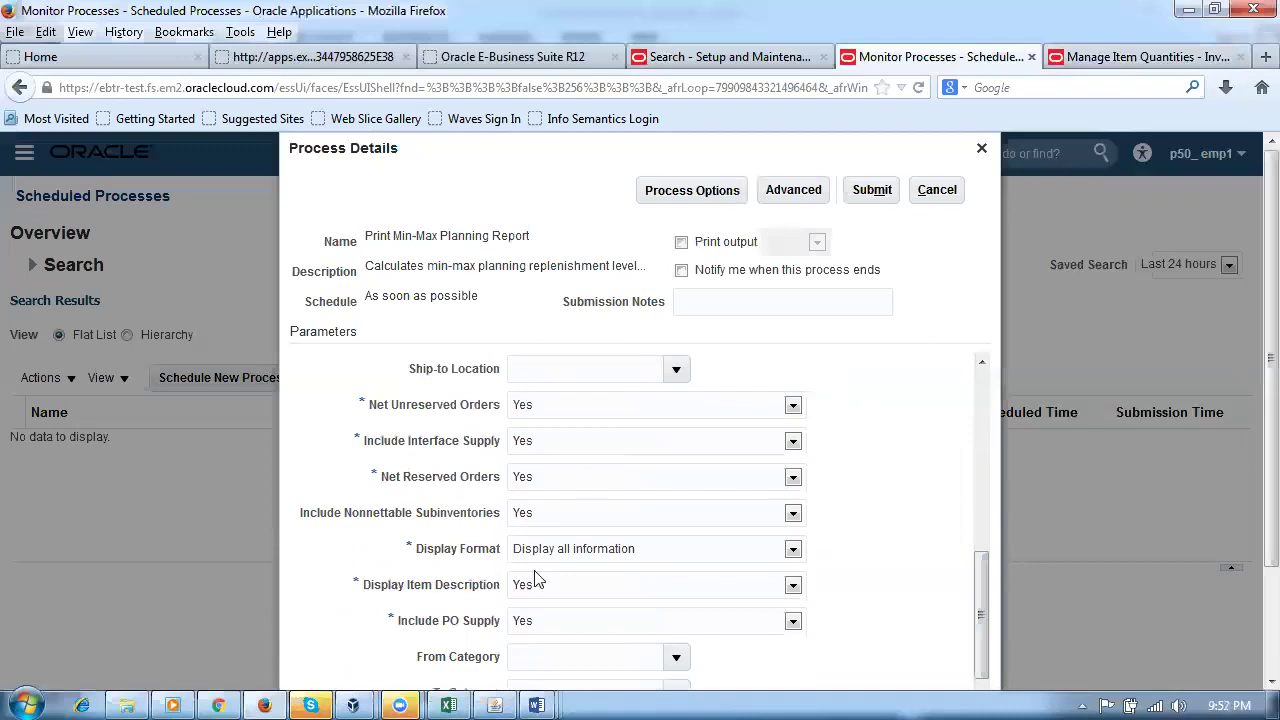
pyautogui.moveTo(978, 580); pyautogui.dragTo(998, 648)
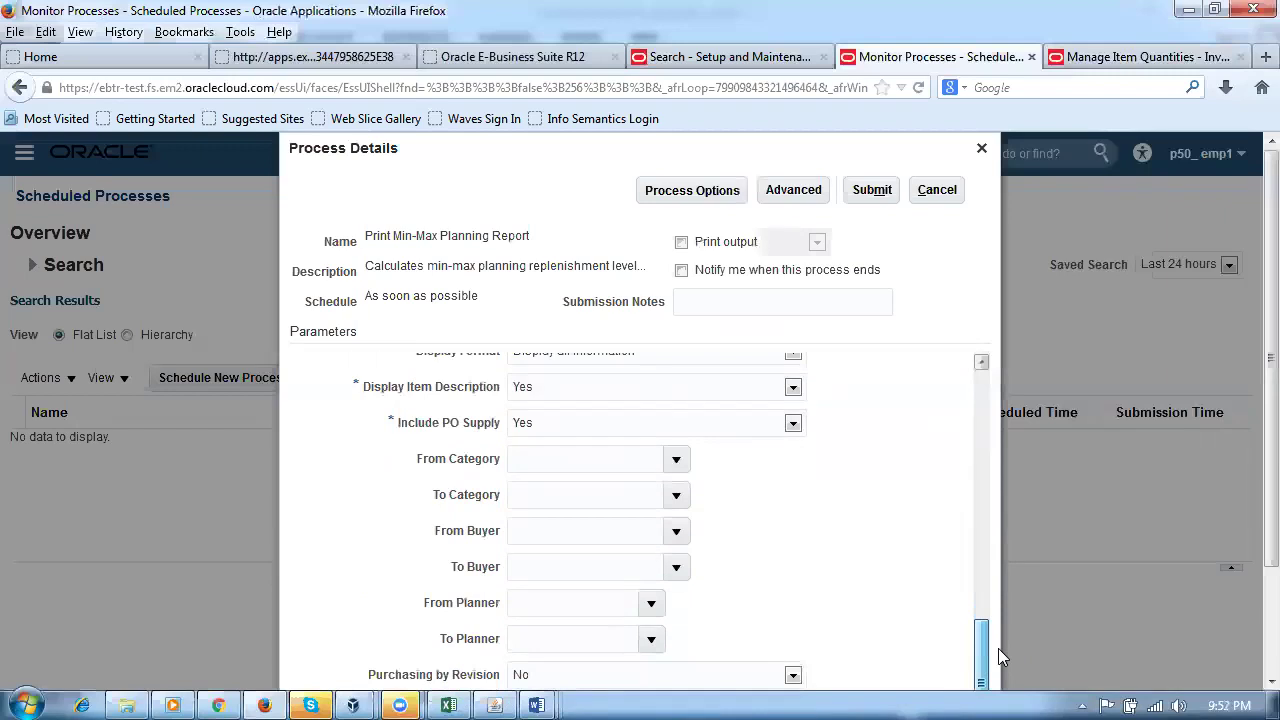
pyautogui.moveTo(998, 648); pyautogui.dragTo(994, 628)
pyautogui.click(585, 485)
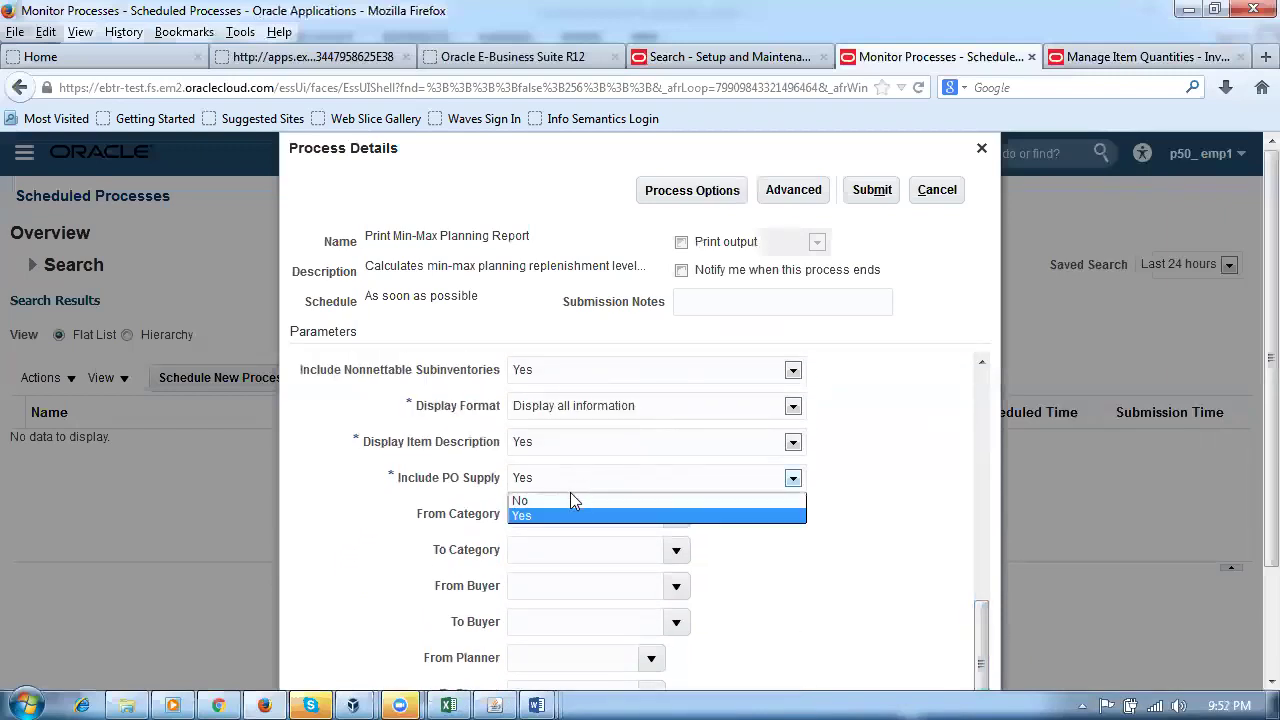
pyautogui.click(572, 500)
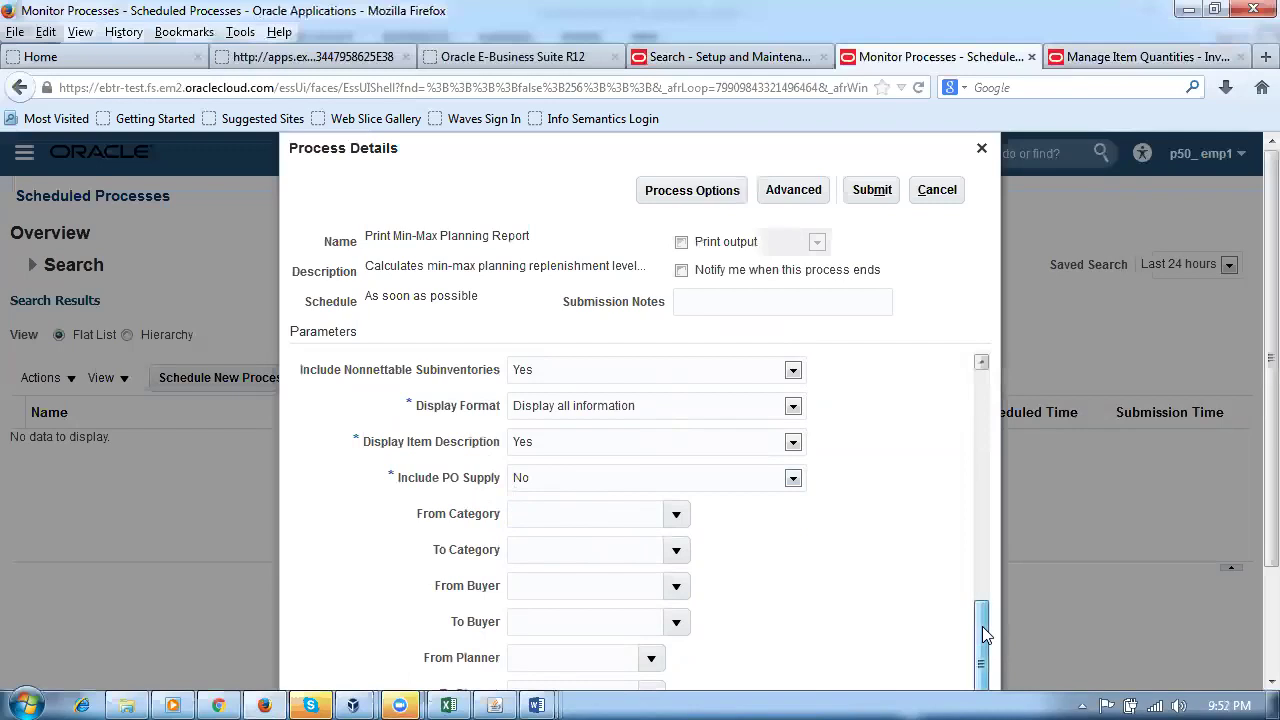
# Step: Set Include Interface Supply to No and submit the report as process 106874
pyautogui.scroll(-2, 982, 626)
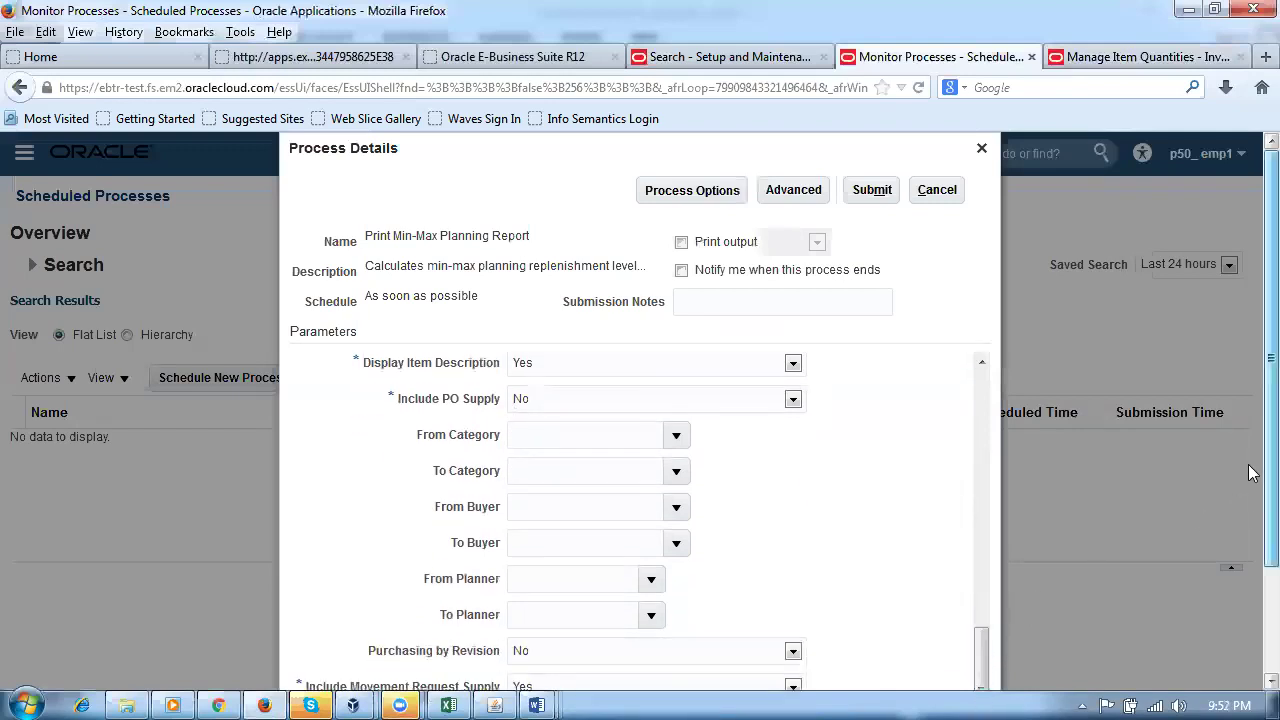
pyautogui.scroll(-2, 1248, 464)
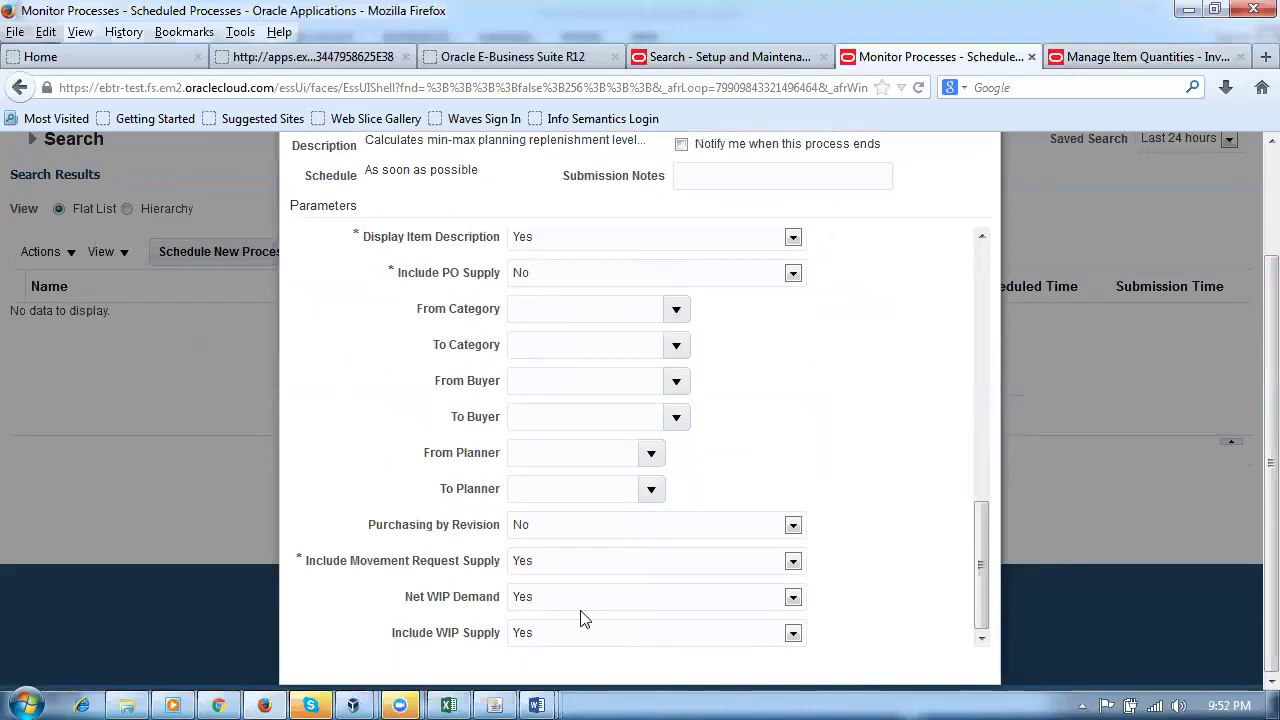
pyautogui.moveTo(977, 578); pyautogui.dragTo(966, 505)
pyautogui.click(531, 335)
pyautogui.click(540, 358)
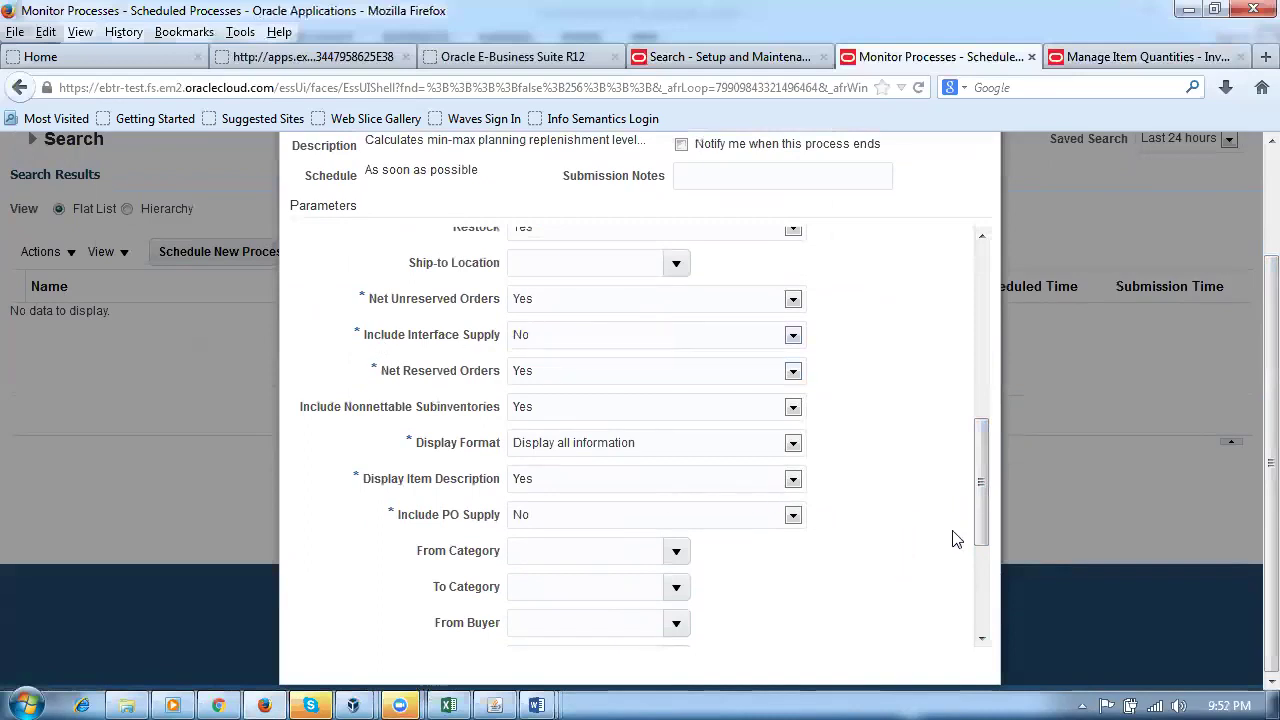
pyautogui.moveTo(984, 472); pyautogui.dragTo(1020, 224)
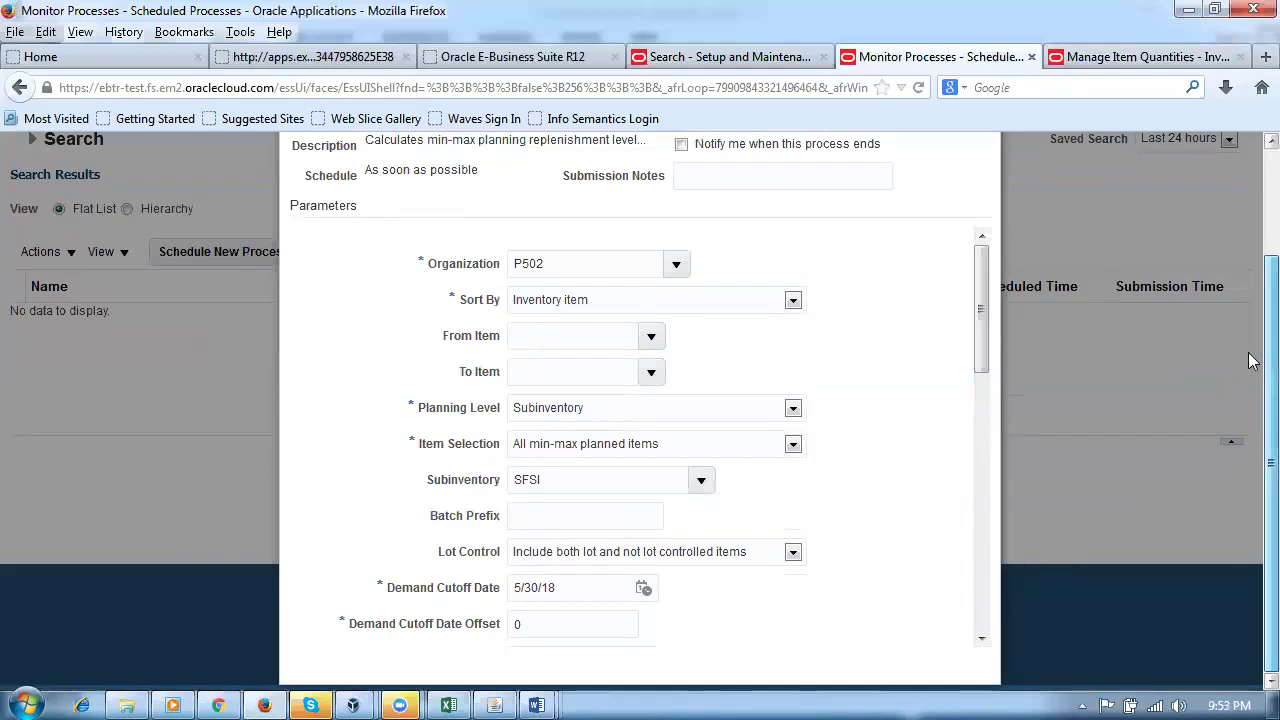
pyautogui.scroll(3, 1250, 440)
pyautogui.click(876, 192)
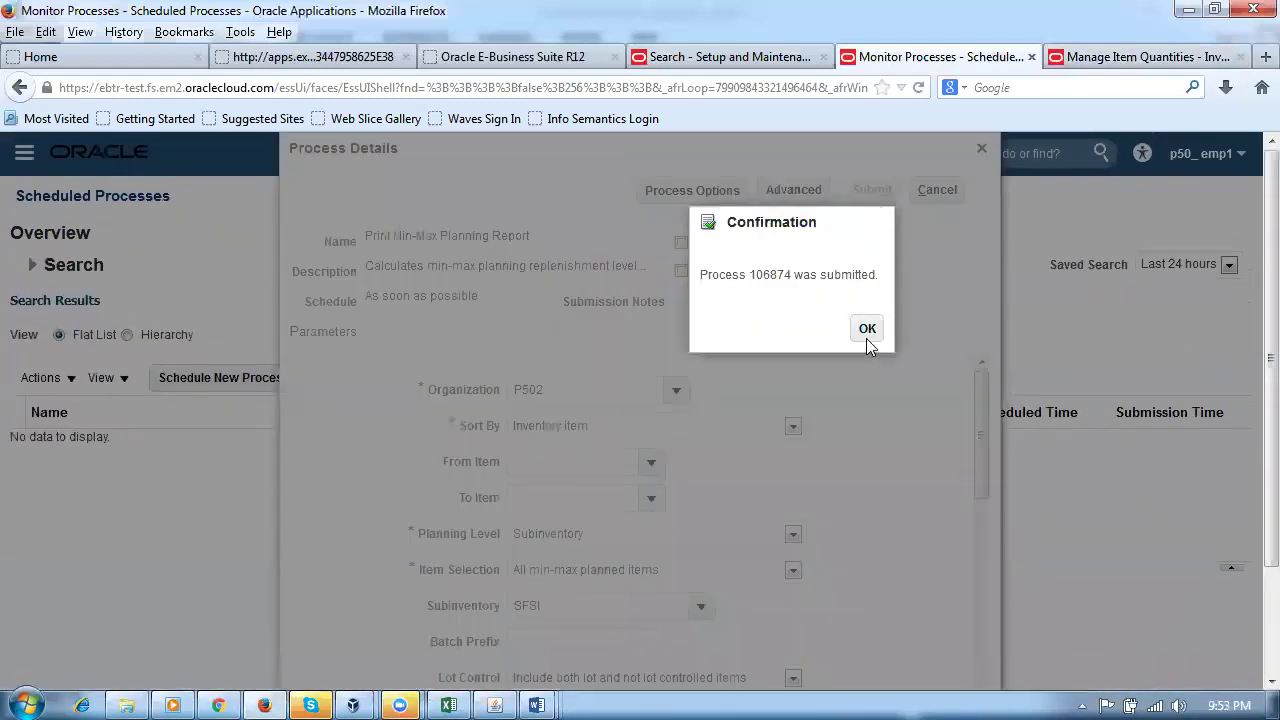
# Step: Refresh until process 106874 shows Succeeded, then view its details down to log and output
pyautogui.click(866, 334)
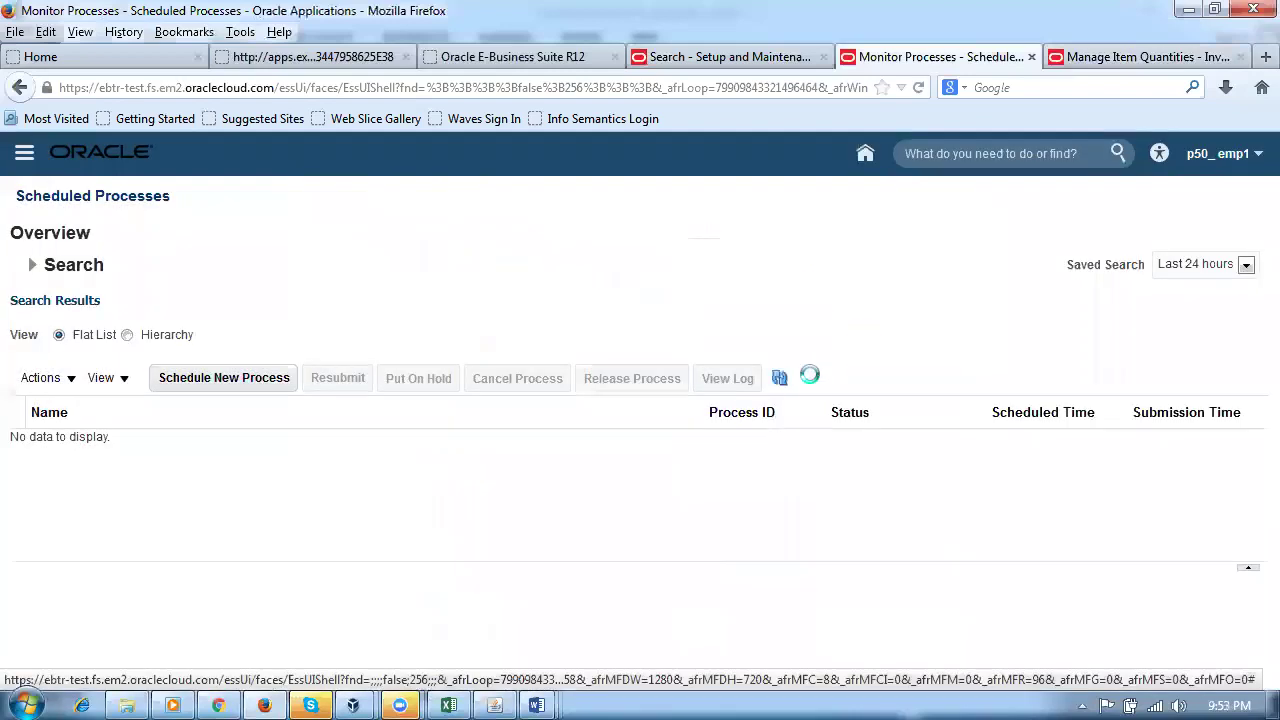
pyautogui.click(780, 380)
pyautogui.click(780, 380)
pyautogui.click(780, 380)
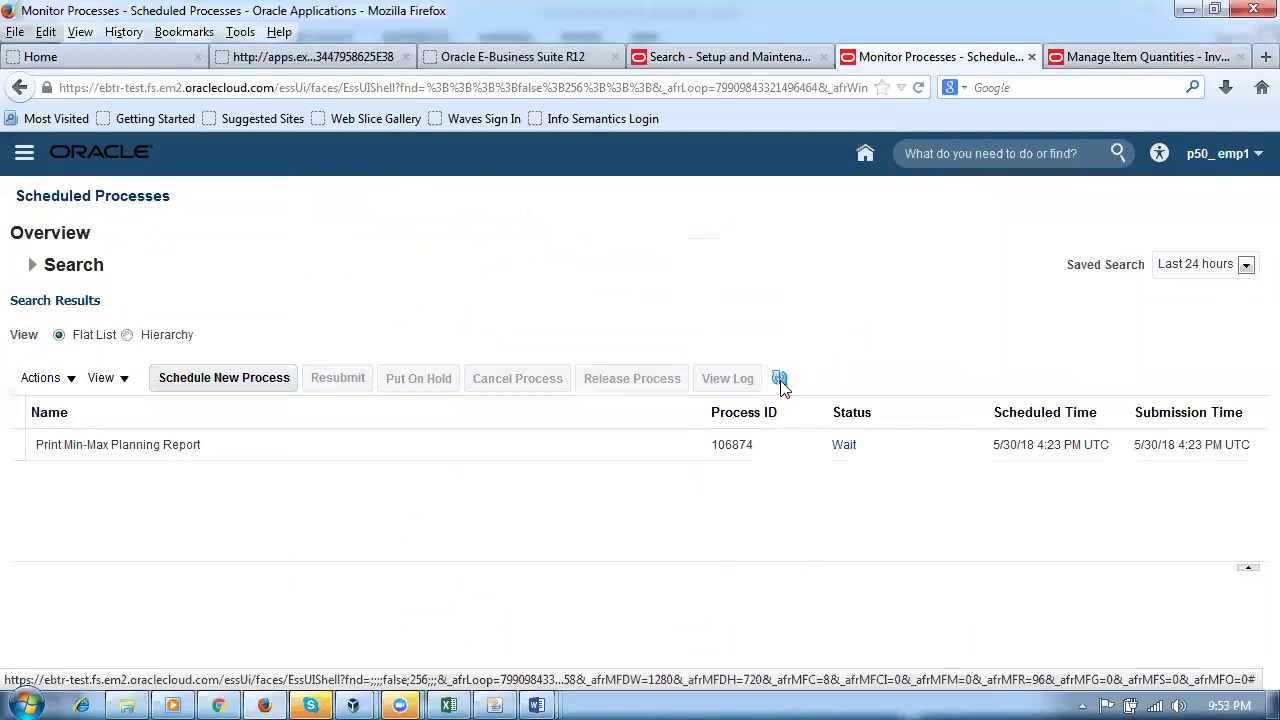
pyautogui.click(780, 380)
pyautogui.click(780, 380)
pyautogui.click(780, 380)
pyautogui.click(500, 450)
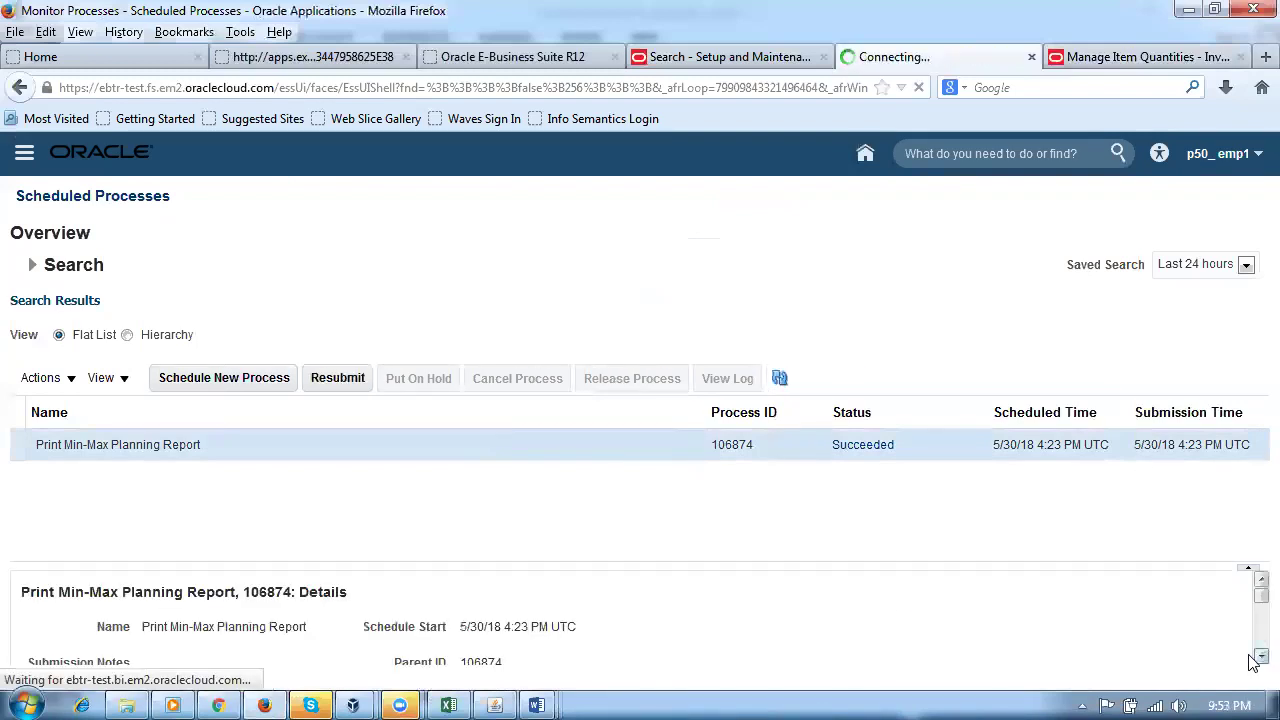
pyautogui.scroll(-3, 1254, 662)
pyautogui.scroll(-3, 1254, 662)
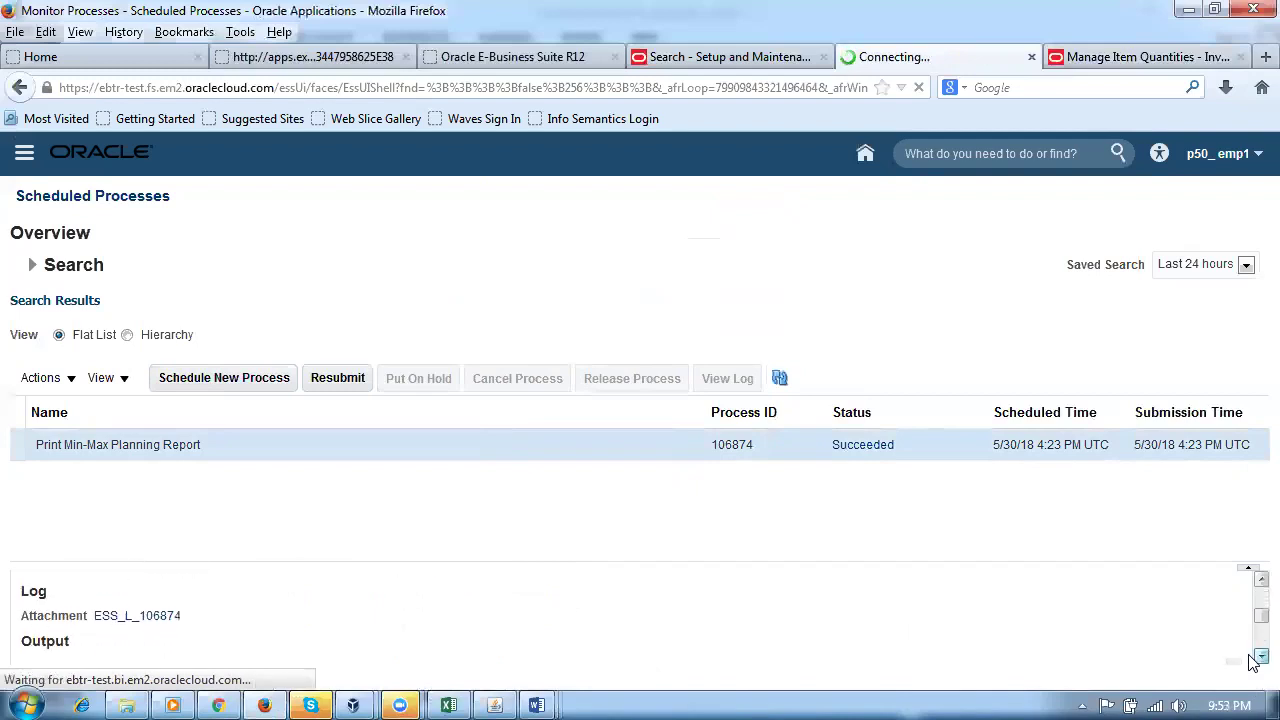
pyautogui.scroll(-2, 1254, 662)
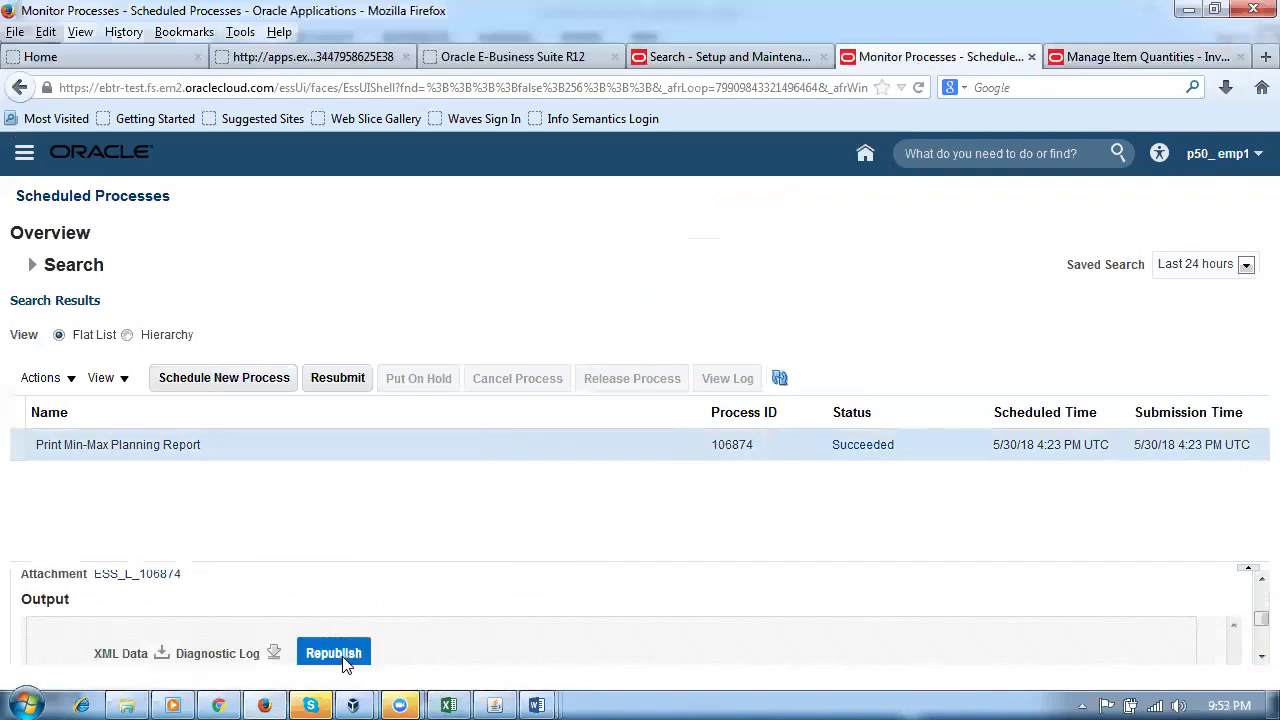
# Step: Republish the Min-Max Report, export it as a PDF, save it and open the download
pyautogui.click(334, 653)
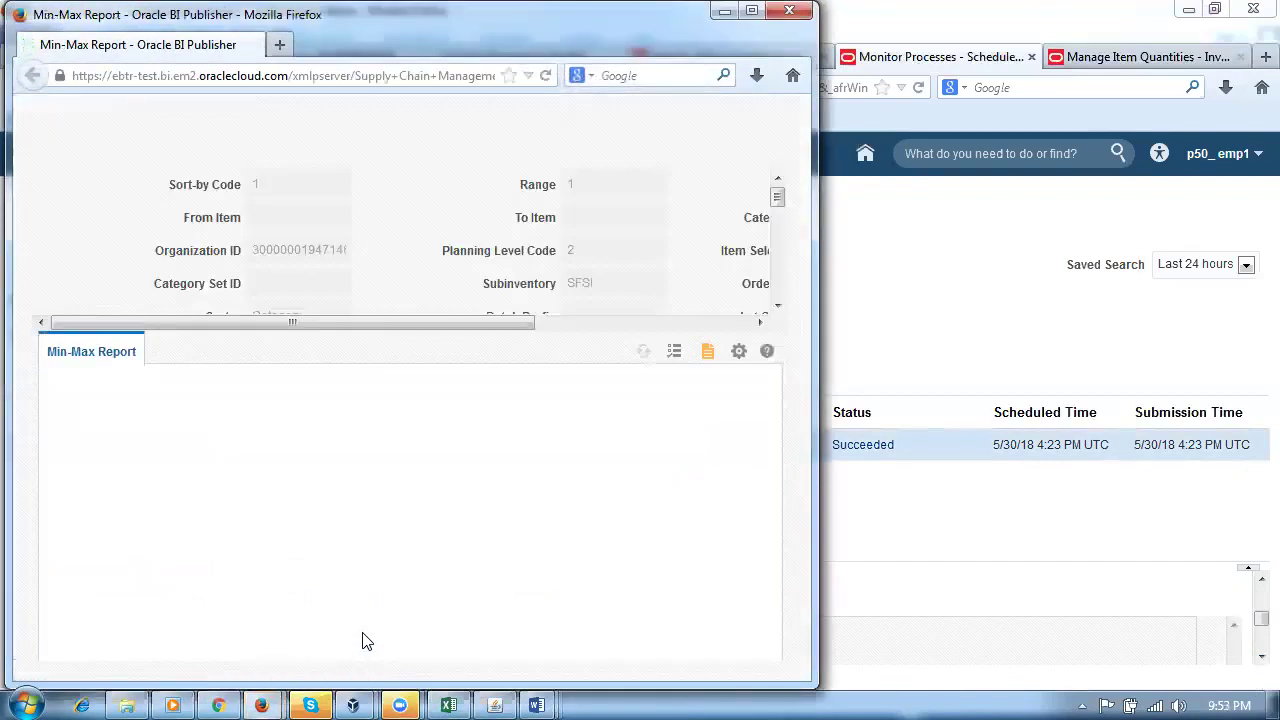
pyautogui.click(739, 353)
pyautogui.moveTo(720, 386)
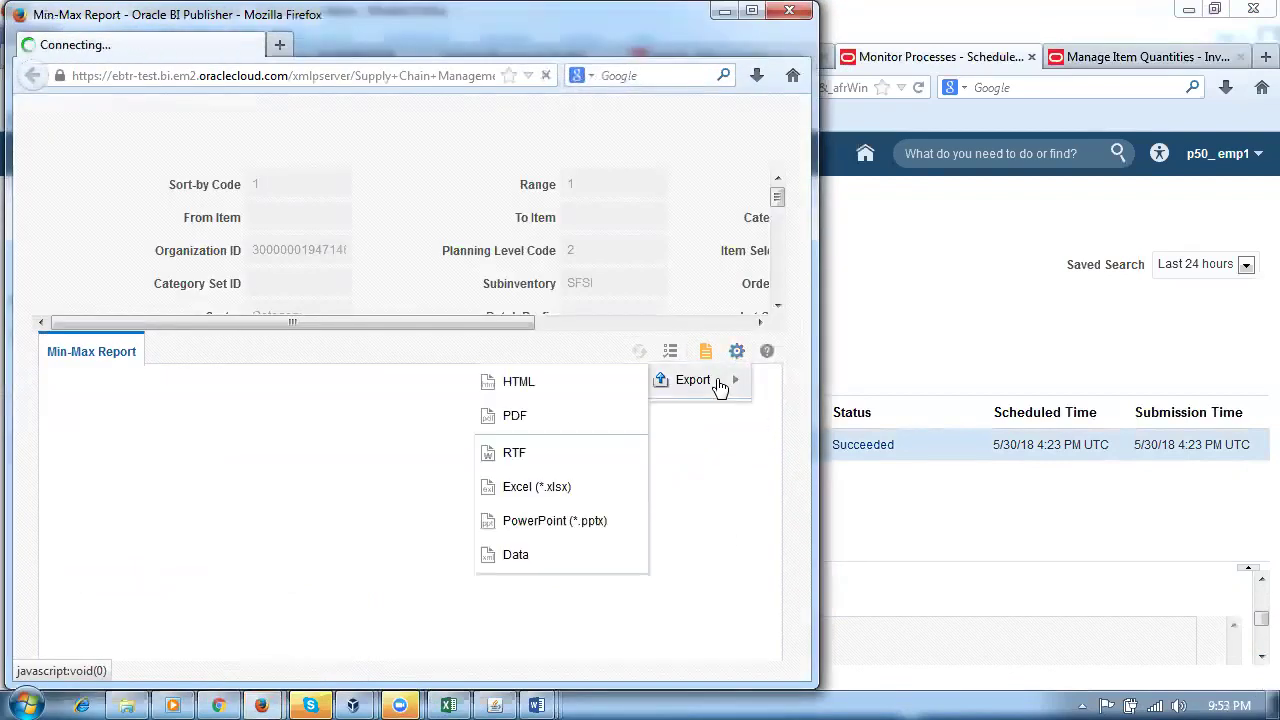
pyautogui.click(491, 419)
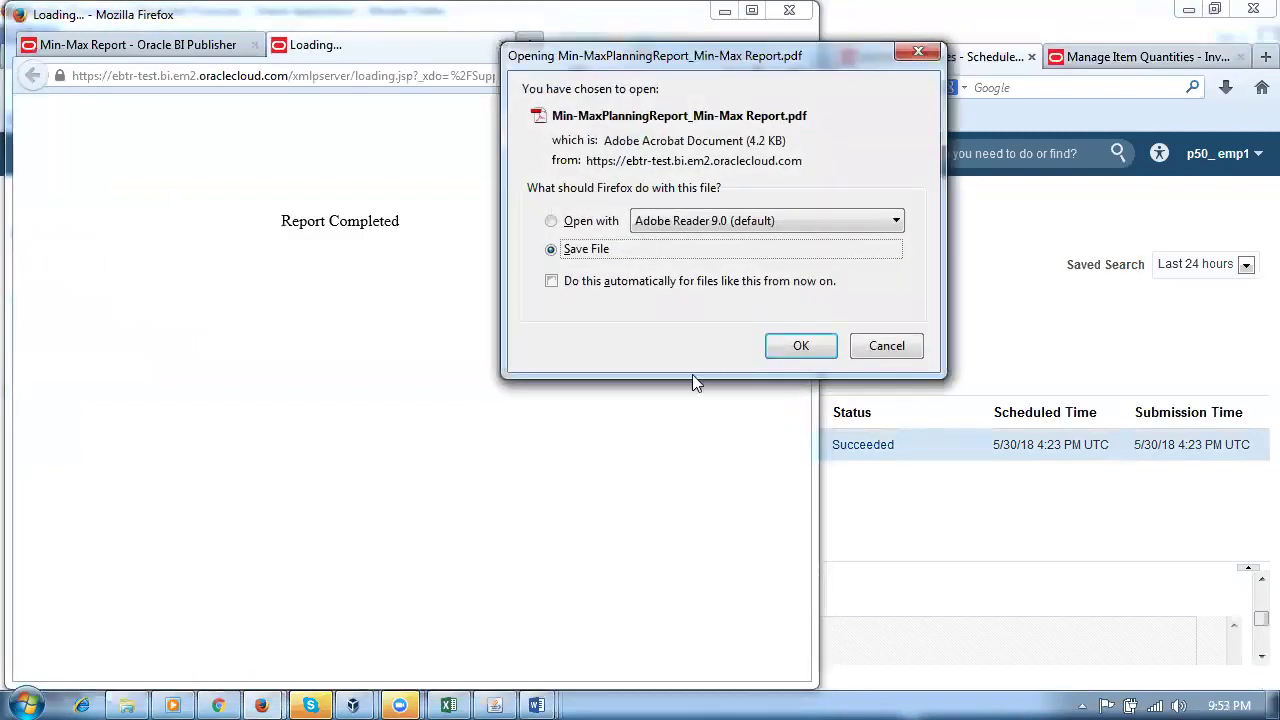
pyautogui.click(774, 347)
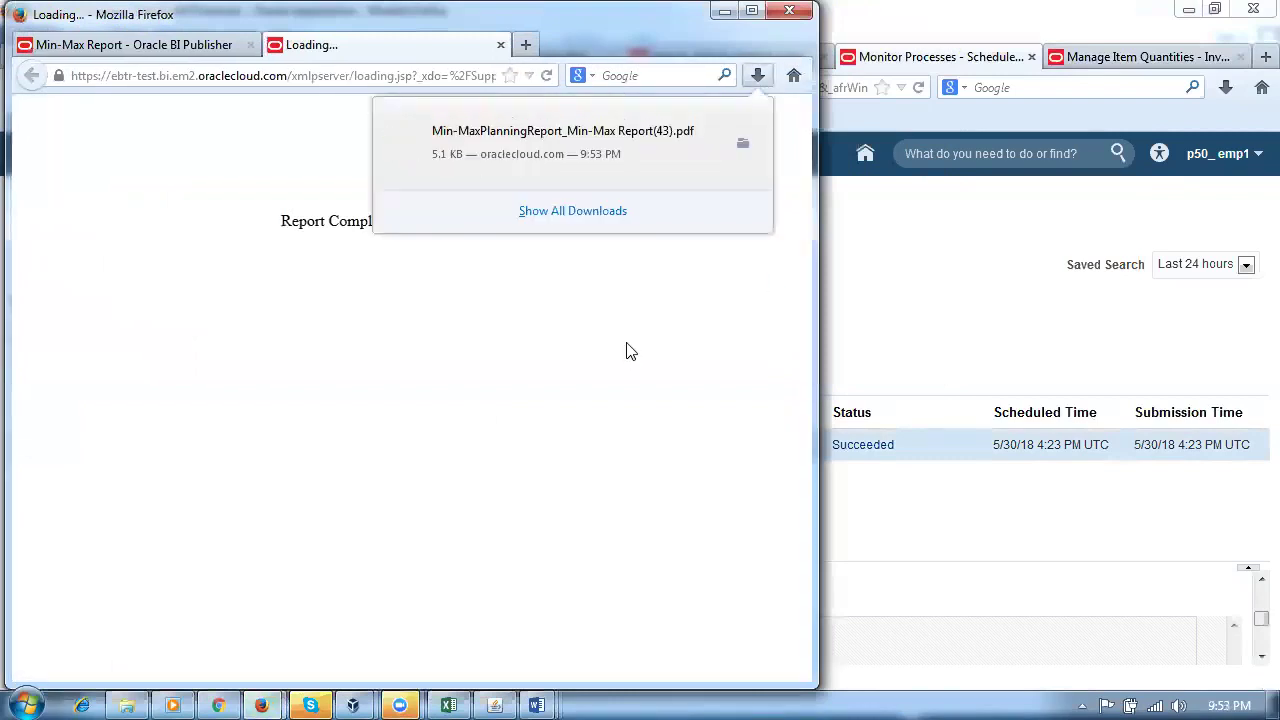
pyautogui.click(576, 168)
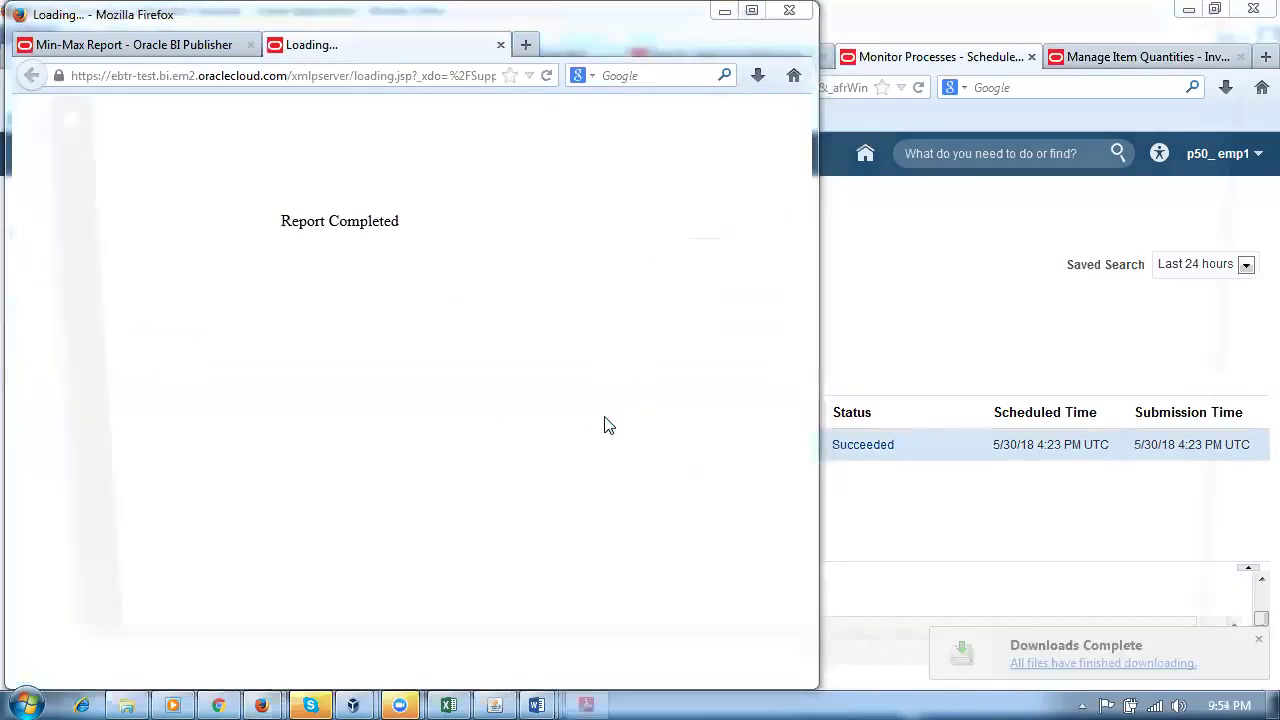
pyautogui.scroll(2, 698, 490)
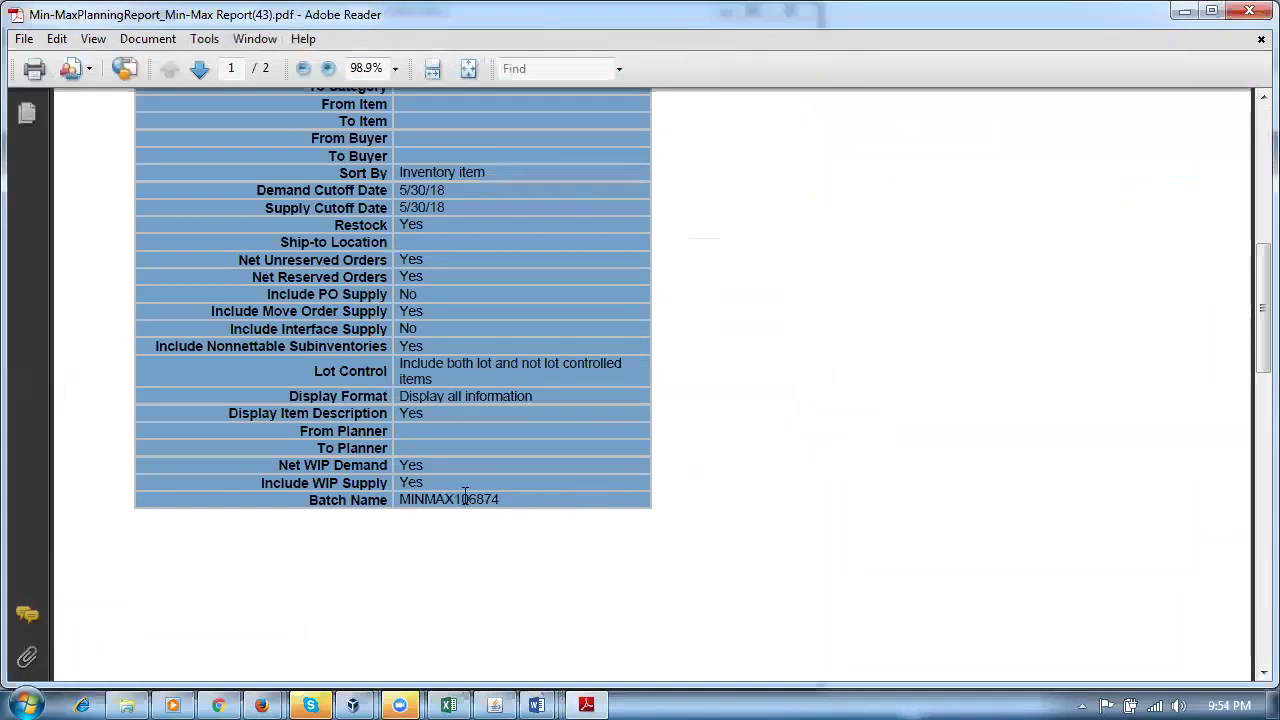
# Step: Review the PDF, highlighting batch name MINMAX106874 and the page-2 reorder quantity of 50
pyautogui.moveTo(500, 498); pyautogui.dragTo(402, 500)
pyautogui.hotkey('ctrl', 'c')
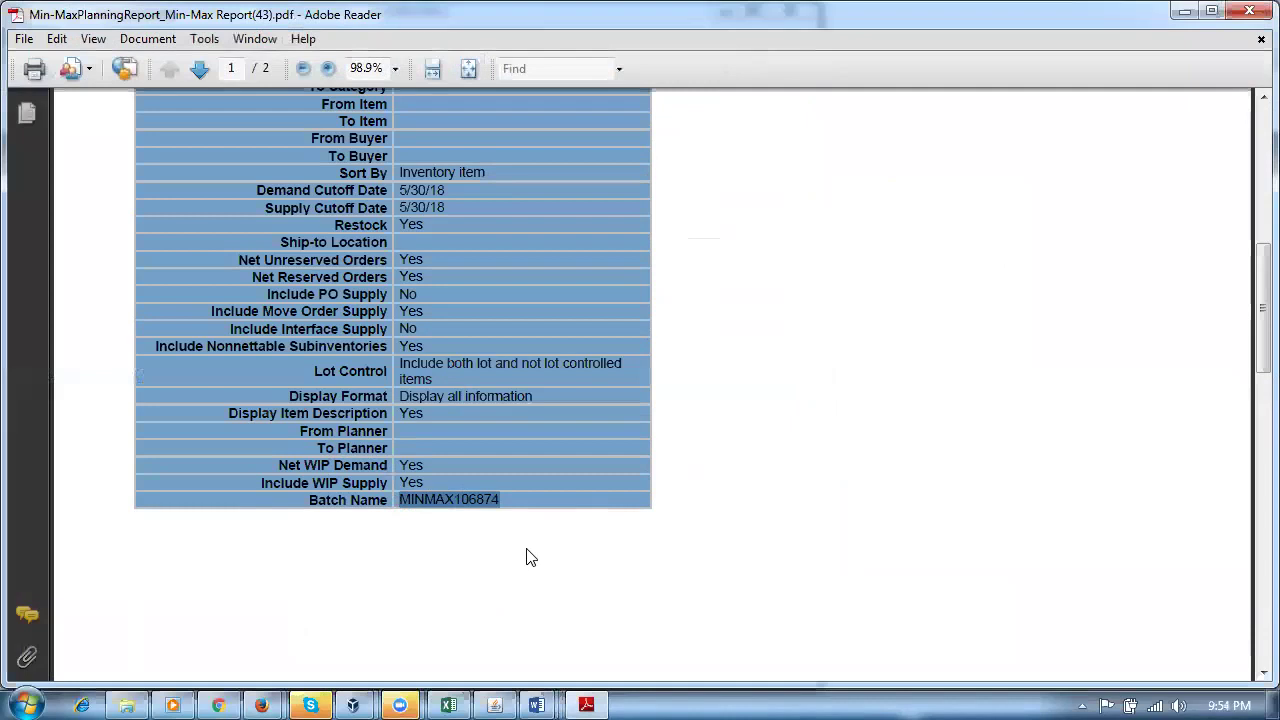
pyautogui.click(517, 569)
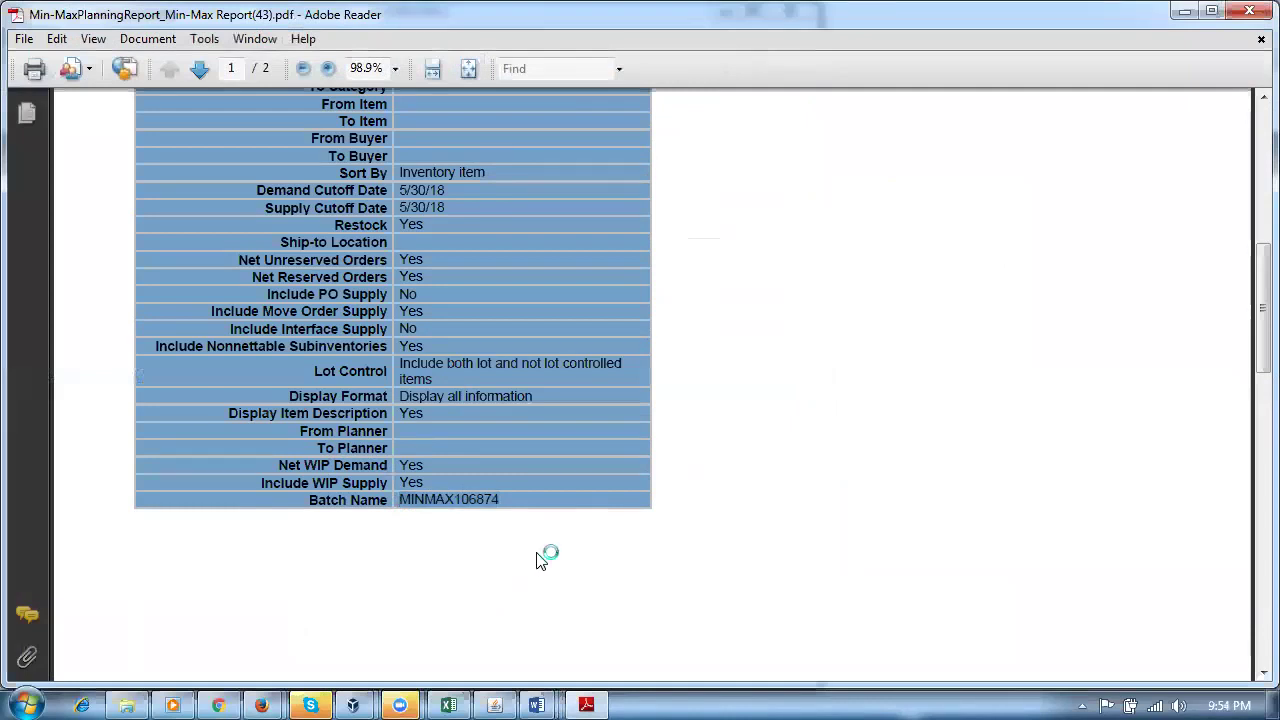
pyautogui.scroll(-1, 540, 562)
pyautogui.scroll(-5, 540, 562)
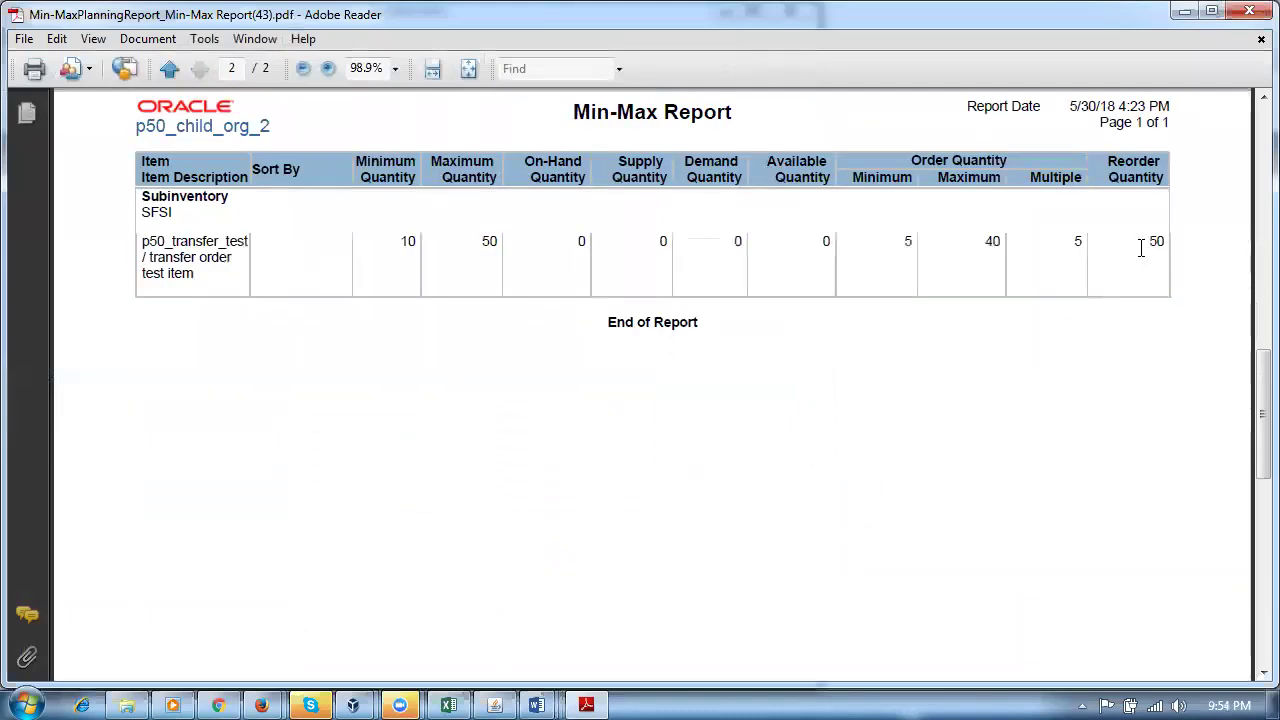
pyautogui.moveTo(1150, 245); pyautogui.dragTo(1186, 246)
pyautogui.click(1050, 430)
pyautogui.moveTo(1143, 244); pyautogui.dragTo(1179, 250)
pyautogui.click(1068, 414)
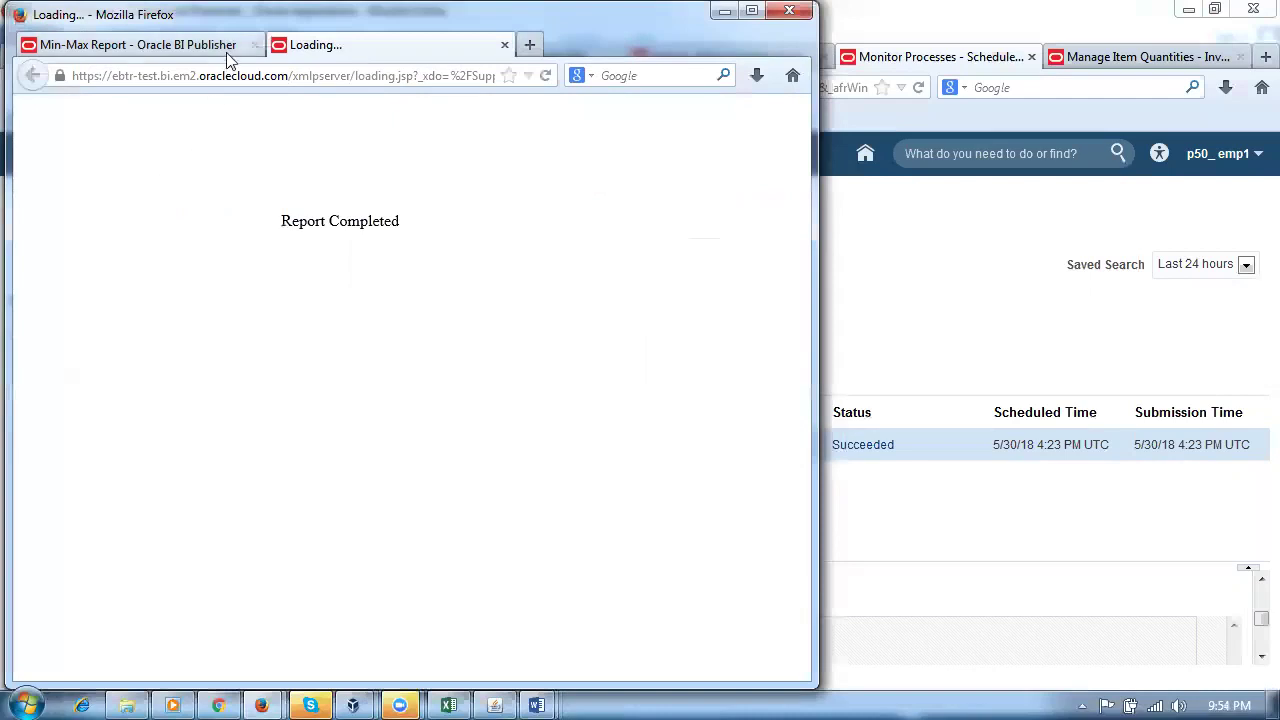
# Step: Close the BI Publisher report window and both its tabs
pyautogui.moveTo(248, 29); pyautogui.dragTo(303, 132)
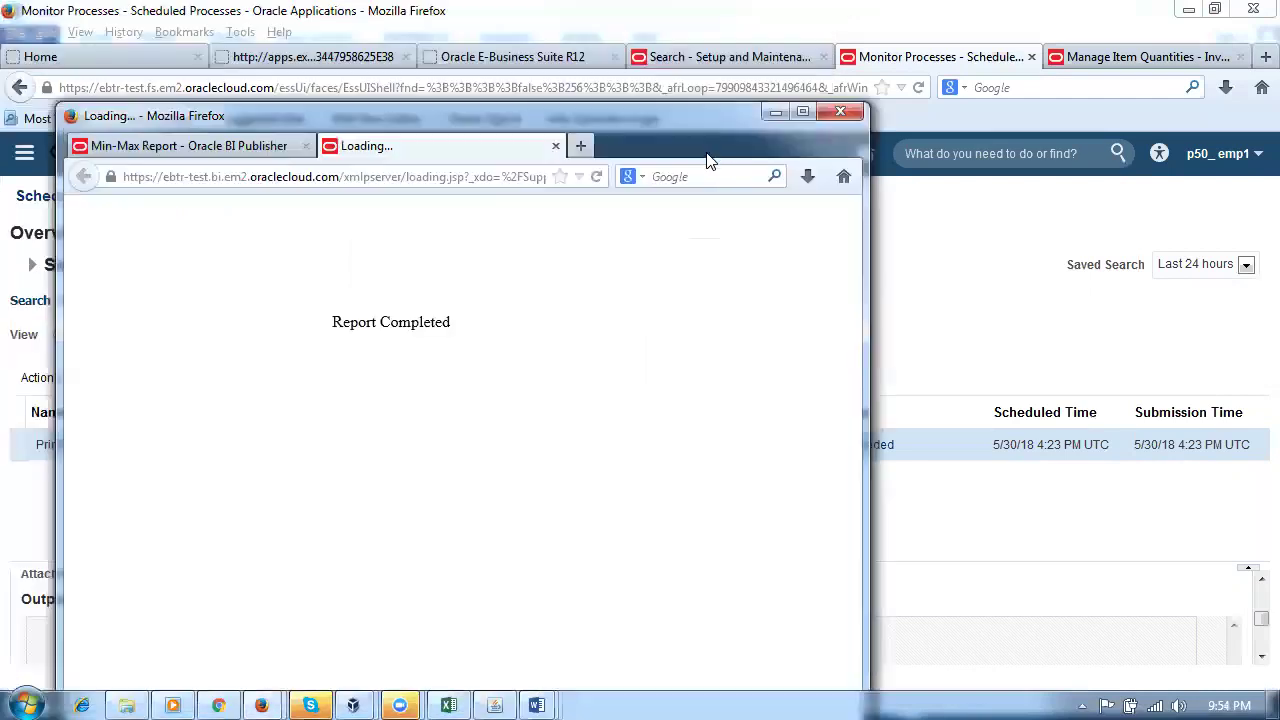
pyautogui.click(843, 120)
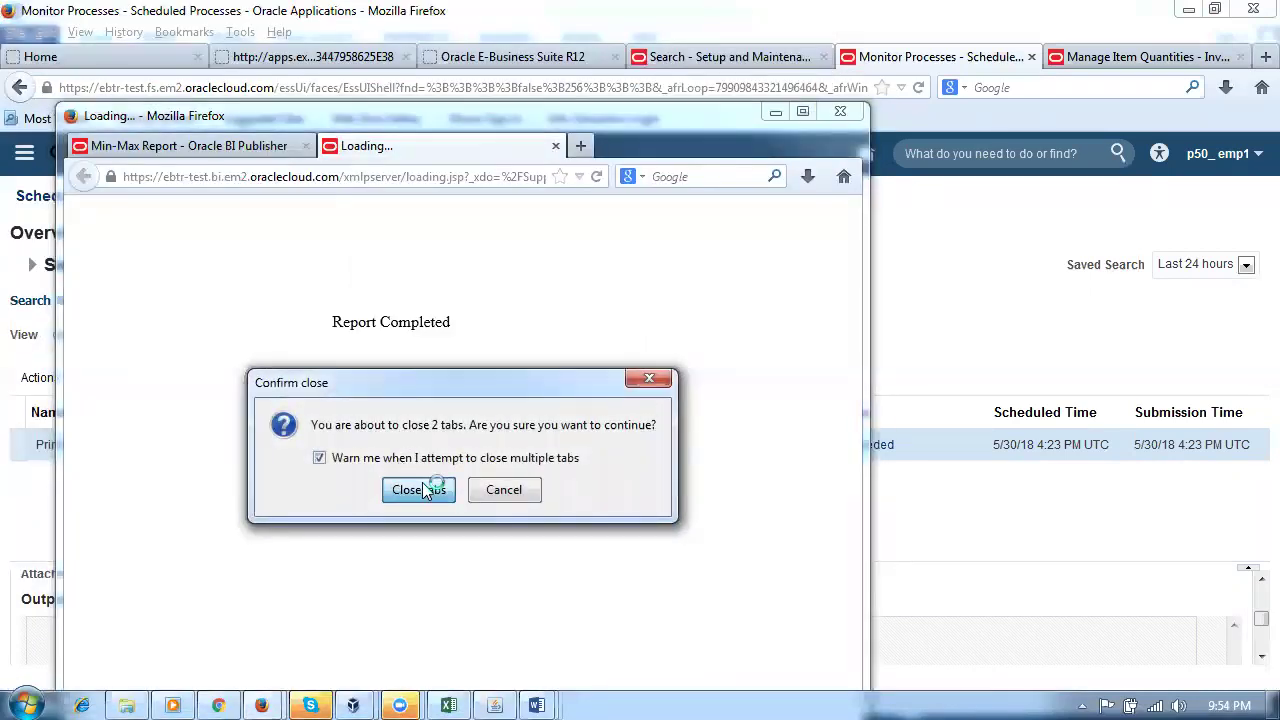
pyautogui.click(420, 487)
# Step: Submit Process Supply Chain Orchestration Interface for Oracle Fusion Inventory Management, batch MINMAX106874, as process 106875
pyautogui.click(252, 378)
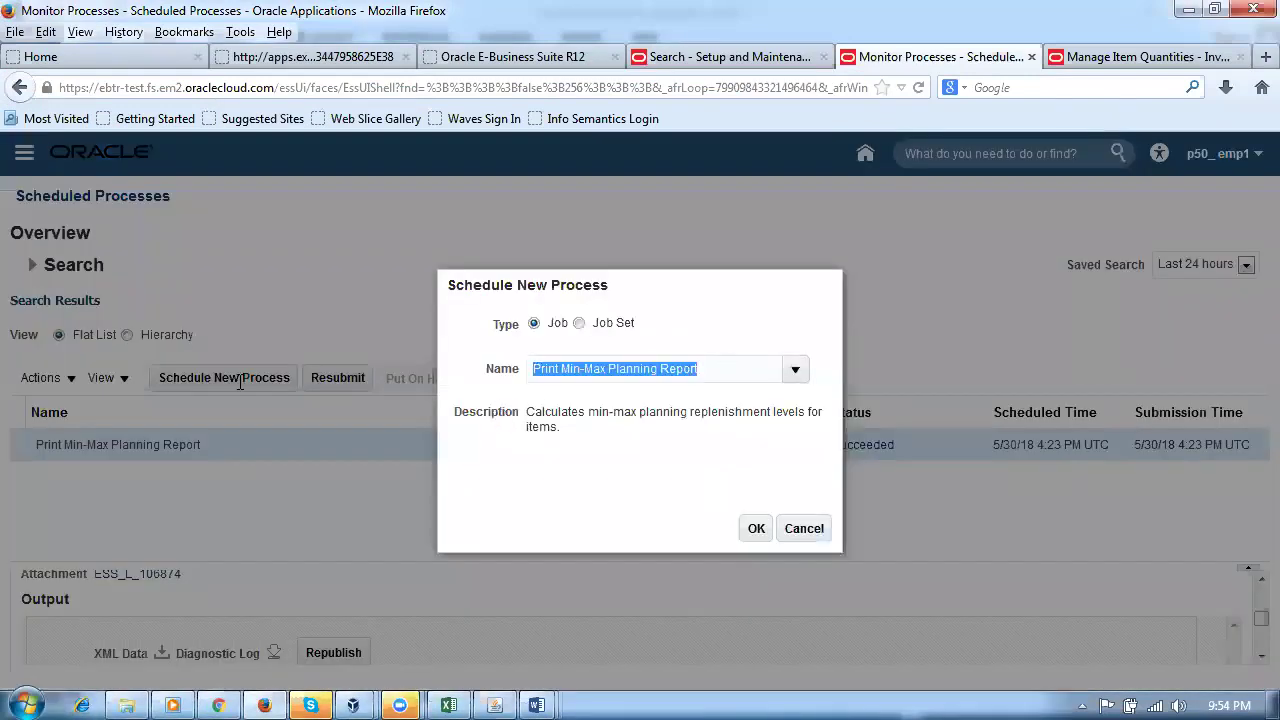
pyautogui.write('process su')
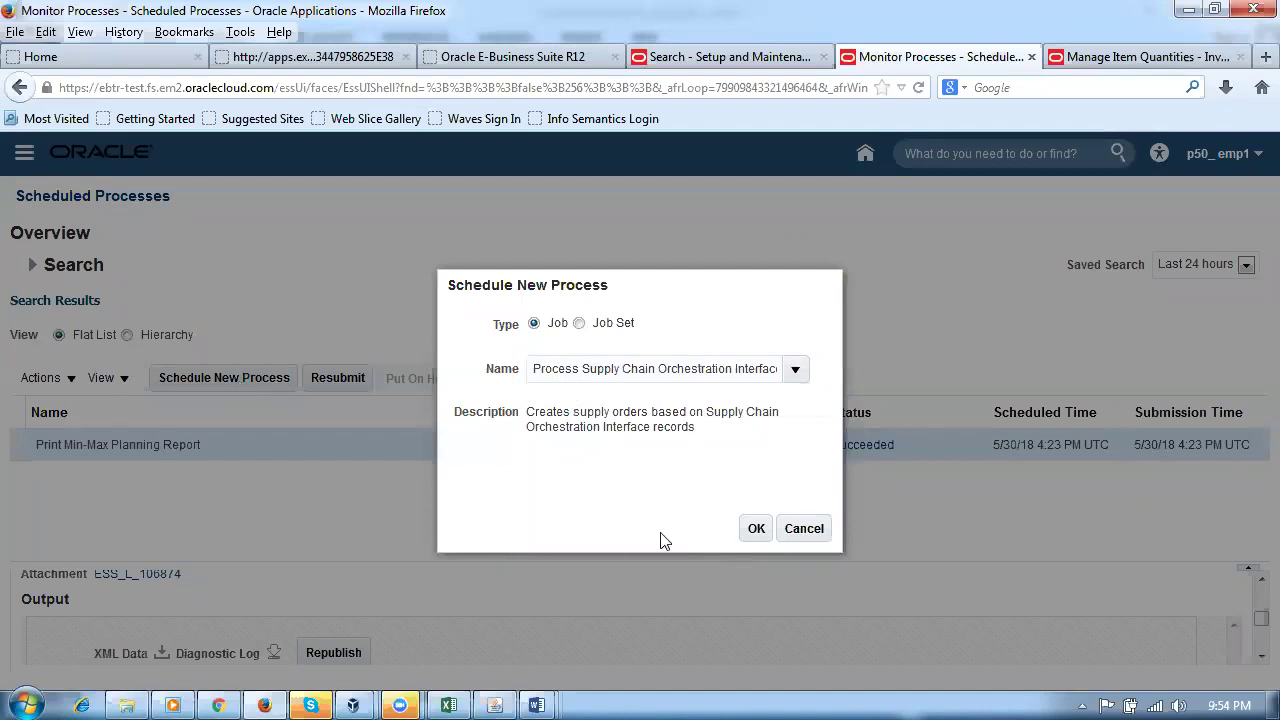
pyautogui.click(756, 530)
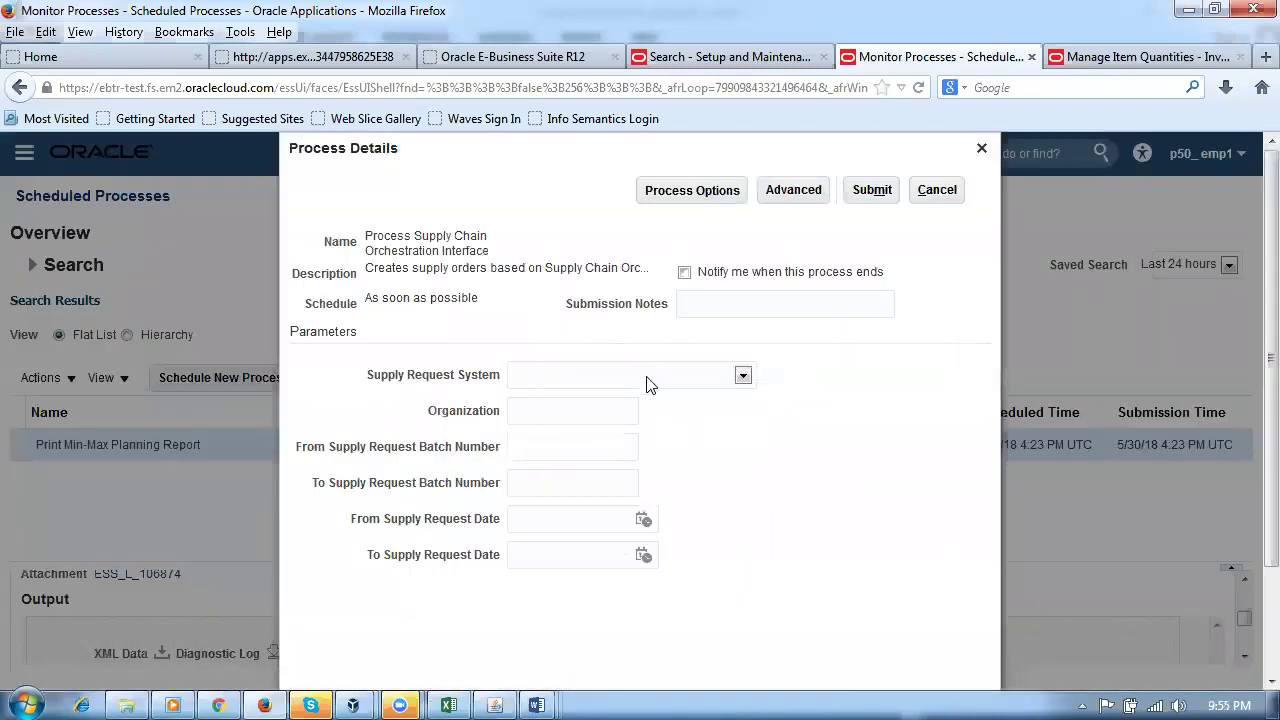
pyautogui.click(648, 378)
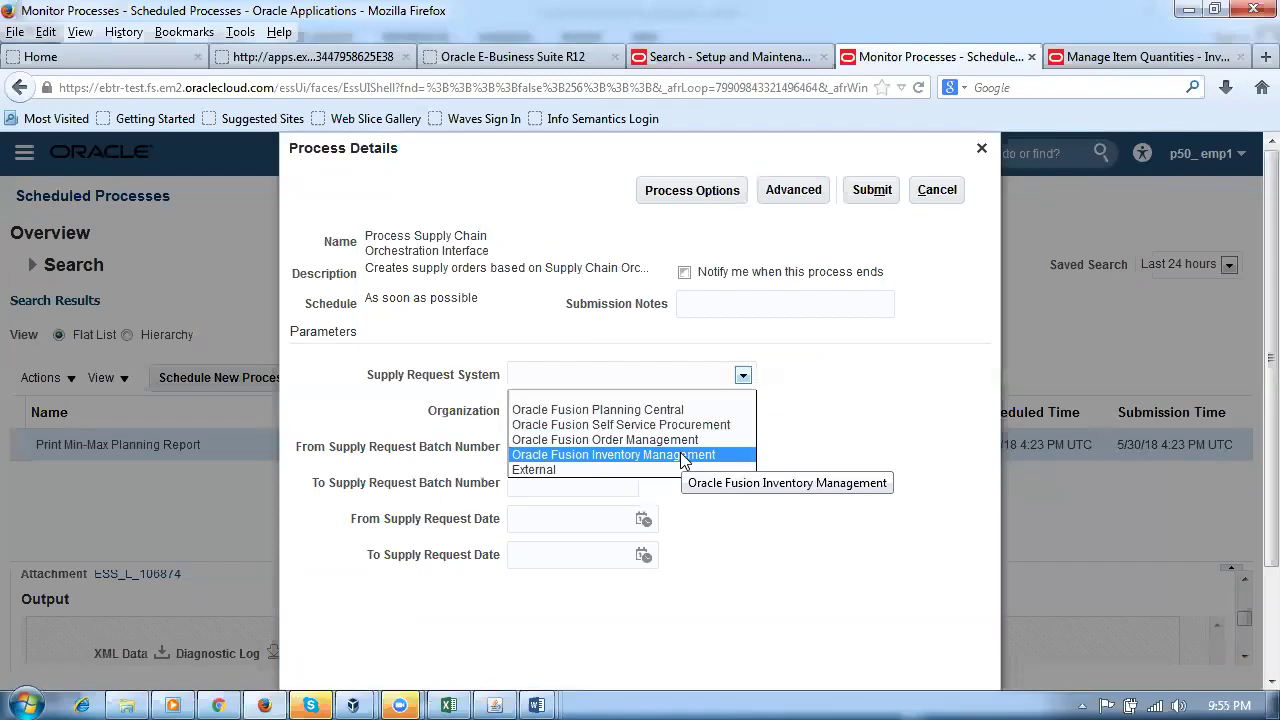
pyautogui.click(680, 455)
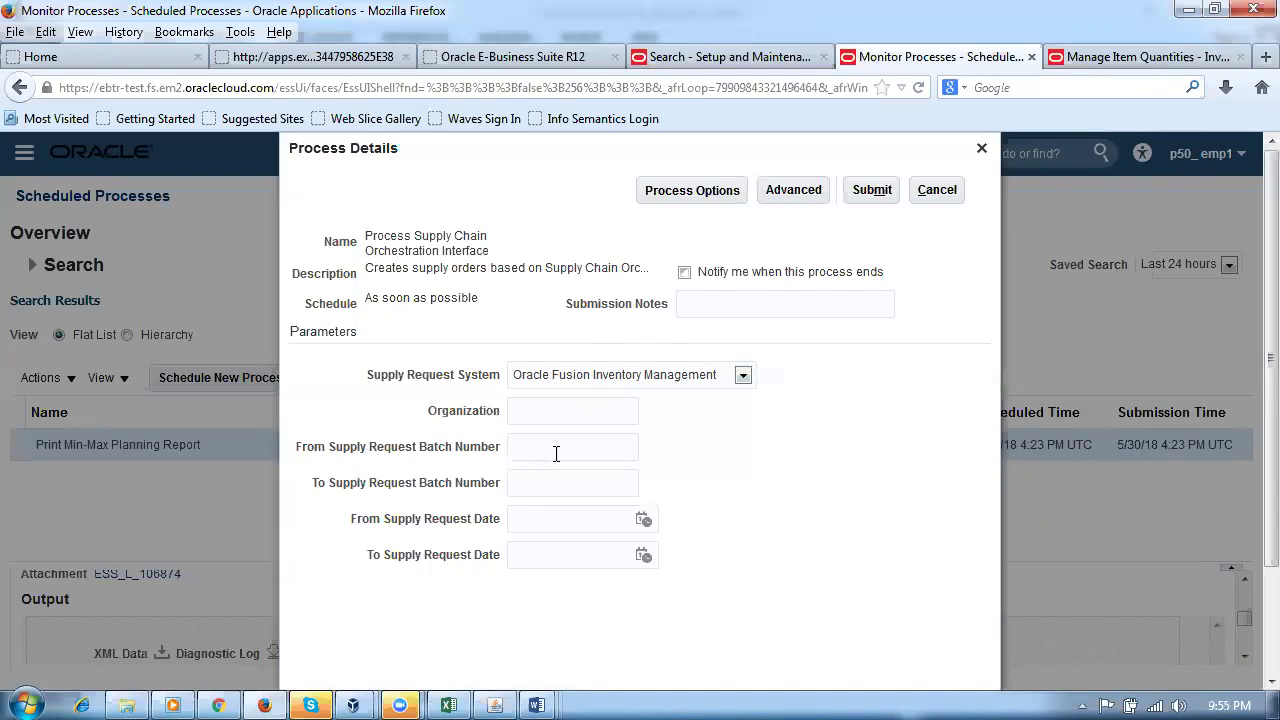
pyautogui.hotkey('ctrl', 'v')
pyautogui.click(544, 484)
pyautogui.hotkey('ctrl', 'v')
pyautogui.click(893, 192)
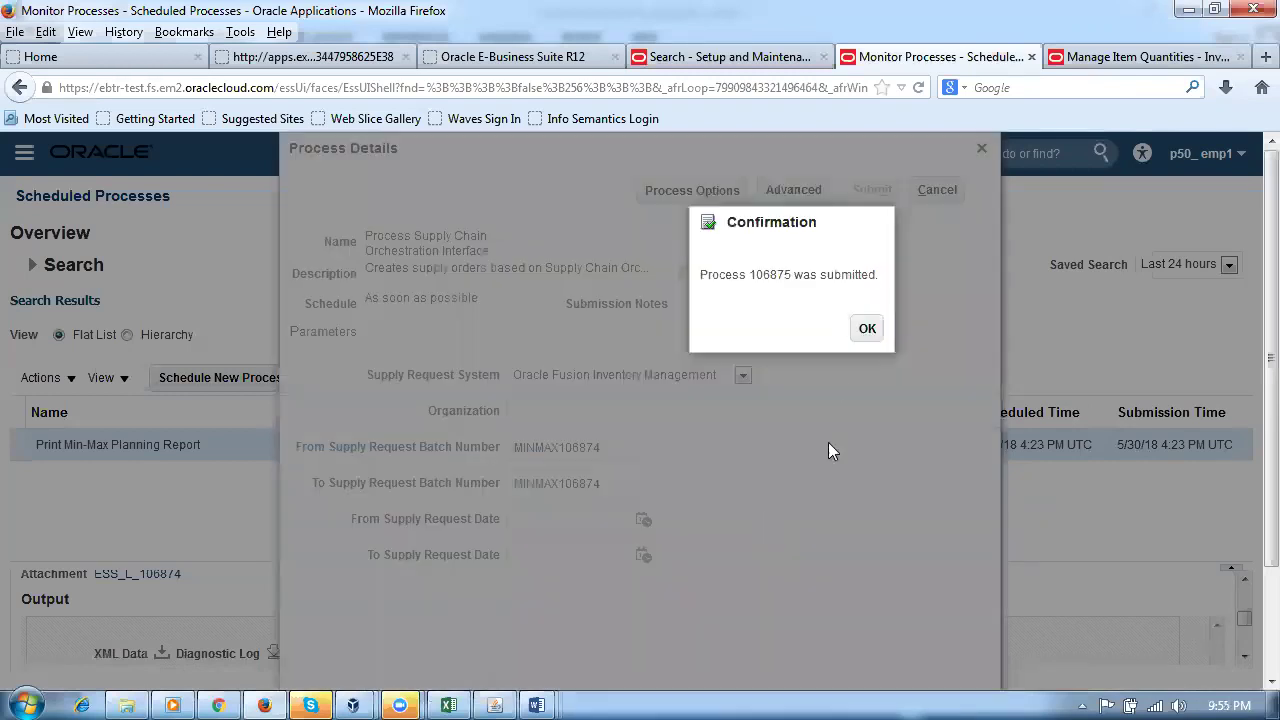
pyautogui.click(864, 332)
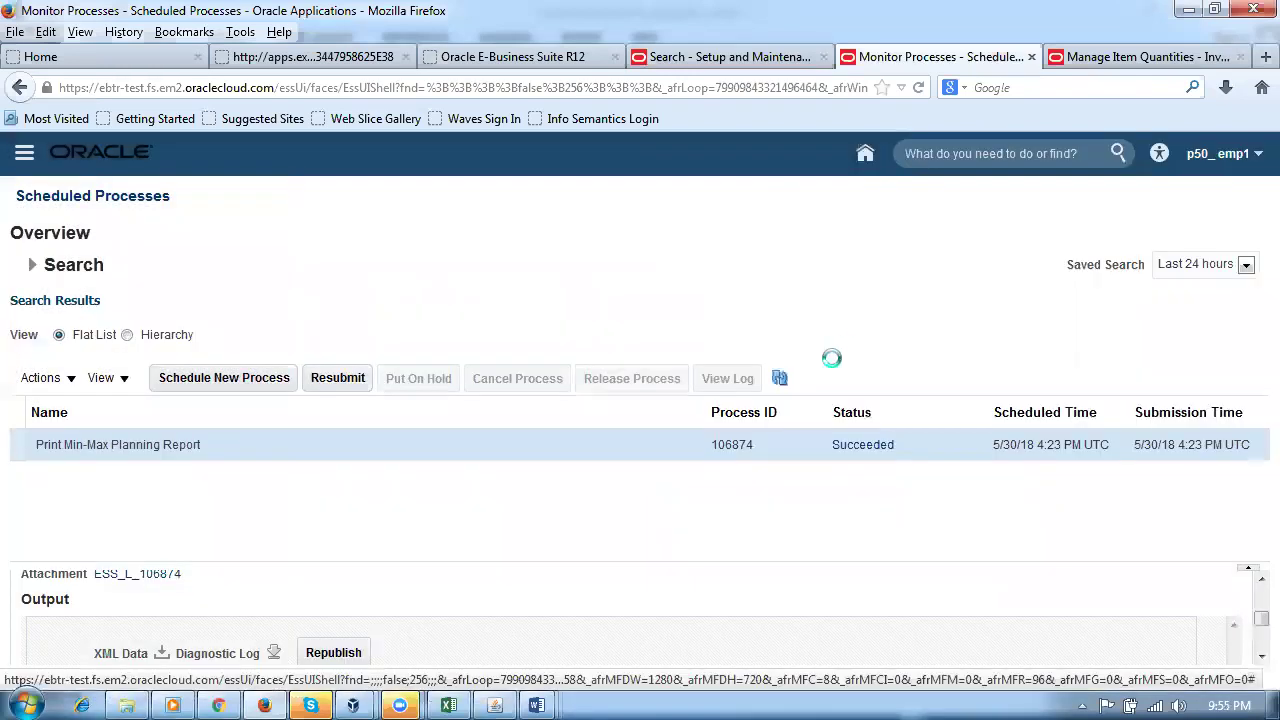
# Step: Refresh until process 106875 shows Succeeded and view its details down to log attachment ESS_L_106875
pyautogui.click(781, 379)
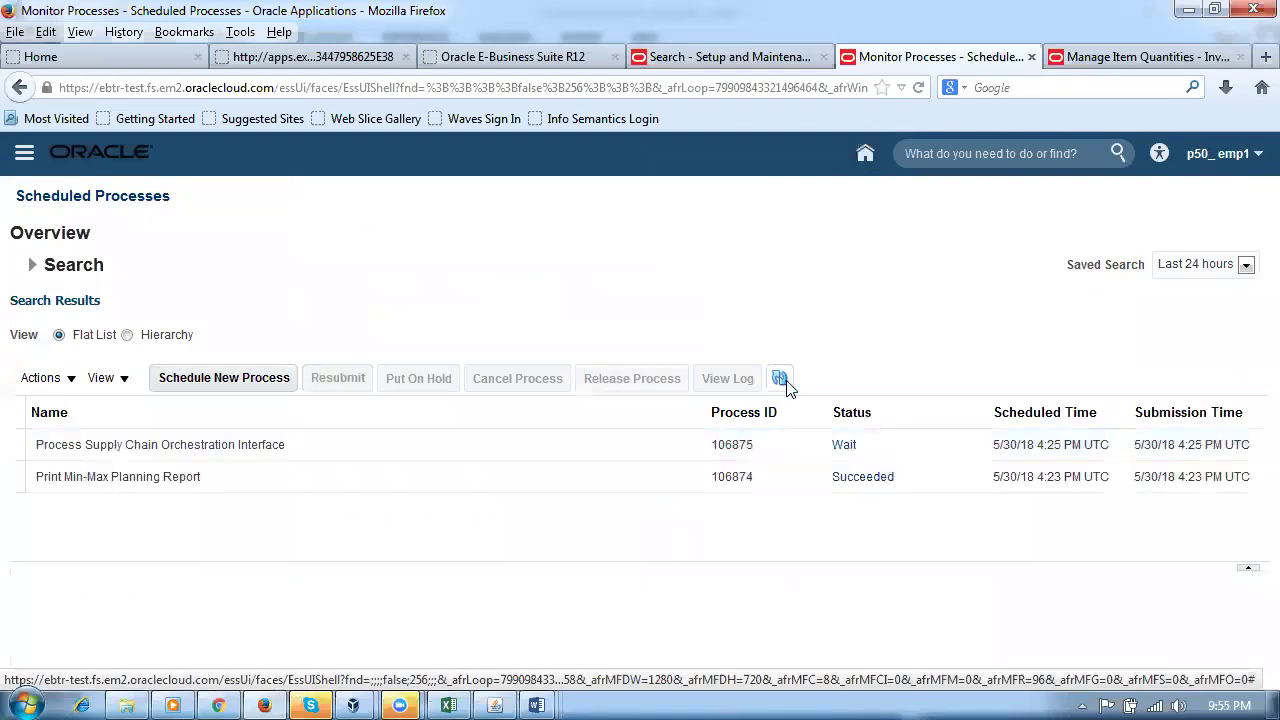
pyautogui.click(781, 379)
pyautogui.click(781, 379)
pyautogui.click(781, 379)
pyautogui.click(781, 379)
pyautogui.click(781, 379)
pyautogui.click(781, 379)
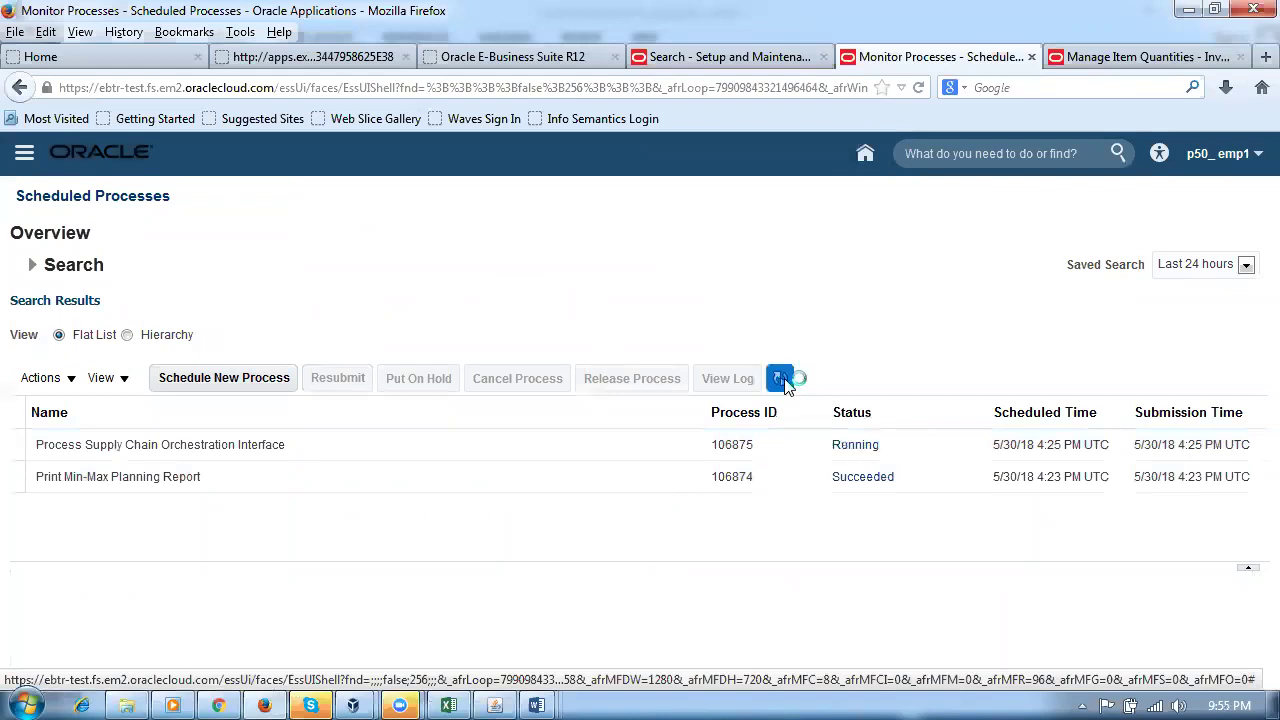
pyautogui.click(786, 382)
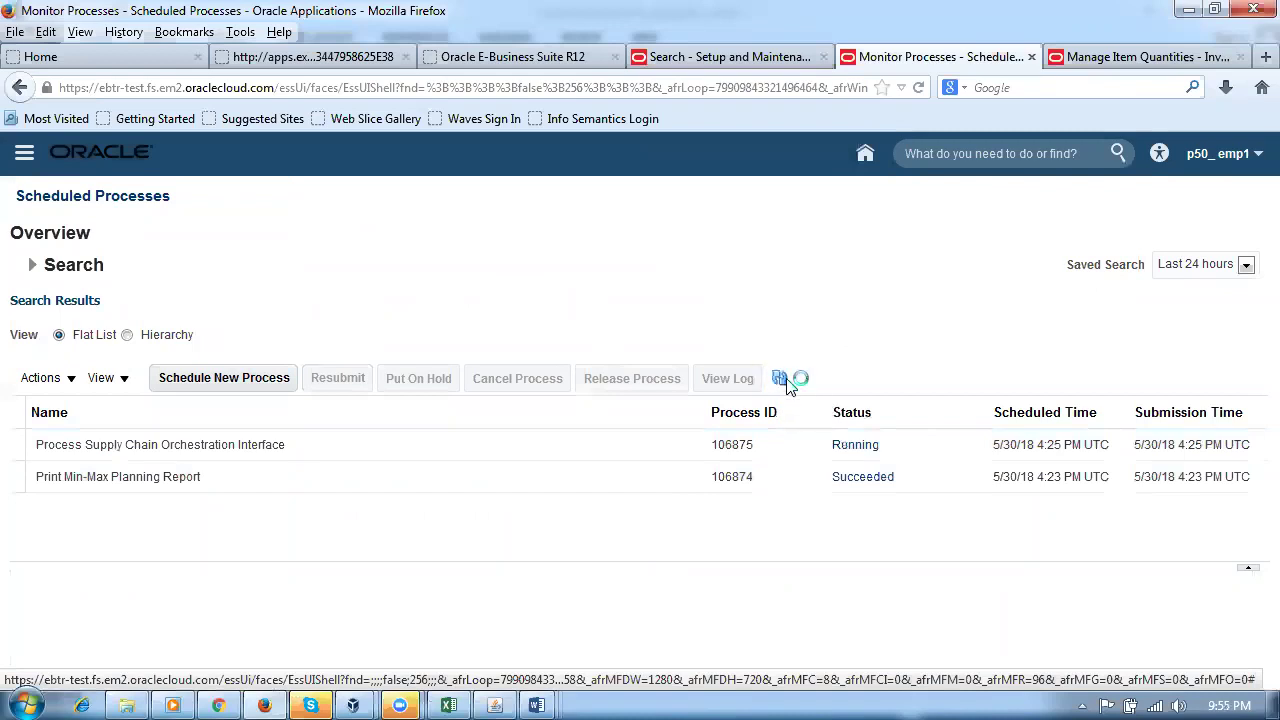
pyautogui.click(788, 384)
pyautogui.click(786, 382)
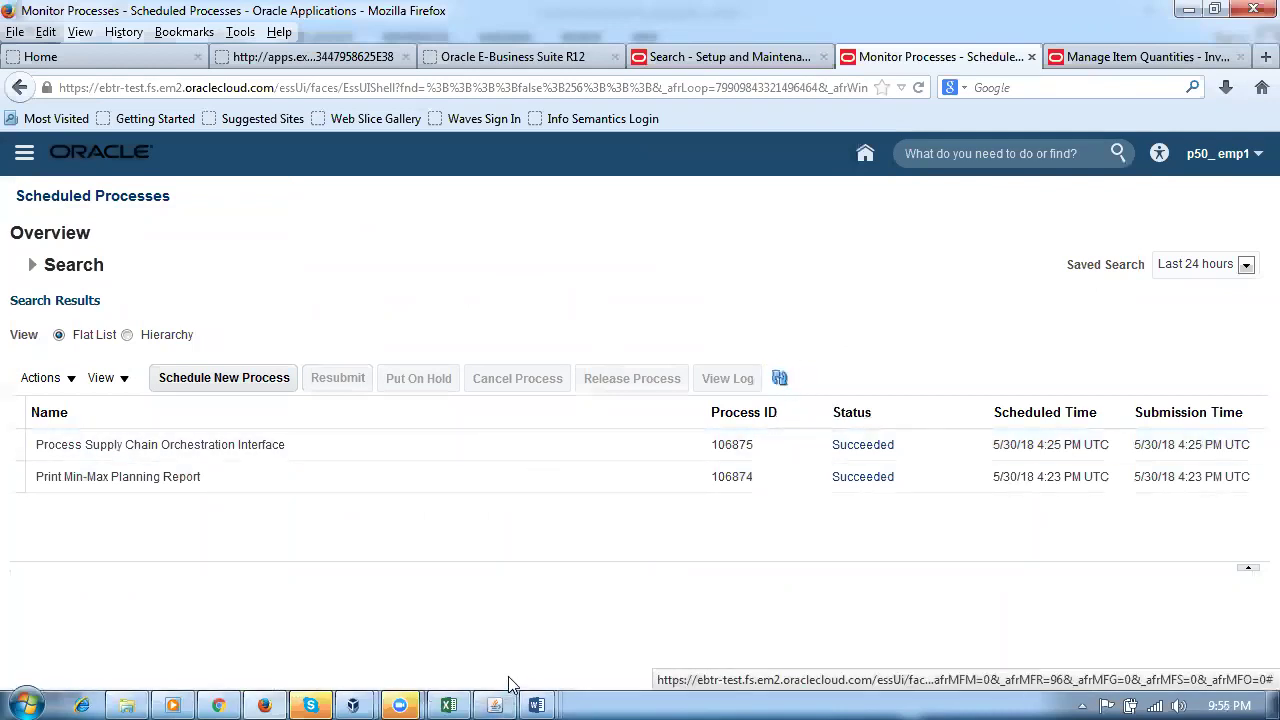
pyautogui.click(351, 442)
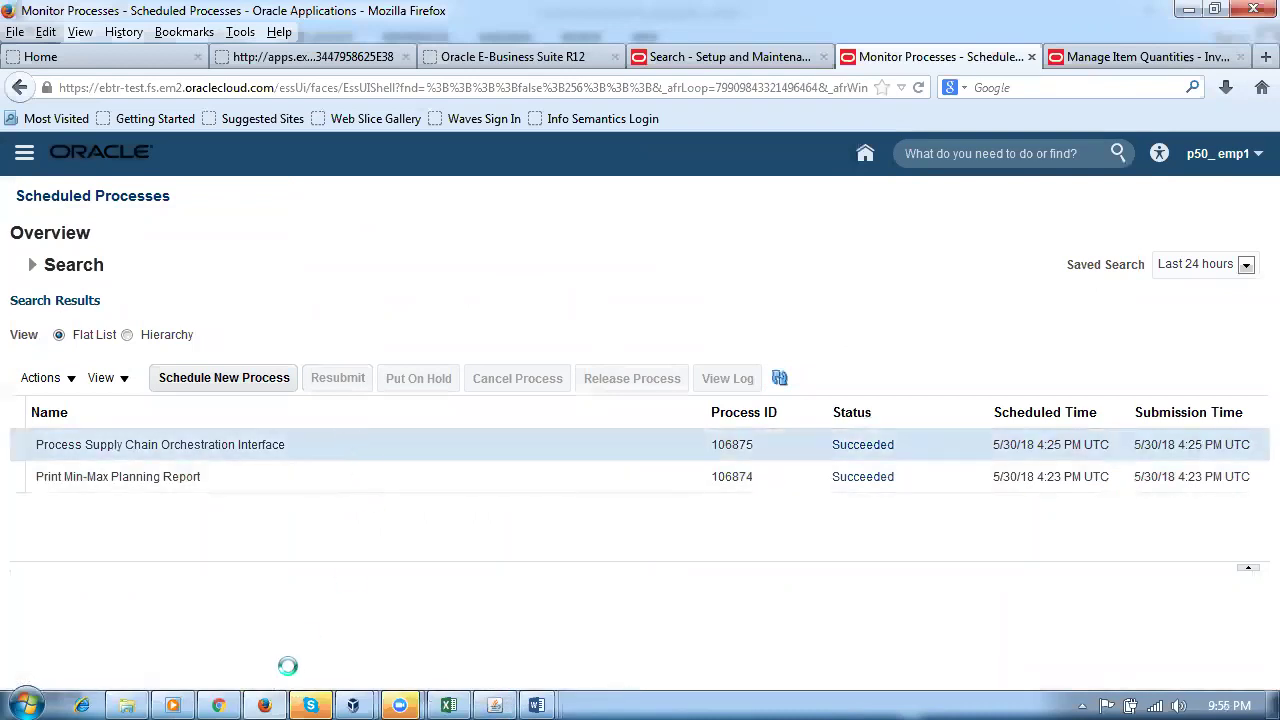
pyautogui.scroll(-5, 287, 640)
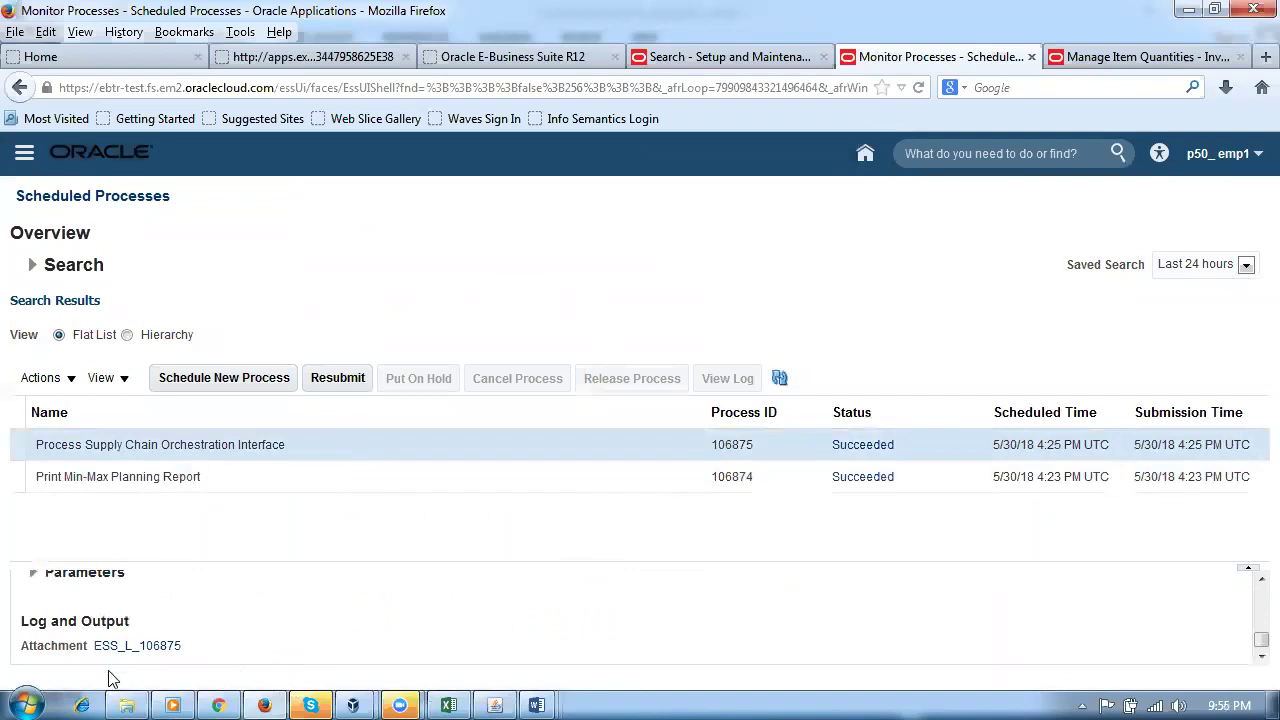
# Step: Download 106875.log, open it in Notepad, copy all its text, and show the desktop
pyautogui.click(130, 648)
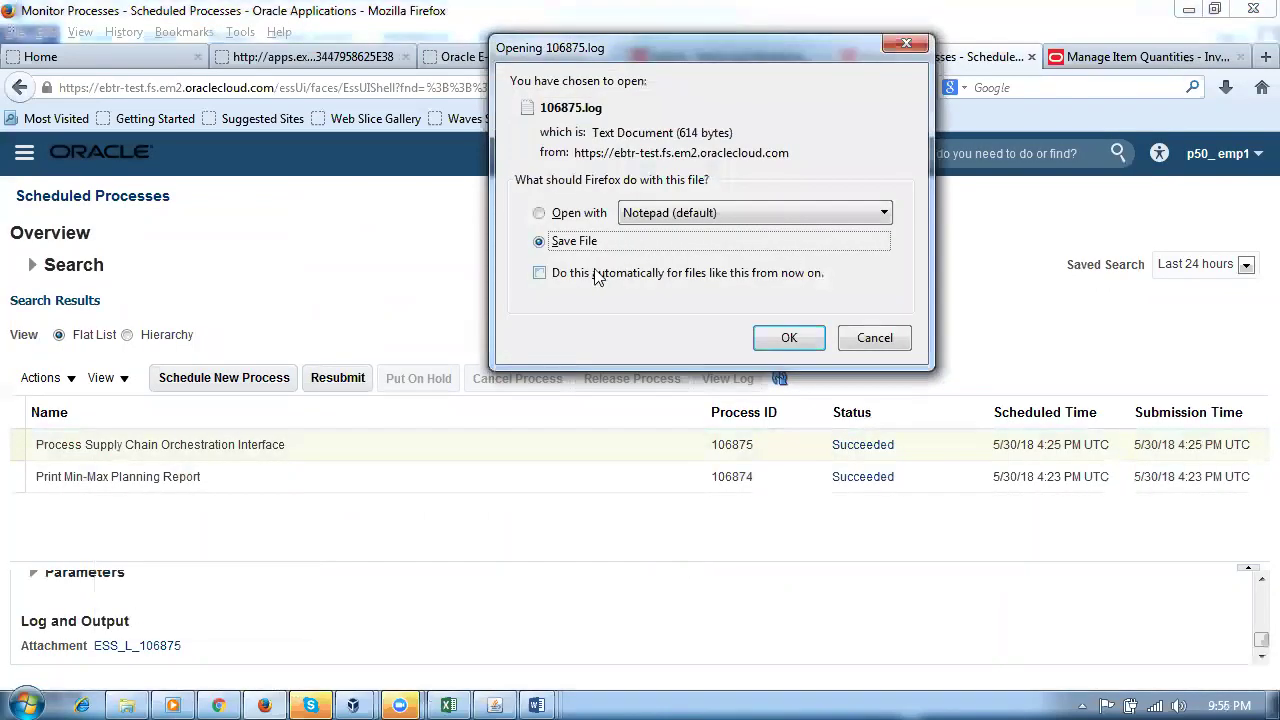
pyautogui.click(789, 340)
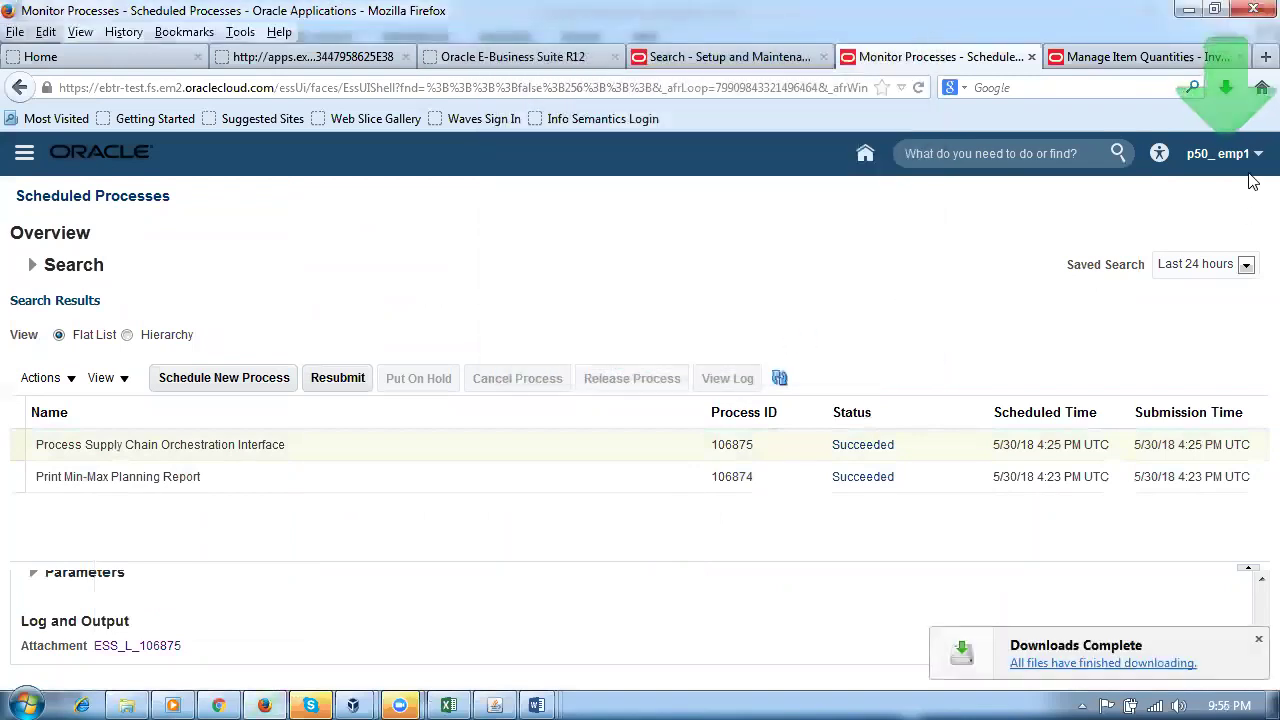
pyautogui.click(1225, 87)
pyautogui.click(1041, 160)
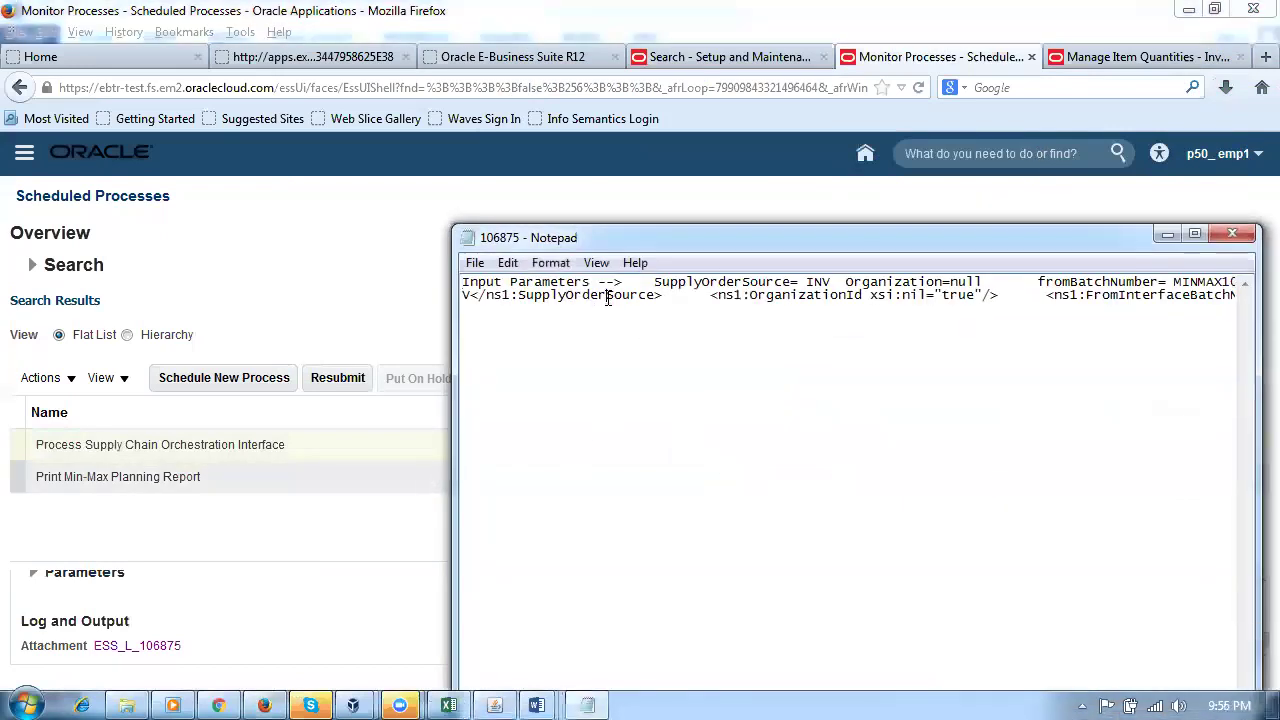
pyautogui.hotkey('ctrl', 'a')
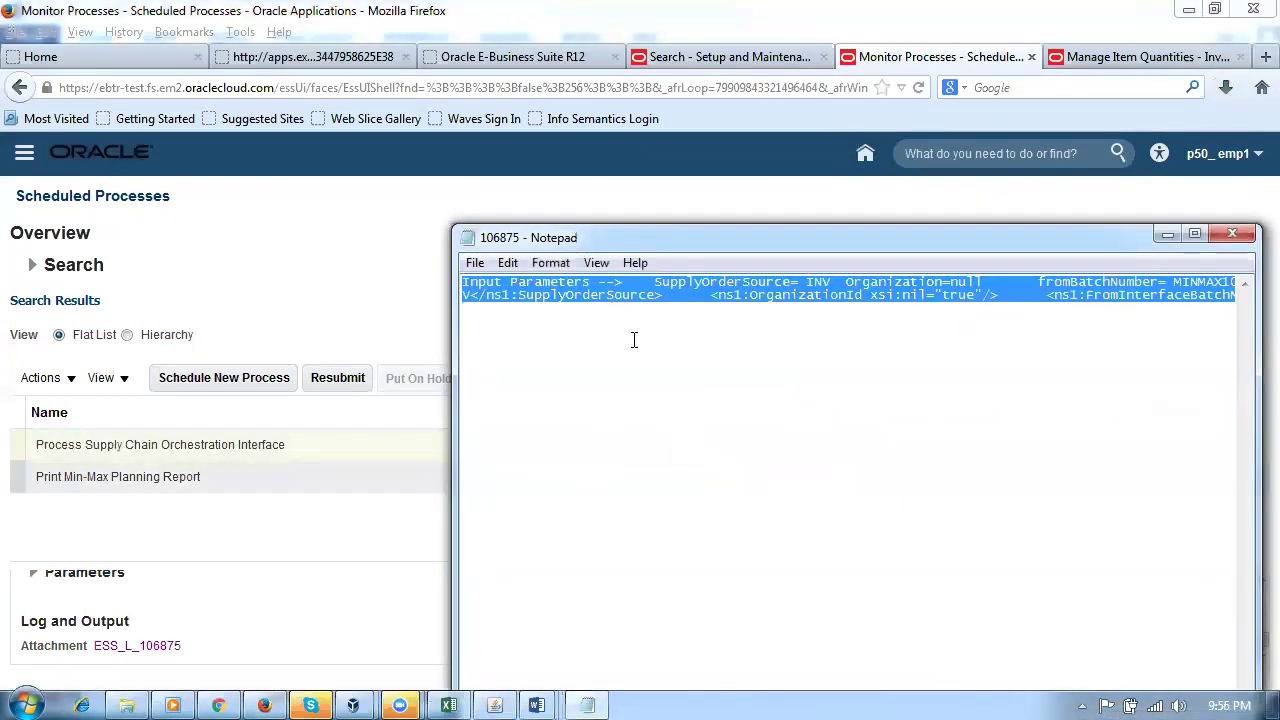
pyautogui.press('super+d')
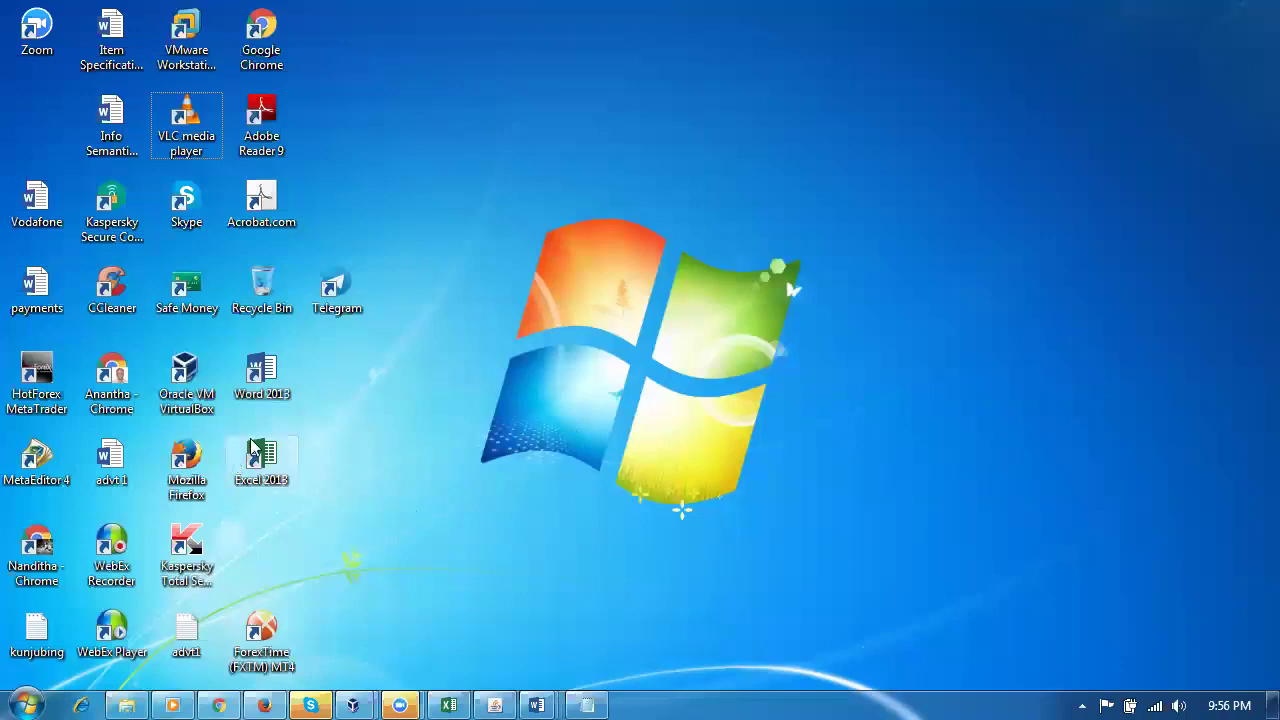
# Step: Paste the log into a blank Word 2013 document and check JobStatus SUCCESS and batch MINMAX106874
pyautogui.doubleClick(262, 380)
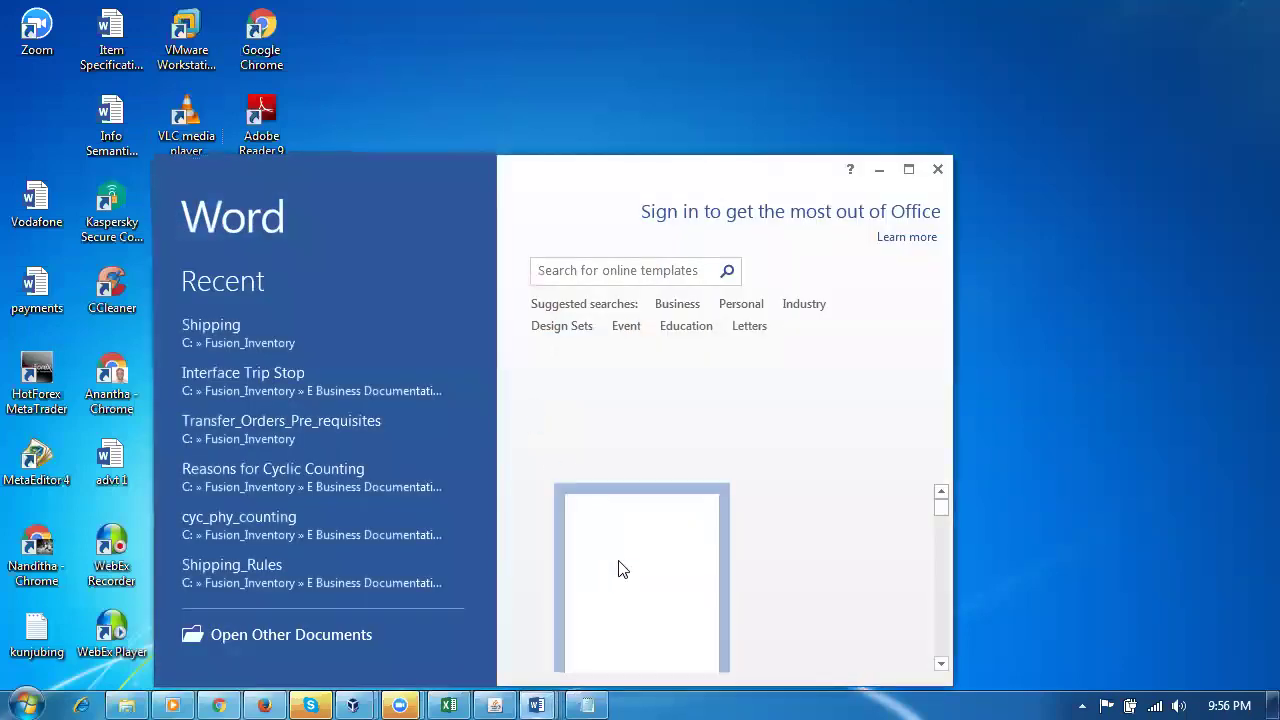
pyautogui.click(617, 569)
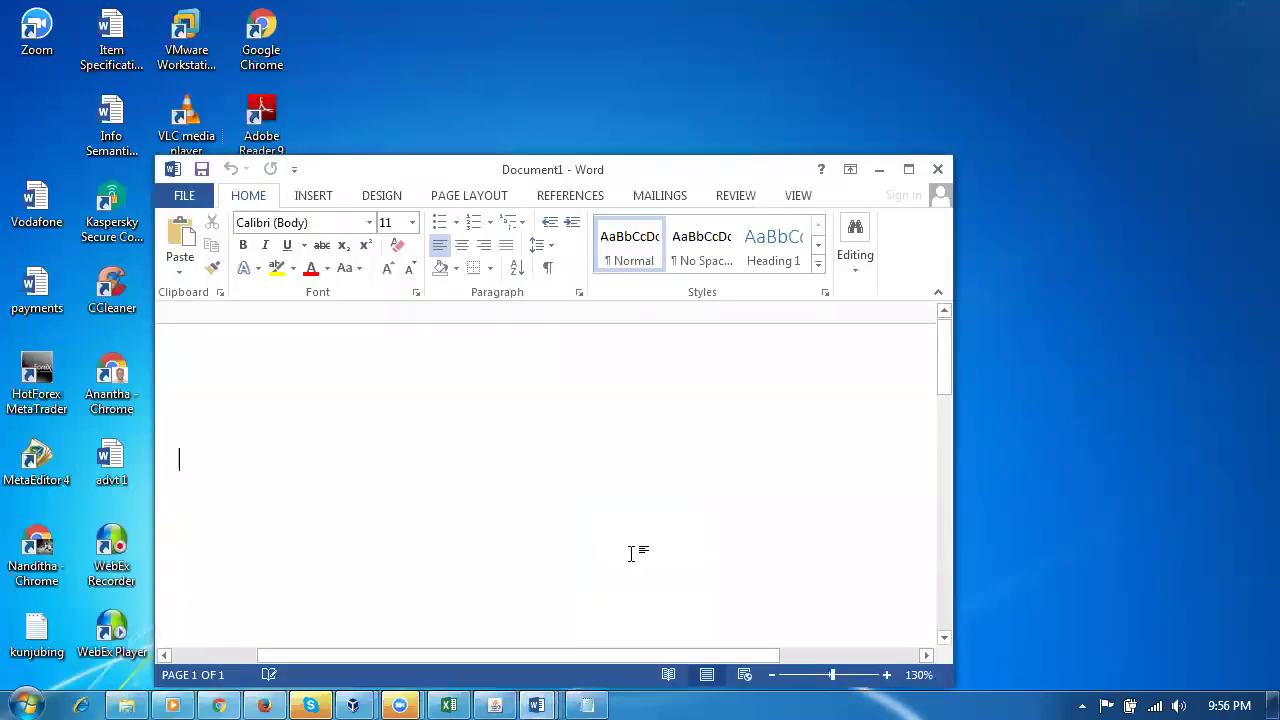
pyautogui.hotkey('ctrl', 'v')
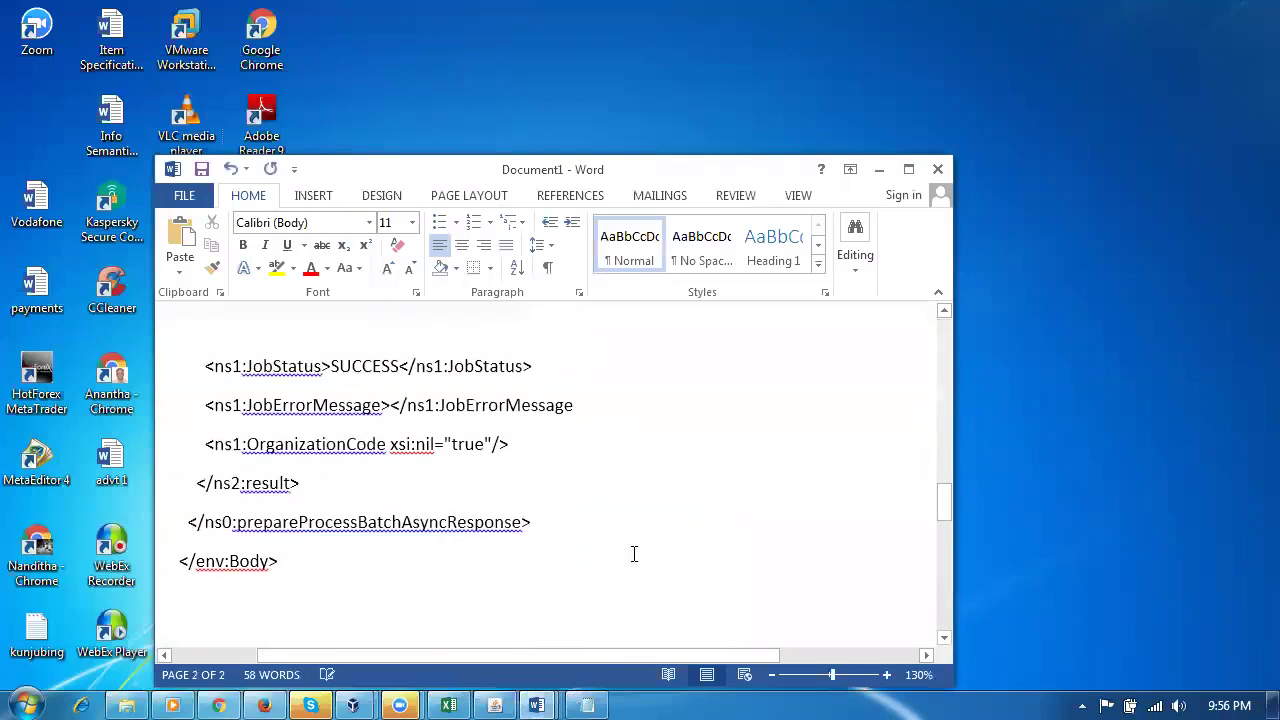
pyautogui.moveTo(296, 375); pyautogui.dragTo(440, 372)
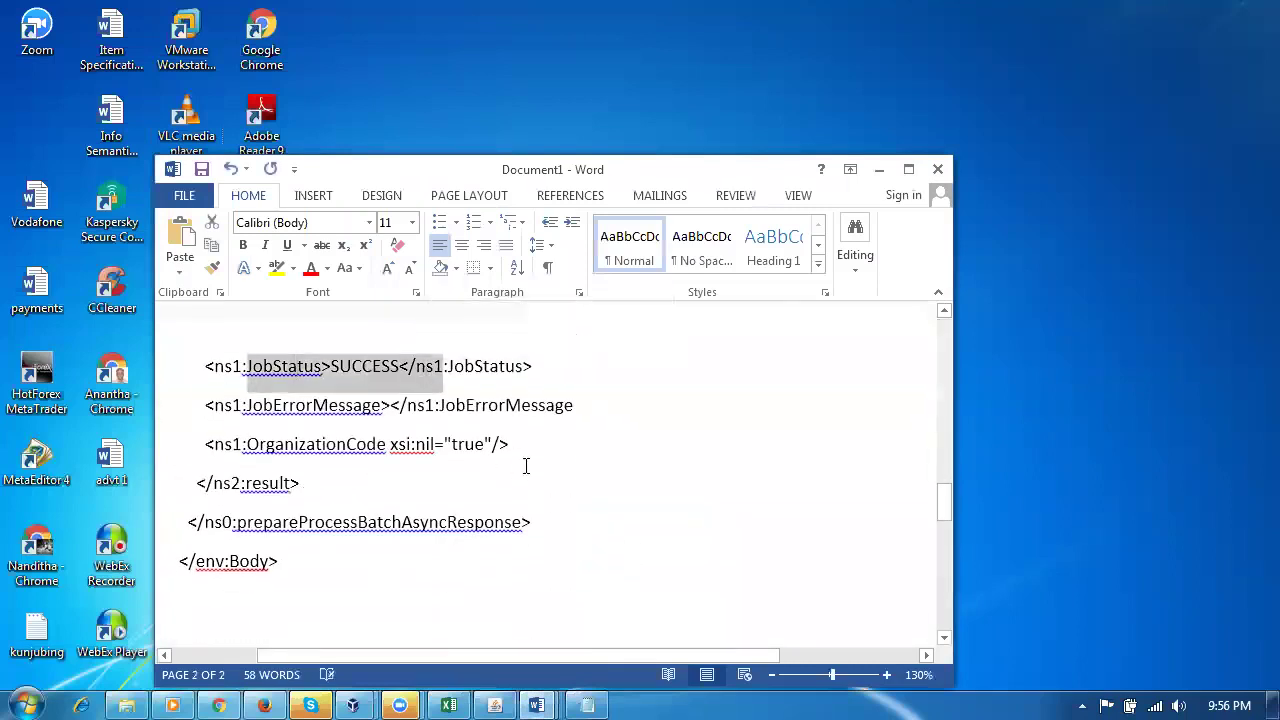
pyautogui.click(914, 171)
pyautogui.click(569, 475)
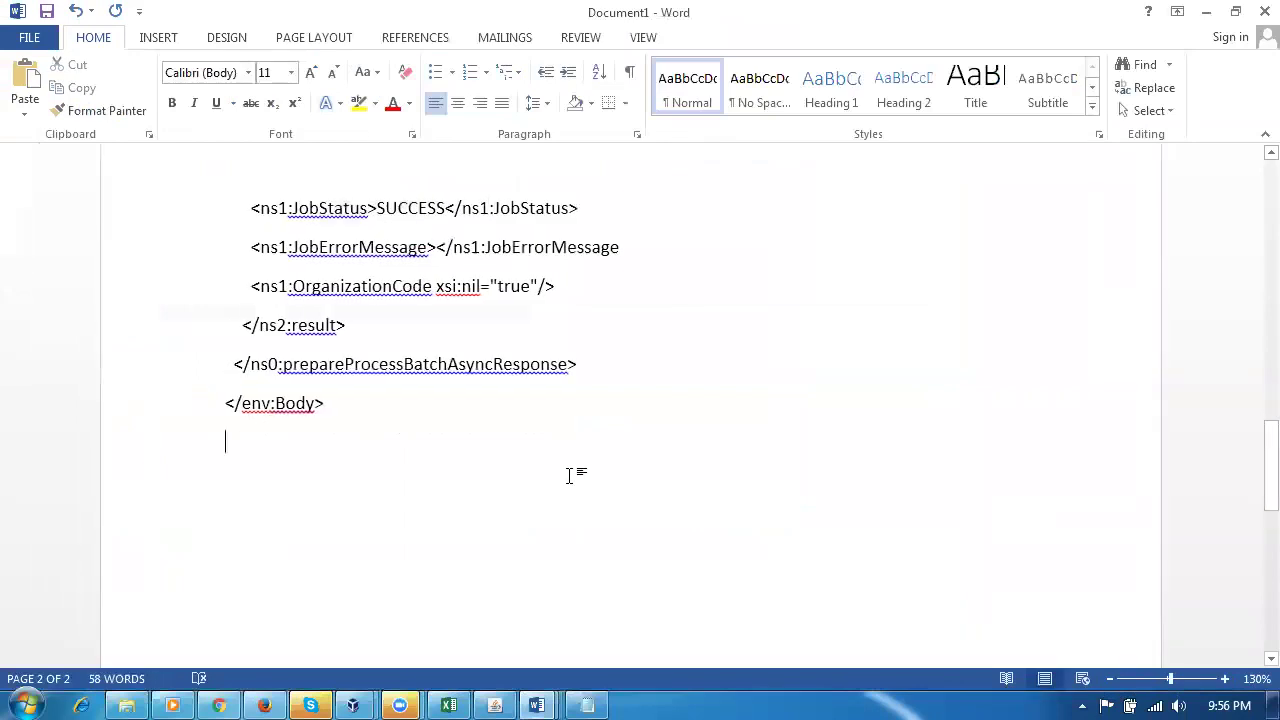
pyautogui.press('pageup')
pyautogui.press('pageup')
pyautogui.press('pageup')
pyautogui.press('pageup')
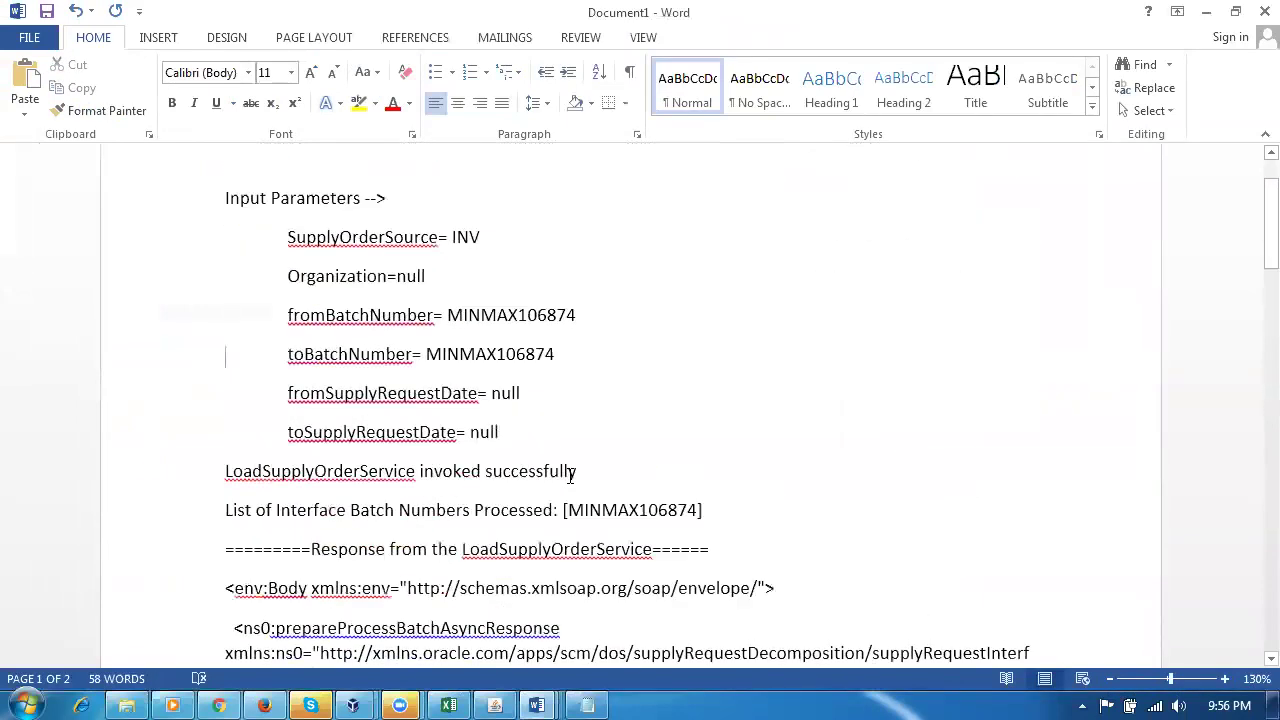
pyautogui.scroll(-2, 574, 486)
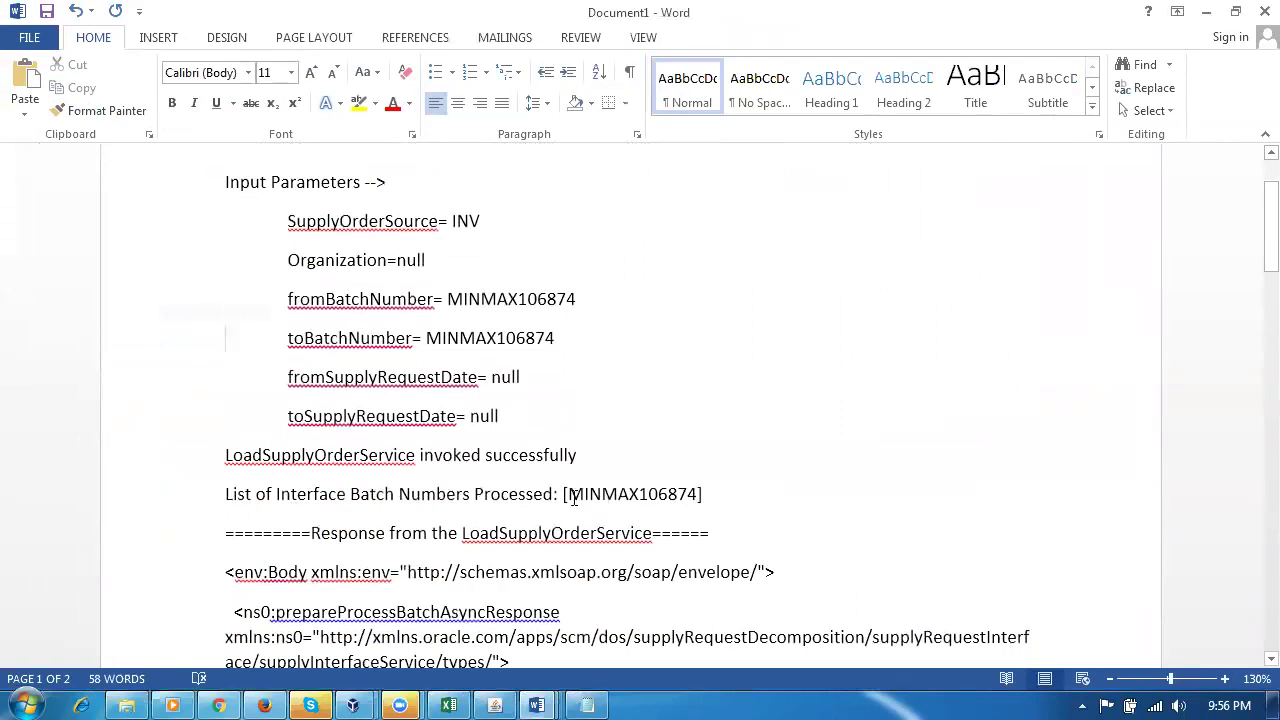
pyautogui.moveTo(574, 496); pyautogui.dragTo(688, 516)
pyautogui.moveTo(344, 502); pyautogui.dragTo(630, 500)
pyautogui.click(619, 514)
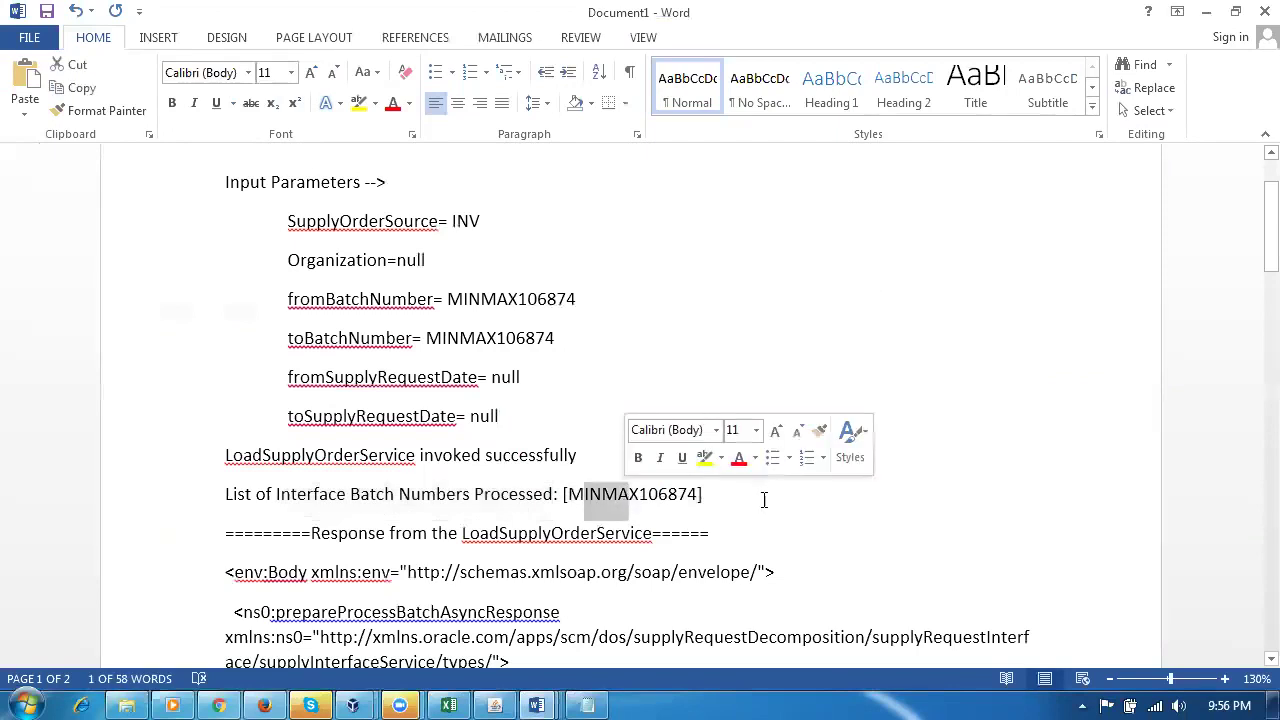
pyautogui.click(924, 502)
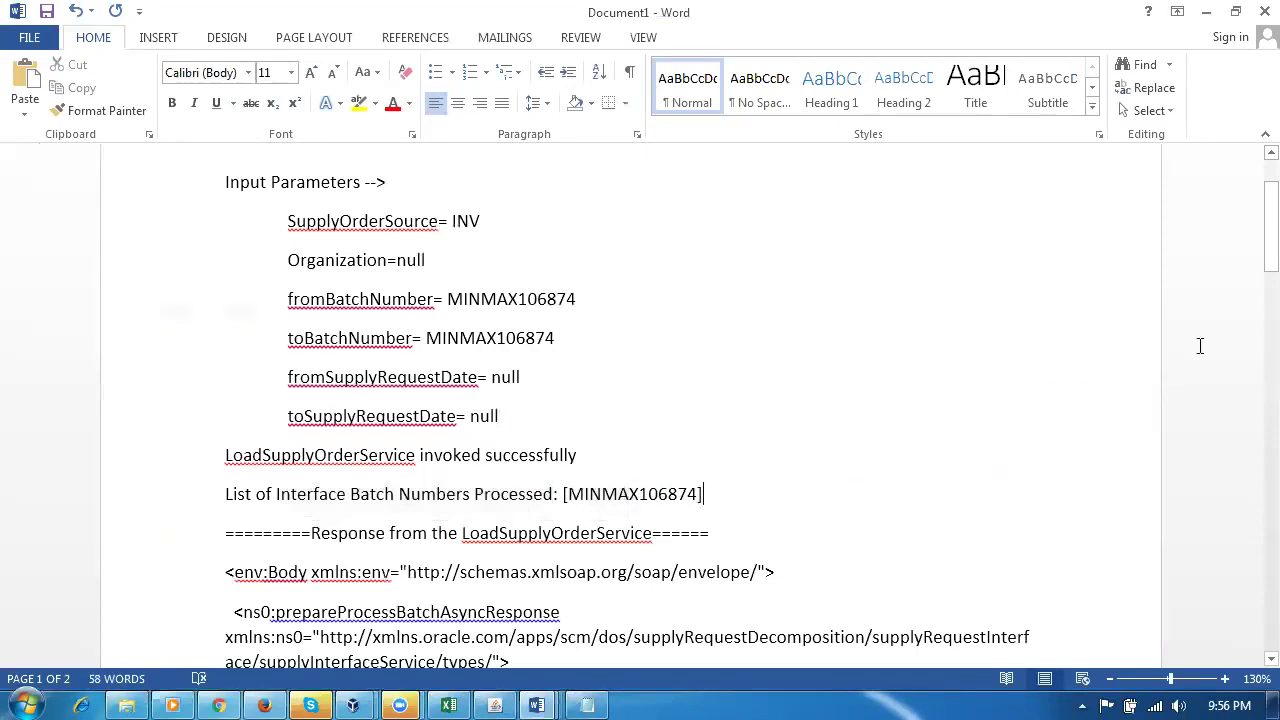
# Step: Close Word without saving and return to the Oracle home page in Firefox
pyautogui.click(1264, 11)
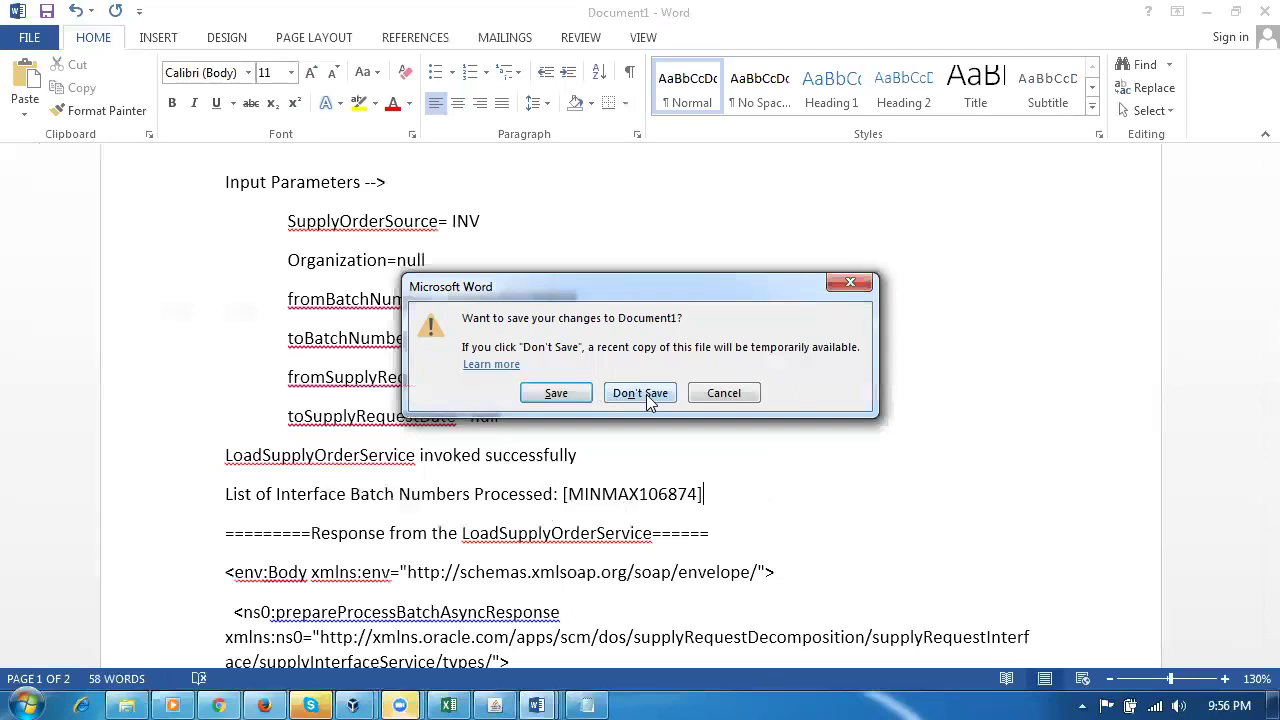
pyautogui.click(726, 393)
pyautogui.click(946, 372)
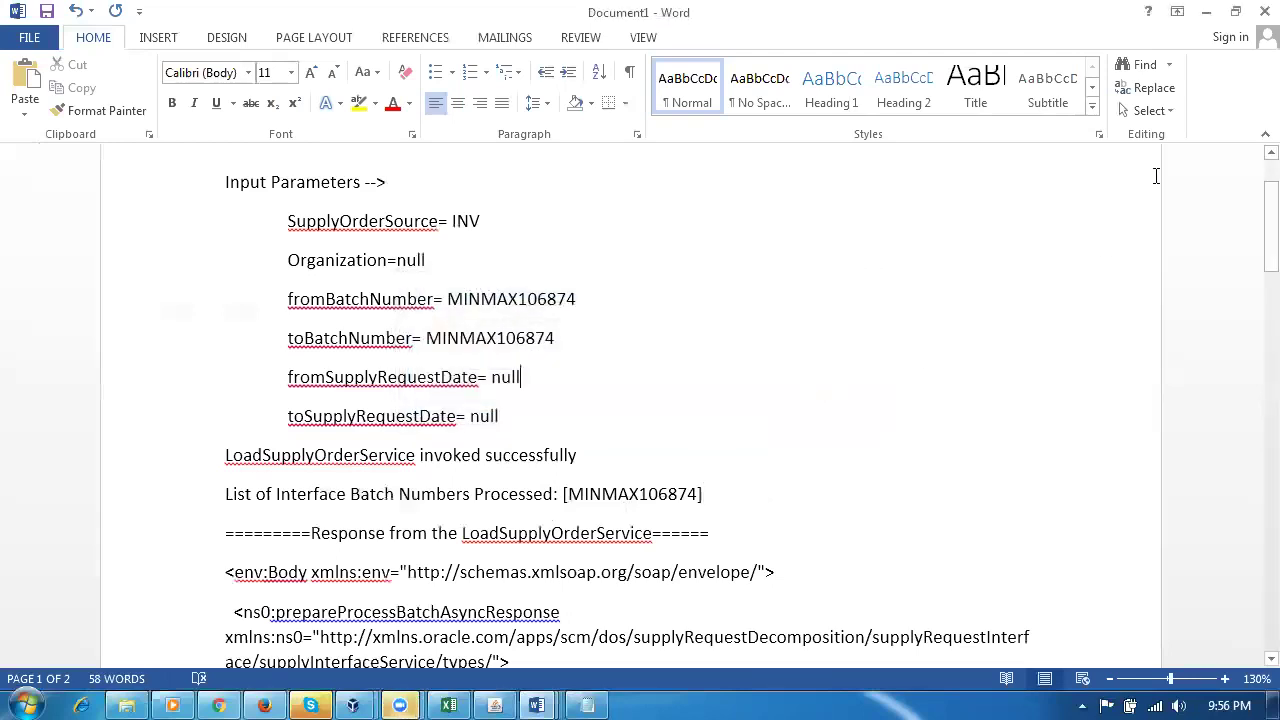
pyautogui.click(1264, 11)
pyautogui.click(651, 394)
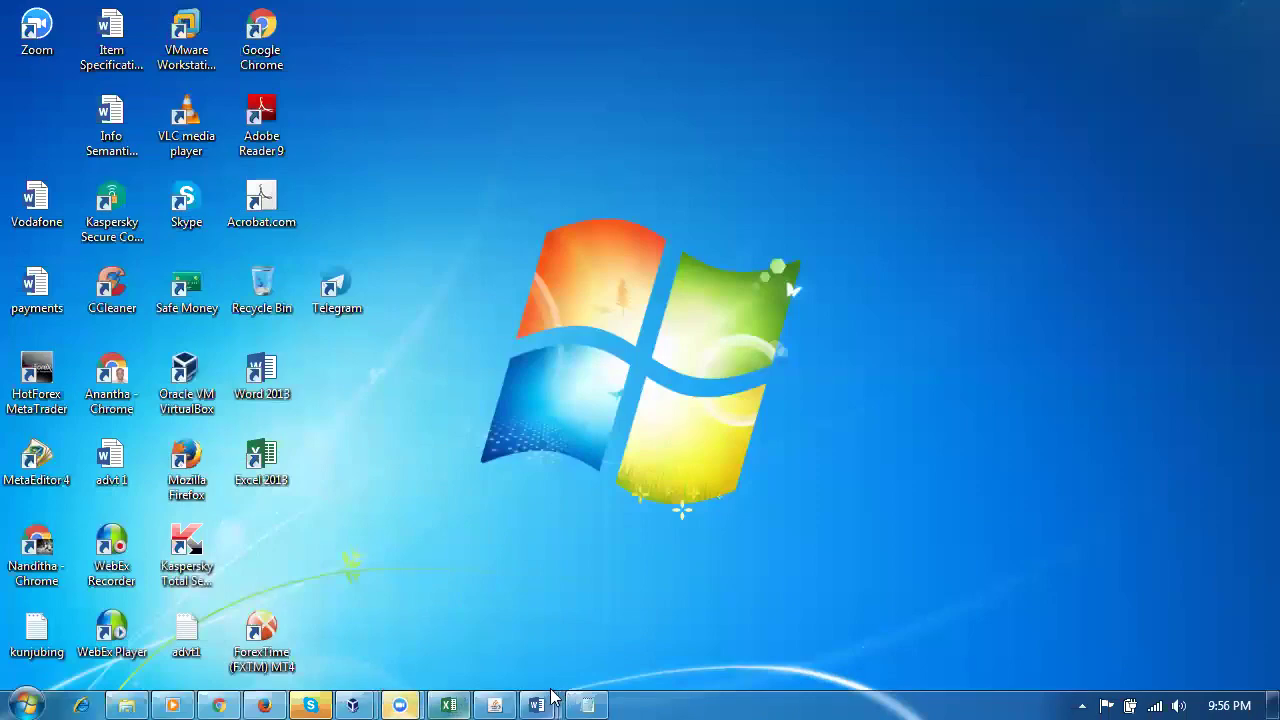
pyautogui.click(264, 703)
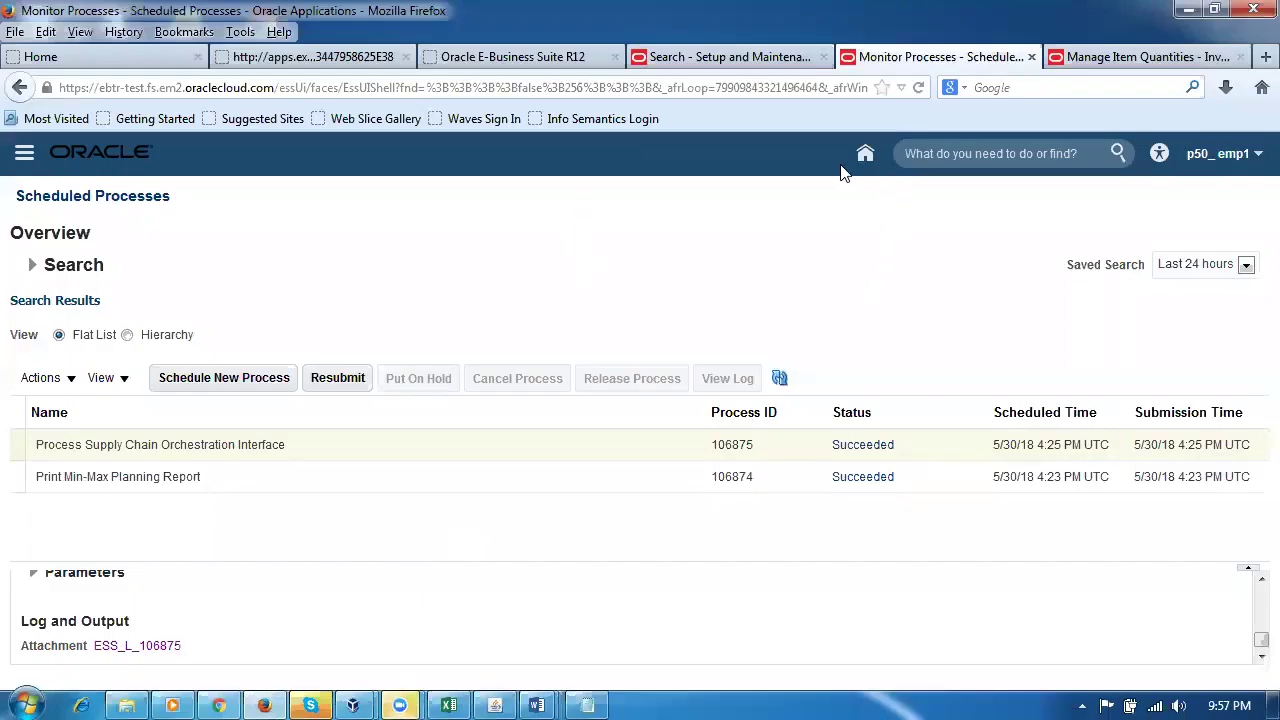
pyautogui.click(868, 155)
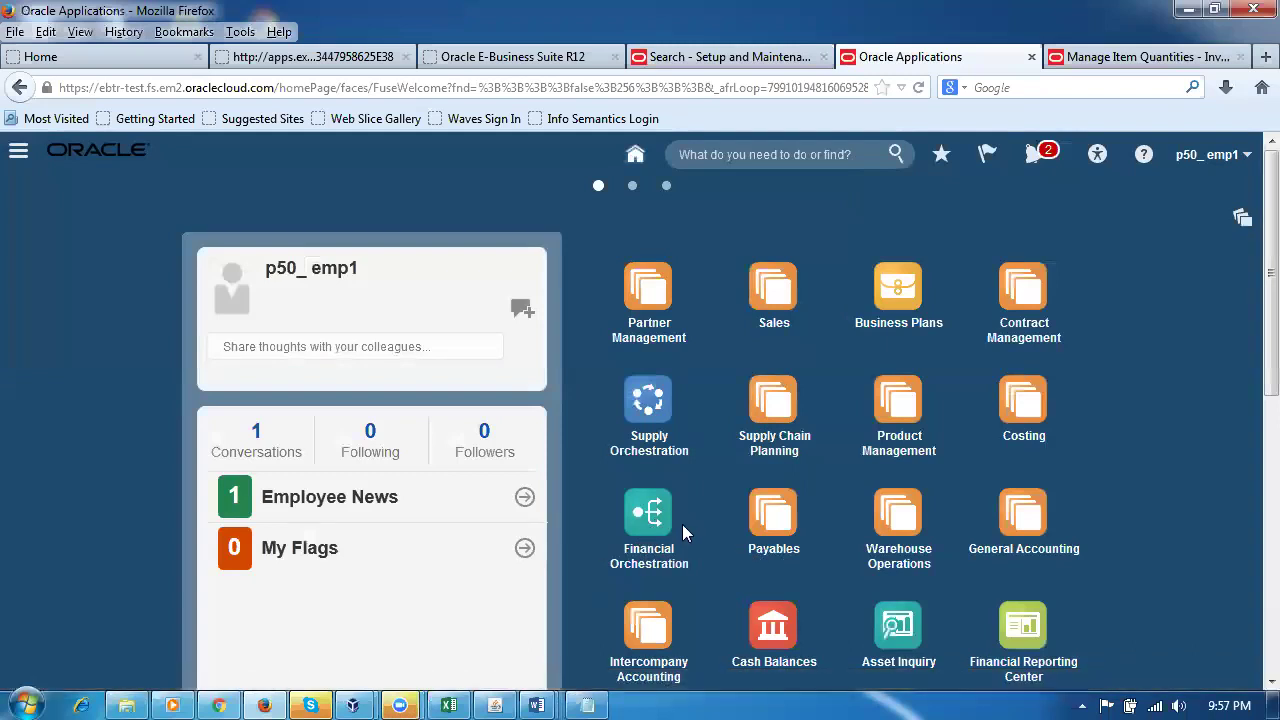
# Step: Open the Supply Orchestration work area from the springboard
pyautogui.click(646, 396)
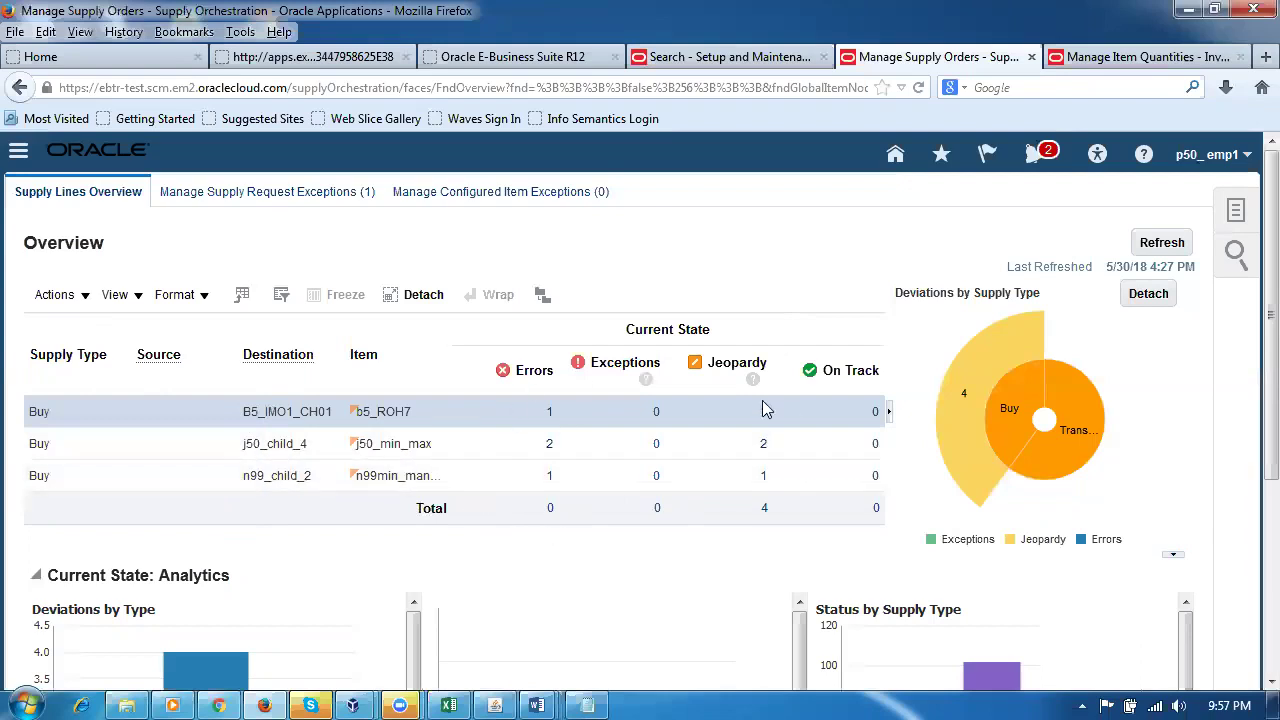
# Step: Open Manage Supply Lines and paste the copied reference into Supply Request Reference Number
pyautogui.click(1236, 214)
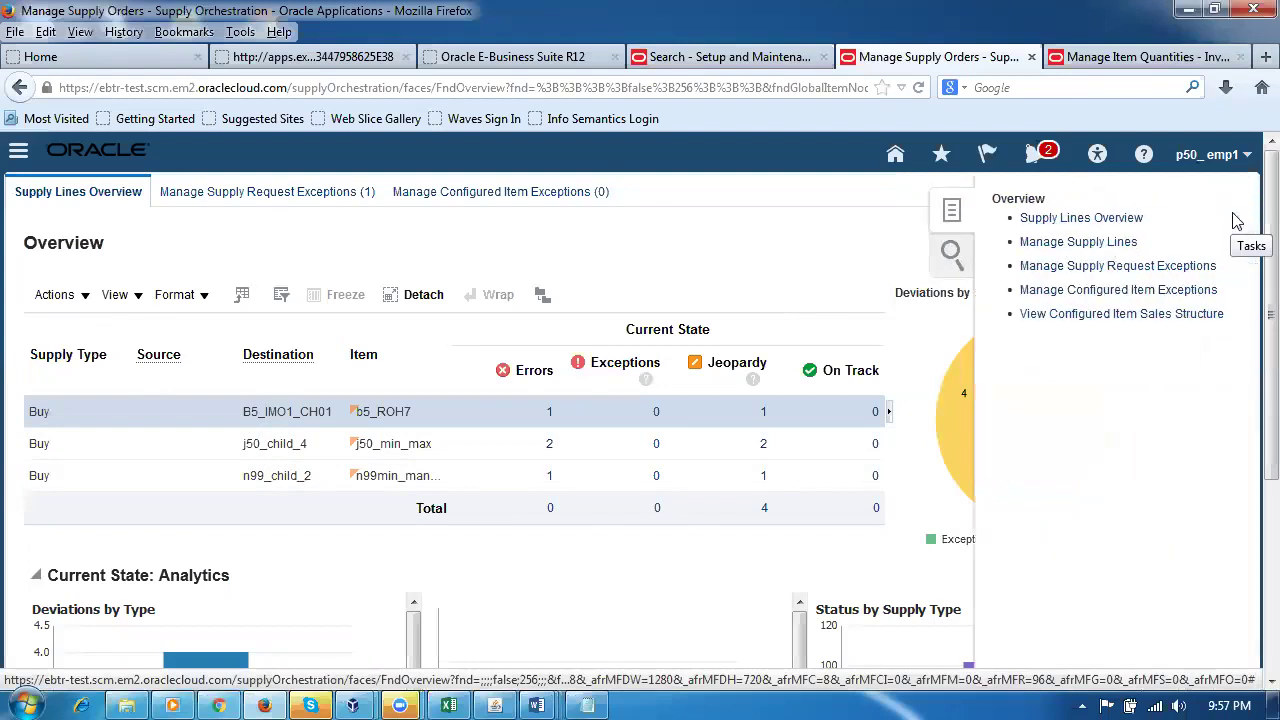
pyautogui.click(1086, 246)
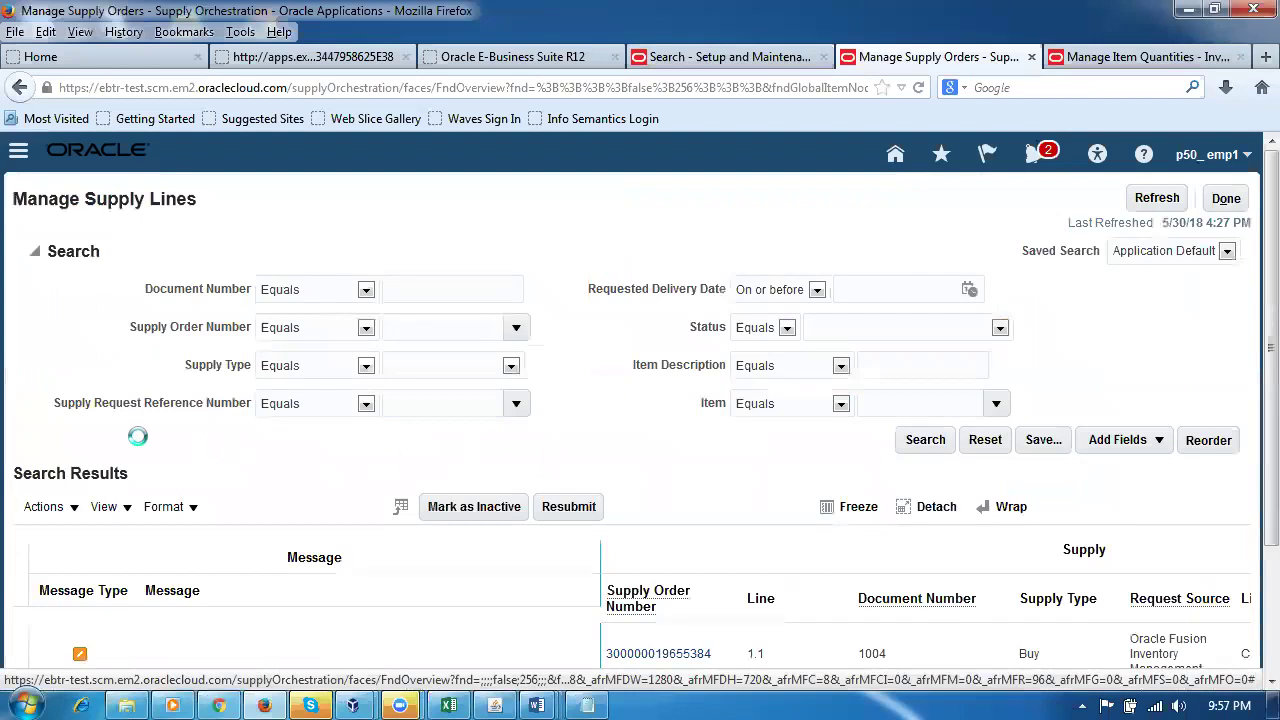
pyautogui.click(428, 402)
pyautogui.hotkey('ctrl', 'v')
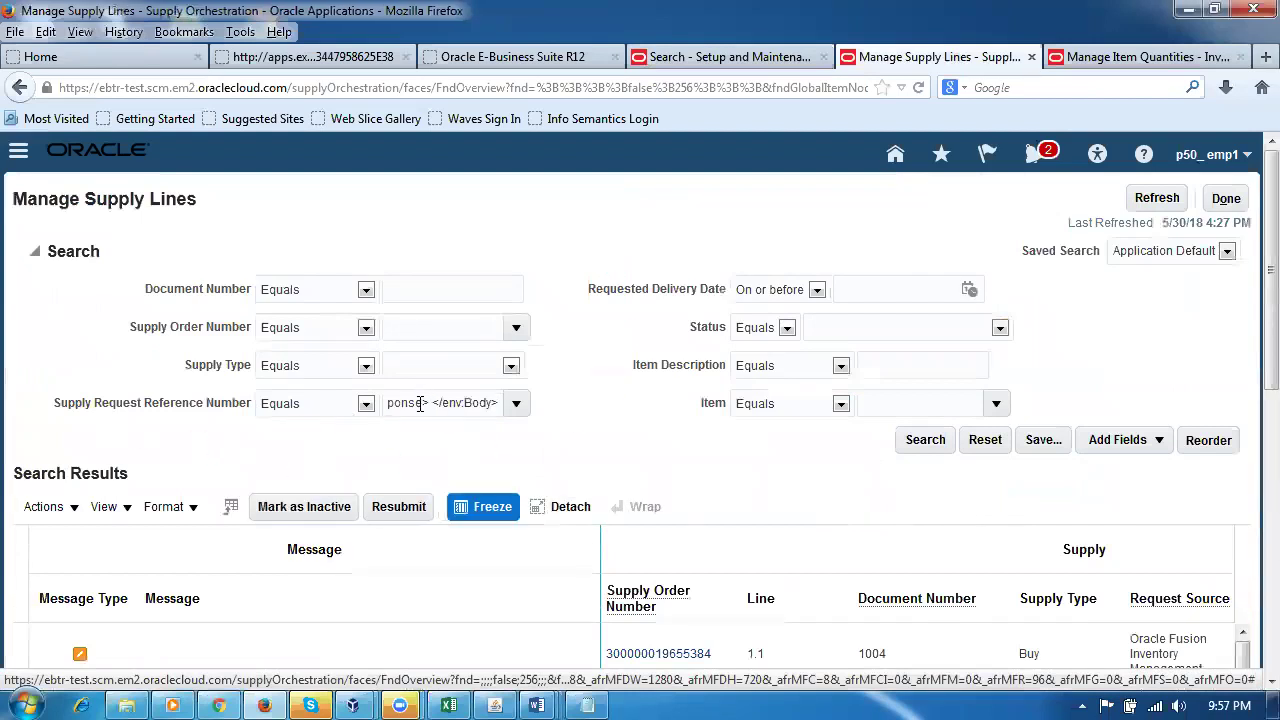
pyautogui.press('Left')
pyautogui.press('Left')
pyautogui.press('Left')
pyautogui.press('Left')
pyautogui.press('Left')
pyautogui.press('Left')
pyautogui.press('Left')
pyautogui.press('Left')
pyautogui.press('Left')
pyautogui.press('Left')
pyautogui.press('Left')
pyautogui.press('Left')
pyautogui.press('Left')
pyautogui.press('Left')
pyautogui.press('Left')
pyautogui.press('Left')
pyautogui.press('Left')
pyautogui.press('Left')
pyautogui.press('Left')
pyautogui.press('Left')
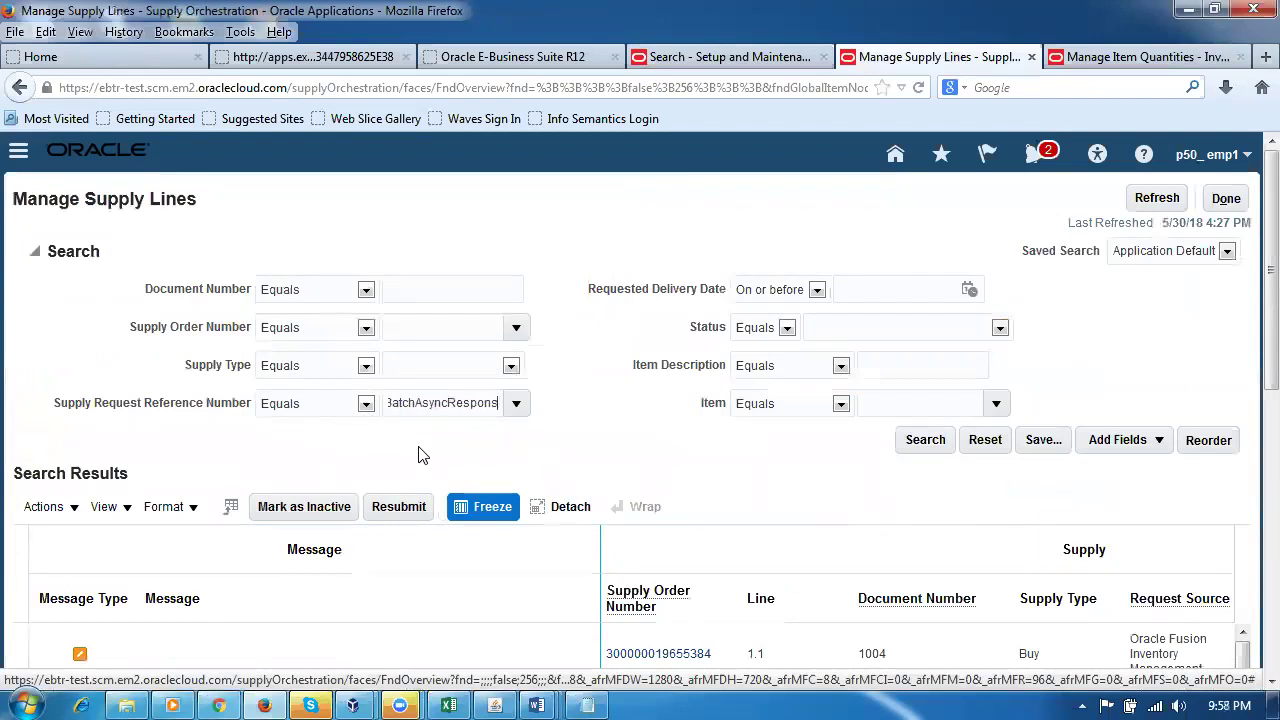
pyautogui.press('Left')
pyautogui.press('Left')
pyautogui.press('Left')
pyautogui.press('Left')
pyautogui.press('Left')
pyautogui.press('Left')
pyautogui.press('Left')
pyautogui.press('Left')
pyautogui.press('Left')
pyautogui.press('Left')
pyautogui.press('Left')
pyautogui.press('Left')
pyautogui.press('Left')
pyautogui.press('Left')
pyautogui.press('Left')
pyautogui.press('Left')
pyautogui.press('Left')
pyautogui.press('Left')
pyautogui.press('Left')
pyautogui.press('Left')
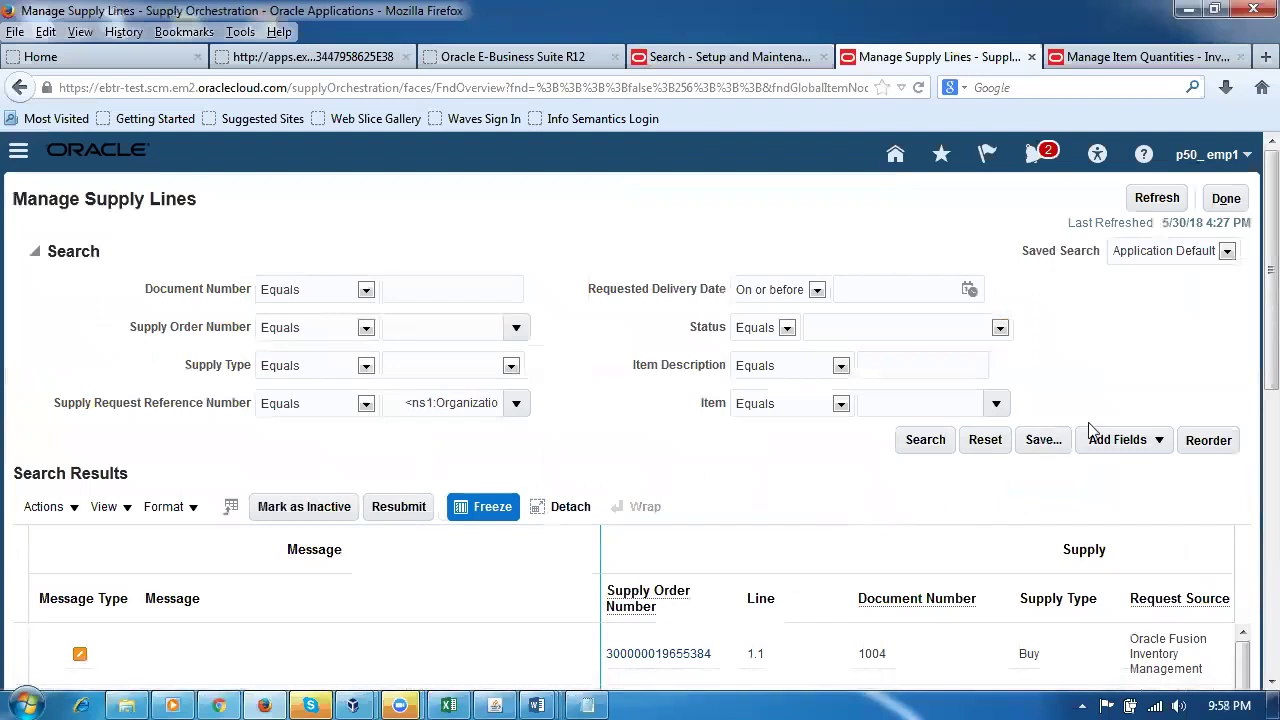
# Step: Reset the search criteria and load the Oracle cloud site in a new browser tab
pyautogui.click(983, 447)
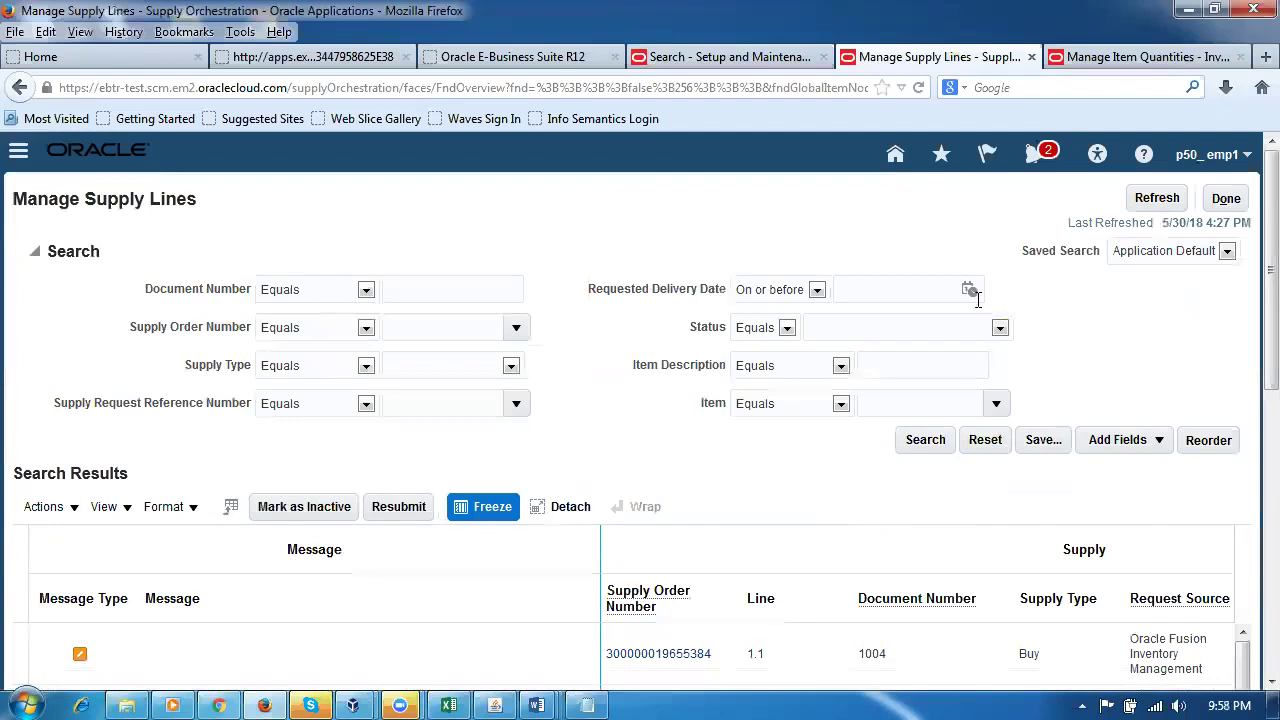
pyautogui.click(1263, 57)
pyautogui.click(171, 292)
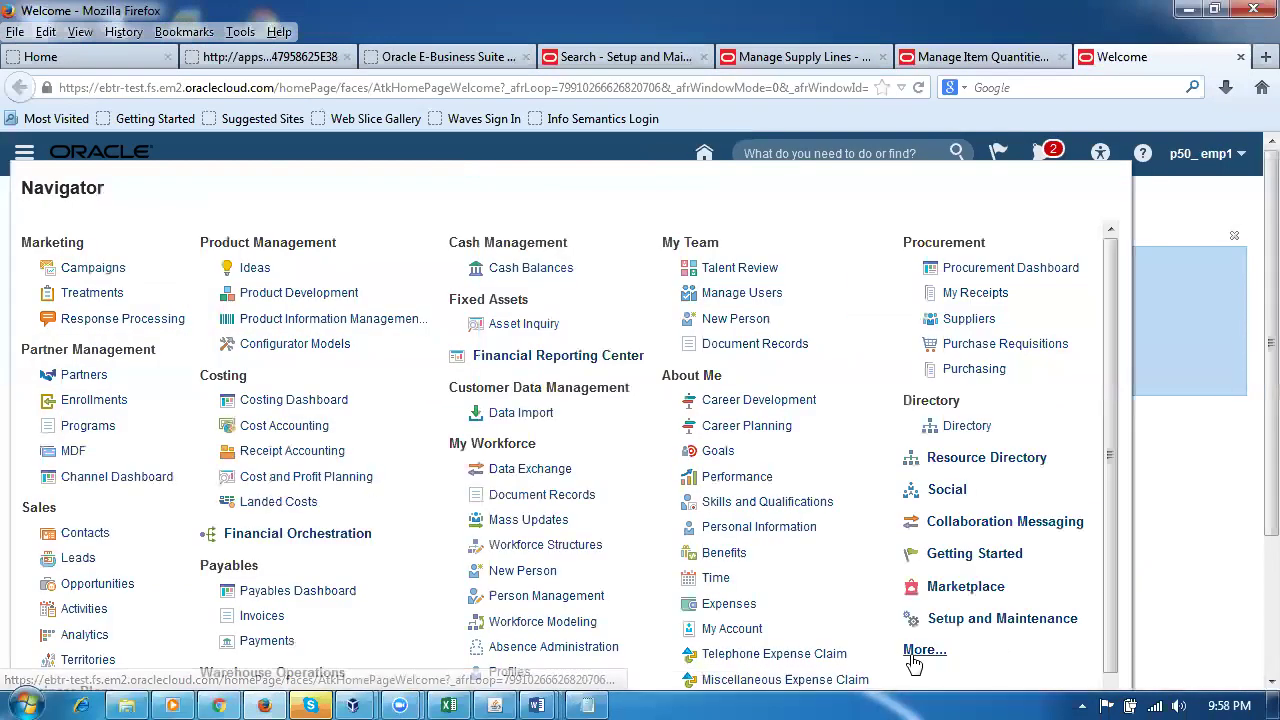
# Step: Open Scheduled Processes from the Navigator's additional tools
pyautogui.click(914, 652)
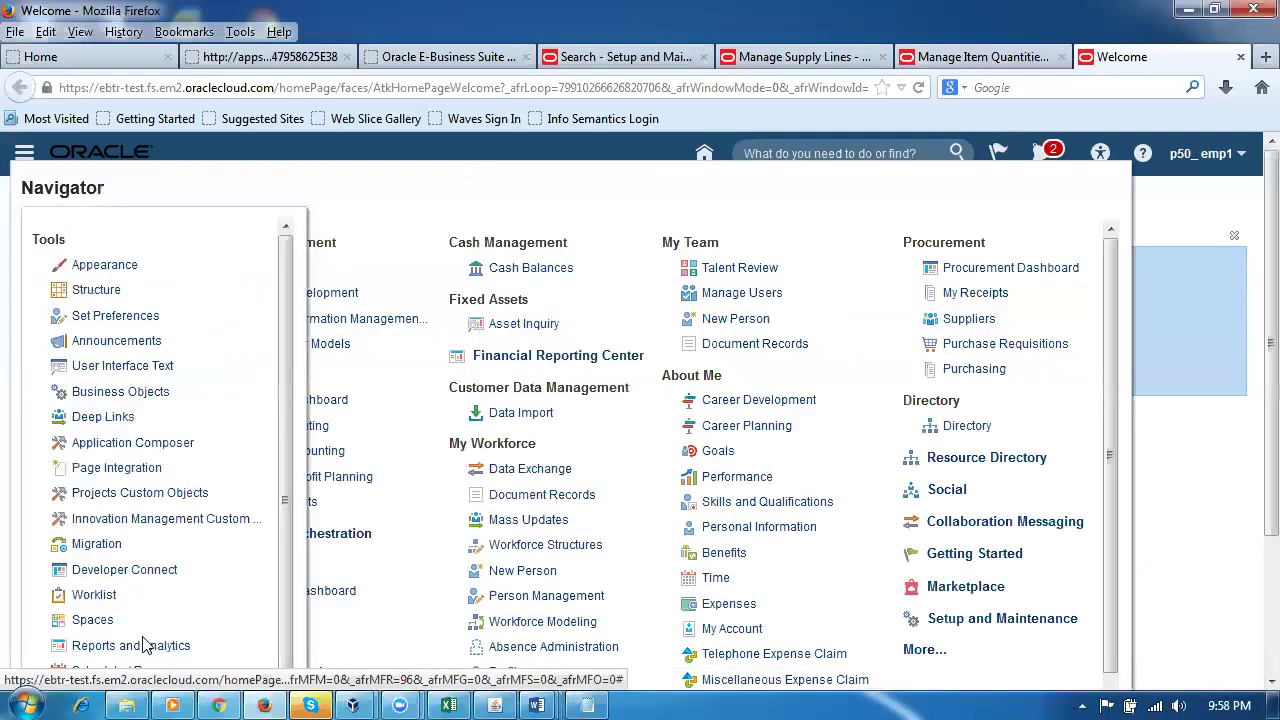
pyautogui.scroll(-1, 140, 648)
pyautogui.click(137, 635)
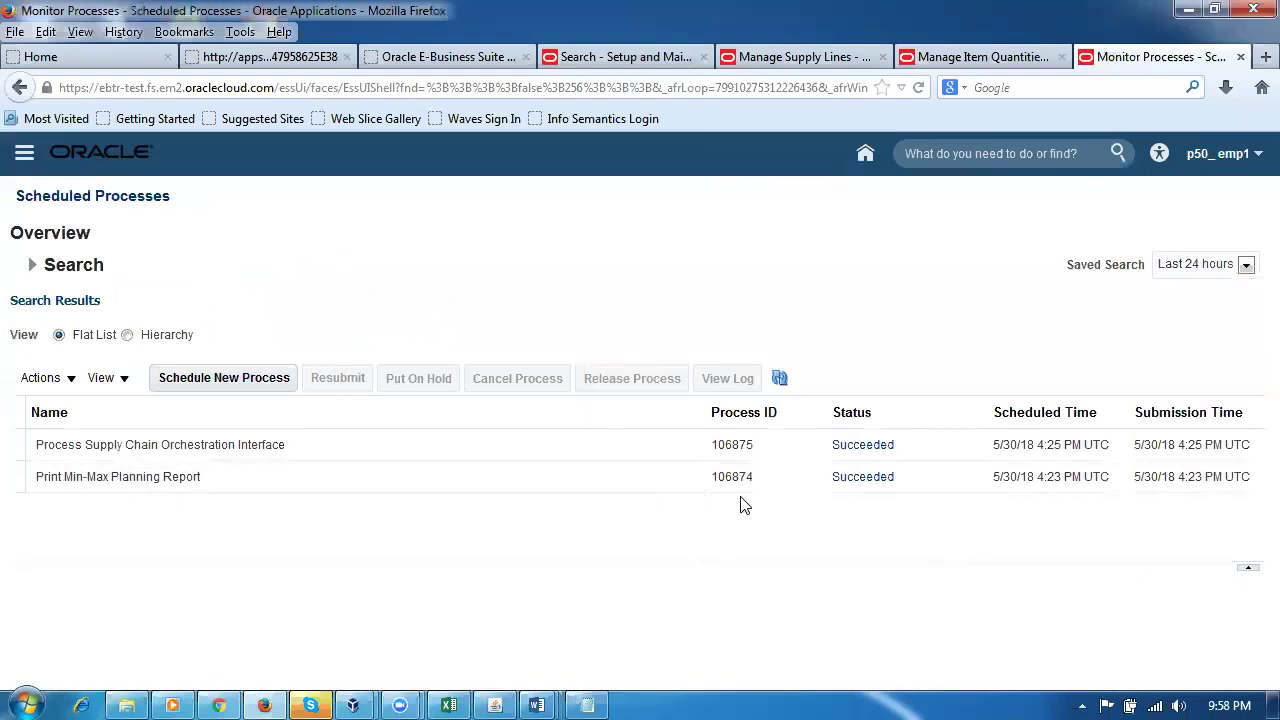
pyautogui.click(985, 57)
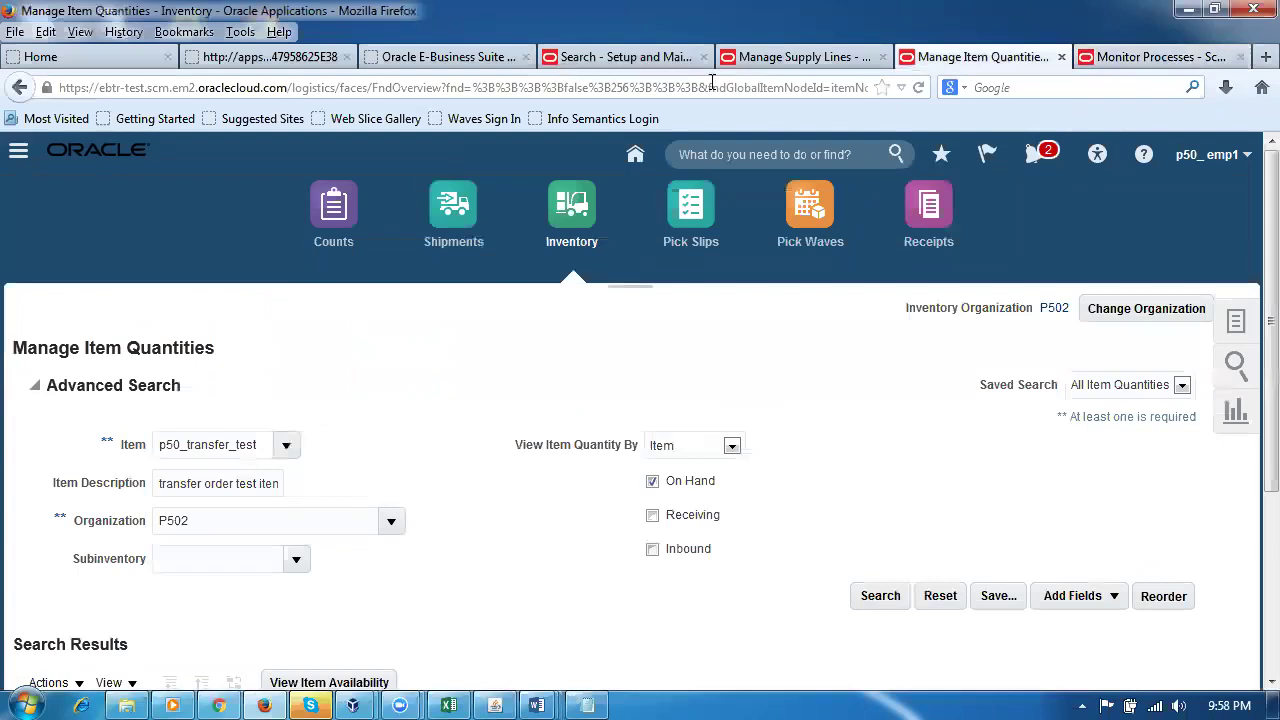
# Step: Enter MINMAX106874 as the Supply Request Reference Number, checking the process ID in Scheduled Processes
pyautogui.click(800, 57)
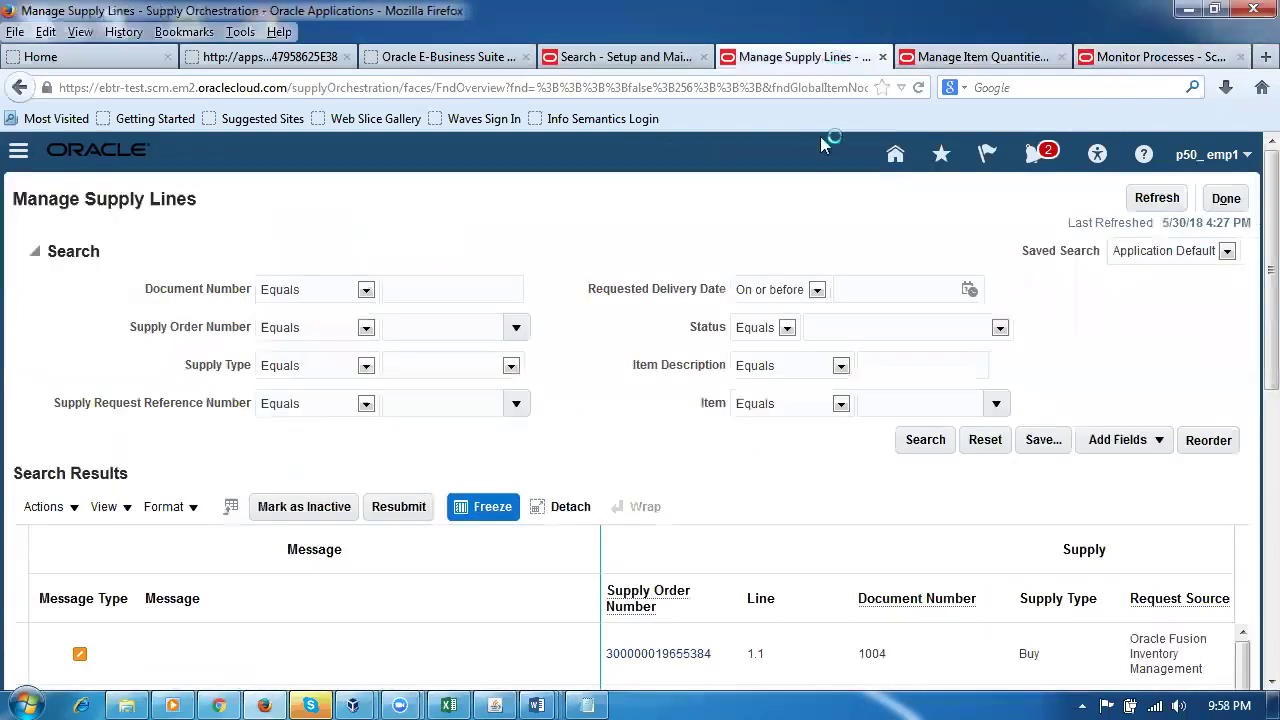
pyautogui.click(420, 404)
pyautogui.write('MINMAX')
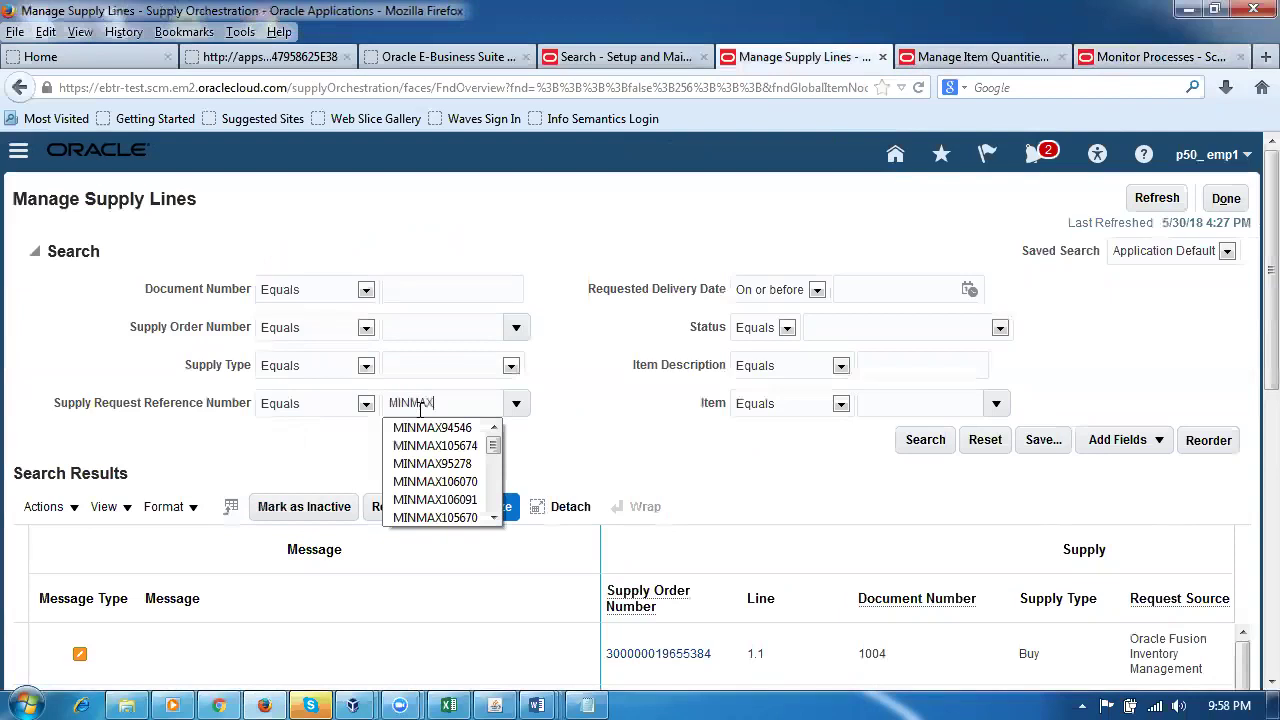
pyautogui.click(1155, 58)
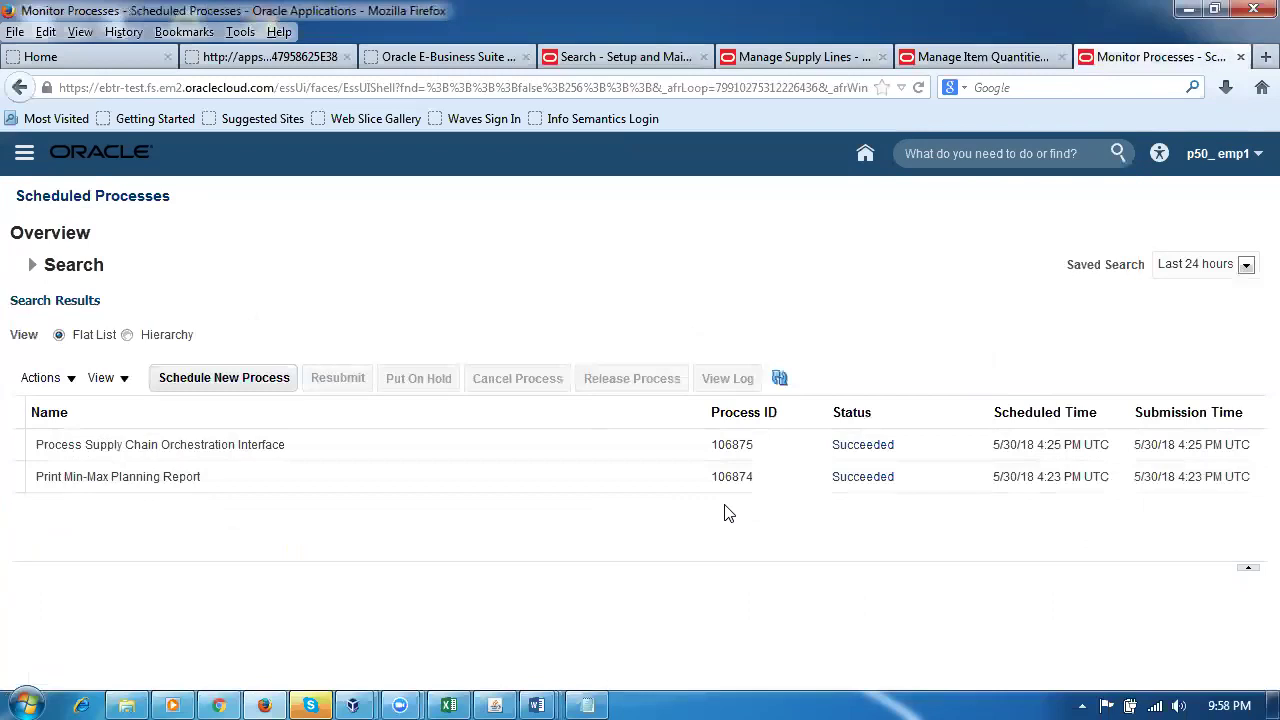
pyautogui.click(845, 58)
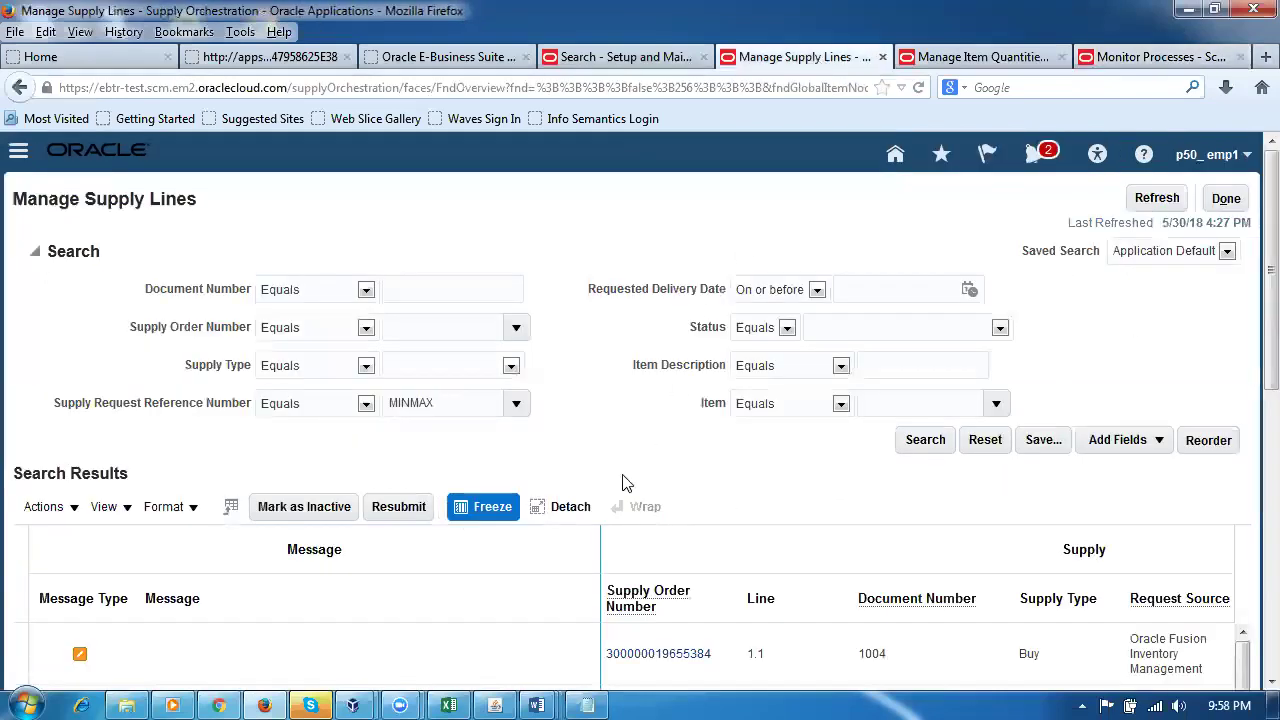
pyautogui.click(441, 402)
pyautogui.write('MINMAX106')
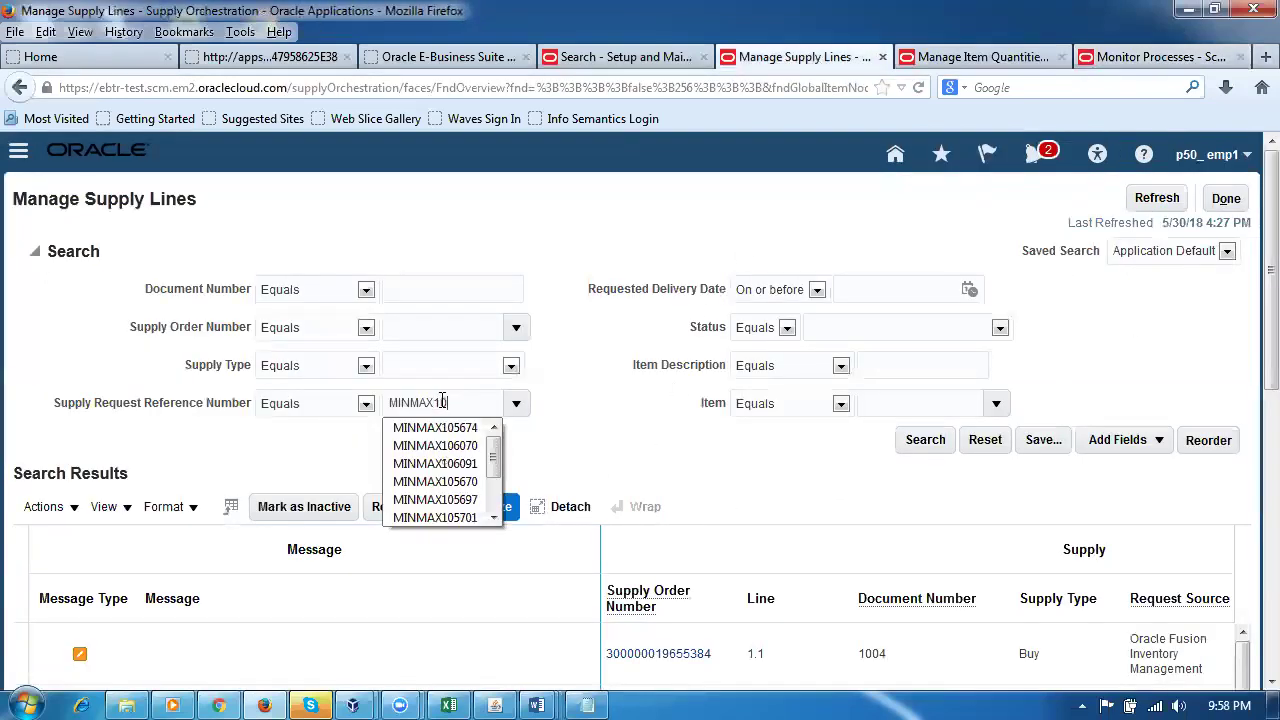
pyautogui.write('87')
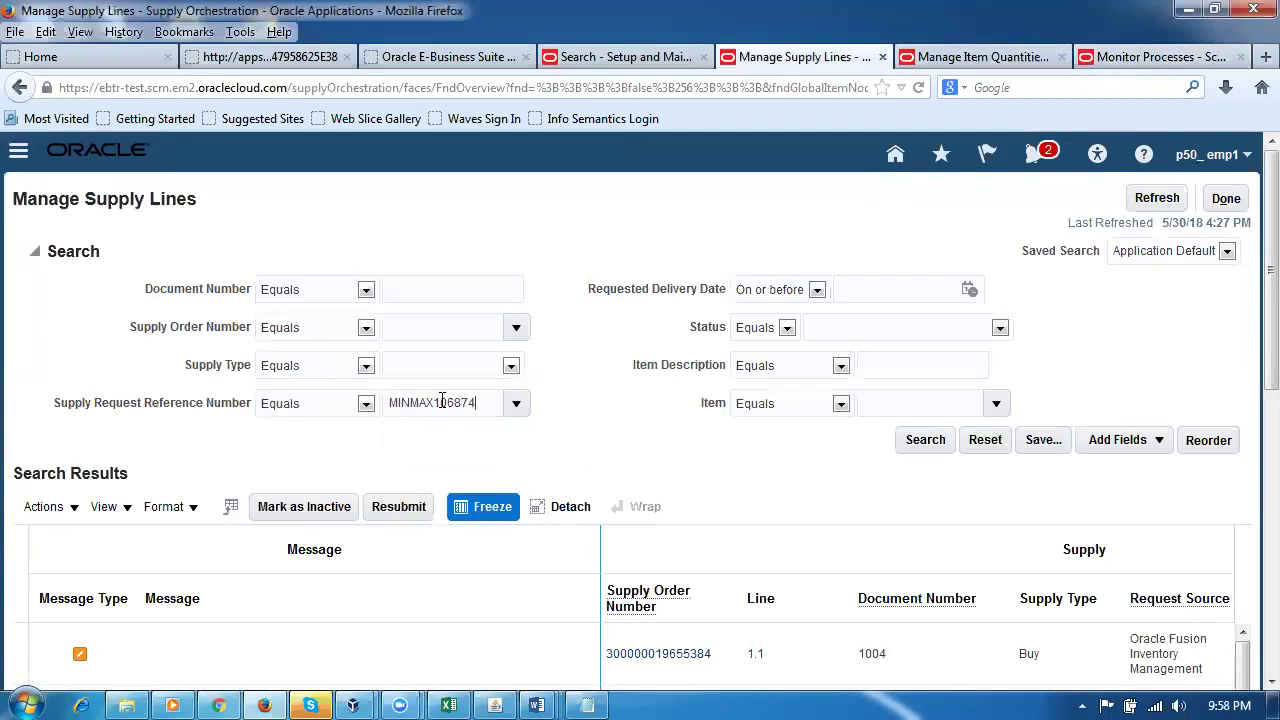
pyautogui.write('4')
# Step: Search by MINMAX106874 and scroll across the two Complete Transfer lines 2.1 and 1.1
pyautogui.click(922, 448)
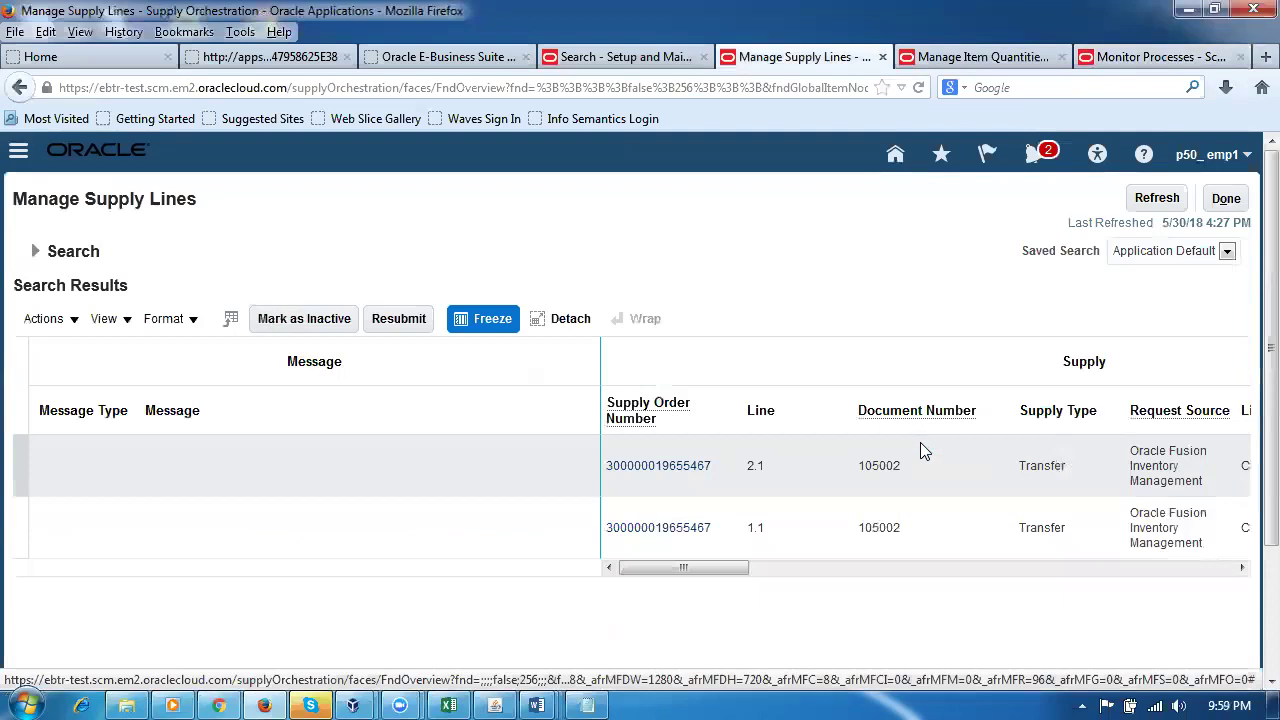
pyautogui.moveTo(691, 569); pyautogui.dragTo(818, 580)
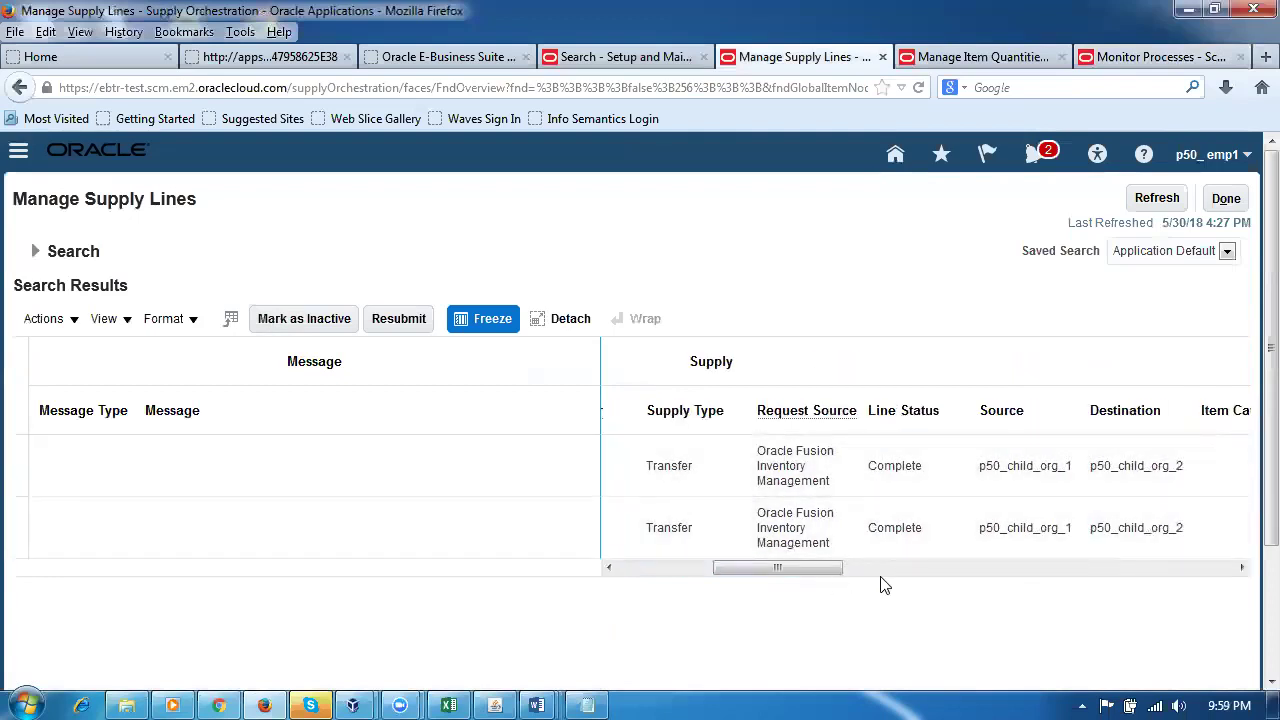
pyautogui.moveTo(815, 572); pyautogui.dragTo(1071, 606)
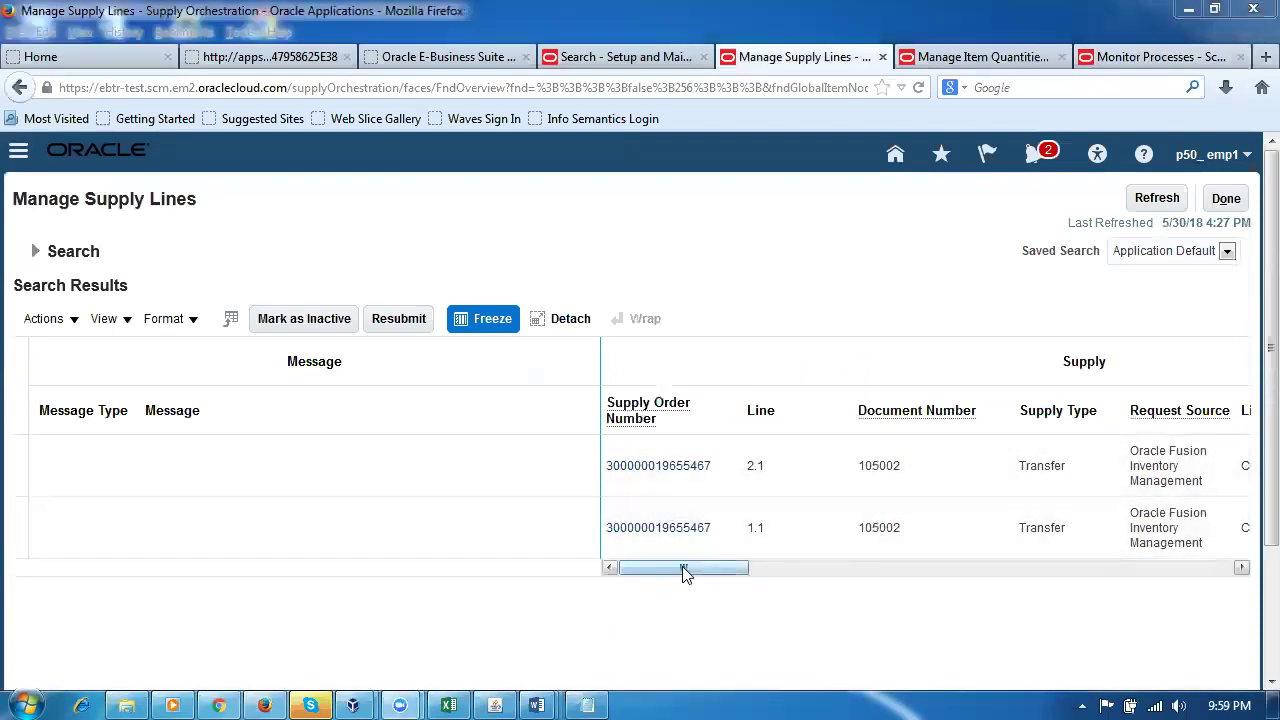
pyautogui.moveTo(660, 576); pyautogui.dragTo(672, 566)
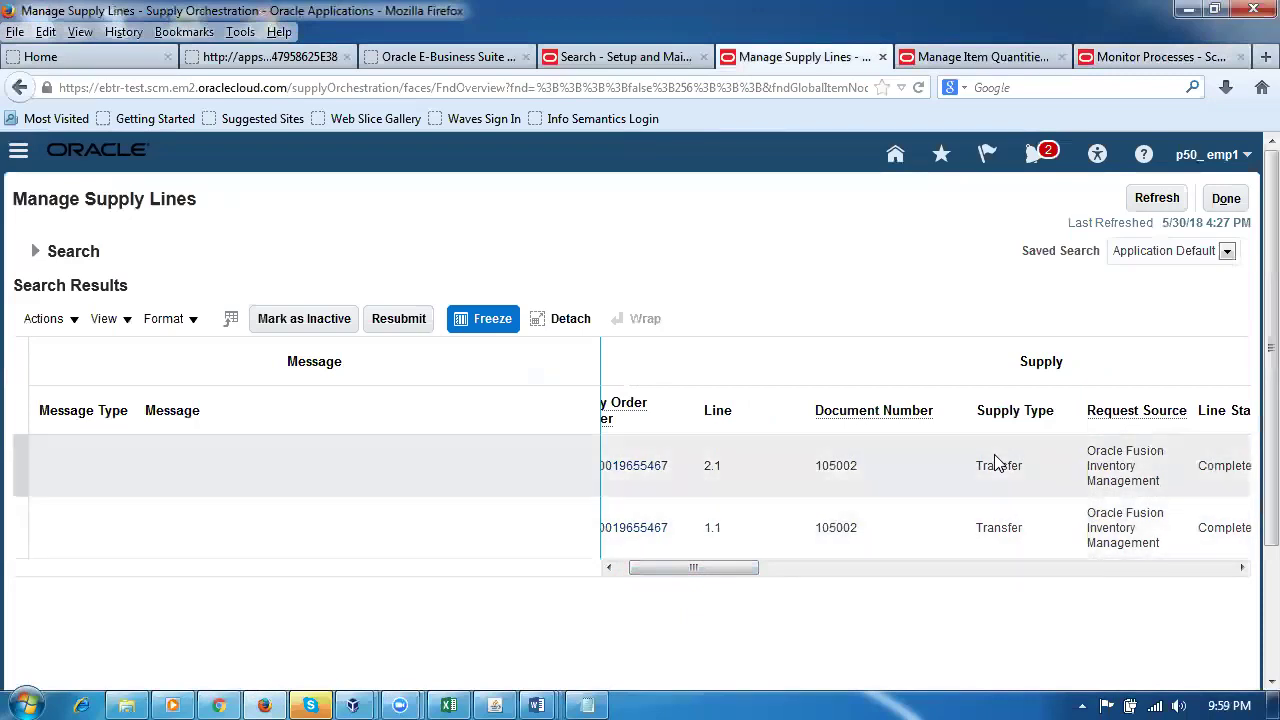
pyautogui.moveTo(735, 575); pyautogui.dragTo(795, 578)
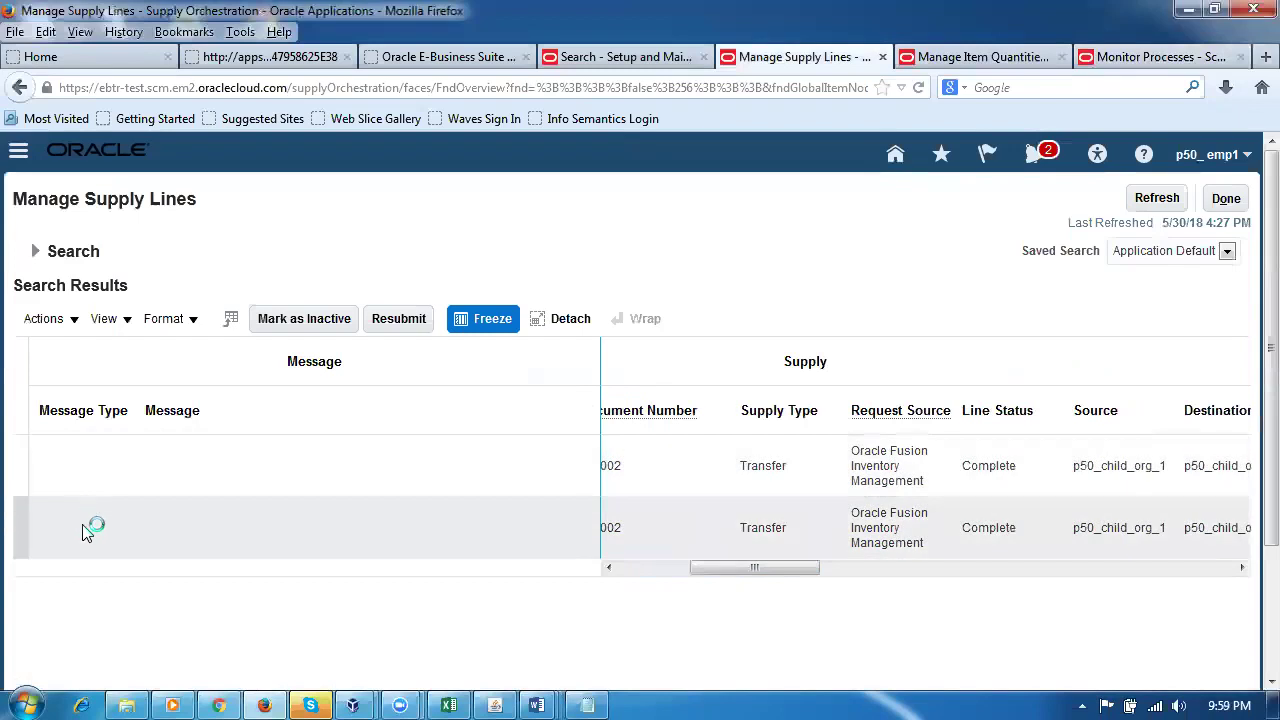
pyautogui.click(997, 478)
pyautogui.moveTo(810, 578); pyautogui.dragTo(618, 567)
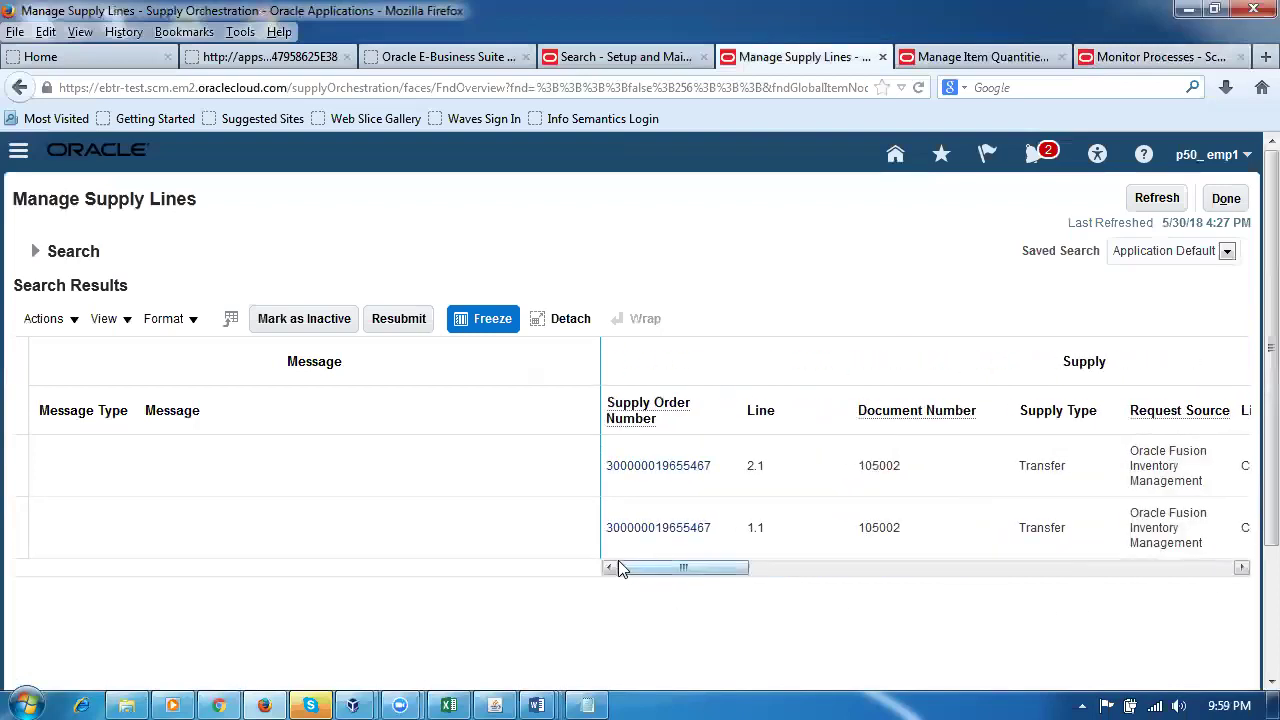
pyautogui.click(630, 467)
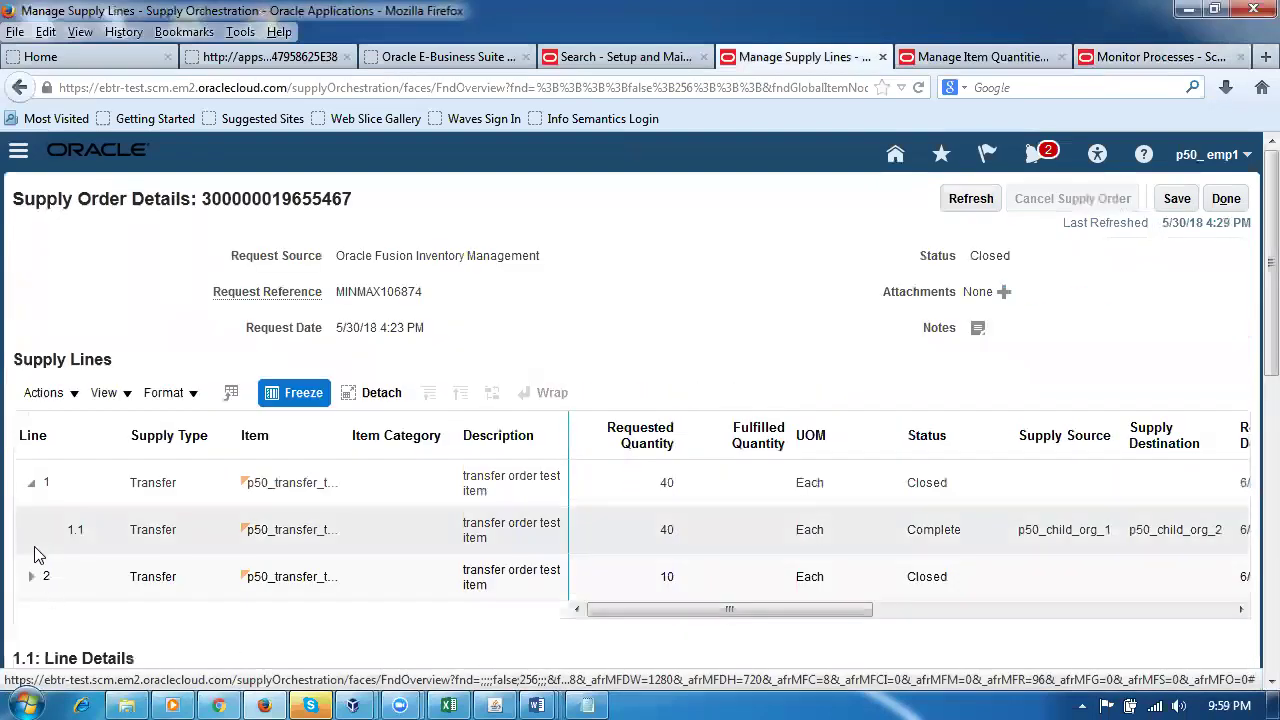
pyautogui.click(80, 486)
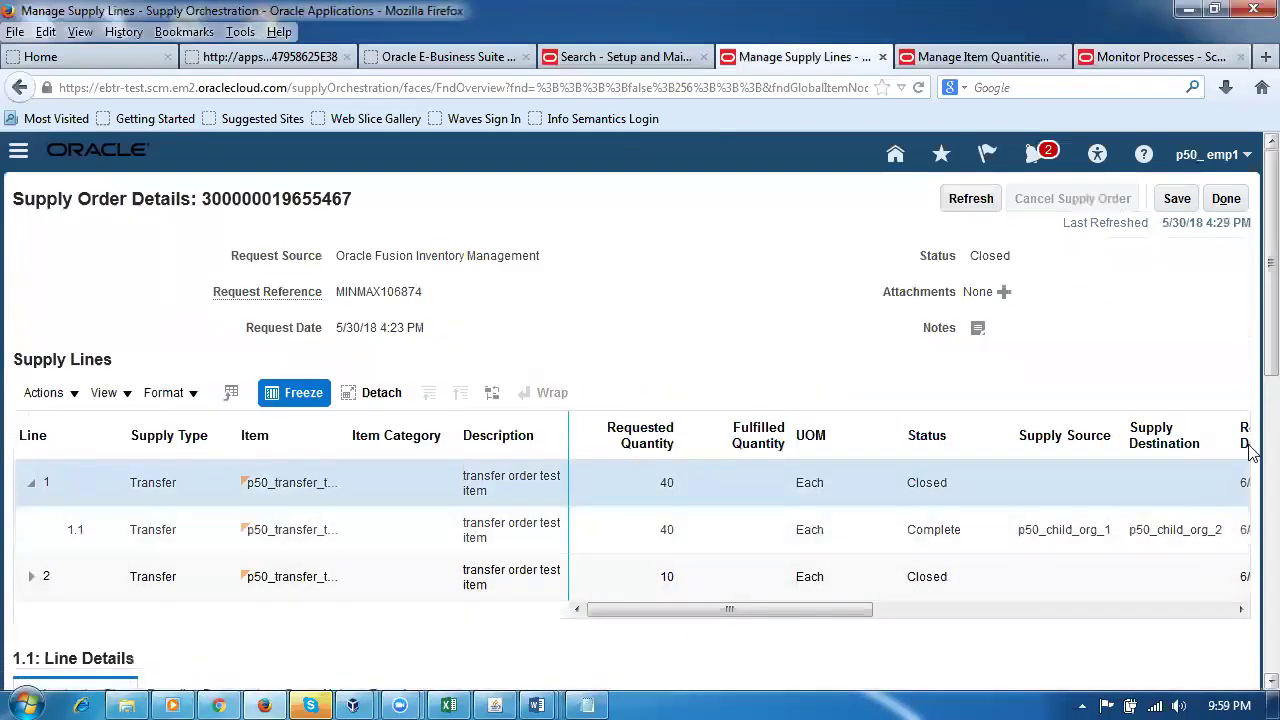
pyautogui.scroll(-5, 1250, 391)
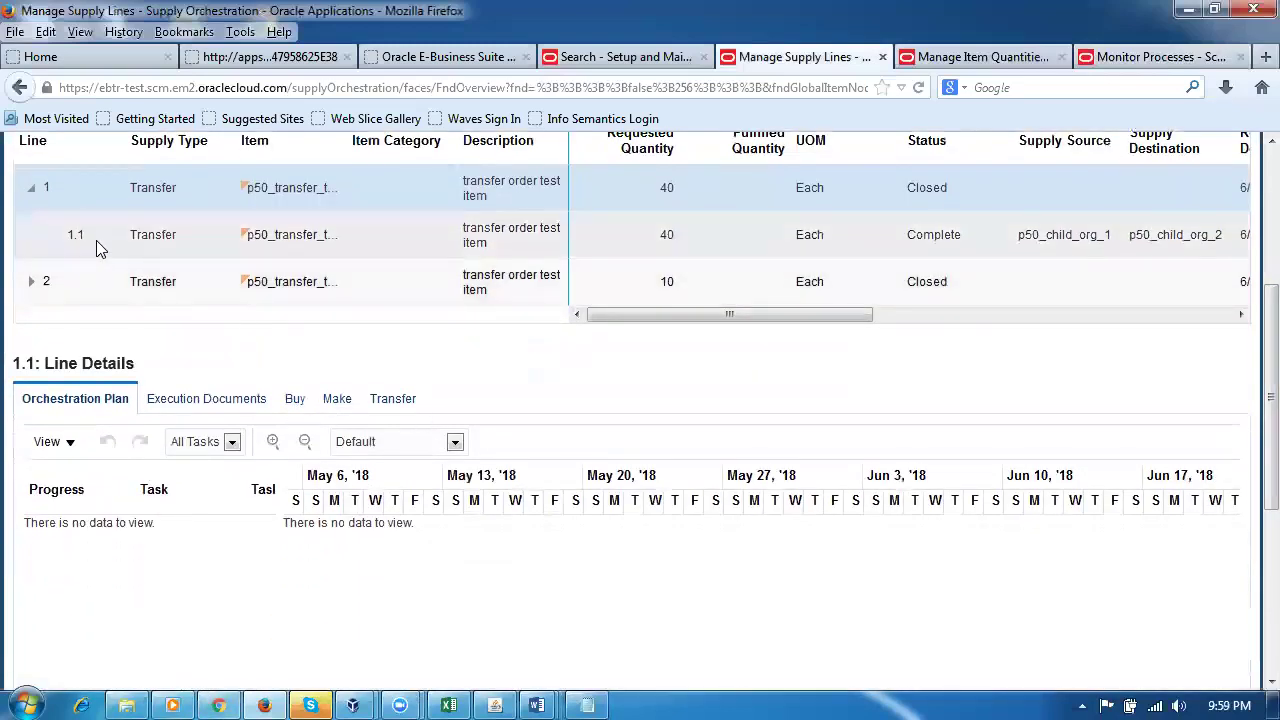
pyautogui.click(96, 240)
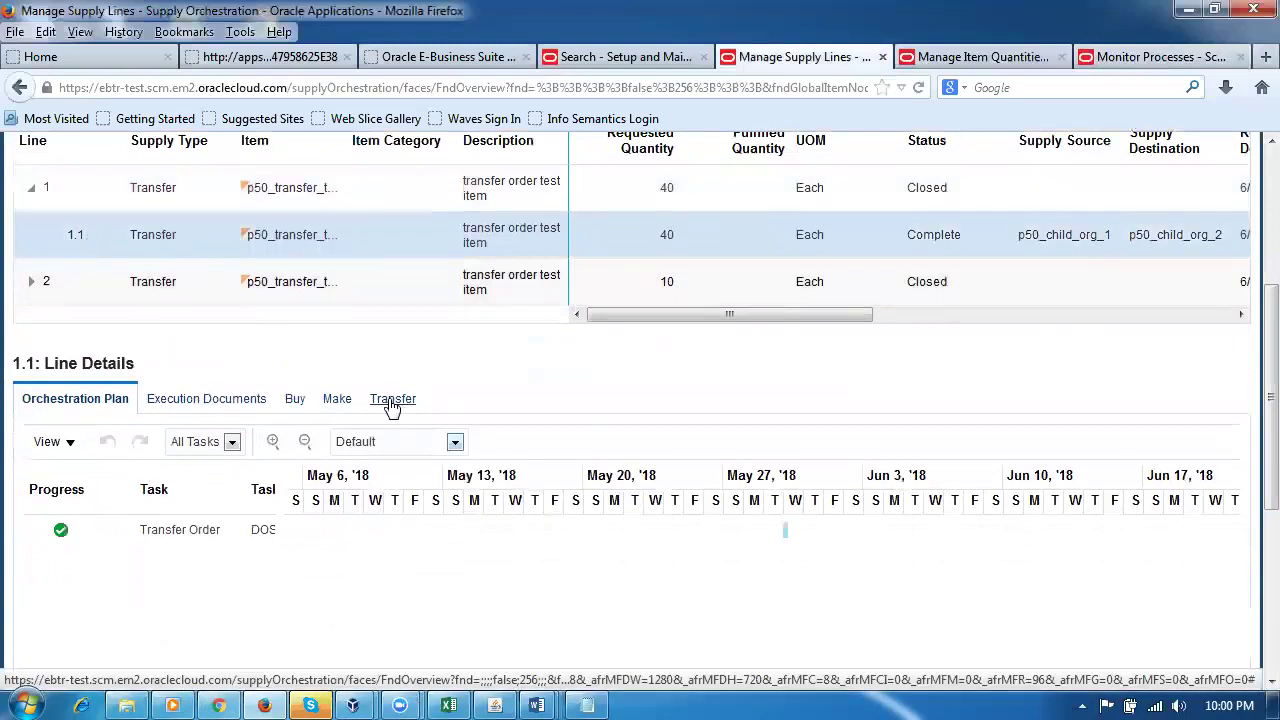
# Step: Review line 1.1's Buy, Make and Transfer documents, then open transfer order 105002
pyautogui.click(297, 400)
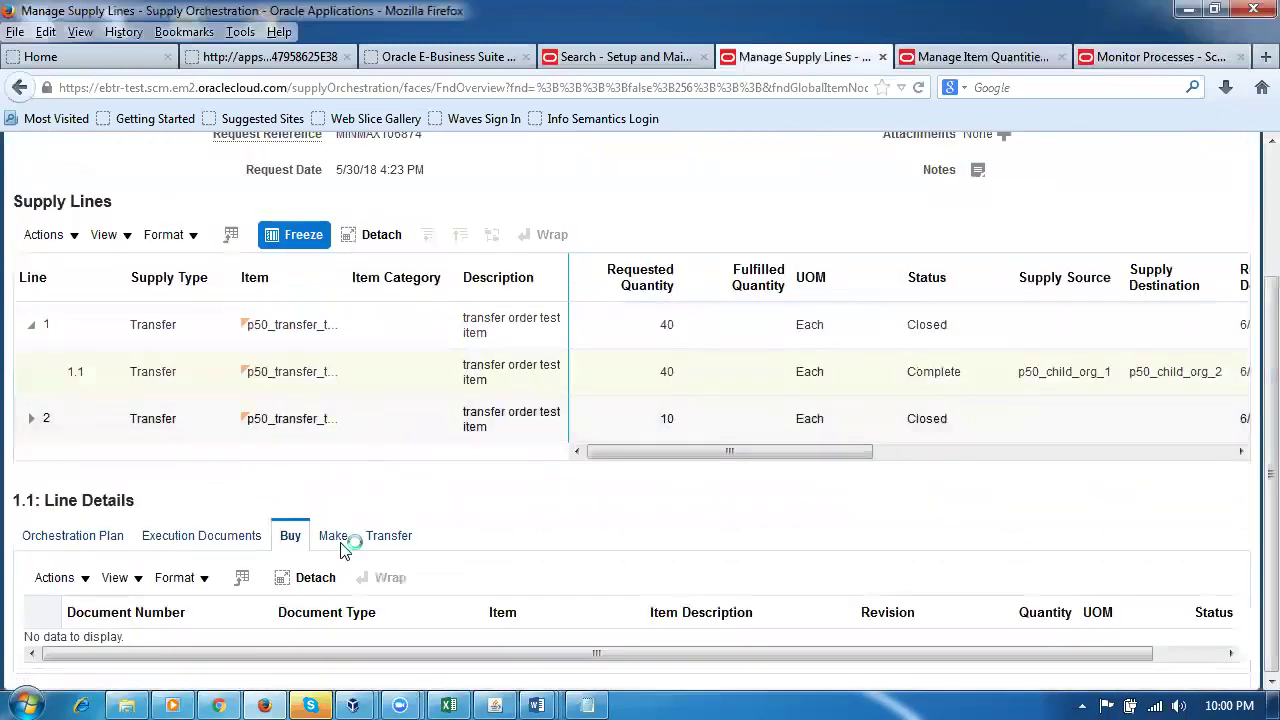
pyautogui.click(337, 540)
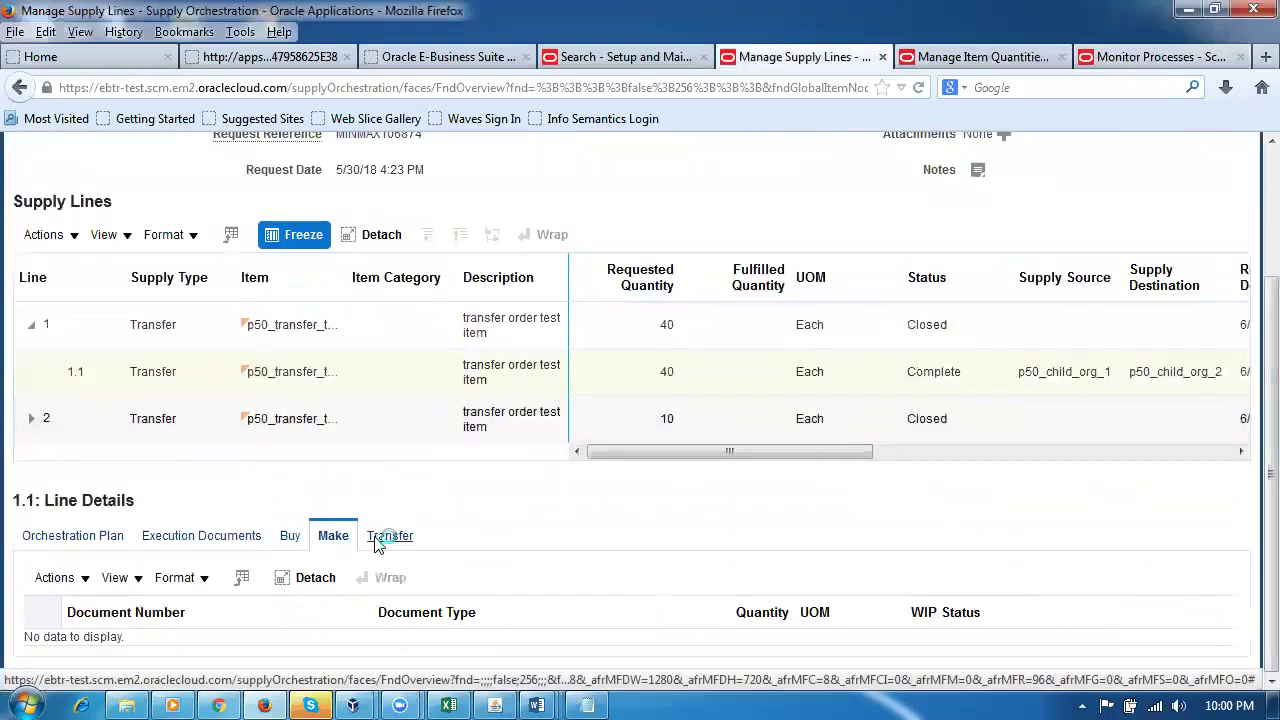
pyautogui.click(385, 535)
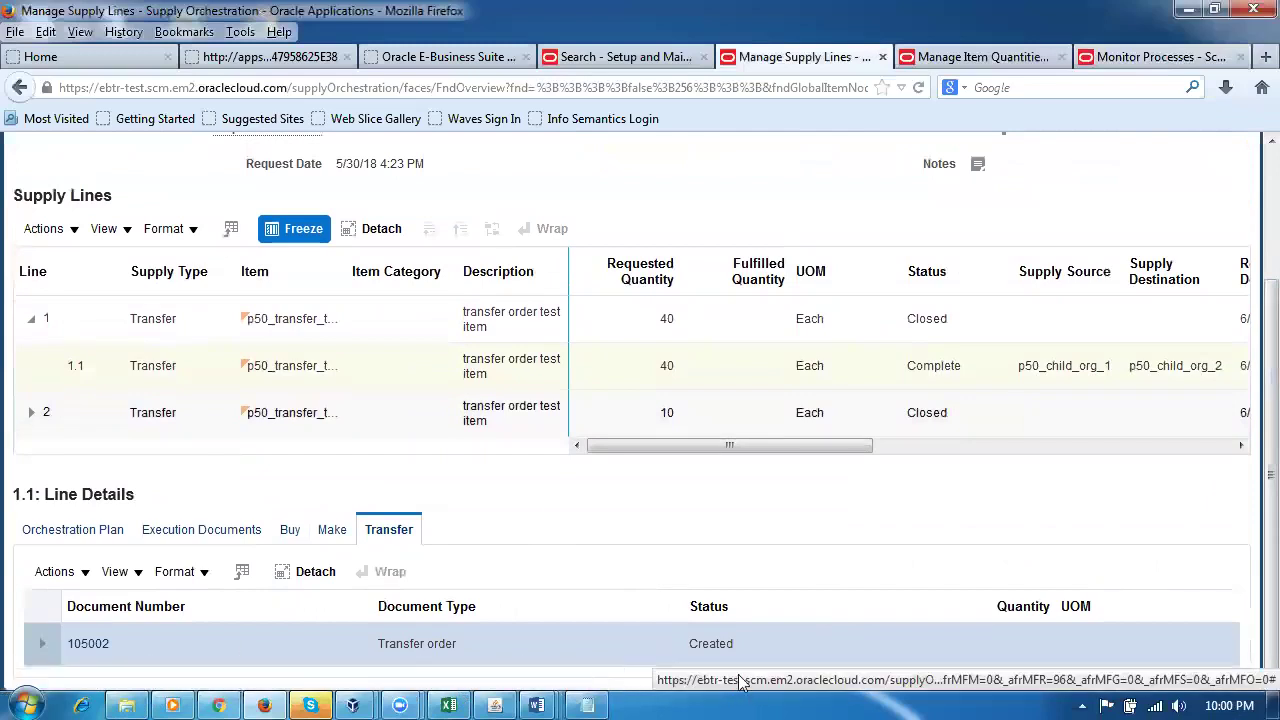
pyautogui.click(88, 645)
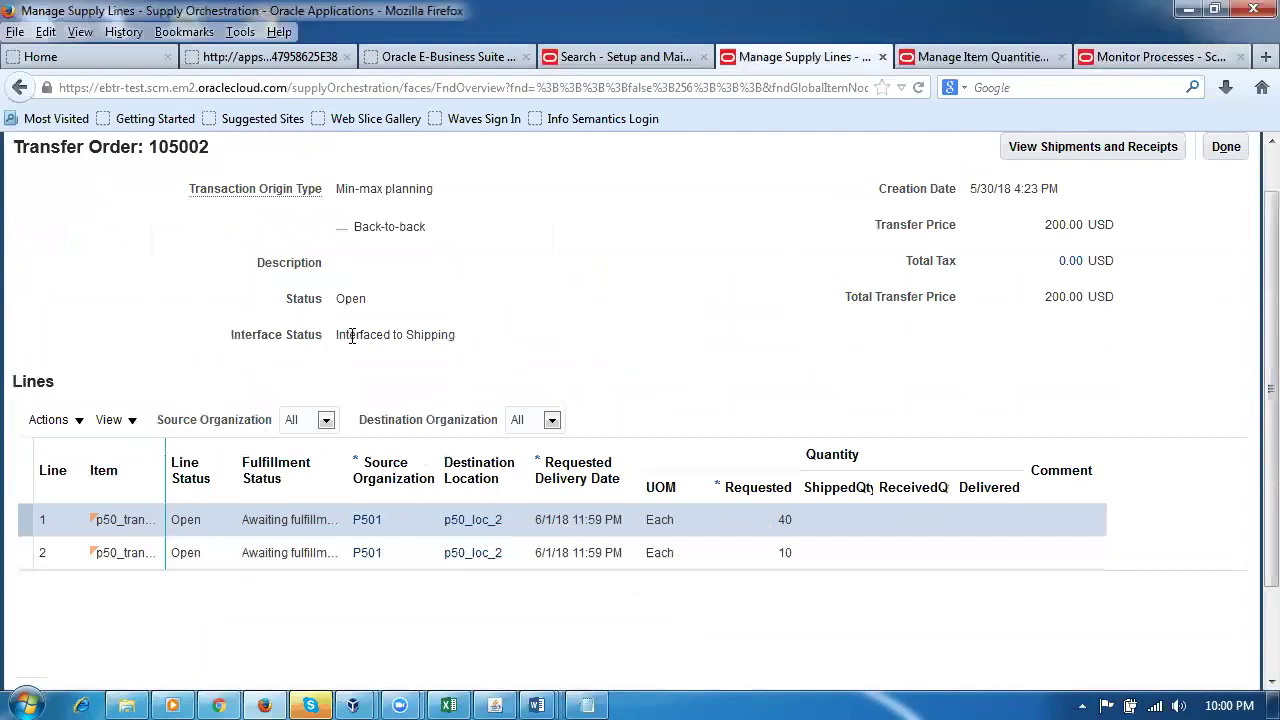
# Step: Highlight the Interfaced to Shipping status and order number 105002, then close the transfer order
pyautogui.moveTo(352, 335); pyautogui.dragTo(441, 348)
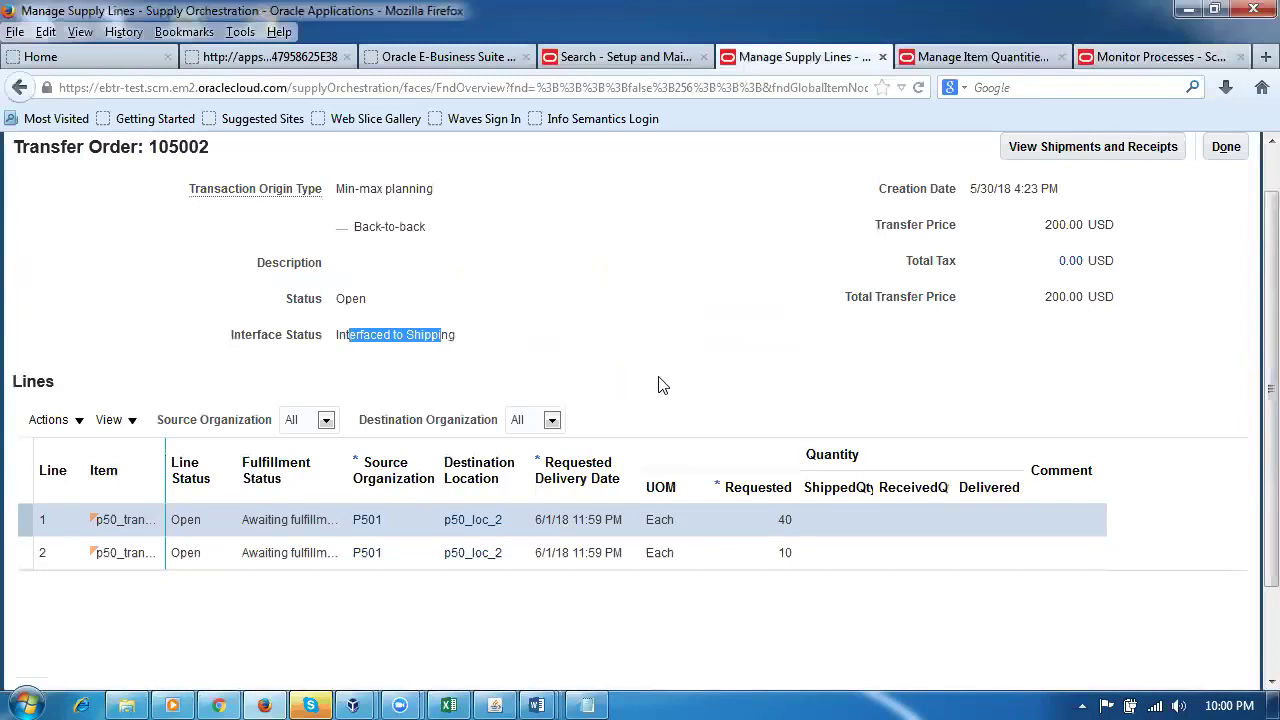
pyautogui.click(662, 384)
pyautogui.moveTo(338, 342); pyautogui.dragTo(452, 350)
pyautogui.click(895, 351)
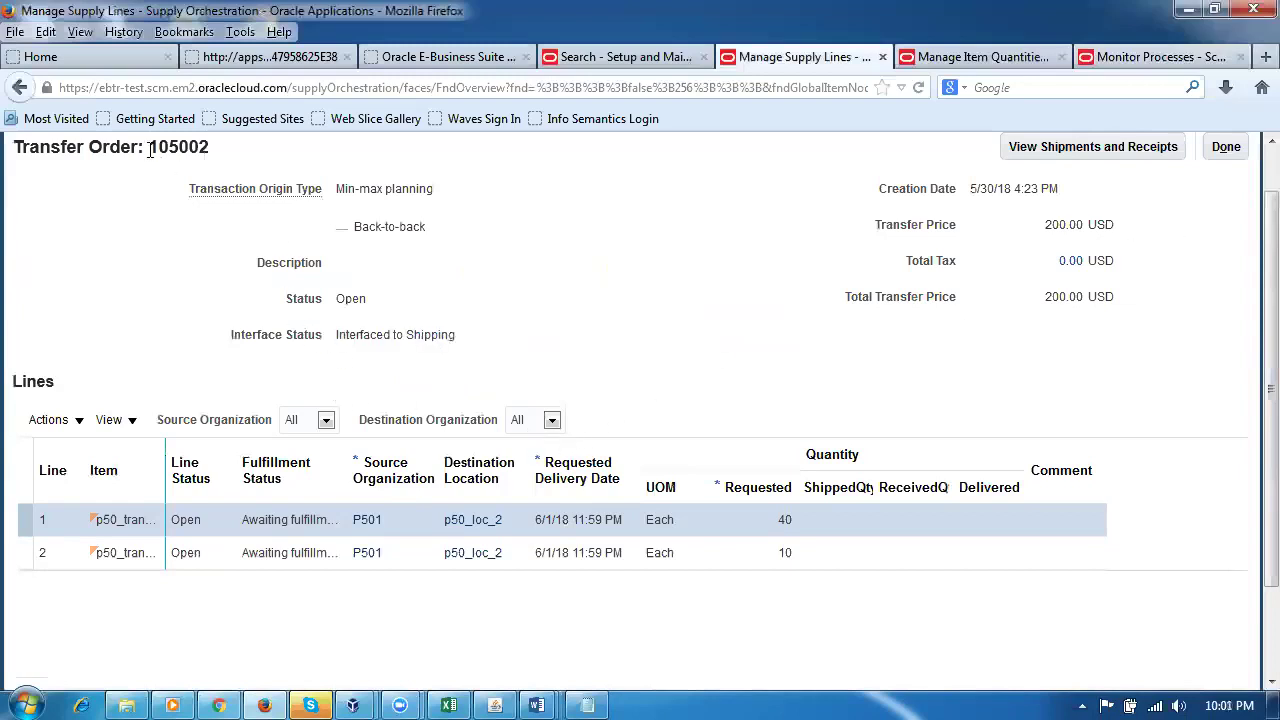
pyautogui.moveTo(152, 147); pyautogui.dragTo(212, 160)
pyautogui.click(1218, 152)
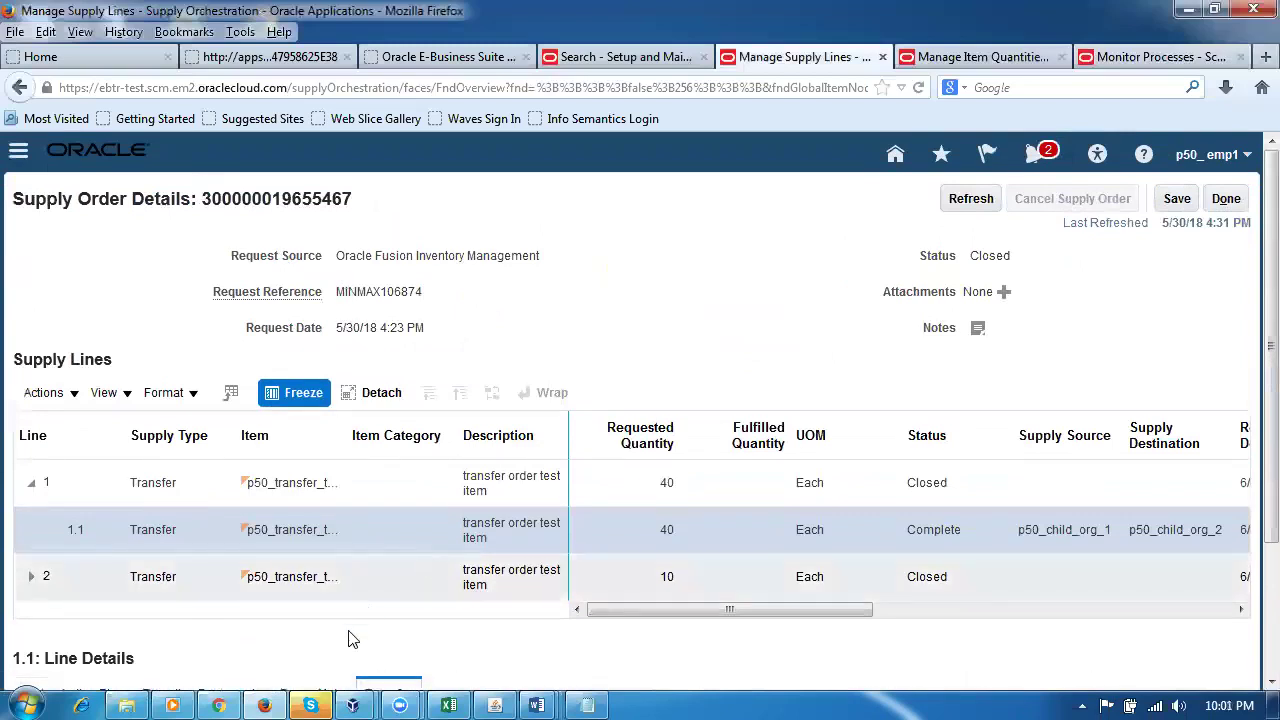
# Step: Expand line 2, select lines 2.1 and 1.1, and close the supply order details
pyautogui.click(31, 577)
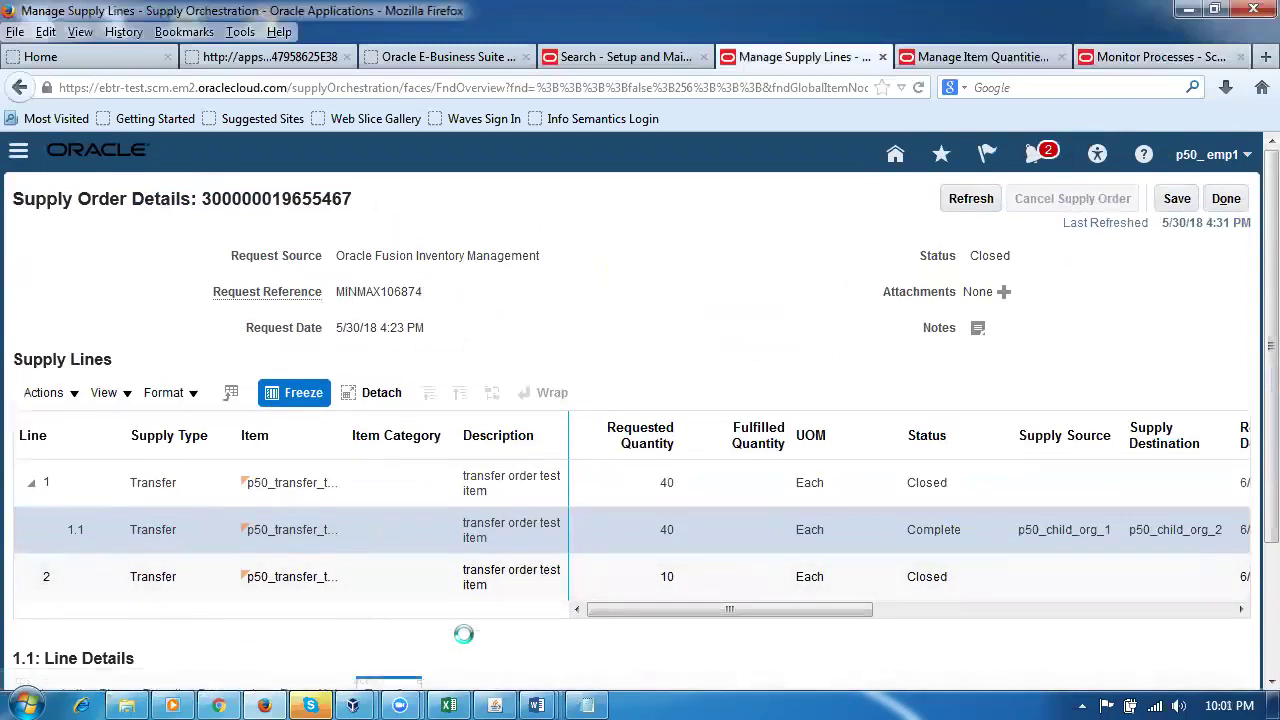
pyautogui.click(968, 637)
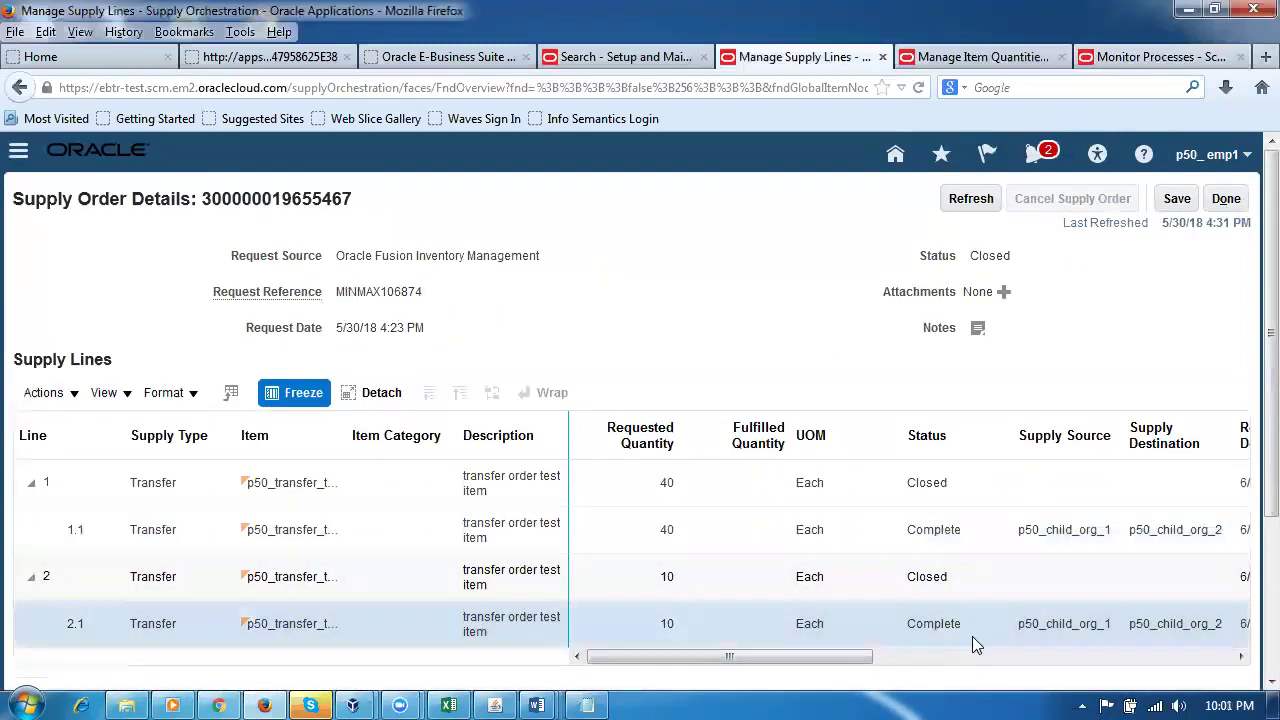
pyautogui.click(980, 551)
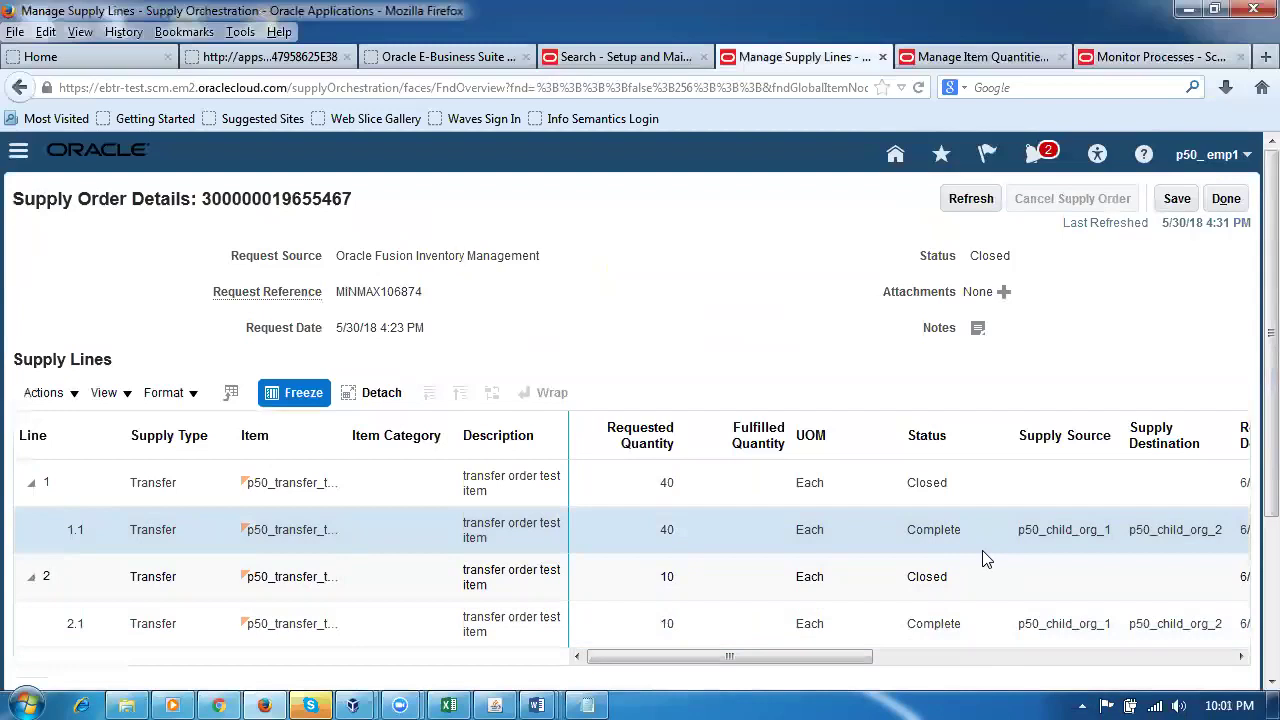
pyautogui.click(1228, 200)
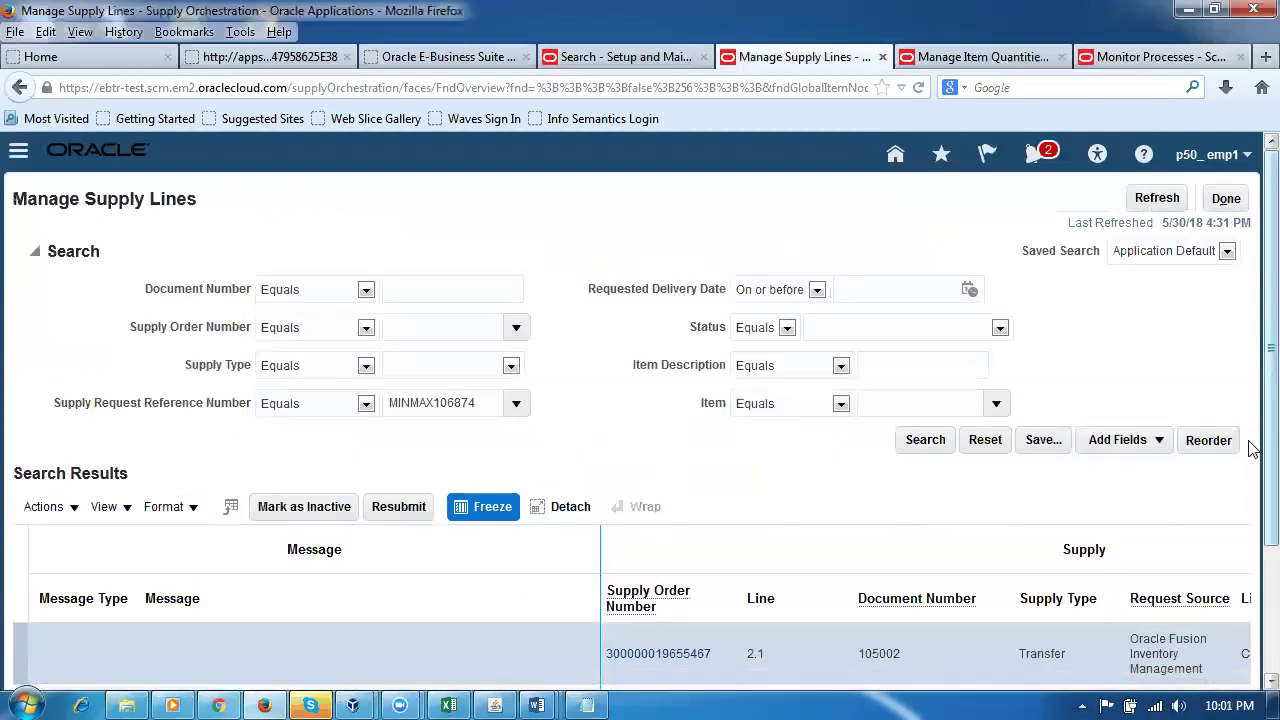
# Step: Leave Manage Supply Lines for the Supply Orchestration overview, then return to the applications home page
pyautogui.scroll(-3, 1250, 540)
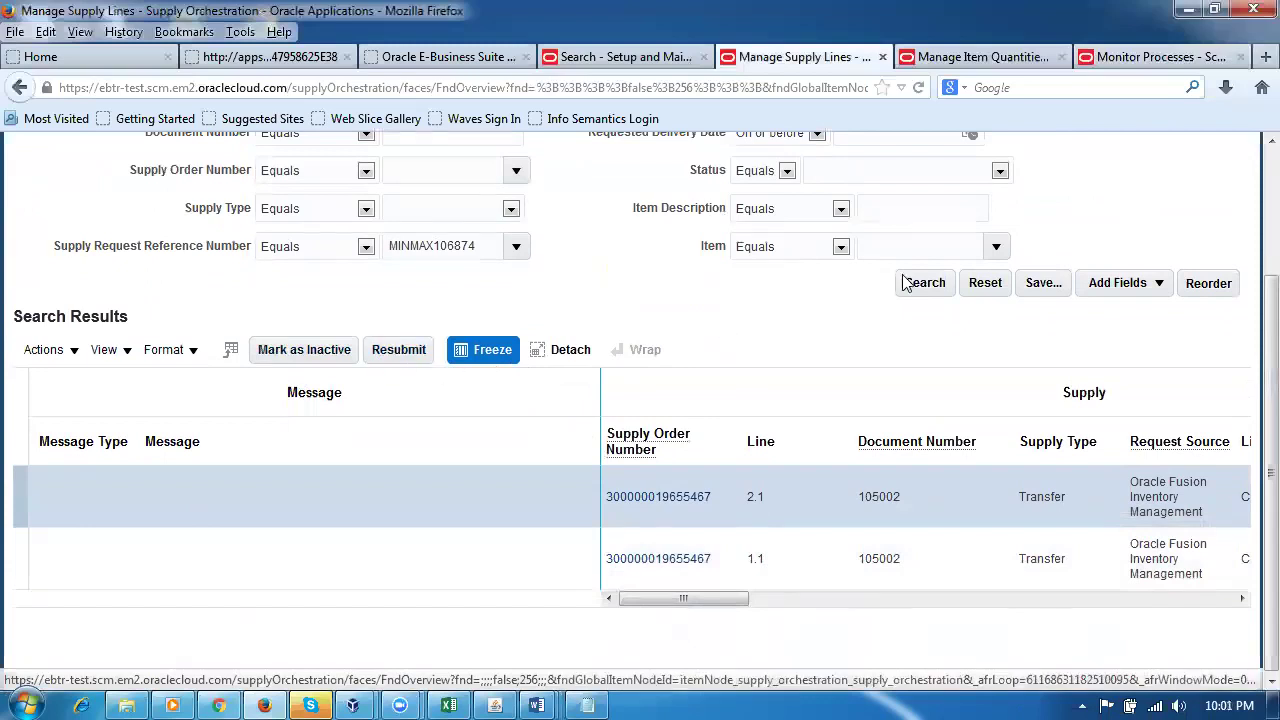
pyautogui.scroll(3, 831, 372)
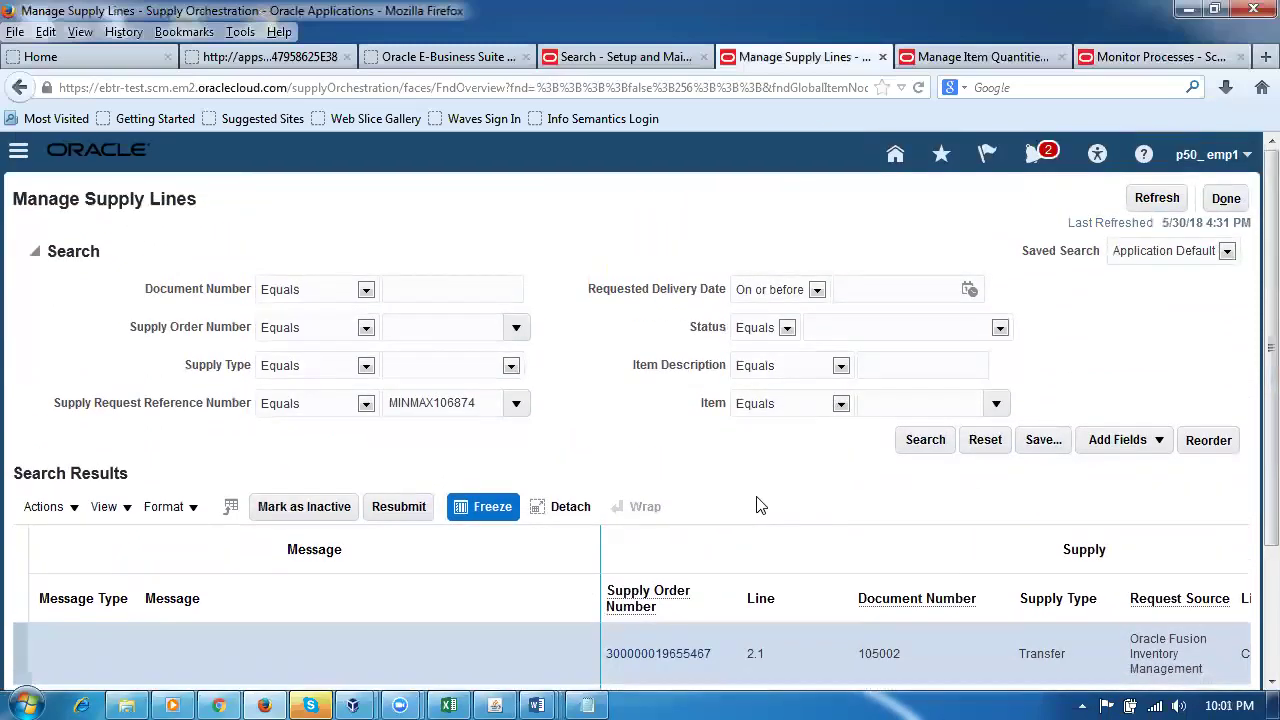
pyautogui.click(1233, 203)
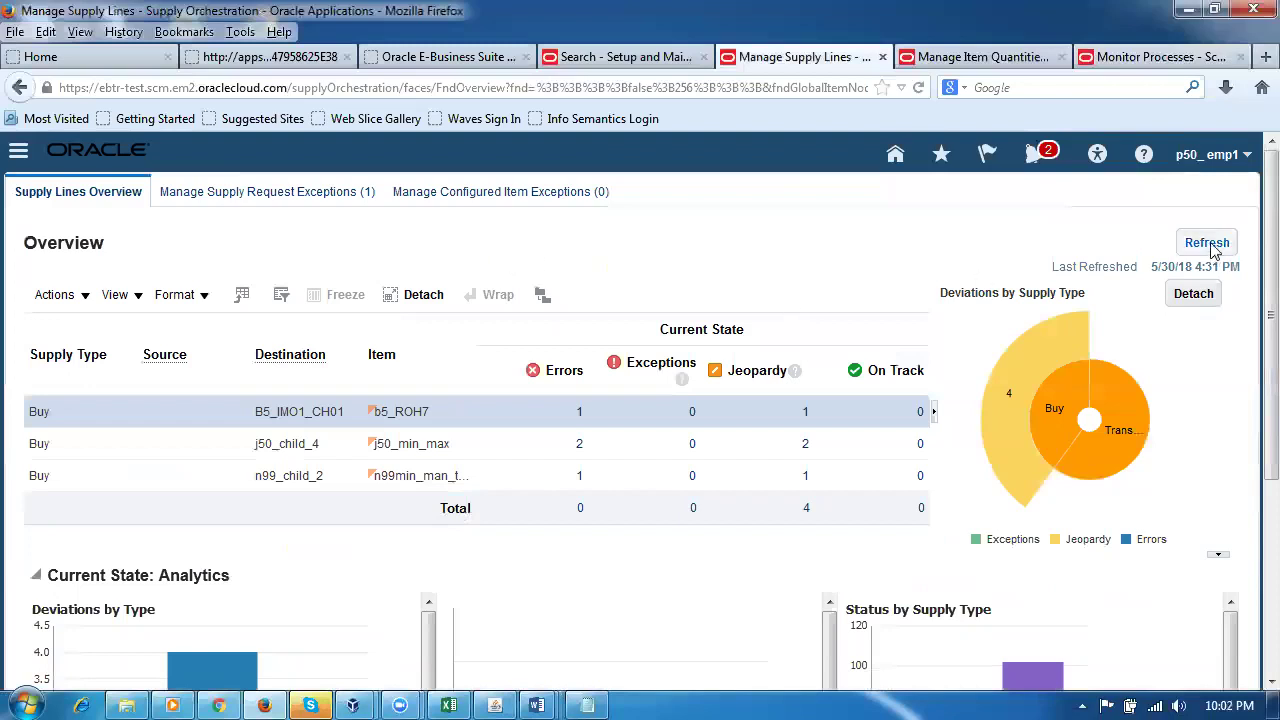
pyautogui.scroll(-5, 1249, 214)
pyautogui.scroll(5, 1249, 190)
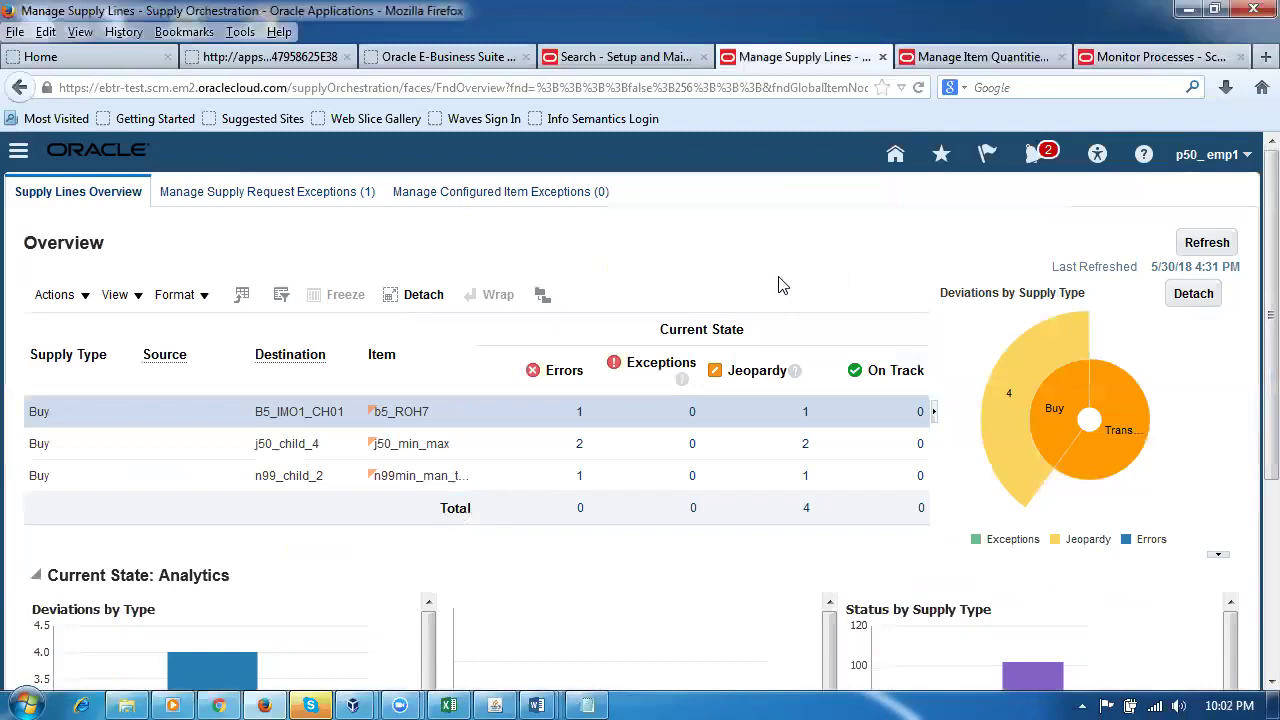
pyautogui.click(896, 160)
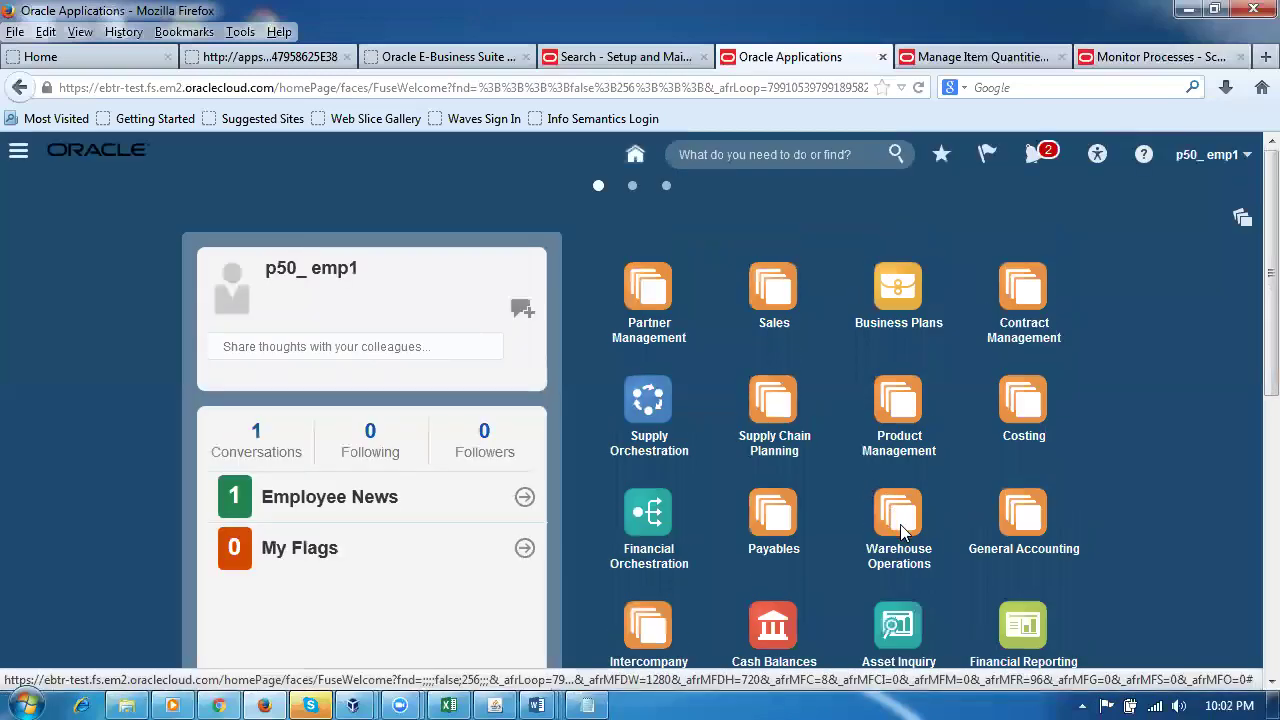
# Step: Open the Inventory work area under Warehouse Operations and change the organization to P501
pyautogui.click(890, 530)
pyautogui.click(1040, 628)
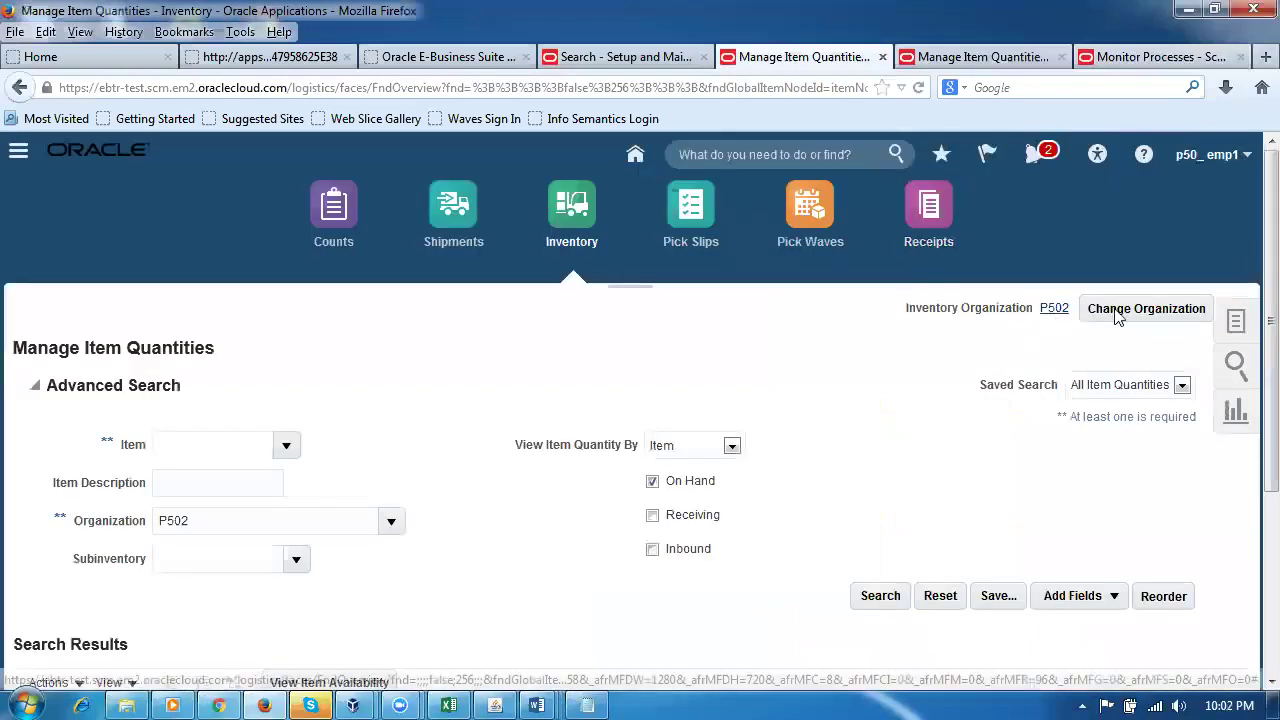
pyautogui.click(1158, 316)
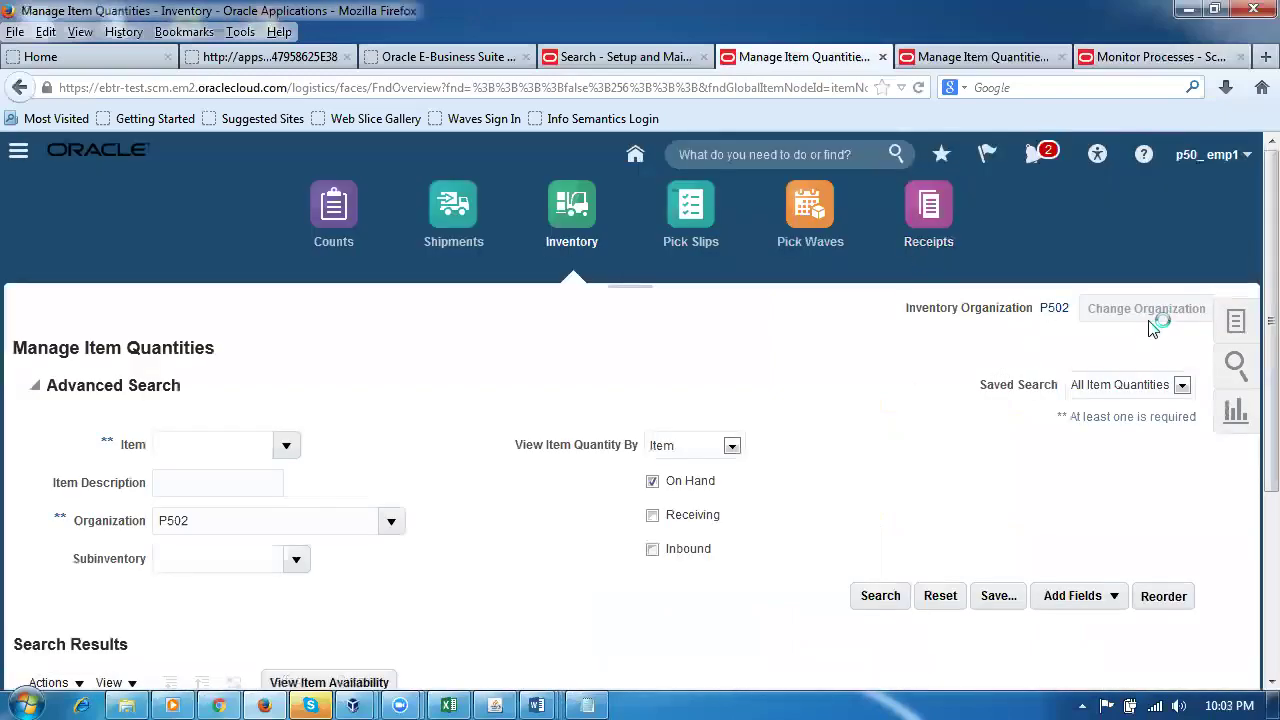
pyautogui.write('P501')
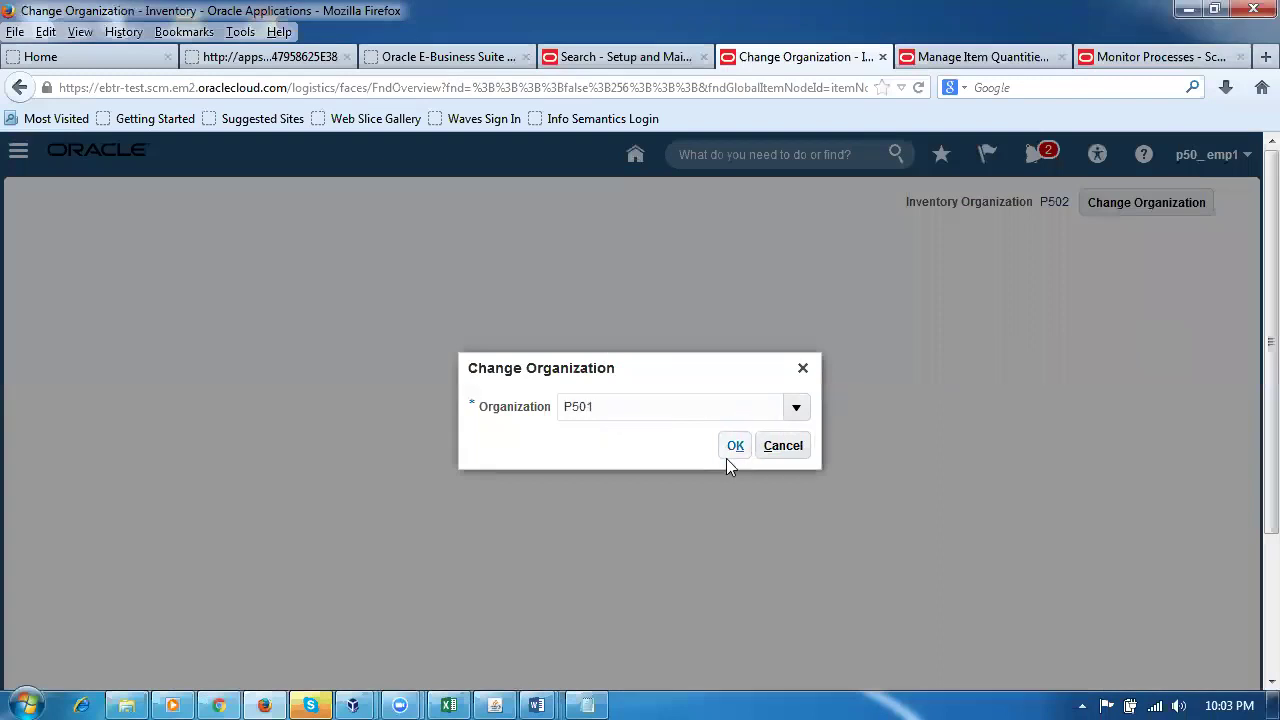
pyautogui.click(733, 446)
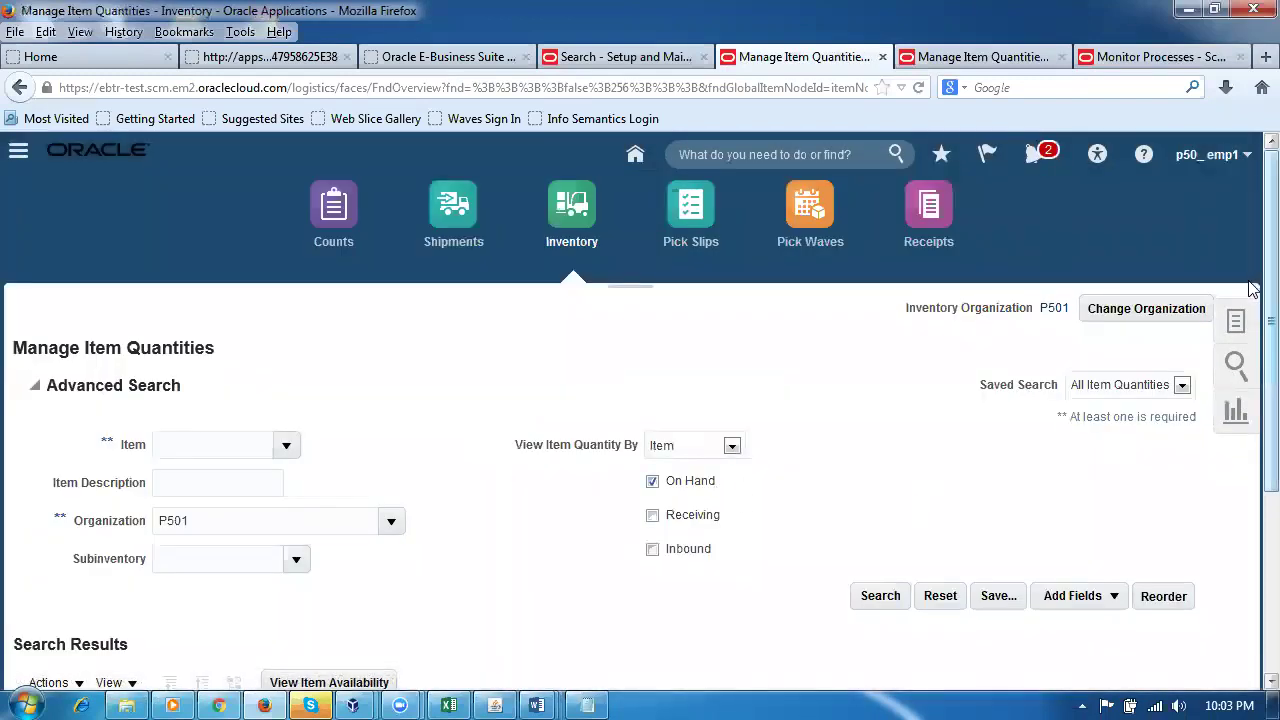
# Step: Use the inventory Tasks panel to navigate to Manage Transfer Orders
pyautogui.click(1234, 322)
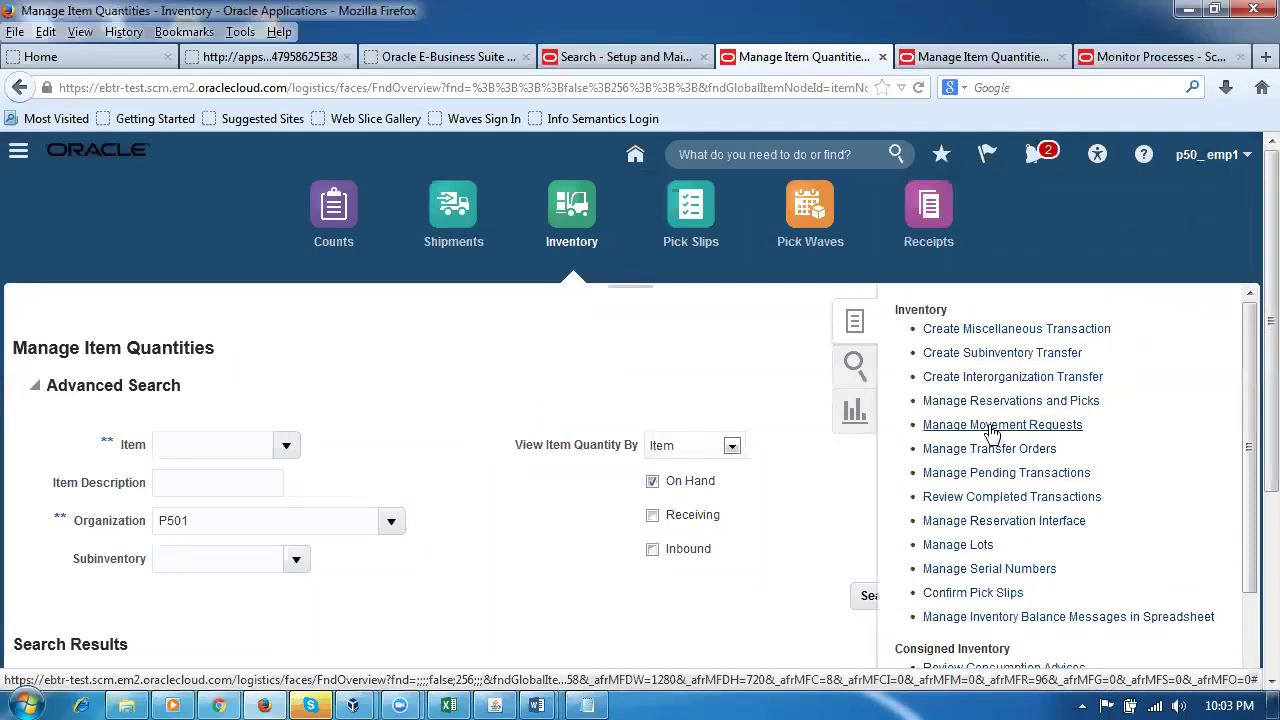
pyautogui.click(995, 430)
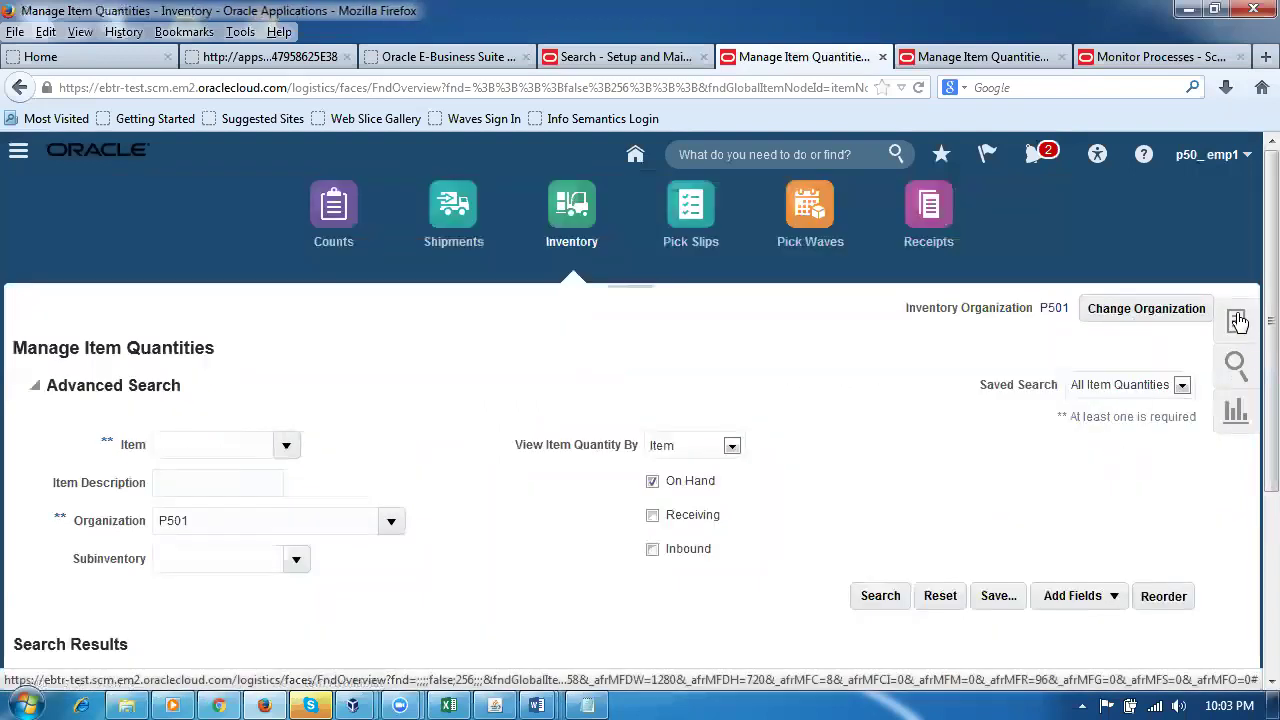
pyautogui.click(1238, 320)
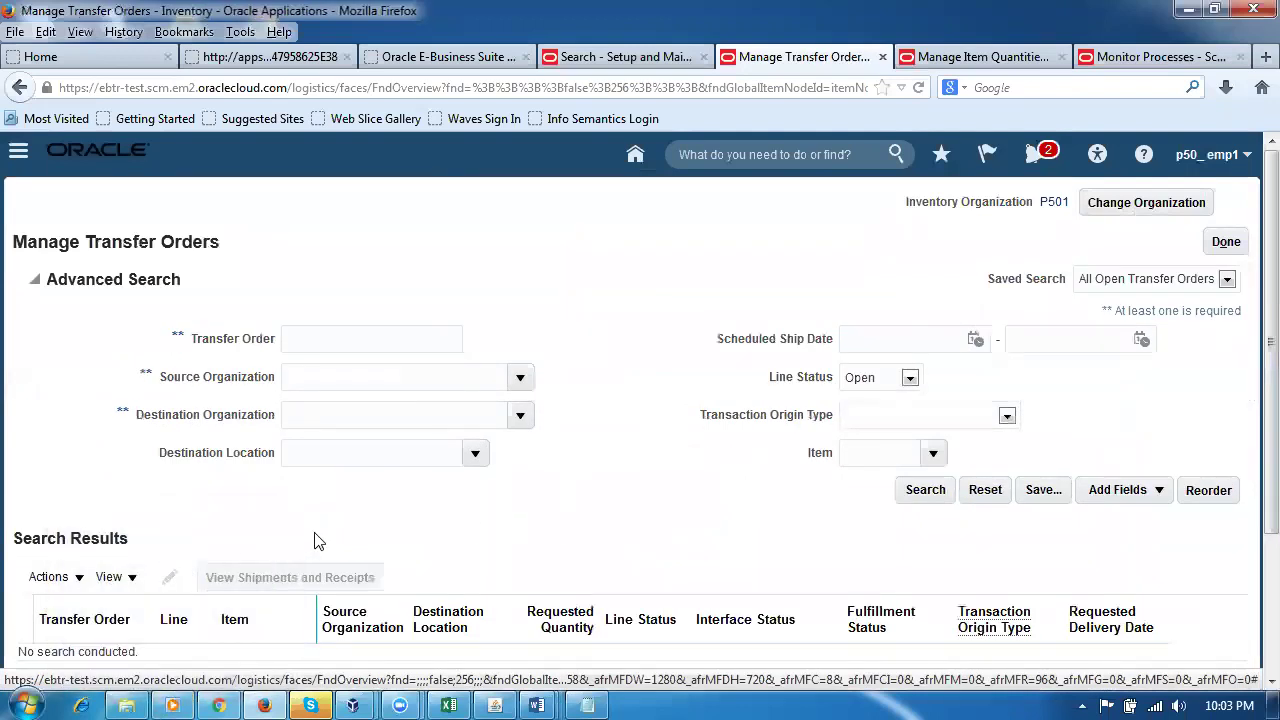
# Step: Search Manage Transfer Orders for transfer order 105002
pyautogui.click(55, 577)
pyautogui.click(110, 577)
pyautogui.click(492, 529)
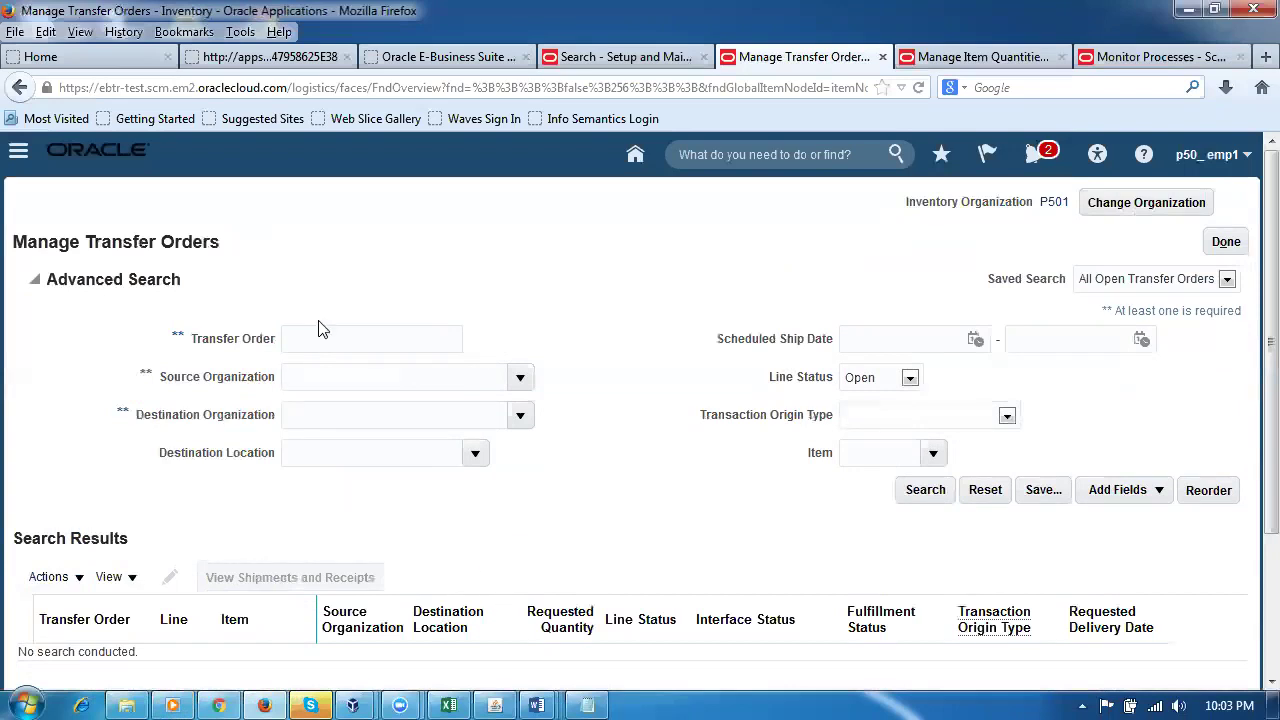
pyautogui.write('105')
pyautogui.write('002')
pyautogui.click(914, 496)
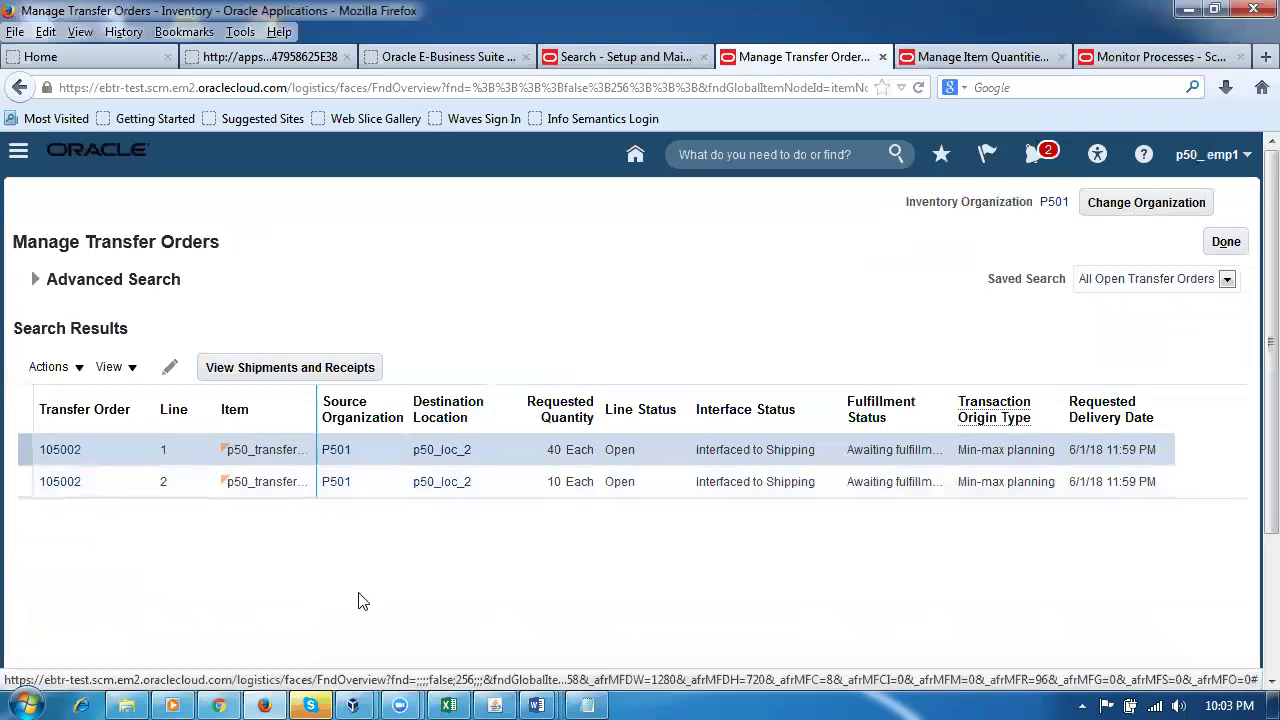
pyautogui.click(38, 285)
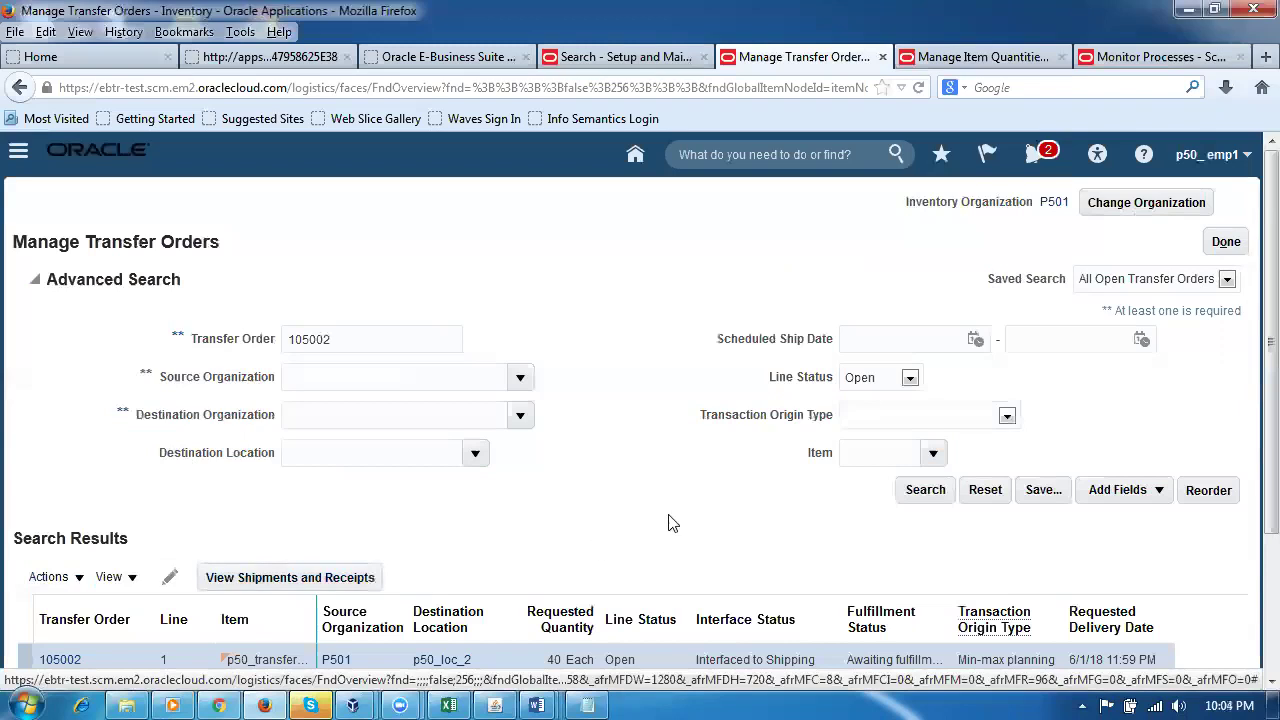
# Step: Clear the Transfer Order number and Item filters from the advanced search
pyautogui.doubleClick(300, 340)
pyautogui.press('BackSpace')
pyautogui.click(852, 453)
pyautogui.write('p50')
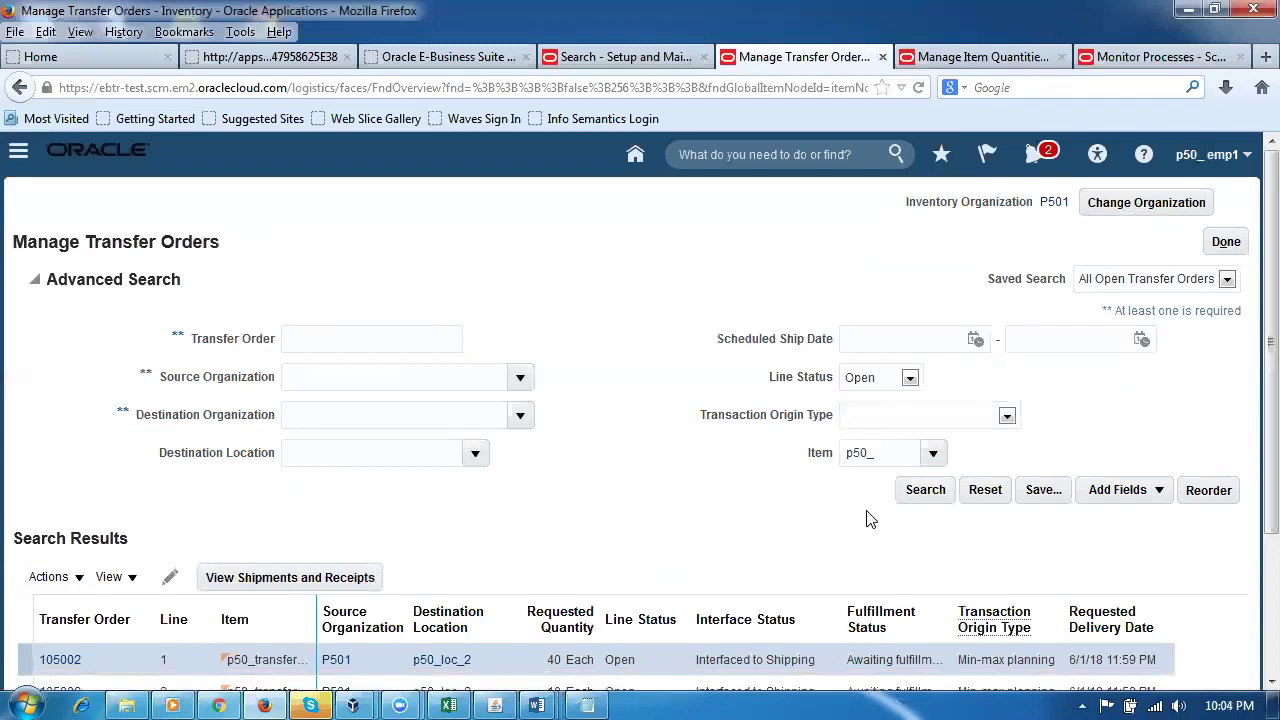
pyautogui.write('_tra')
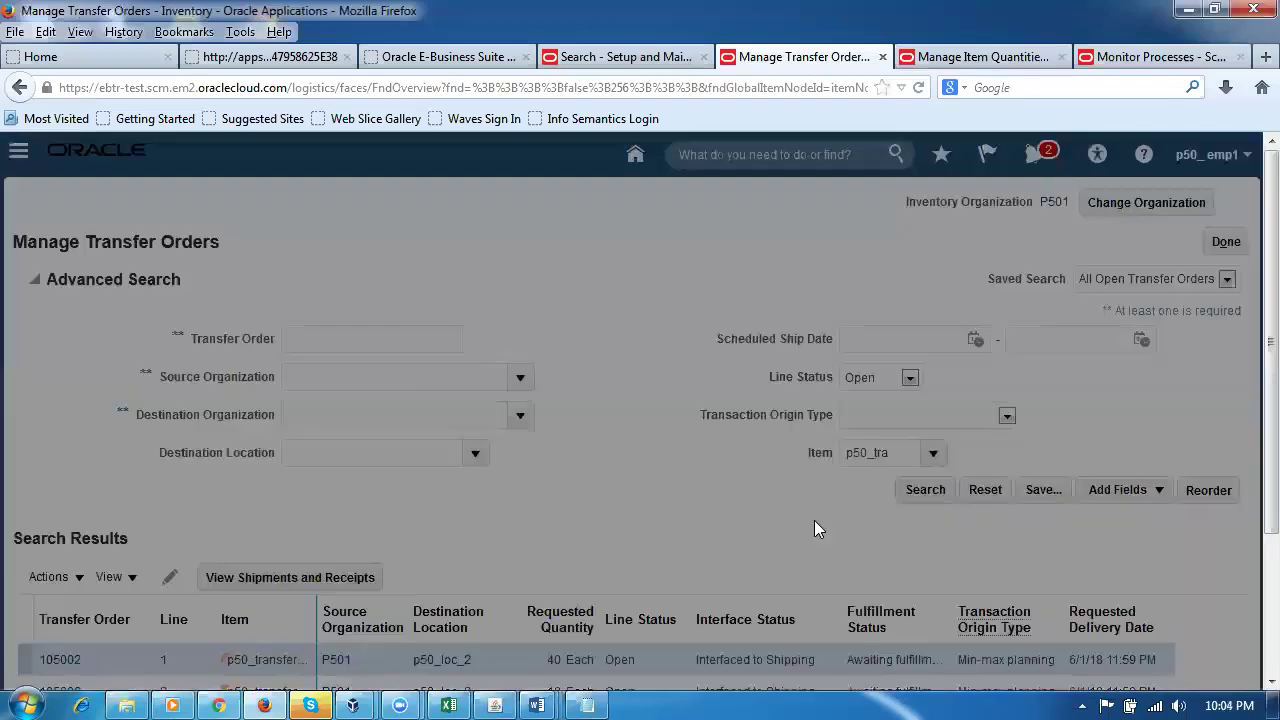
pyautogui.write('p50_tra')
pyautogui.click(729, 451)
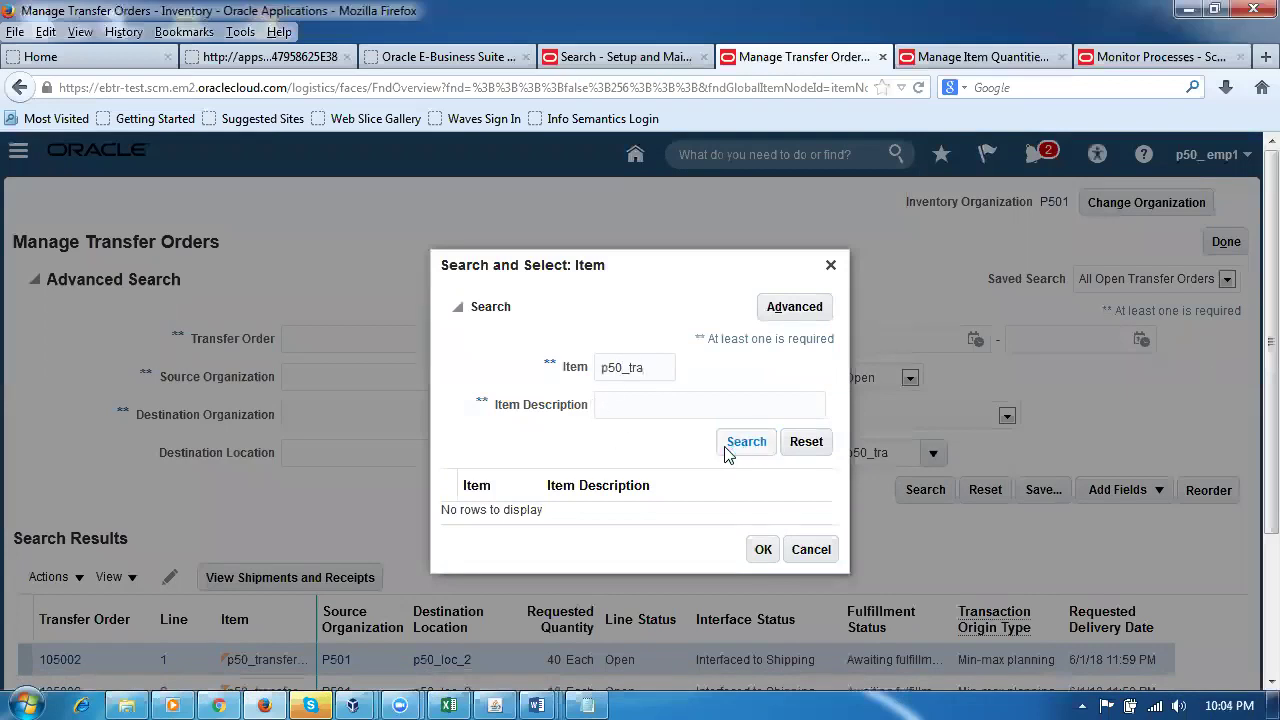
pyautogui.moveTo(666, 372); pyautogui.dragTo(416, 386)
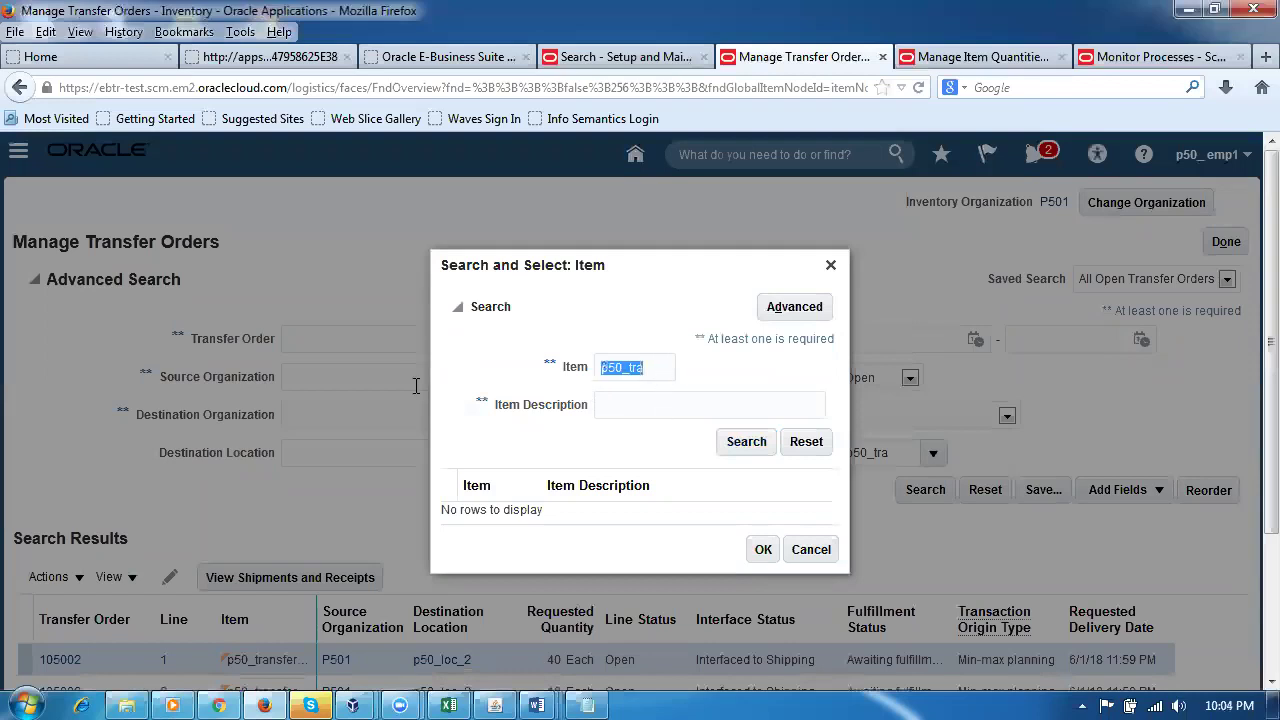
pyautogui.press('BackSpace')
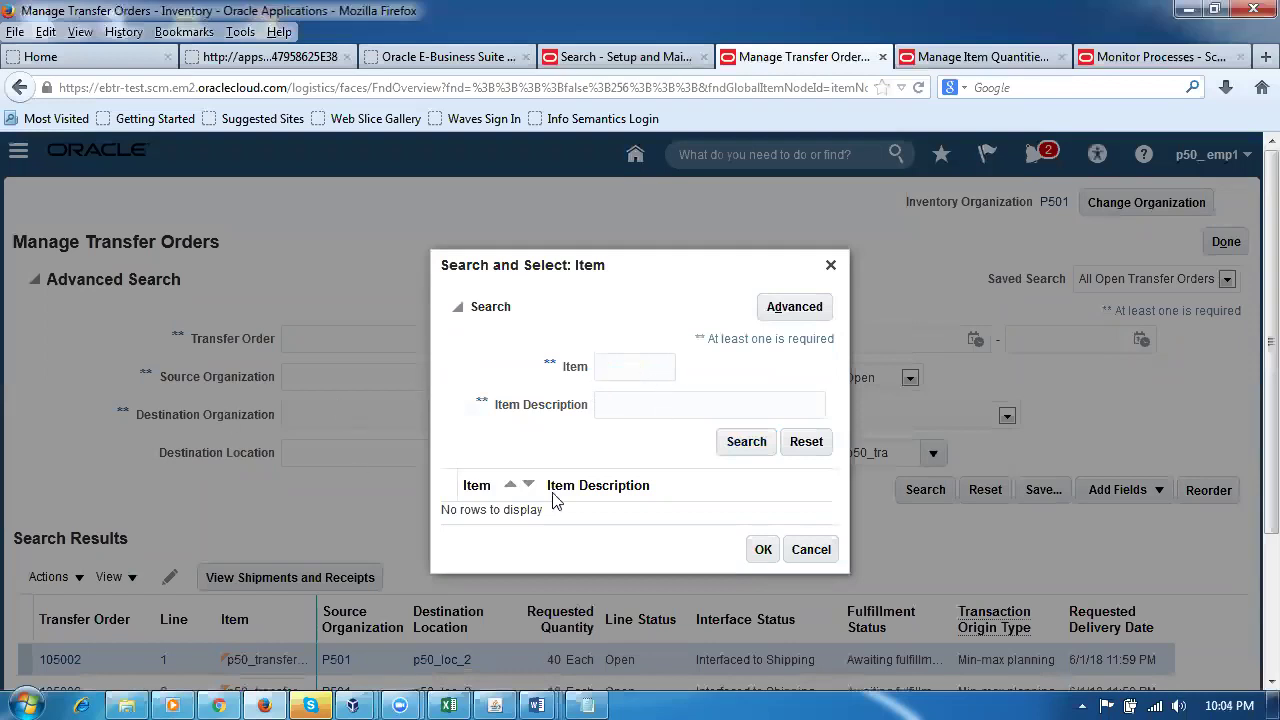
pyautogui.click(796, 546)
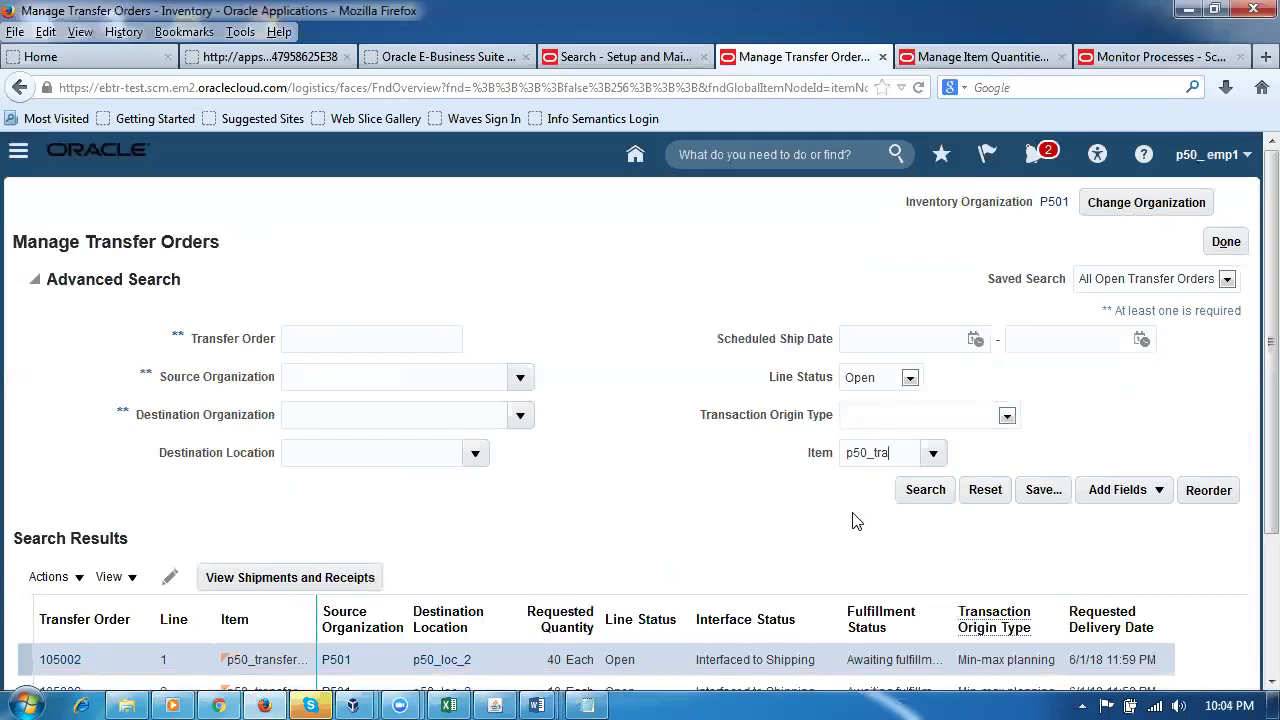
pyautogui.click(900, 452)
pyautogui.moveTo(900, 452); pyautogui.dragTo(795, 470)
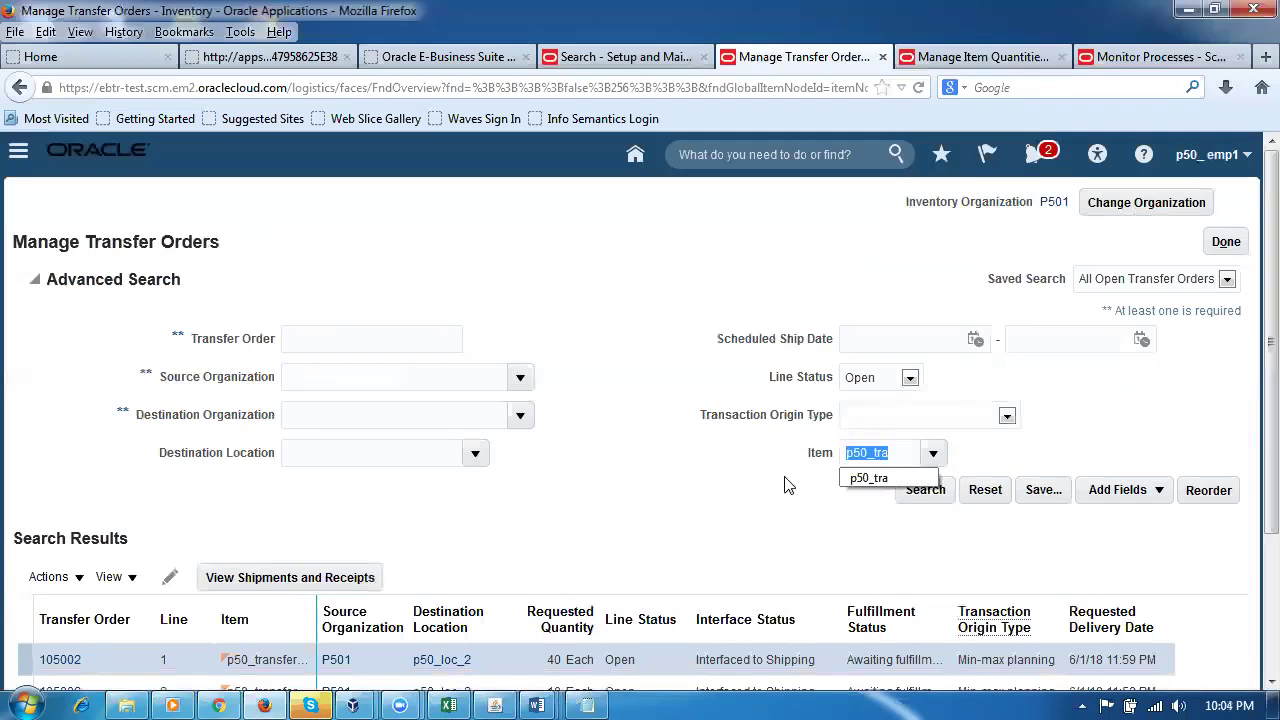
pyautogui.press('BackSpace')
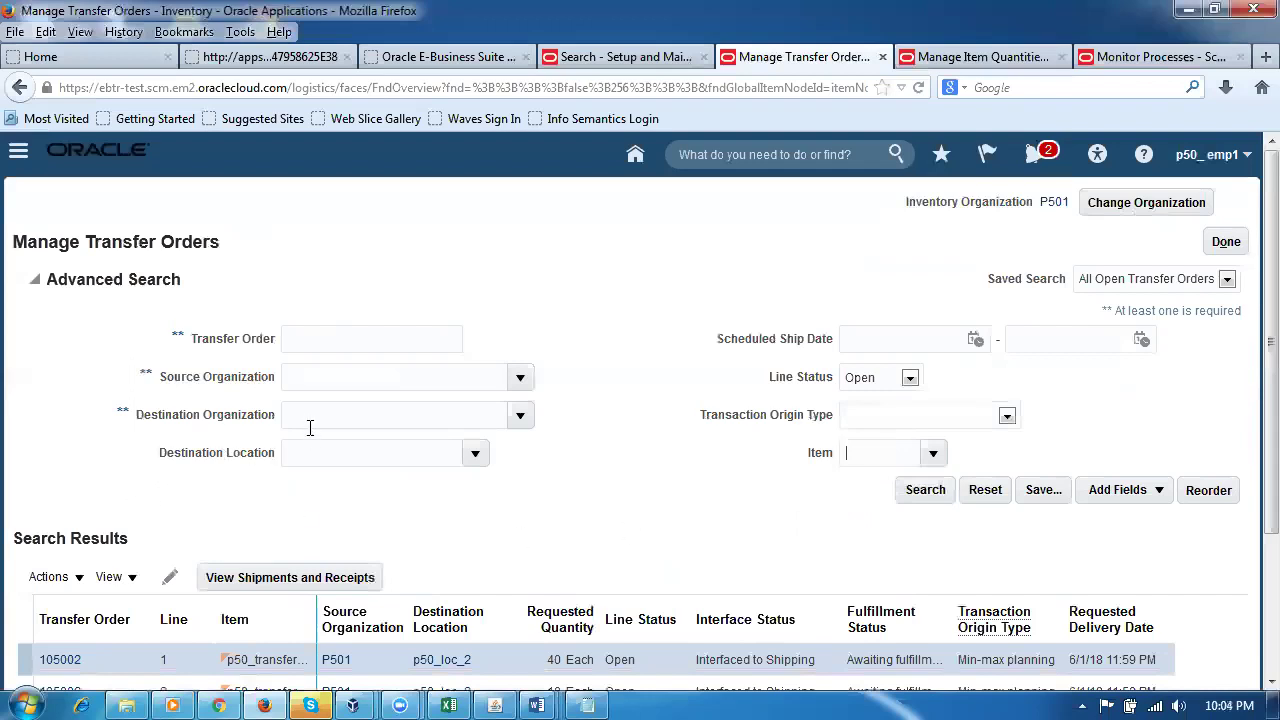
# Step: Search transfer orders by destination organization P502
pyautogui.click(316, 418)
pyautogui.write('P502')
pyautogui.press('Tab')
pyautogui.click(921, 497)
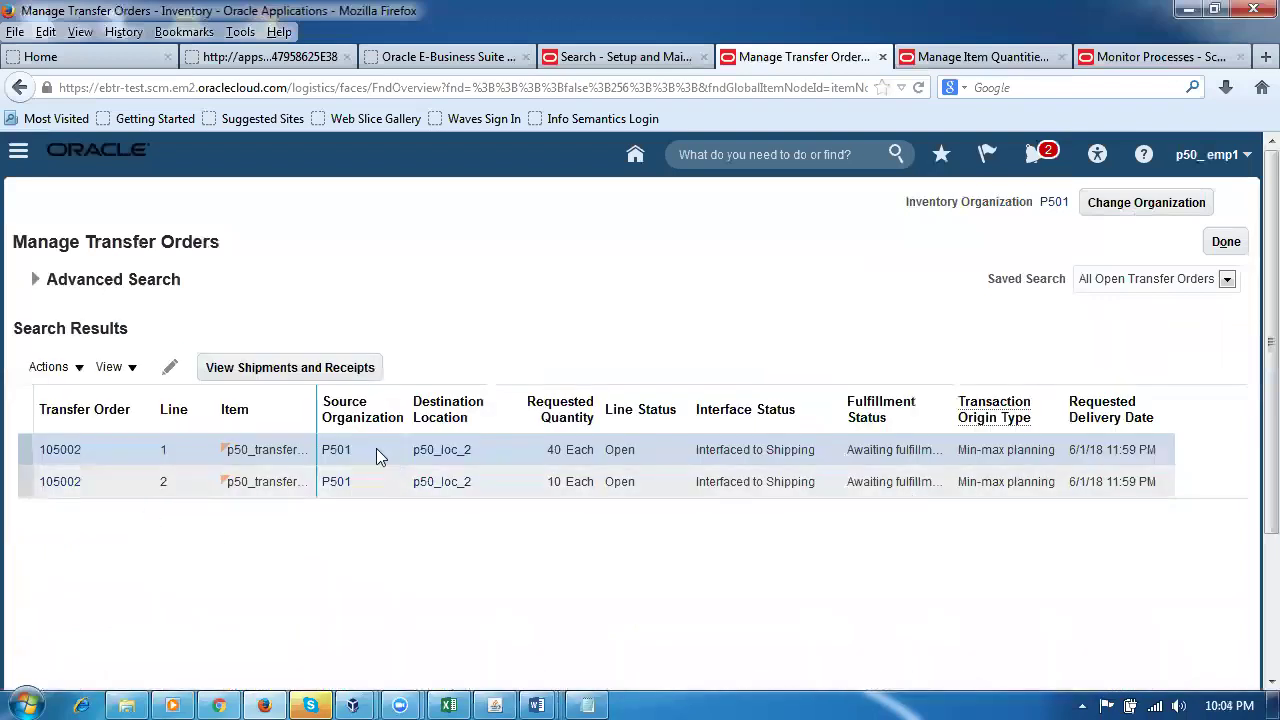
pyautogui.click(33, 283)
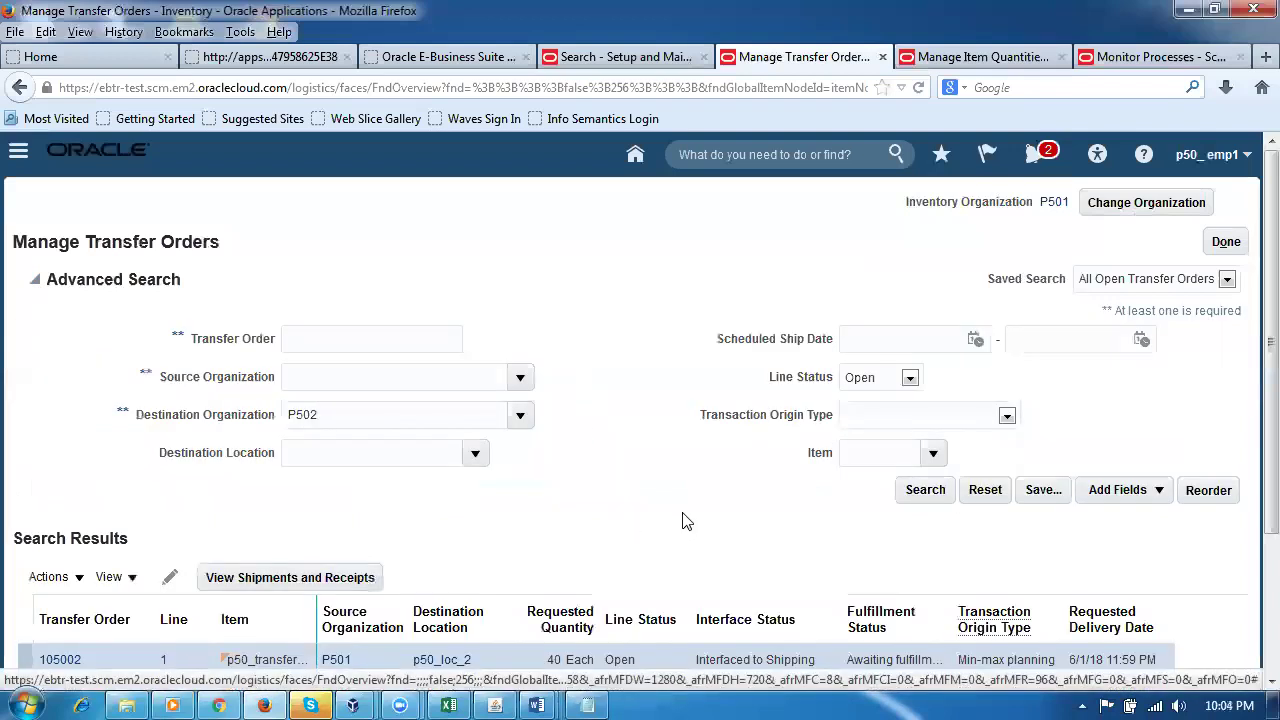
pyautogui.scroll(-3, 684, 520)
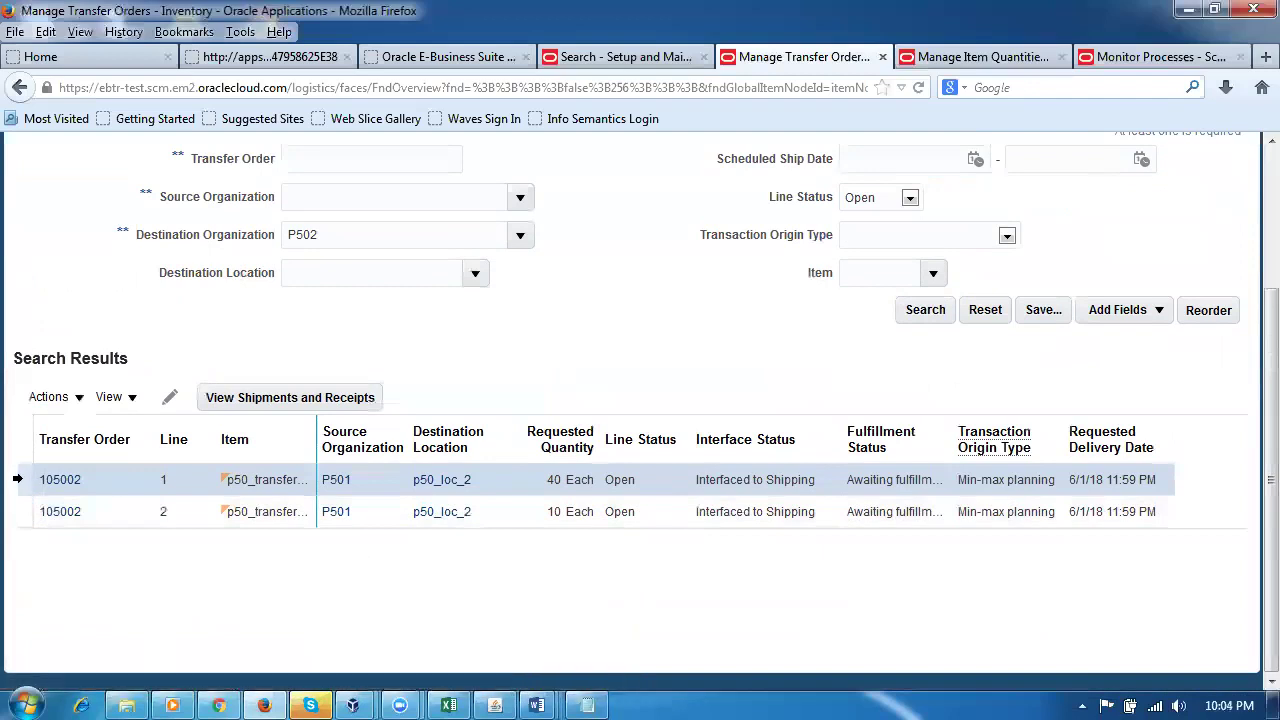
pyautogui.click(289, 398)
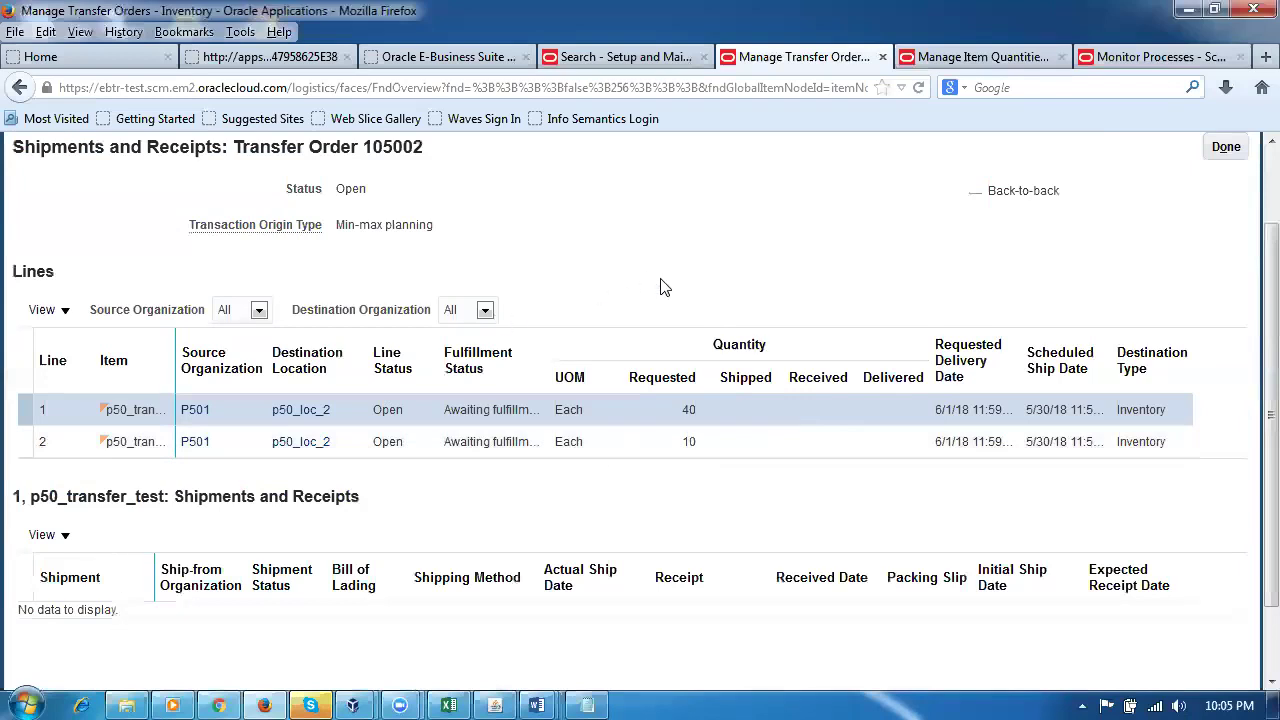
pyautogui.scroll(2, 658, 300)
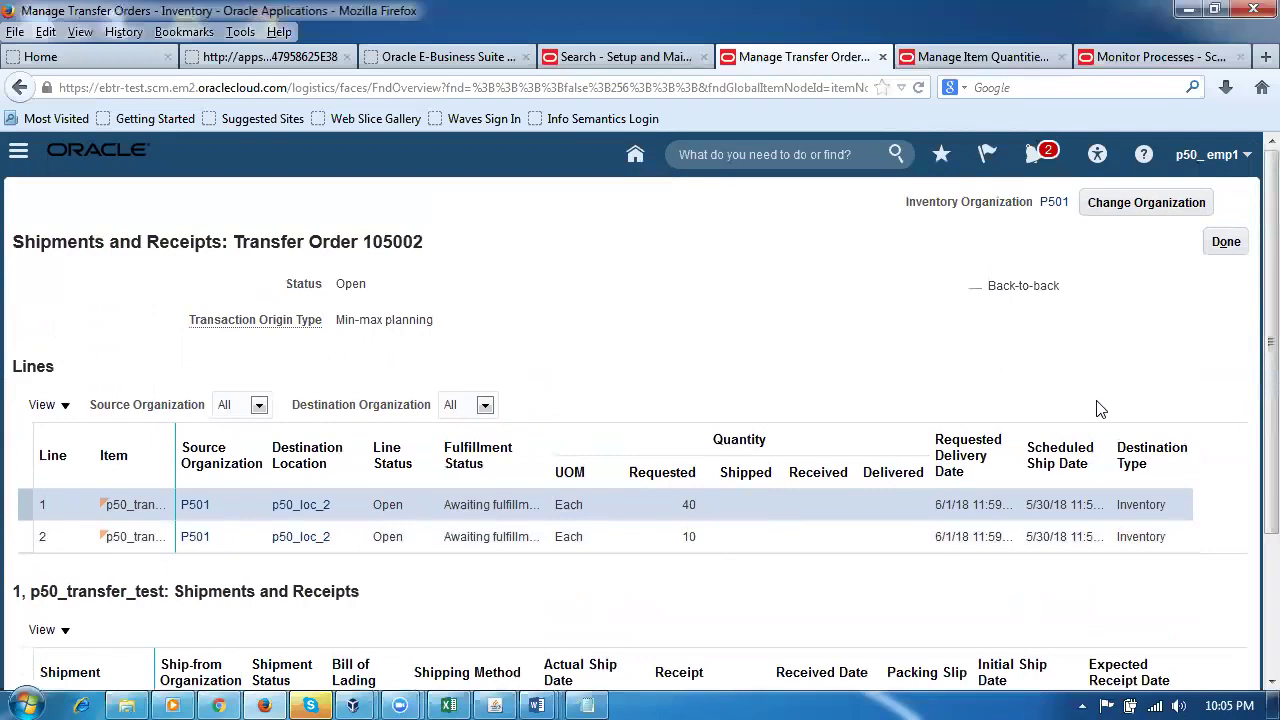
pyautogui.click(1225, 245)
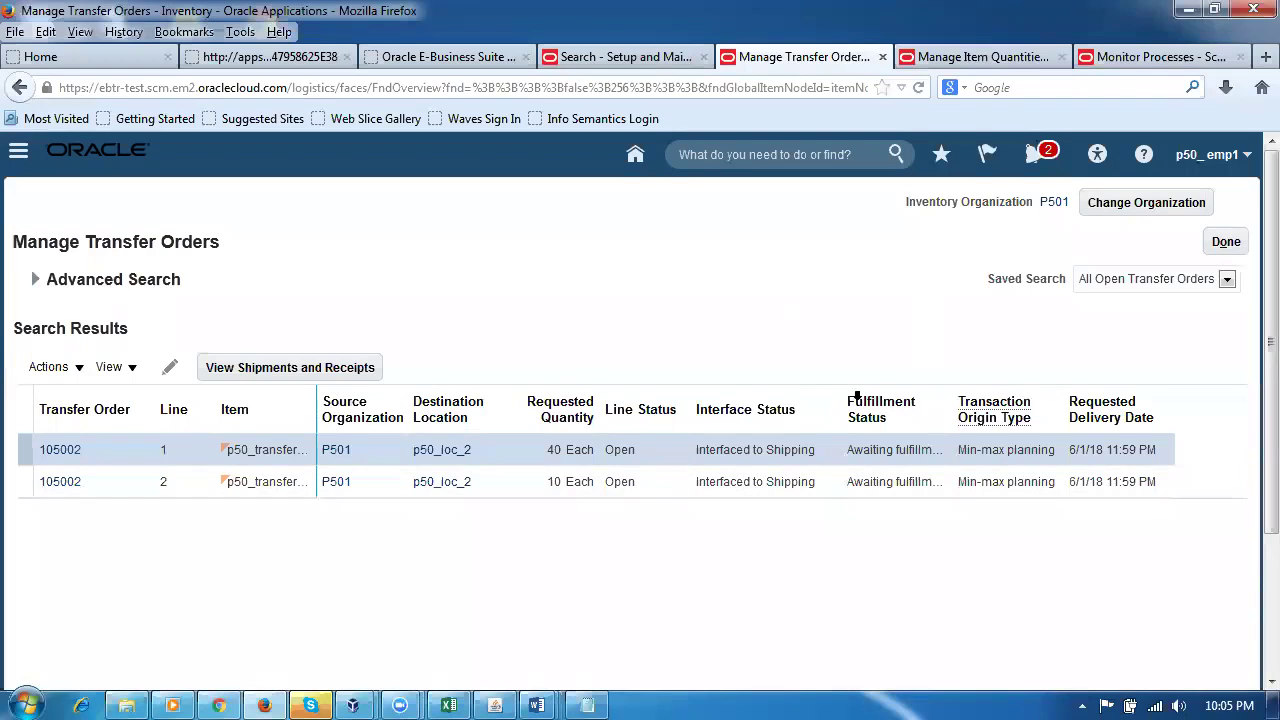
# Step: Load Oracle Cloud in a new browser tab and open the Inventory work area under Warehouse Operations
pyautogui.click(1264, 57)
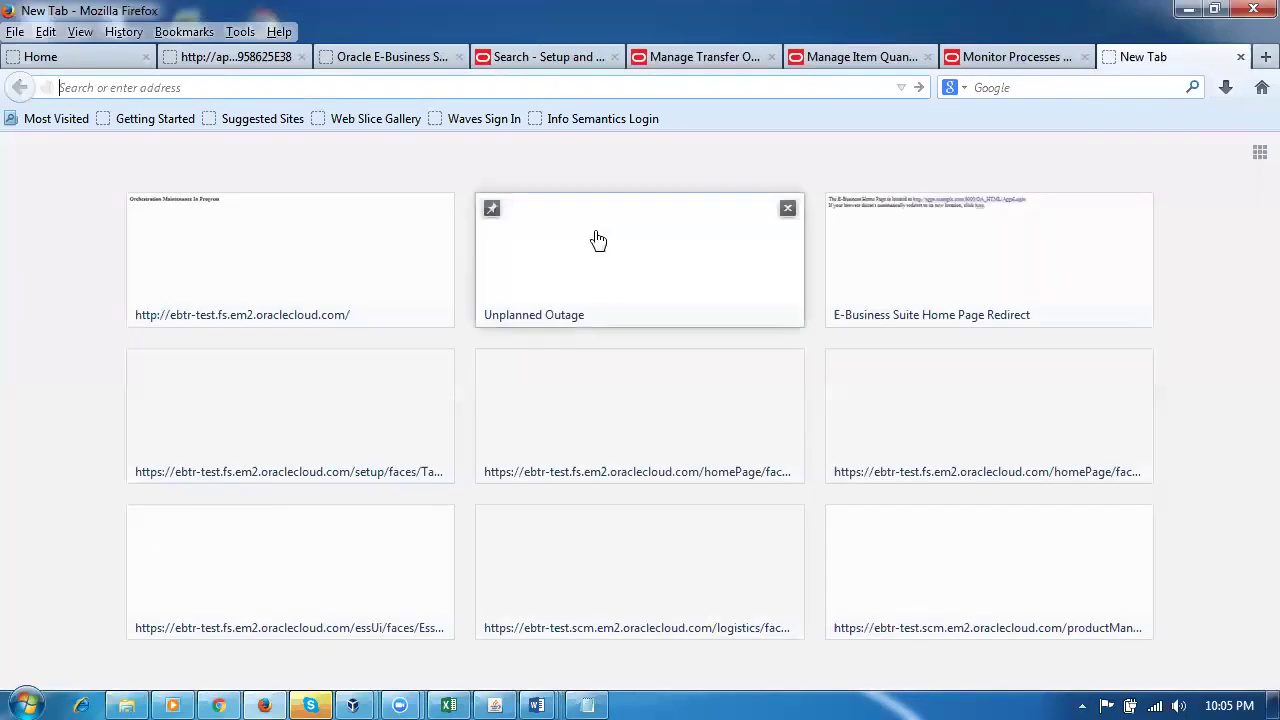
pyautogui.write('e')
pyautogui.press('Return')
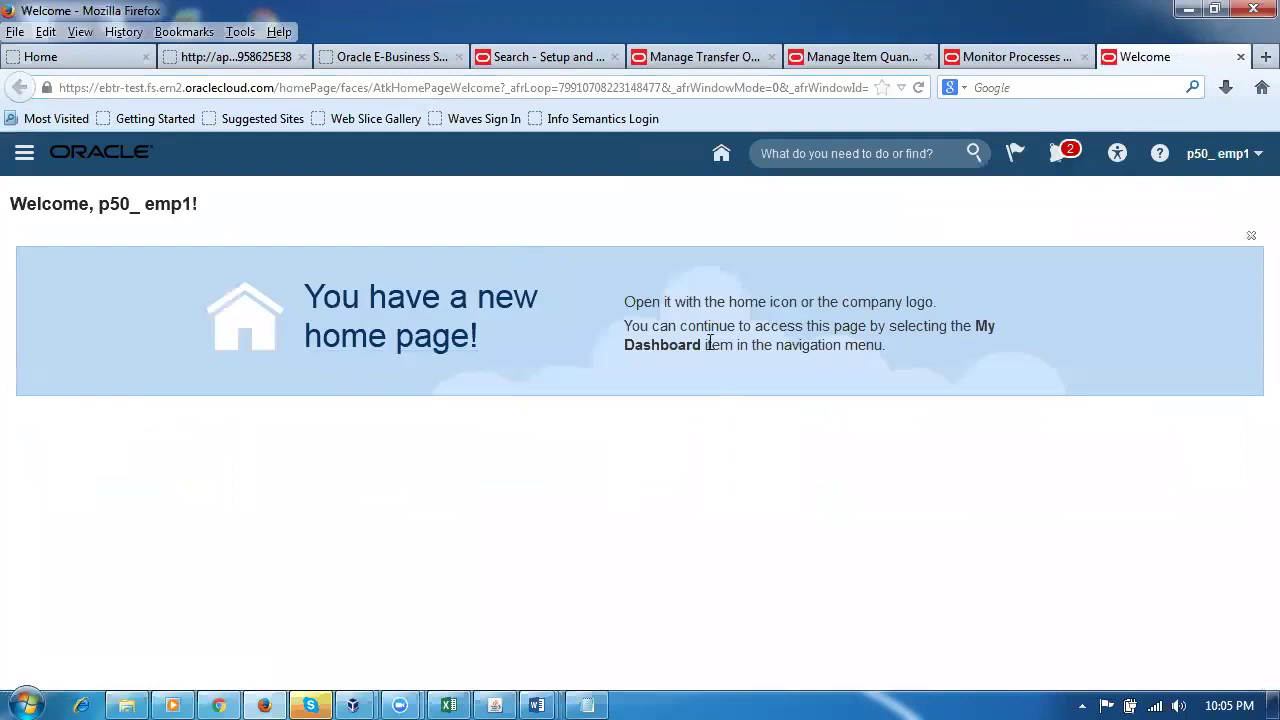
pyautogui.click(721, 155)
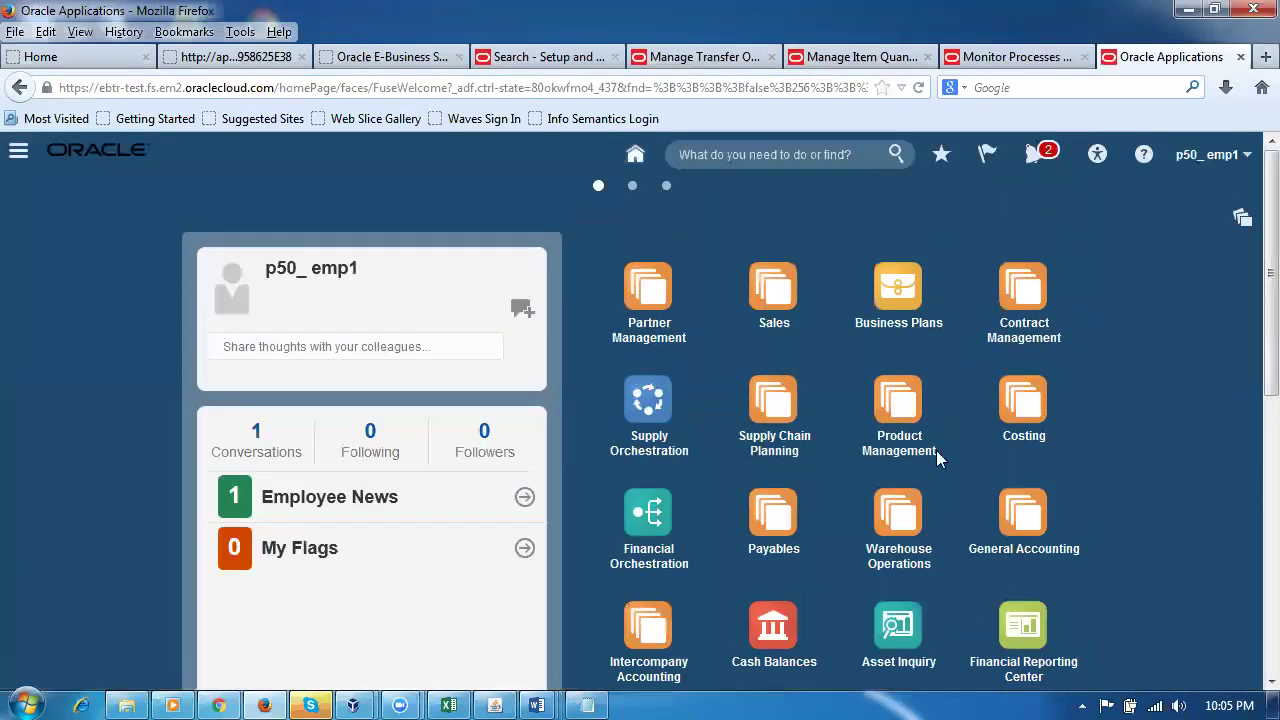
pyautogui.click(896, 518)
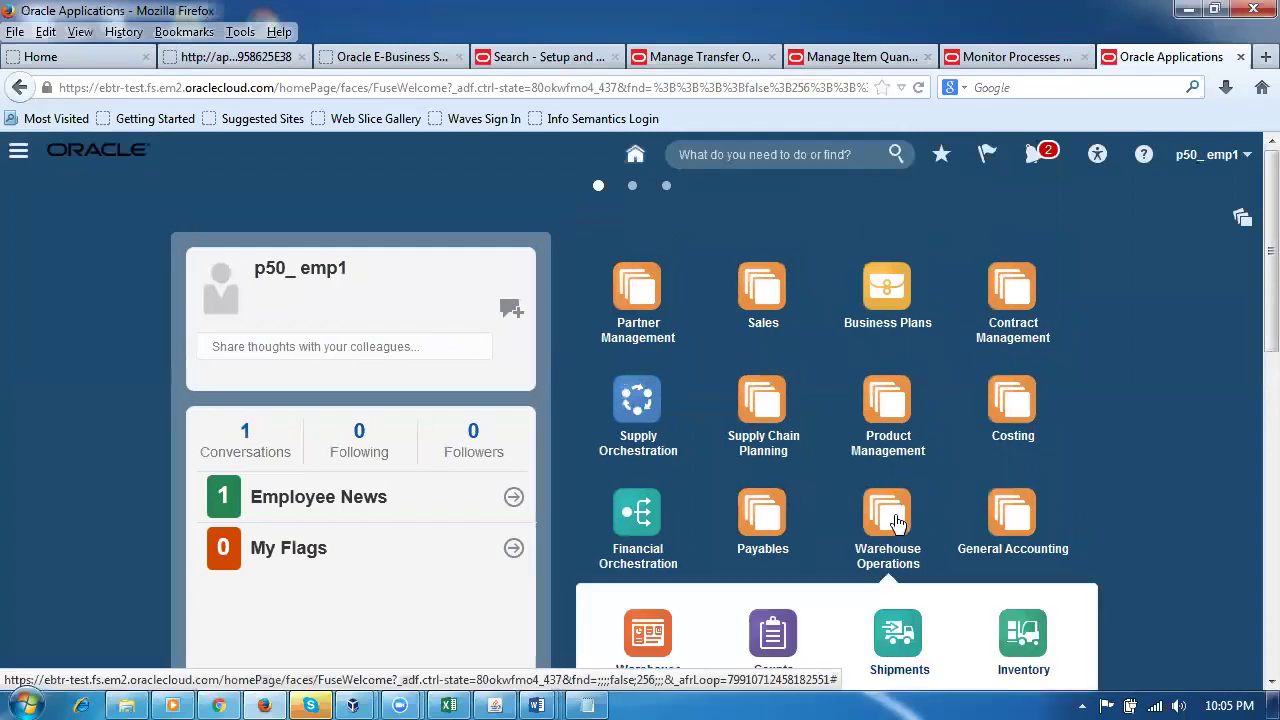
pyautogui.click(1027, 520)
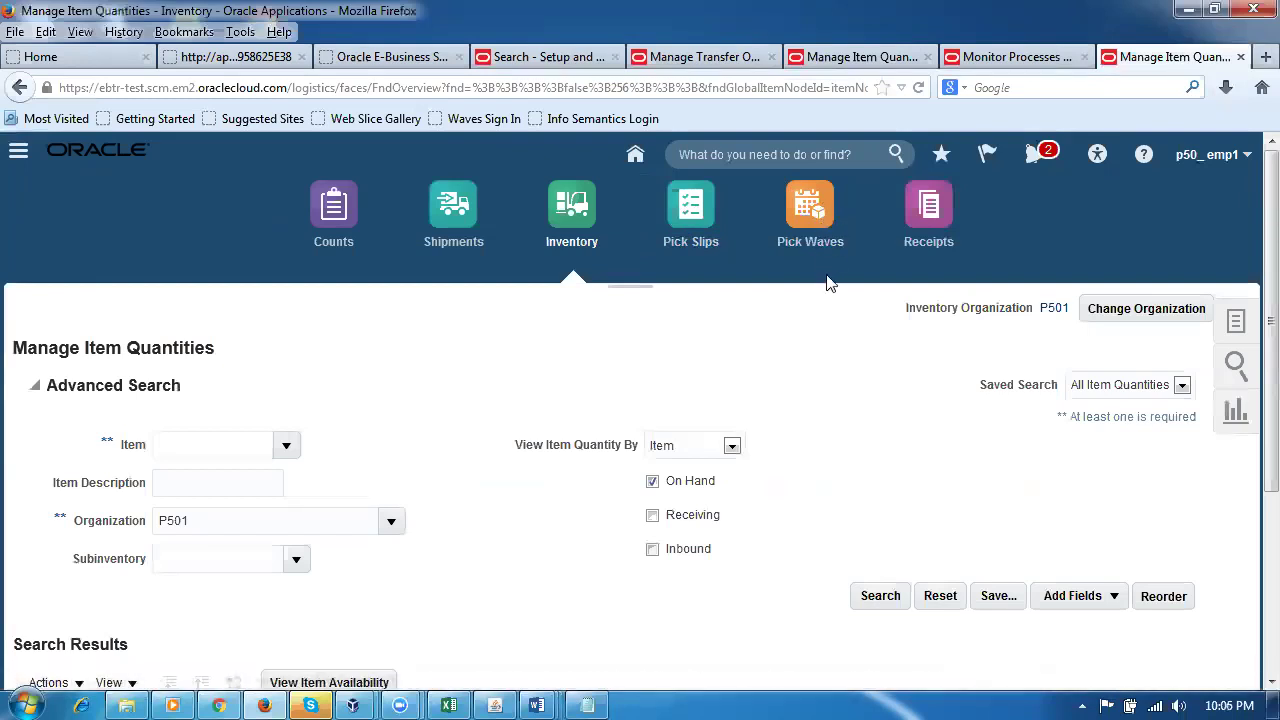
# Step: Start a new pick wave from the Pick Waves work area's task list
pyautogui.click(810, 215)
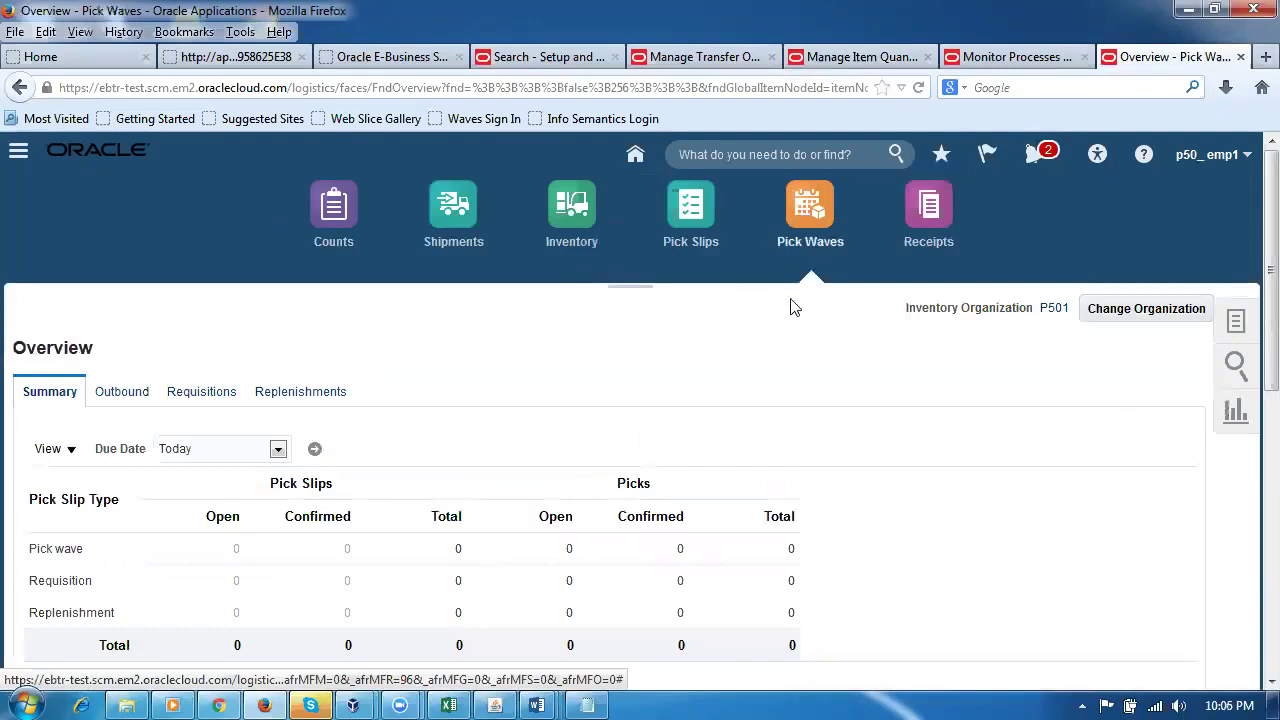
pyautogui.click(1236, 322)
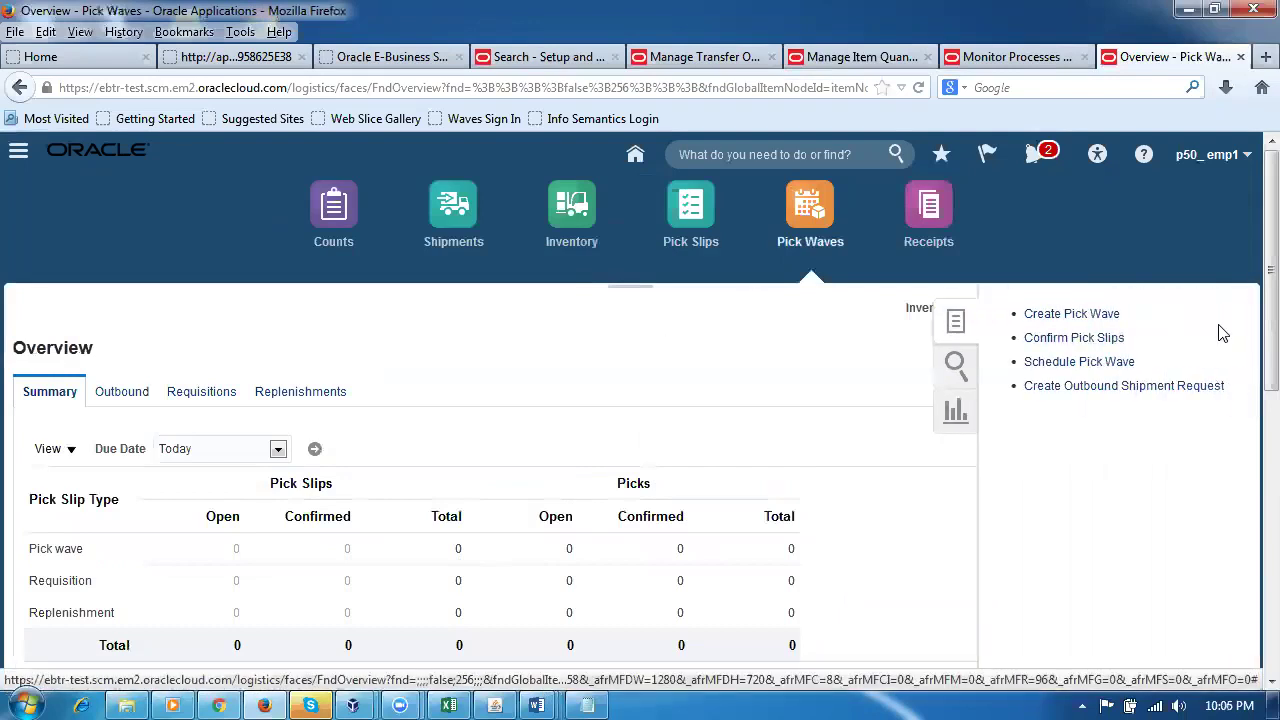
pyautogui.click(1075, 316)
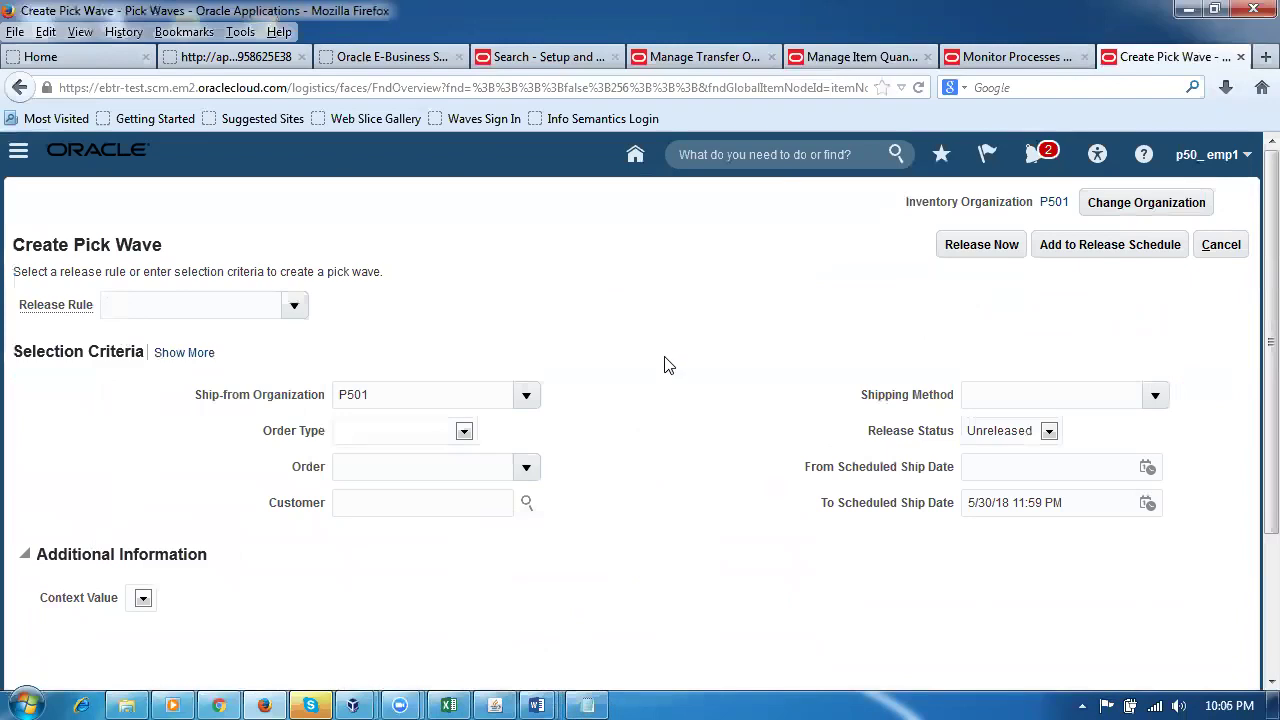
# Step: Expand the full criteria and limit the pick wave to Transfer order 105002, leaving Shipment Set empty
pyautogui.click(175, 360)
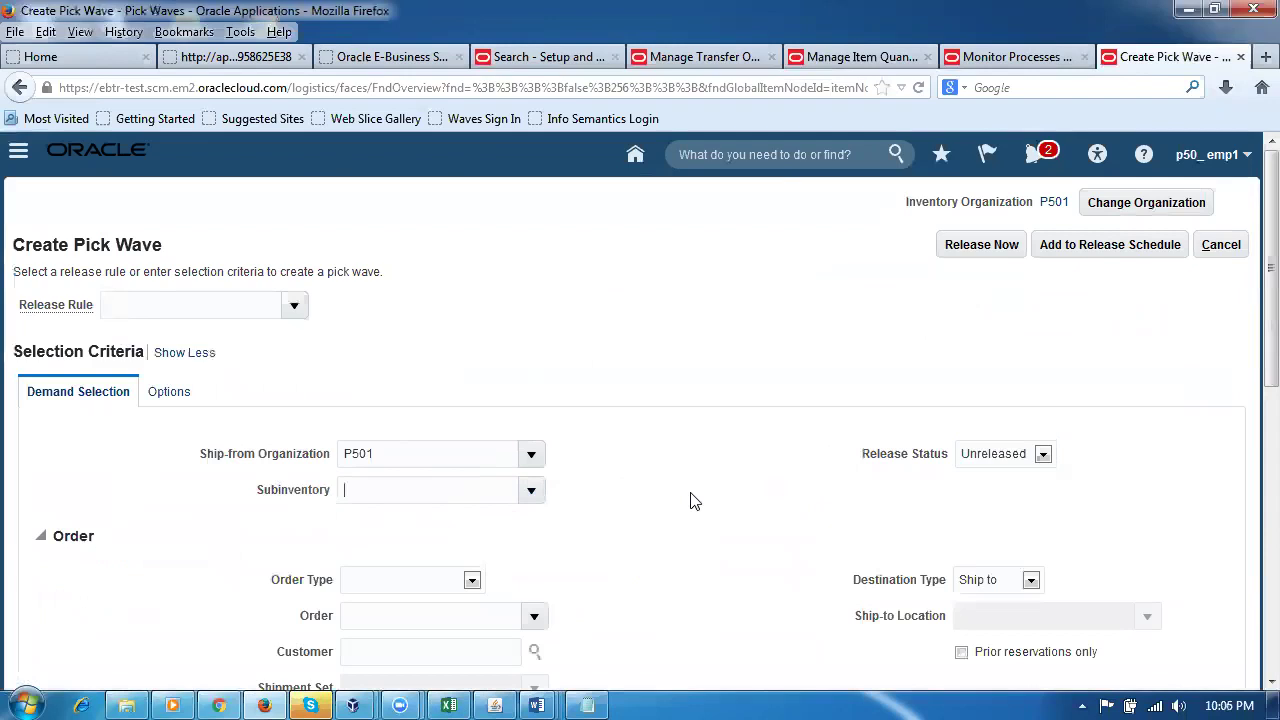
pyautogui.scroll(-4, 686, 514)
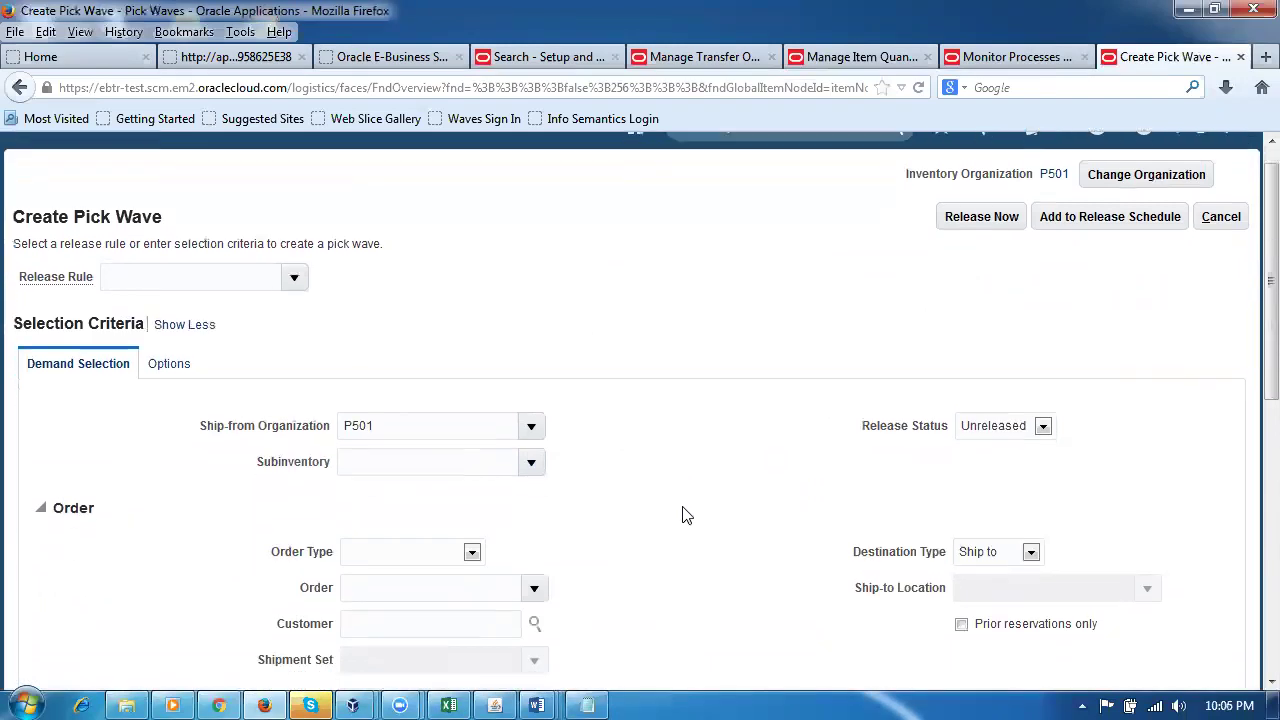
pyautogui.click(404, 354)
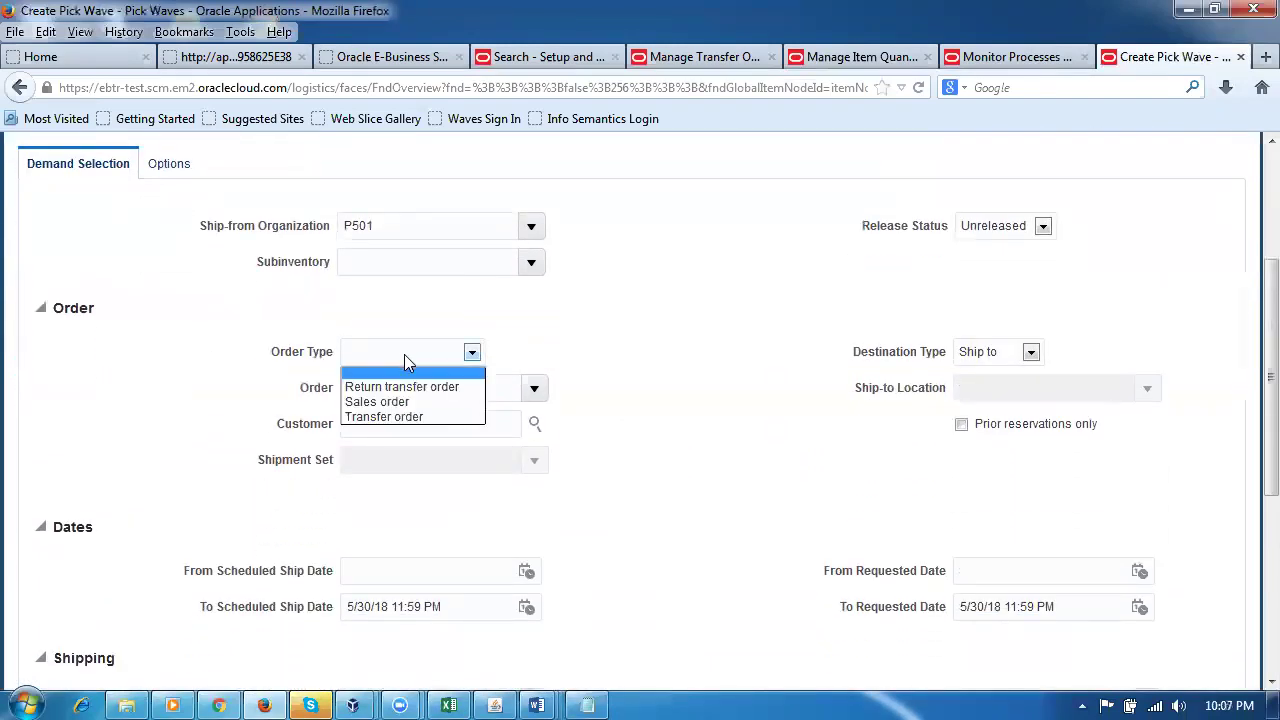
pyautogui.click(400, 416)
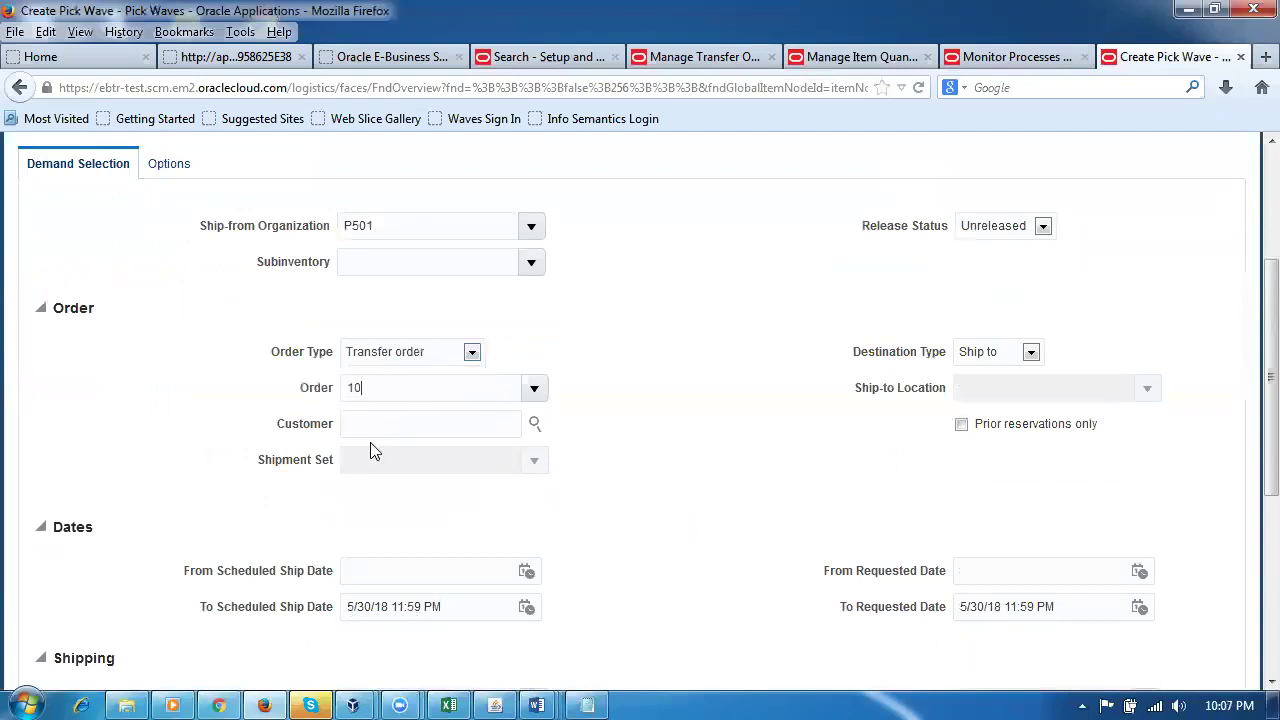
pyautogui.write('5002')
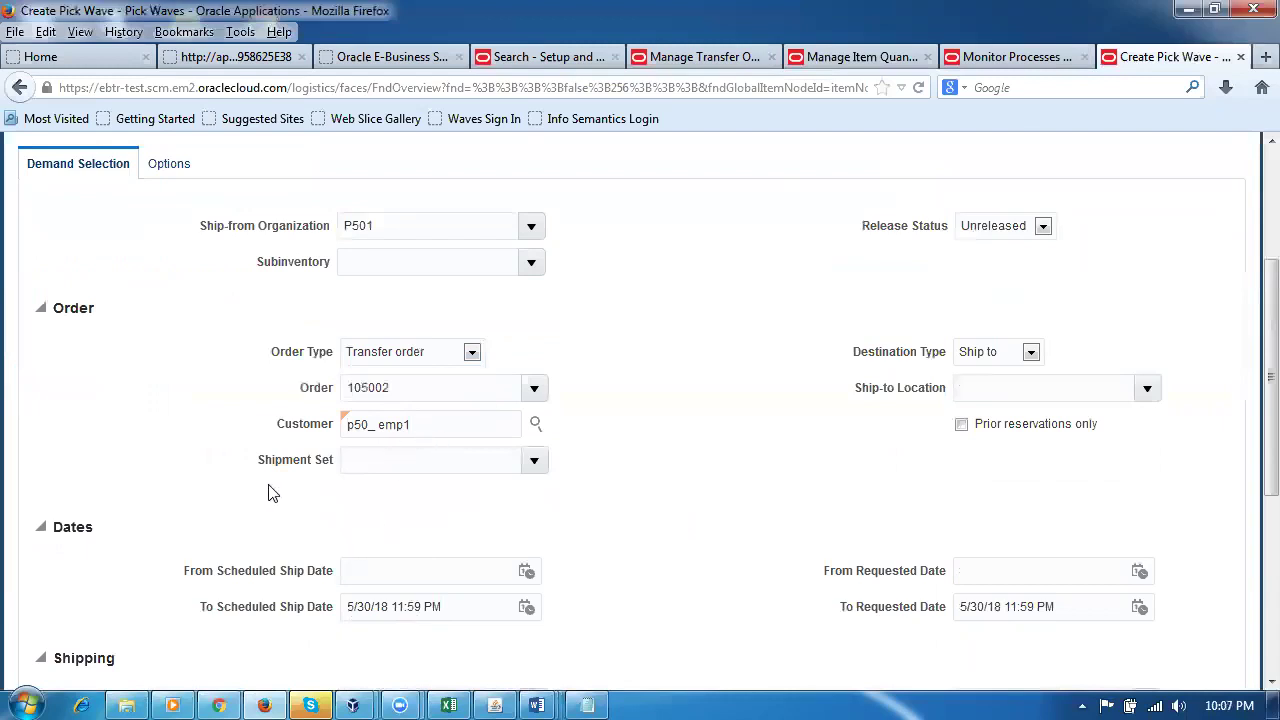
pyautogui.click(531, 461)
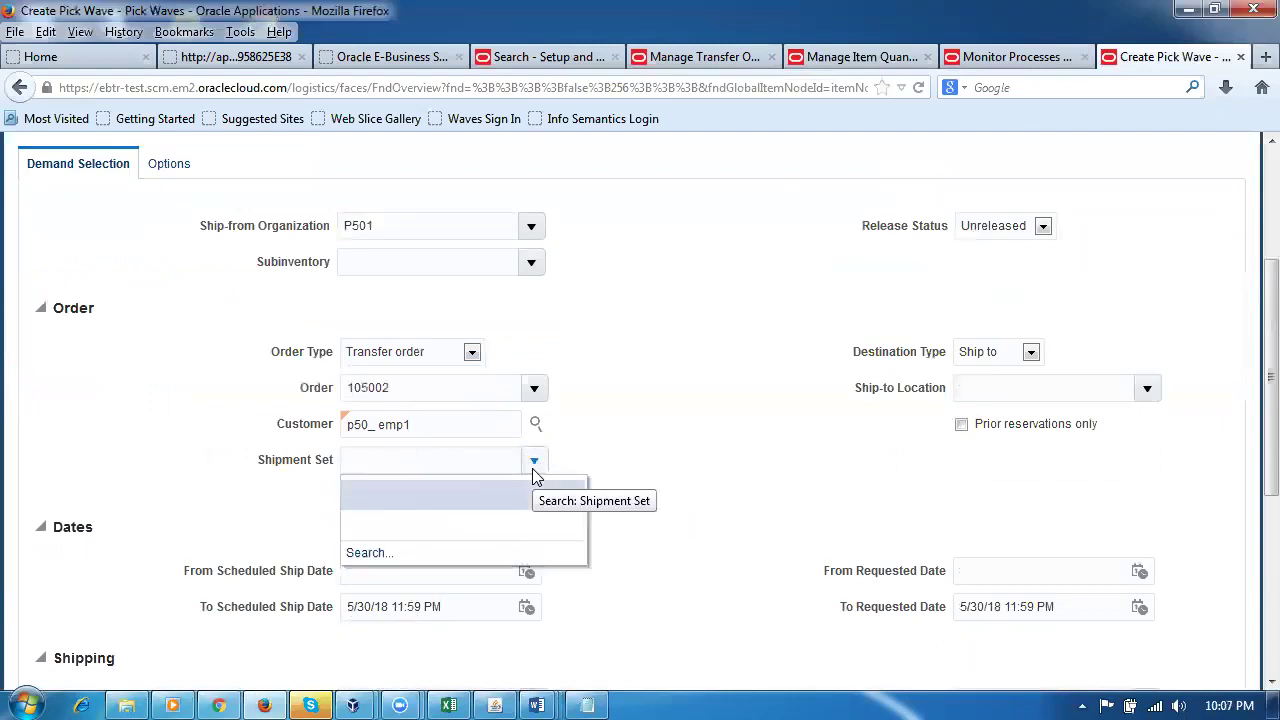
pyautogui.click(643, 445)
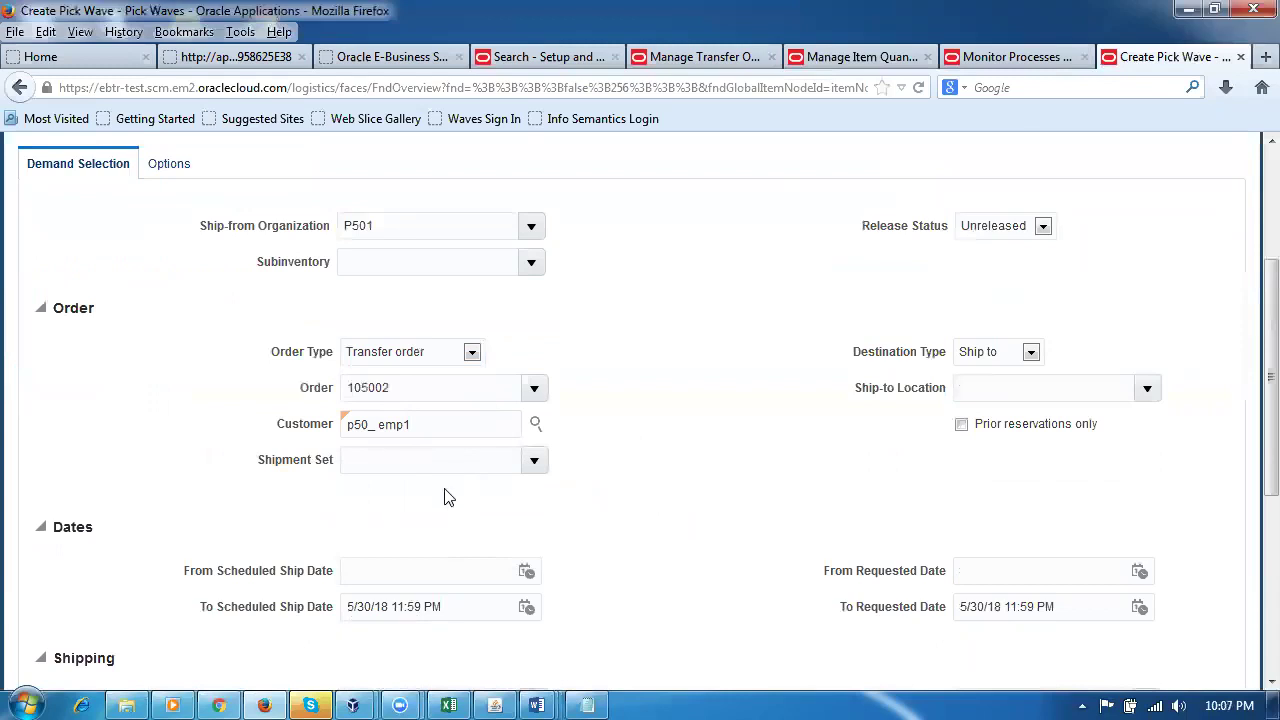
pyautogui.scroll(-4, 746, 457)
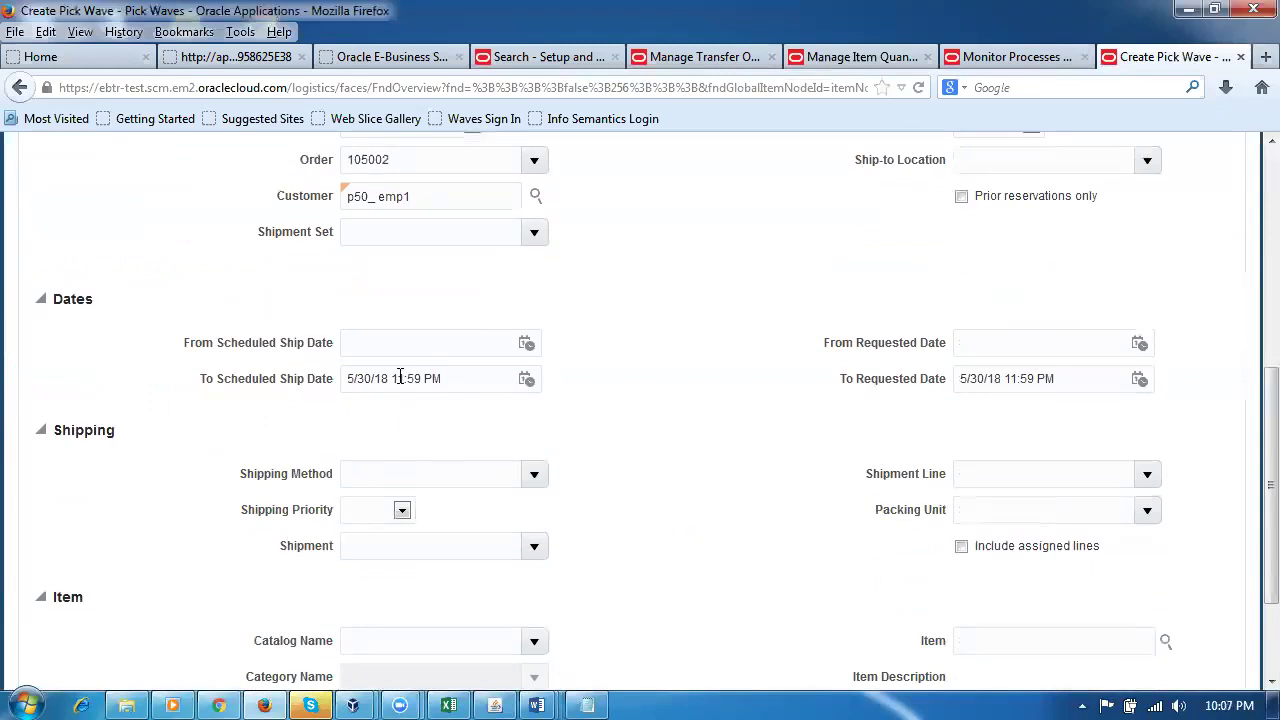
pyautogui.click(494, 705)
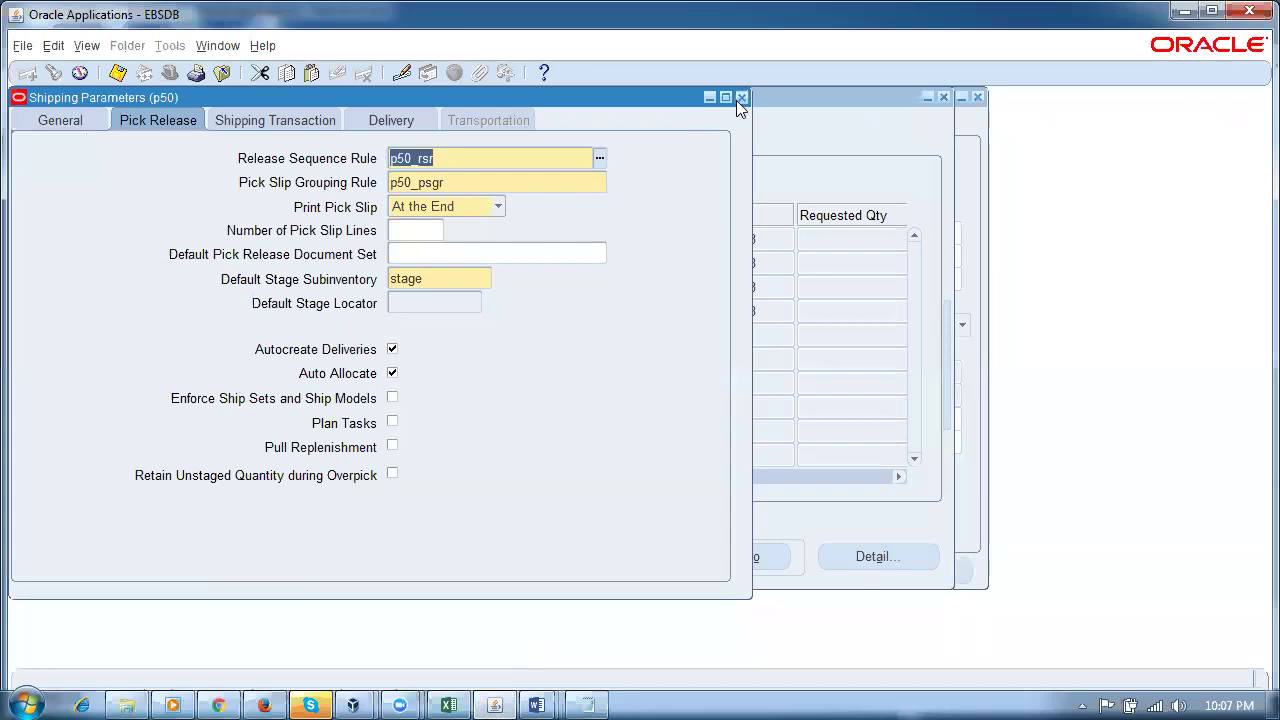
# Step: Close the Shipping Parameters, Shipping Transactions and sales order windows in E-Business Suite
pyautogui.click(741, 97)
pyautogui.click(758, 118)
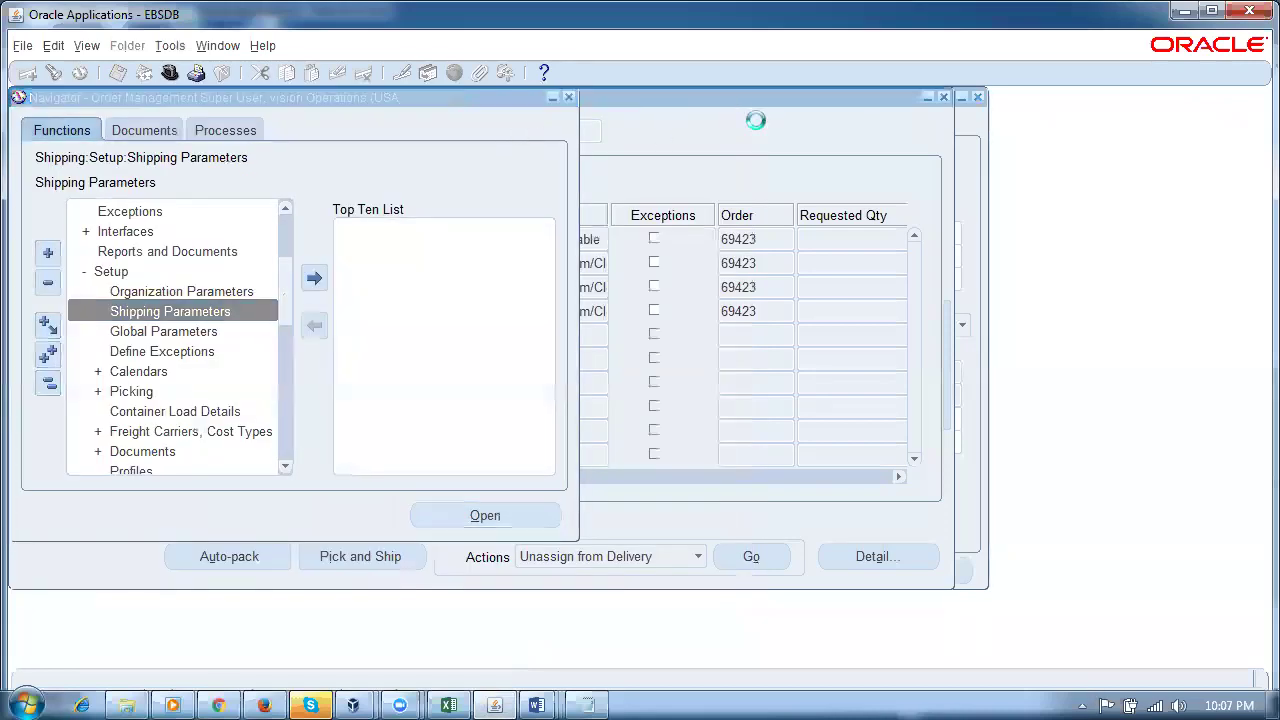
pyautogui.click(943, 98)
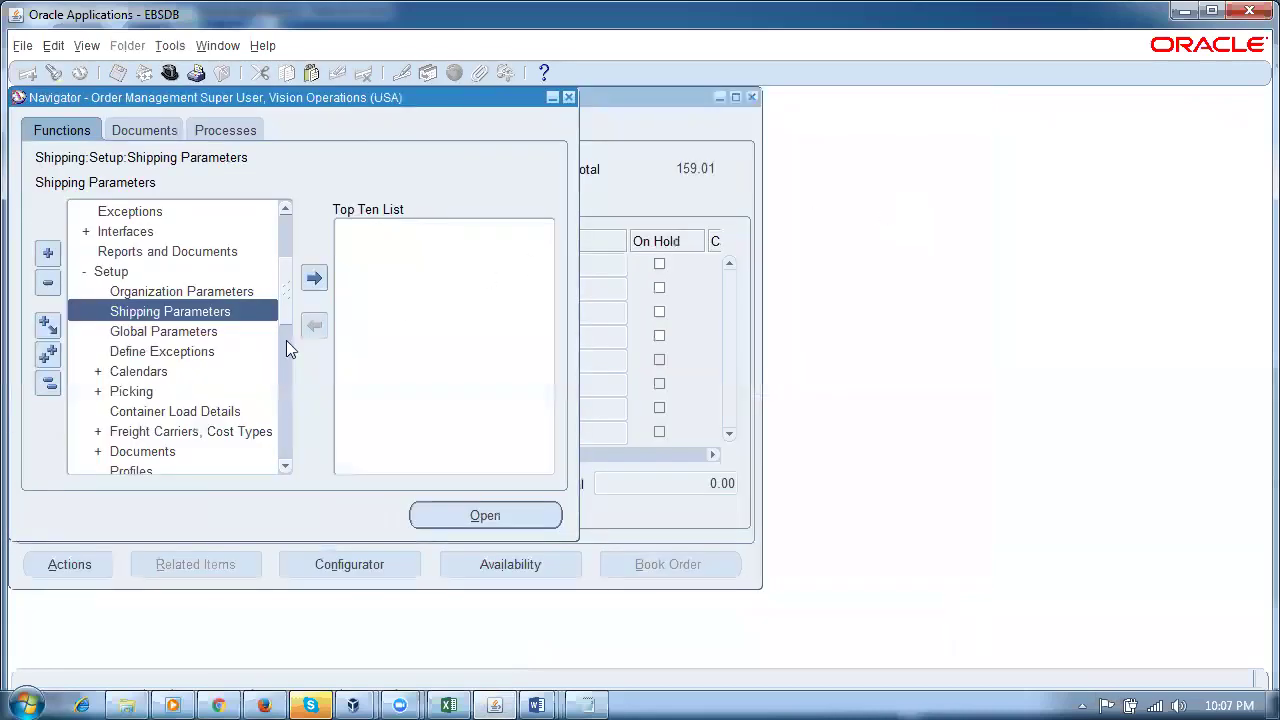
pyautogui.click(645, 195)
pyautogui.click(753, 97)
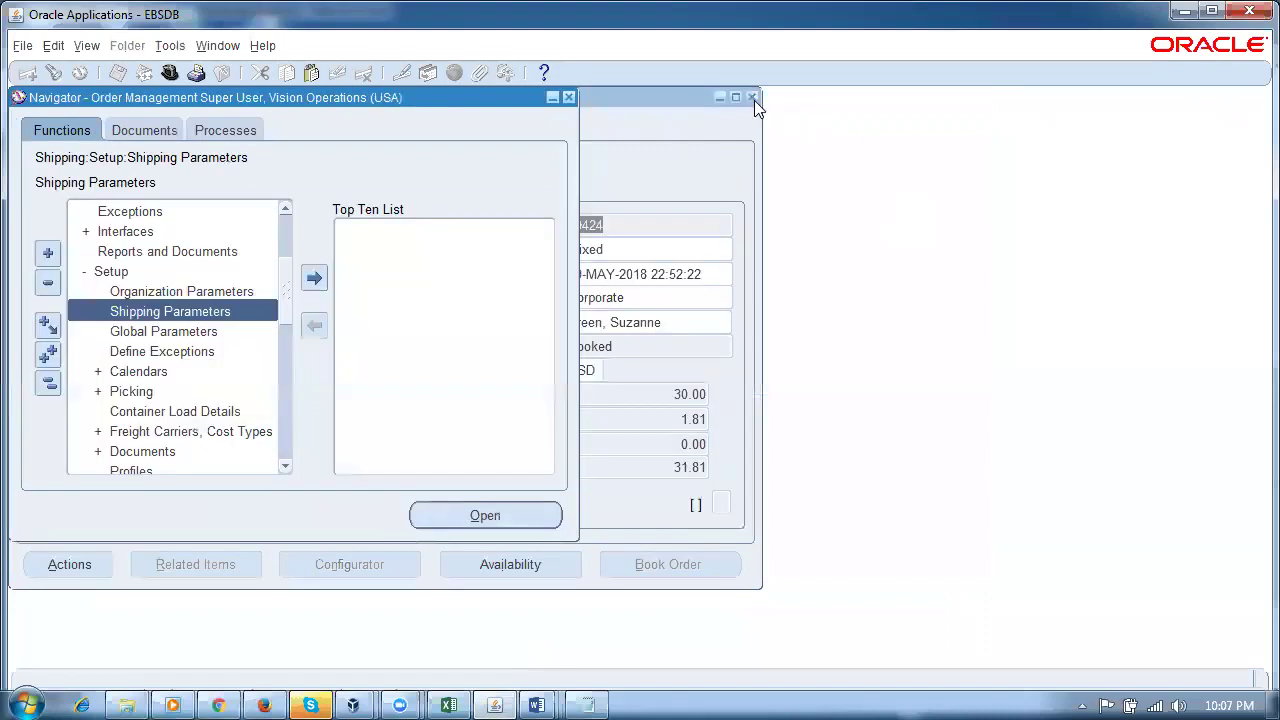
# Step: Open Shipping > Release Sales Orders For Picking and review its default scheduled and requested to-dates
pyautogui.click(47, 383)
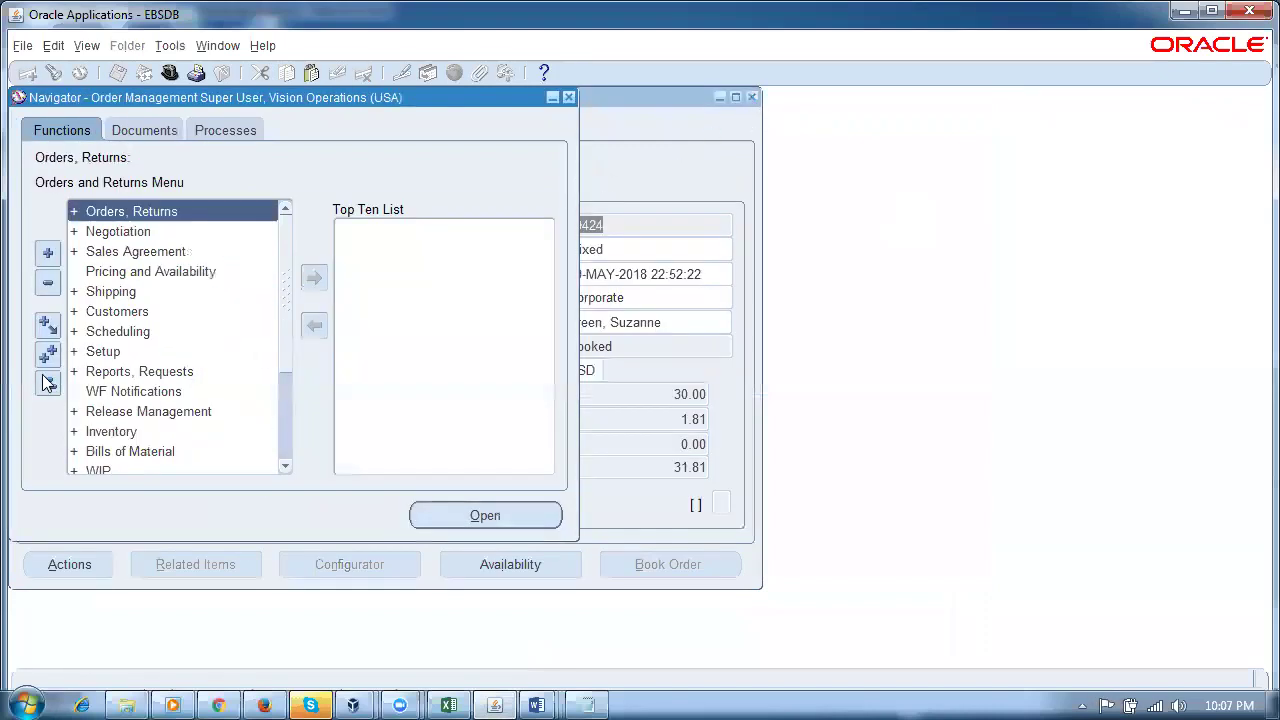
pyautogui.doubleClick(118, 297)
pyautogui.doubleClick(137, 316)
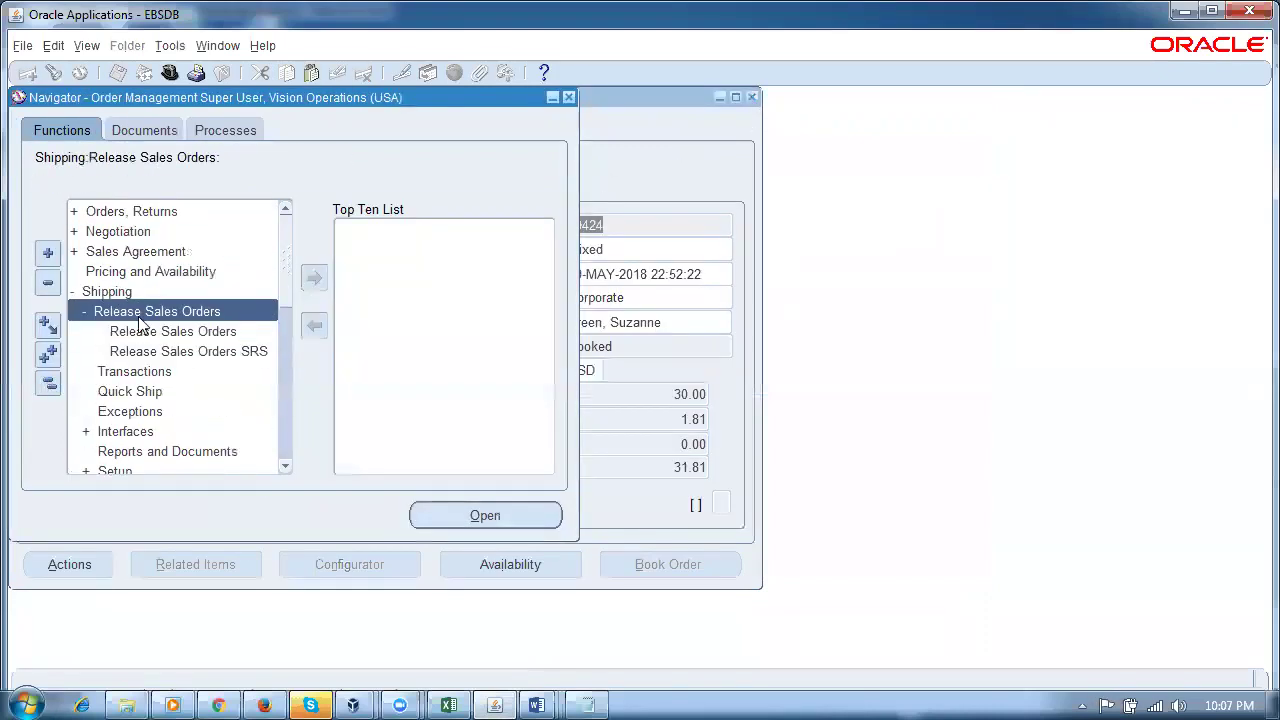
pyautogui.doubleClick(147, 335)
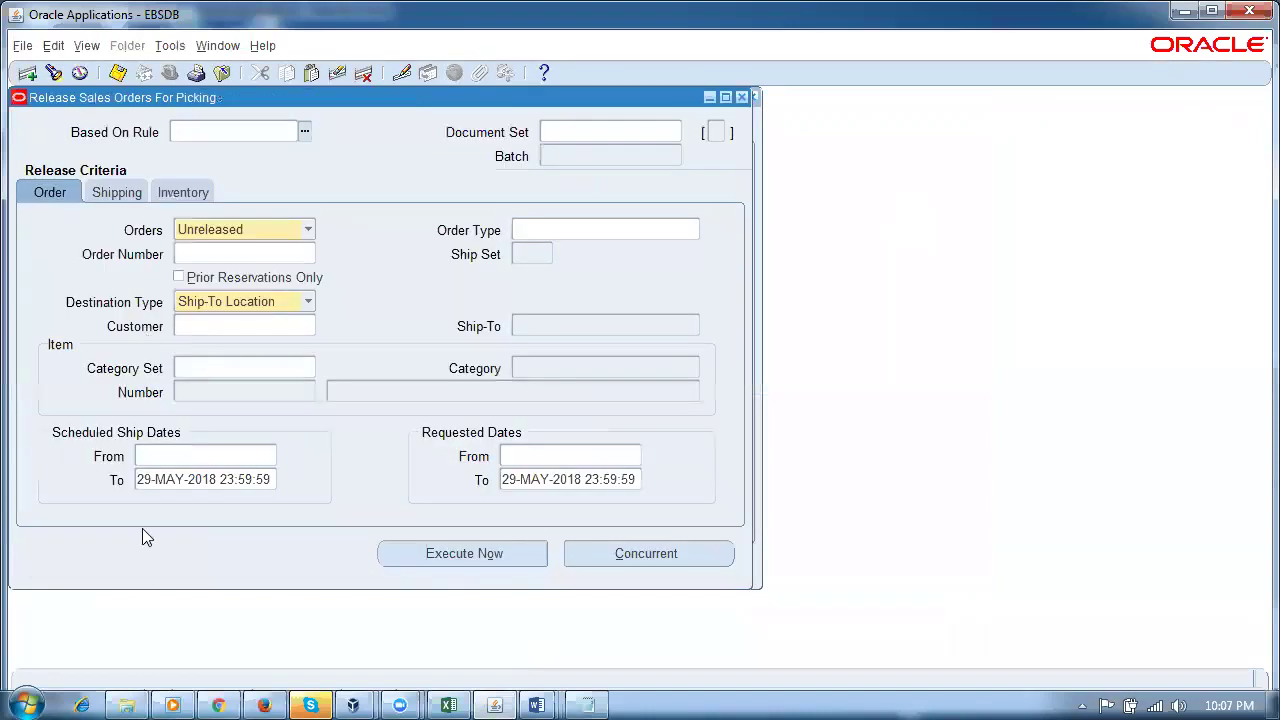
pyautogui.click(172, 484)
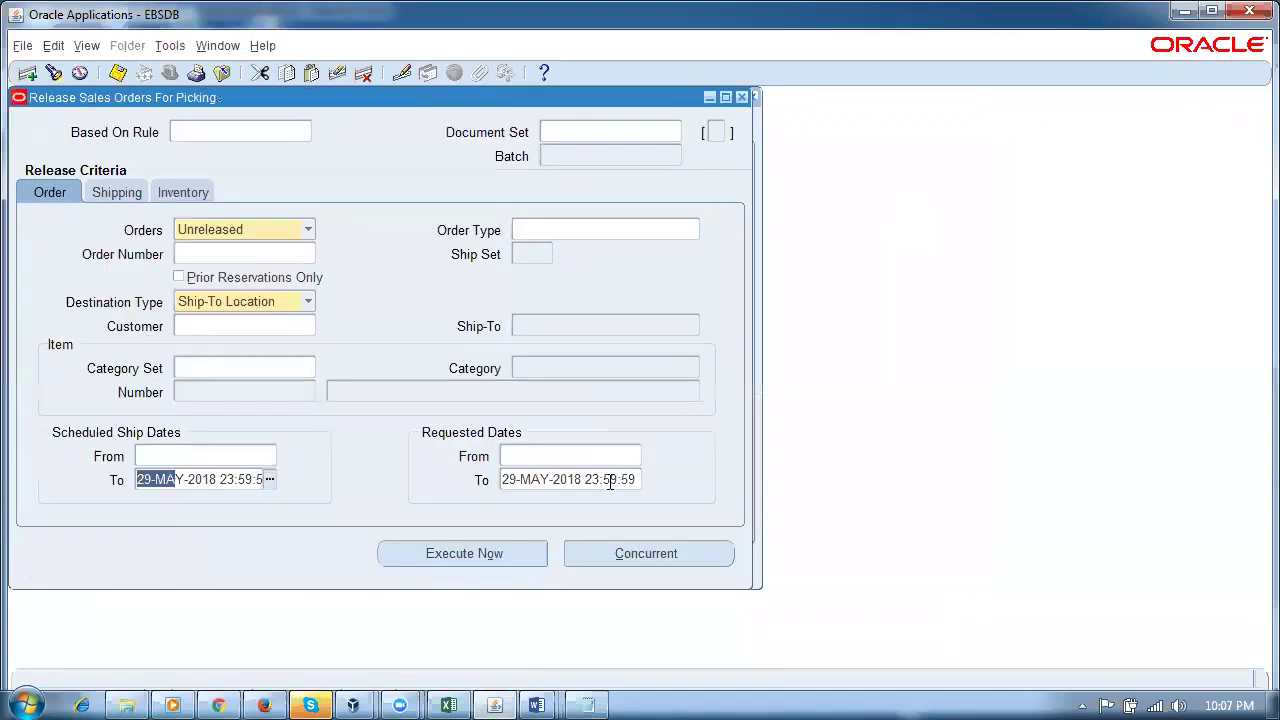
pyautogui.click(610, 481)
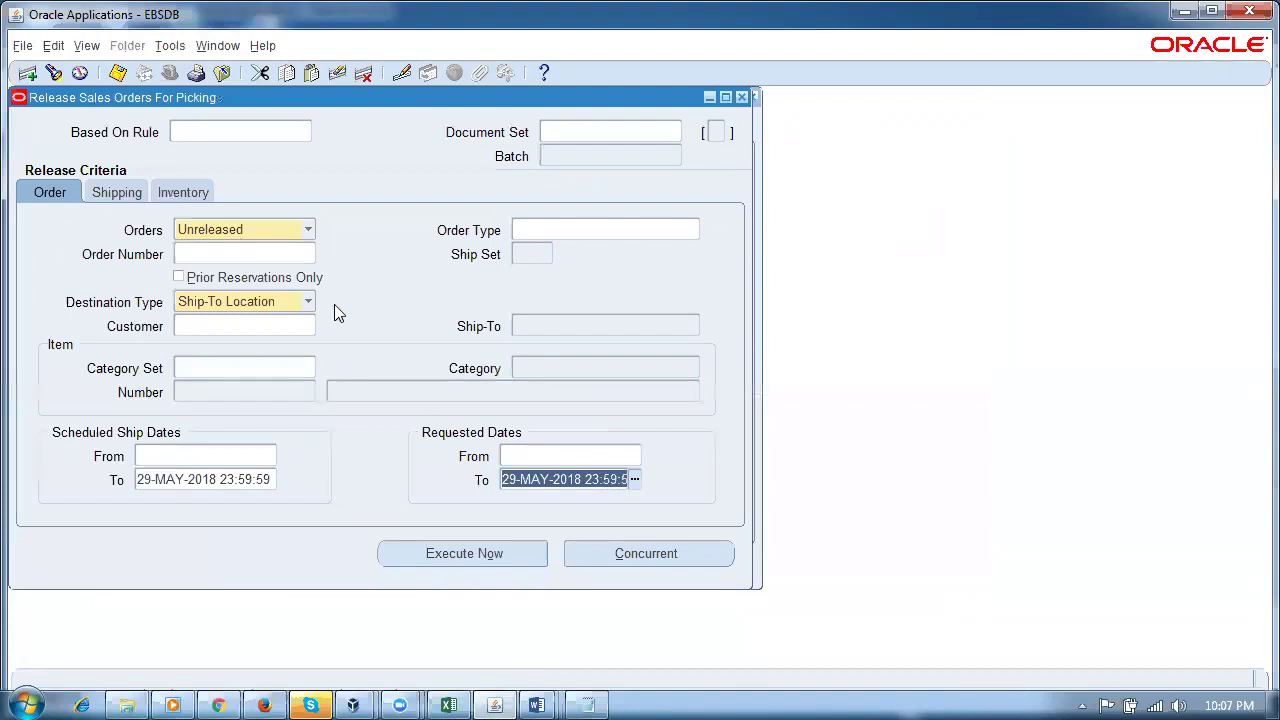
pyautogui.click(264, 705)
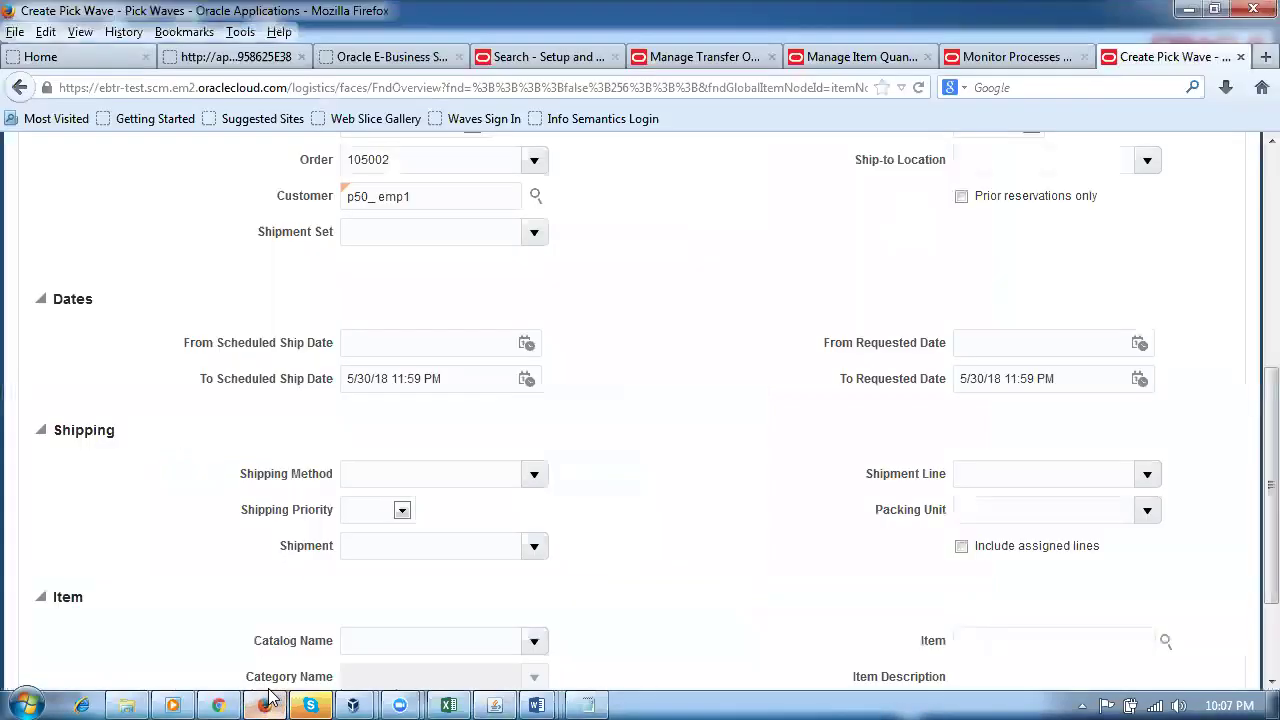
# Step: Clear the To Scheduled Ship Date and To Requested Date values in the pick wave criteria
pyautogui.scroll(4, 480, 334)
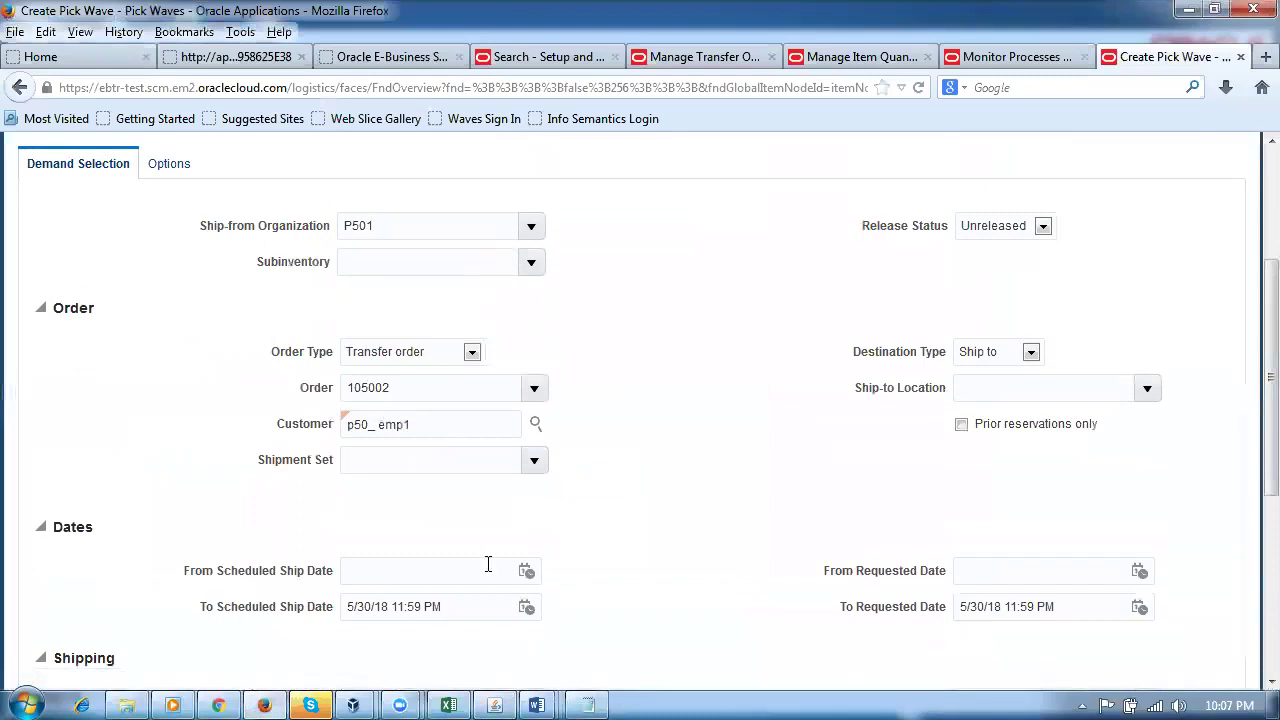
pyautogui.tripleClick(454, 607)
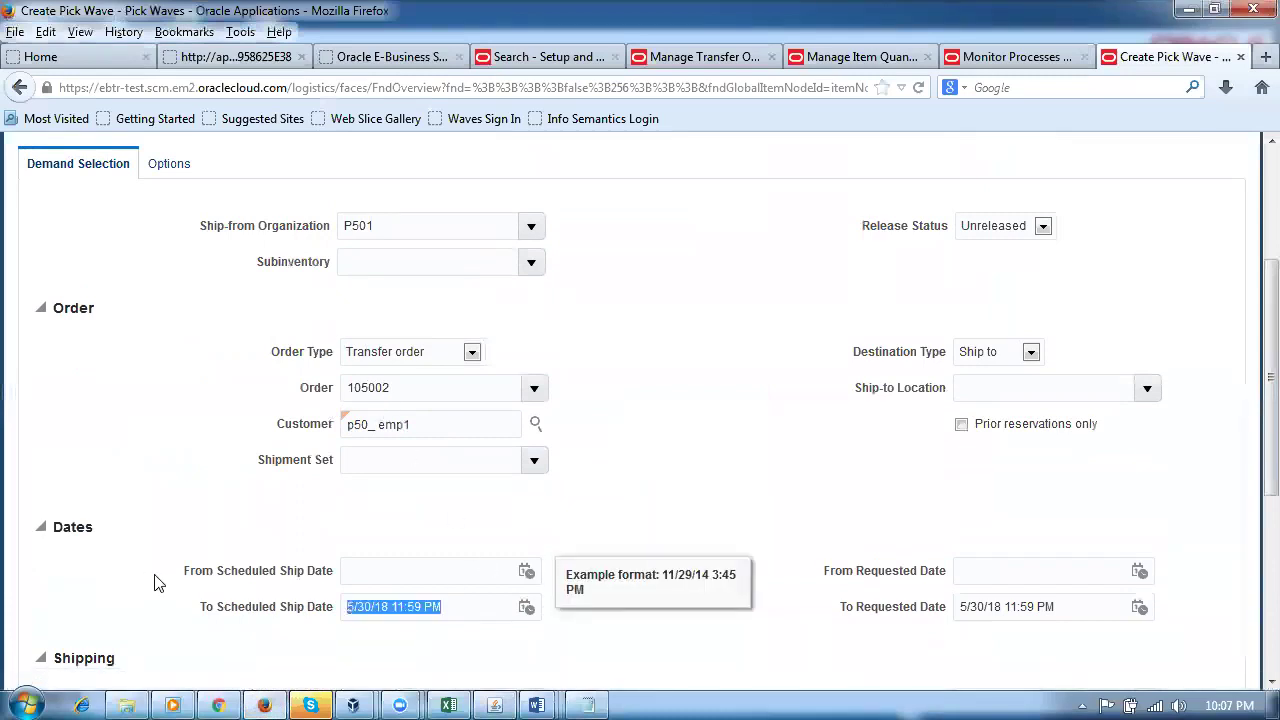
pyautogui.press('BackSpace')
pyautogui.tripleClick(1100, 613)
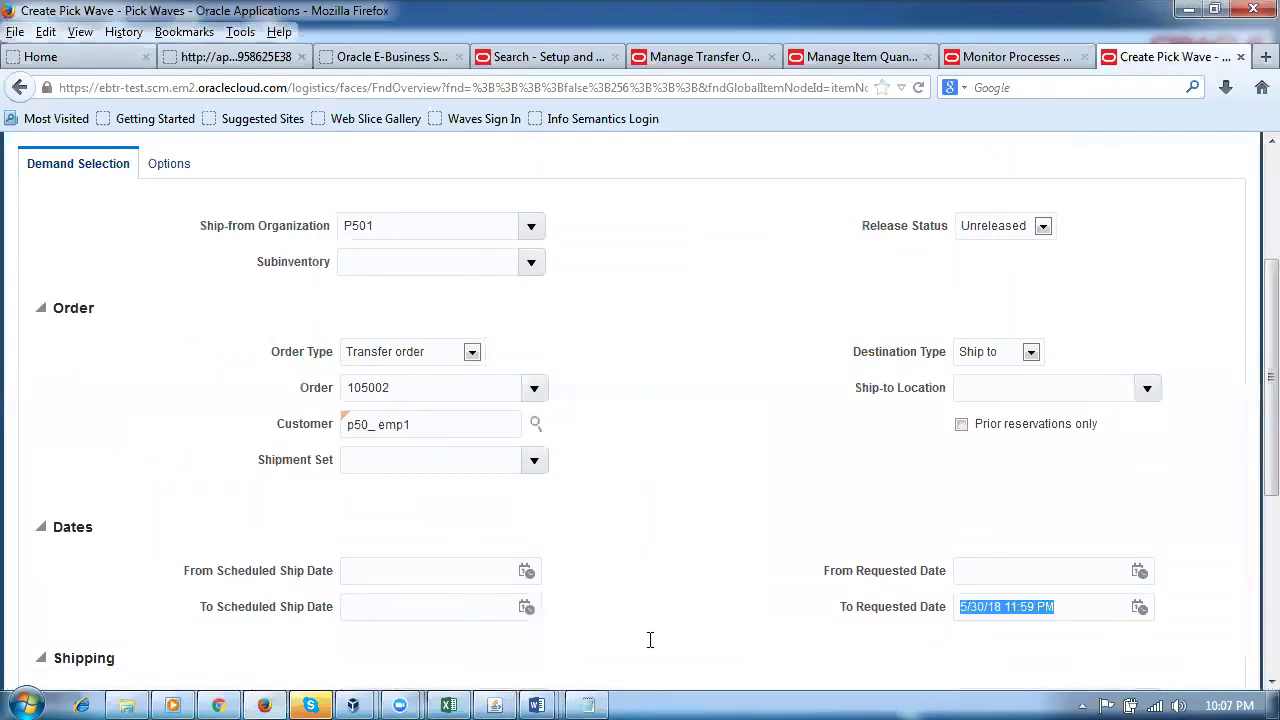
pyautogui.press('BackSpace')
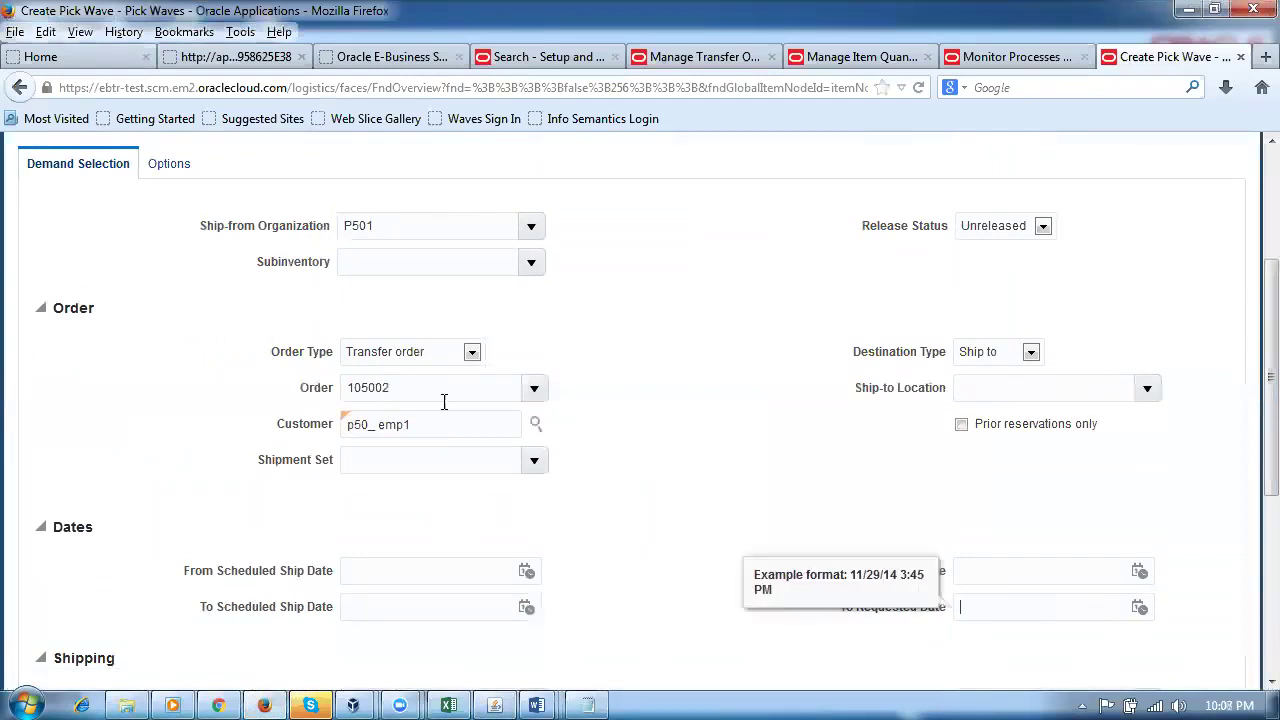
pyautogui.click(436, 394)
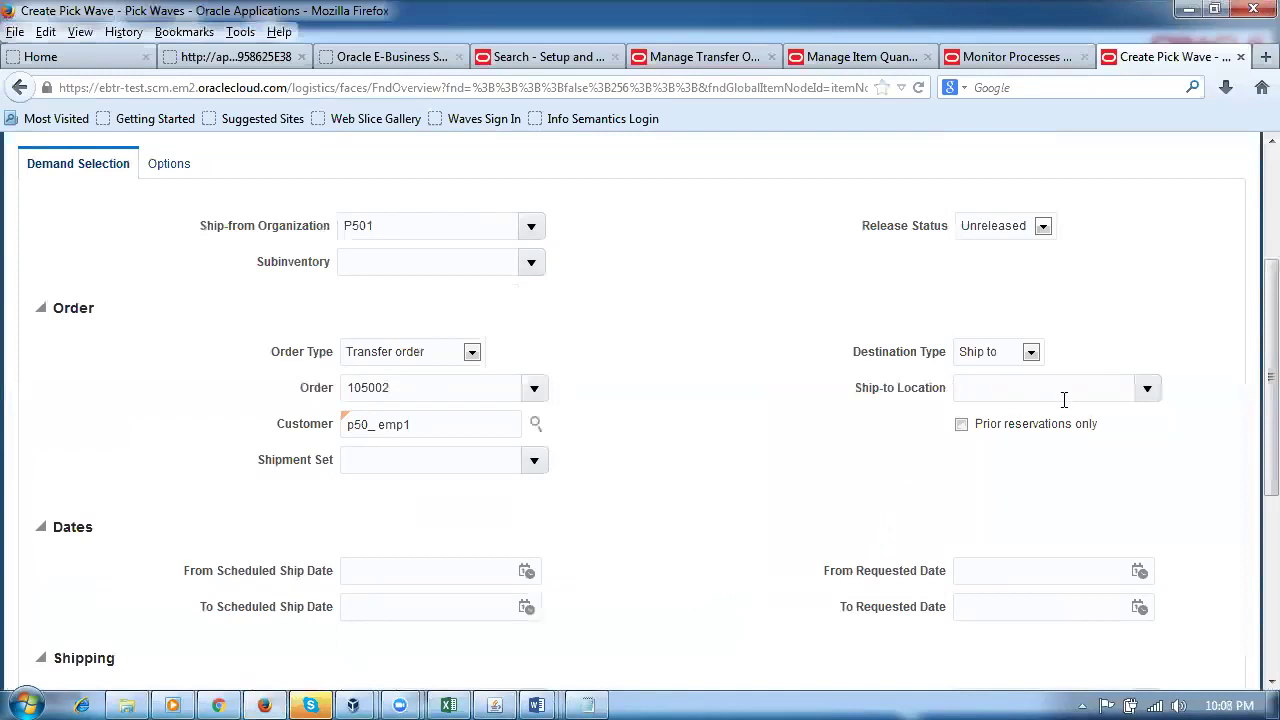
# Step: Keep the p50_carrier-Air-Next day air shipping method and review the remaining criteria
pyautogui.scroll(-4, 766, 494)
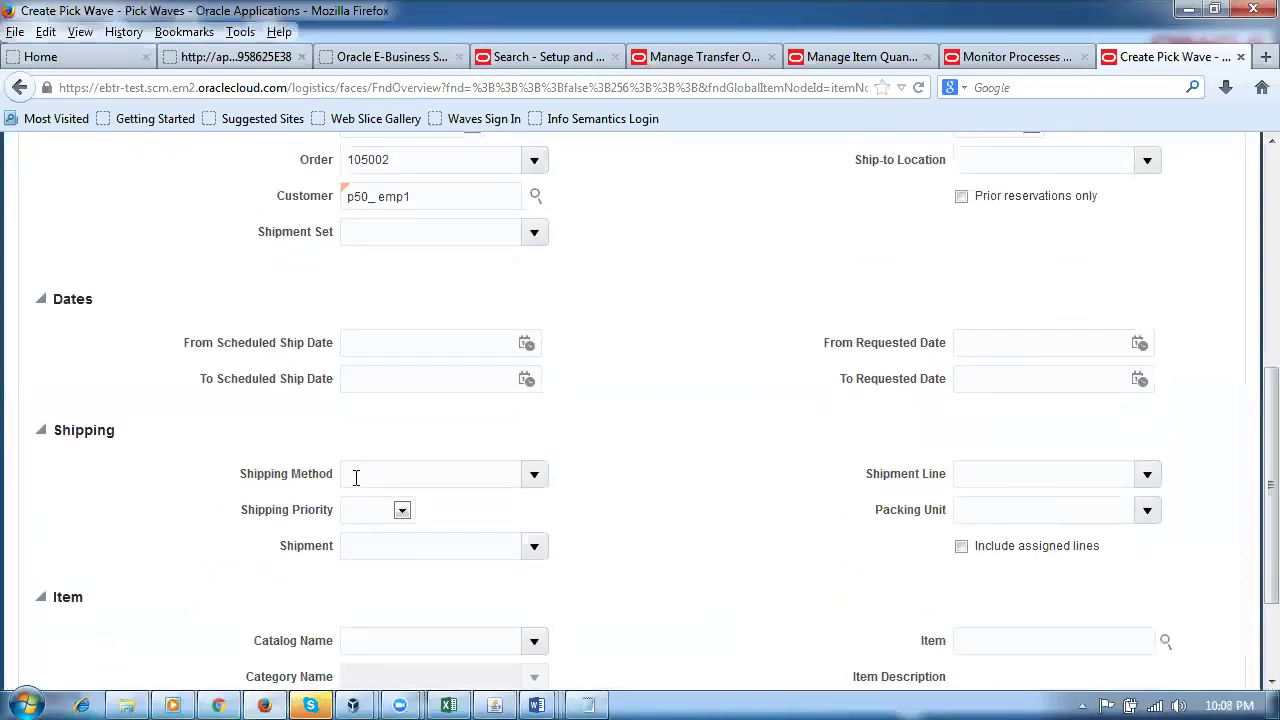
pyautogui.press('Tab')
pyautogui.scroll(-3, 705, 587)
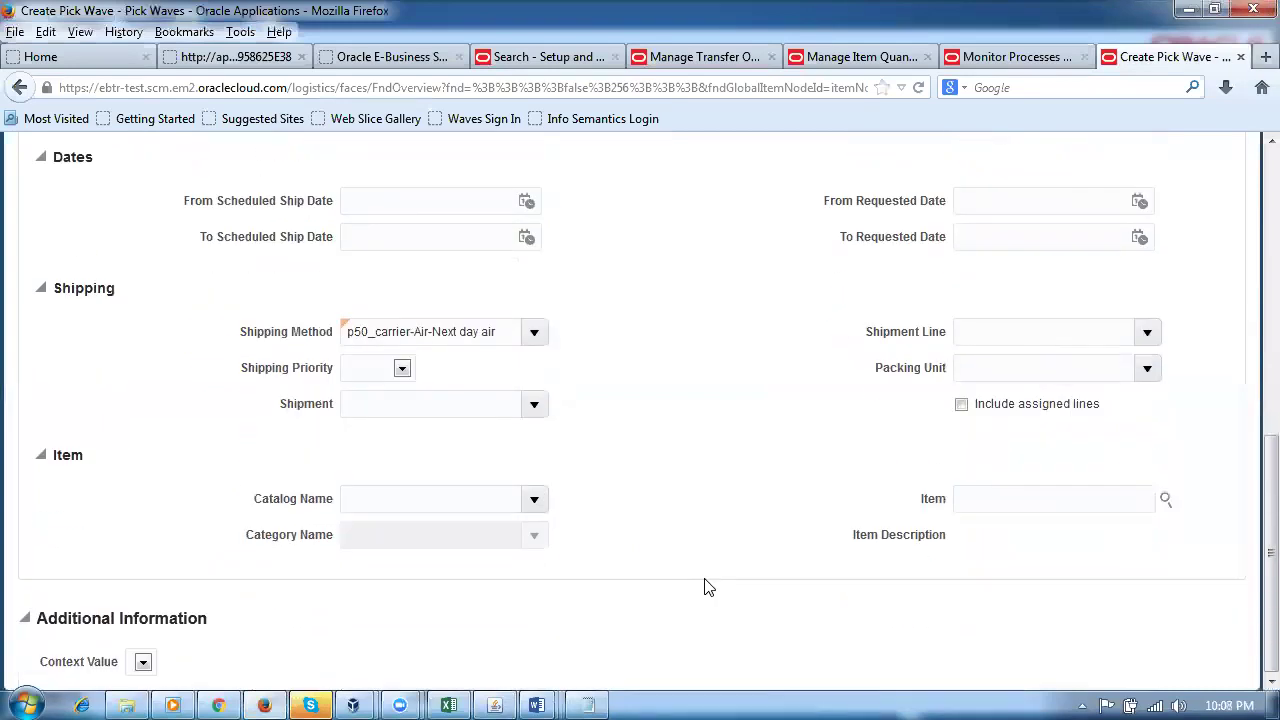
pyautogui.scroll(5, 710, 587)
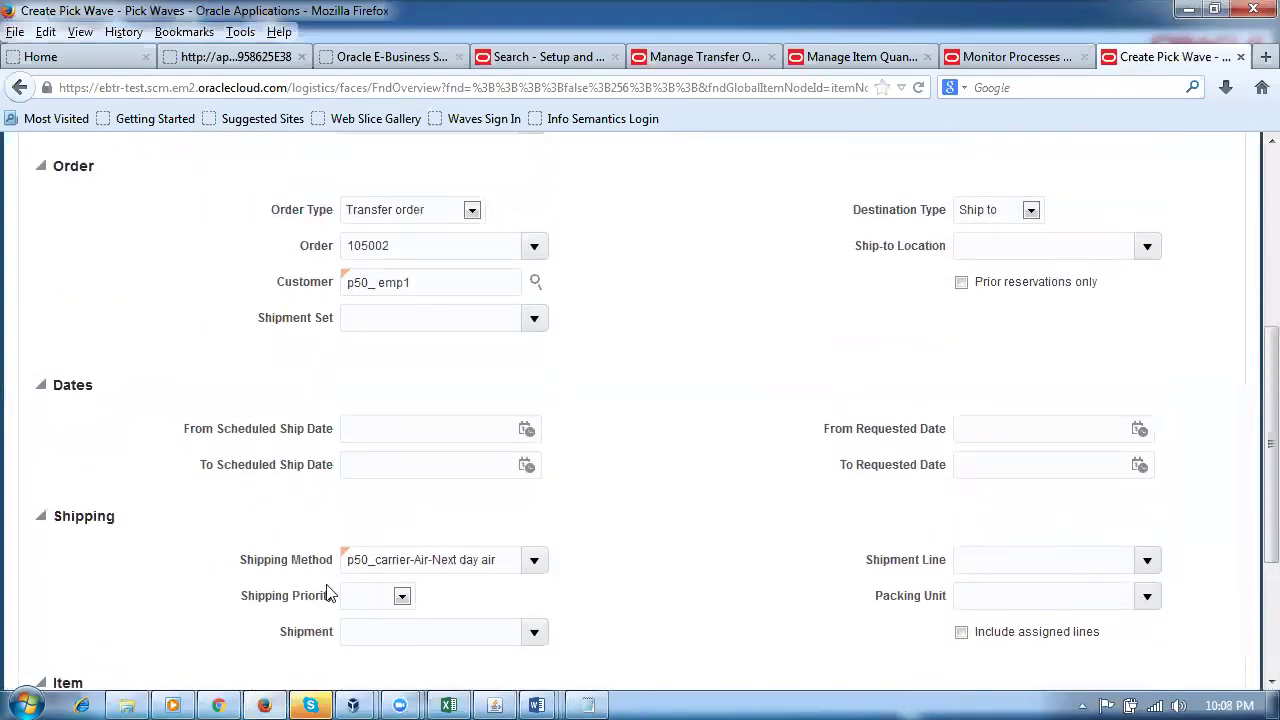
pyautogui.scroll(5, 650, 569)
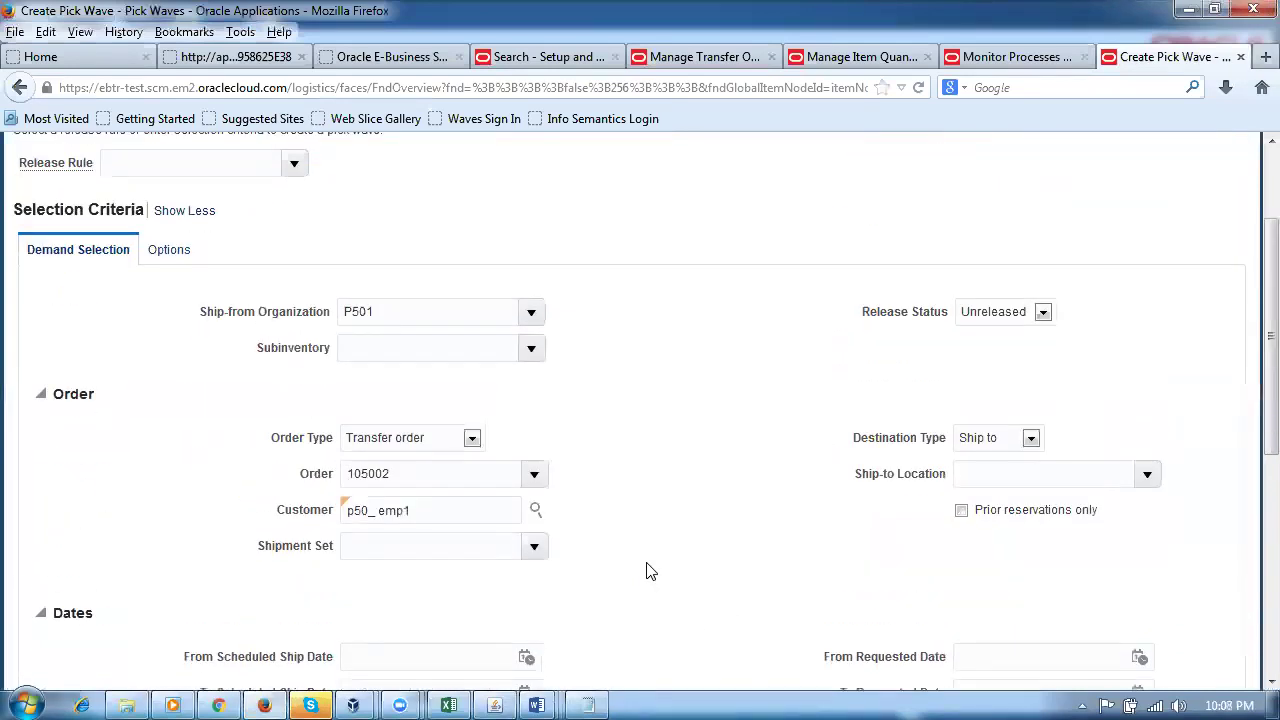
pyautogui.click(170, 254)
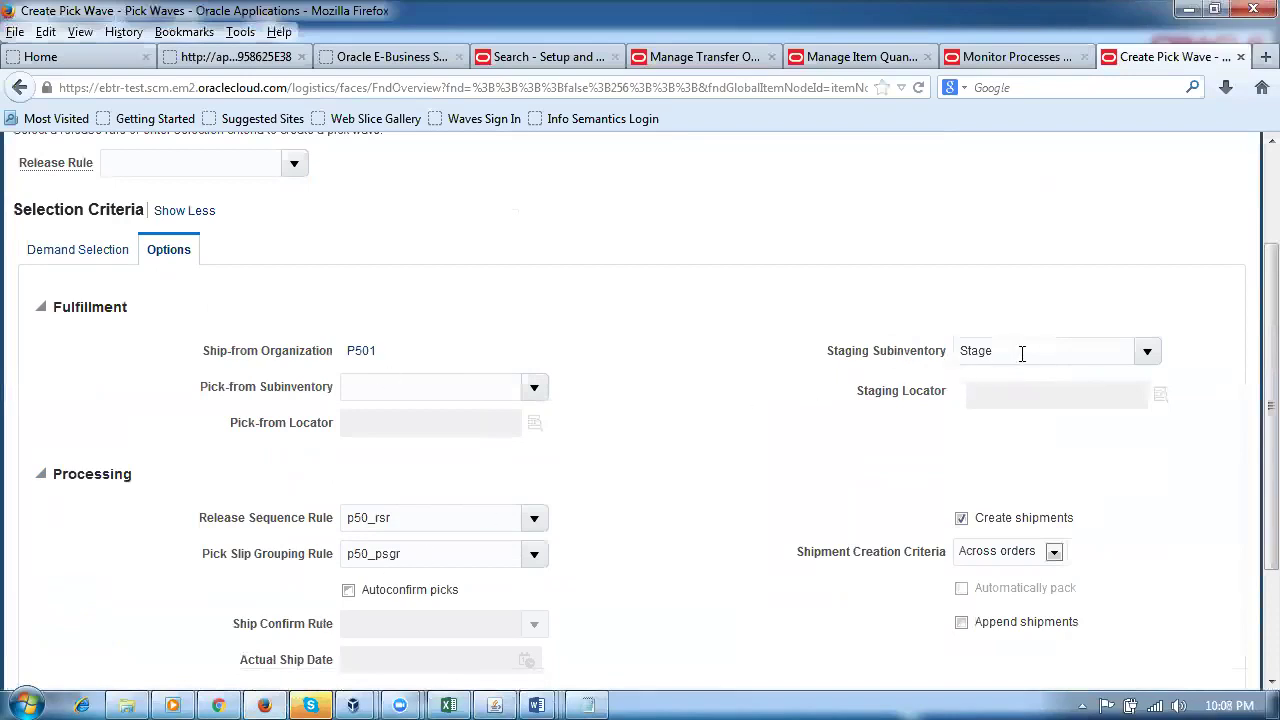
# Step: Turn on Autoconfirm picks in the pick wave options
pyautogui.click(928, 346)
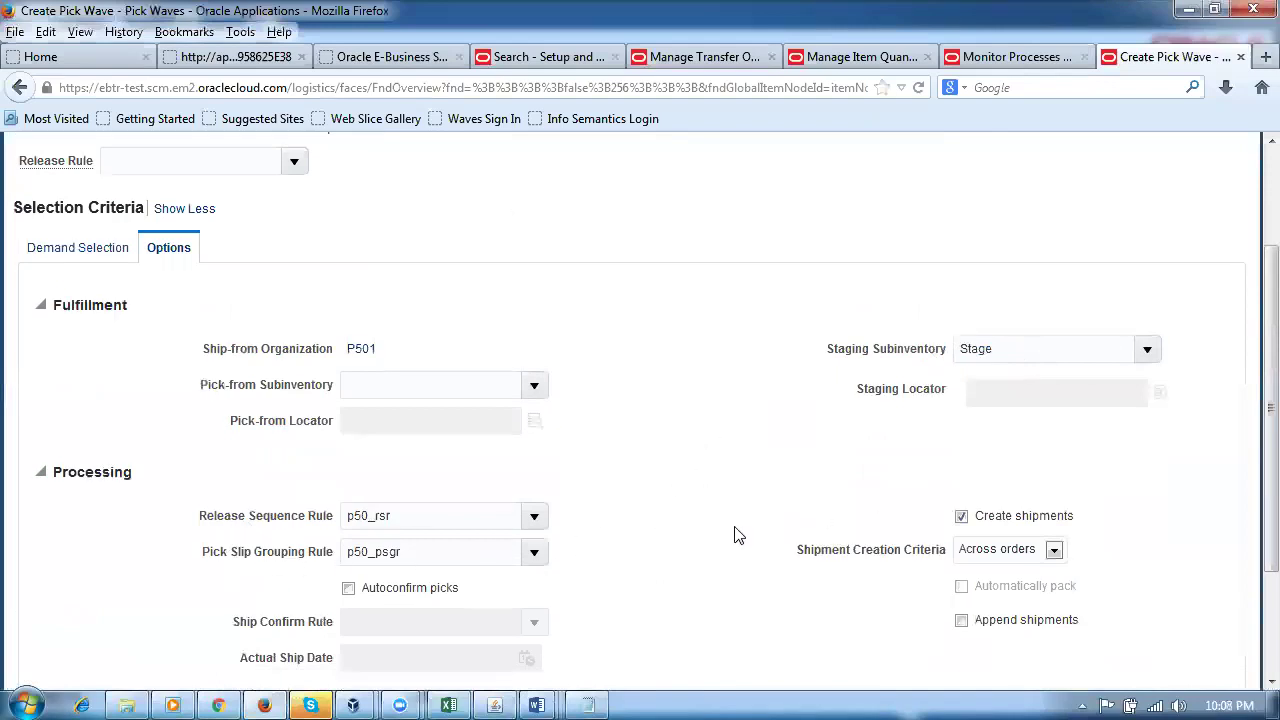
pyautogui.scroll(-2, 732, 538)
pyautogui.click(348, 476)
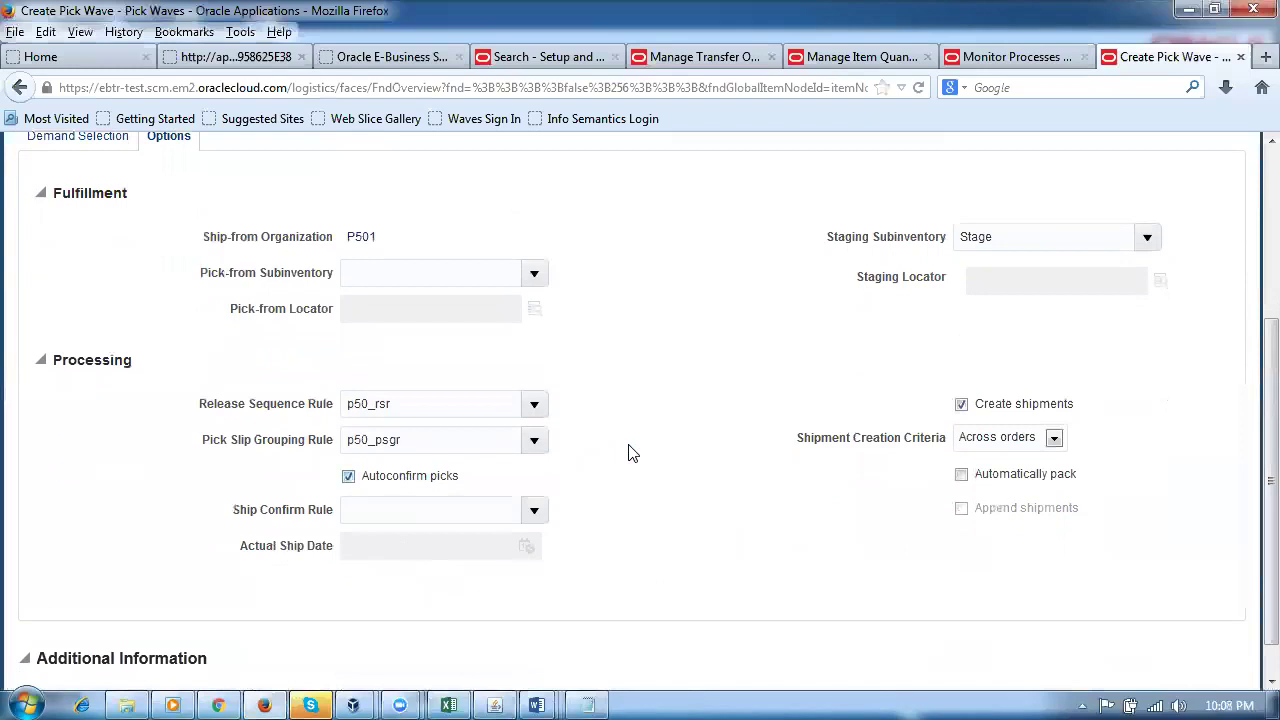
# Step: Fill in ship confirm rule p50_ship_confirm_rule and compare it with the E-Business Suite release window
pyautogui.click(436, 513)
pyautogui.write('p50')
pyautogui.press('Tab')
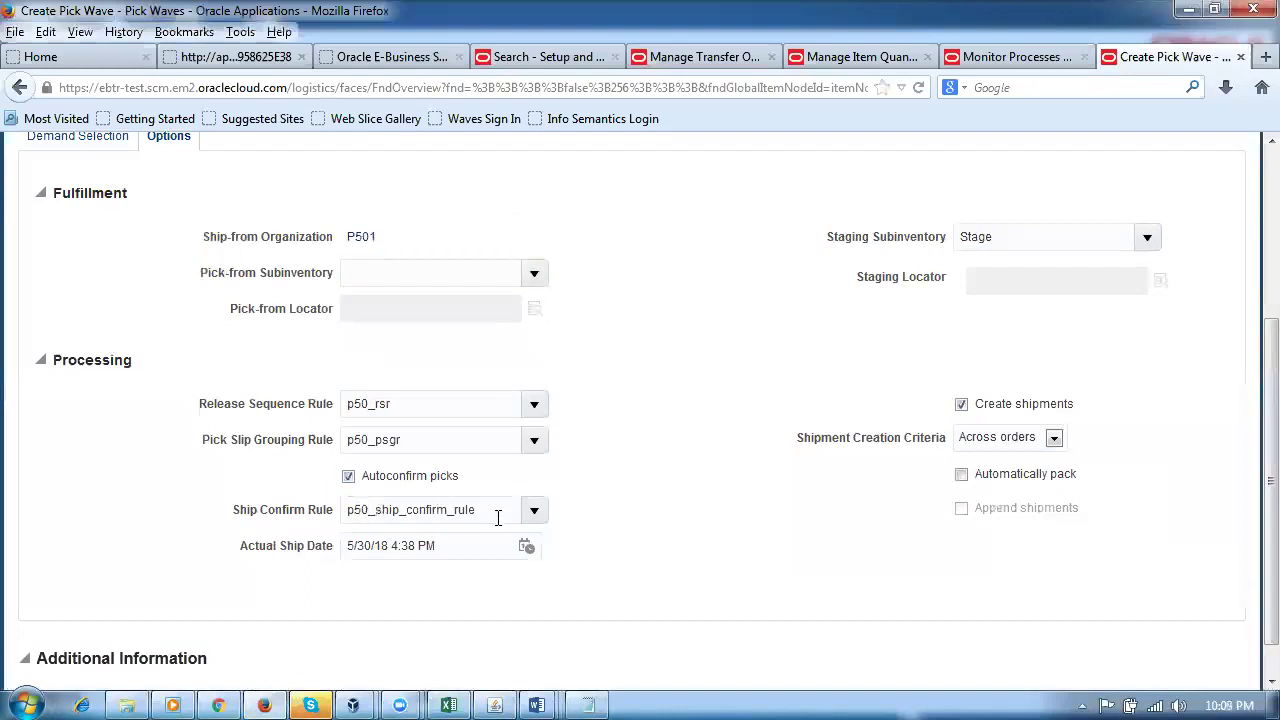
pyautogui.moveTo(497, 513); pyautogui.dragTo(287, 537)
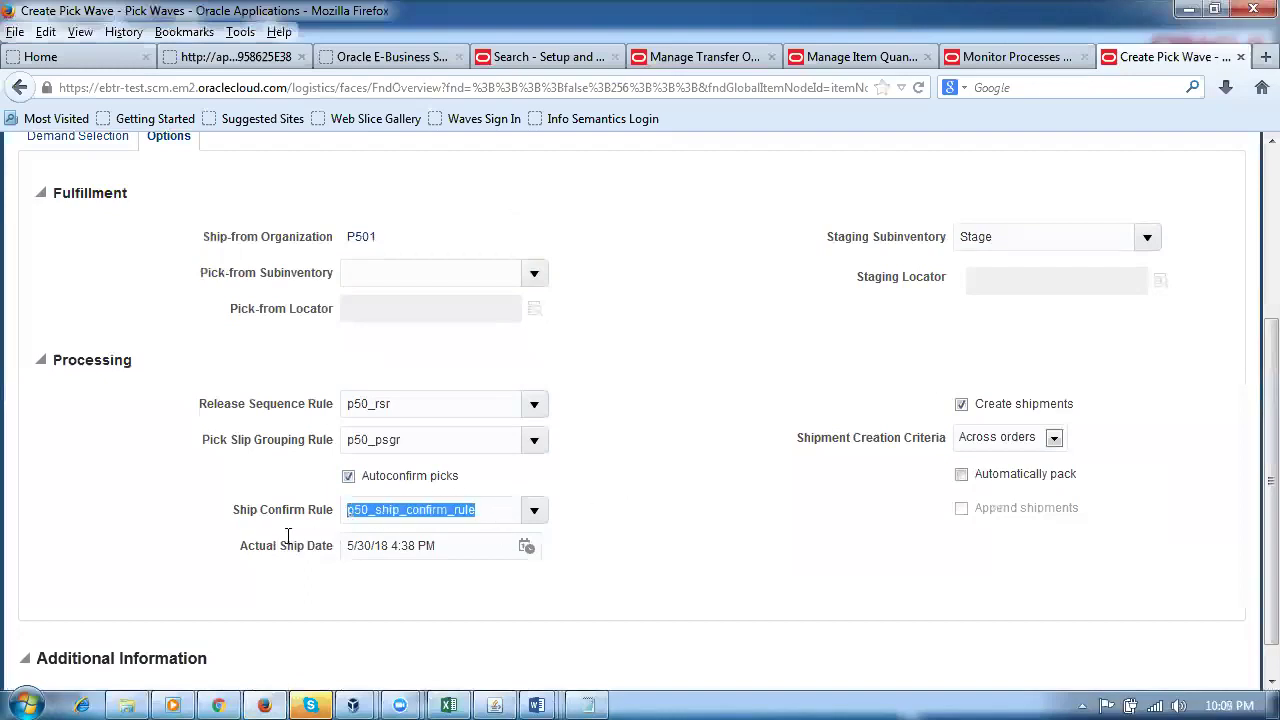
pyautogui.click(497, 705)
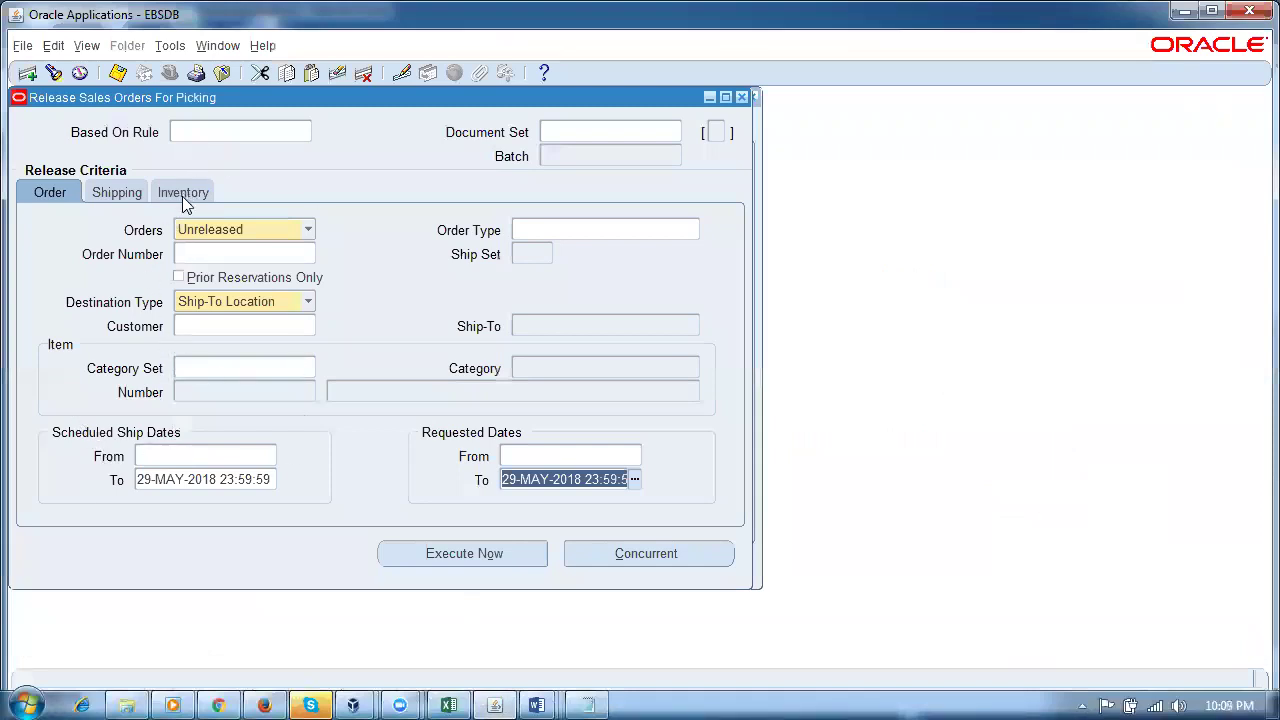
pyautogui.click(265, 700)
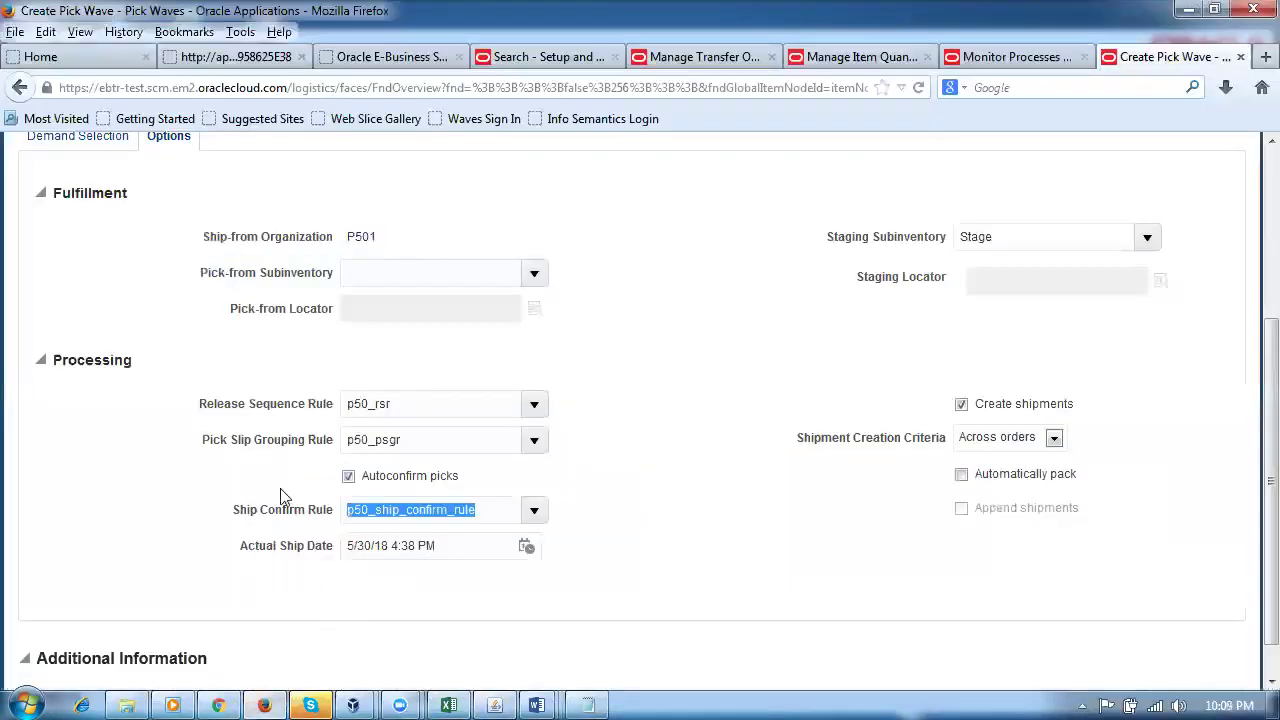
# Step: Remove the ship confirm rule so the field stays empty, then return to Demand Selection
pyautogui.click(655, 508)
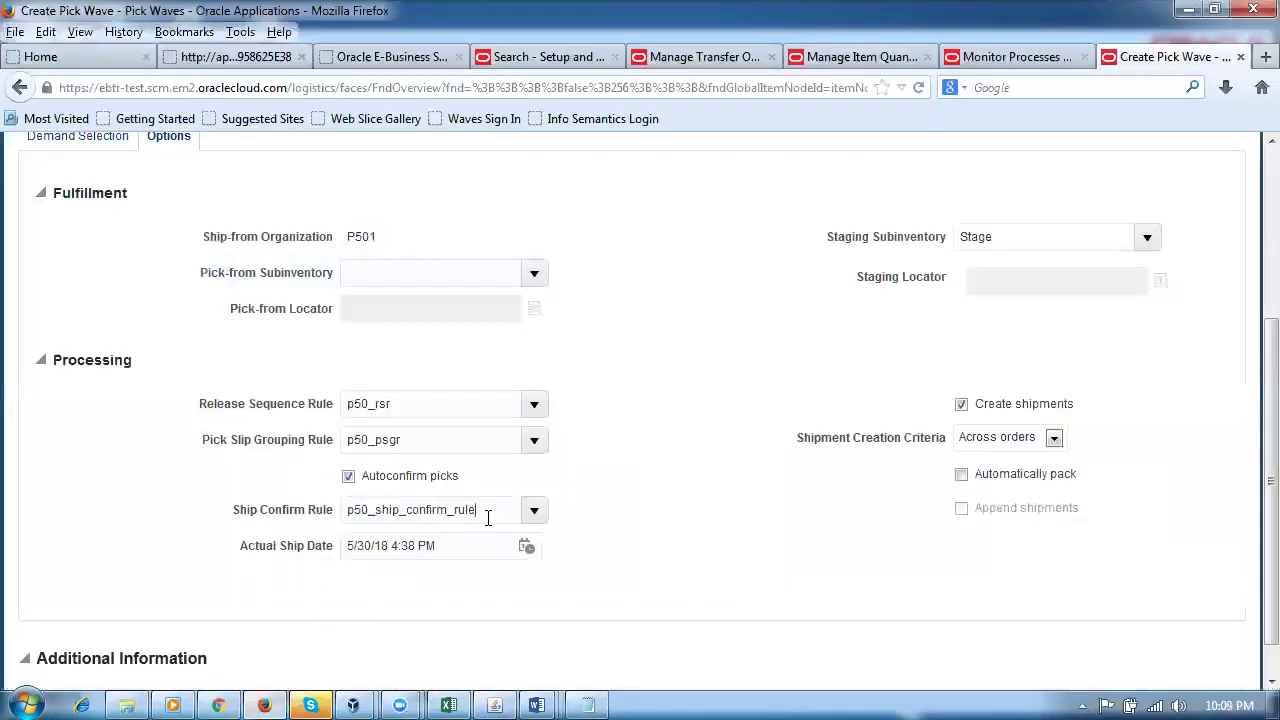
pyautogui.moveTo(484, 514); pyautogui.dragTo(333, 527)
pyautogui.press('BackSpace')
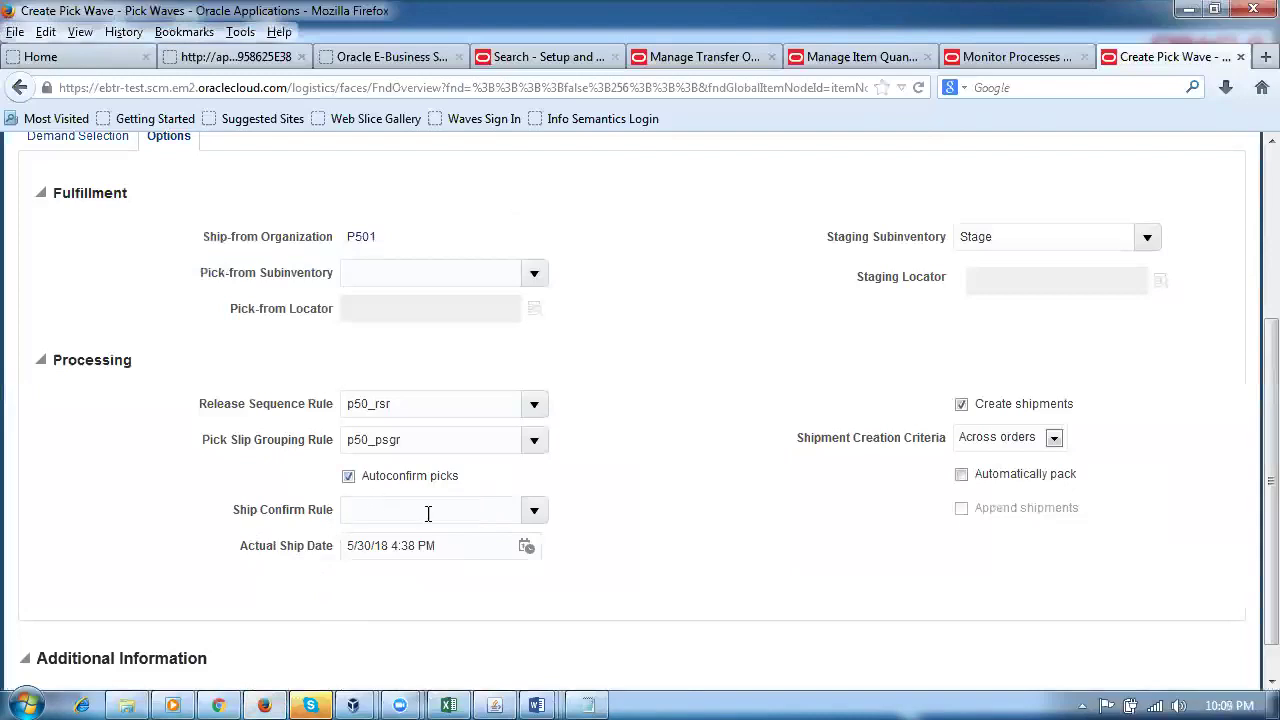
pyautogui.click(469, 547)
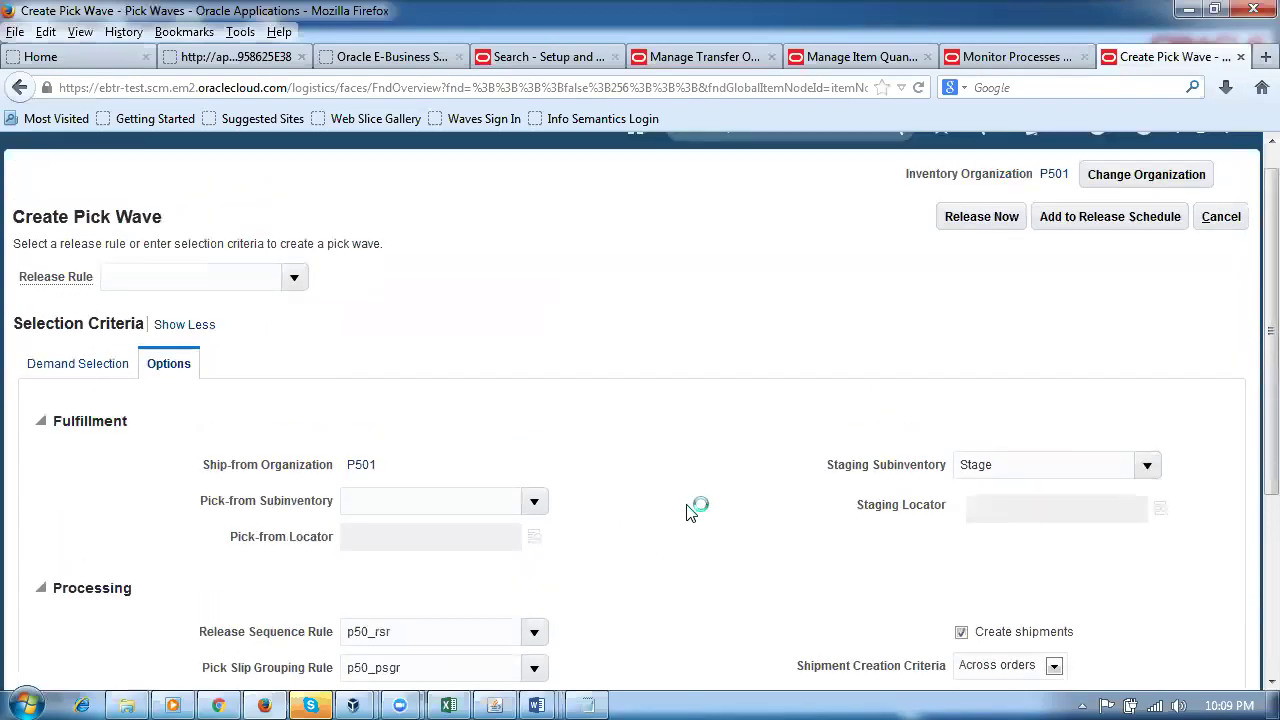
pyautogui.scroll(-5, 678, 515)
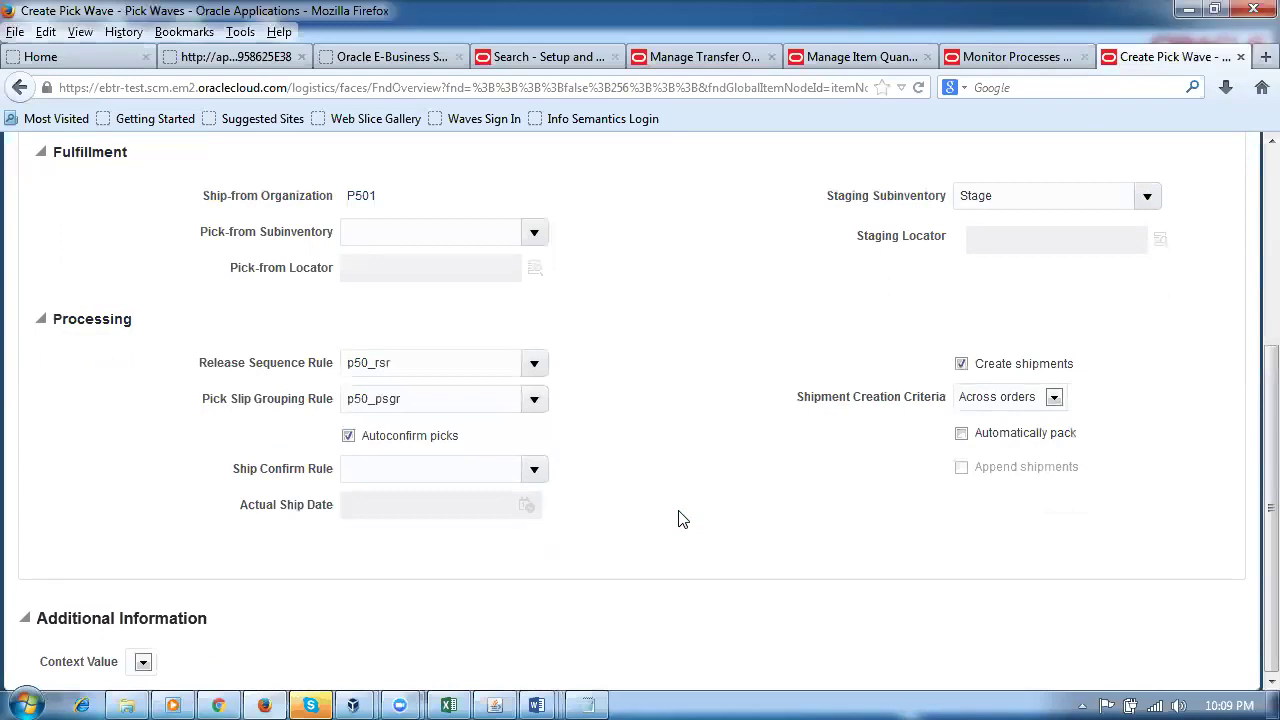
pyautogui.scroll(4, 680, 526)
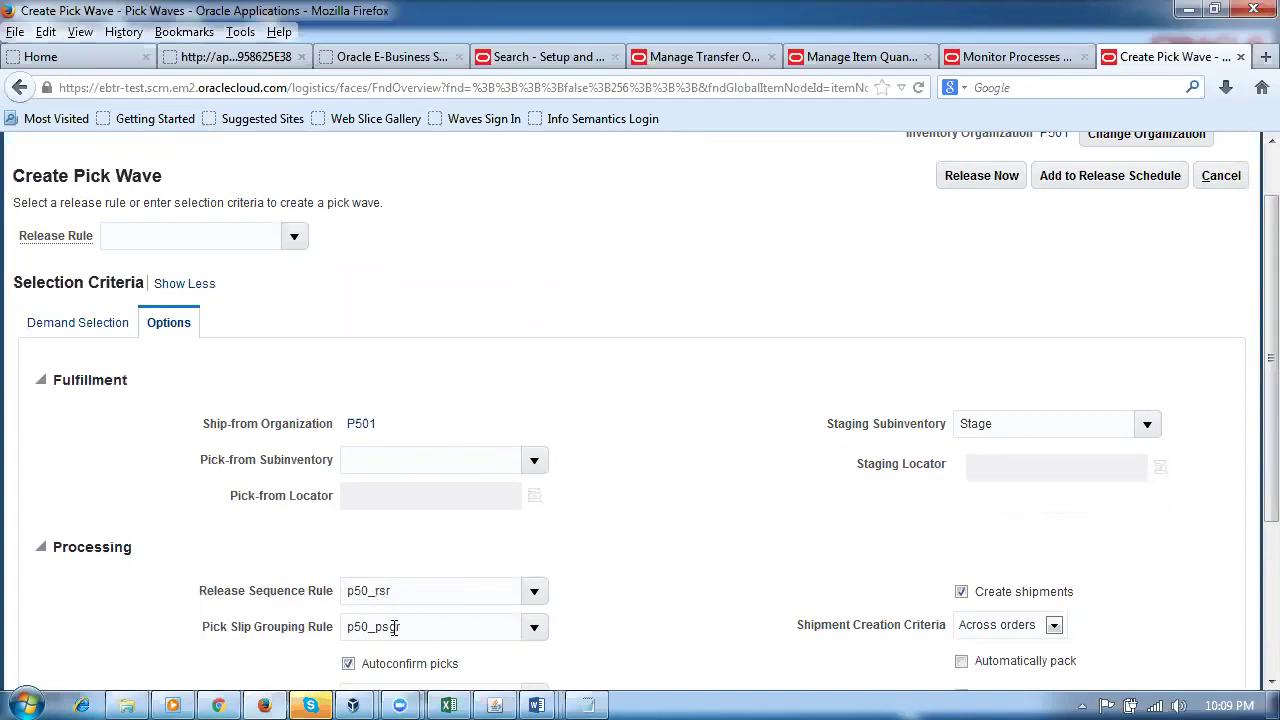
pyautogui.click(49, 330)
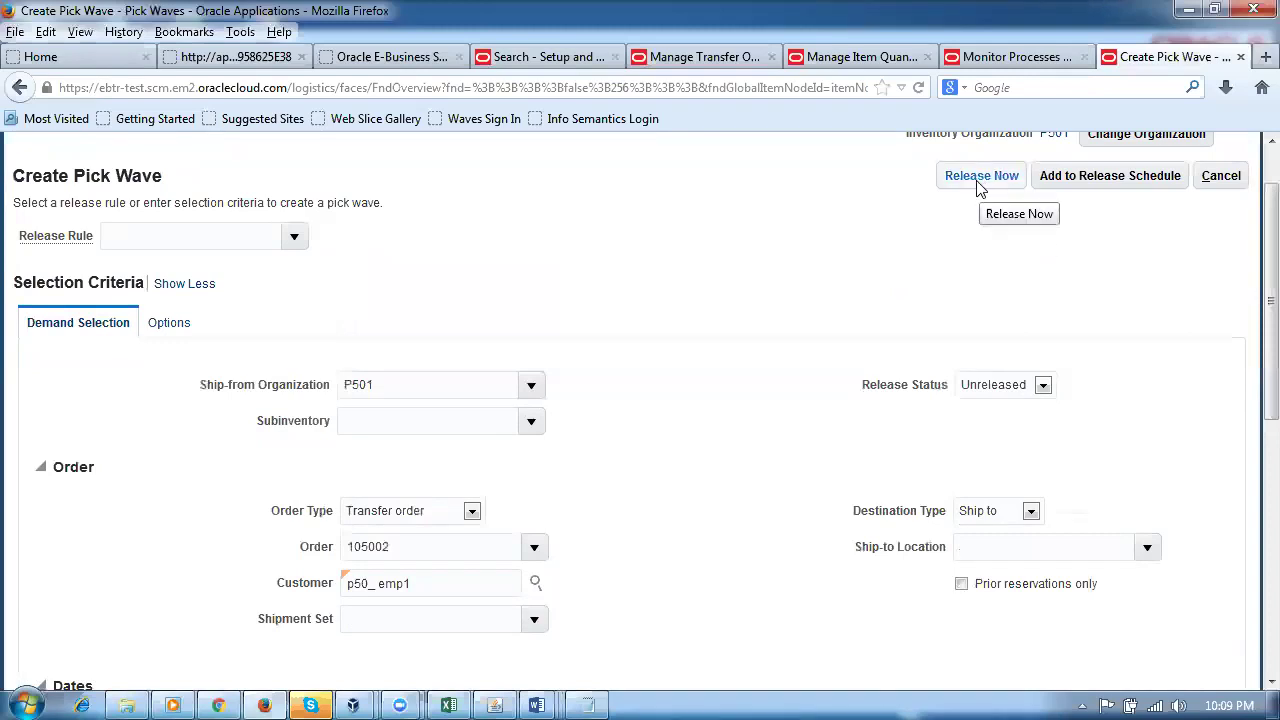
# Step: Release the pick wave for order 105002 and note wave number 57029 with its two picks
pyautogui.scroll(-4, 590, 535)
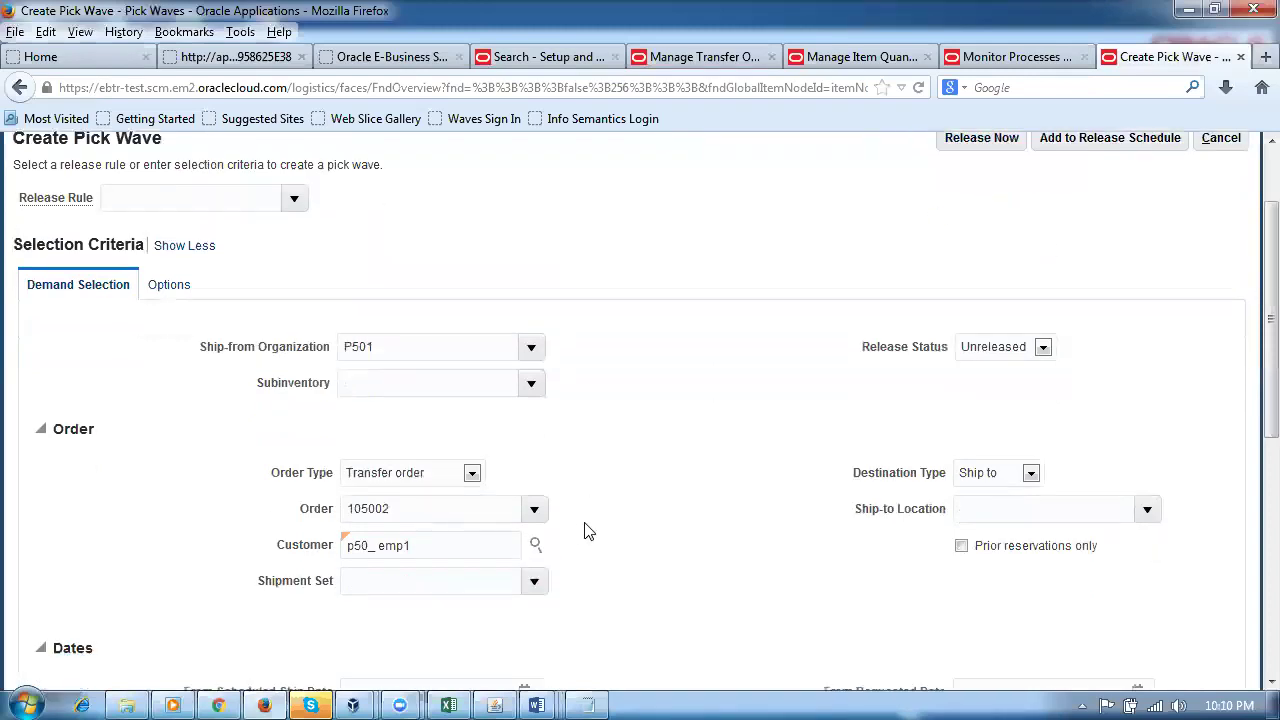
pyautogui.scroll(-4, 594, 537)
pyautogui.scroll(2, 596, 540)
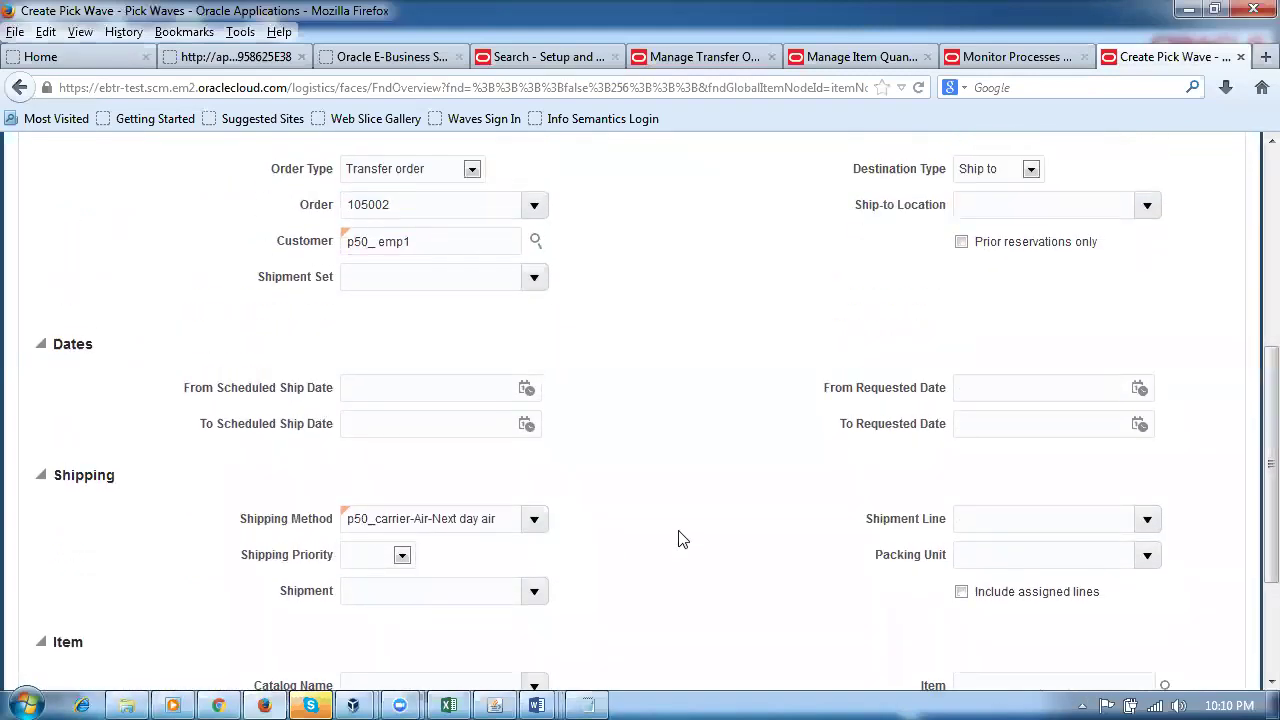
pyautogui.scroll(6, 678, 540)
pyautogui.click(970, 178)
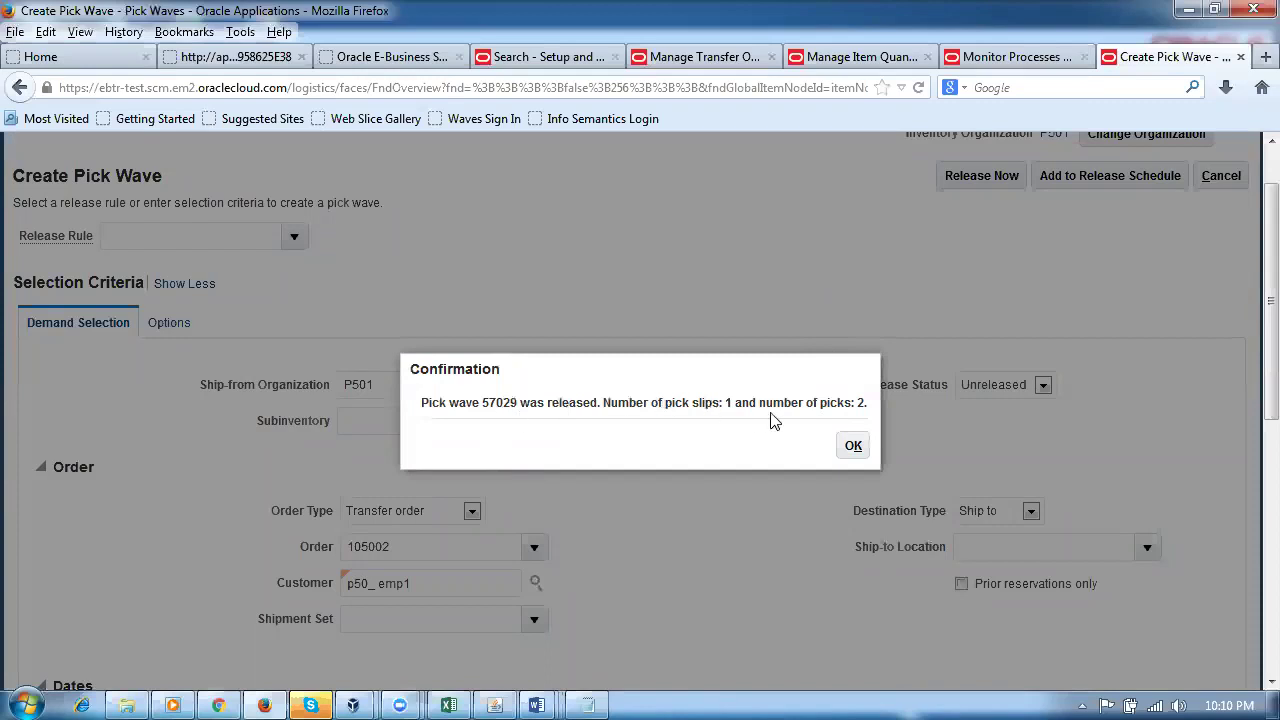
pyautogui.moveTo(775, 403); pyautogui.dragTo(866, 404)
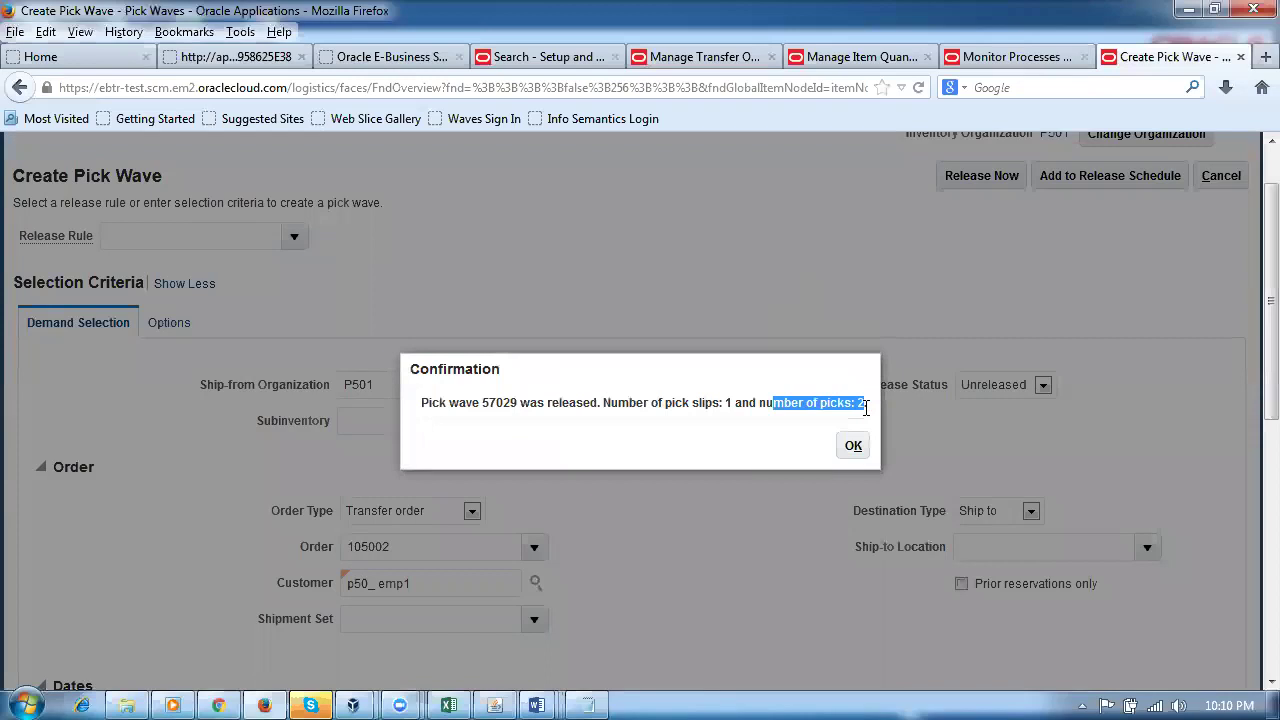
pyautogui.moveTo(482, 403); pyautogui.dragTo(518, 419)
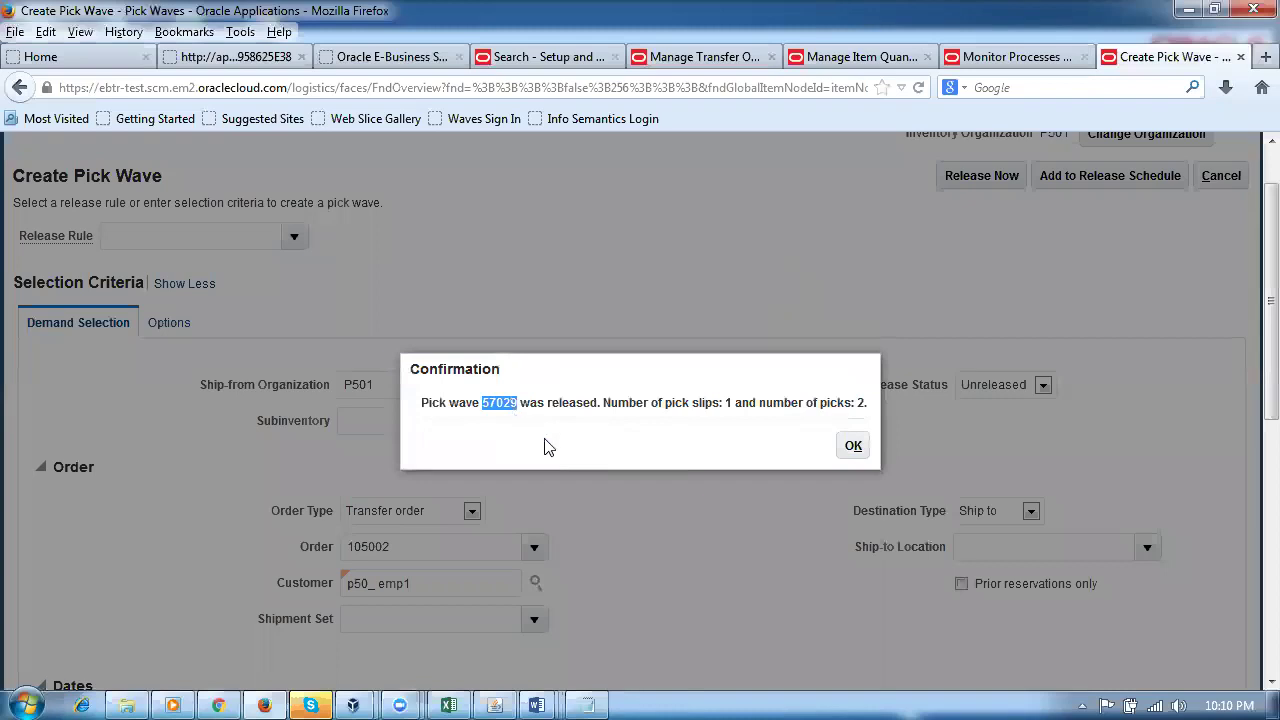
pyautogui.click(852, 446)
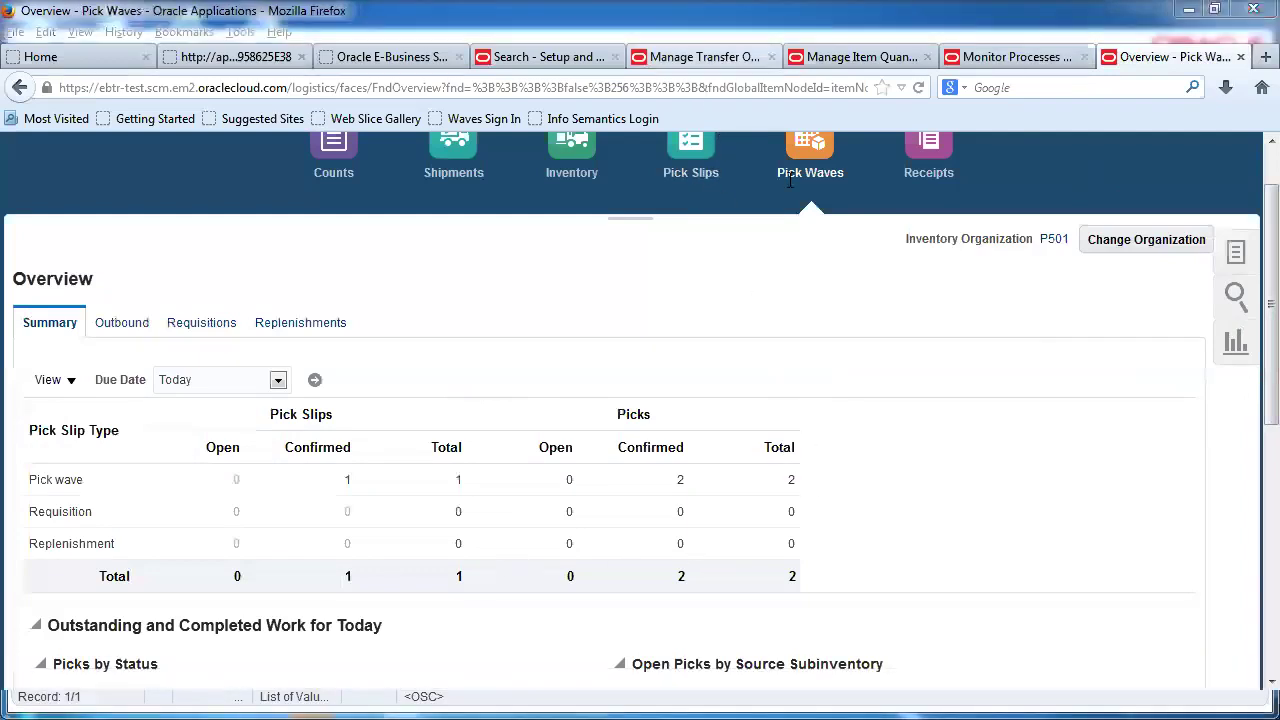
# Step: Search Manage Transfer Orders for order 105002 and view shipments and receipts for line 1
pyautogui.click(692, 60)
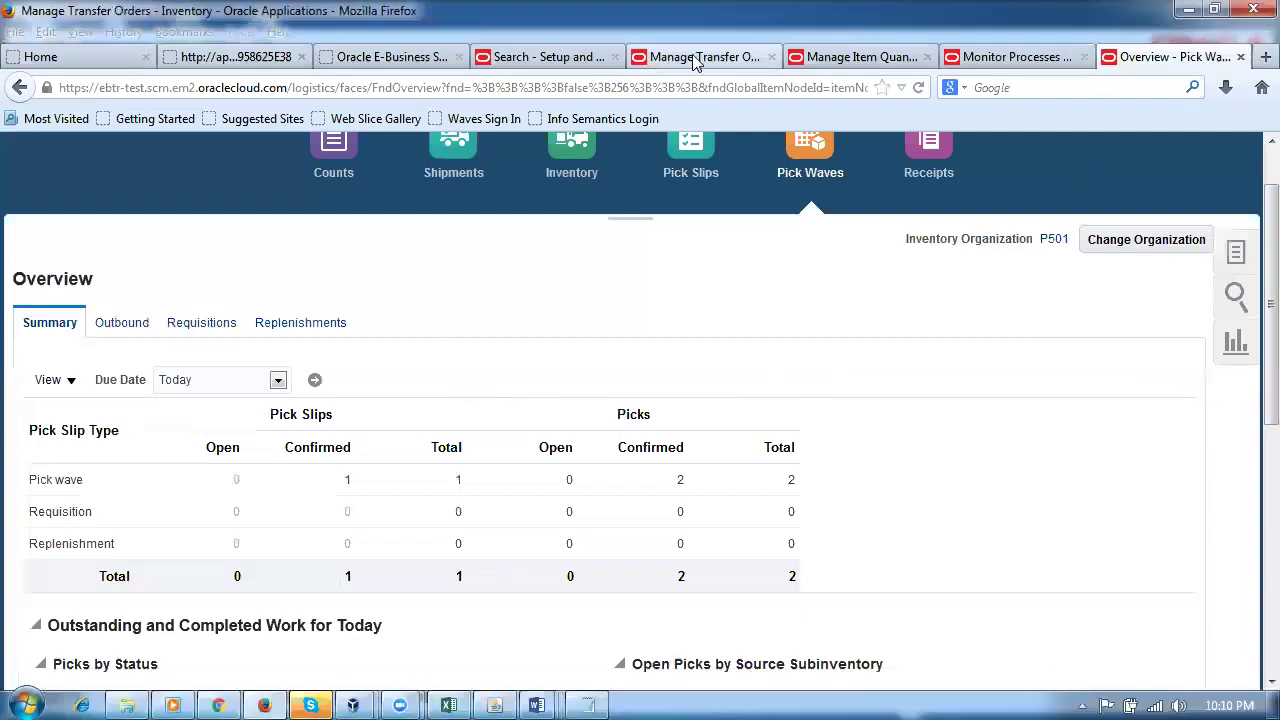
pyautogui.click(35, 280)
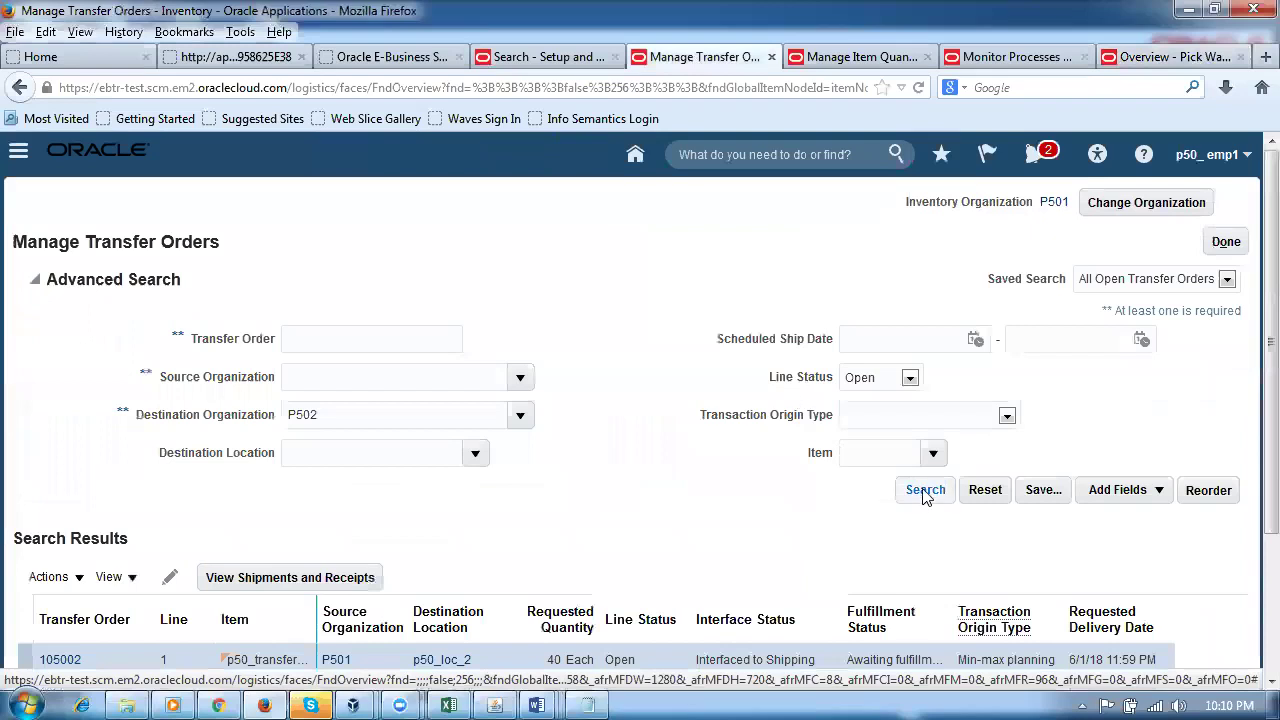
pyautogui.click(924, 490)
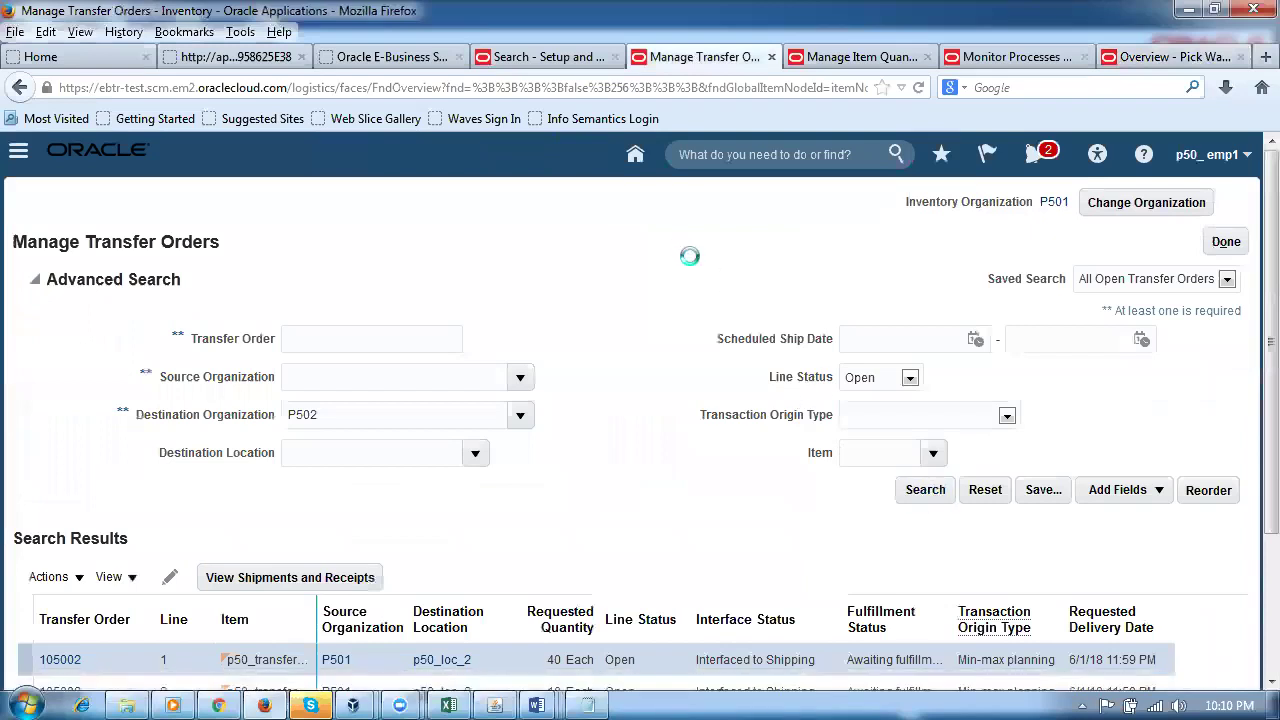
pyautogui.scroll(-3, 690, 260)
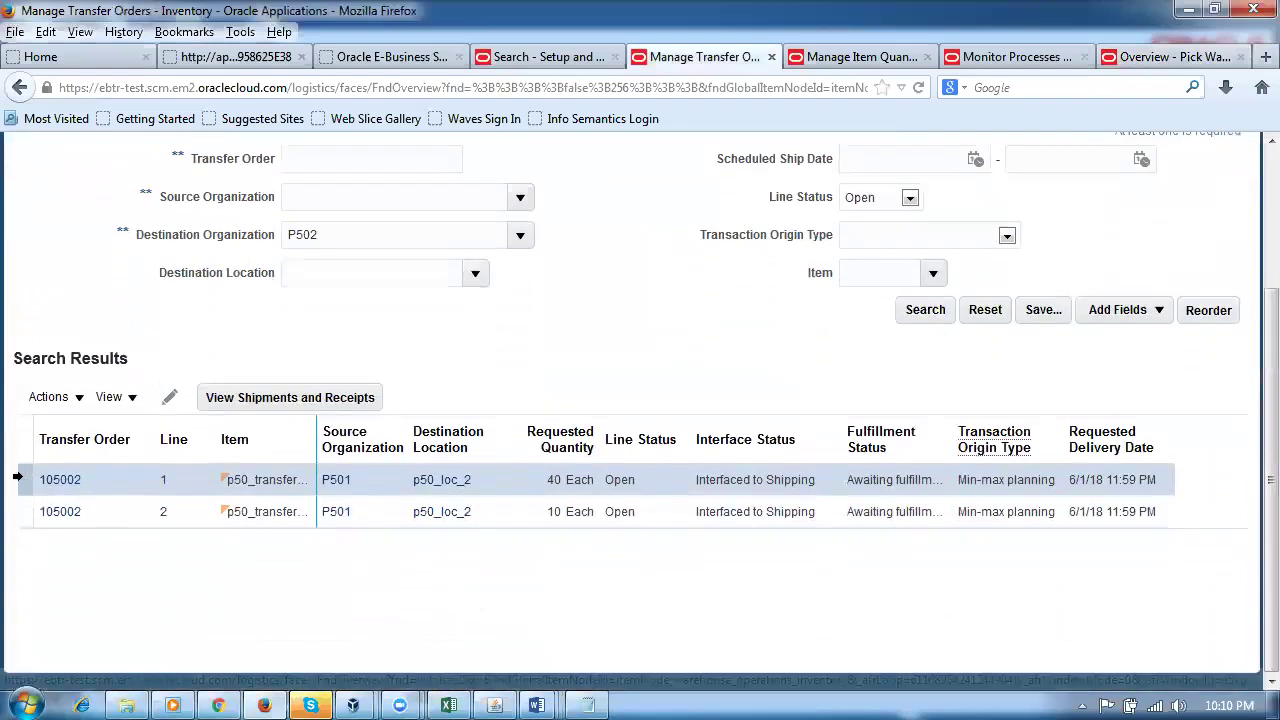
pyautogui.scroll(-3, 260, 412)
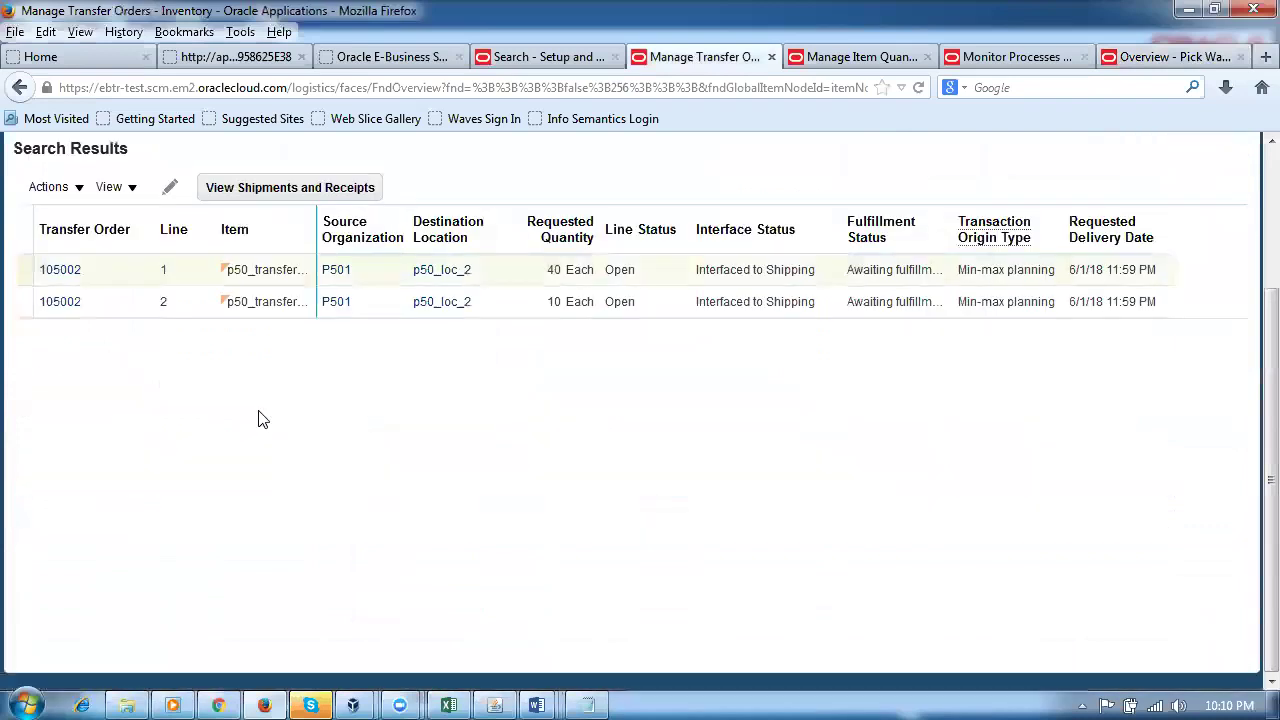
pyautogui.click(38, 272)
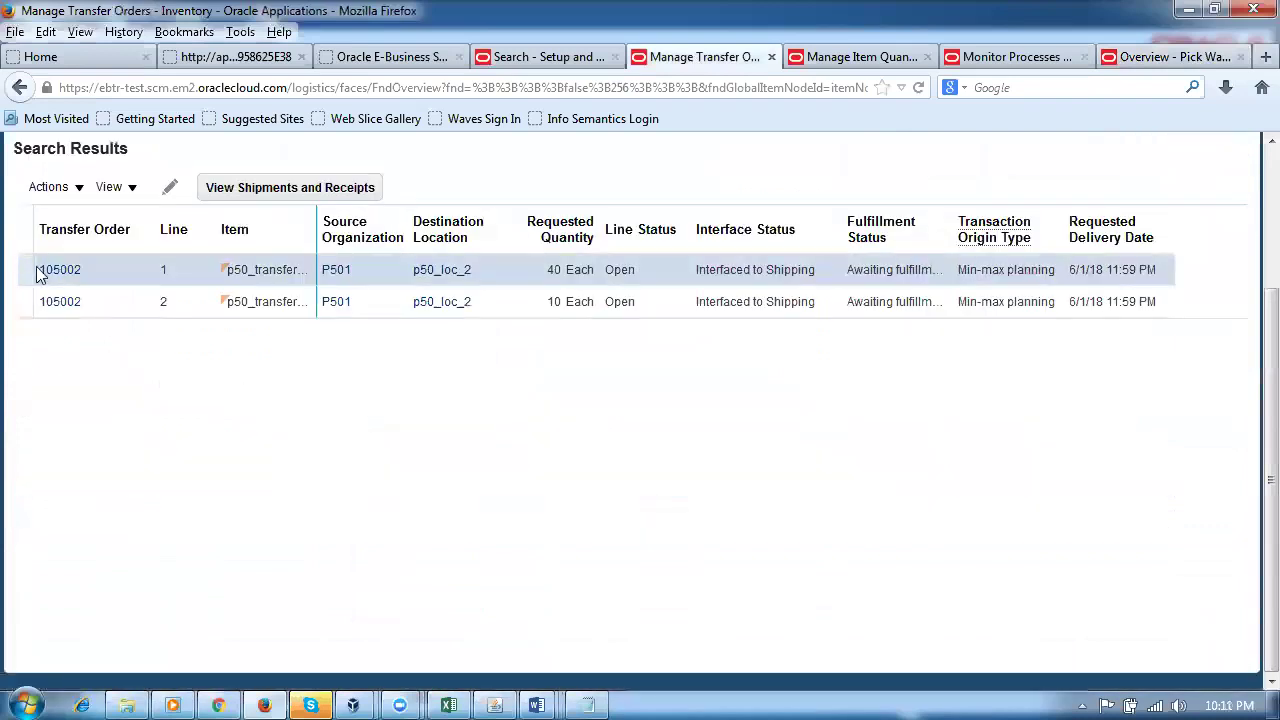
pyautogui.click(280, 196)
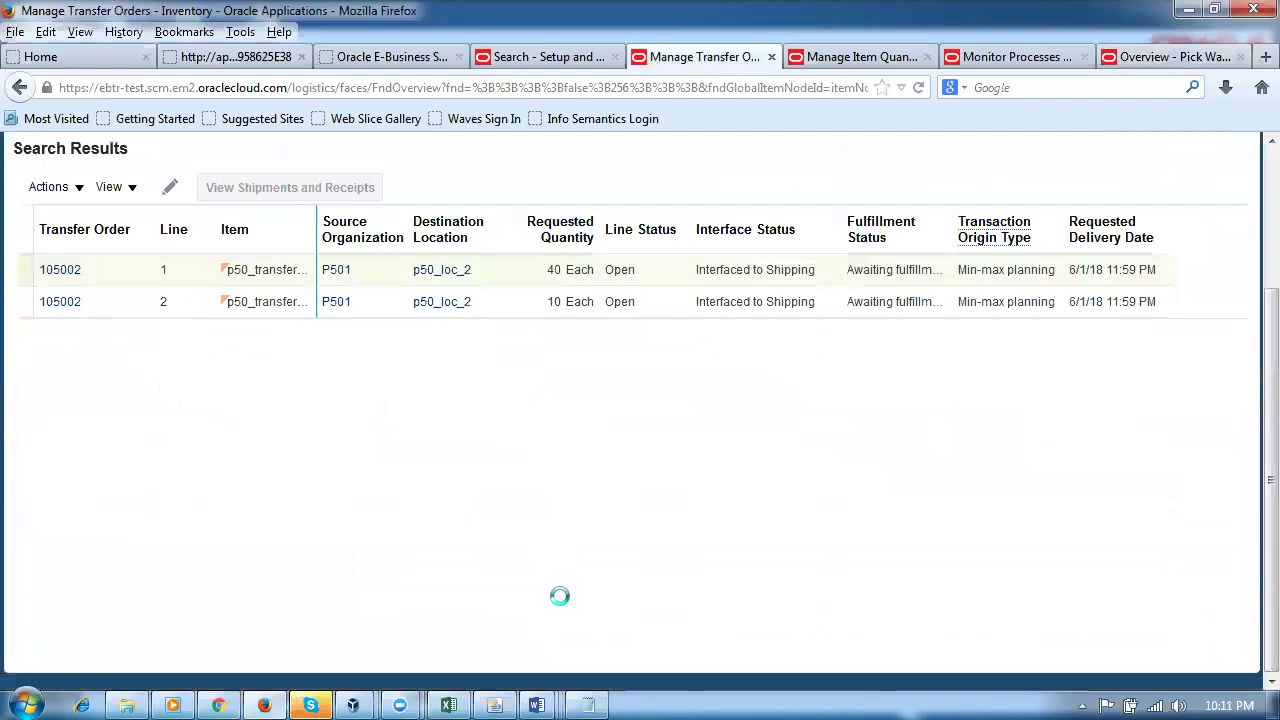
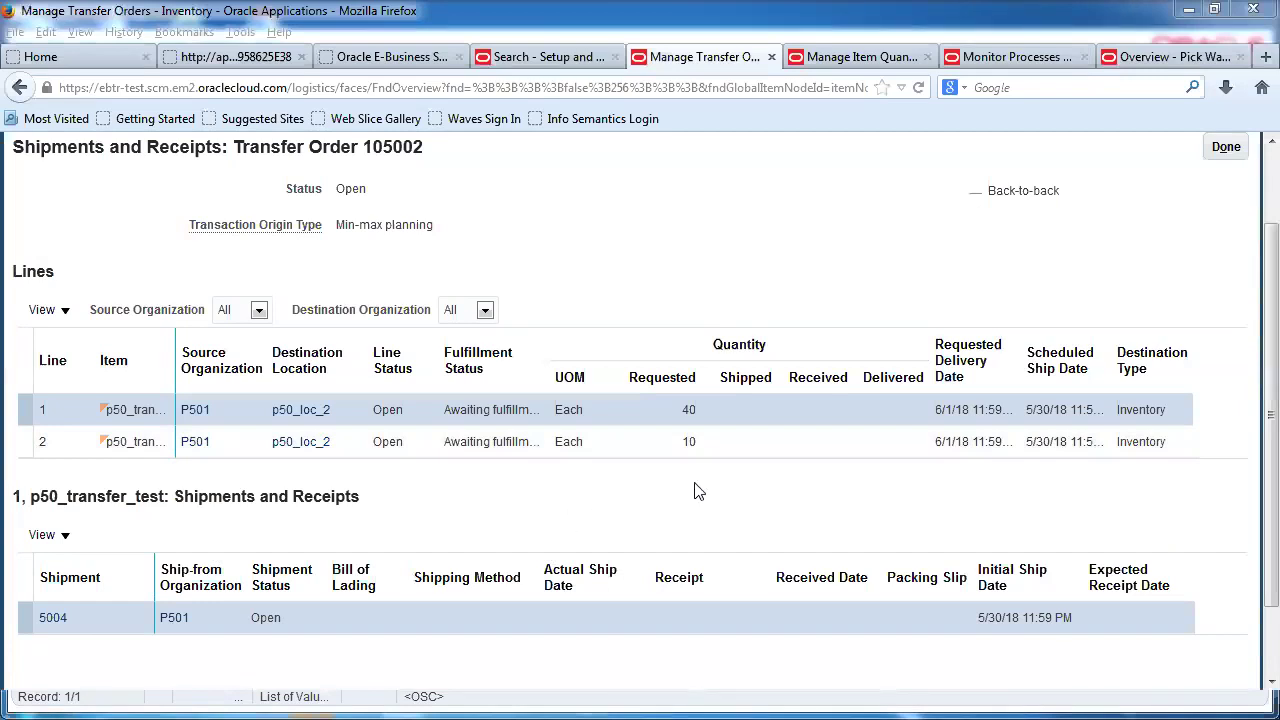
# Step: Return to the Pick Waves overview for P501 and scroll back to the top
pyautogui.click(1160, 57)
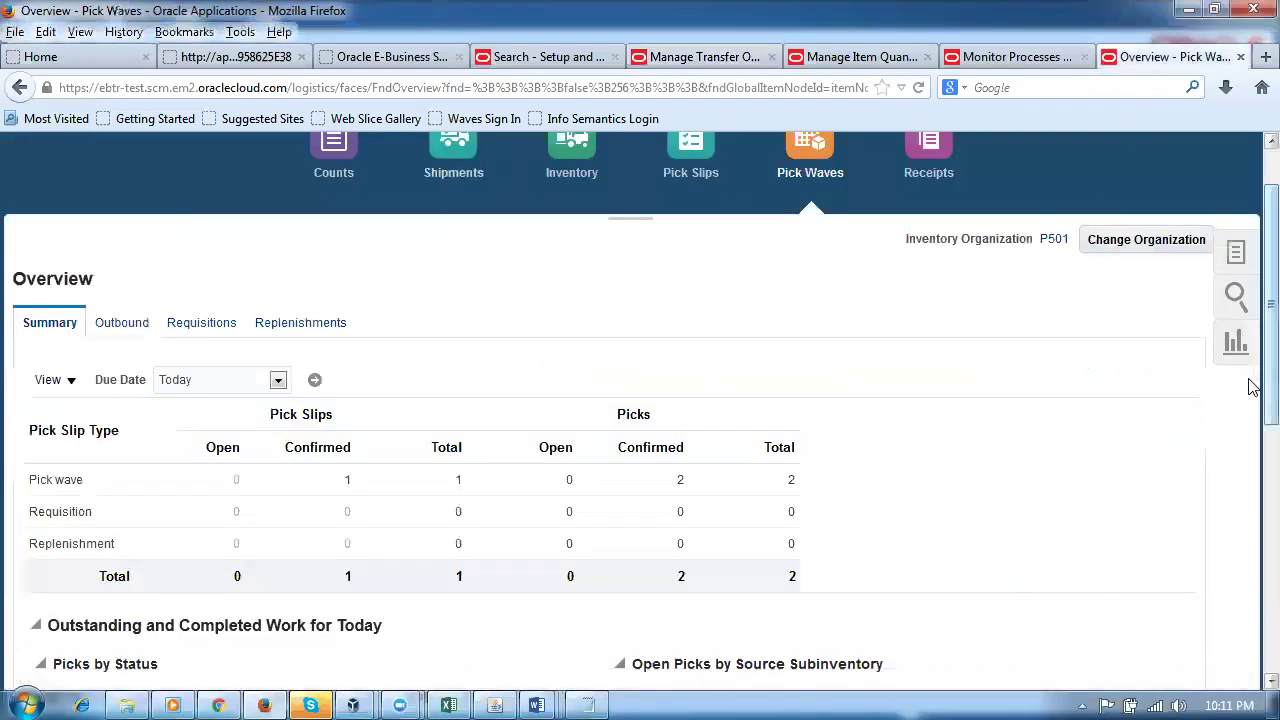
pyautogui.scroll(2, 1248, 386)
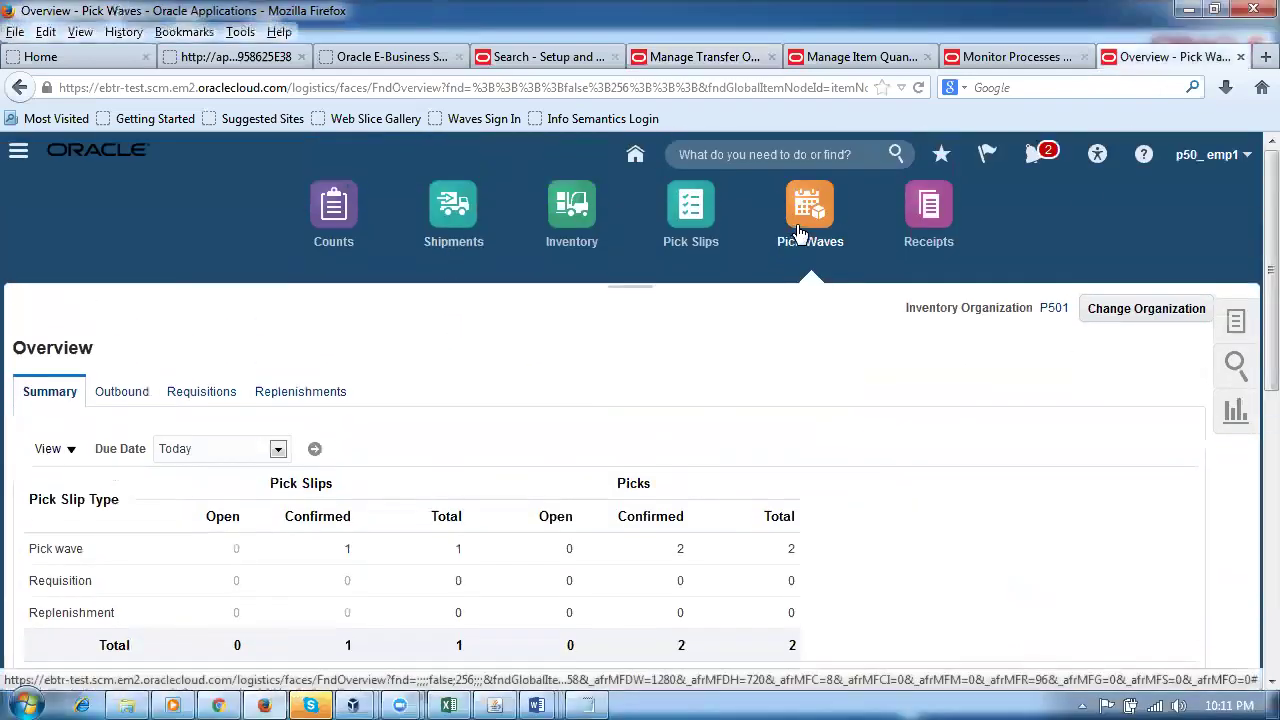
# Step: Open the Shipments overview, inspect shipment 5004 without changes, and display the shipment tasks
pyautogui.click(447, 216)
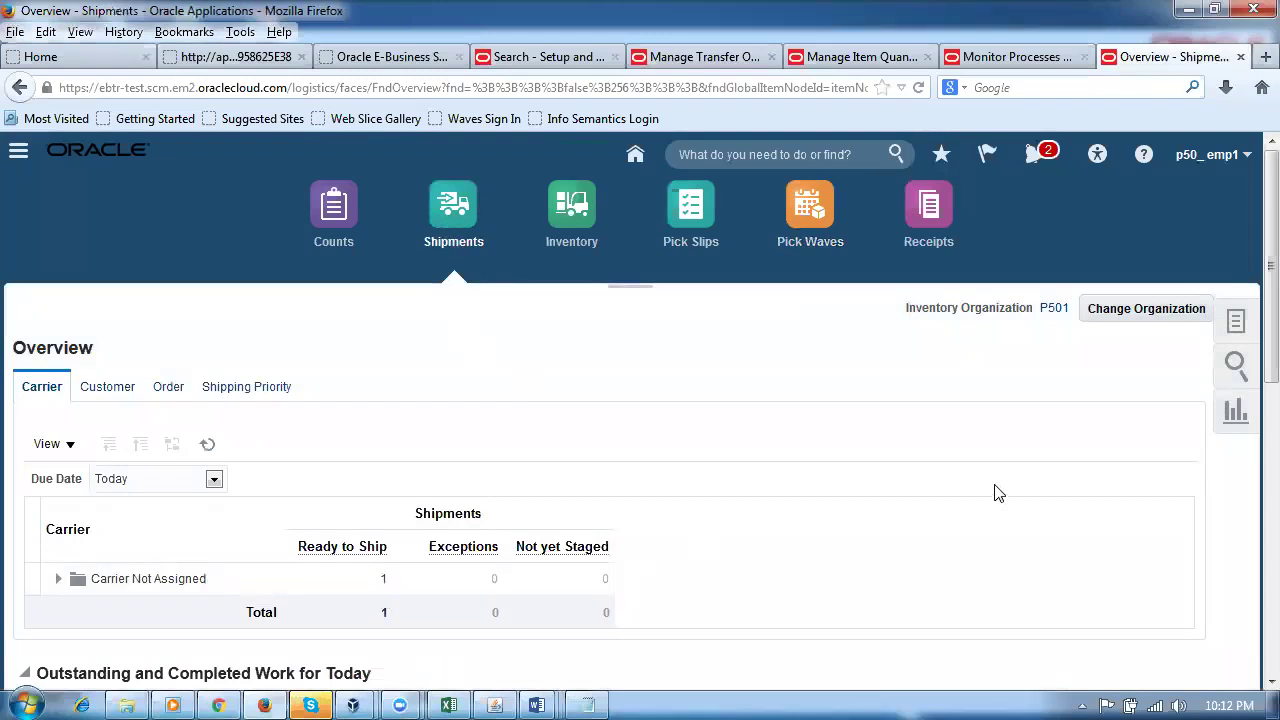
pyautogui.scroll(-10, 995, 495)
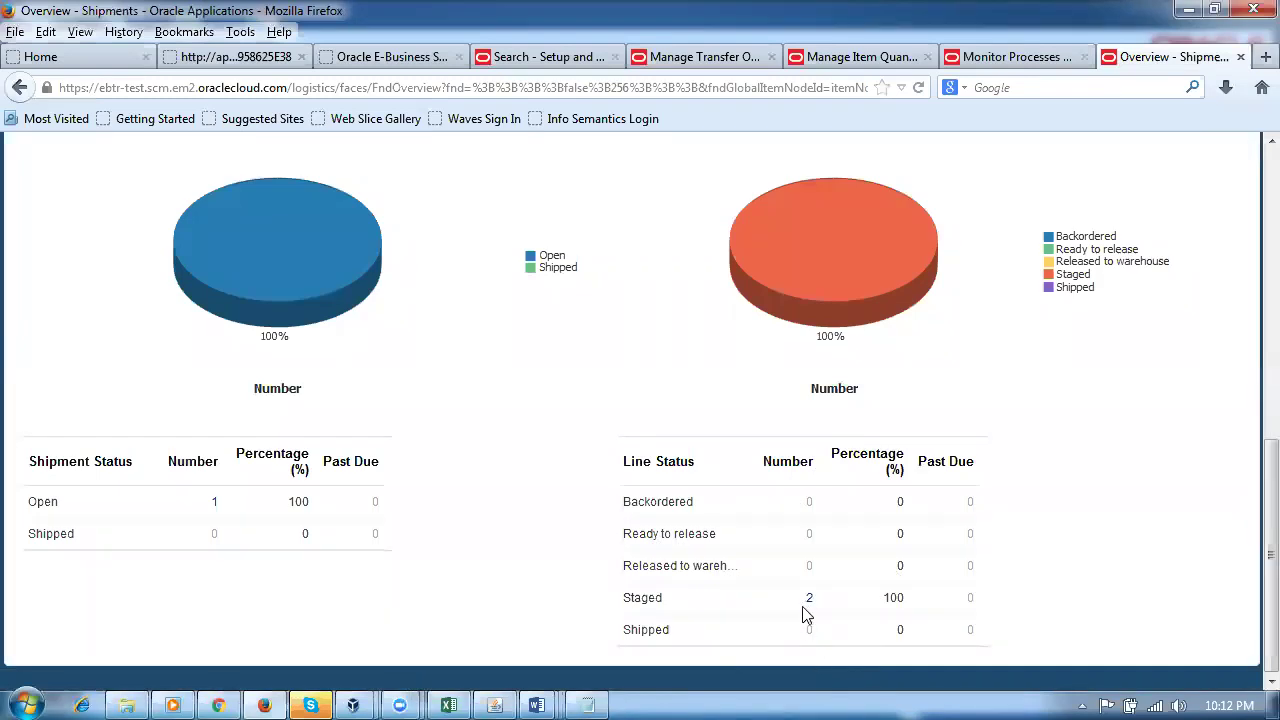
pyautogui.moveTo(1252, 656); pyautogui.dragTo(1251, 400)
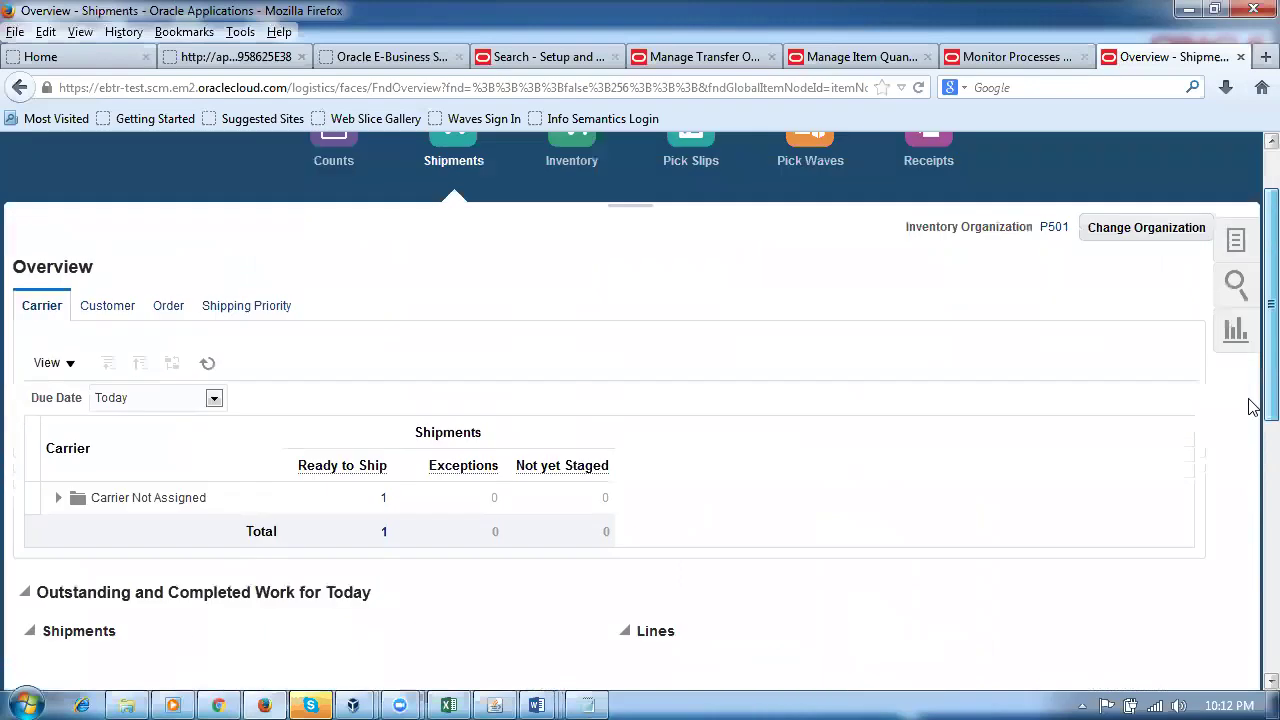
pyautogui.click(382, 495)
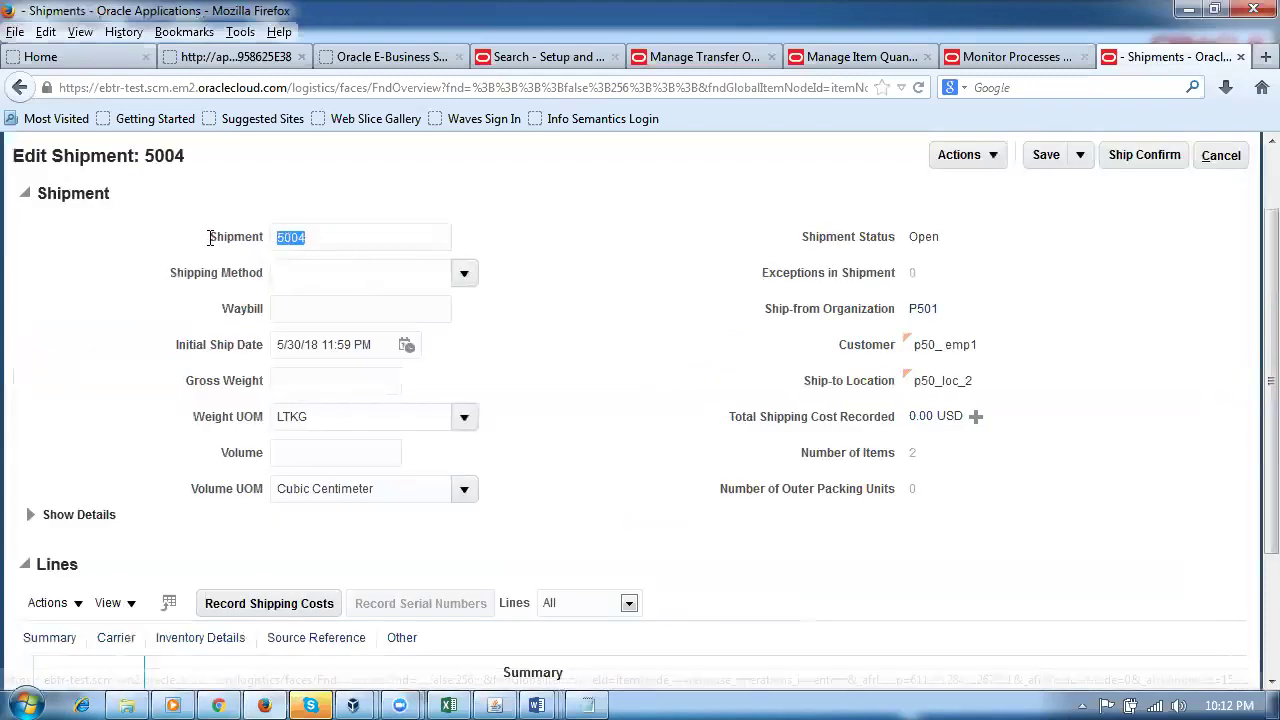
pyautogui.click(1227, 160)
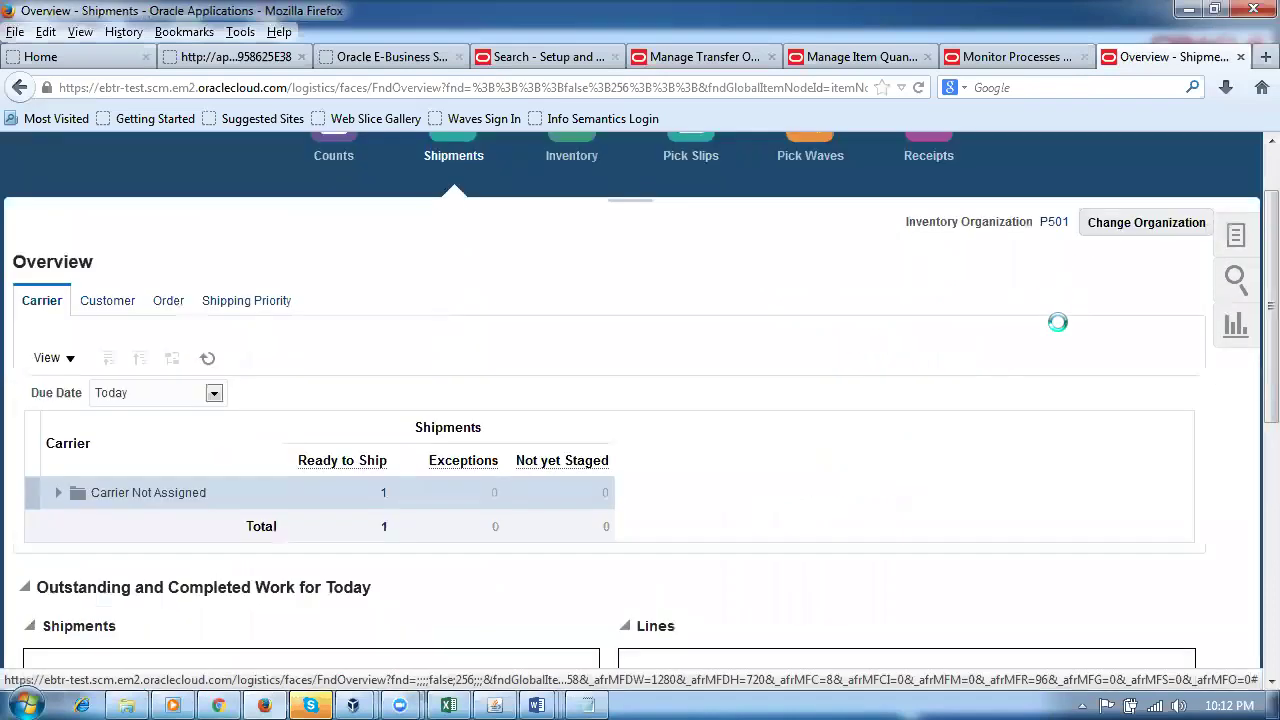
pyautogui.click(1234, 240)
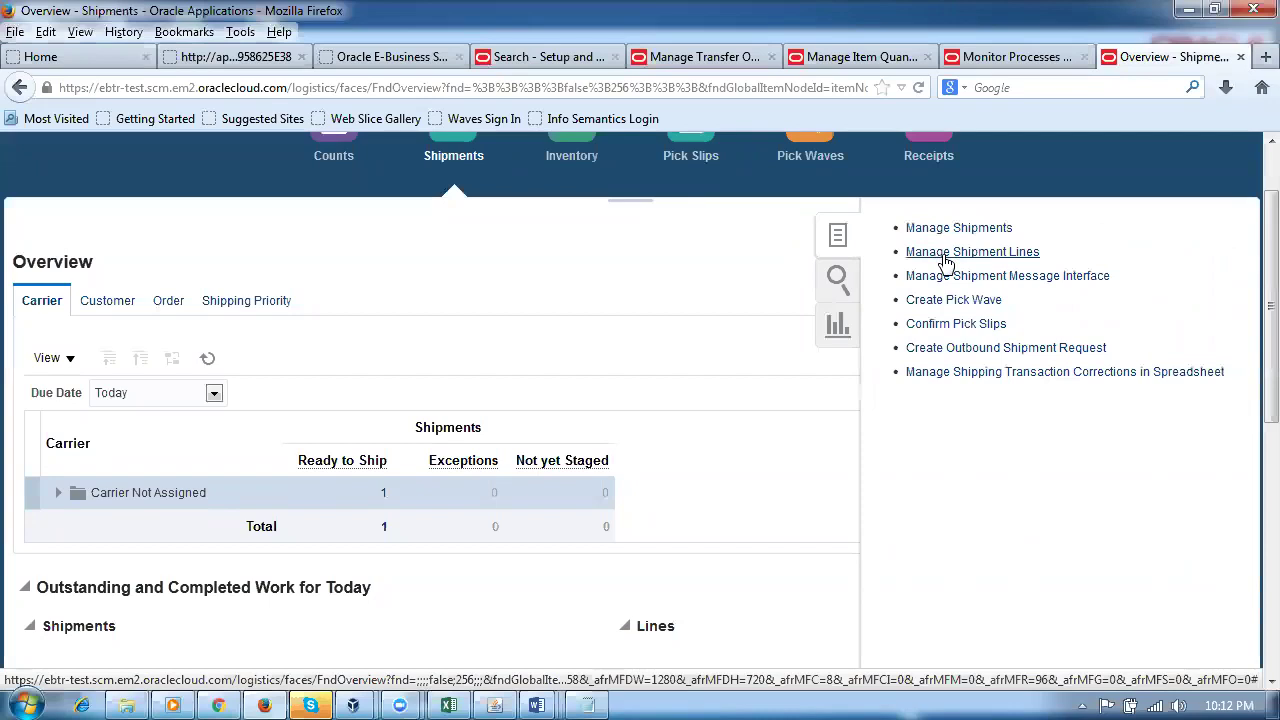
# Step: Search Manage Shipment Lines to list order 105002's two staged lines on shipment 5004
pyautogui.click(943, 256)
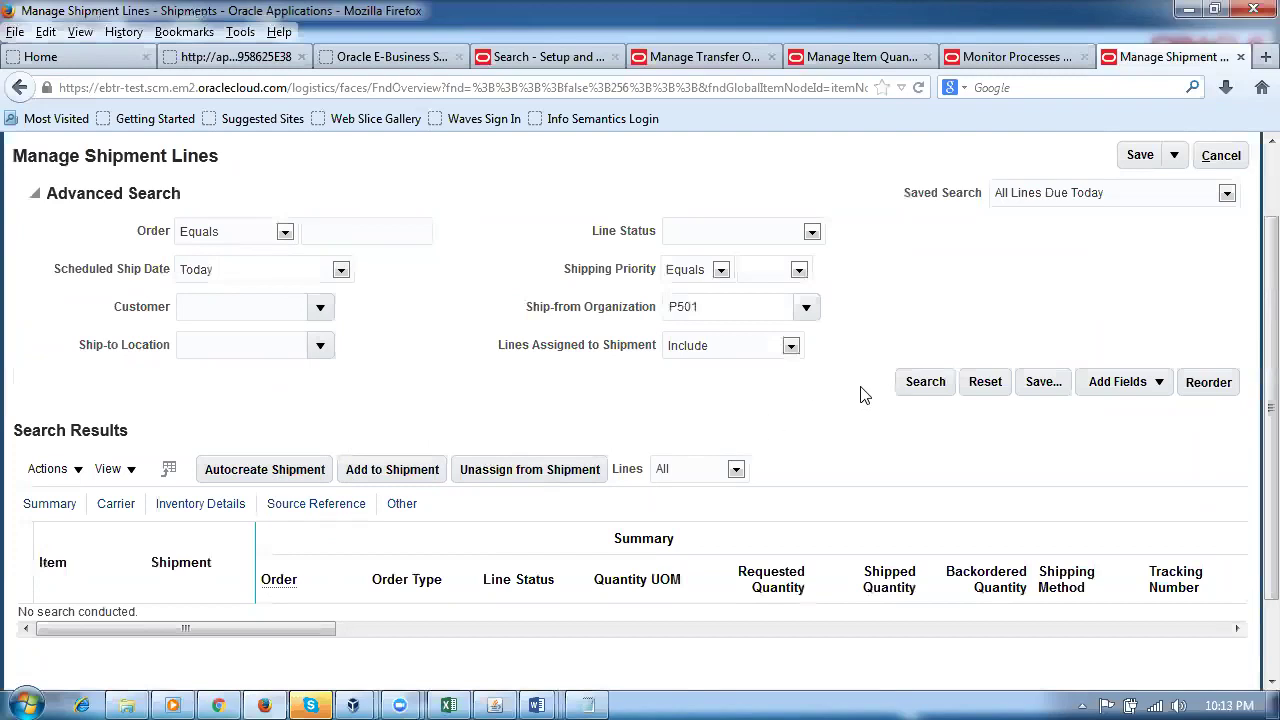
pyautogui.click(925, 381)
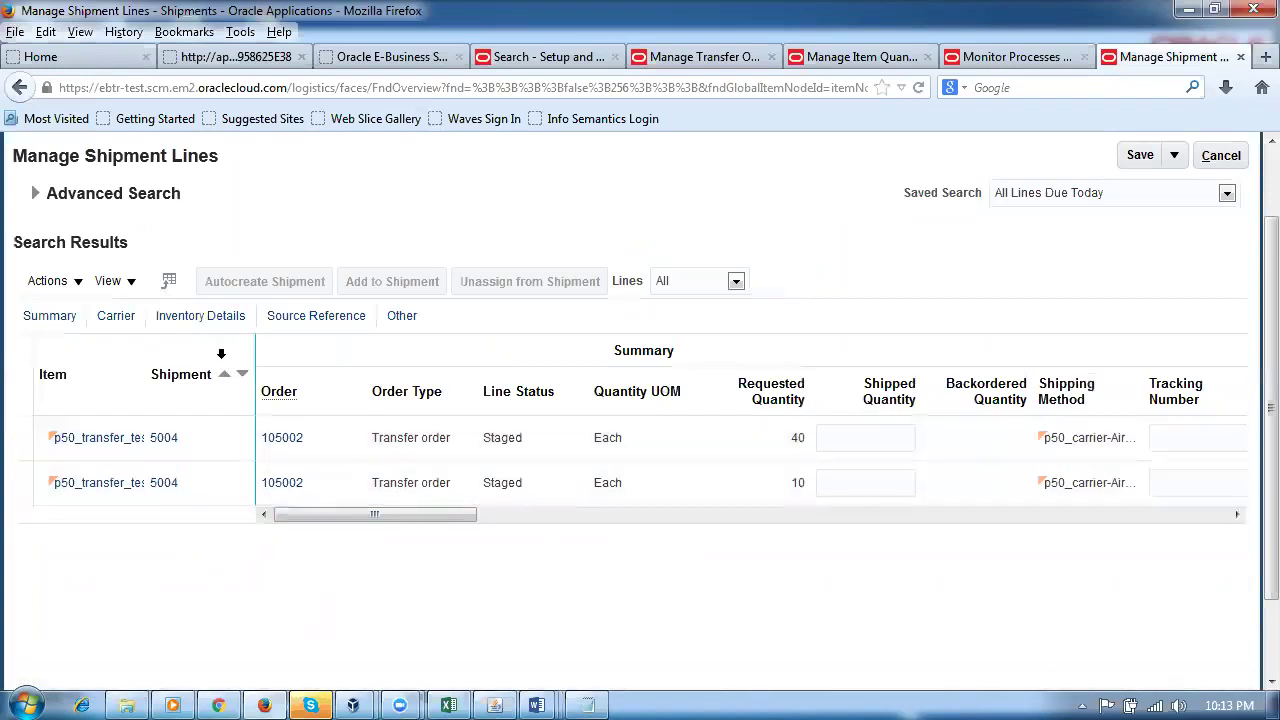
pyautogui.click(22, 190)
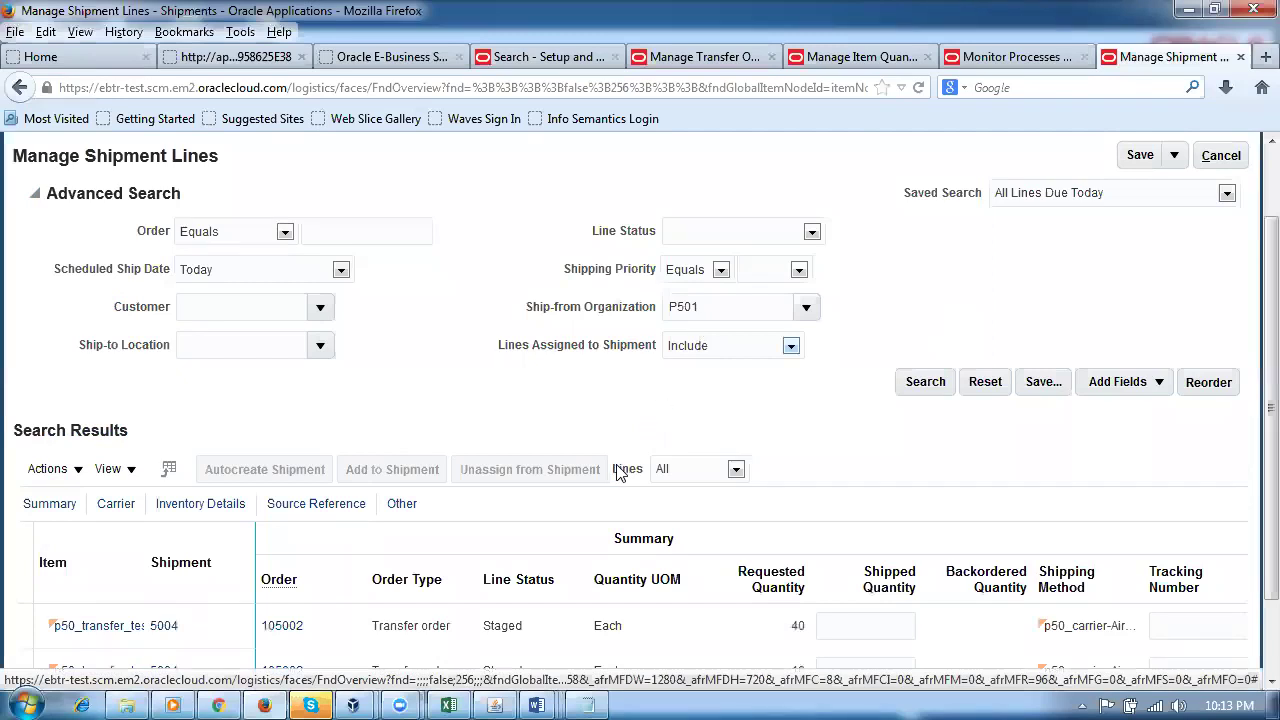
pyautogui.scroll(-2, 617, 470)
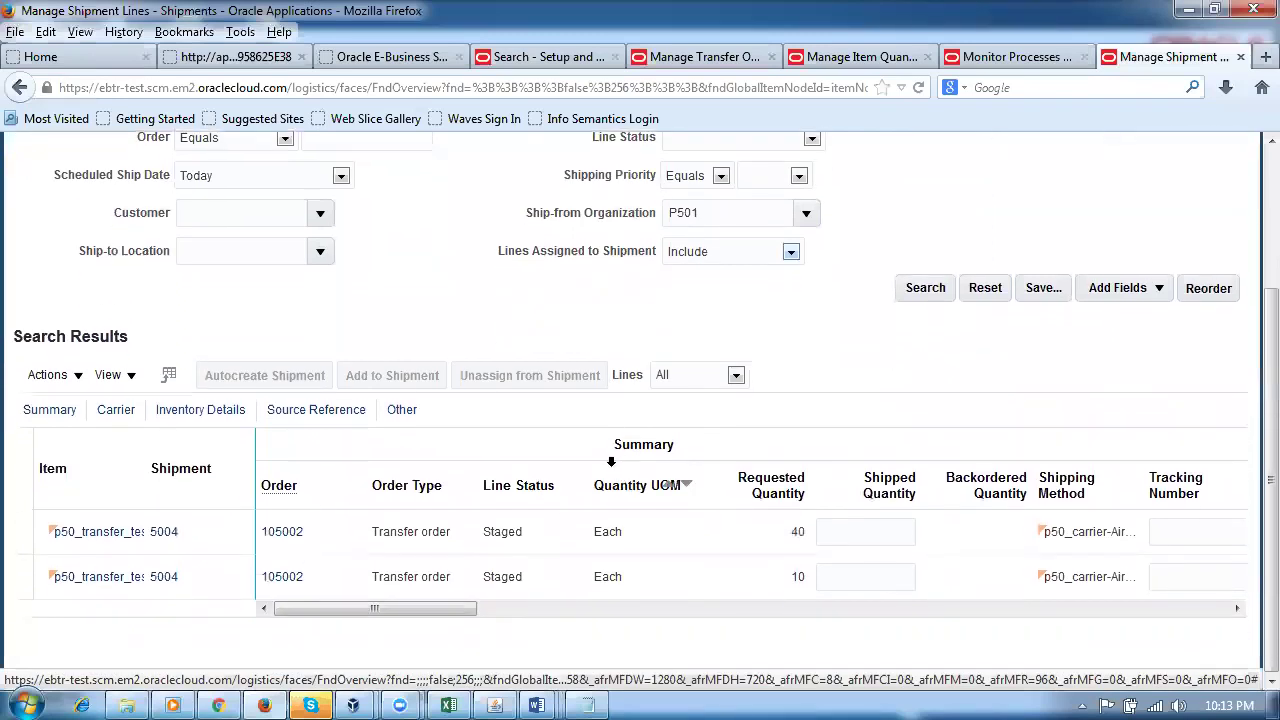
pyautogui.moveTo(440, 695)
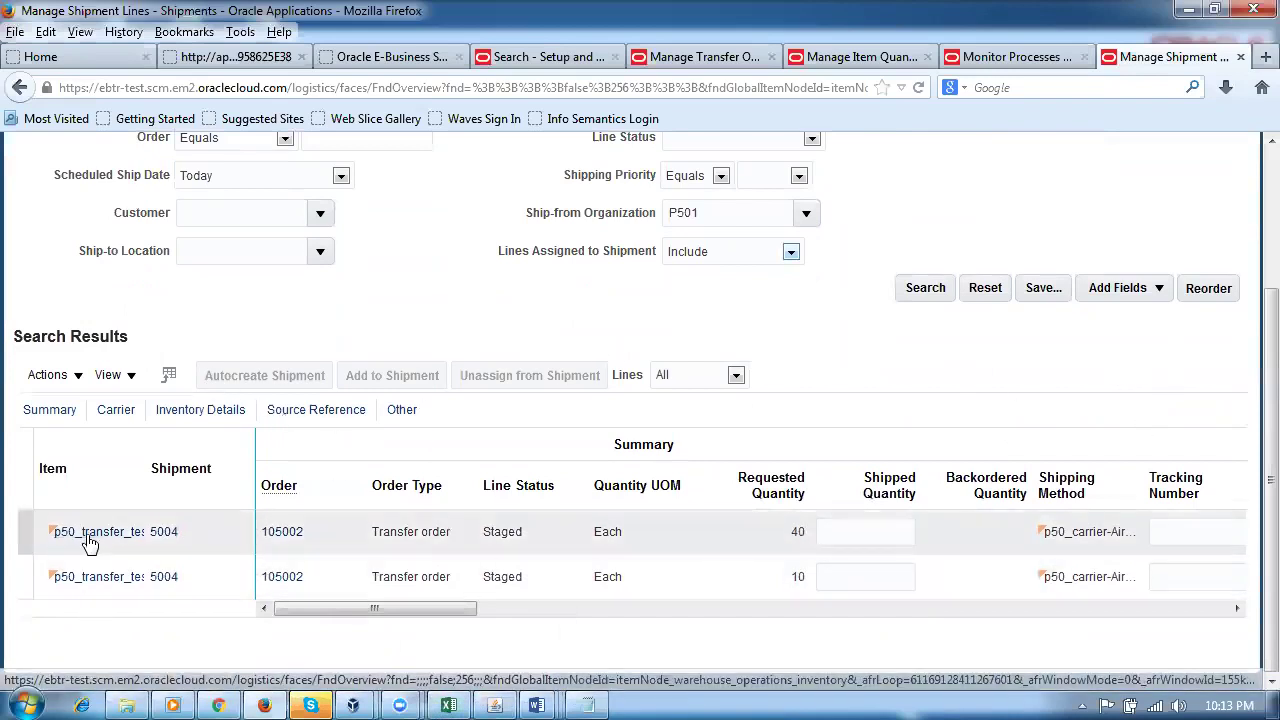
# Step: Enter shipped quantities 40 and 10 on shipment 5004's two lines
pyautogui.click(158, 540)
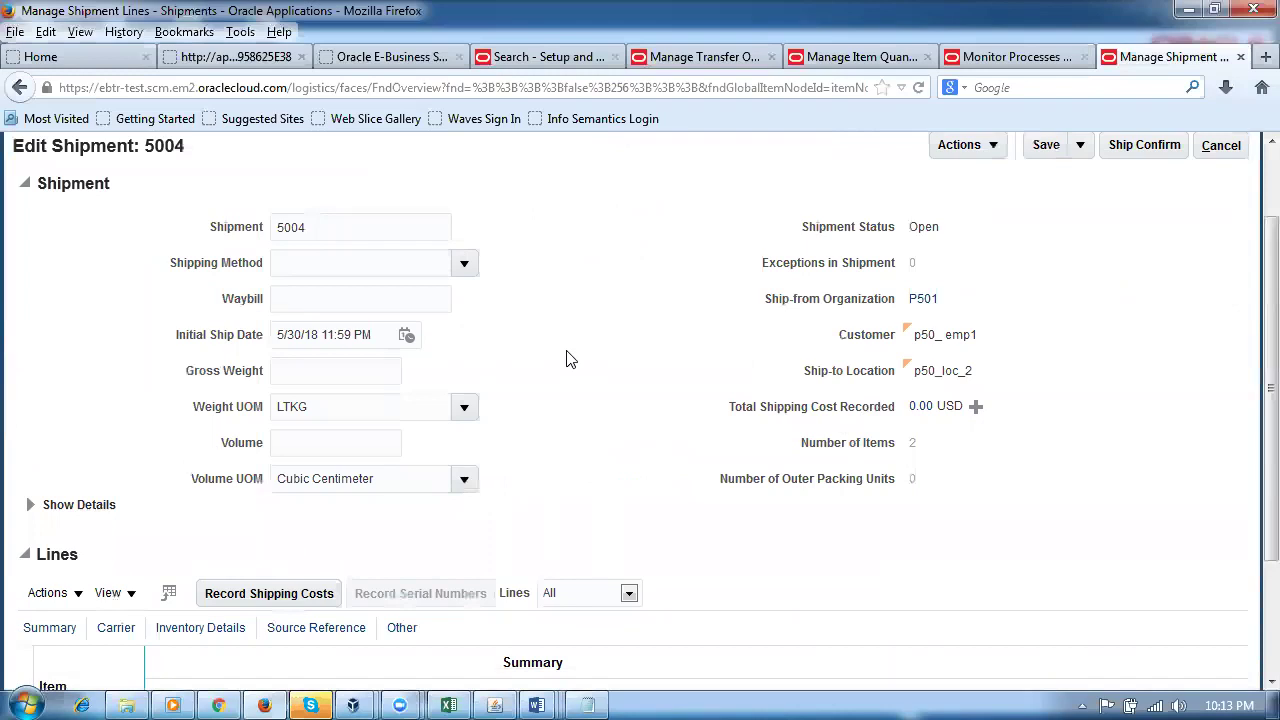
pyautogui.scroll(-3, 578, 375)
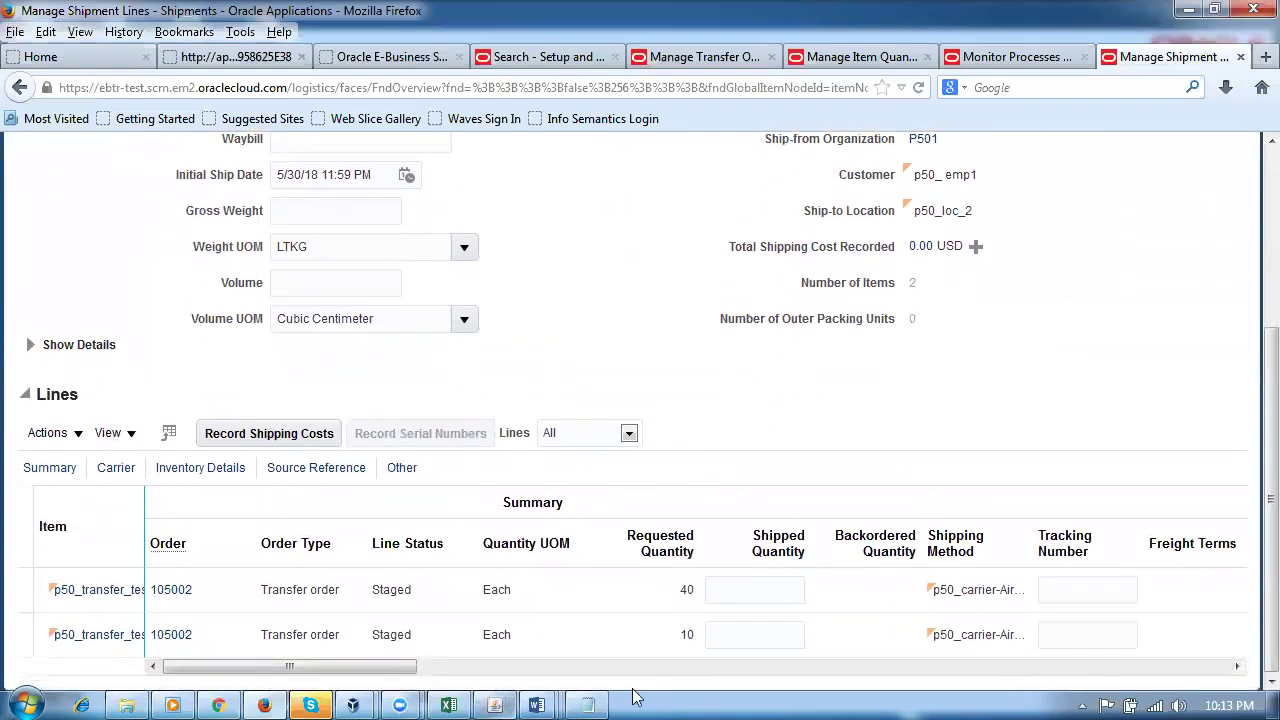
pyautogui.click(742, 595)
pyautogui.write('40')
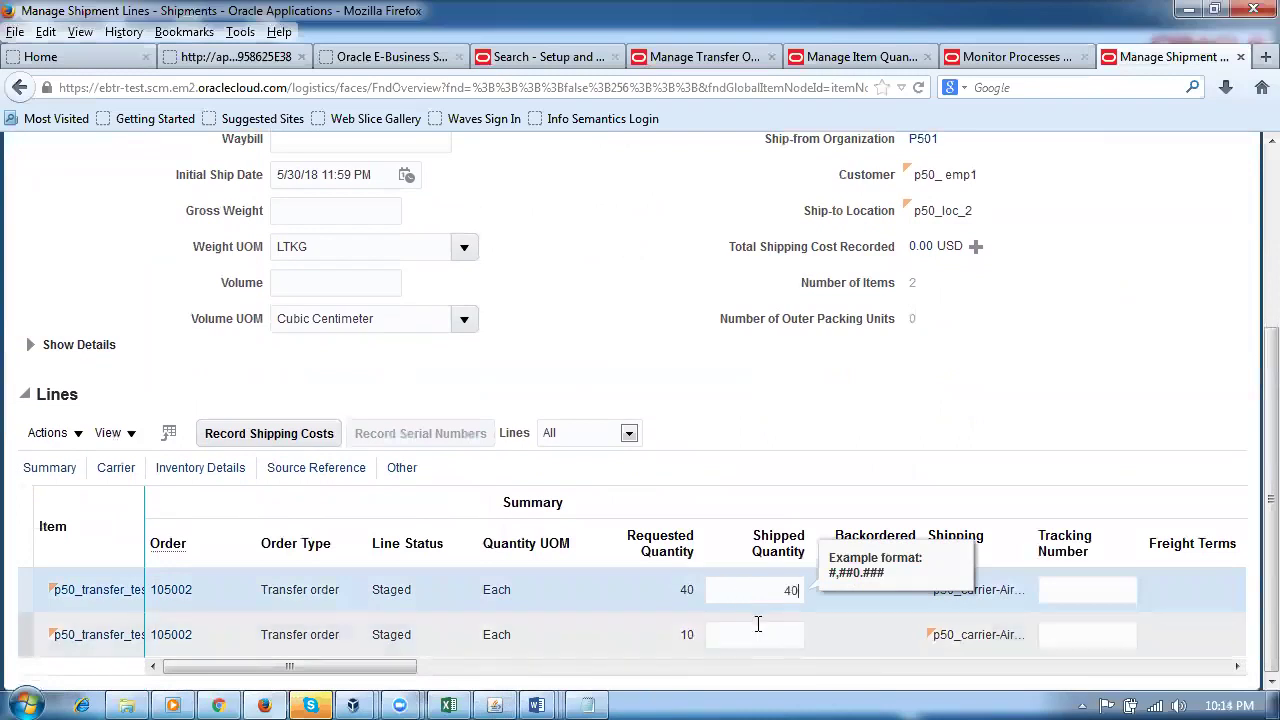
pyautogui.click(747, 640)
pyautogui.write('10')
pyautogui.press('Tab')
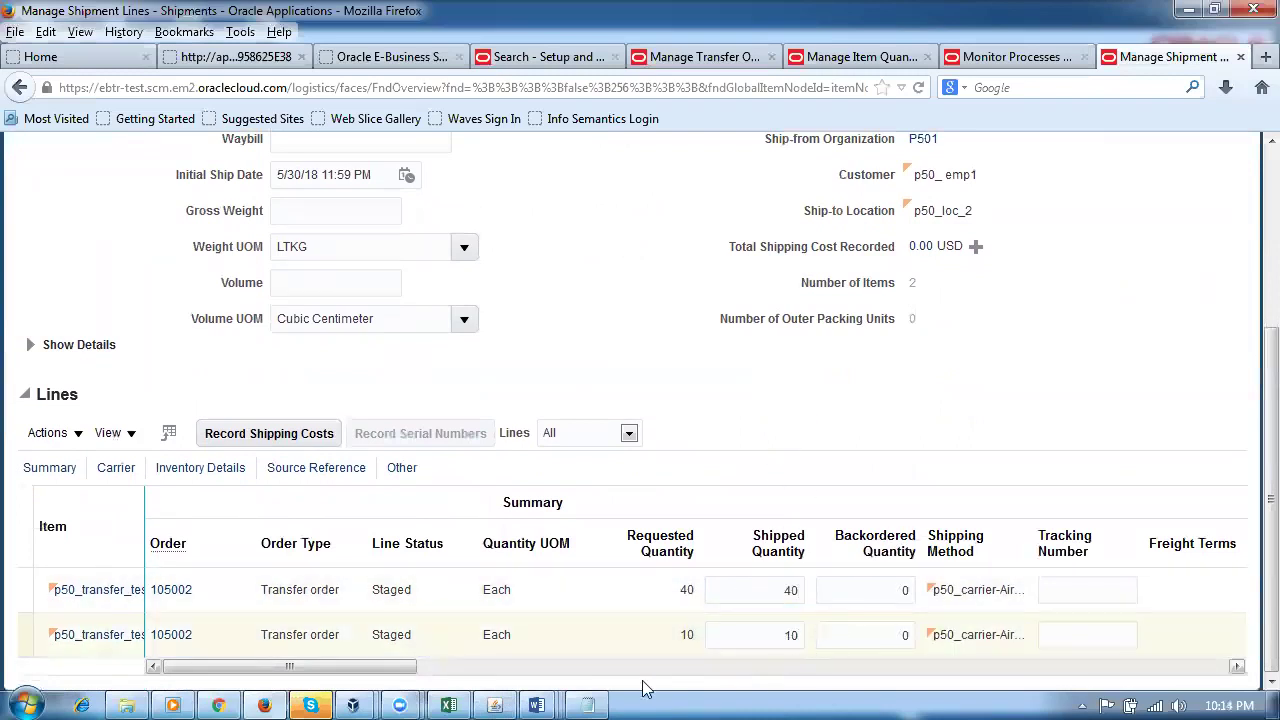
pyautogui.moveTo(318, 668); pyautogui.dragTo(448, 697)
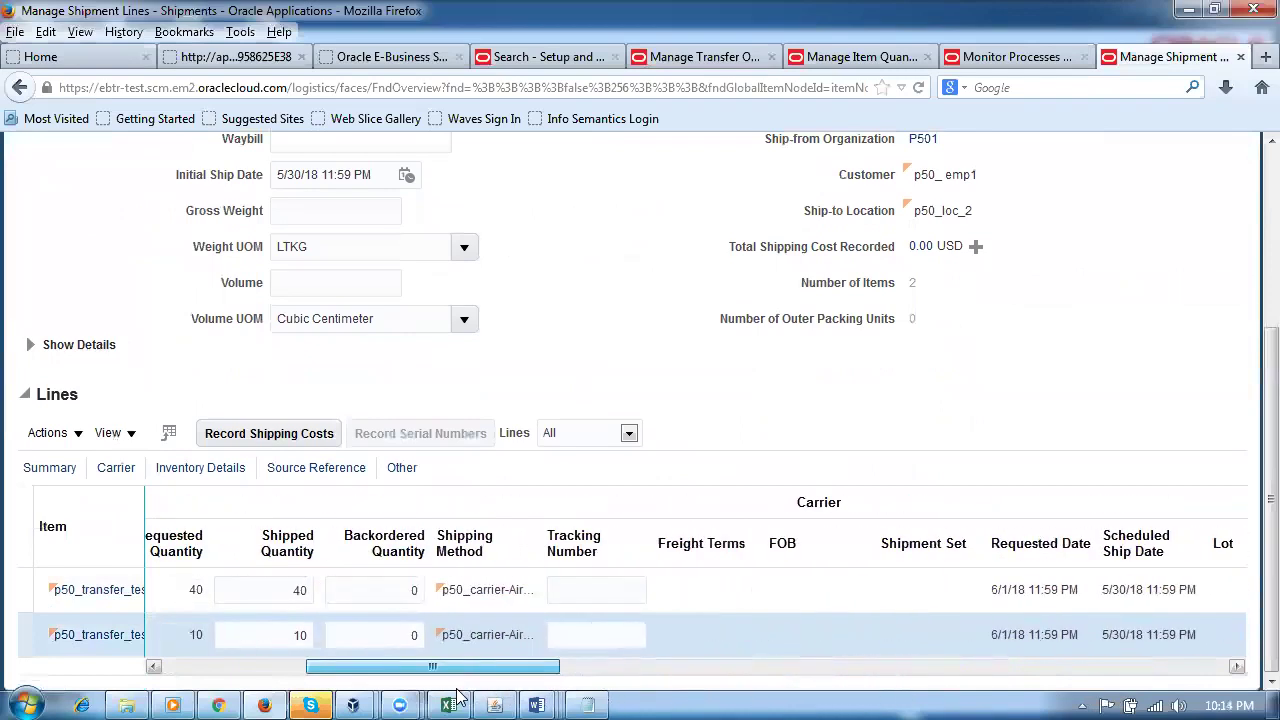
pyautogui.click(1012, 57)
pyautogui.click(210, 376)
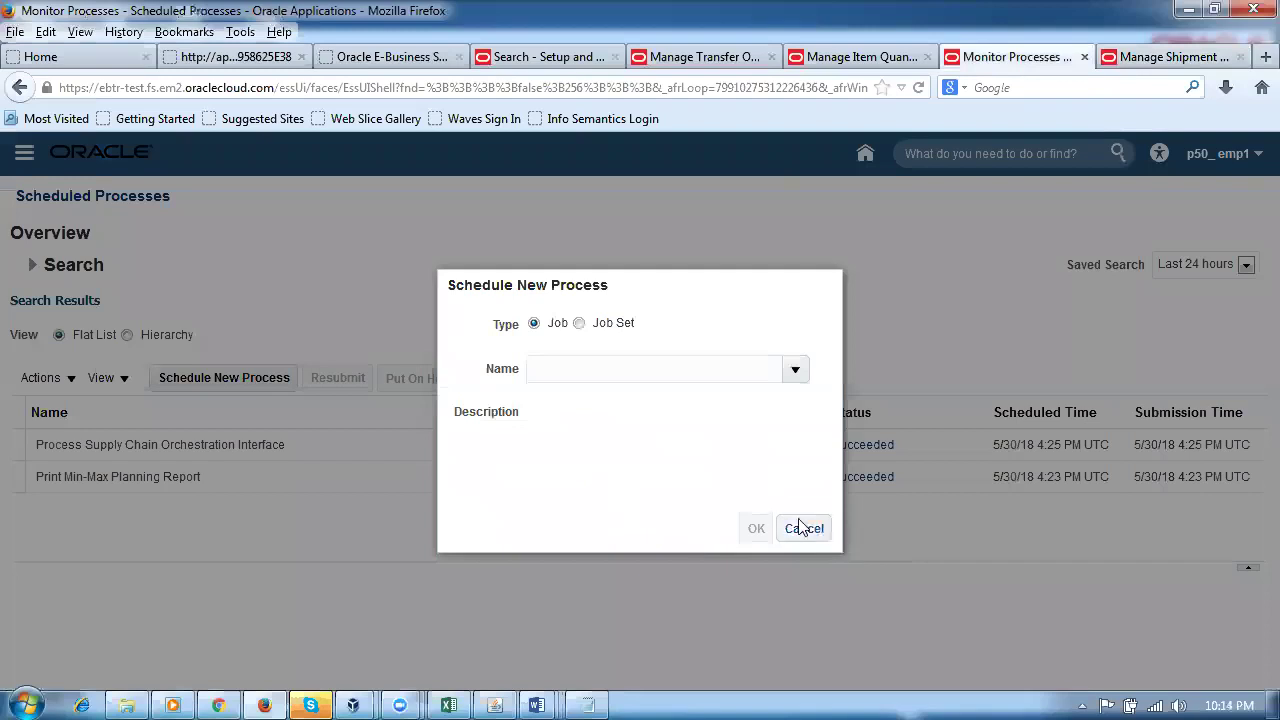
pyautogui.click(806, 530)
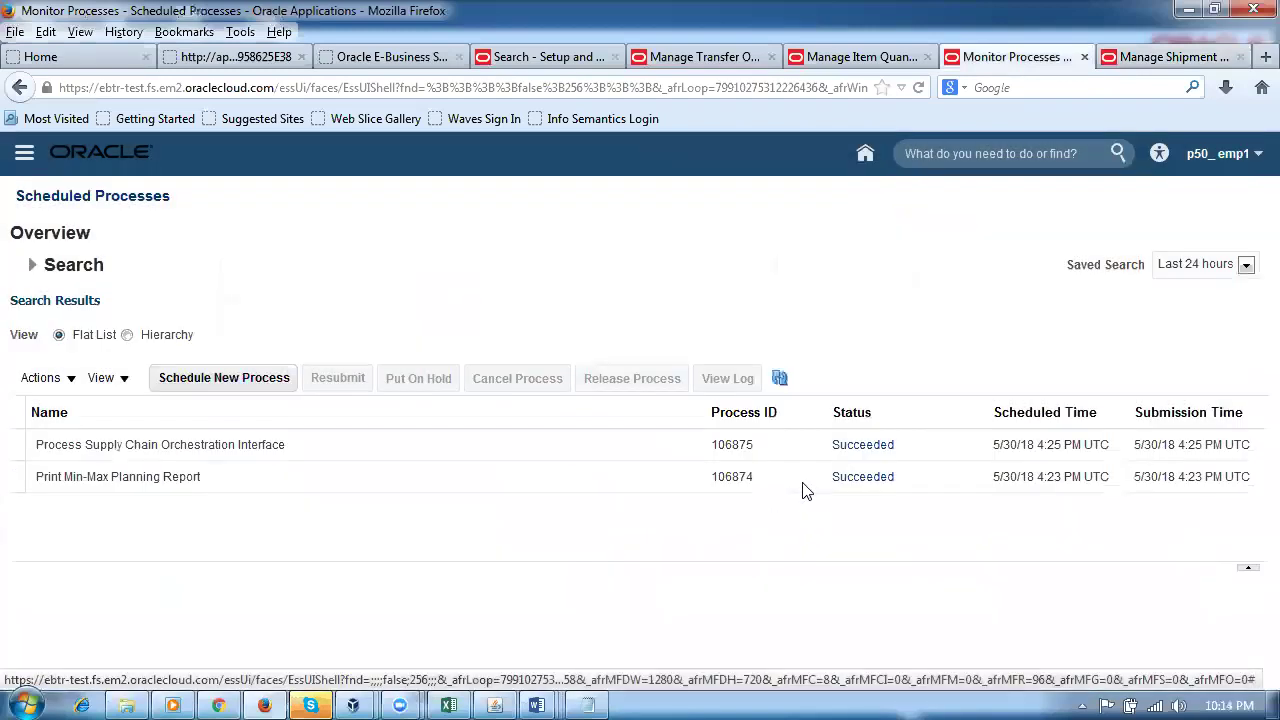
pyautogui.click(782, 383)
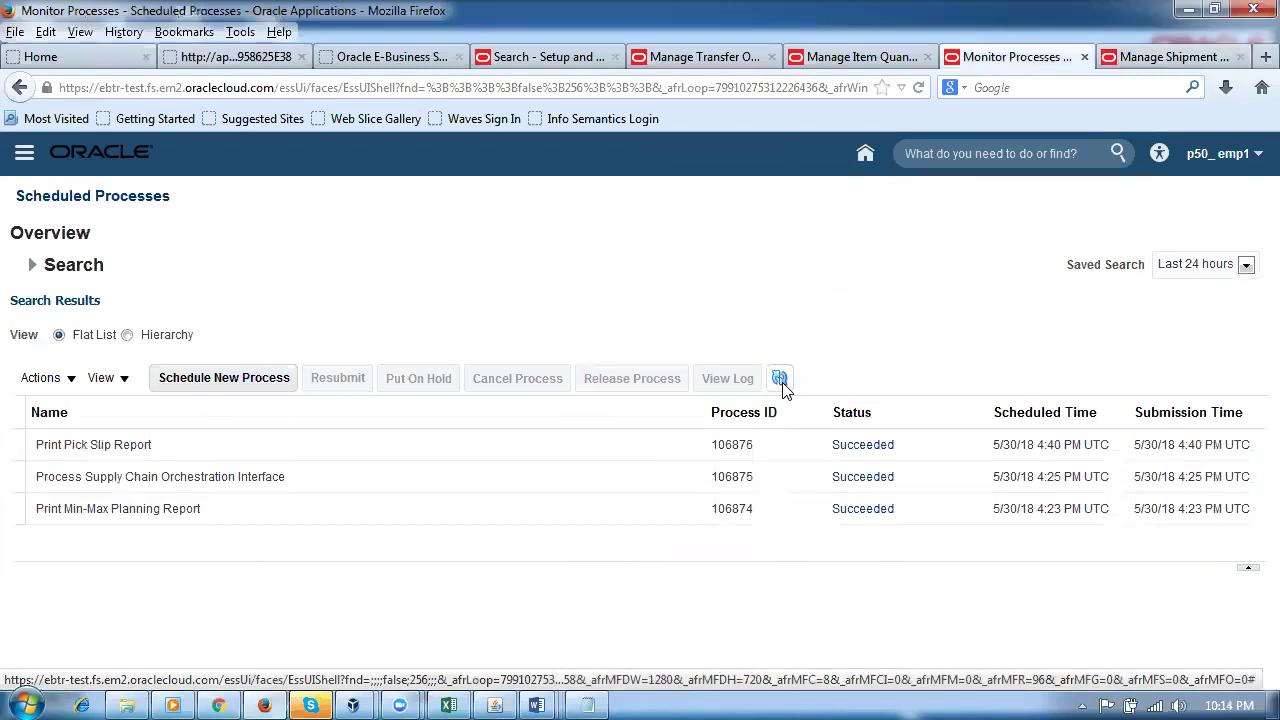
pyautogui.click(783, 385)
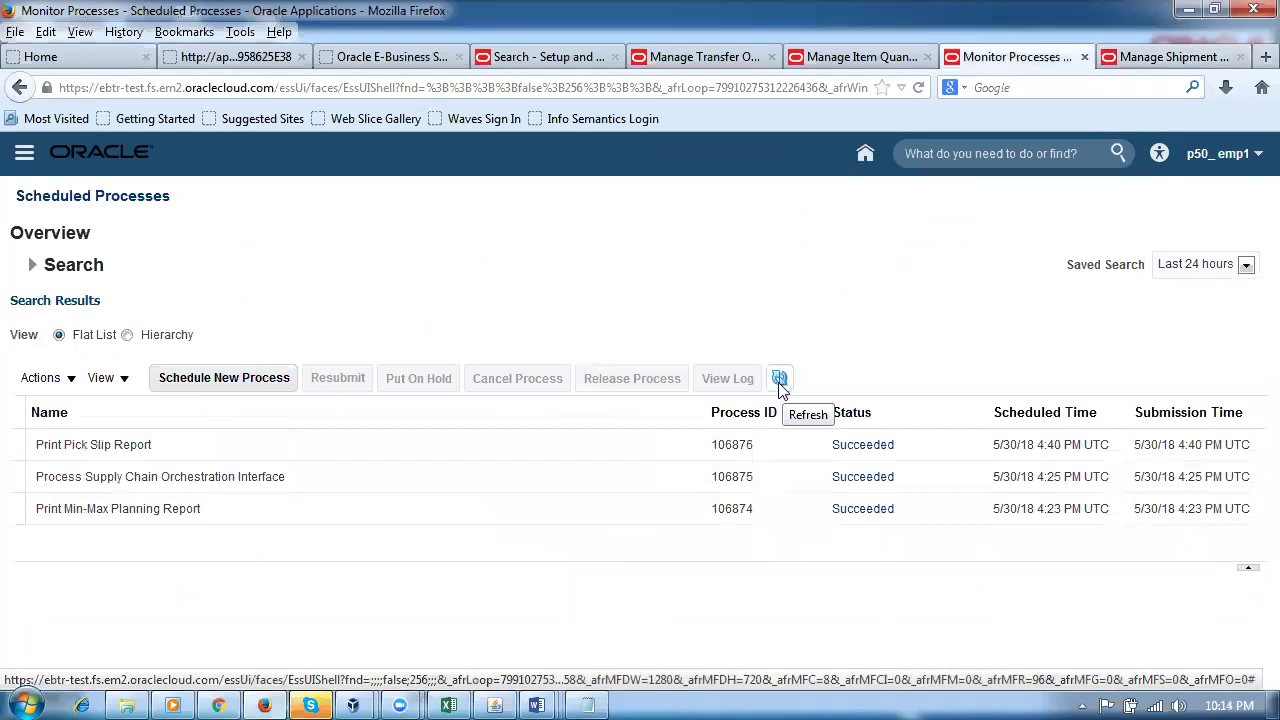
pyautogui.click(783, 386)
pyautogui.click(783, 387)
pyautogui.click(781, 379)
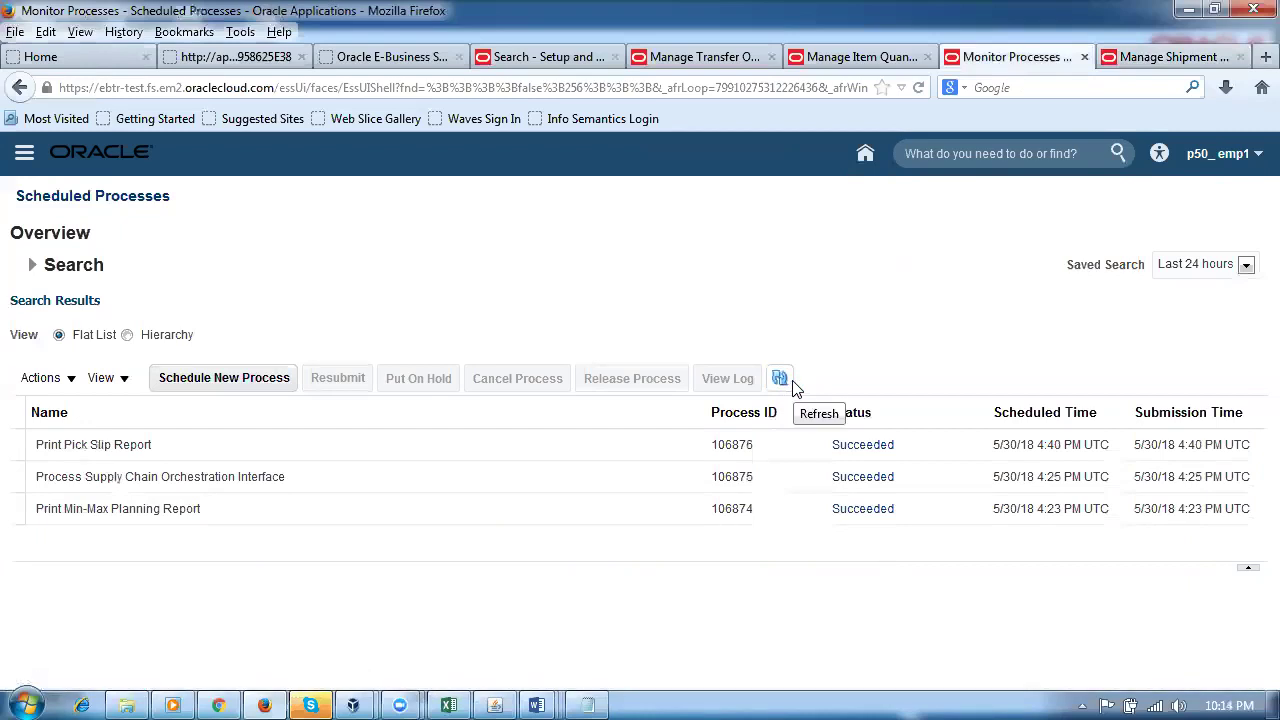
pyautogui.click(790, 383)
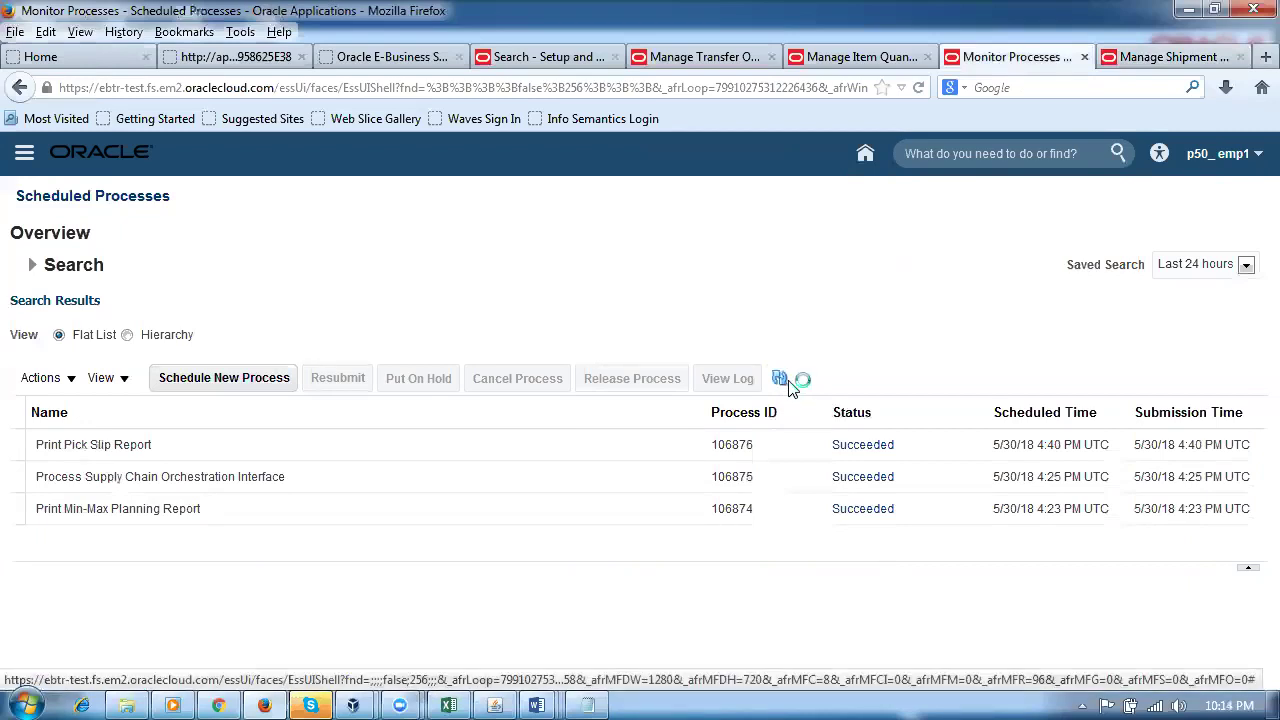
pyautogui.click(1162, 60)
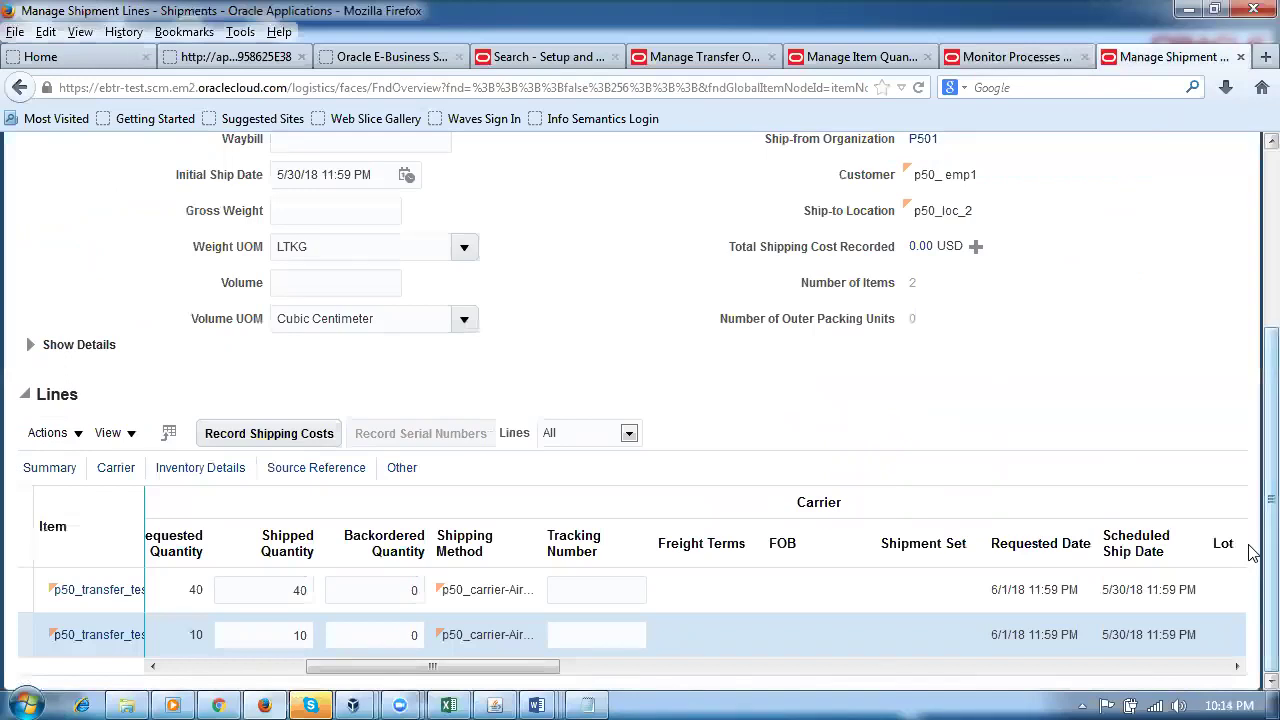
# Step: Review shipment 5004's lines and start Ship Confirm
pyautogui.scroll(4, 1250, 453)
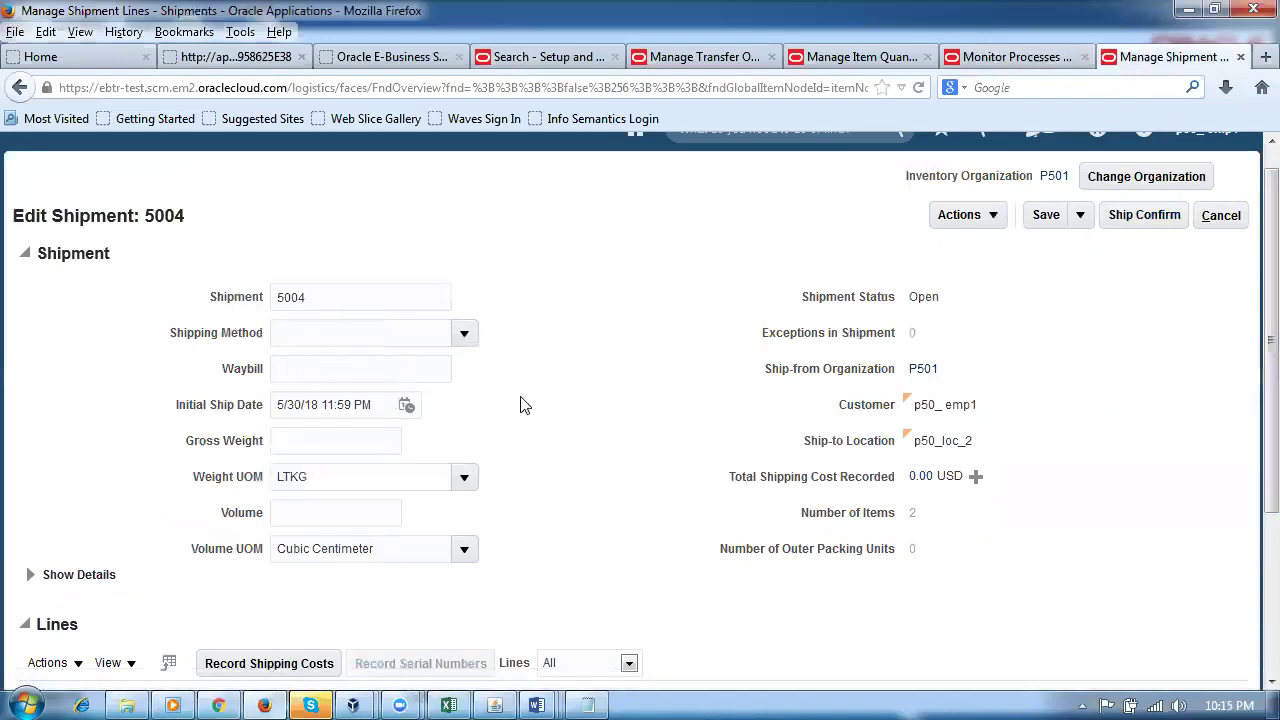
pyautogui.scroll(-4, 526, 449)
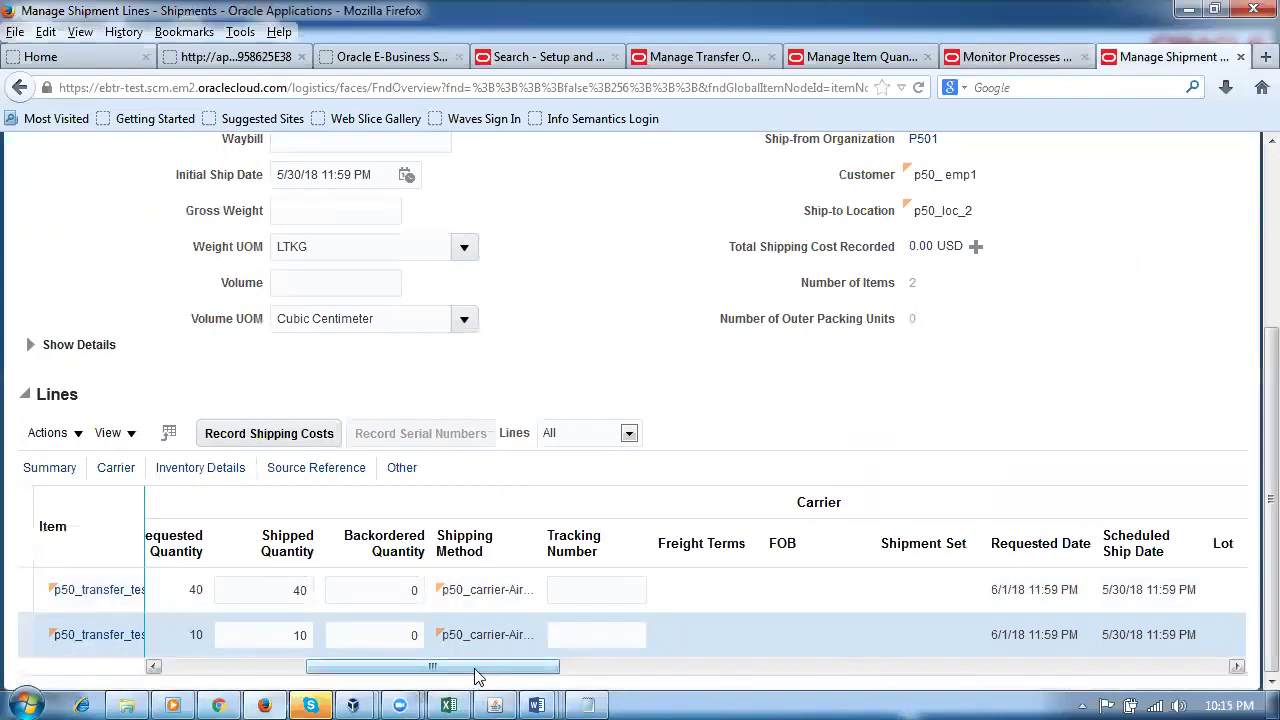
pyautogui.moveTo(477, 677); pyautogui.dragTo(477, 677)
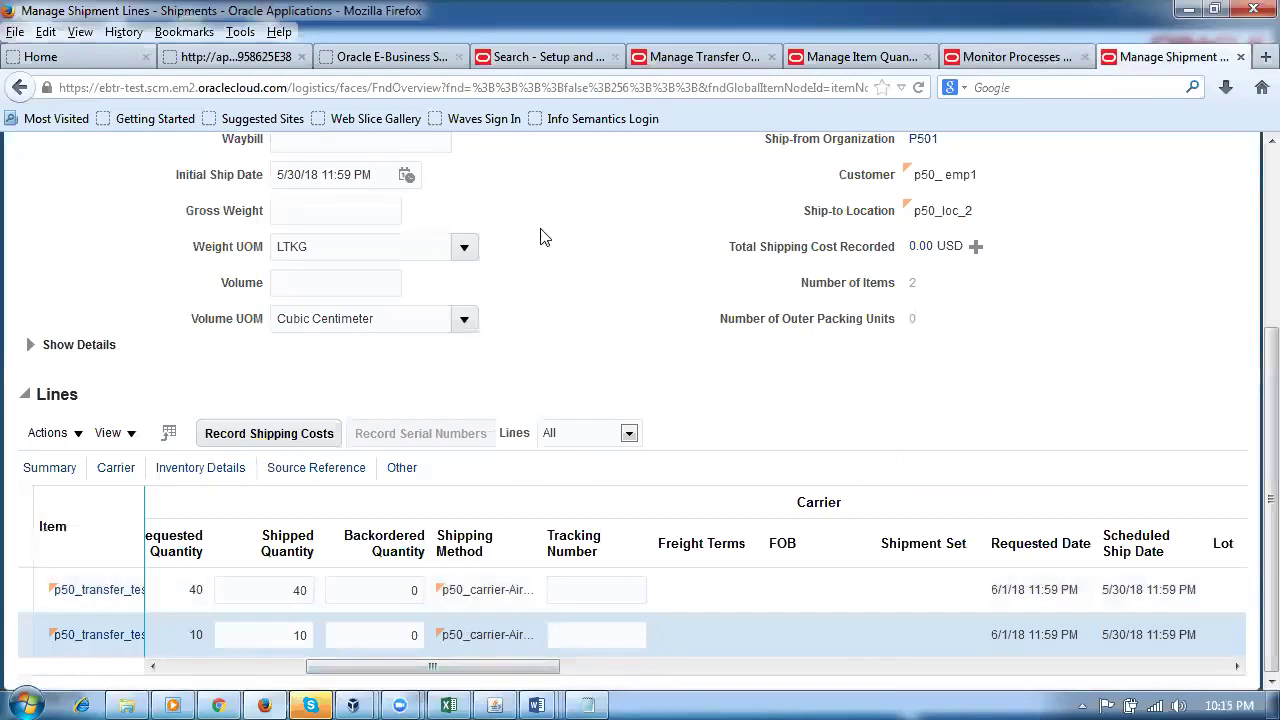
pyautogui.scroll(5, 632, 371)
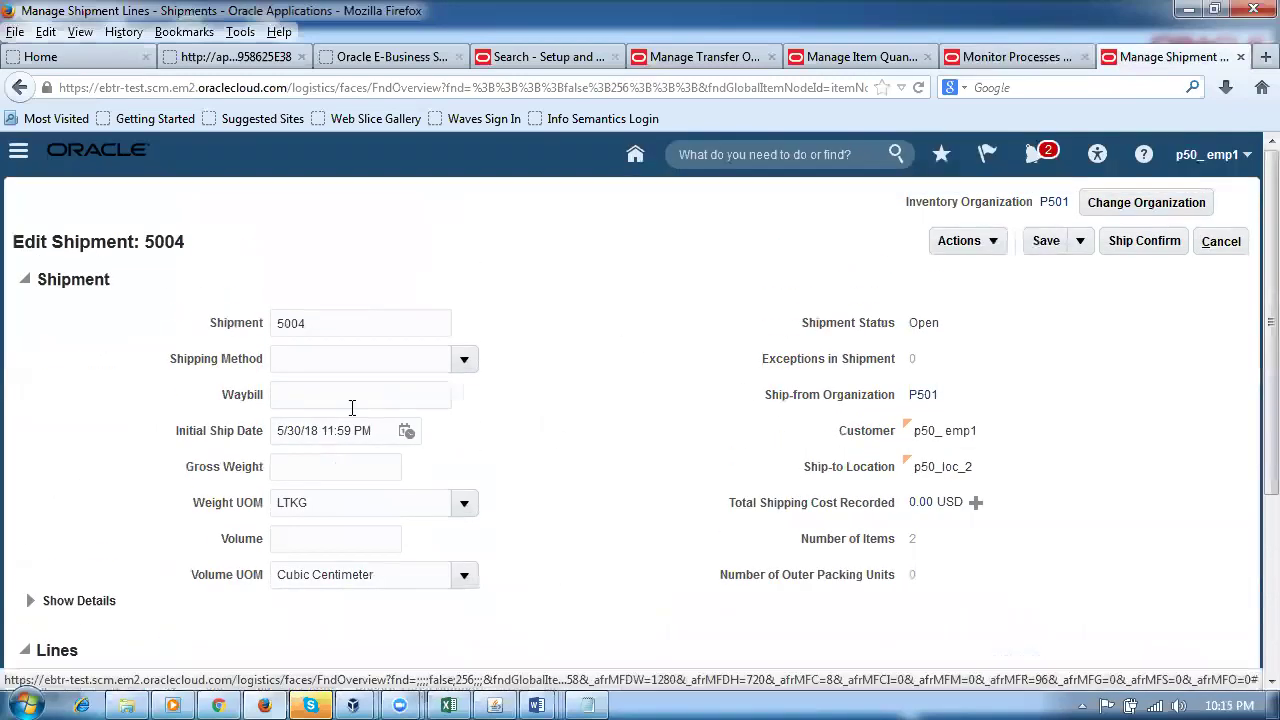
pyautogui.scroll(-5, 568, 488)
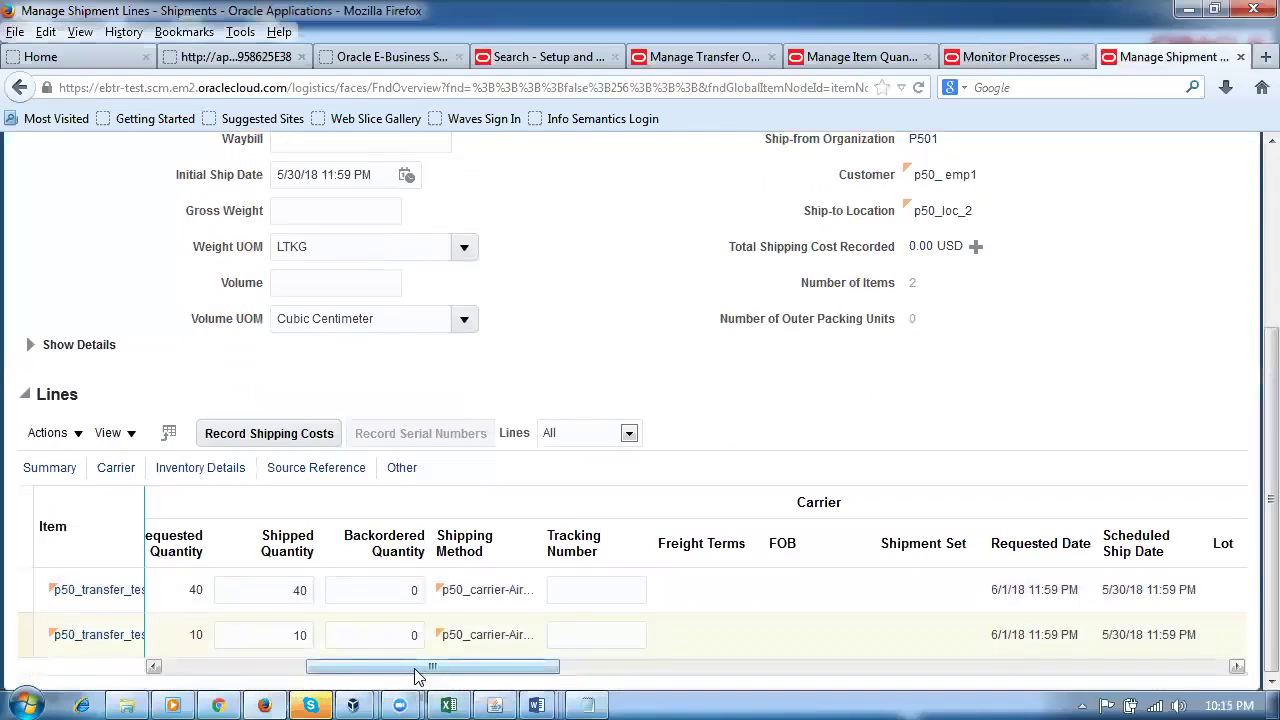
pyautogui.moveTo(414, 673); pyautogui.dragTo(173, 697)
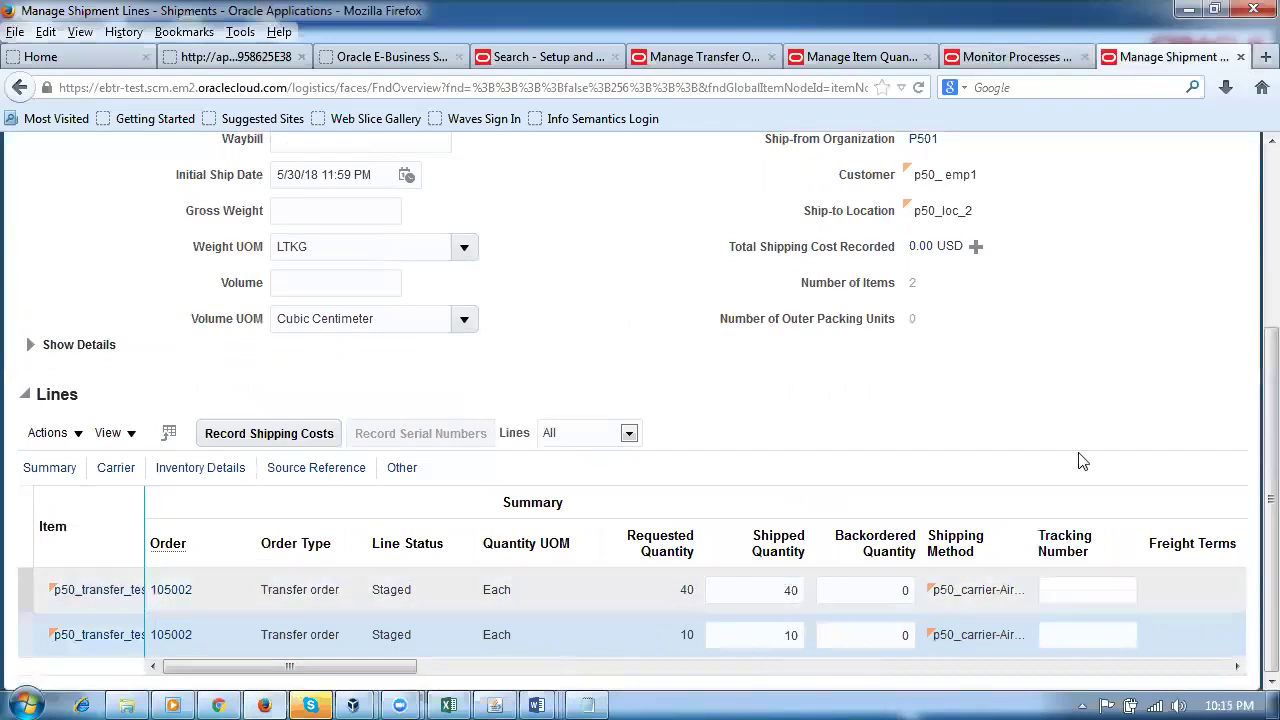
pyautogui.scroll(3, 1235, 420)
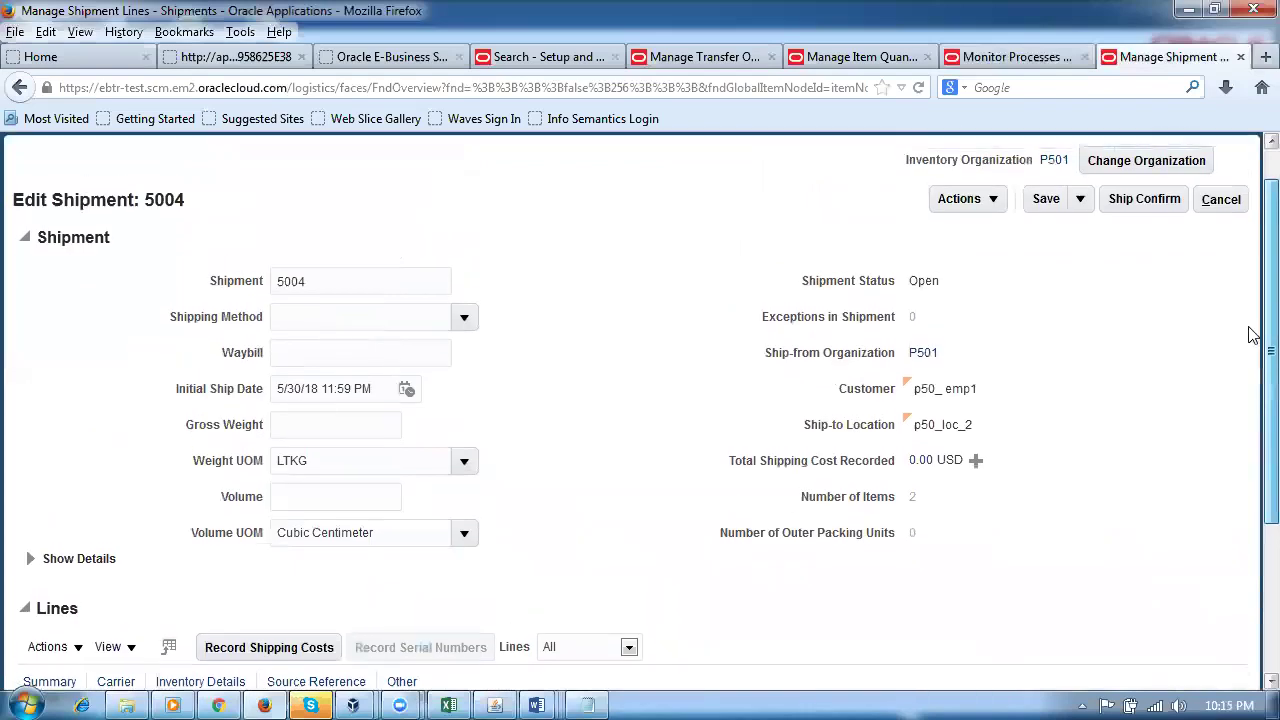
pyautogui.click(1148, 204)
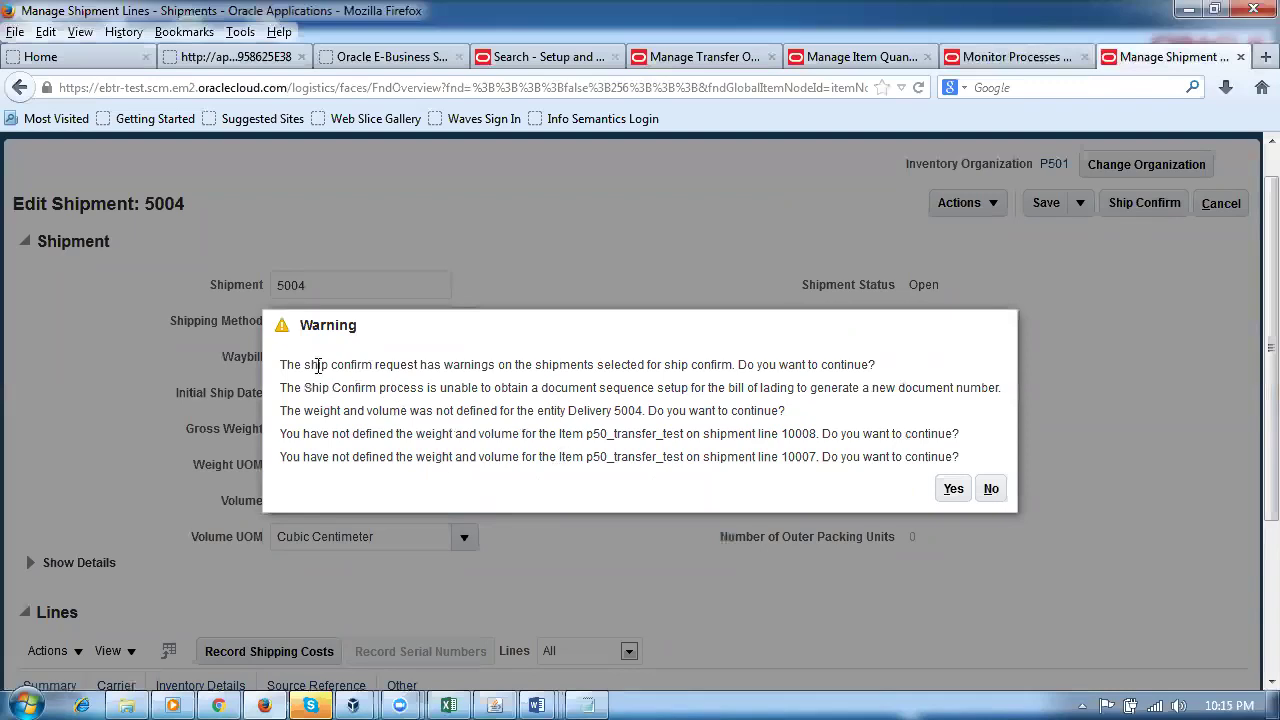
# Step: Read the weight, volume and bill-of-lading warnings and accept them to complete ship confirm
pyautogui.moveTo(311, 365); pyautogui.dragTo(809, 388)
pyautogui.click(543, 481)
pyautogui.moveTo(368, 436); pyautogui.dragTo(502, 428)
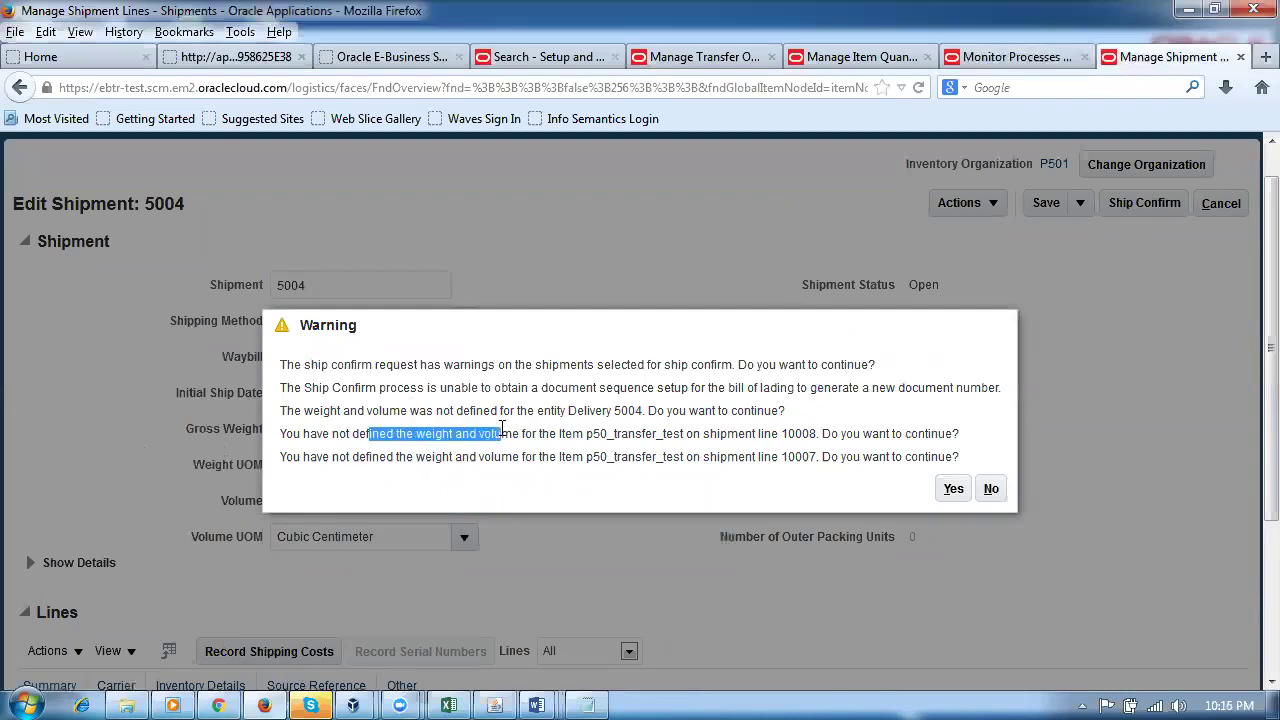
pyautogui.moveTo(405, 457); pyautogui.dragTo(411, 461)
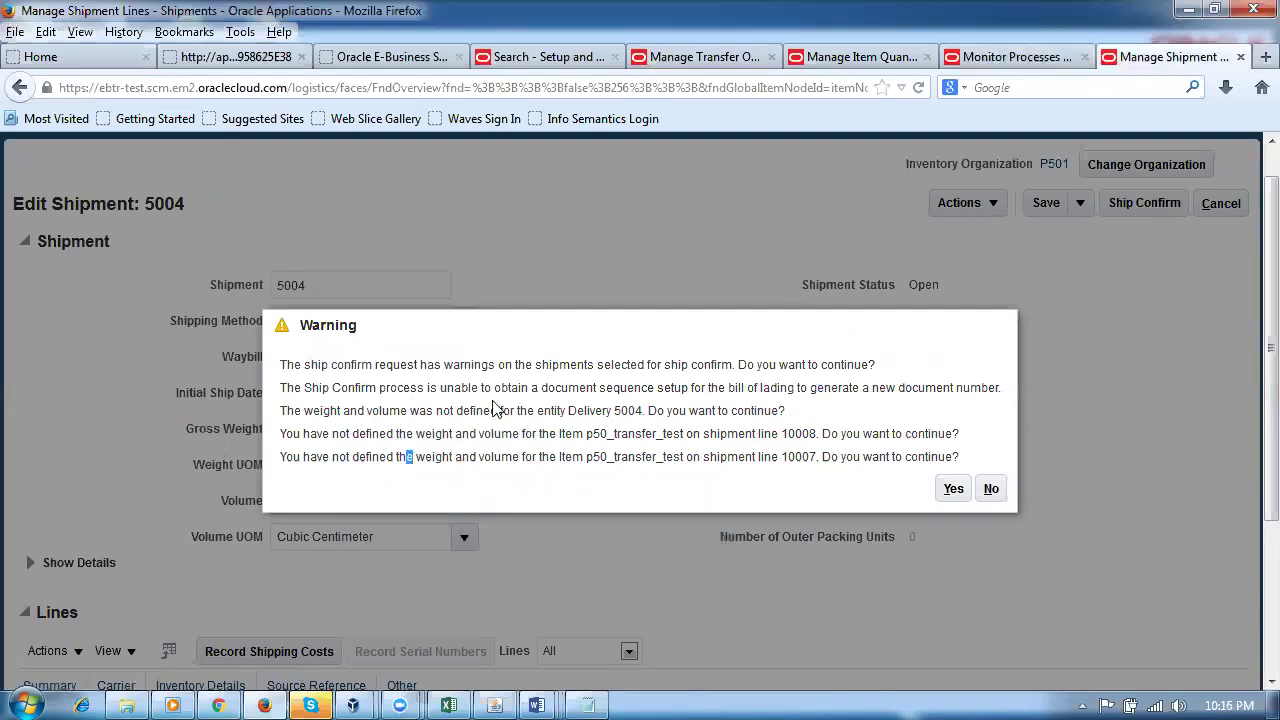
pyautogui.moveTo(469, 411); pyautogui.dragTo(520, 434)
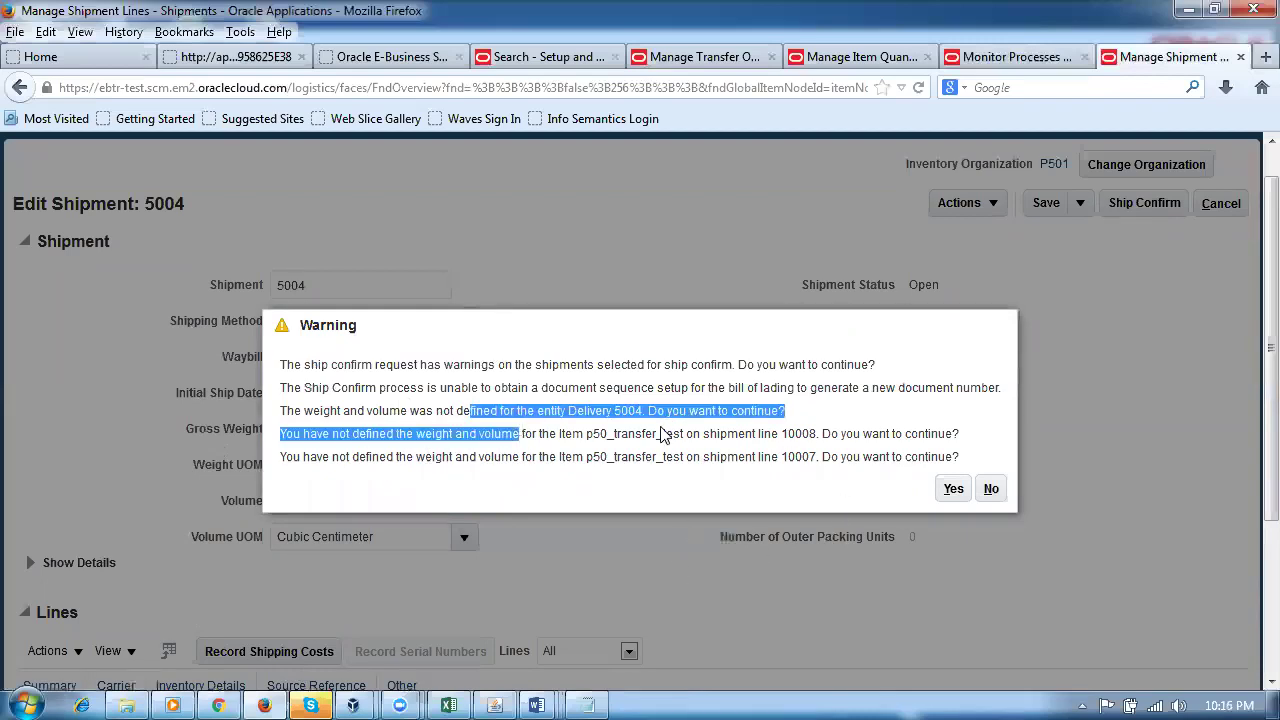
pyautogui.click(954, 490)
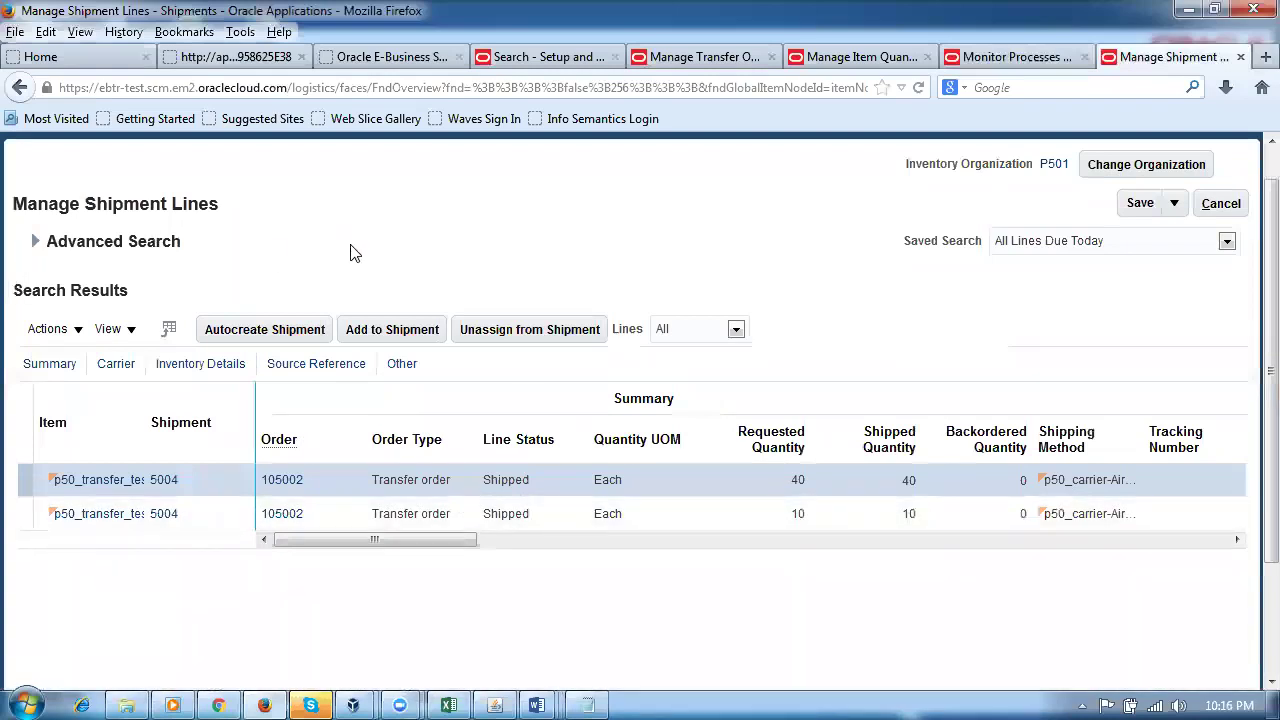
# Step: Rerun the shipment lines search to verify both lines show Shipped, then leave the page
pyautogui.click(35, 241)
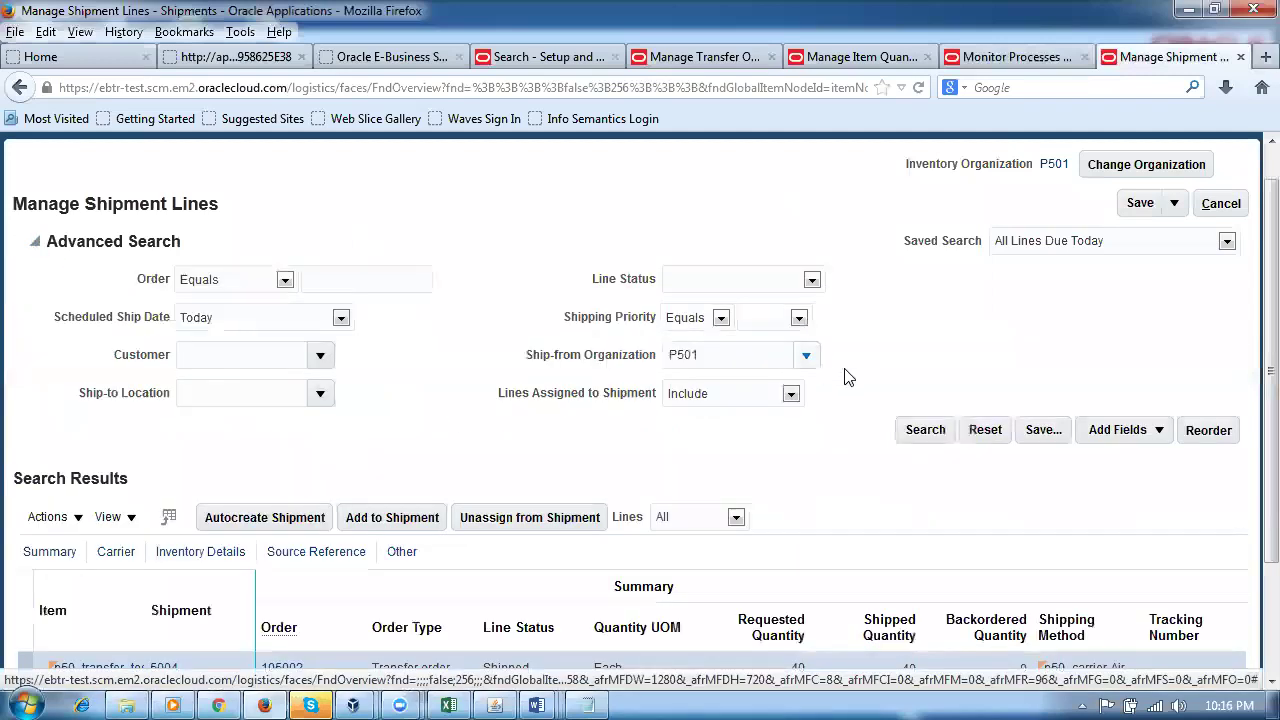
pyautogui.click(936, 438)
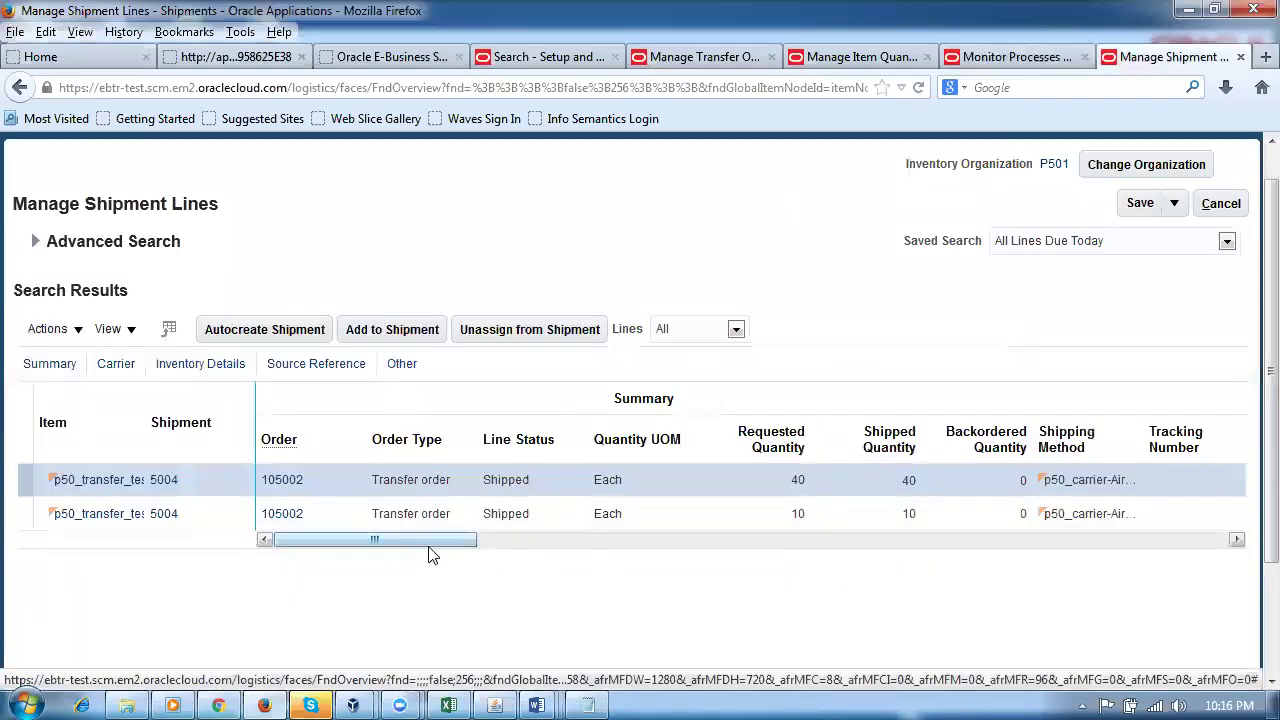
pyautogui.moveTo(443, 552); pyautogui.dragTo(774, 540)
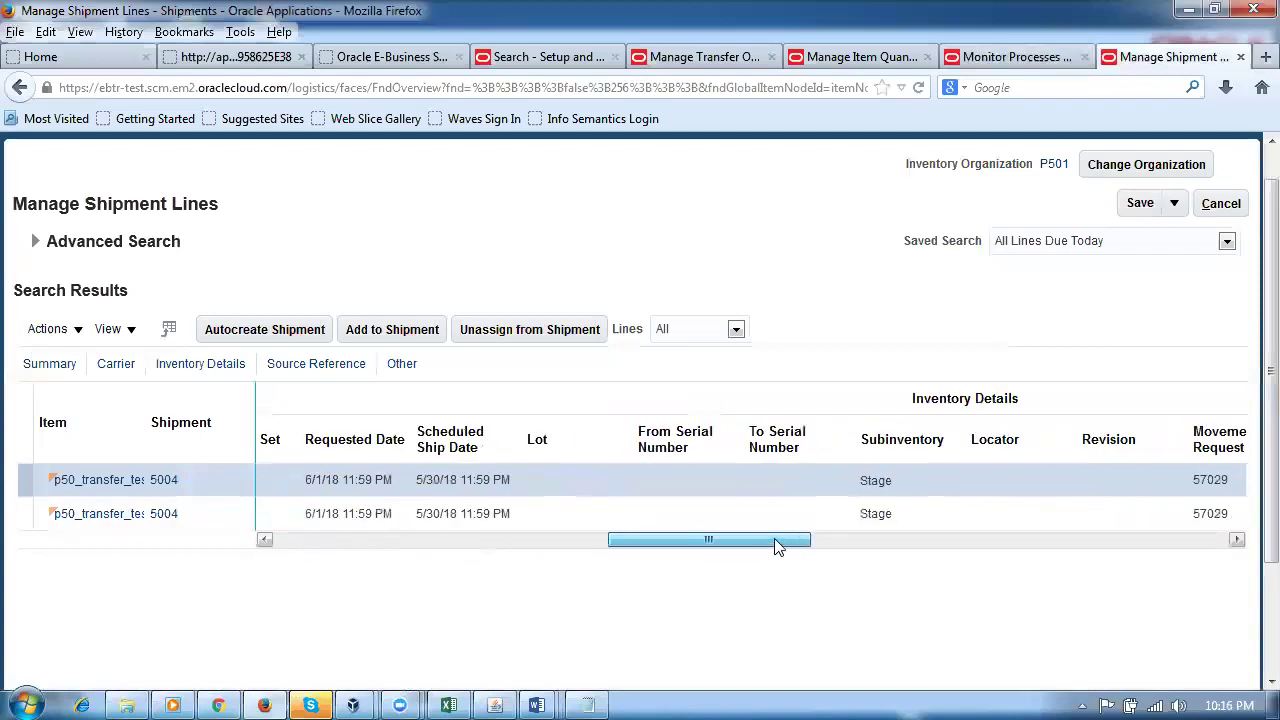
pyautogui.click(1222, 205)
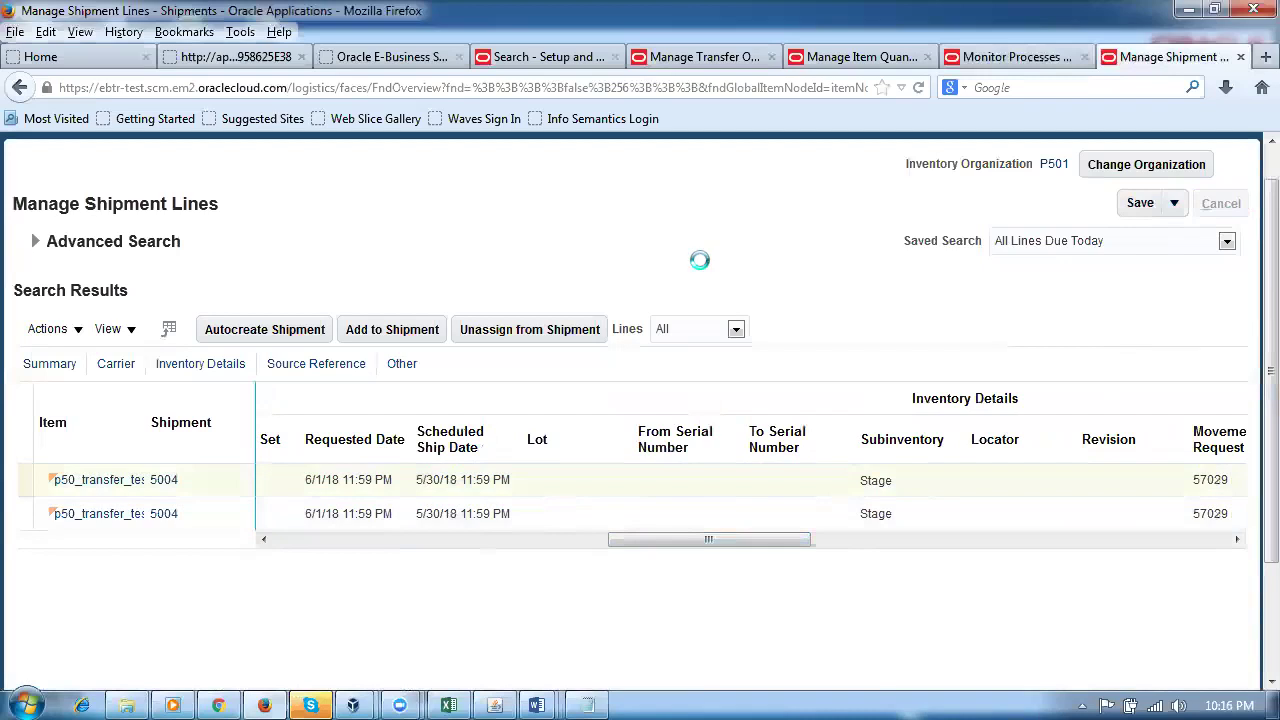
pyautogui.scroll(-6, 680, 346)
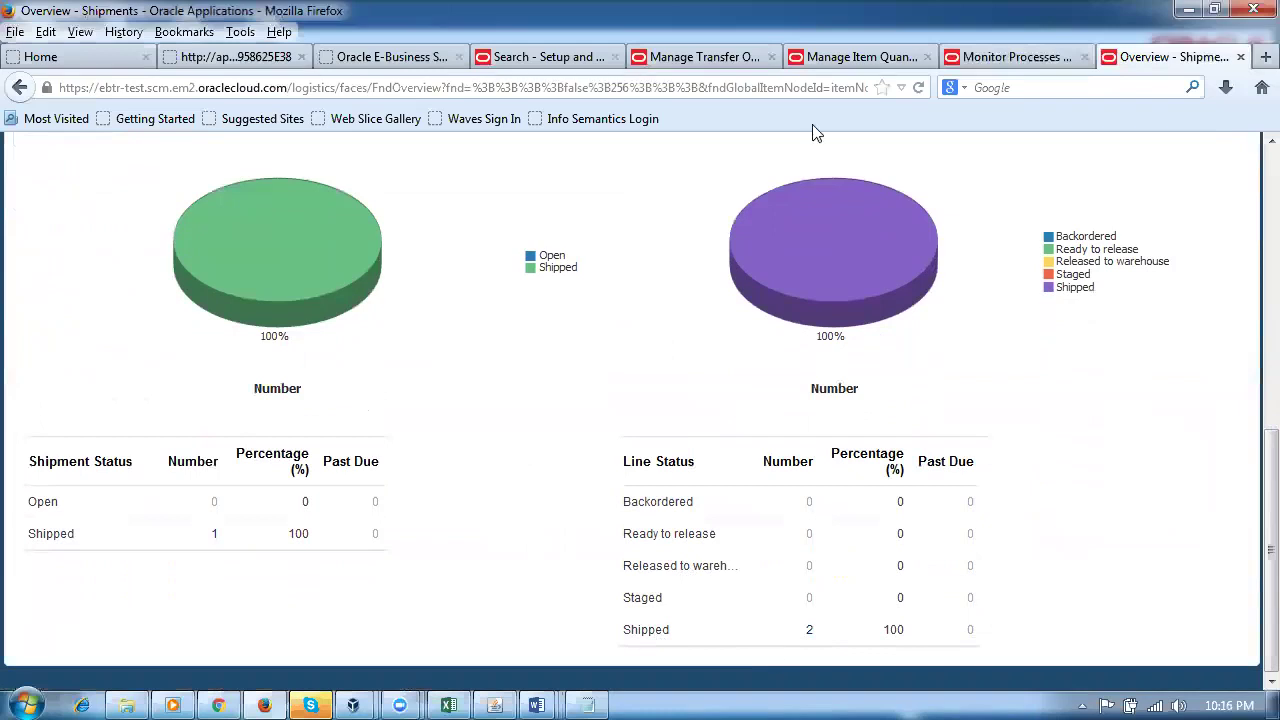
pyautogui.click(706, 60)
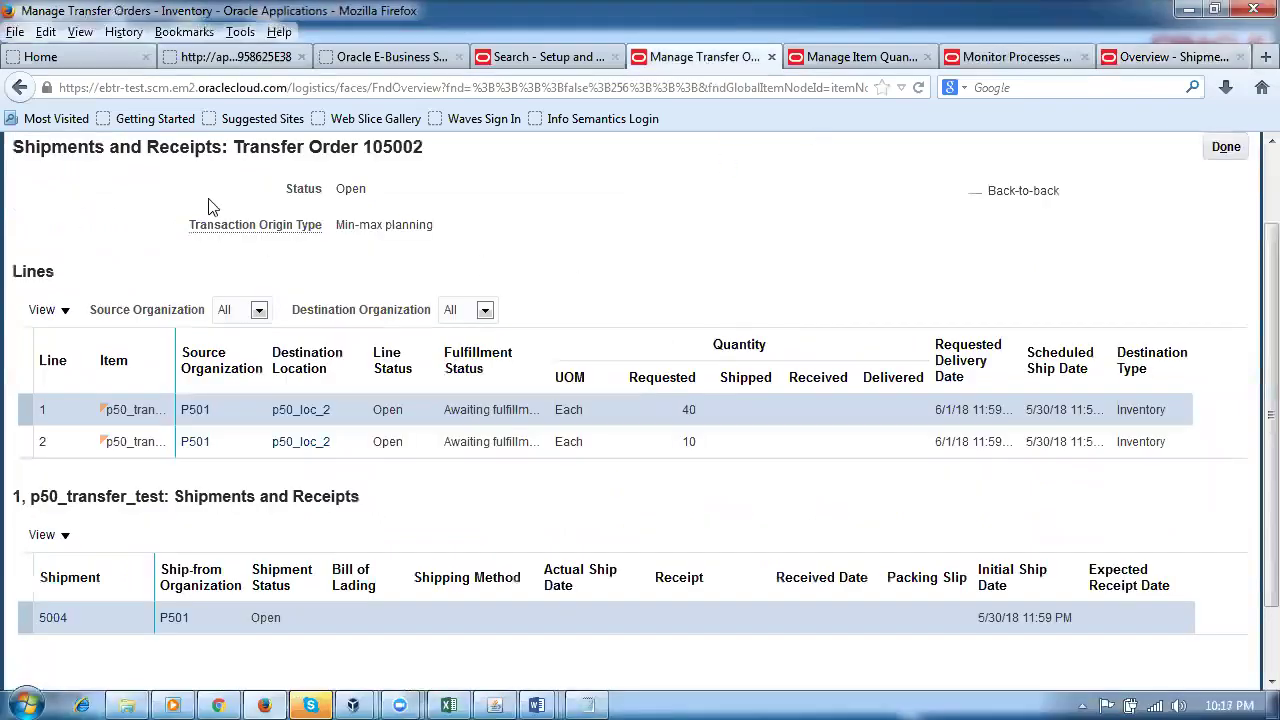
# Step: Refresh transfer order 105002 to confirm shipment 5004 is Closed with both lines shipped
pyautogui.scroll(2, 230, 280)
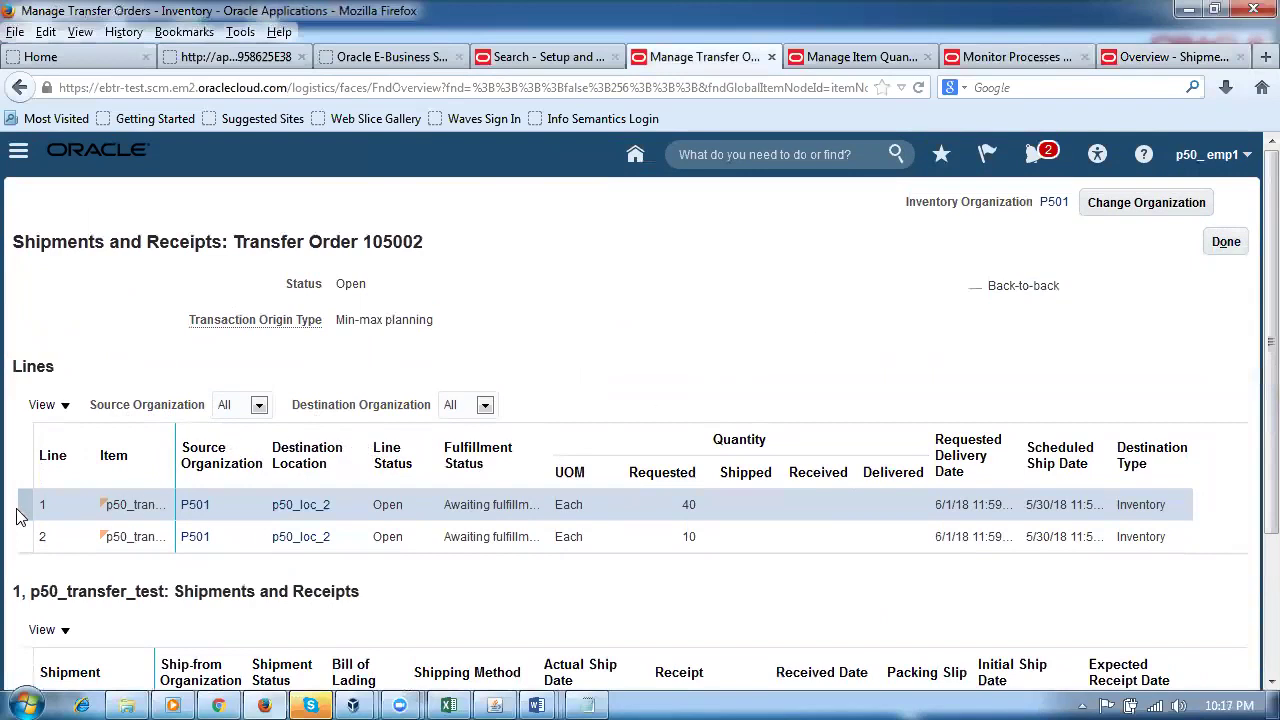
pyautogui.scroll(-3, 140, 536)
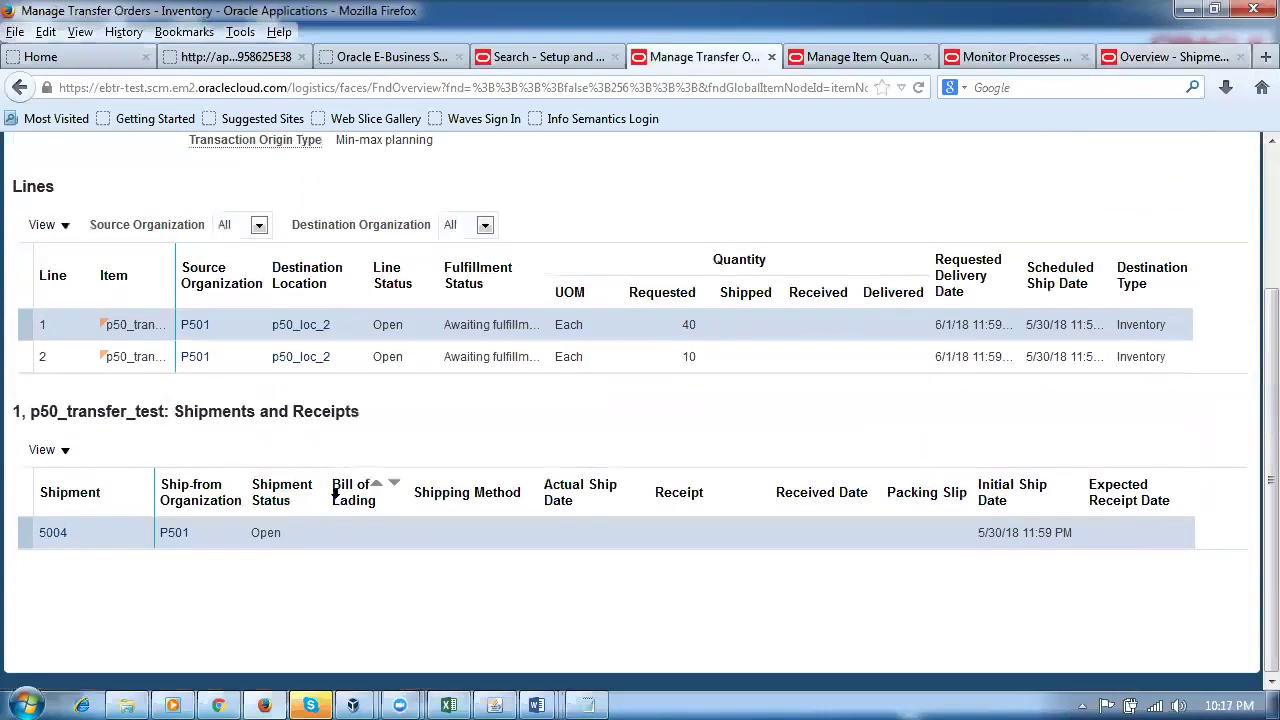
pyautogui.scroll(3, 608, 410)
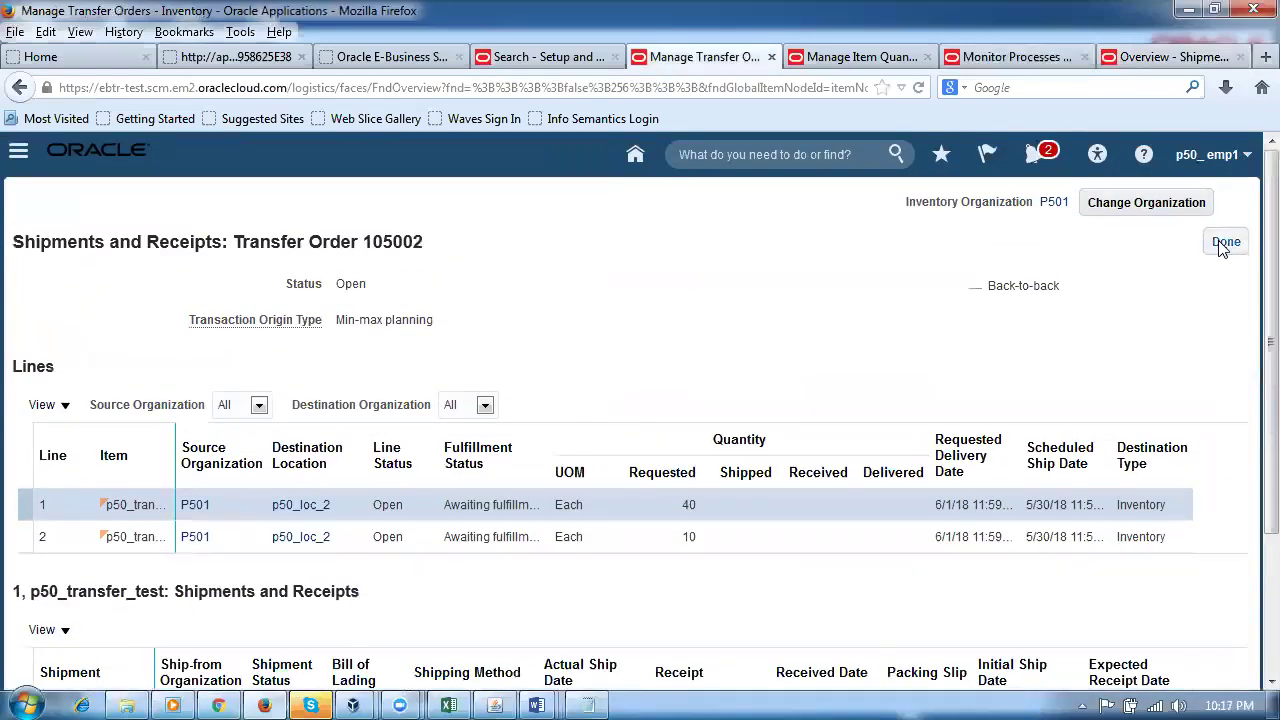
pyautogui.click(1224, 243)
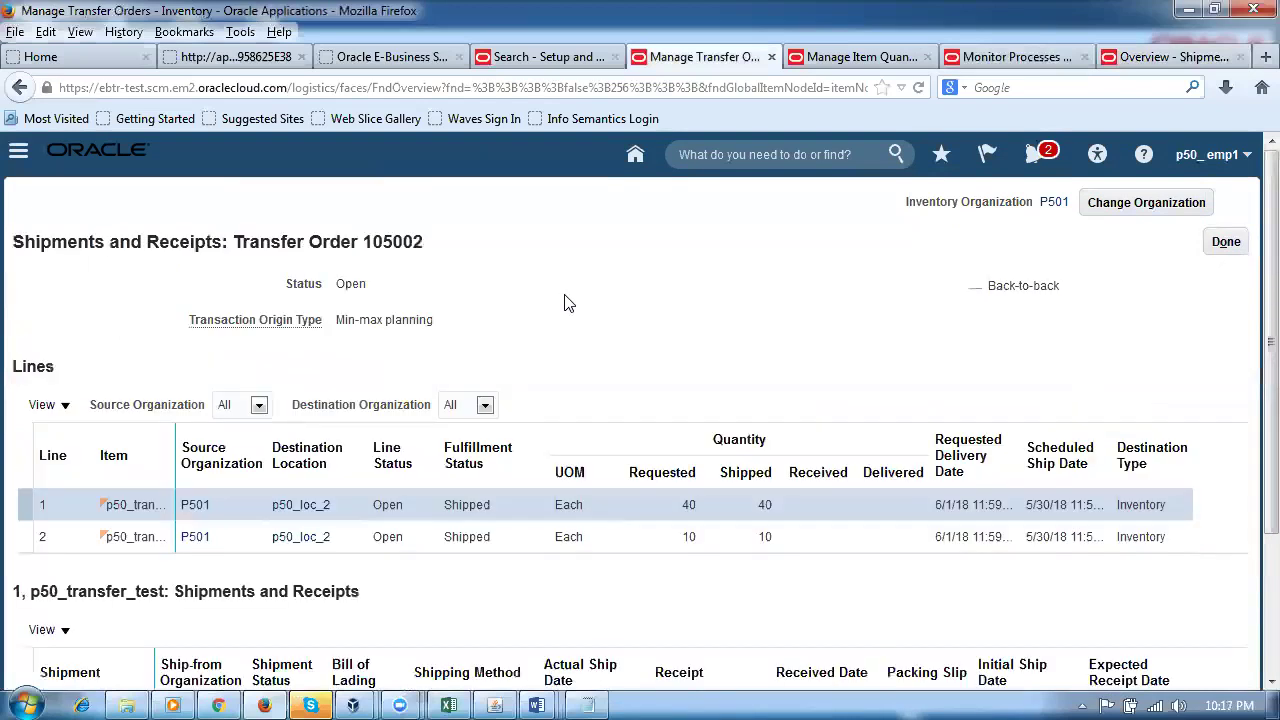
pyautogui.scroll(-3, 565, 302)
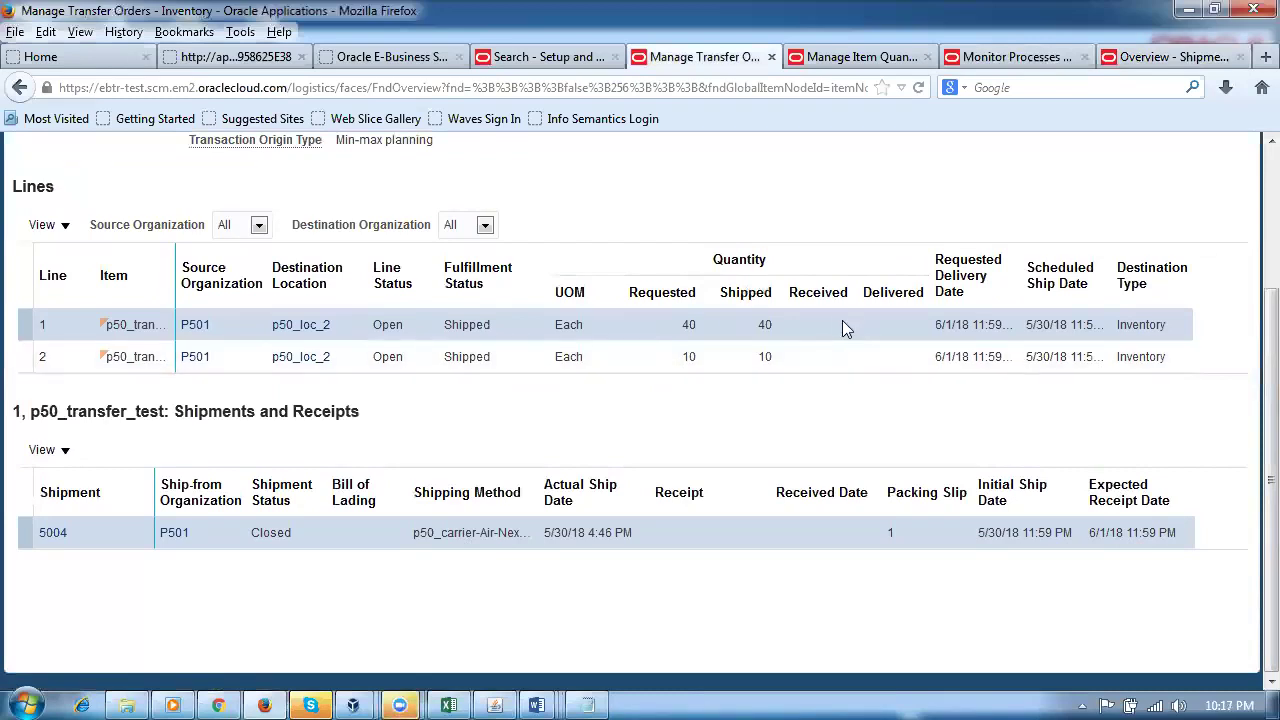
pyautogui.click(1262, 57)
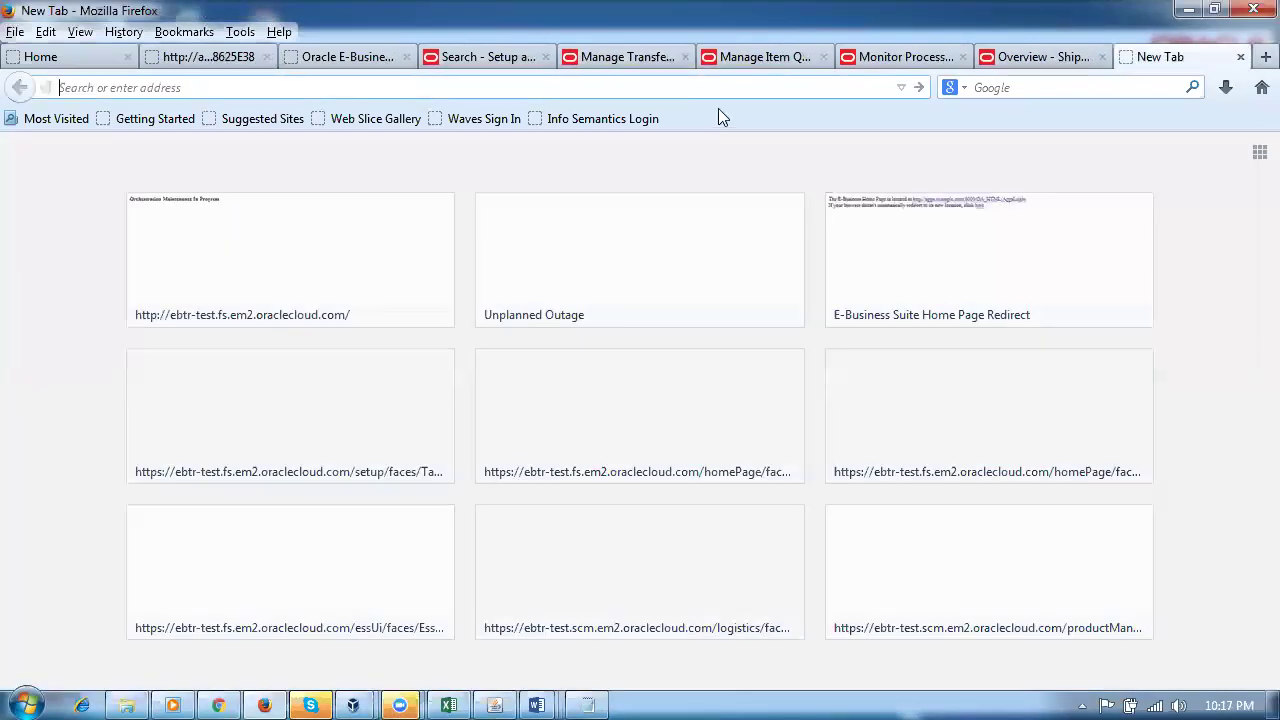
# Step: Load Oracle Cloud in the new tab and go to Warehouse Operations > Inventory item quantities
pyautogui.write('e')
pyautogui.press('Return')
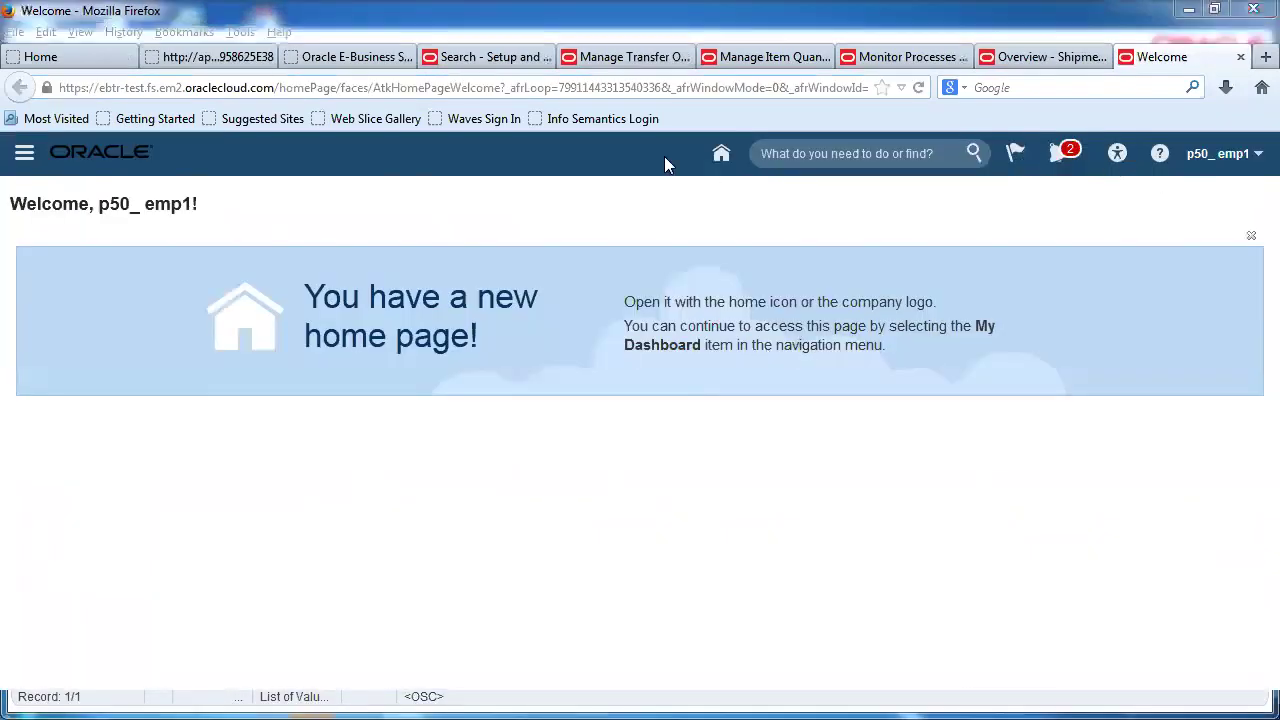
pyautogui.click(722, 153)
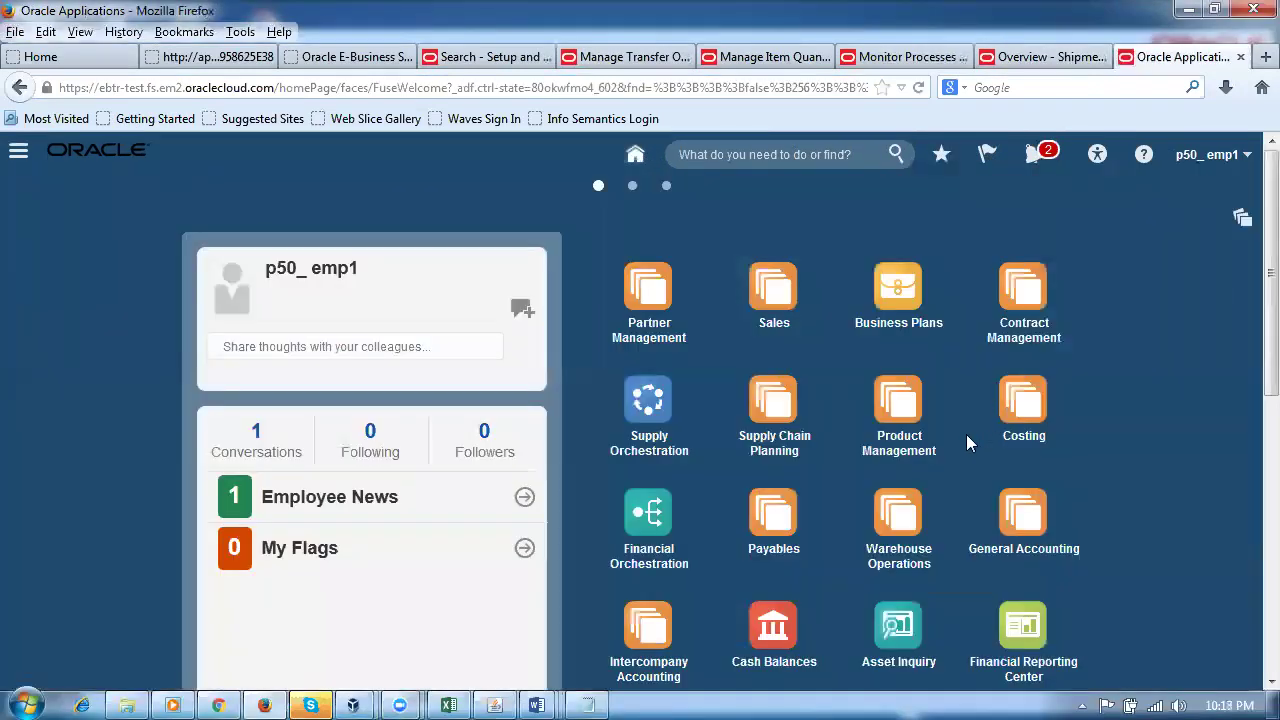
pyautogui.click(897, 520)
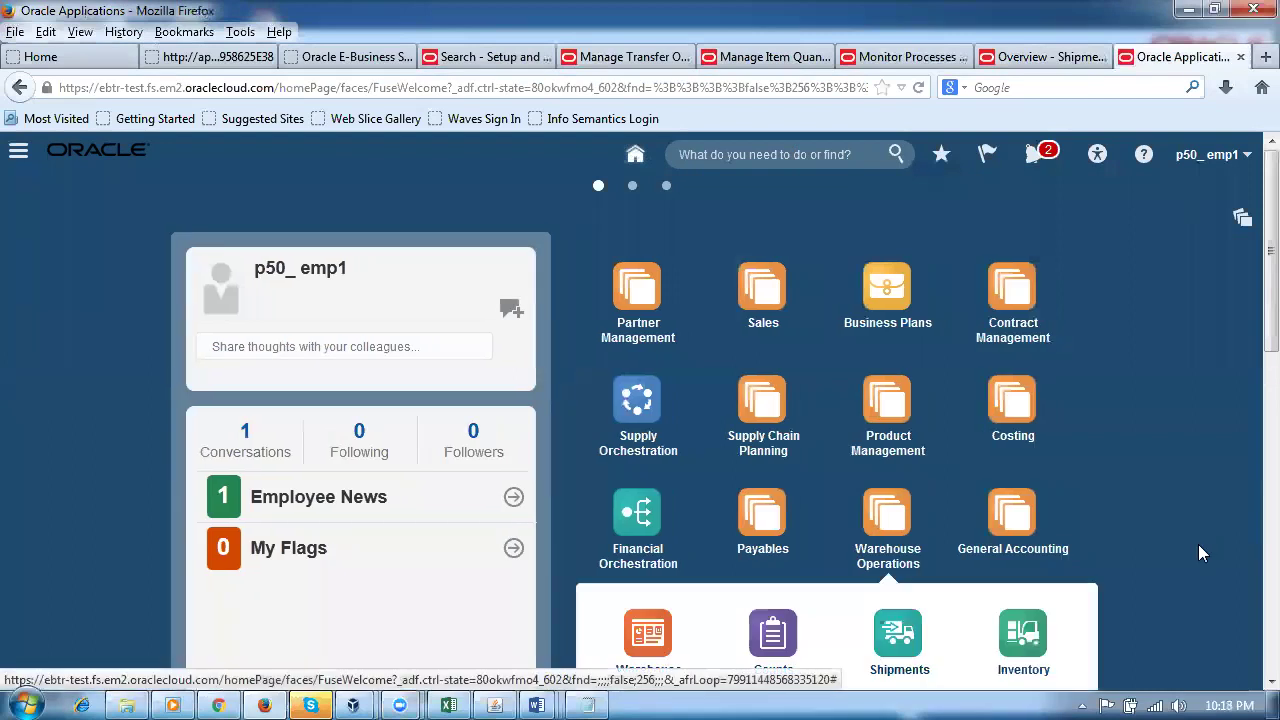
pyautogui.click(1045, 537)
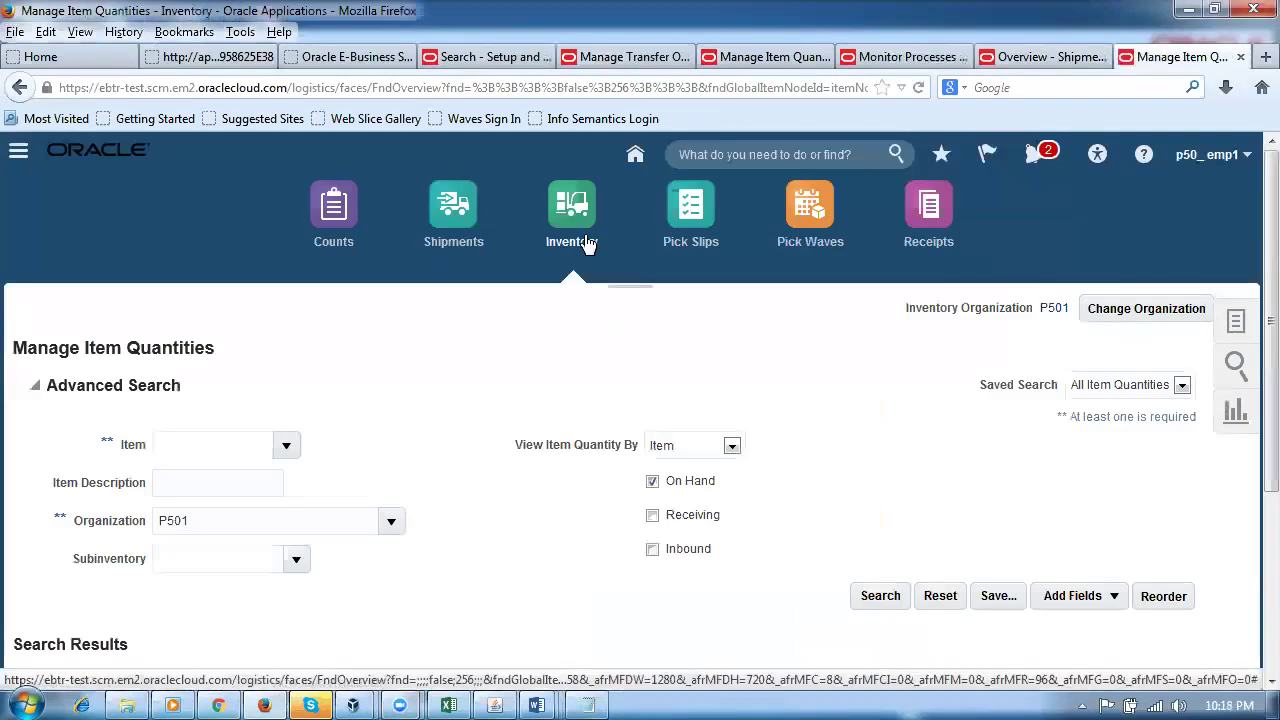
# Step: Change the inventory organization from P501 to P502
pyautogui.click(1136, 308)
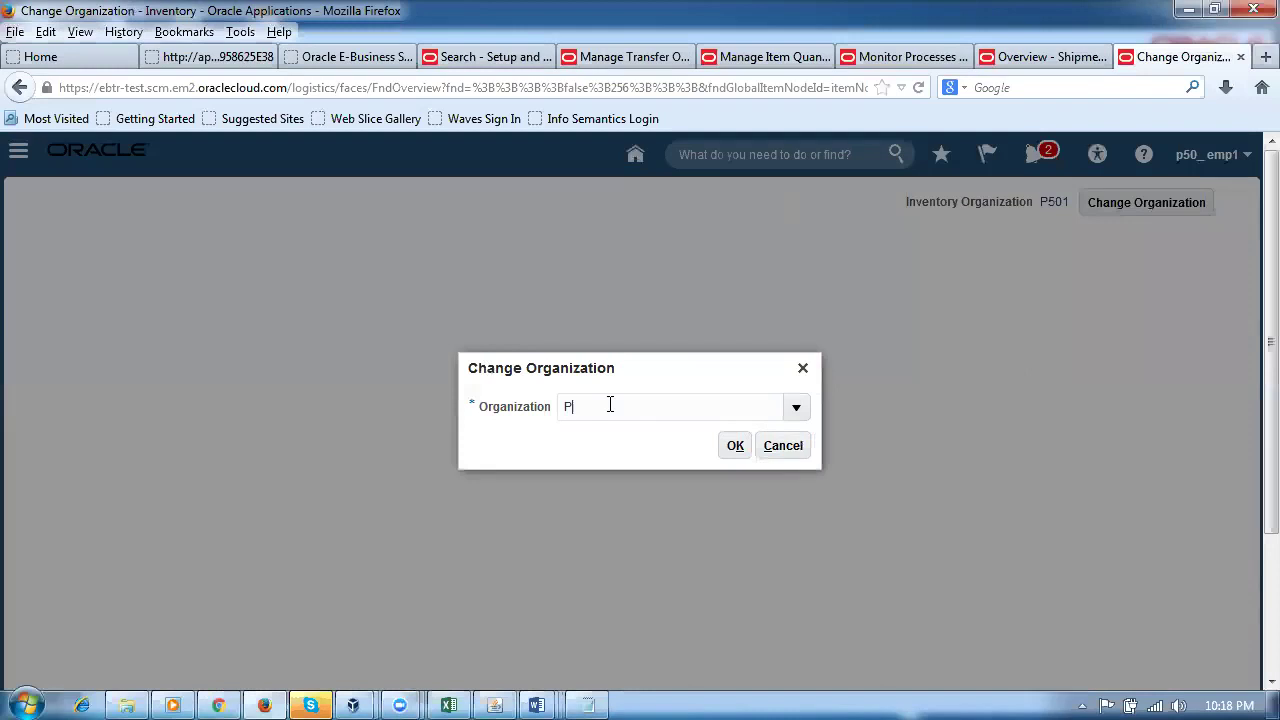
pyautogui.click(735, 446)
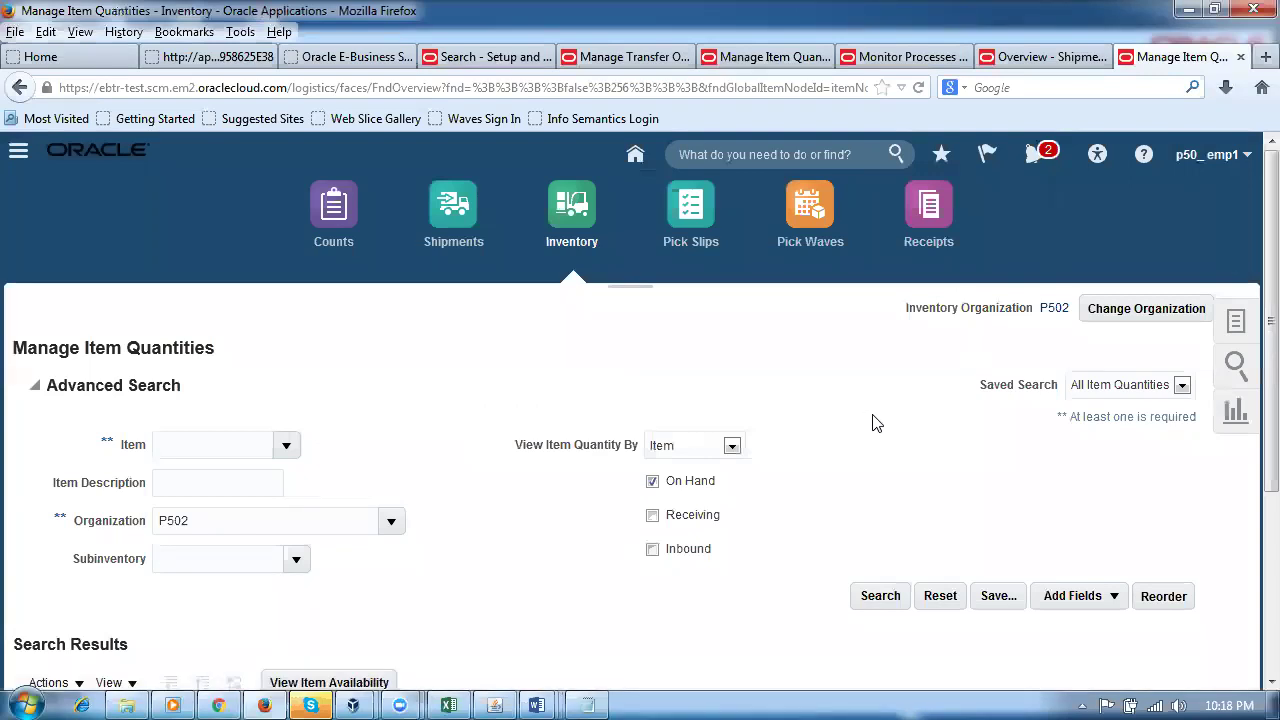
pyautogui.scroll(-4, 872, 423)
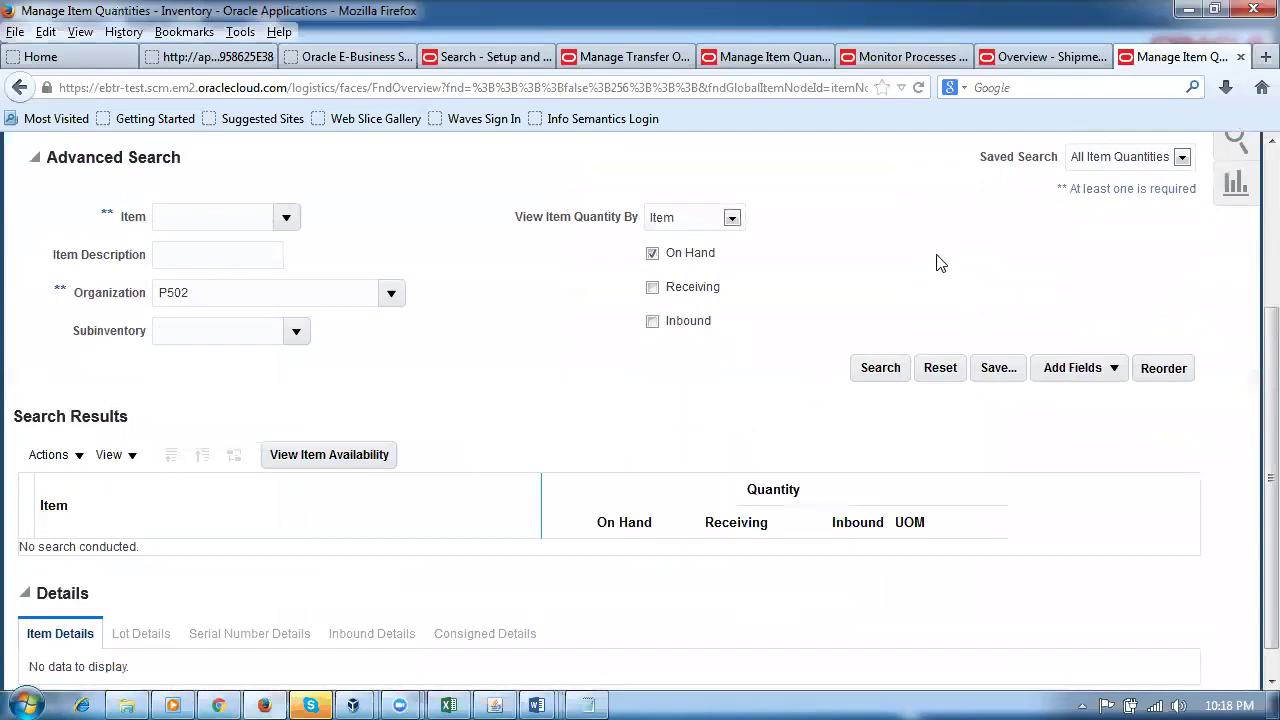
pyautogui.scroll(4, 837, 292)
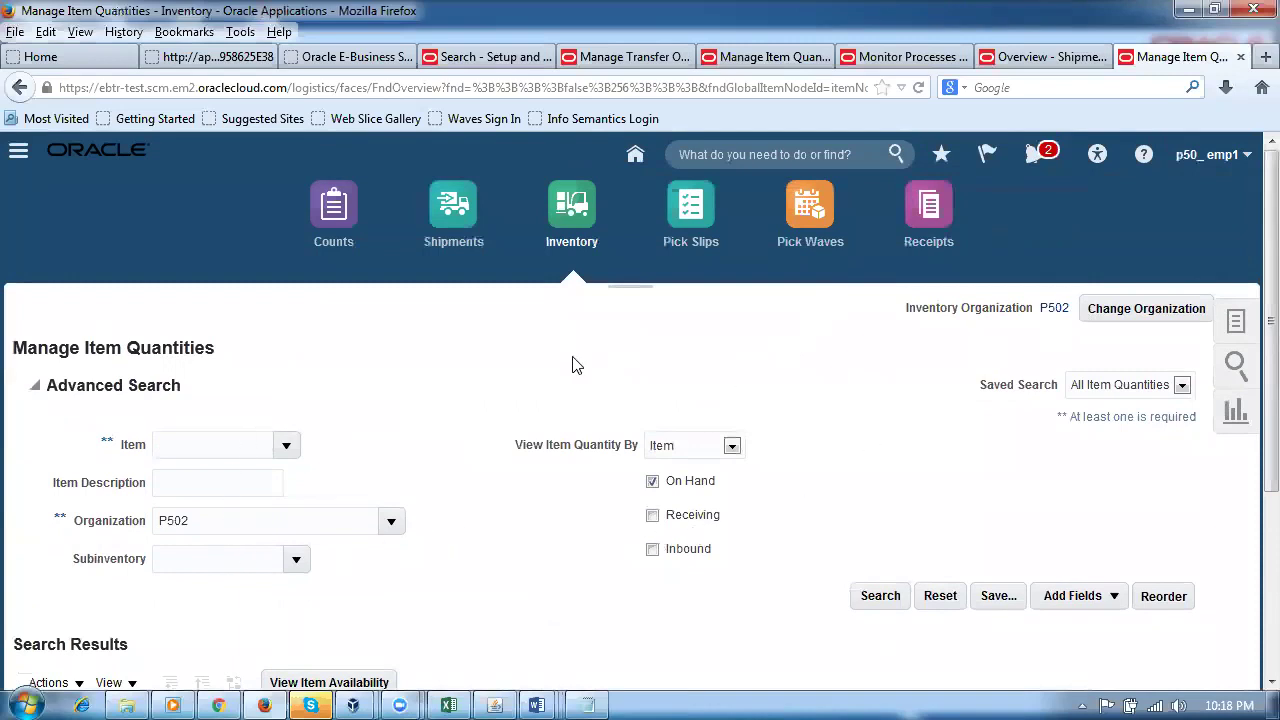
pyautogui.click(935, 213)
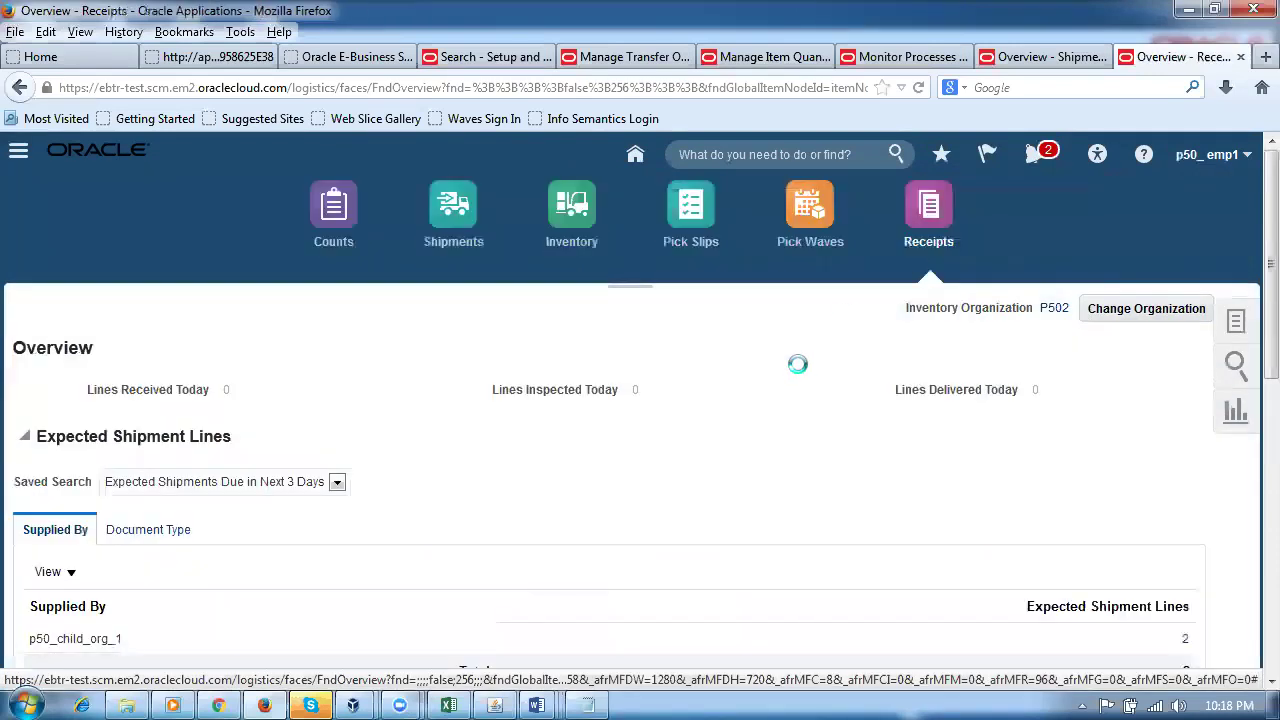
# Step: Find transfer order 105002's expected shipment lines without a due-date limit and select both
pyautogui.scroll(-3, 800, 360)
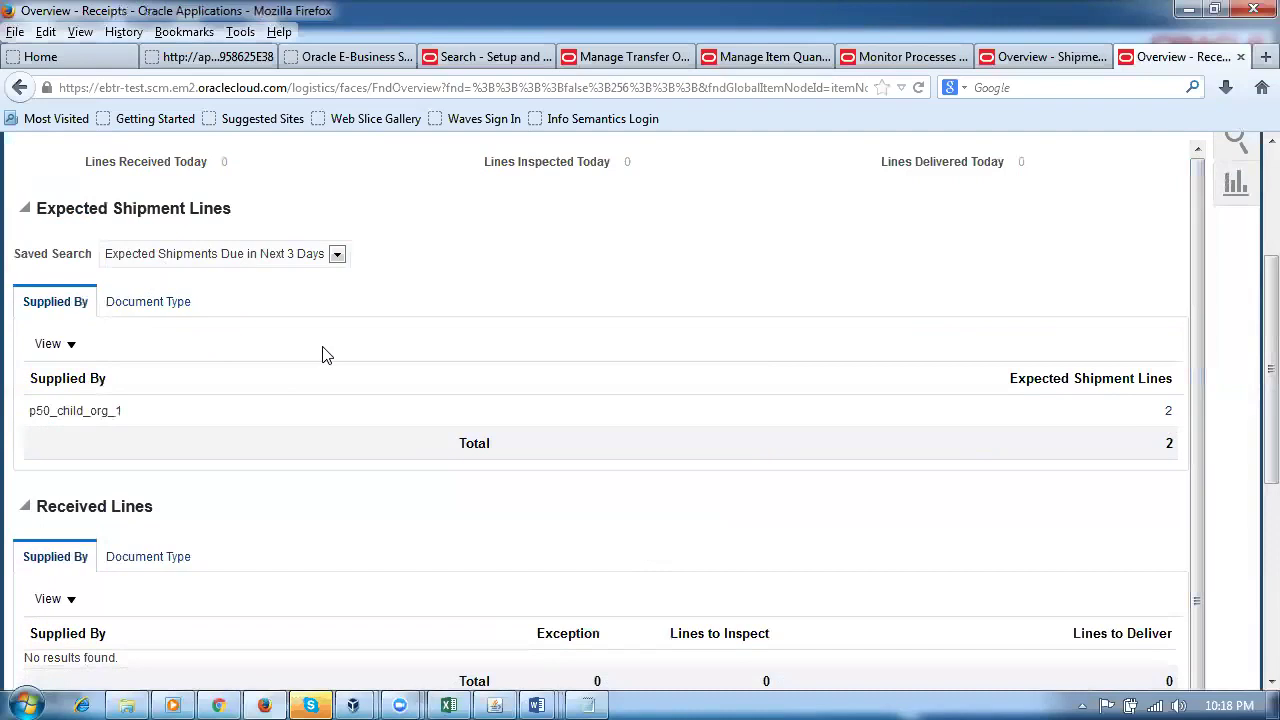
pyautogui.scroll(4, 293, 390)
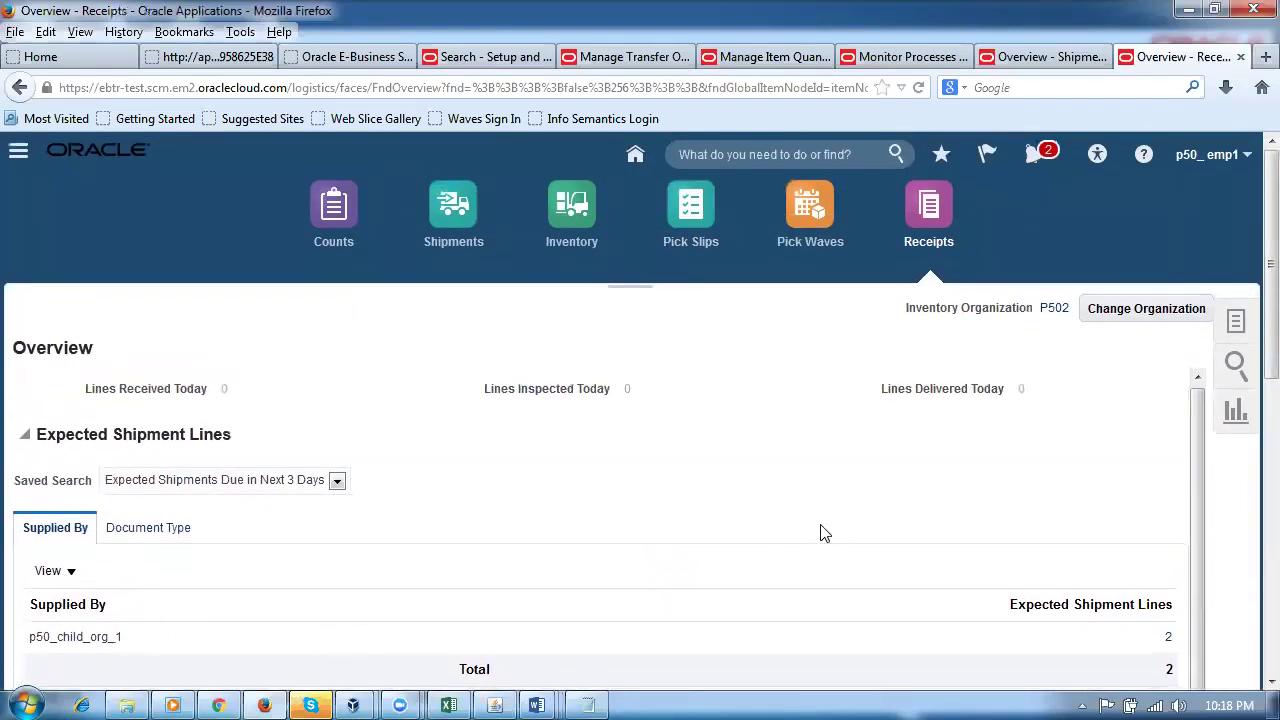
pyautogui.click(1237, 322)
pyautogui.click(1166, 333)
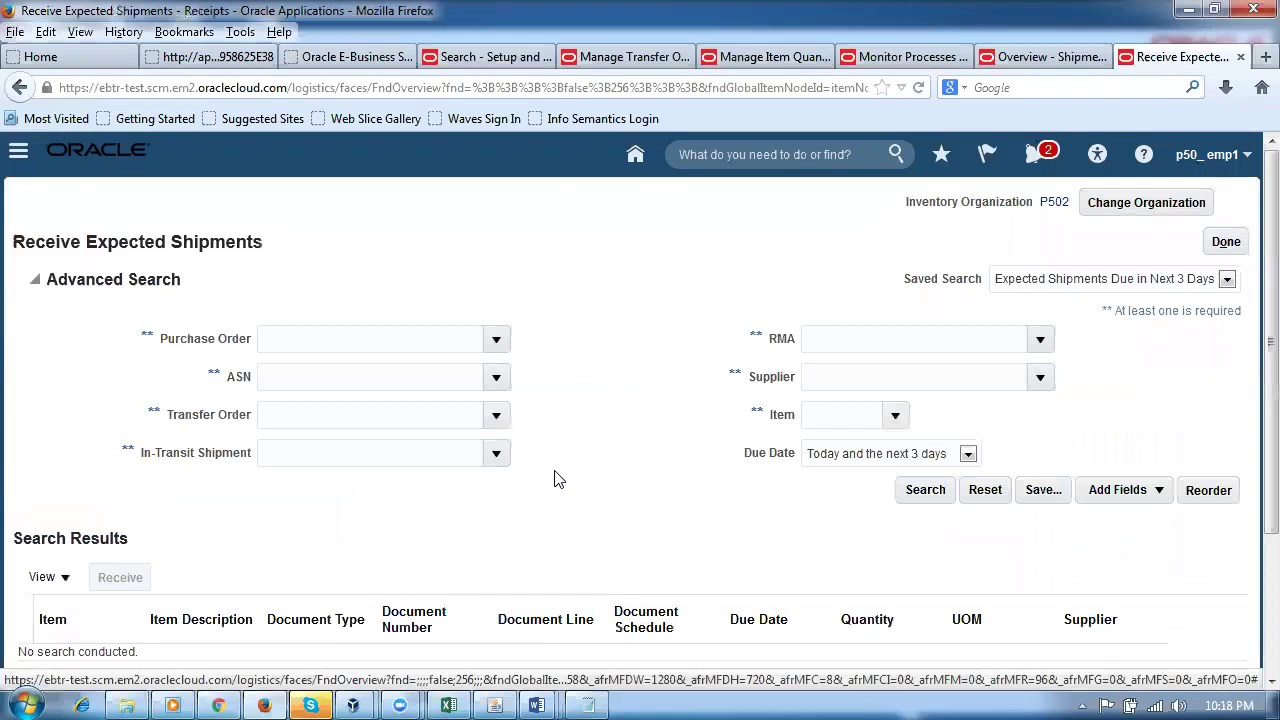
pyautogui.write('105002')
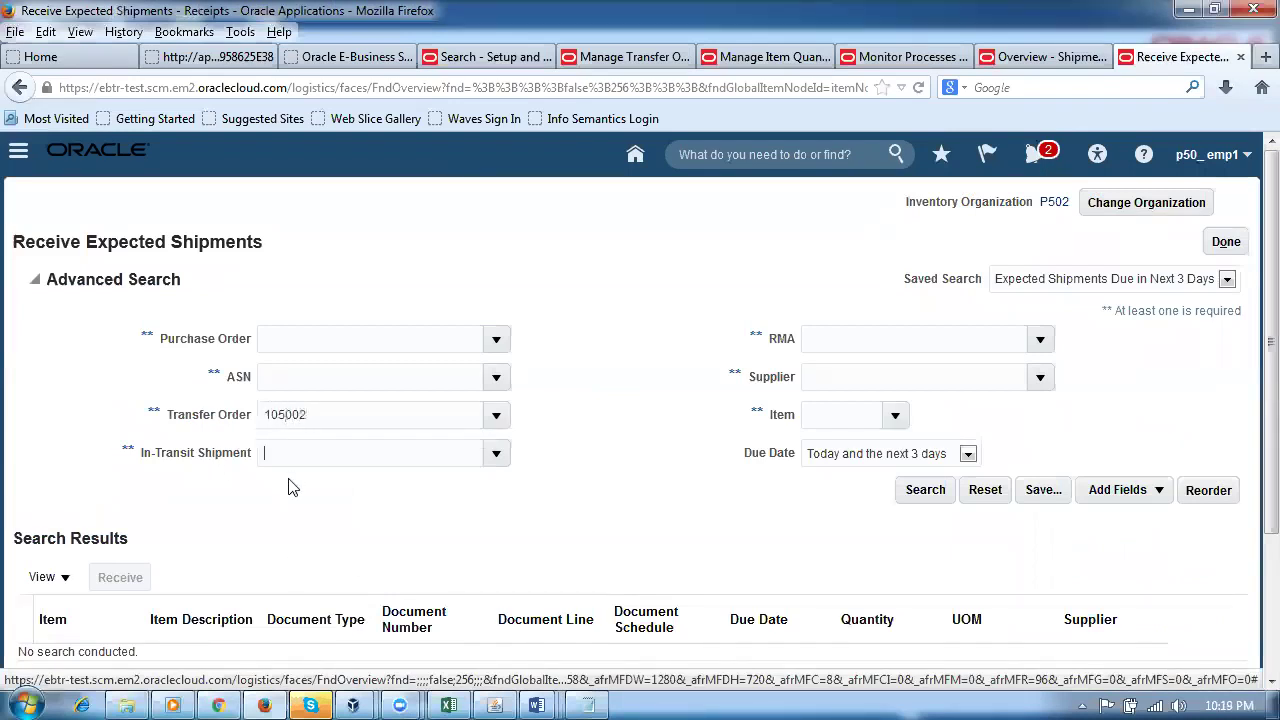
pyautogui.click(897, 462)
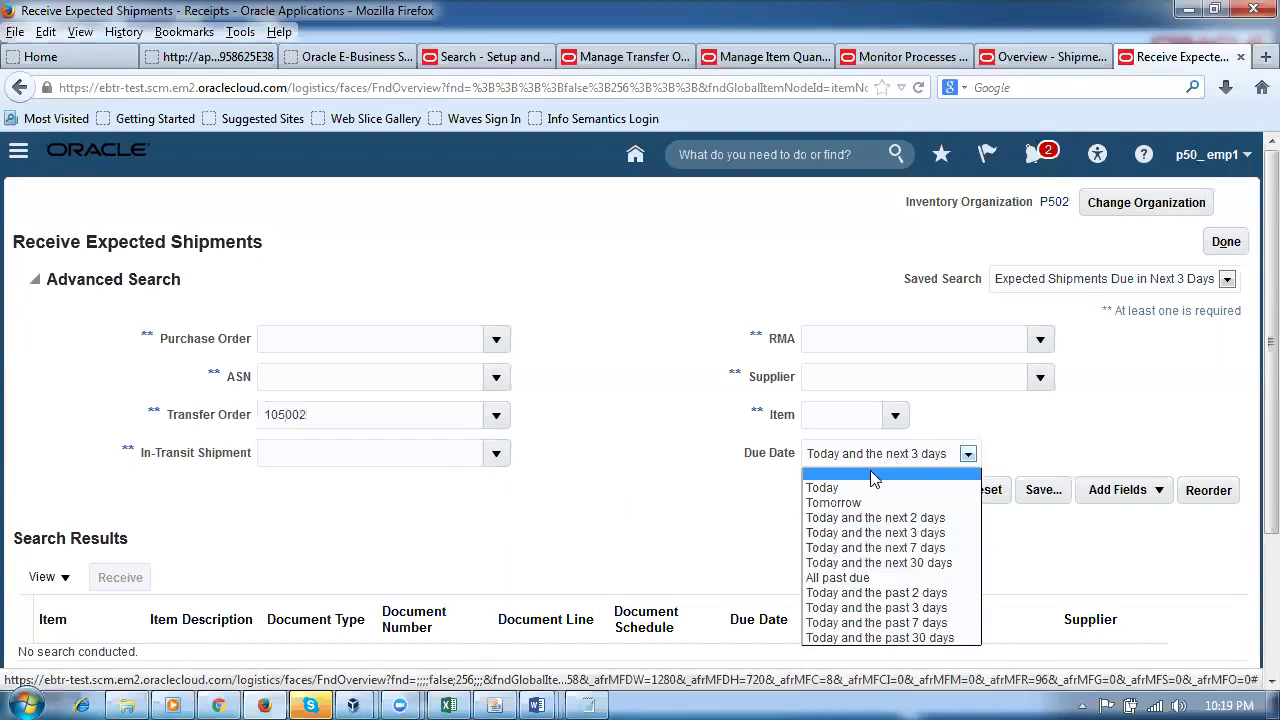
pyautogui.click(873, 480)
pyautogui.click(918, 492)
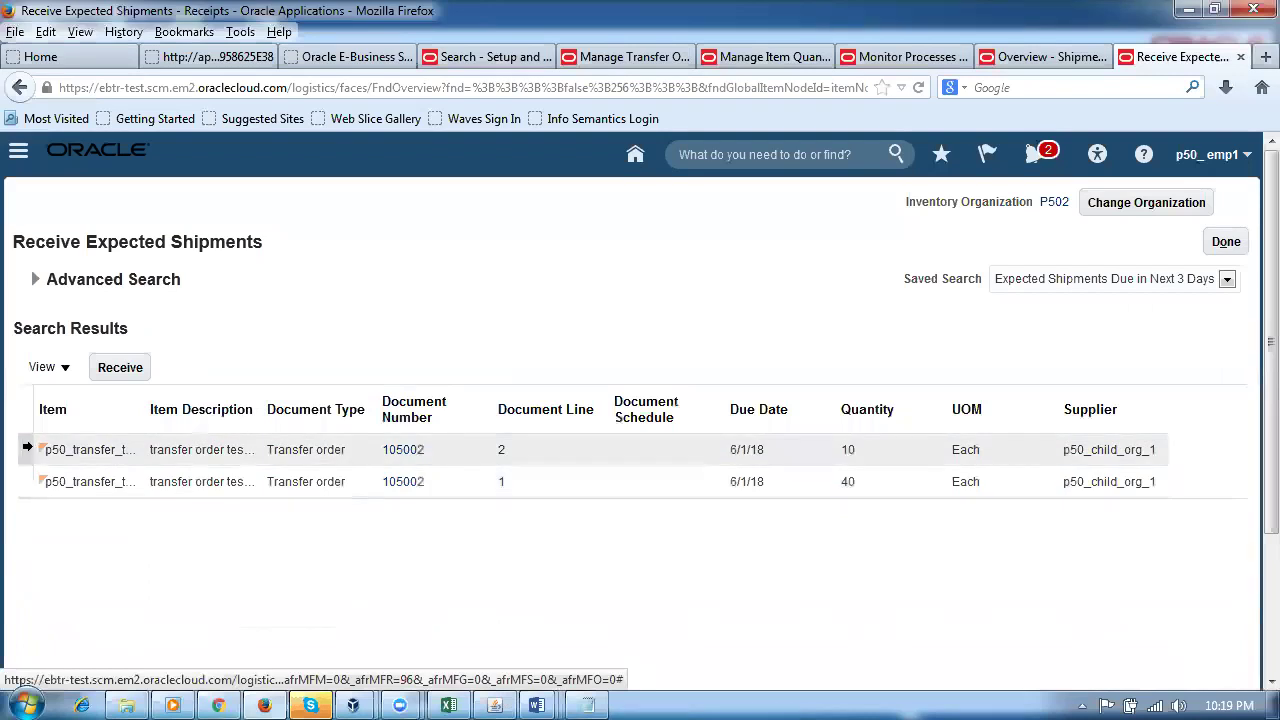
pyautogui.click(26, 450)
pyautogui.keyDown('ctrl'); pyautogui.click(27, 483); pyautogui.keyUp('ctrl')
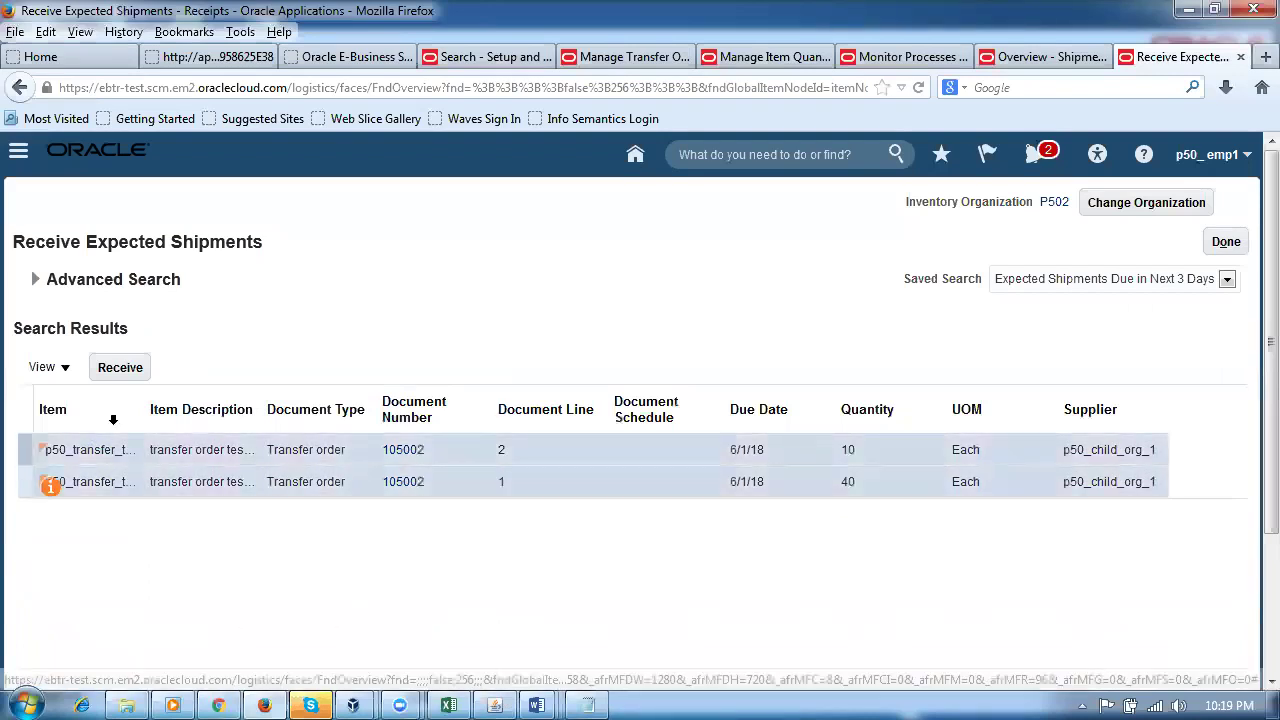
# Step: Receive both lines with quantities 10 and 40 and create the receipt
pyautogui.click(120, 368)
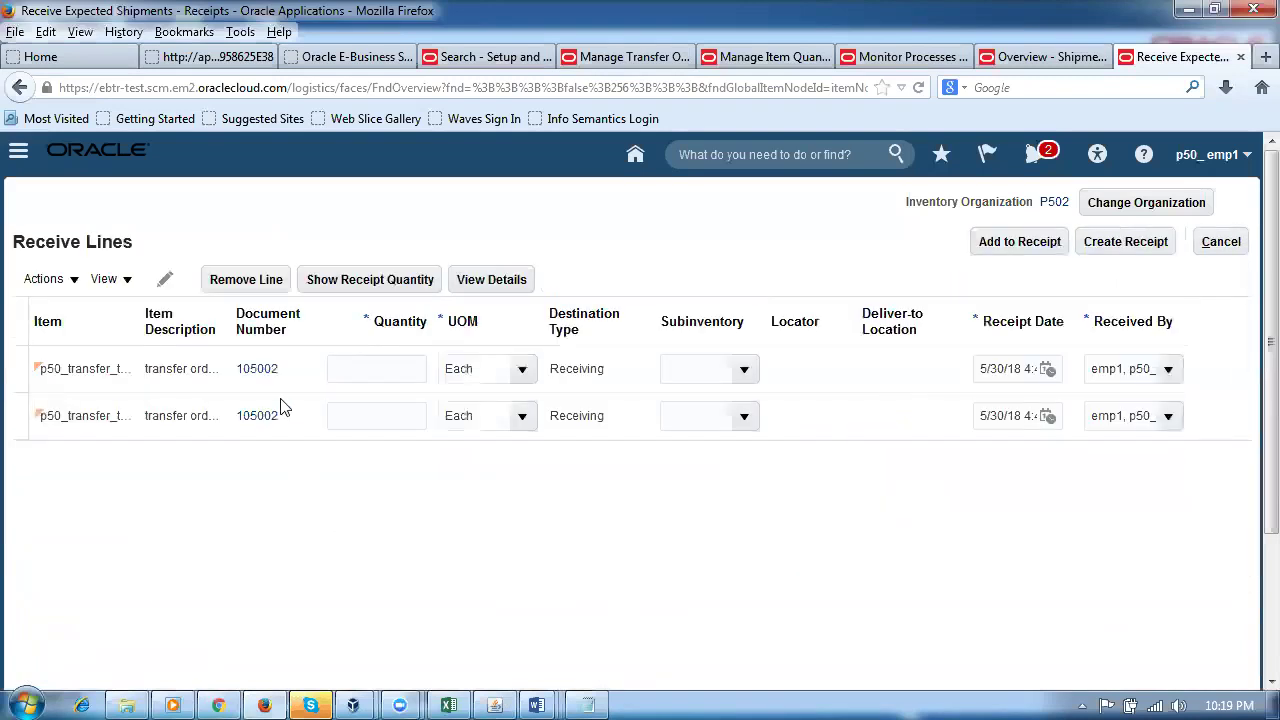
pyautogui.click(393, 284)
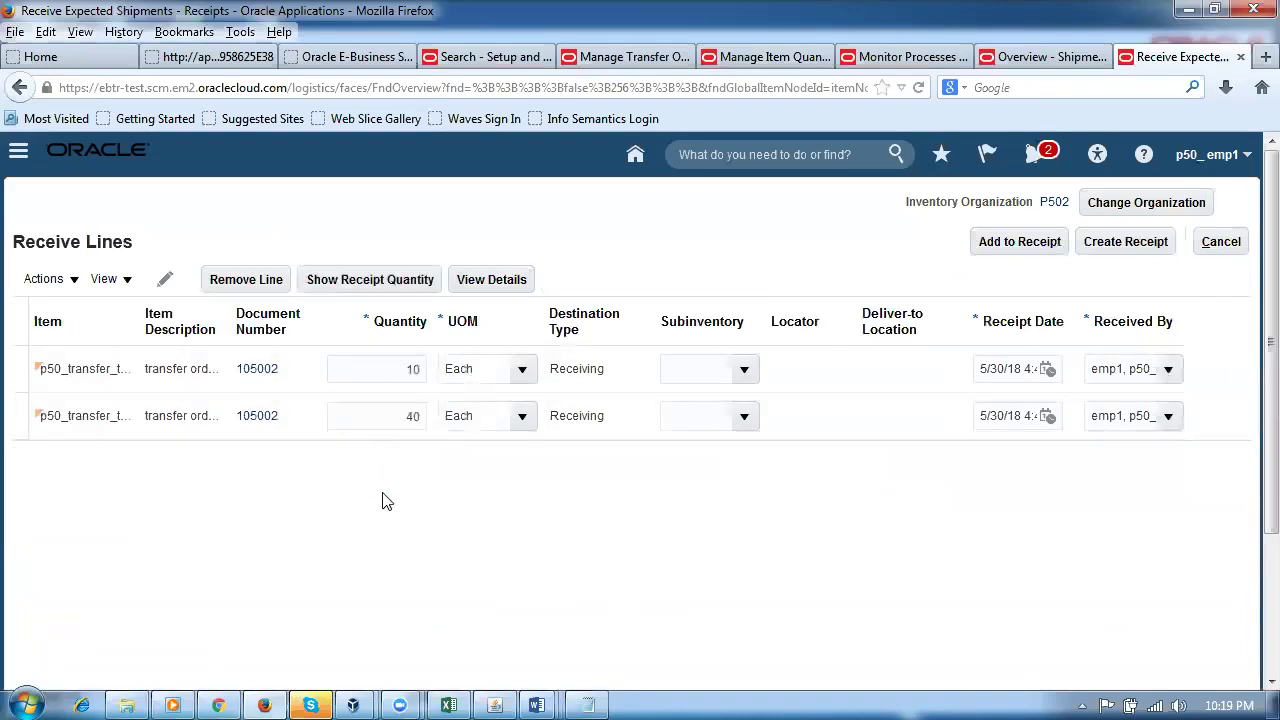
pyautogui.click(752, 370)
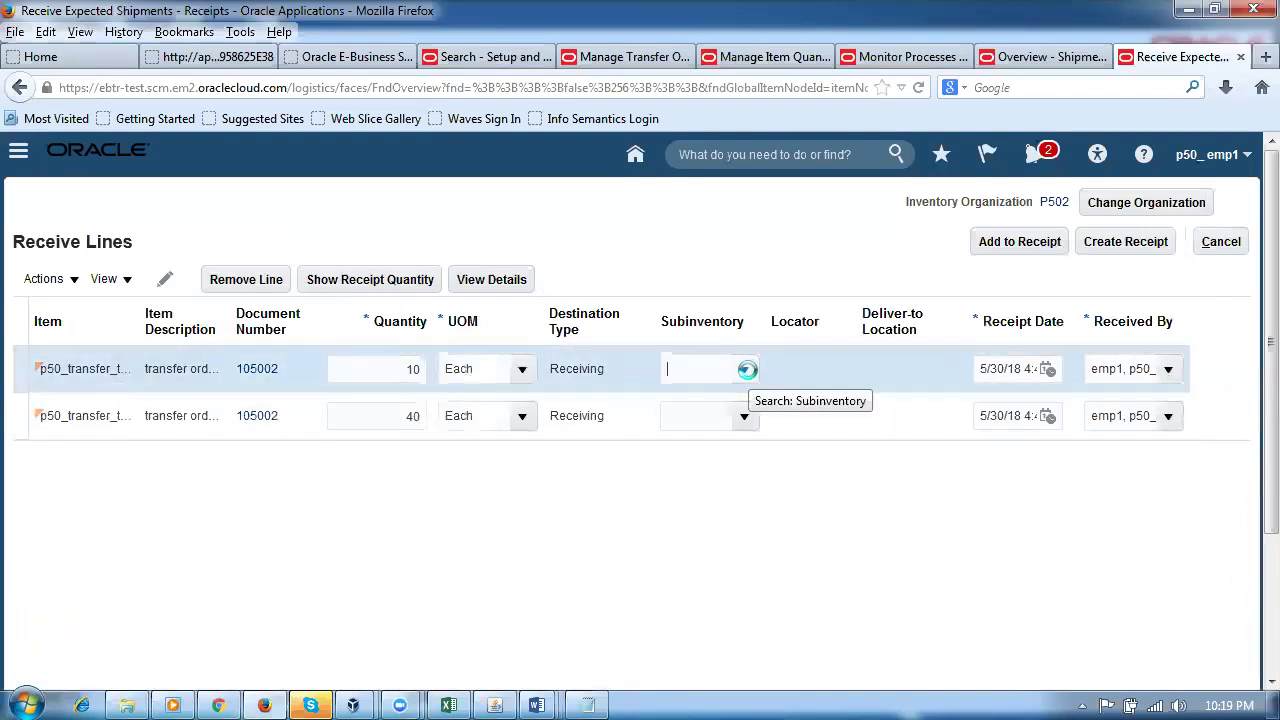
pyautogui.click(1252, 380)
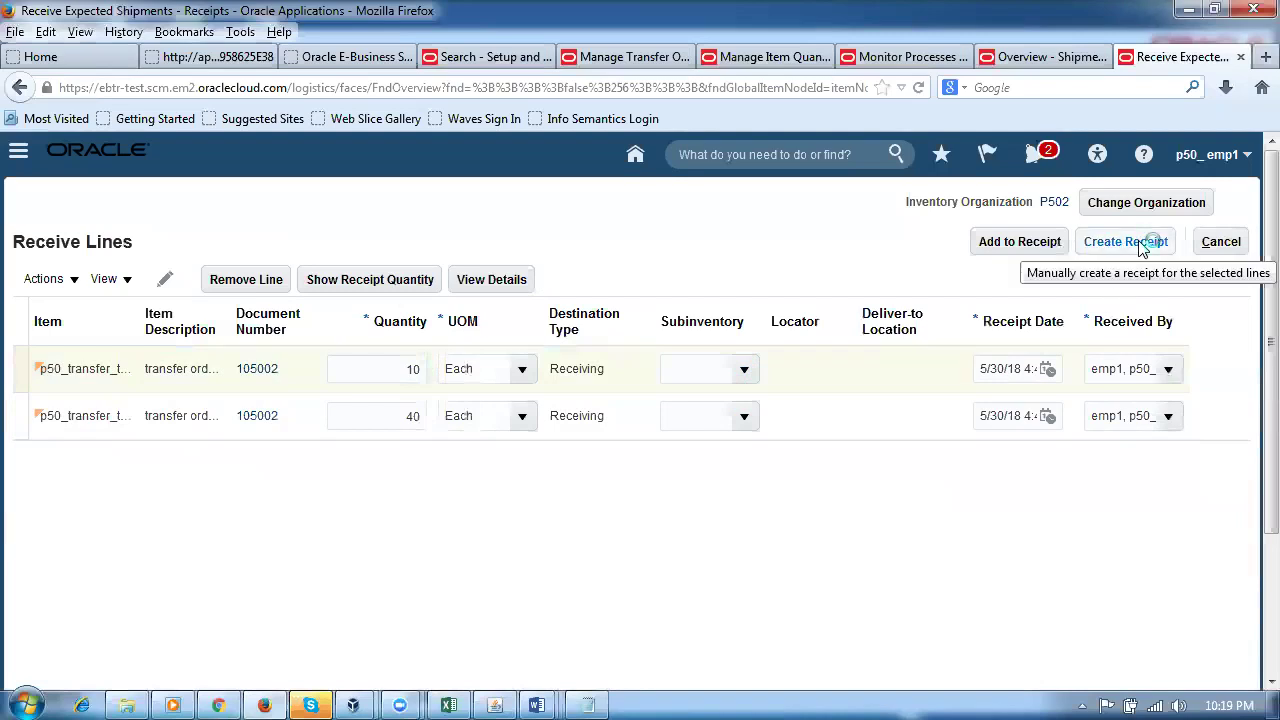
pyautogui.click(15, 369)
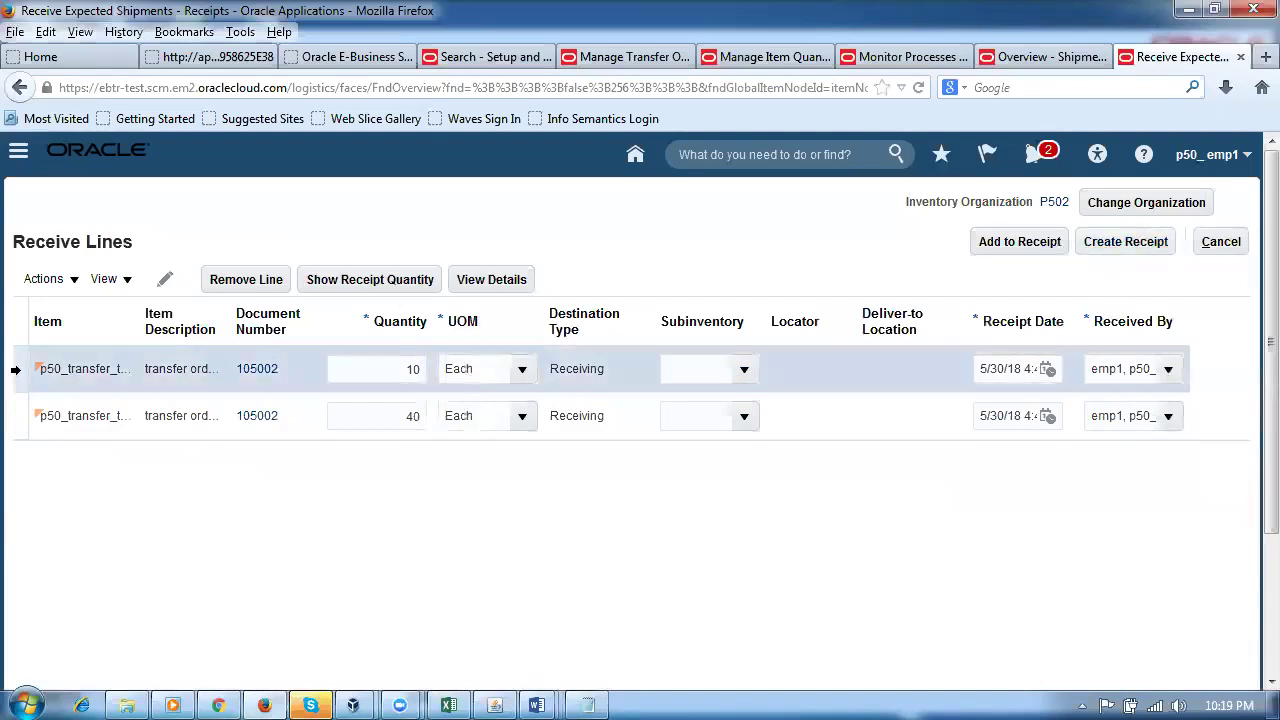
pyautogui.keyDown('shift'); pyautogui.click(15, 415); pyautogui.keyUp('shift')
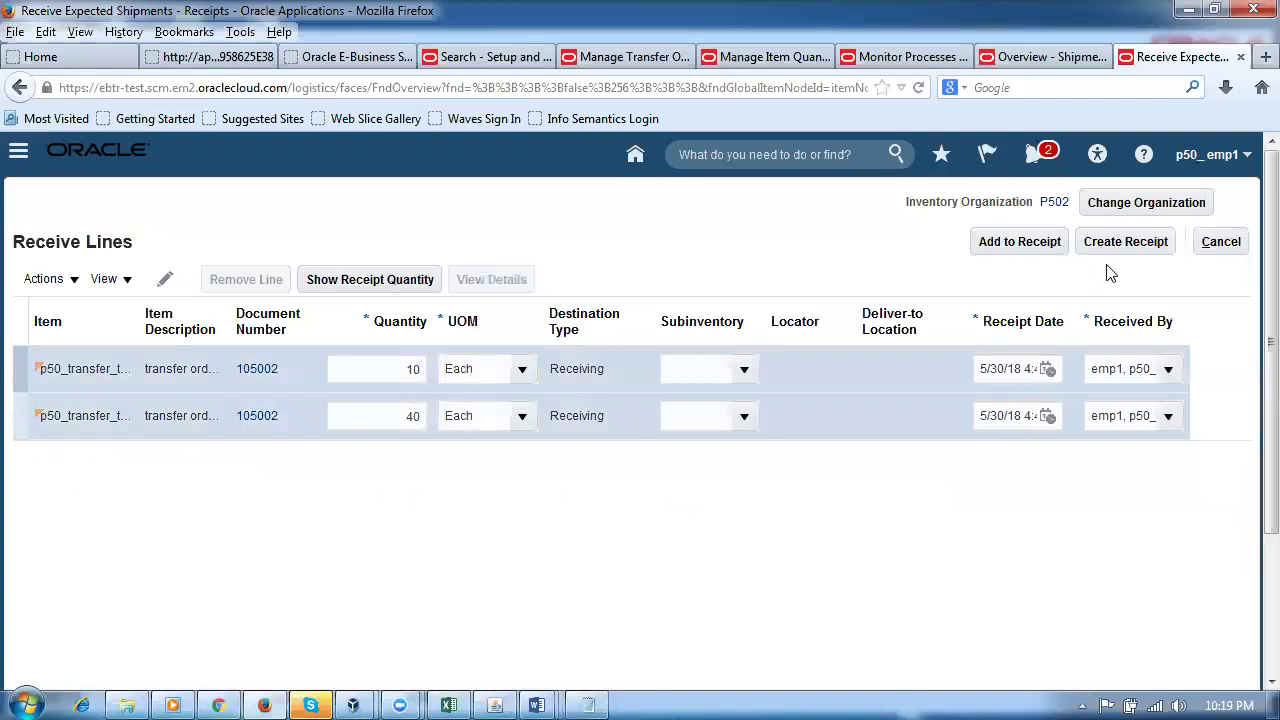
pyautogui.click(1123, 245)
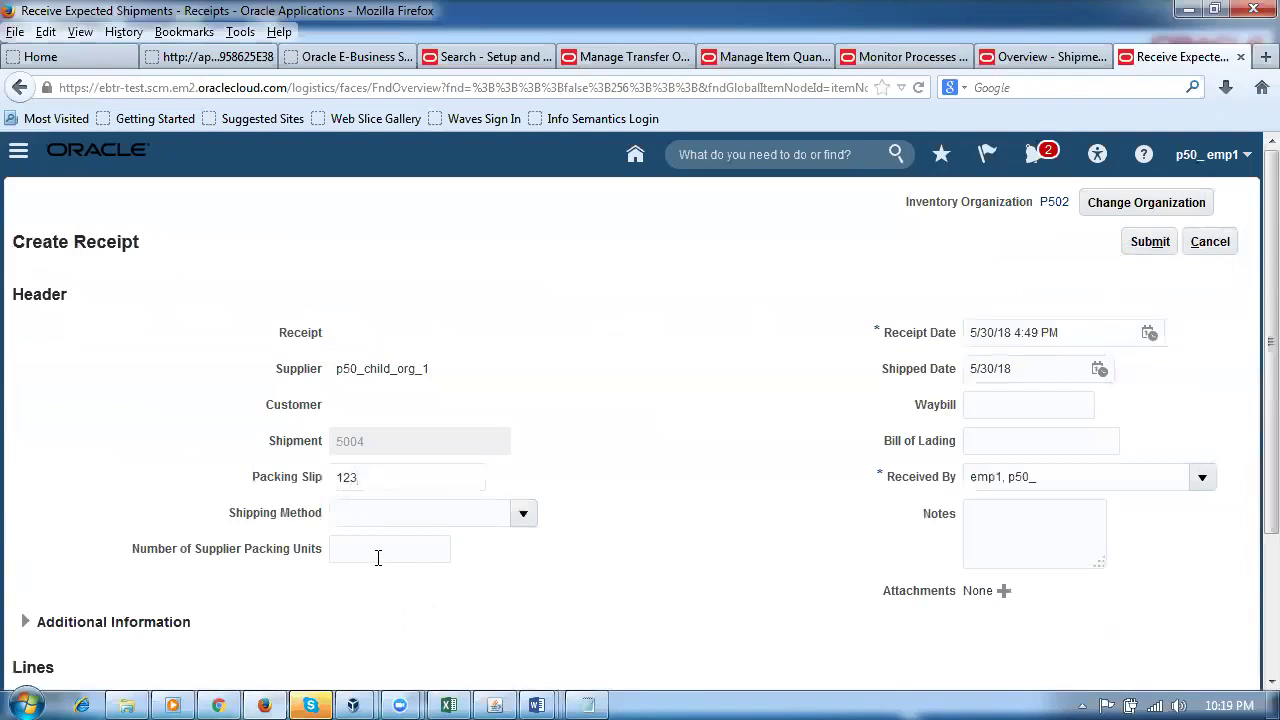
# Step: Enter 4 packing units, waybill 456 and bill of lading 443, then submit receipt 1002
pyautogui.write('4')
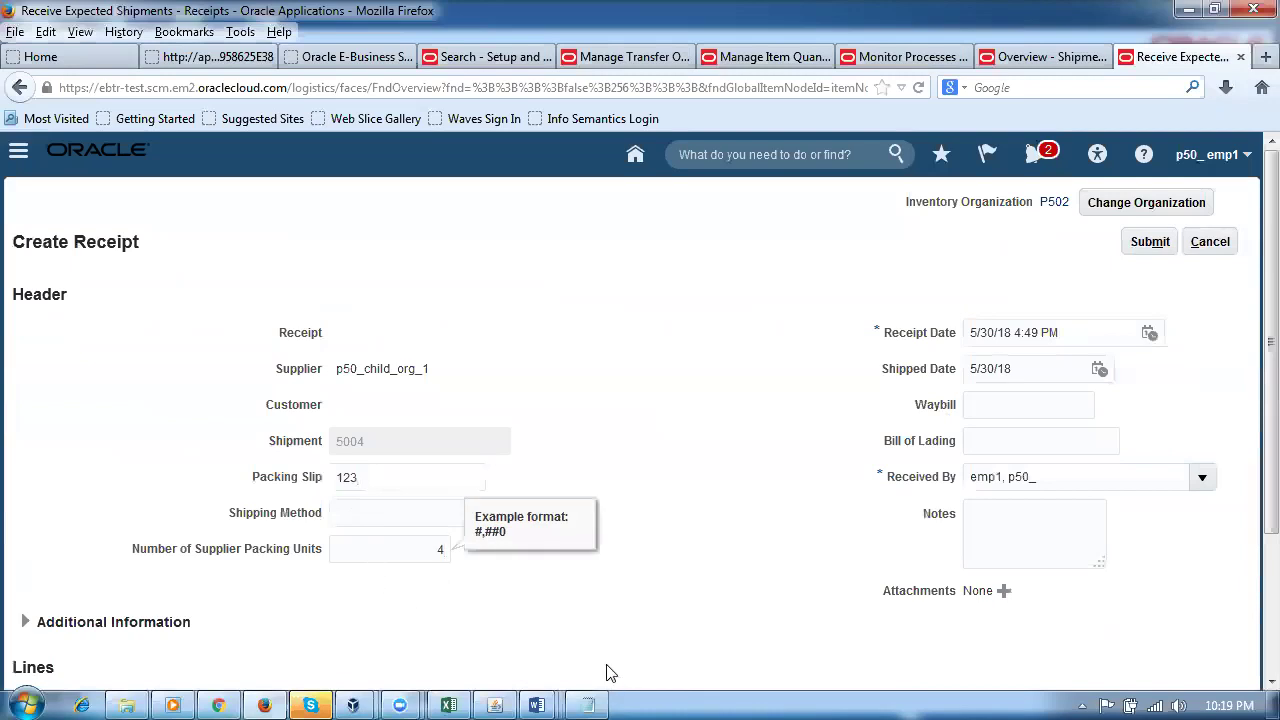
pyautogui.click(615, 662)
pyautogui.write('456')
pyautogui.click(986, 441)
pyautogui.write('443')
pyautogui.write('xdgdzsr')
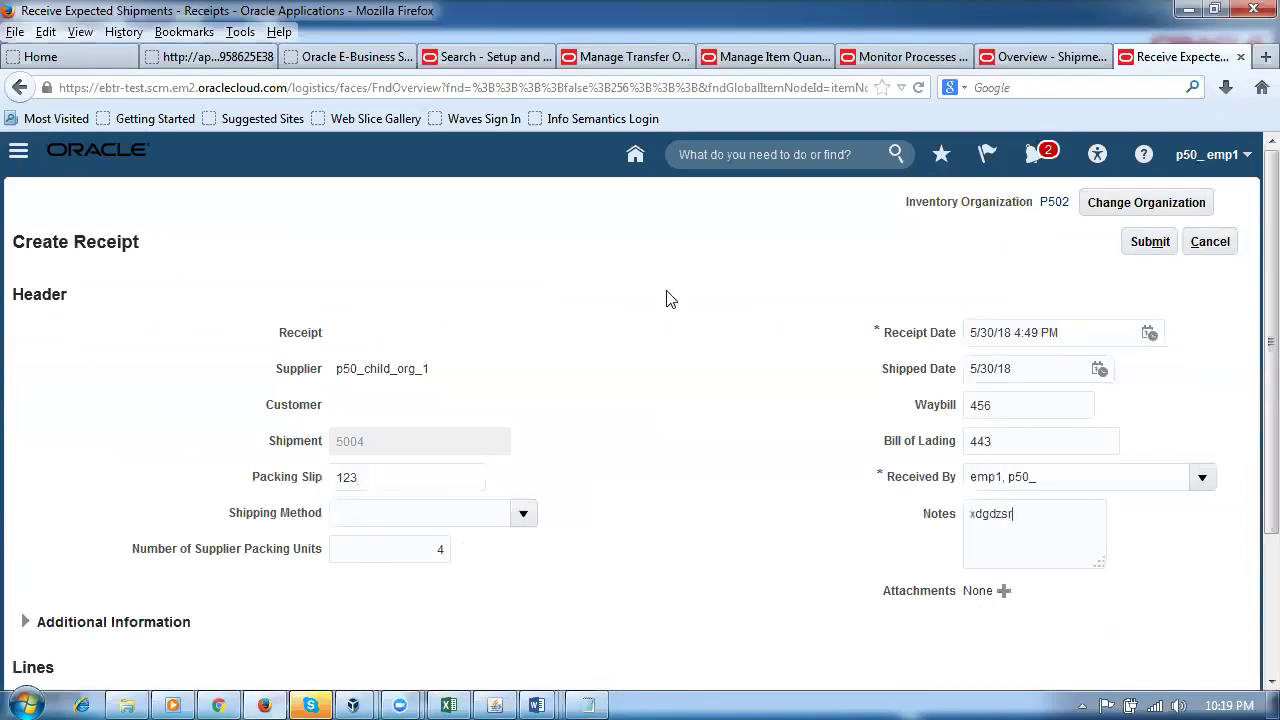
pyautogui.click(1155, 247)
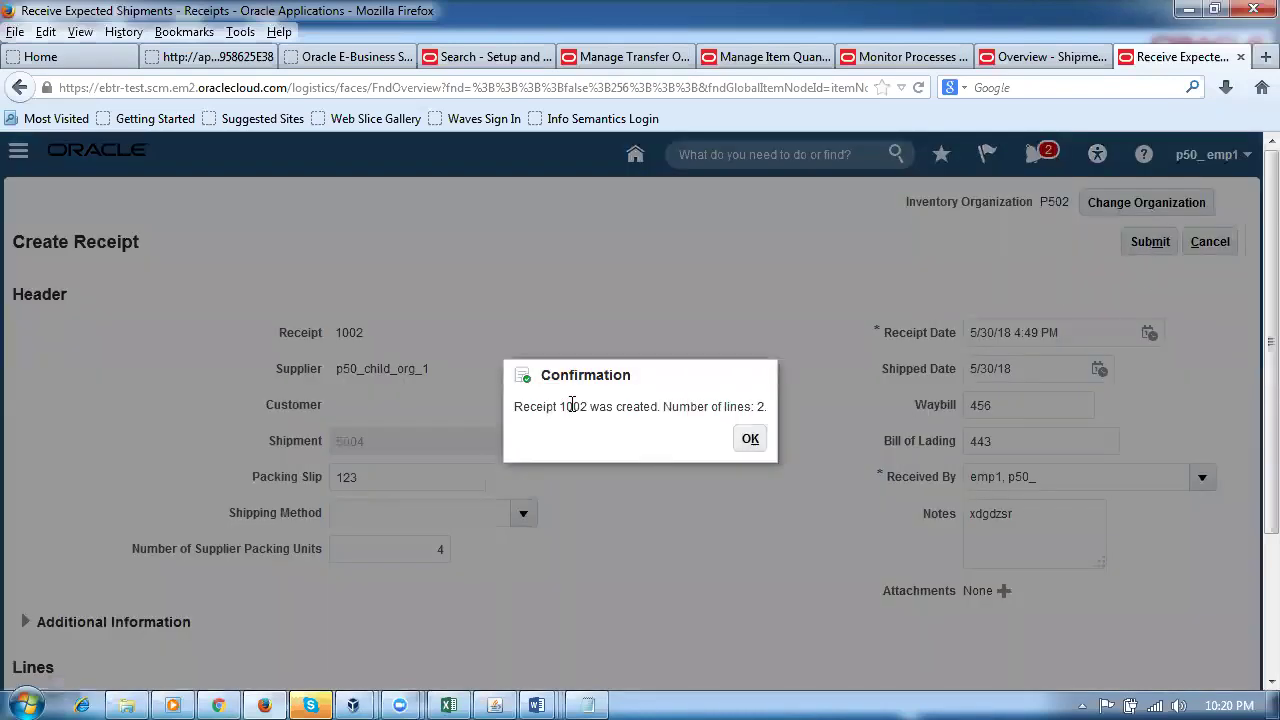
pyautogui.moveTo(553, 406); pyautogui.dragTo(587, 406)
pyautogui.click(750, 440)
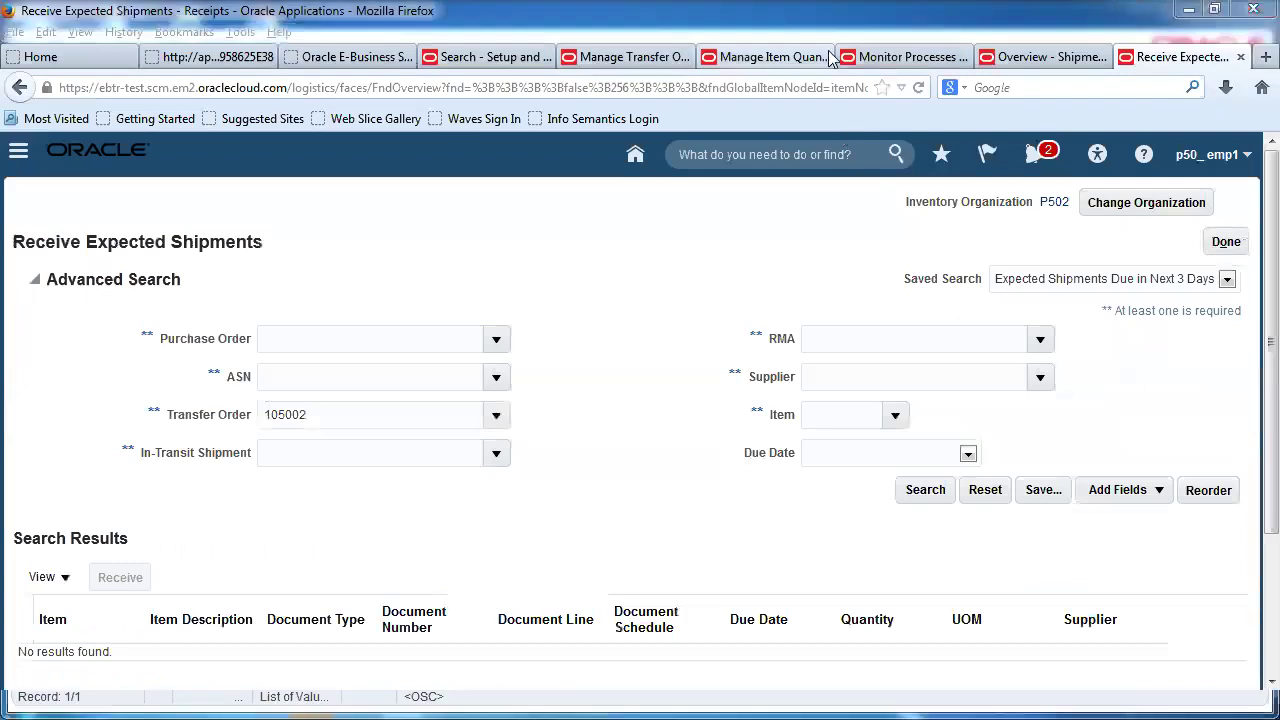
# Step: Return to the transfer order search results for order 105002
pyautogui.click(640, 58)
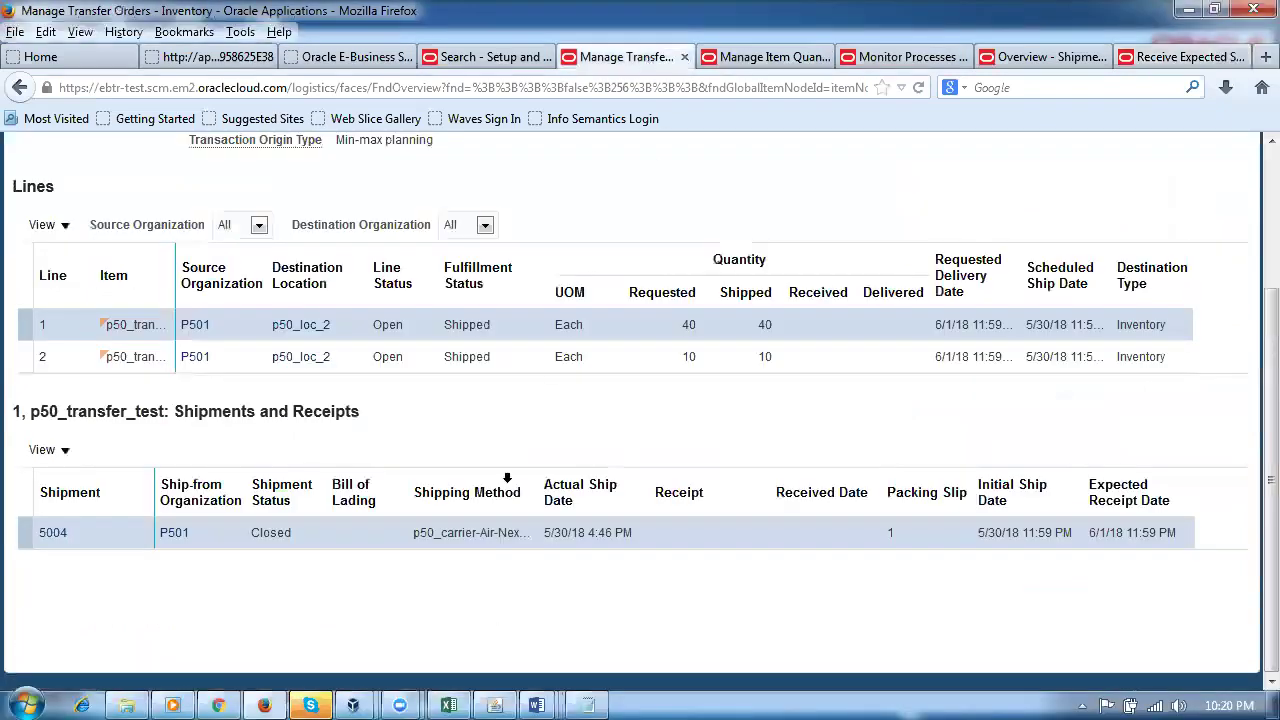
pyautogui.scroll(1, 1034, 455)
pyautogui.scroll(2, 1034, 455)
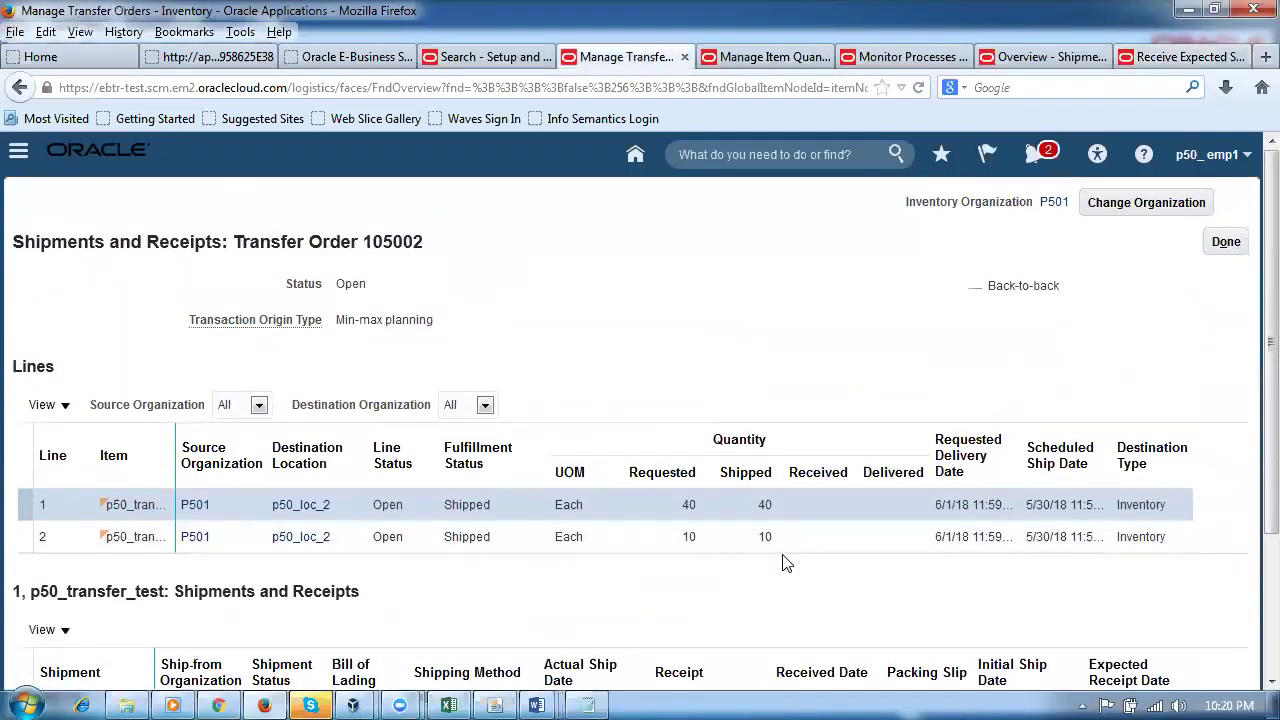
pyautogui.click(1226, 244)
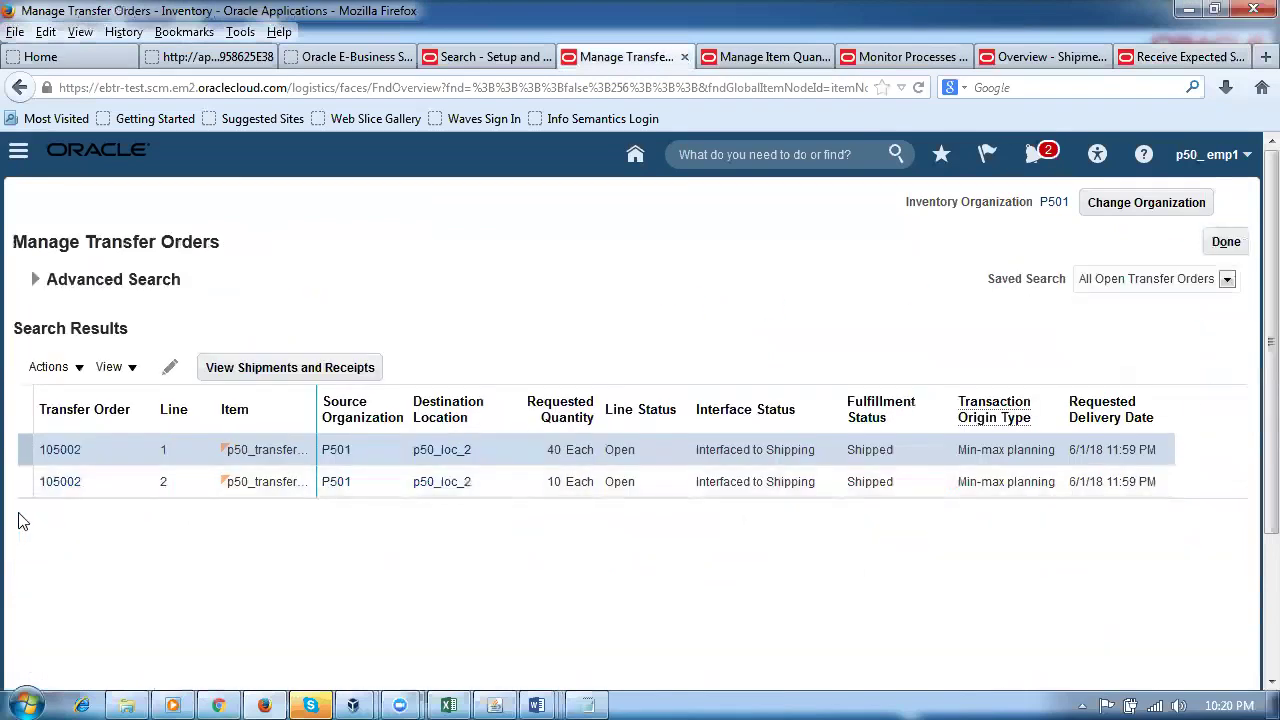
# Step: Check order 105002's shipments and receipts, then leave Receive Expected Shipments for the P502 Receipts overview
pyautogui.click(323, 367)
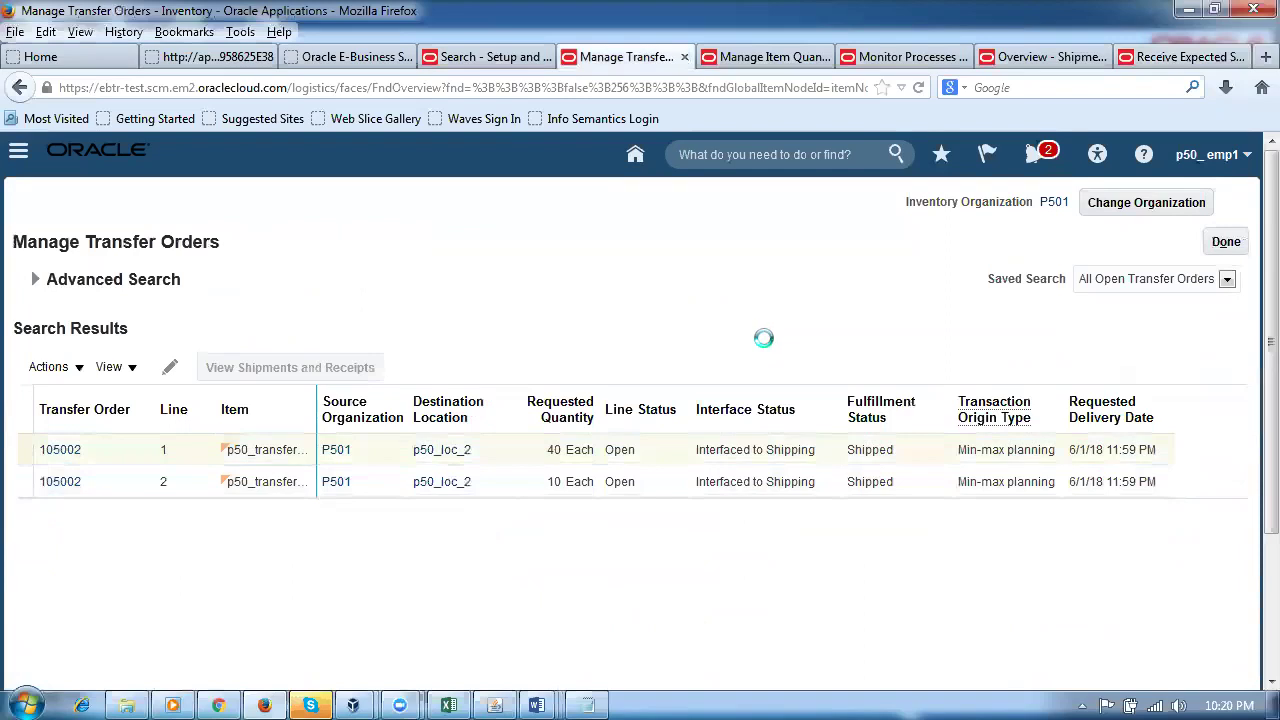
pyautogui.scroll(-4, 800, 345)
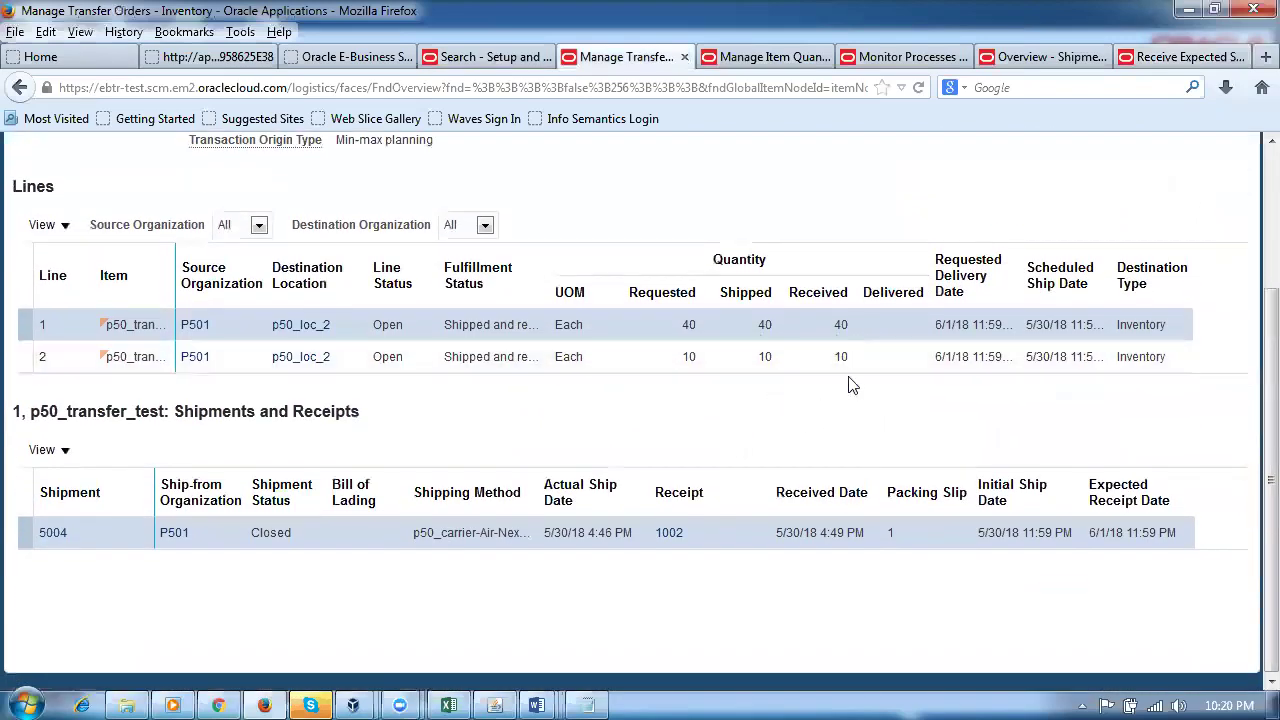
pyautogui.click(1162, 57)
pyautogui.click(1229, 248)
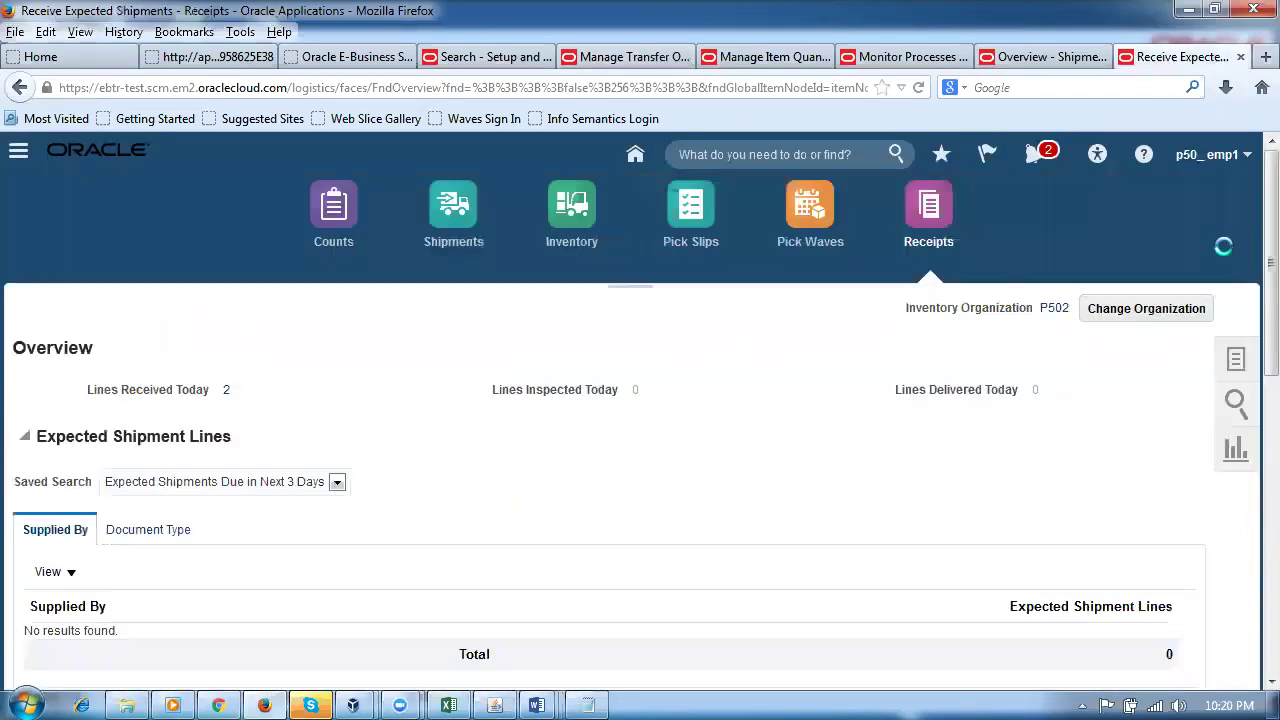
# Step: Search Put Away Receipts for the lines of receipt 1002
pyautogui.click(1237, 331)
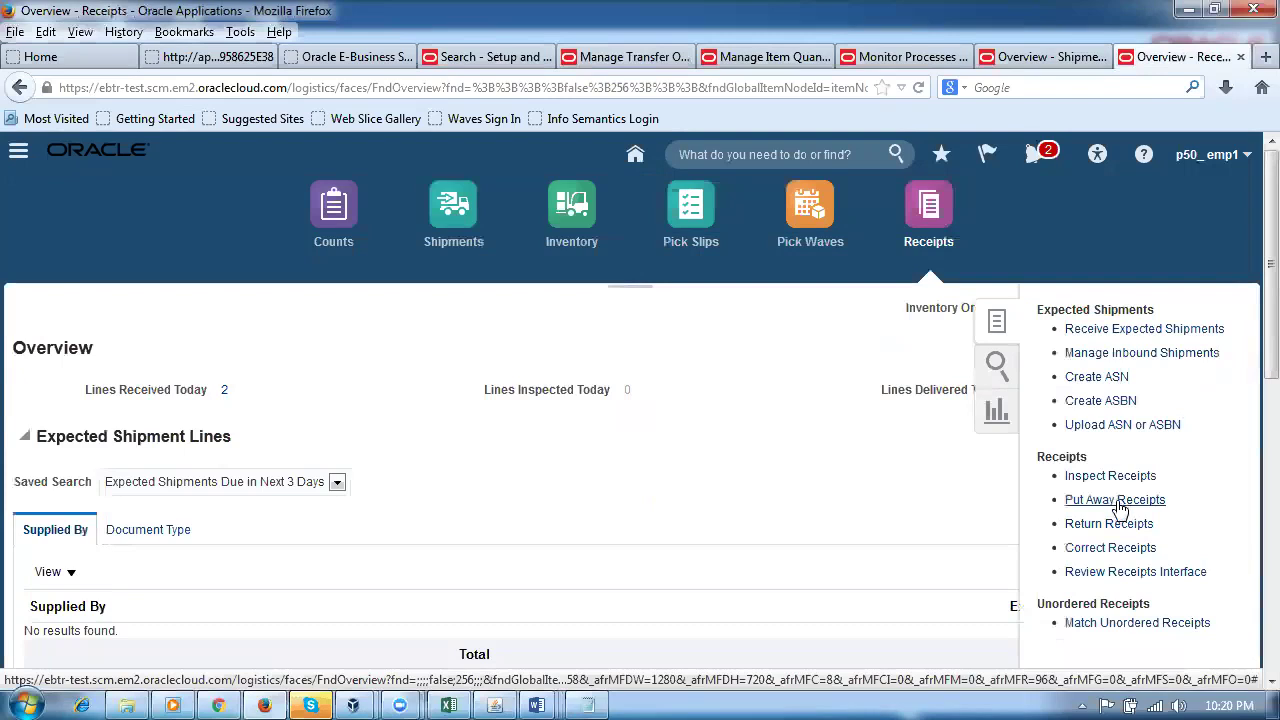
pyautogui.click(1118, 507)
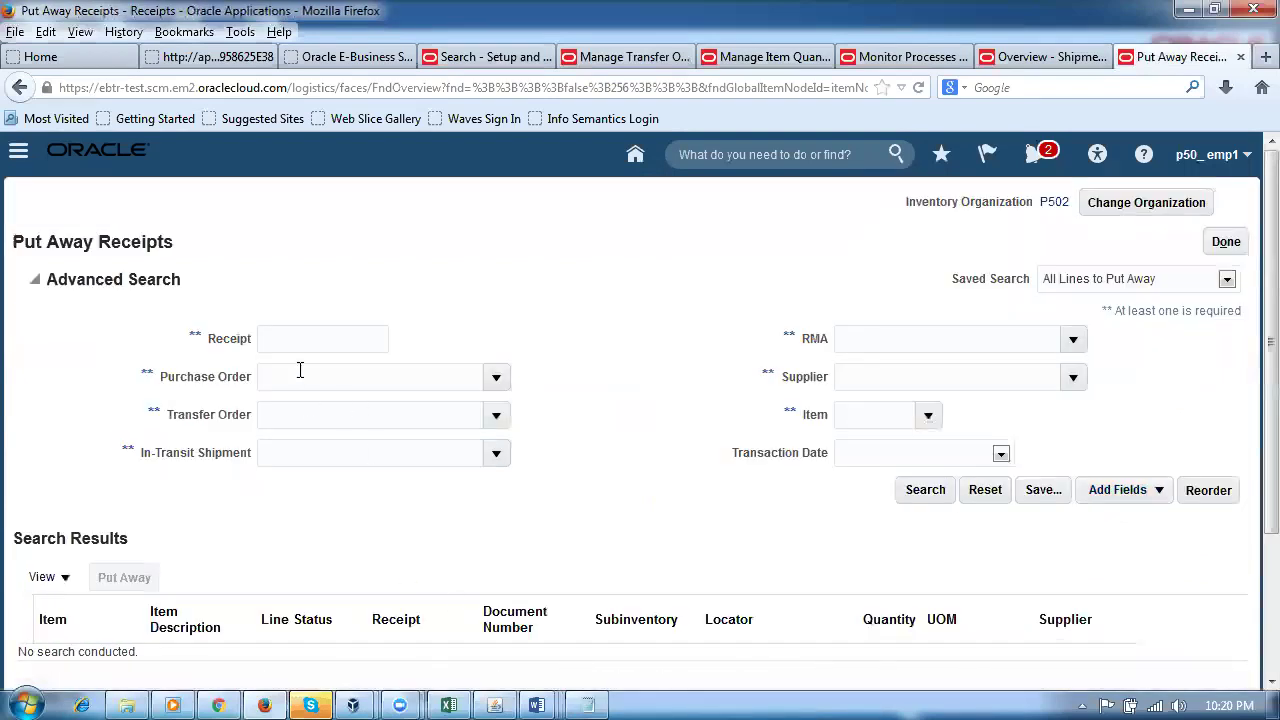
pyautogui.write('1002')
pyautogui.press('Tab')
pyautogui.click(936, 499)
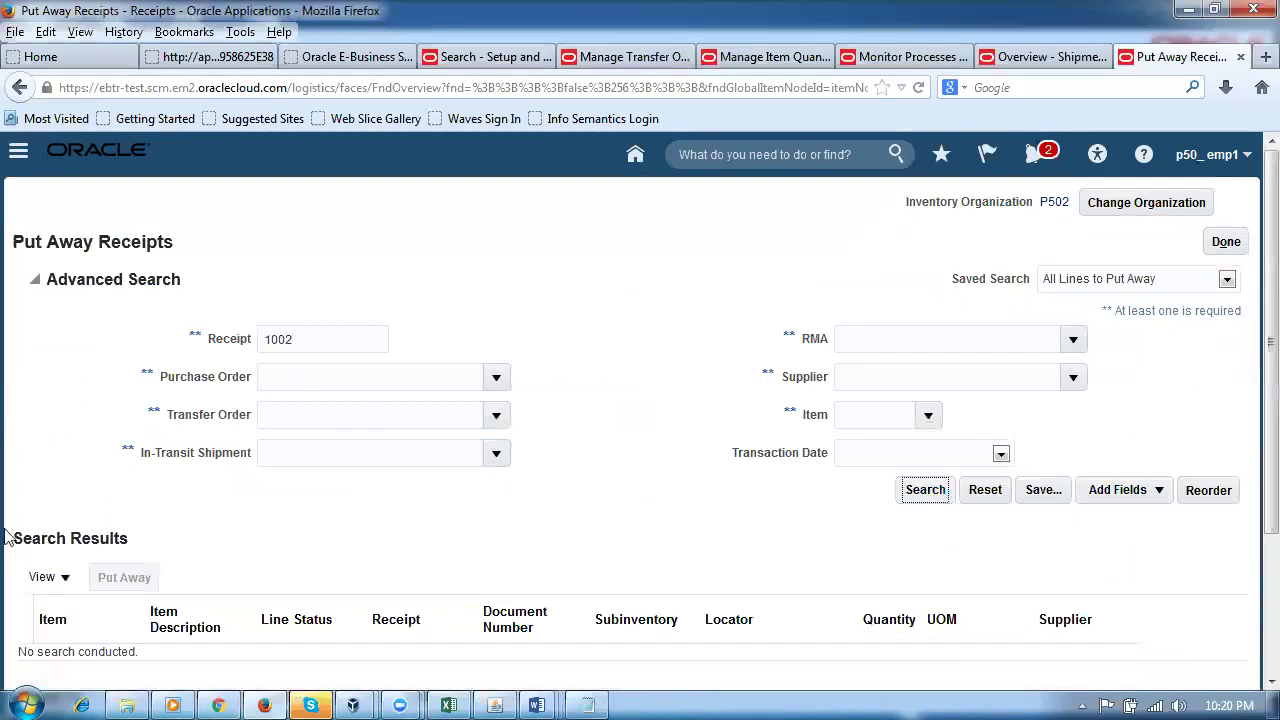
# Step: Put away both received lines to subinventory SFSI and submit the transaction
pyautogui.click(17, 449)
pyautogui.keyDown('shift'); pyautogui.click(18, 474); pyautogui.keyUp('shift')
pyautogui.click(120, 370)
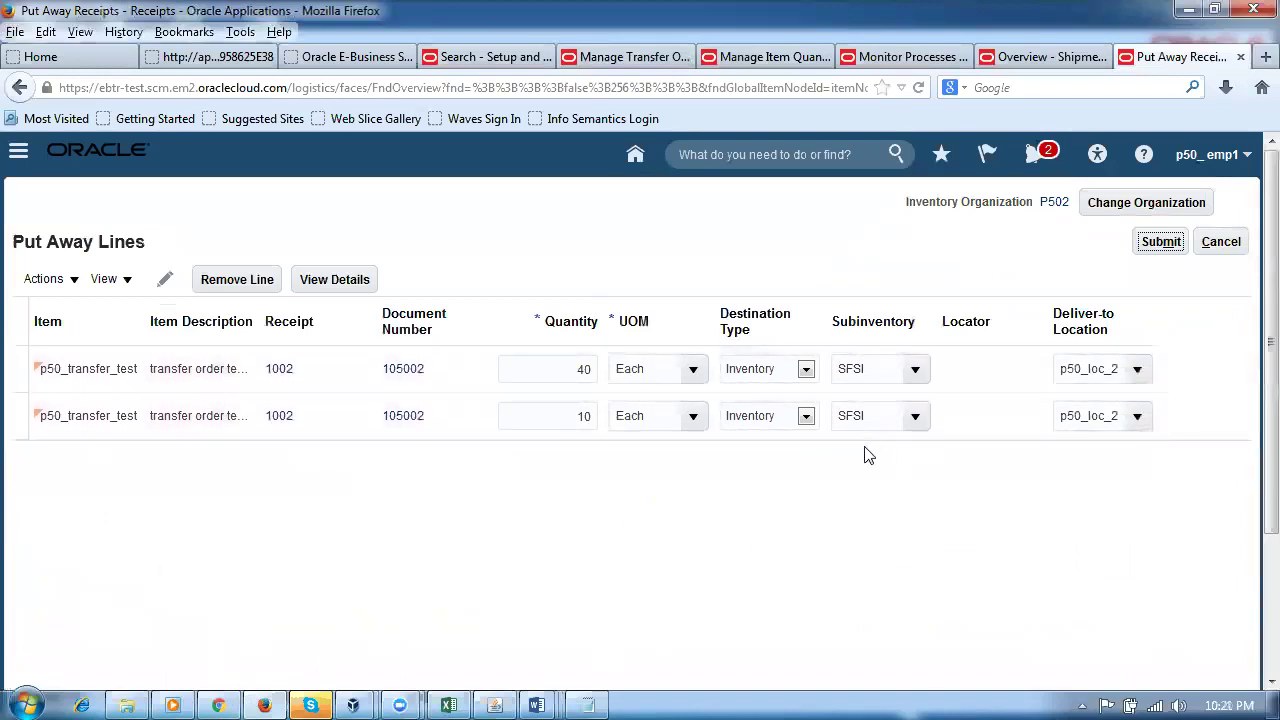
pyautogui.click(915, 370)
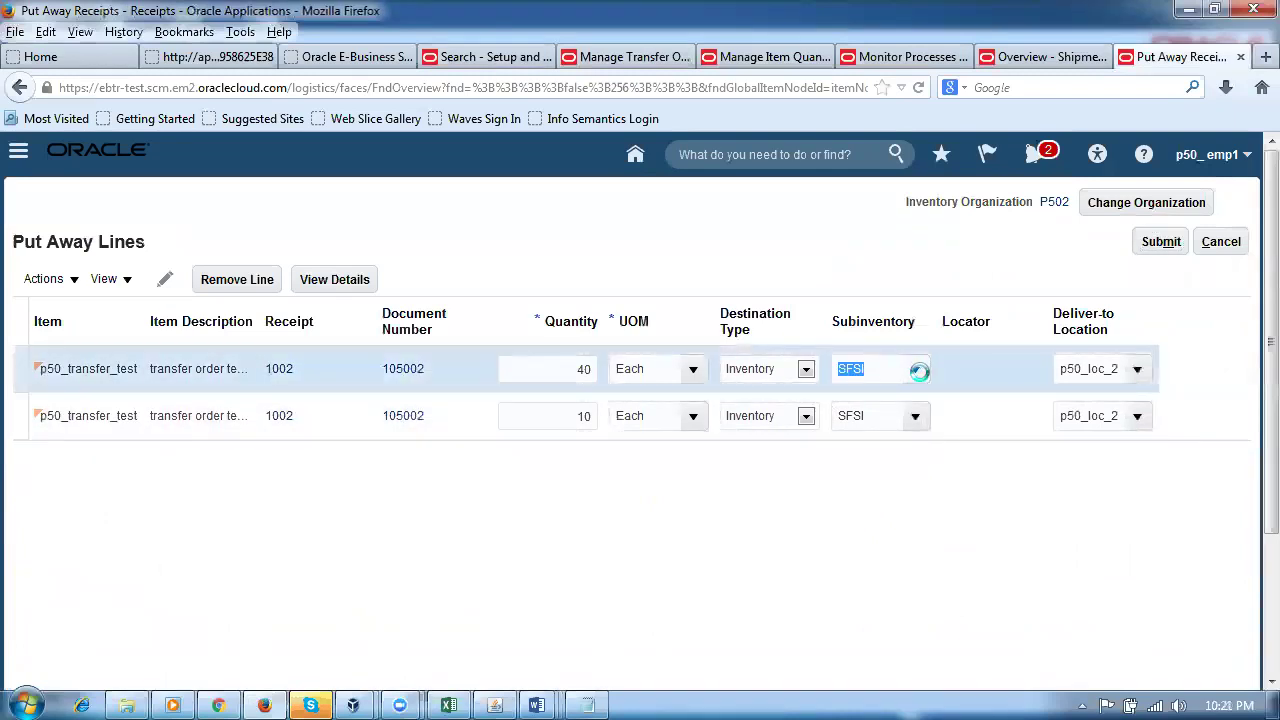
pyautogui.click(1006, 524)
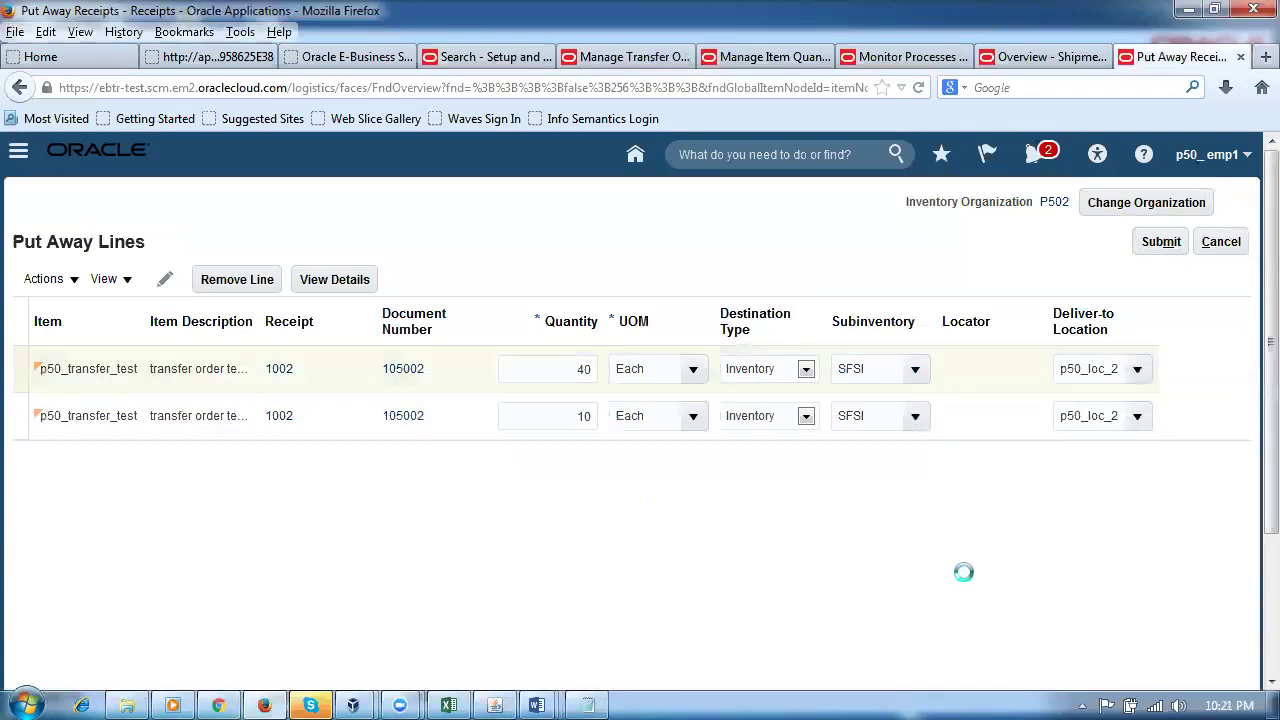
pyautogui.click(1157, 244)
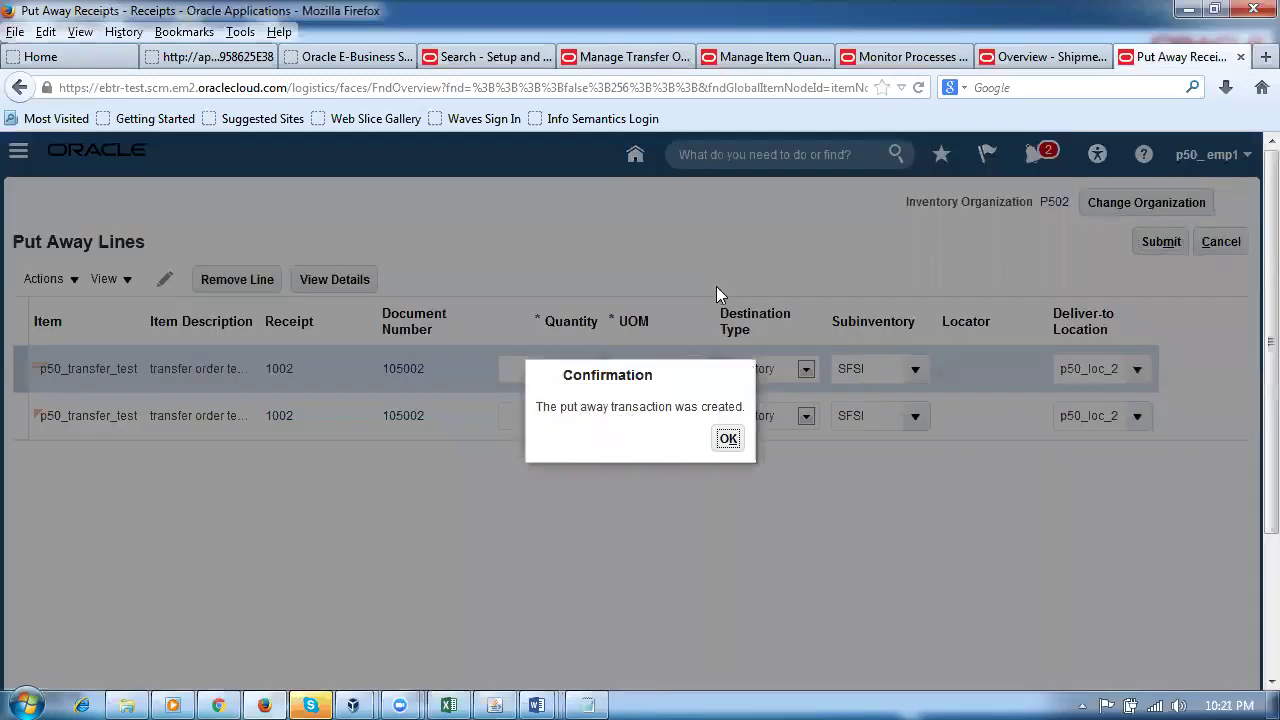
pyautogui.click(728, 440)
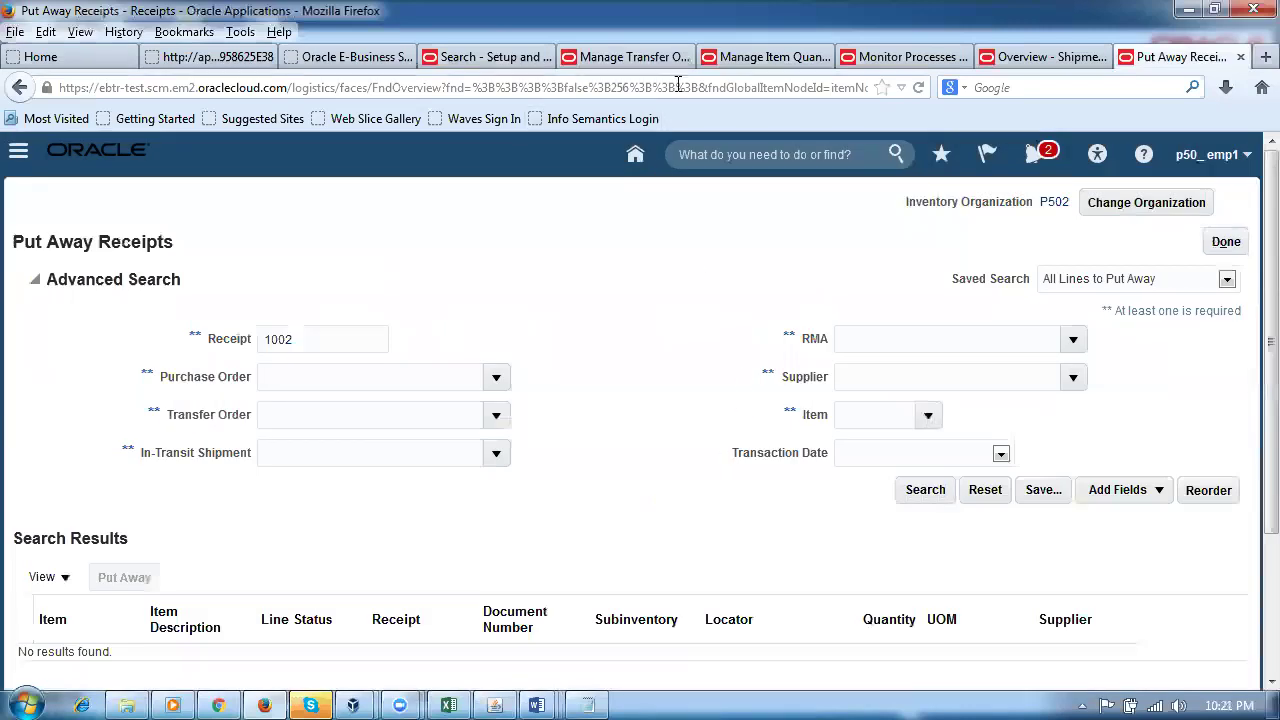
pyautogui.click(614, 57)
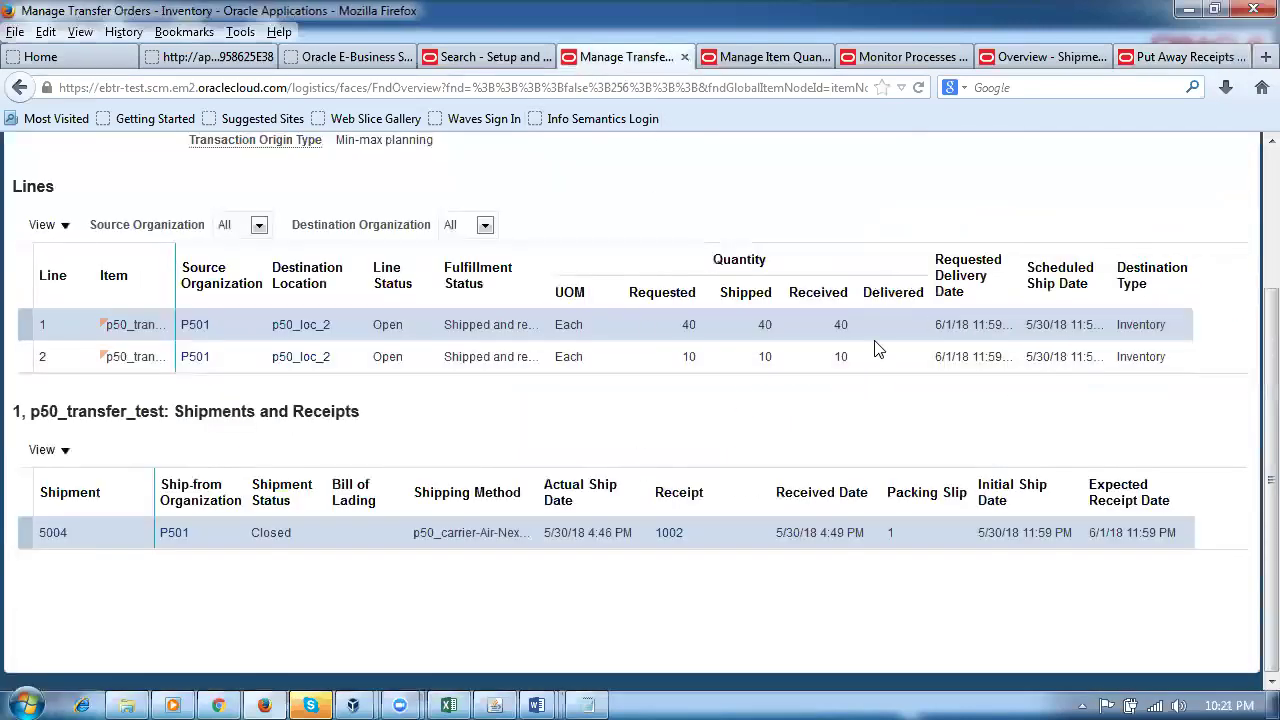
# Step: Open shipments and receipts for transfer order 105002 from its lines
pyautogui.scroll(3, 1249, 349)
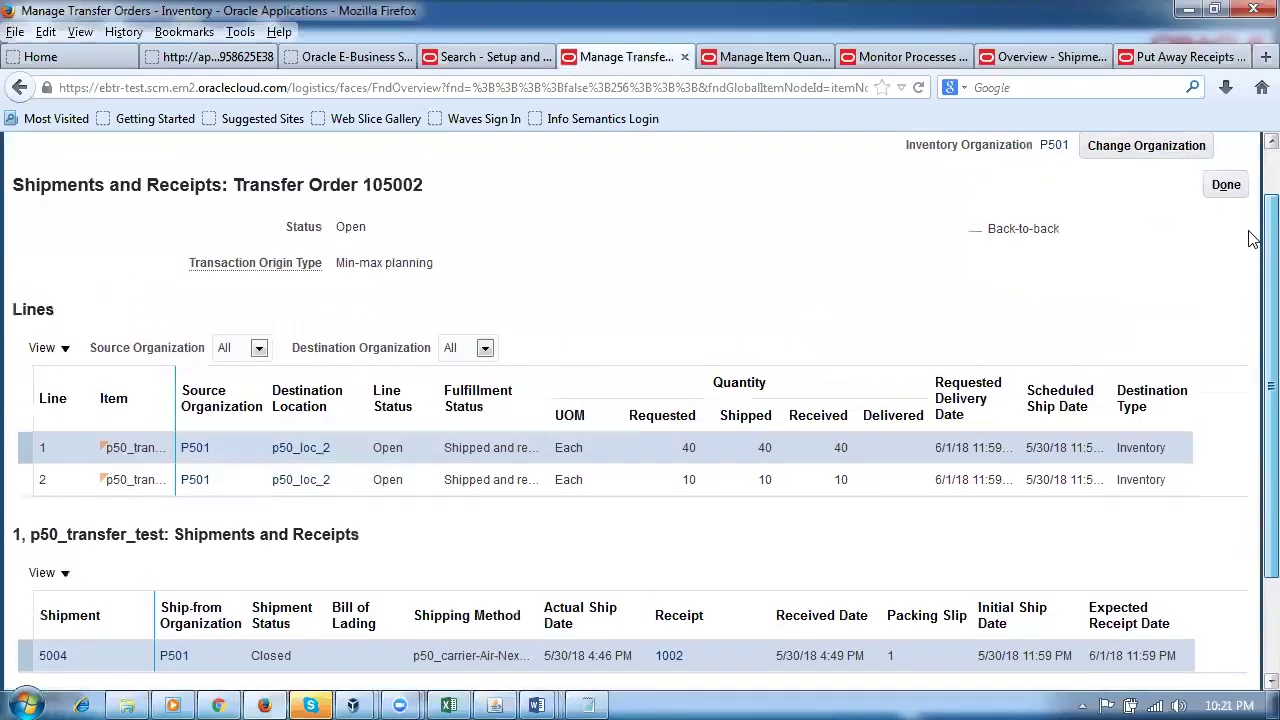
pyautogui.click(1231, 193)
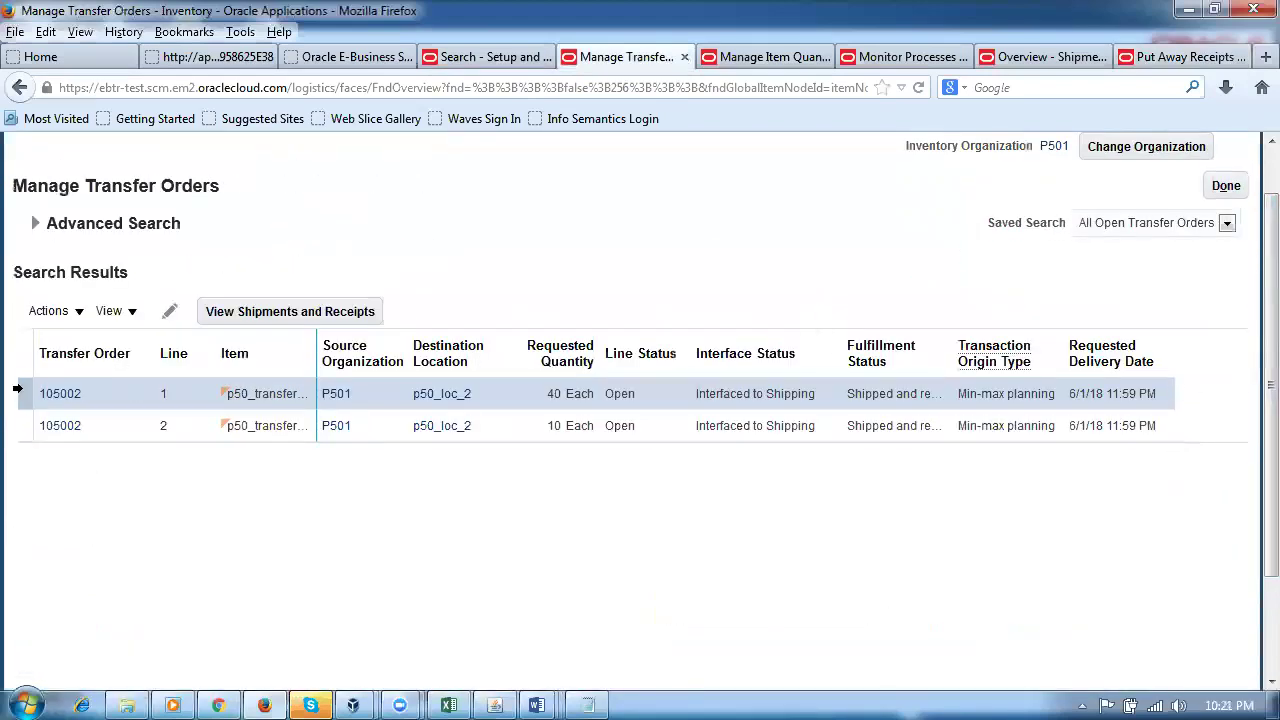
pyautogui.click(18, 425)
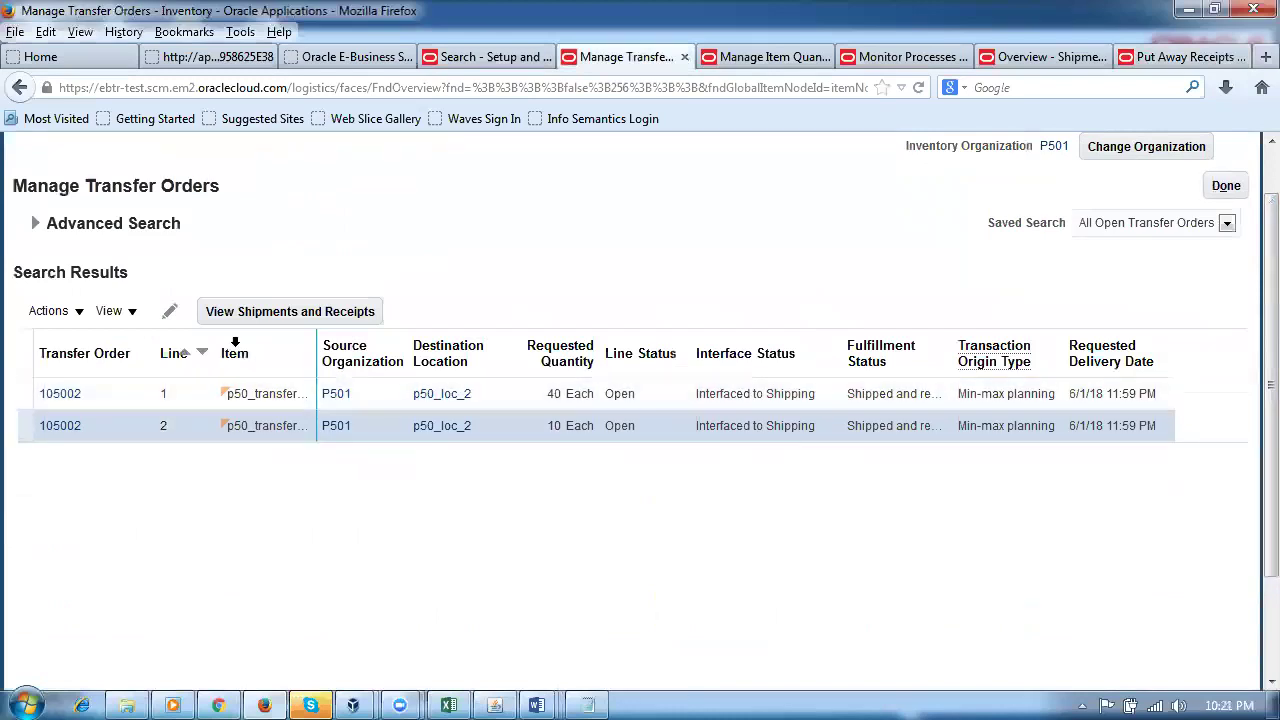
pyautogui.click(20, 392)
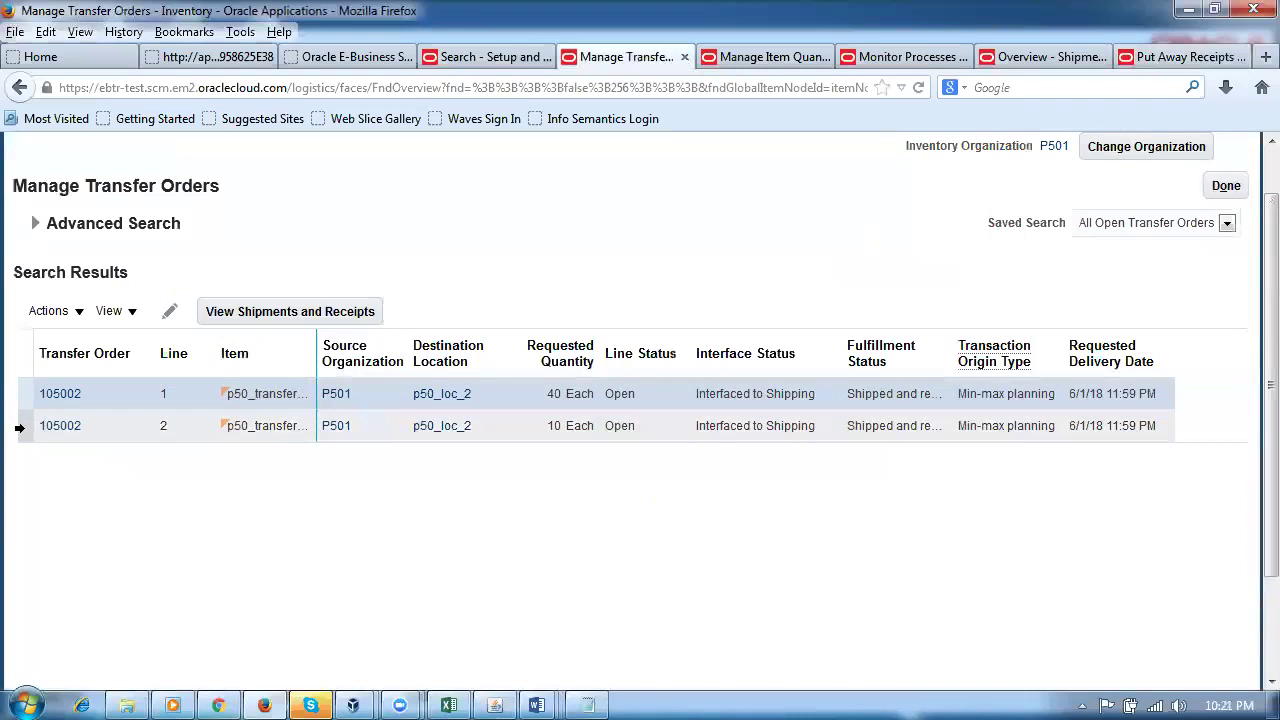
pyautogui.click(20, 426)
pyautogui.click(355, 320)
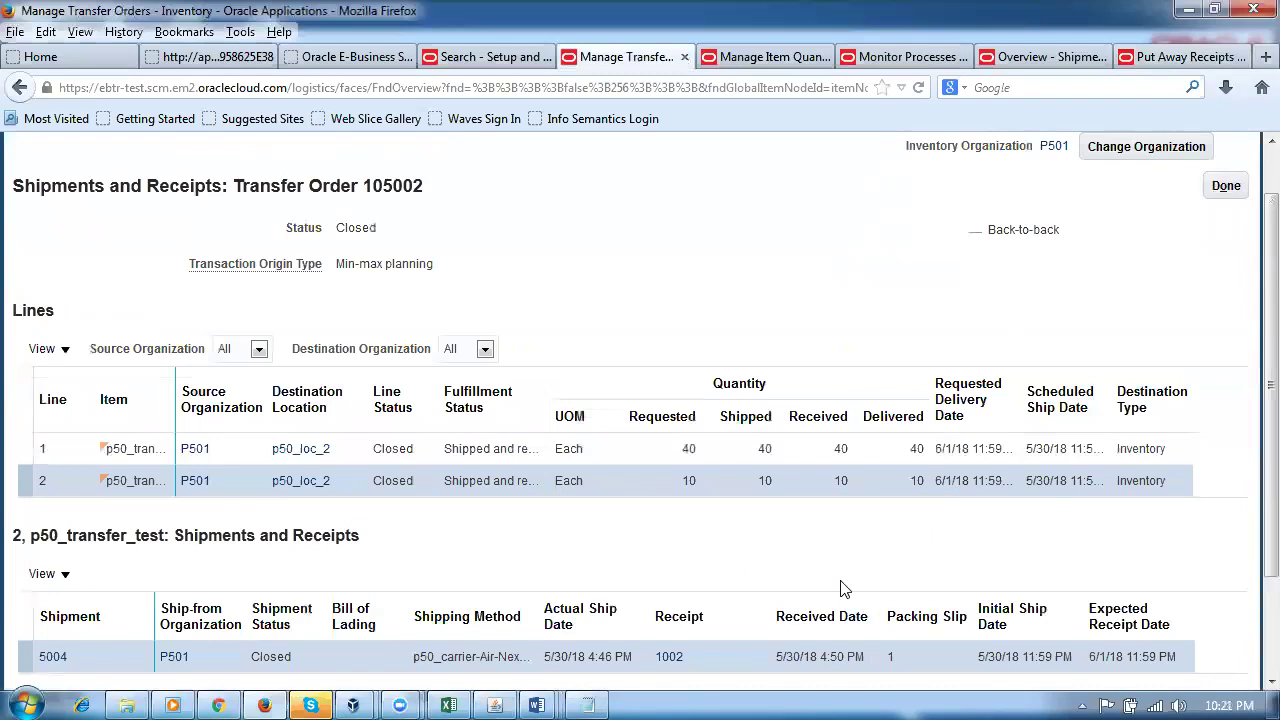
# Step: Confirm both lines are Closed with 40 and 10 delivered, then go to Manage Item Quantities
pyautogui.click(1253, 507)
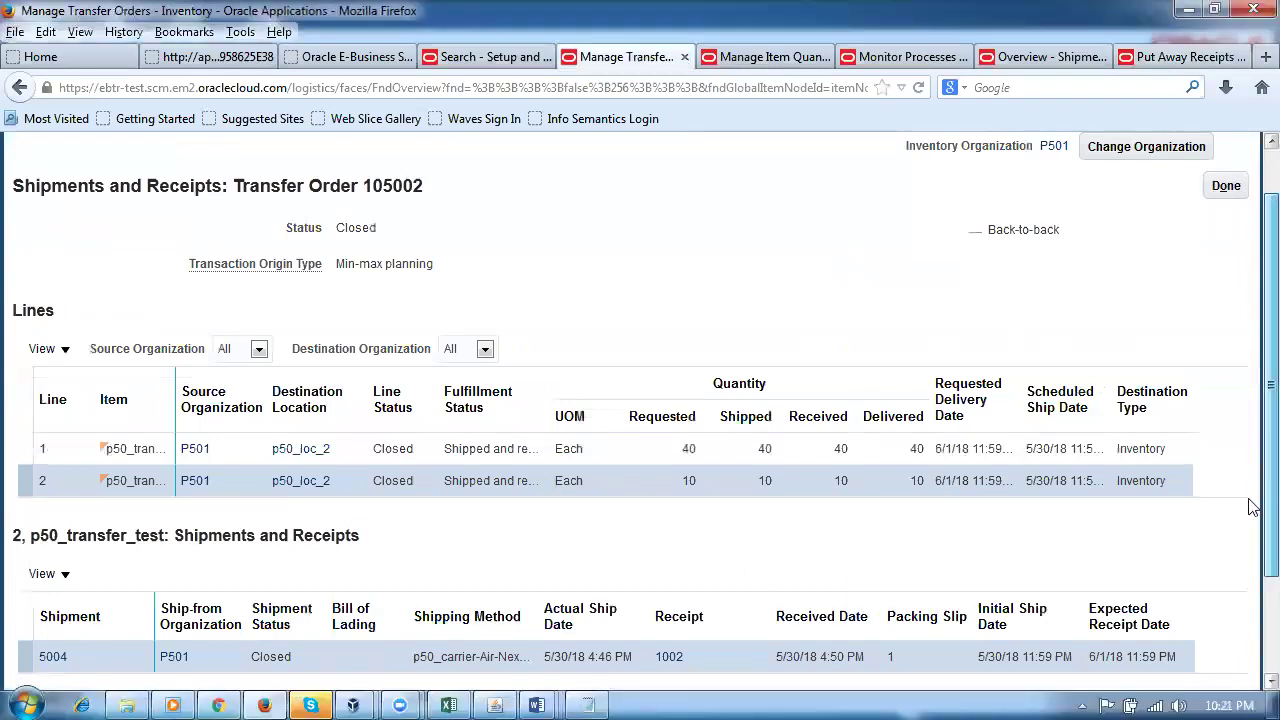
pyautogui.scroll(2, 1250, 470)
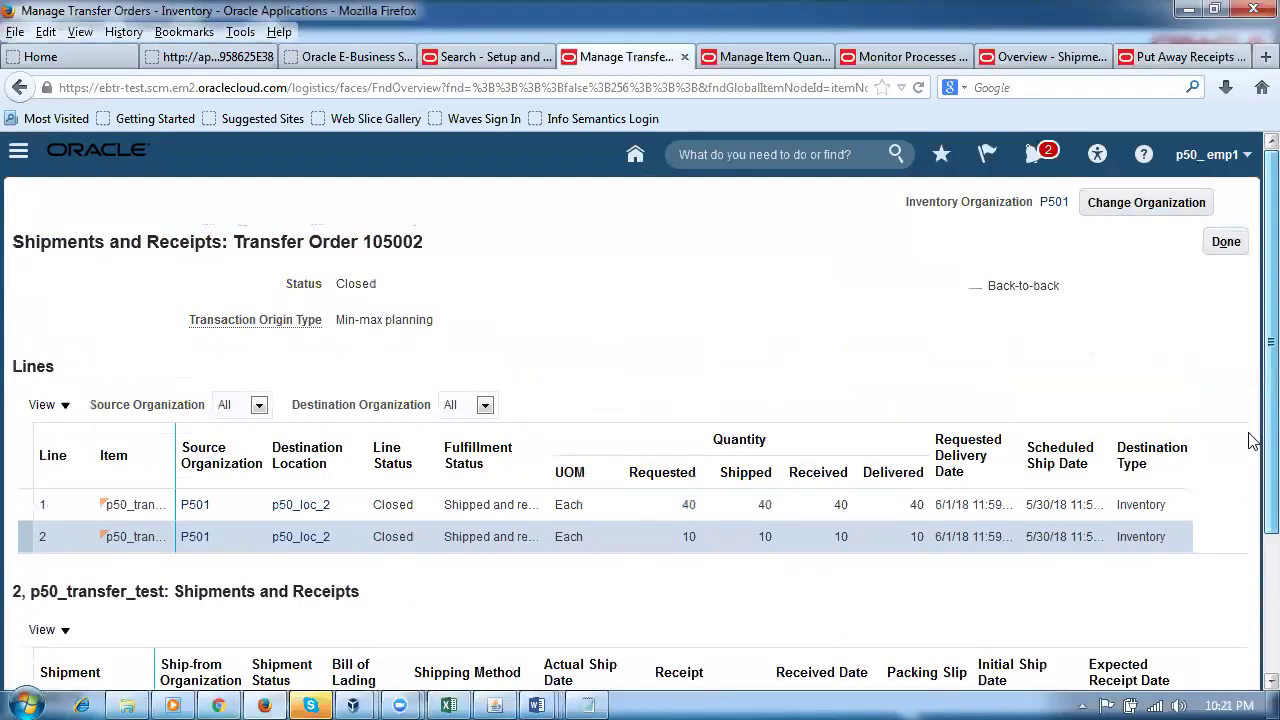
pyautogui.scroll(-2, 1250, 447)
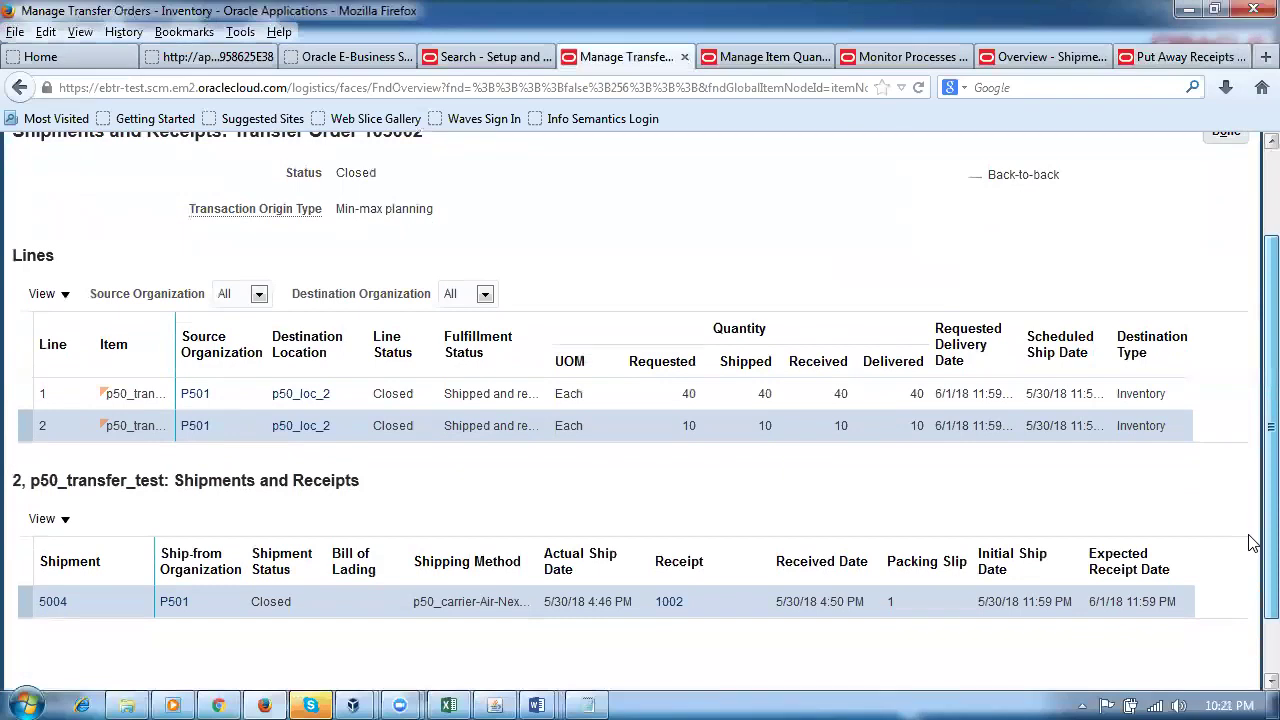
pyautogui.scroll(-1, 1253, 542)
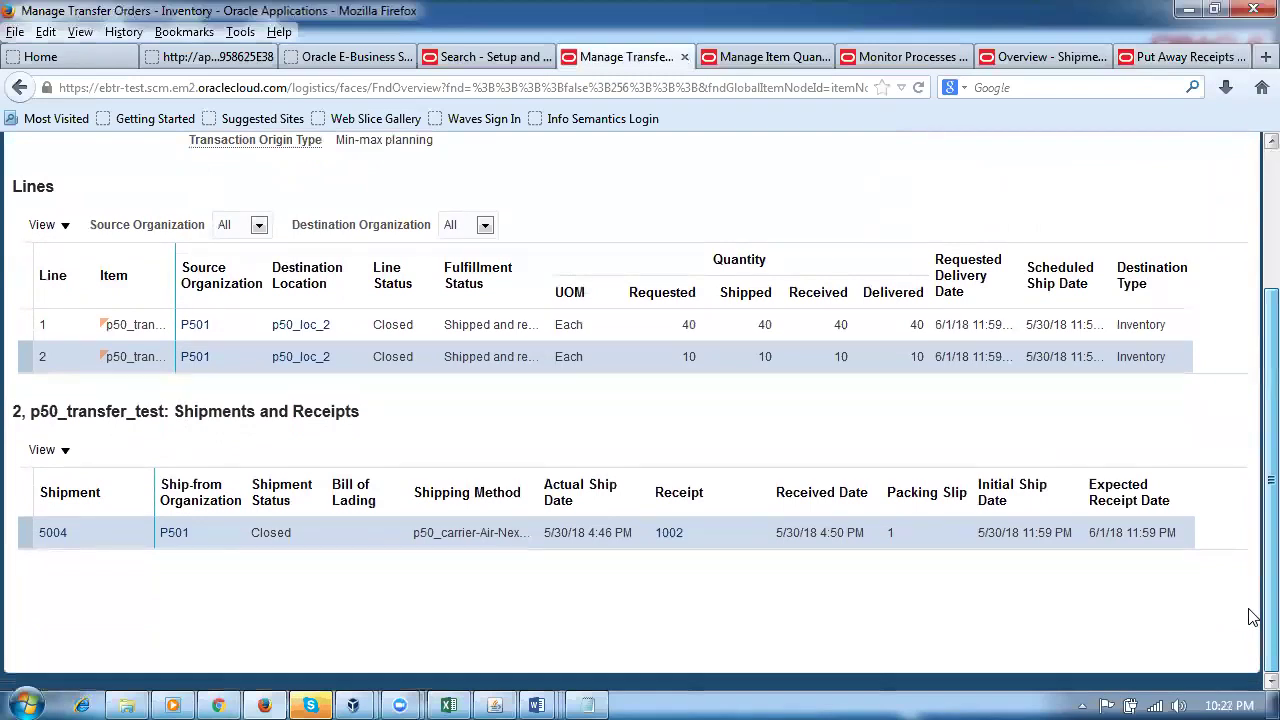
pyautogui.scroll(3, 1249, 520)
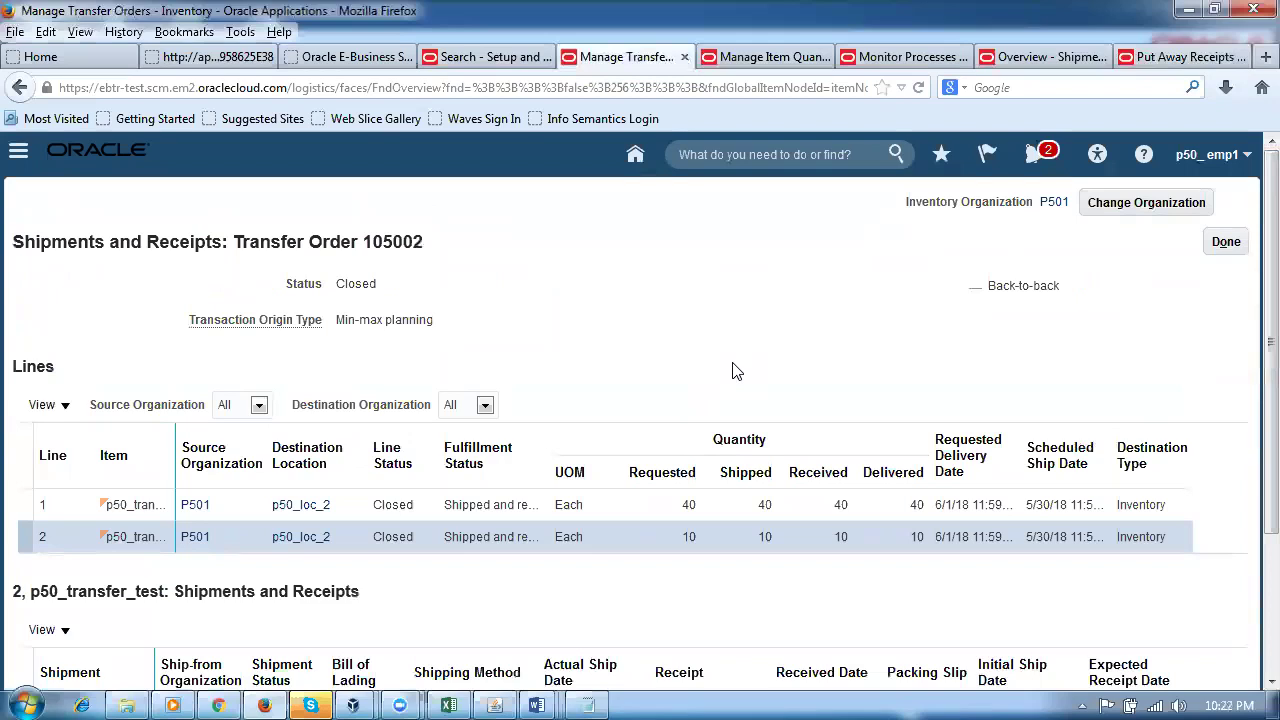
pyautogui.click(1230, 246)
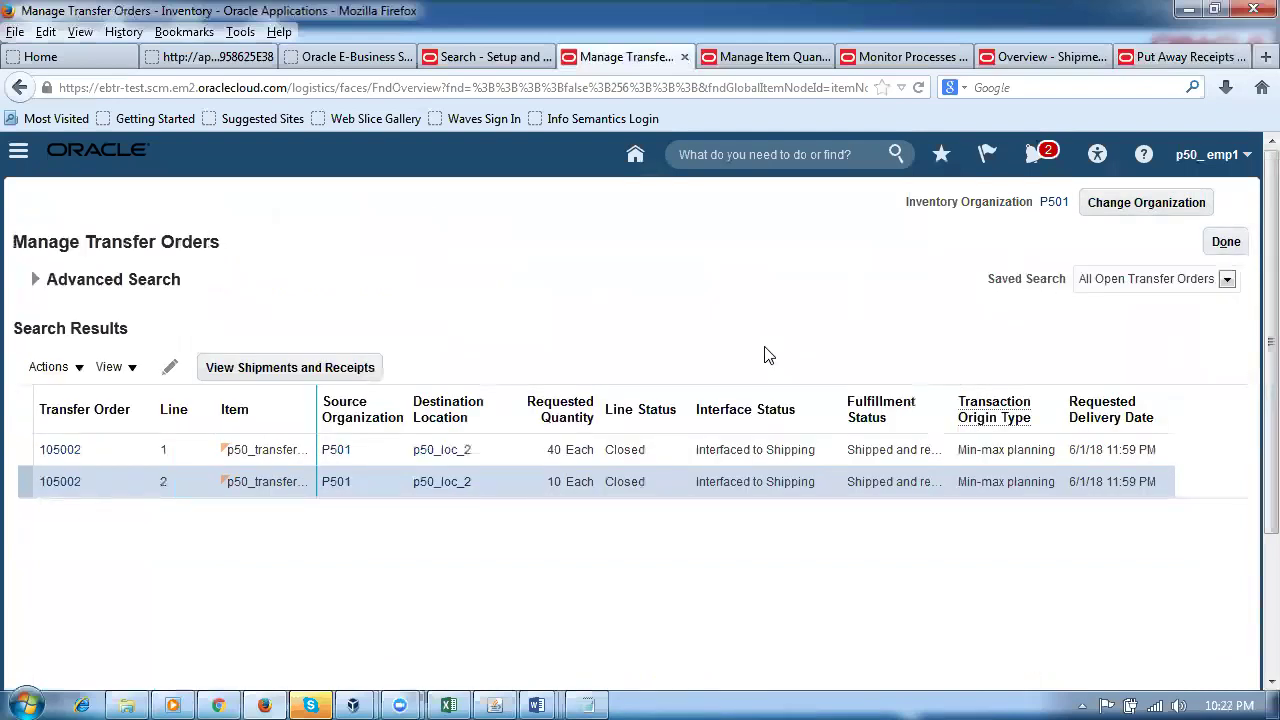
pyautogui.click(1226, 243)
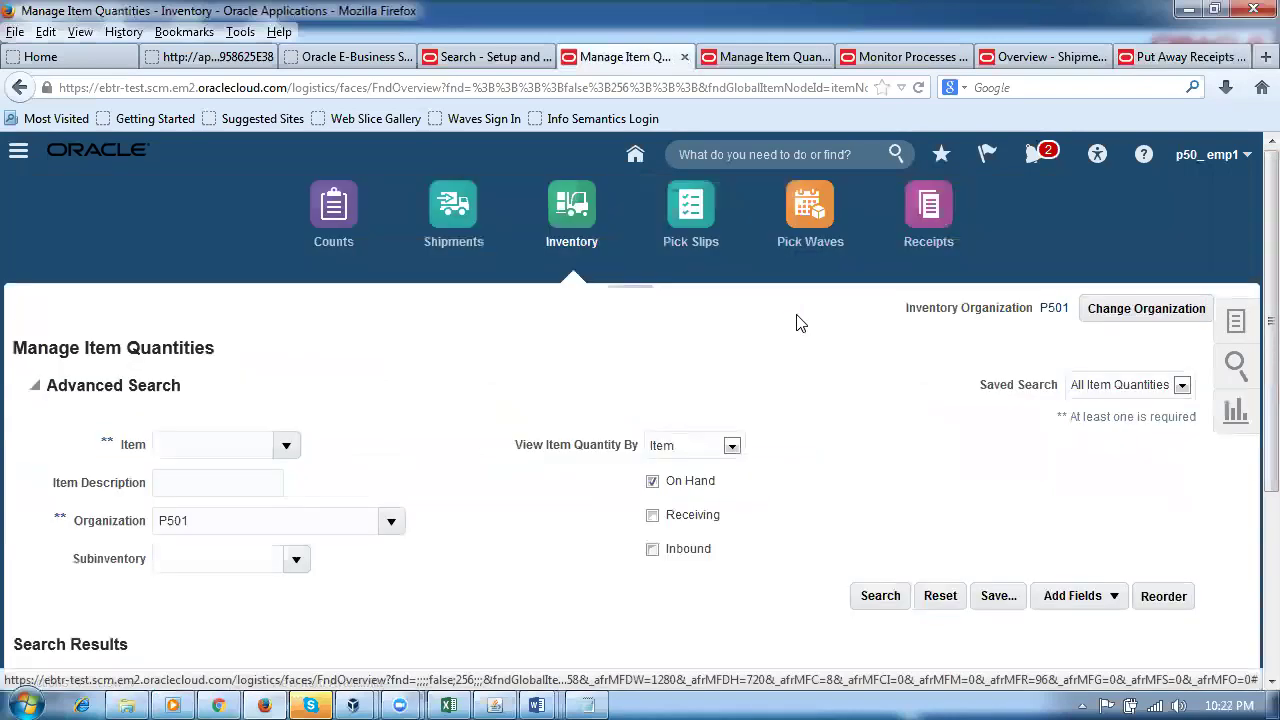